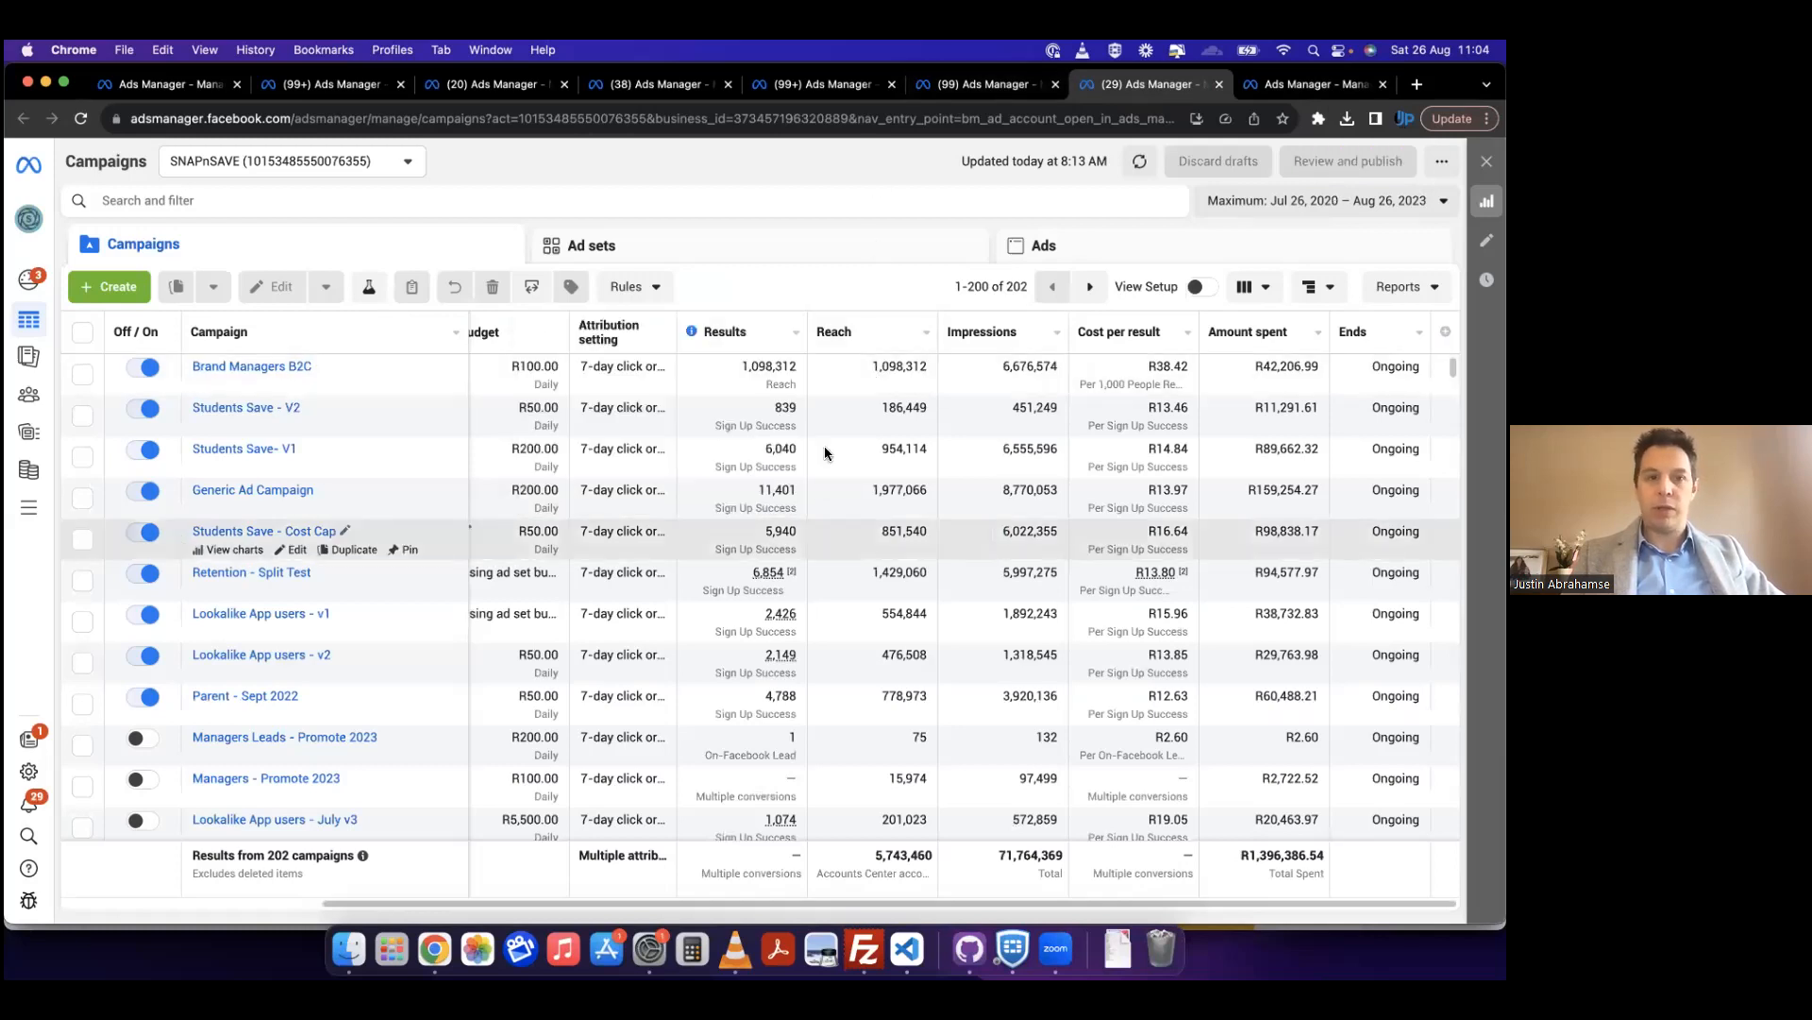
Step: Review the results, reach, cost per result and amount spent of the SNAPnSAVE campaigns
scroll(826, 448, down, 2)
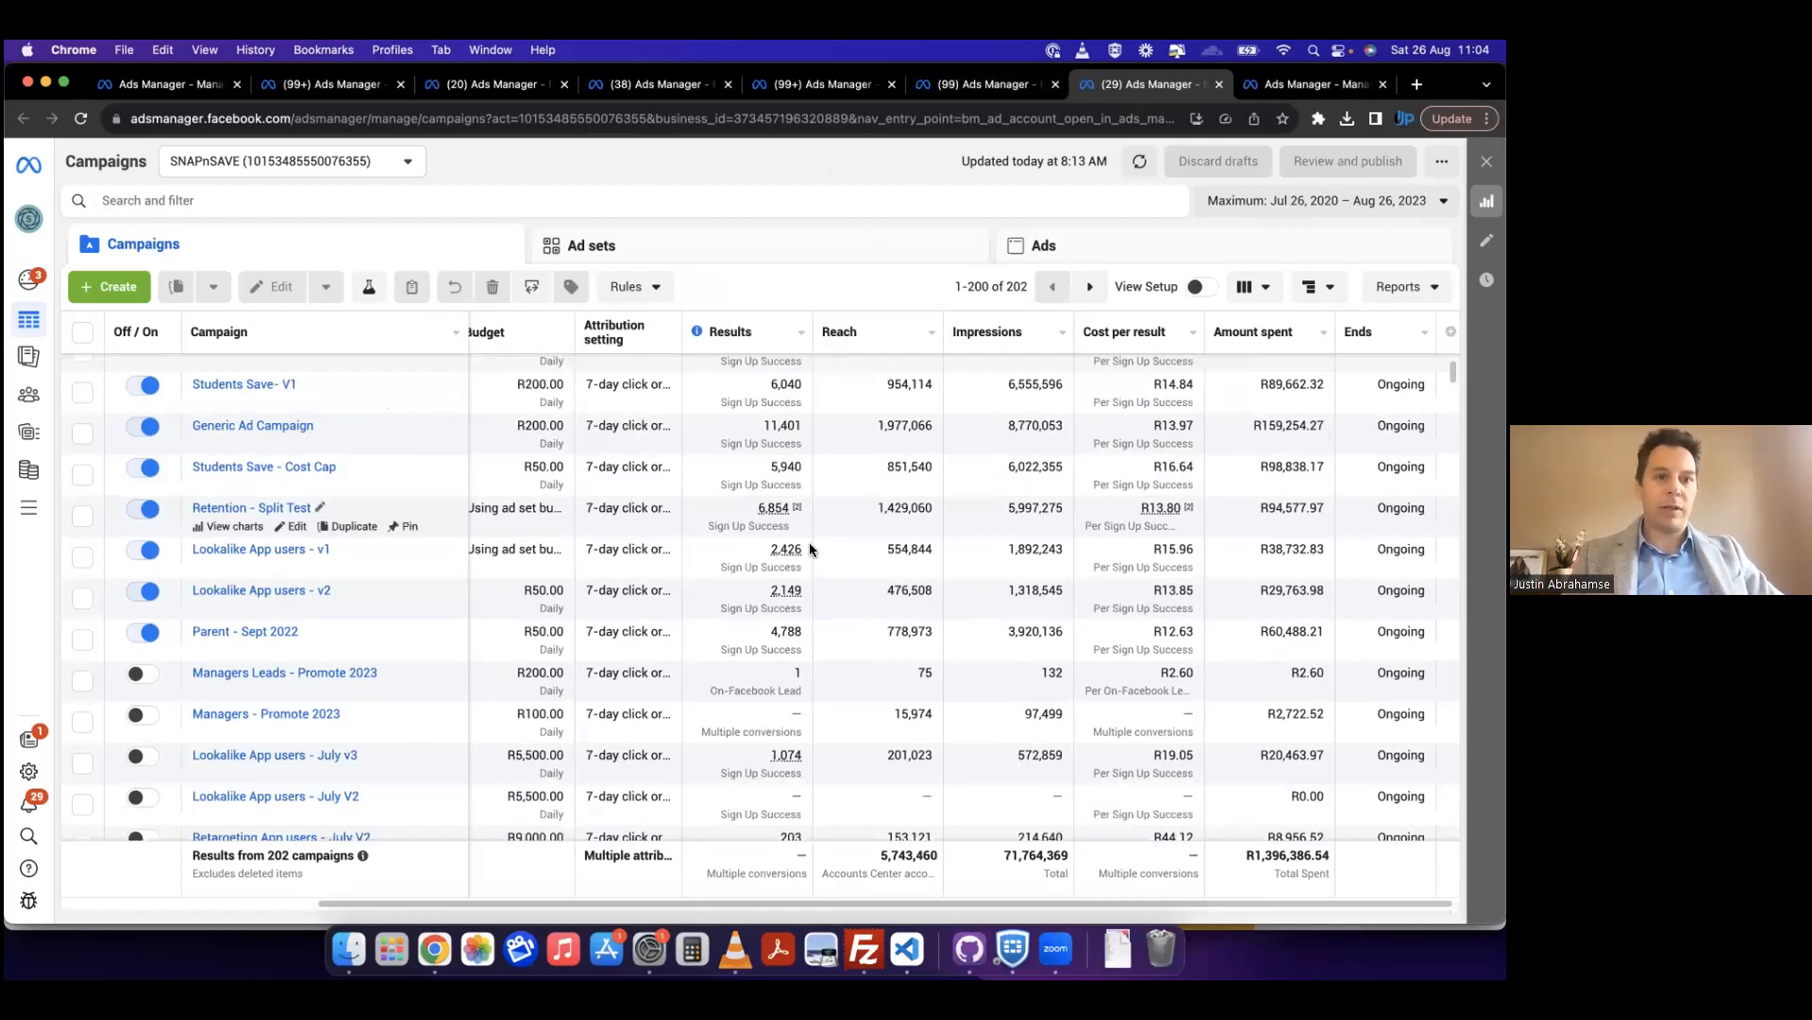
mouse_move(801, 547)
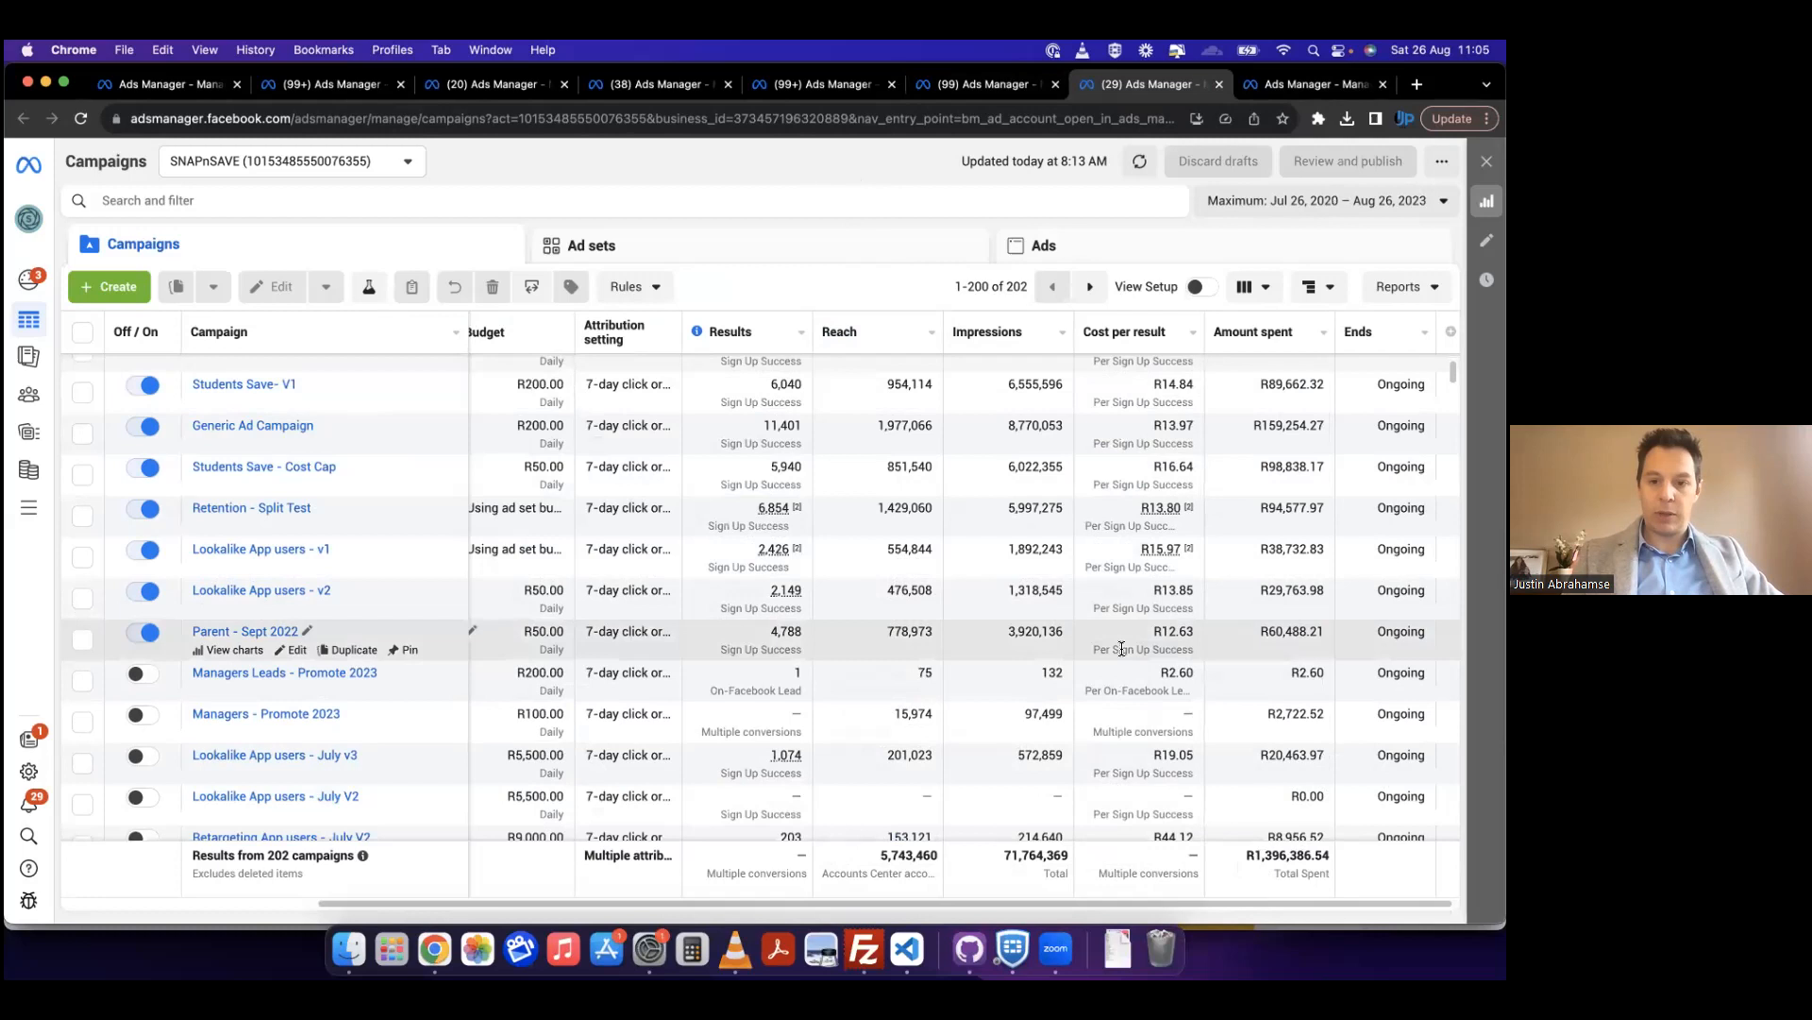
scroll(1120, 650, up, 2)
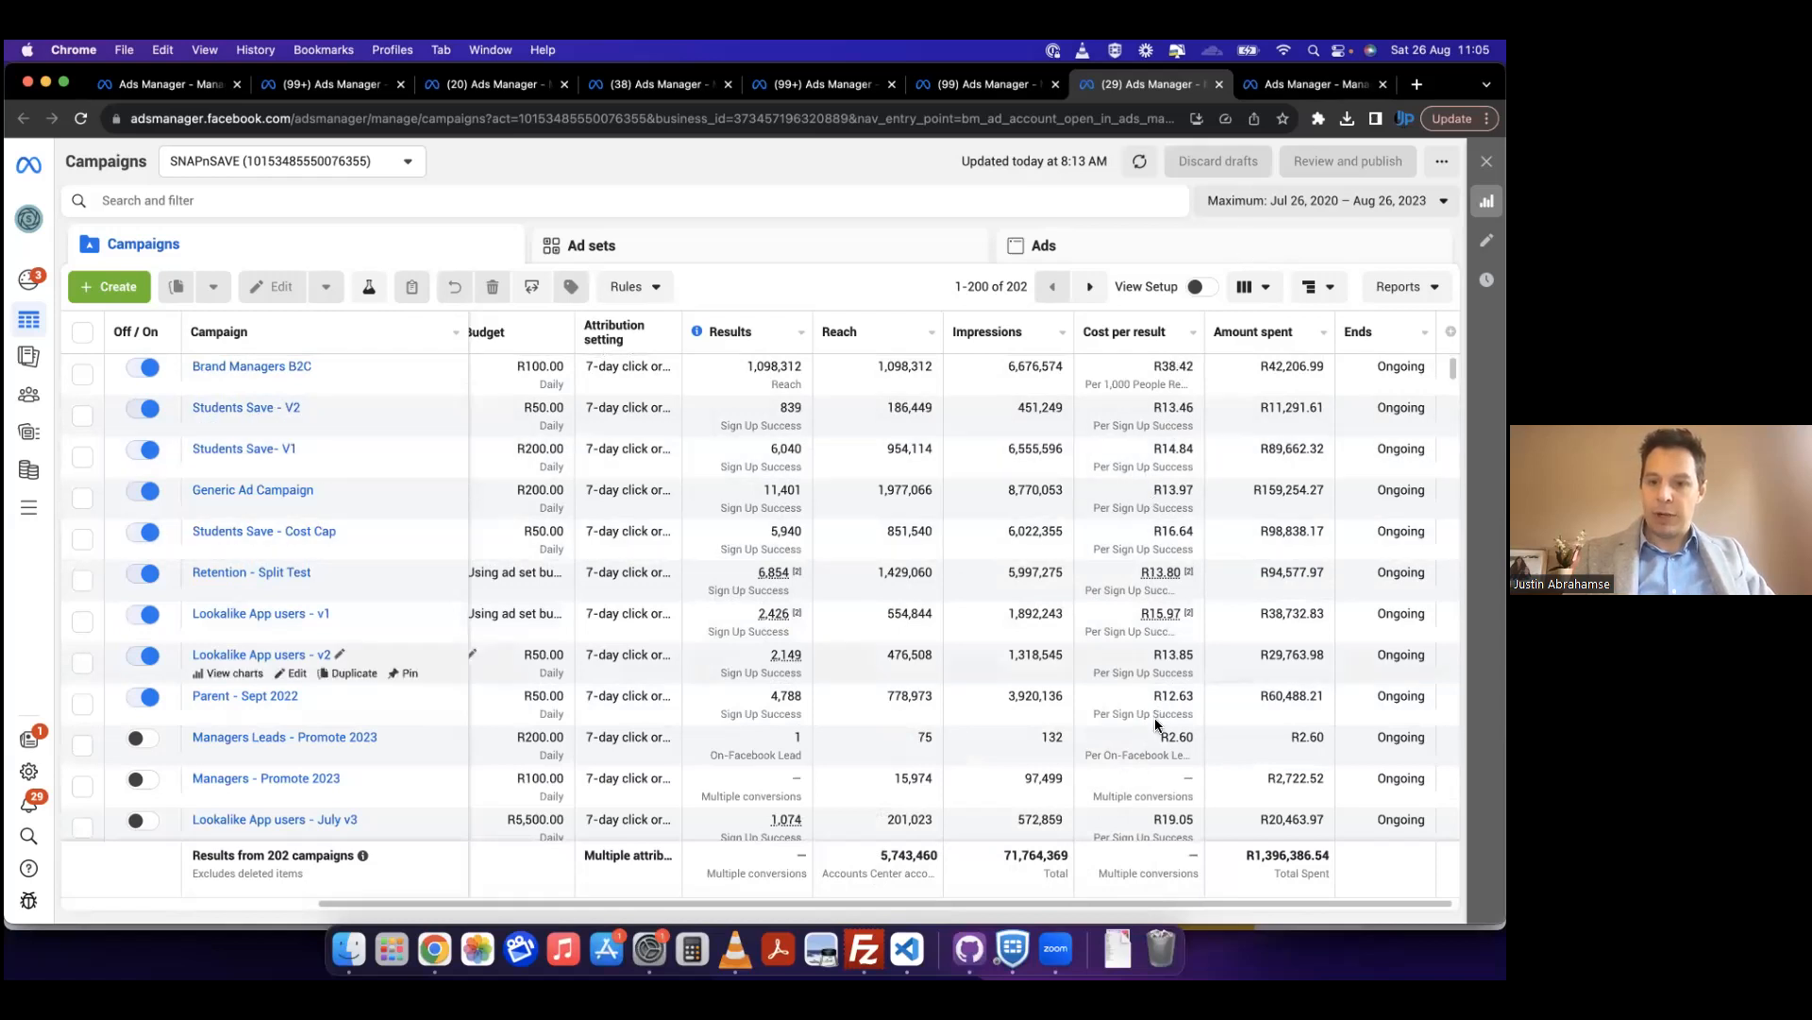
scroll(1199, 462, left, 3)
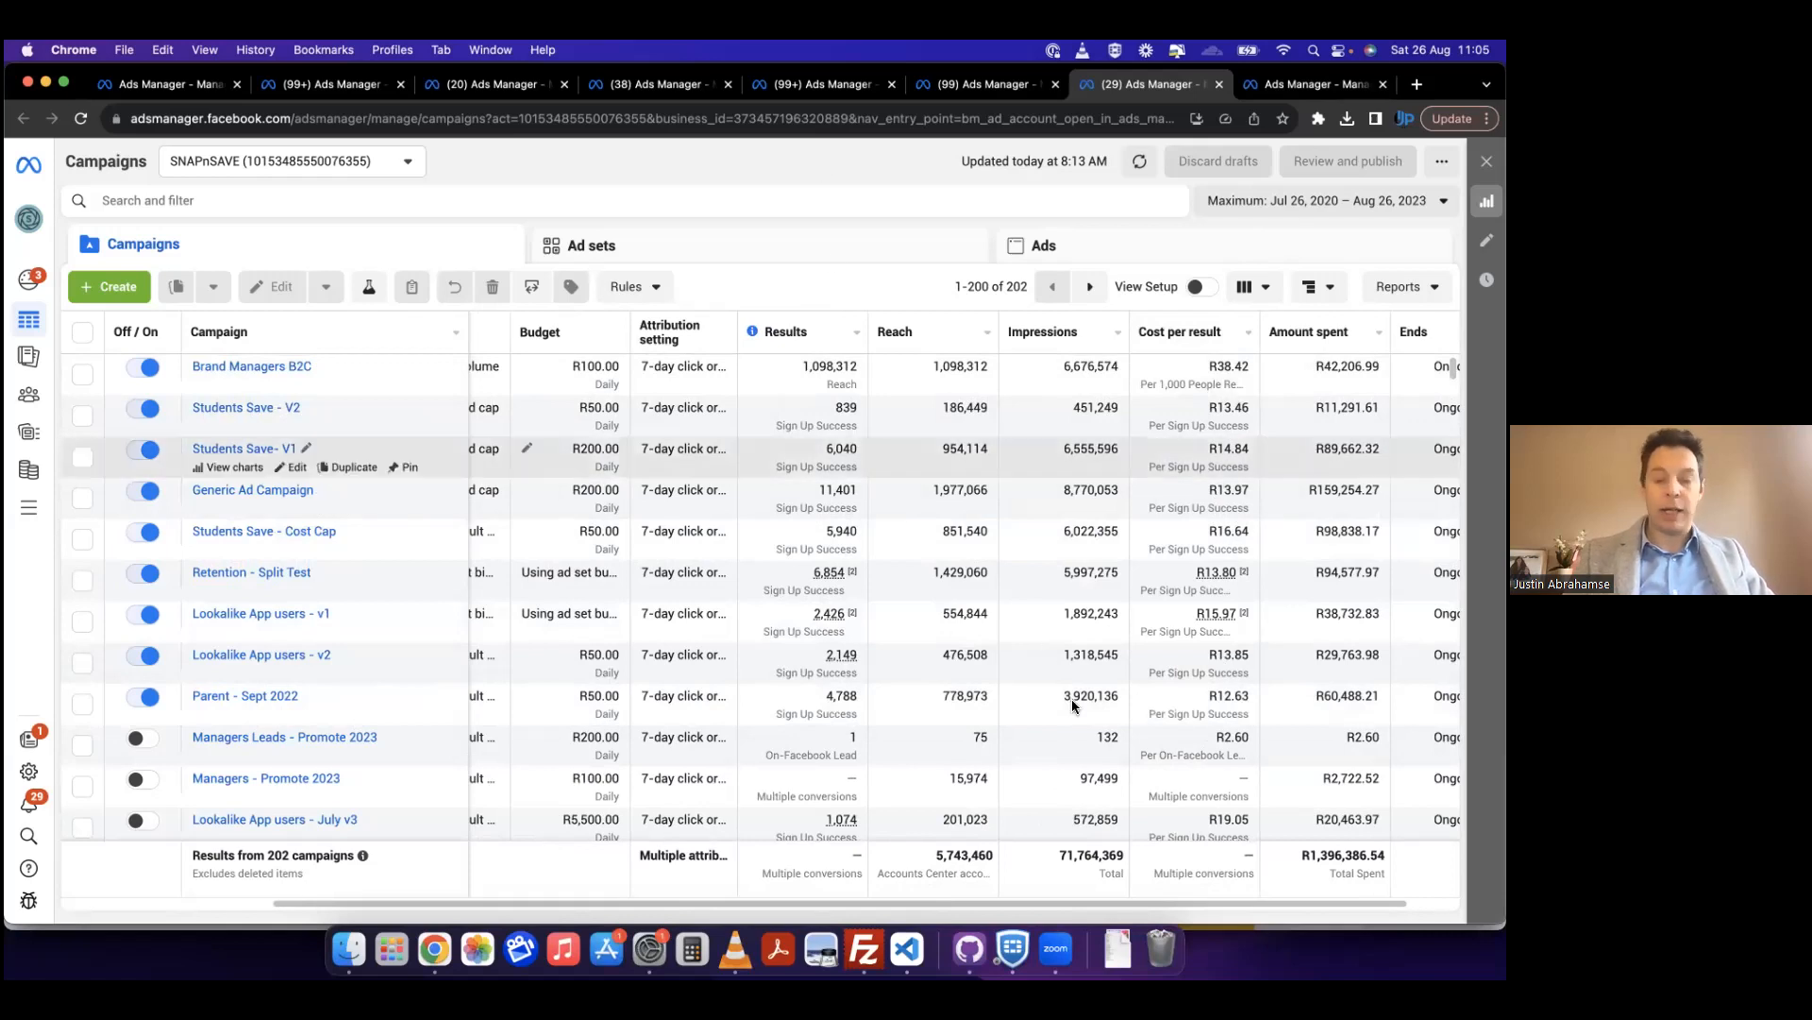
Step: Compare results and costs in the Summit XPS, Swartland and EaziFix/Doringpoort ad accounts, and close the last of these accounts
click(976, 87)
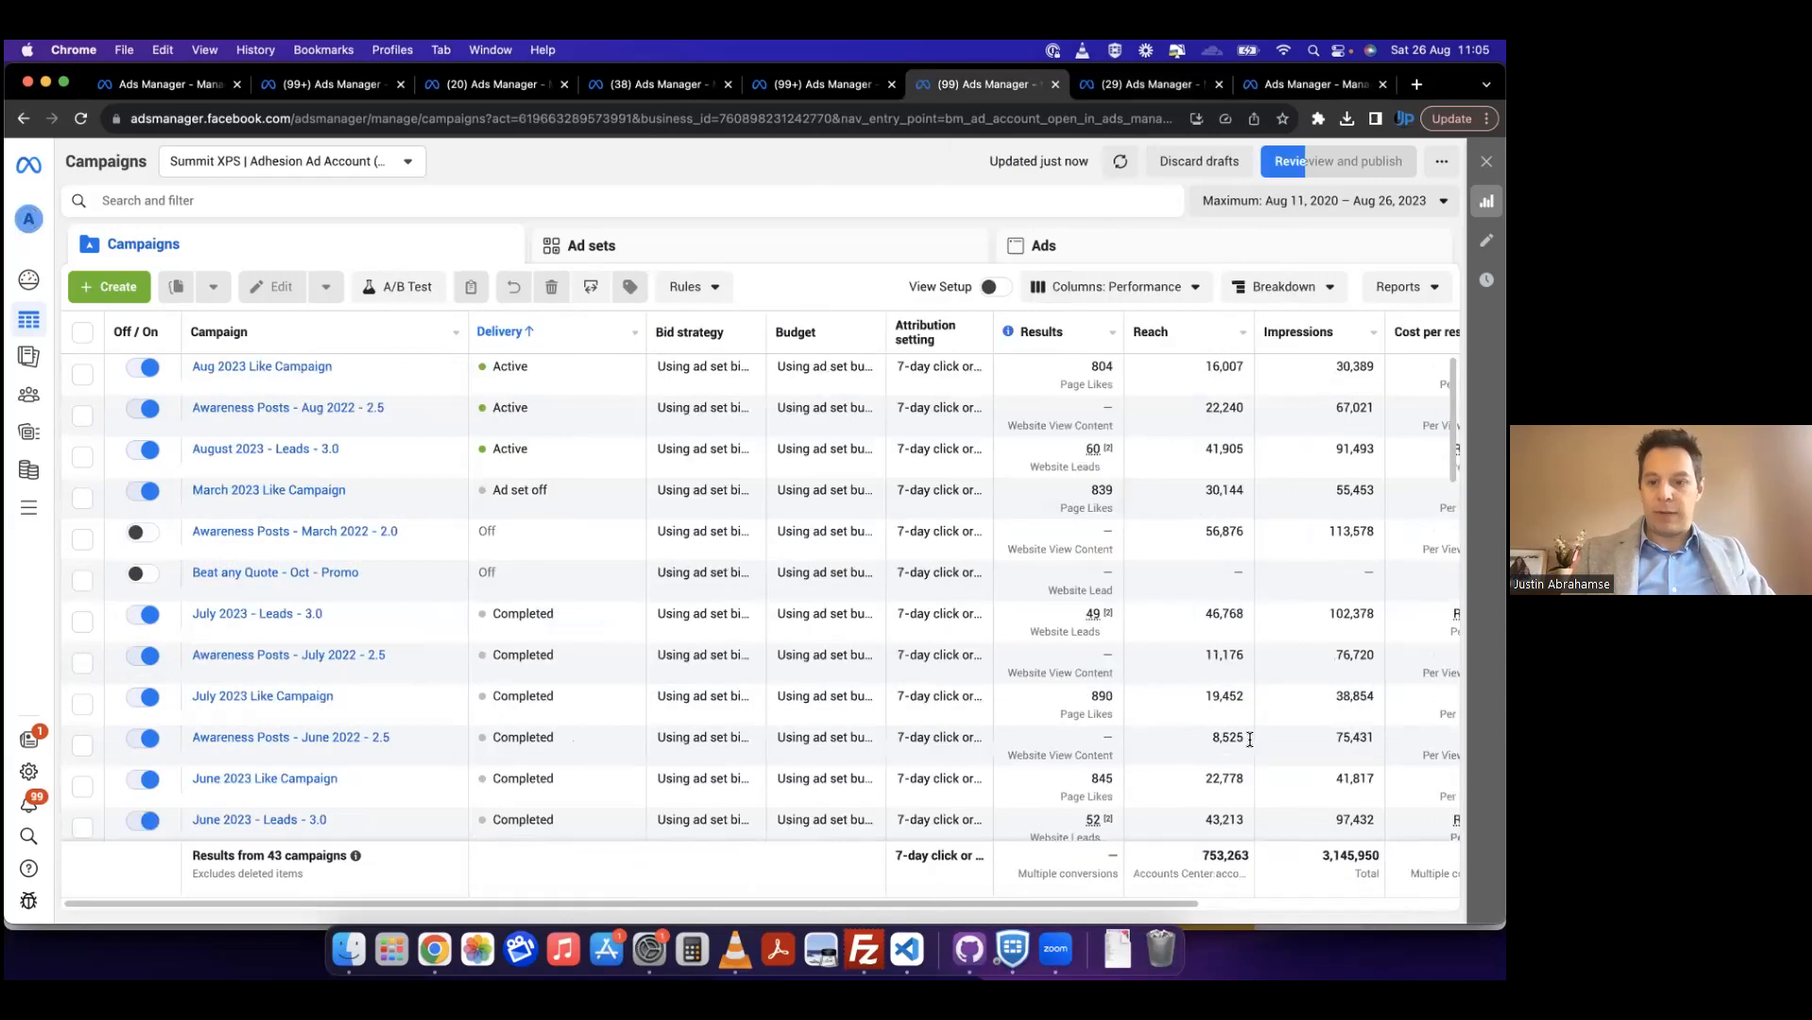
scroll(1261, 751, right, 5)
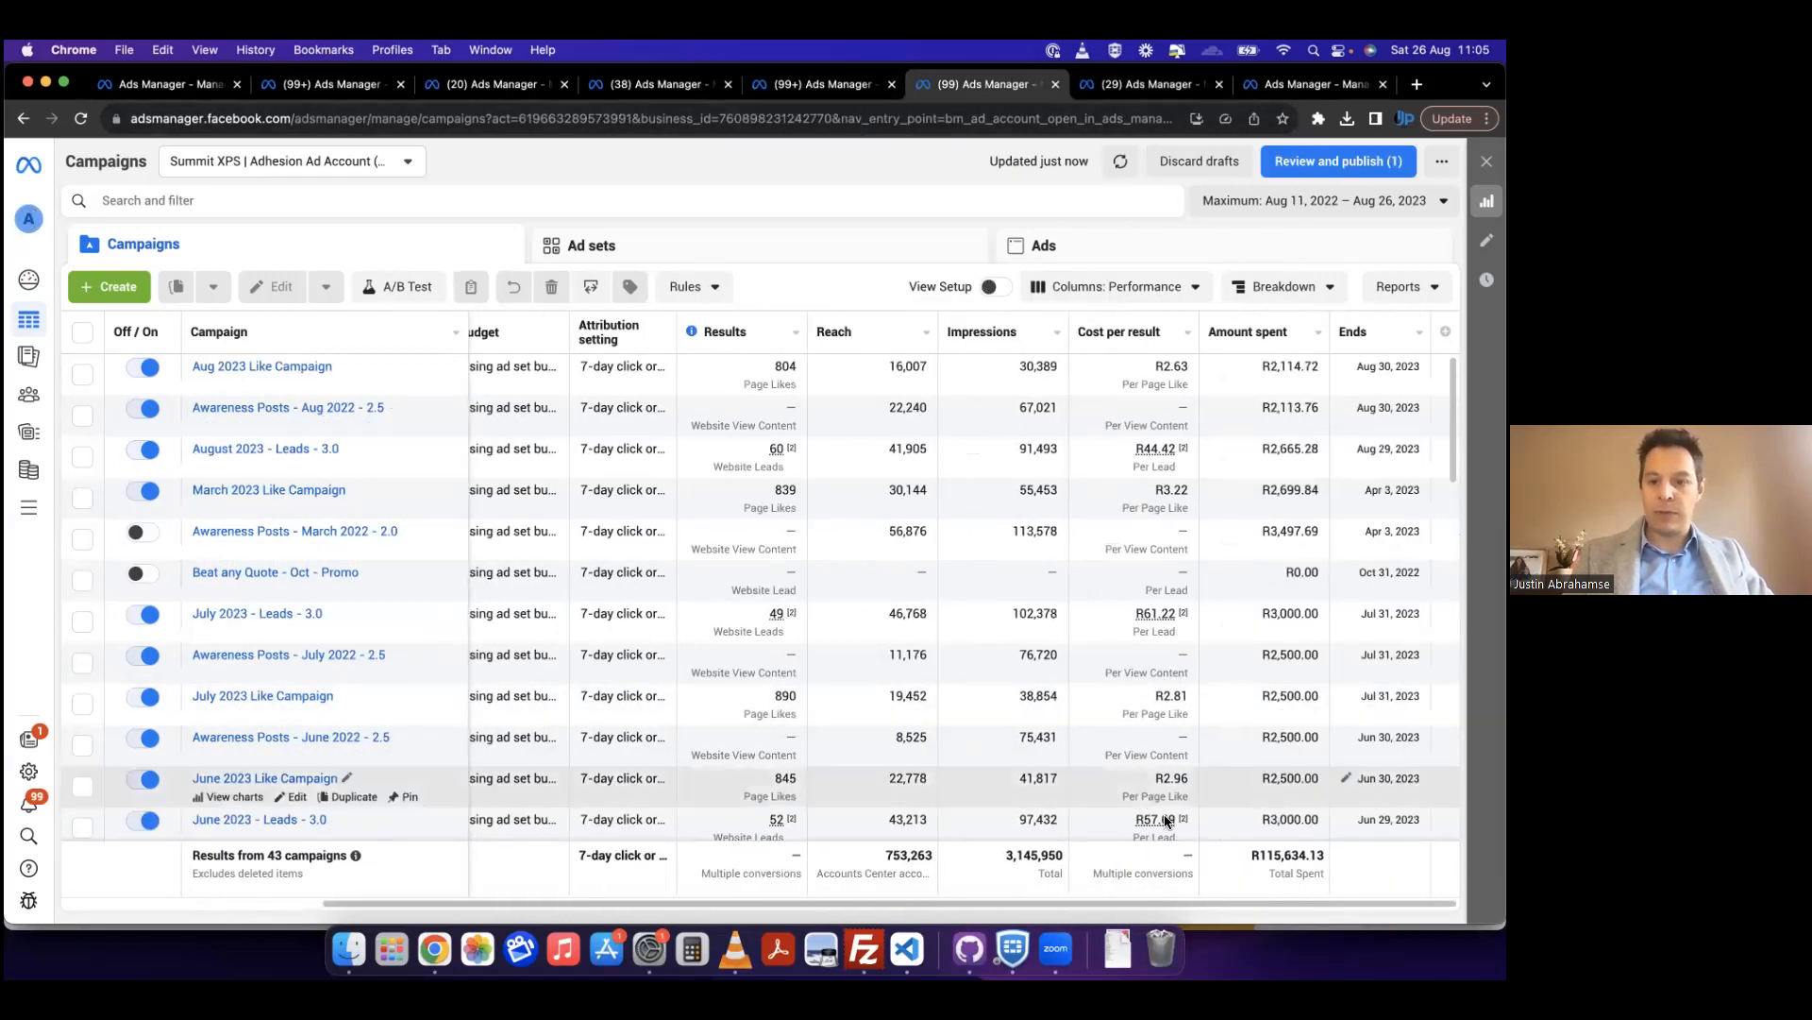
click(823, 87)
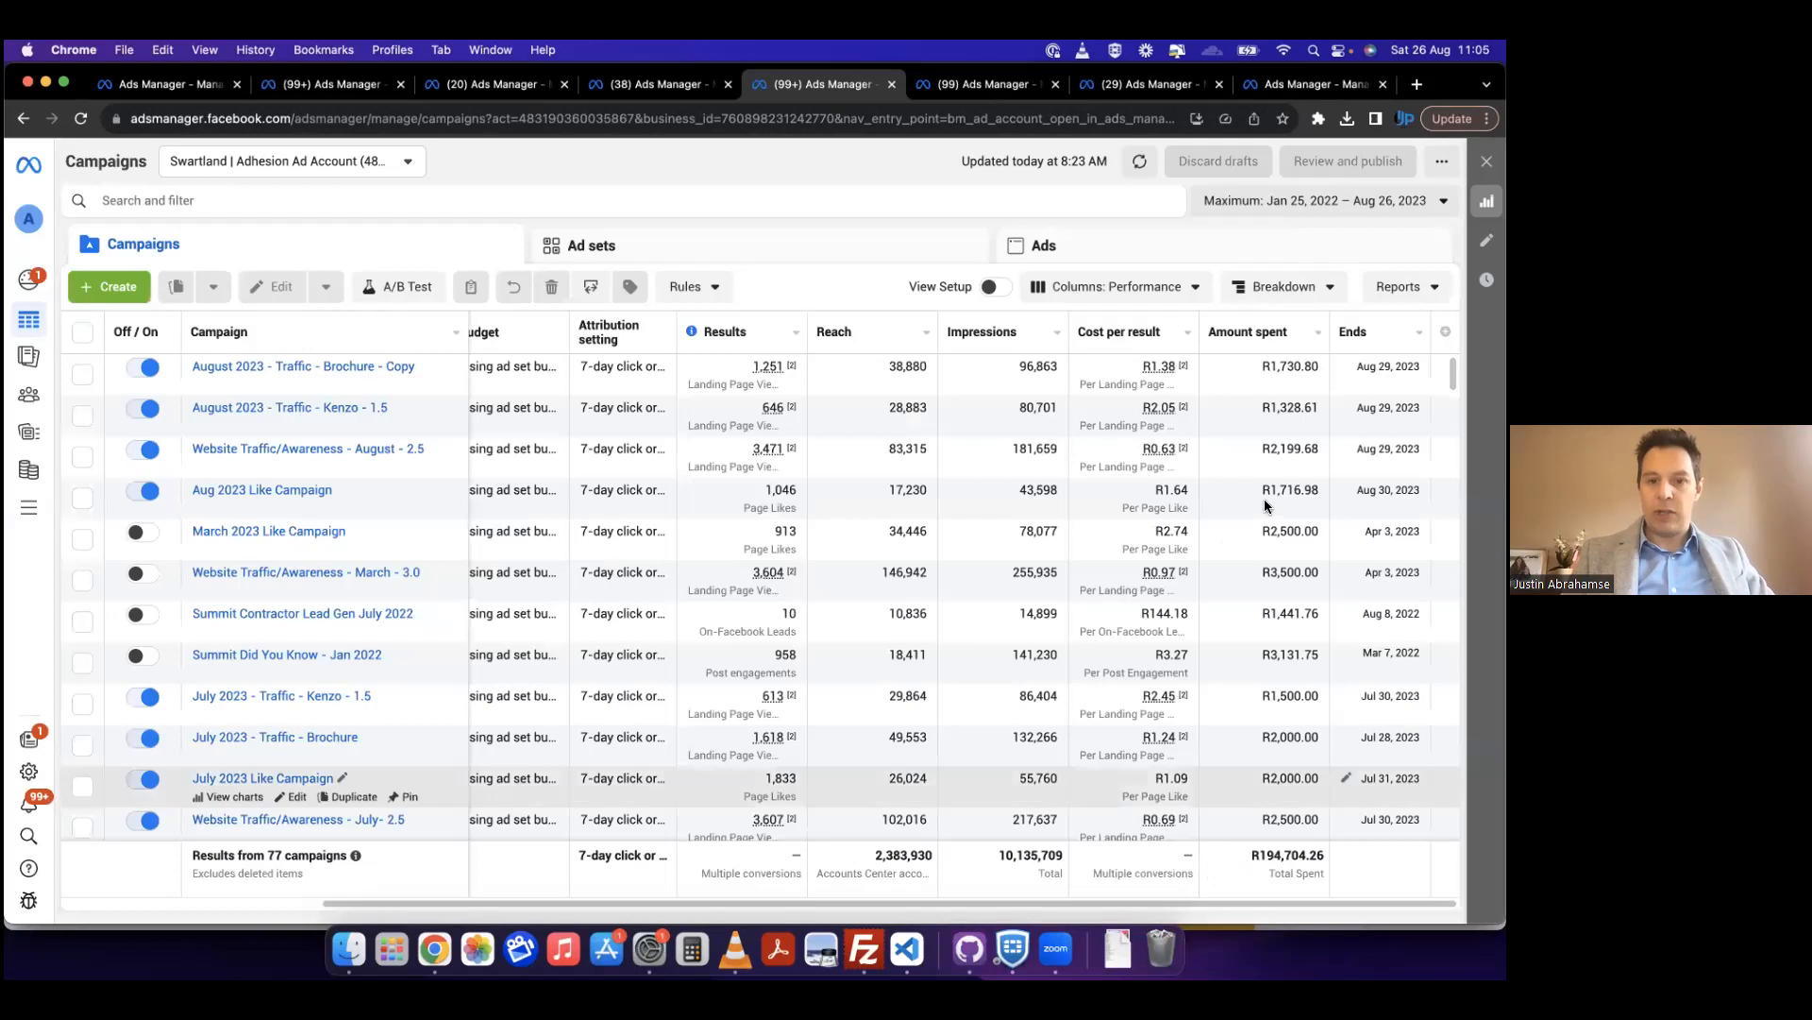
click(666, 85)
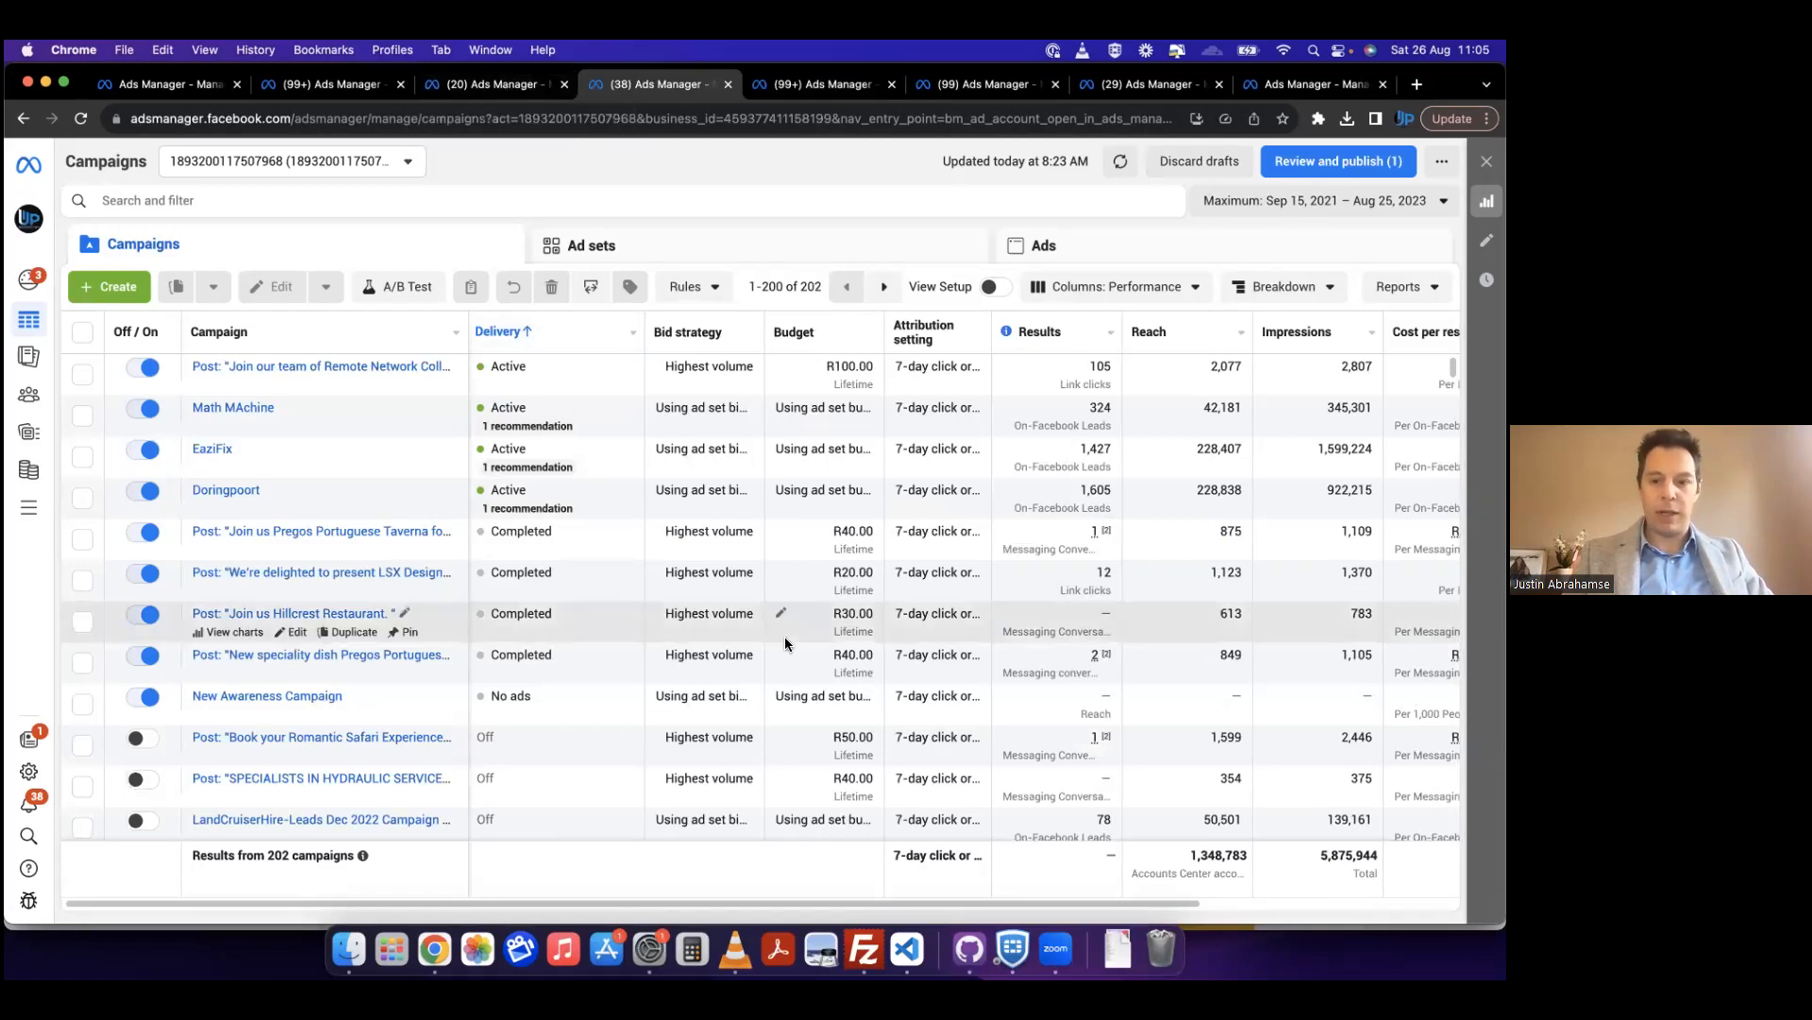
scroll(785, 645, right, 5)
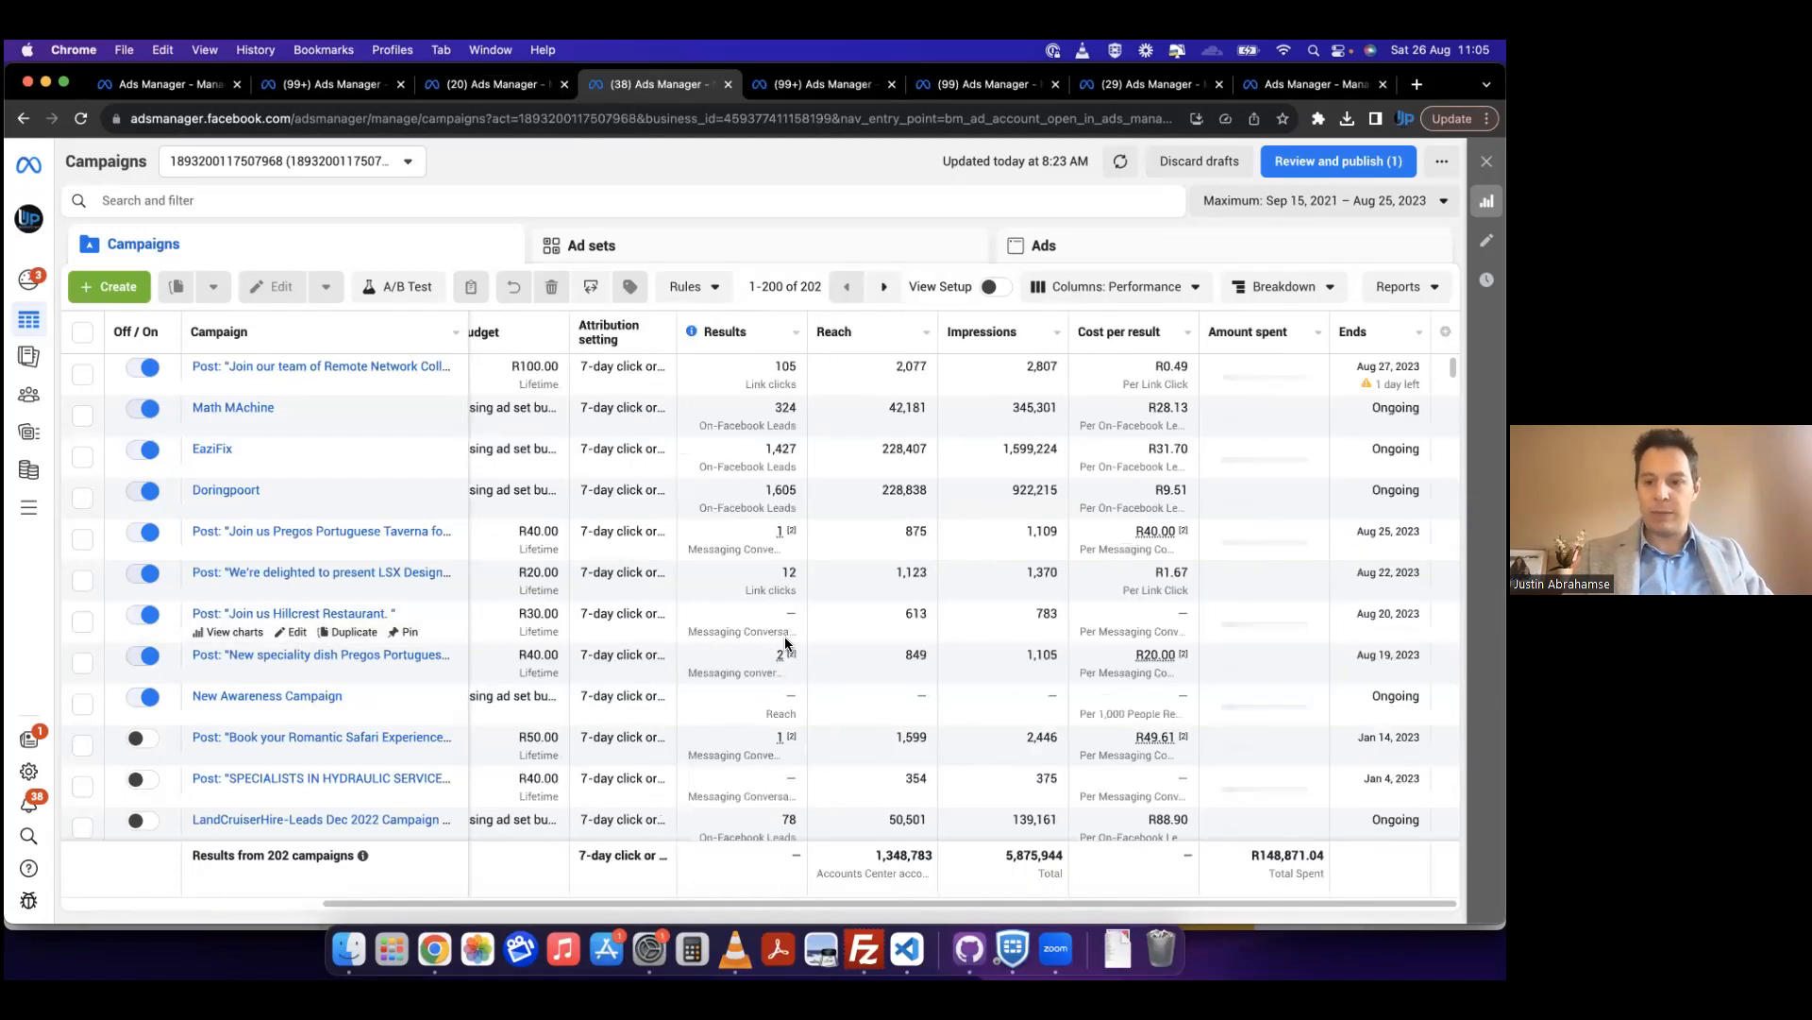
click(727, 84)
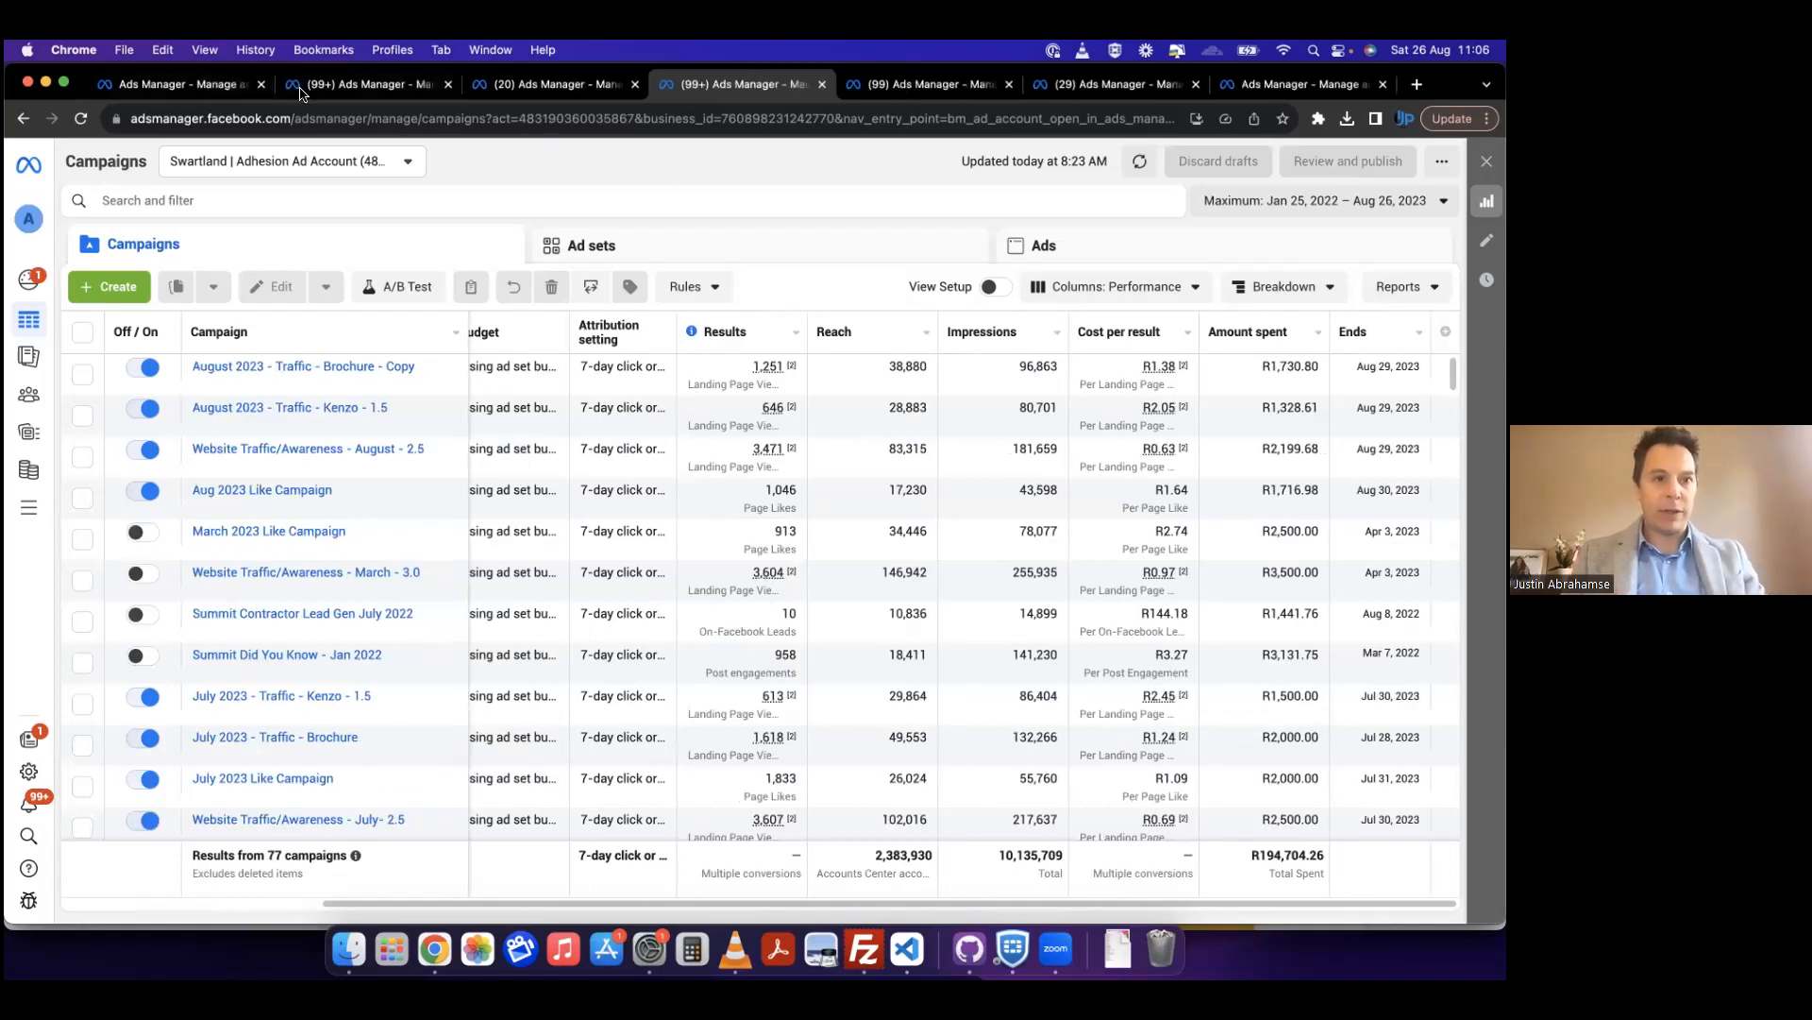
Step: Switch to the Tricstatshirts ad account and look over the full list of available business tools
click(1239, 92)
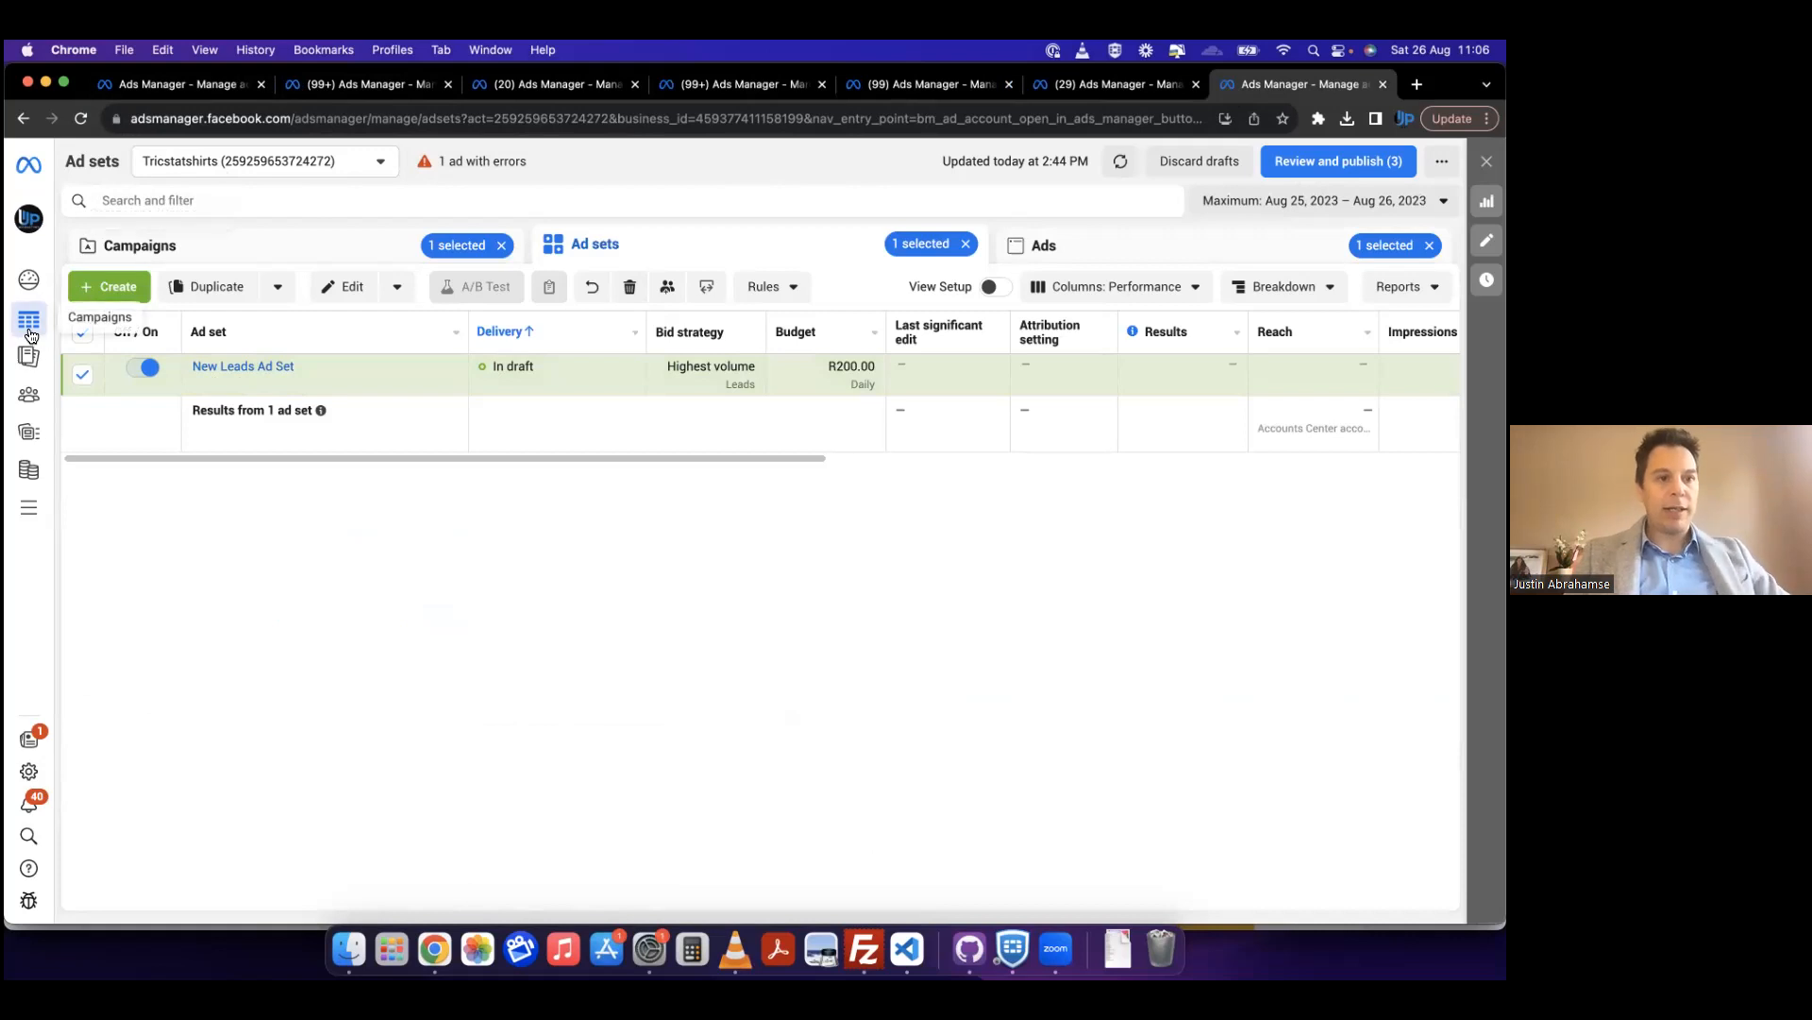
mouse_move(31, 335)
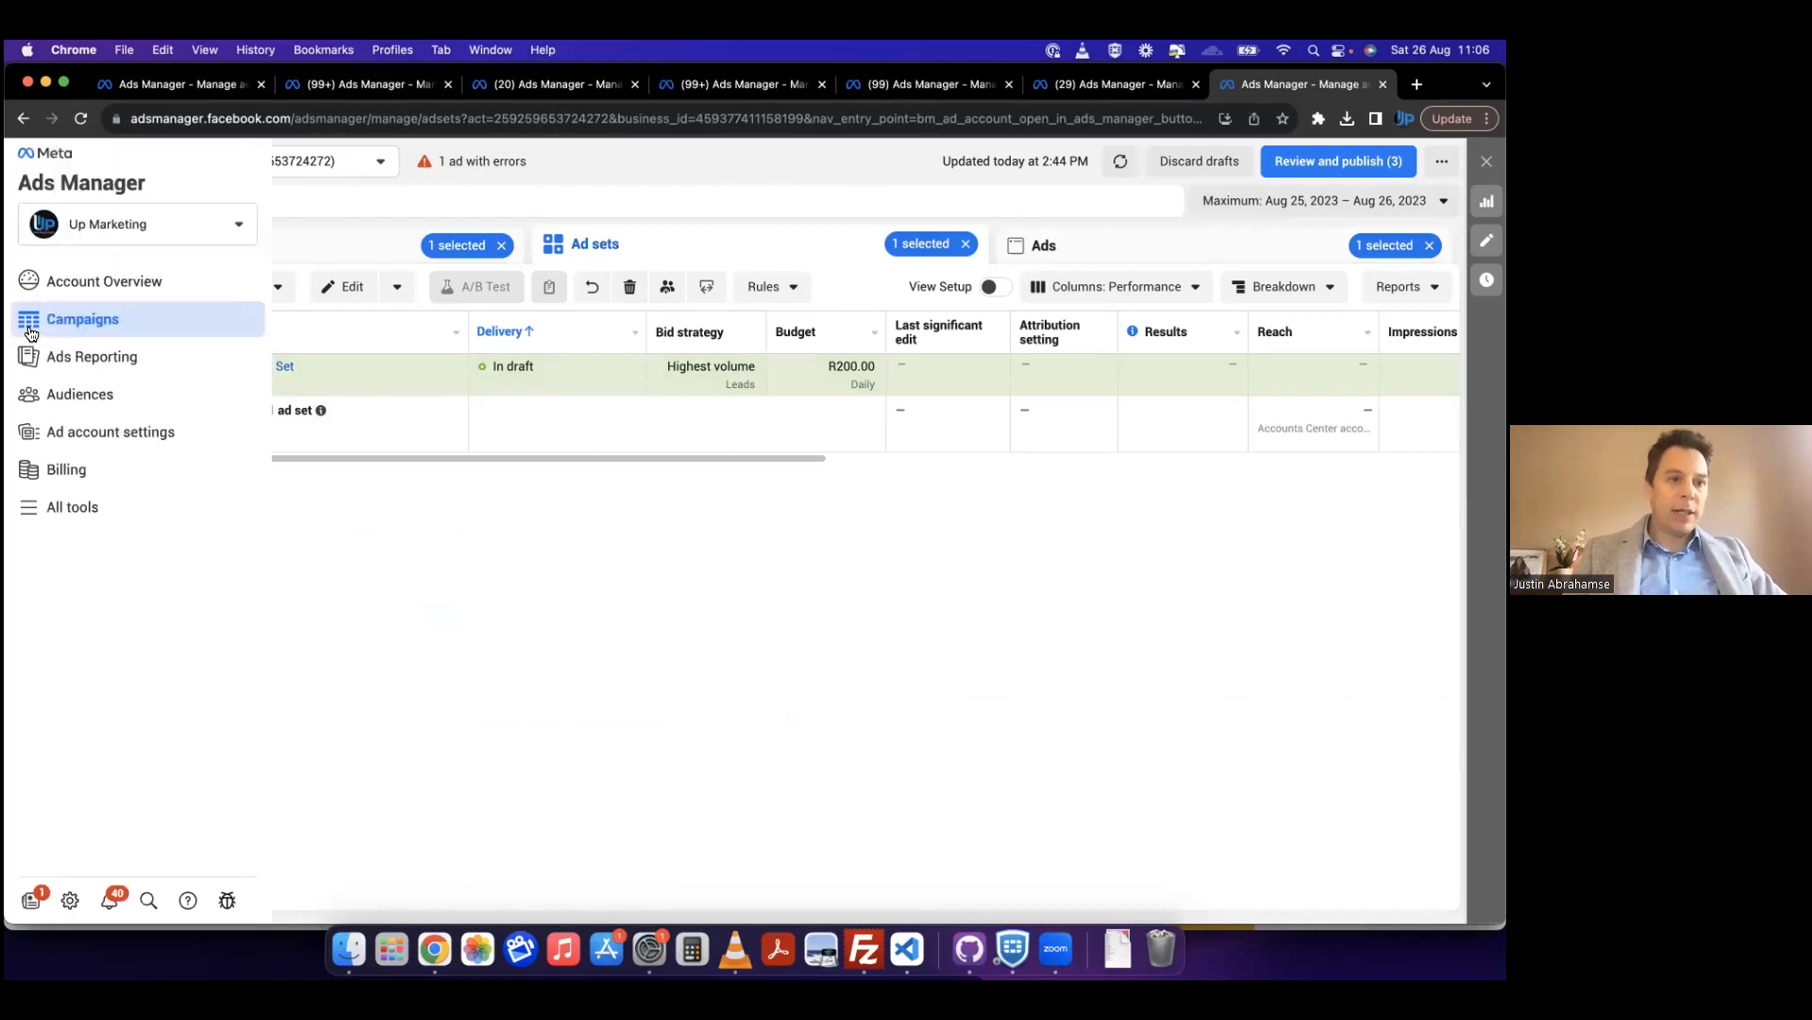
click(31, 513)
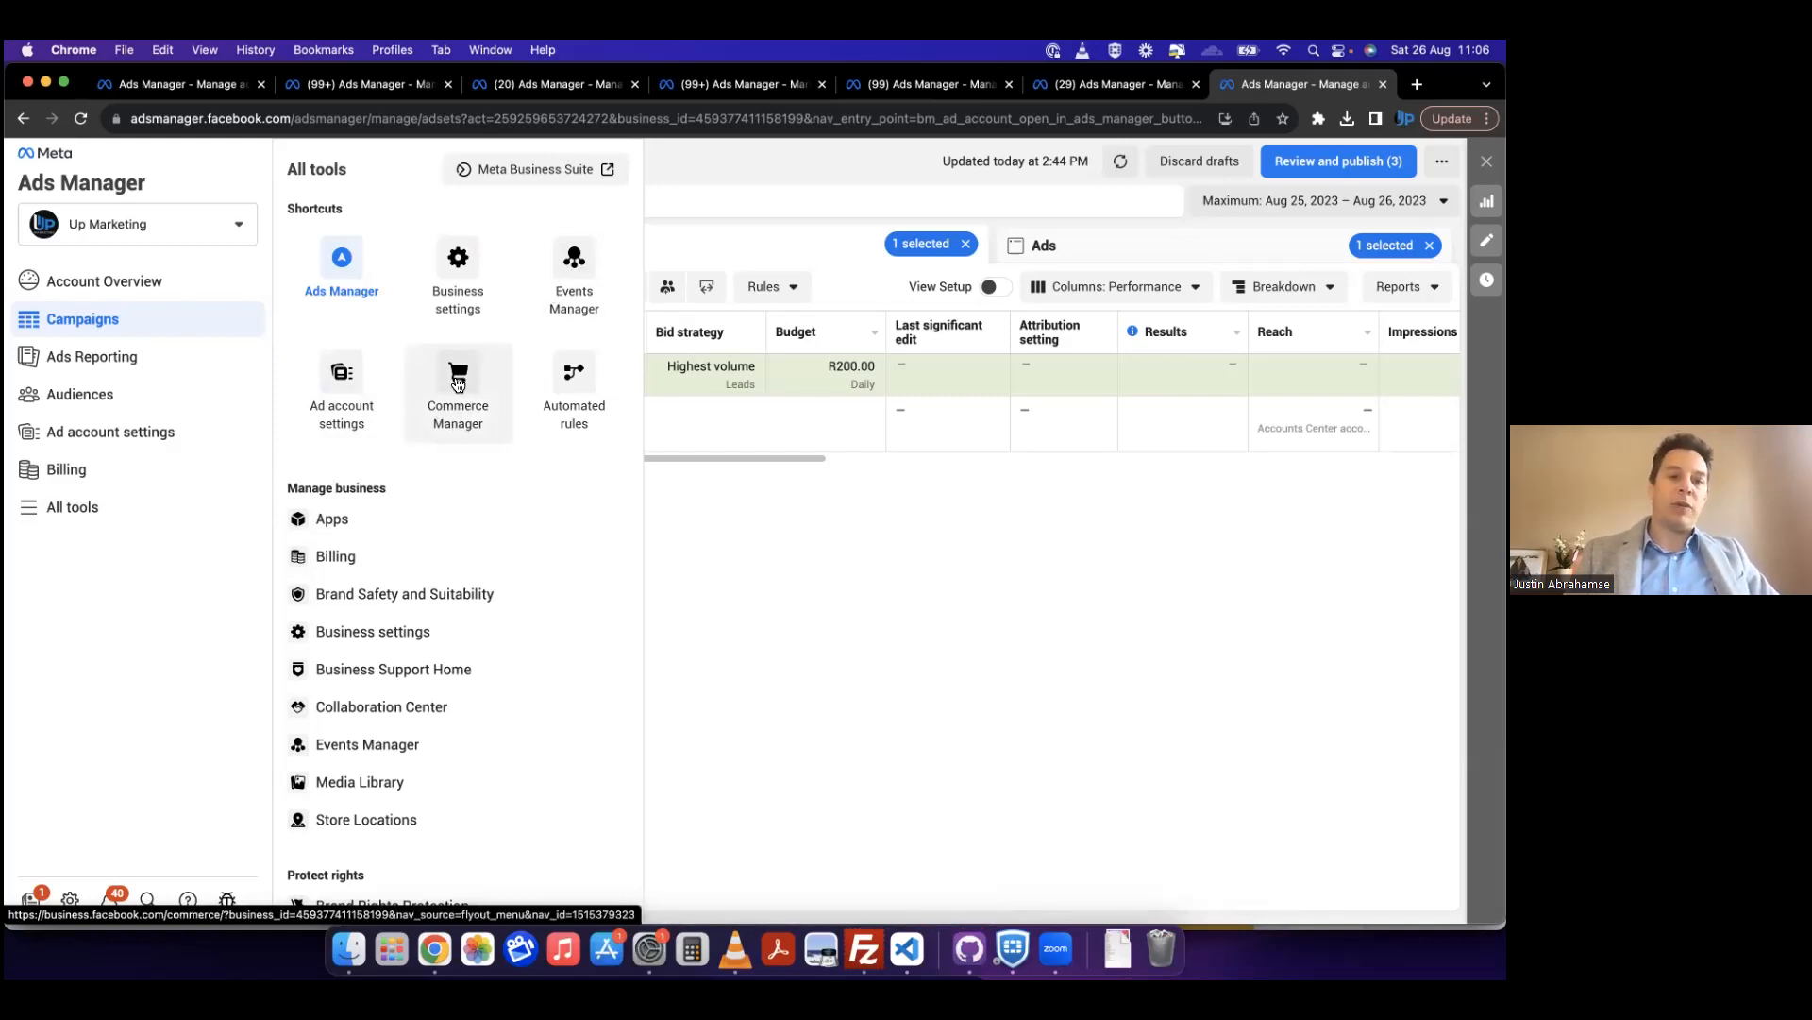
click(686, 164)
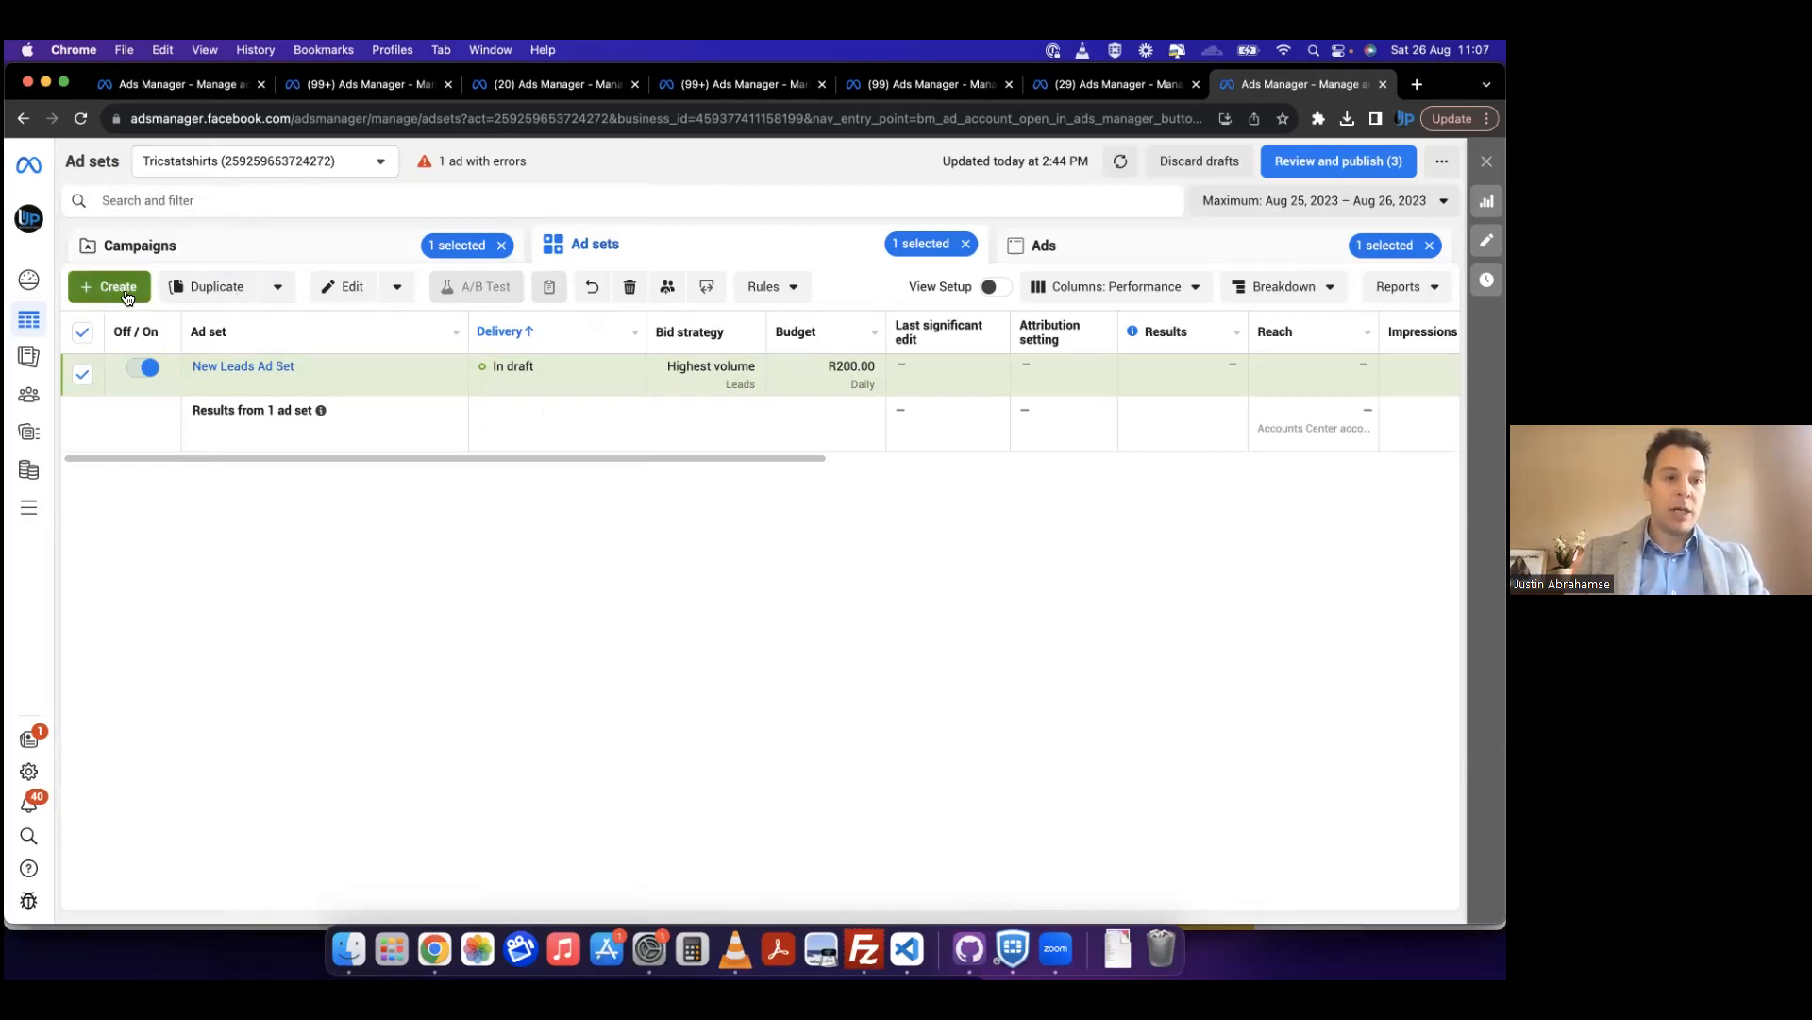
Step: Create a new campaign with the Leads objective in the Tricstatshirts ad account
click(86, 295)
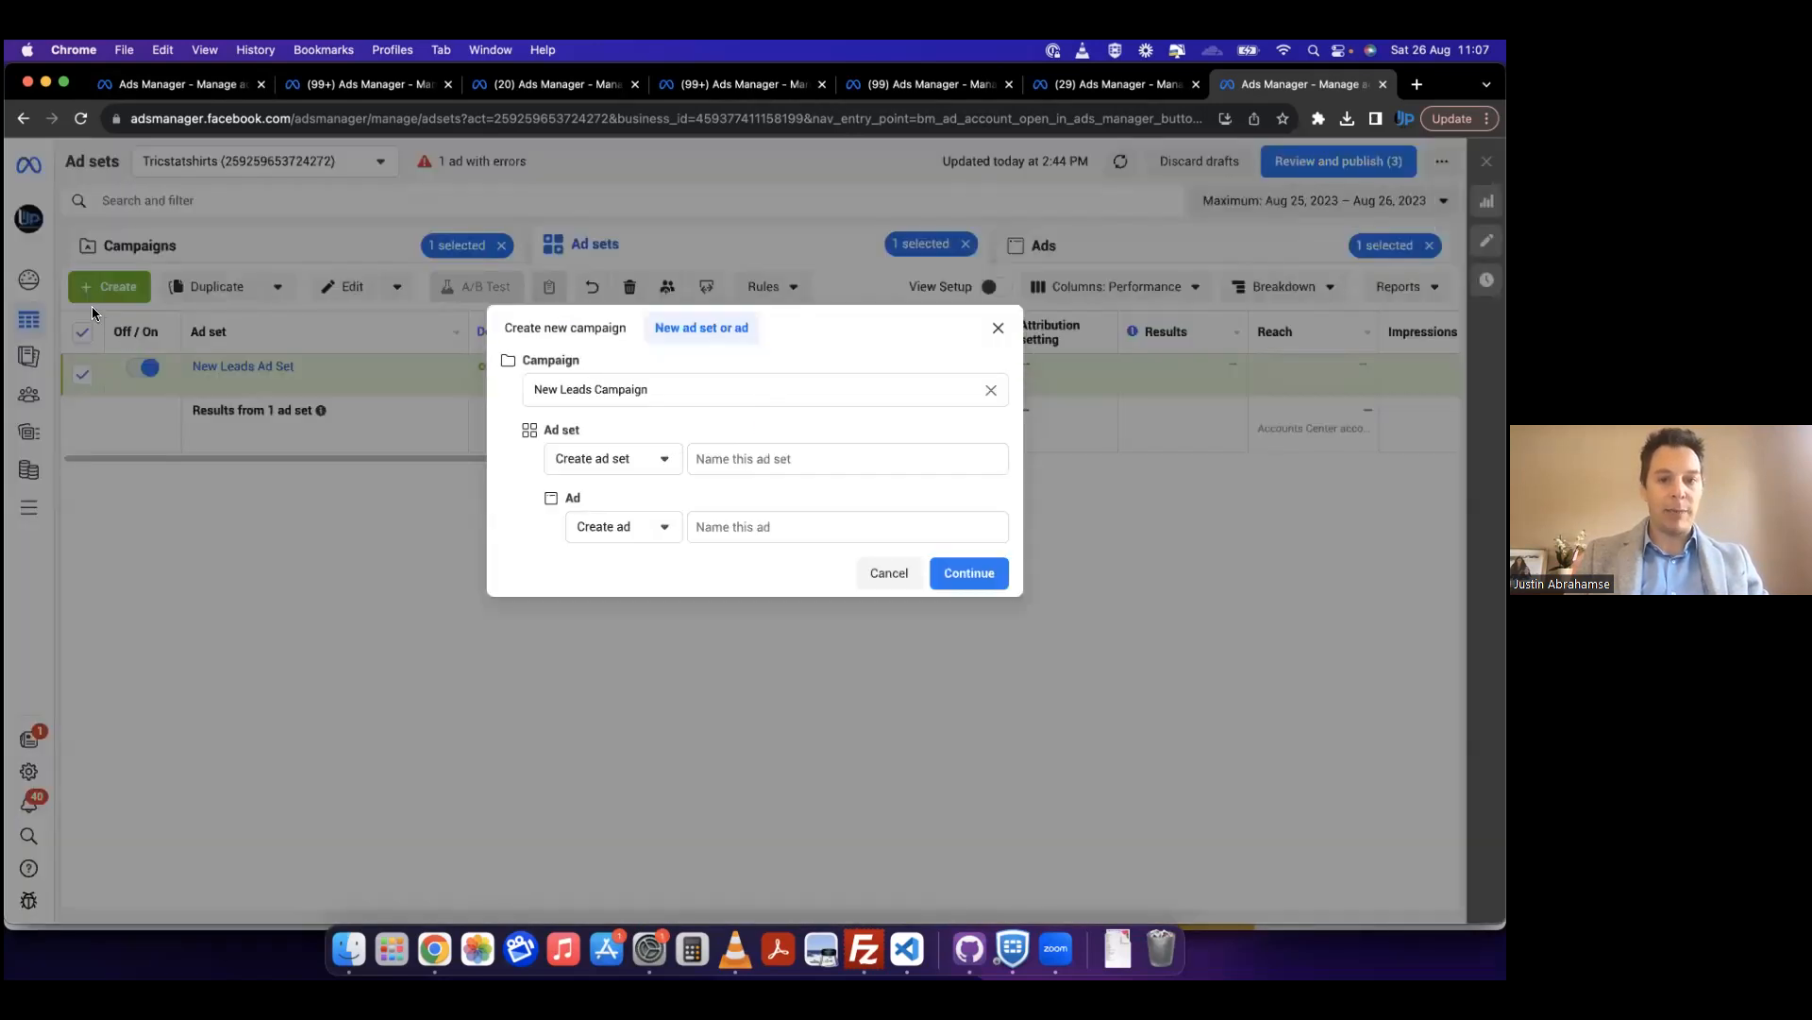
click(998, 327)
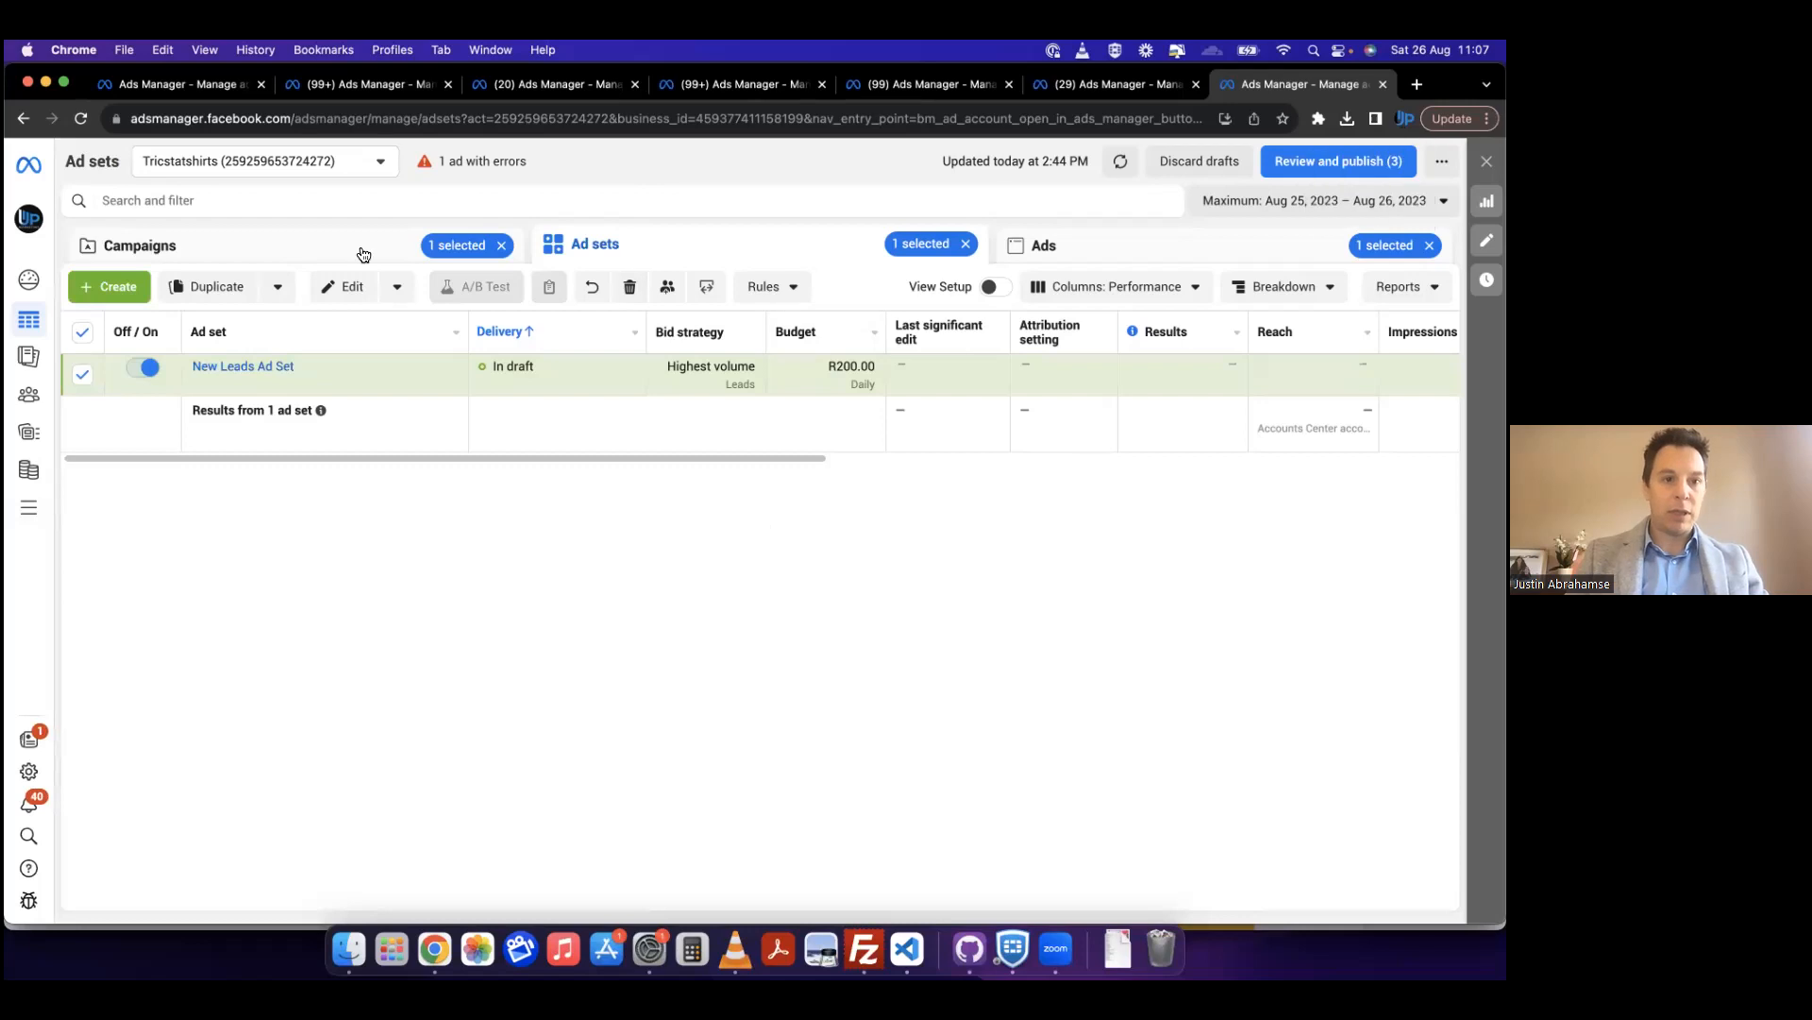
click(310, 246)
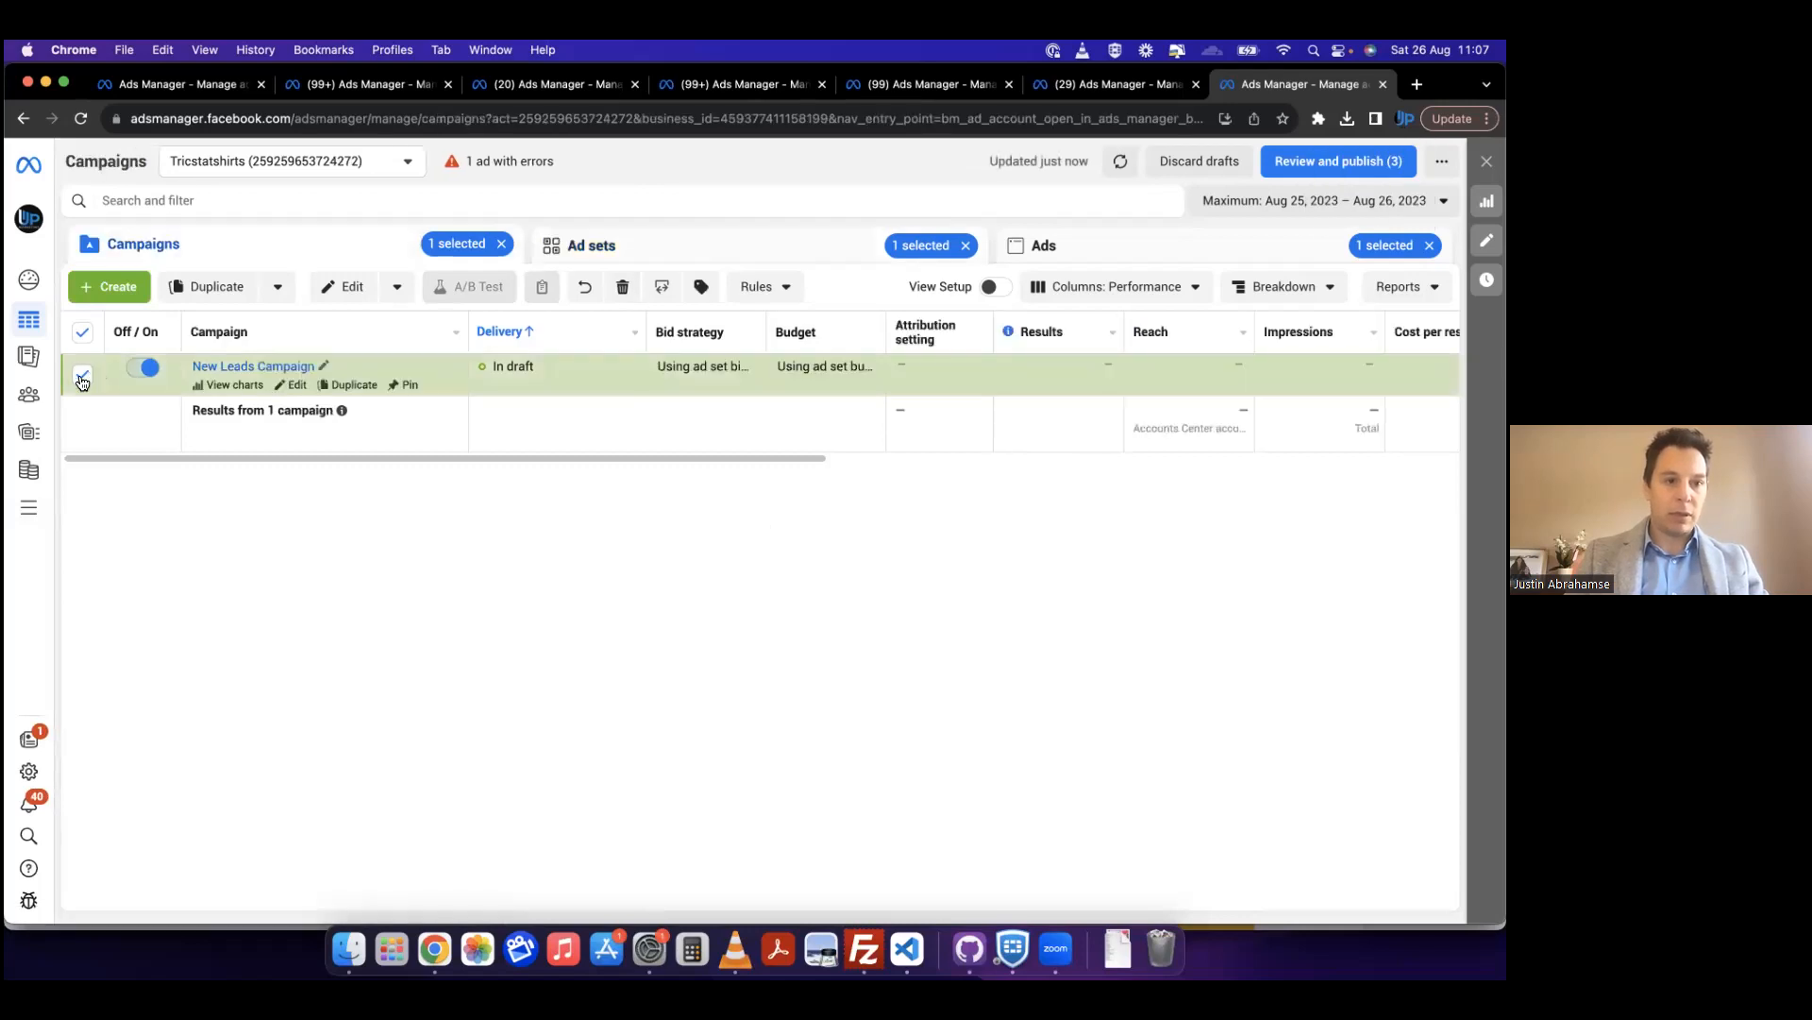
click(110, 286)
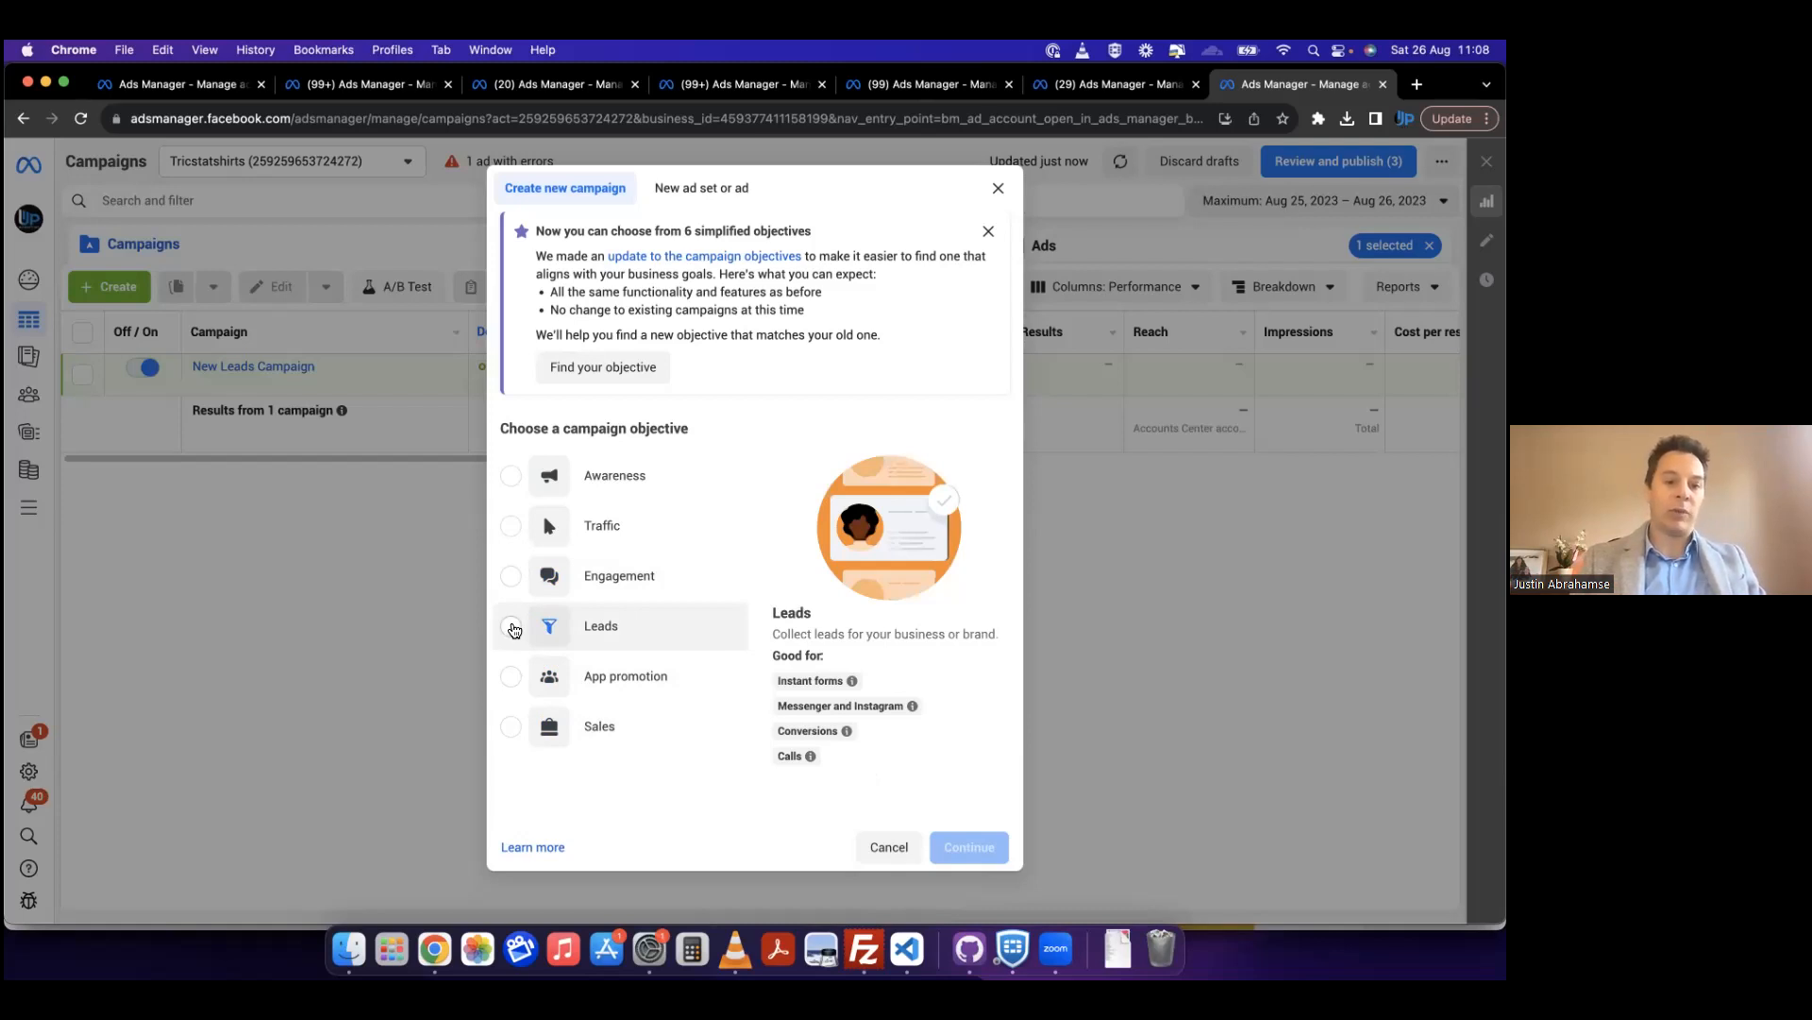
click(512, 628)
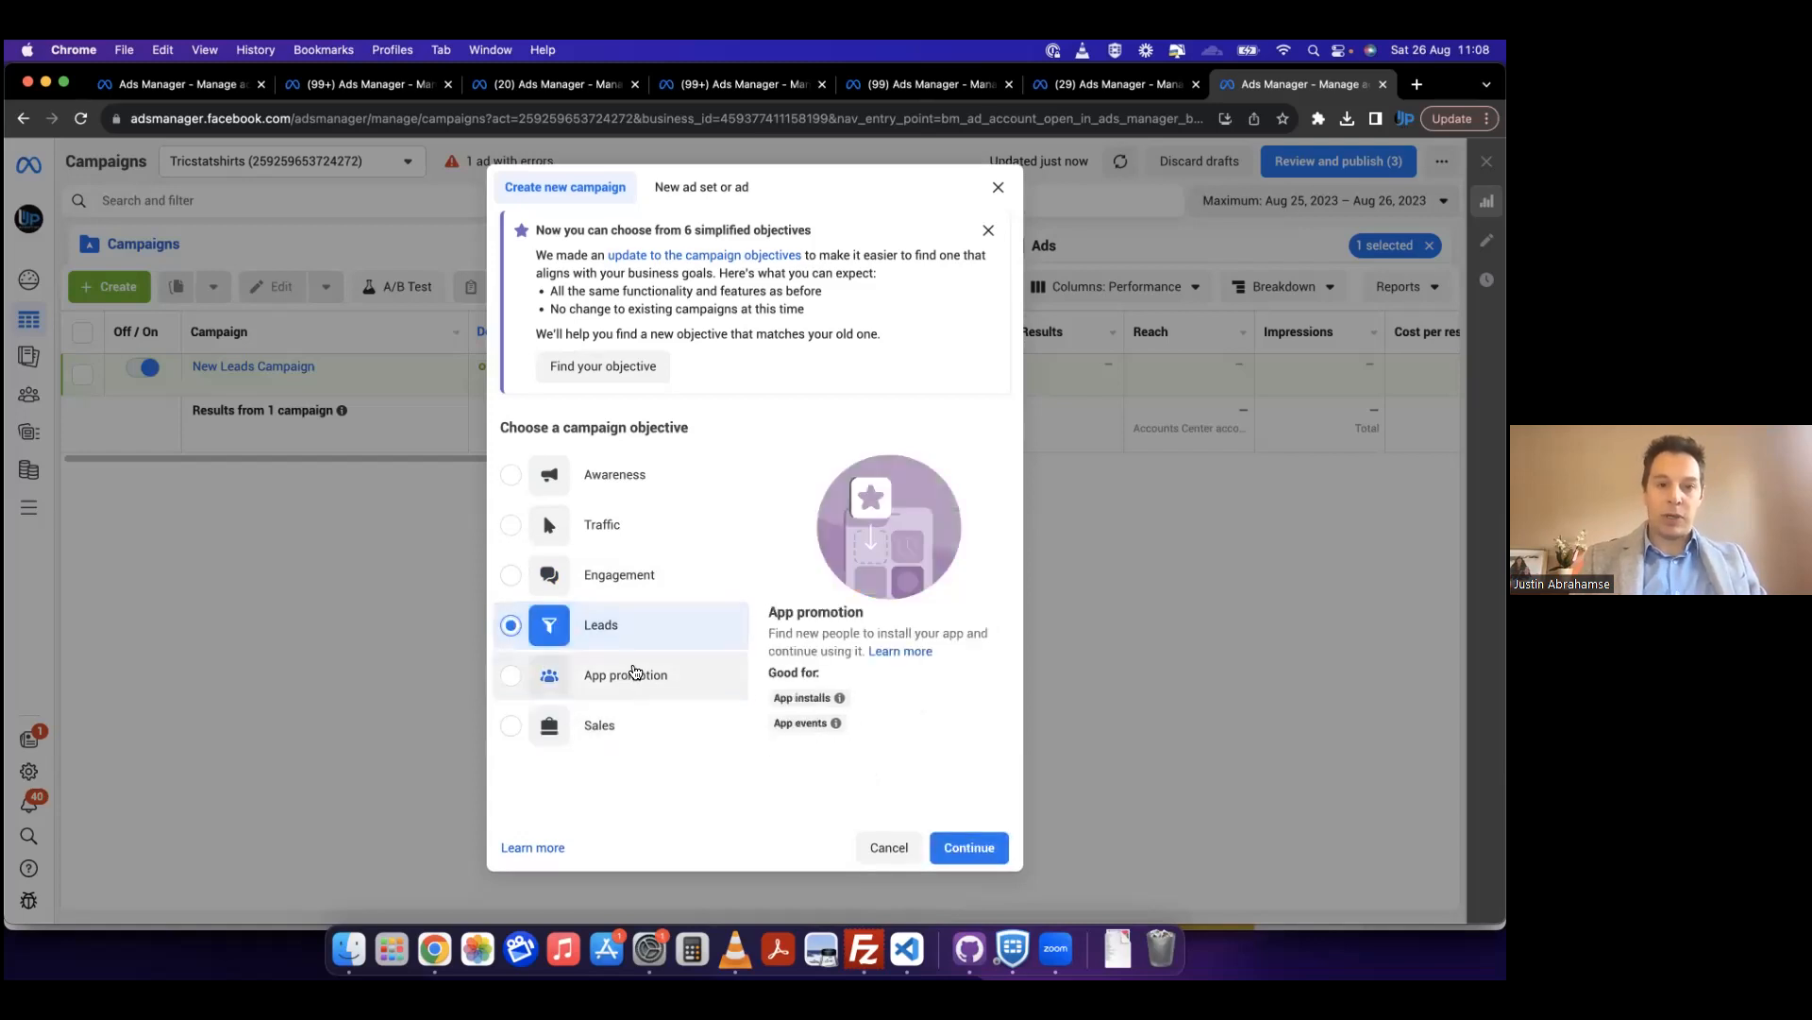
click(958, 850)
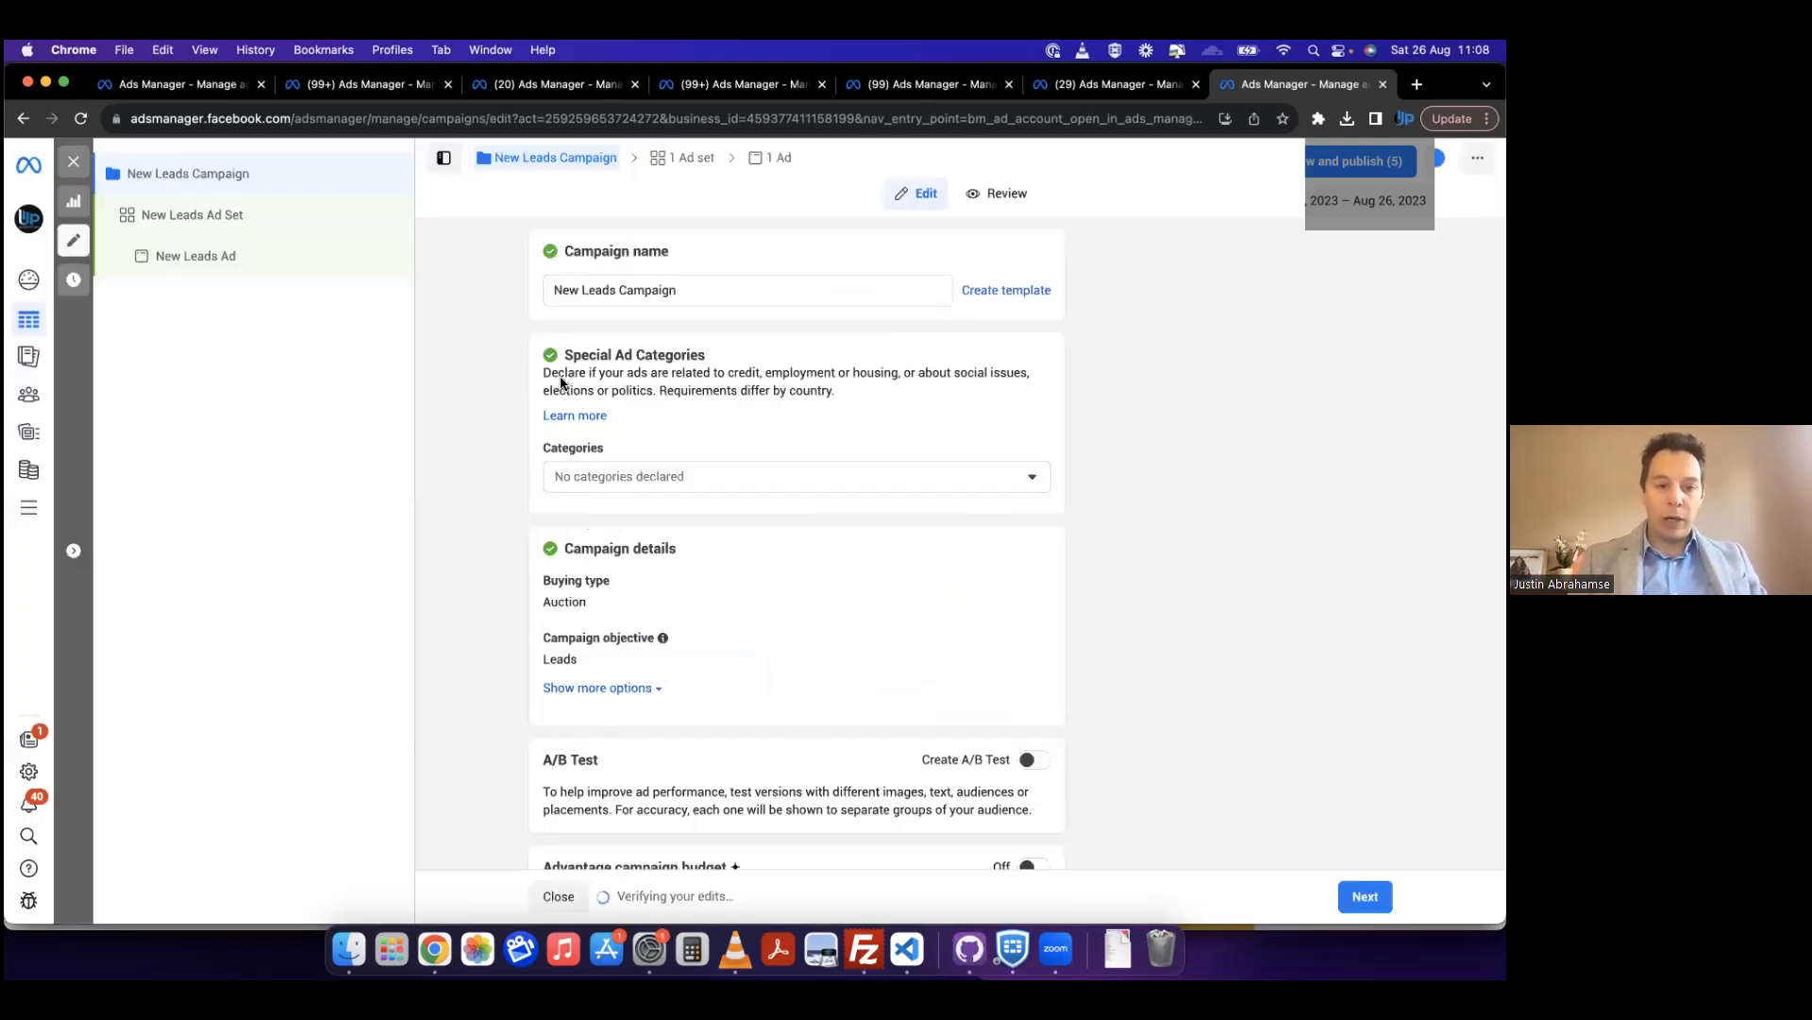
Step: Rename the new leads campaign as "Lead Gen 20234"
scroll(495, 627, down, 2)
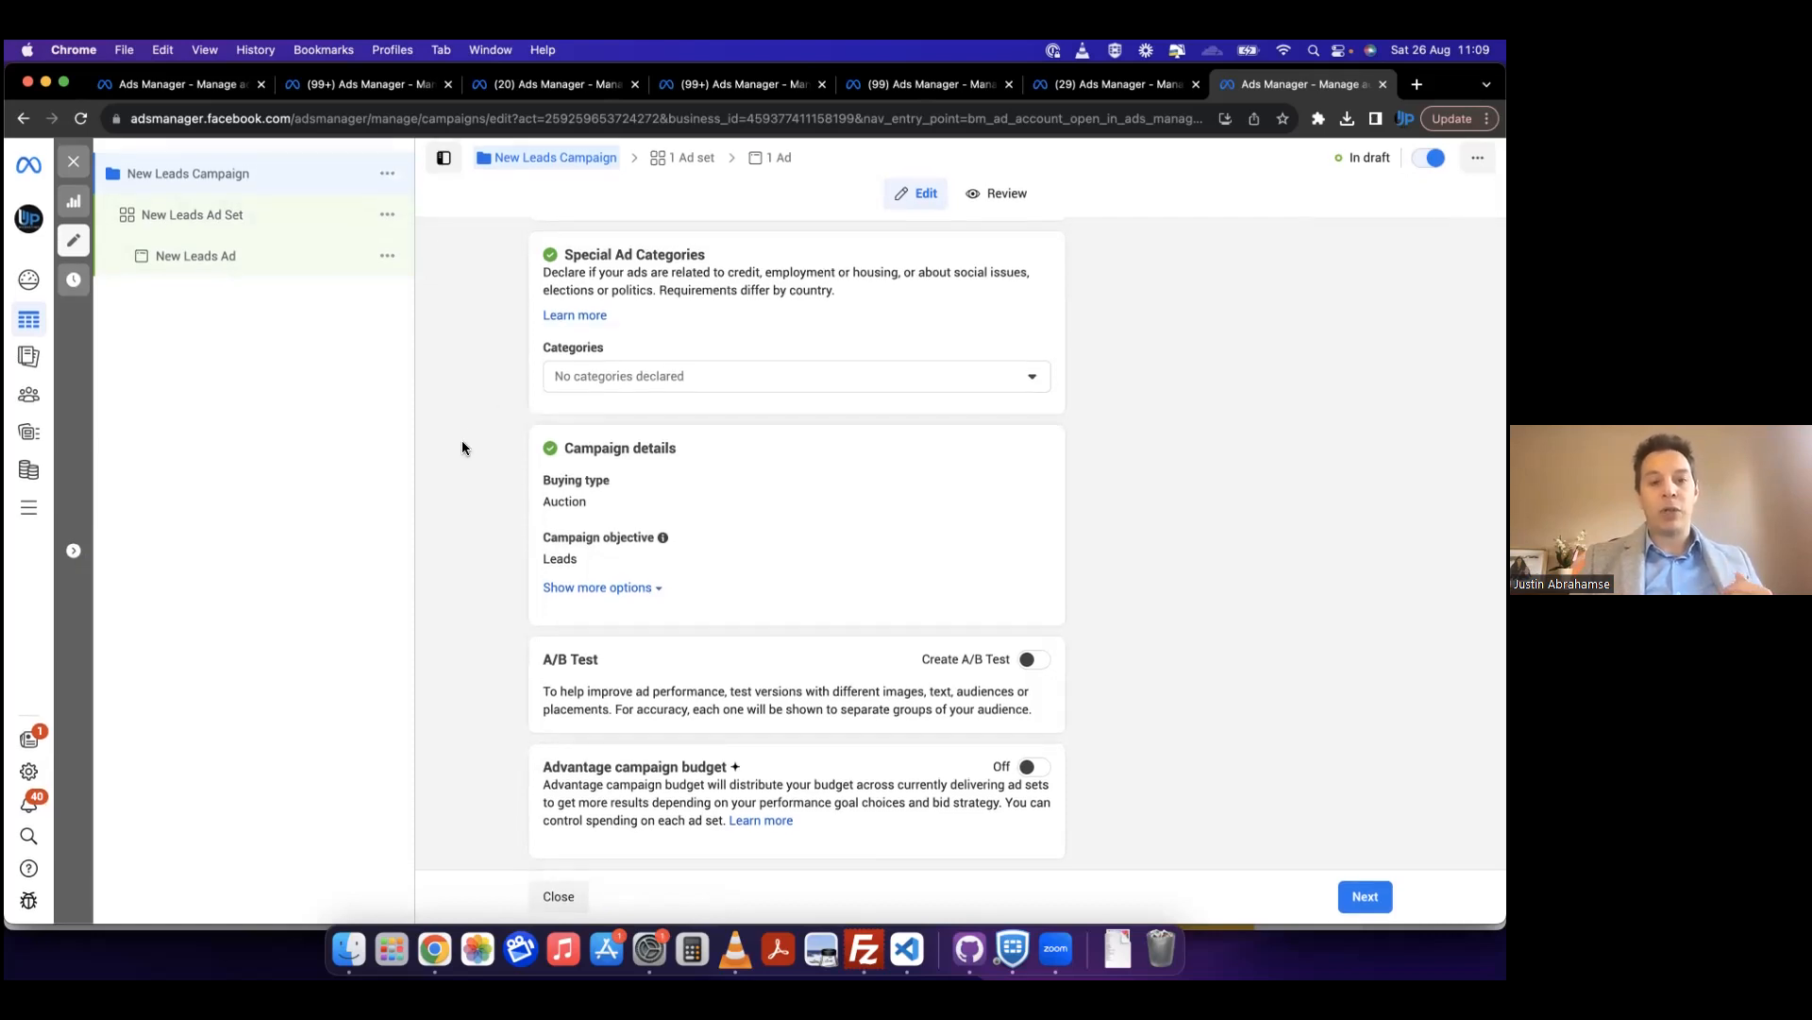
click(286, 216)
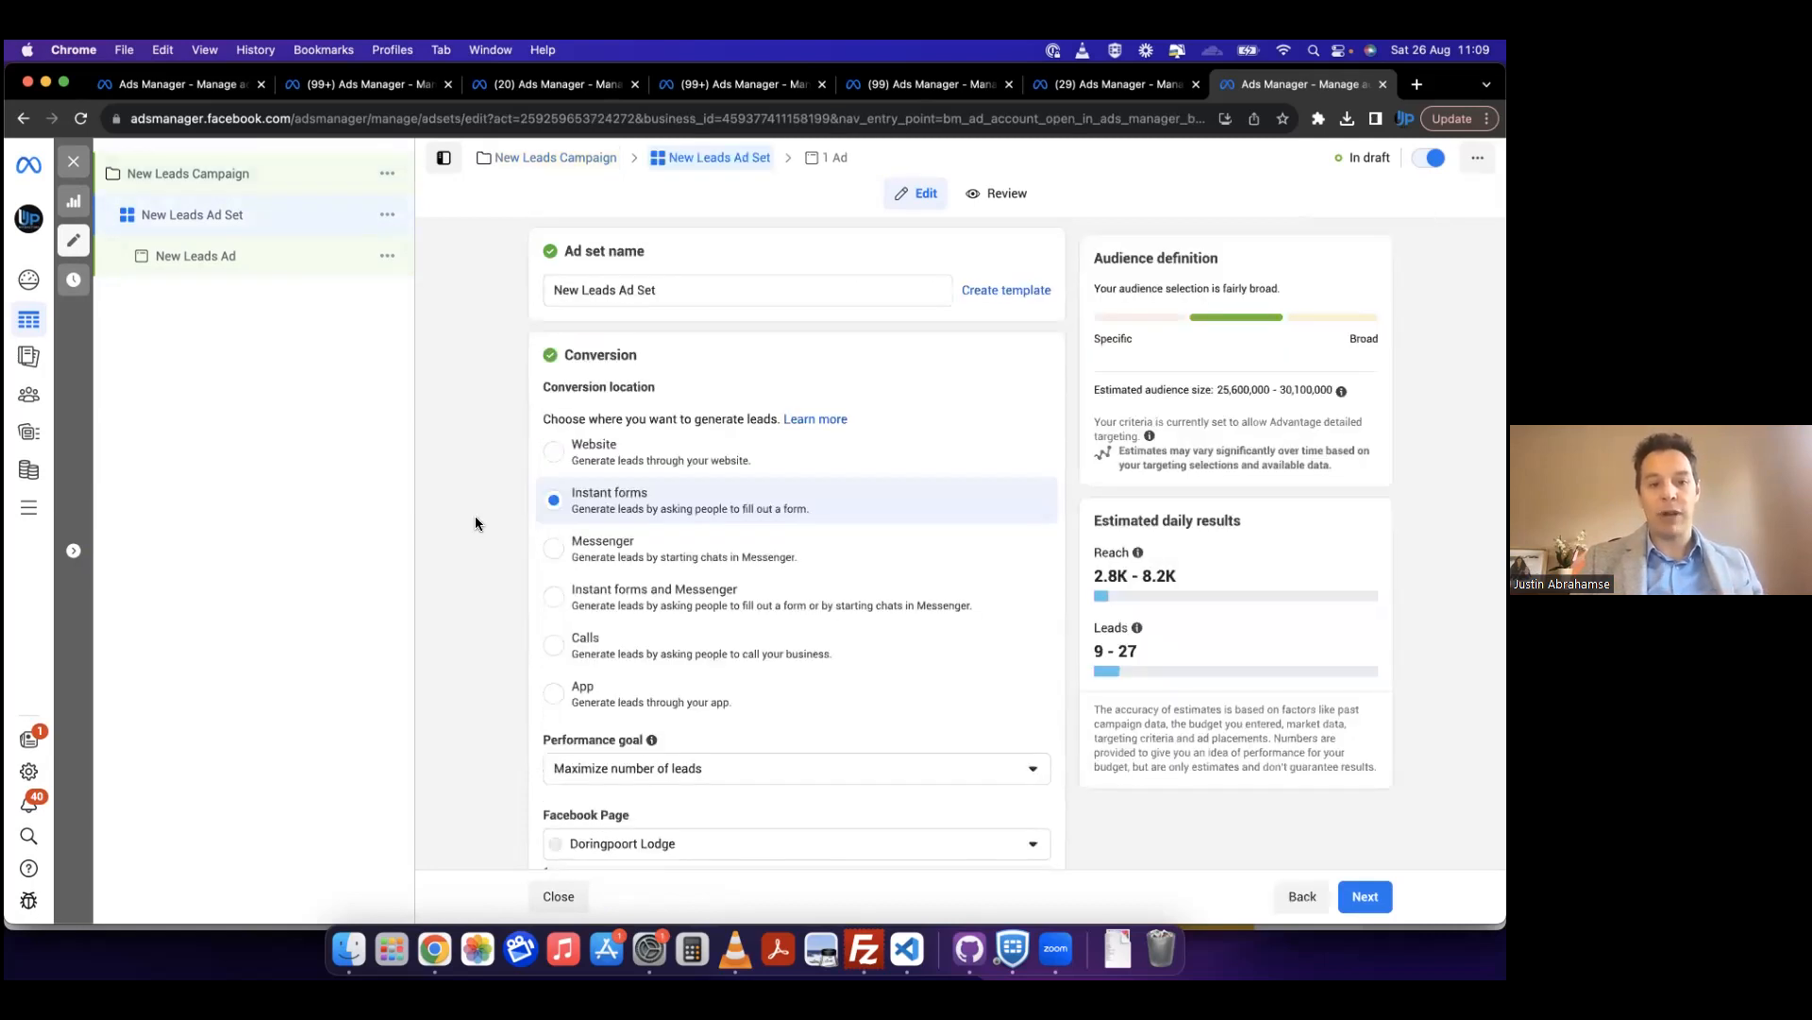
scroll(475, 522, down, 1)
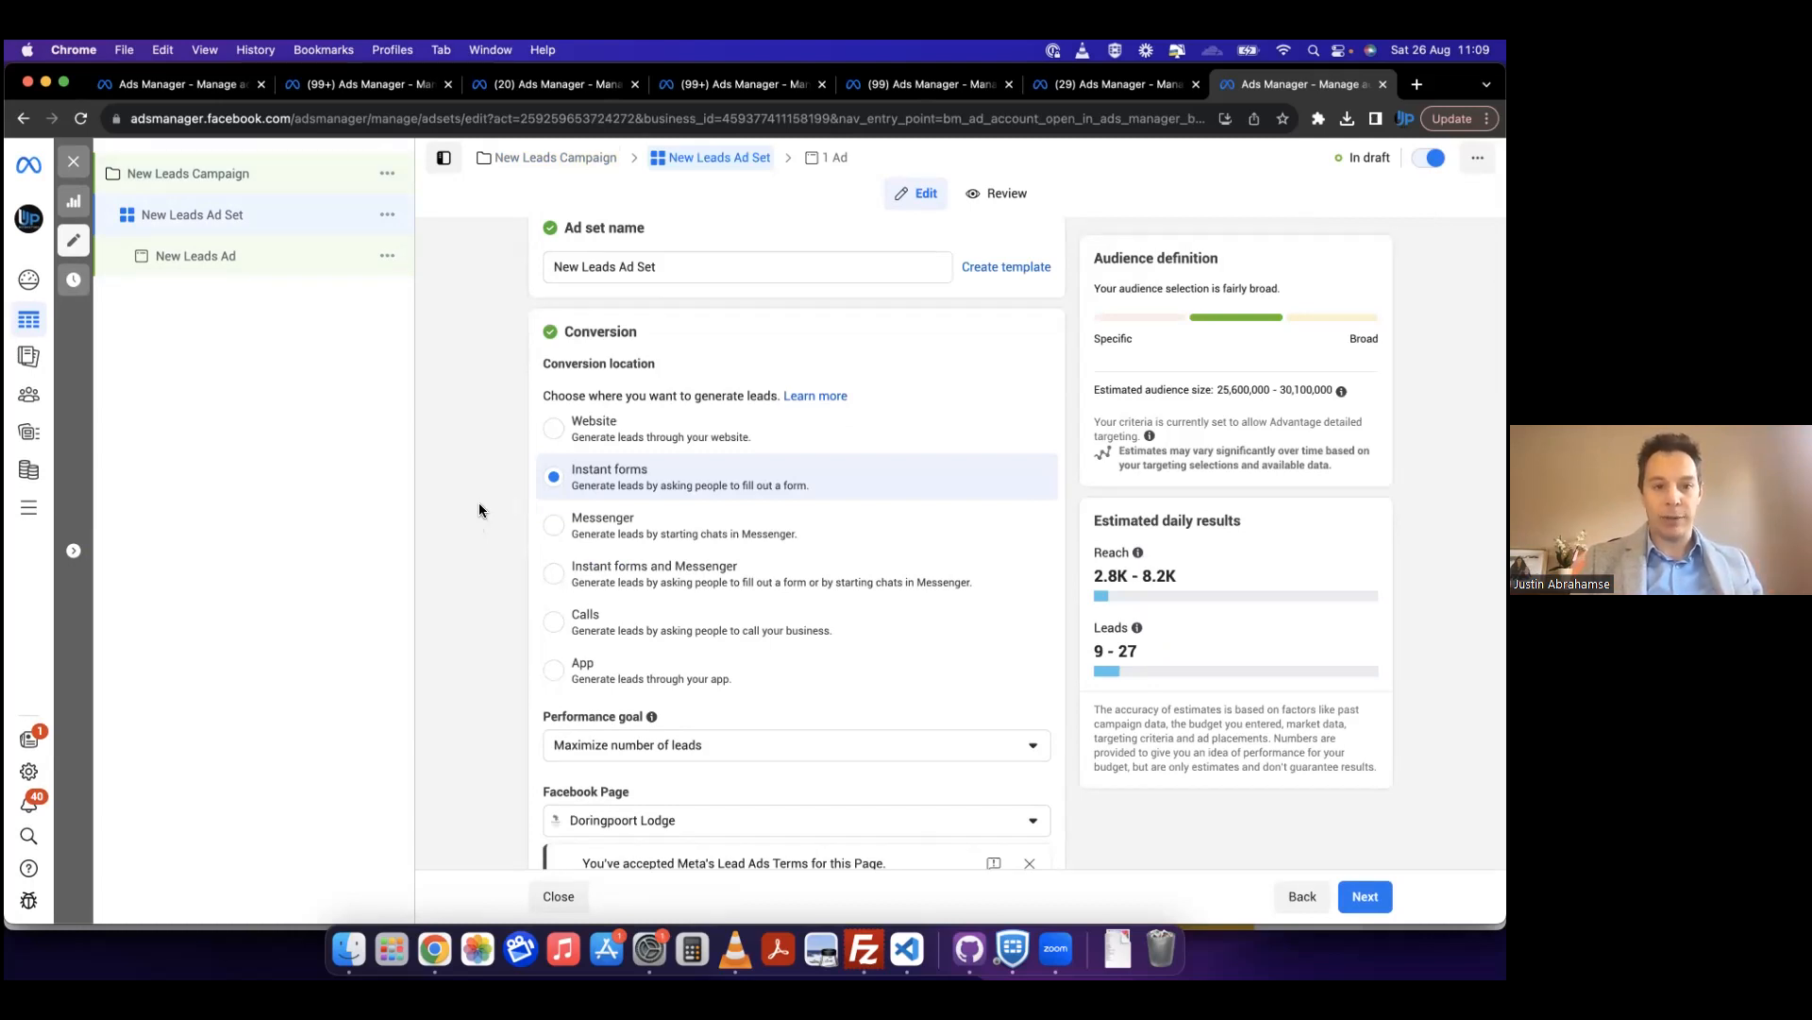
click(255, 179)
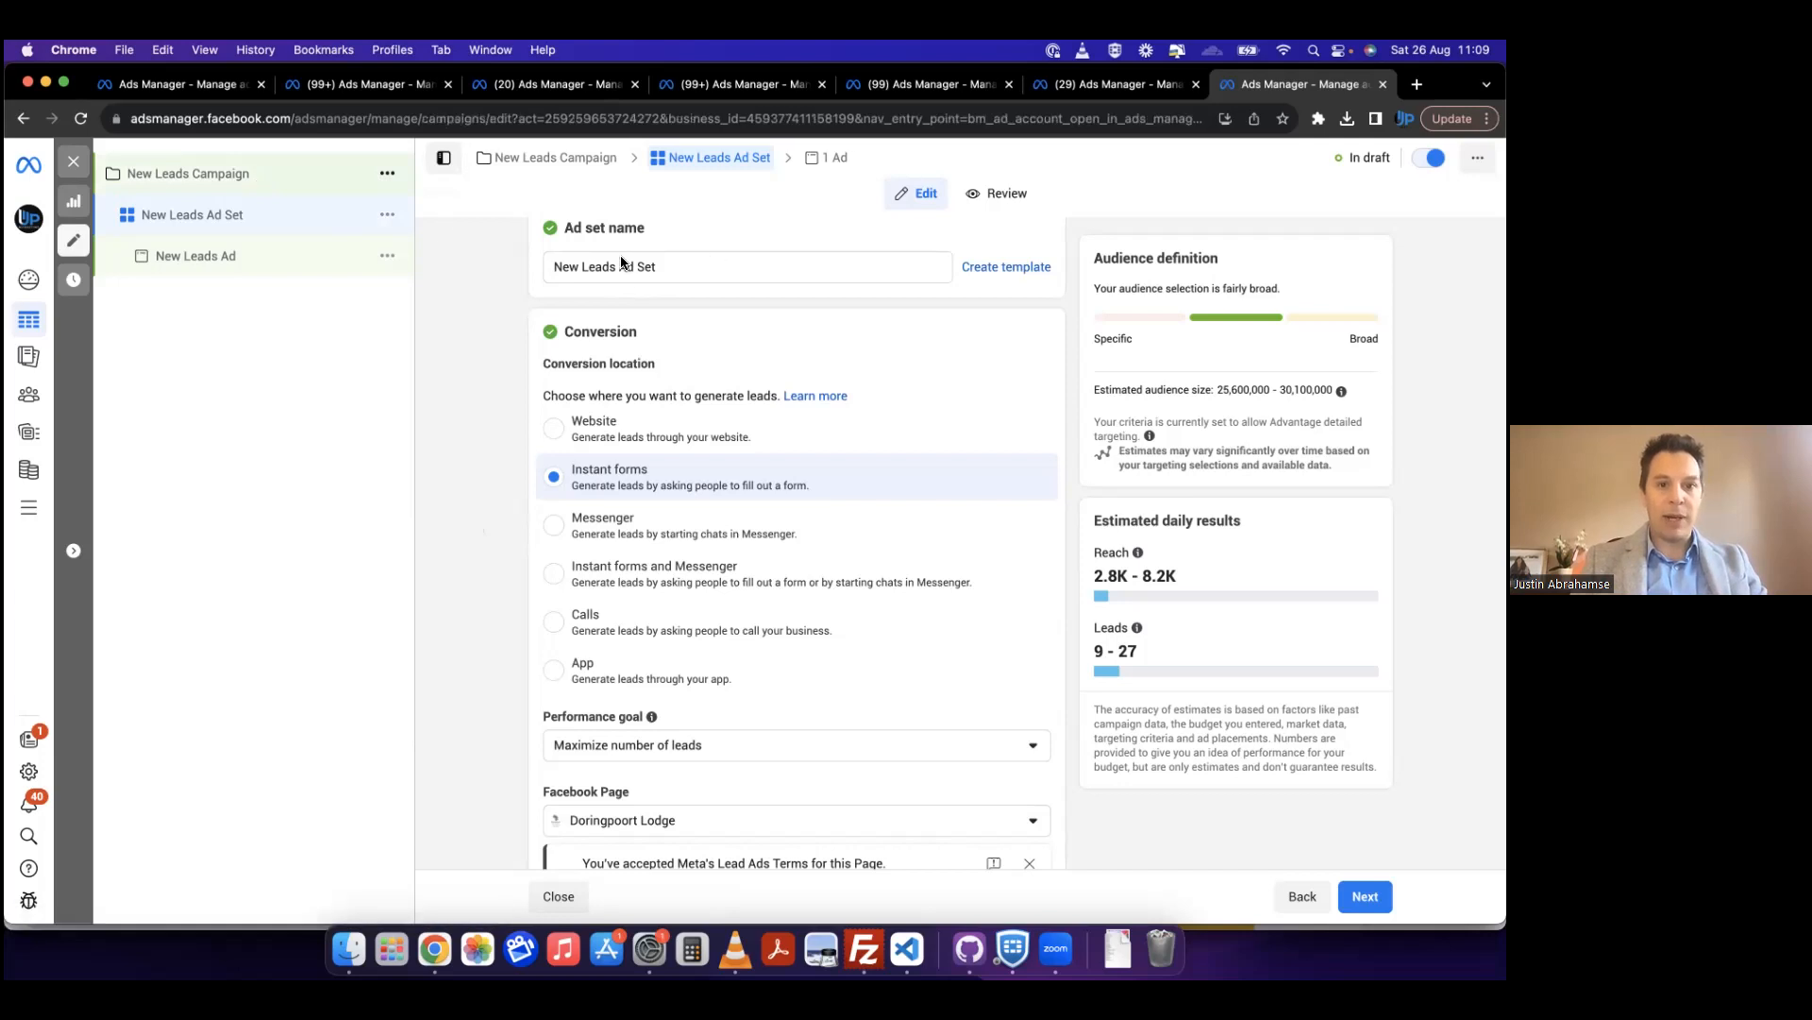
triple_click(601, 285)
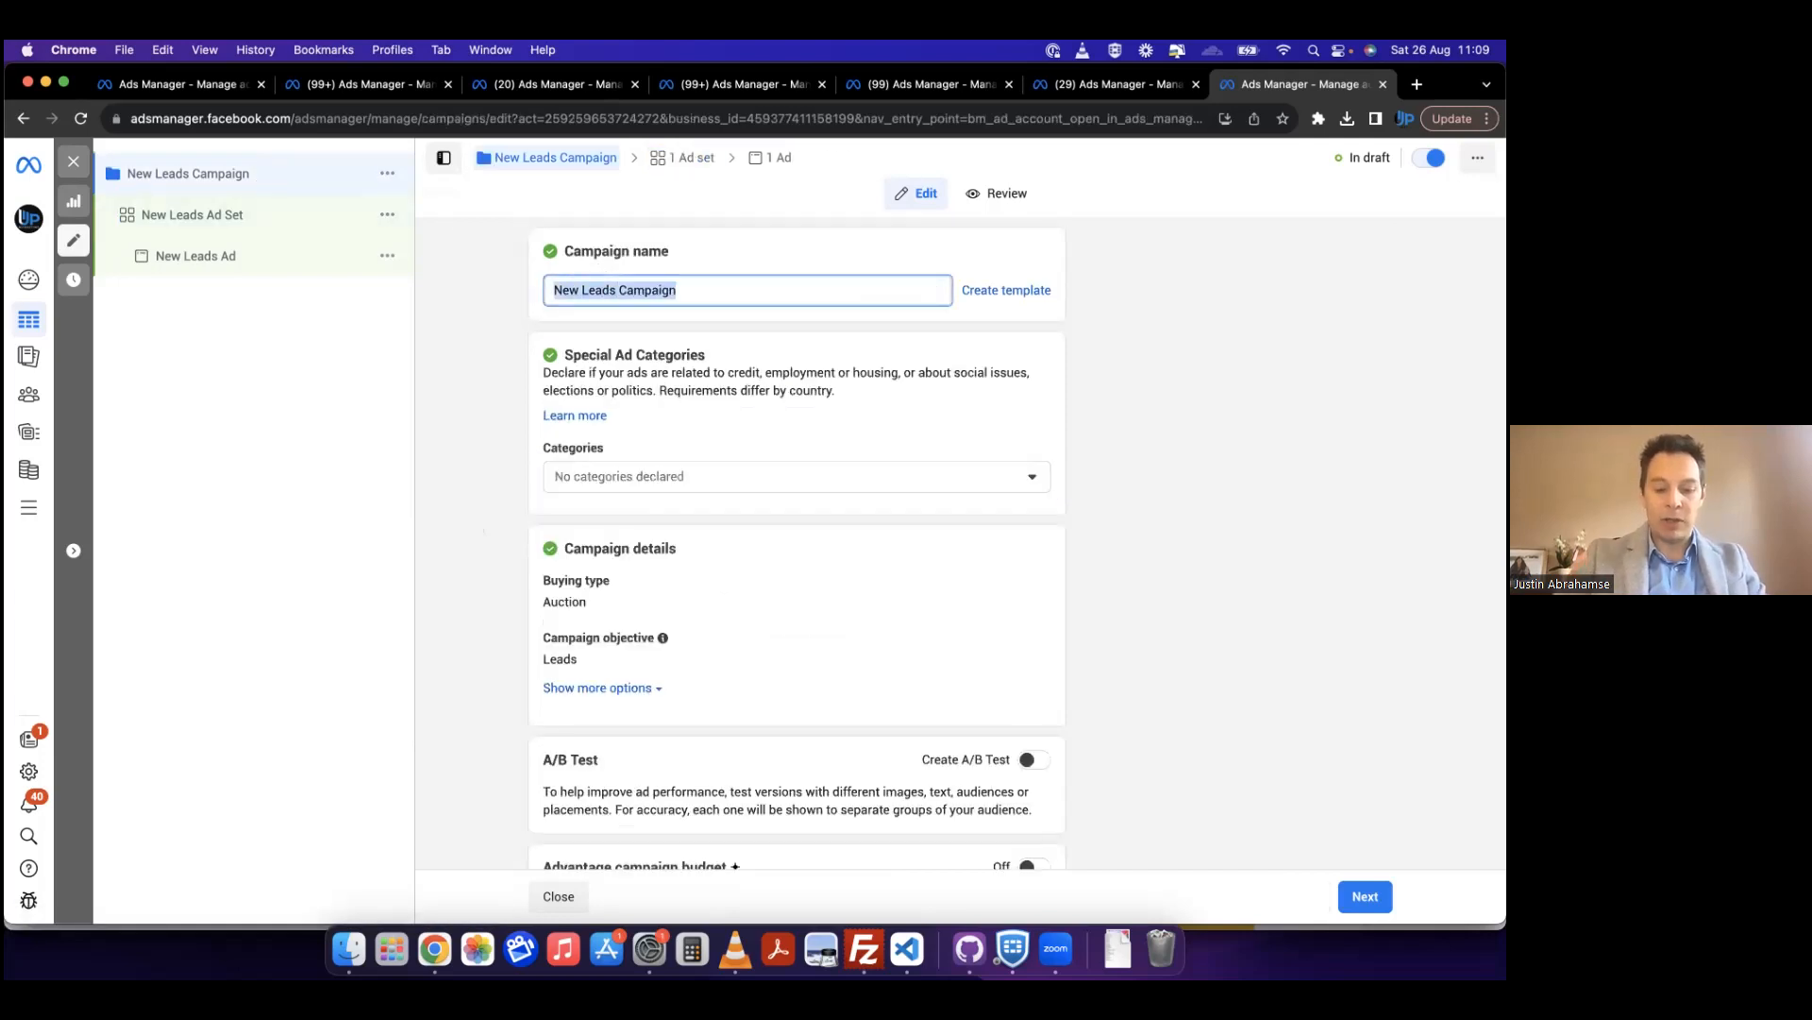
text(Lead Gen)
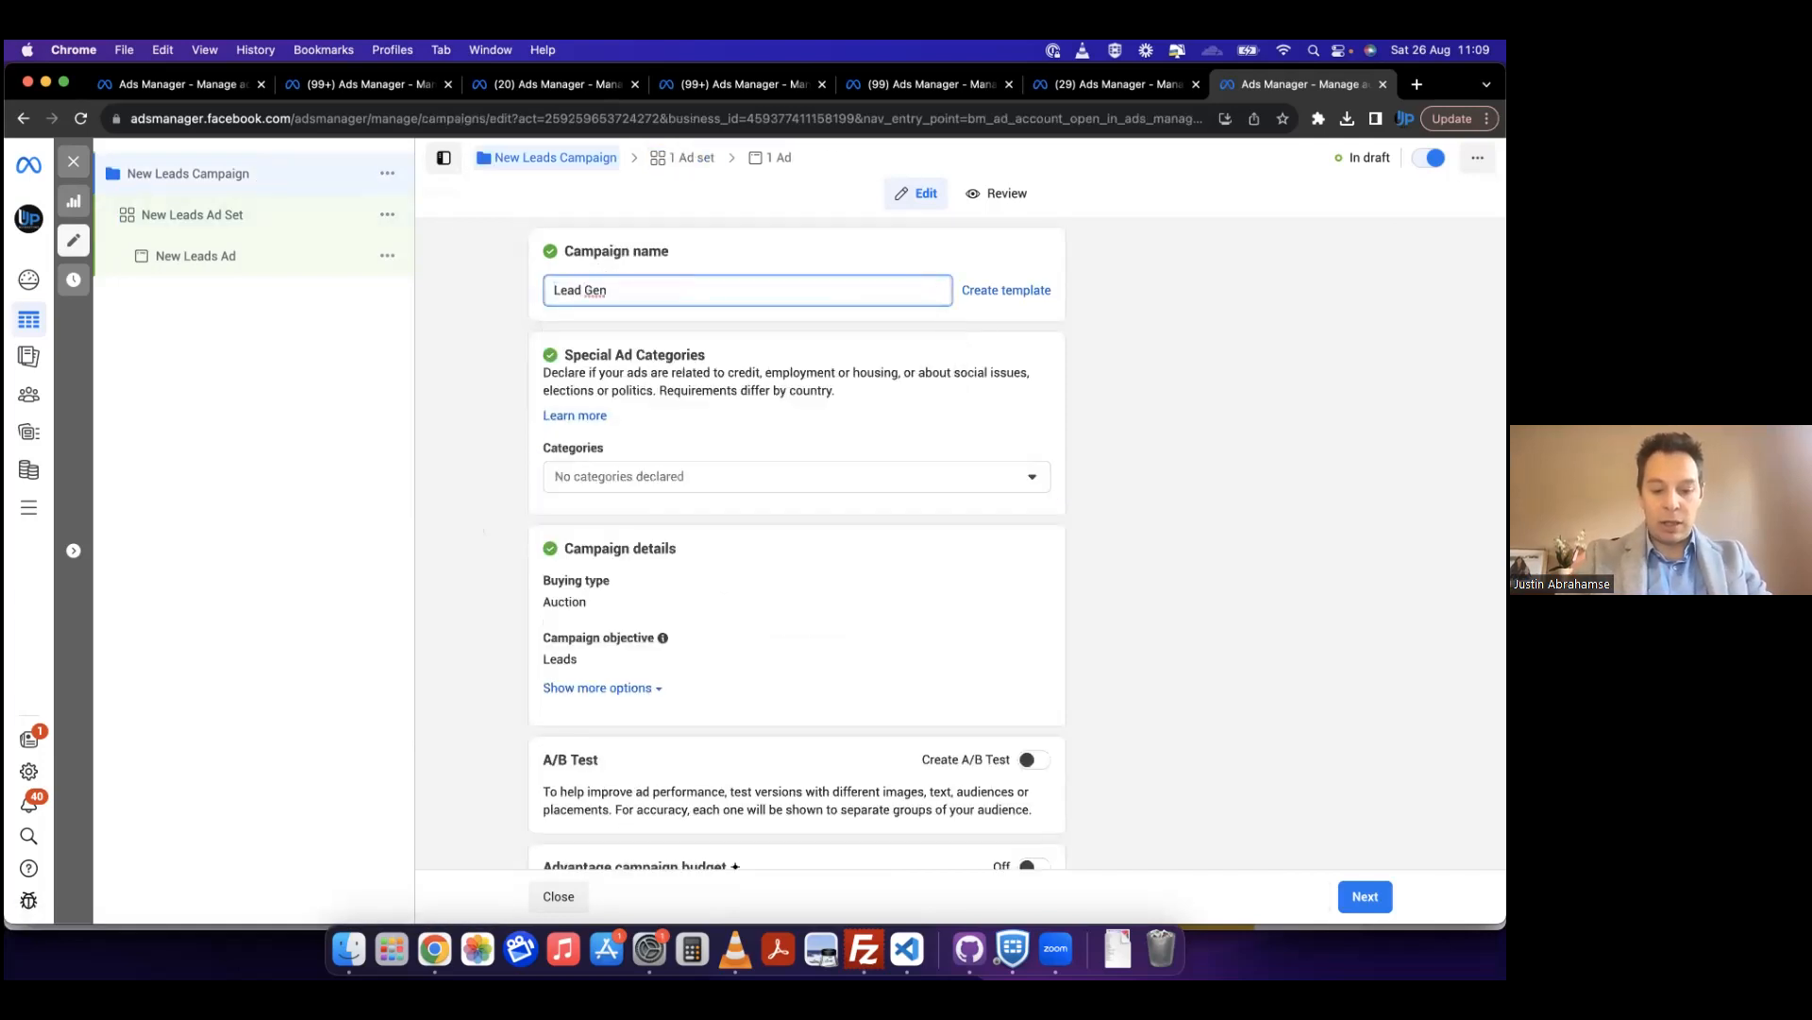
text( 20234)
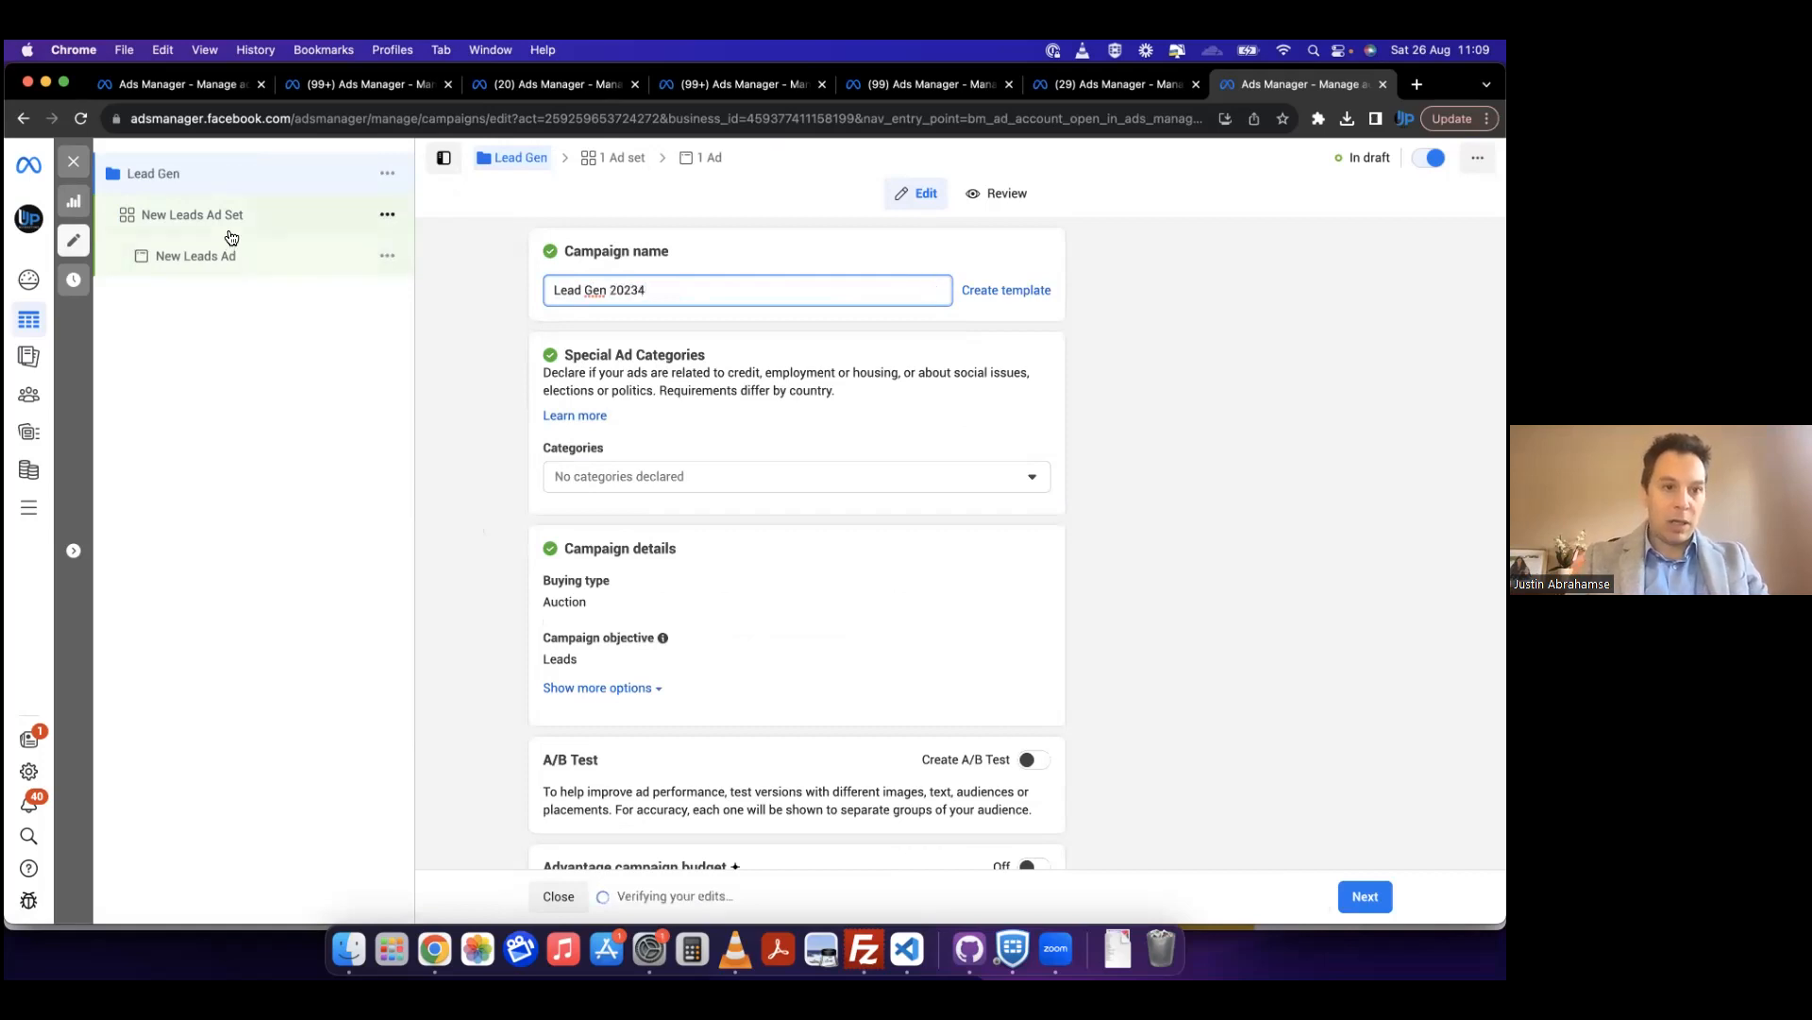
Step: Set the conversion location of the New Leads Ad Set to Instant forms and Messenger
click(231, 237)
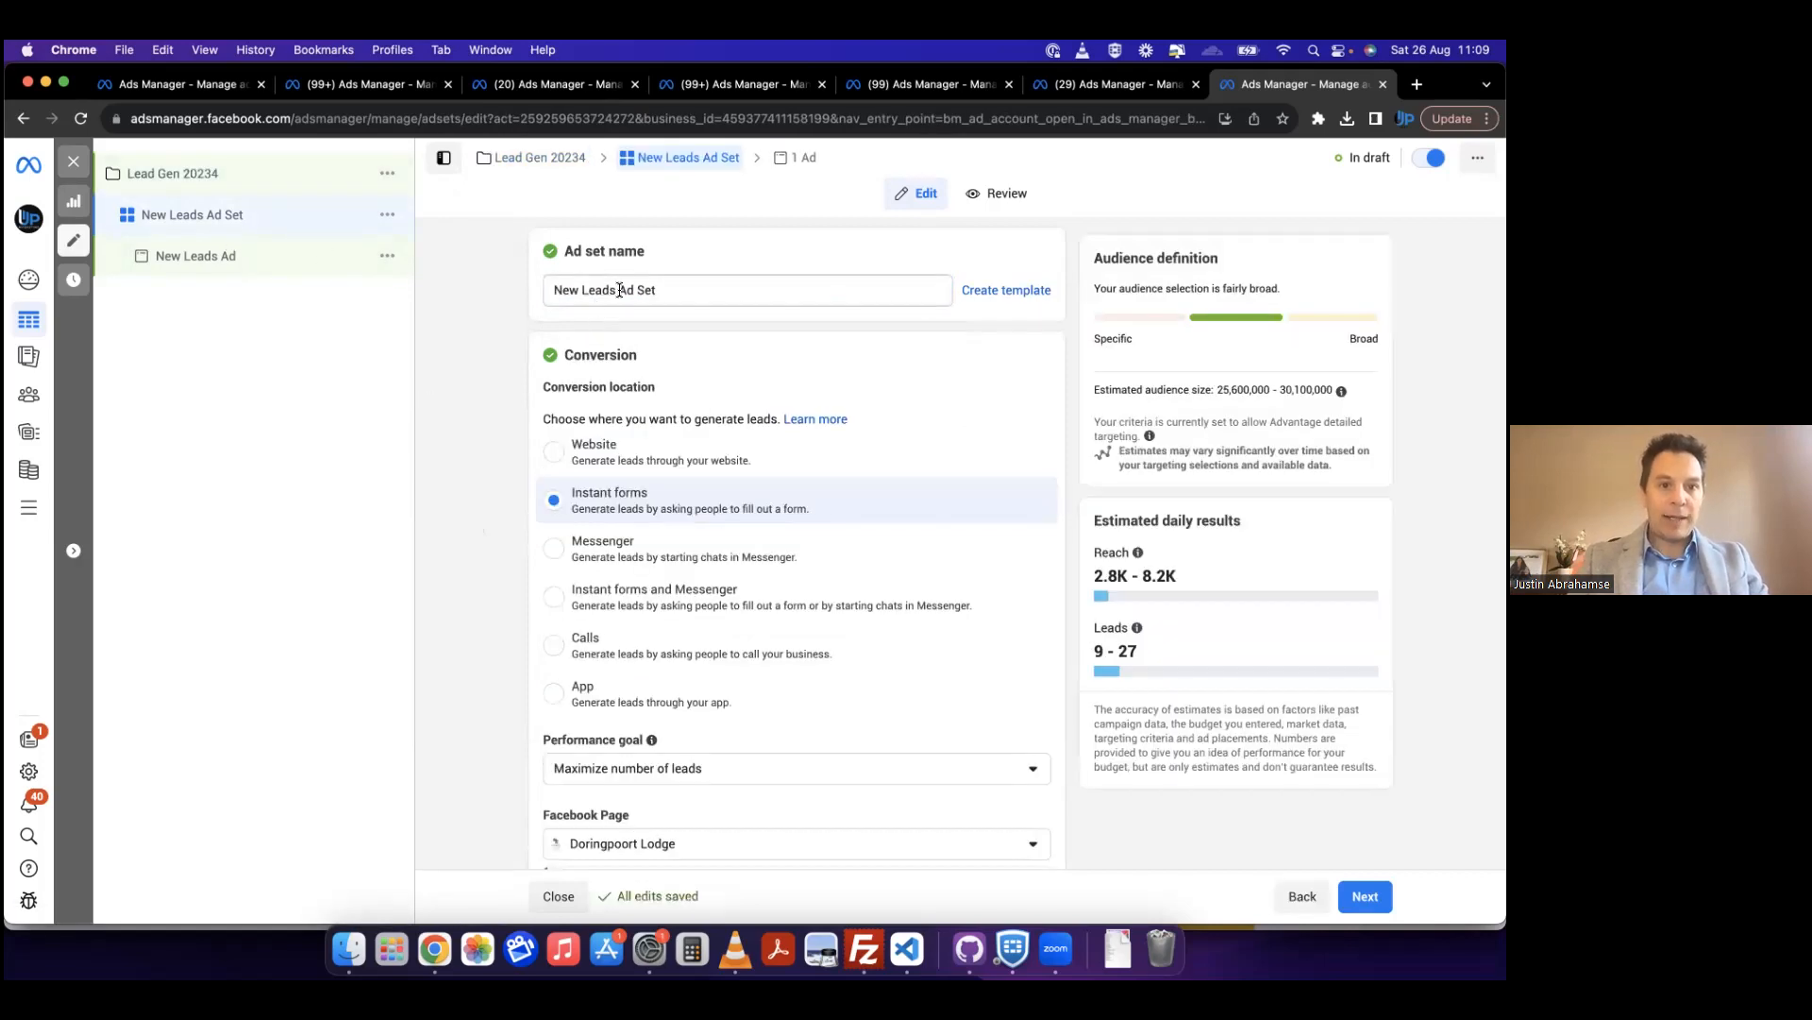
triple_click(619, 290)
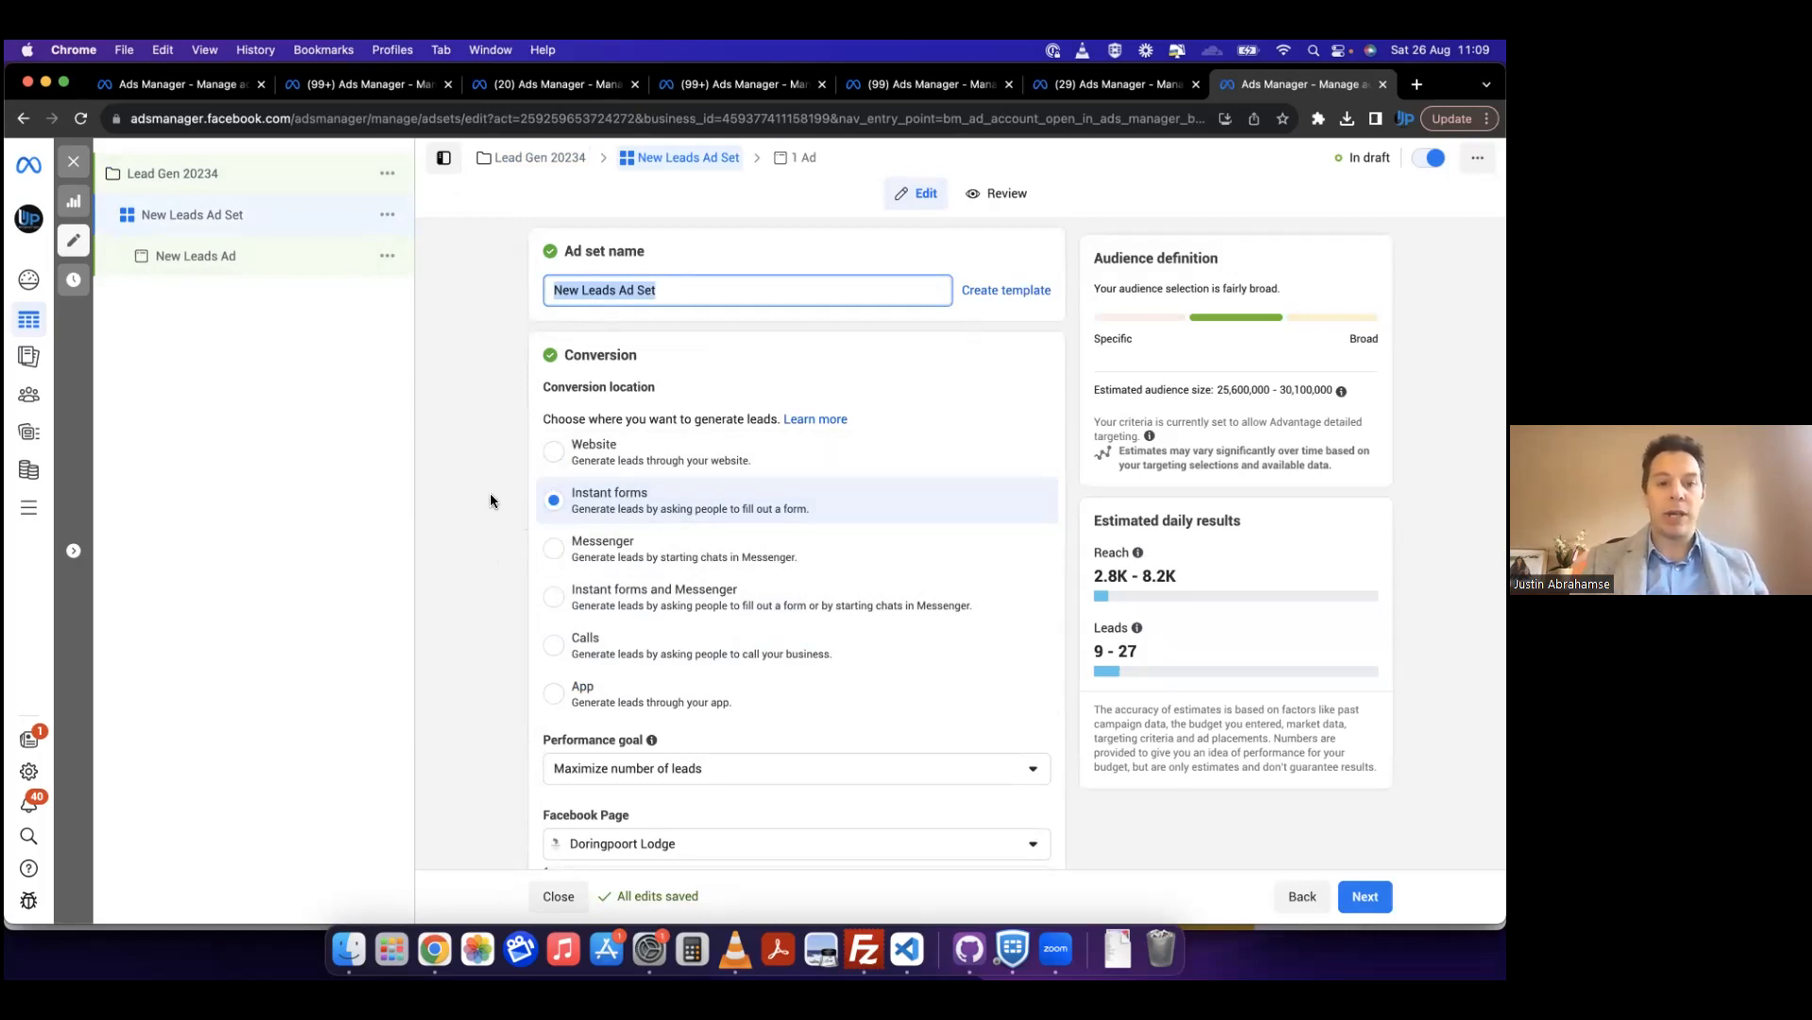
click(467, 511)
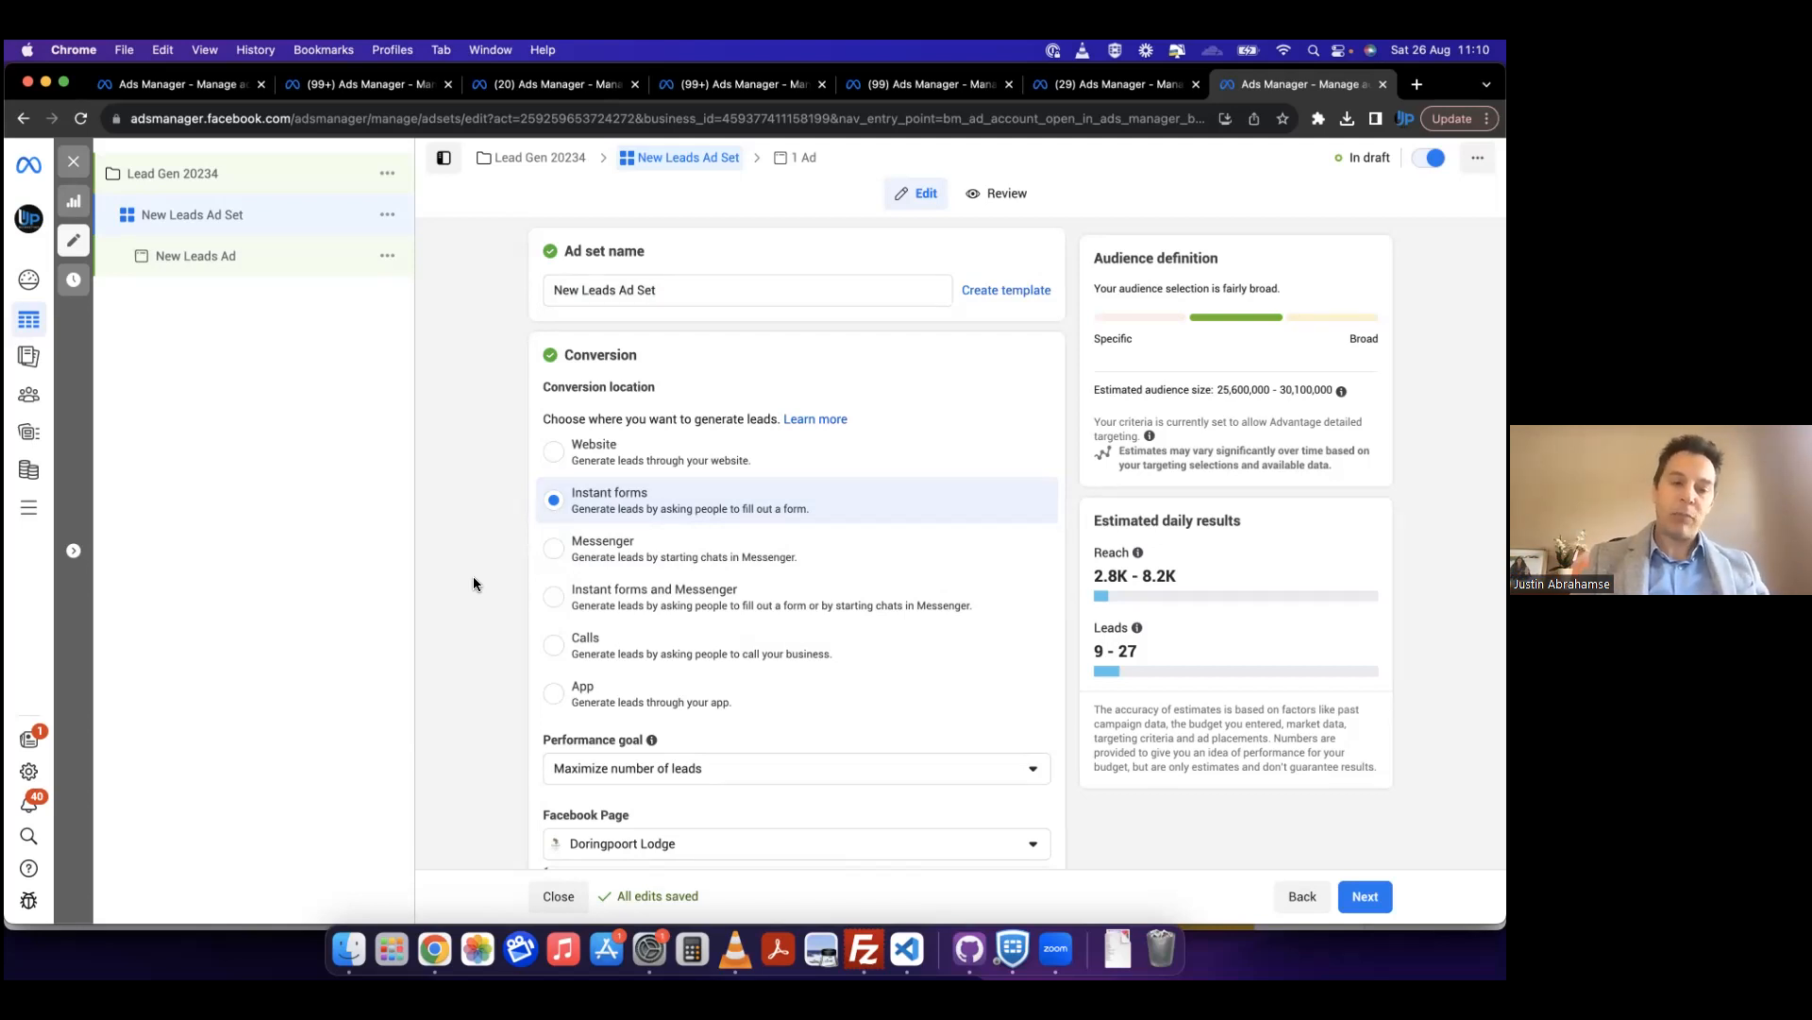
scroll(474, 578, down, 1)
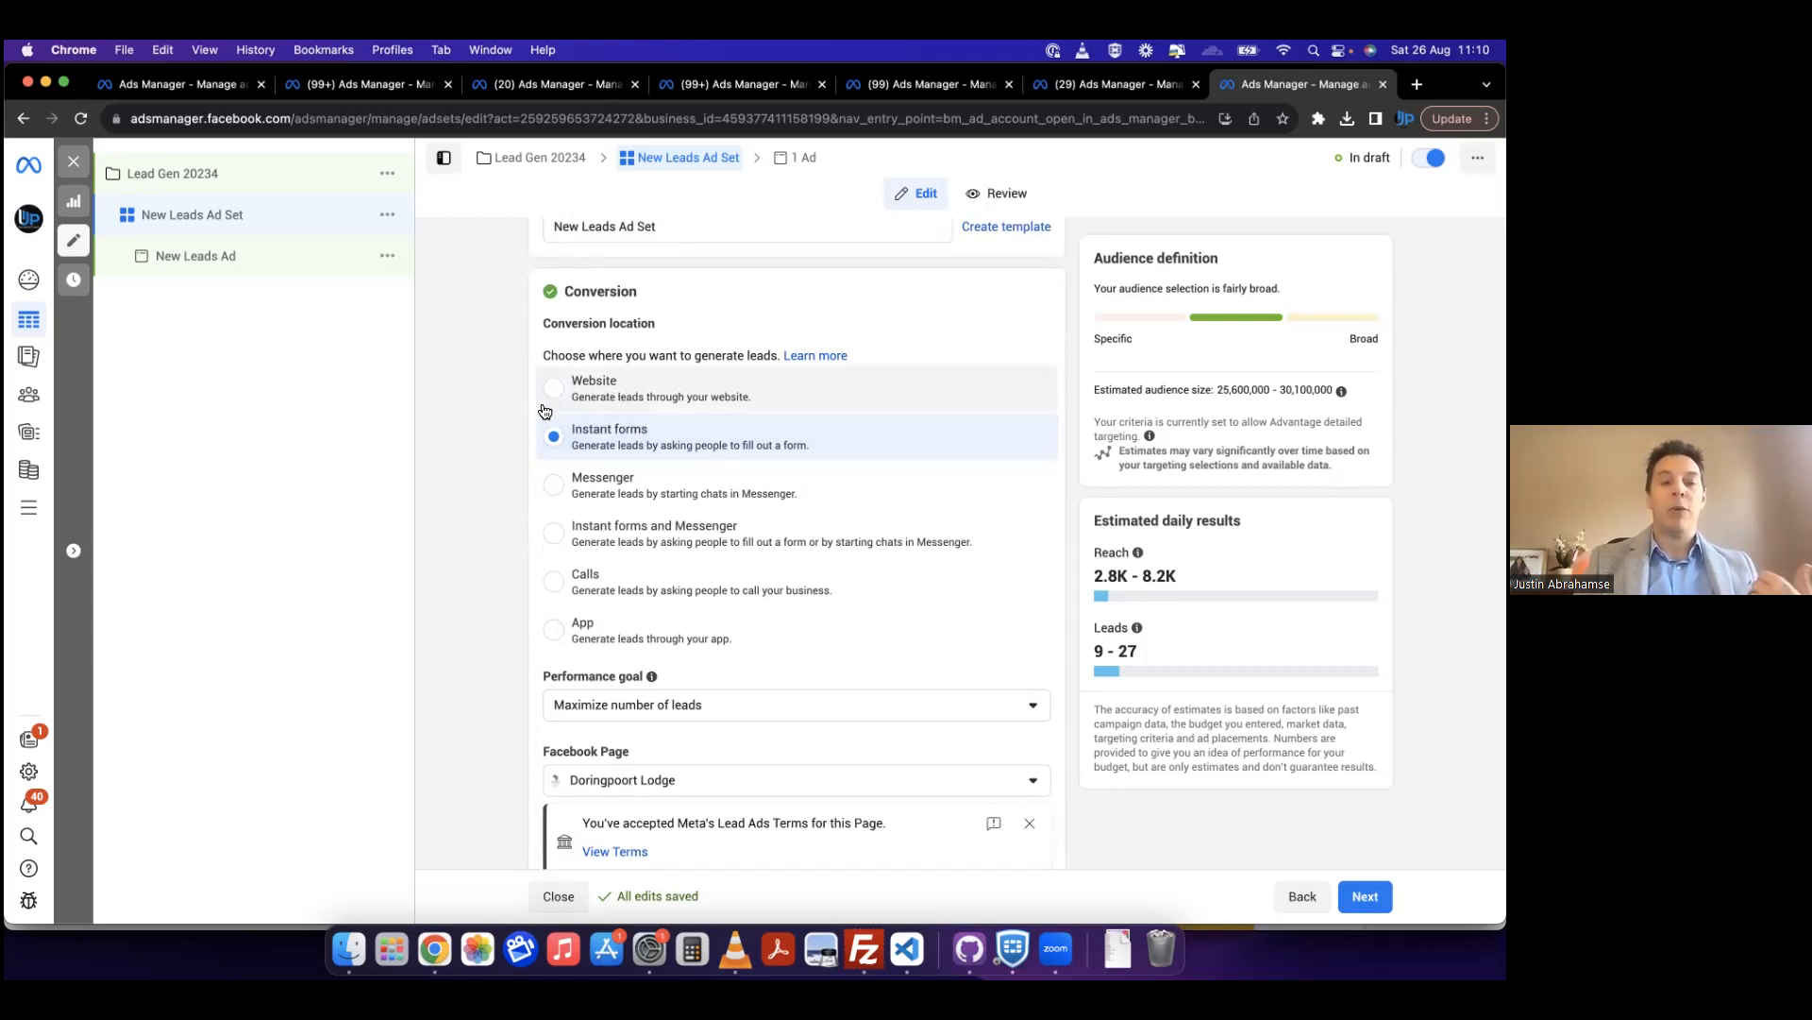
scroll(506, 467, down, 1)
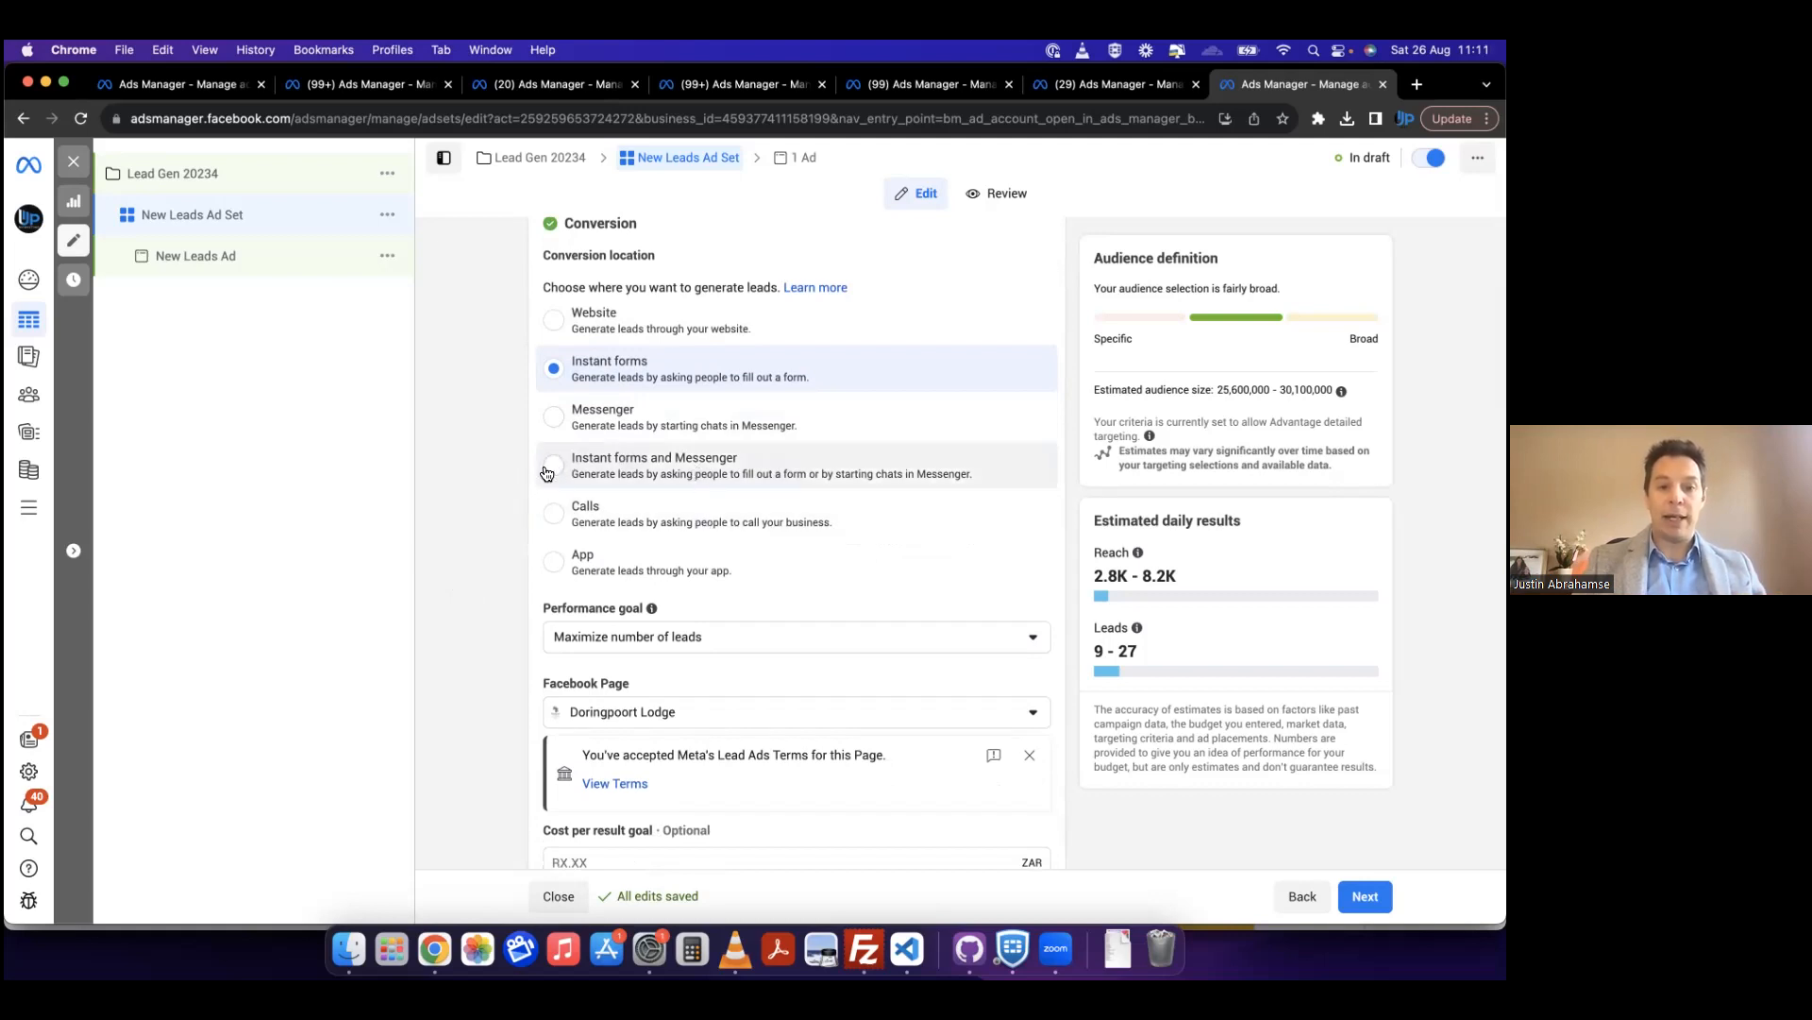
scroll(478, 535, down, 1)
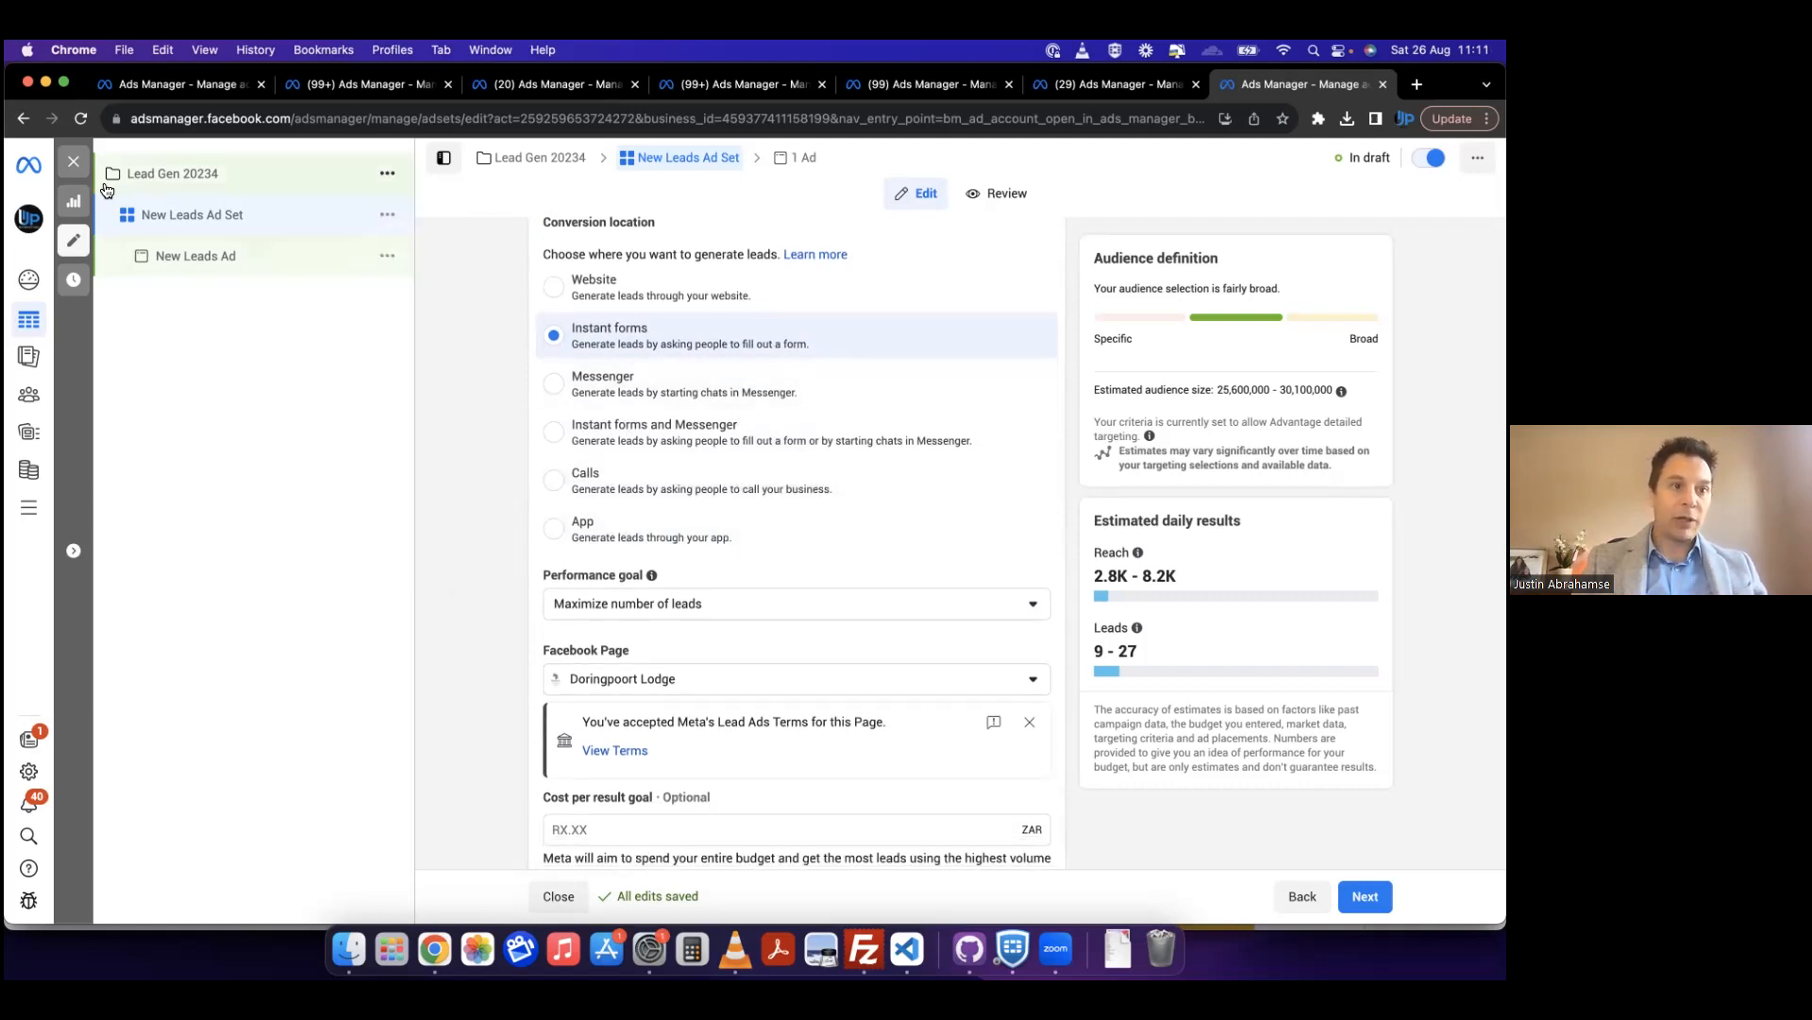
scroll(461, 452, down, 1)
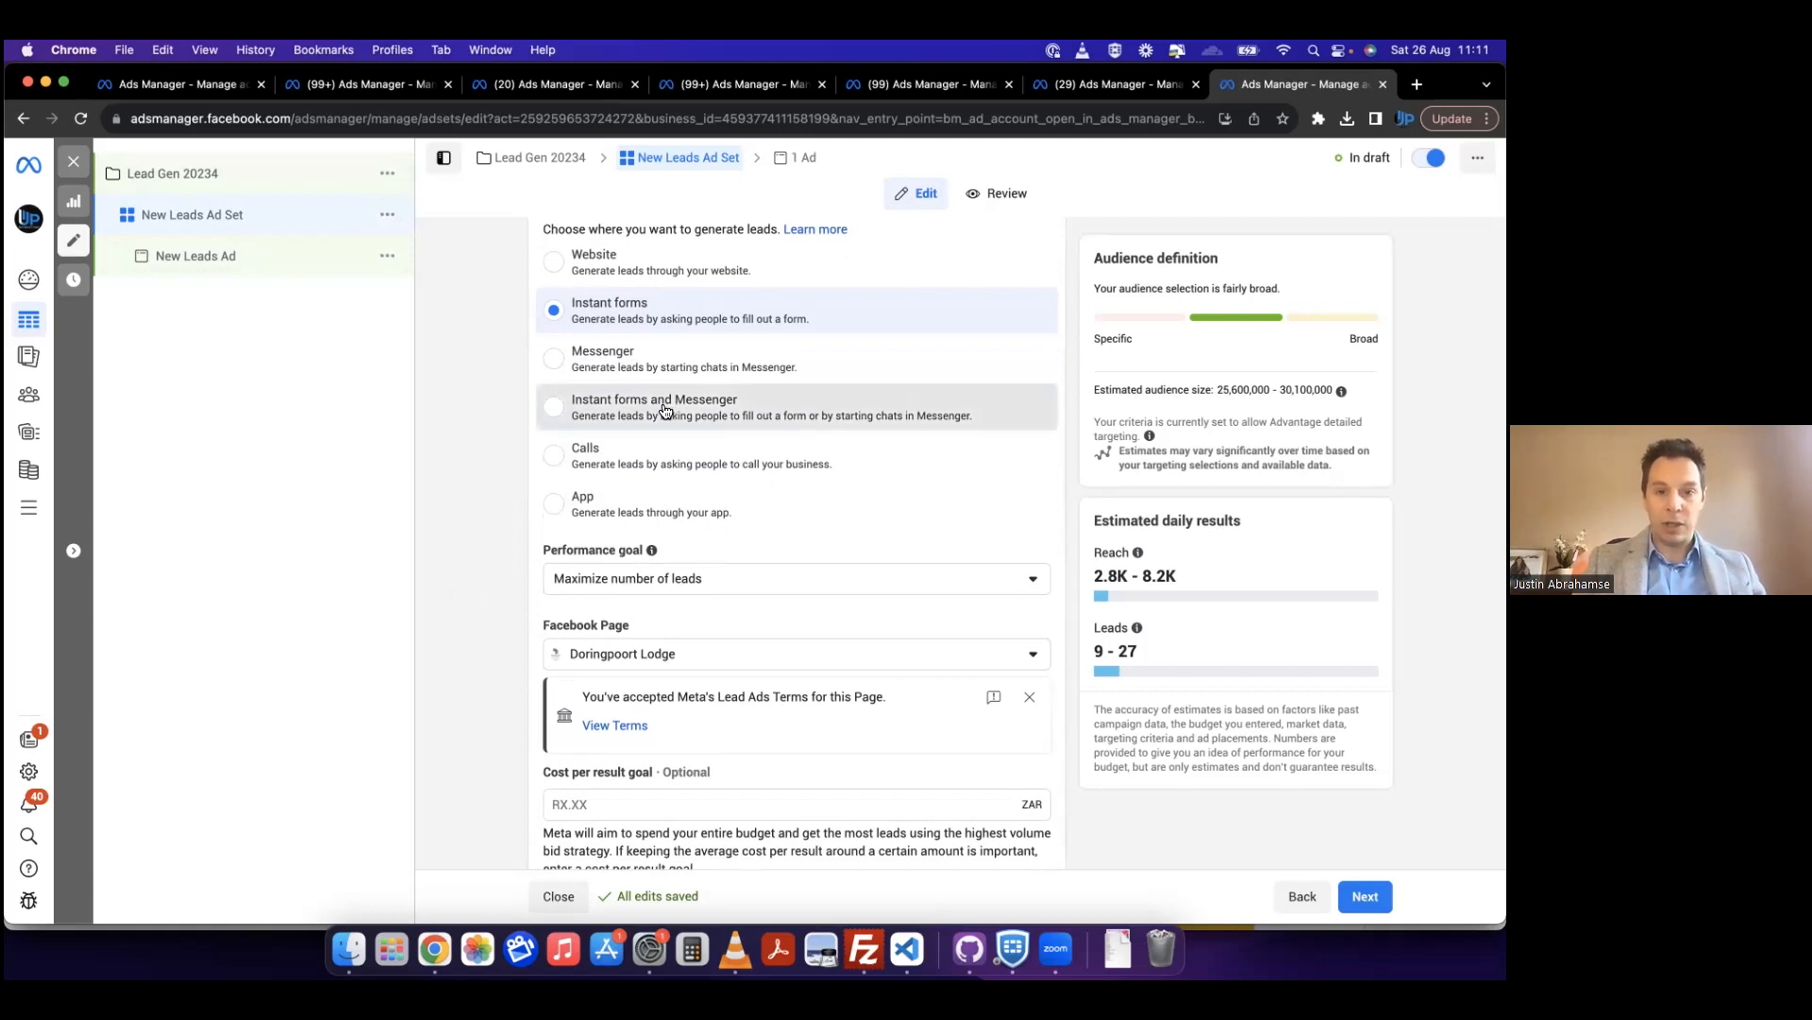
click(766, 421)
scroll(704, 627, down, 3)
scroll(705, 627, down, 20)
scroll(705, 627, up, 15)
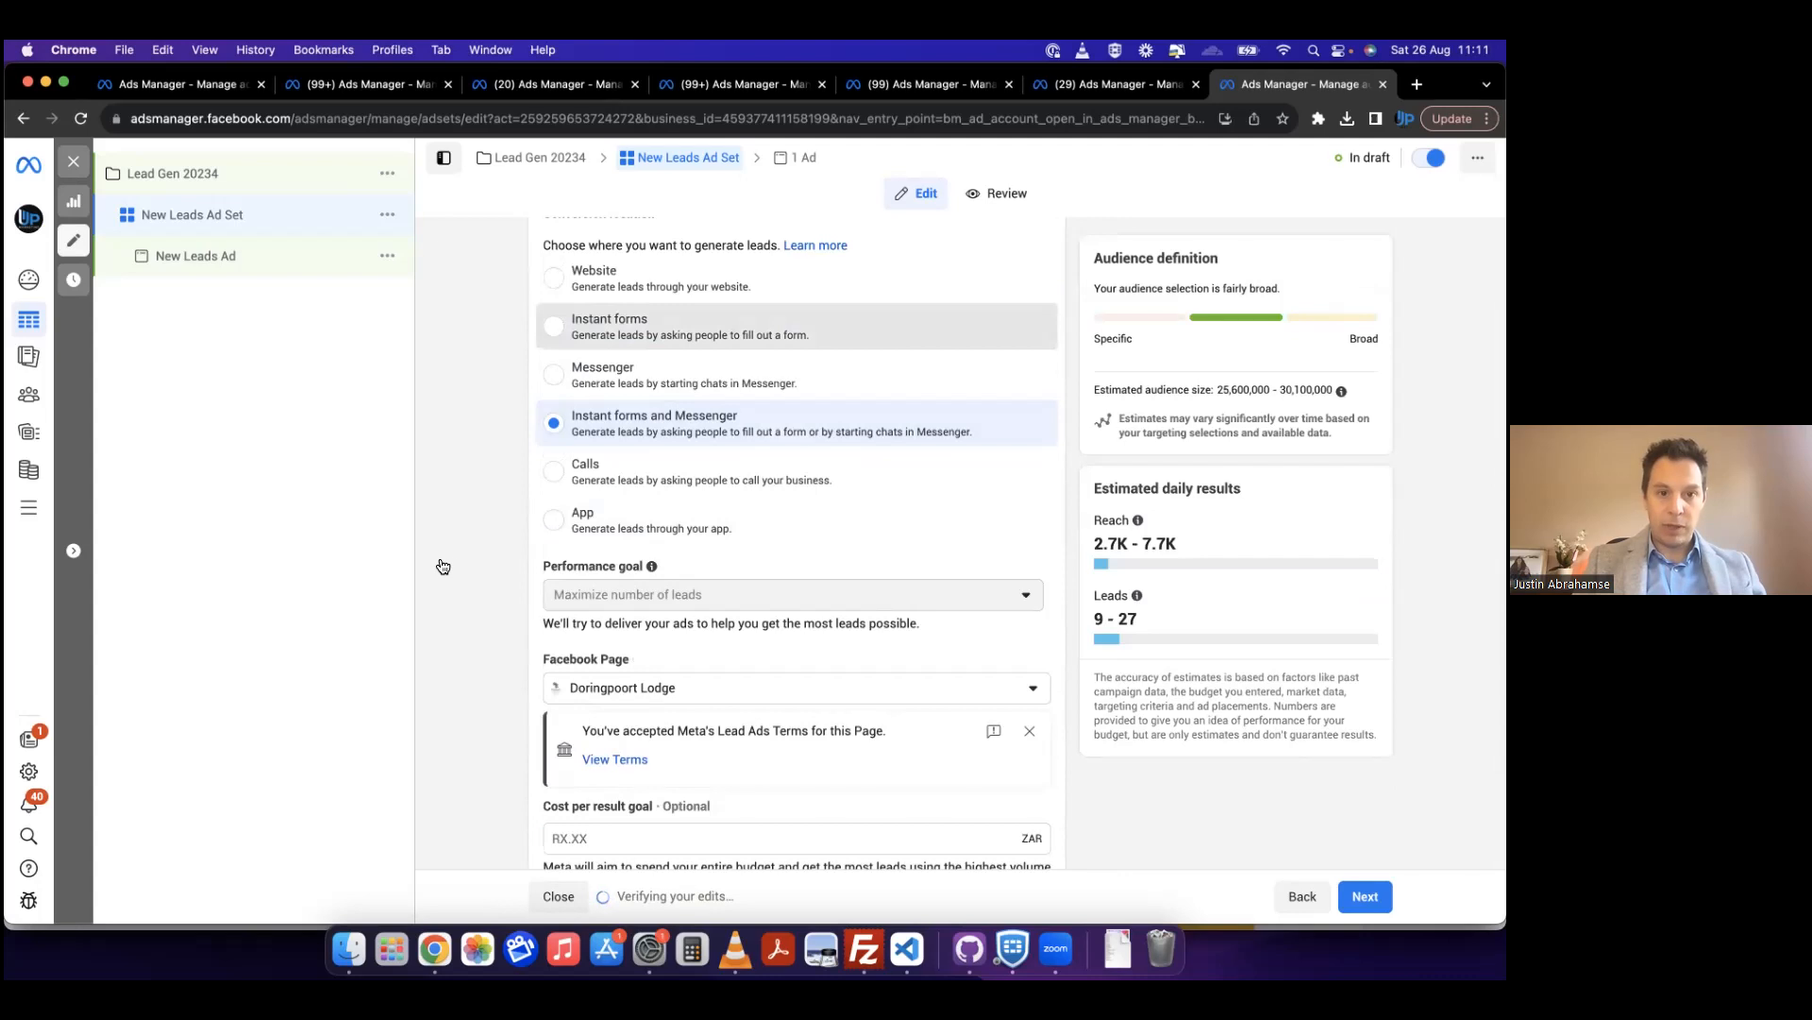
Step: Set the conversion location to Instant forms and the performance goal to Maximize number of conversion leads
scroll(511, 504, down, 1)
click(860, 529)
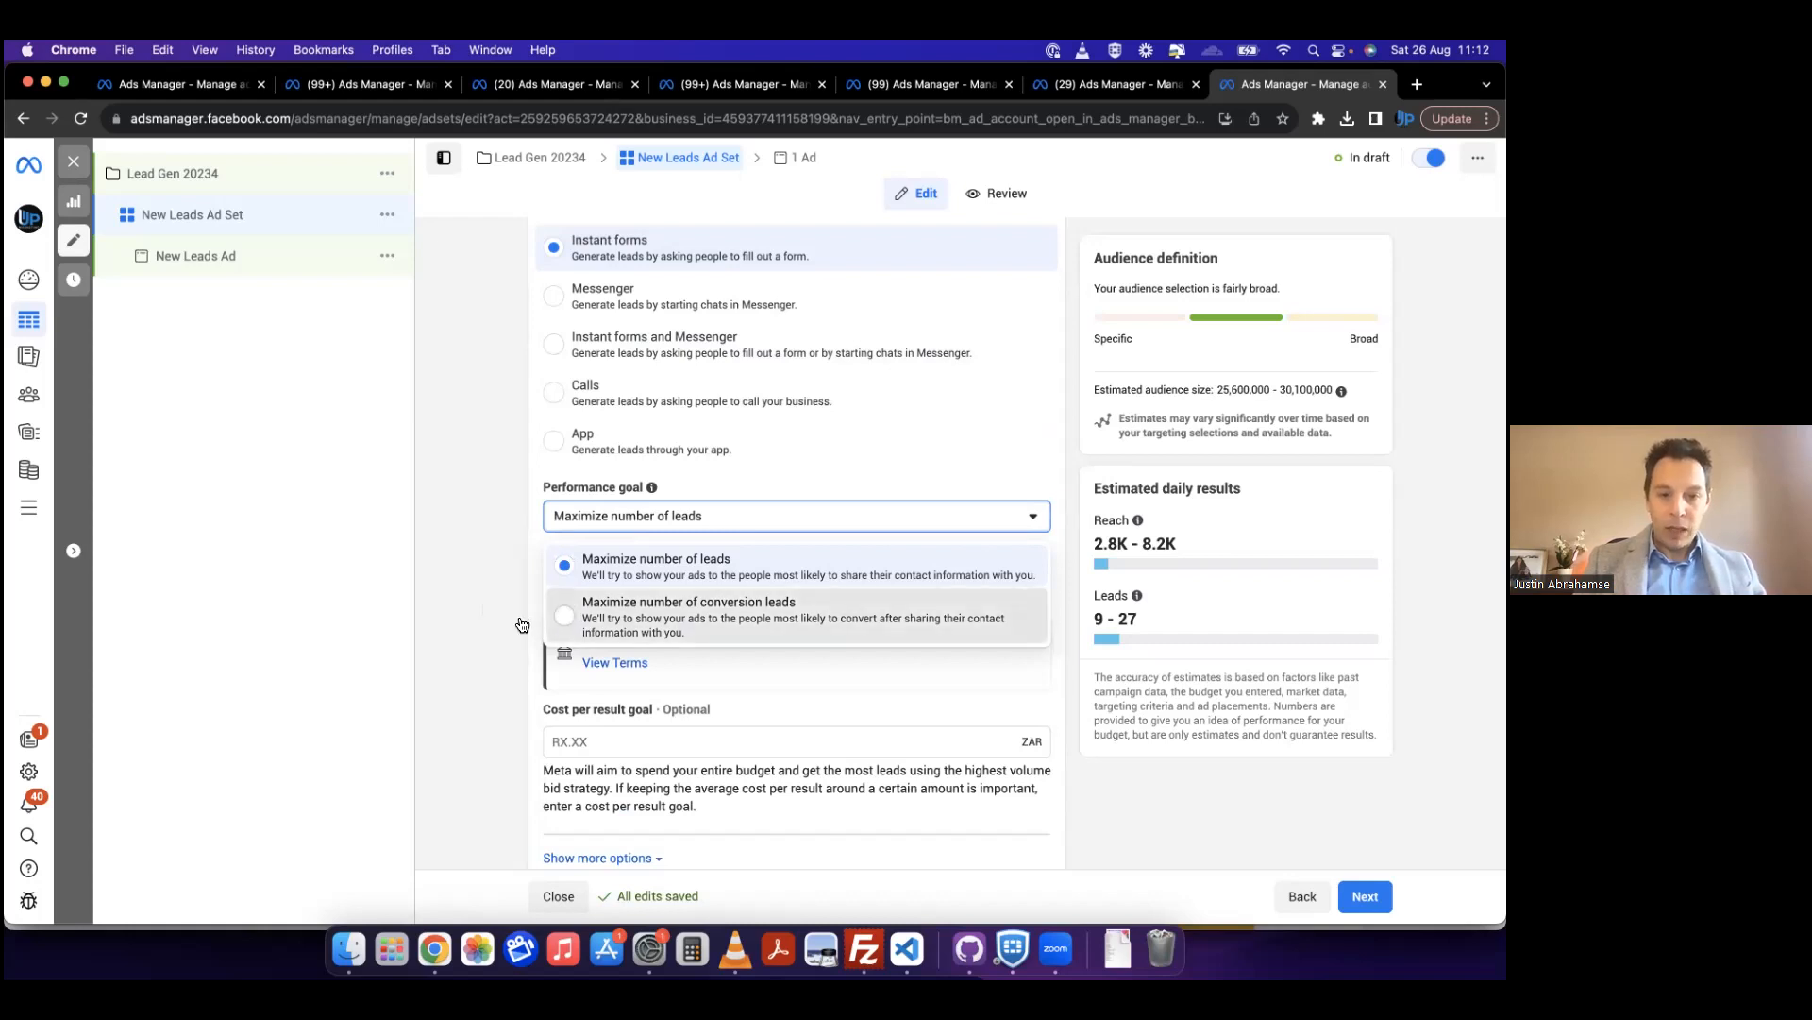
click(620, 611)
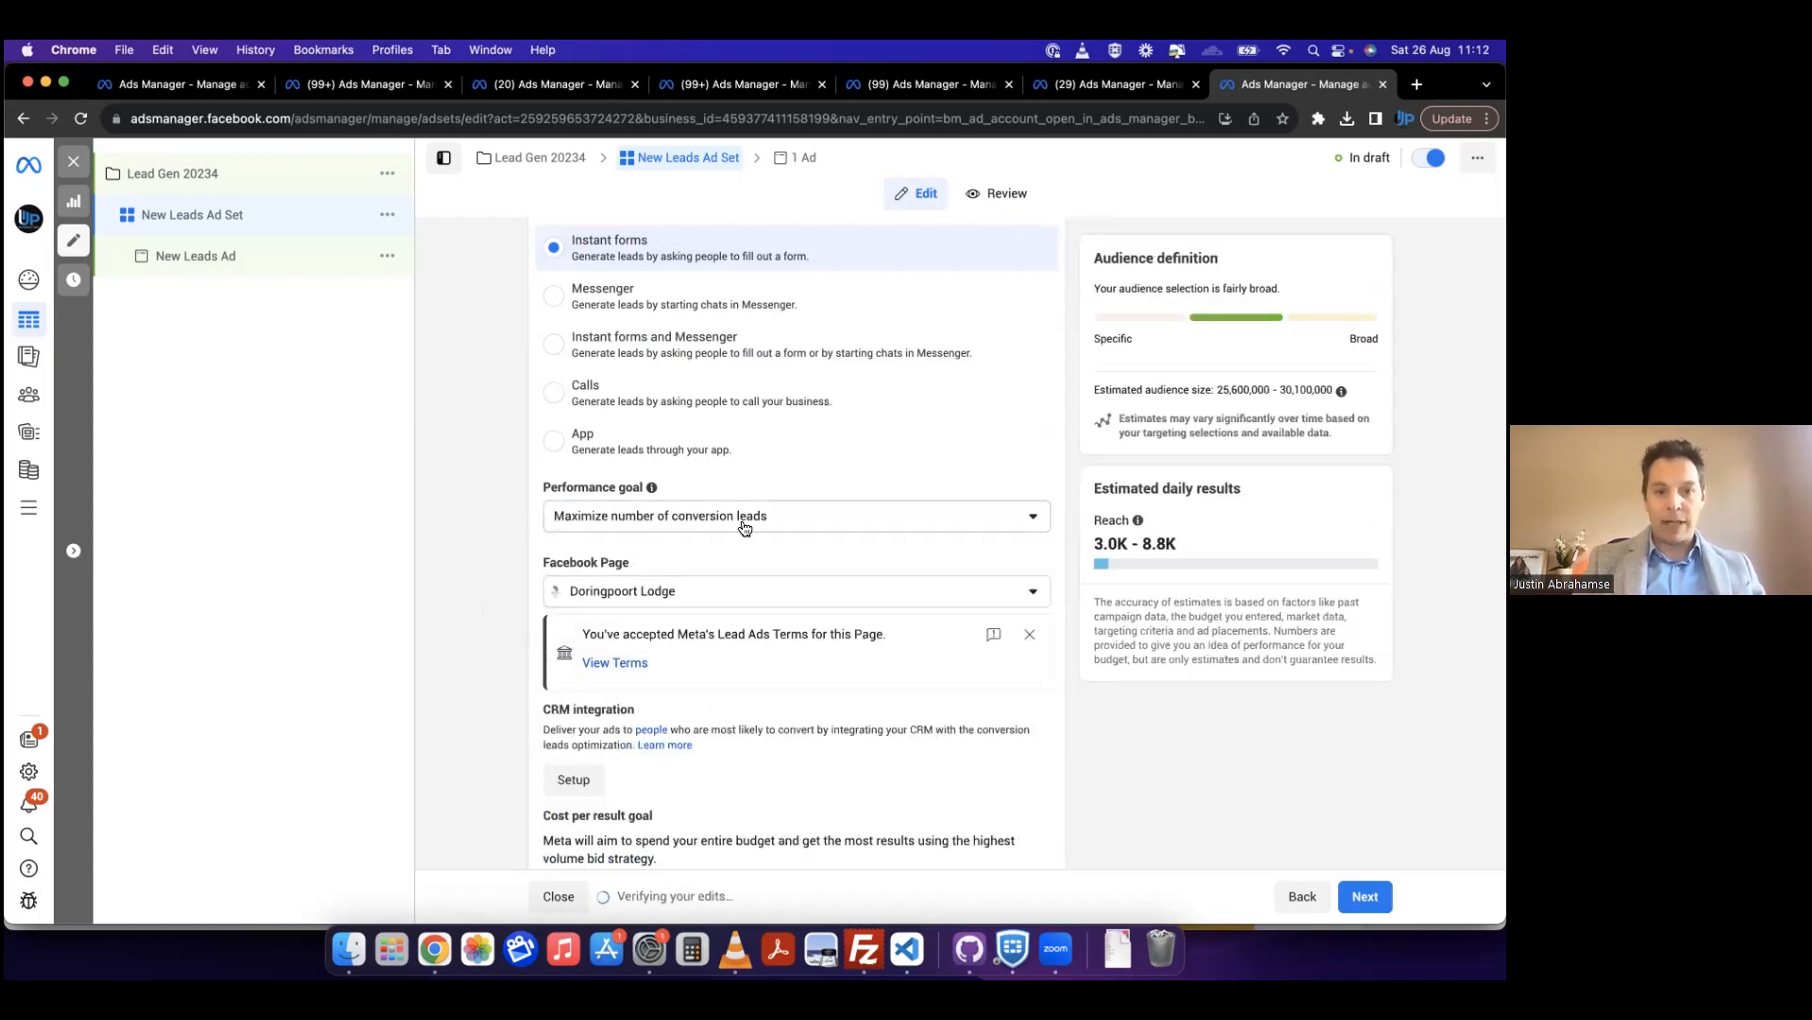
Step: Look over the Facebook Page selection and the catalogs available for the ad set without choosing different ones
scroll(456, 577, down, 2)
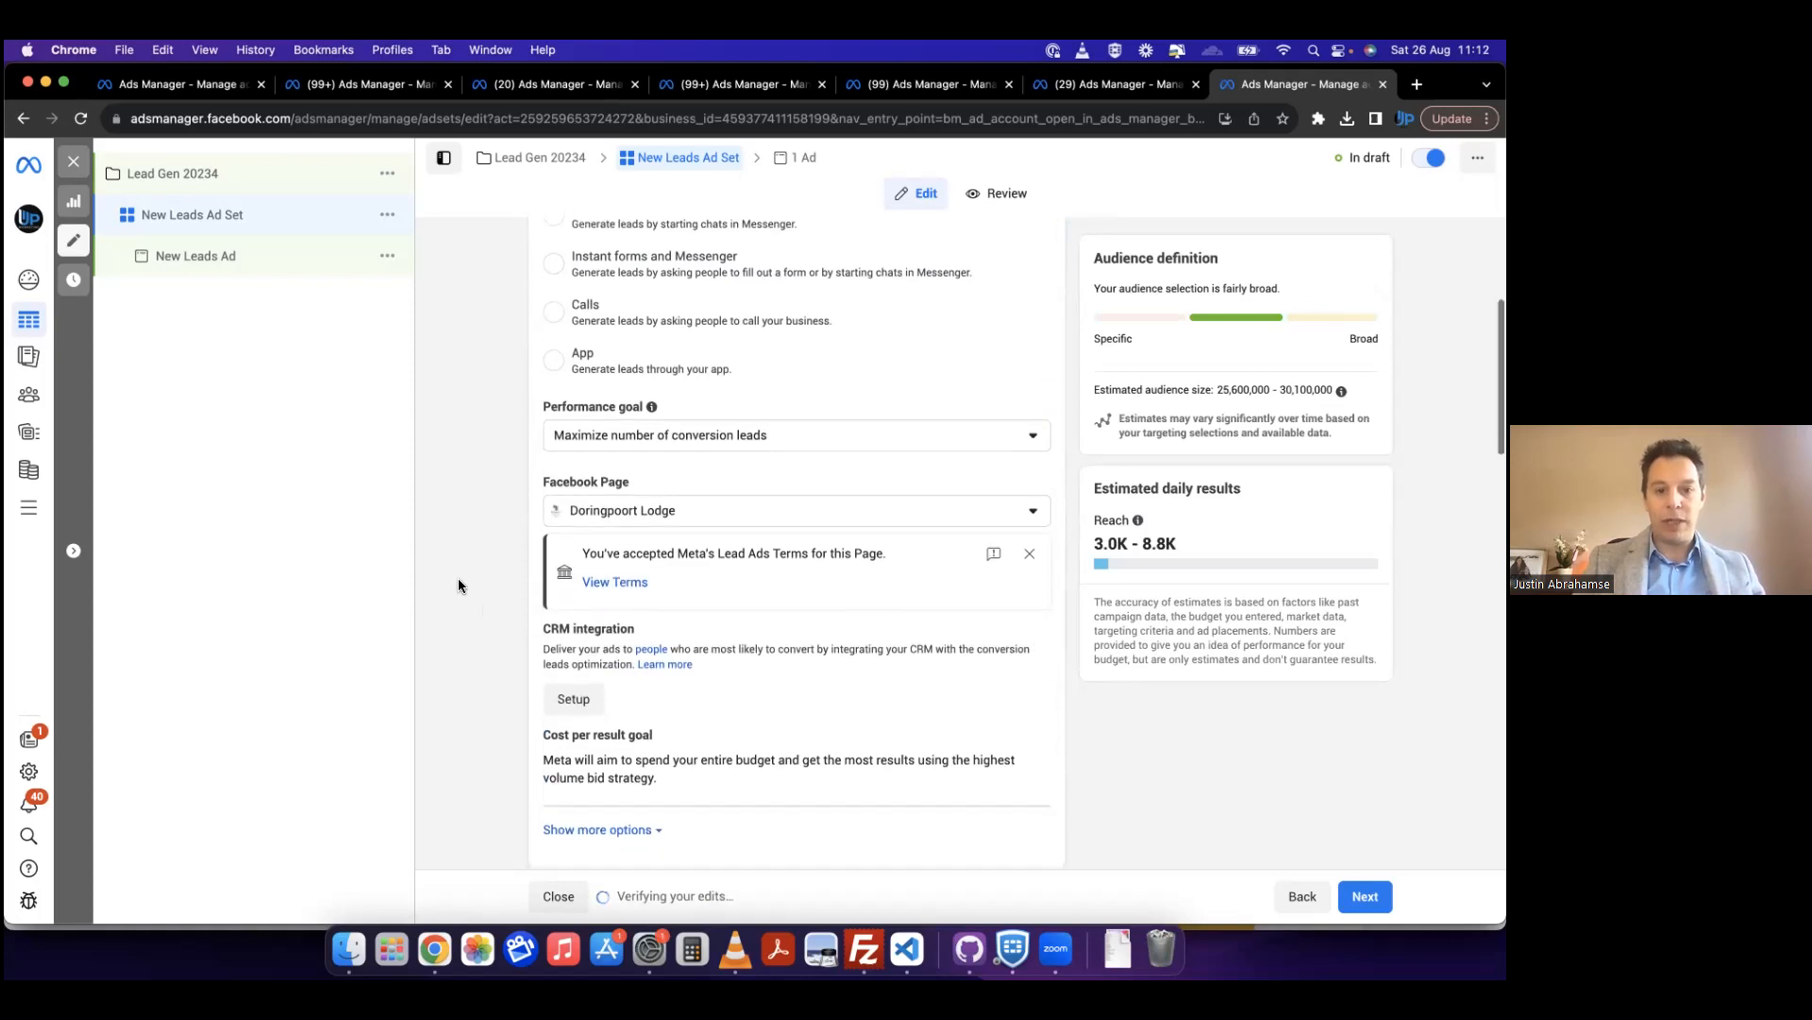
click(673, 519)
click(489, 567)
scroll(489, 568, down, 6)
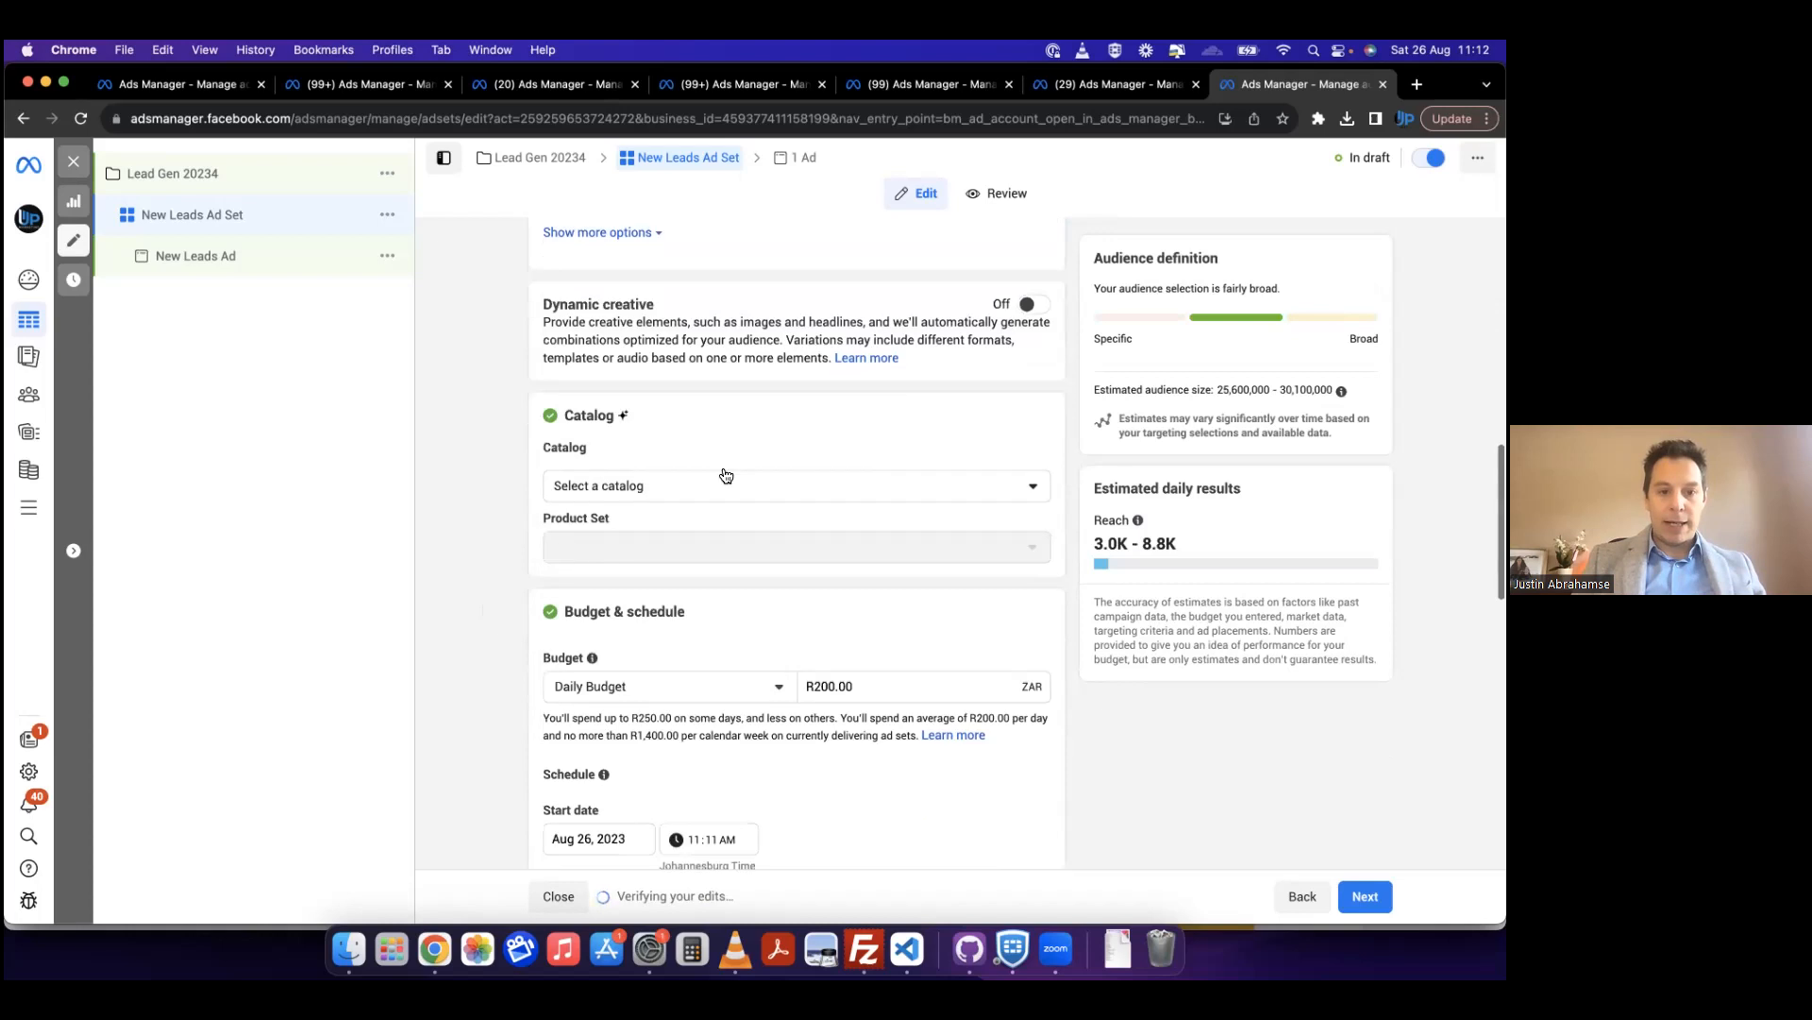
click(703, 485)
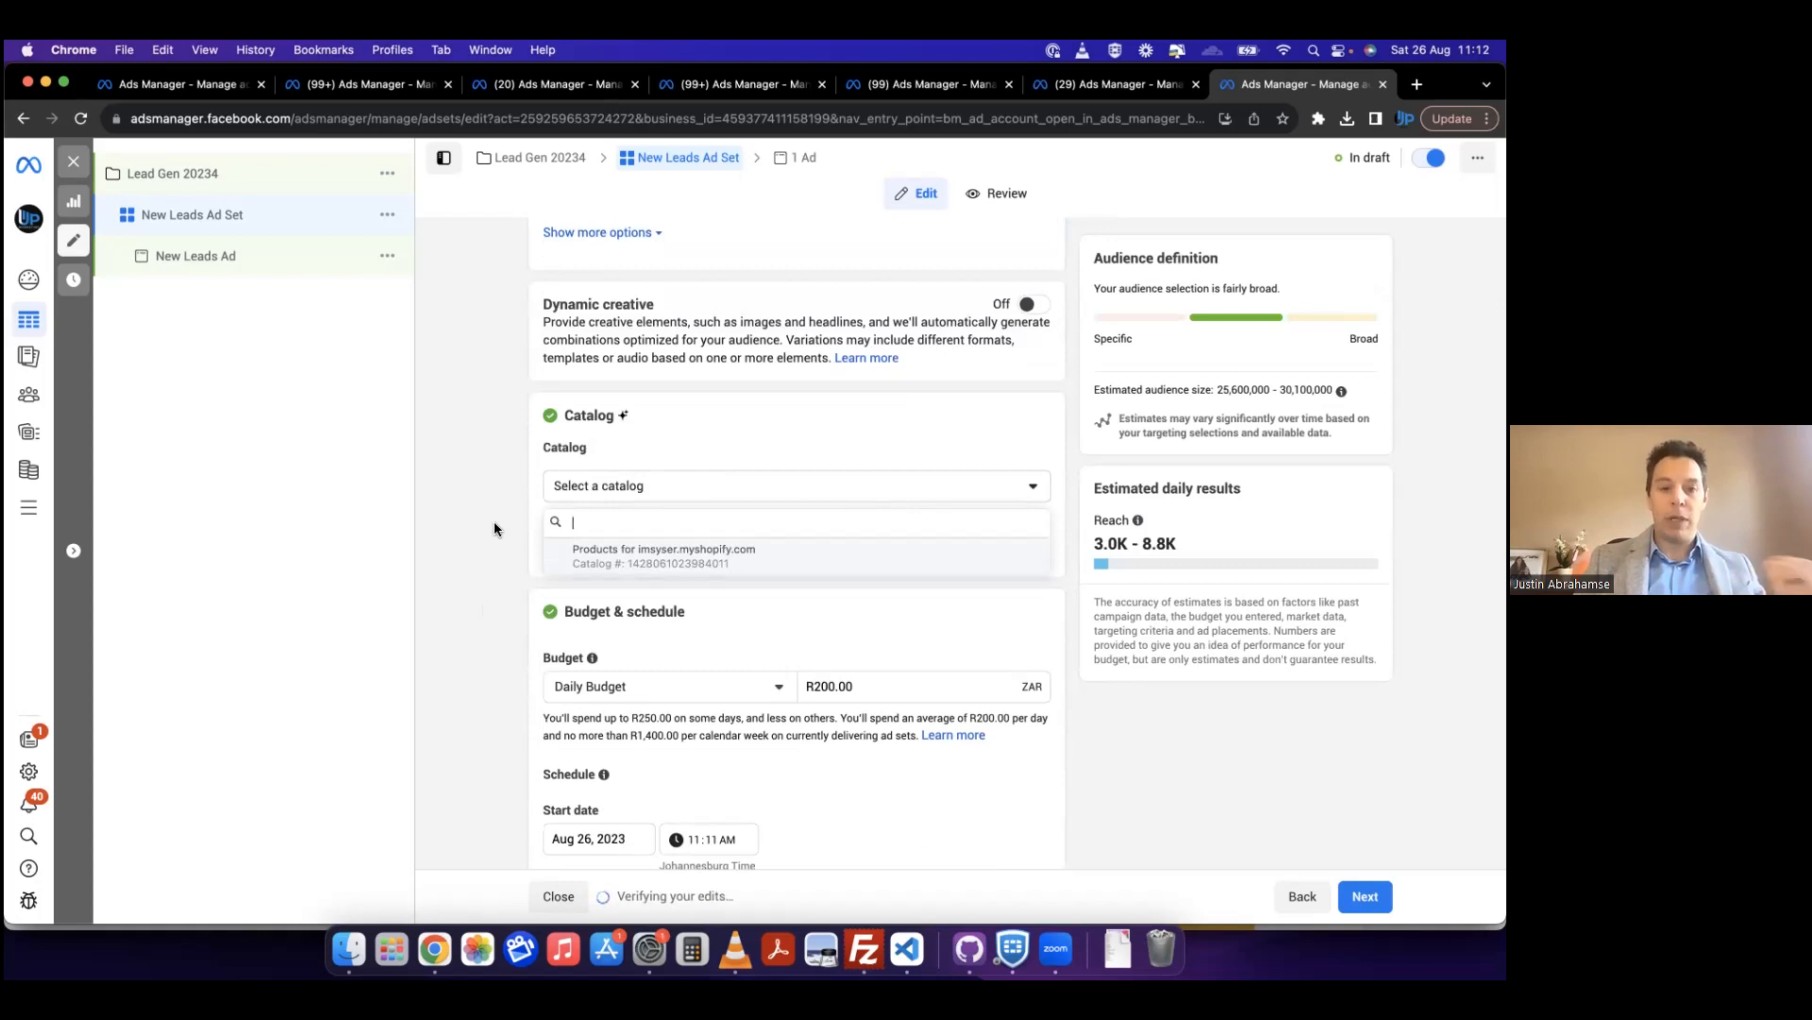
click(495, 523)
scroll(494, 523, down, 1)
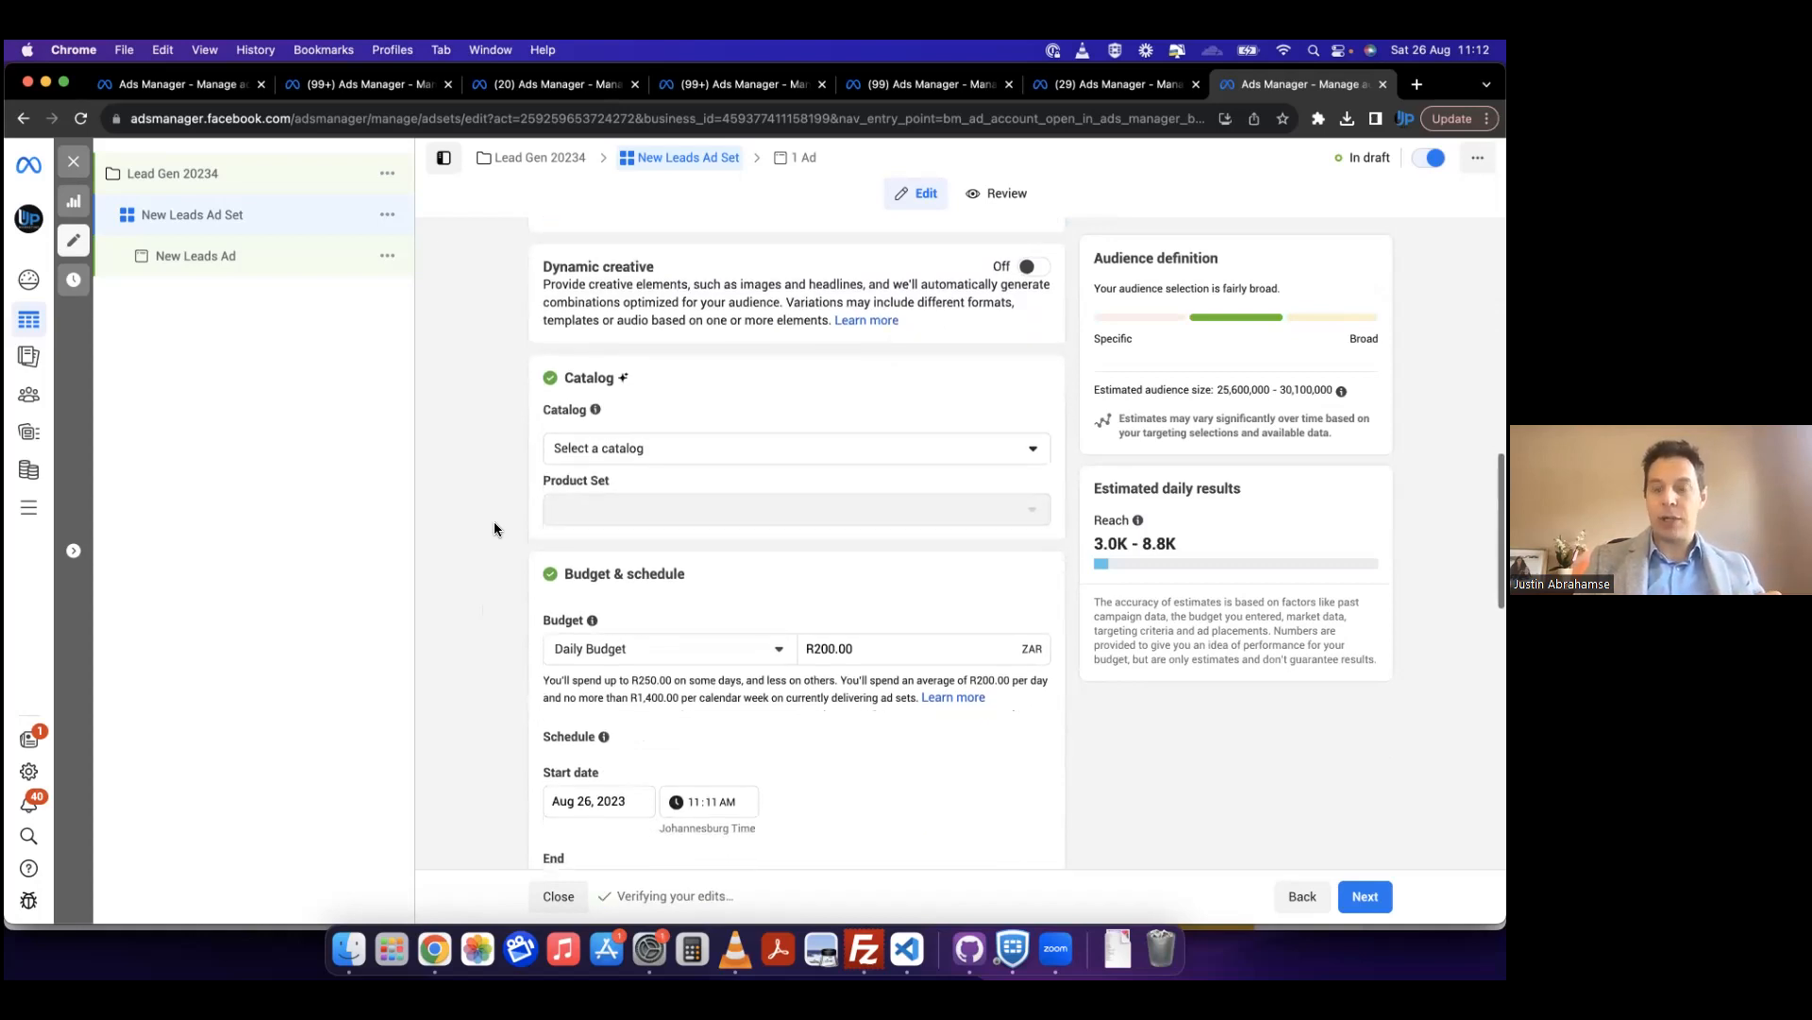
Step: Switch the ad set's budget type to Lifetime Budget and look at the calendar for its end date
scroll(494, 525, down, 5)
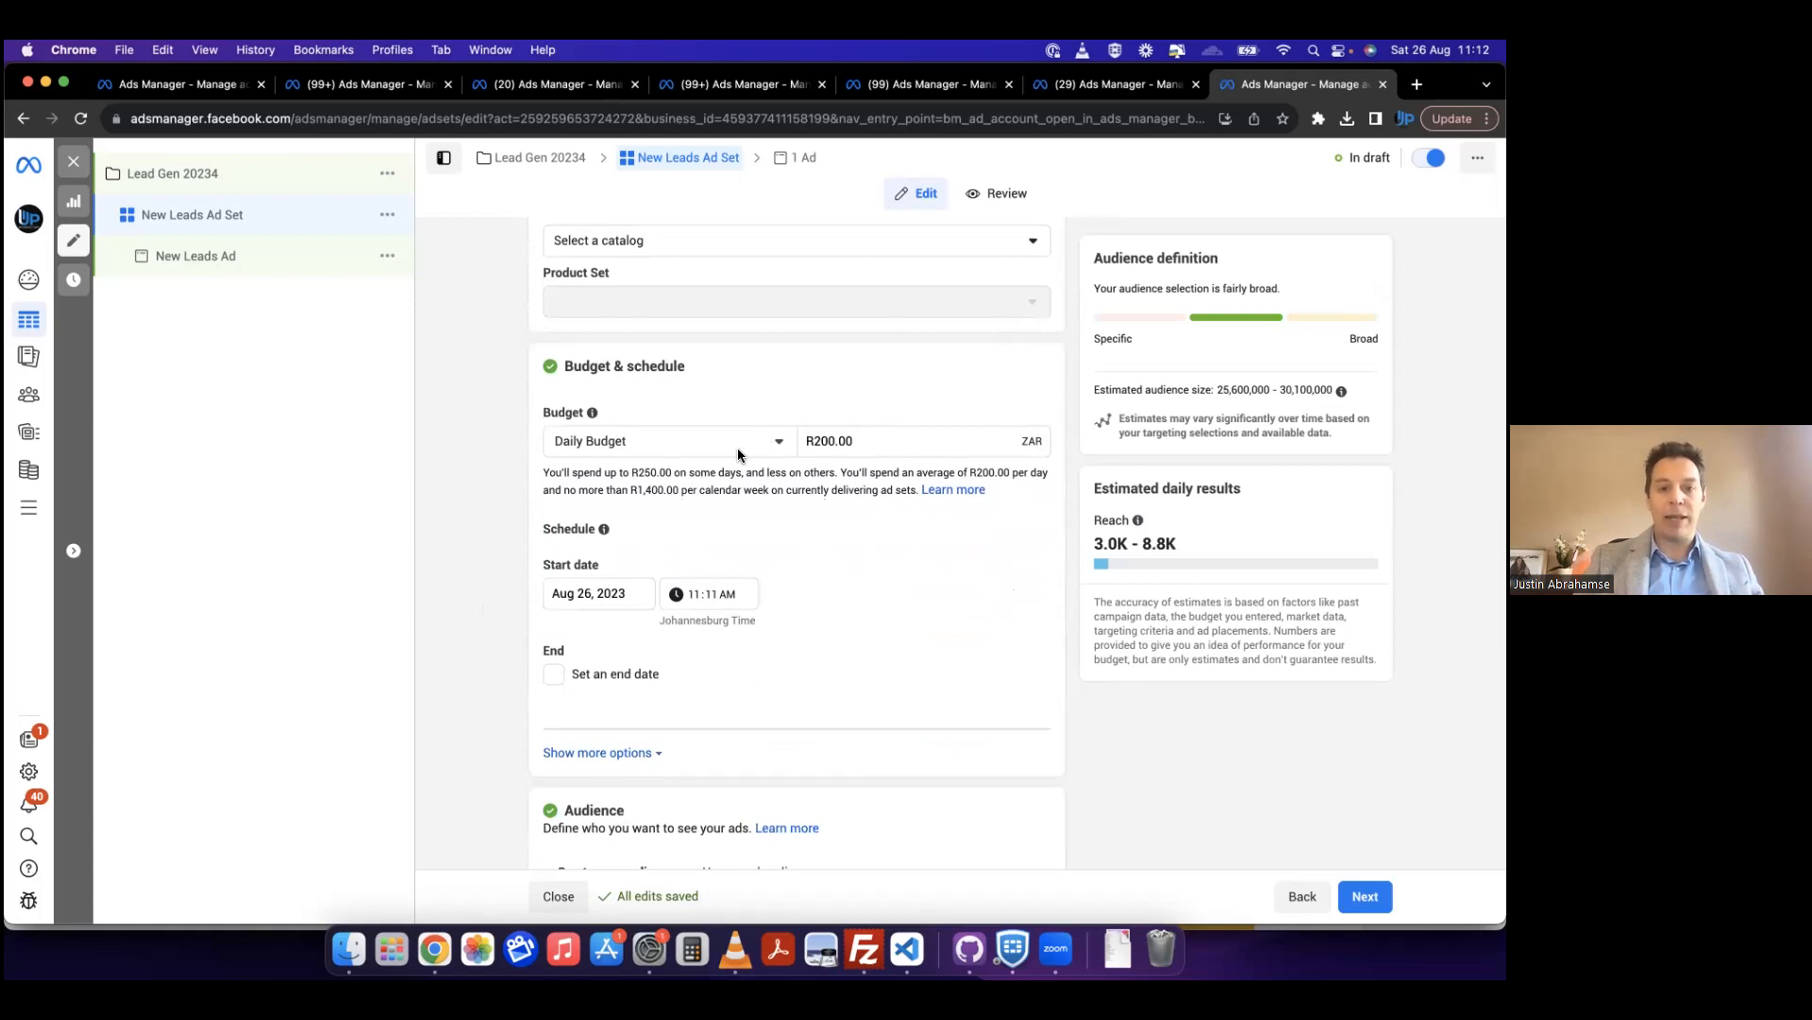
click(738, 451)
click(463, 504)
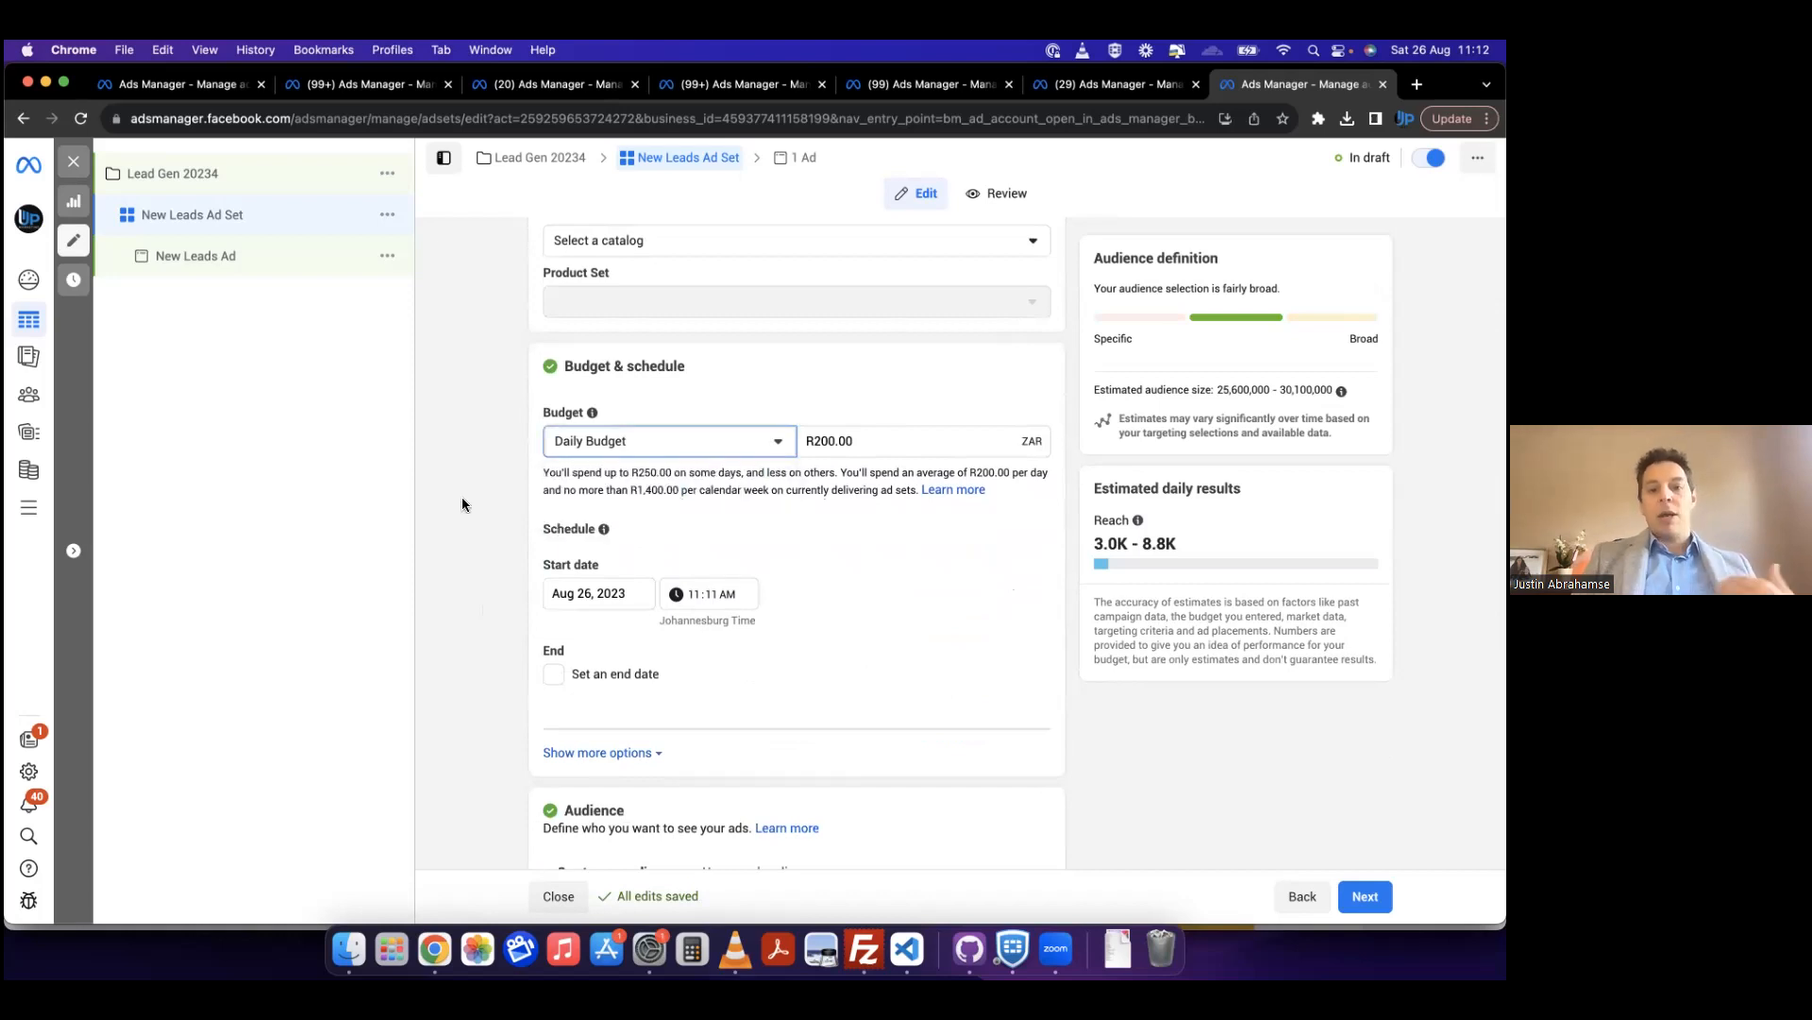
click(734, 451)
click(649, 513)
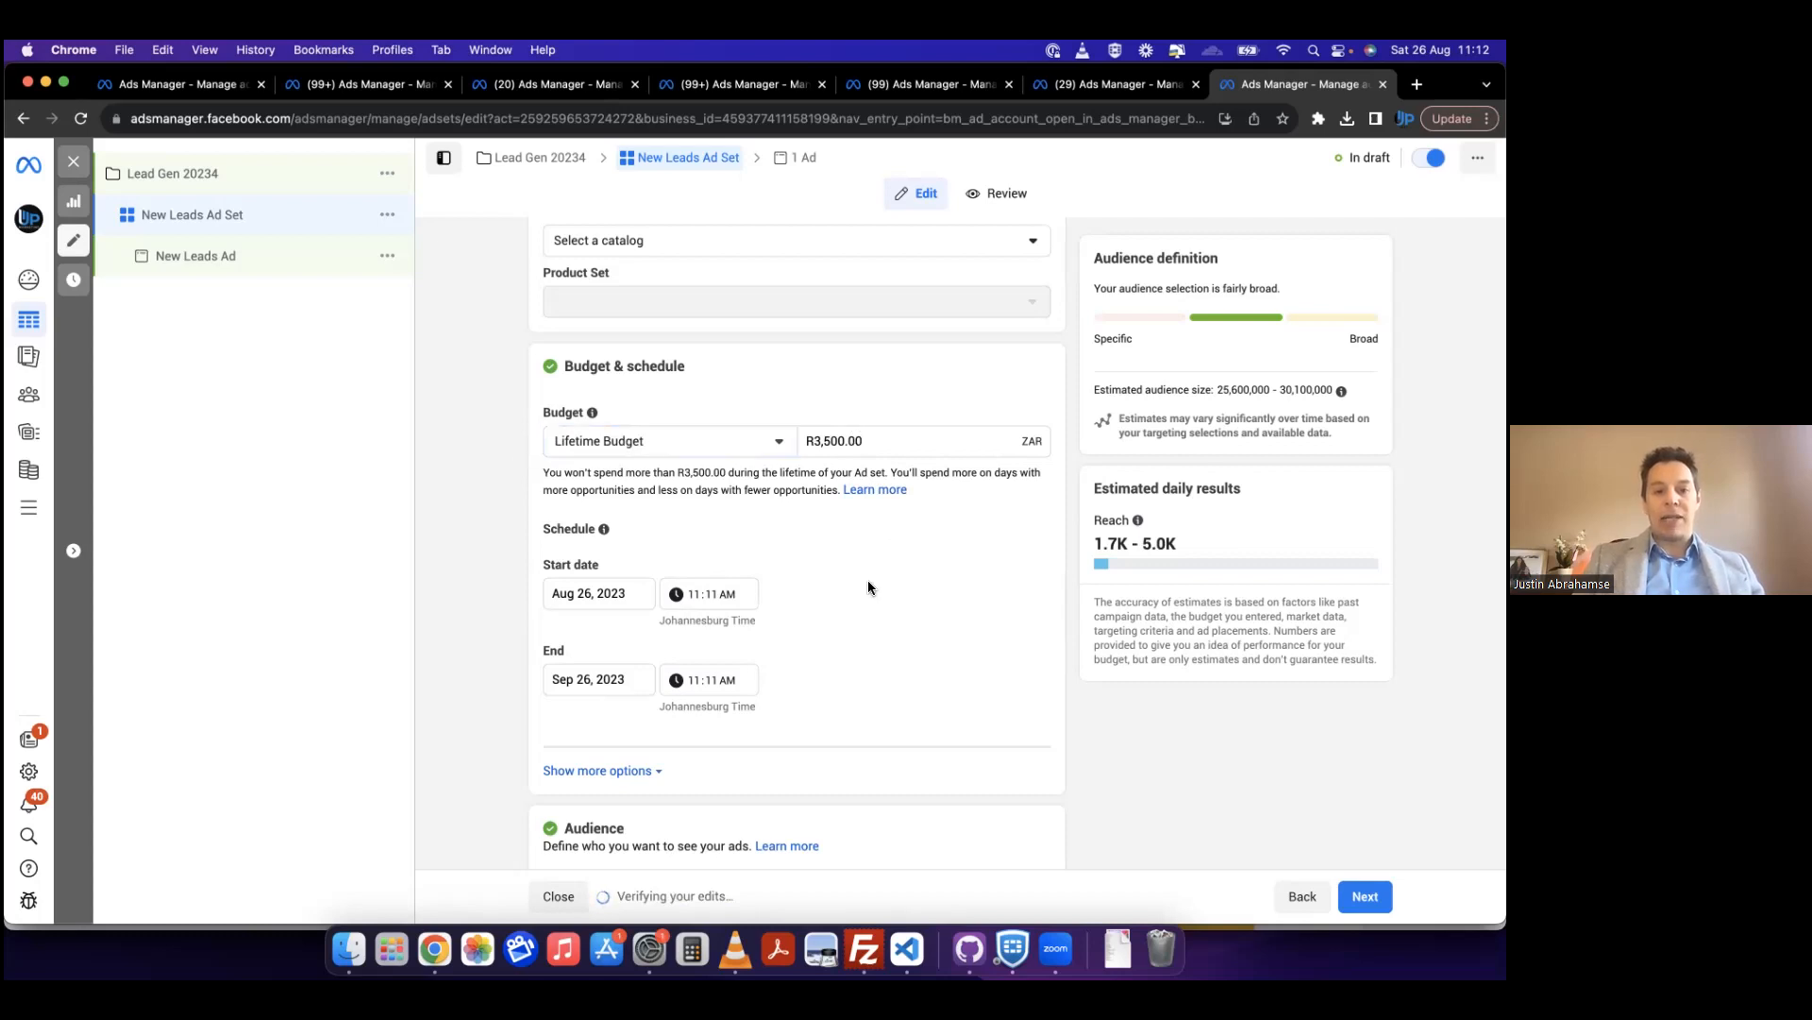
click(633, 677)
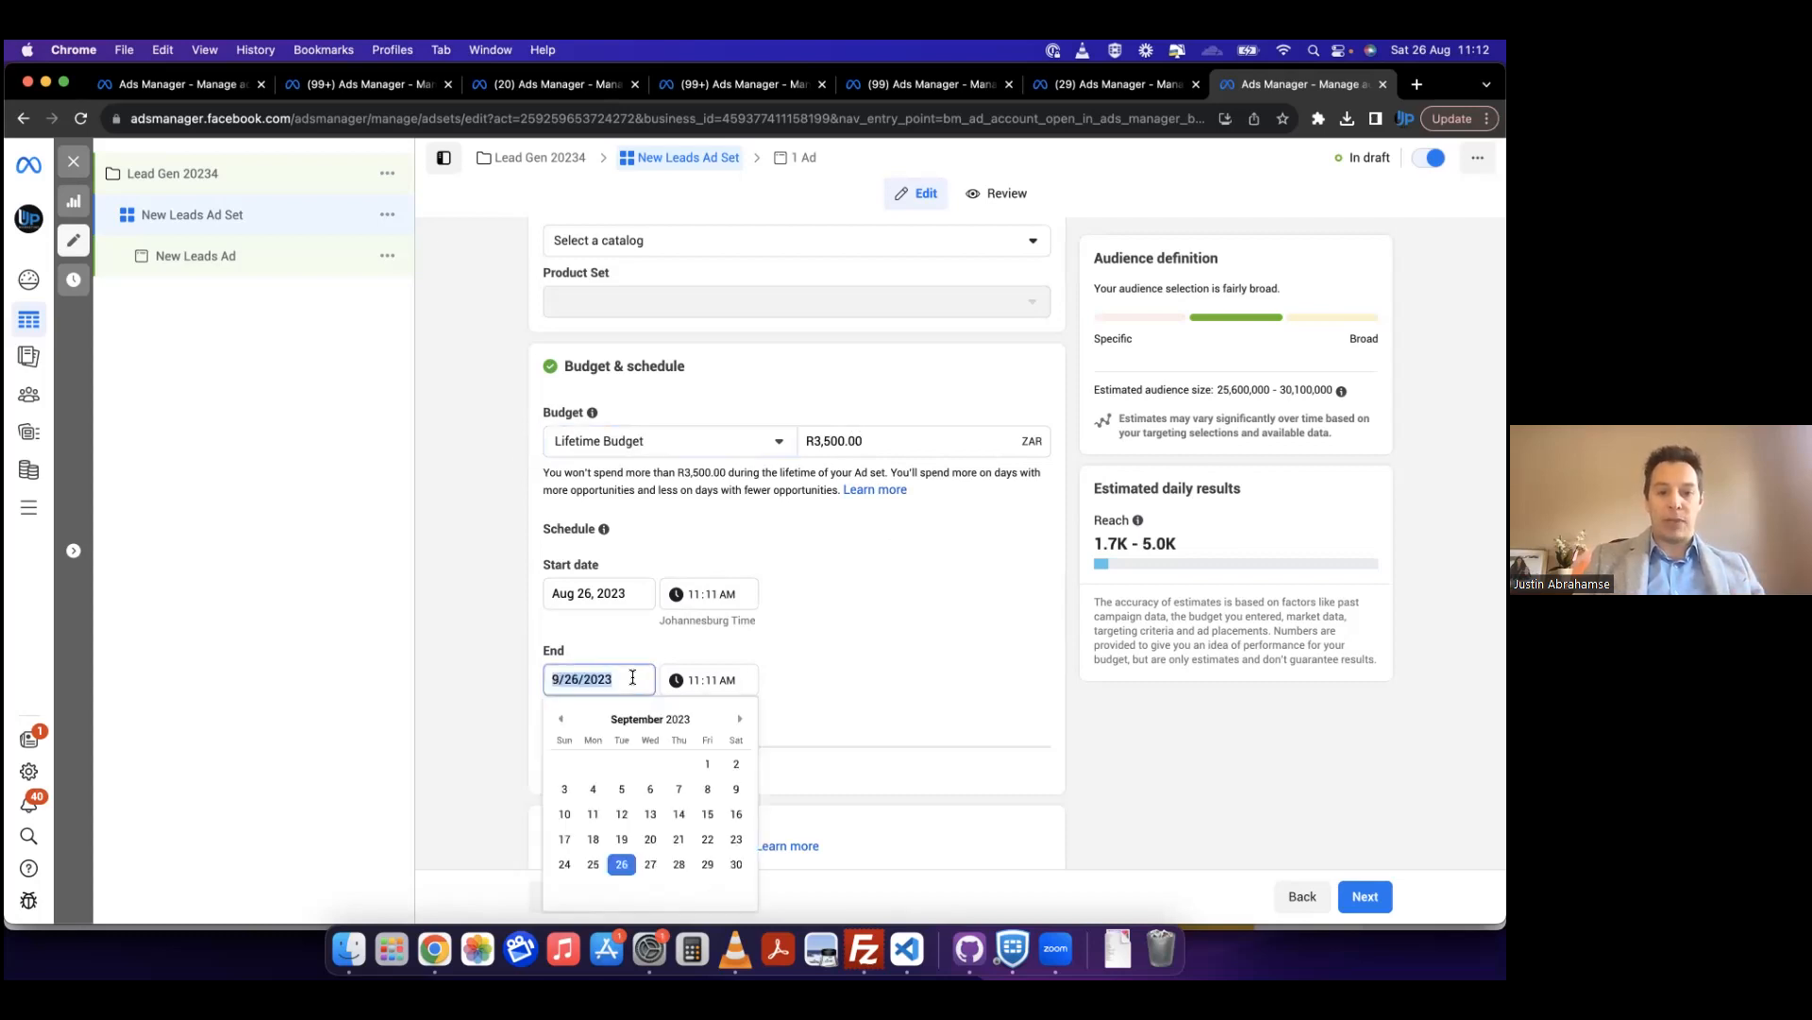
click(866, 643)
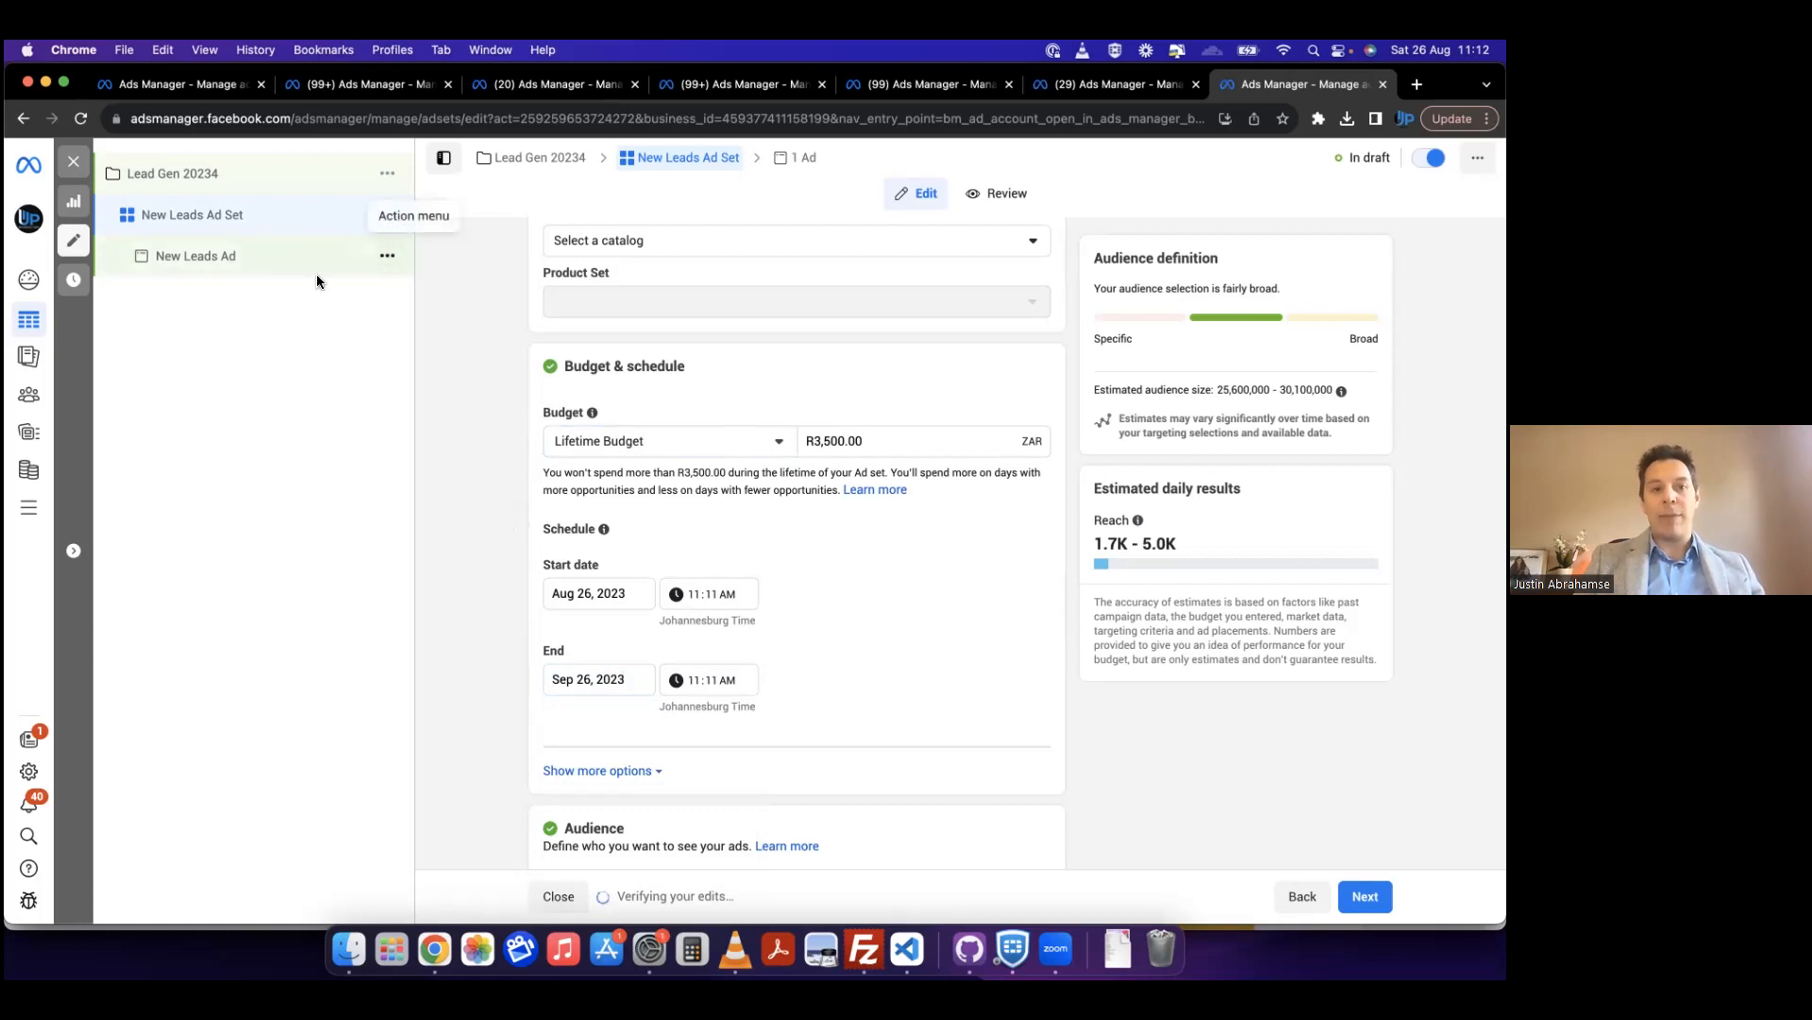
Step: Set the ad set to a Daily Budget of R20 and clear its end date, keeping the end date option enabled
scroll(479, 362, up, 10)
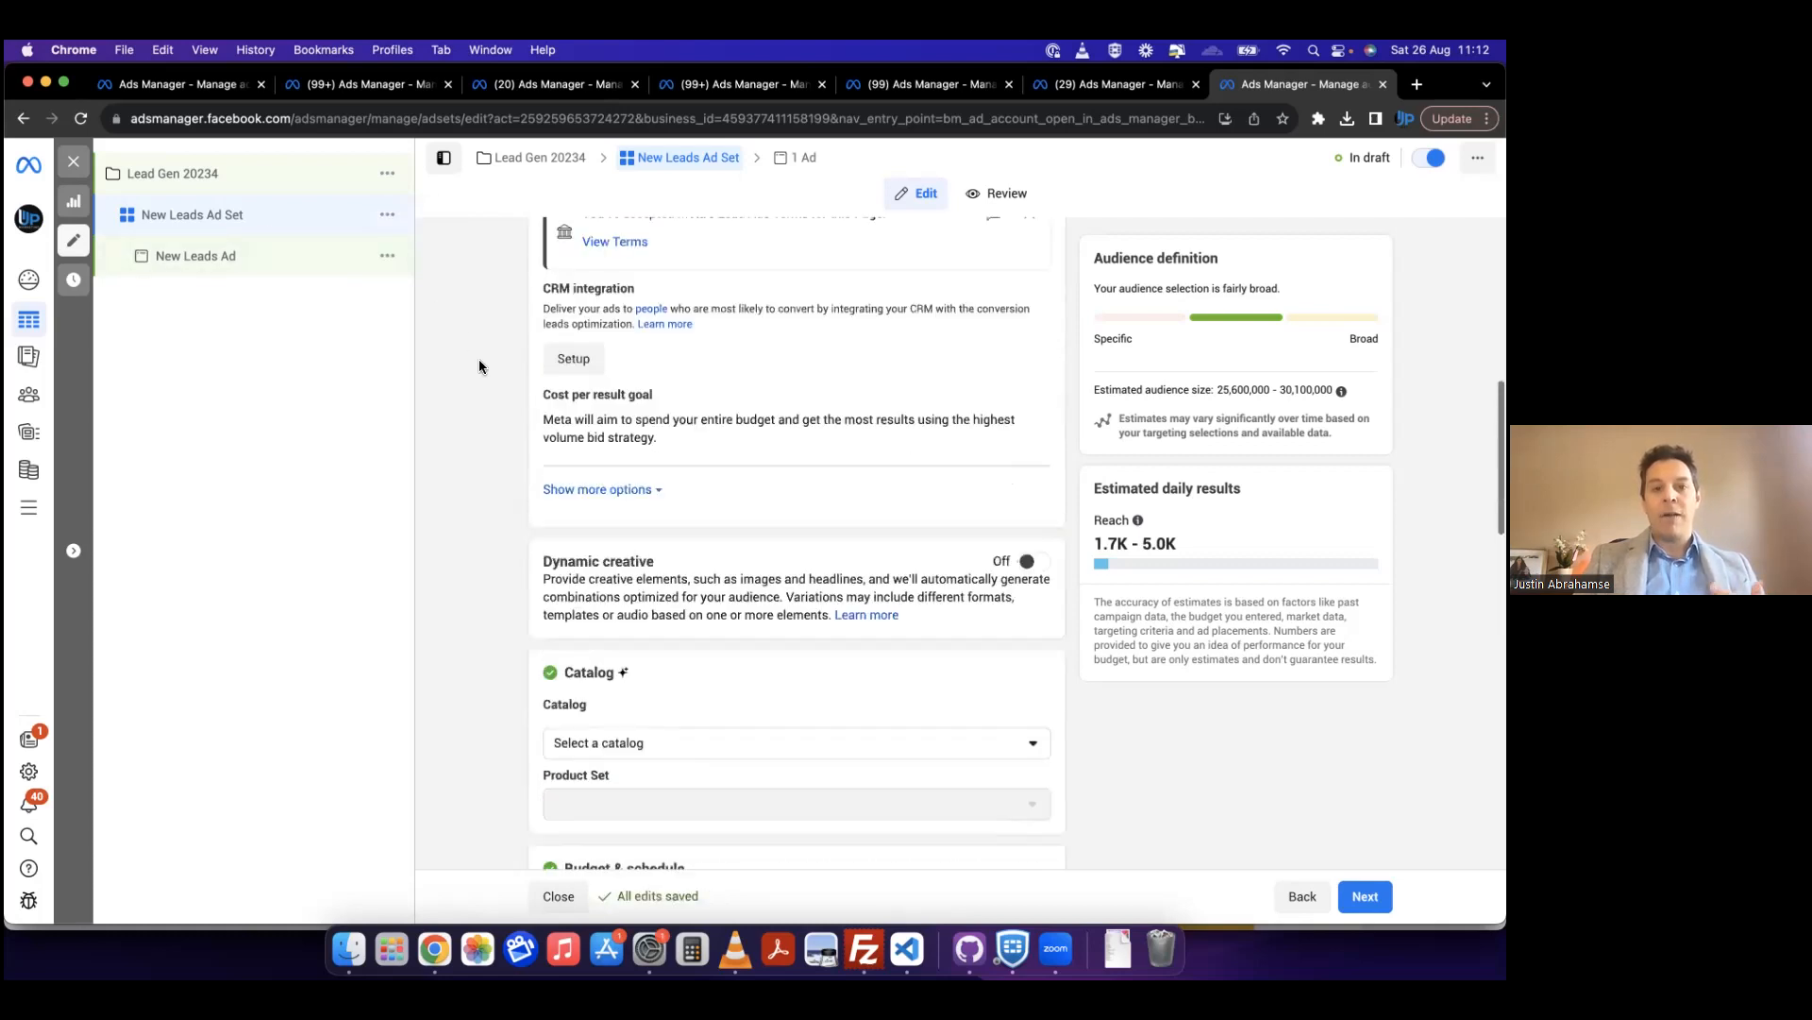
scroll(479, 366, up, 2)
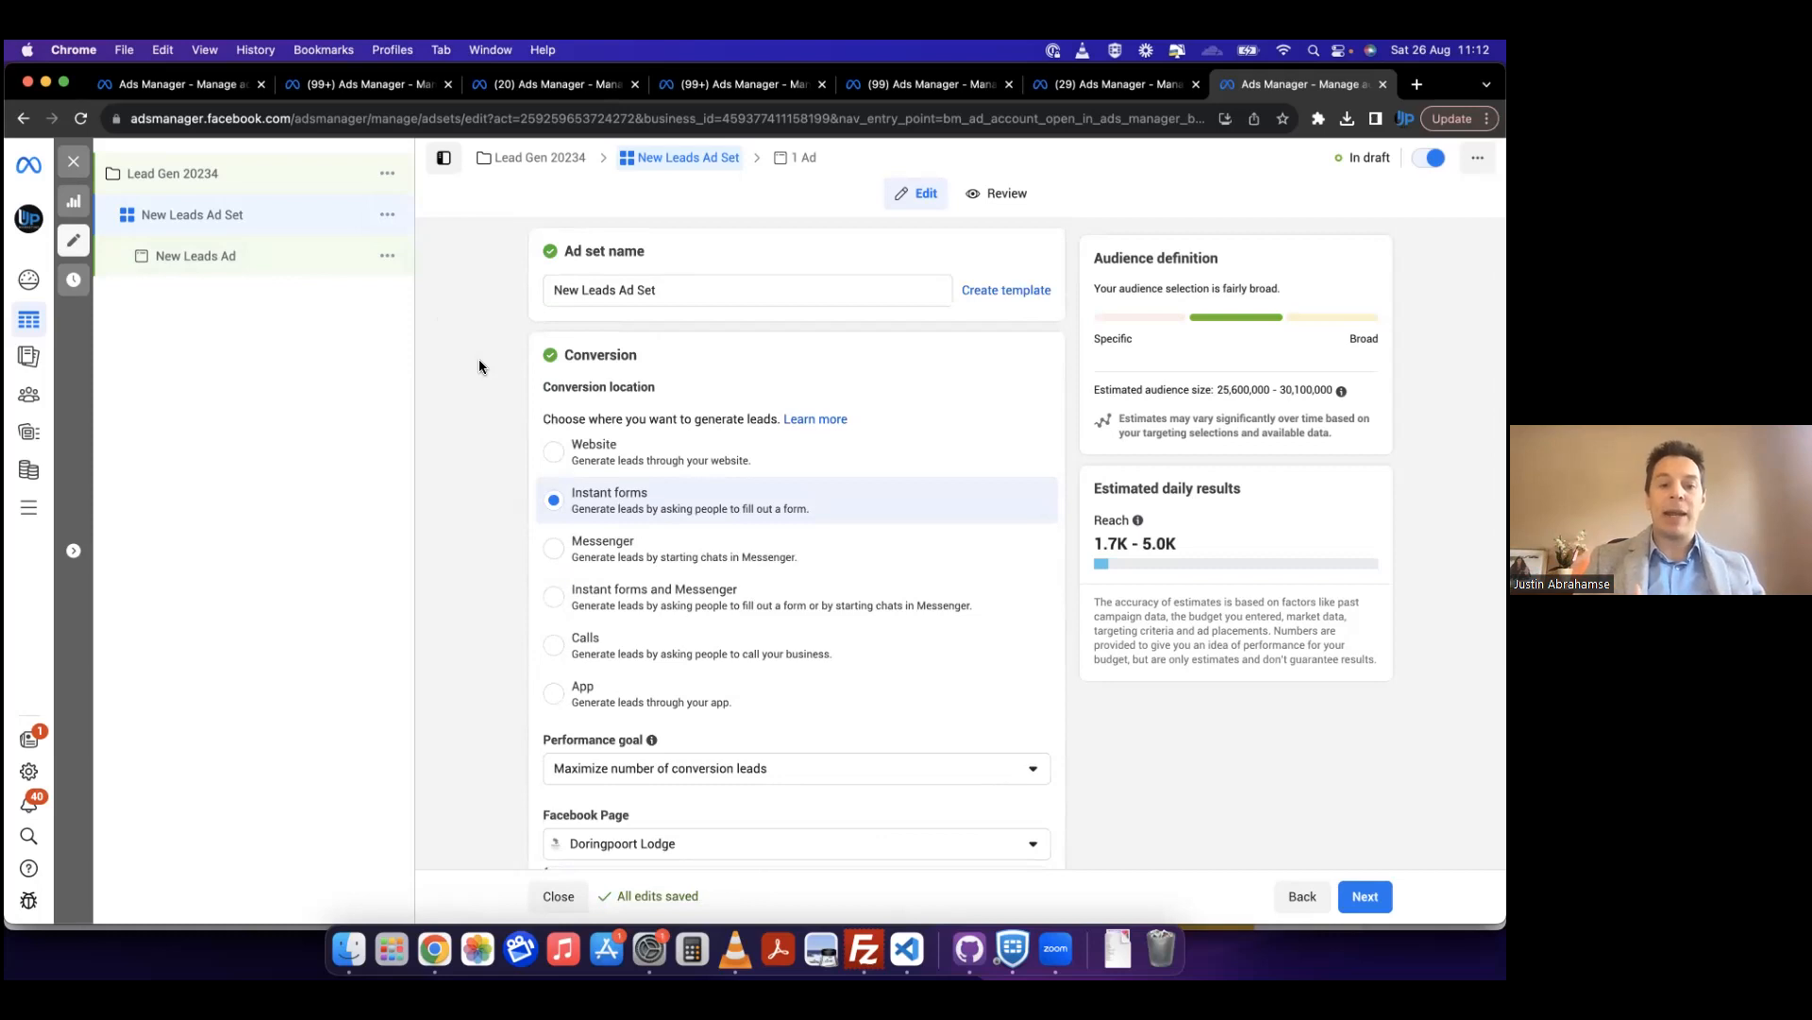
scroll(480, 361, down, 10)
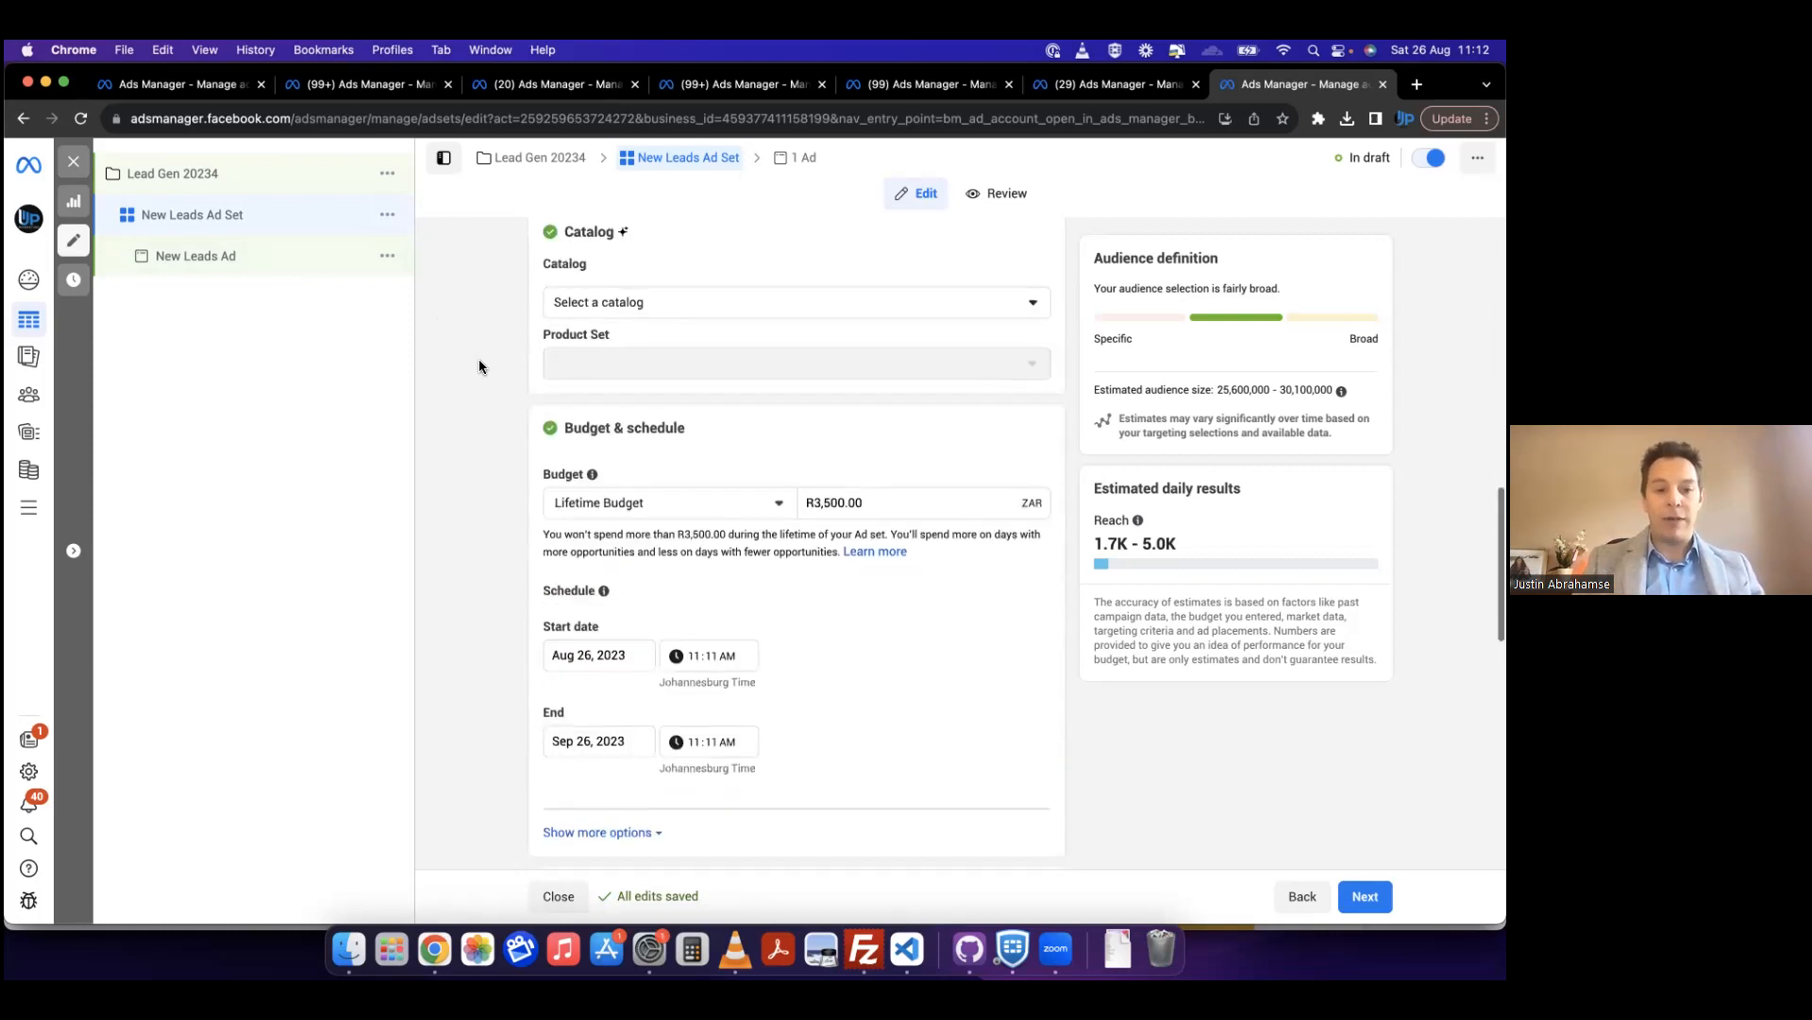
click(665, 502)
click(593, 545)
double_click(848, 495)
text(20)
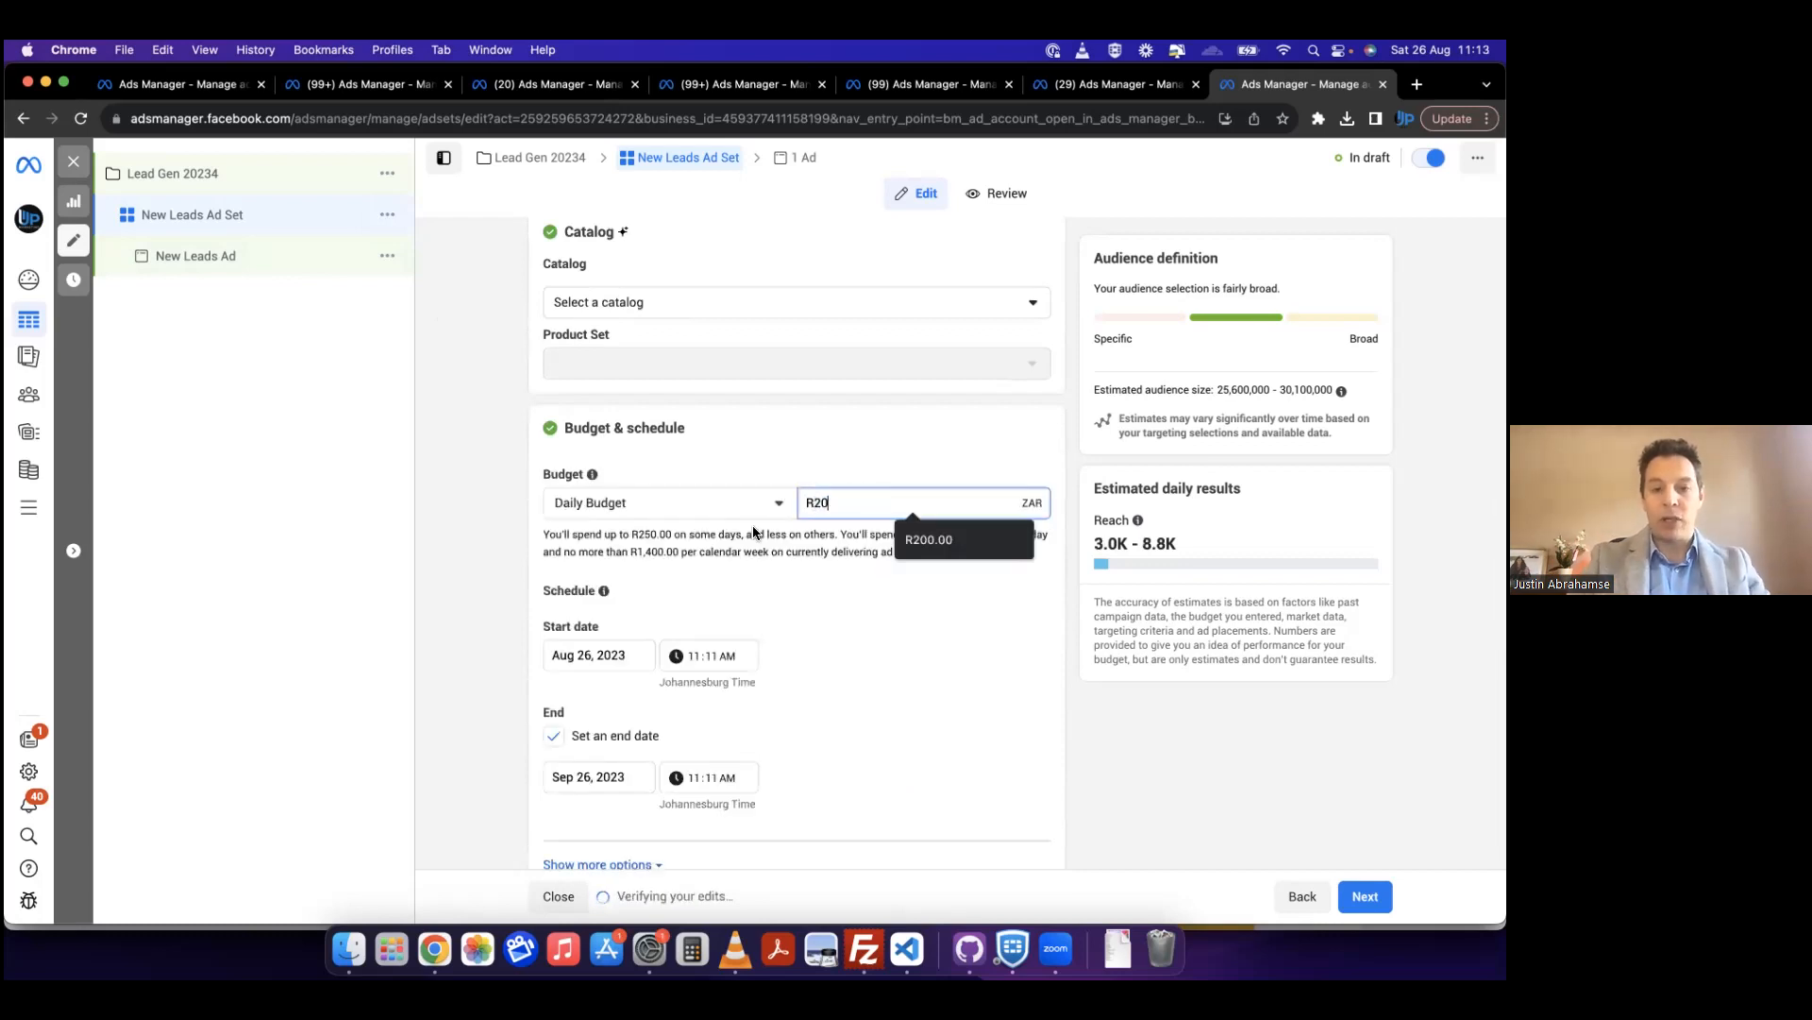
click(463, 619)
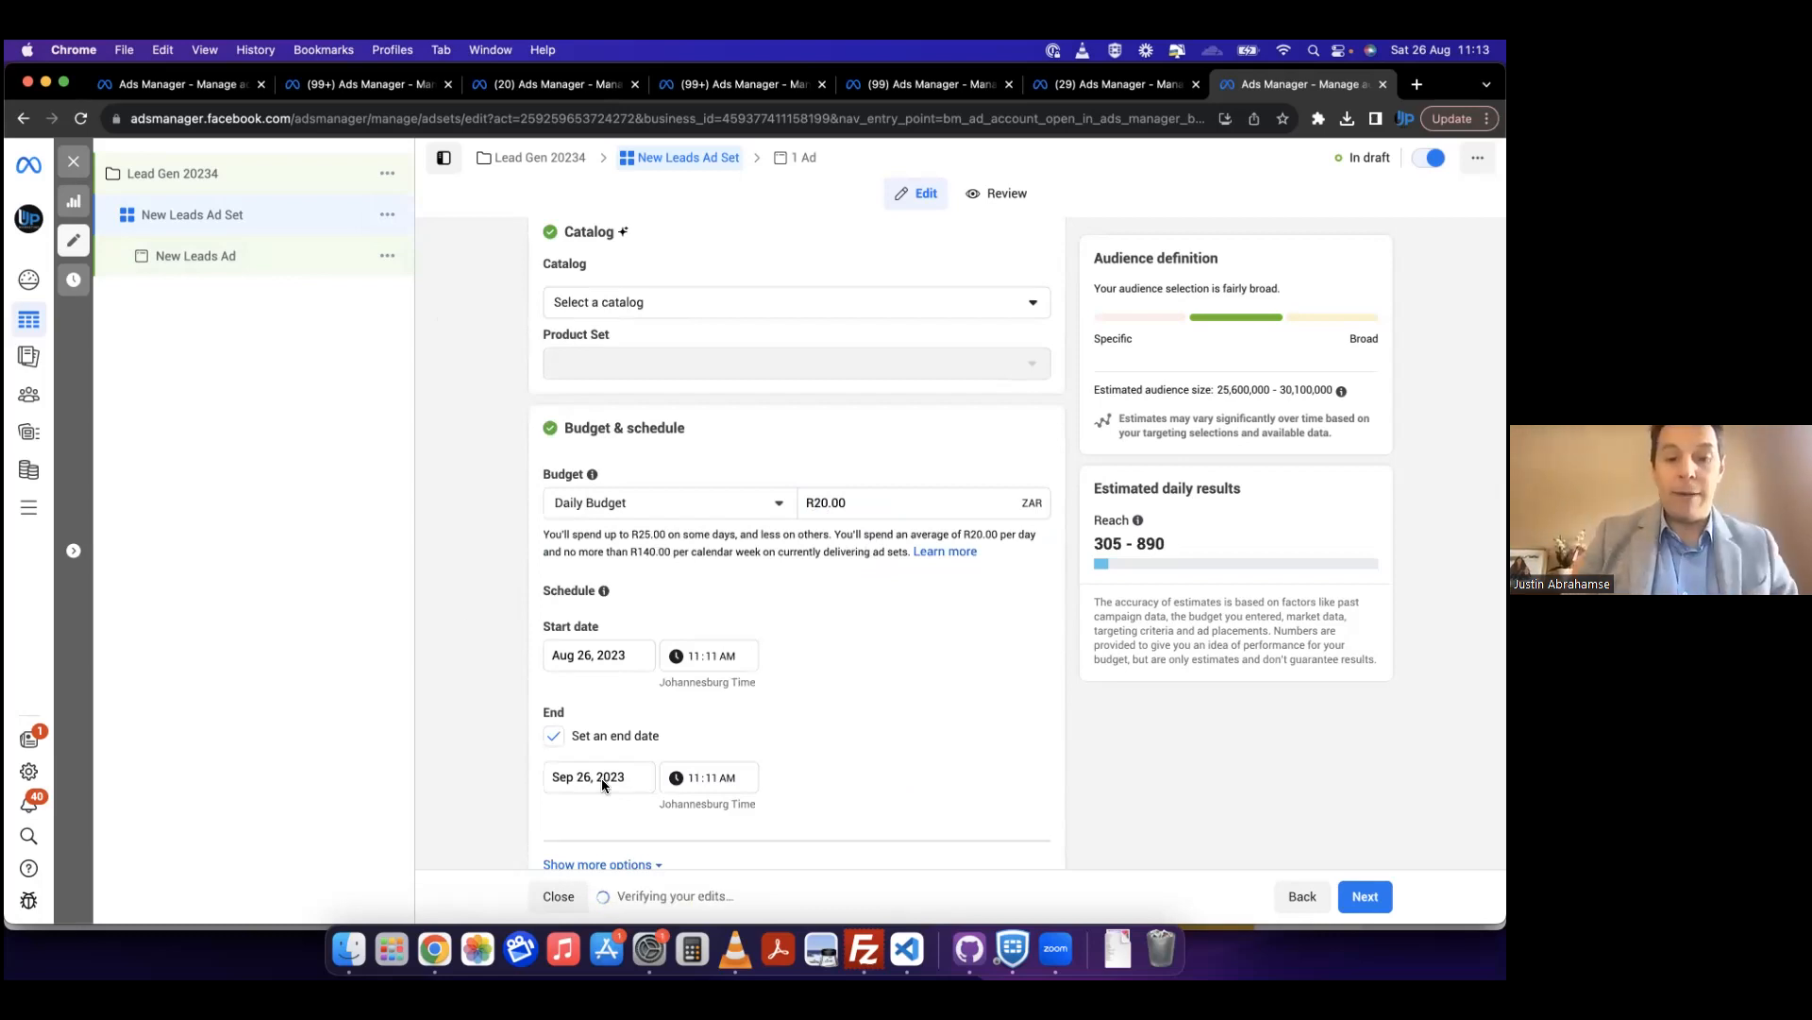
click(510, 736)
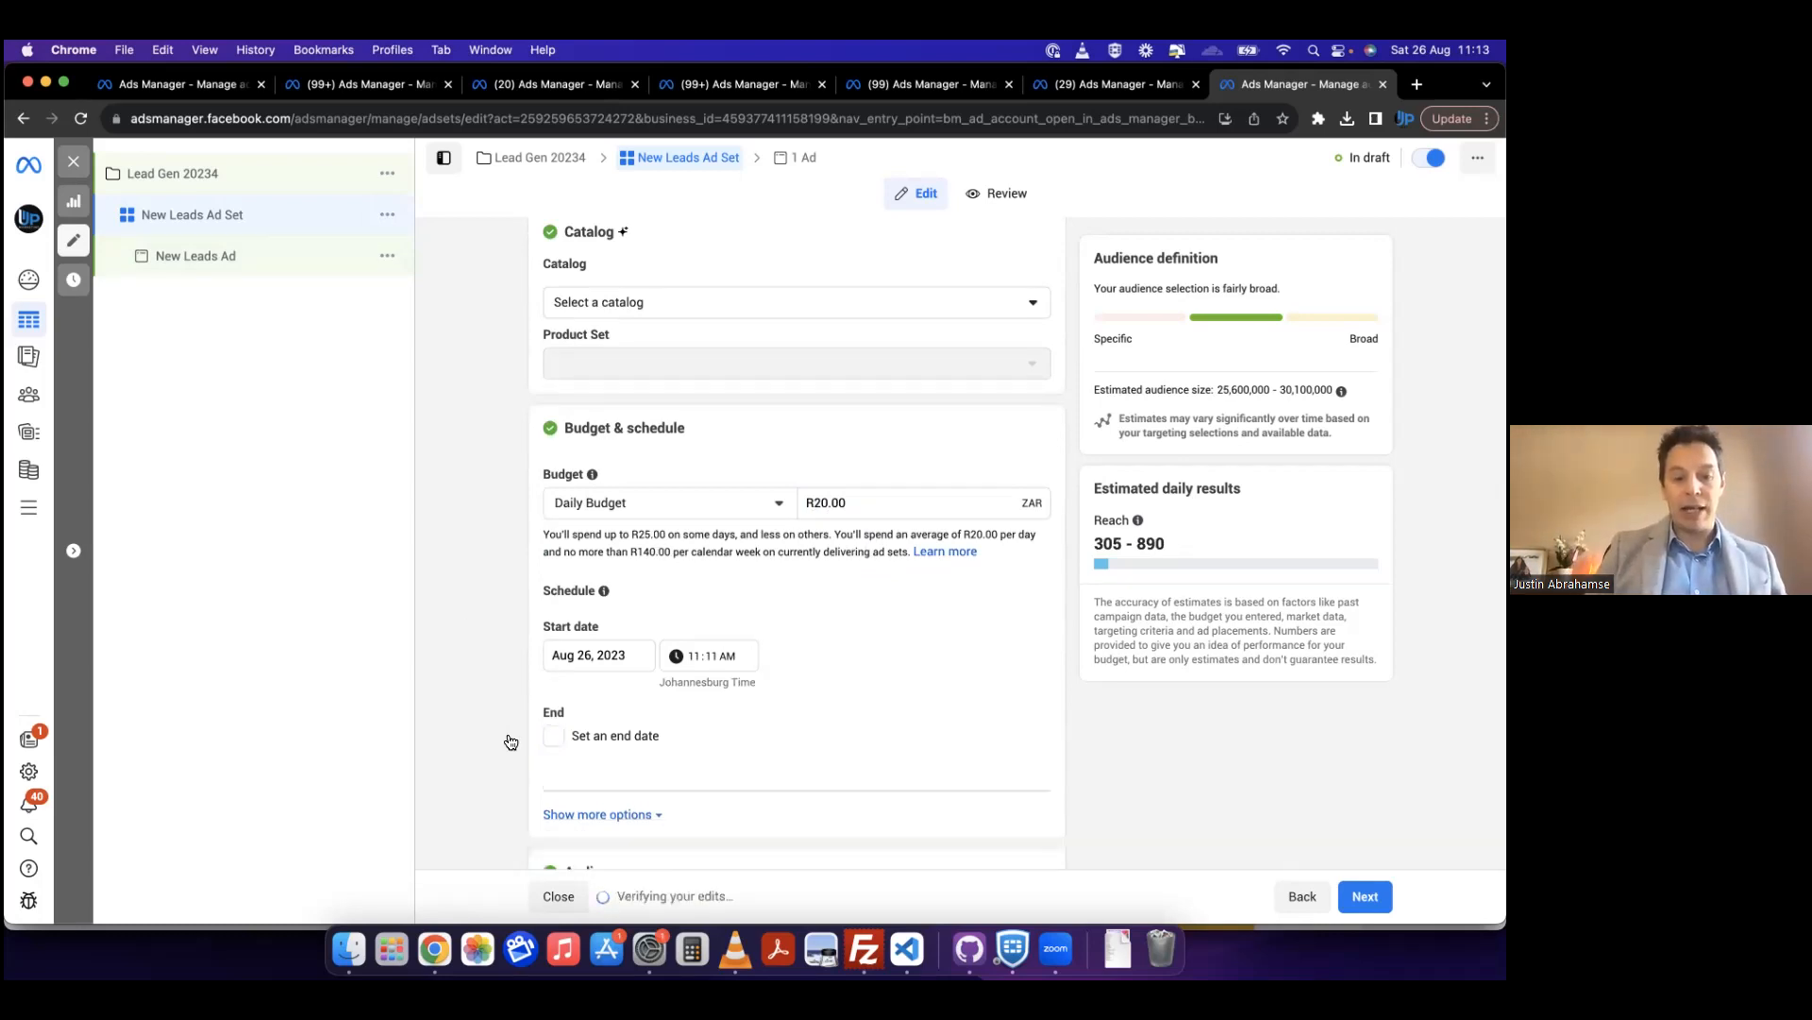
click(550, 737)
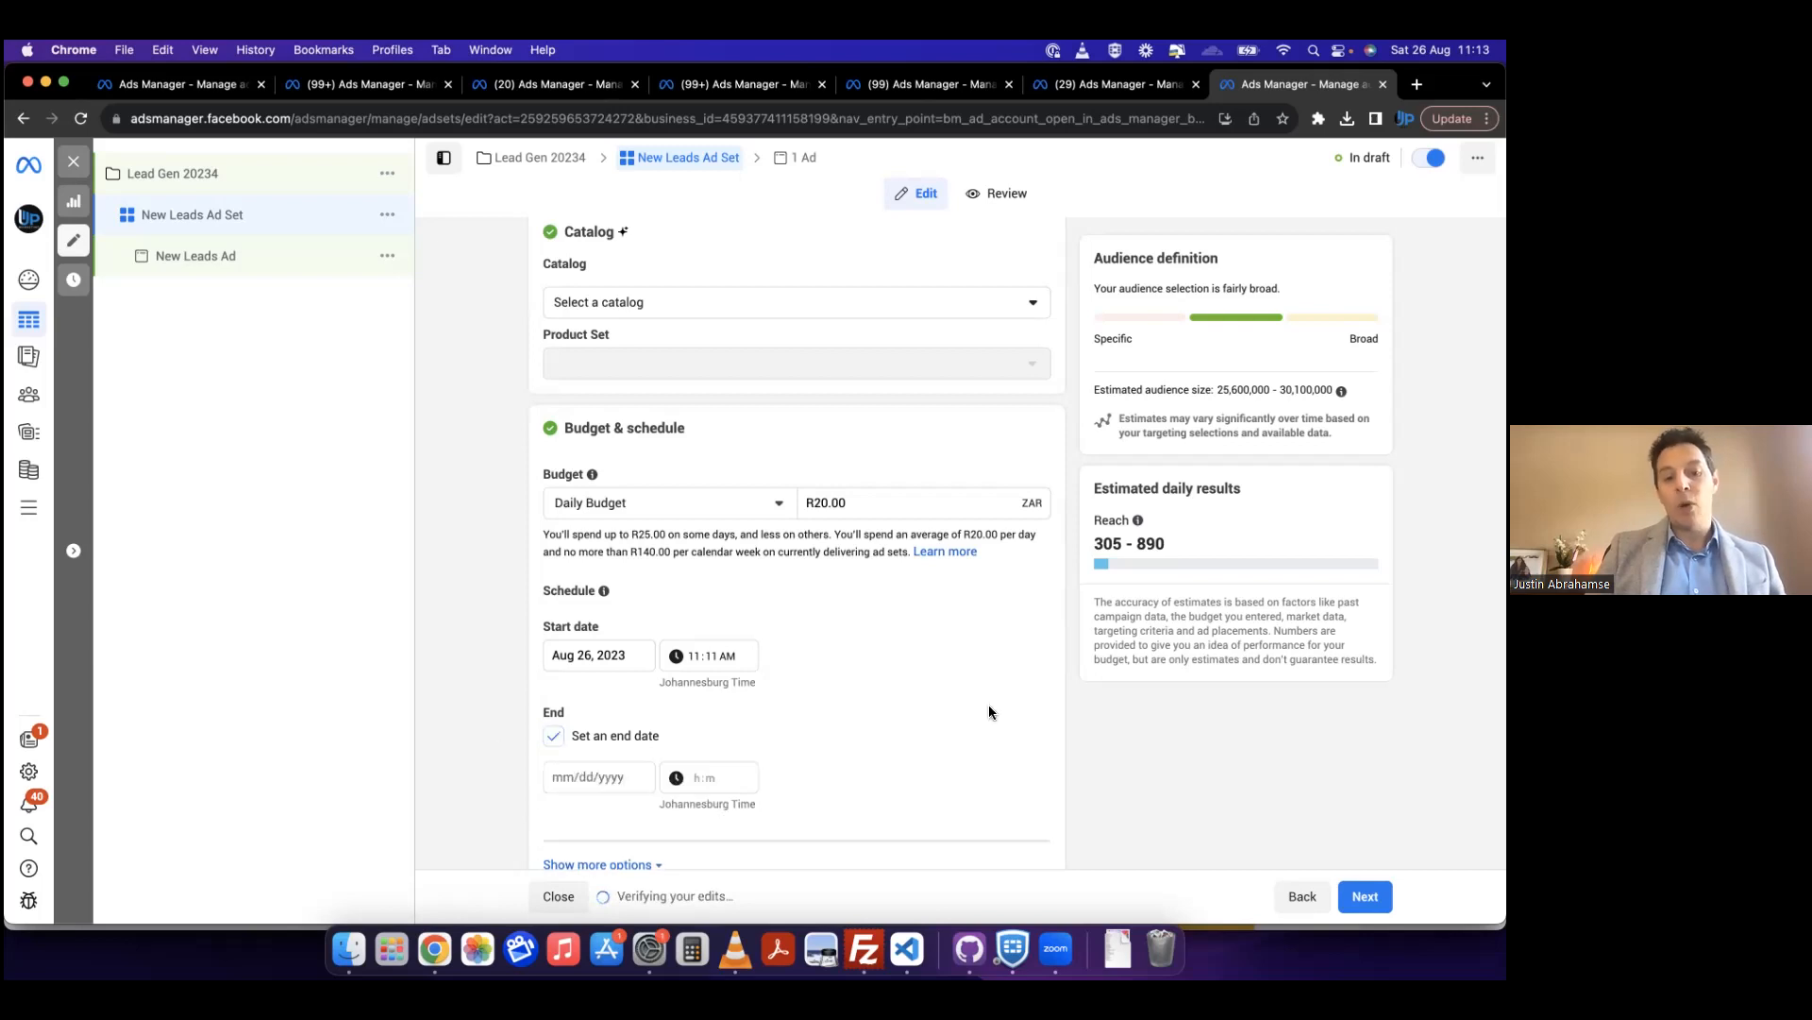
Step: Review the ad set's schedule and its audience settings, including custom audiences, locations, age, gender, detailed targeting and languages
scroll(795, 745, down, 1)
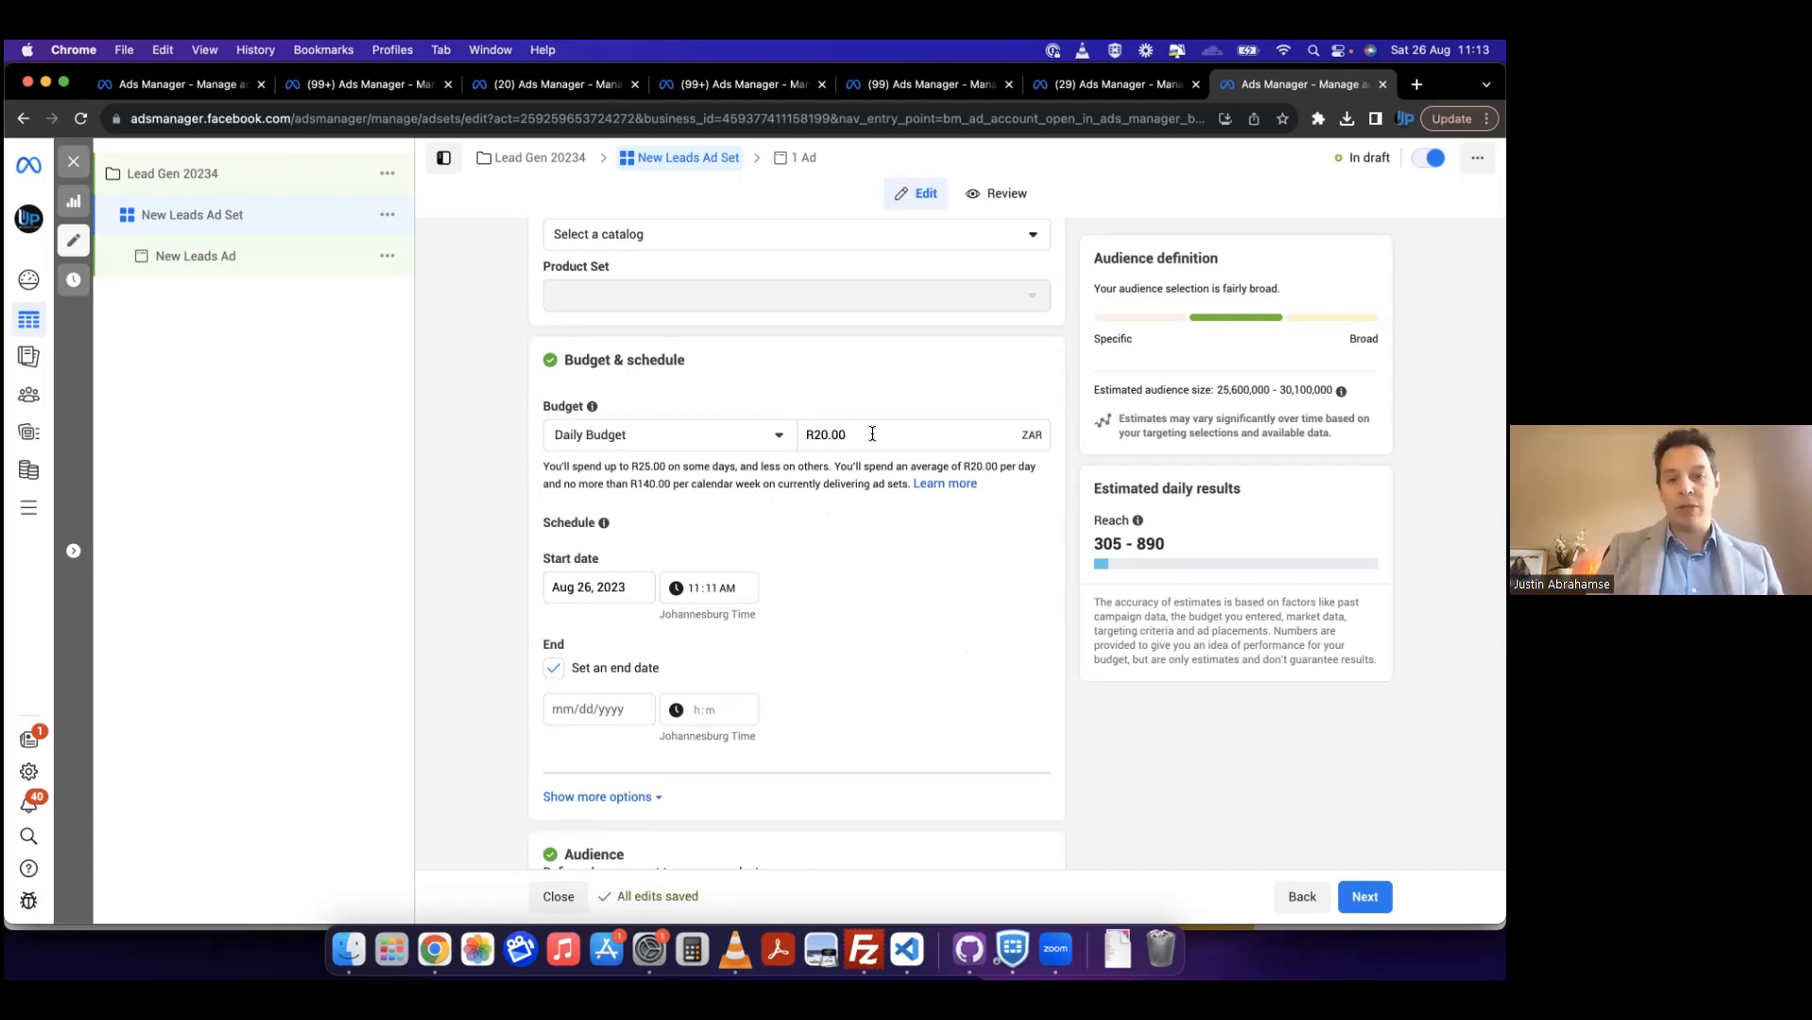
scroll(858, 612, down, 3)
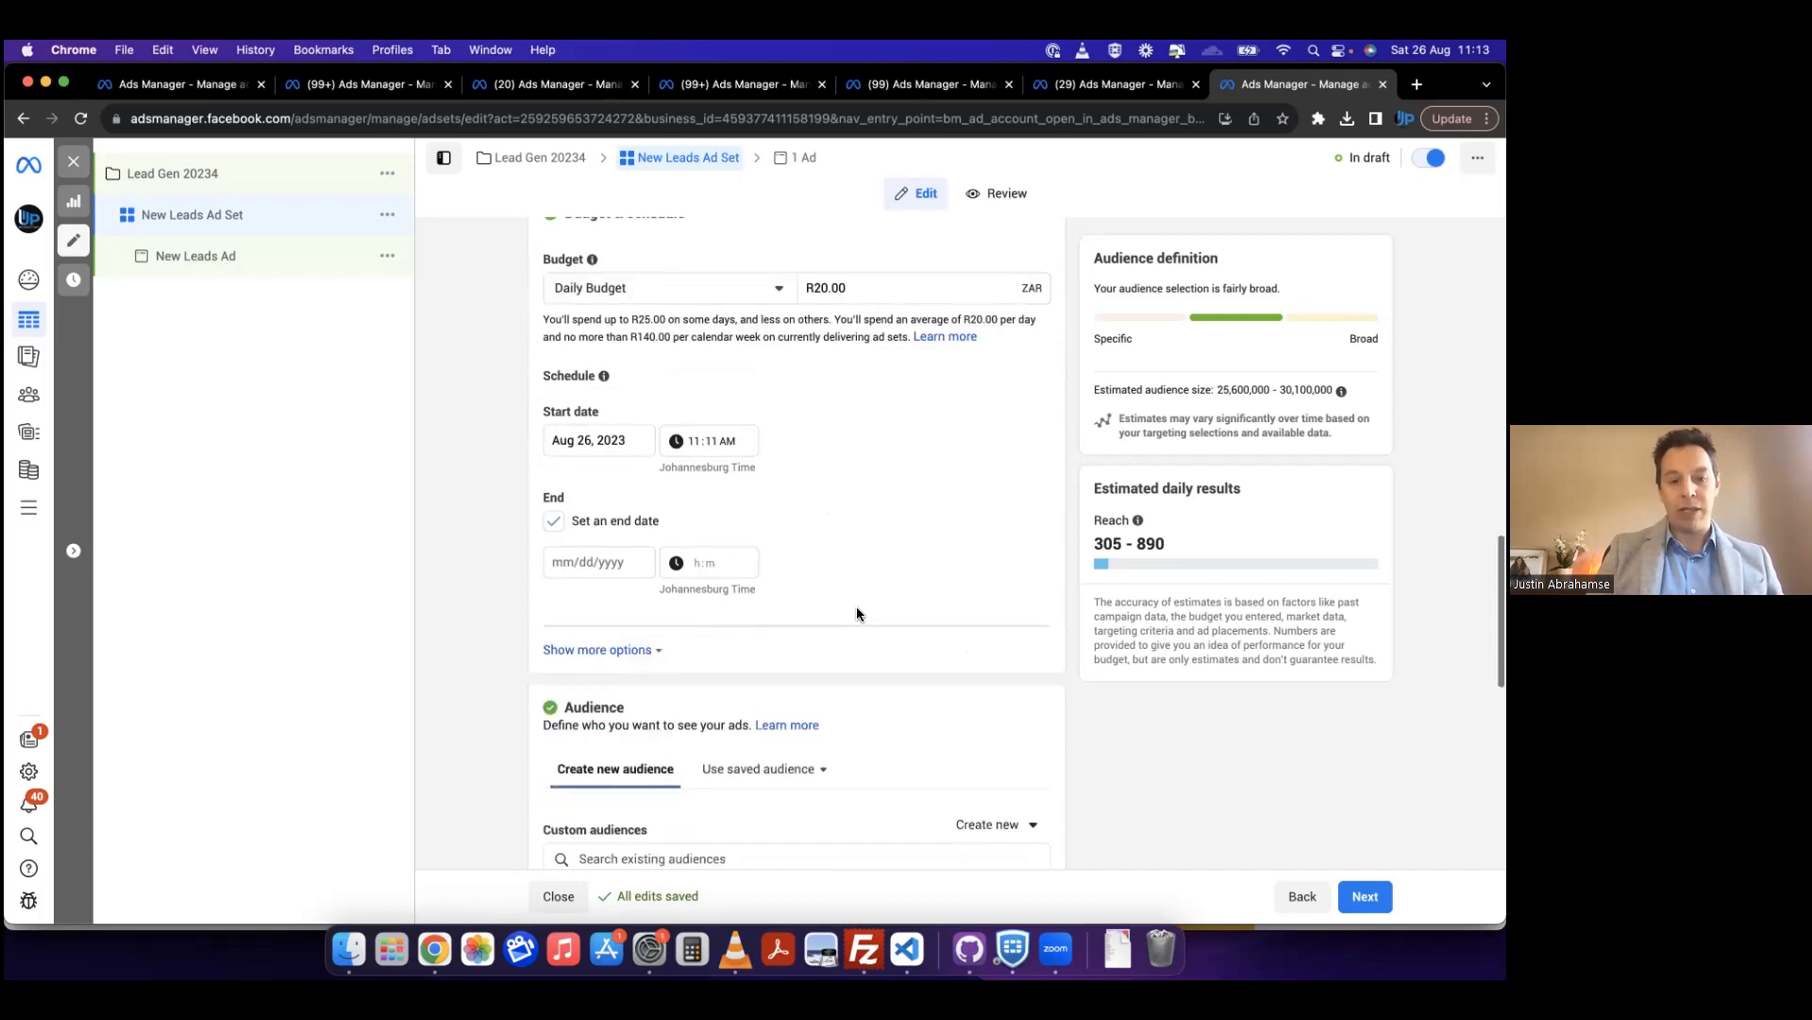
scroll(507, 645, down, 5)
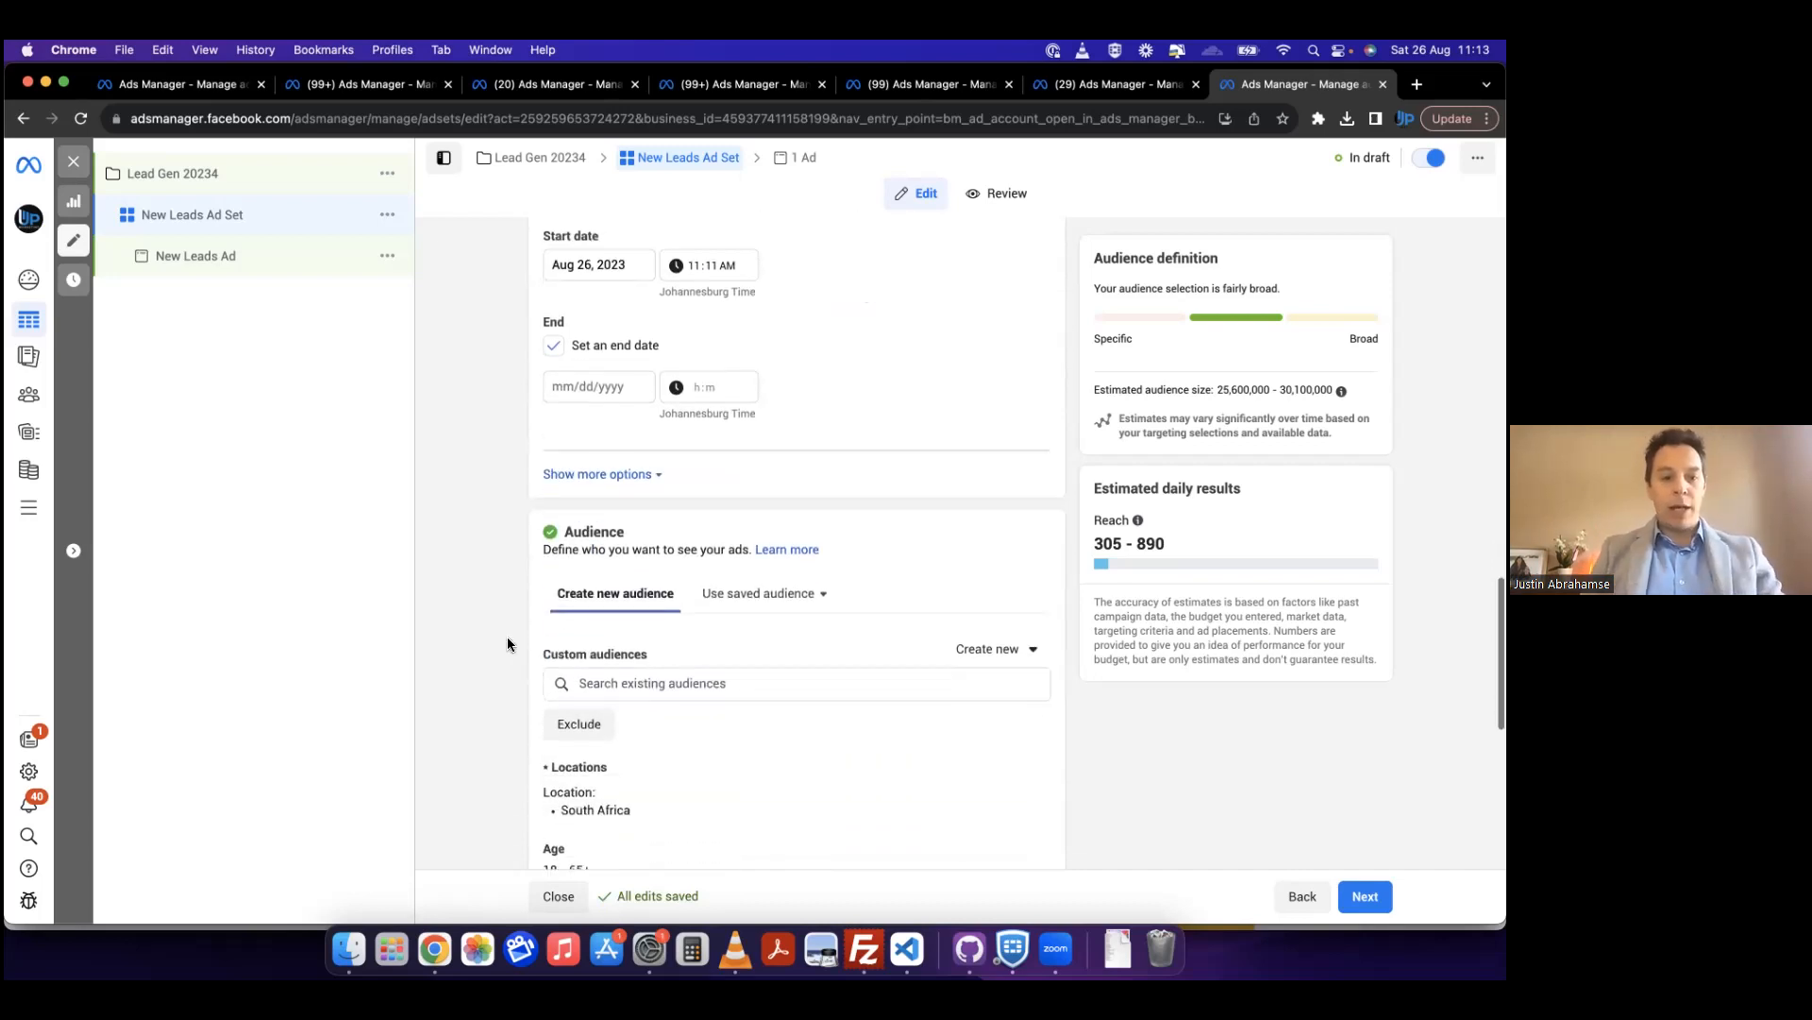
scroll(507, 645, down, 2)
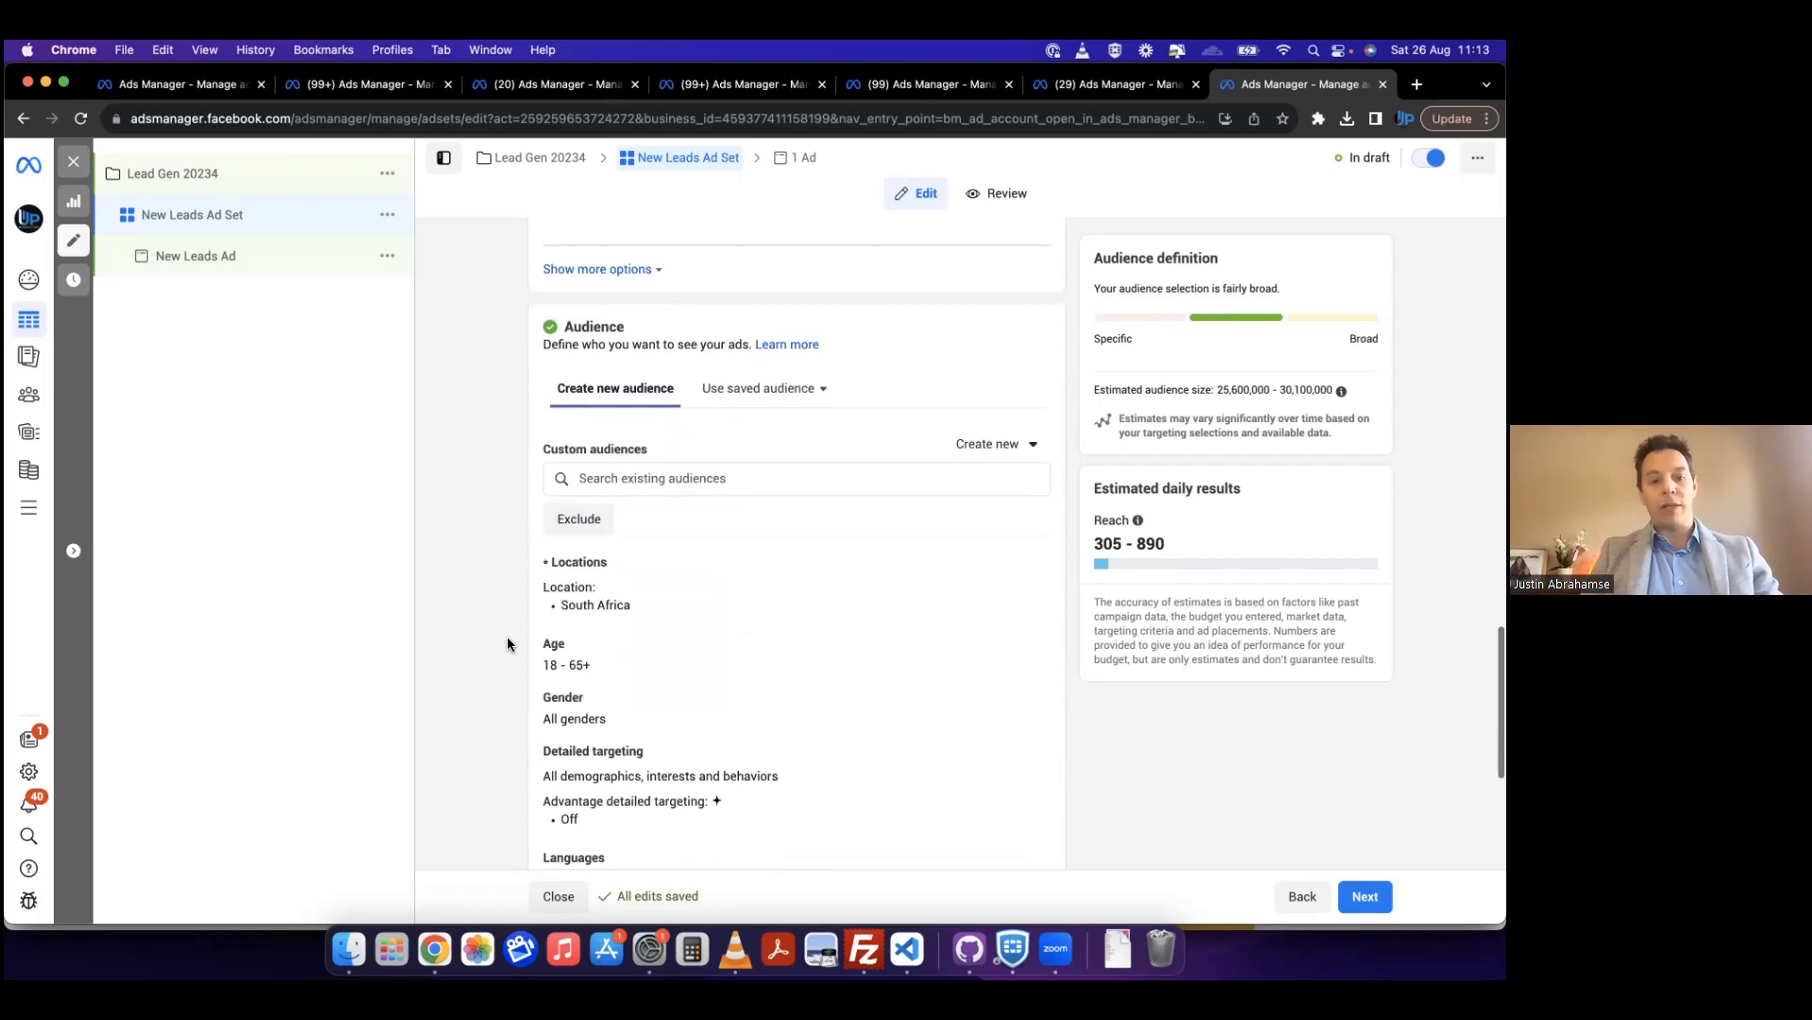
scroll(507, 644, down, 1)
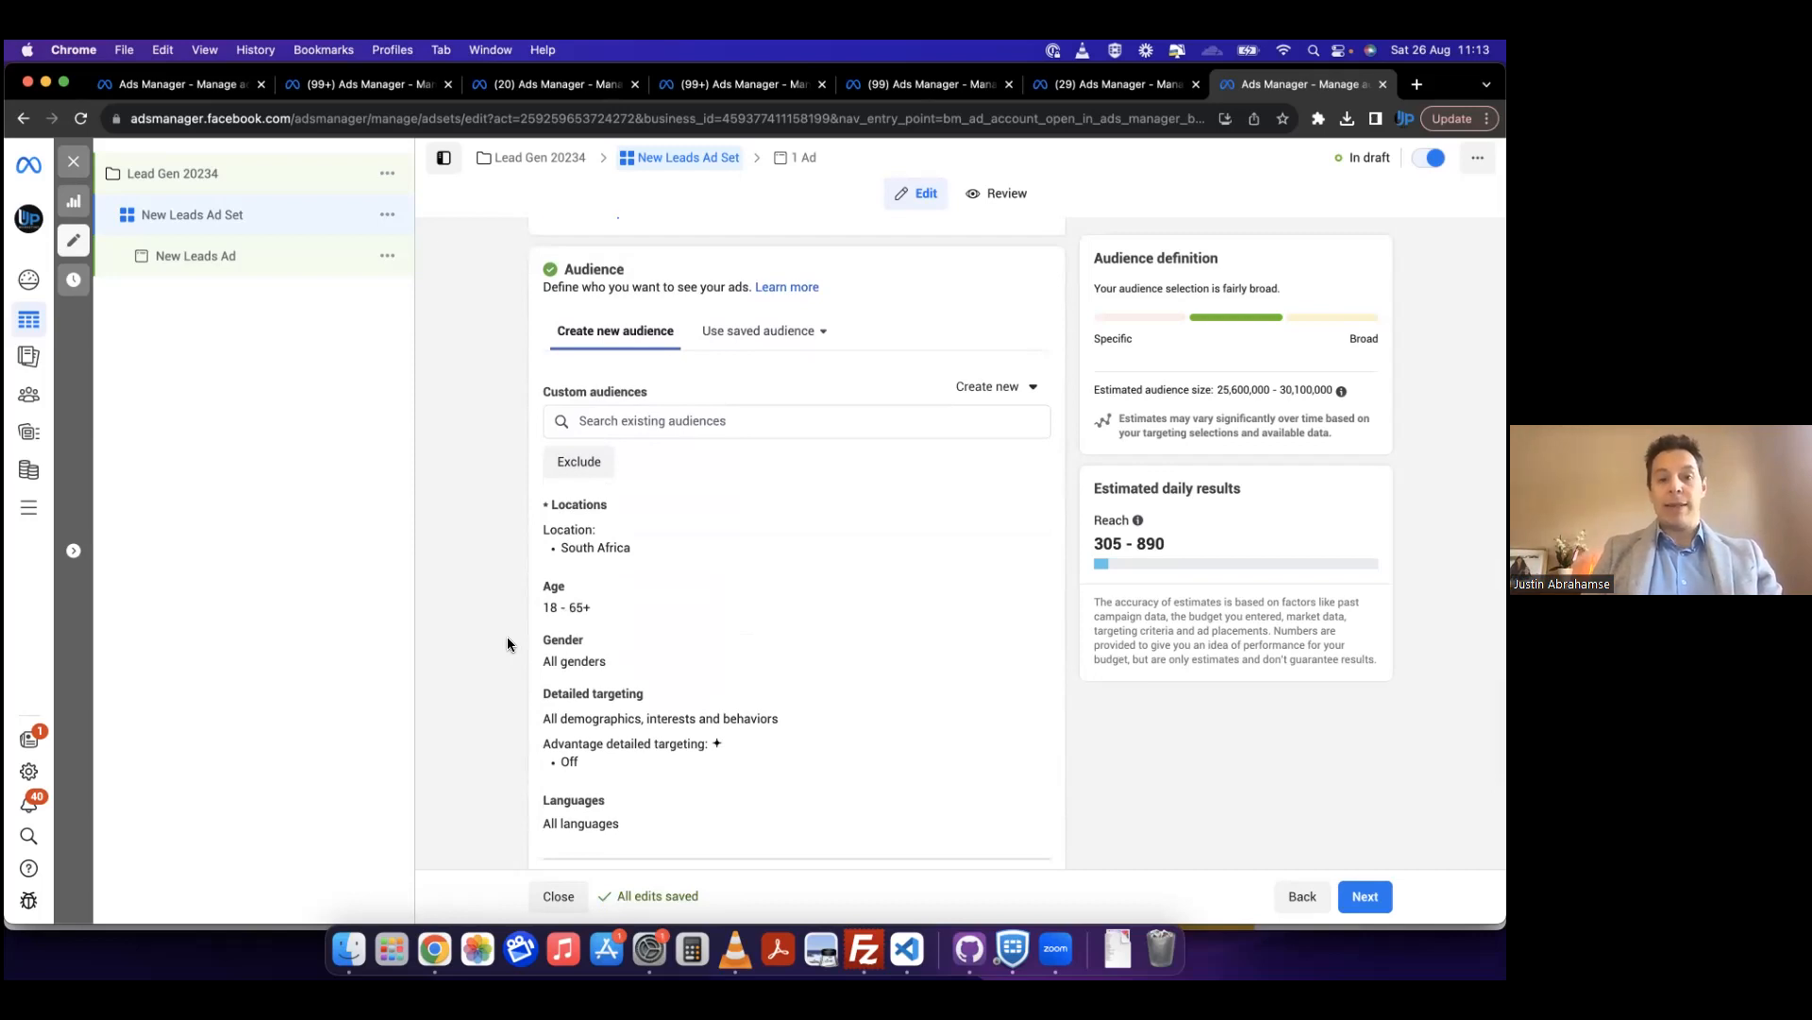
scroll(507, 644, up, 1)
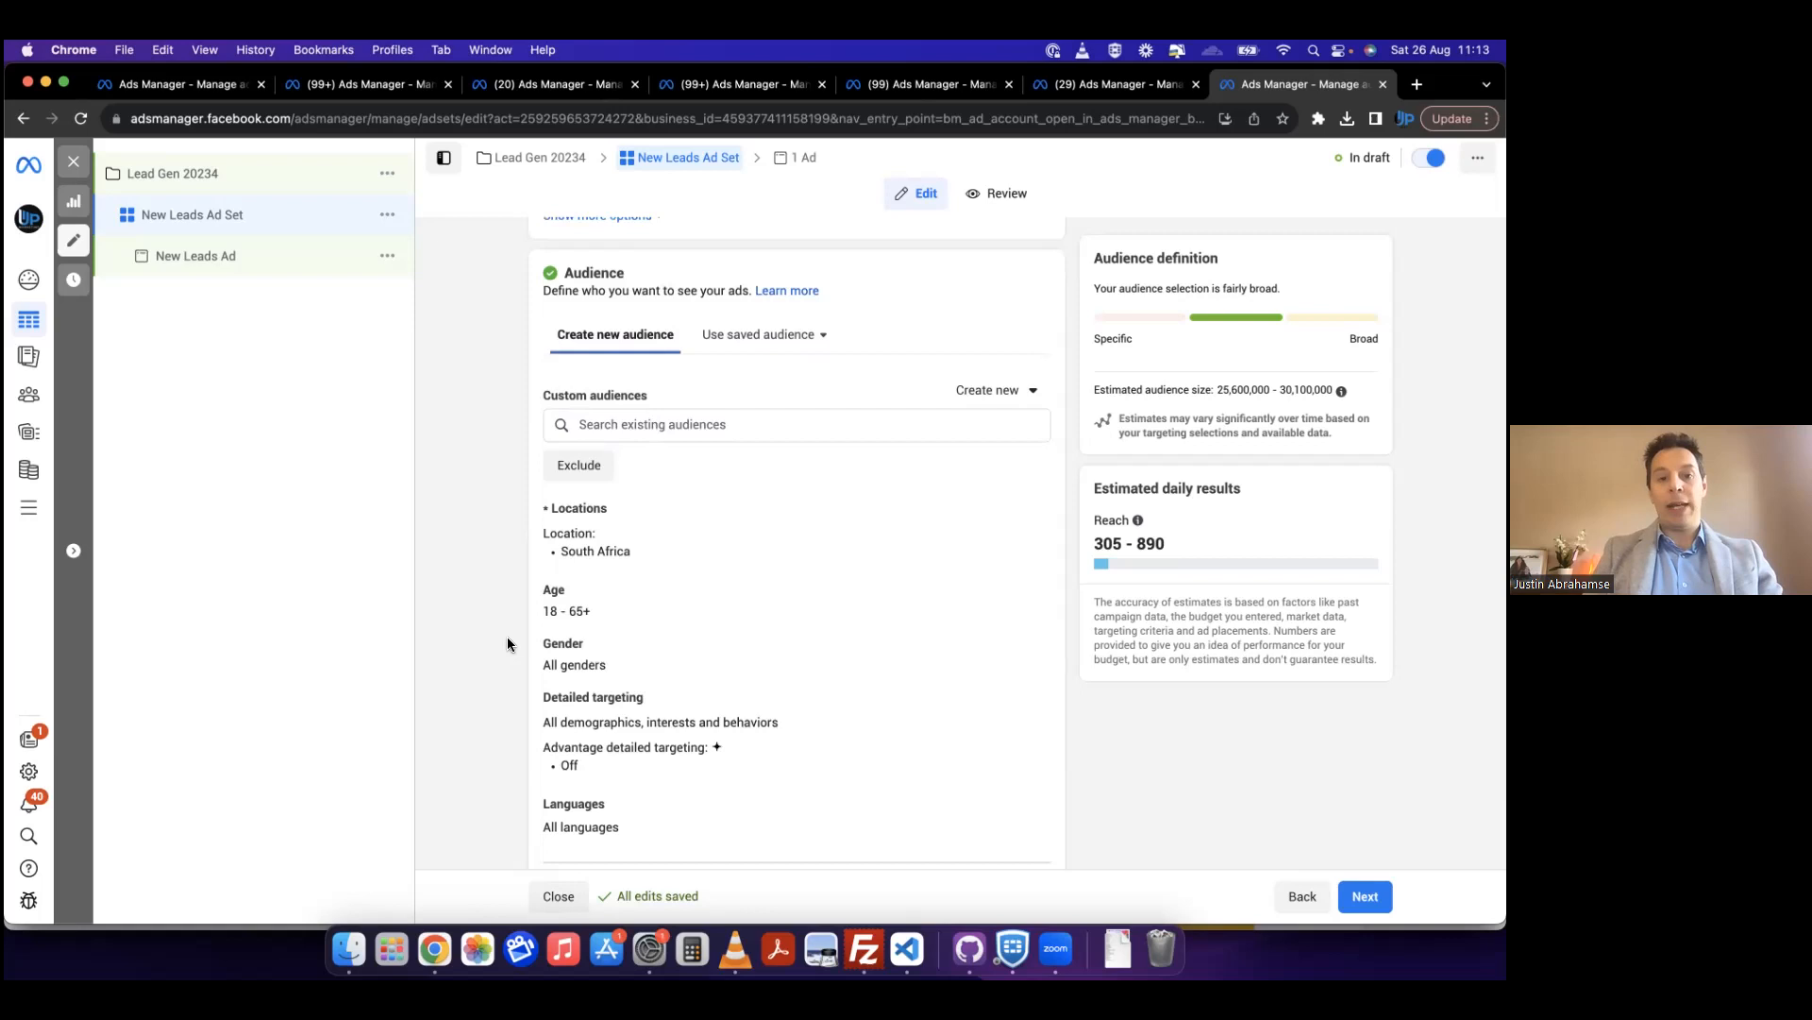
scroll(507, 645, down, 3)
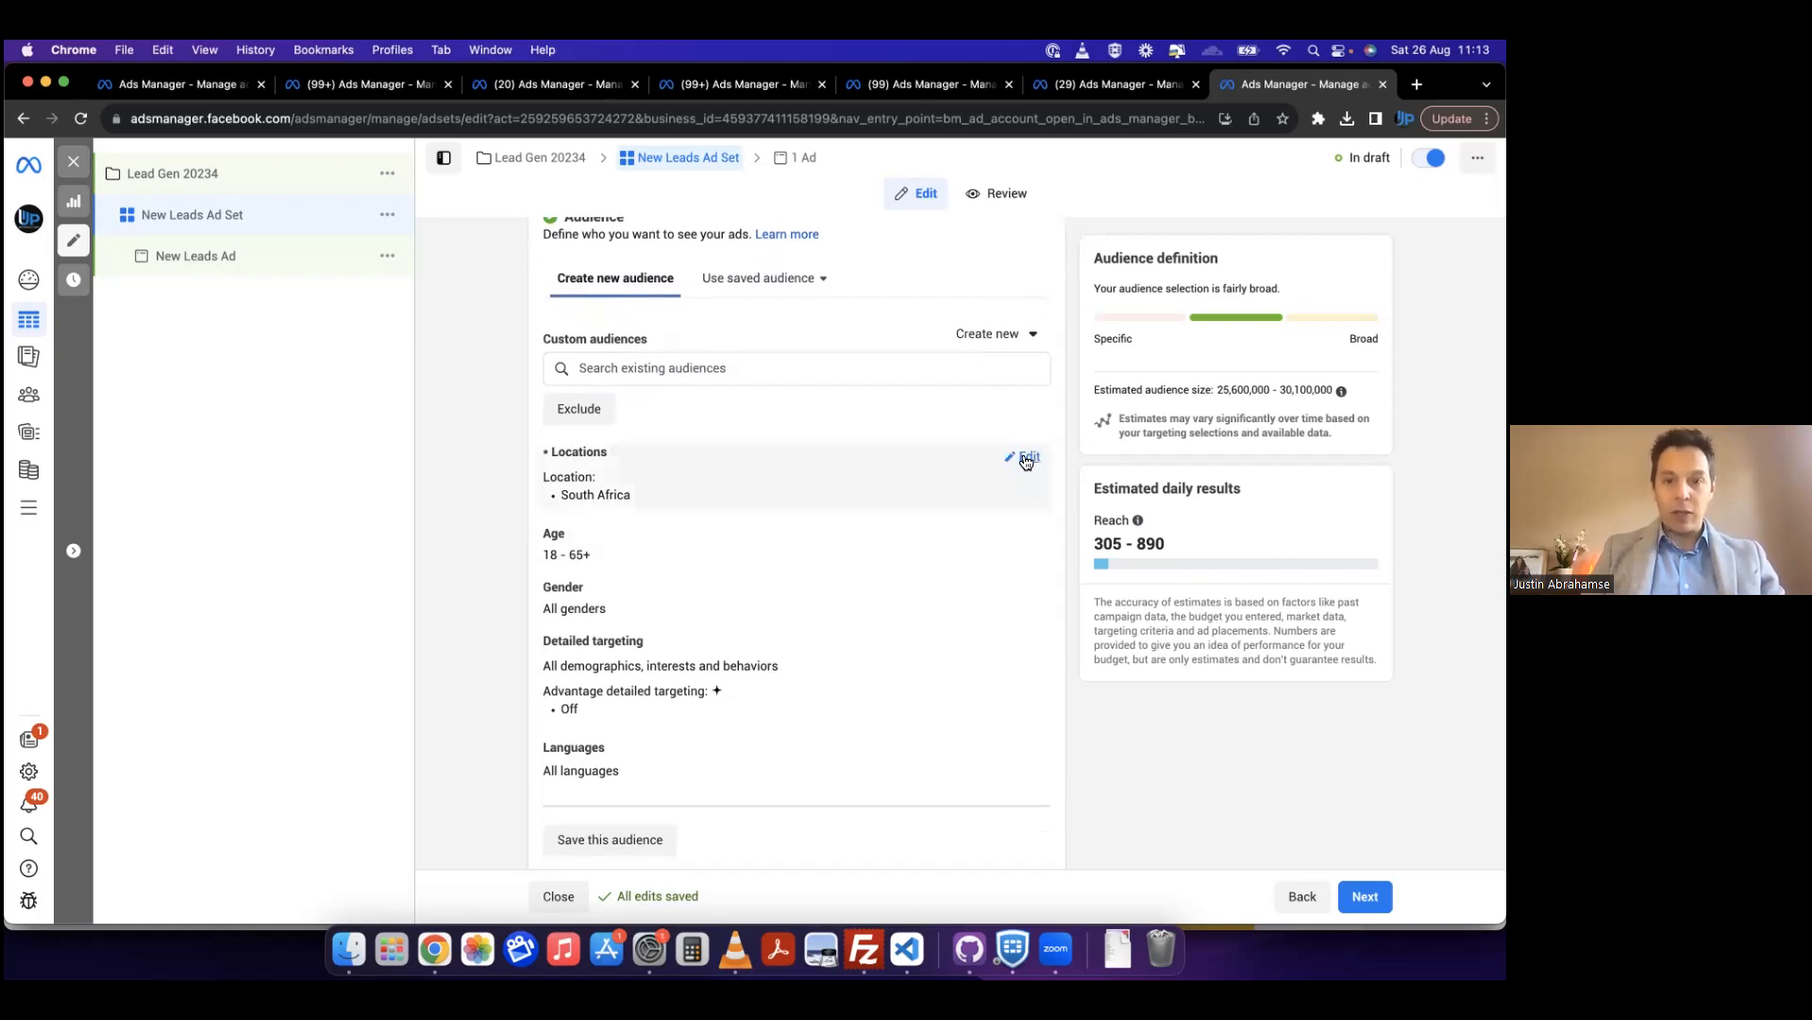
Step: Replace South Africa with Western Cape as the included location of the audience
click(1026, 460)
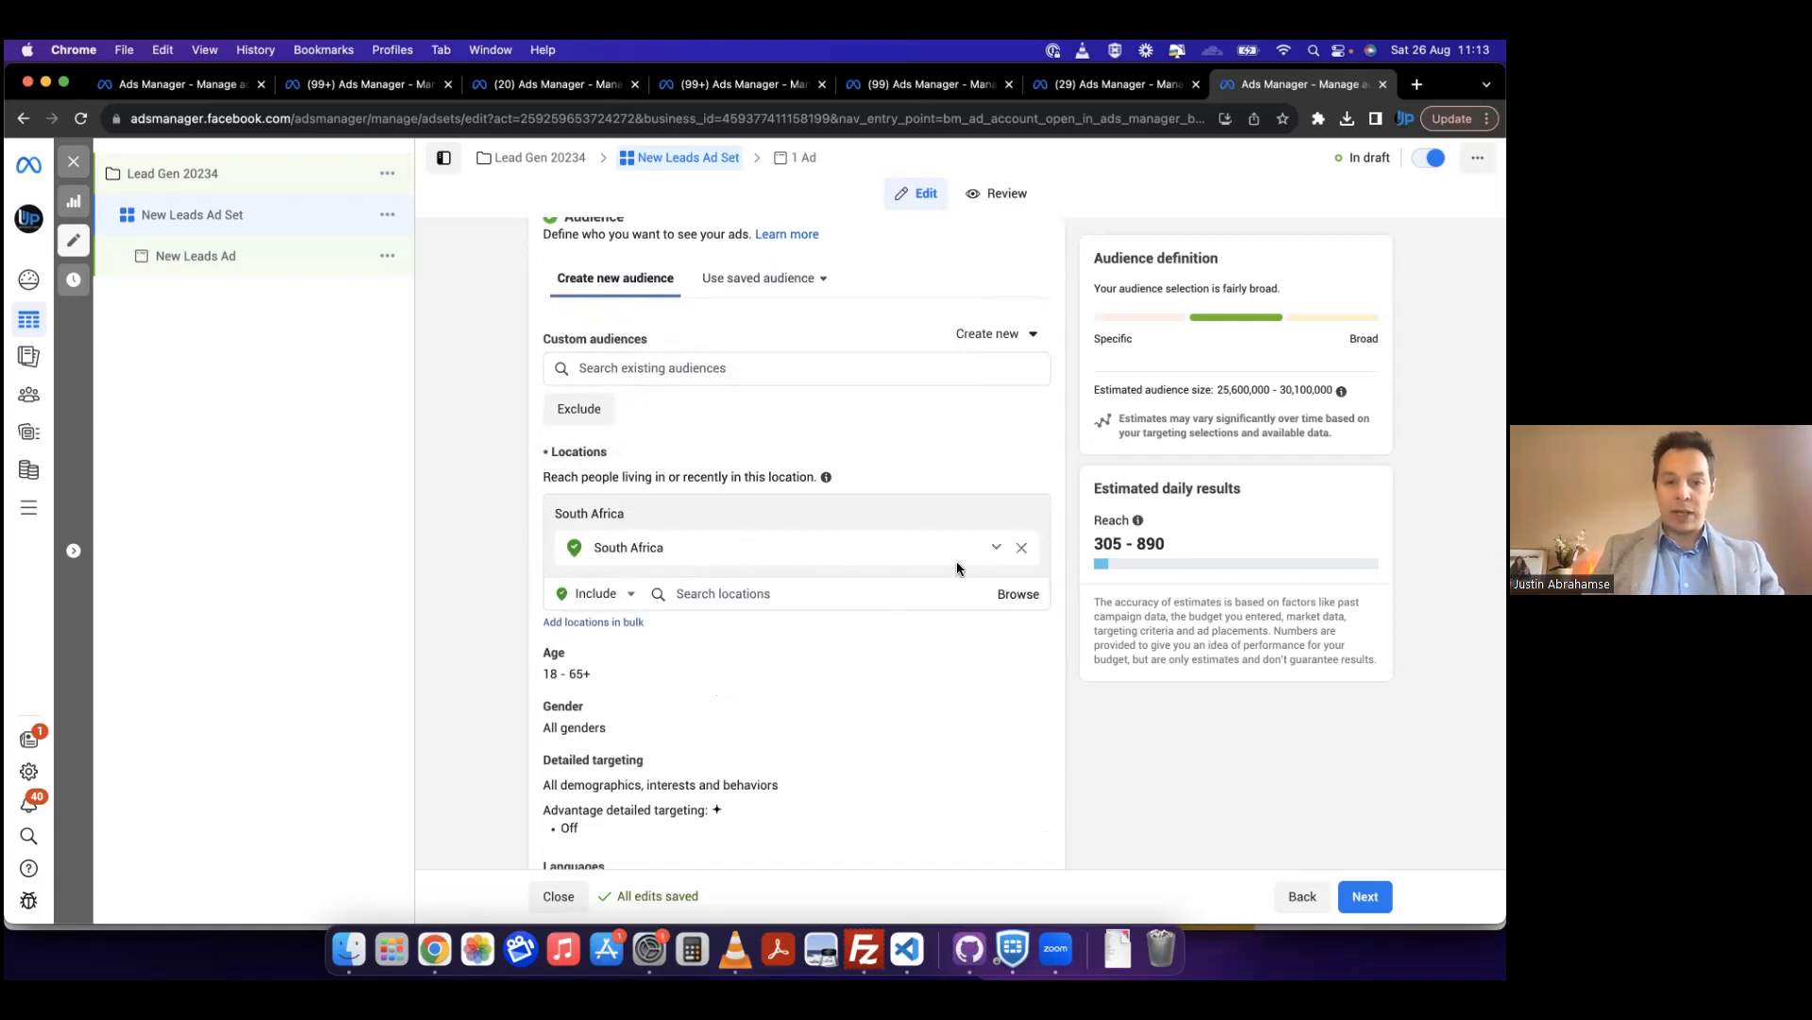
click(1022, 555)
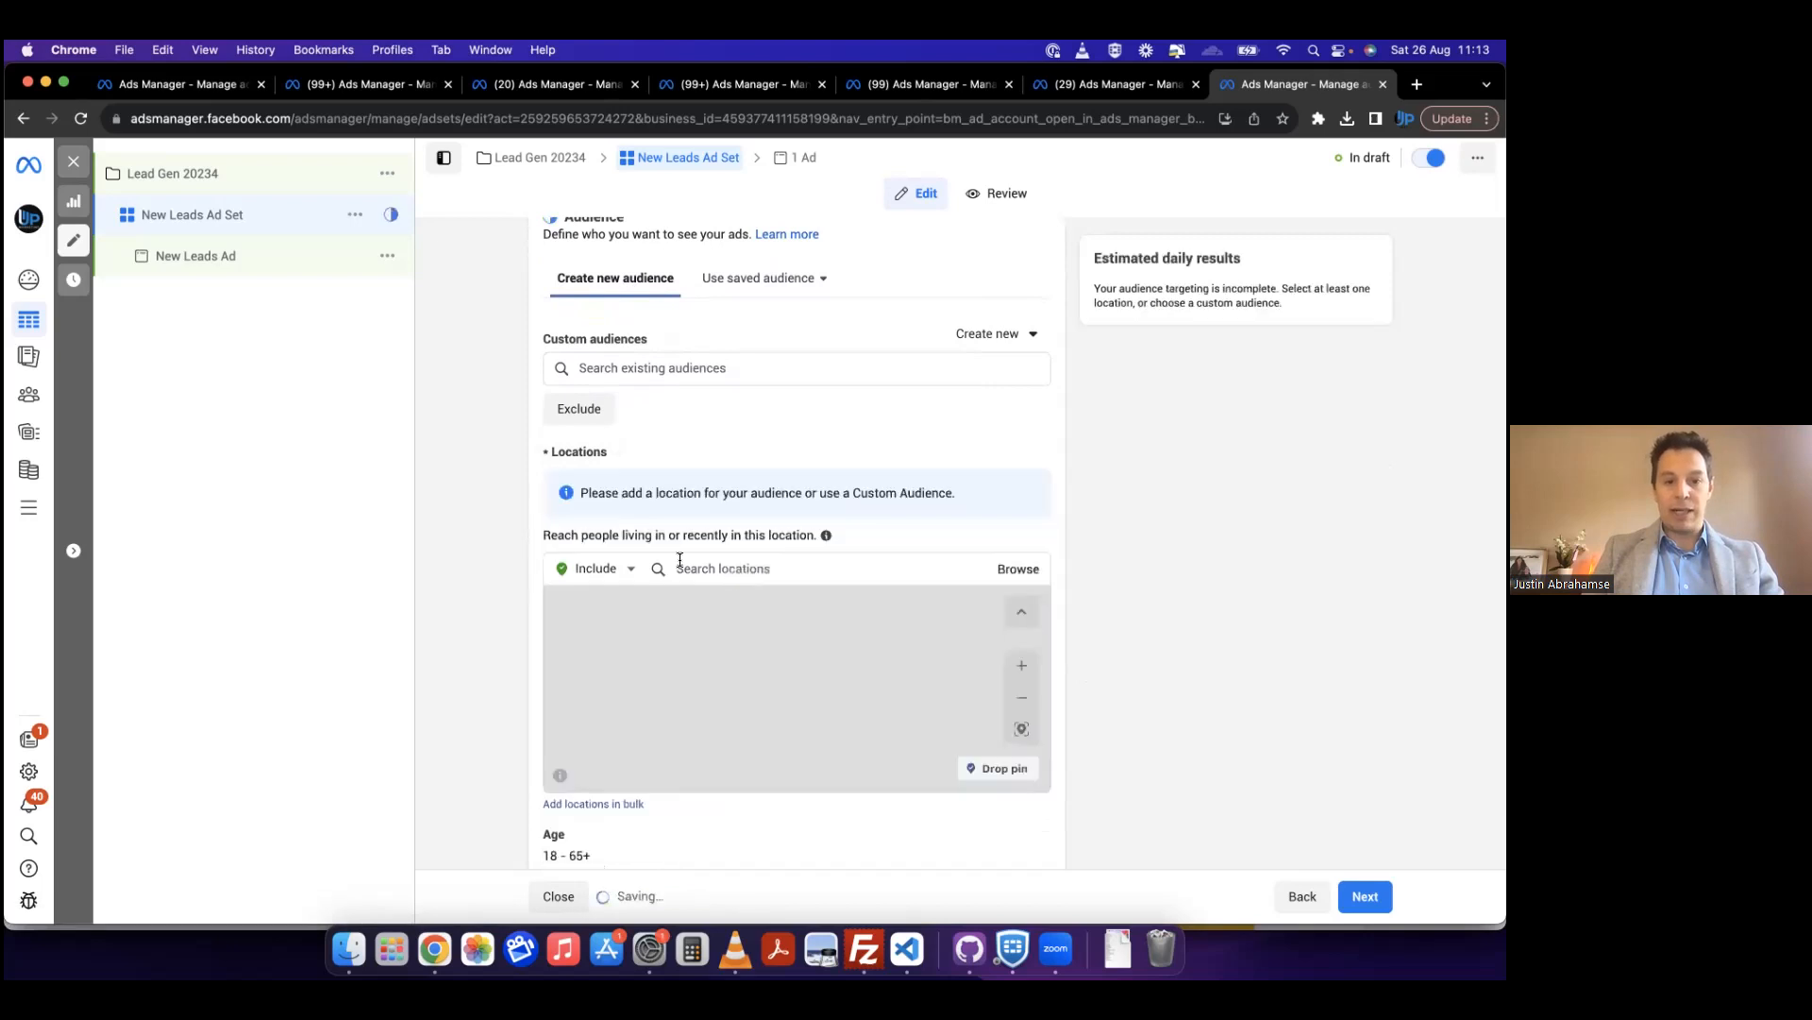
click(778, 580)
text(western ca)
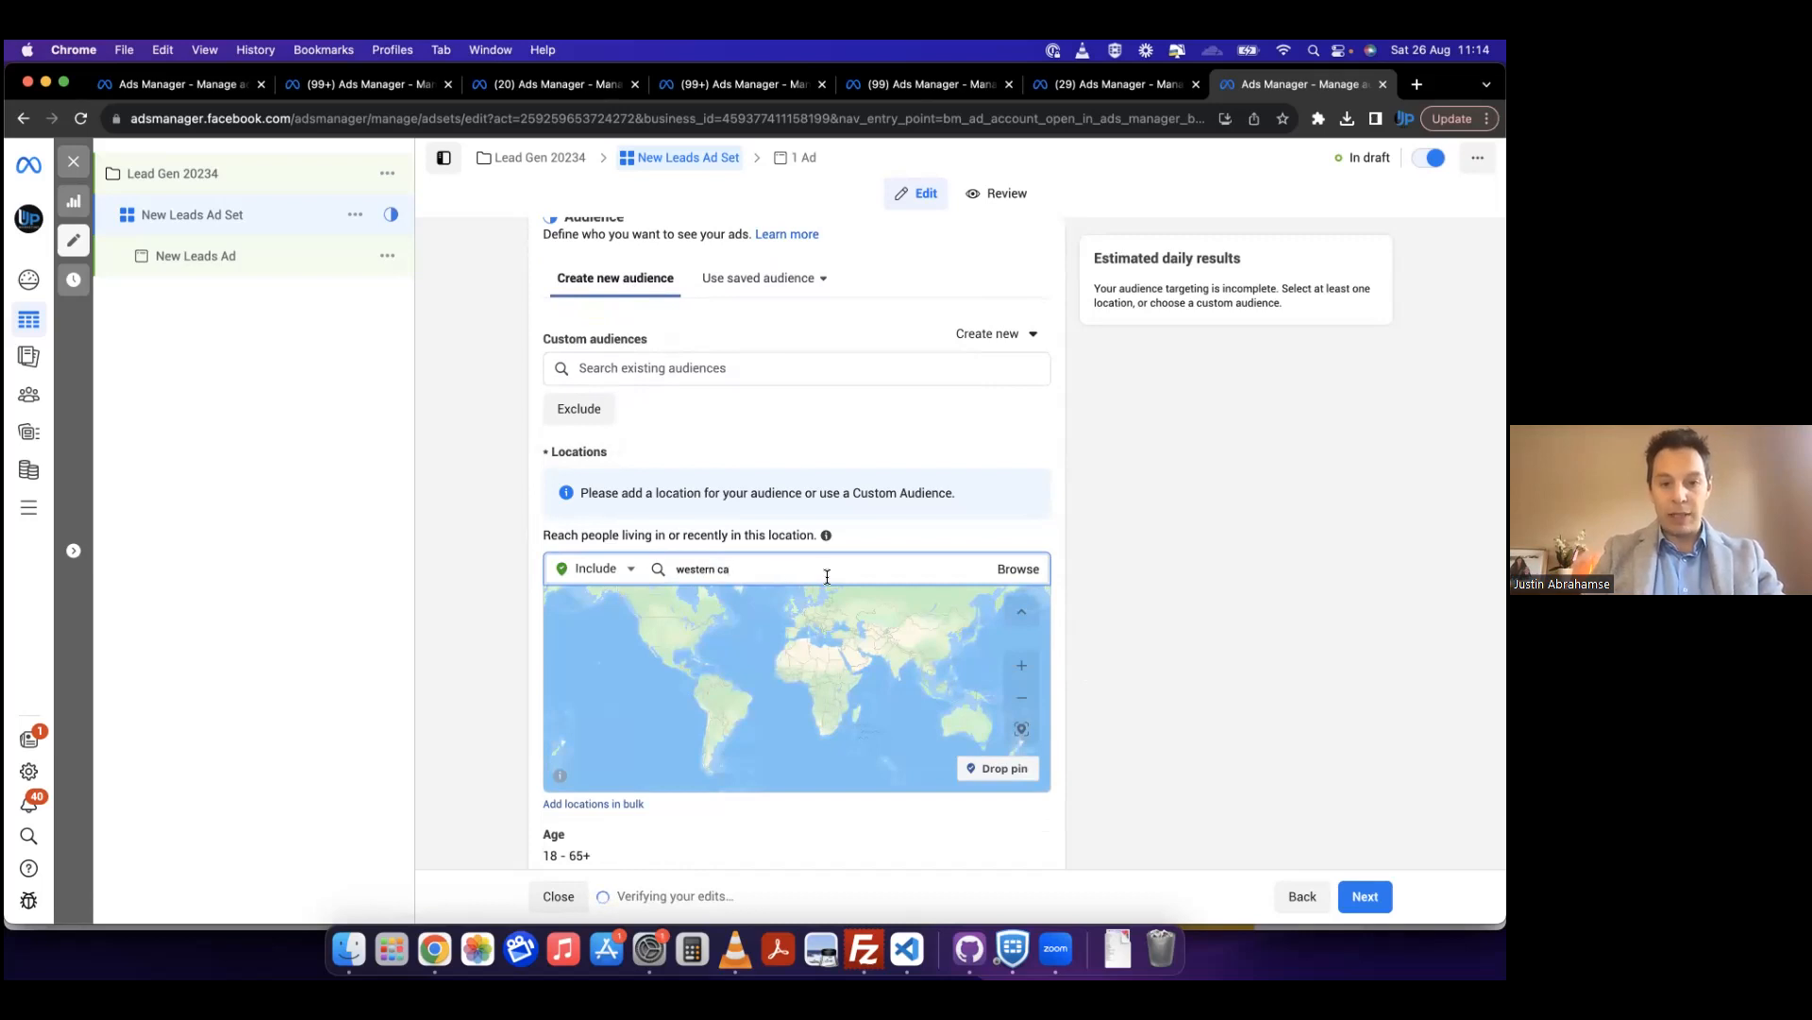
click(790, 616)
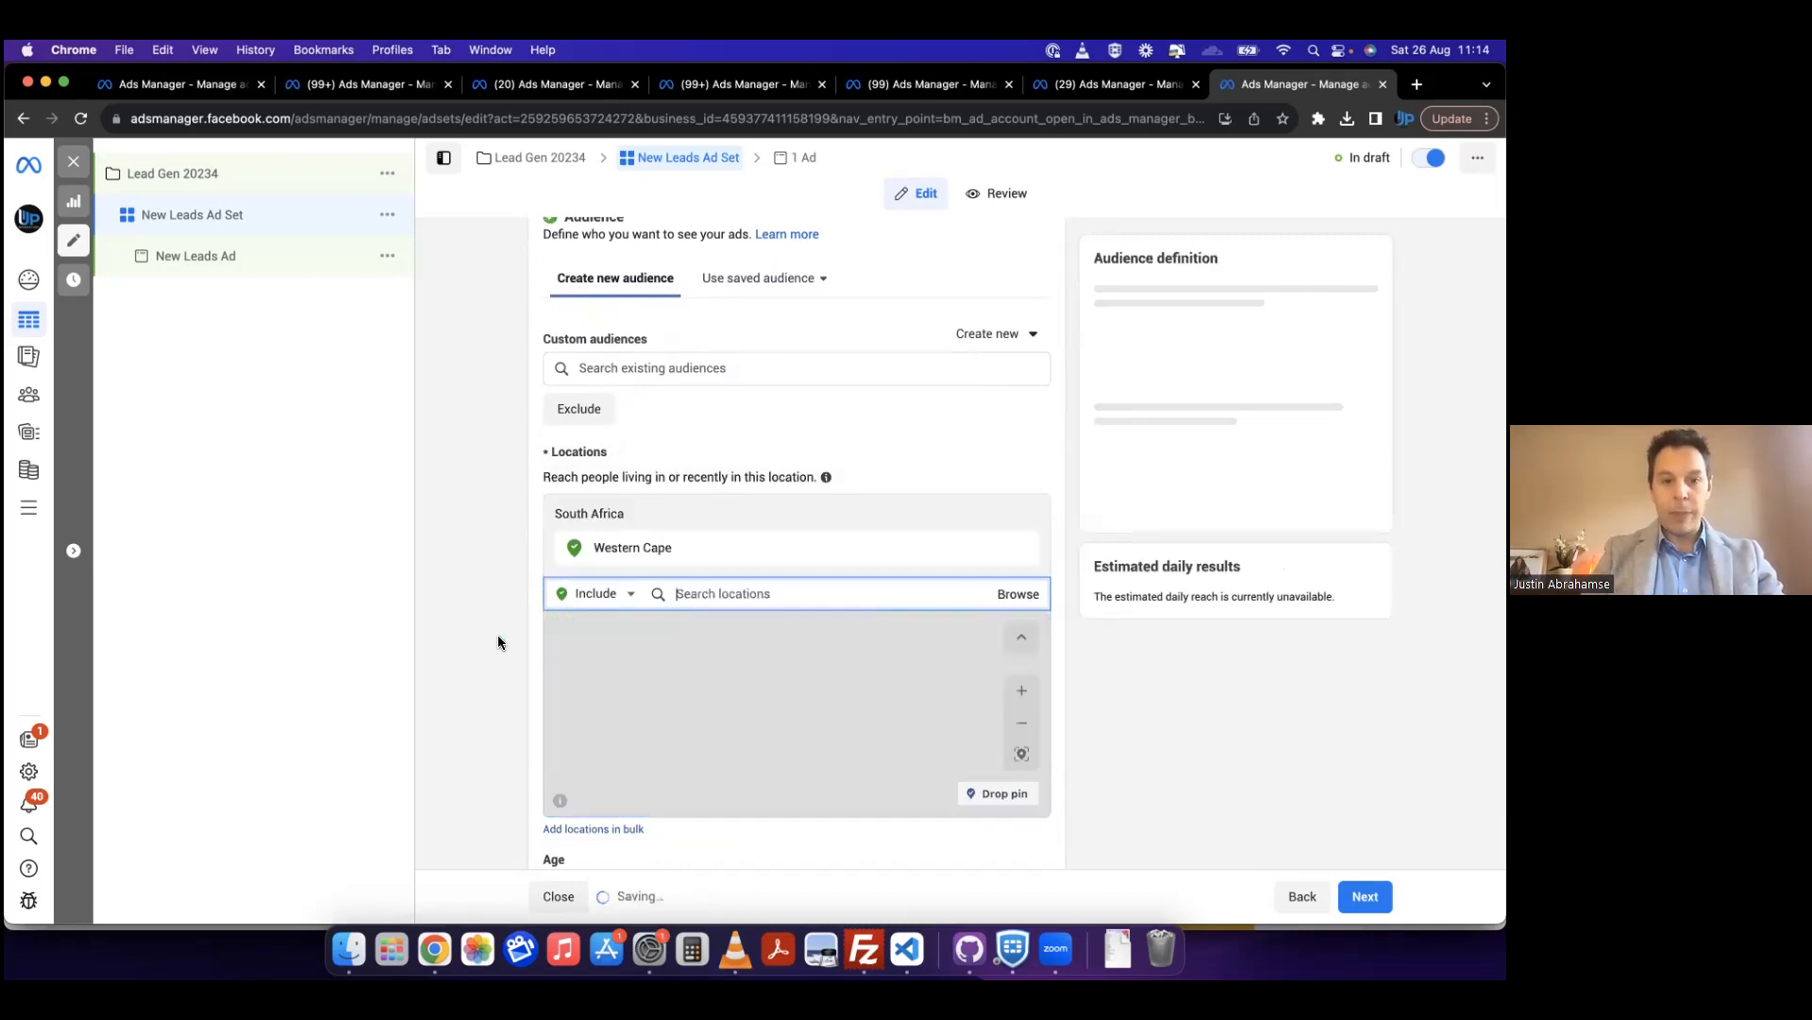
Step: Examine where the Western Cape pin sits on the audience location map within the whole of South Africa
scroll(499, 642, down, 2)
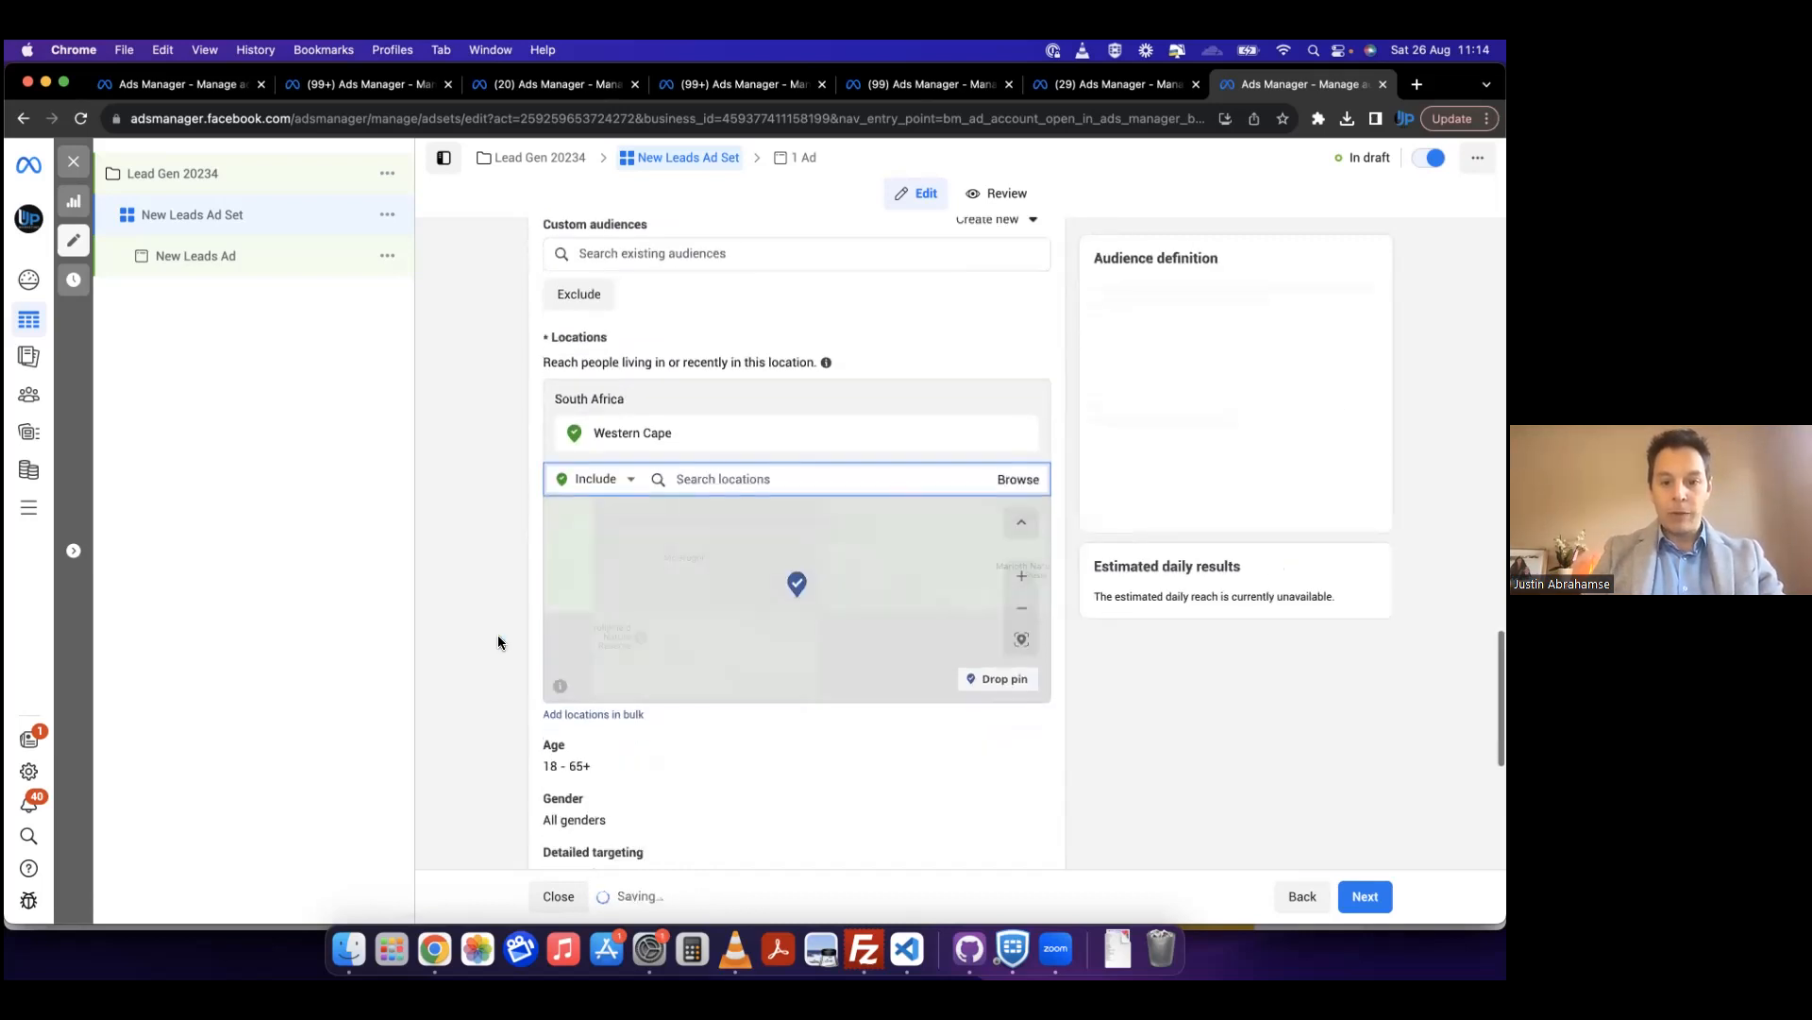
click(1023, 613)
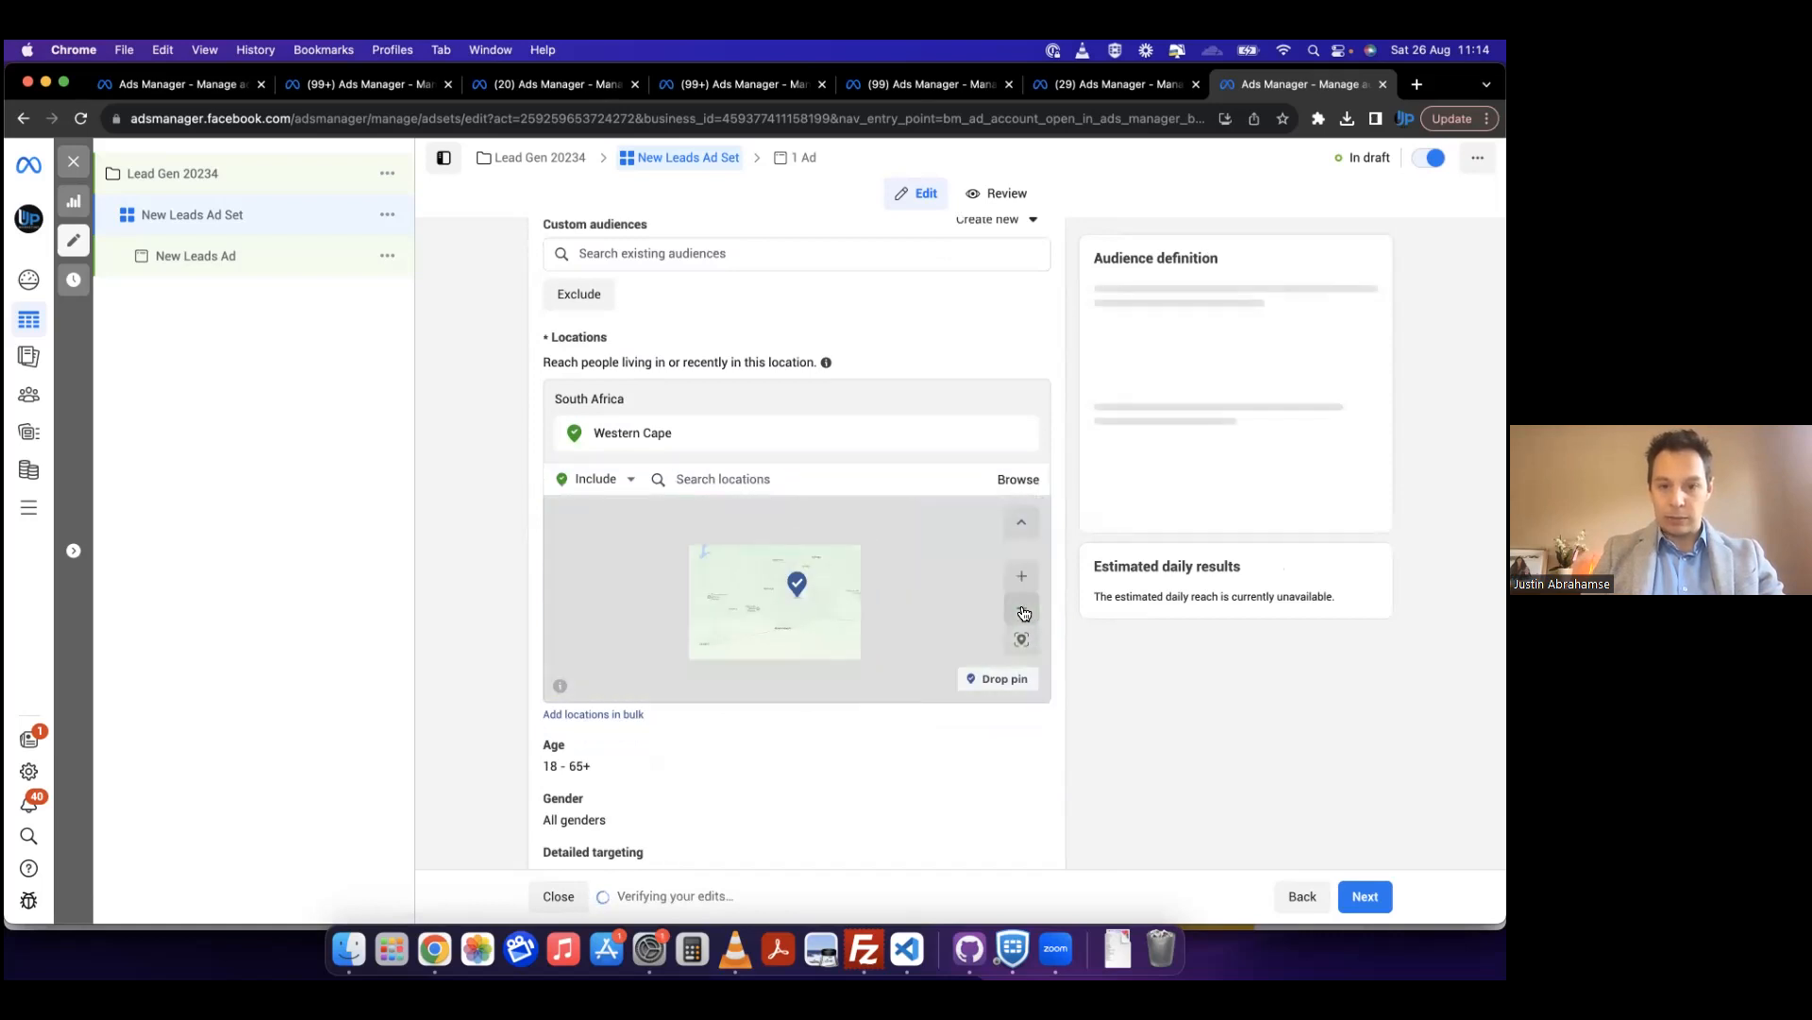
click(1023, 613)
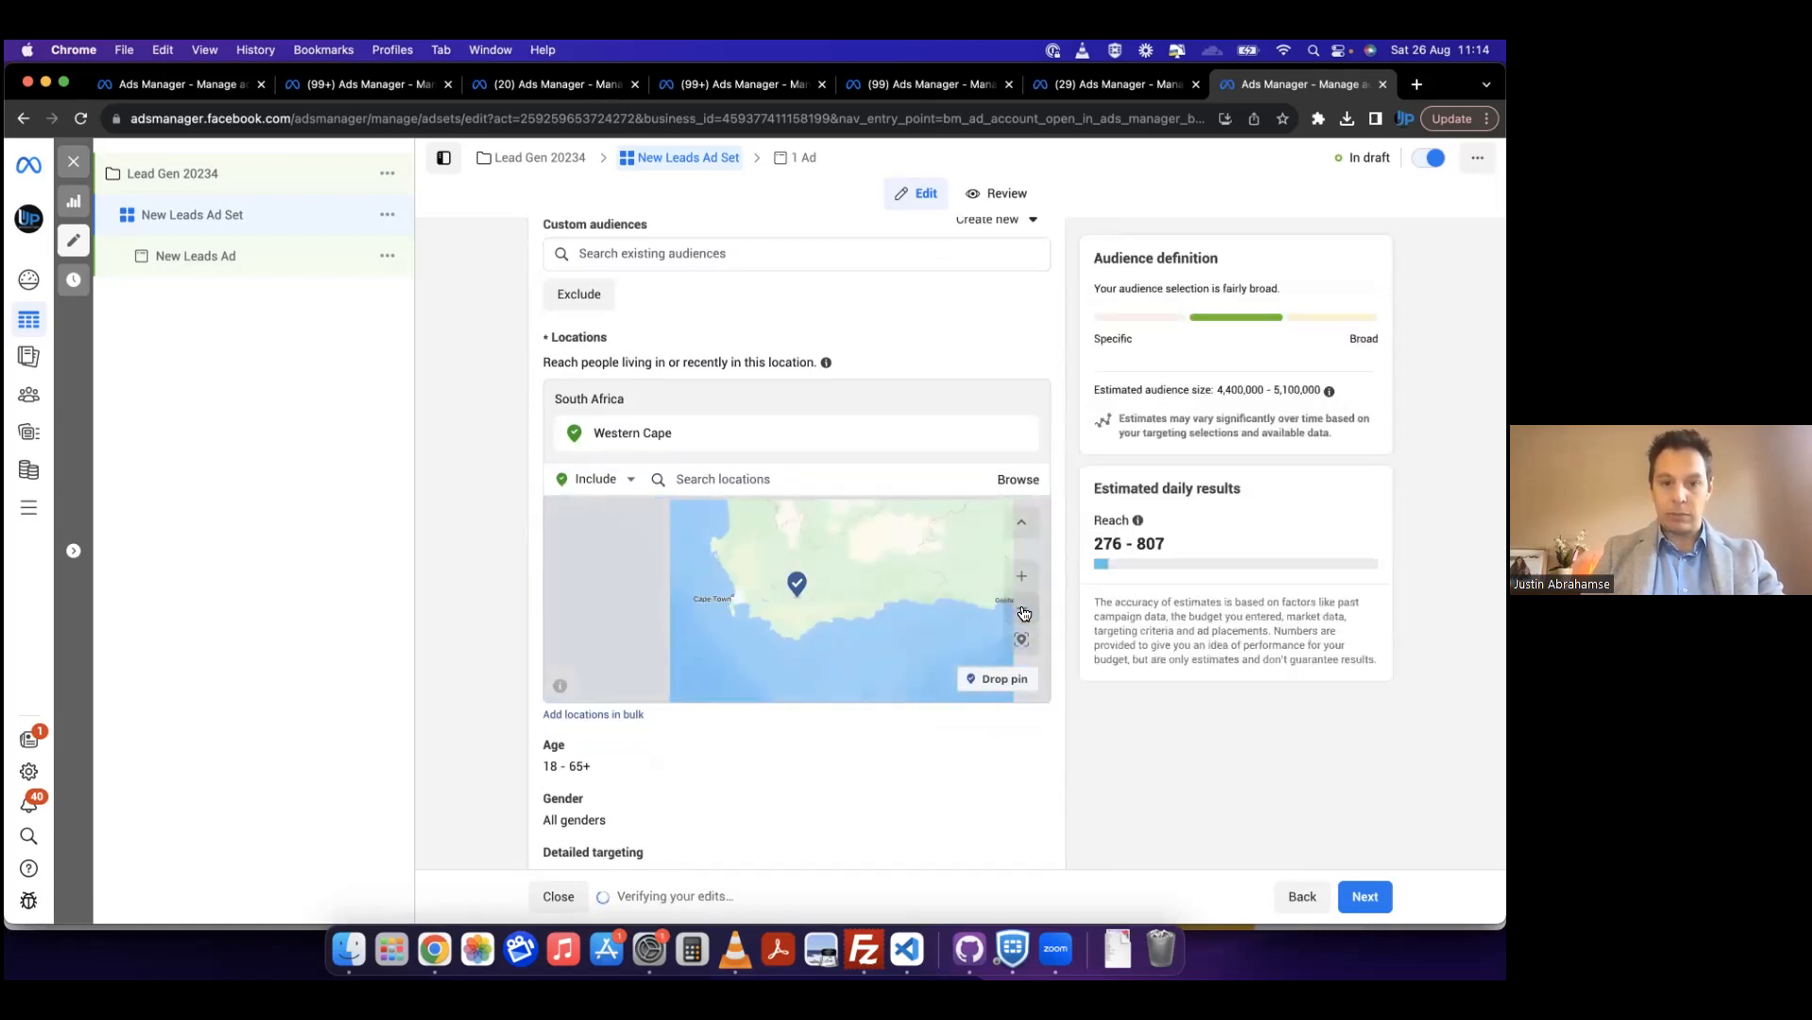
click(1023, 614)
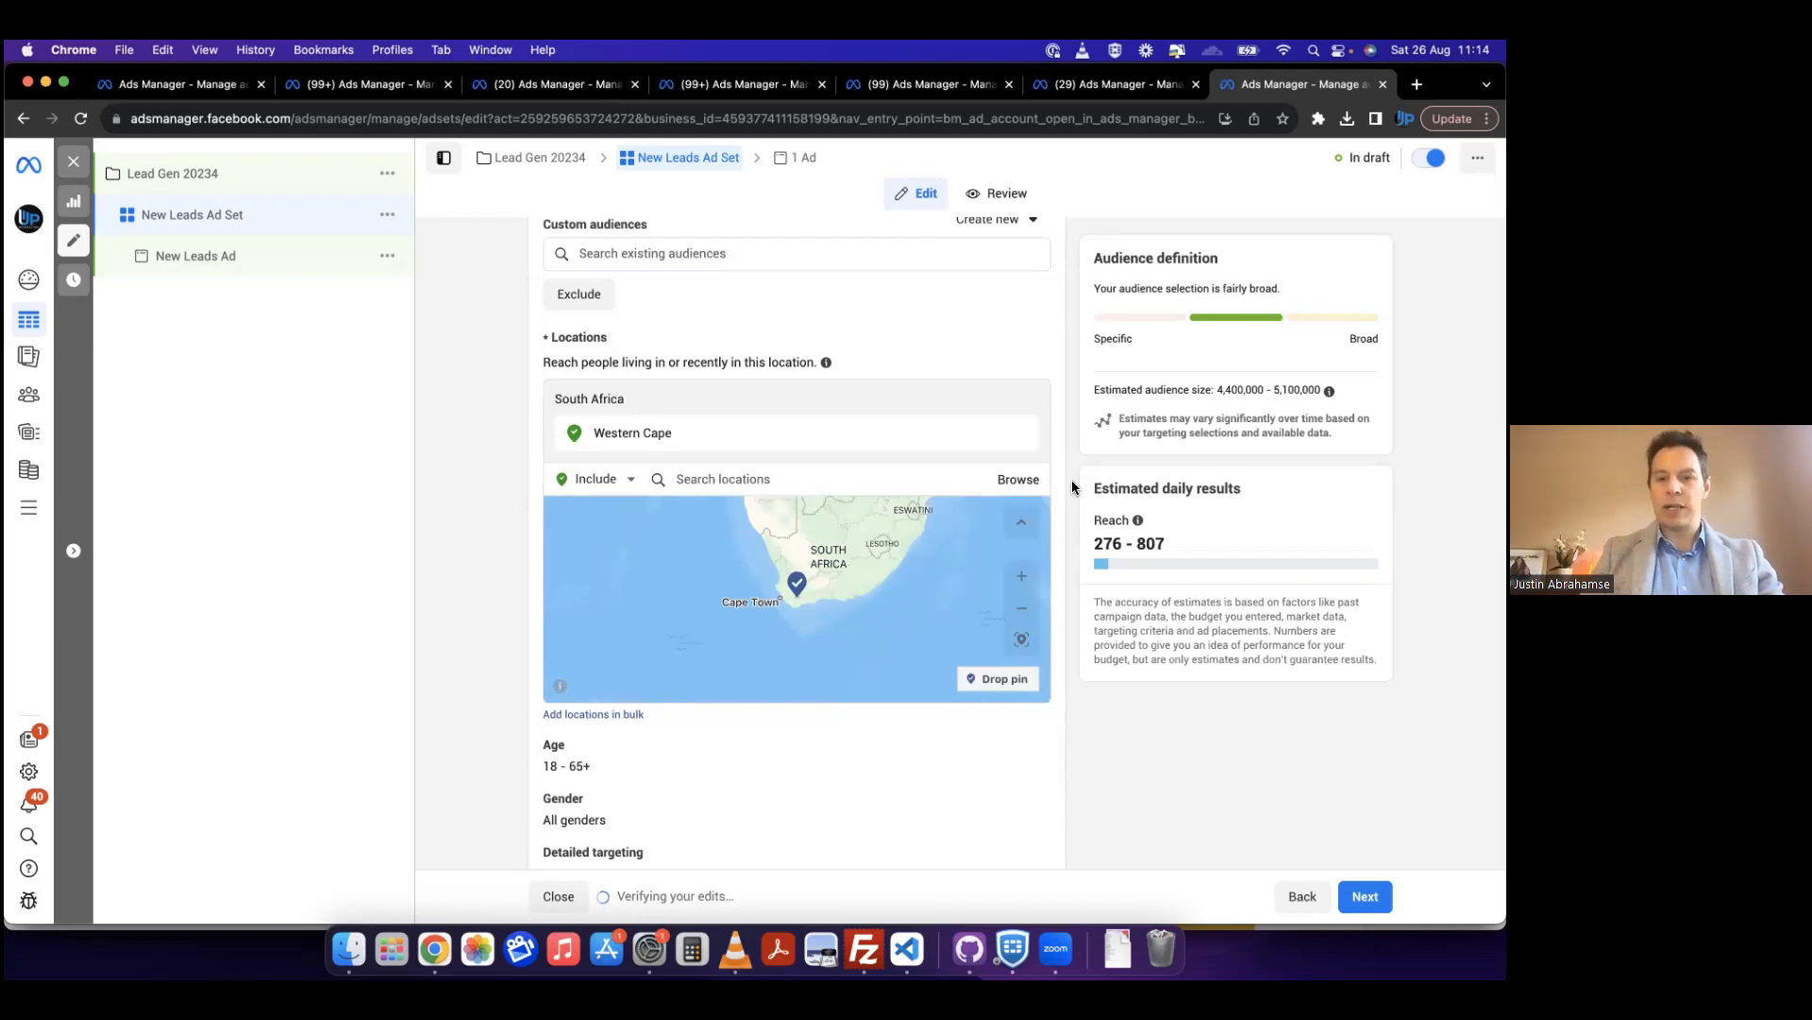
scroll(1072, 480, up, 3)
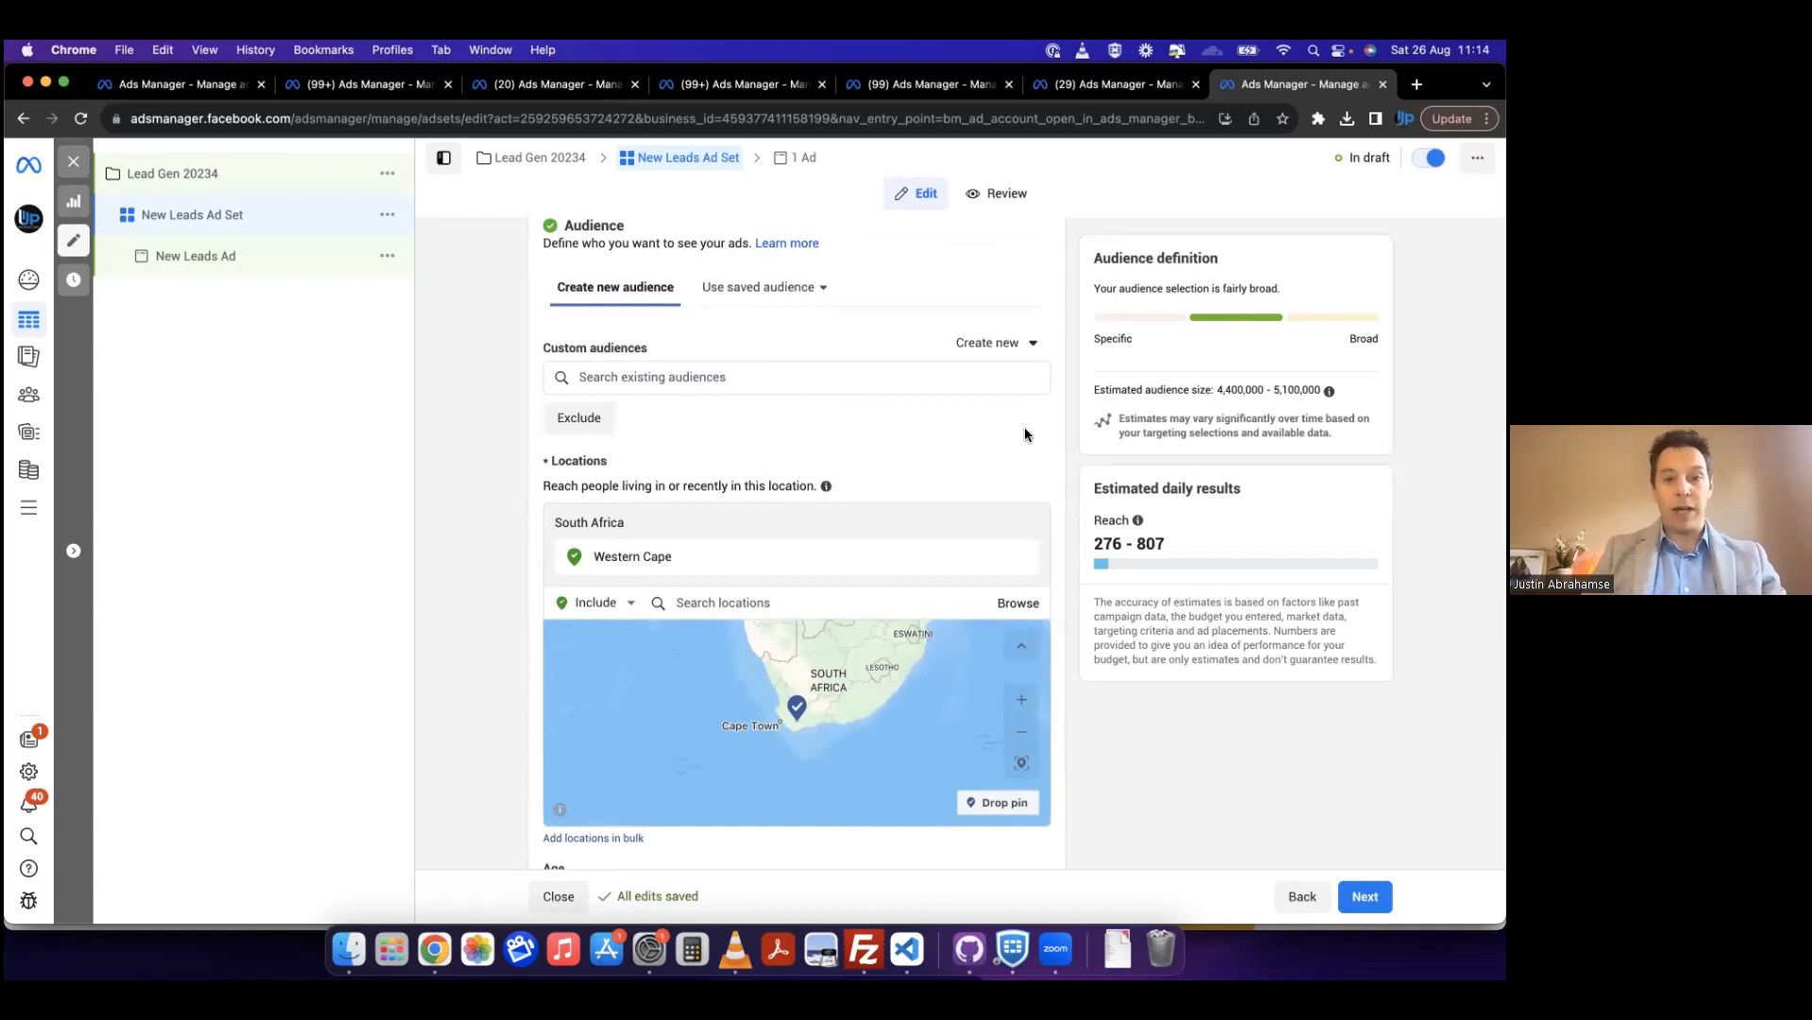
scroll(479, 590, down, 2)
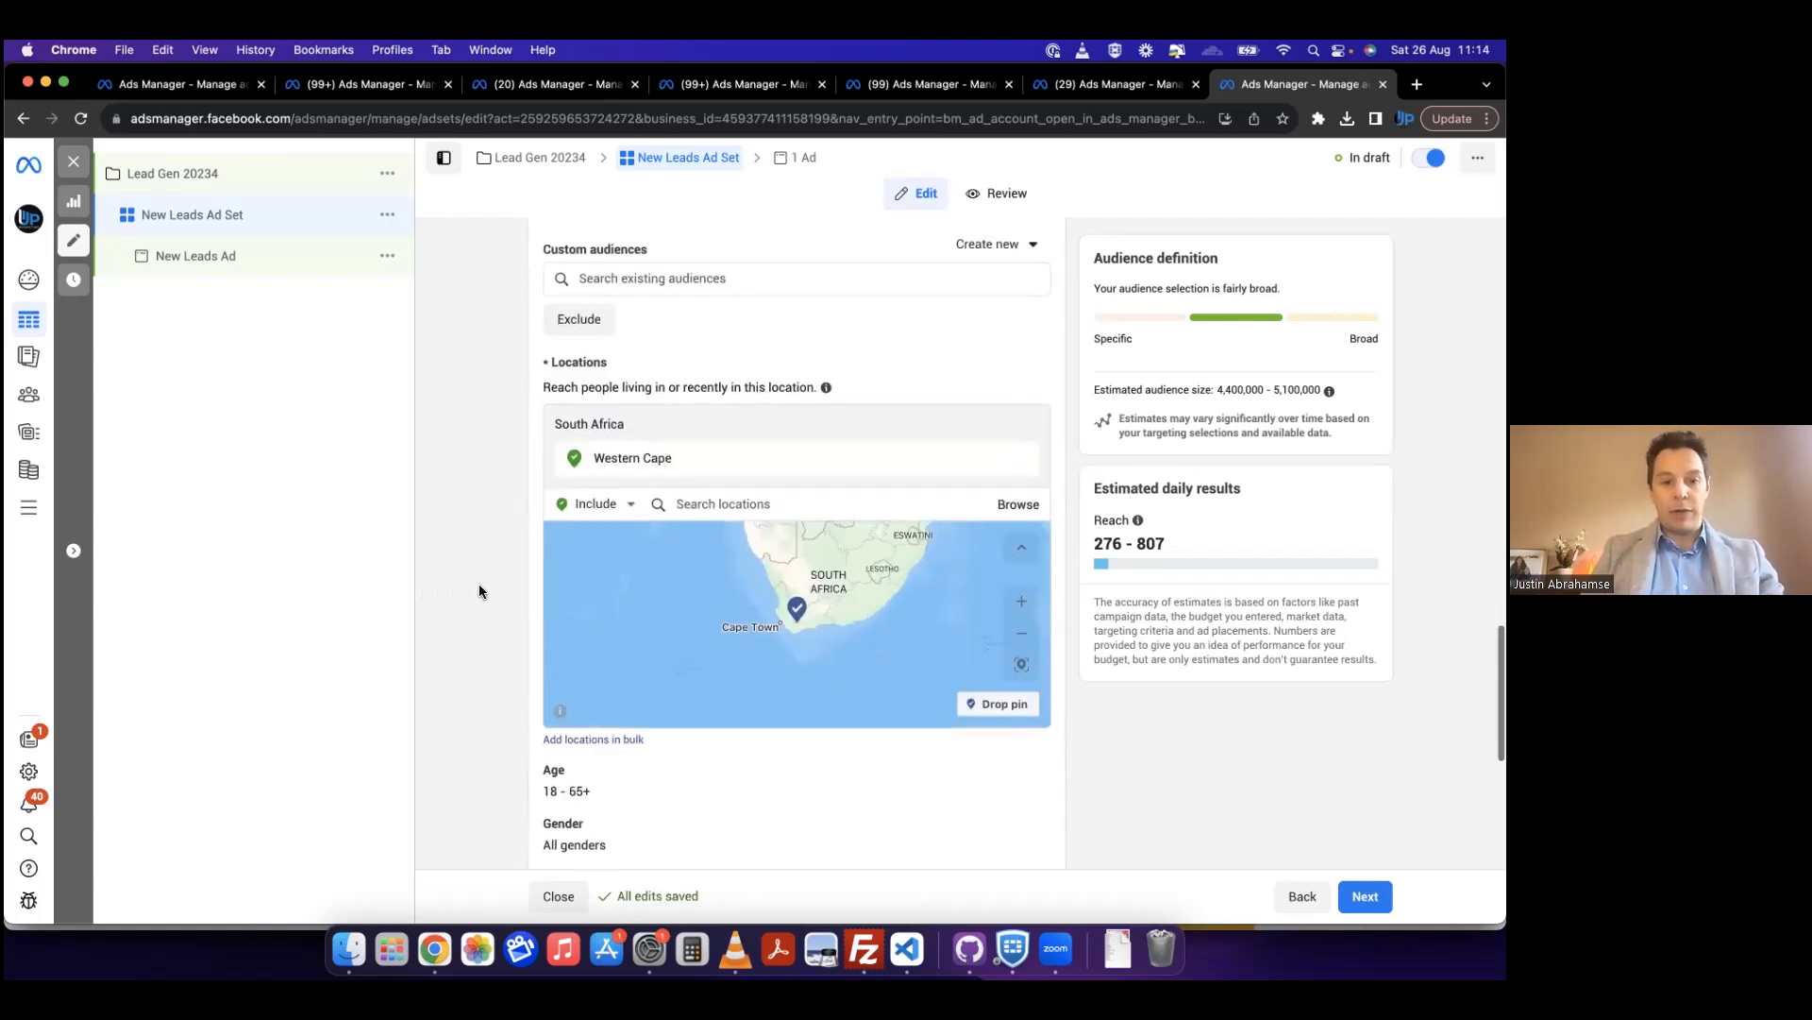
Step: Remove Western Cape from the audience's included locations
scroll(479, 590, up, 2)
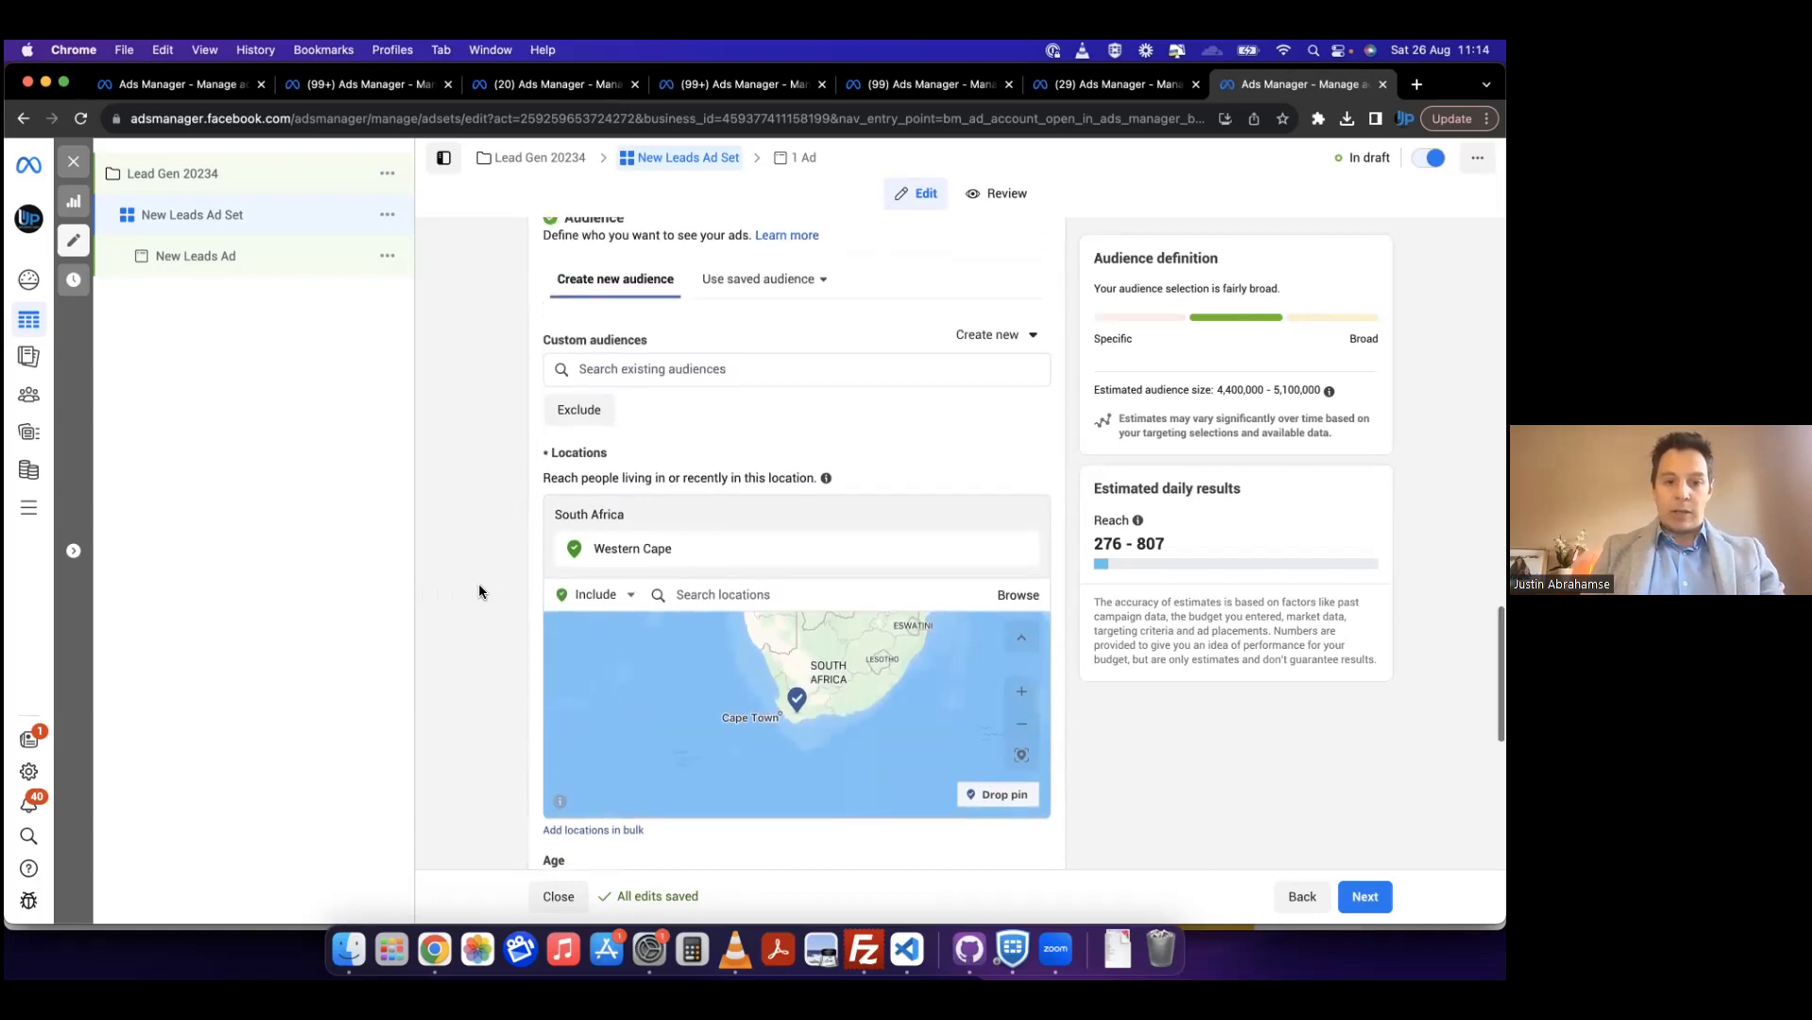
click(1027, 720)
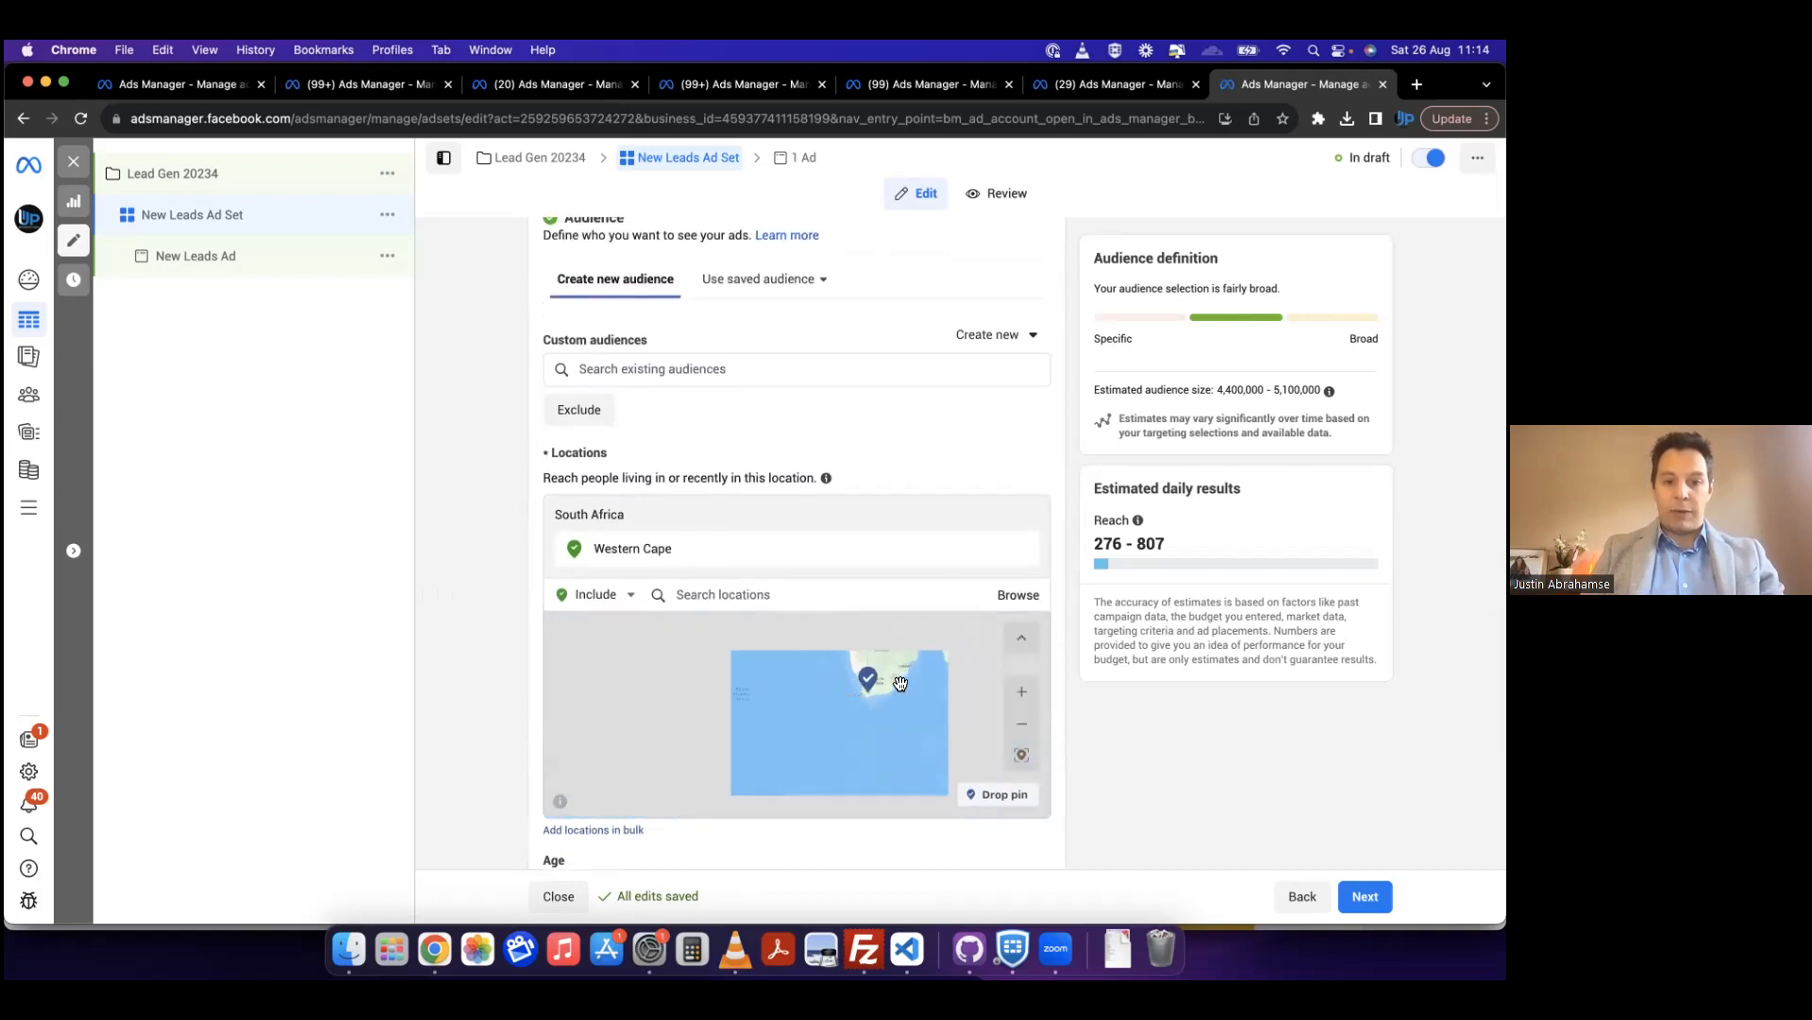
click(1021, 691)
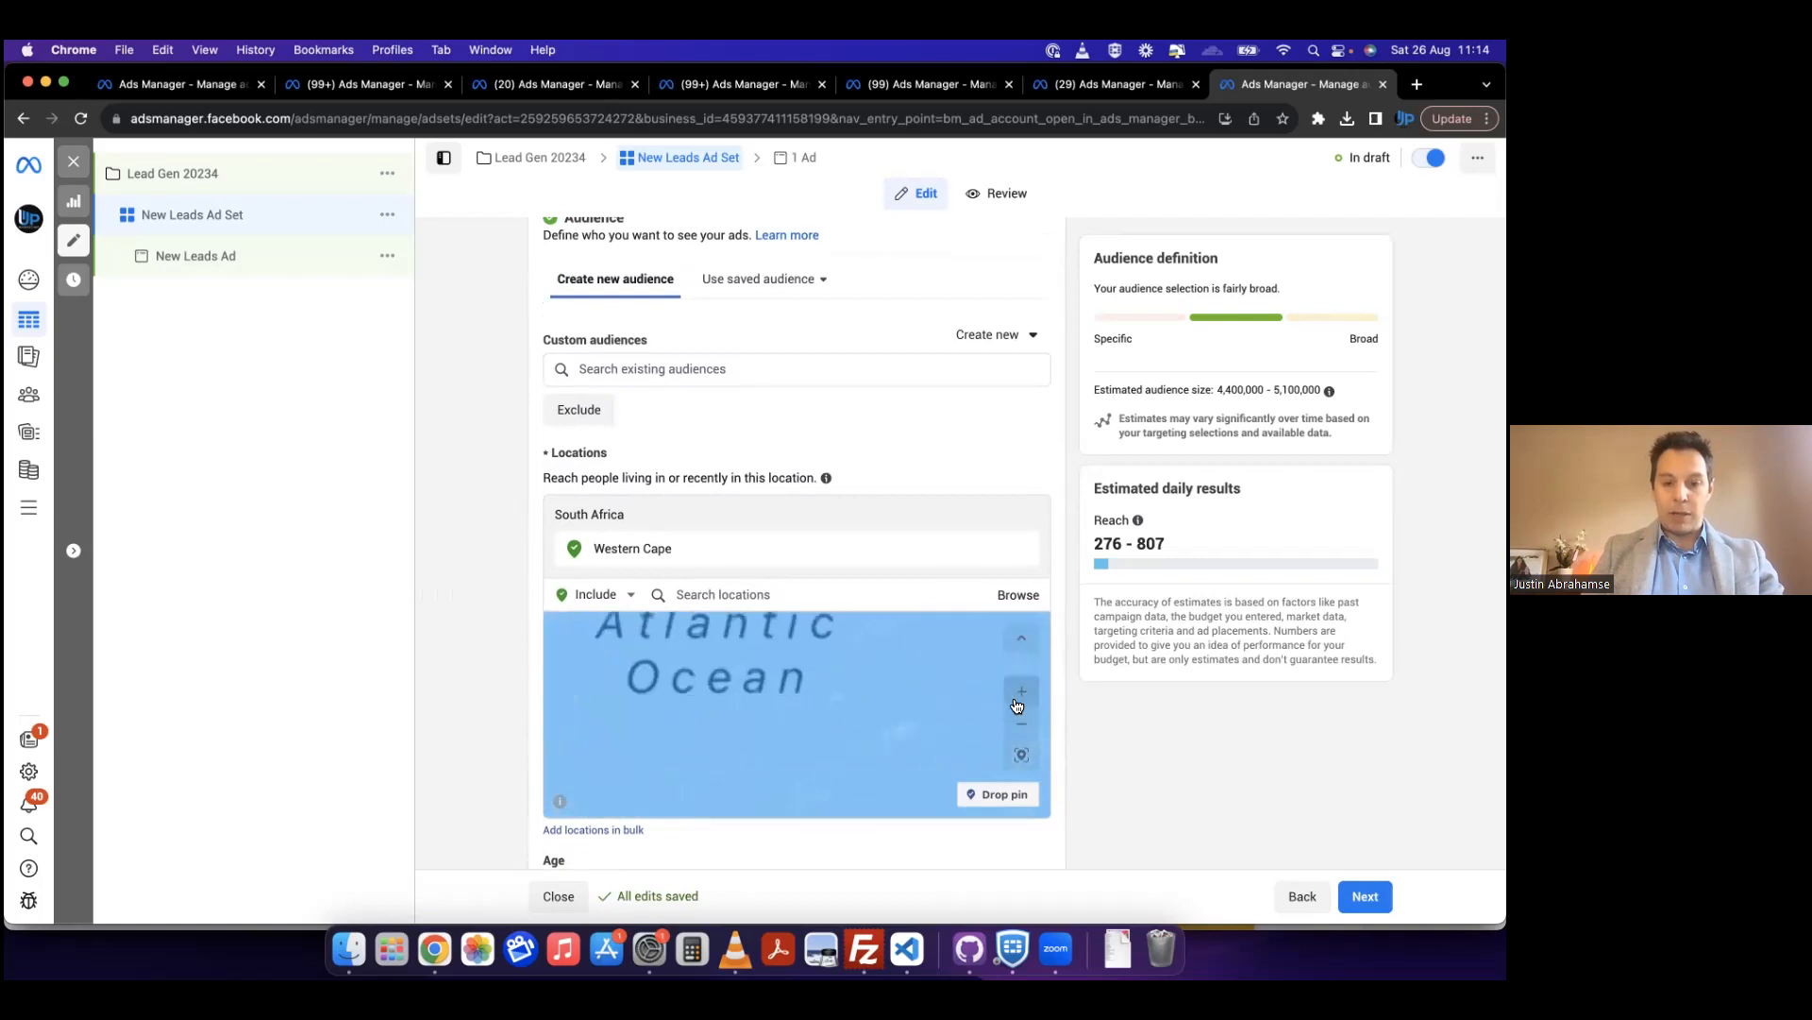
drag(944, 675, 773, 773)
drag(630, 789, 902, 648)
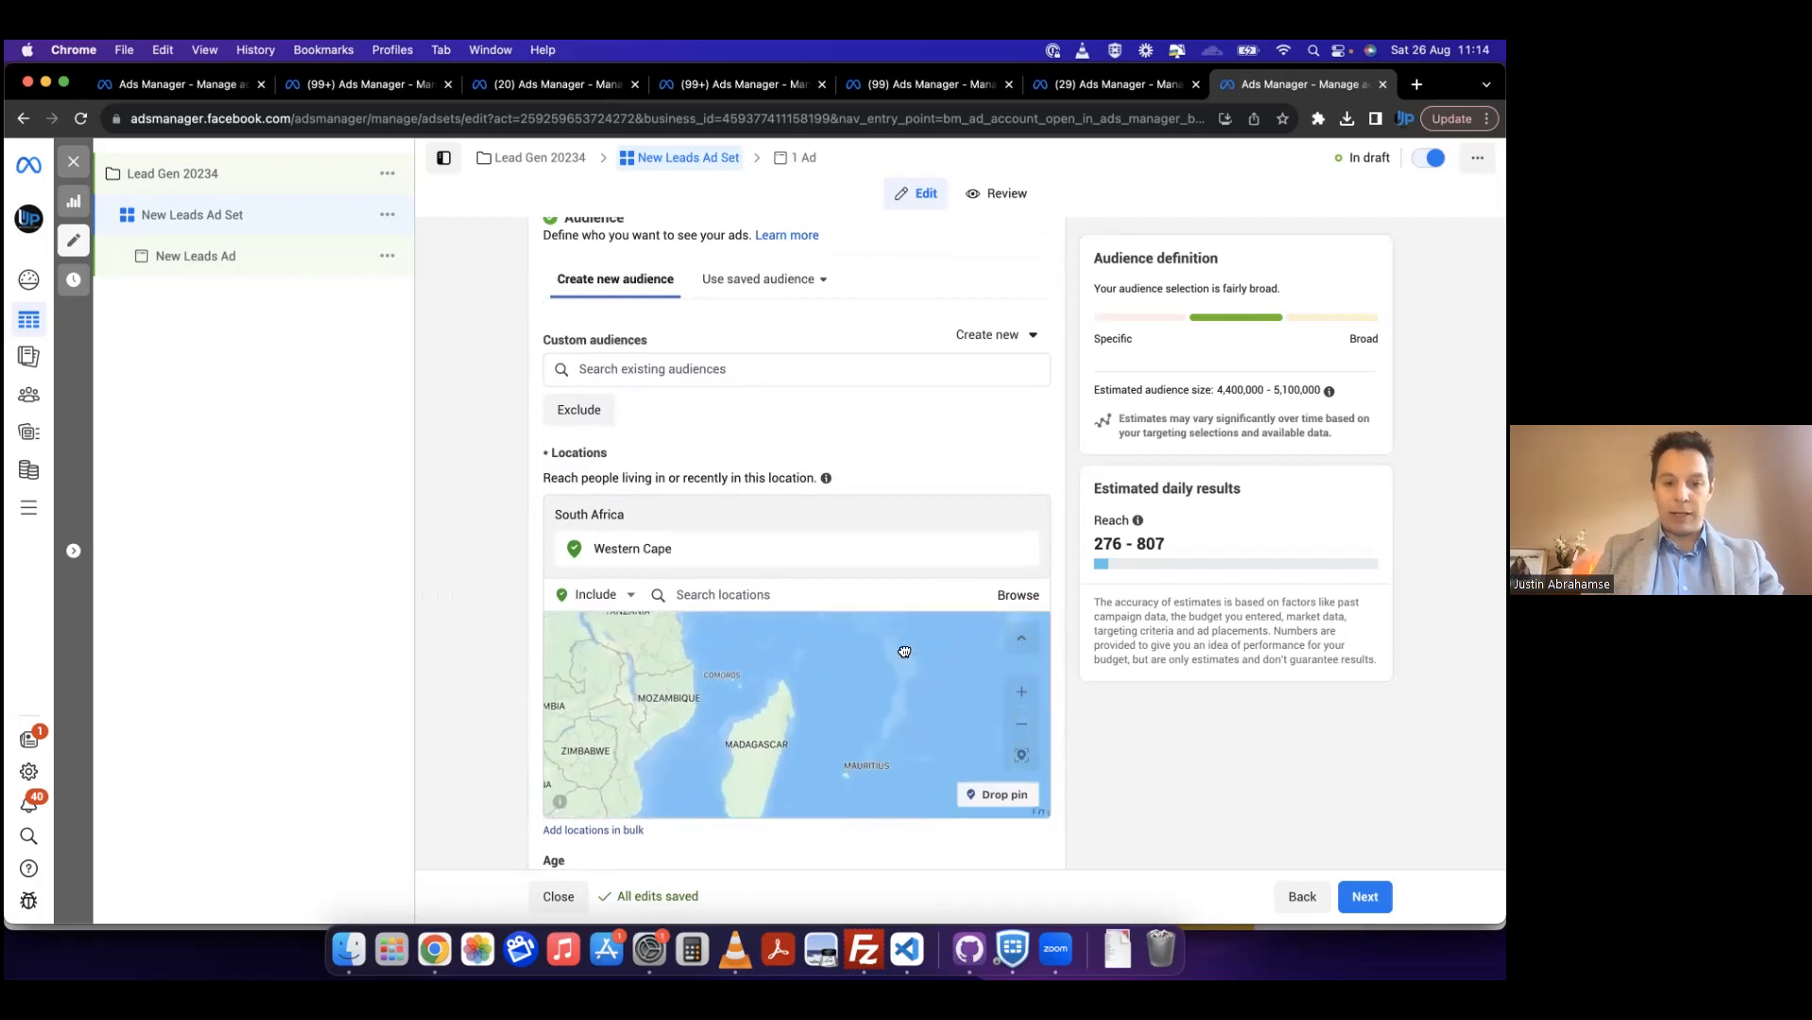
click(1021, 693)
click(1021, 699)
drag(959, 725, 725, 697)
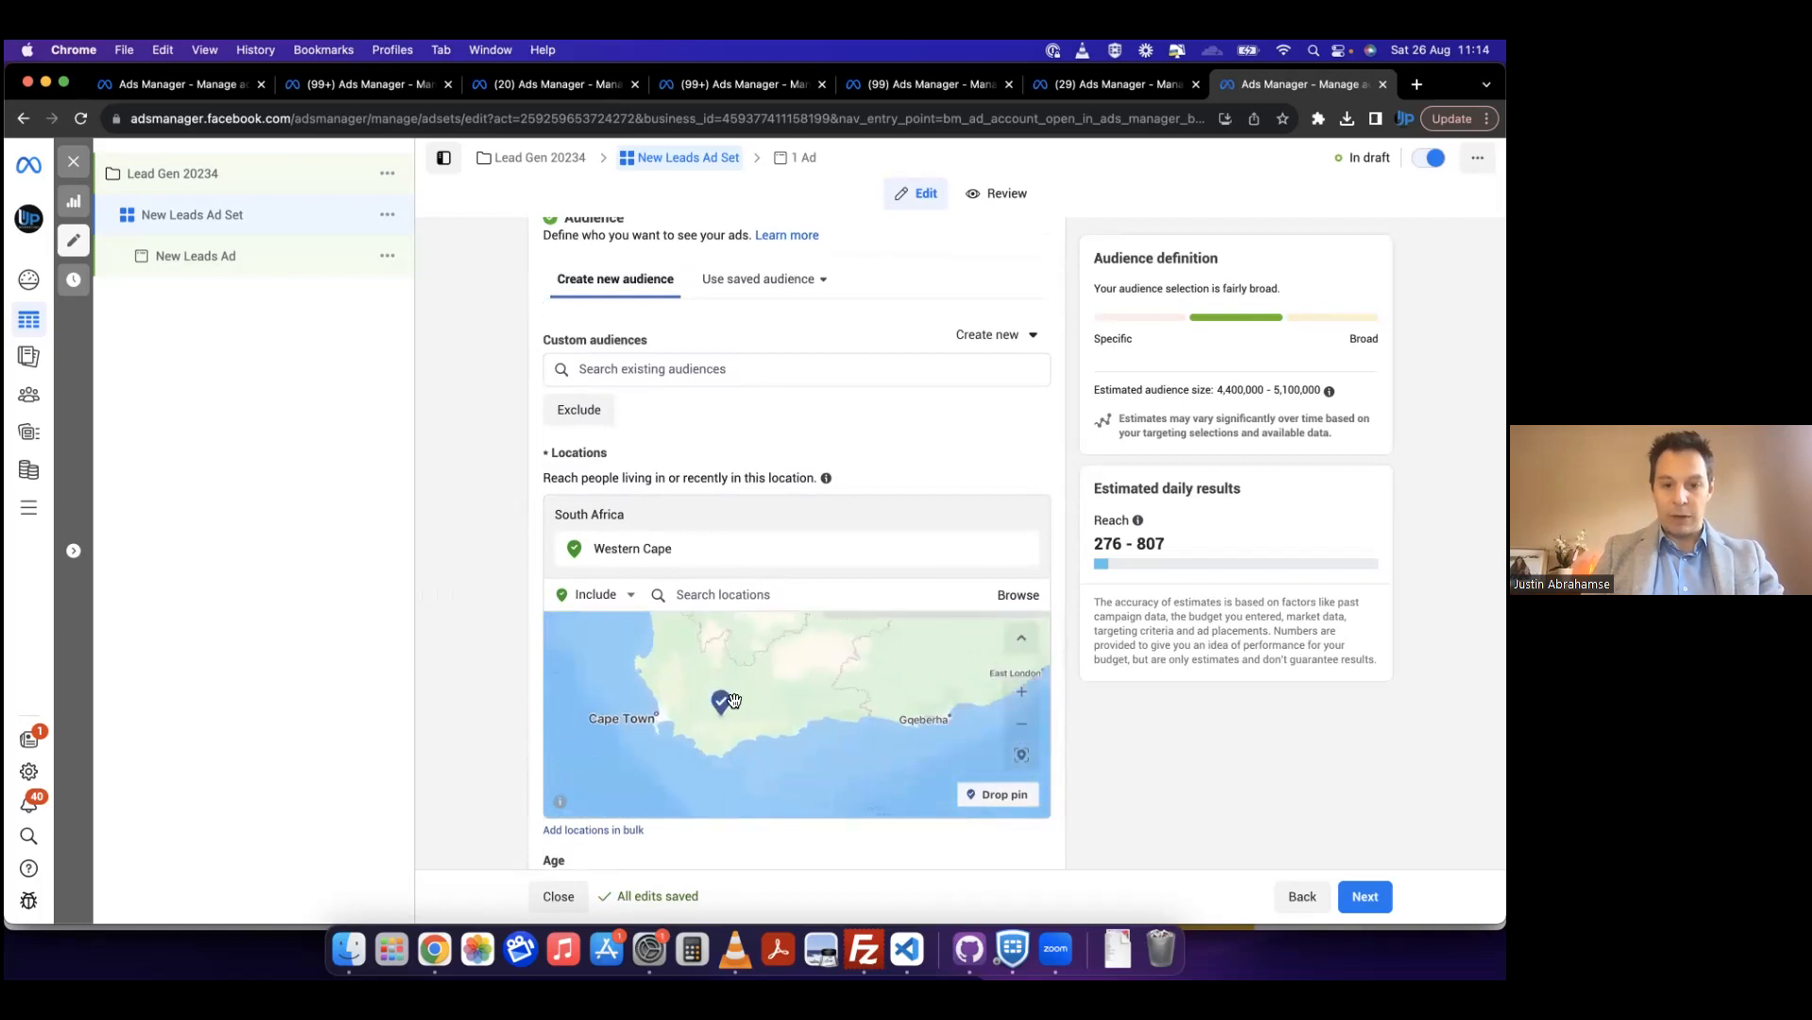
click(1021, 549)
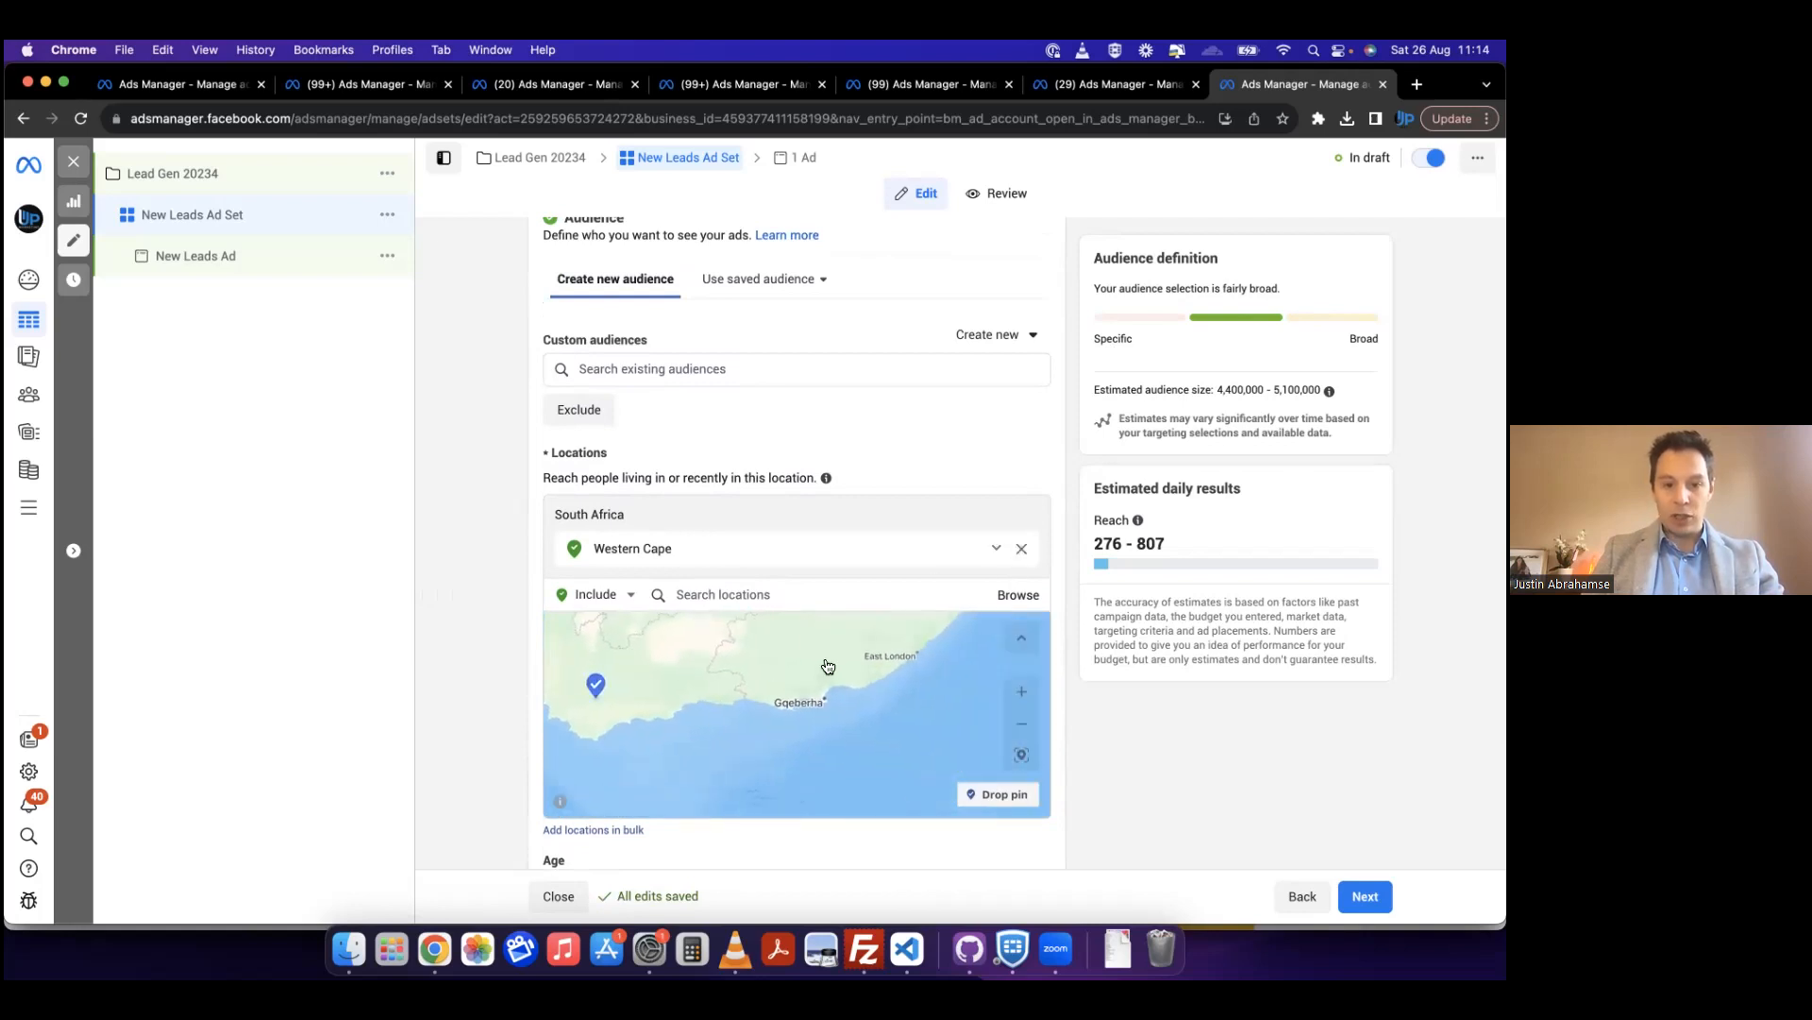
Step: Drop an included location pin on the audience map at Courtrai, just south of Paarl
drag(626, 689, 805, 710)
click(1023, 673)
click(1021, 672)
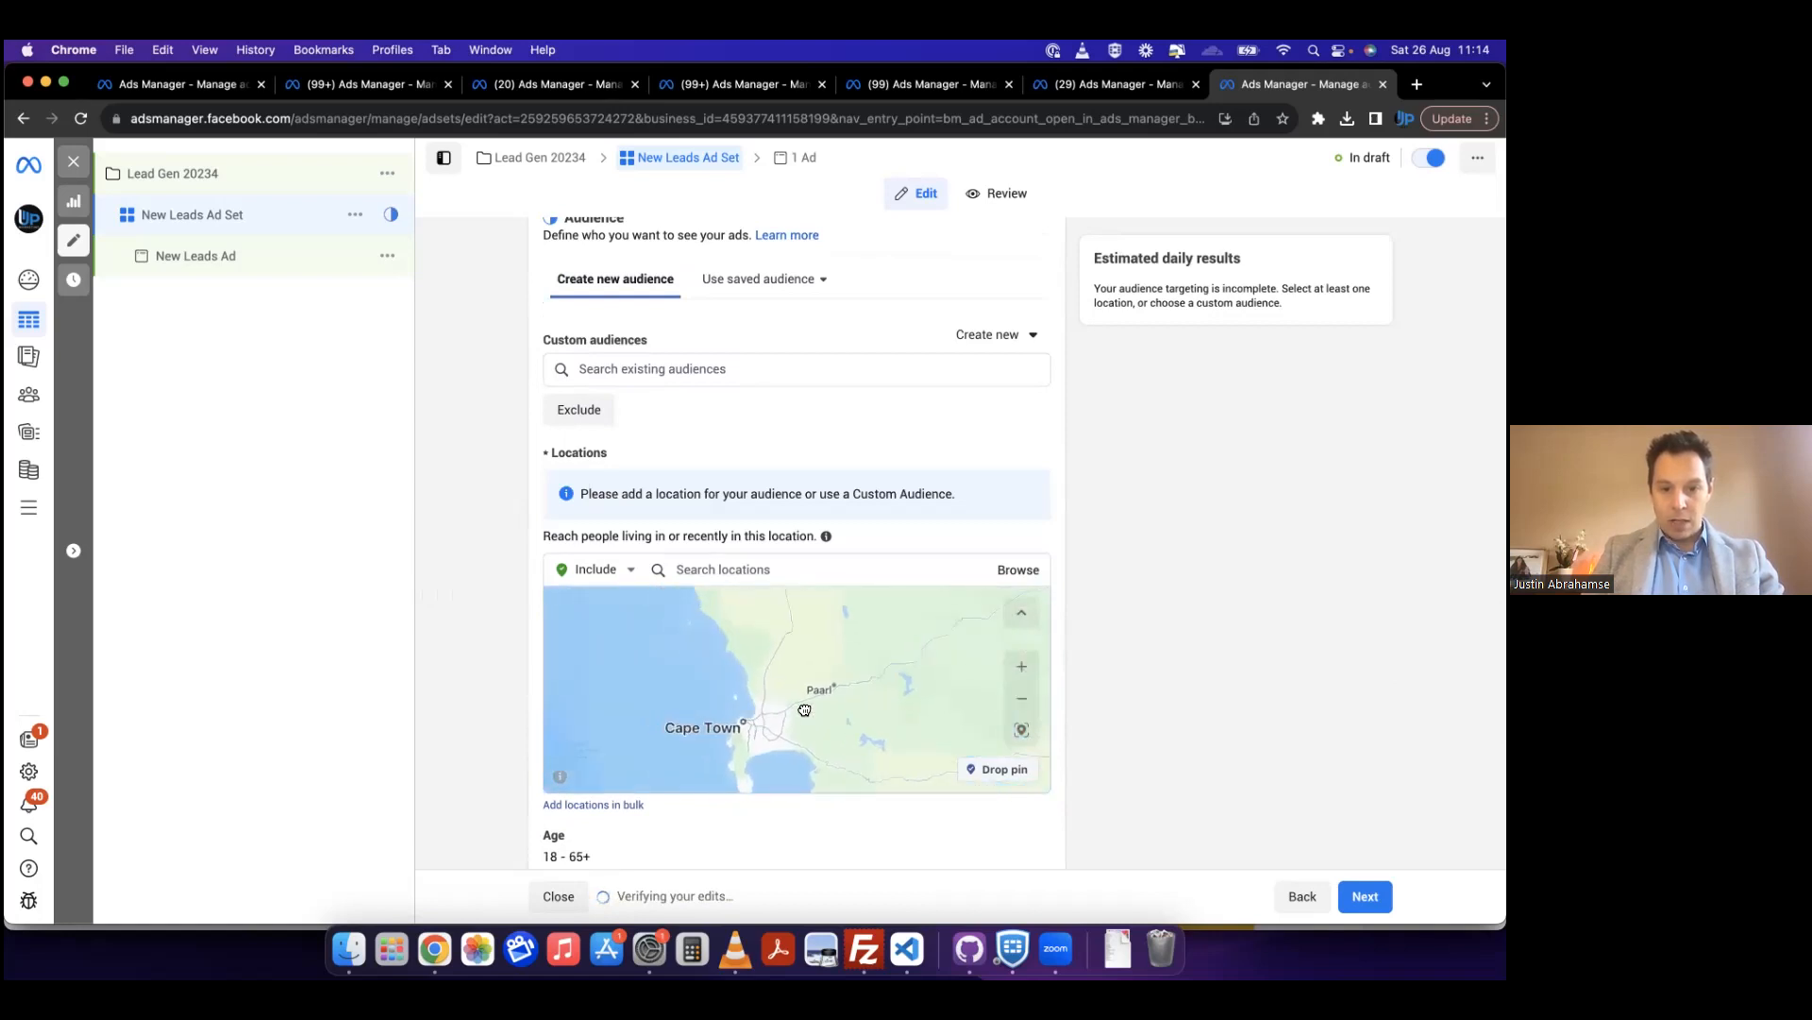
click(1021, 668)
drag(955, 706, 849, 708)
drag(639, 692, 846, 720)
drag(673, 707, 757, 704)
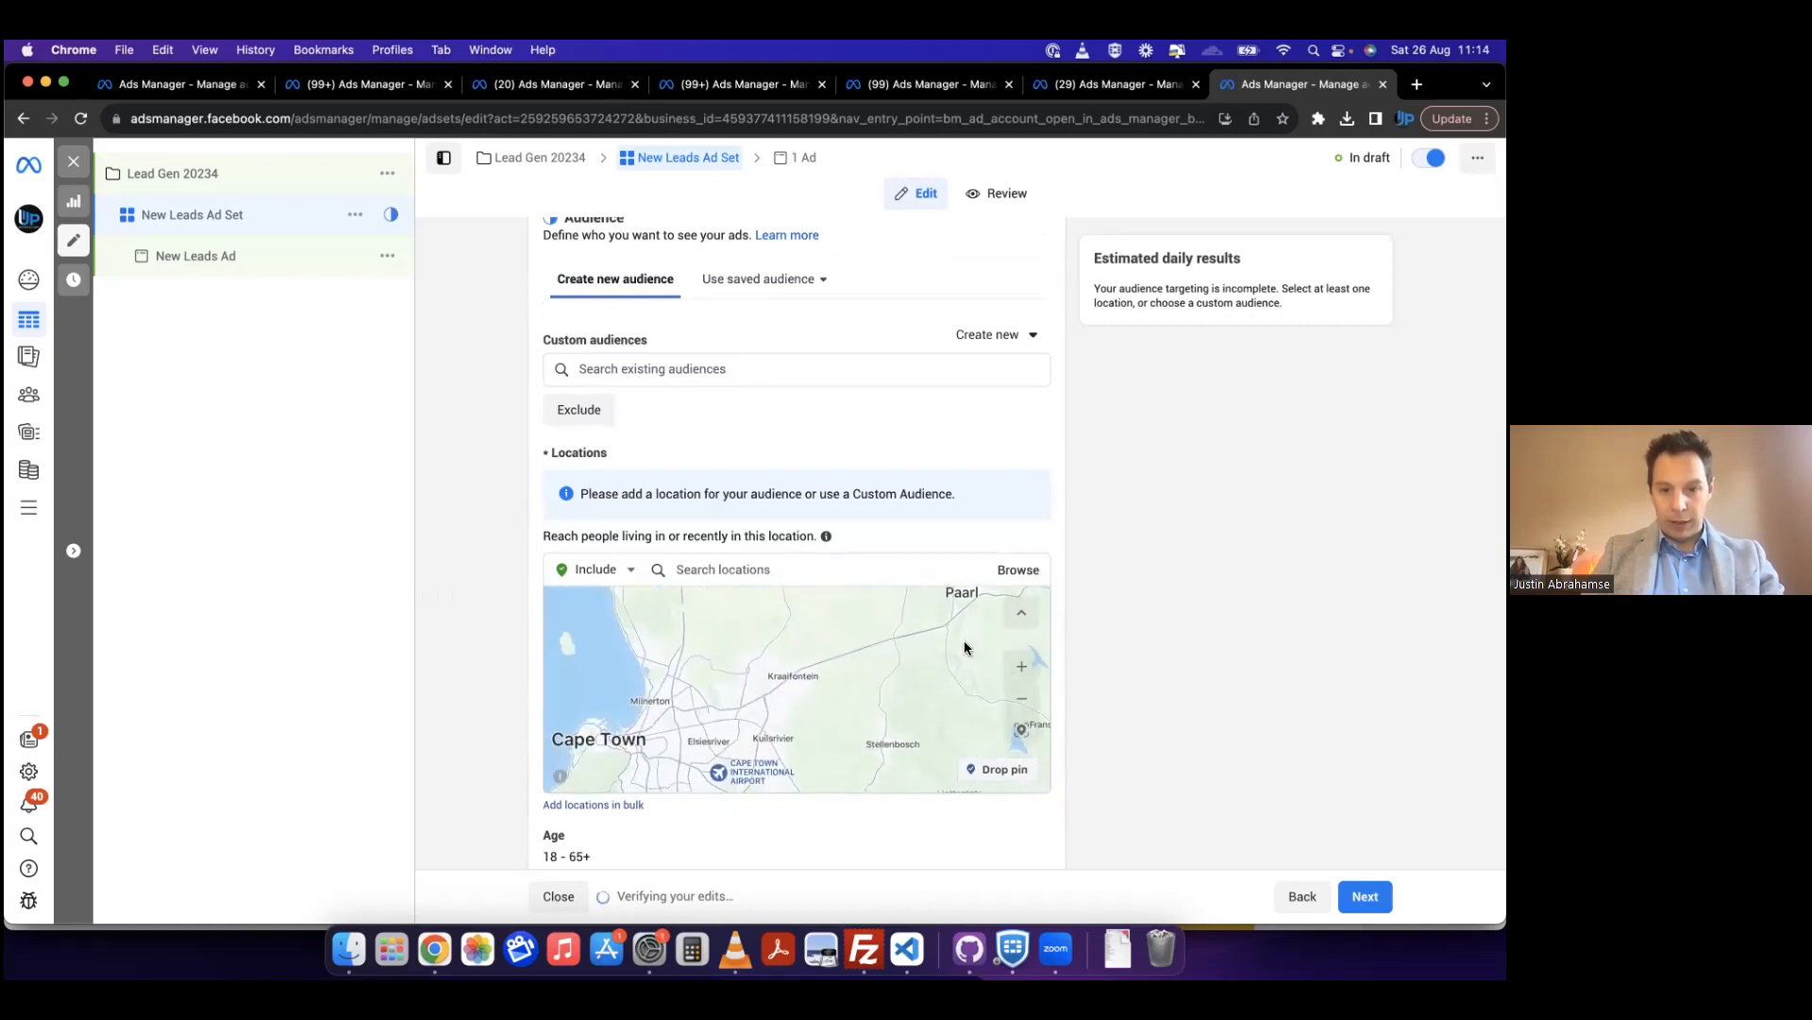
drag(949, 626, 780, 740)
click(1021, 665)
click(993, 768)
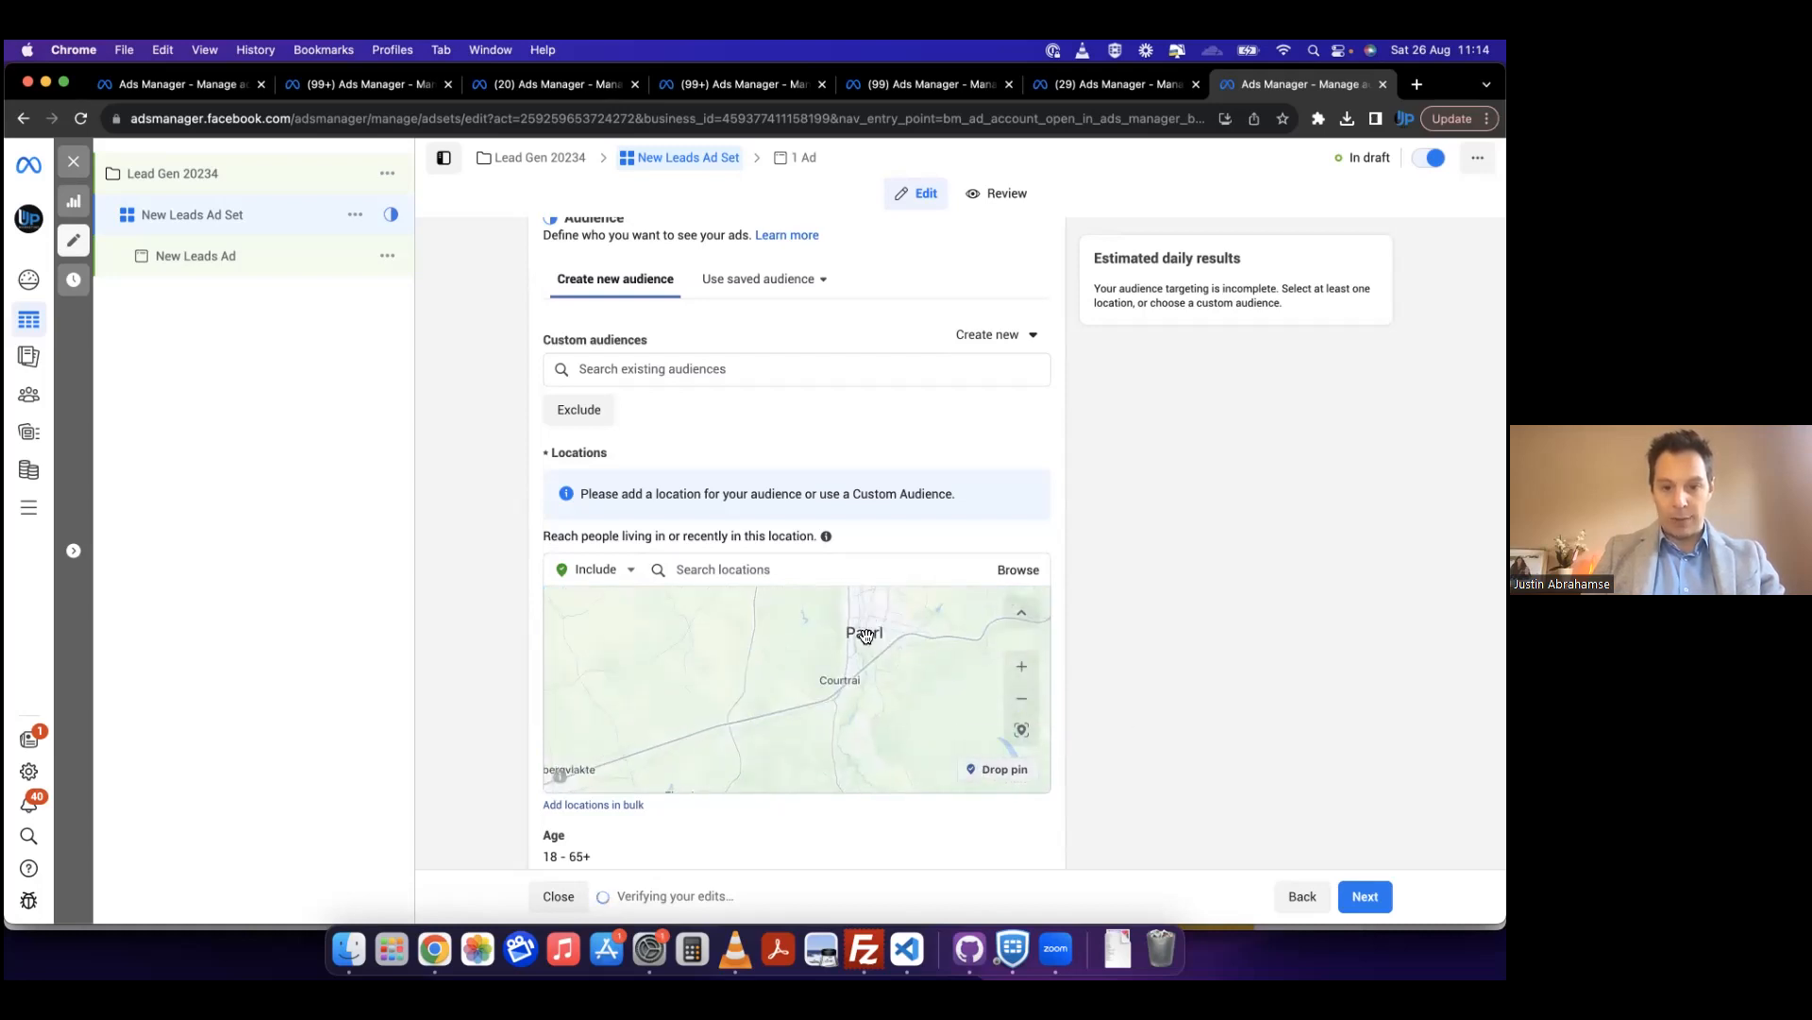
click(849, 701)
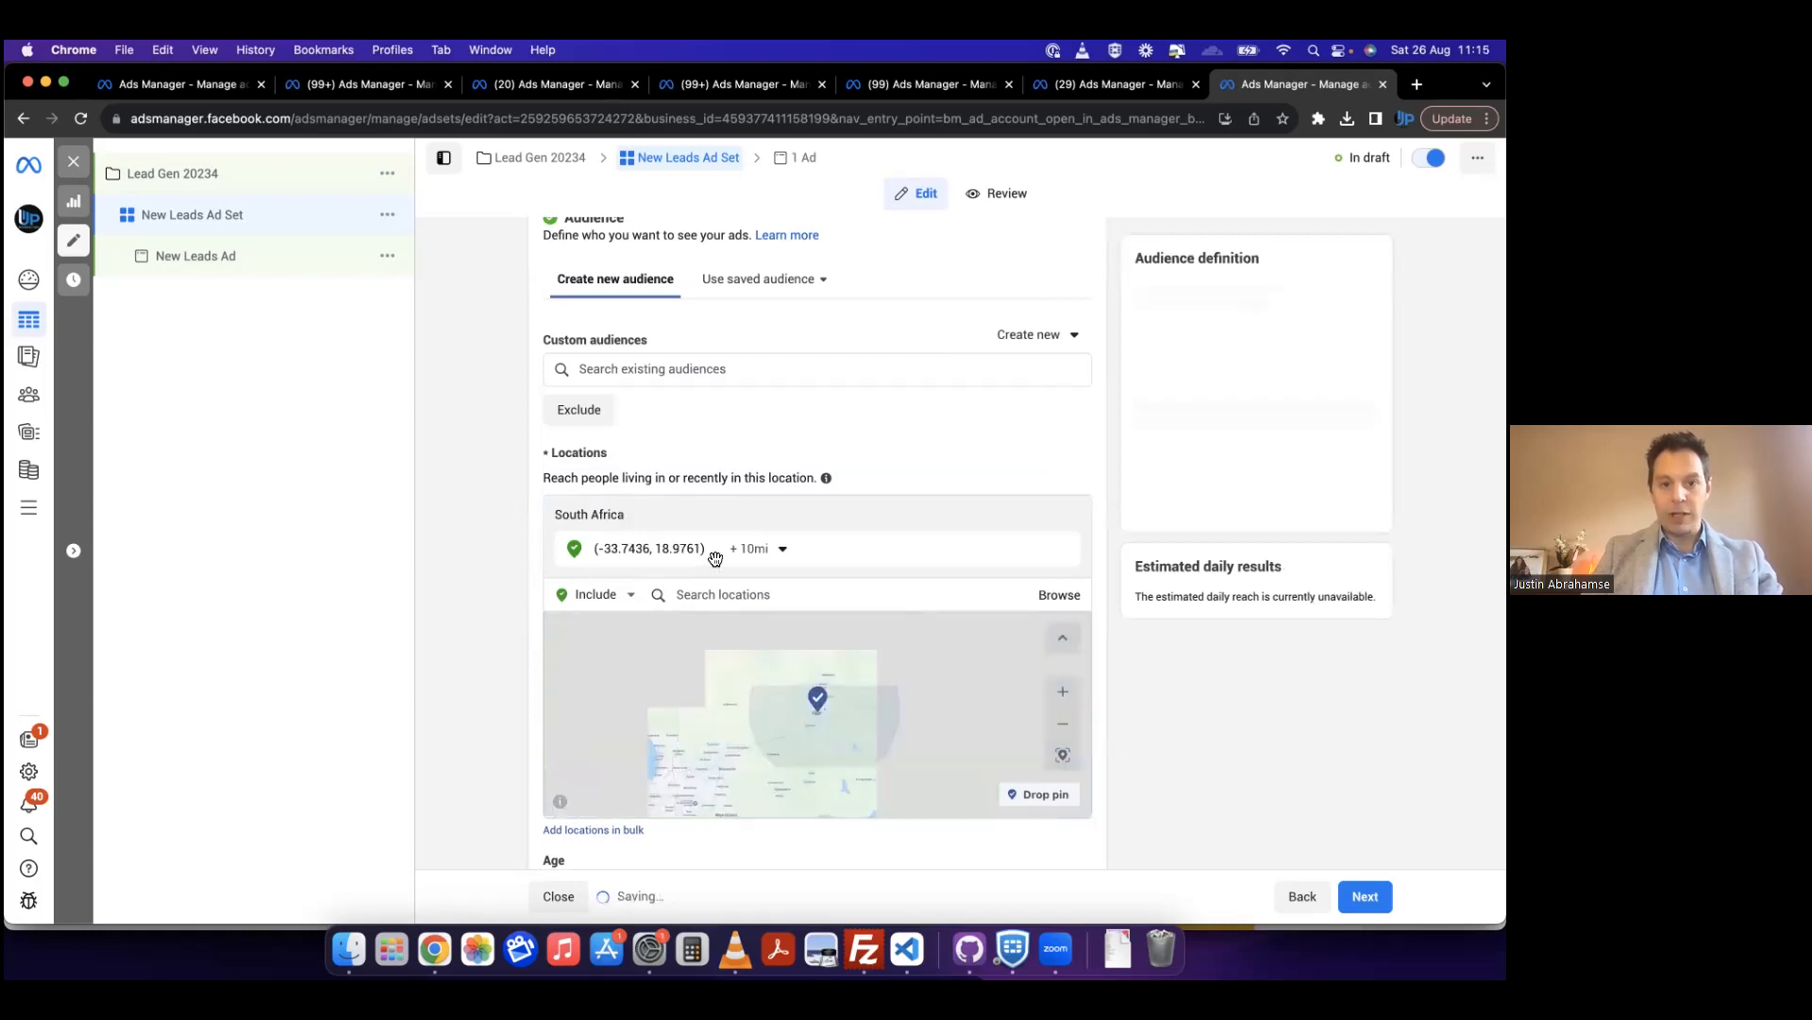
Step: Set the radius around the Paarl pin to 16 mi
click(776, 554)
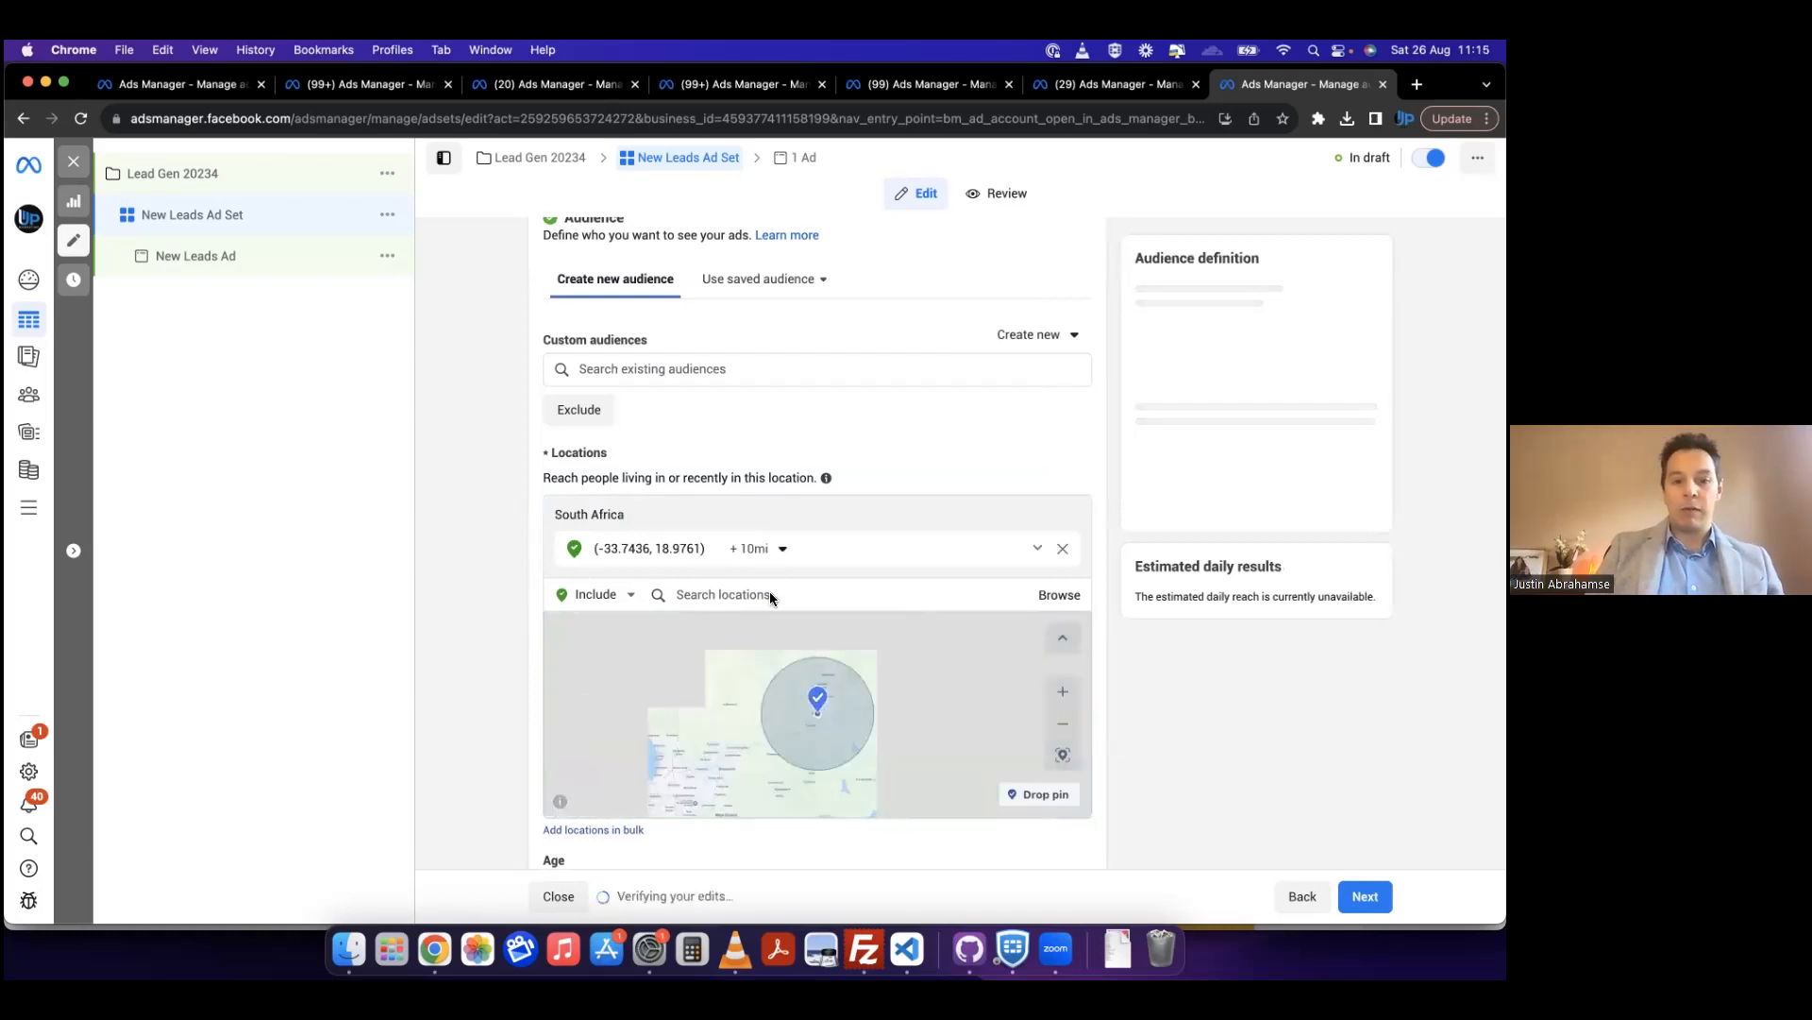
drag(751, 607, 798, 610)
click(769, 549)
drag(778, 607, 752, 609)
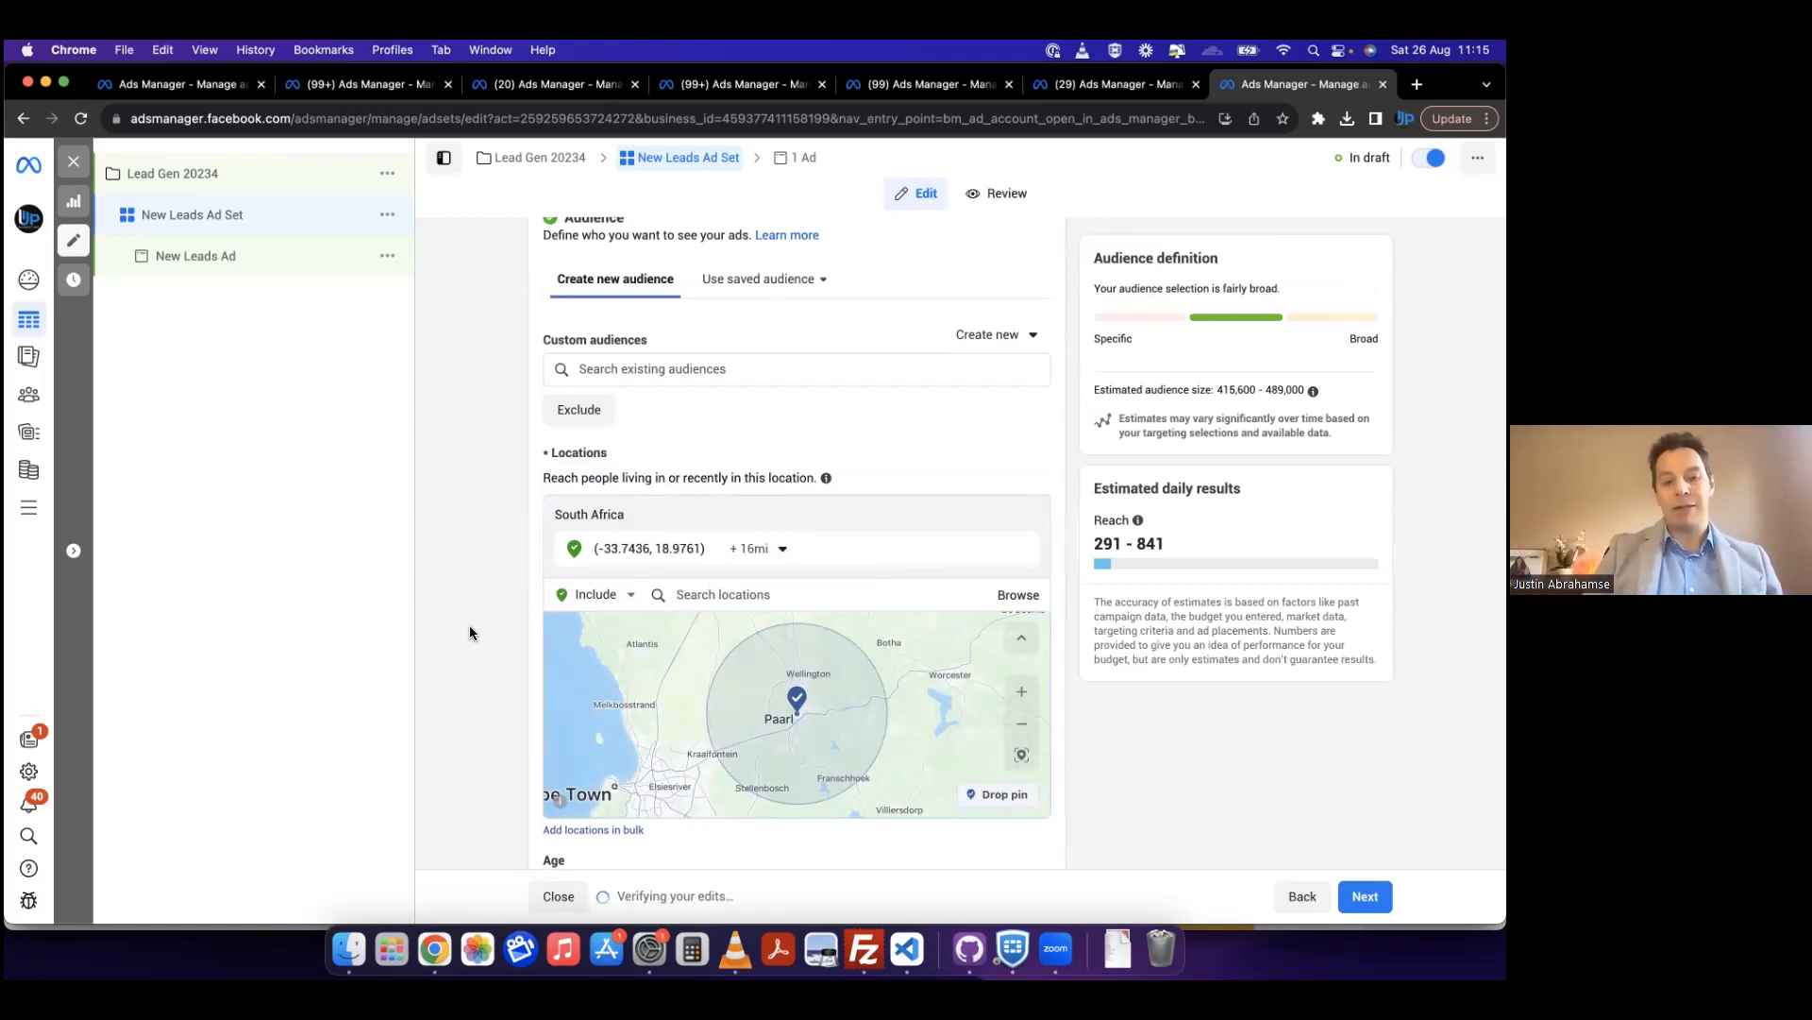
Step: Drop a second included location pin on the audience map between Worcester and De Doorns
scroll(469, 633, down, 1)
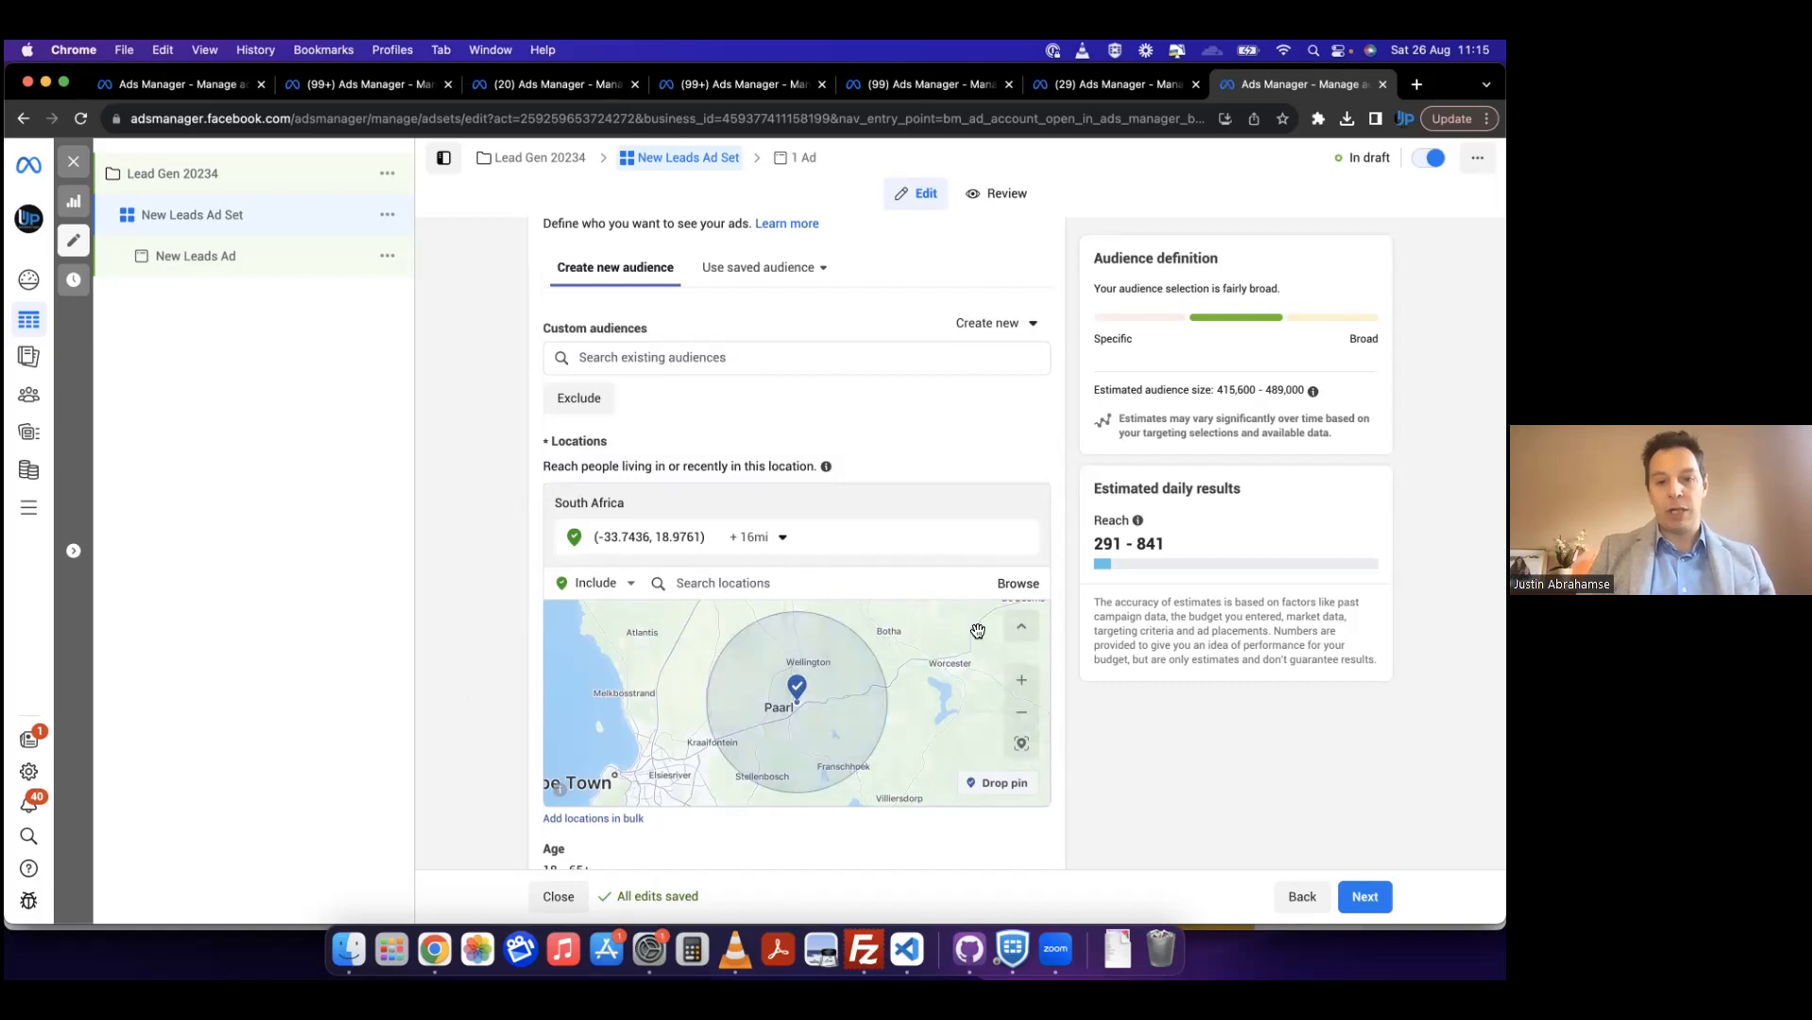
drag(955, 703, 864, 714)
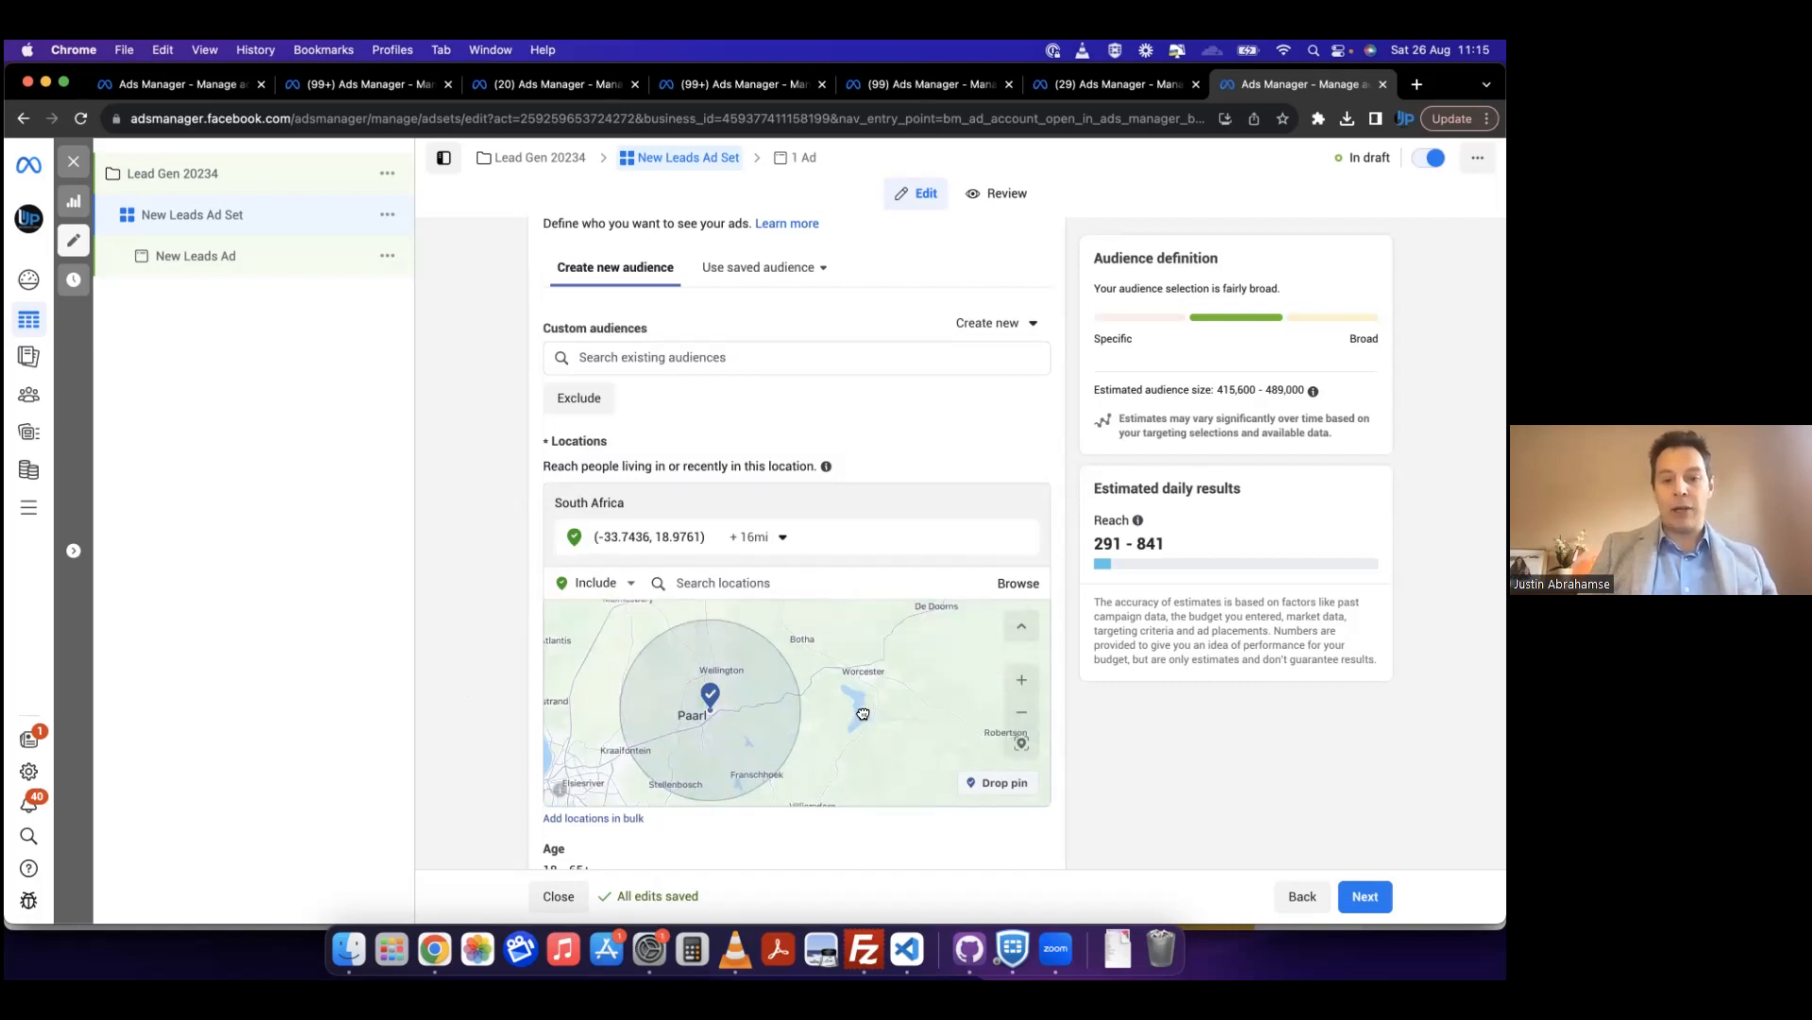
click(999, 782)
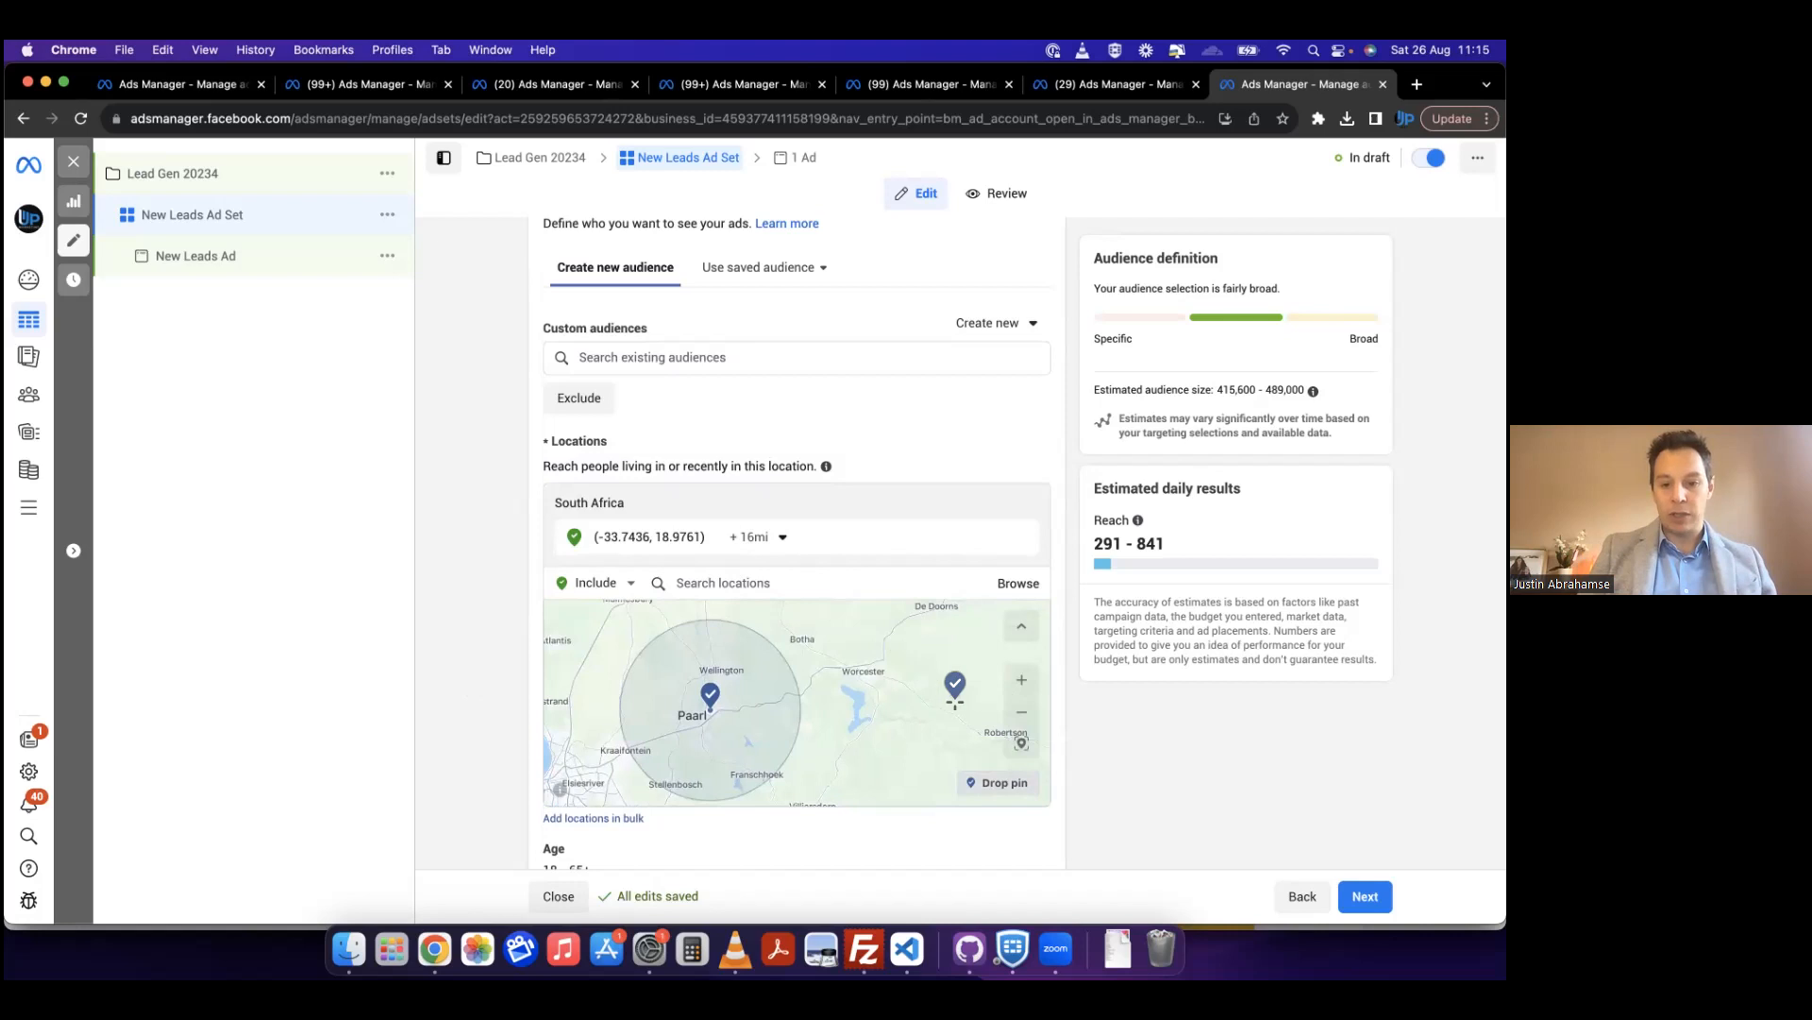
click(906, 652)
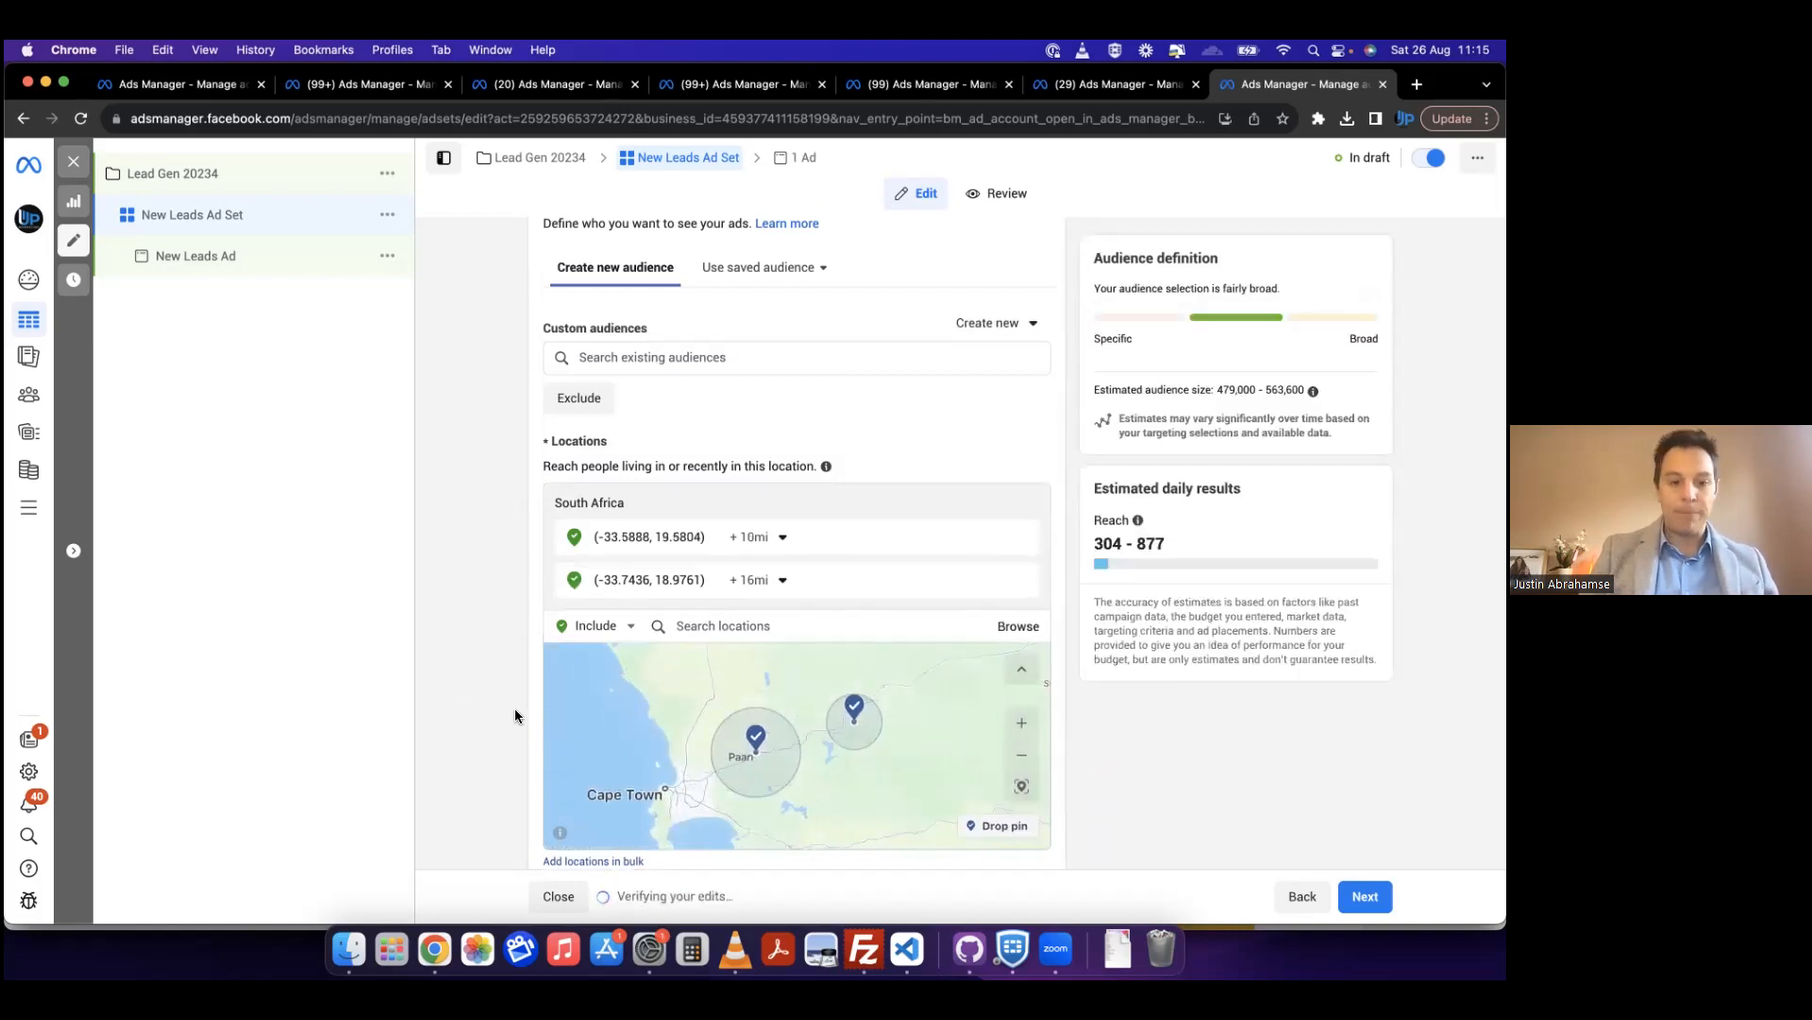
Step: Drop a third included location pin on the coast at Llandudno, south of Cape Town
scroll(512, 713, down, 2)
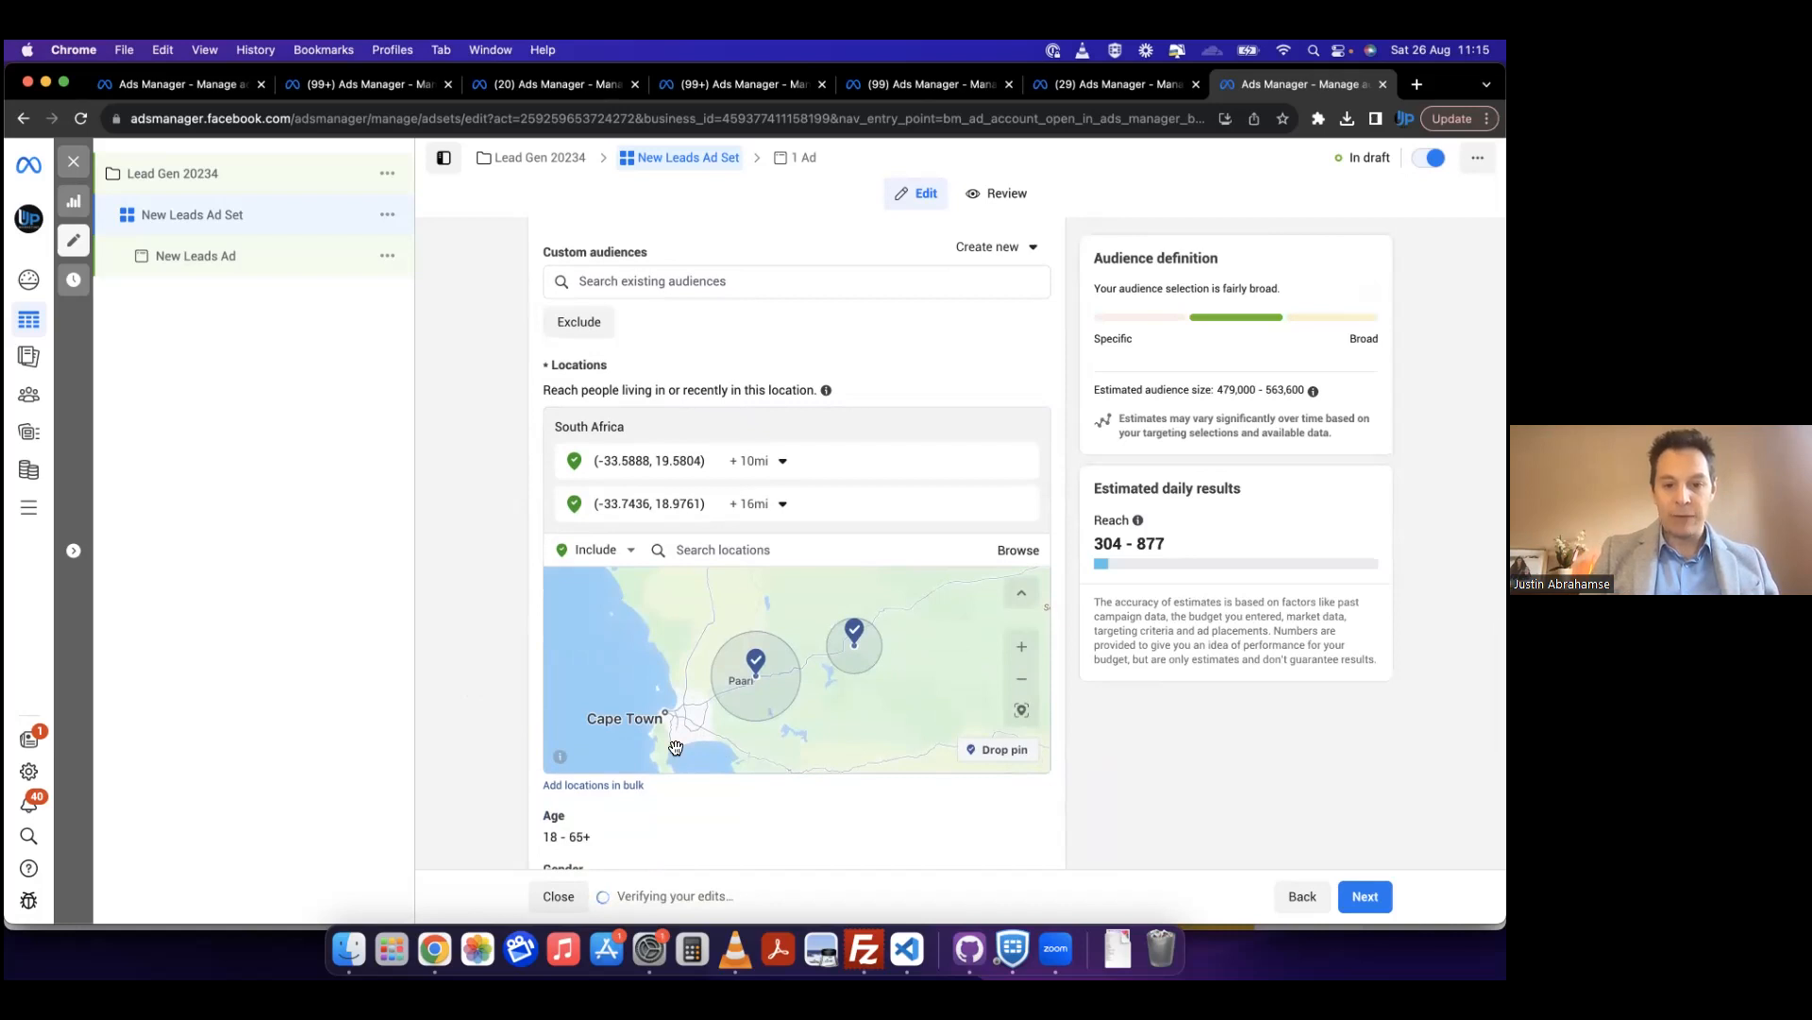
drag(677, 749, 704, 693)
scroll(704, 693, up, 2)
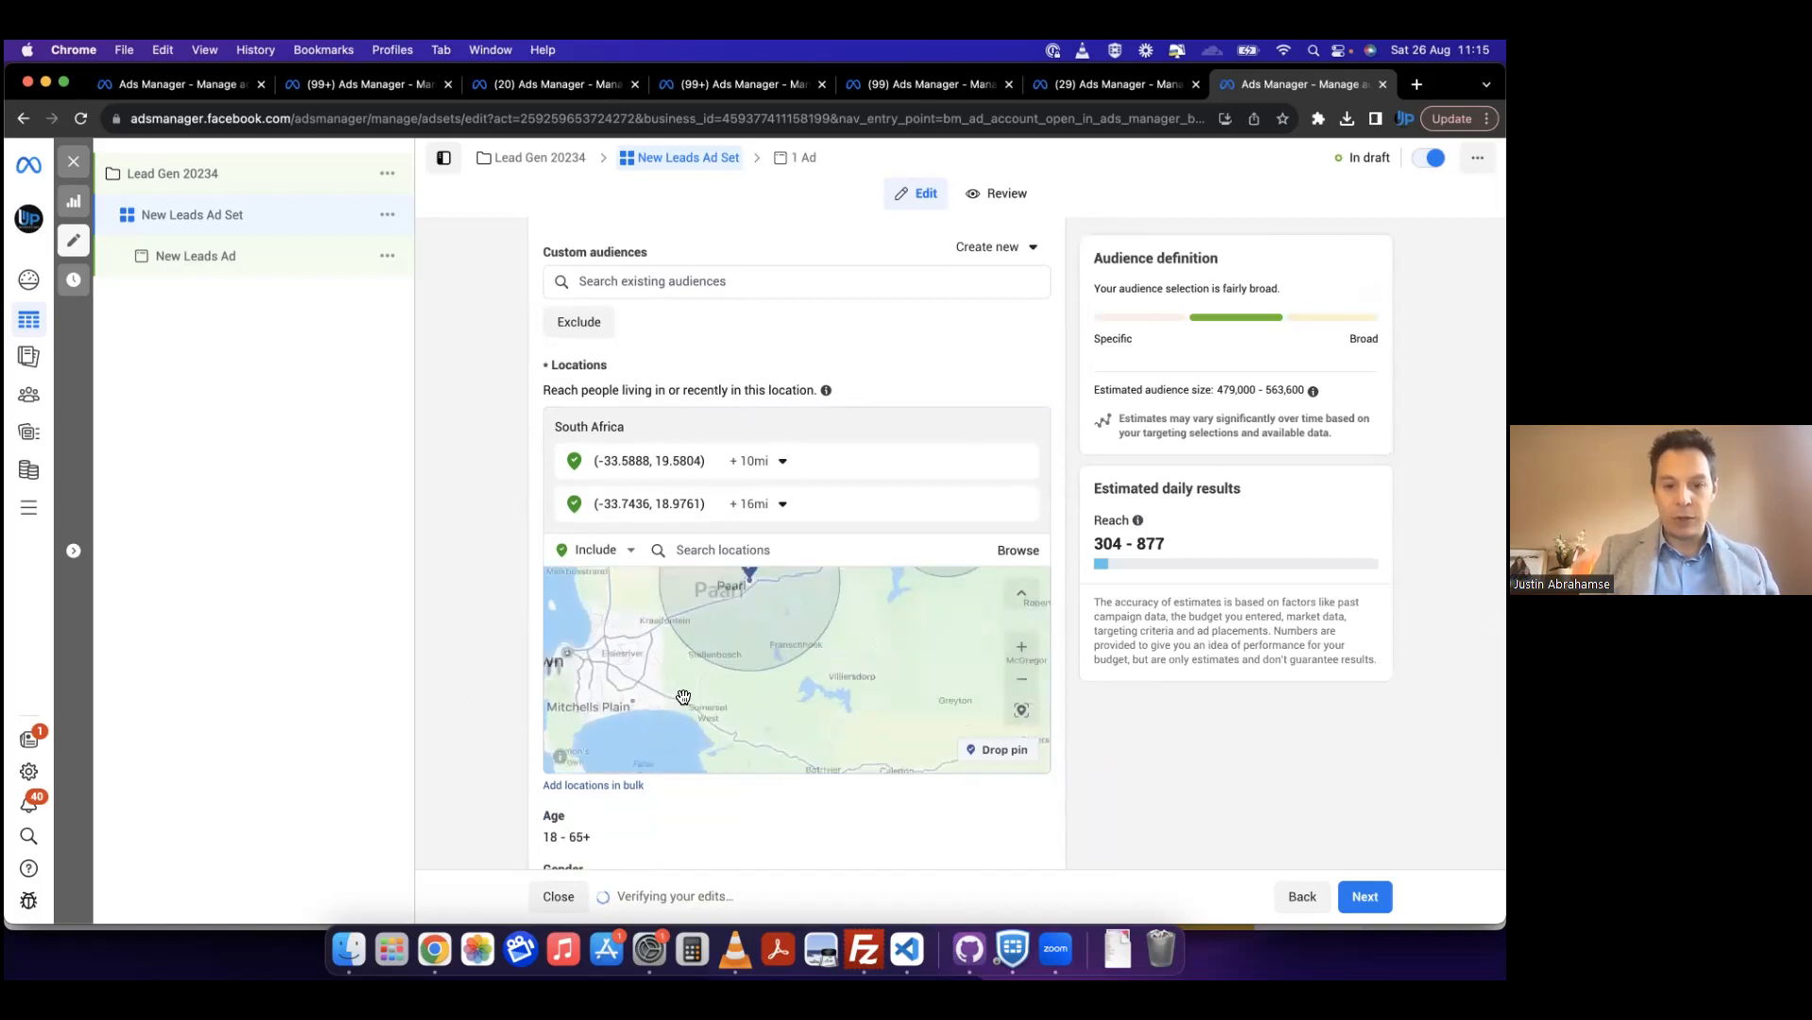
click(1022, 646)
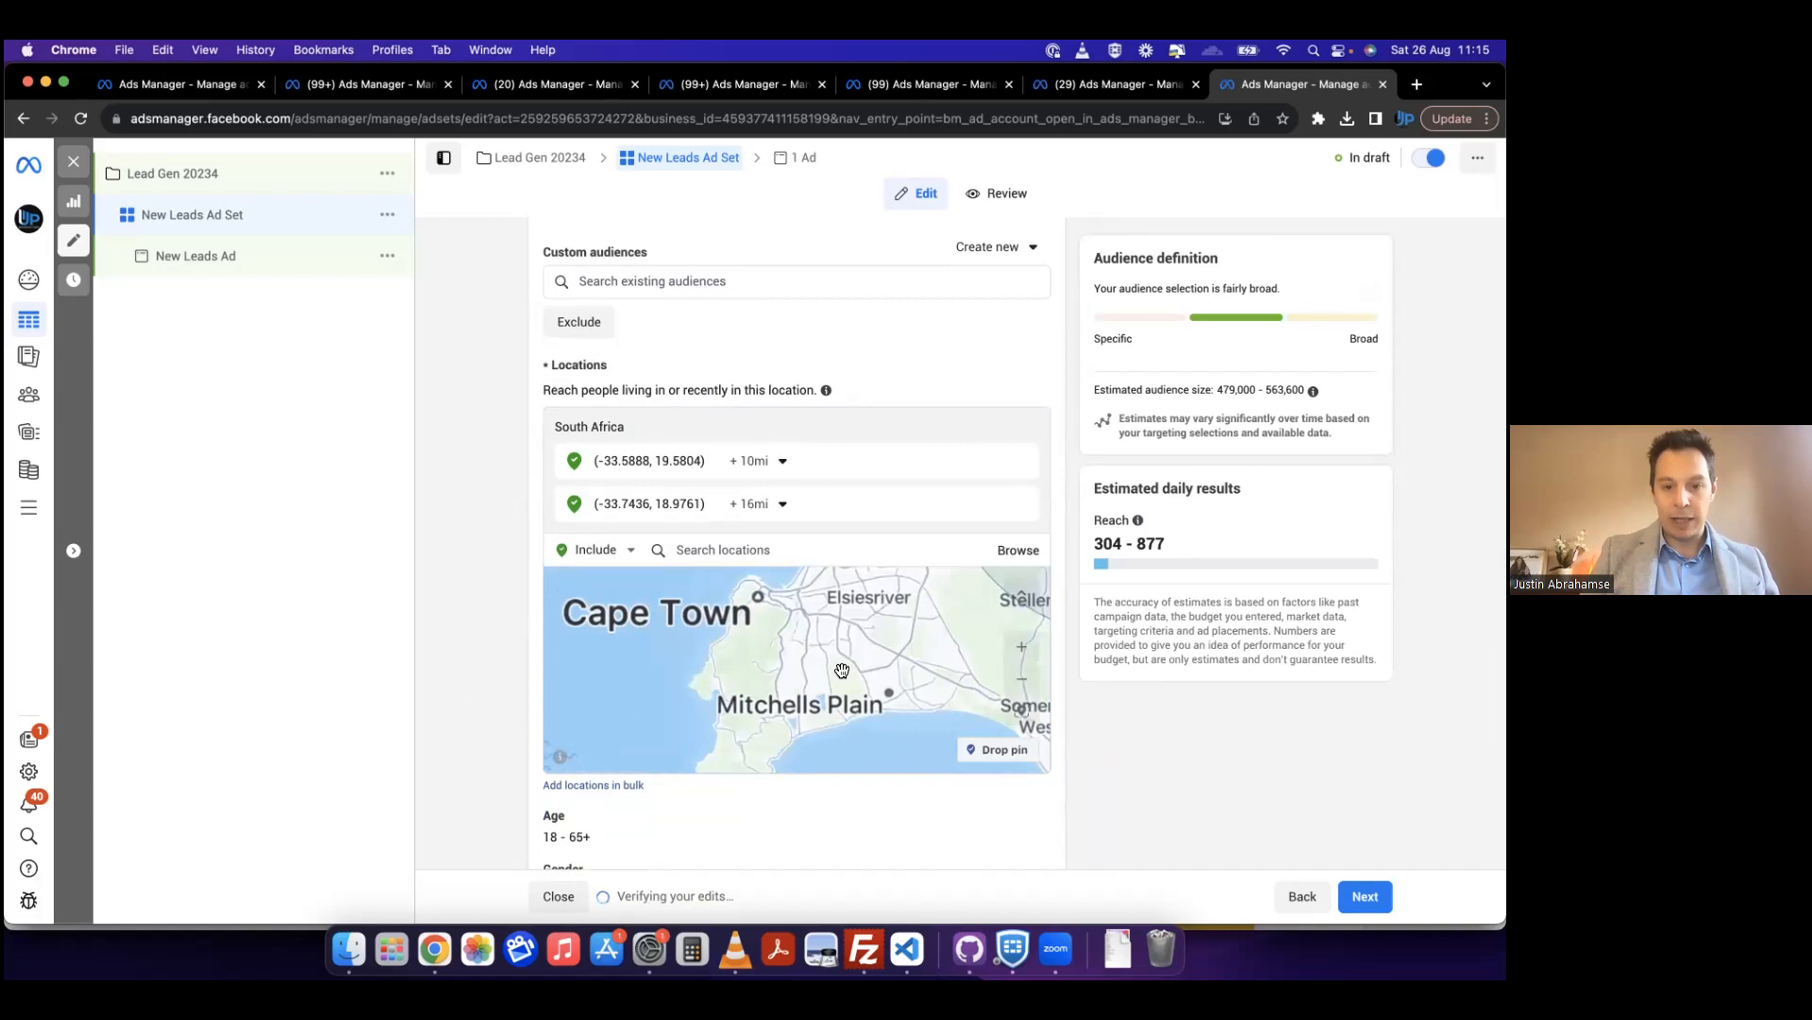
click(1022, 646)
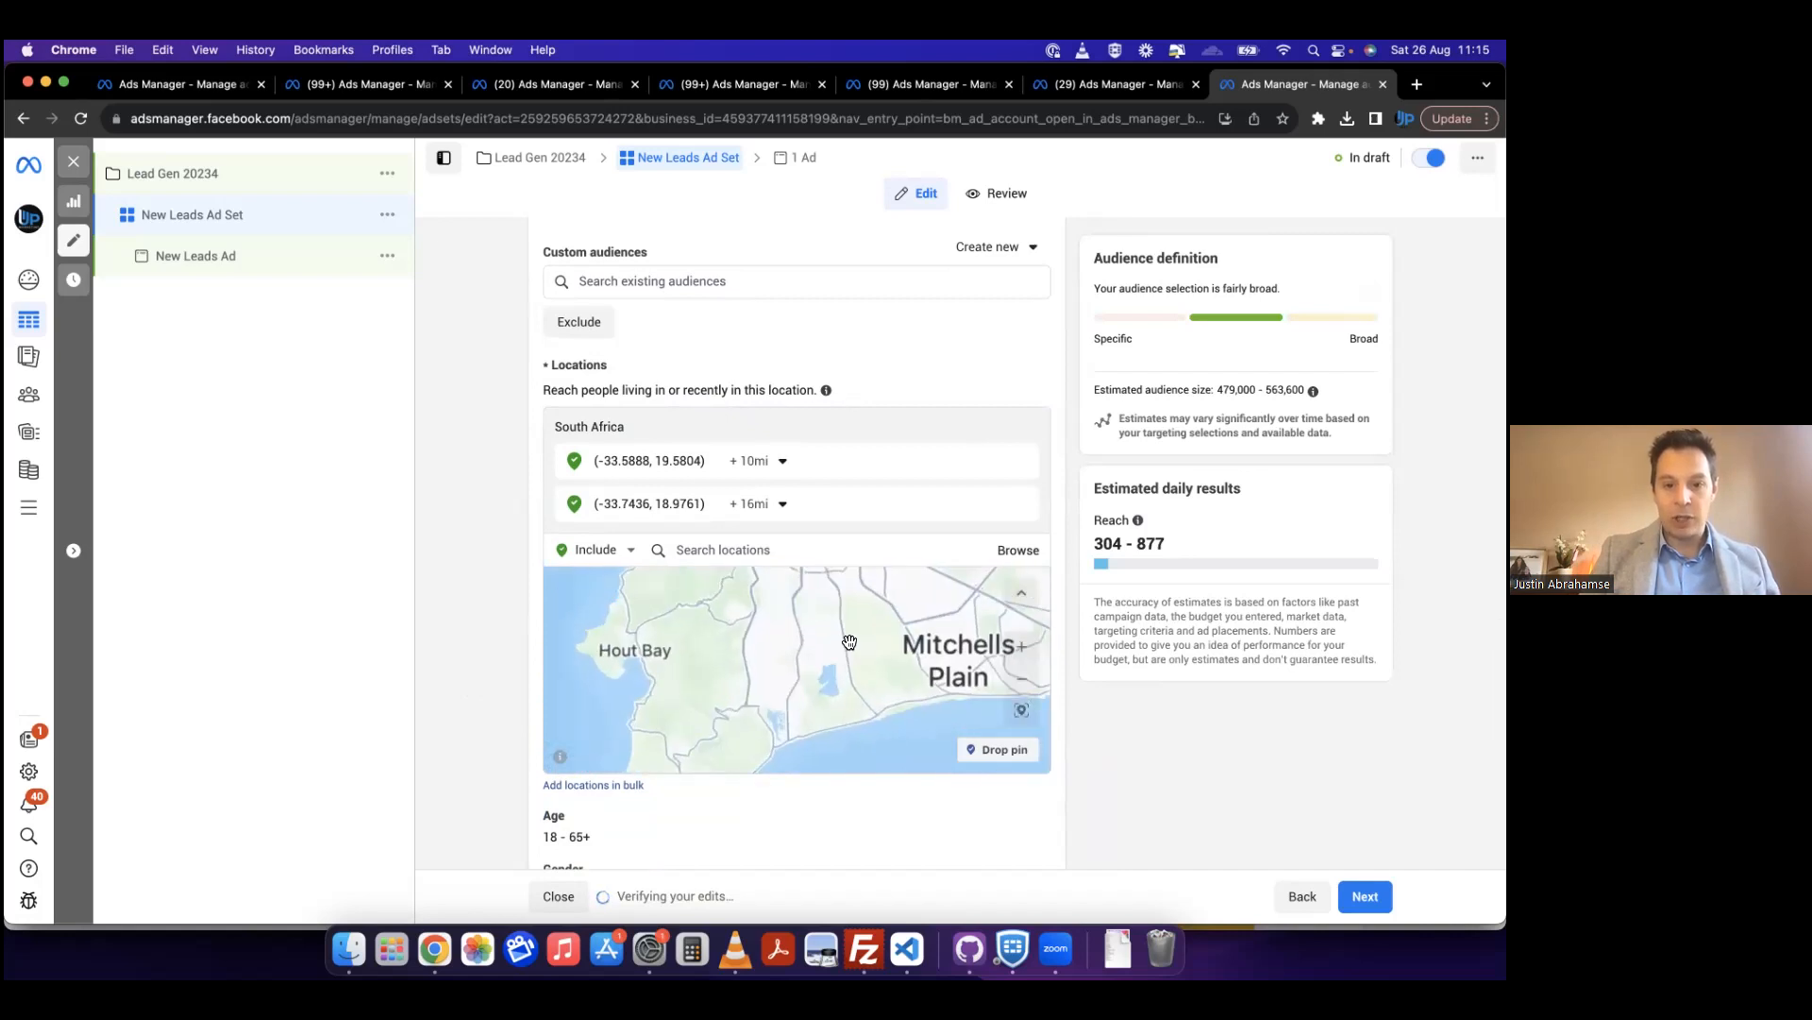
drag(840, 655, 863, 756)
drag(806, 622, 887, 660)
click(999, 748)
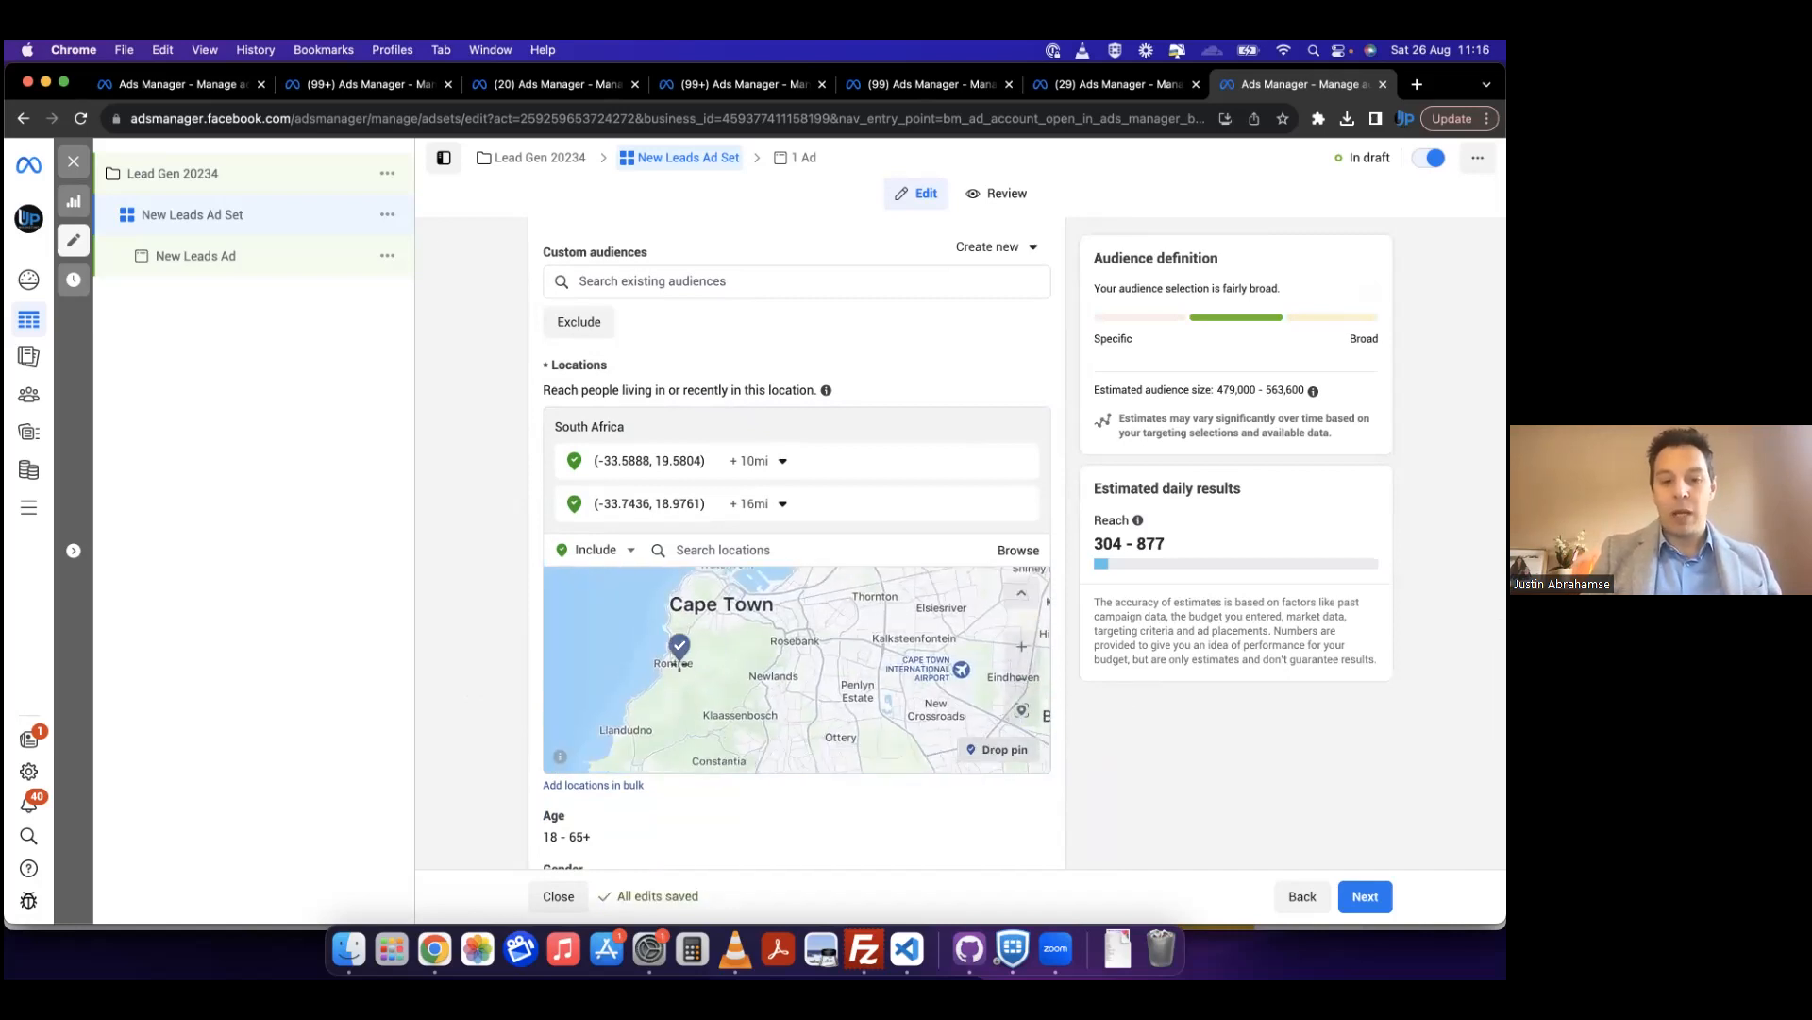
click(632, 717)
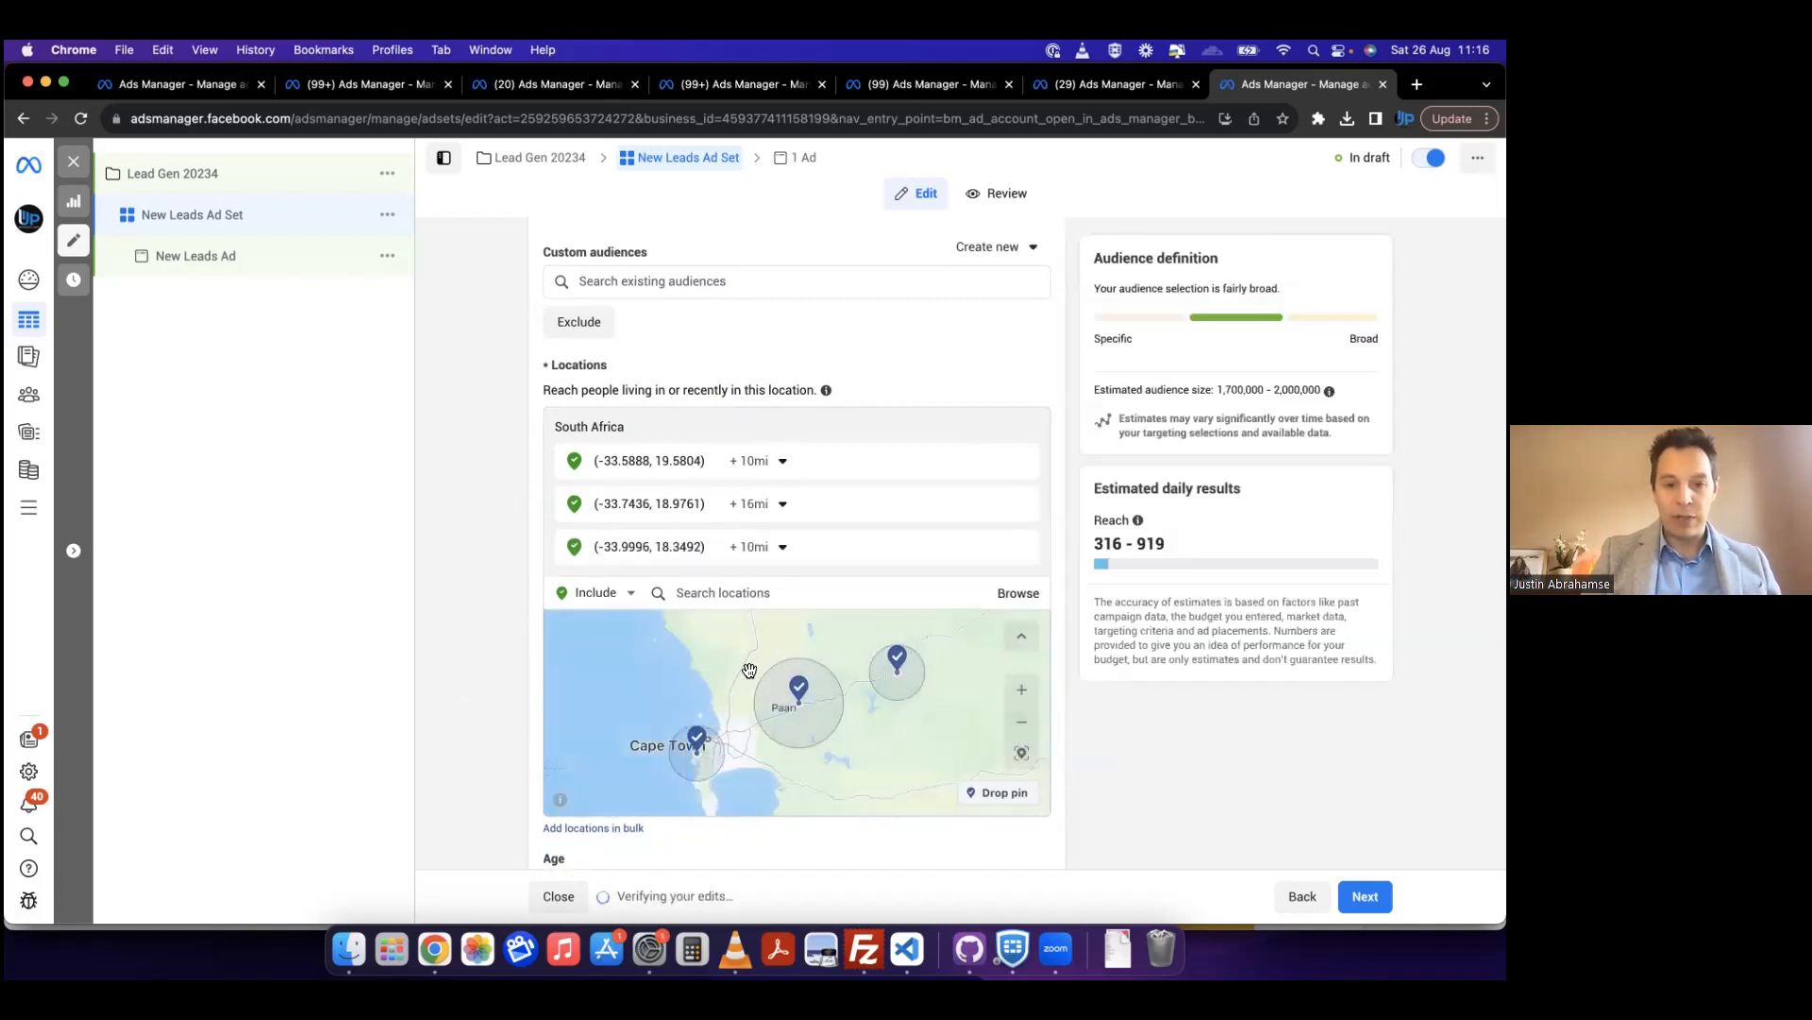
Step: Set the radius around the Llandudno pin to 4 mi
click(766, 545)
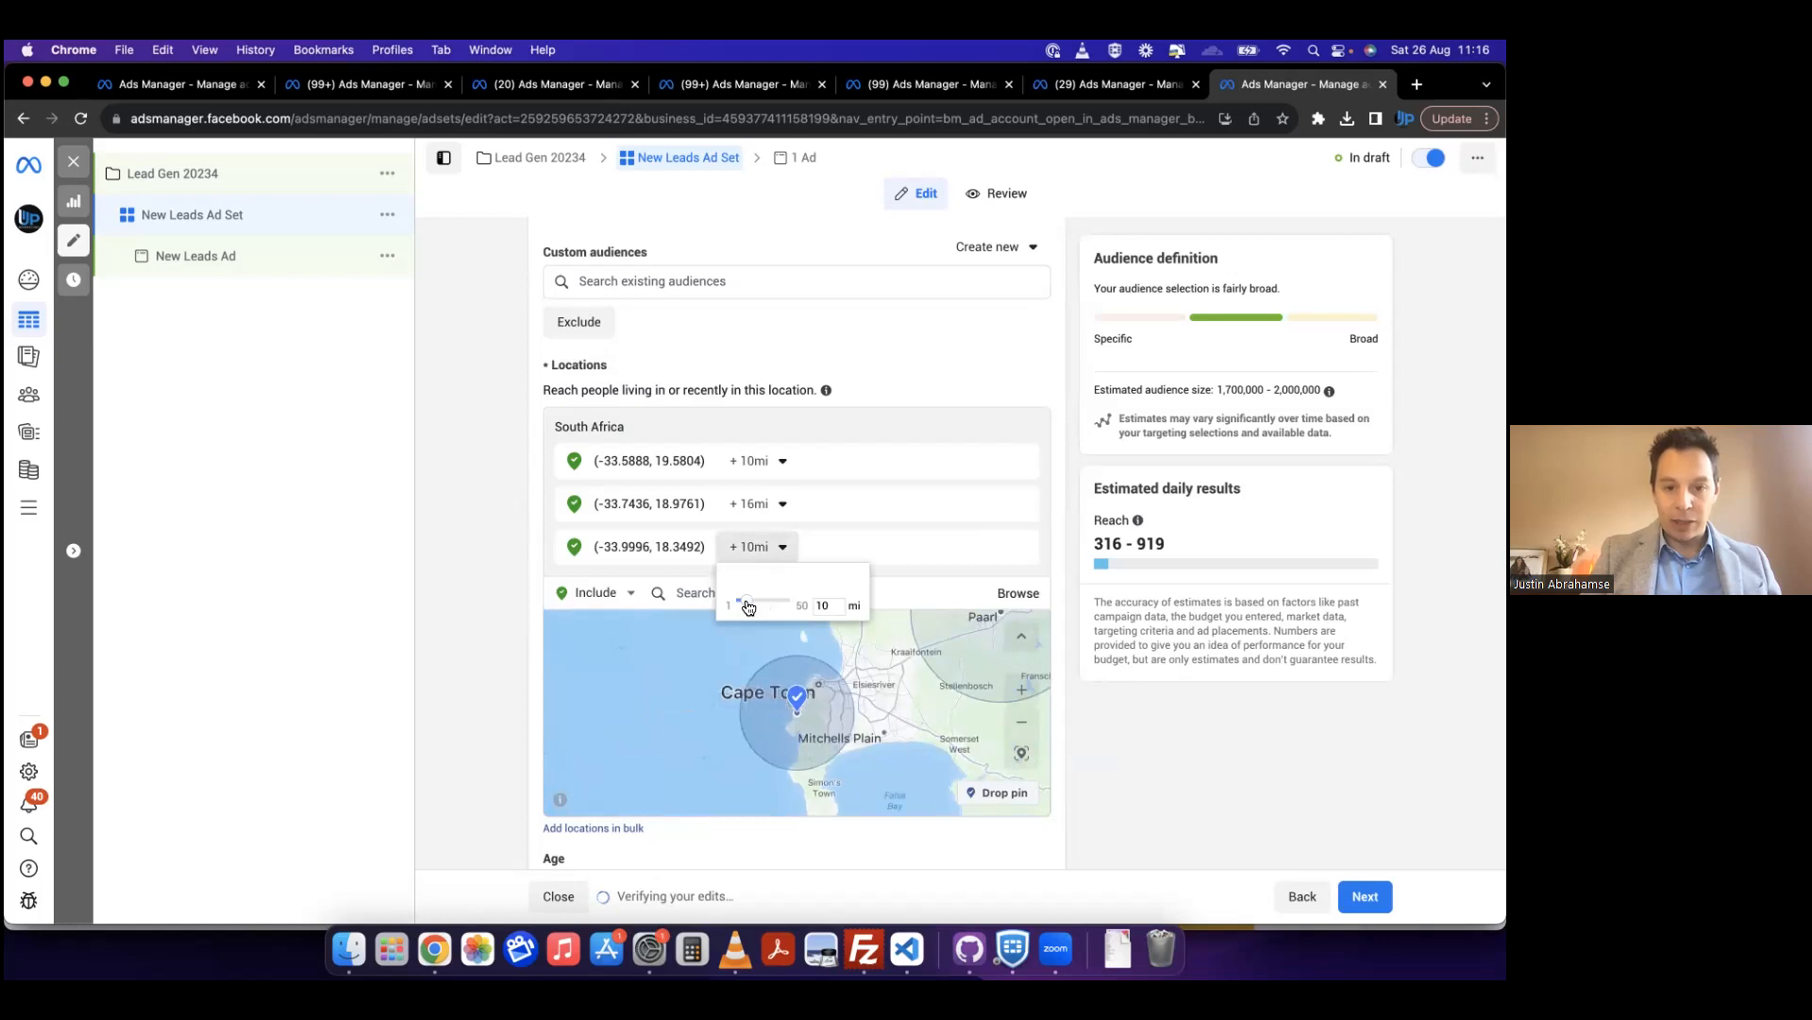
drag(746, 601, 740, 602)
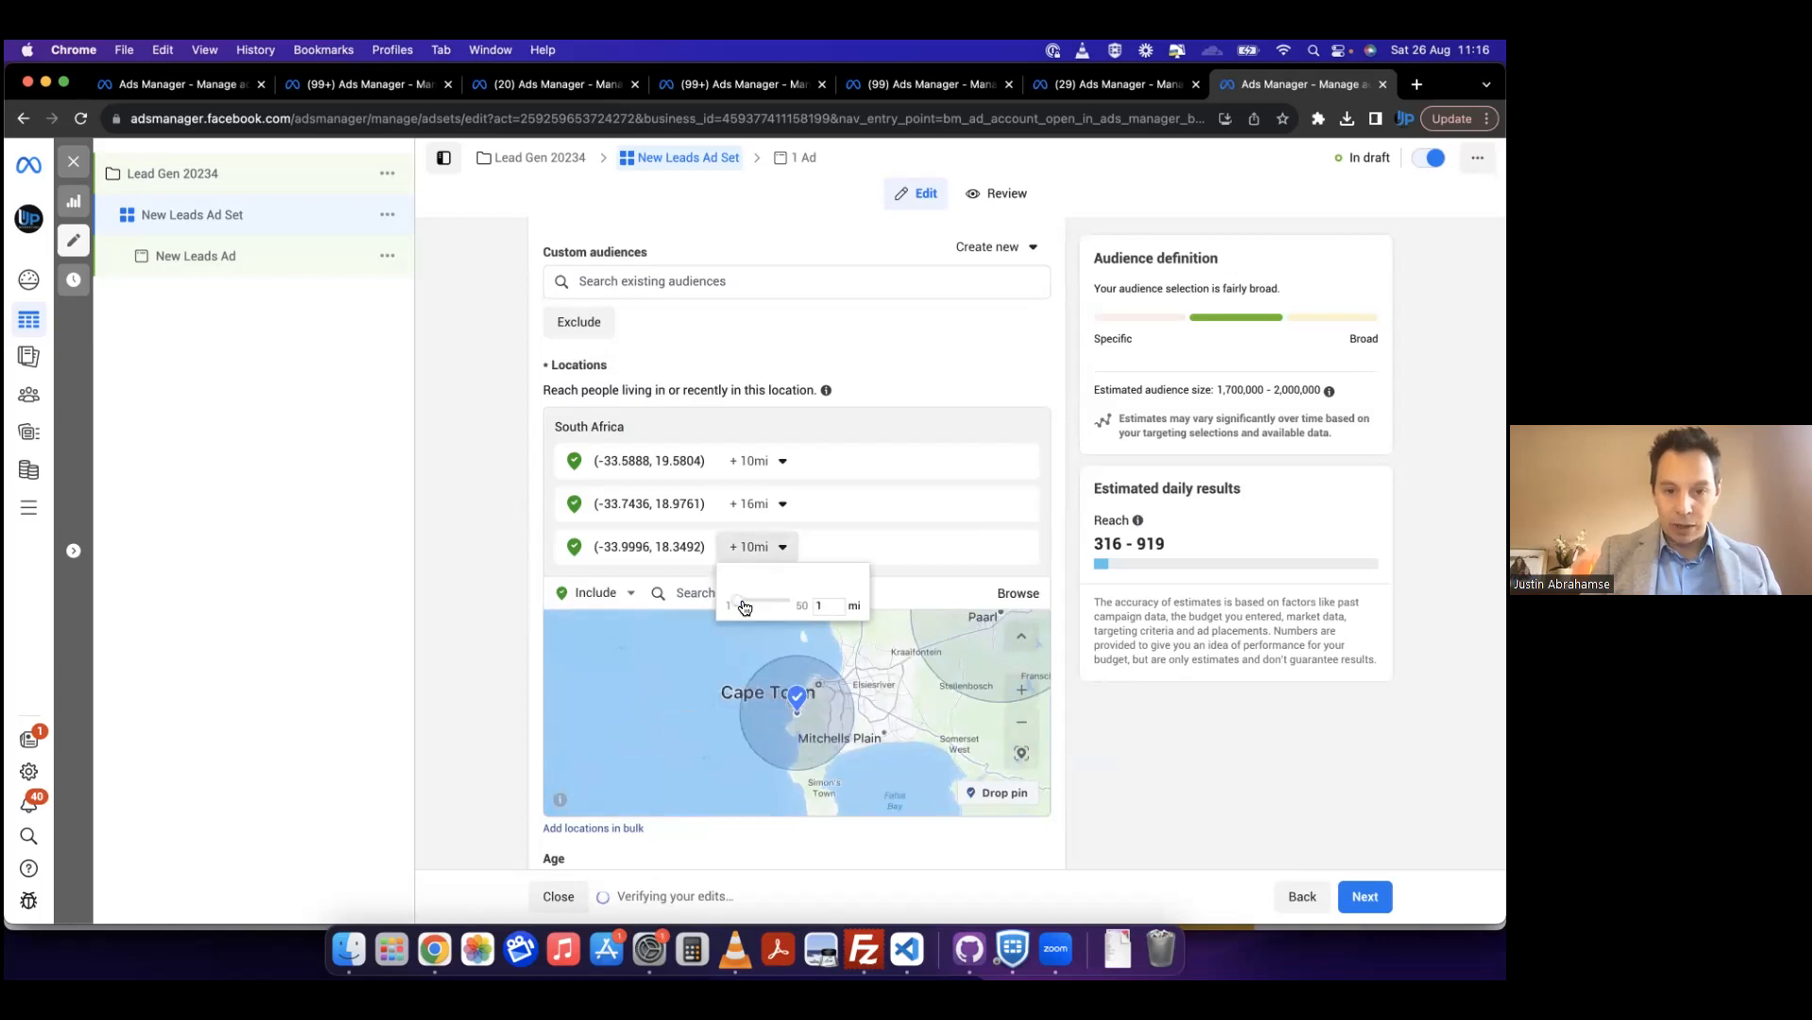
click(531, 642)
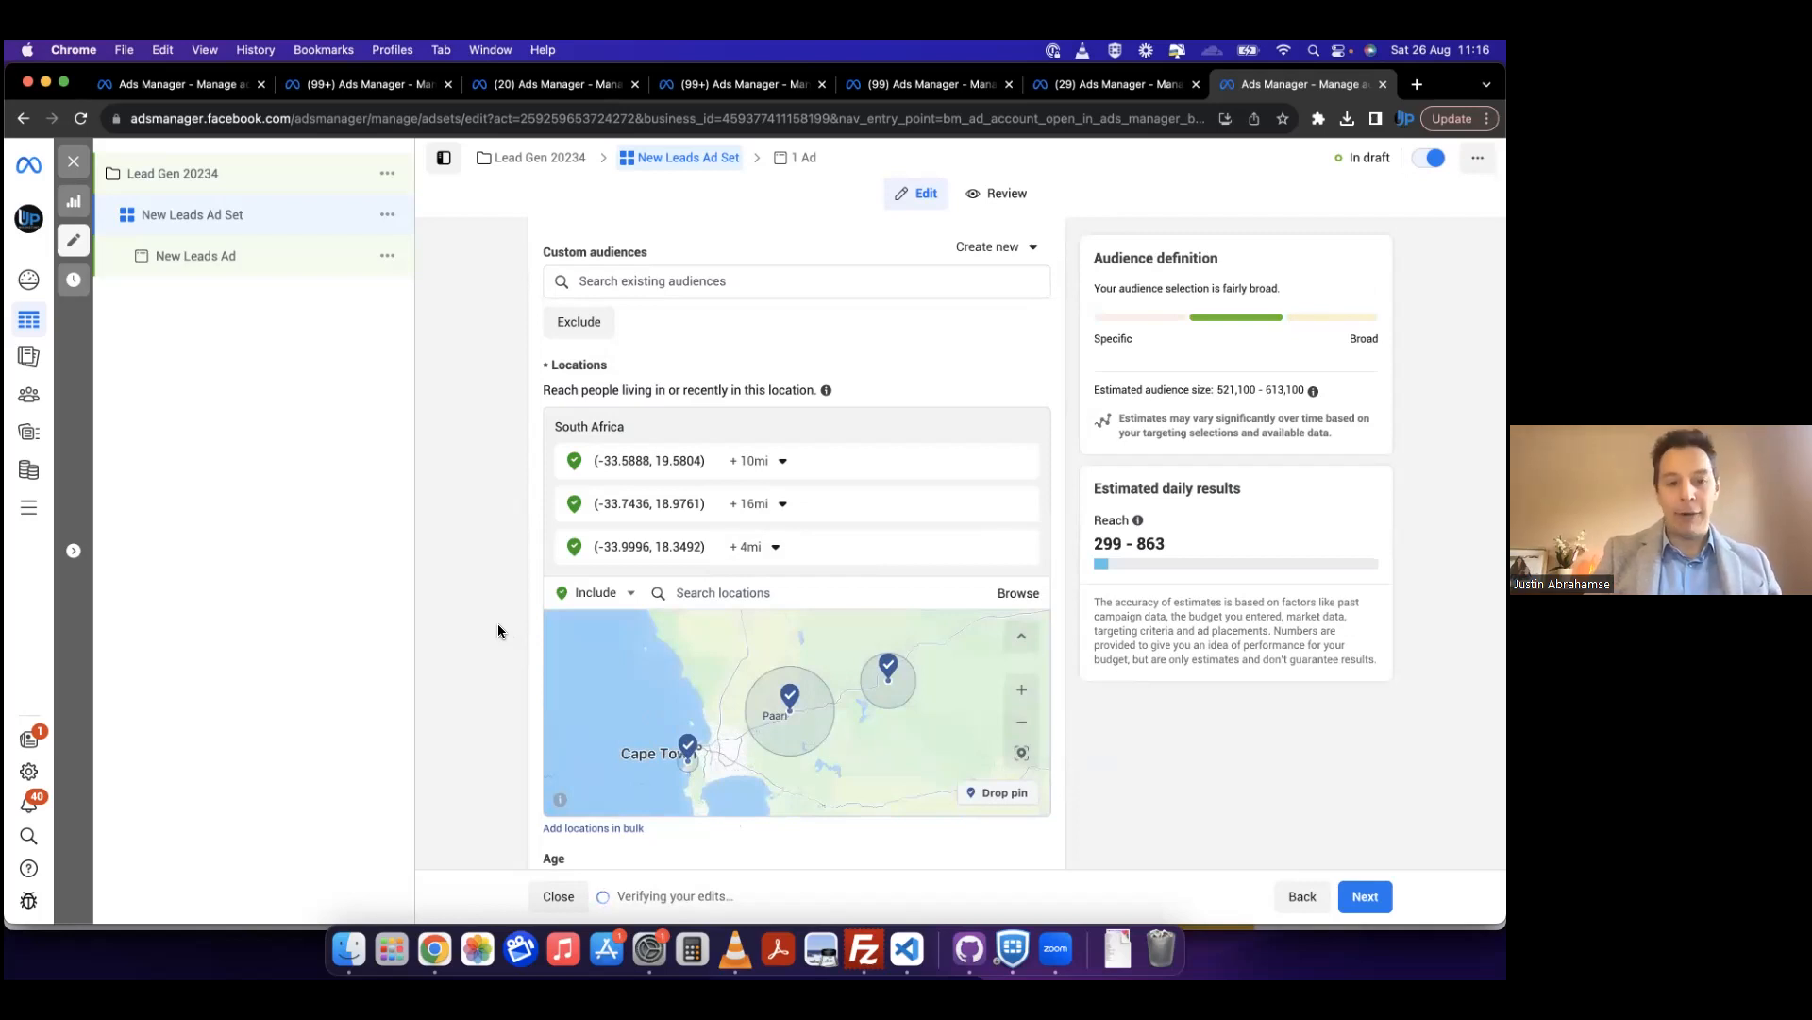
Step: Set the audience's minimum age to 34 and keep the maximum age at 65+
scroll(499, 630, down, 2)
scroll(499, 630, down, 5)
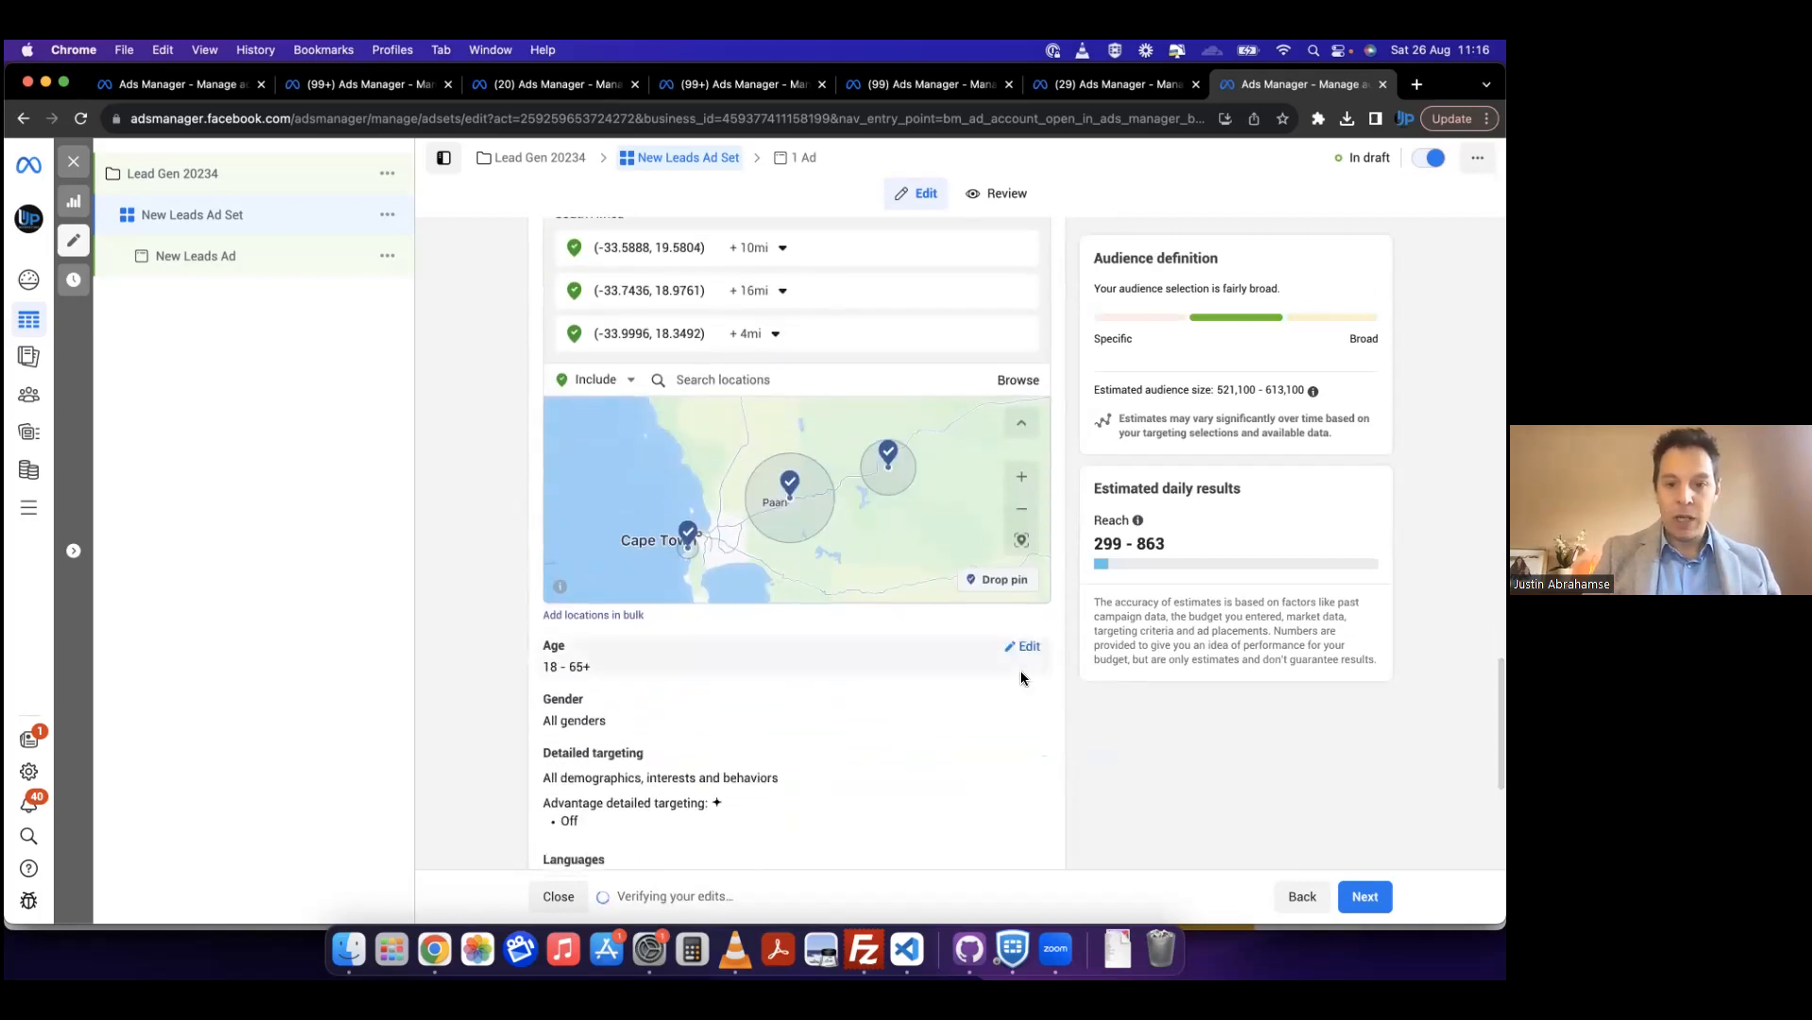
scroll(1046, 664, down, 1)
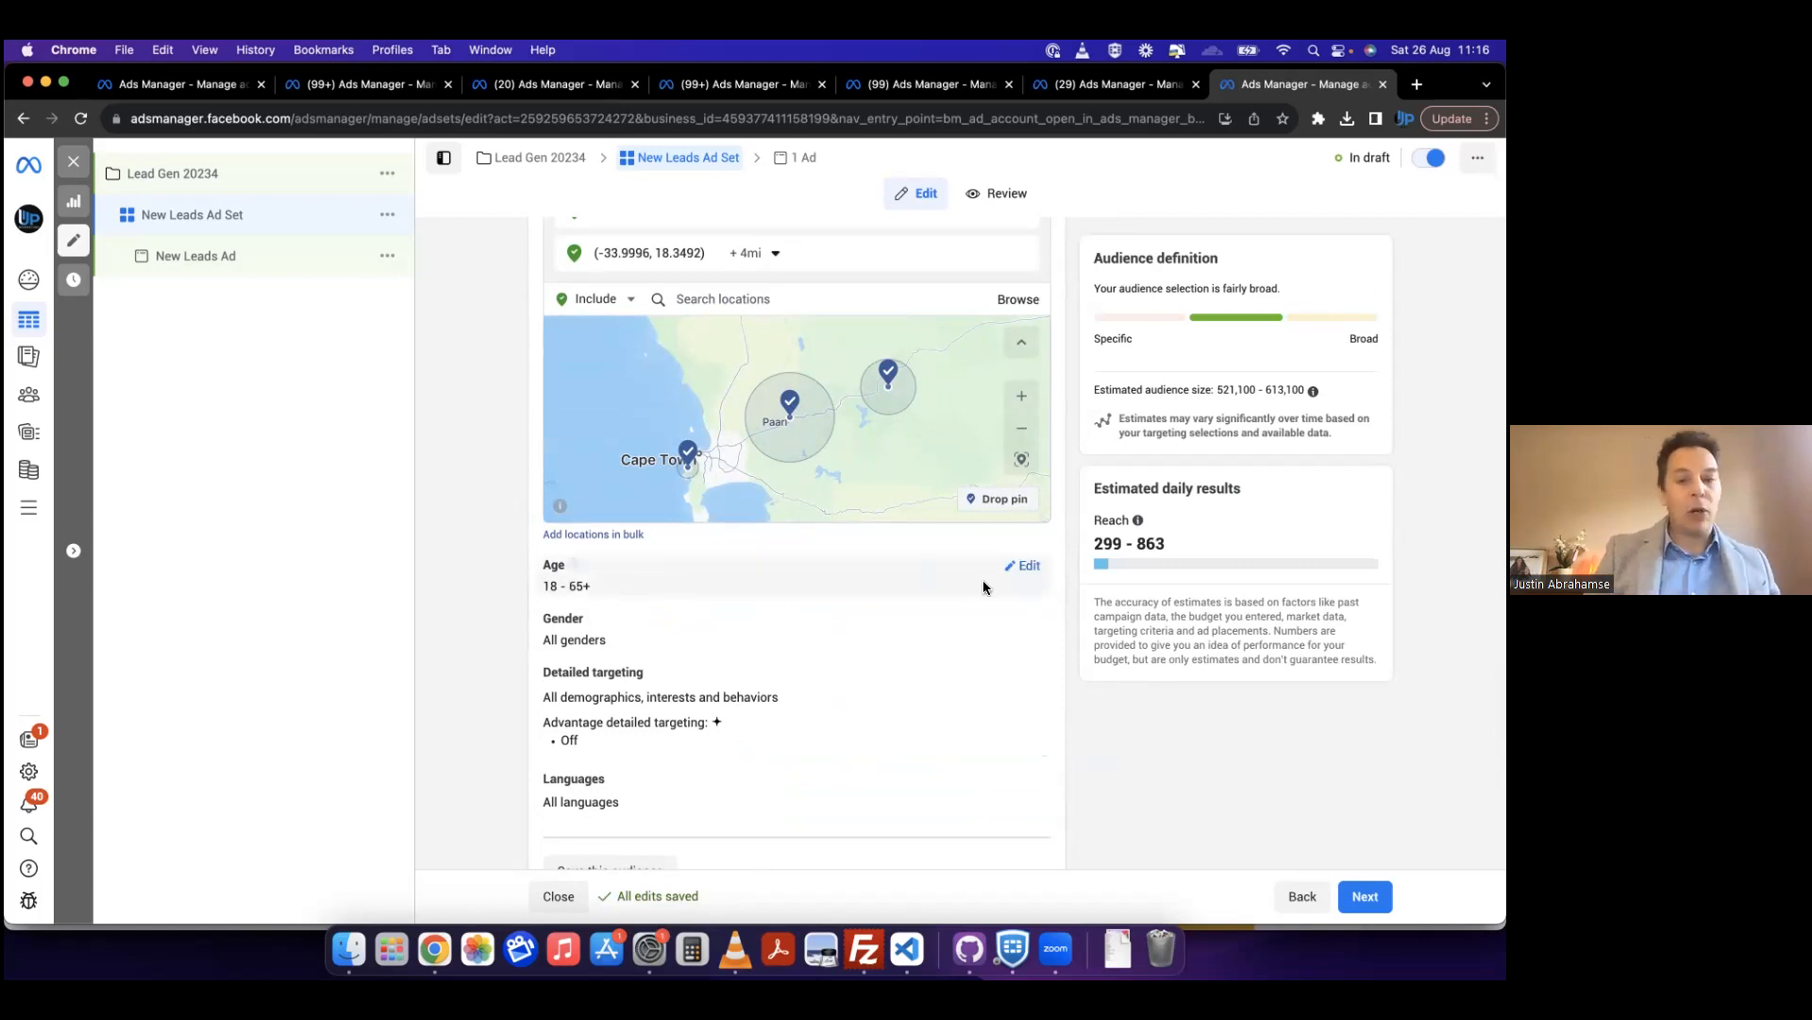
click(1032, 570)
click(597, 595)
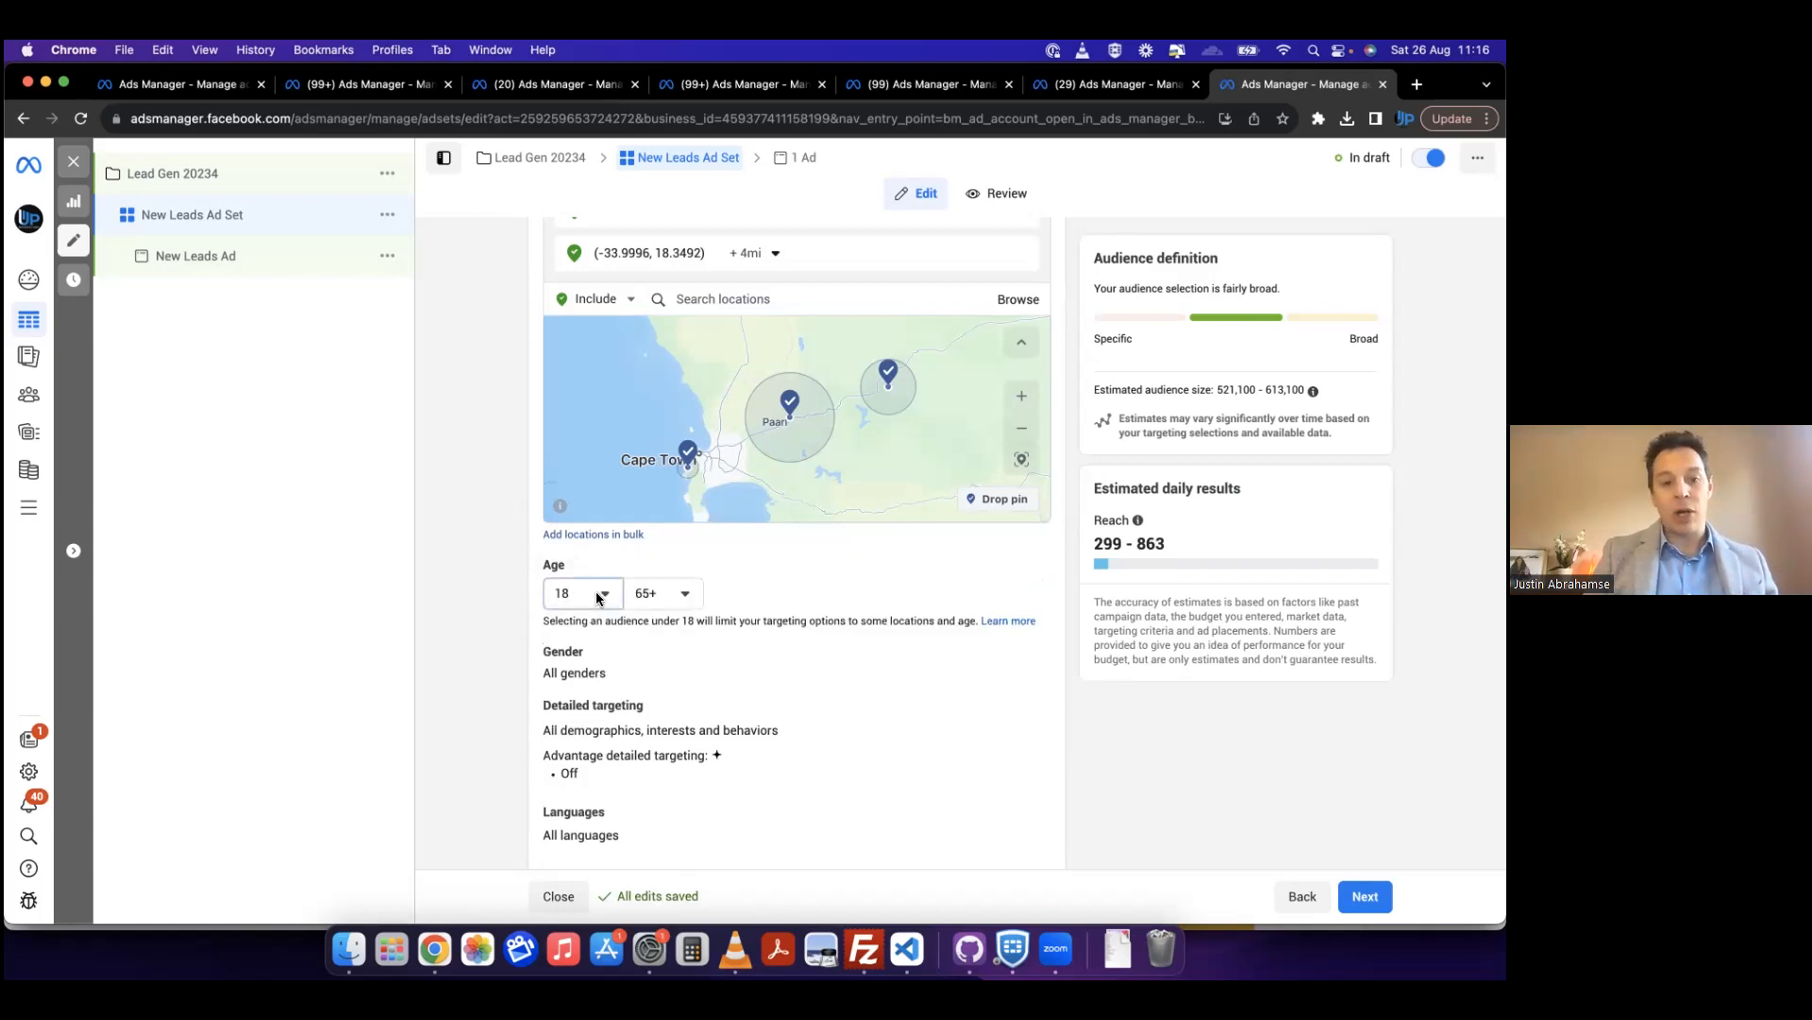
scroll(649, 849, down, 2)
scroll(654, 852, down, 3)
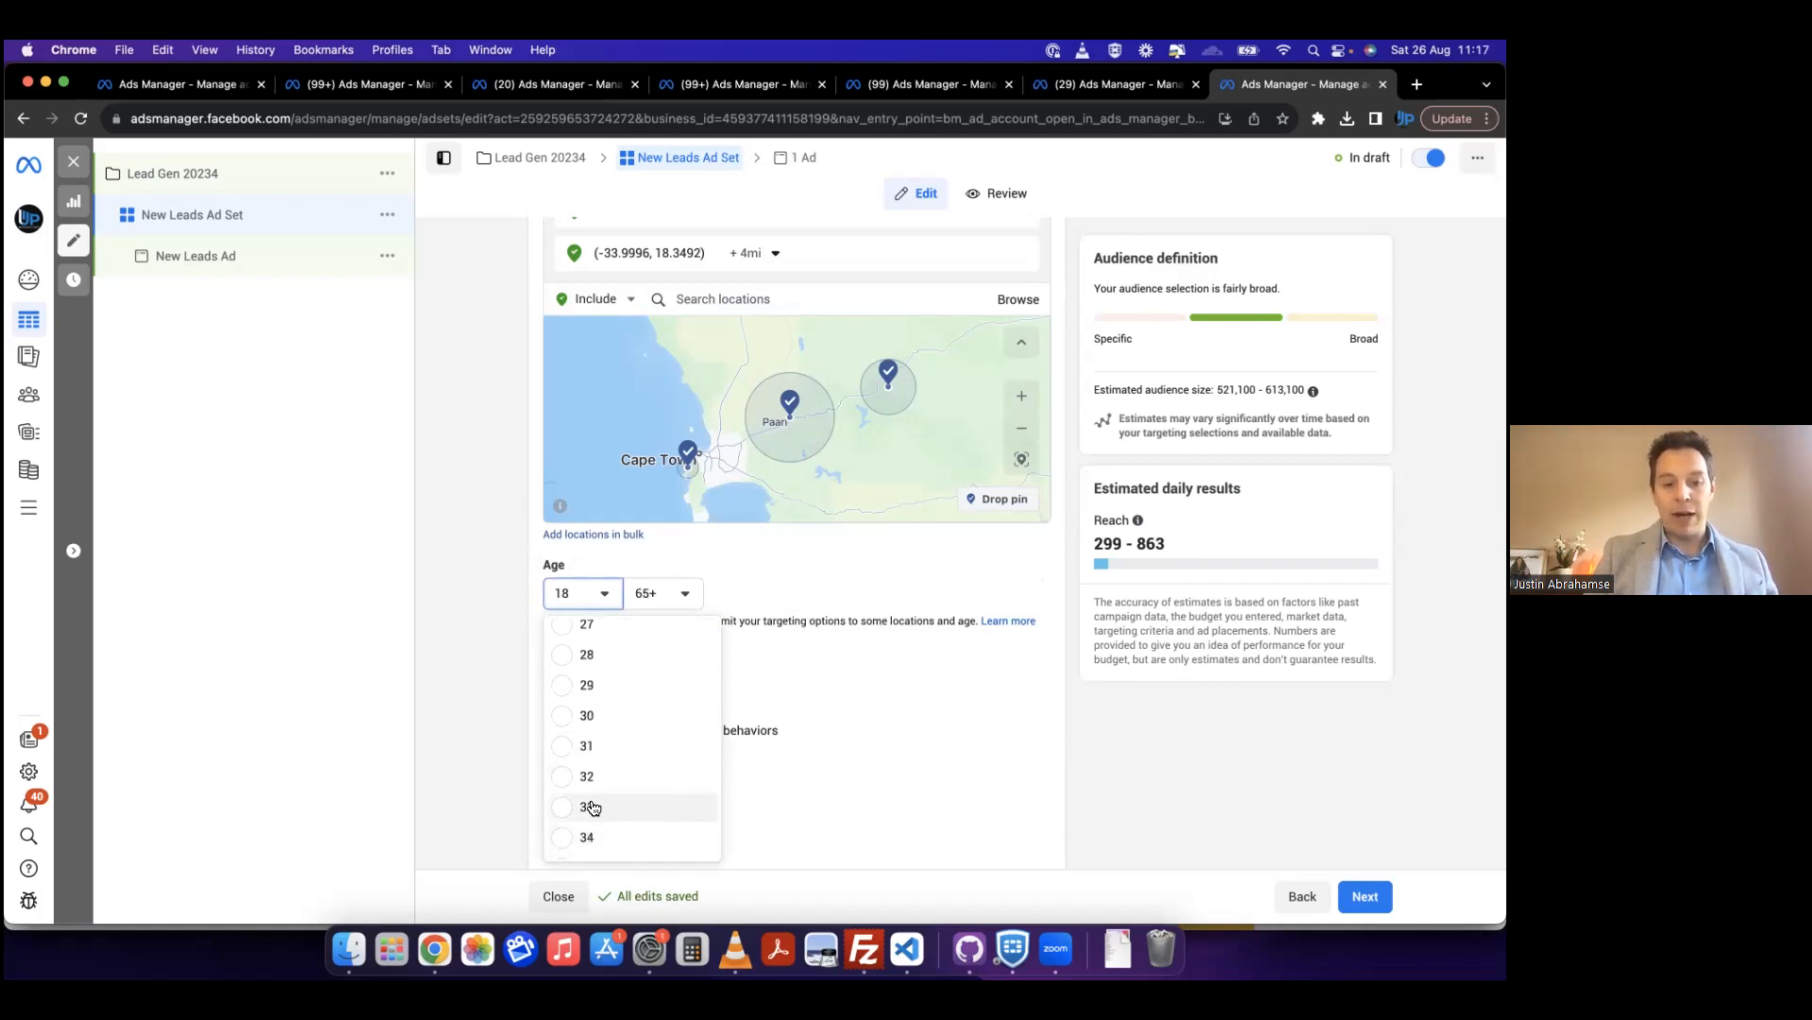
click(649, 838)
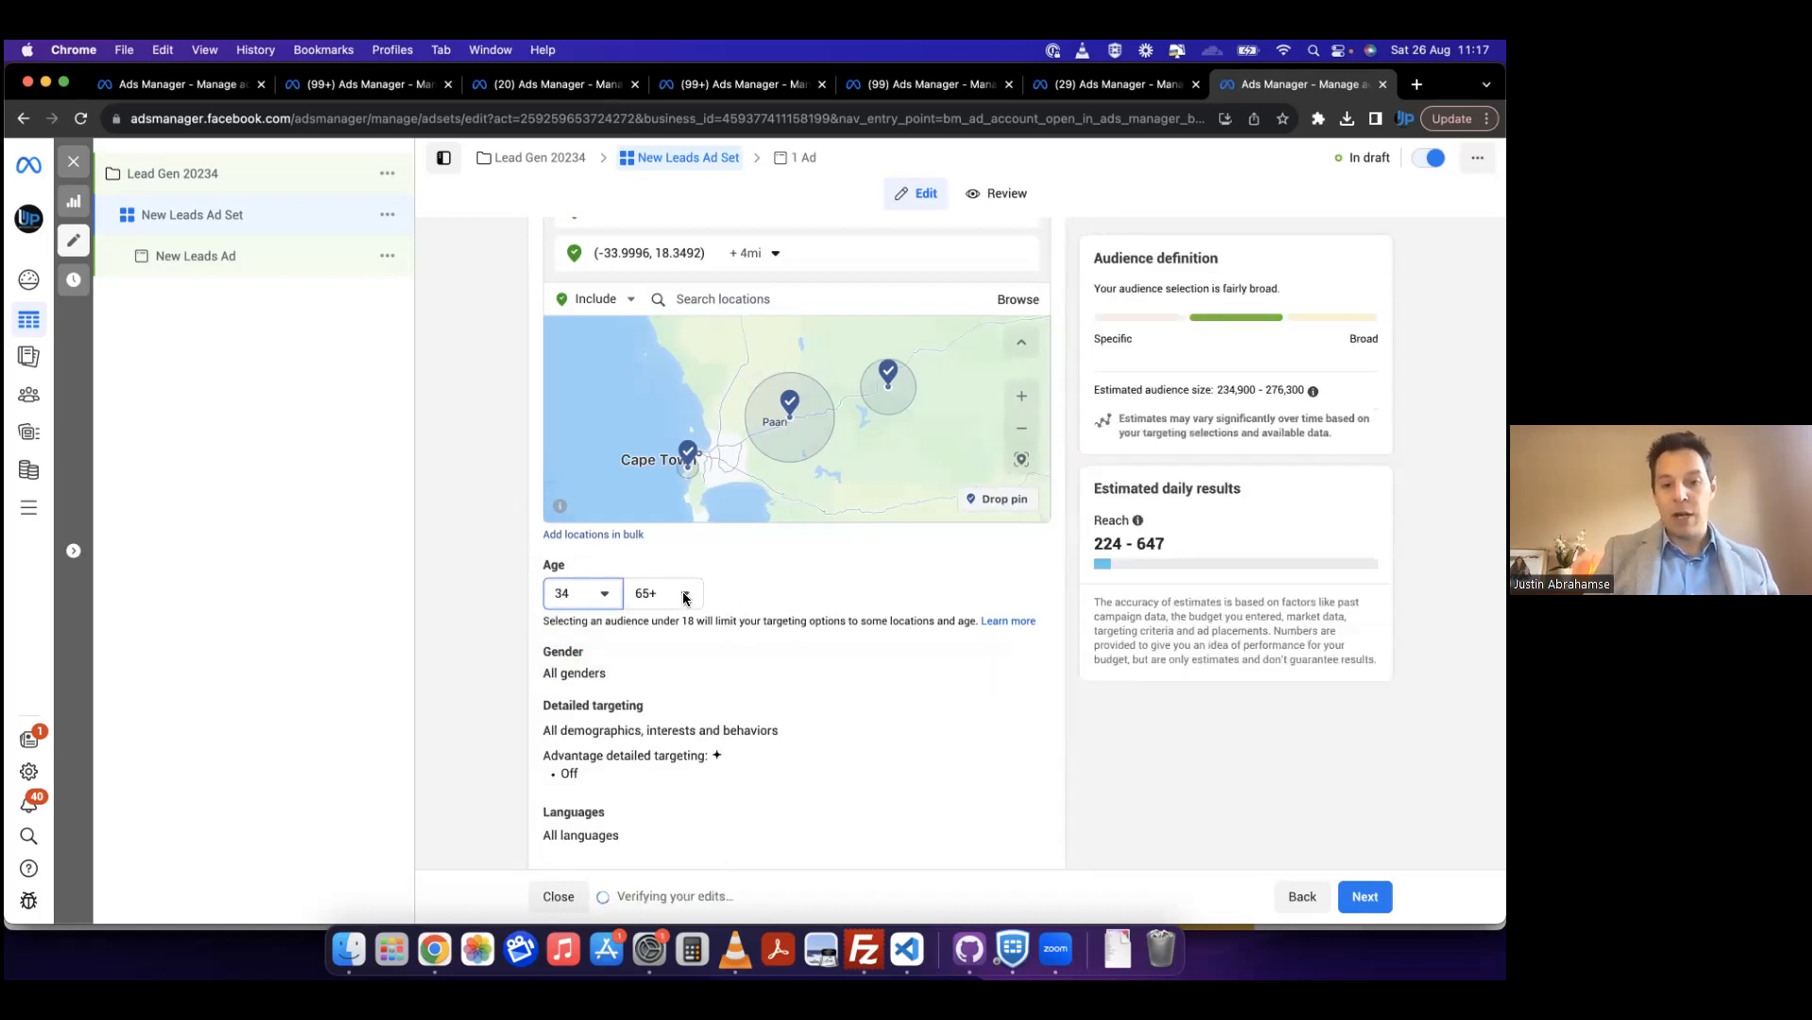
click(685, 593)
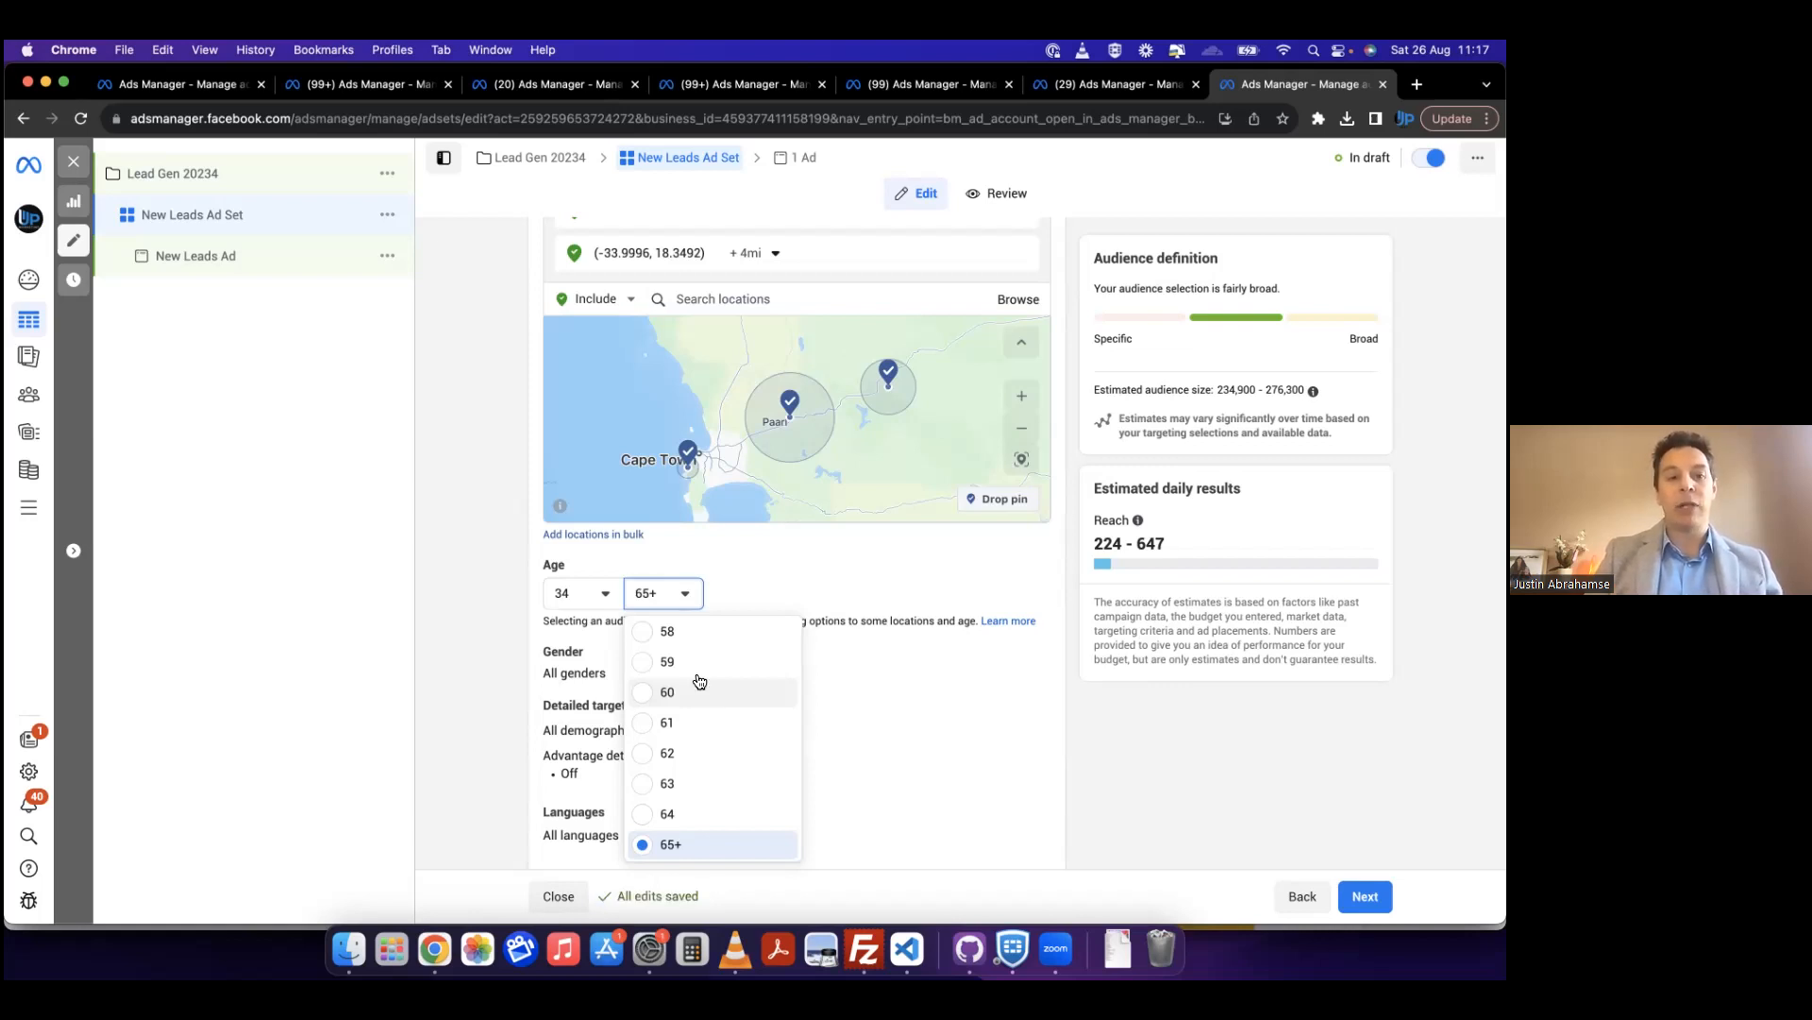
click(501, 712)
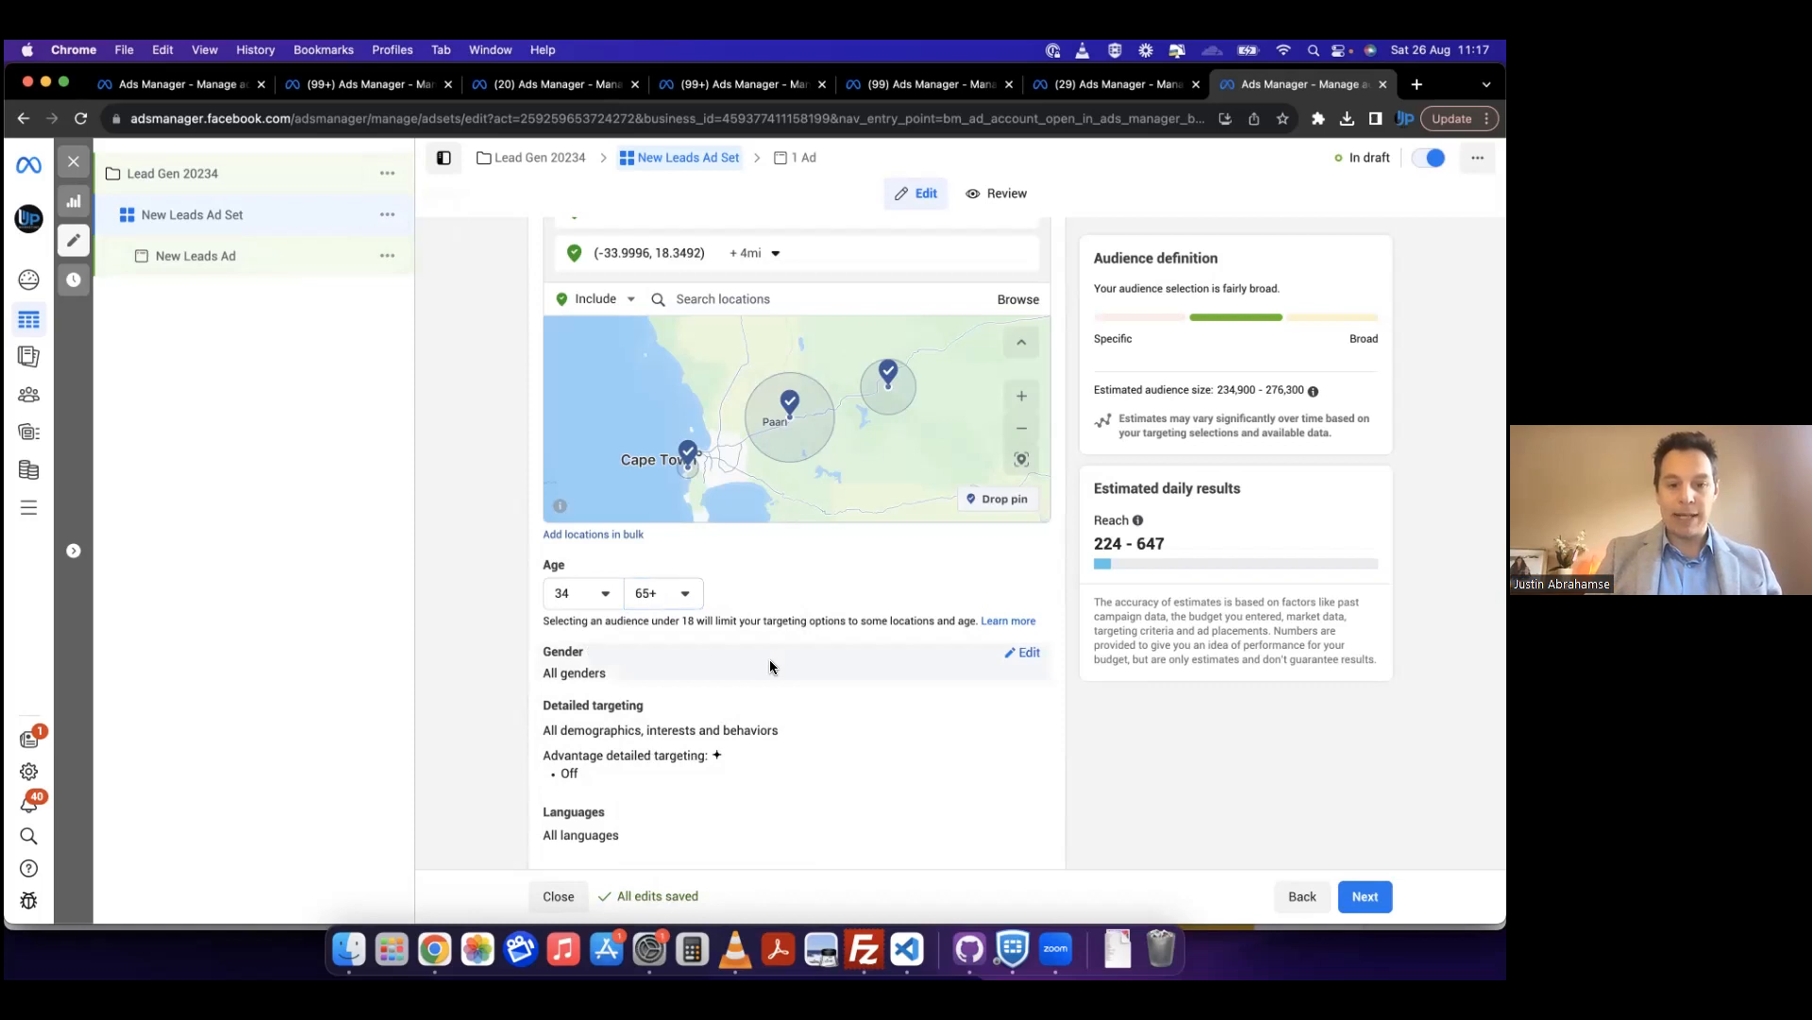
Step: Edit the ad set's detailed targeting, search for "home owner" and include the SA Home Owner (publication) interest
scroll(770, 659, down, 2)
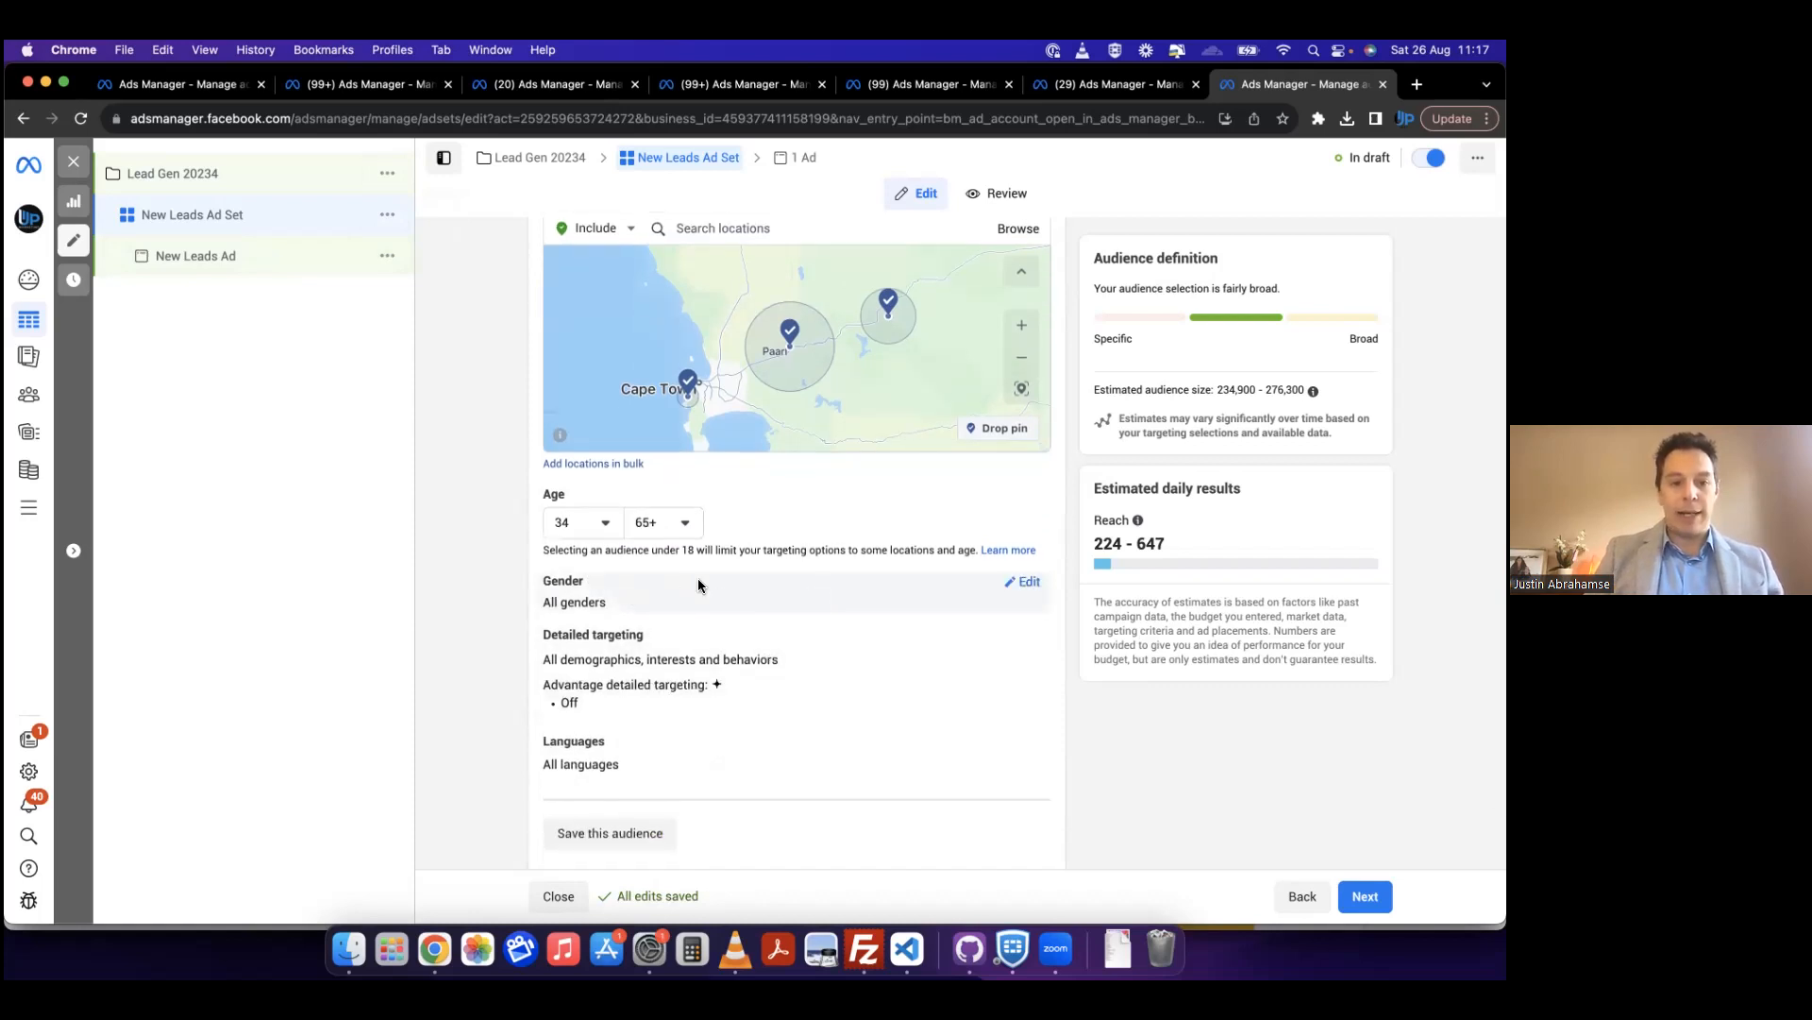
scroll(585, 642, down, 1)
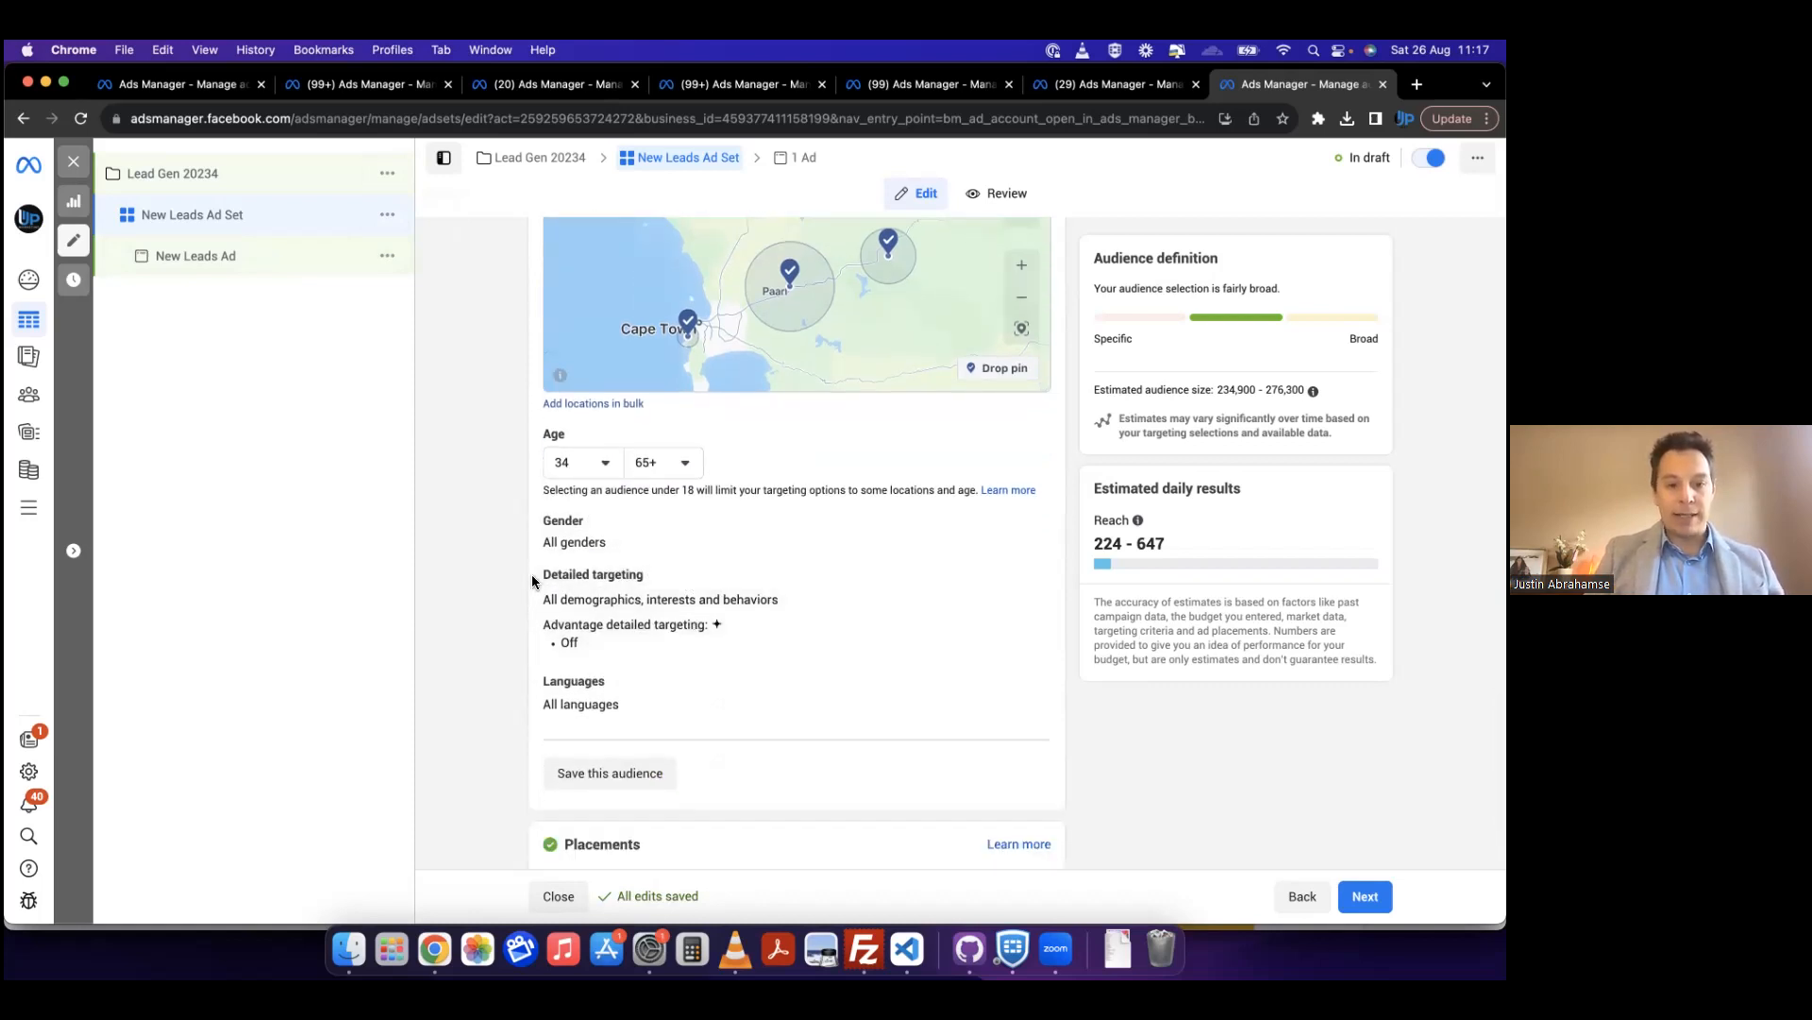
mouse_move(651, 574)
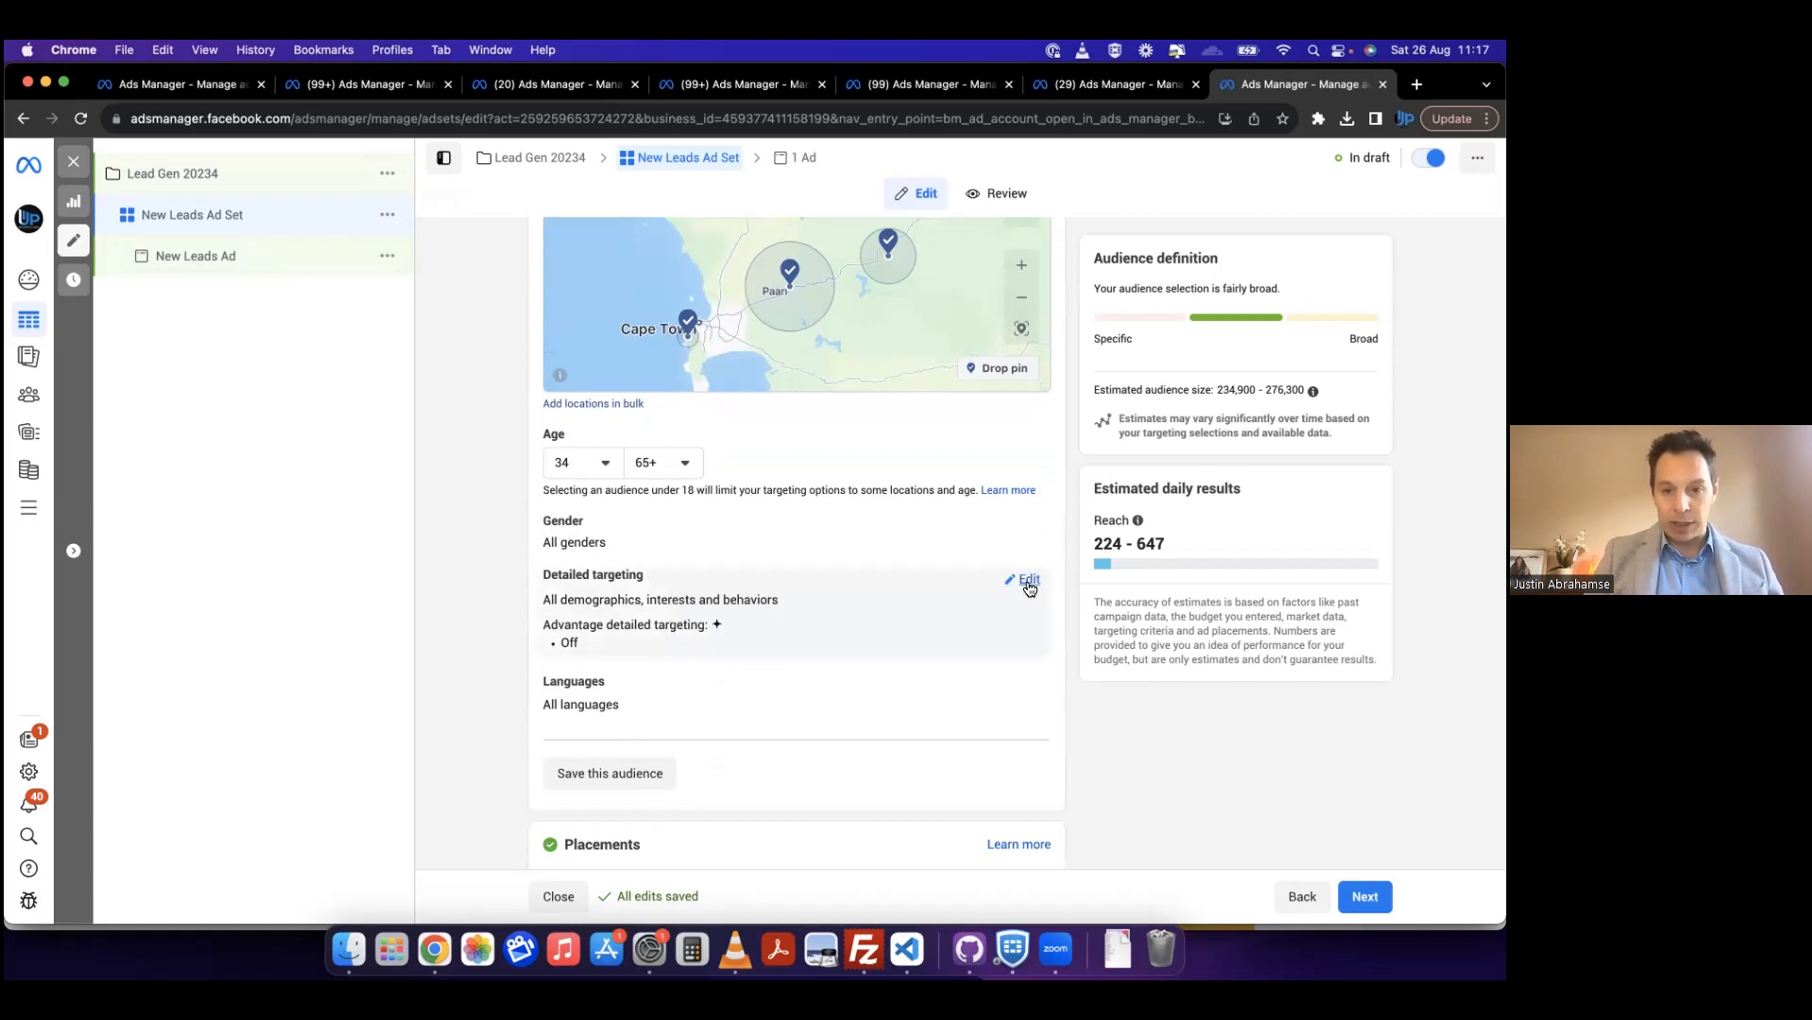
click(1029, 587)
scroll(791, 618, down, 1)
click(755, 569)
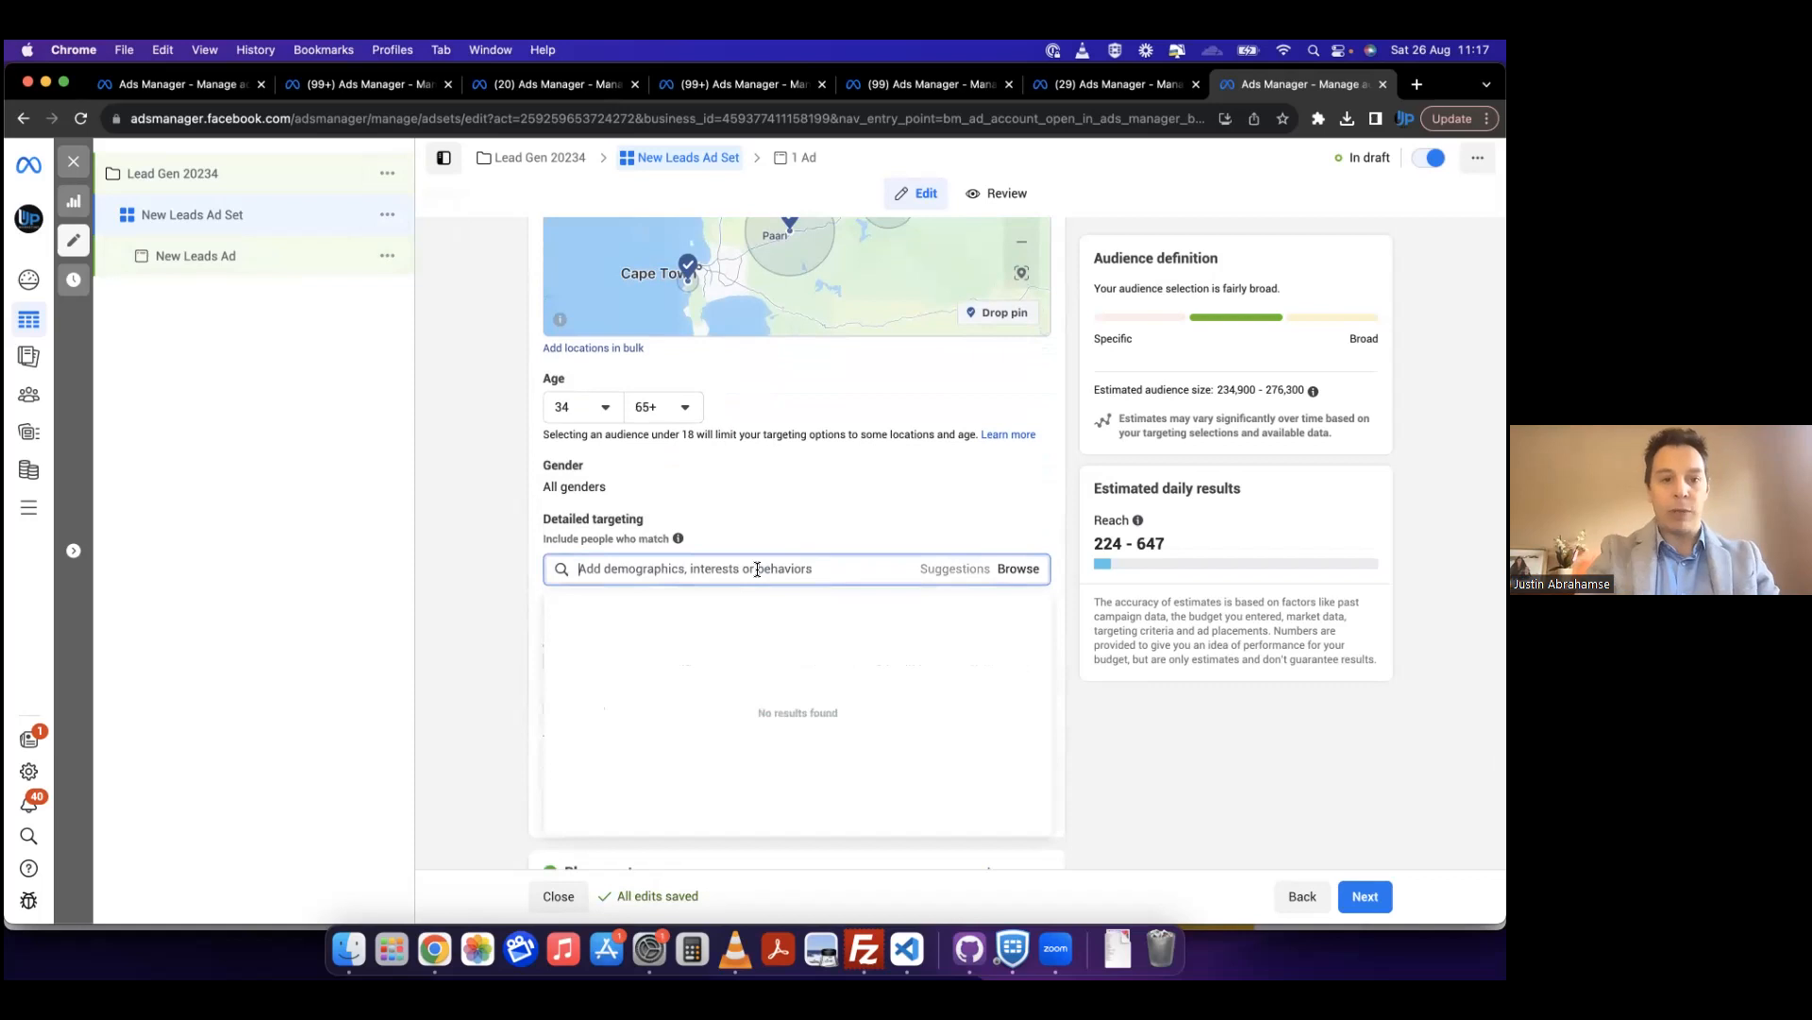
text(home)
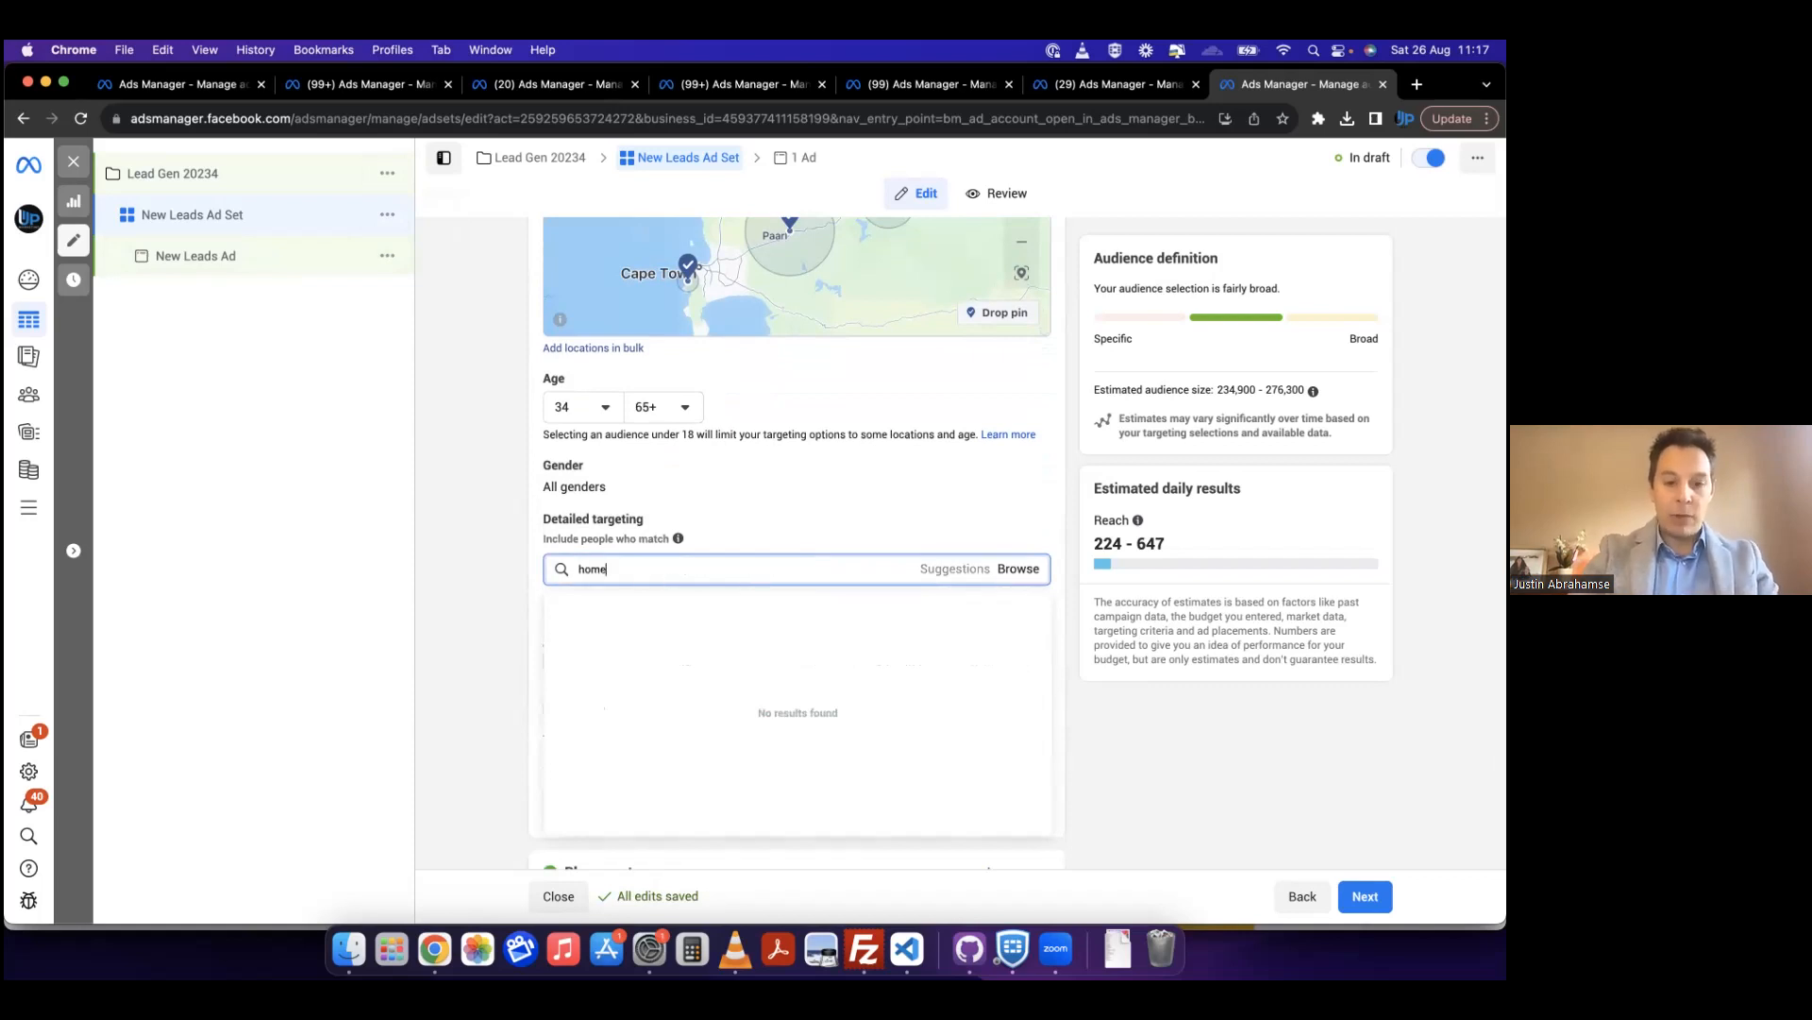
text( owner)
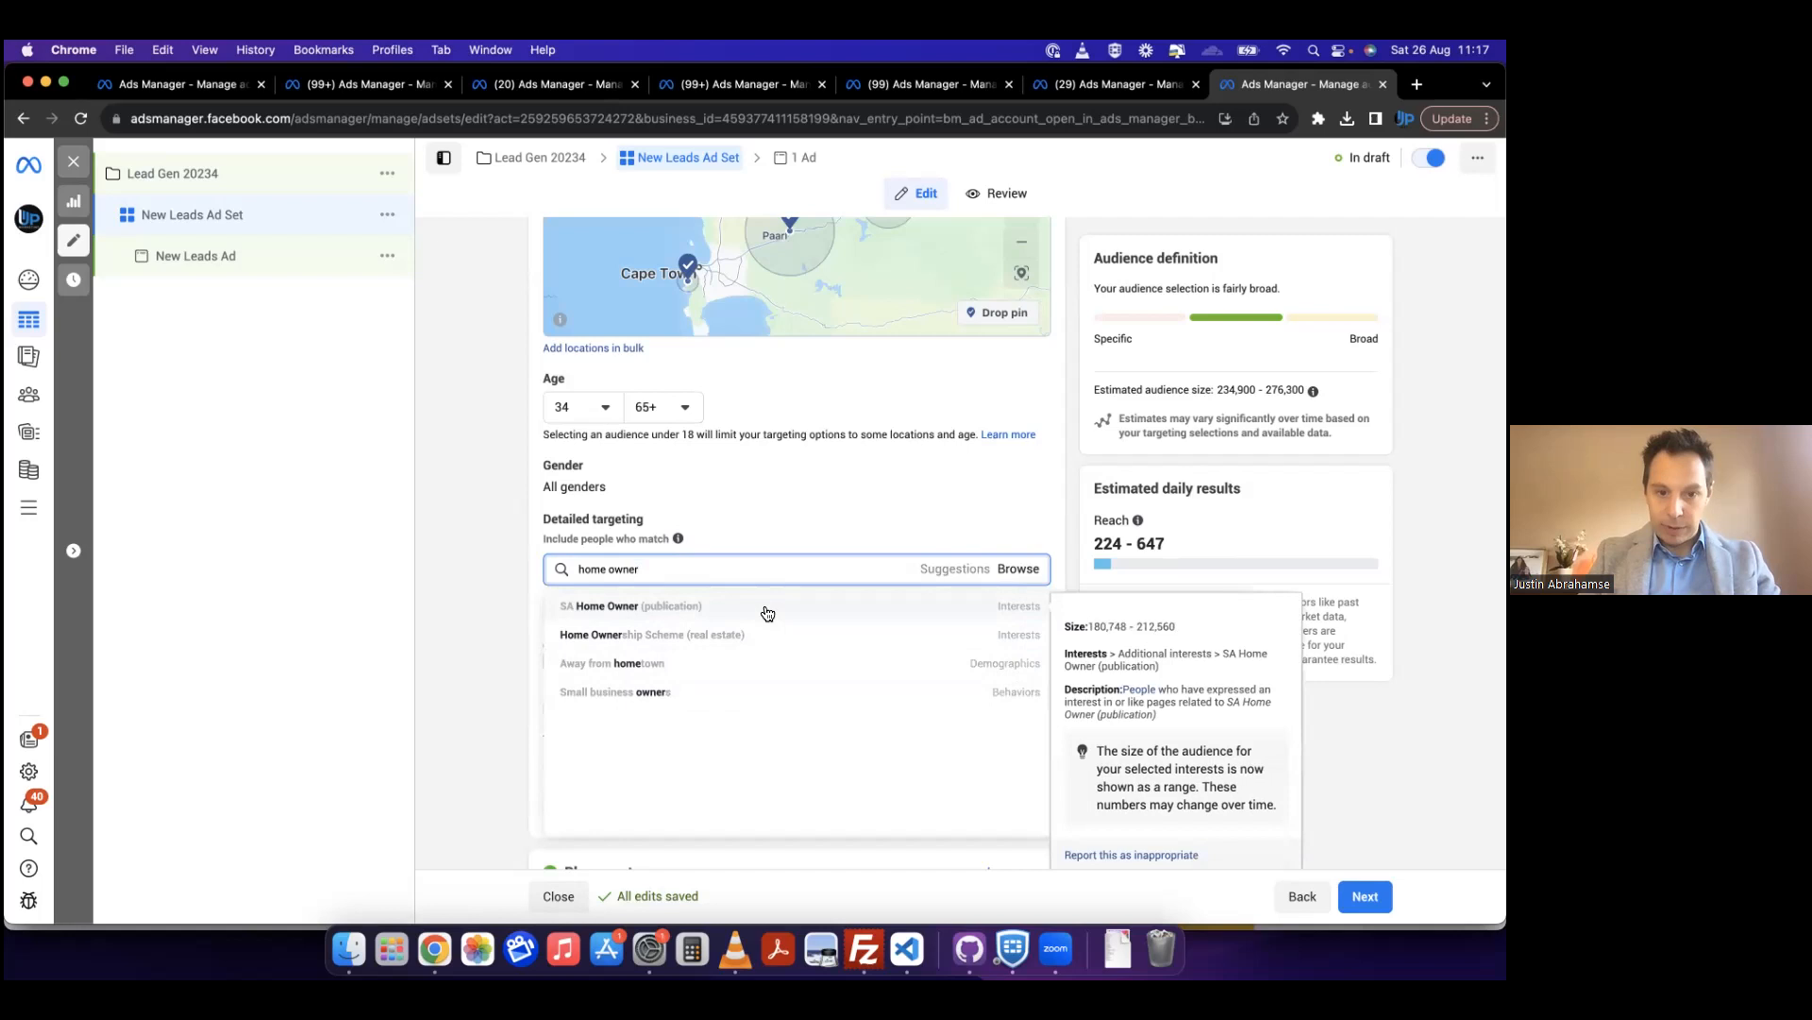
click(680, 606)
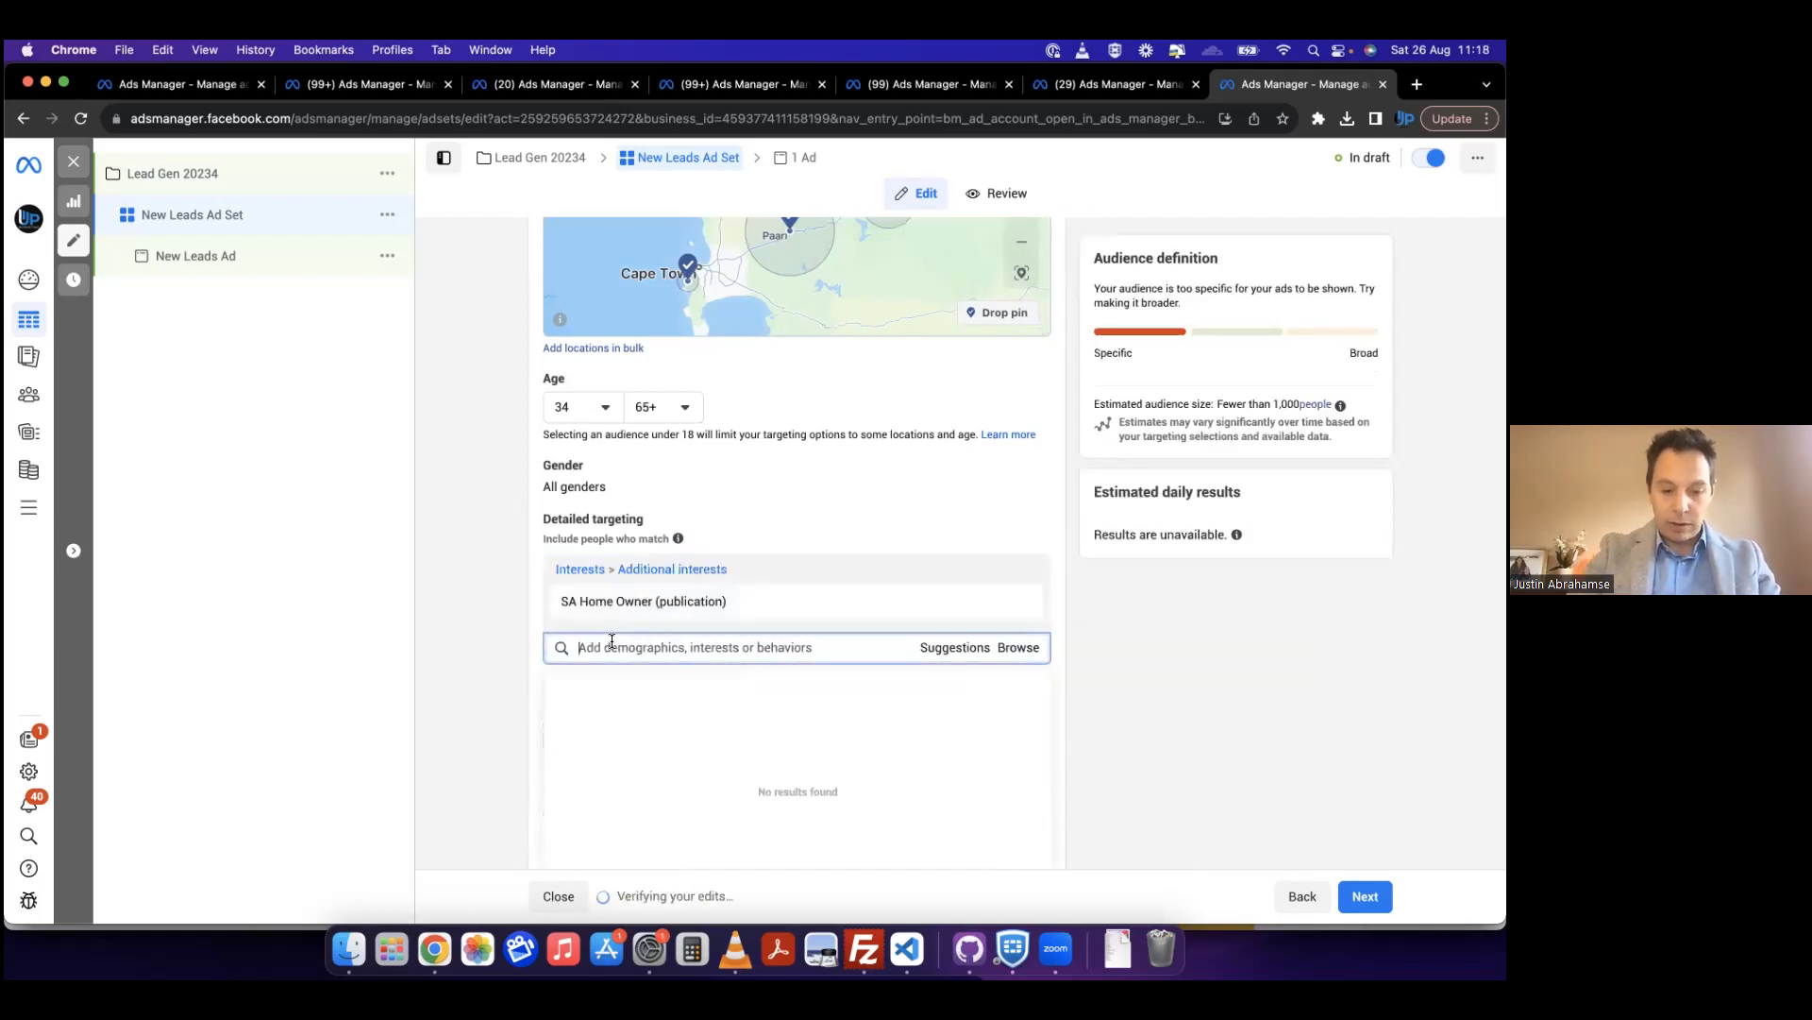
Step: Search detailed targeting for "real est" and add the Real estate investing (investing) interest to the included interests
text(eal est)
key(BackSpace)
key(BackSpace)
key(BackSpace)
key(BackSpace)
key(BackSpace)
key(BackSpace)
key(BackSpace)
text(r)
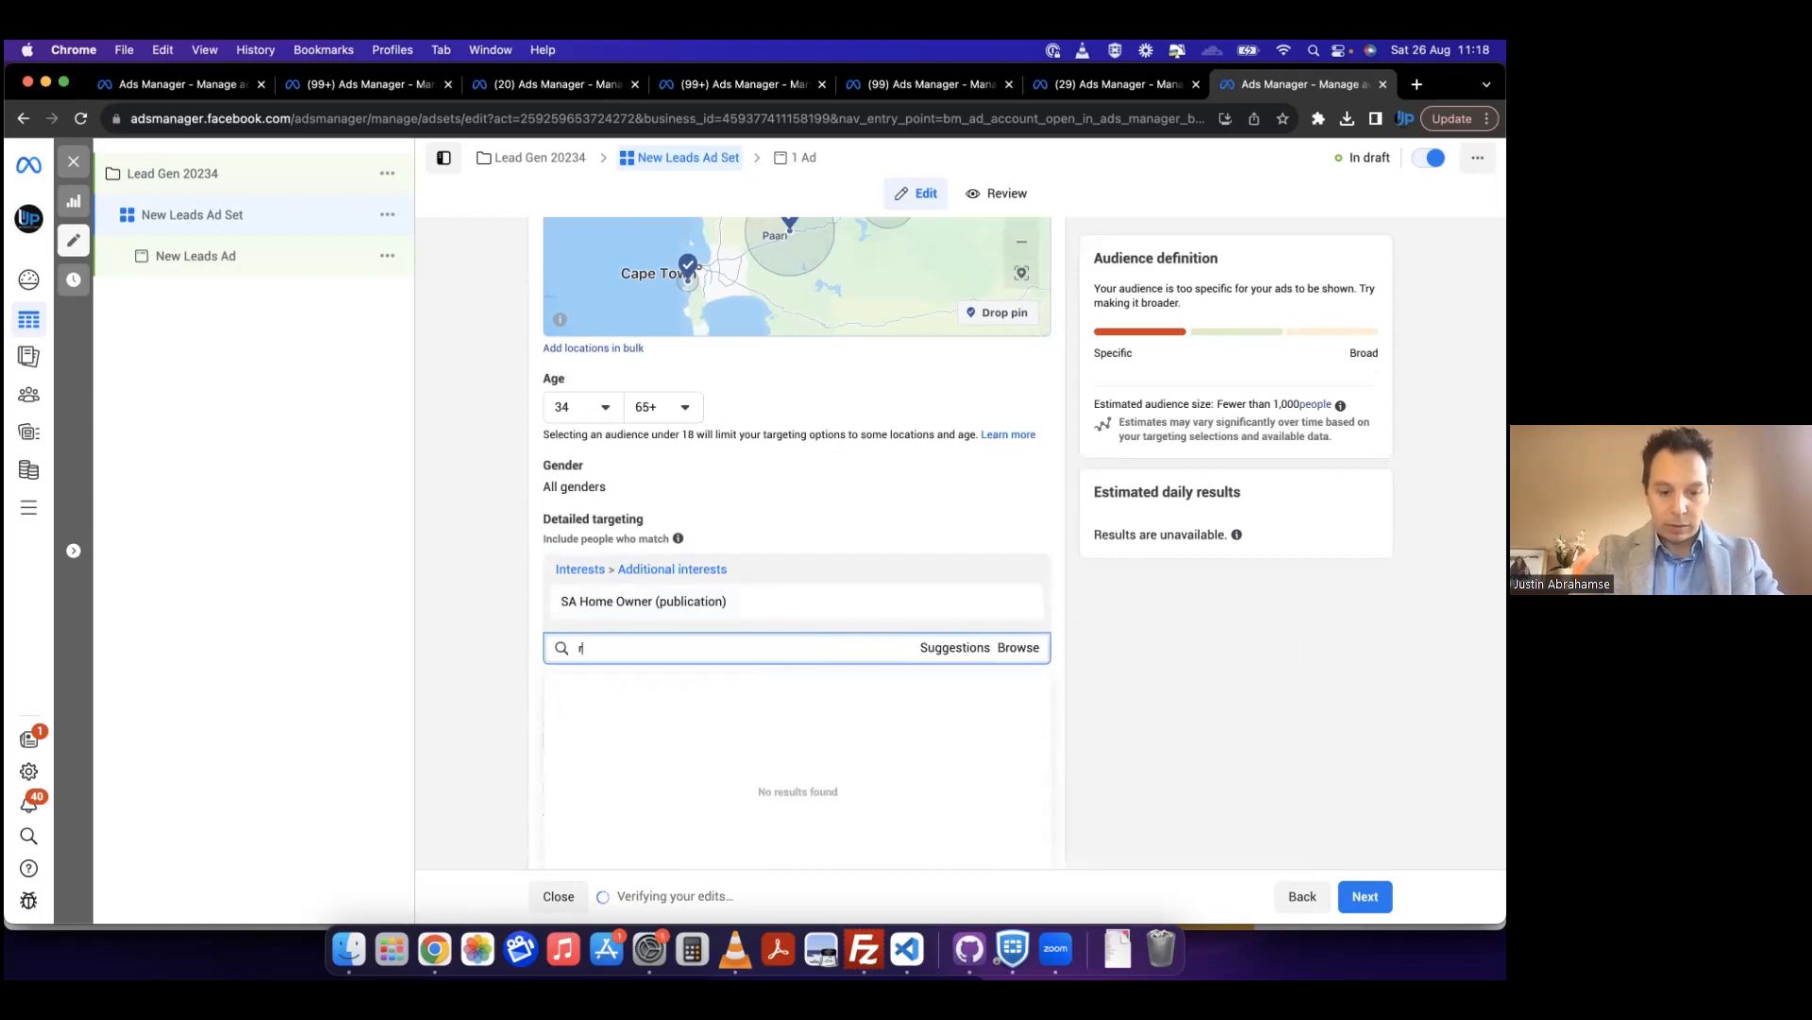
text(eal est)
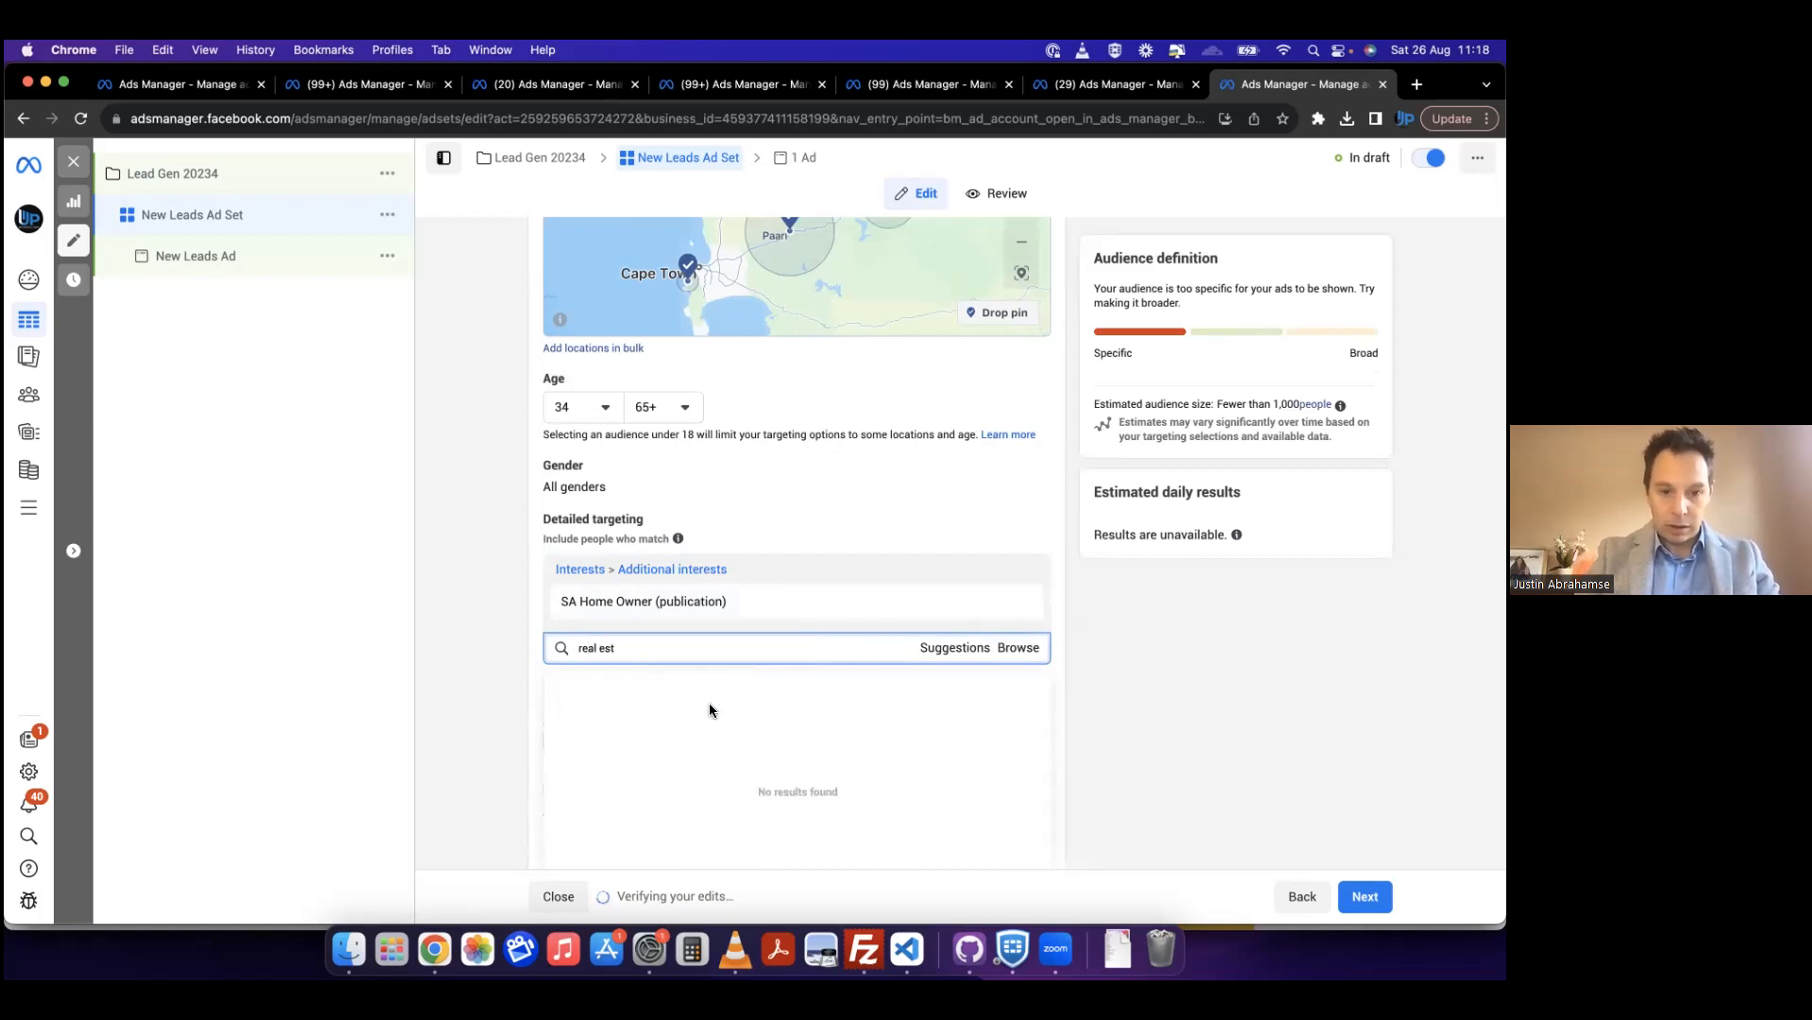
scroll(758, 712, down, 1)
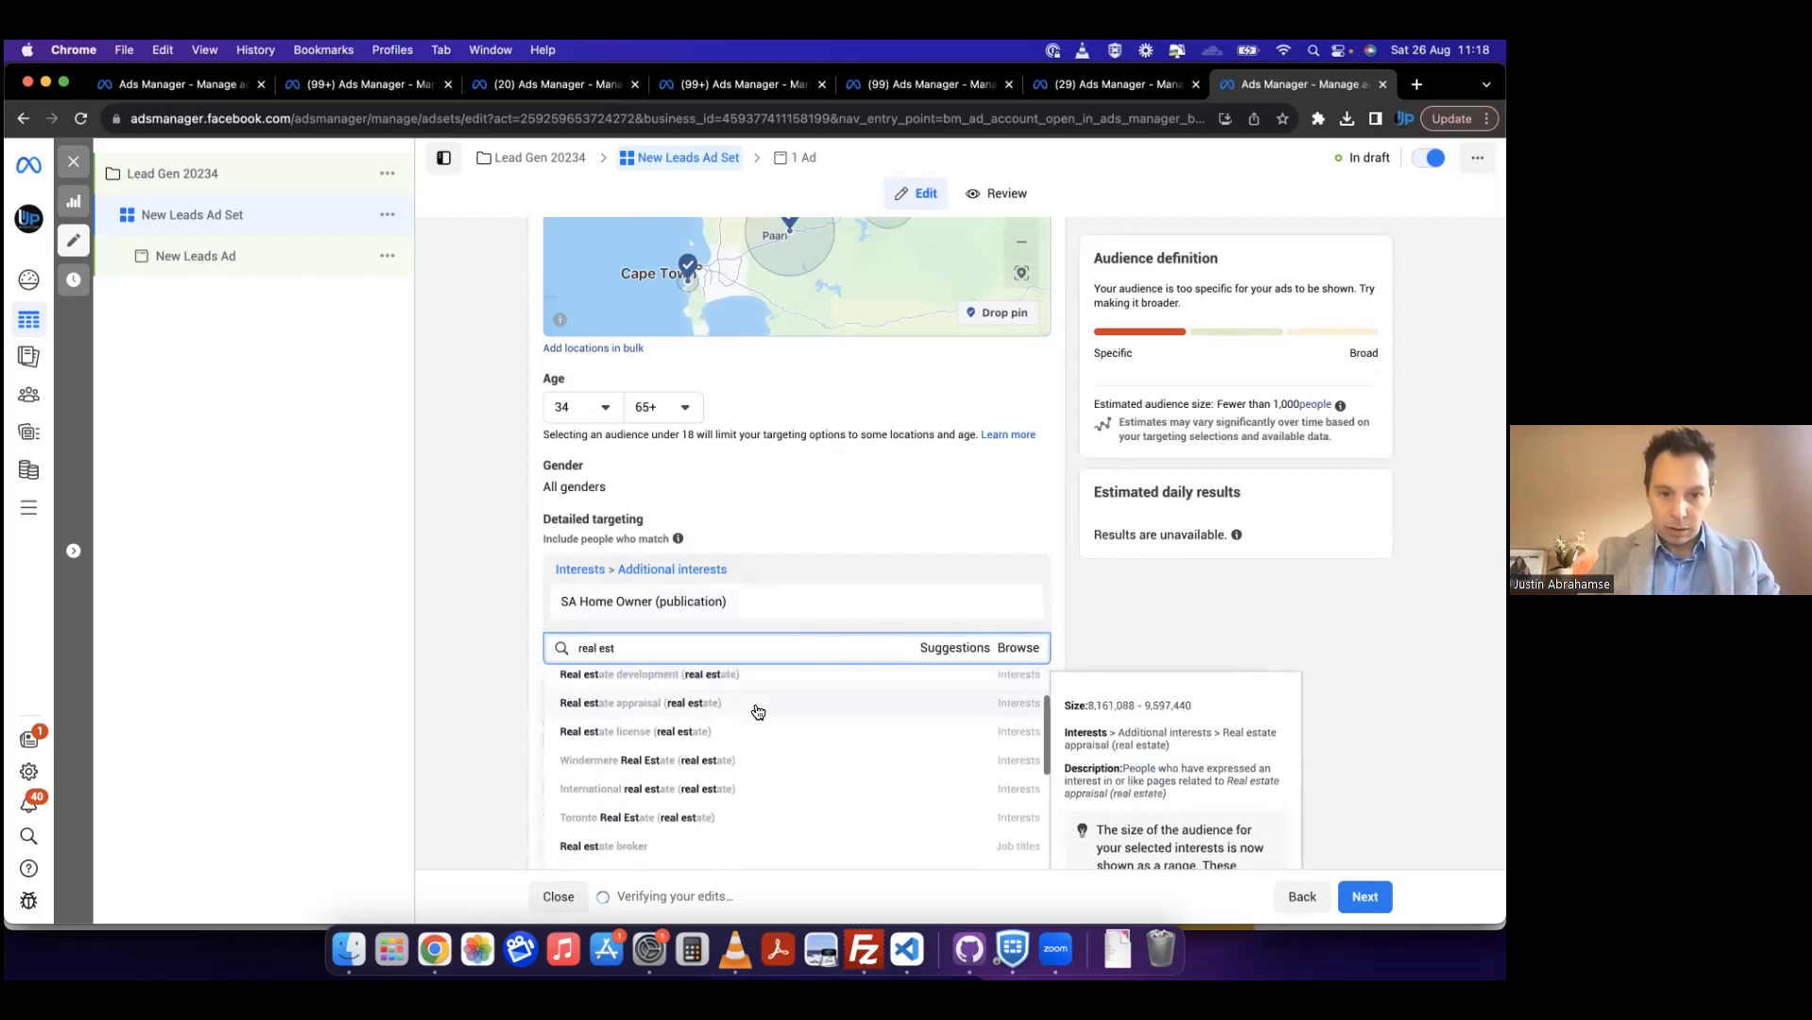
scroll(758, 713, down, 3)
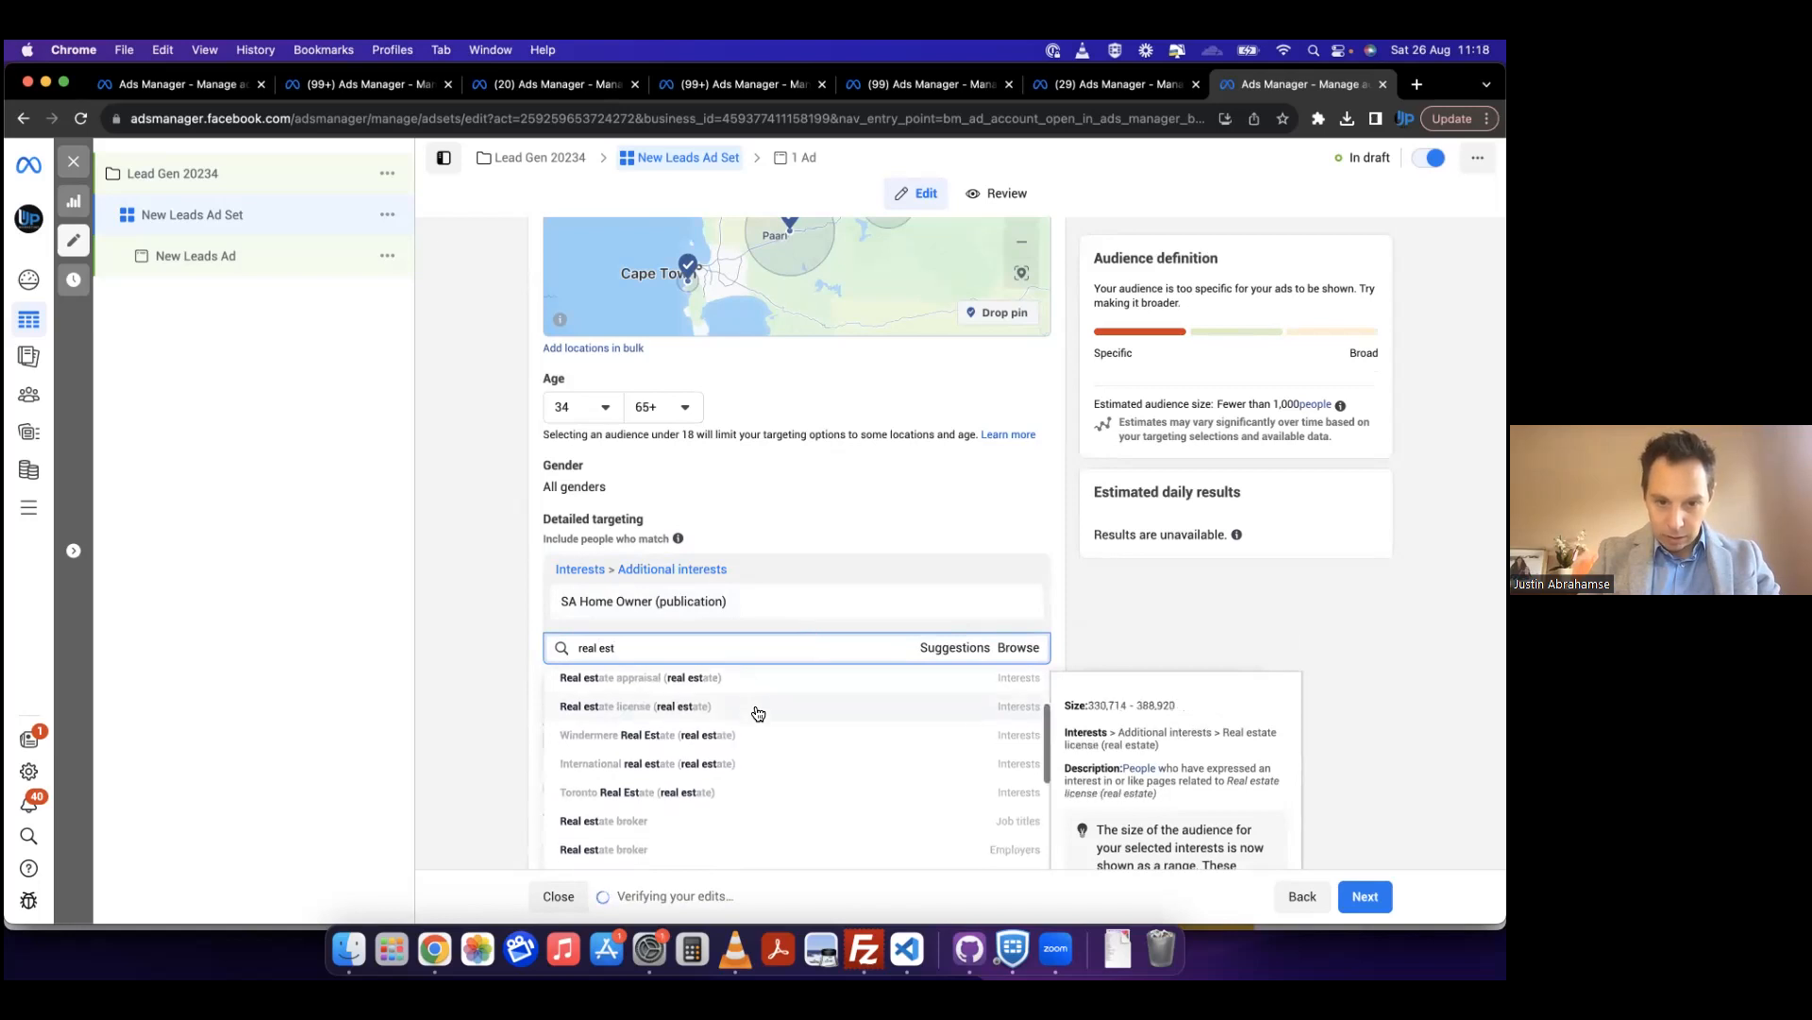
scroll(756, 727, down, 3)
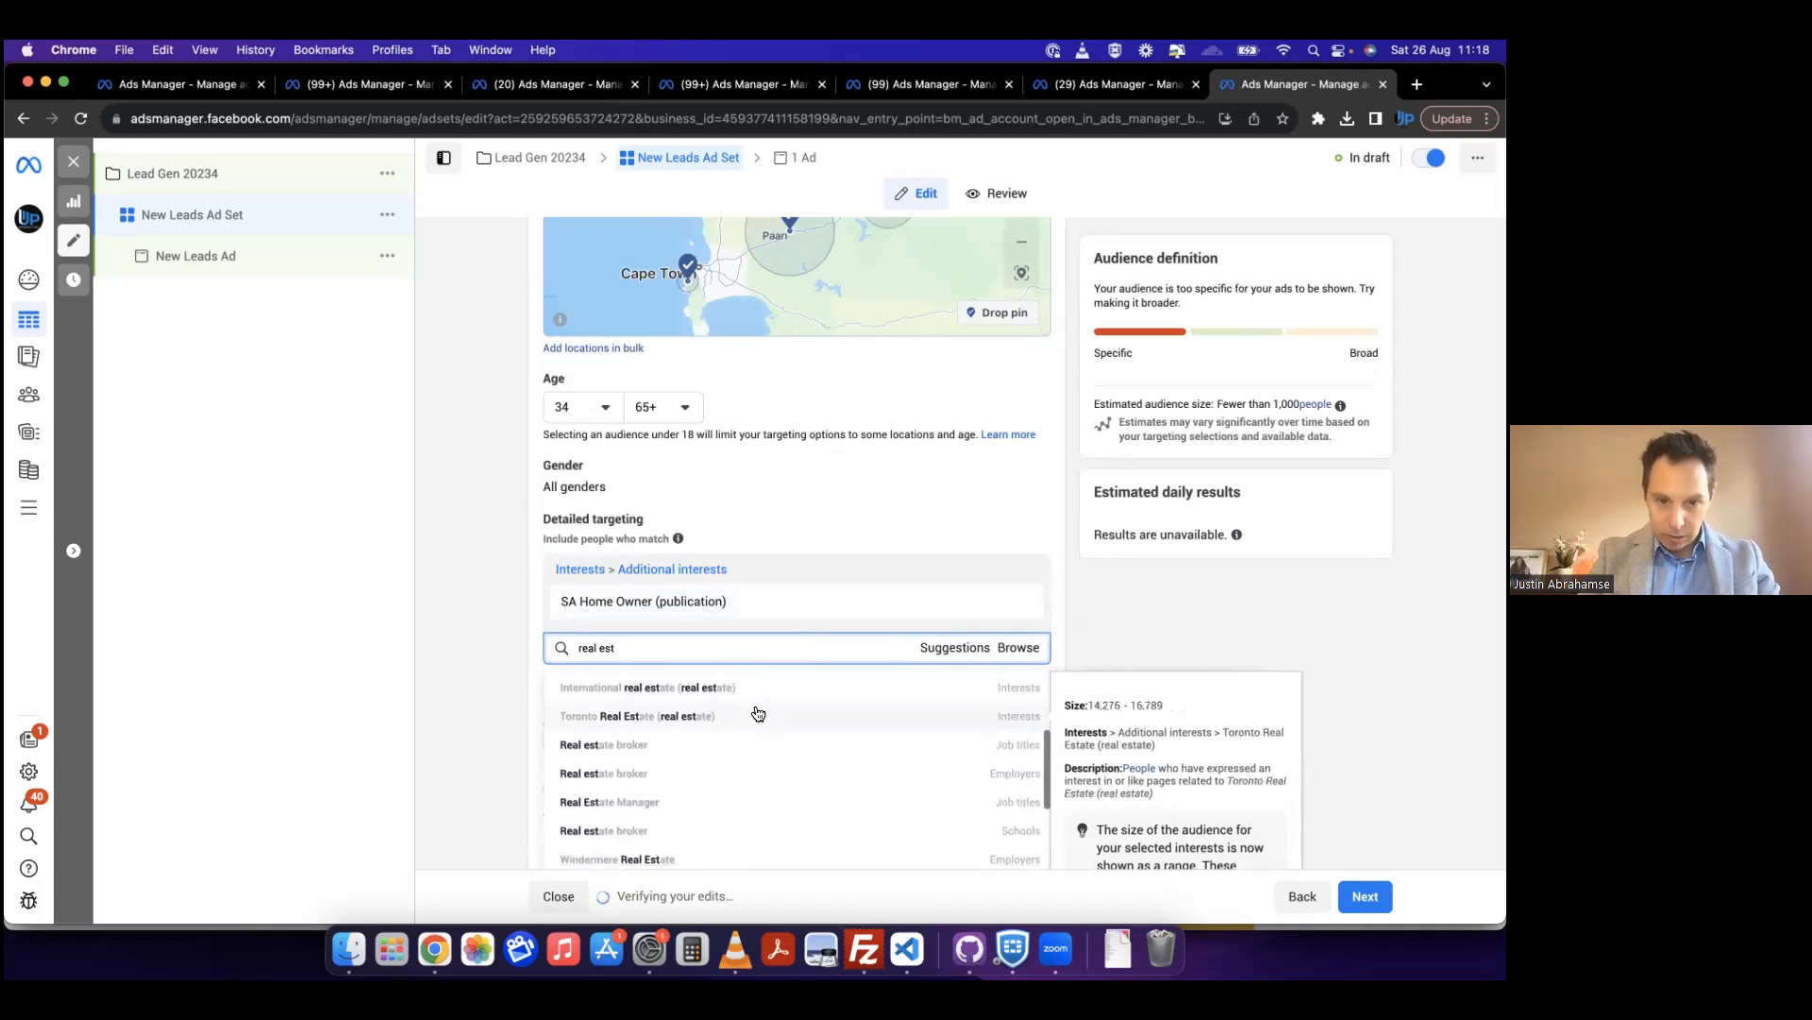
scroll(727, 783, down, 3)
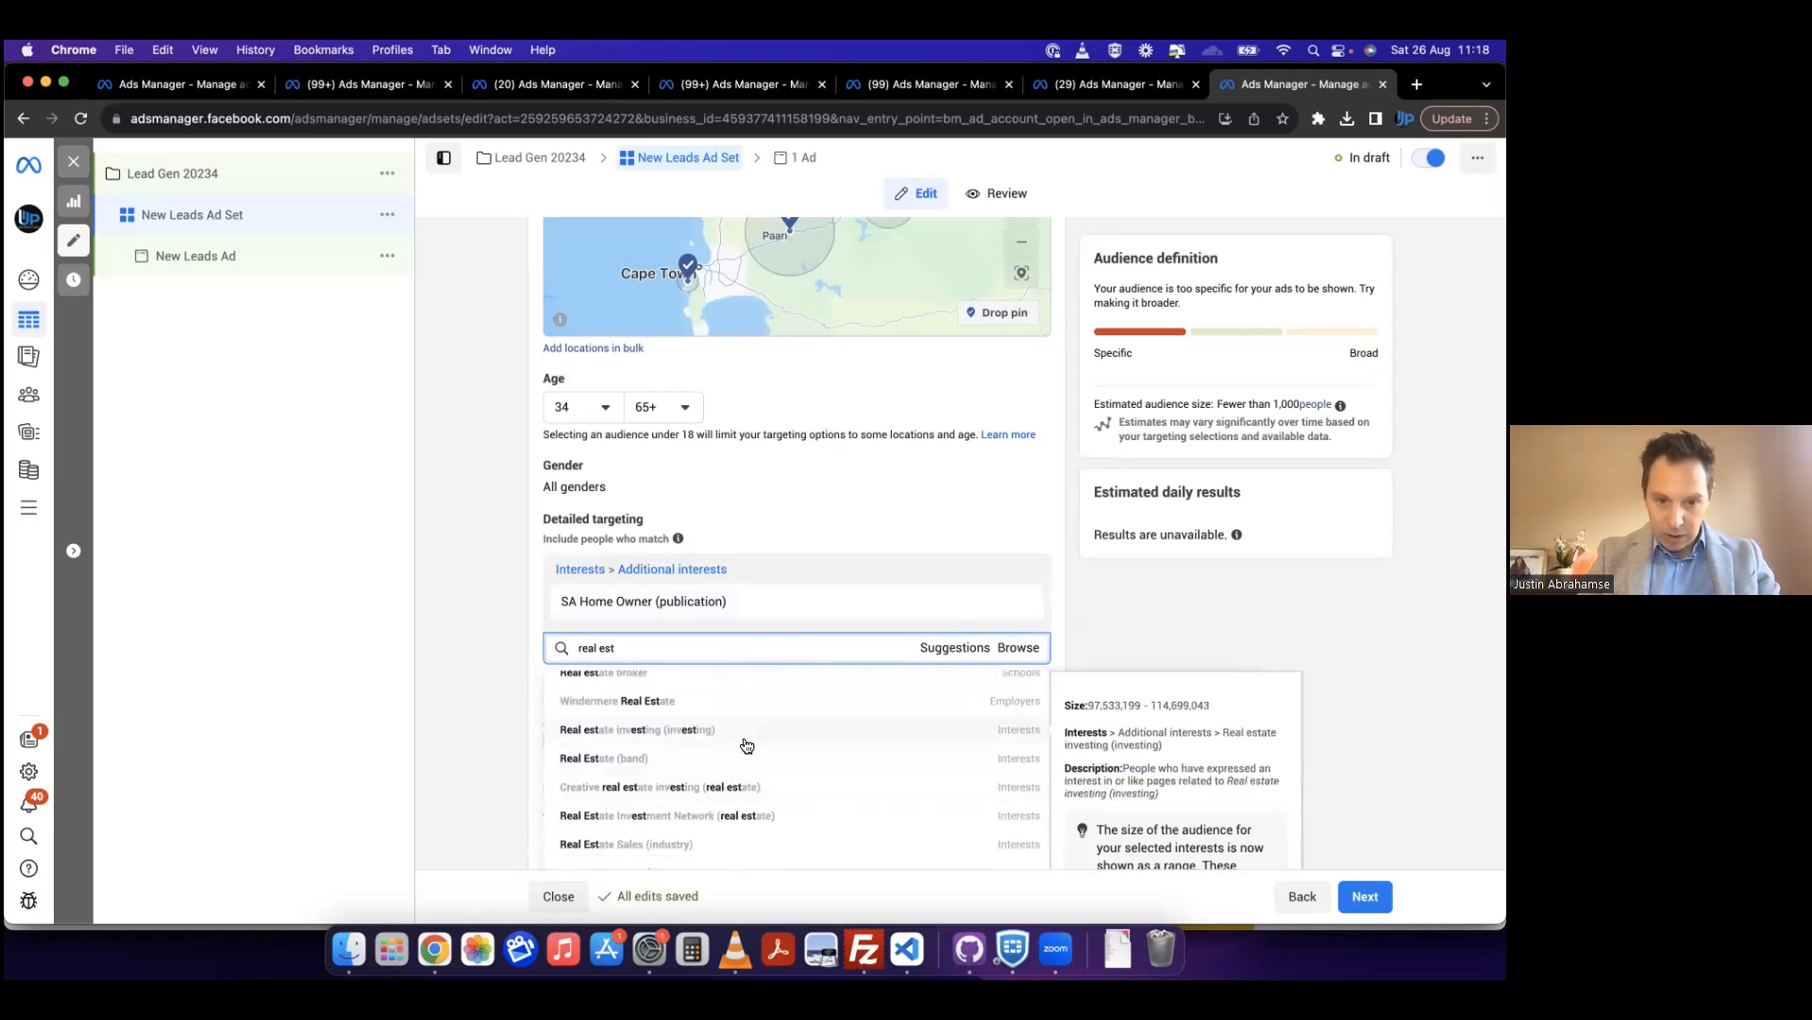
click(745, 737)
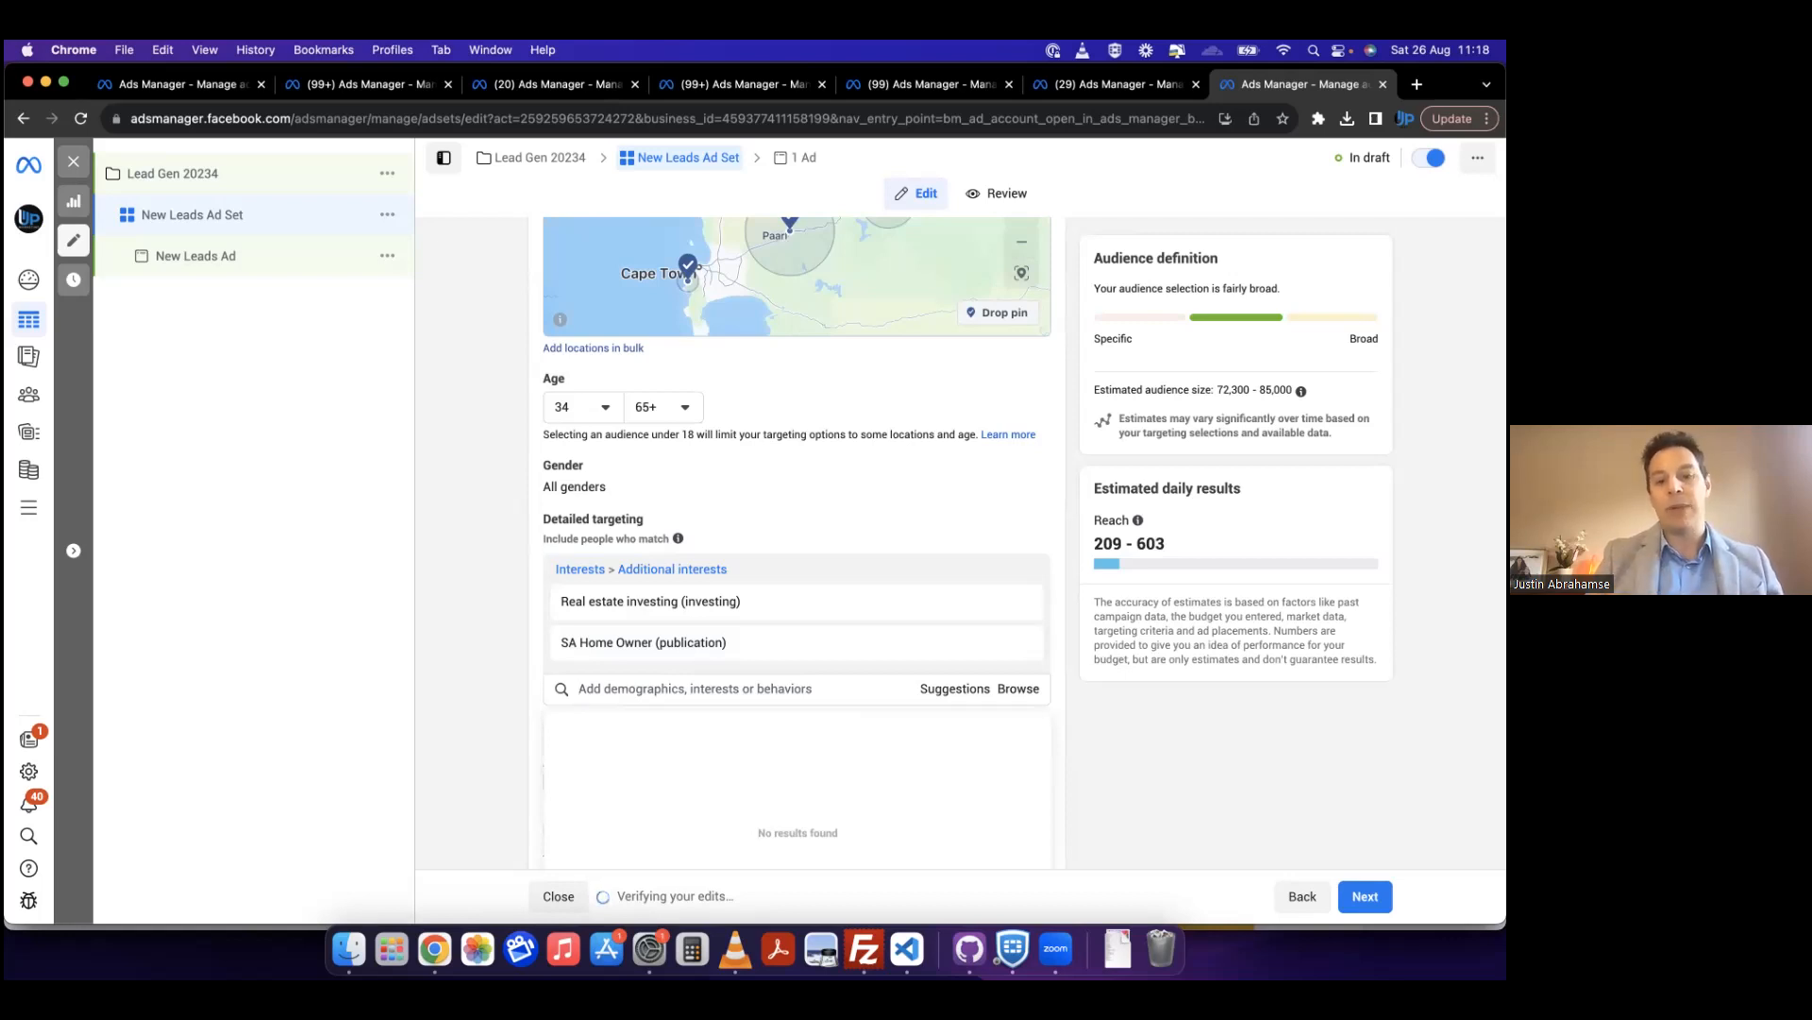
click(462, 563)
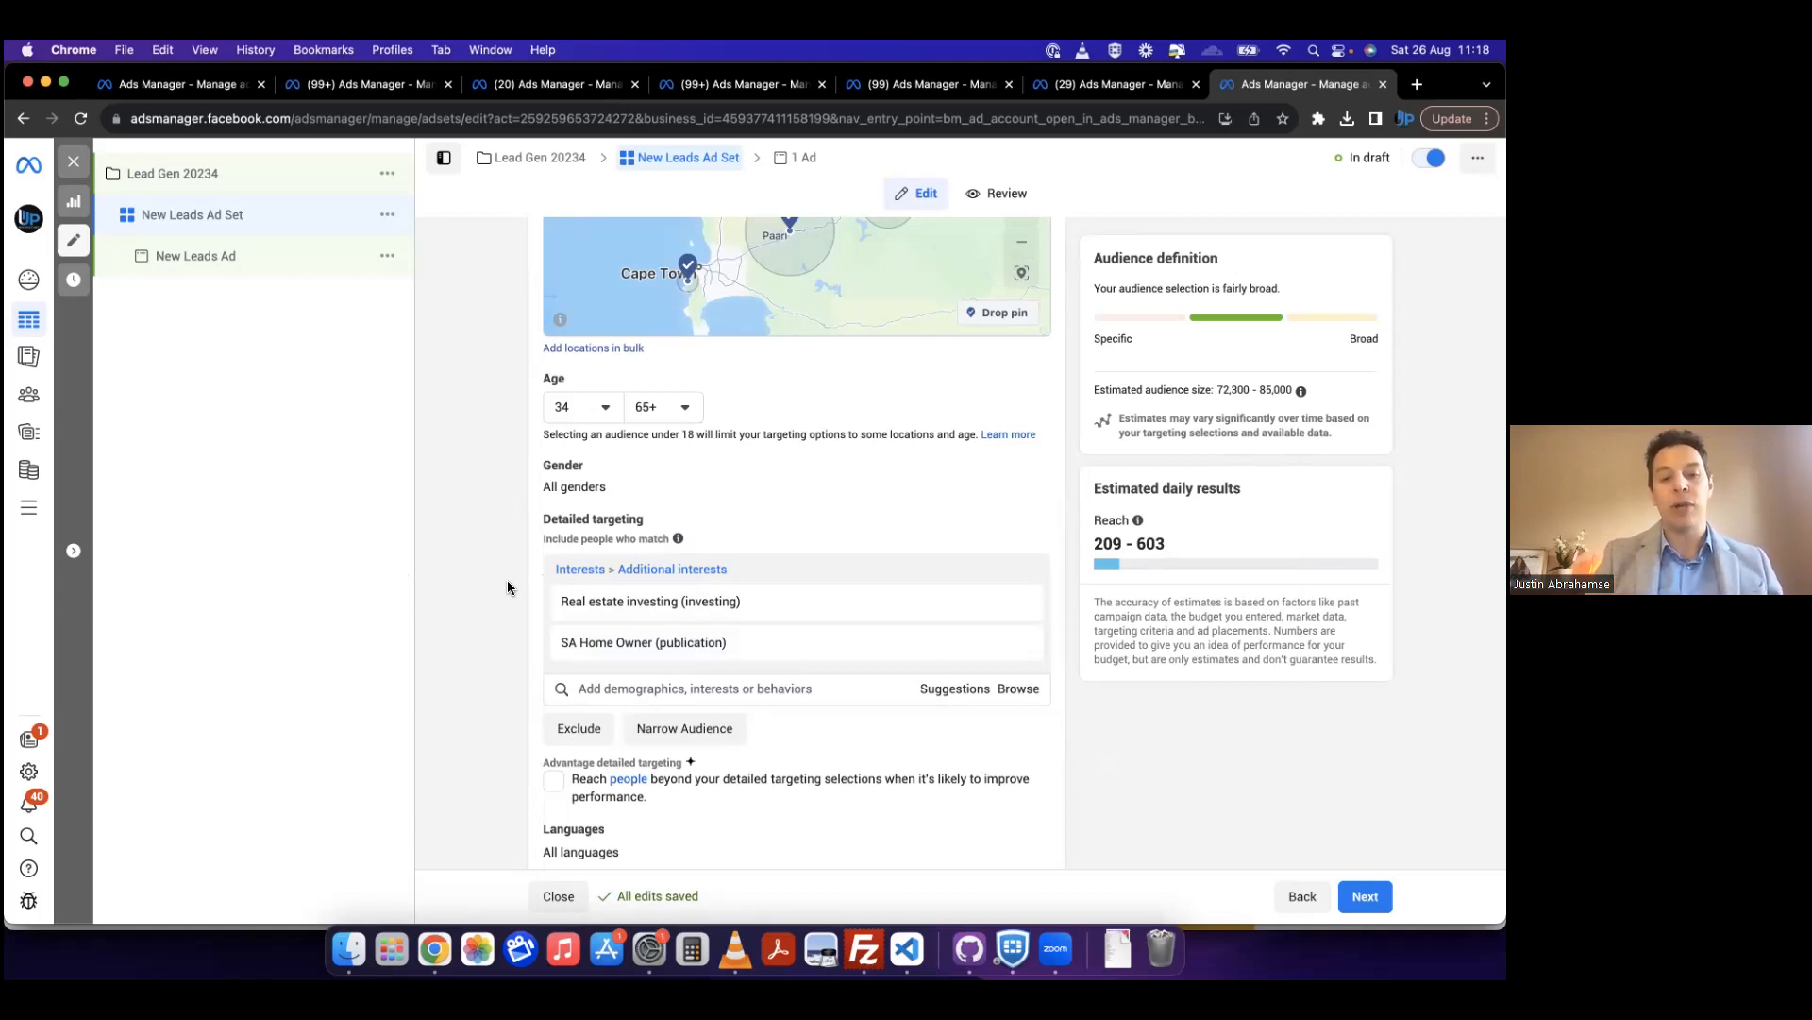
Step: Narrow the audience to people who must also match the Home improvement (home & garden) interest
scroll(507, 587, down, 2)
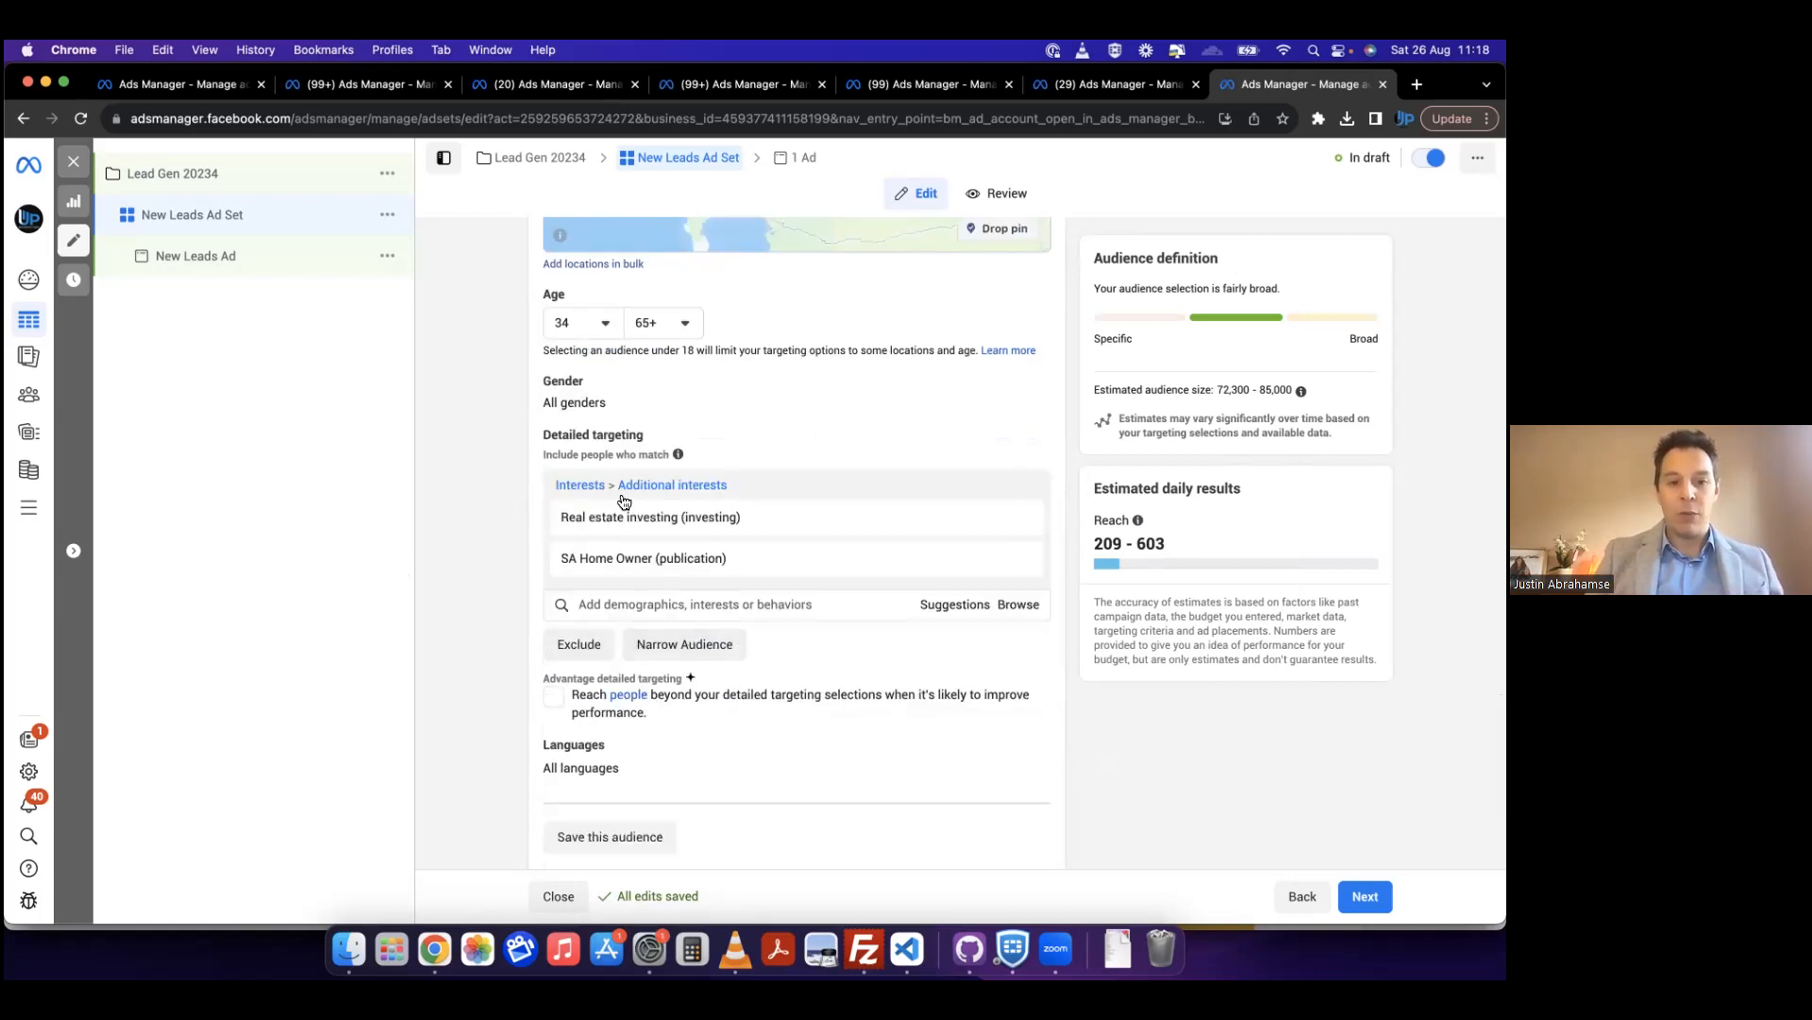
click(676, 651)
click(678, 664)
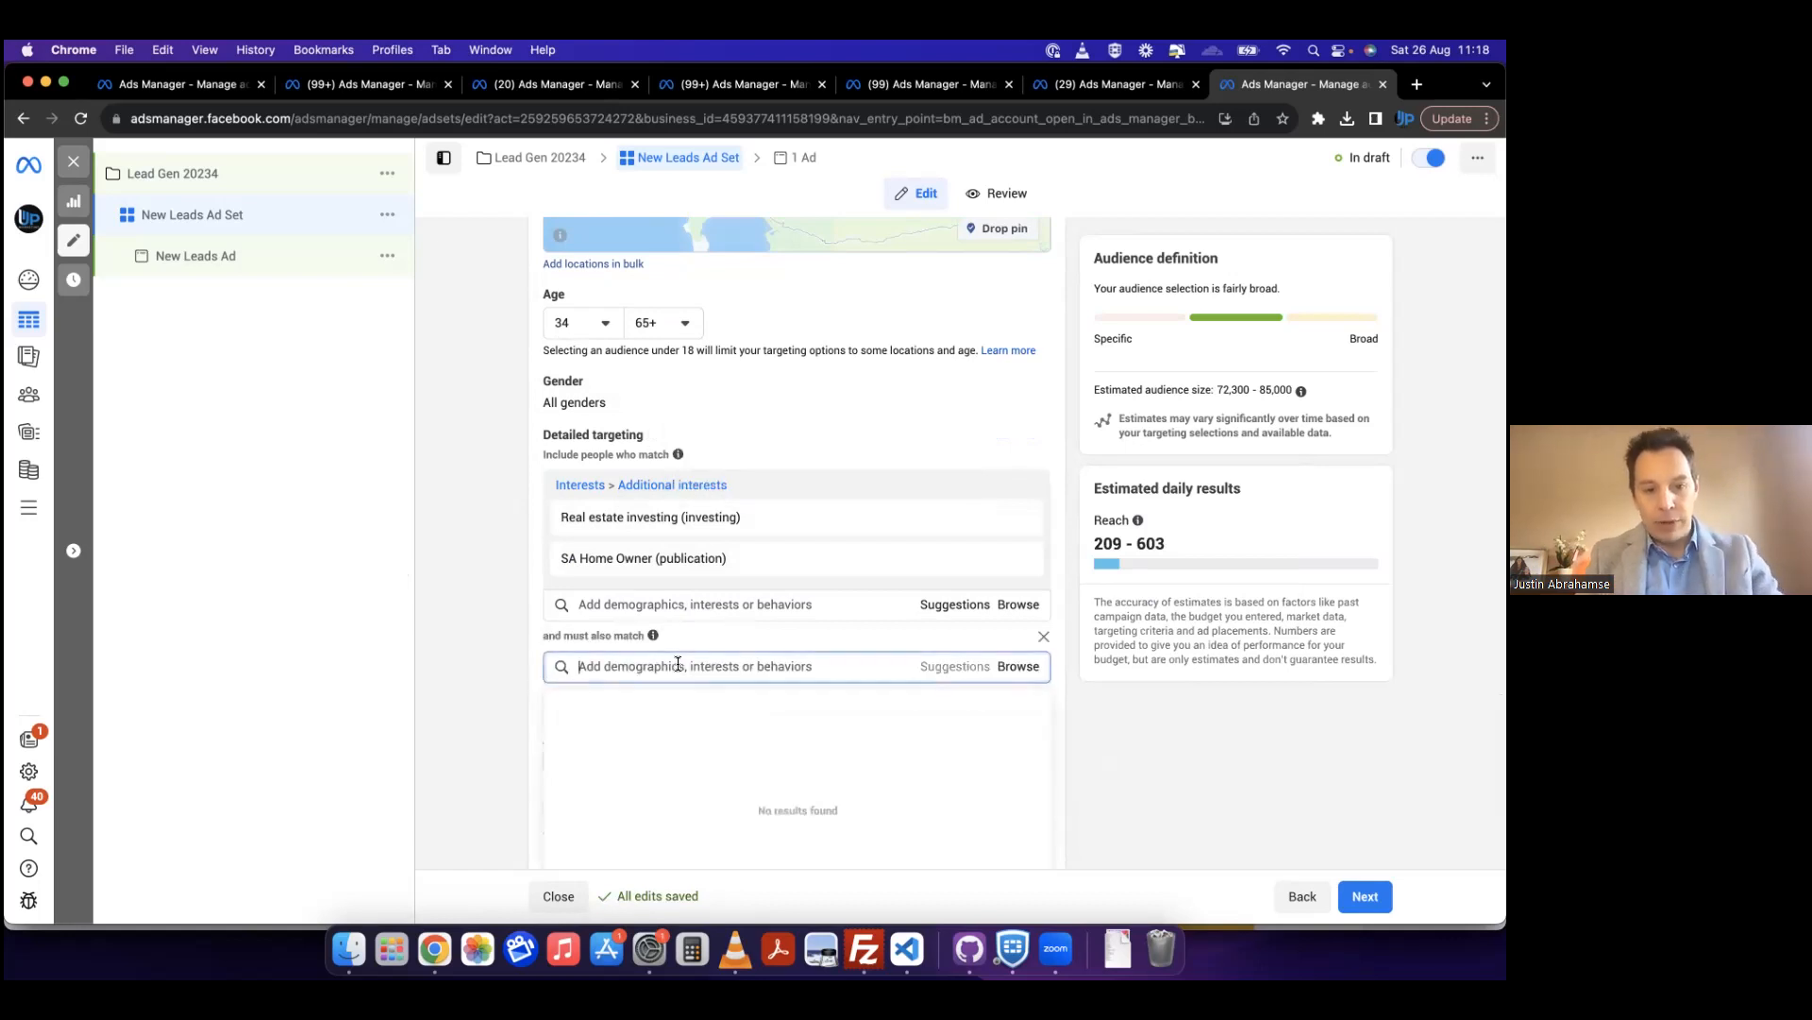
text(home impro)
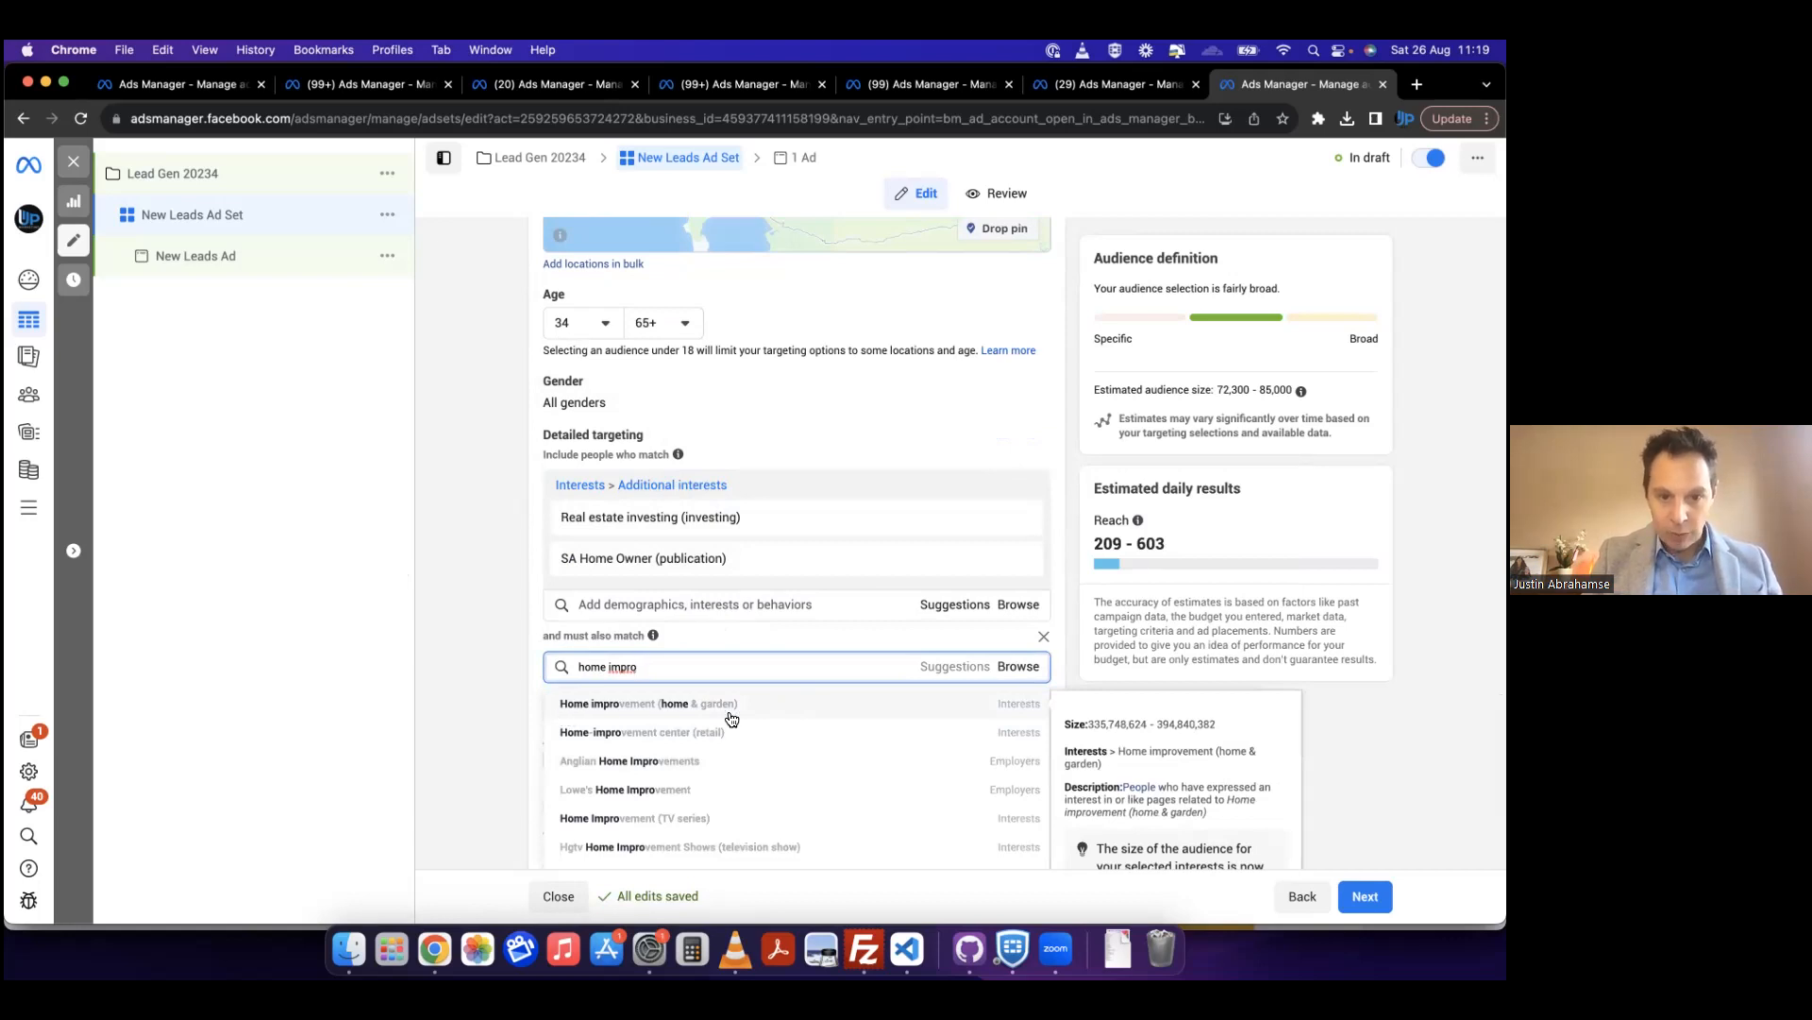
click(624, 700)
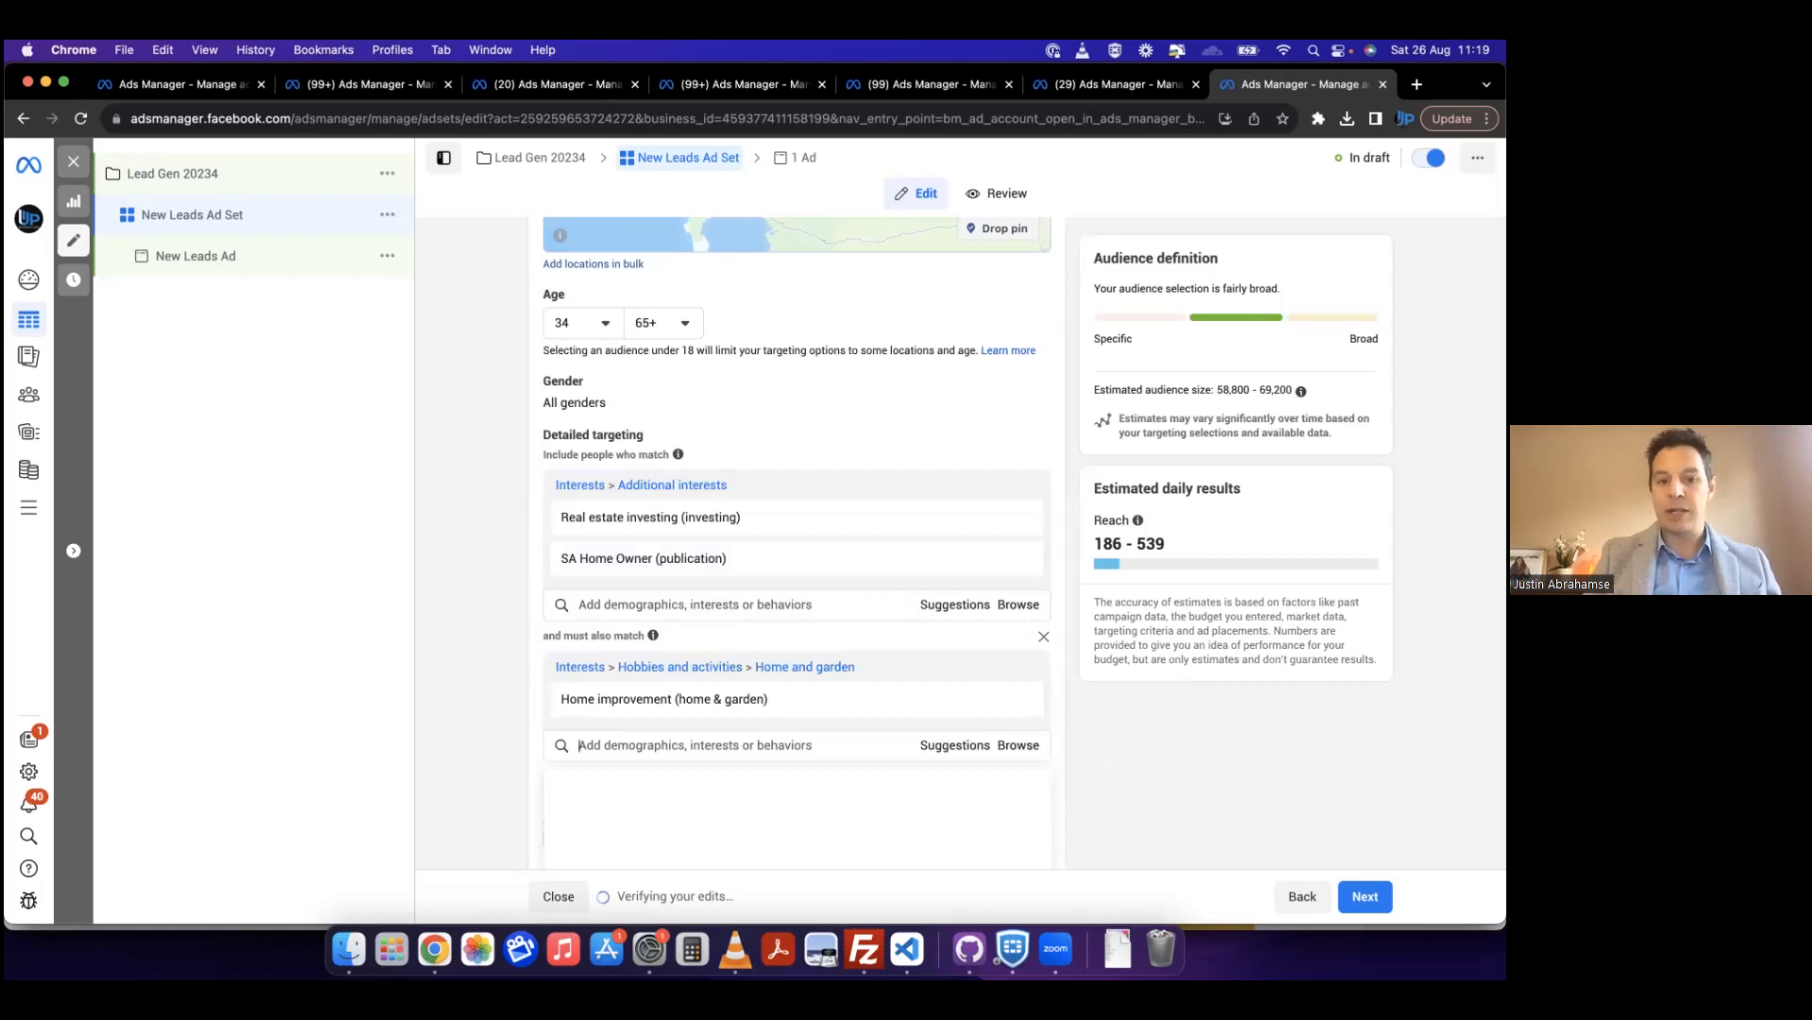
Step: Narrow the audience further with a second must-also-match condition for the Luxury vehicle (vehicles) interest
scroll(472, 703, down, 3)
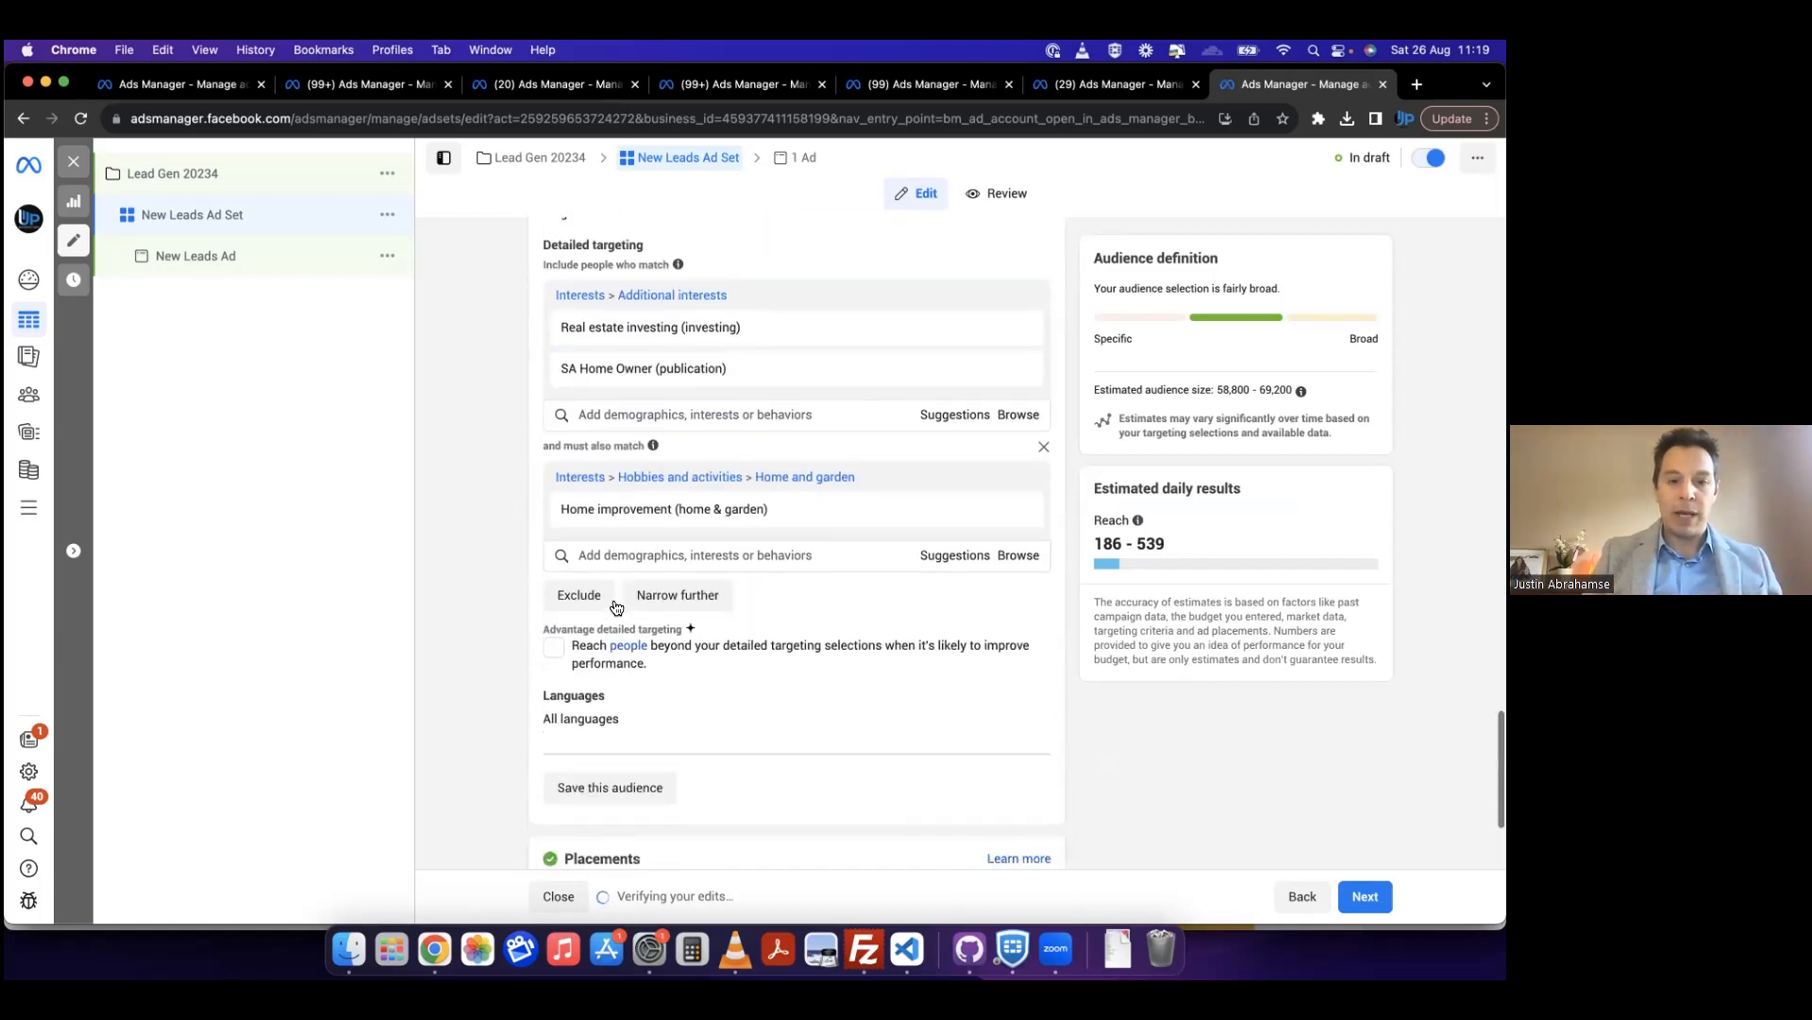
click(707, 607)
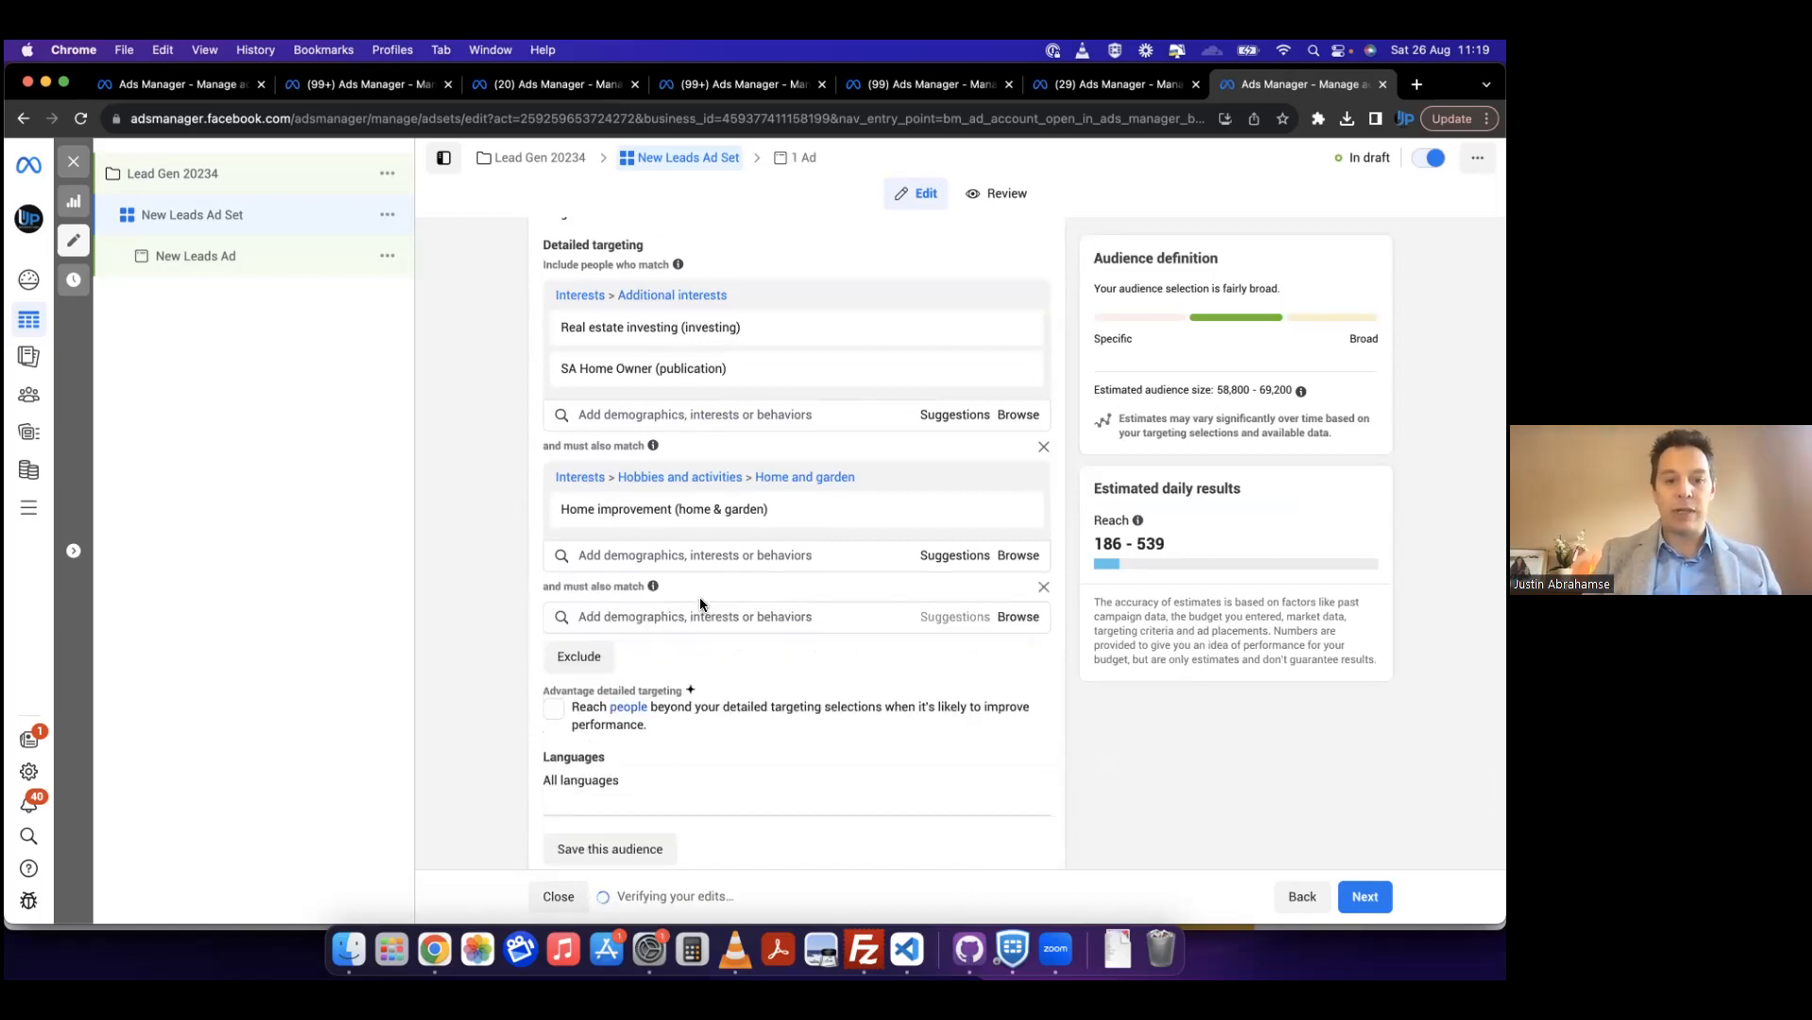
text(onl)
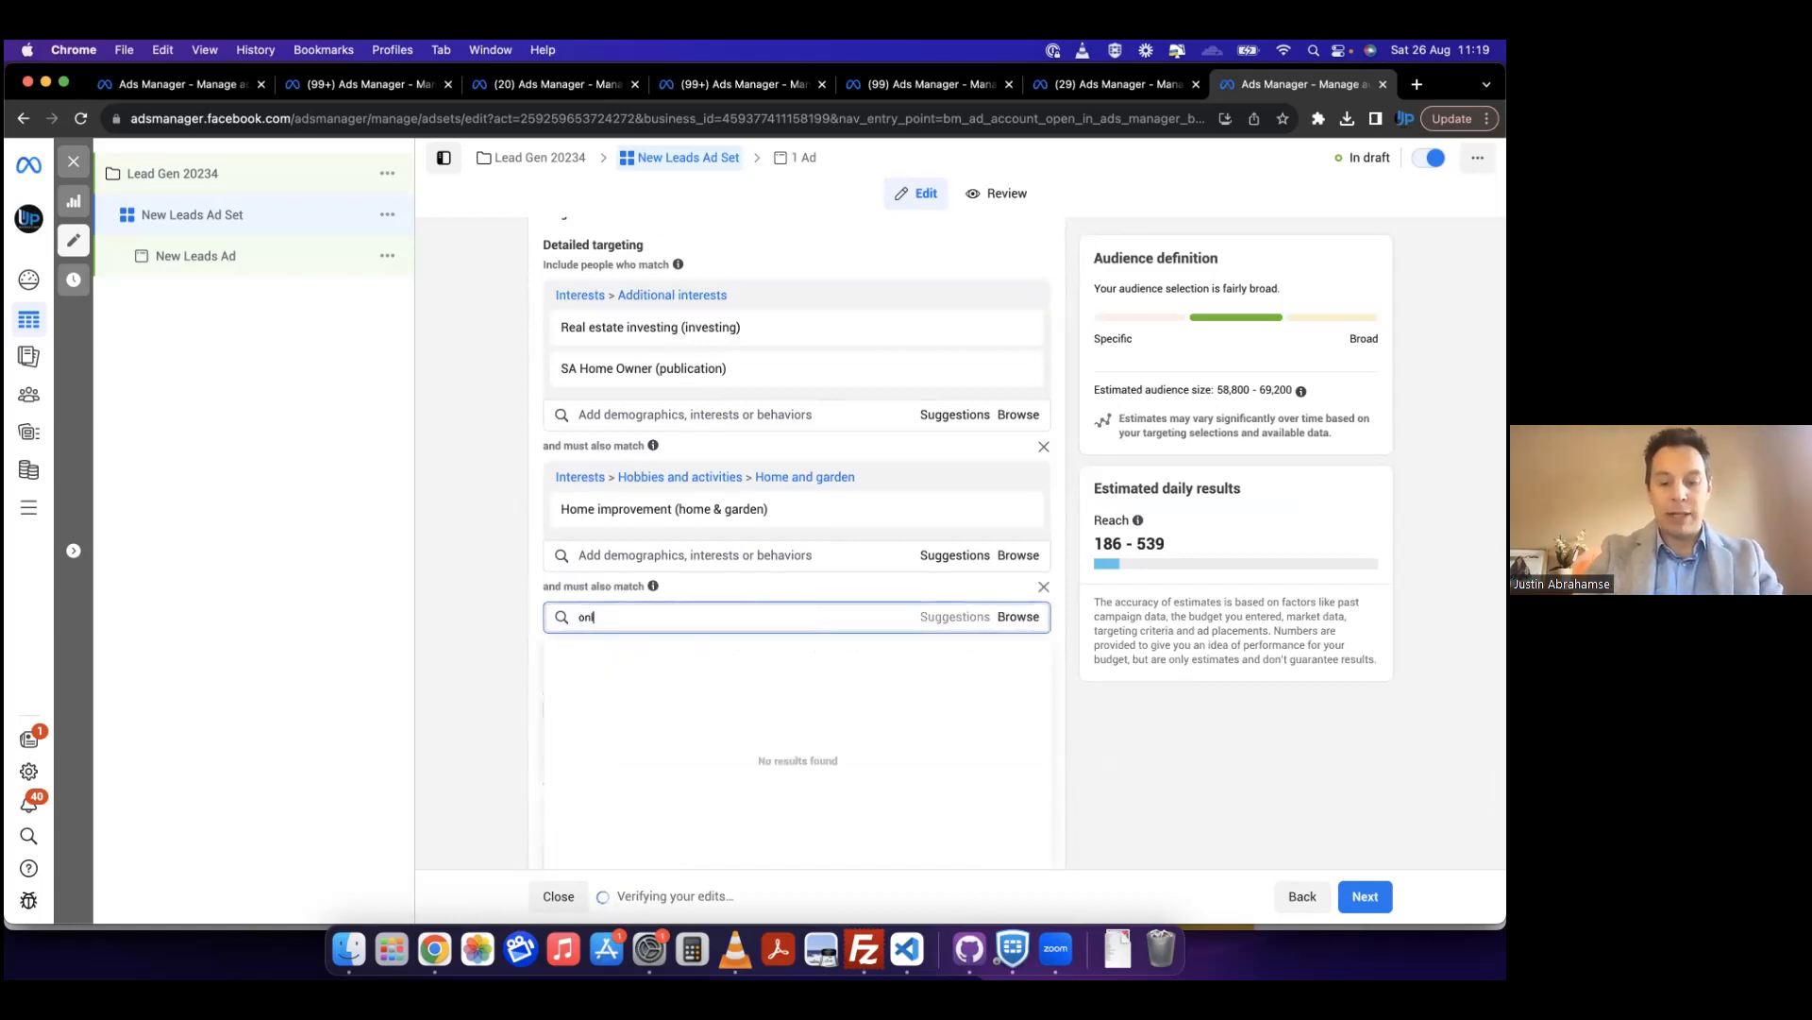
key(BackSpace)
key(BackSpace)
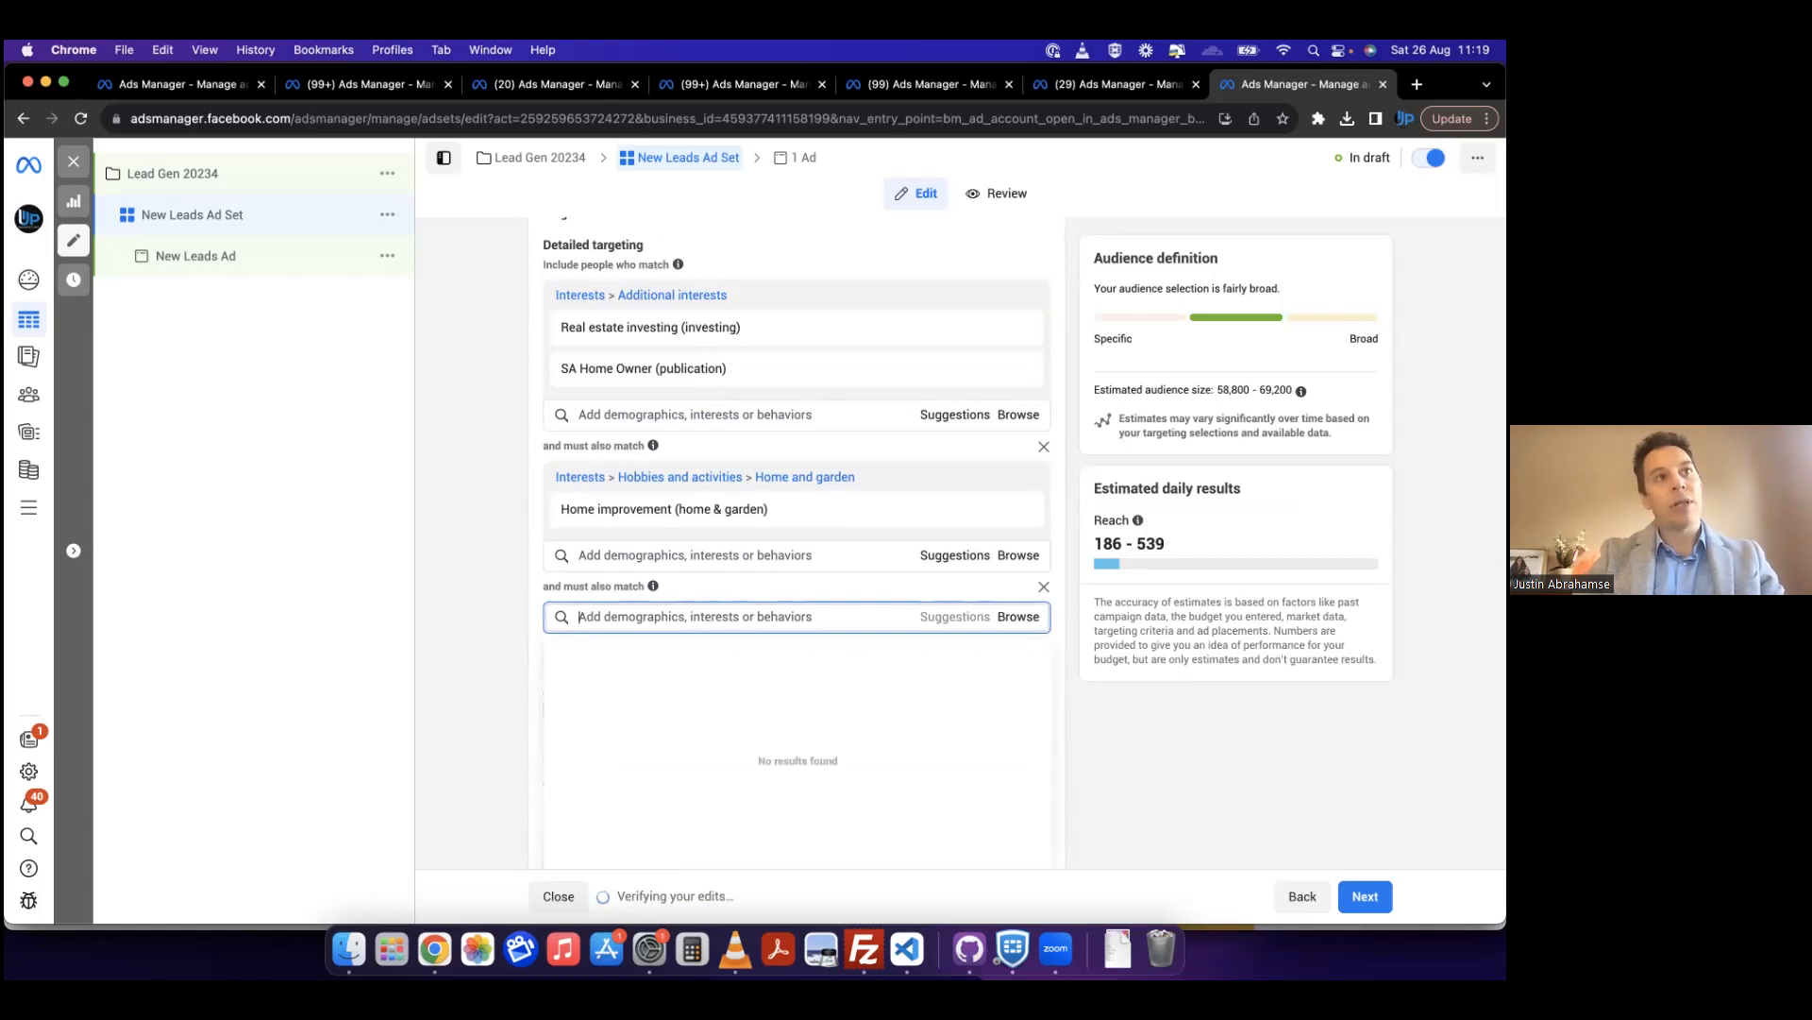
text(luz)
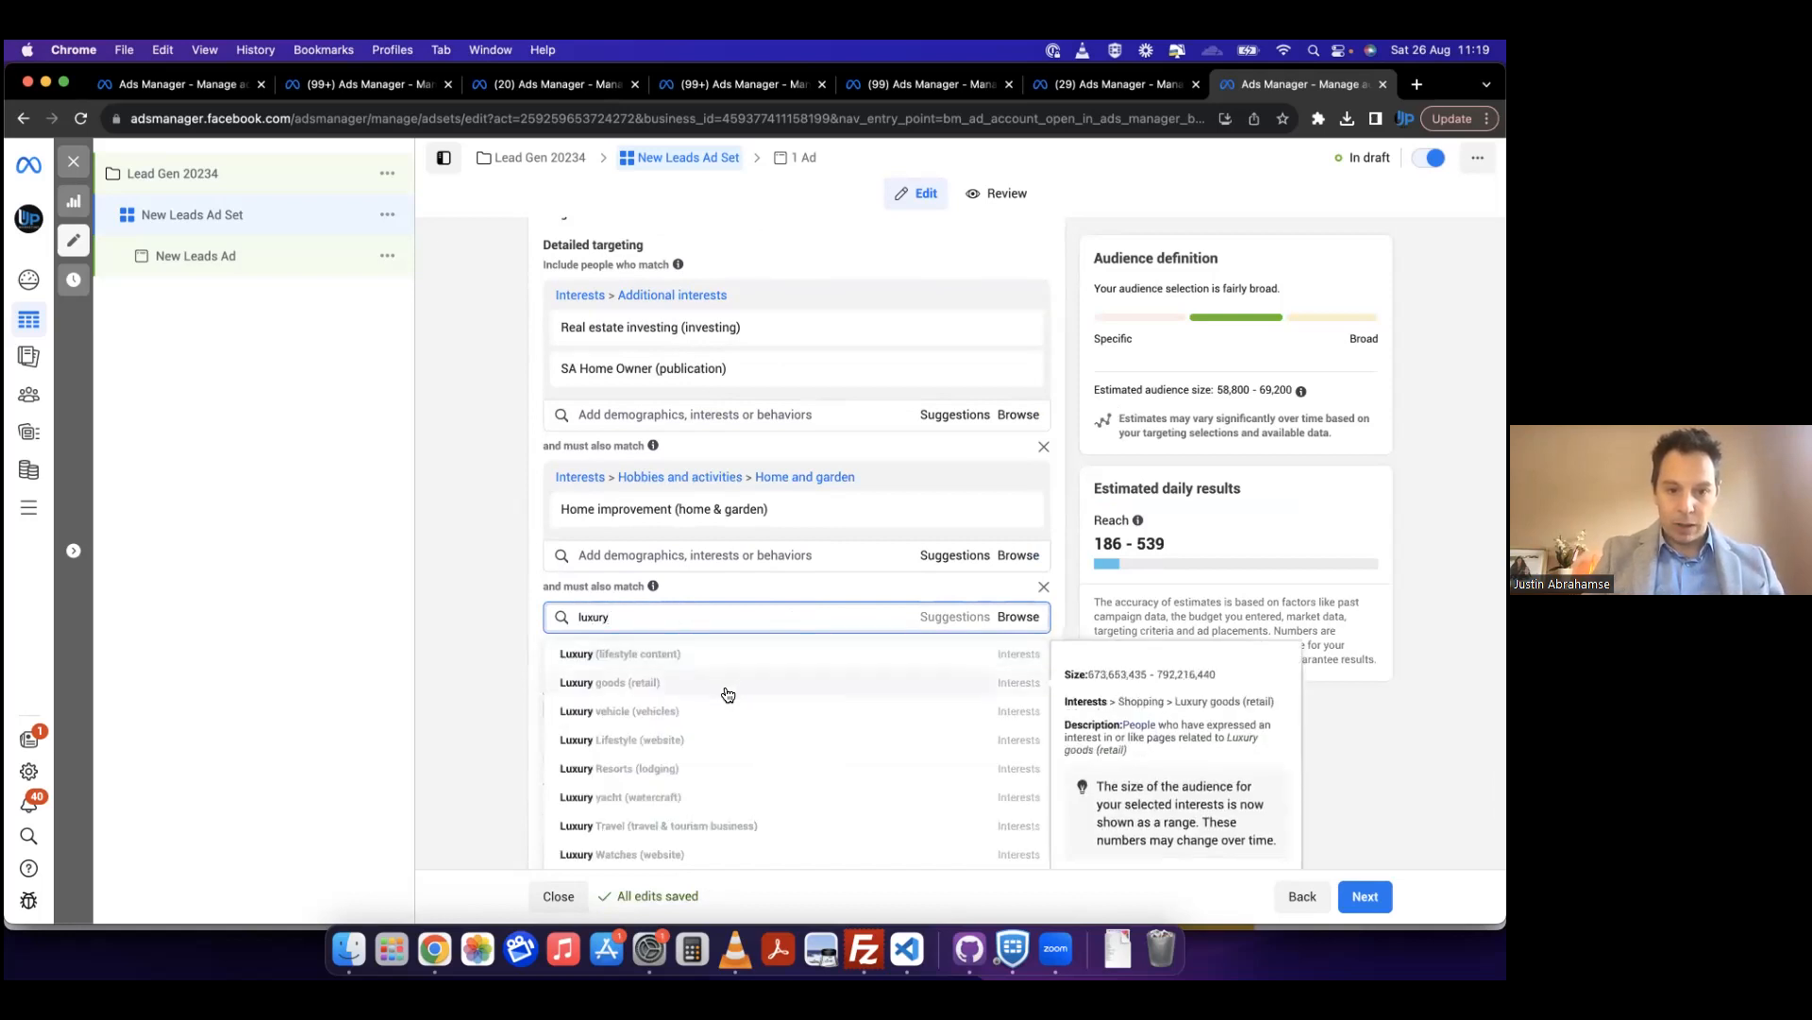
click(710, 714)
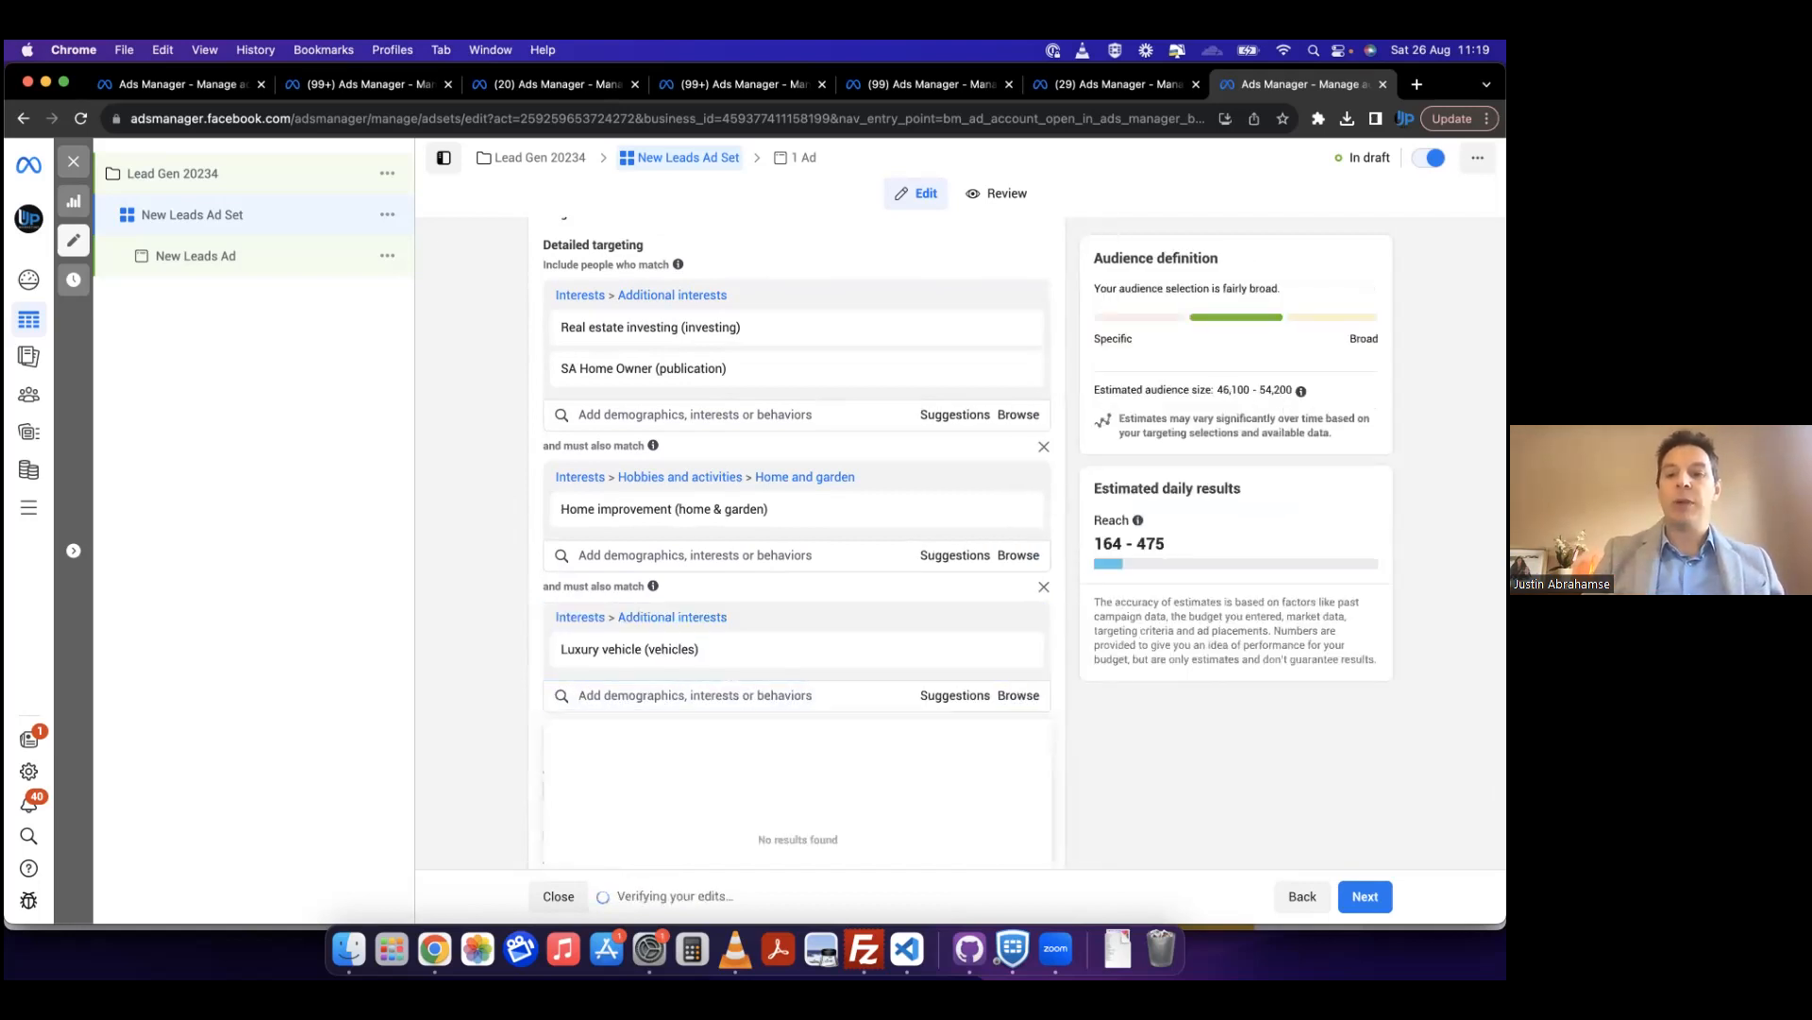
click(485, 549)
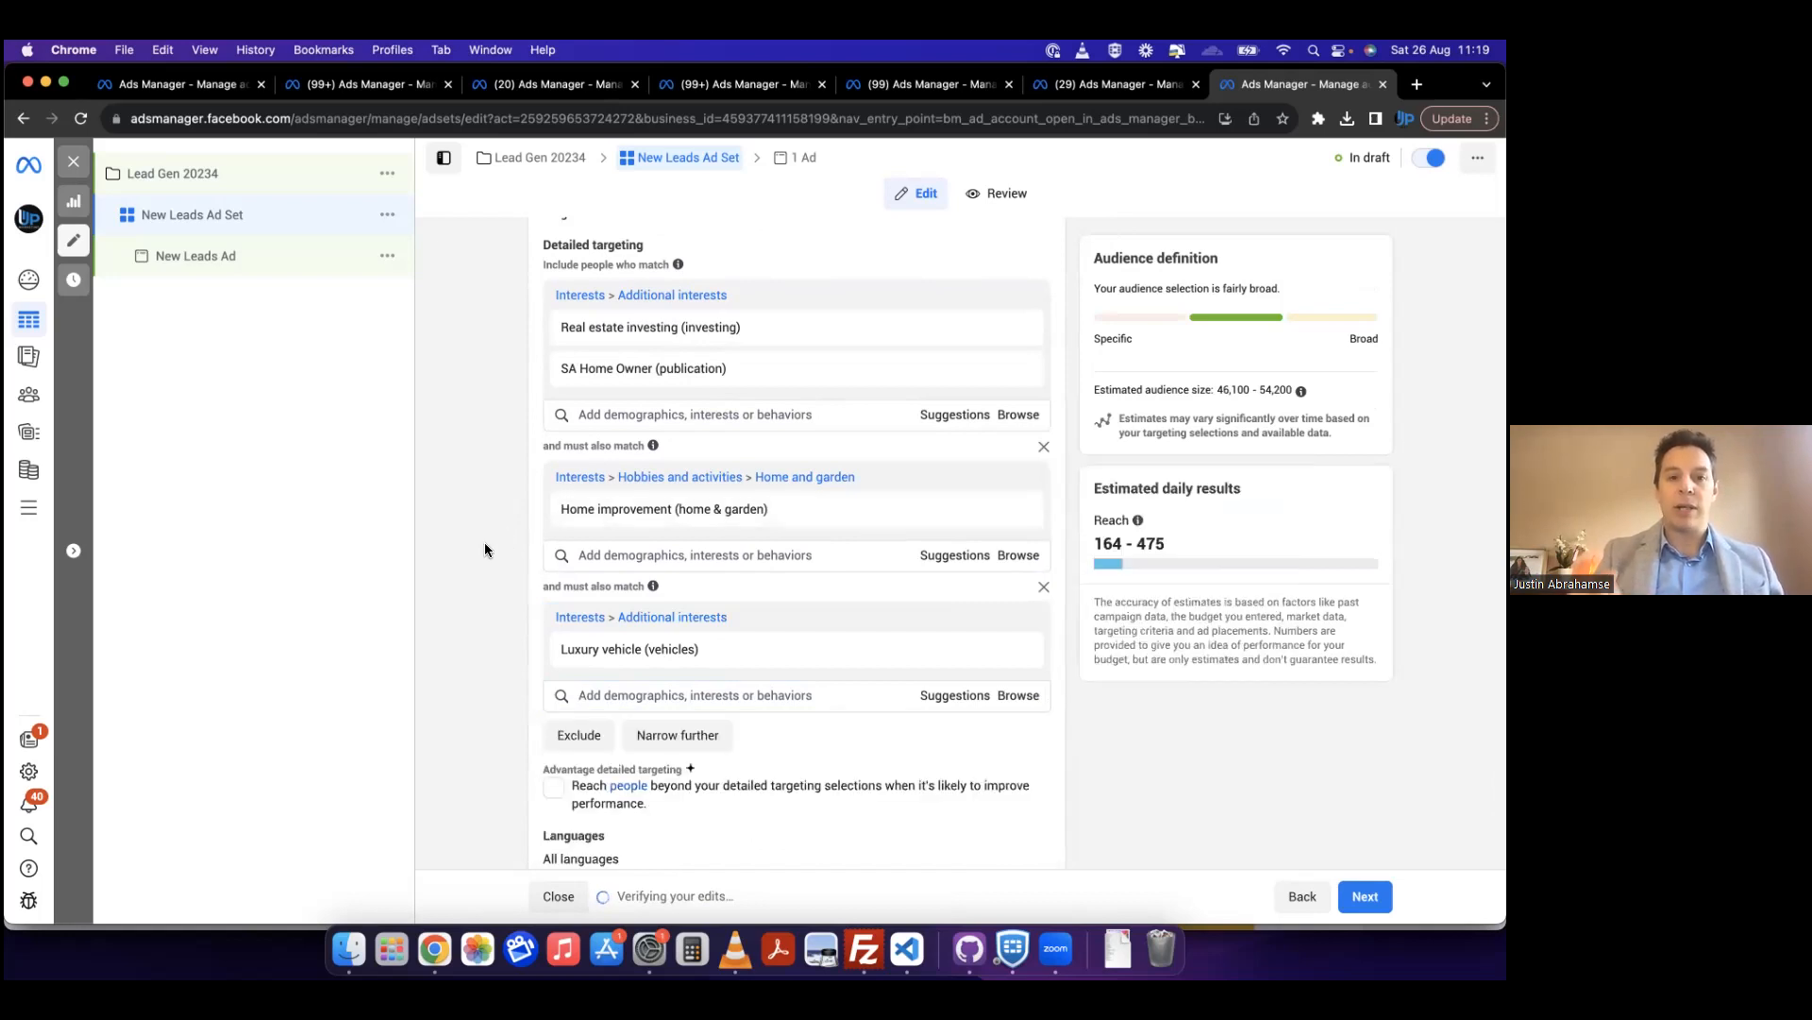
Step: Switch the ad set's placements from Advantage+ to Manual placements
scroll(486, 550, down, 2)
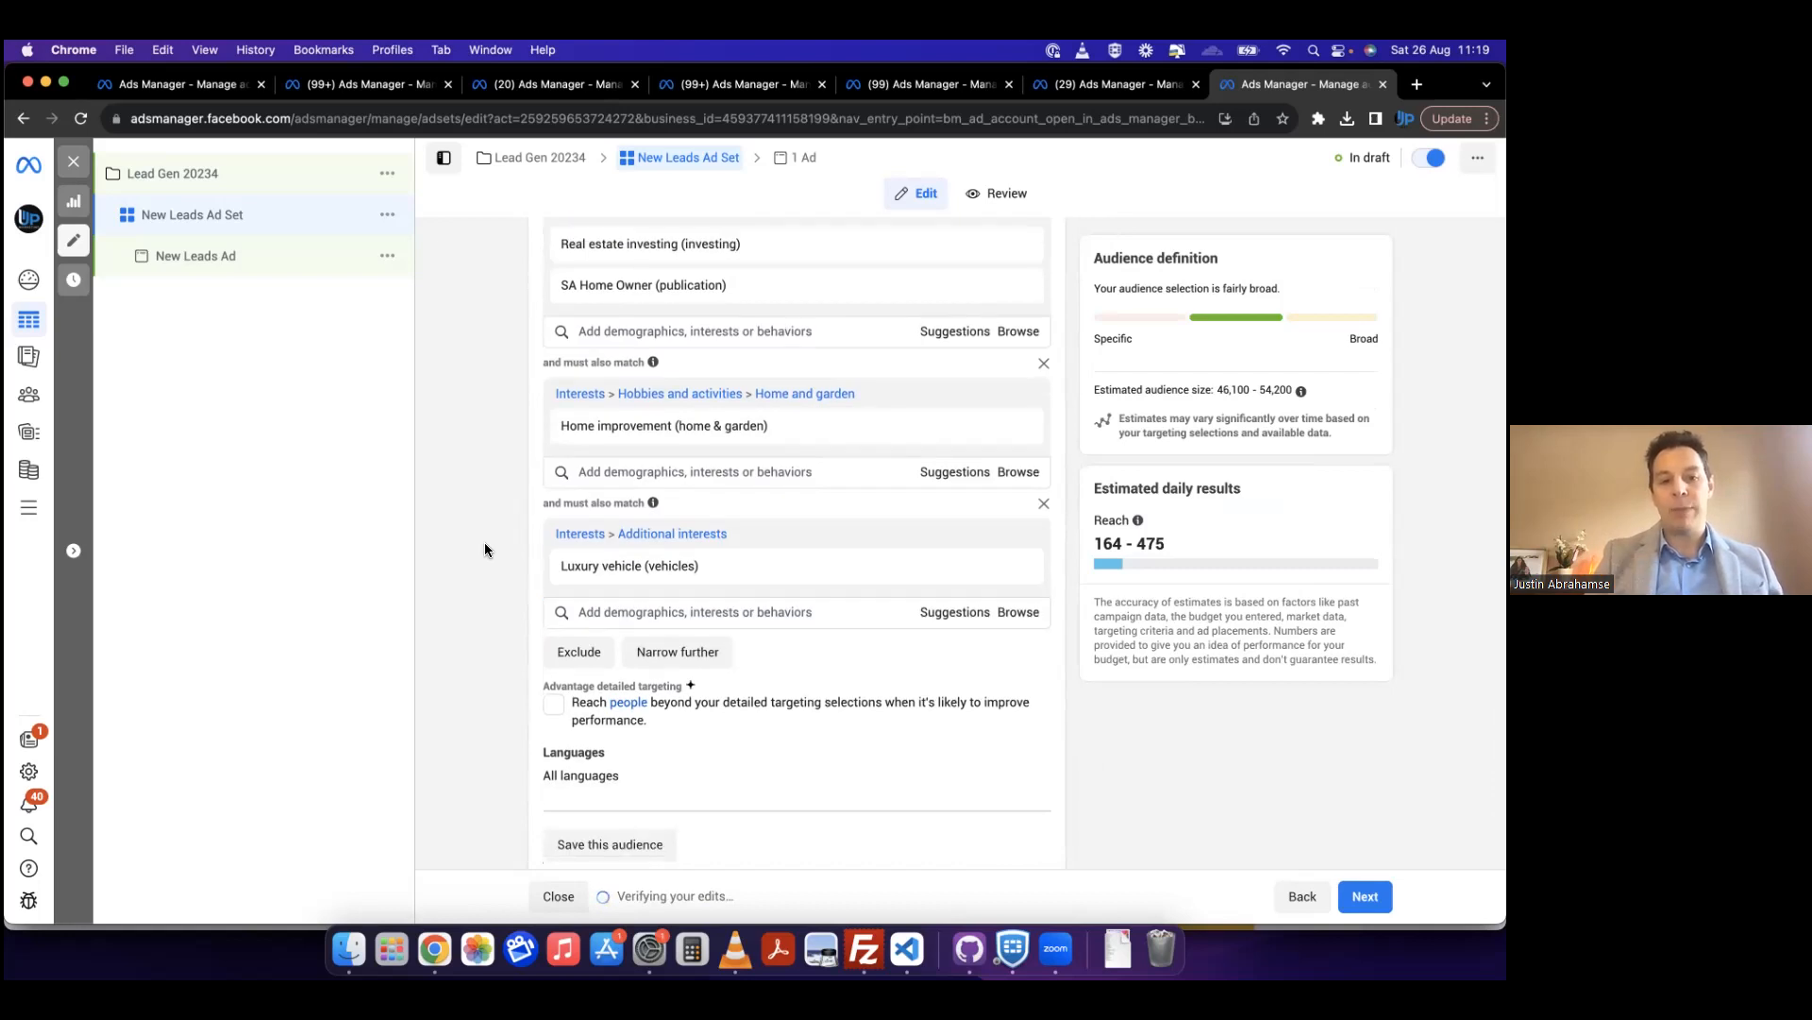
scroll(486, 549, down, 6)
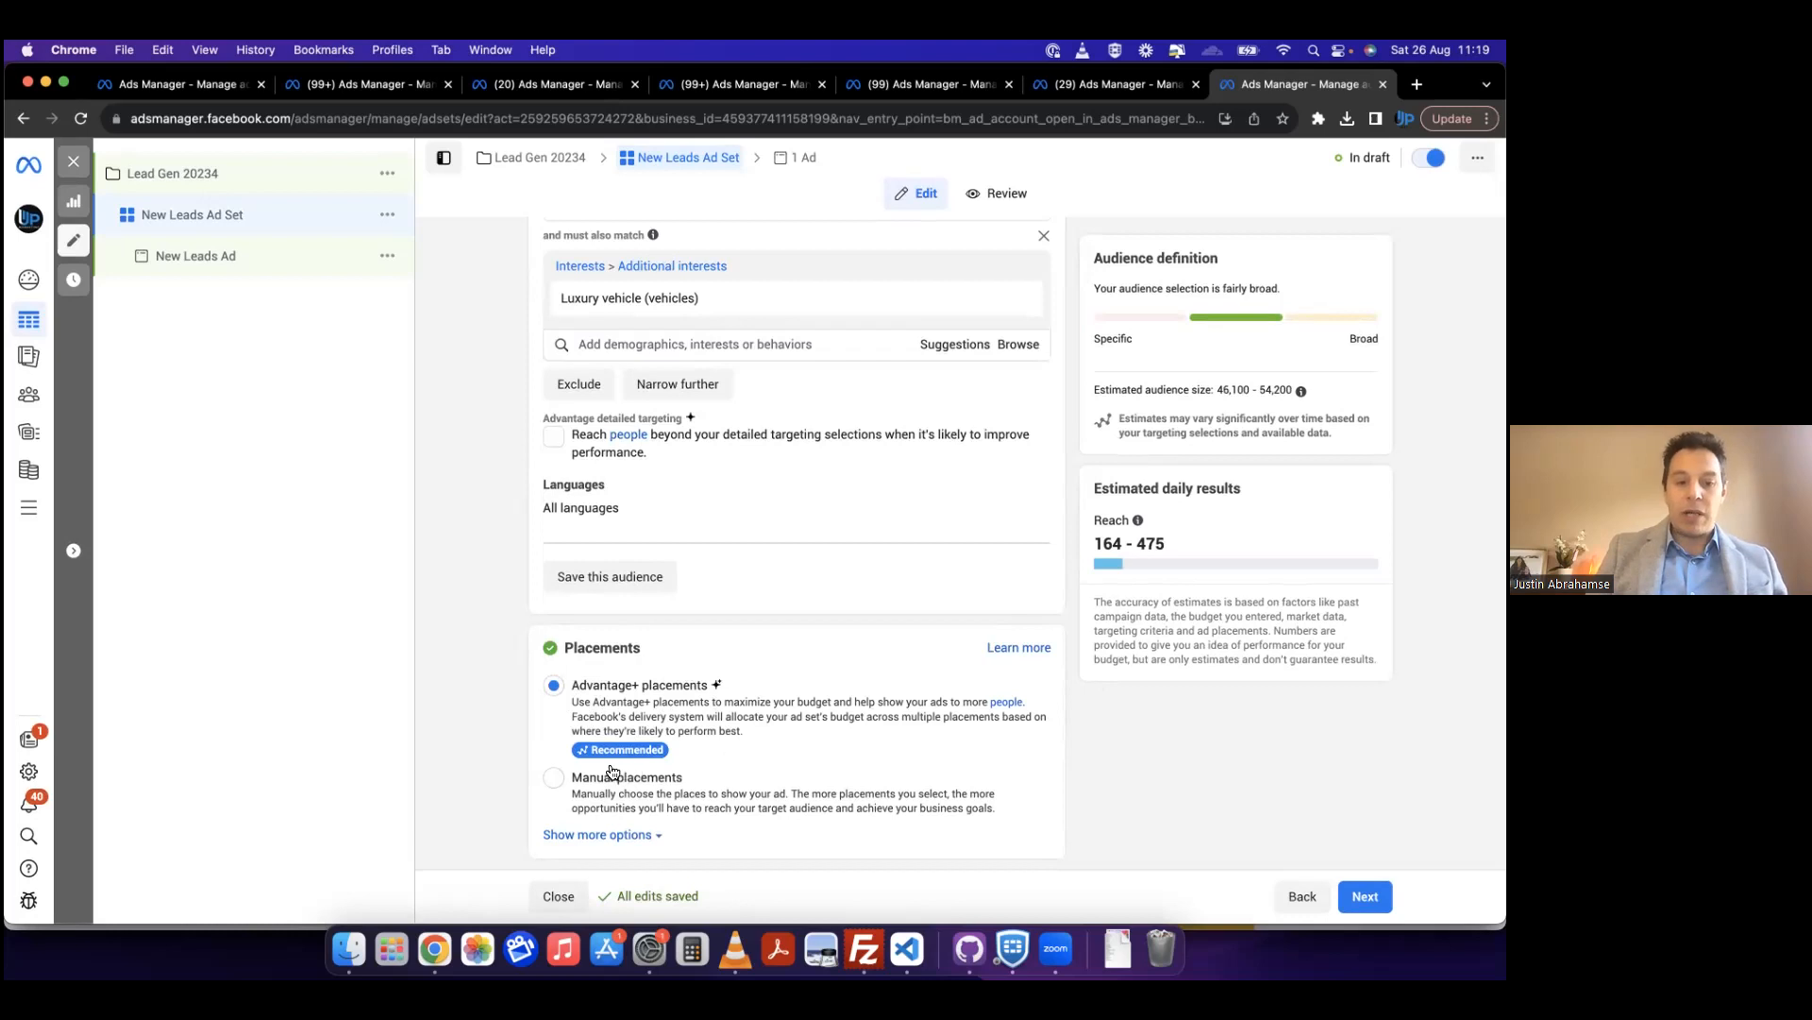
click(556, 779)
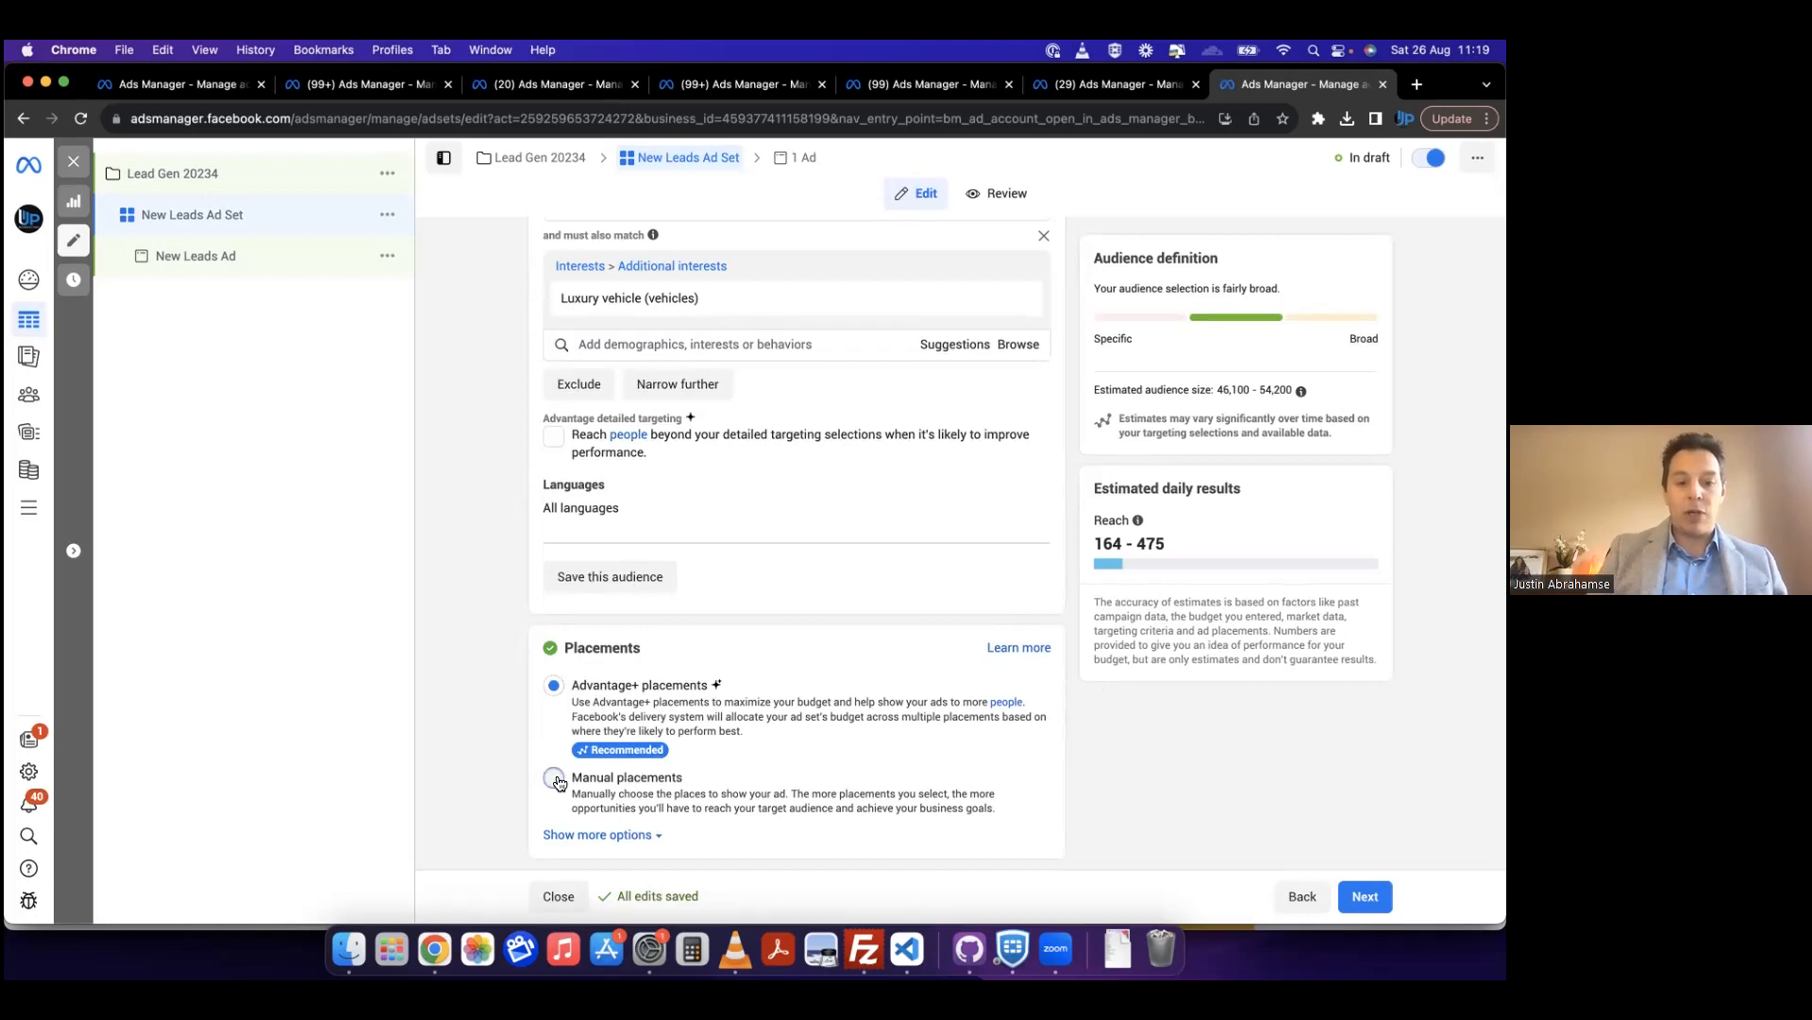
Step: Review the manual placement platforms and categories, expanding Feeds to examine its individual placements
scroll(510, 713, down, 2)
scroll(506, 712, down, 5)
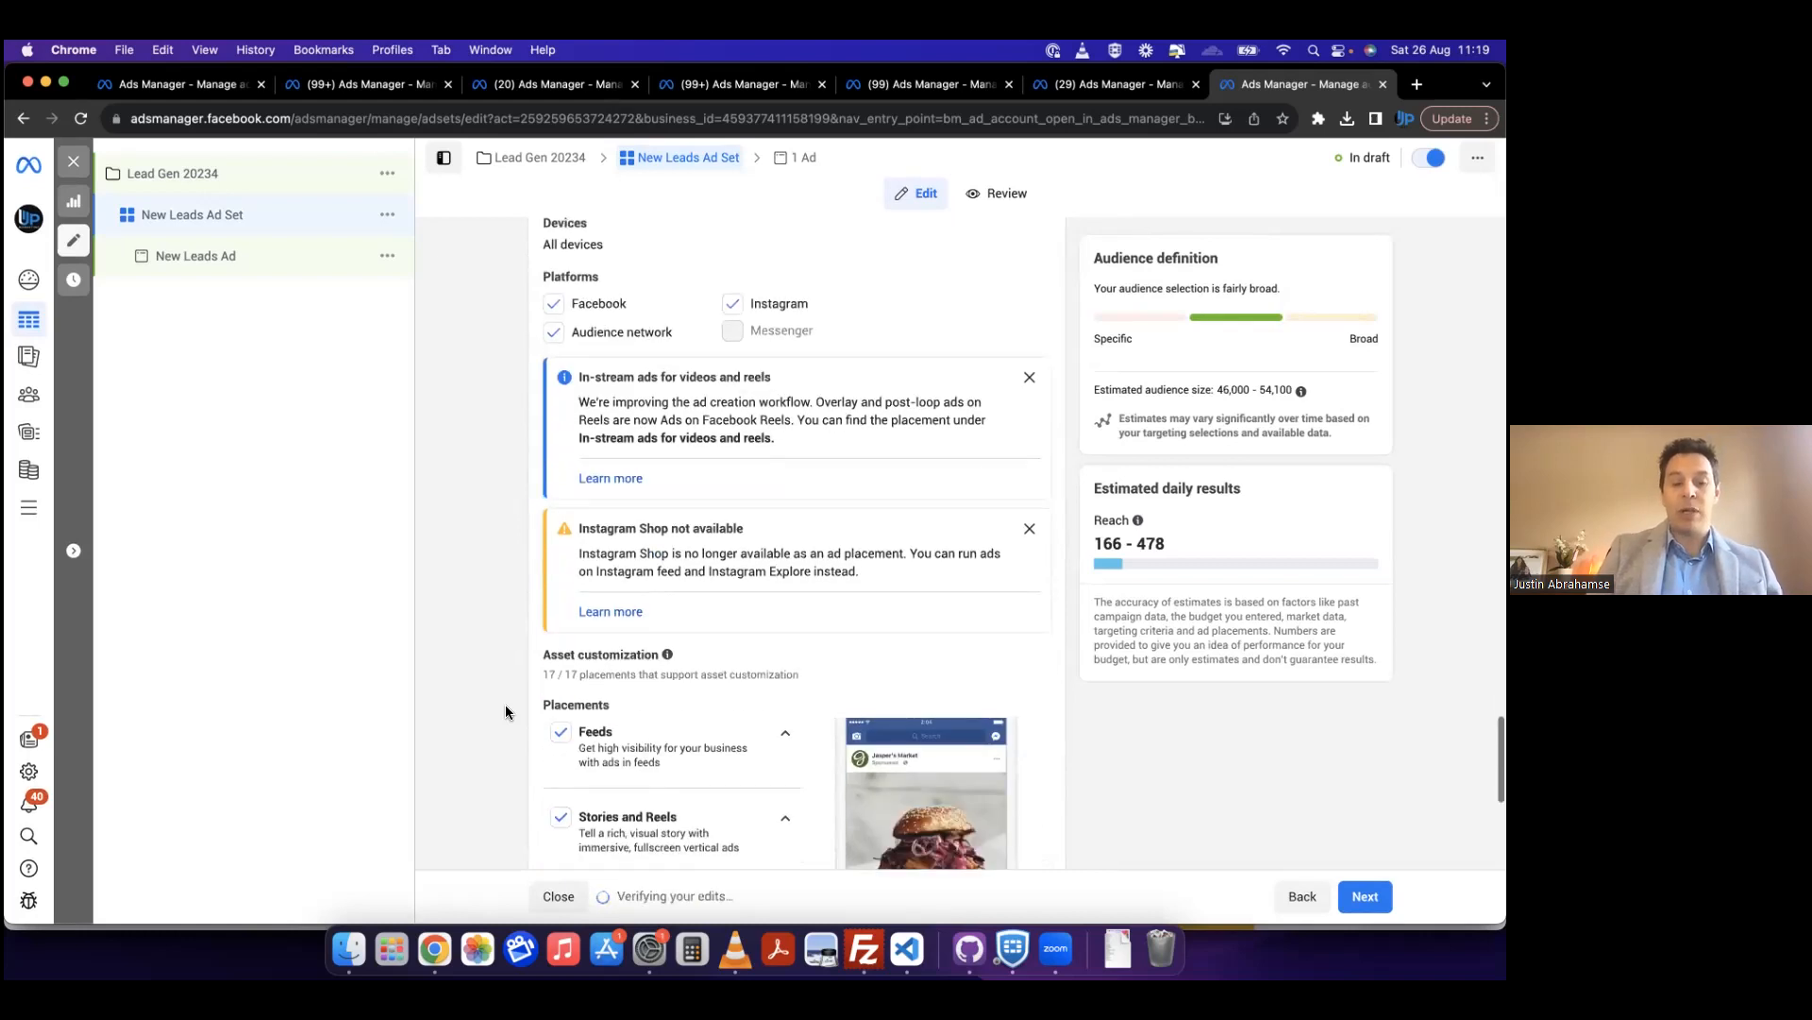
scroll(506, 713, down, 2)
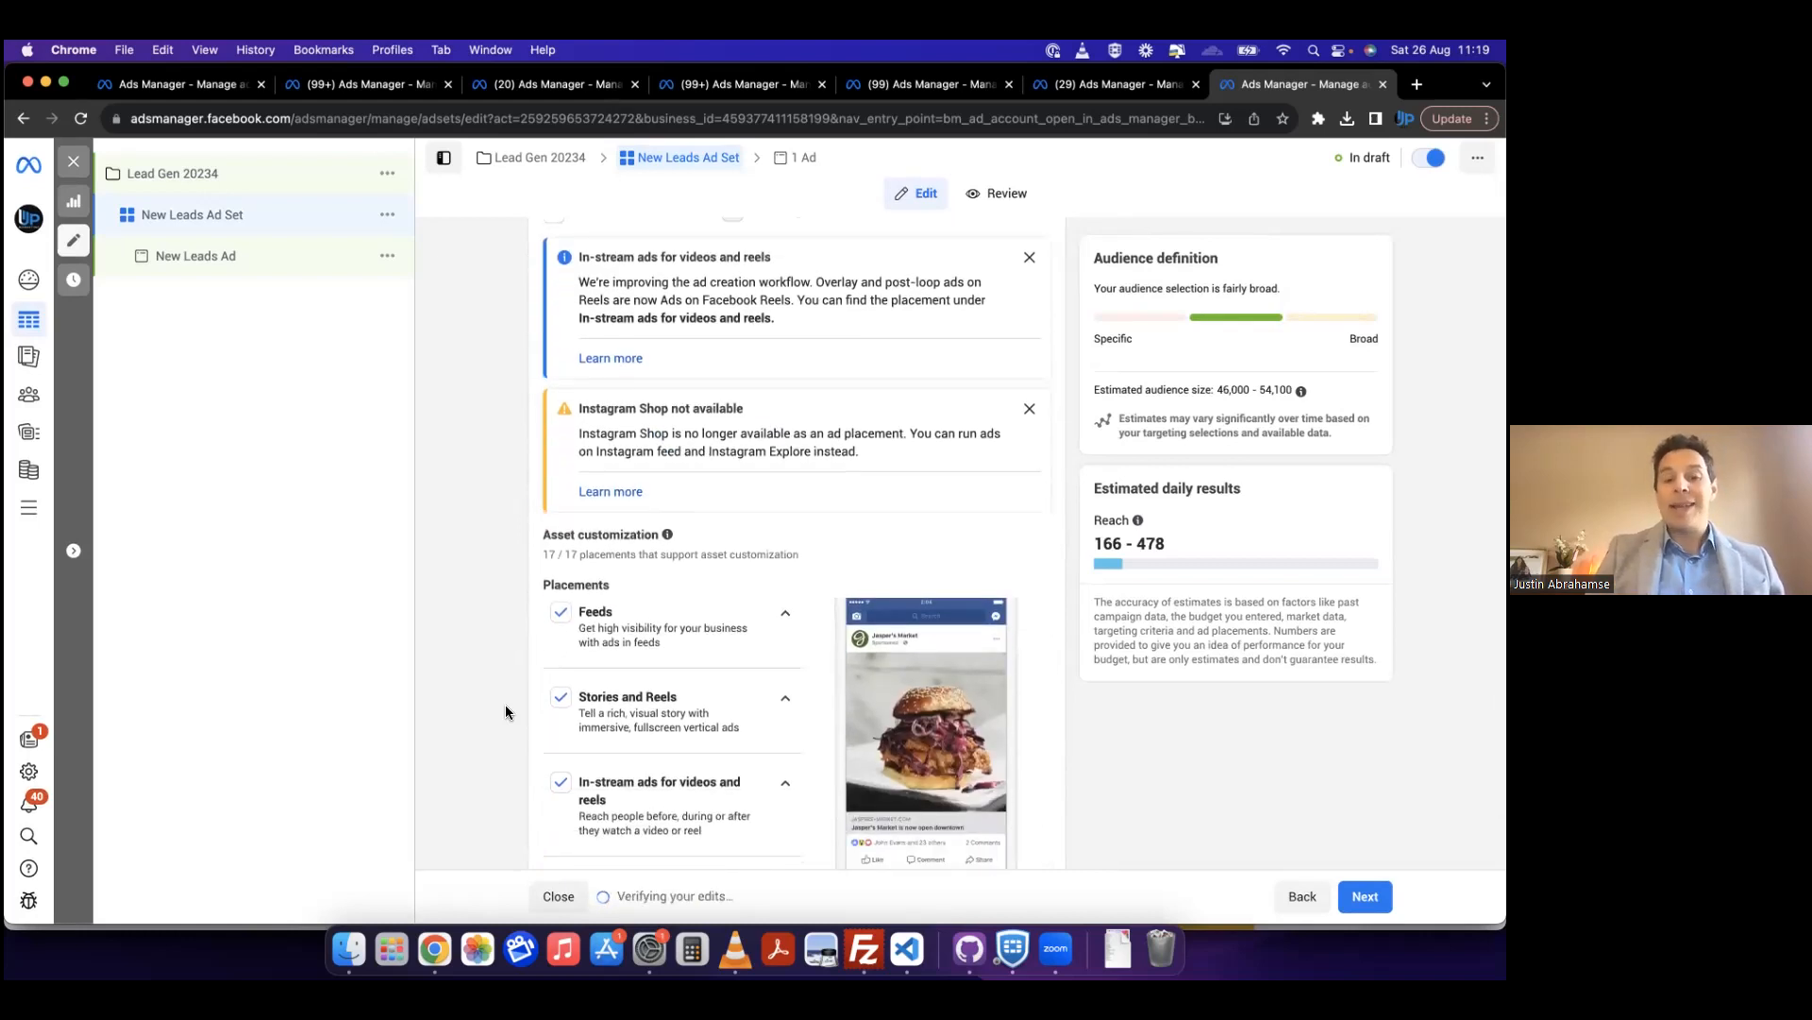
scroll(506, 713, down, 2)
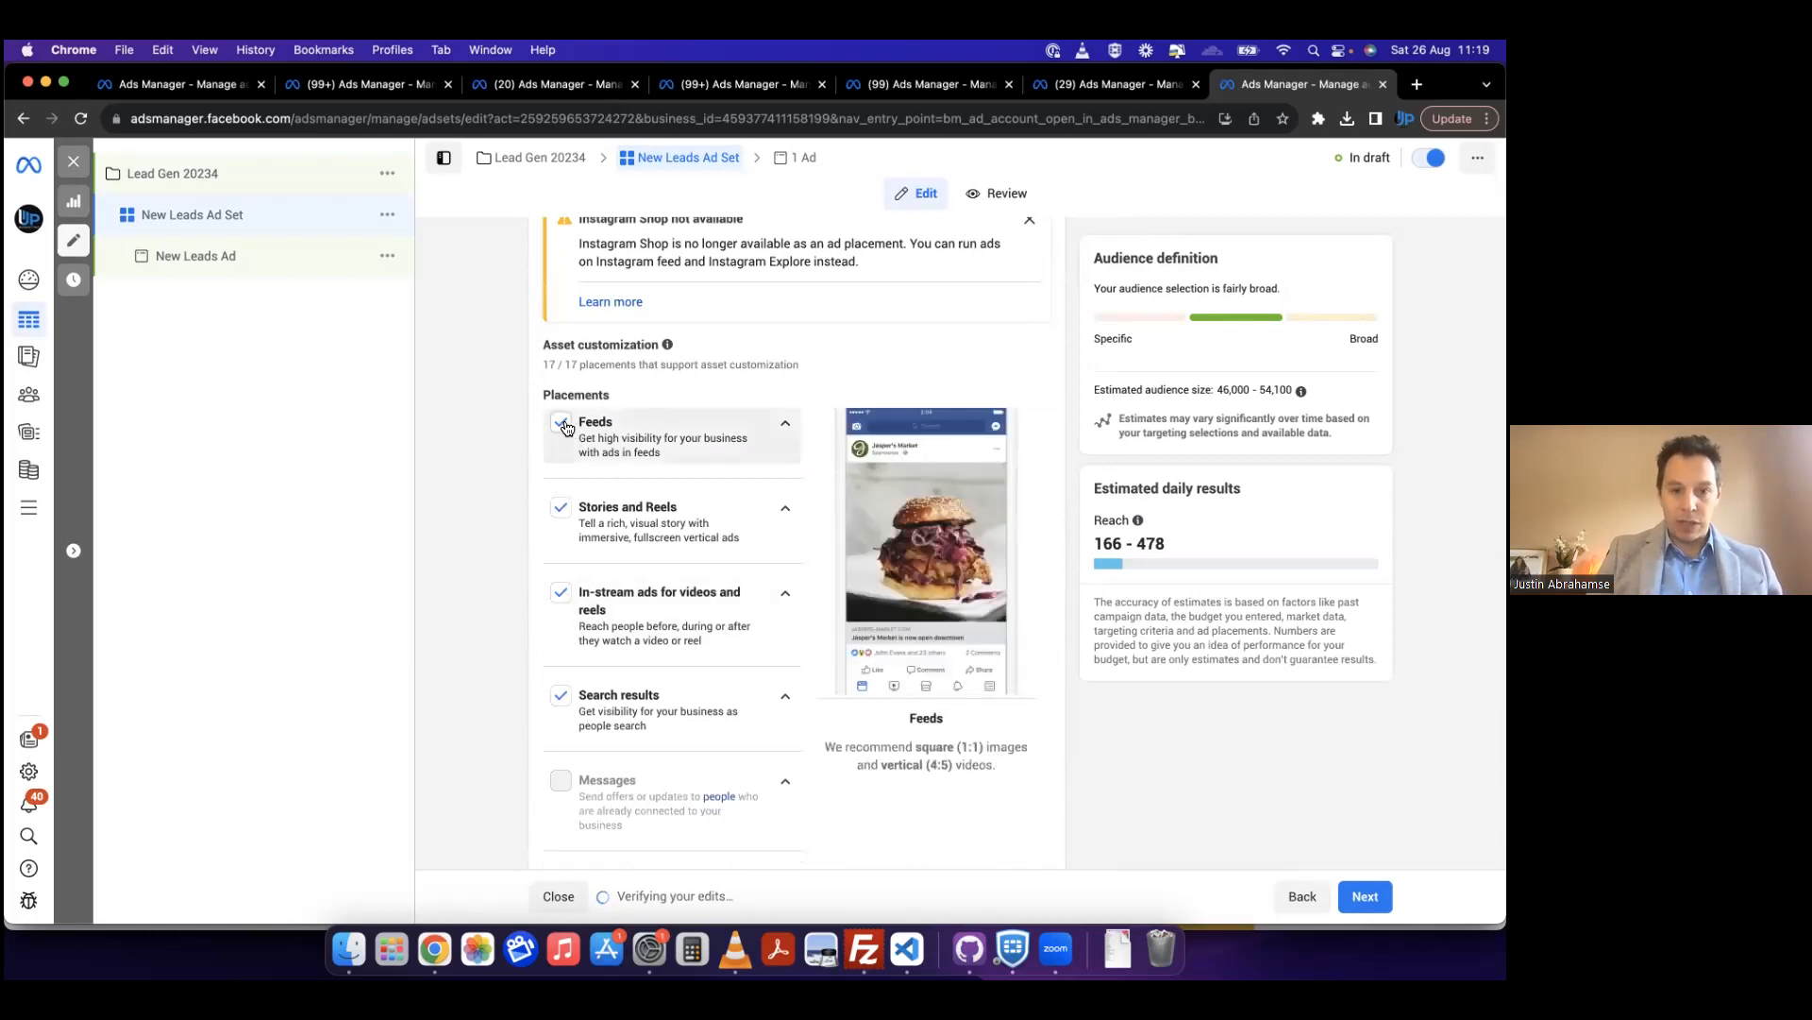
click(783, 424)
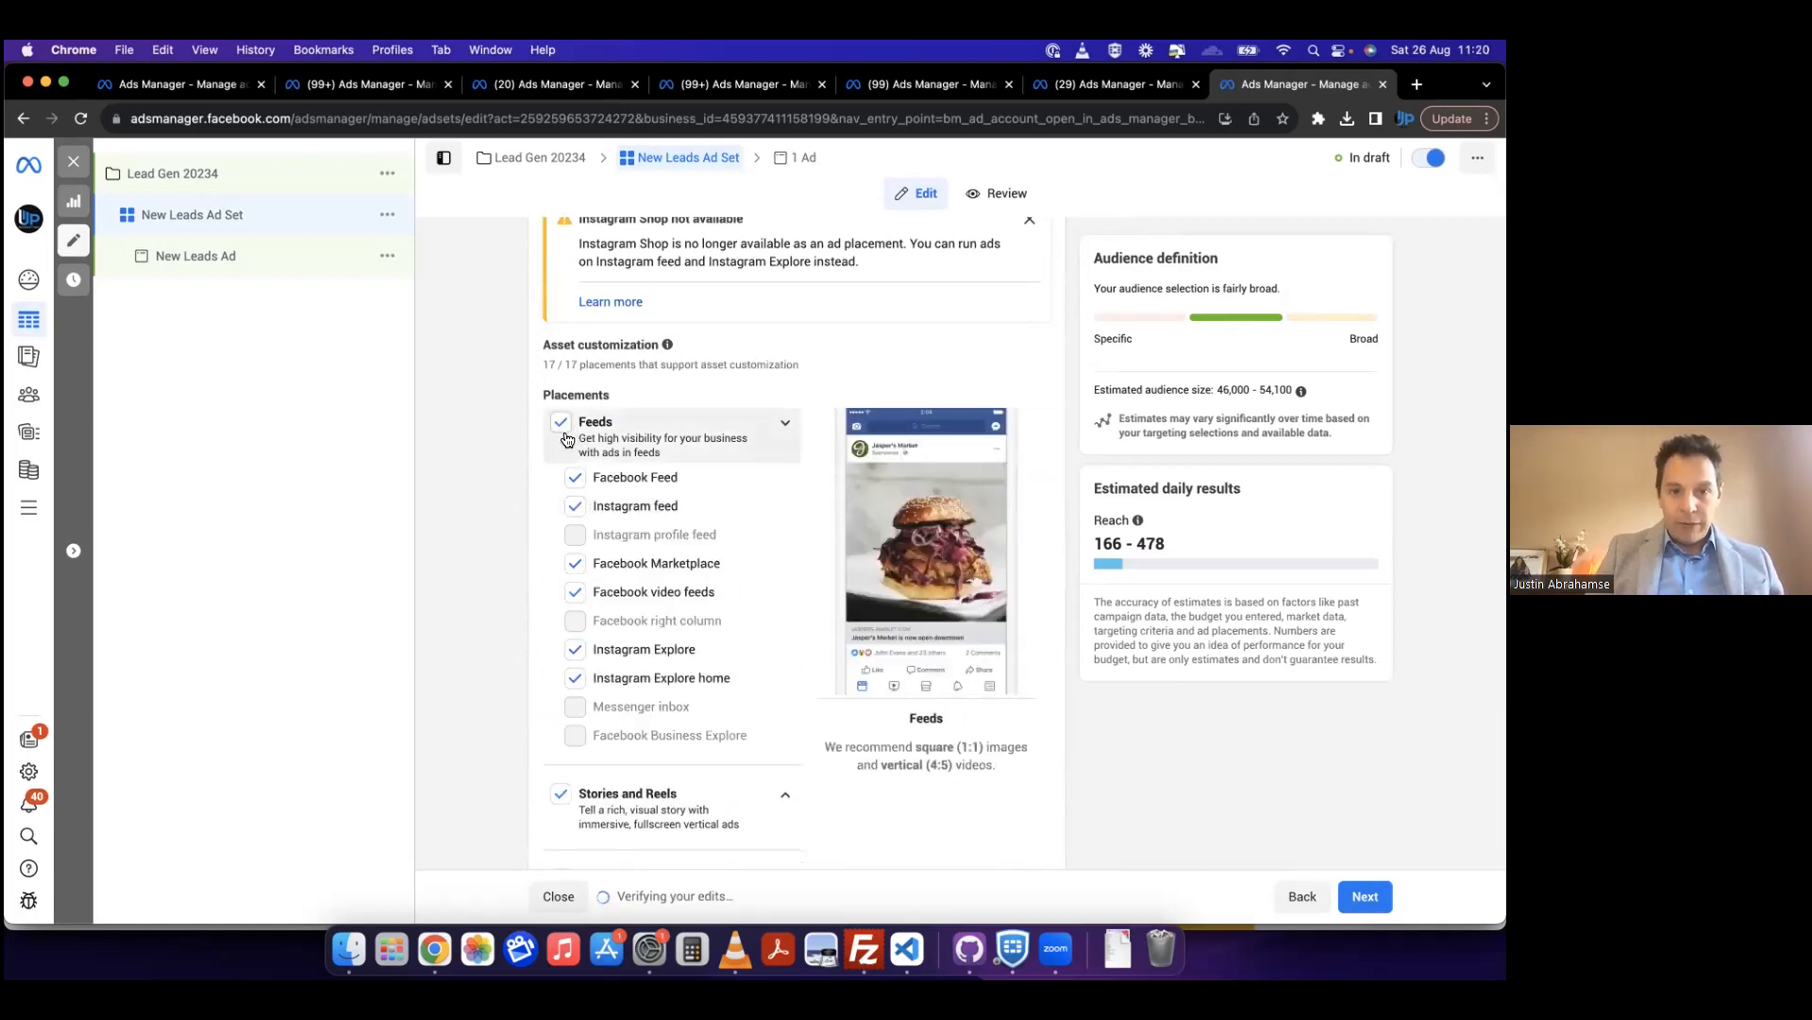
scroll(672, 424, up, 2)
scroll(674, 430, up, 2)
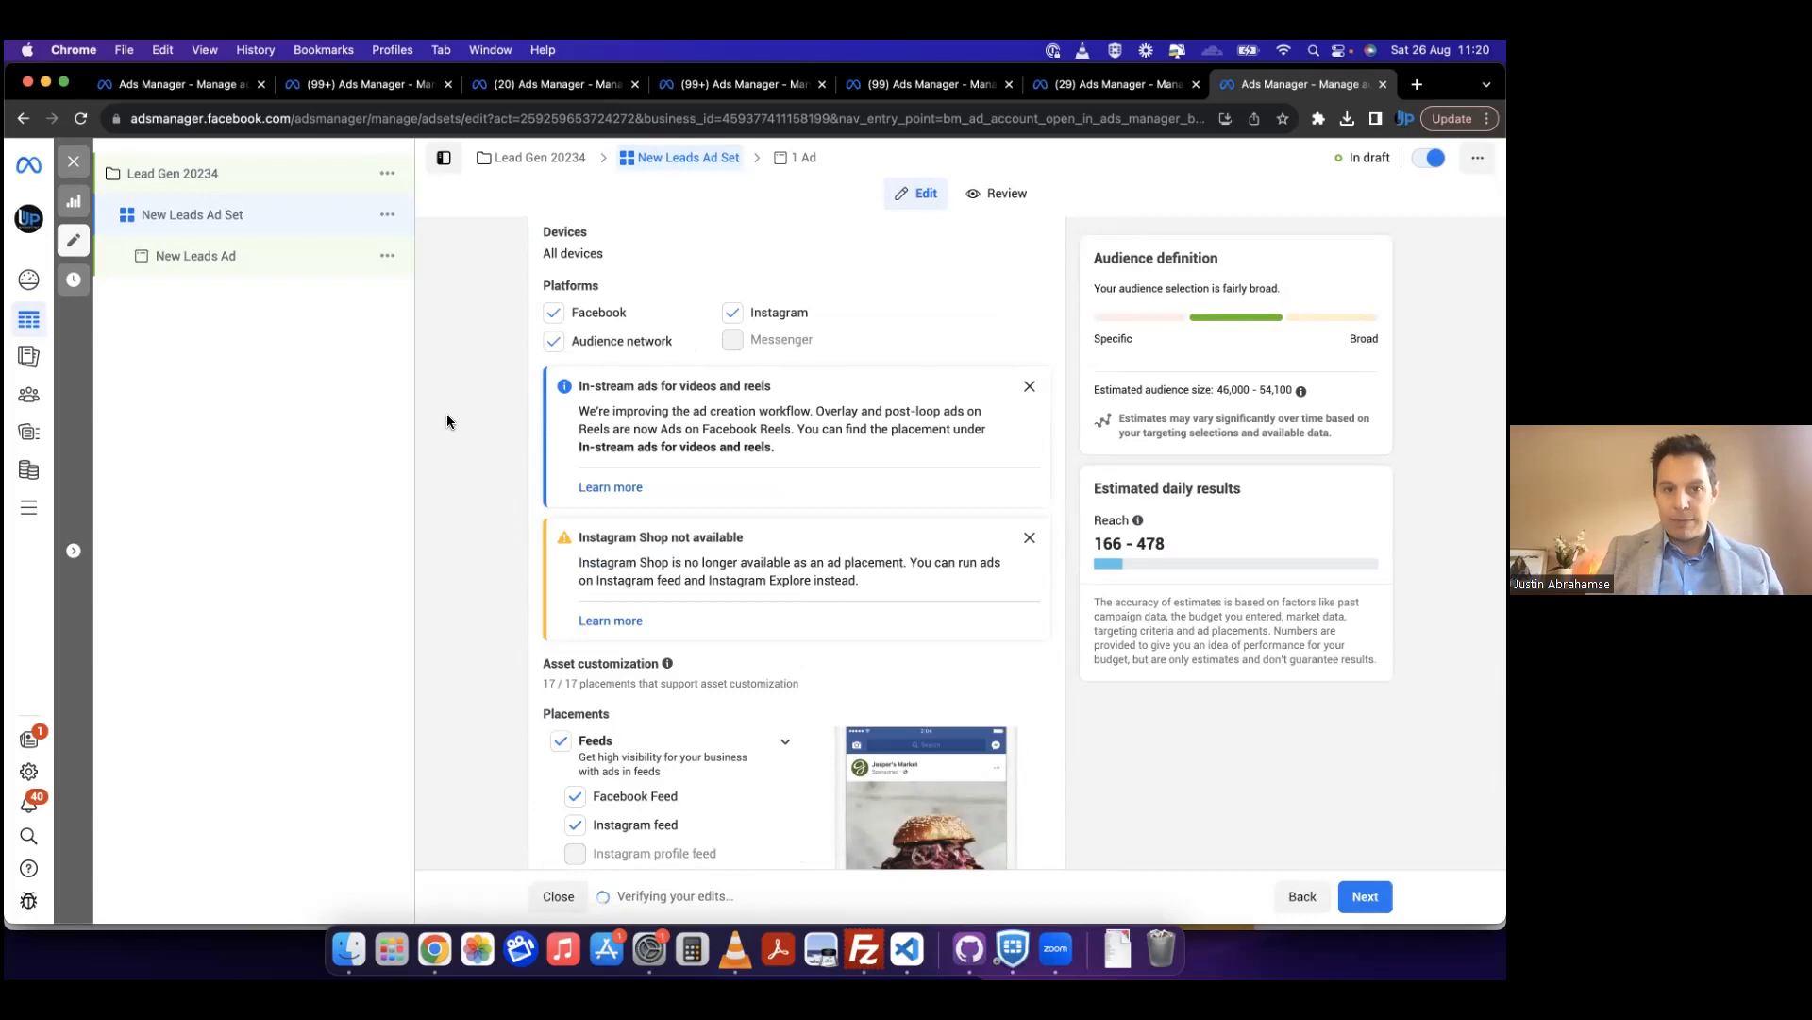
scroll(445, 421, down, 2)
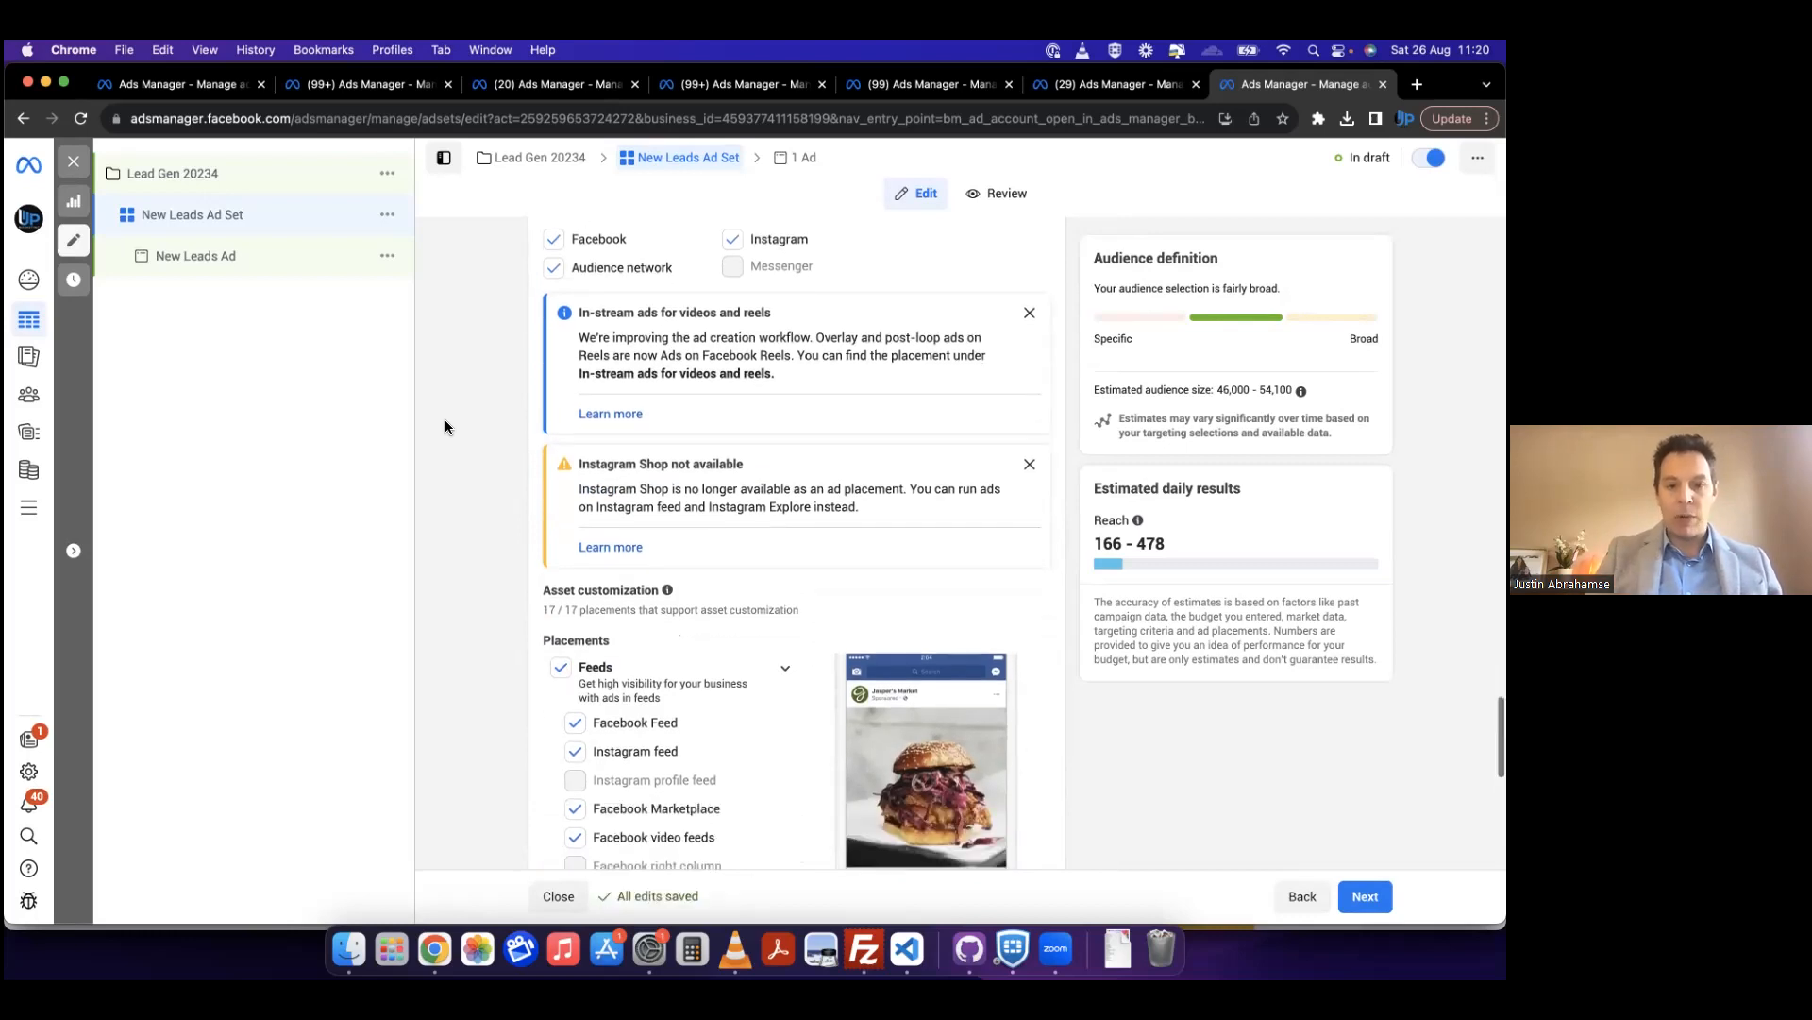
Step: Review the remaining manual placement categories, expanding Stories and Reels to examine its individual placements
scroll(445, 421, down, 4)
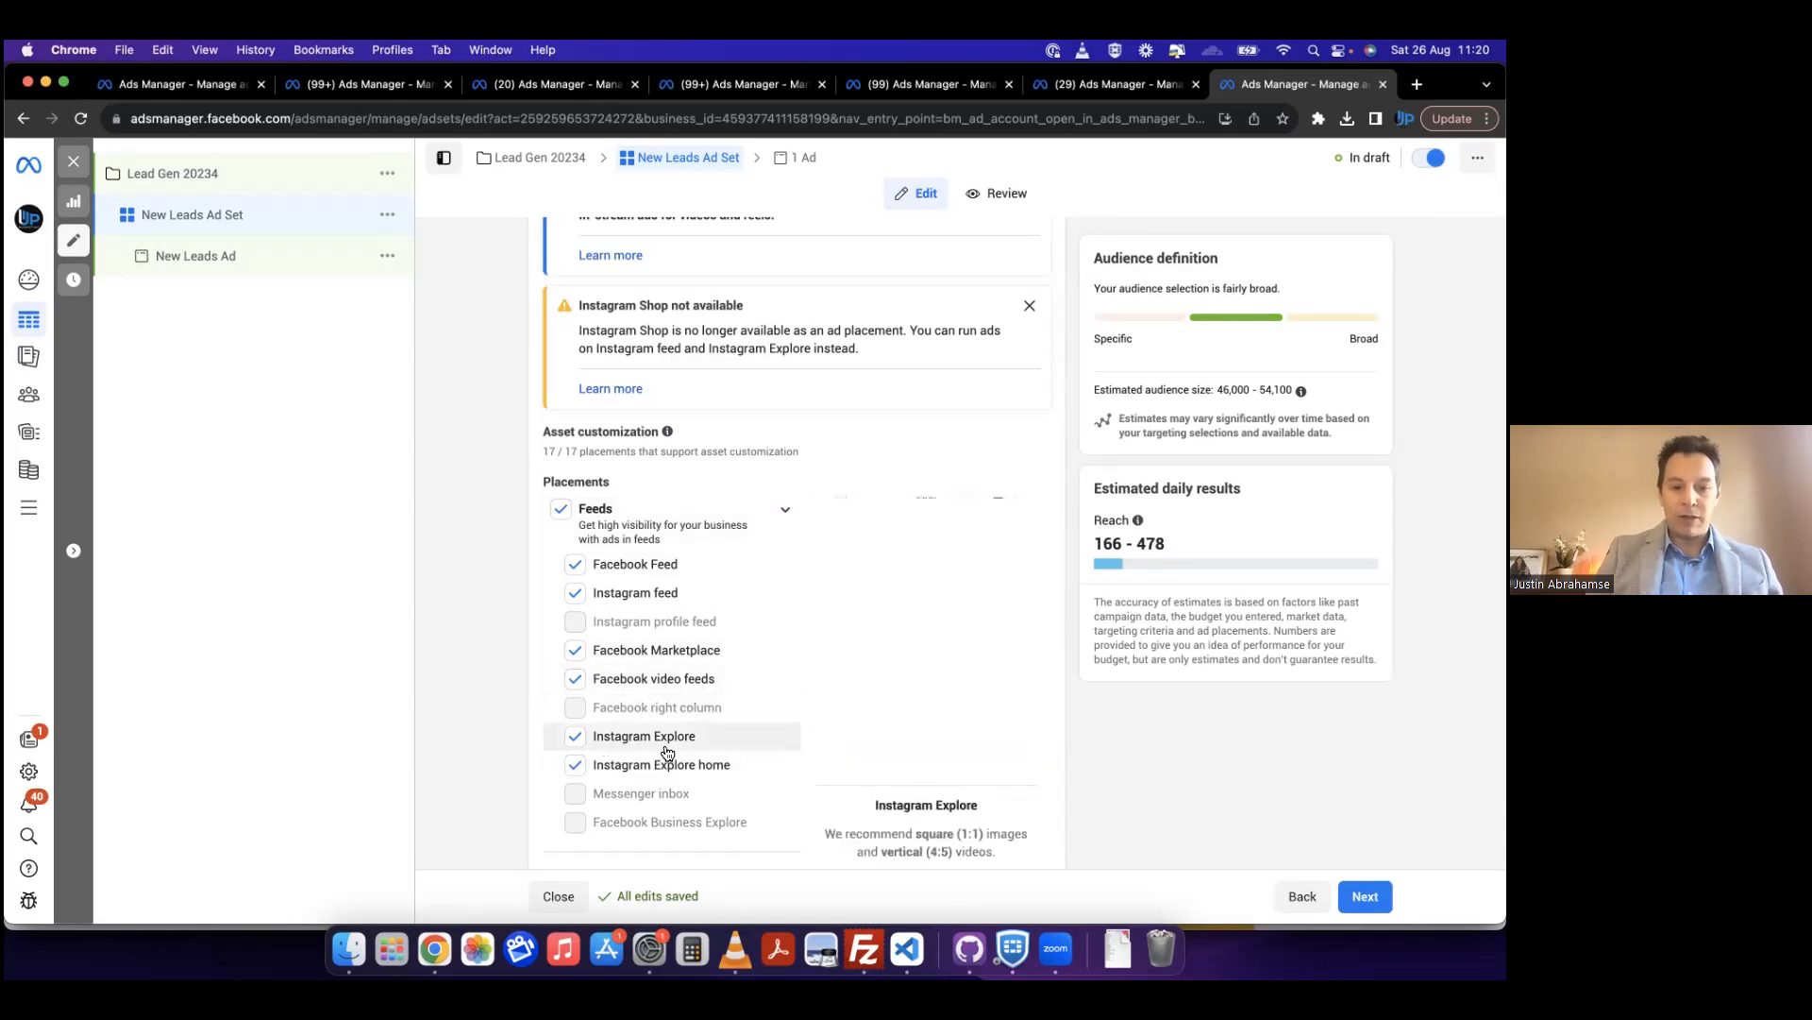
scroll(511, 753, down, 1)
scroll(511, 757, down, 1)
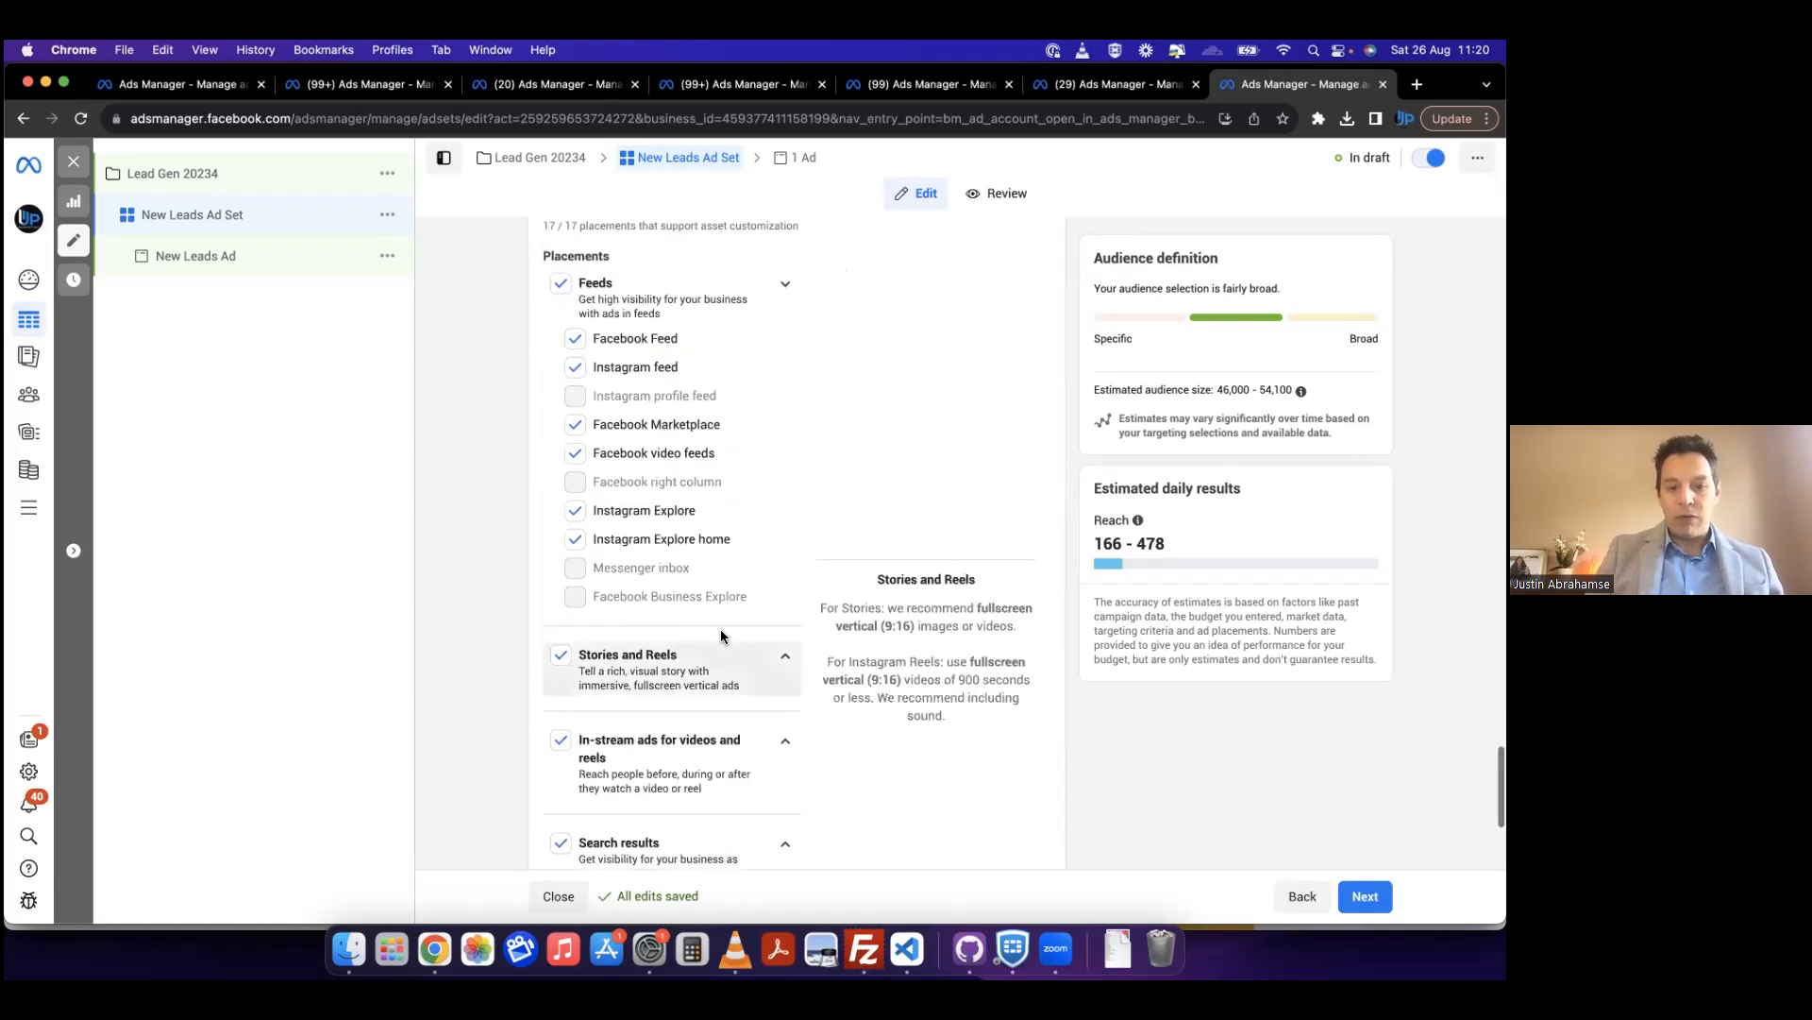
scroll(495, 681, down, 1)
click(563, 557)
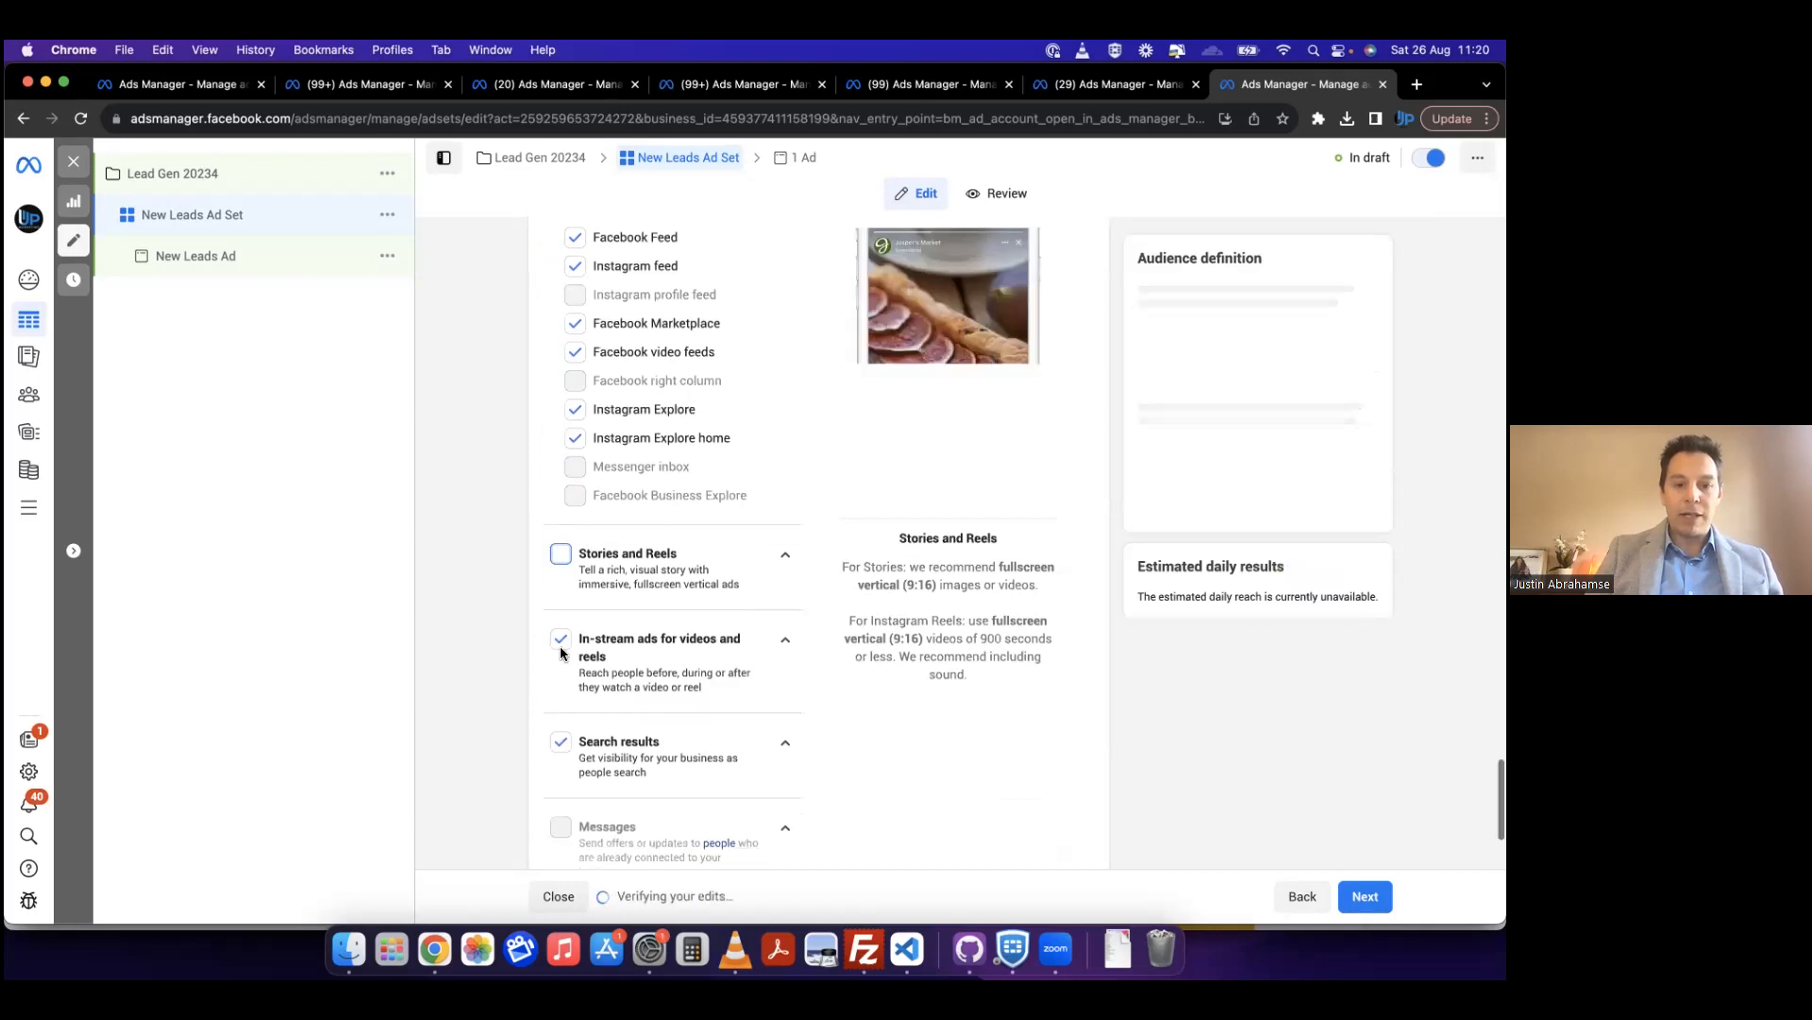
click(566, 561)
click(779, 559)
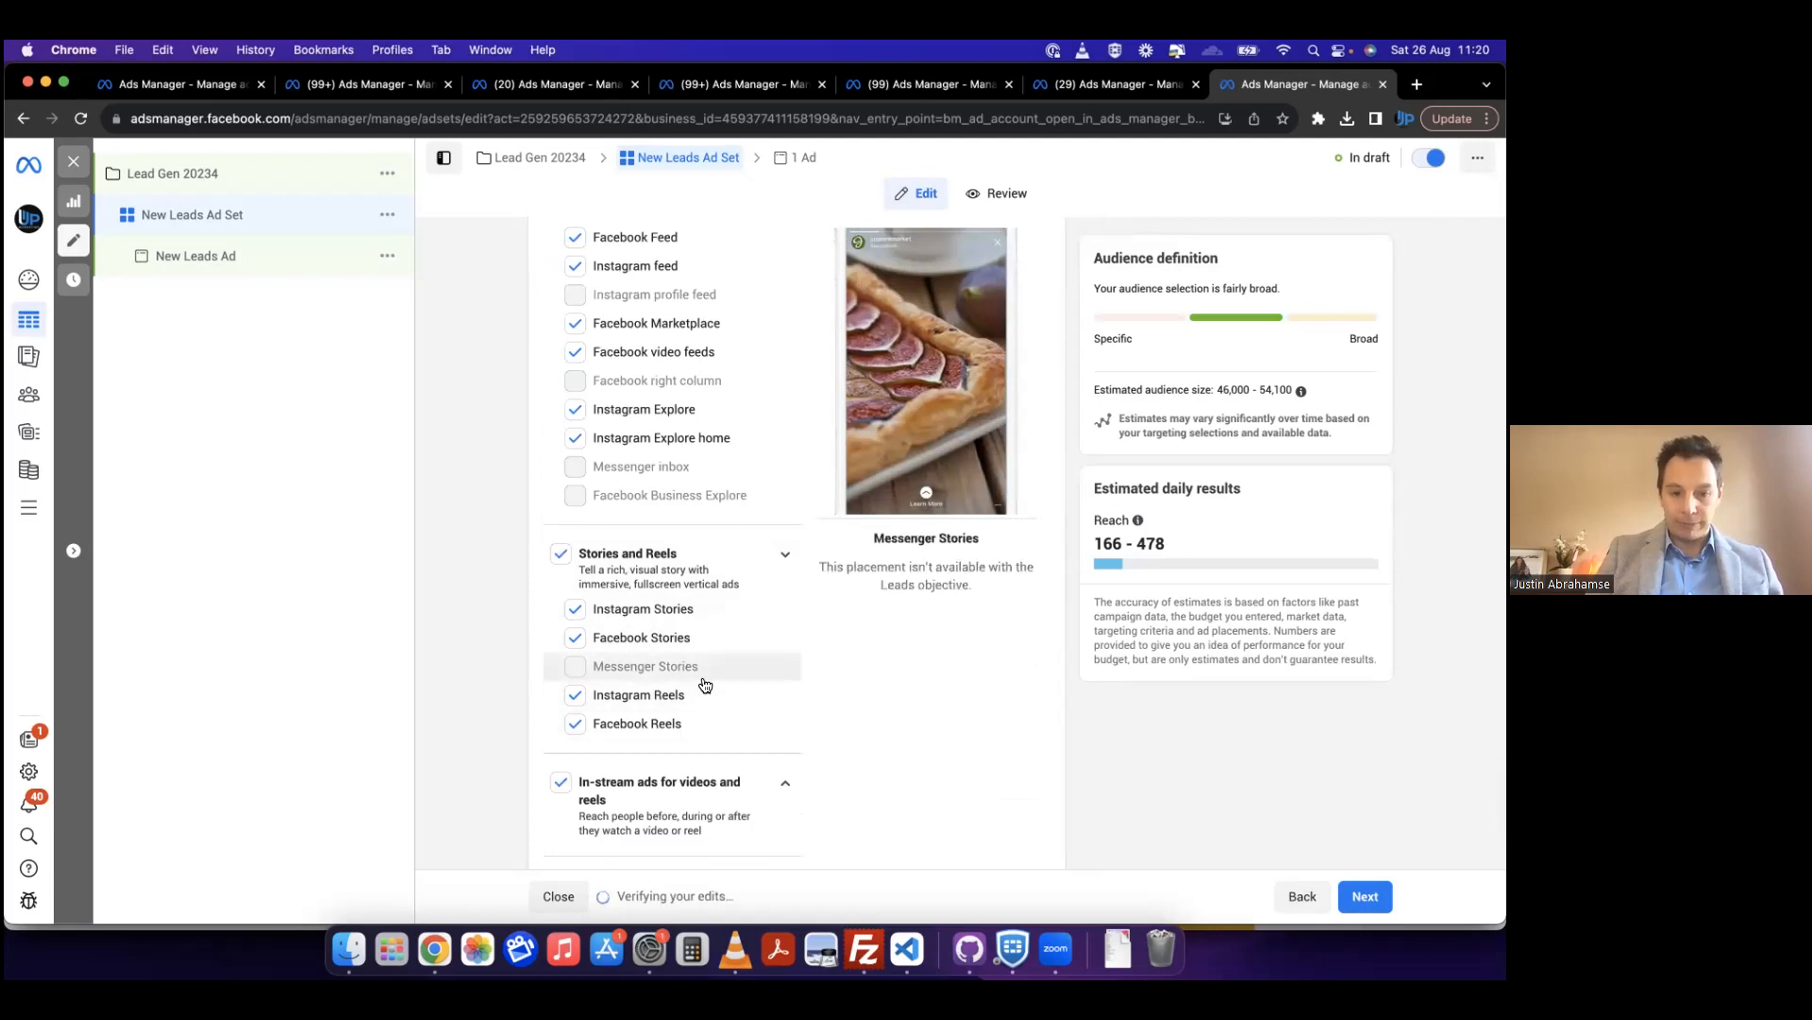
scroll(699, 718, down, 3)
scroll(669, 723, down, 1)
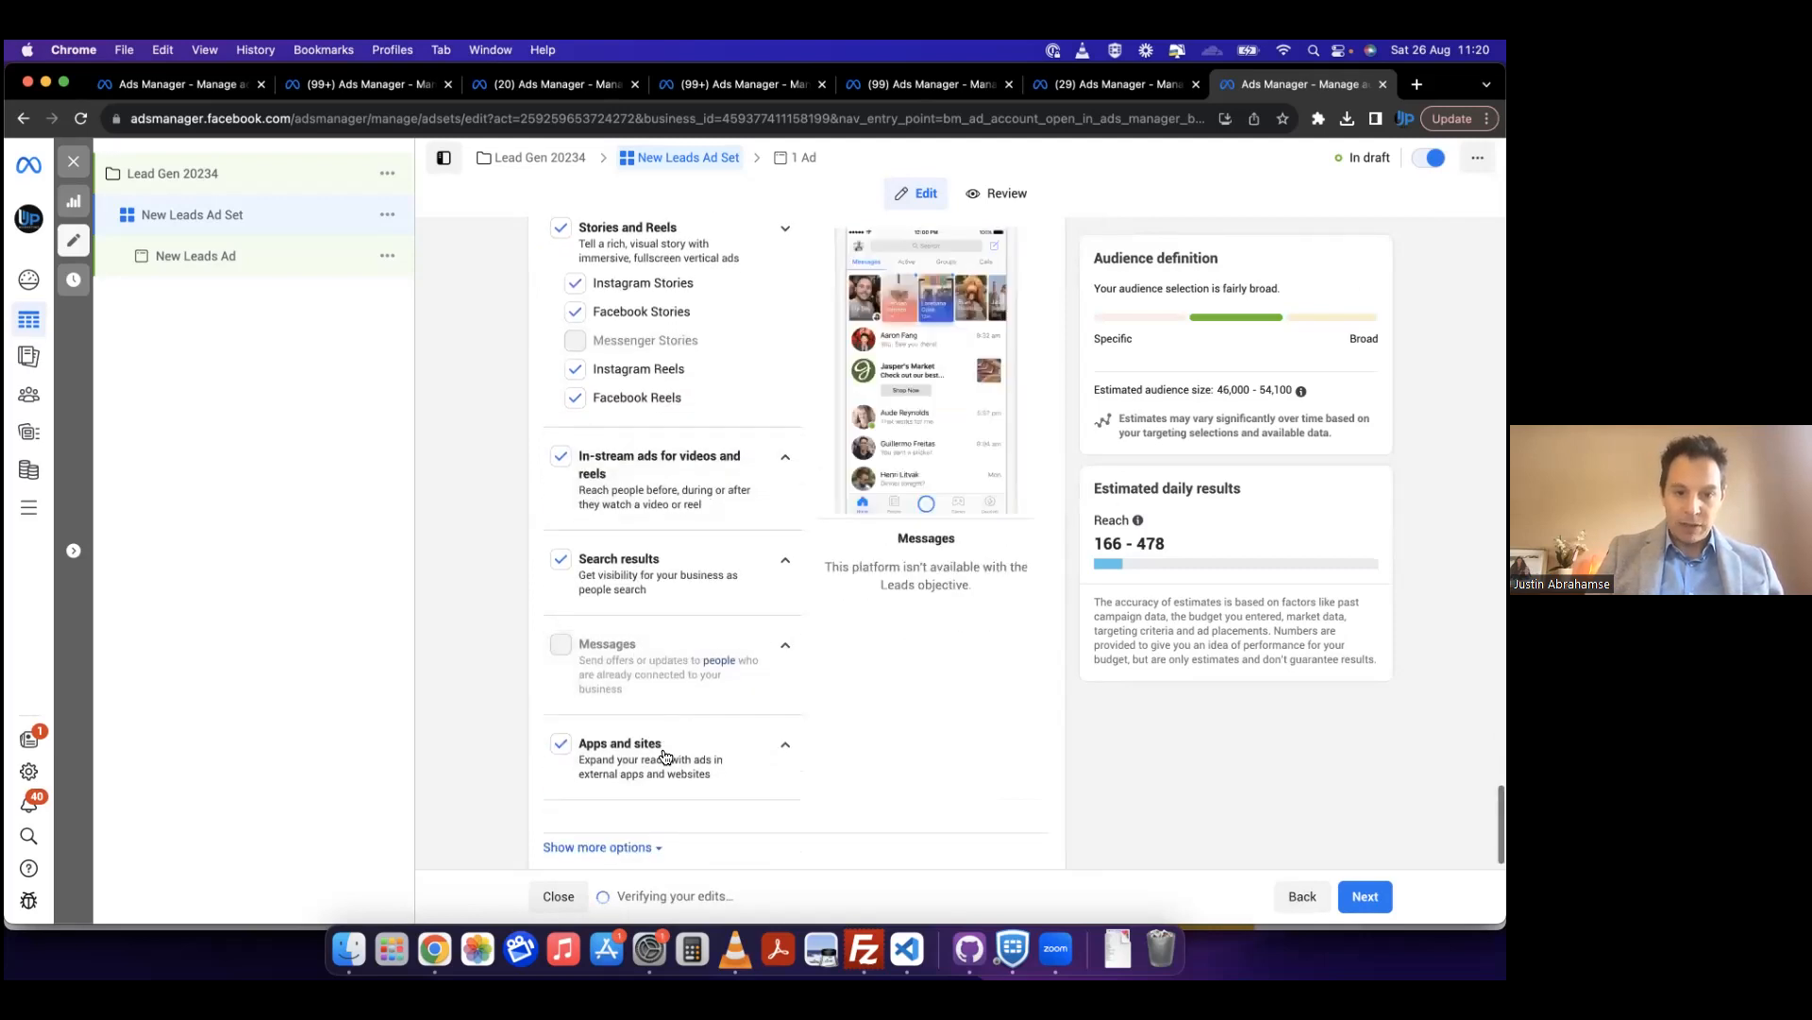
scroll(752, 665, up, 4)
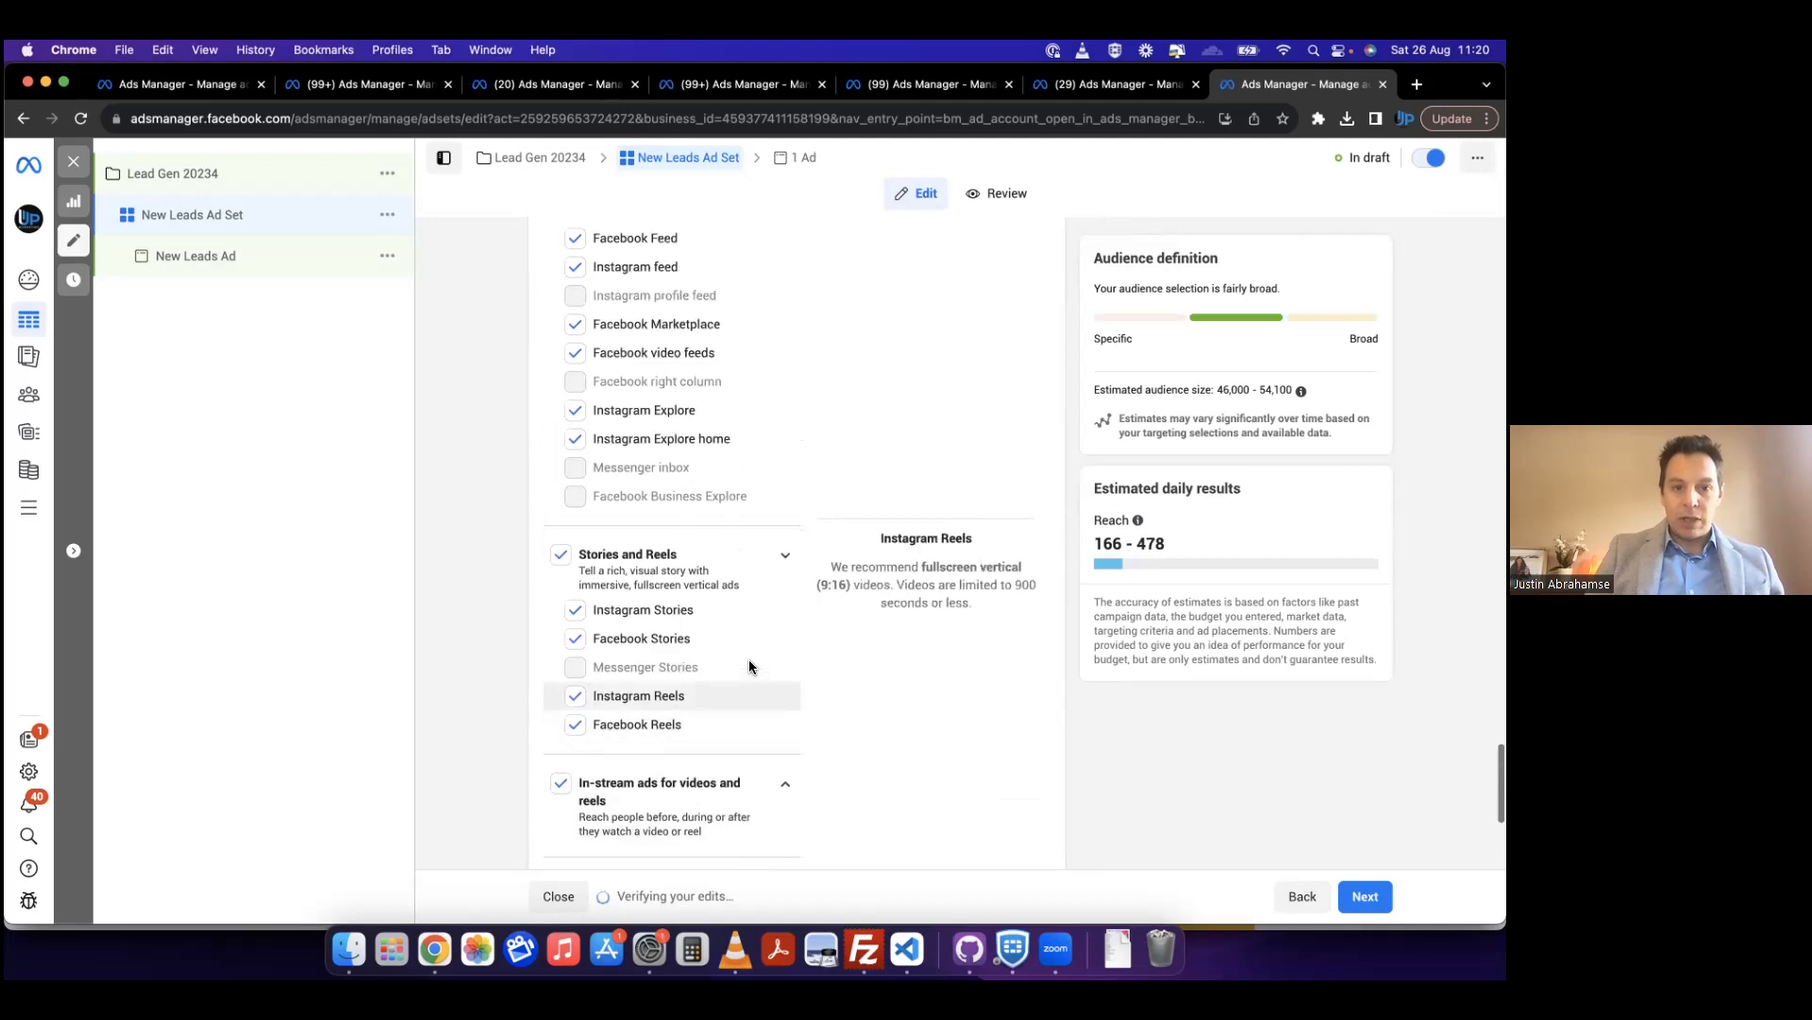
Step: Exclude Stories and Reels, Search results, and Apps and sites from the ad set's manual placements
click(560, 556)
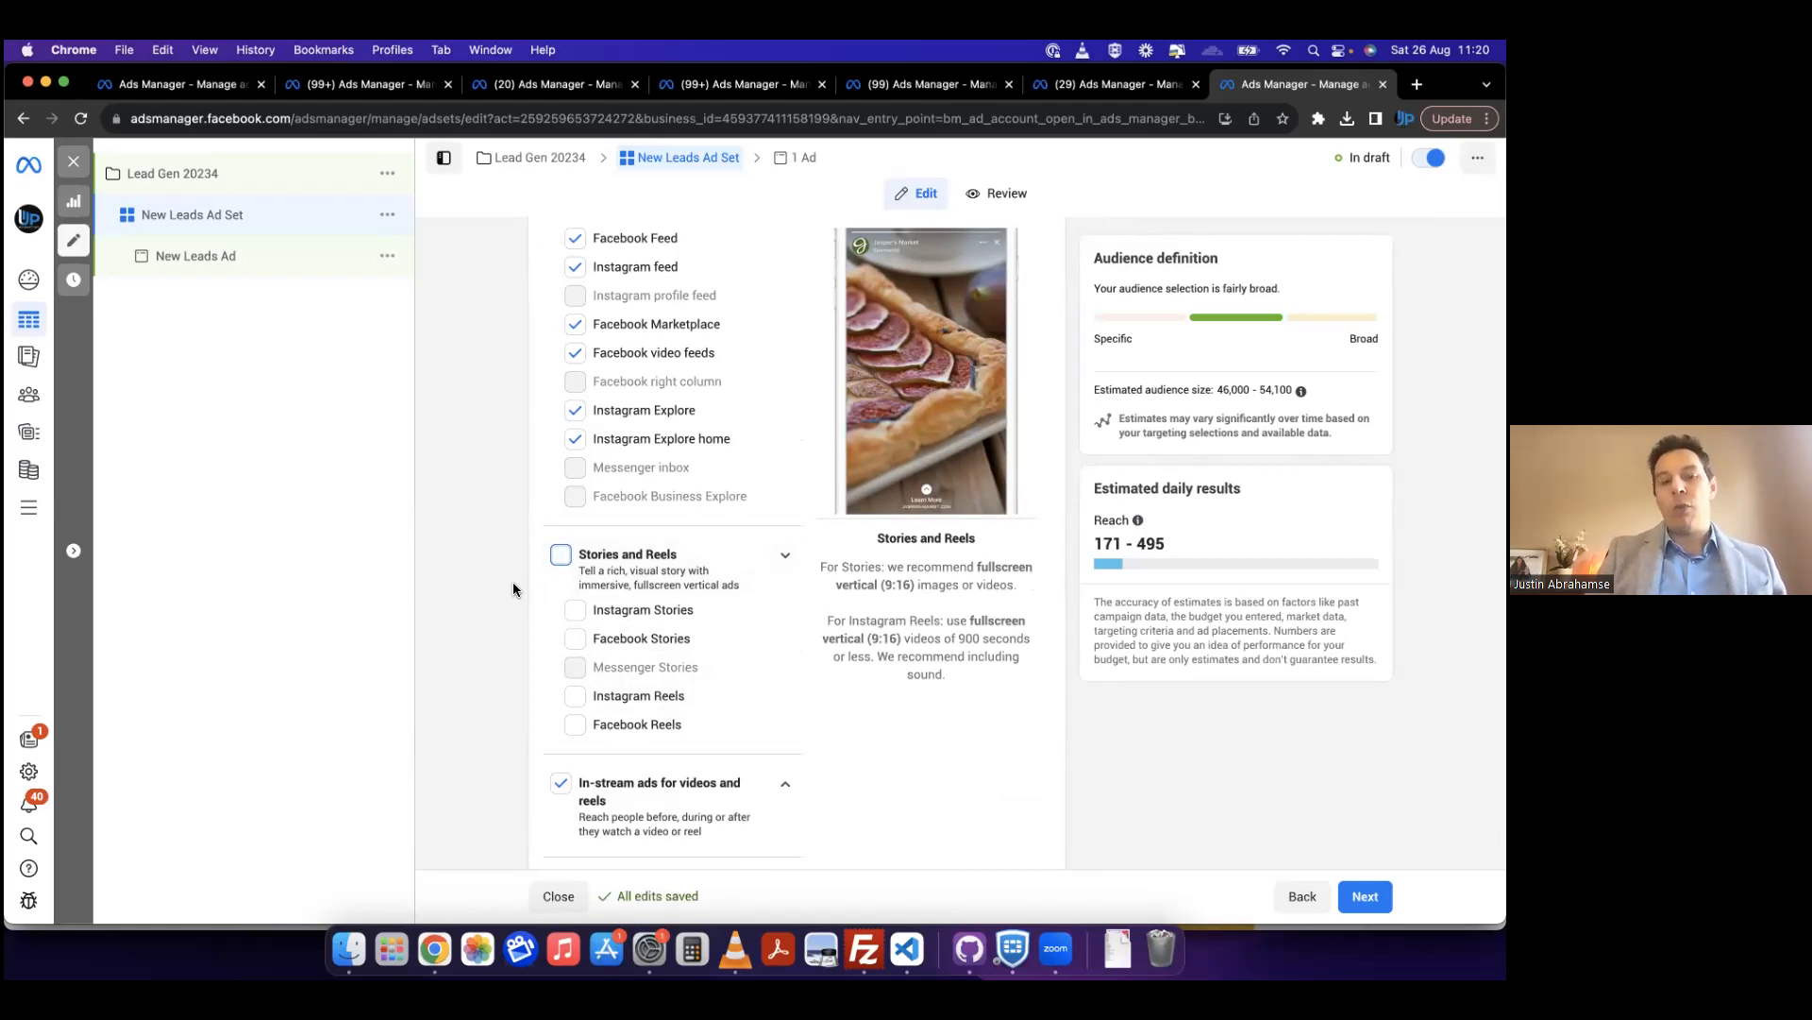
scroll(690, 454, up, 2)
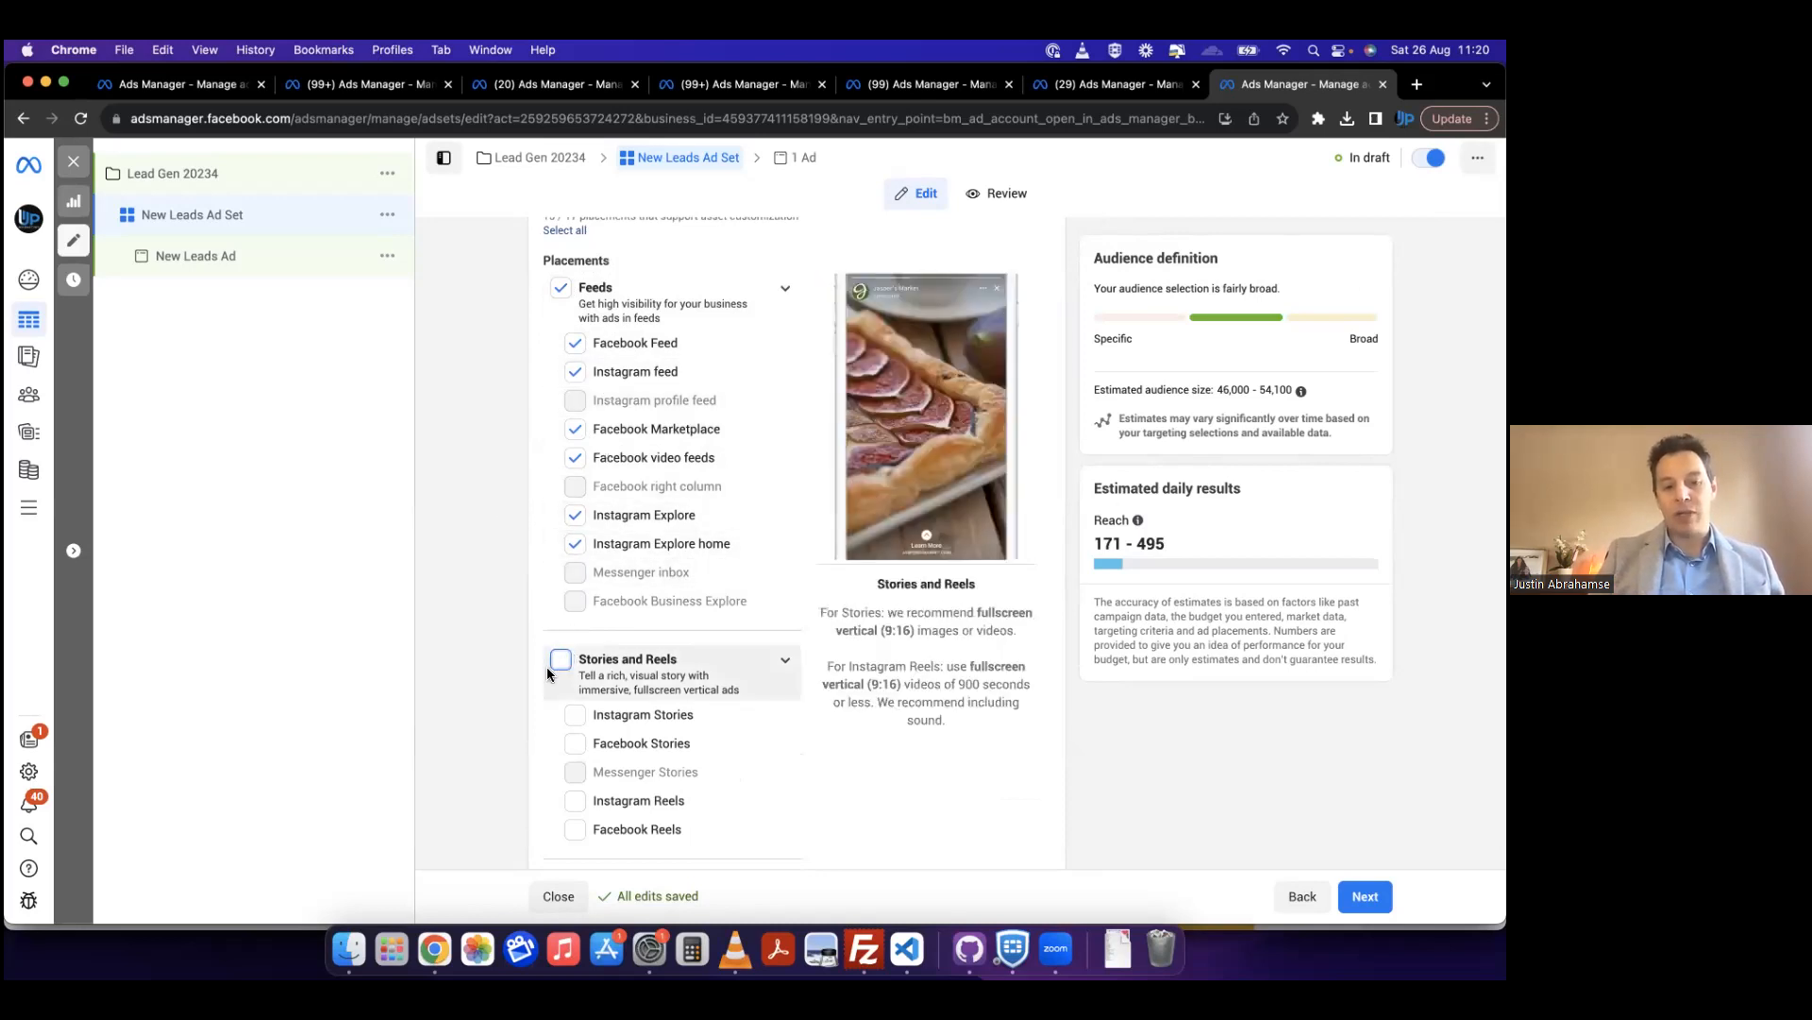
scroll(517, 708, down, 2)
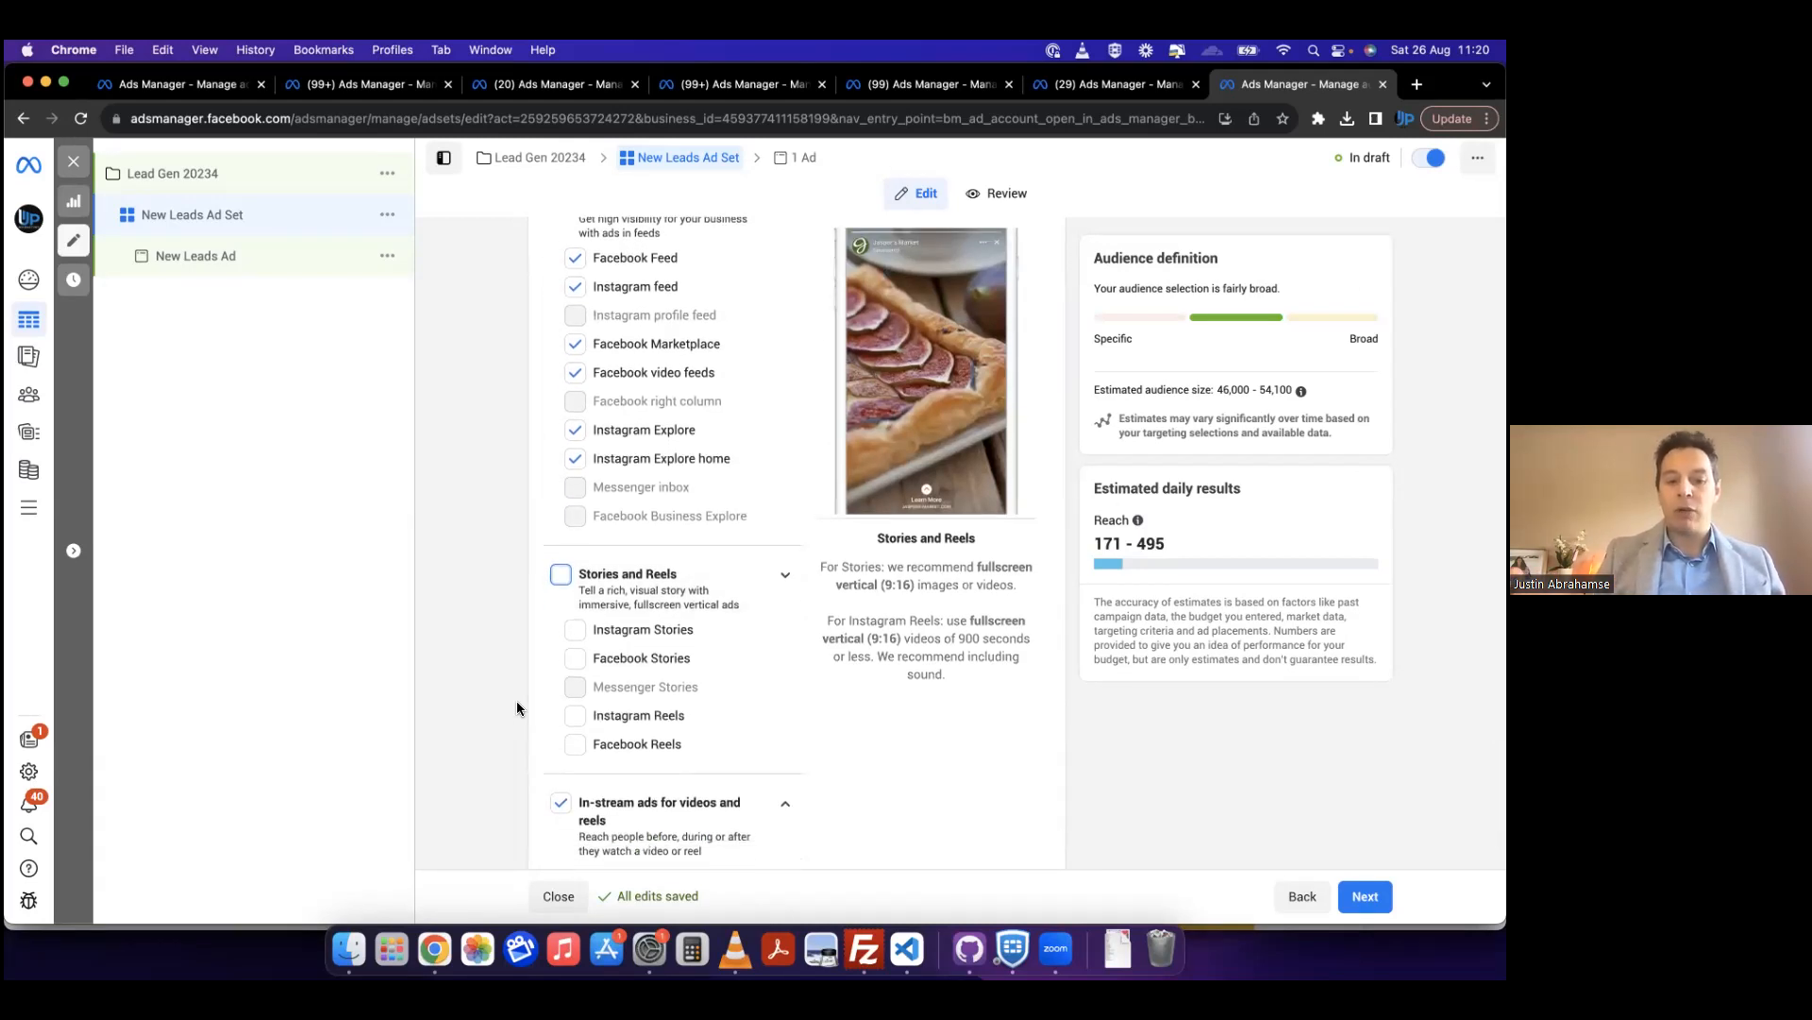
scroll(517, 708, down, 3)
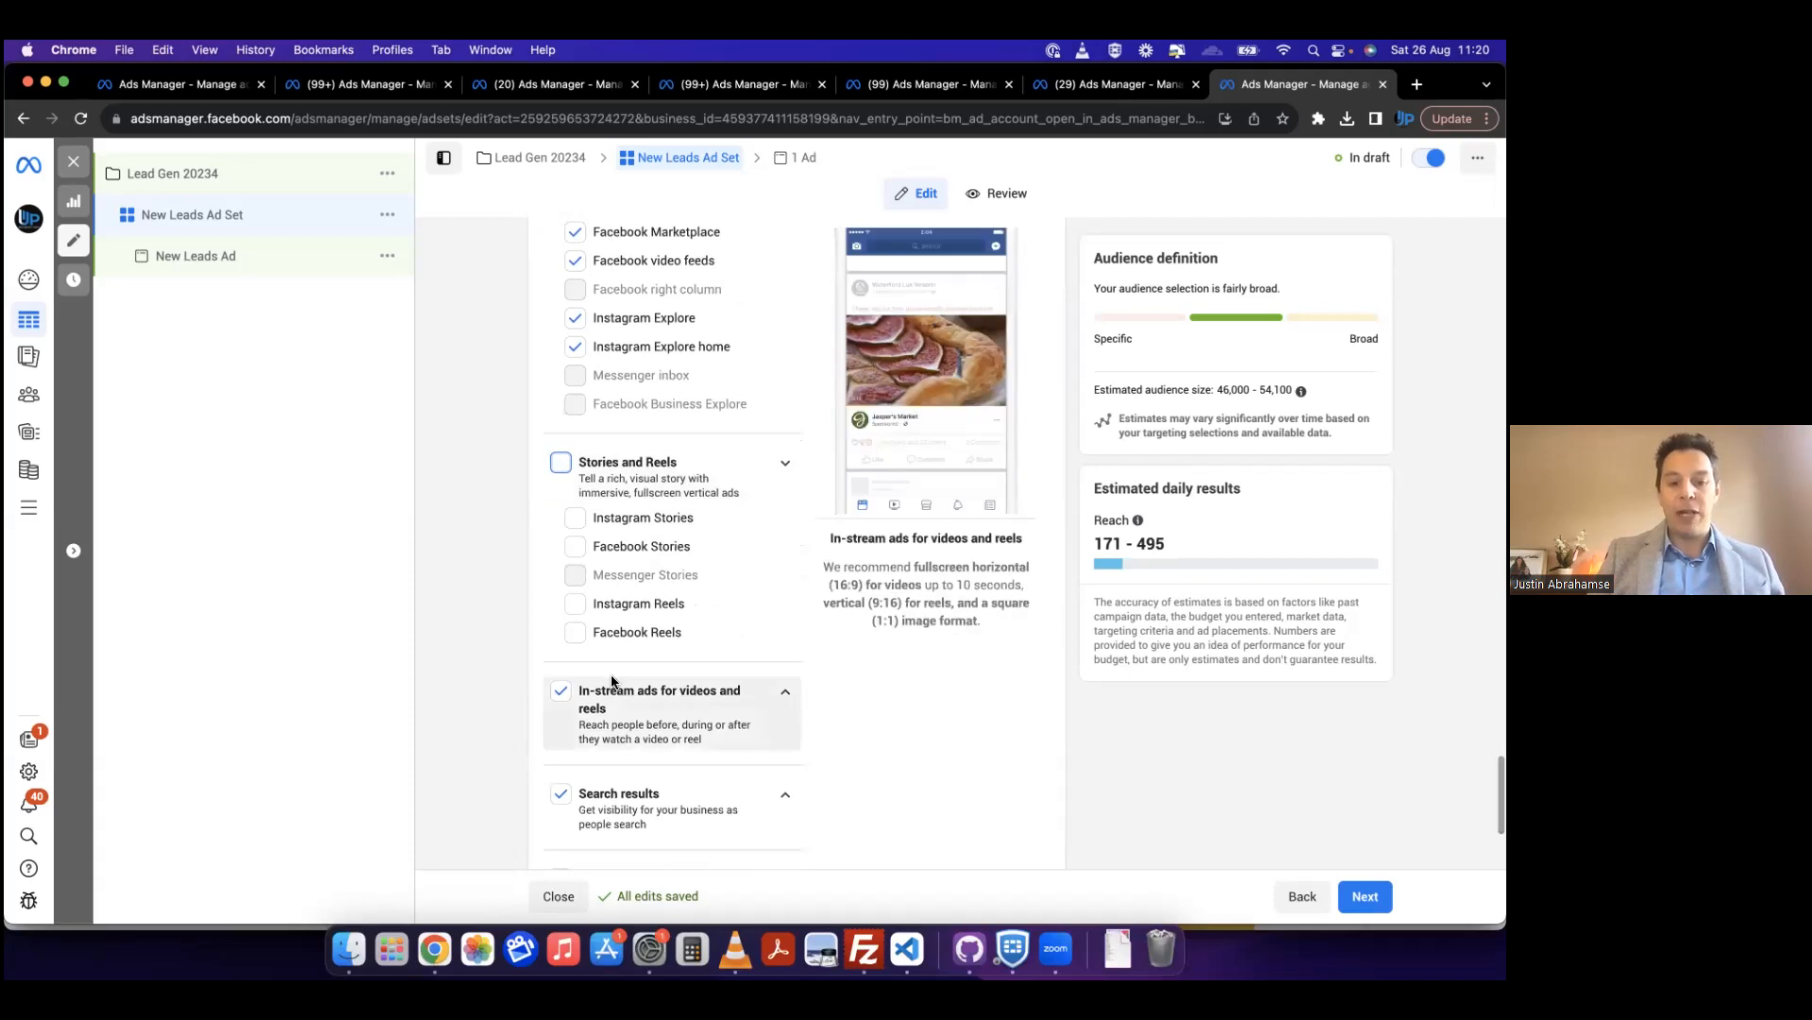
click(562, 795)
scroll(515, 779, down, 5)
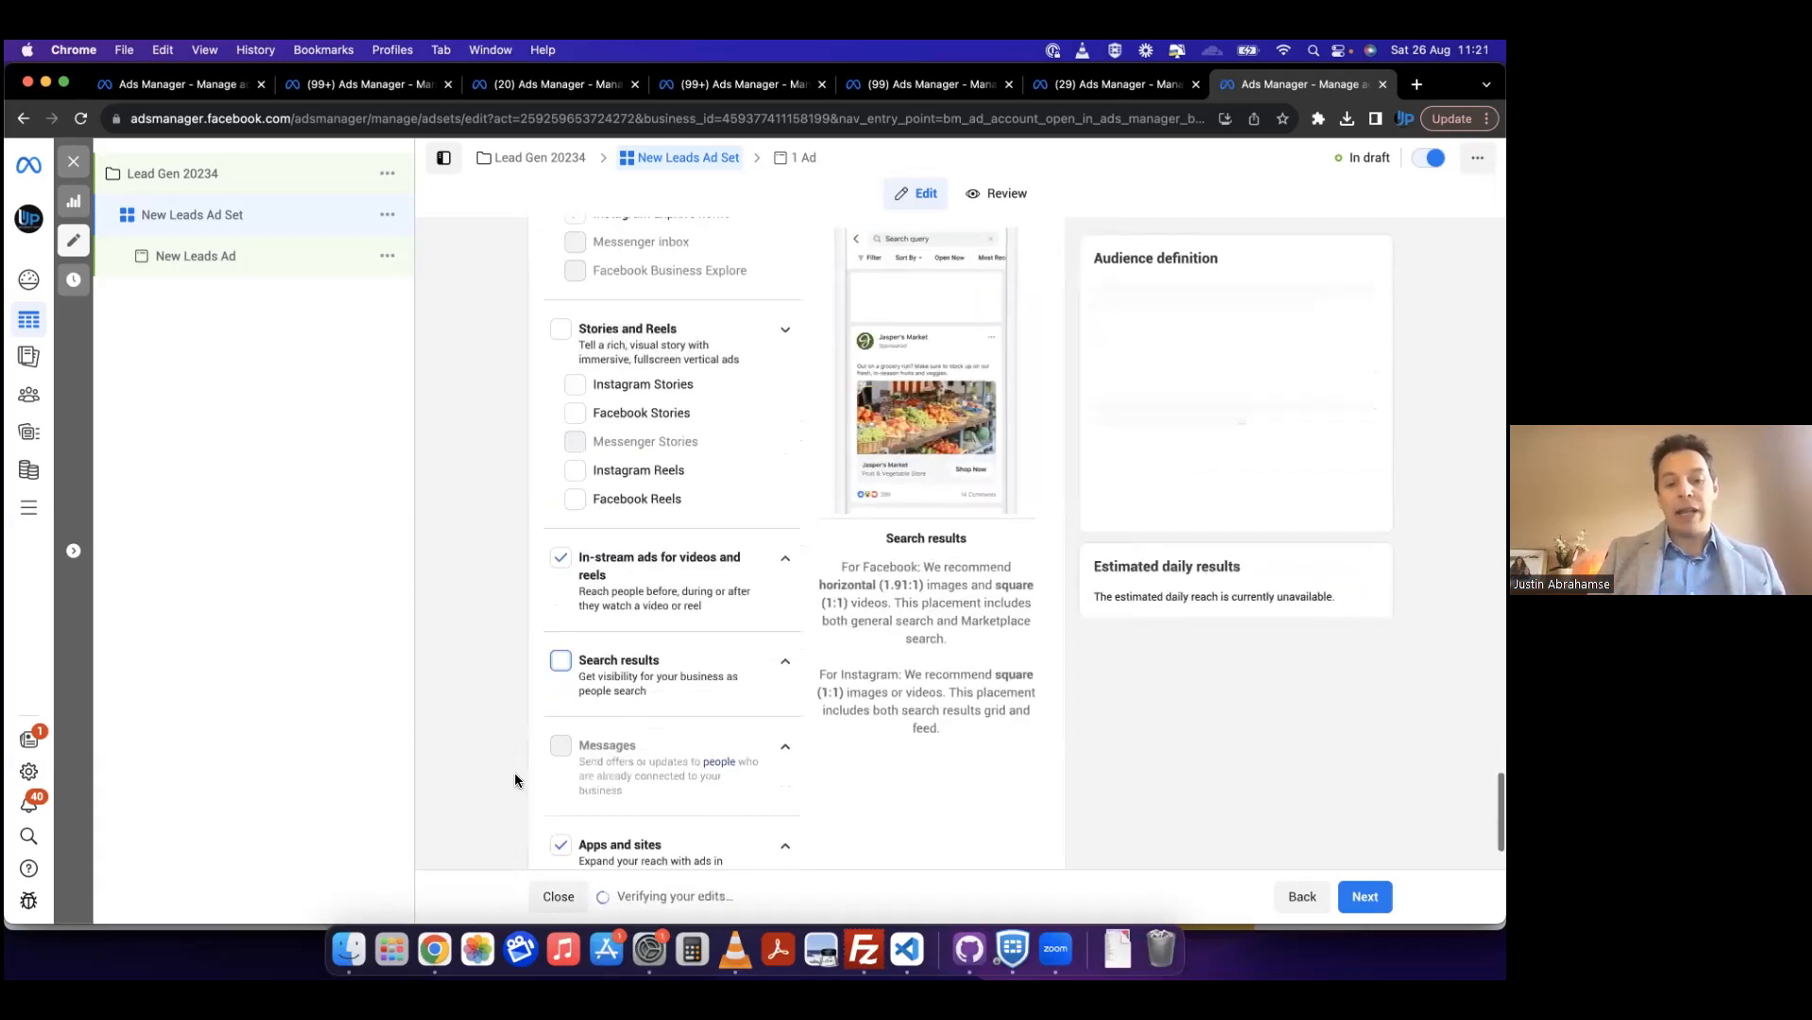
click(561, 733)
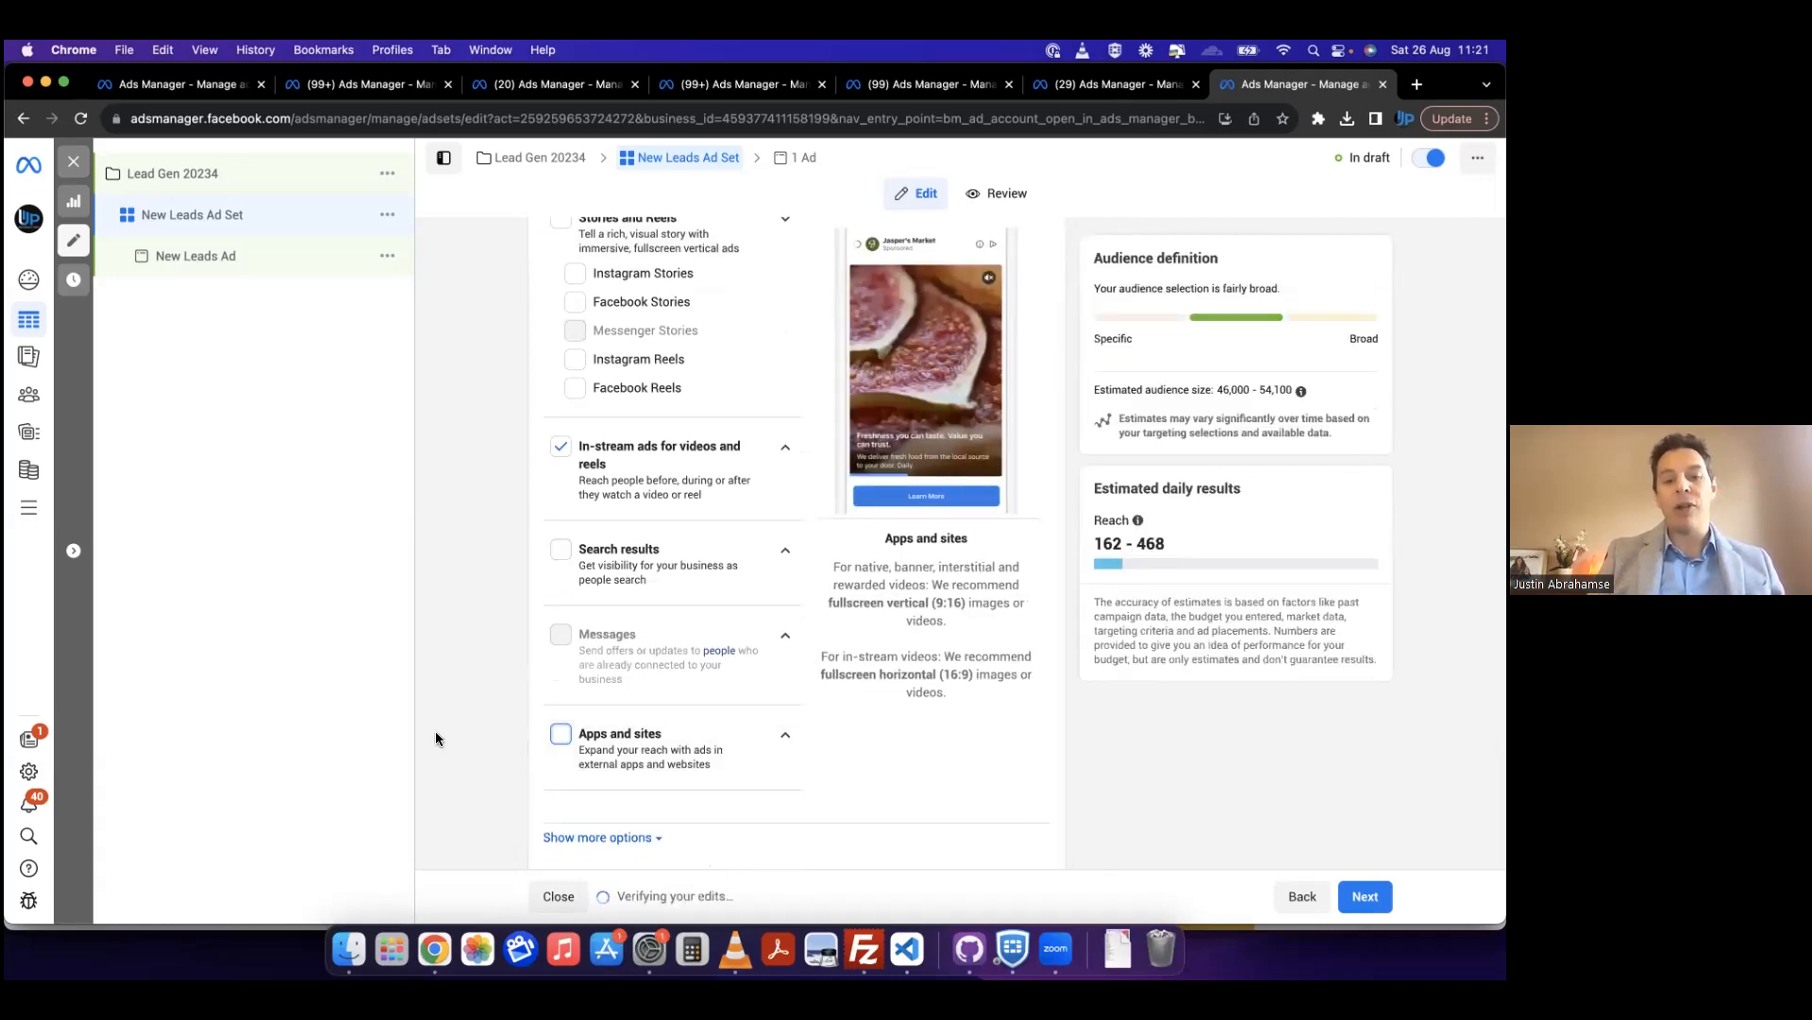
Step: Duplicate the New Leads Ad Set within its original campaign, making 1 copy
scroll(435, 733, up, 5)
scroll(434, 733, up, 10)
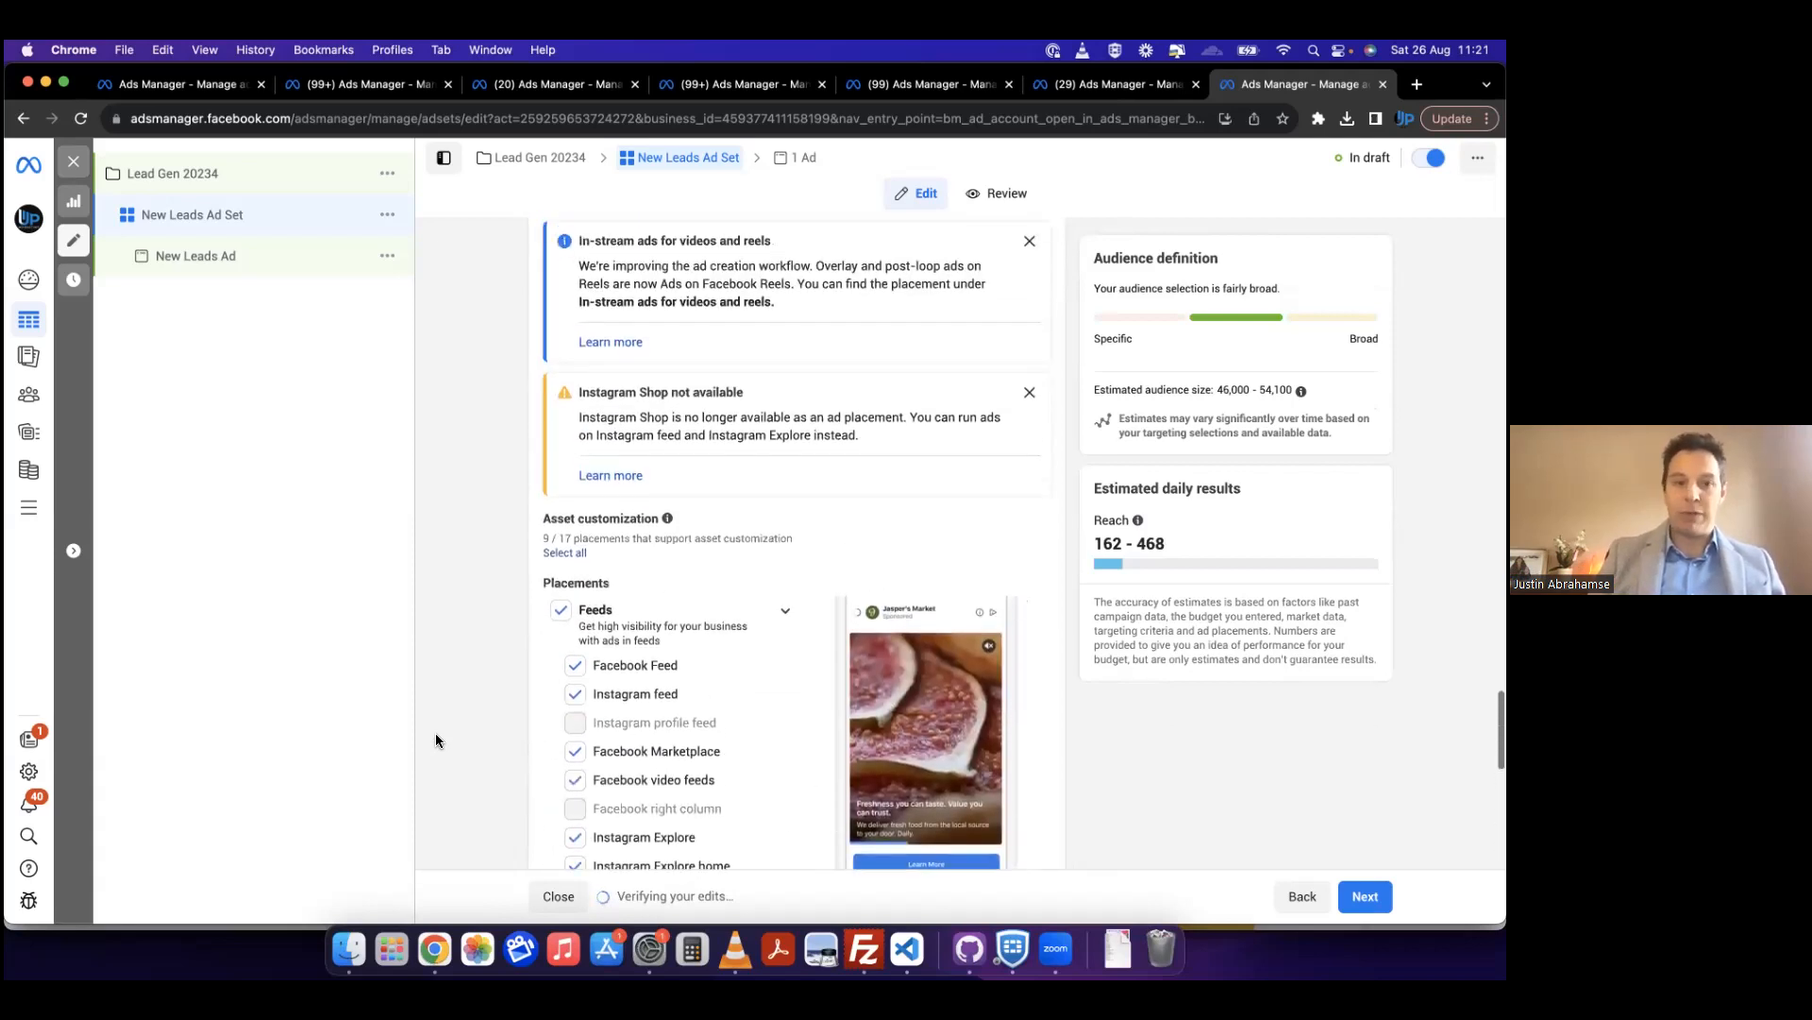
scroll(434, 732, up, 3)
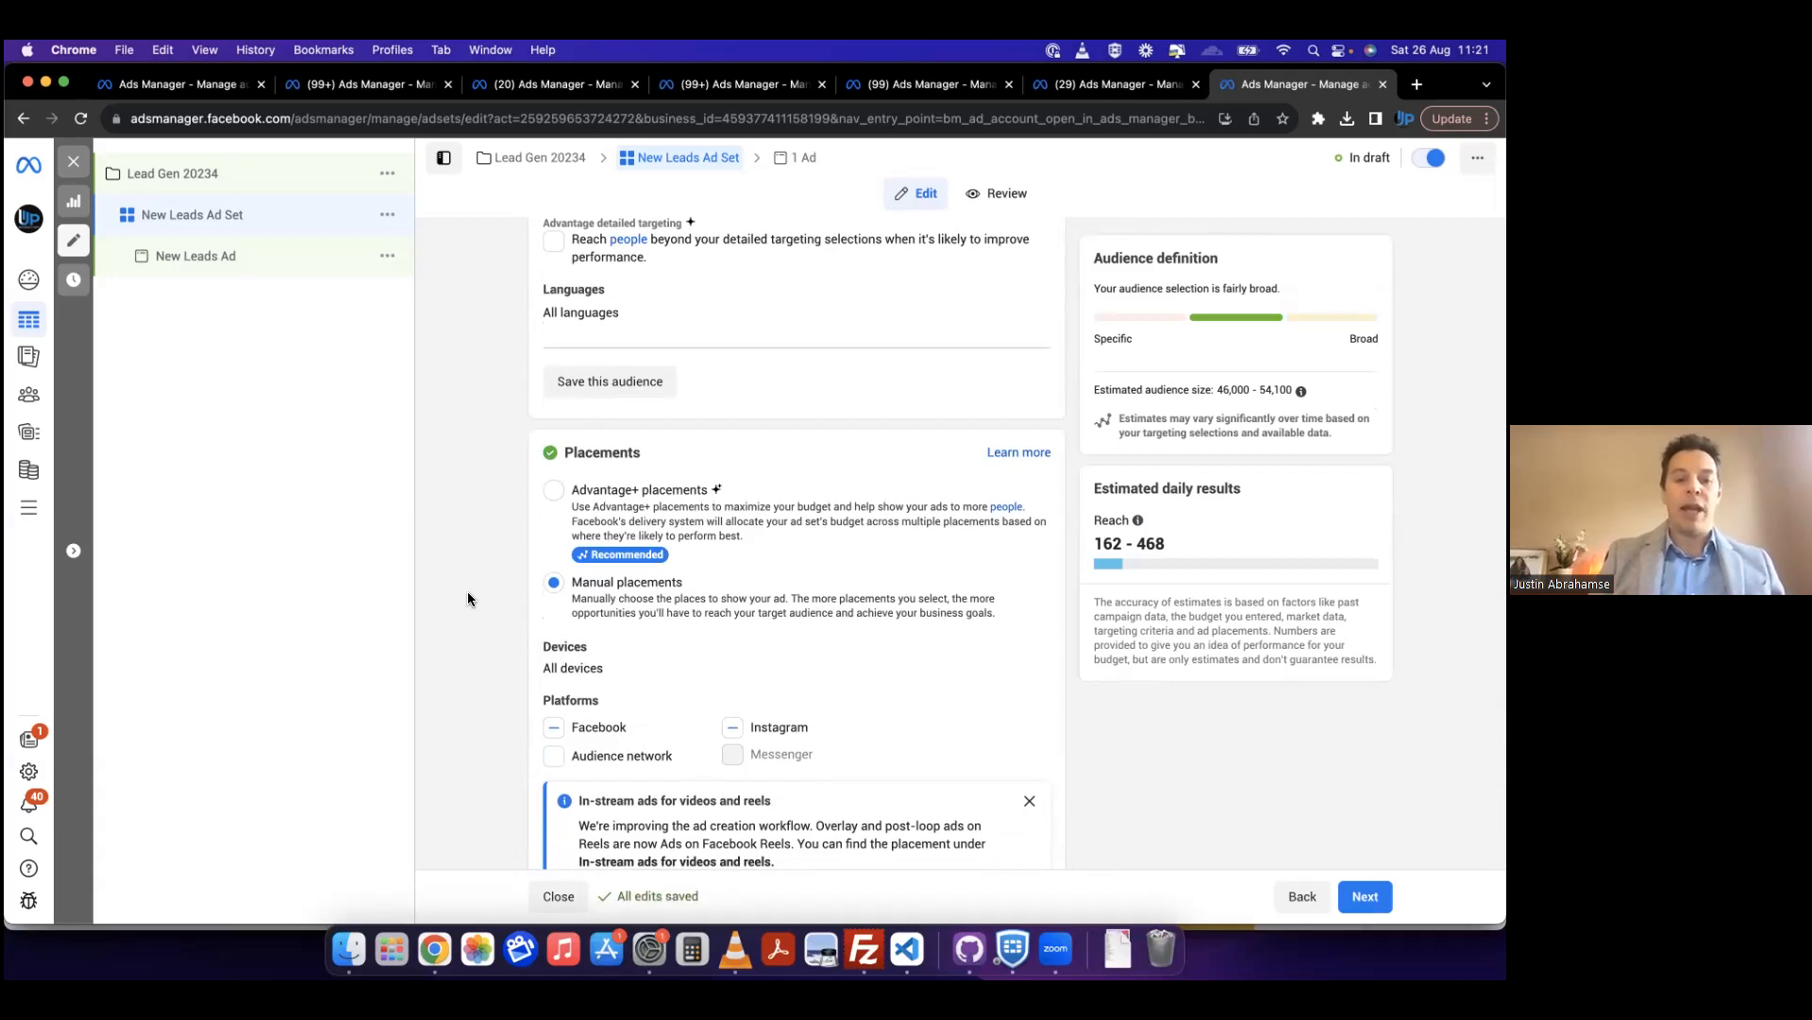
scroll(467, 591, down, 4)
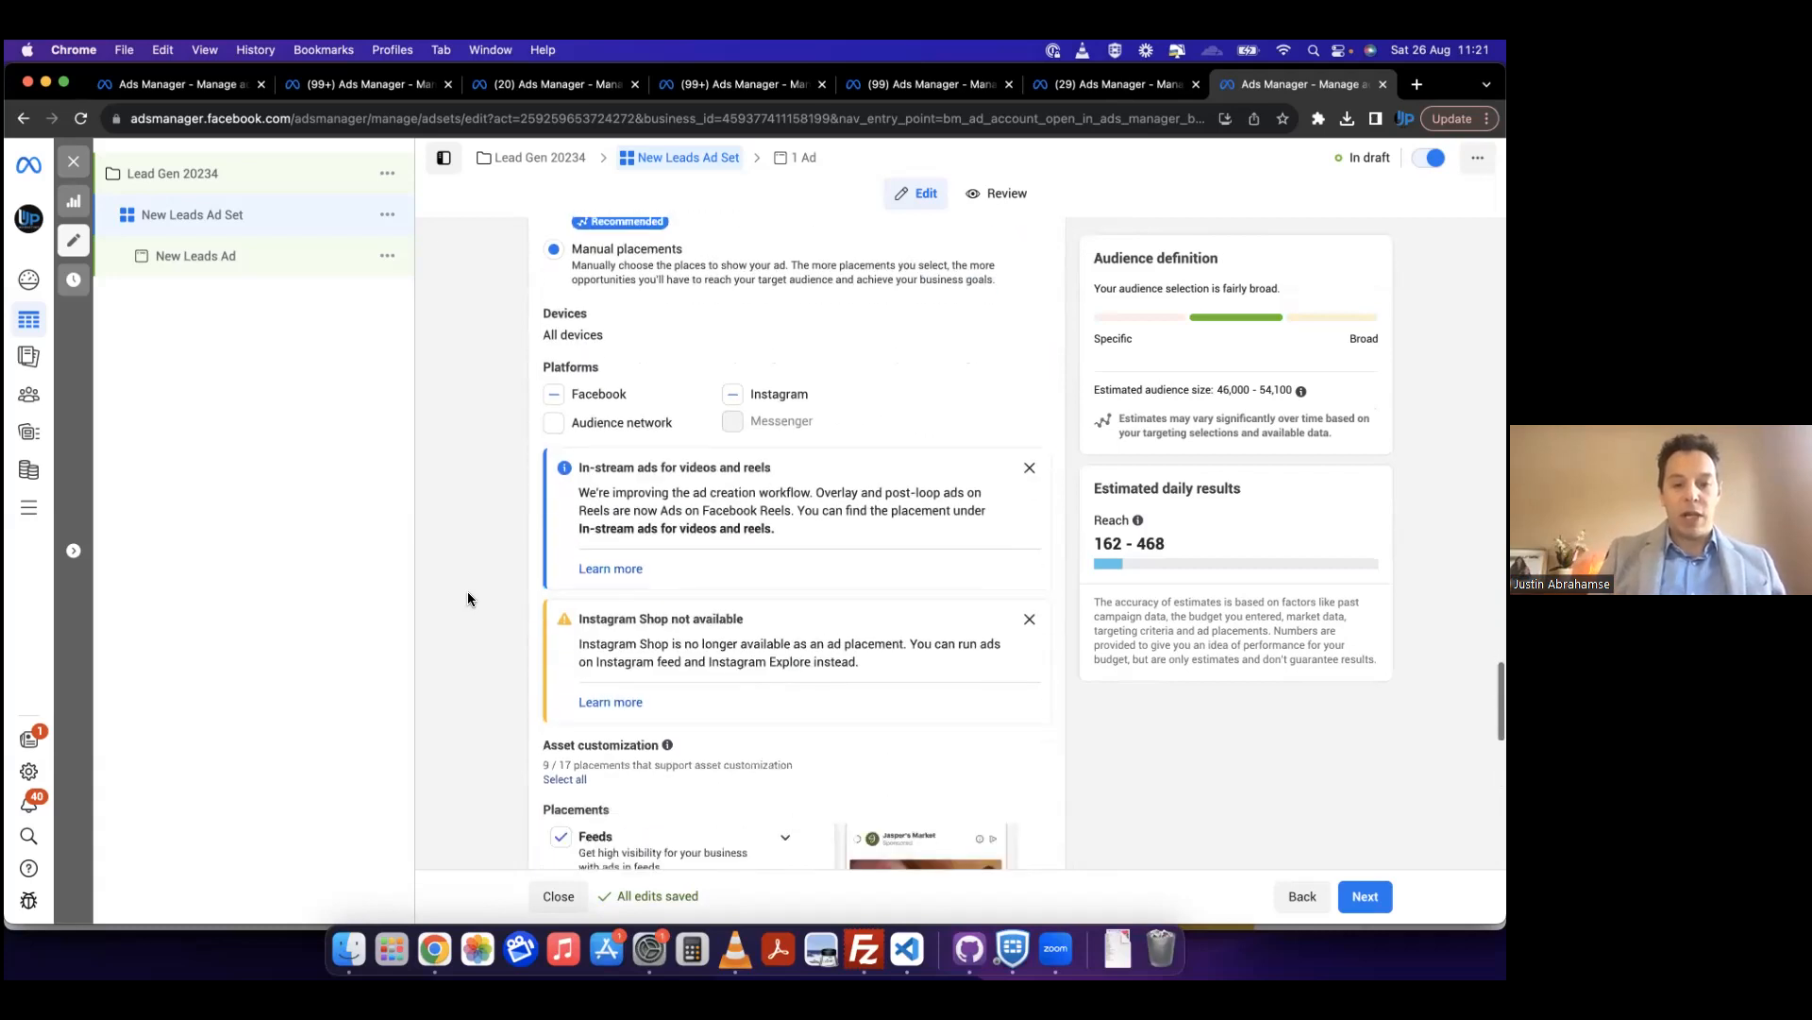
scroll(468, 595, down, 5)
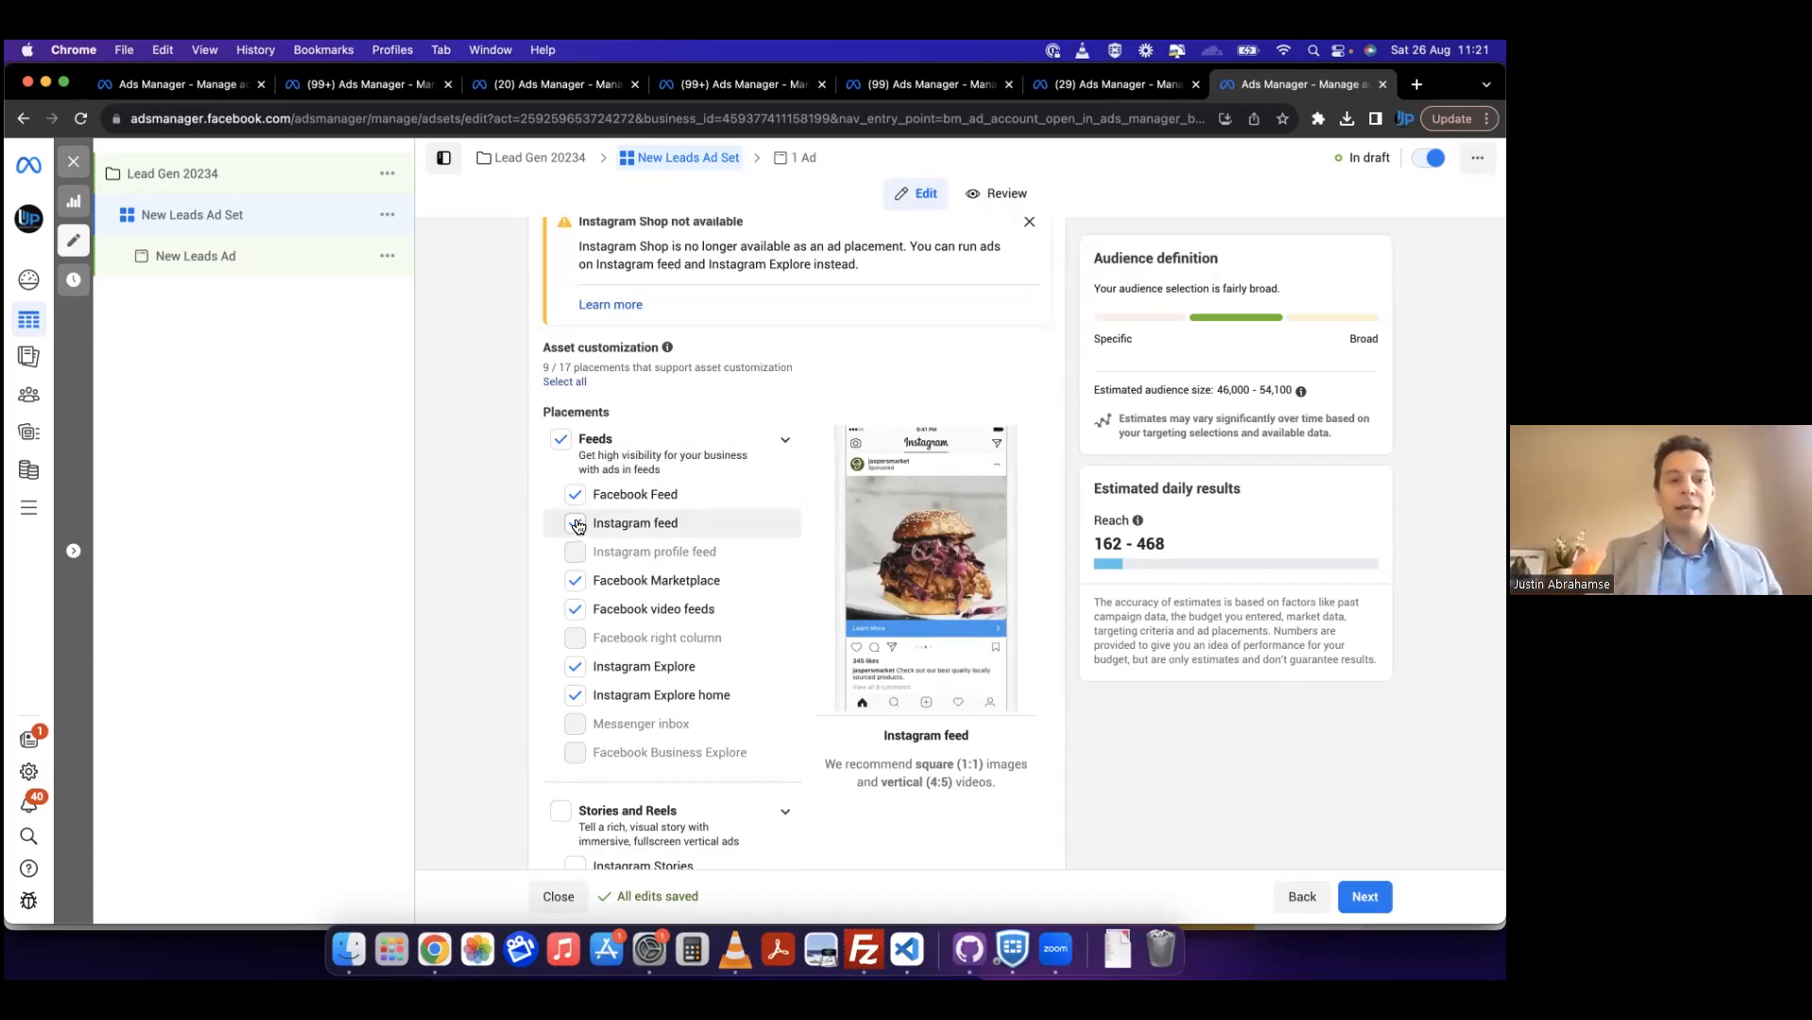
click(392, 219)
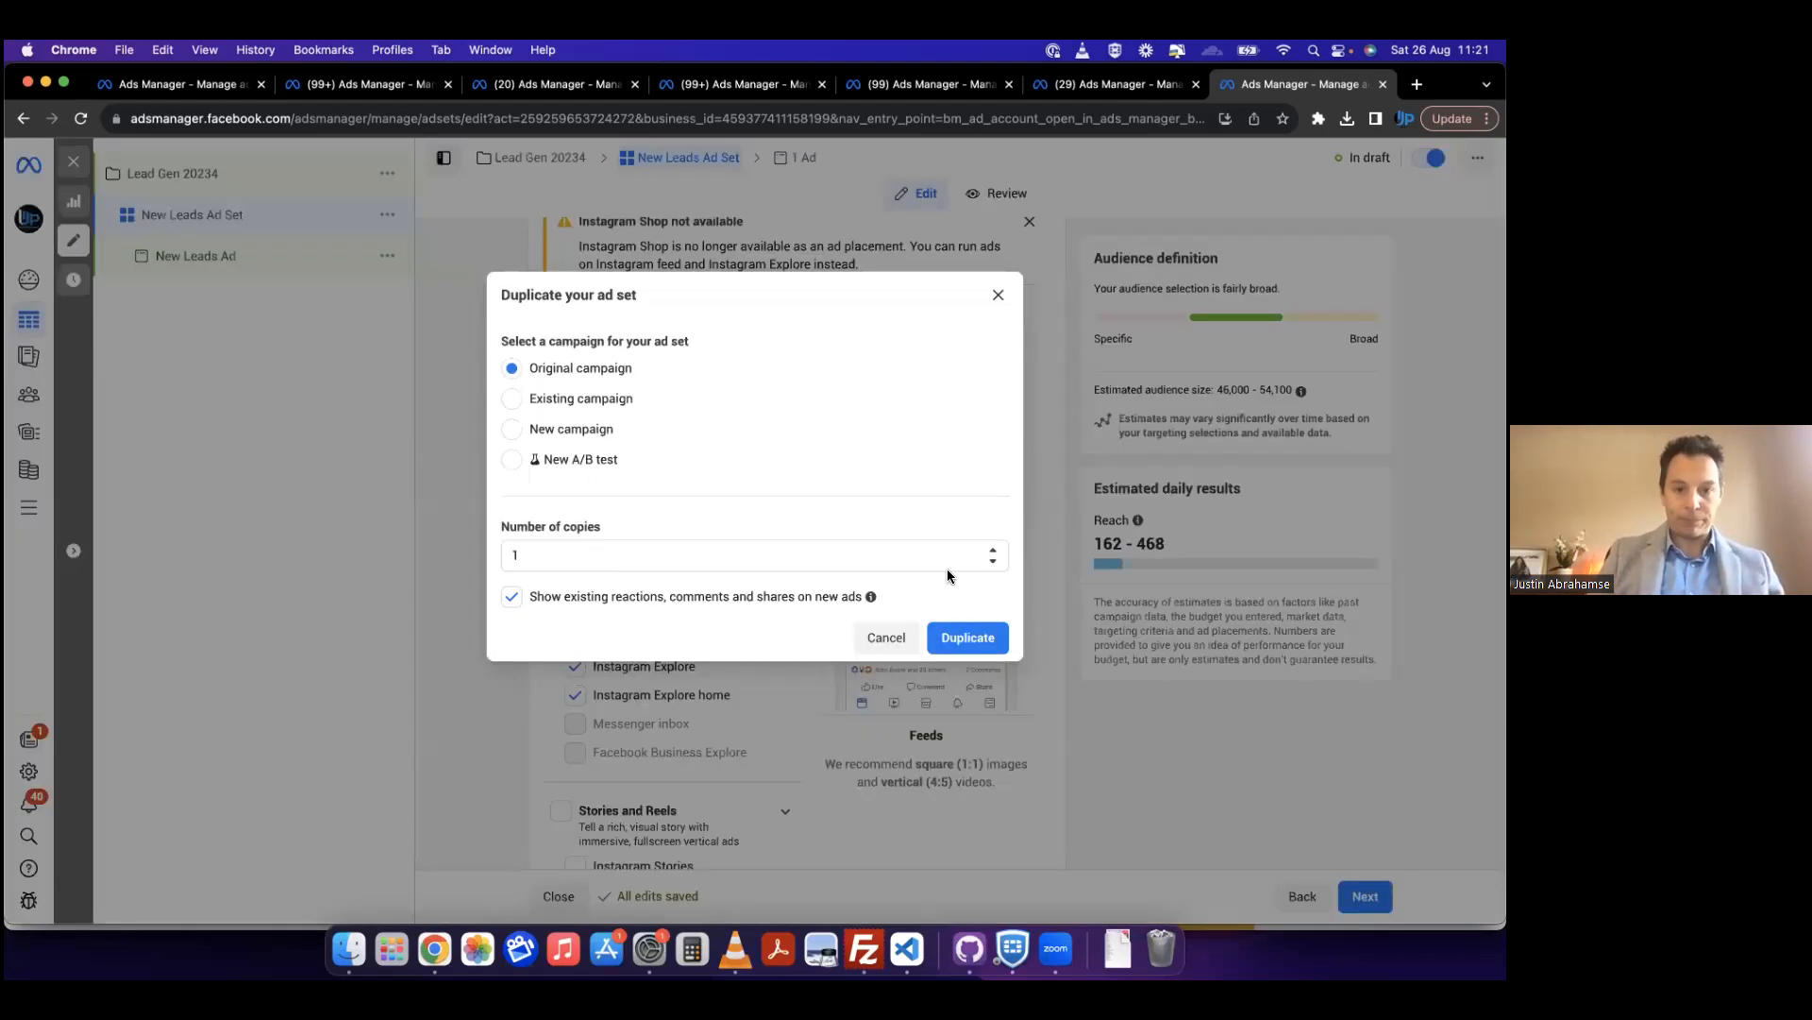
click(962, 631)
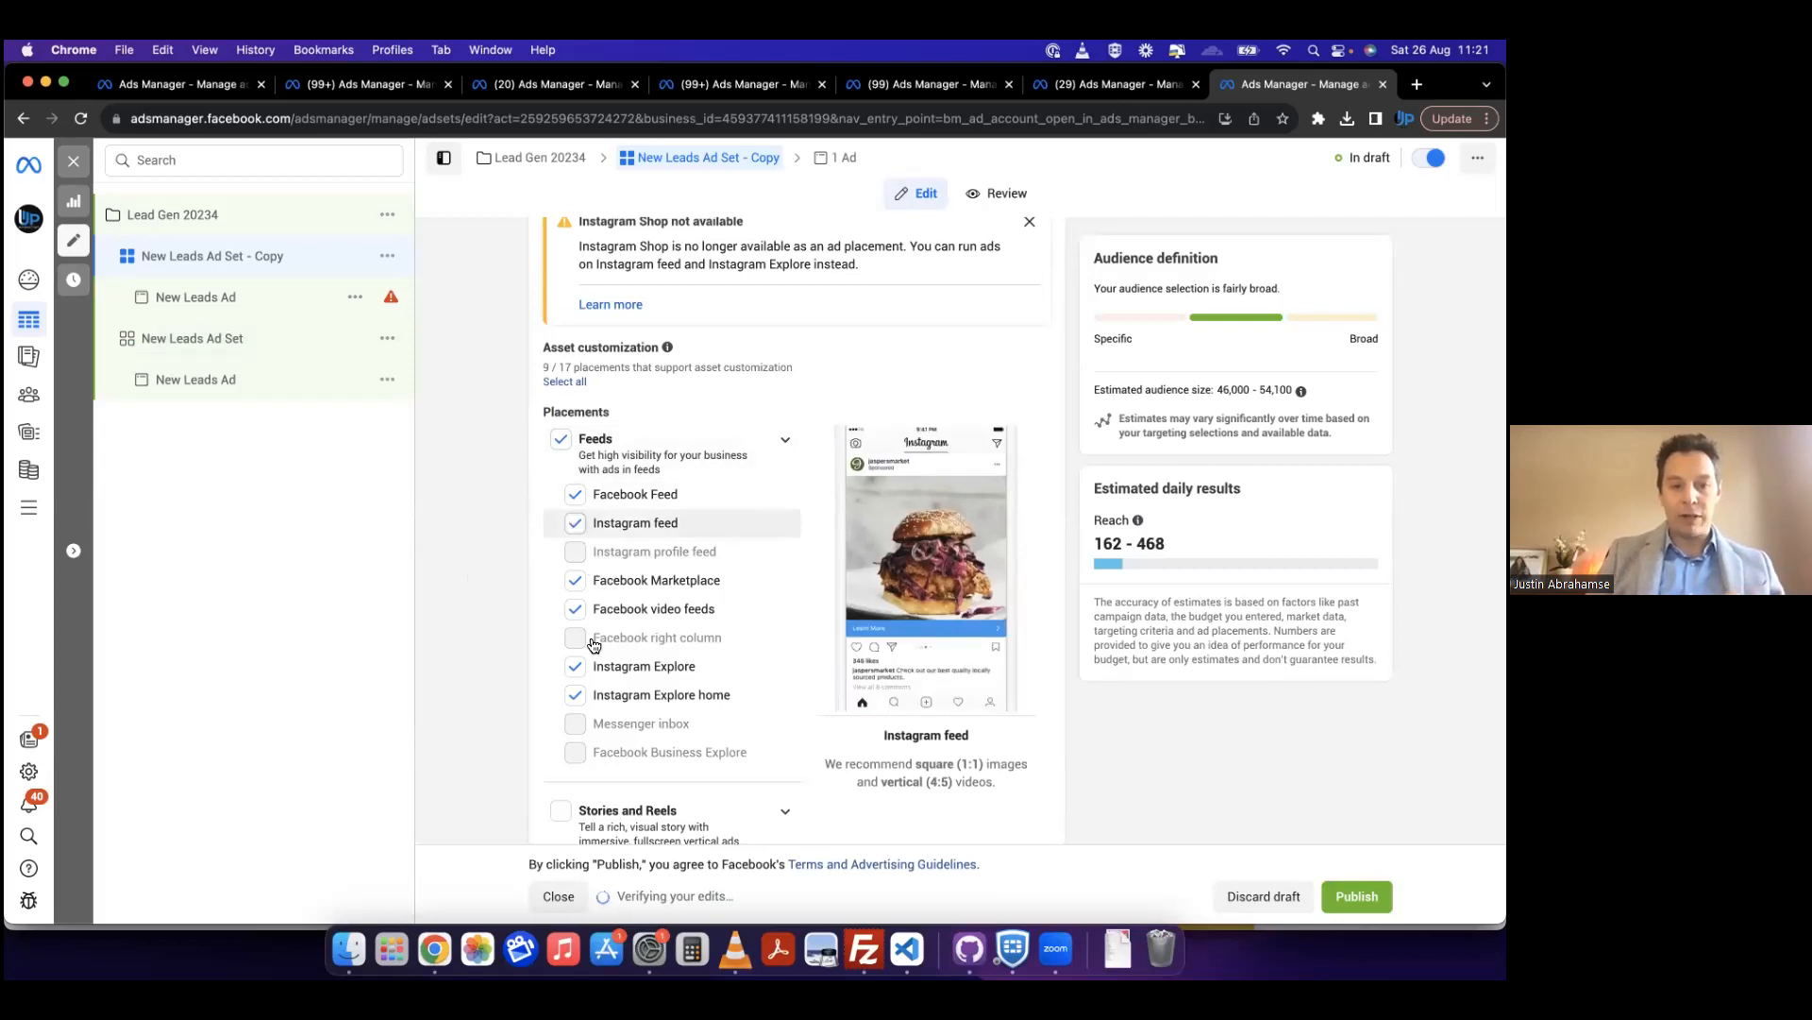
Step: Exclude Instagram feed, Instagram Explore home and Instagram Explore from the copied ad set's feed placements
click(576, 524)
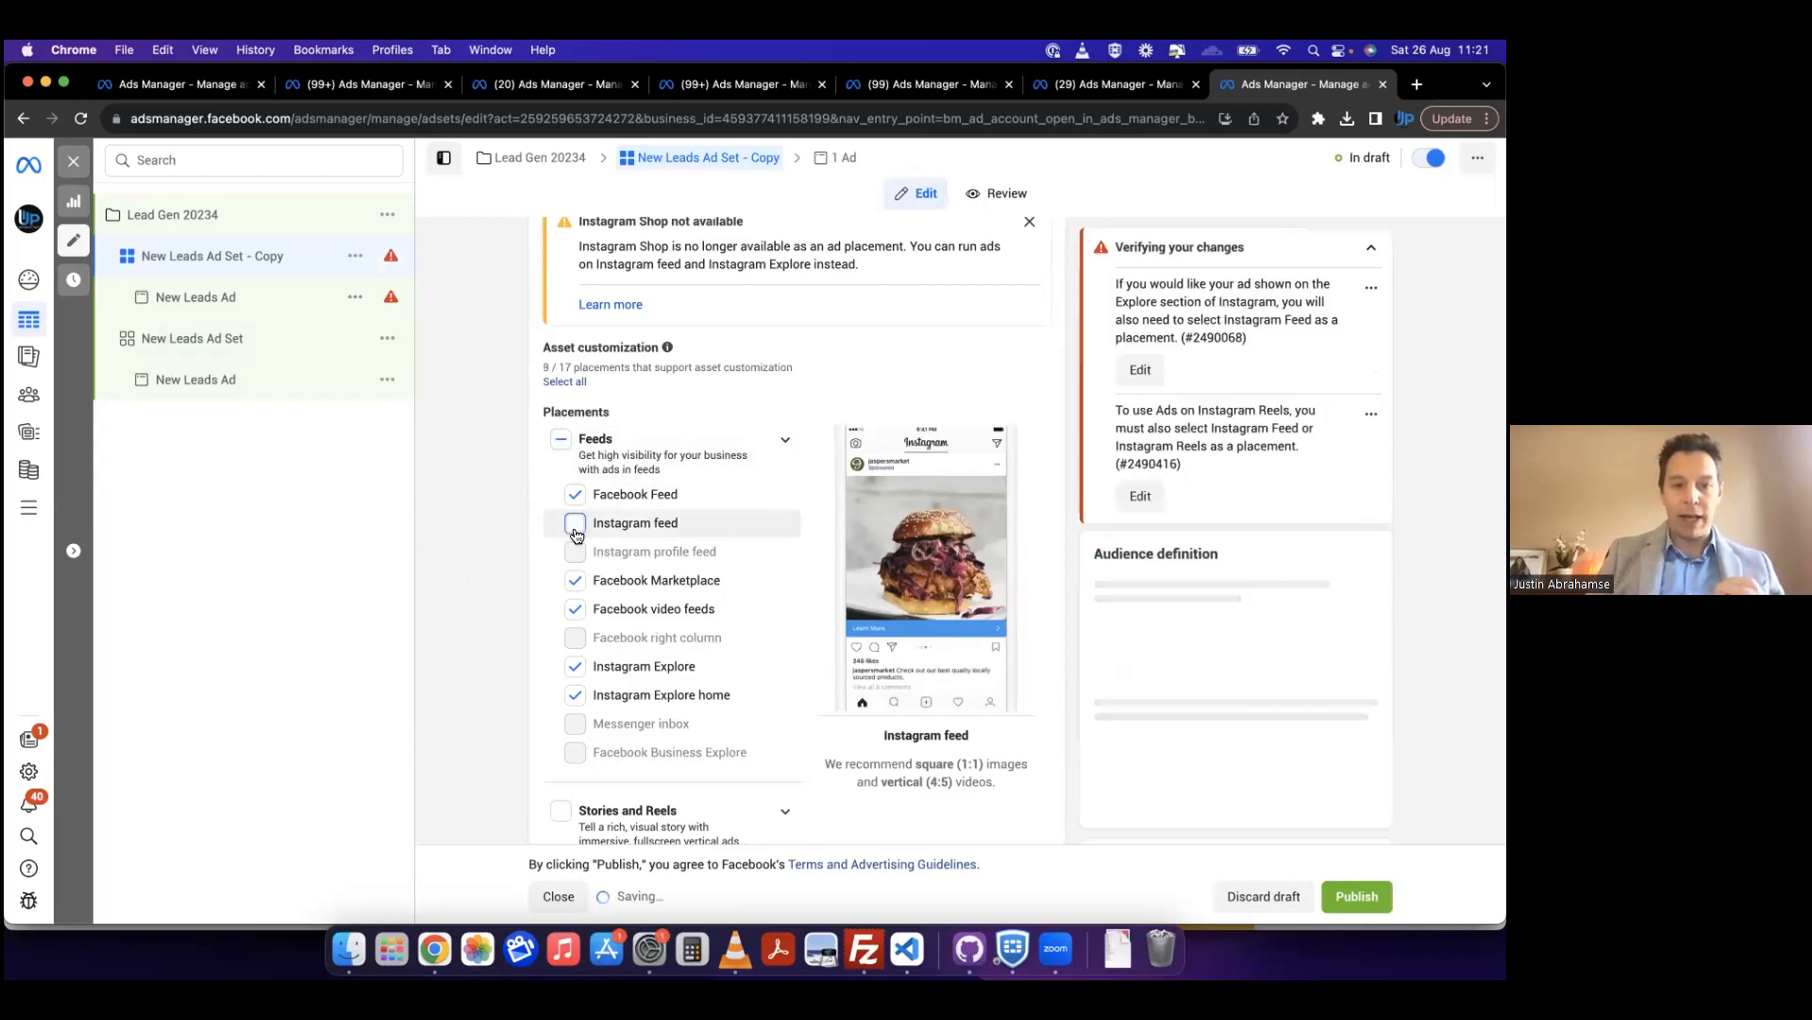
click(577, 696)
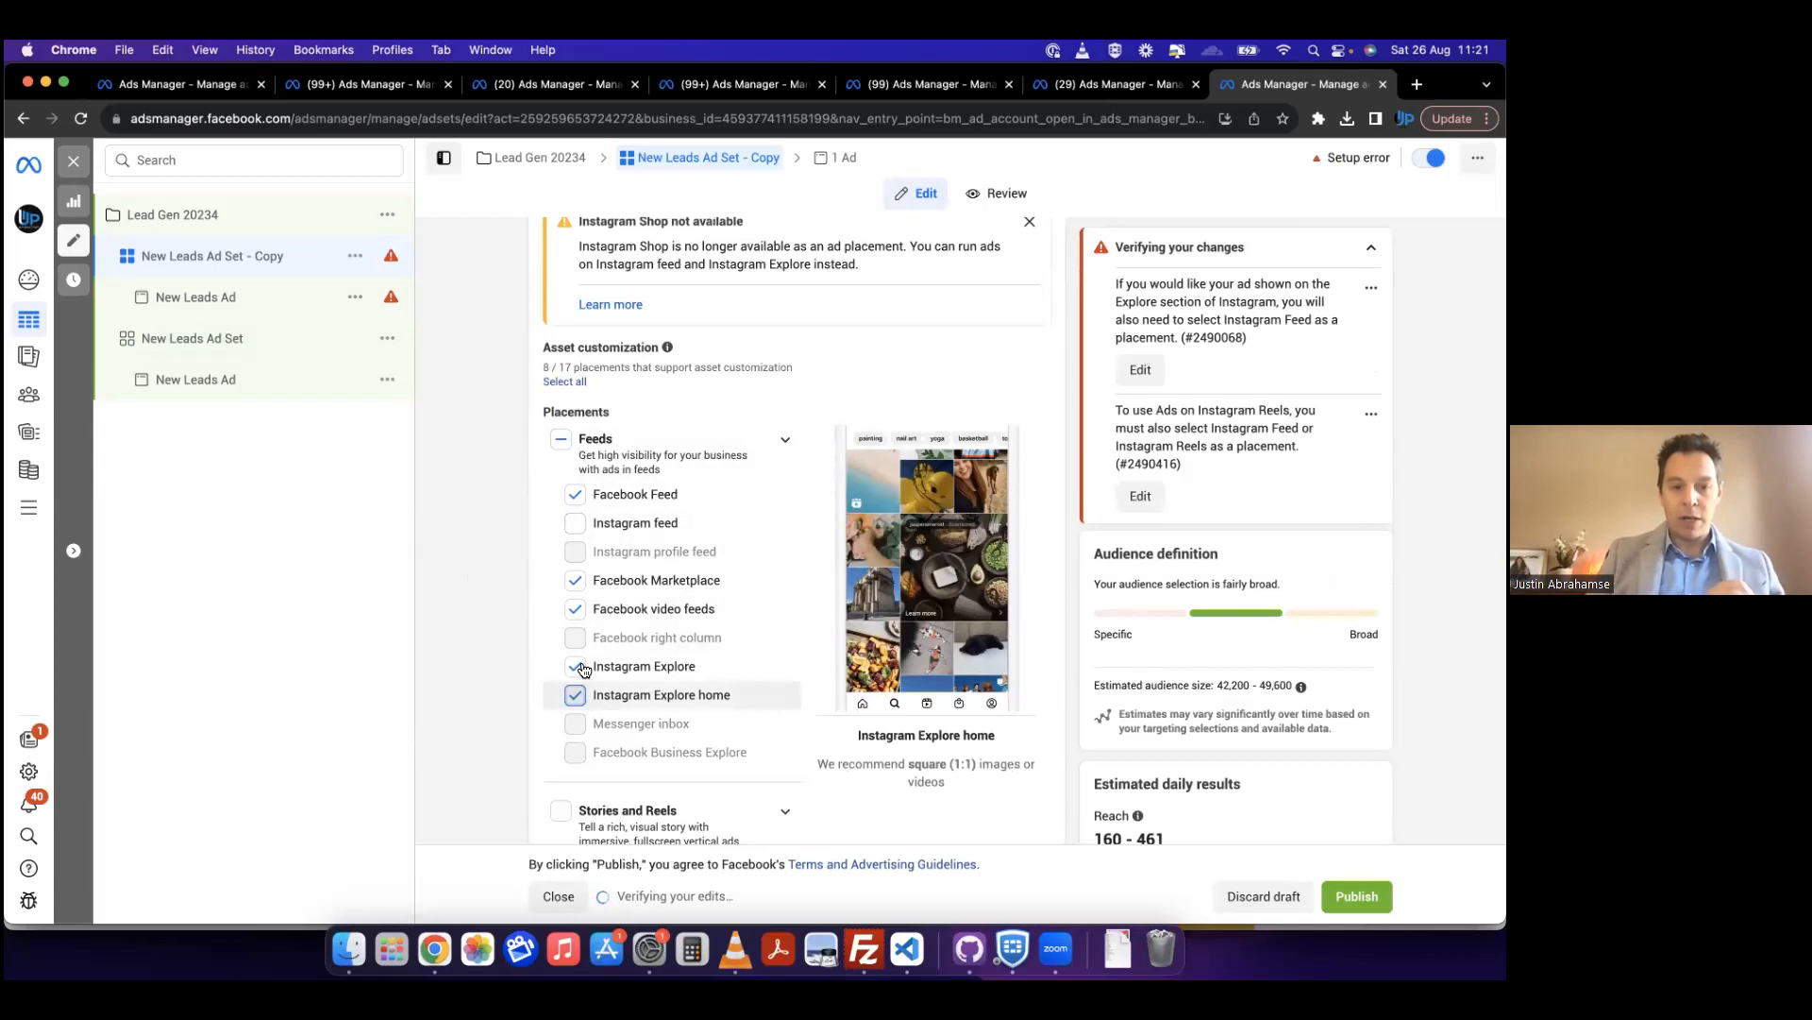
click(576, 667)
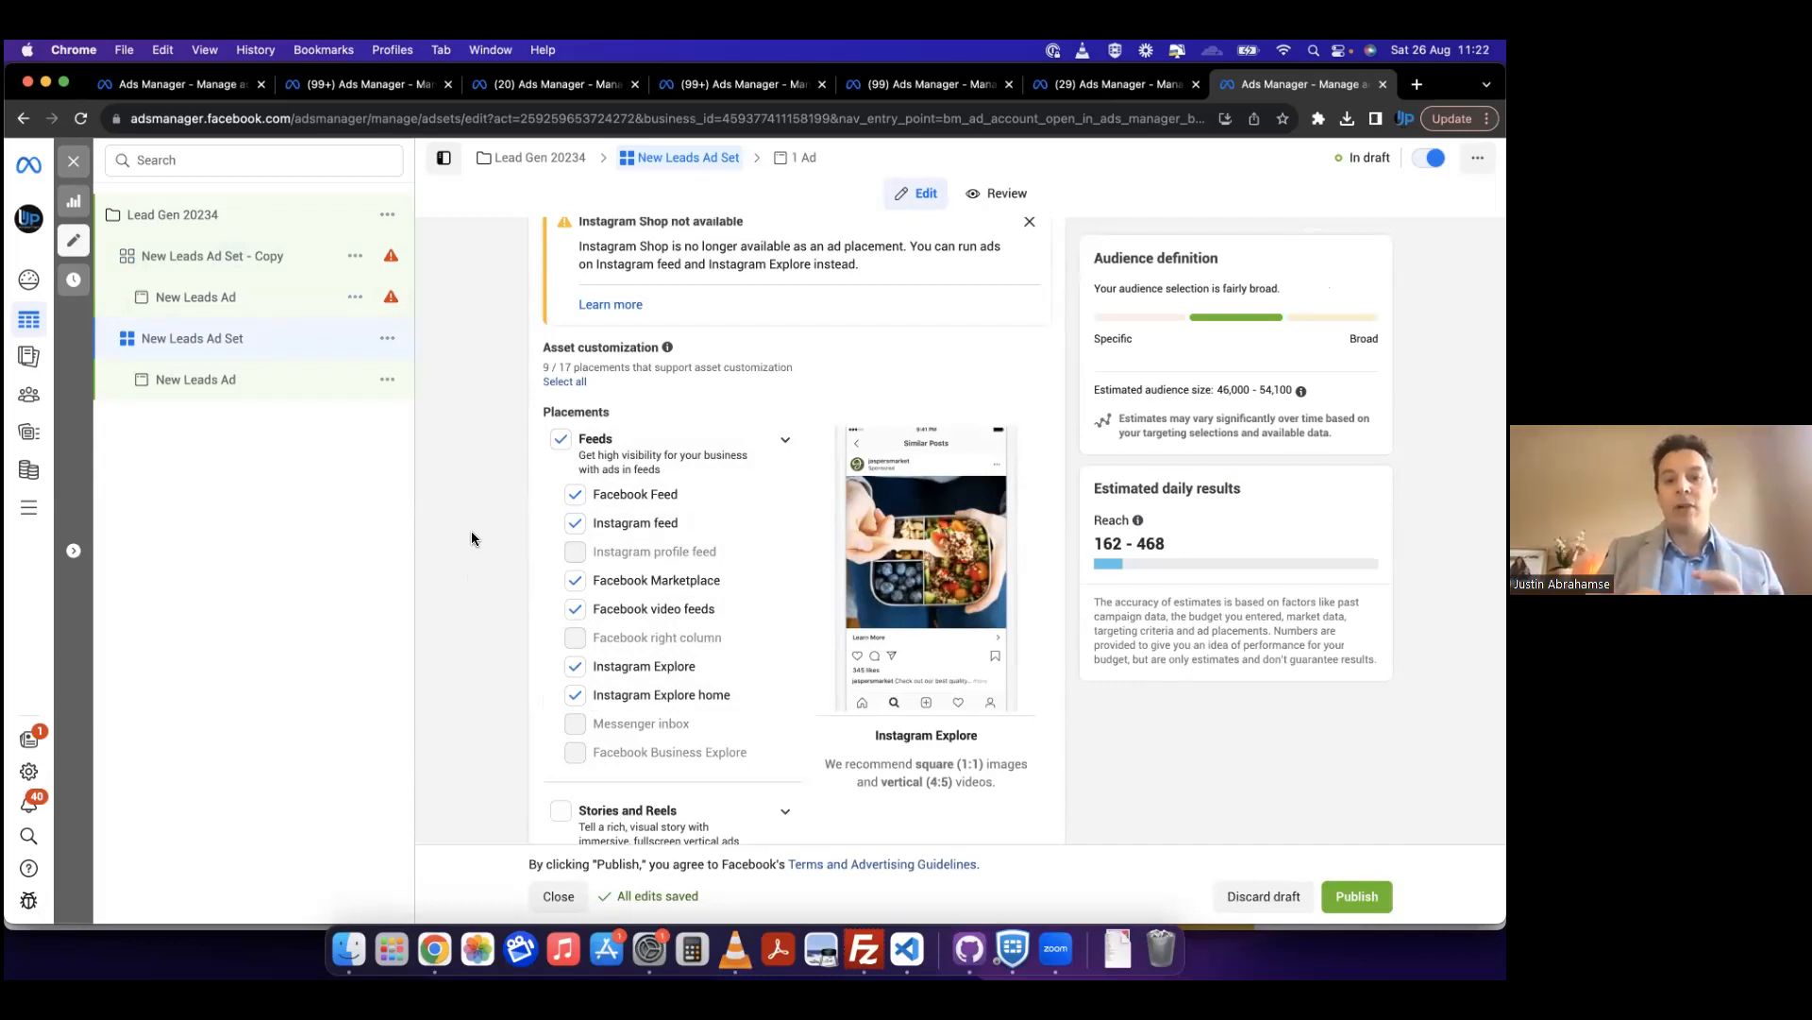
Step: Exclude Facebook Feed and Facebook Marketplace from the original New Leads Ad Set's feed placements
click(575, 496)
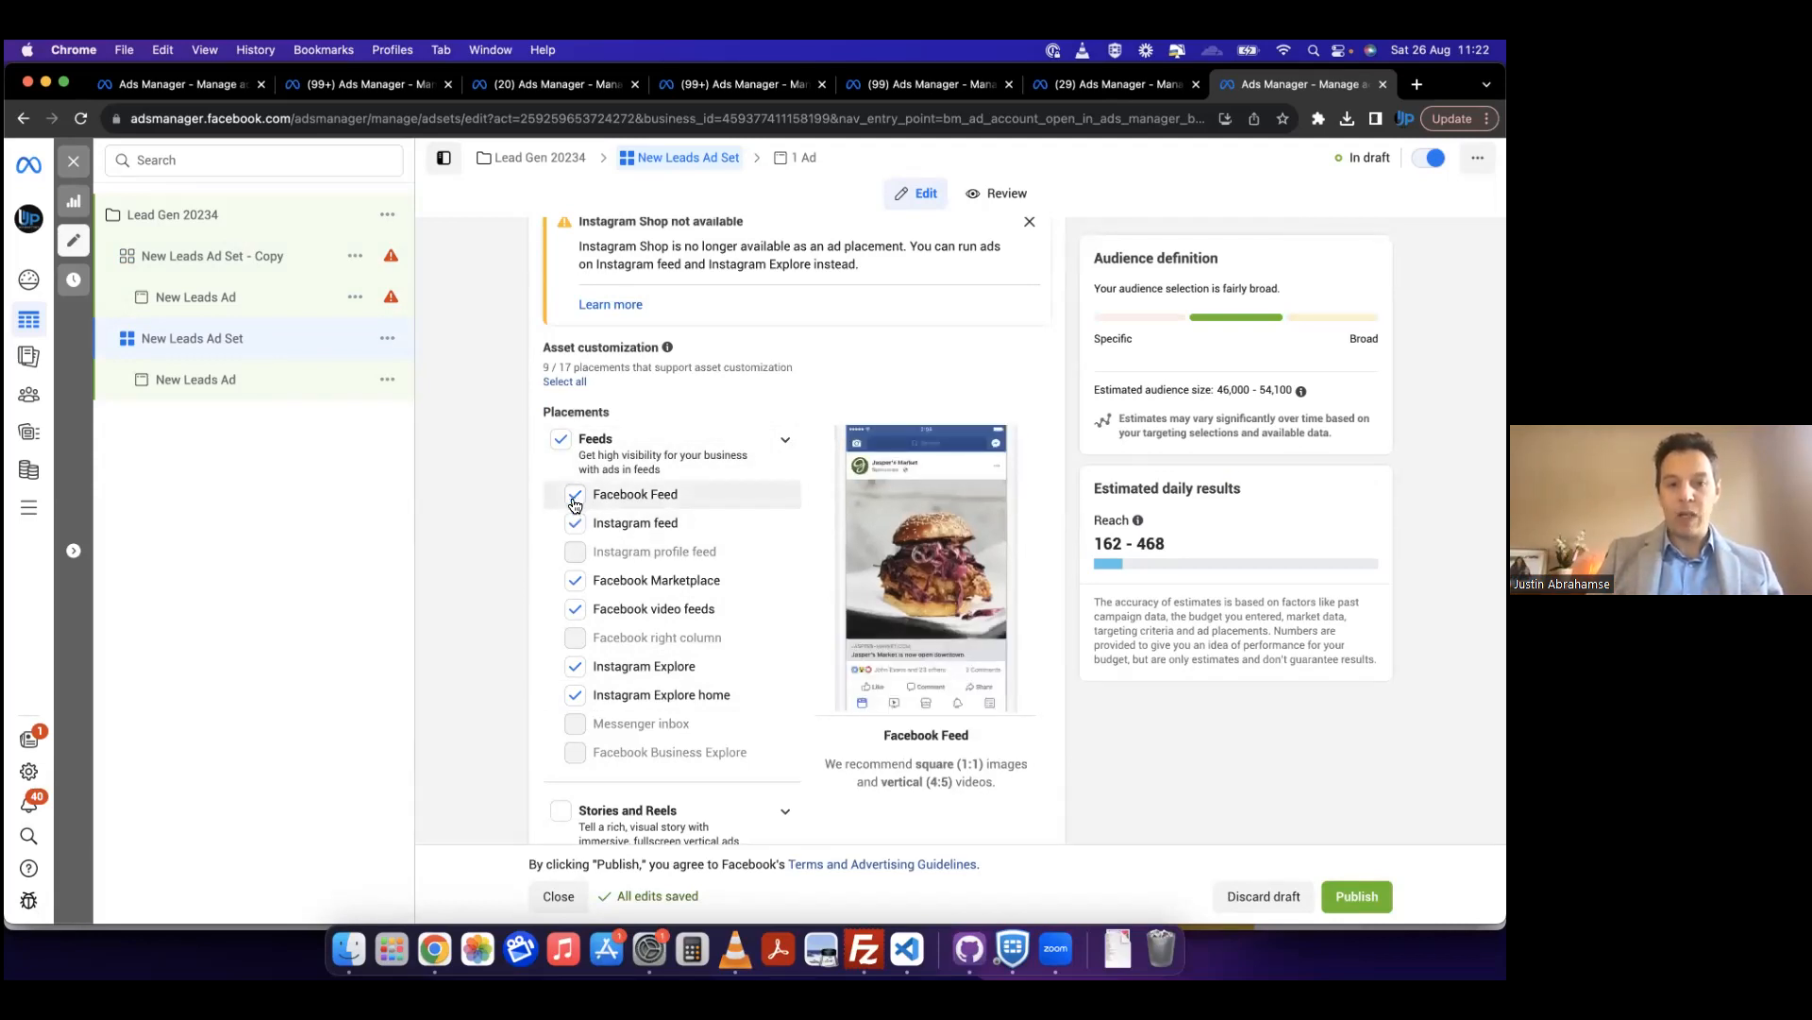
click(575, 579)
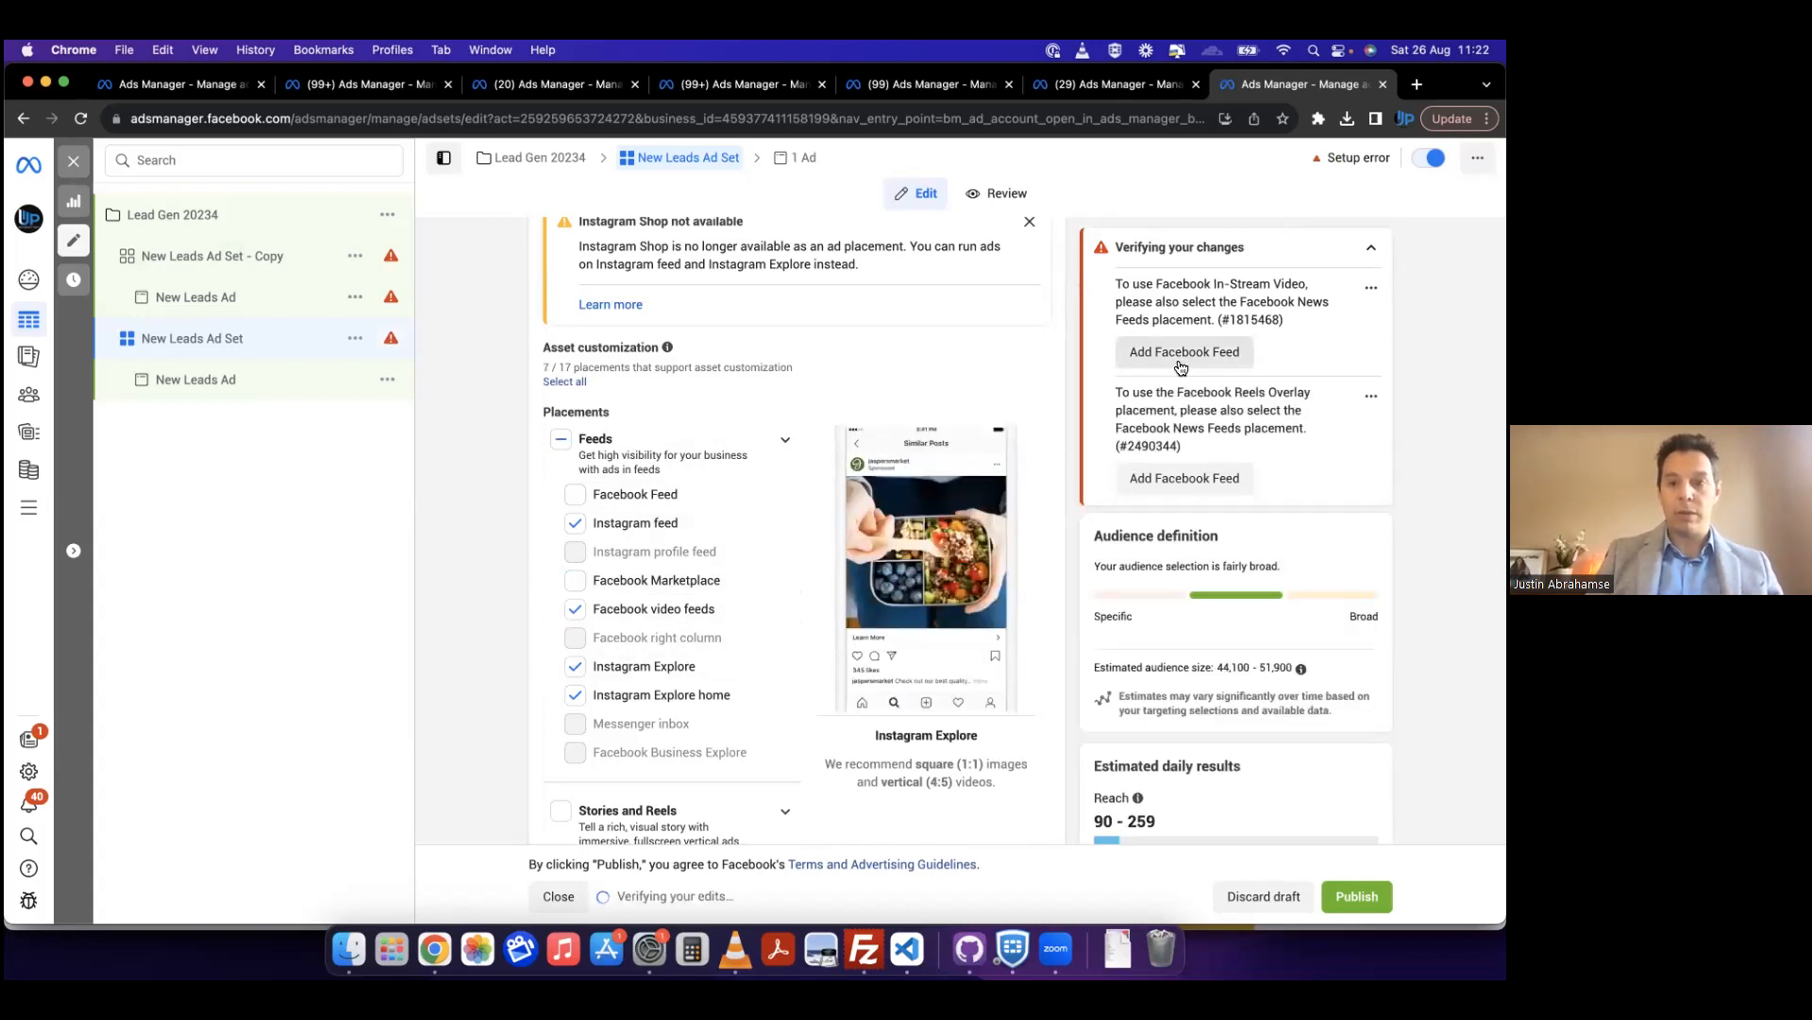
Step: Review the original ad set's settings from performance goal to placements, and compare its placements with those of the copied ad set
scroll(701, 419, up, 7)
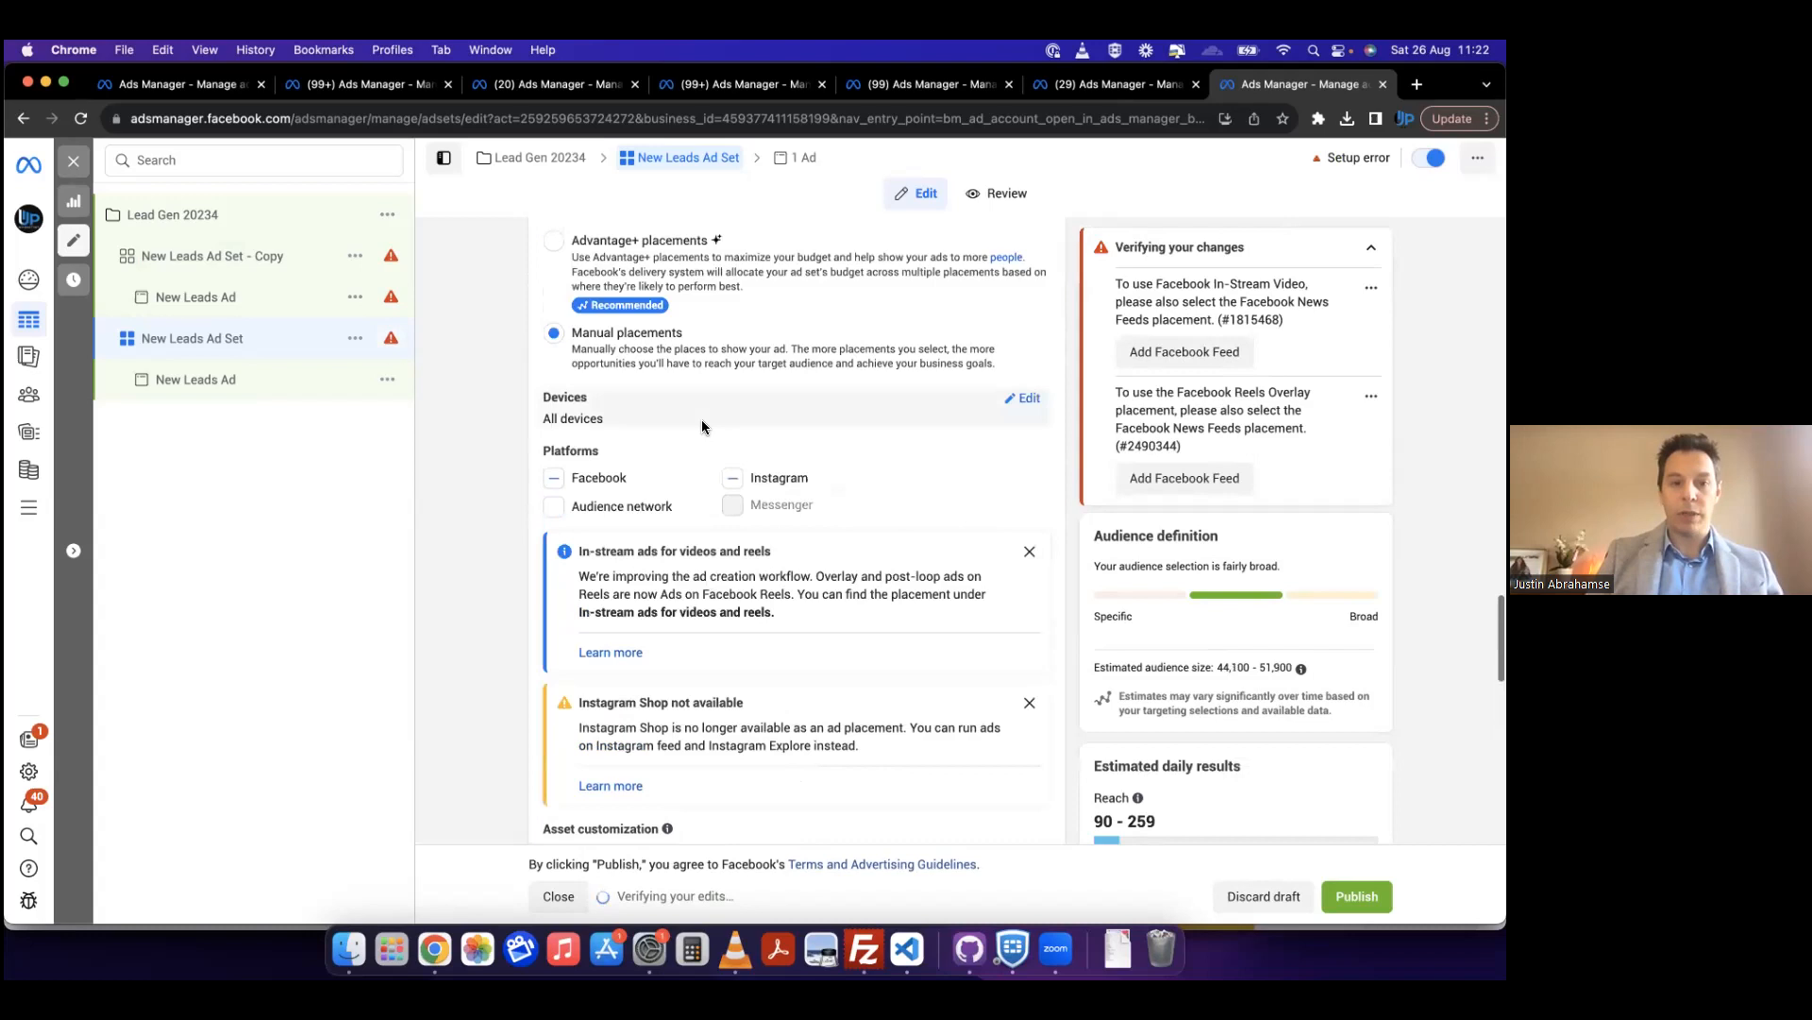
scroll(701, 420, up, 8)
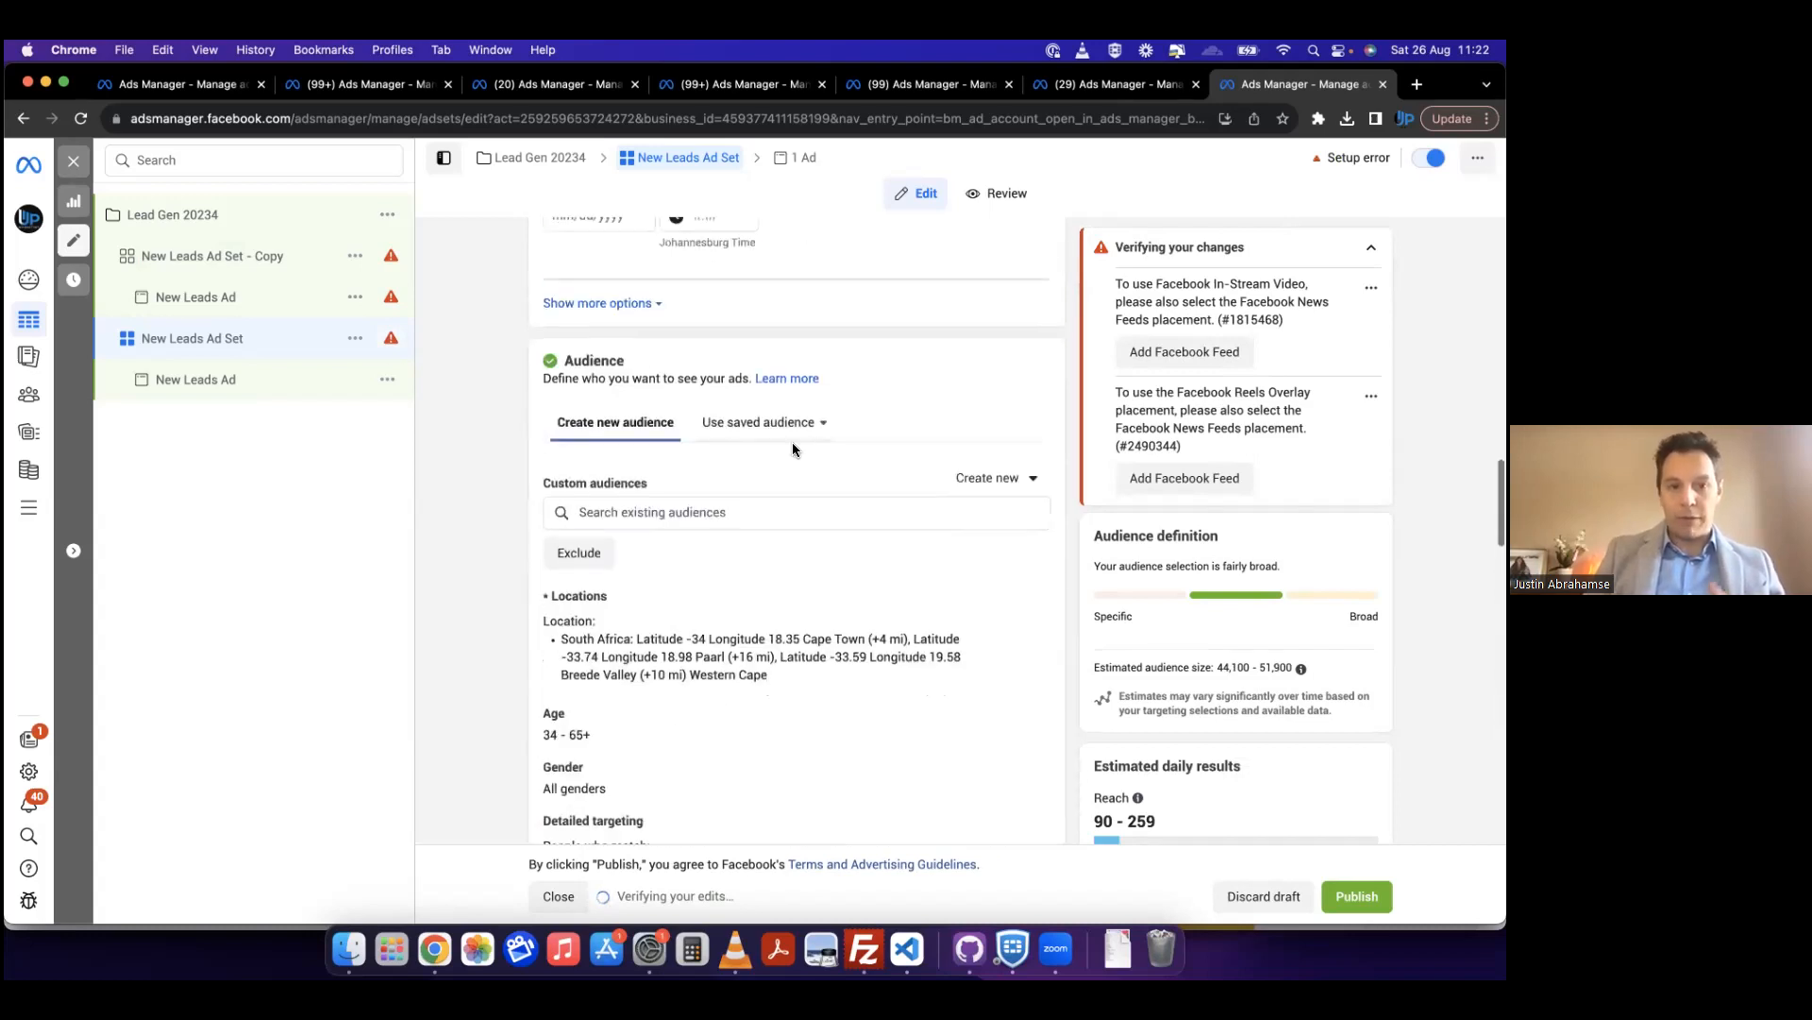
scroll(964, 478, up, 10)
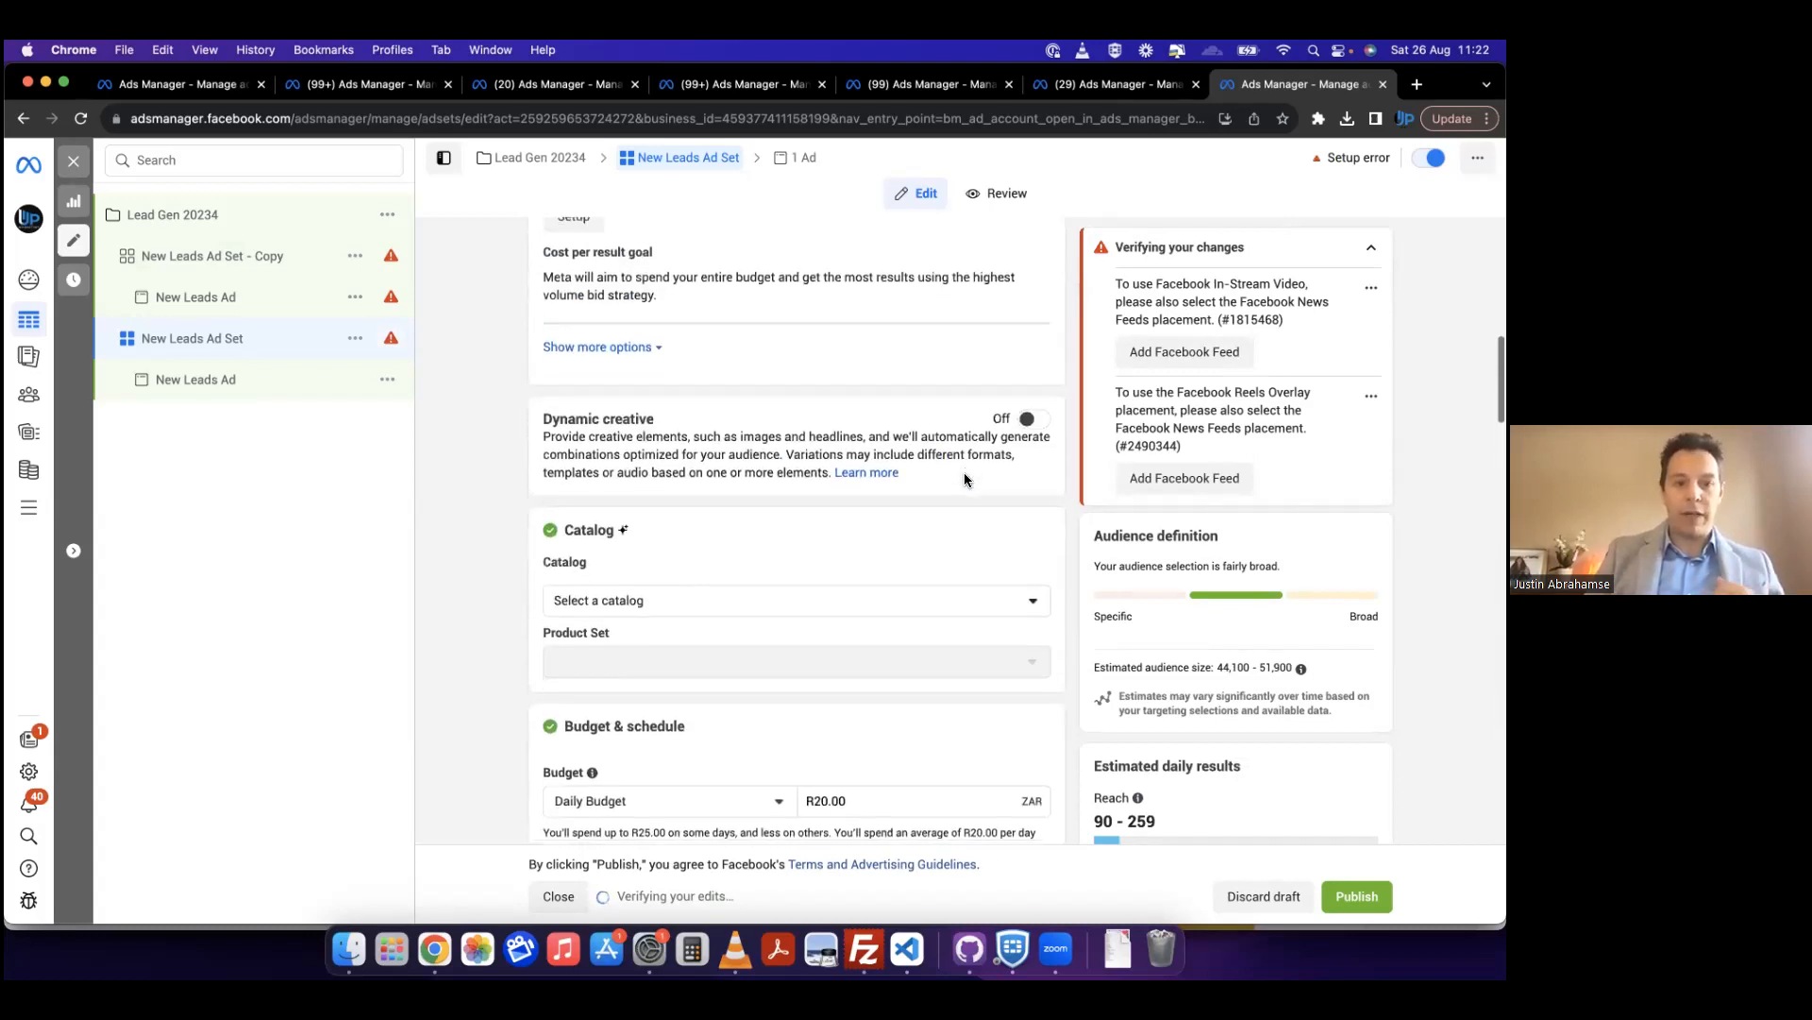
scroll(963, 475, up, 2)
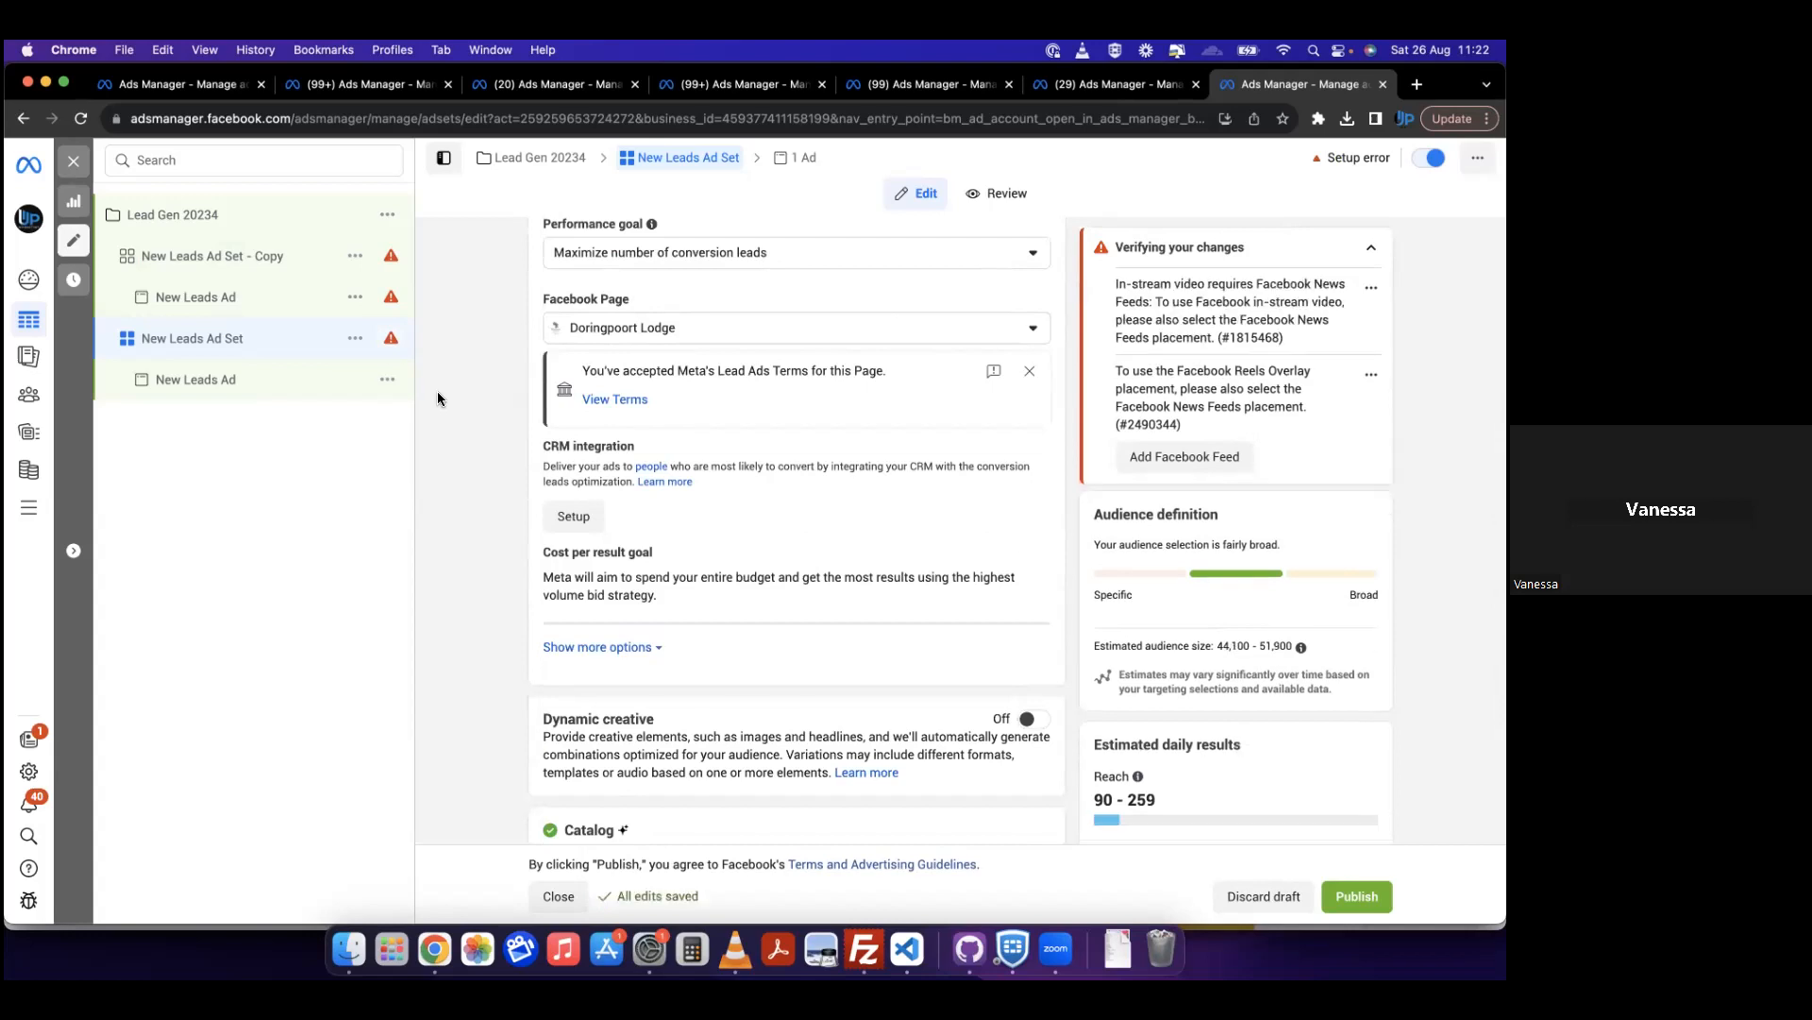
scroll(438, 391, down, 5)
scroll(438, 391, down, 8)
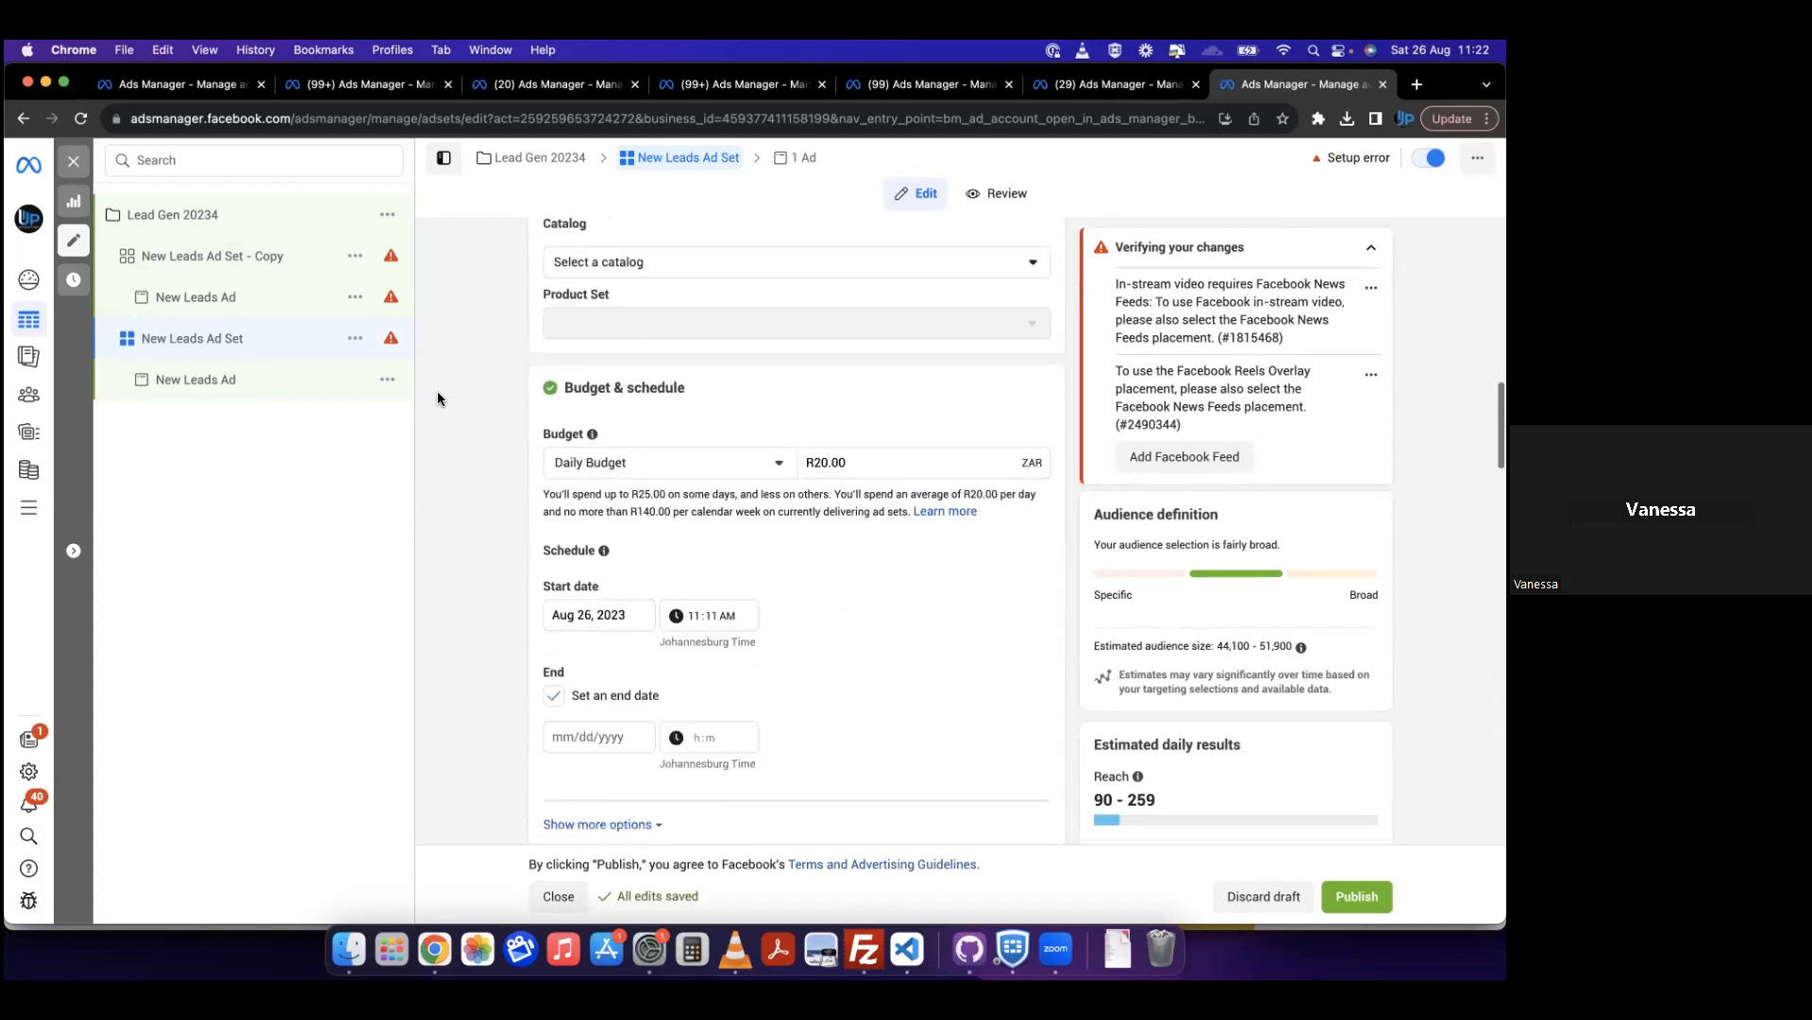
scroll(438, 391, down, 10)
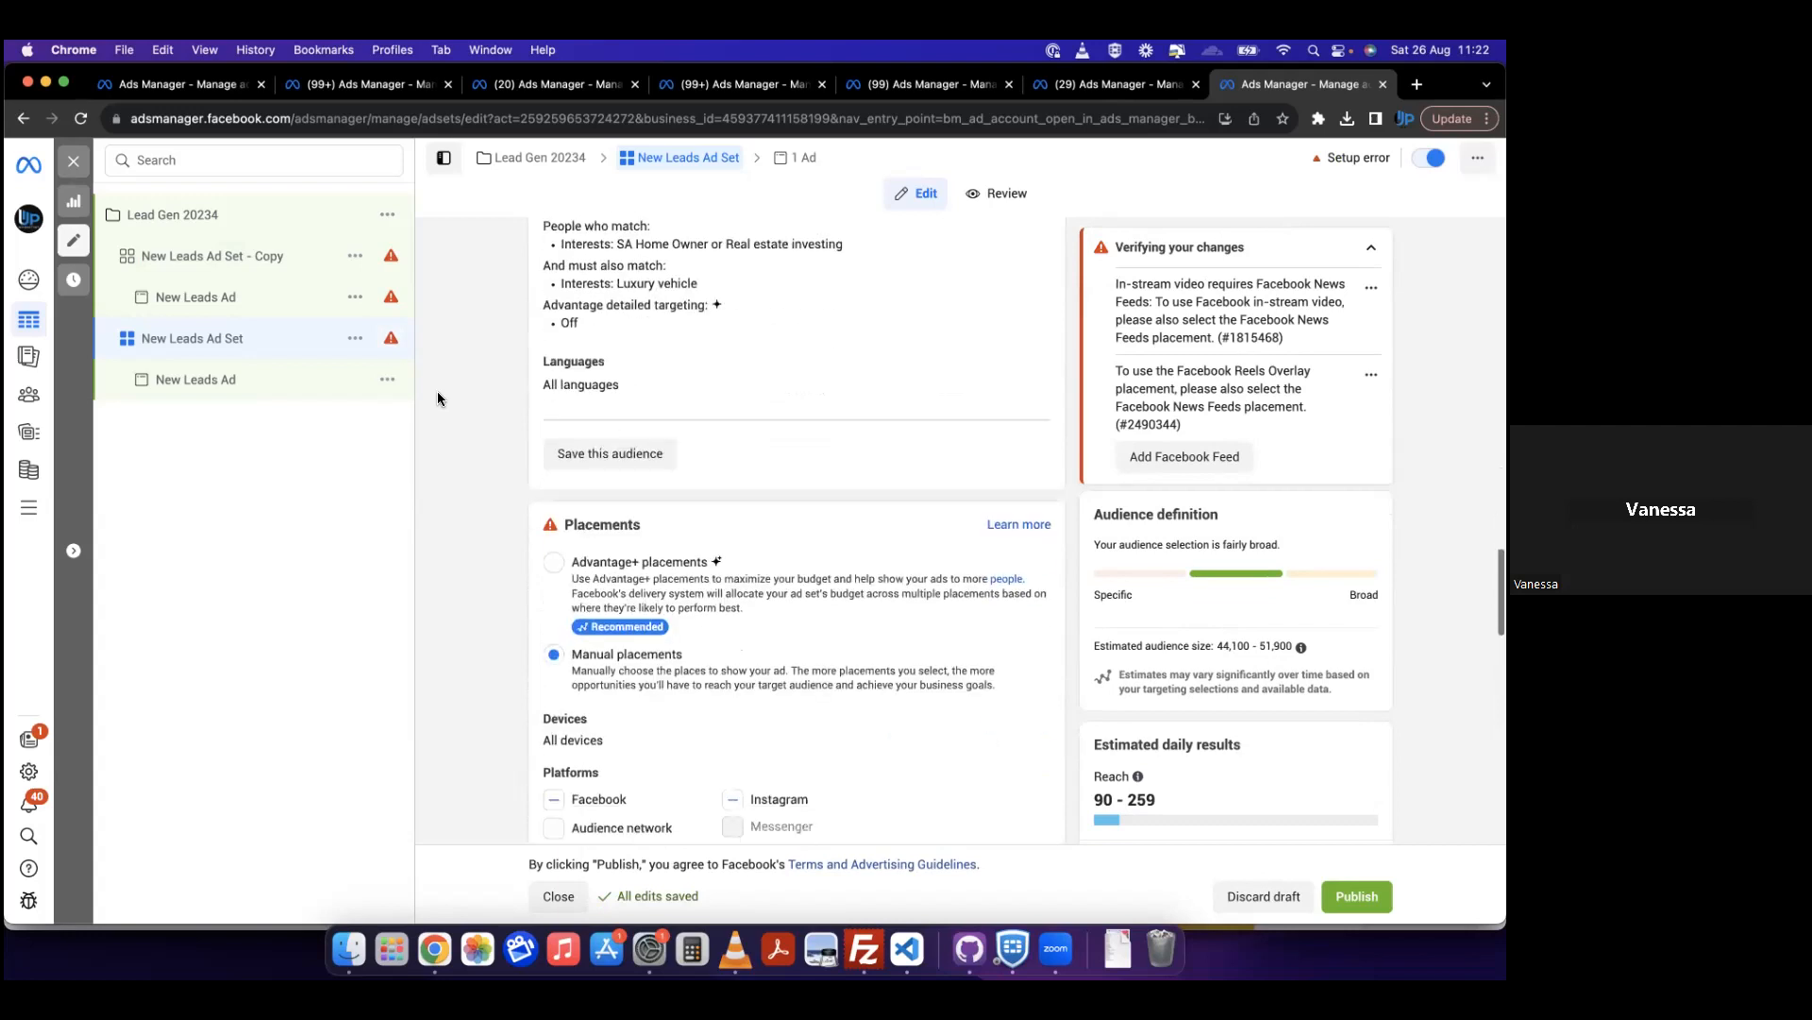
scroll(438, 391, up, 1)
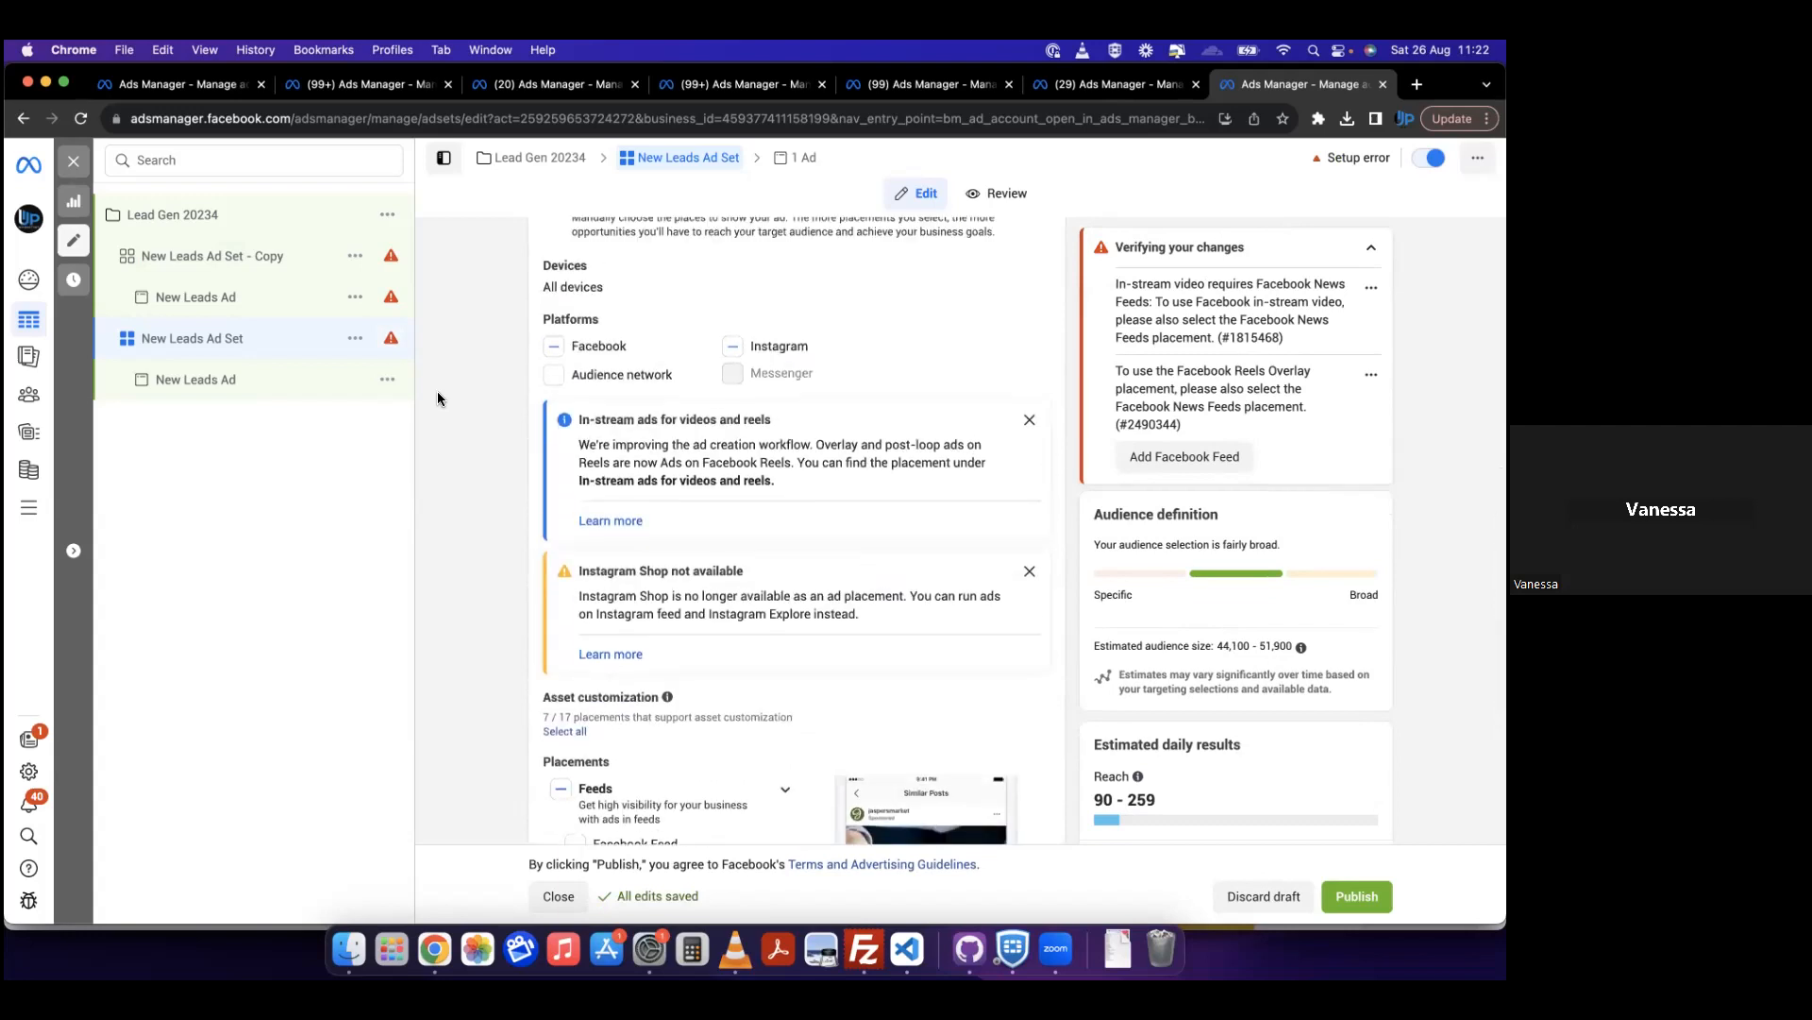
scroll(438, 393, down, 3)
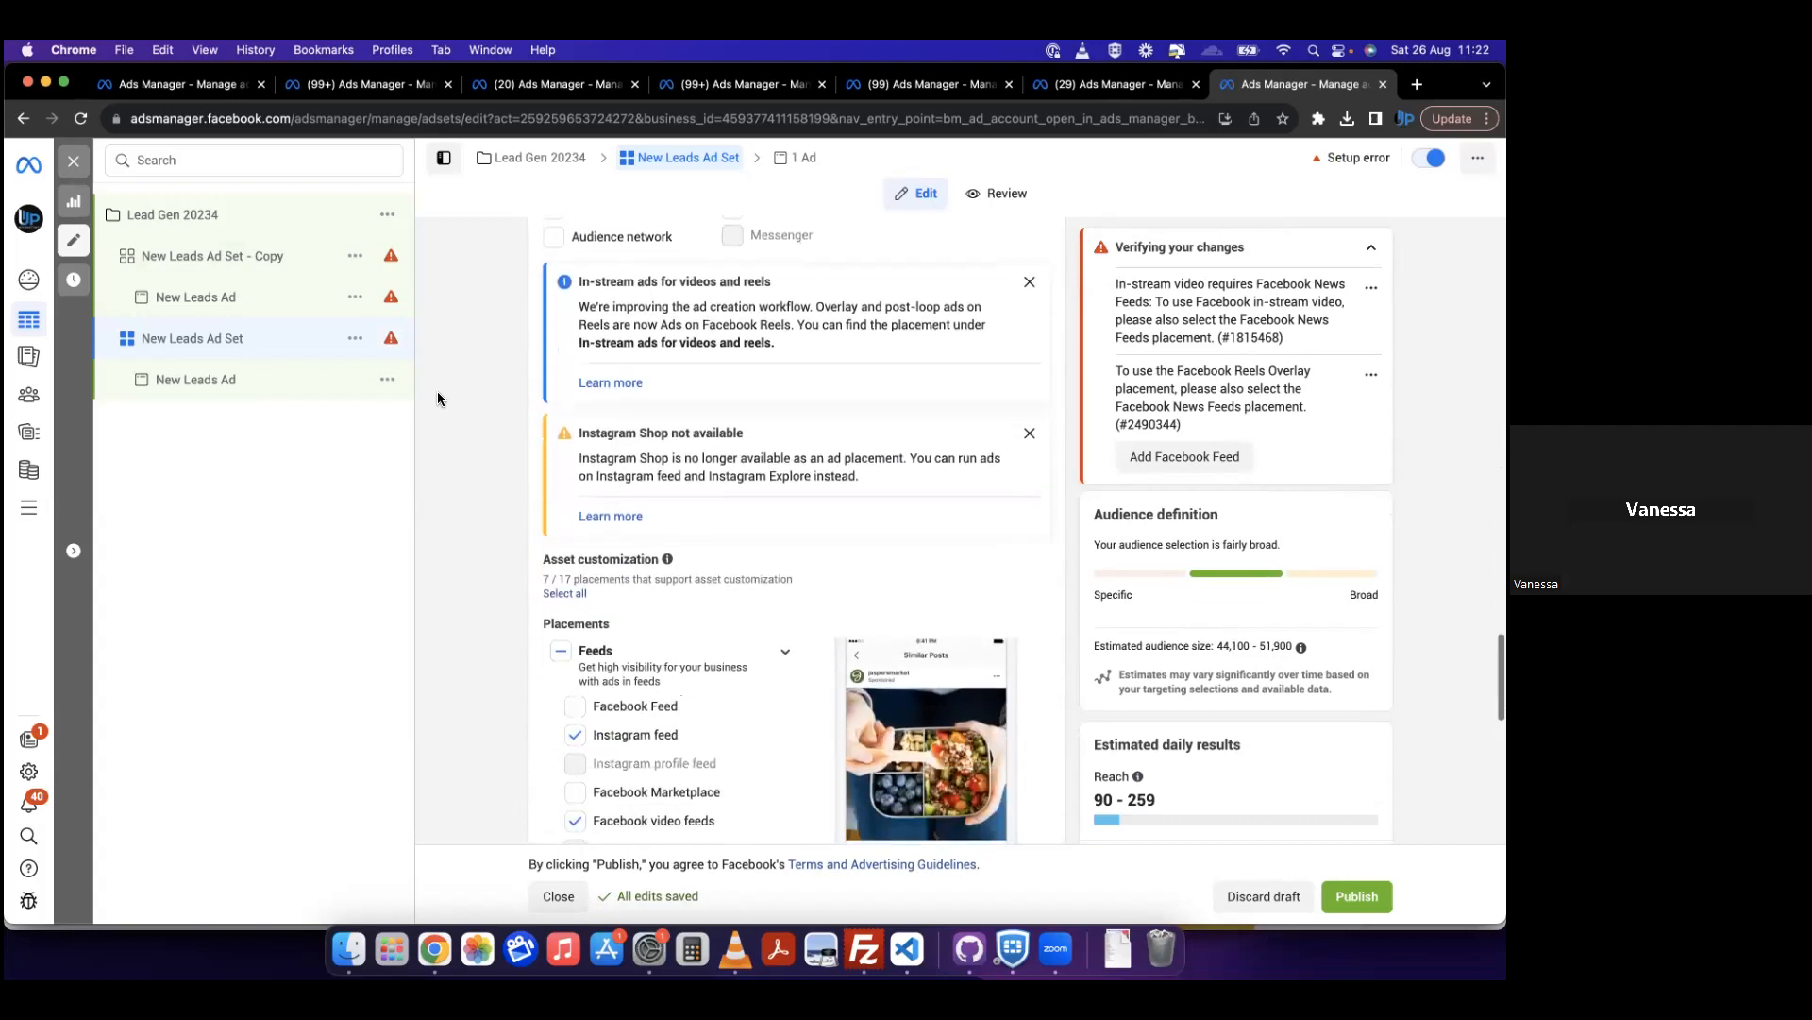
scroll(438, 399, down, 2)
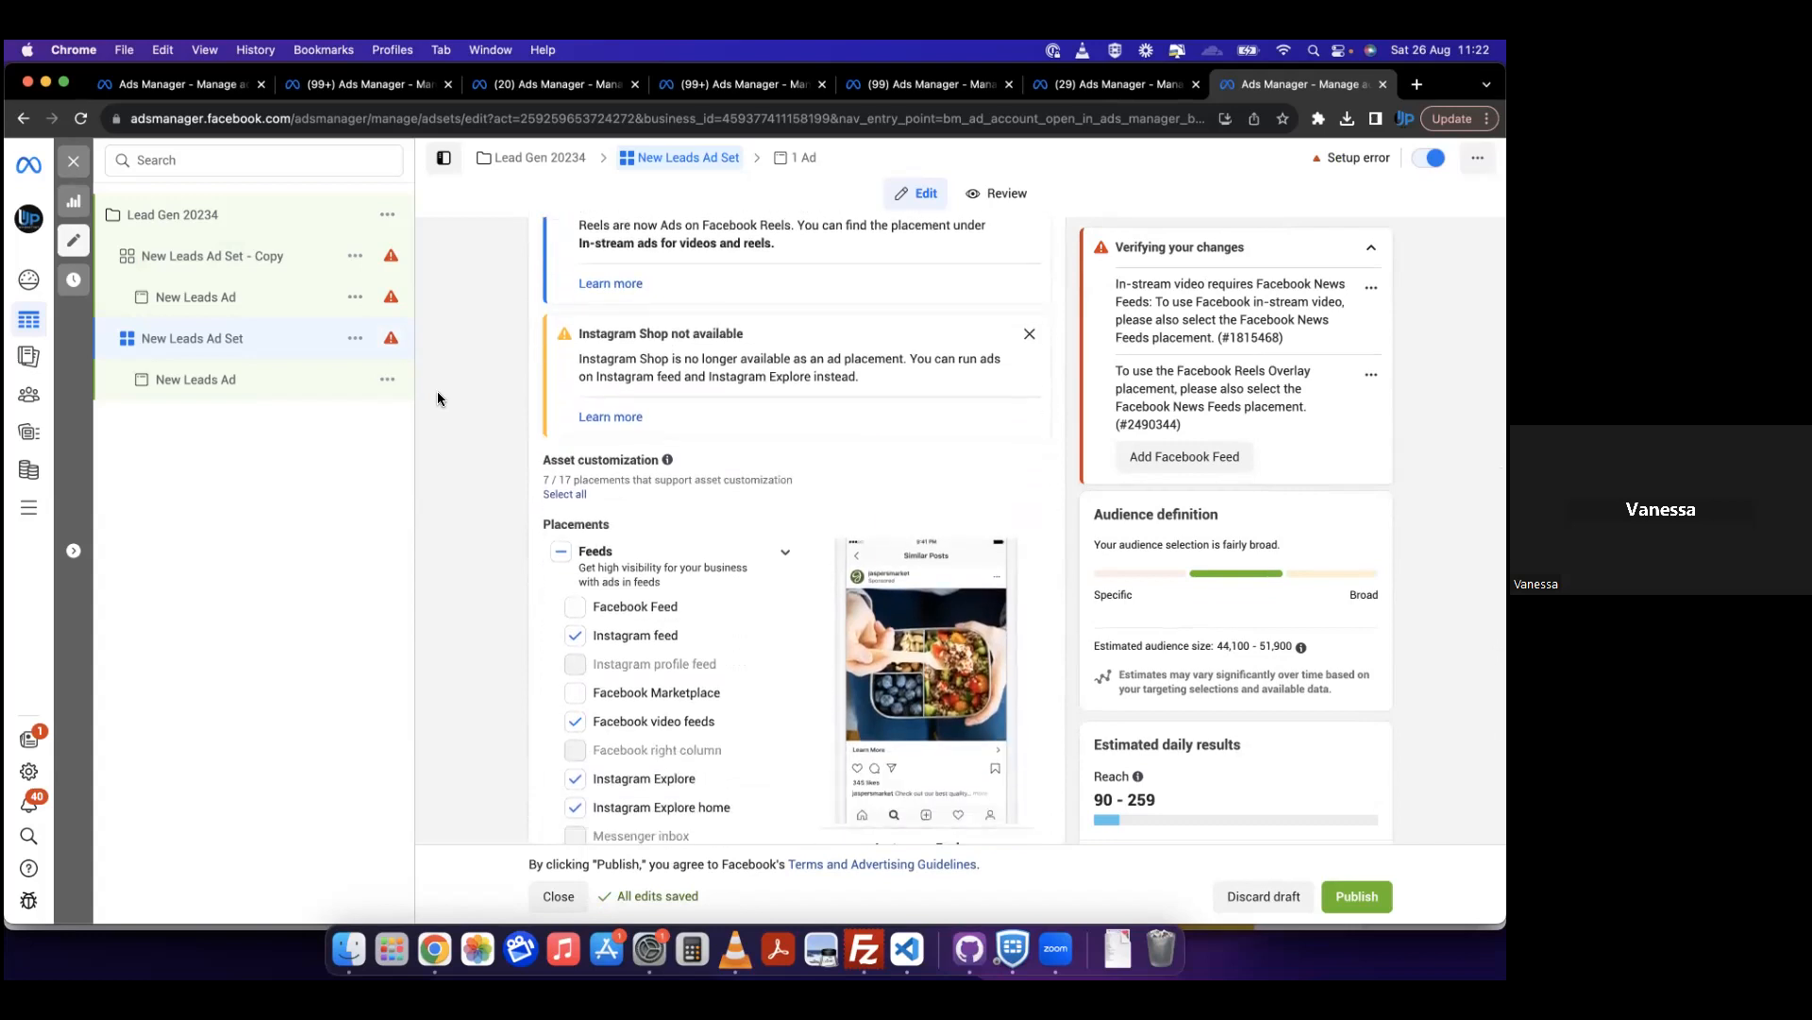
scroll(438, 398, down, 6)
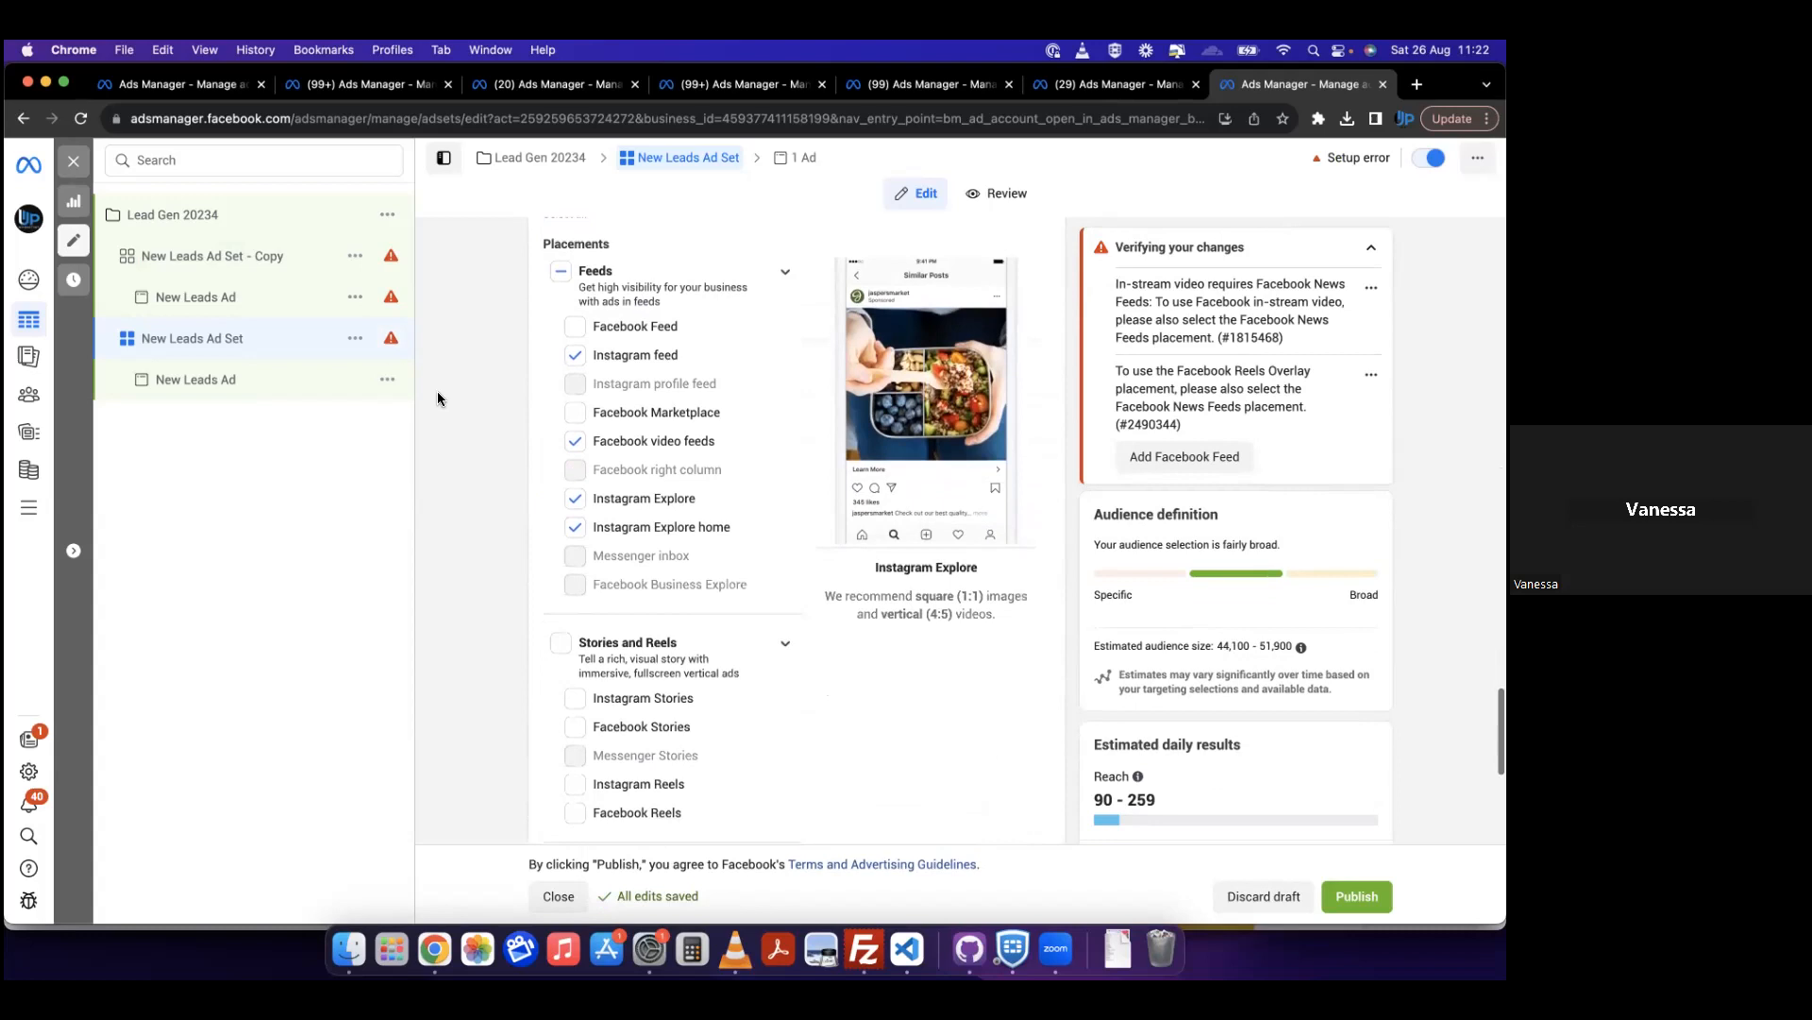
scroll(438, 399, down, 2)
scroll(438, 398, up, 2)
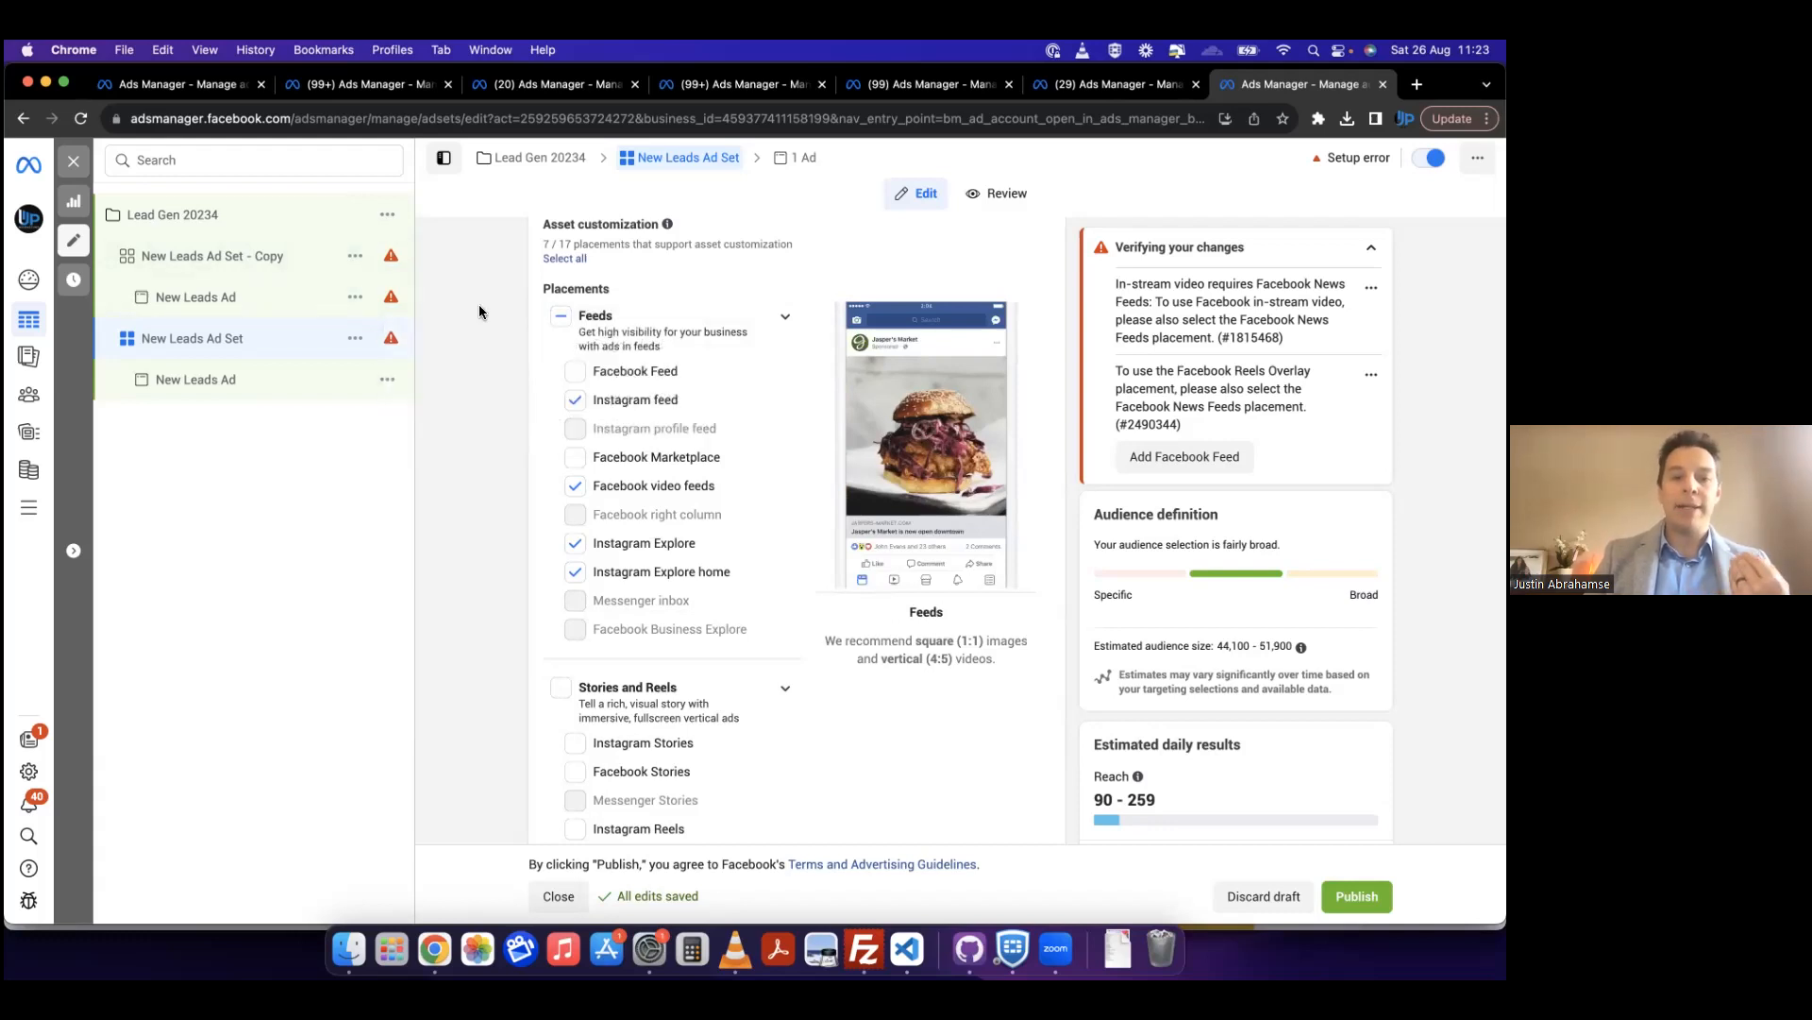
click(232, 340)
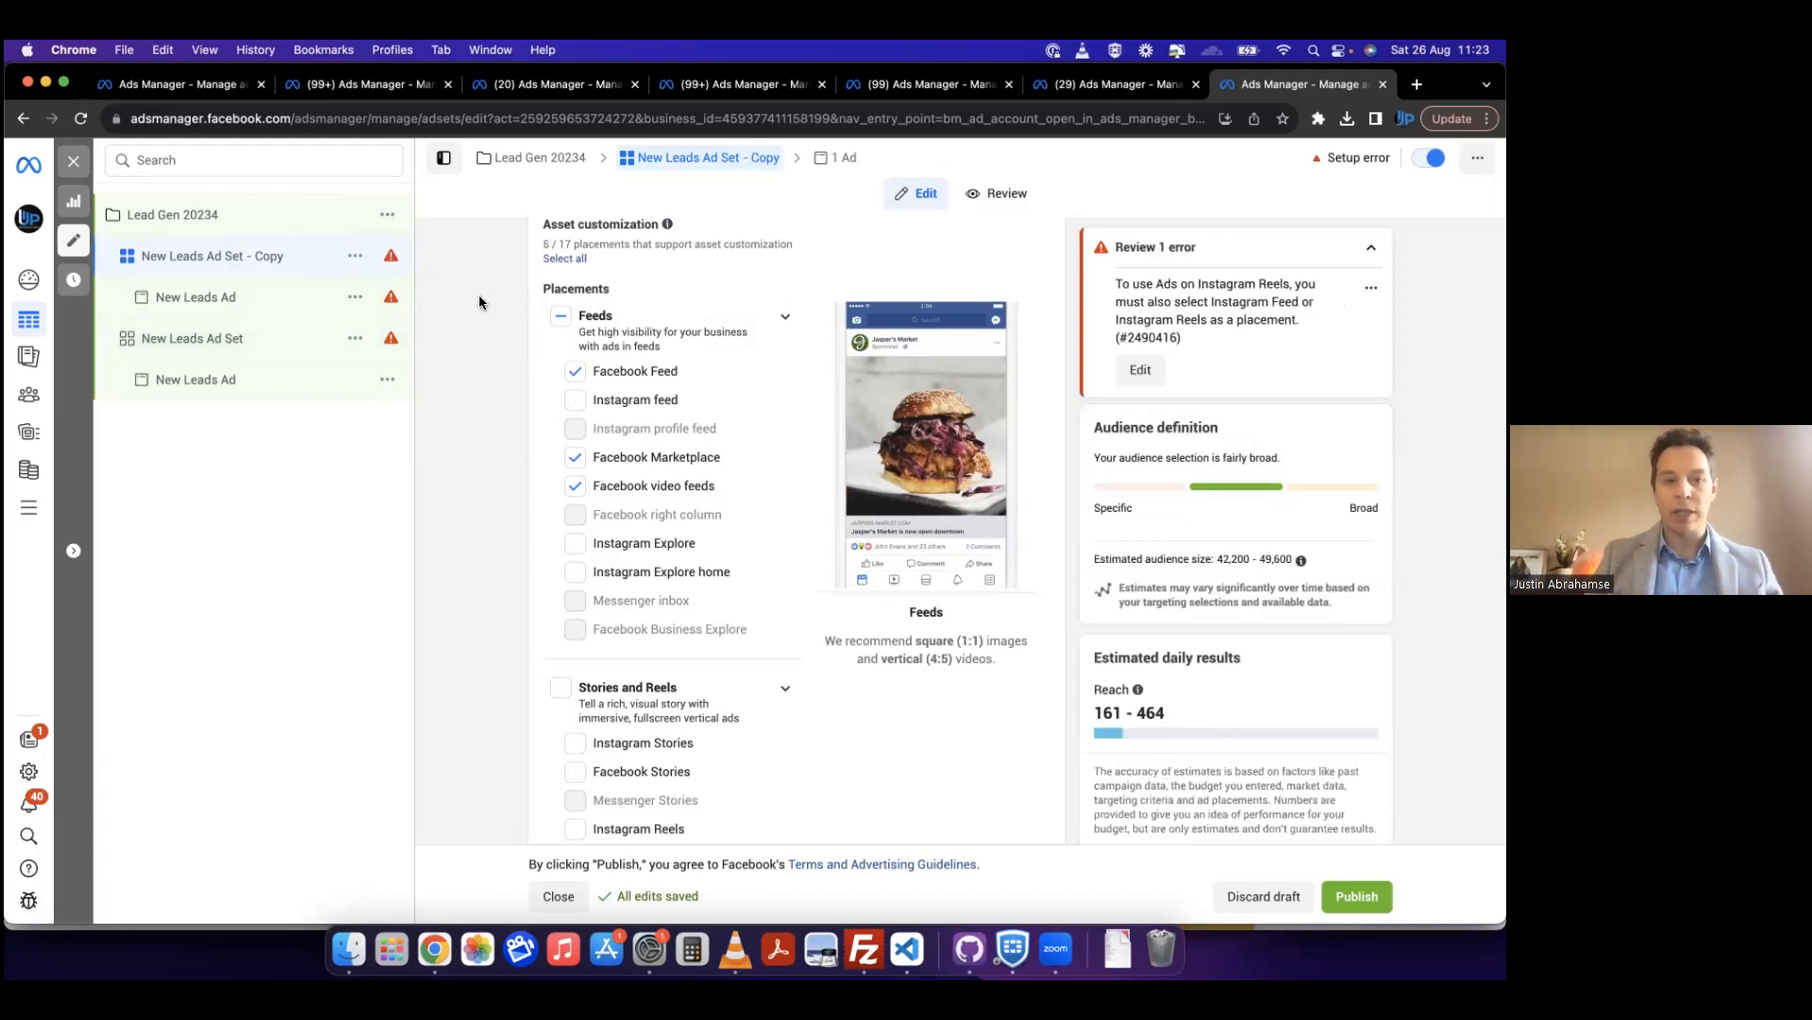
Step: Examine the copied ad set's settings from conversion location through catalog, budget and schedule to audience targeting
click(243, 300)
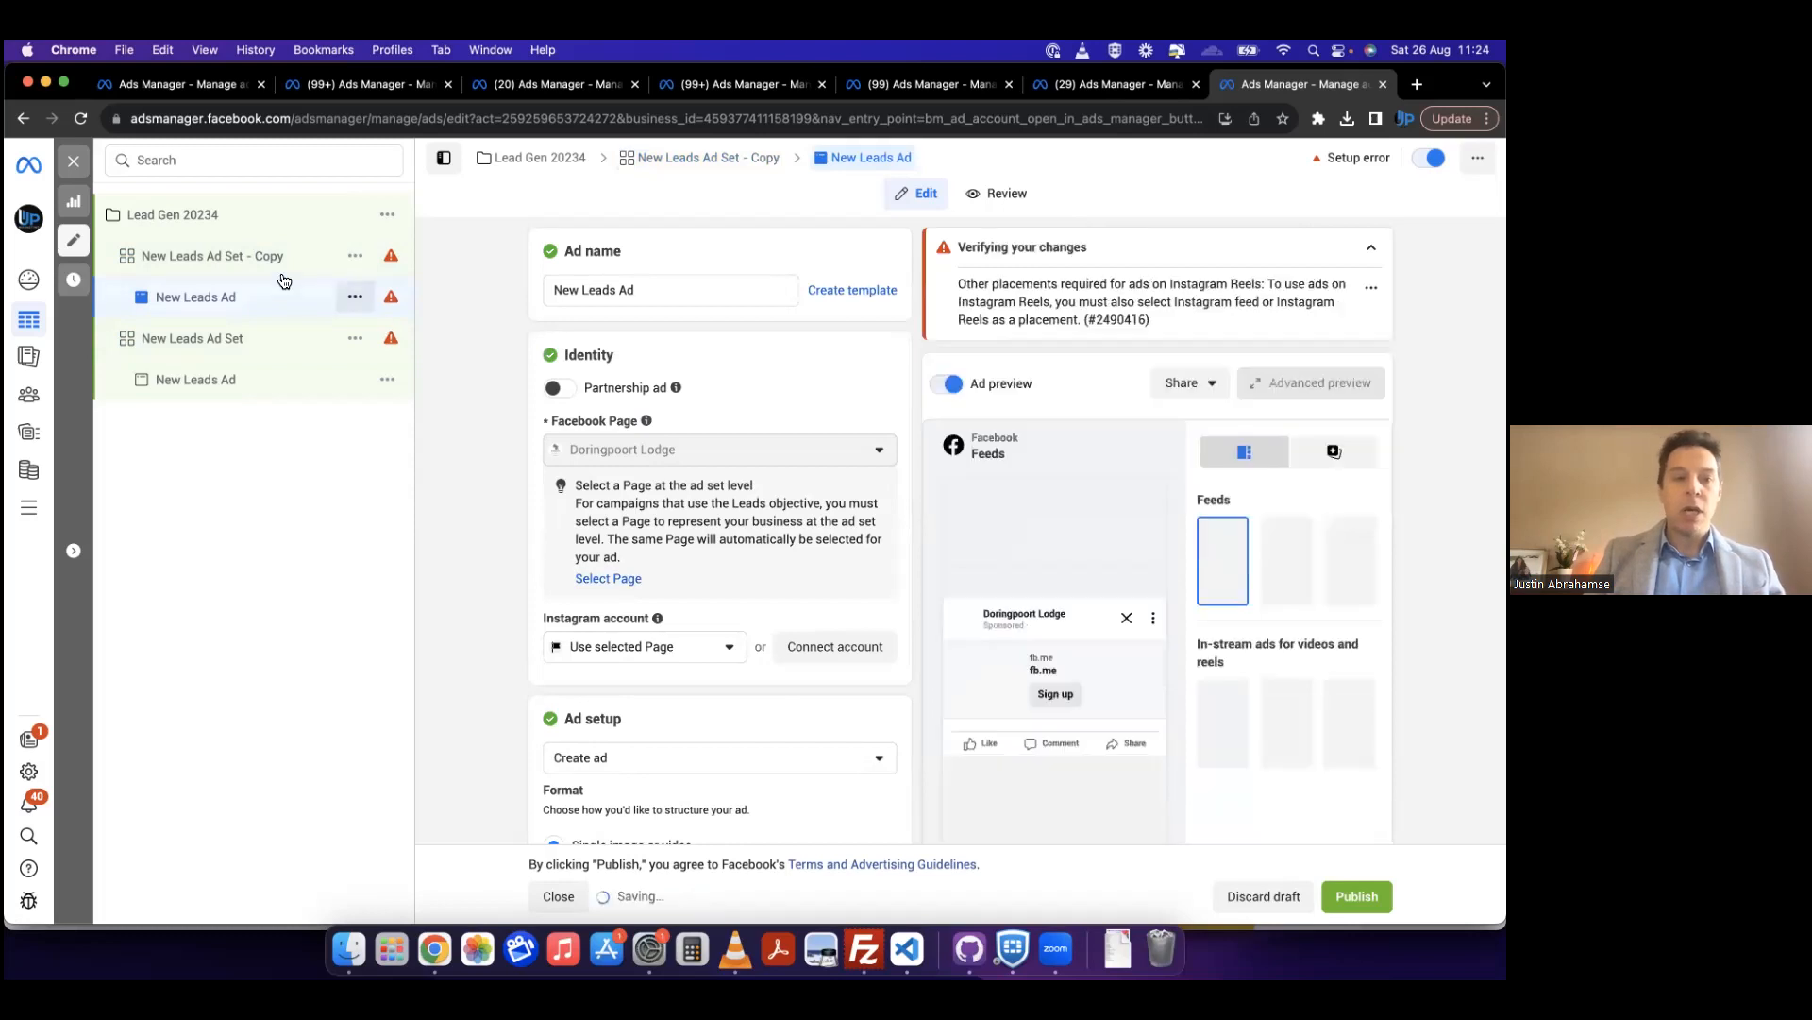
click(277, 259)
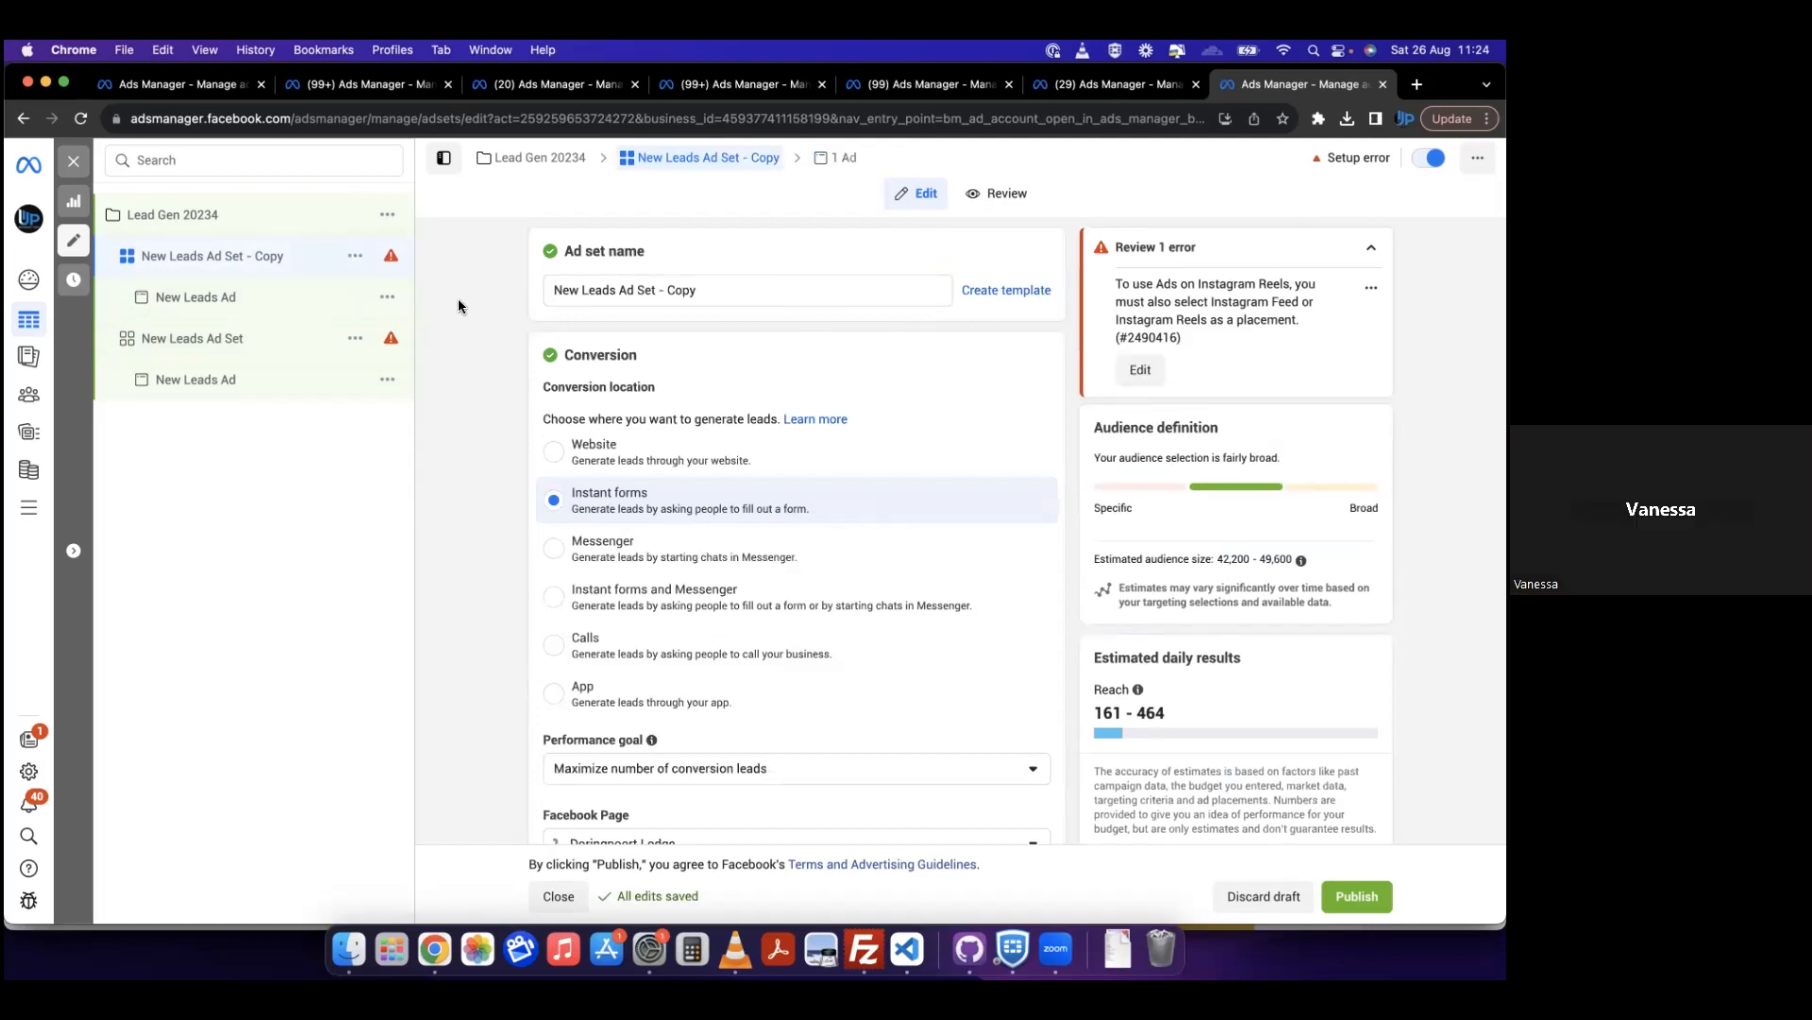
scroll(459, 305, down, 3)
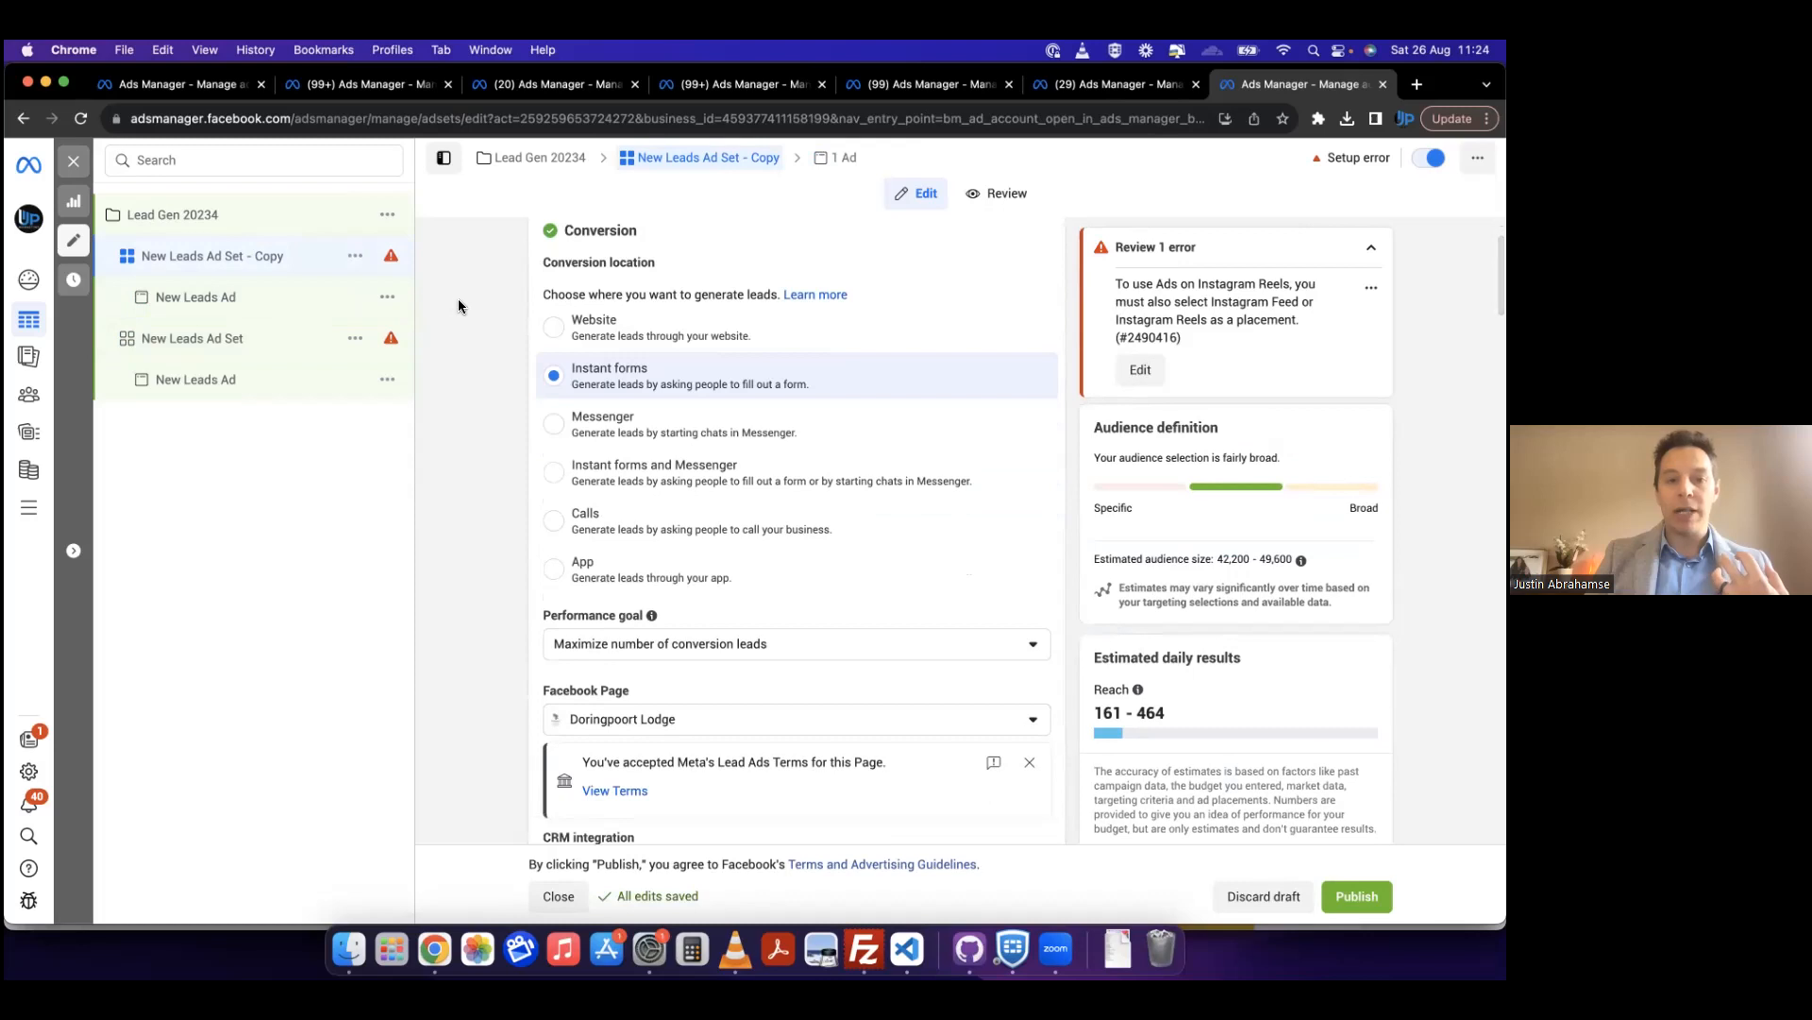
scroll(504, 525, down, 5)
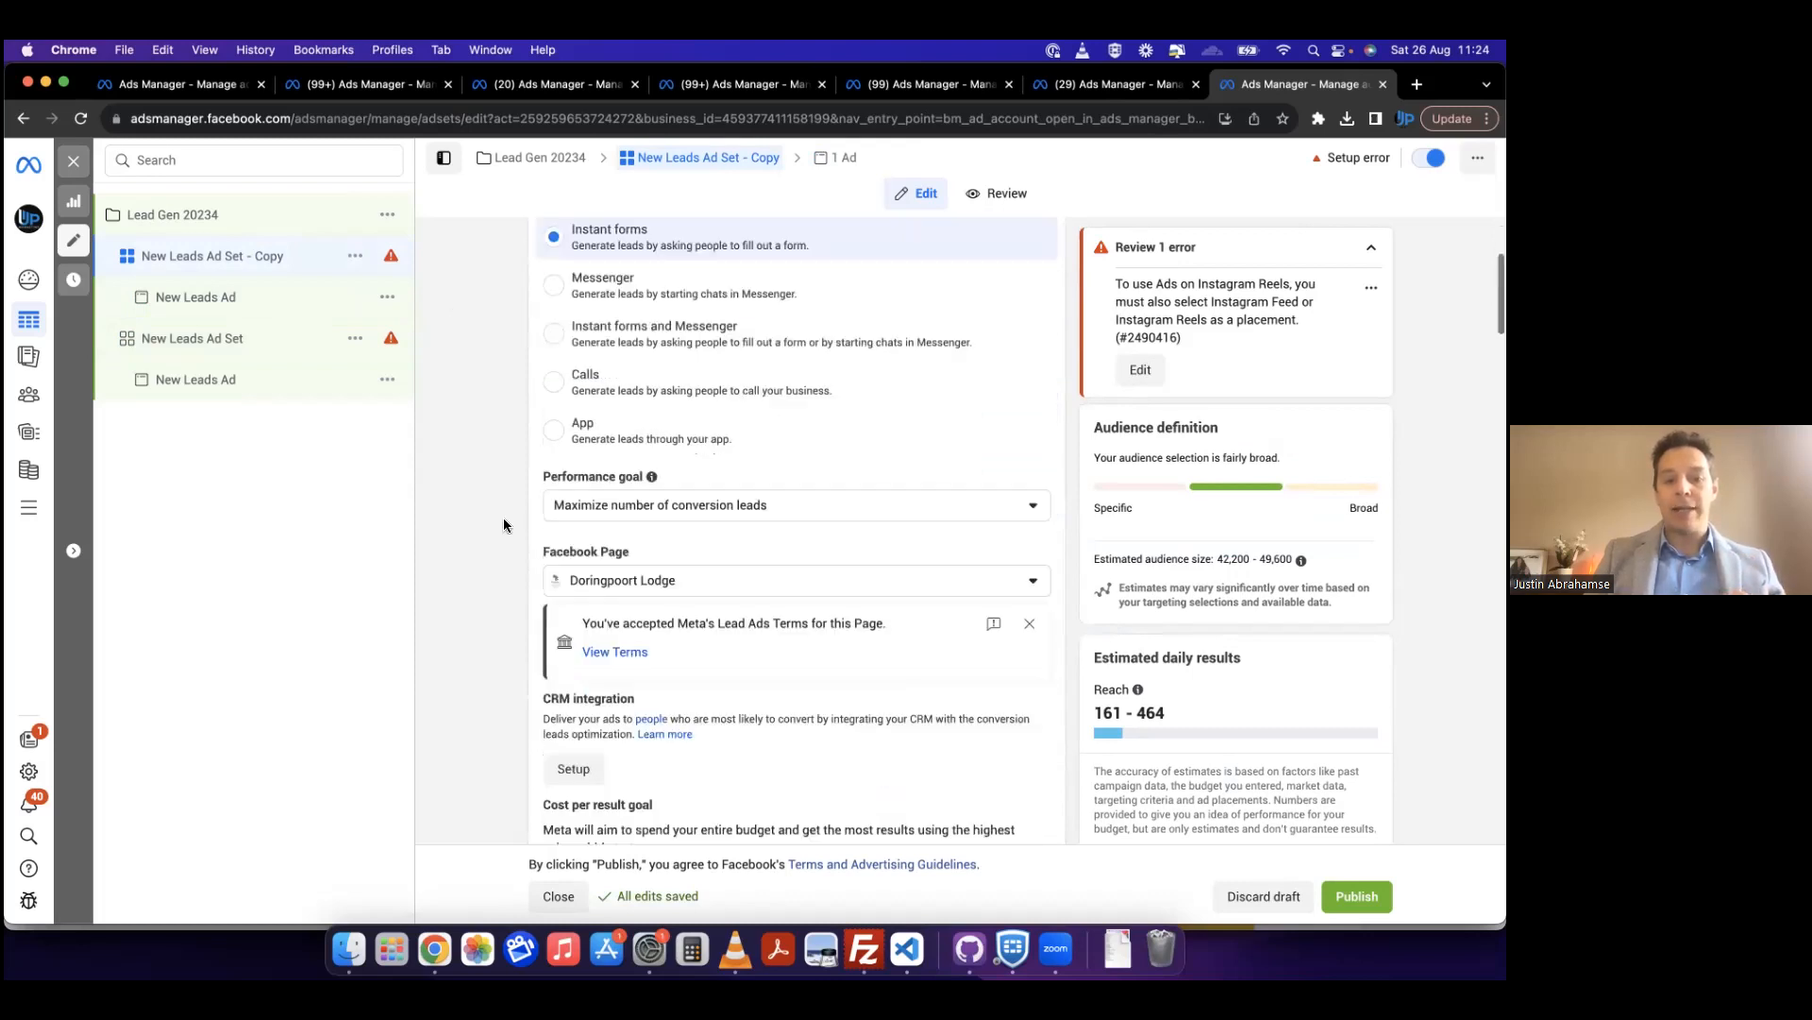
scroll(503, 524, down, 6)
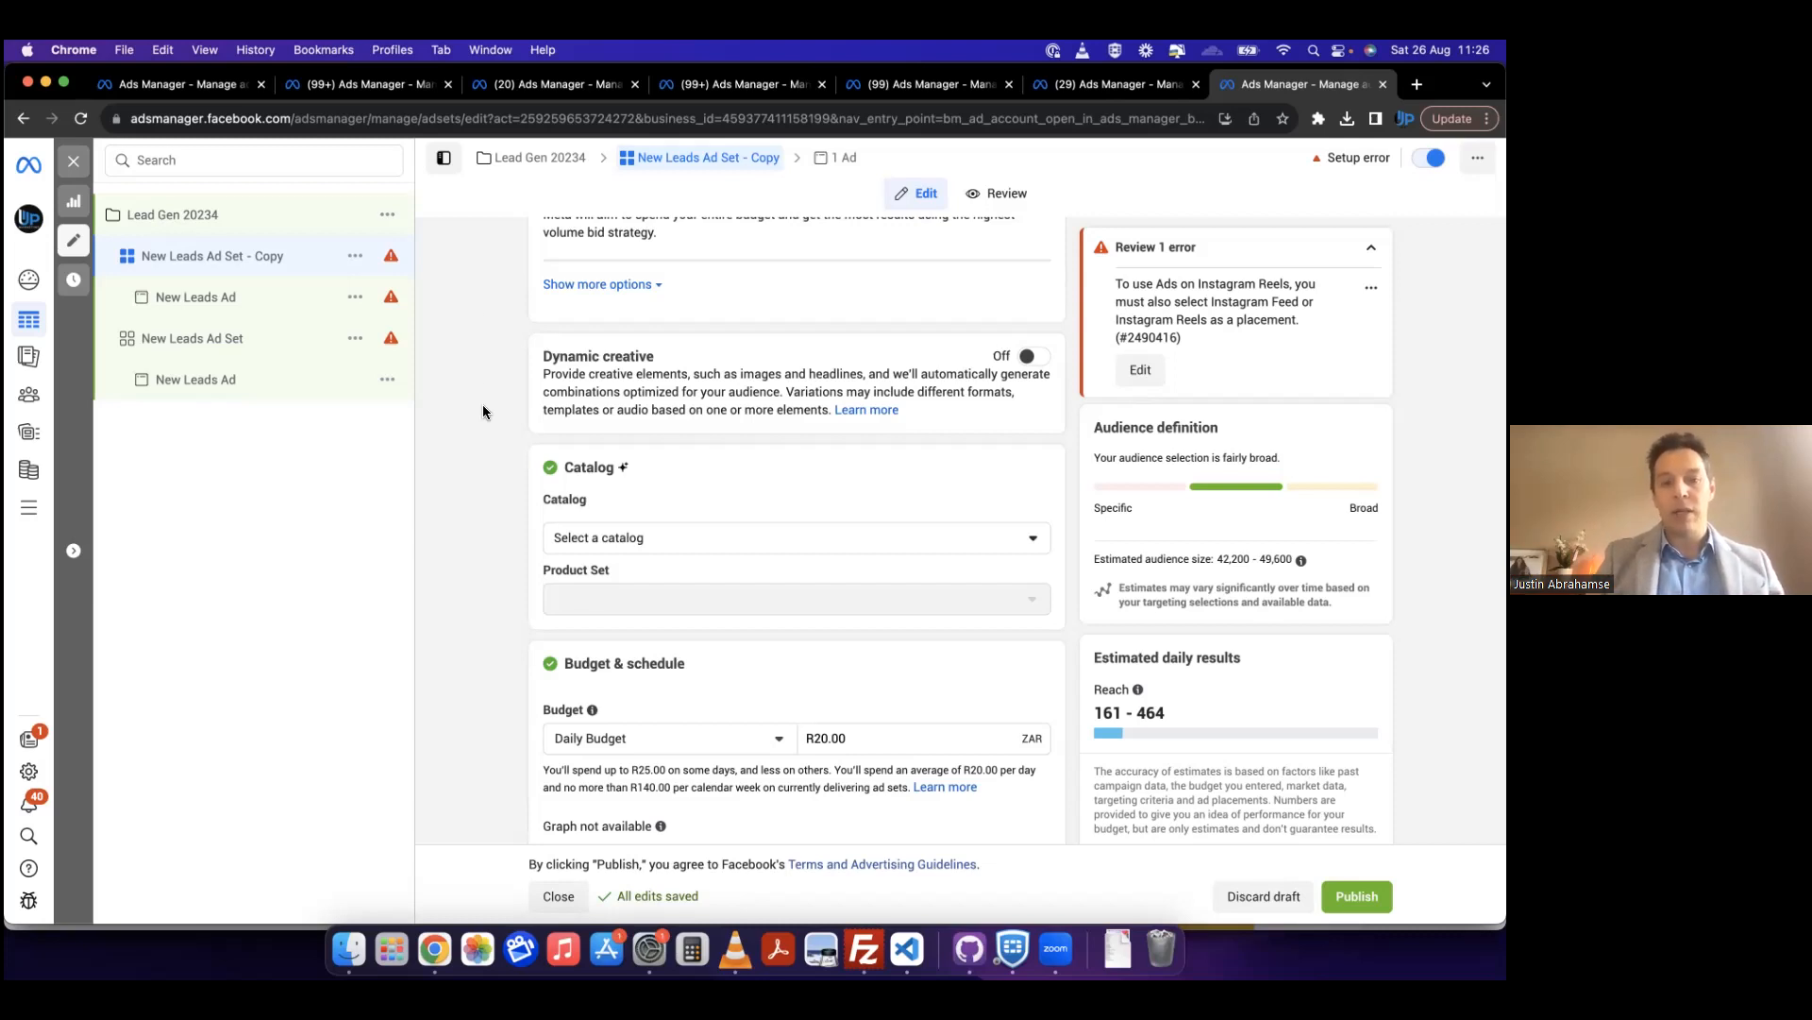
scroll(483, 412, down, 3)
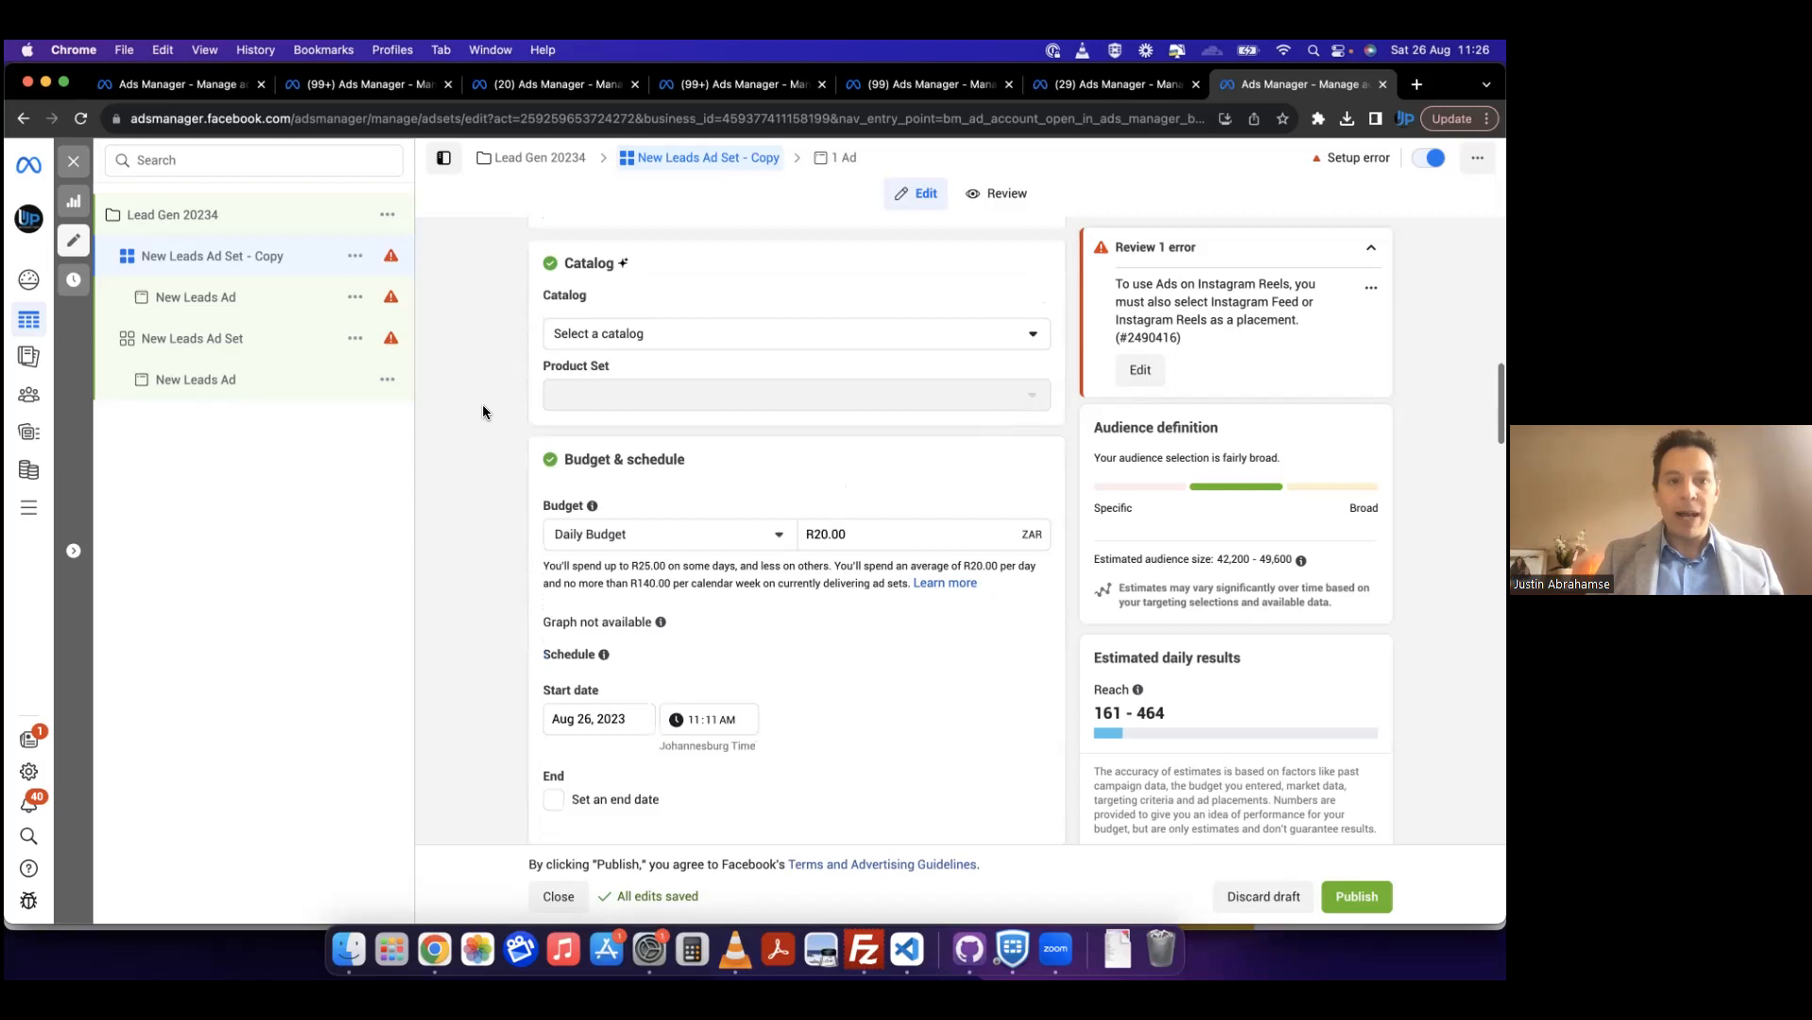
scroll(483, 412, up, 2)
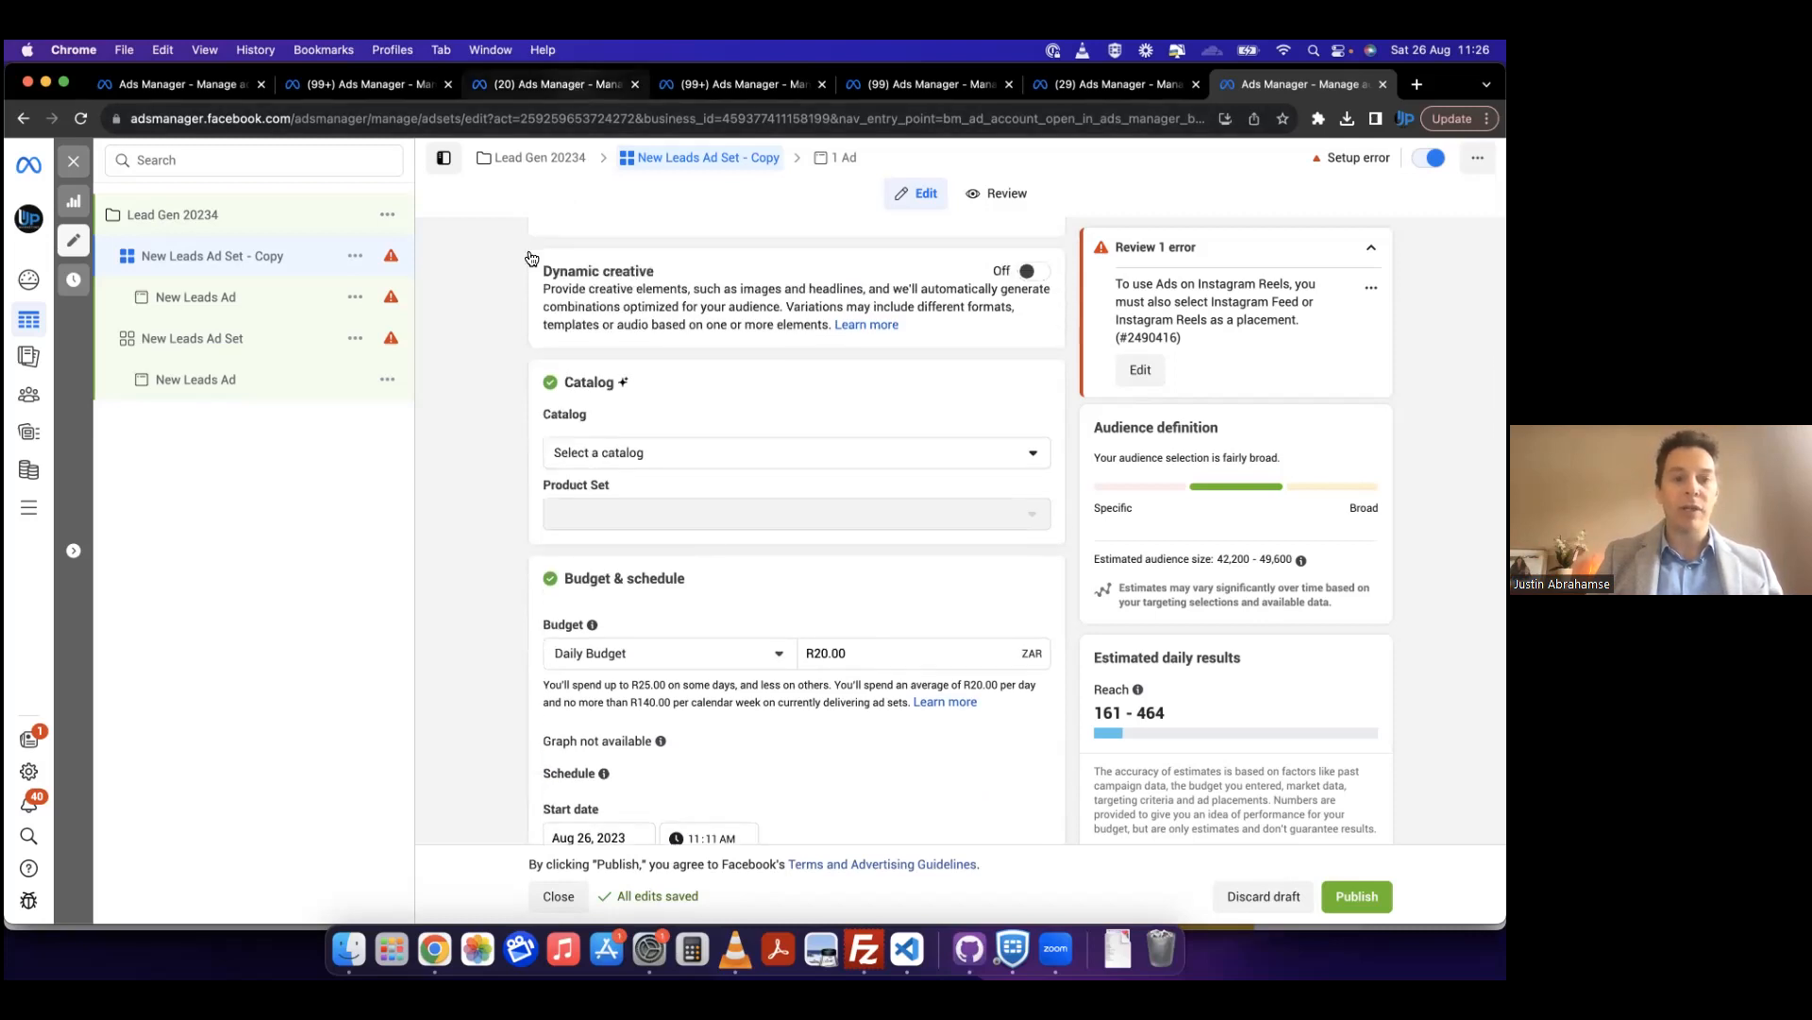
scroll(750, 516, down, 4)
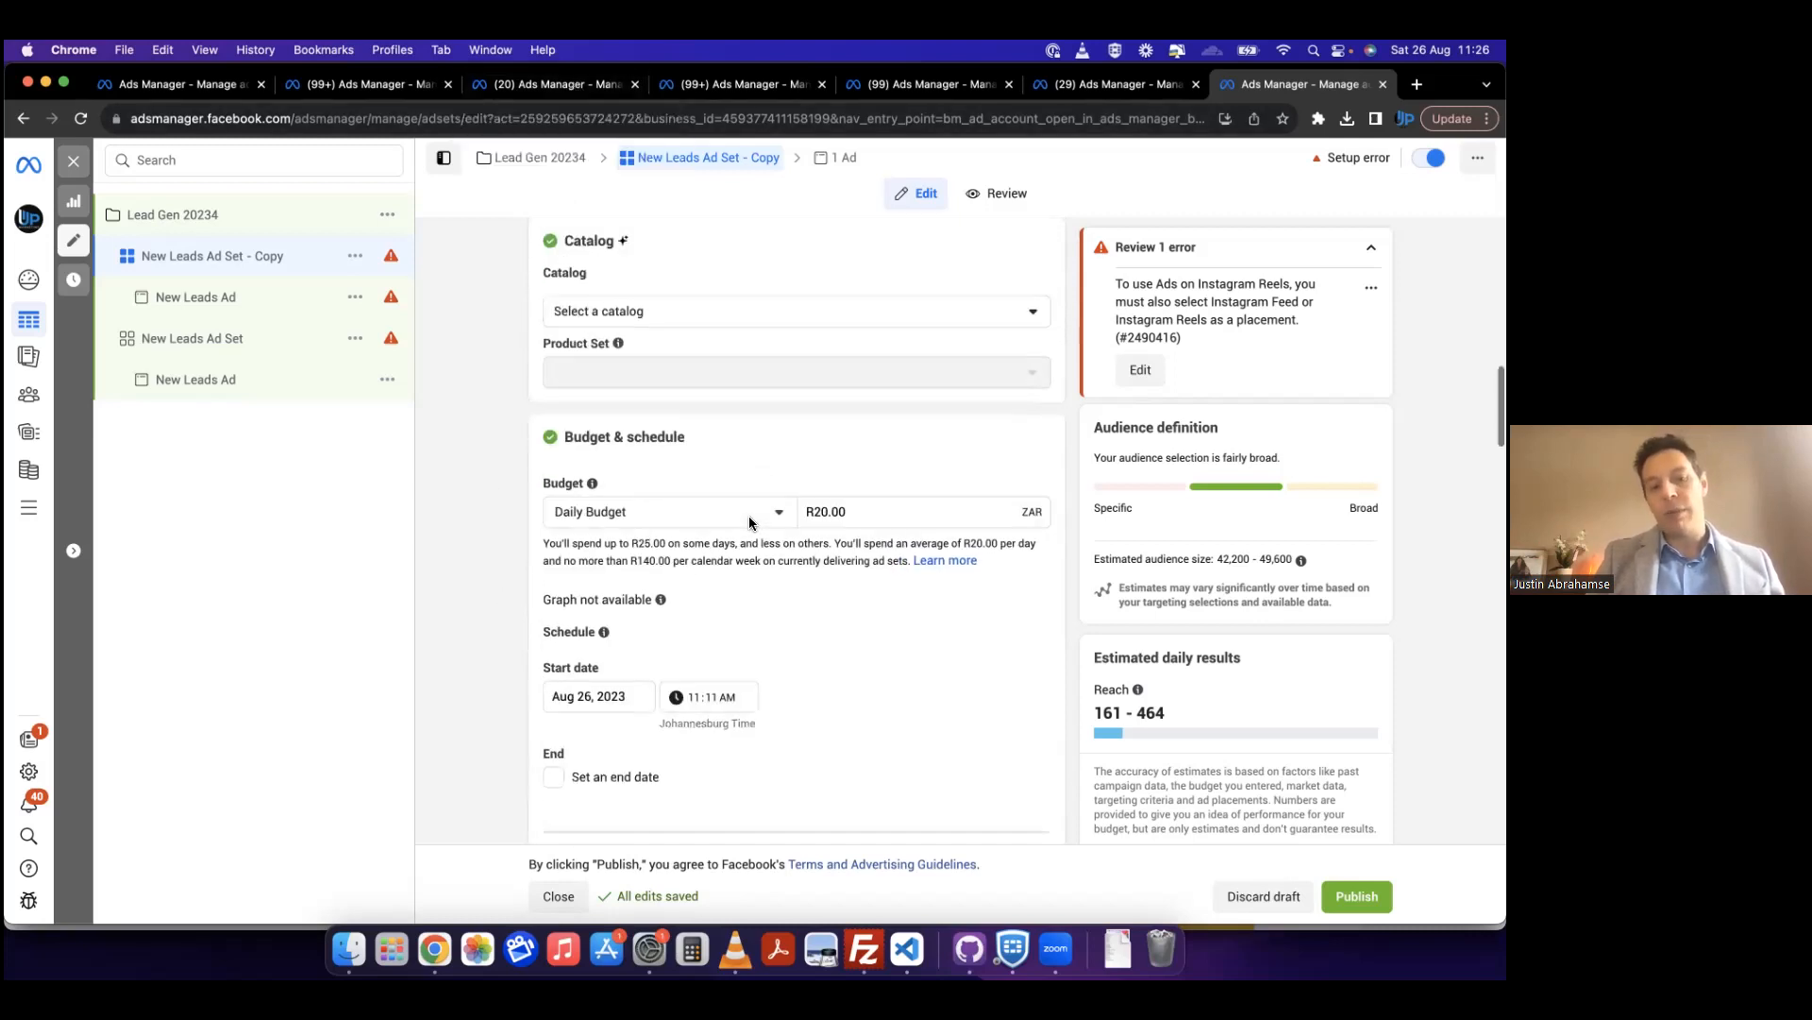
scroll(750, 518, down, 10)
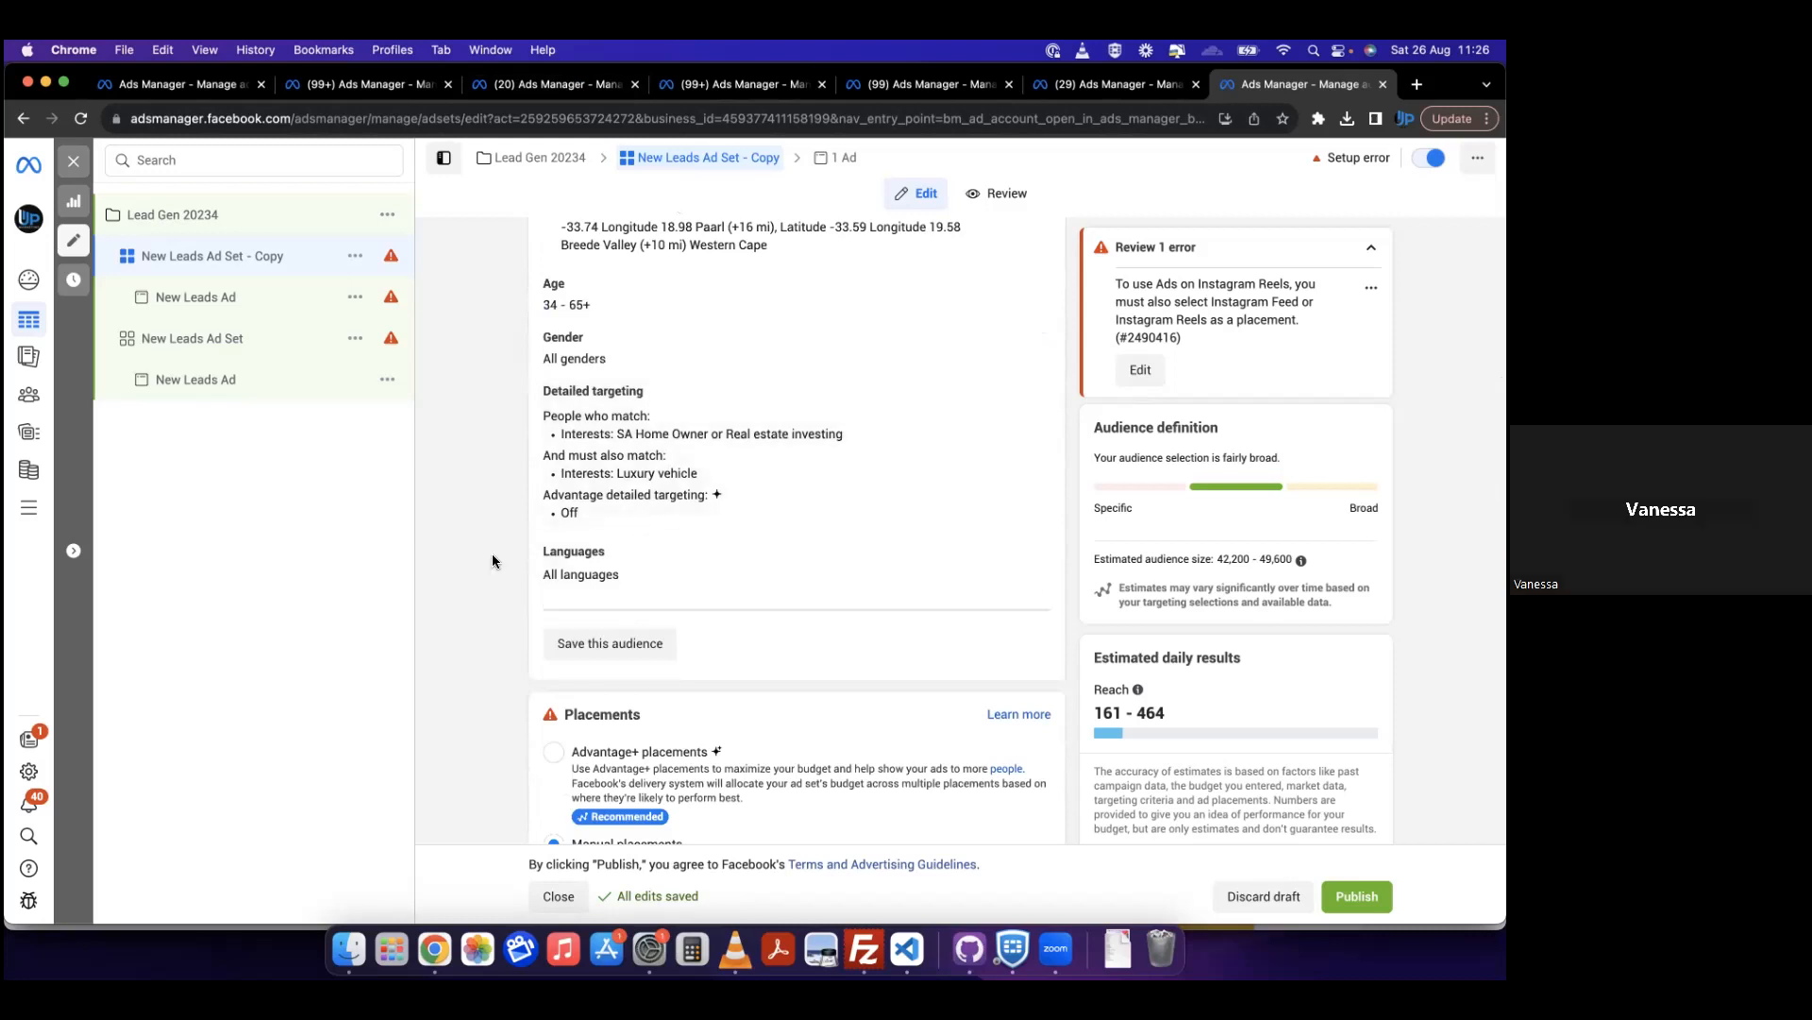
scroll(717, 443, down, 2)
scroll(708, 419, up, 3)
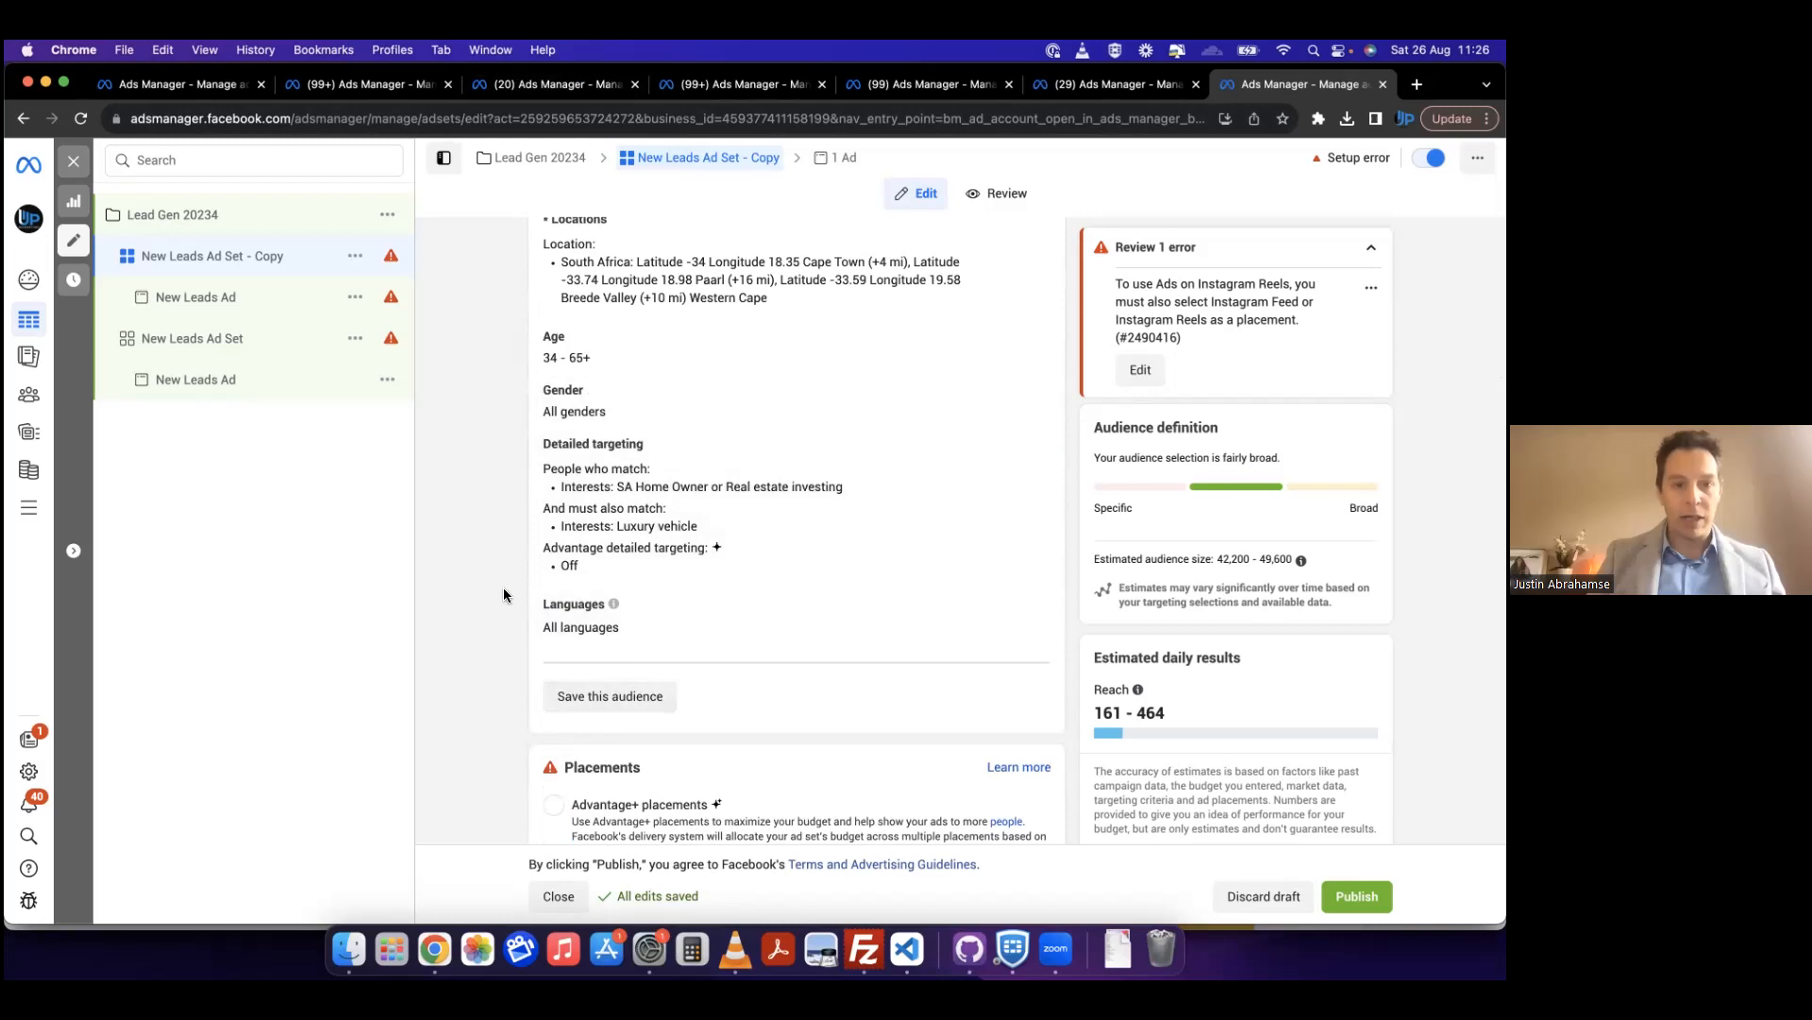
scroll(503, 594, up, 3)
scroll(575, 641, down, 1)
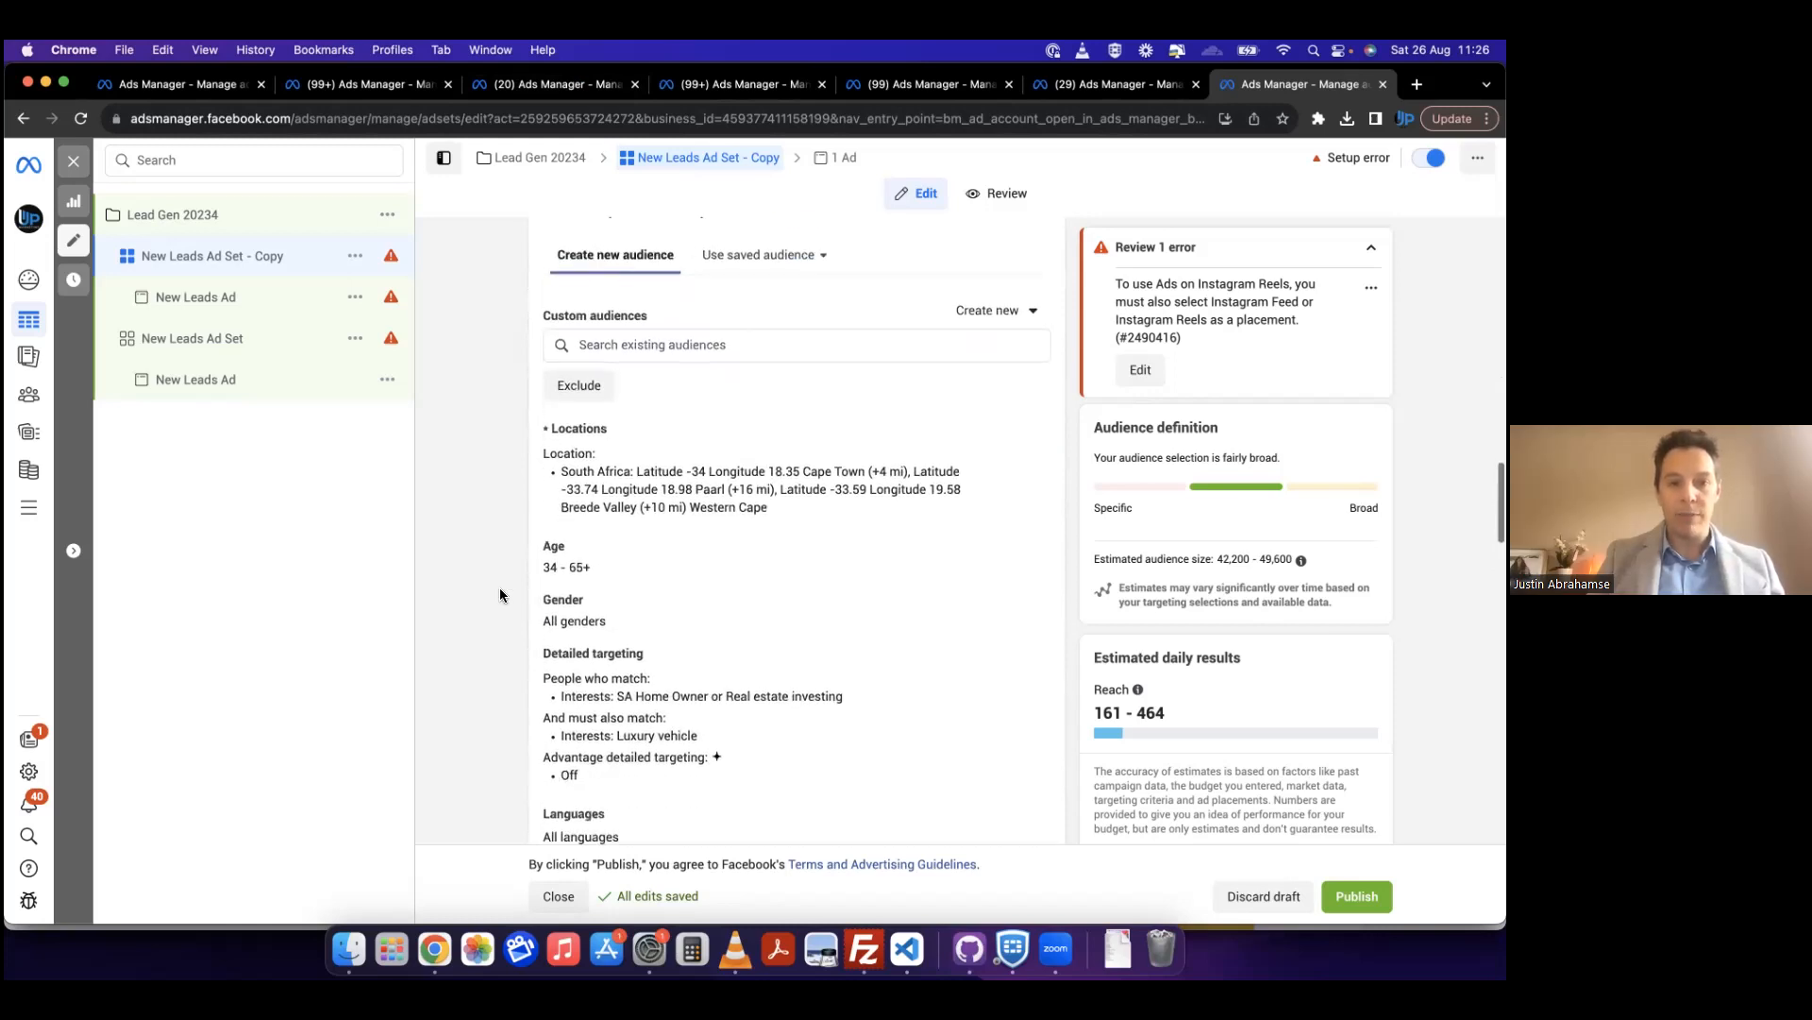
scroll(633, 755, down, 3)
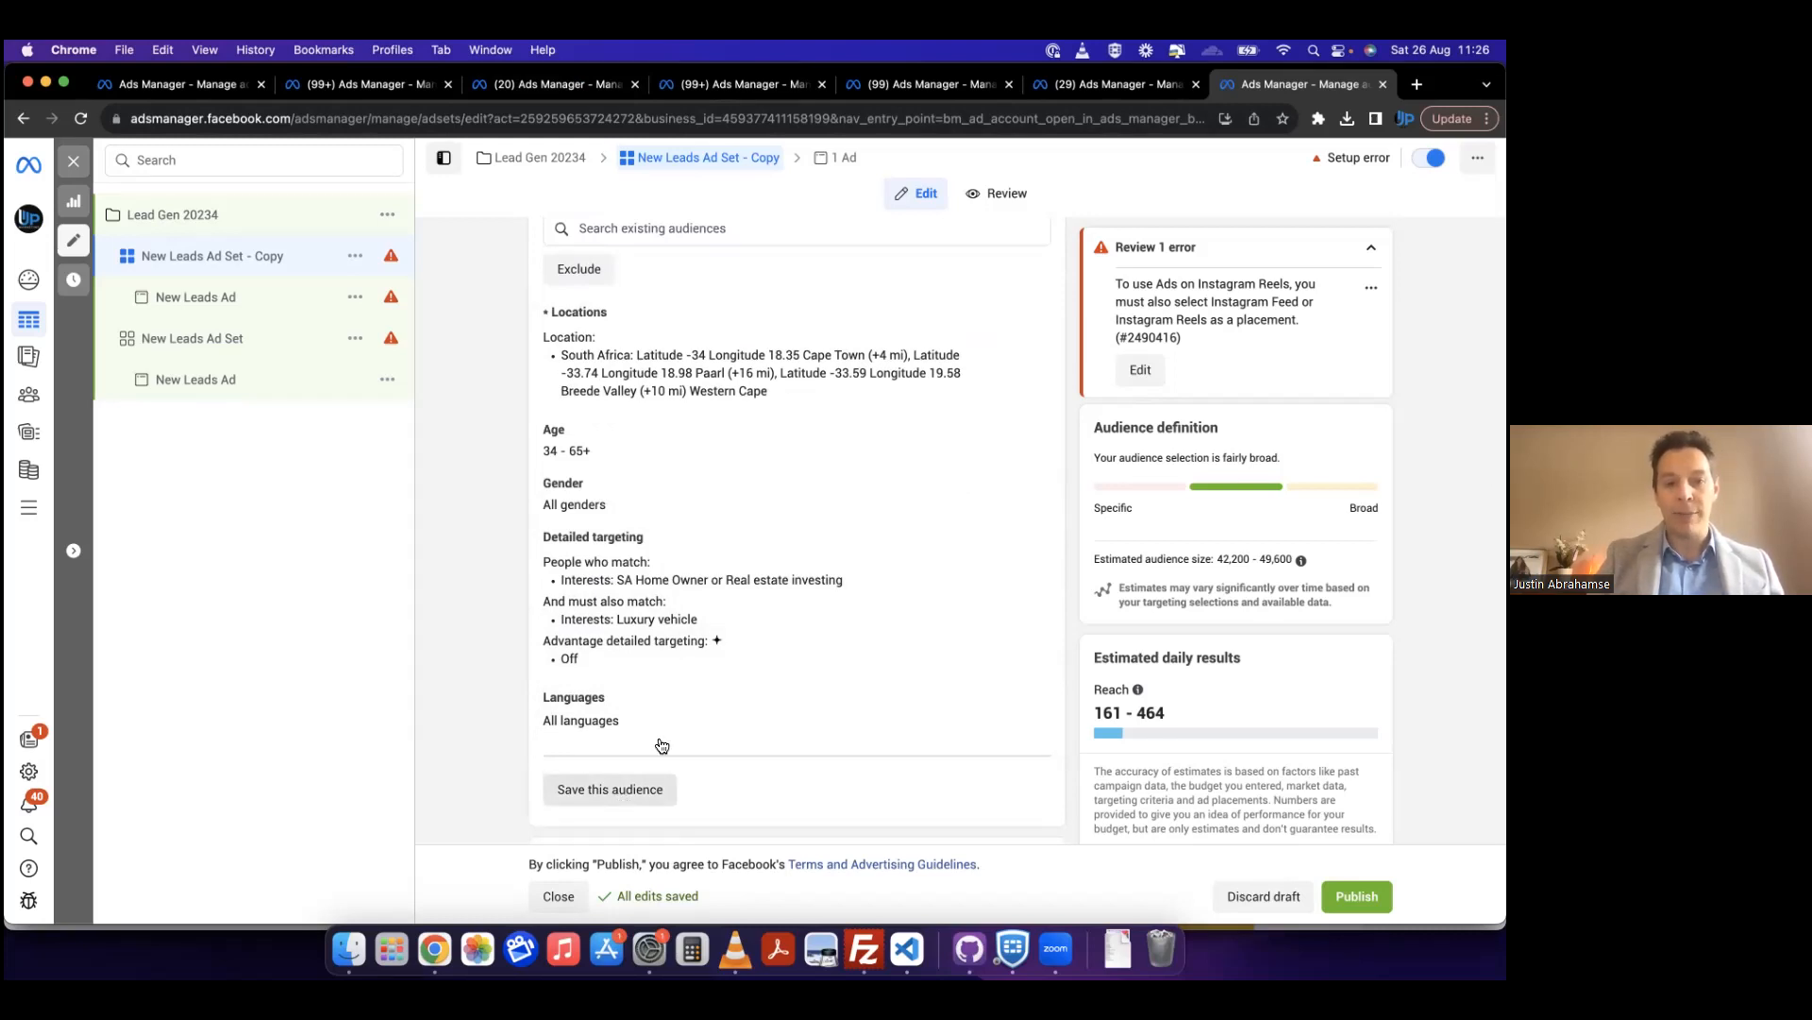
scroll(659, 736, up, 3)
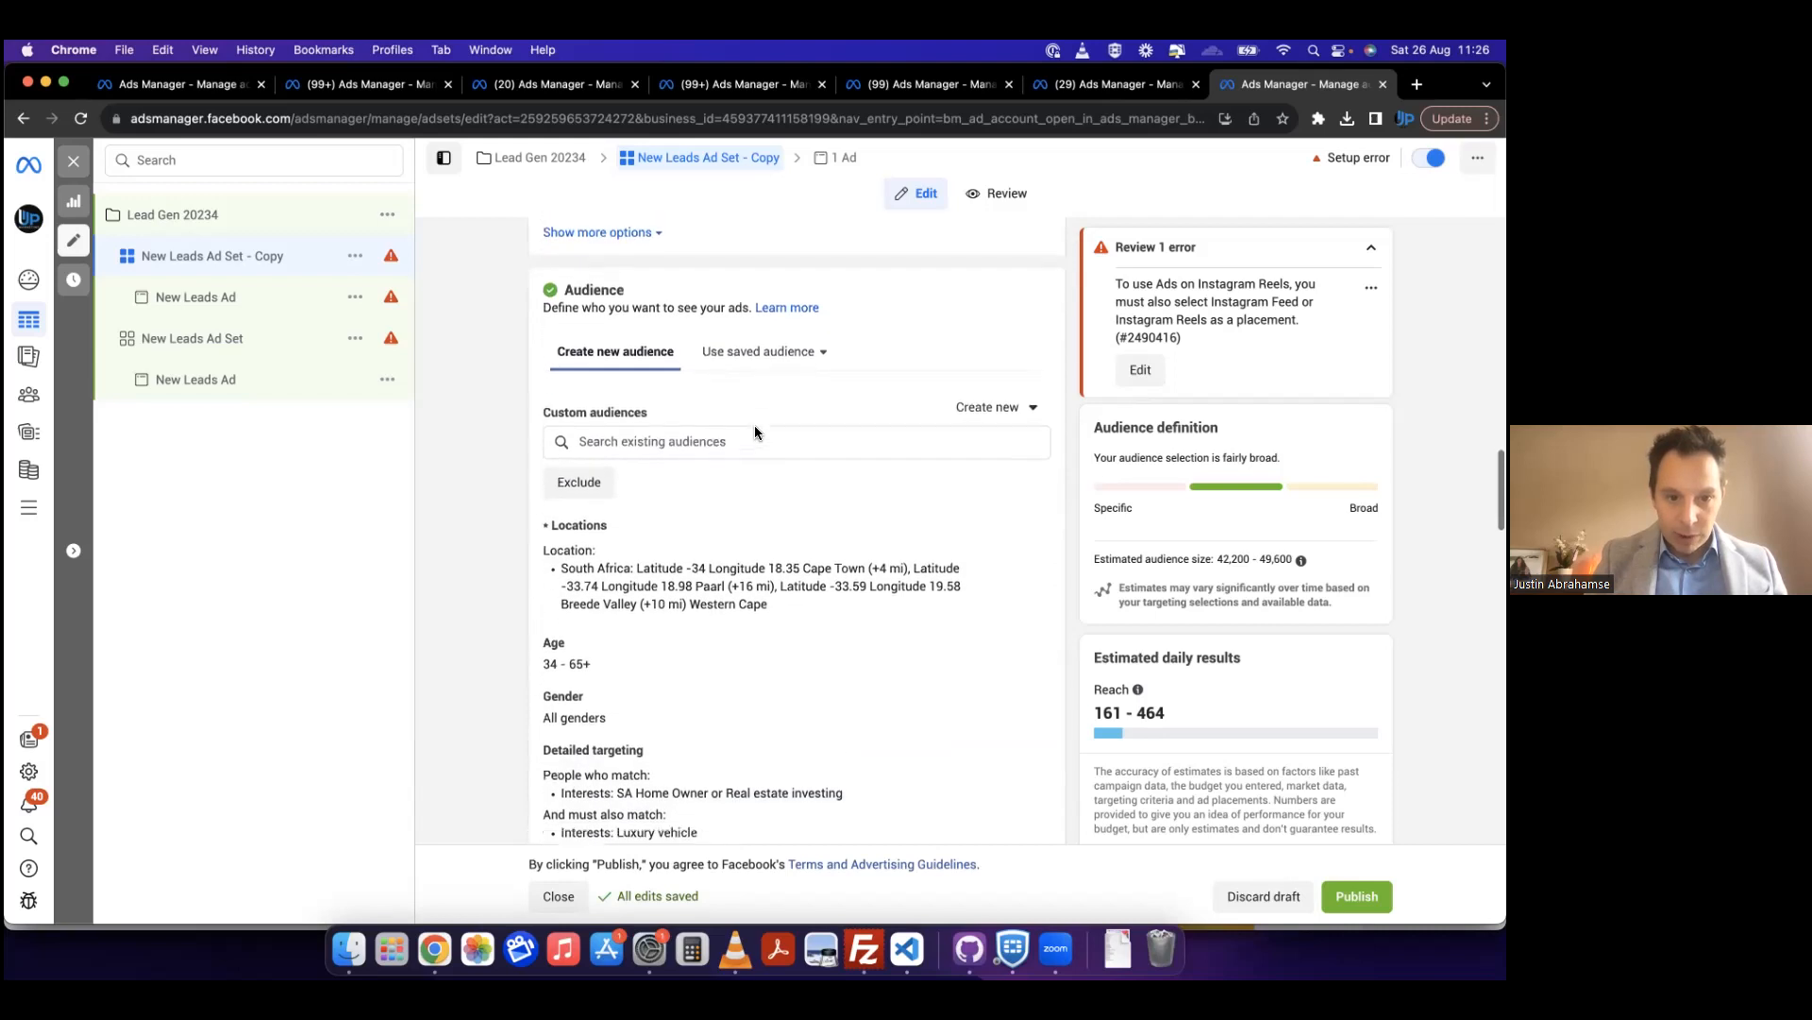
Step: Save the copied ad set's current audience targeting as a saved audience named "Cape Town howm owners"
scroll(720, 588, down, 3)
scroll(720, 588, down, 1)
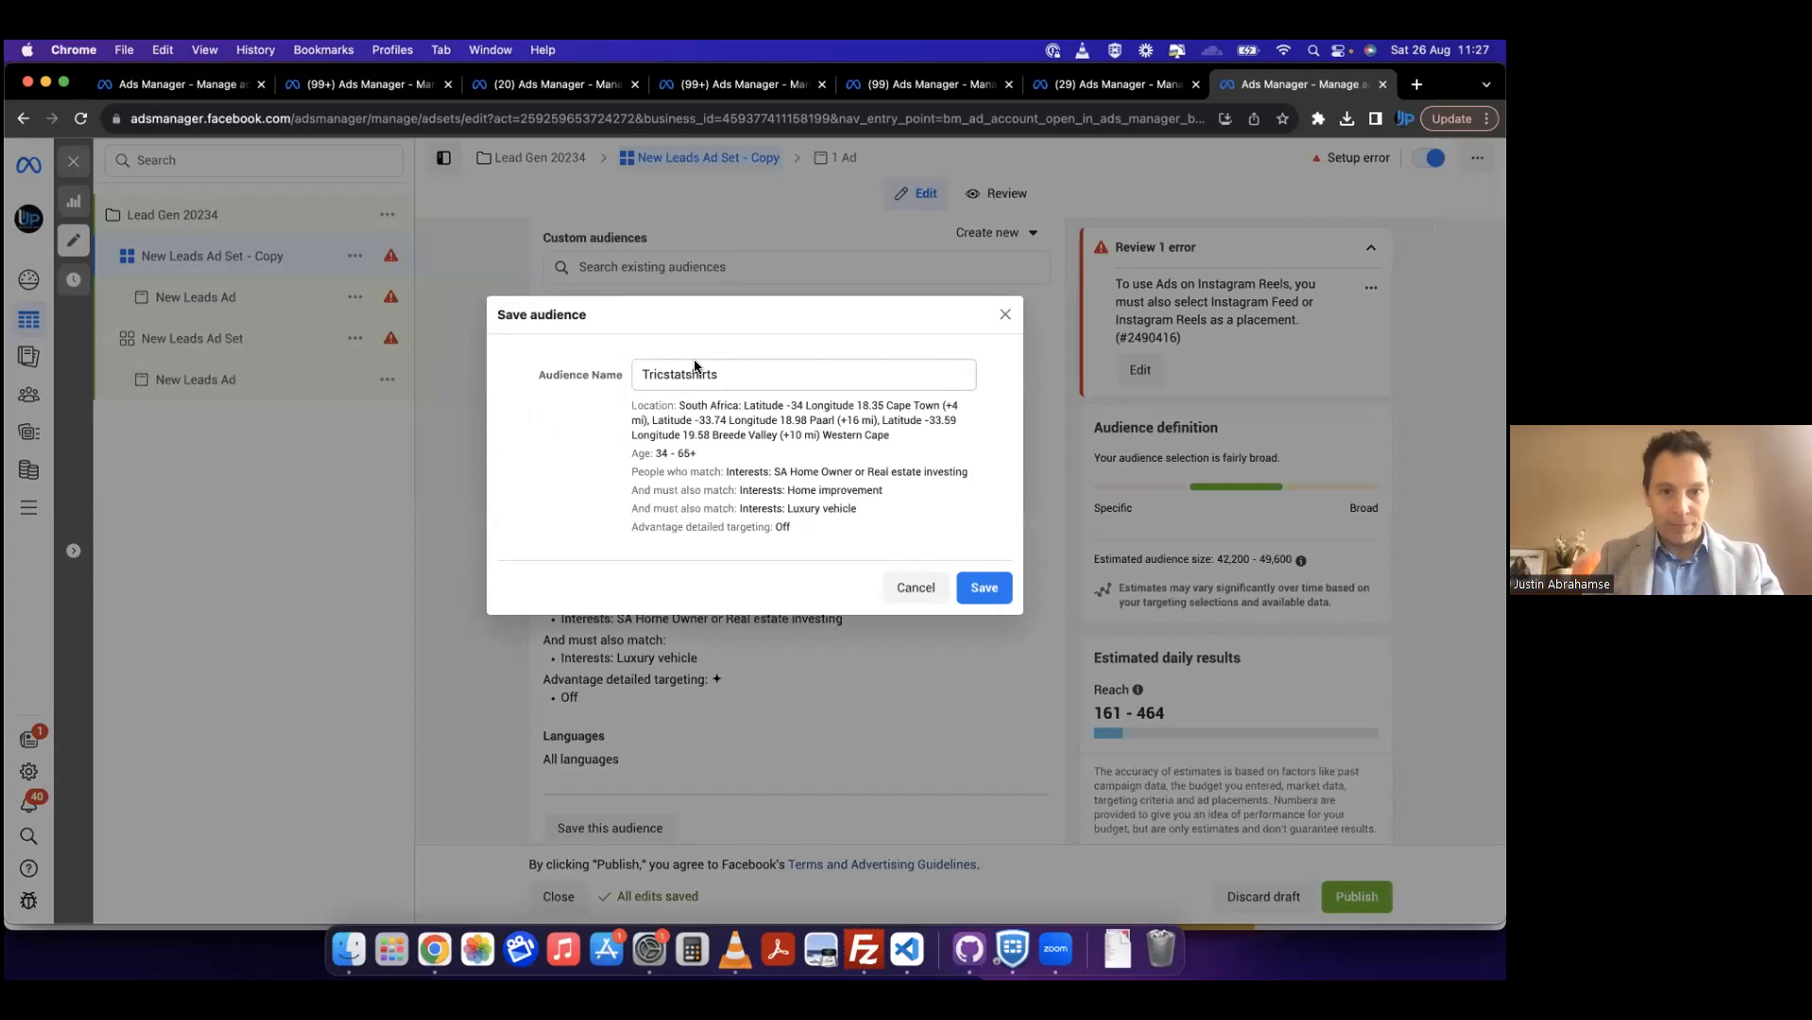
click(679, 376)
double_click(680, 376)
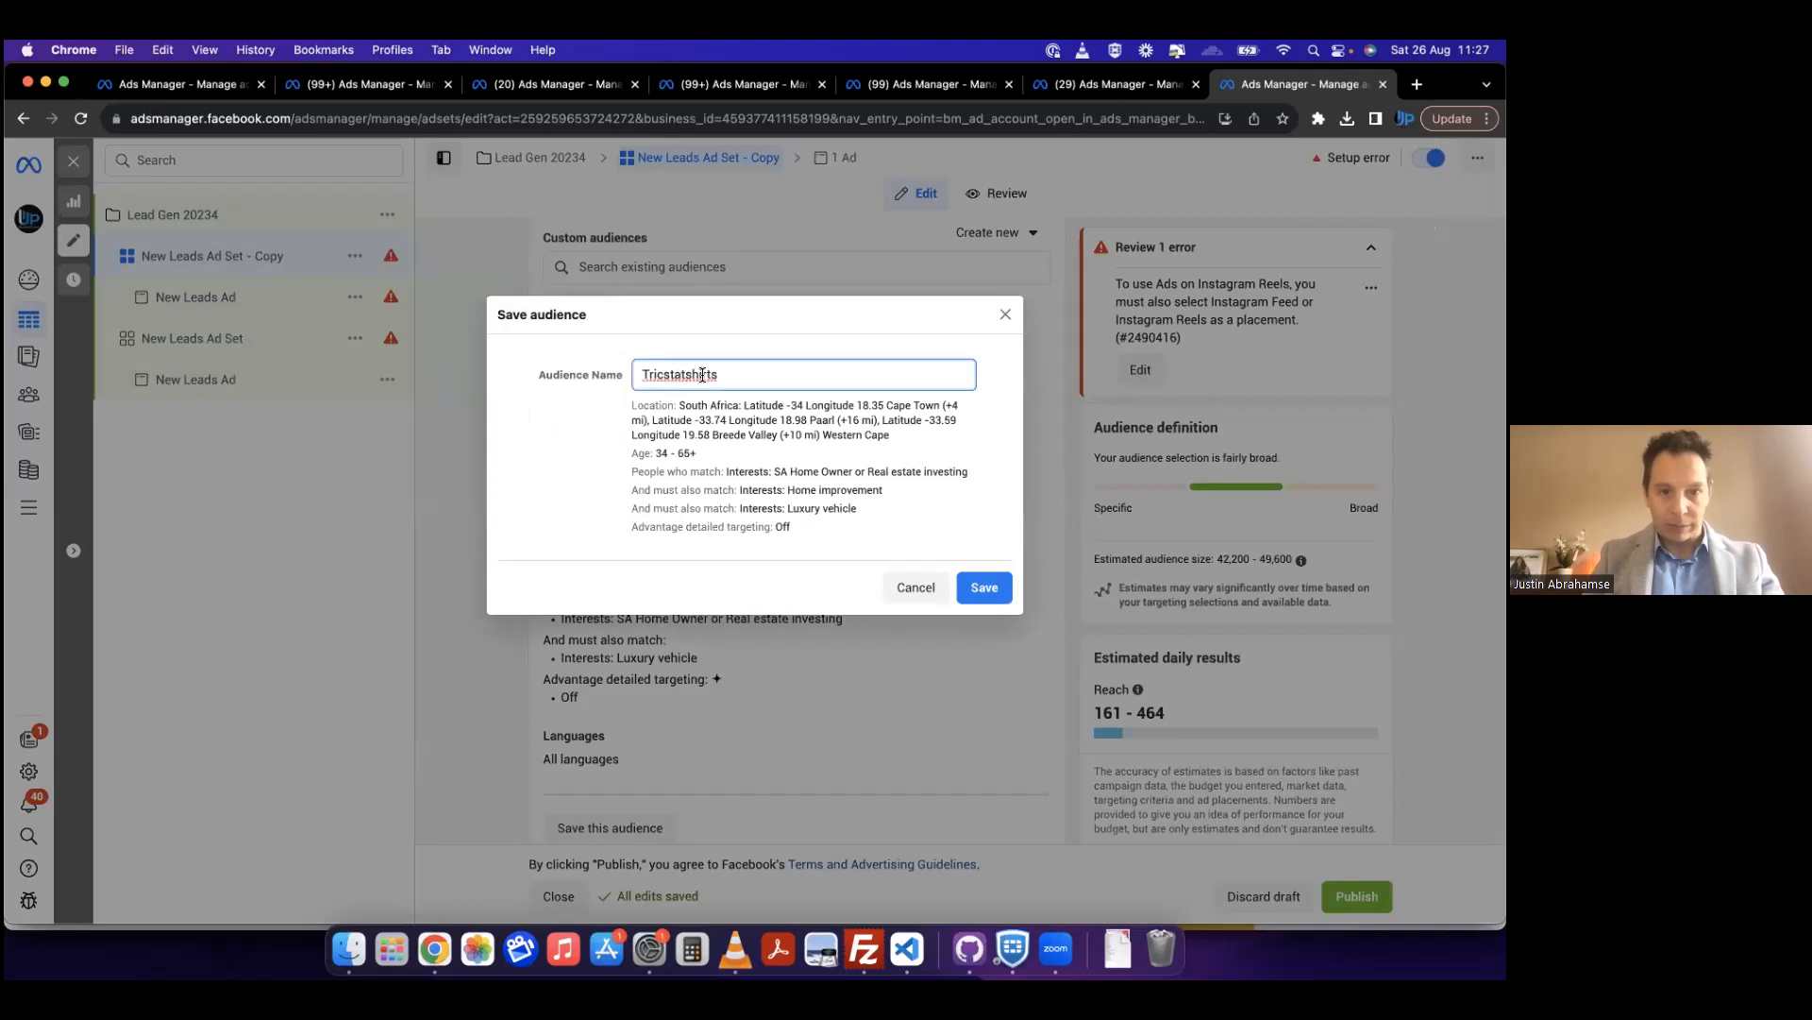
text(Cape Town howm )
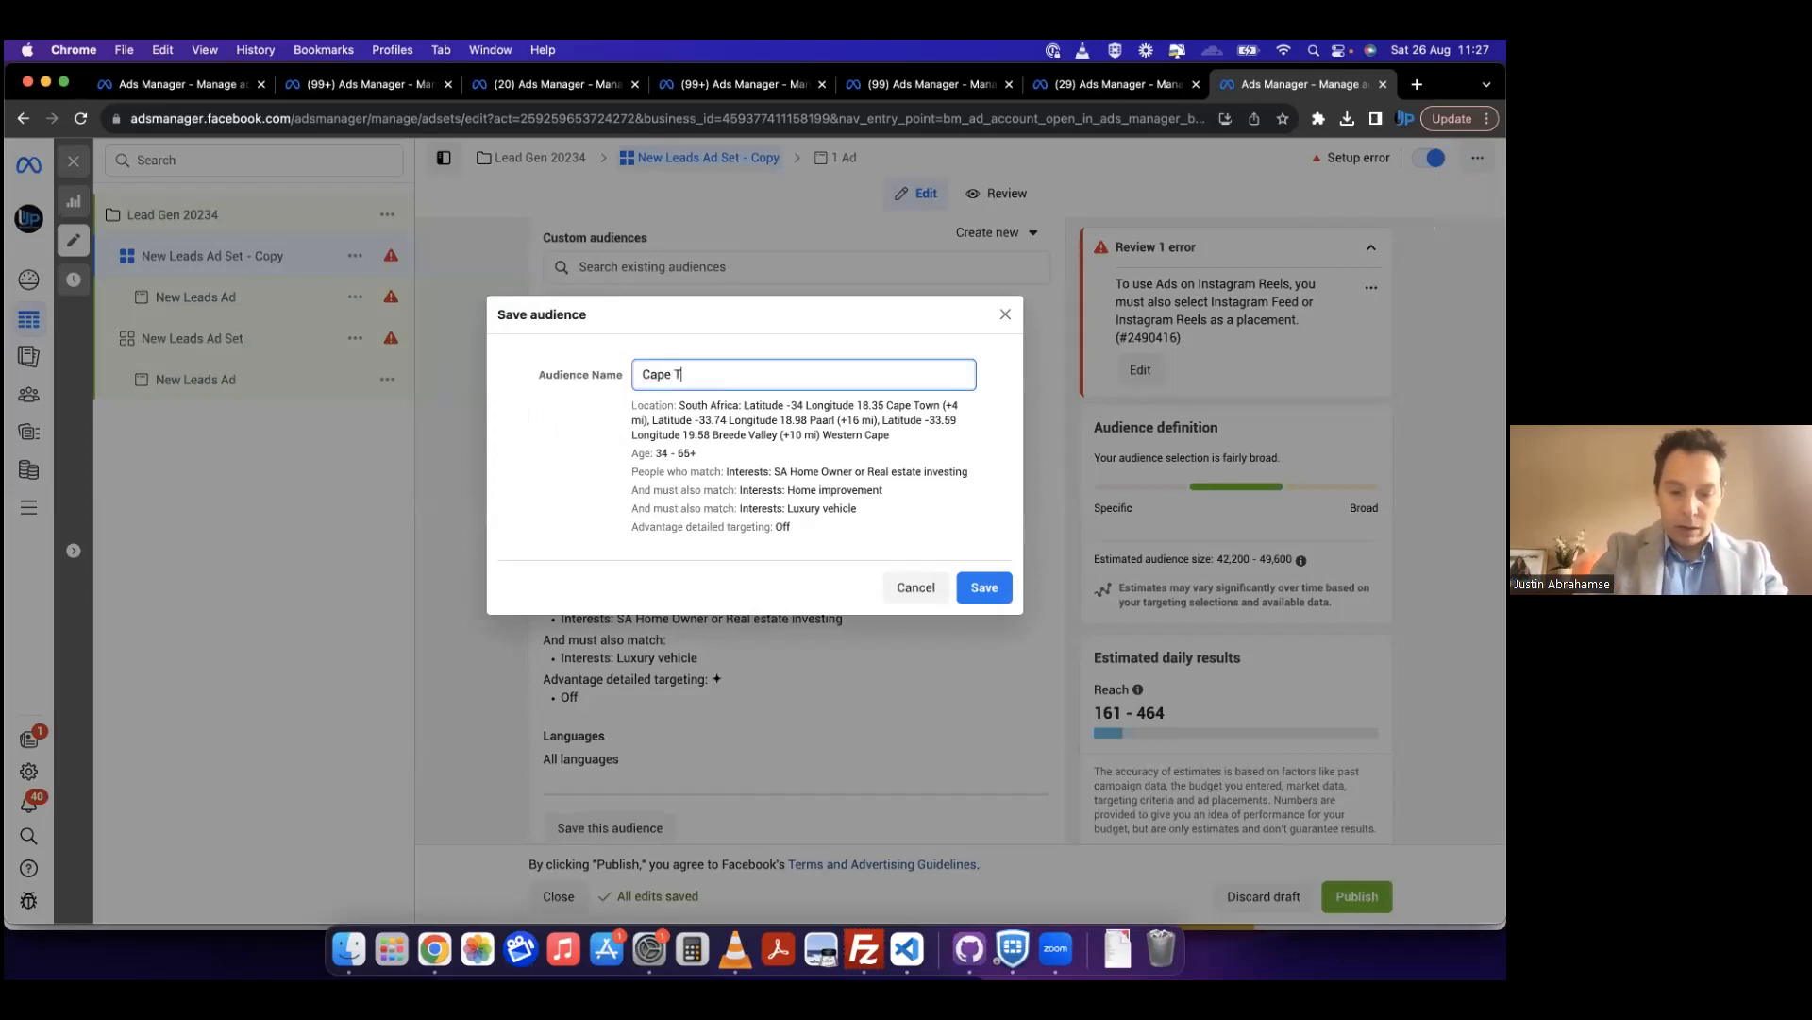
text(owners)
click(982, 587)
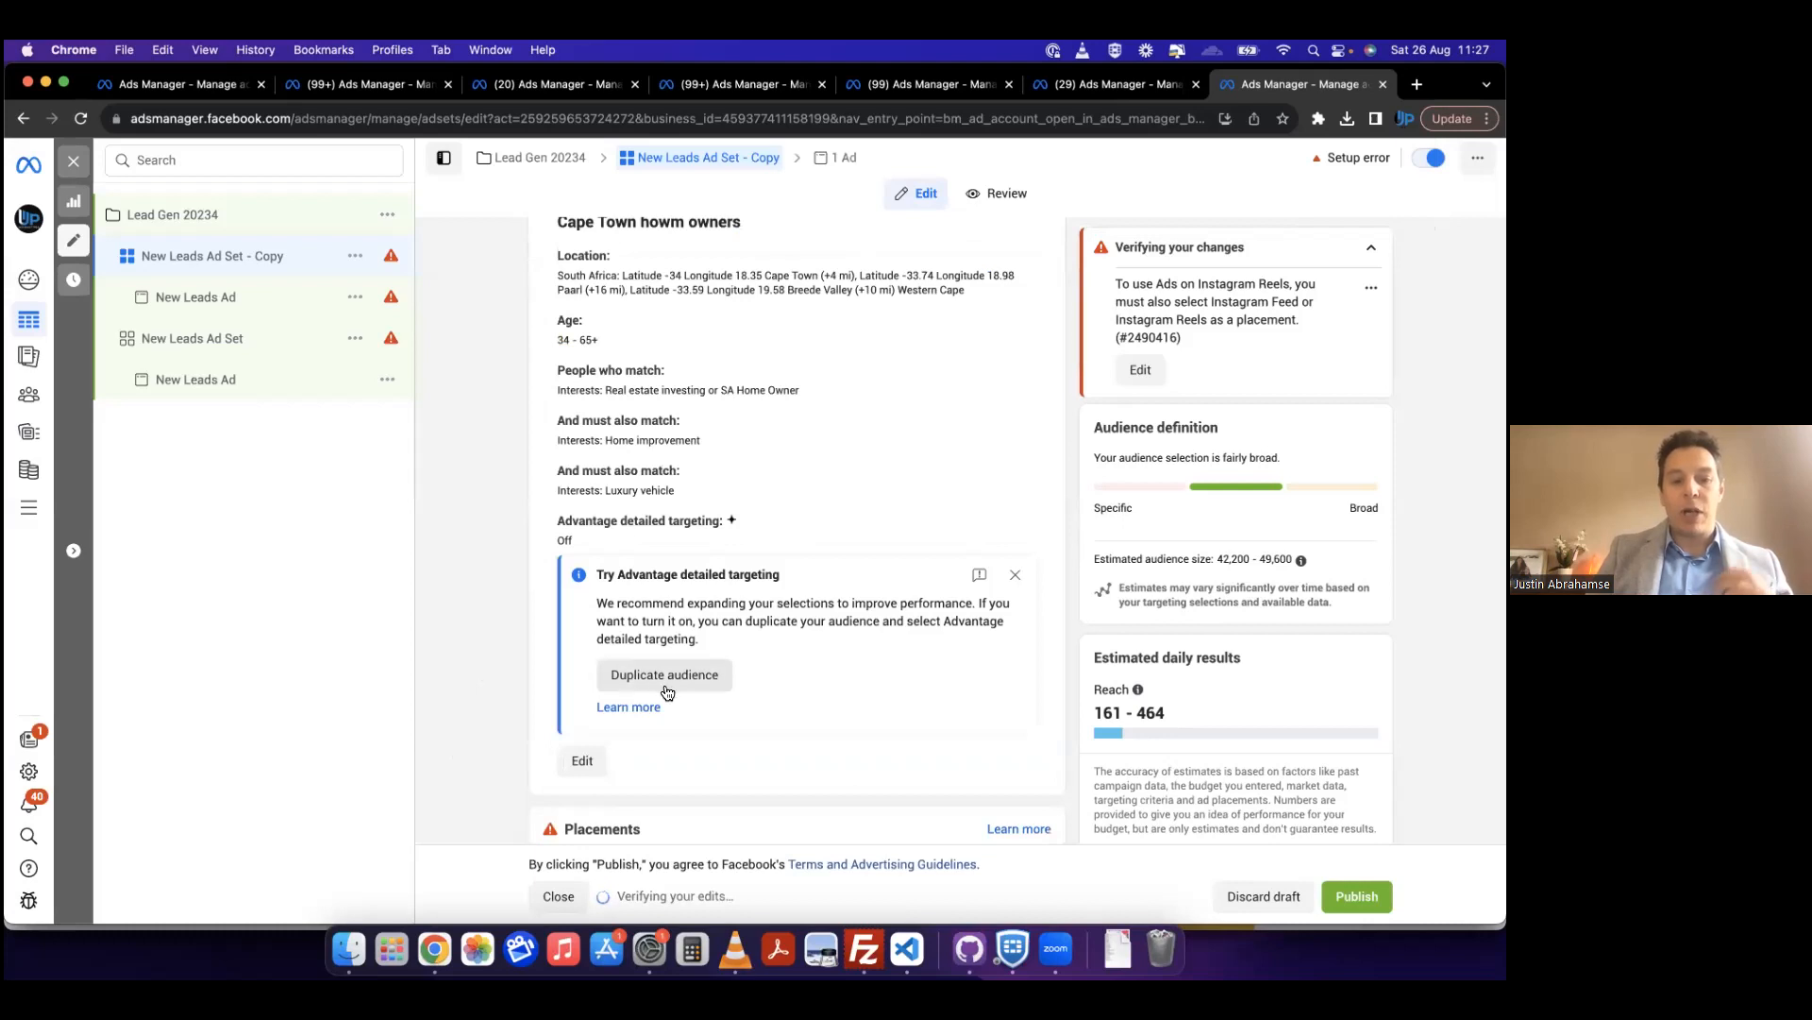
Step: Check the saved audience choices for the copied ad set and switch its audience back to creating a new one
scroll(793, 552, up, 3)
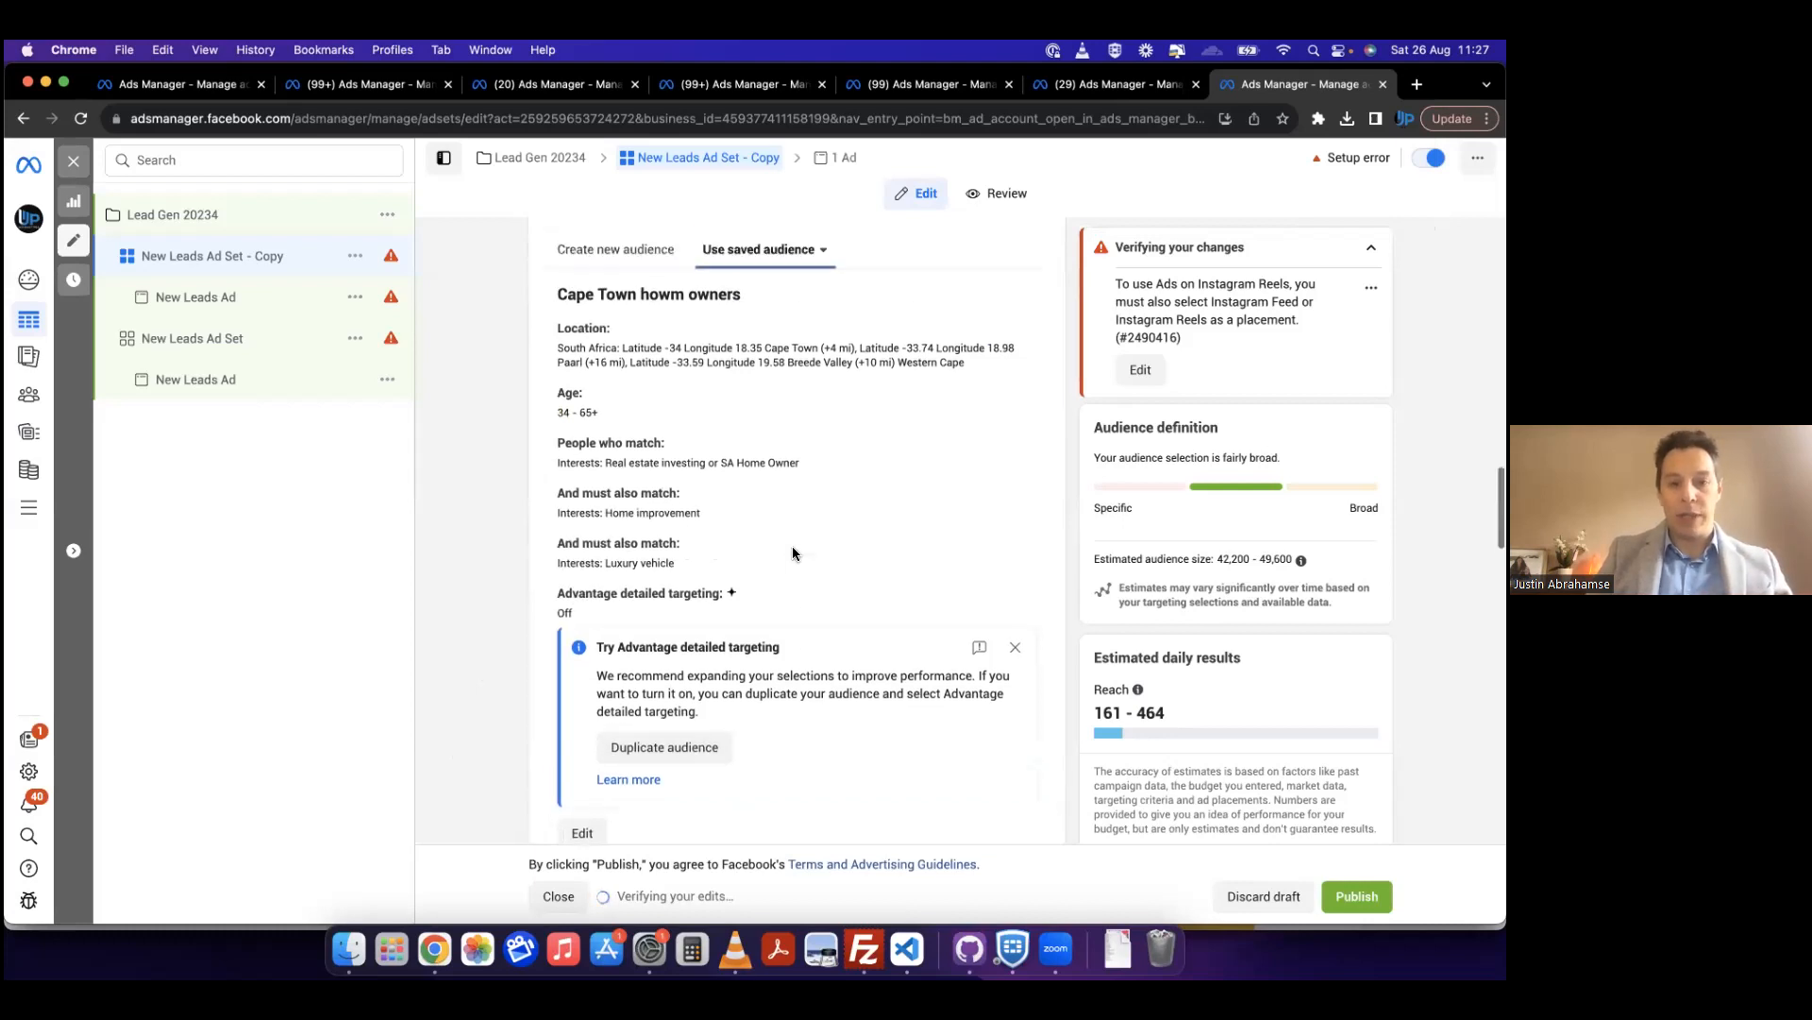
click(787, 362)
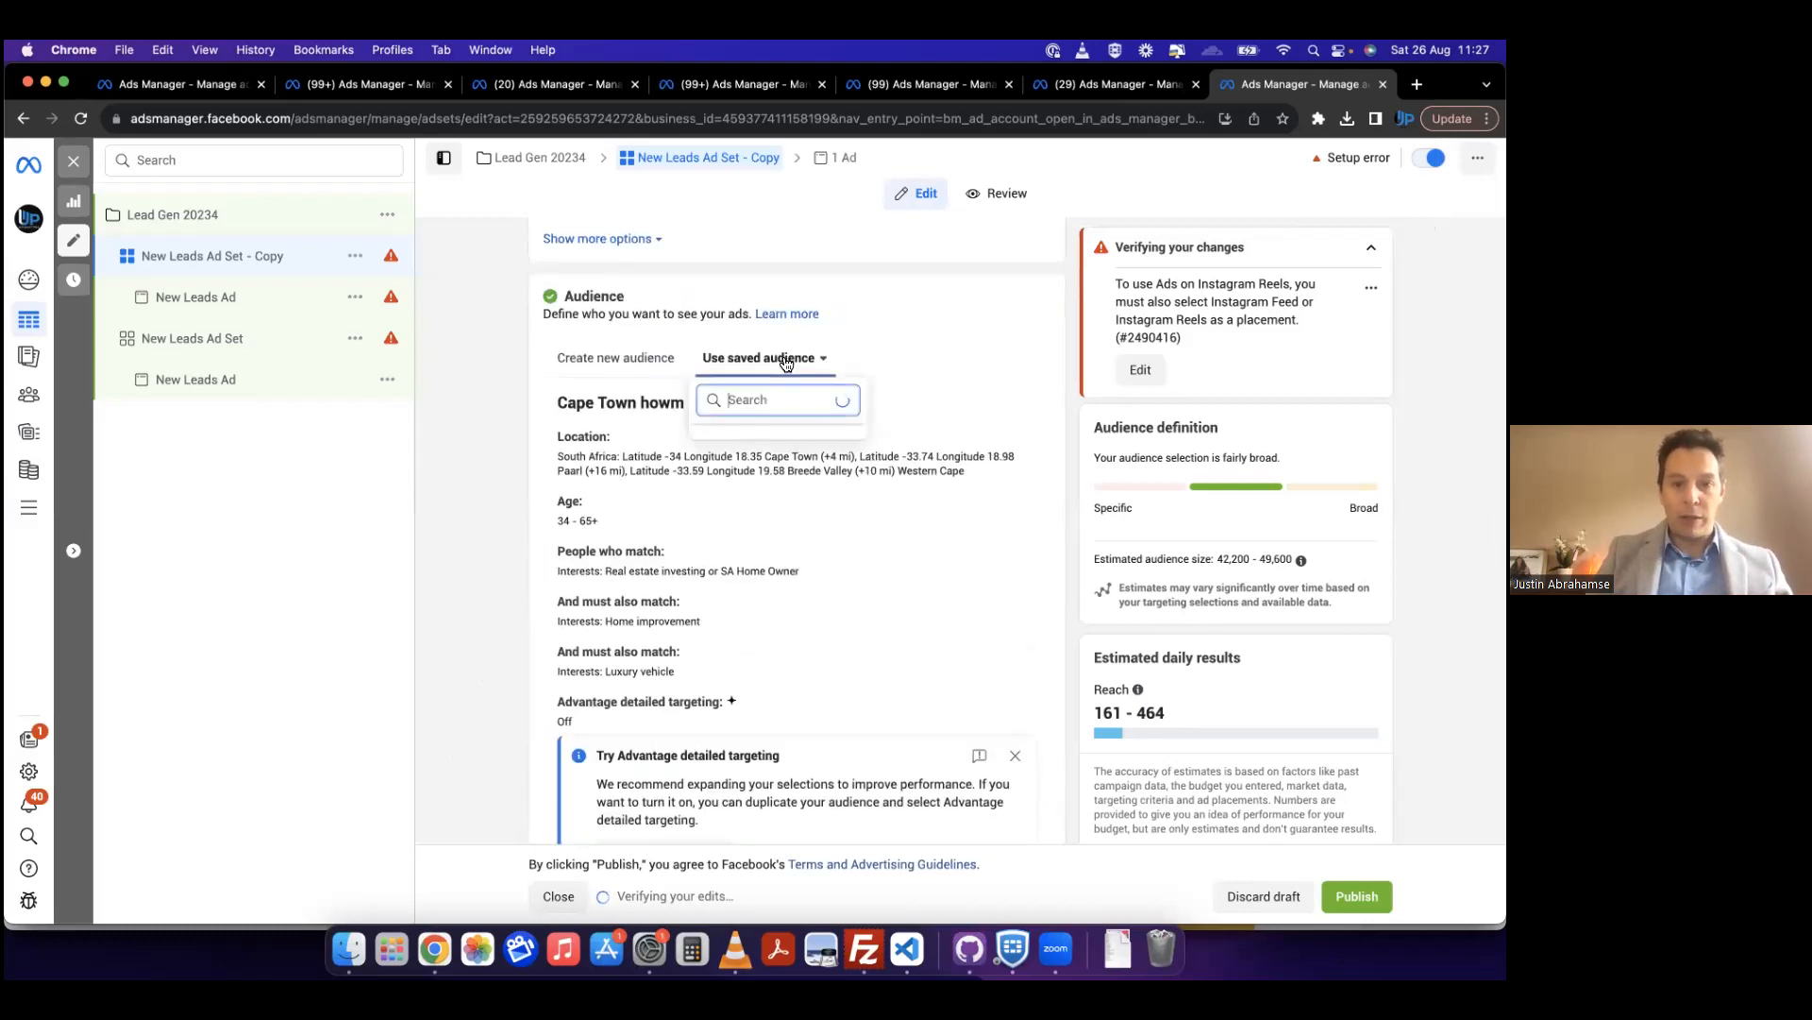
click(934, 333)
click(628, 359)
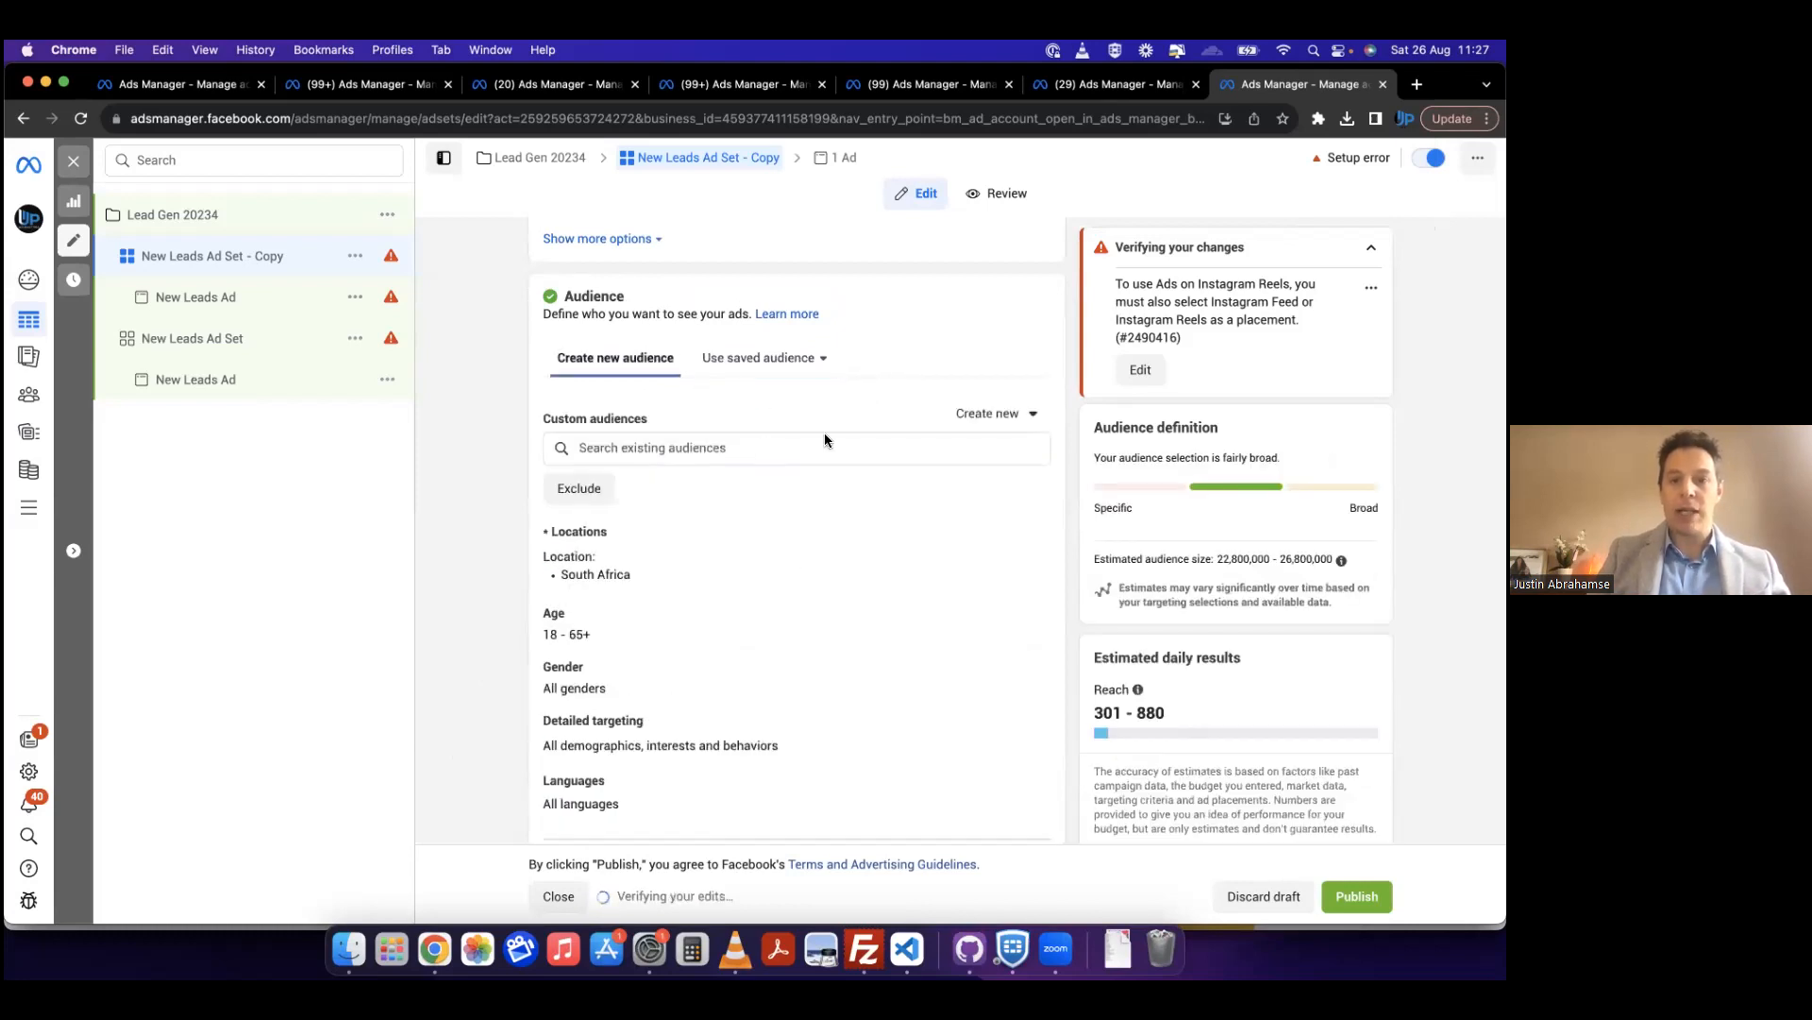
Step: Examine the source options for a new custom audience, including Customer list and Website, and view the pixel setup for the Website source
click(1009, 418)
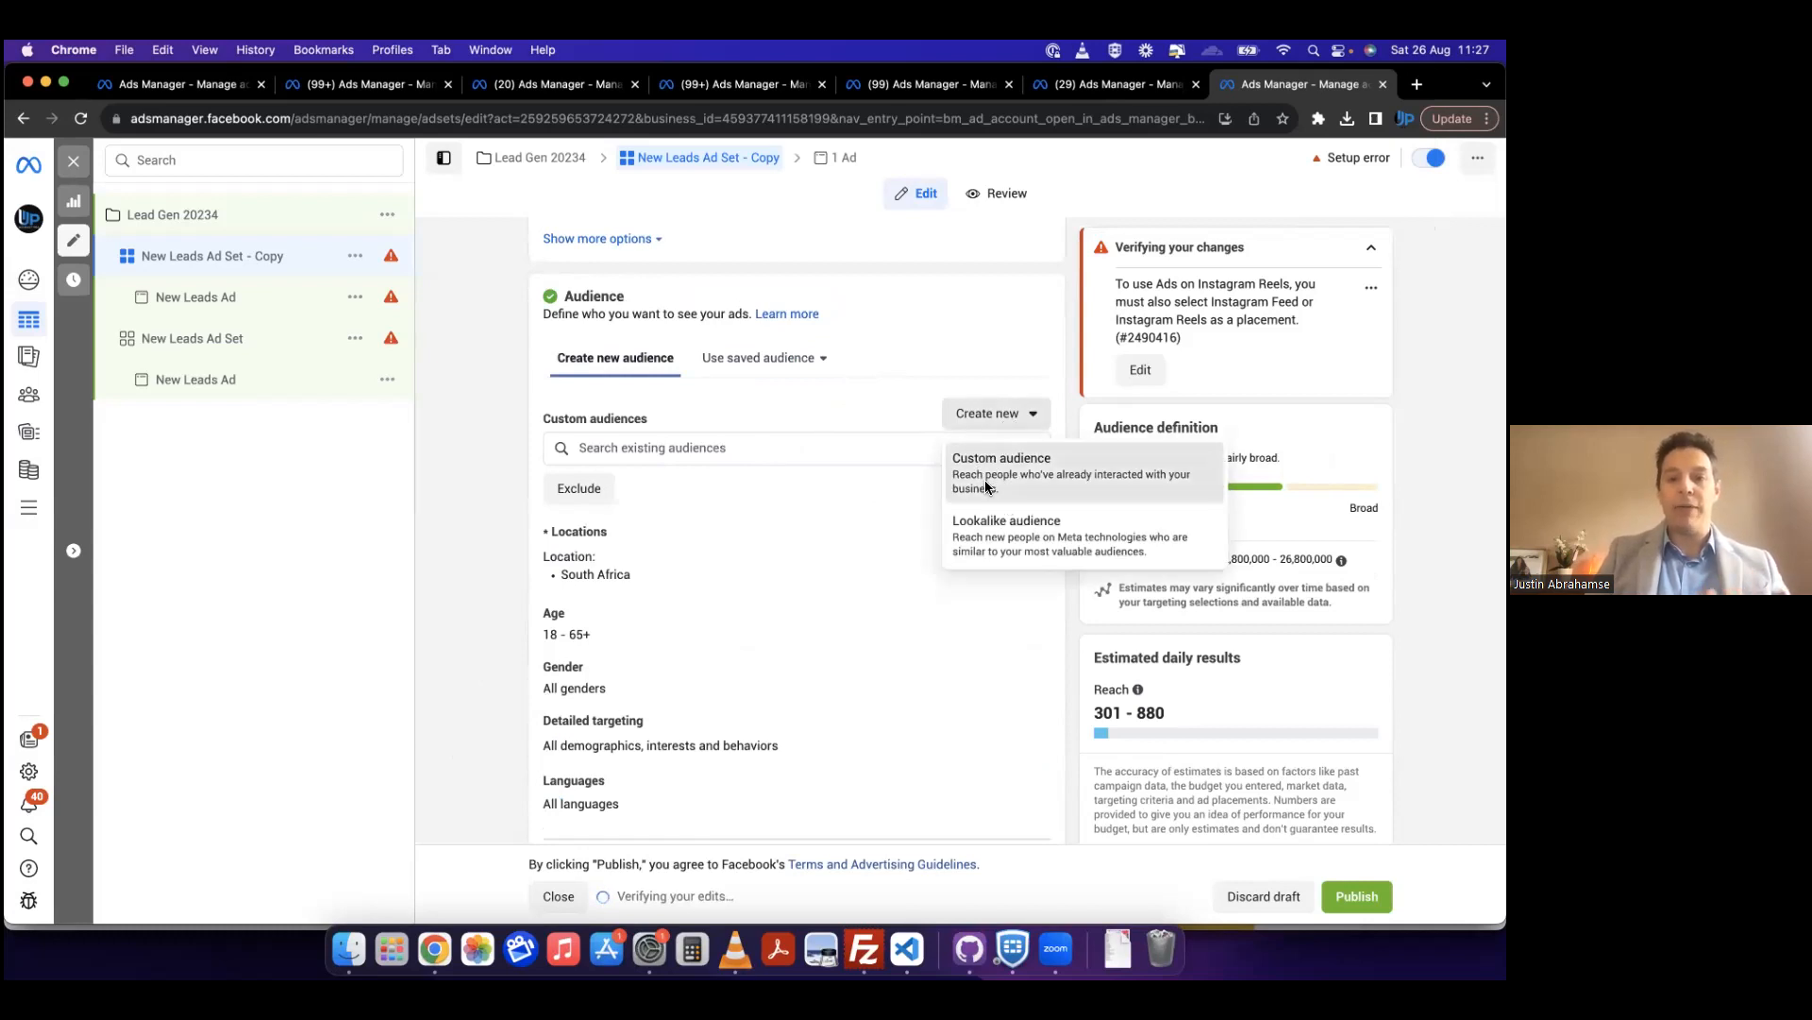
click(987, 482)
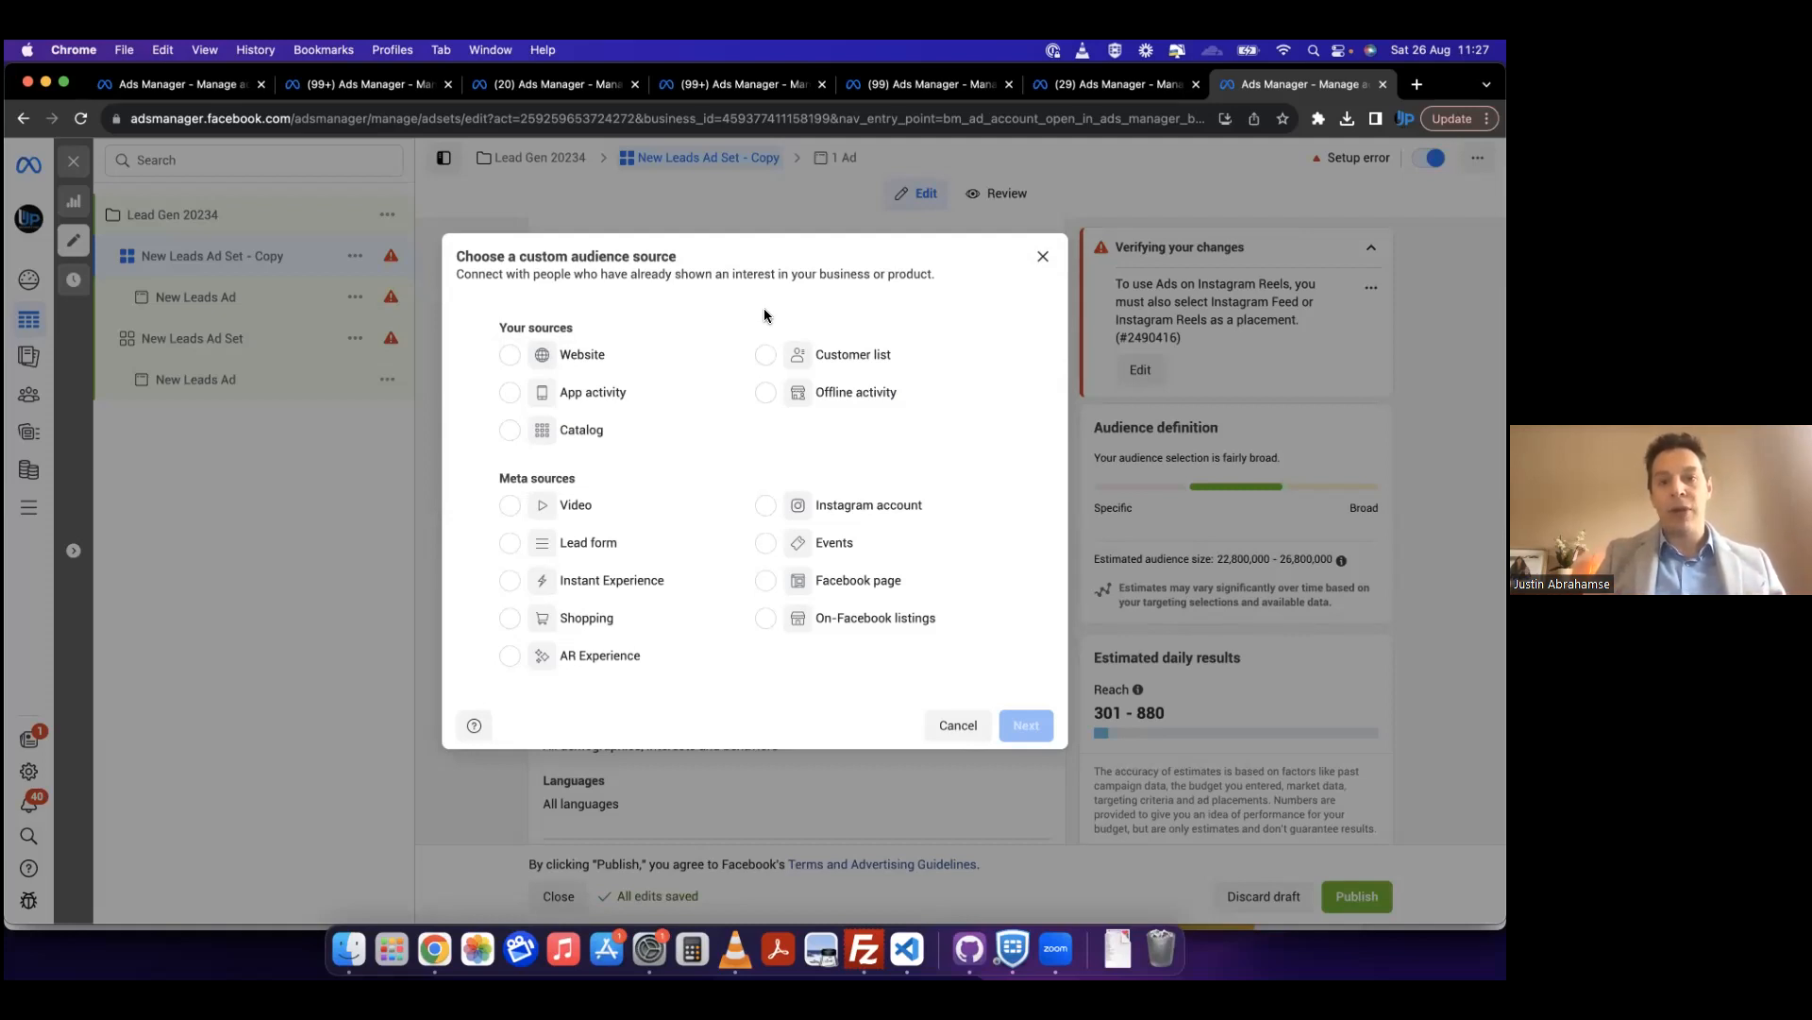
click(766, 359)
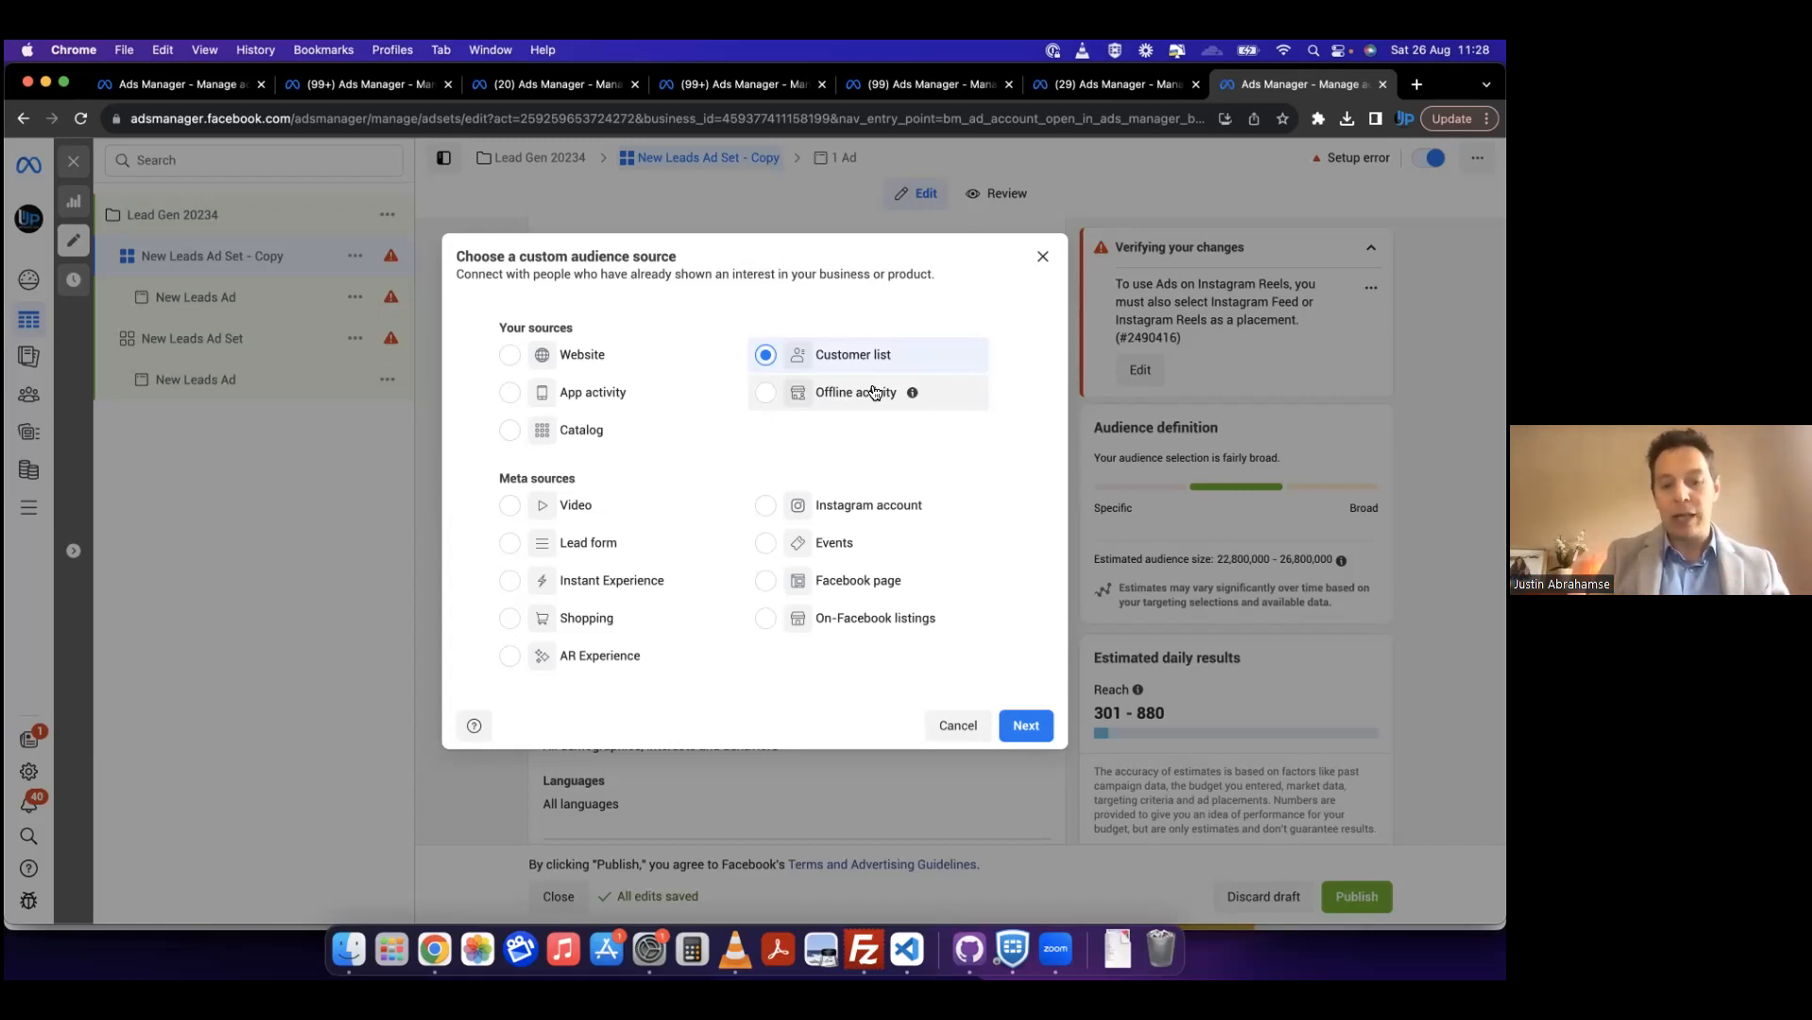
click(515, 356)
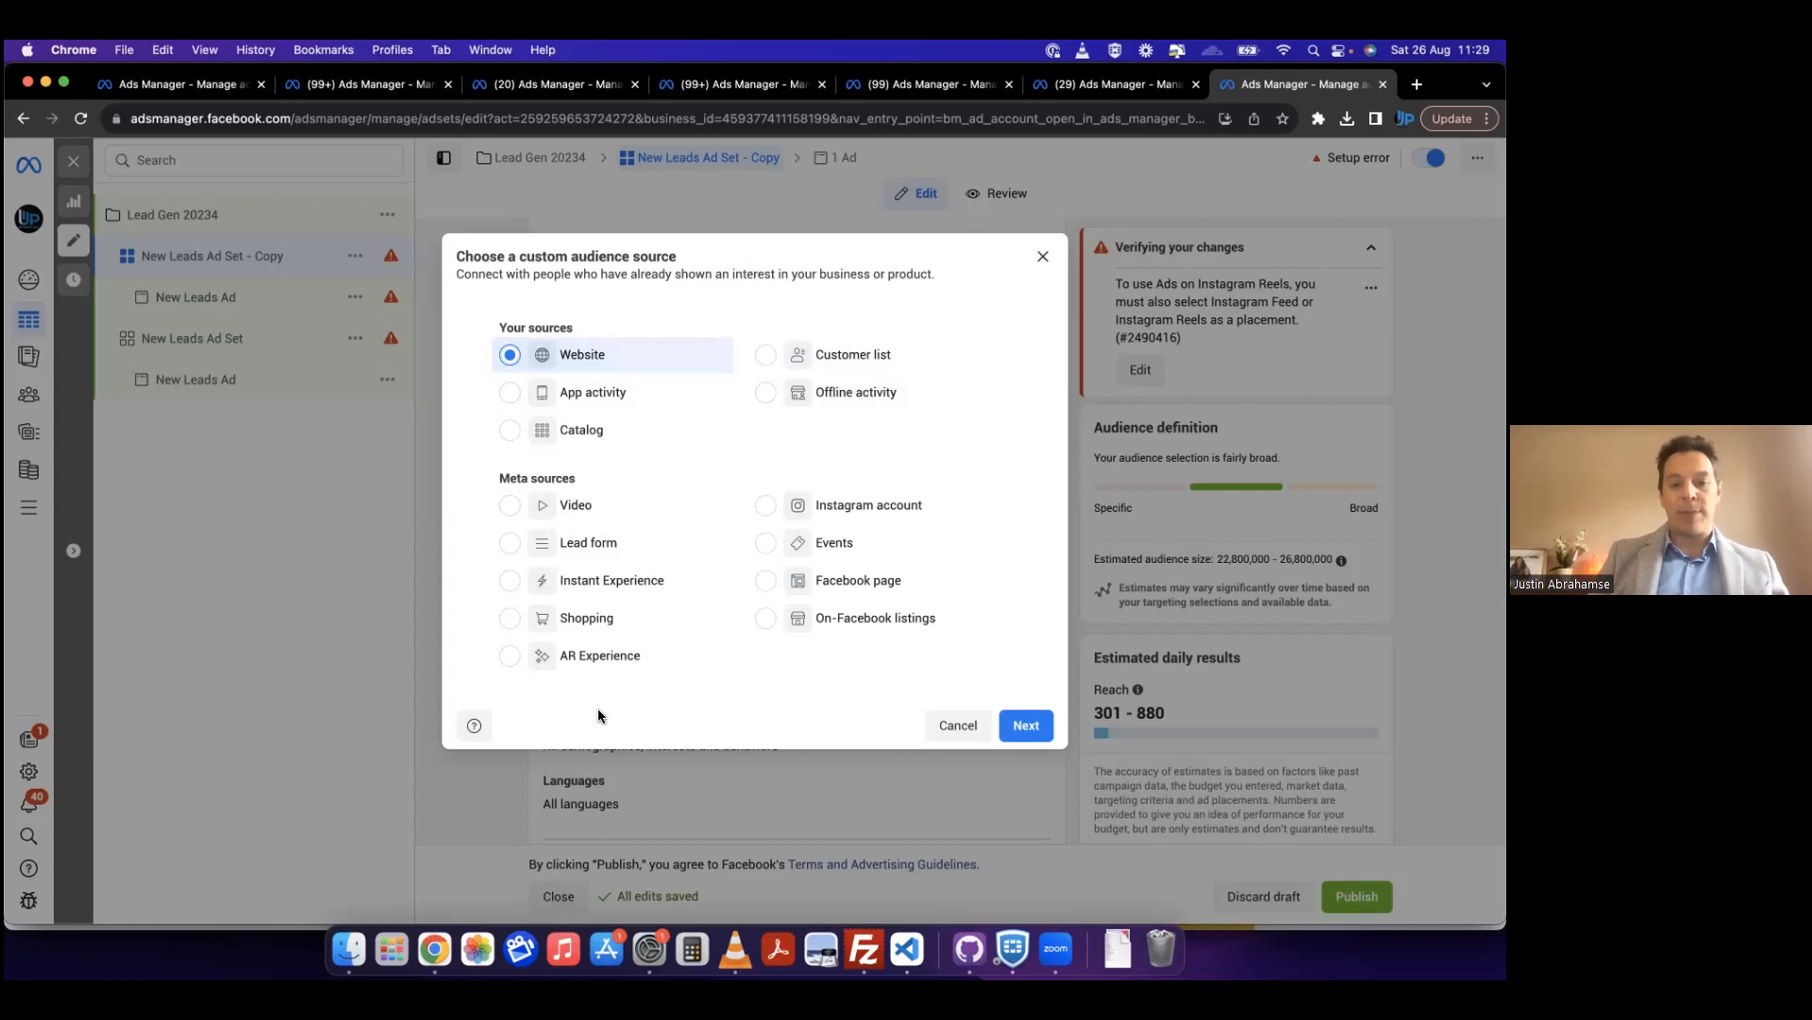
click(1029, 732)
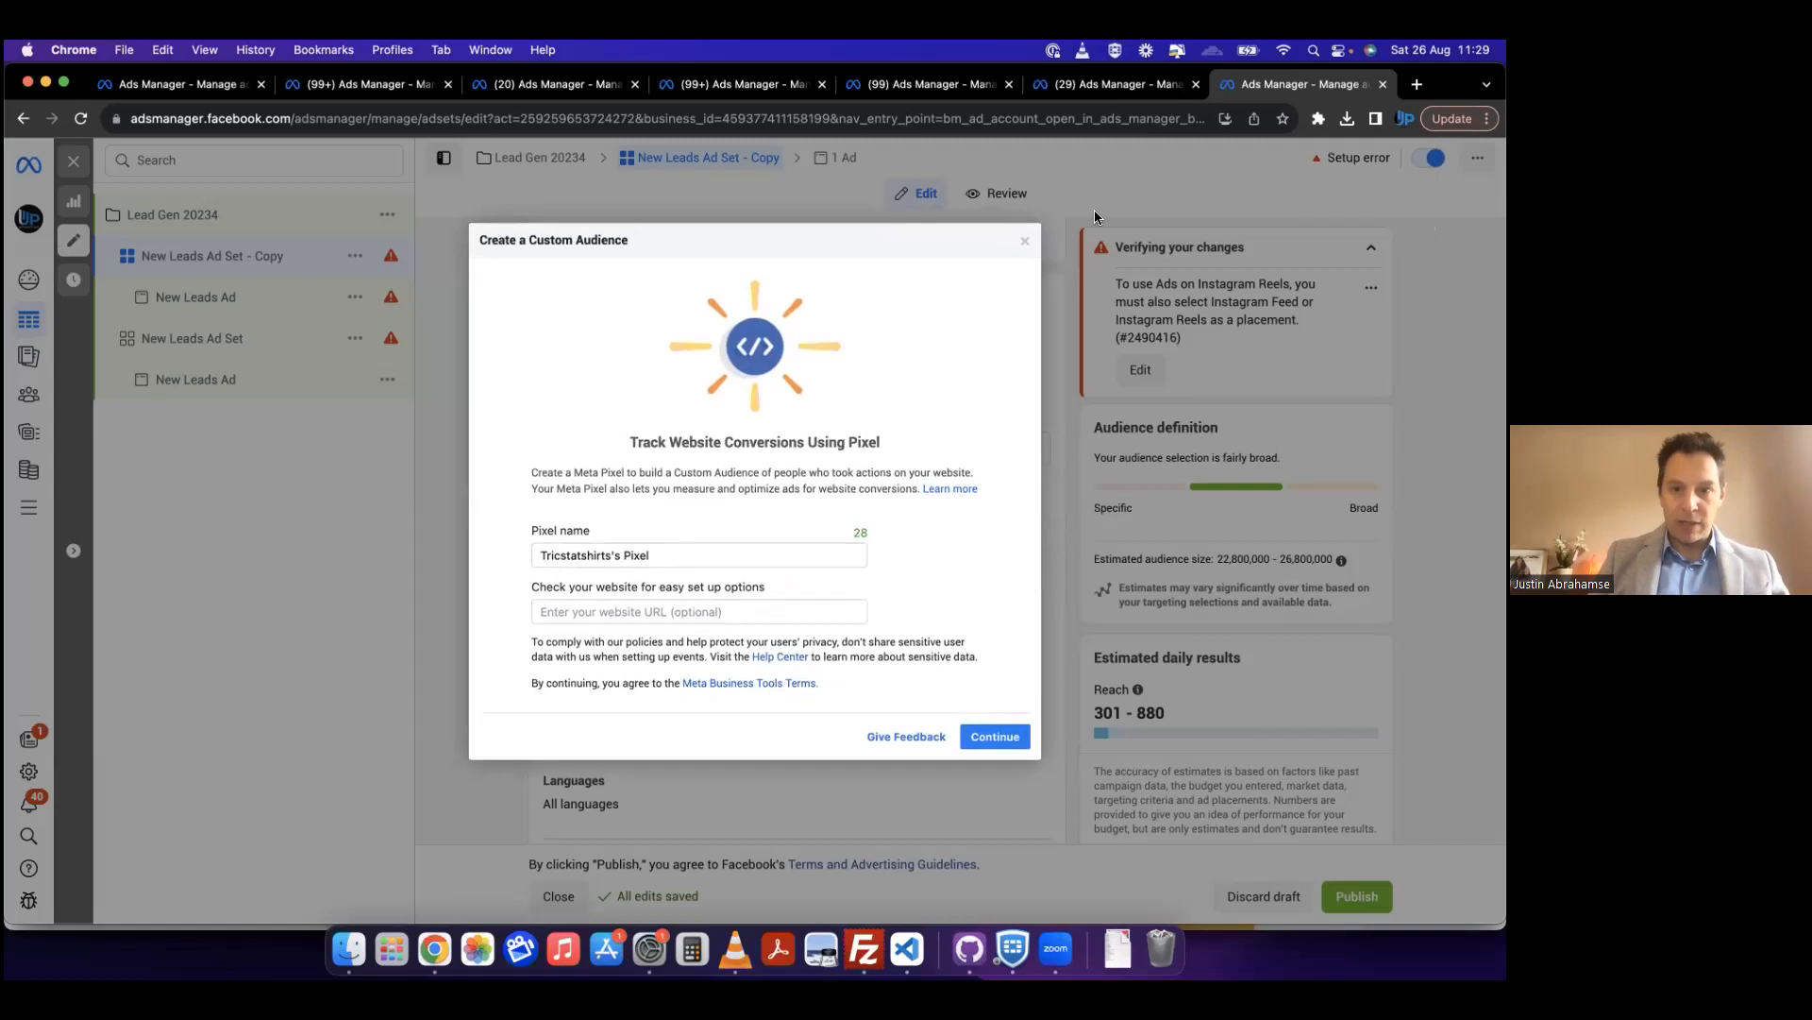
click(1025, 242)
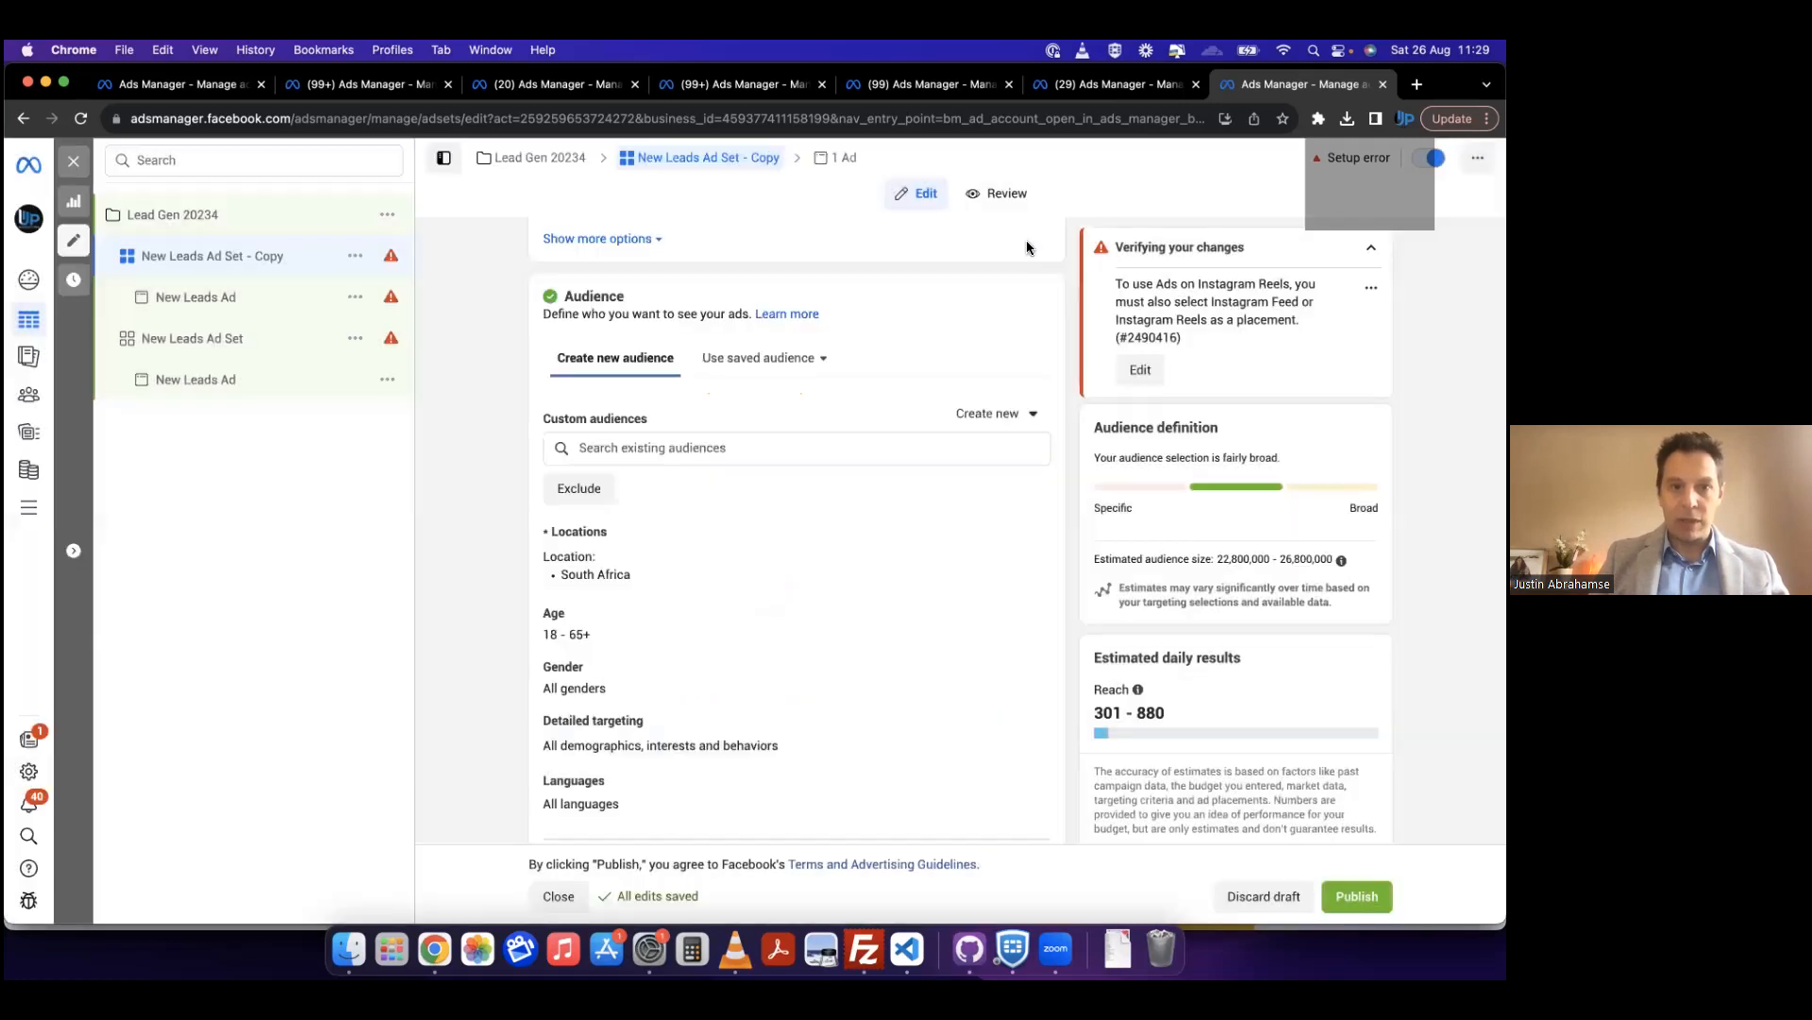
Step: Open the Bookings Campaign V2 - Aug 23 ad set in the Vitashop CC account and view its conversion and pixel settings
click(368, 84)
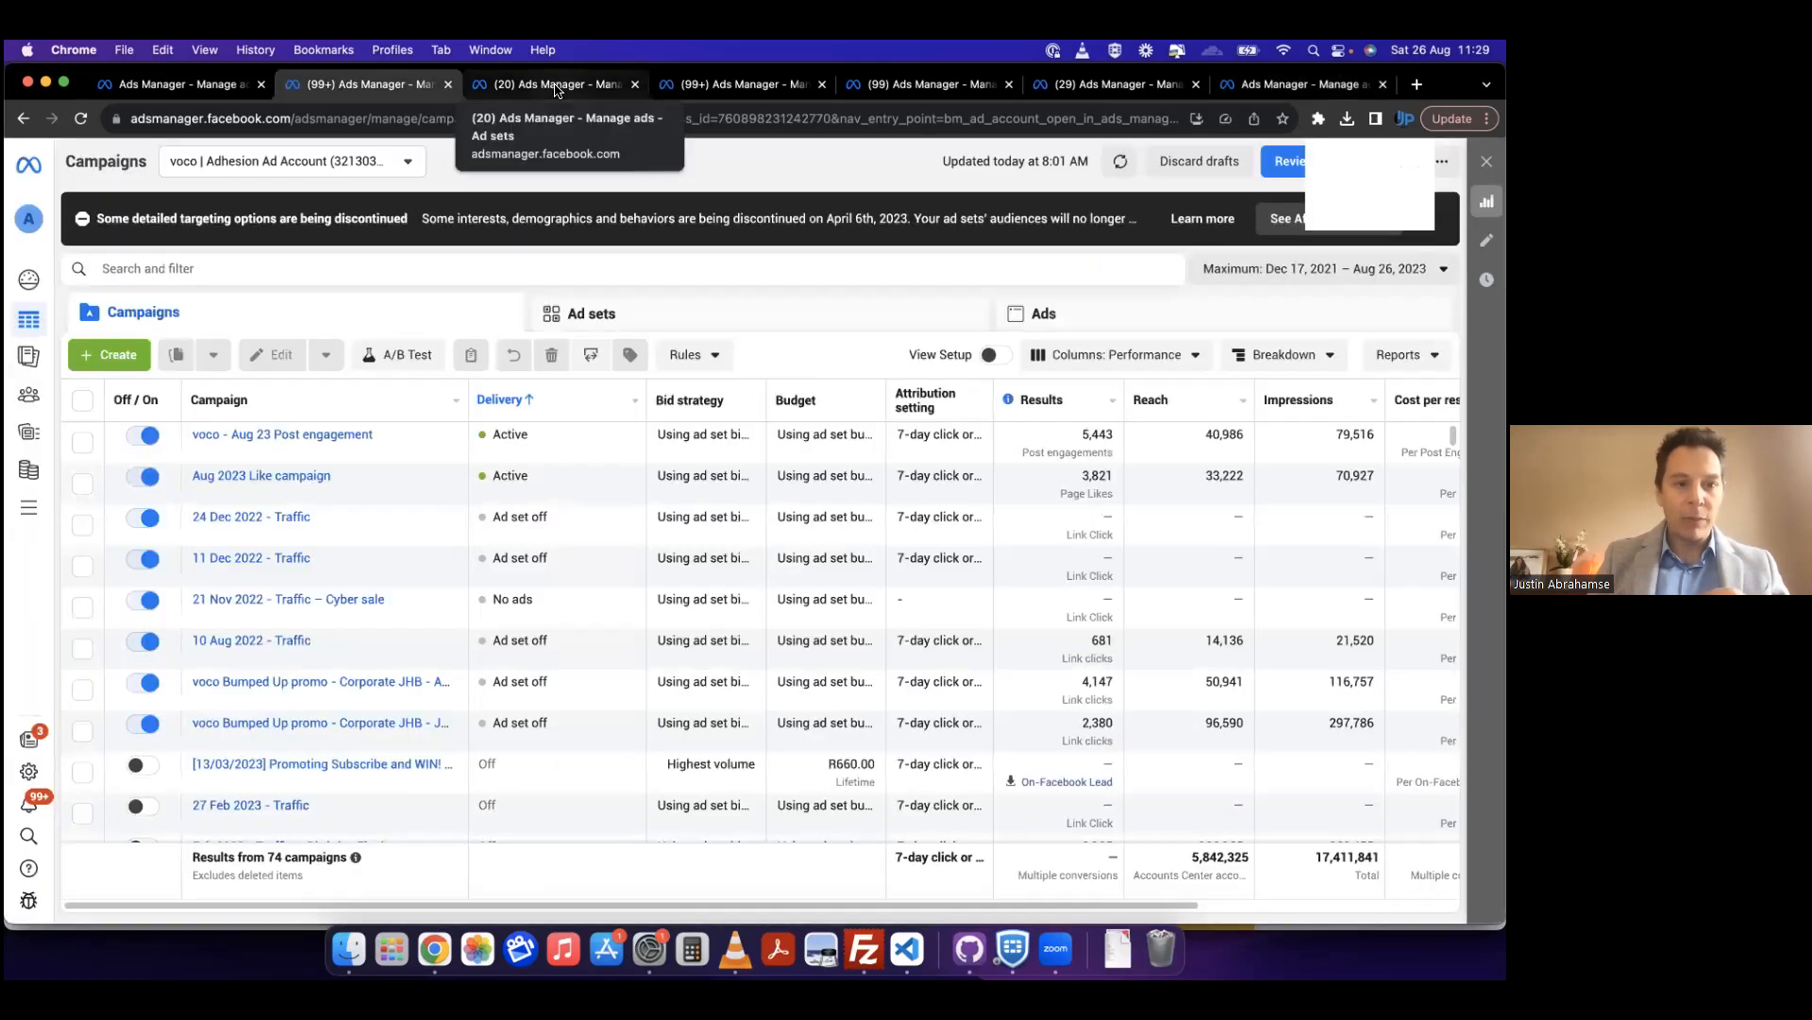
click(613, 86)
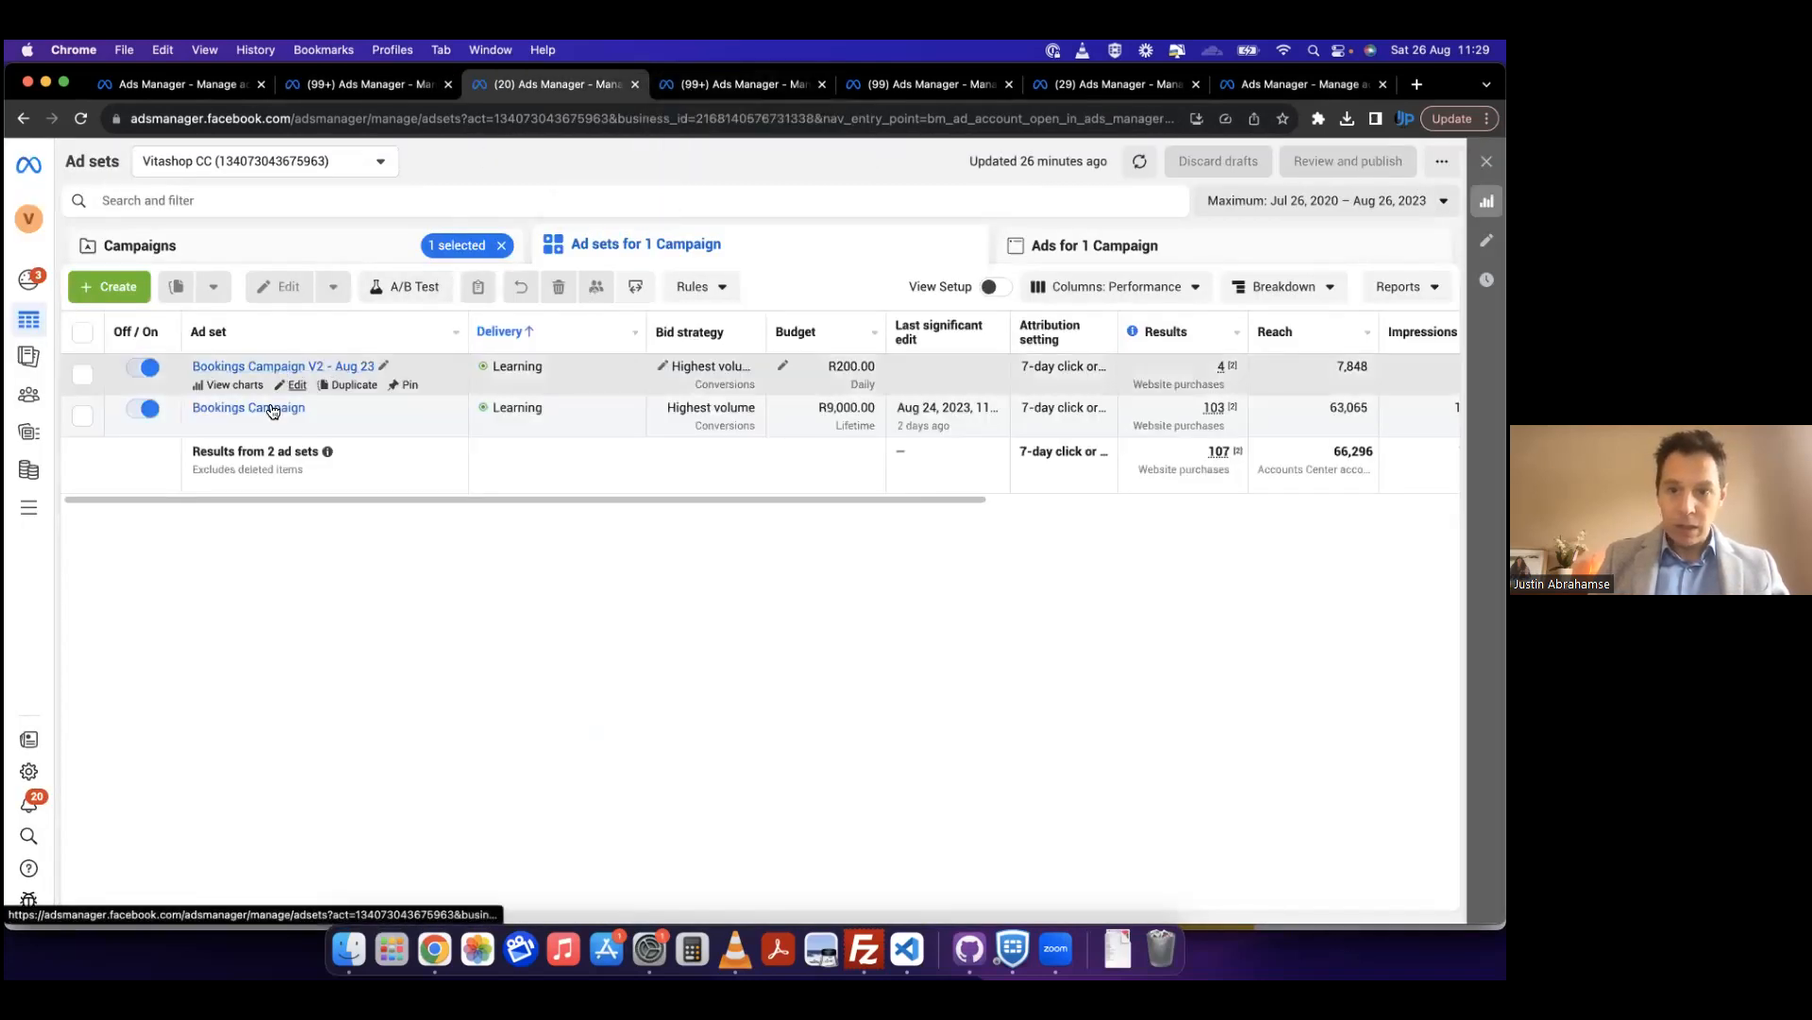
click(269, 409)
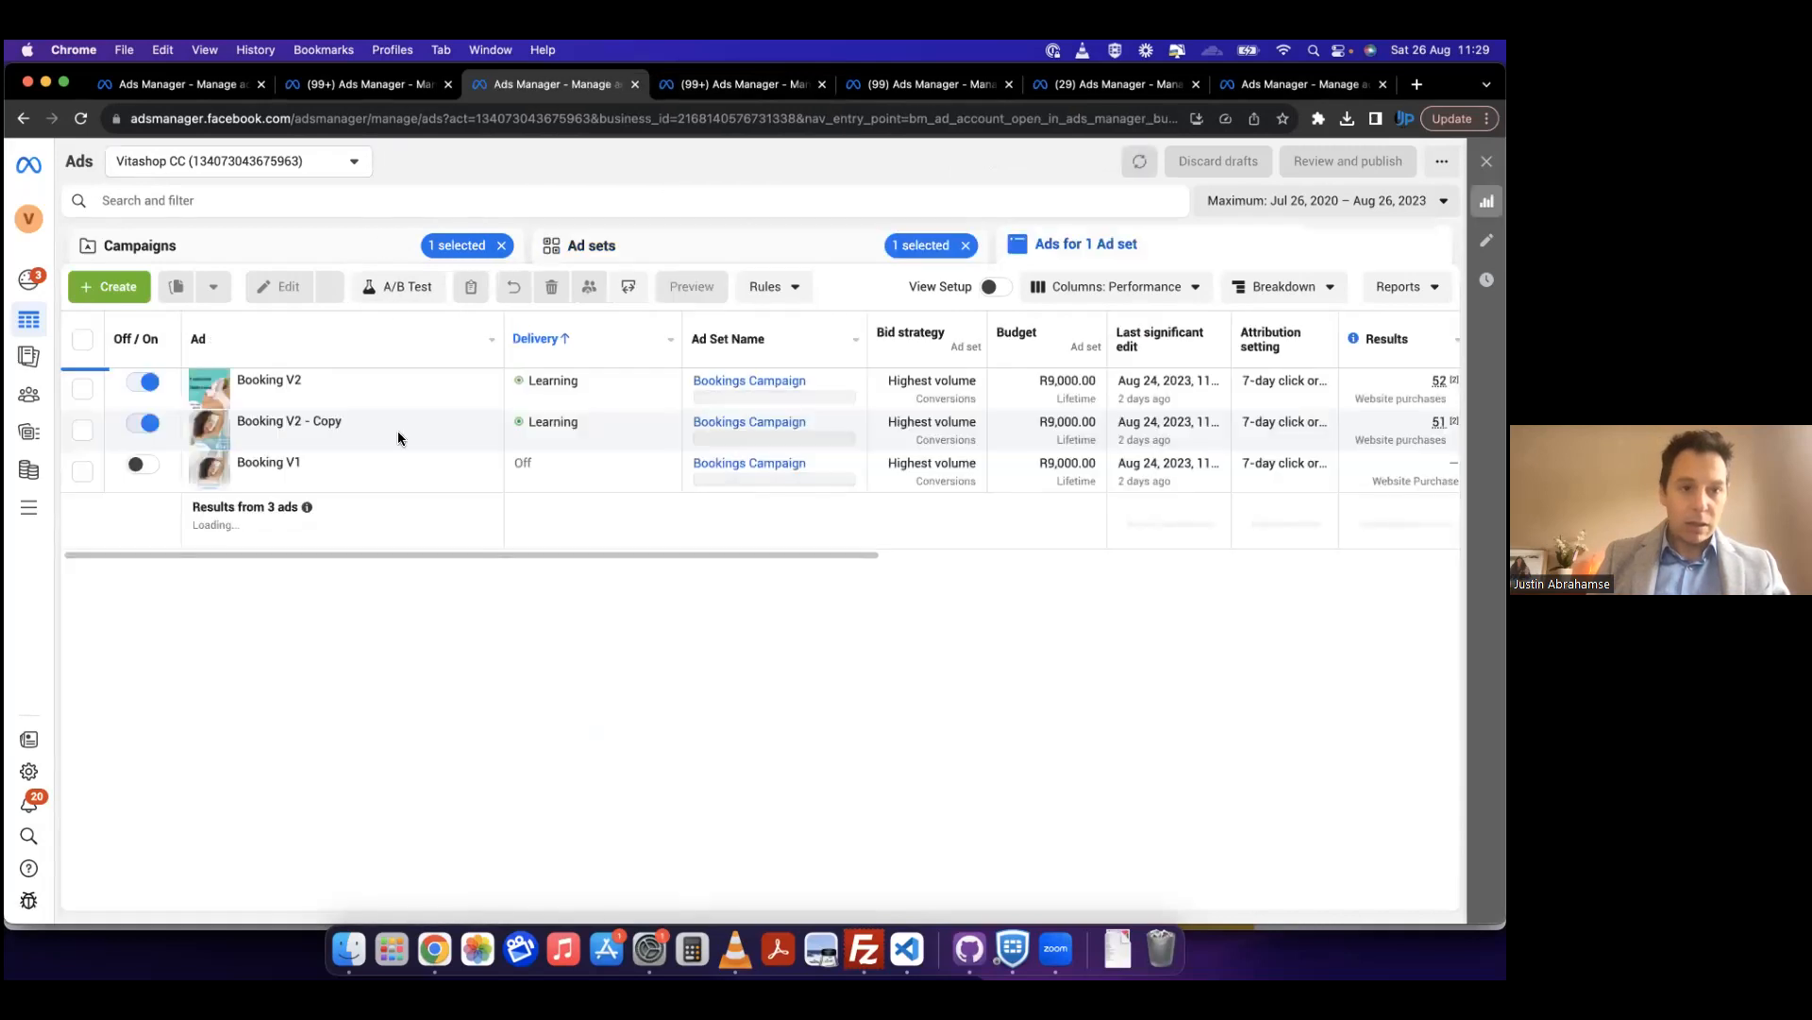
click(623, 252)
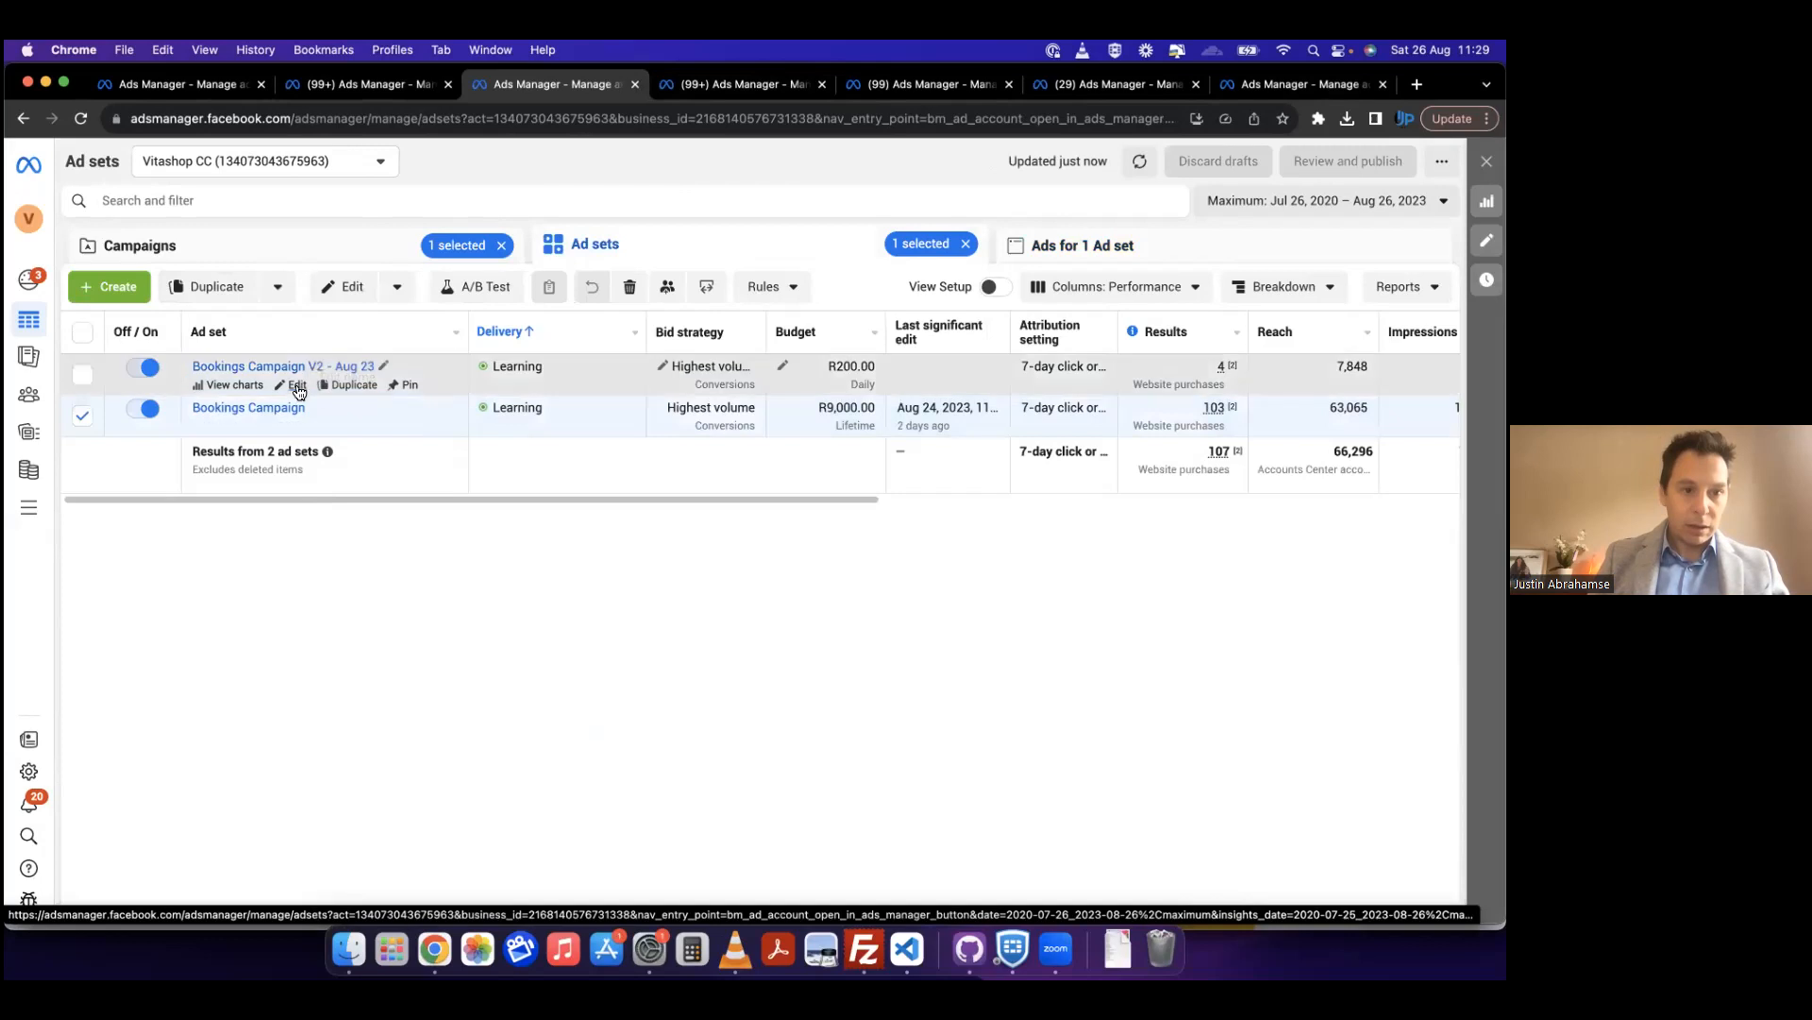
click(295, 385)
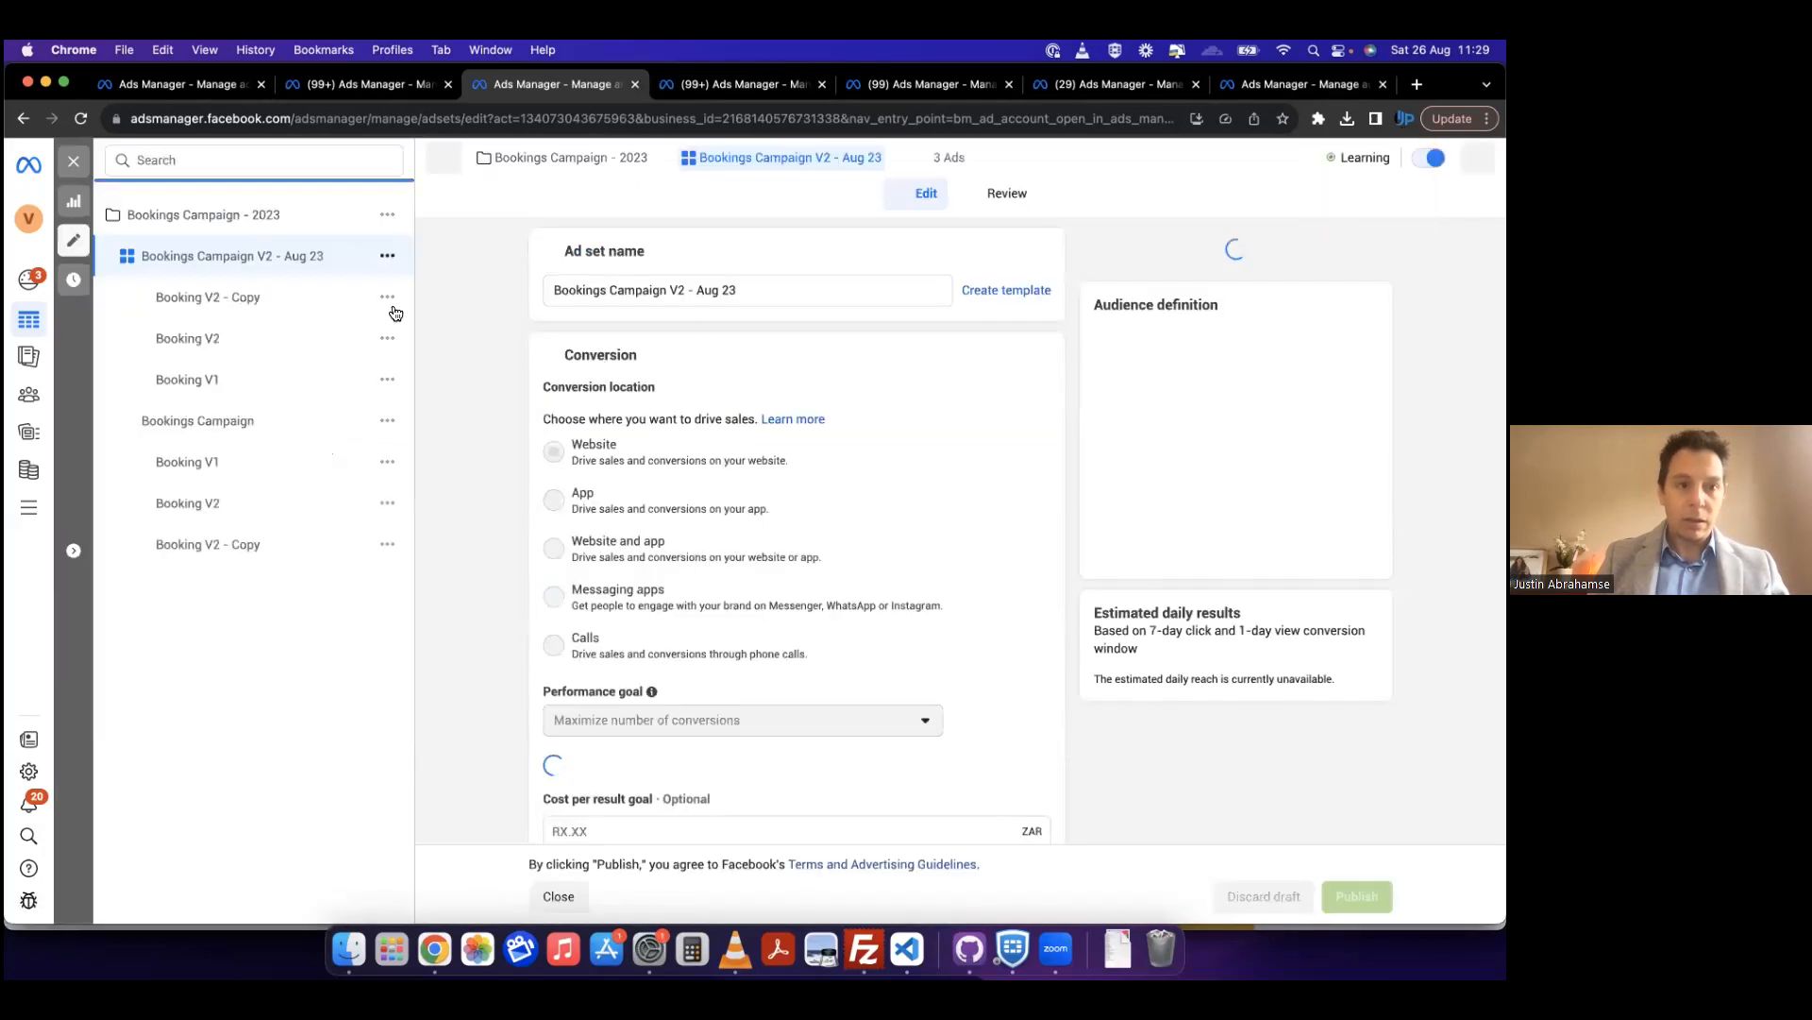
scroll(661, 552, down, 2)
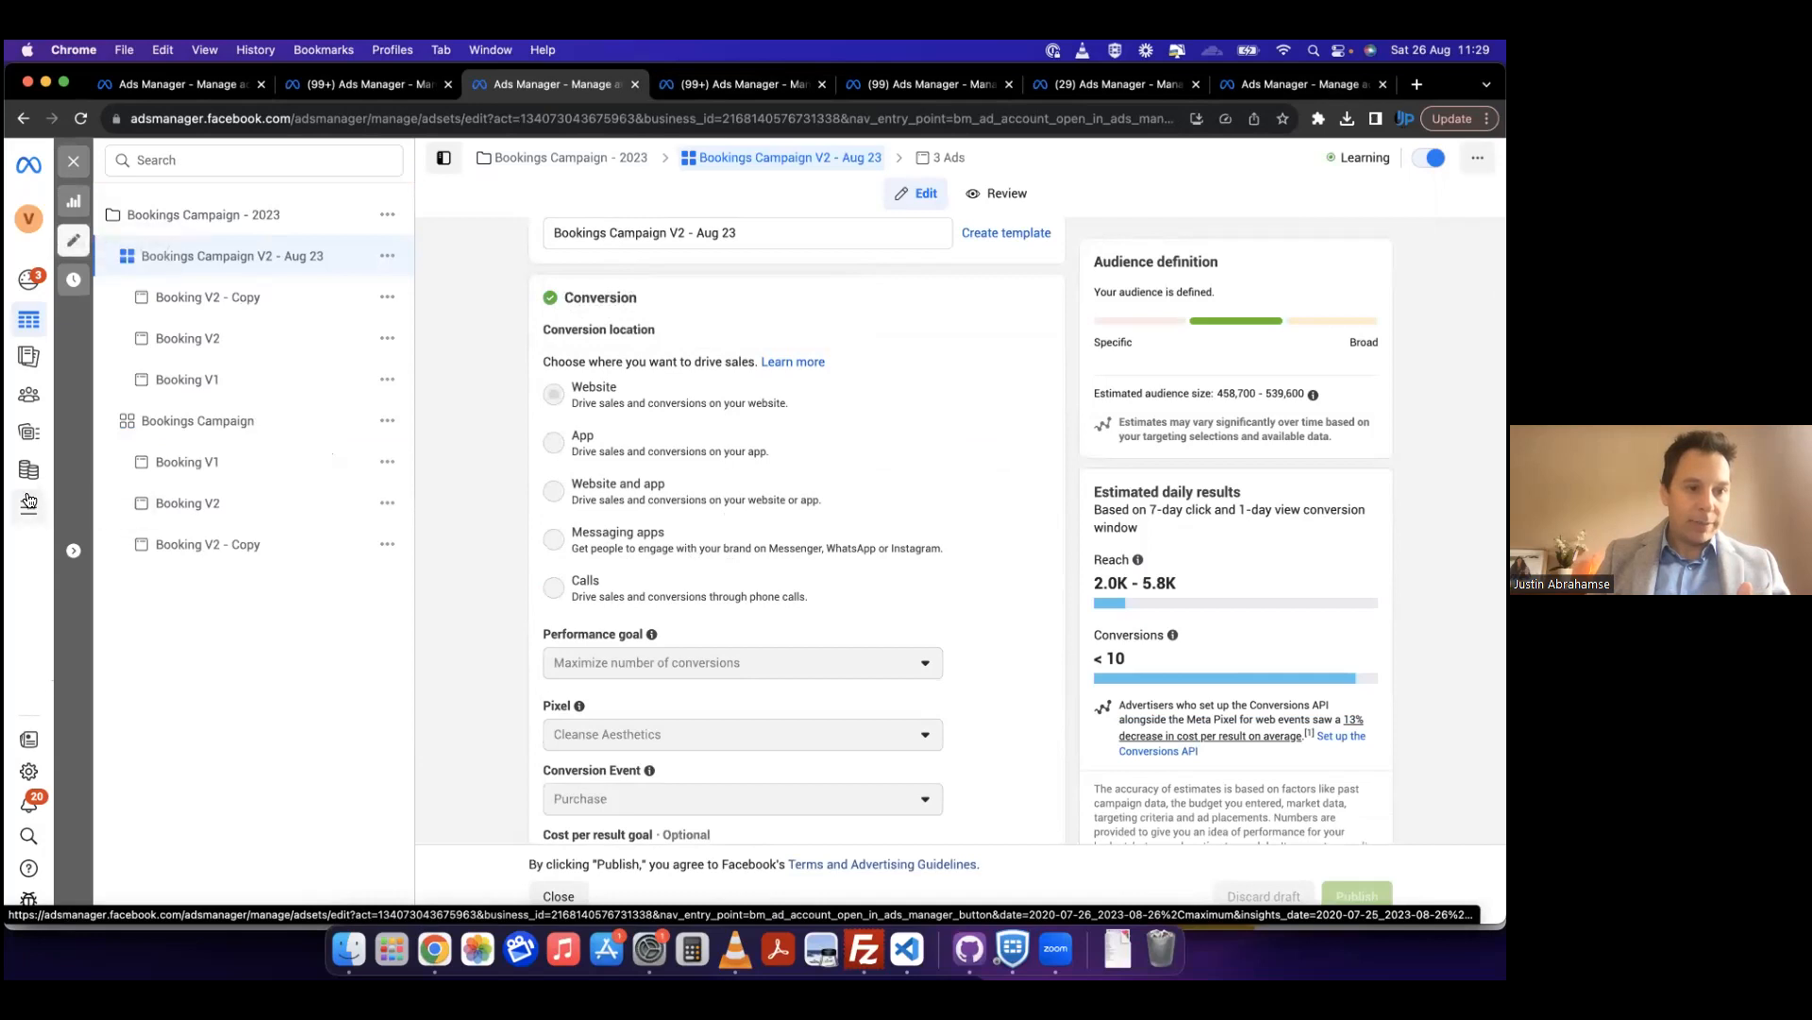
Step: Switch to Events Manager for Vitashop CC and examine the full list of pixels with their tracked events
click(69, 500)
click(585, 279)
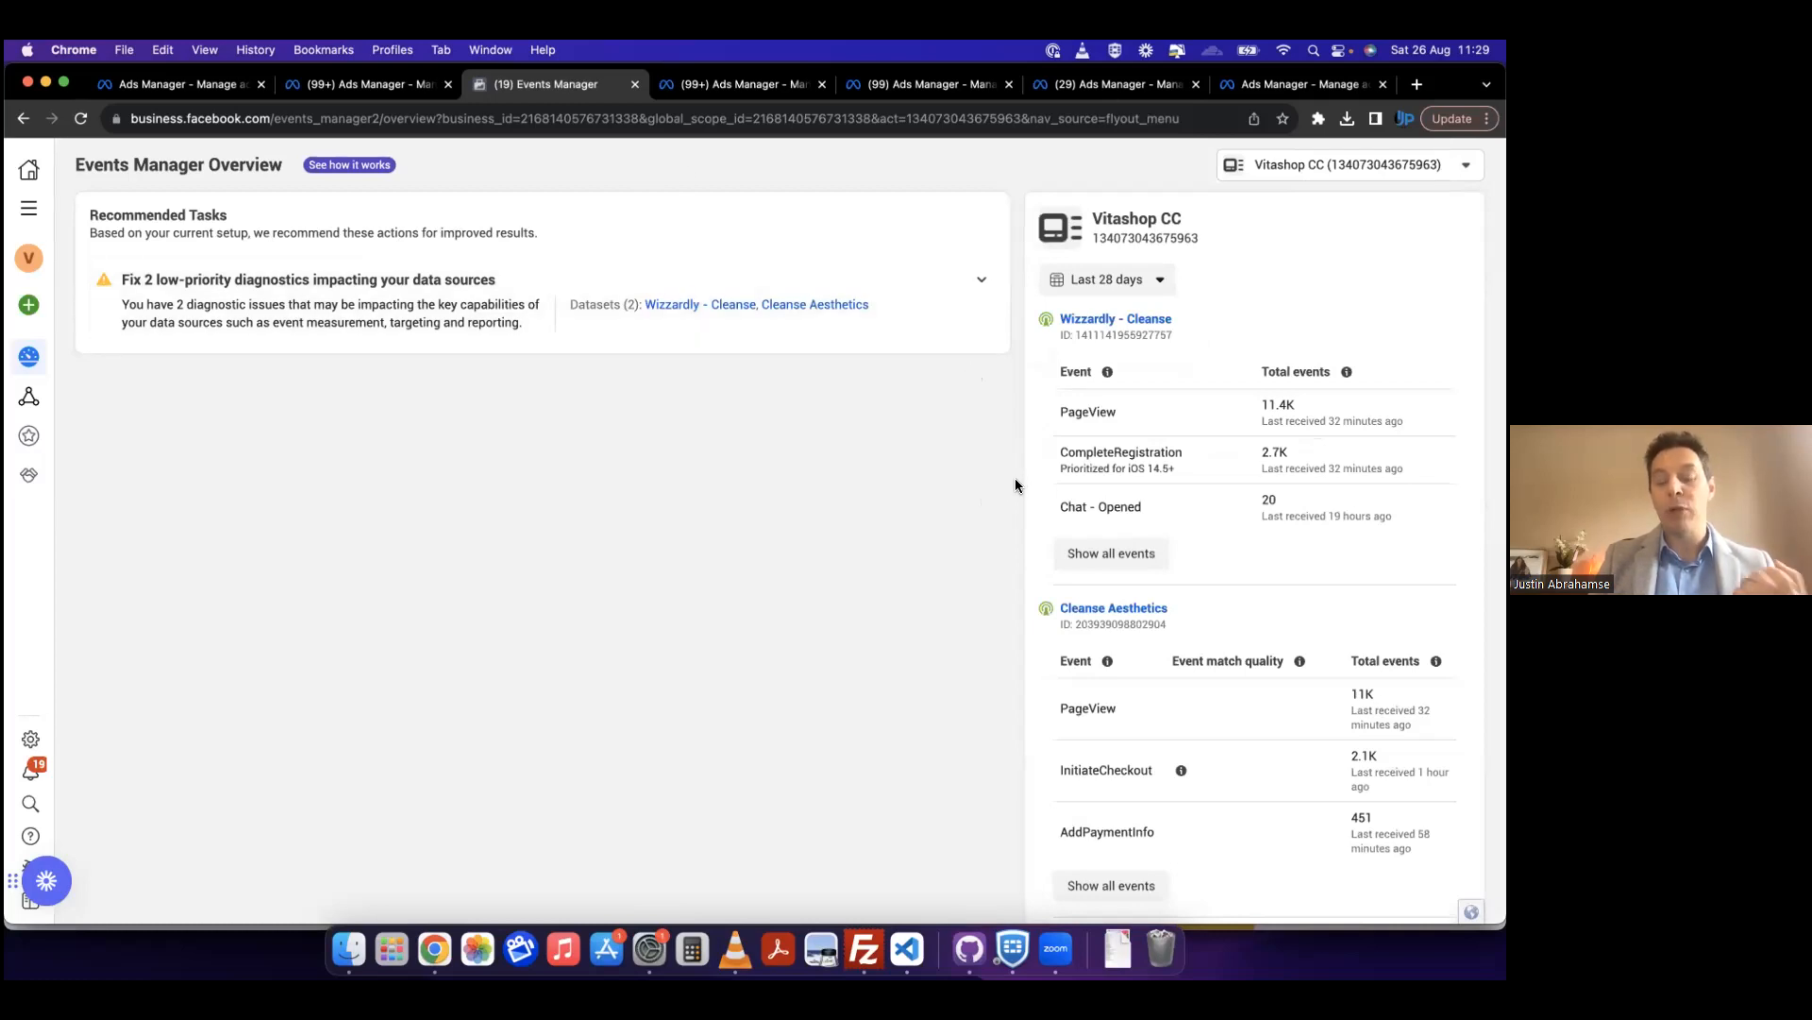
scroll(1015, 485, down, 2)
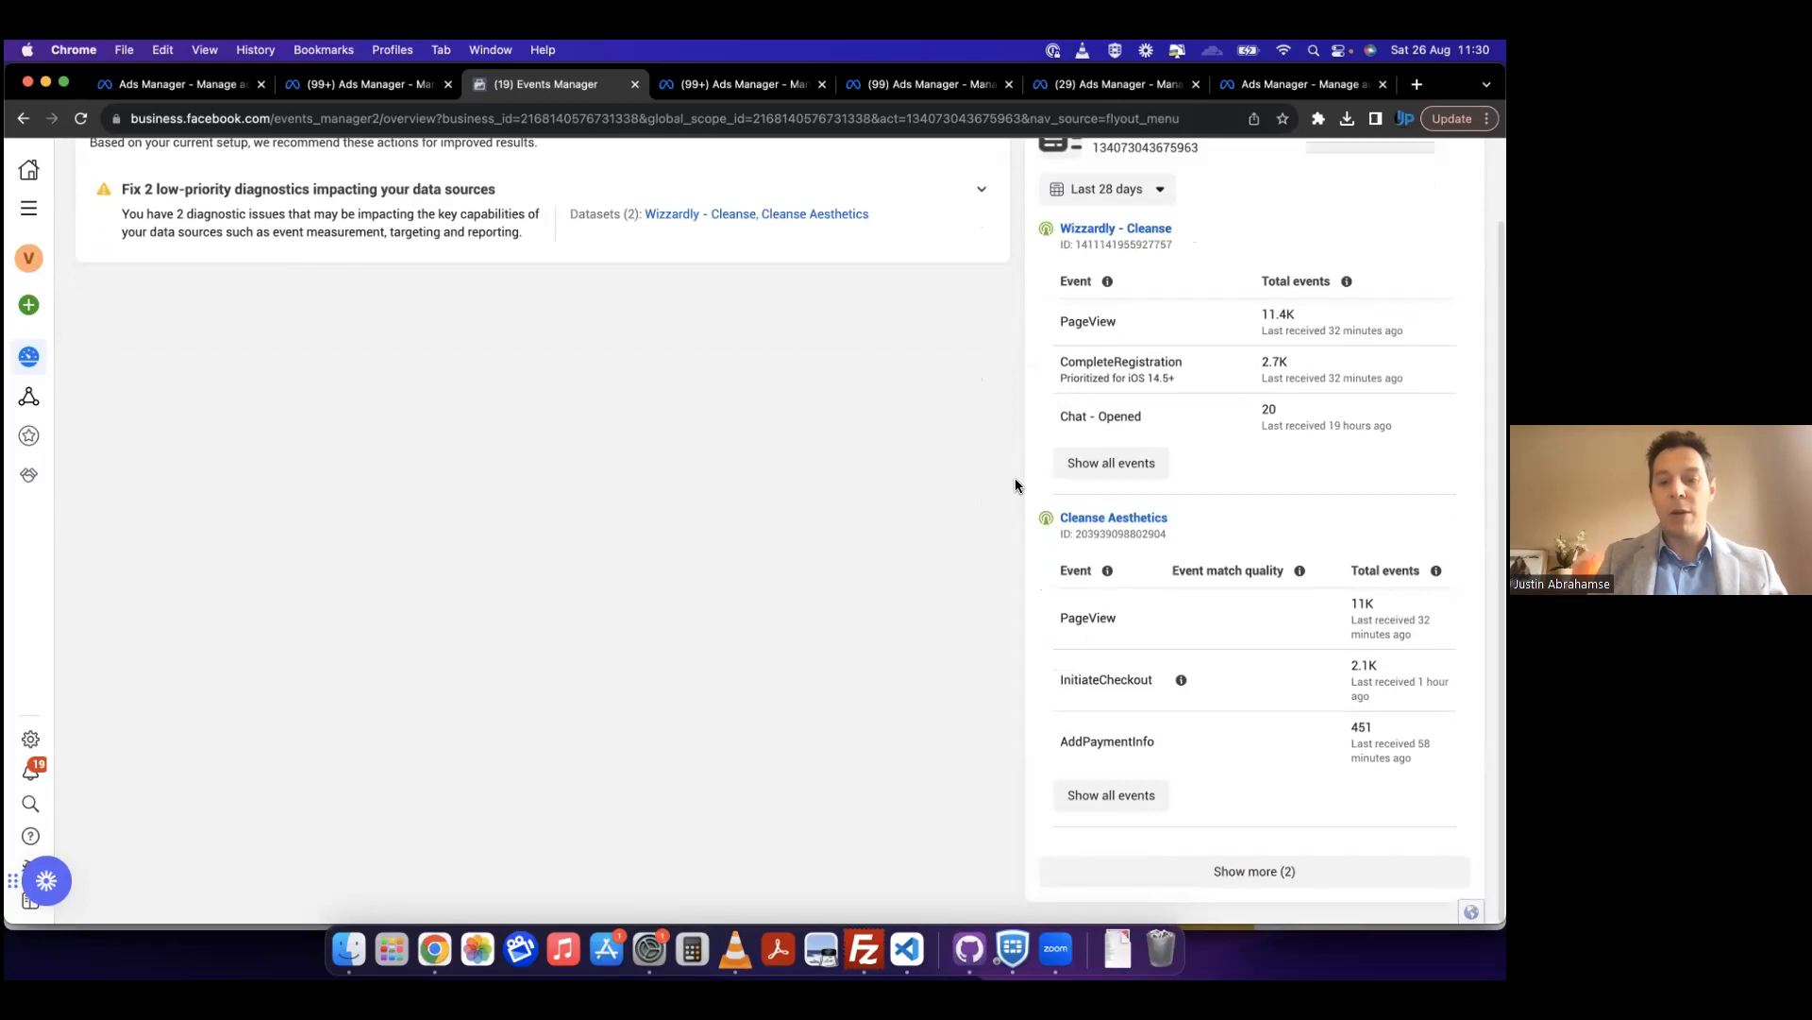
click(1229, 866)
scroll(1237, 681, down, 3)
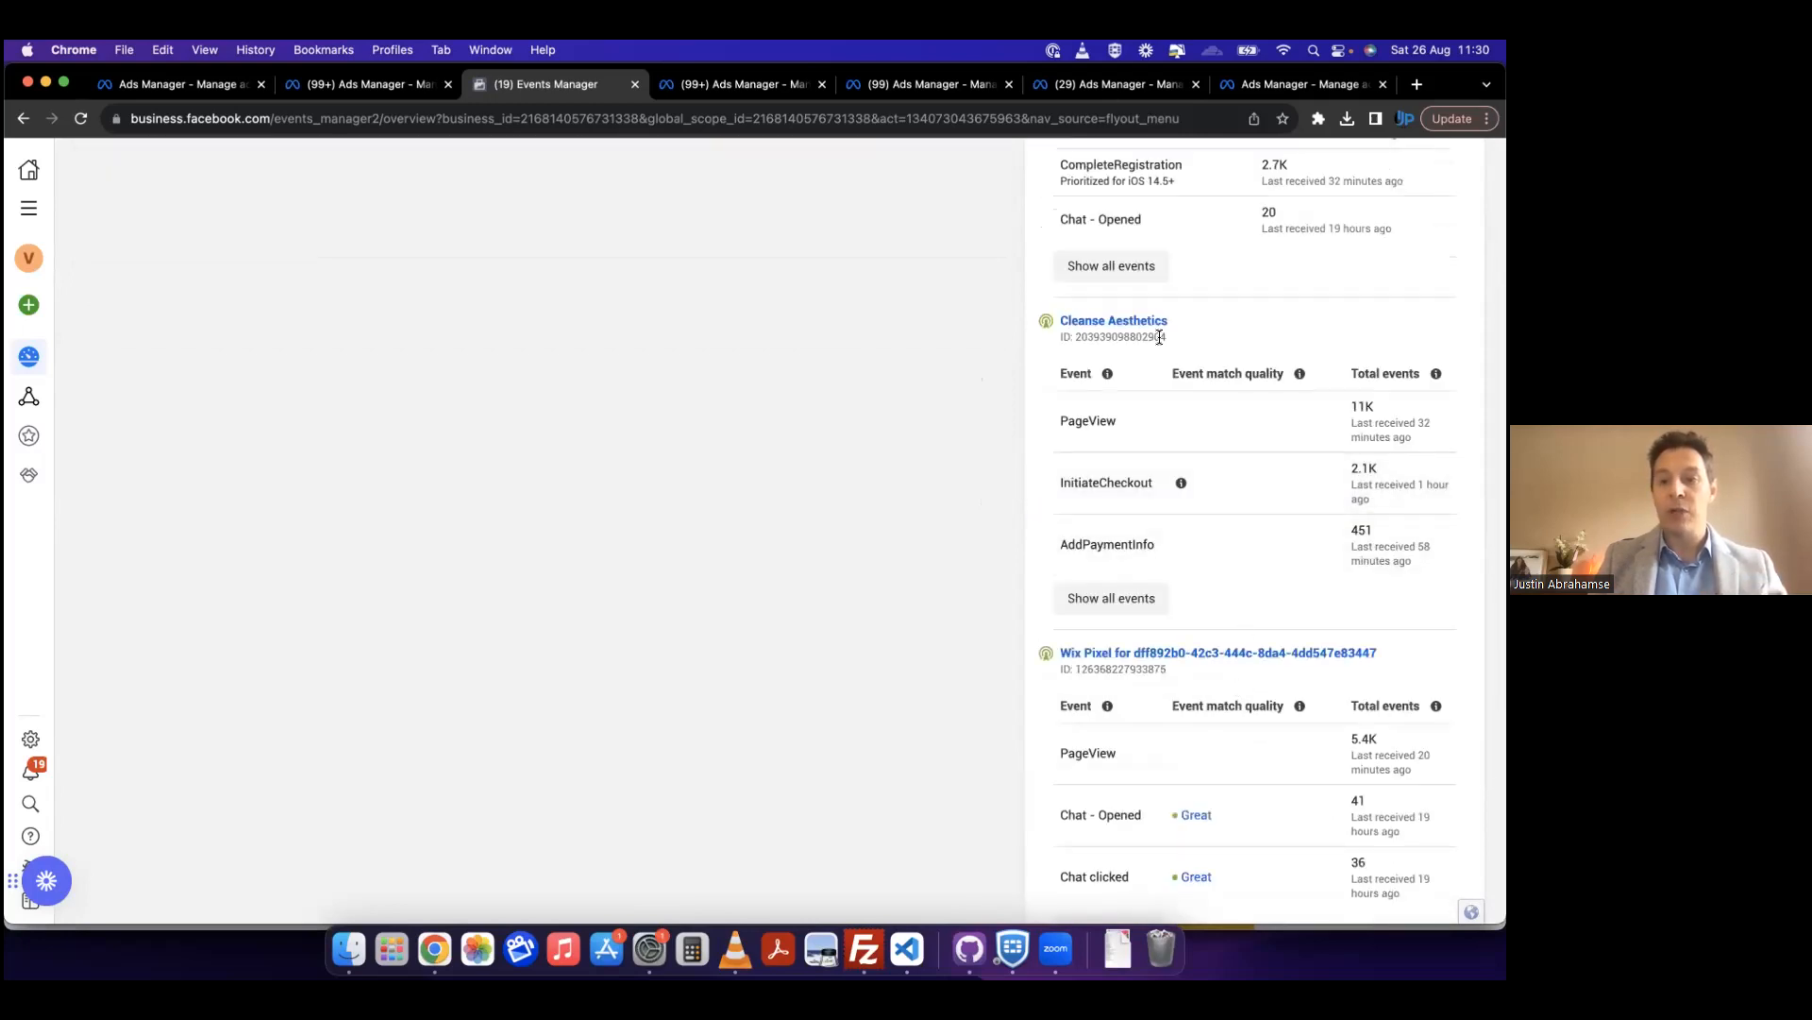
Step: Open the Cleanse Aesthetics pixel and examine its event activity and the list of tracked website events
click(1123, 326)
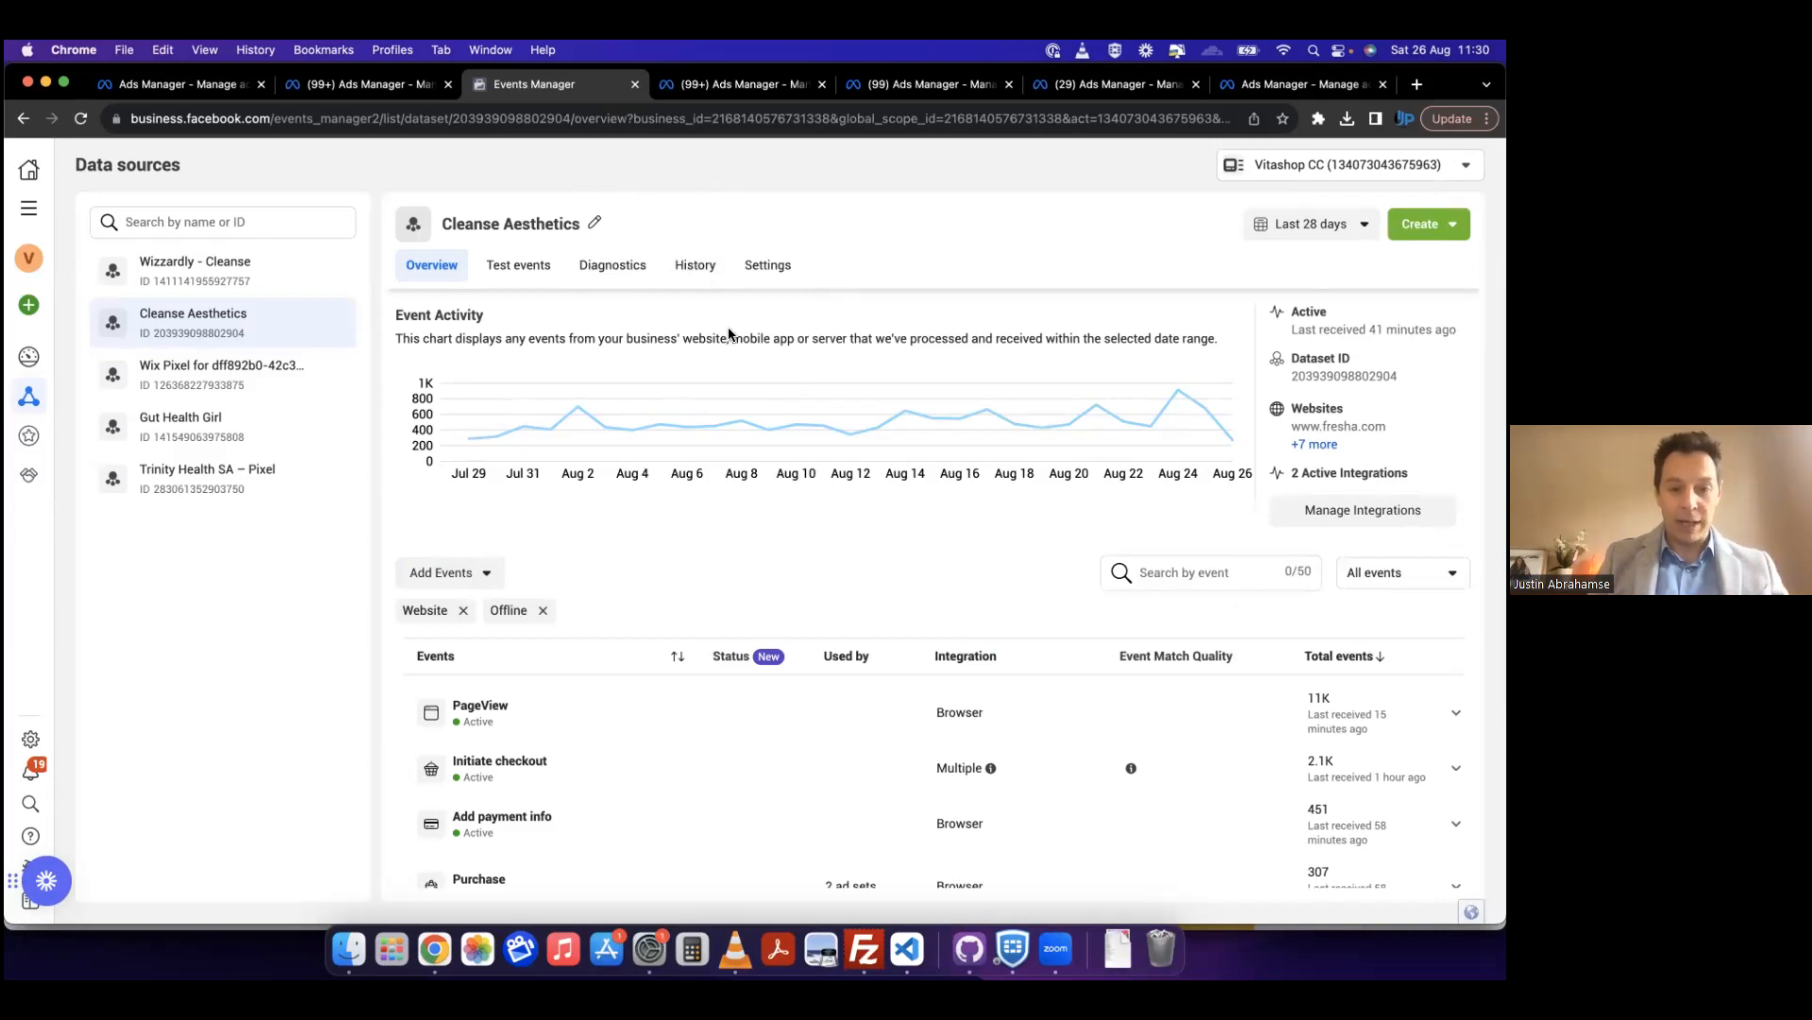
scroll(730, 332, down, 2)
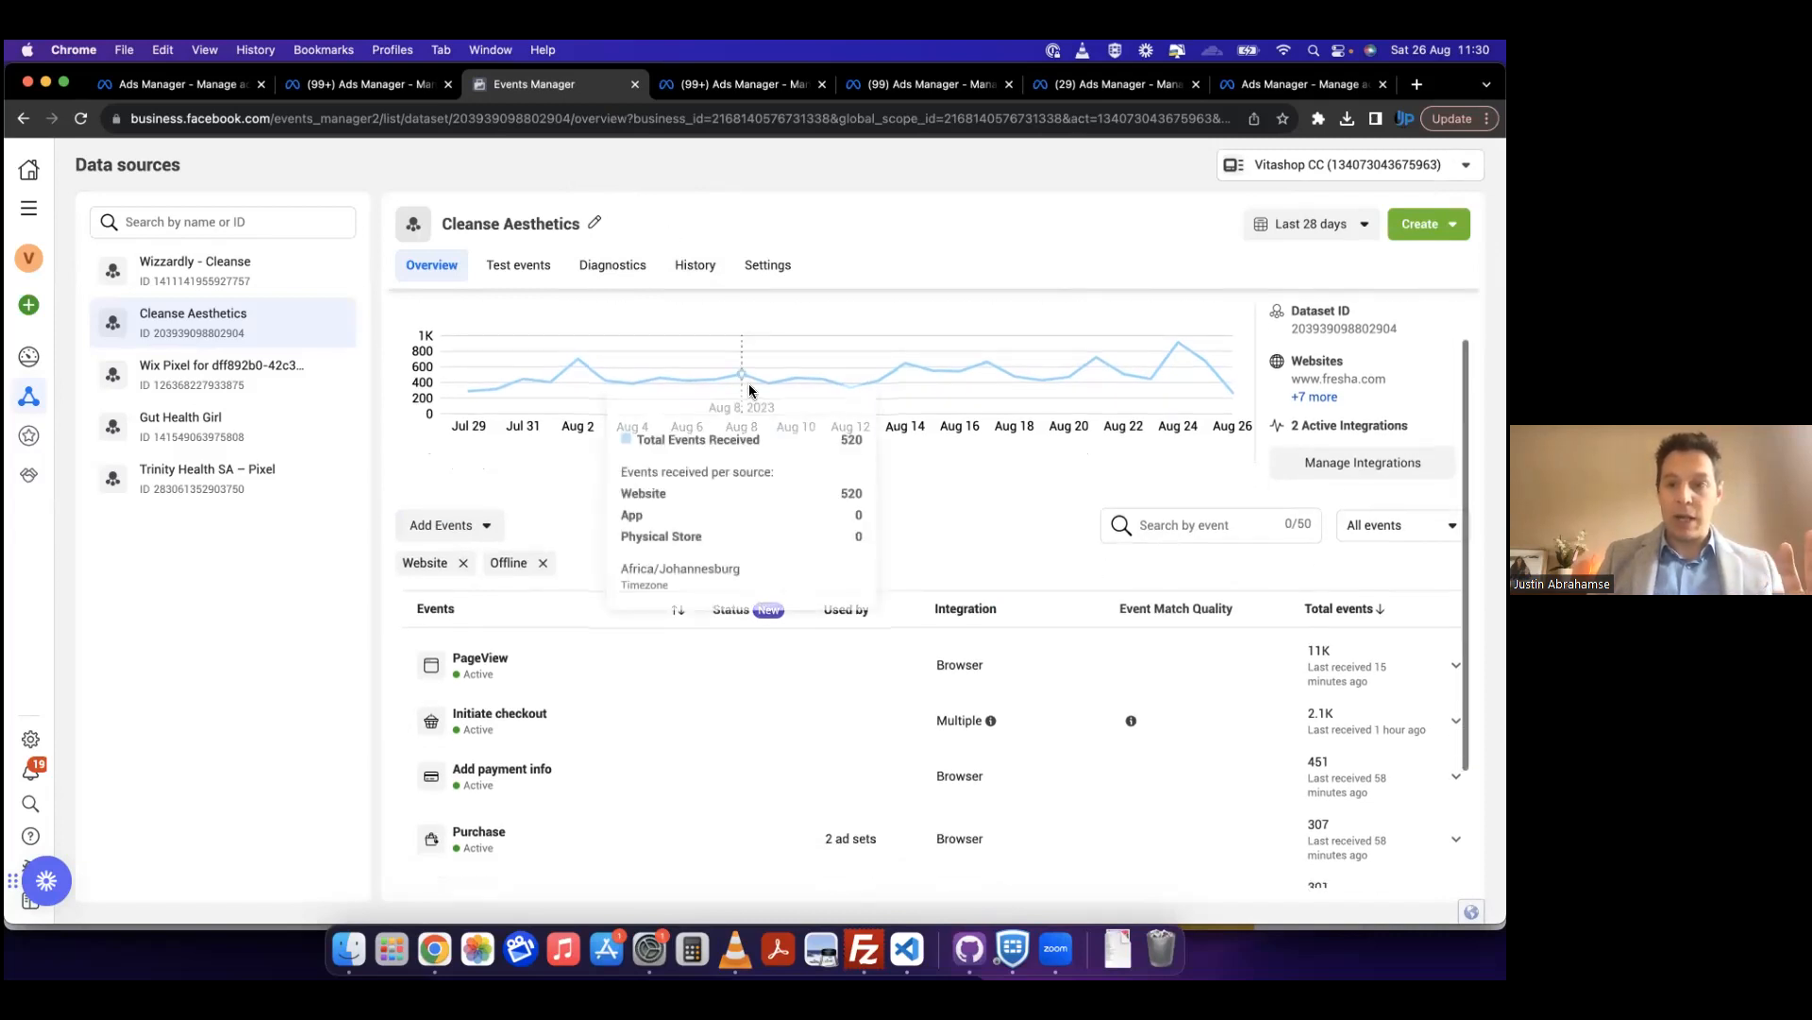
scroll(745, 393, up, 2)
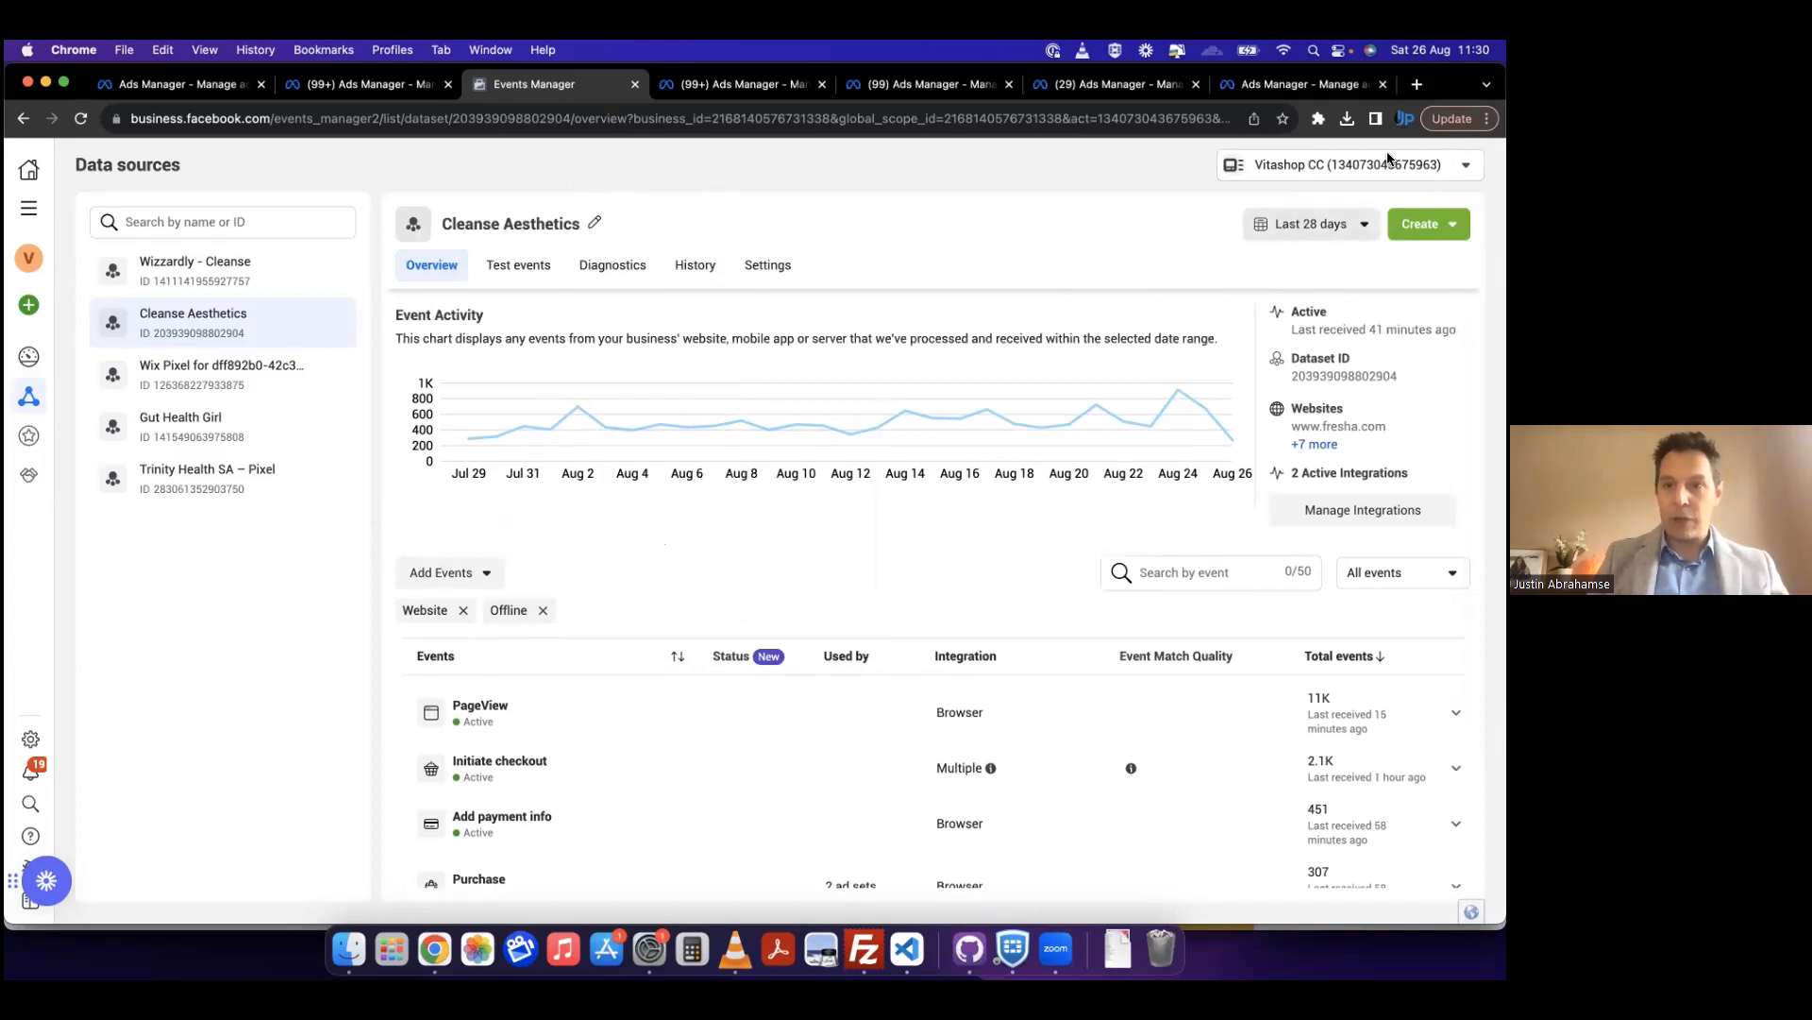
scroll(789, 704, down, 2)
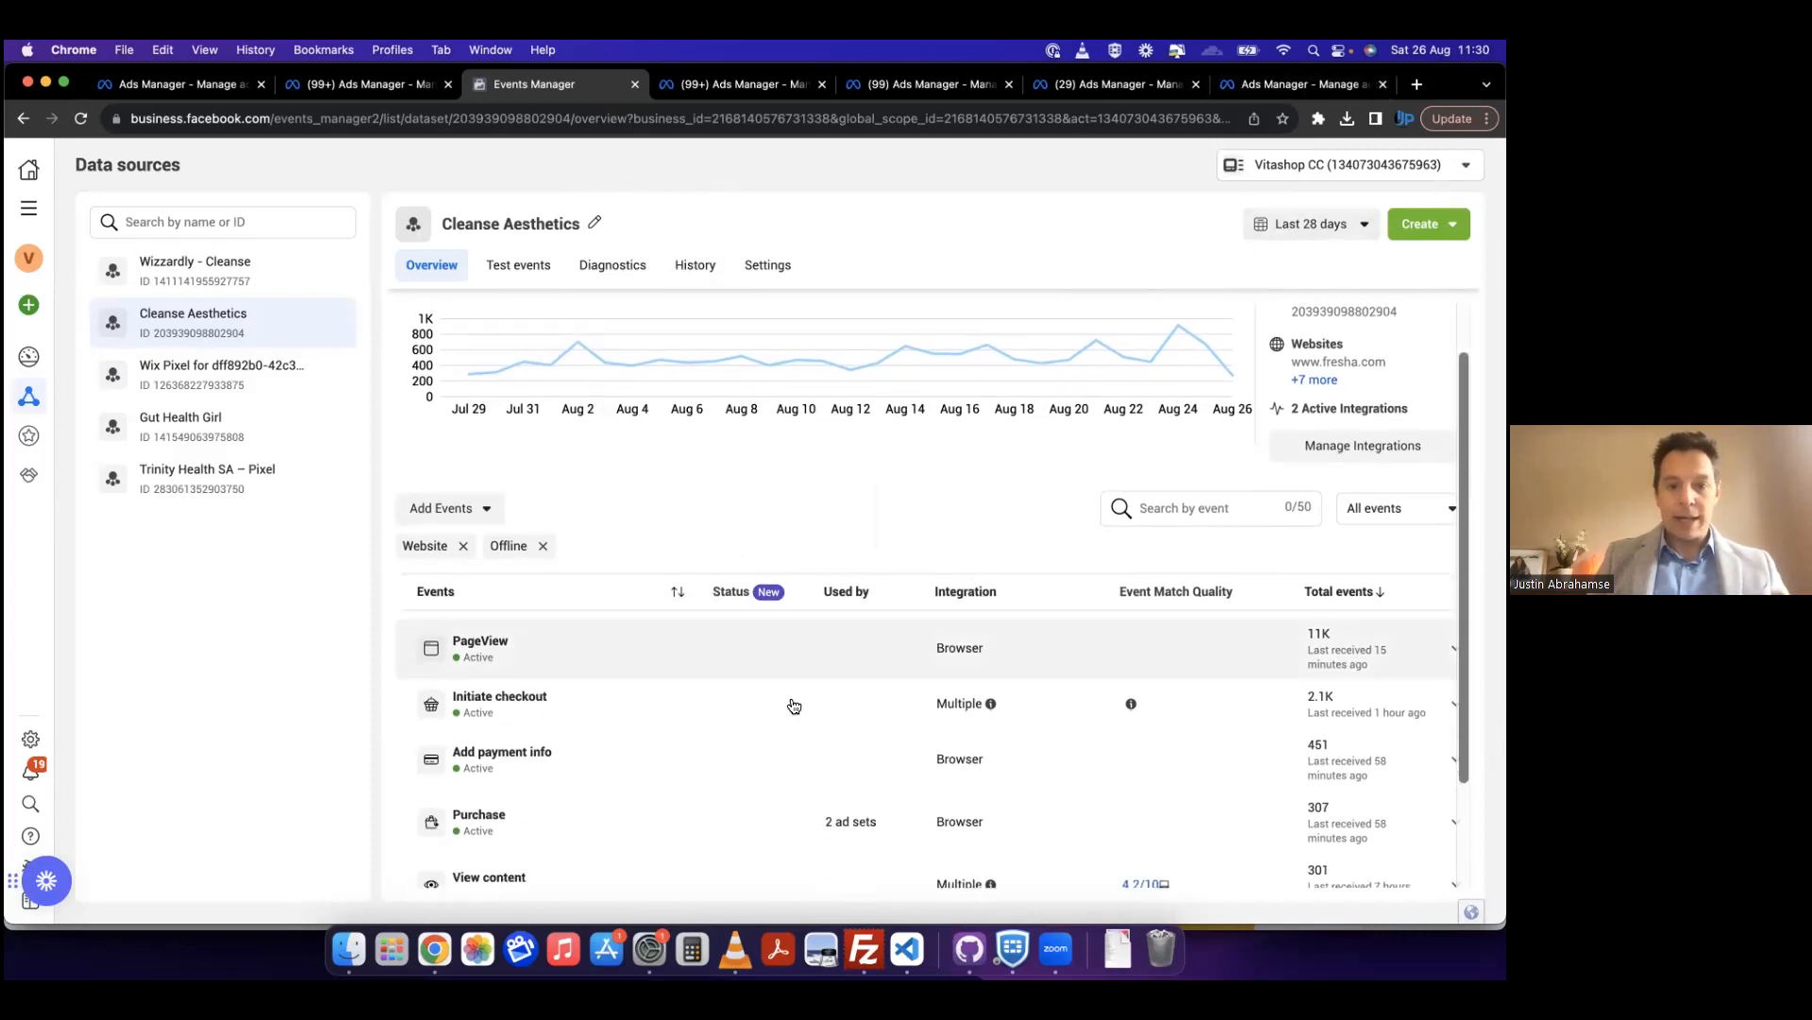
scroll(594, 664, down, 1)
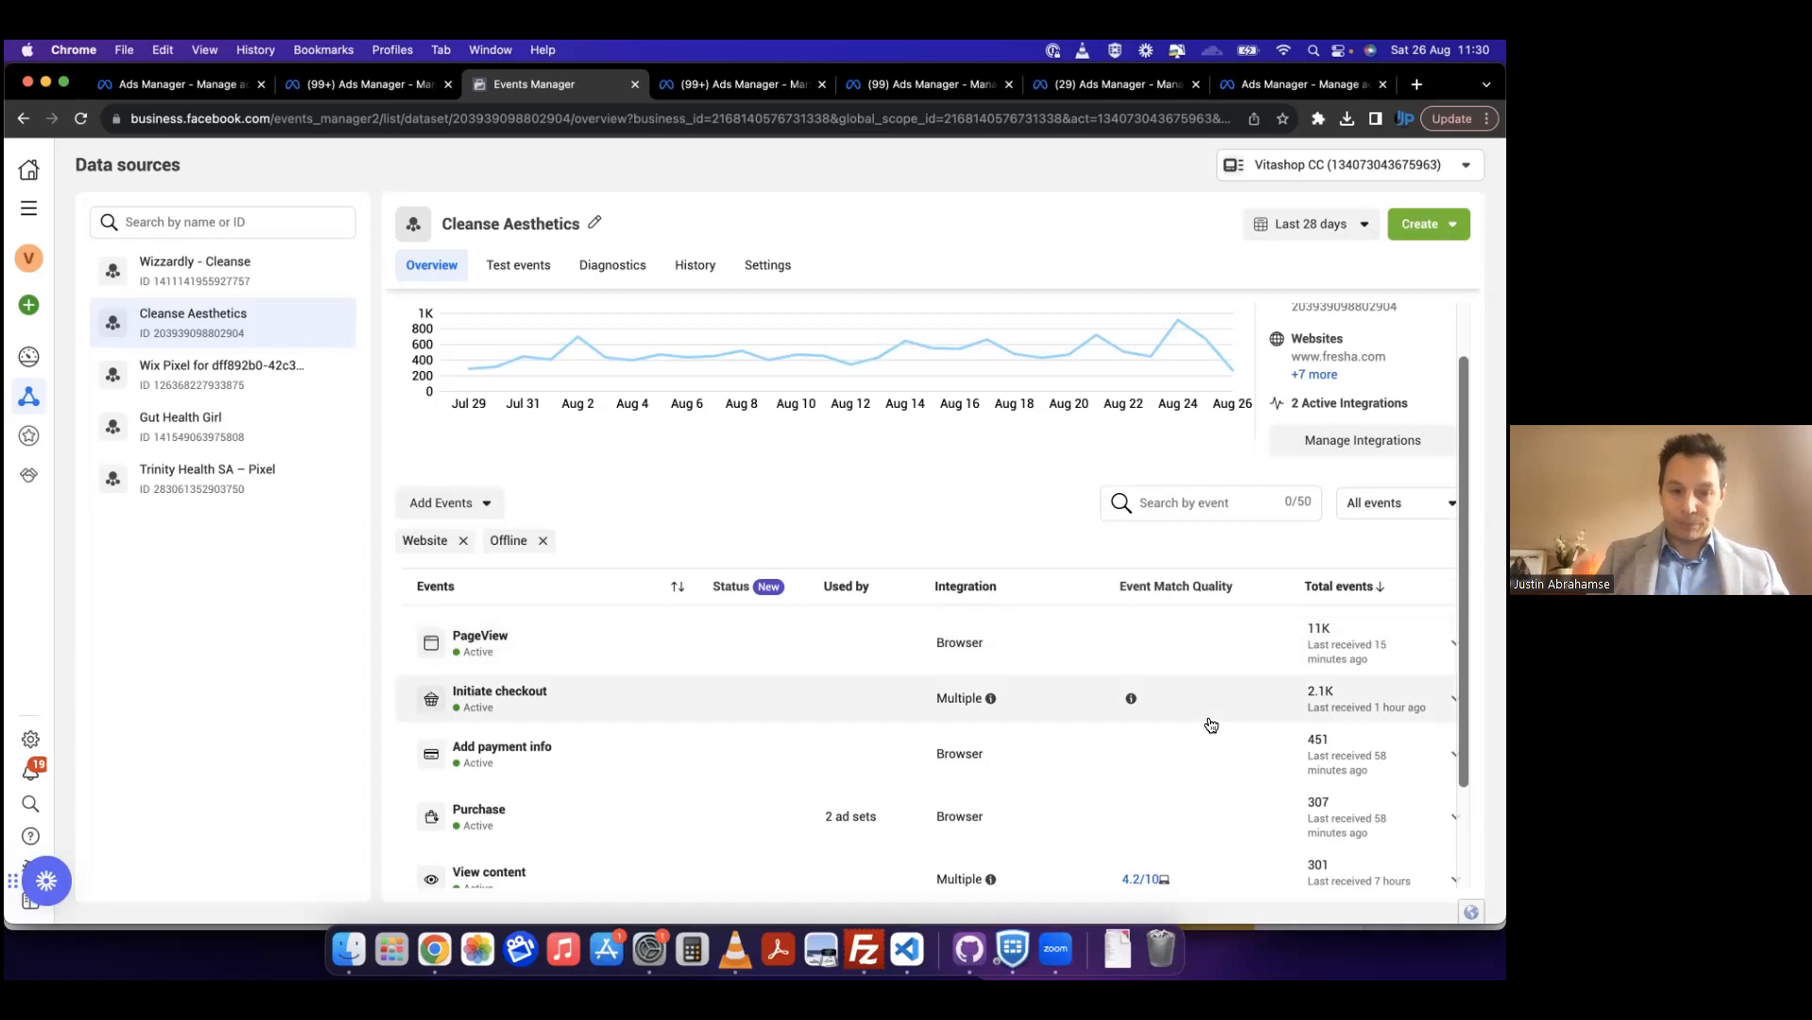
scroll(1205, 722, down, 1)
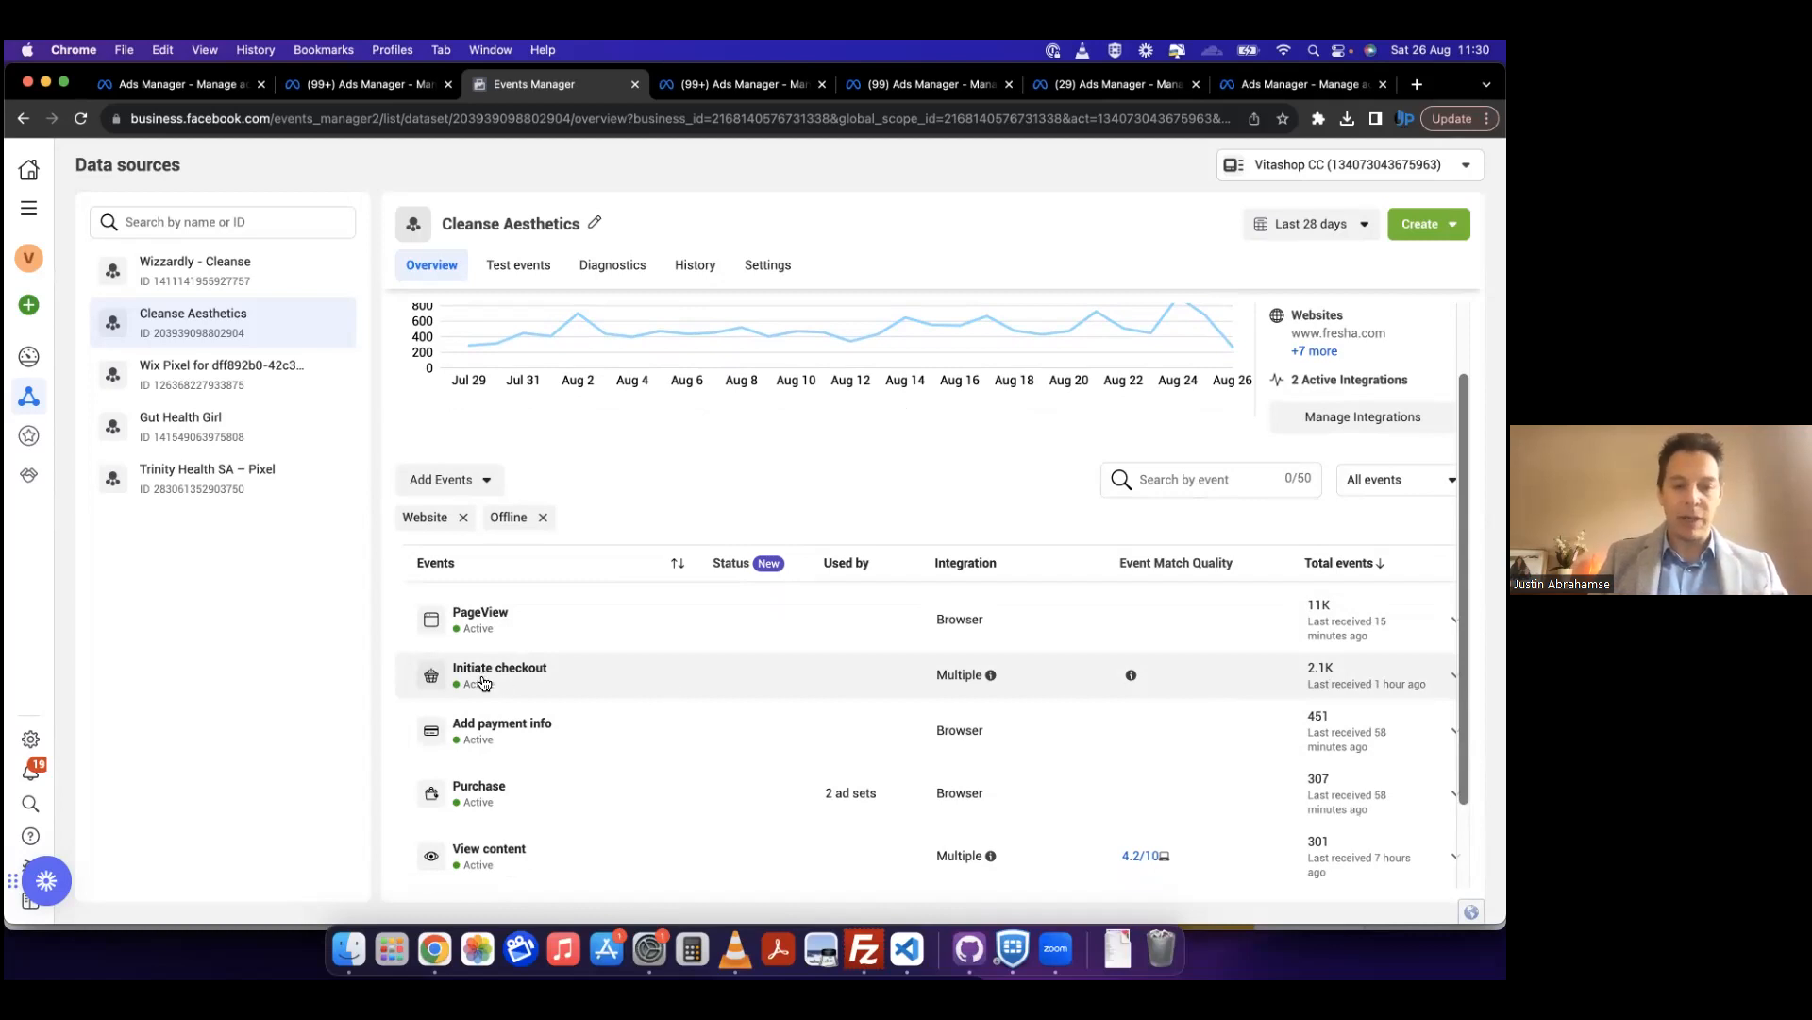
scroll(484, 681, down, 1)
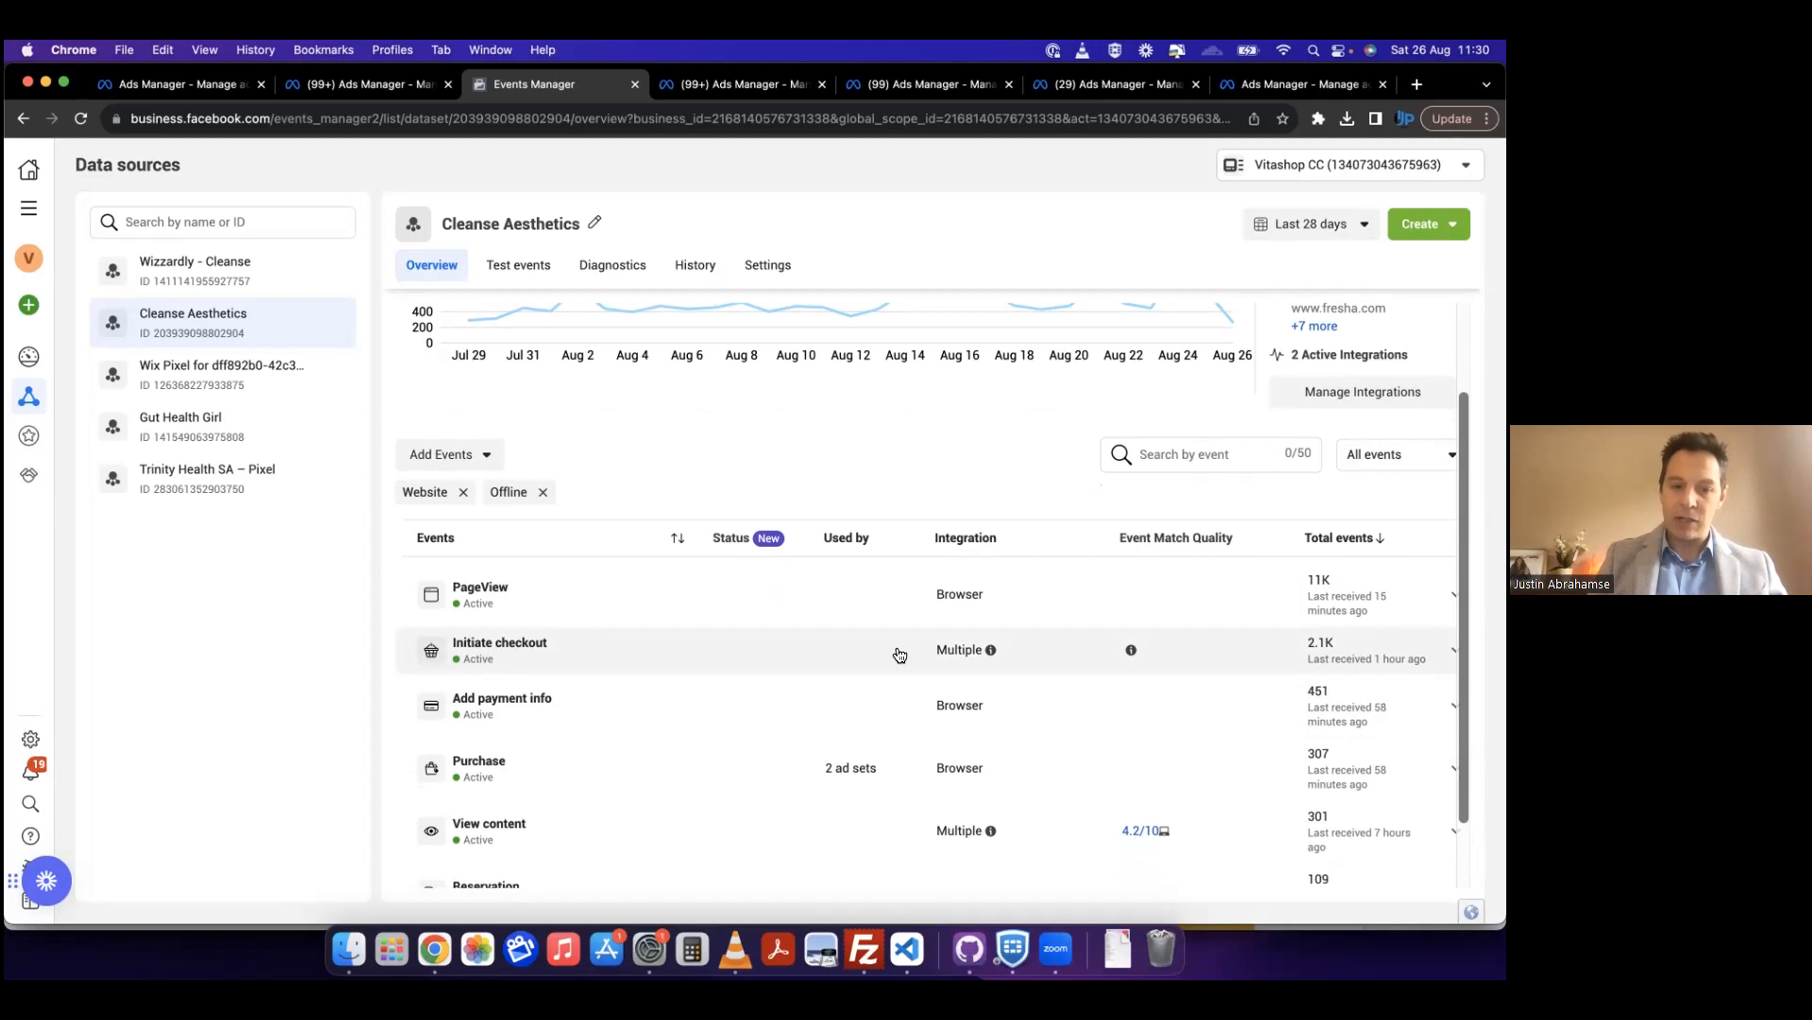
scroll(1360, 650, down, 1)
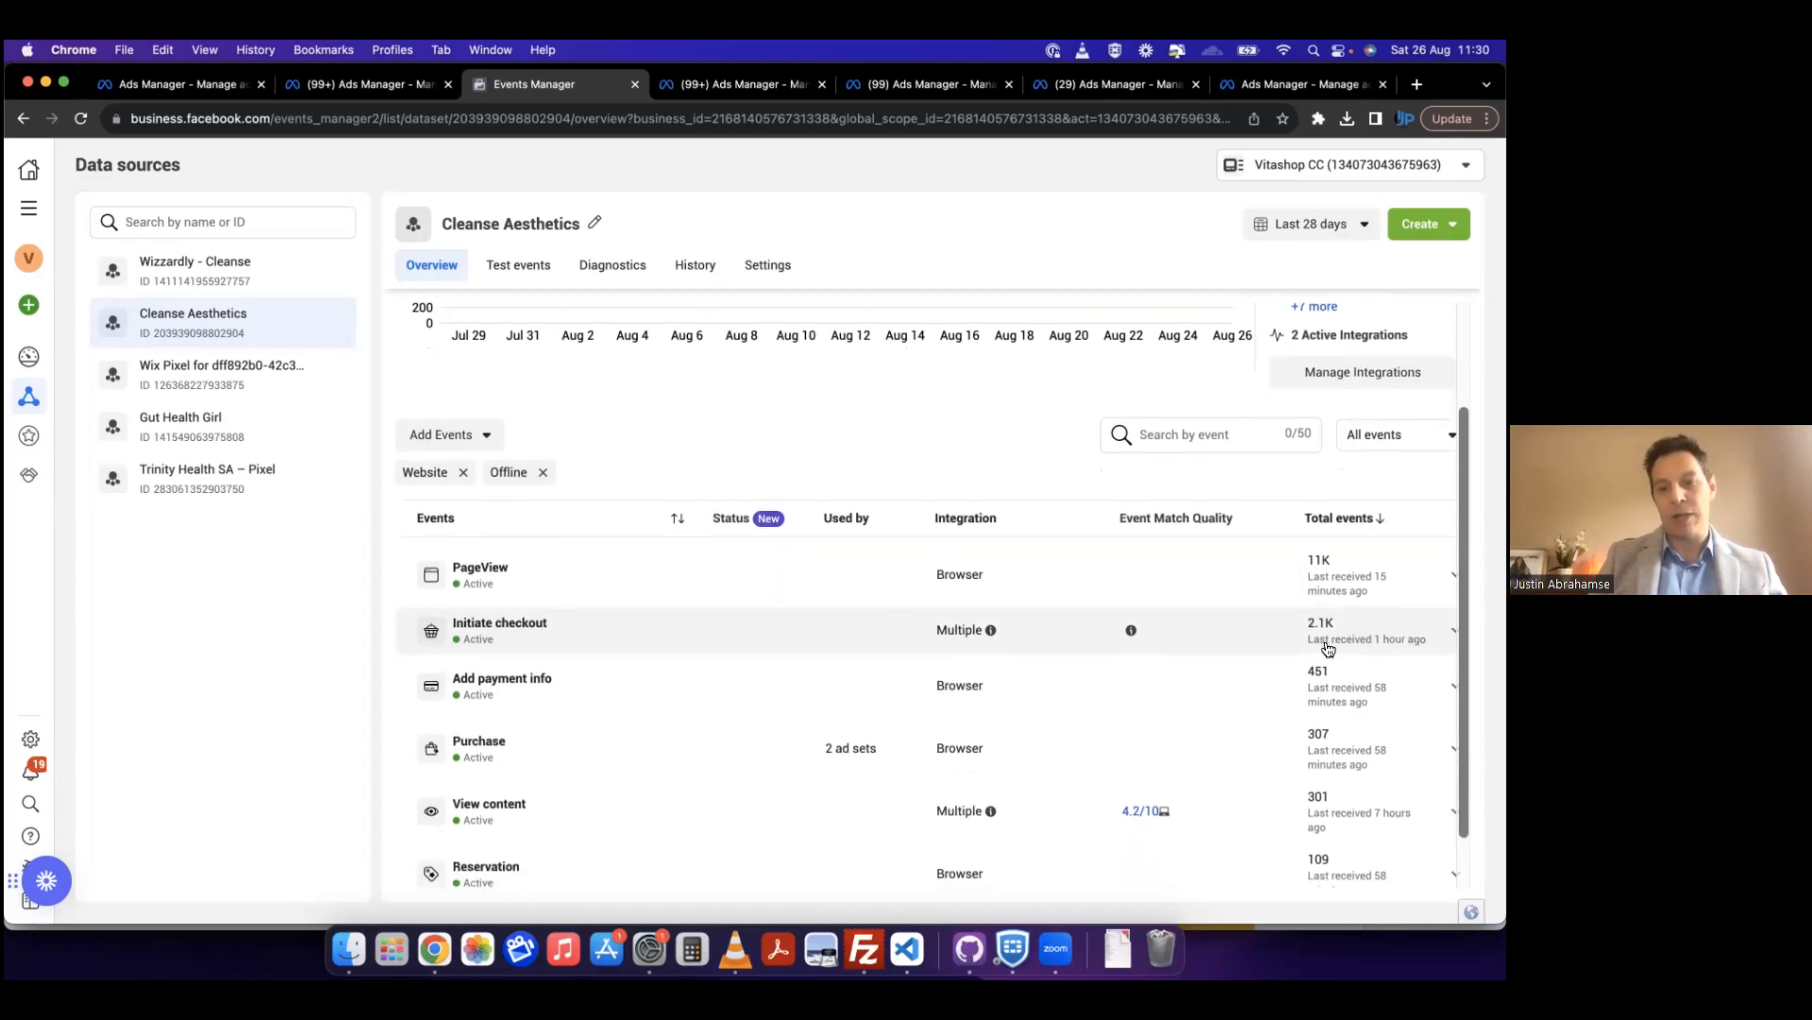
scroll(546, 641, down, 2)
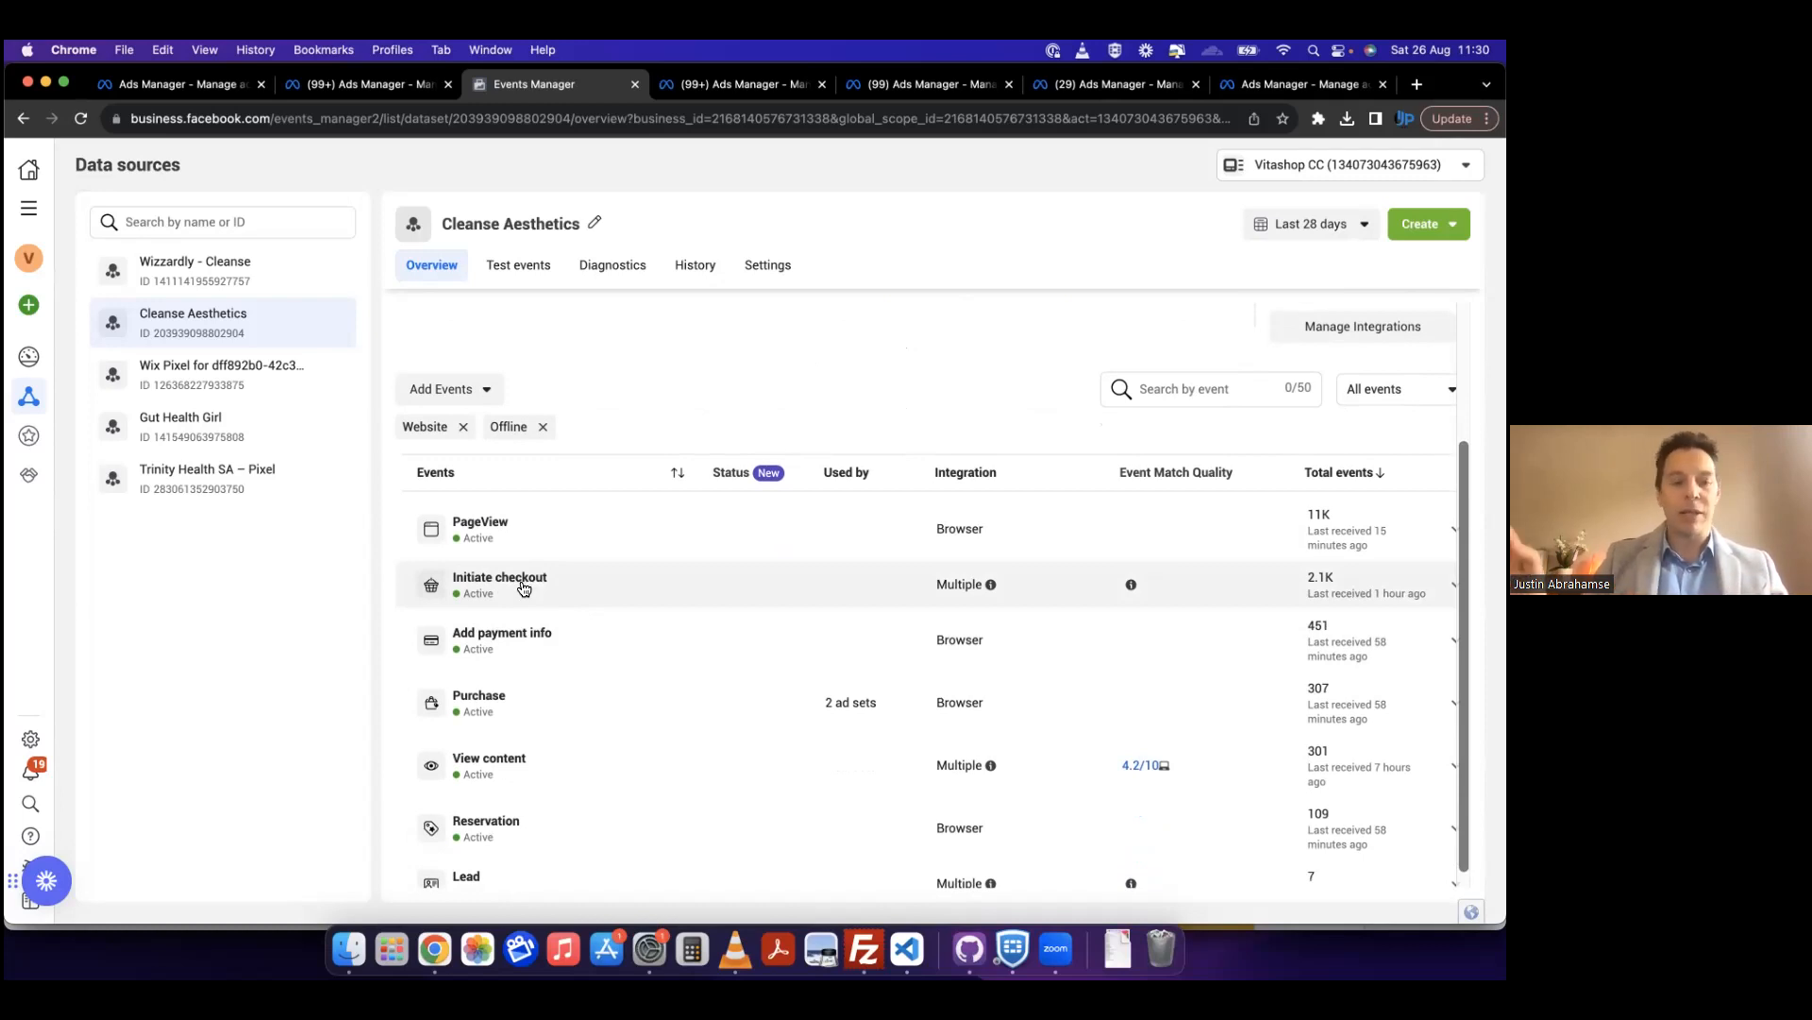
scroll(524, 587, down, 1)
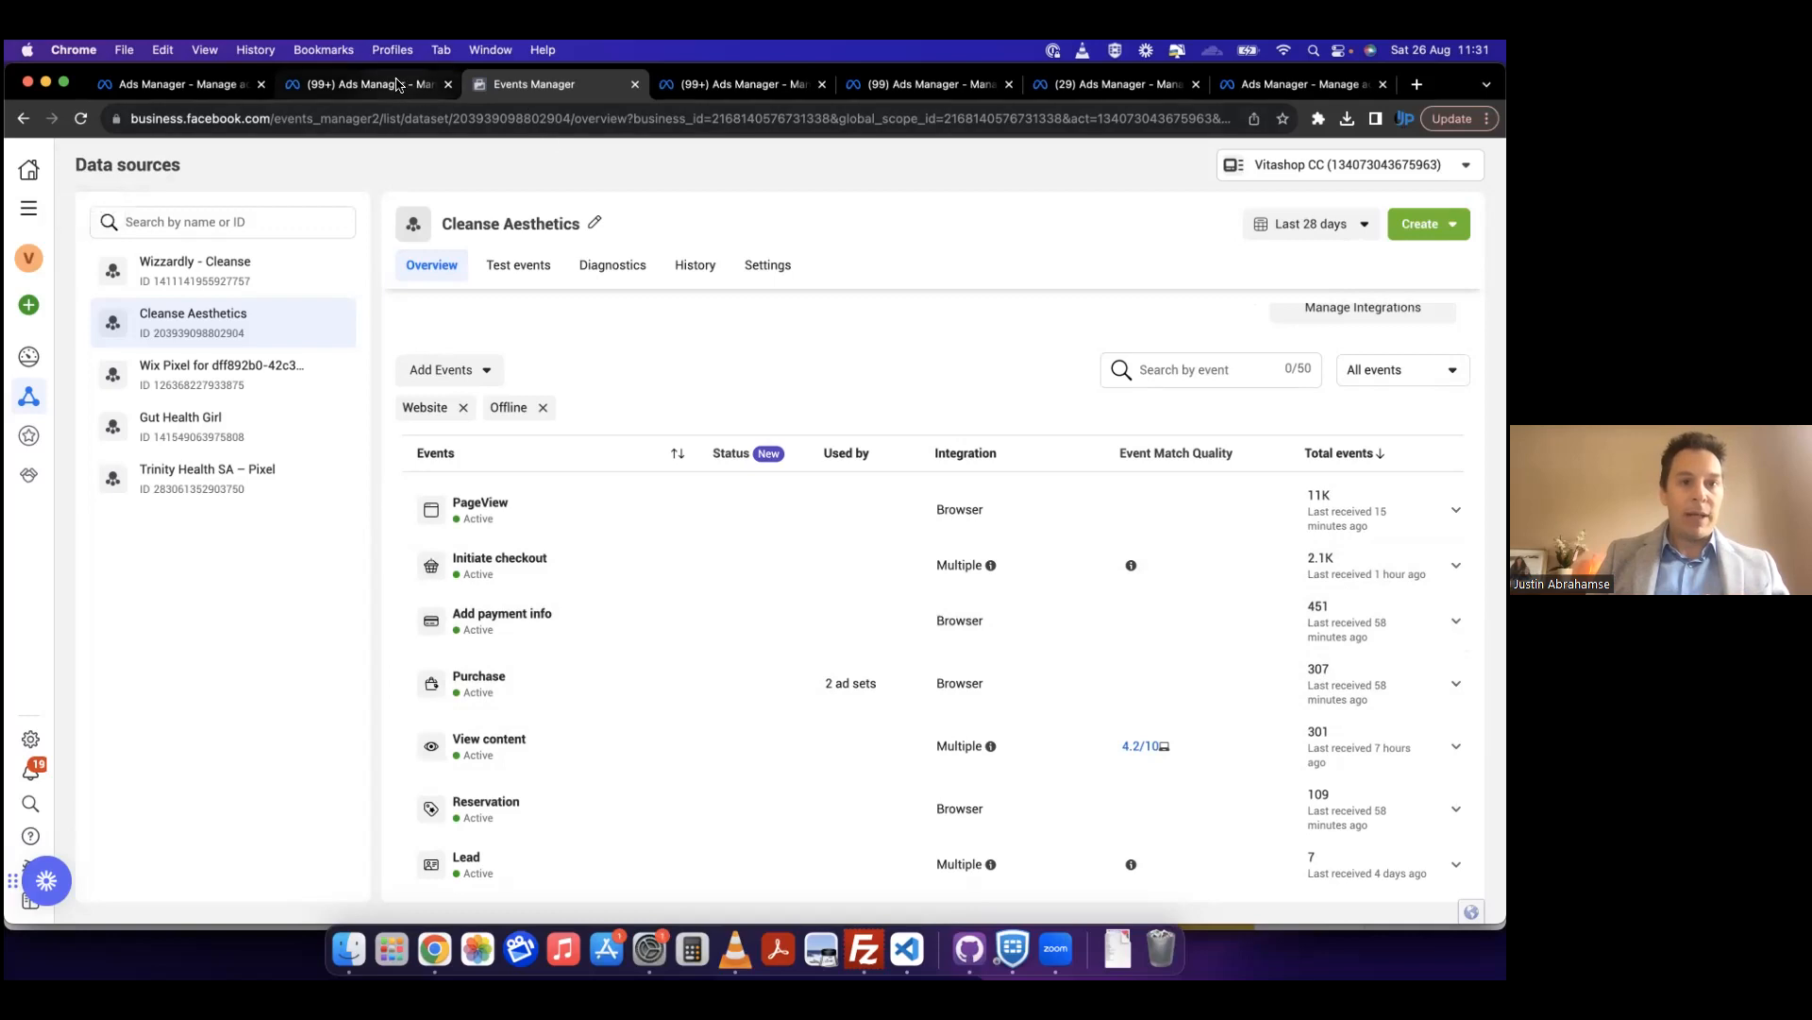
Step: Return to the Swartland campaigns in Ads Manager and switch the ad account to Setamono Ad Account
click(736, 84)
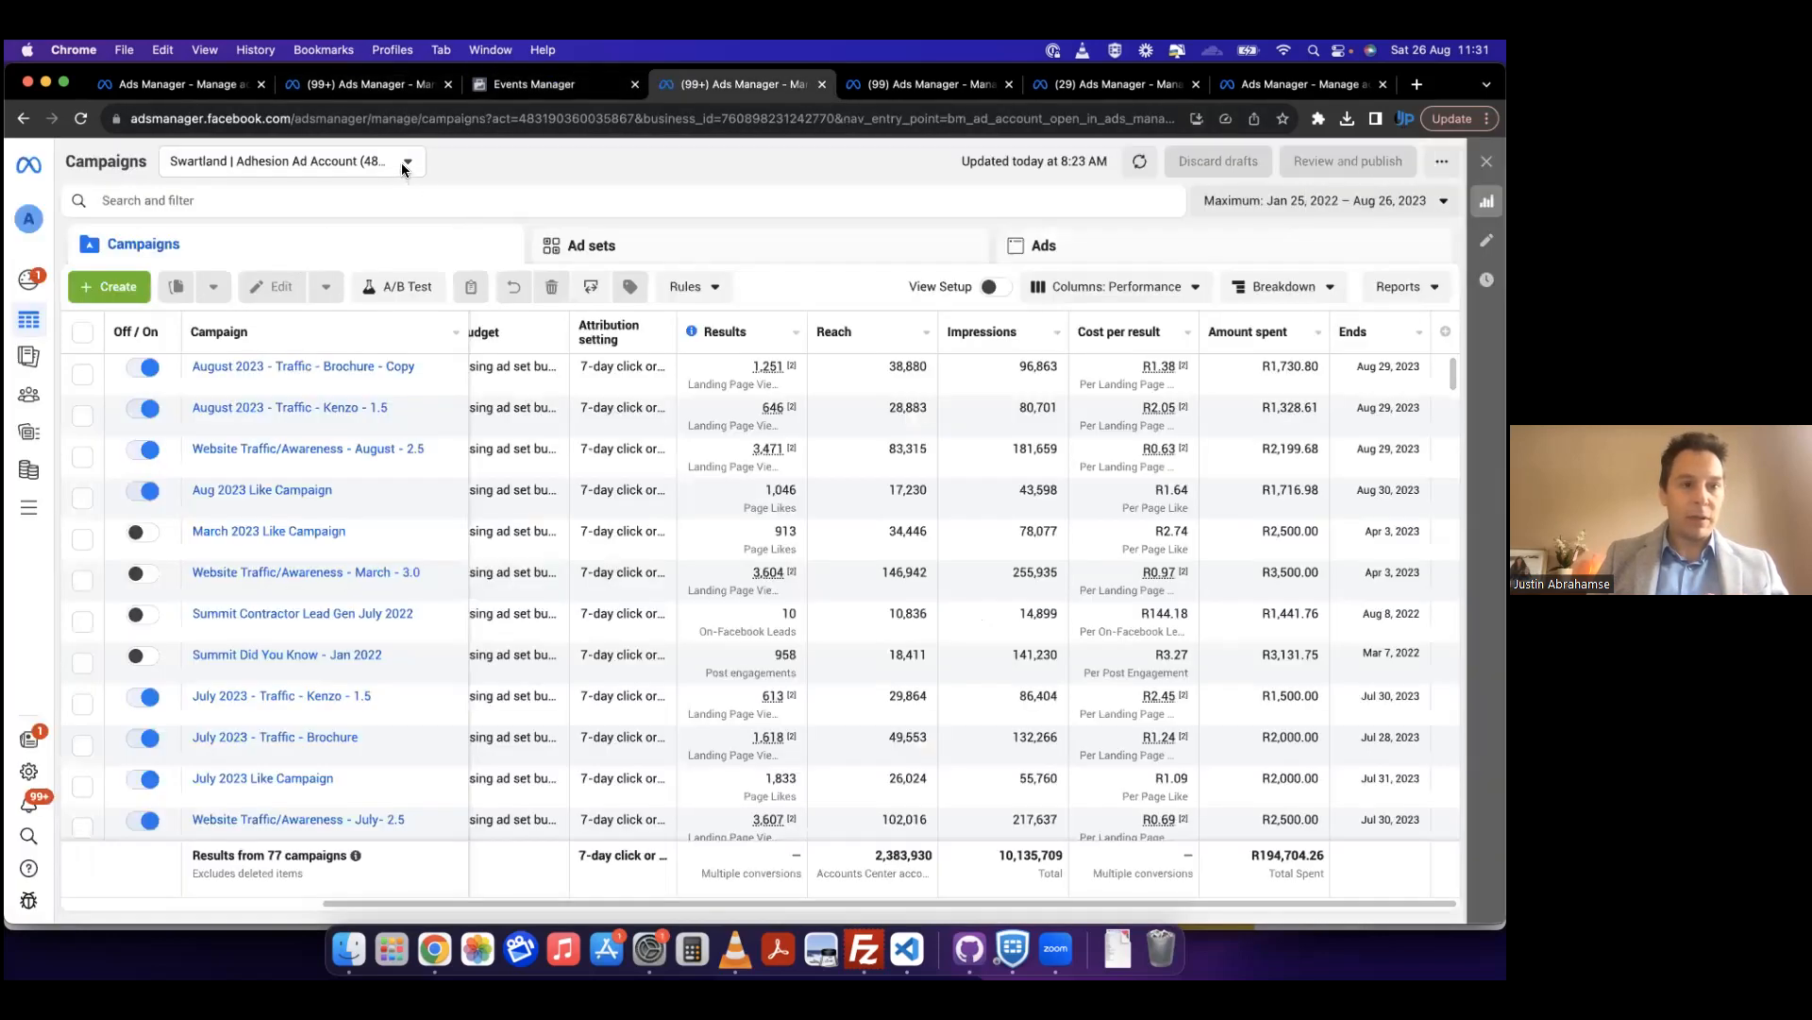
click(400, 170)
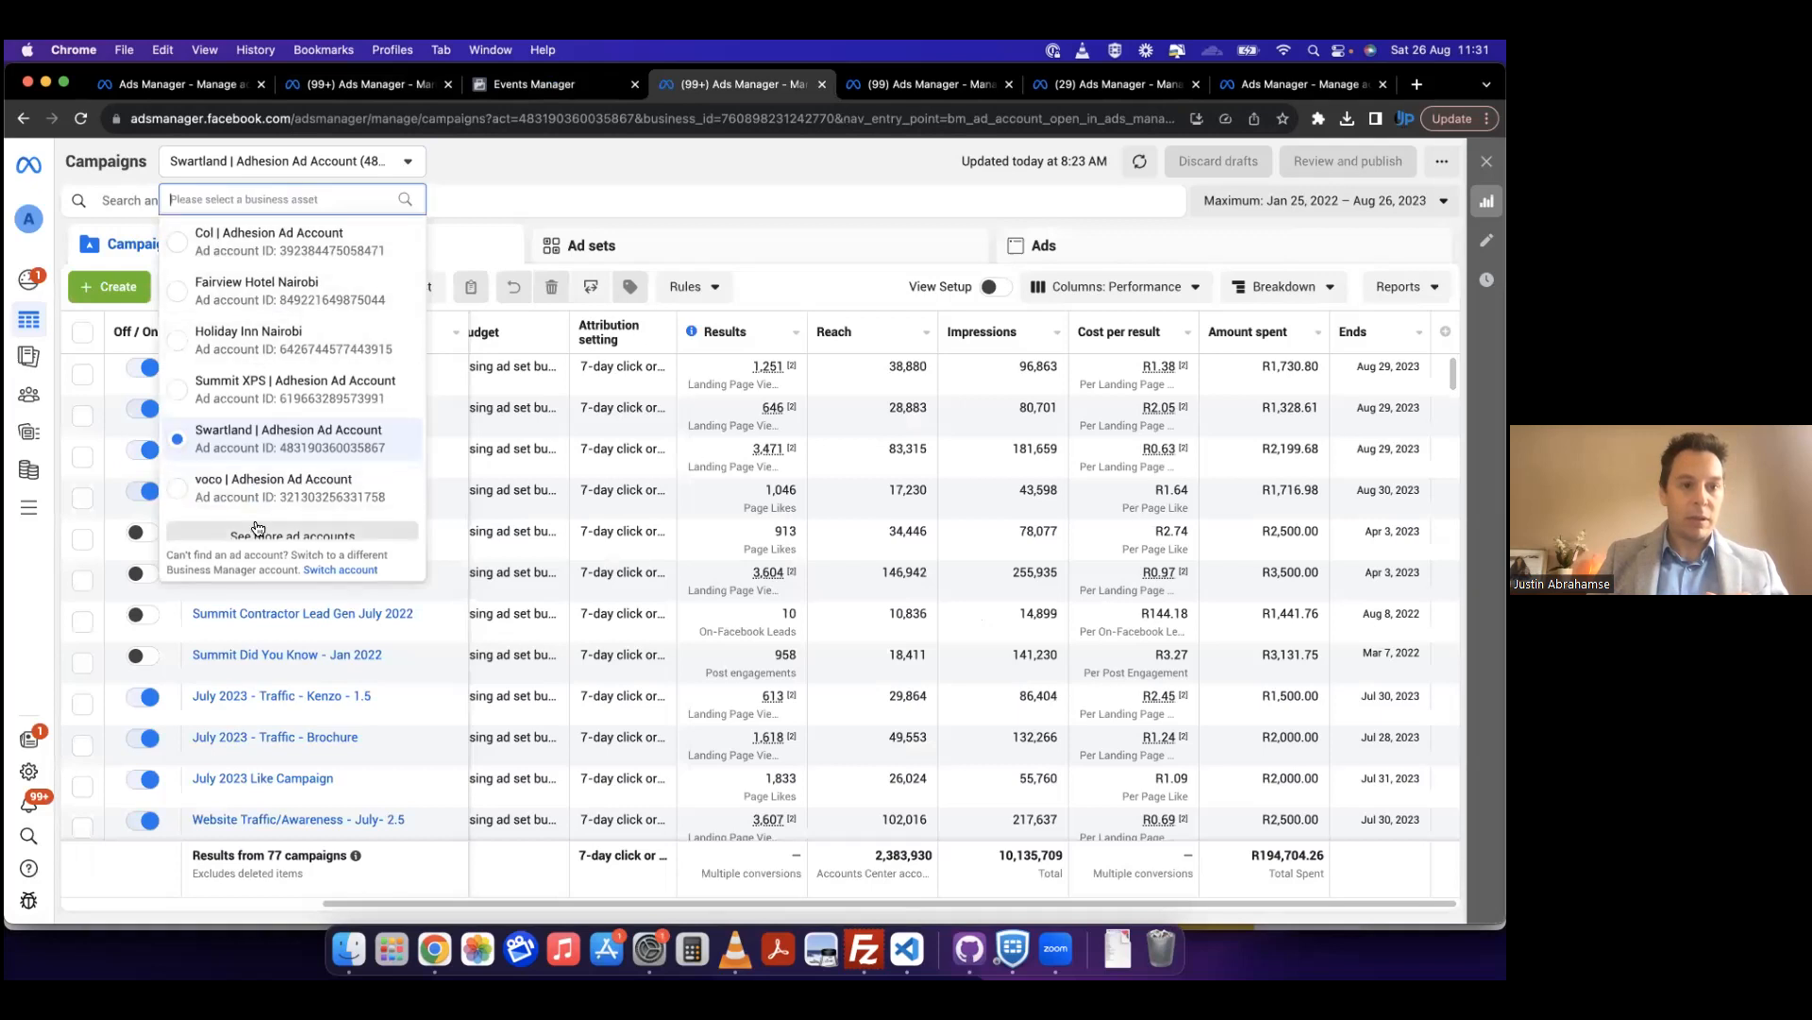
scroll(269, 461, down, 6)
scroll(281, 416, down, 5)
scroll(286, 422, down, 6)
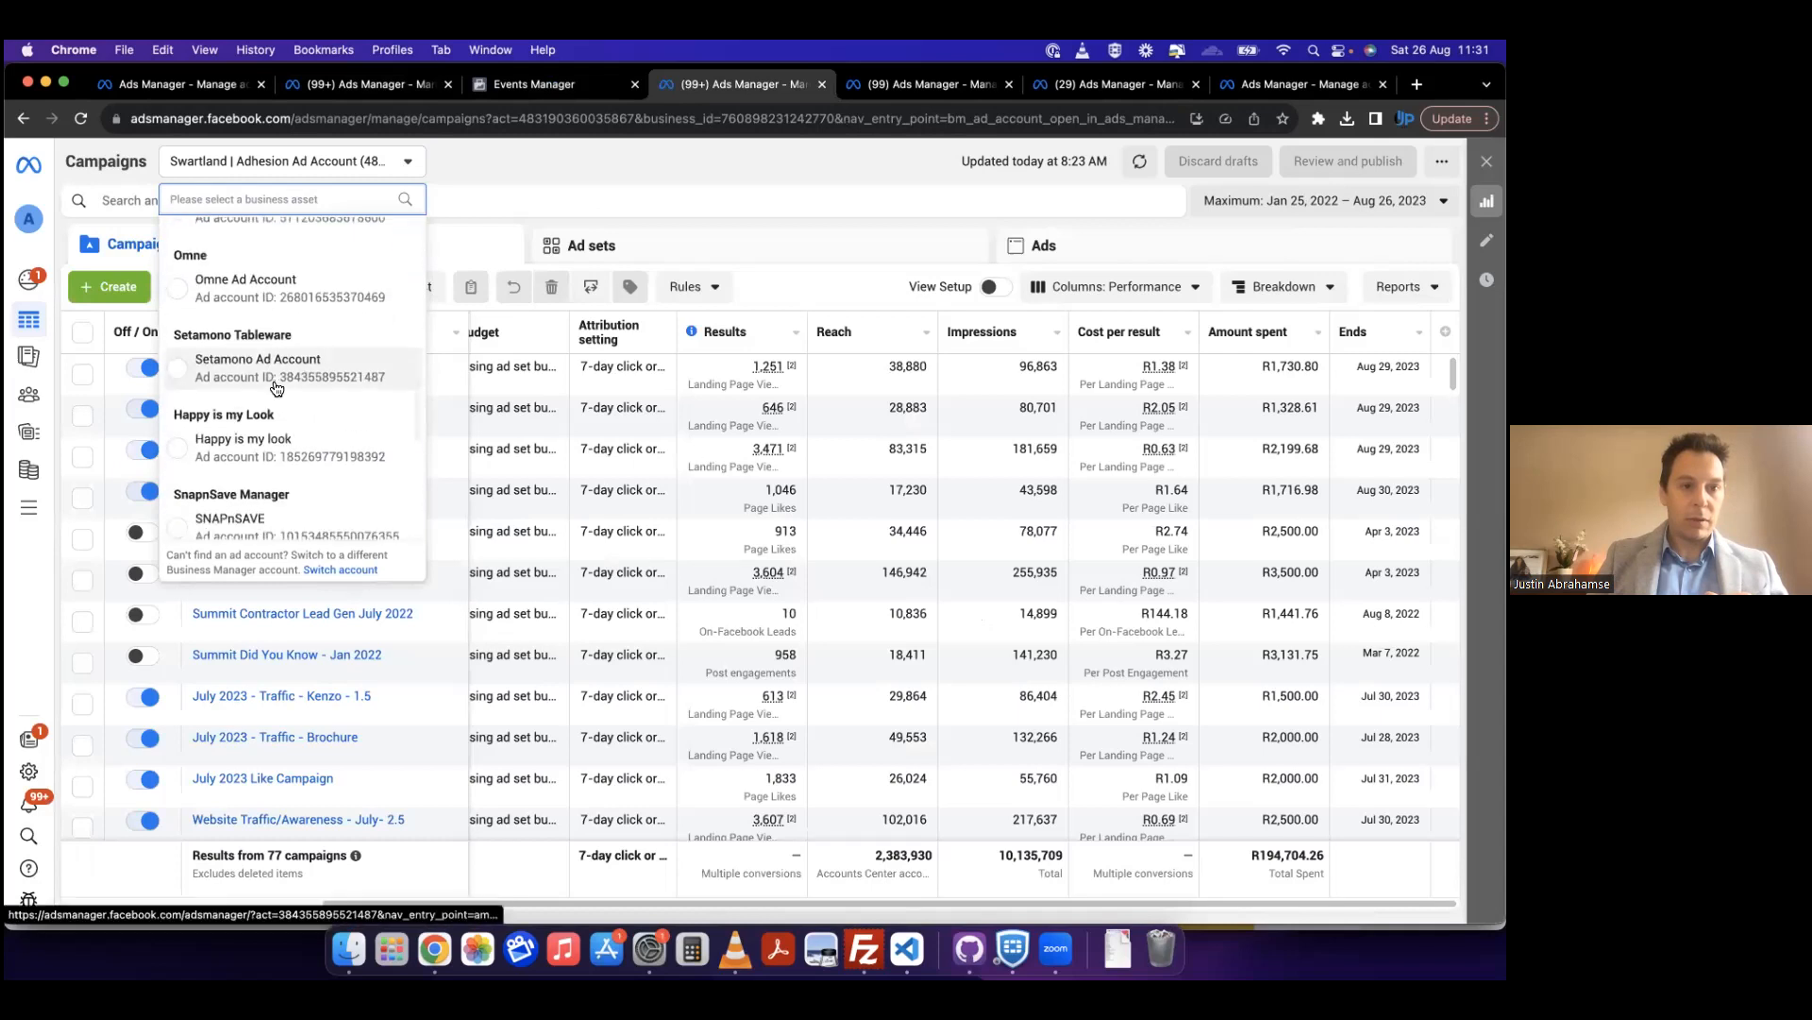
click(276, 387)
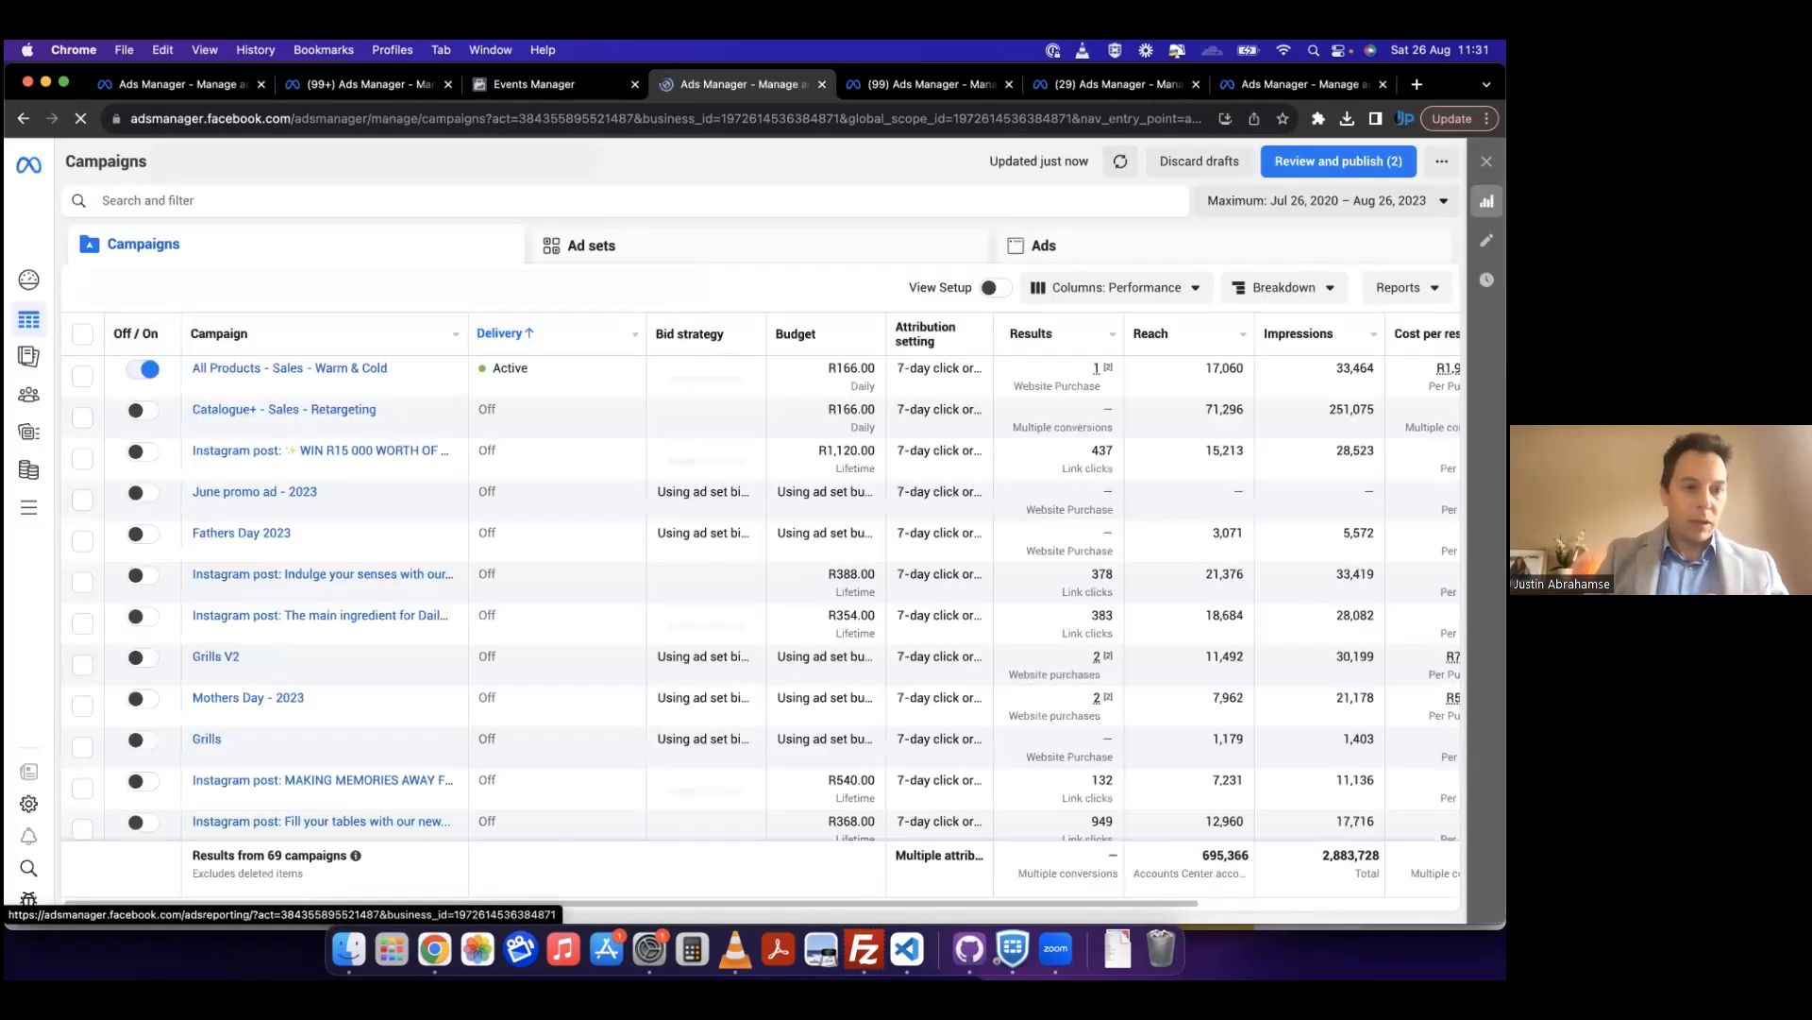
Step: Go to Events Manager for the Setamono account, open SETAMONO Pixel - LIVE and examine its tracked events
click(28, 516)
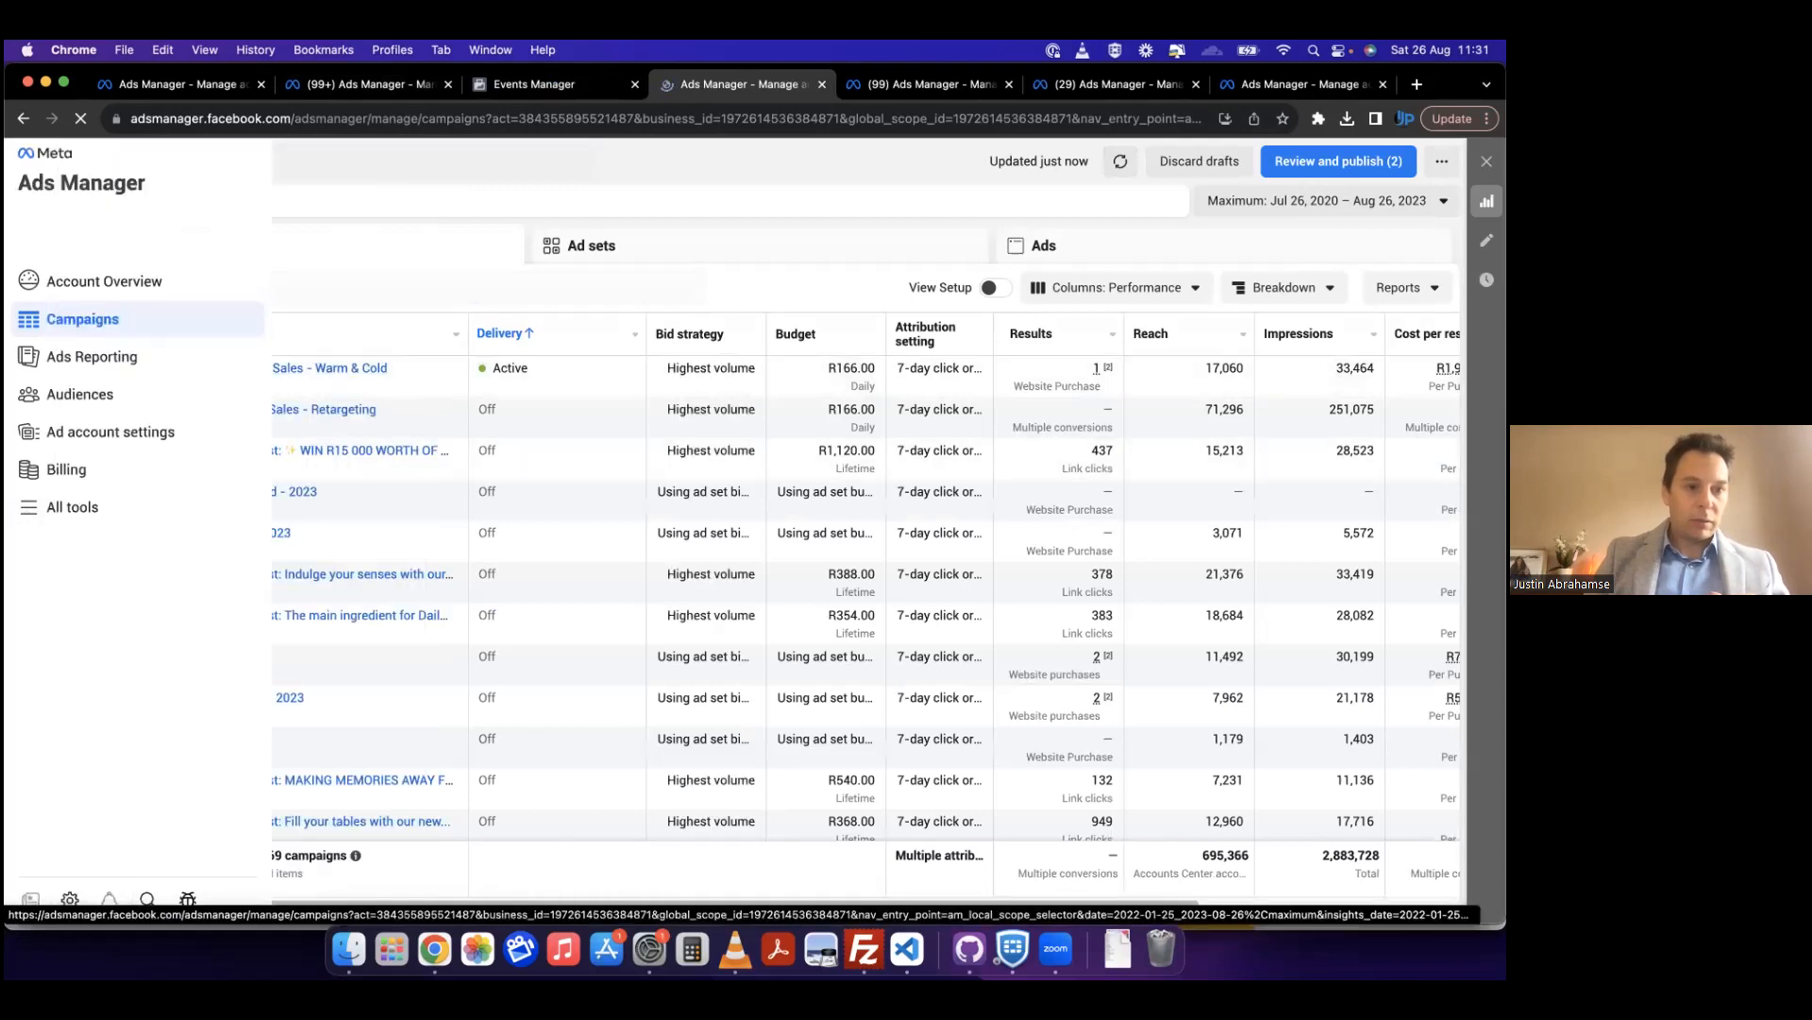
click(41, 518)
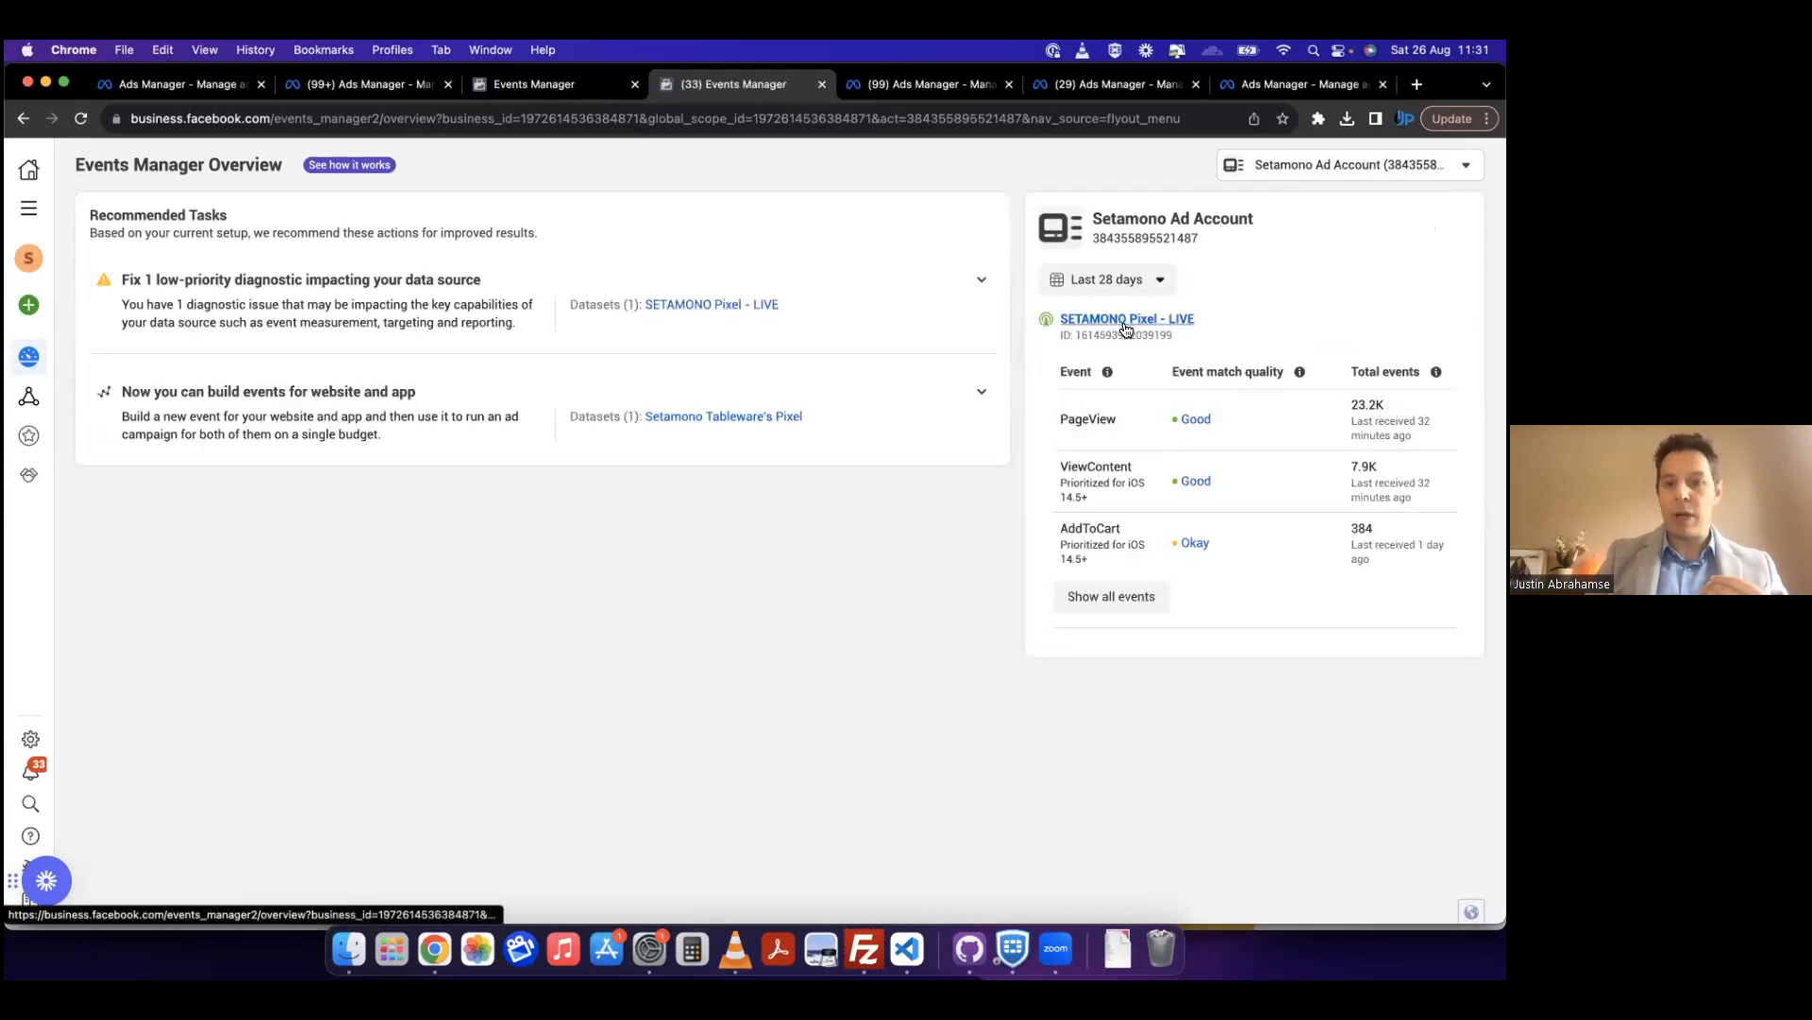
click(1125, 321)
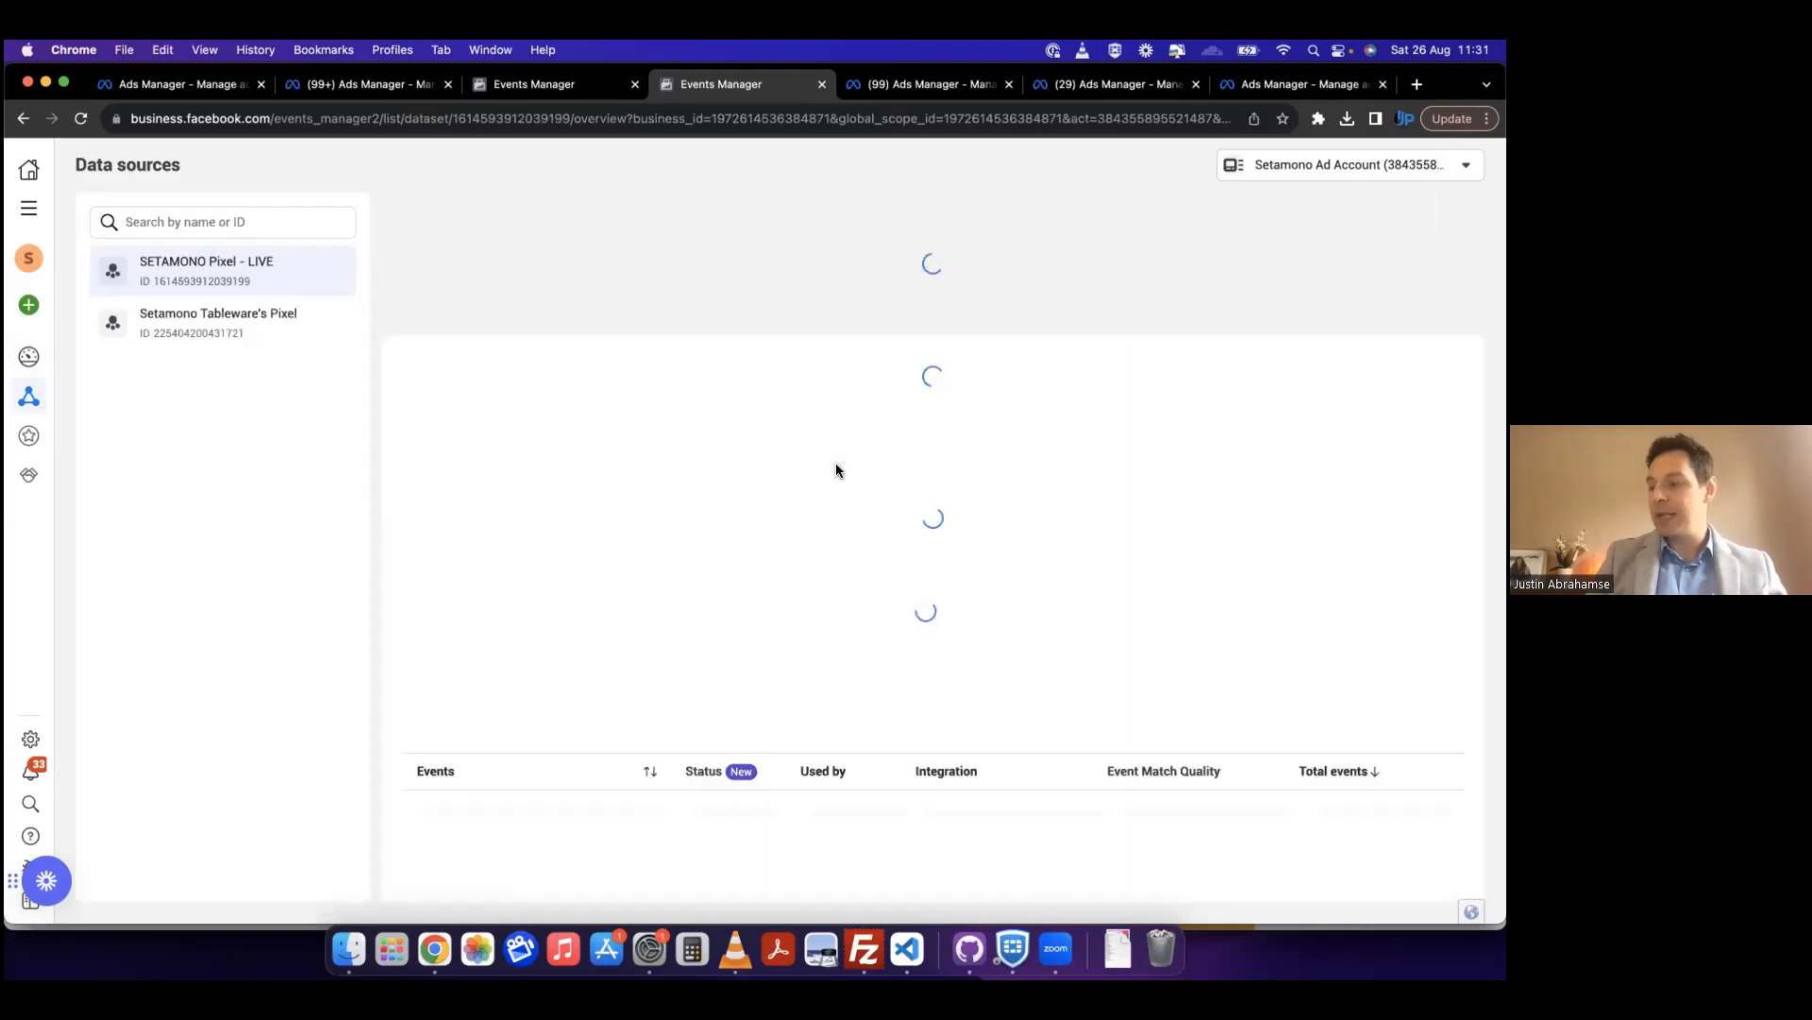
scroll(837, 466, down, 1)
scroll(837, 465, down, 4)
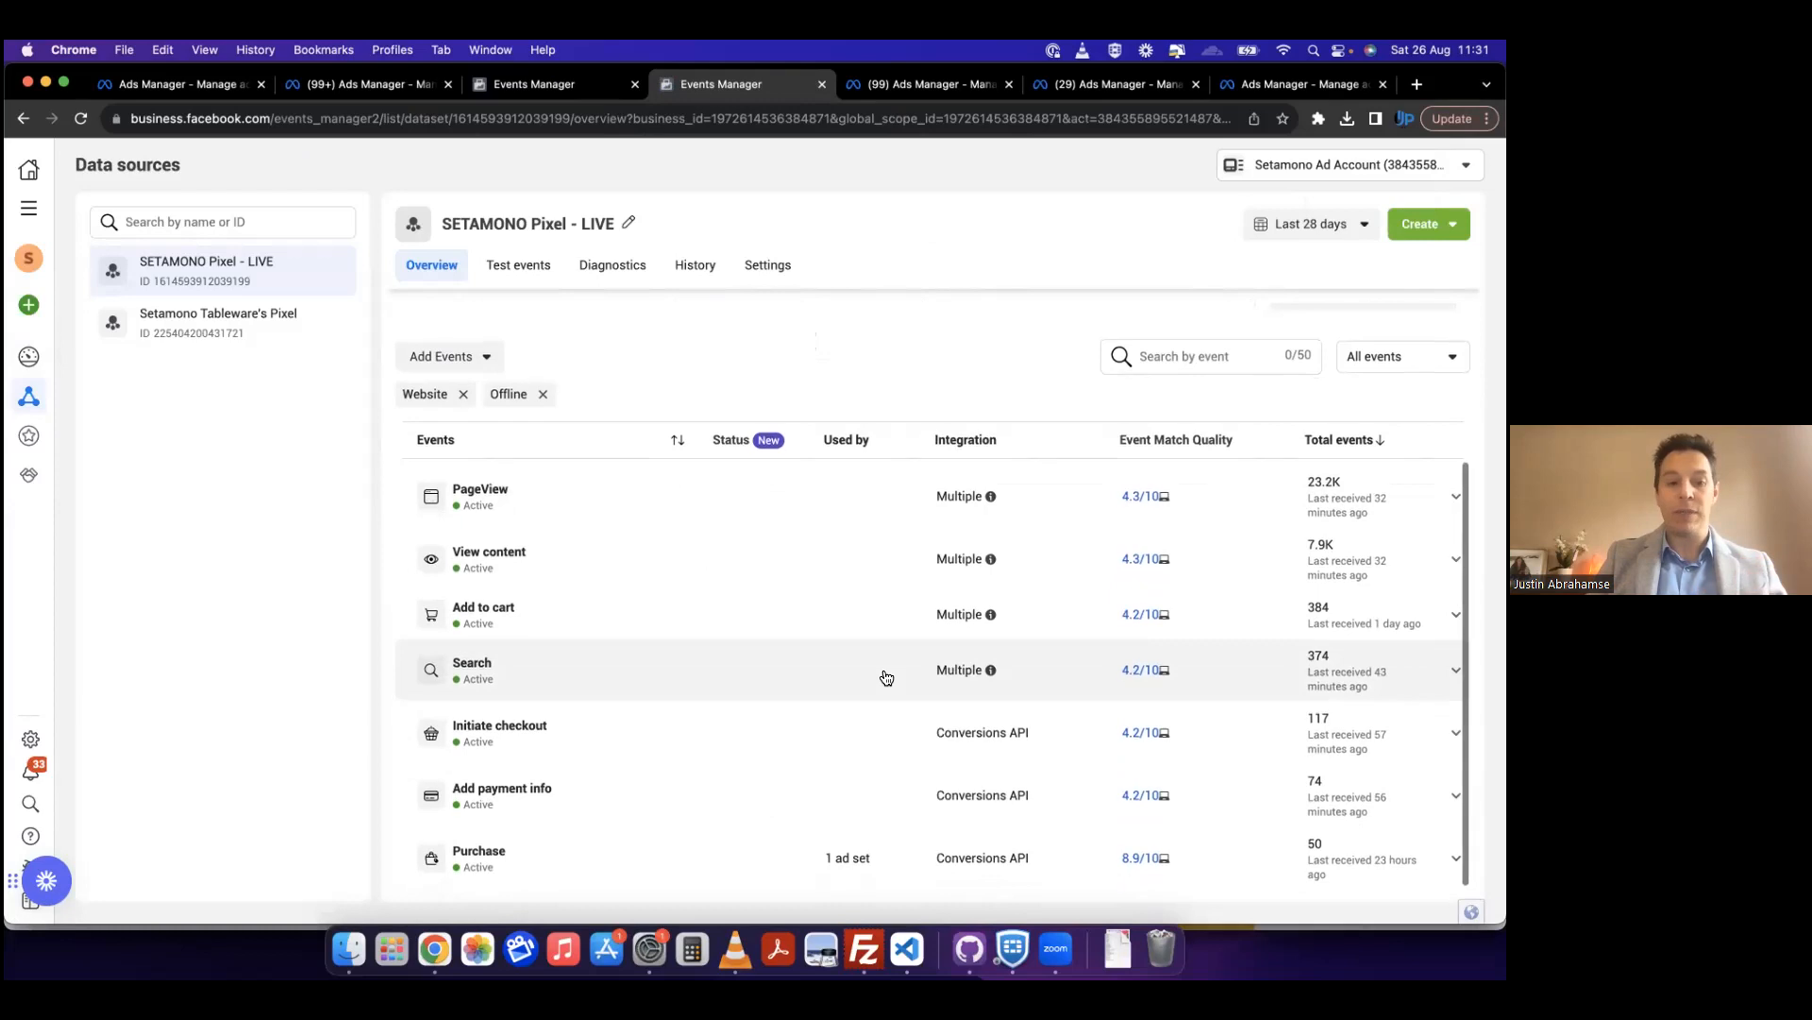
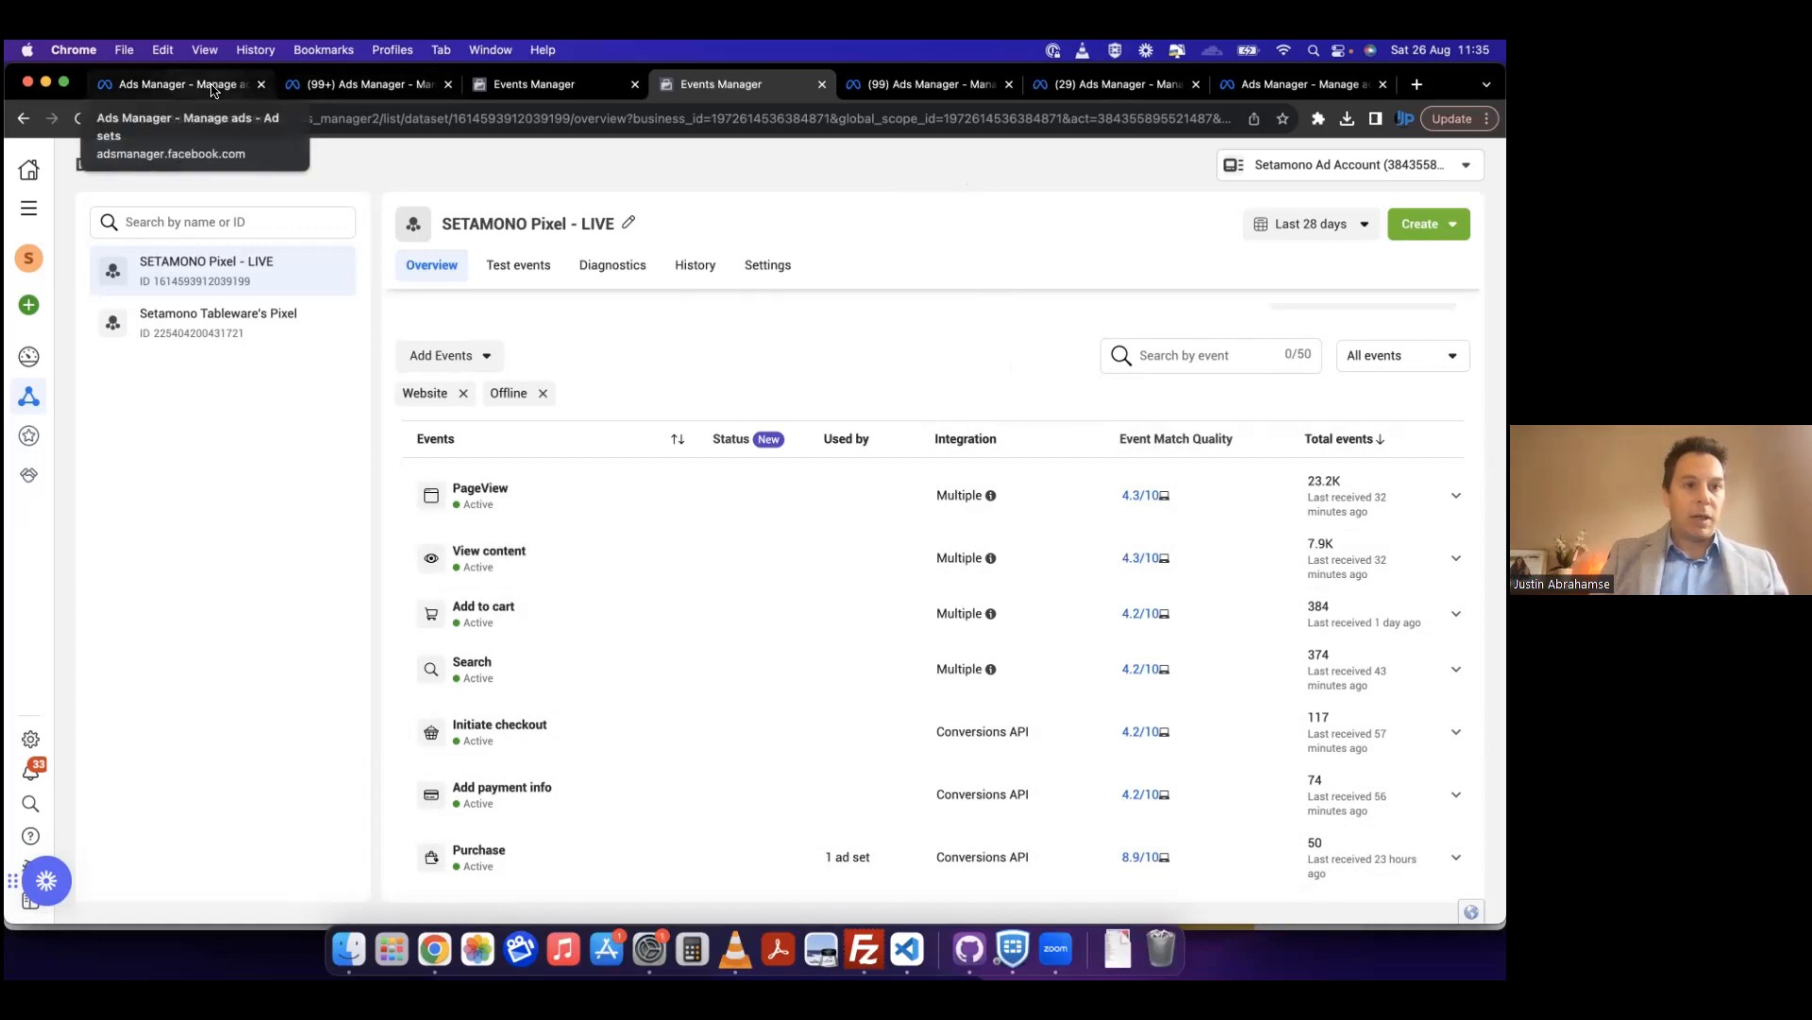
Step: Return from Events Manager to the Vitashop CC ad sets and examine the learning phase progress of Bookings Campaign V2 - Aug 23
click(430, 95)
click(559, 81)
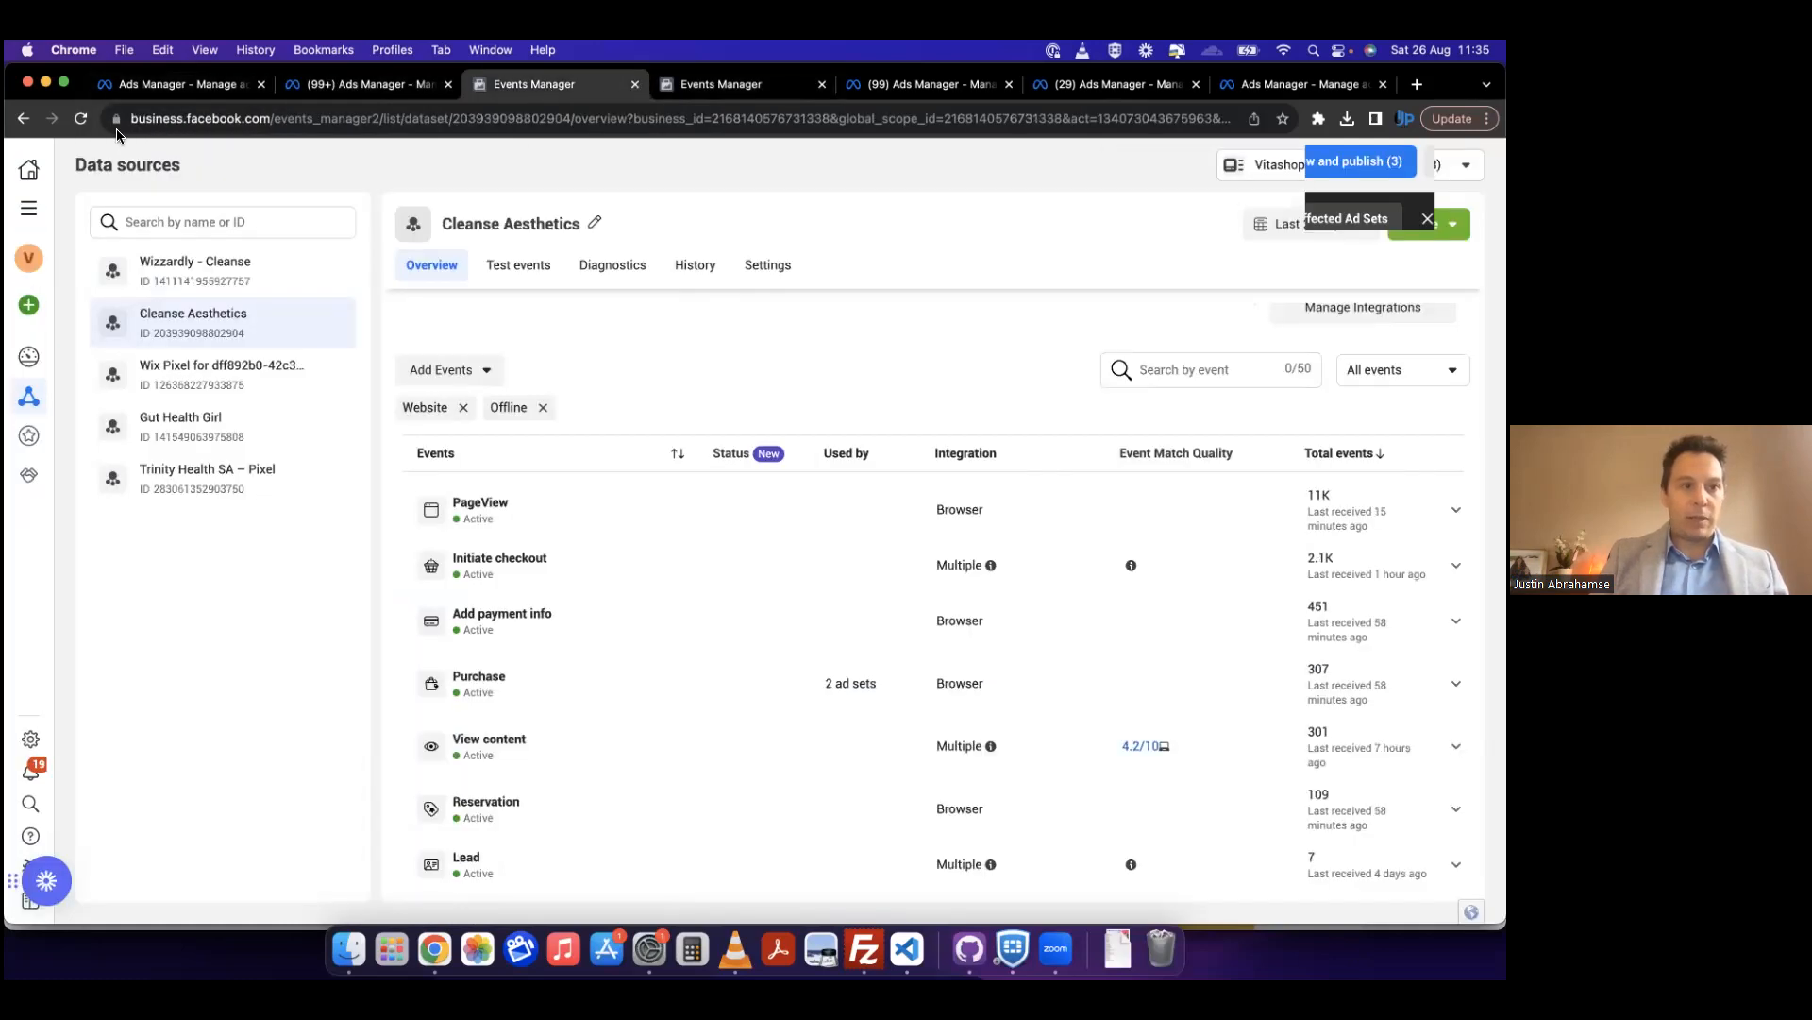
click(23, 118)
click(691, 92)
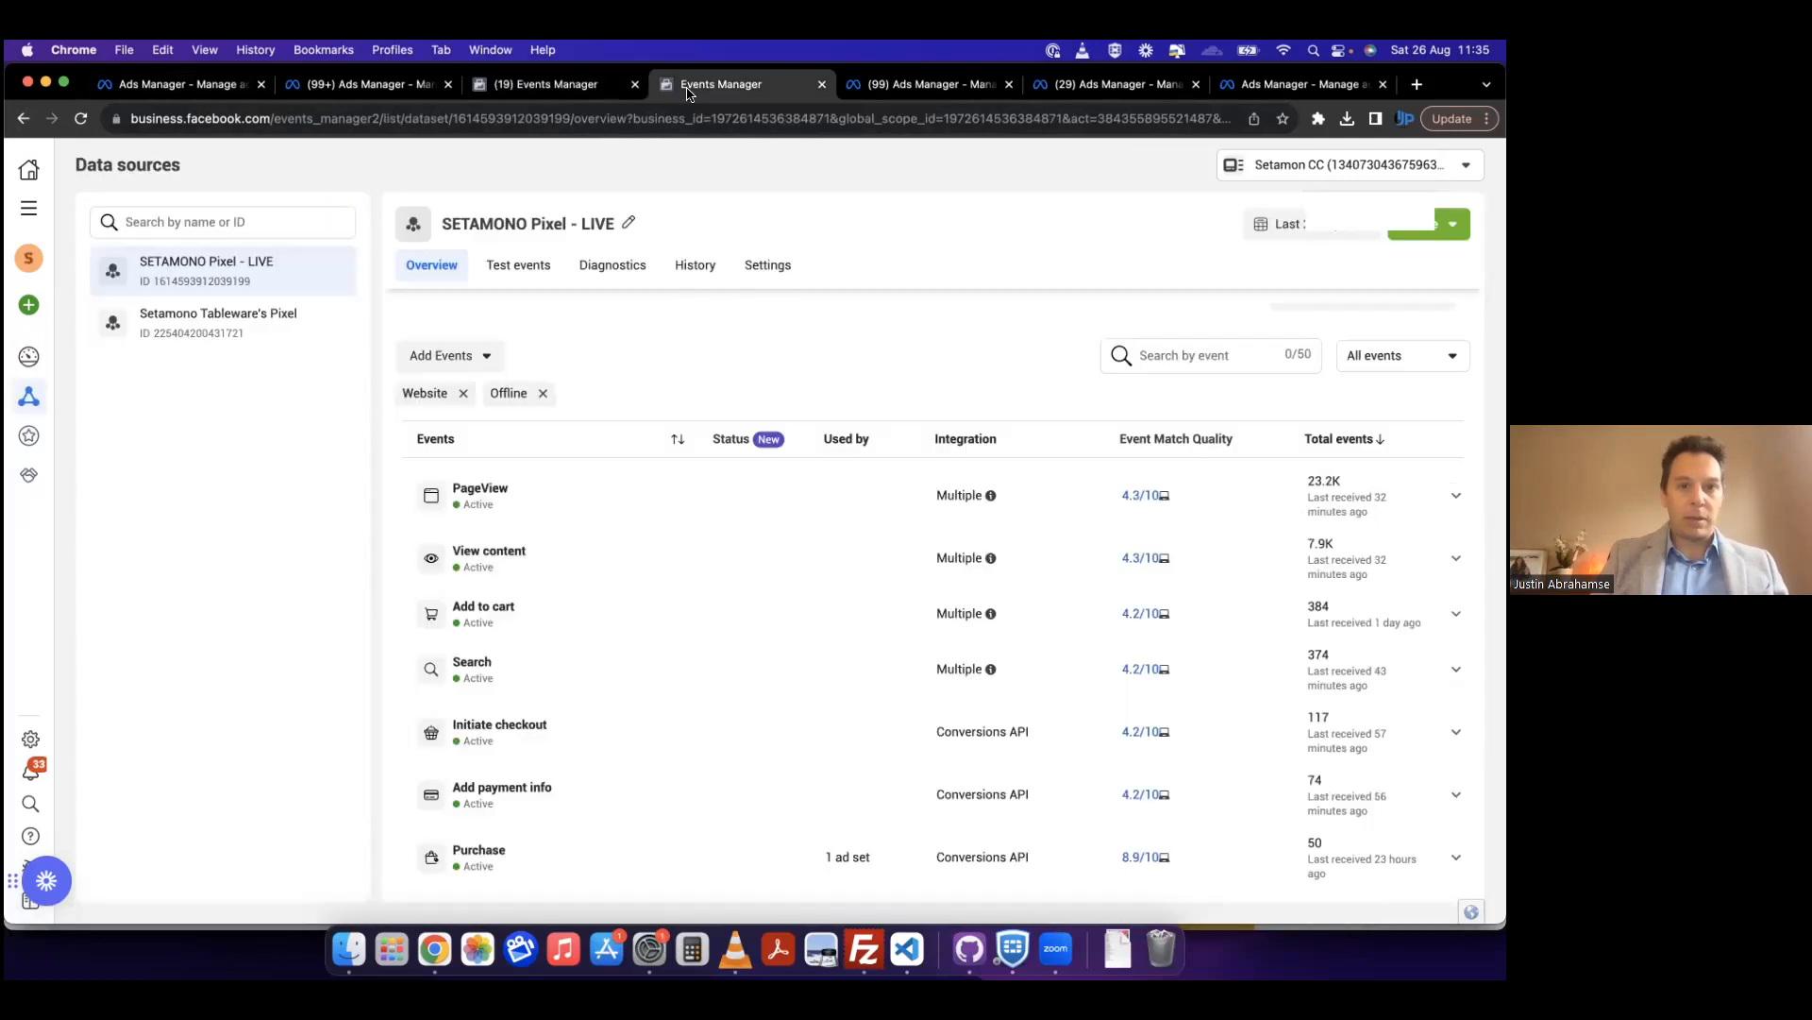
click(25, 119)
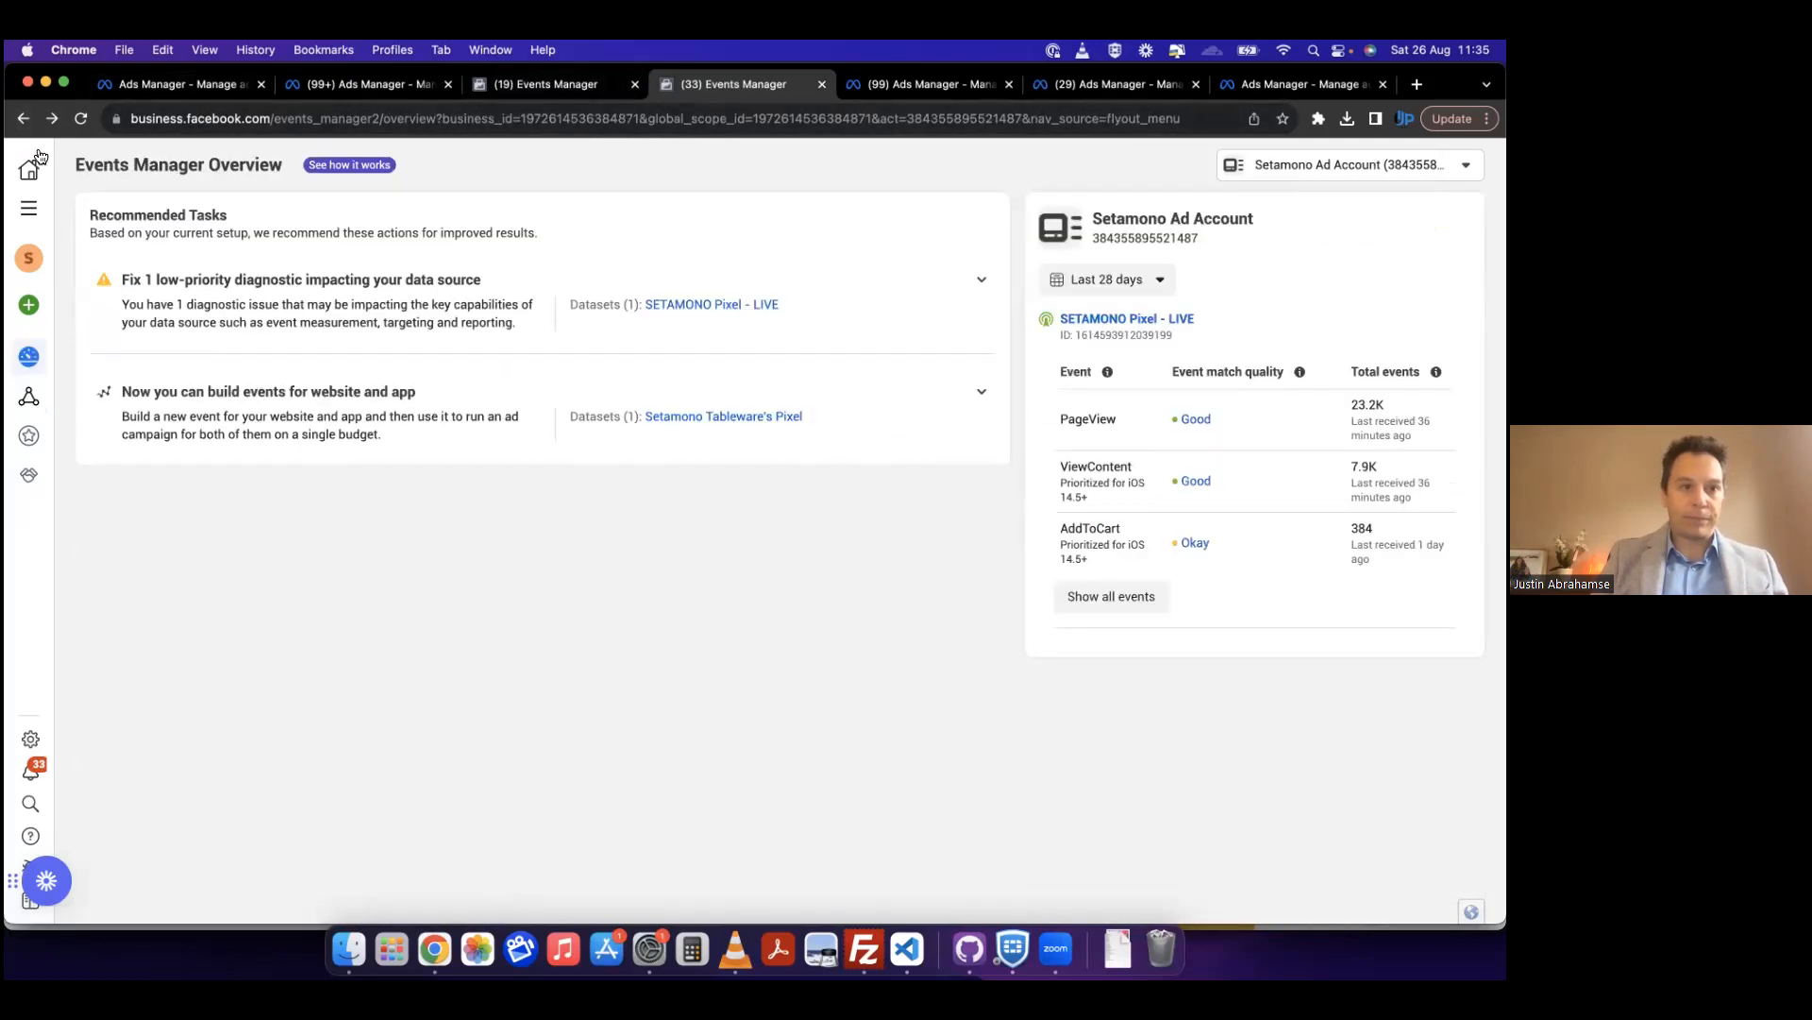
click(571, 85)
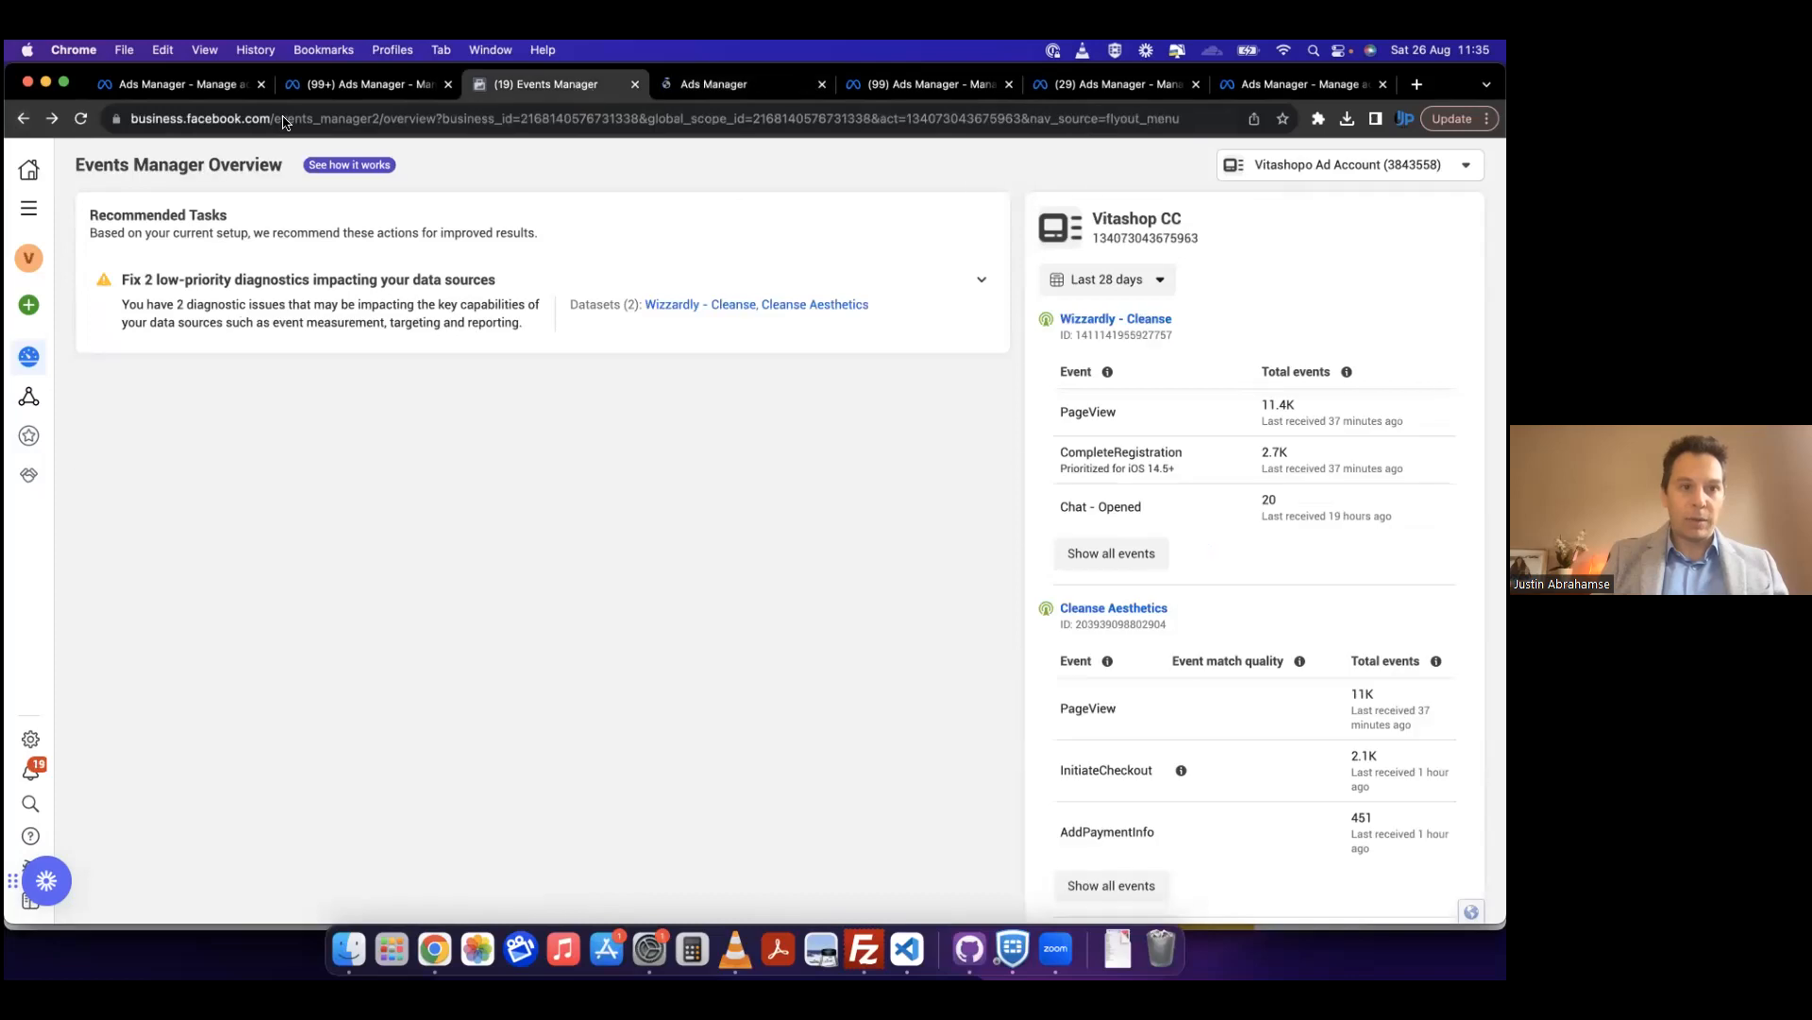
click(25, 121)
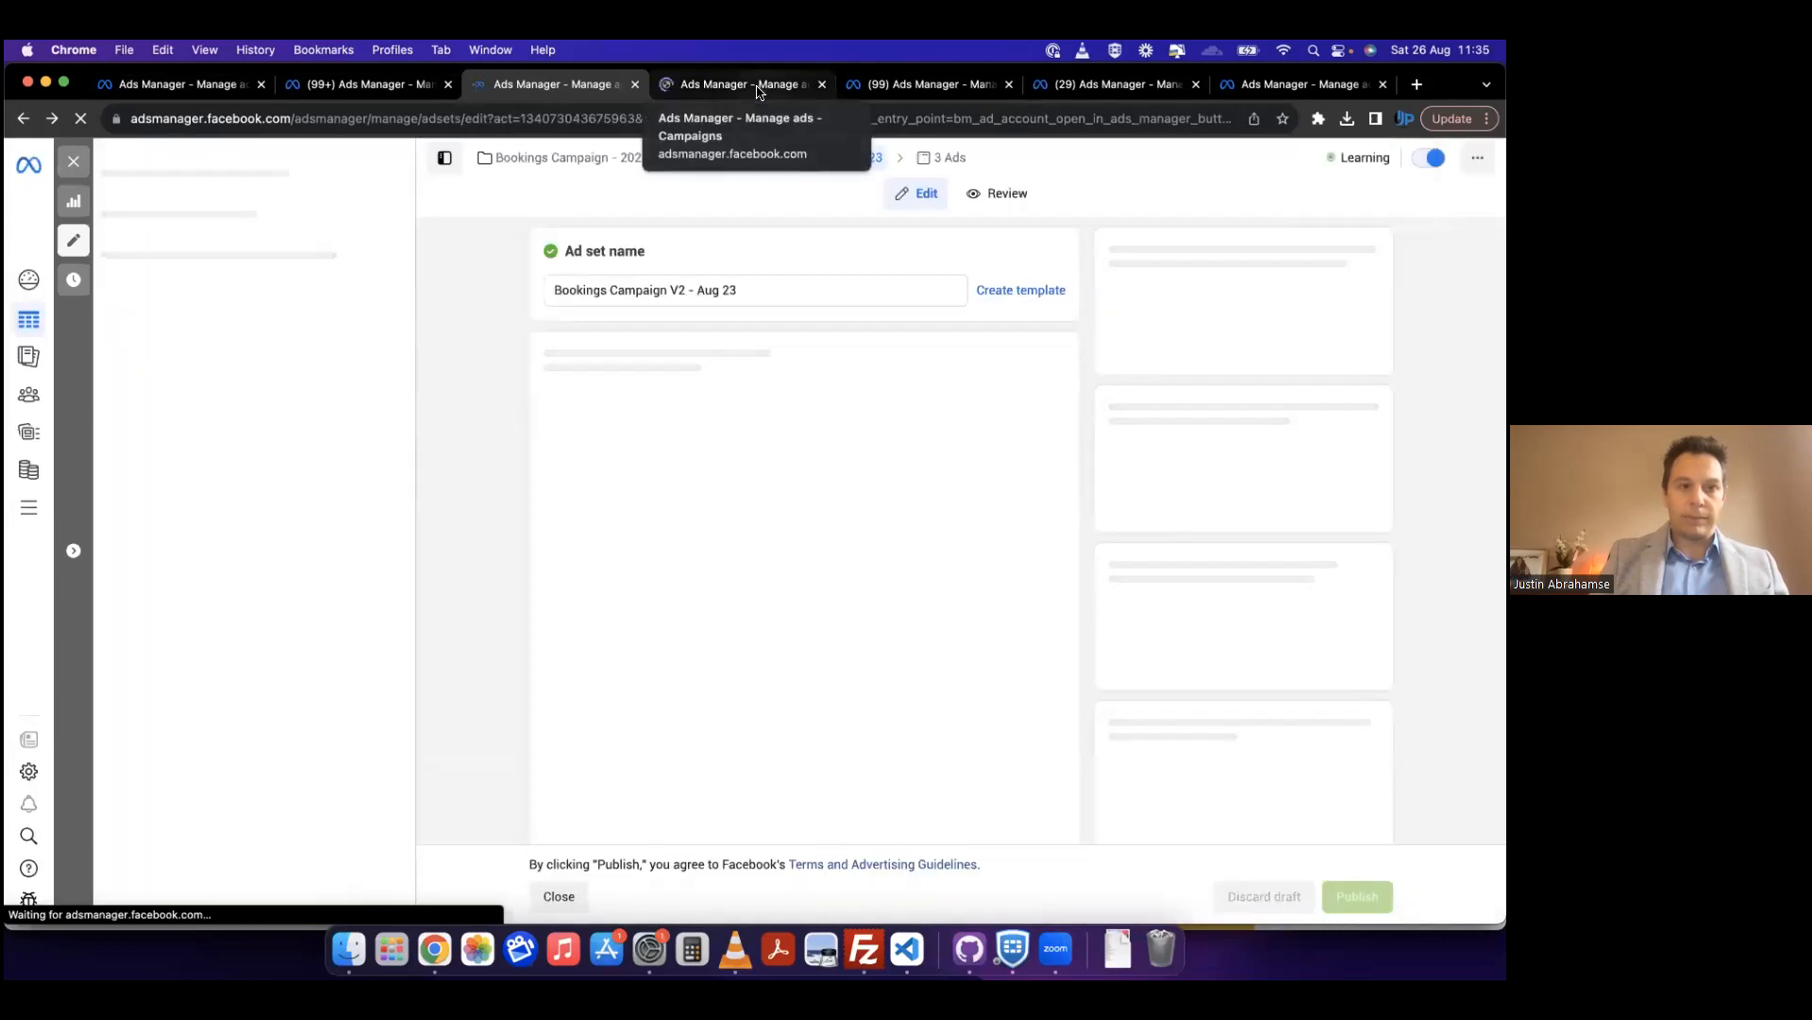
click(90, 161)
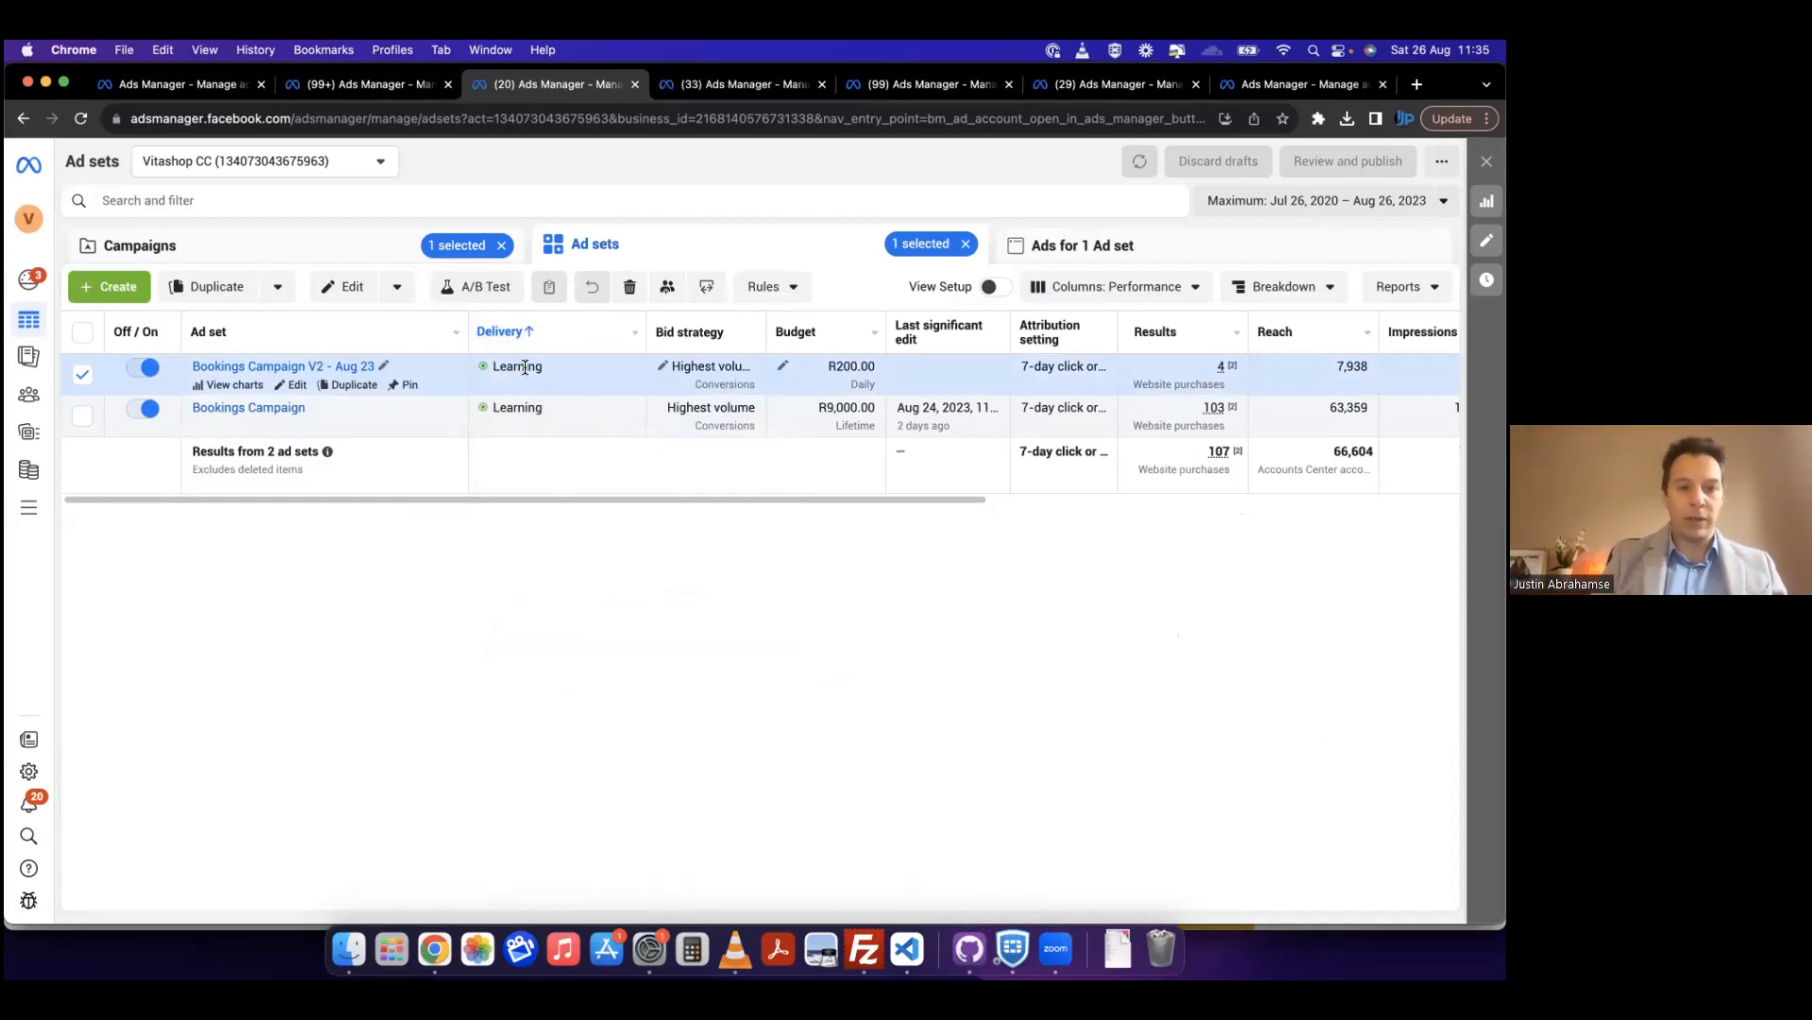
mouse_move(498, 367)
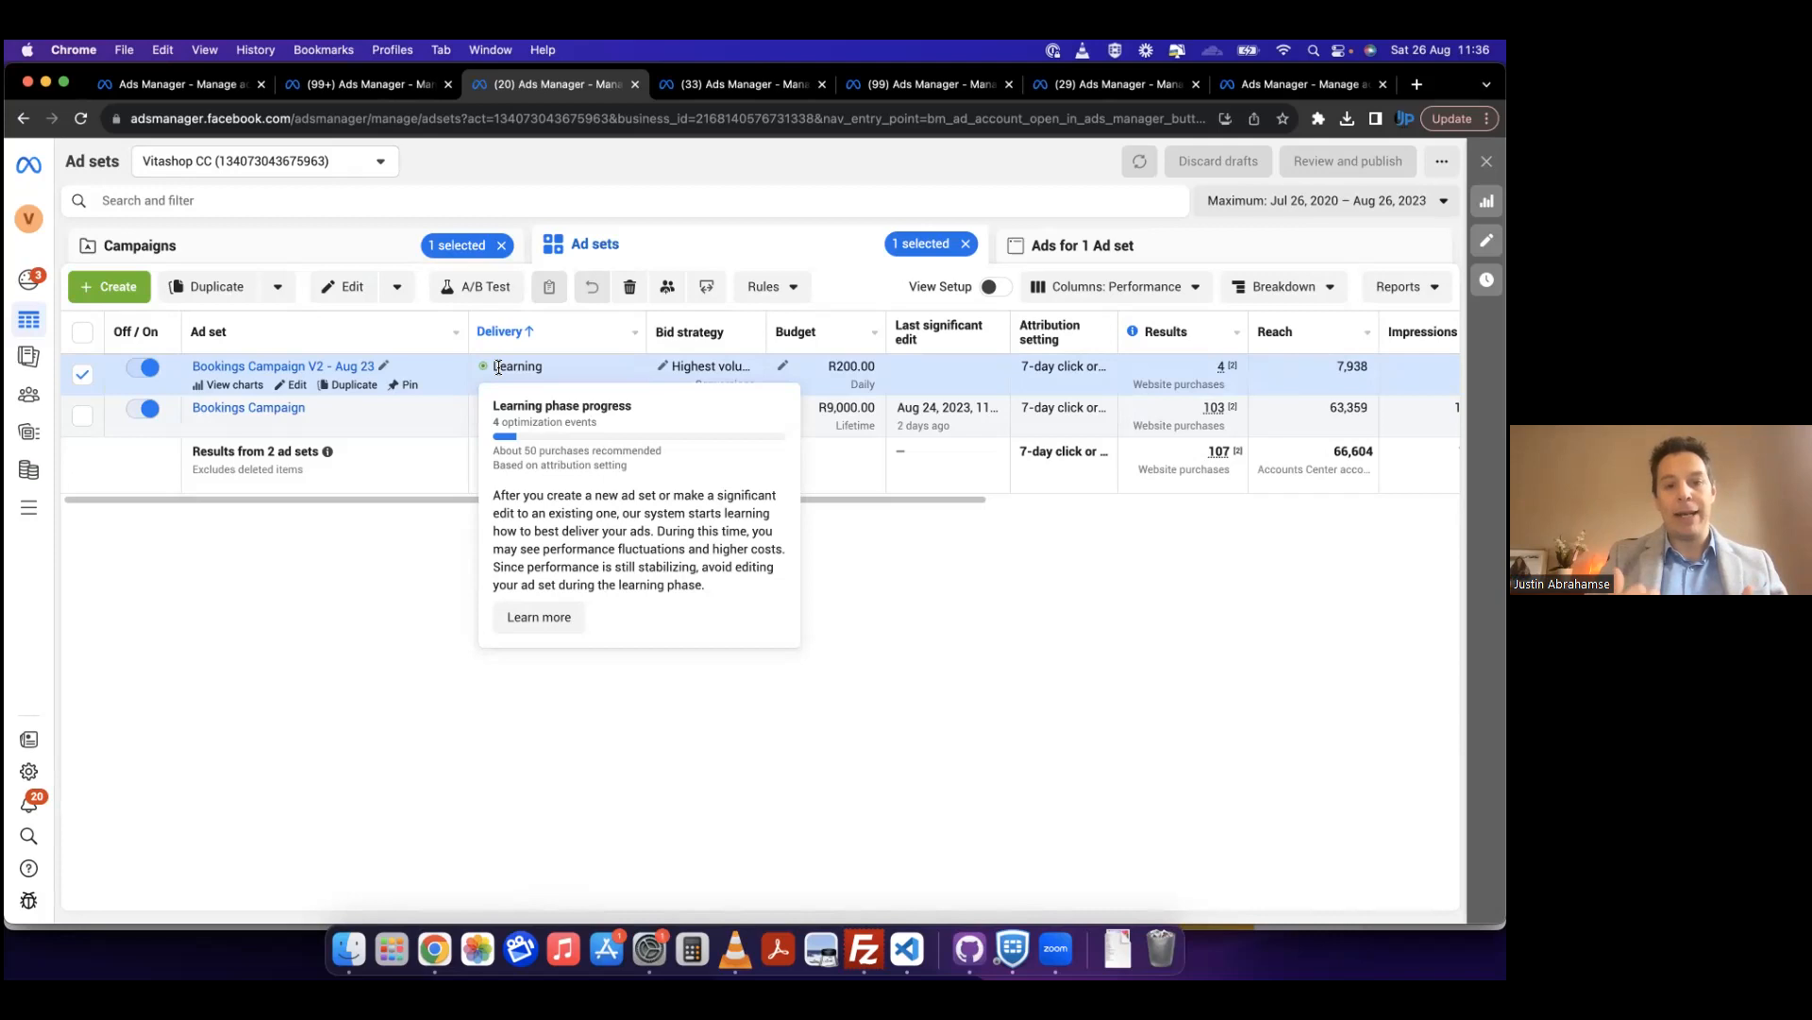
Step: Open the ad sets of the CA - Lead Ads campaign and examine their delivery, results, cost per result and amount spent
click(352, 251)
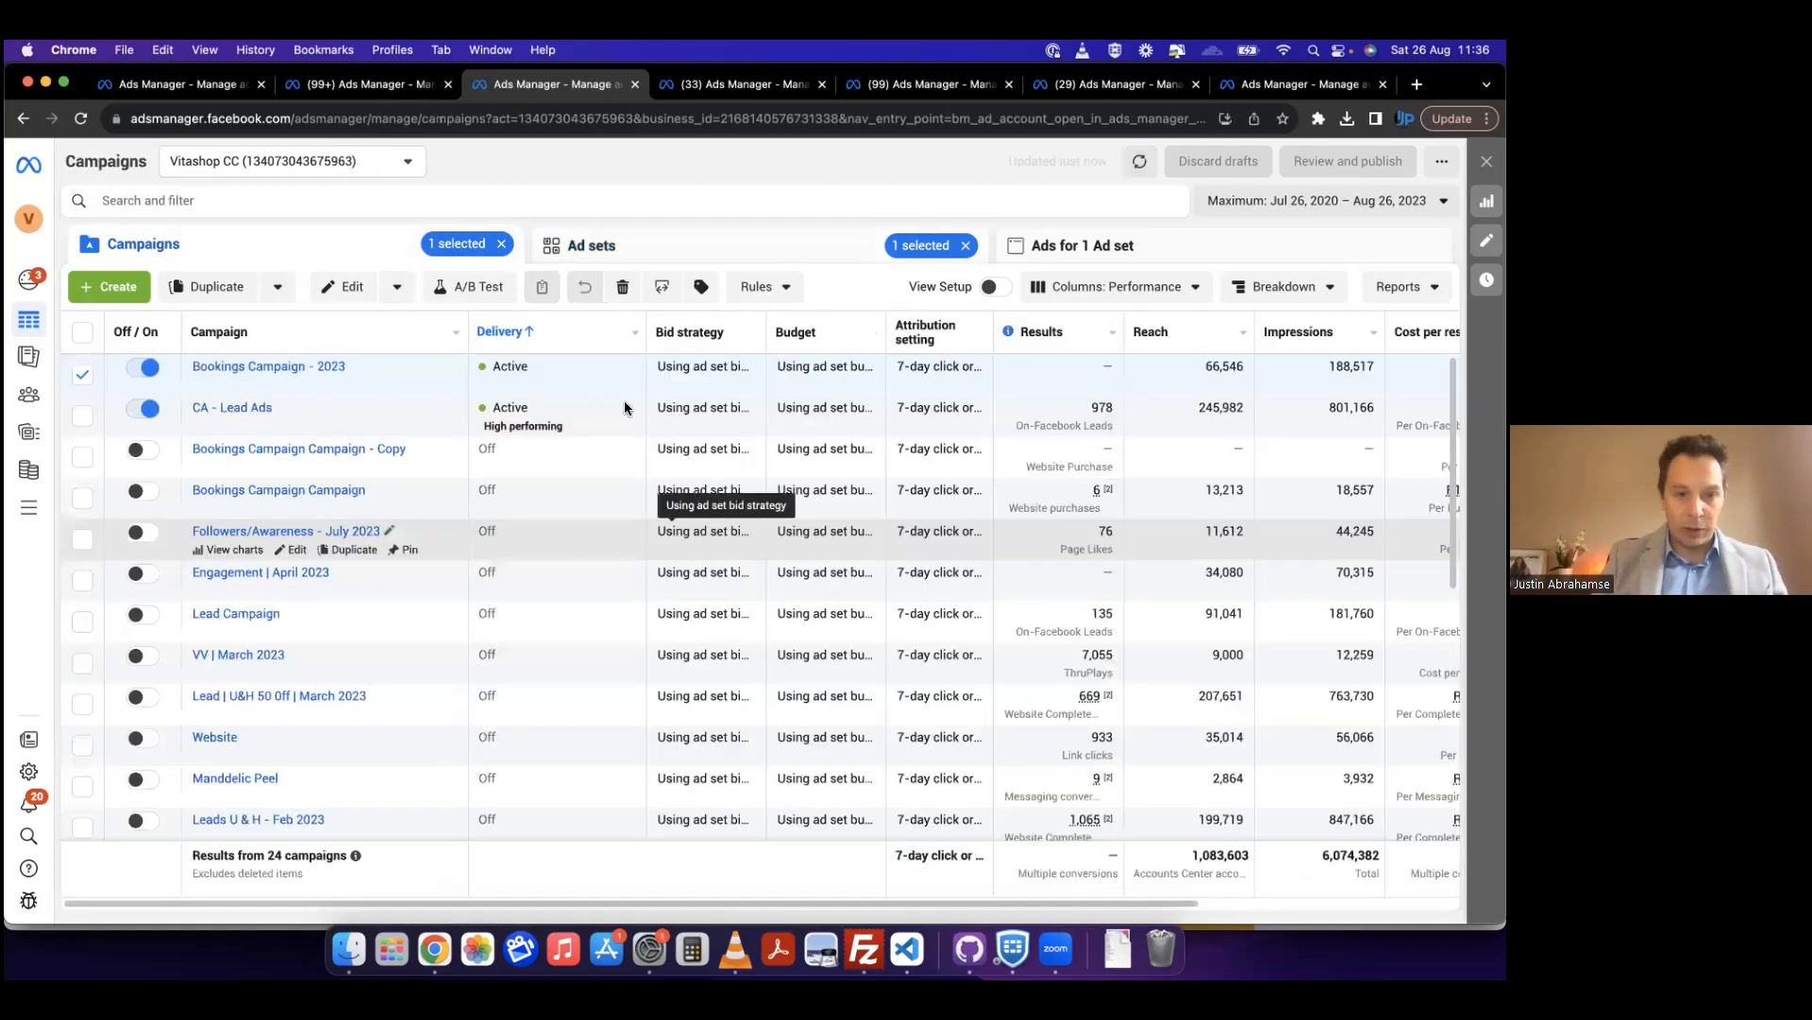
mouse_move(486, 428)
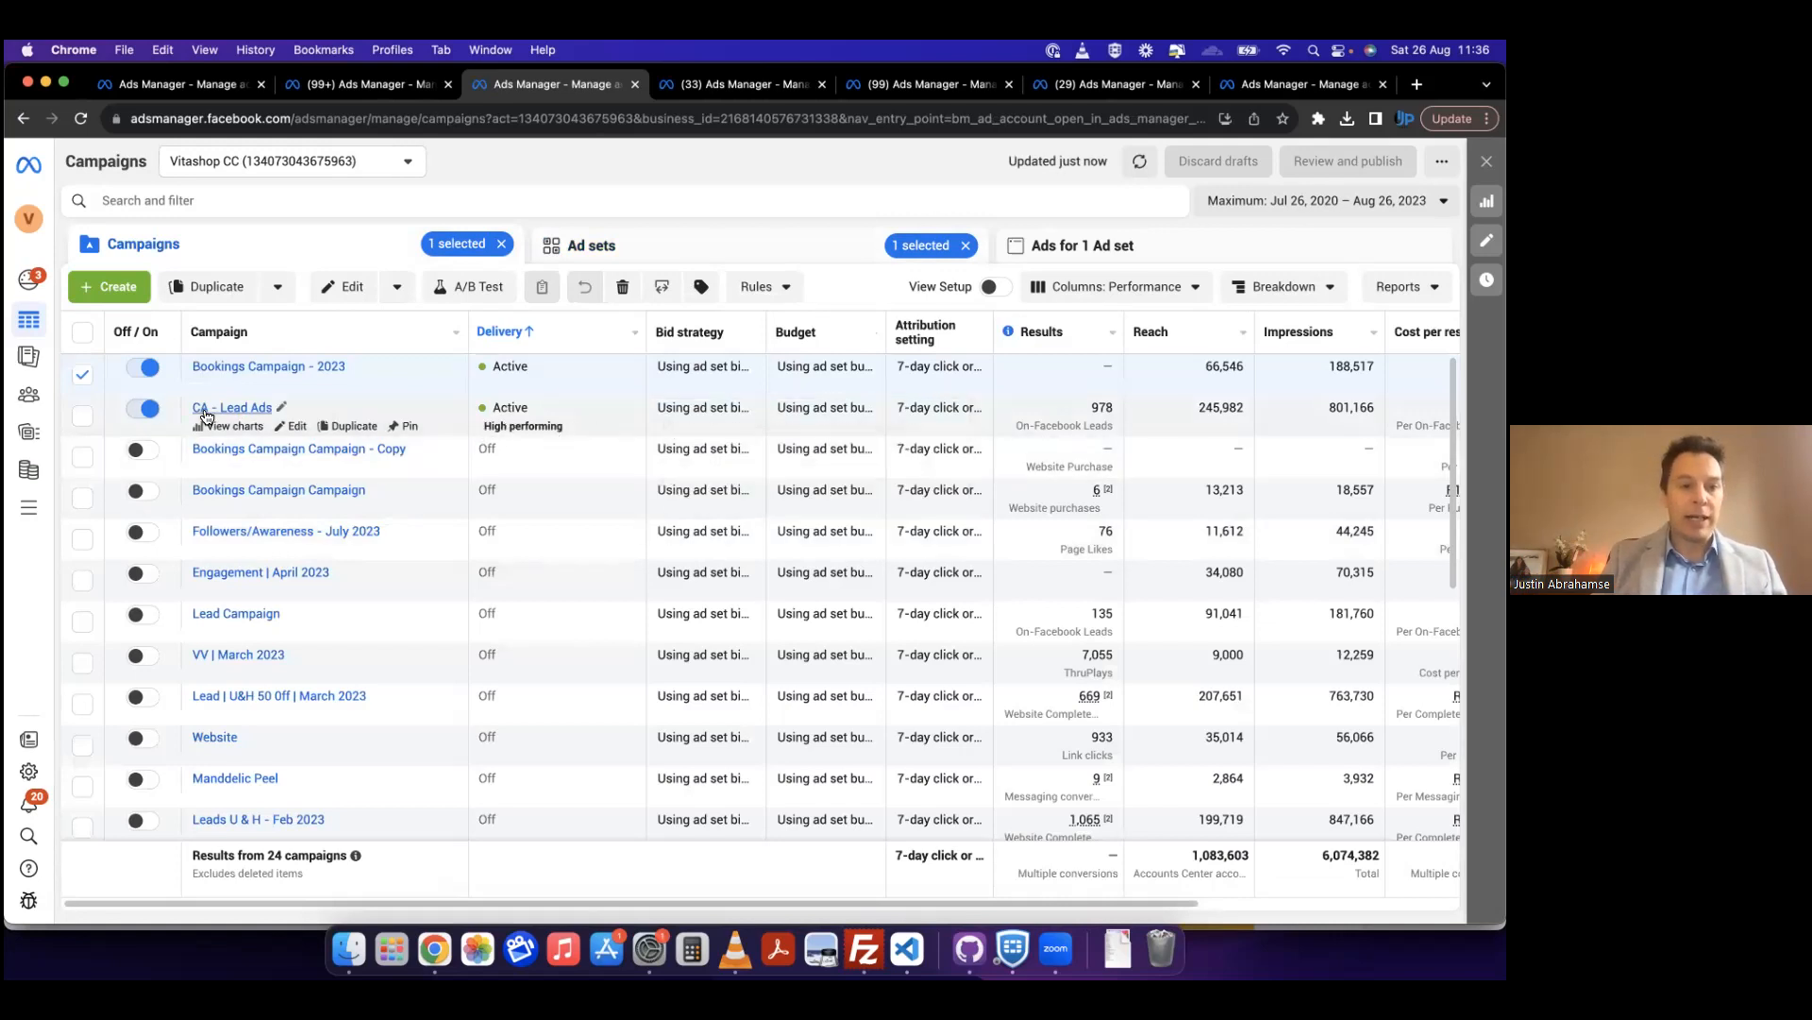
click(232, 408)
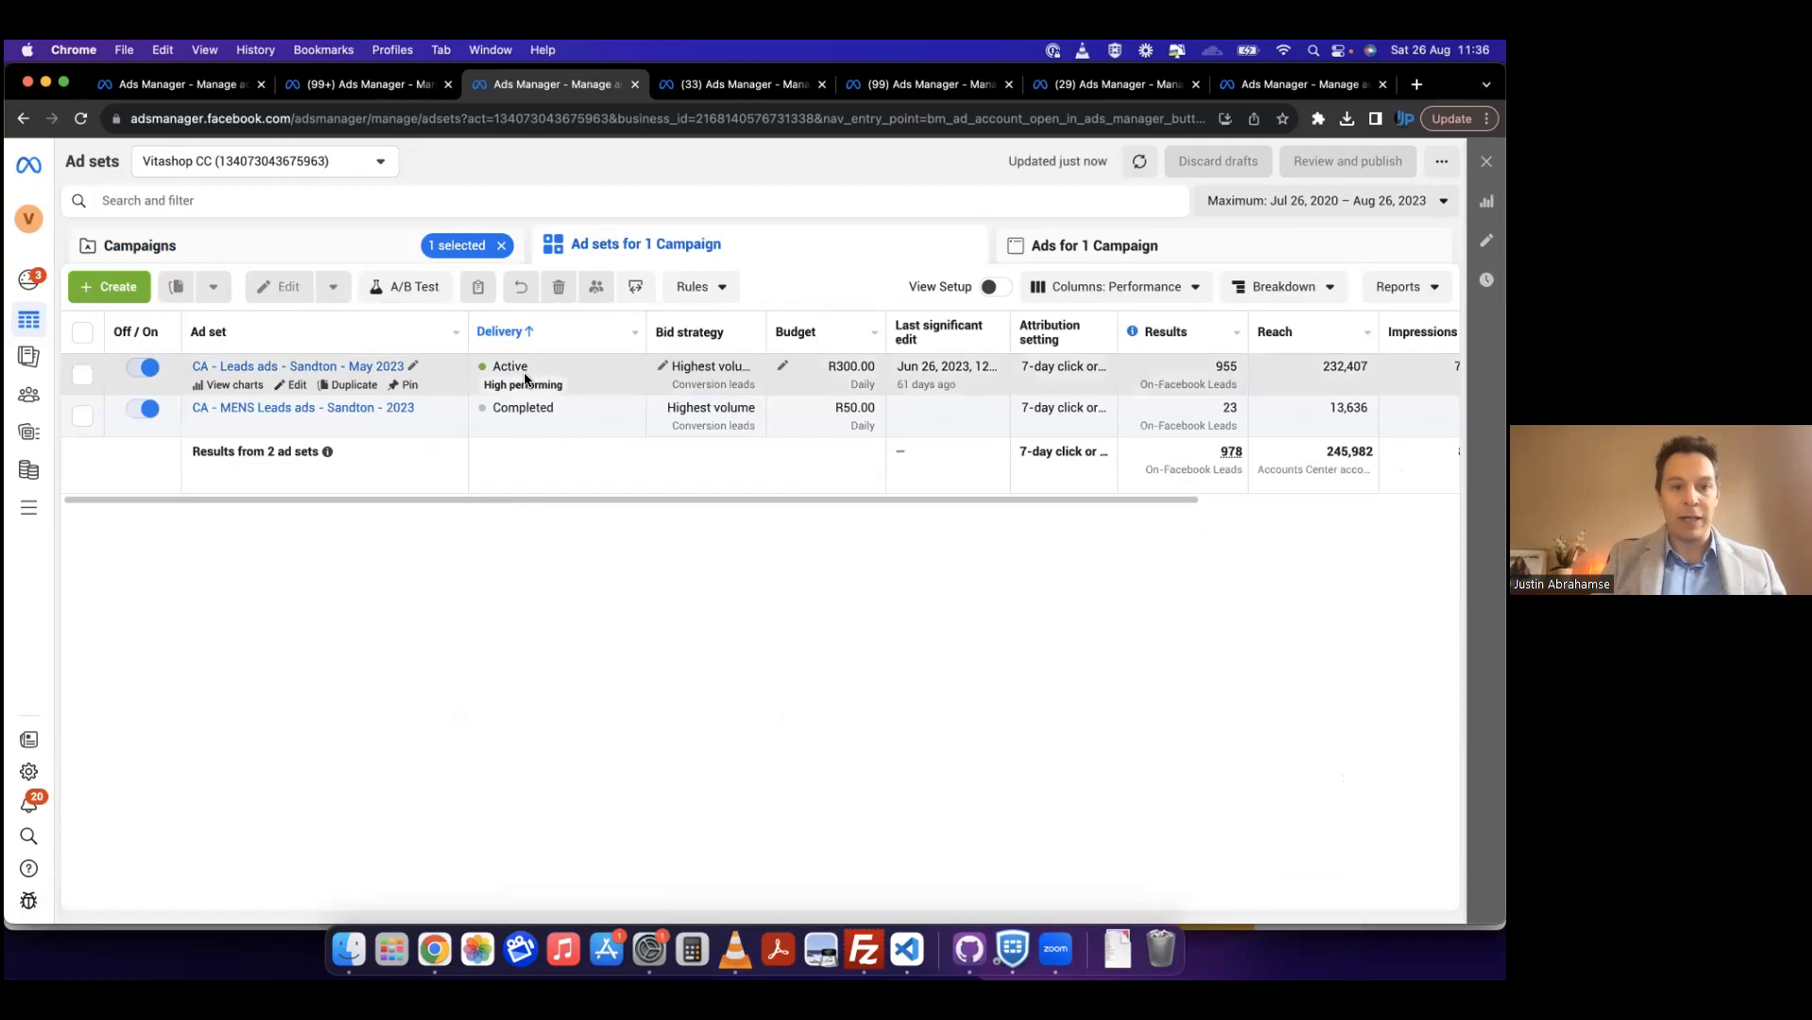
scroll(563, 382, right, 10)
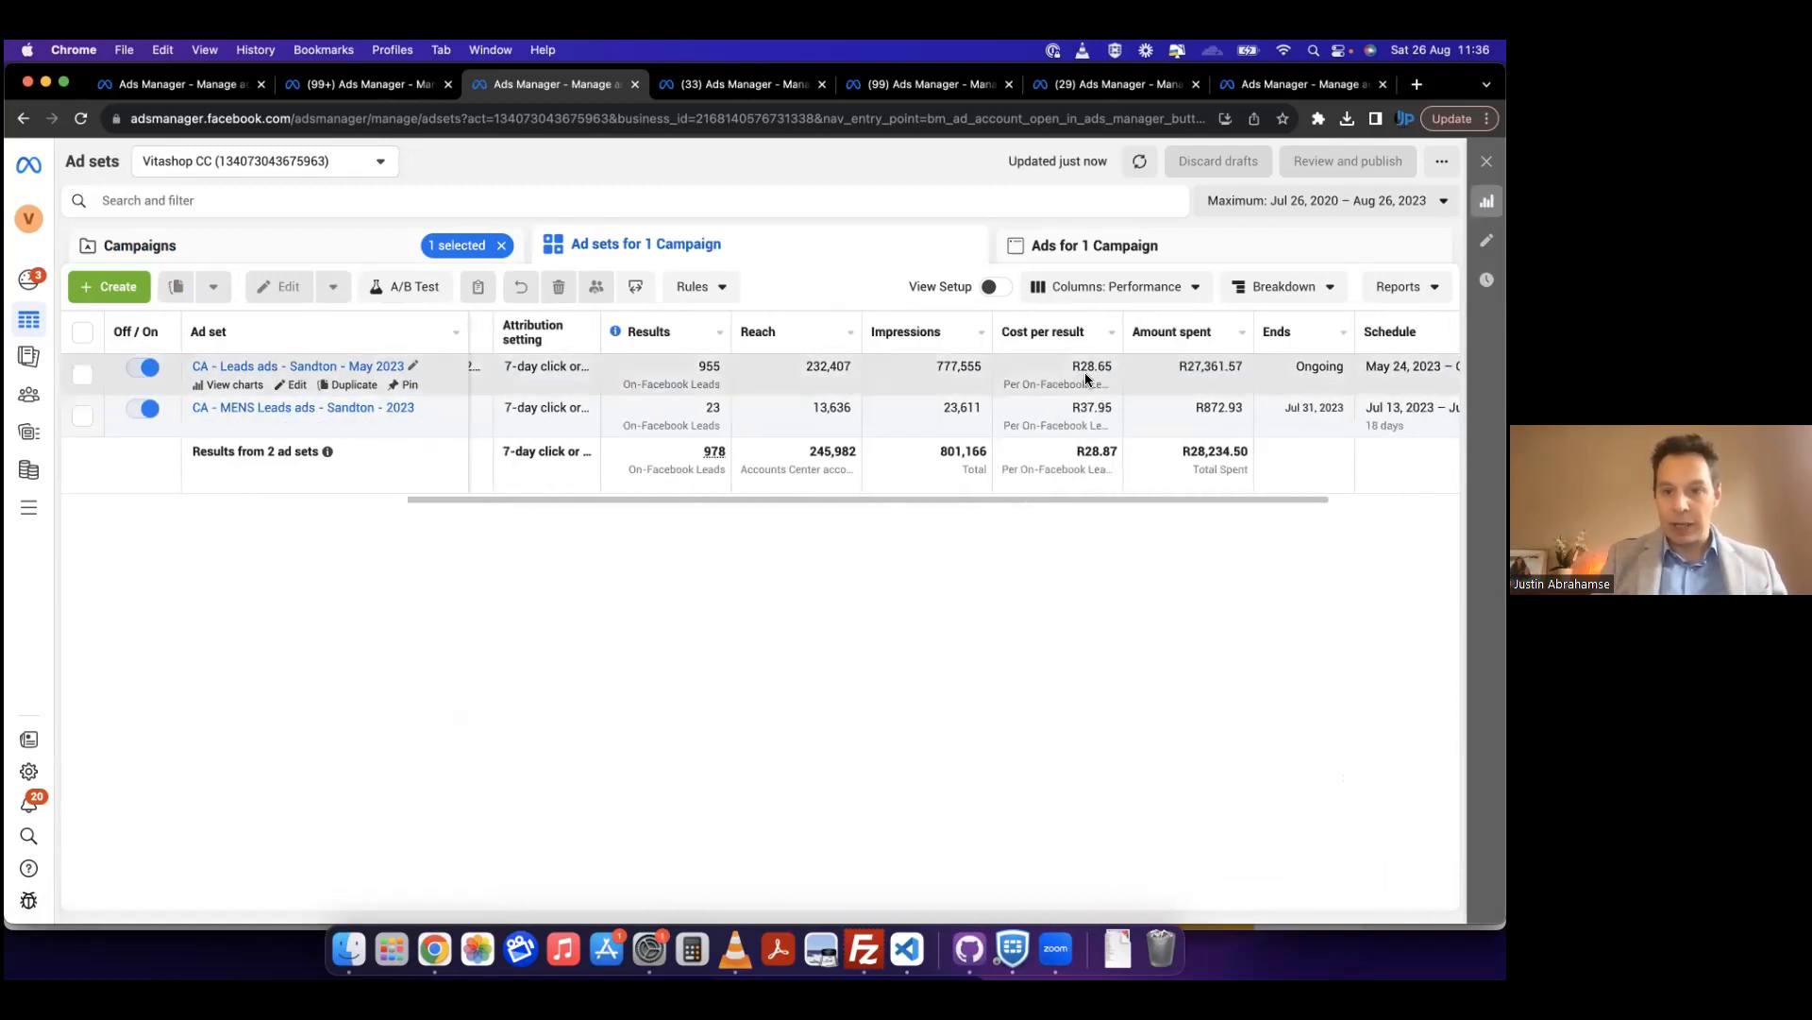
scroll(1100, 401, right, 5)
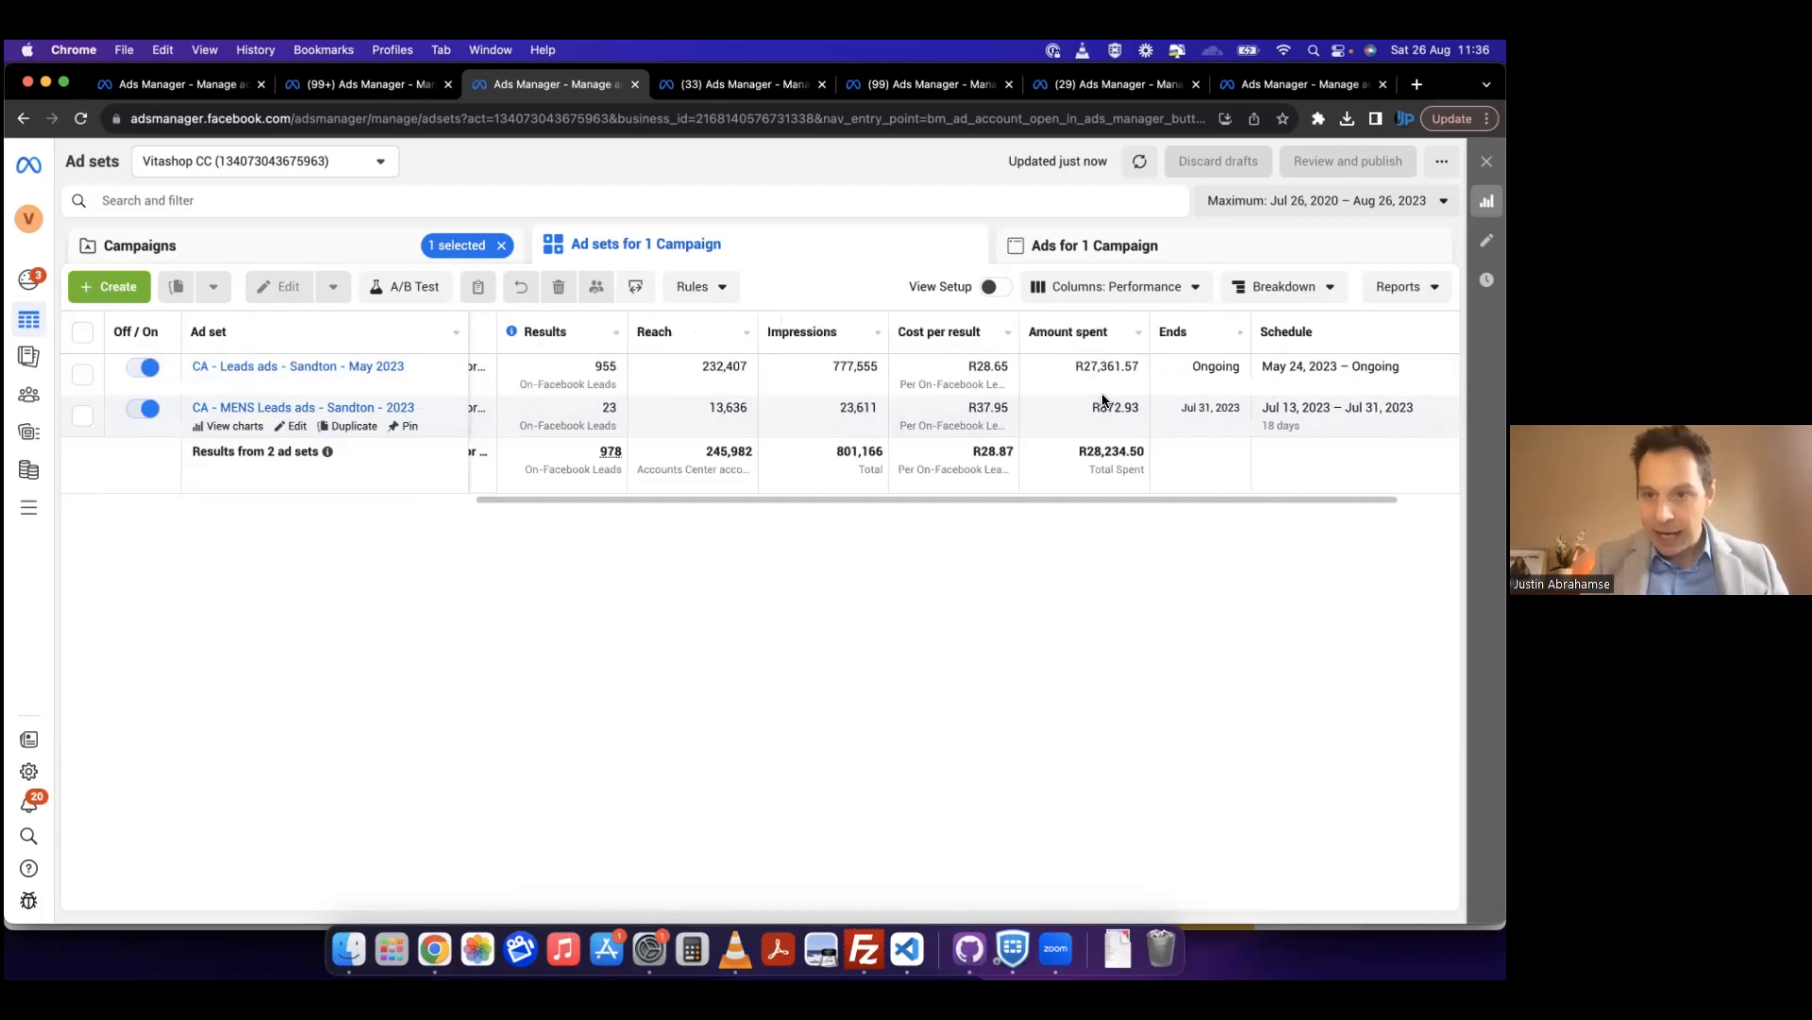
Step: Limit the reporting period for the CA - Lead Ads ad sets to the last 14 days and check the cost per result
click(1261, 200)
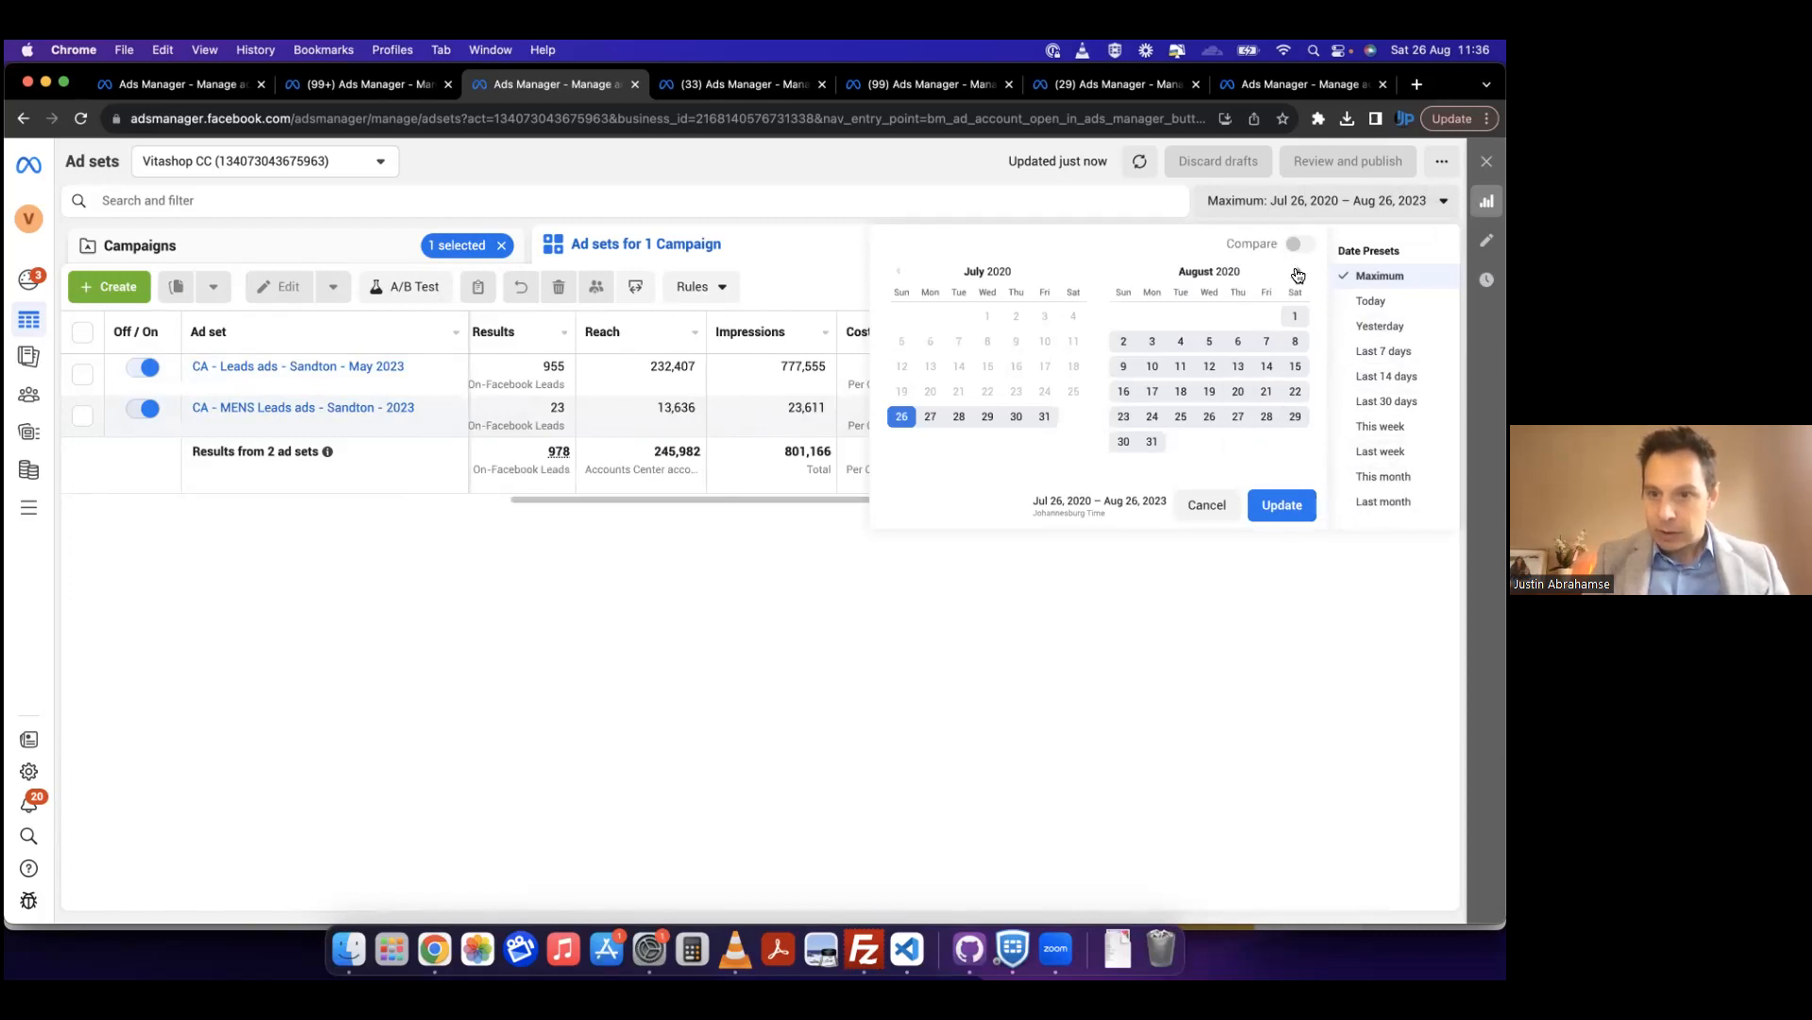
click(1298, 275)
click(1298, 275)
click(1298, 275)
click(1298, 275)
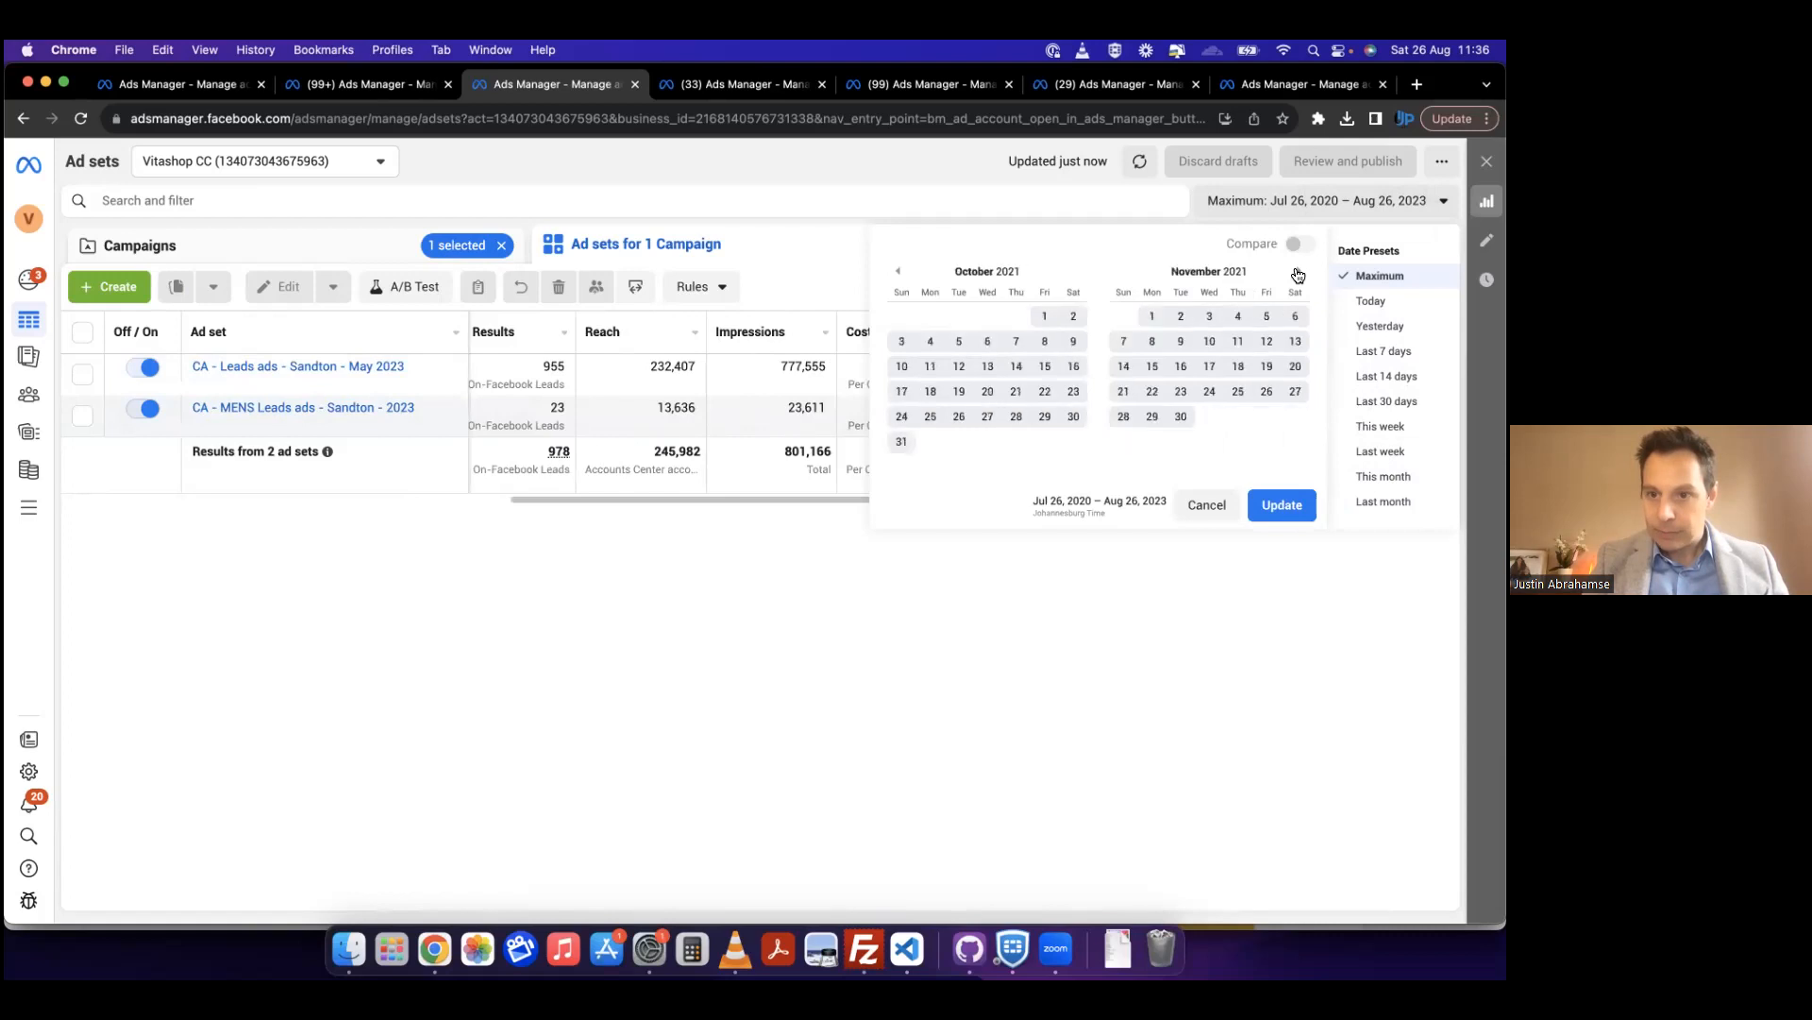
click(1298, 275)
click(1298, 275)
click(1298, 275)
click(1298, 274)
click(1298, 274)
click(1298, 275)
click(1298, 275)
click(1298, 275)
click(1298, 275)
click(1298, 275)
click(1298, 274)
click(1298, 275)
click(1298, 274)
click(1298, 275)
click(1298, 275)
click(1298, 275)
click(1298, 275)
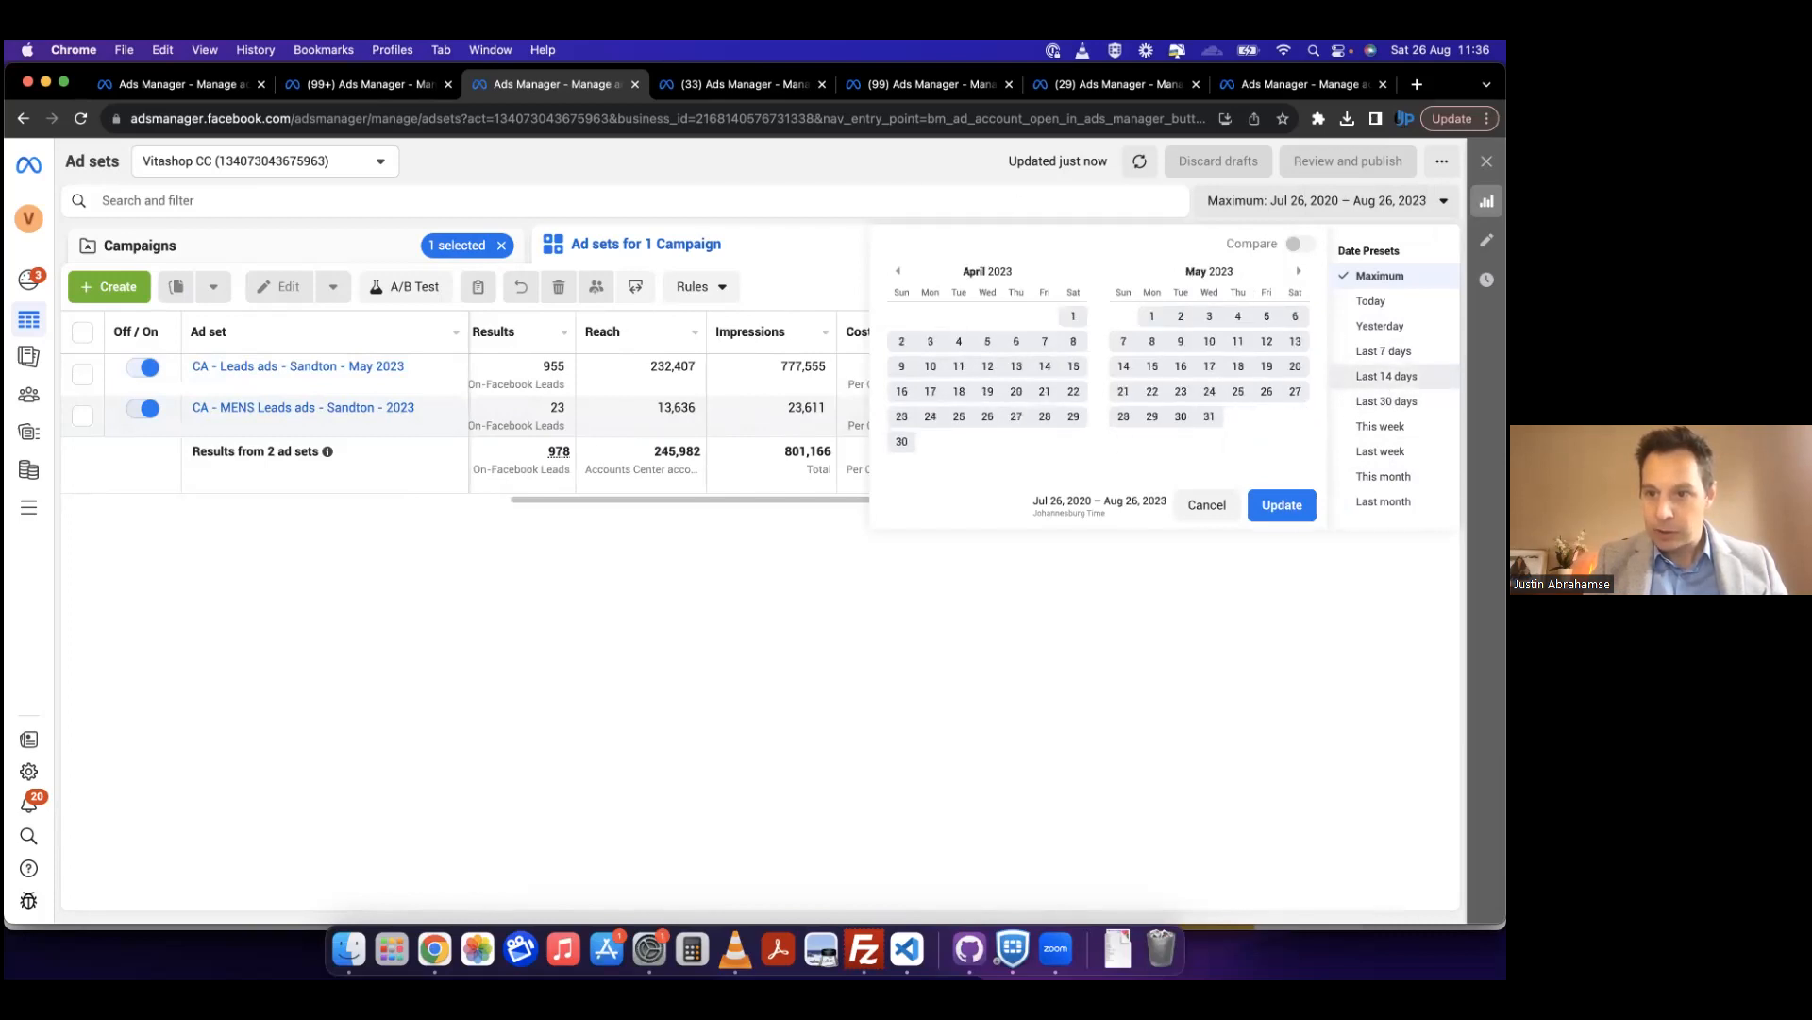
click(1378, 376)
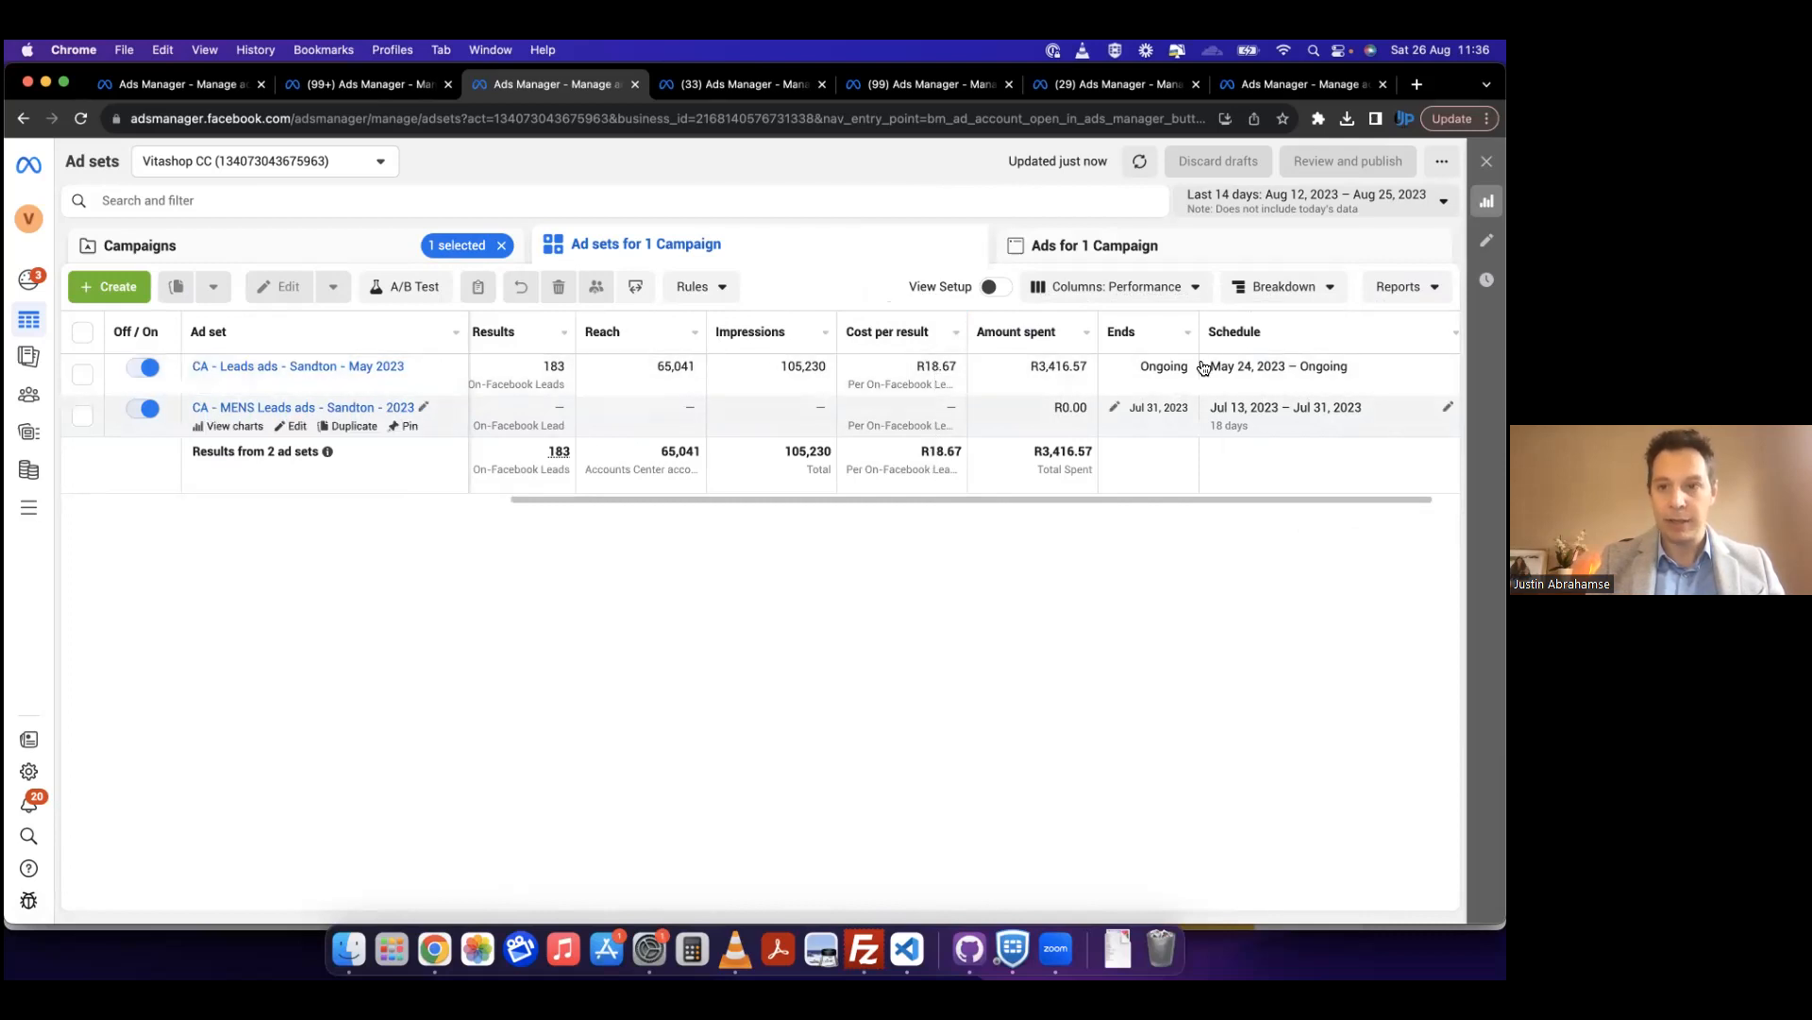
Step: Set the reporting period to Jun 1 – Jun 14, 2023 and examine the ad sets' delivery, budget, cost per result and spend
click(1225, 207)
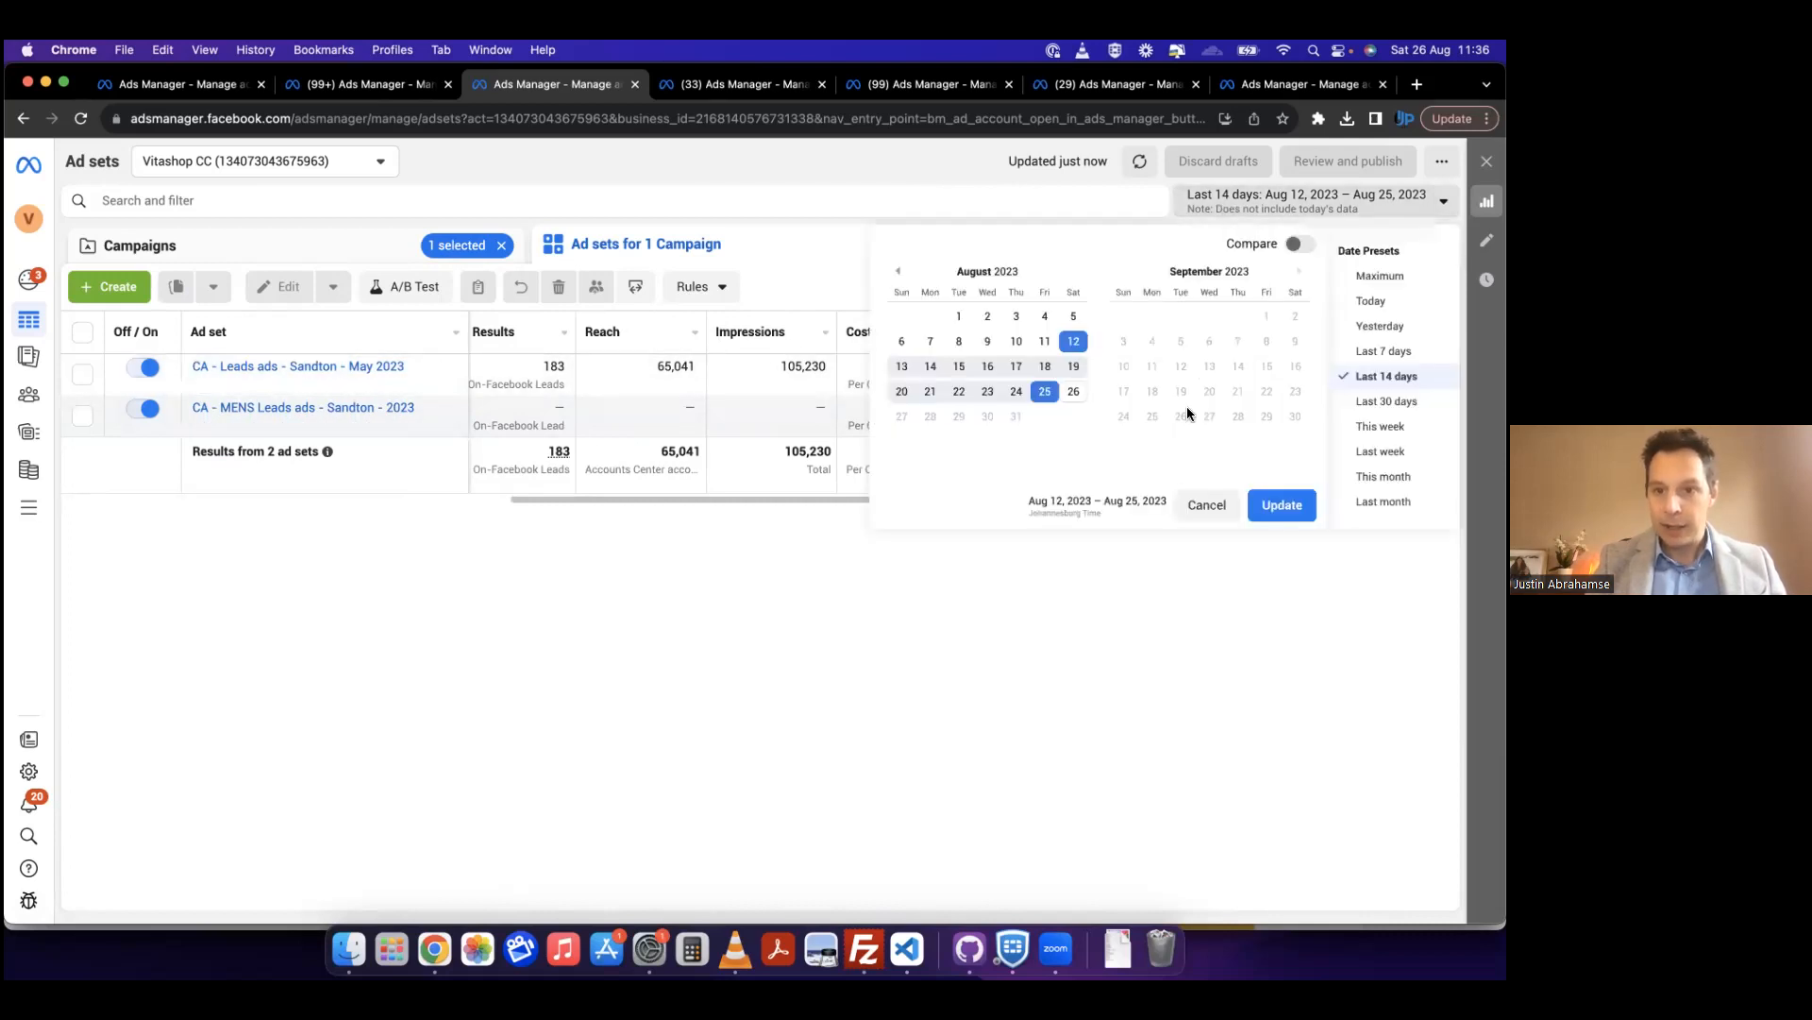
click(899, 273)
click(900, 273)
click(900, 273)
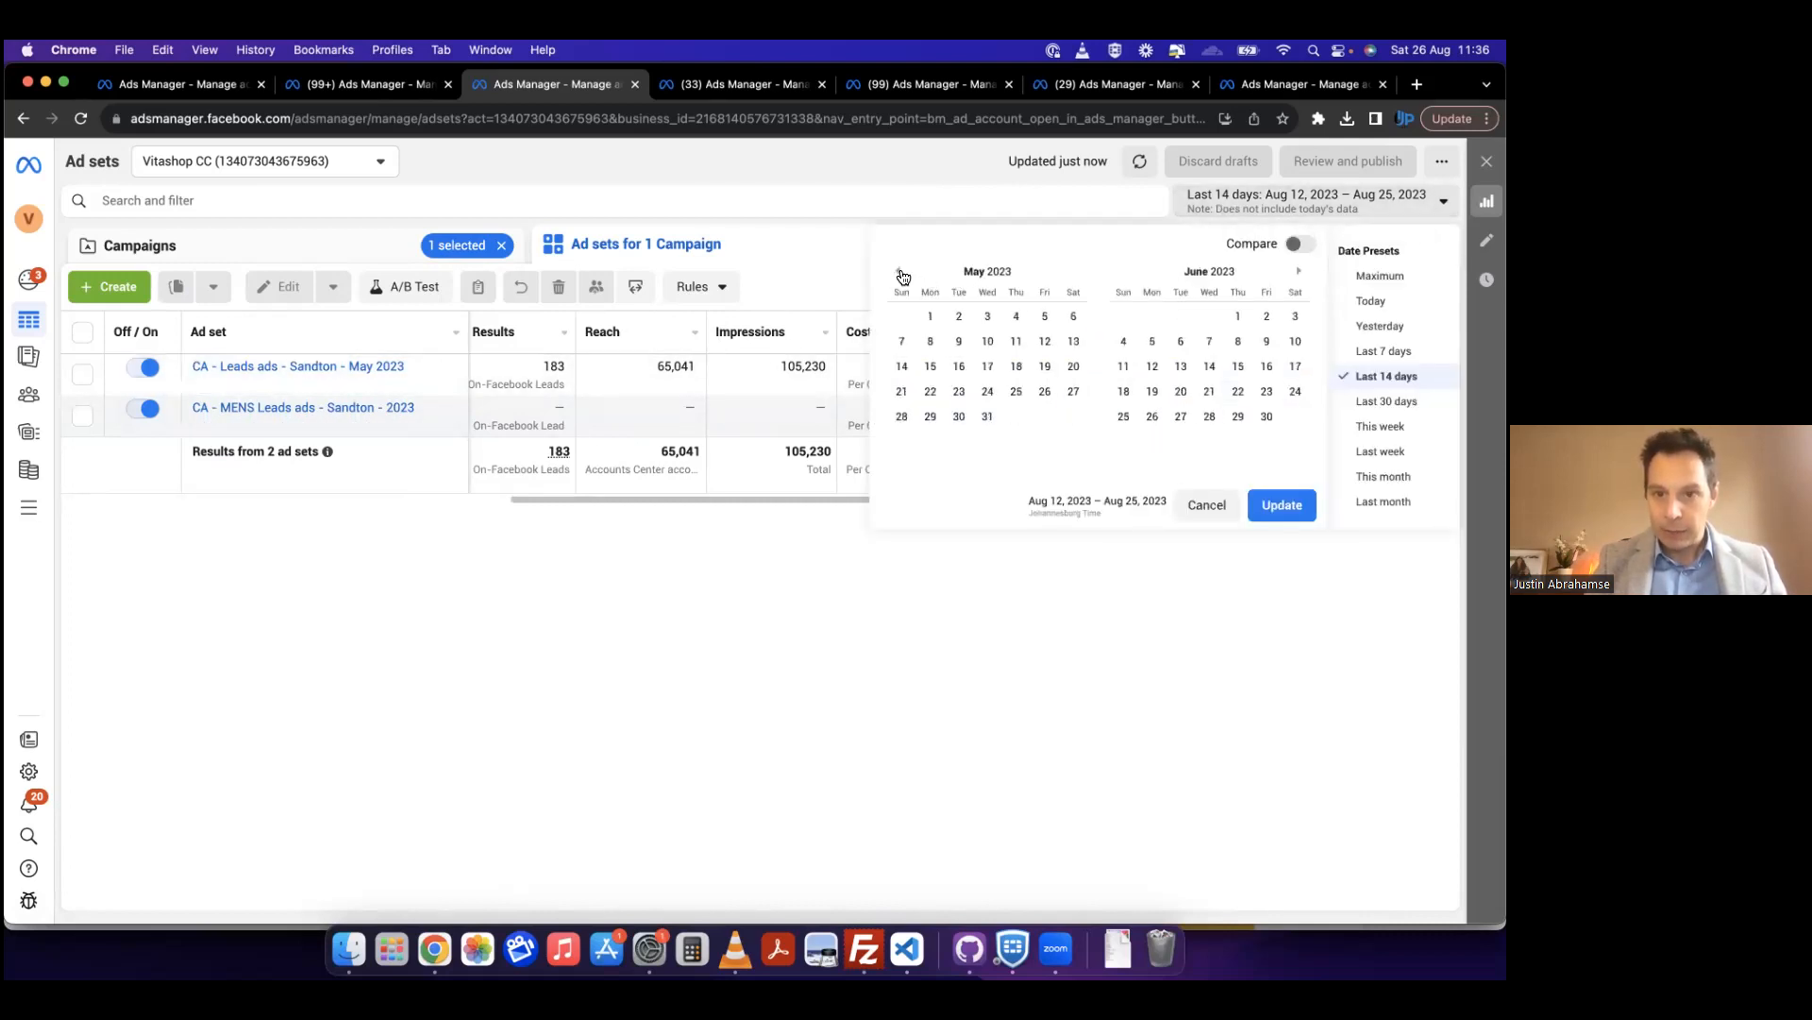
click(1238, 316)
click(1209, 367)
click(1294, 499)
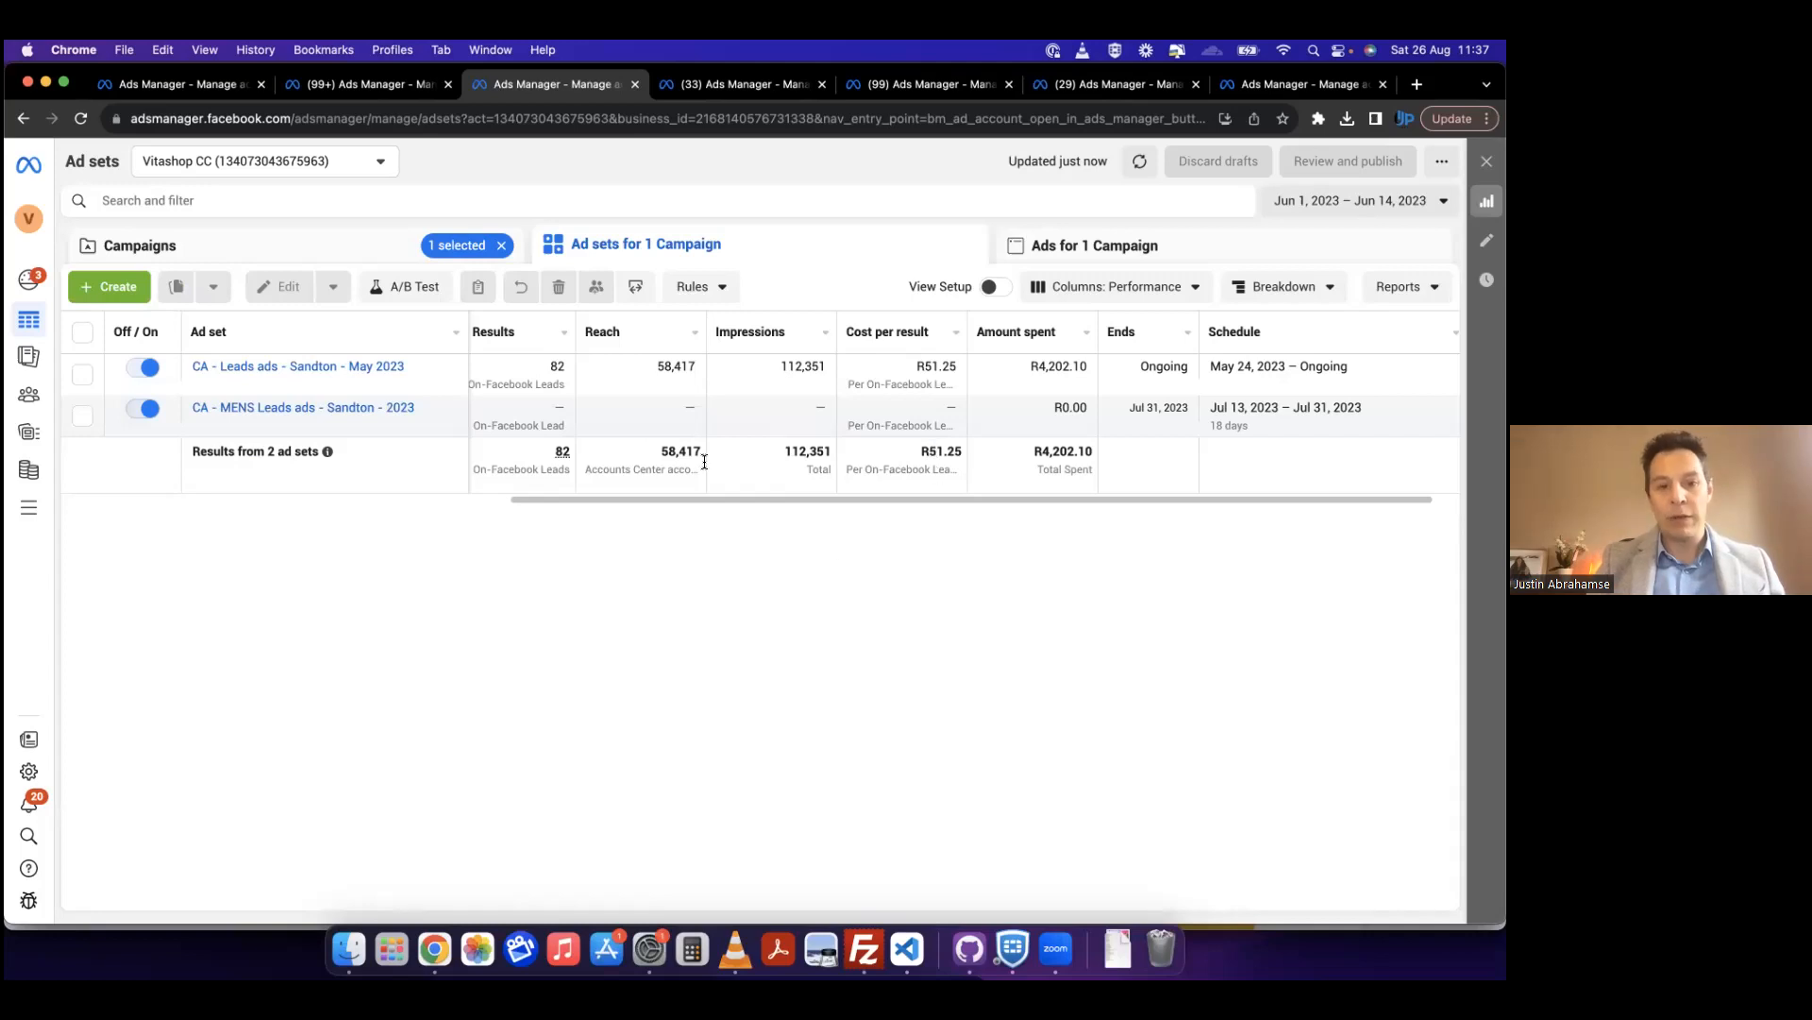
scroll(704, 460, left, 10)
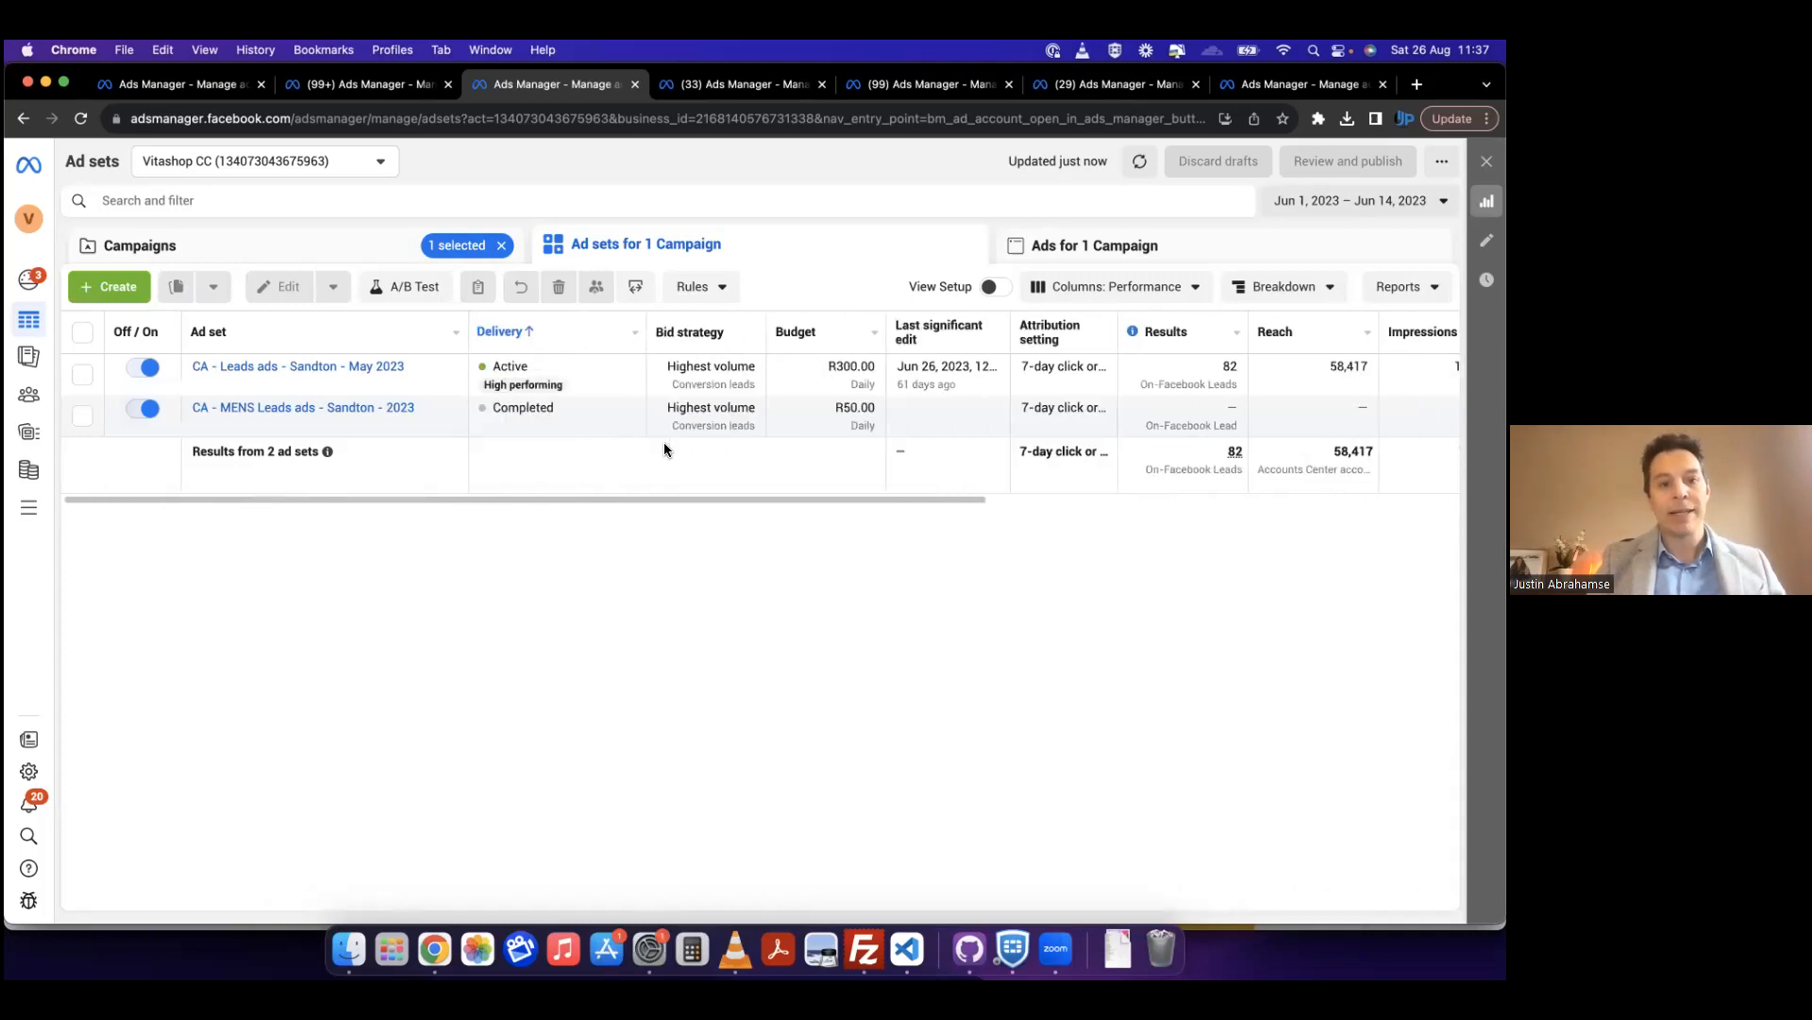
scroll(676, 415, right, 4)
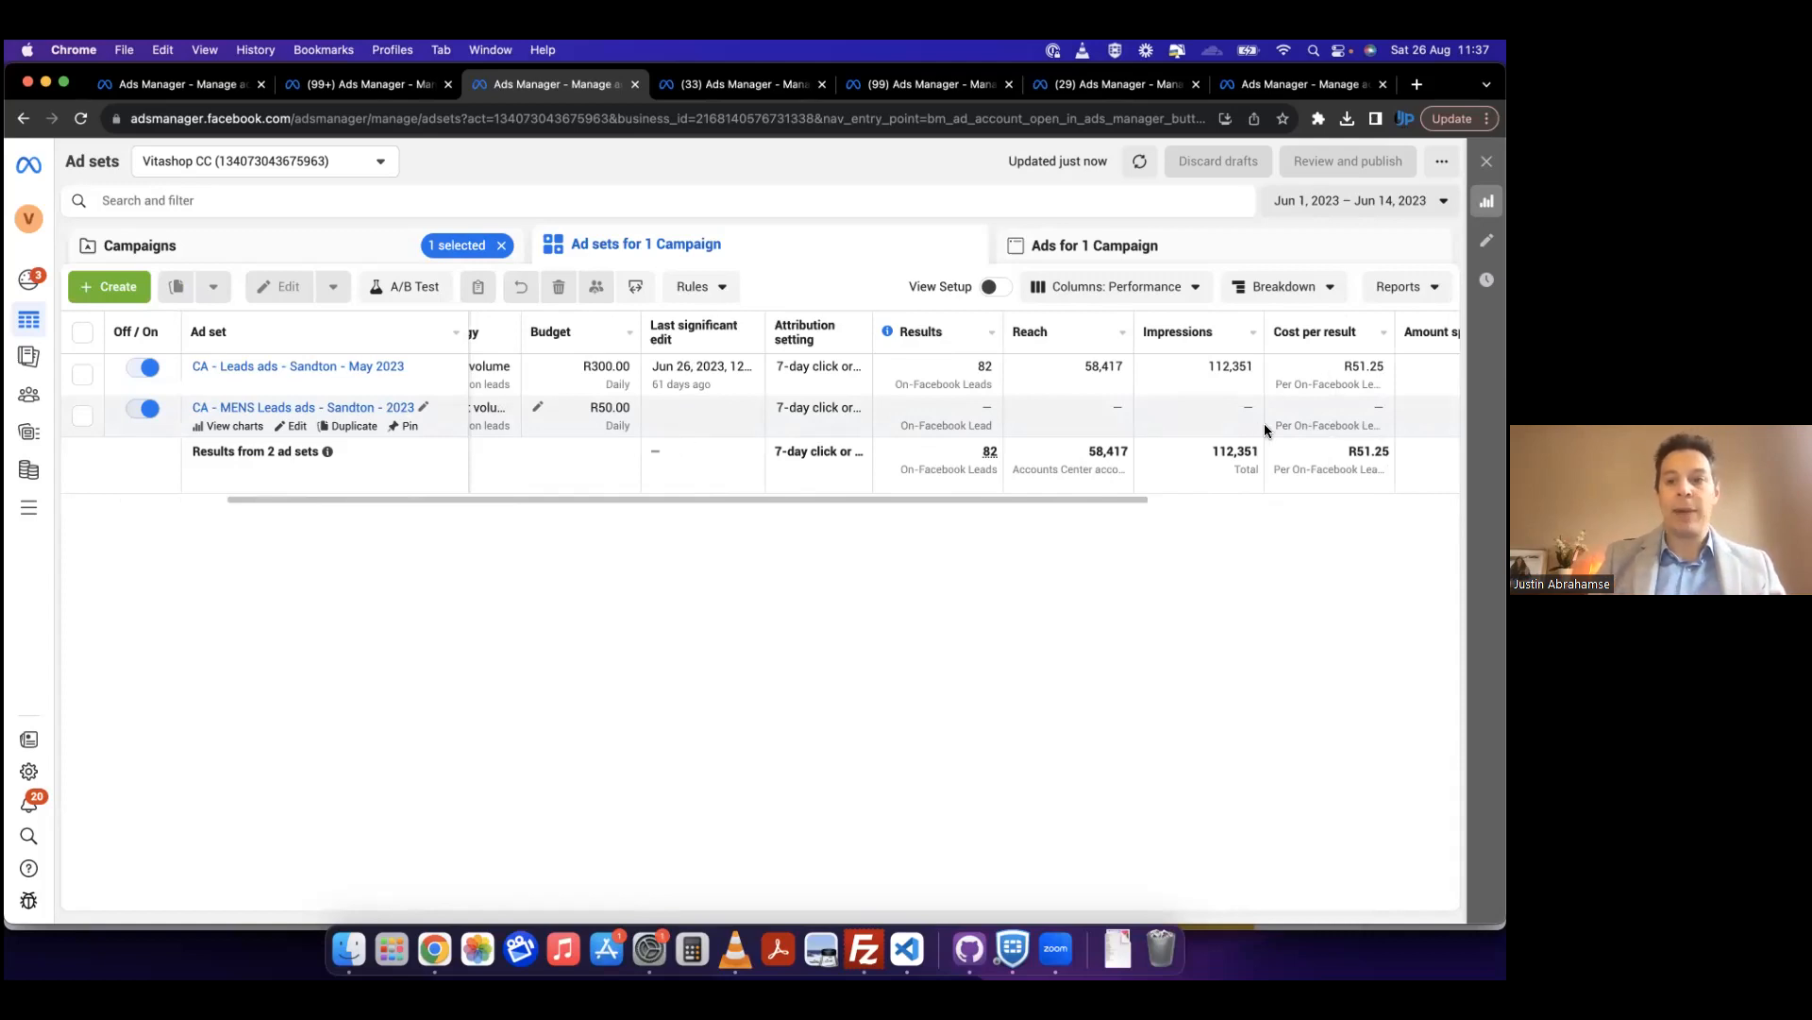
scroll(1266, 429, right, 2)
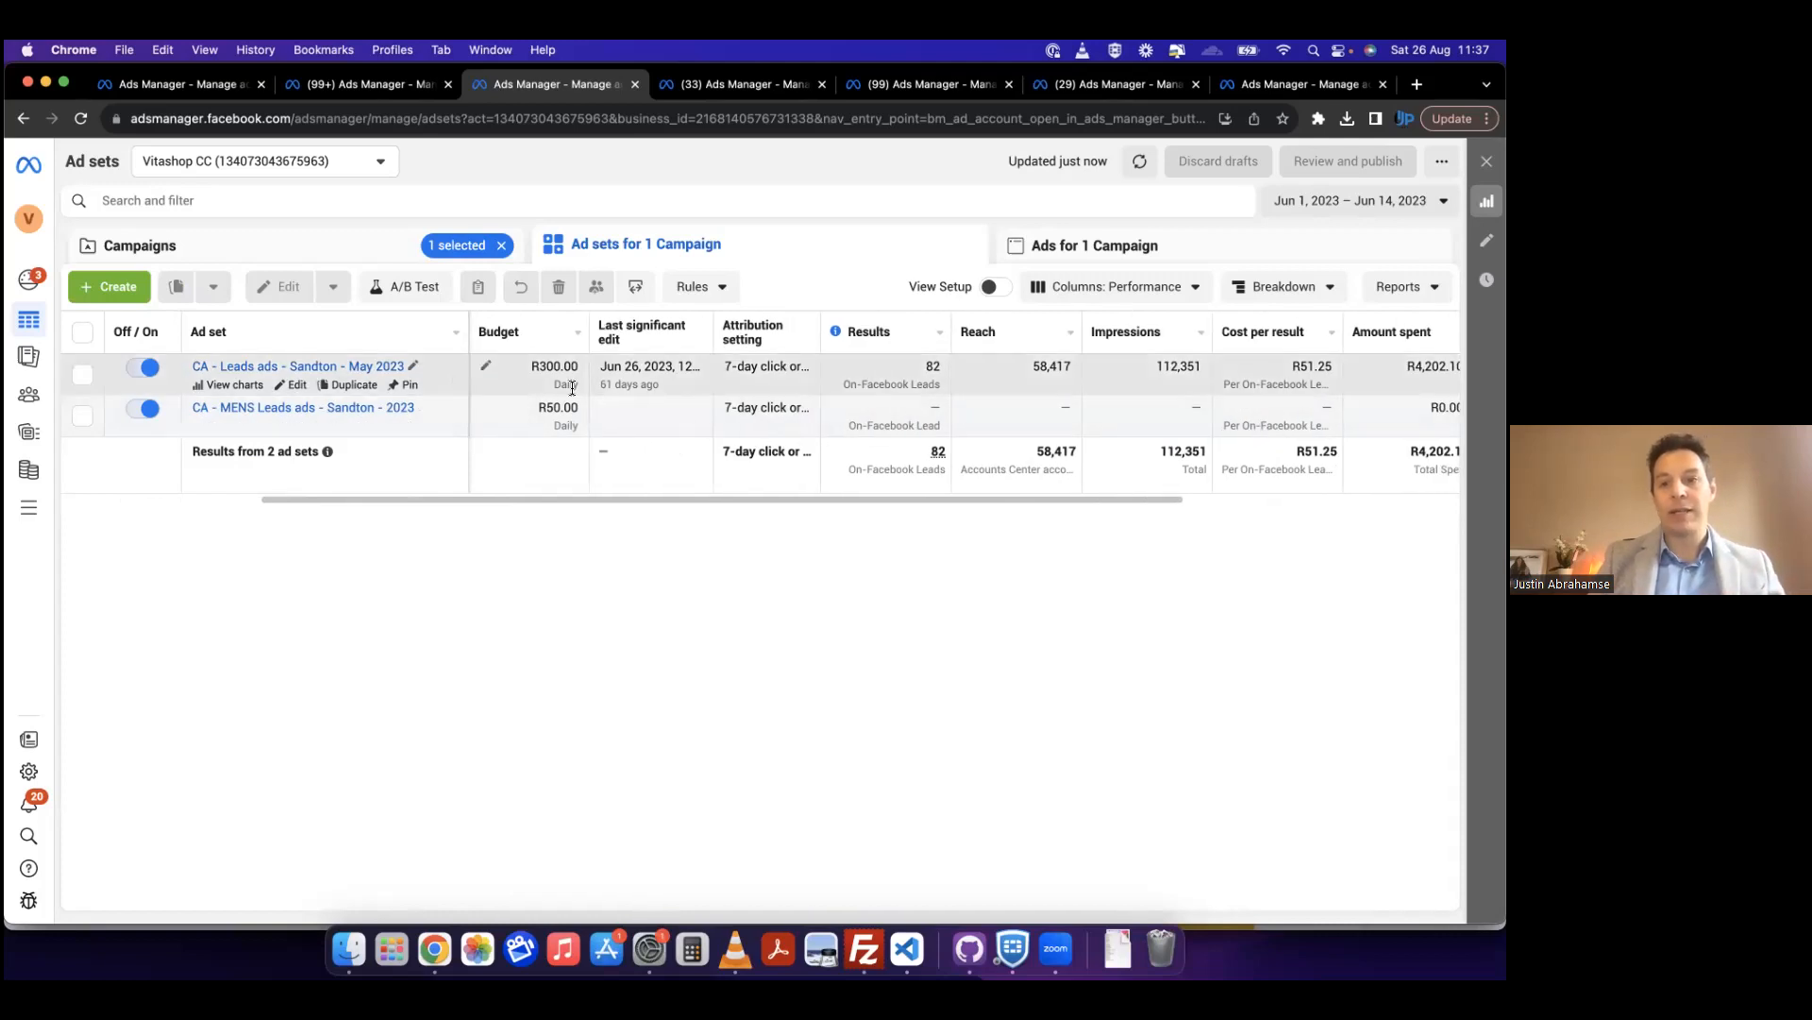
scroll(1265, 366, right, 8)
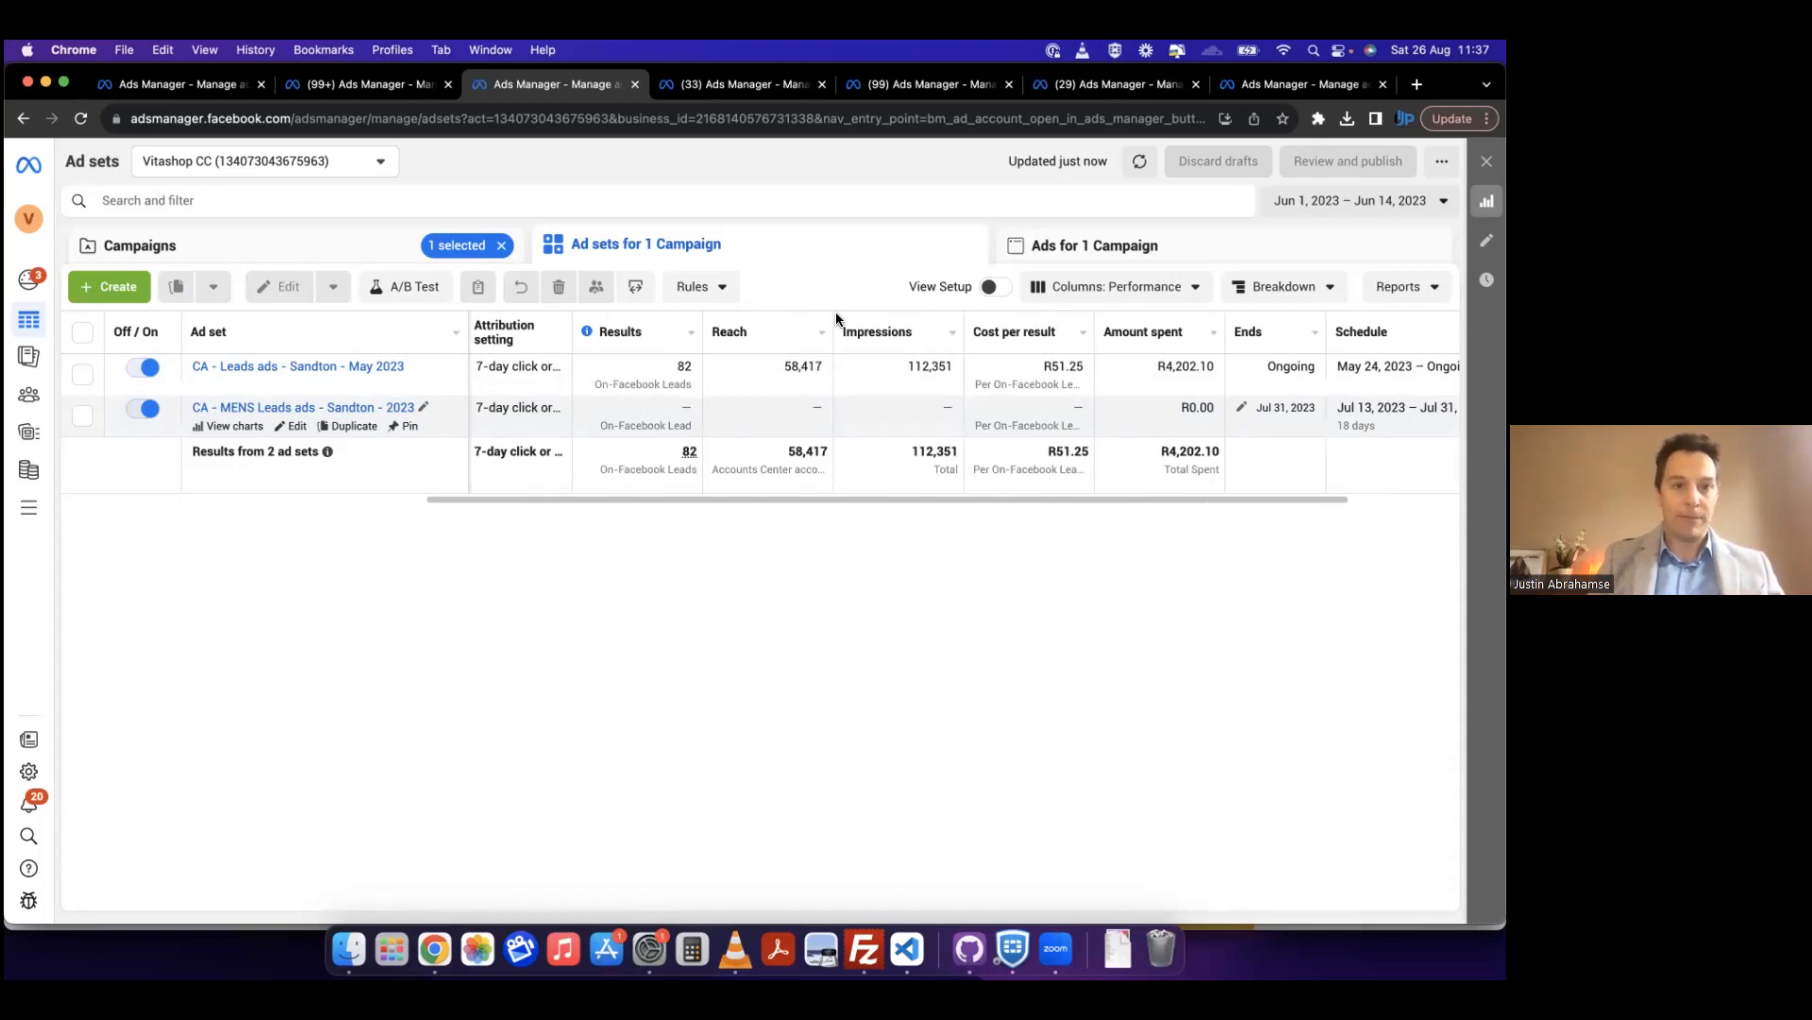
Step: Return to the Lead Gen 20234 draft and enable all Facebook, Audience Network and Instagram placements for New Leads Ad Set - Copy
key(super+1)
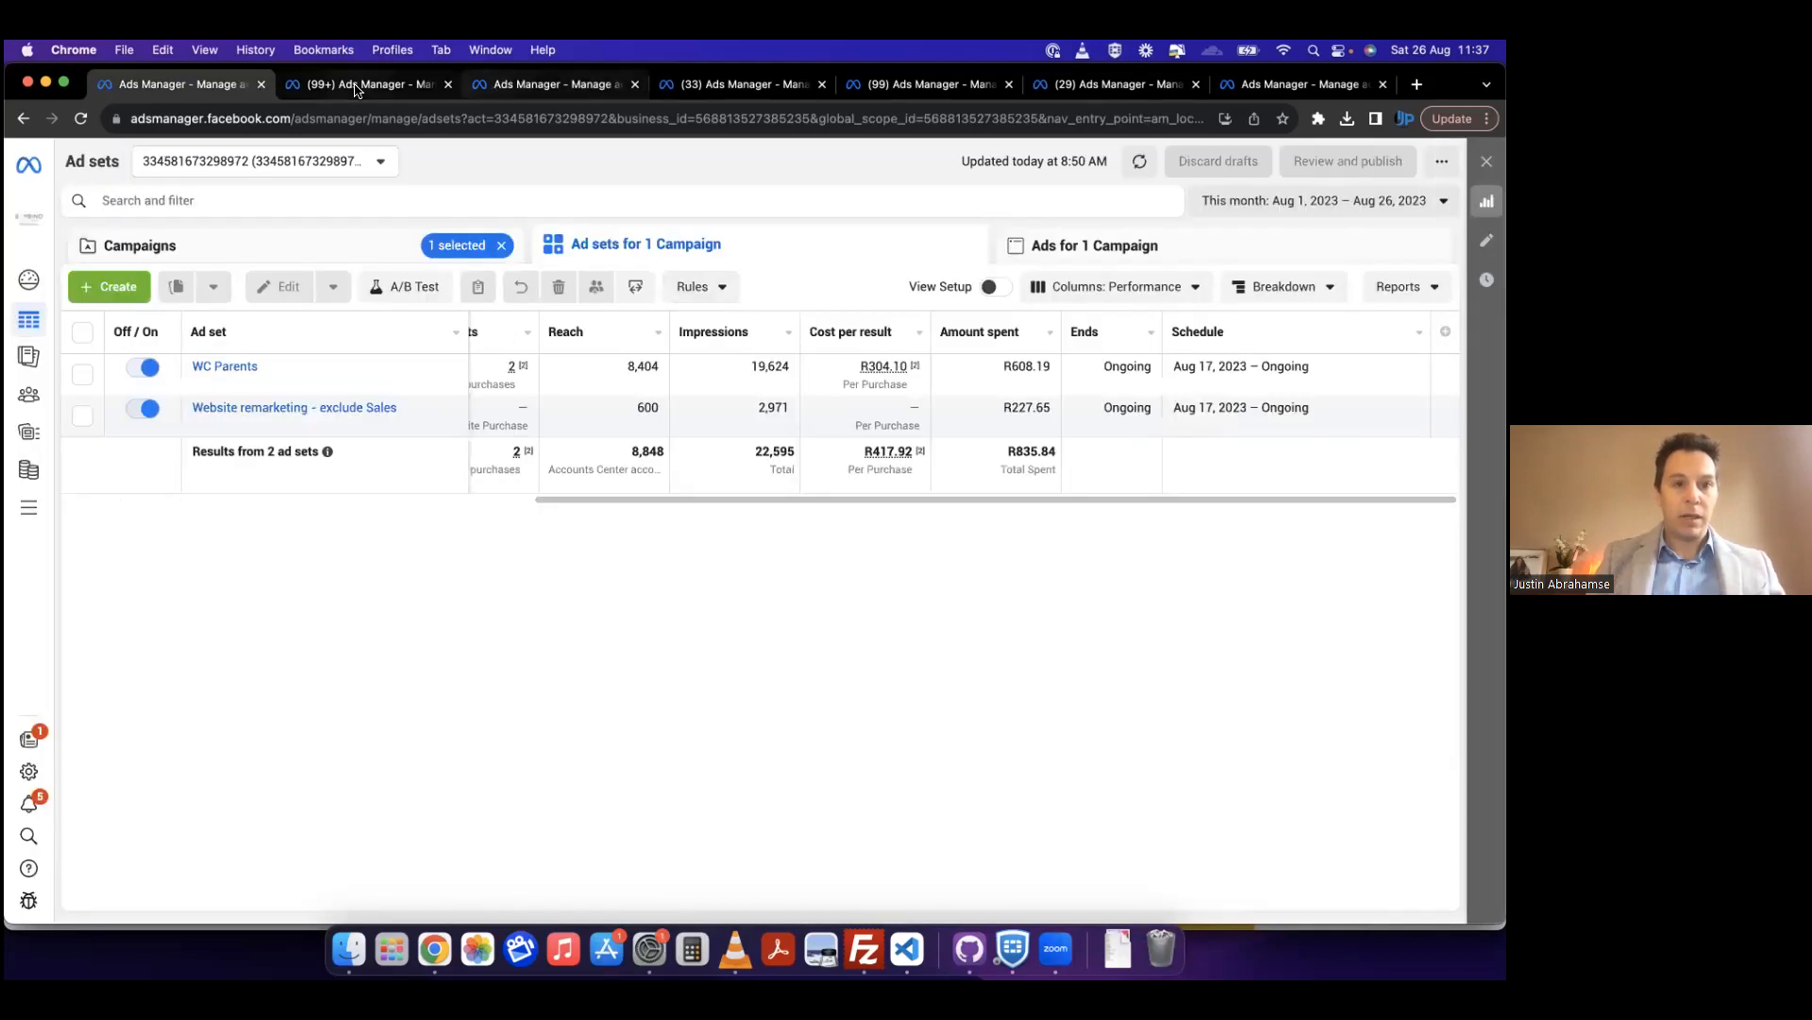
click(480, 88)
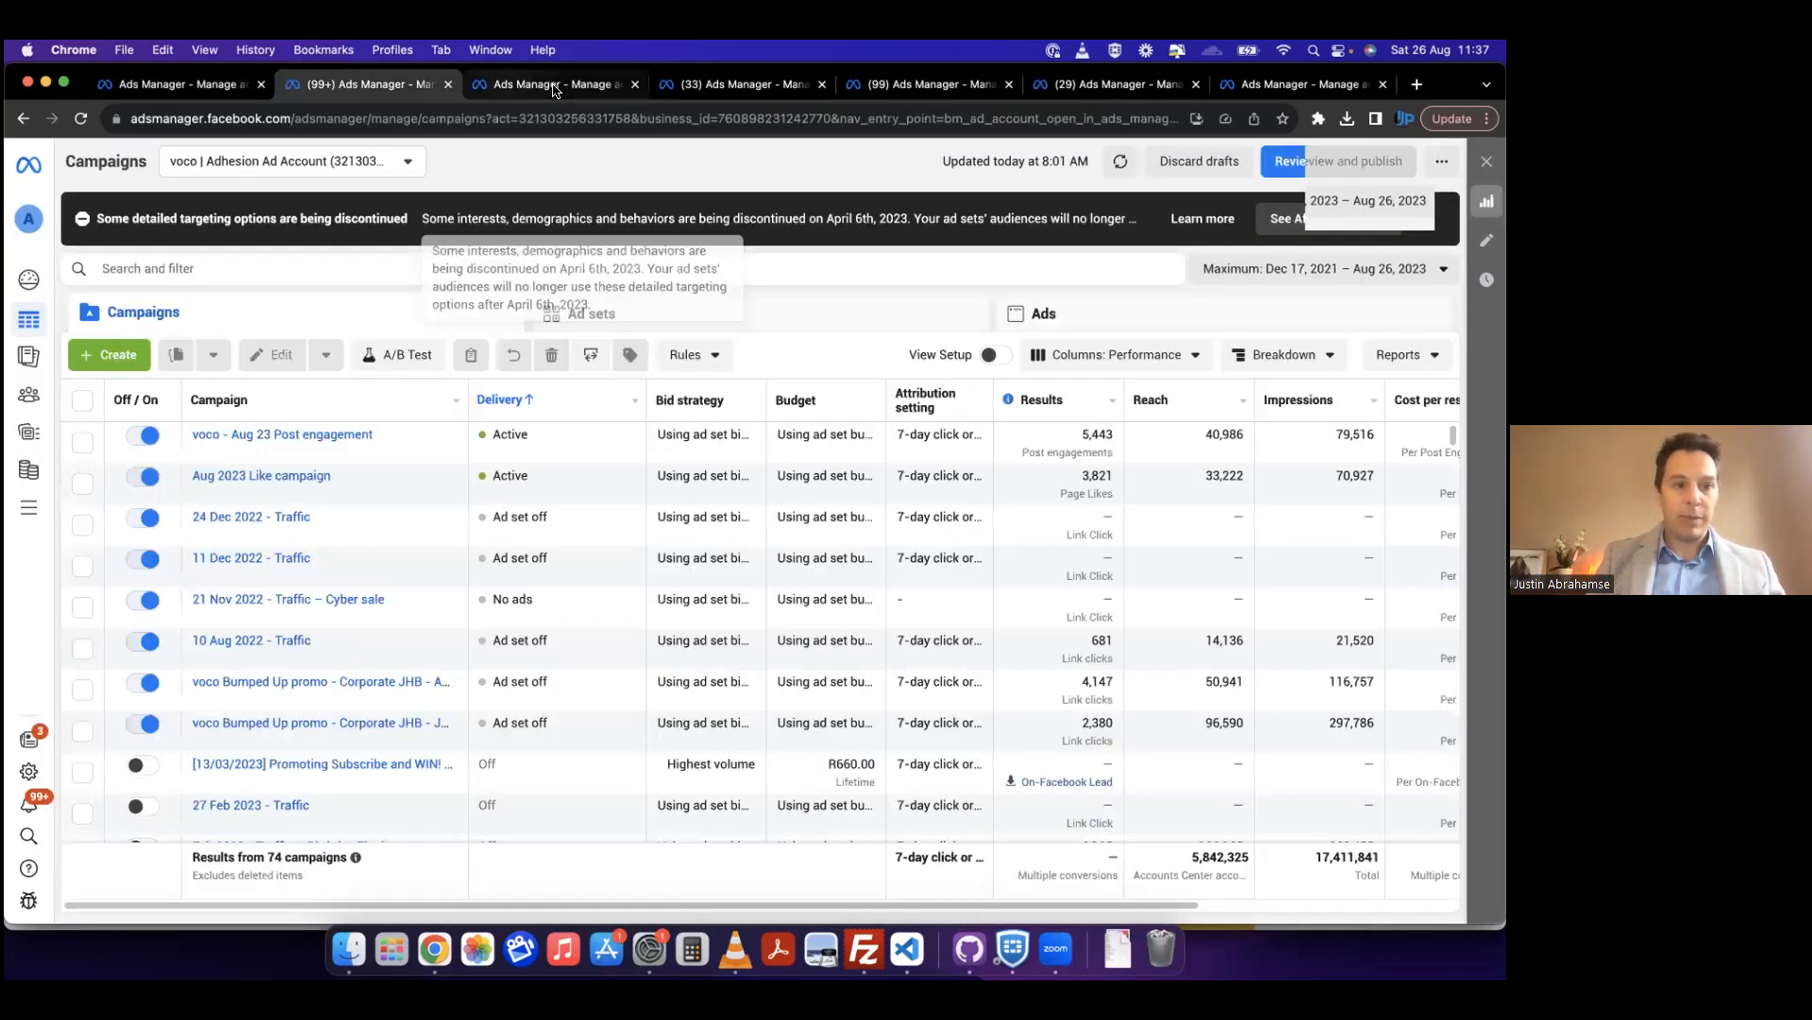
click(1269, 86)
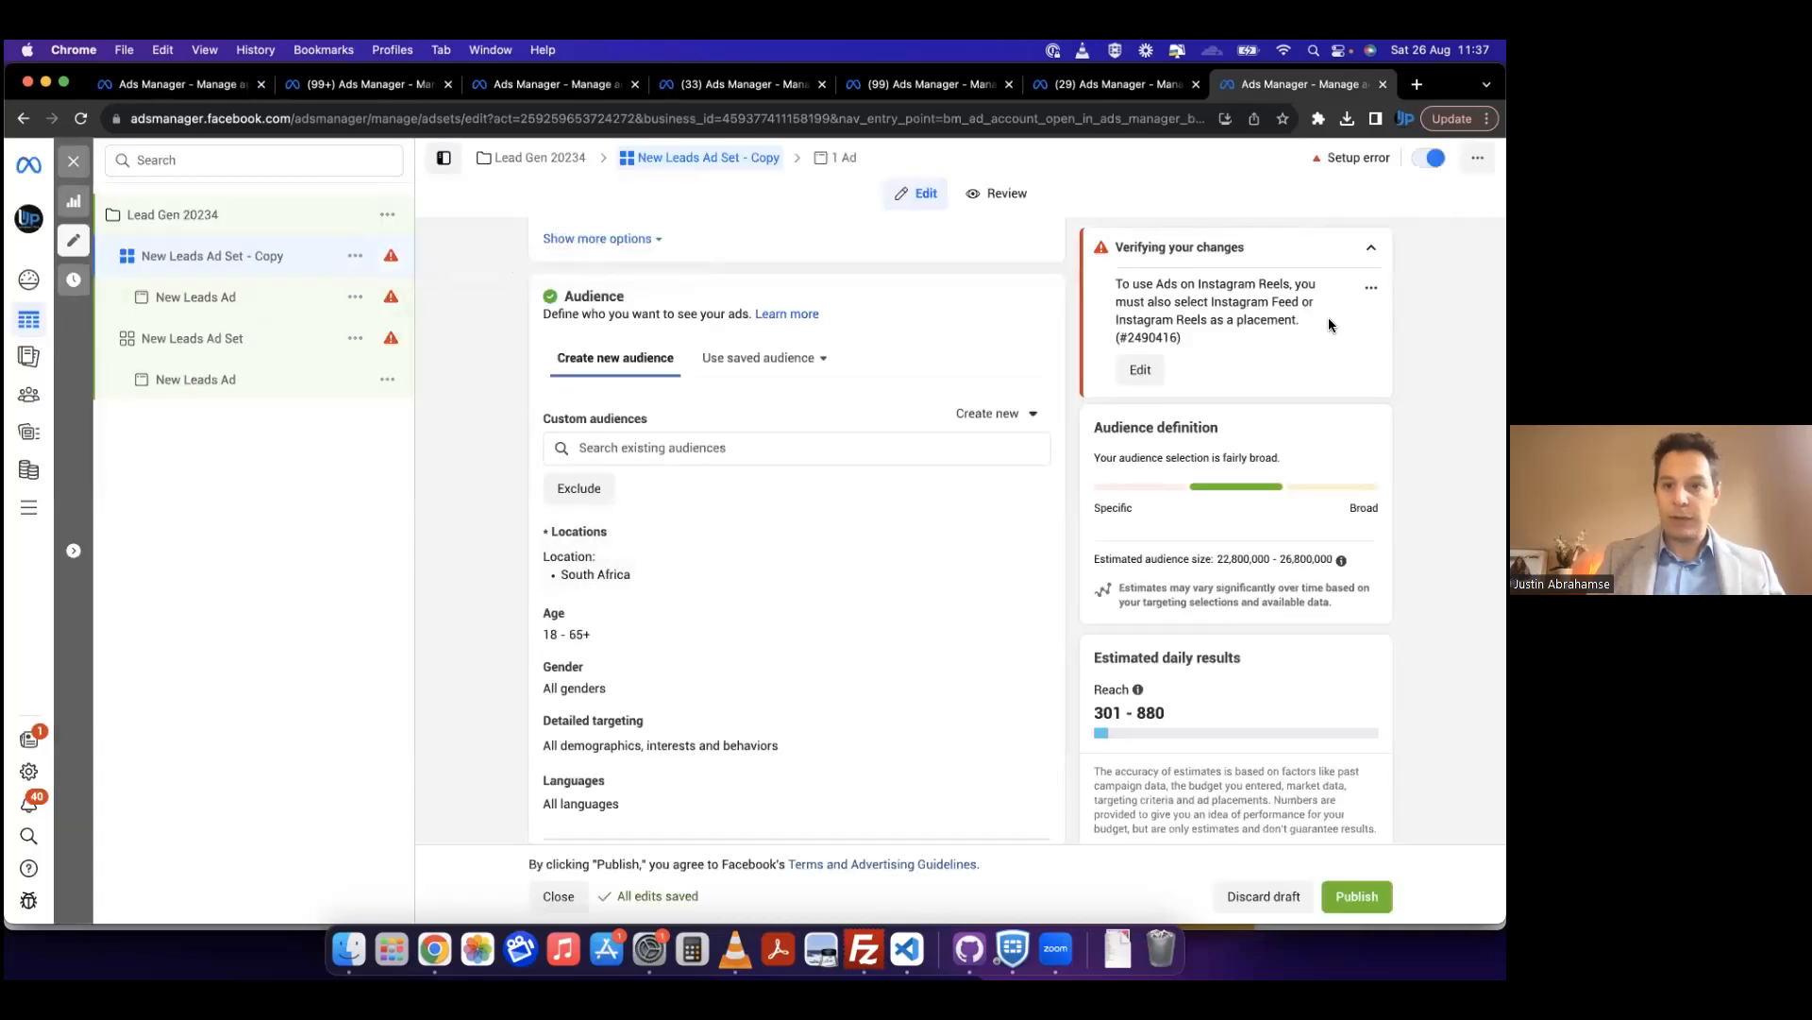
click(1141, 369)
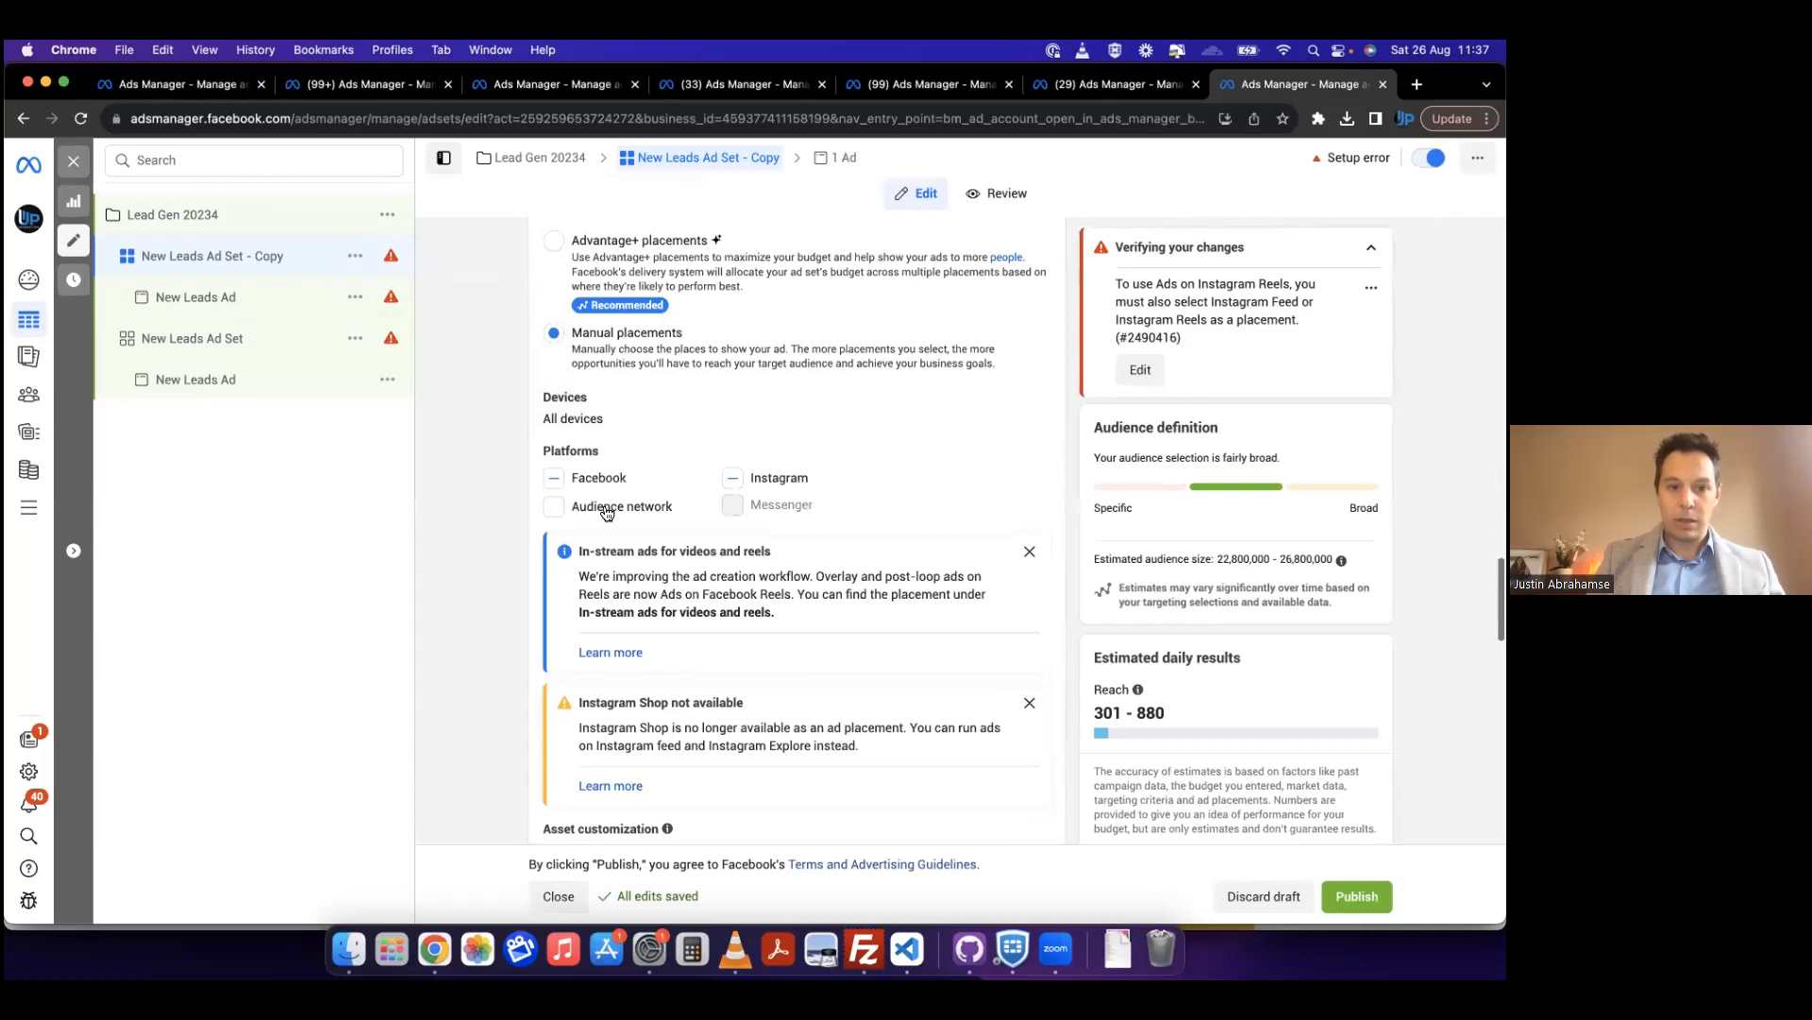
click(553, 479)
click(672, 507)
click(731, 478)
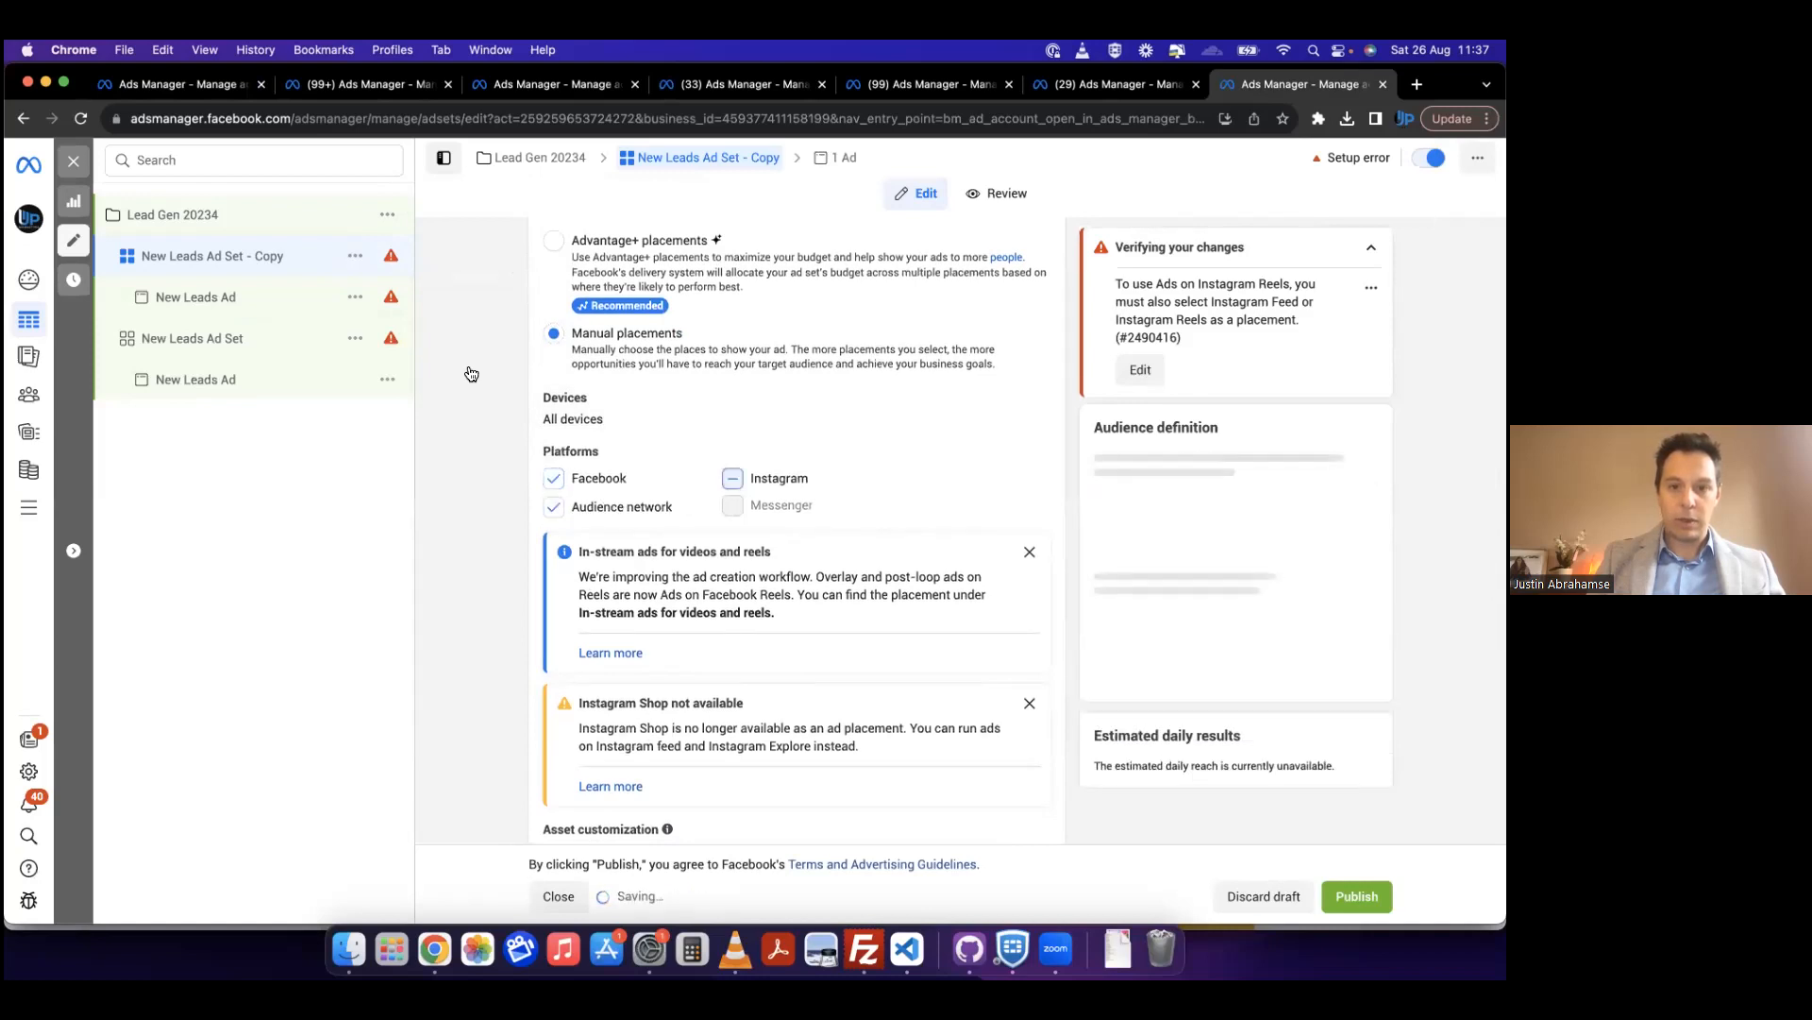
Step: Open the New Leads Ad in New Leads Ad Set - Copy, review its setup and browse the available images without choosing one
click(186, 298)
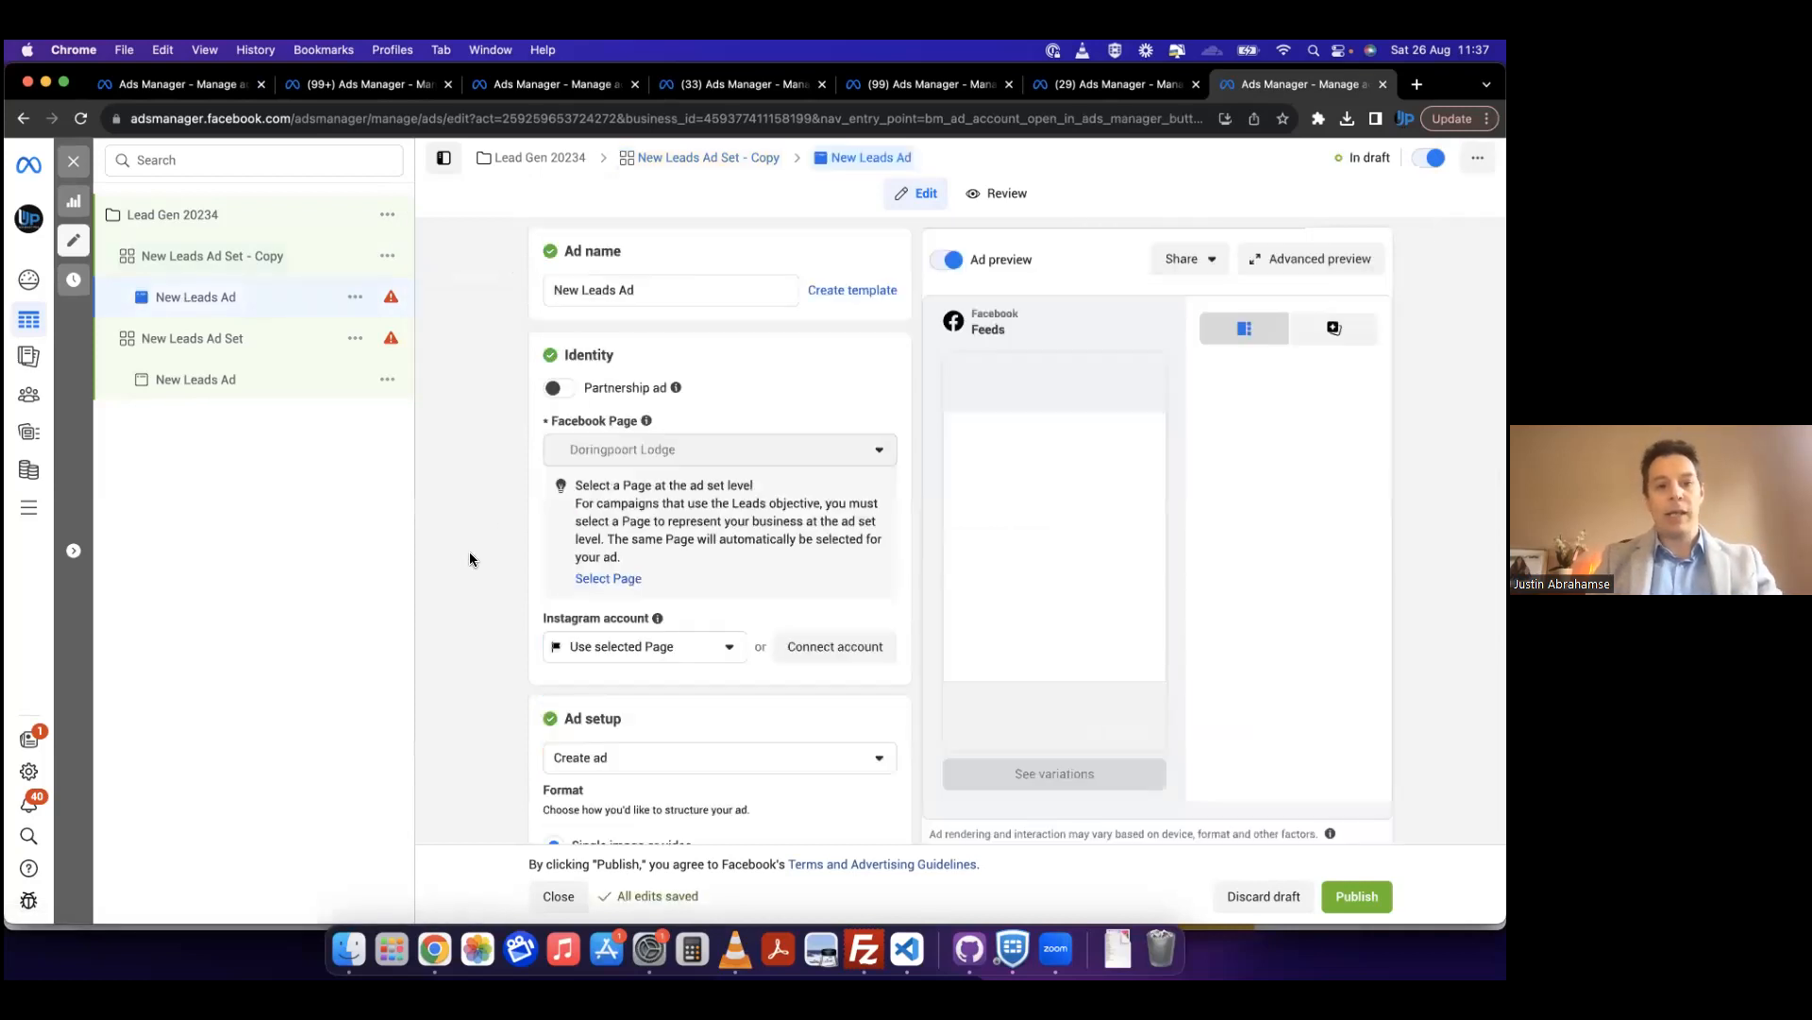
scroll(716, 507, down, 3)
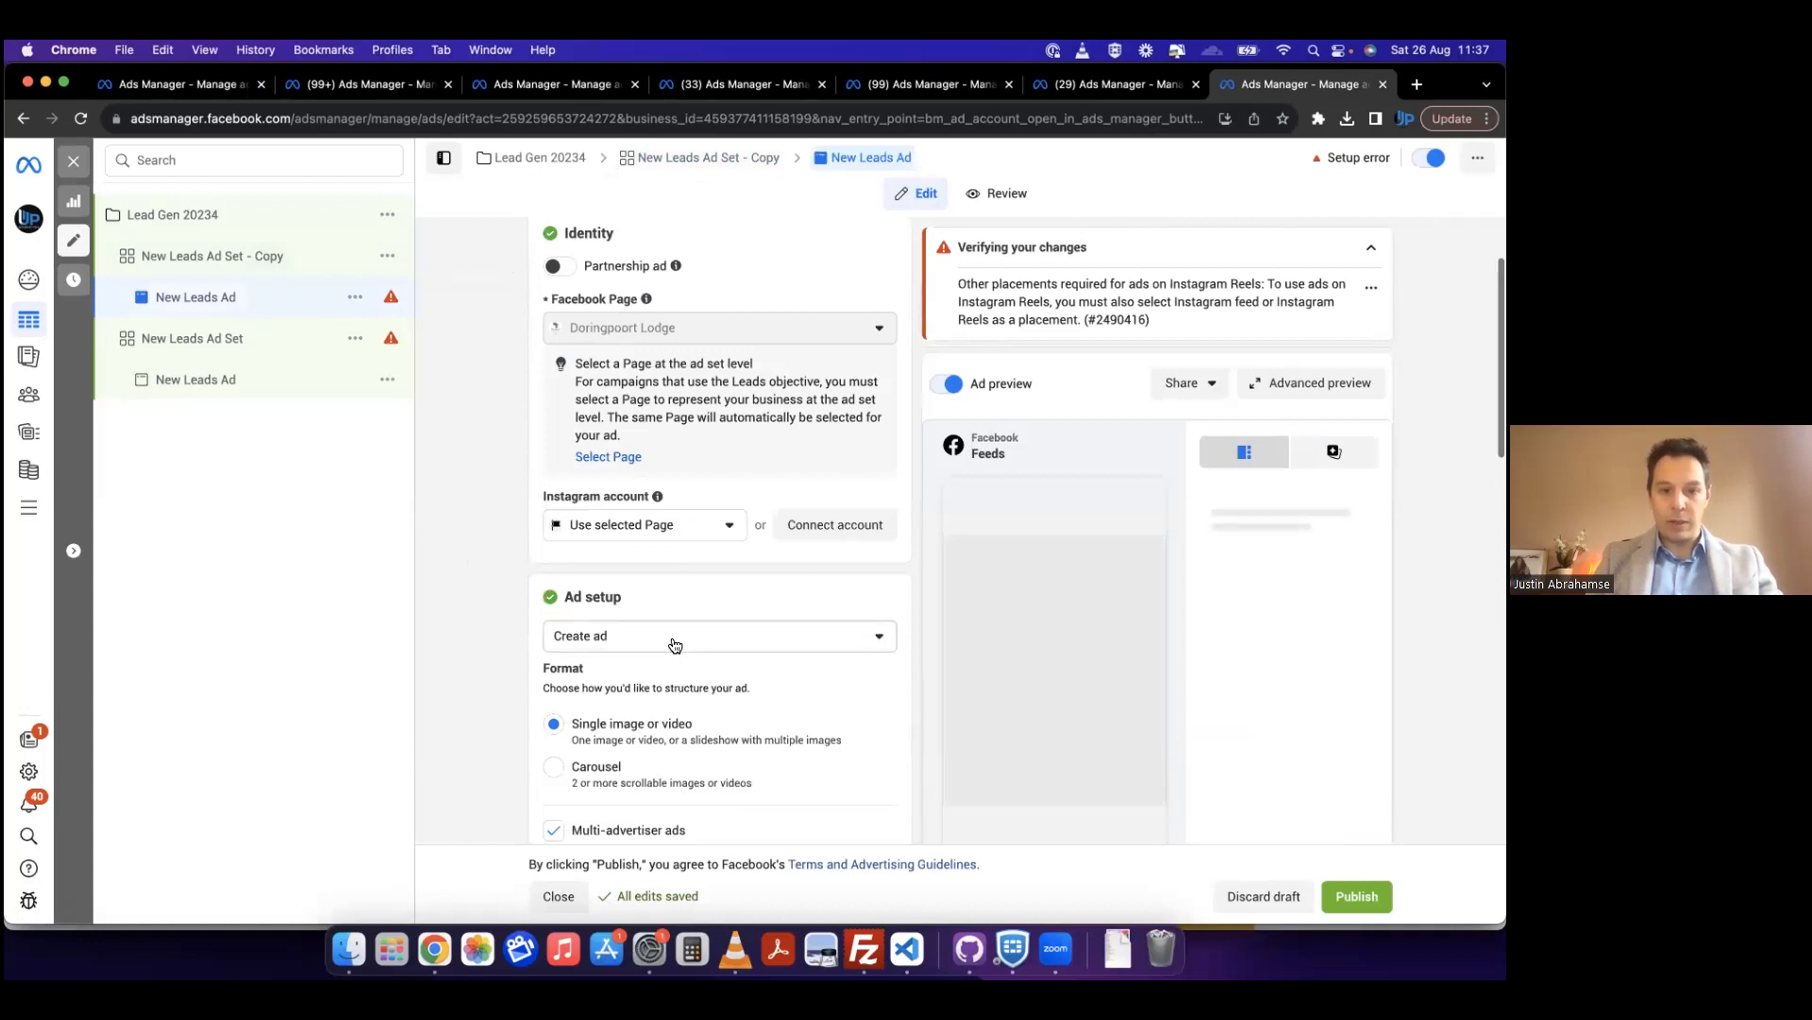
scroll(671, 639, down, 5)
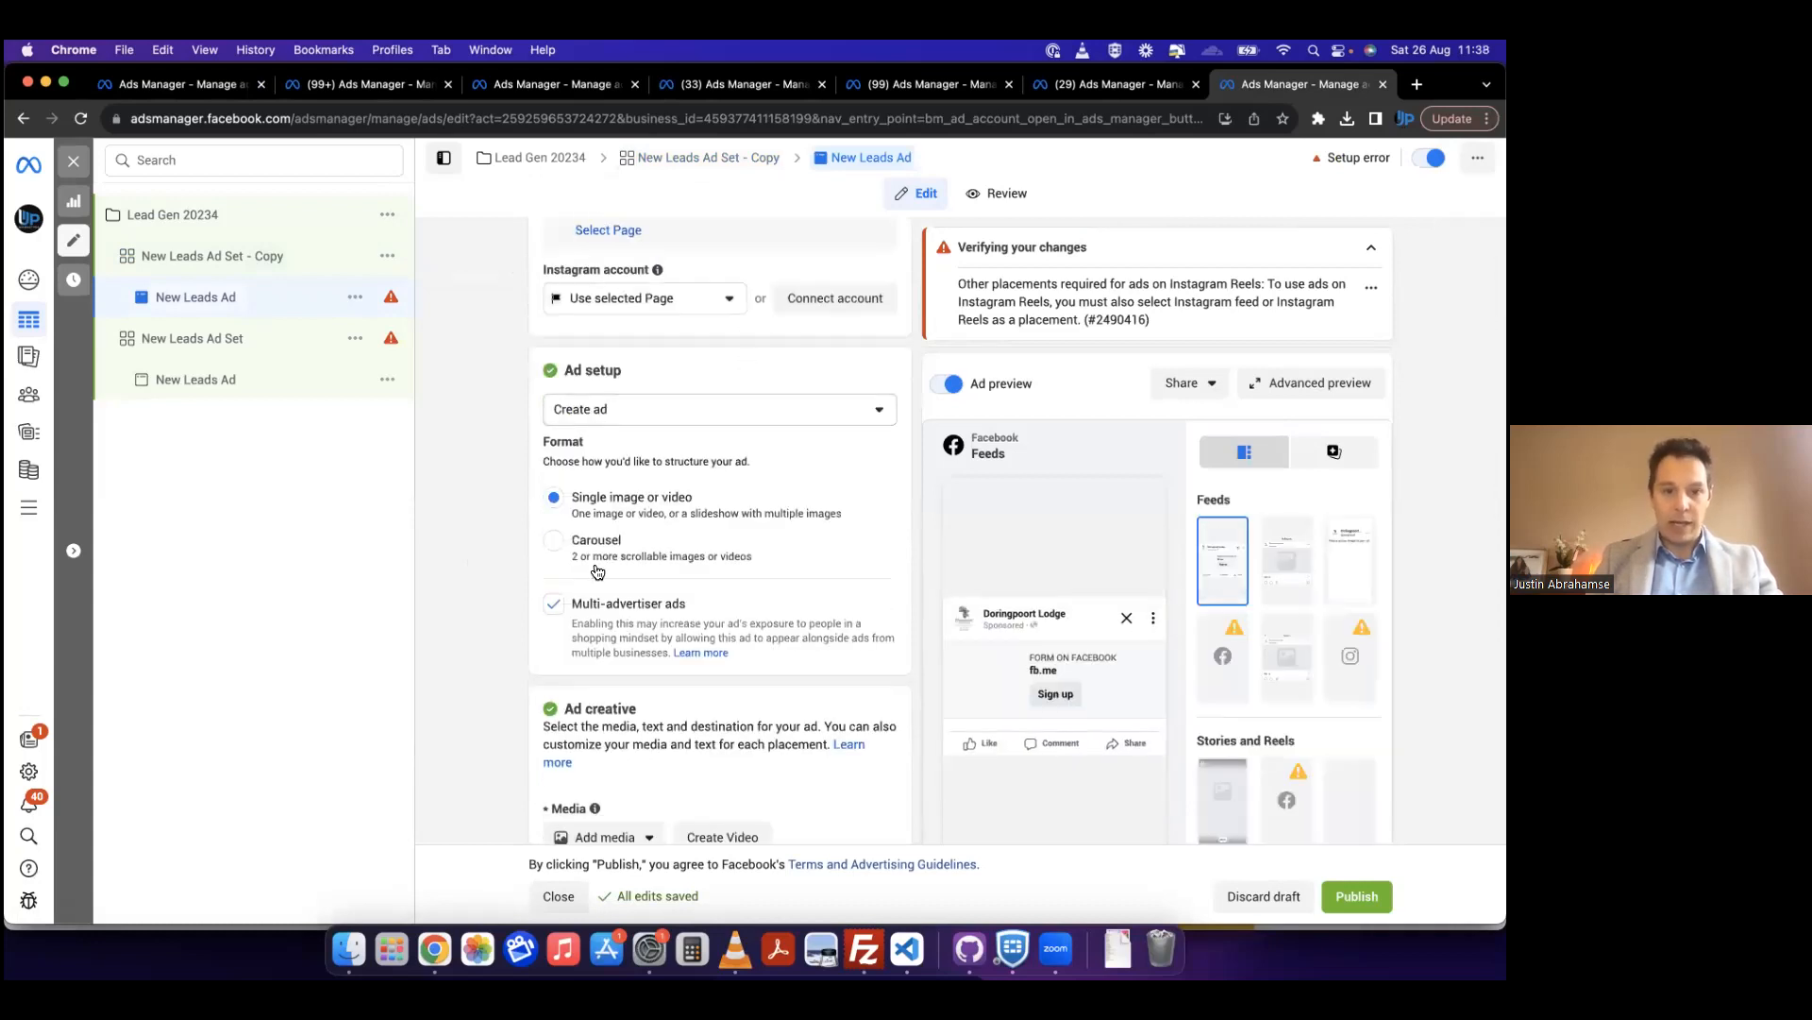
scroll(614, 539, down, 5)
scroll(616, 541, down, 2)
click(606, 495)
click(590, 535)
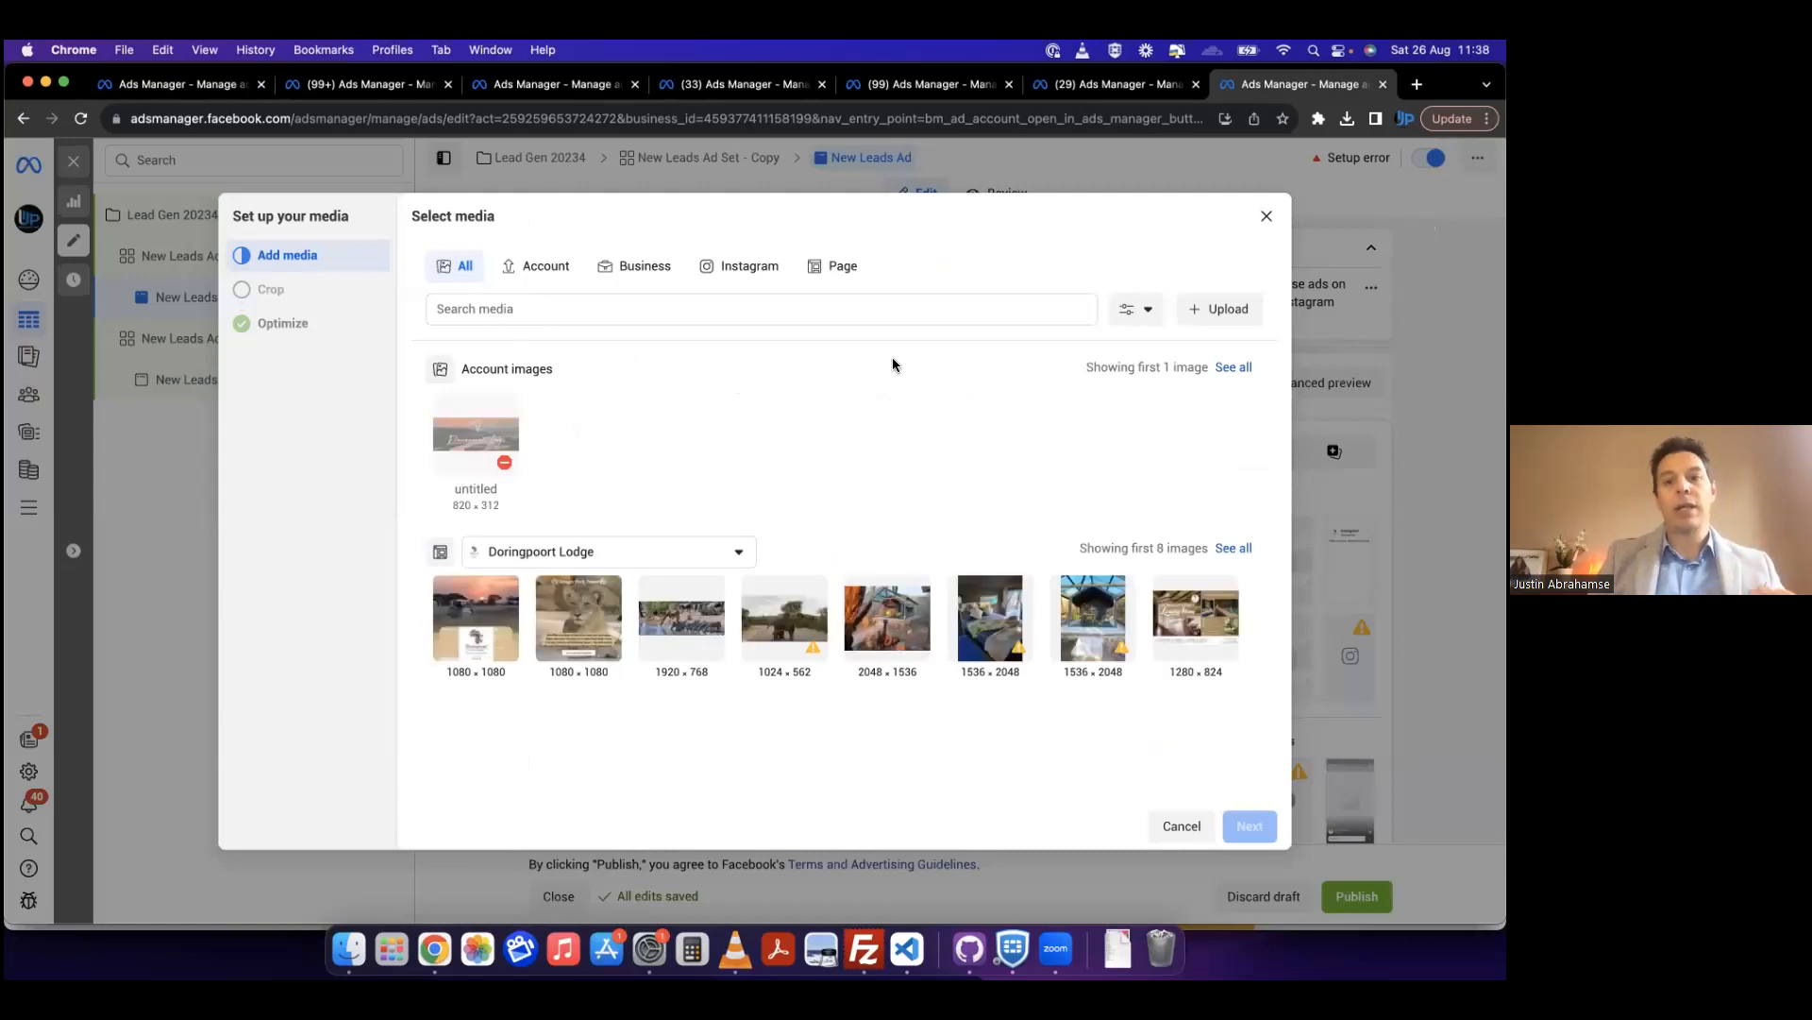
click(1267, 215)
Step: Change the format of the New Leads Ad to Carousel
scroll(831, 498, up, 5)
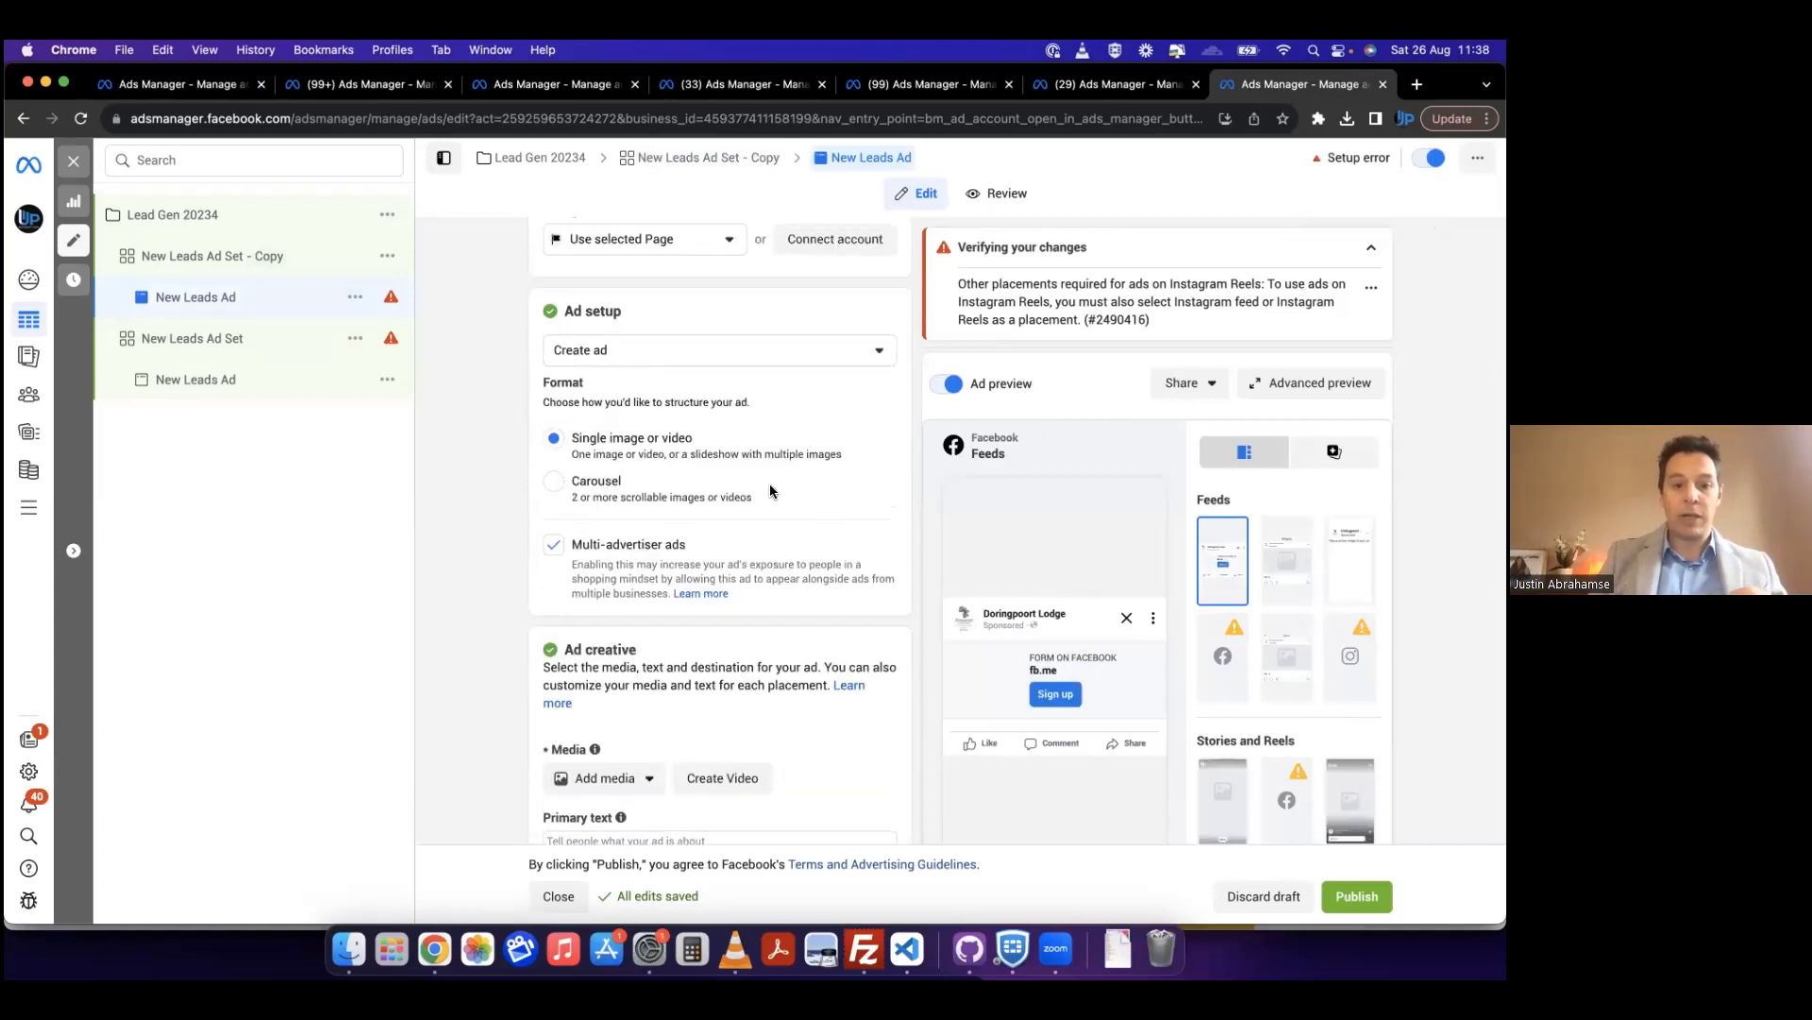
scroll(768, 483, down, 2)
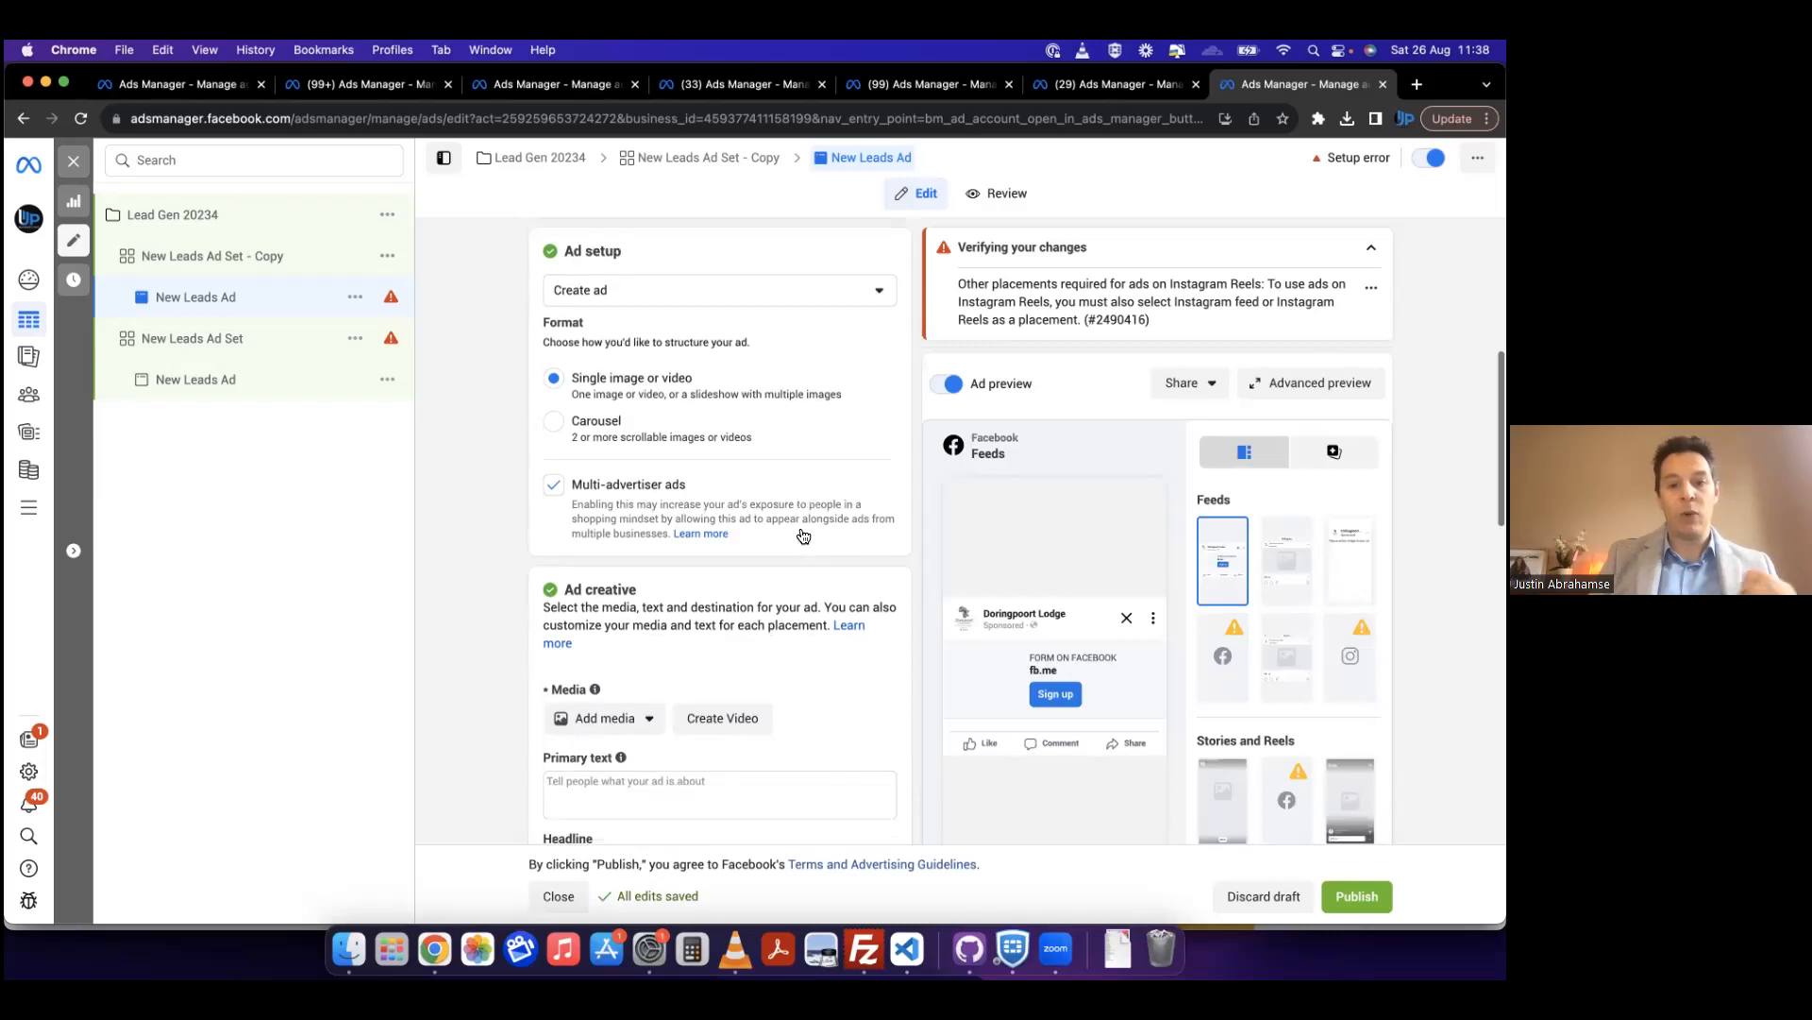
click(694, 439)
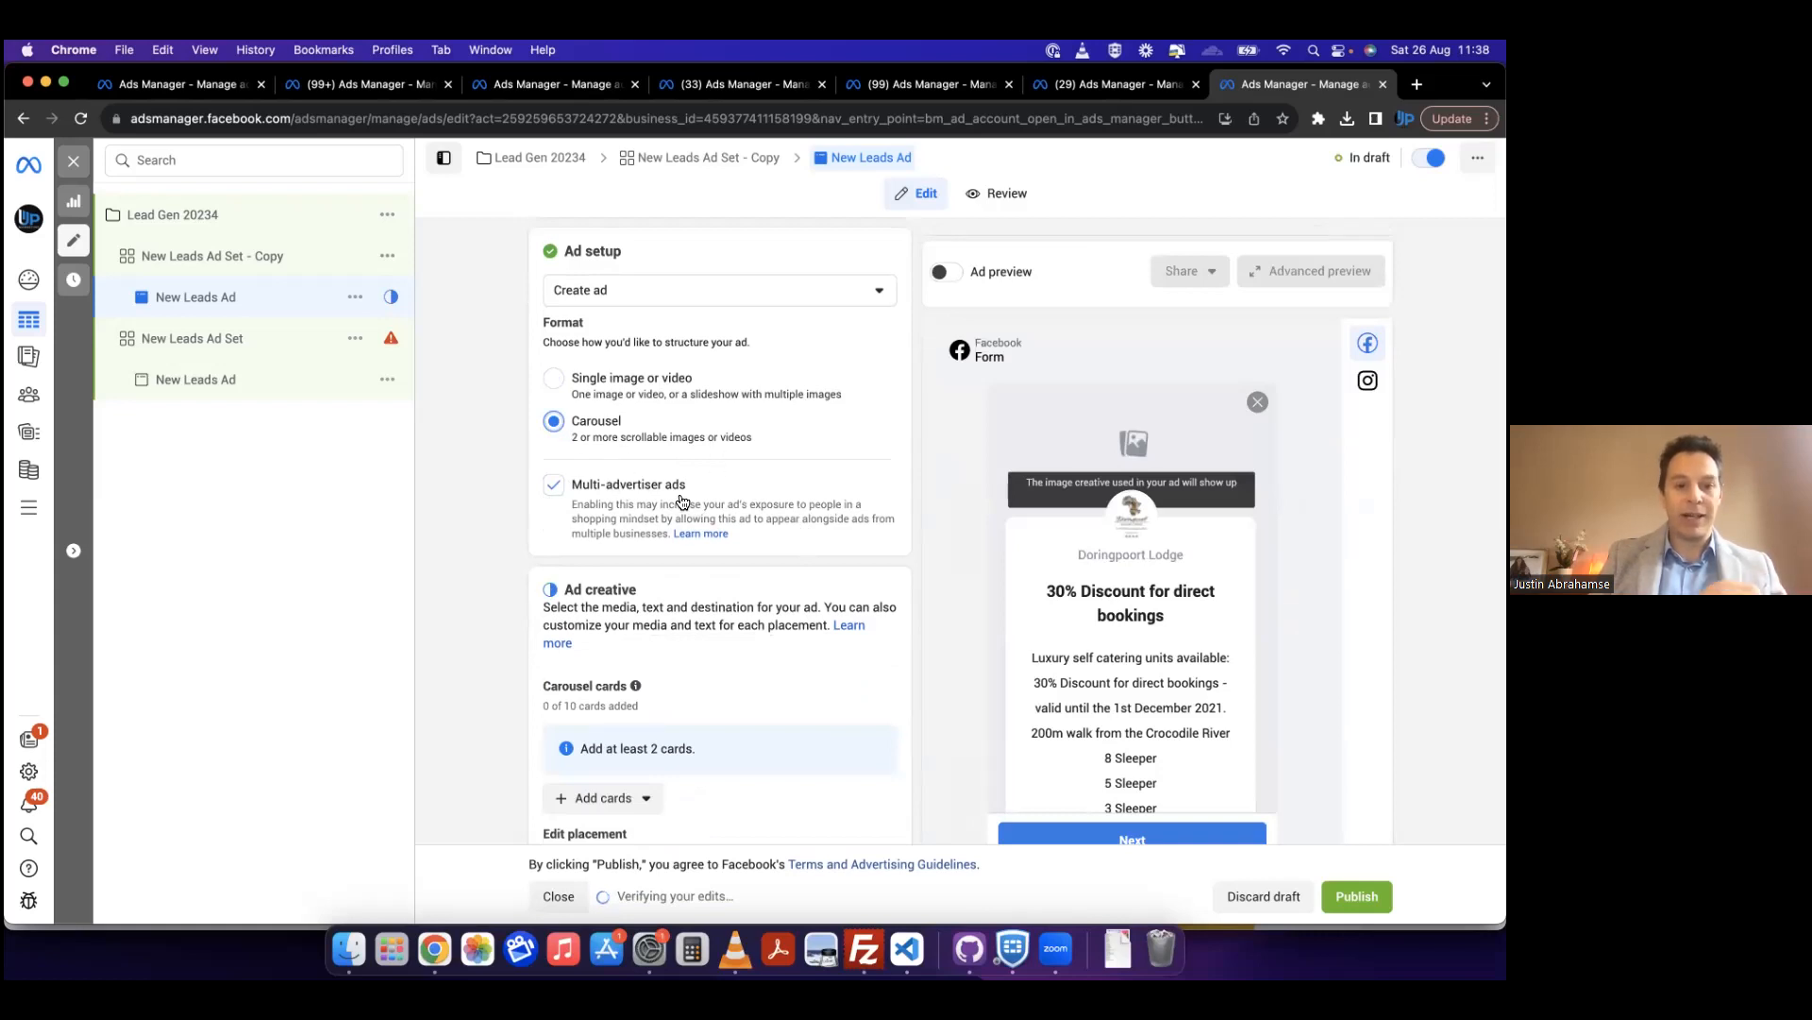
Step: Change the format of the New Leads Ad to Single image or video
scroll(564, 614, down, 5)
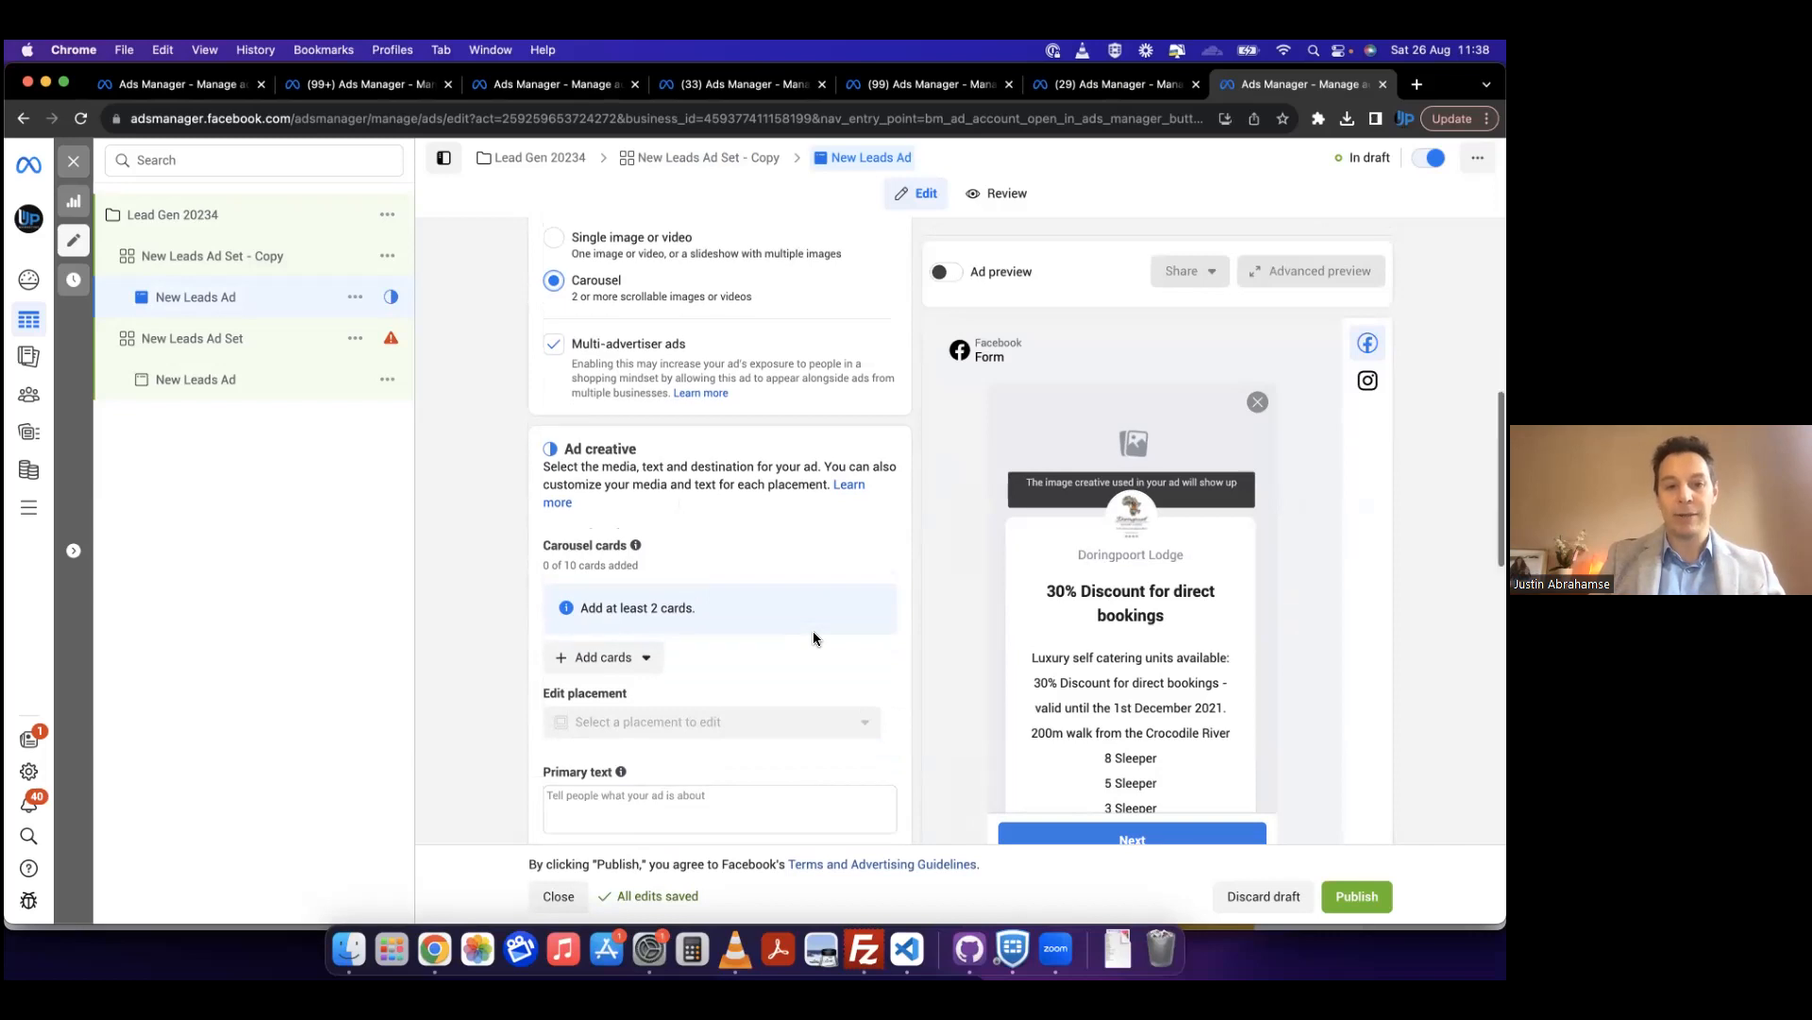
scroll(813, 640, up, 3)
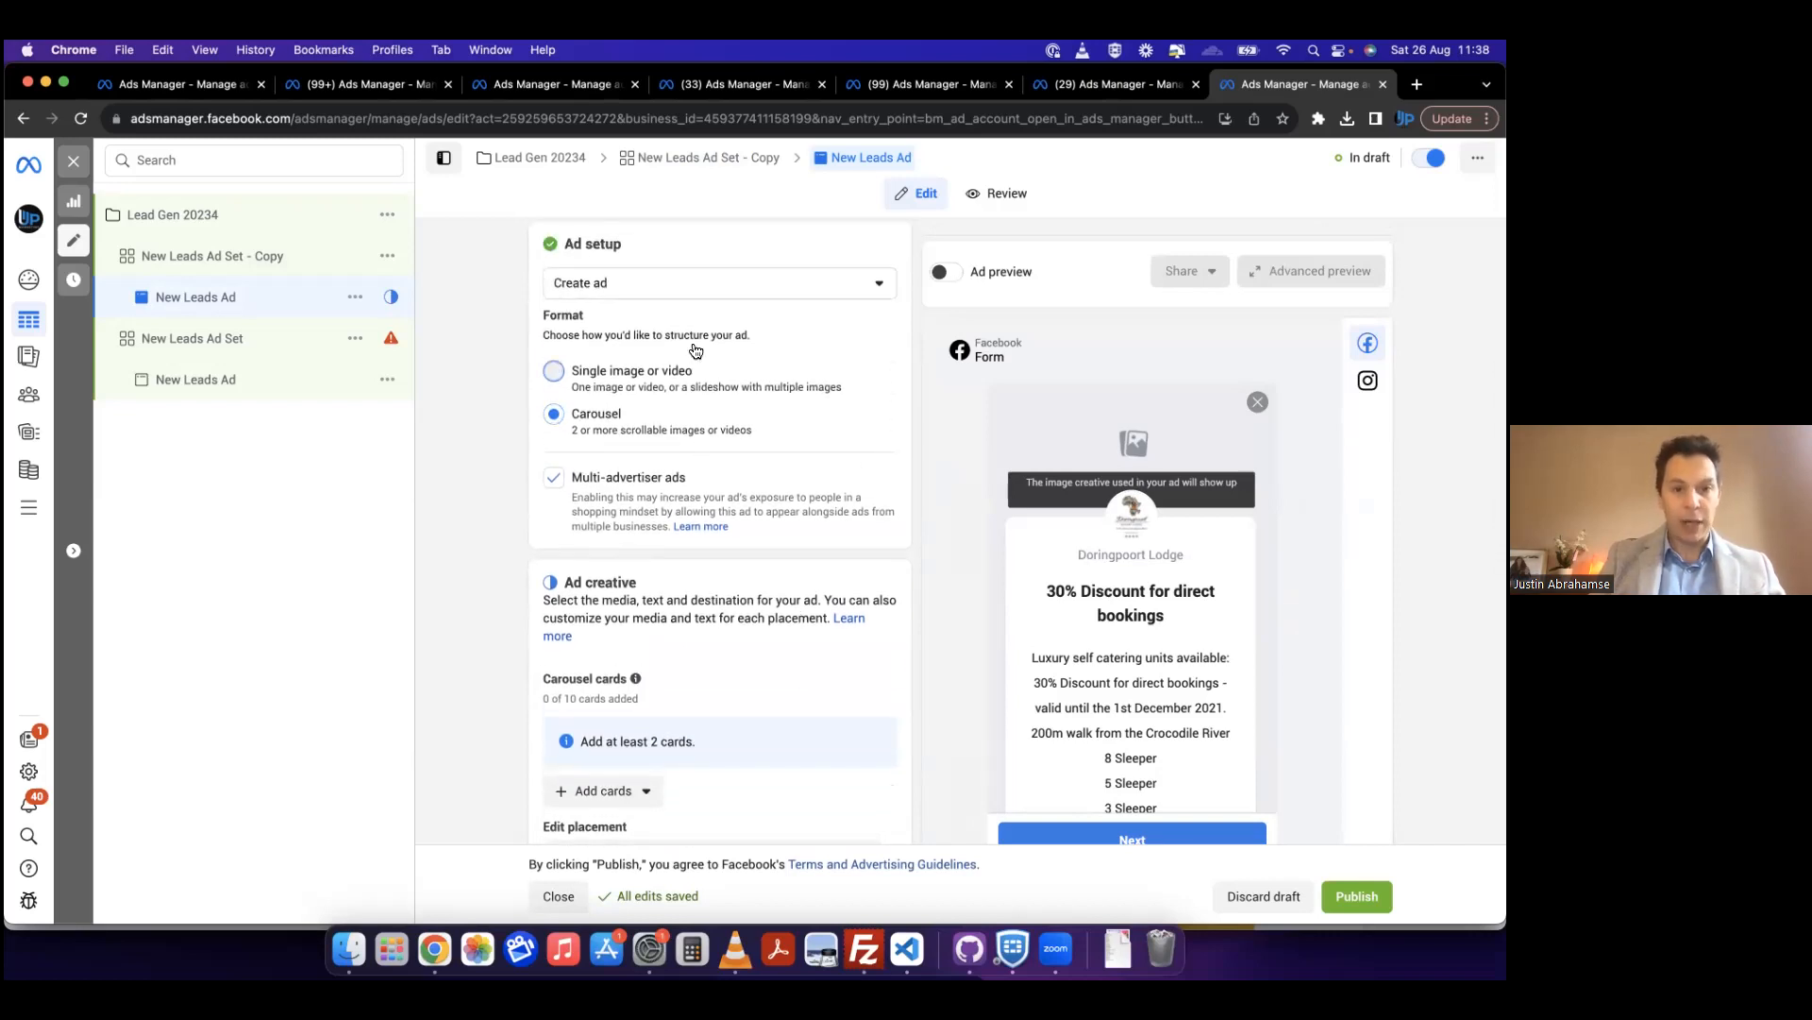
click(609, 387)
Step: Open the image selection for the ad's media and browse the account, business and Page image sources
scroll(653, 577, down, 2)
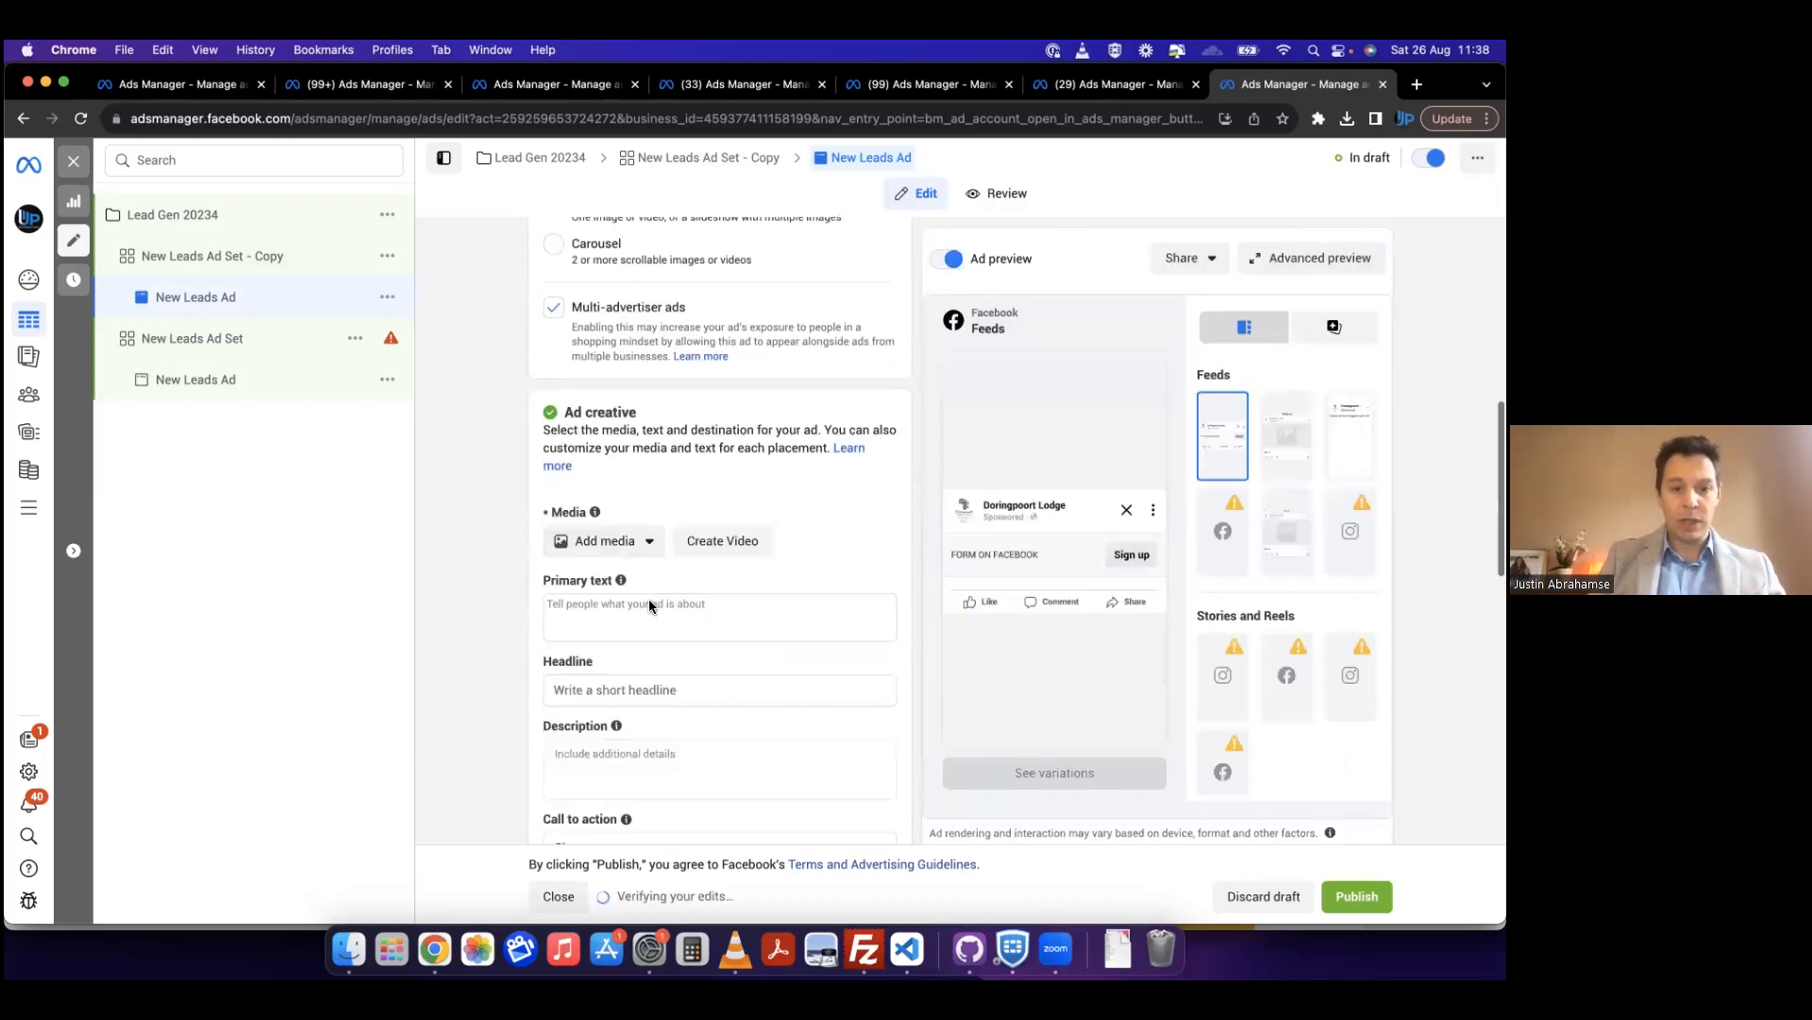
click(600, 540)
click(619, 583)
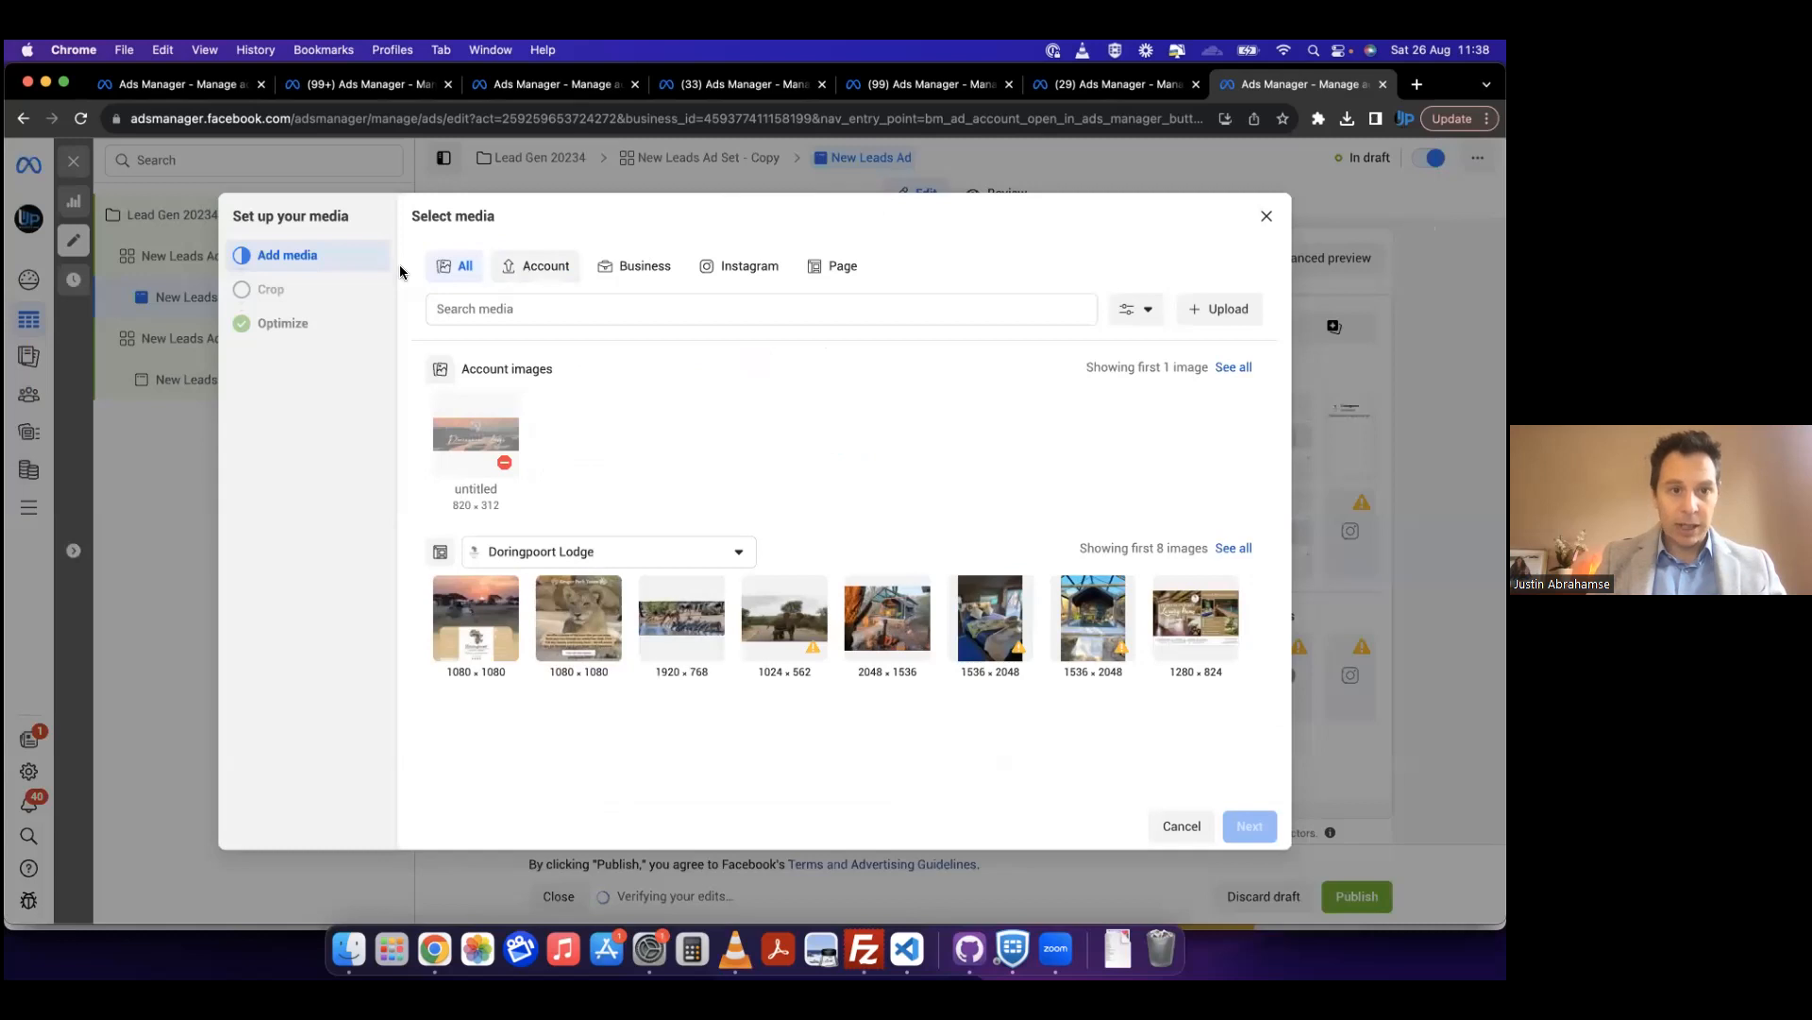
click(536, 274)
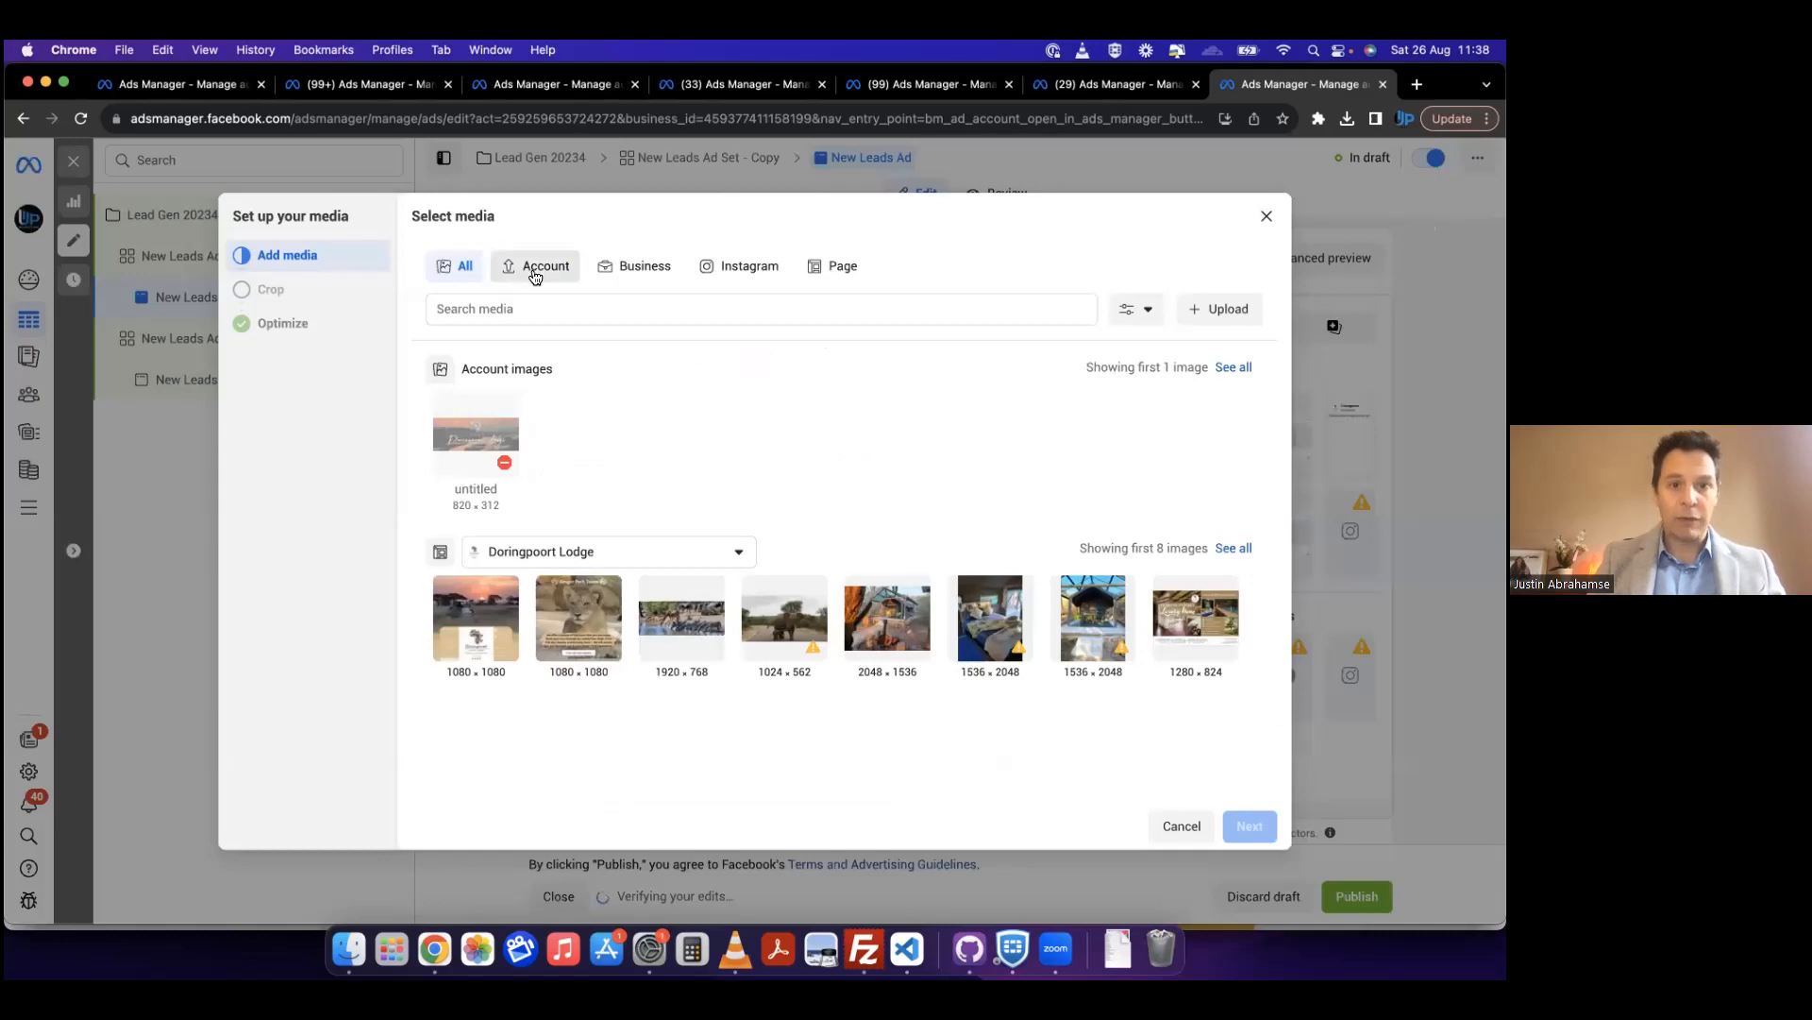
click(641, 280)
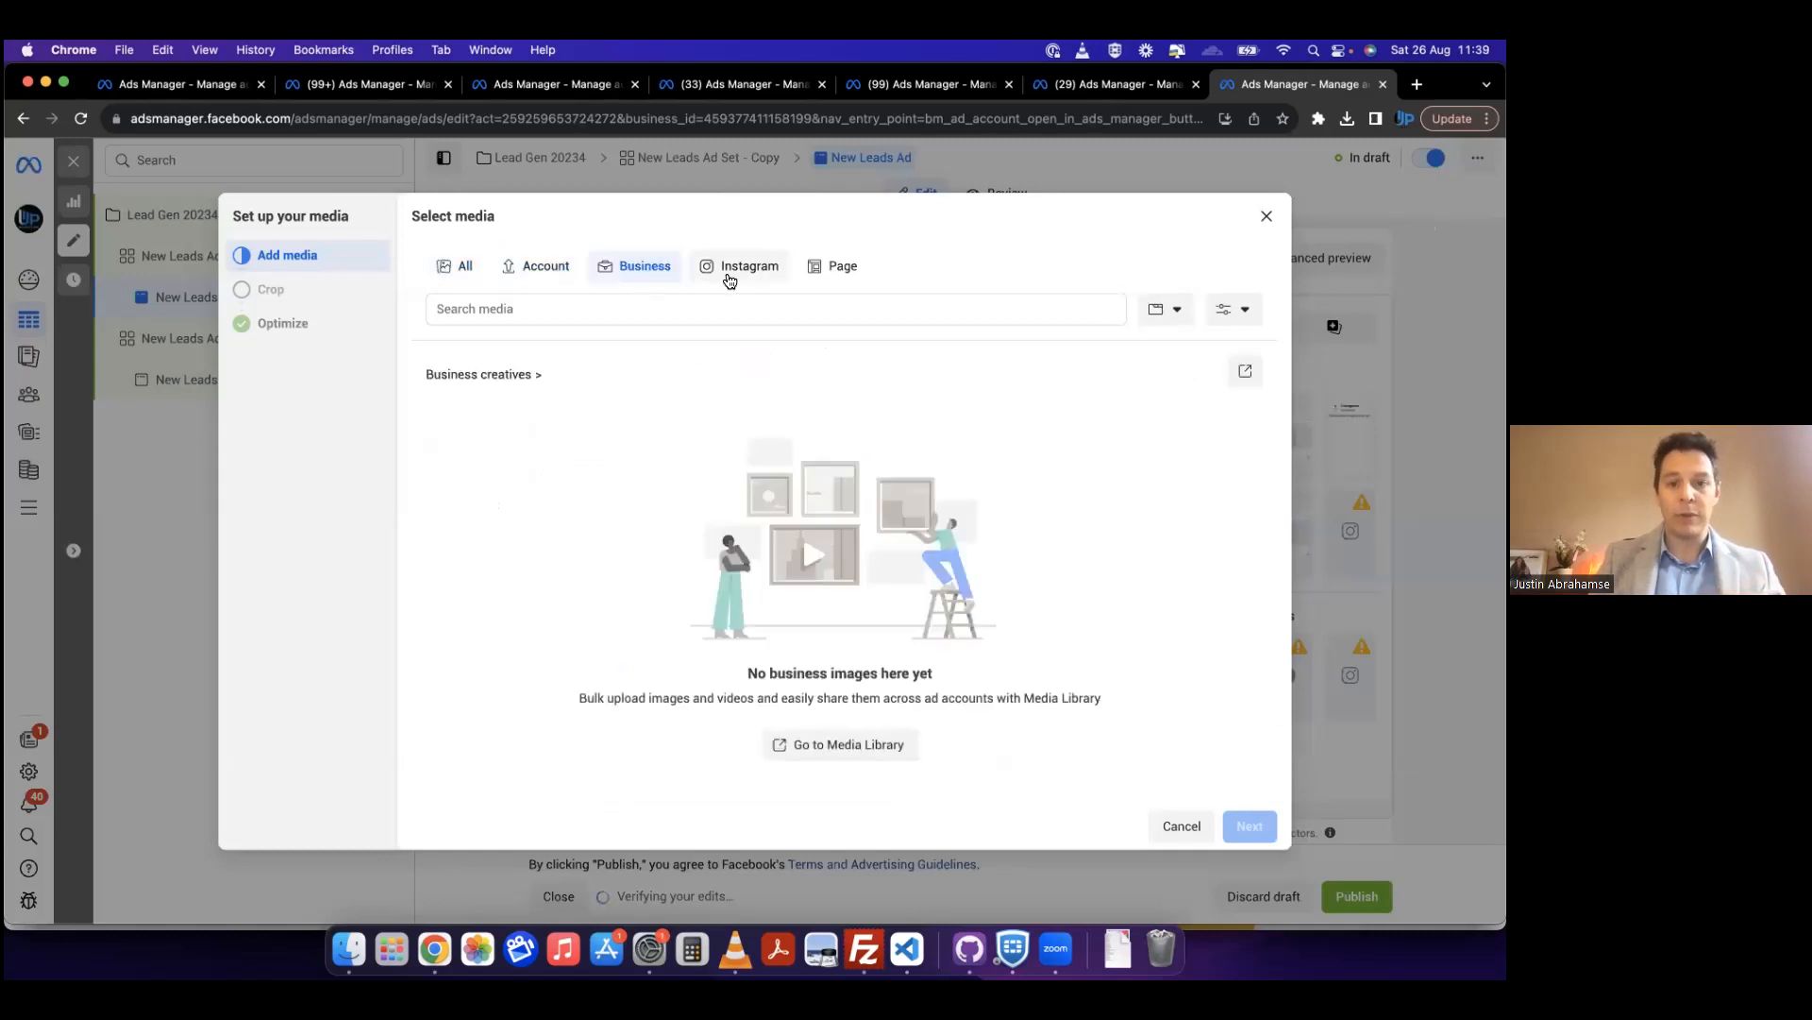
click(835, 272)
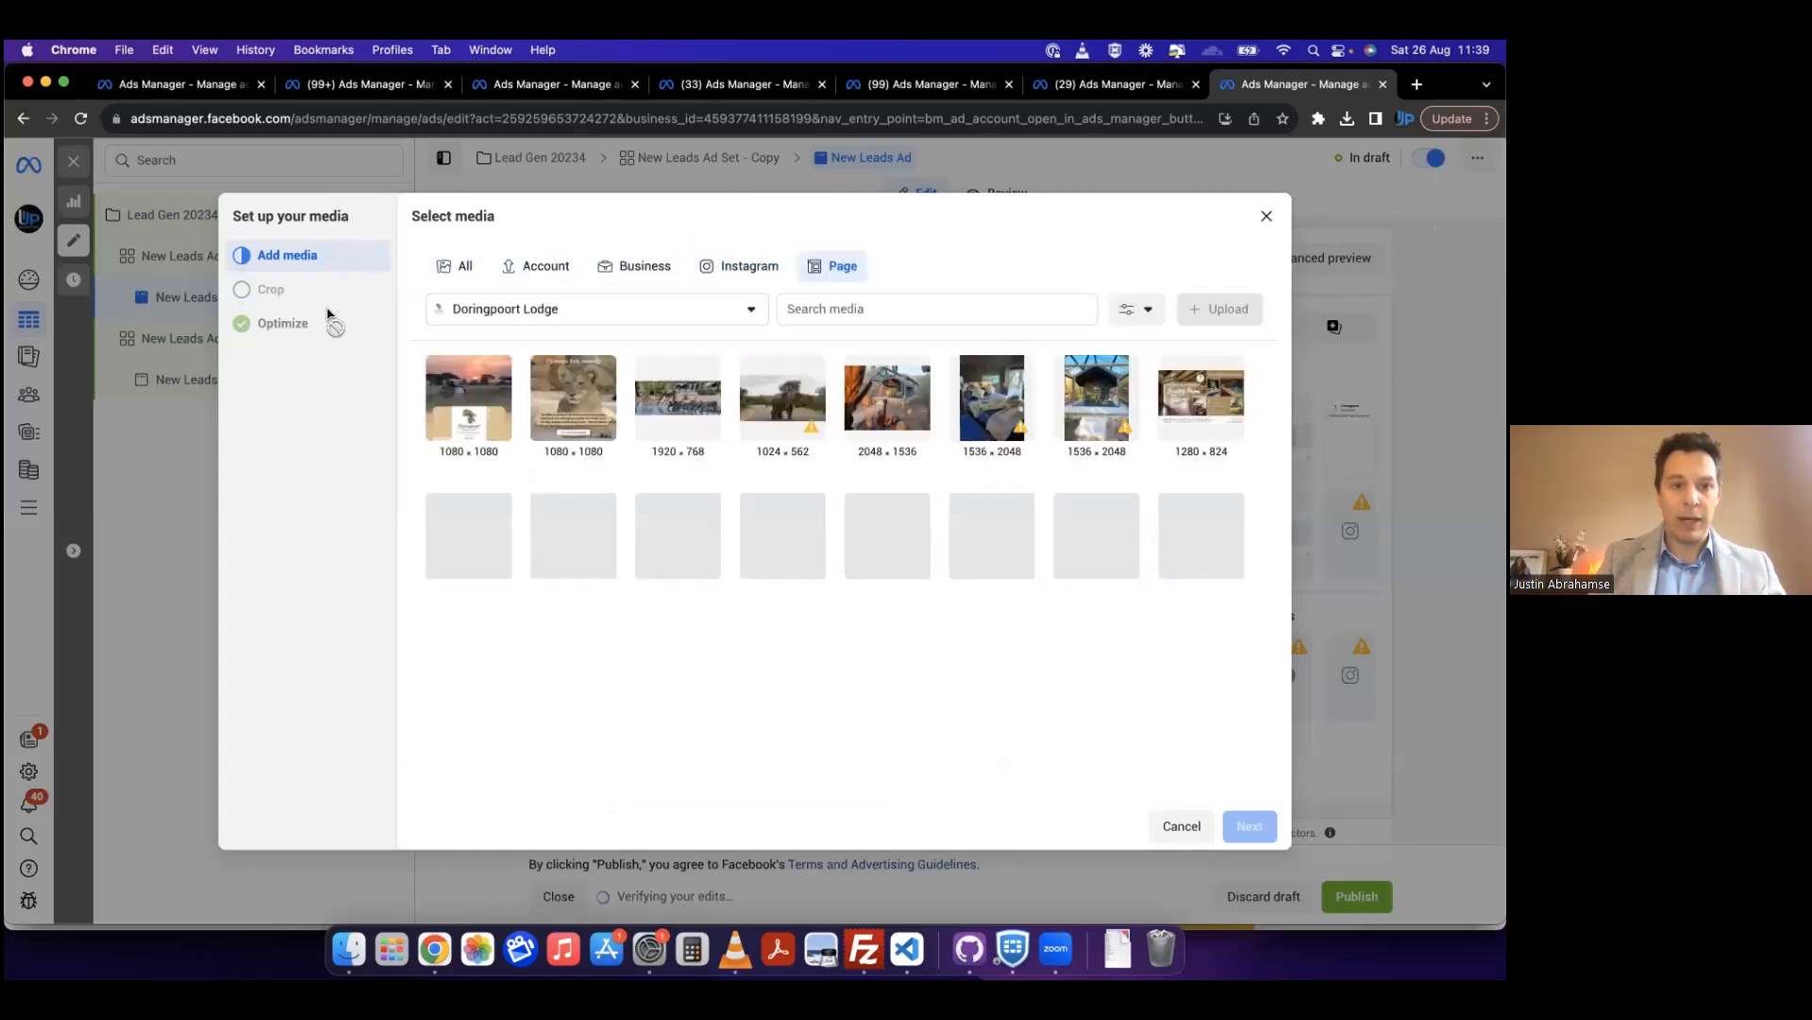
Step: Choose the 1440 × 960 pool photo from the Doringpoort Lodge Page and accept the original crops for all placements
click(730, 312)
click(730, 313)
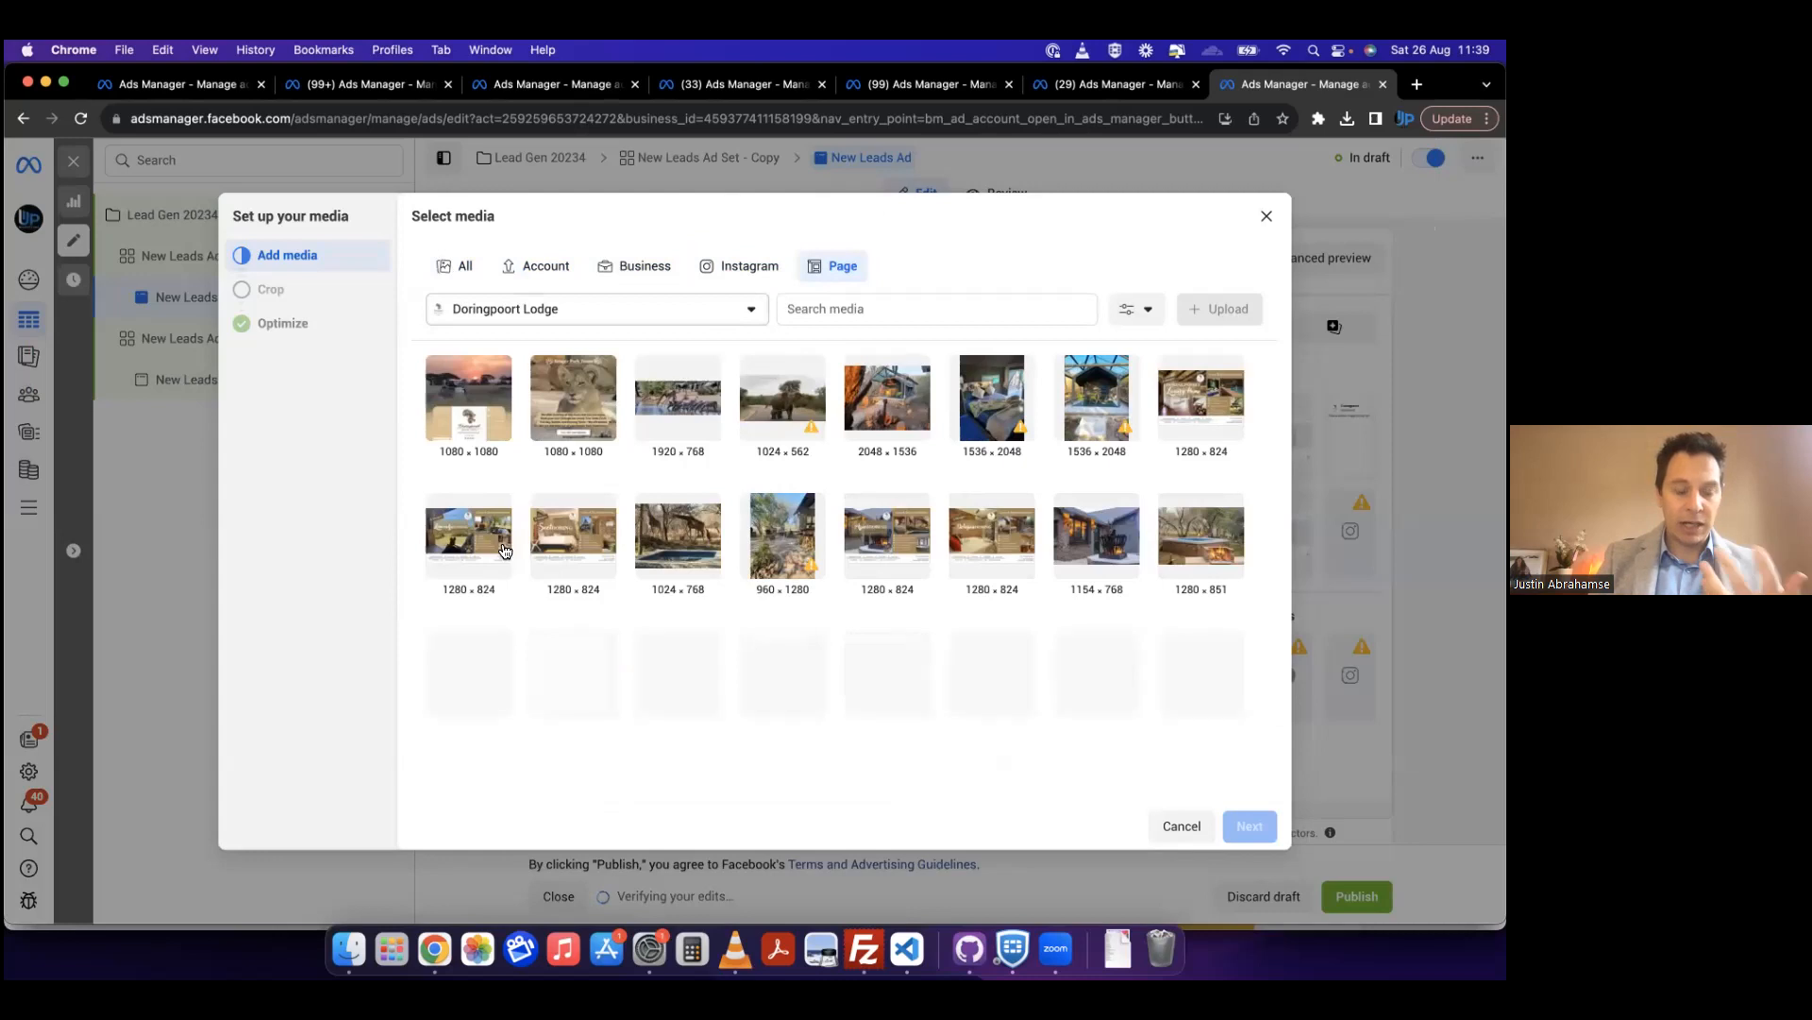
click(465, 313)
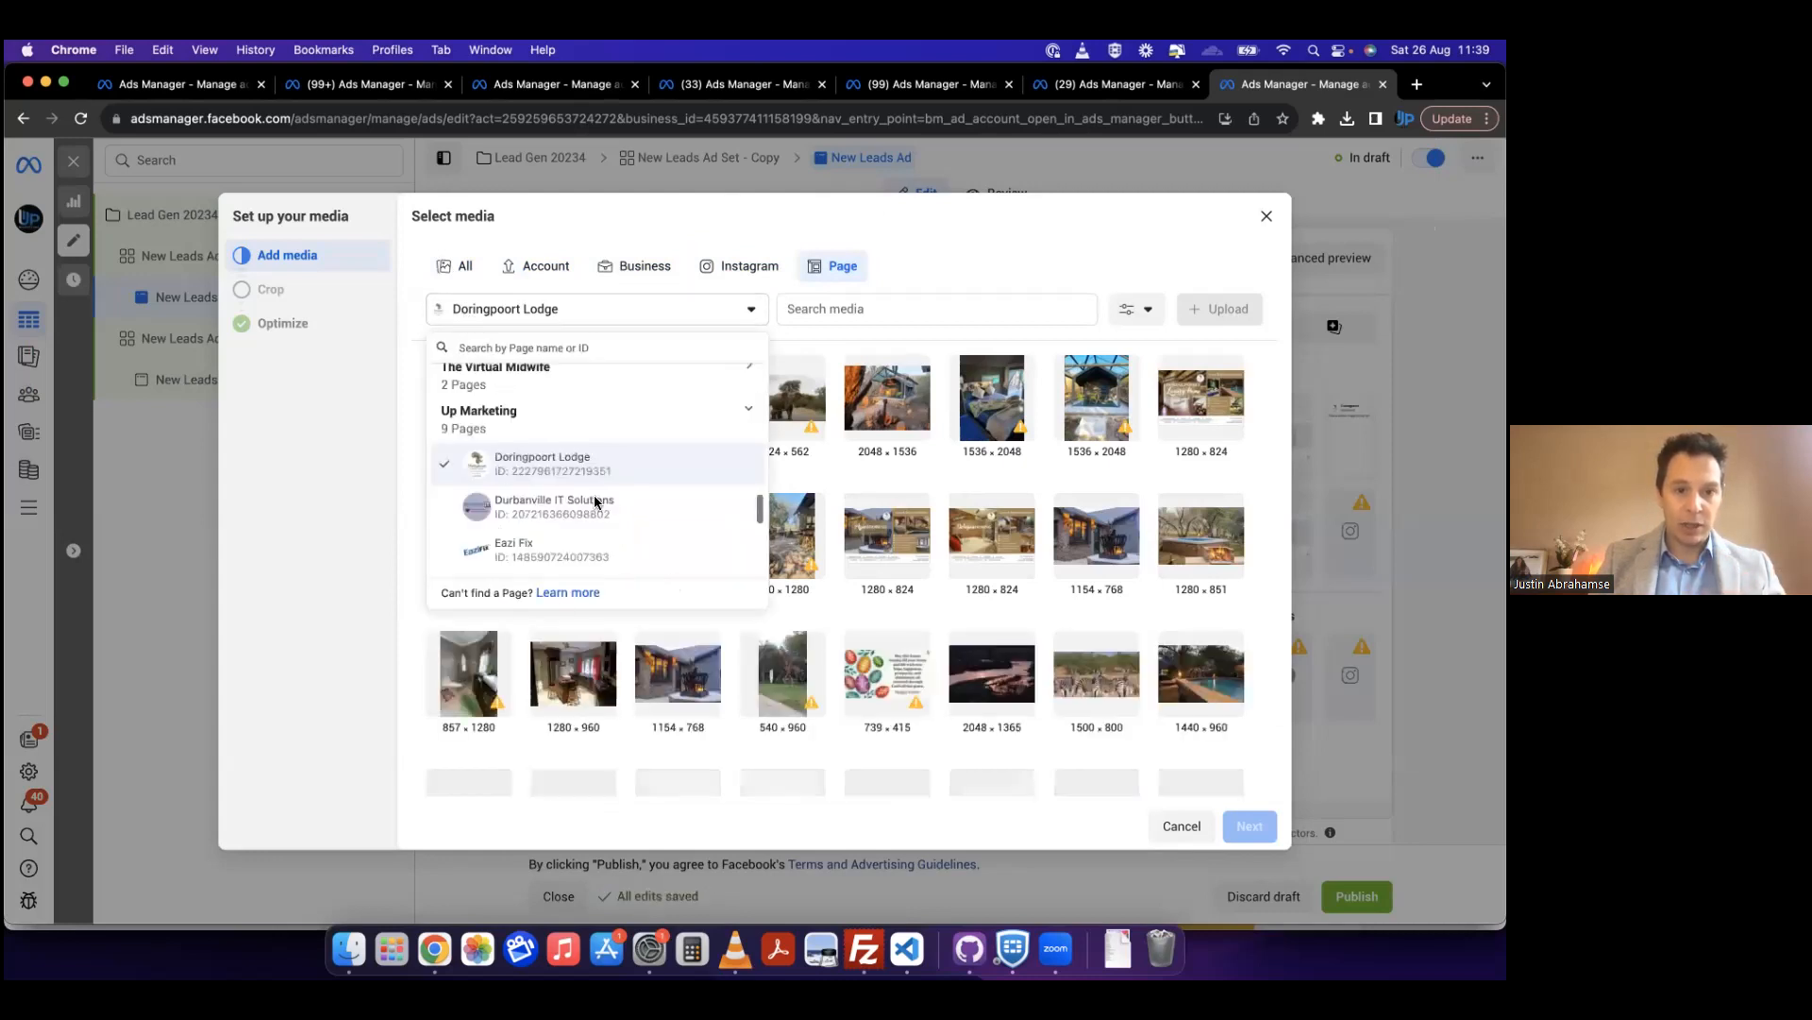
click(694, 689)
click(693, 688)
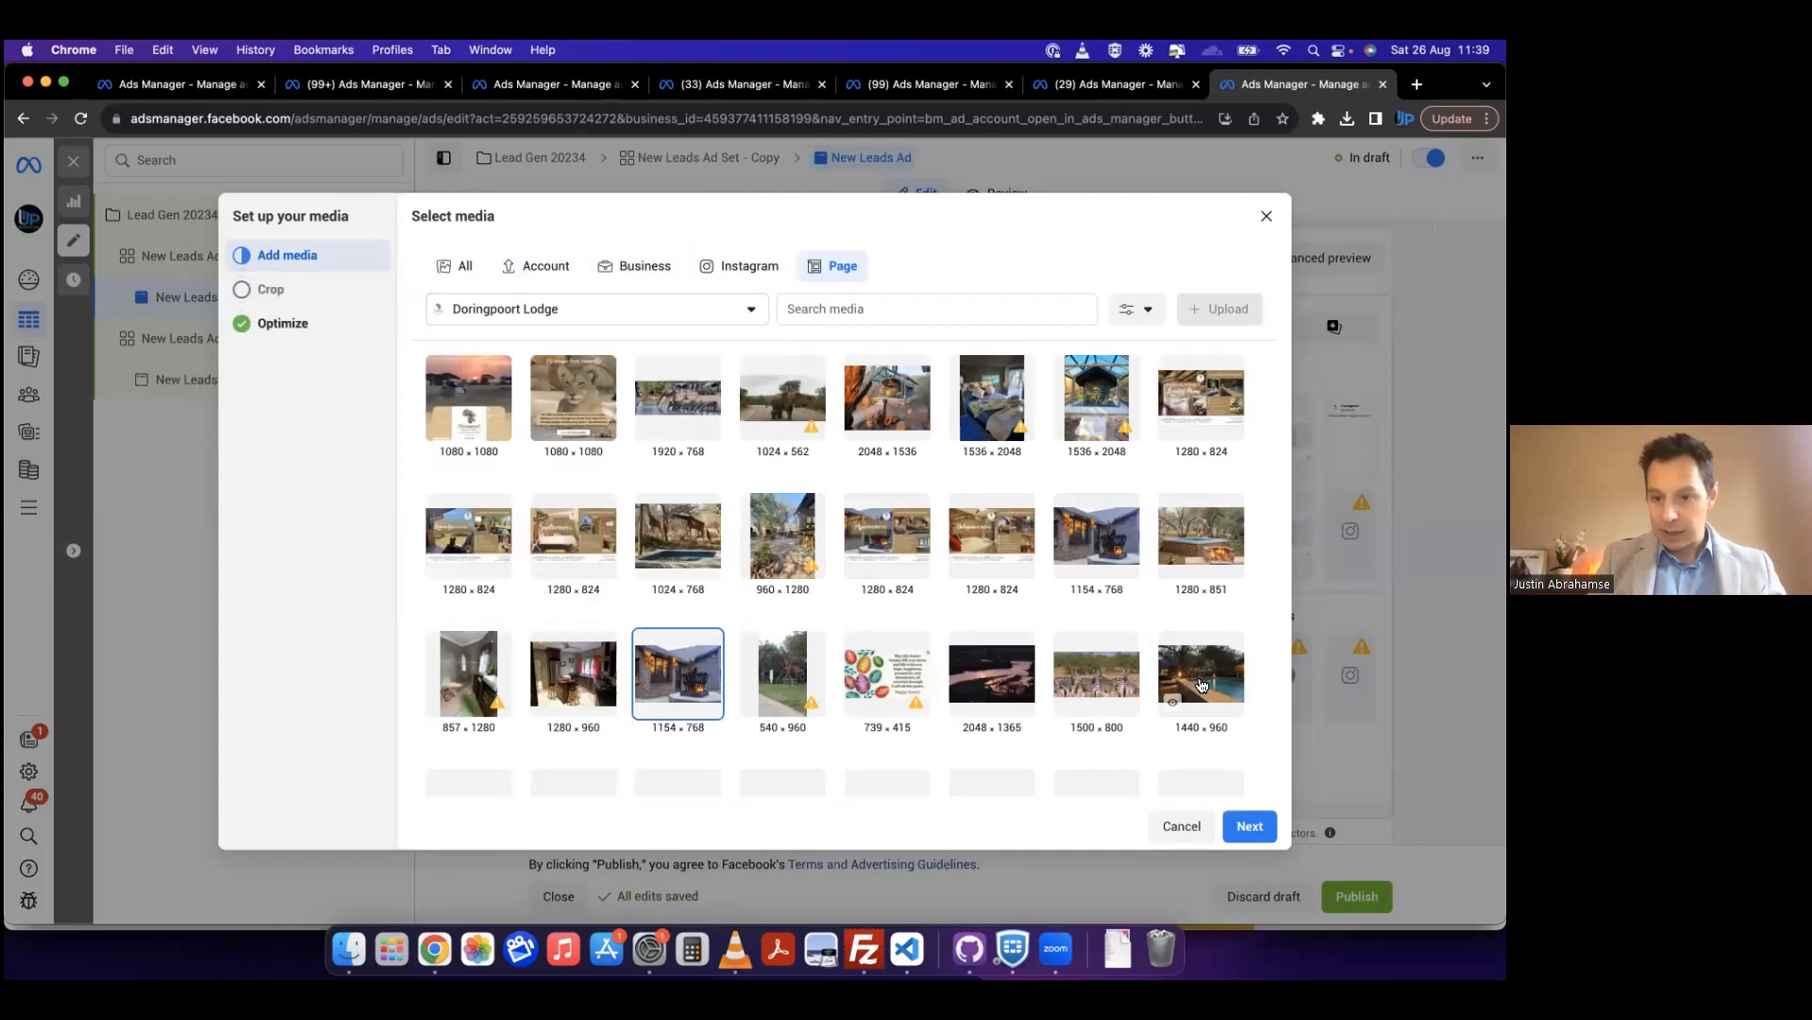
click(1259, 834)
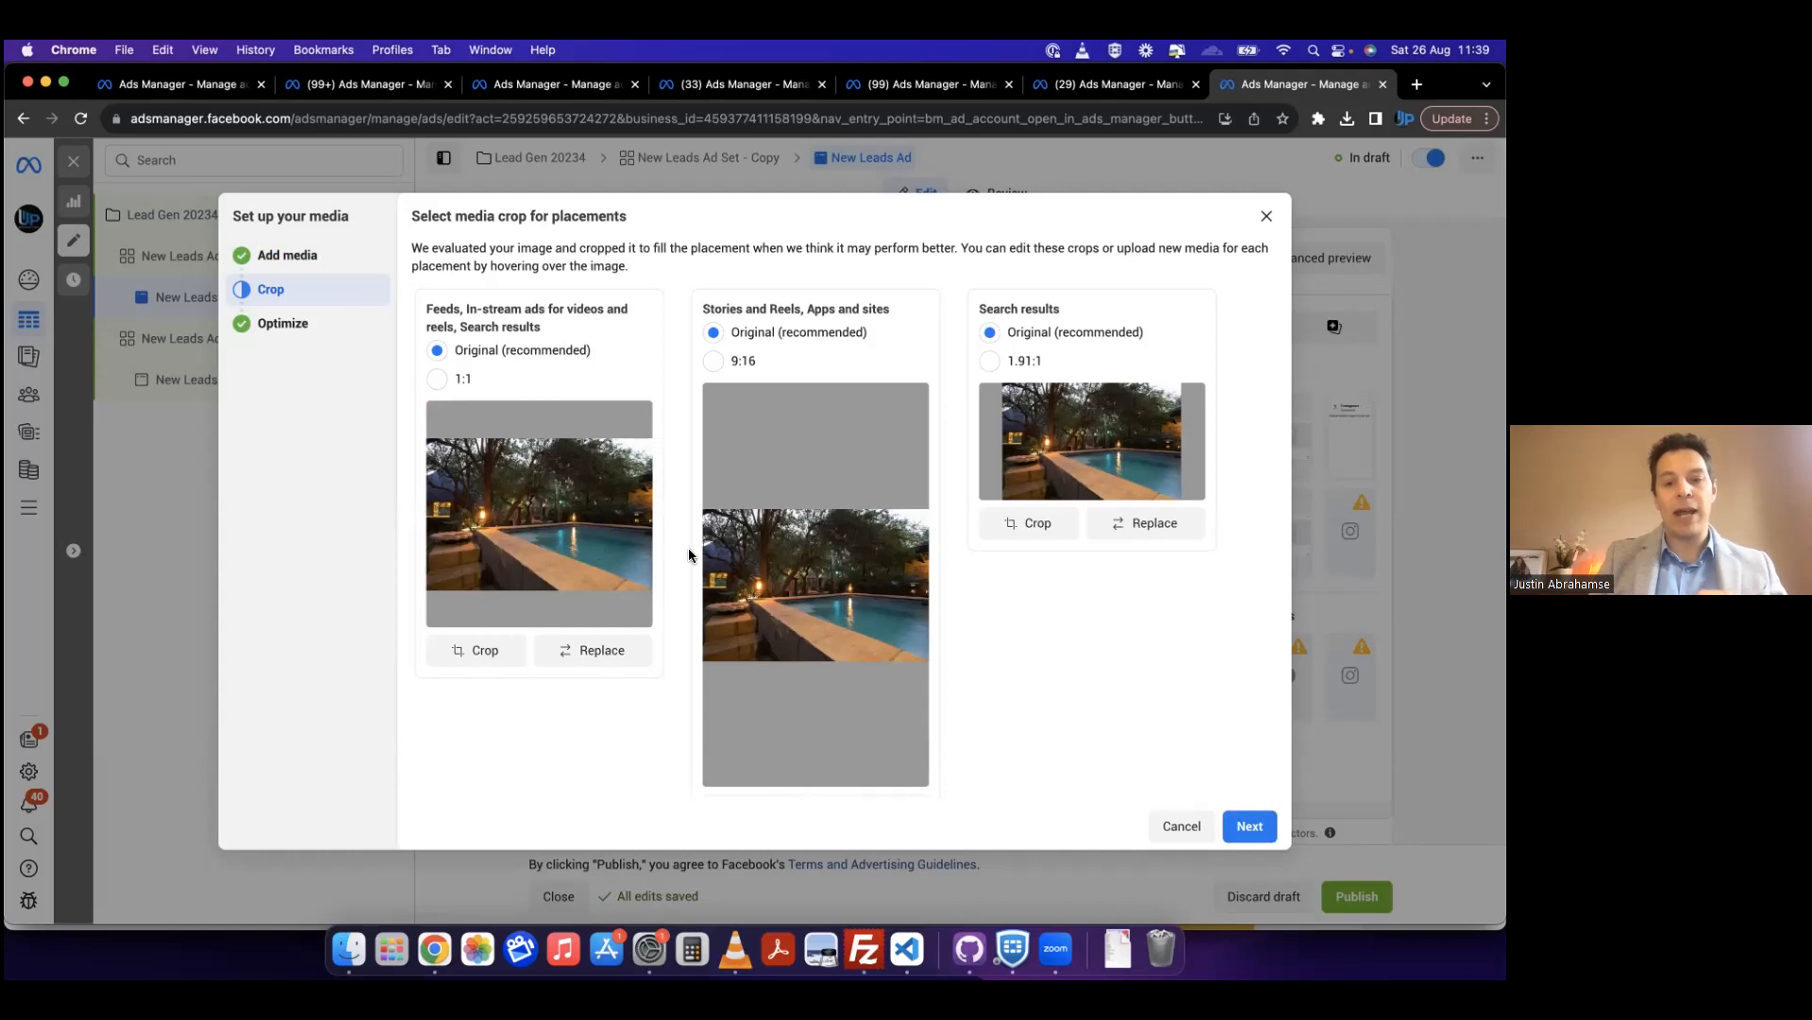
click(1247, 827)
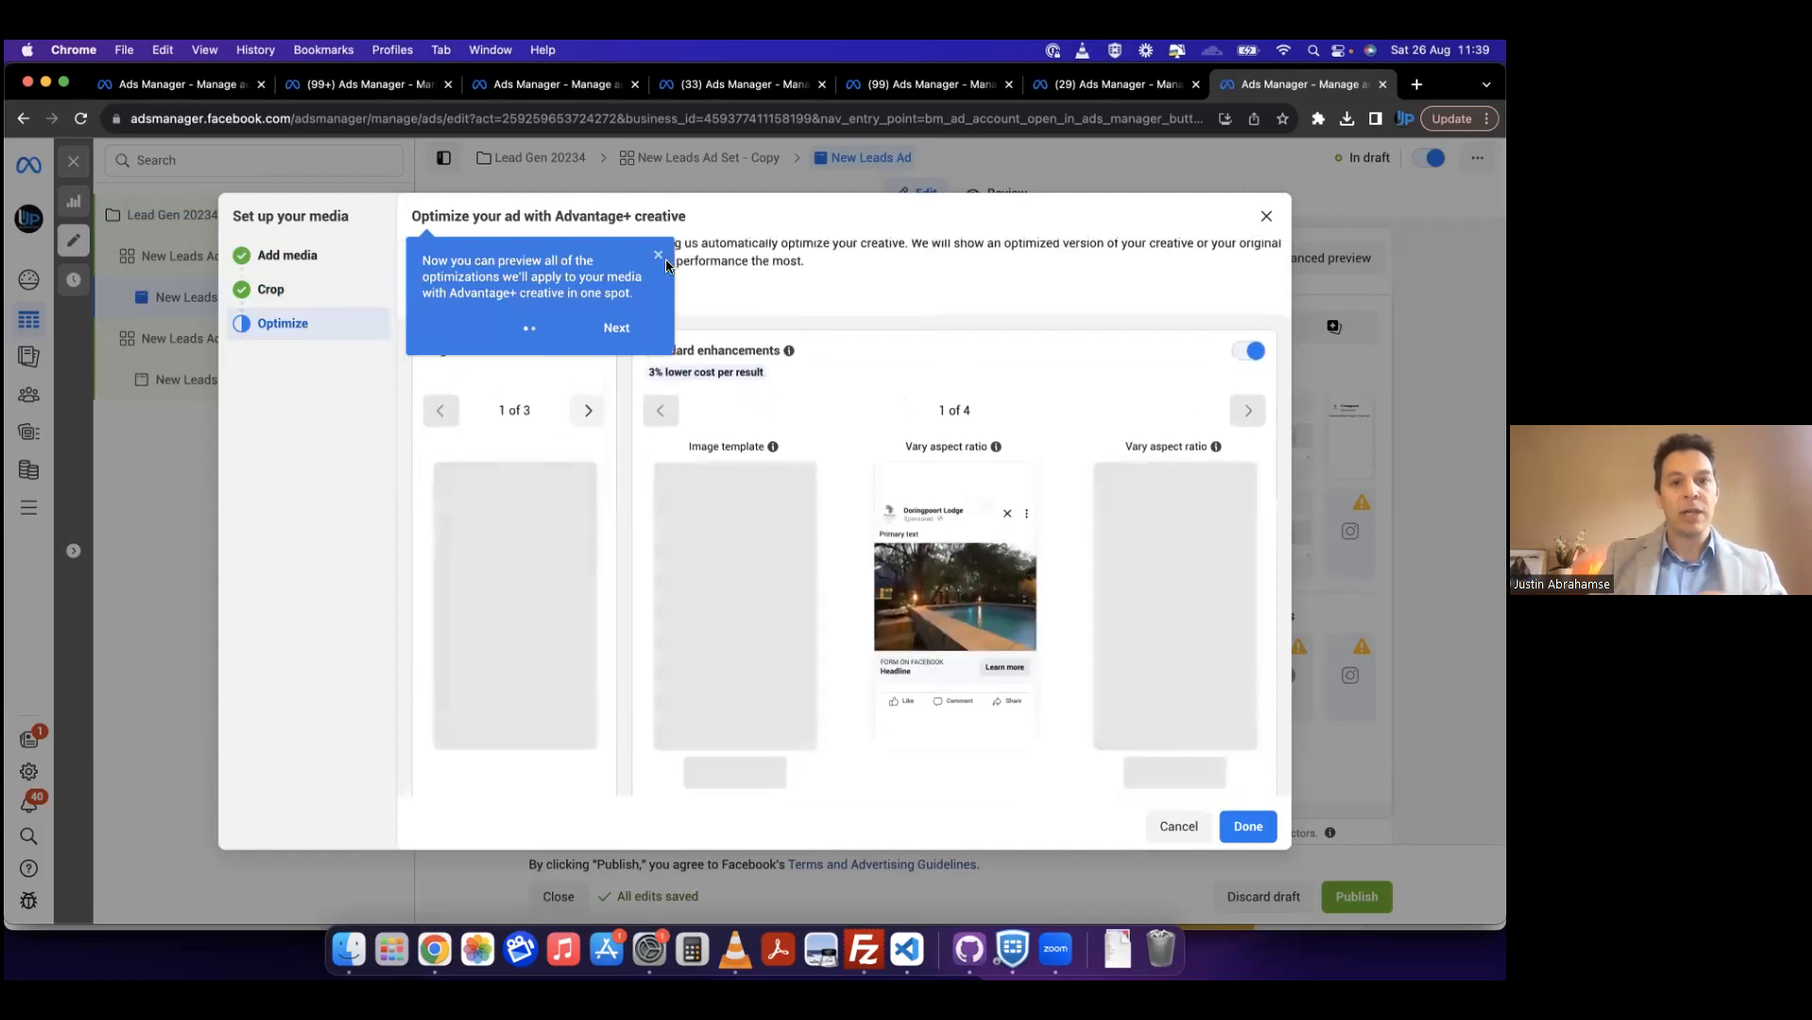
Step: Review the Advantage+ creative optimizations and finish the media setup with all optimizations enabled
click(661, 258)
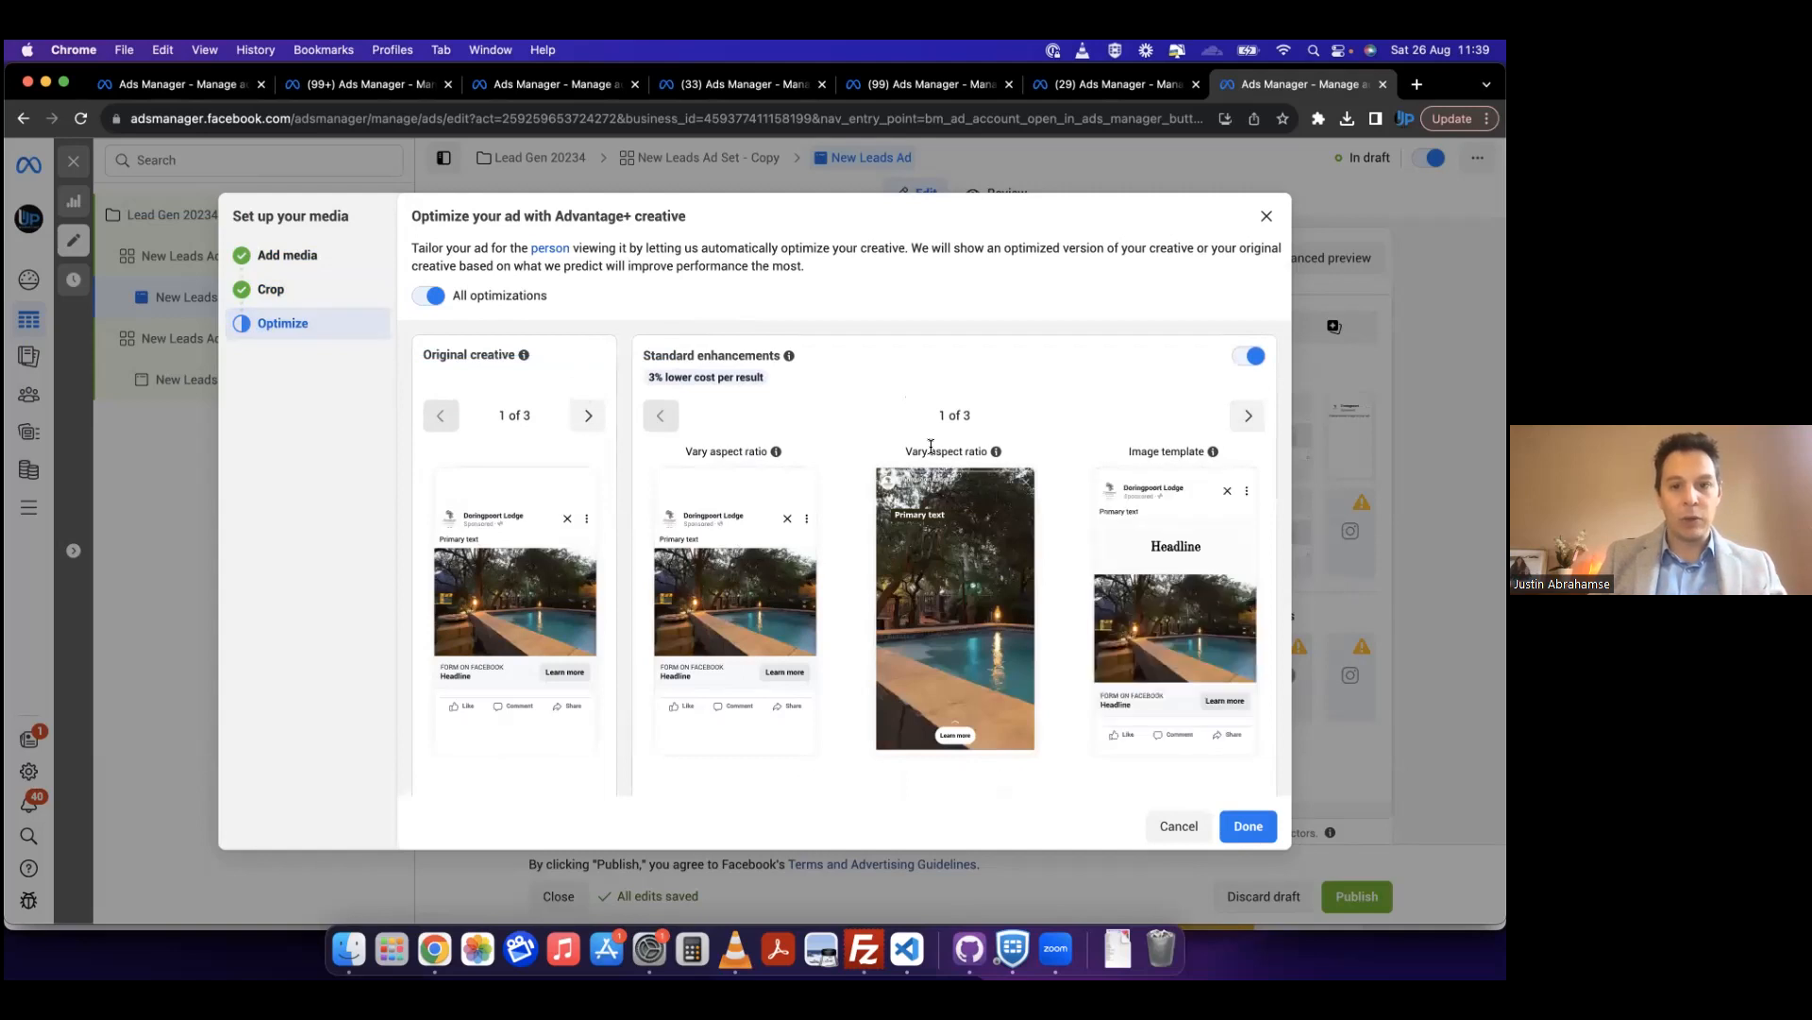
scroll(827, 621, down, 1)
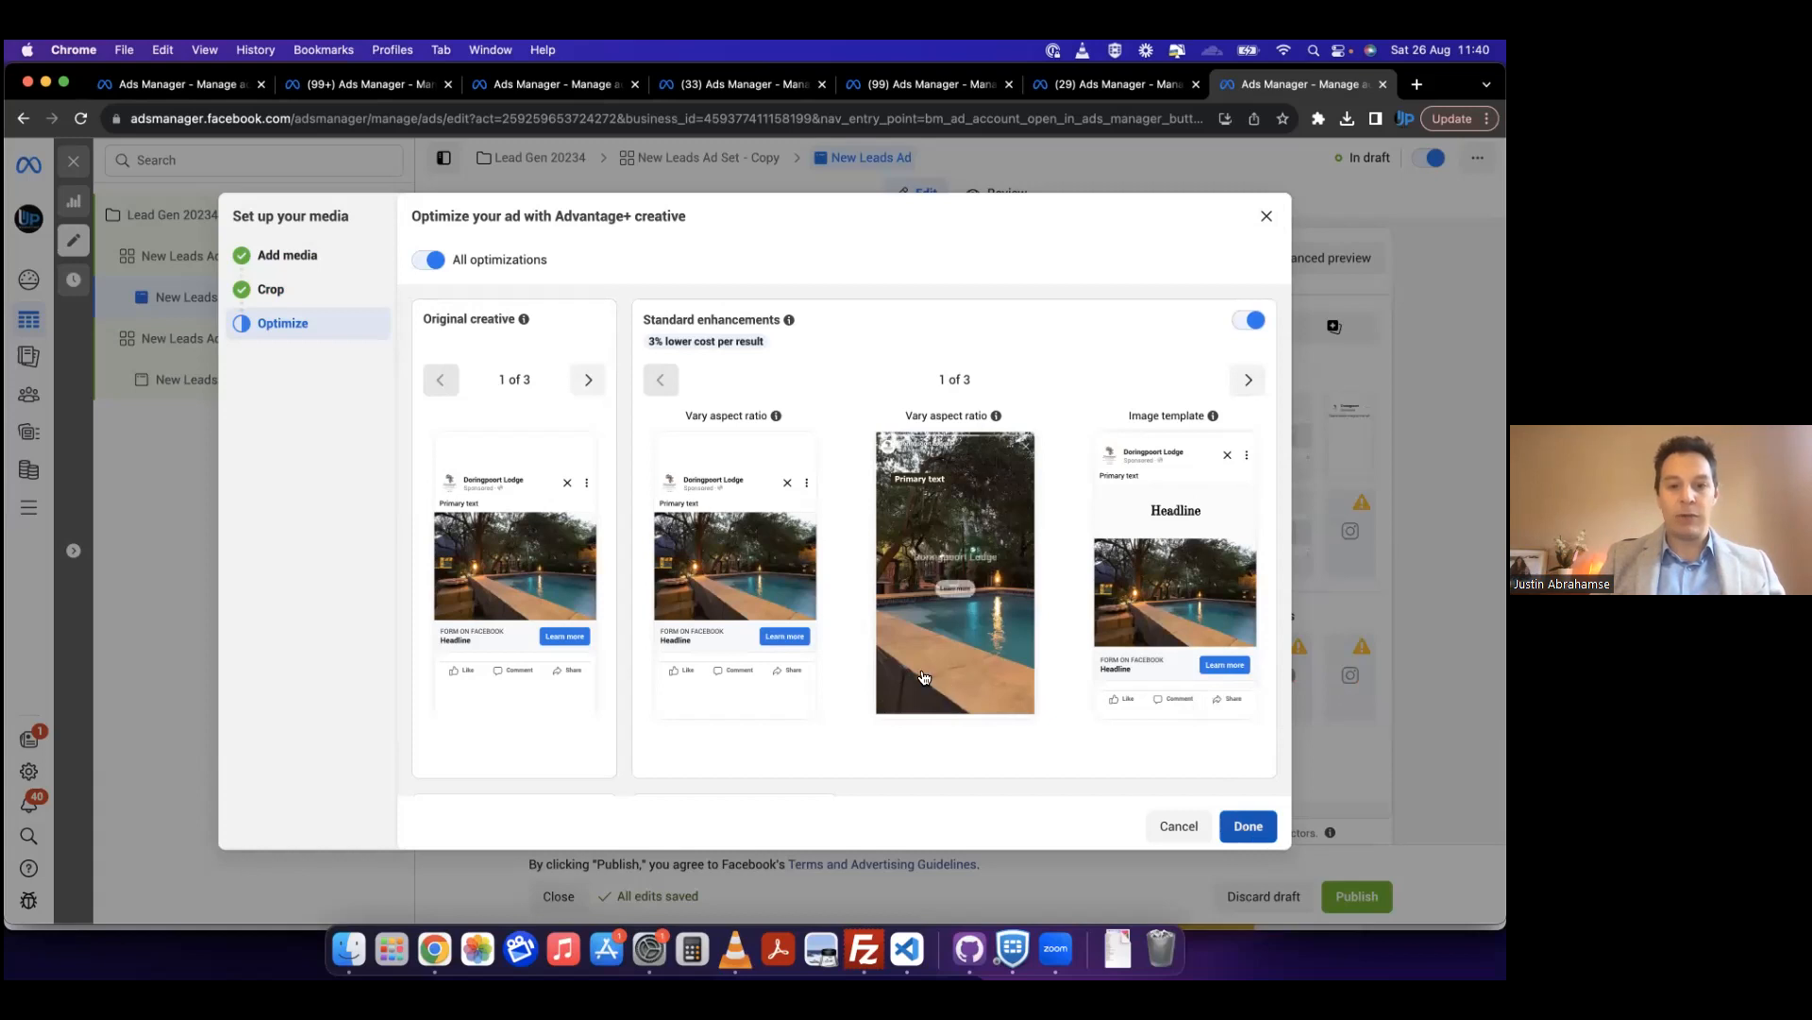
click(1247, 827)
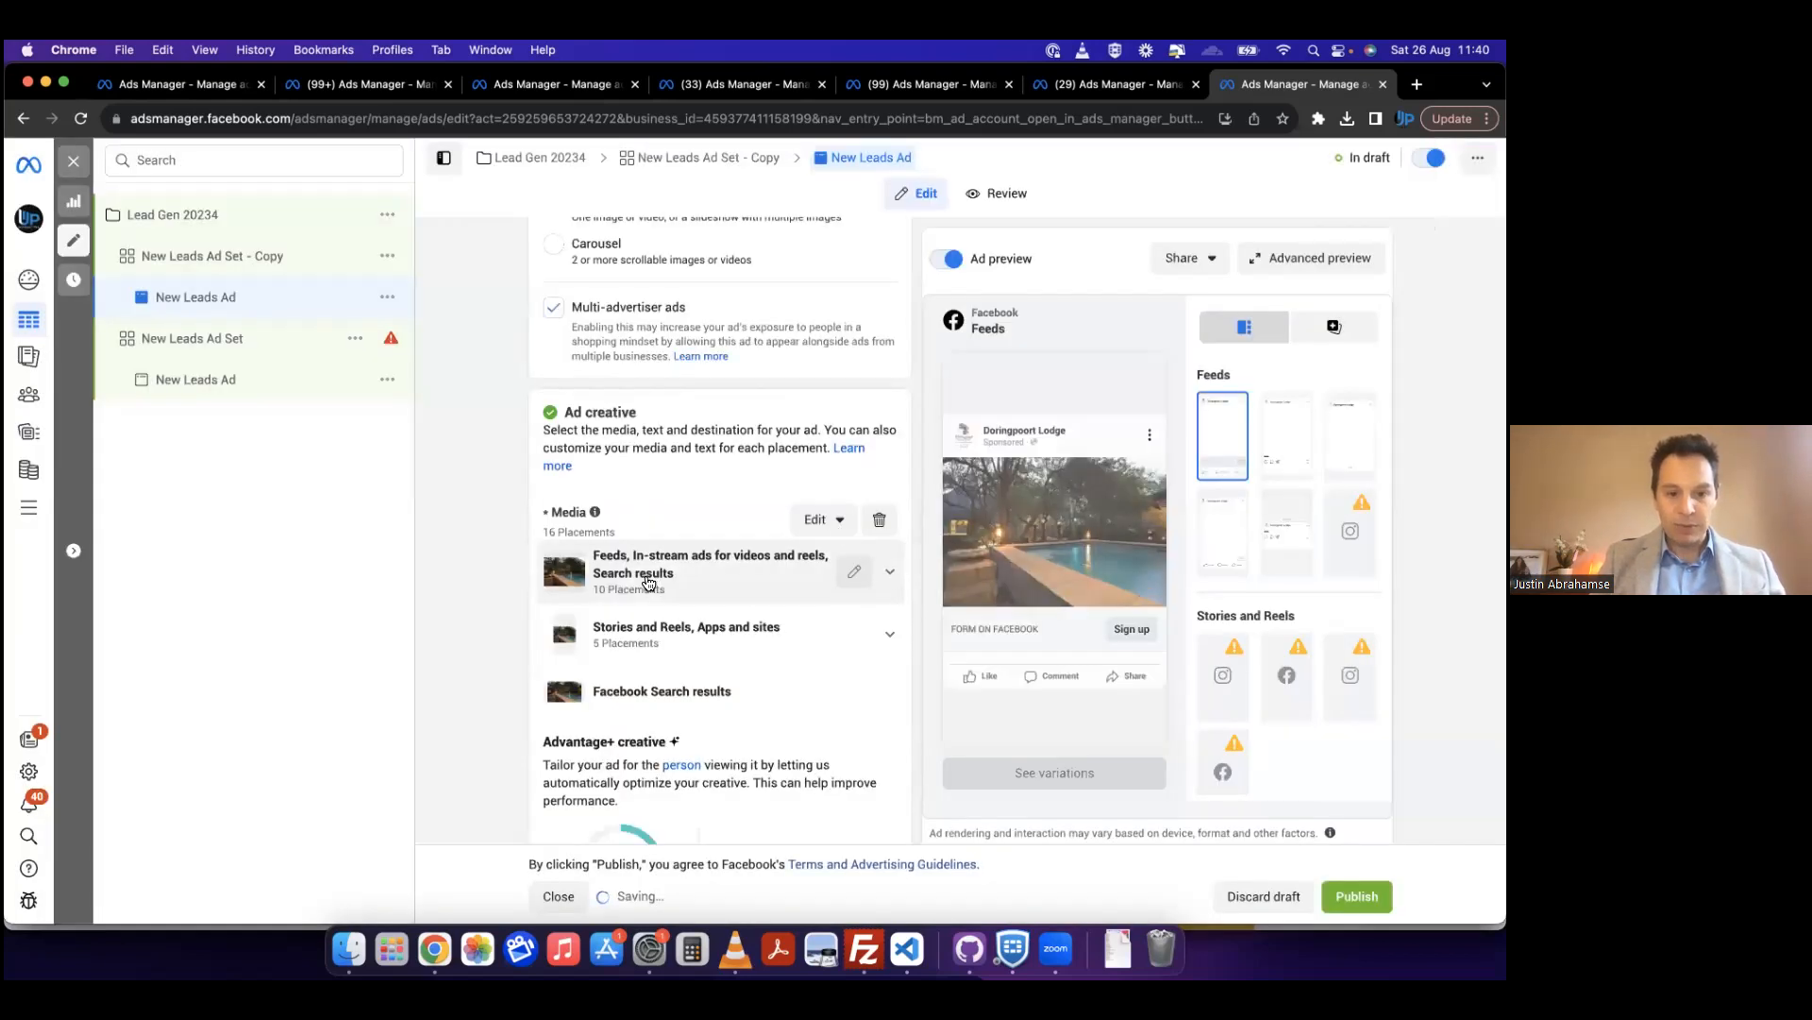
Step: Enter "Book now for the best rates" as the ad's primary text
scroll(648, 574, down, 5)
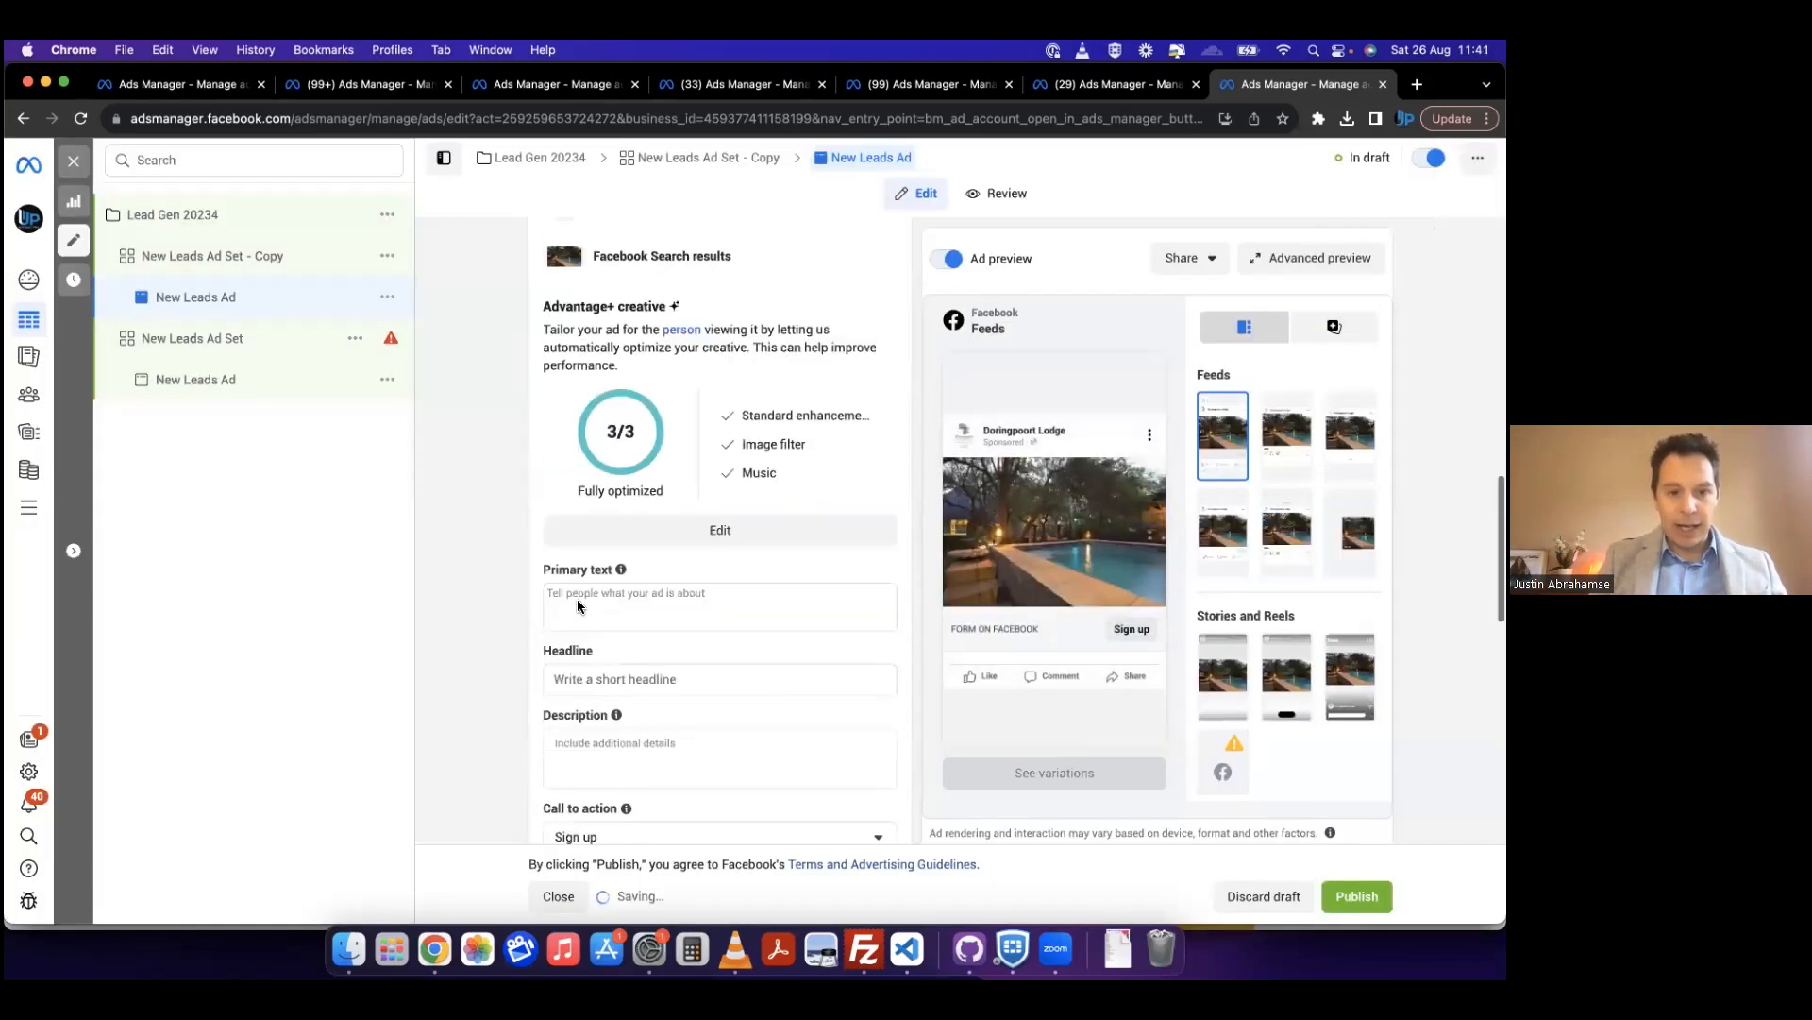
click(604, 595)
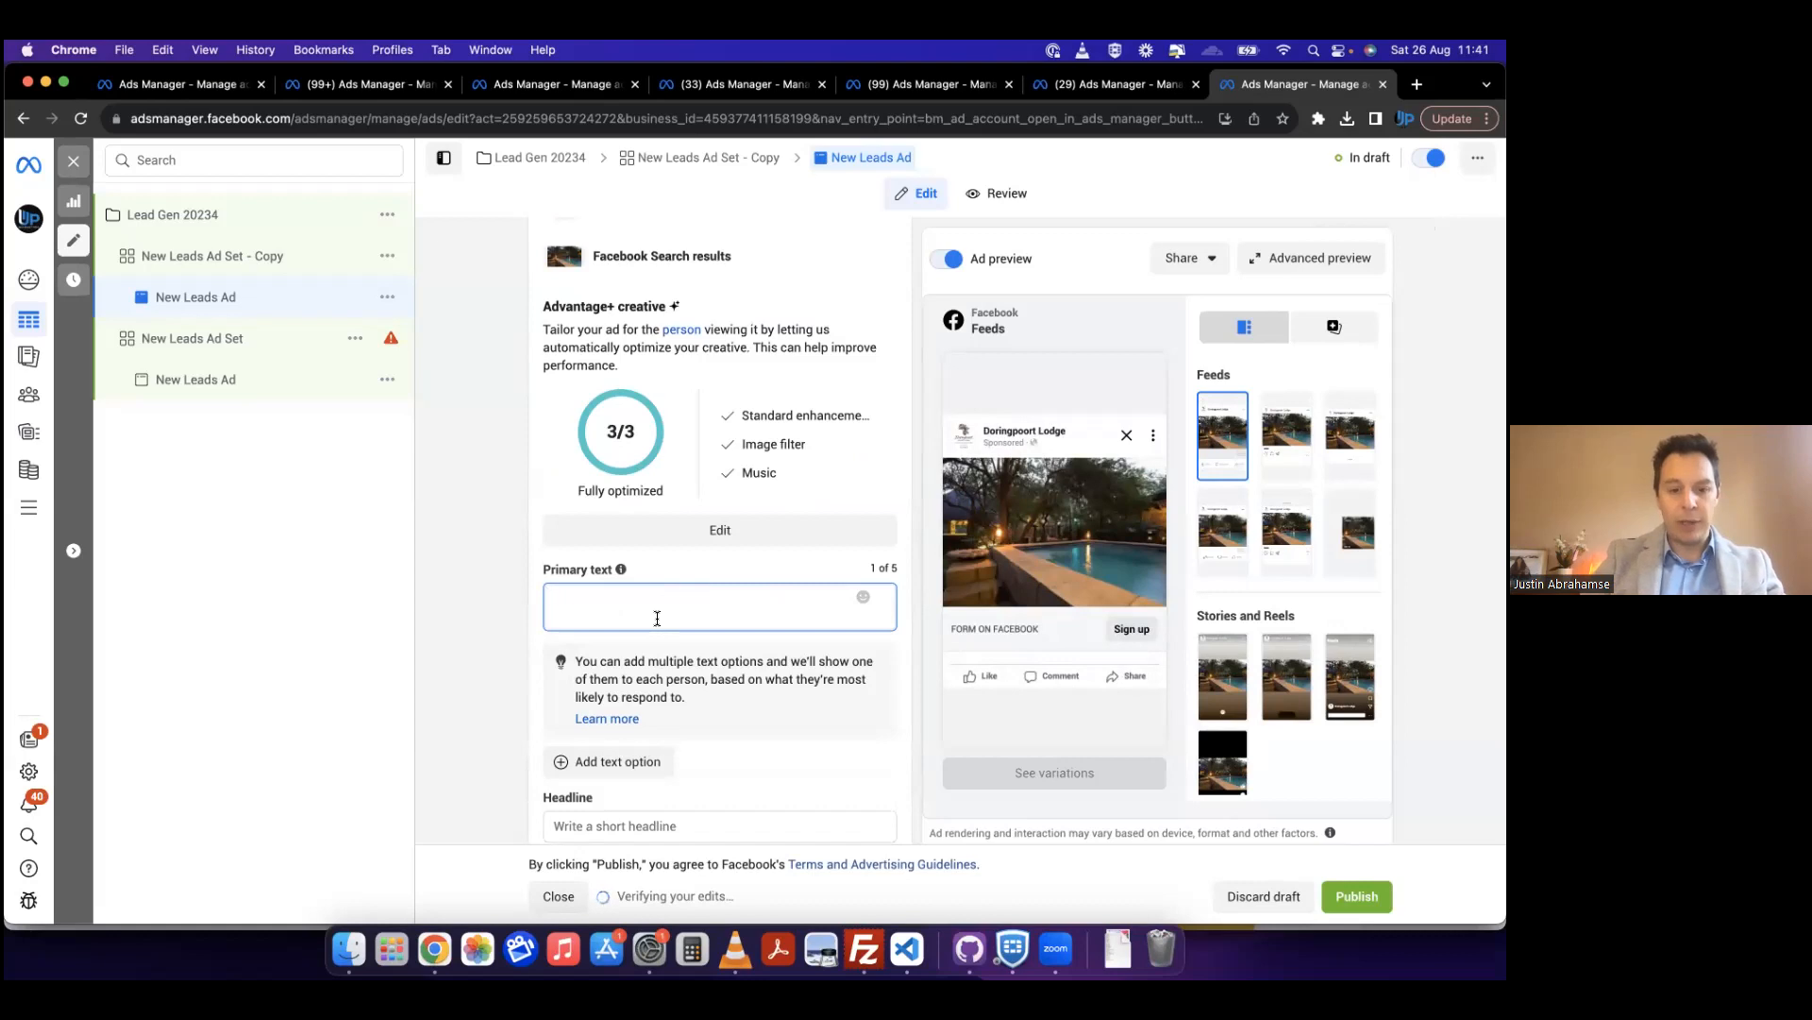
text(Book now for the best rates)
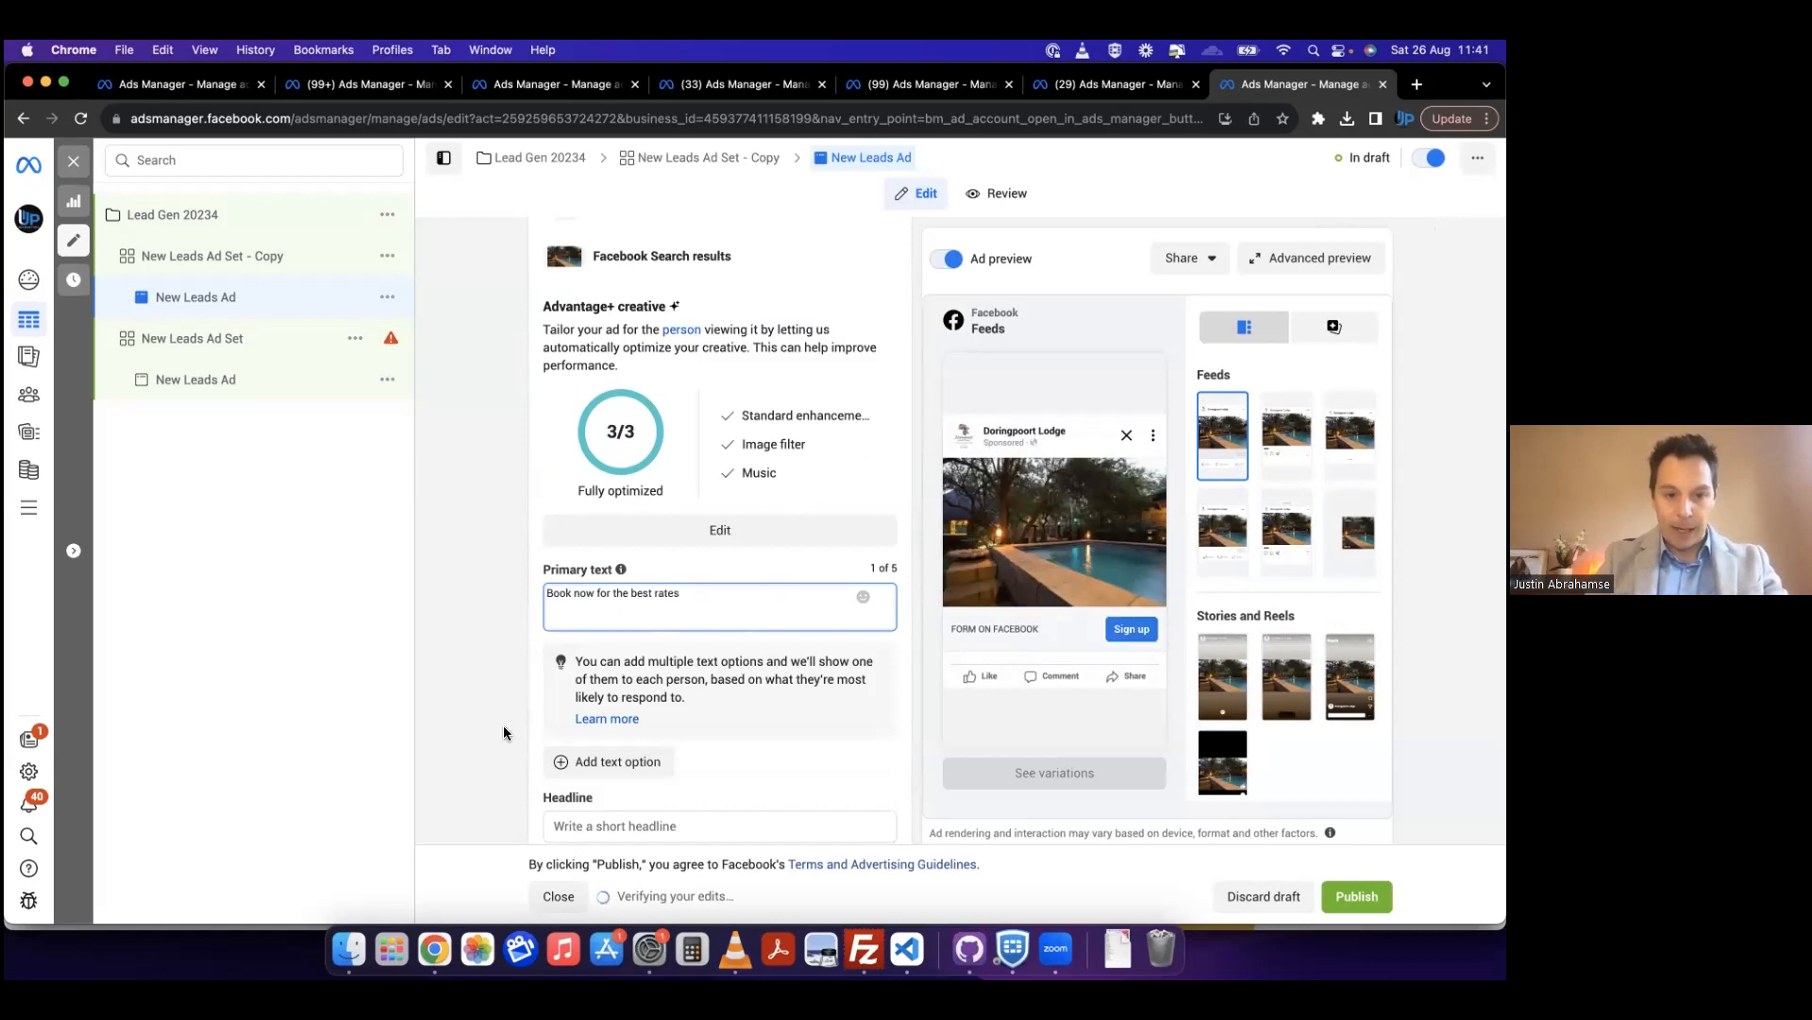
Step: Enter "Kruger Park lodge" as the ad's headline
scroll(712, 727, down, 3)
click(631, 668)
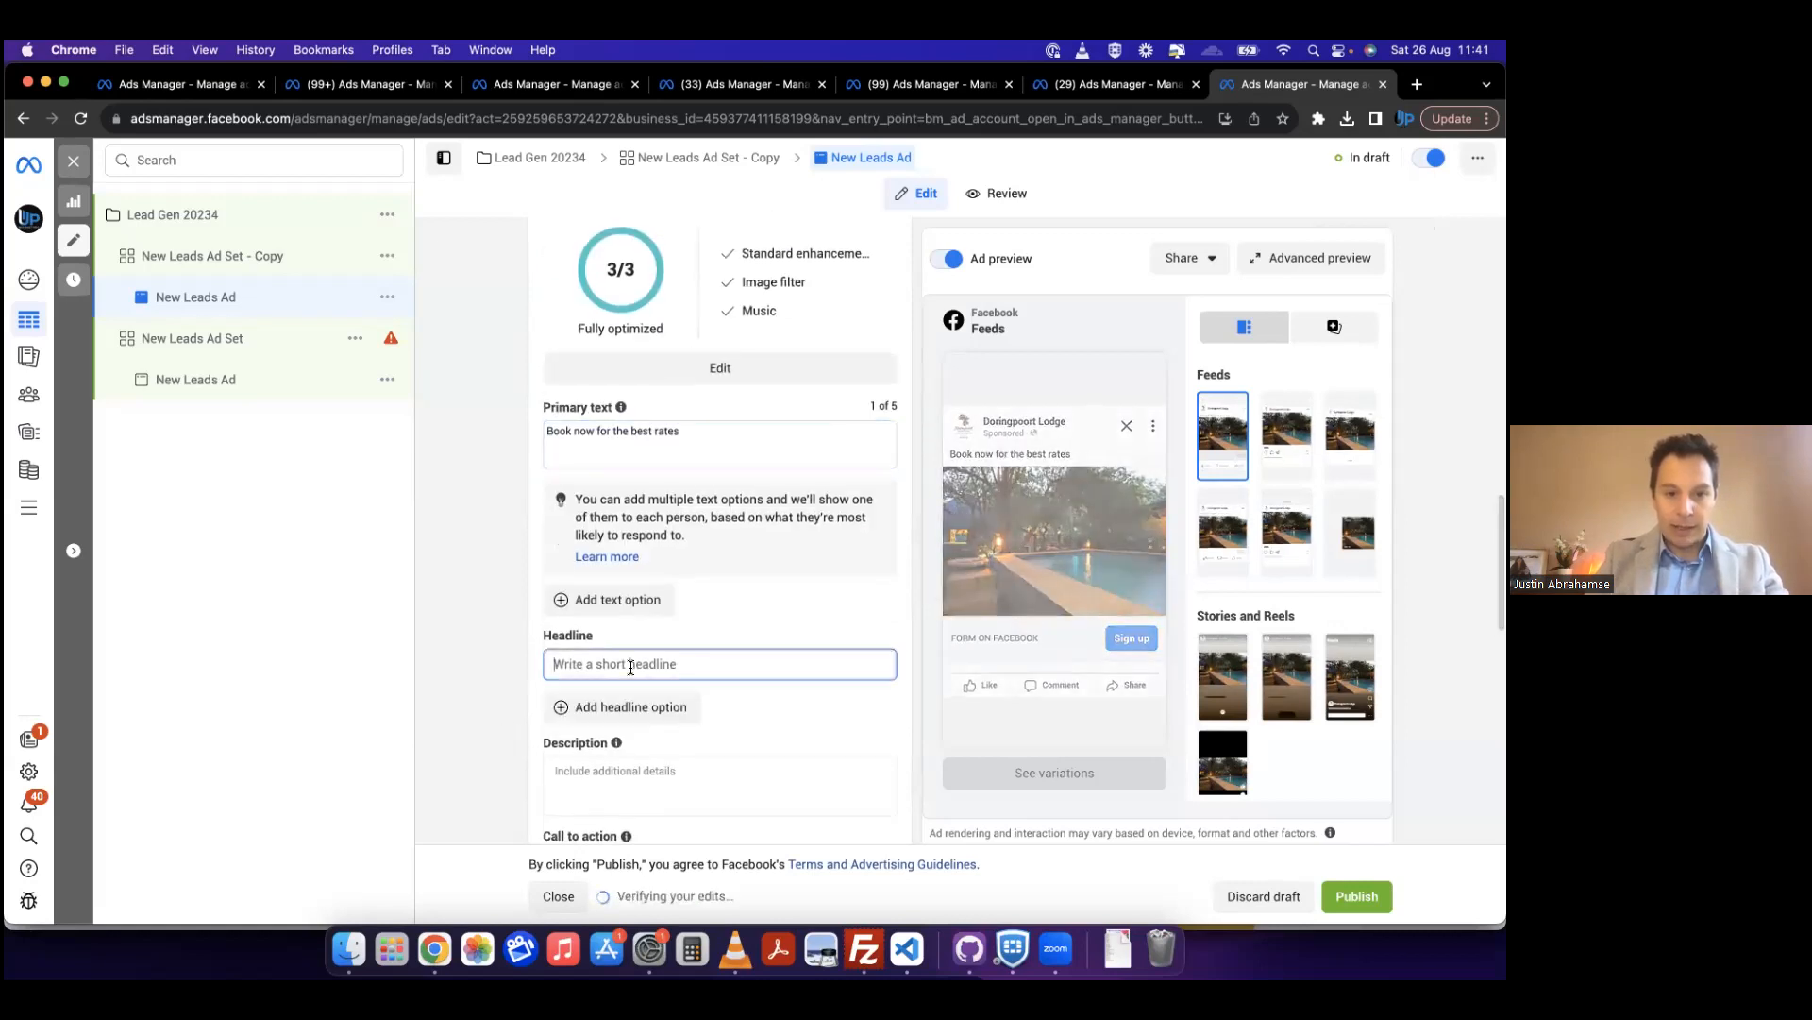
double_click(663, 431)
click(598, 670)
text(Kruger POa)
key(BackSpace)
key(BackSpace)
key(BackSpace)
key(BackSpace)
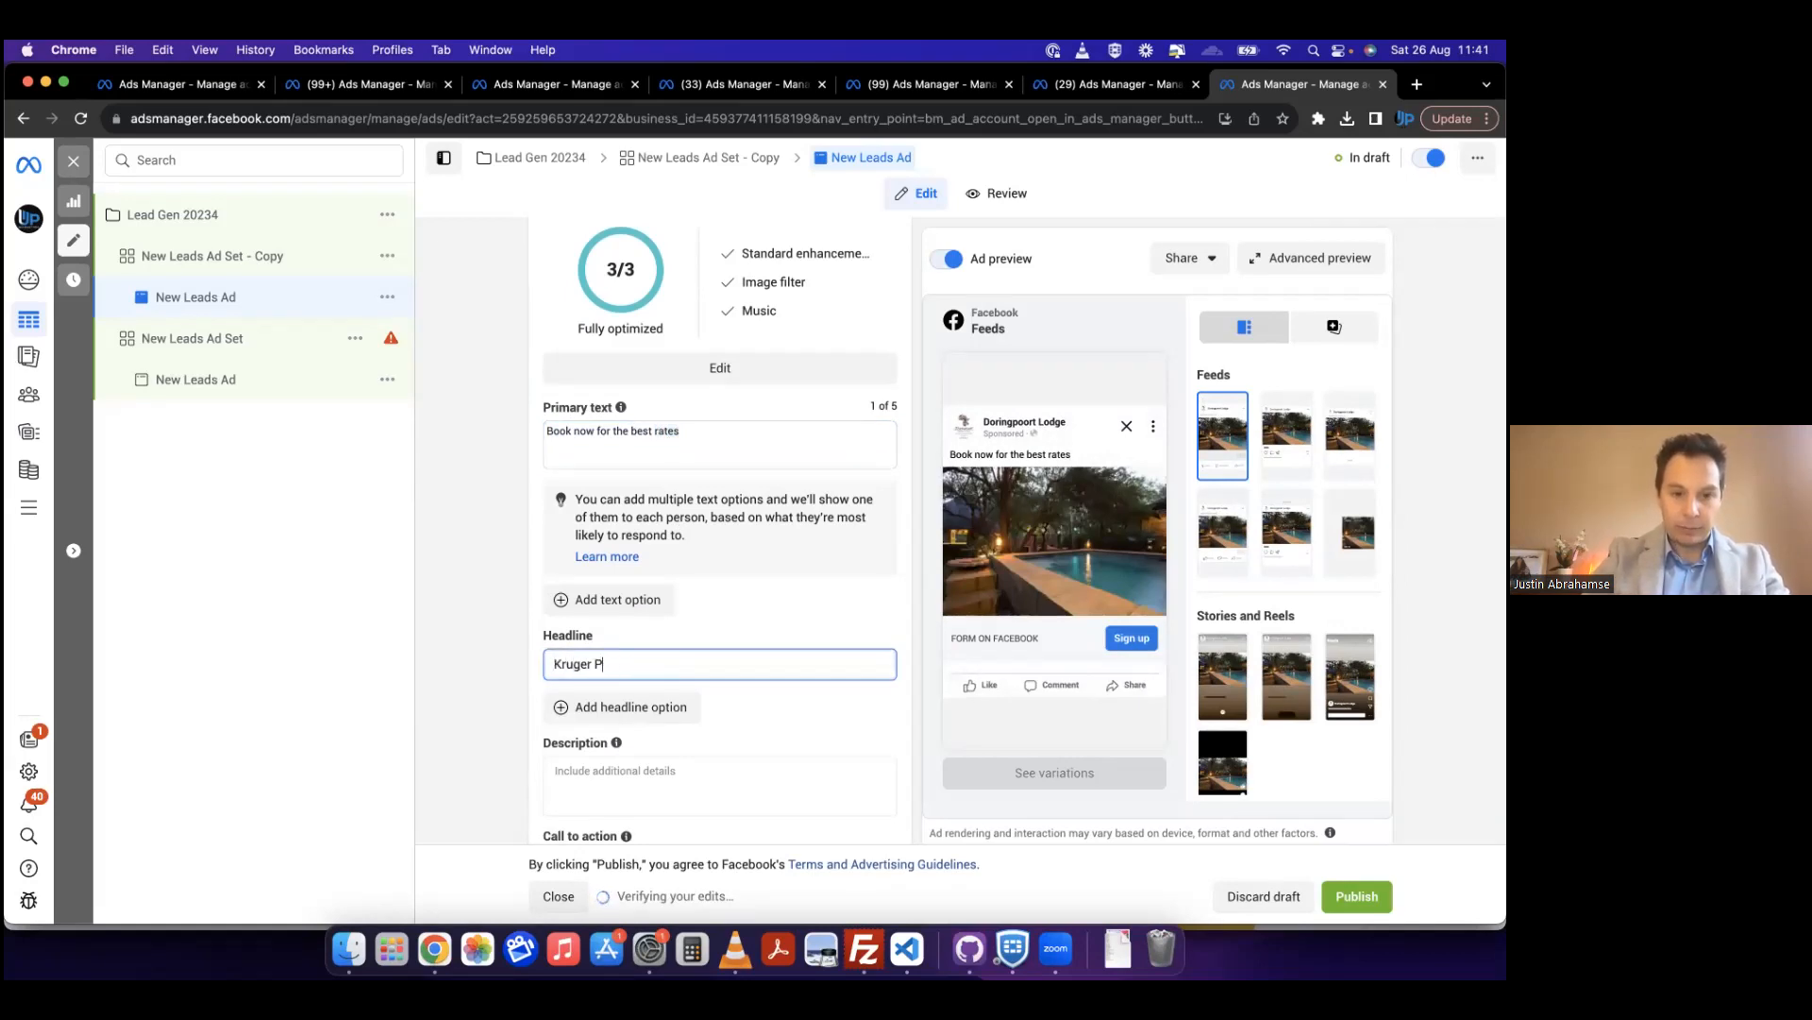
text(ark lodge)
scroll(593, 782, down, 3)
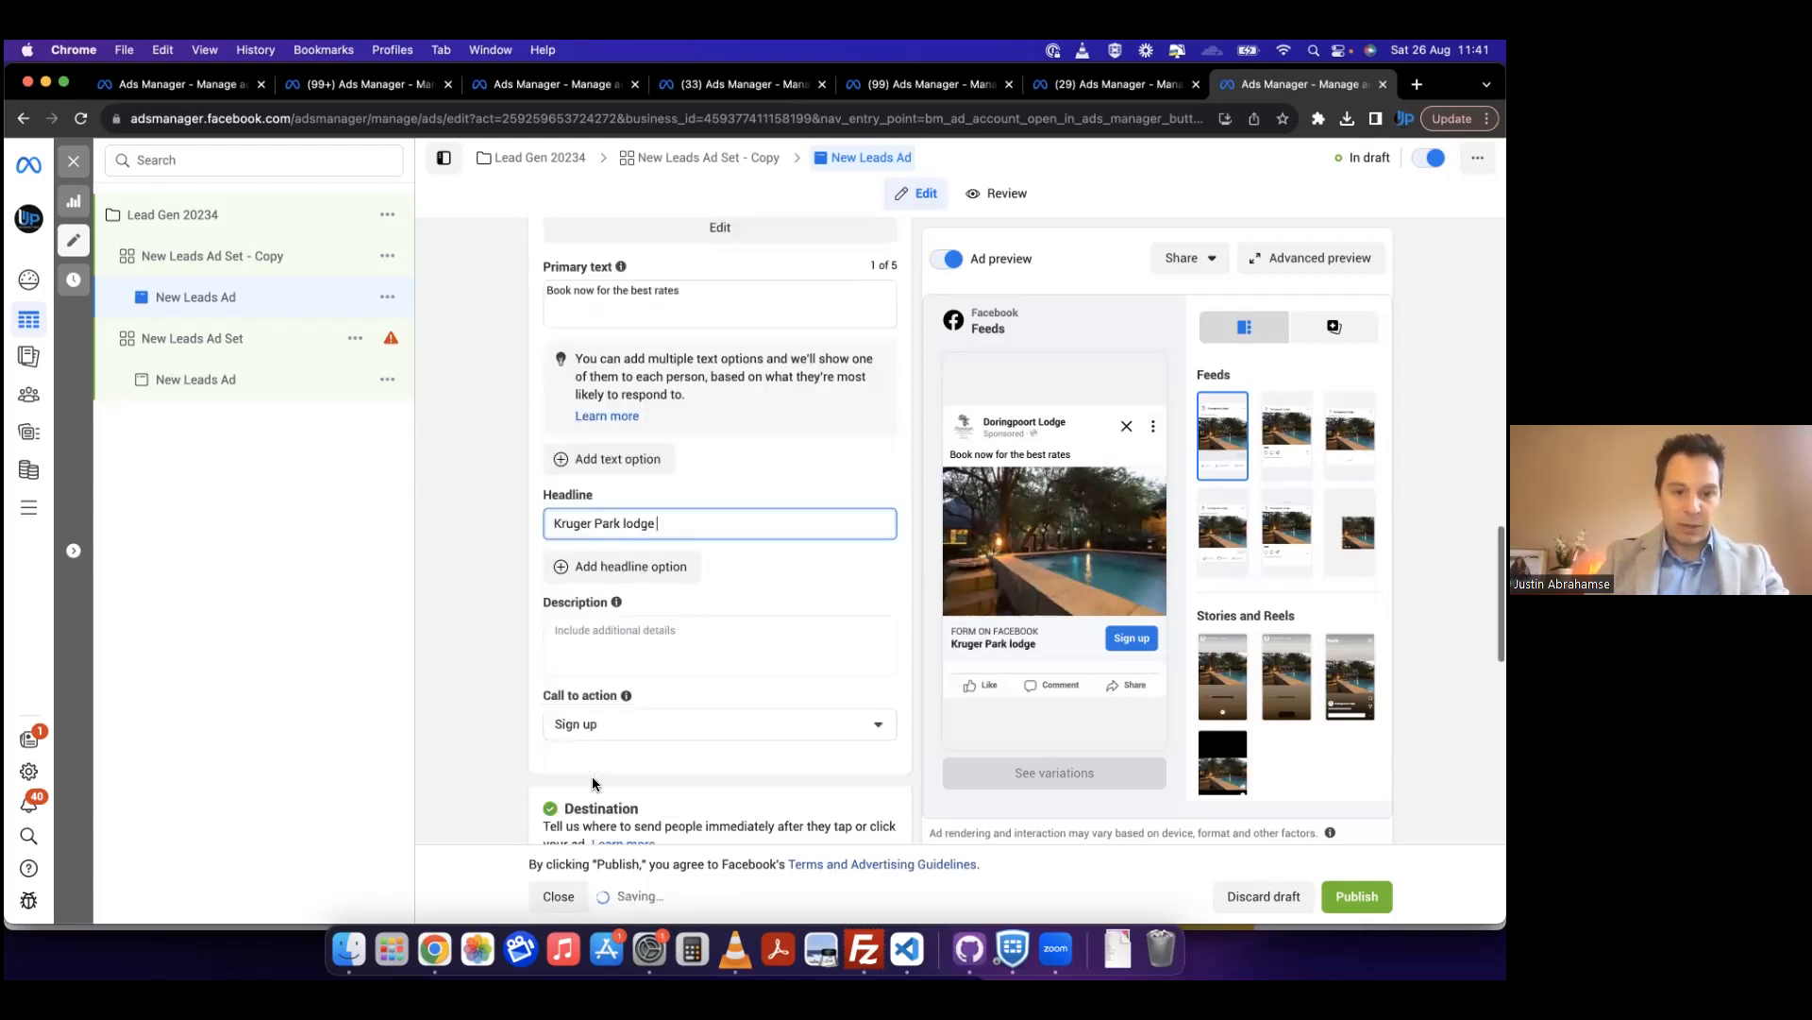
Step: Examine the ad's description field and the available call to action options
click(717, 637)
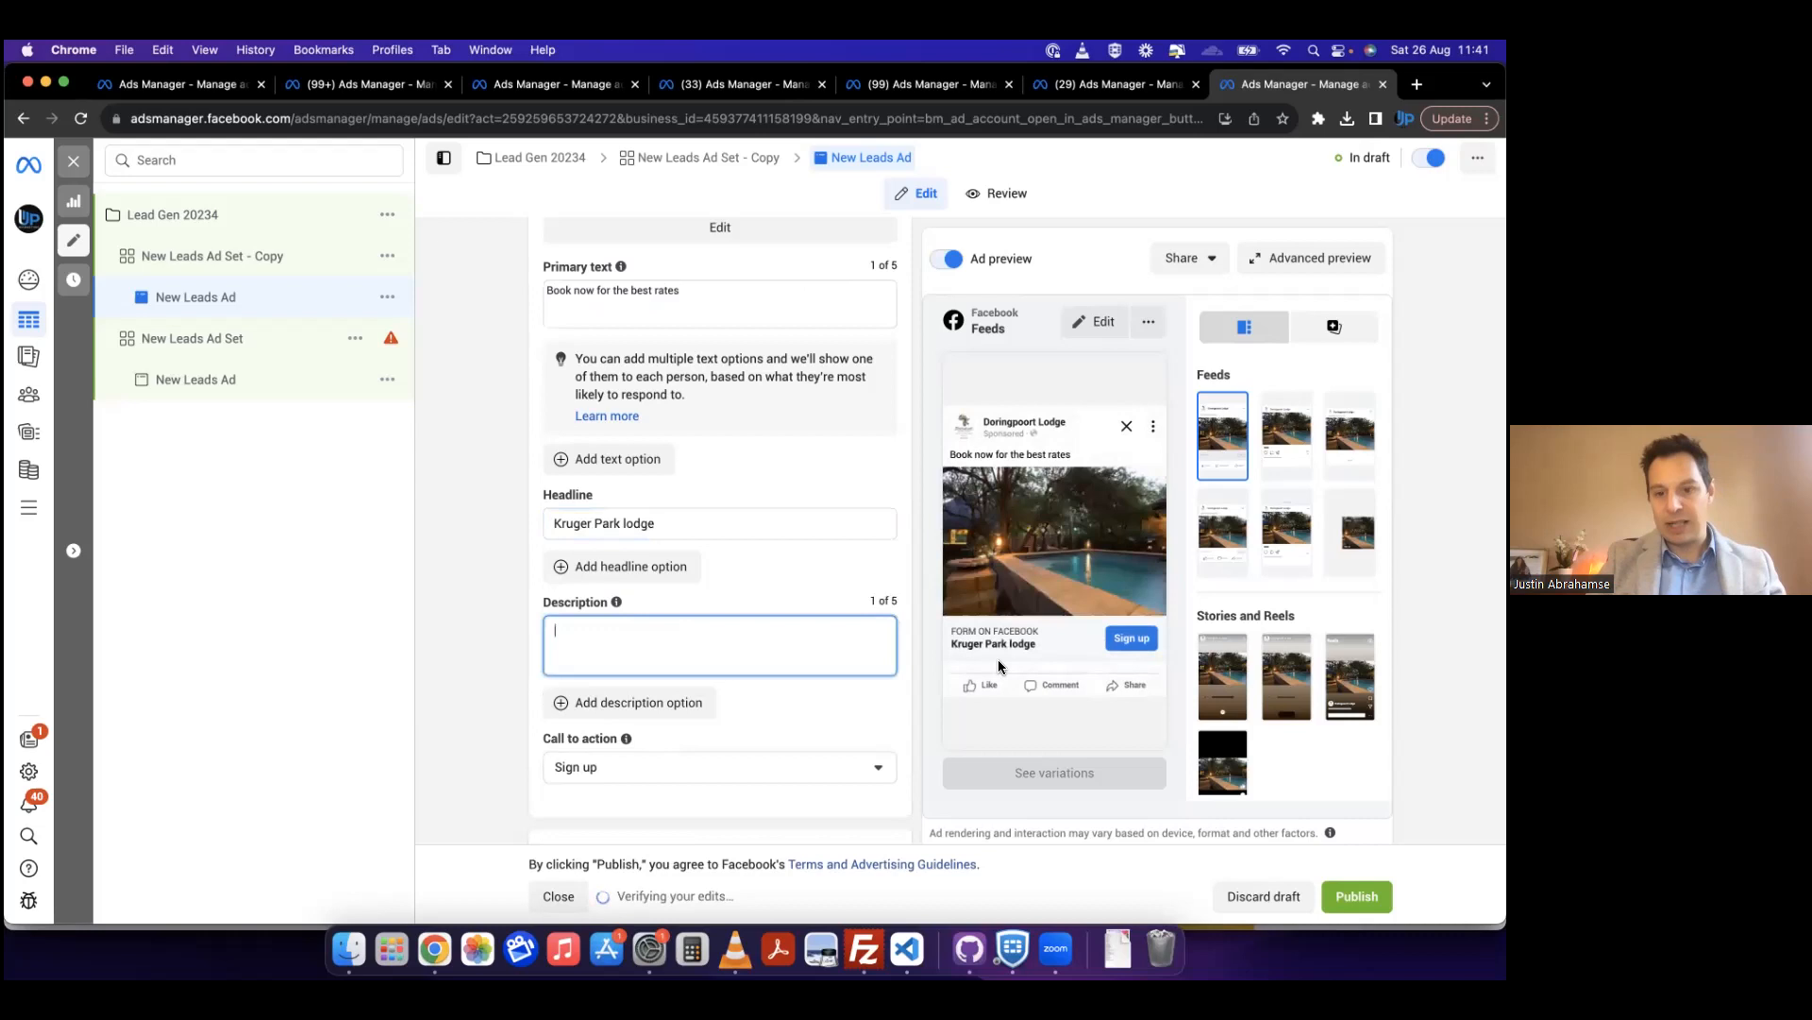
click(716, 760)
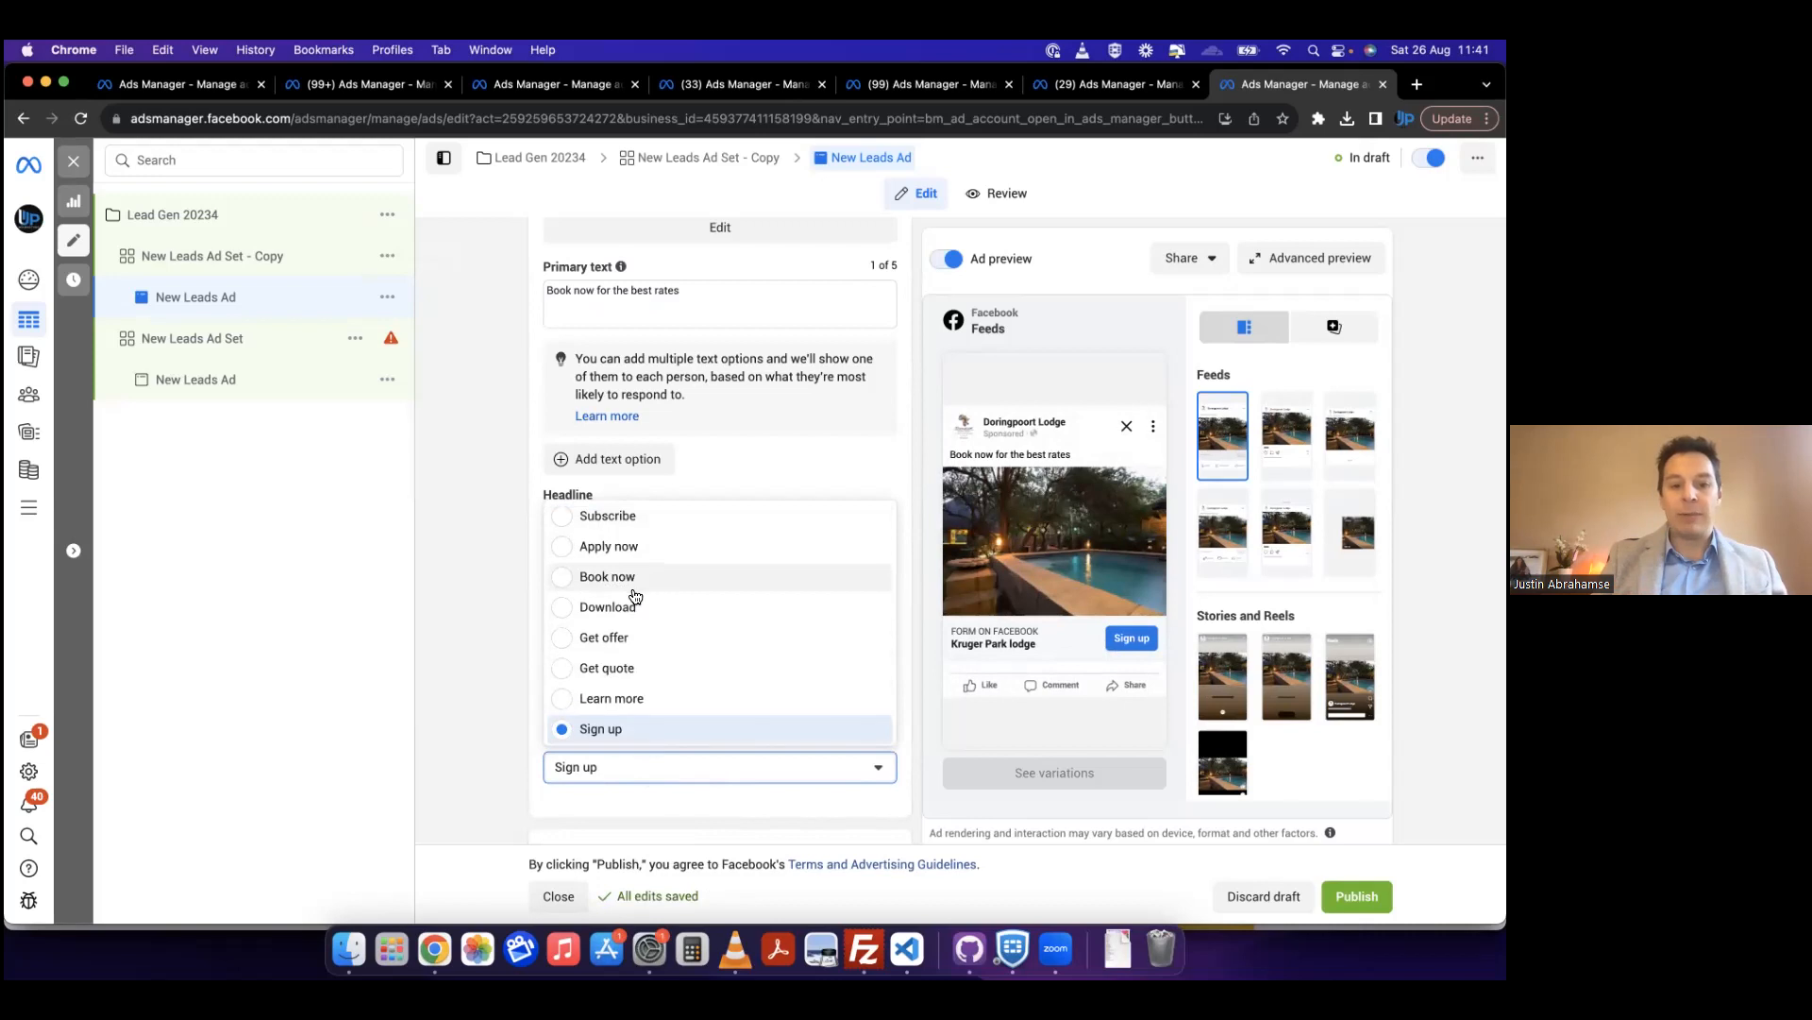
click(499, 606)
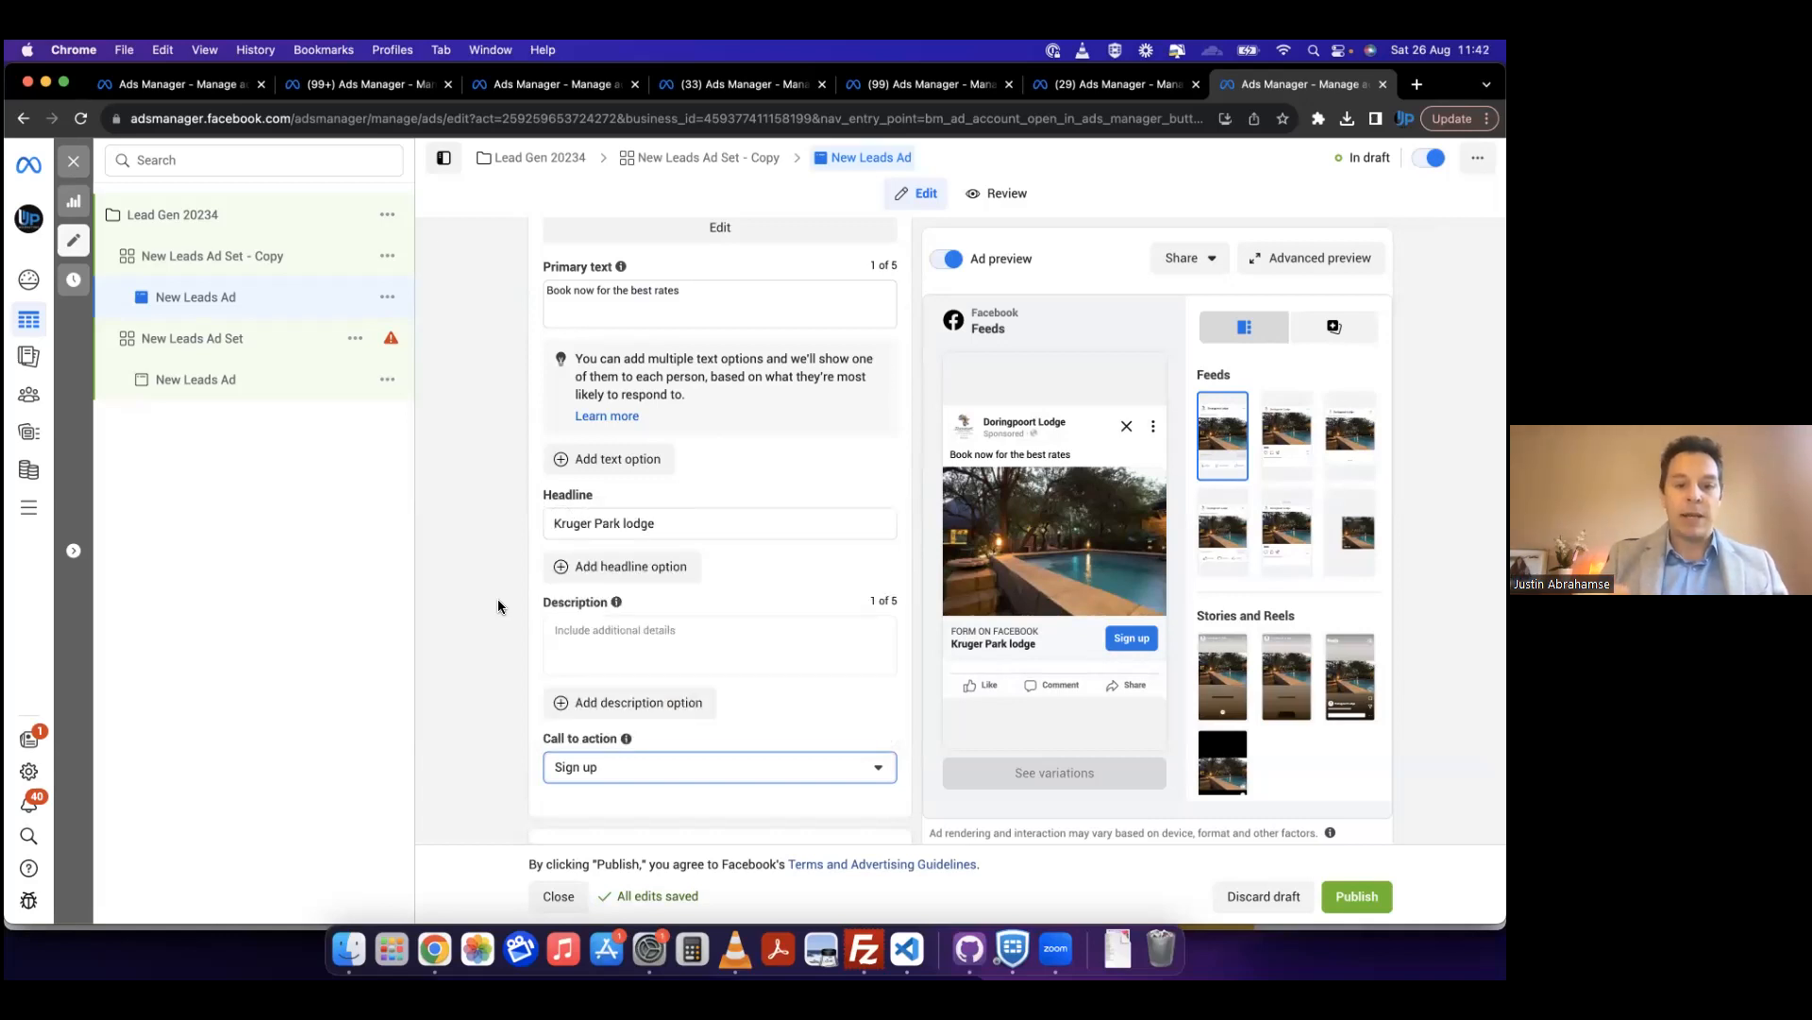
Step: Create a new instant form named Bookings, try the Higher intent type and set the form type to More volume
scroll(499, 606, down, 10)
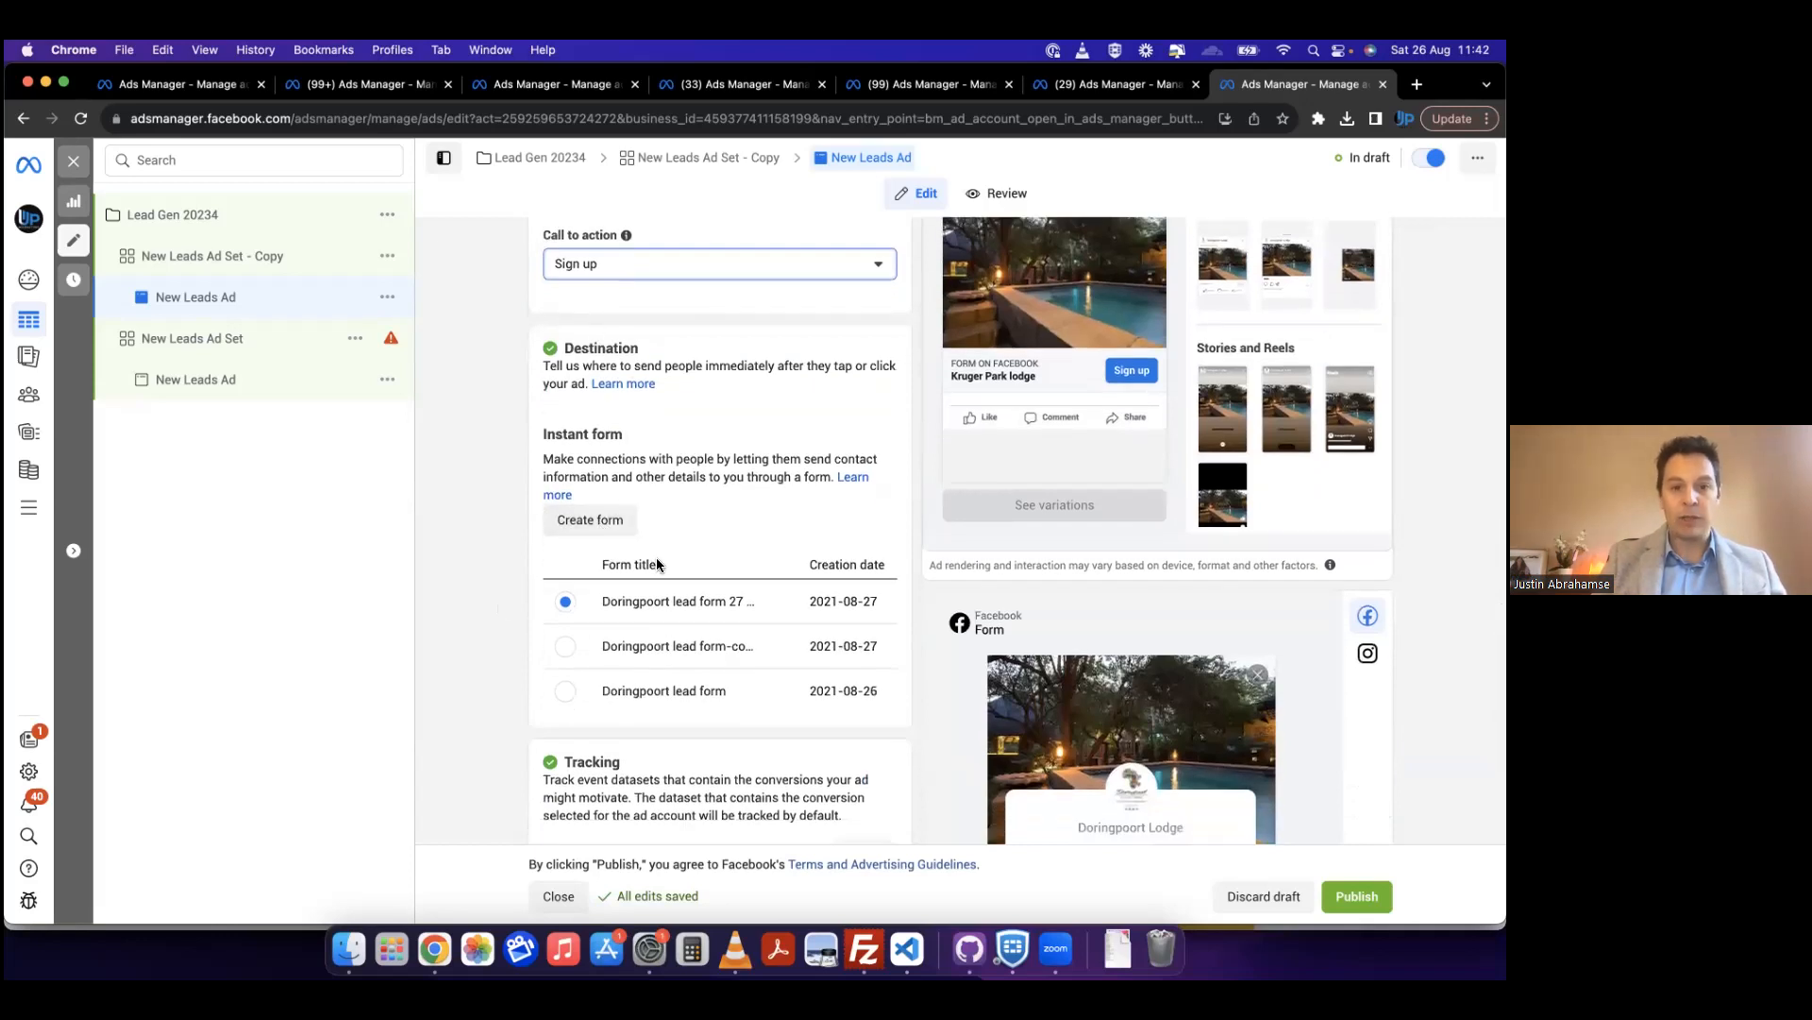
click(610, 521)
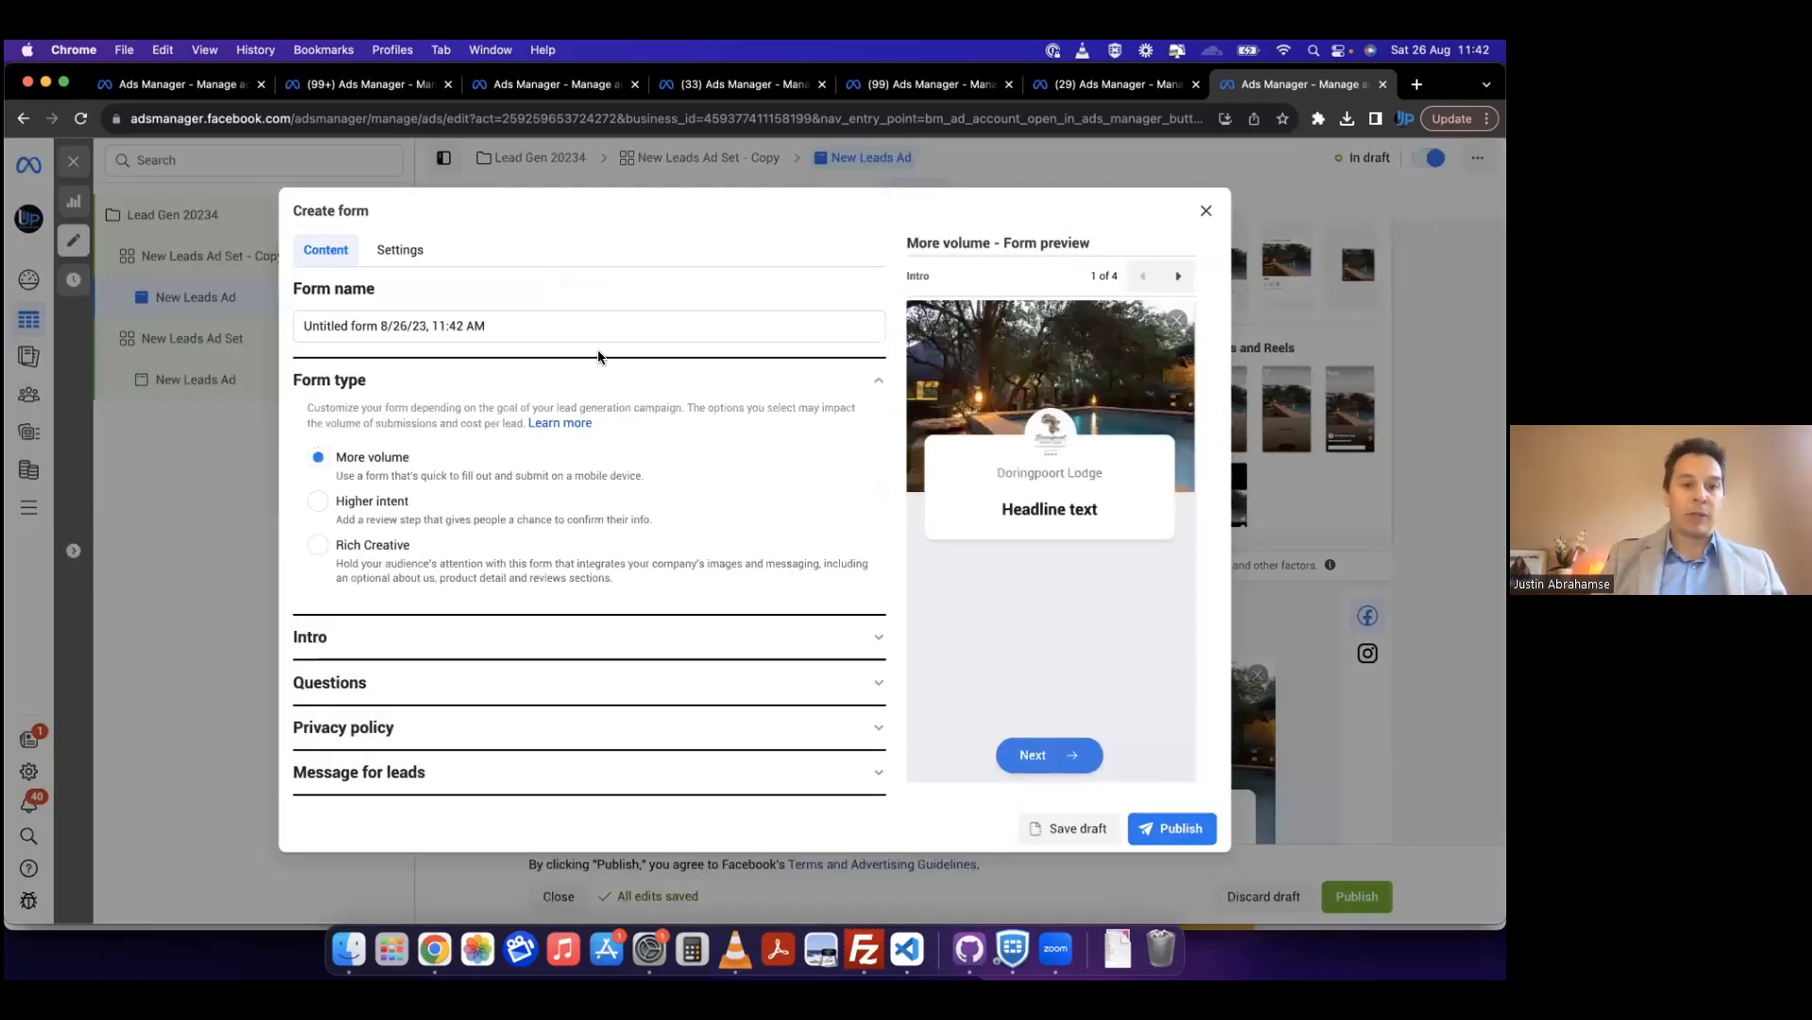
triple_click(485, 326)
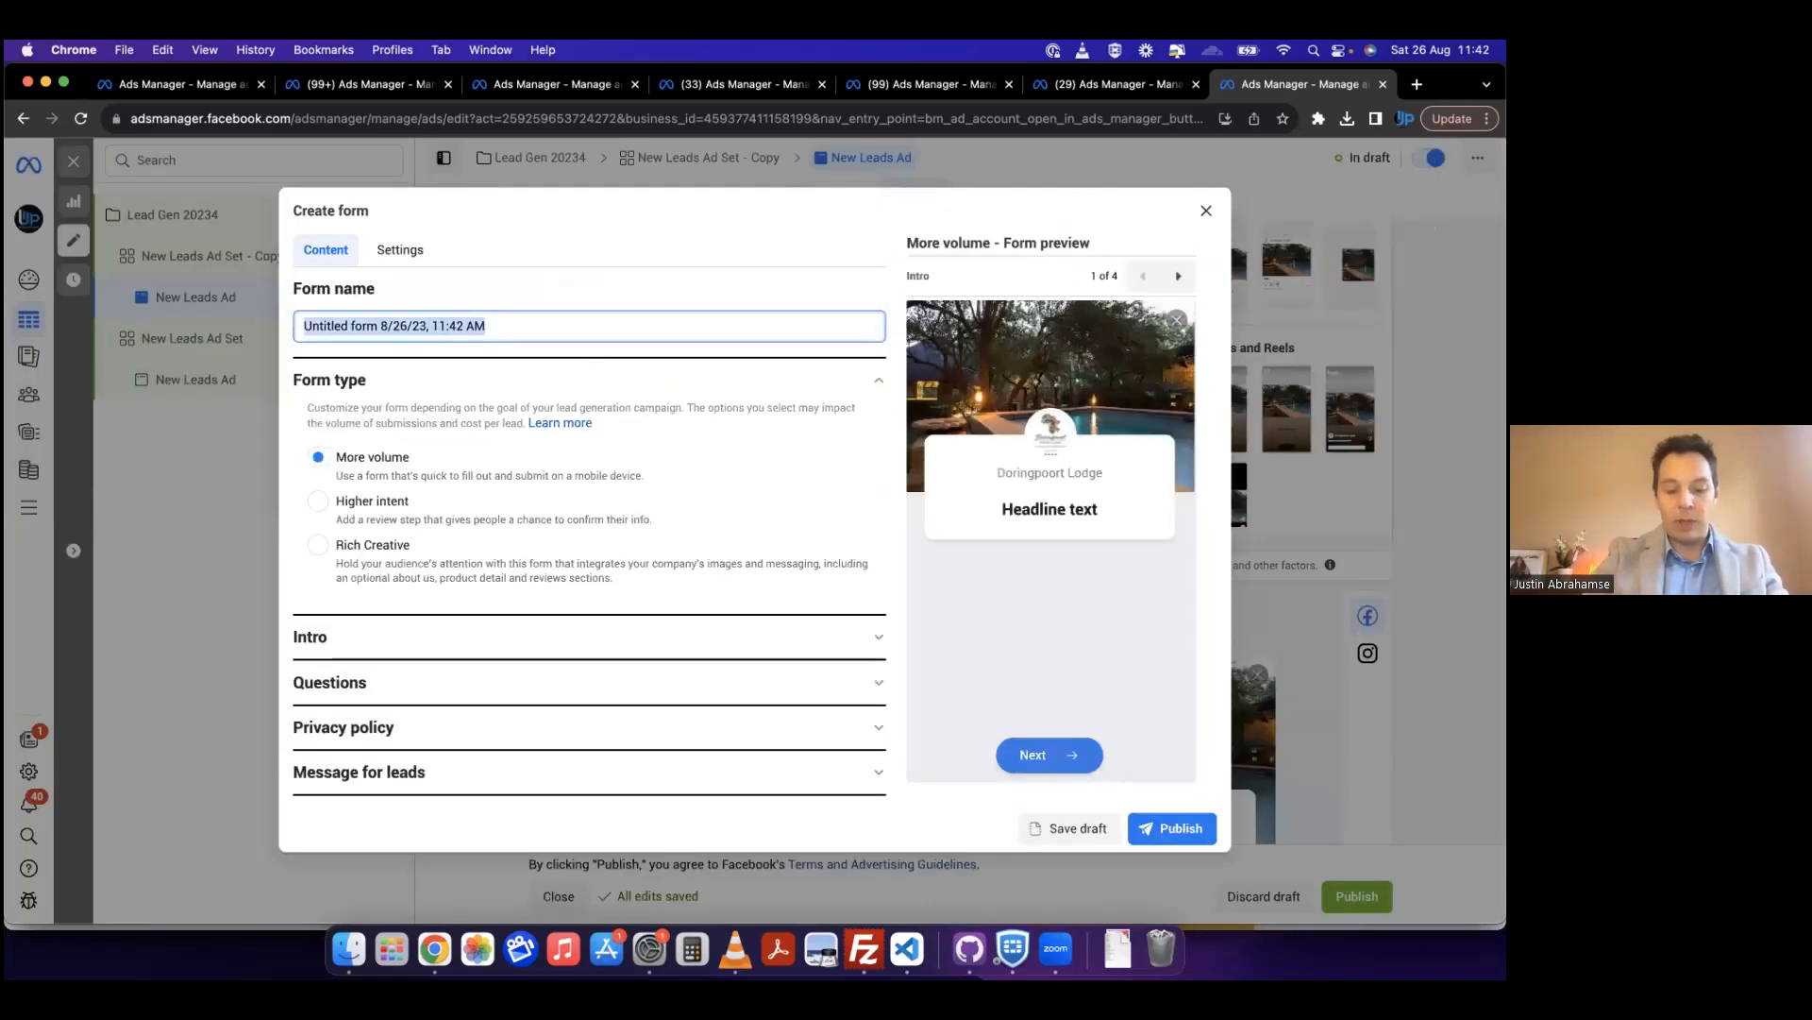
text(Bookings)
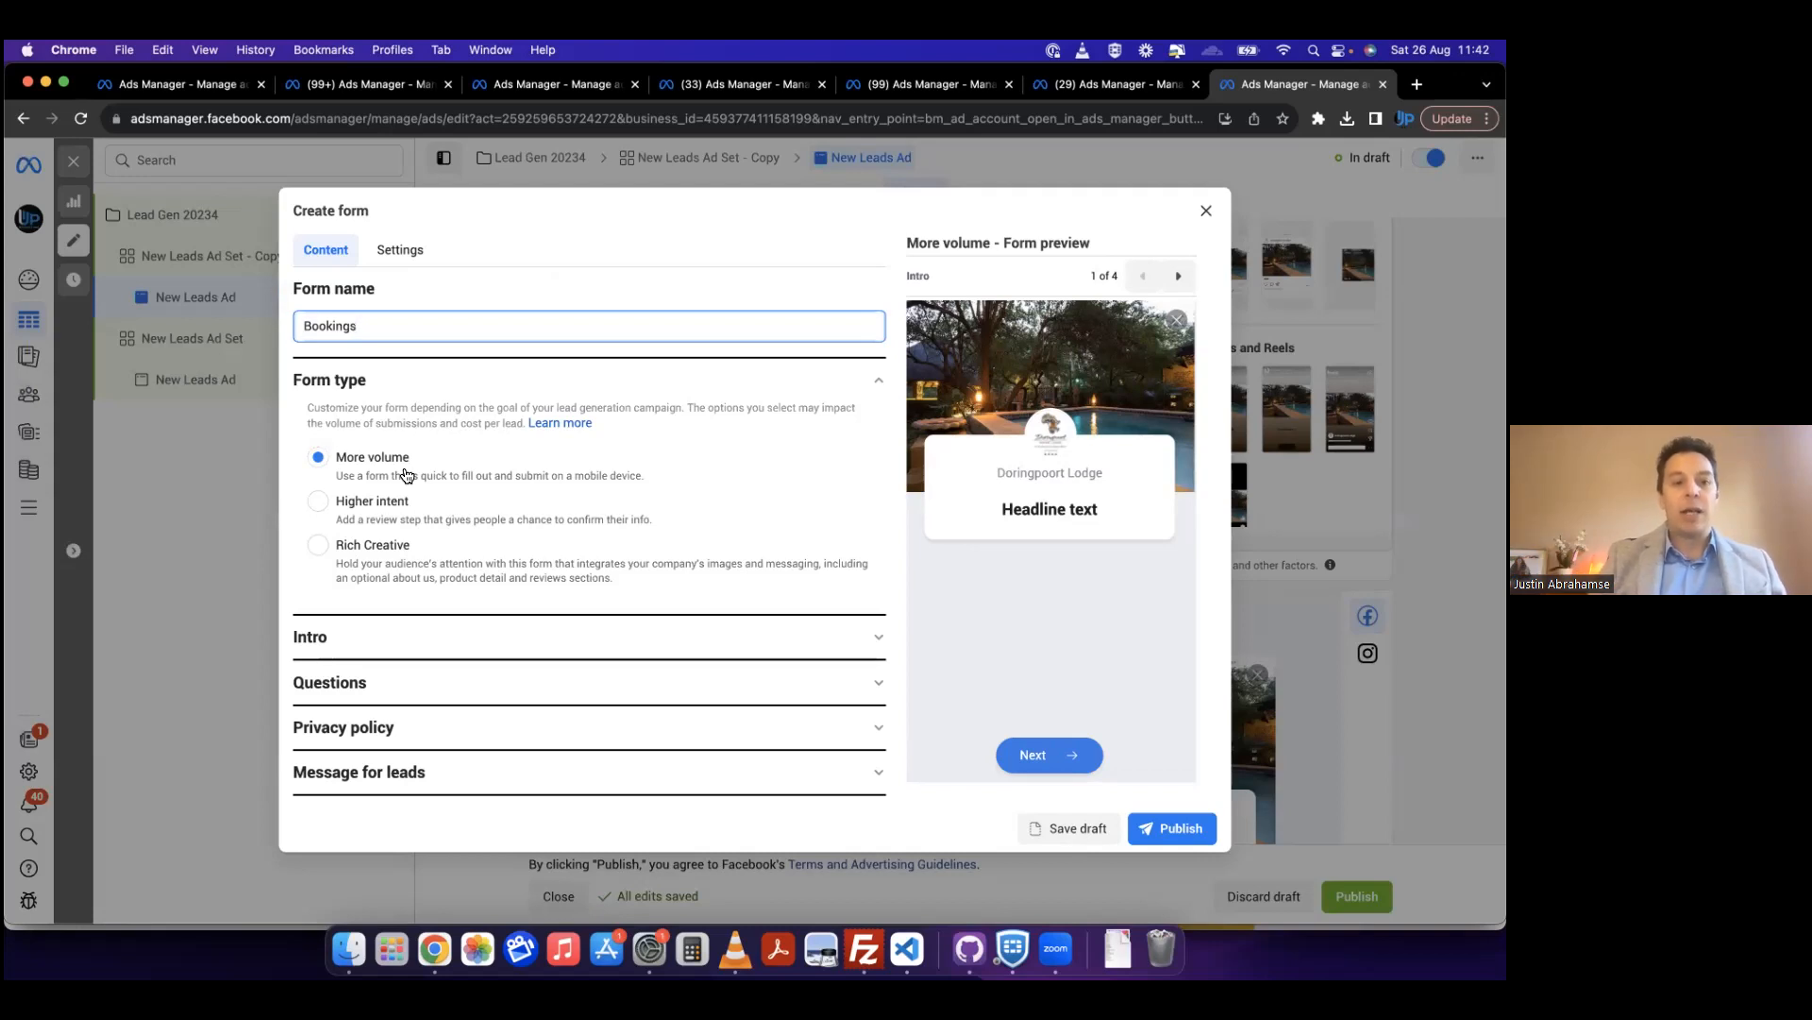
click(320, 502)
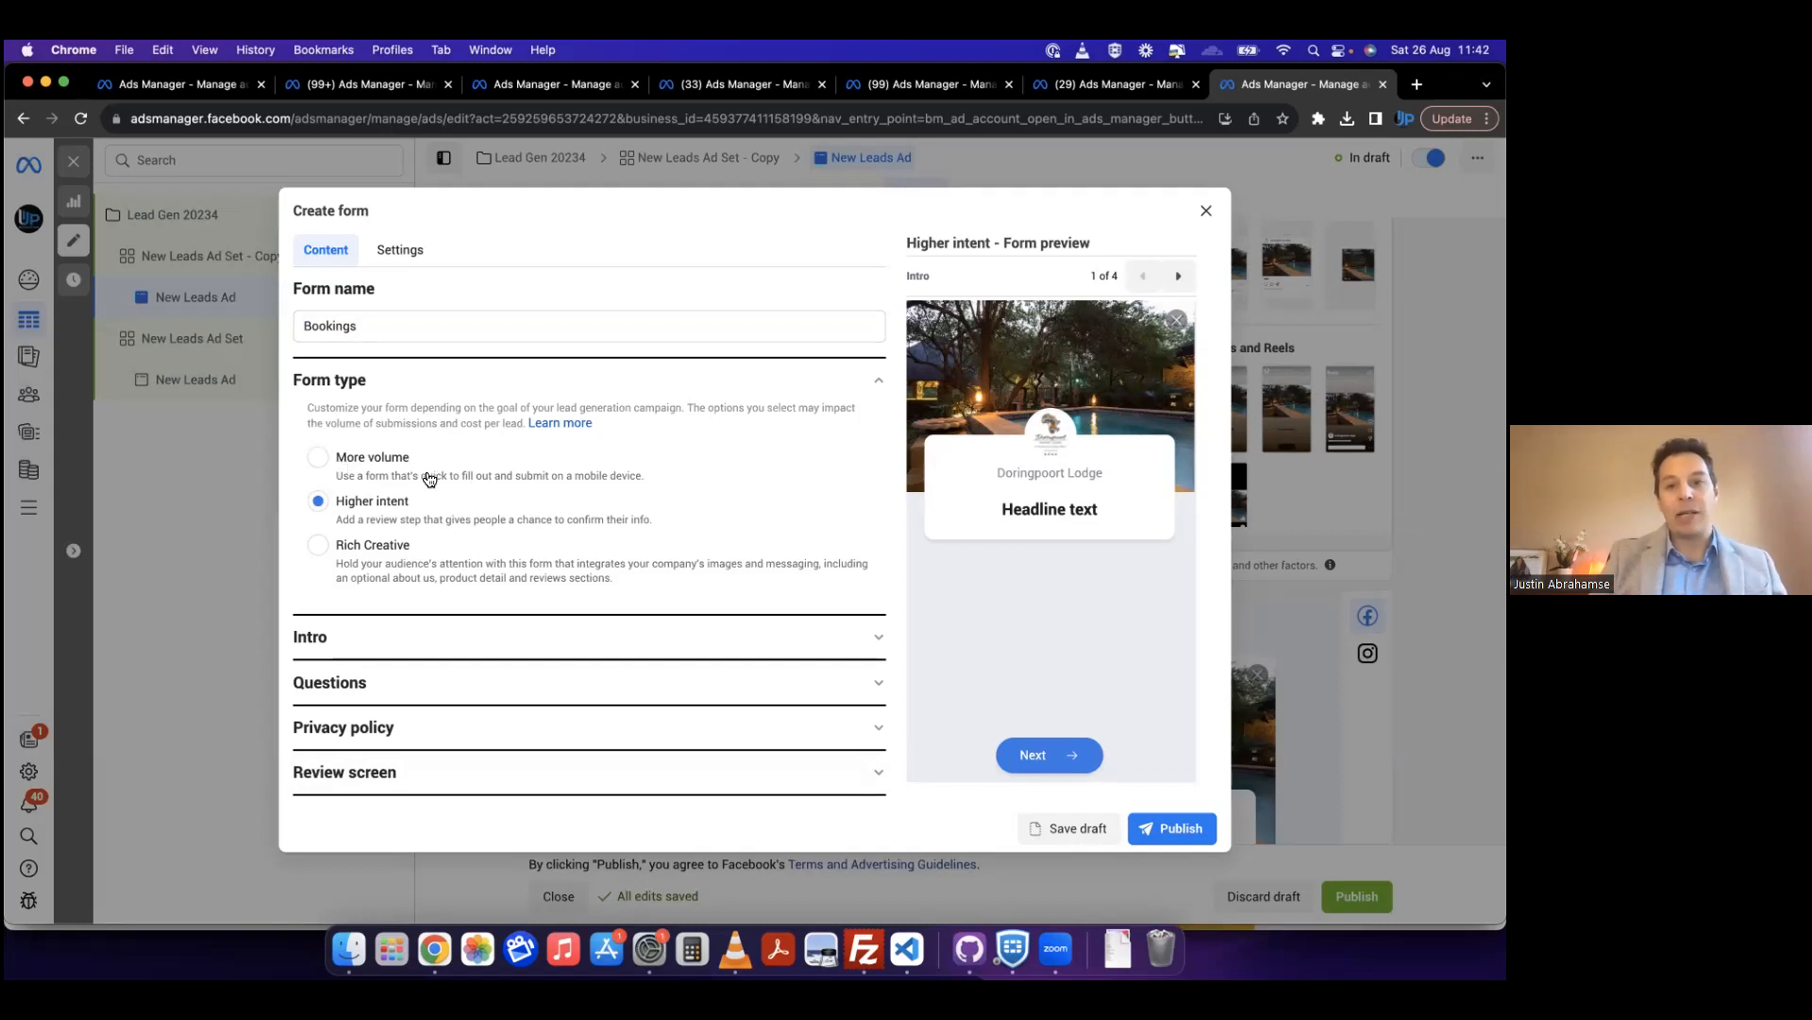
click(324, 465)
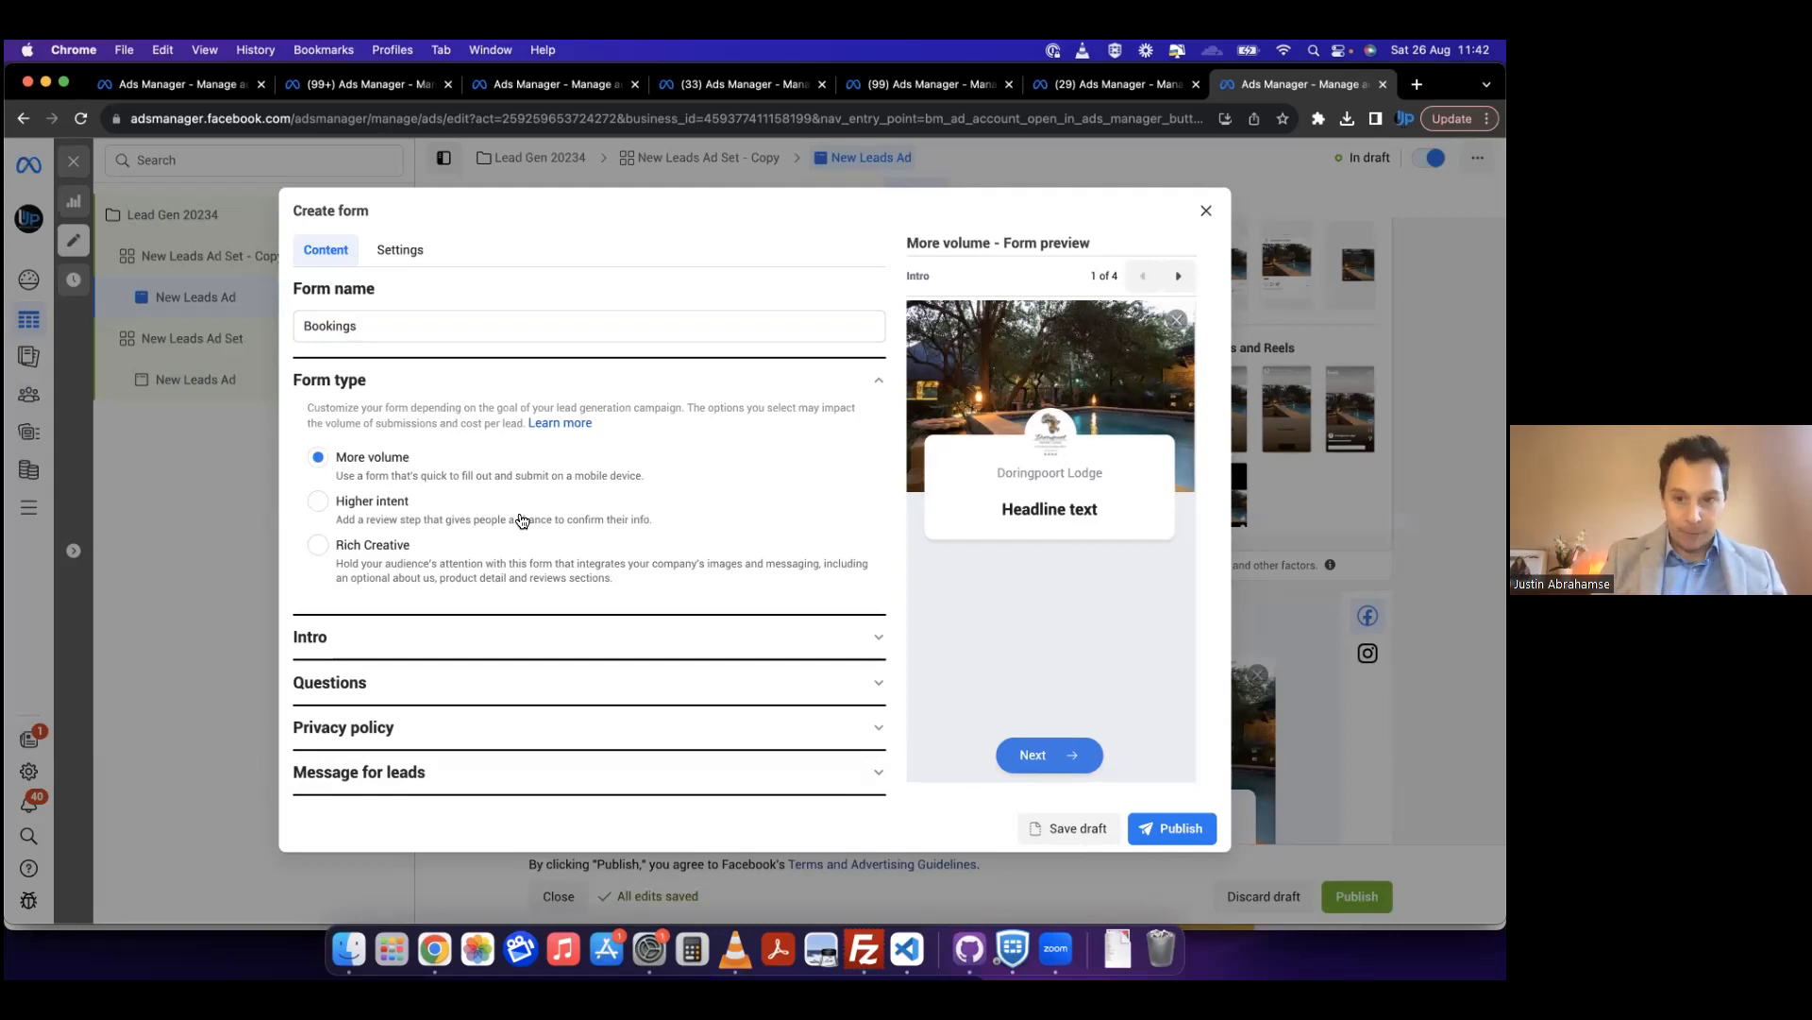
Step: Enter "Booking now" as the greeting headline in the Bookings form's intro
click(487, 634)
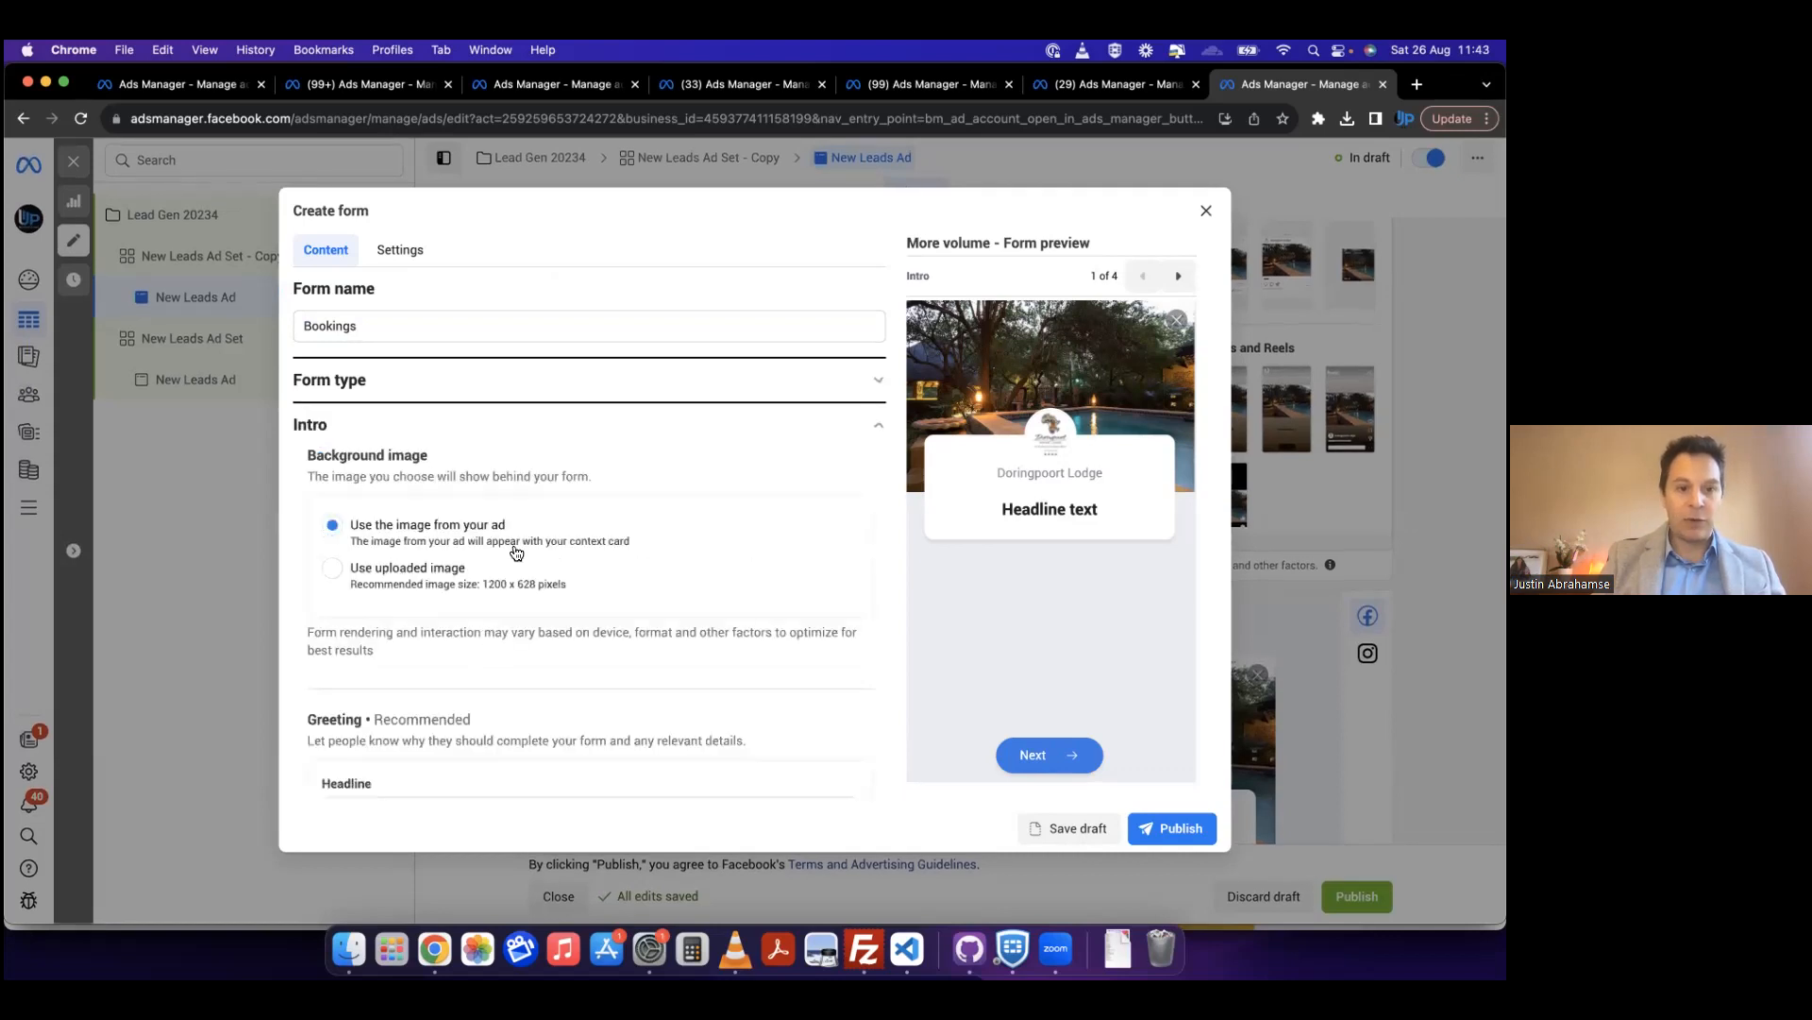
scroll(516, 552, down, 1)
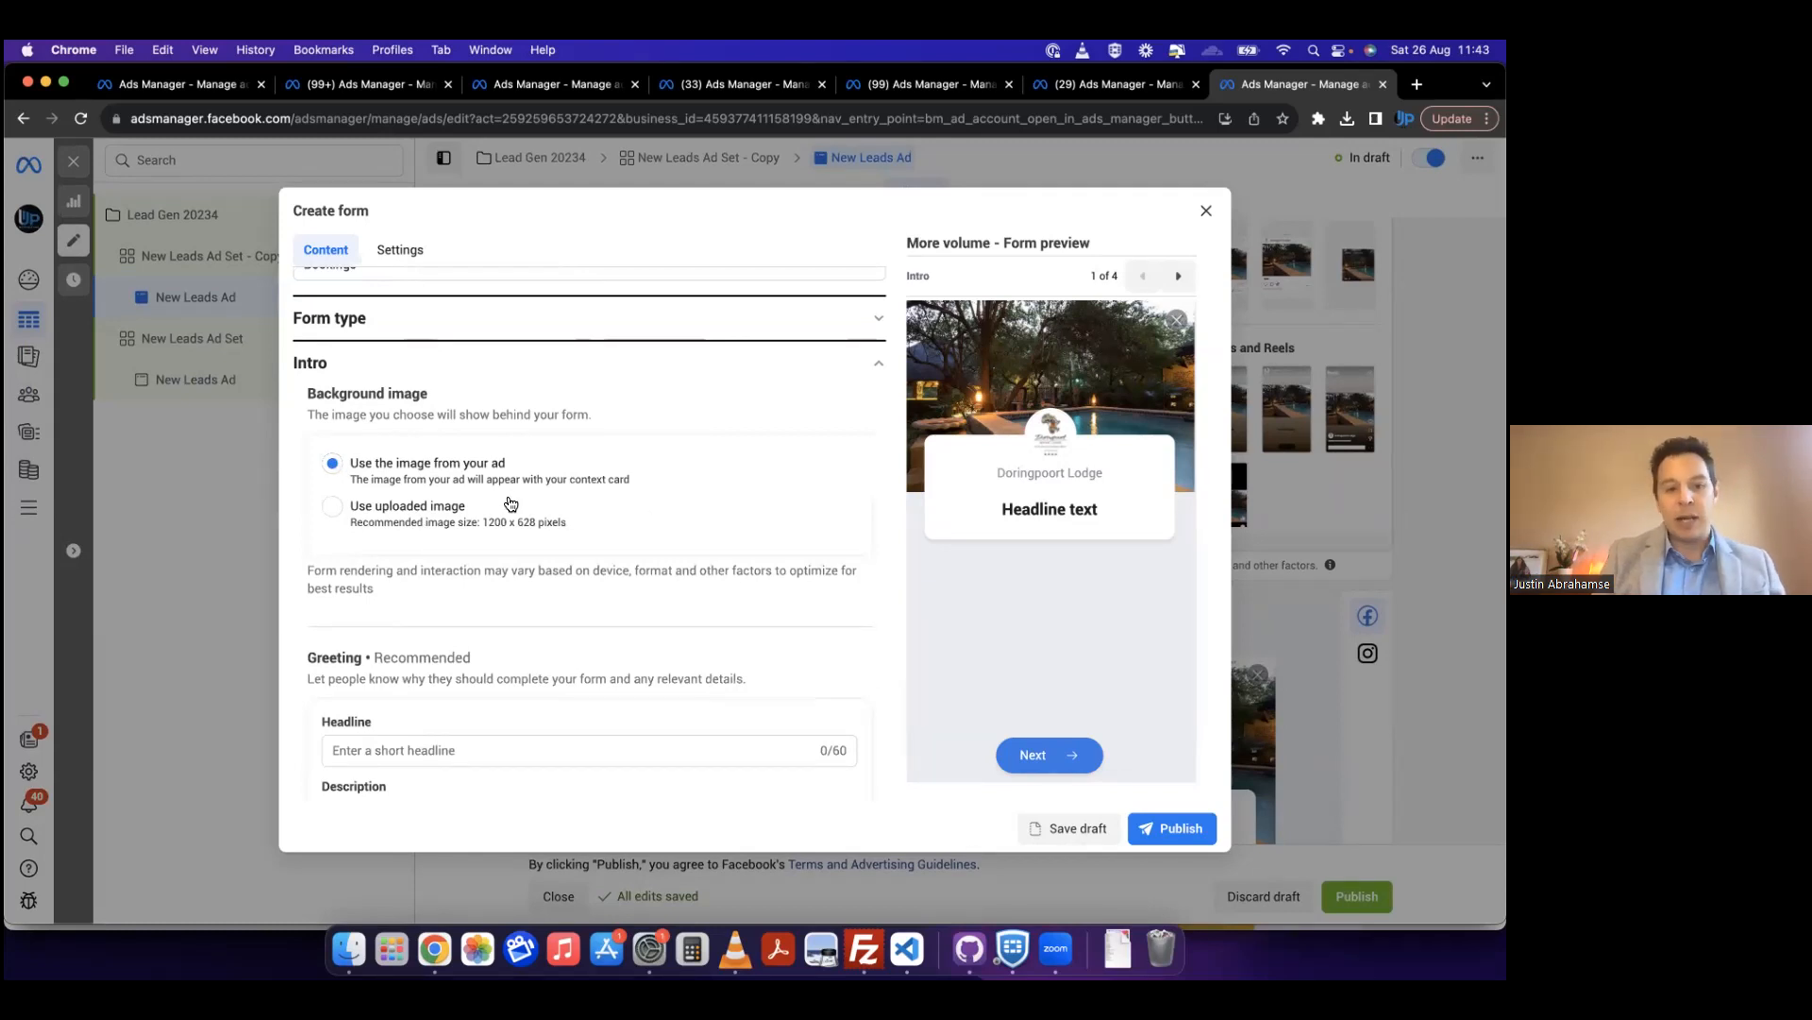
scroll(491, 557, down, 2)
click(404, 626)
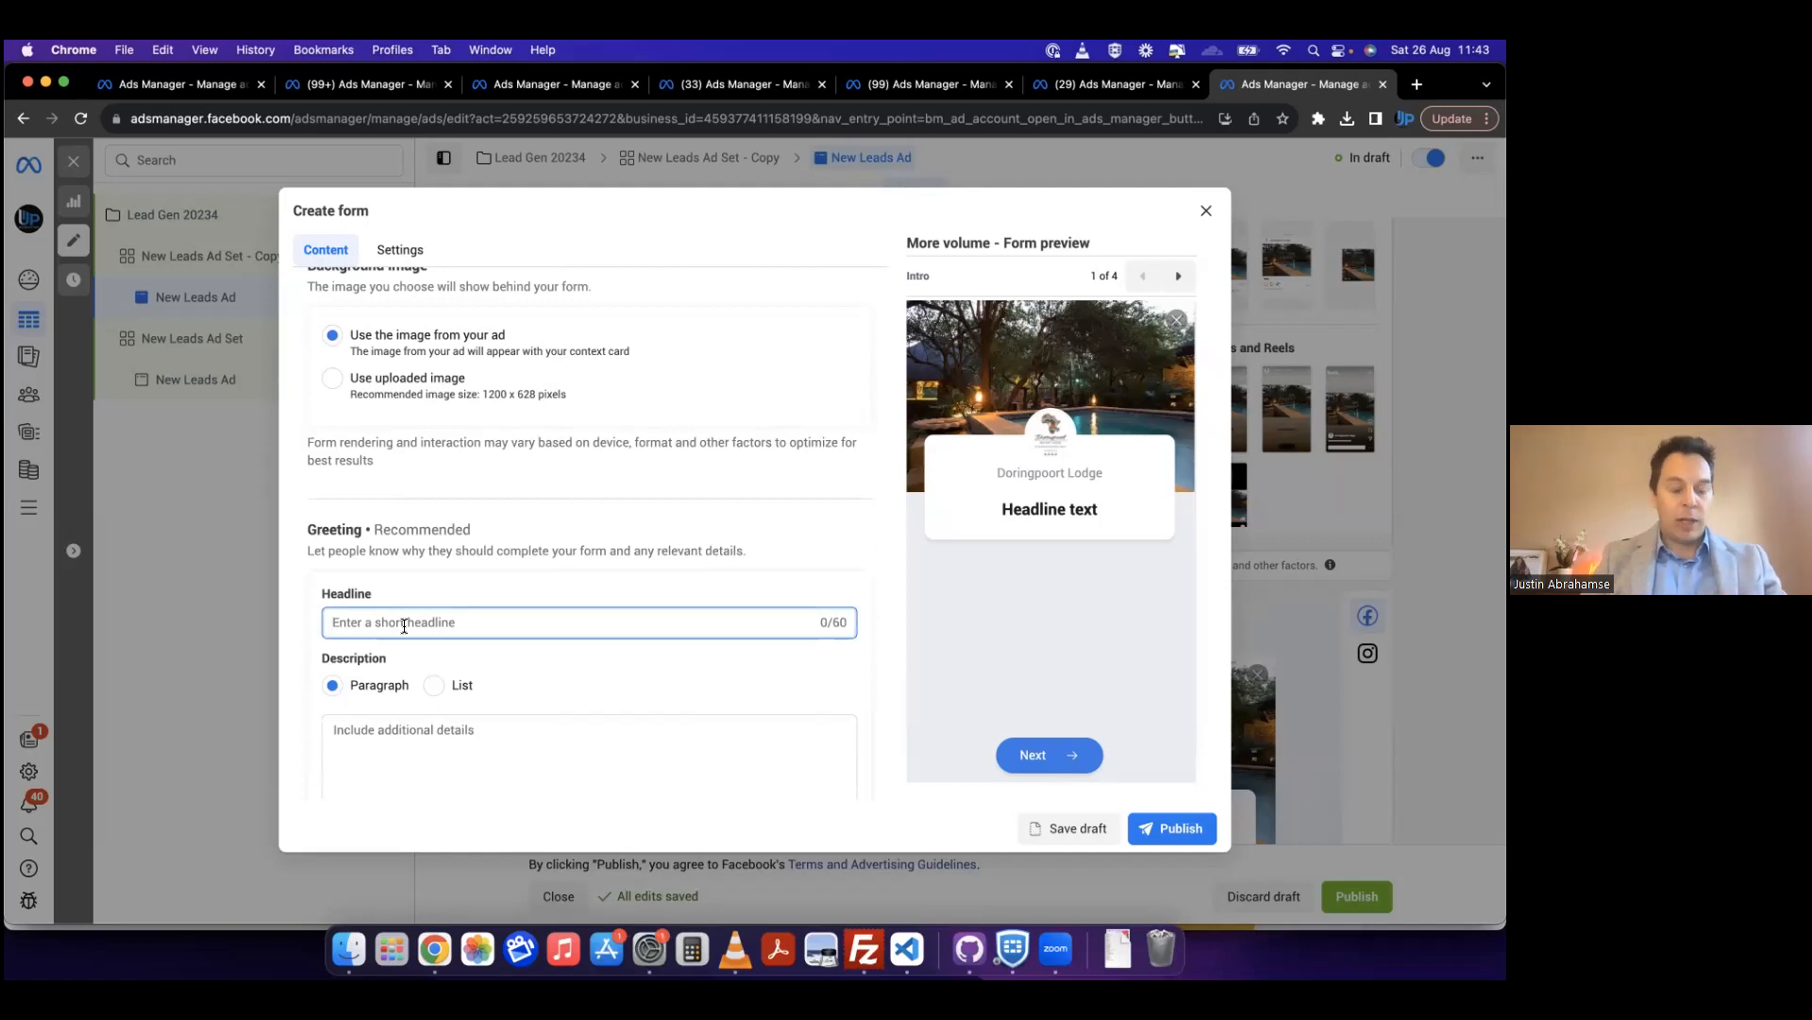
text(Booking)
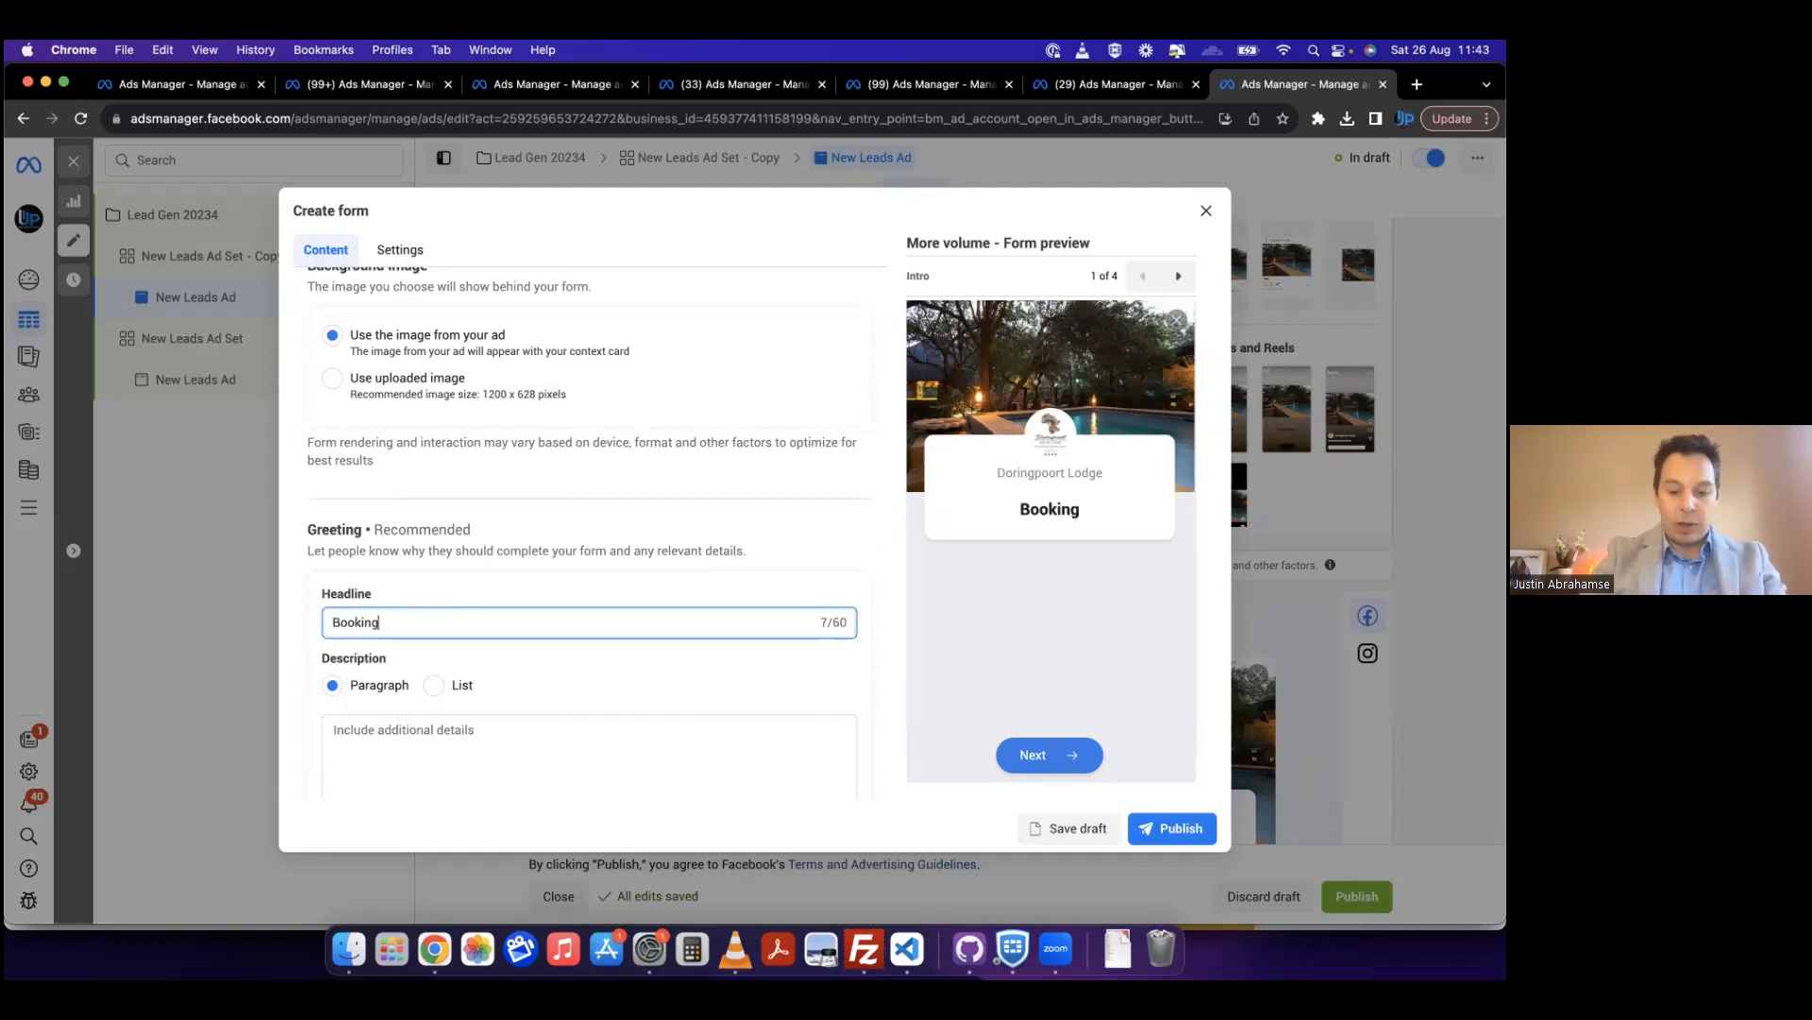
text( now)
scroll(547, 576, down, 1)
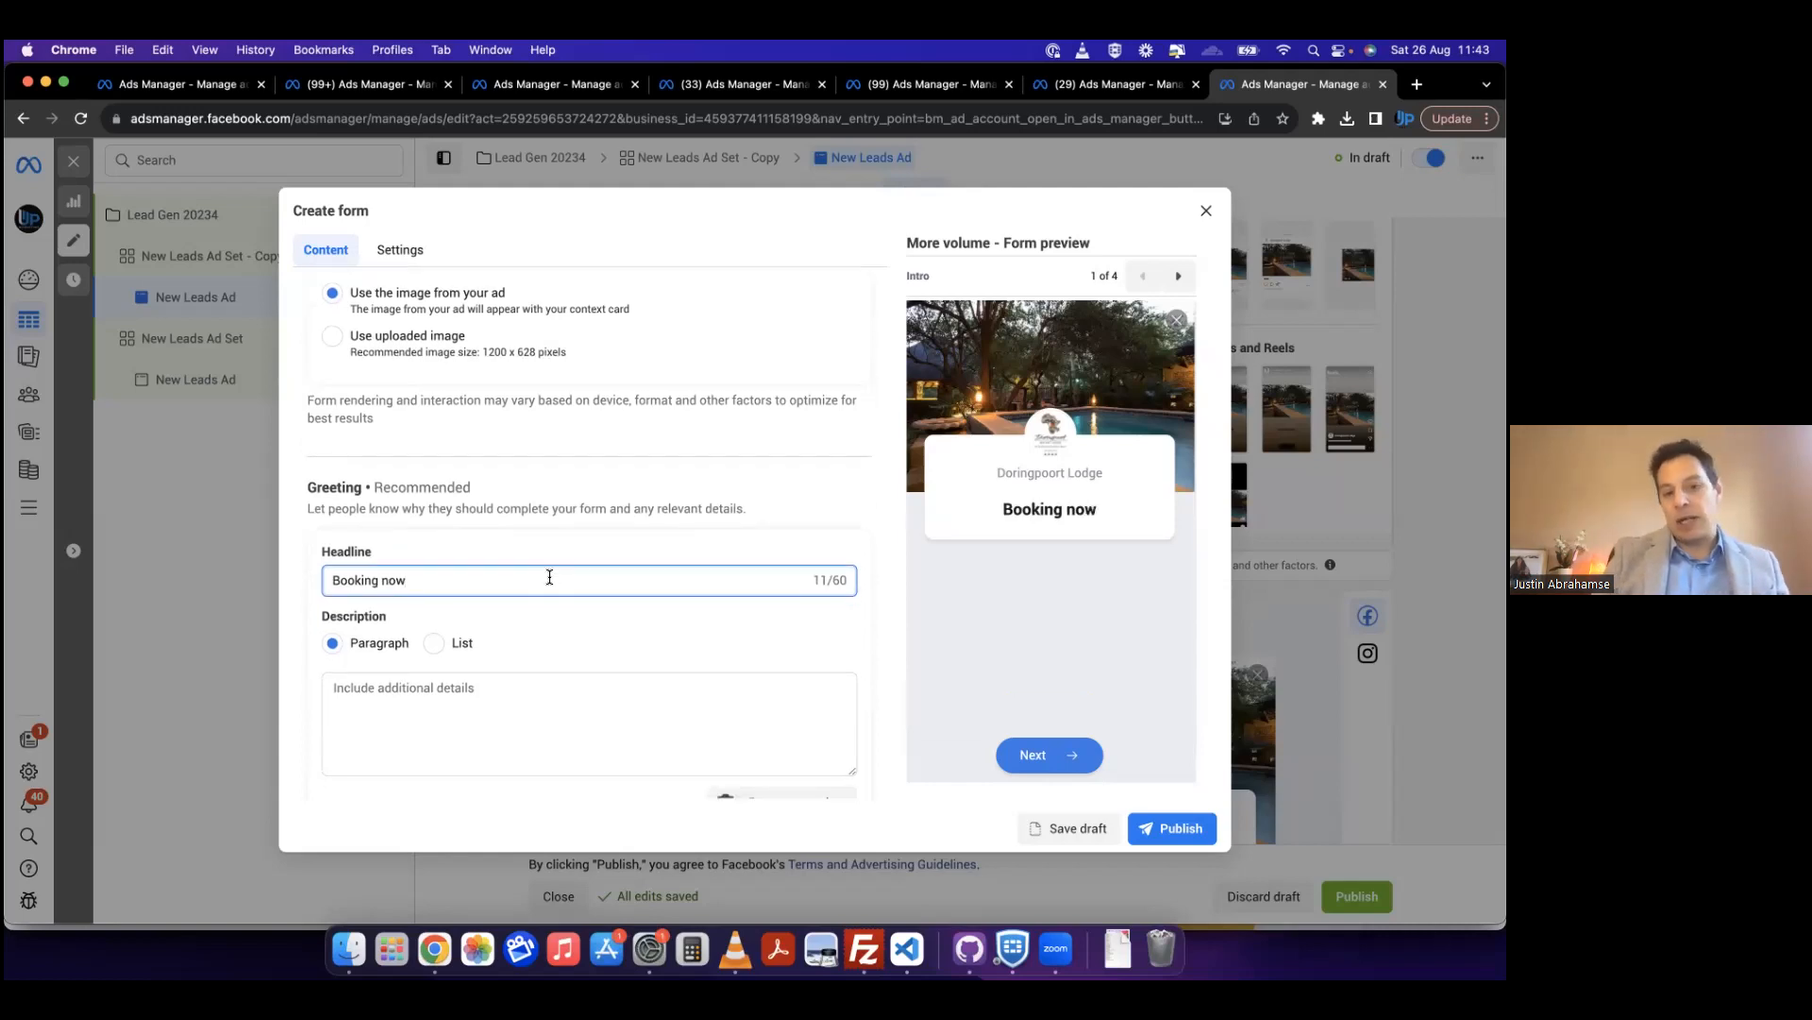
Step: Keep the greeting description in Paragraph format and enter "Some info" as its text
scroll(549, 577, down, 1)
click(357, 640)
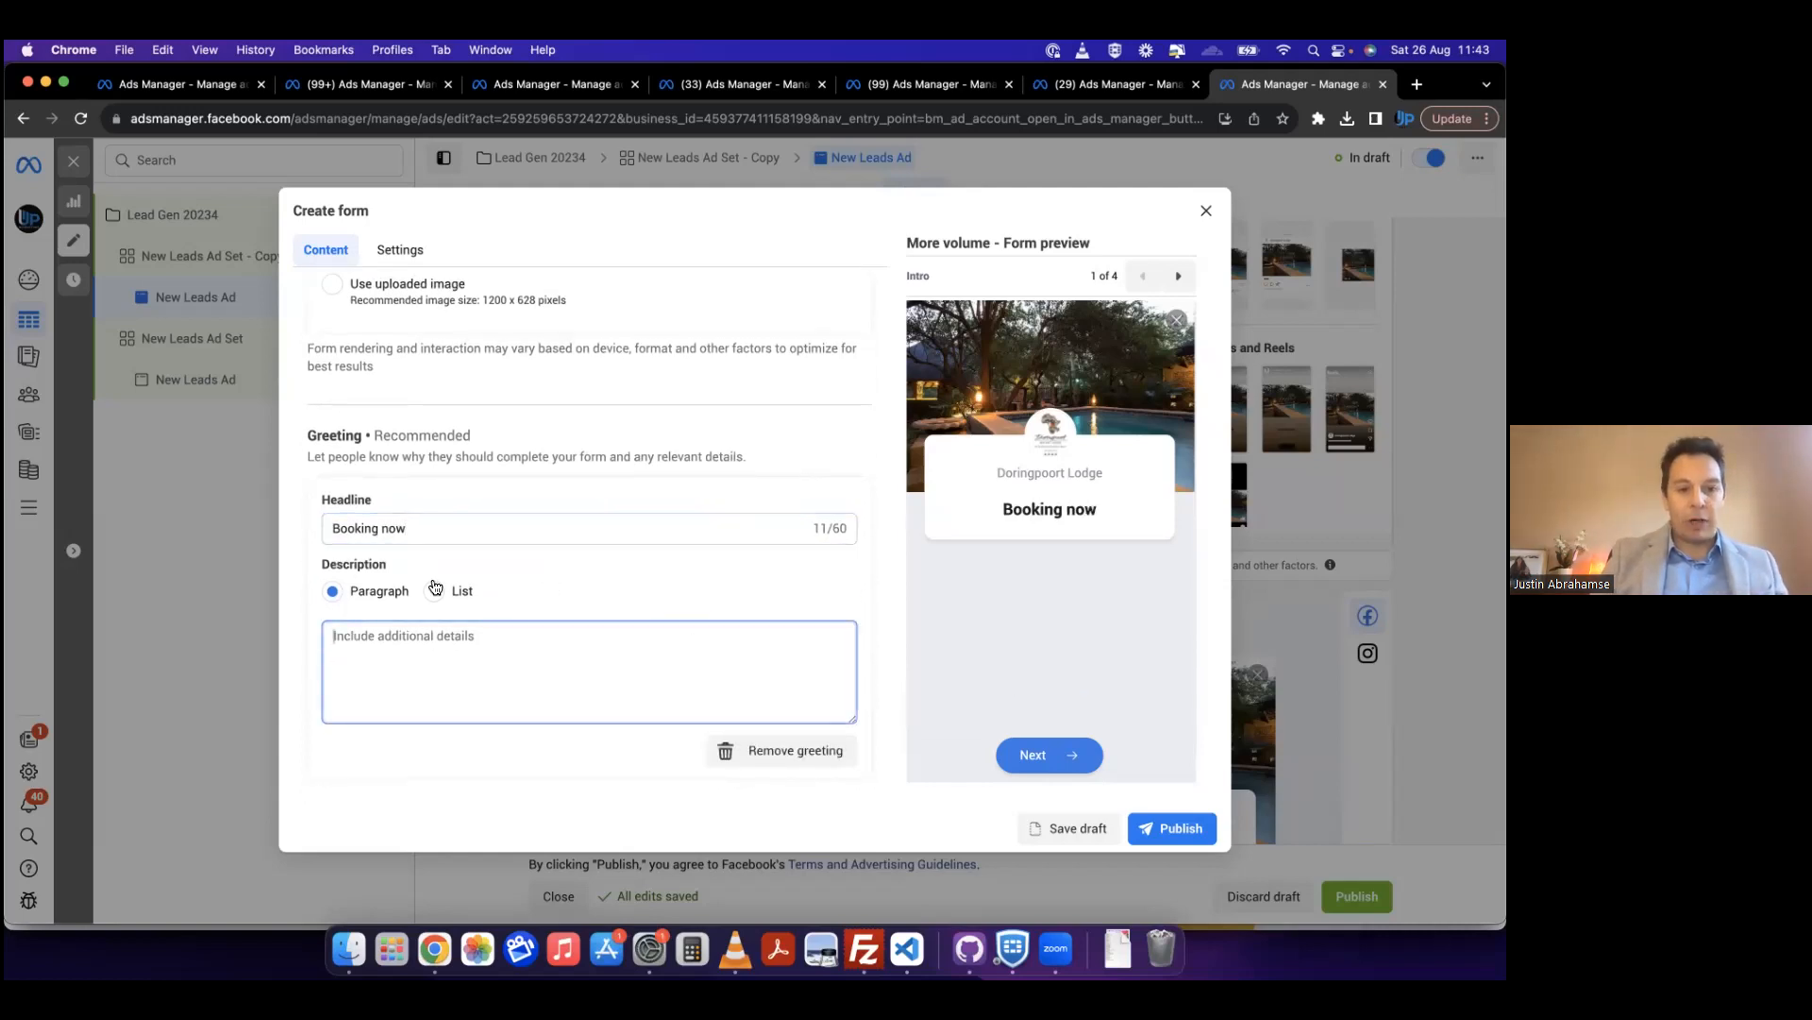
click(435, 589)
scroll(376, 725, down, 2)
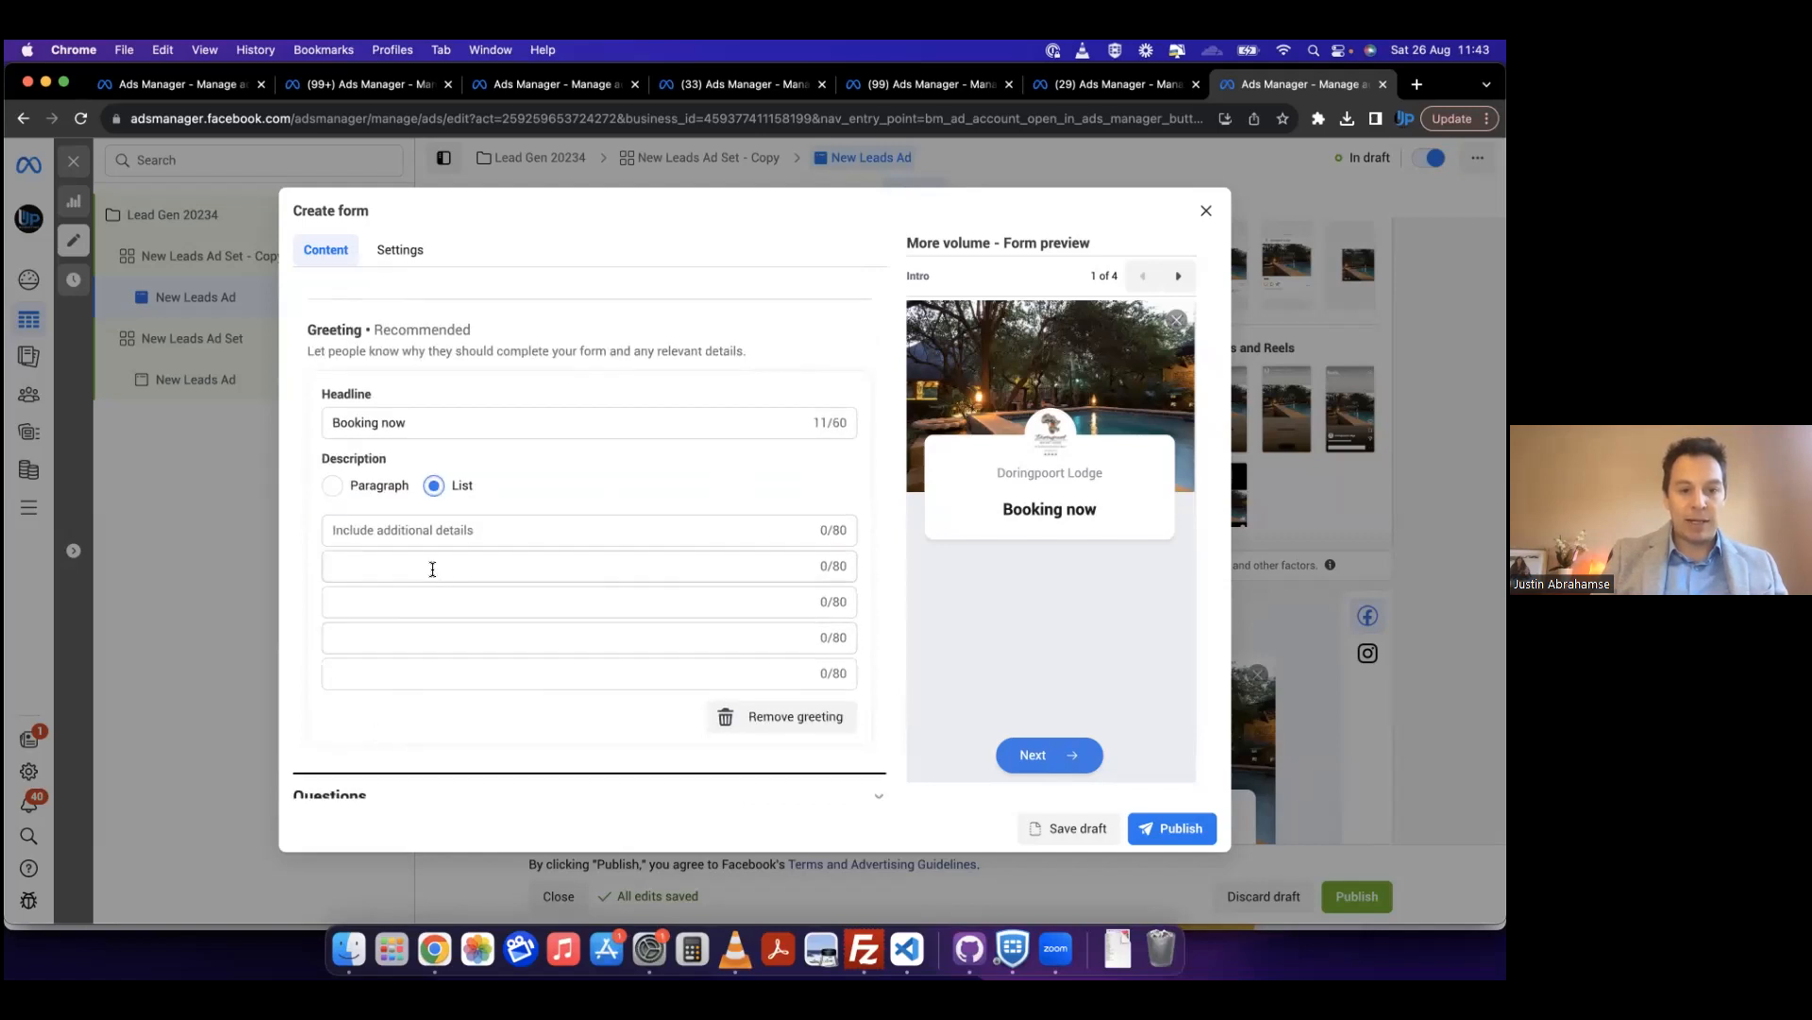
click(331, 485)
click(349, 583)
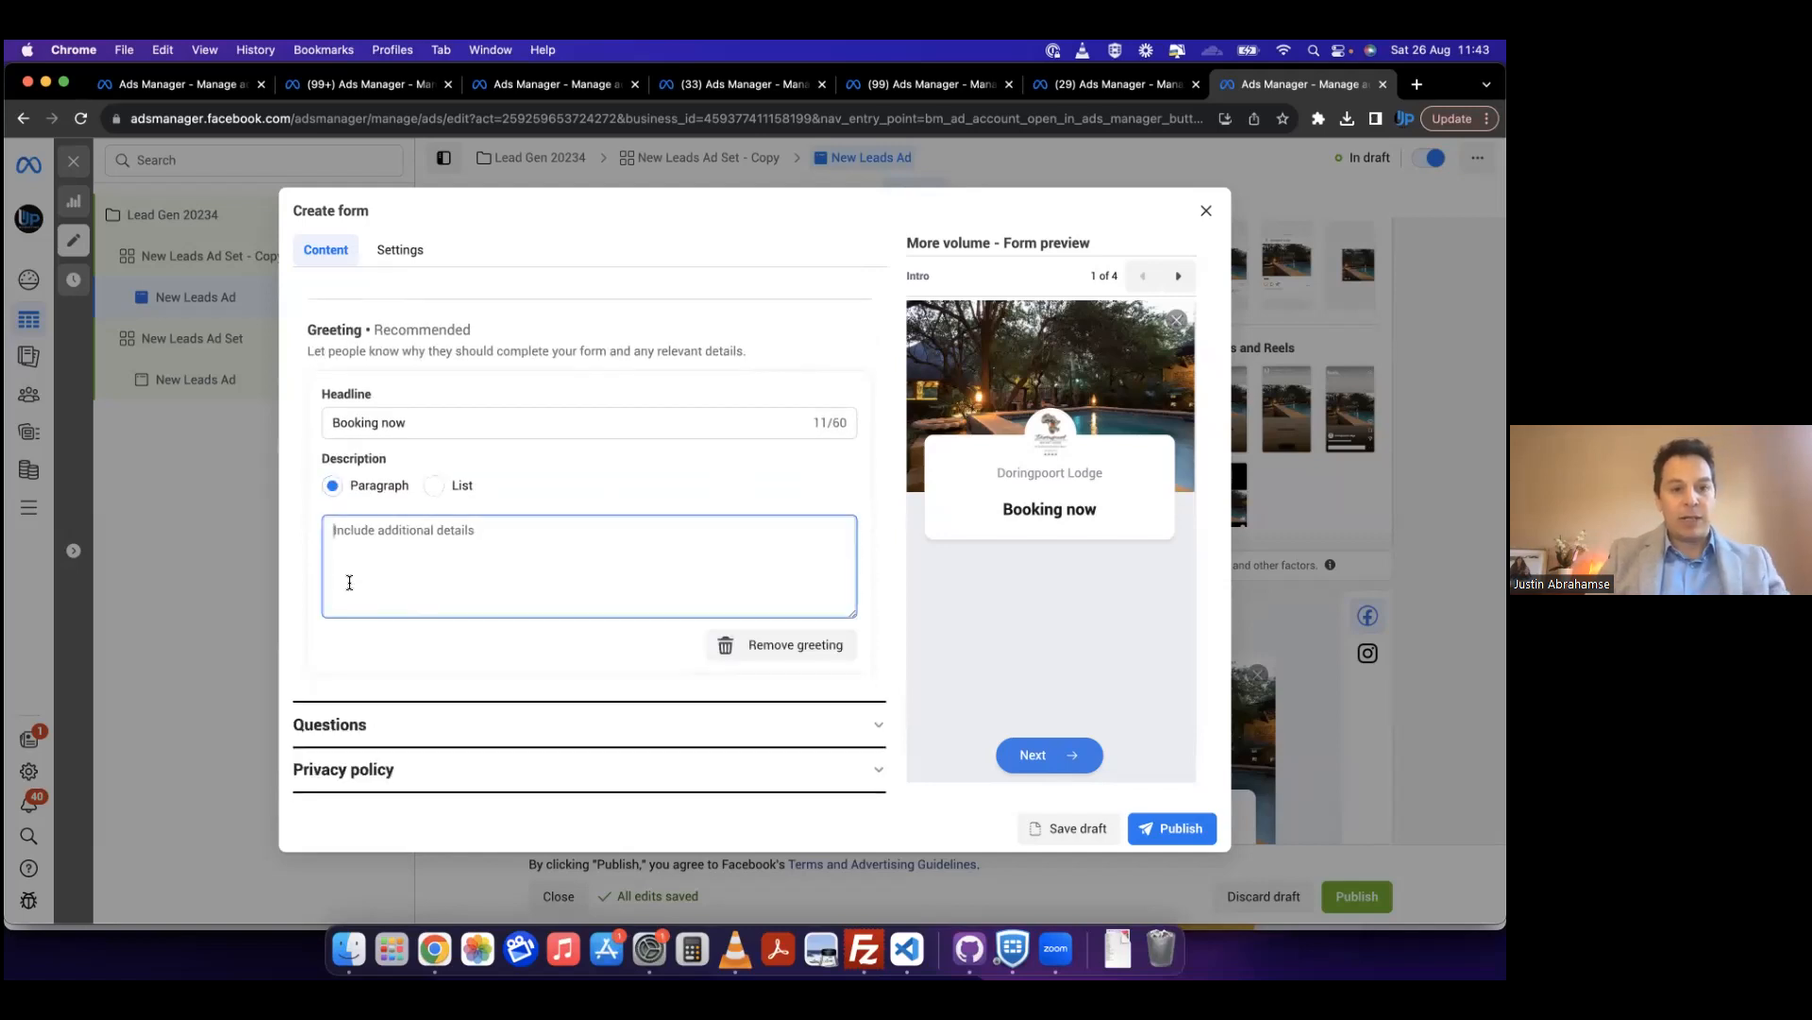
text(Some info)
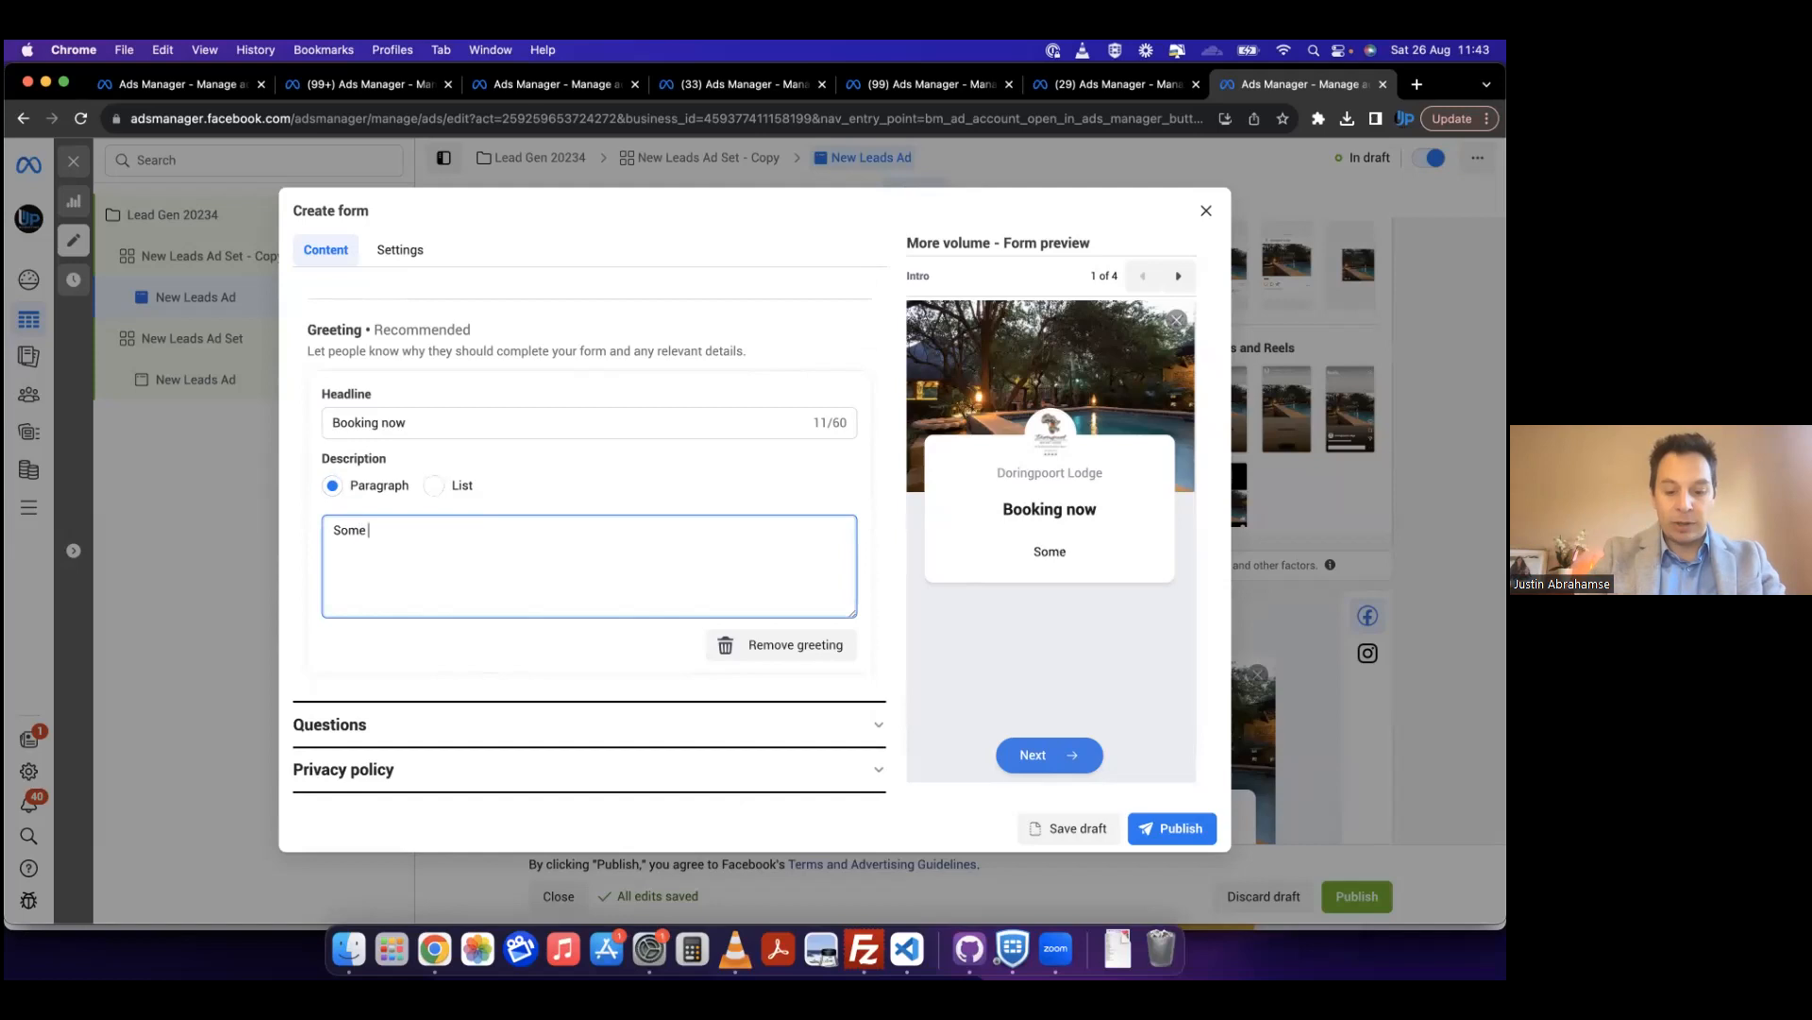
Step: Open the form's questions and add Phone number from the contact fields to the prefill questions
scroll(521, 567, down, 1)
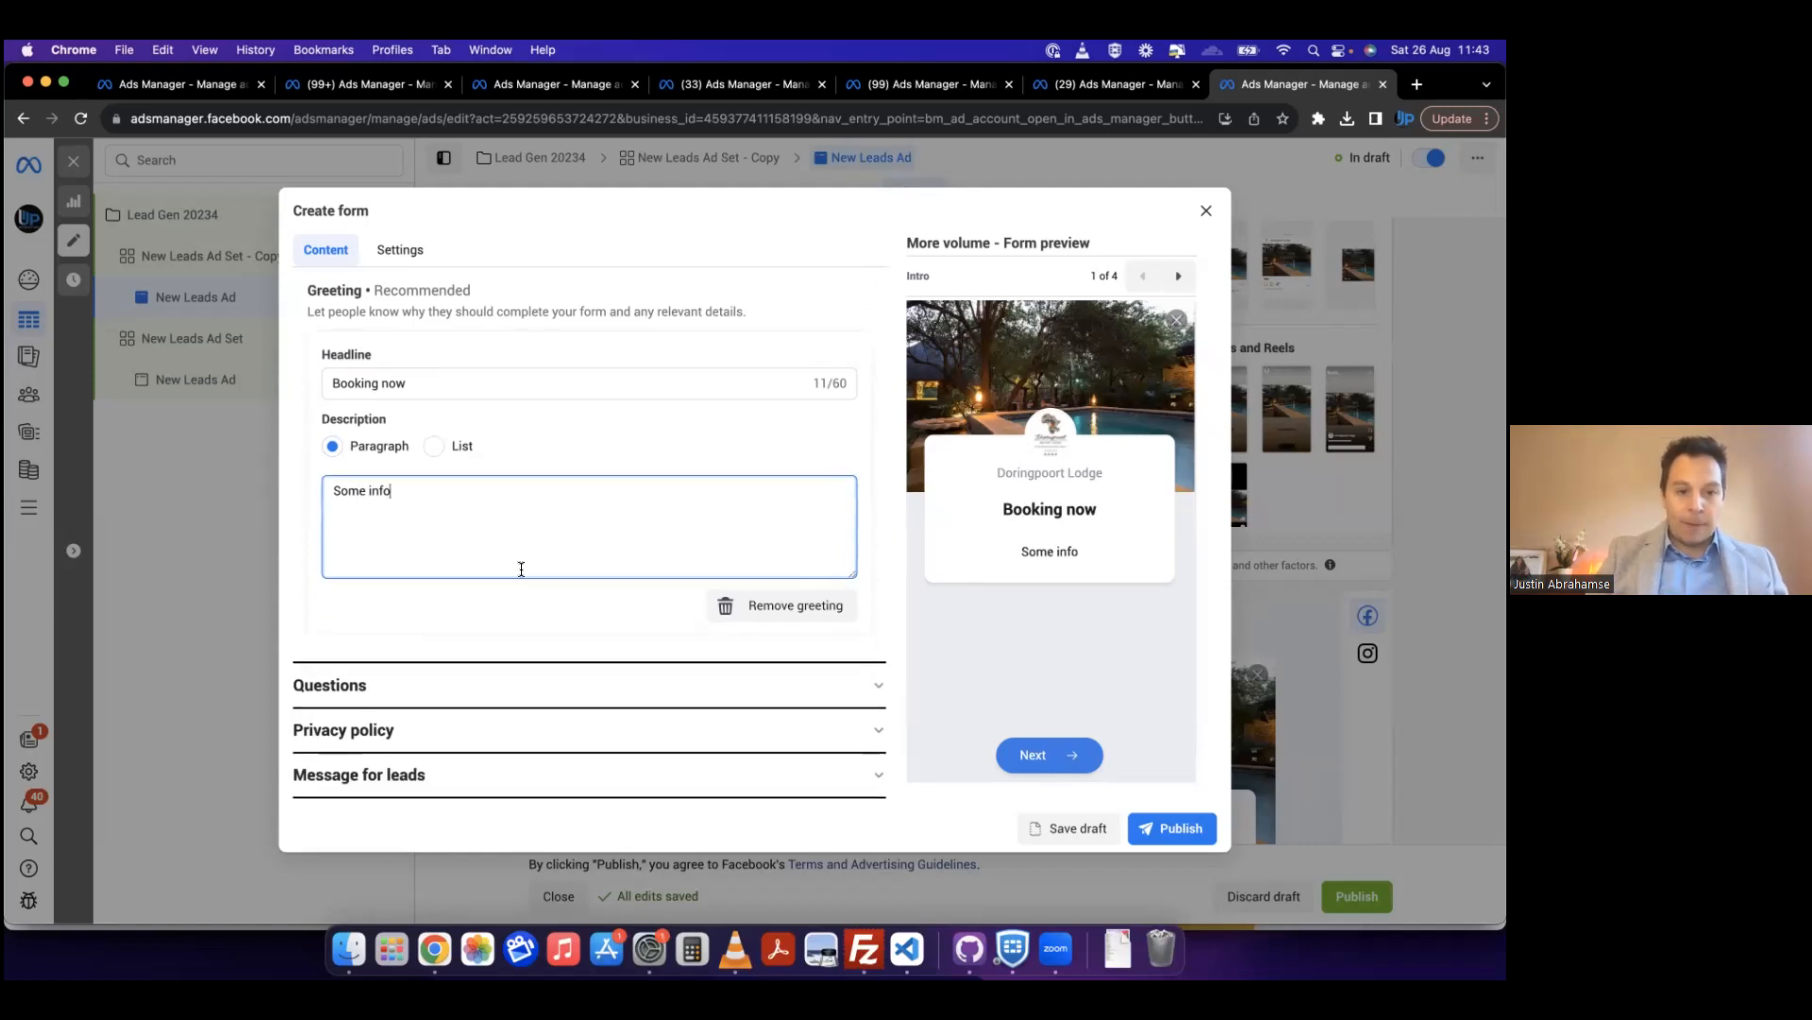
click(439, 682)
scroll(625, 493, down, 3)
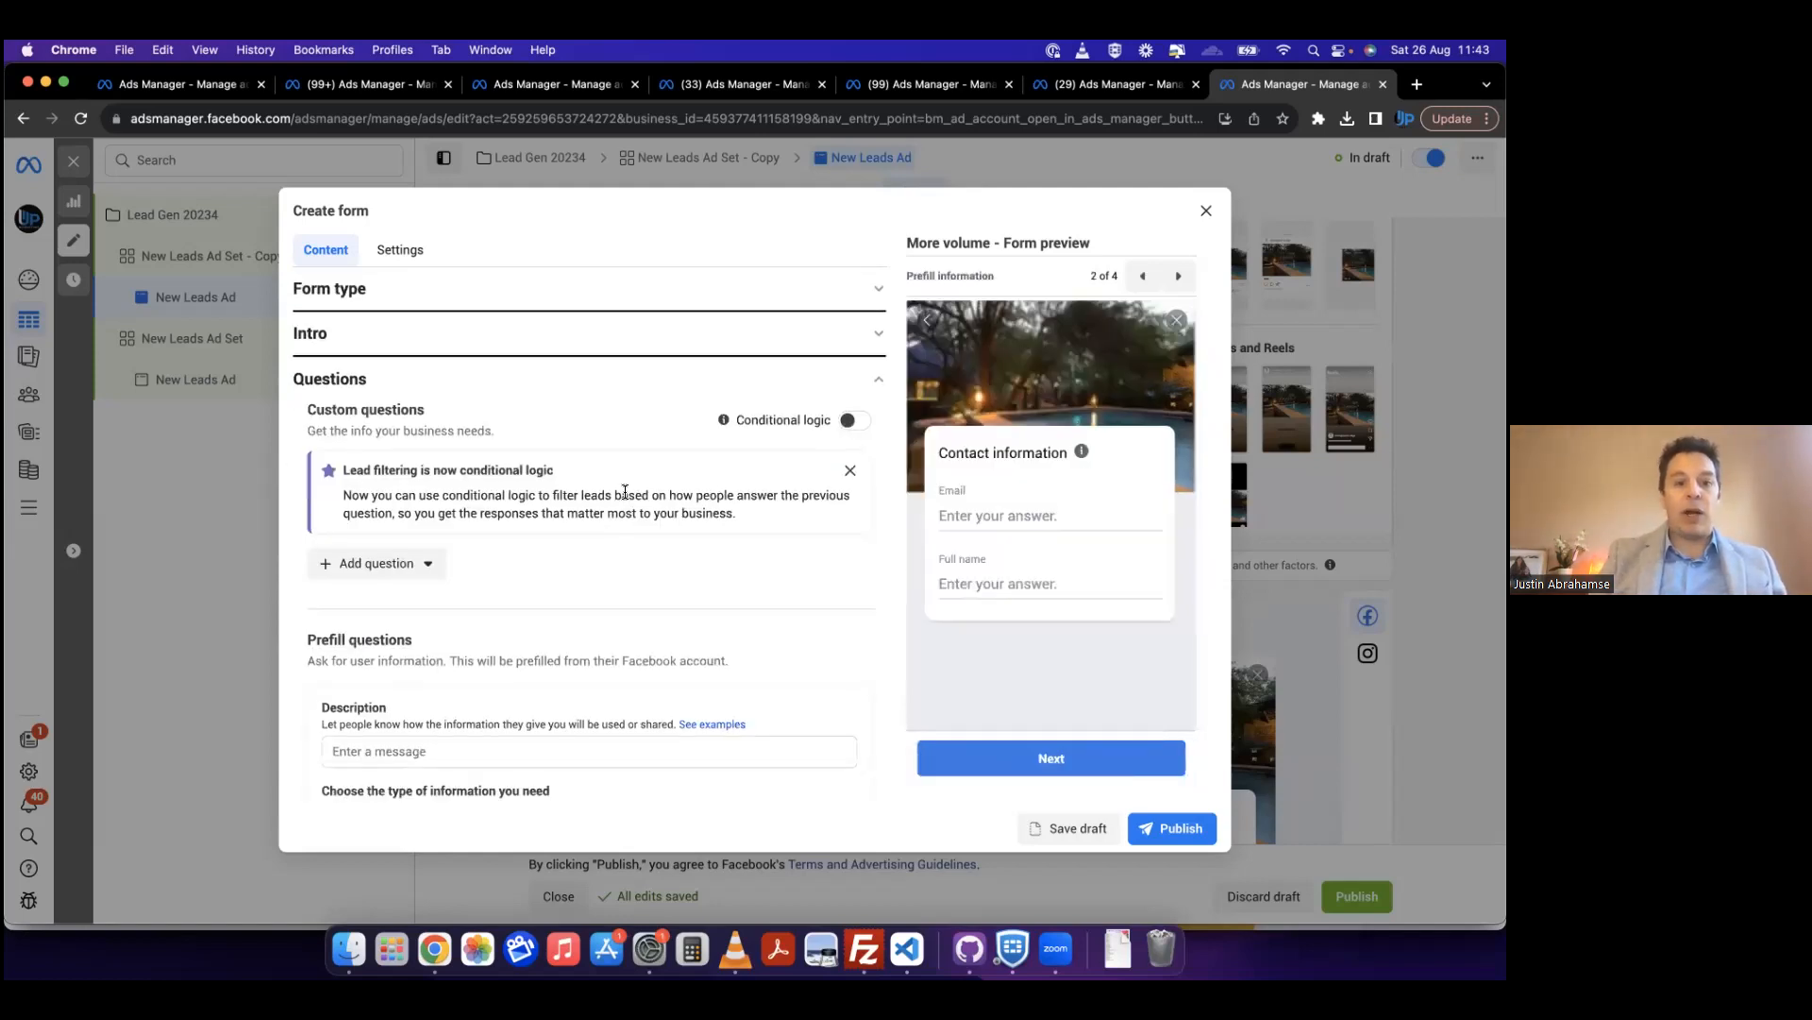
scroll(625, 496, down, 4)
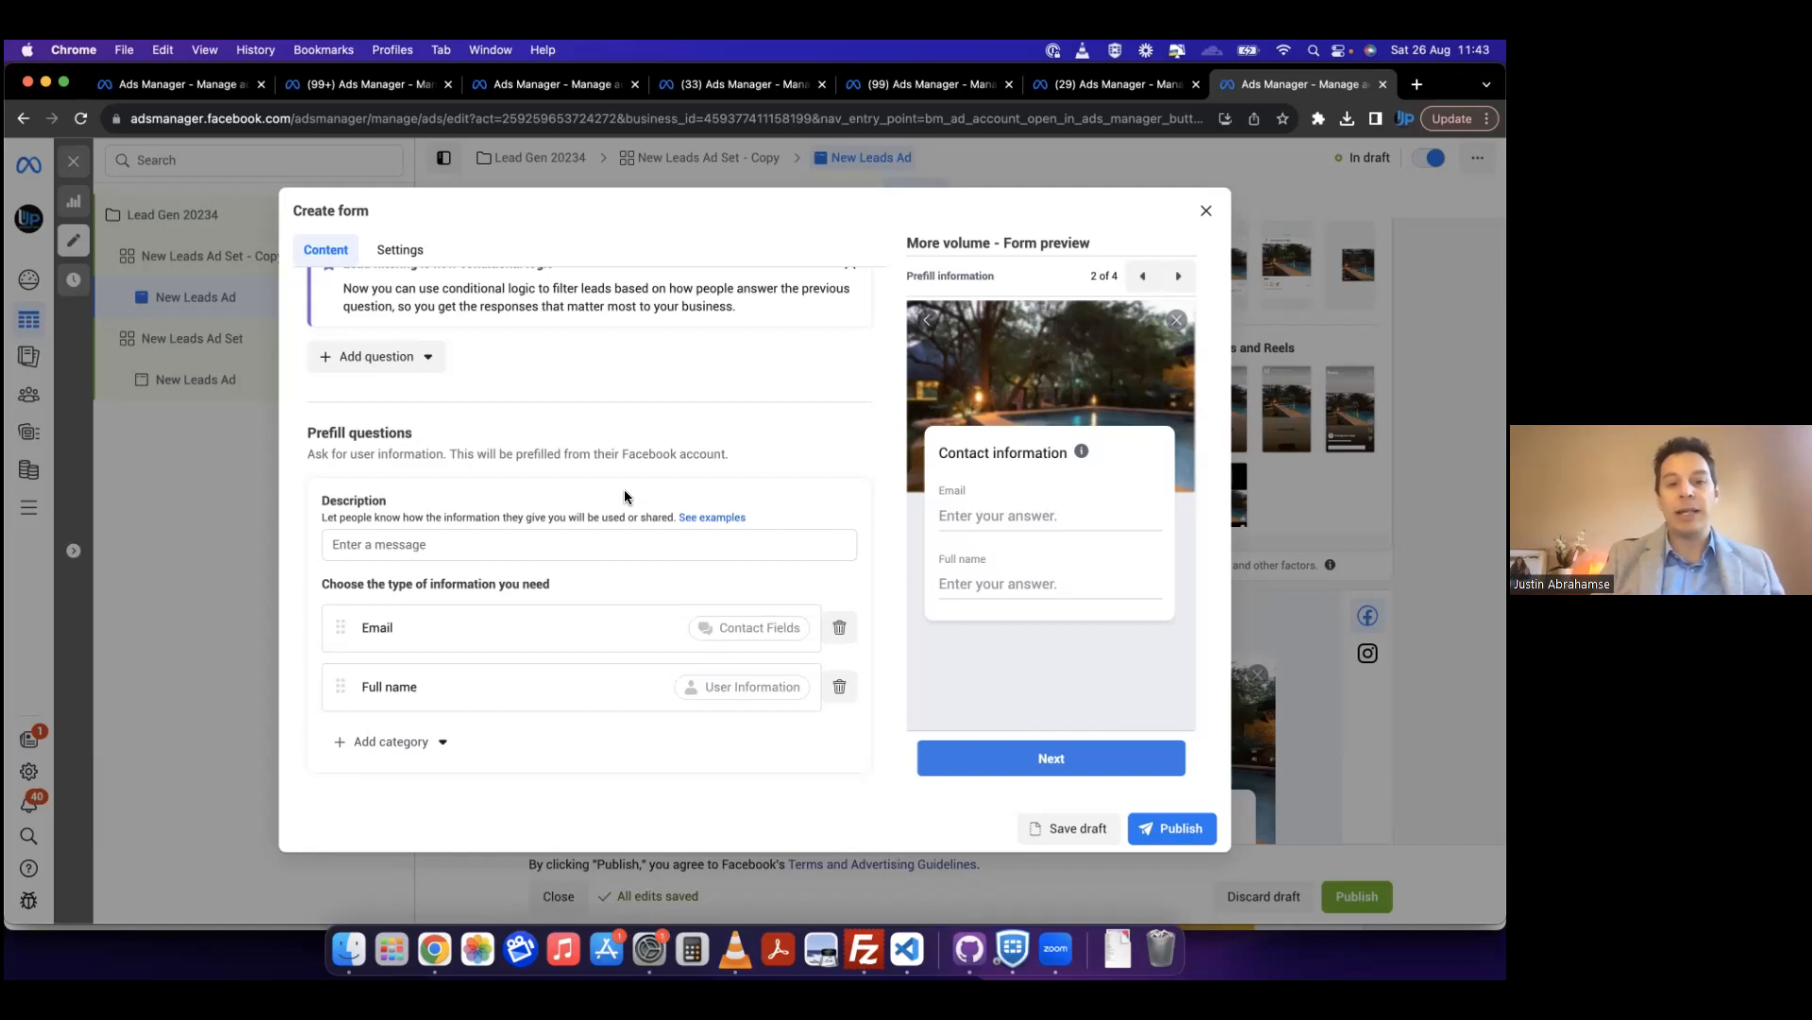
scroll(625, 493, down, 1)
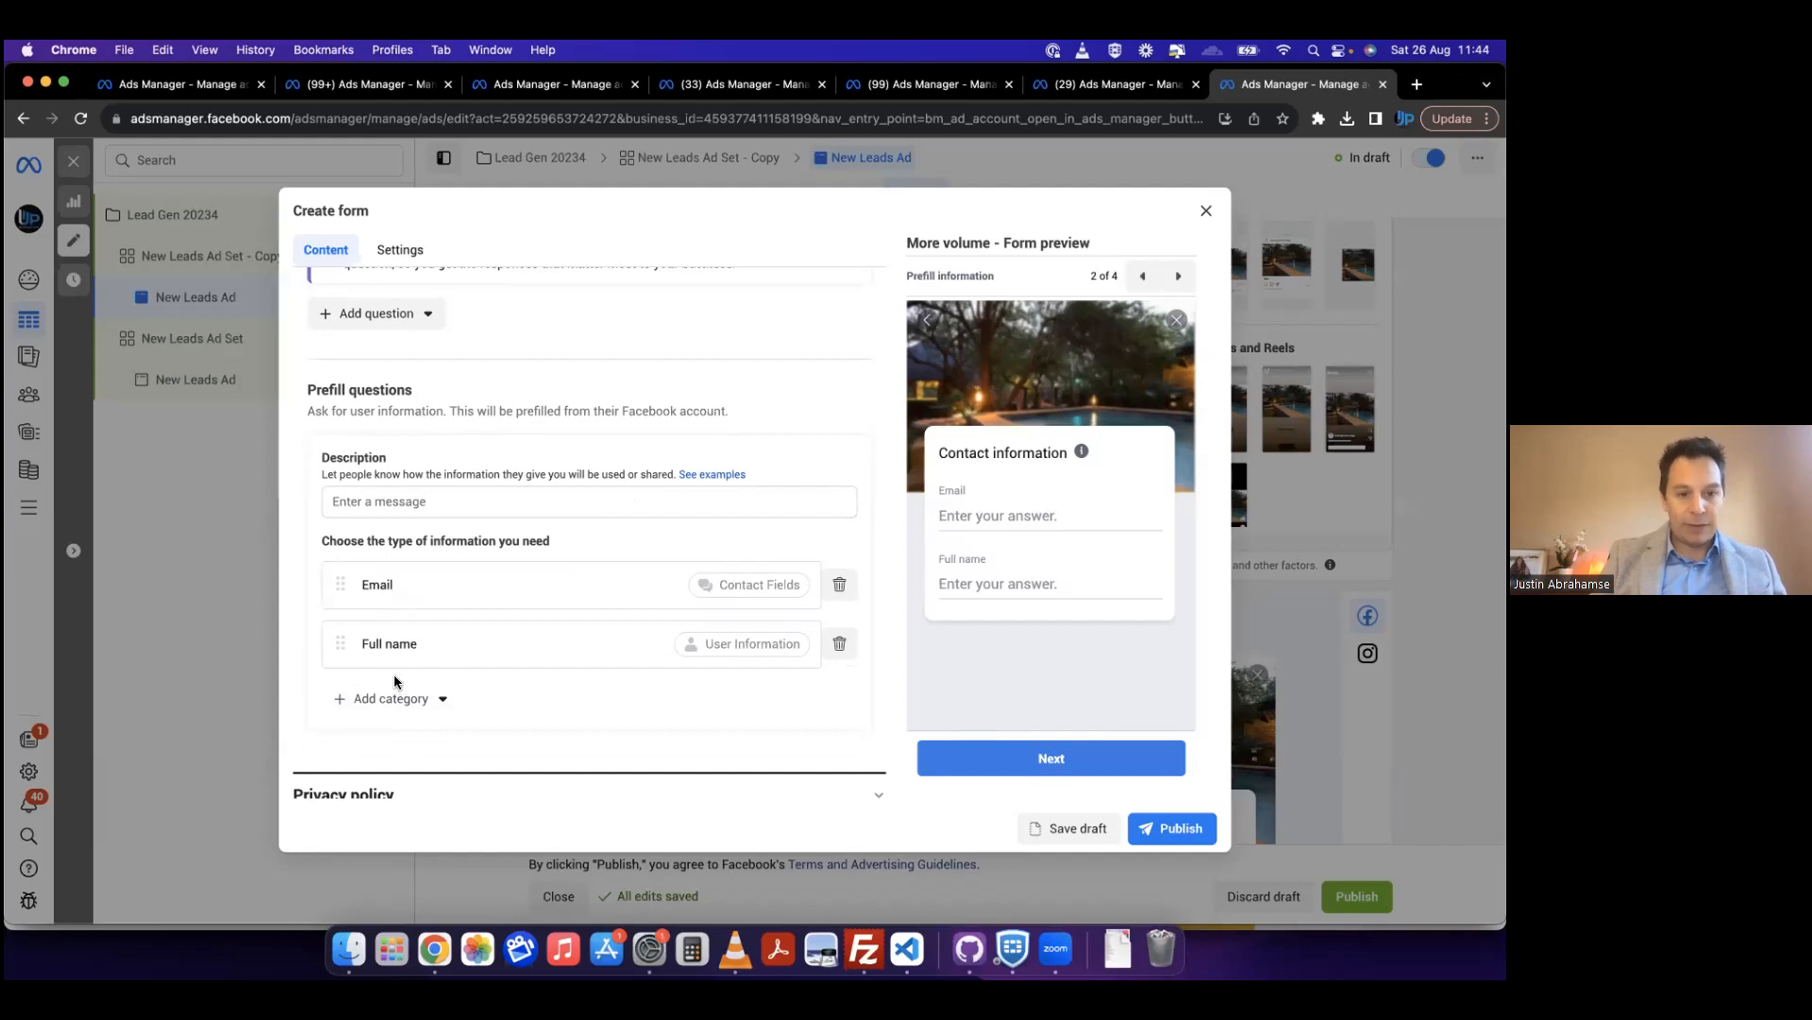
click(395, 698)
mouse_move(415, 740)
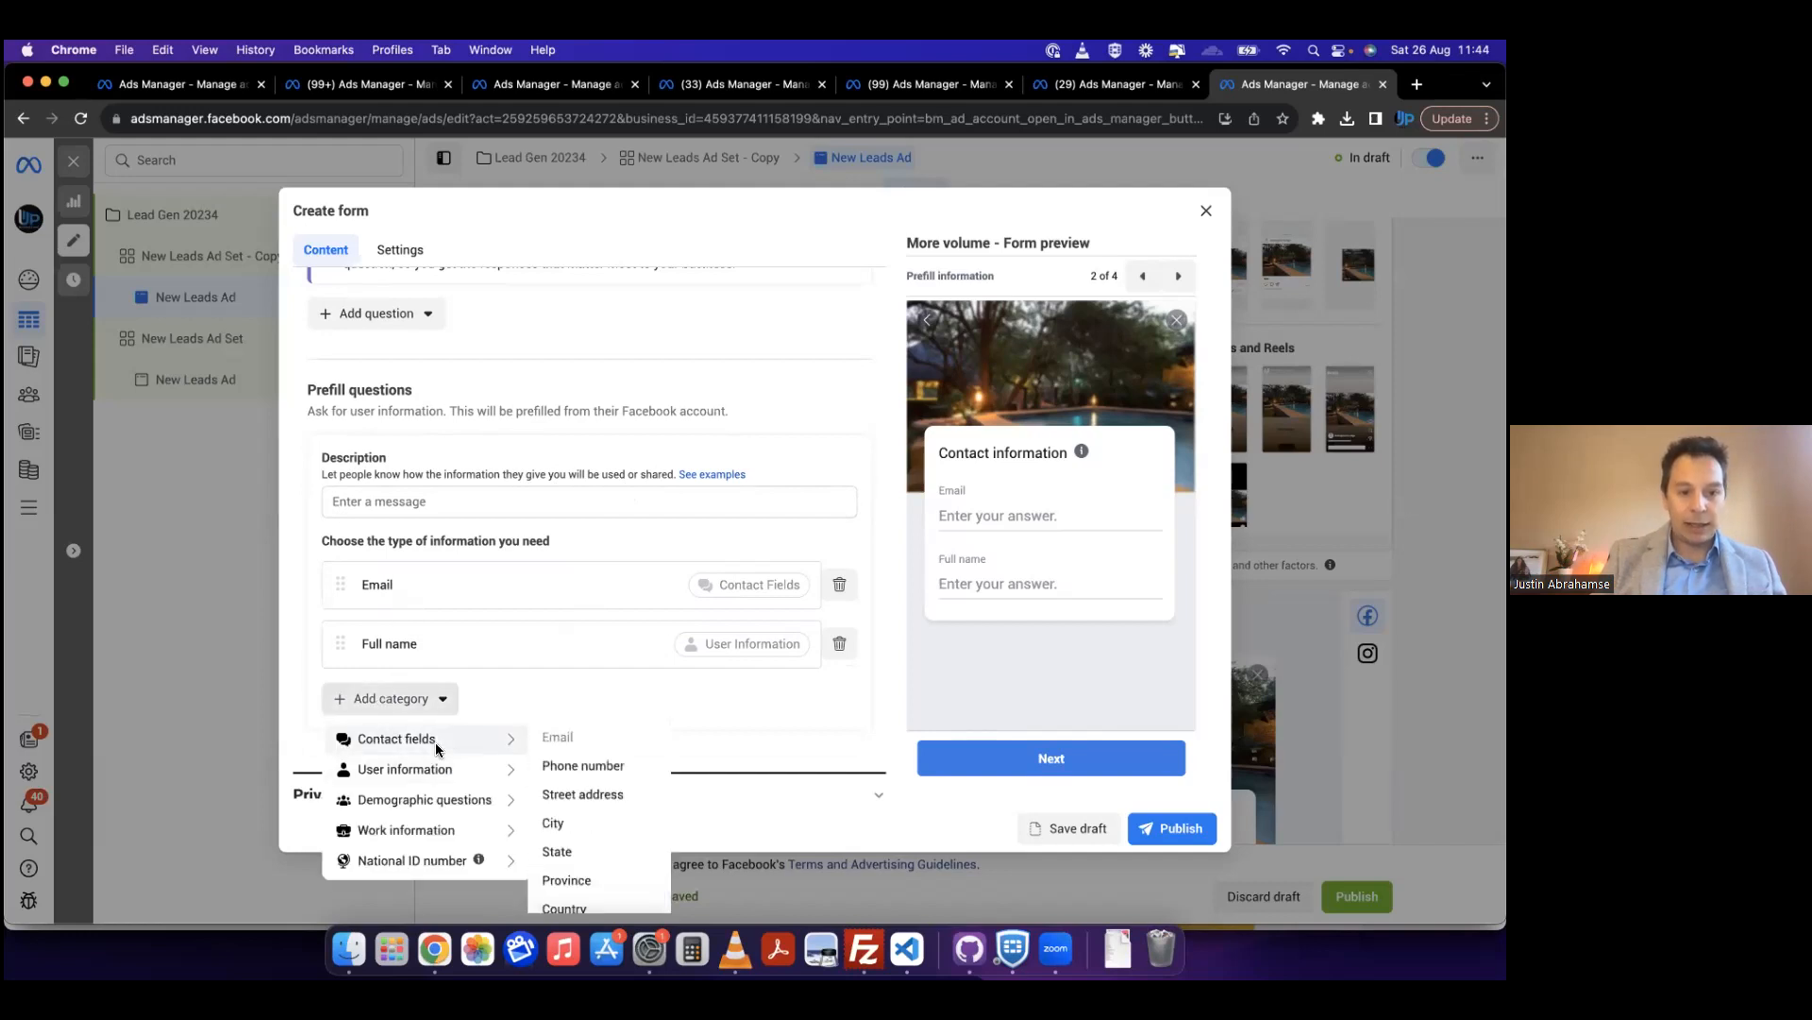
click(583, 766)
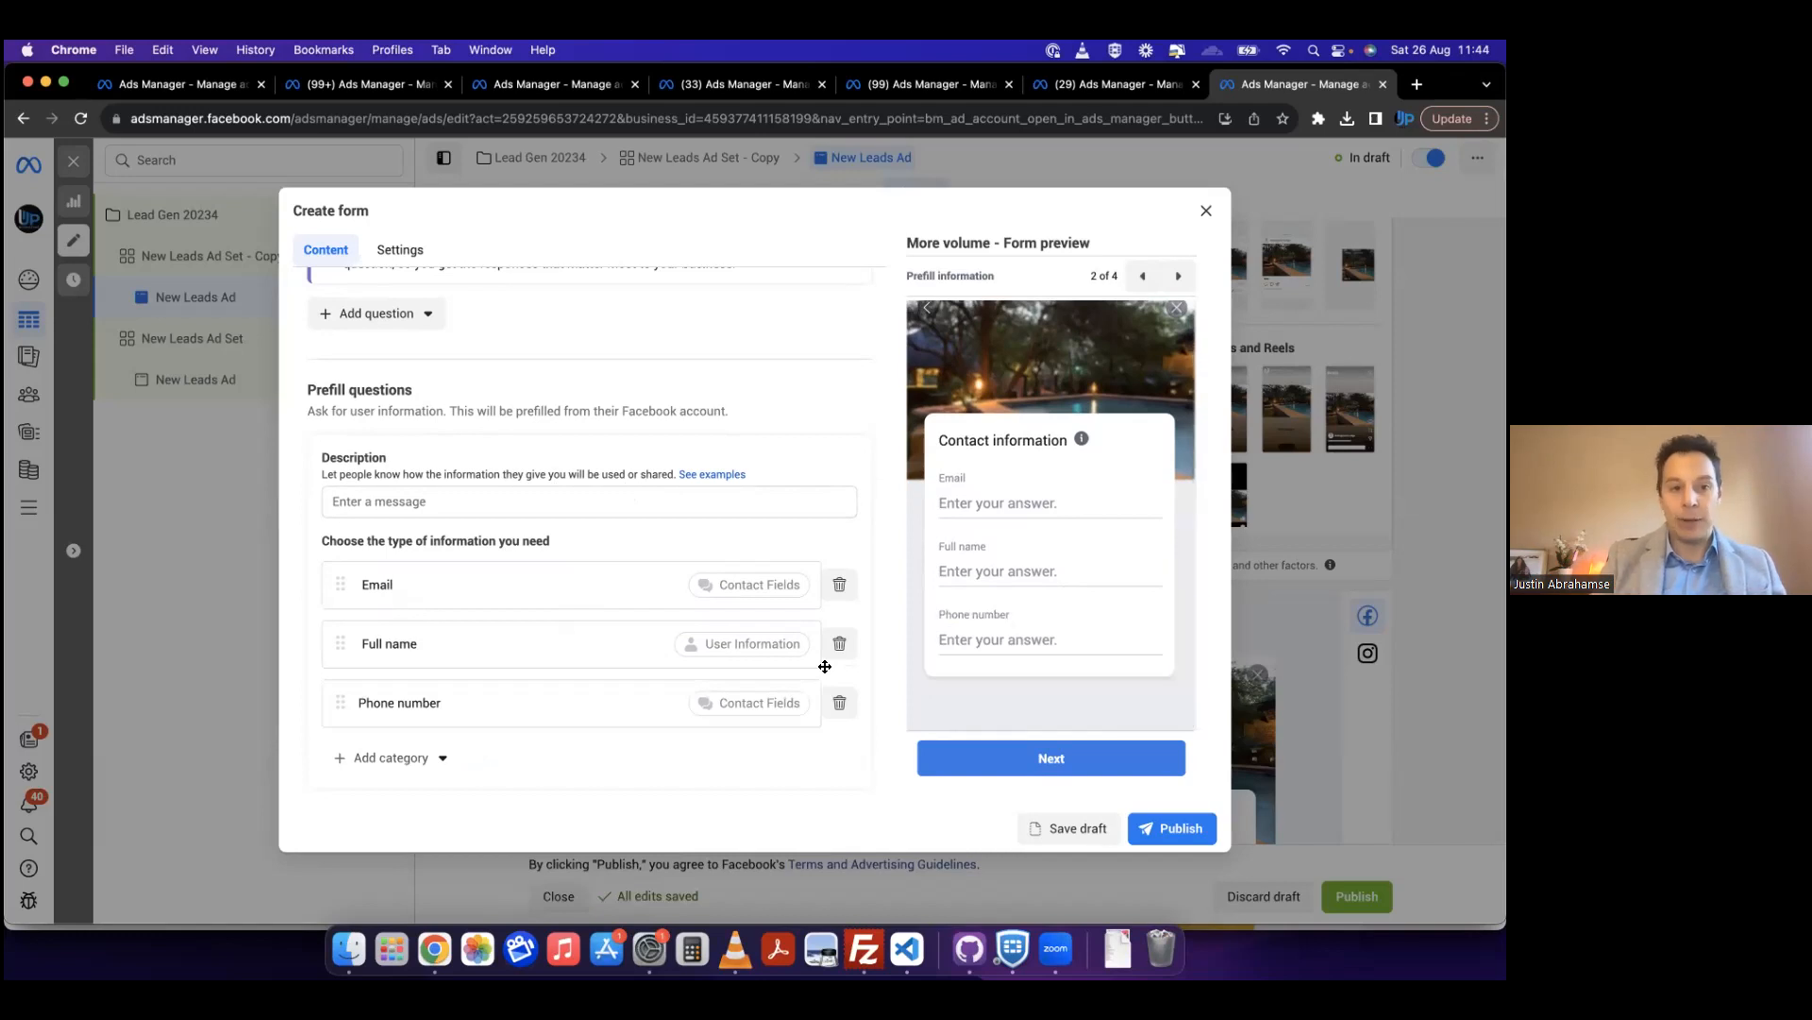
Step: Add a multiple choice custom question that reads "Are you a home owner"
scroll(824, 667, up, 4)
click(382, 617)
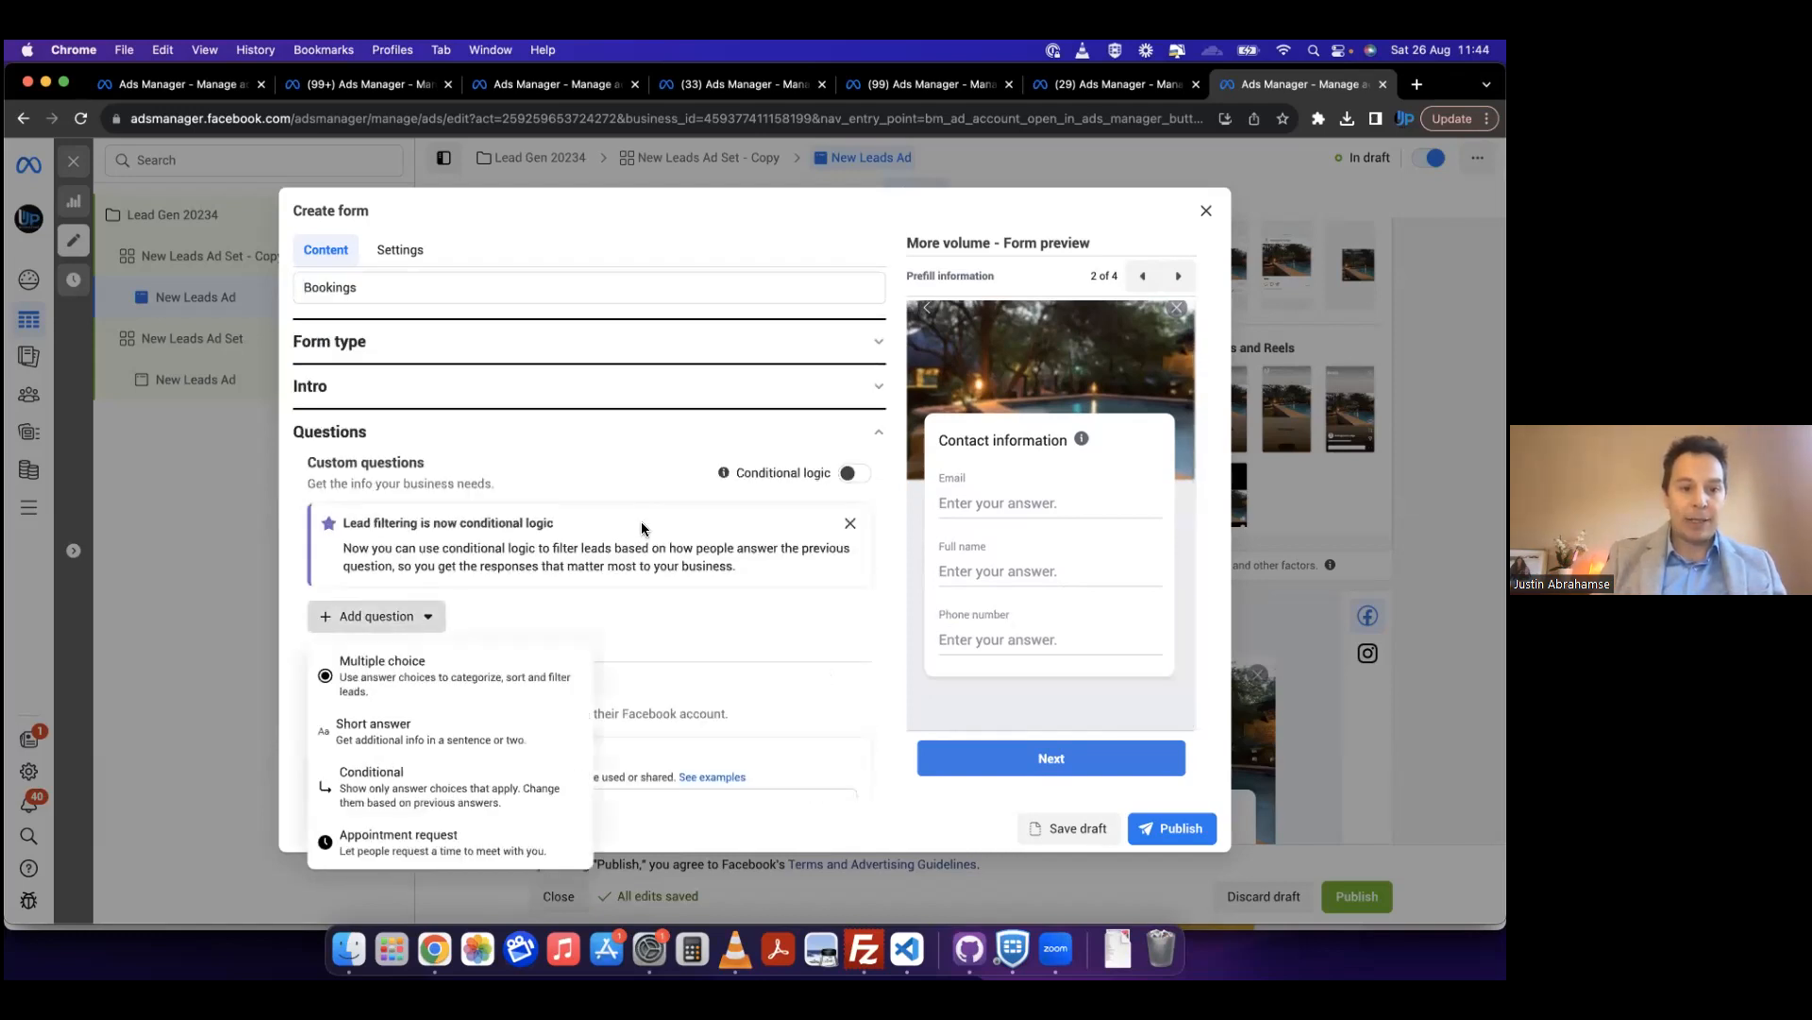
click(477, 684)
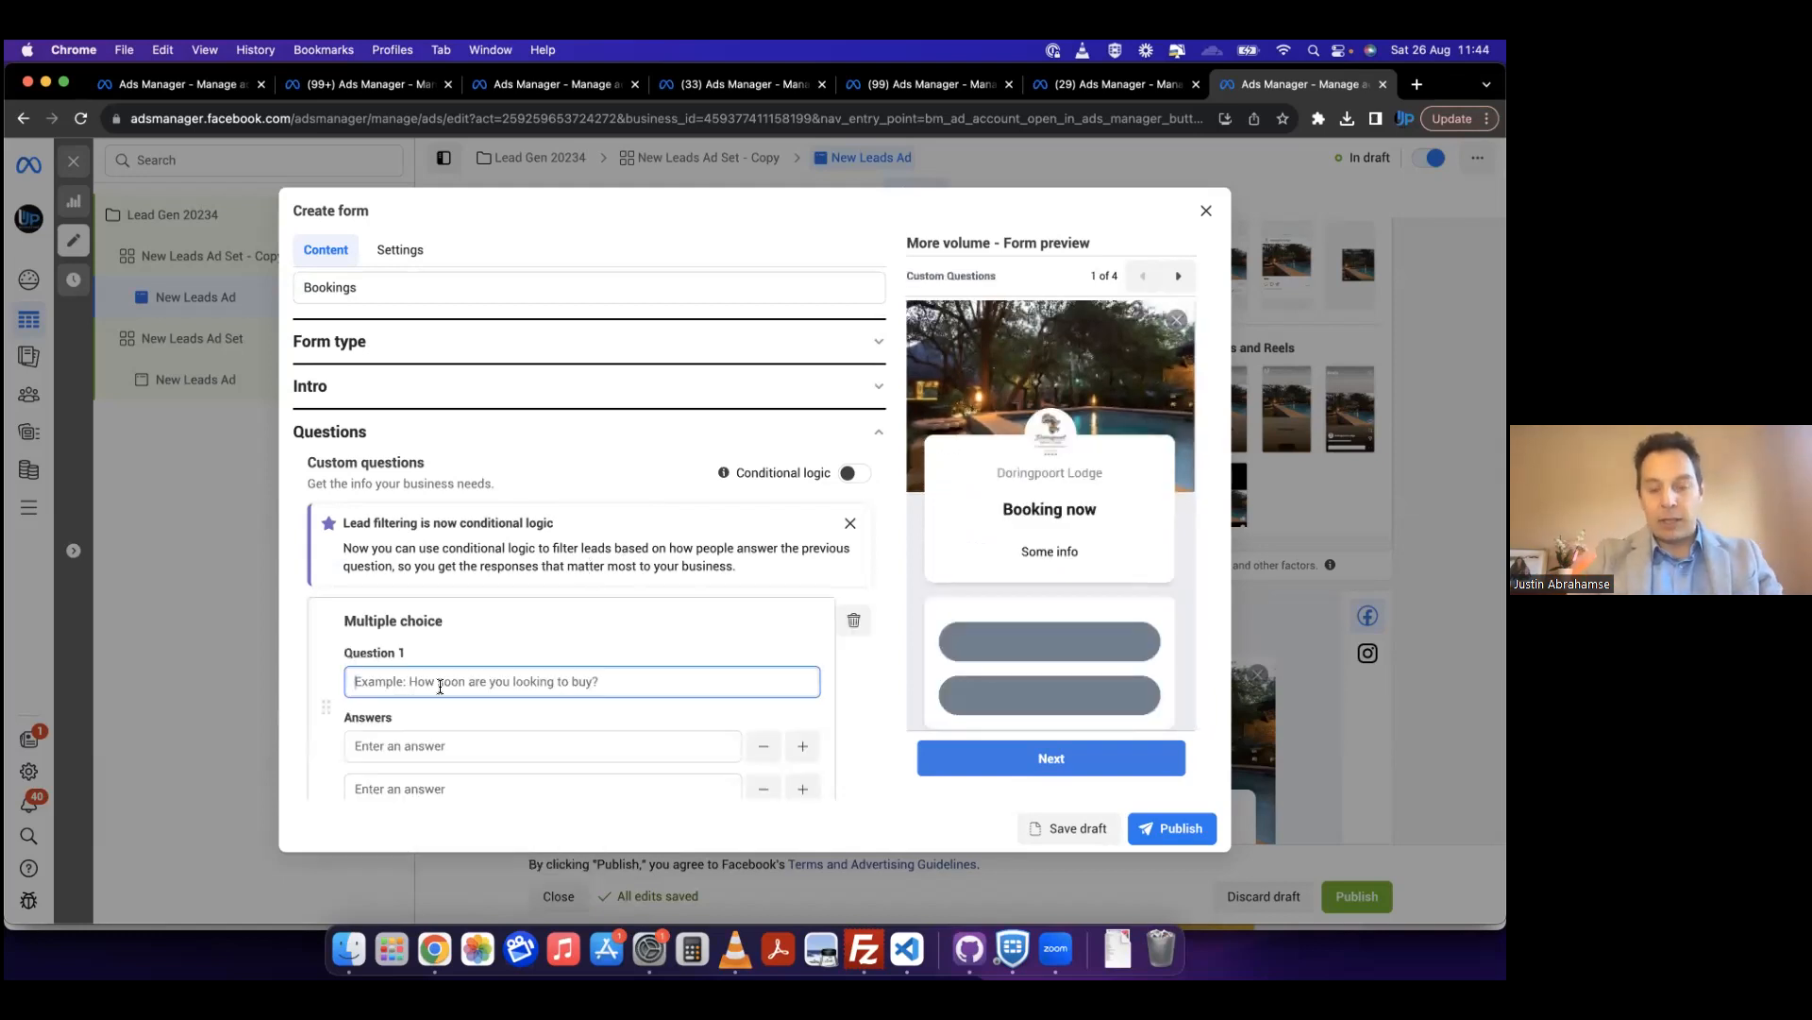
text(Are you a home )
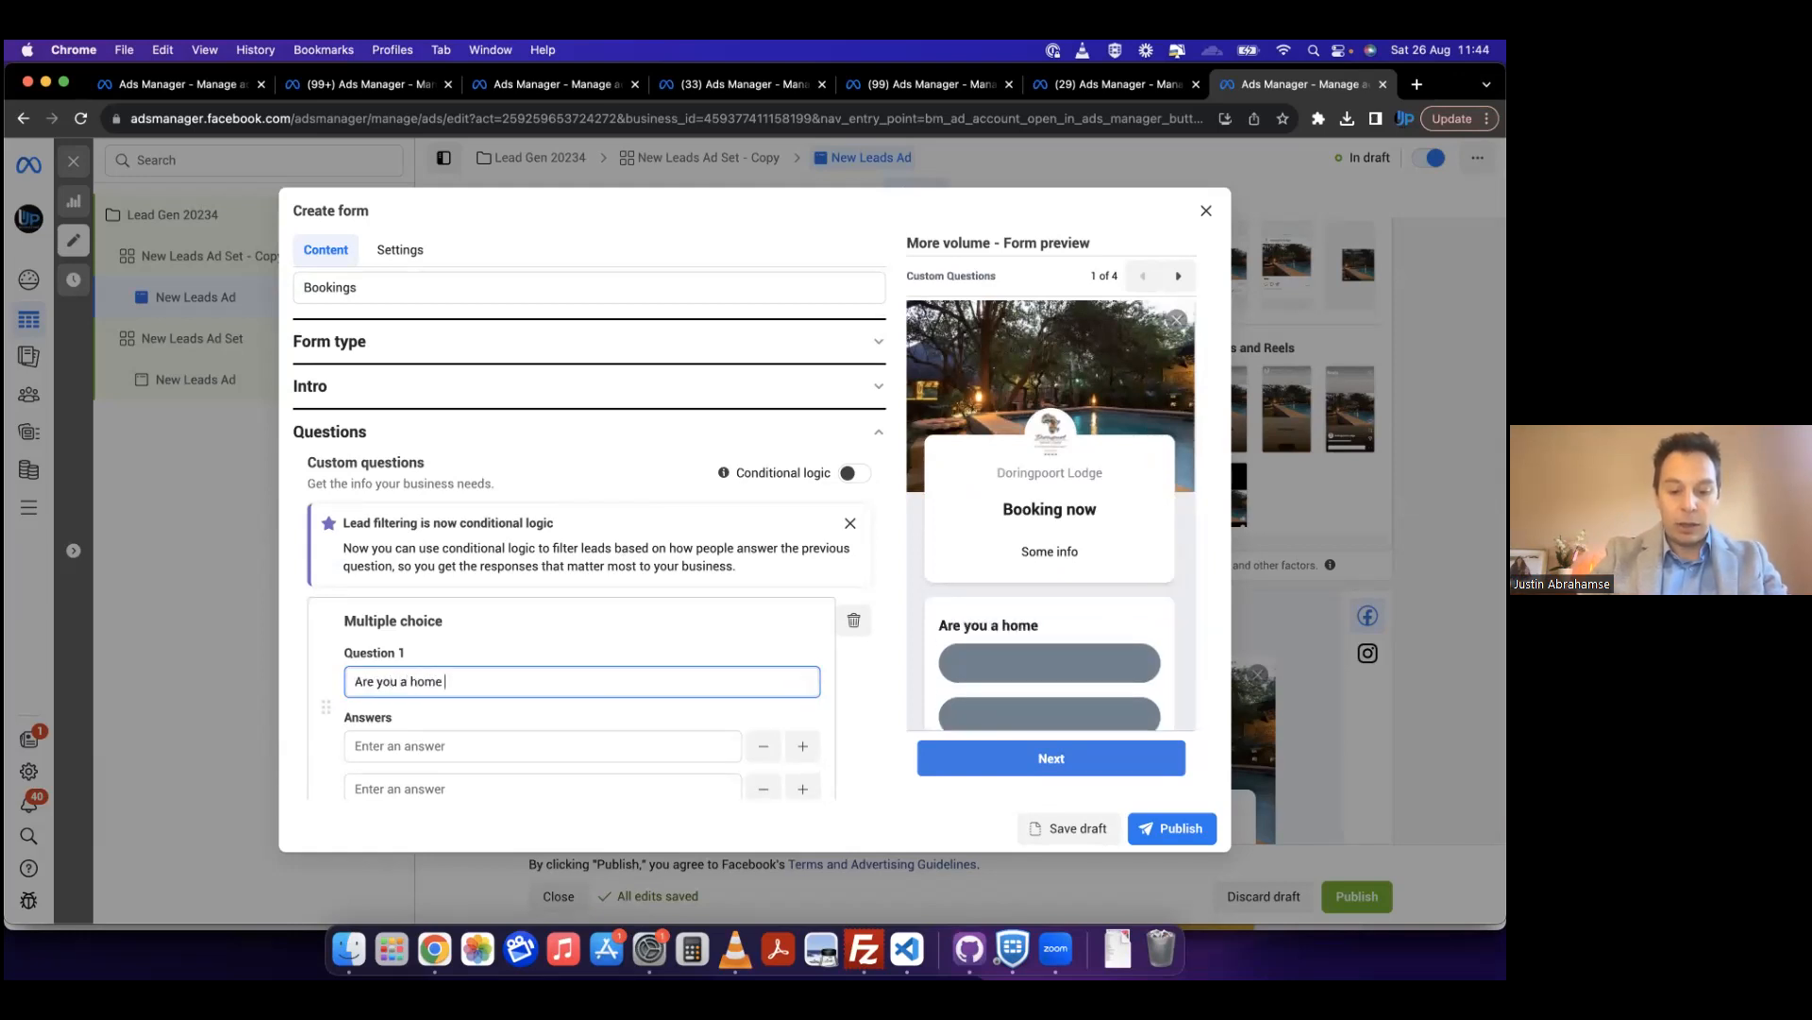
text(owner)
Step: Enter "Yes" and "No" as the home owner question's answers and check them in the form preview
scroll(519, 657, down, 2)
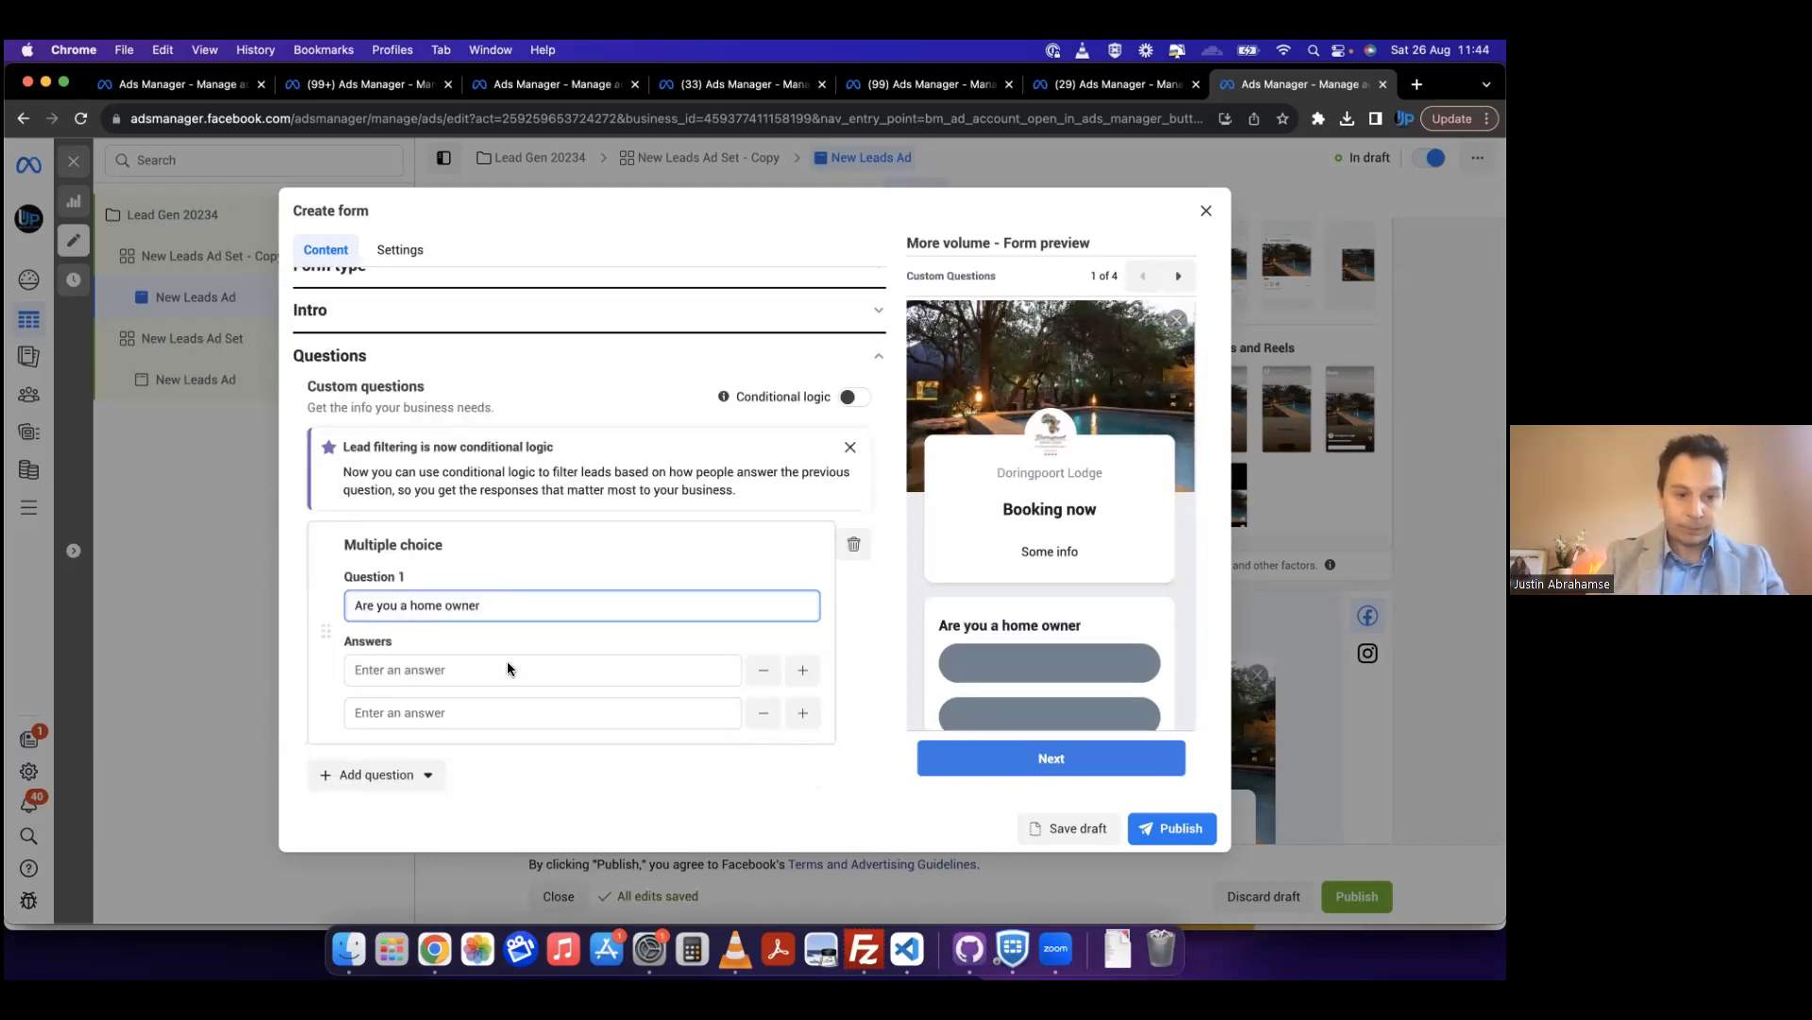
click(458, 647)
text(Yes)
click(463, 685)
text(No)
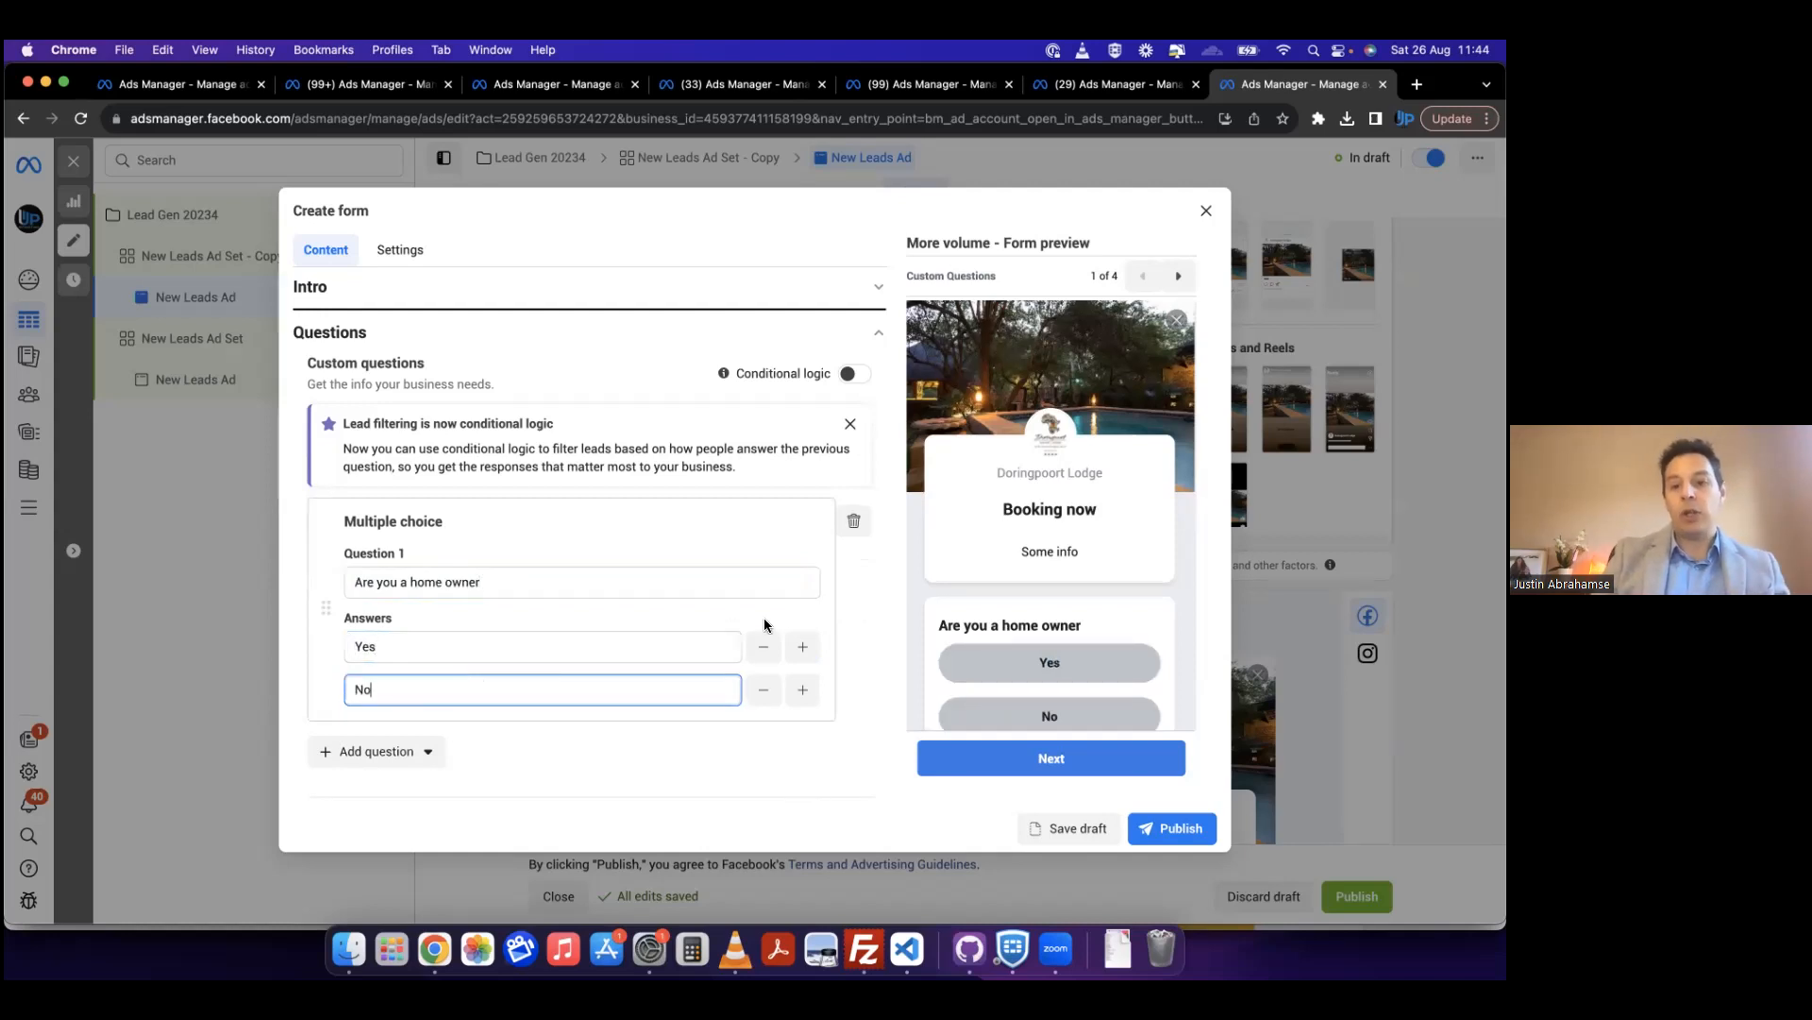
scroll(1037, 669, down, 2)
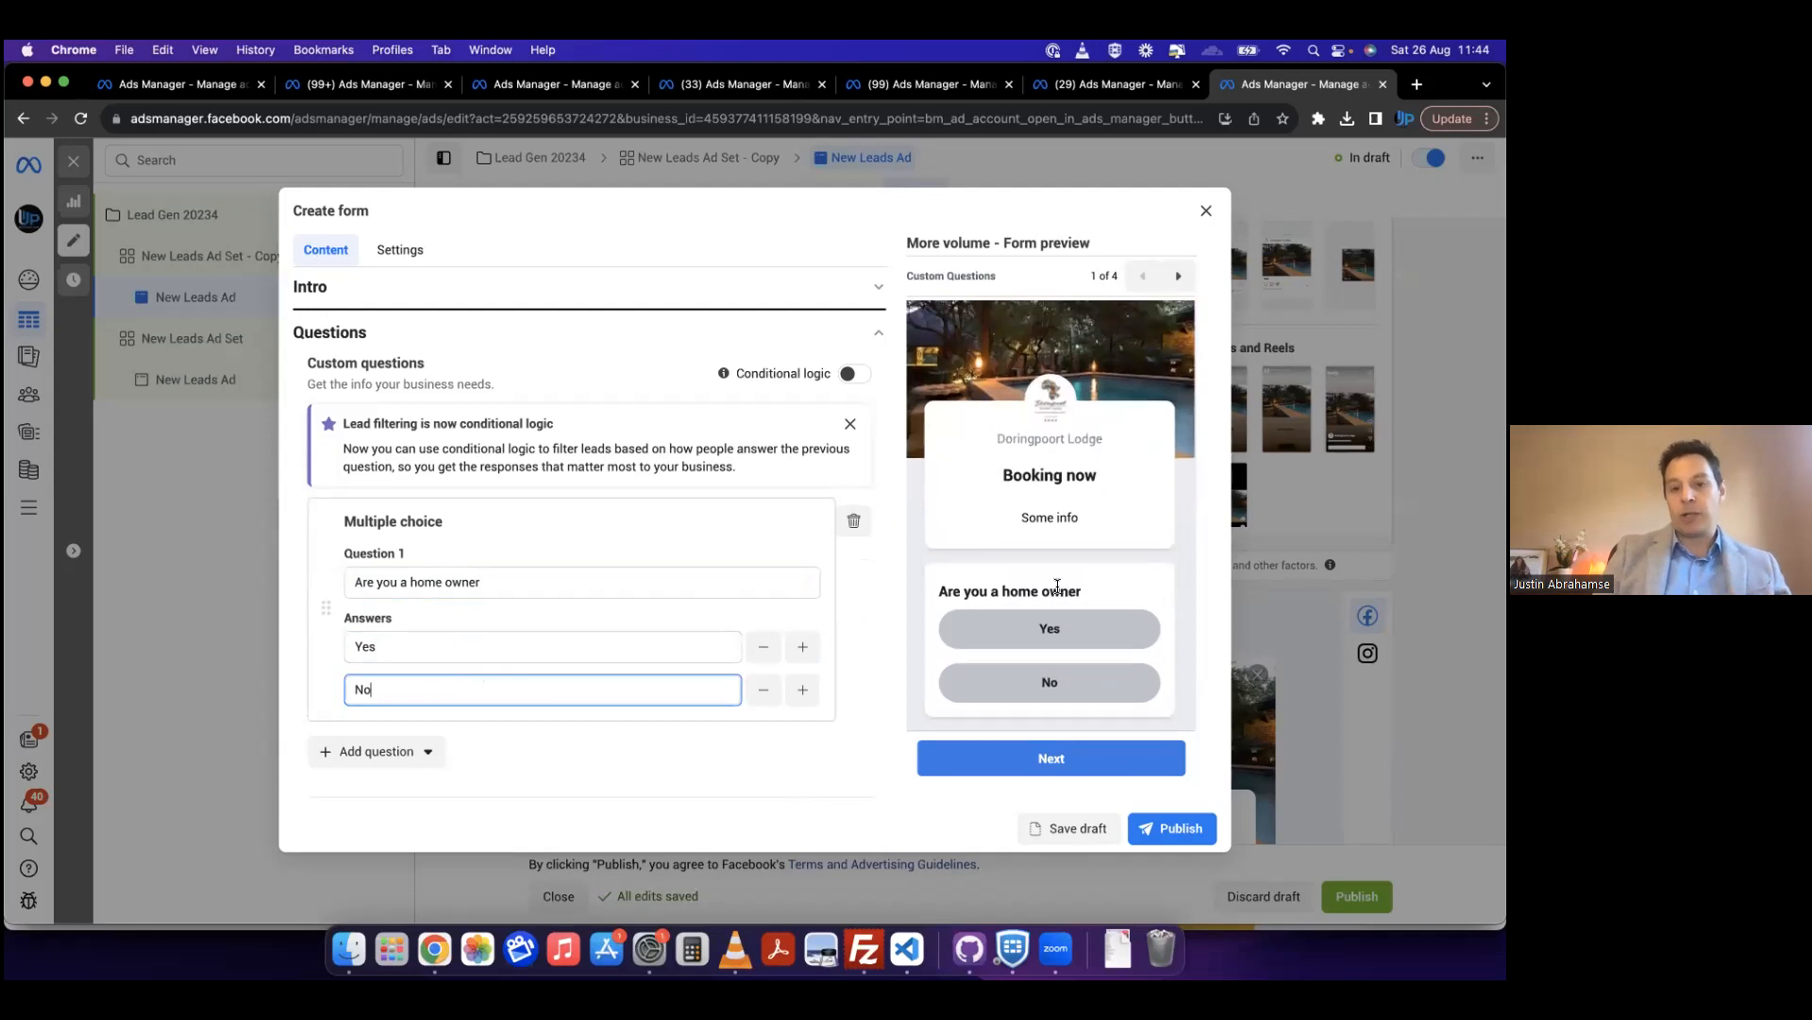
scroll(1058, 586, down, 1)
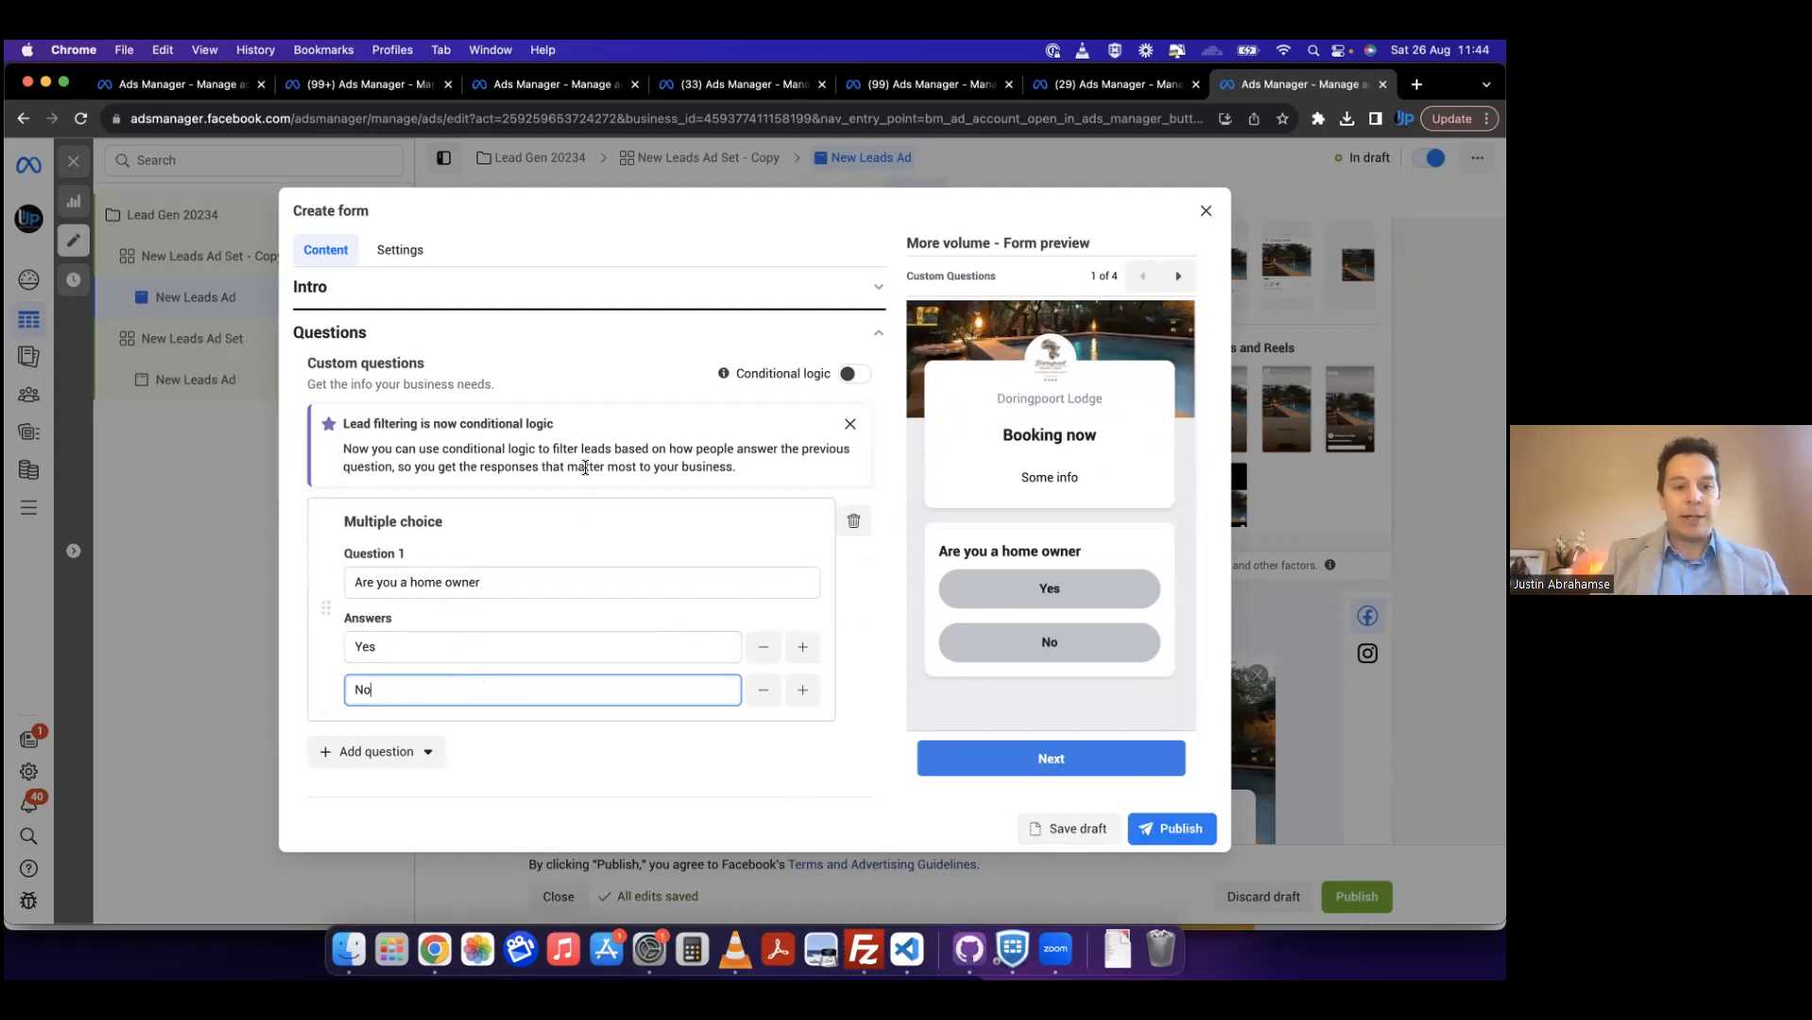
Step: Try adding a Conditional question after the home owner question
scroll(585, 467, down, 5)
click(377, 536)
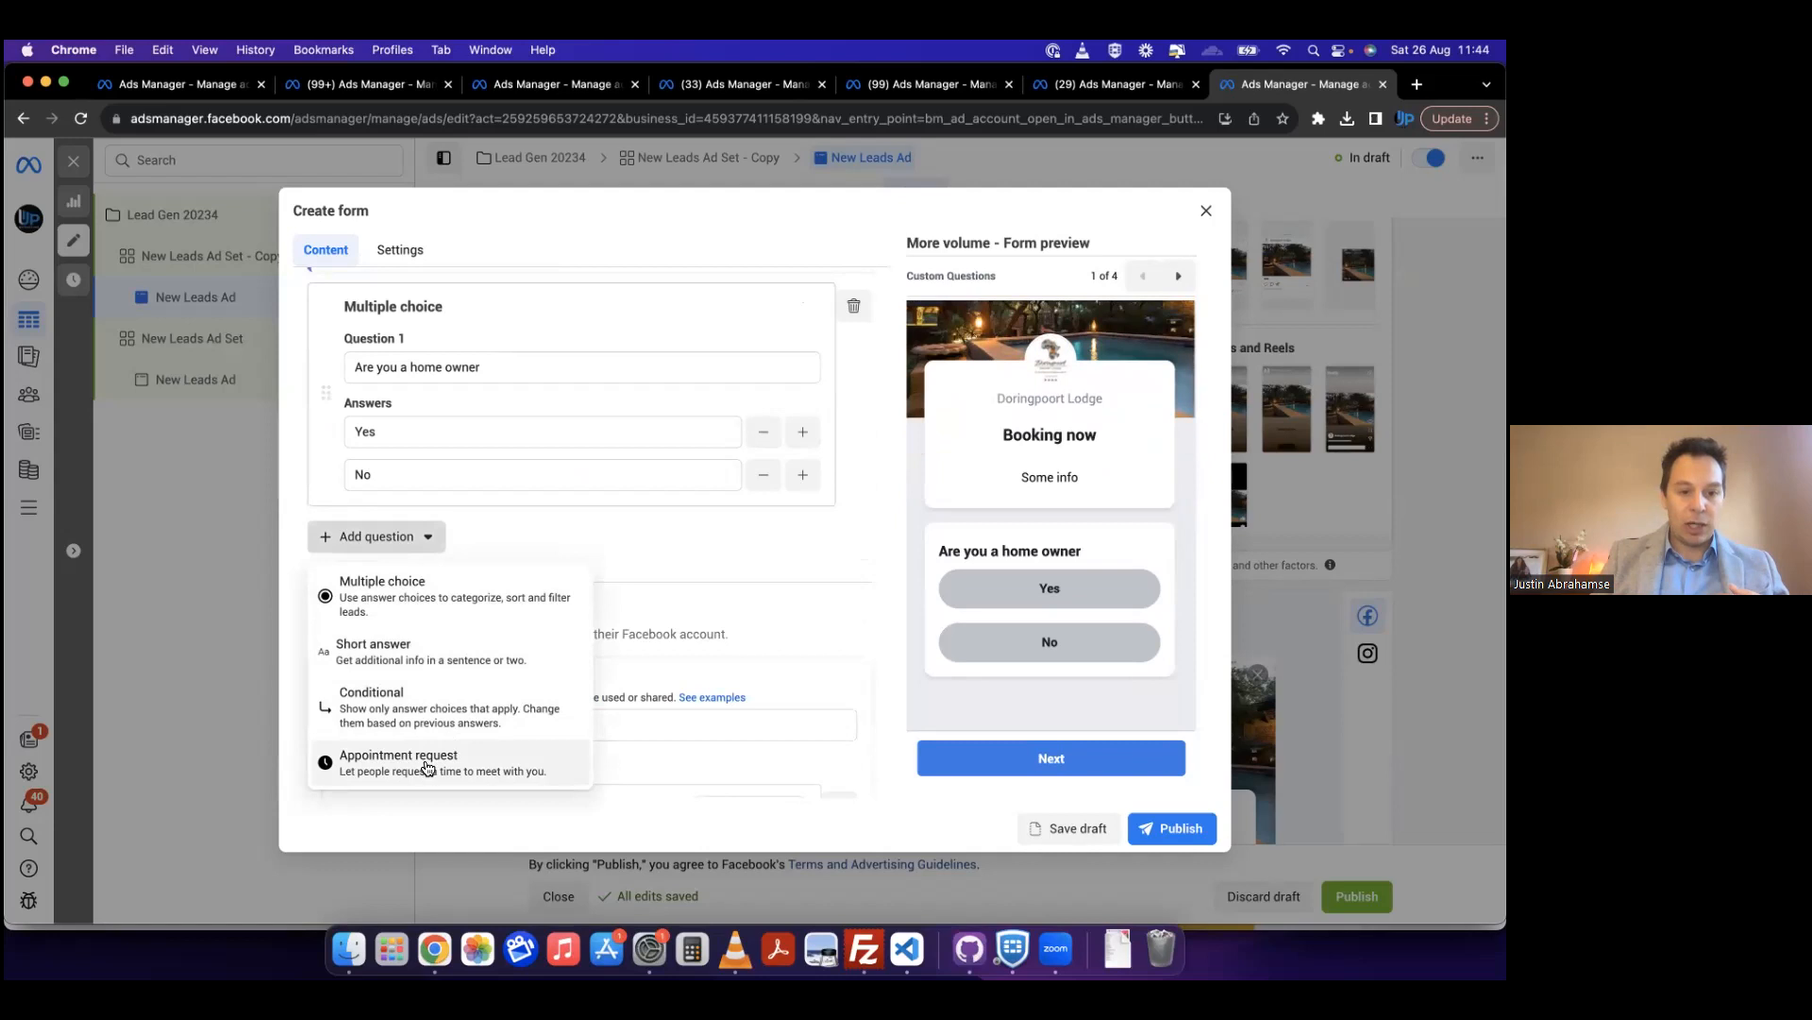
click(488, 706)
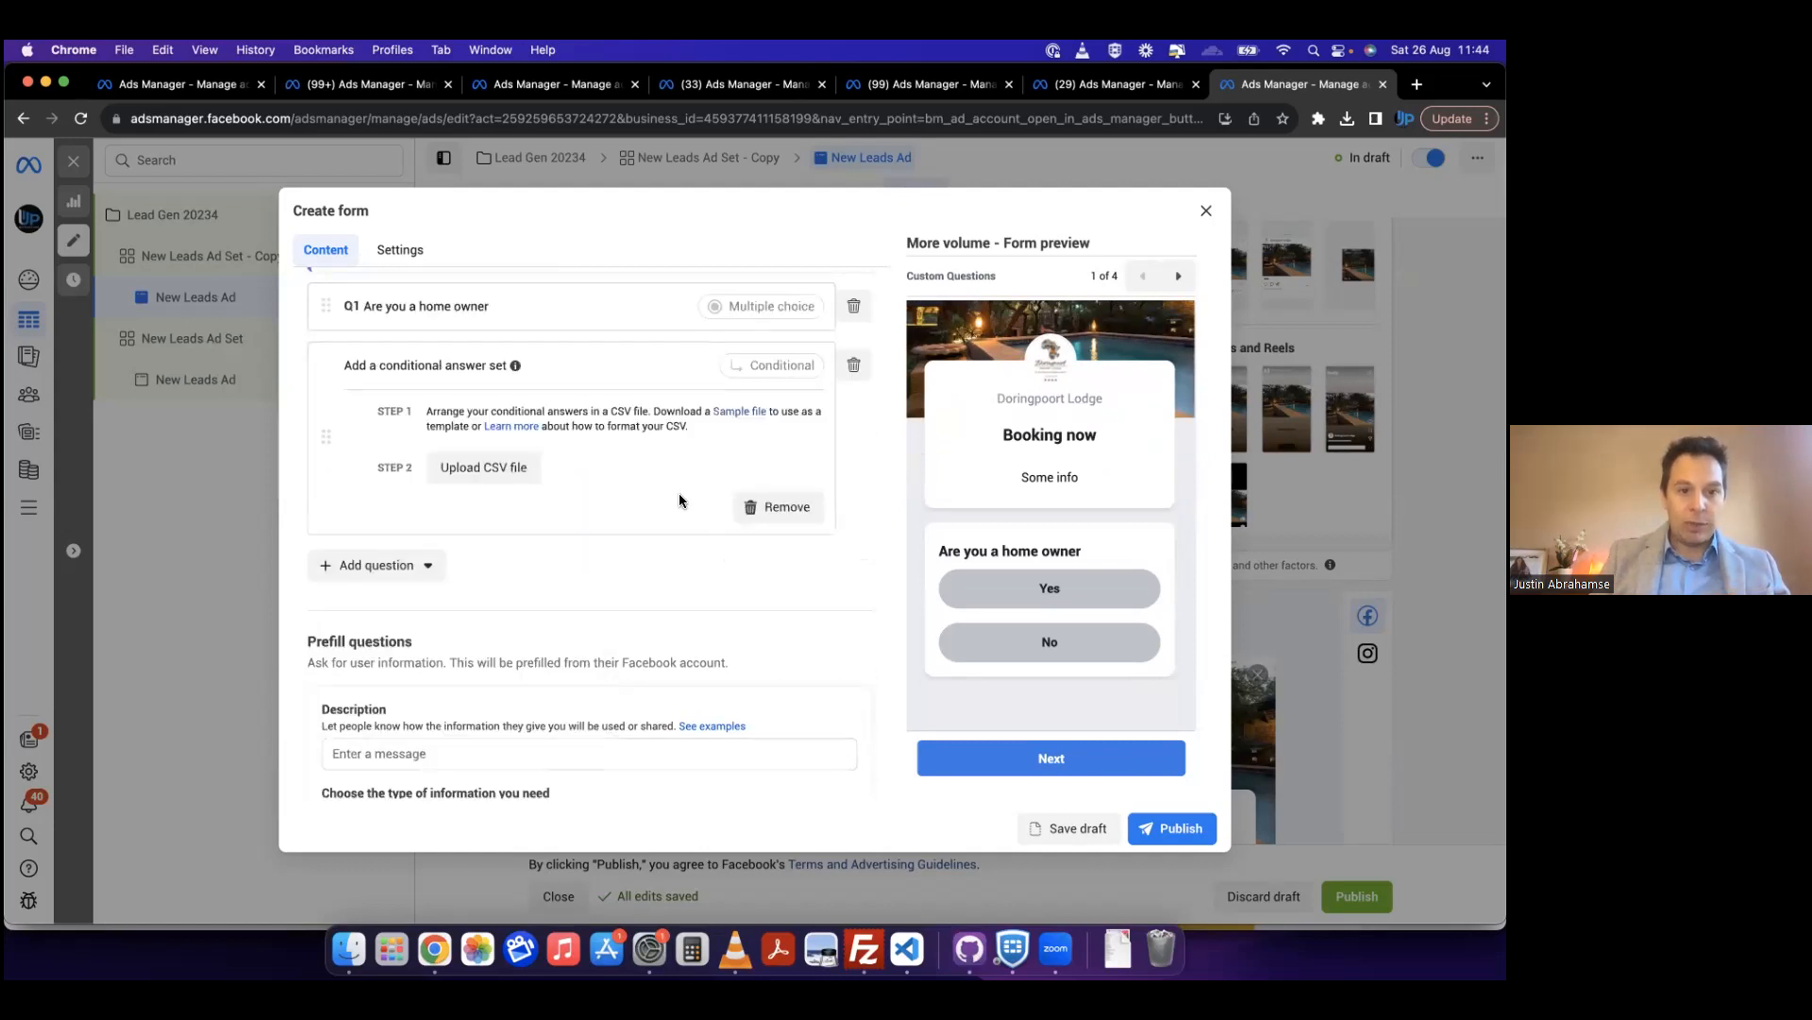
Step: Turn on conditional logic for the custom questions and delete the conditional answer set
scroll(680, 493, up, 4)
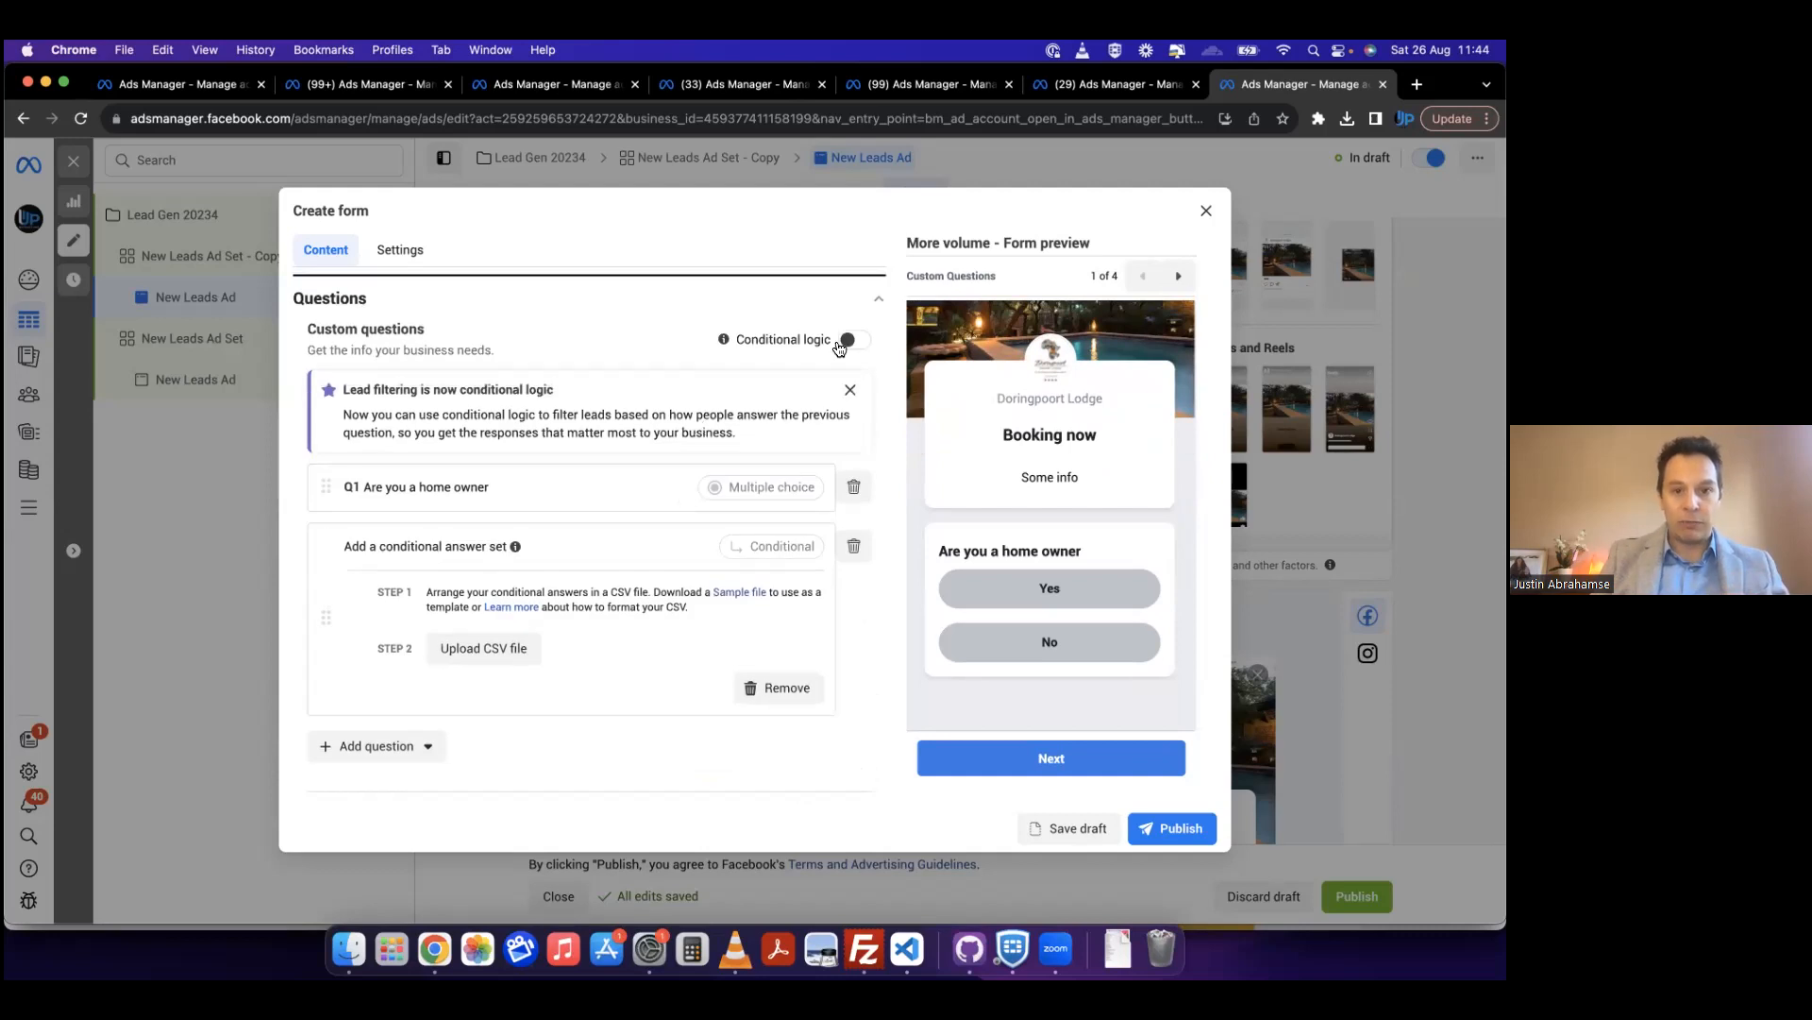
click(847, 340)
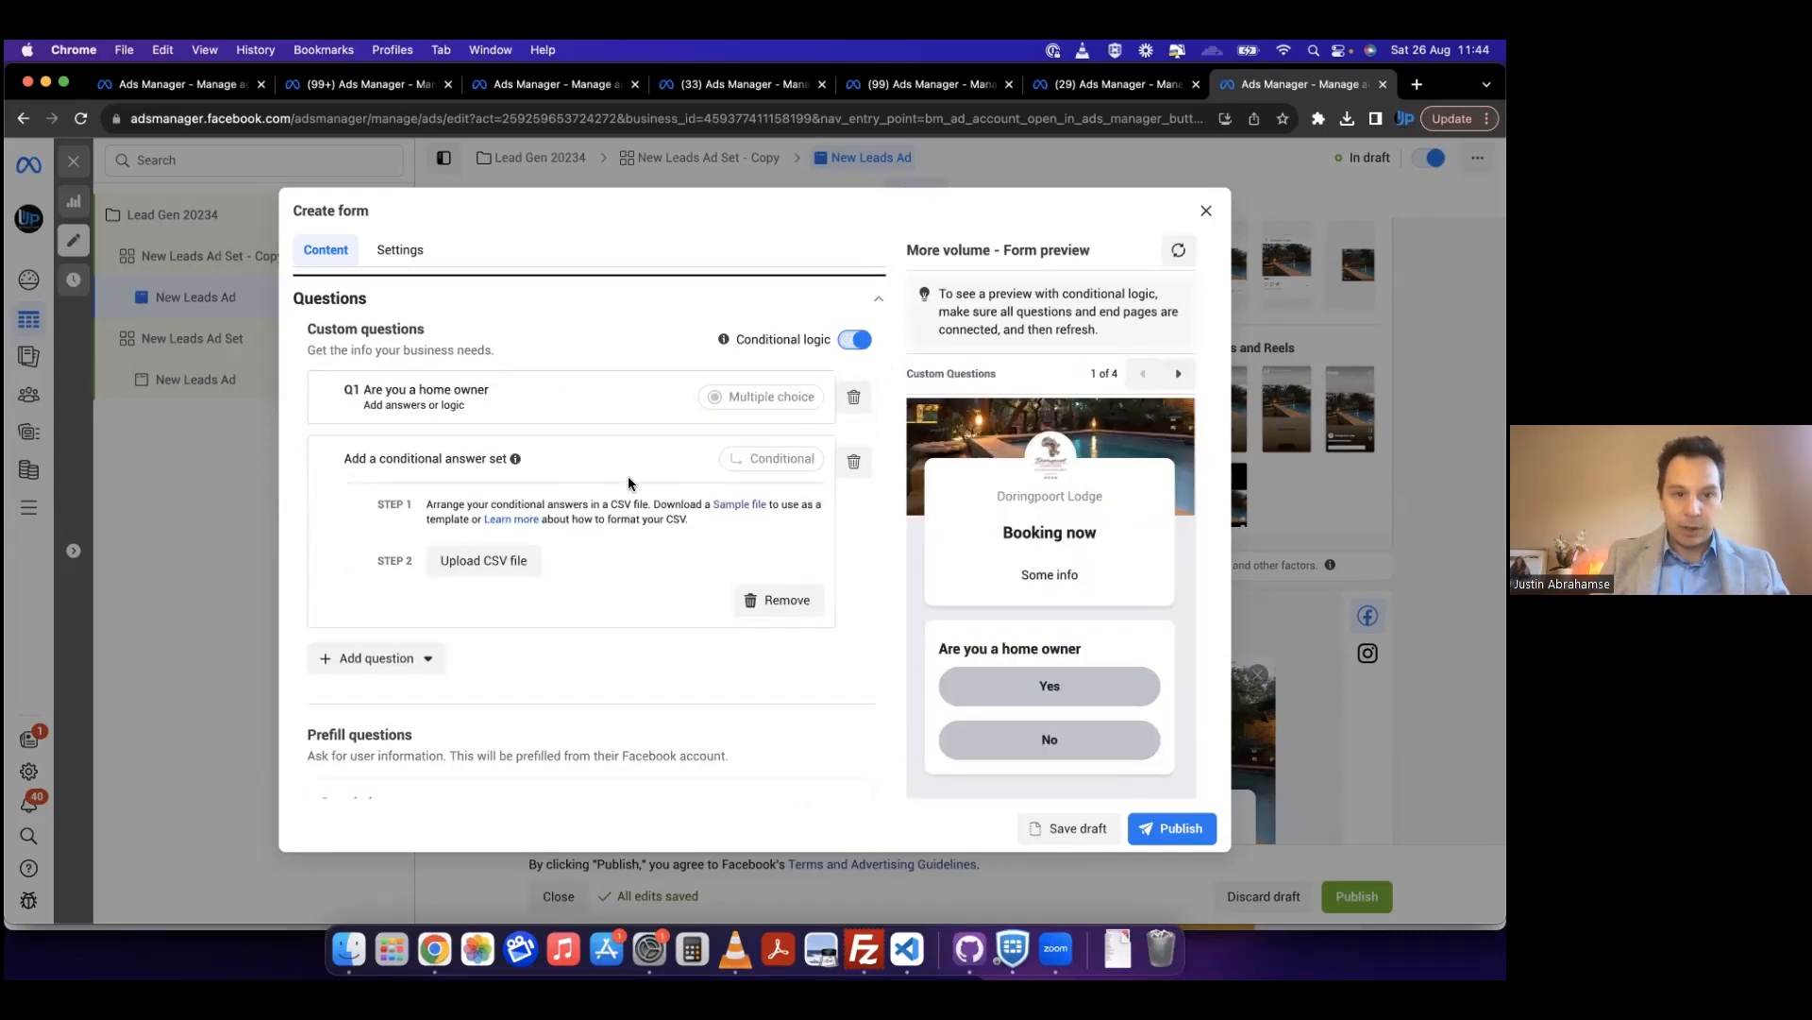
click(859, 458)
key(Return)
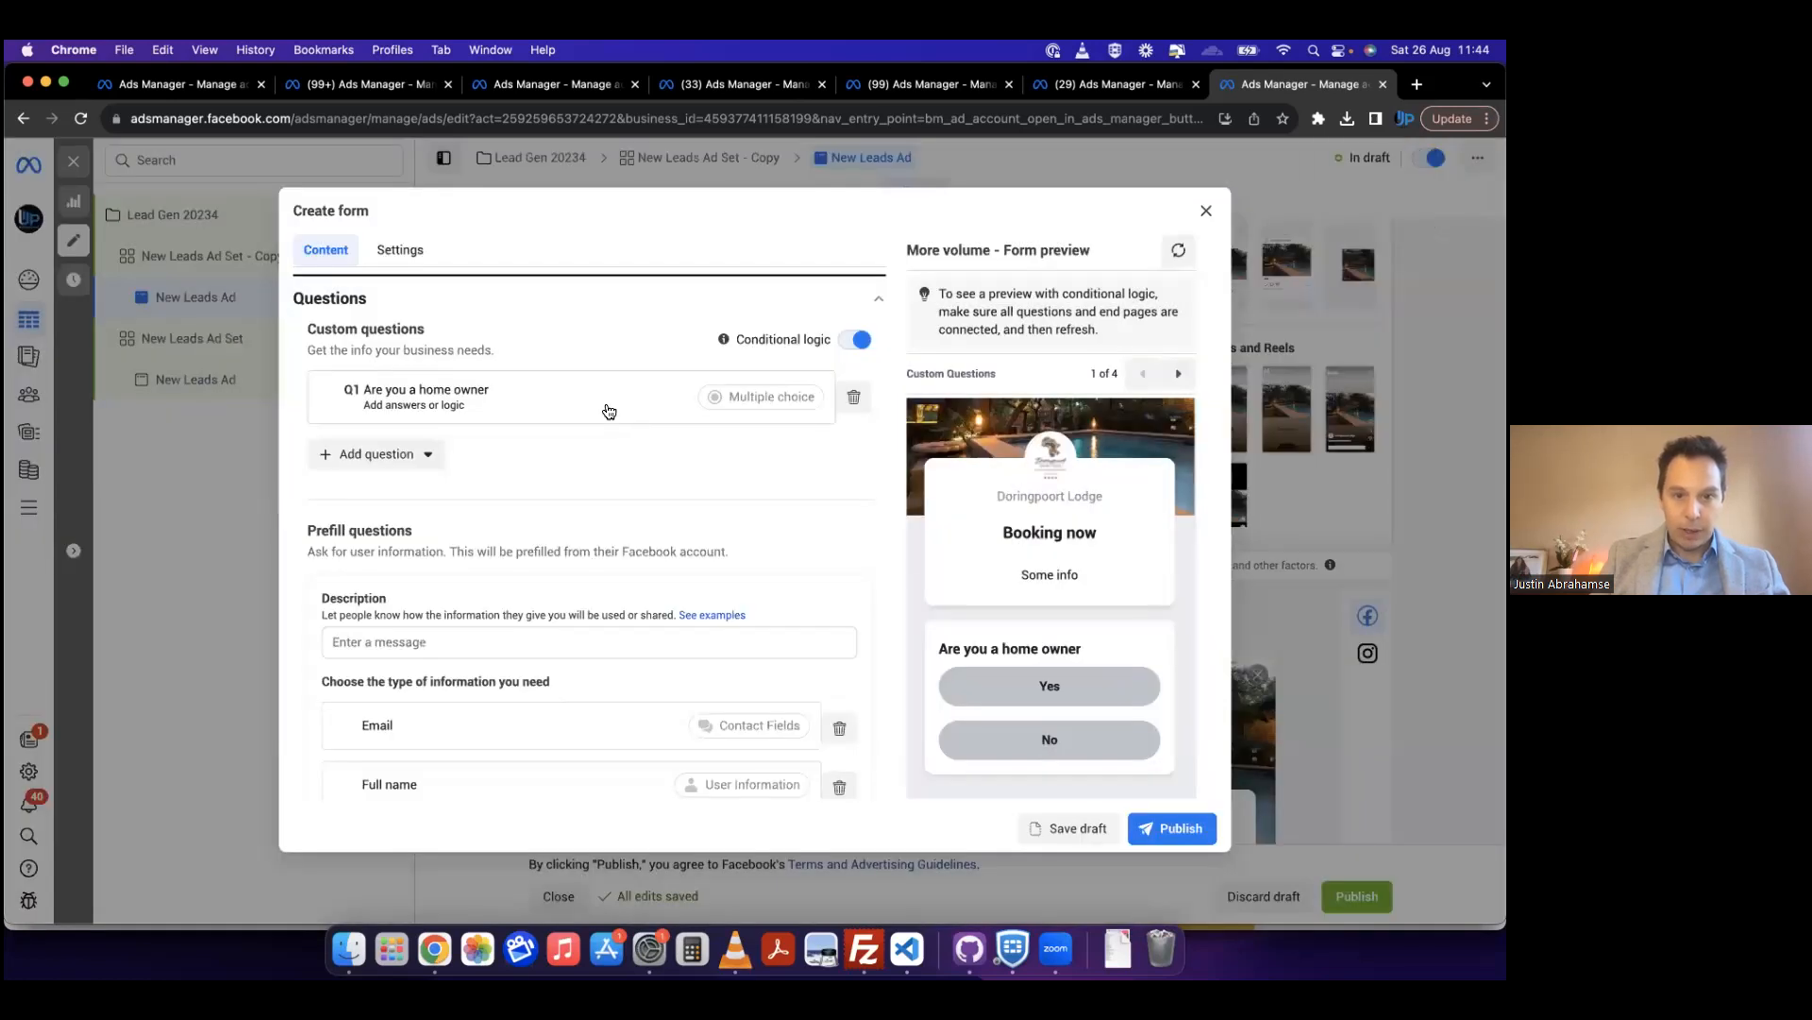
Step: Review the next-step options for the home owner question's Yes answer and set the No answer's logic to Close form
click(618, 415)
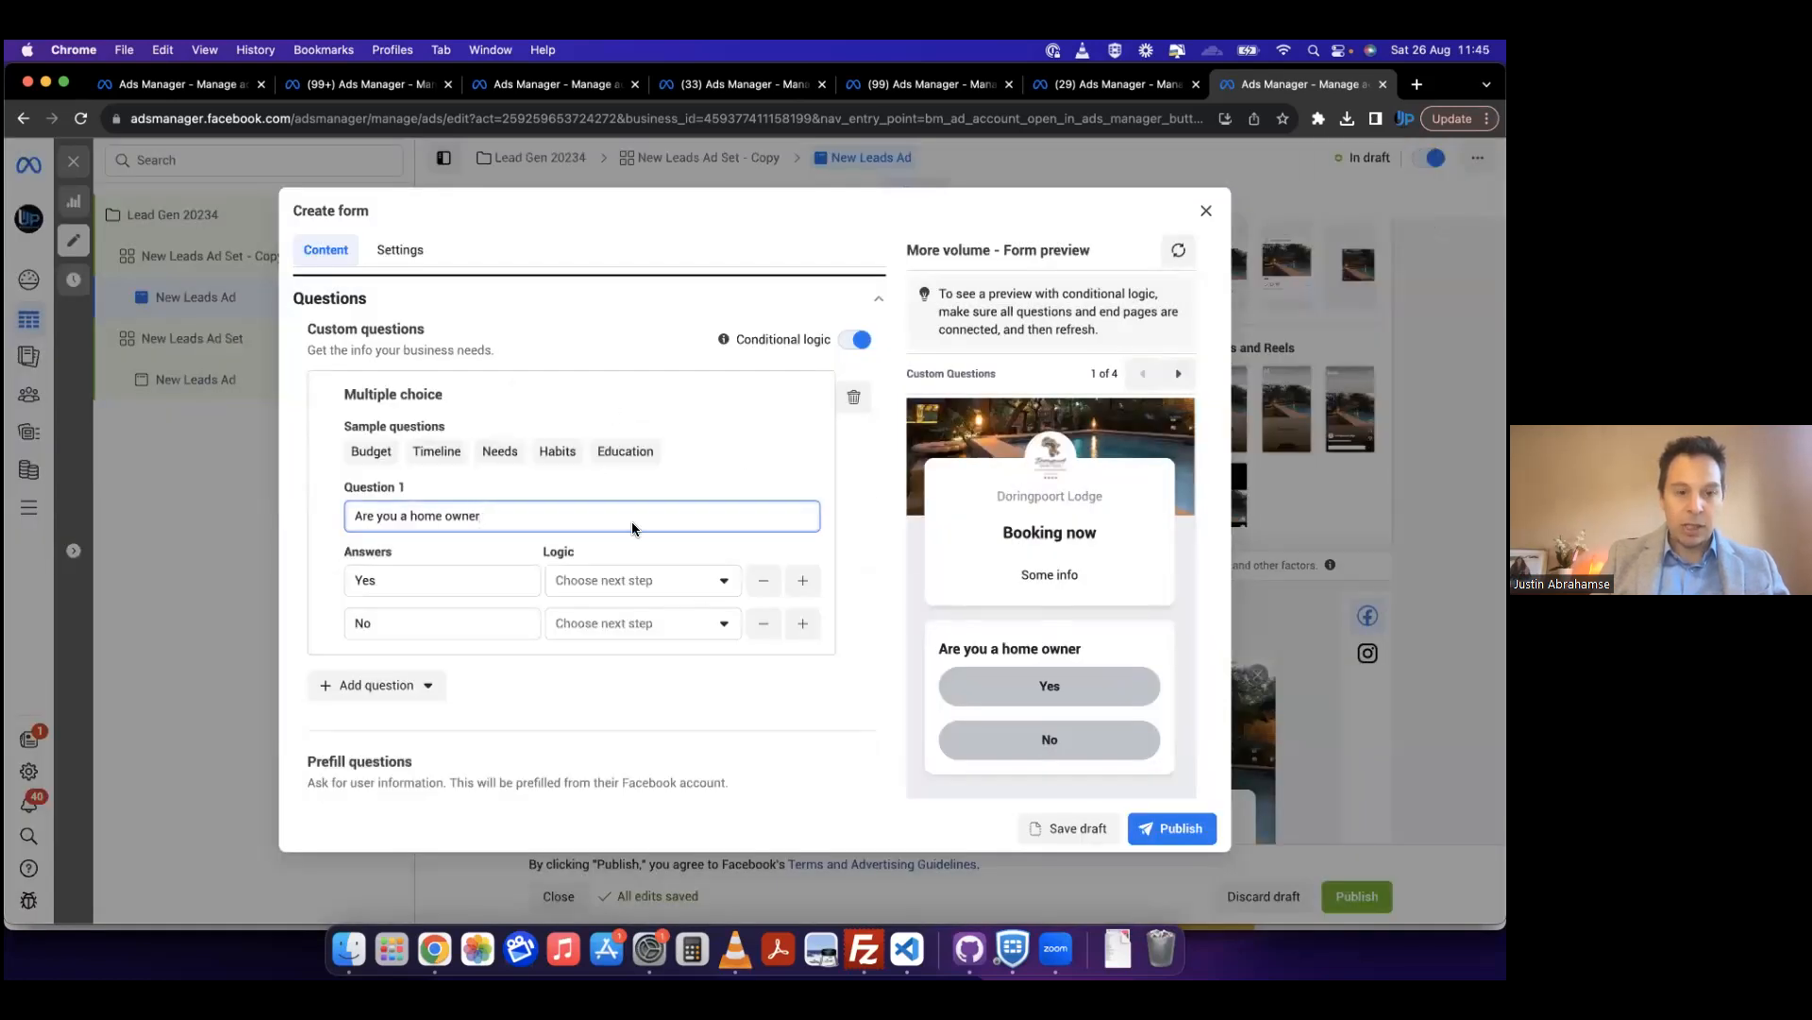
click(604, 581)
click(604, 581)
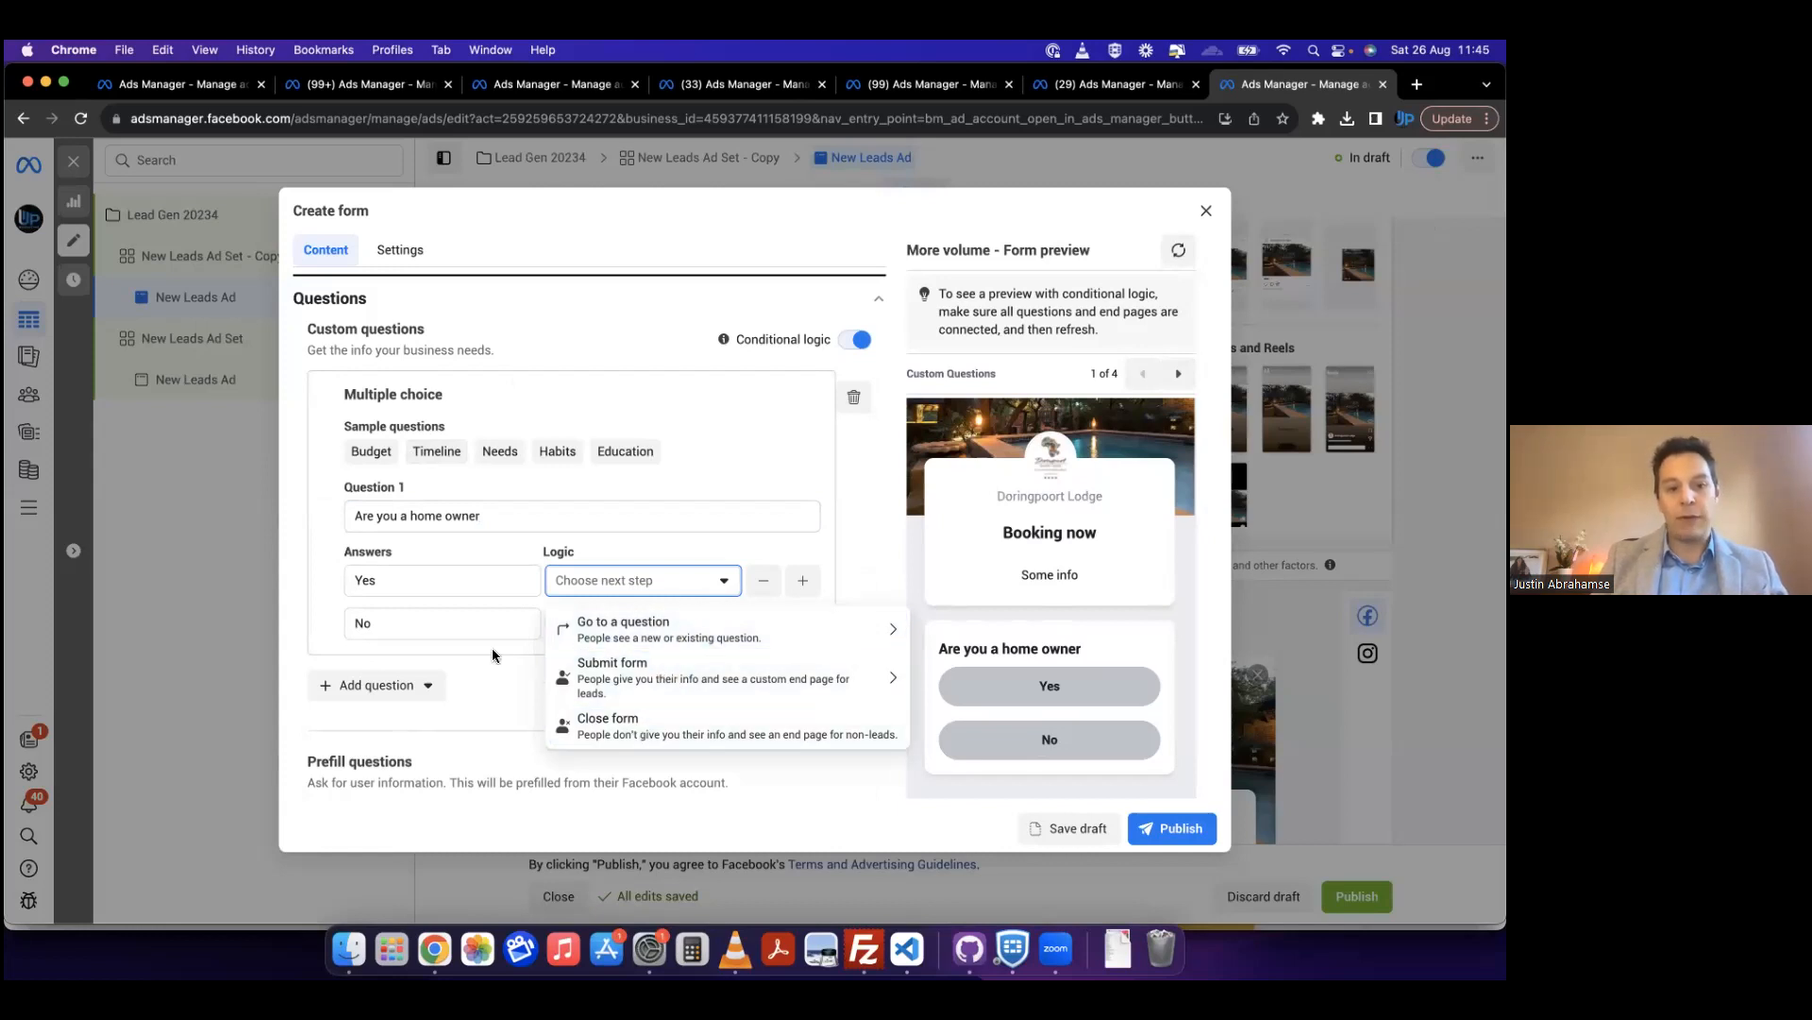
click(469, 628)
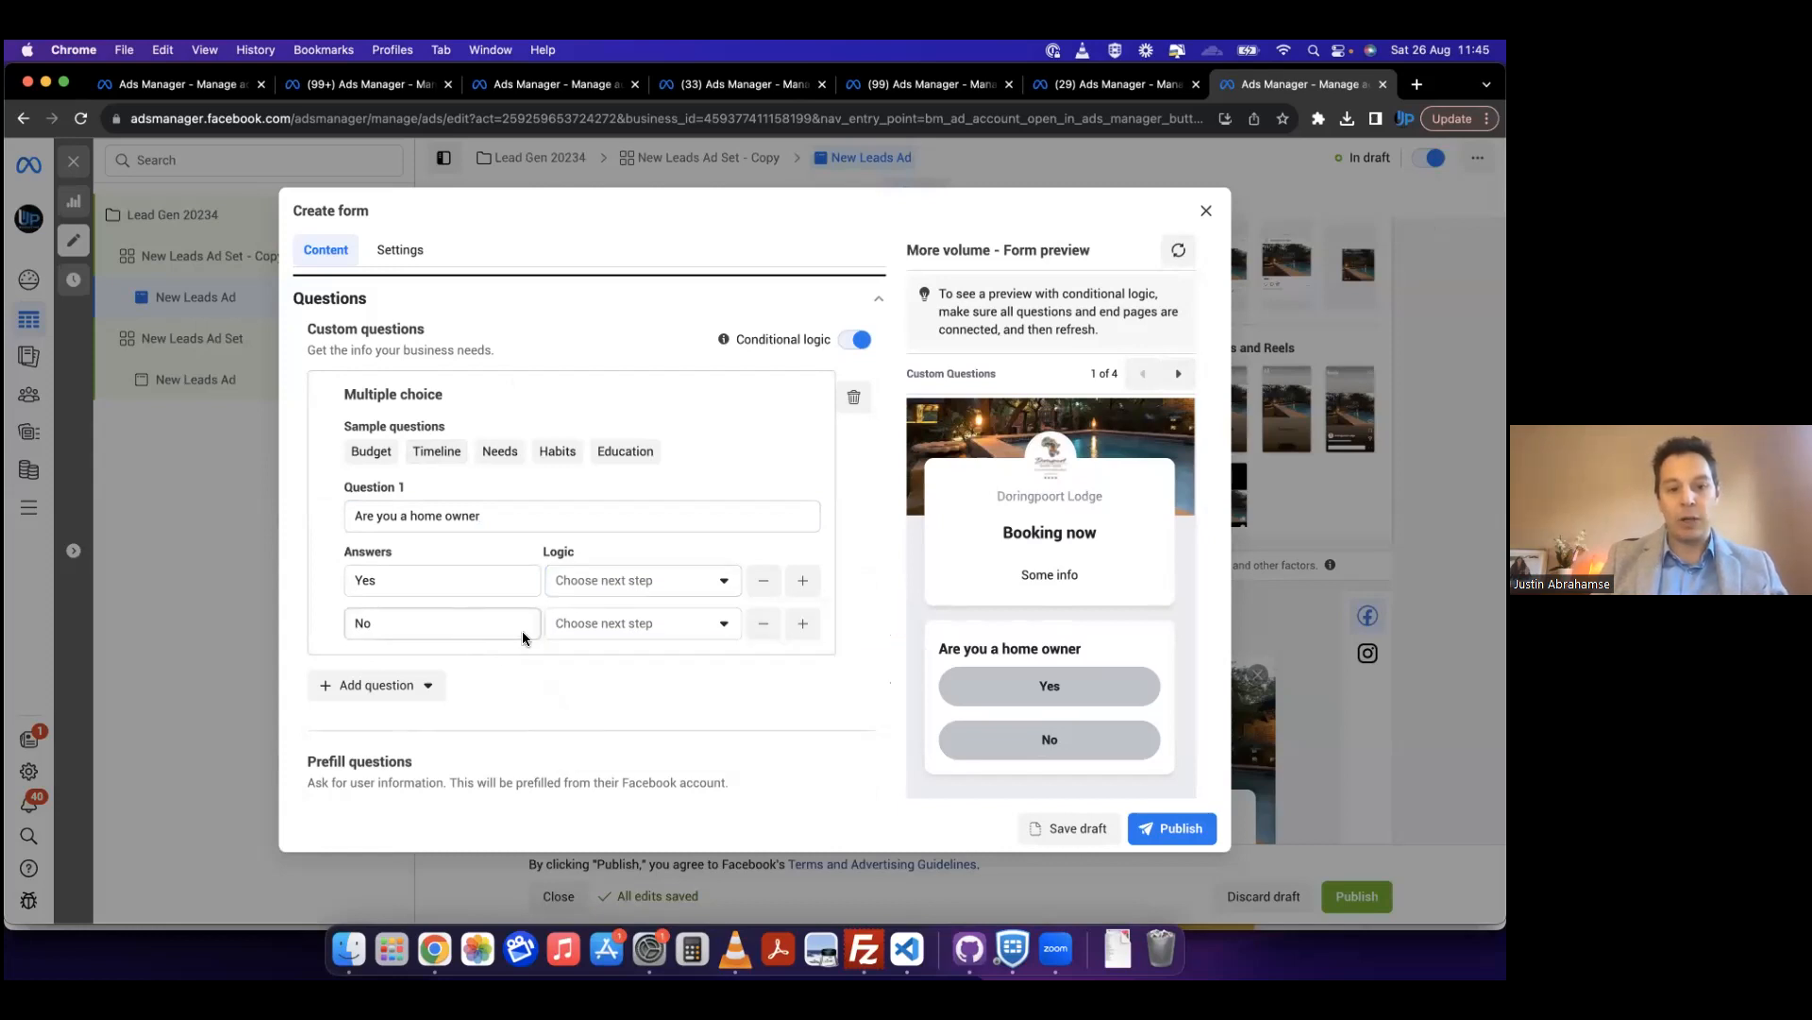
click(801, 623)
click(765, 668)
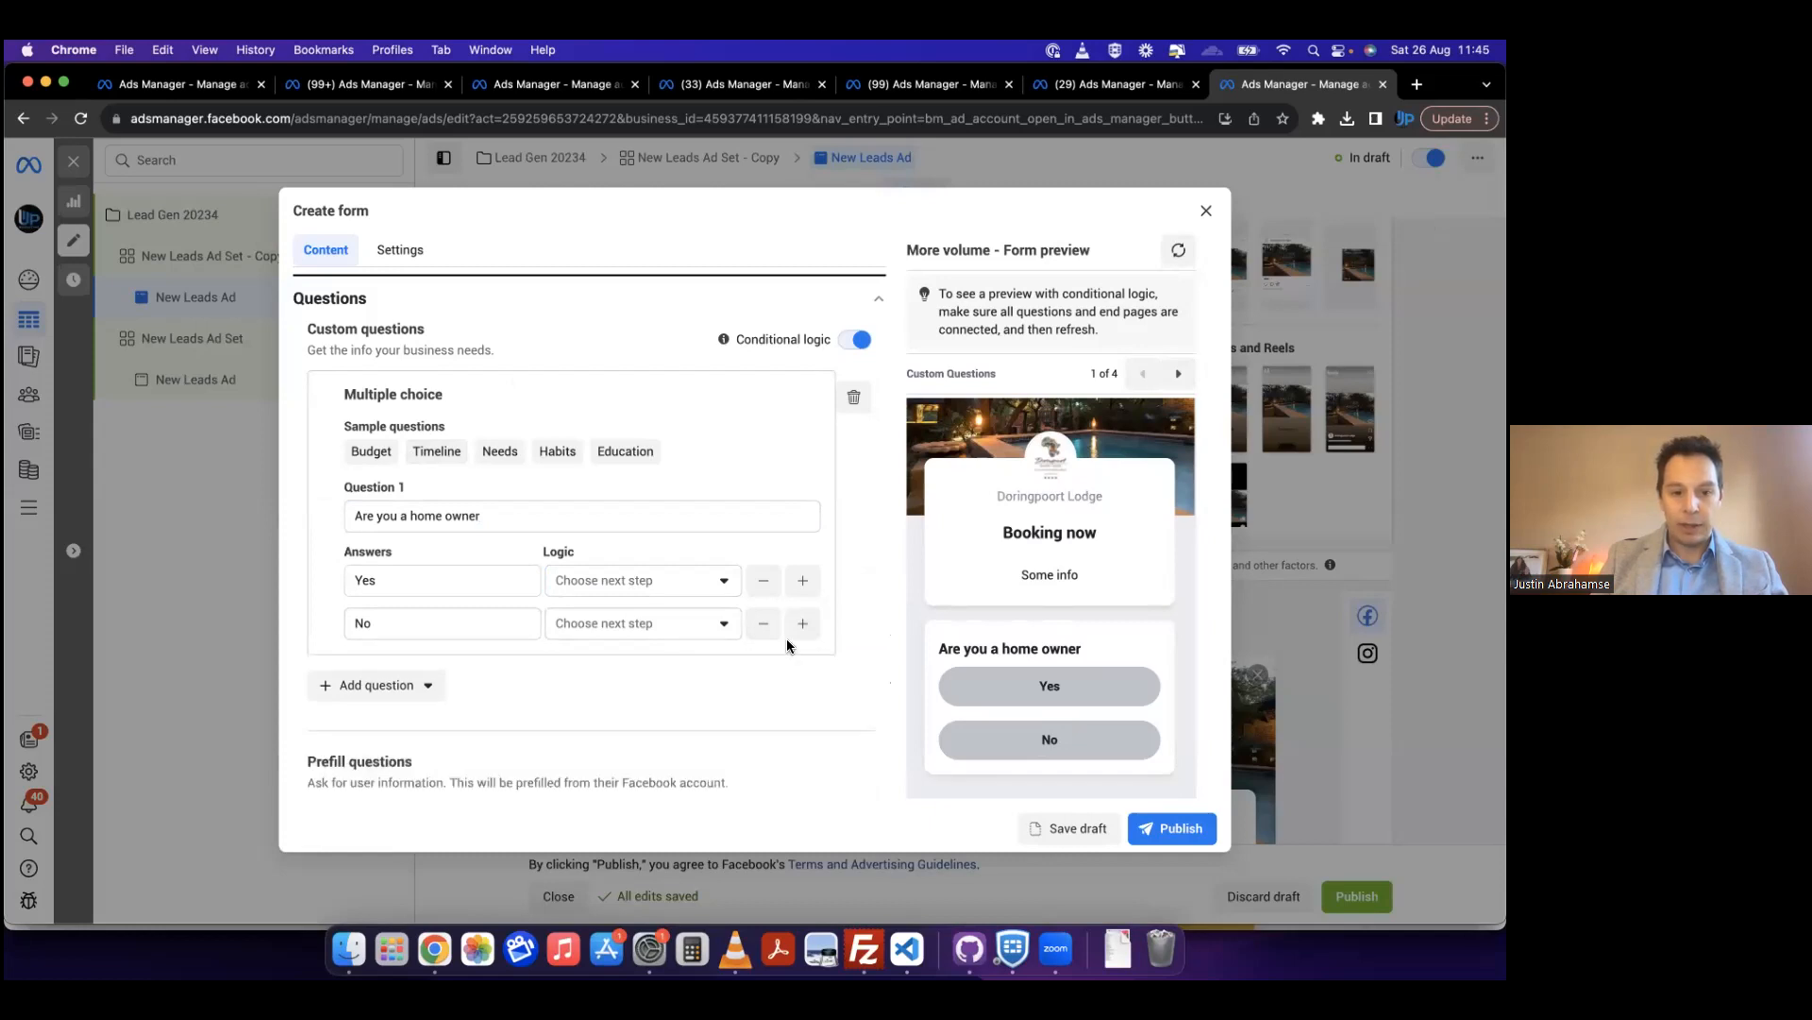
click(662, 630)
click(625, 763)
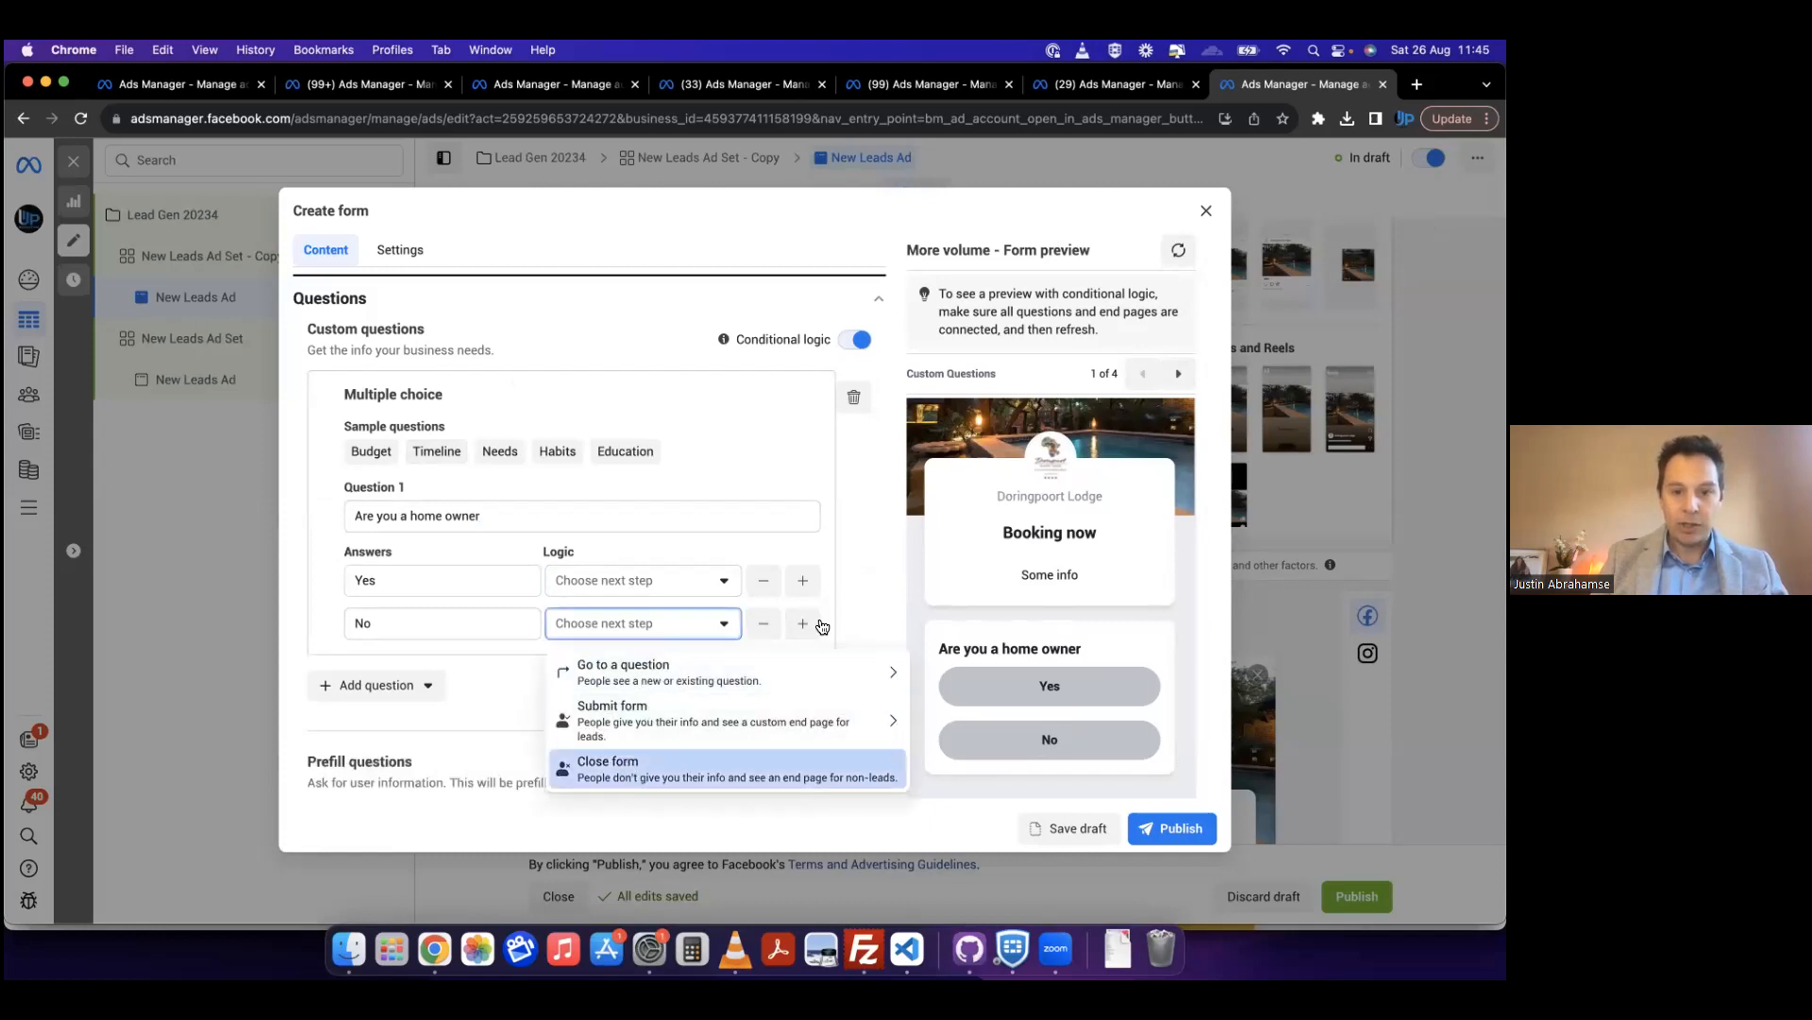
click(847, 462)
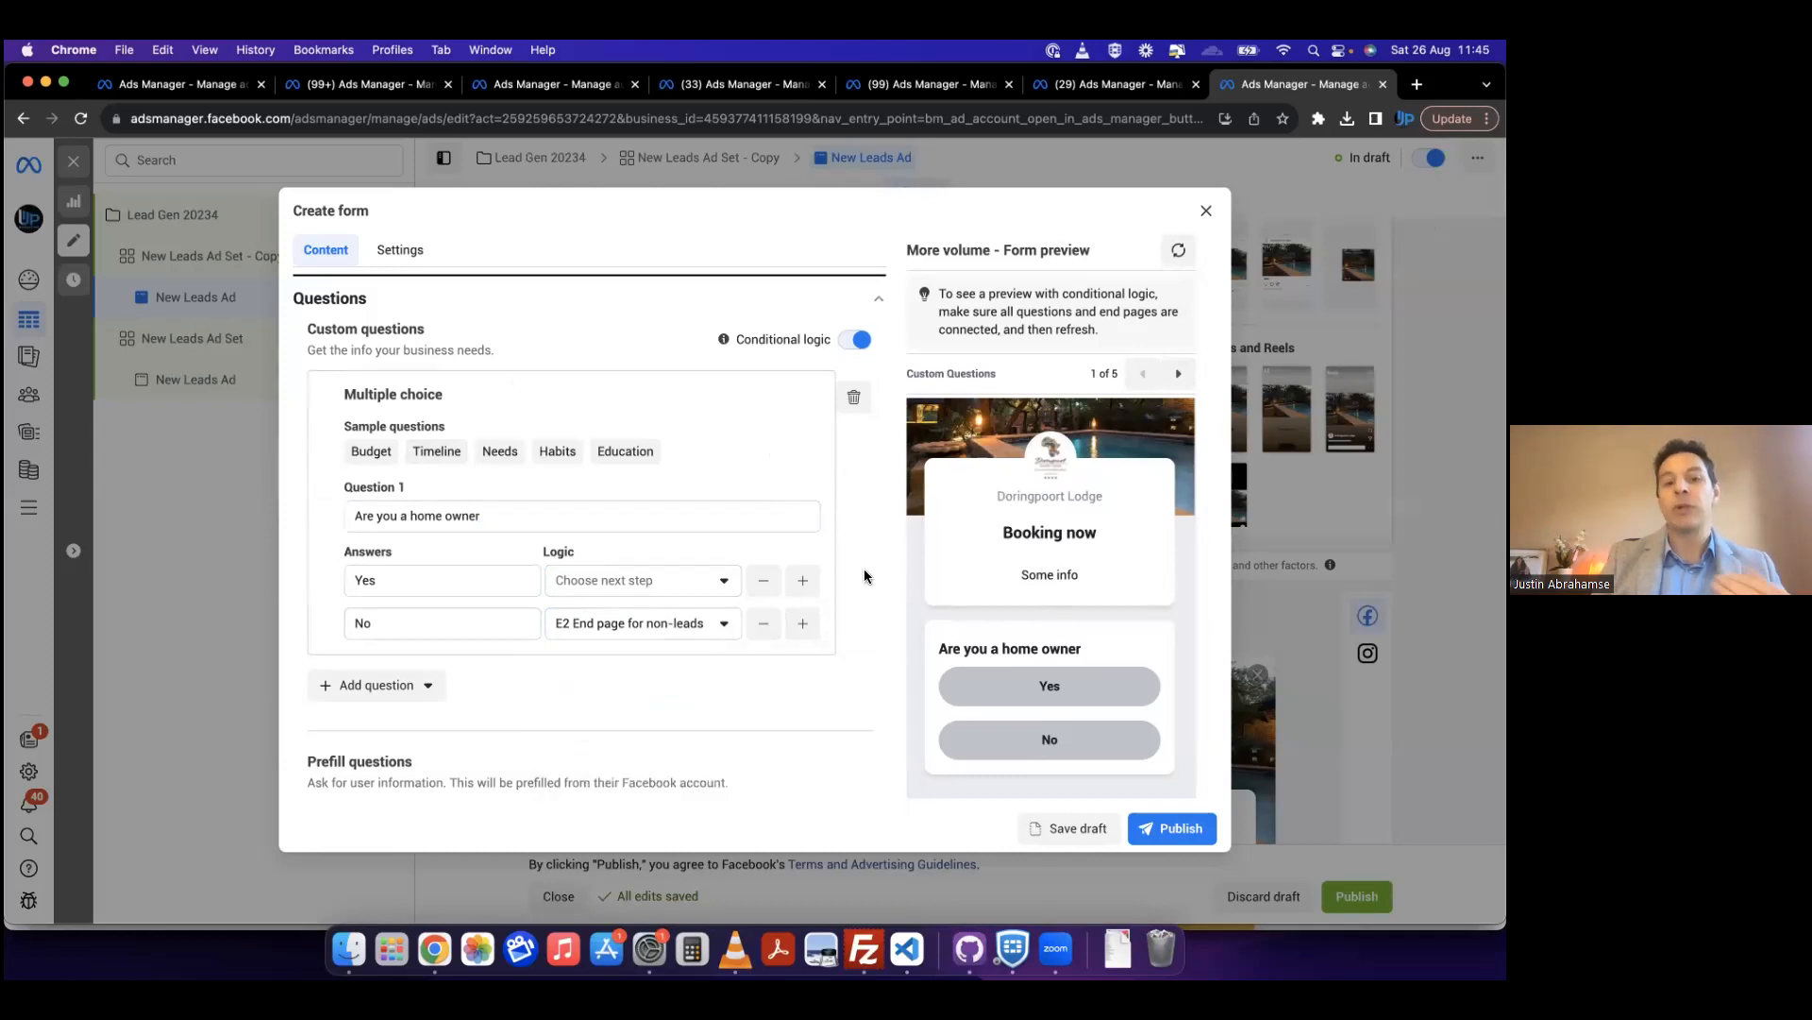
Step: Add a blank short answer question below the home owner question and review the prefill questions
scroll(865, 575, down, 5)
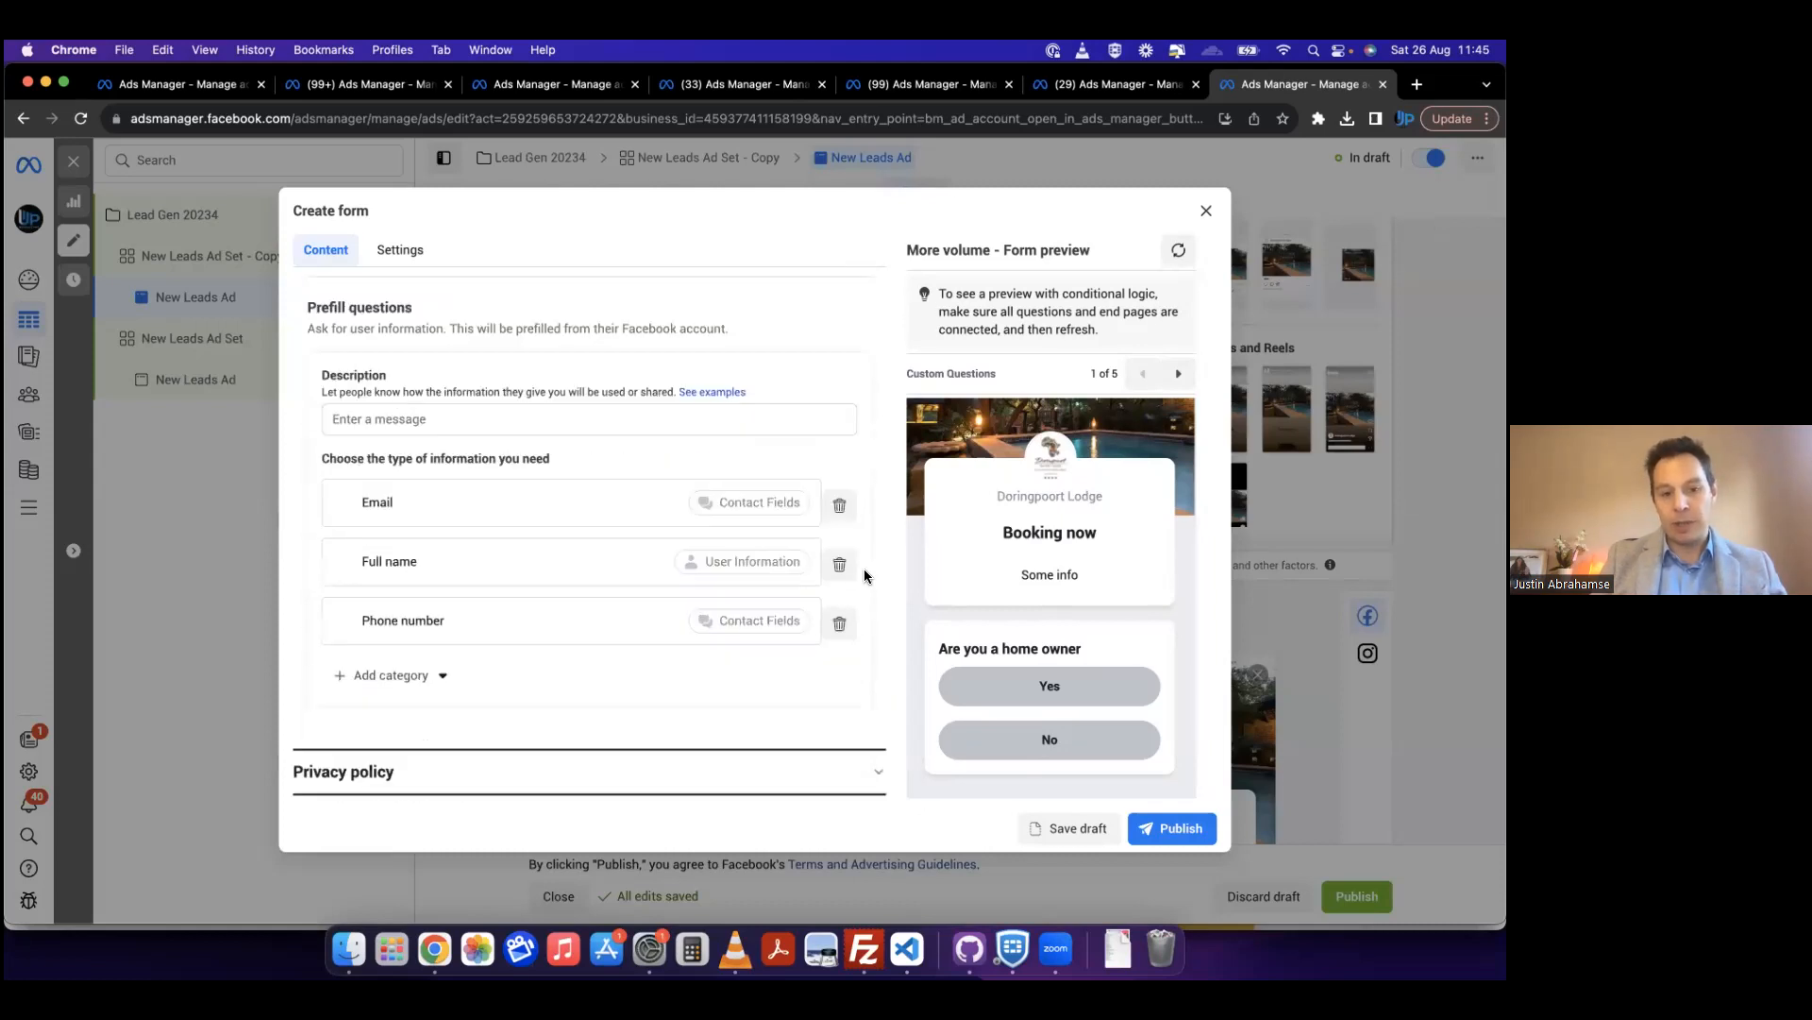
scroll(866, 574, down, 1)
scroll(762, 584, up, 3)
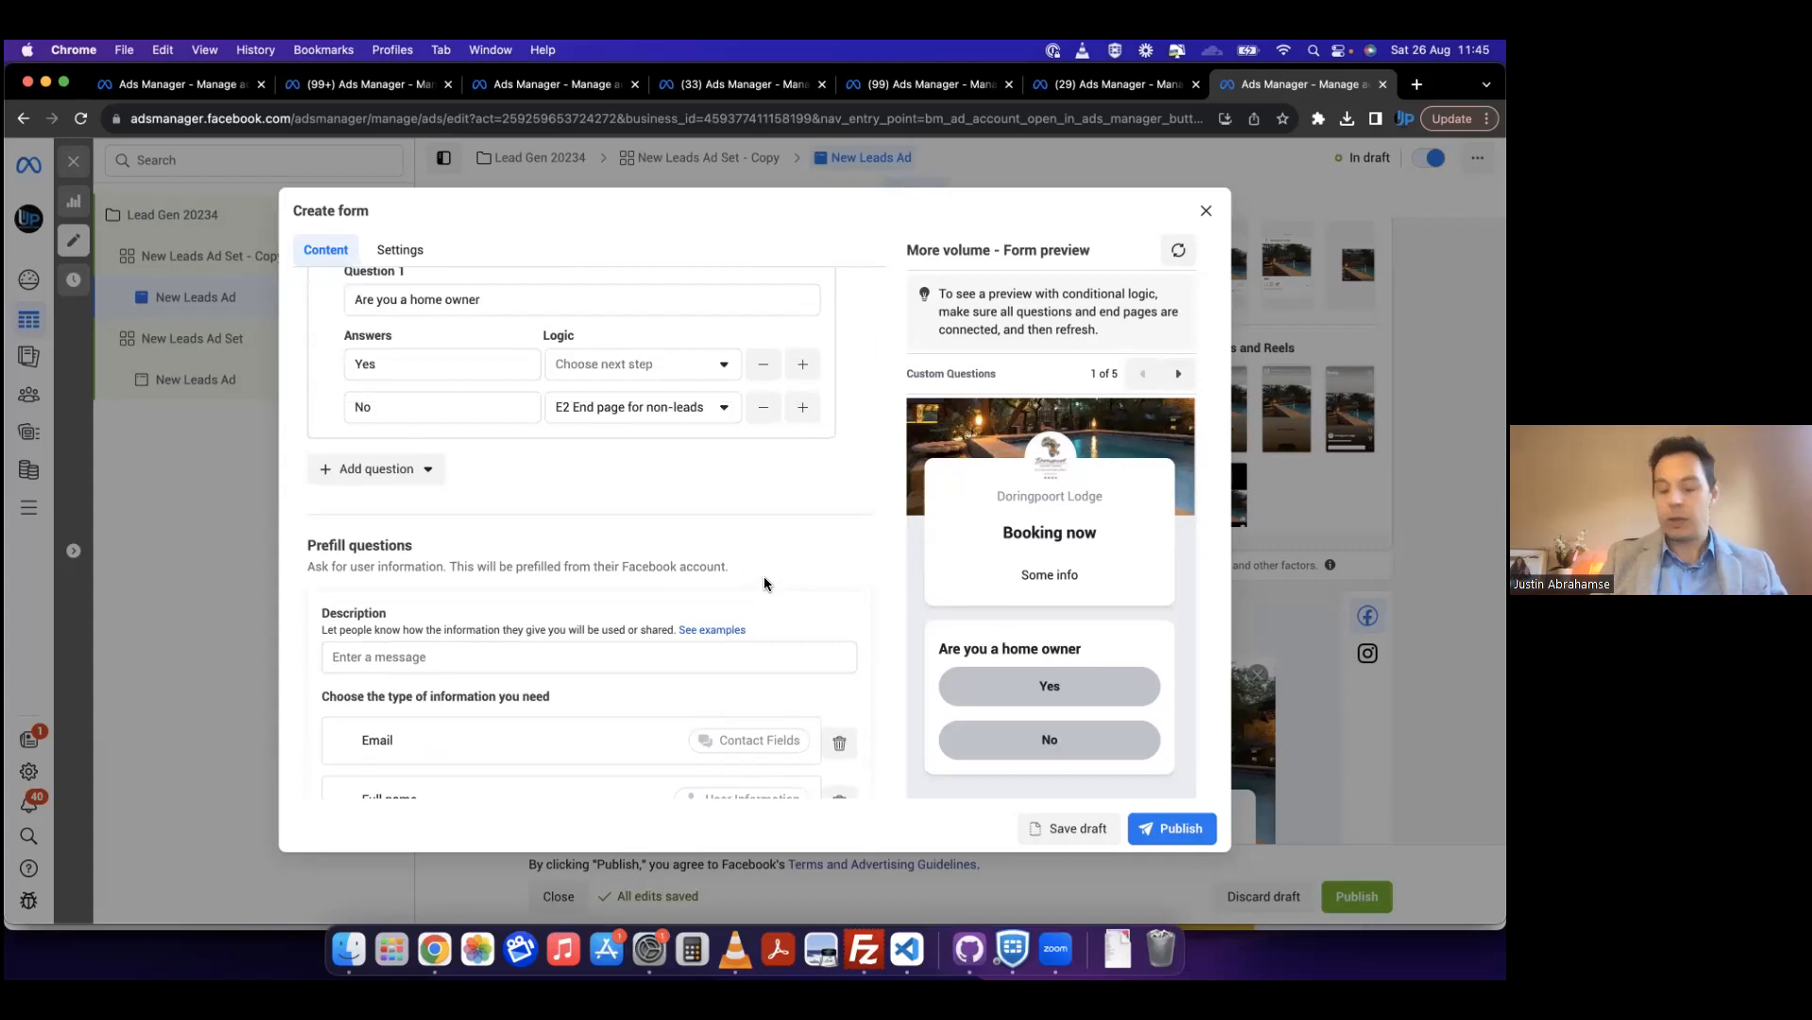
click(370, 469)
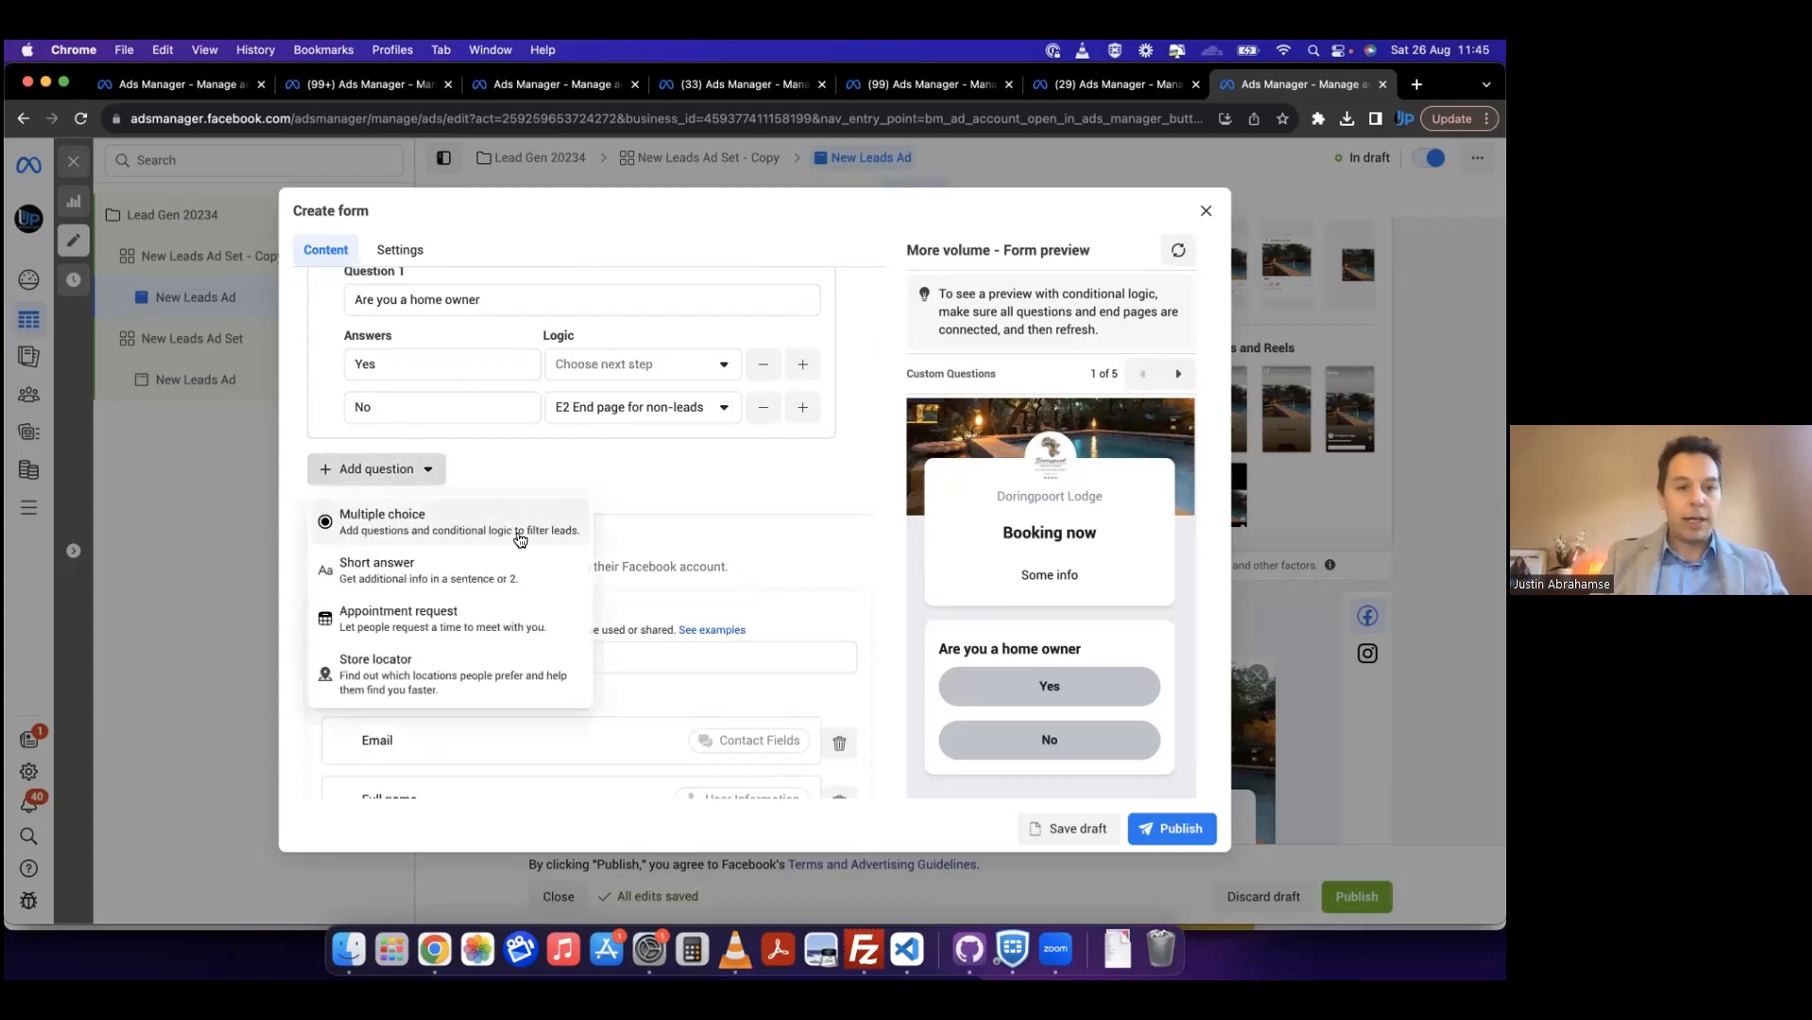
click(459, 570)
scroll(472, 444, up, 2)
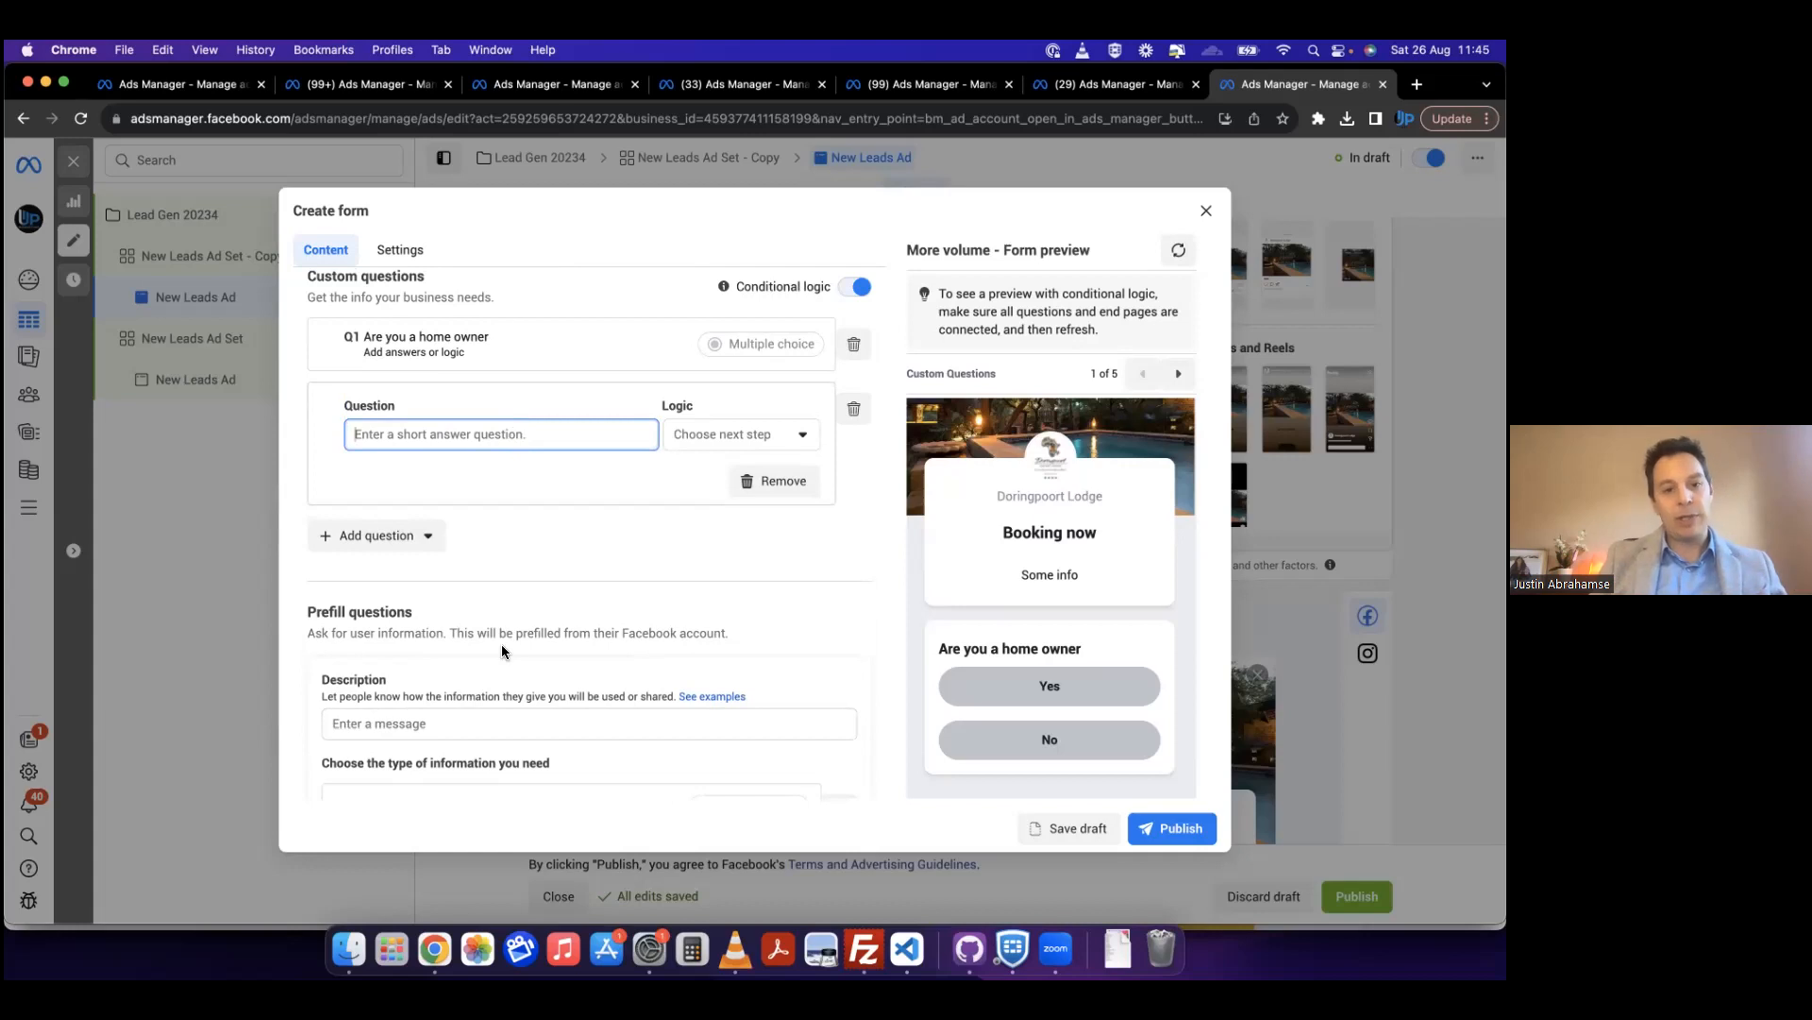
scroll(501, 644, up, 1)
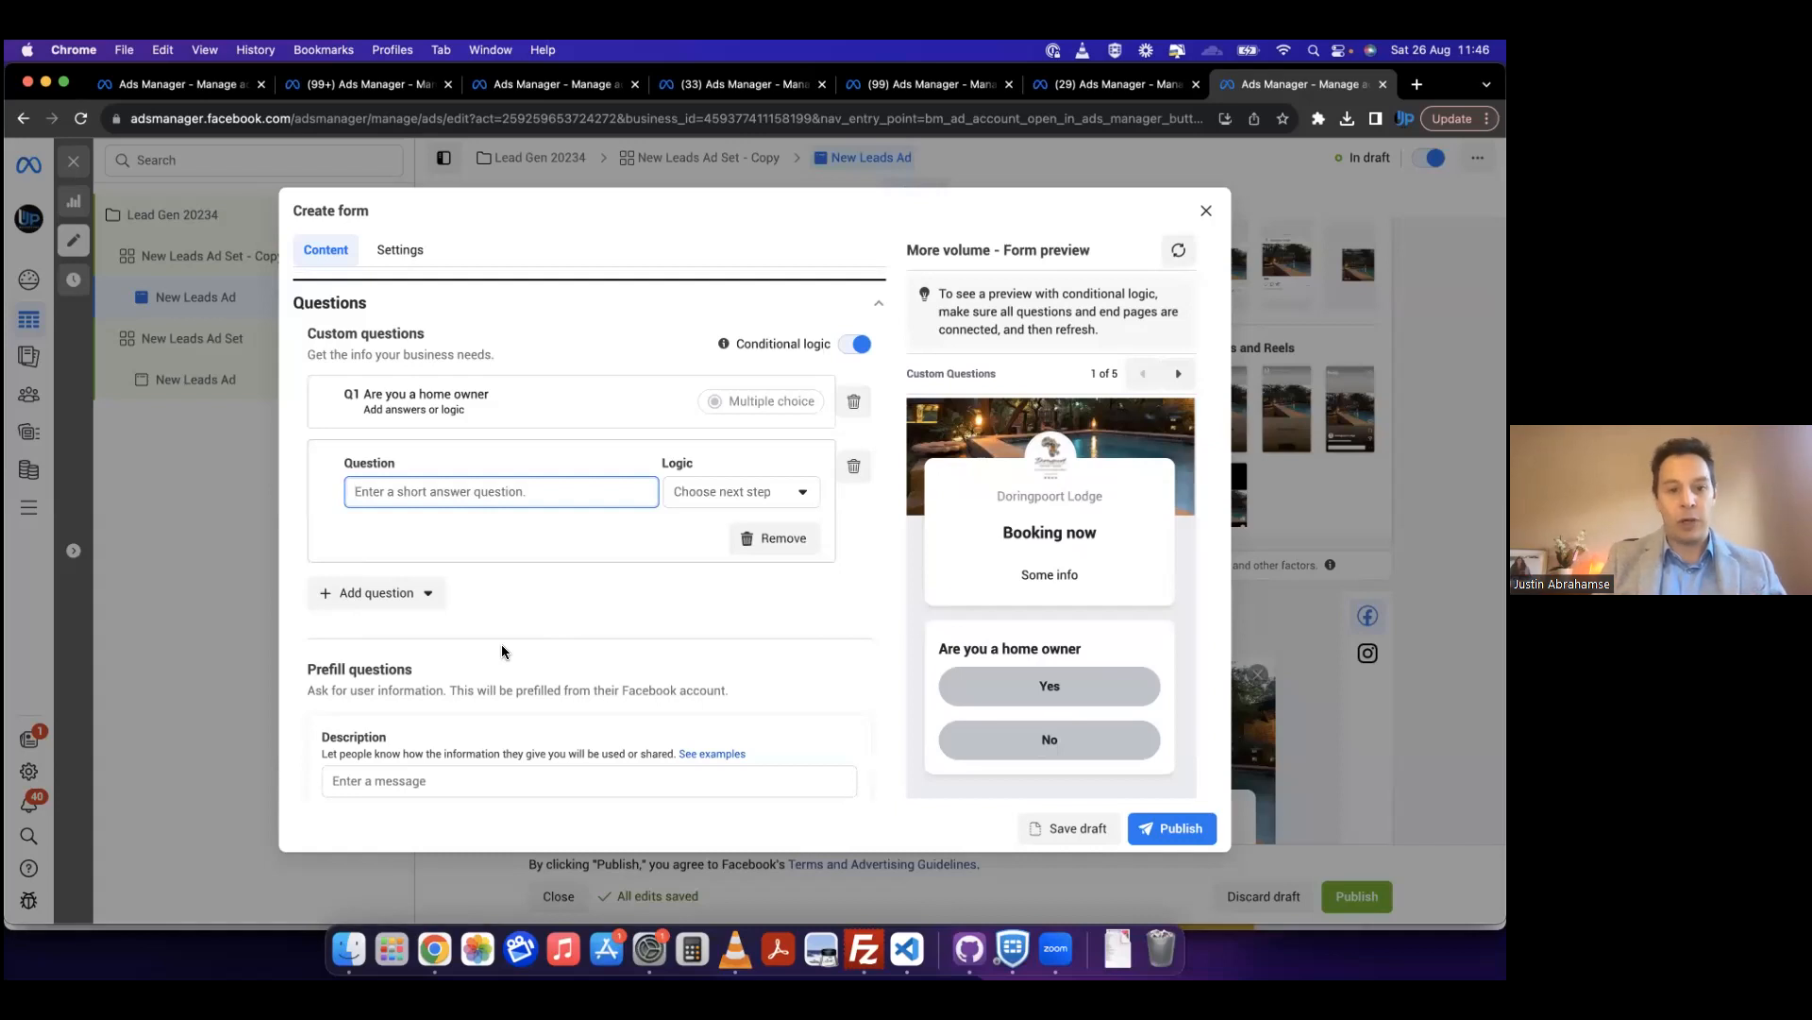
scroll(502, 650, down, 4)
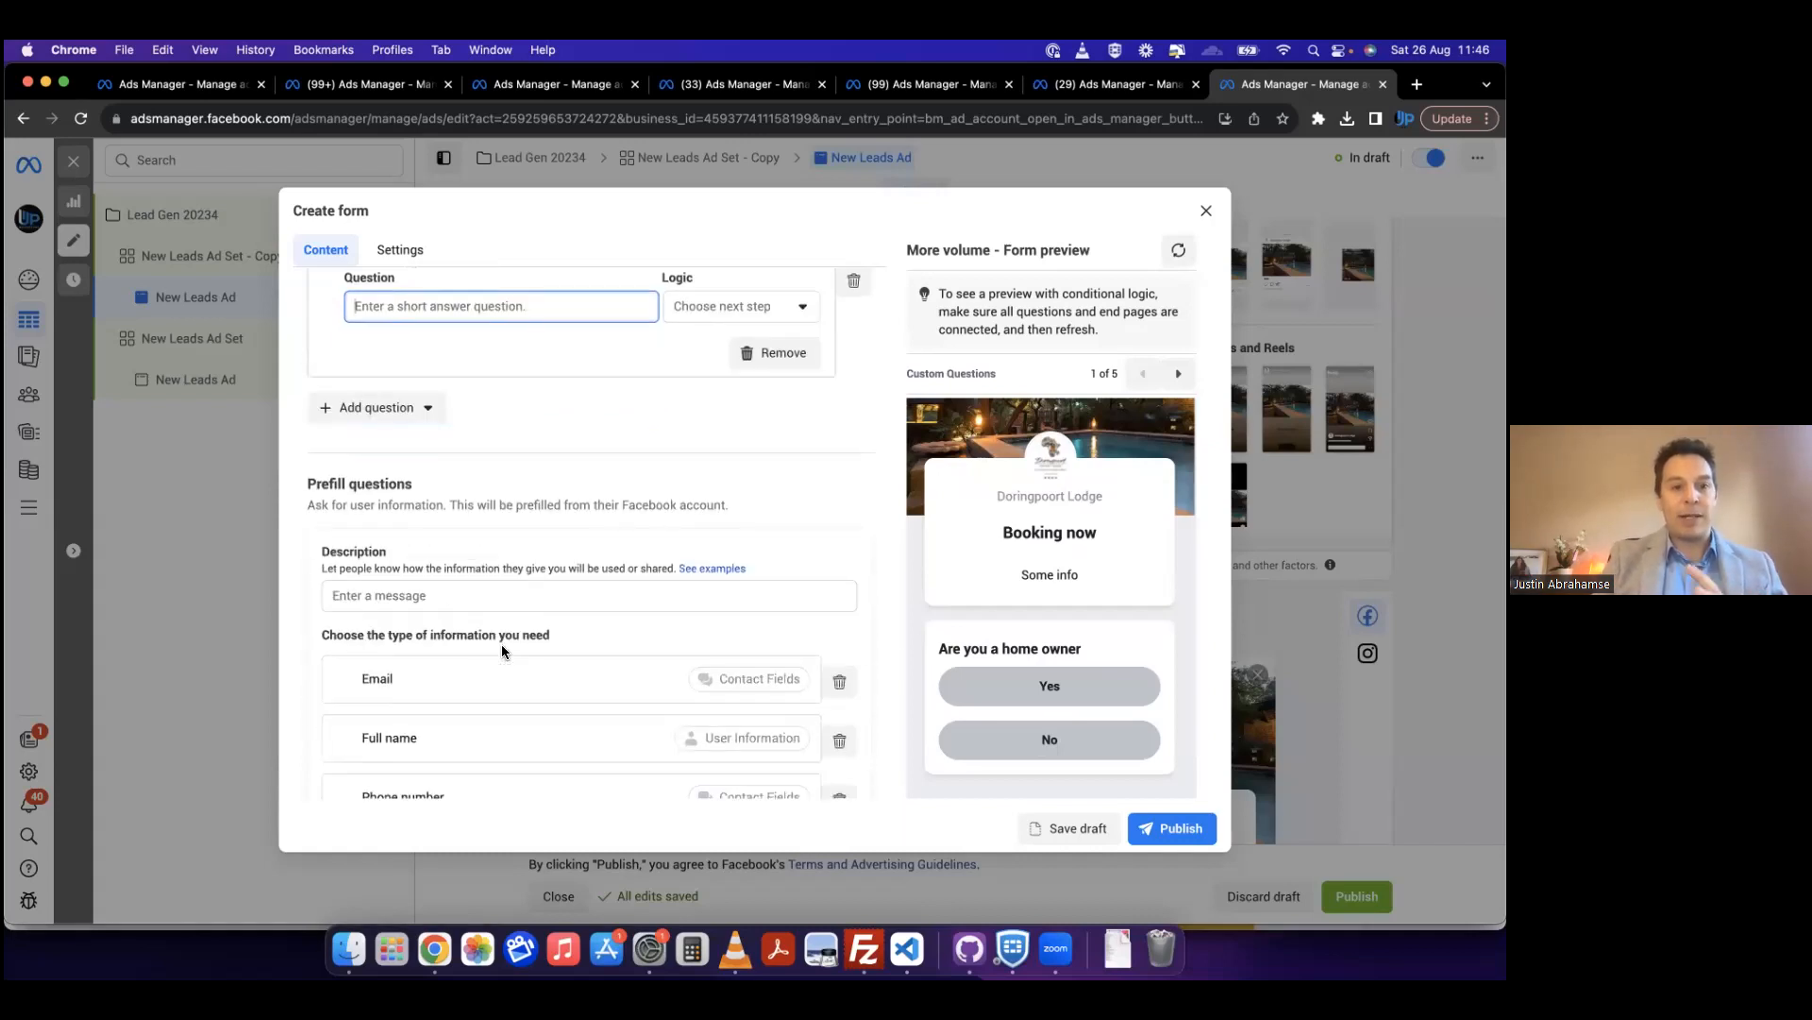
scroll(502, 649, down, 5)
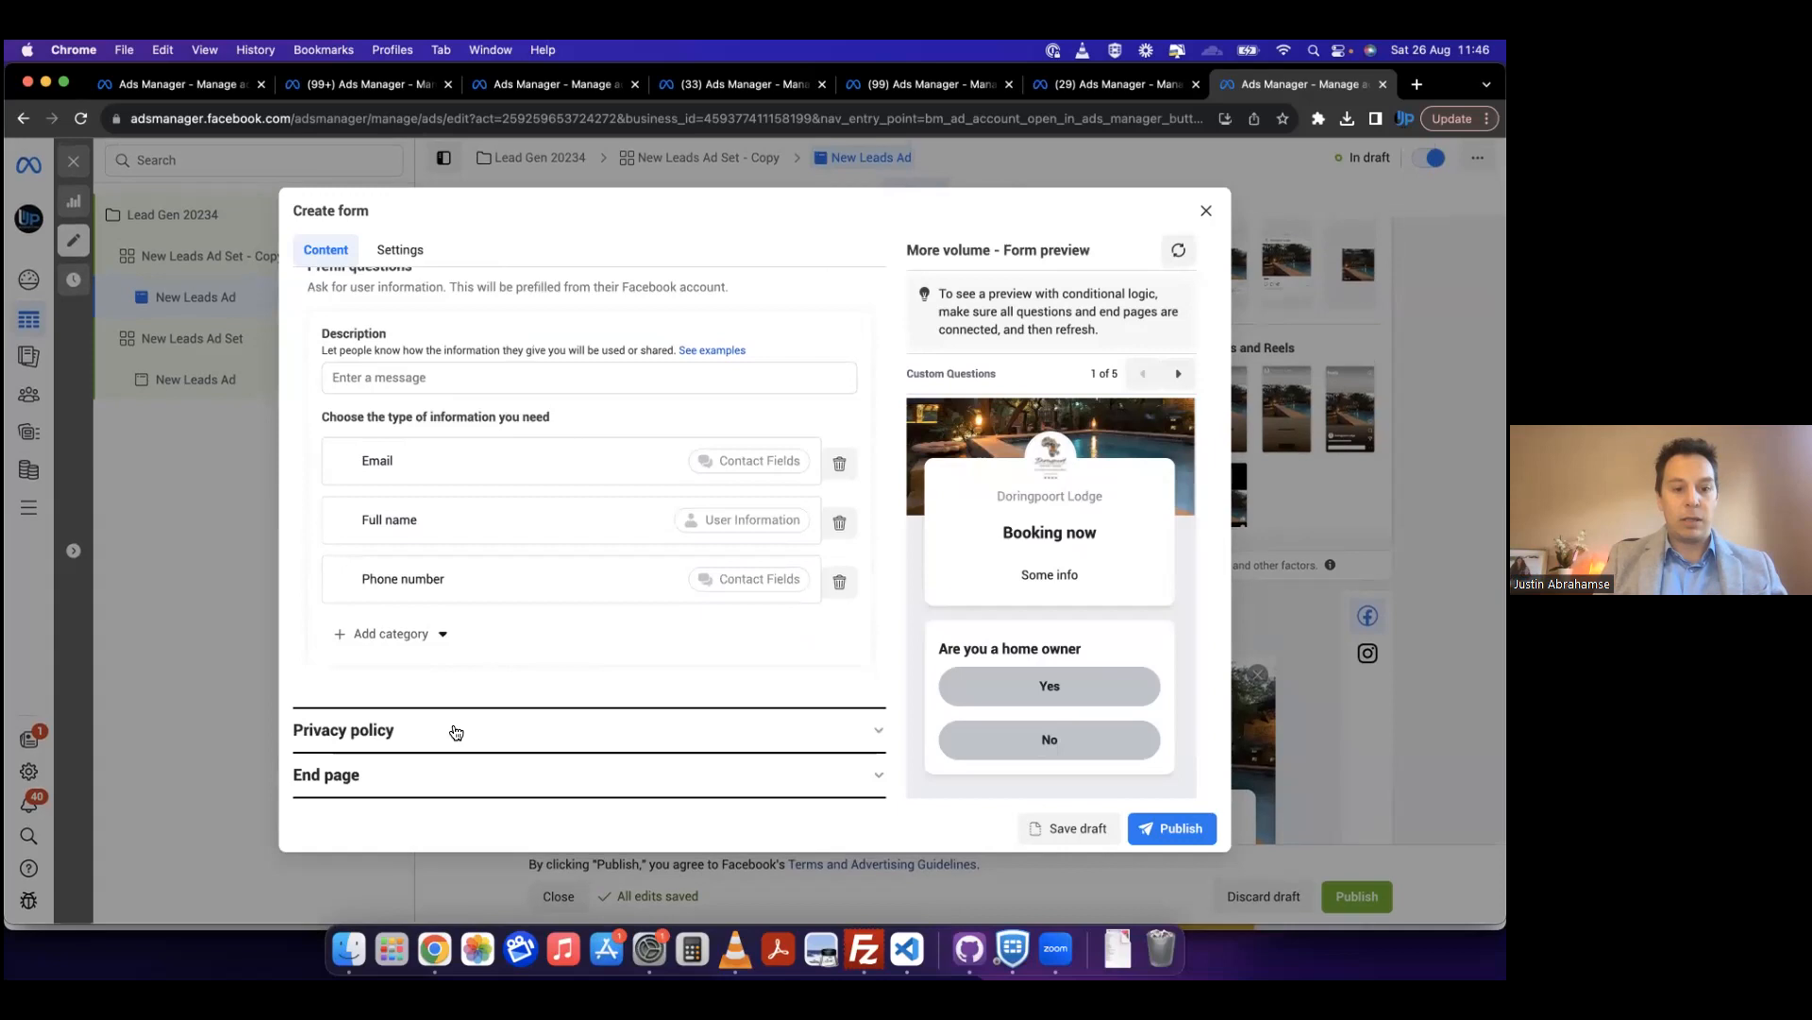
Step: Review the Bookings form's privacy policy link, link text and custom disclaimer options, and close the form without saving it
click(451, 724)
click(473, 658)
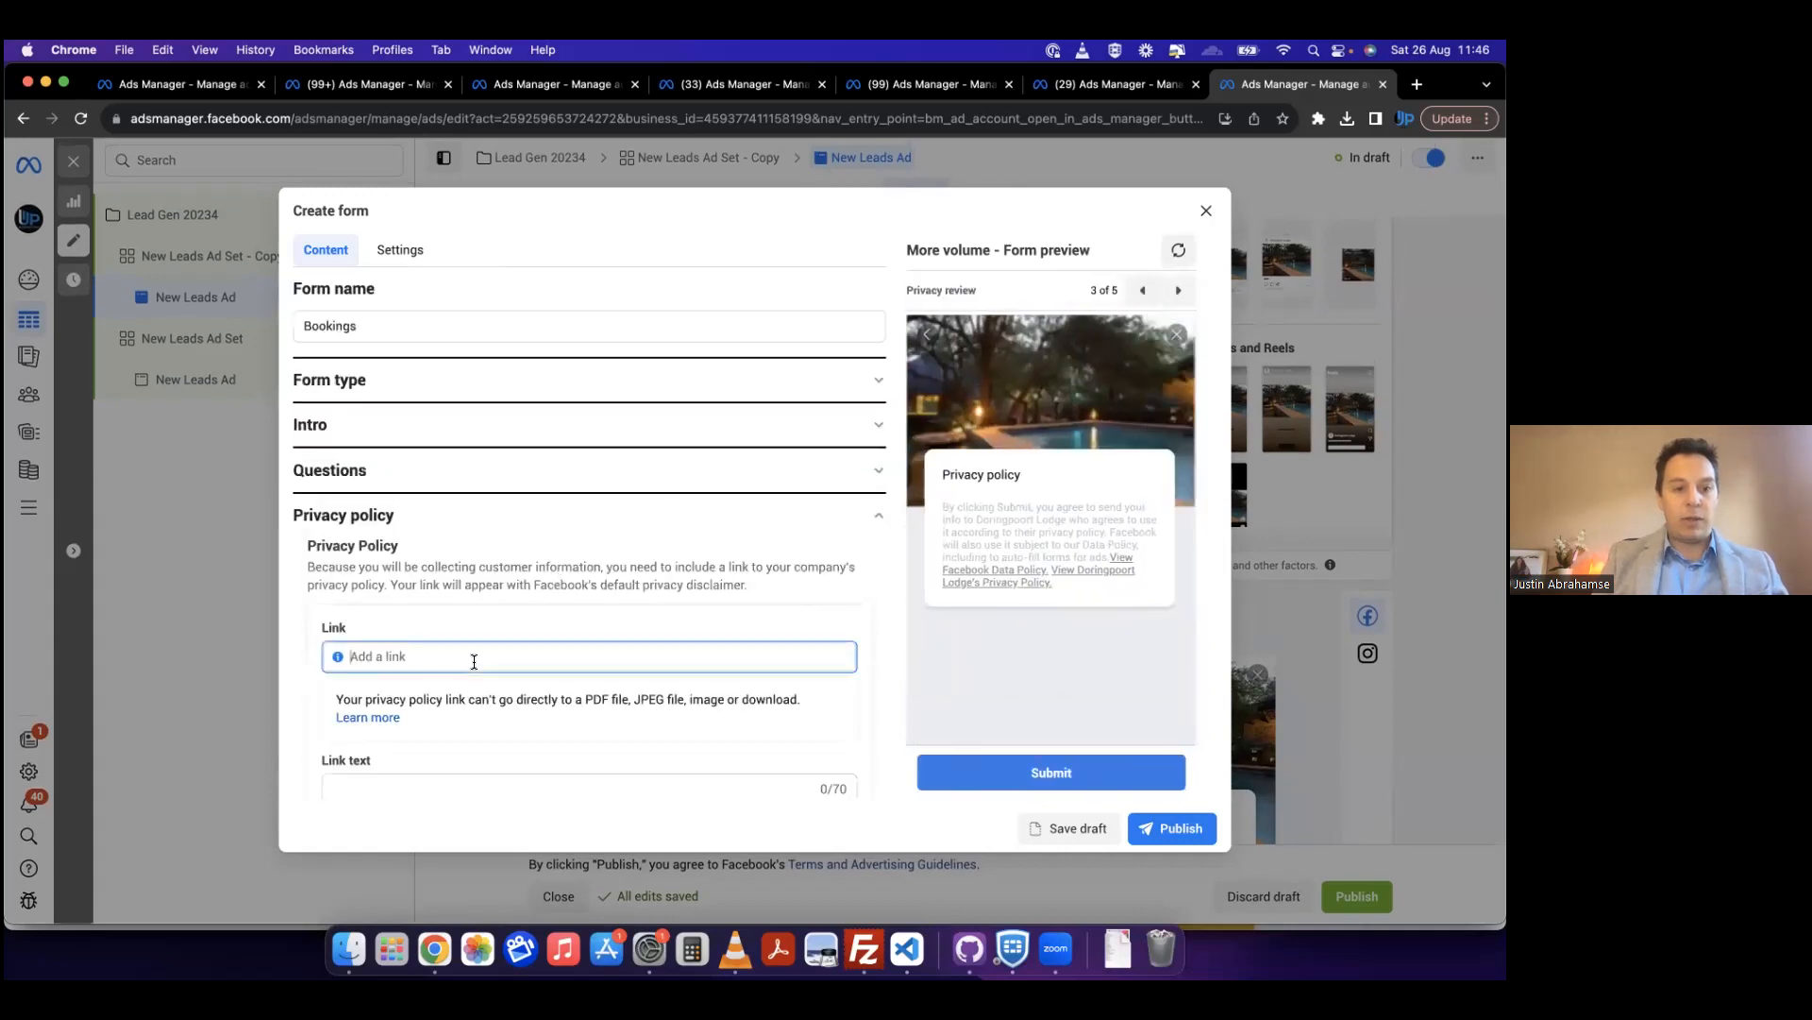
scroll(473, 661, down, 4)
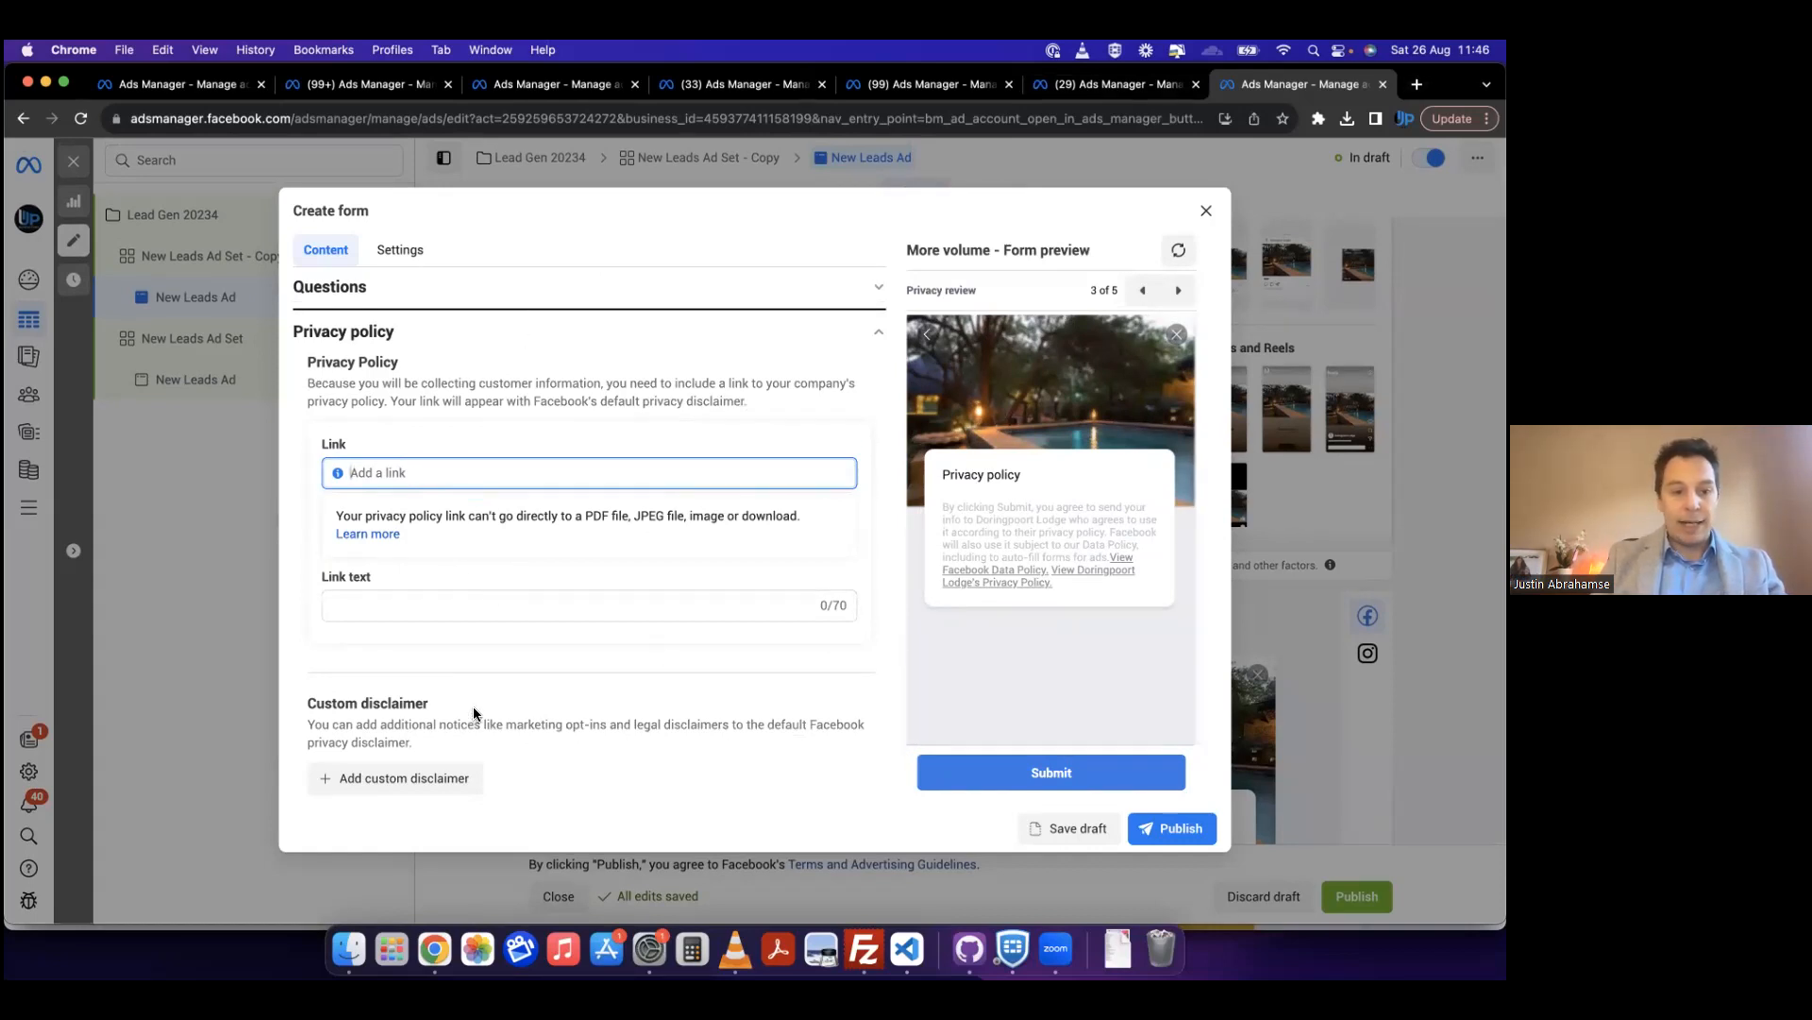
click(433, 604)
click(407, 781)
key(Escape)
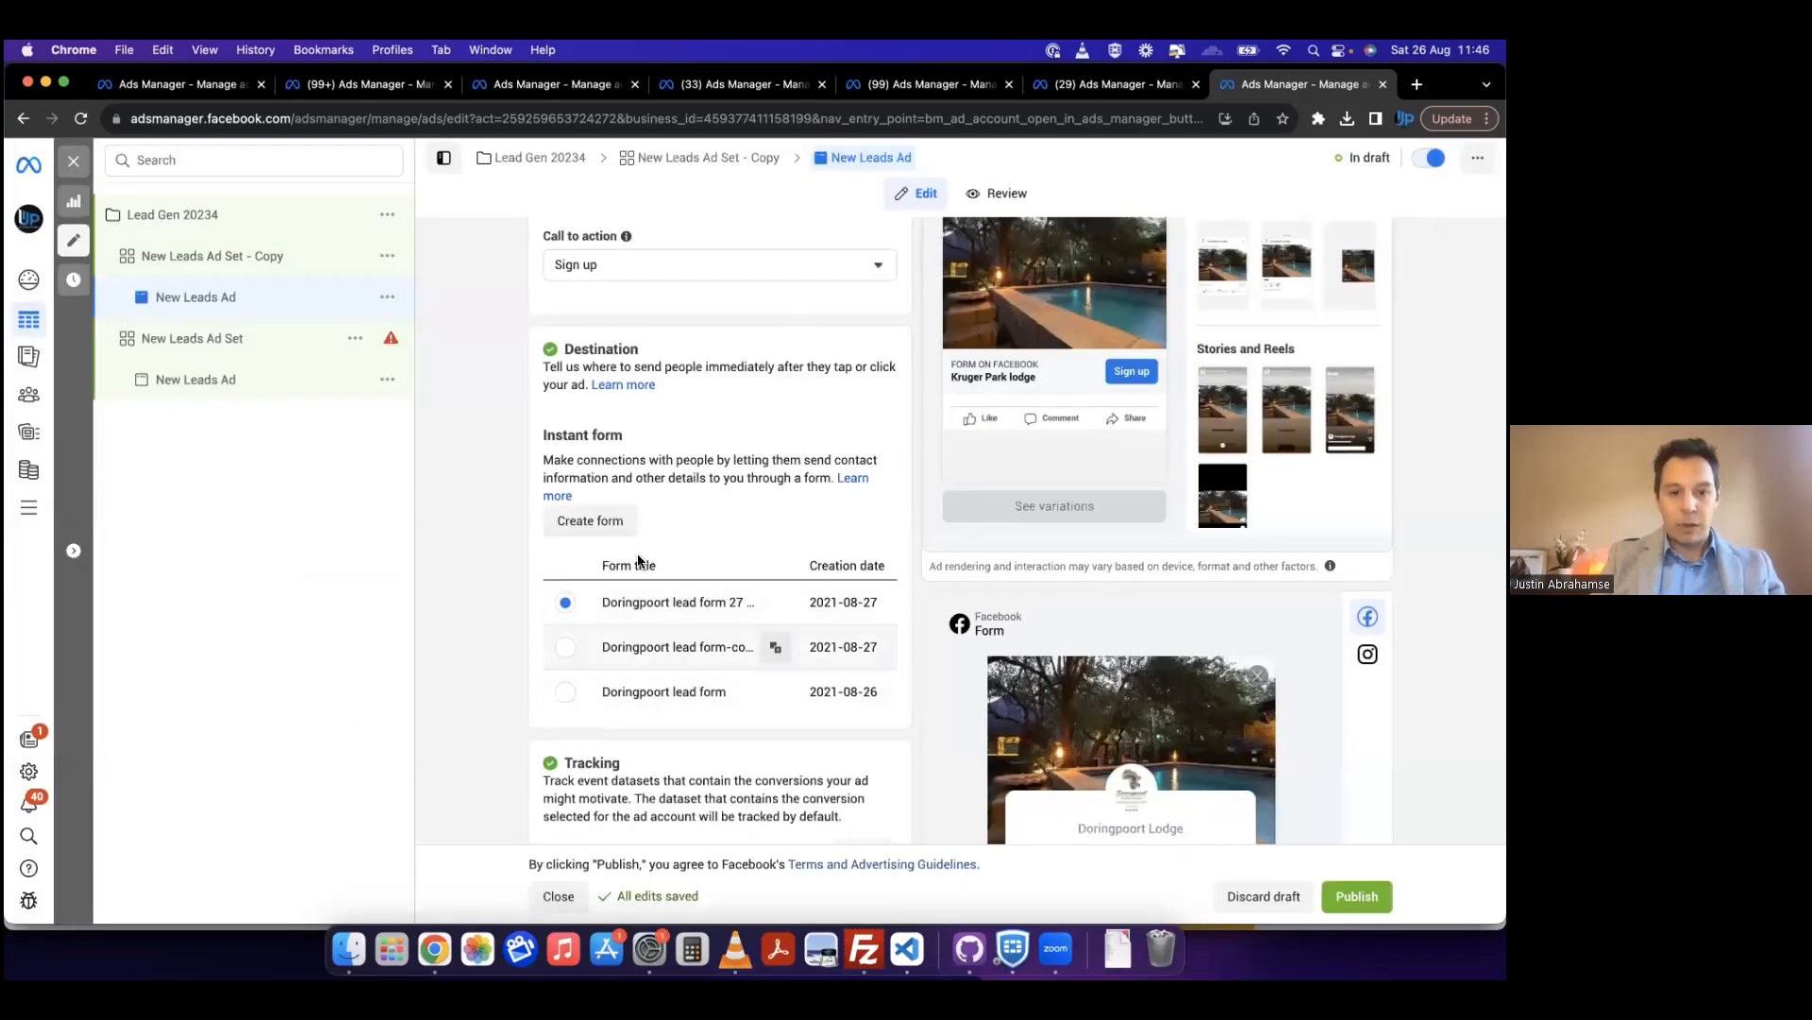
Step: Examine the preview of the selected Doringpoort lead form, its questions, and the ad's tracking and creative settings
mouse_move(771, 604)
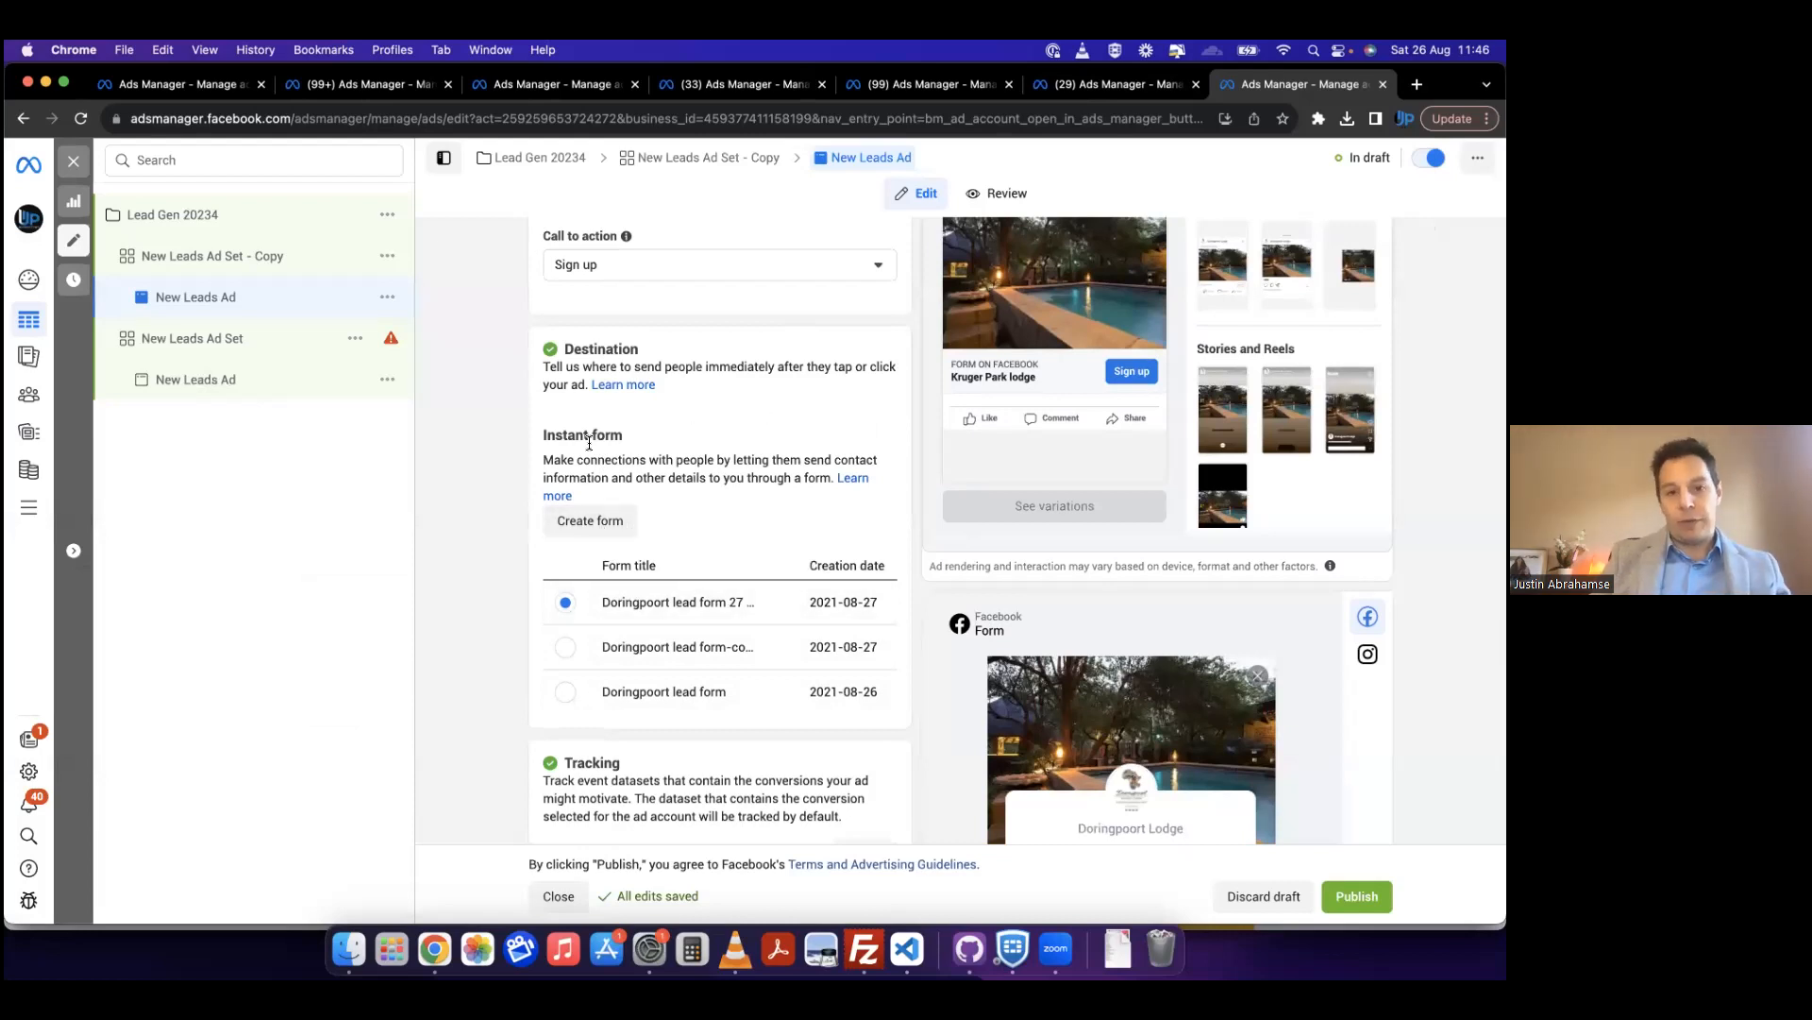
scroll(1215, 596, down, 4)
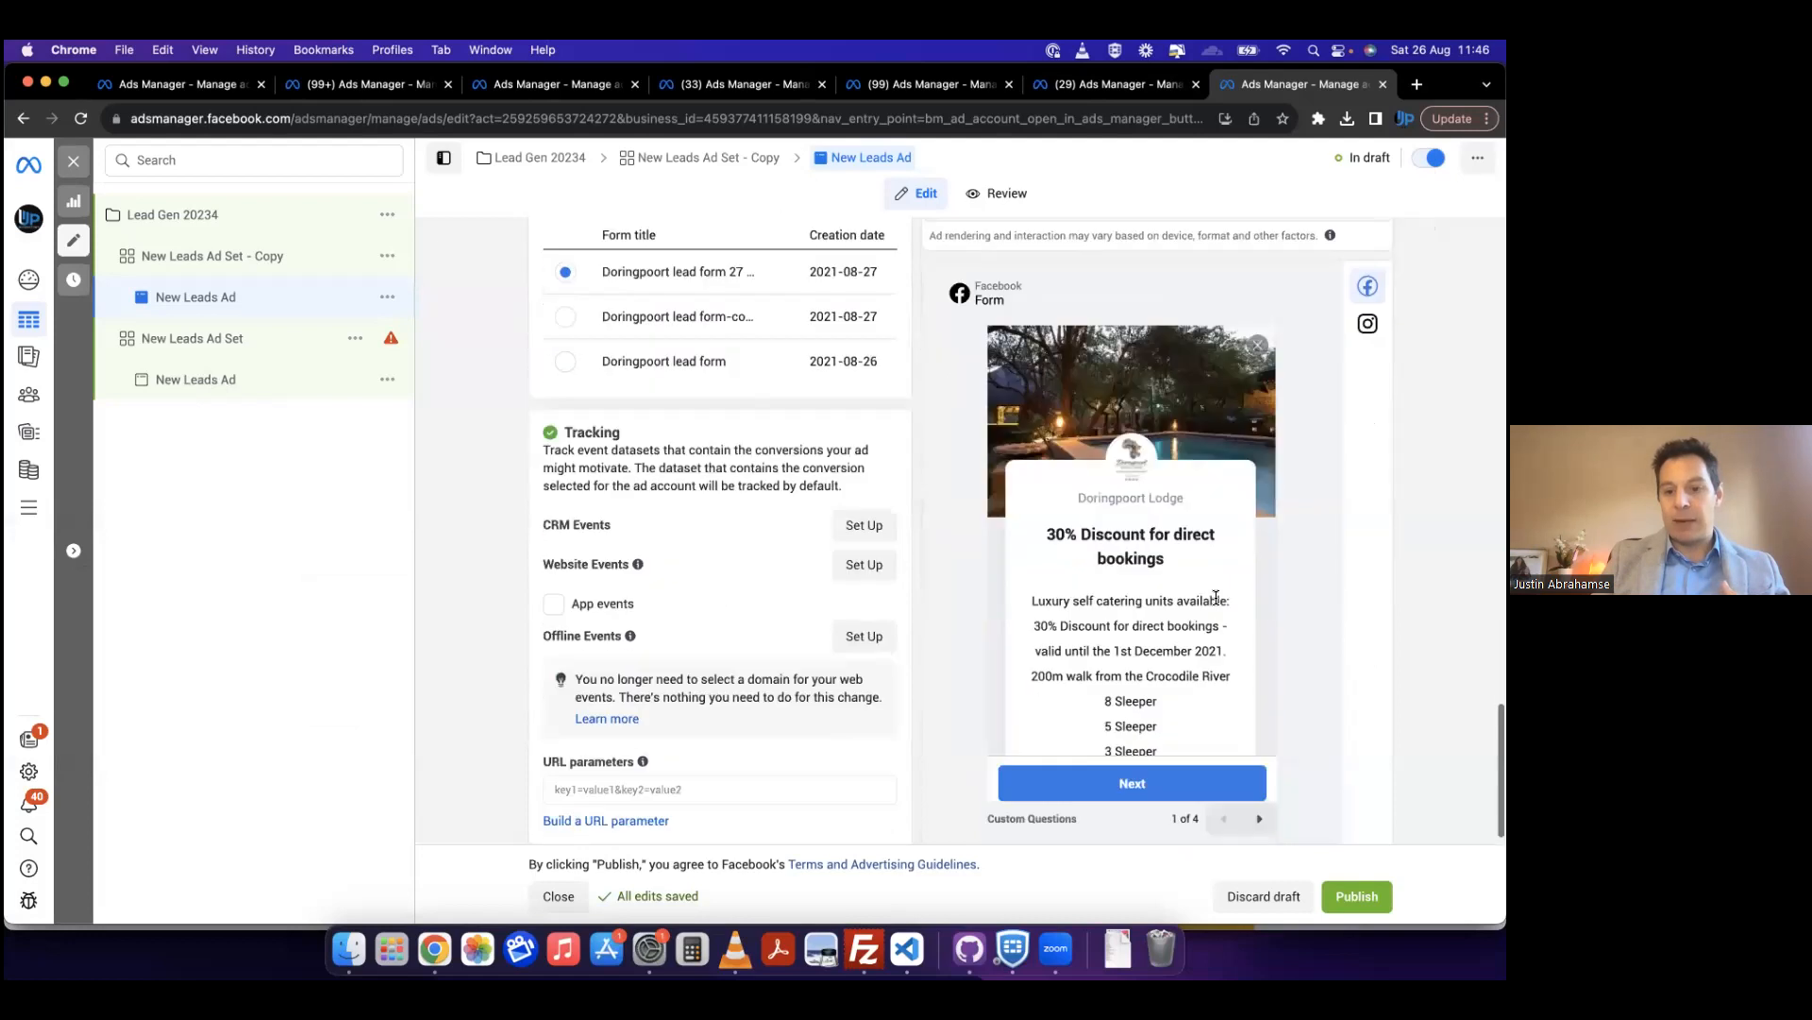
scroll(1215, 597, down, 5)
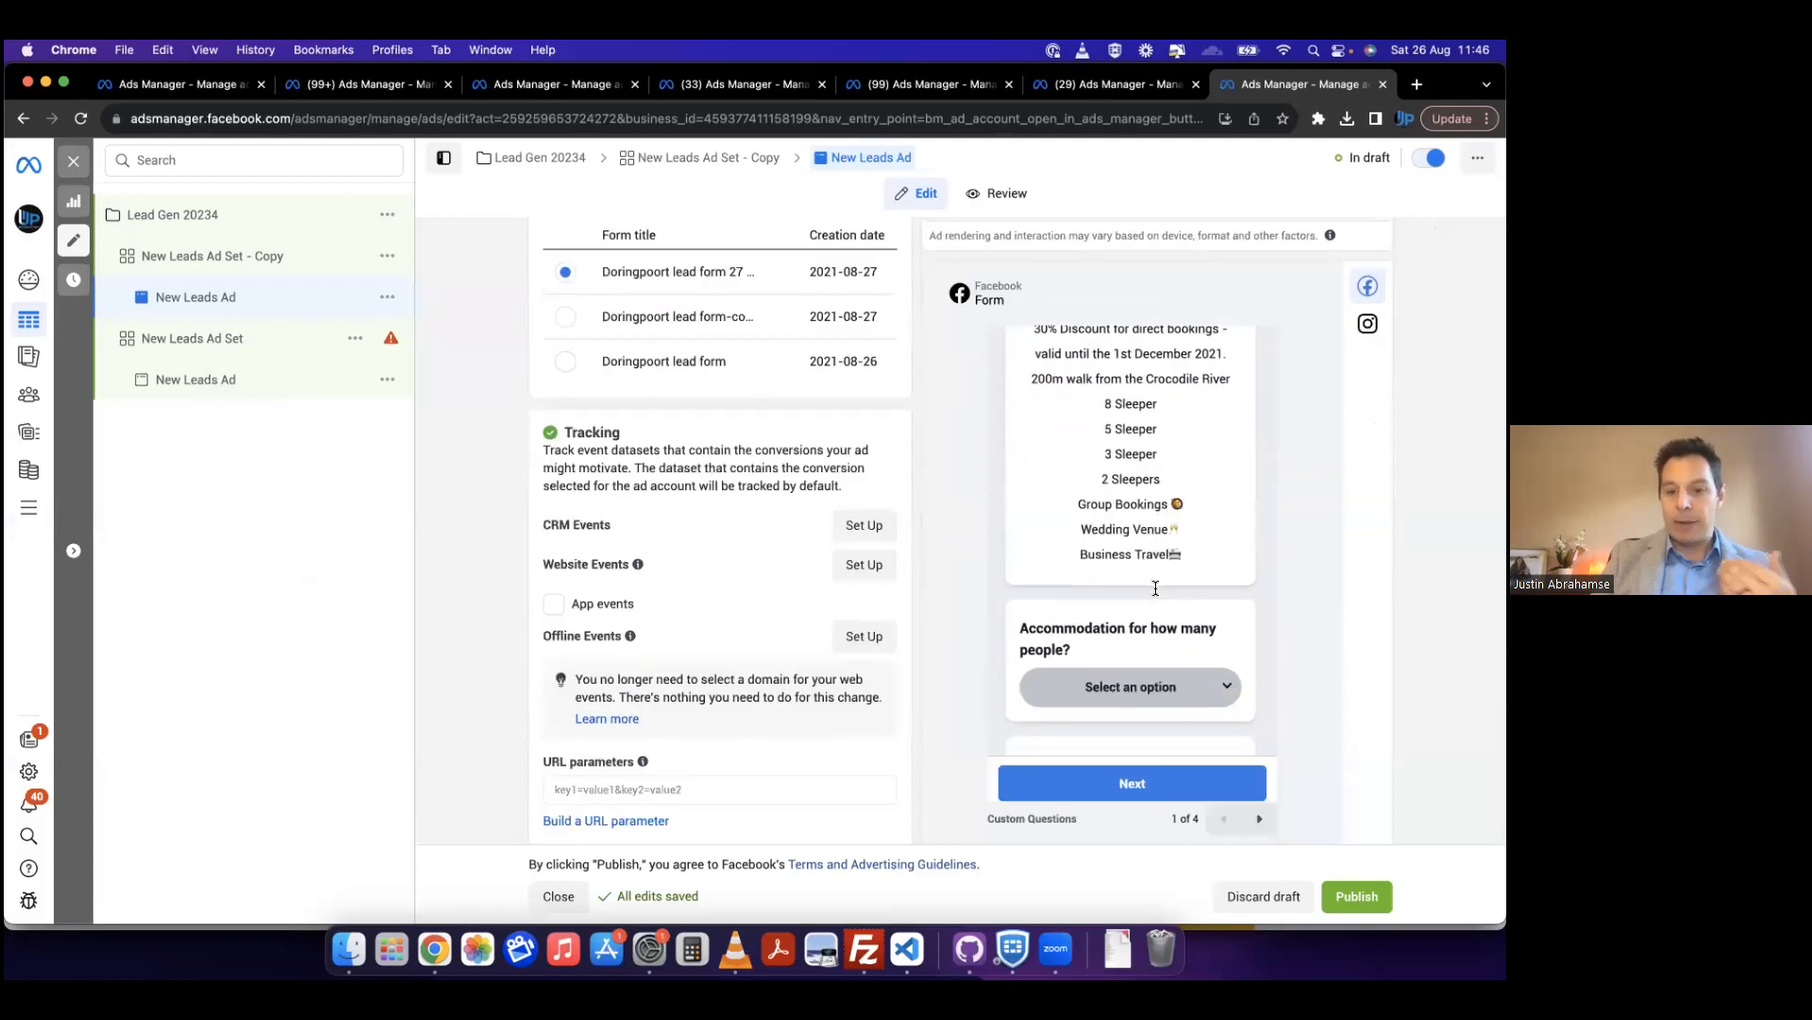
scroll(1192, 694, down, 3)
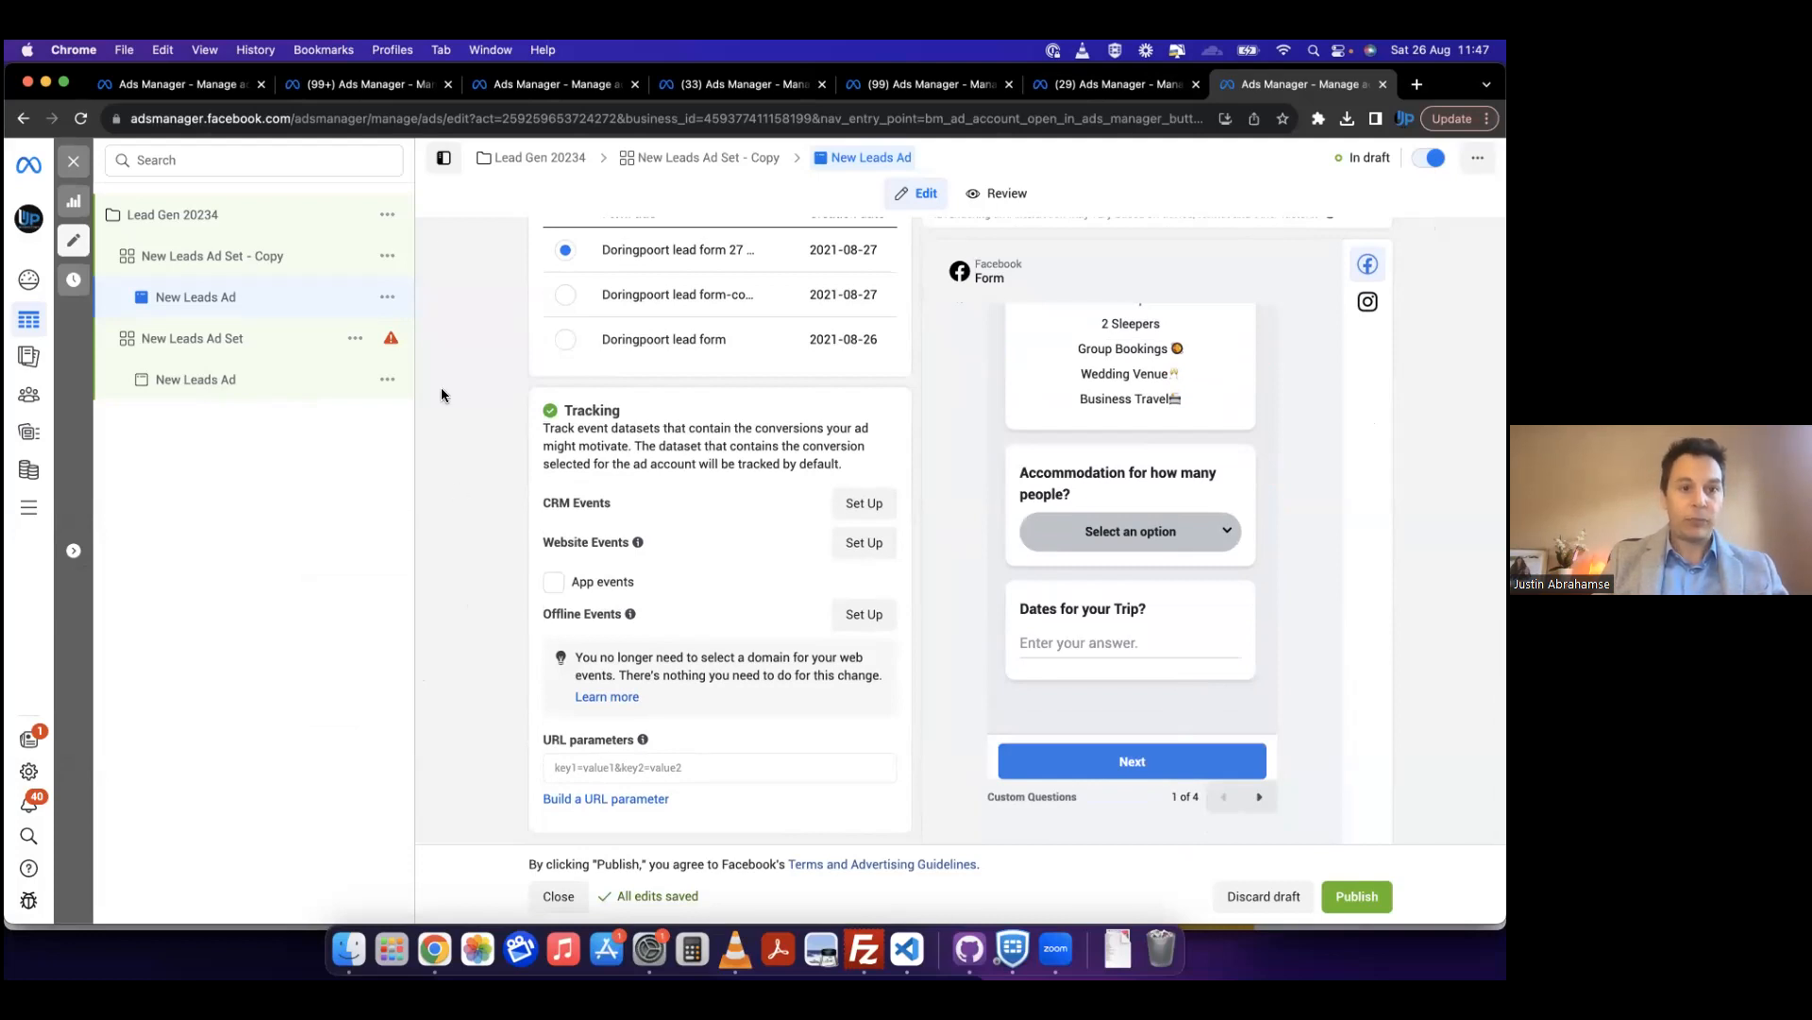
scroll(773, 435, up, 10)
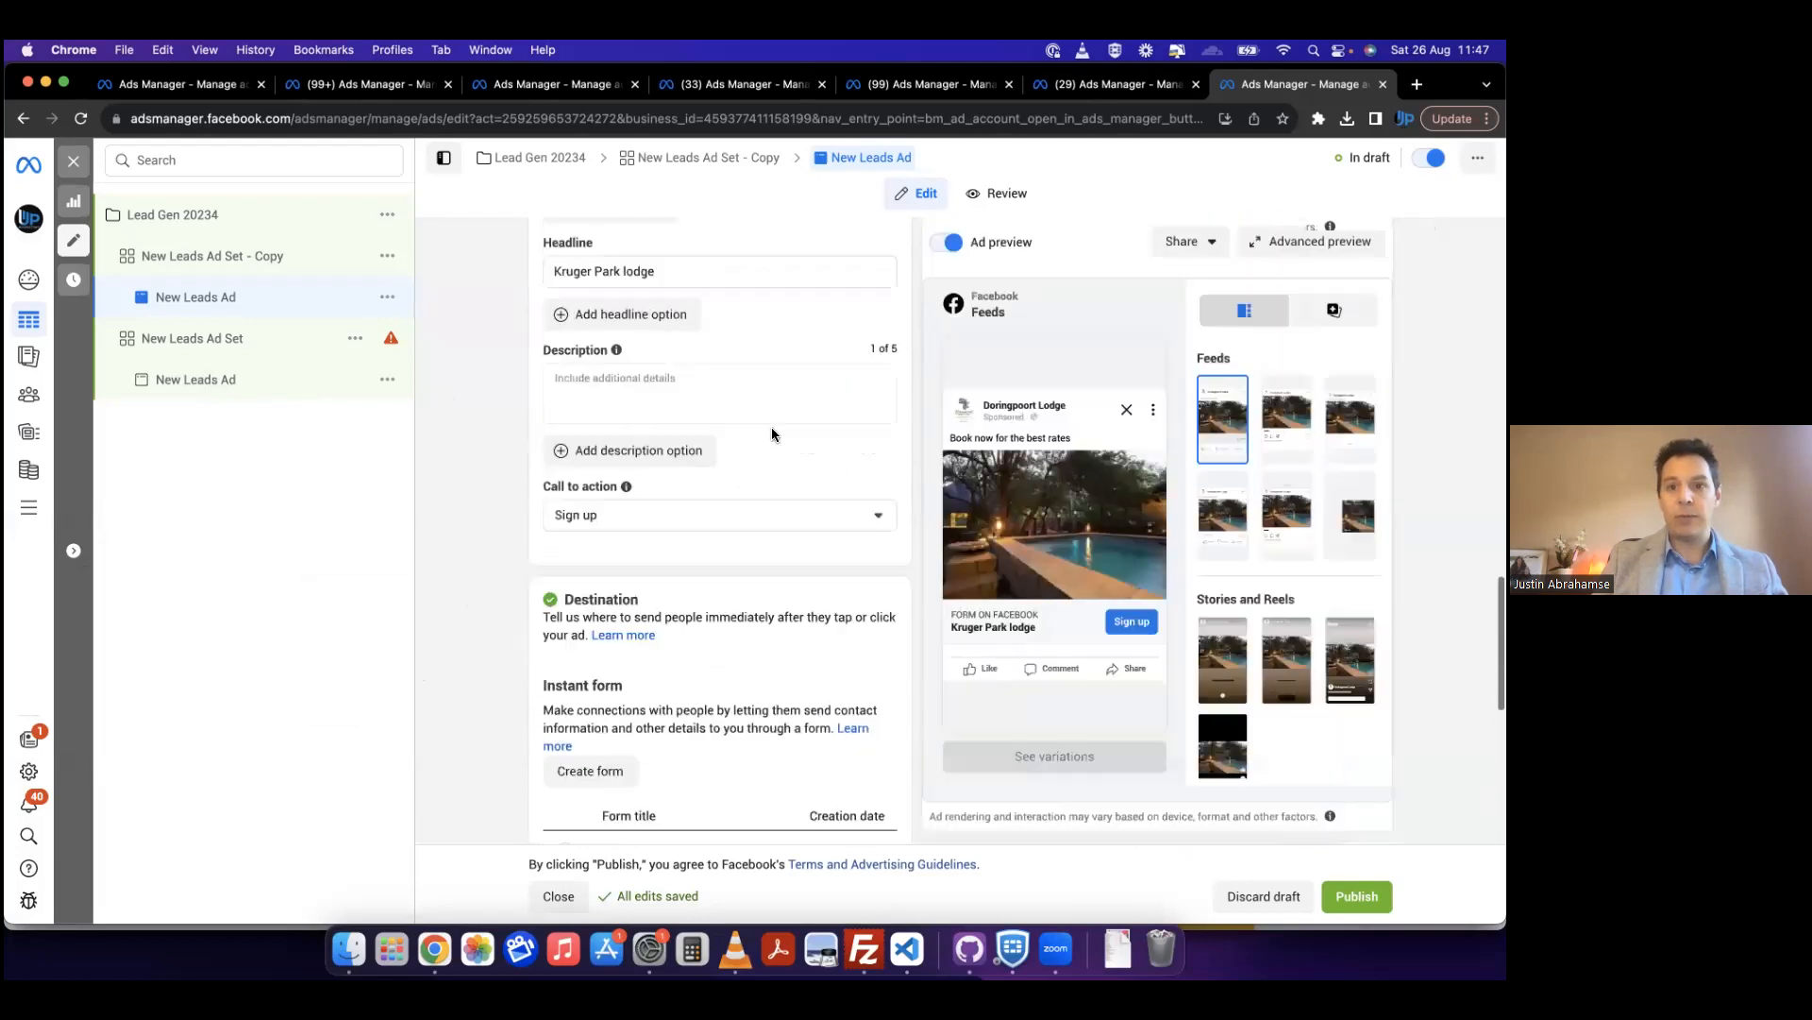
scroll(772, 434, up, 4)
scroll(567, 406, up, 15)
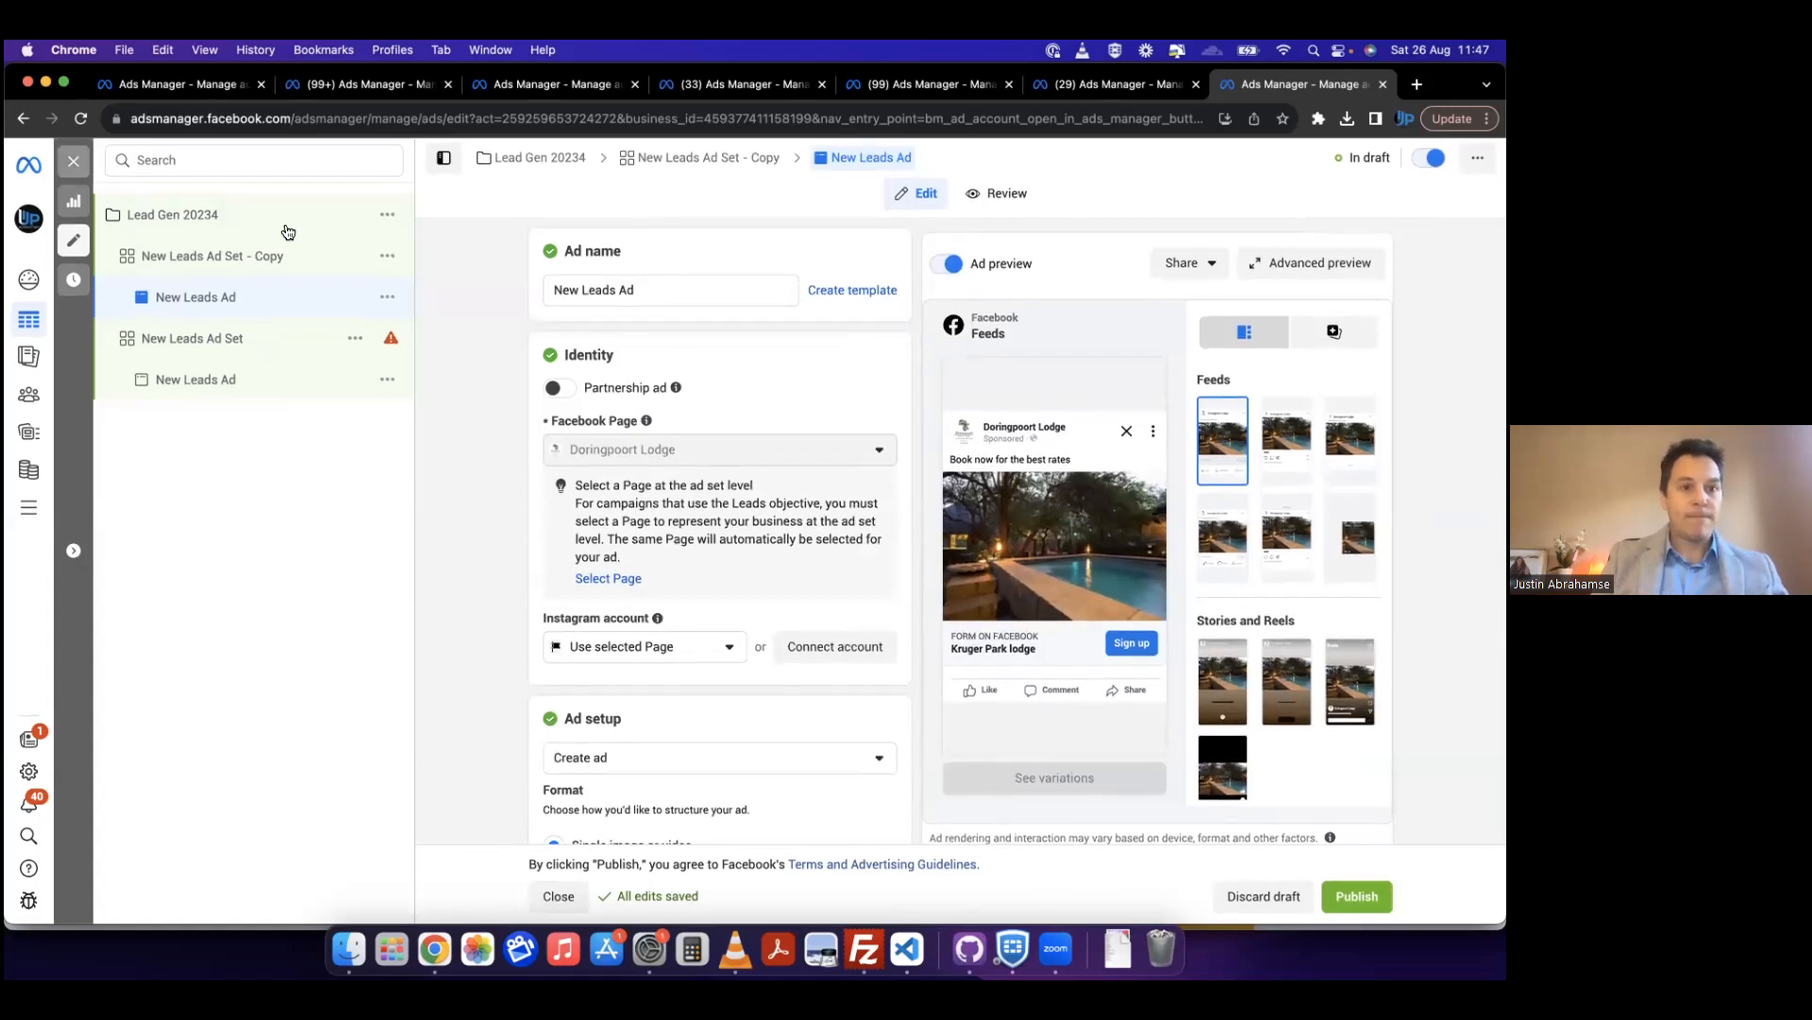
Step: Return to the campaigns list and create a new campaign with the Engagement objective
click(254, 215)
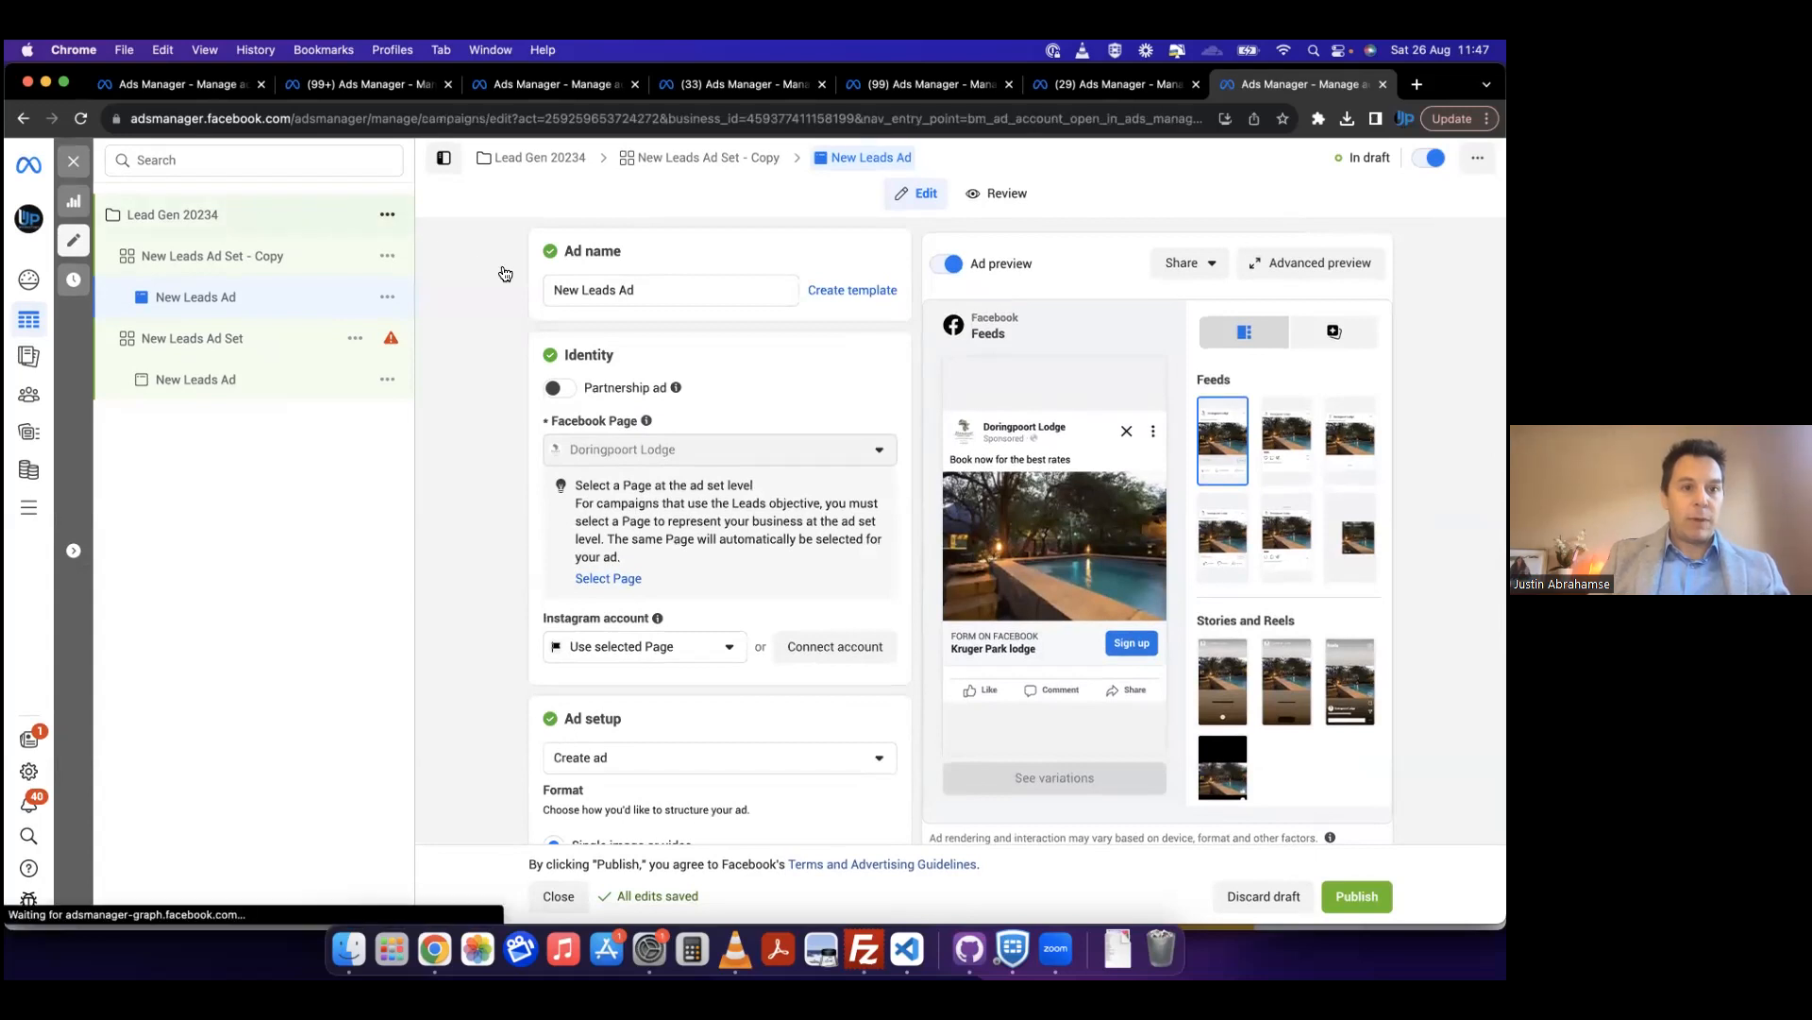
click(75, 162)
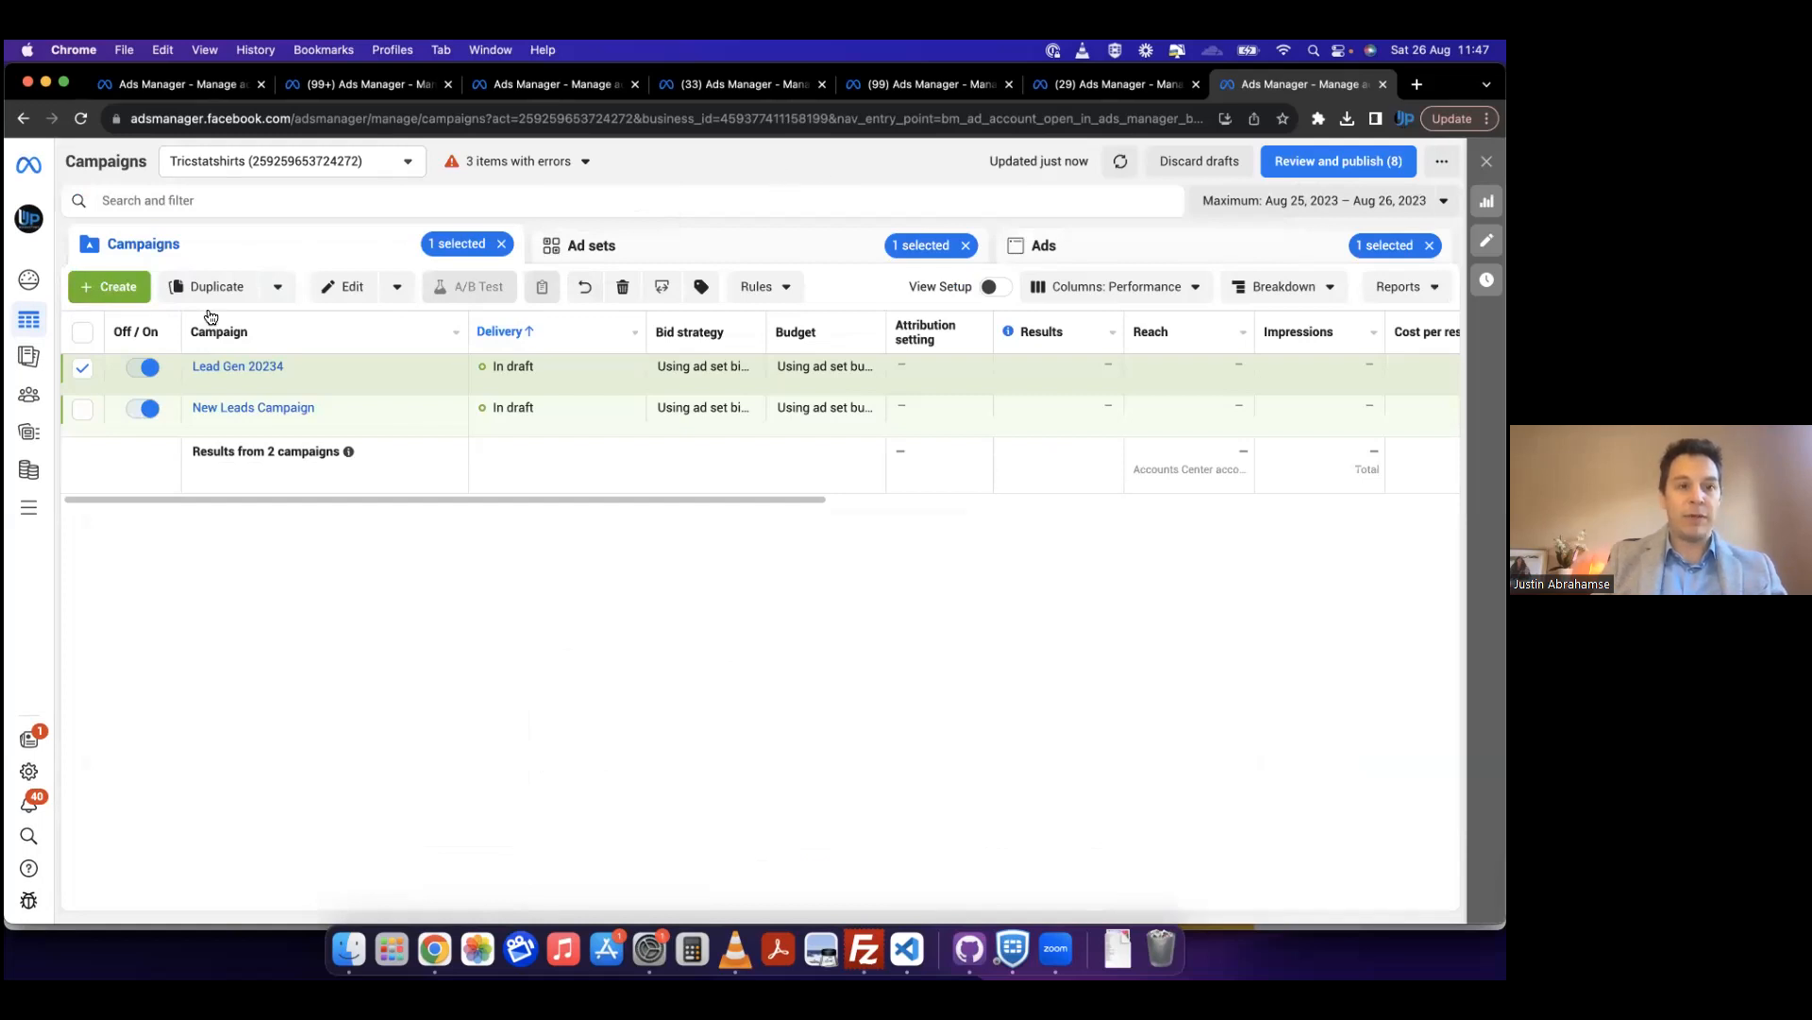
click(126, 296)
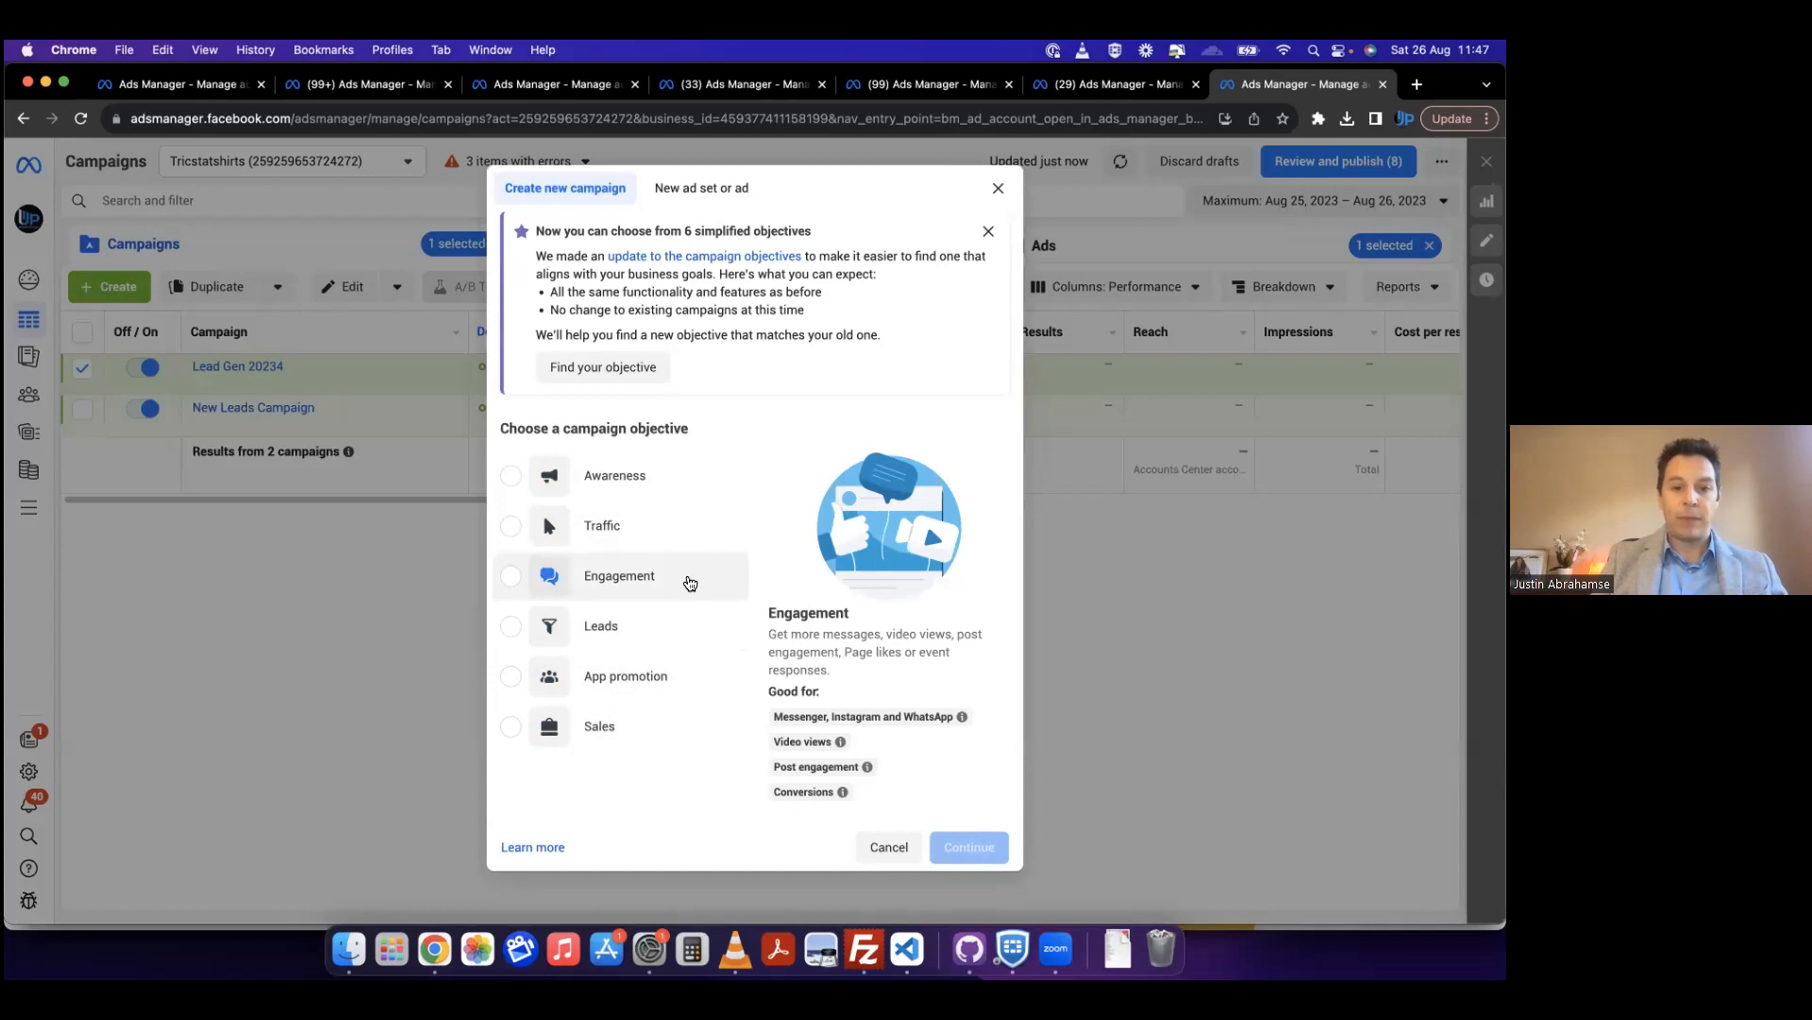
click(690, 583)
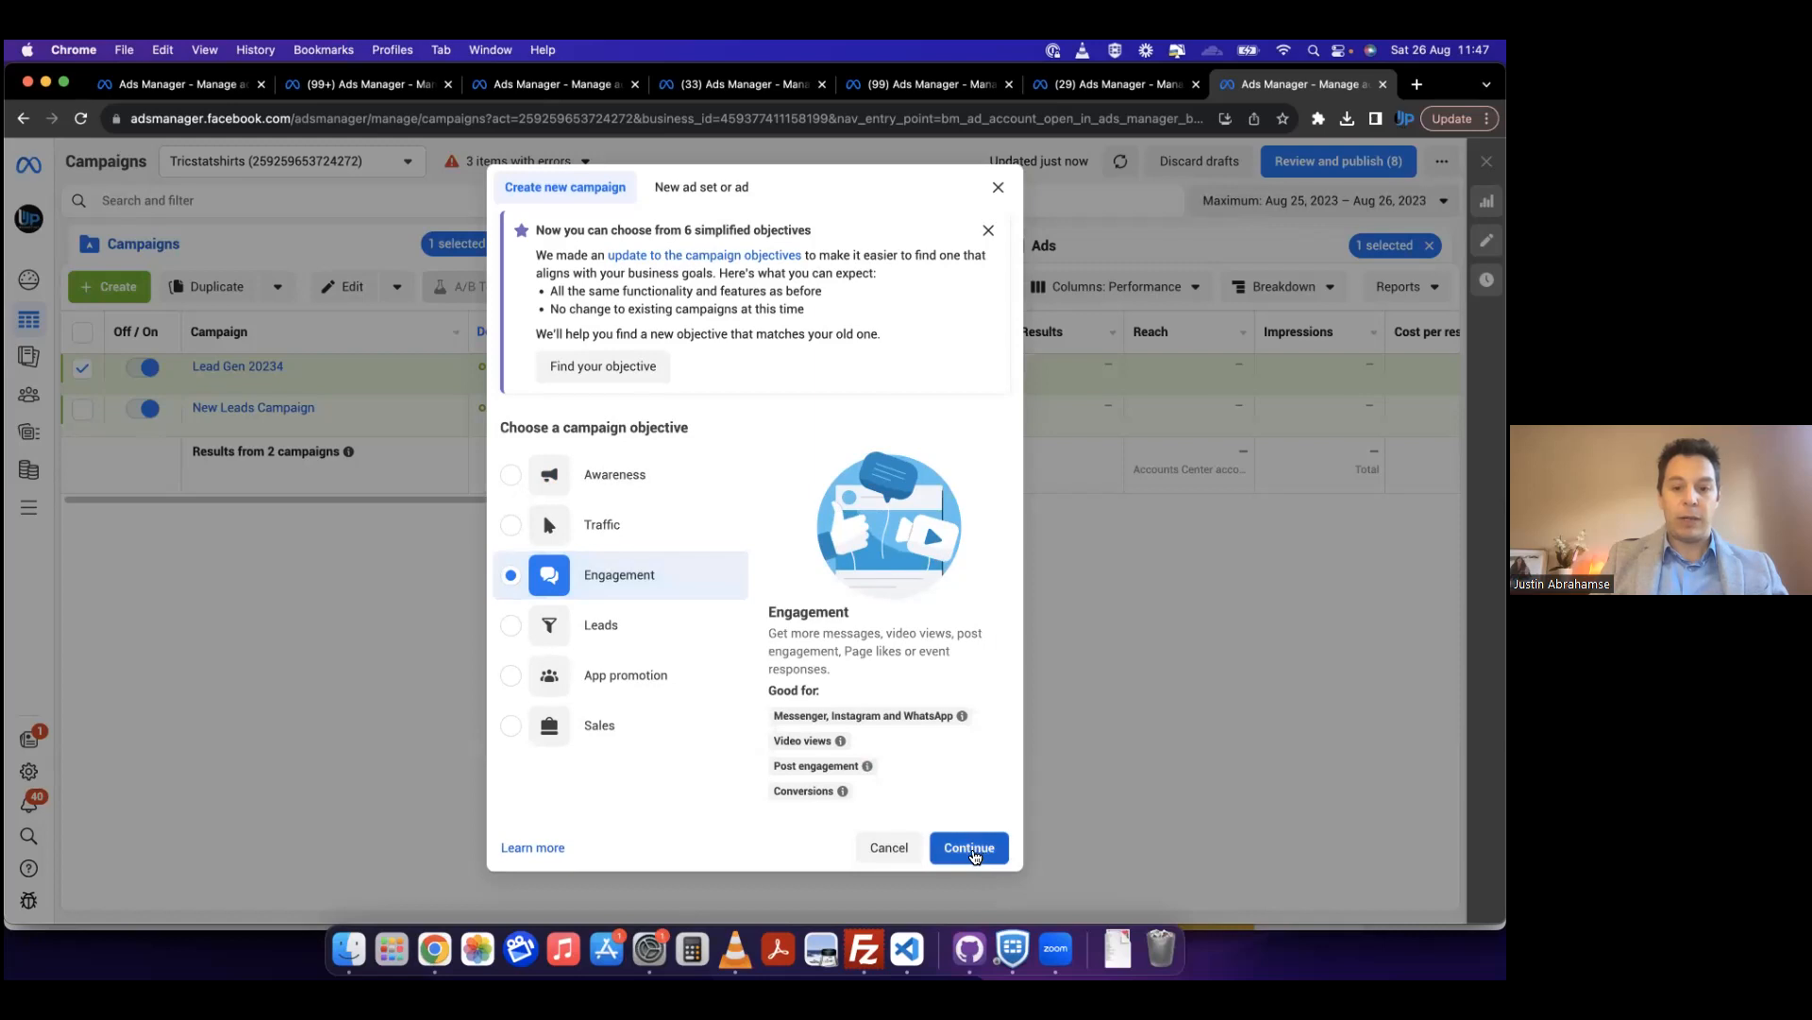
click(973, 848)
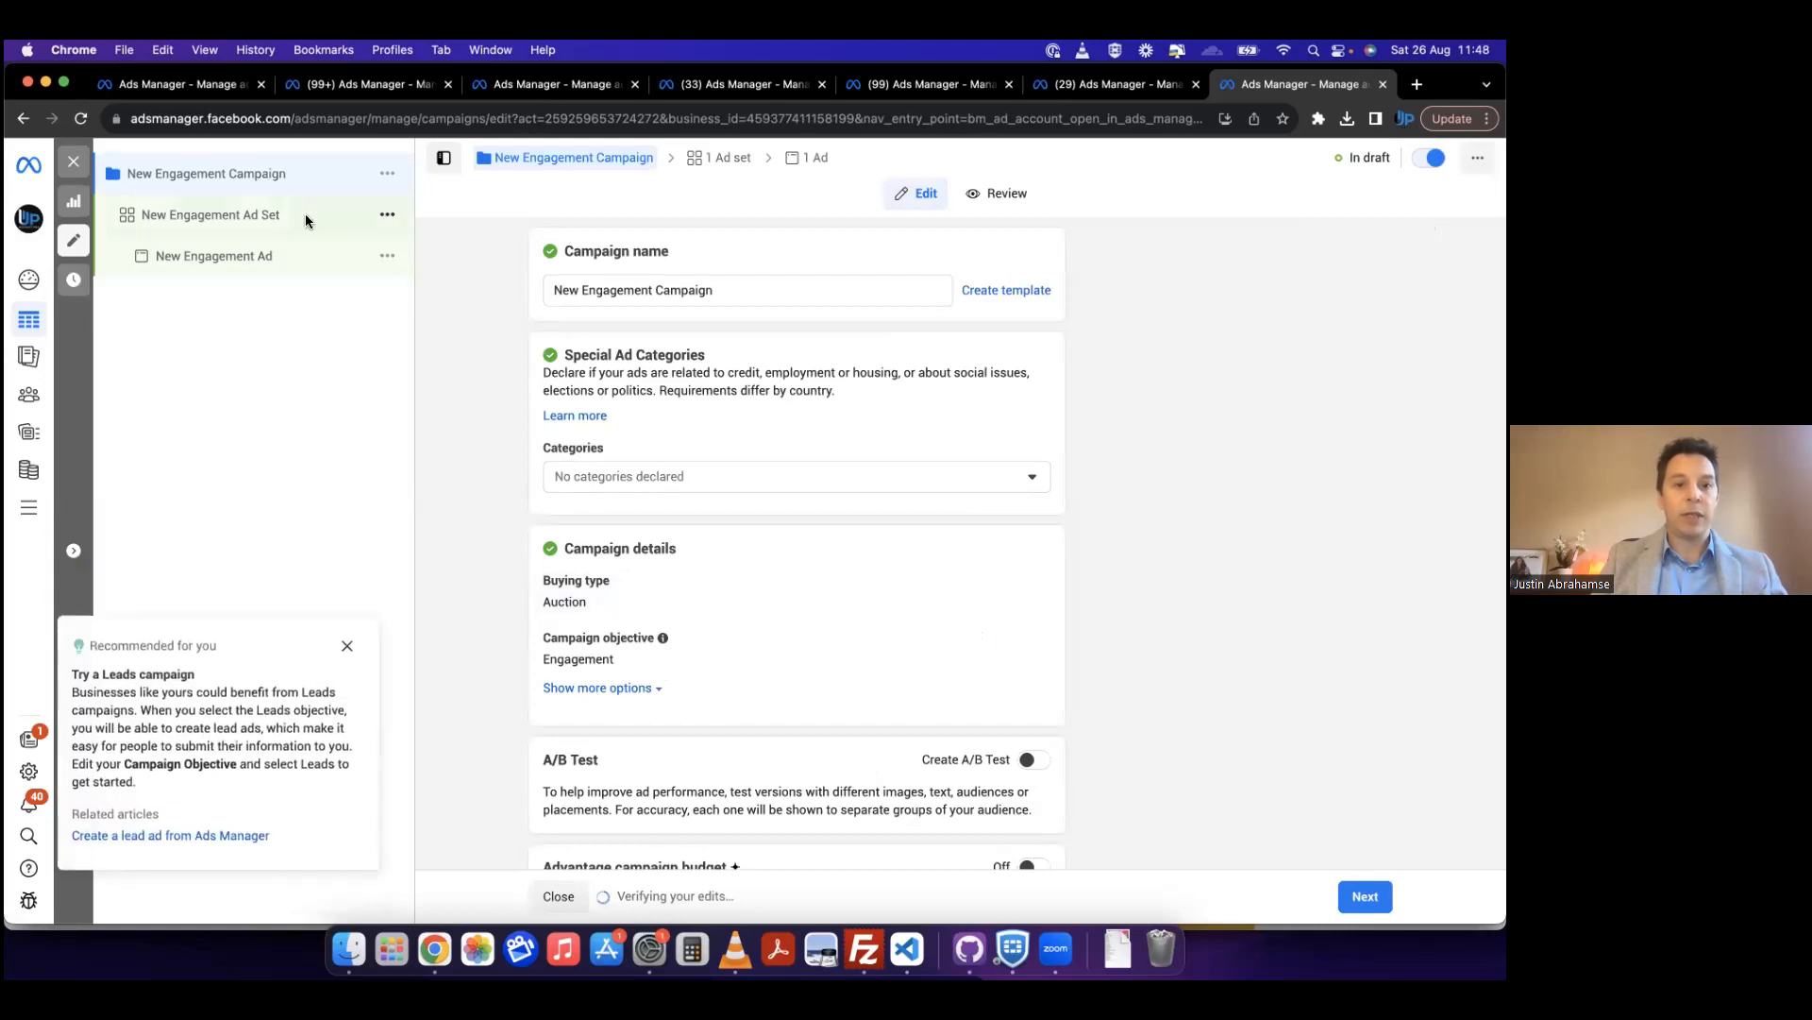
Step: Rename the engagement campaign as "Whatsap leads"
triple_click(582, 289)
text(Wha)
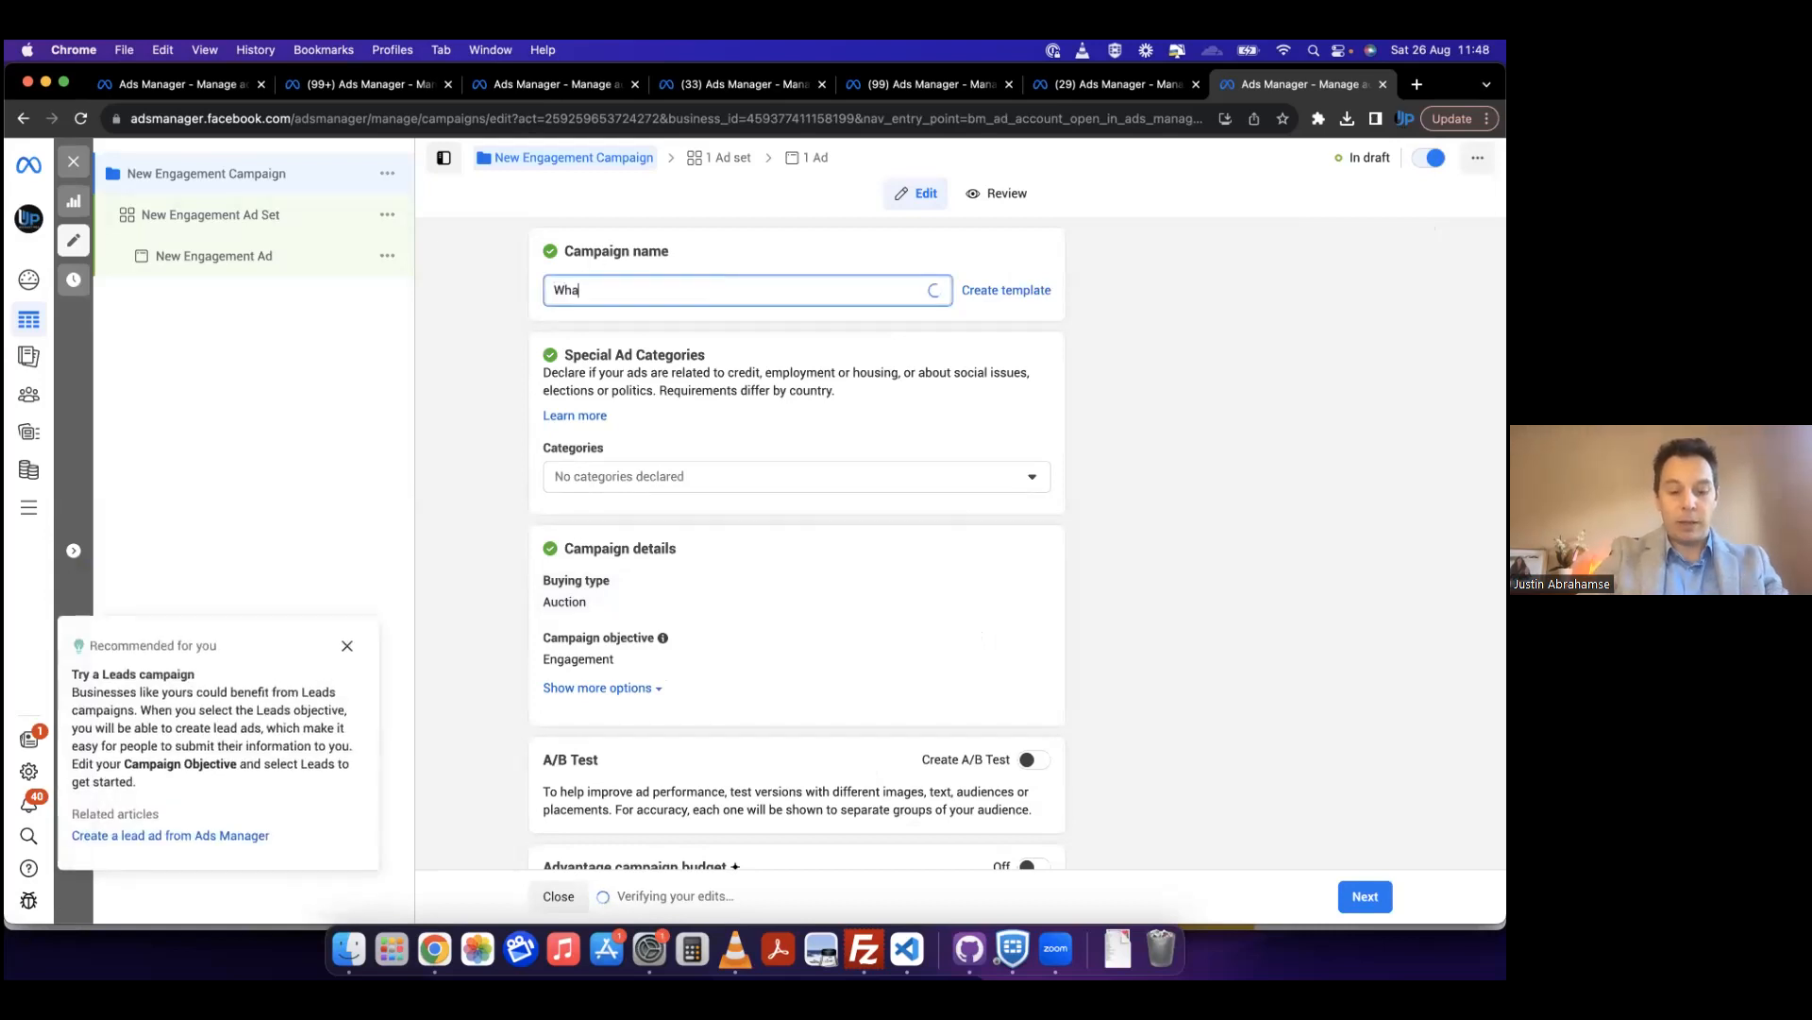
text(tsap leads)
Step: Include WhatsApp among the messaging apps of New Engagement Ad Set, alongside Messenger
click(255, 219)
scroll(491, 557, down, 2)
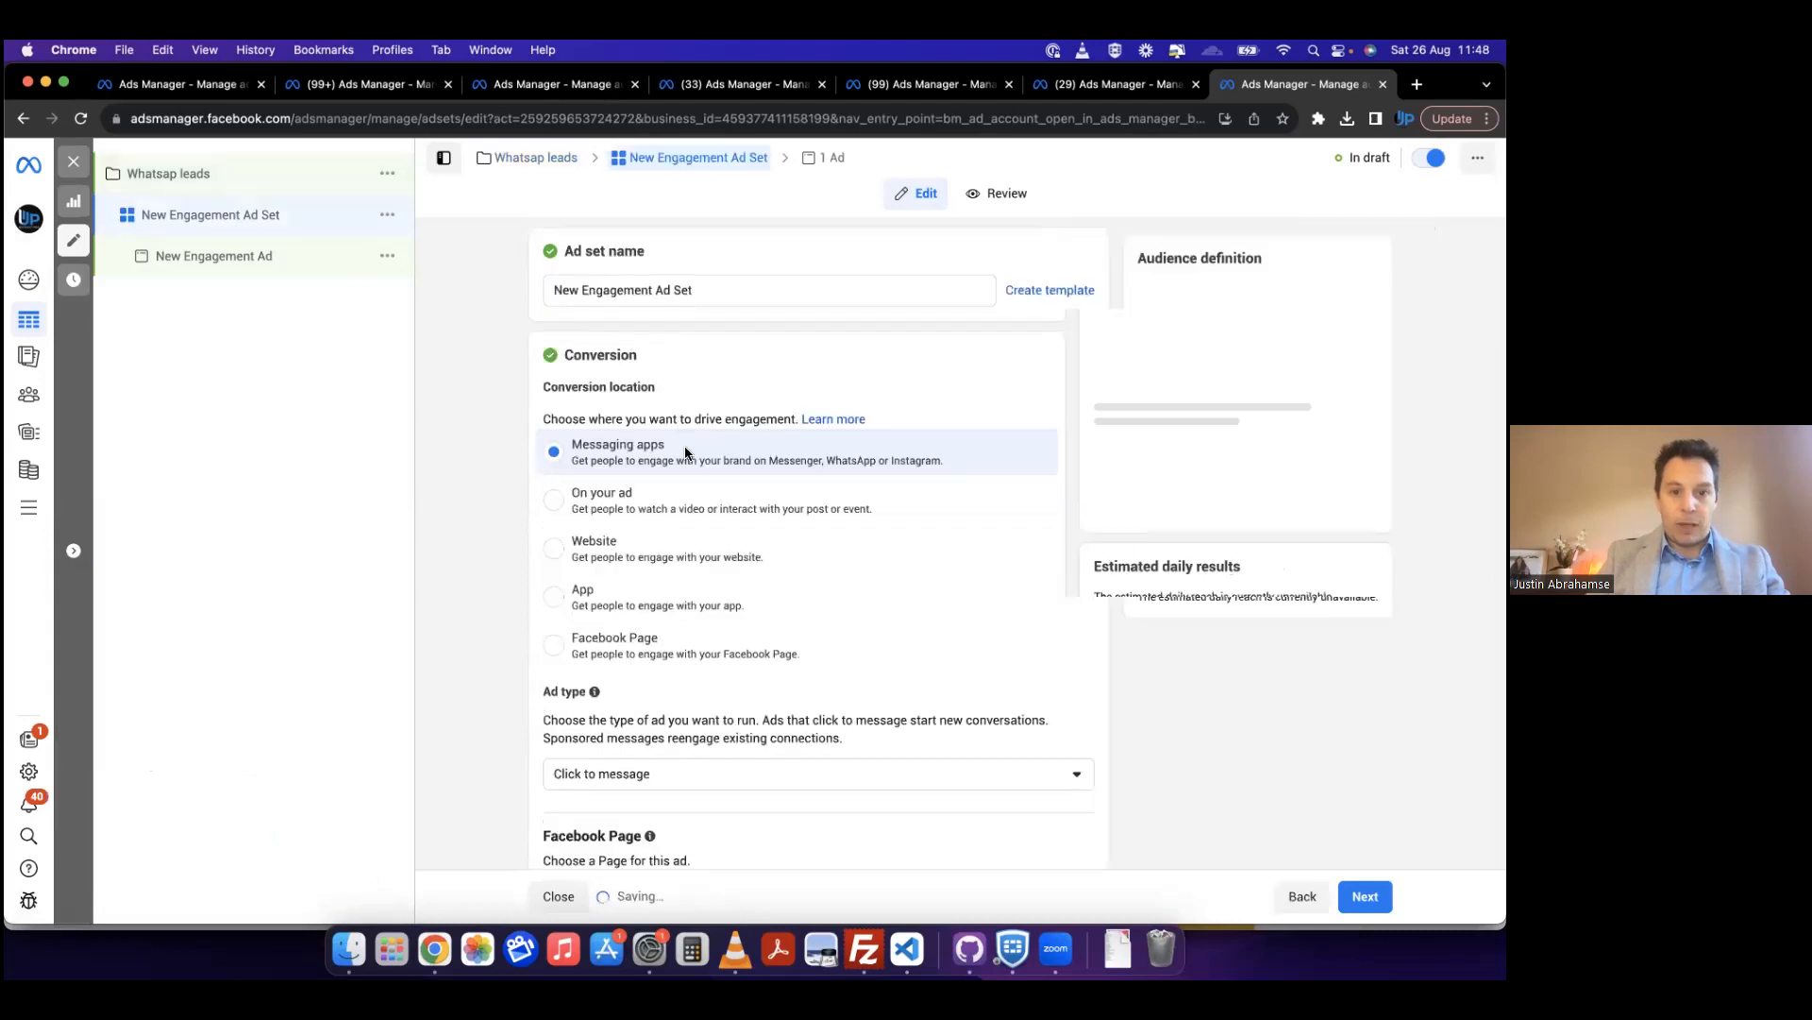
scroll(734, 609, down, 1)
scroll(722, 642, down, 5)
click(567, 723)
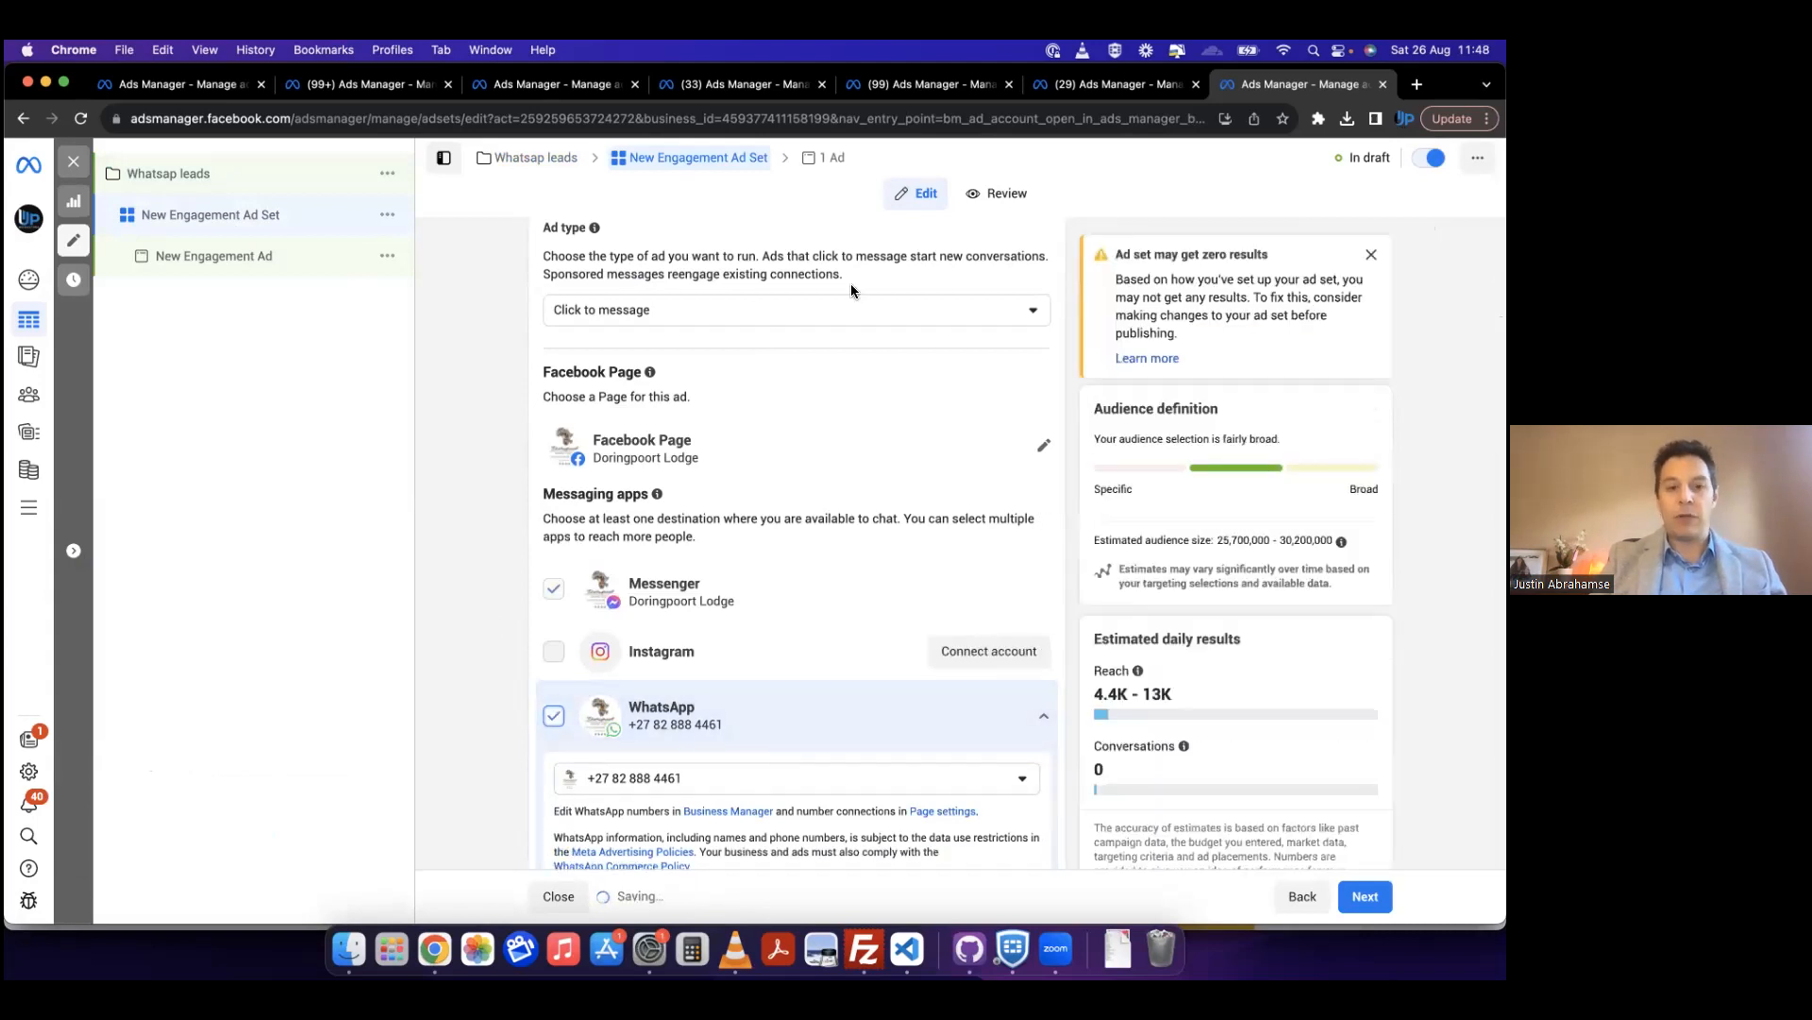
scroll(462, 380, up, 4)
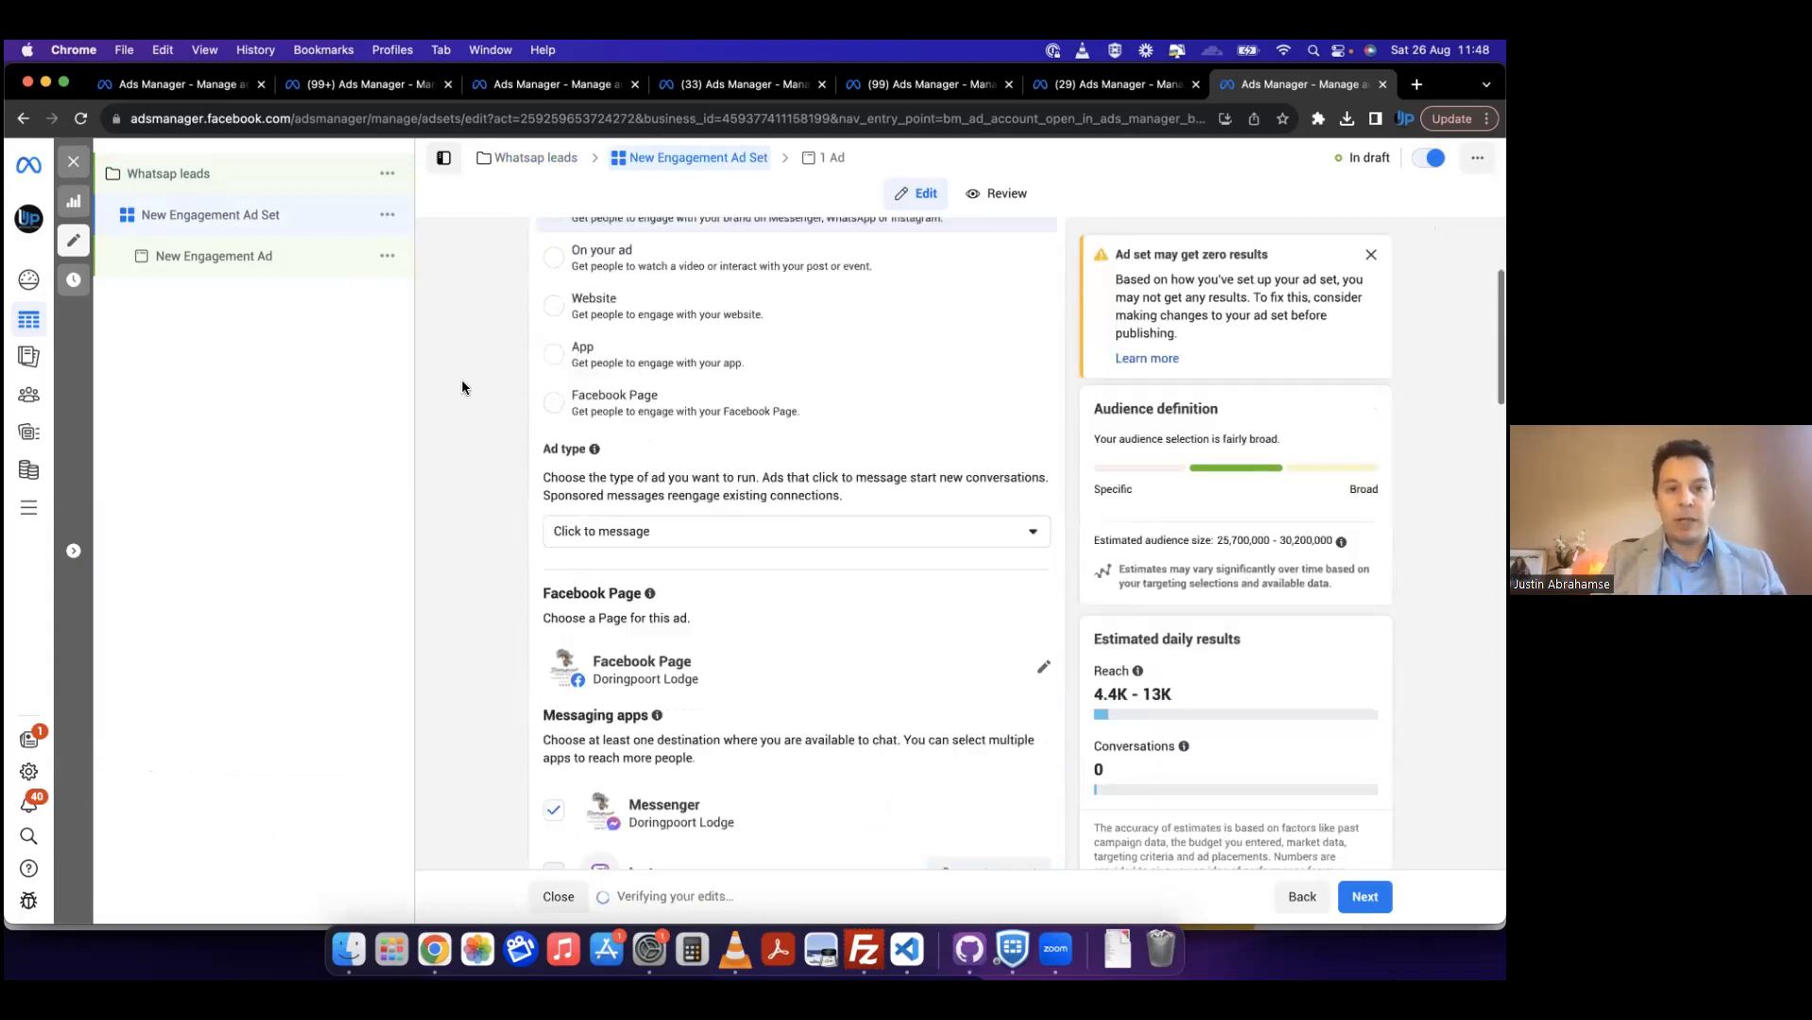
scroll(457, 398, down, 4)
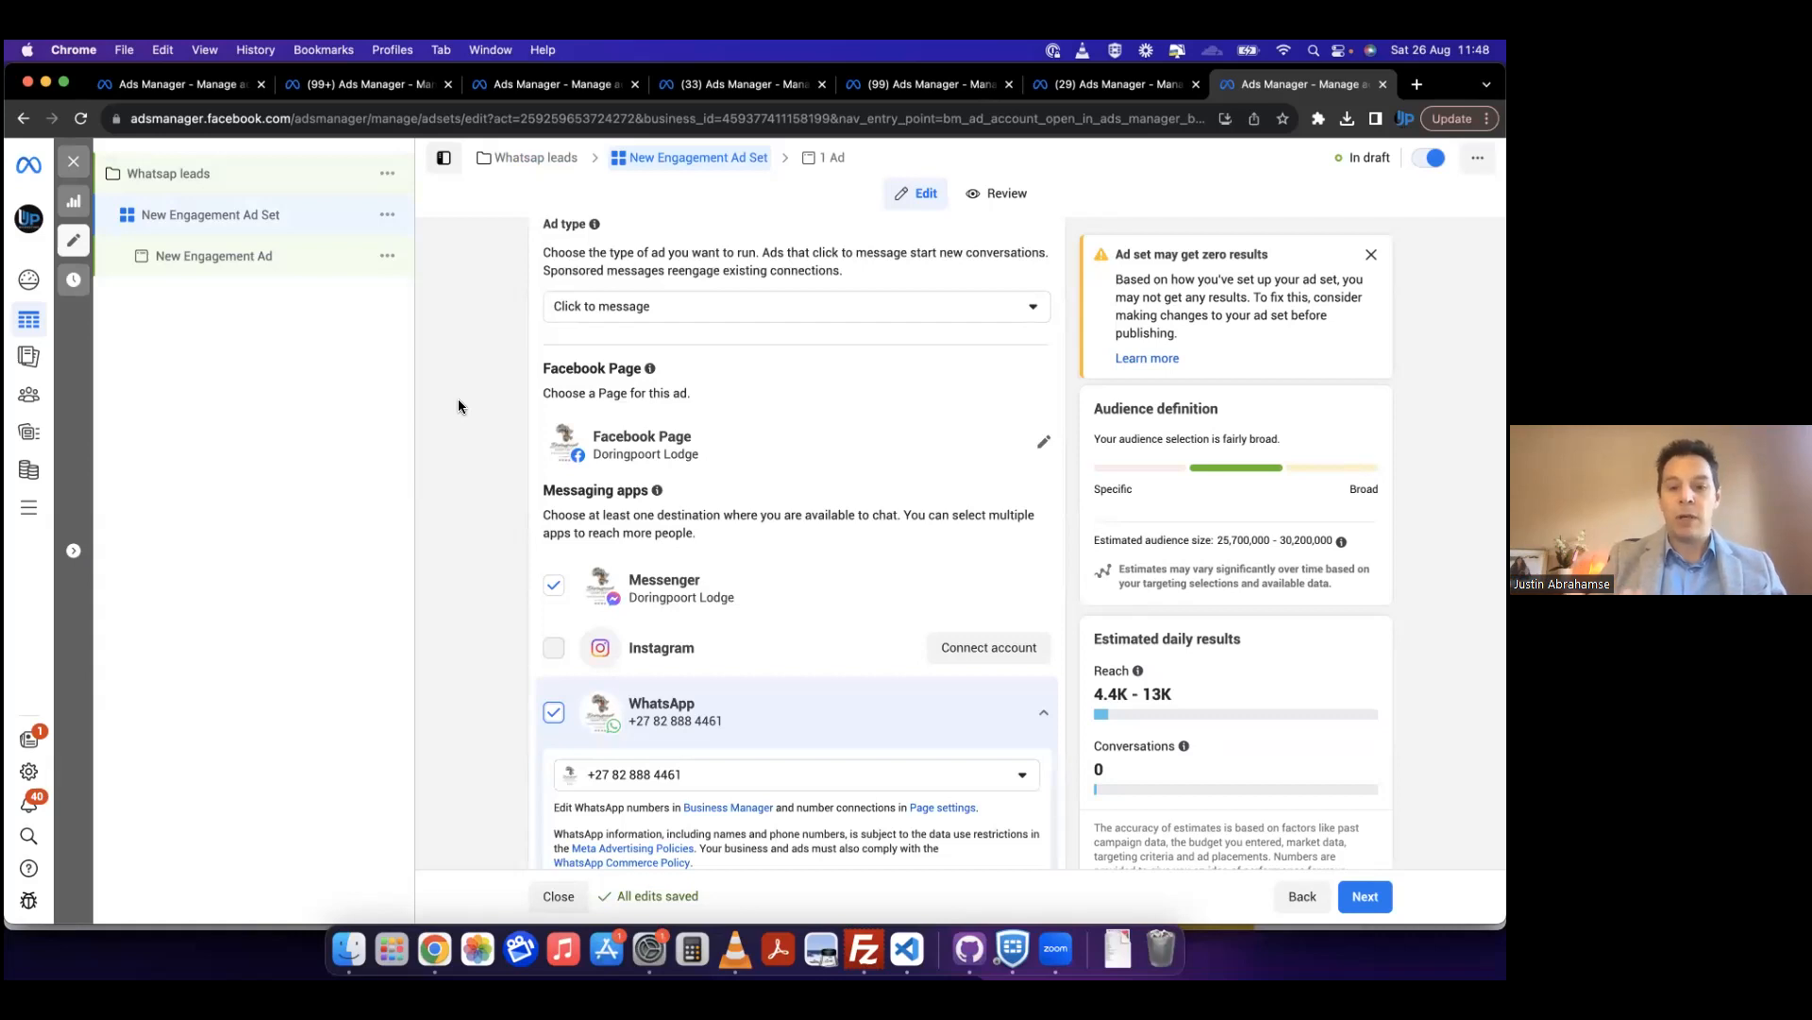
Step: Lower the engagement ad set's daily budget to R20
scroll(459, 406, down, 6)
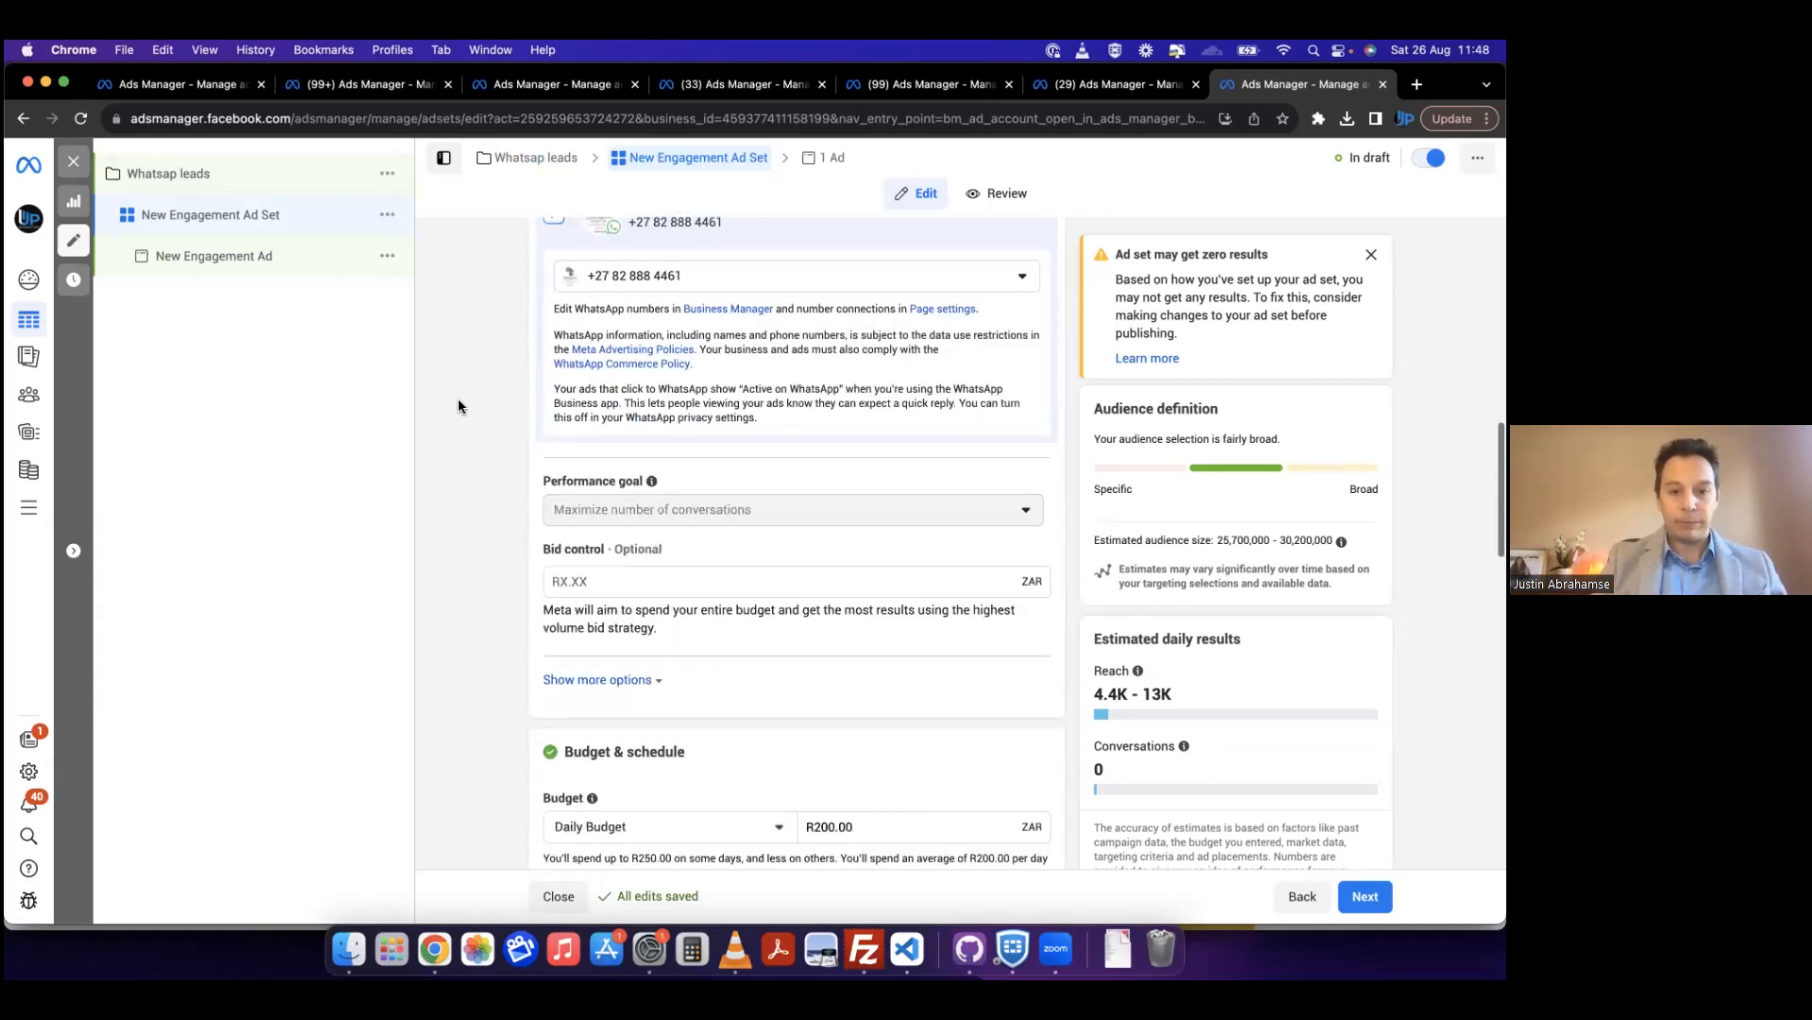
scroll(820, 493, down, 3)
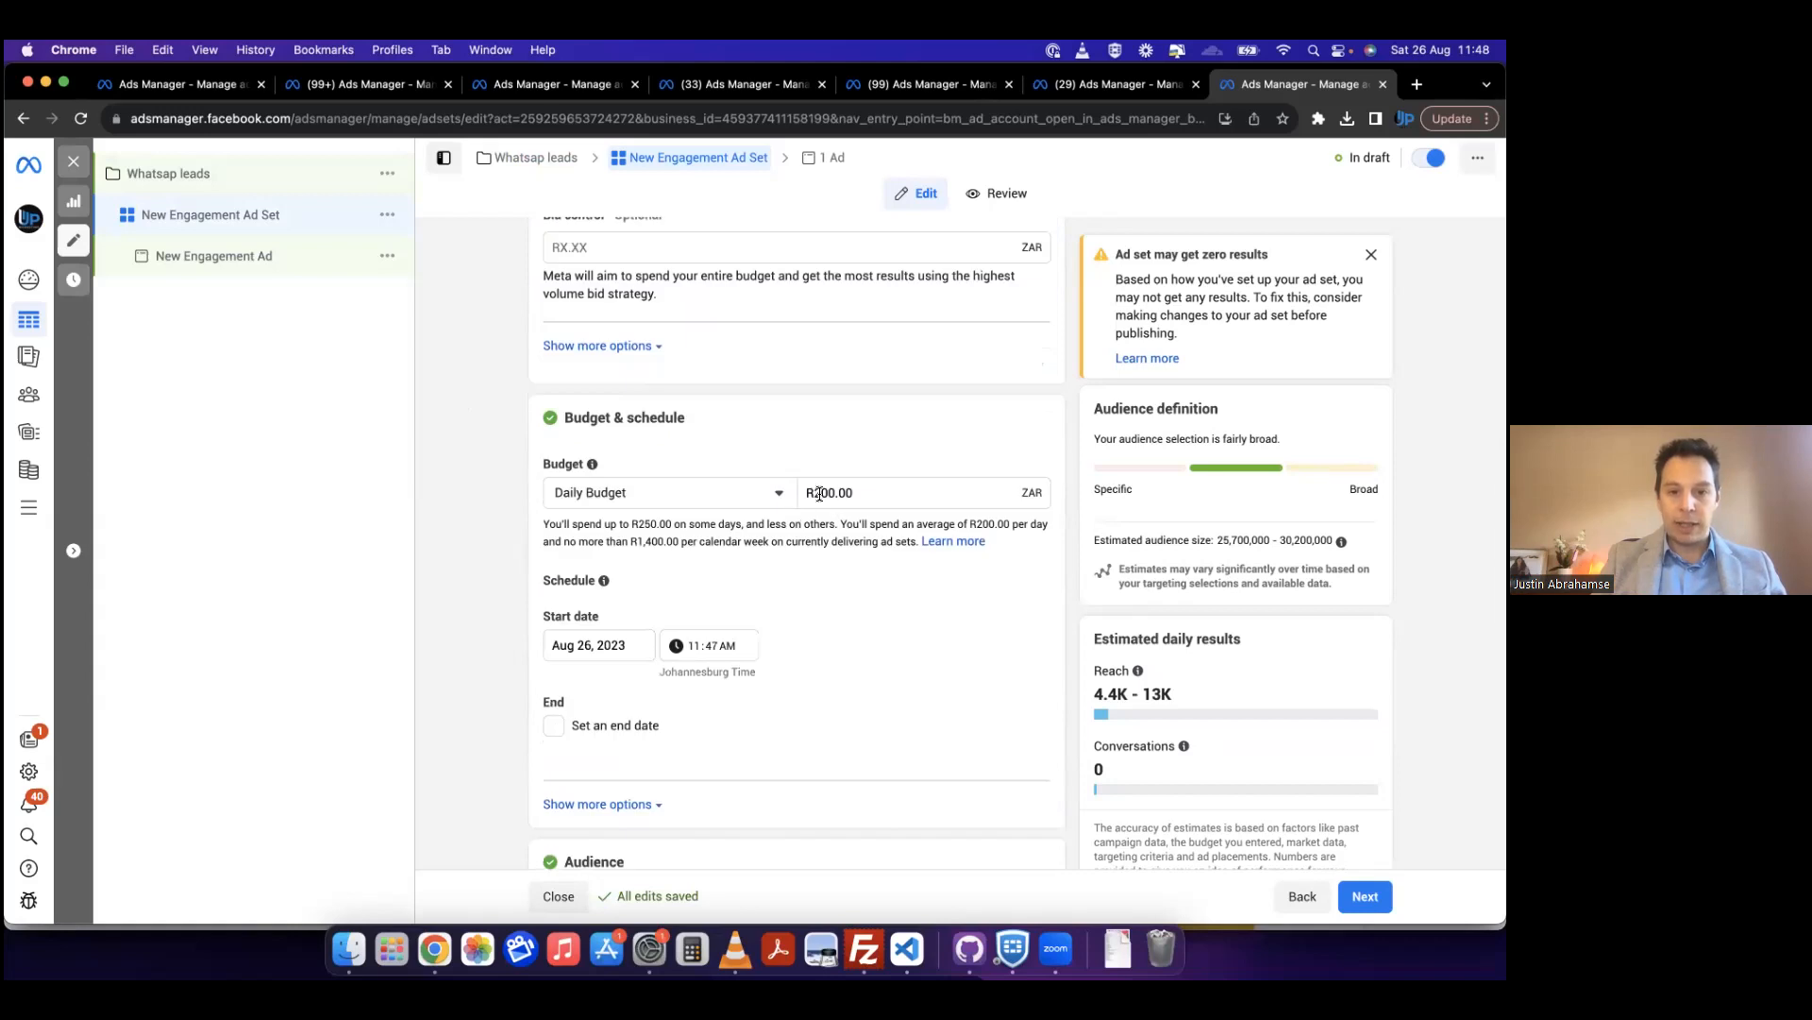
click(820, 493)
key(Delete)
key(Delete)
key(Delete)
key(Delete)
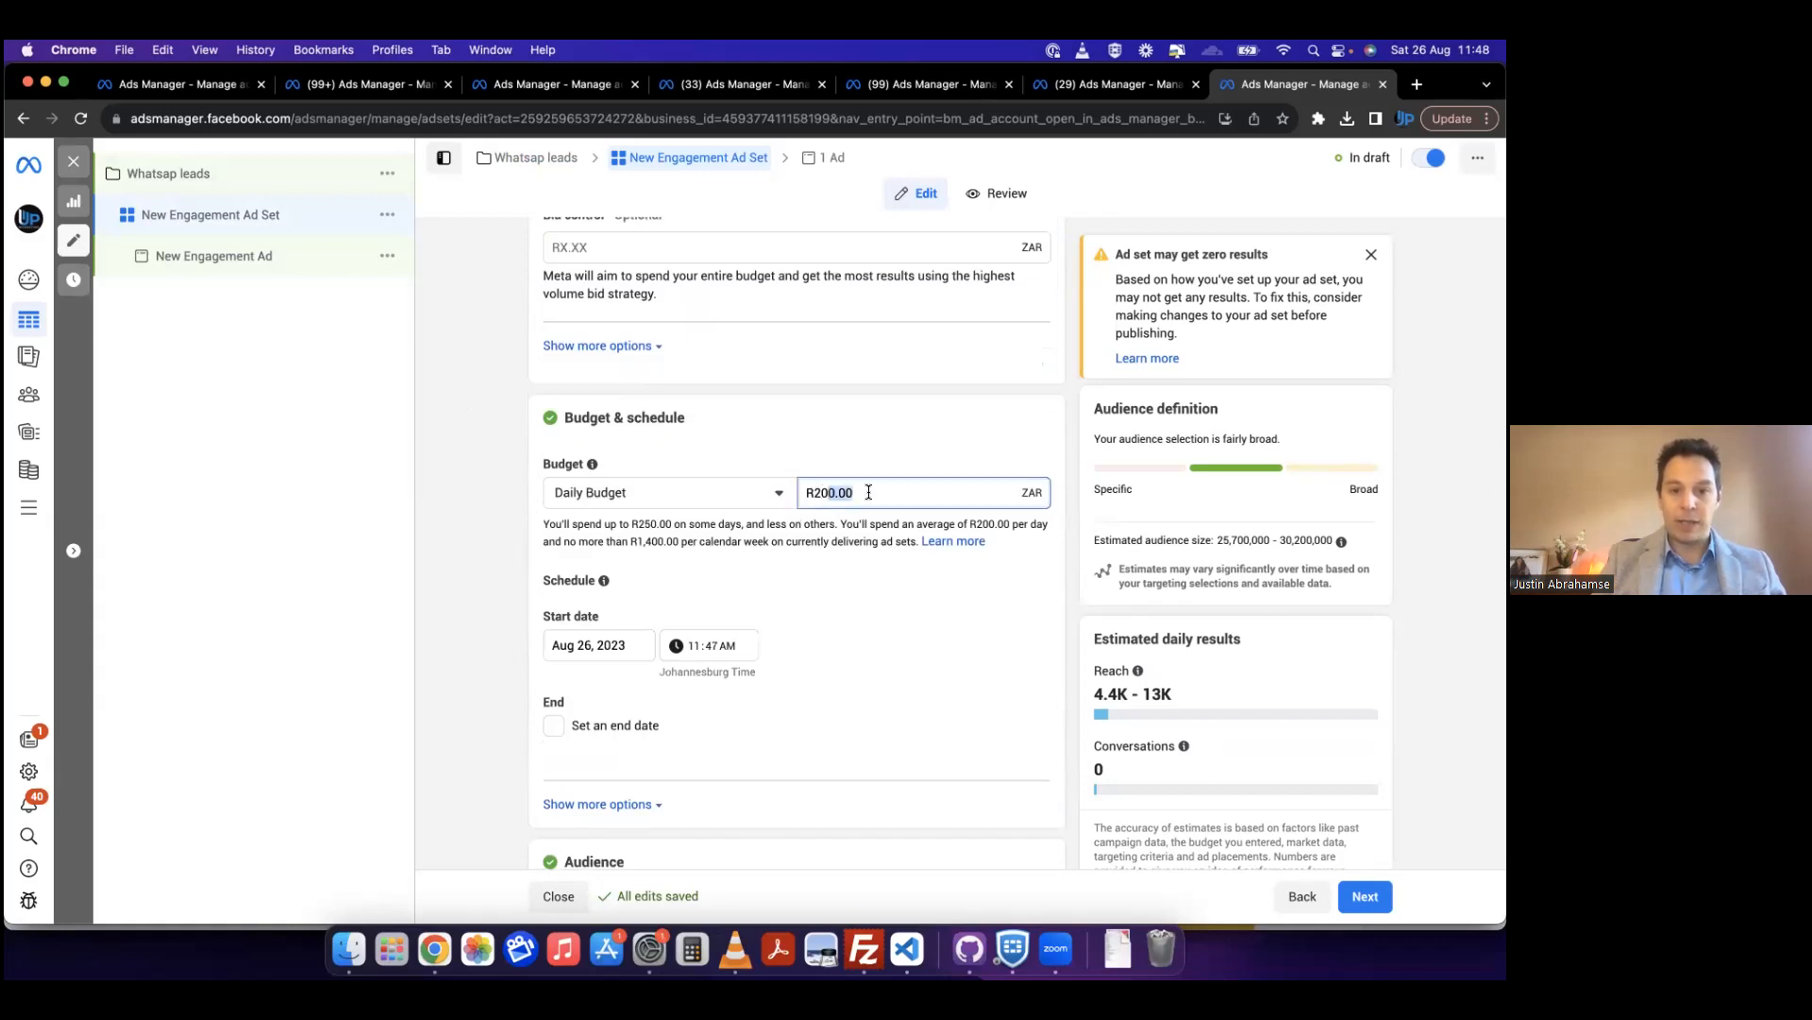
Step: Check which saved audiences are available for the engagement ad set
scroll(830, 647, down, 4)
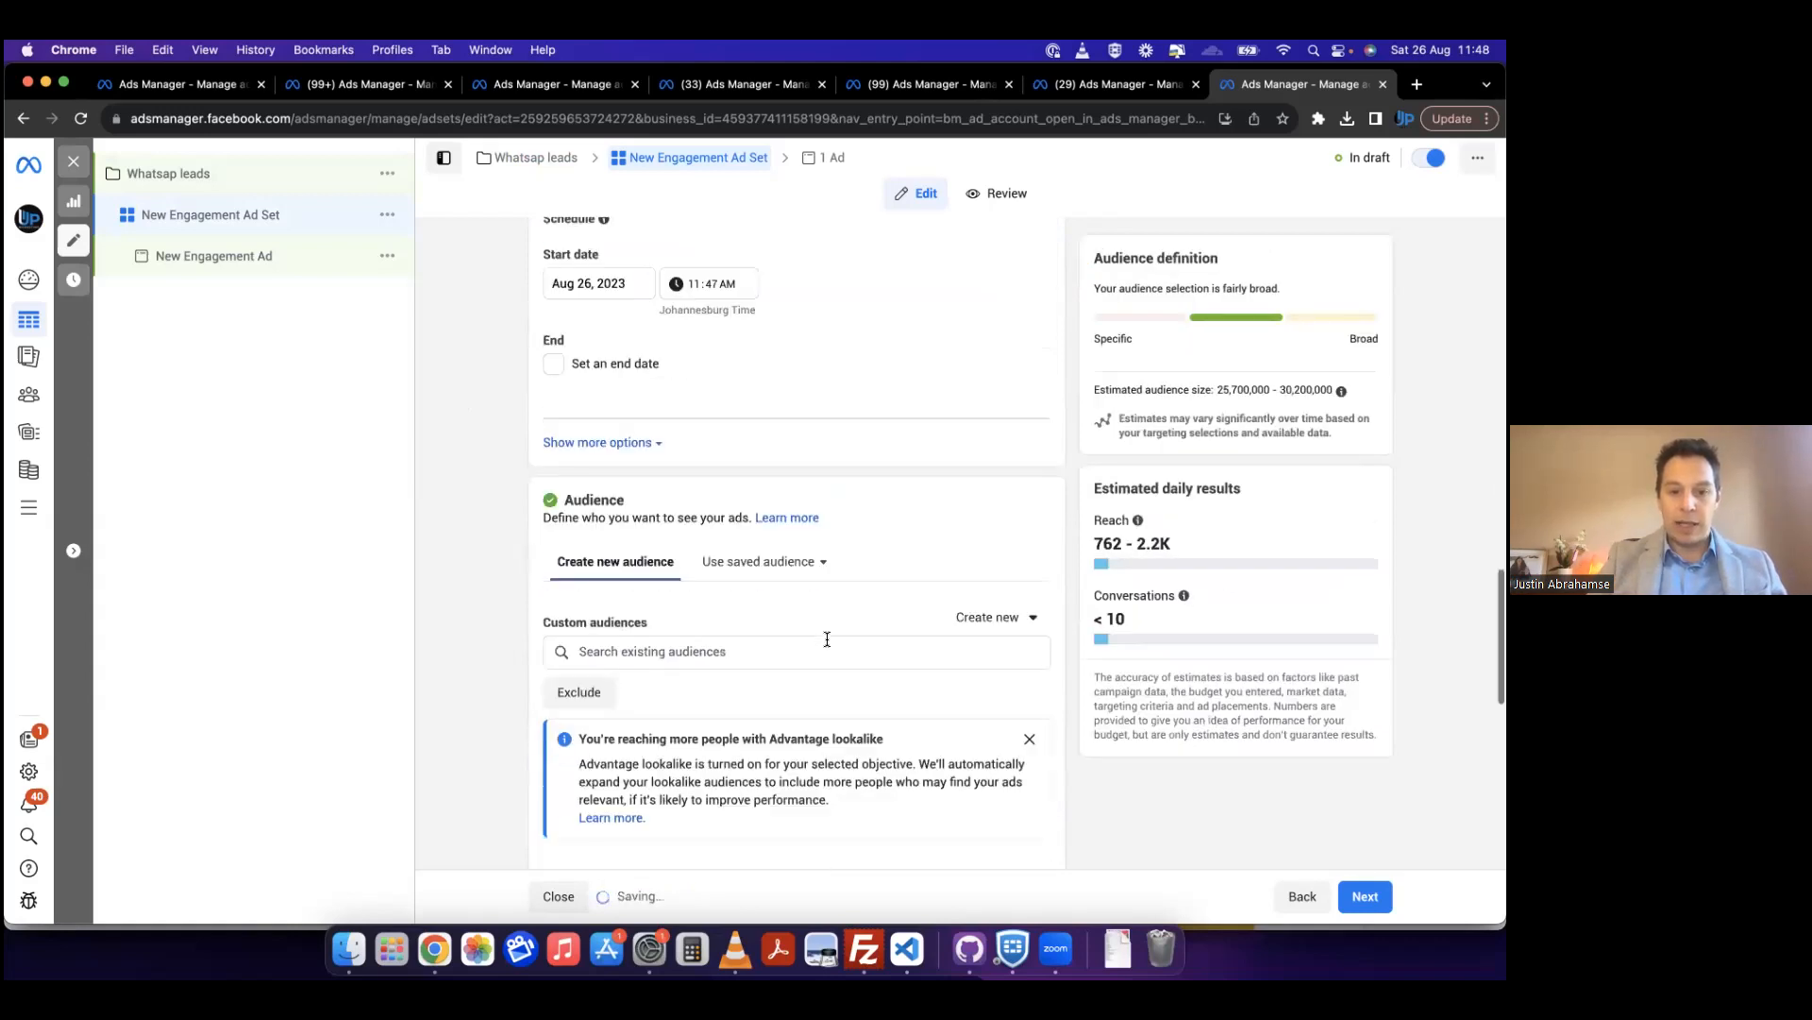
click(764, 563)
click(999, 565)
click(827, 564)
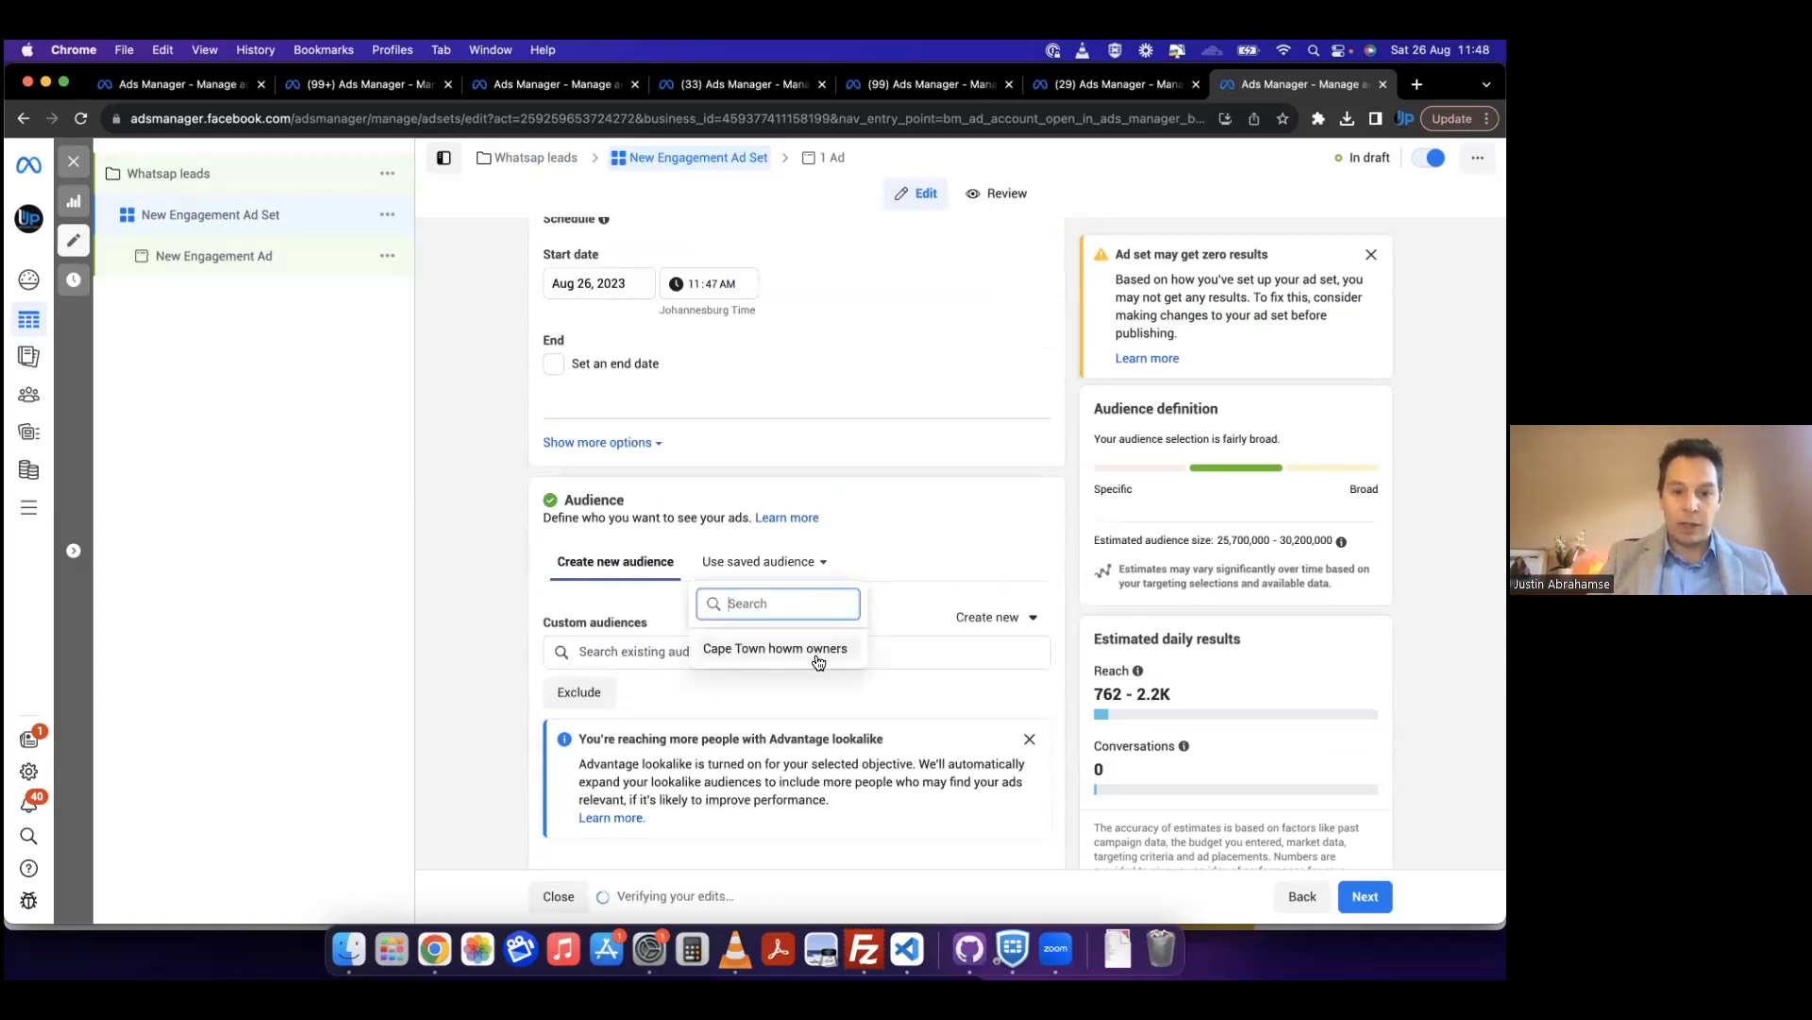
click(1002, 554)
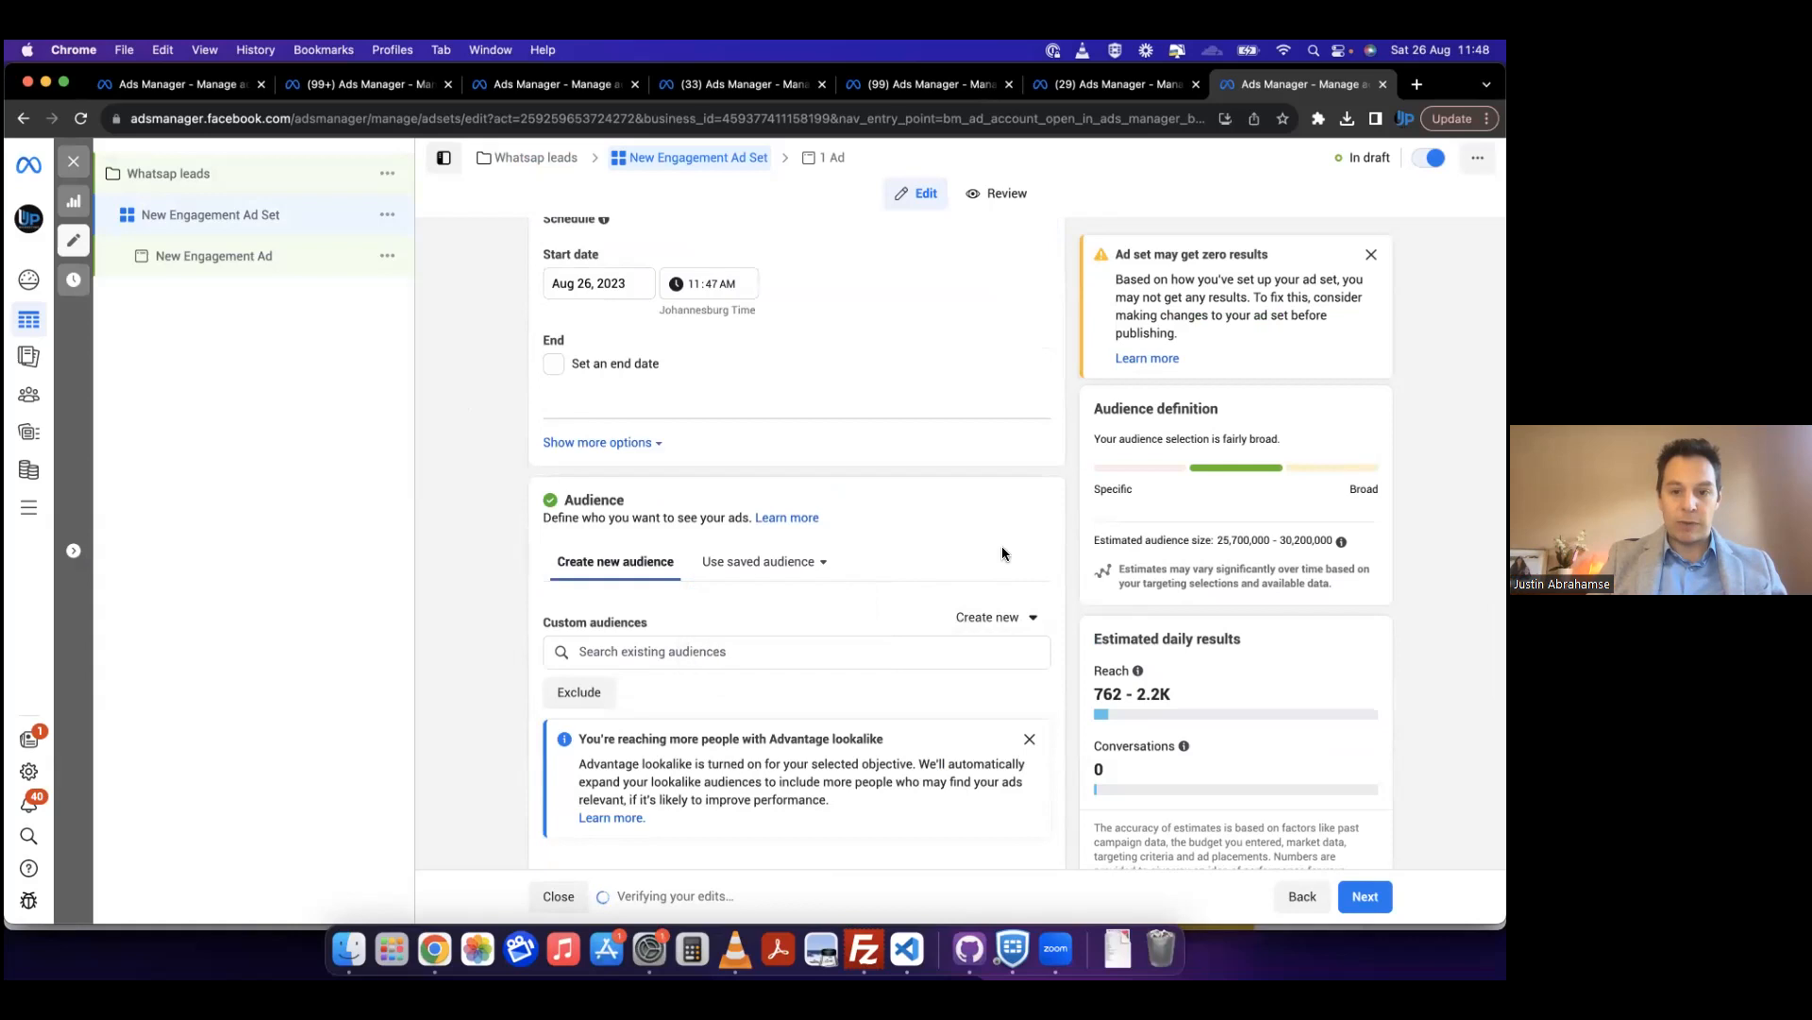
Step: Try creating a lookalike audience with a new website-based custom audience as its source, and close the dialog
click(995, 617)
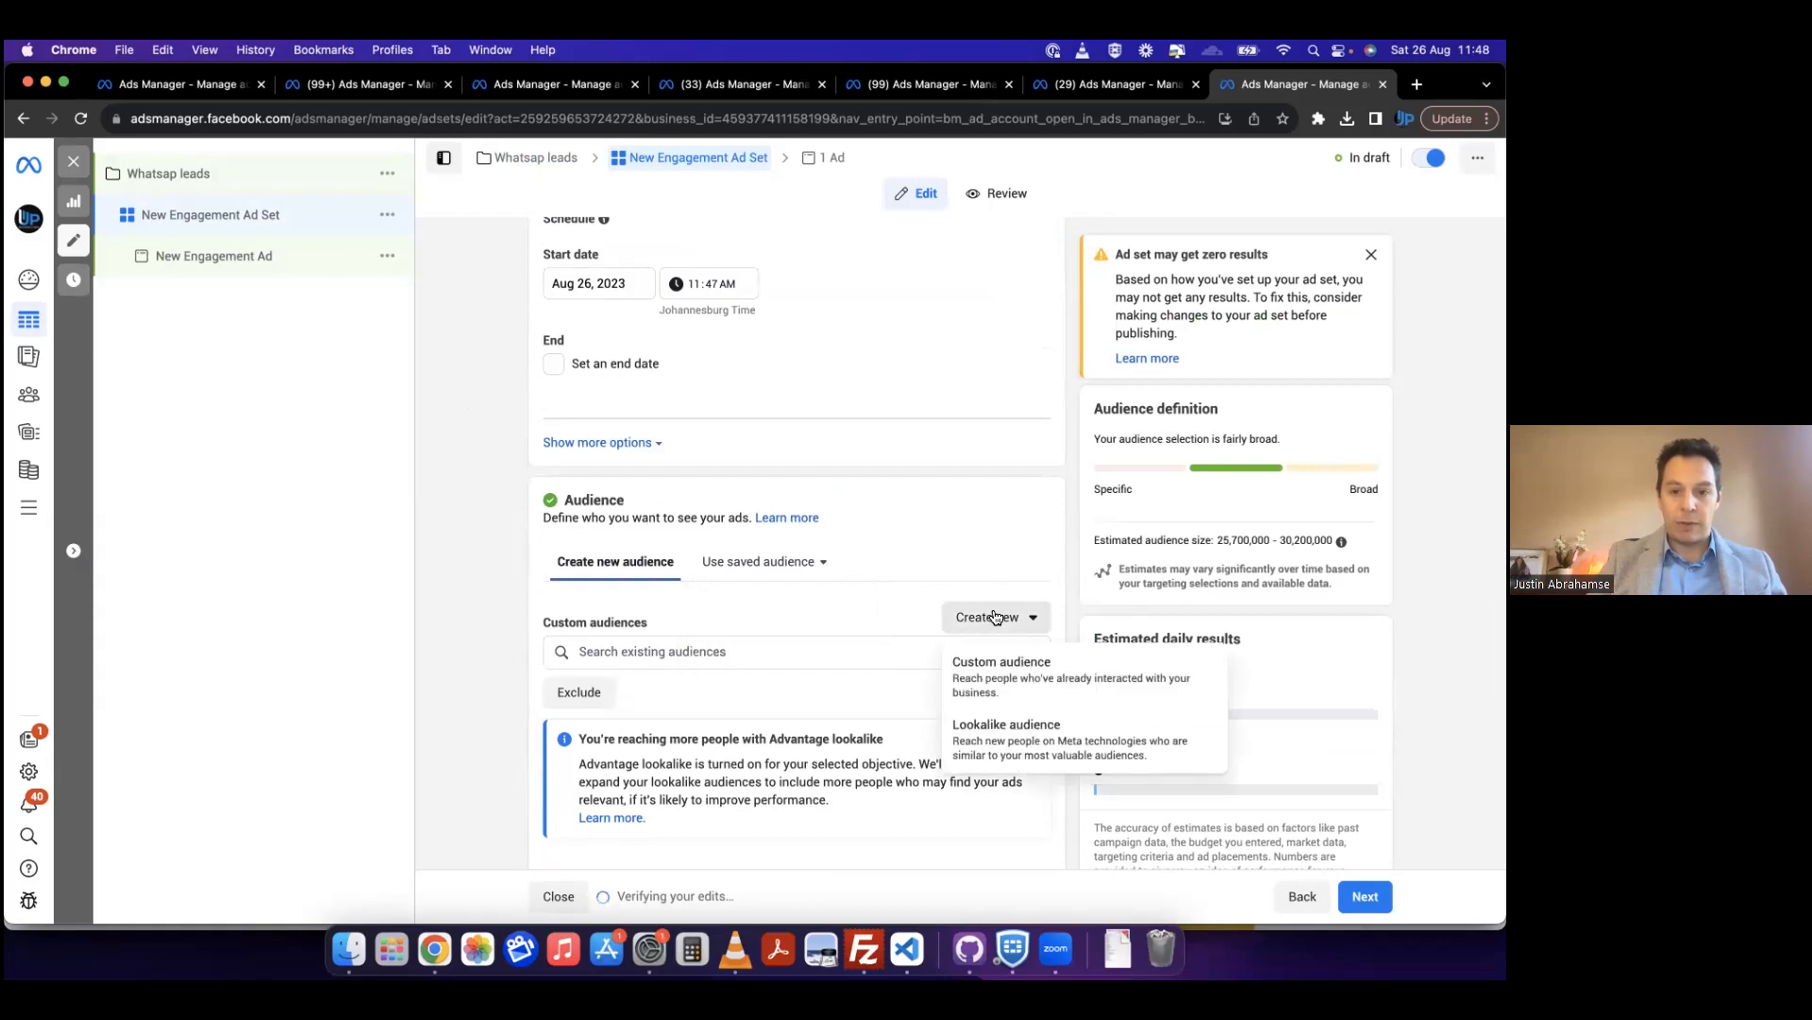
click(981, 734)
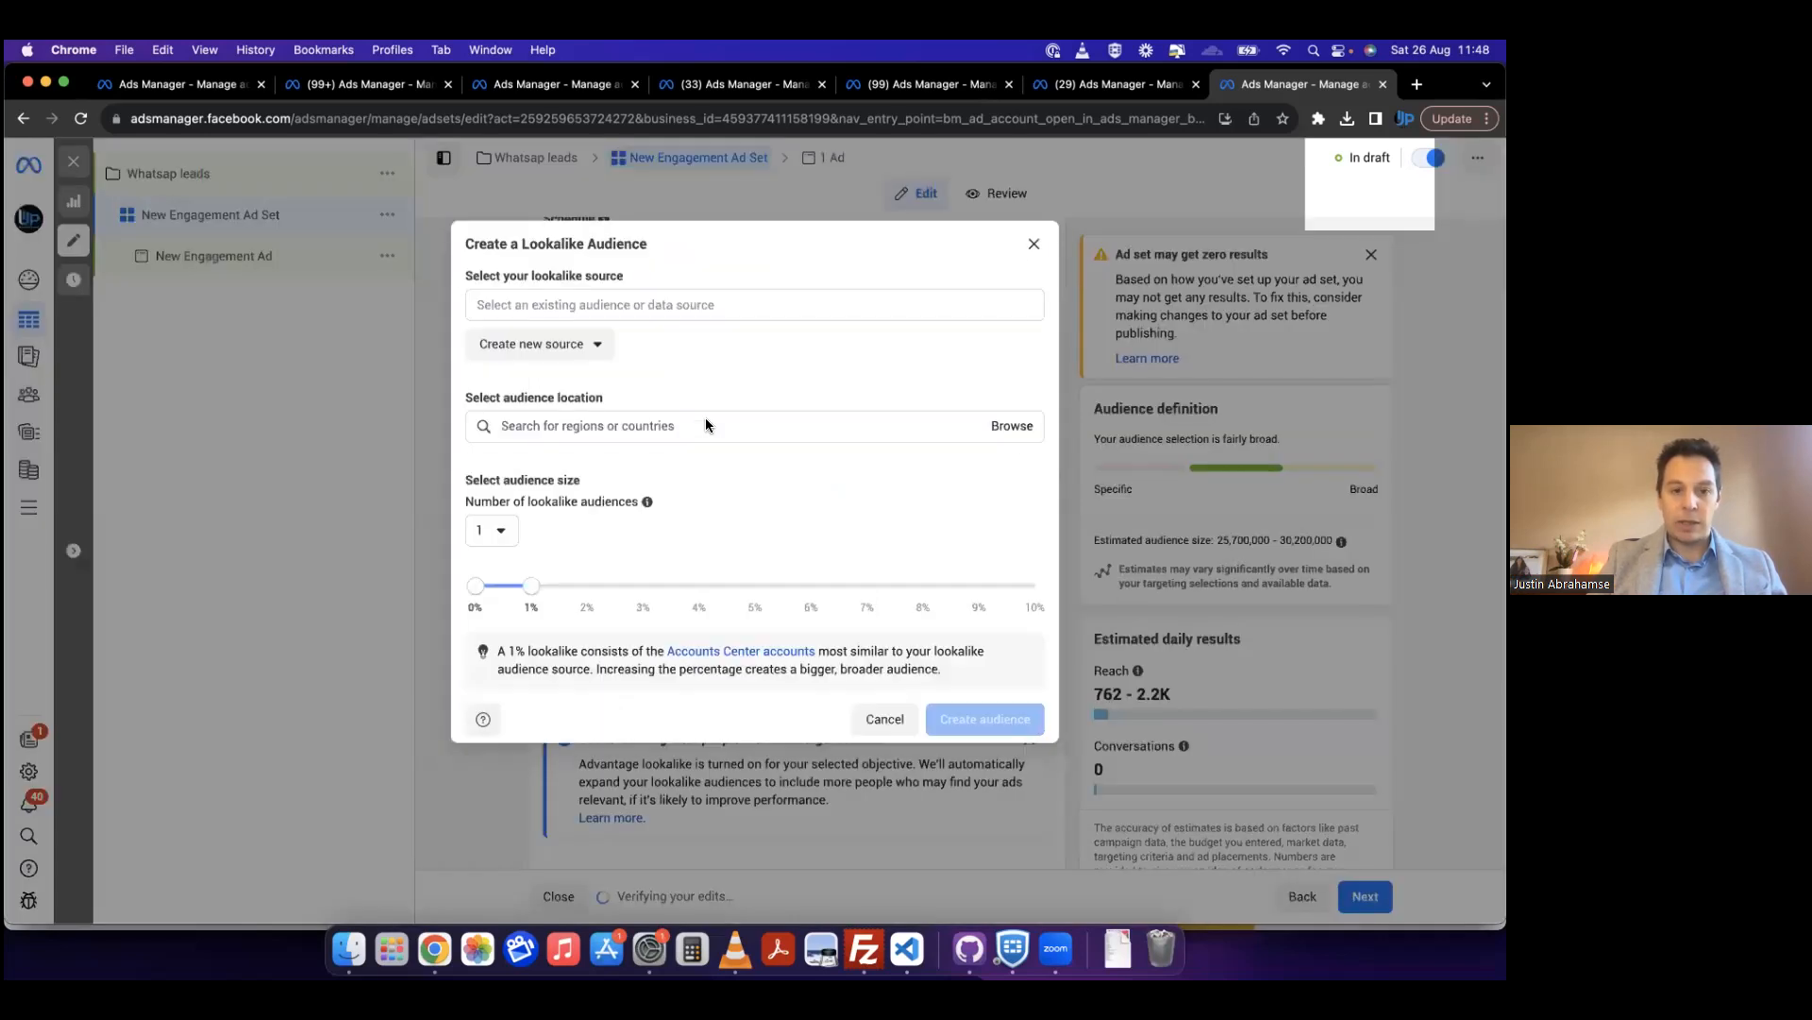
click(594, 355)
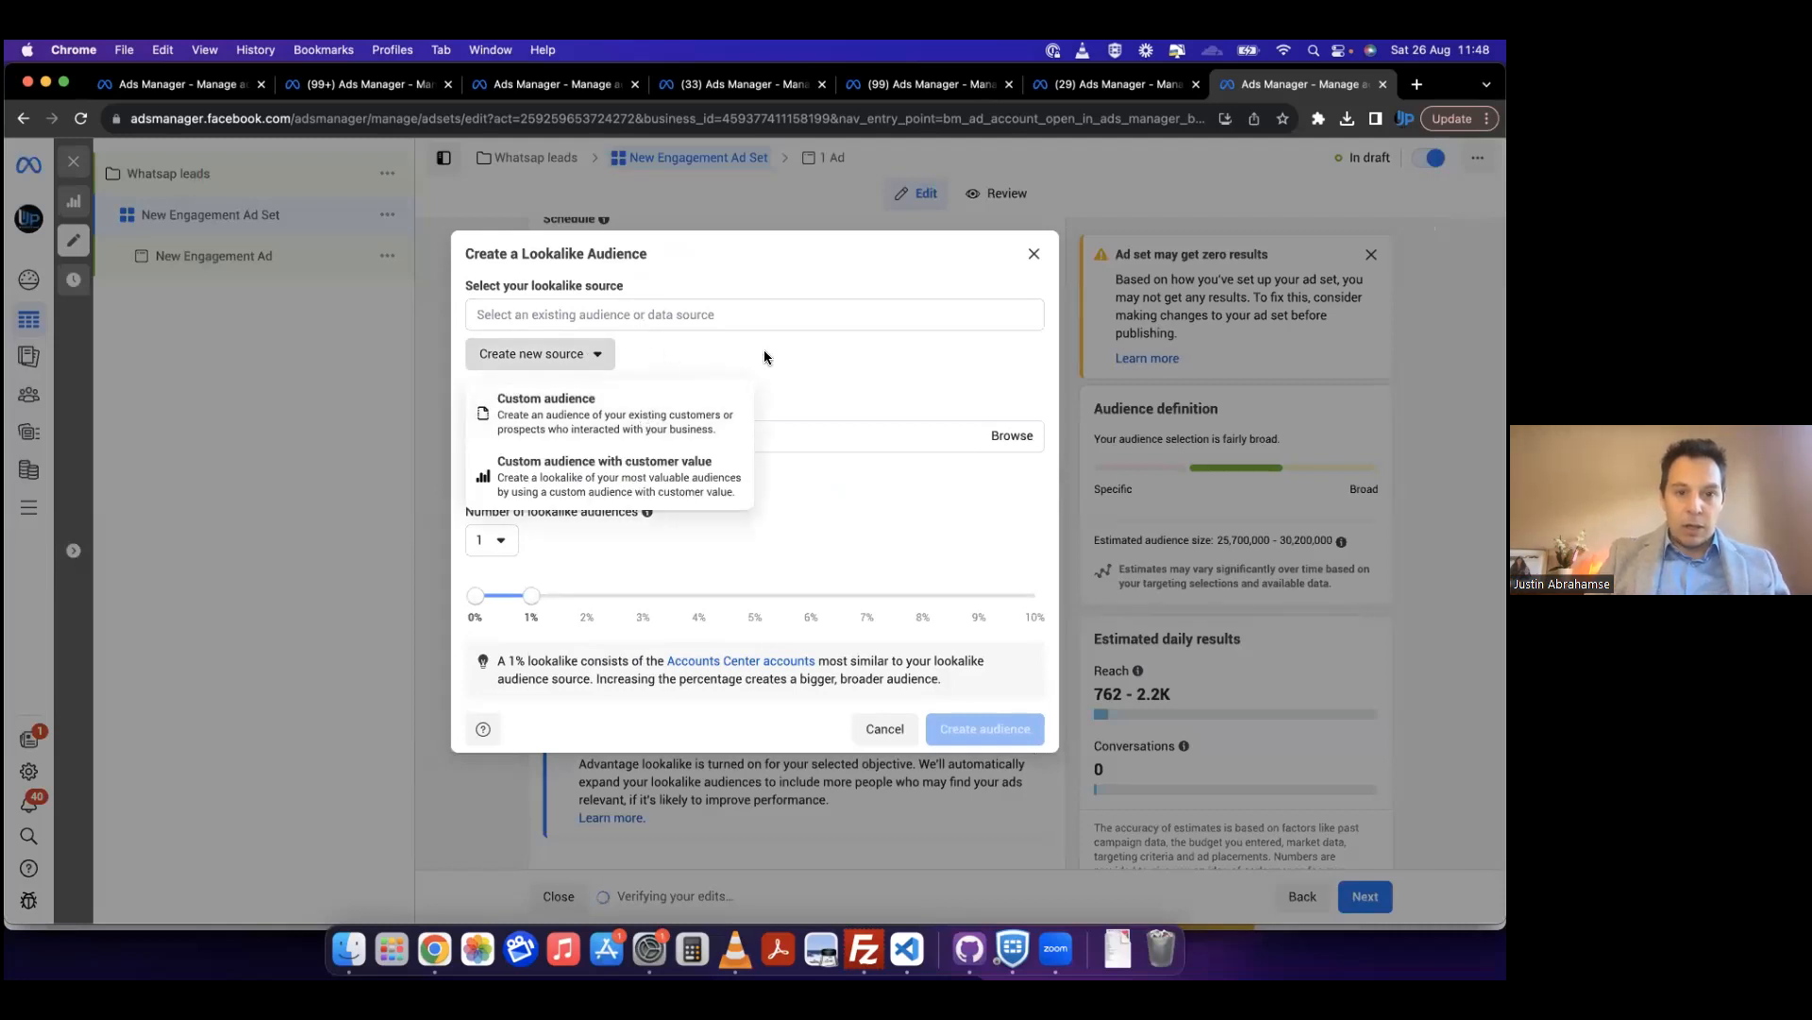
click(632, 411)
click(507, 359)
click(1024, 725)
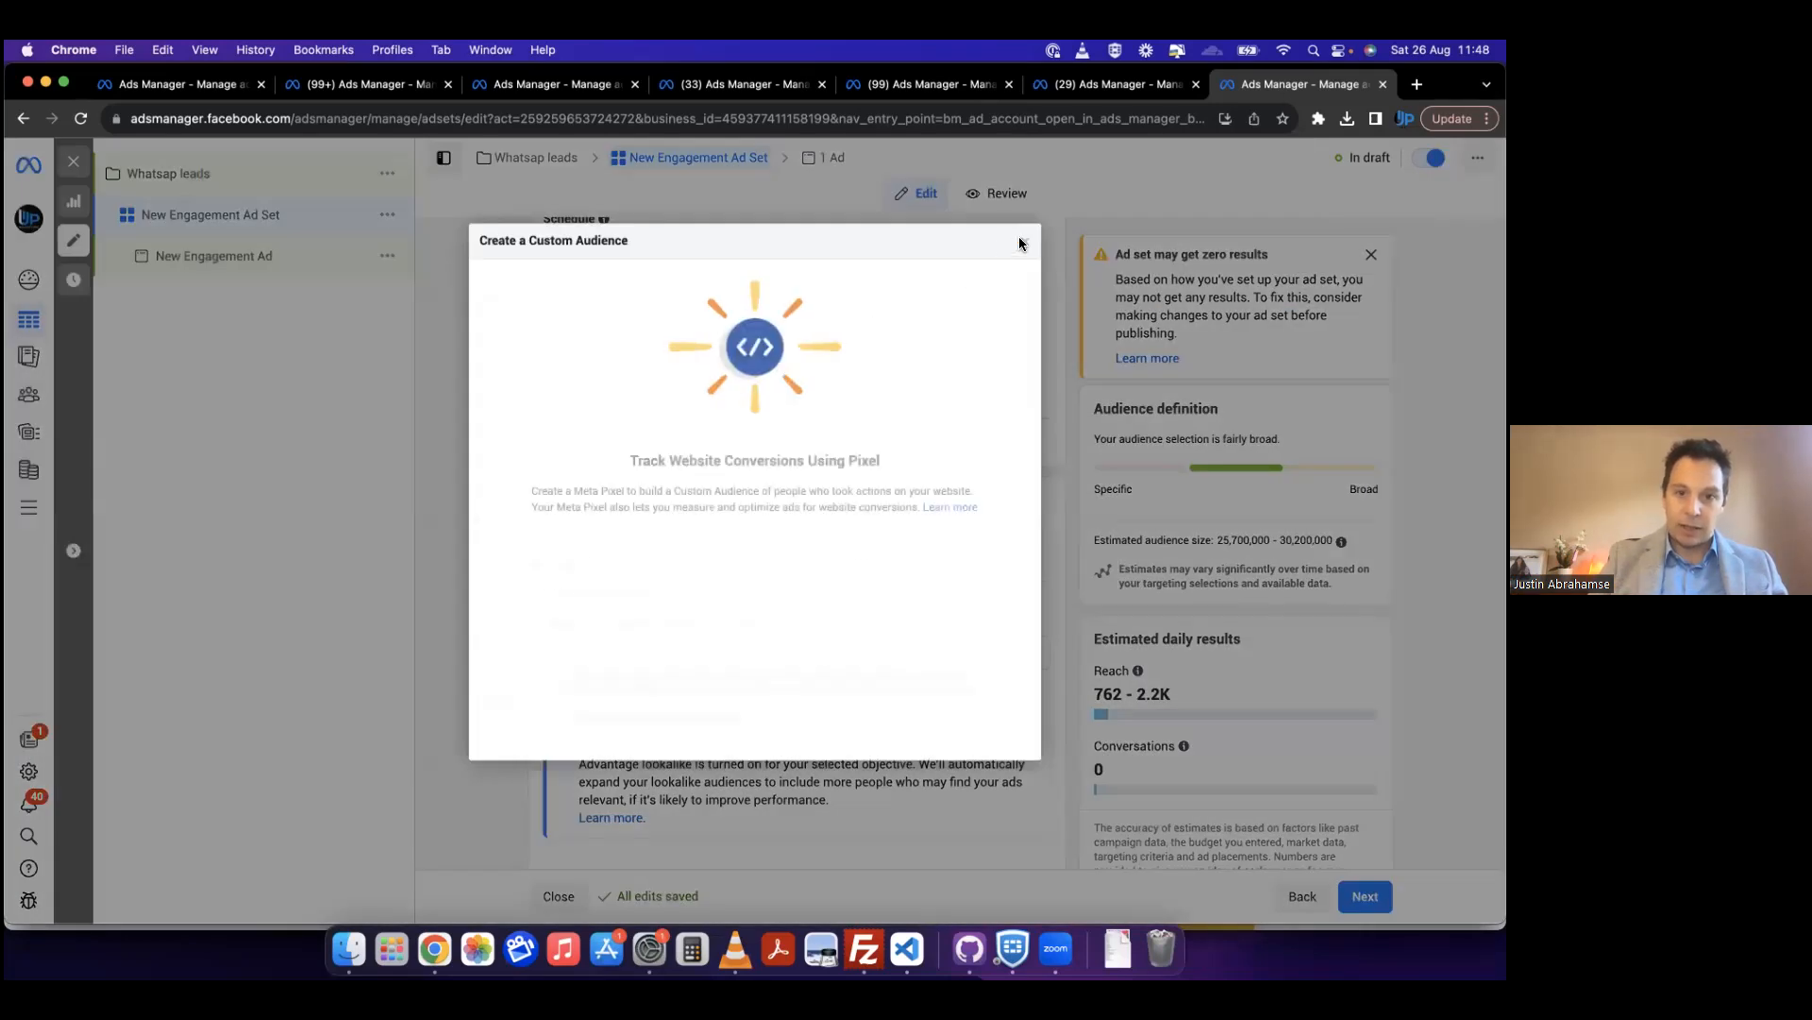
click(1022, 244)
Step: Raise the minimum age of the ad set's audience and open New Engagement Ad for editing
scroll(510, 572, down, 5)
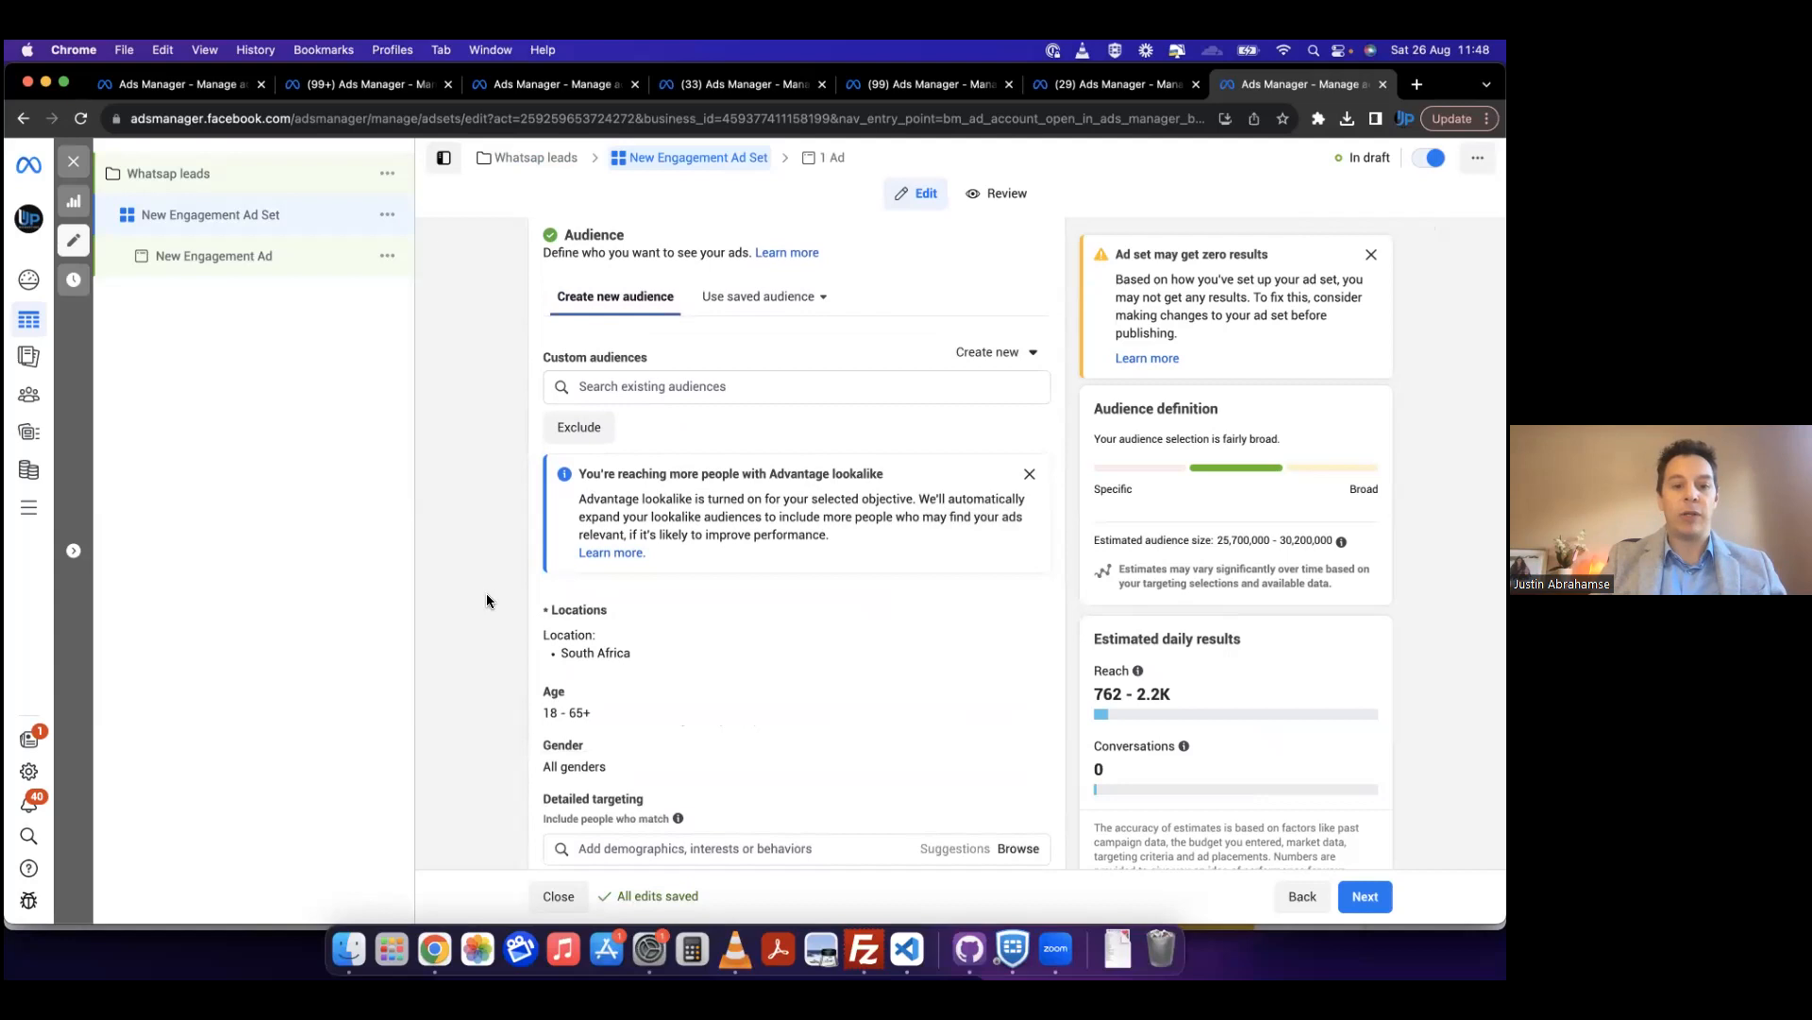
scroll(486, 601, down, 1)
mouse_move(852, 642)
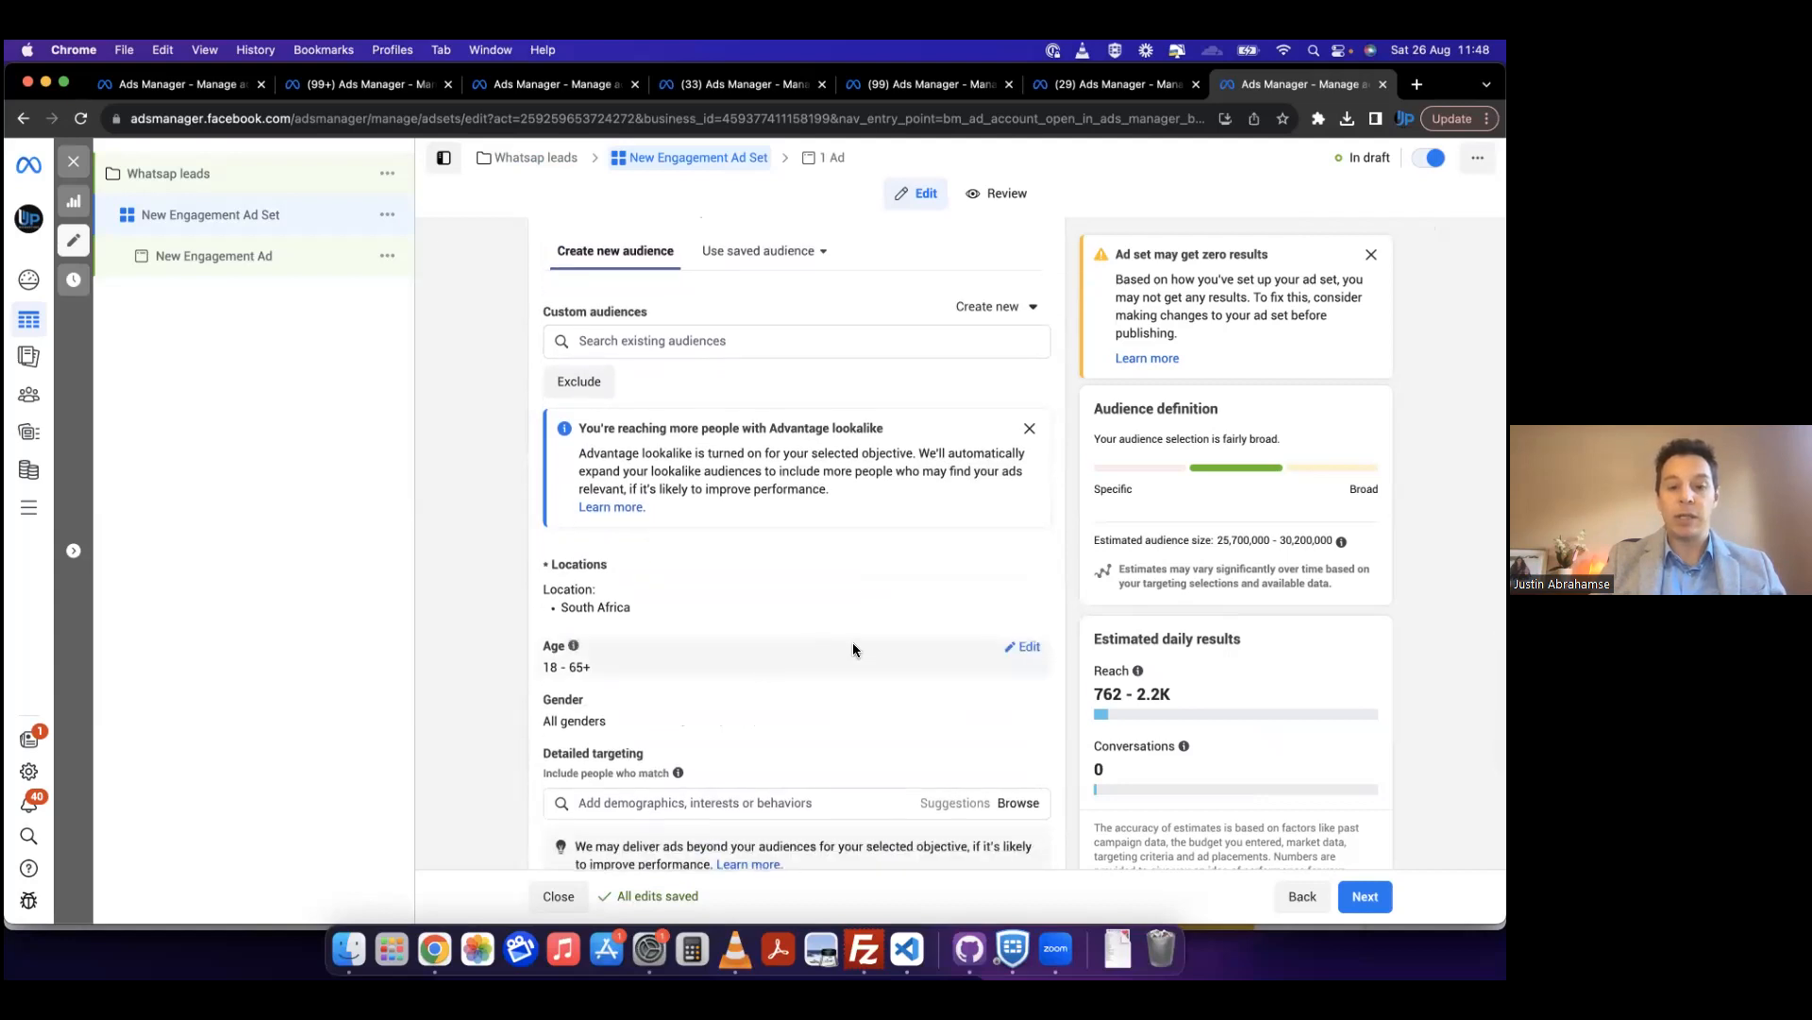
click(1029, 647)
scroll(915, 625, down, 3)
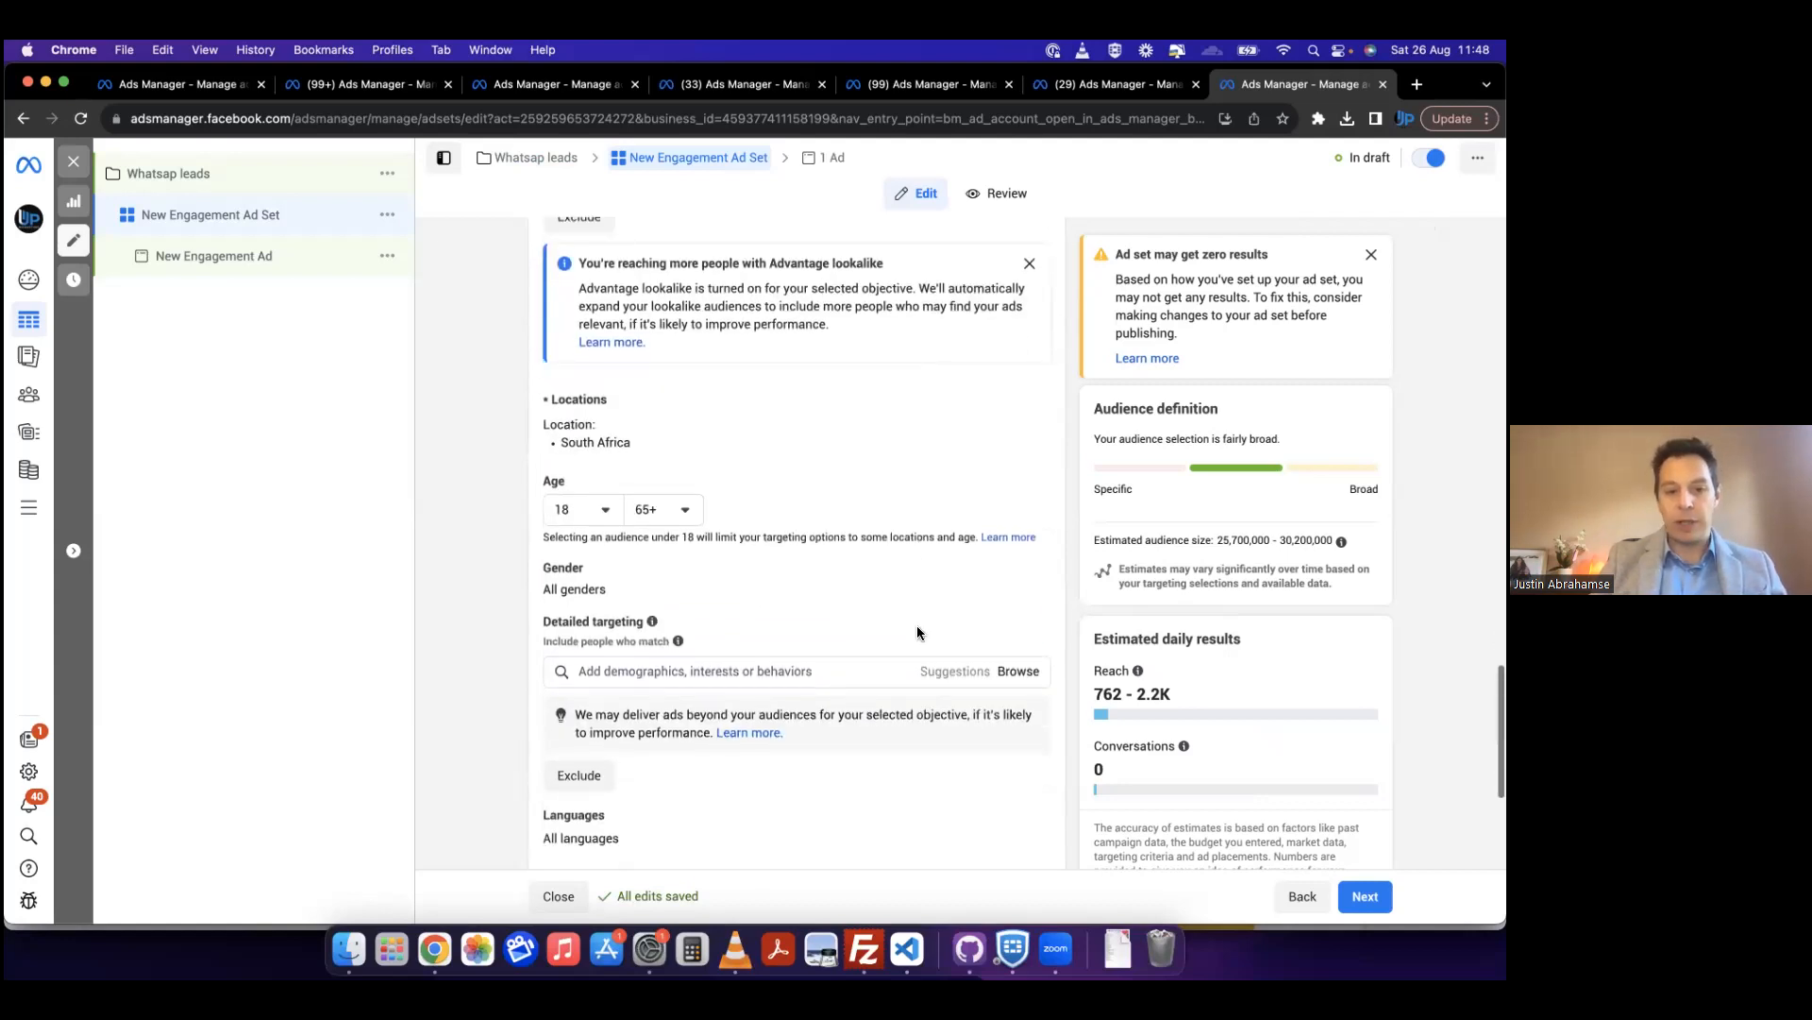
click(601, 498)
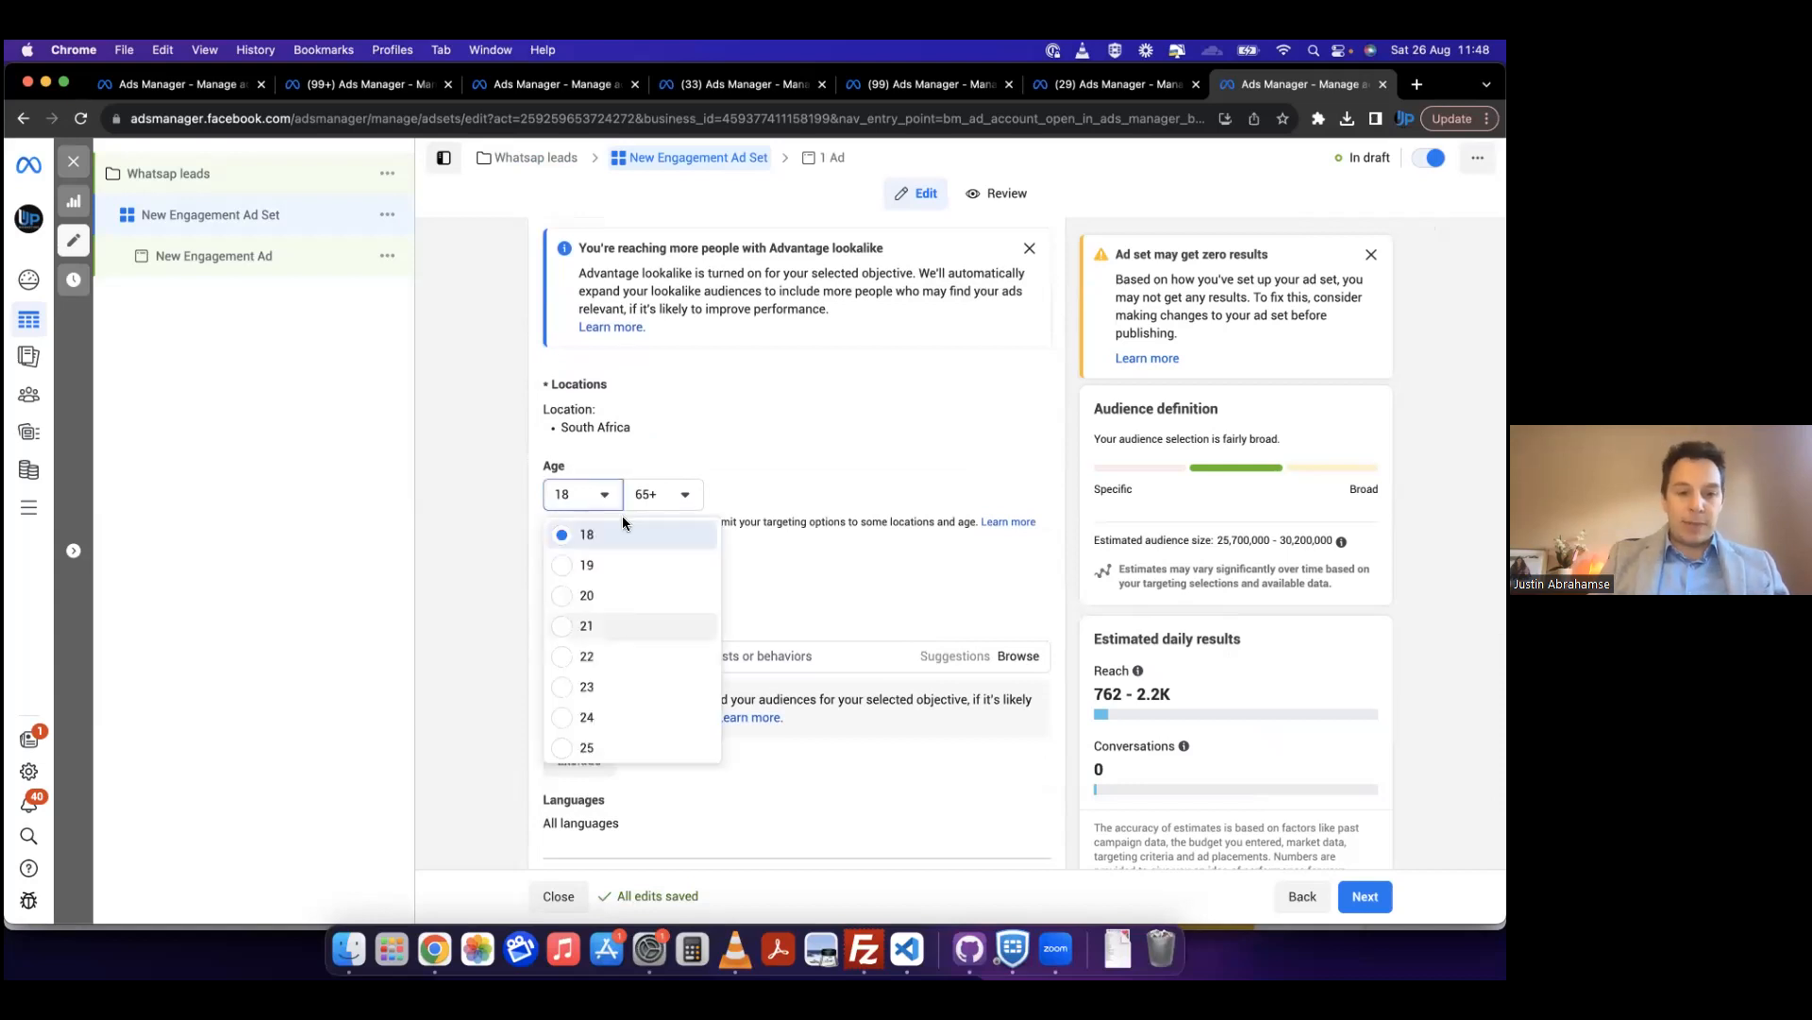
click(882, 558)
scroll(881, 559, down, 5)
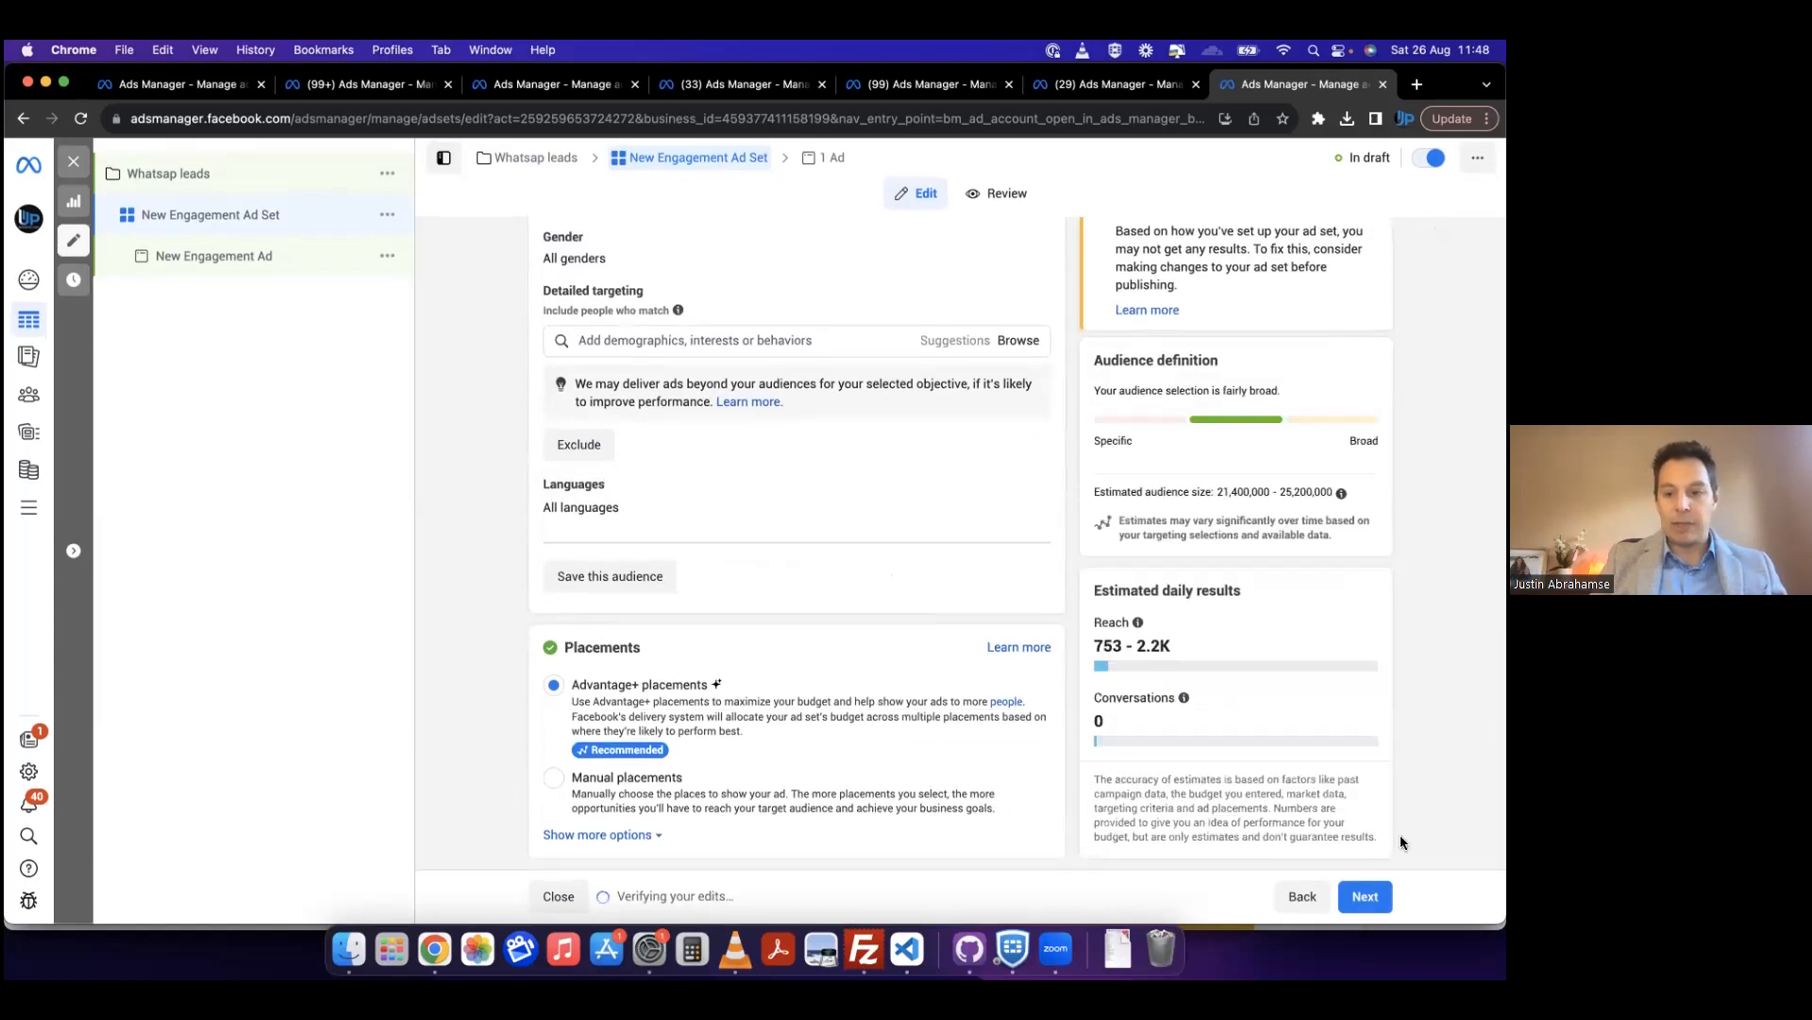
click(282, 262)
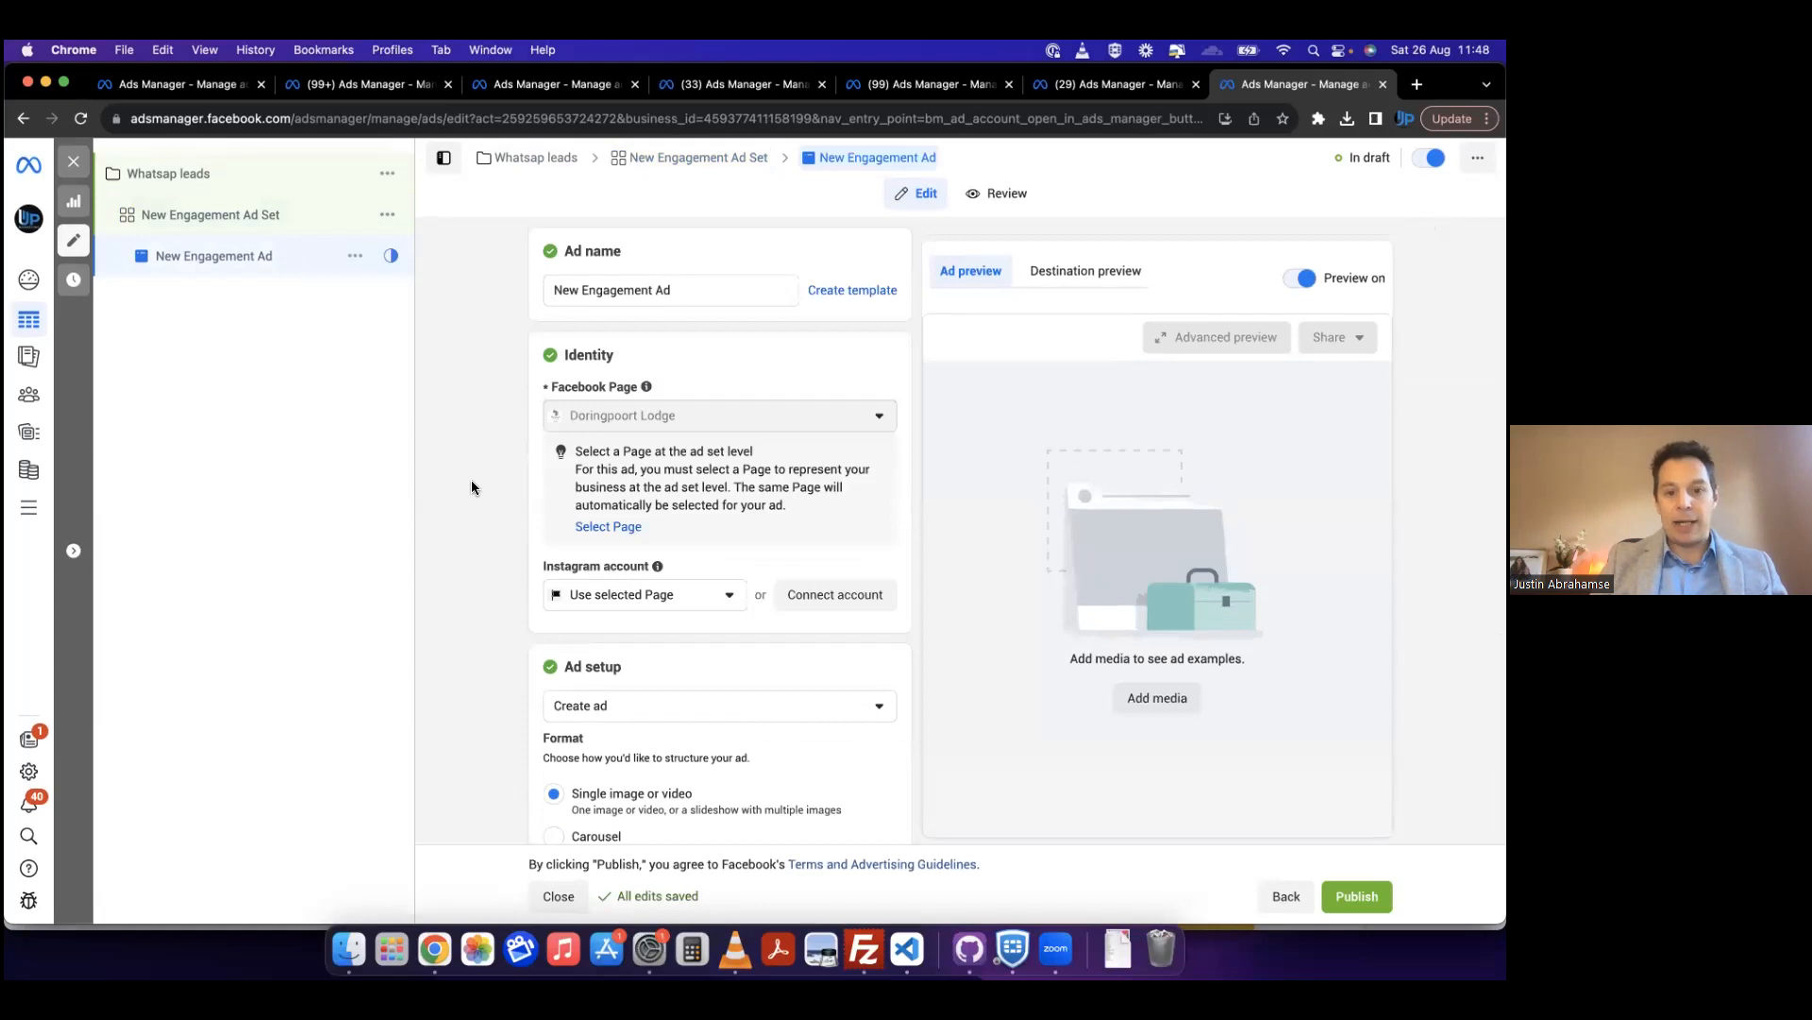
Step: Add a 1280 × 824 image from the Doringpoort Lodge page to the engagement ad, keeping the suggested Advantage+ creative optimizations
scroll(471, 482, down, 5)
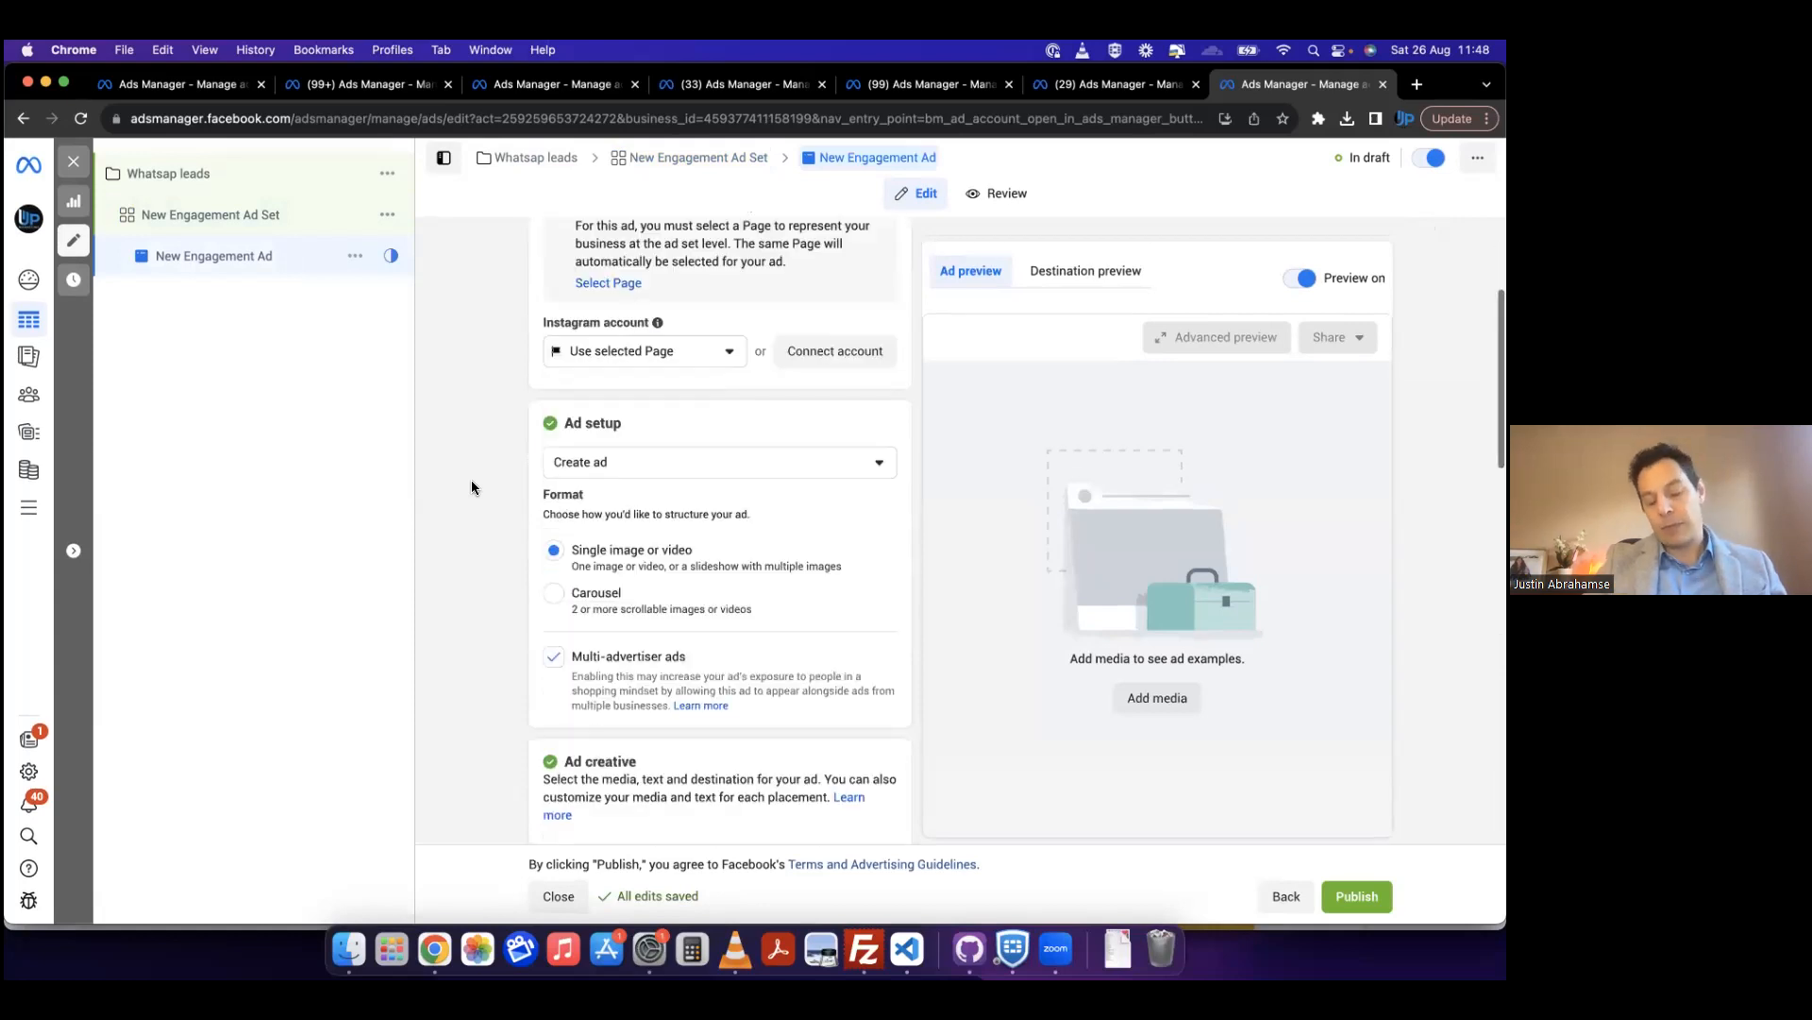
scroll(471, 487, down, 5)
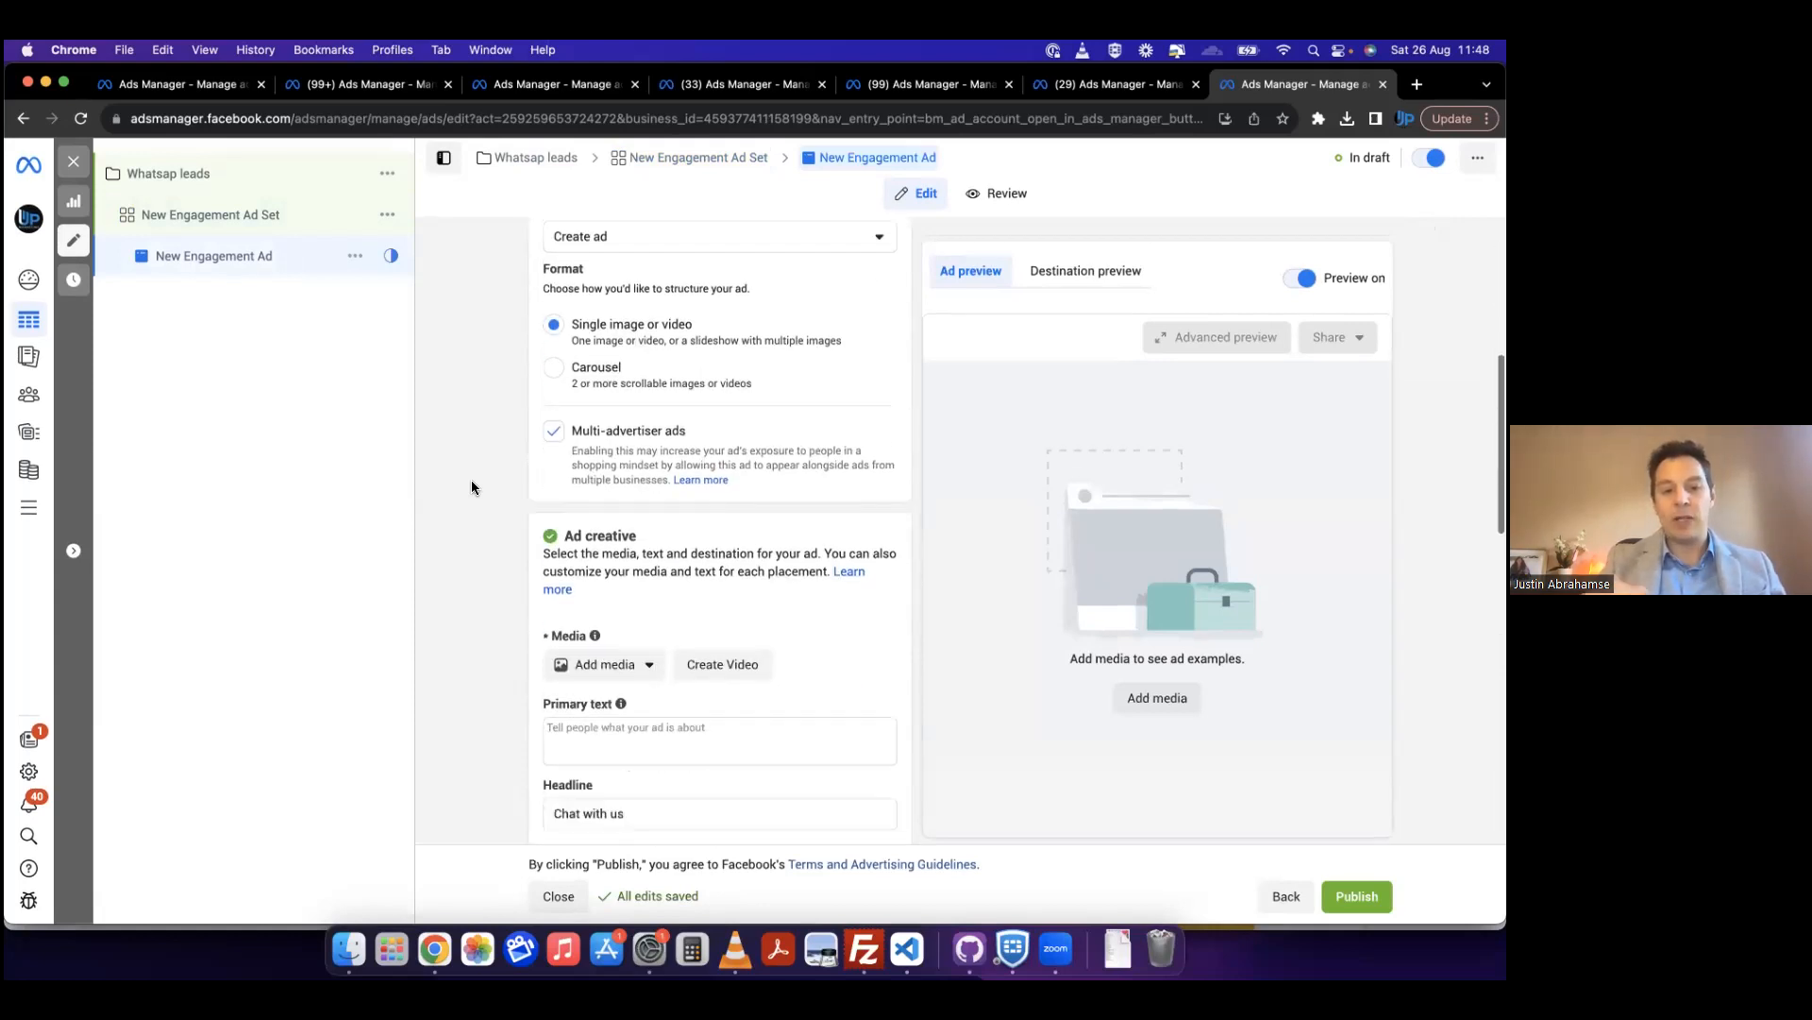
click(609, 666)
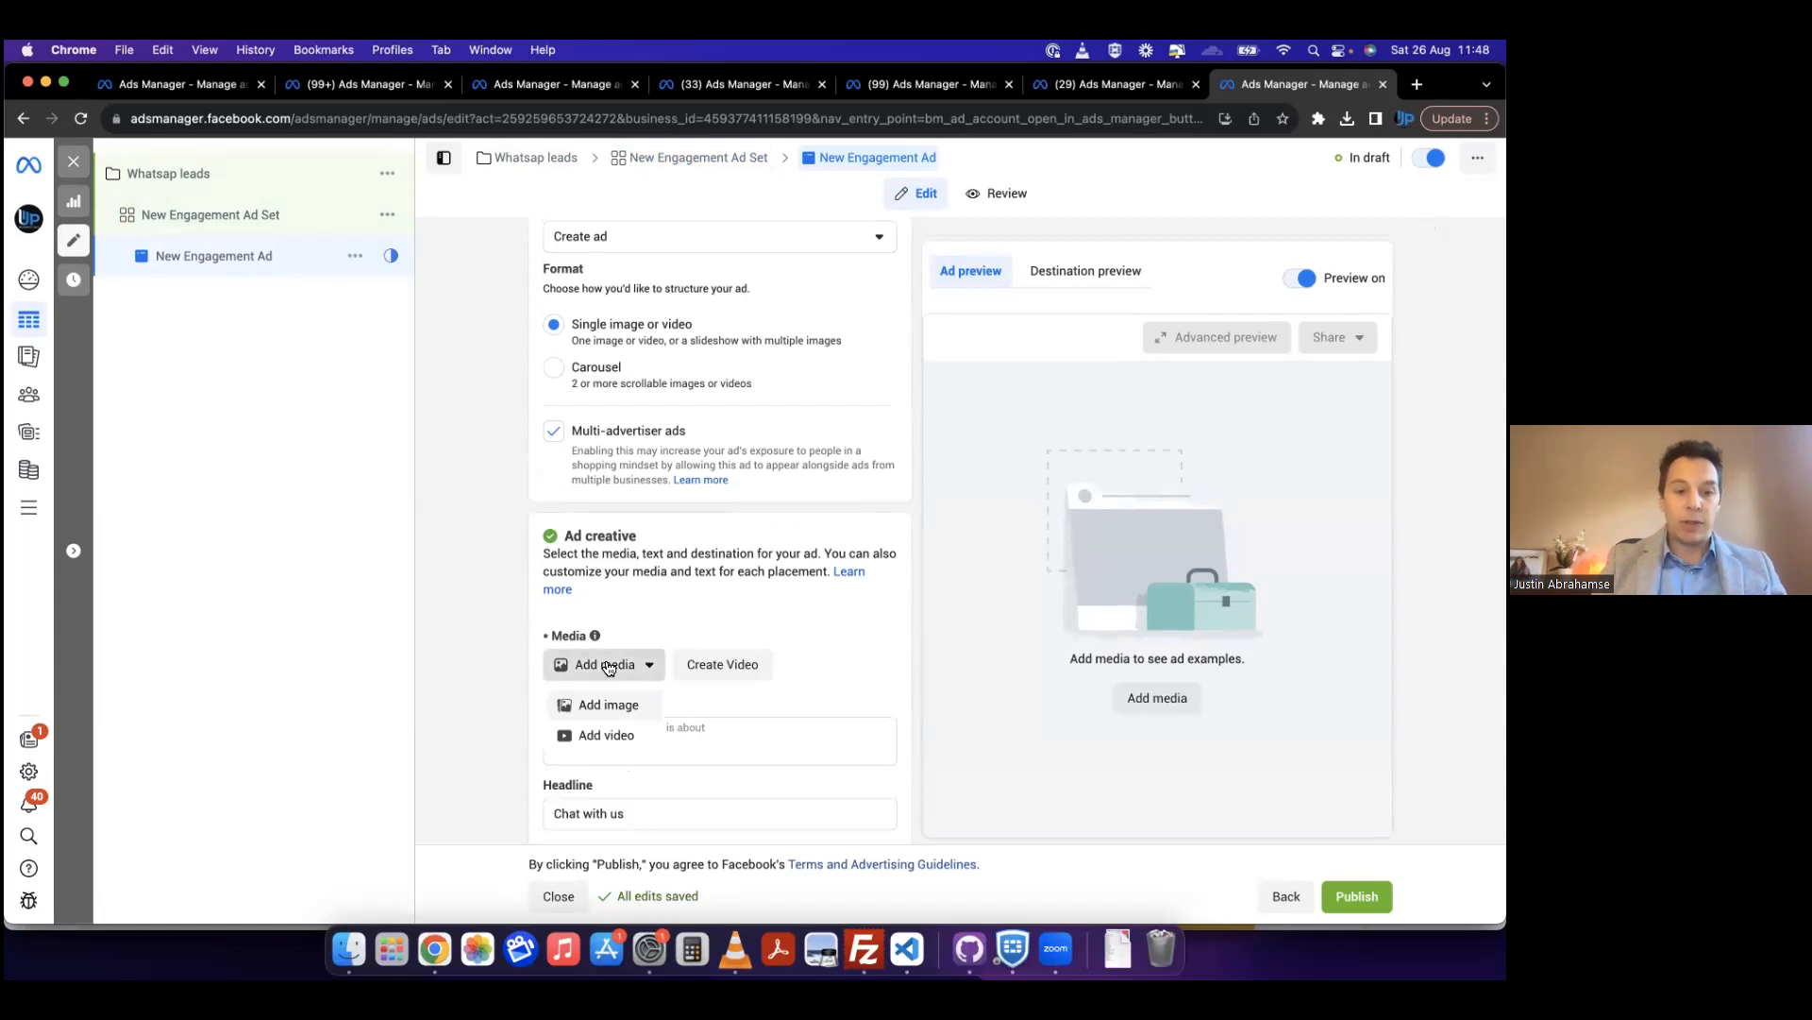
click(626, 715)
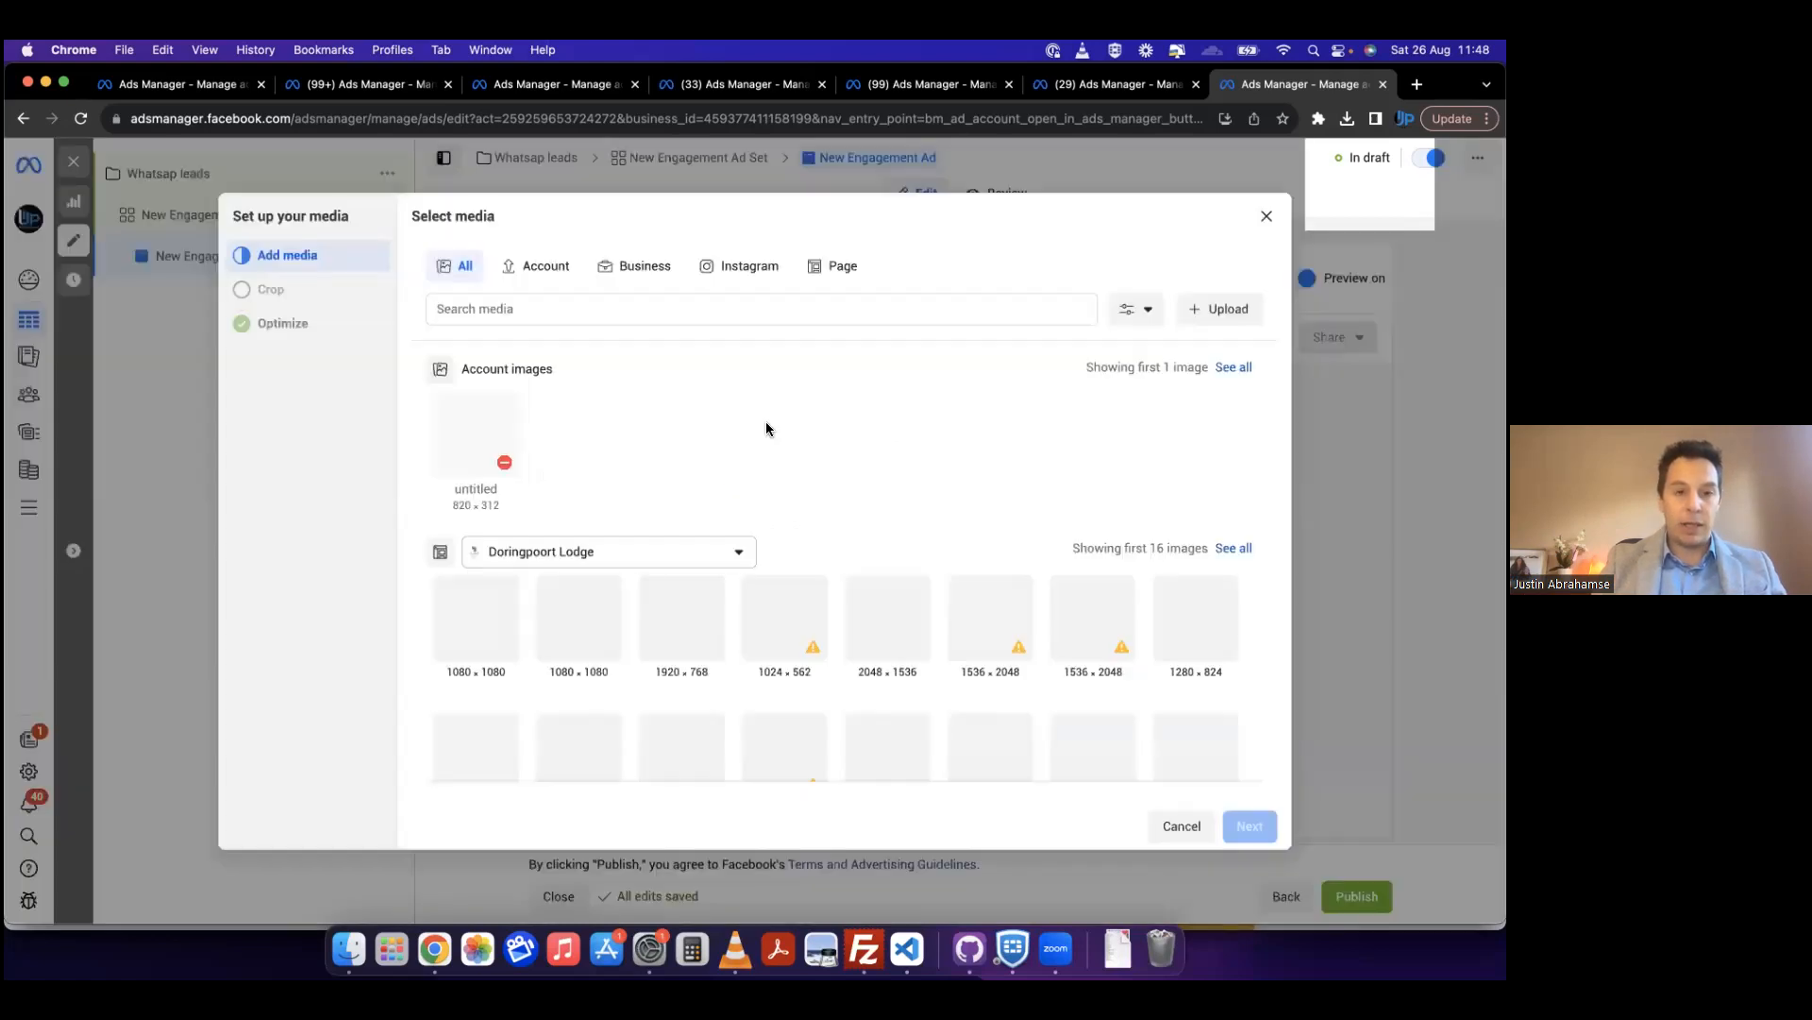
scroll(699, 615, down, 1)
click(997, 666)
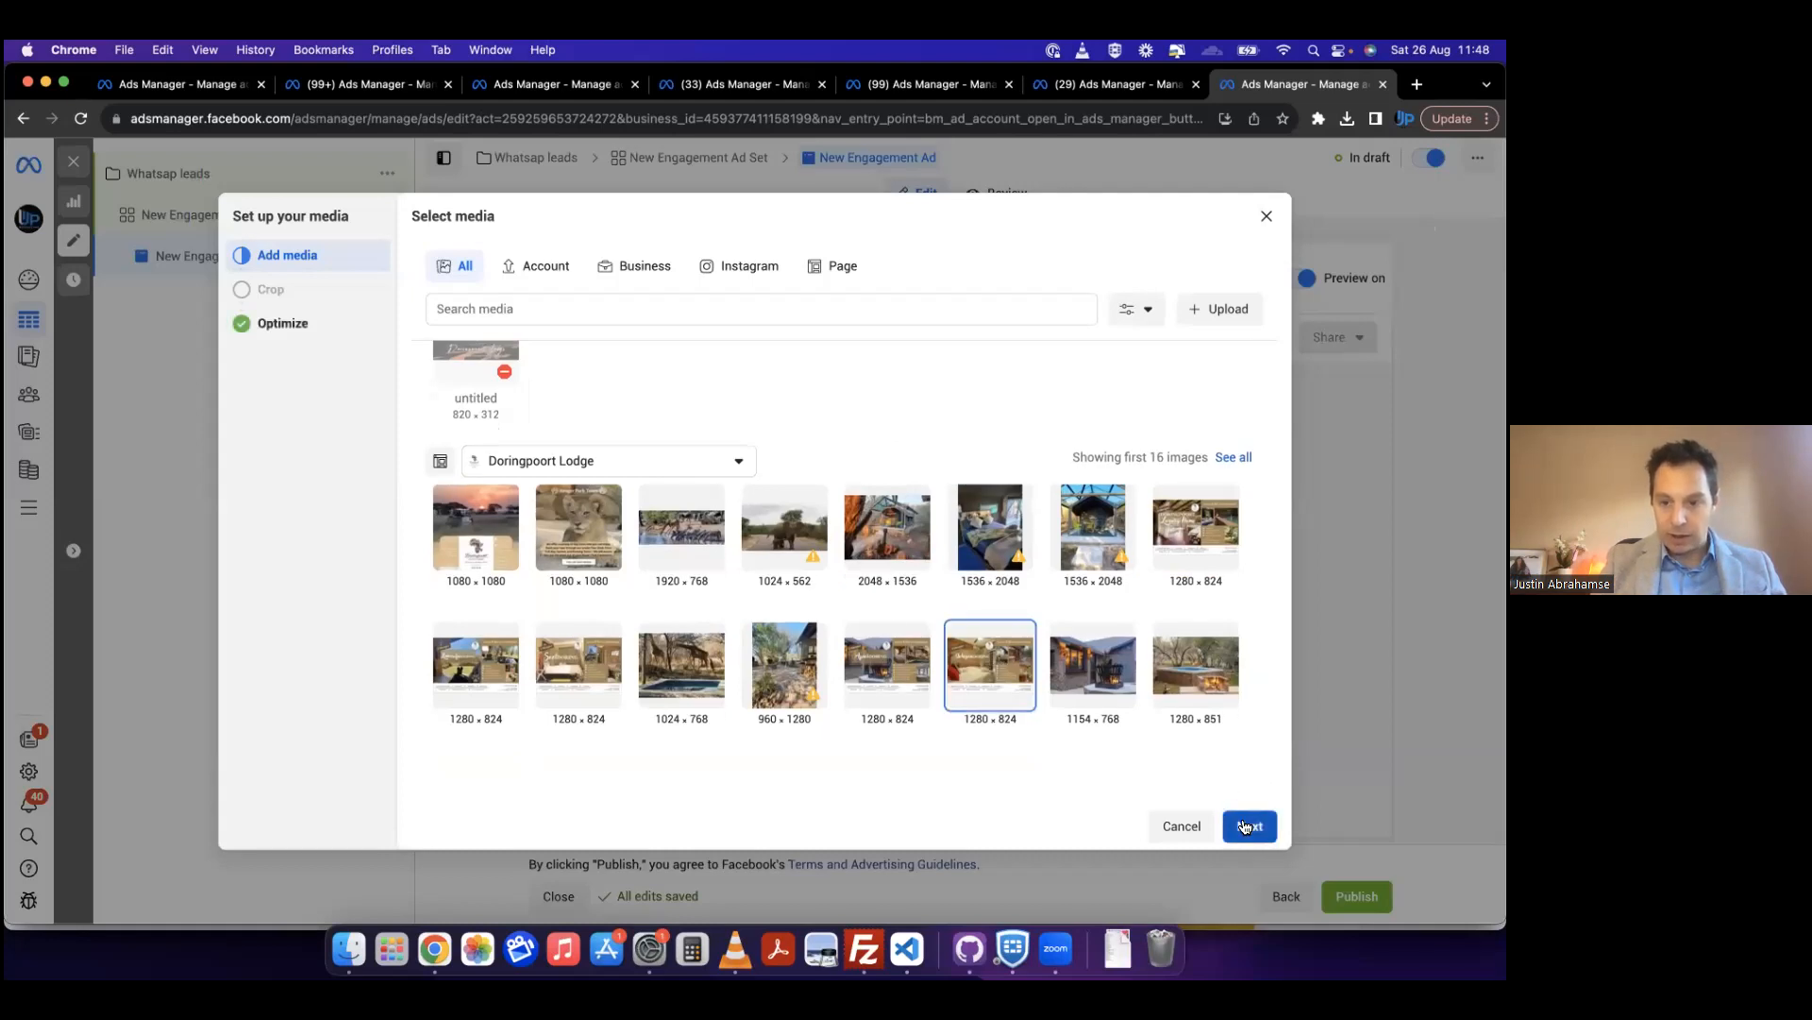
scroll(796, 610, down, 5)
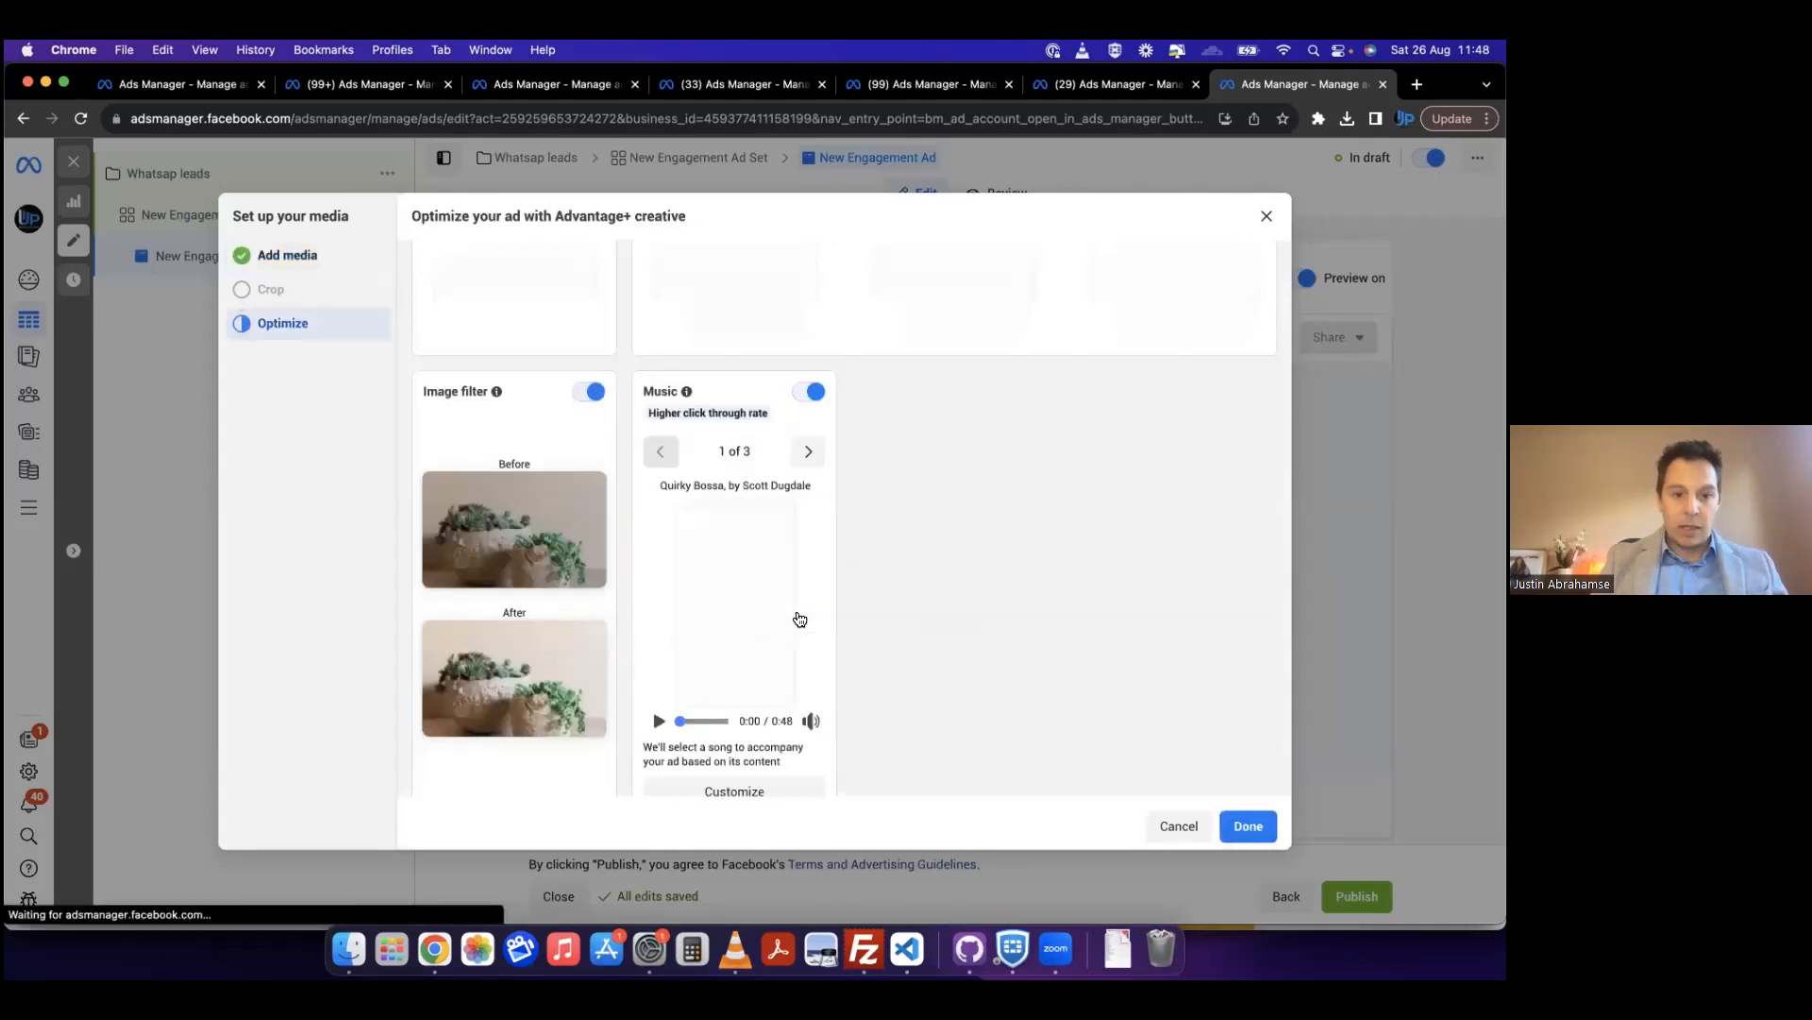
scroll(803, 595, up, 2)
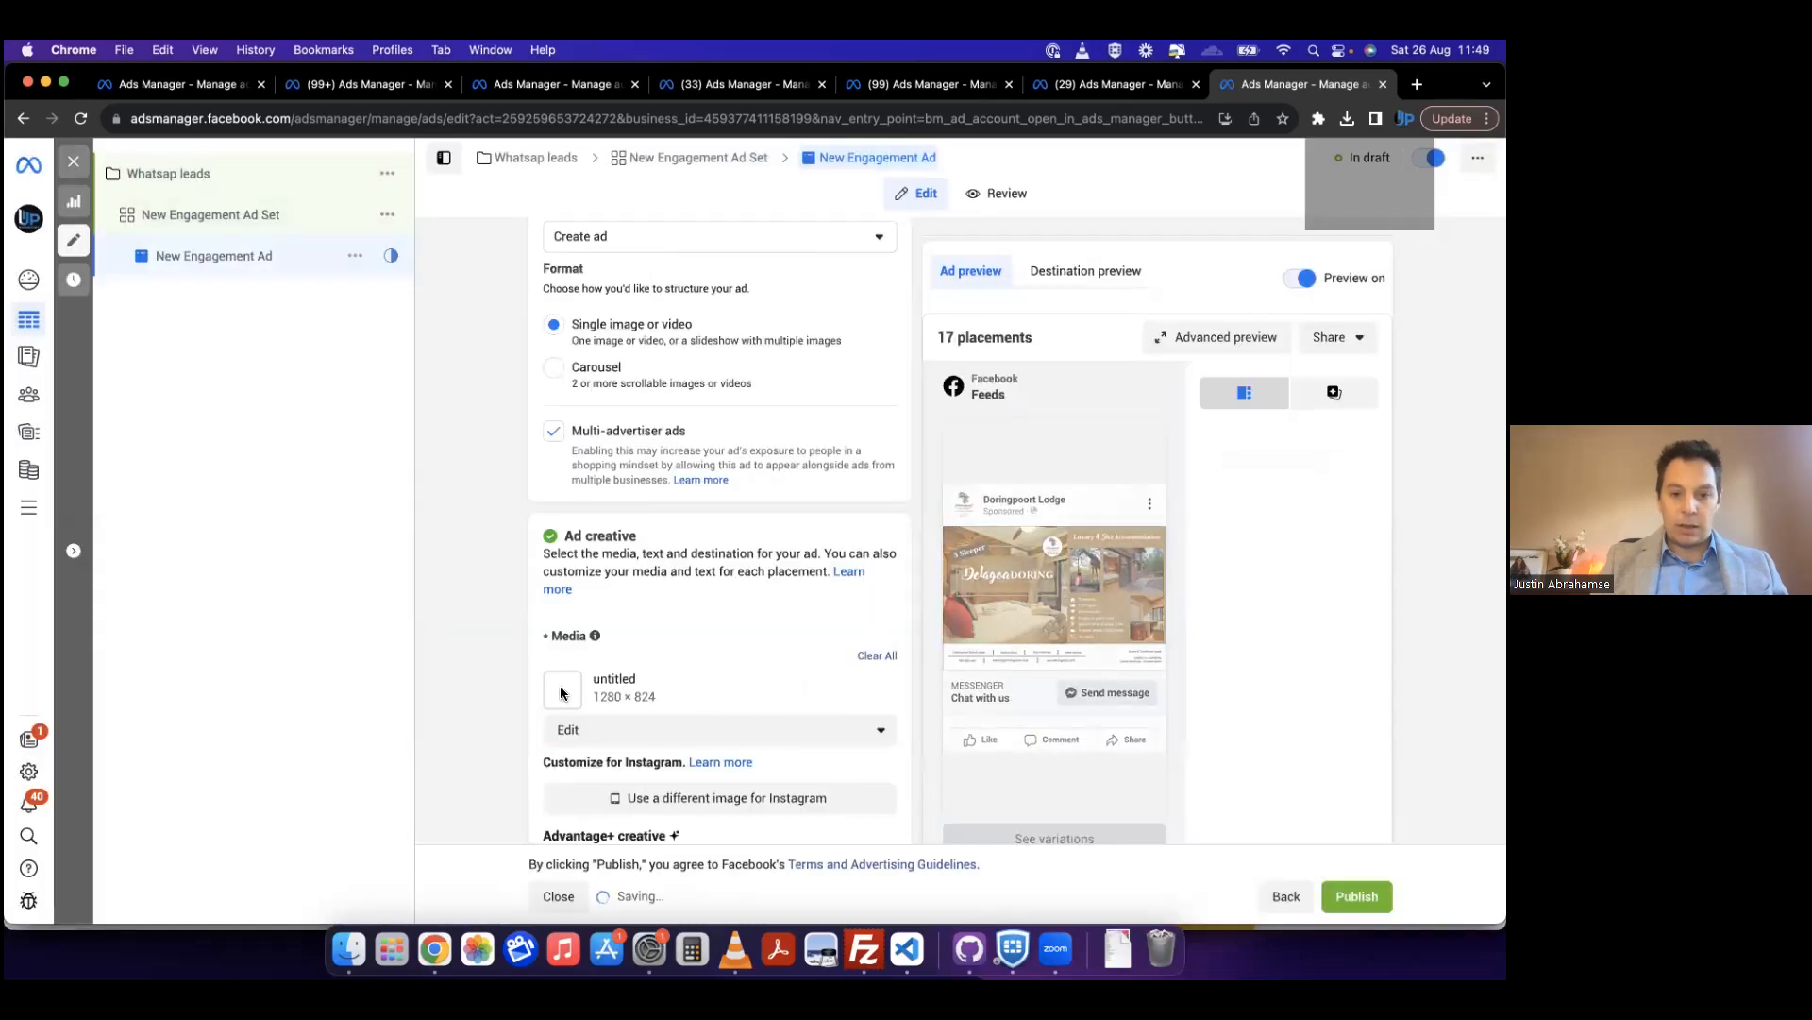
Step: Review the engagement ad's creative settings and examine how the ad looks across all placements in the advanced preview
scroll(716, 581, down, 3)
scroll(744, 540, down, 6)
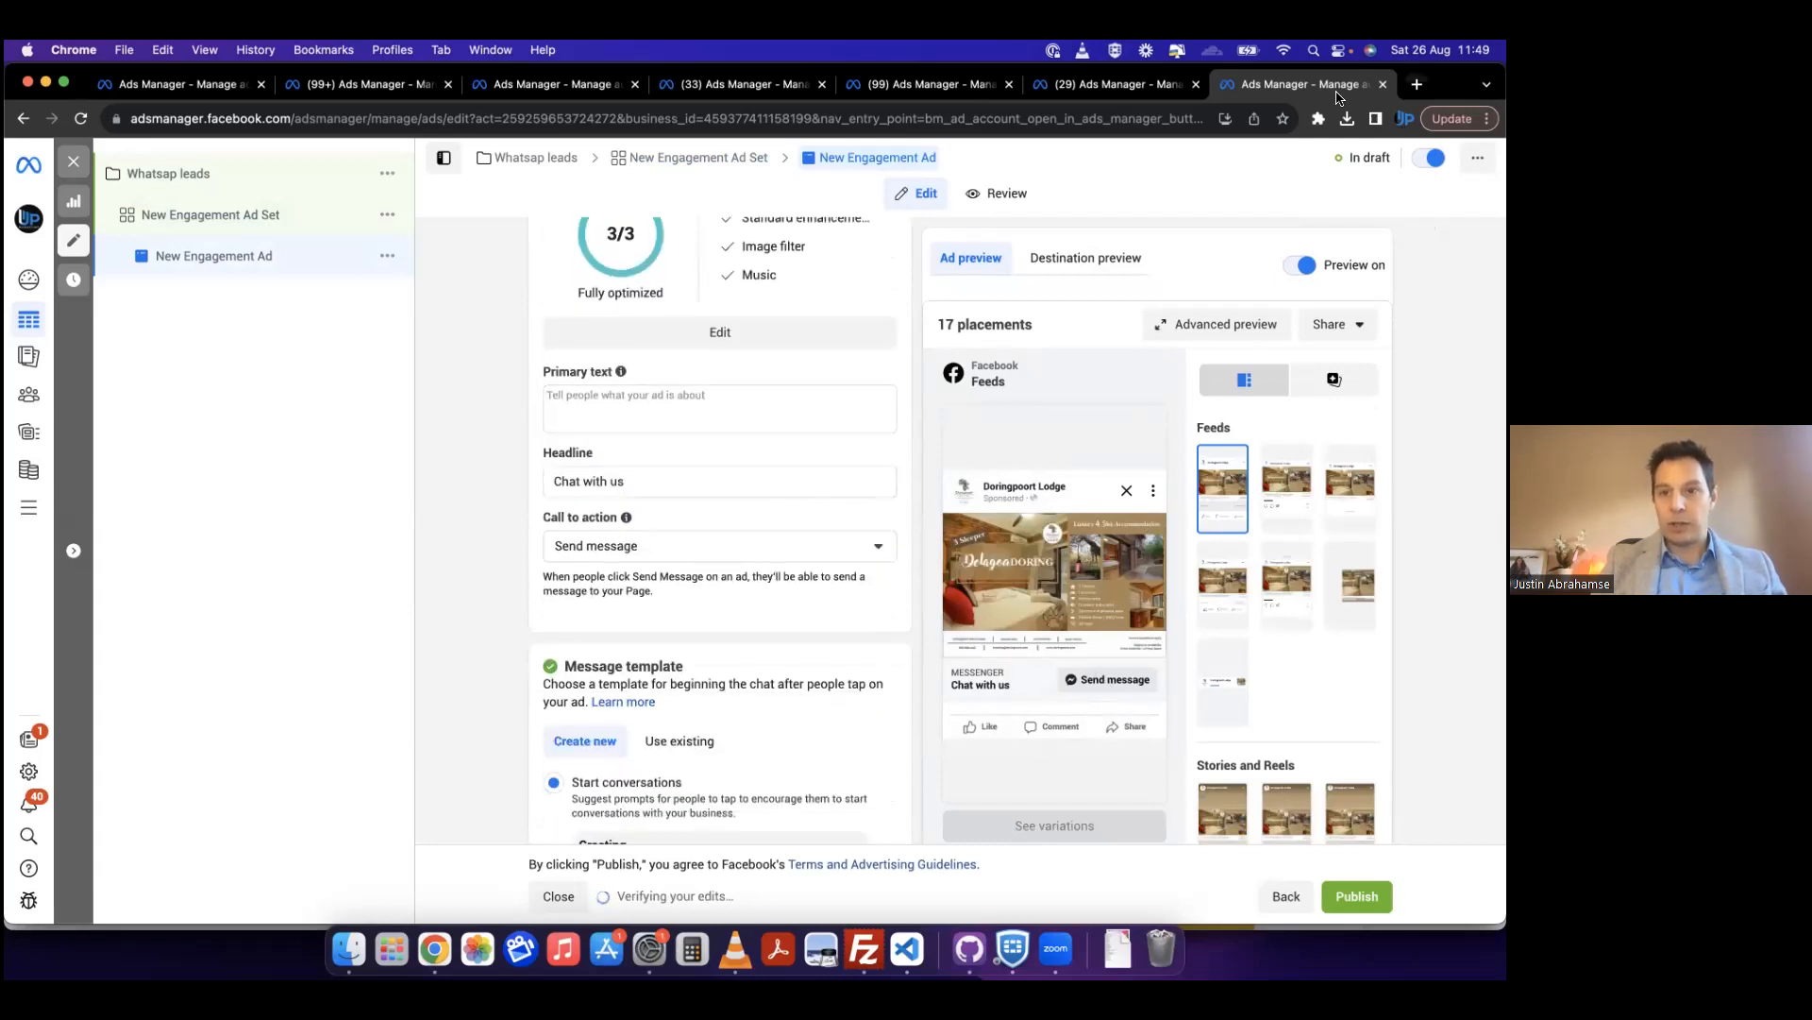
scroll(1133, 363, up, 2)
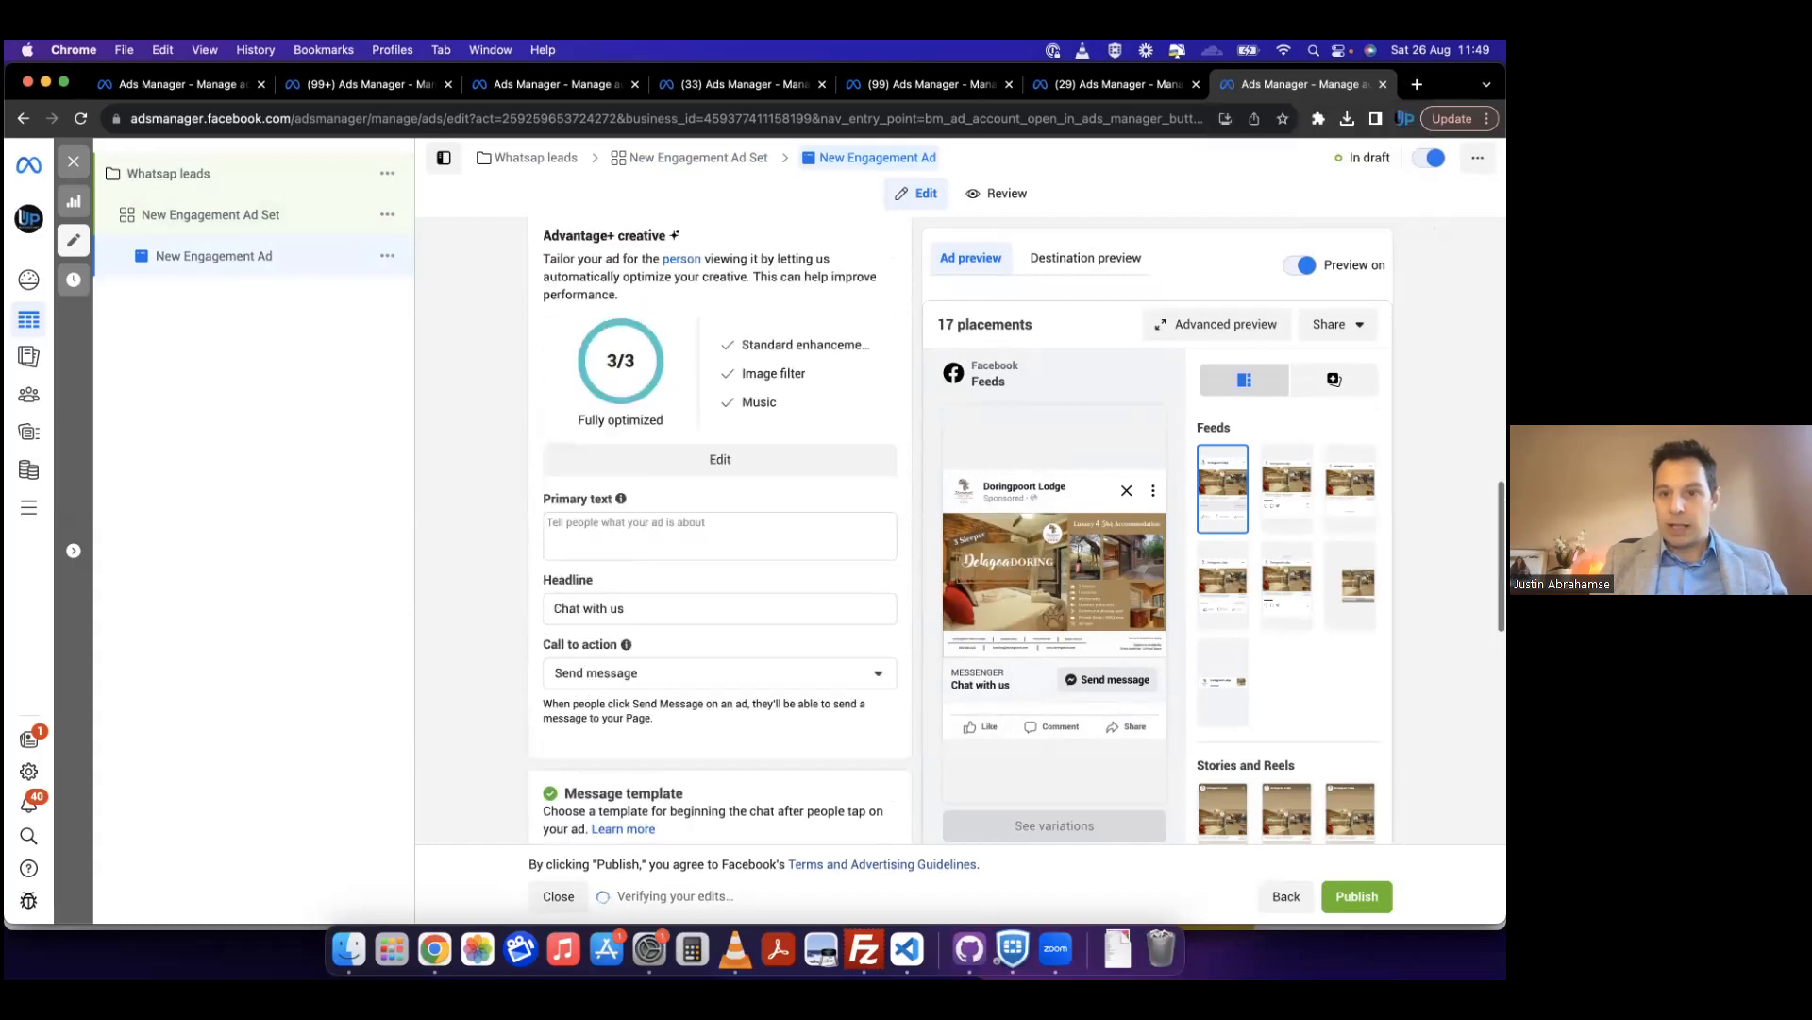
scroll(1133, 362, up, 6)
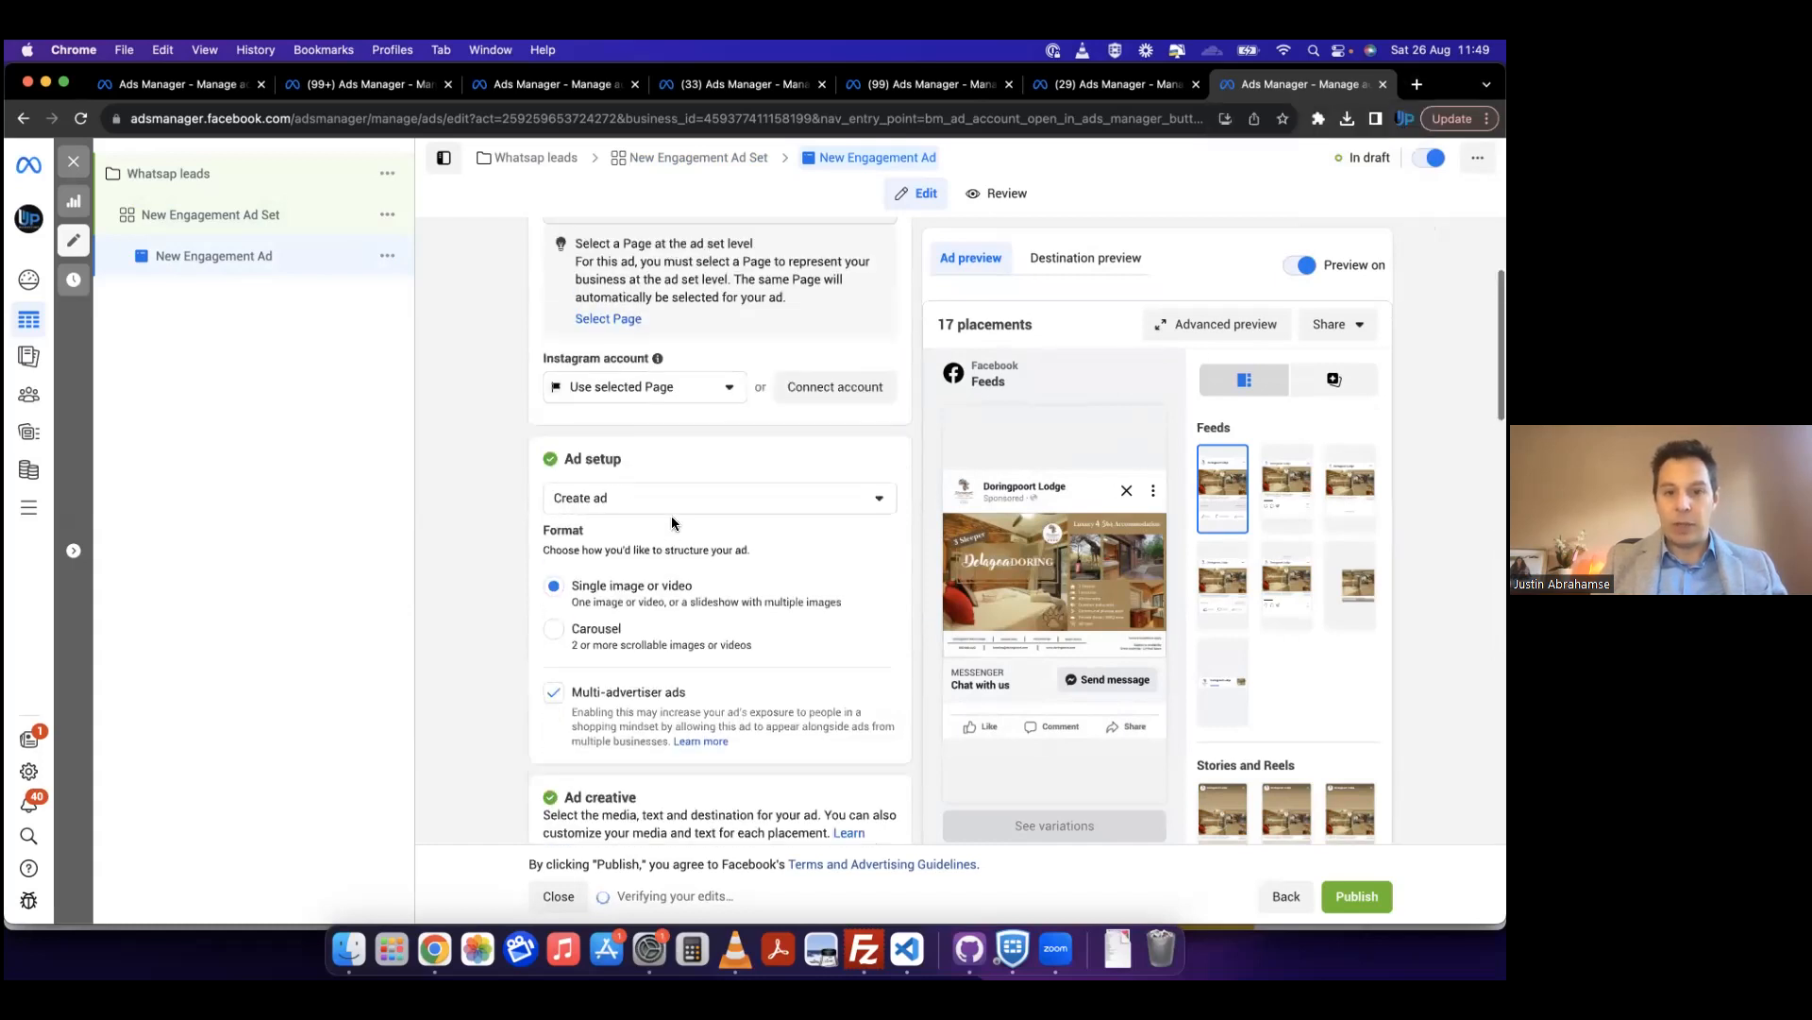
scroll(940, 490, up, 3)
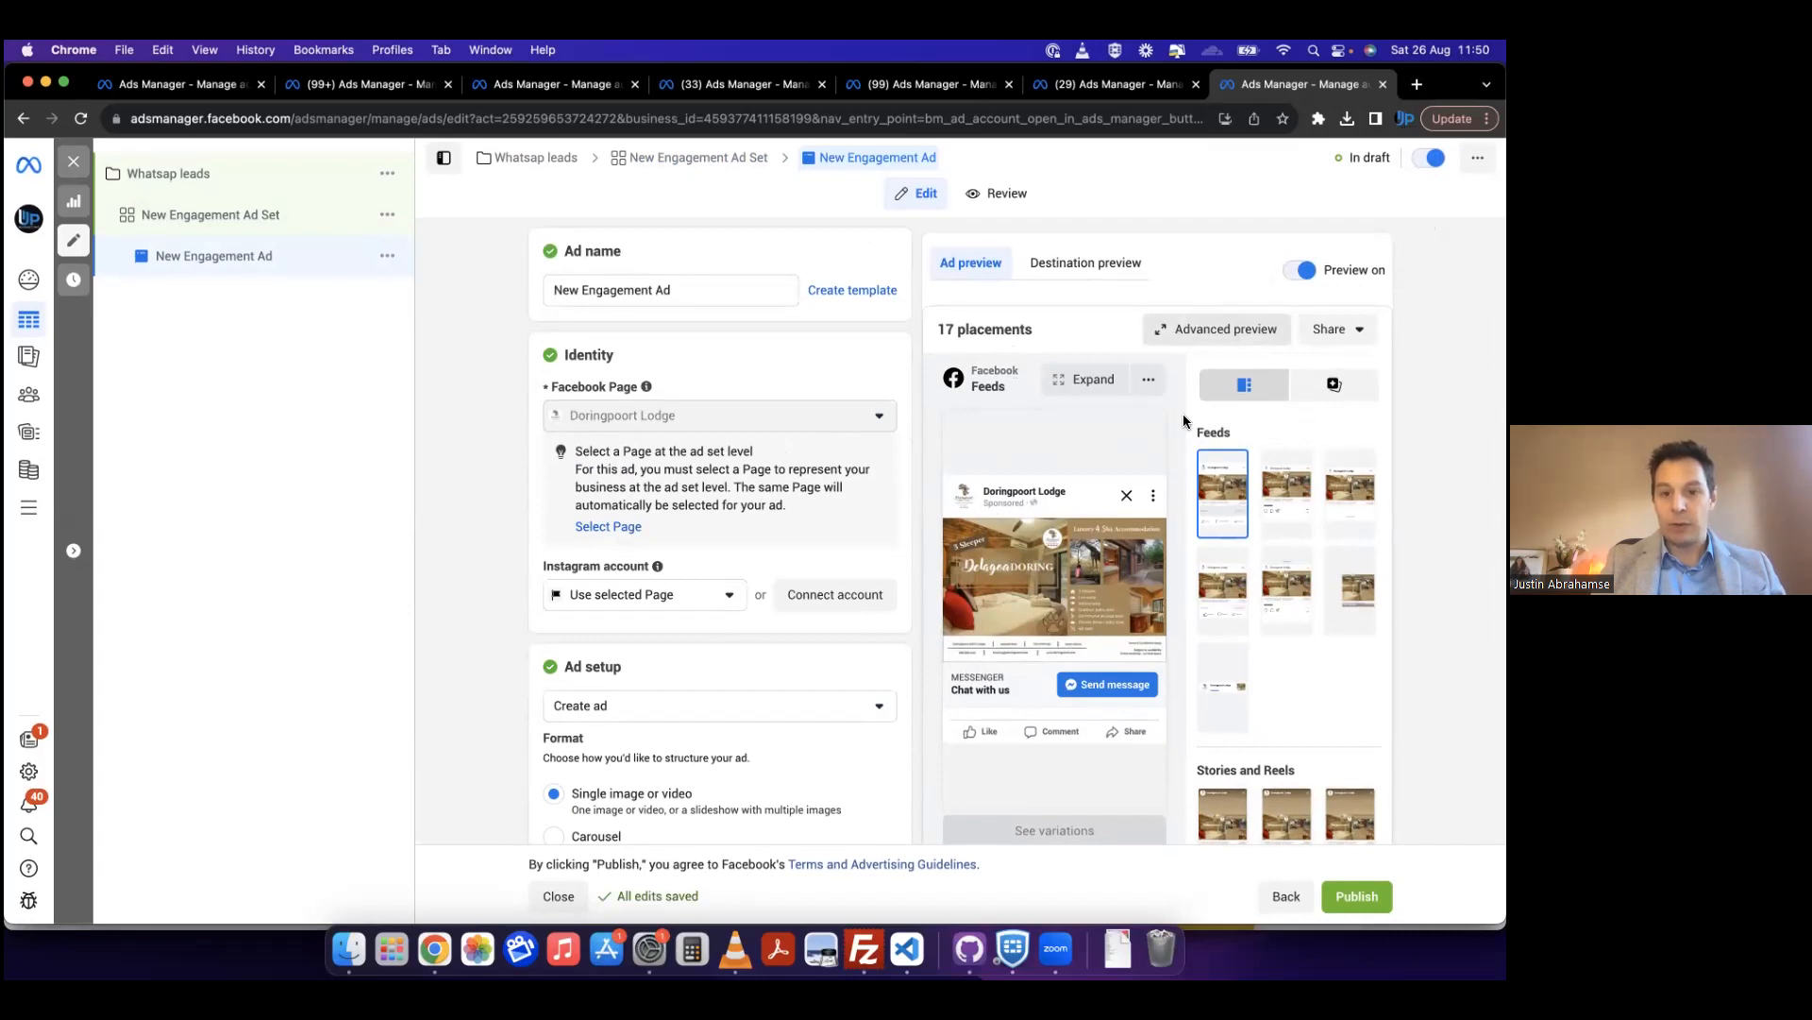
click(1208, 326)
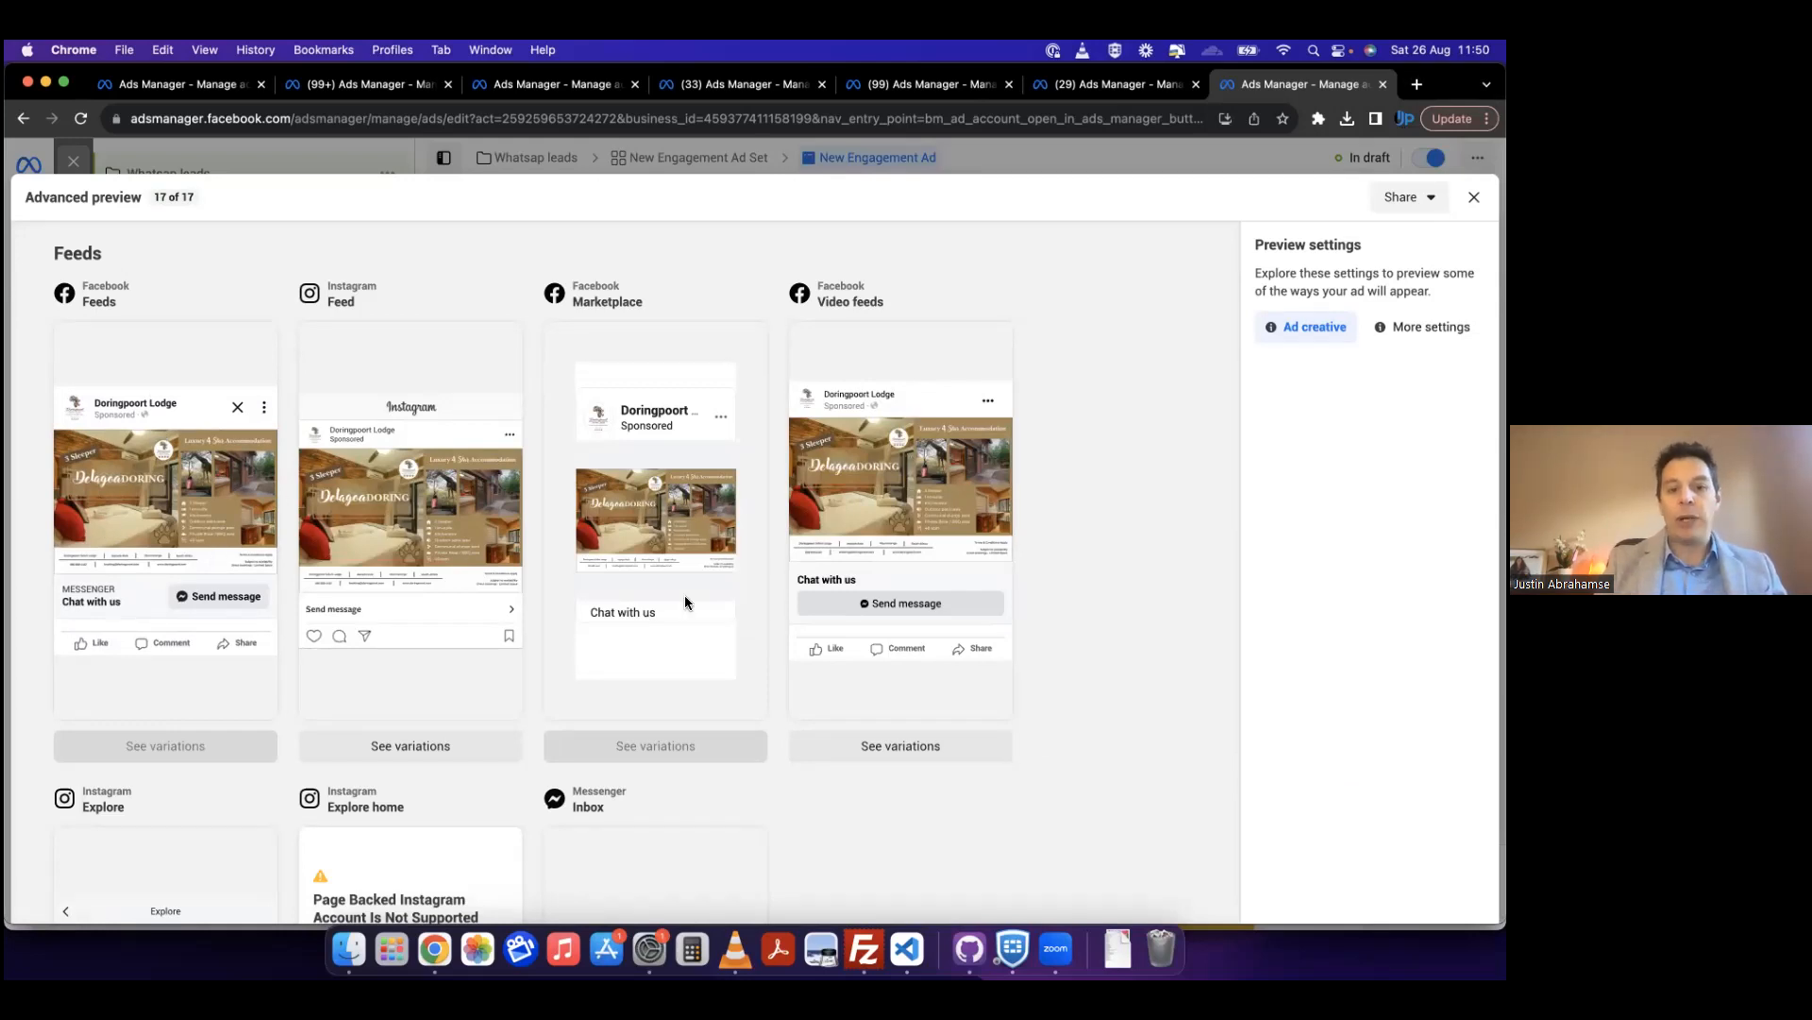
scroll(580, 702, down, 5)
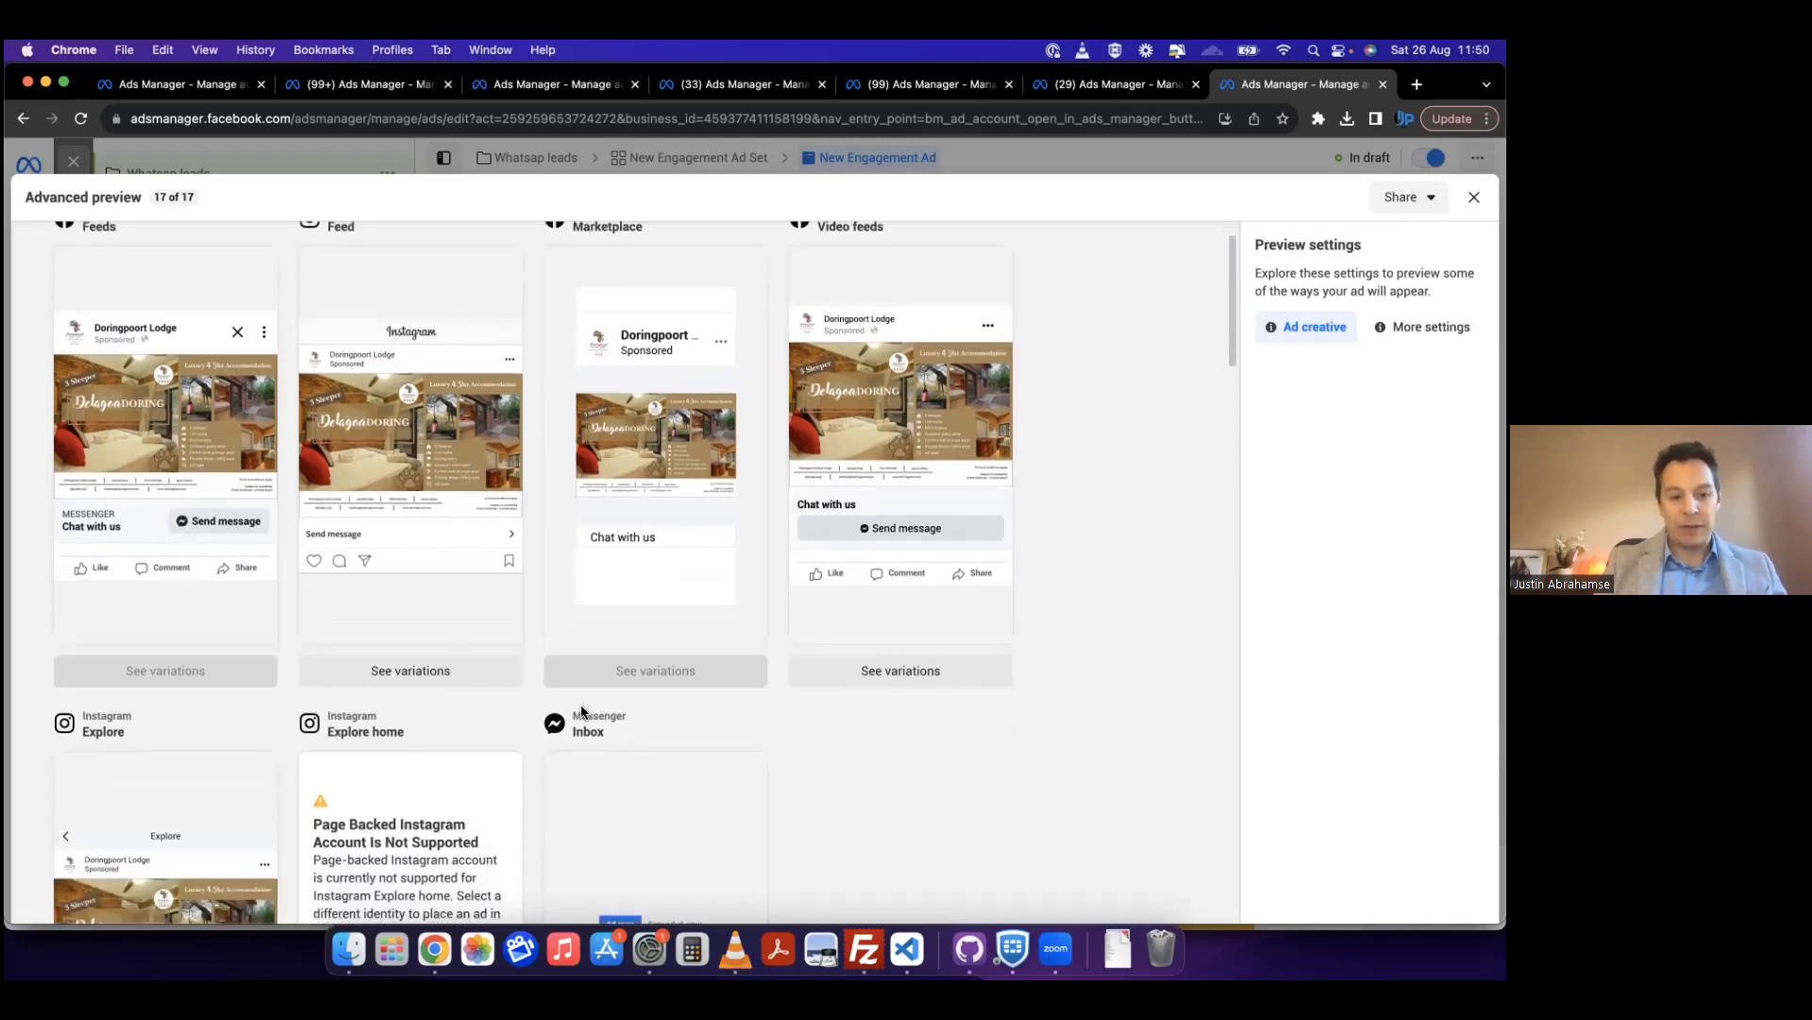
scroll(558, 749, down, 3)
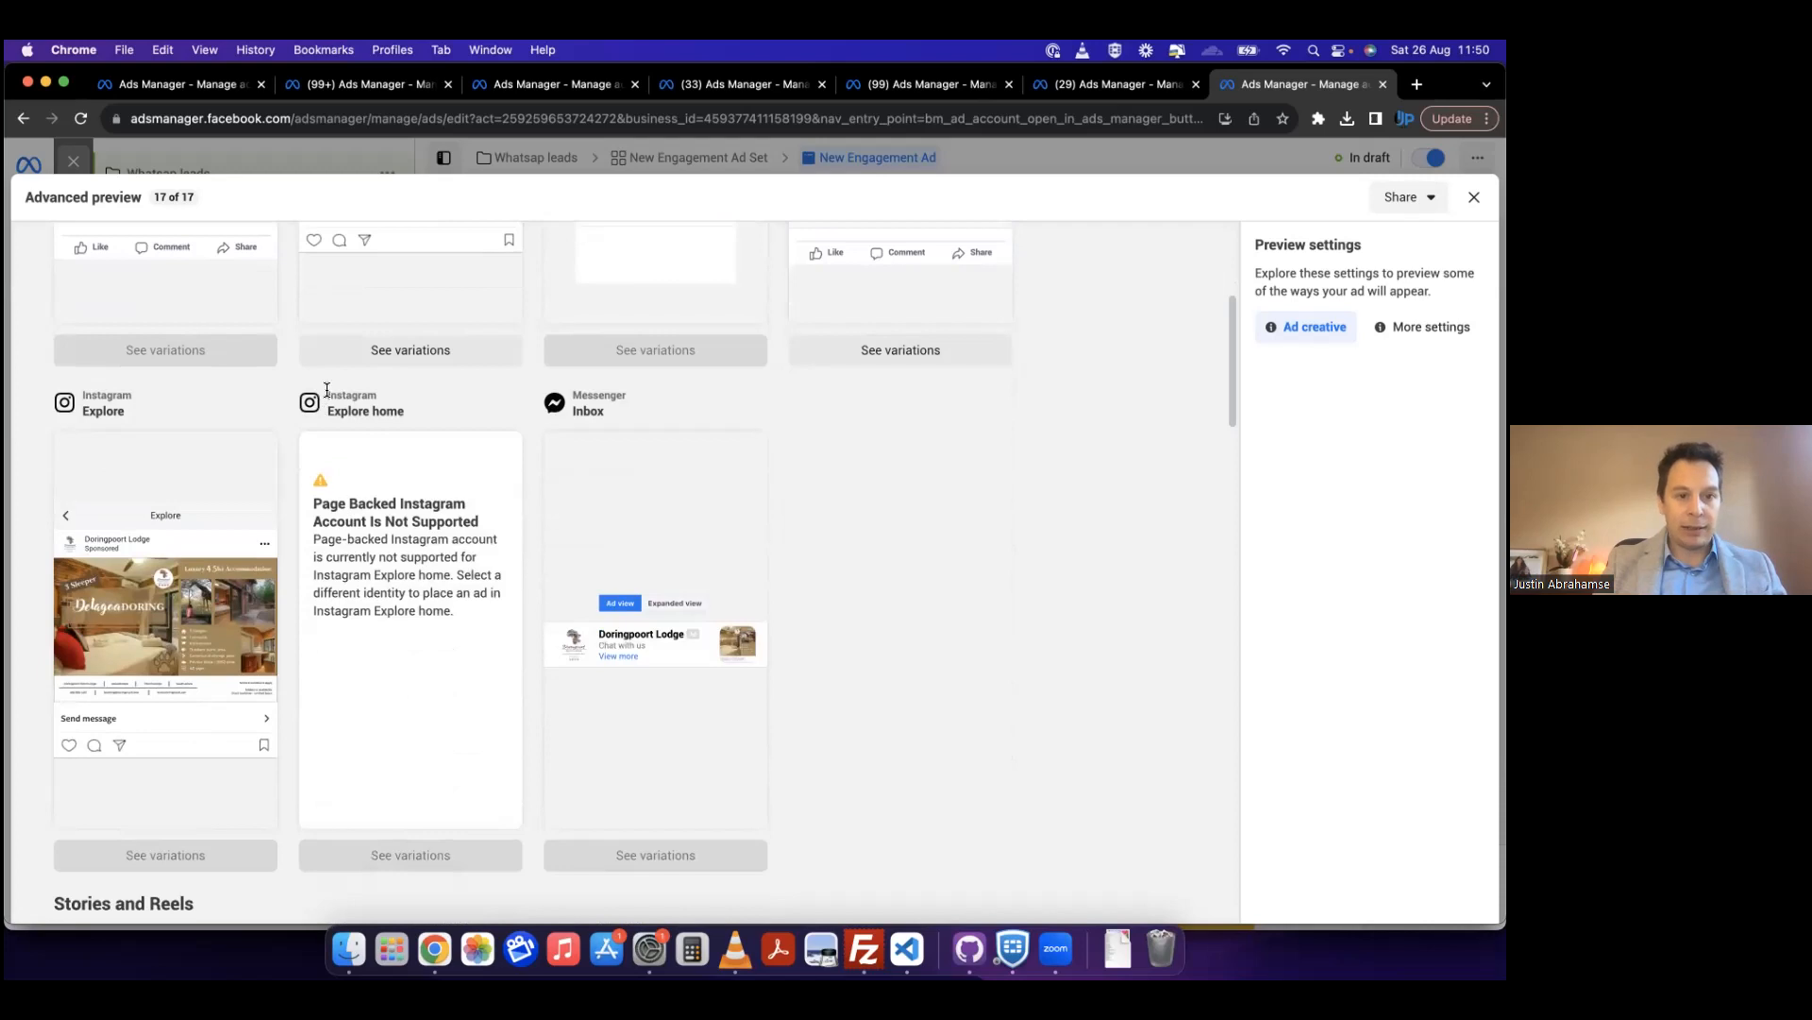
scroll(428, 666, down, 10)
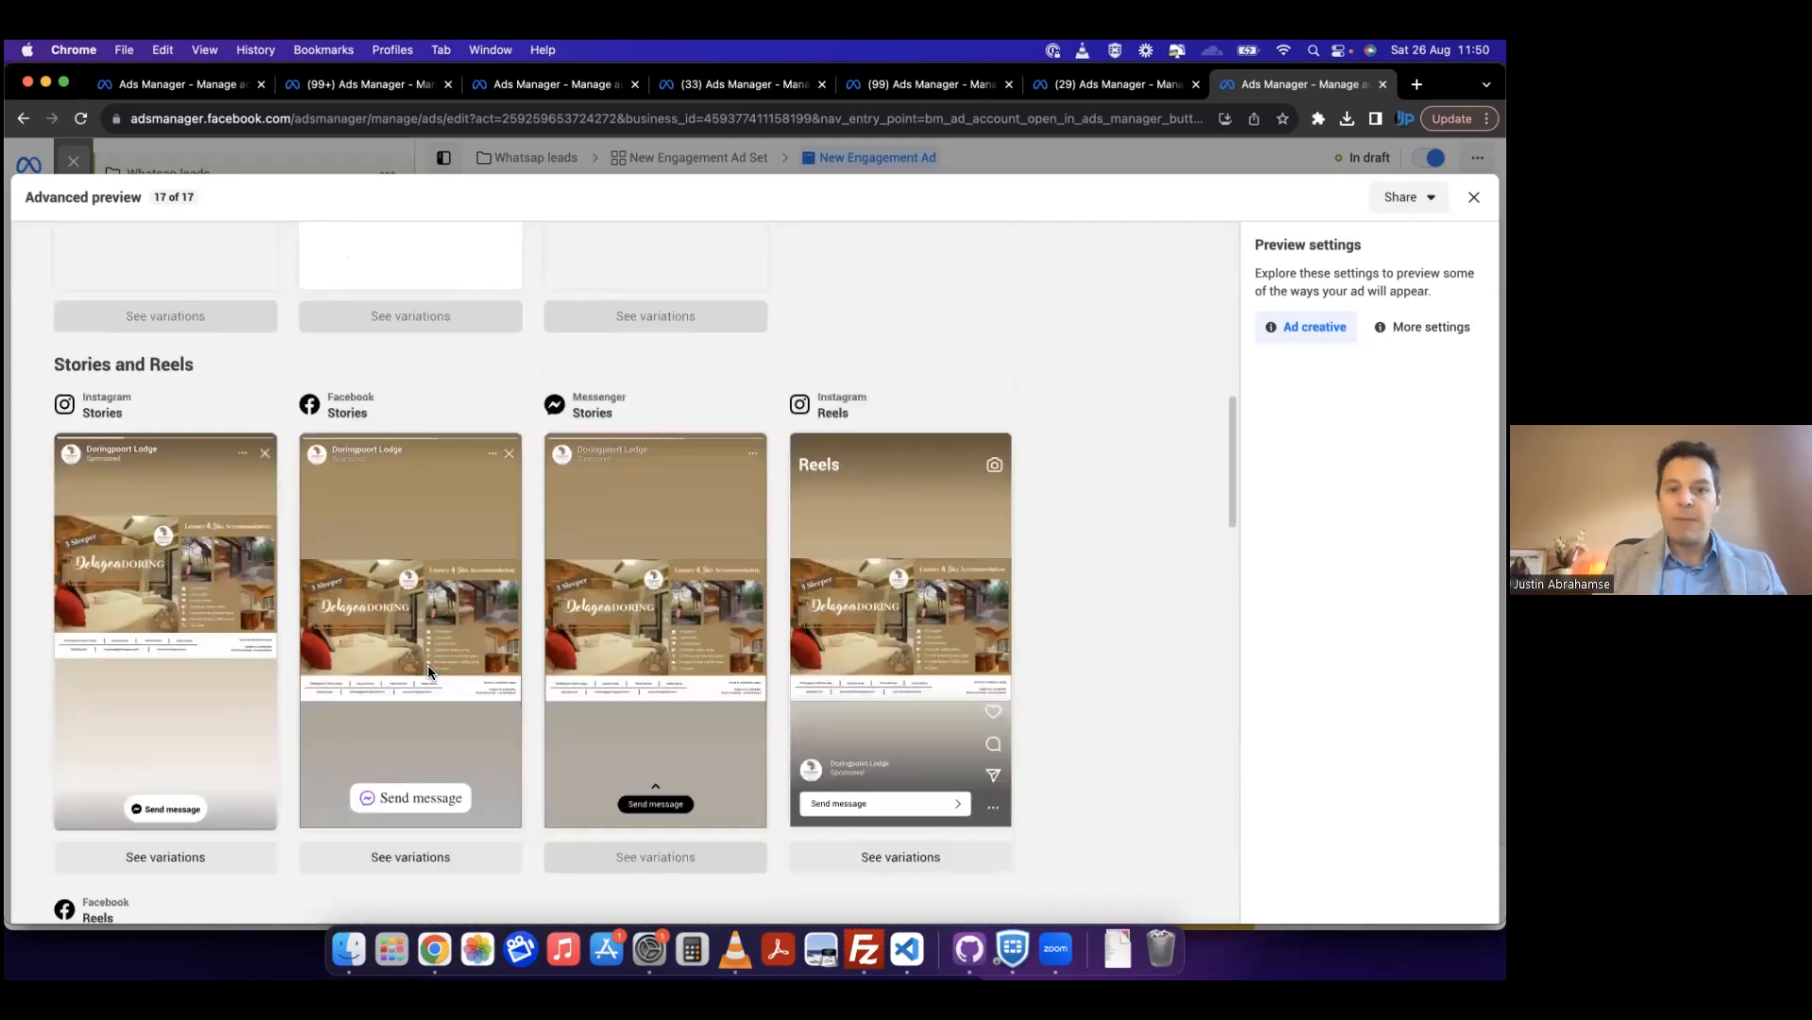
scroll(427, 670, down, 1)
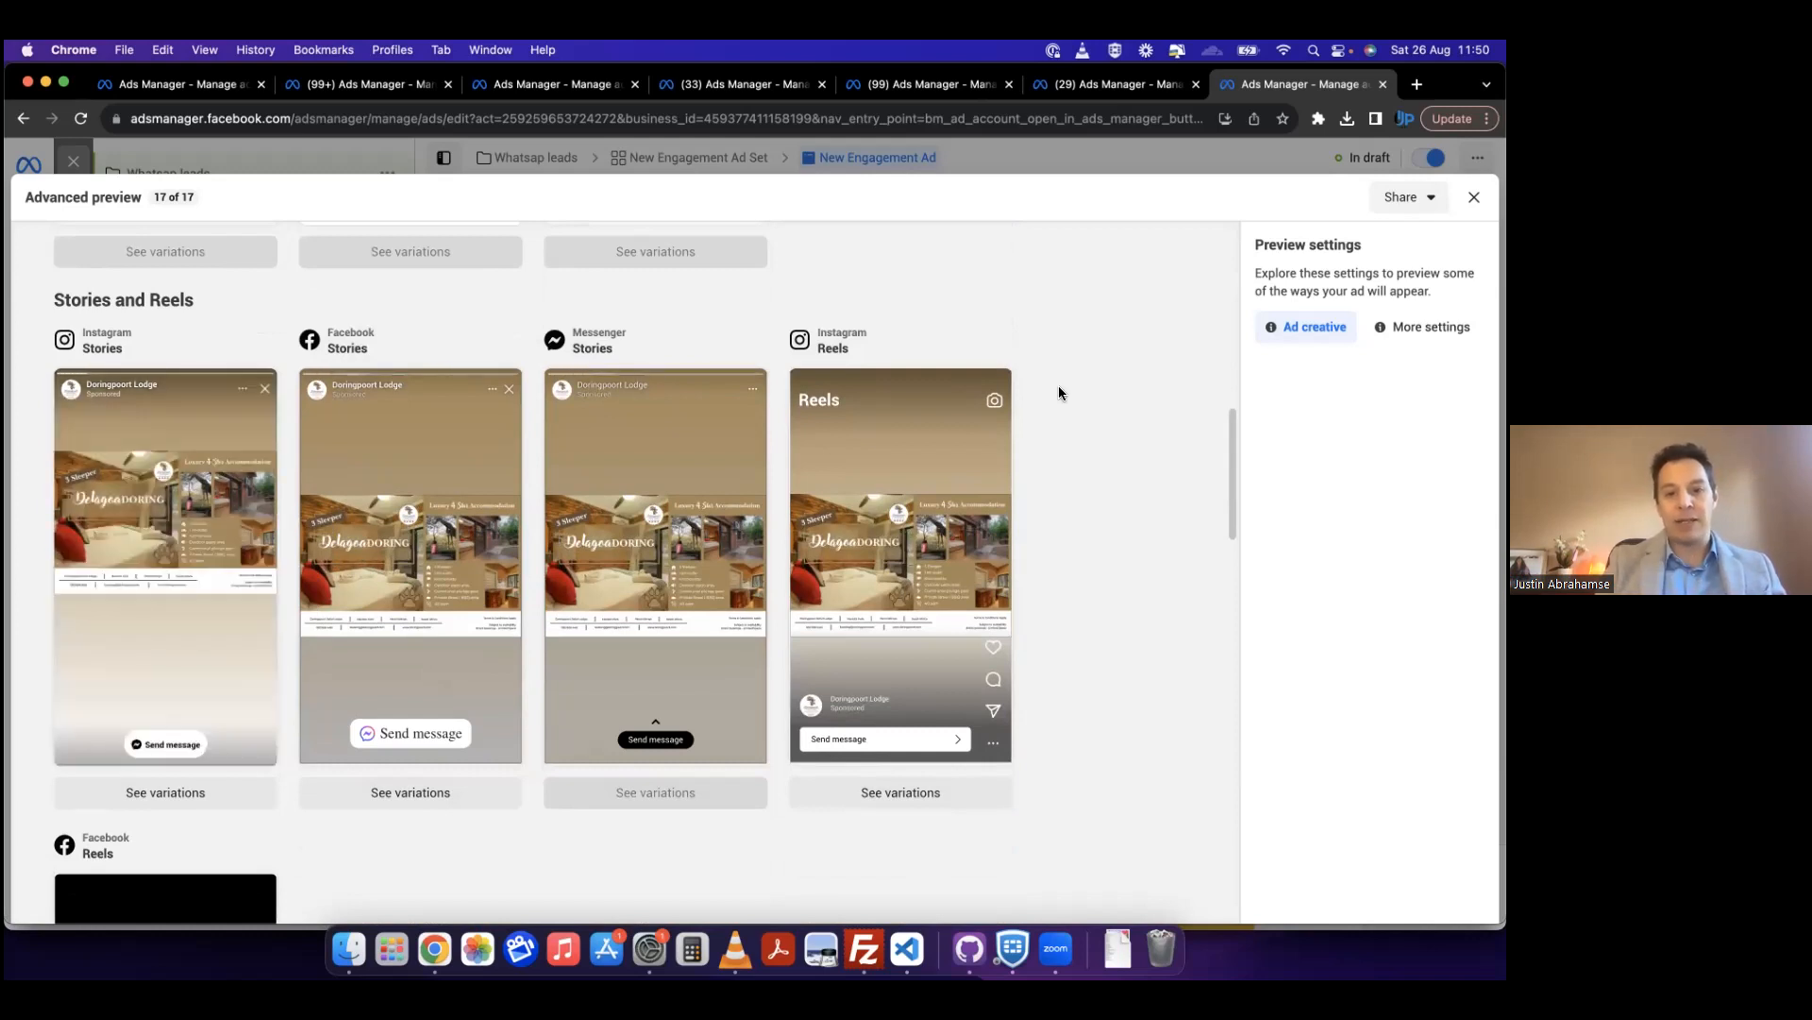
scroll(1059, 393, down, 3)
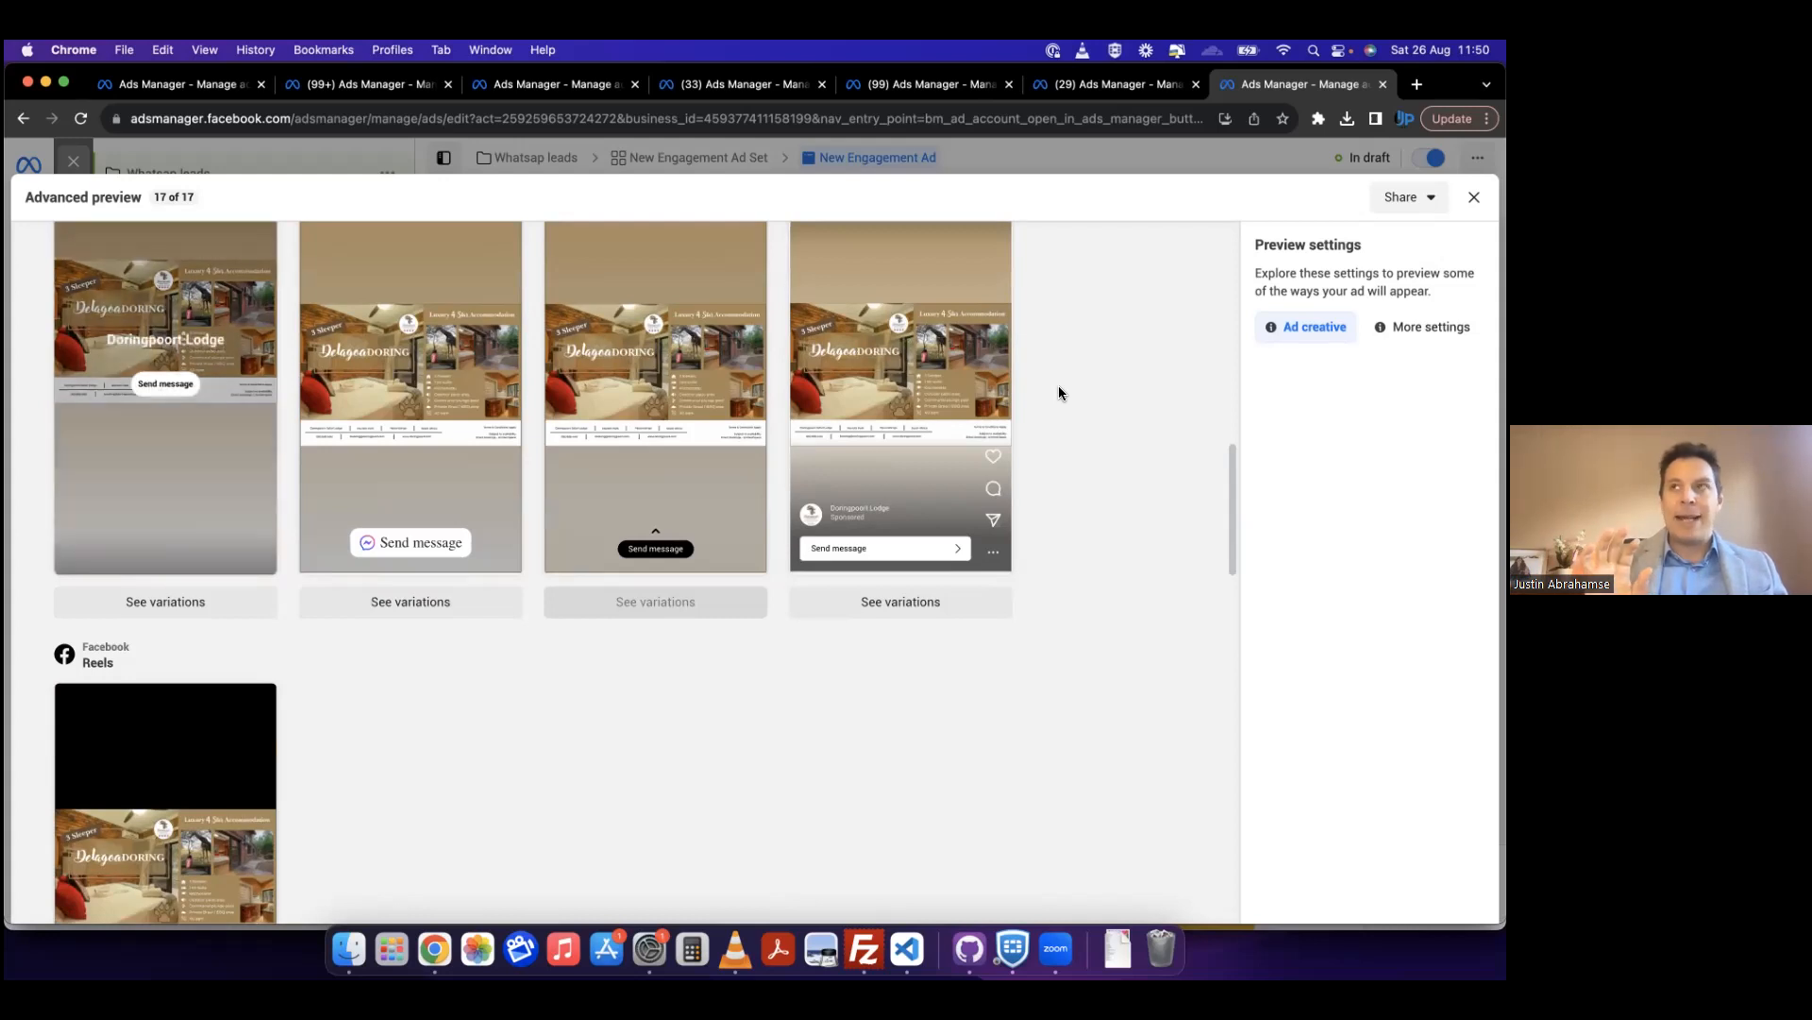
scroll(1060, 392, down, 7)
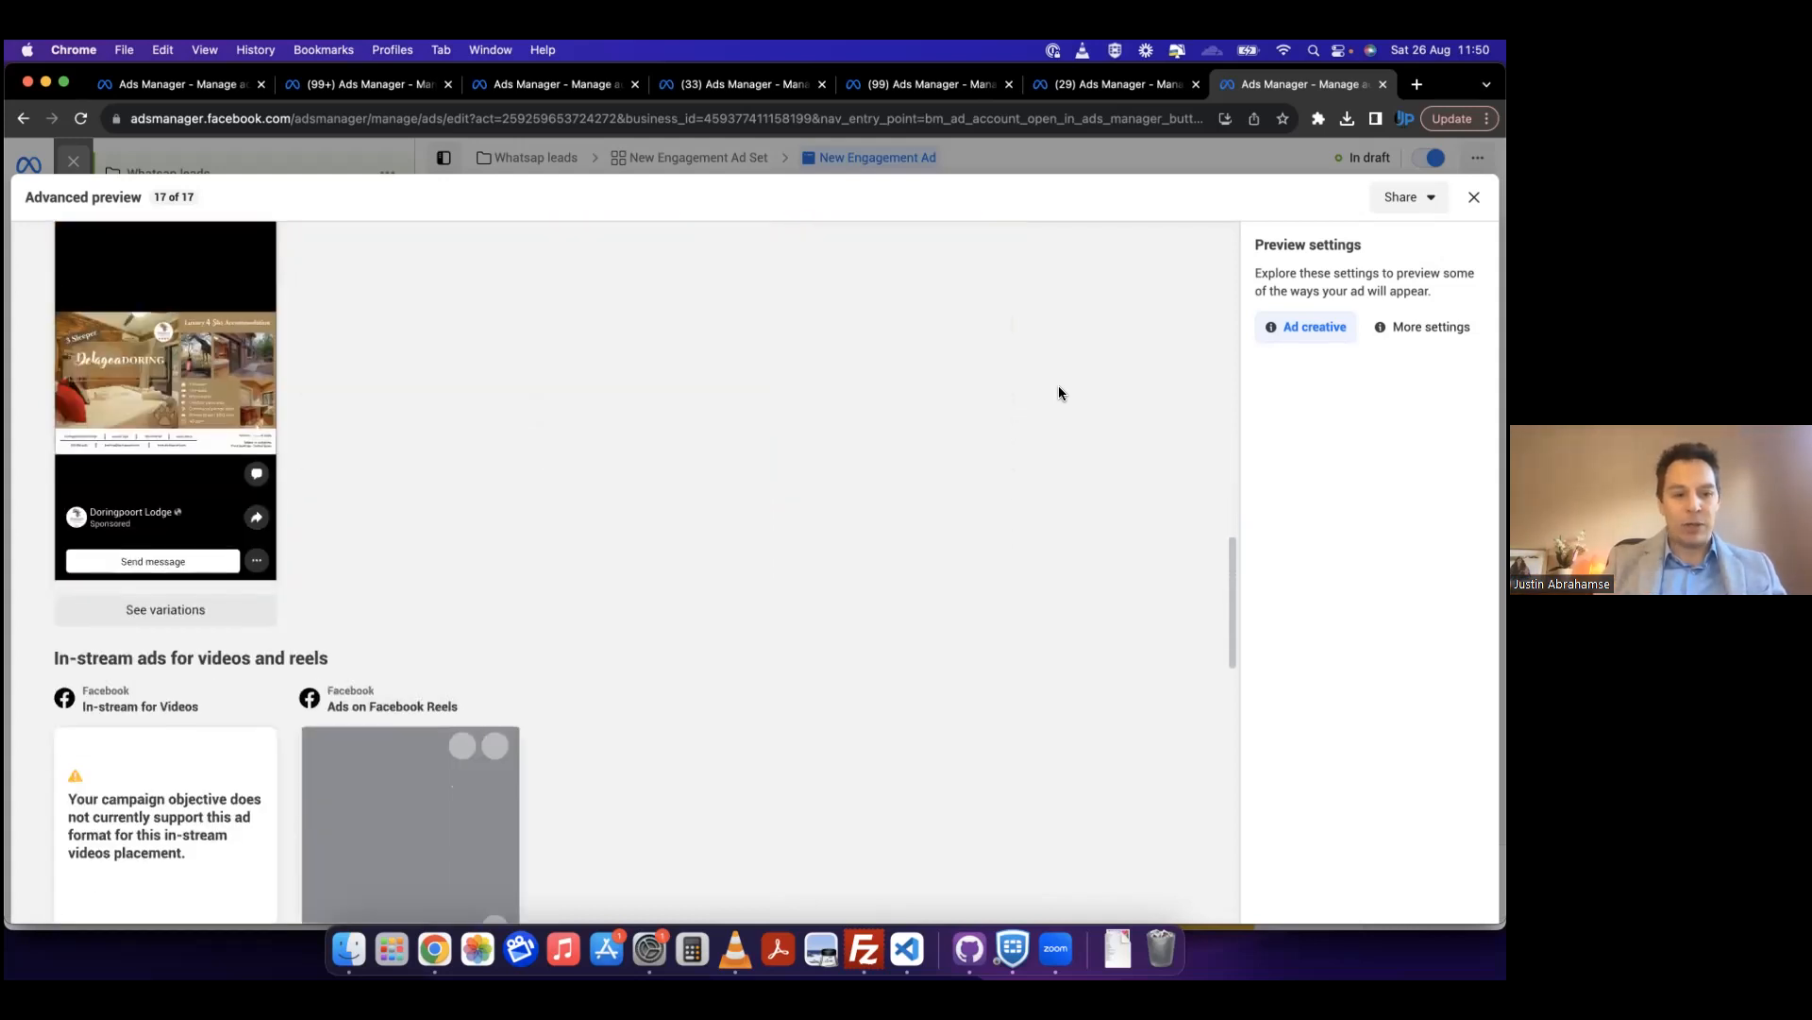
scroll(1059, 393, down, 8)
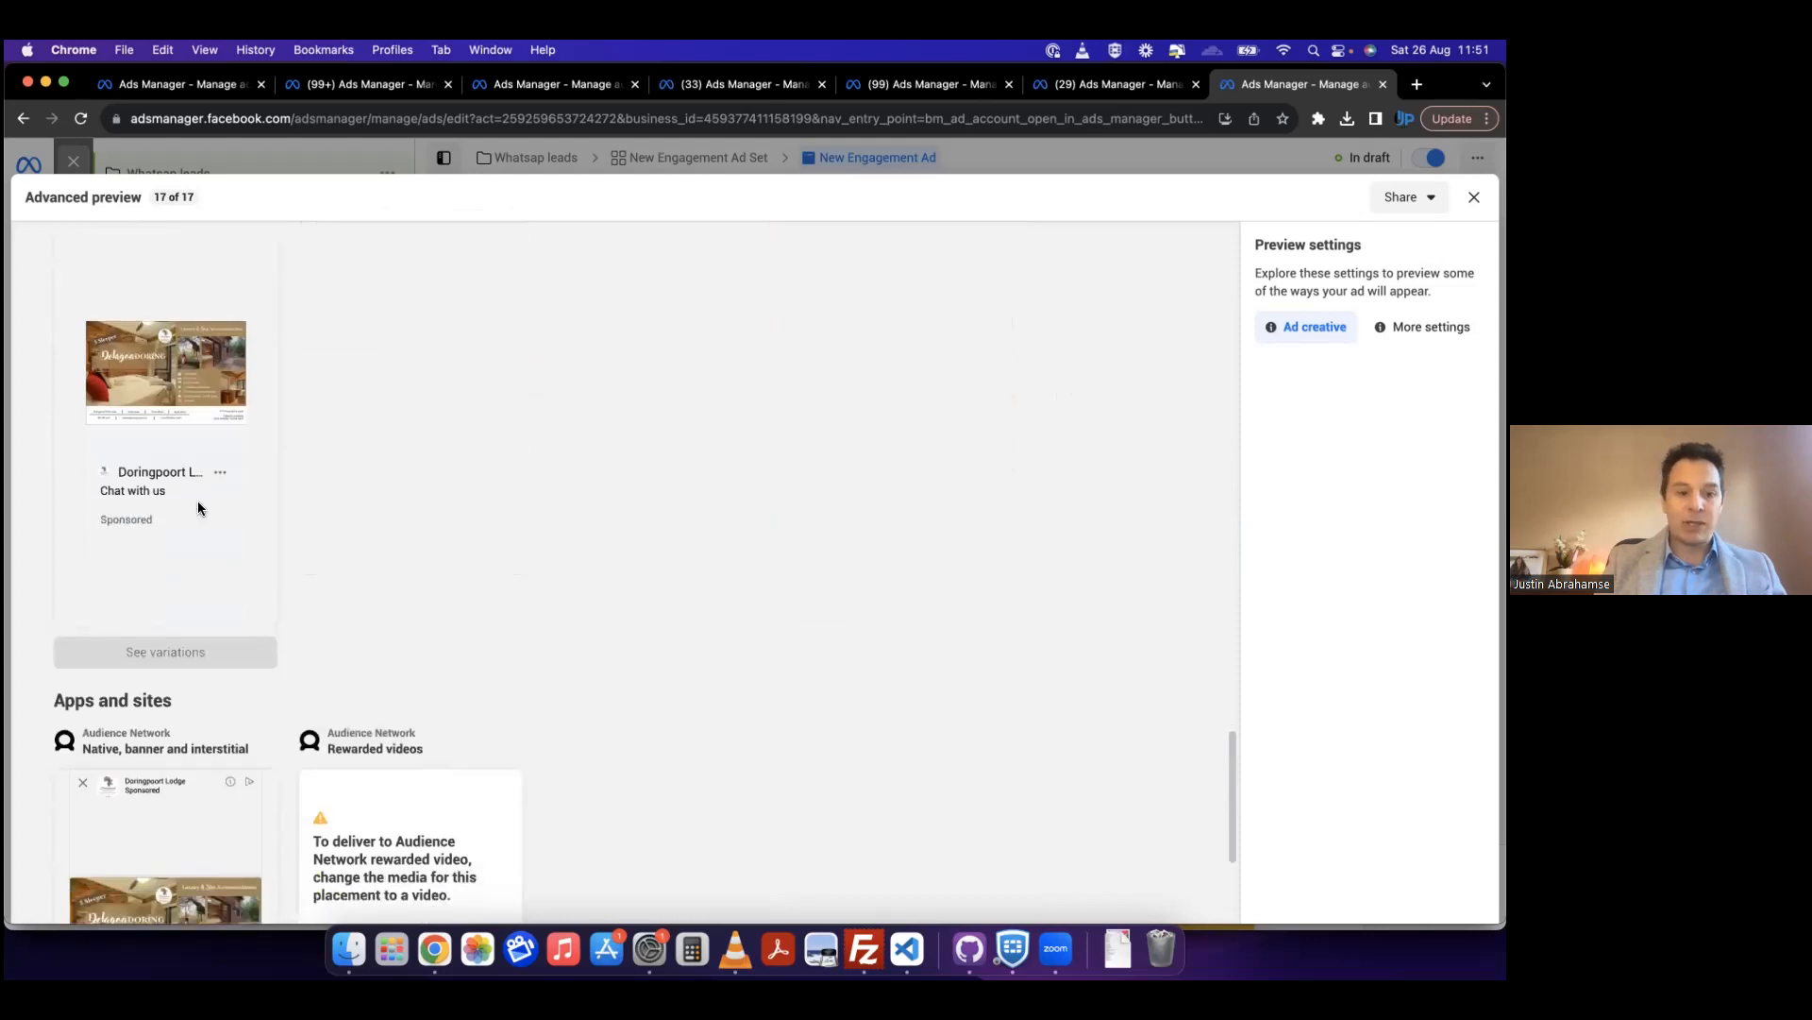
scroll(558, 580, down, 4)
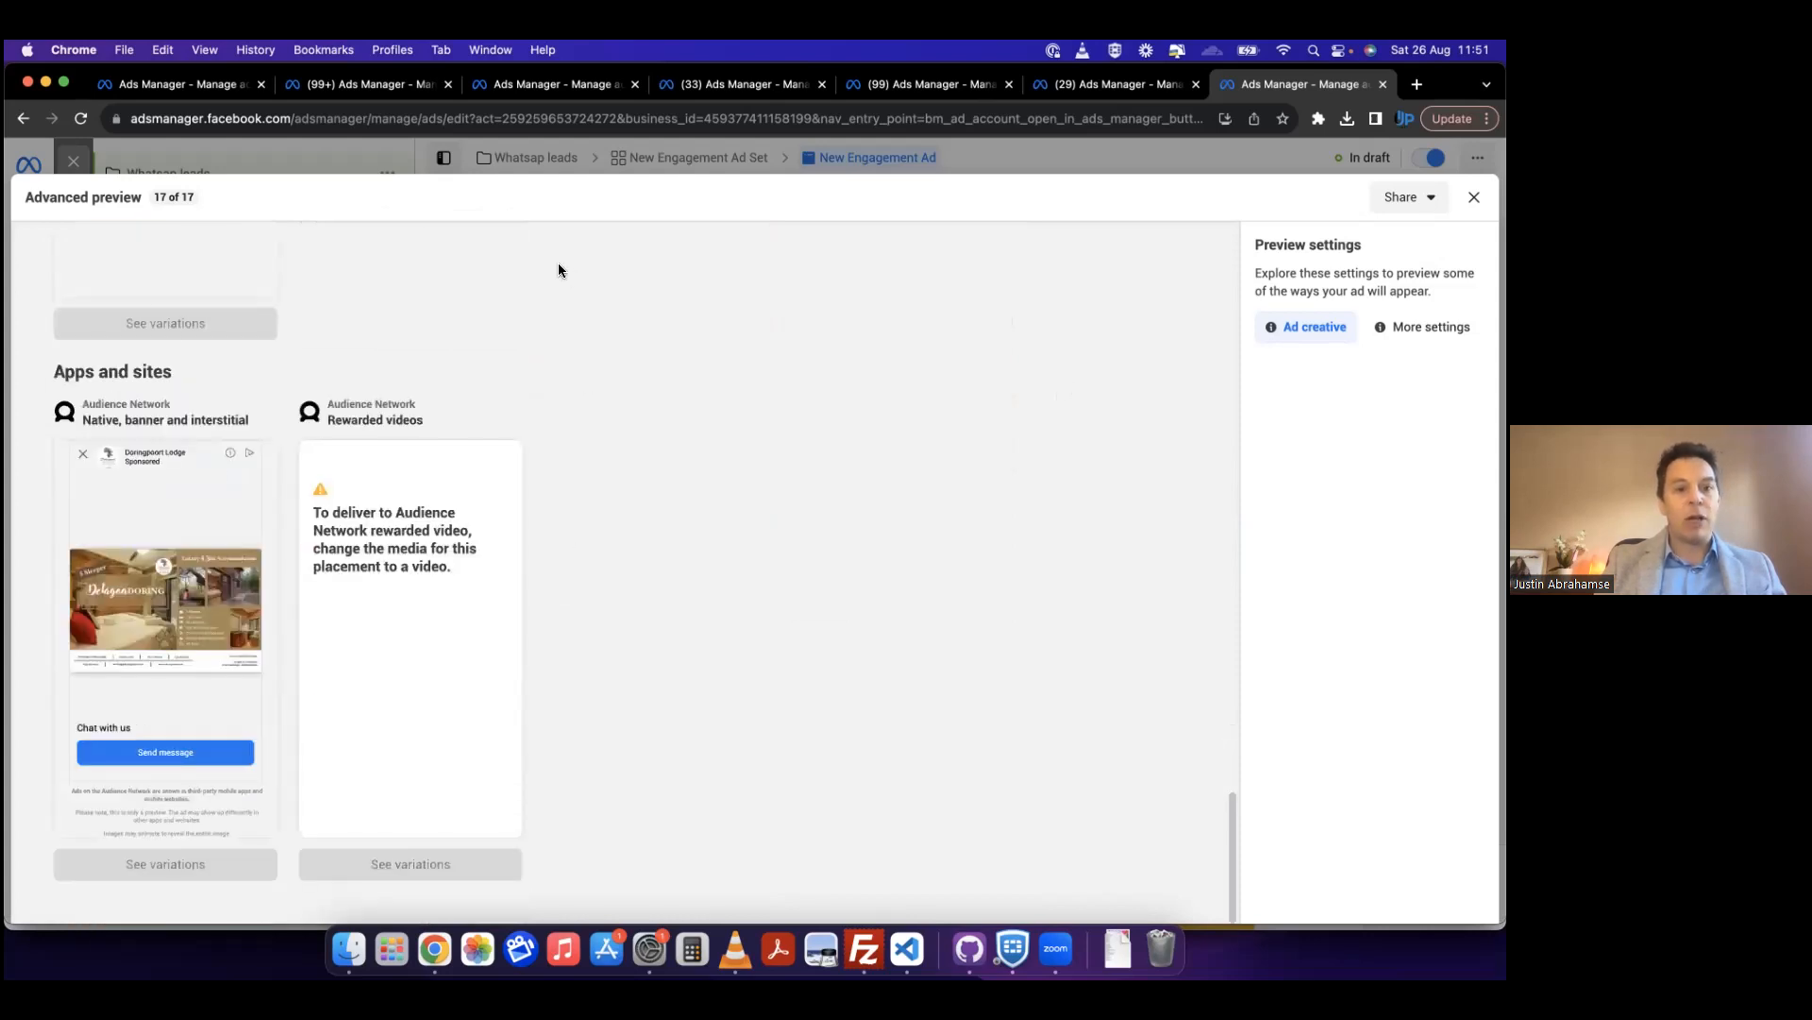
scroll(688, 464, up, 20)
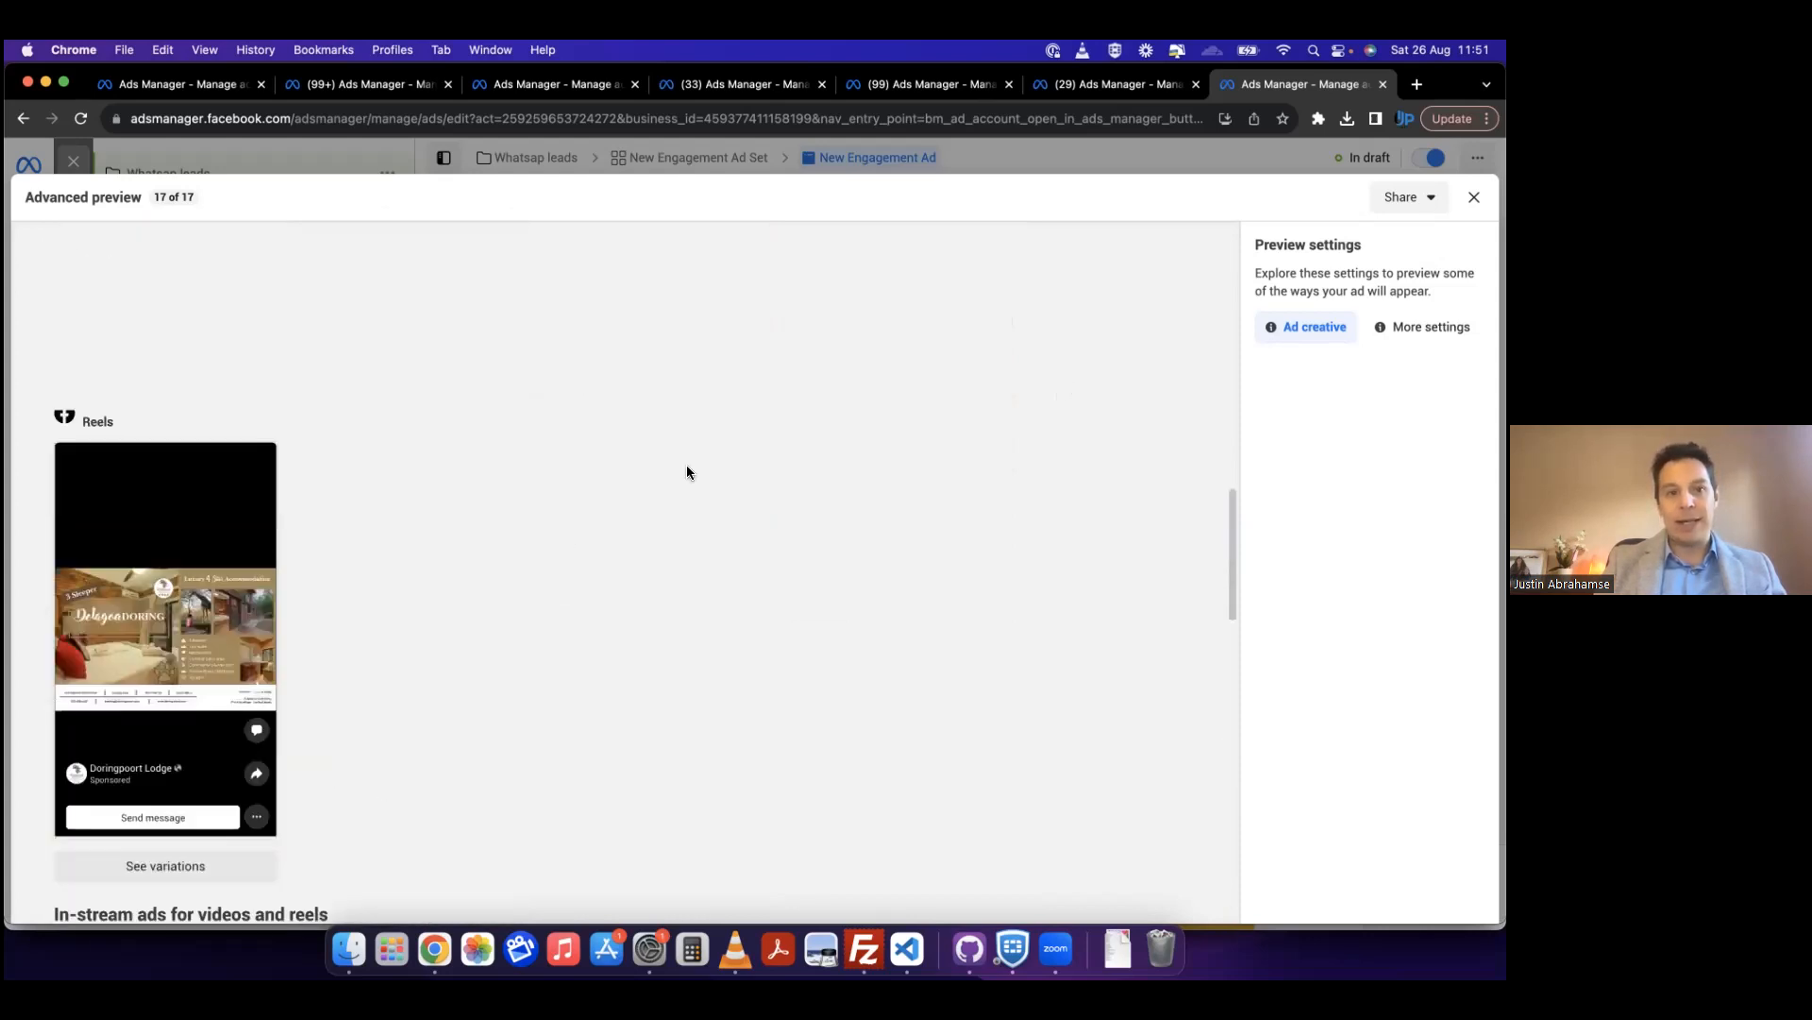
scroll(687, 464, up, 3)
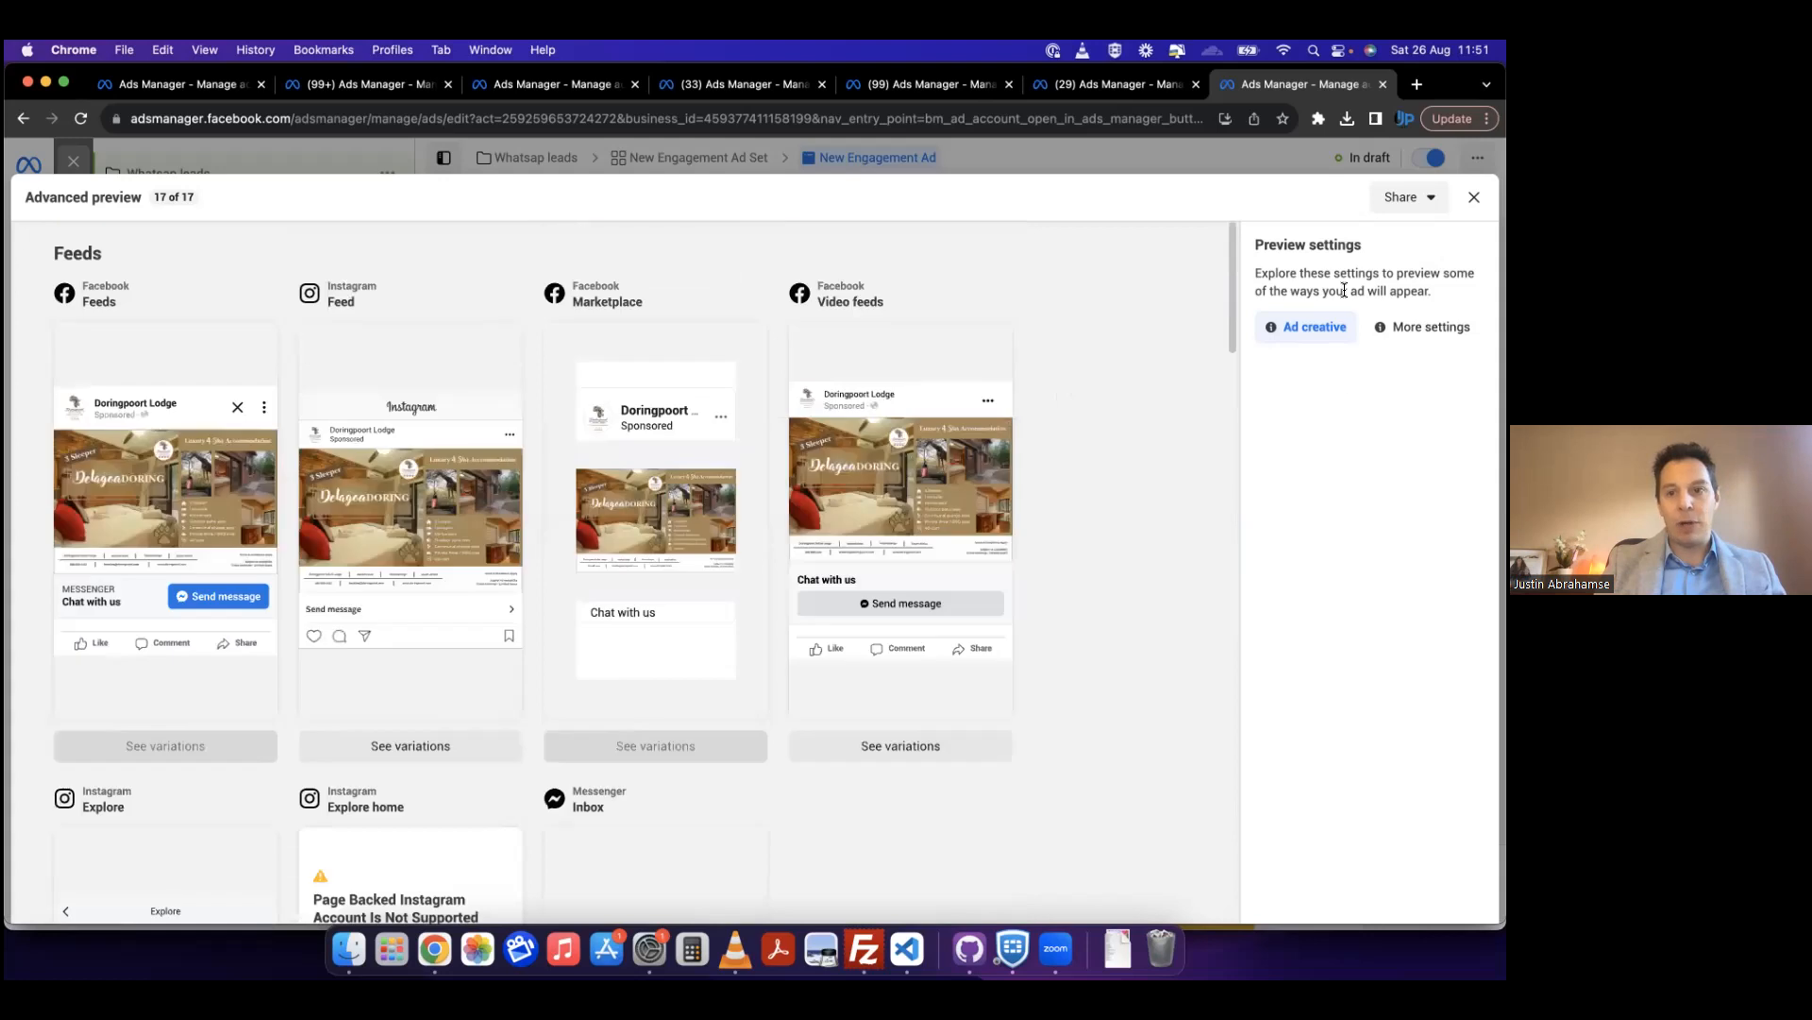
Step: Turn on link sharing for the ad preview with a link active for 30 days, and close the advanced preview
click(1406, 202)
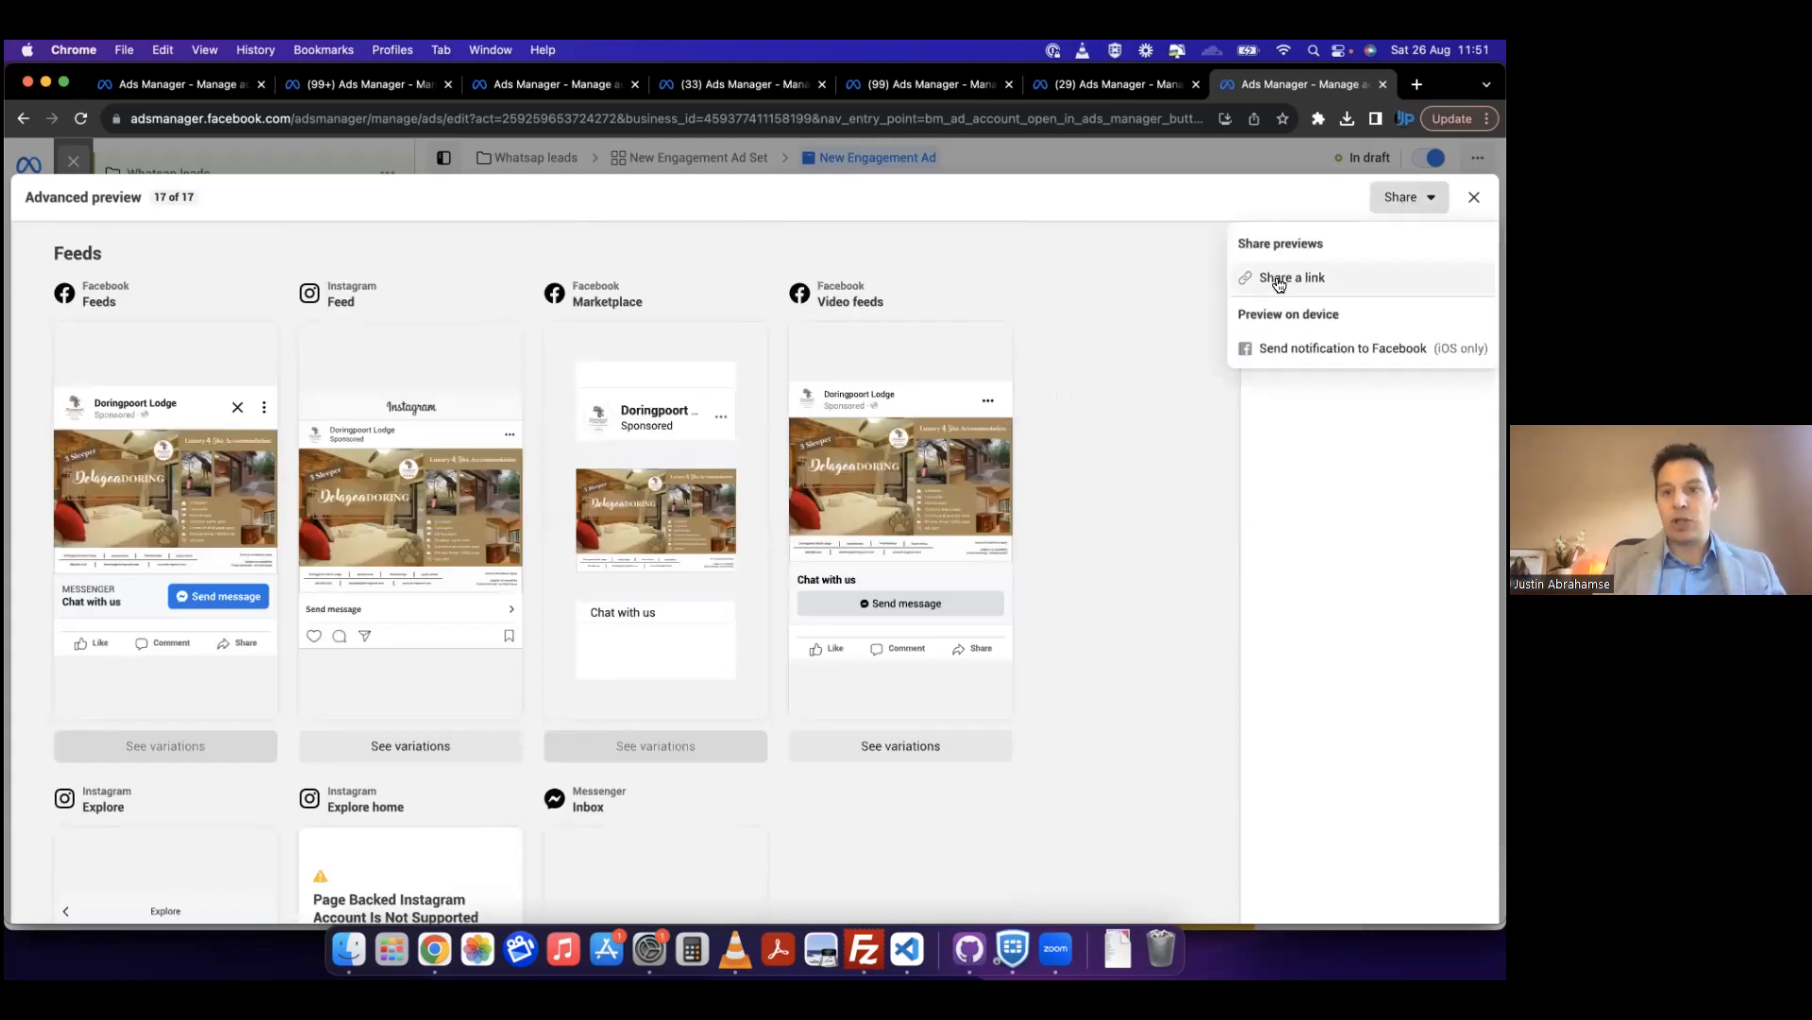
click(1280, 278)
click(514, 452)
click(566, 490)
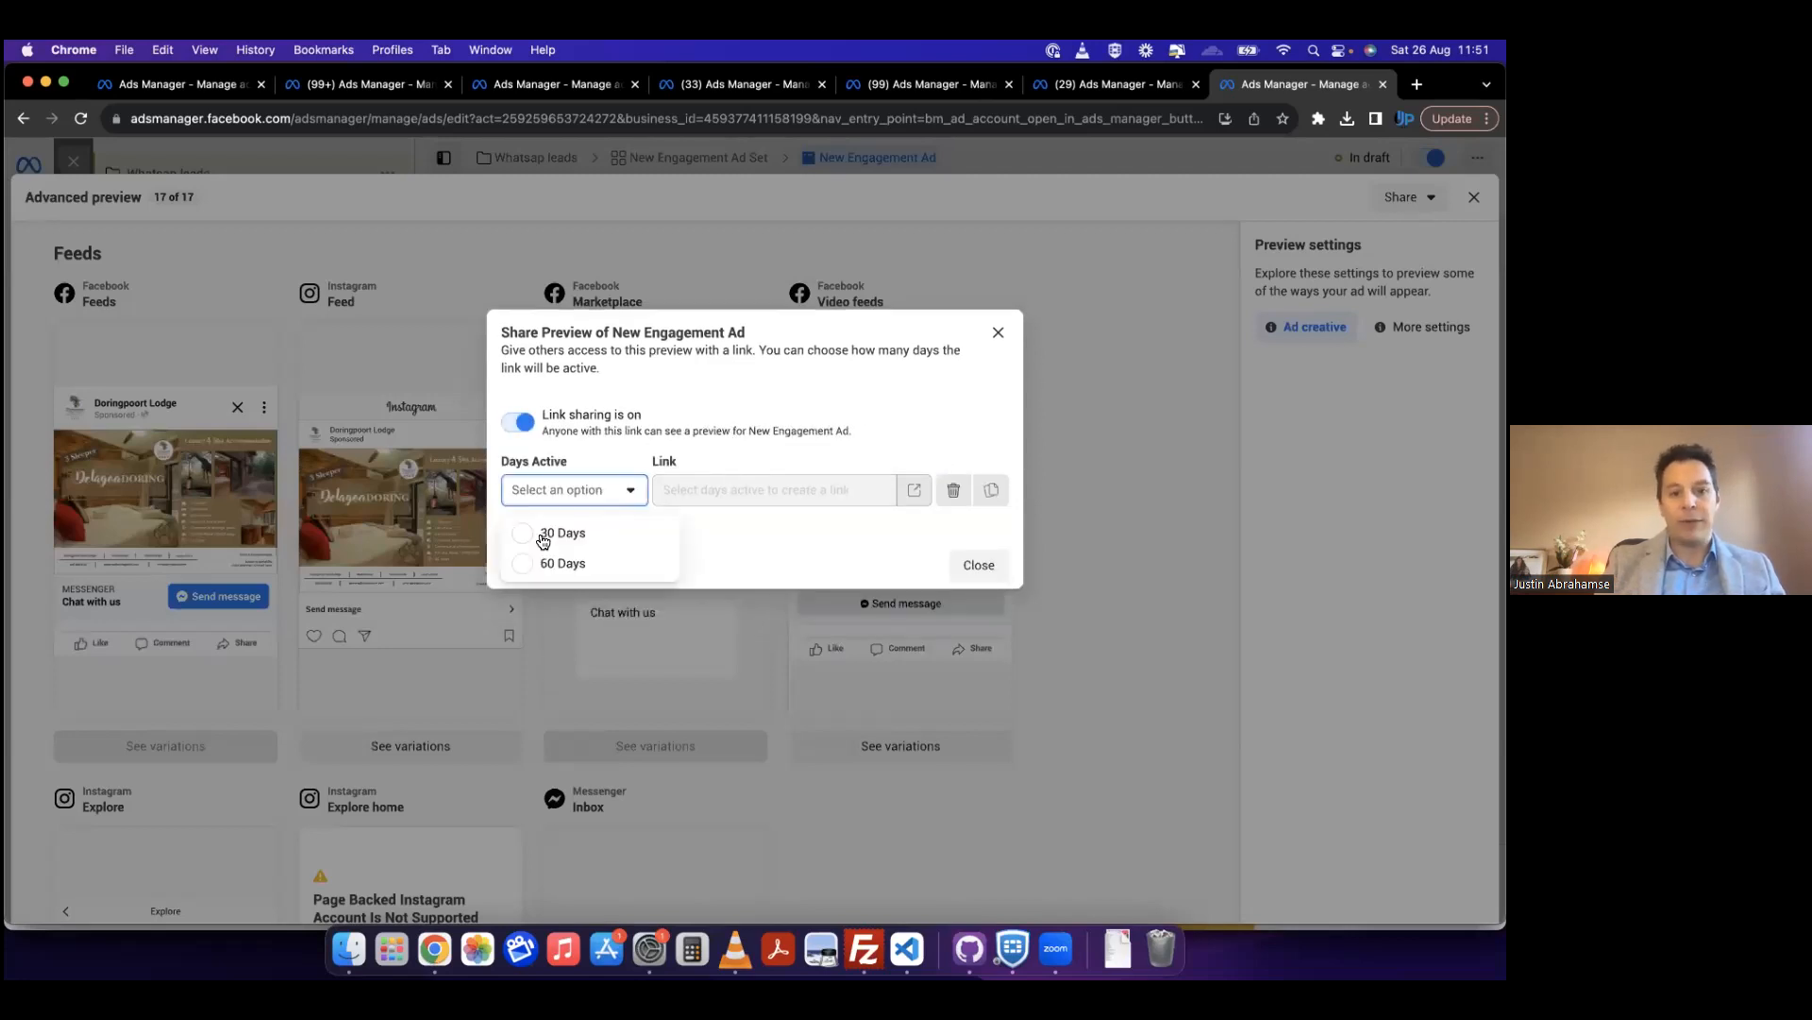
click(538, 535)
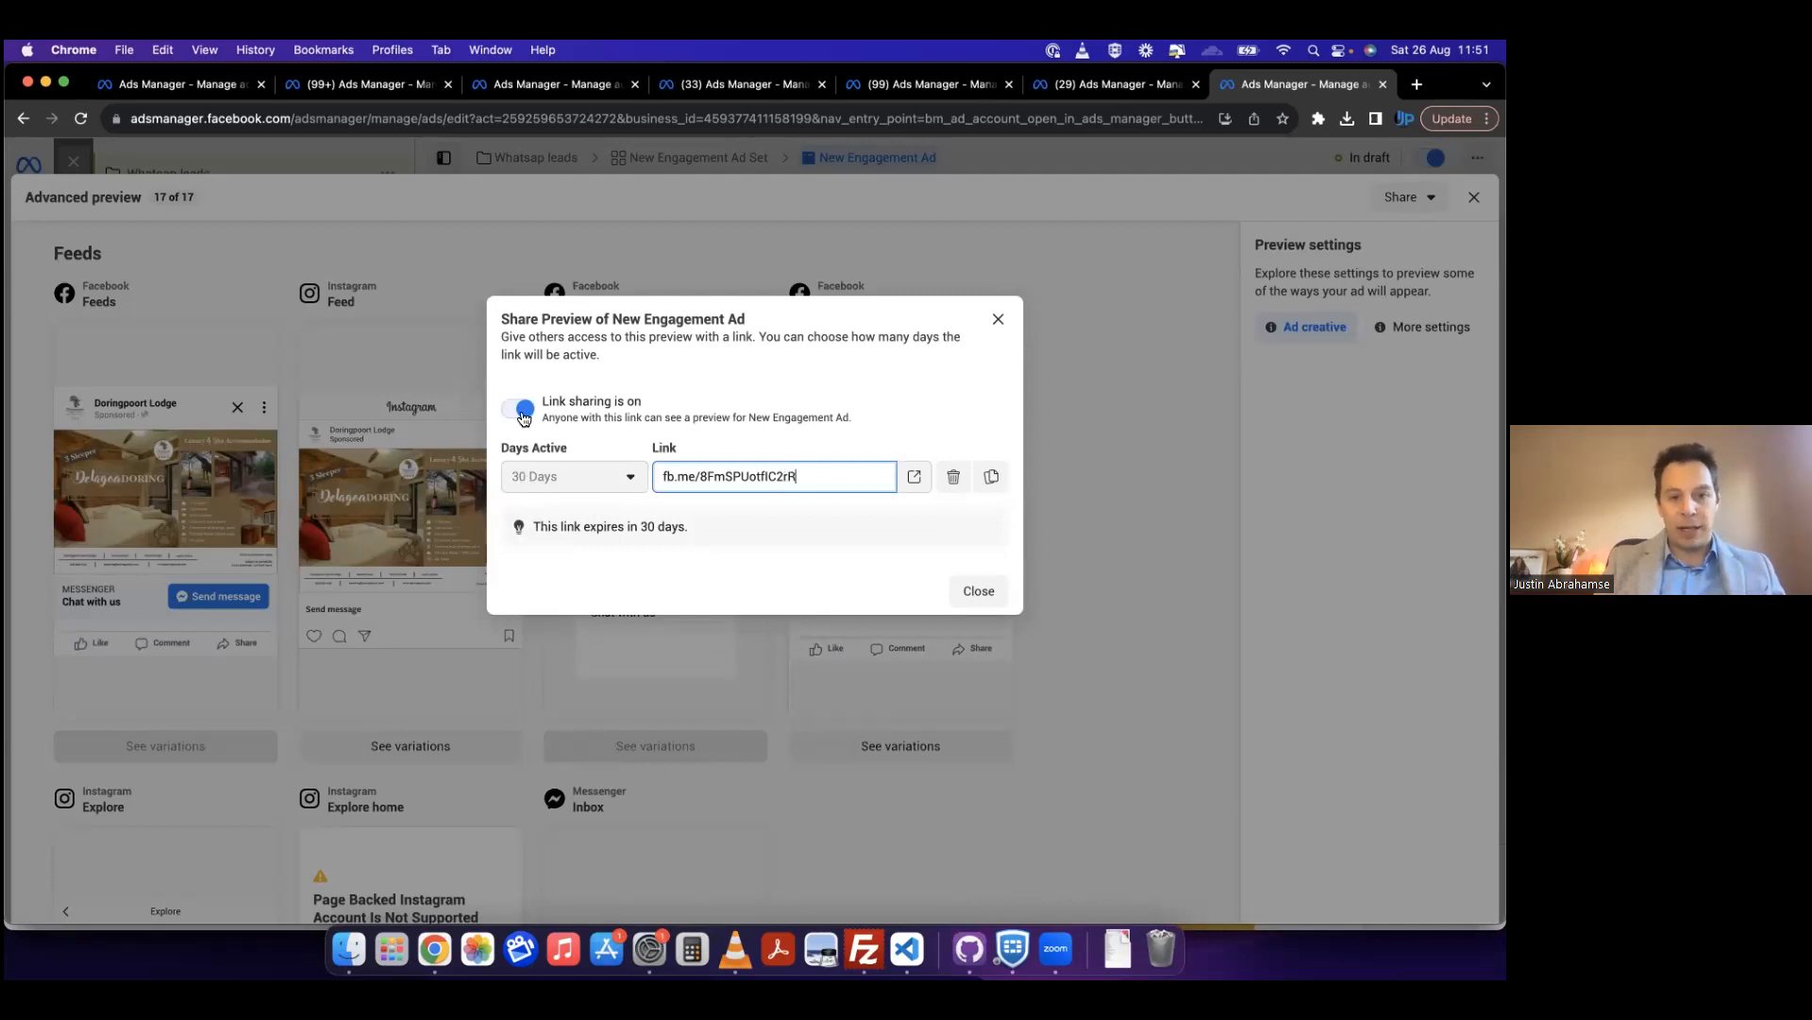
triple_click(704, 478)
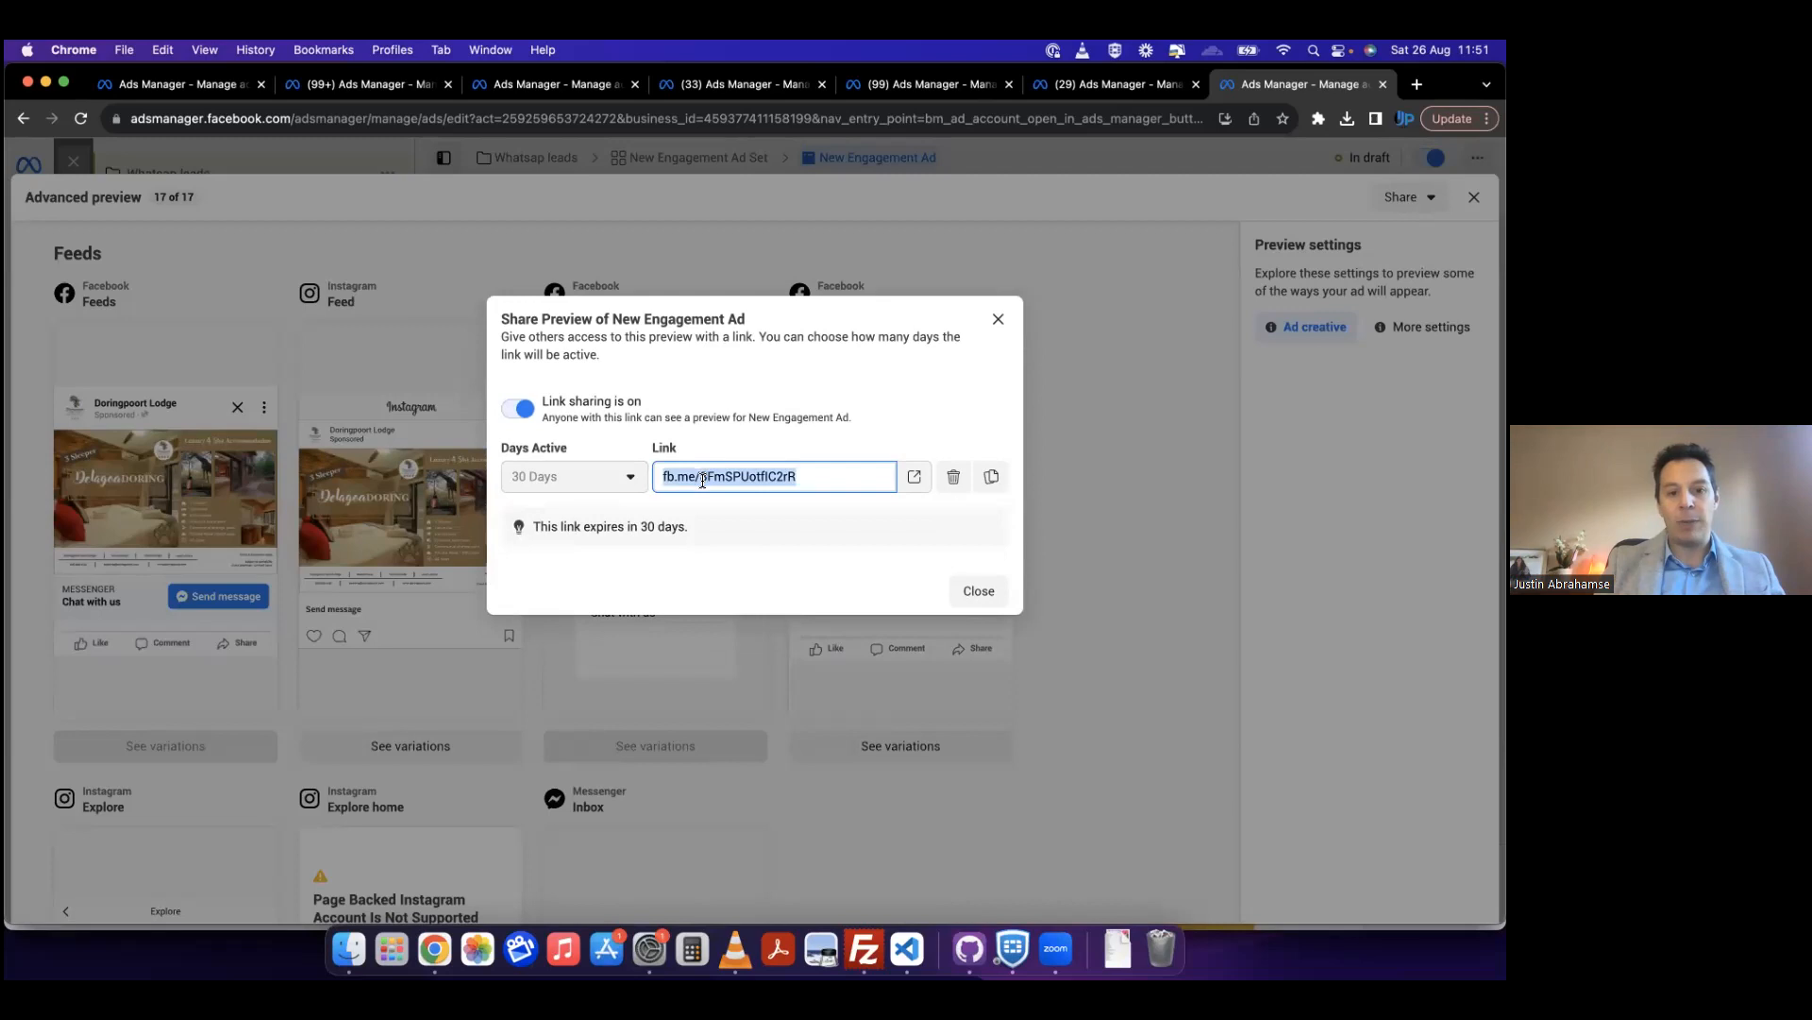
click(980, 592)
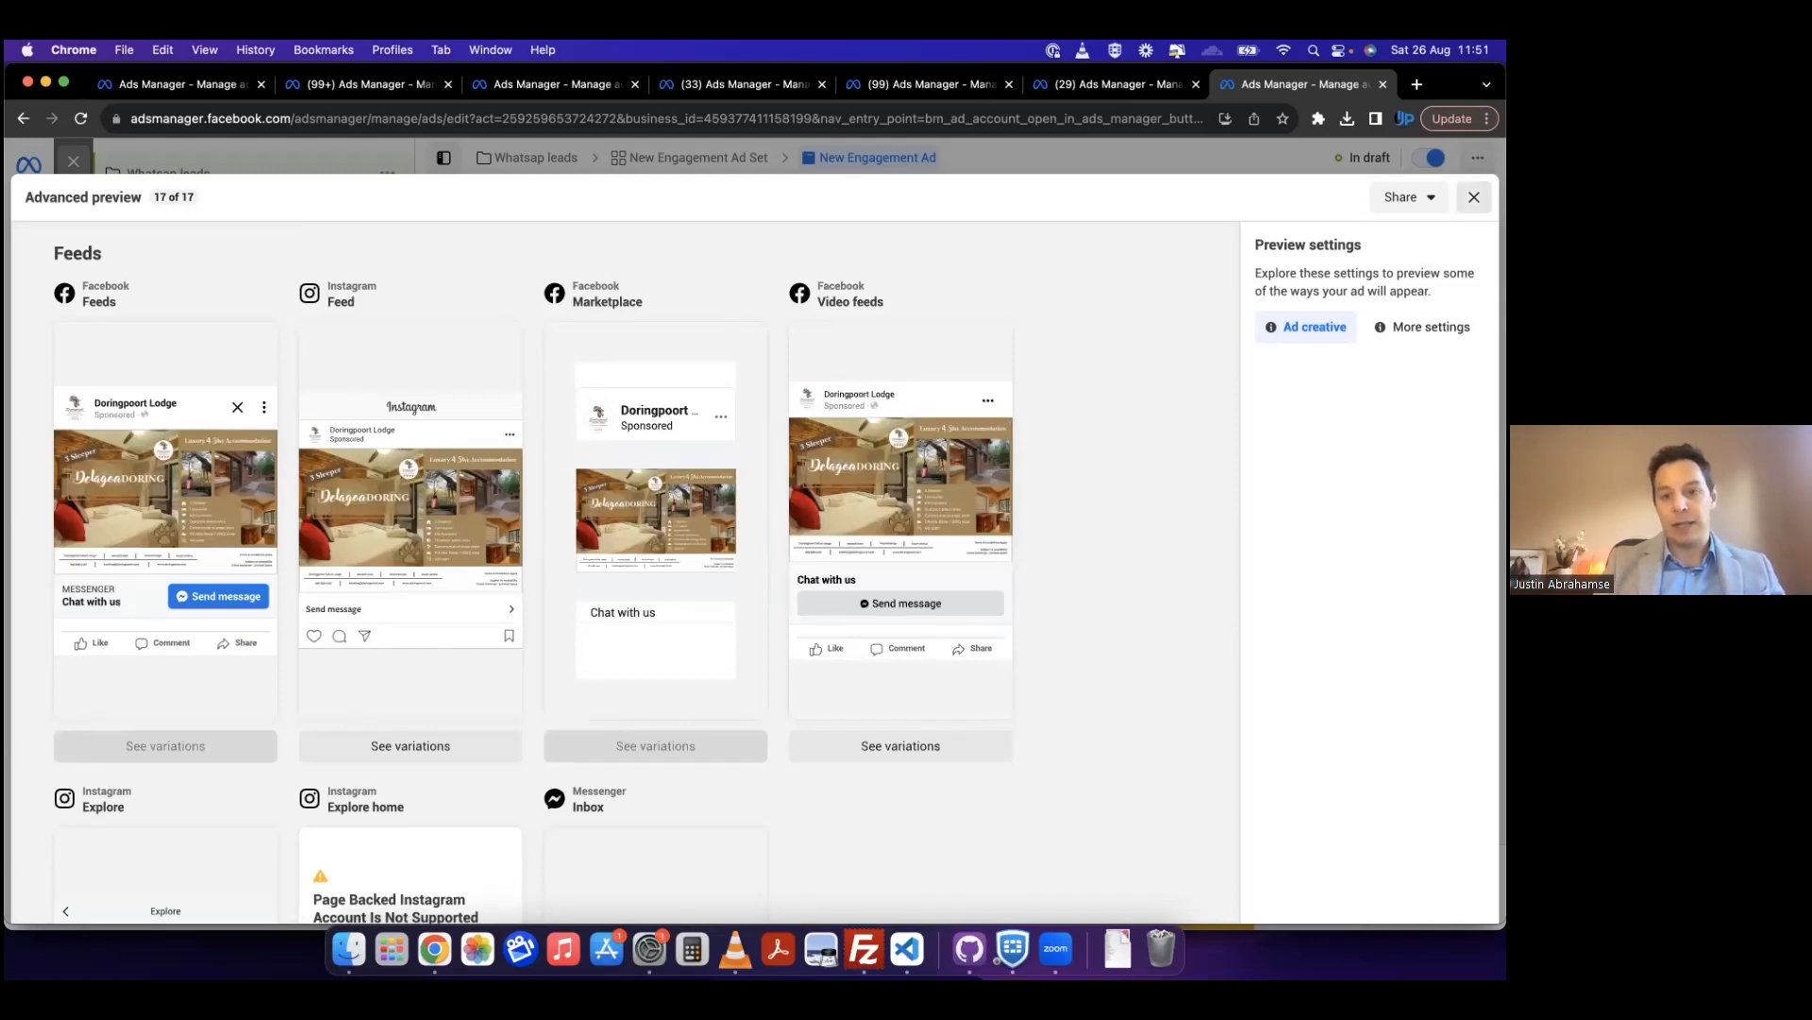
click(1473, 197)
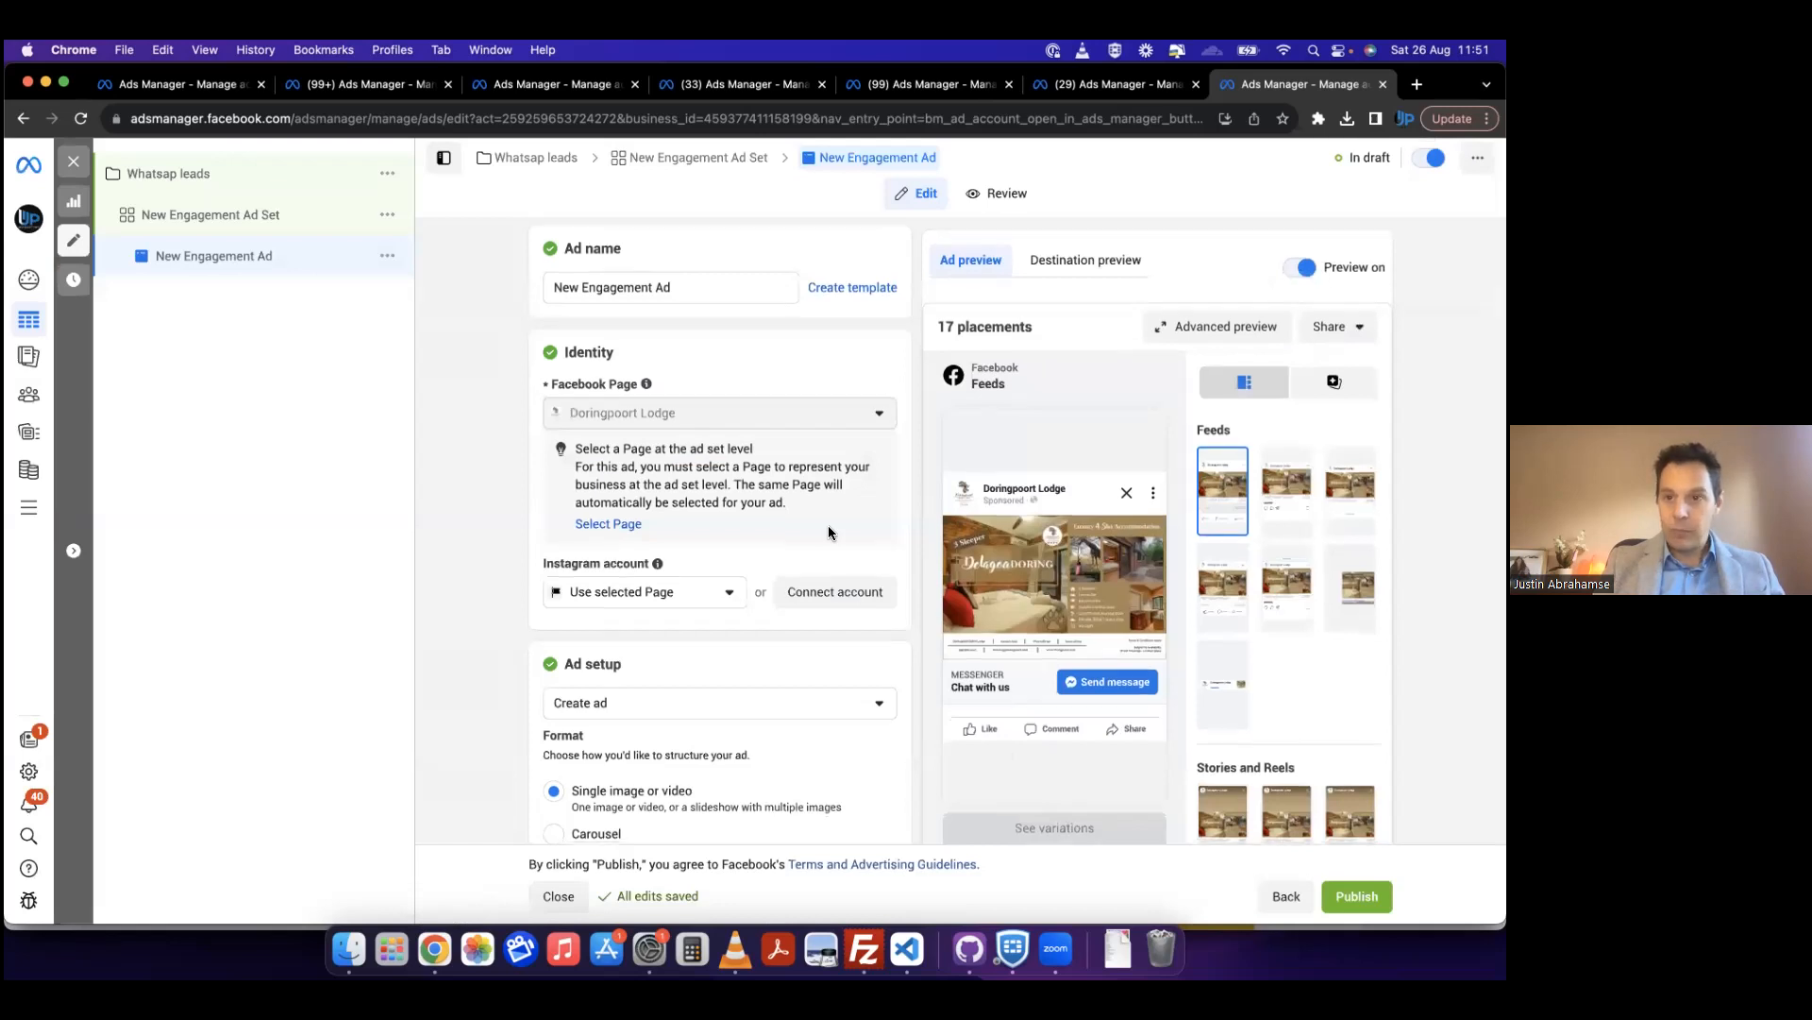
Step: Check the engagement ad's remaining settings down to tracking and URL parameters, and close the editor
scroll(829, 528, down, 10)
scroll(829, 529, down, 15)
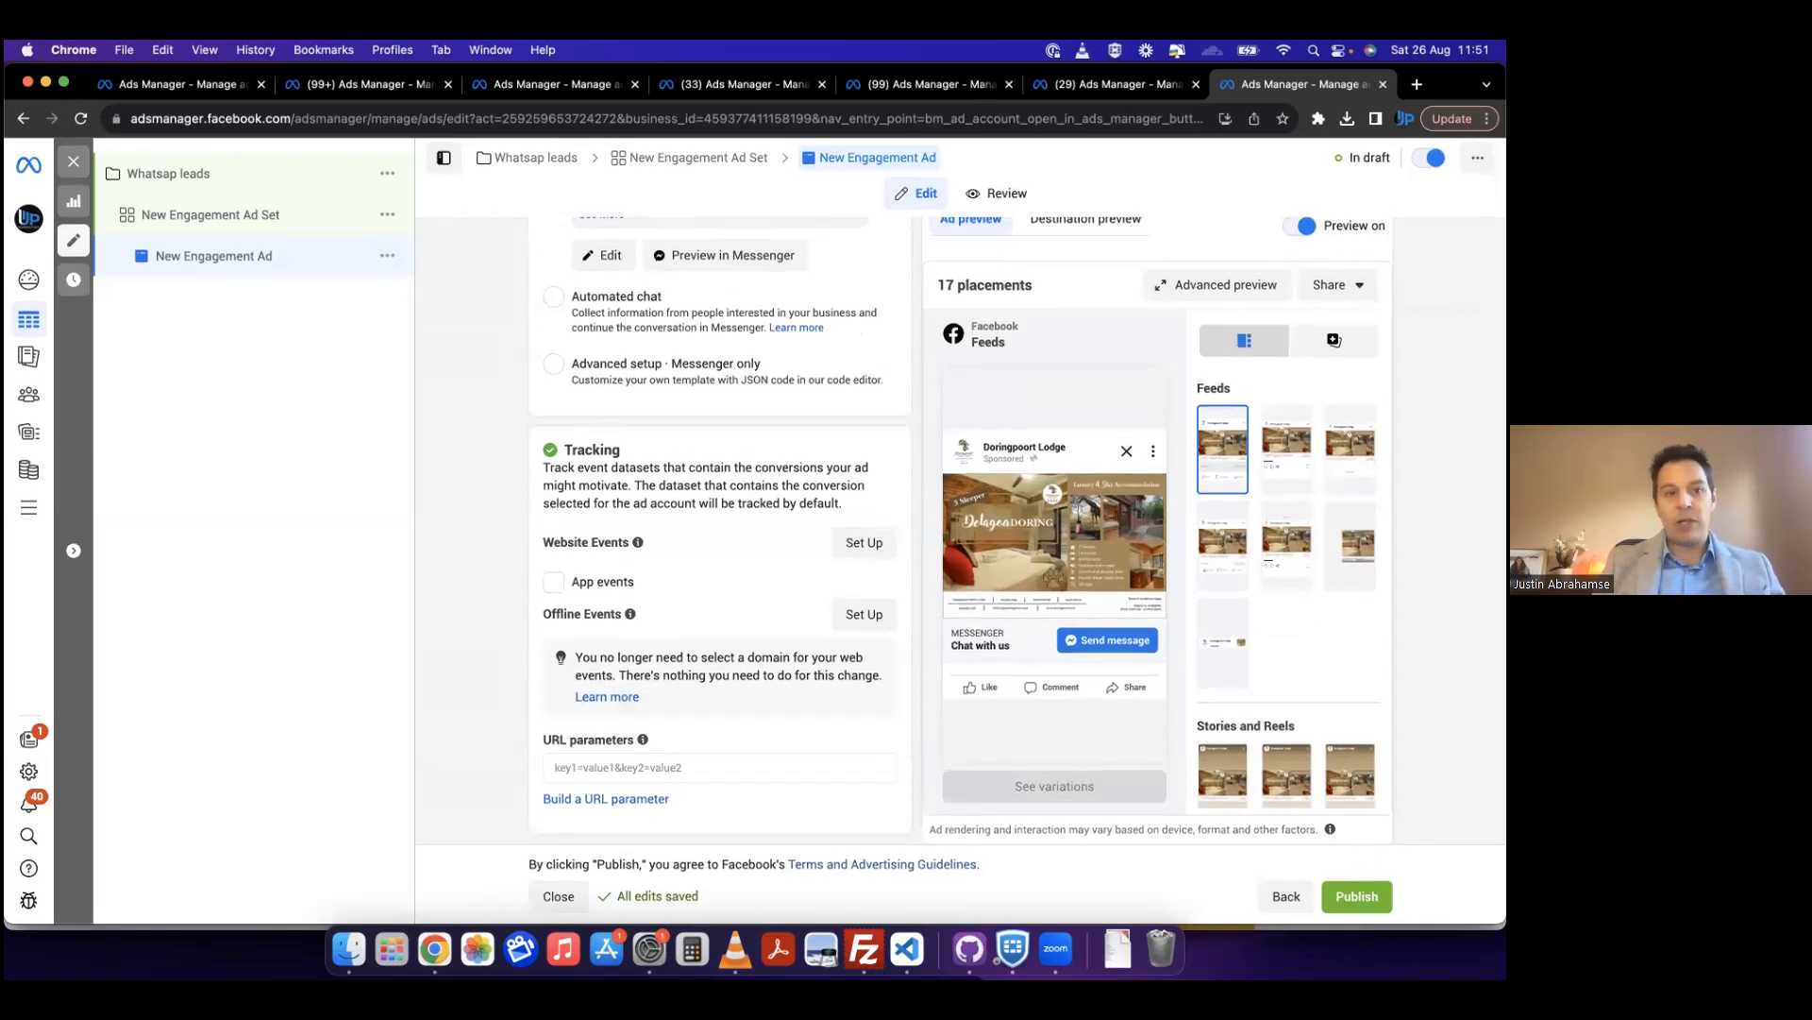
click(76, 166)
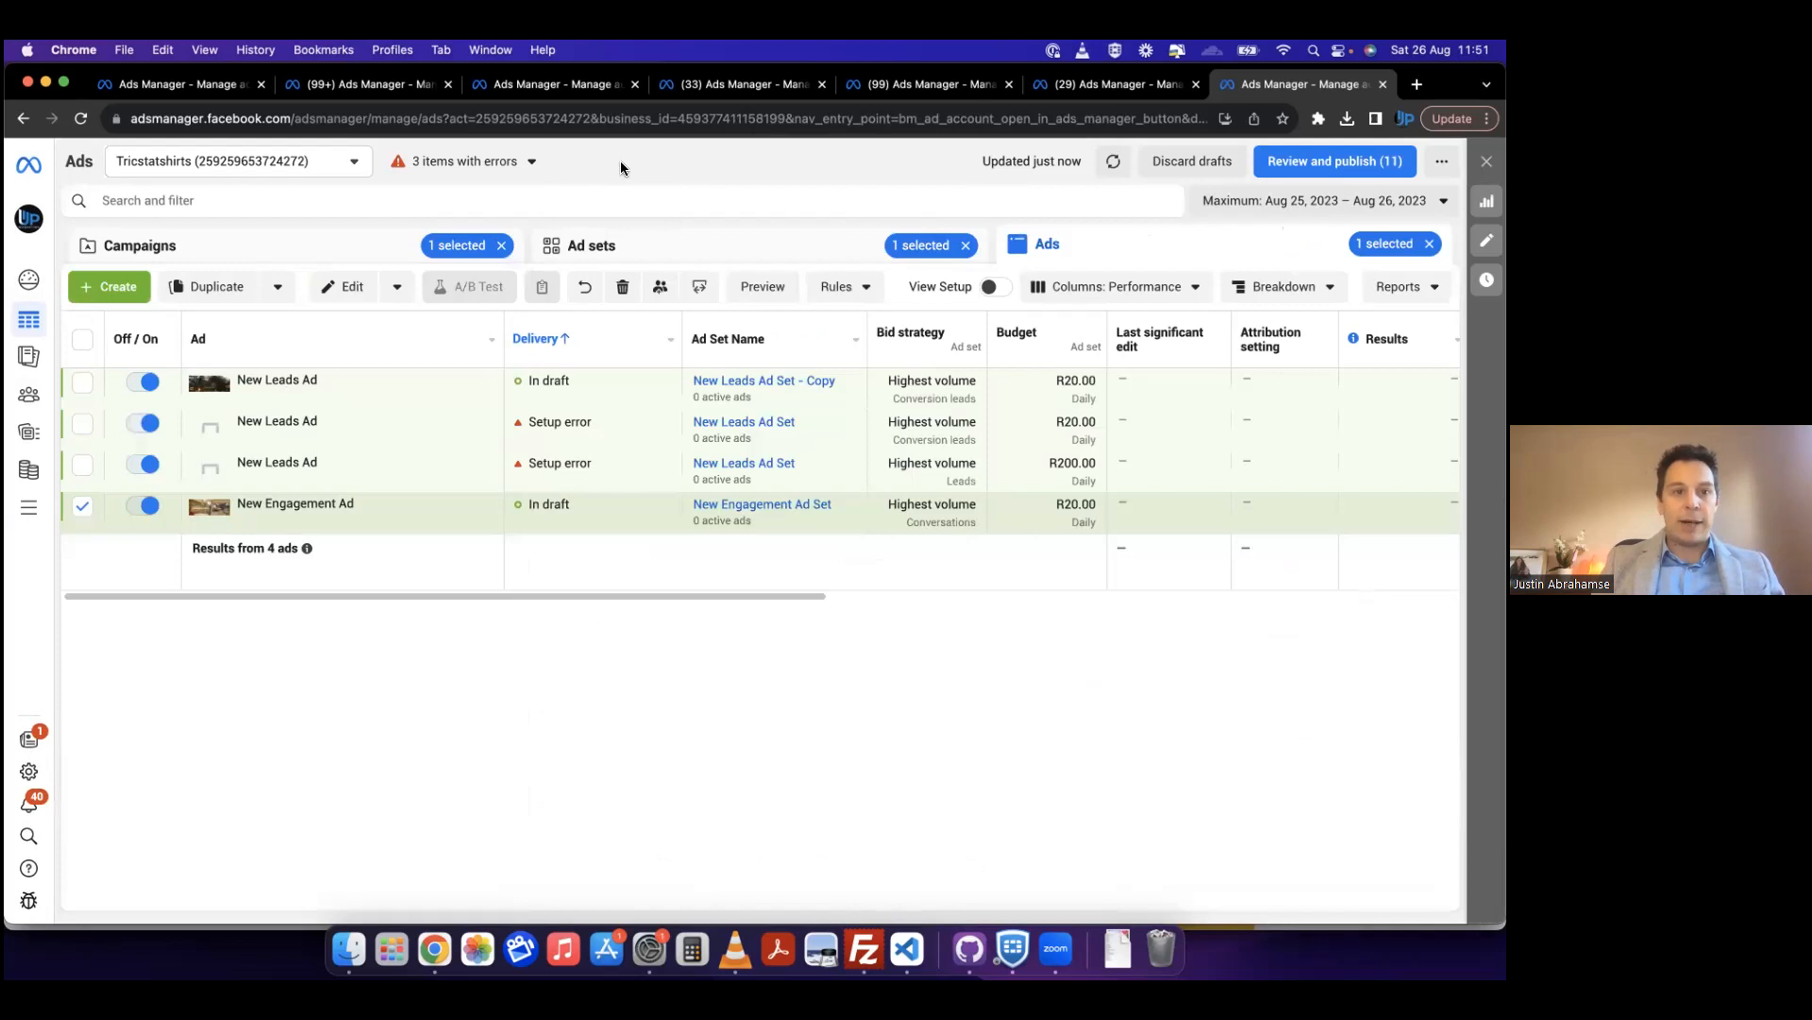
Step: Look through the ad sets of the other open ad accounts, including Vitashop CC
click(520, 87)
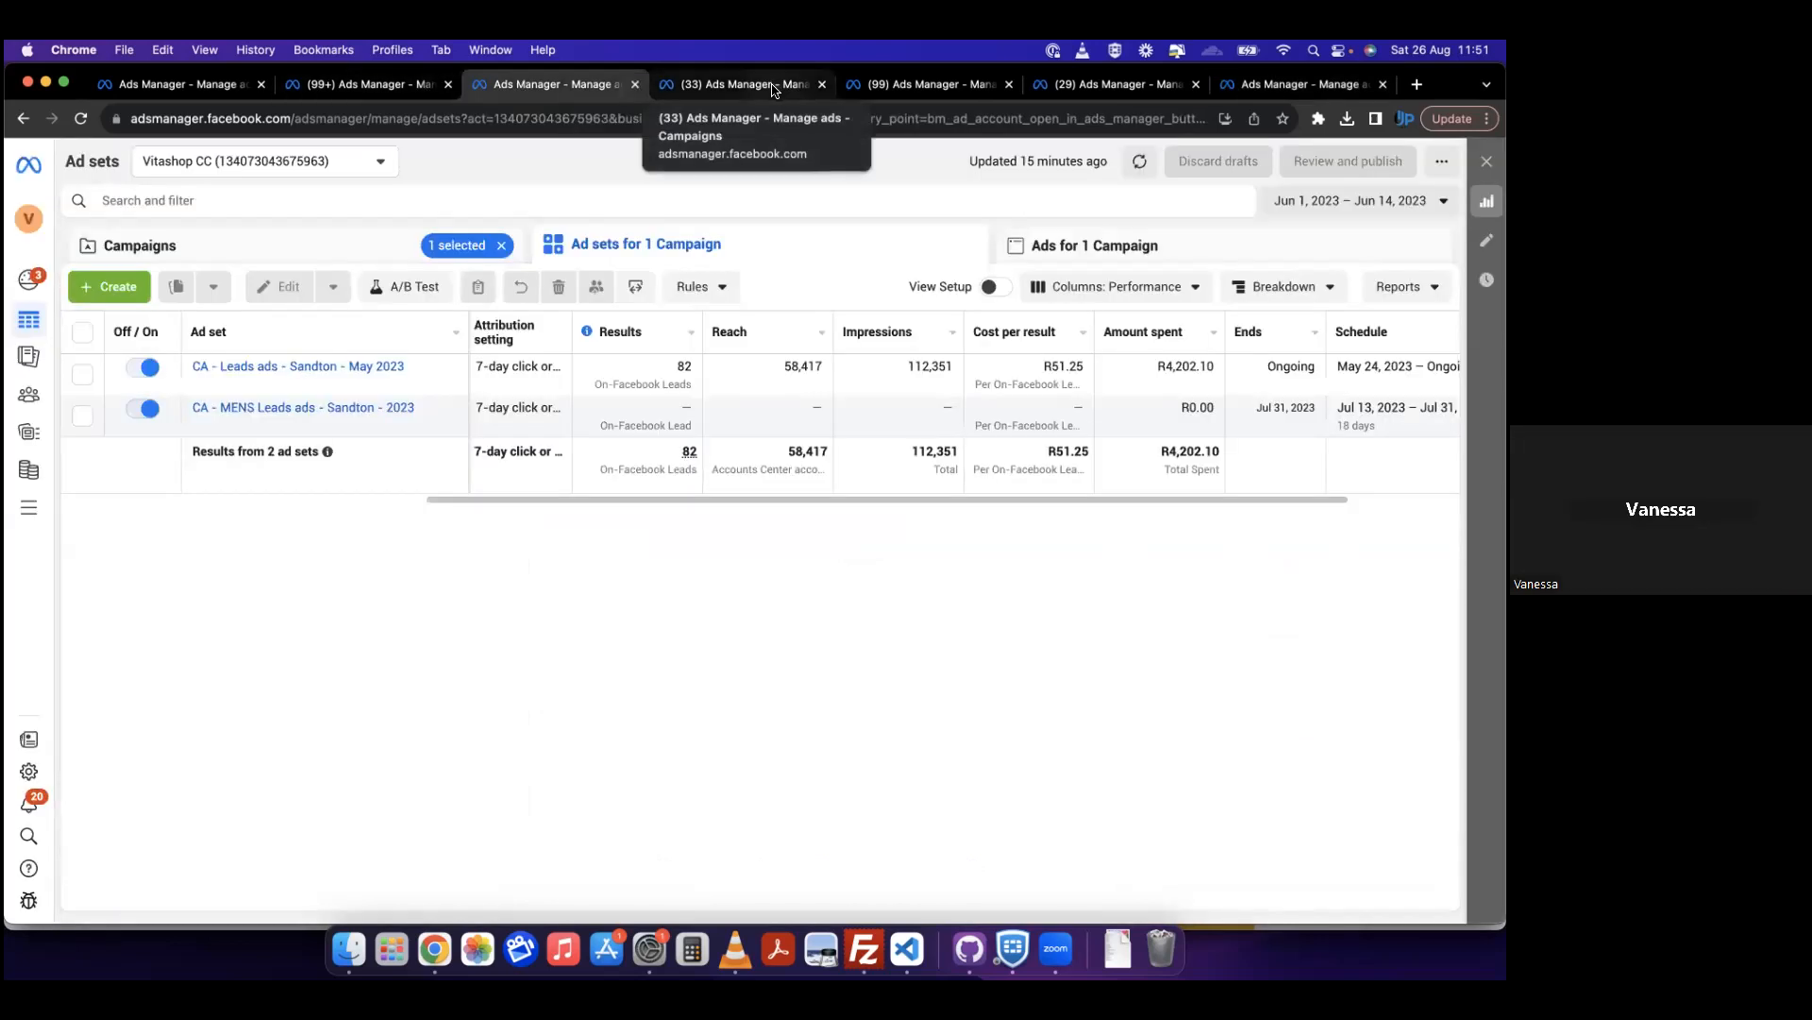
click(231, 87)
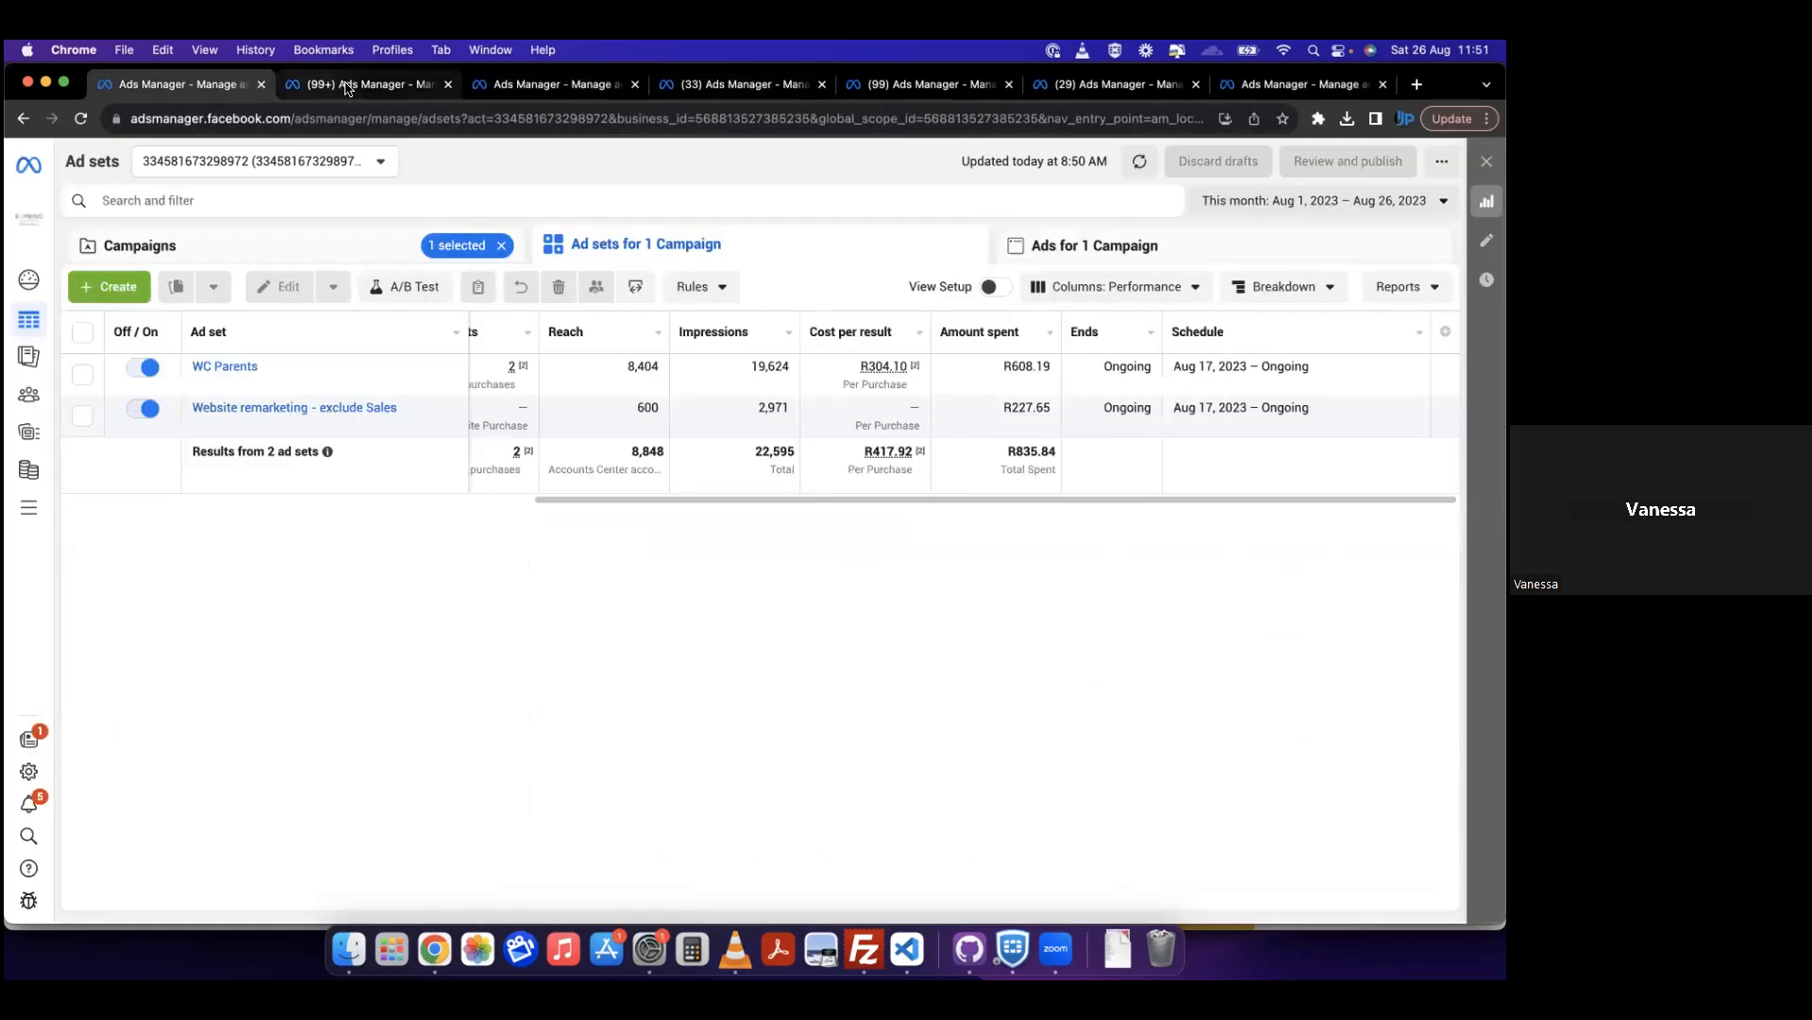
click(348, 87)
click(546, 91)
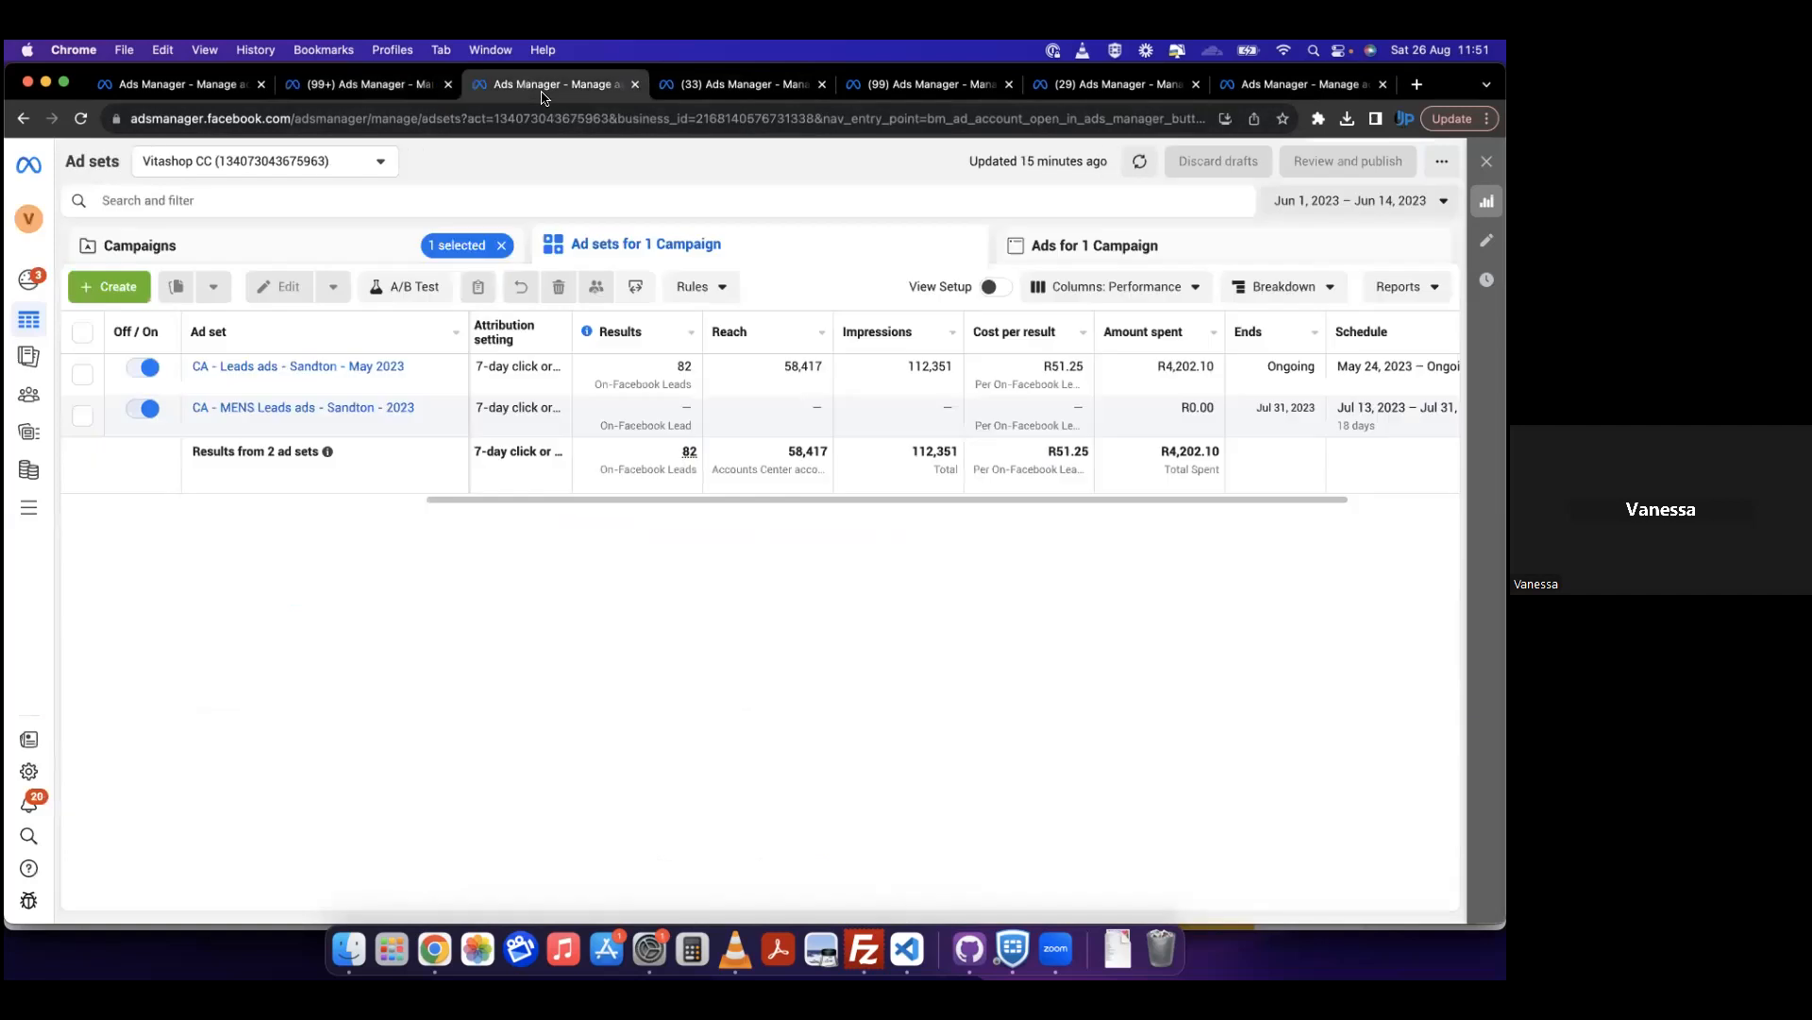
Step: Return to the Tricstatshirts account's ads and open the New Leads Ad under New Leads Ad Set - Copy for editing
click(1302, 85)
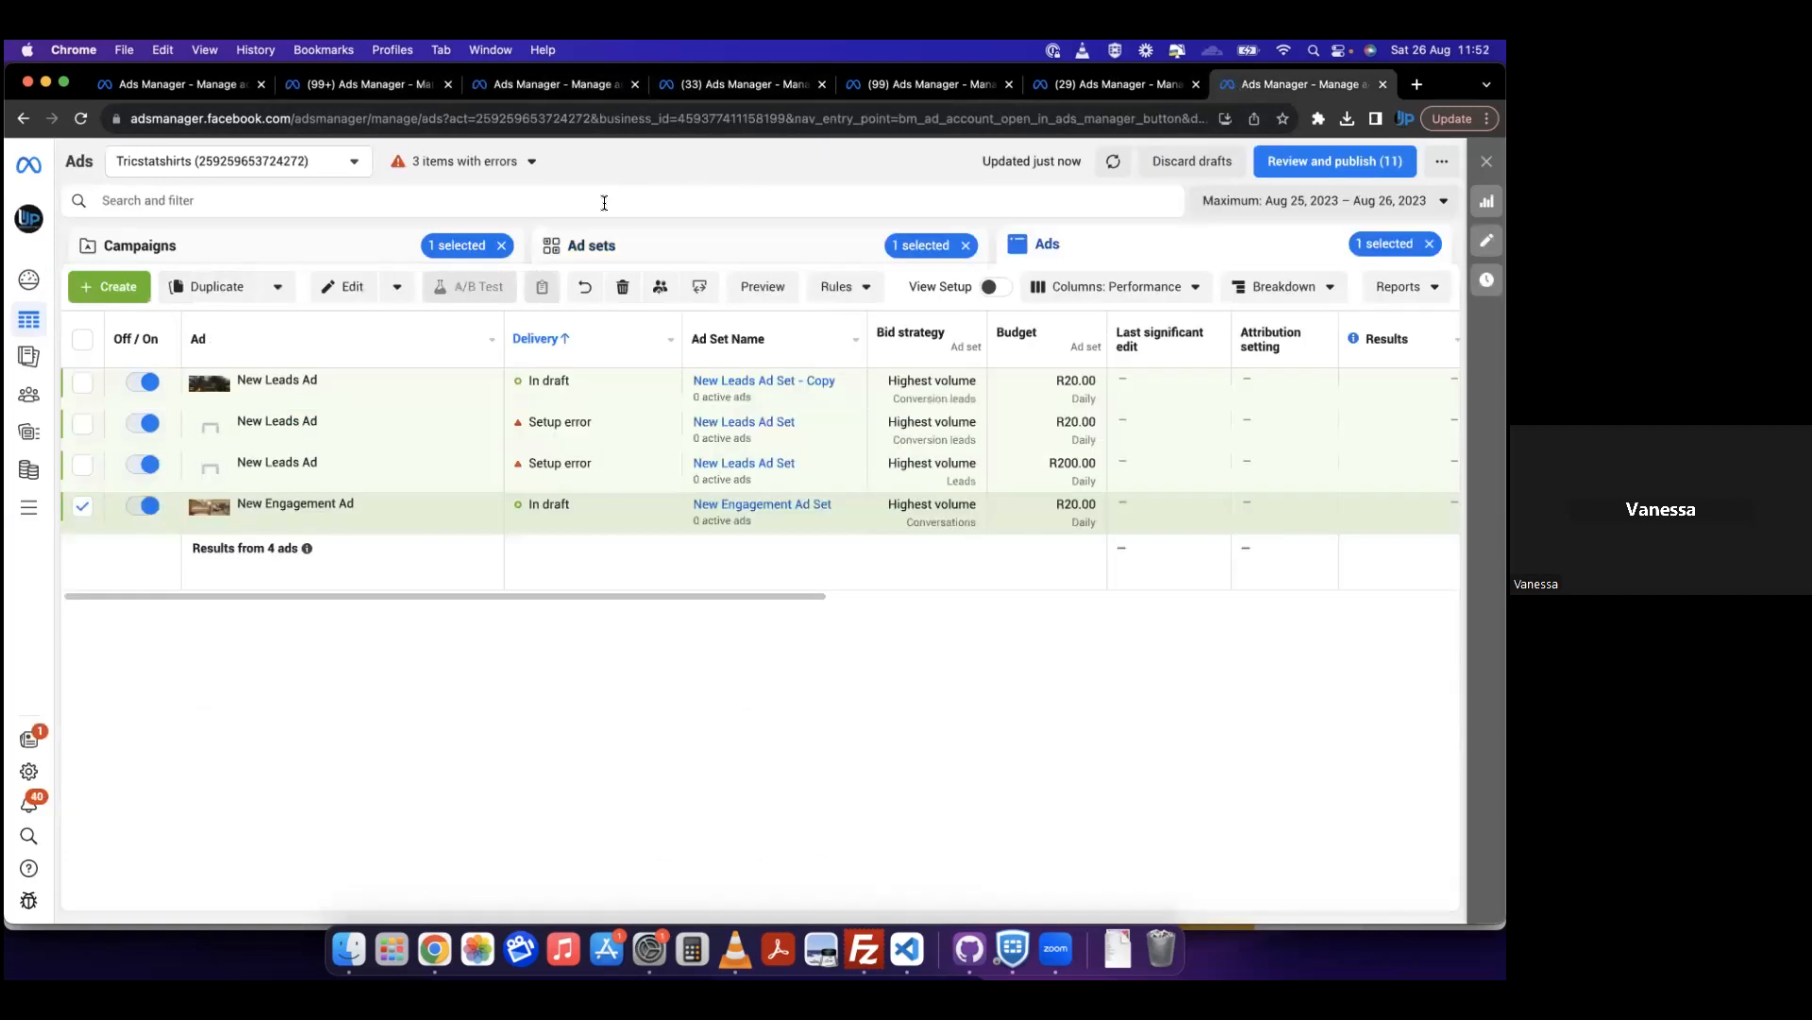
mouse_move(342, 403)
click(342, 400)
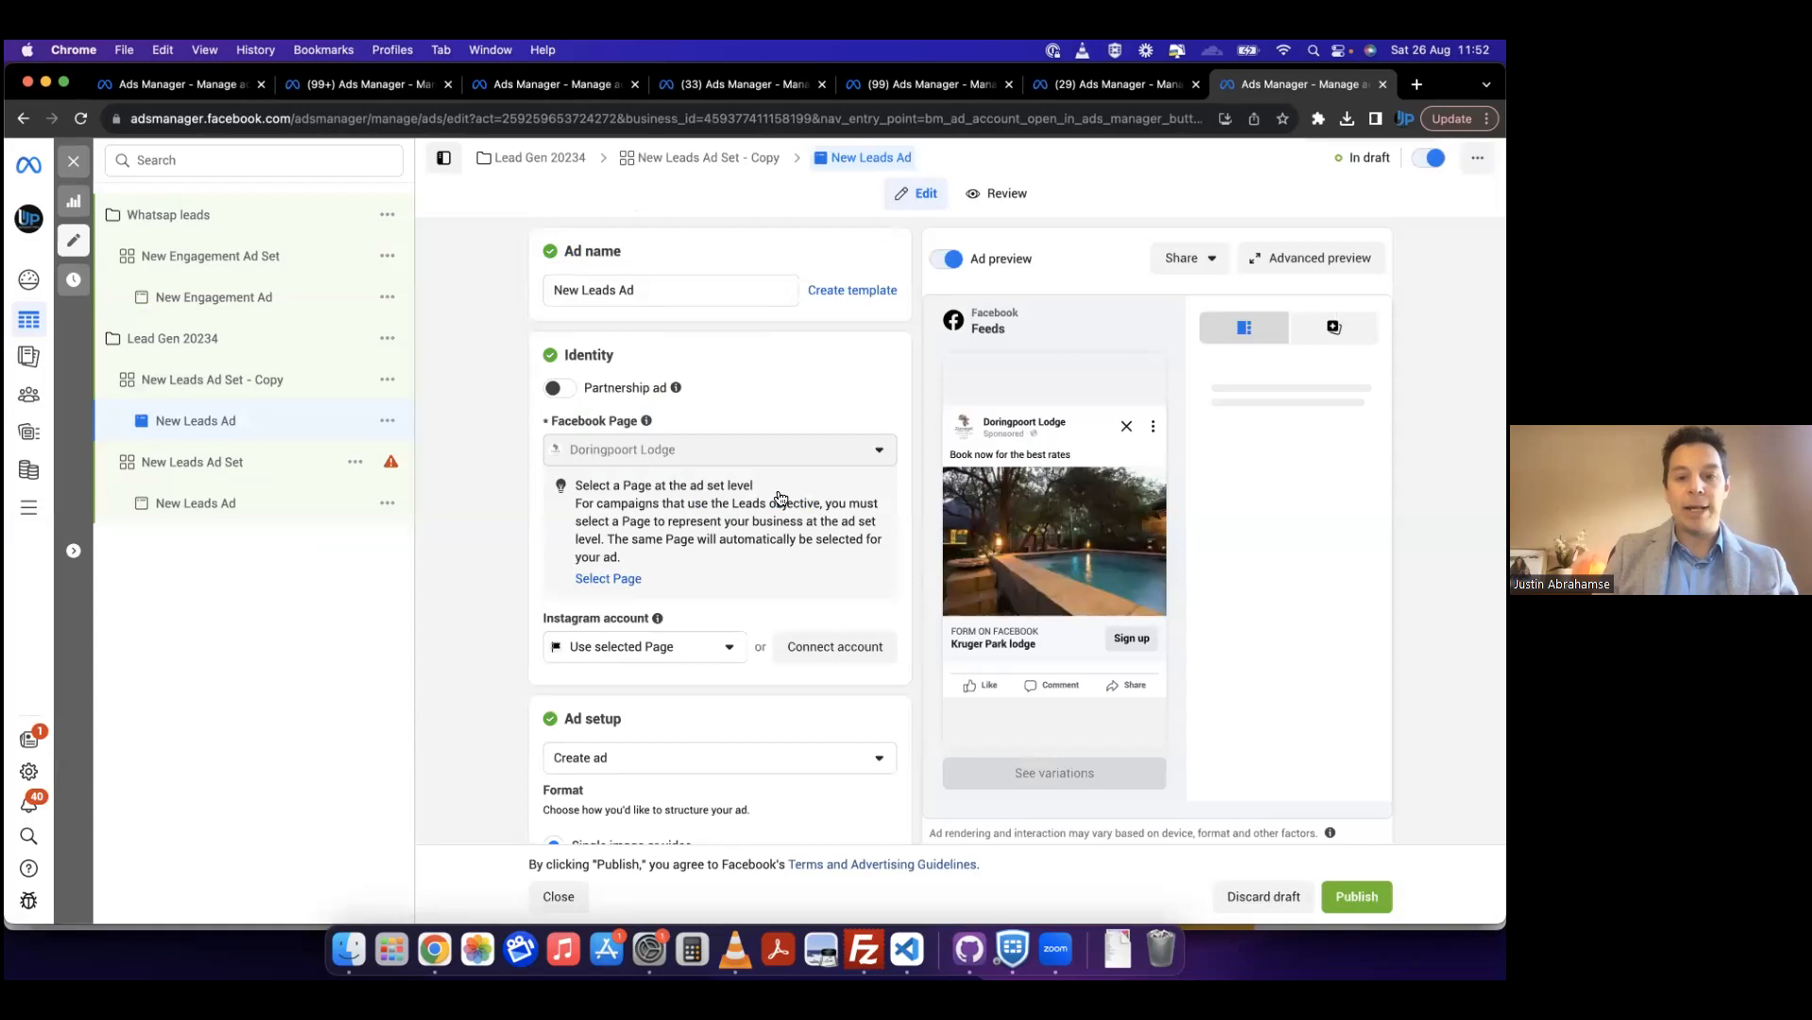
Step: View the instant form creation options for the New Leads Ad and close the form without saving
click(780, 498)
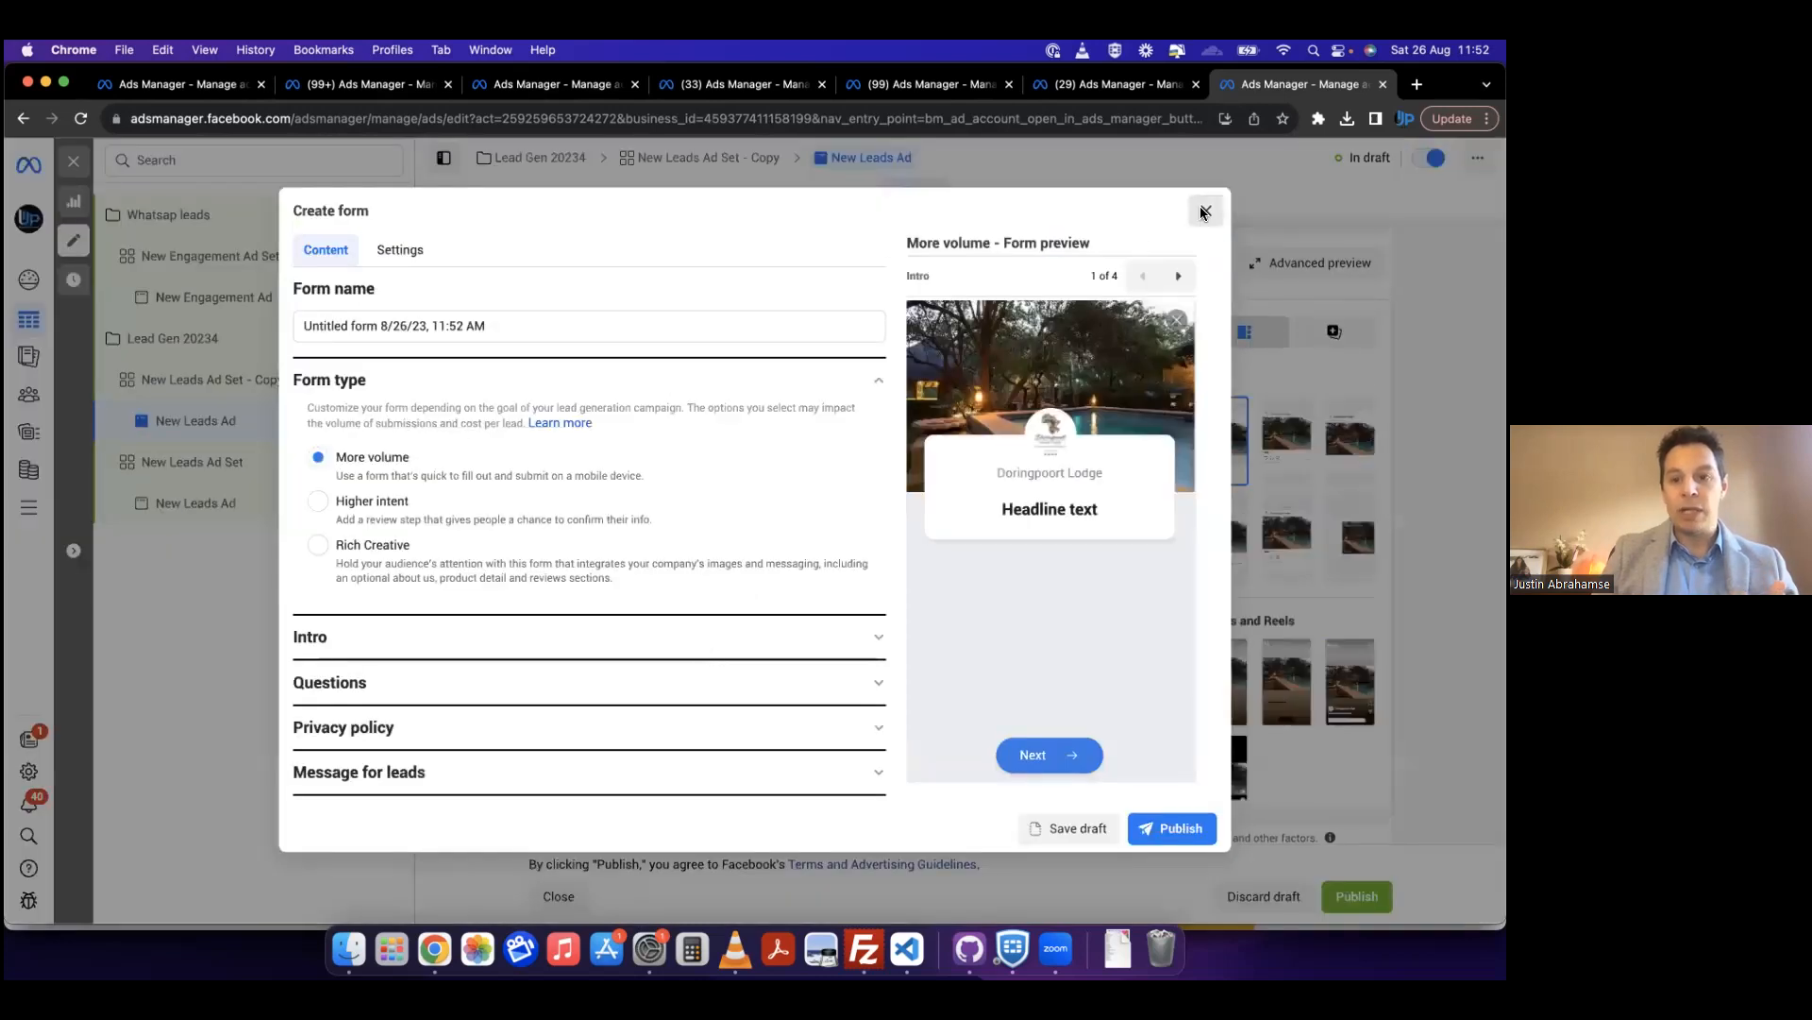
click(1204, 210)
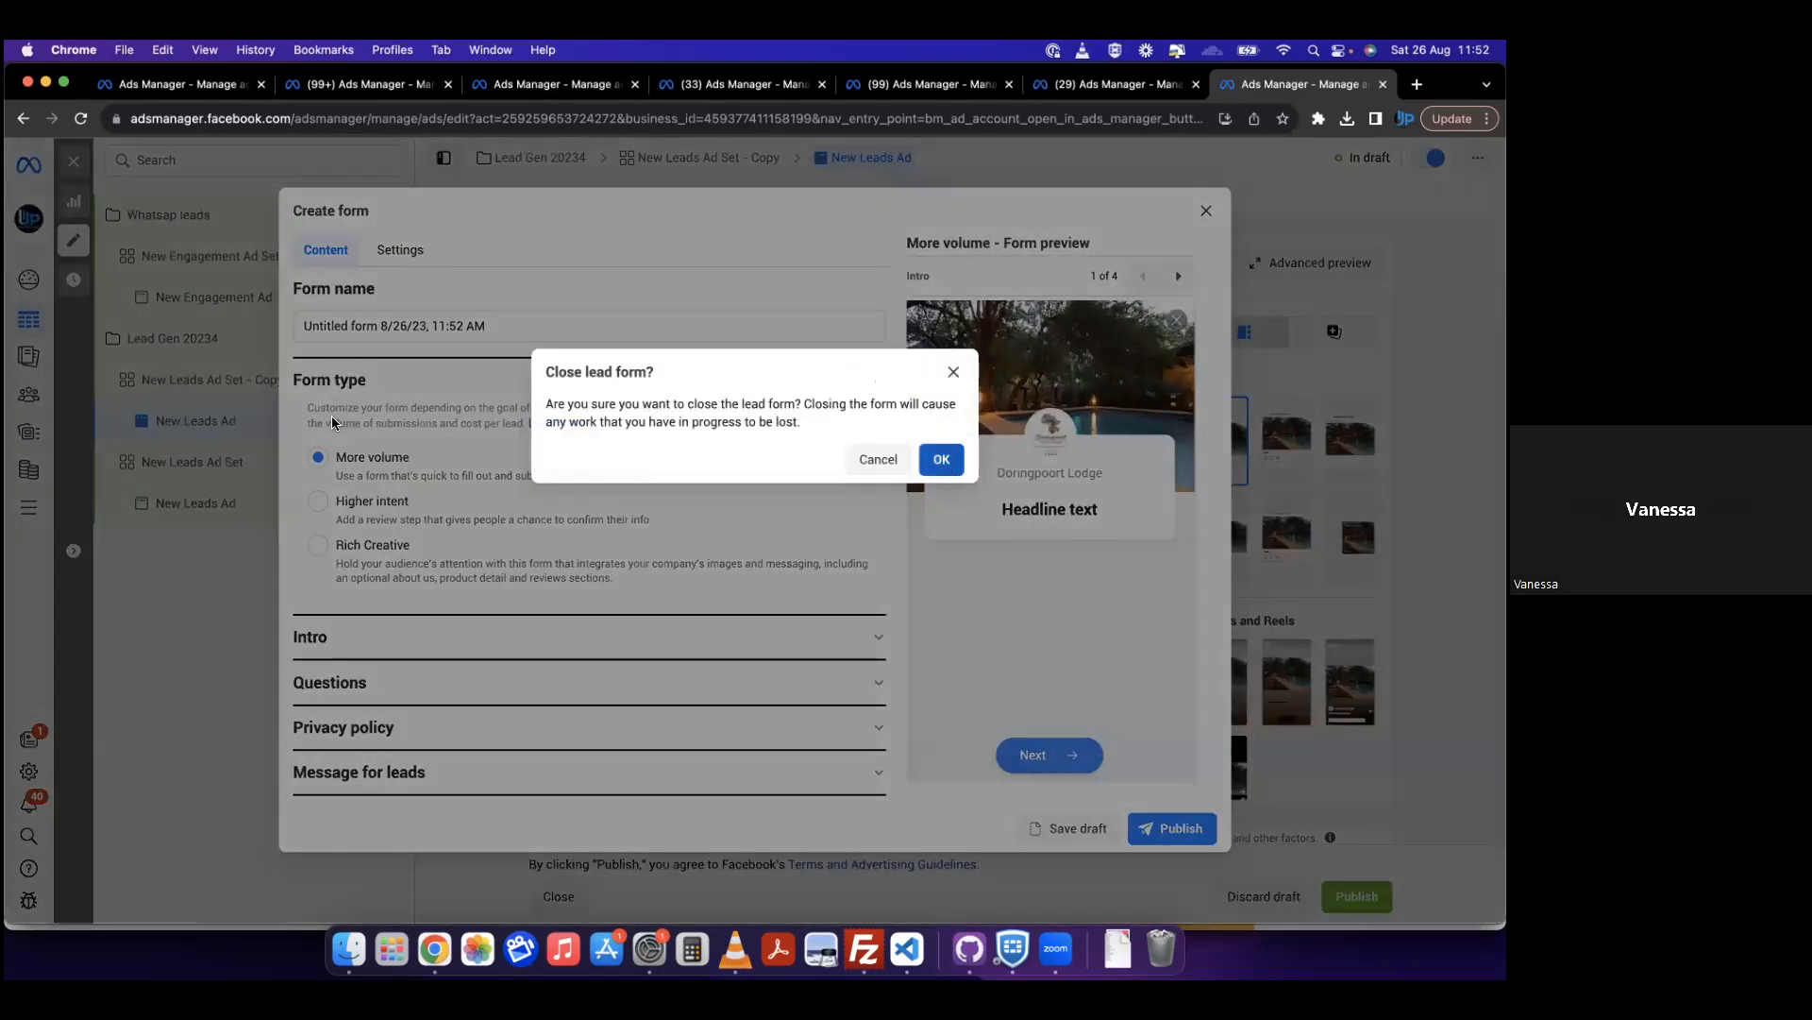
key(Return)
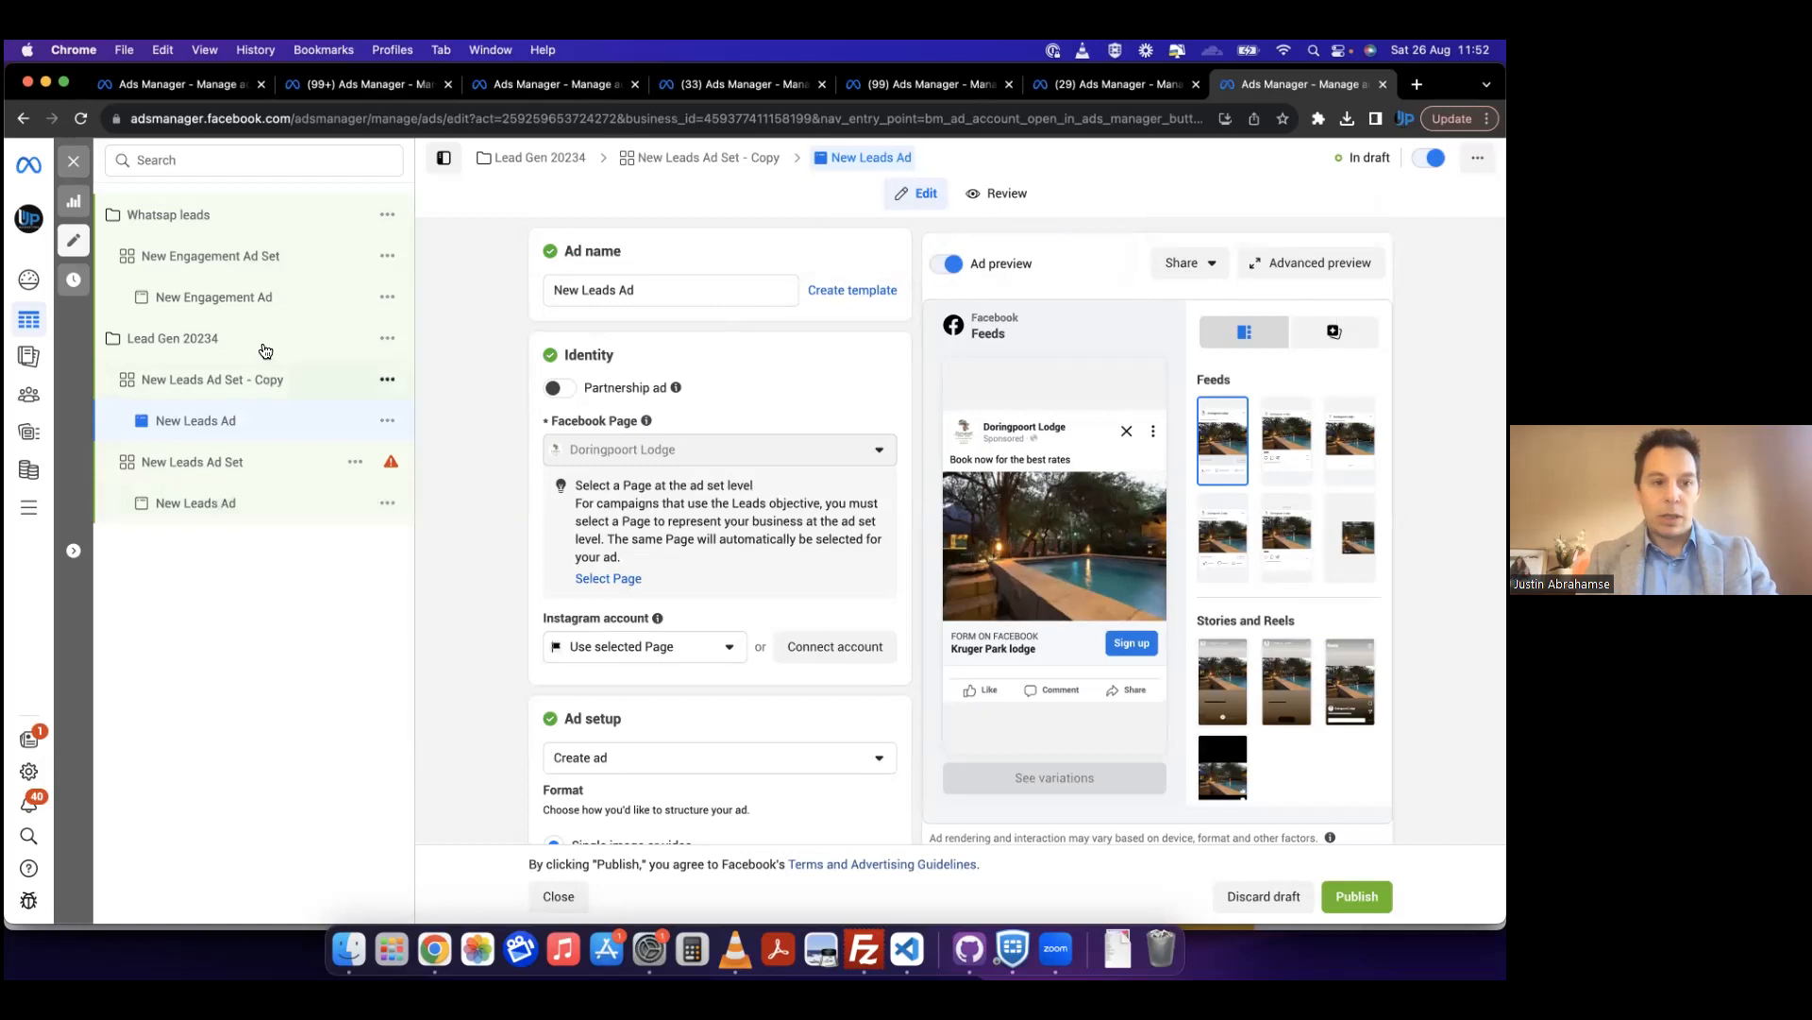
Step: Check the New Engagement Ad Set's conversion location, ad type and messaging app destinations under the Whatsap leads campaign
click(267, 270)
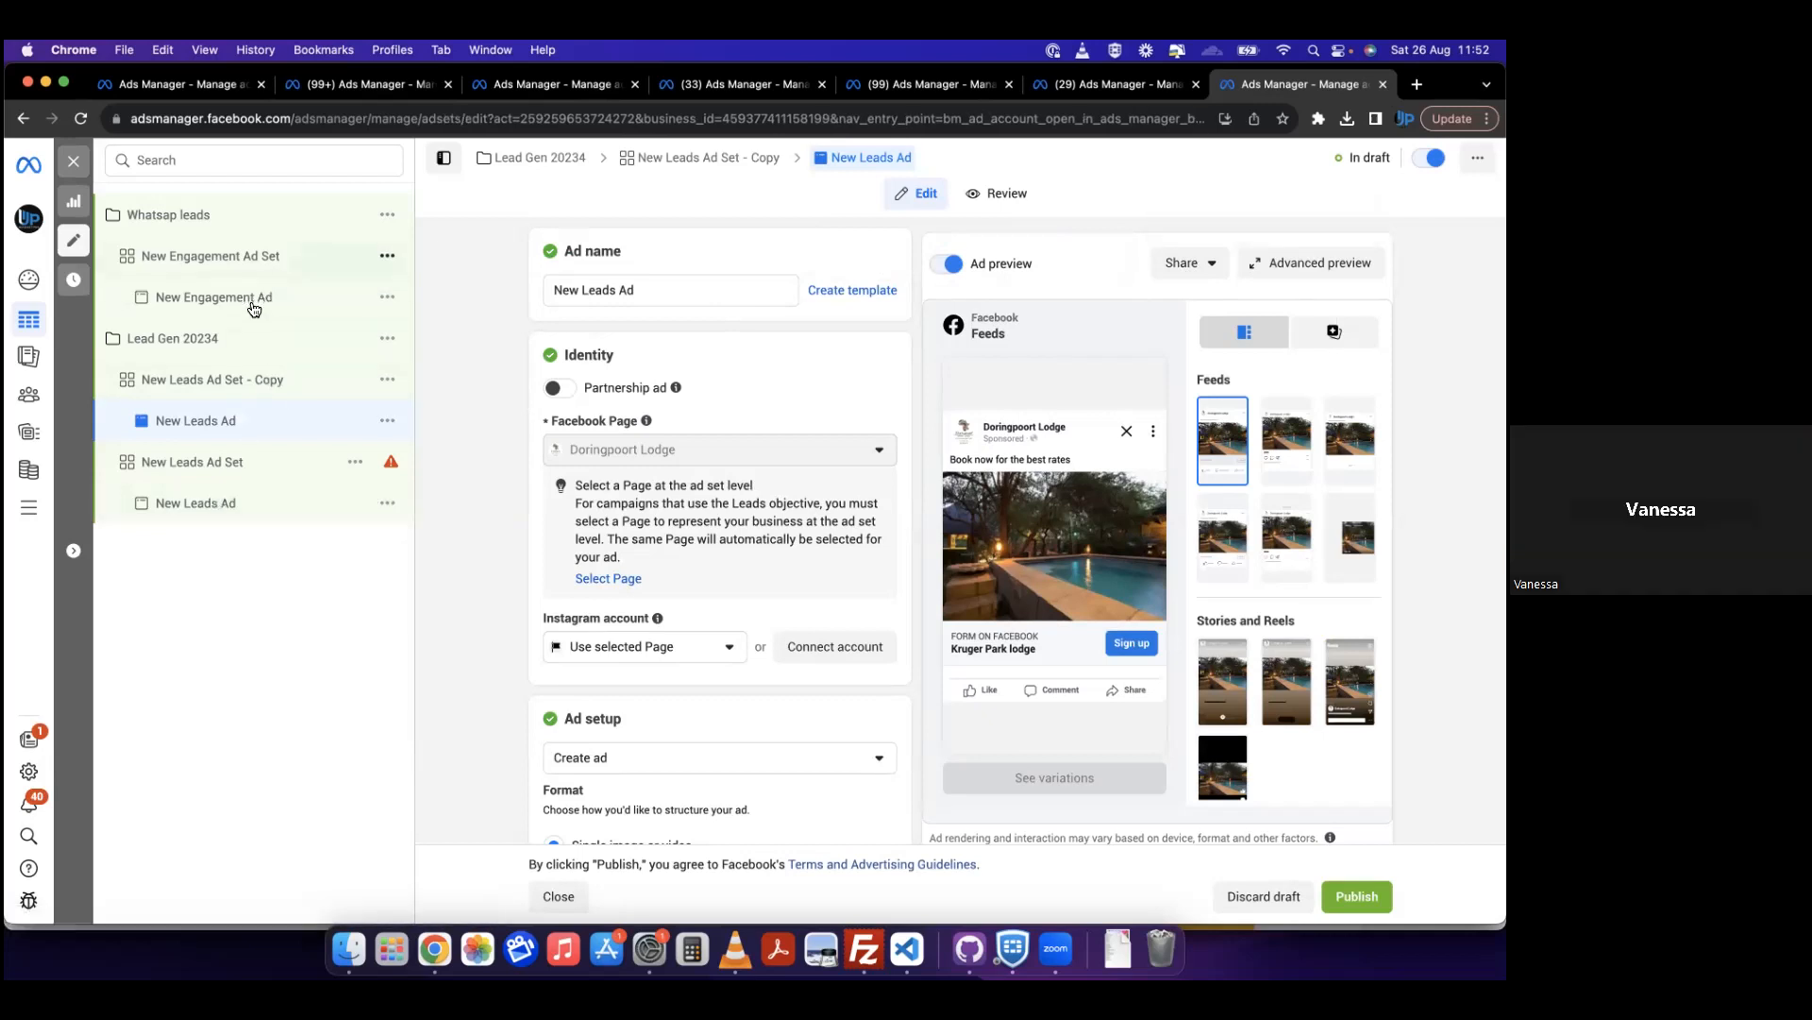
click(253, 302)
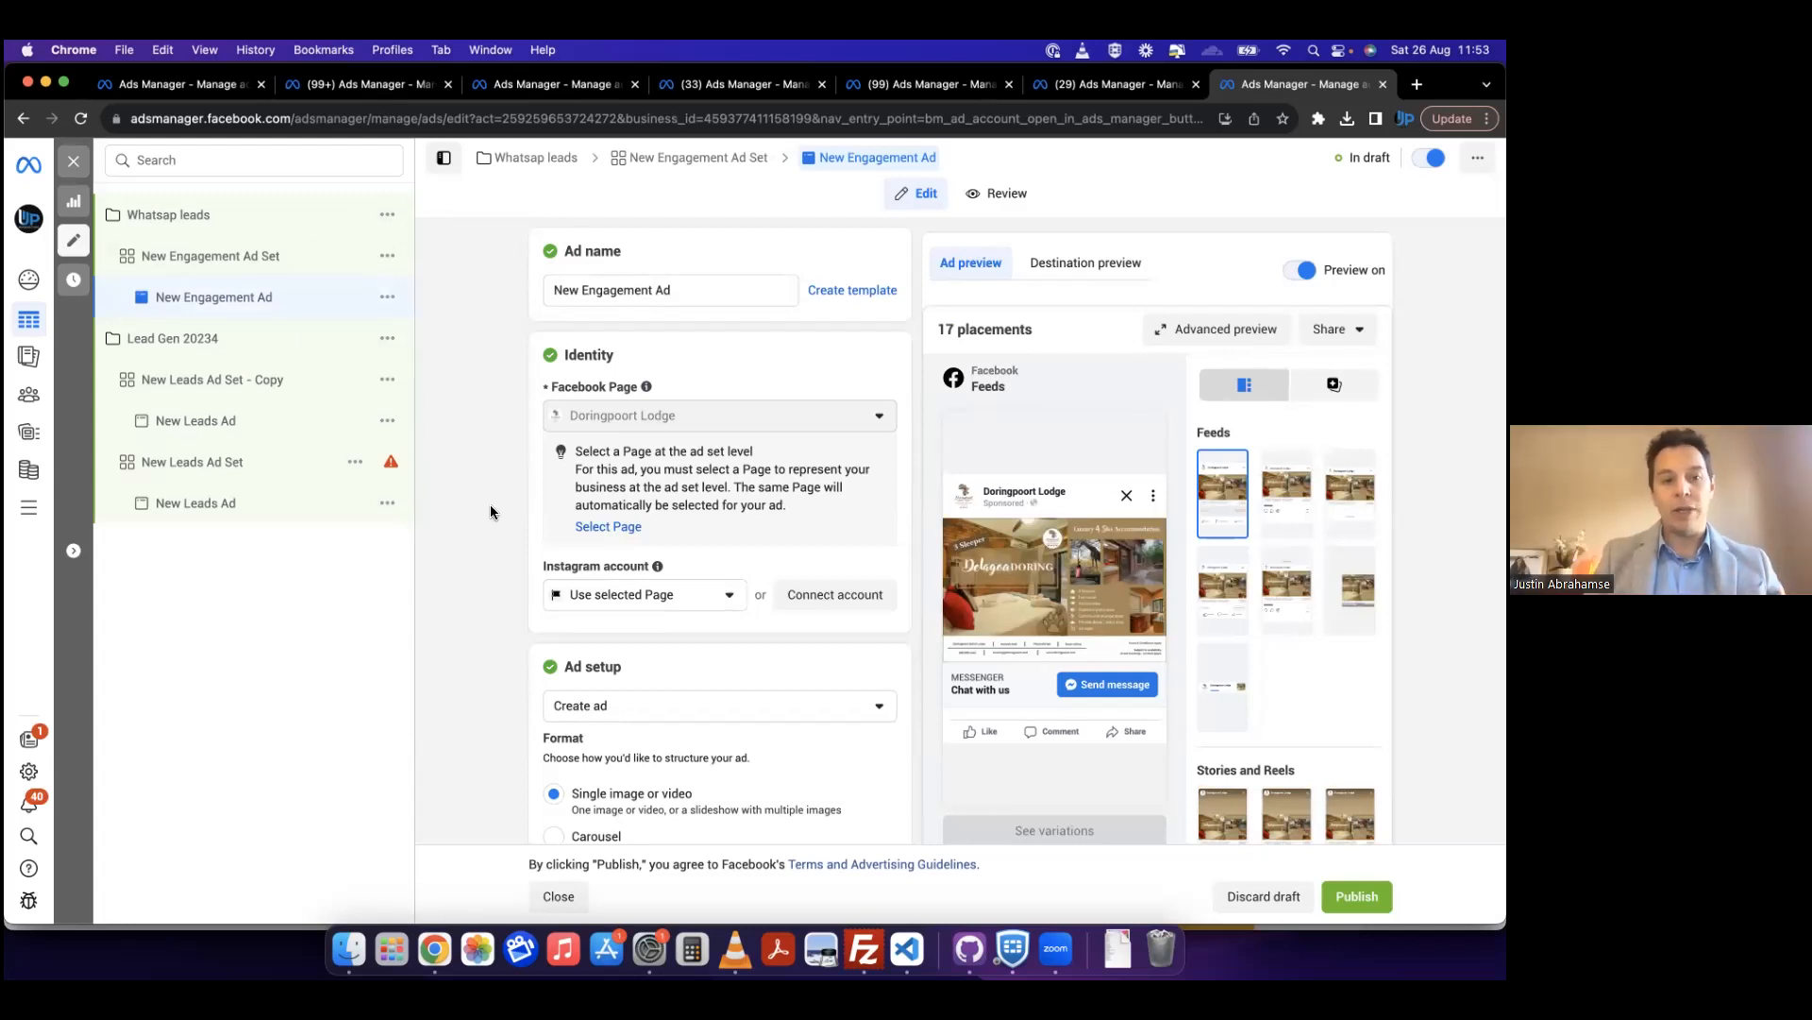
click(271, 254)
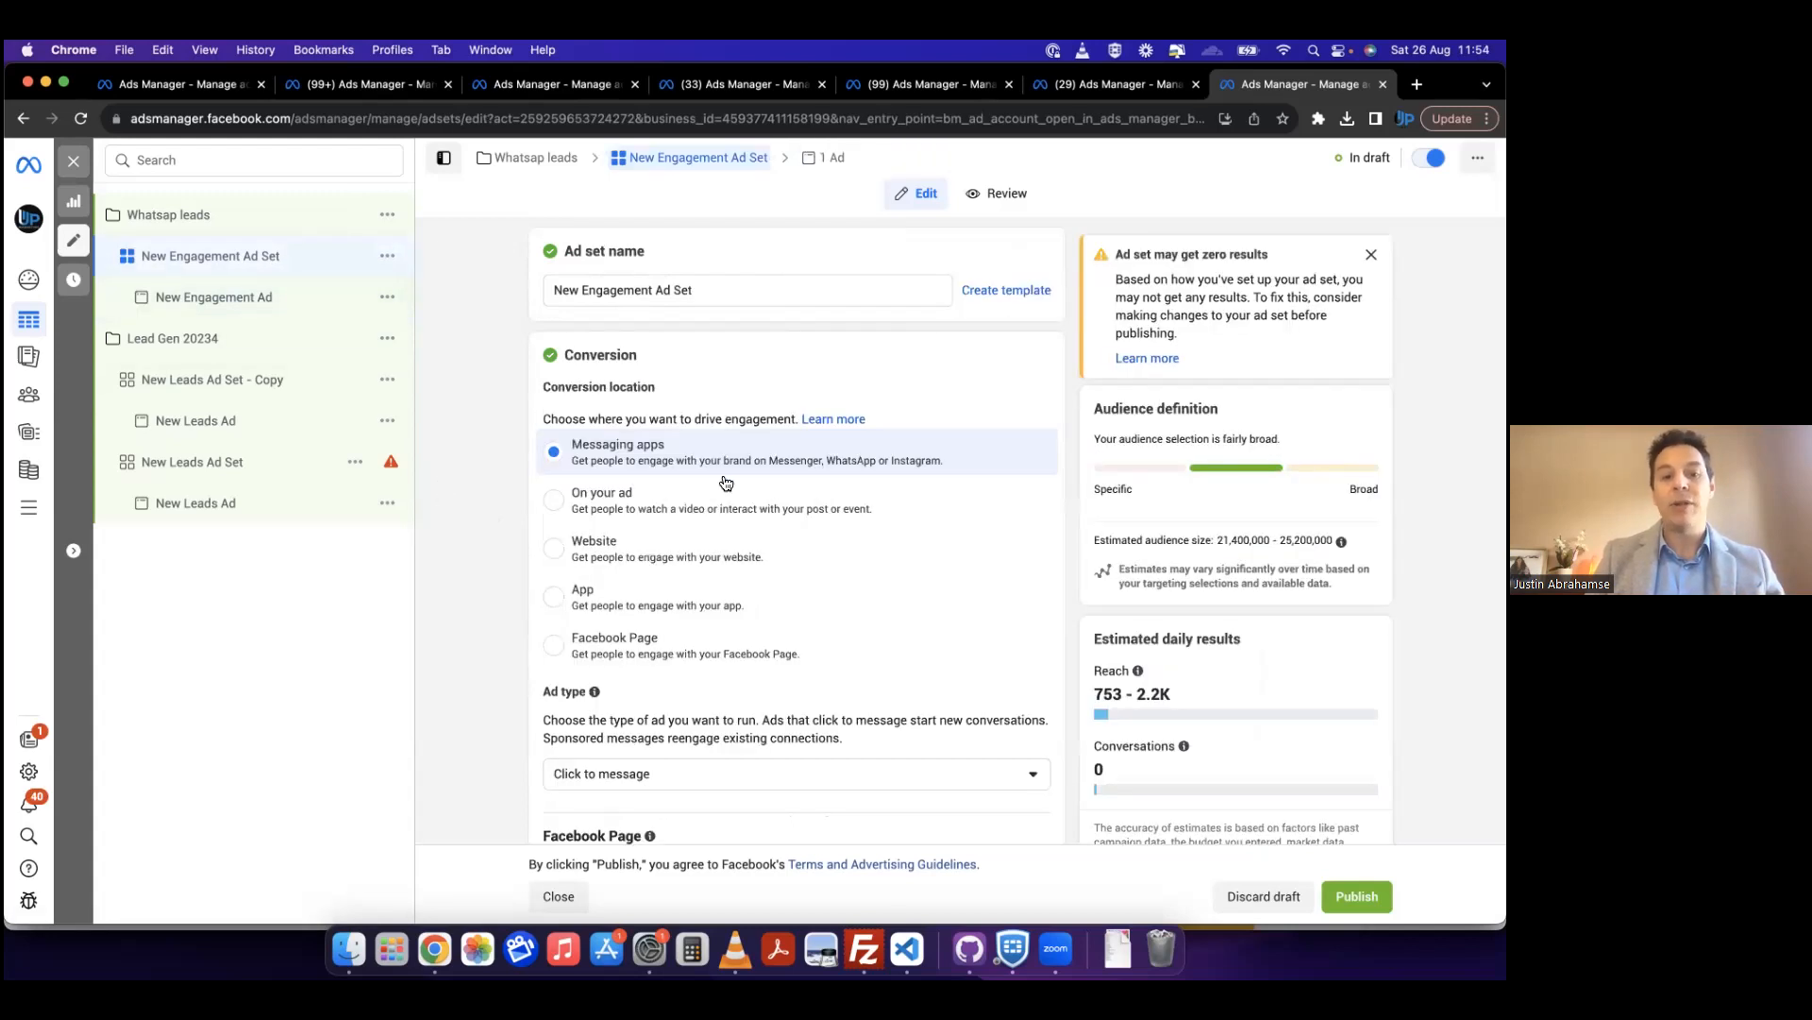
scroll(712, 546, down, 3)
scroll(715, 546, down, 3)
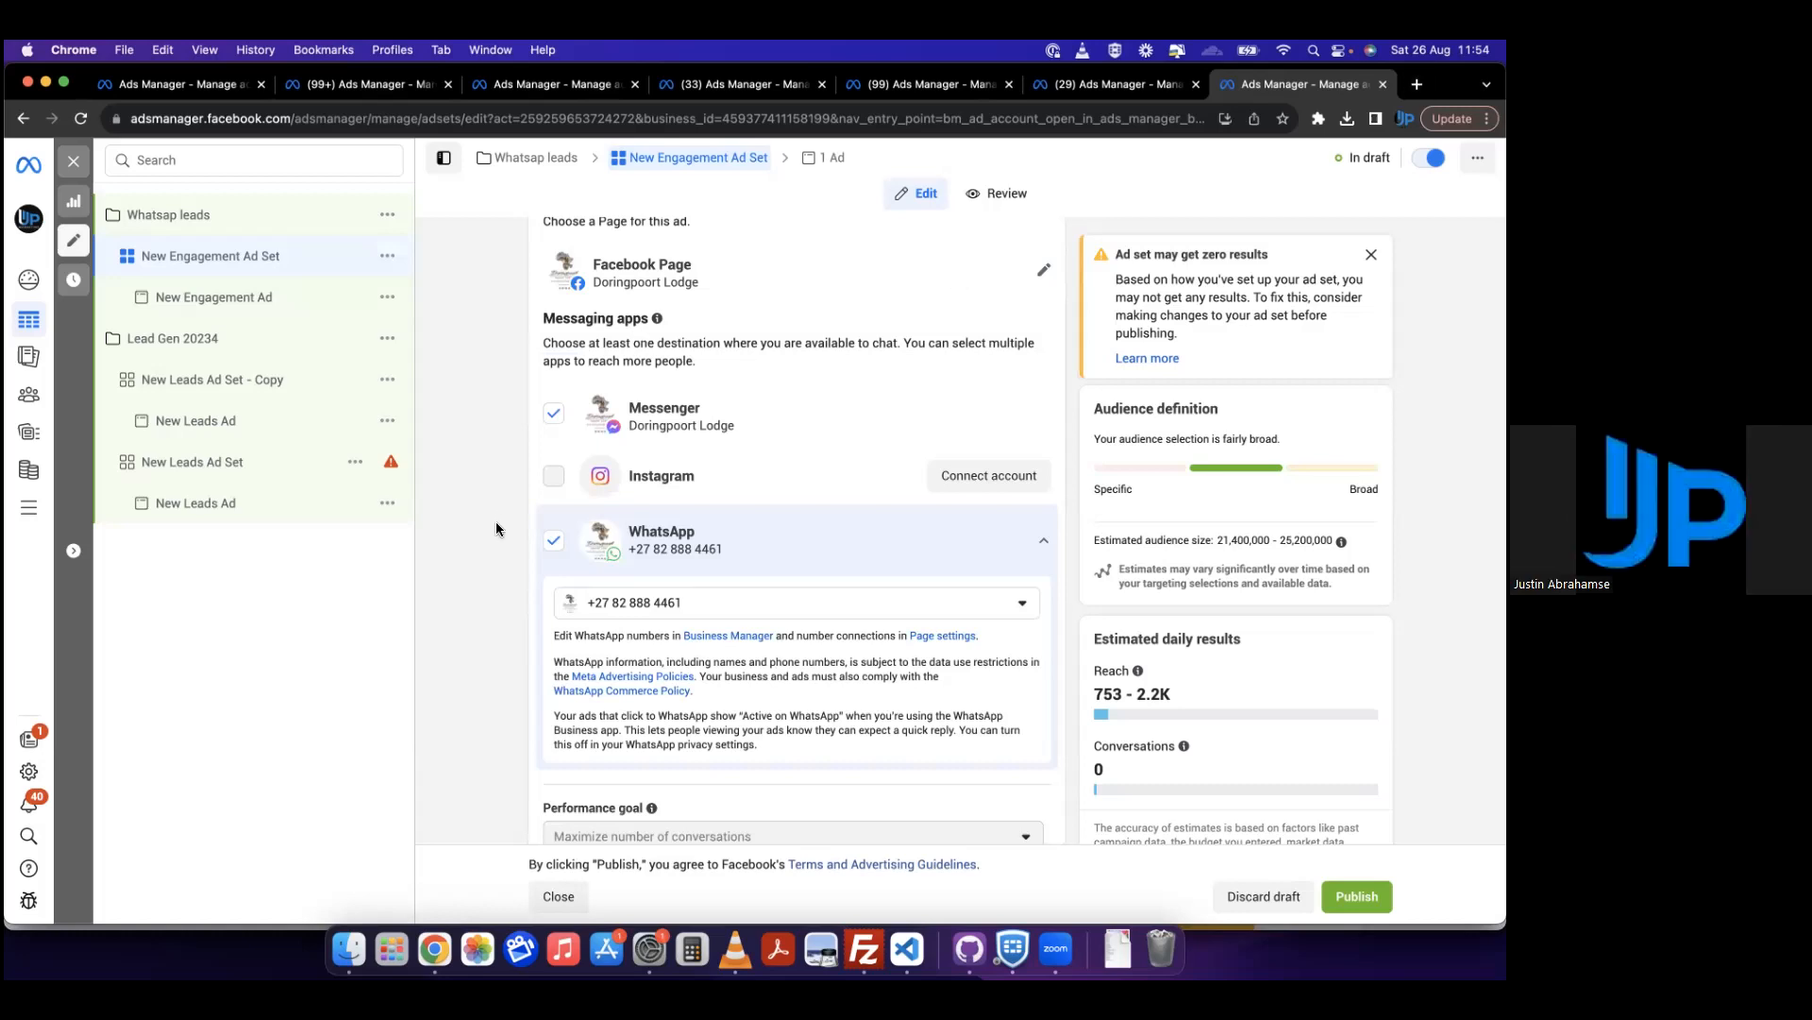
scroll(850, 614, up, 3)
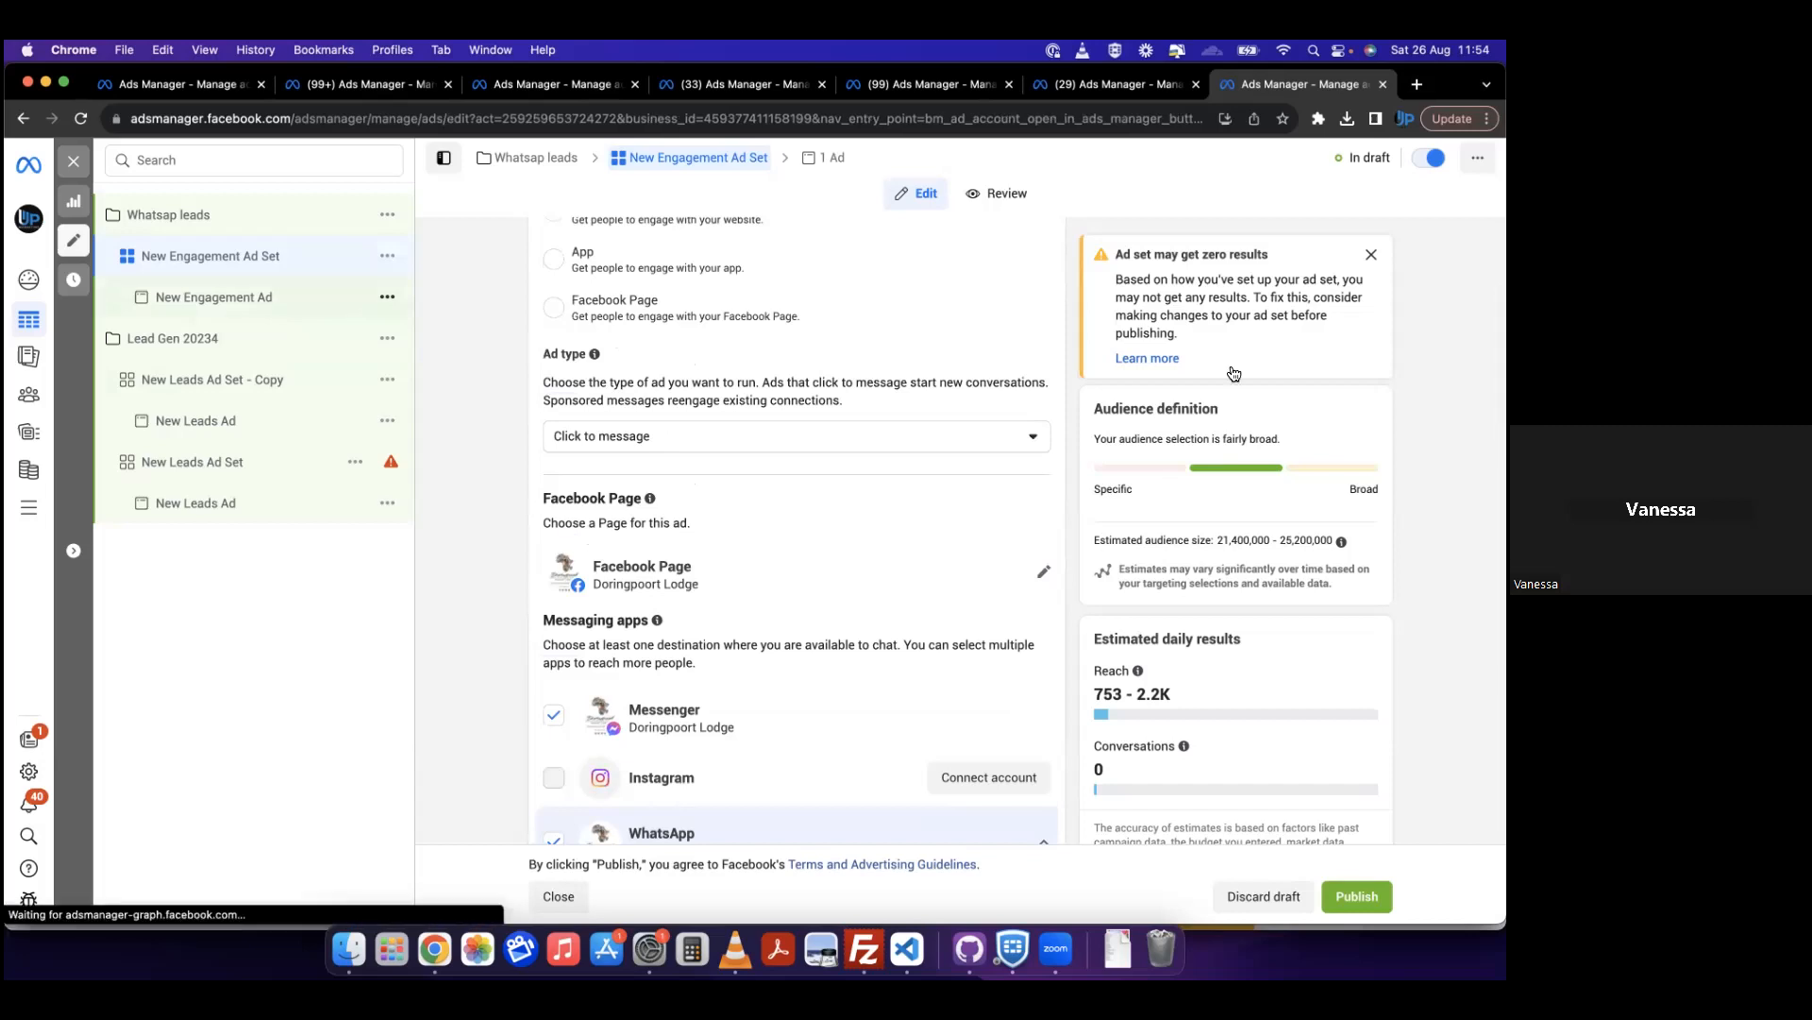
Step: Send the New Engagement Ad's preview to Facebook as a device notification, and look over its placements in the advanced preview
click(202, 300)
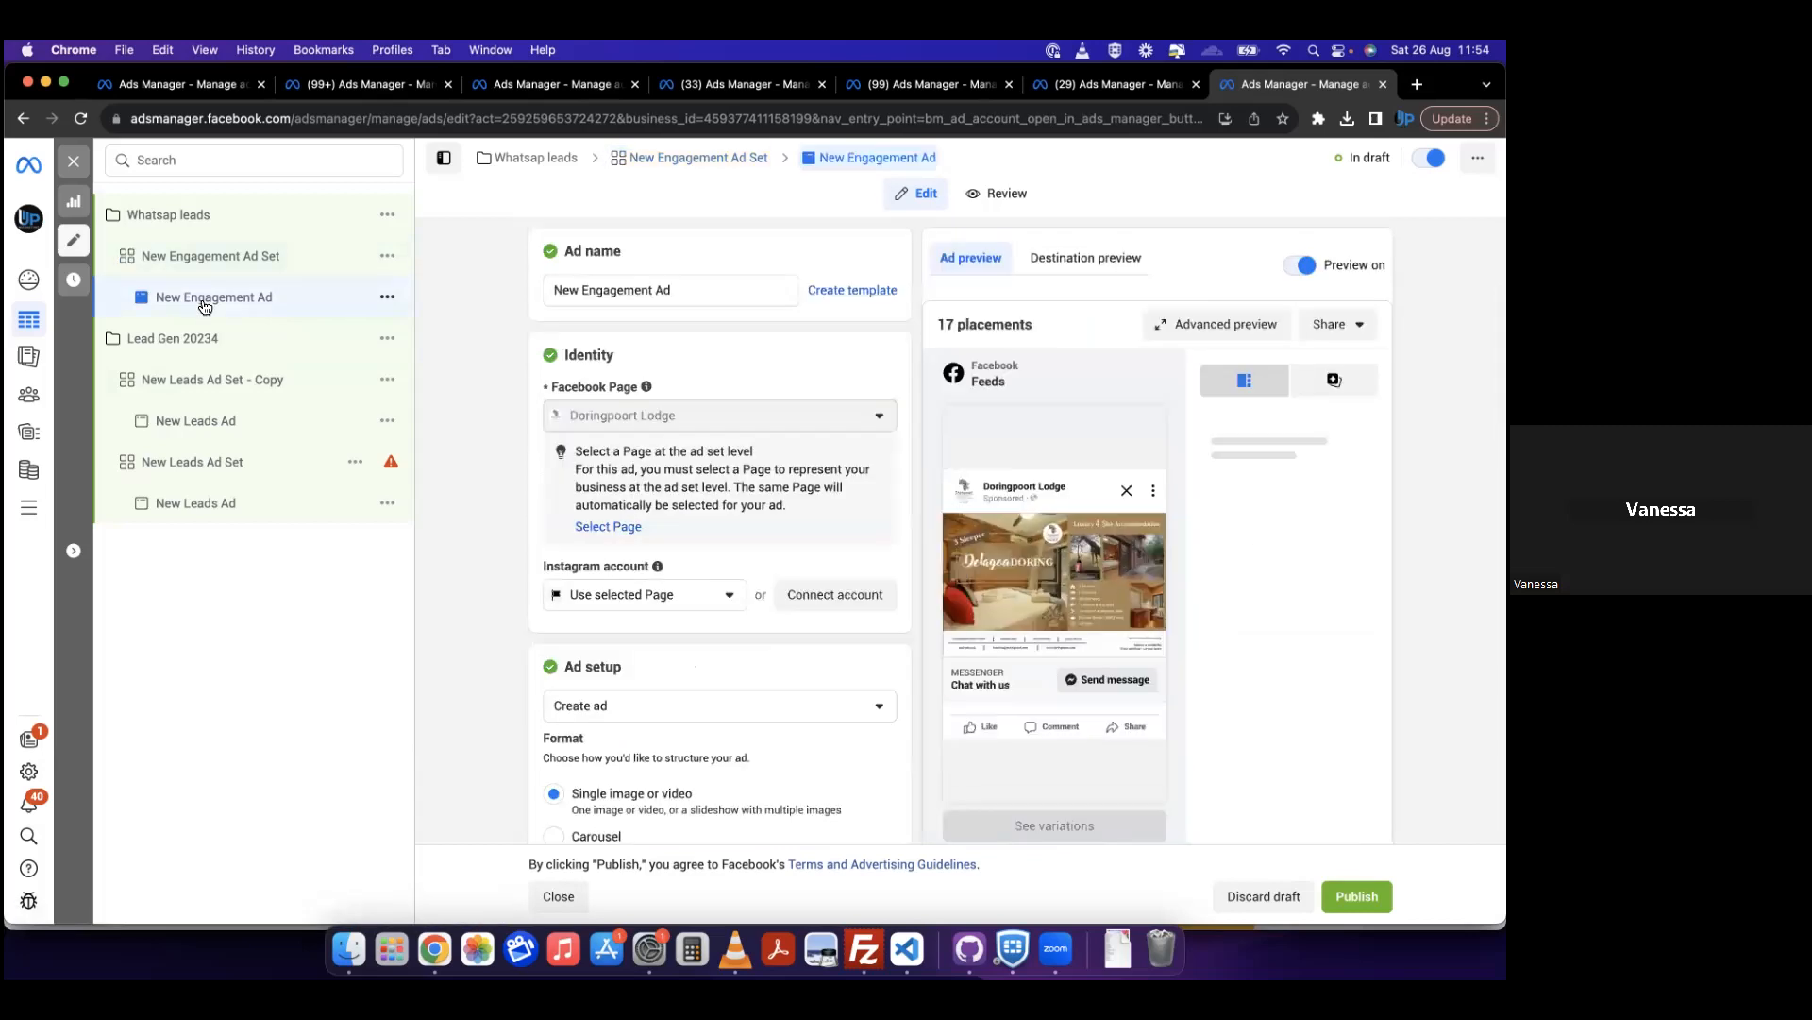
click(1336, 328)
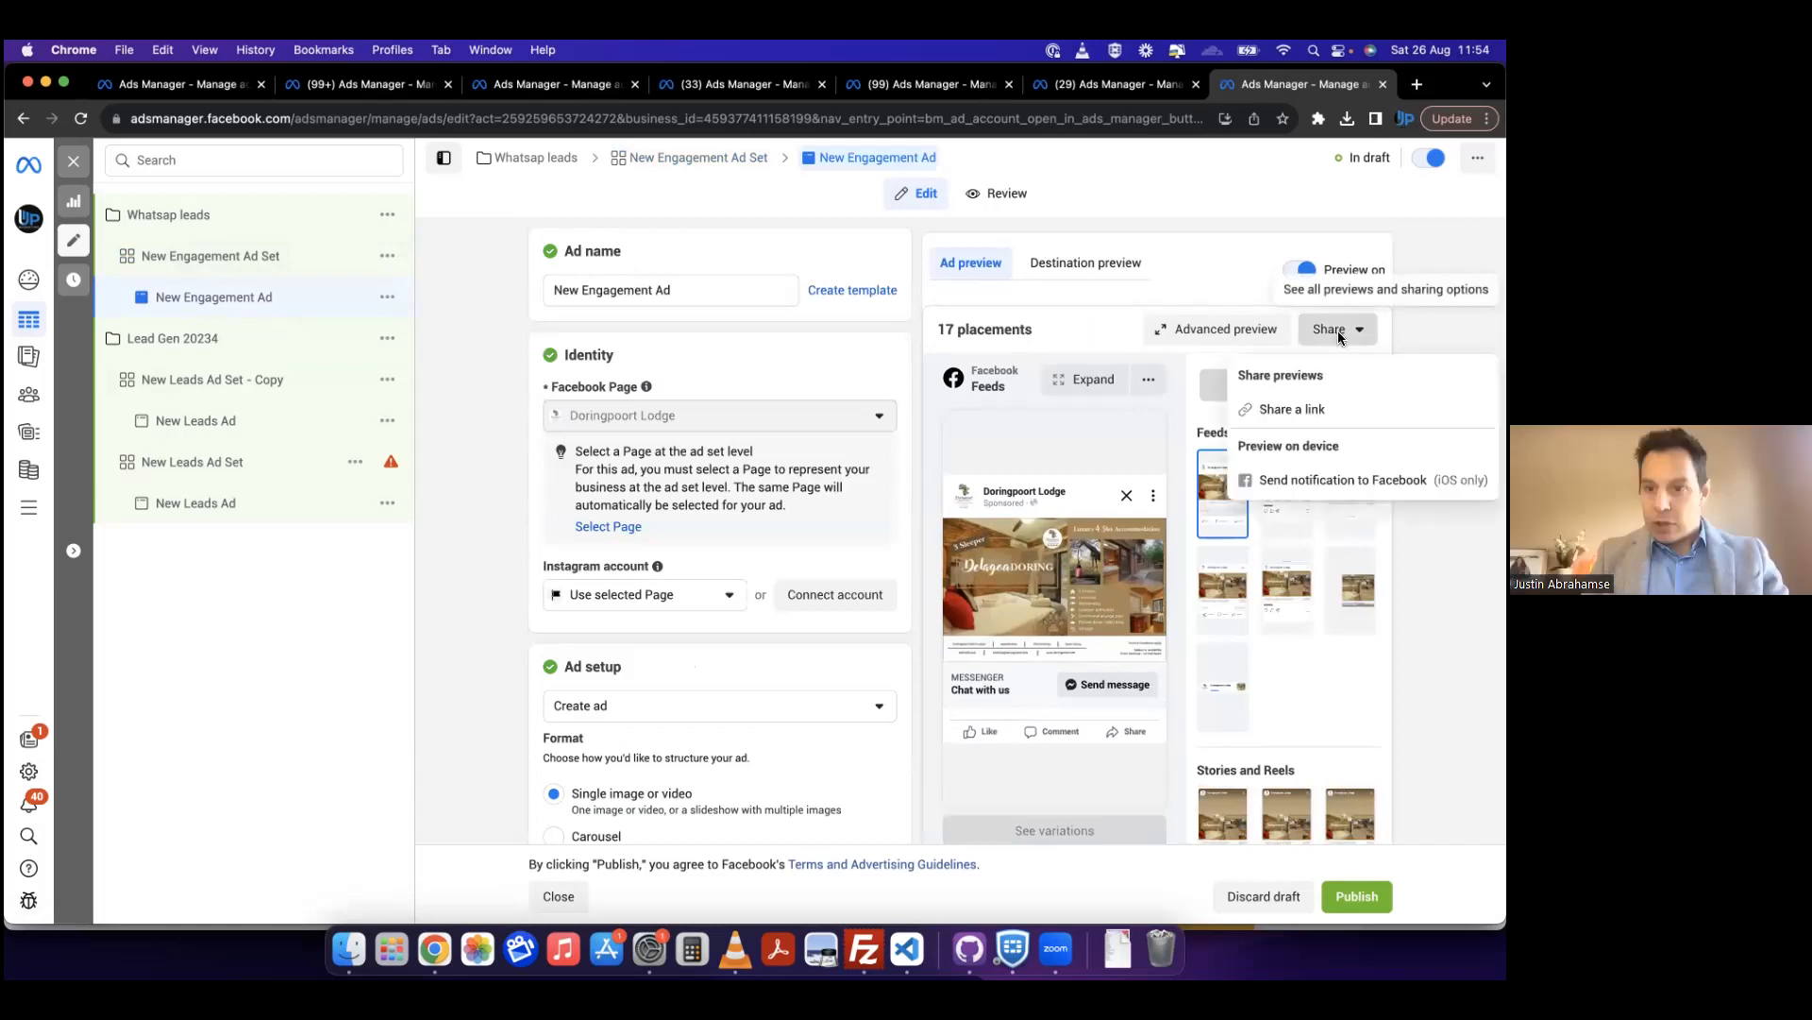
click(1404, 487)
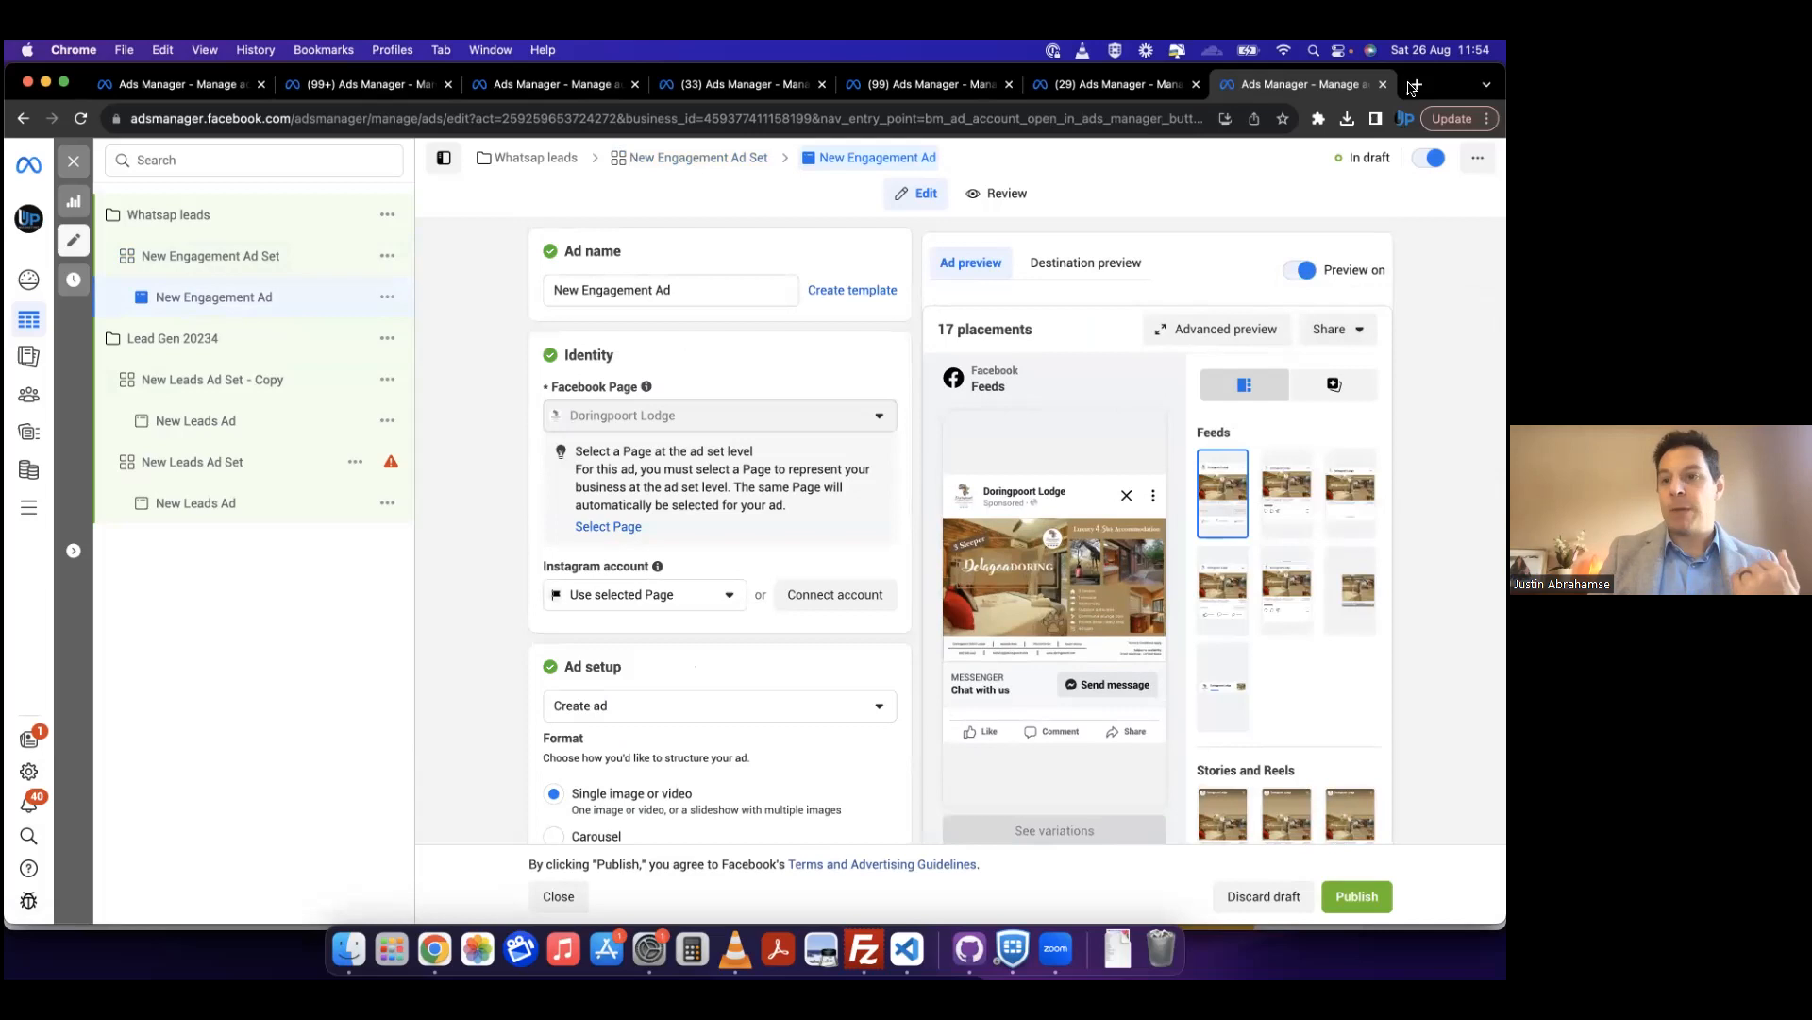
click(1334, 384)
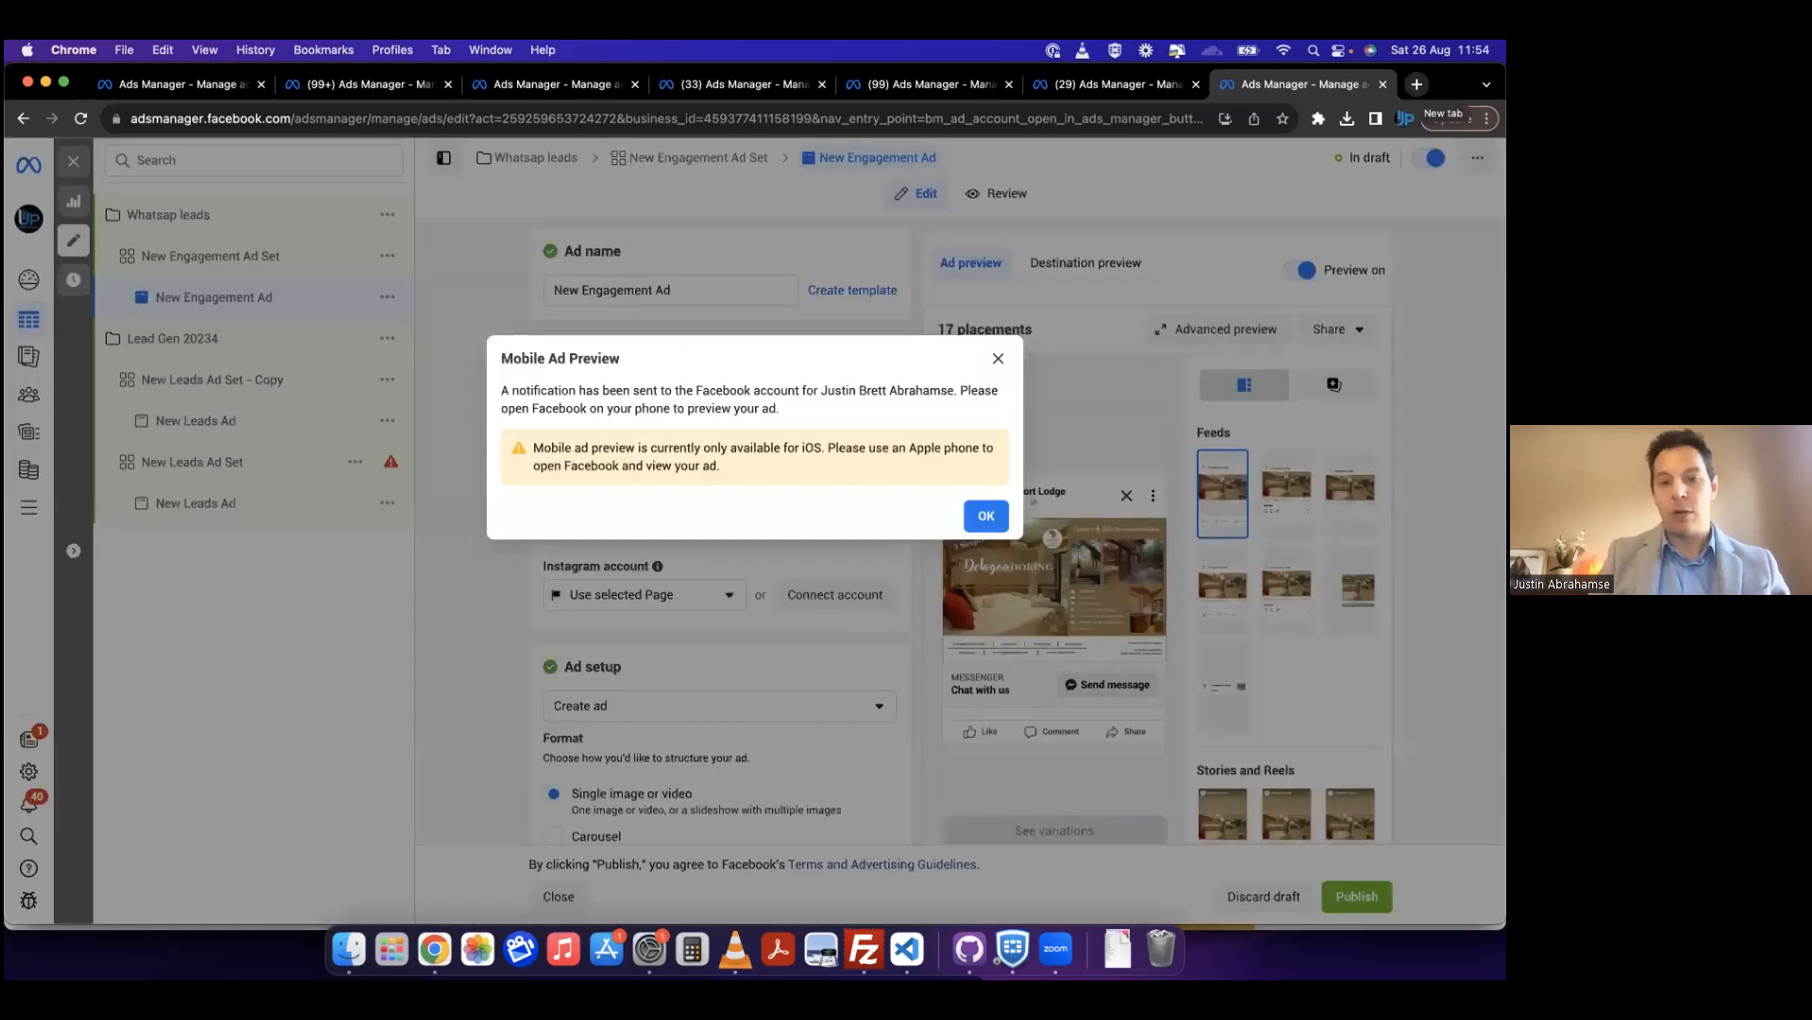
click(987, 518)
click(1226, 332)
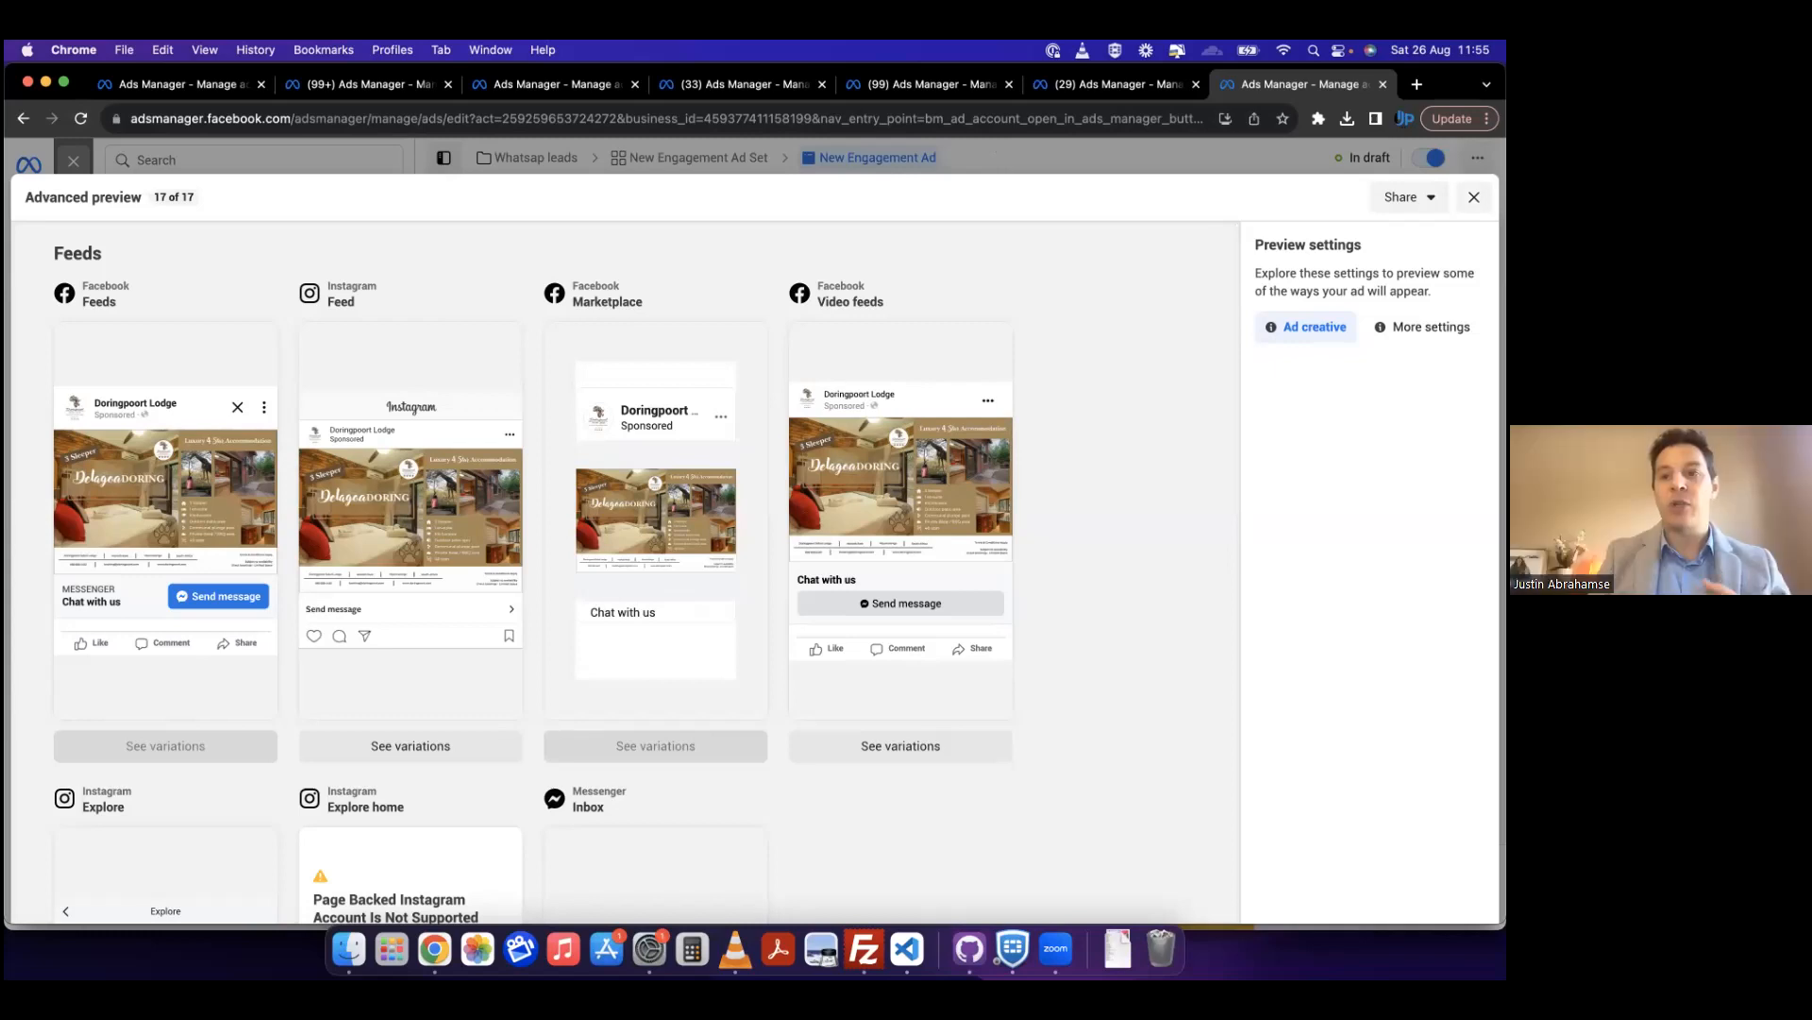
click(1473, 197)
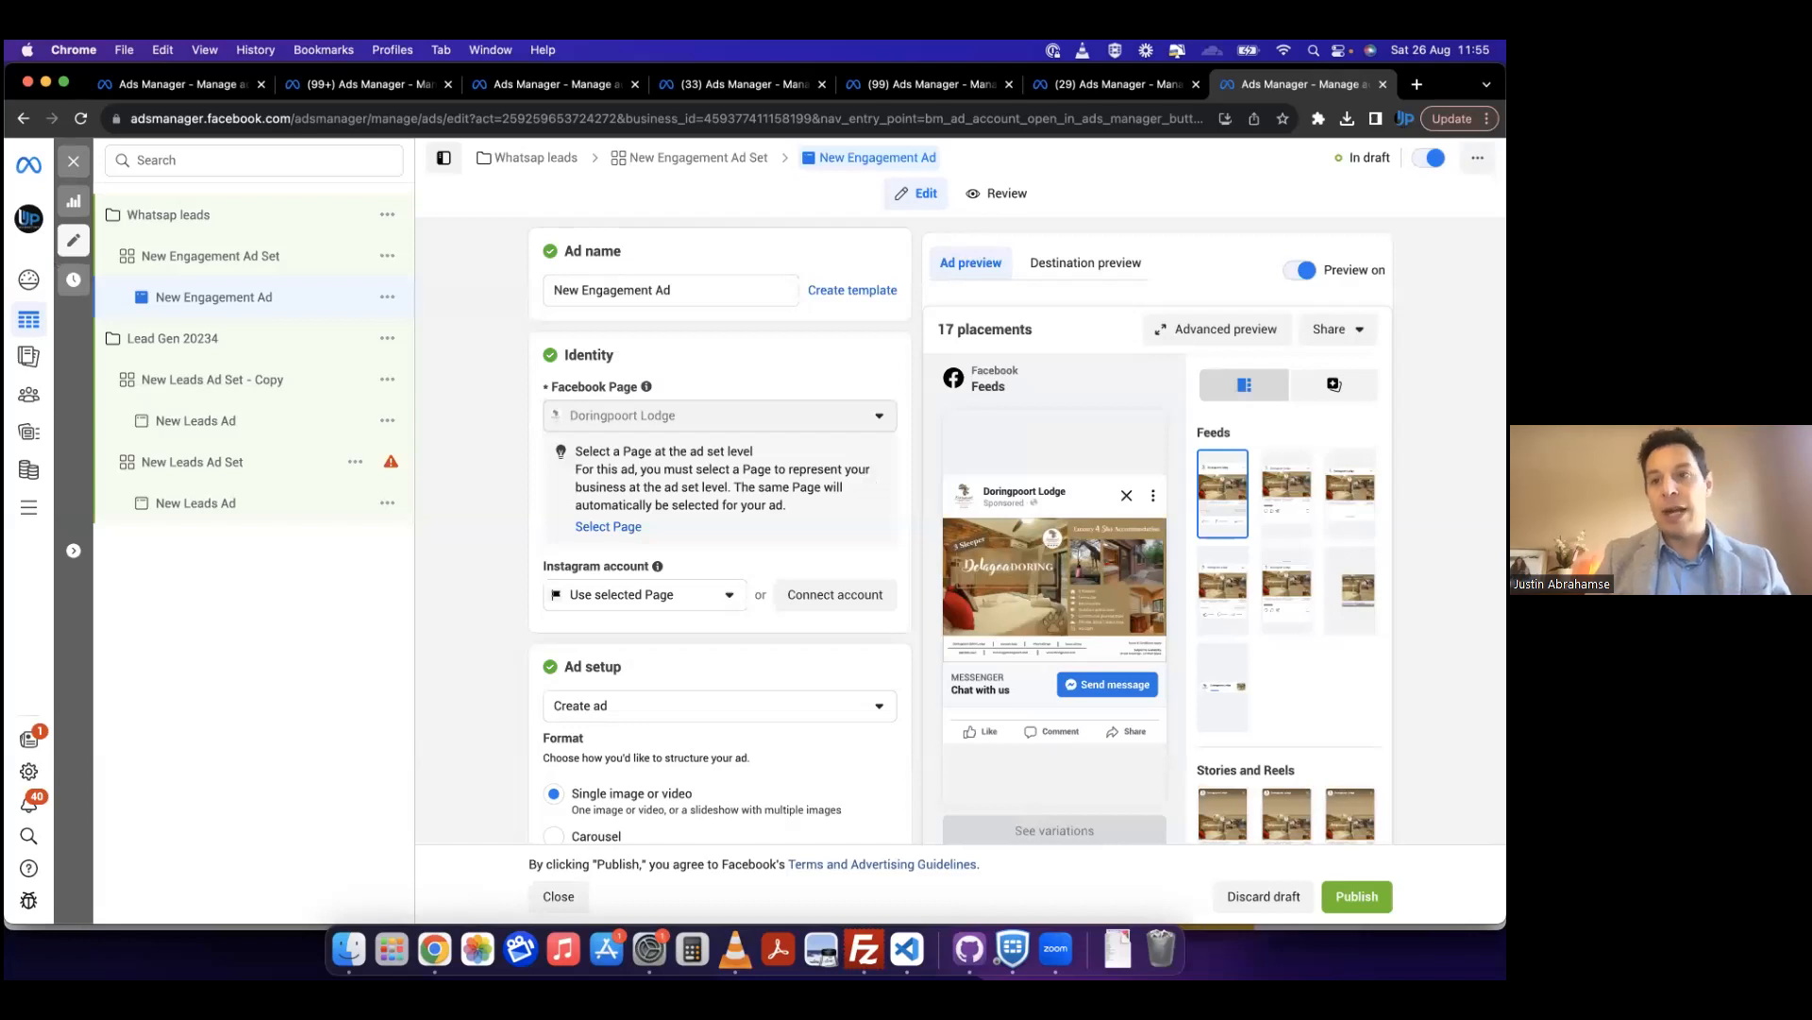
Step: Open a new browser tab, and look at the voco account's campaigns and the Vitashop CC account's ad sets
click(1417, 84)
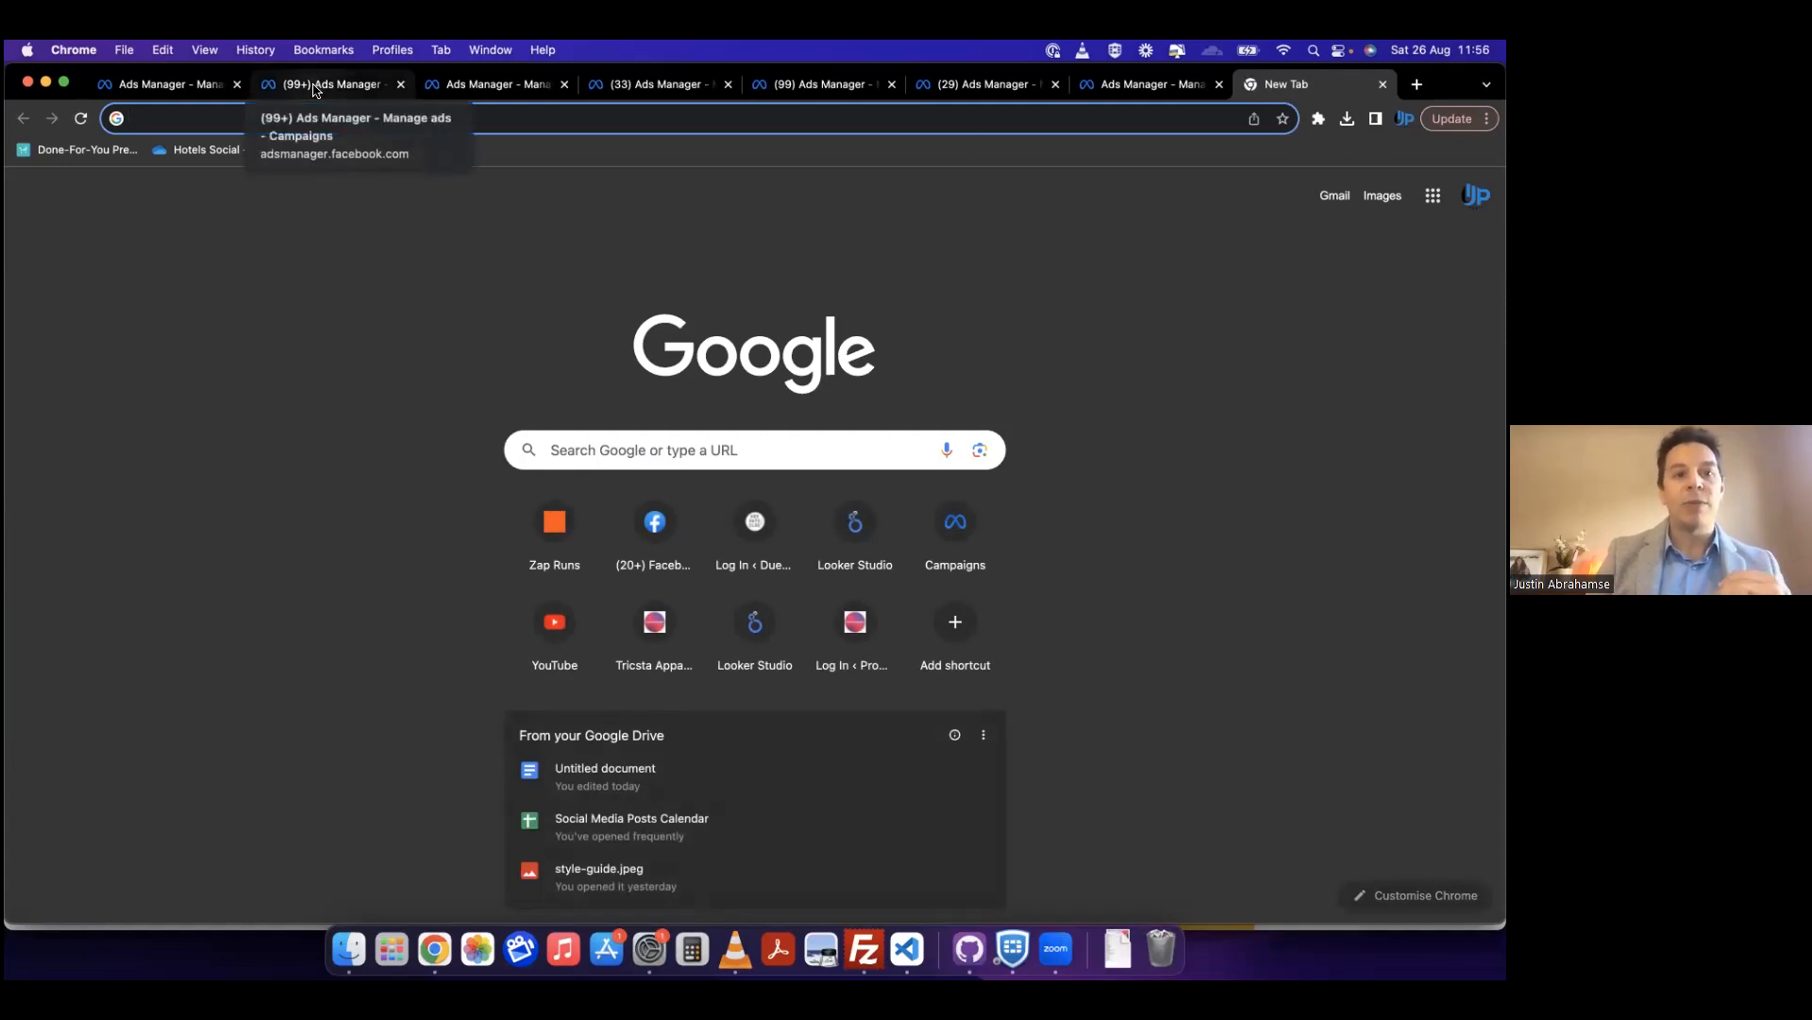
click(317, 91)
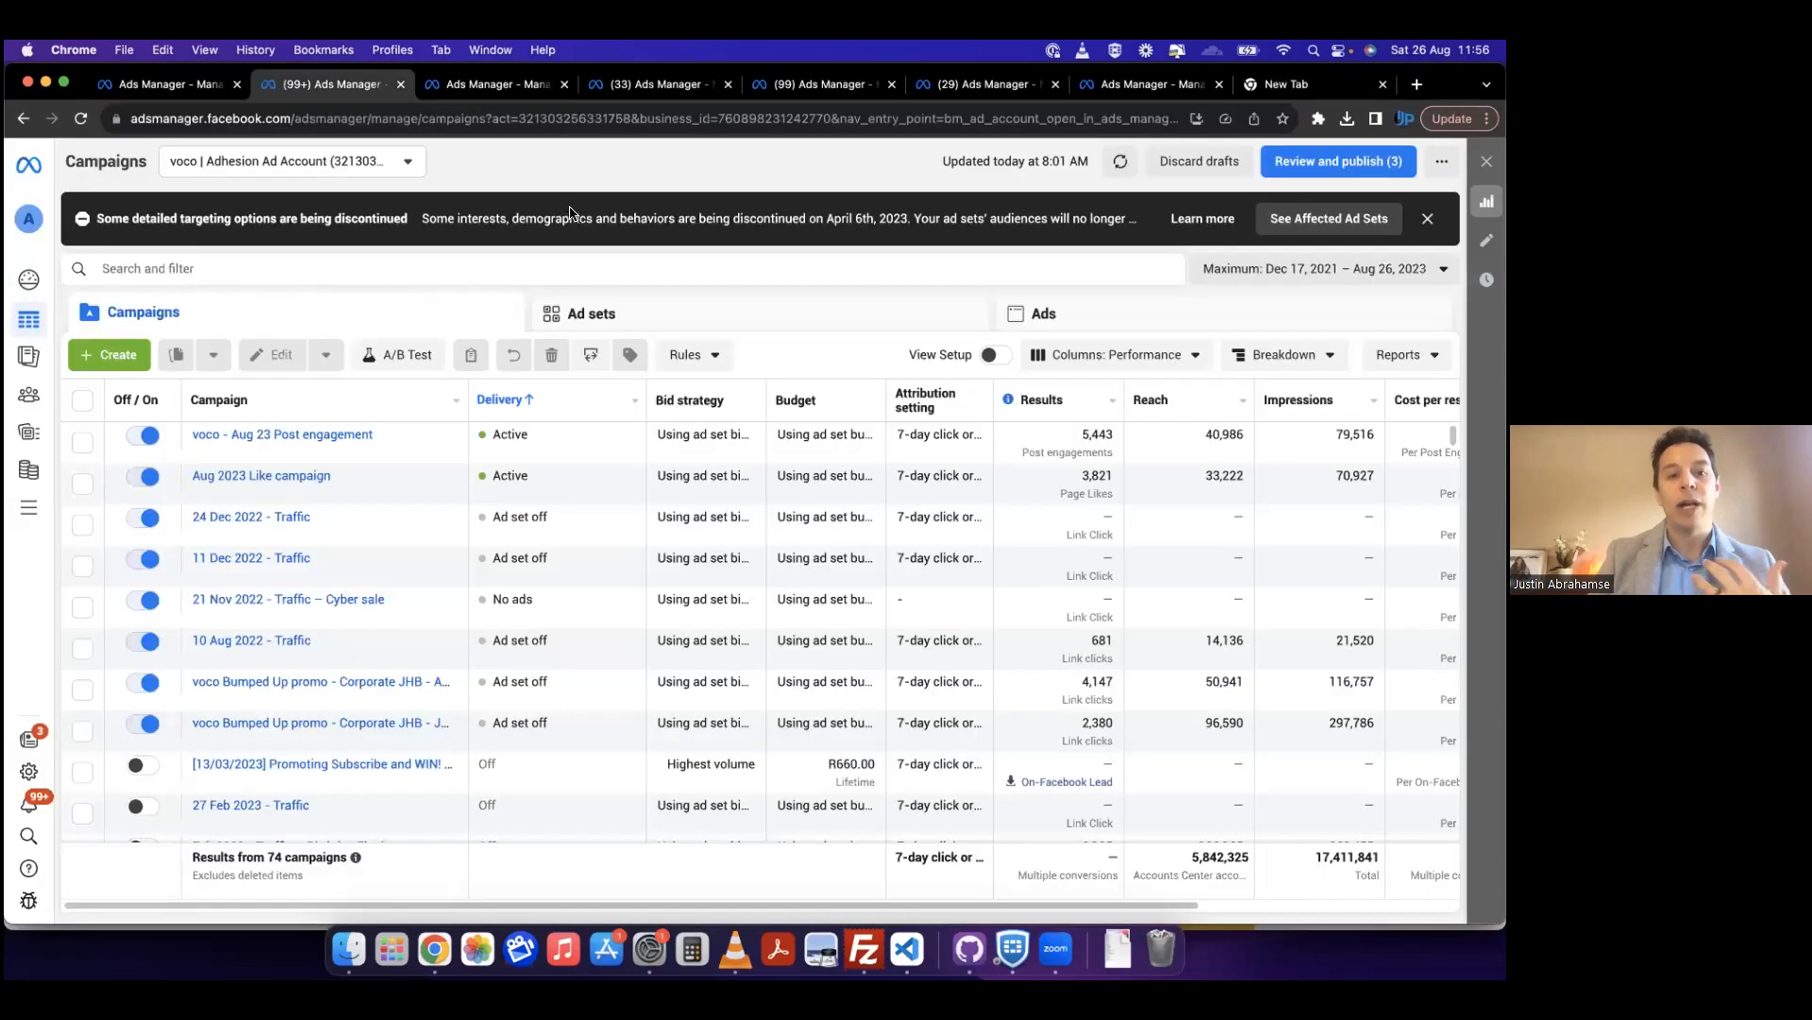
click(500, 90)
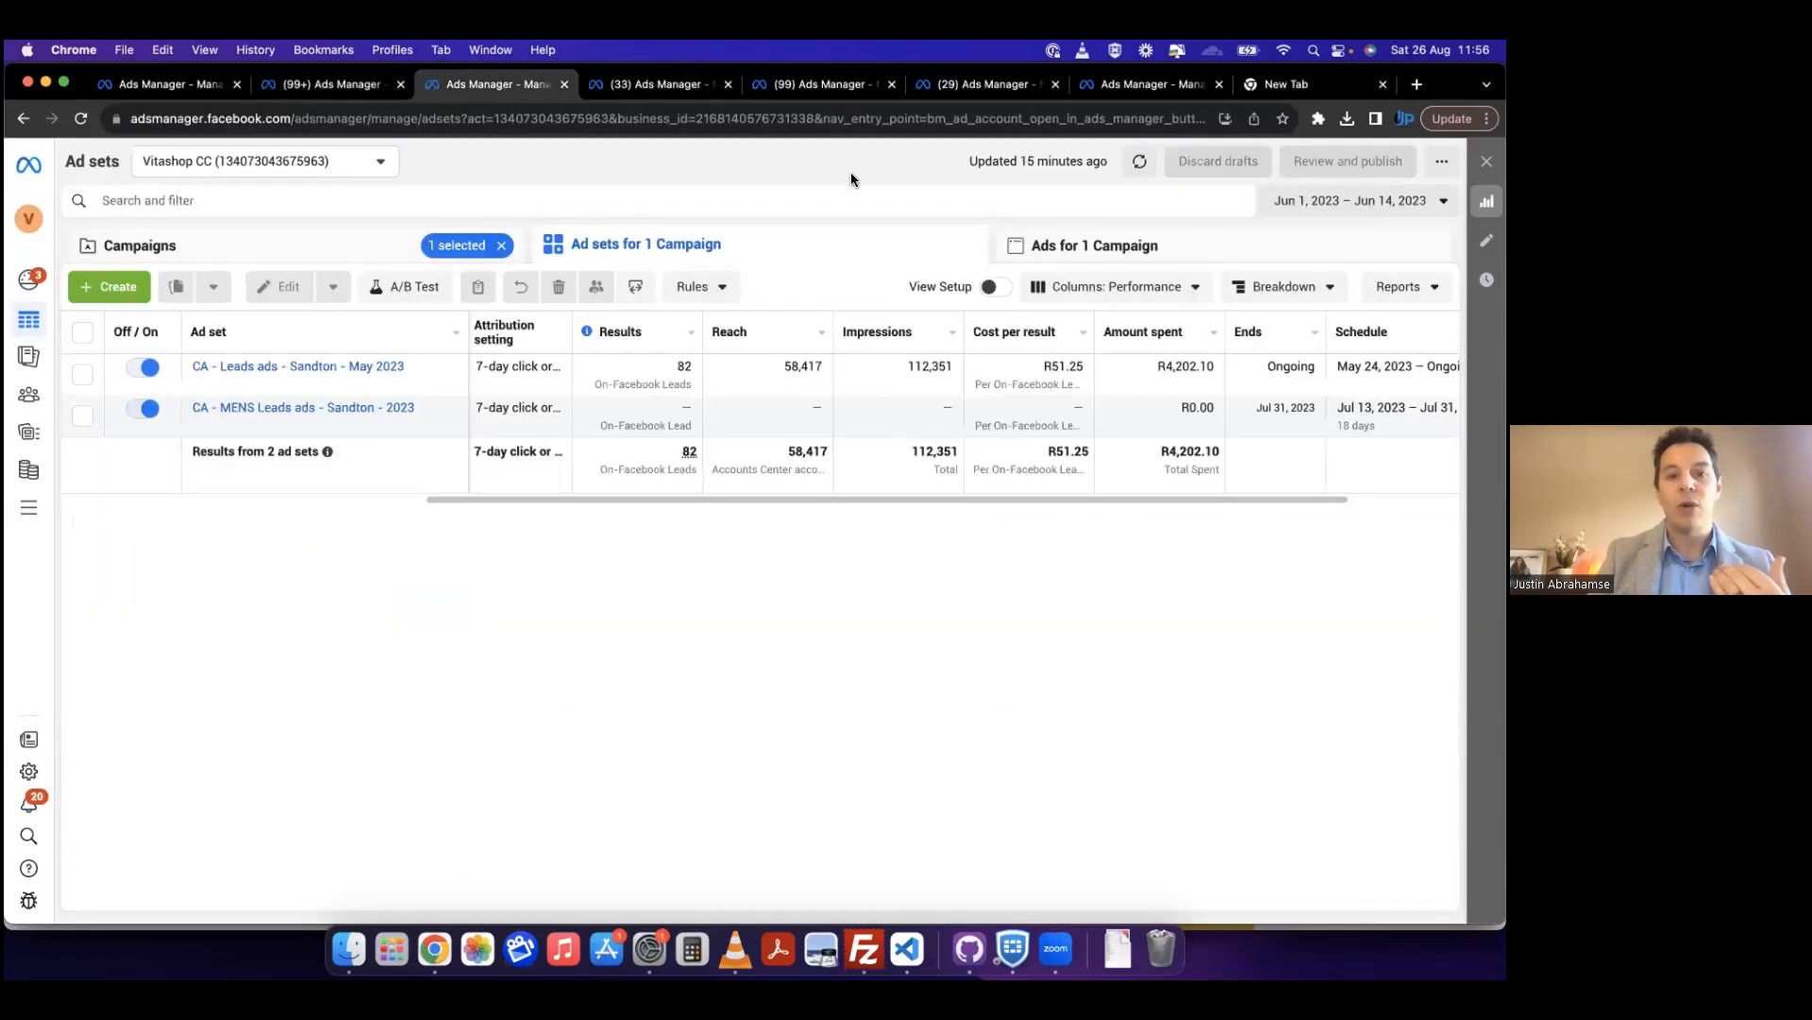
Step: Review the New Engagement Ad Set's messaging apps, estimated audience size, budget, schedule and audience settings
click(1142, 87)
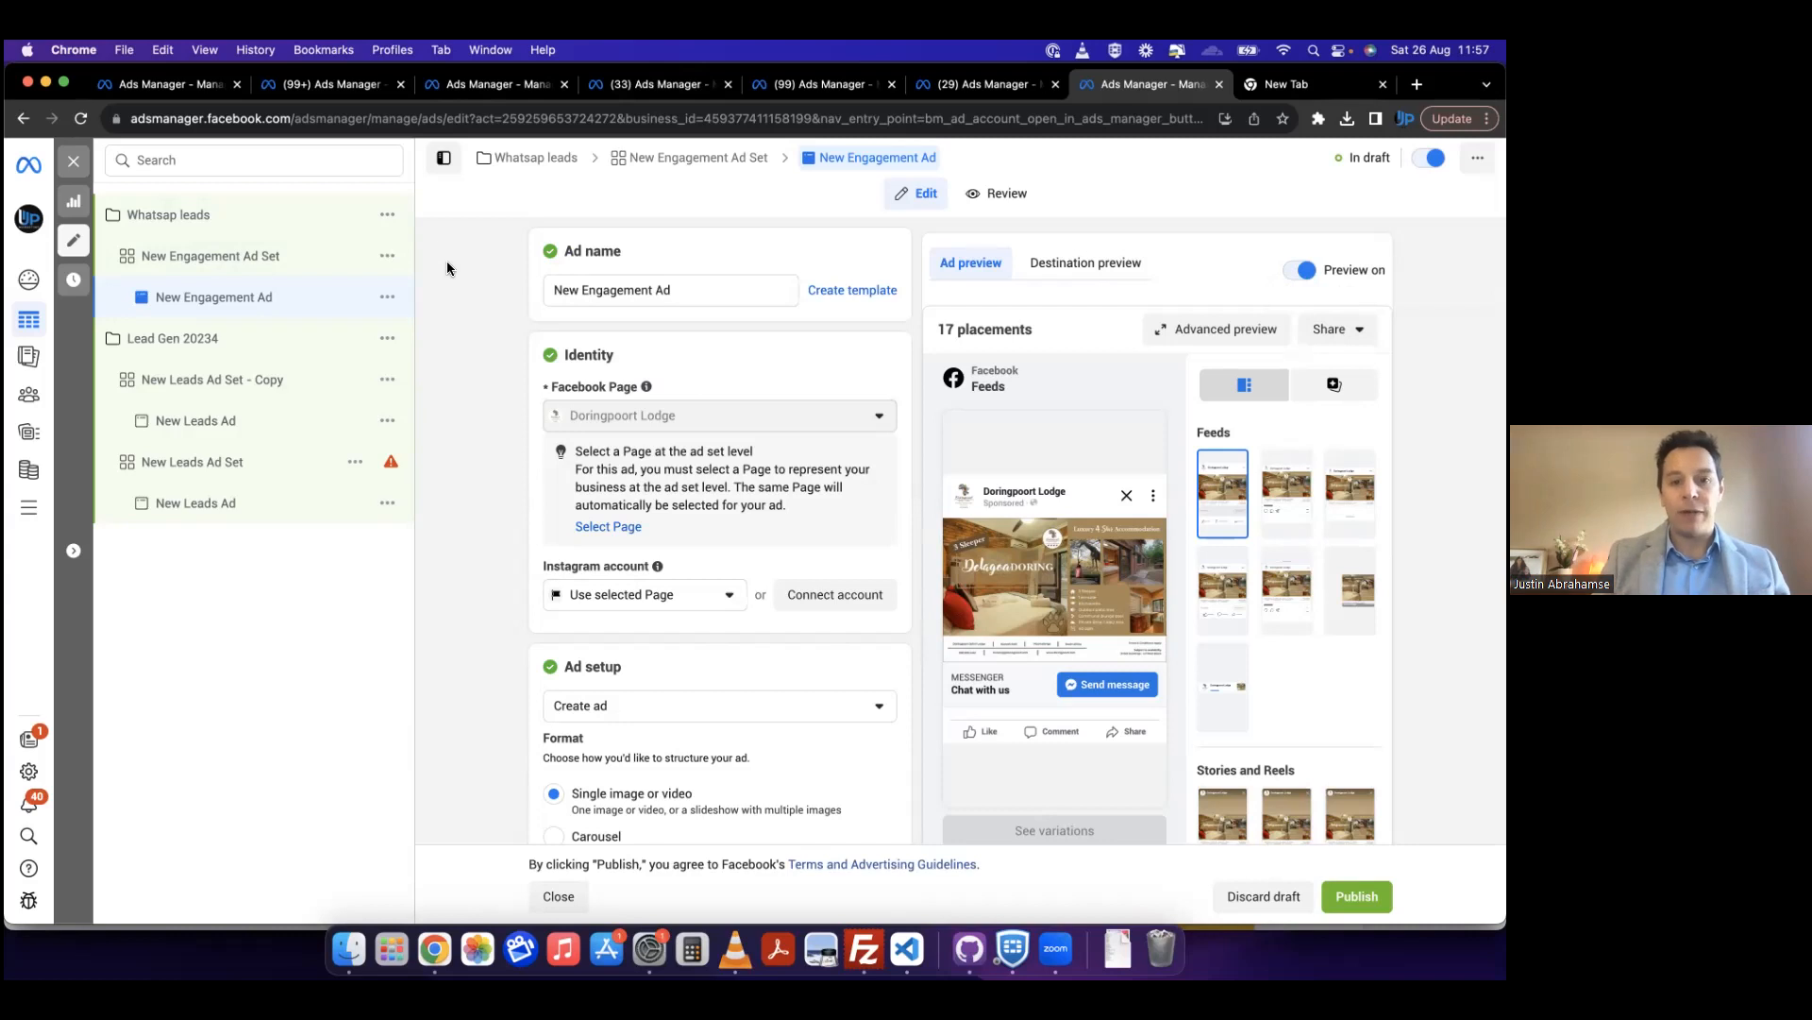
click(242, 260)
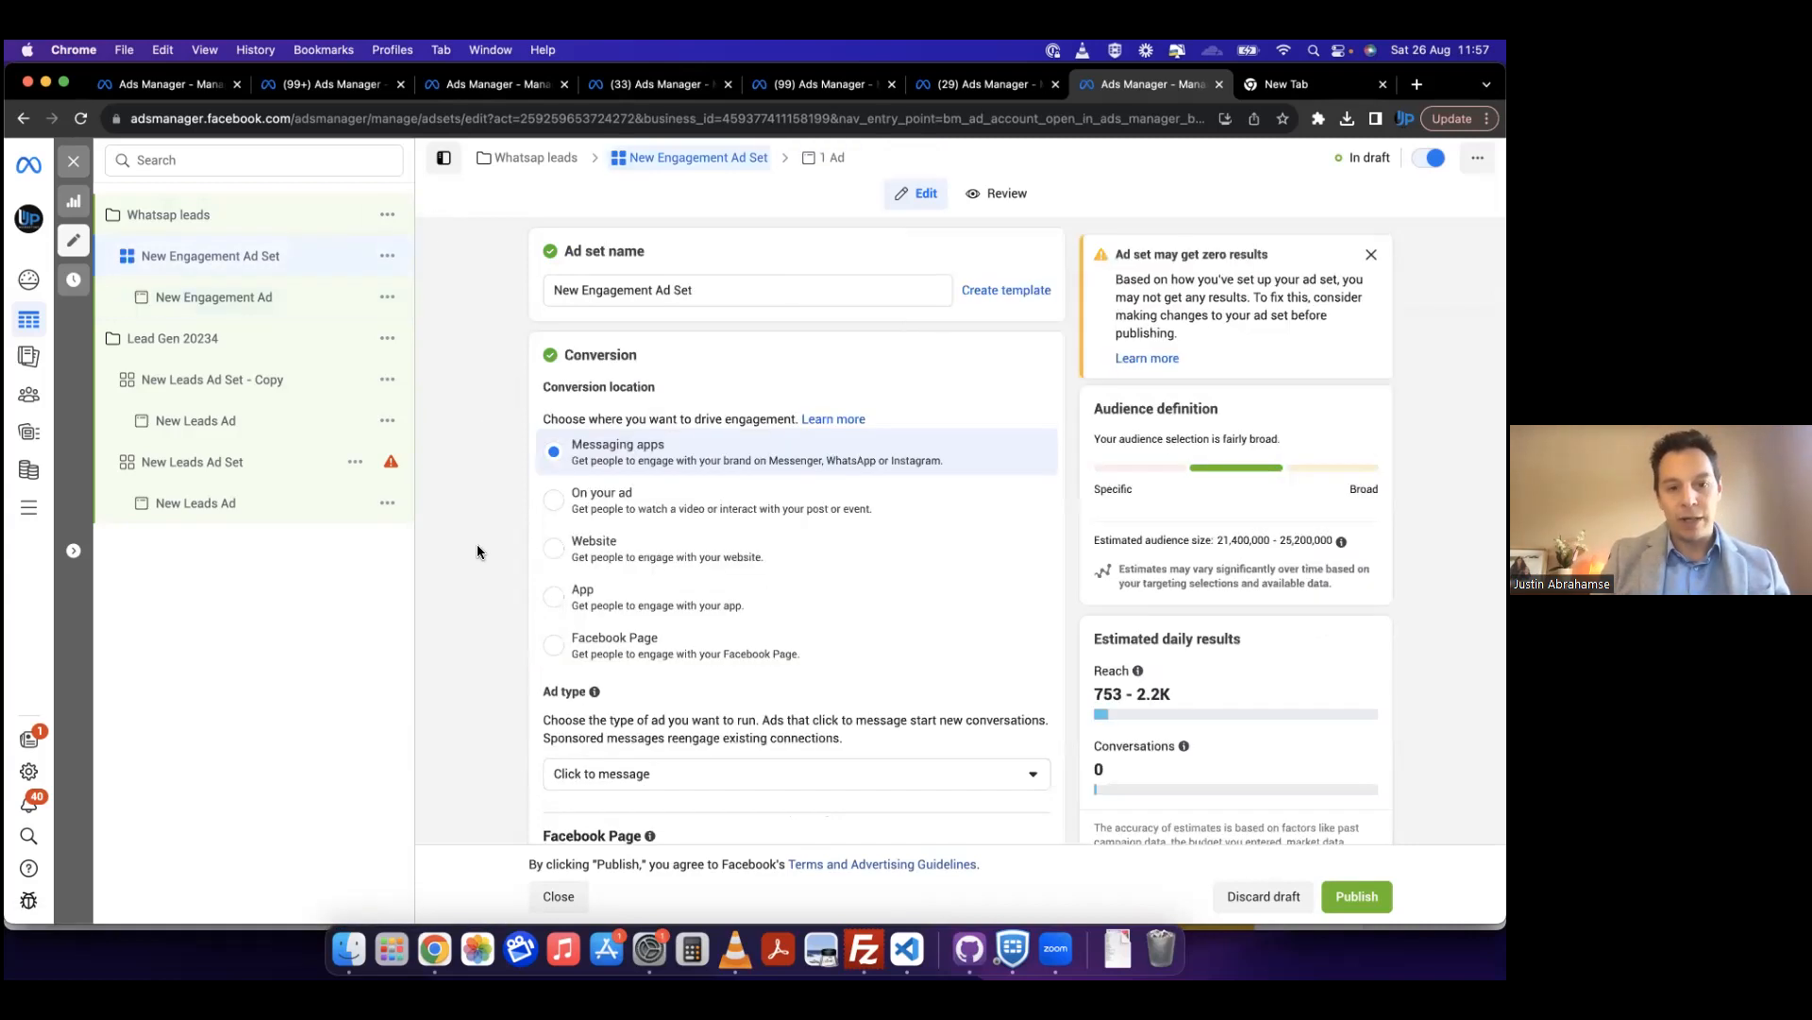
scroll(478, 544, down, 5)
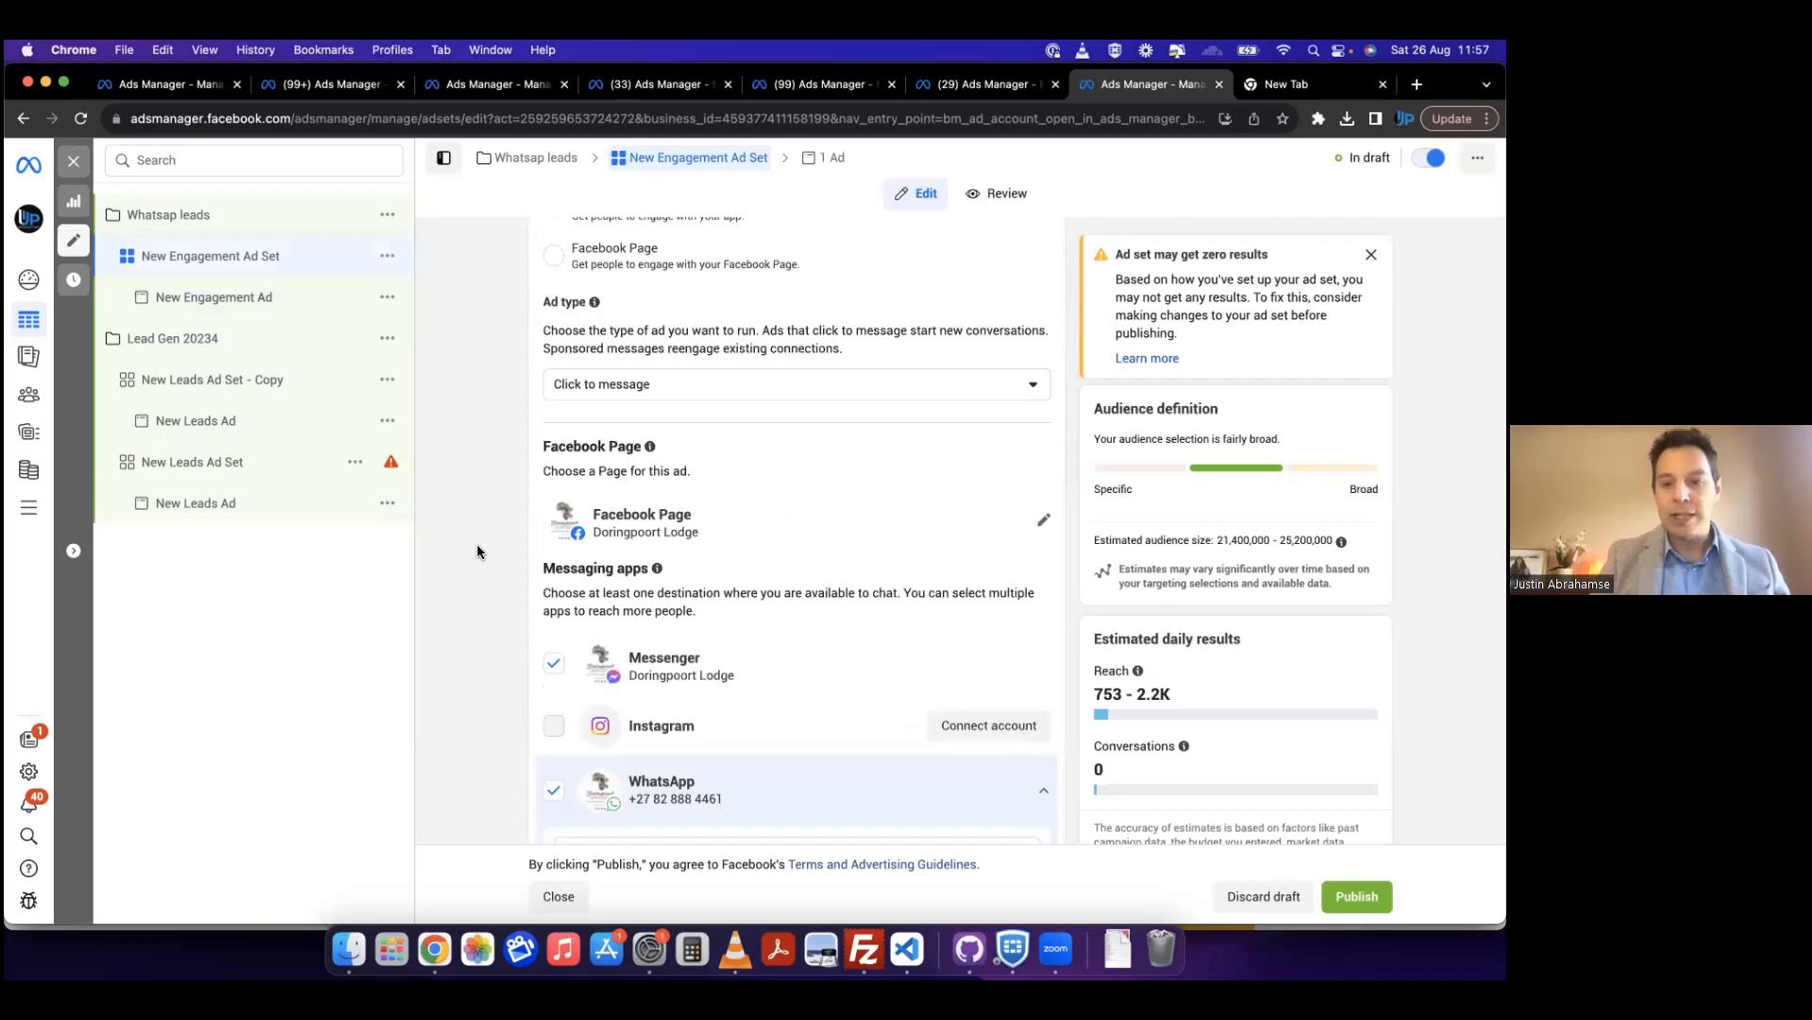
scroll(477, 544, down, 2)
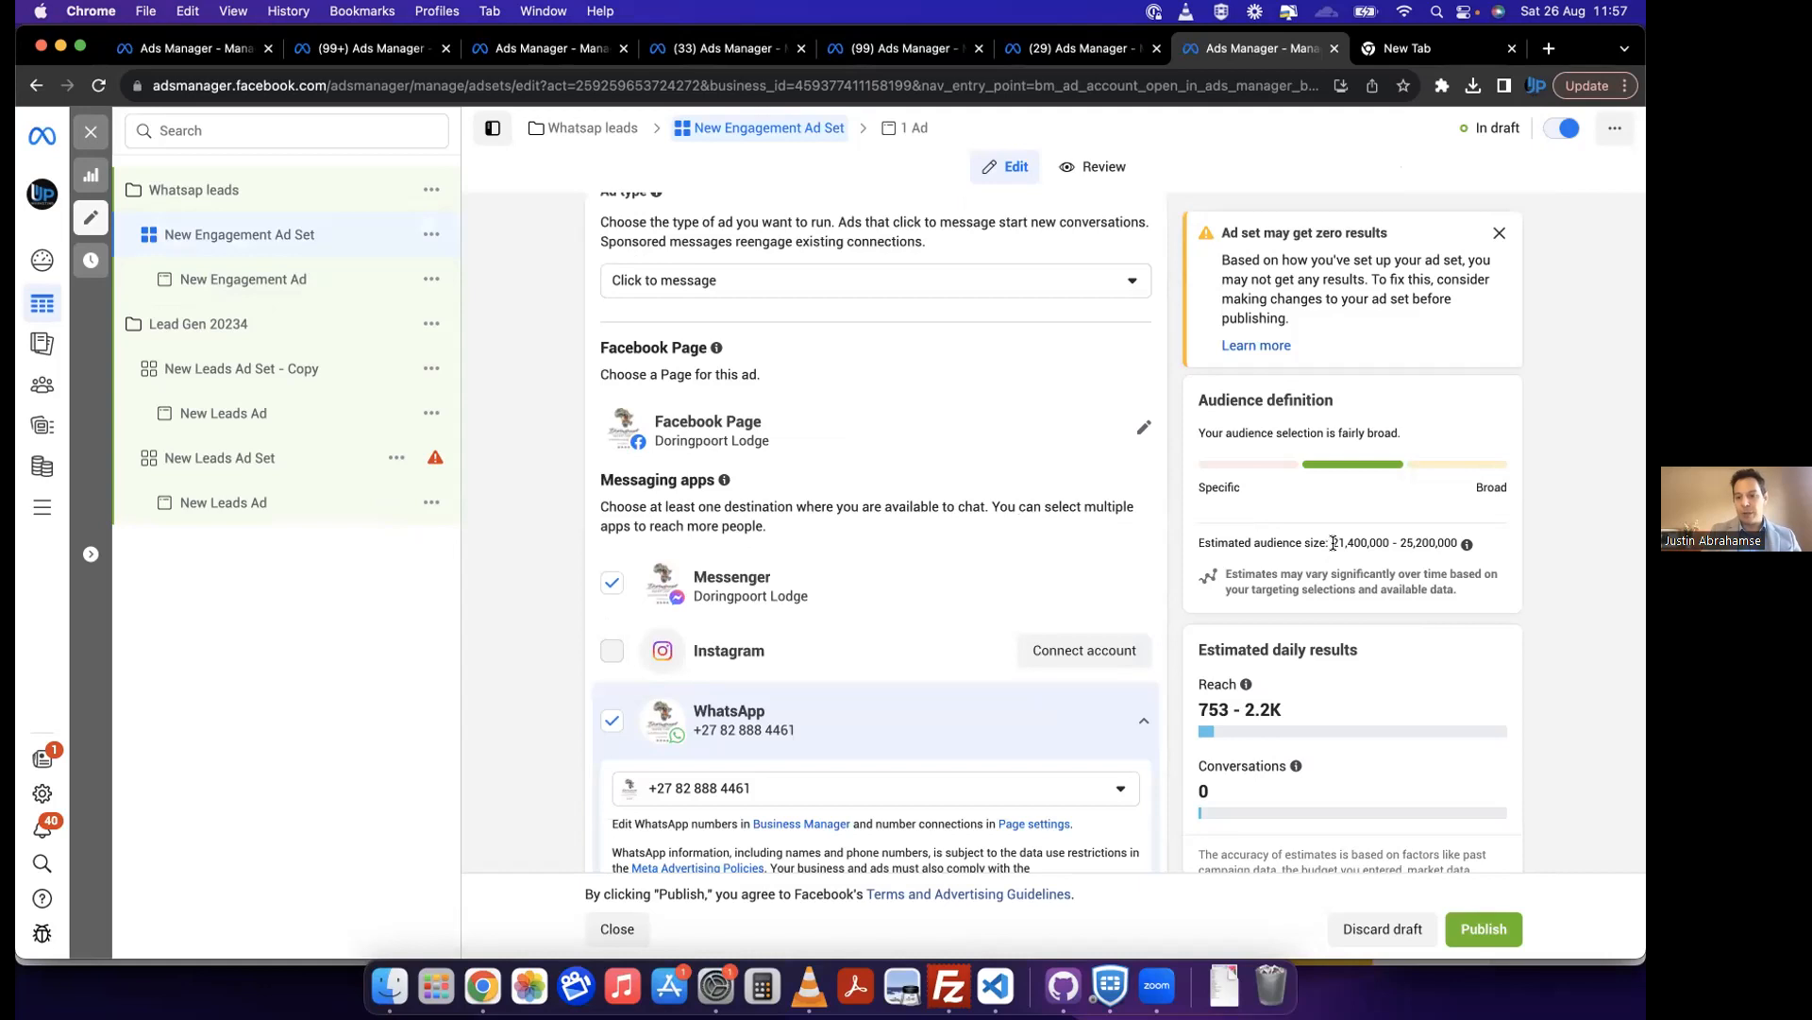
drag(1331, 543, 1461, 544)
click(1577, 519)
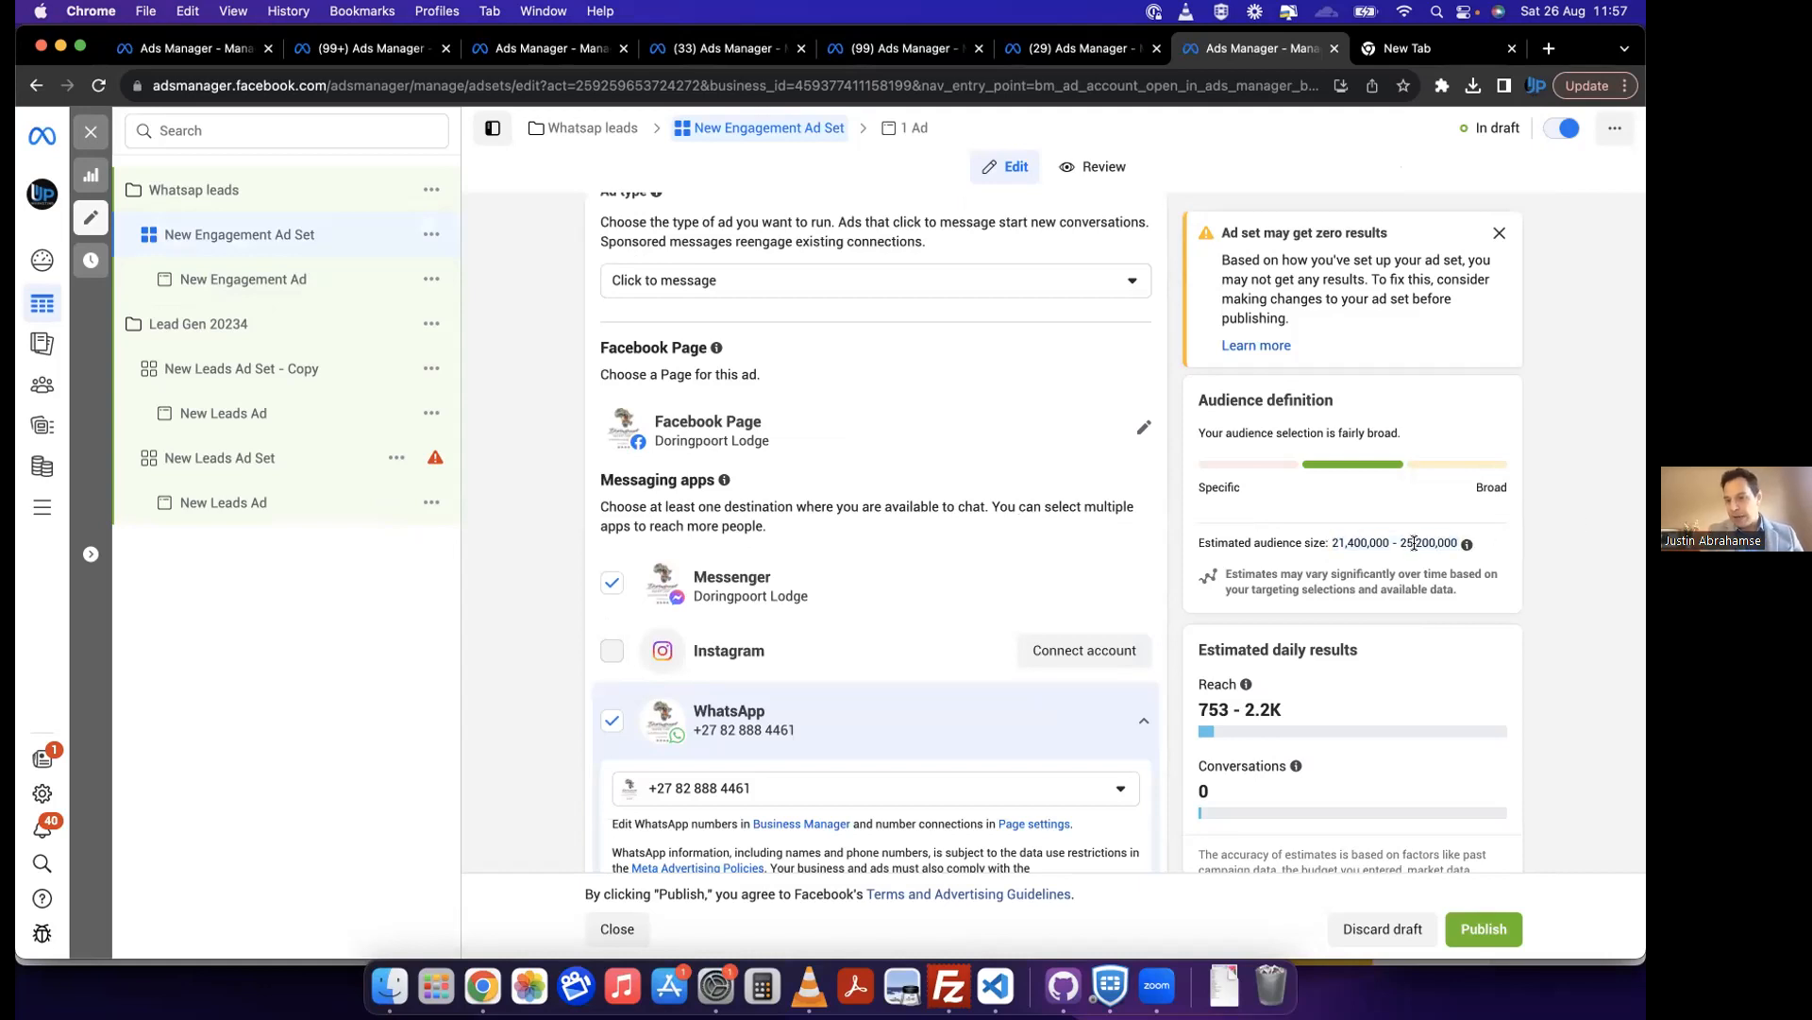
scroll(612, 712, down, 3)
scroll(558, 719, down, 15)
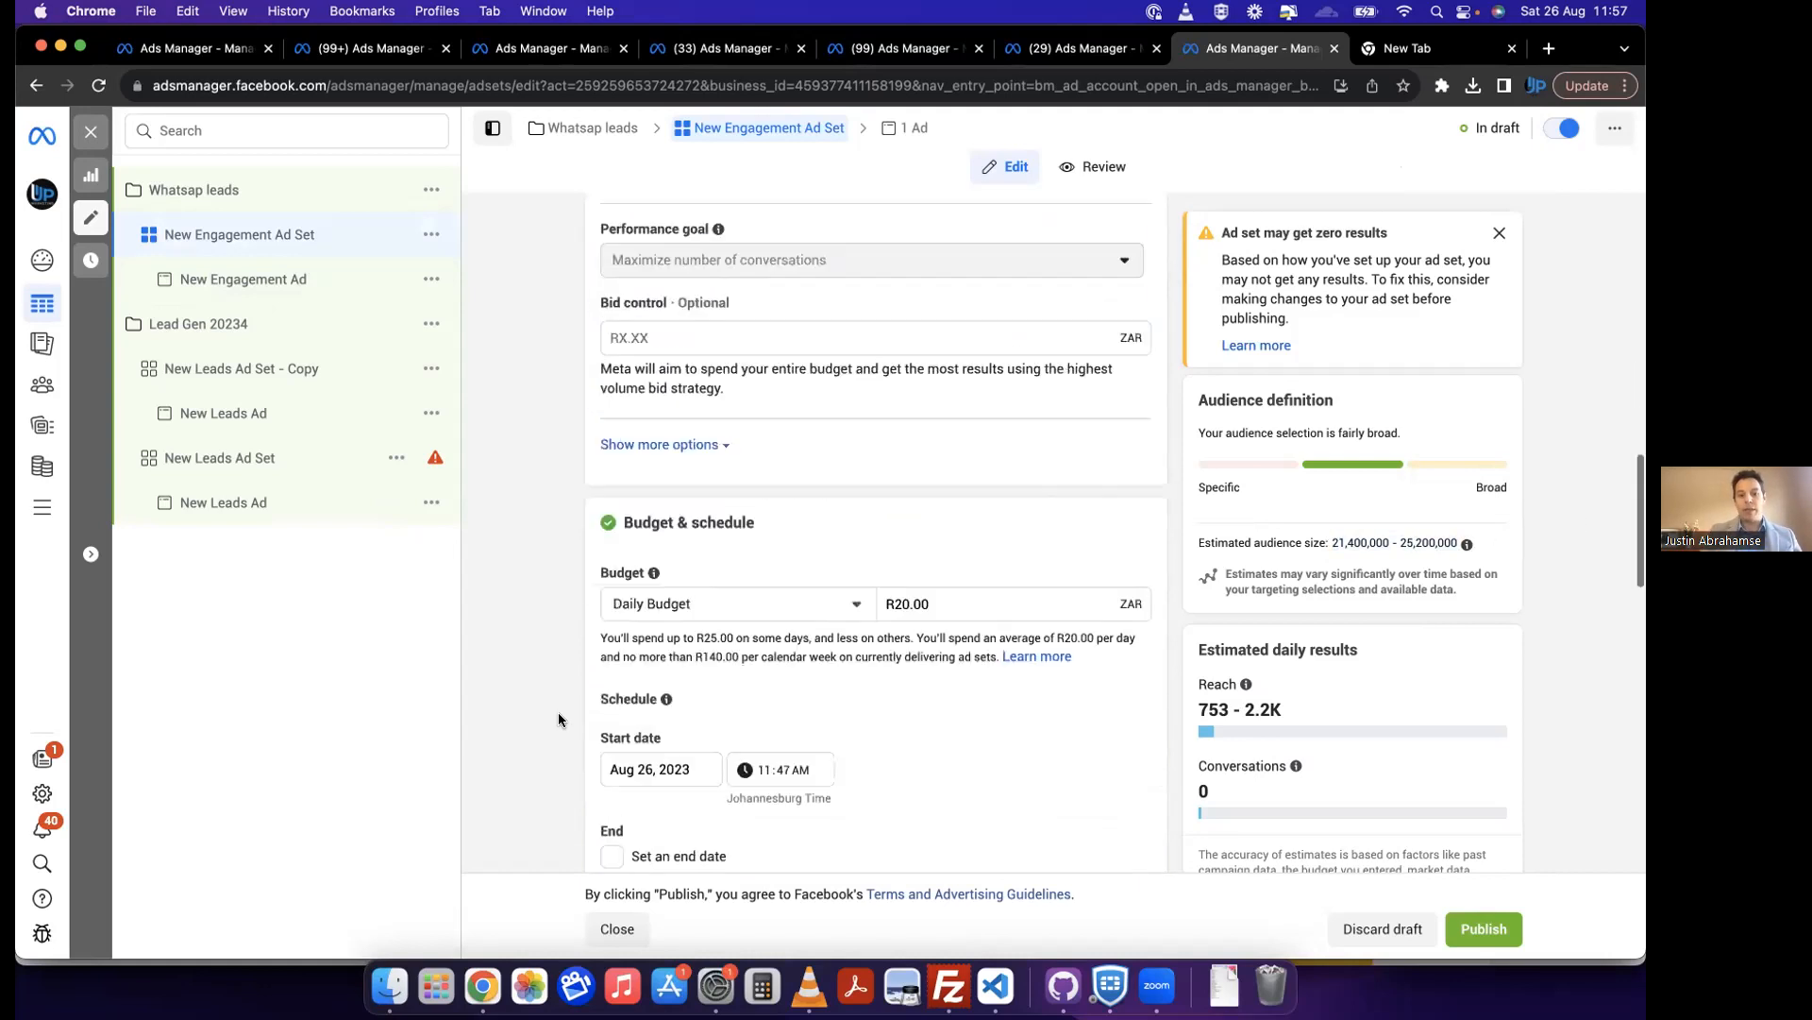
scroll(558, 720, down, 10)
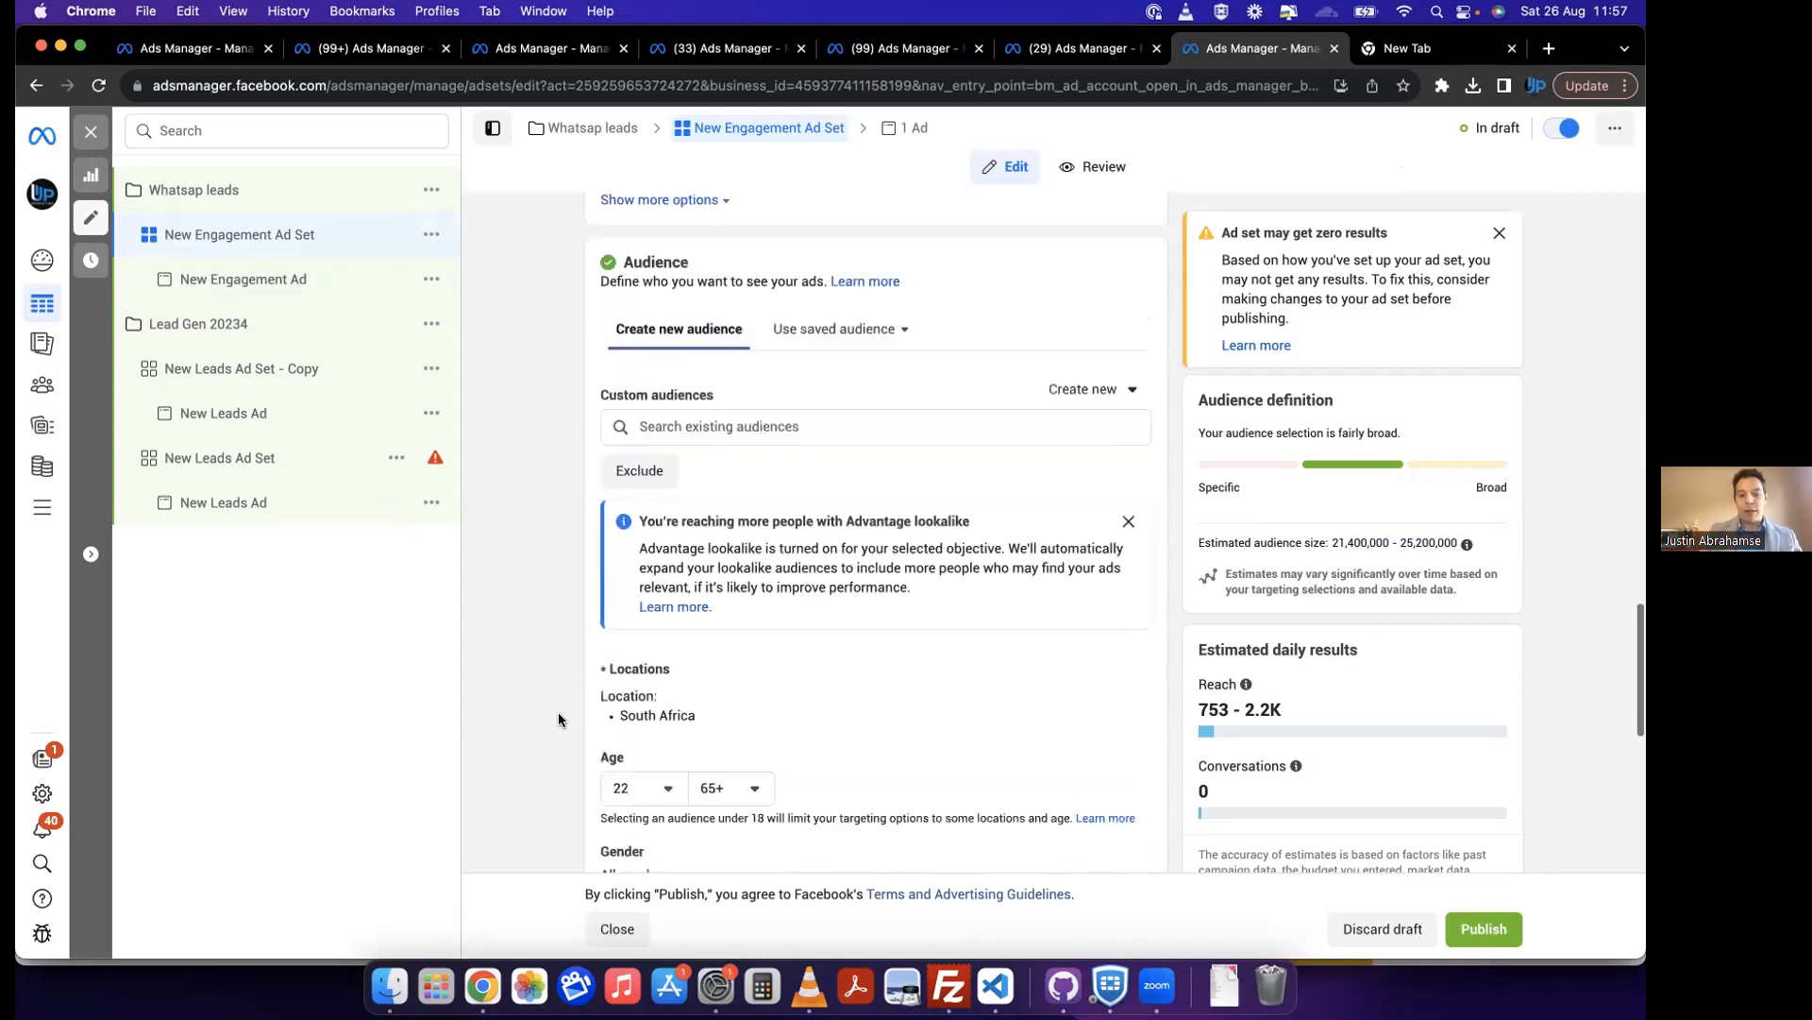
scroll(558, 719, down, 3)
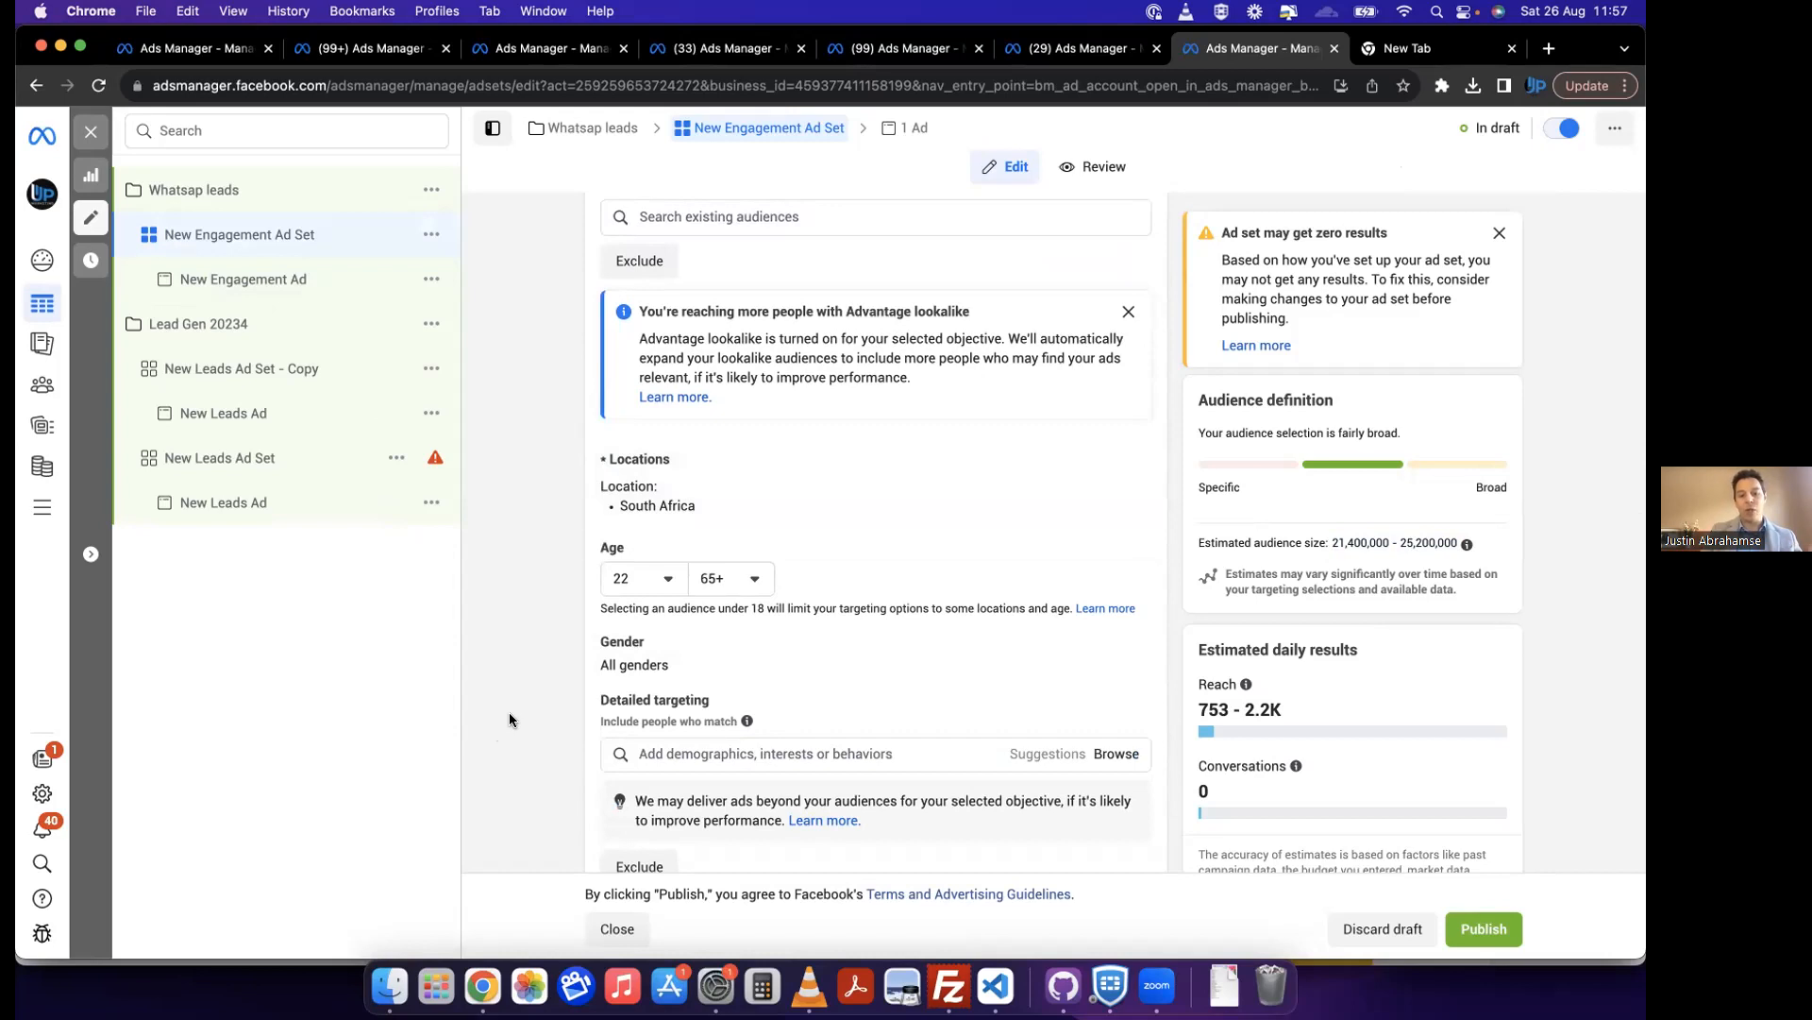
scroll(508, 711, down, 3)
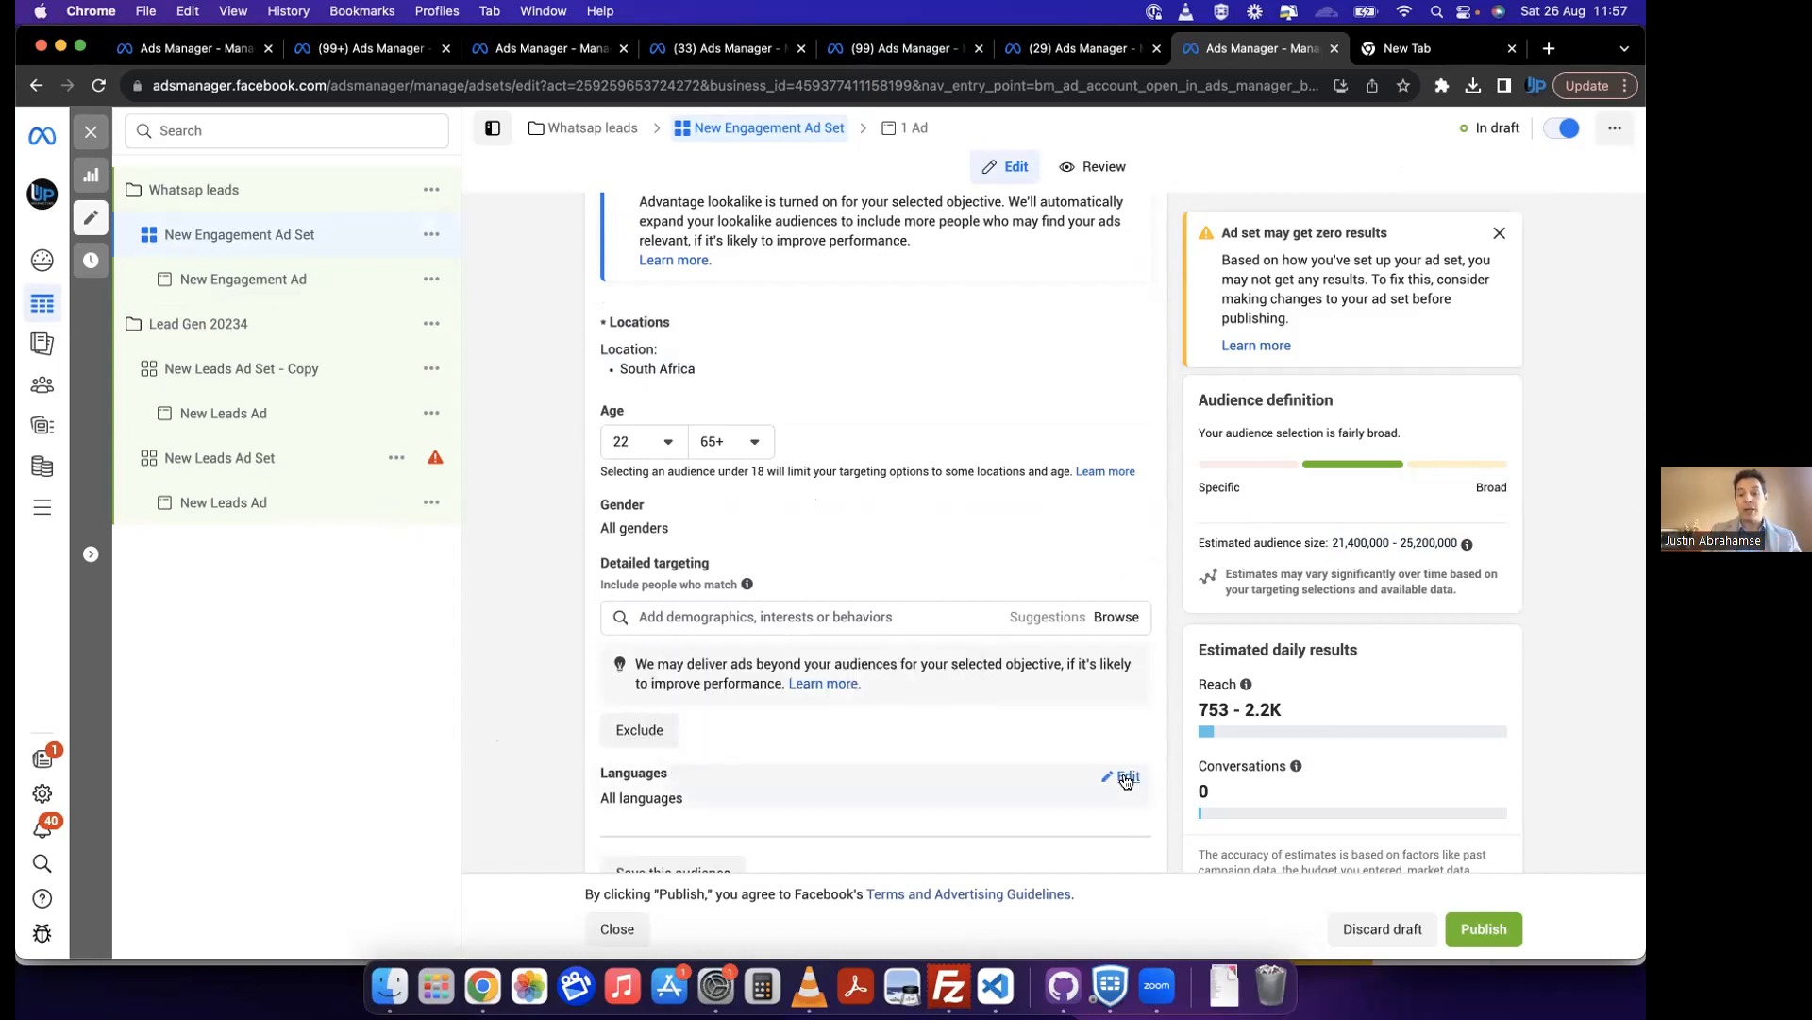
Step: Open the New Engagement Ad Set's language targeting for editing and search for xhosa
click(1126, 777)
scroll(944, 713, down, 2)
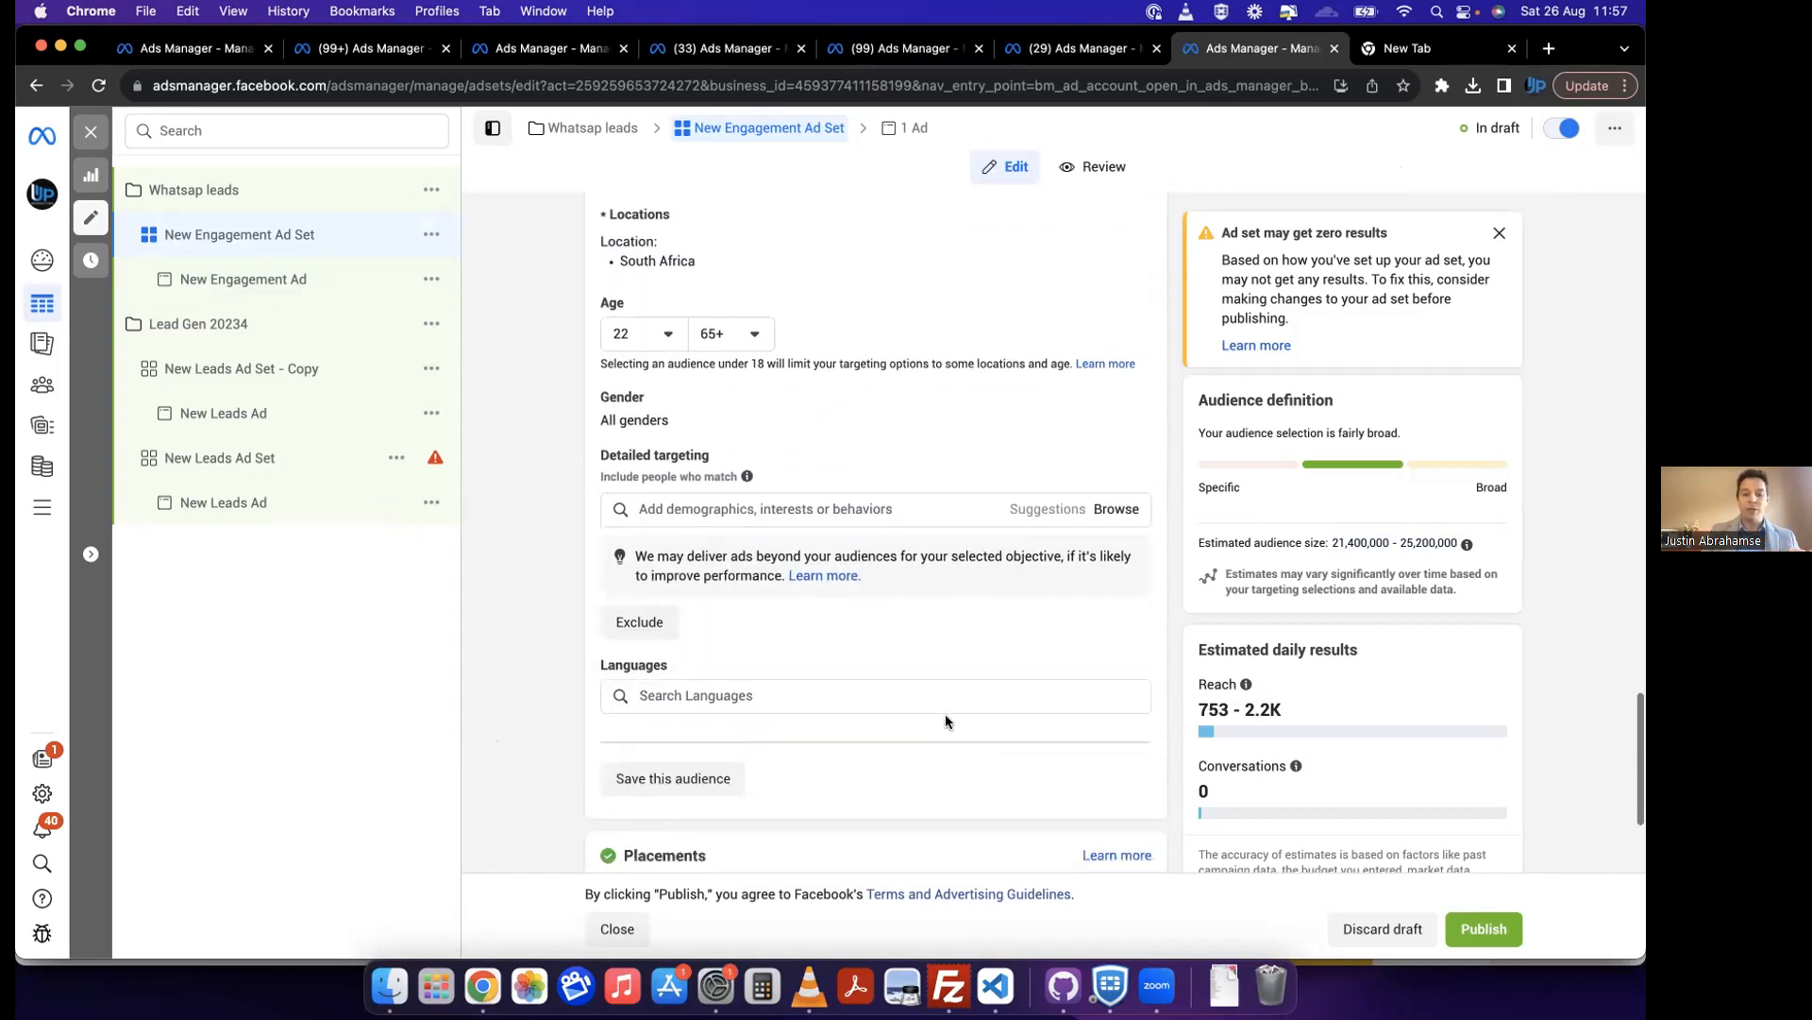
click(895, 682)
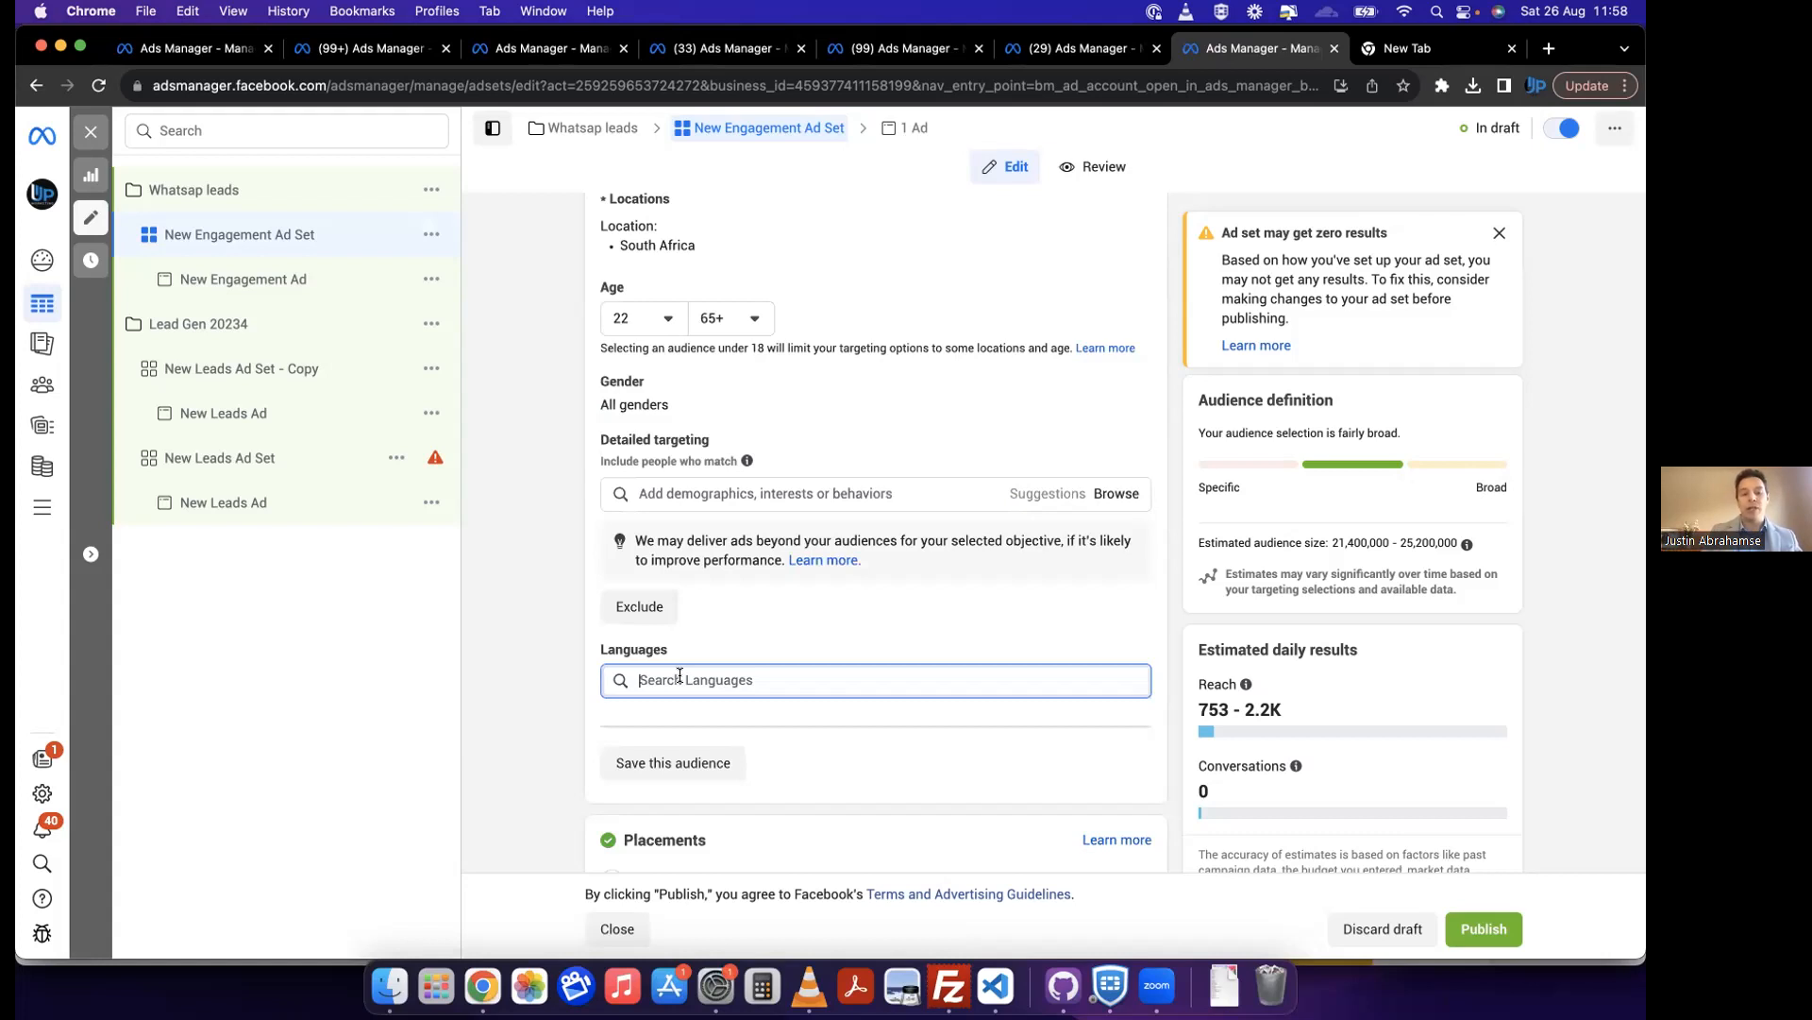
text(xhose)
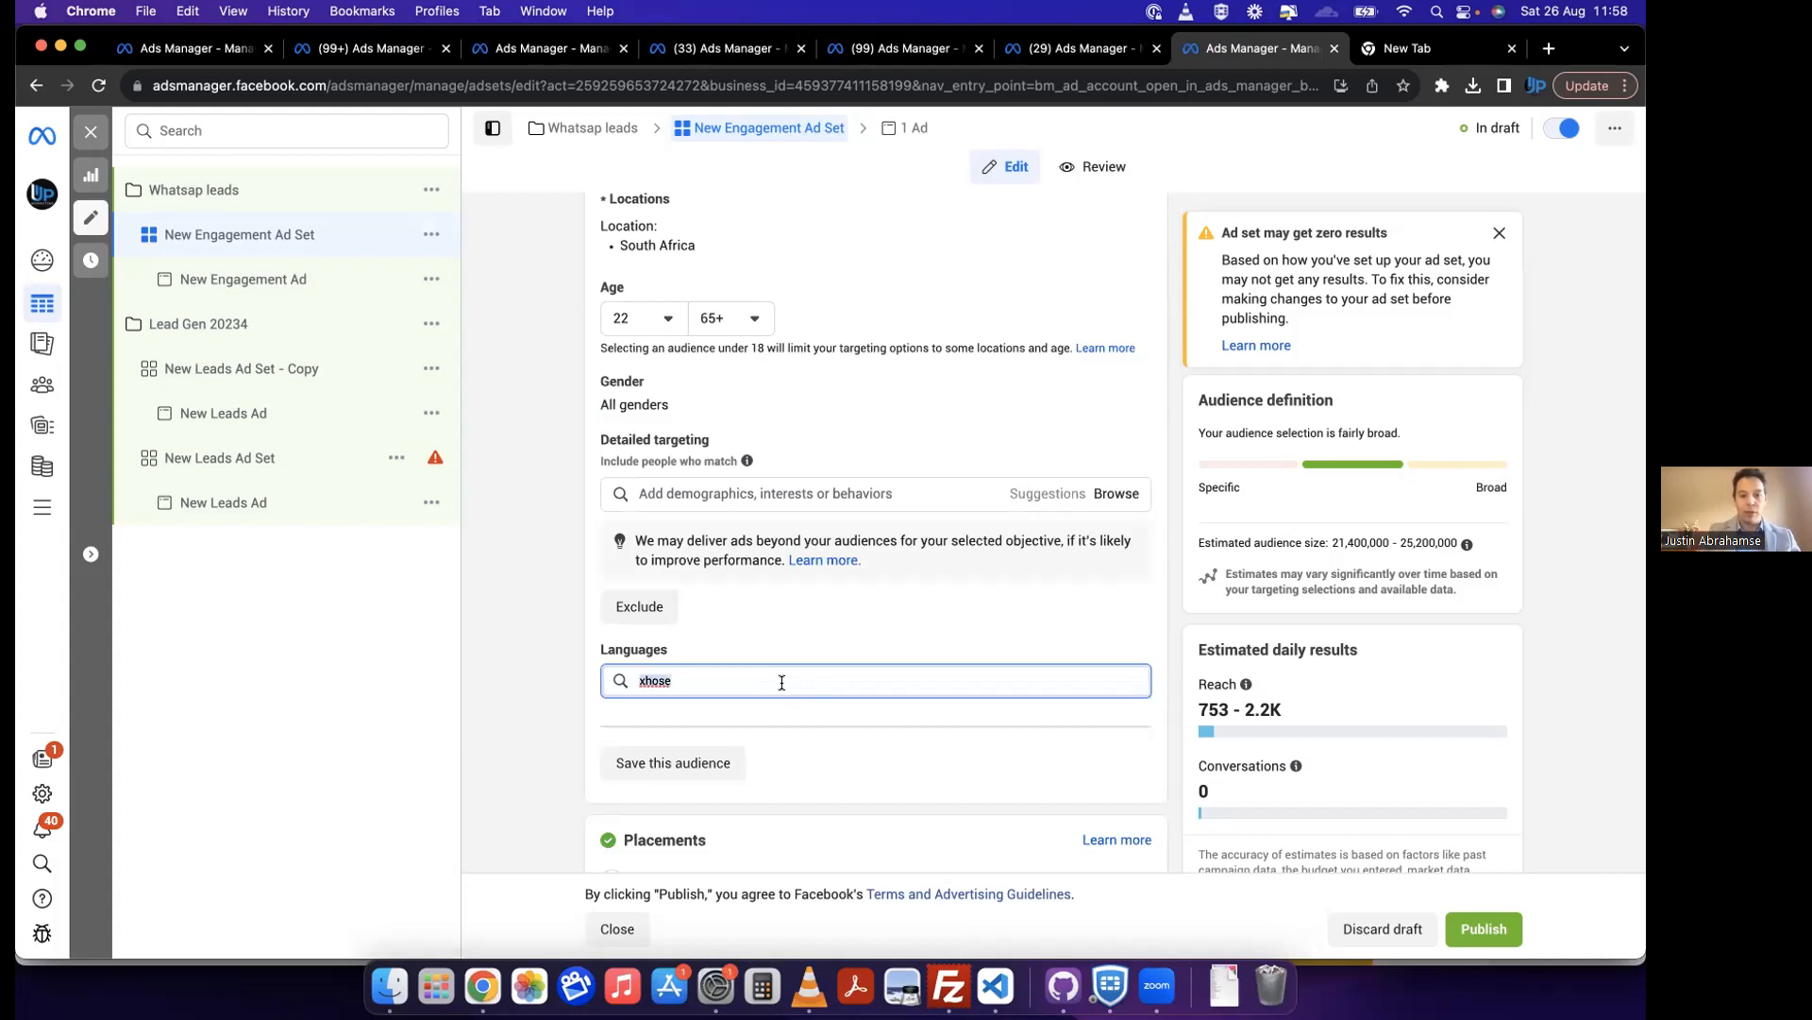
key(BackSpace)
text(a)
double_click(884, 682)
click(891, 682)
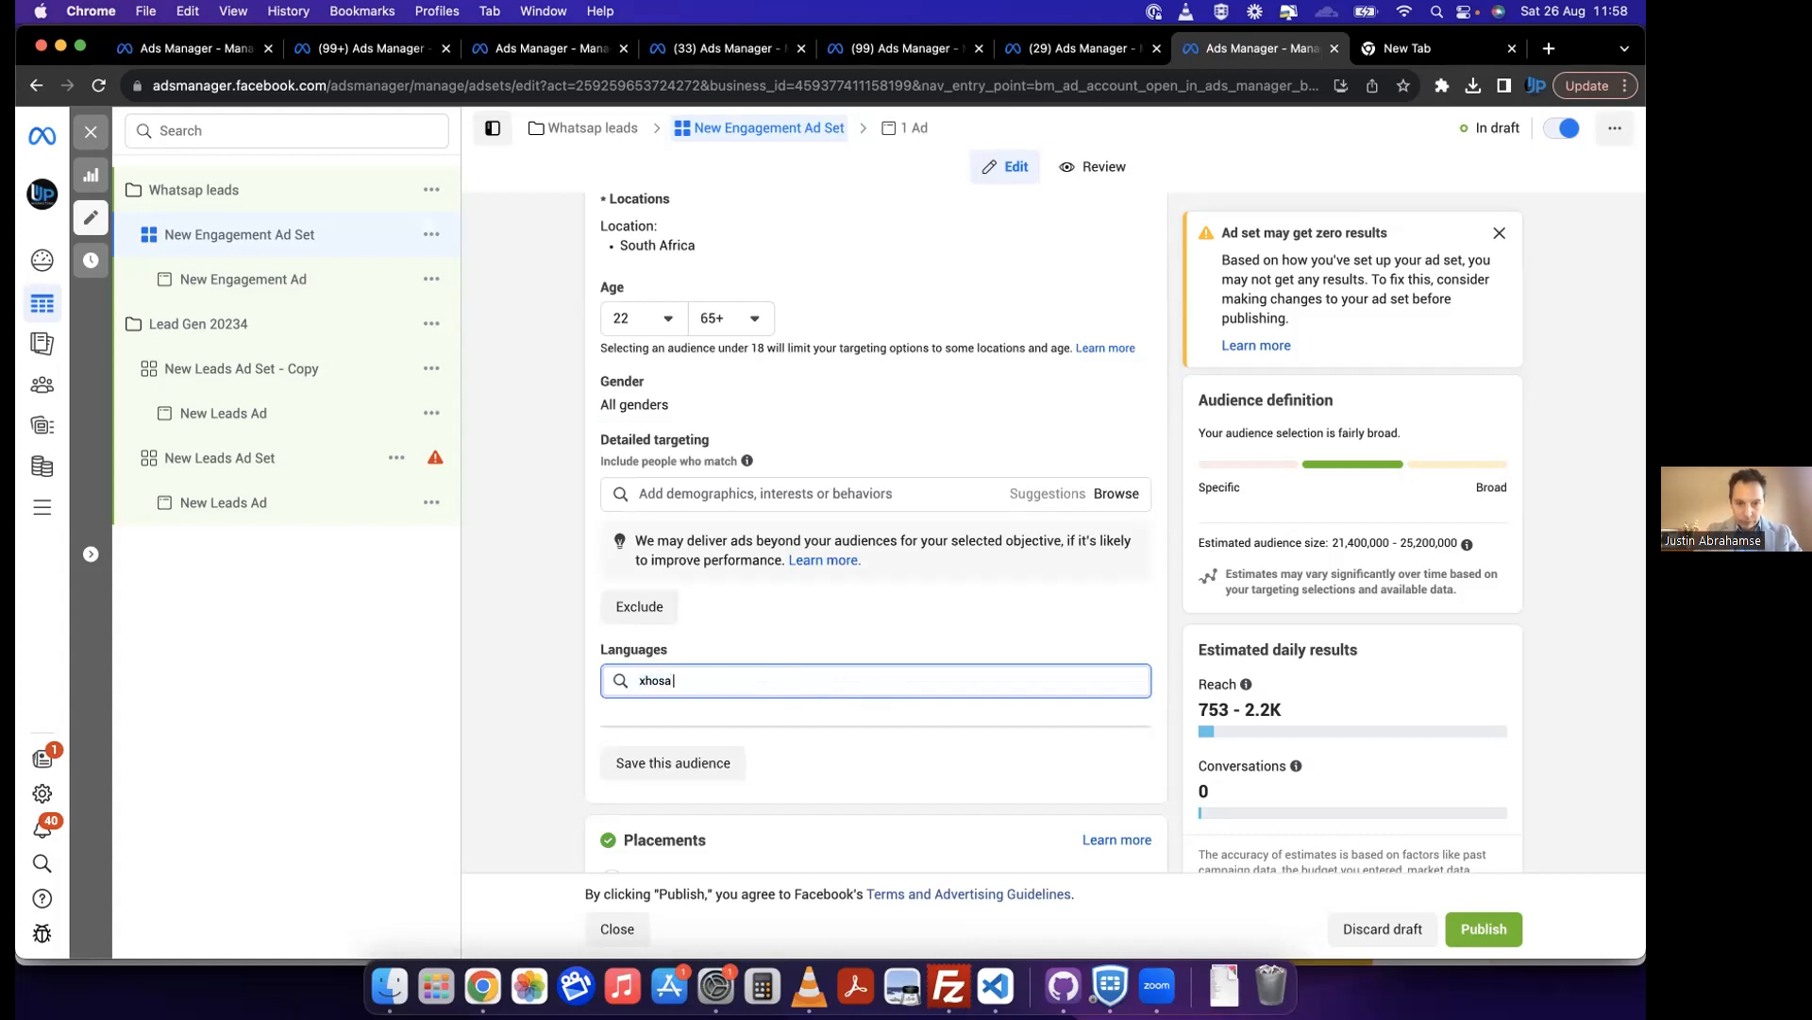
Step: Replace the language search with French and add French (All) to the ad set's targeted languages
key(BackSpace)
key(BackSpace)
key(BackSpace)
key(BackSpace)
text(fren)
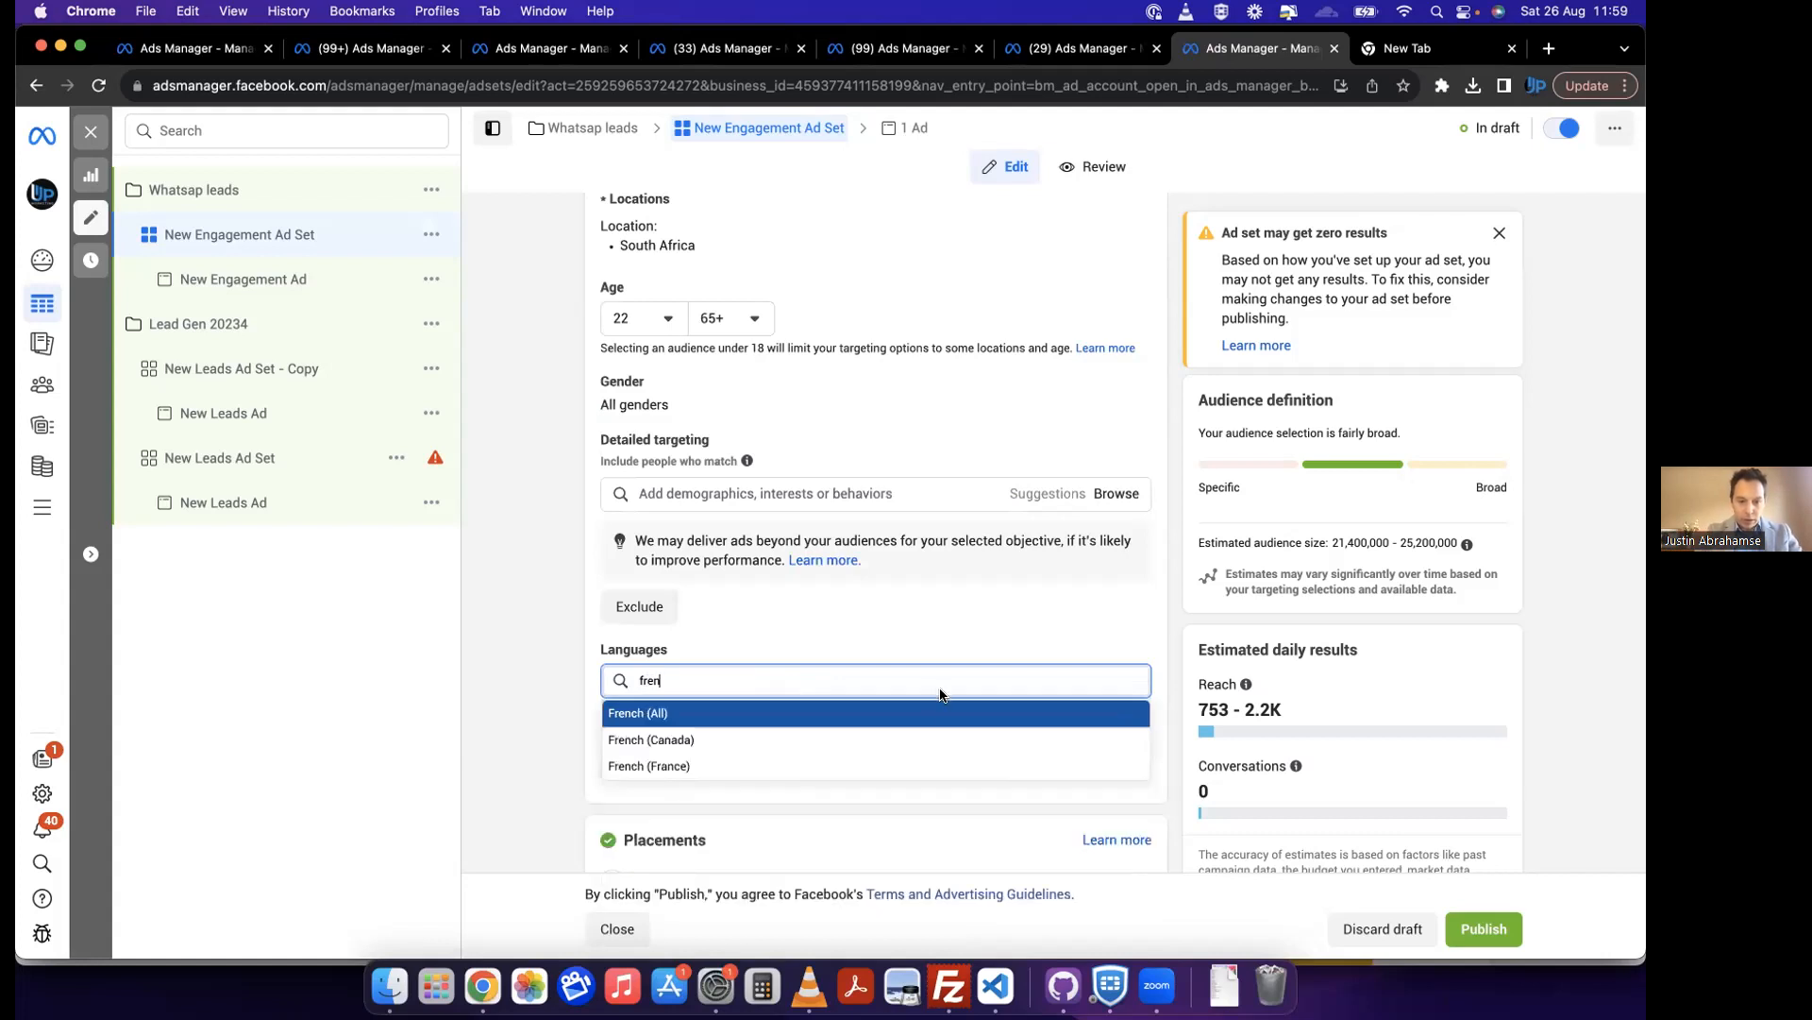
key(Return)
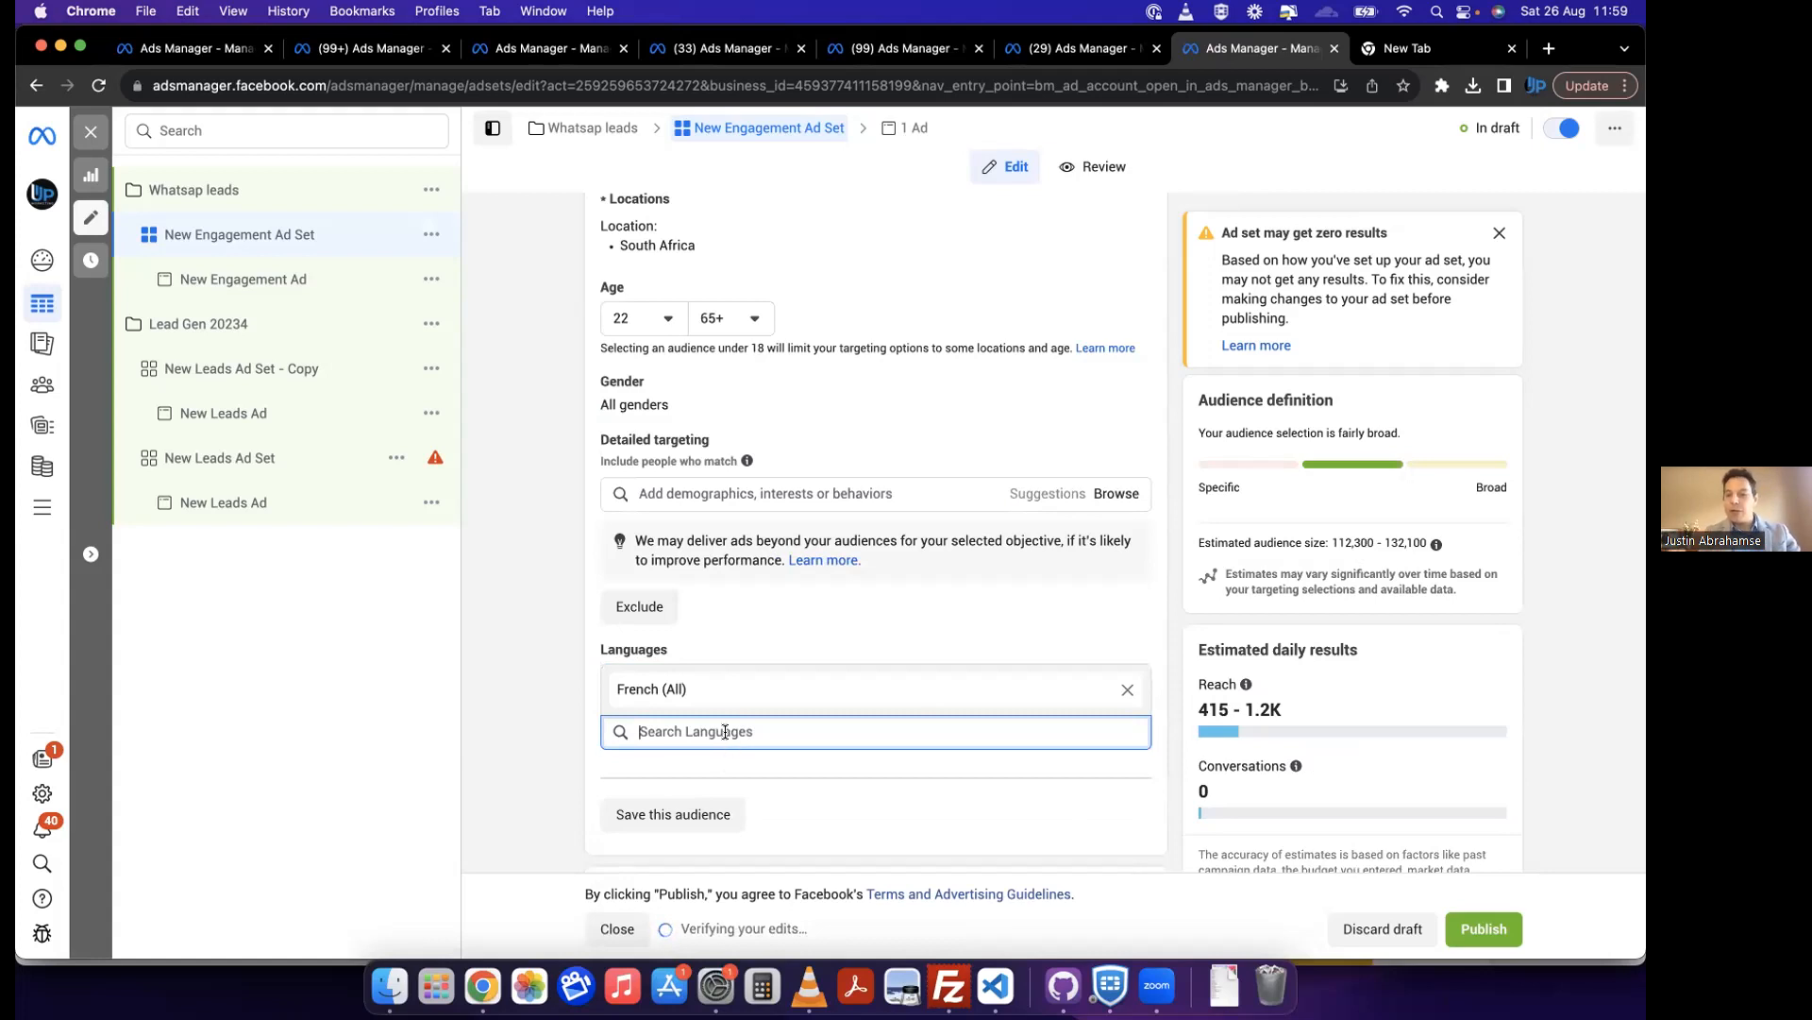
scroll(534, 661, up, 1)
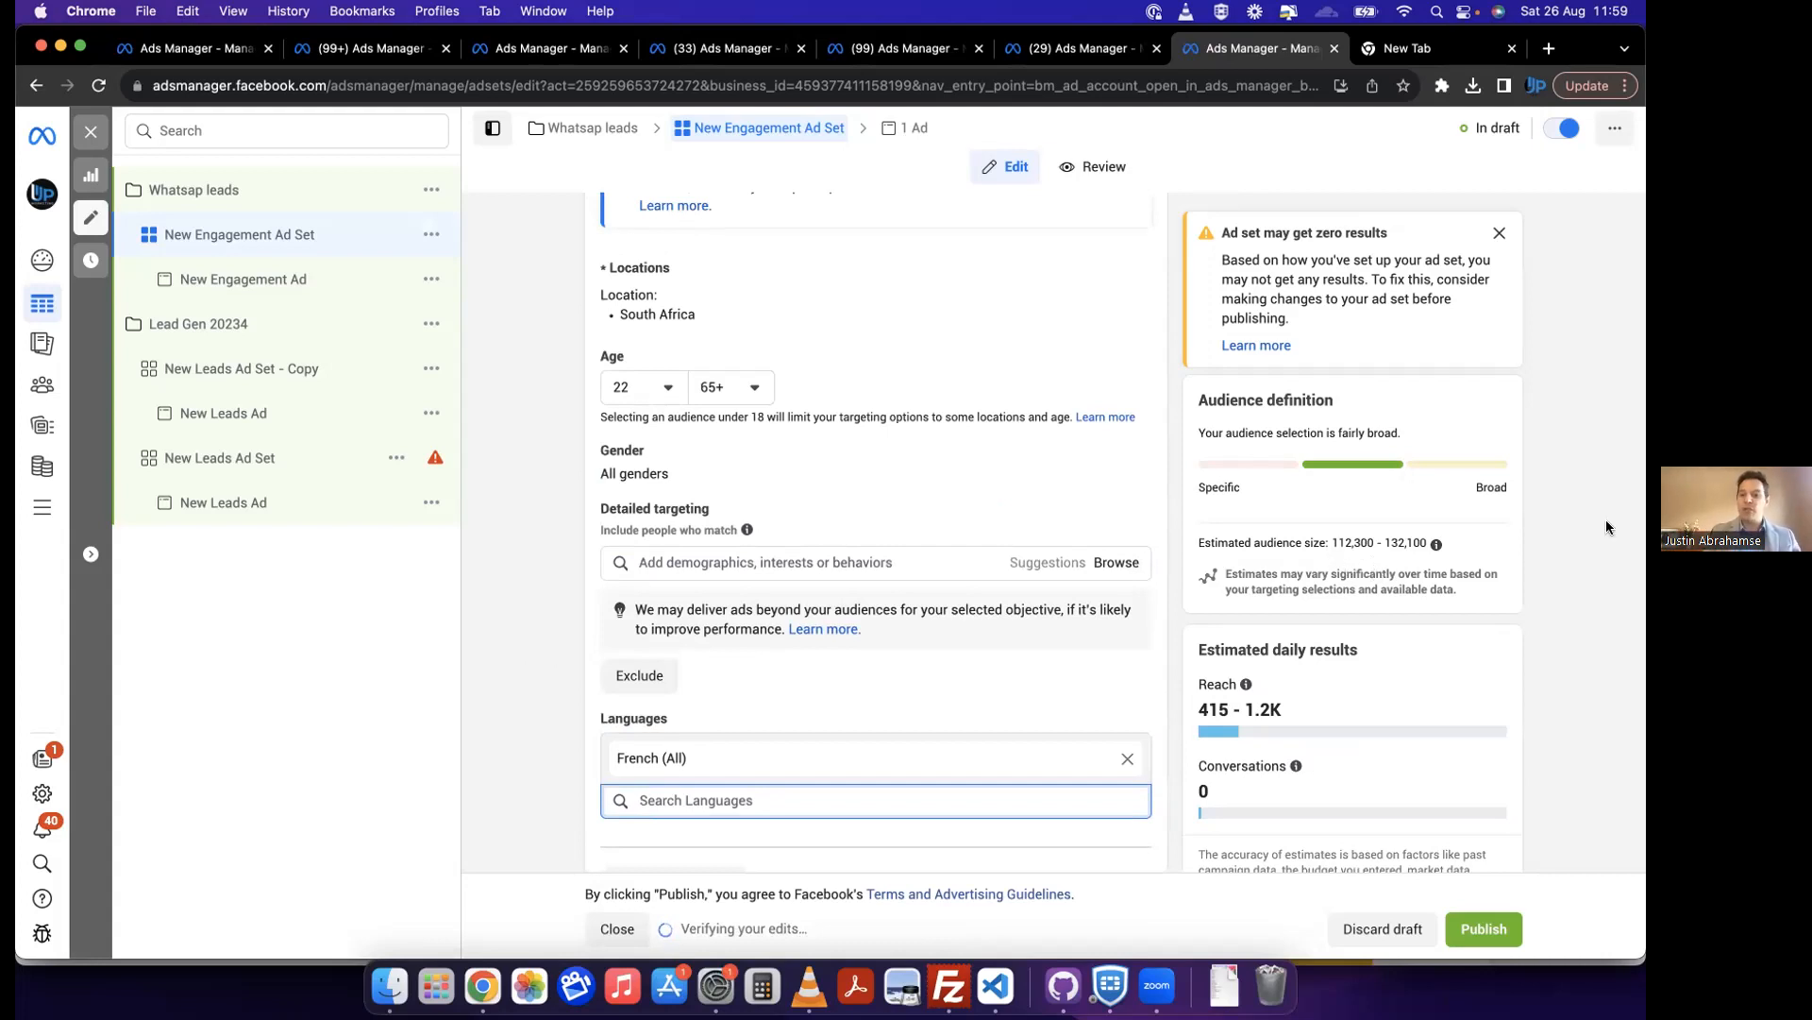
click(511, 649)
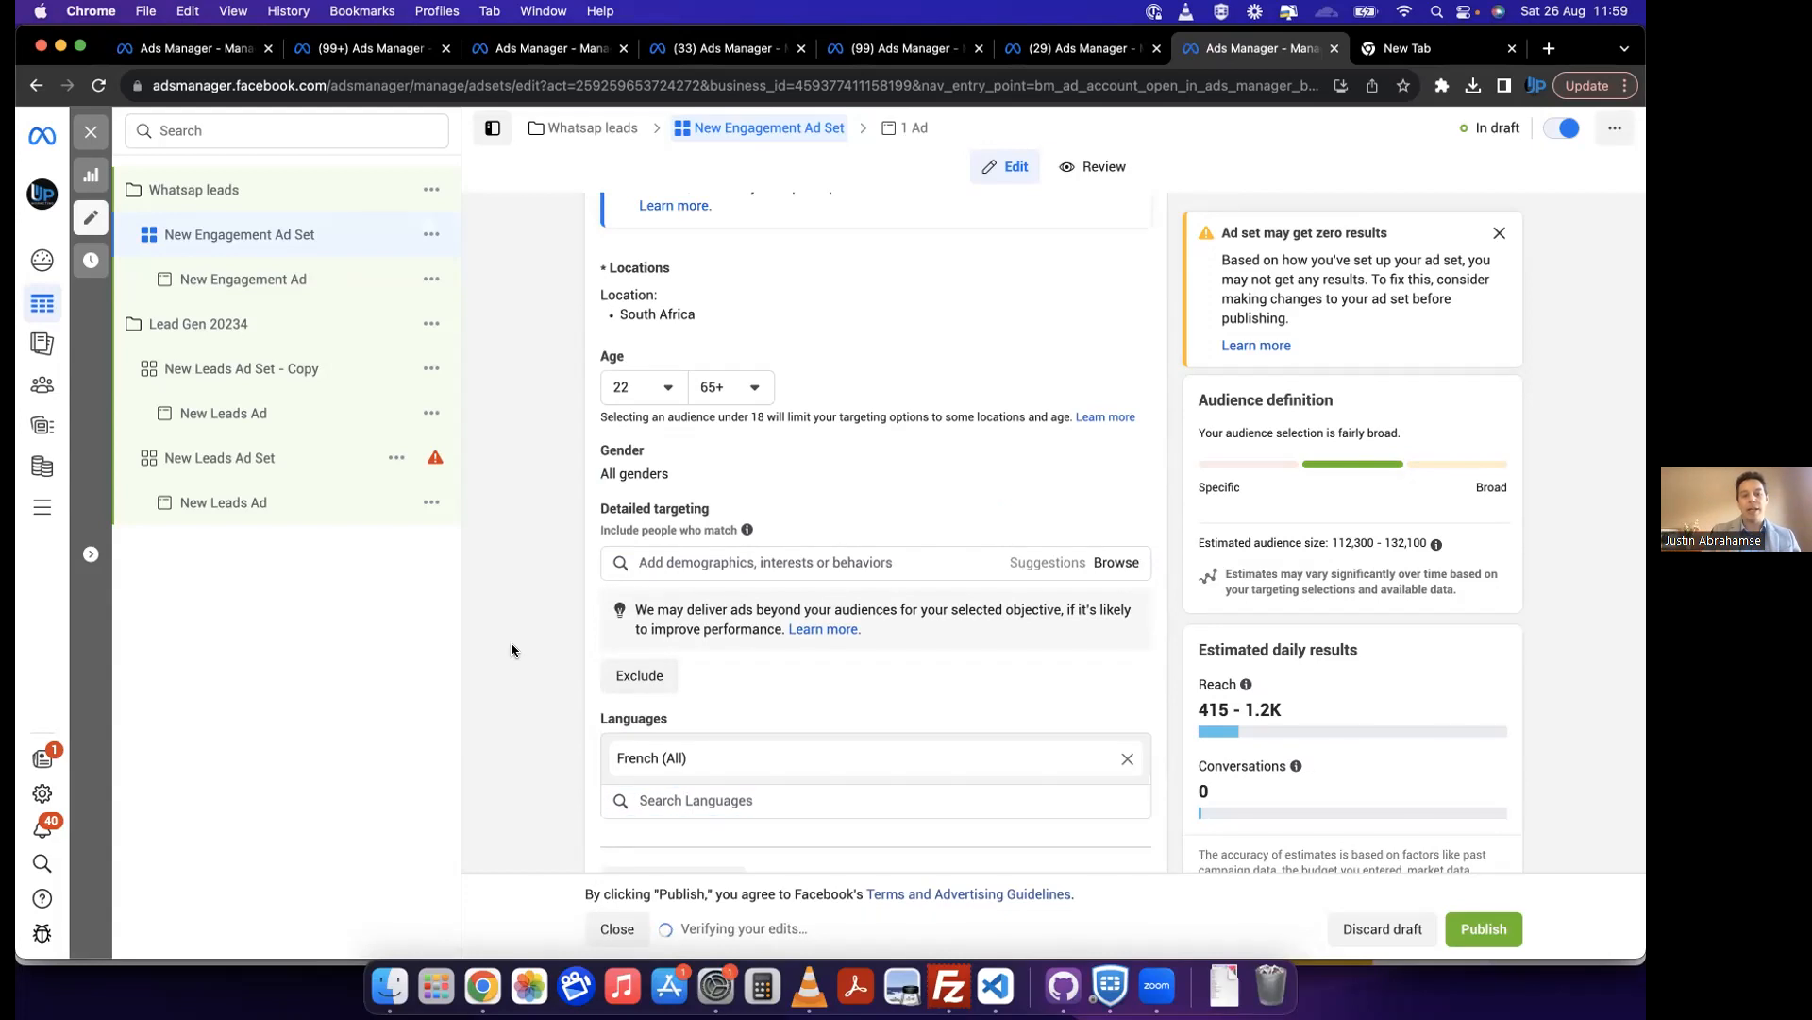
Step: Open the charts of the Vitashop CC ad set CA - Leads ads - Sandton - May 2023 and review its performance overview and selectable metrics
click(563, 51)
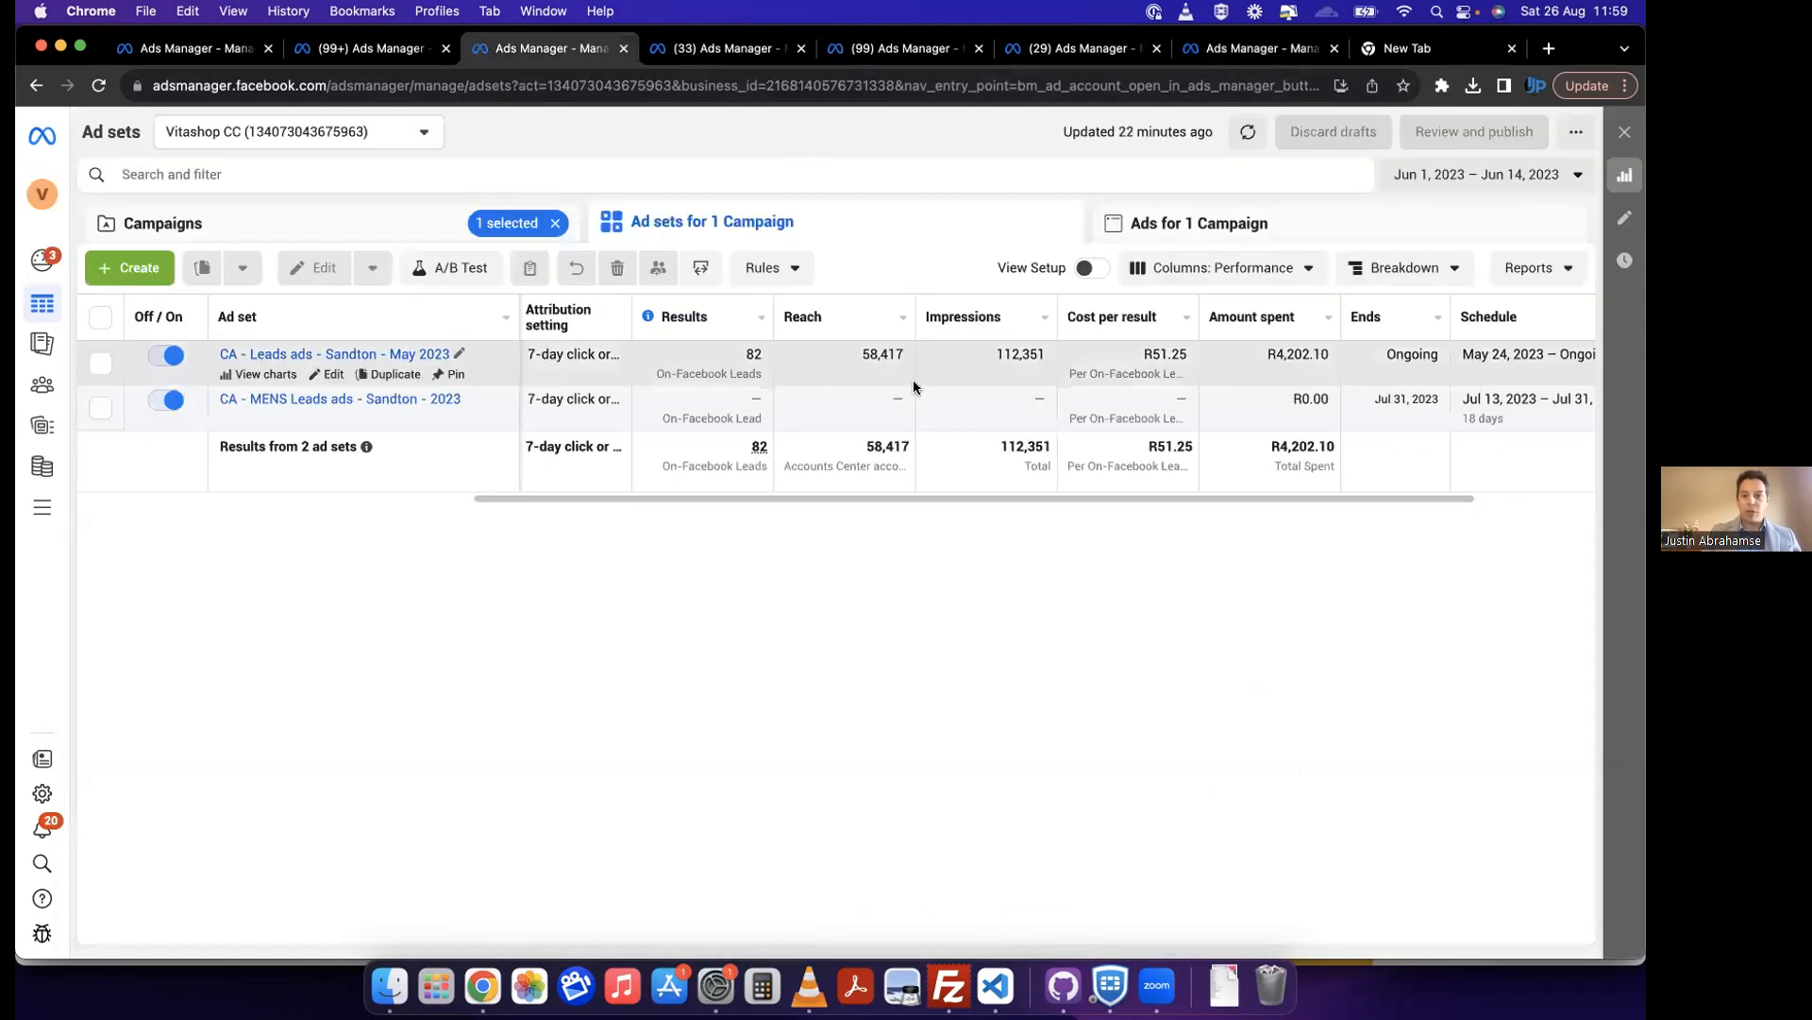
scroll(914, 386, left, 10)
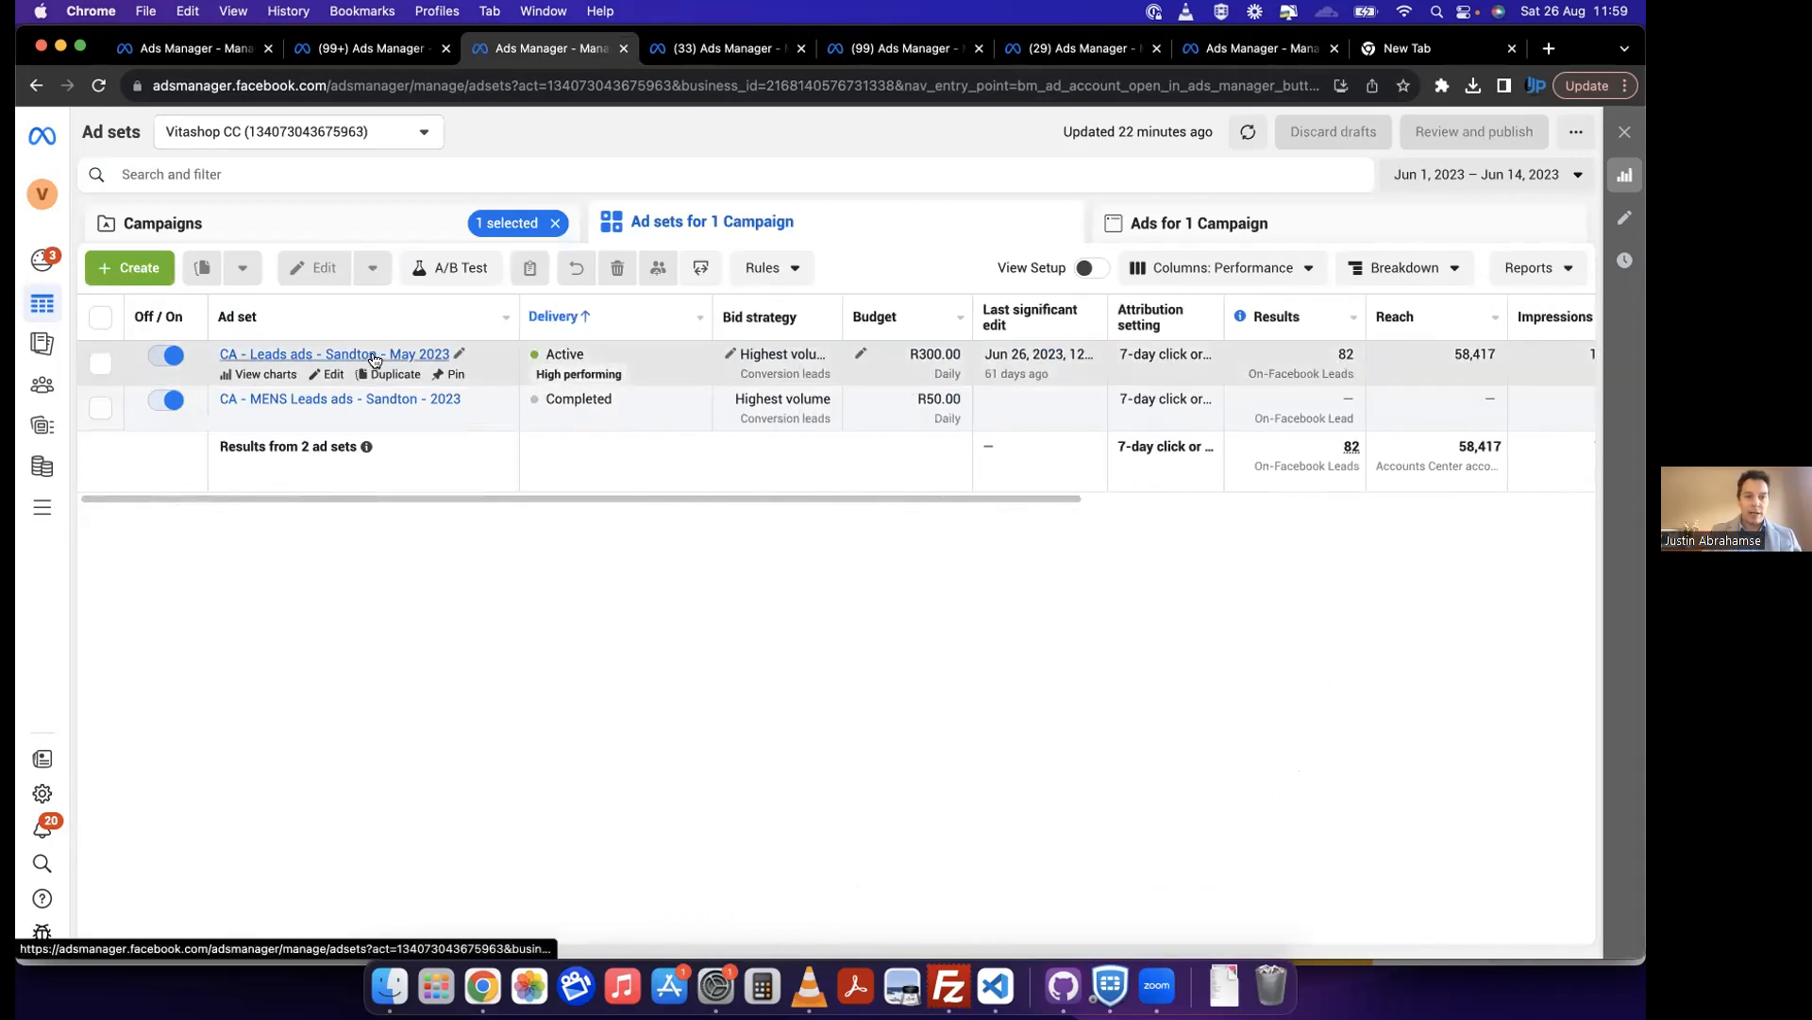
click(266, 375)
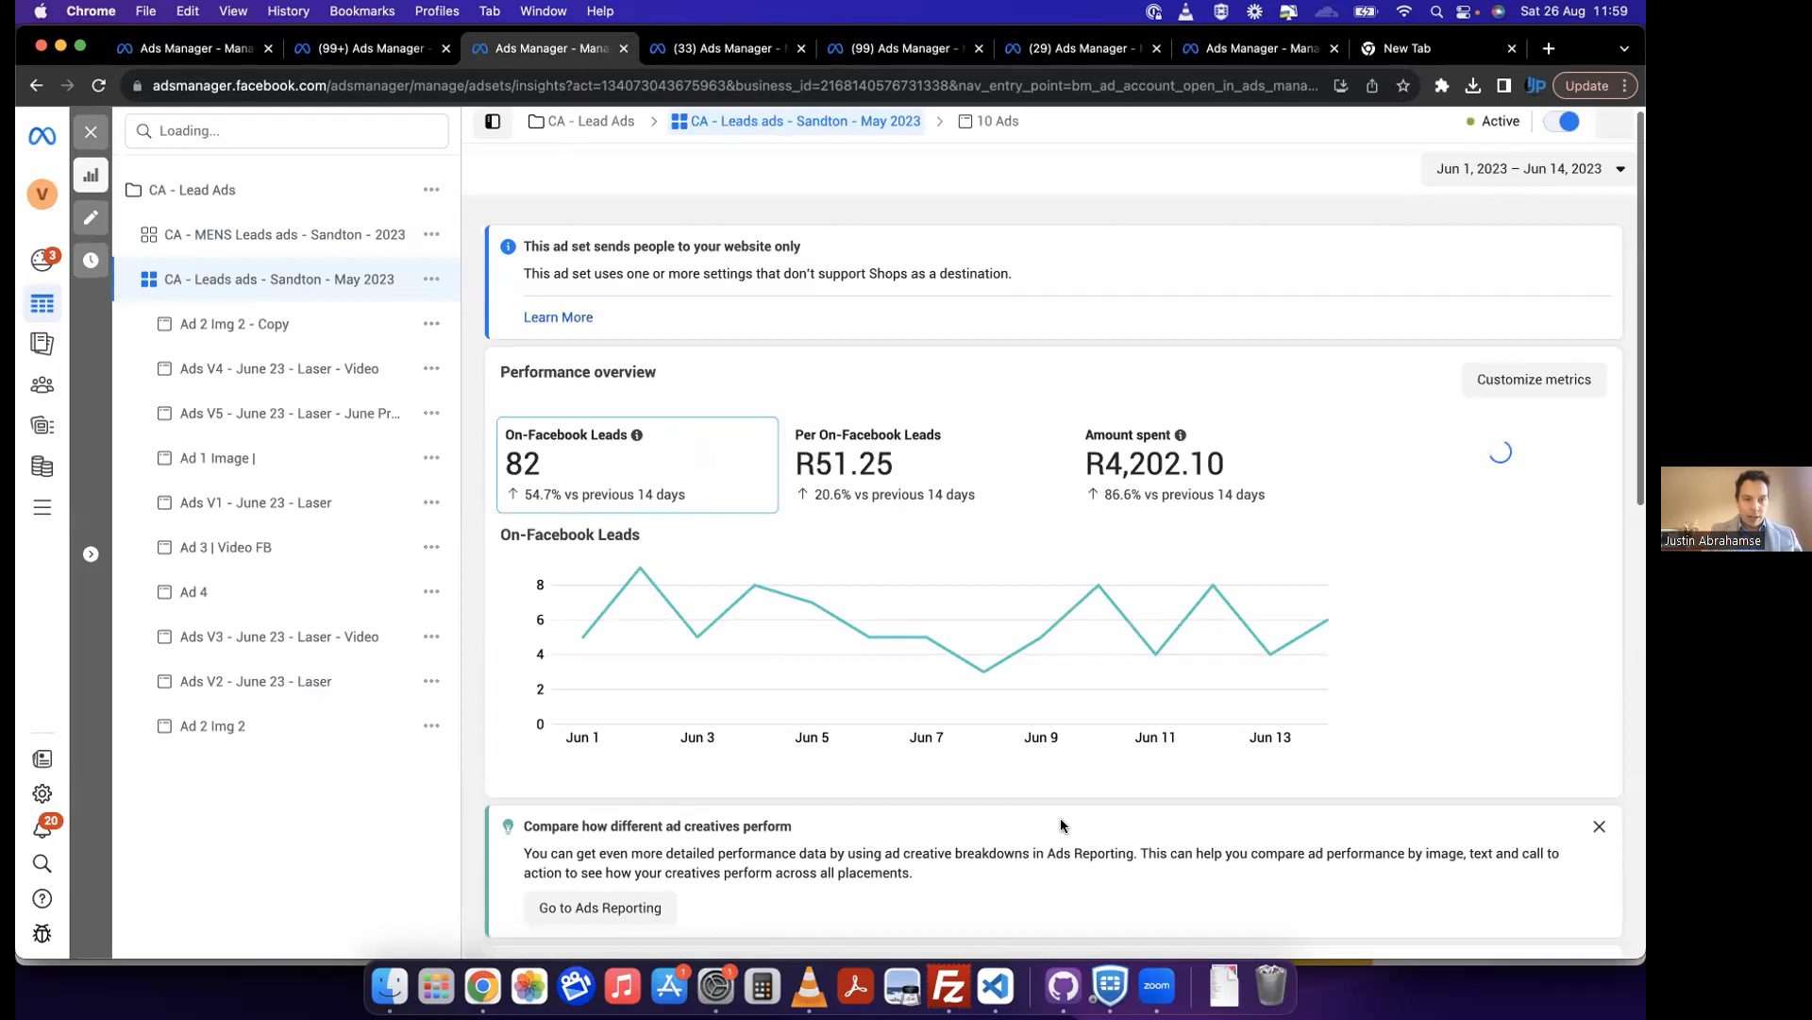
scroll(1061, 825, down, 5)
scroll(1061, 825, up, 5)
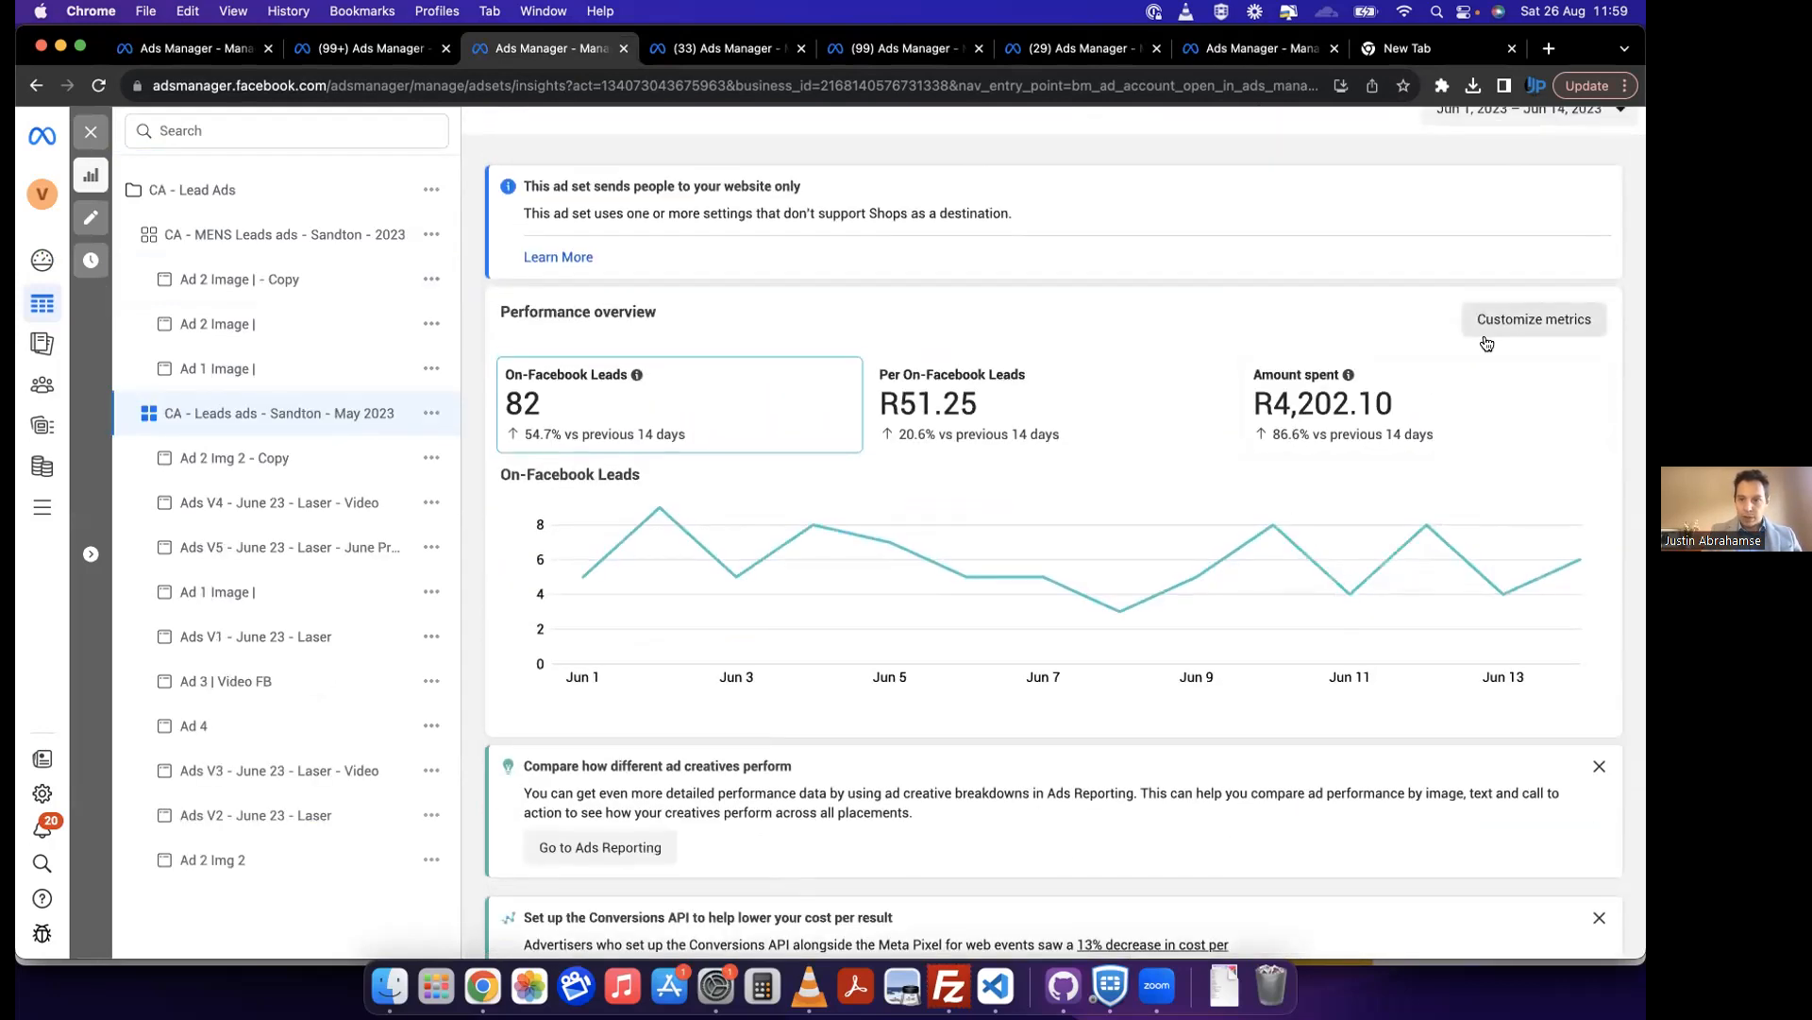
click(1537, 321)
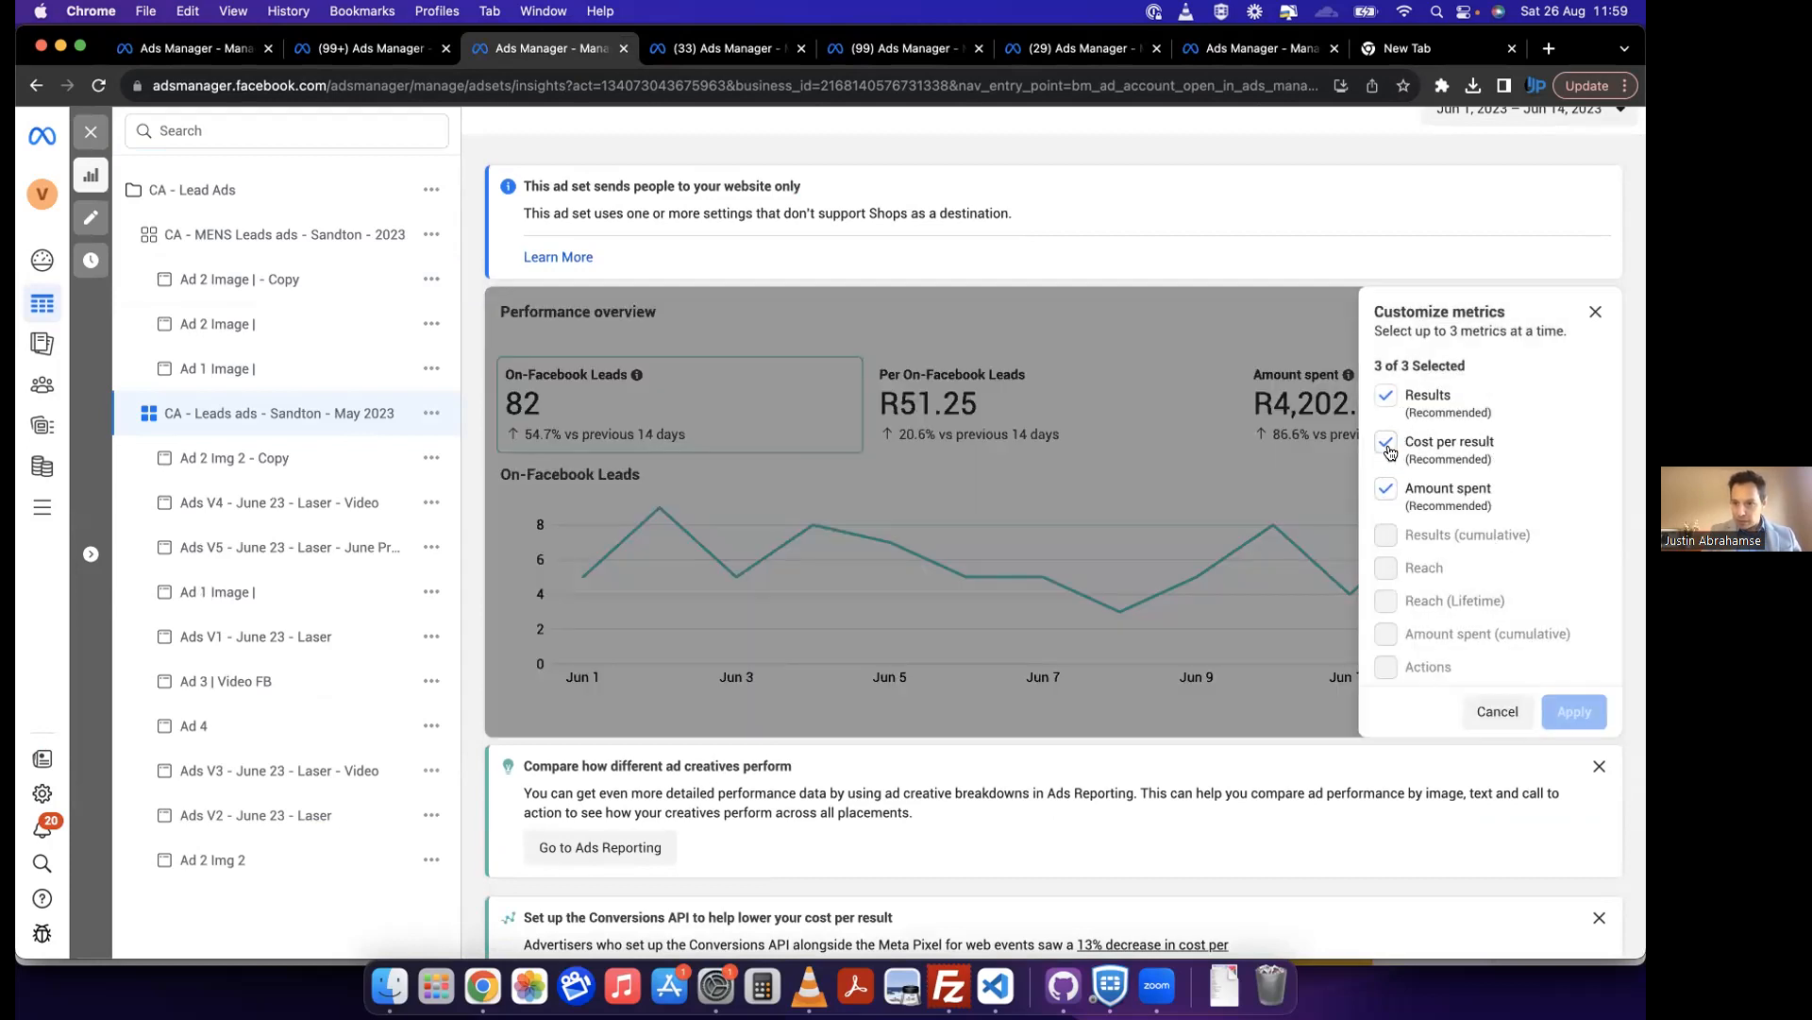
click(1595, 311)
scroll(1120, 642, down, 3)
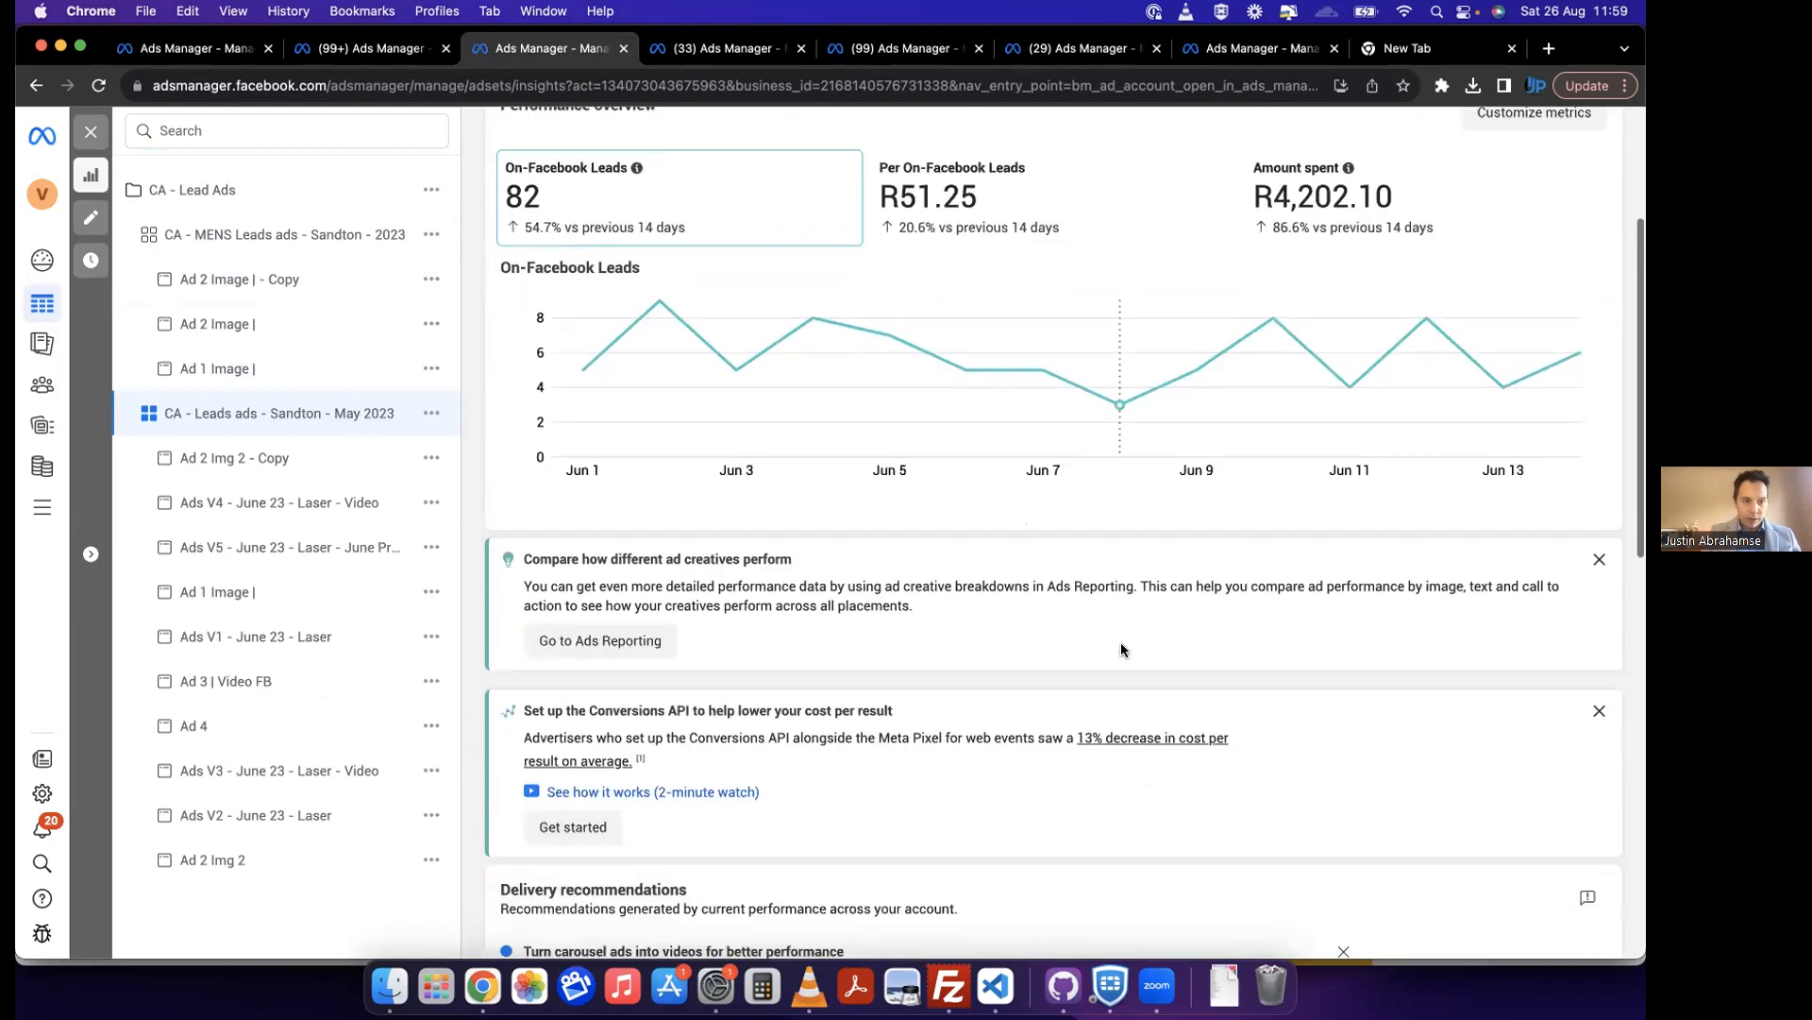
Step: Open the CA - Lead Ads campaign's charts and examine placement per platform for Facebook and Instagram
click(227, 191)
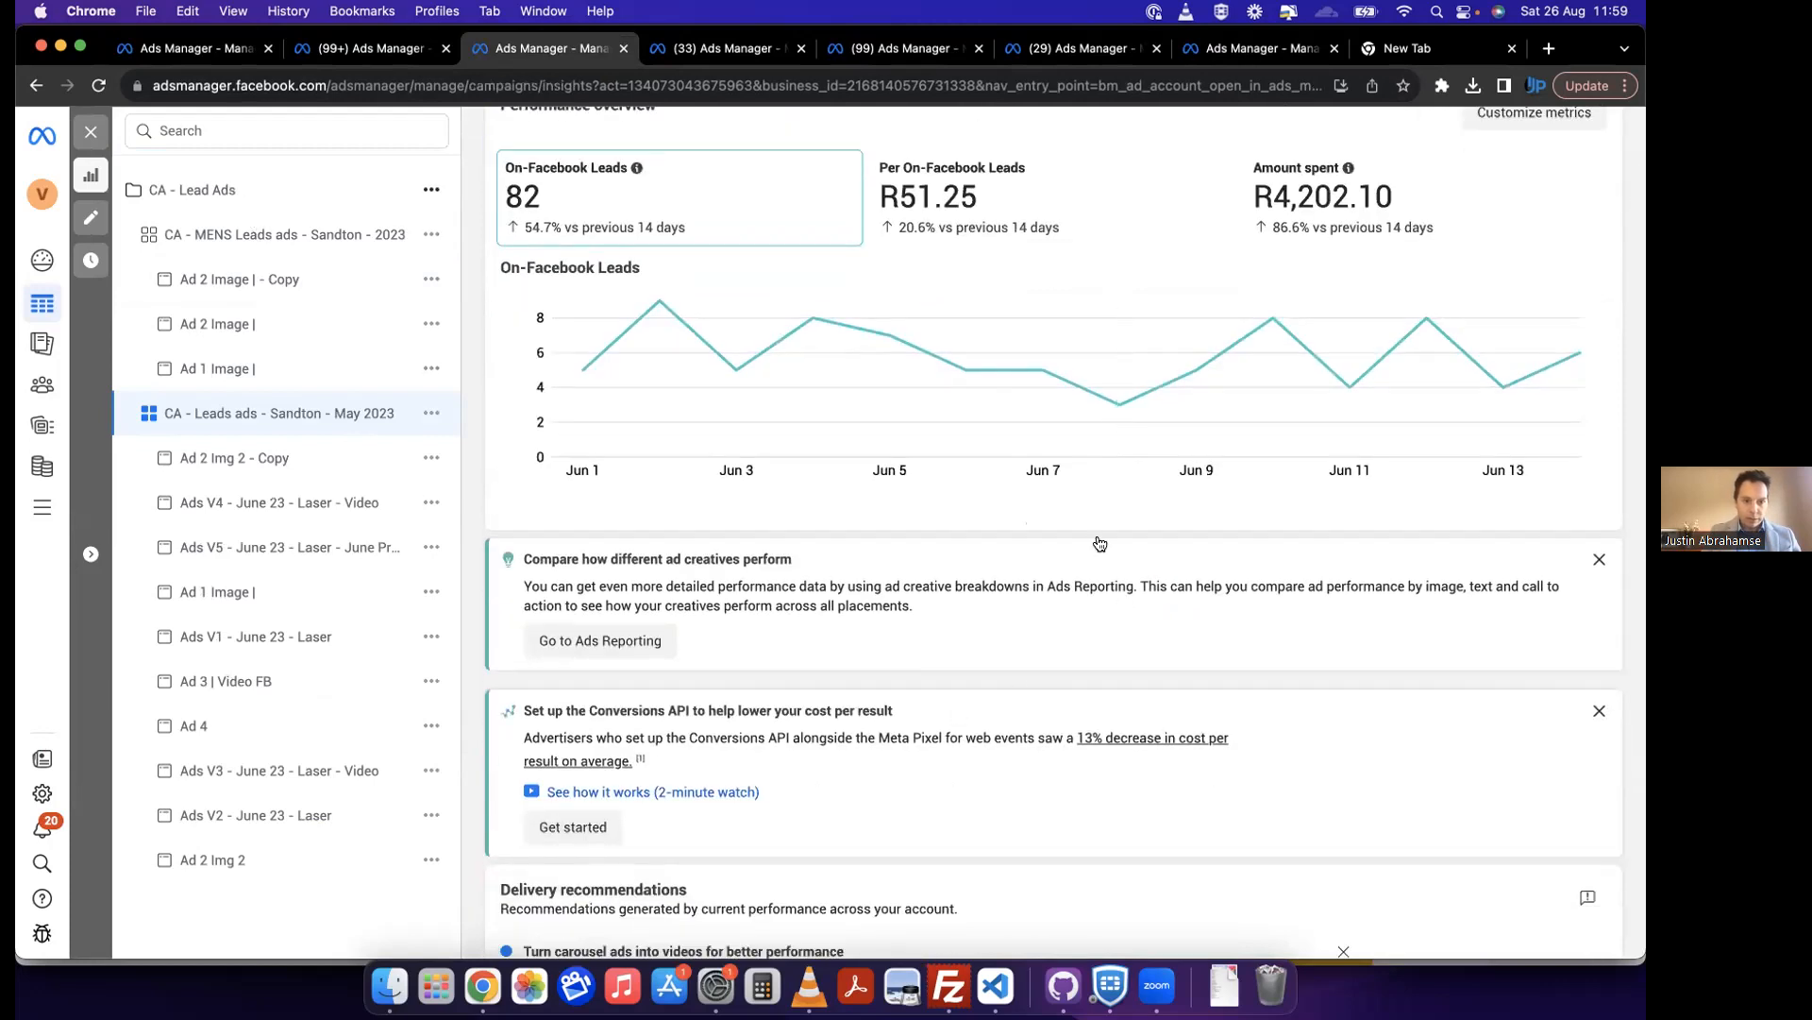
scroll(1250, 610, down, 8)
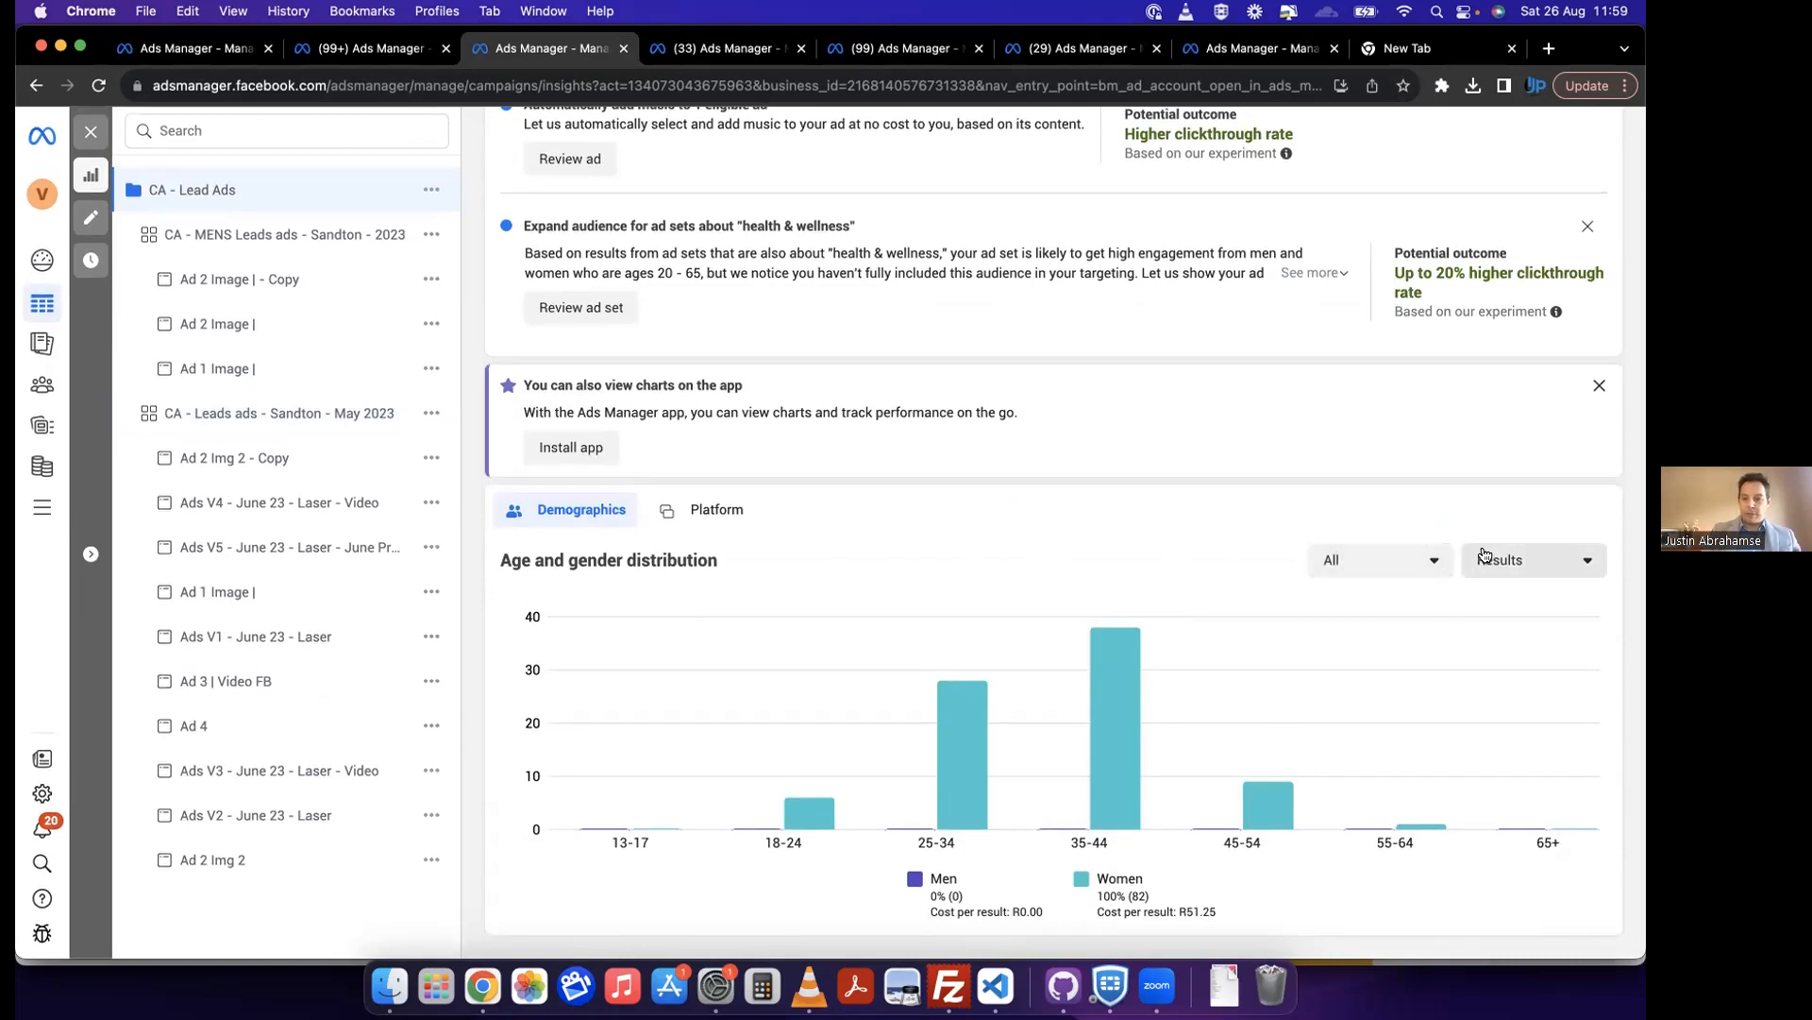
click(710, 511)
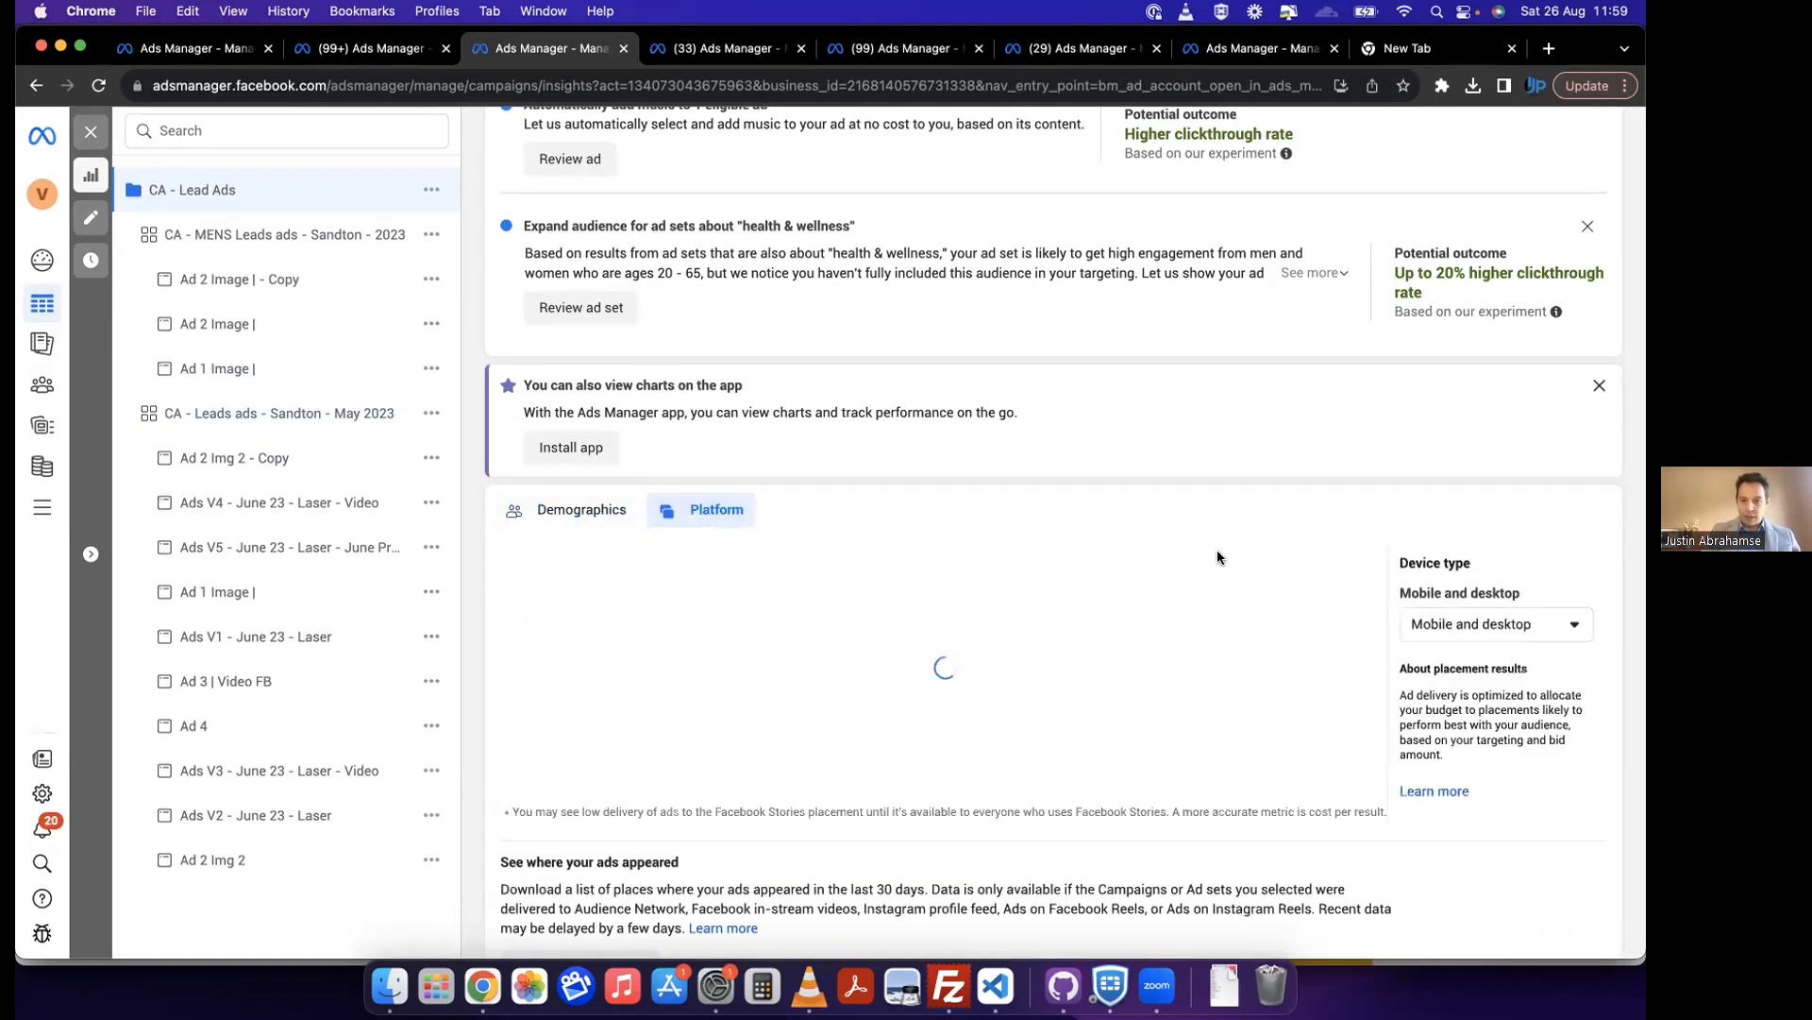
scroll(1287, 492, down, 2)
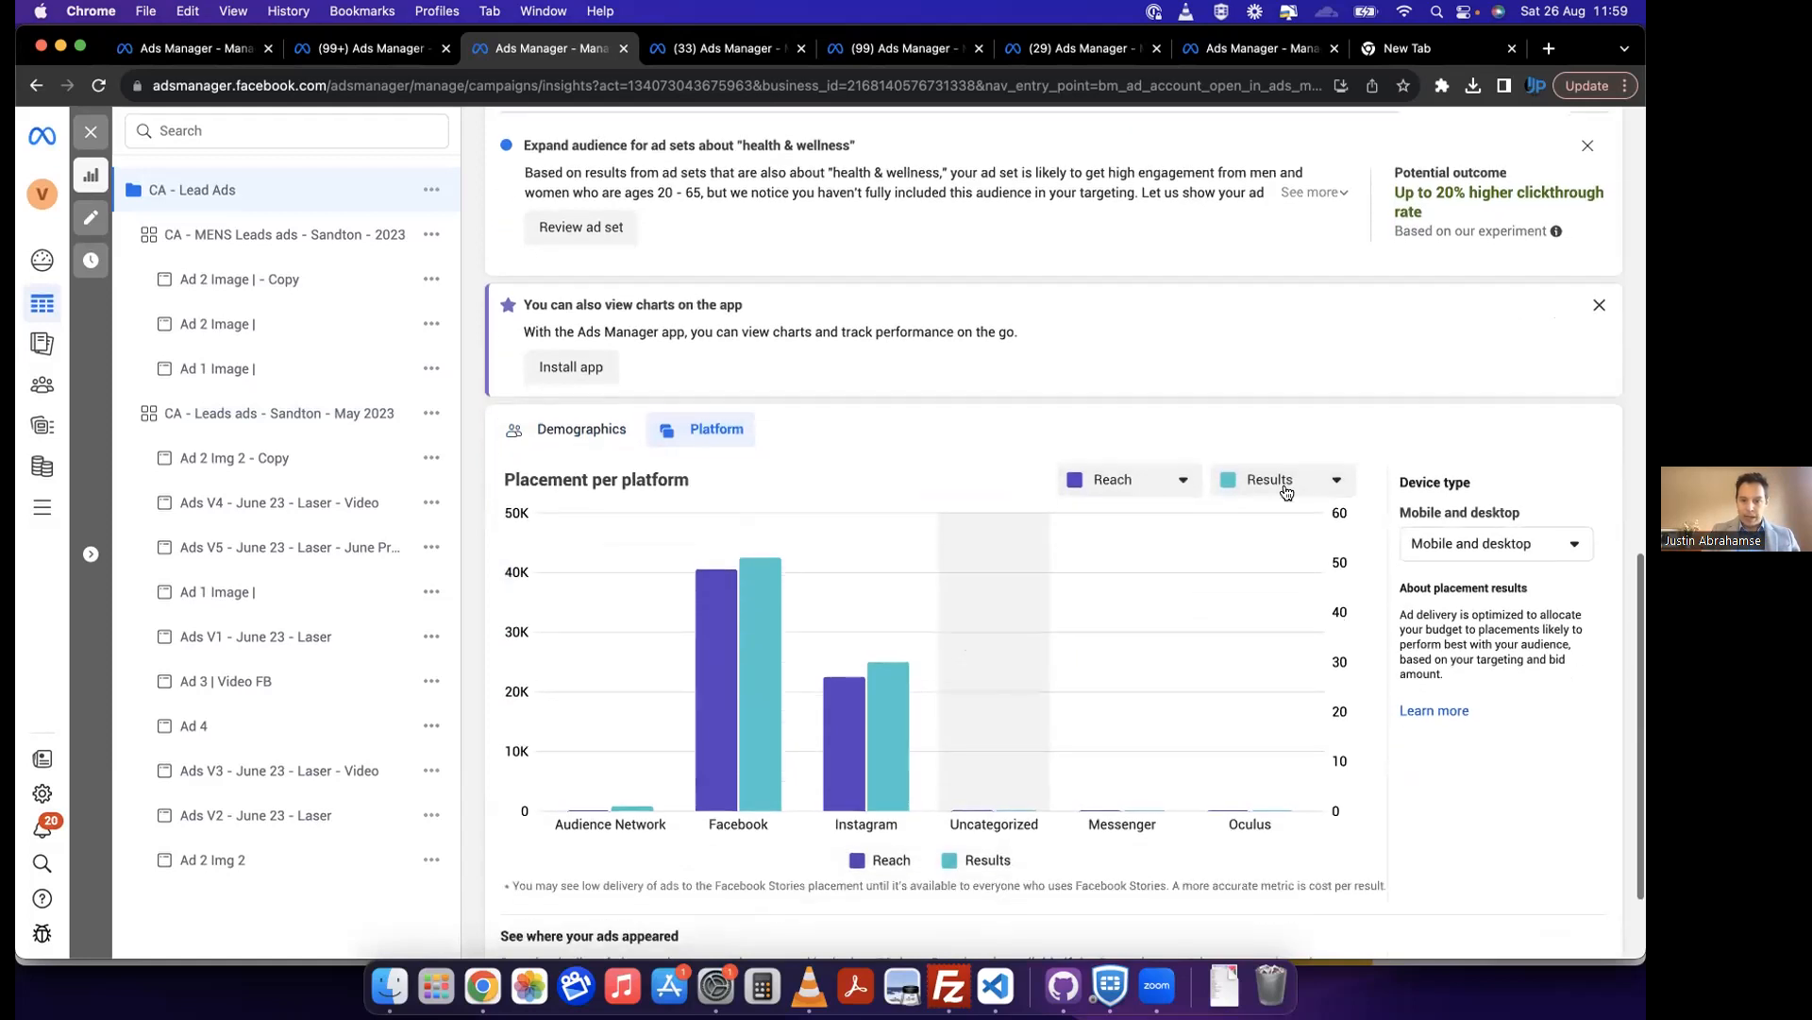
scroll(983, 485, down, 2)
mouse_move(755, 656)
mouse_move(886, 664)
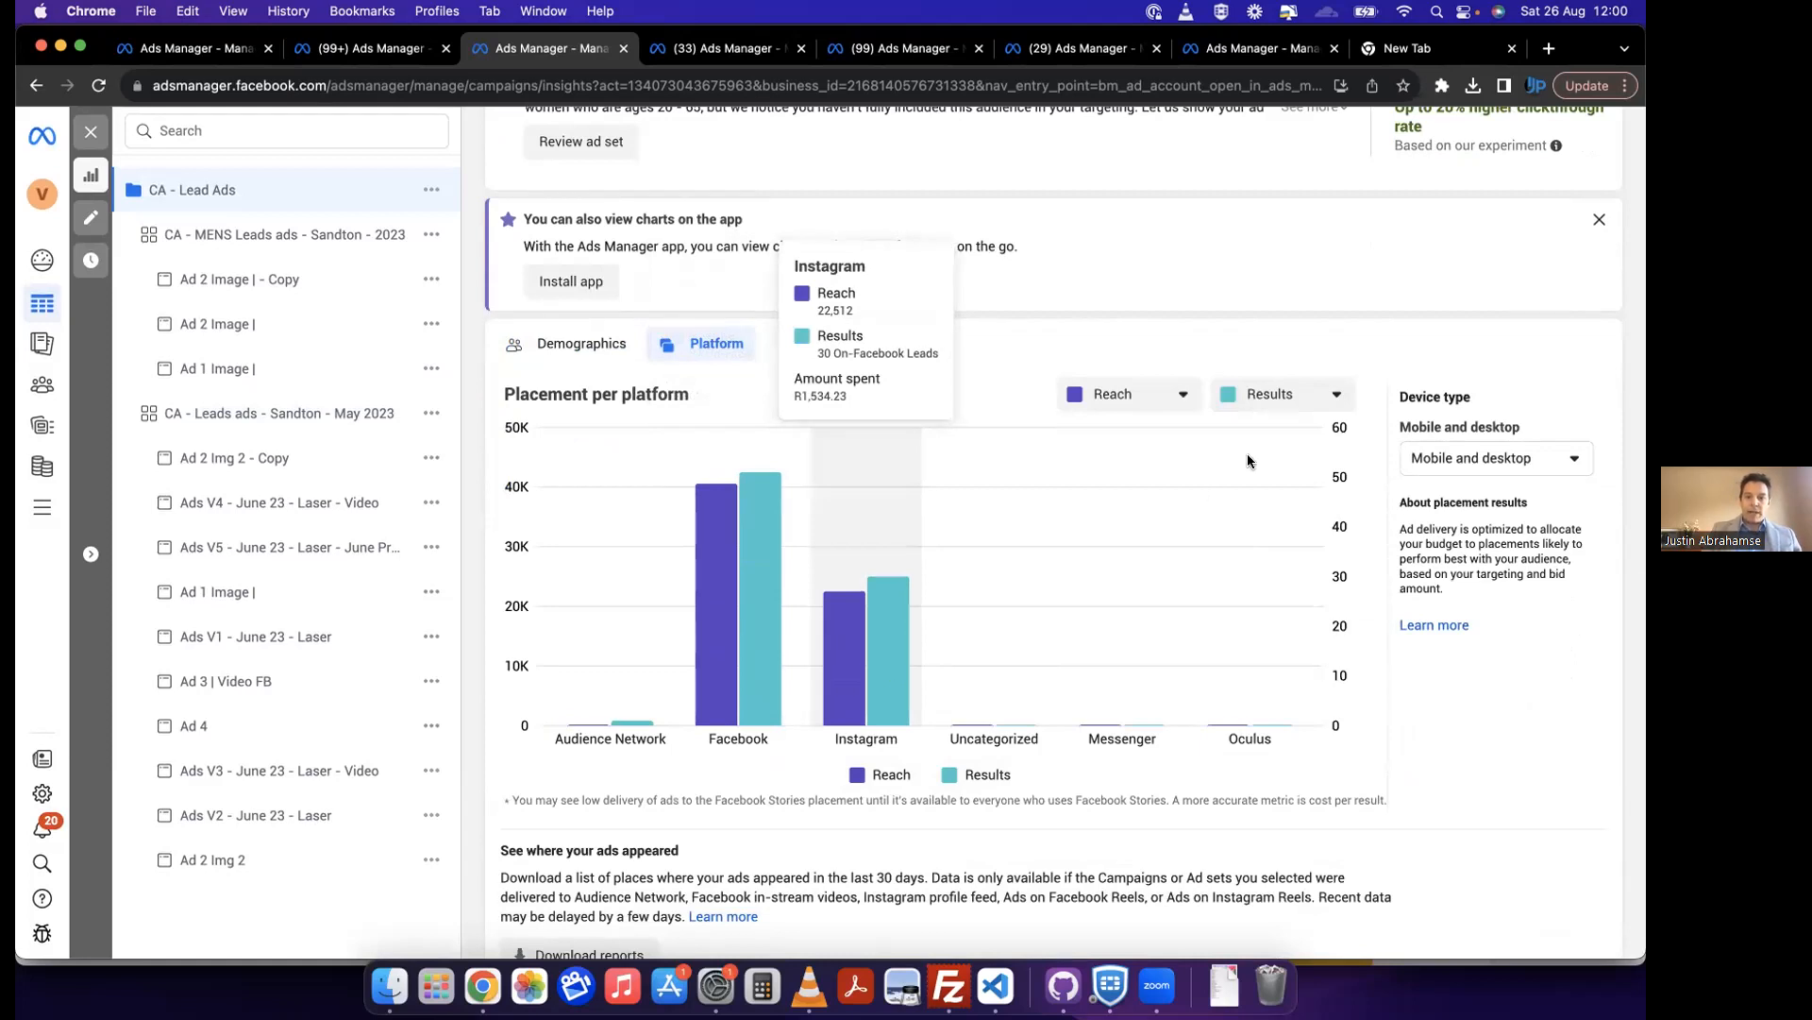
Step: Compare reach with amount spent instead of results in the campaign's placement-per-platform chart
click(1158, 397)
click(1278, 394)
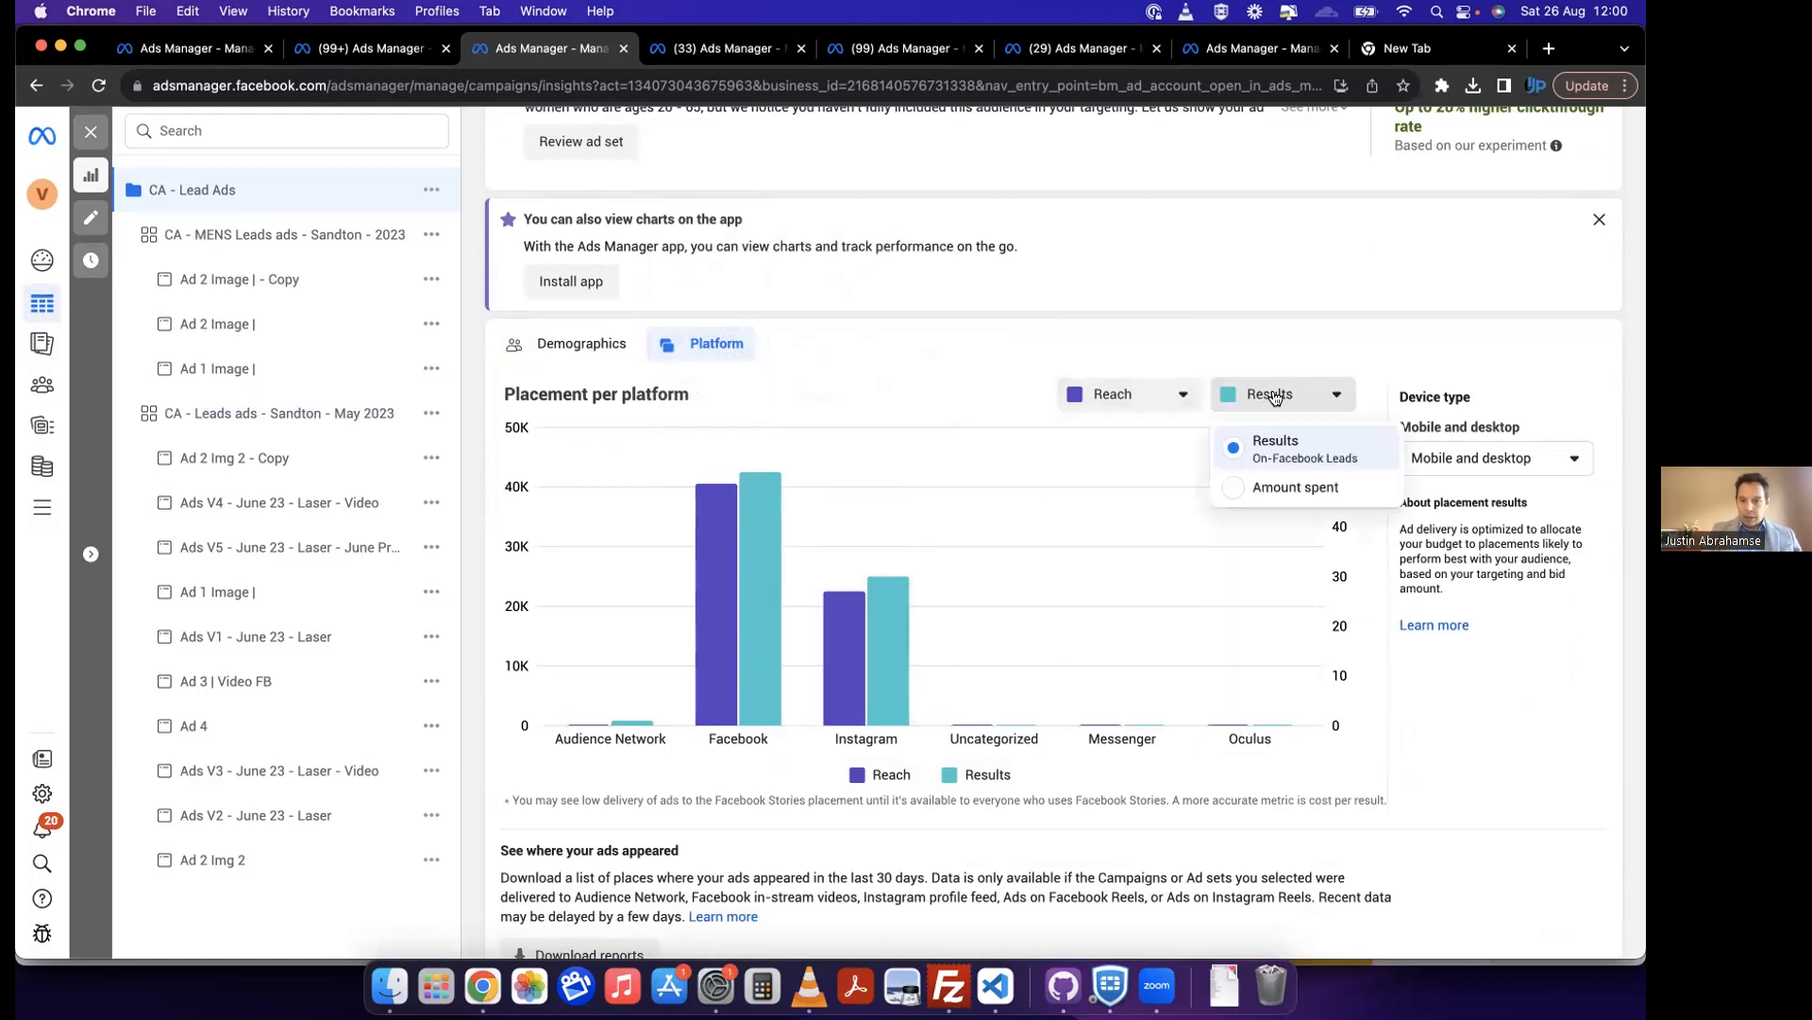
click(1292, 487)
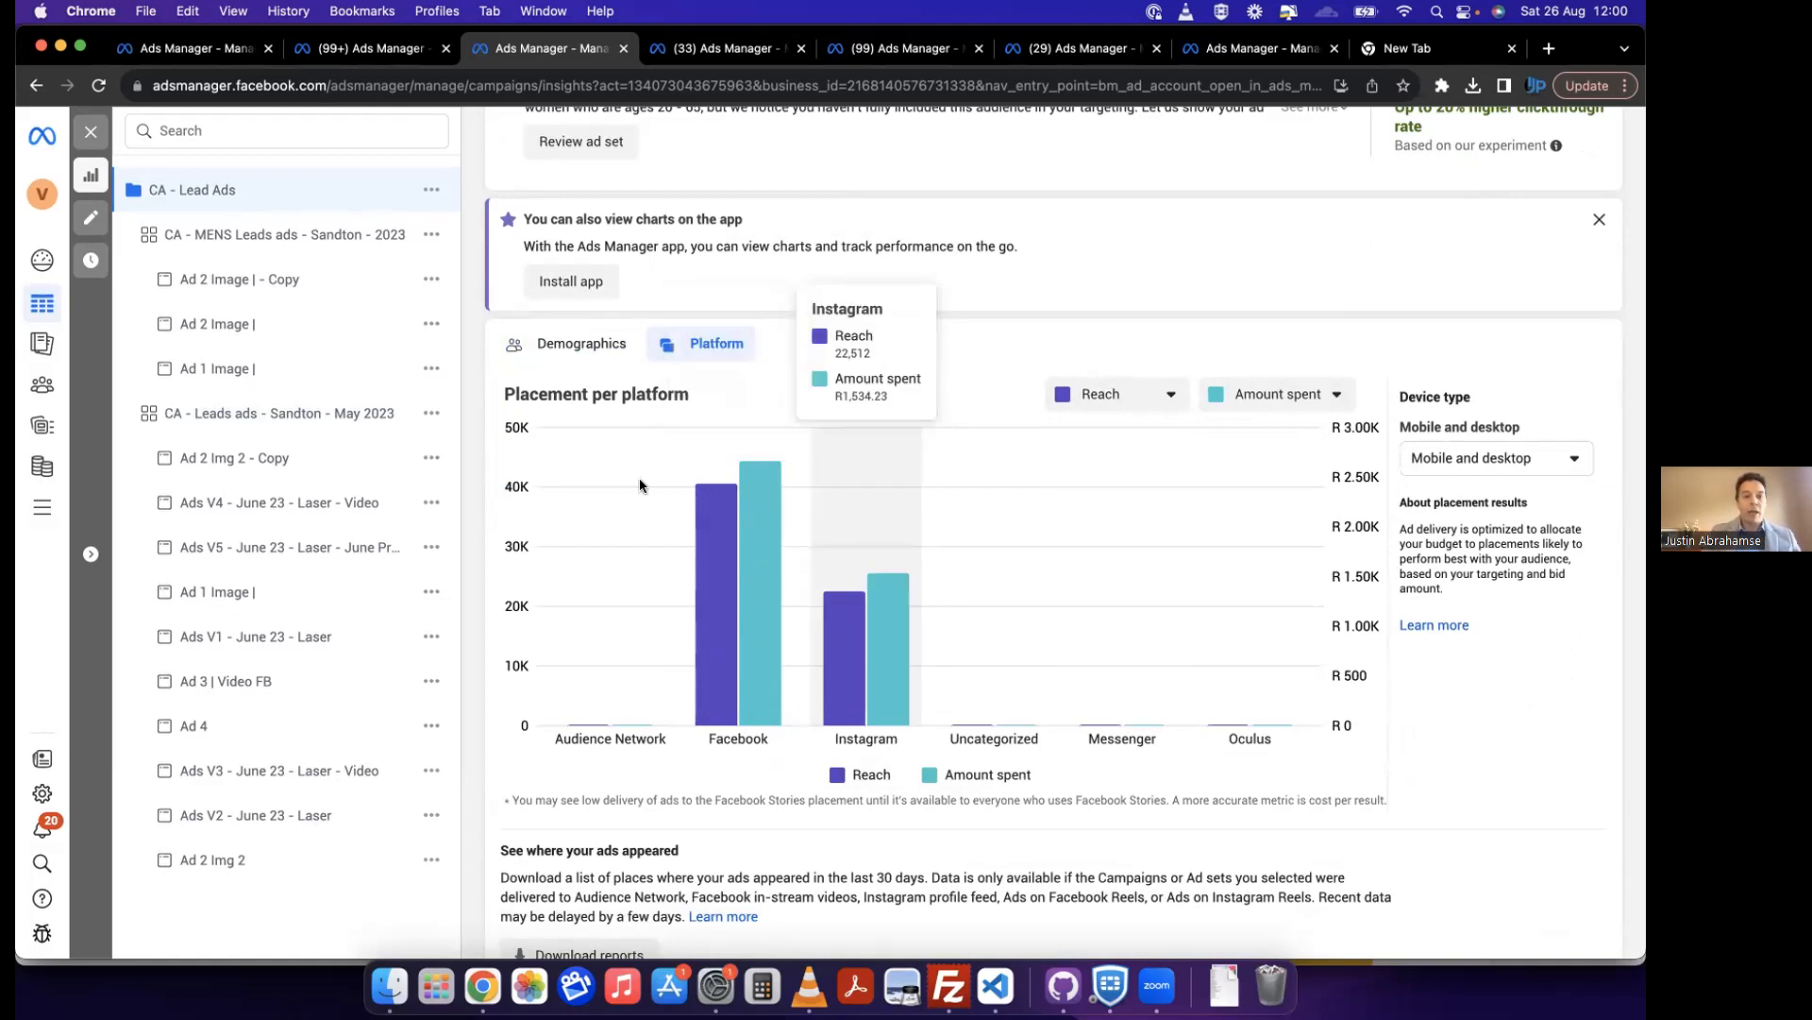
Step: Return to the CA - Lead Ads campaign's age and gender distribution and review its gender and metric options
click(581, 343)
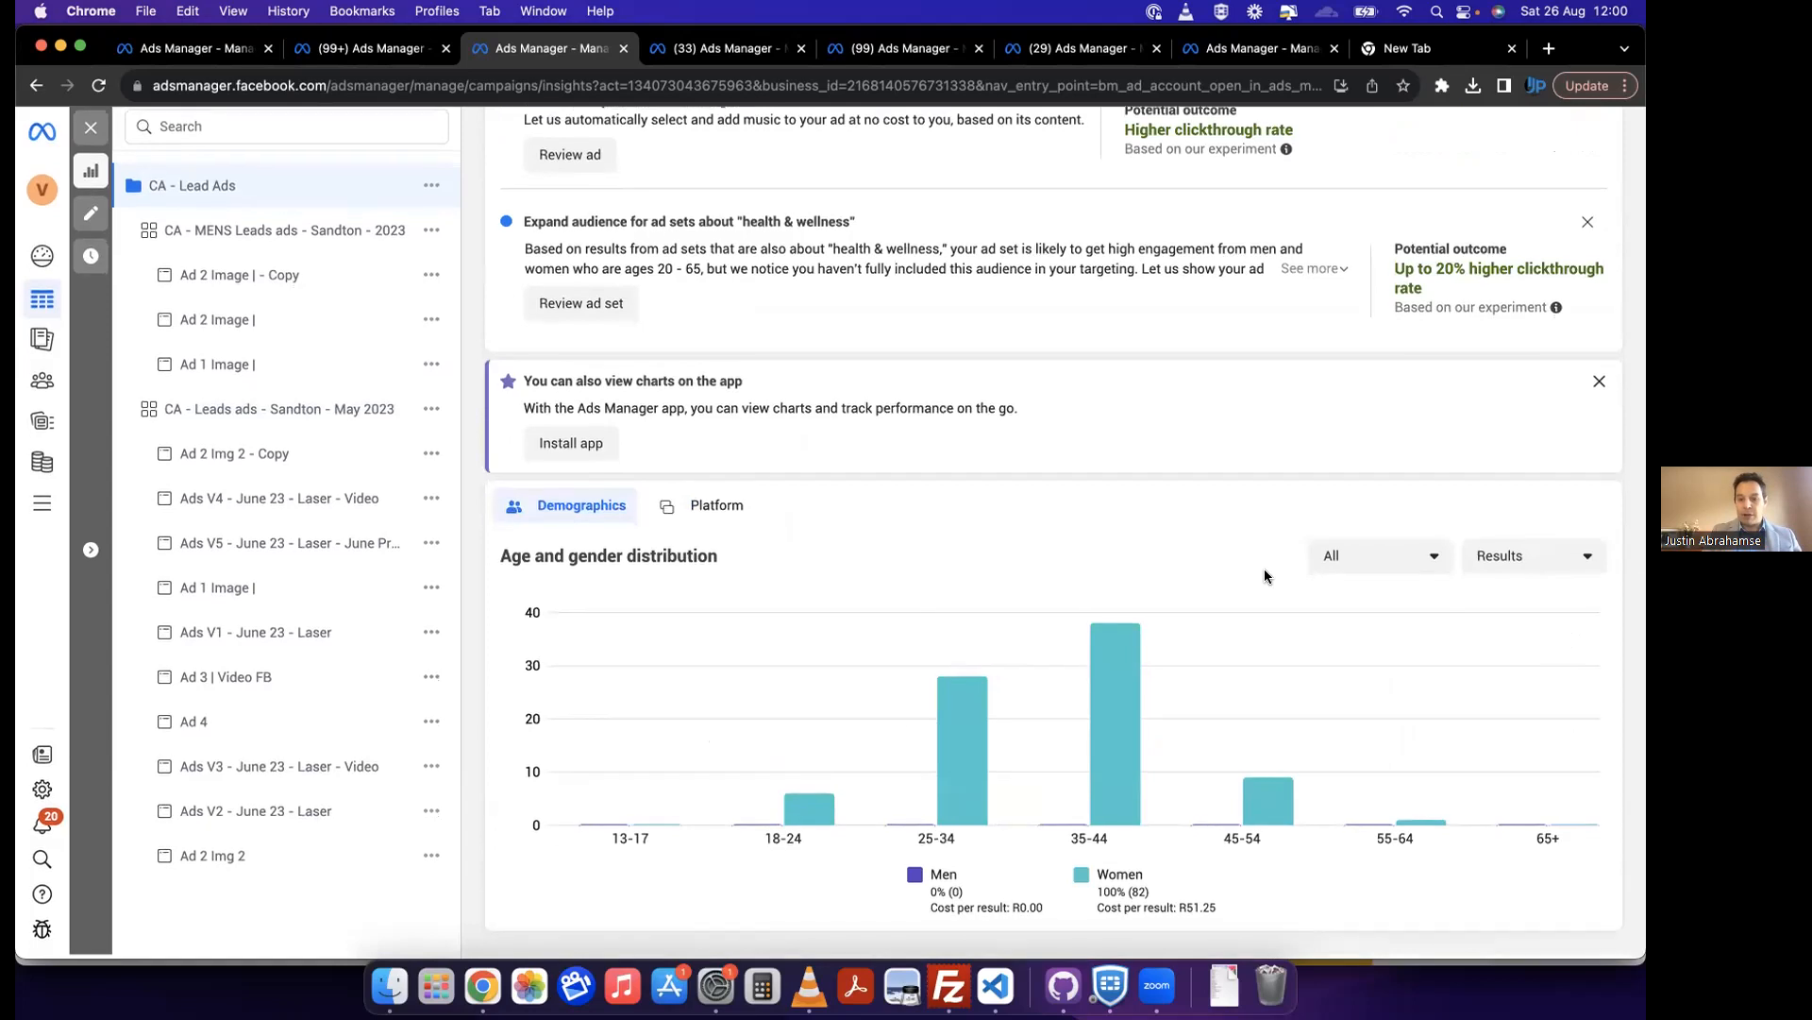
click(1383, 559)
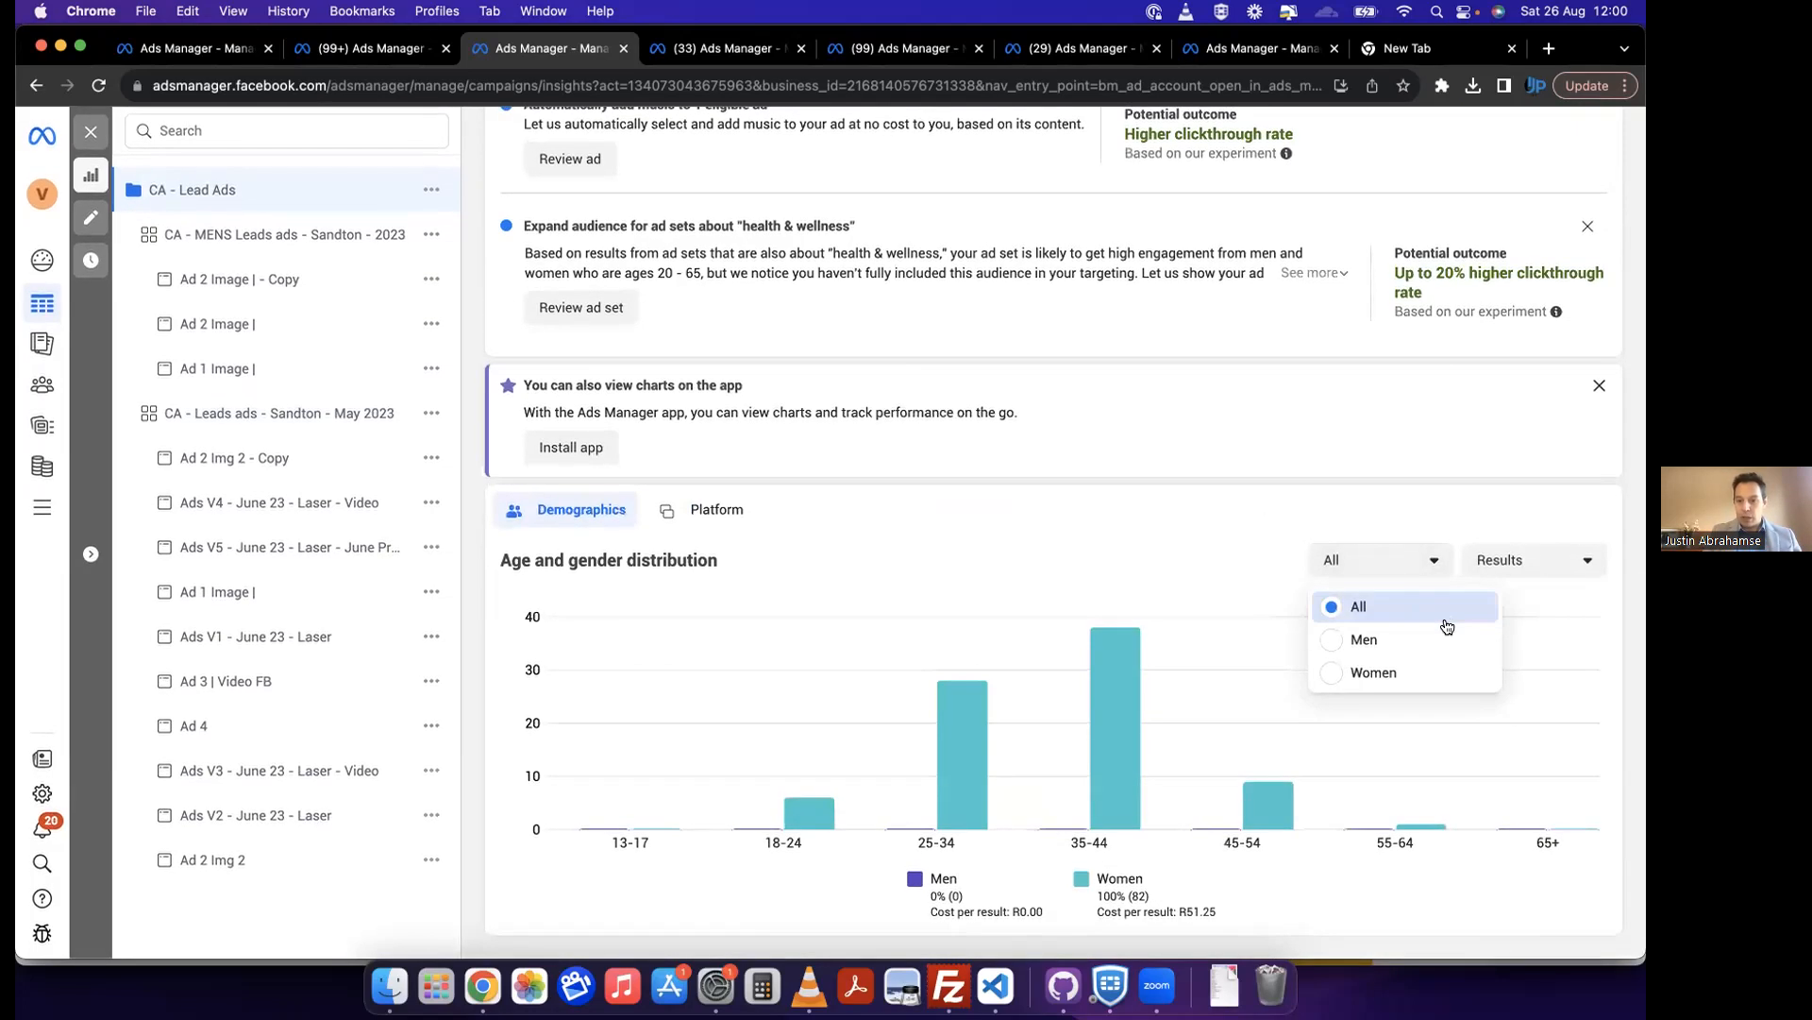
click(1506, 561)
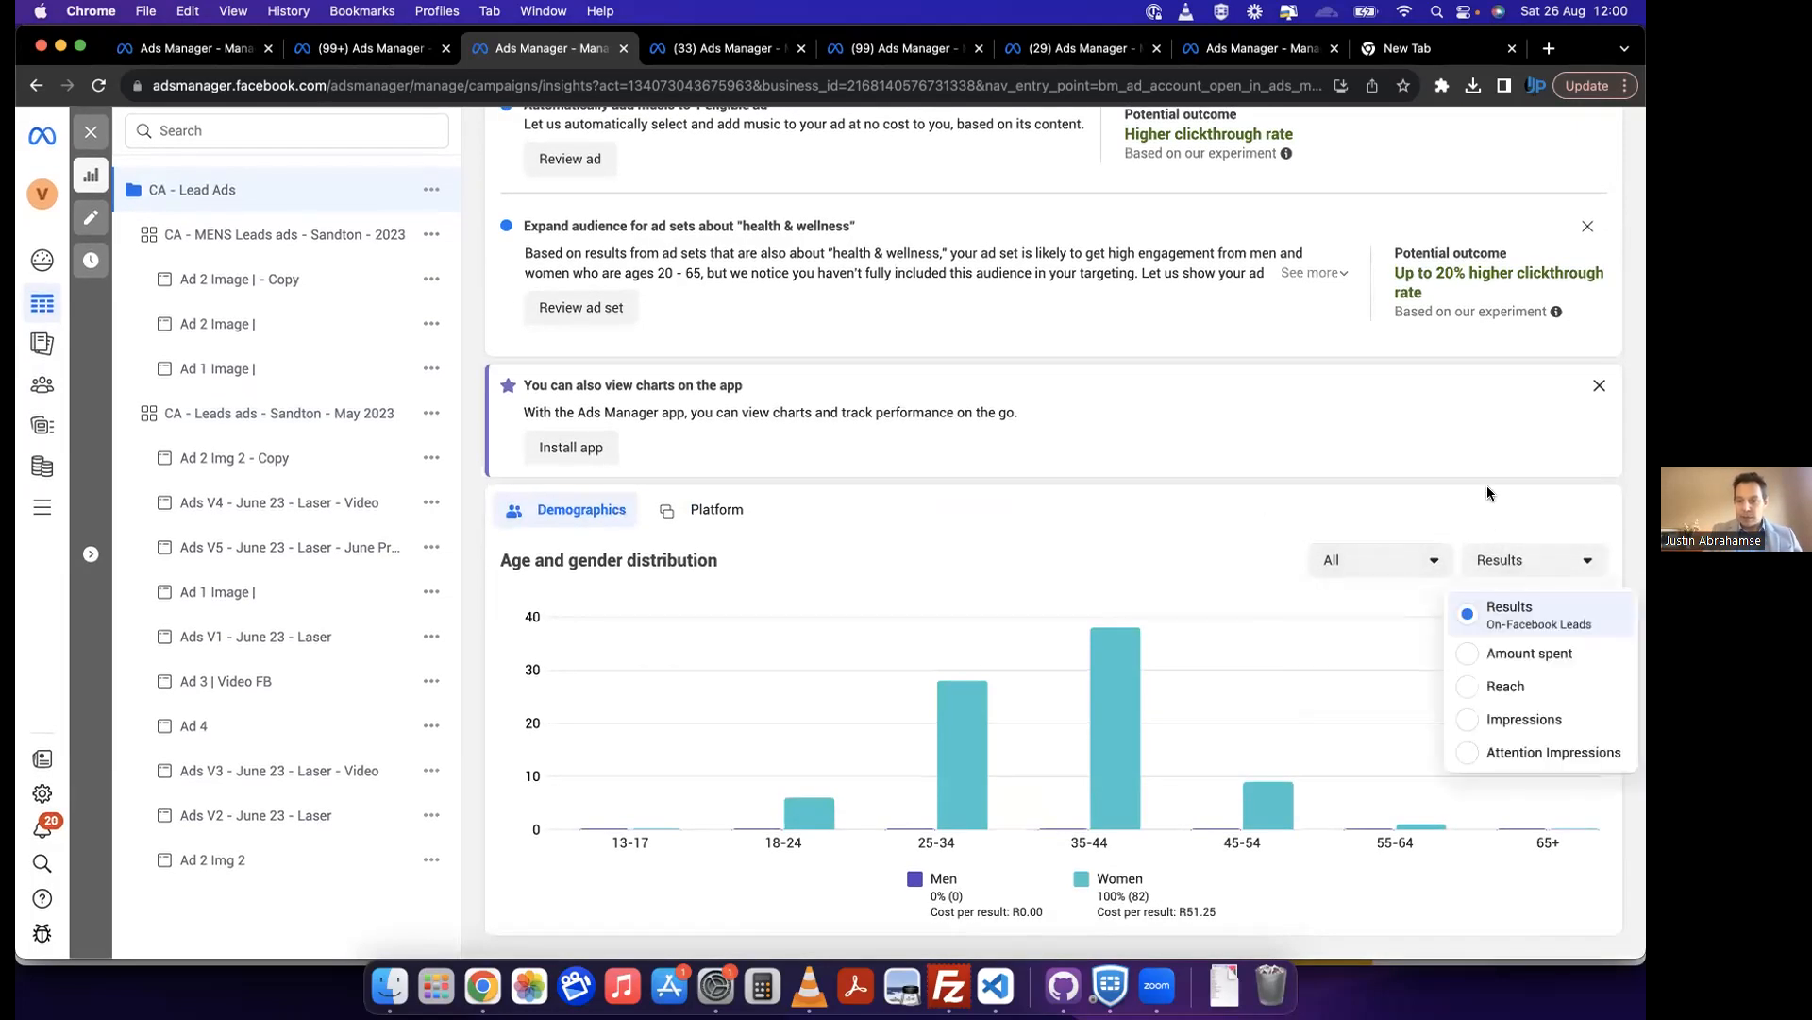
click(1097, 508)
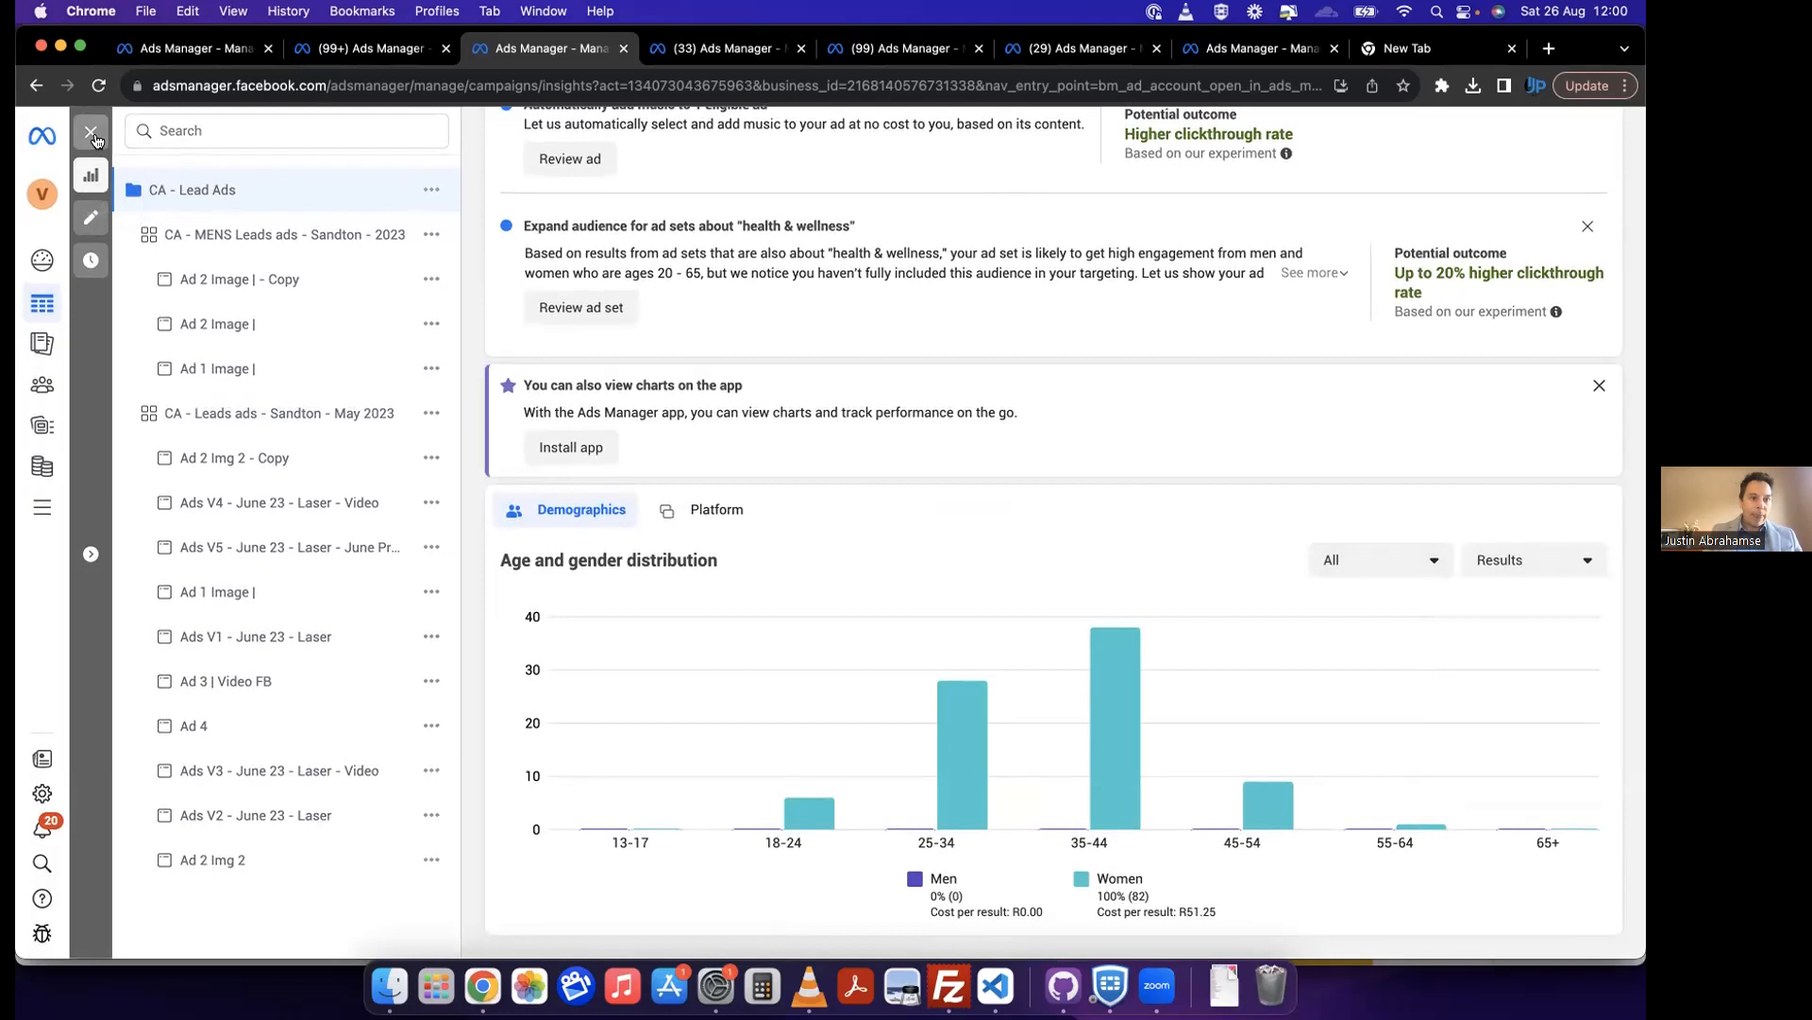
Step: Switch to the Setamono ad account, sort its campaigns by highest results and look through the list for website-purchase campaigns
click(714, 56)
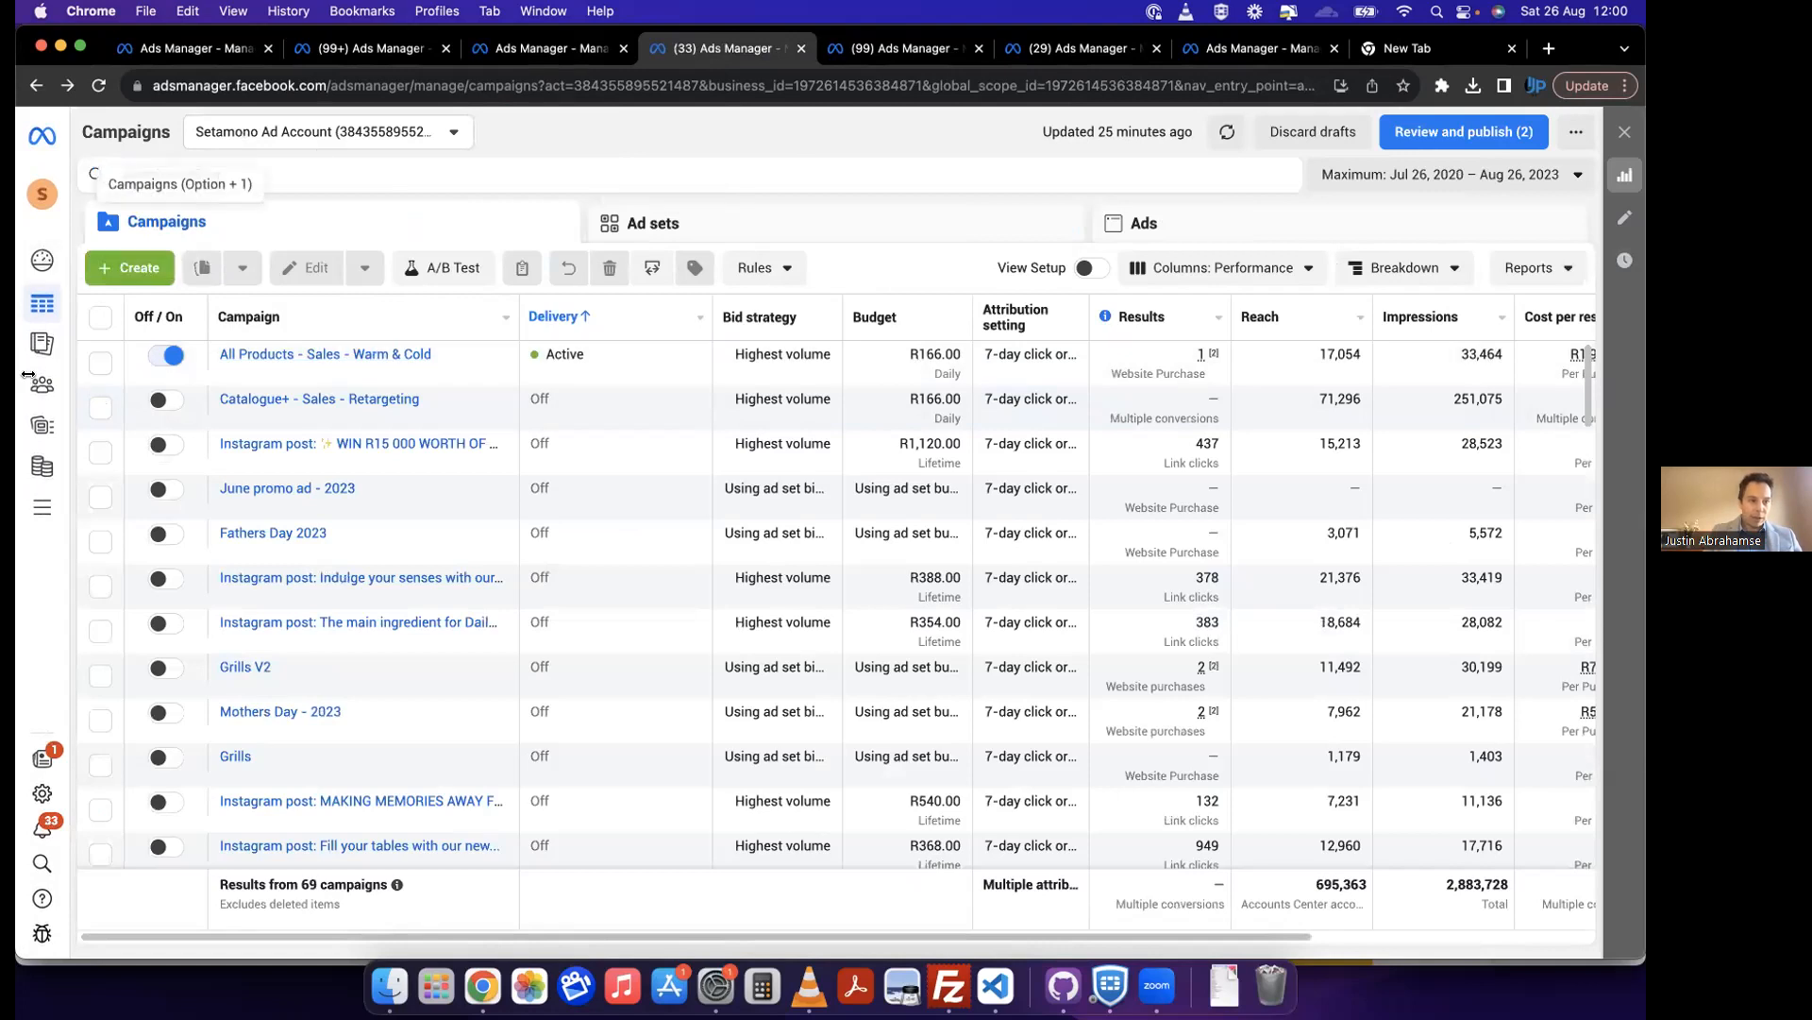
mouse_move(53, 530)
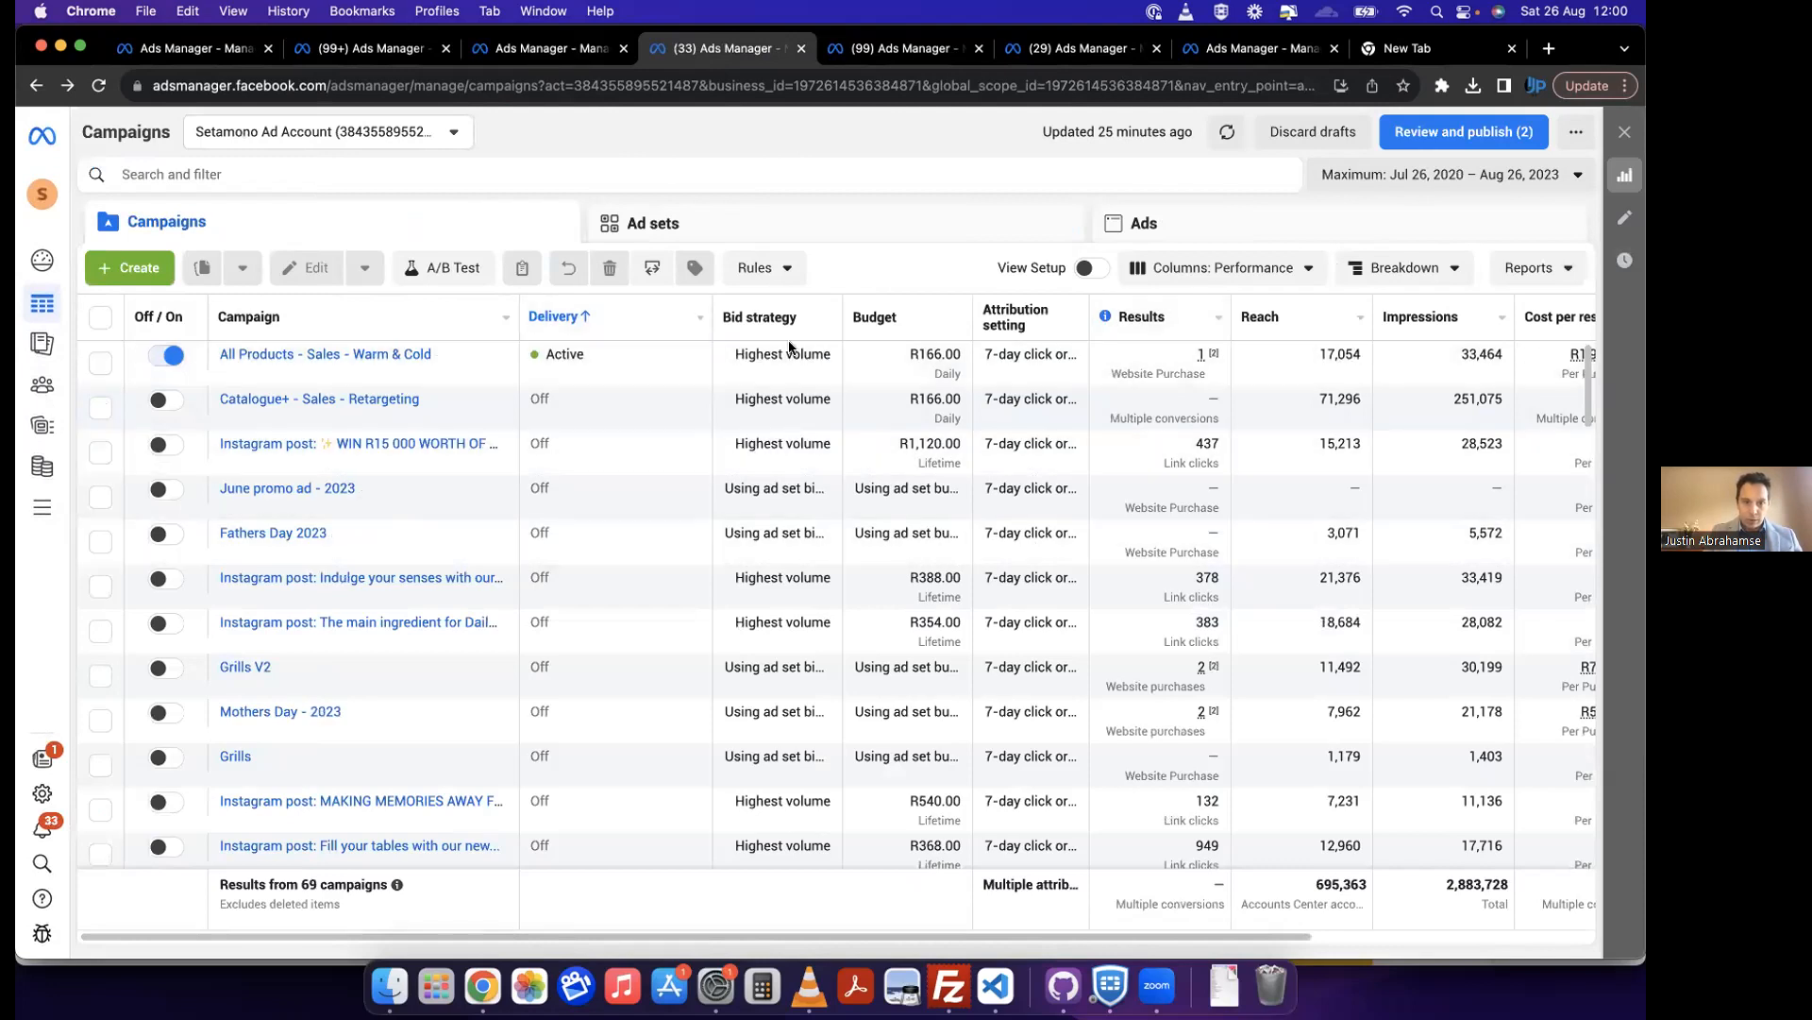
click(1182, 321)
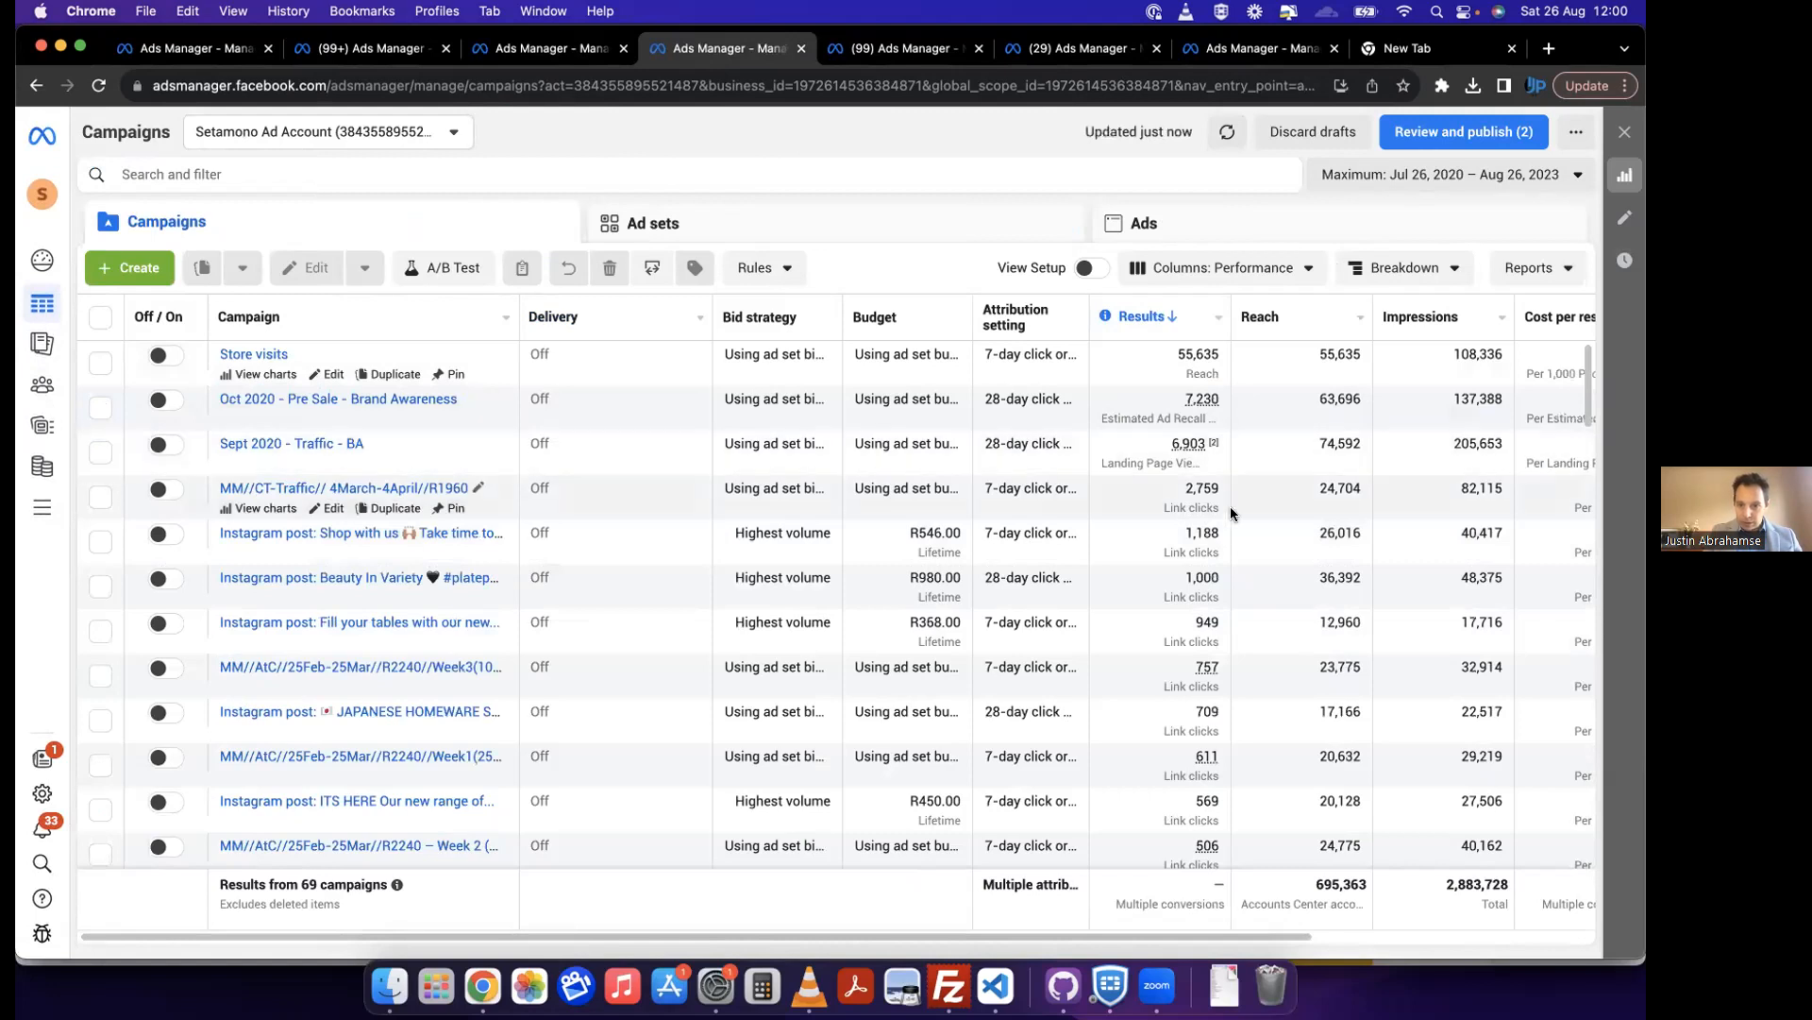
scroll(1220, 599, down, 5)
scroll(1220, 599, down, 15)
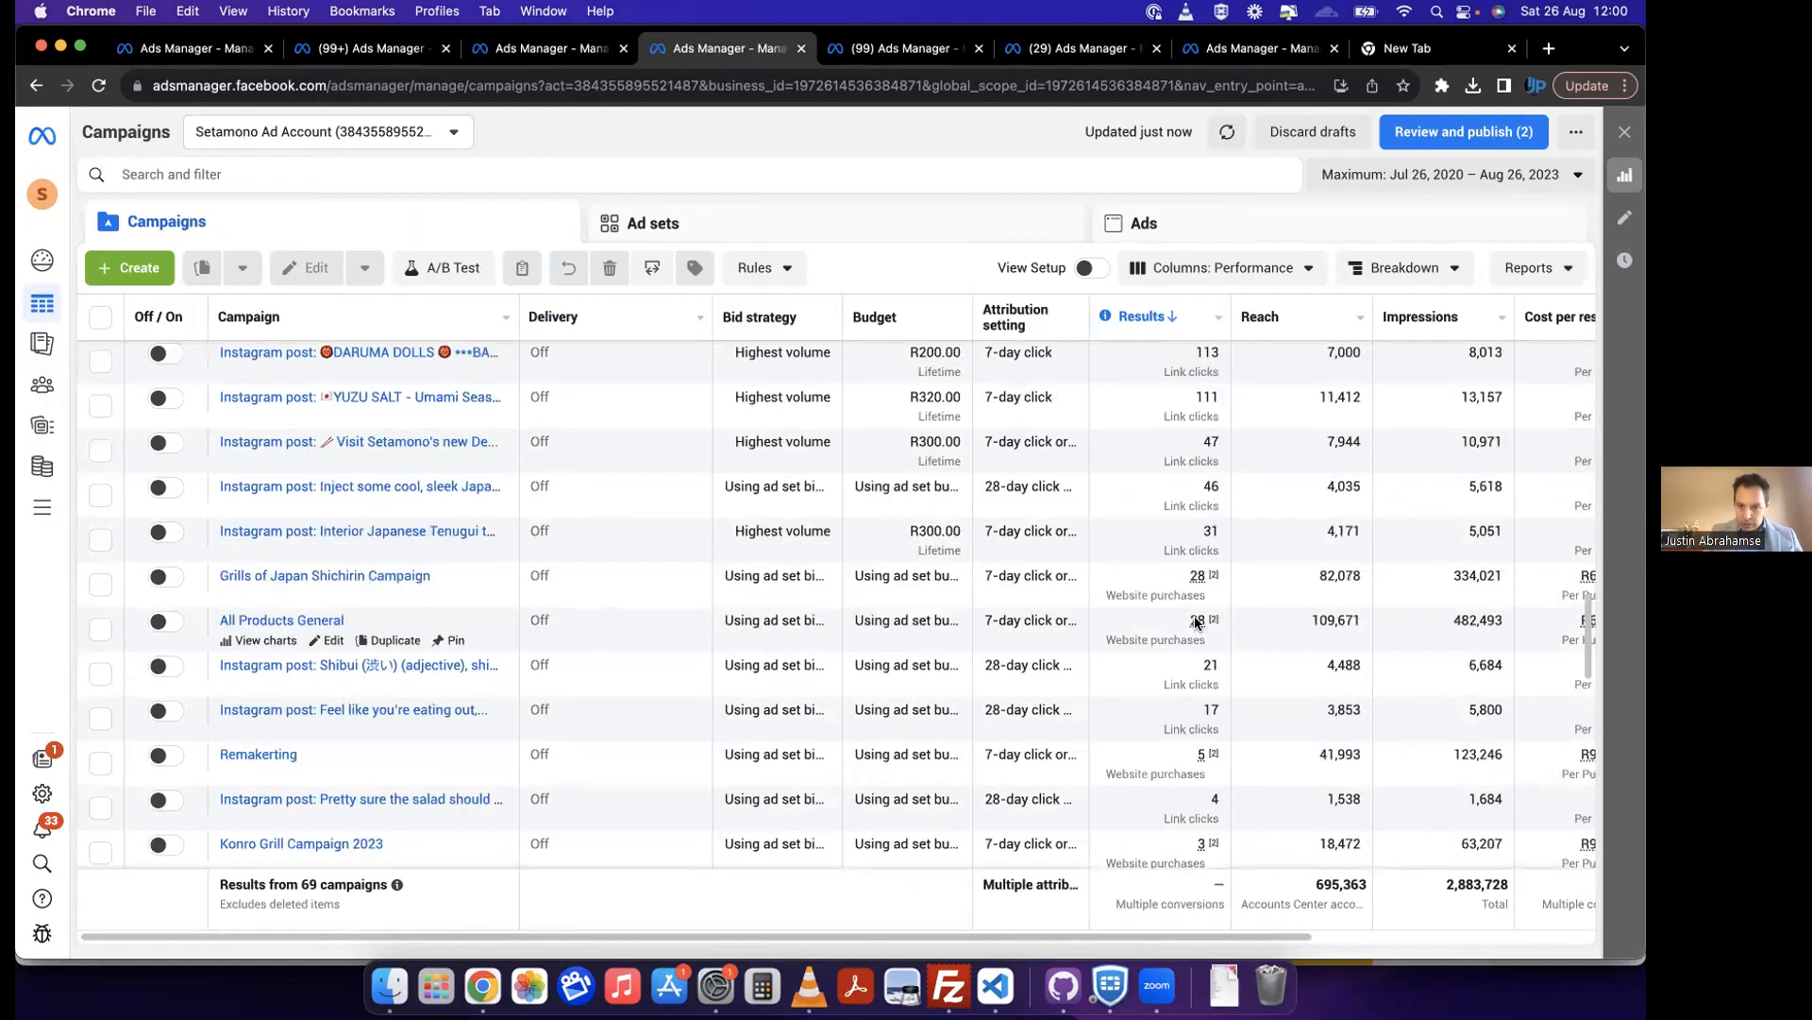
scroll(1199, 621, down, 1)
scroll(457, 629, up, 1)
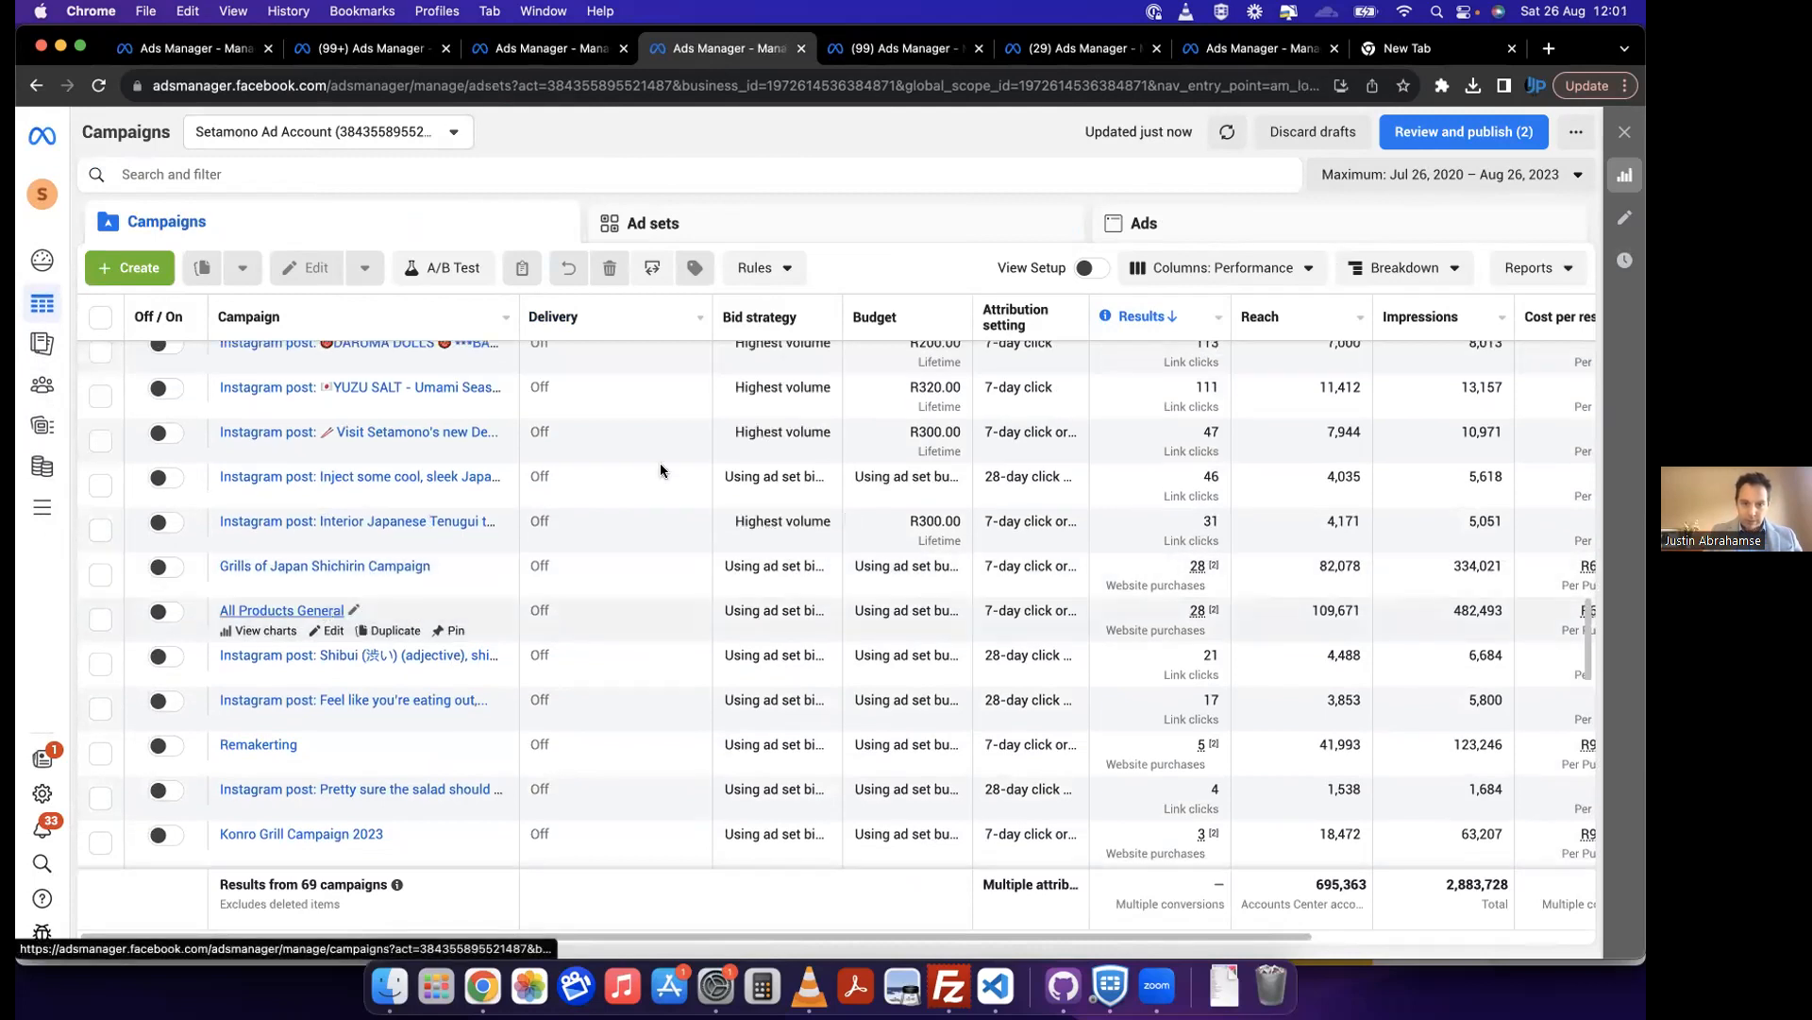
Step: Open the All Products General campaign's charts and review its performance overview and age and gender distribution
click(289, 377)
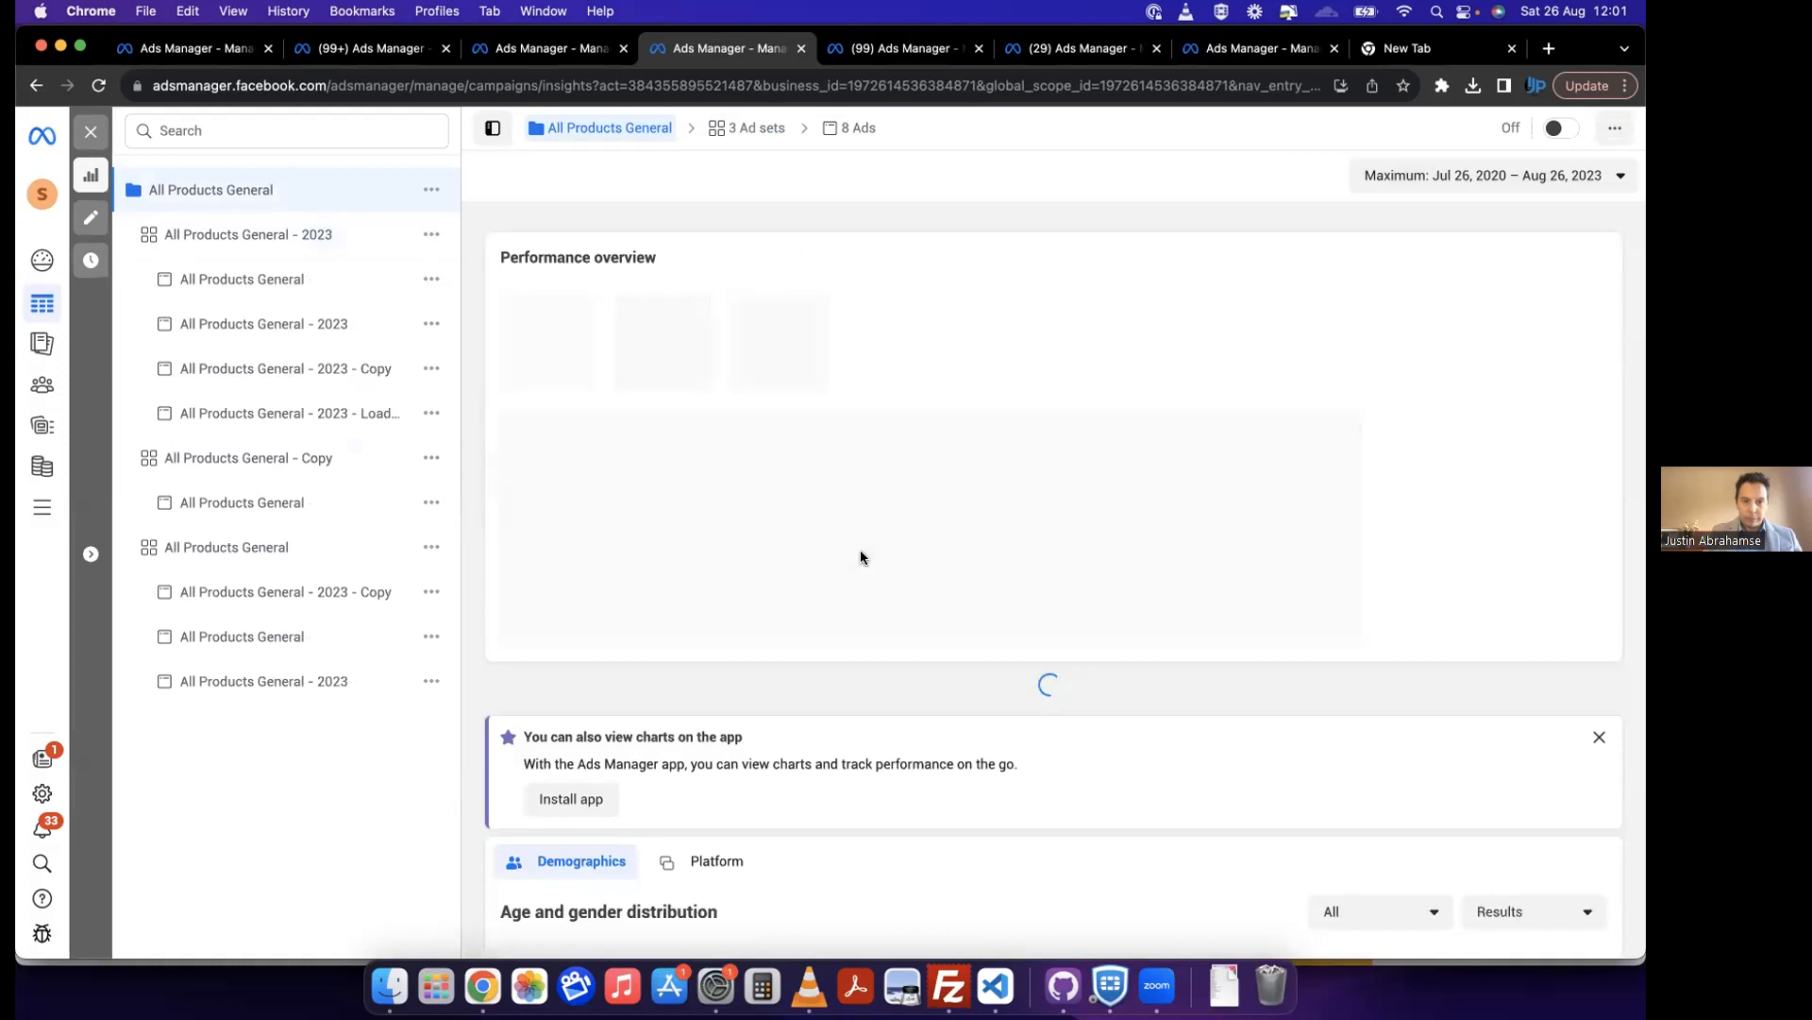
scroll(859, 555, down, 5)
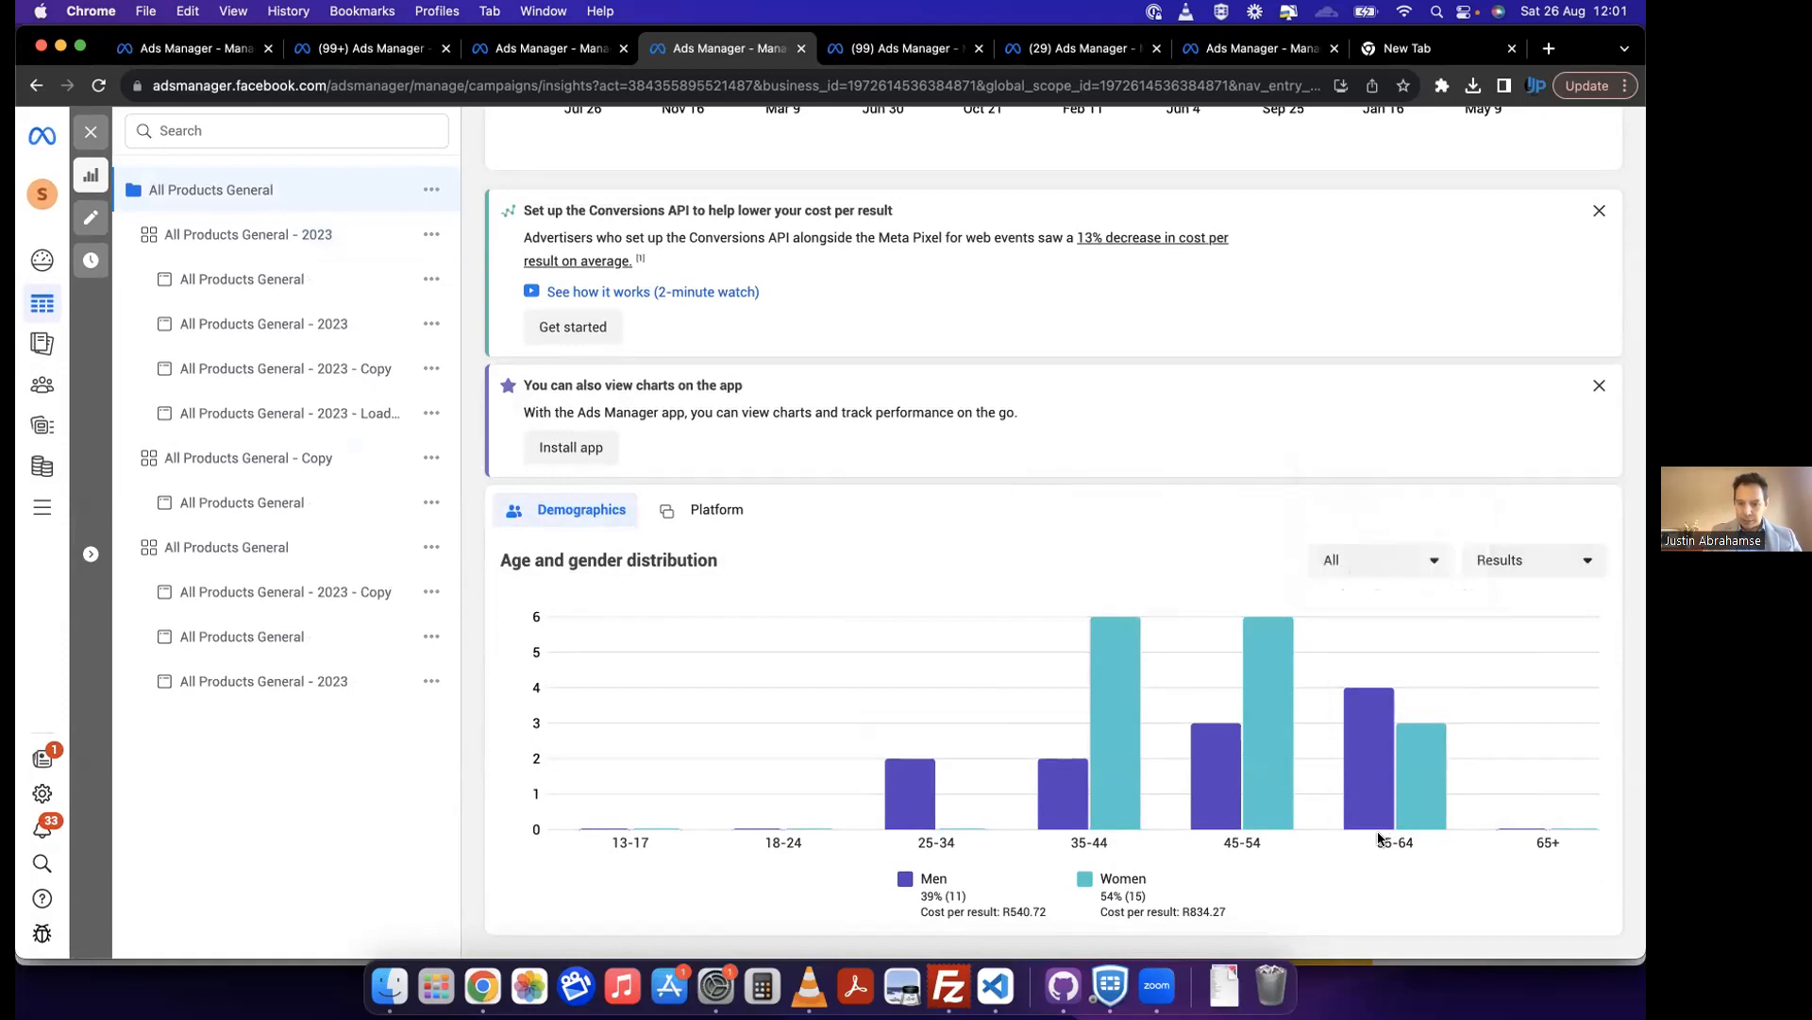
mouse_move(923, 814)
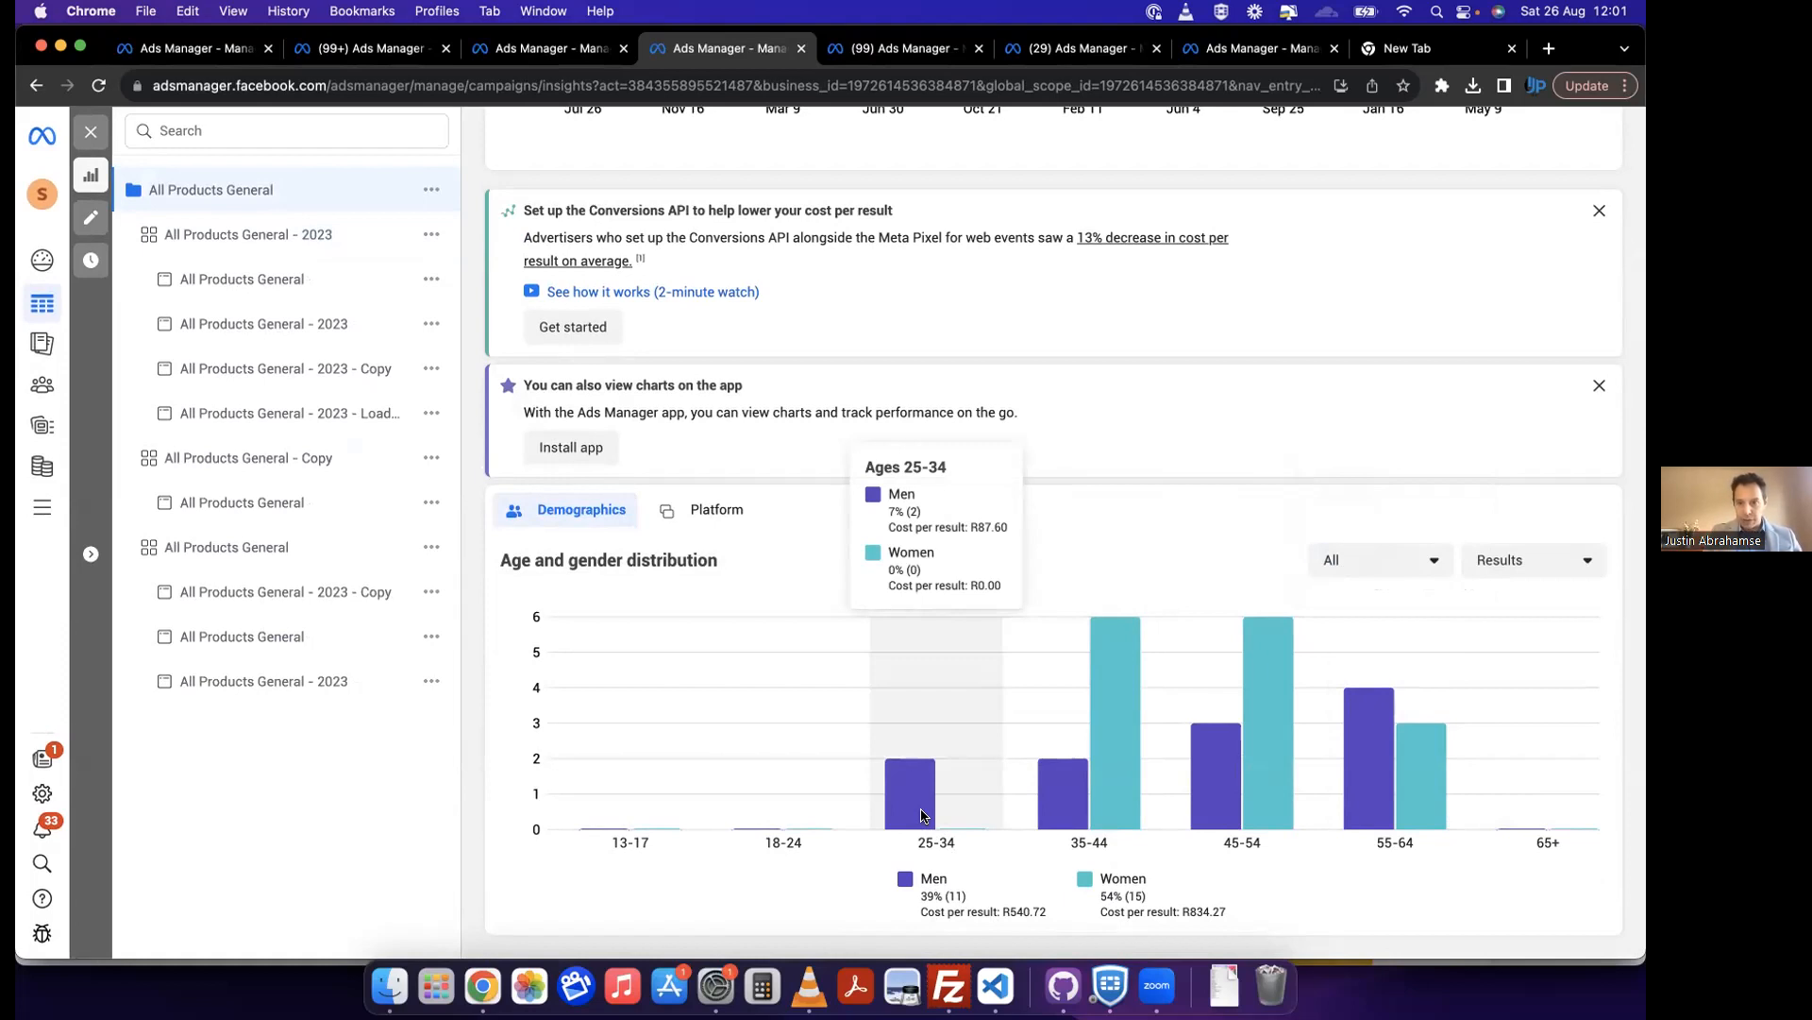
scroll(923, 813, up, 1)
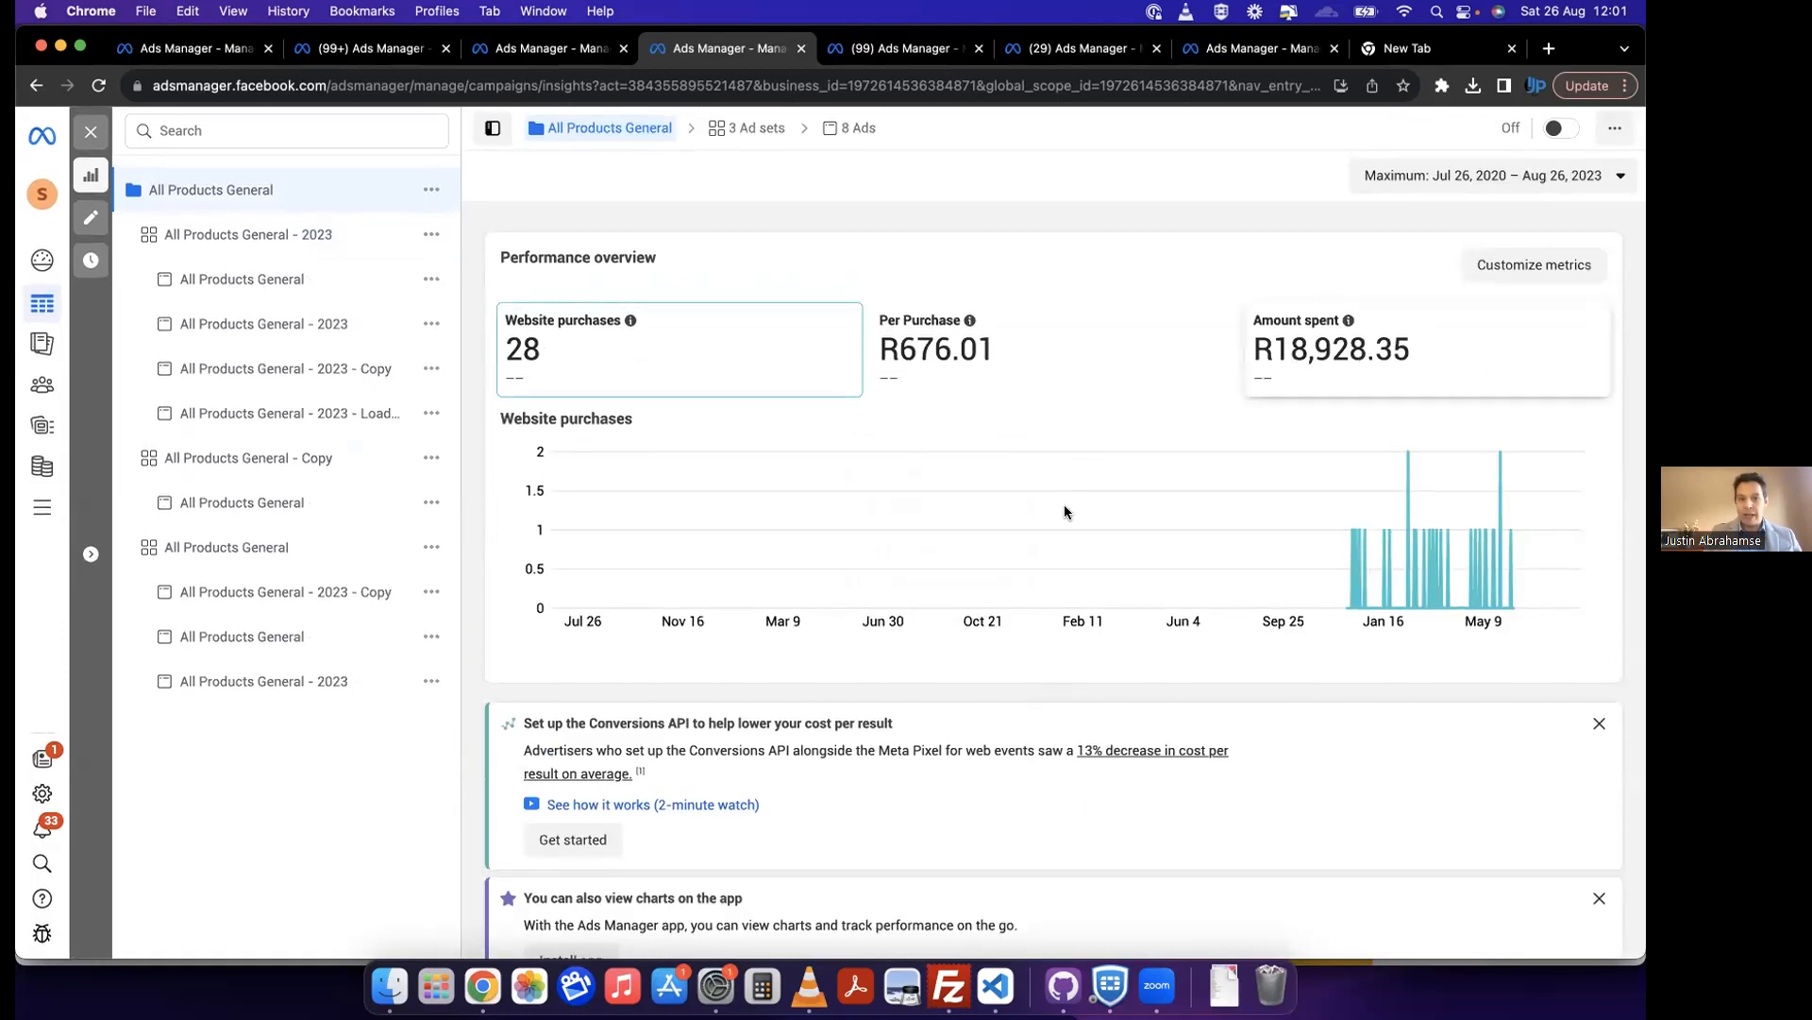
scroll(1064, 510, down, 5)
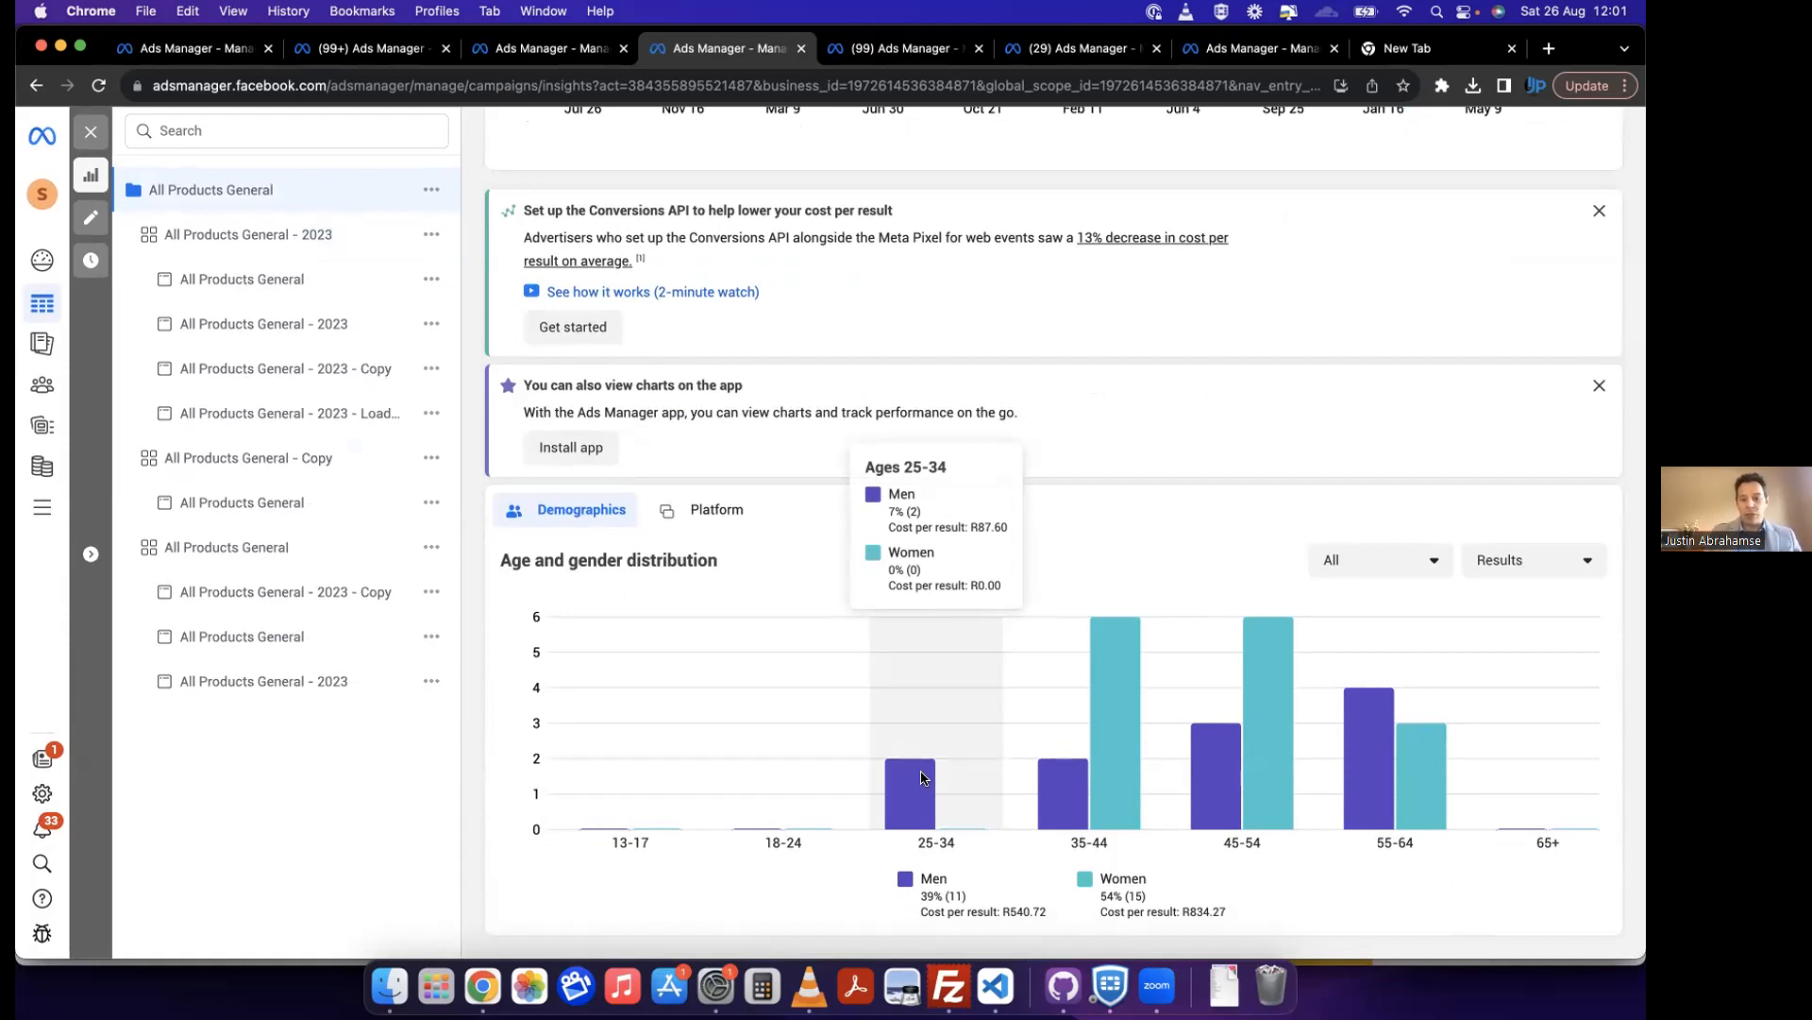
Step: Show the All Products General age and gender distribution by amount spent and inspect the 25-34 age group
click(1513, 559)
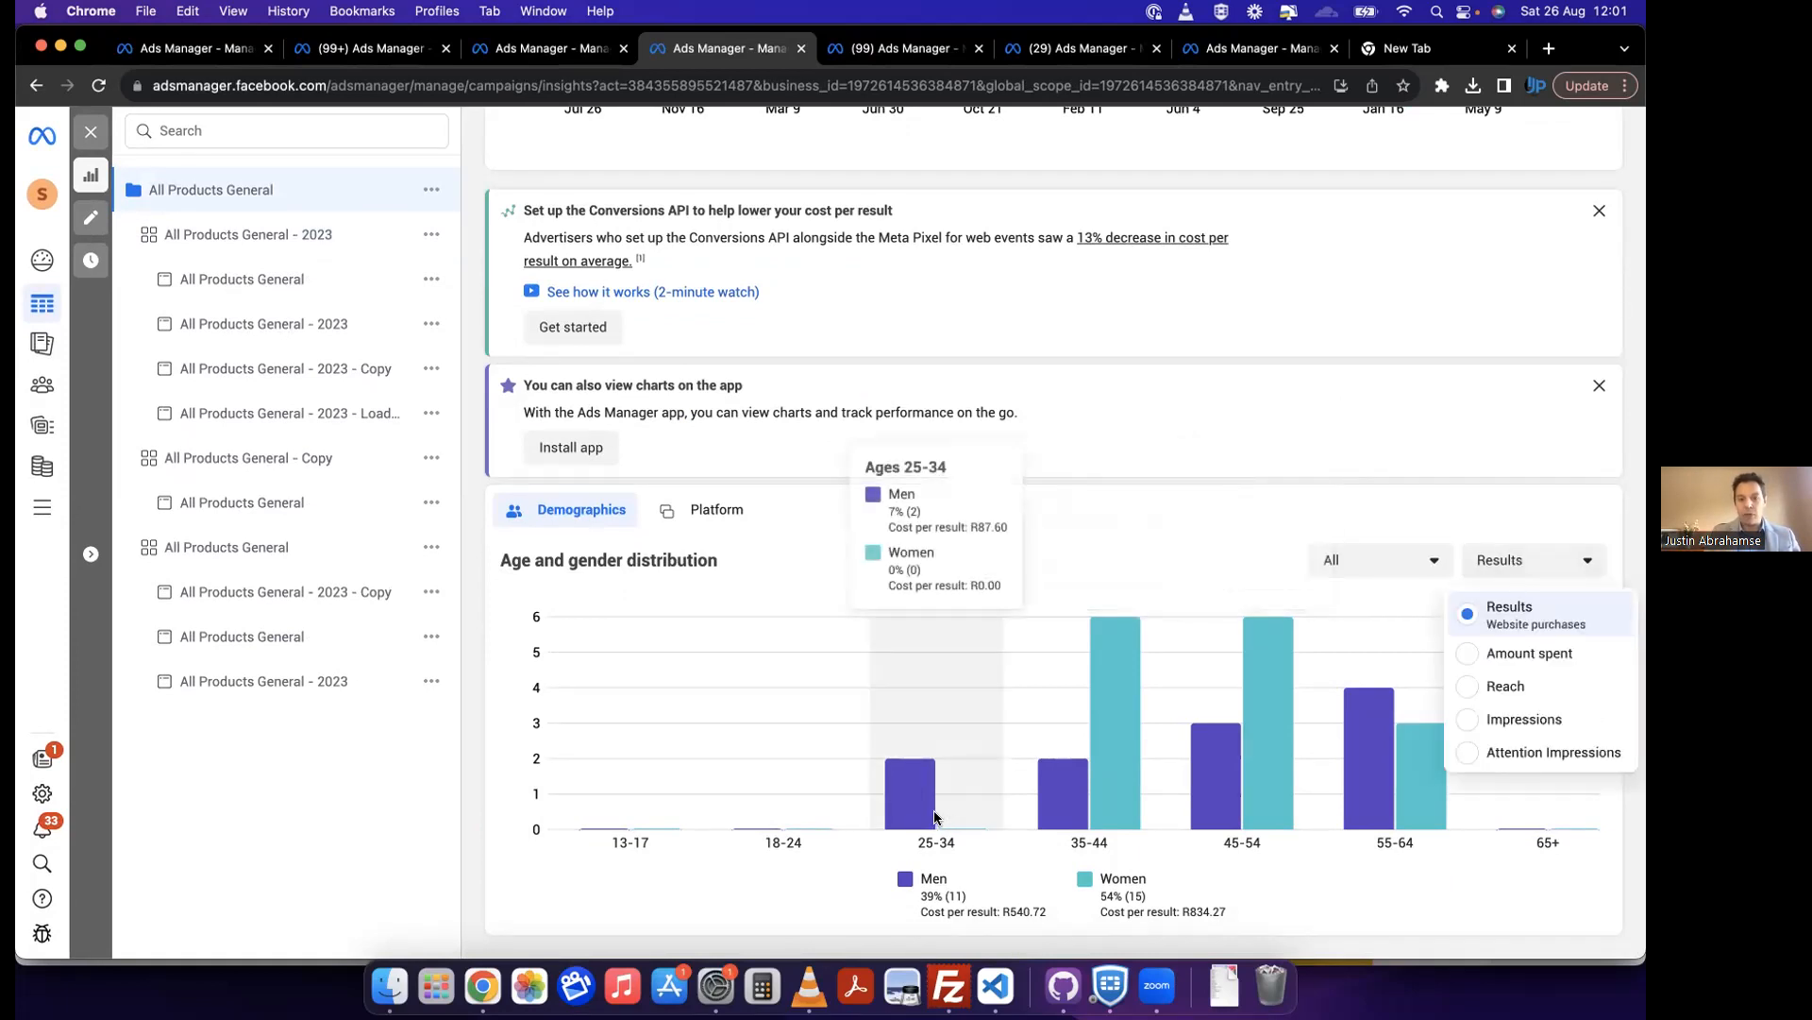
mouse_move(913, 818)
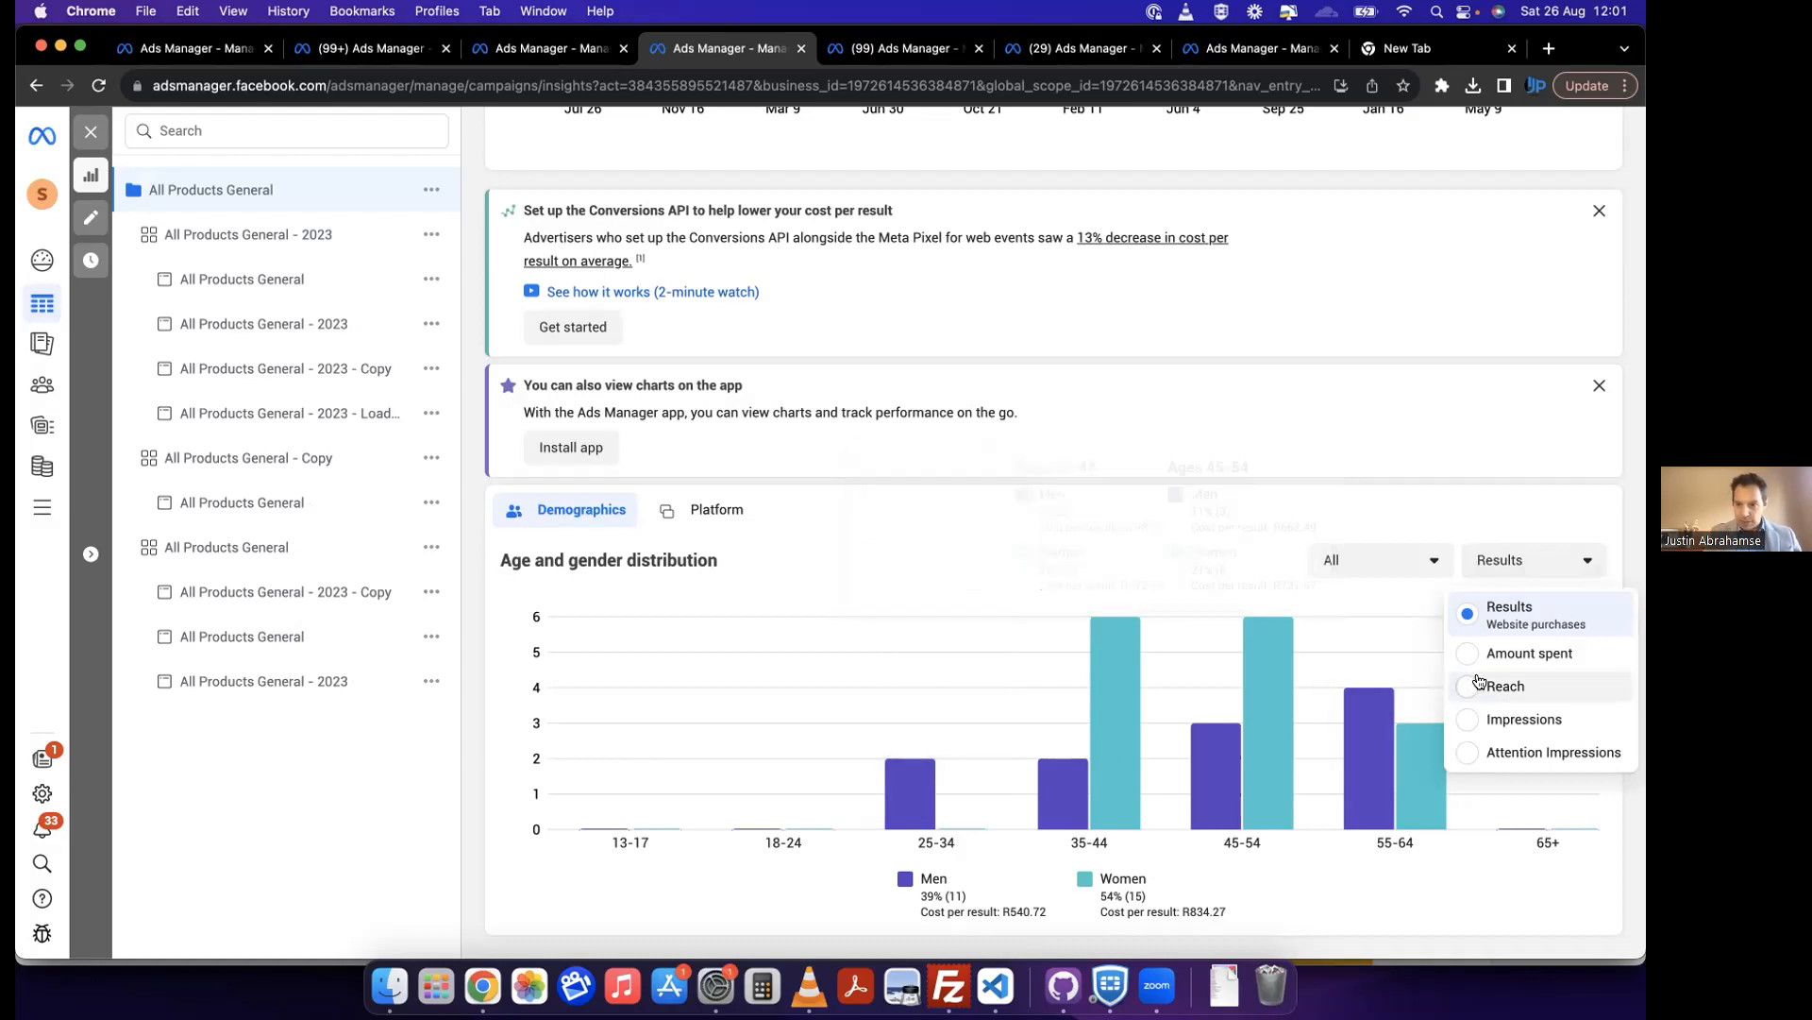
click(1515, 653)
mouse_move(936, 822)
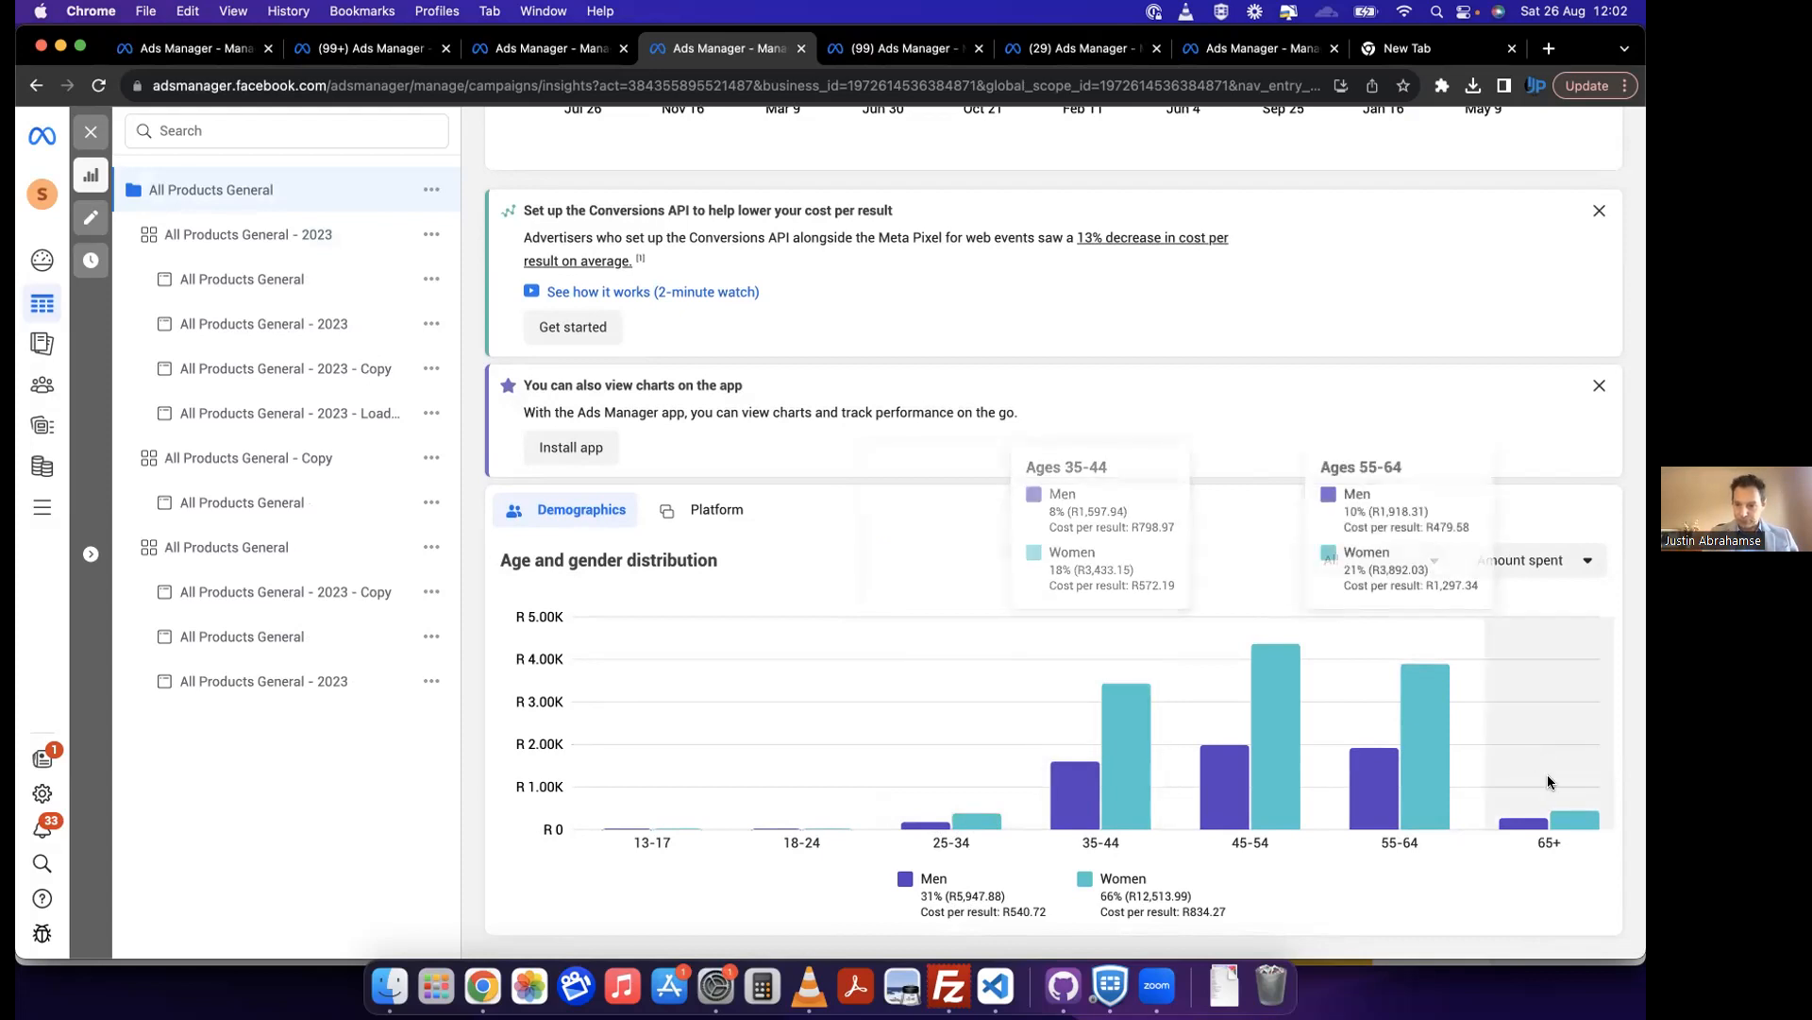
Step: Set the age and gender distribution back to Results and compare cost per result for the 35-44, 45-54 and 55-64 groups
click(1534, 561)
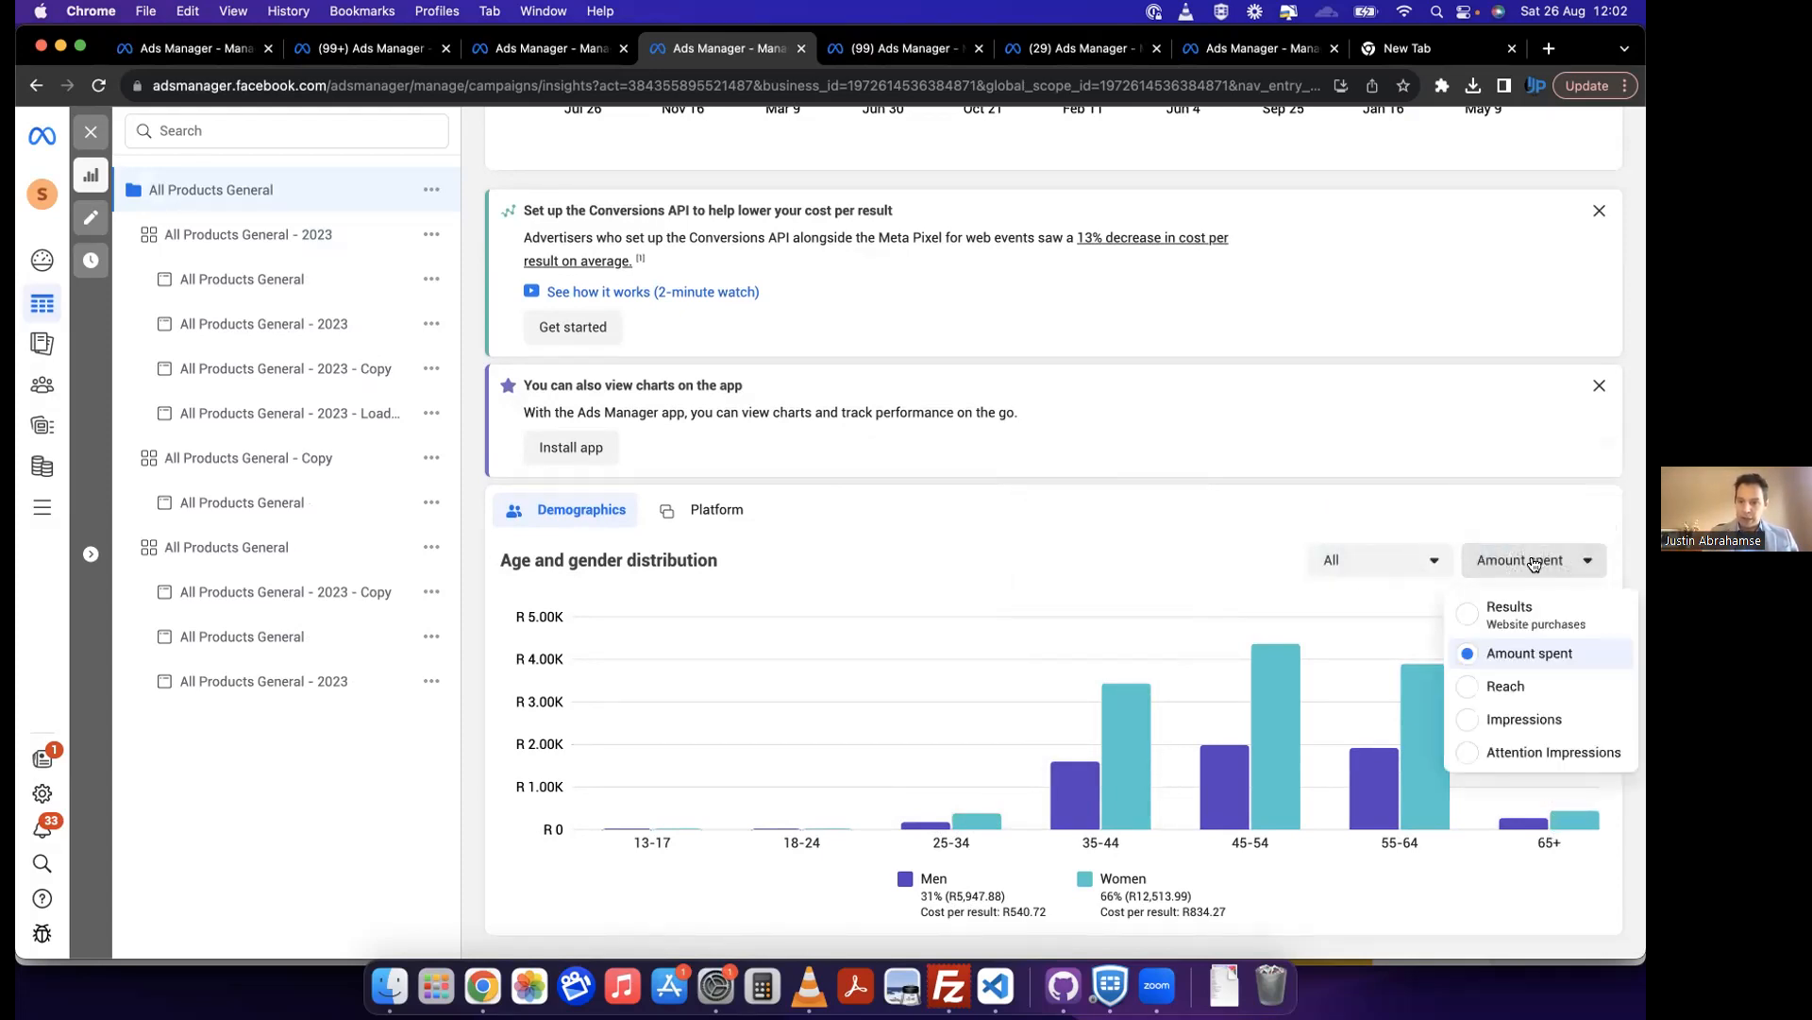
click(1536, 615)
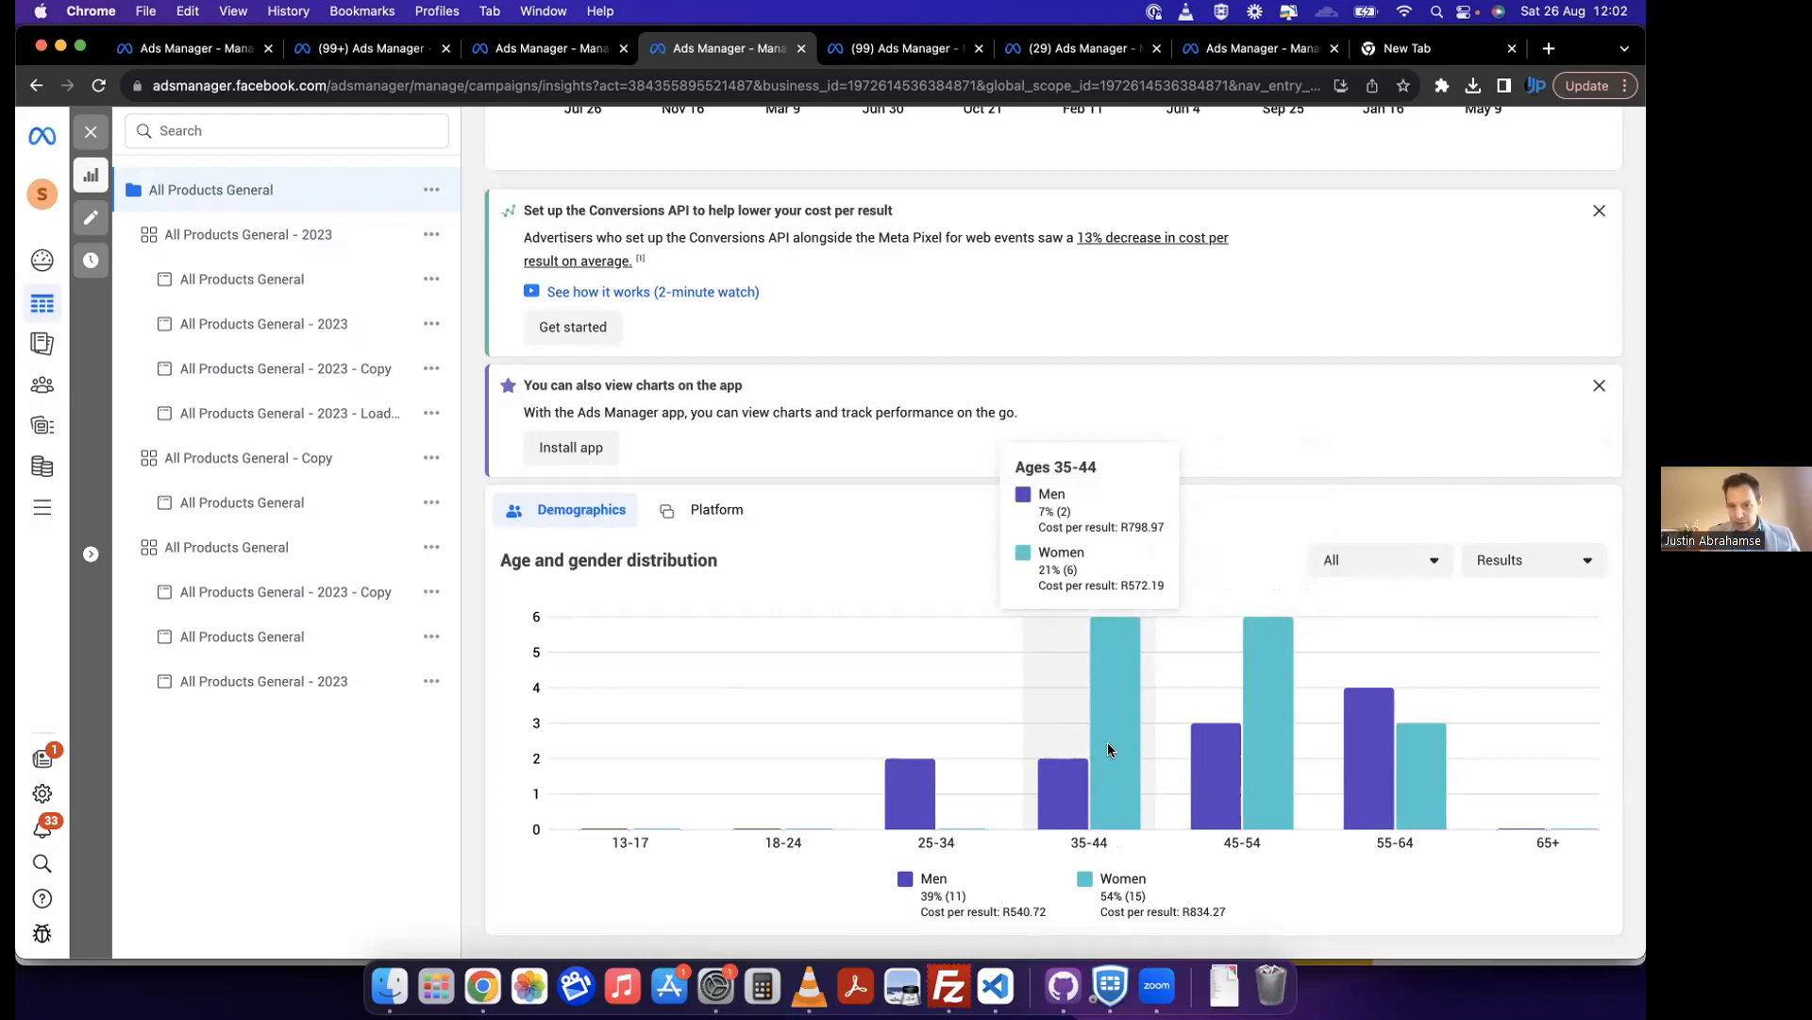
mouse_move(1271, 777)
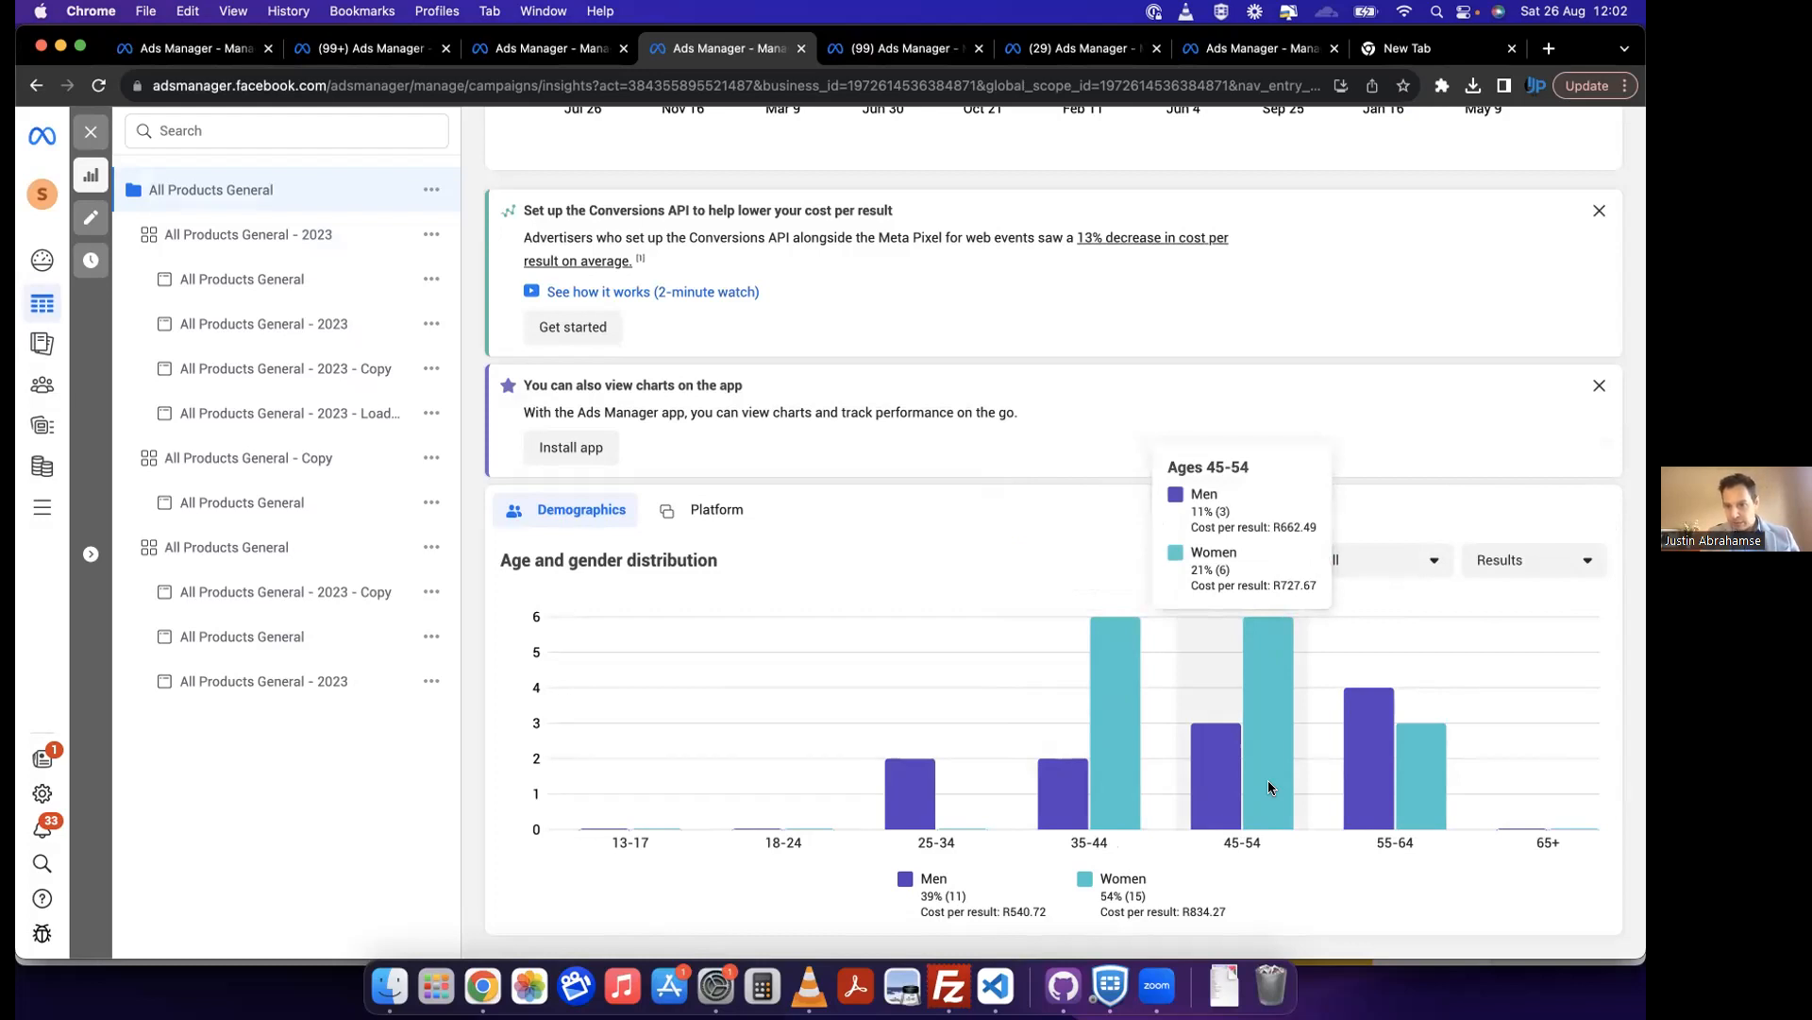
mouse_move(1380, 810)
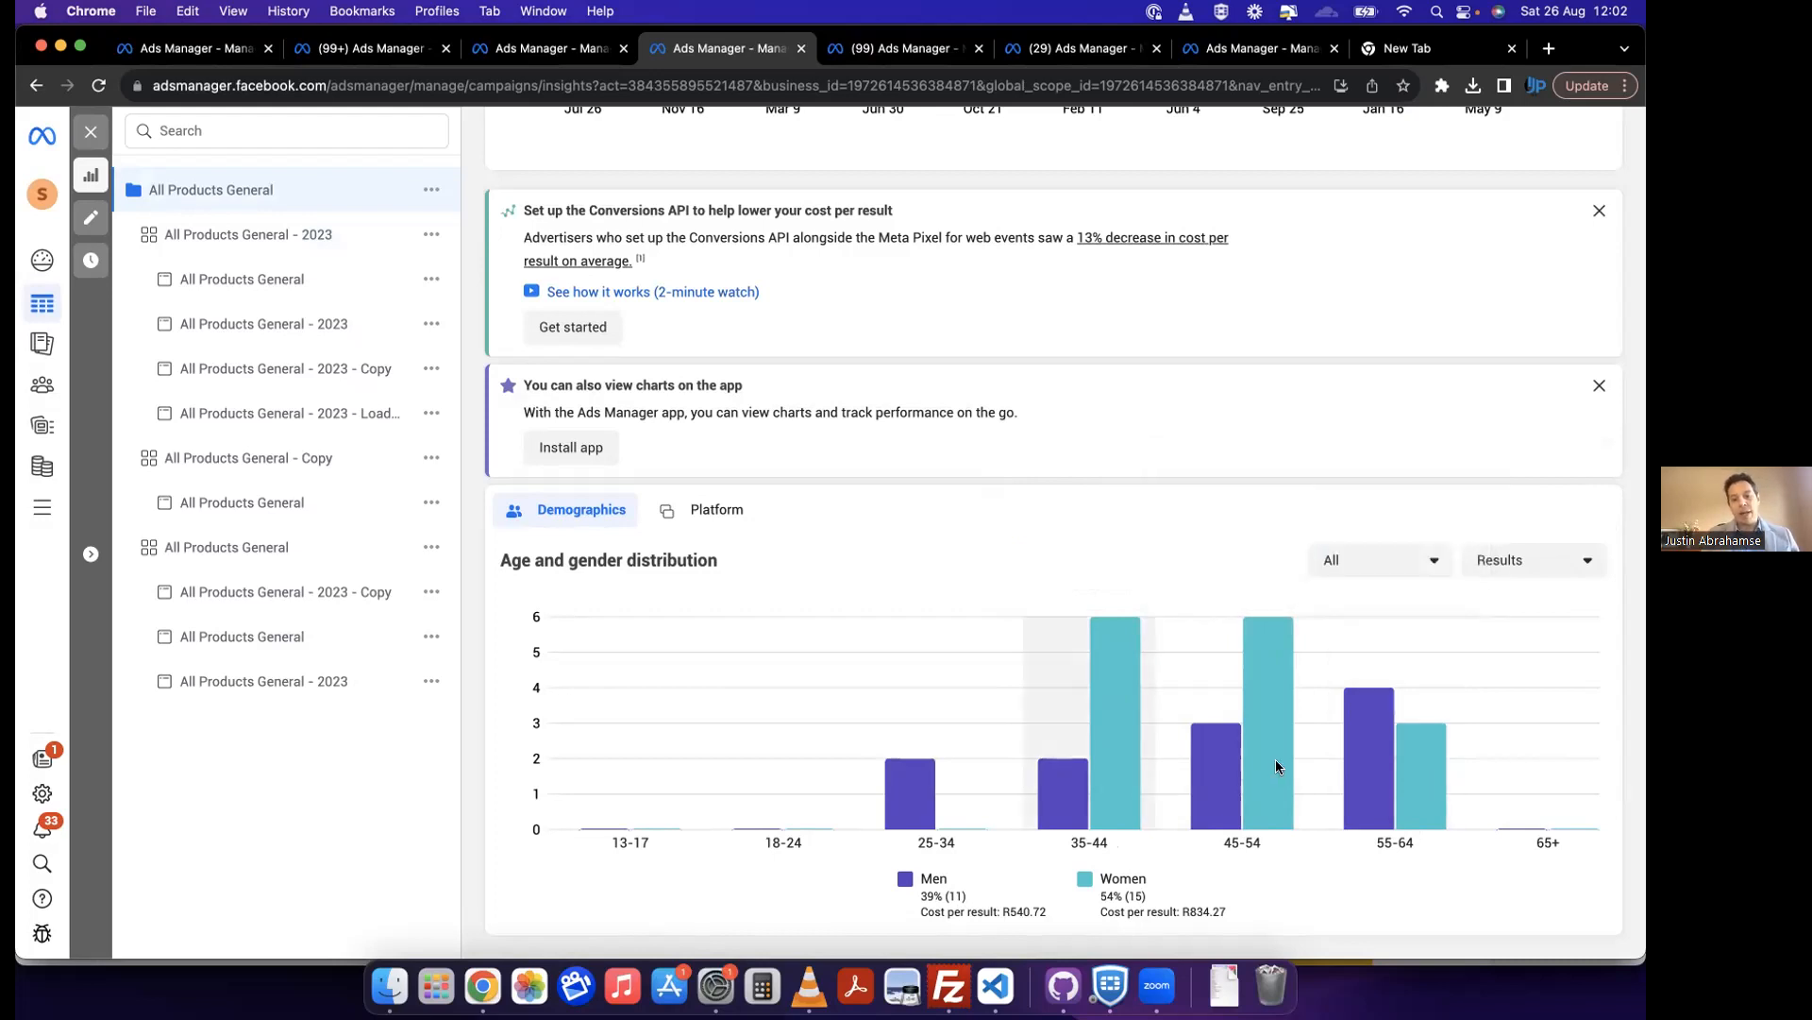
mouse_move(1092, 776)
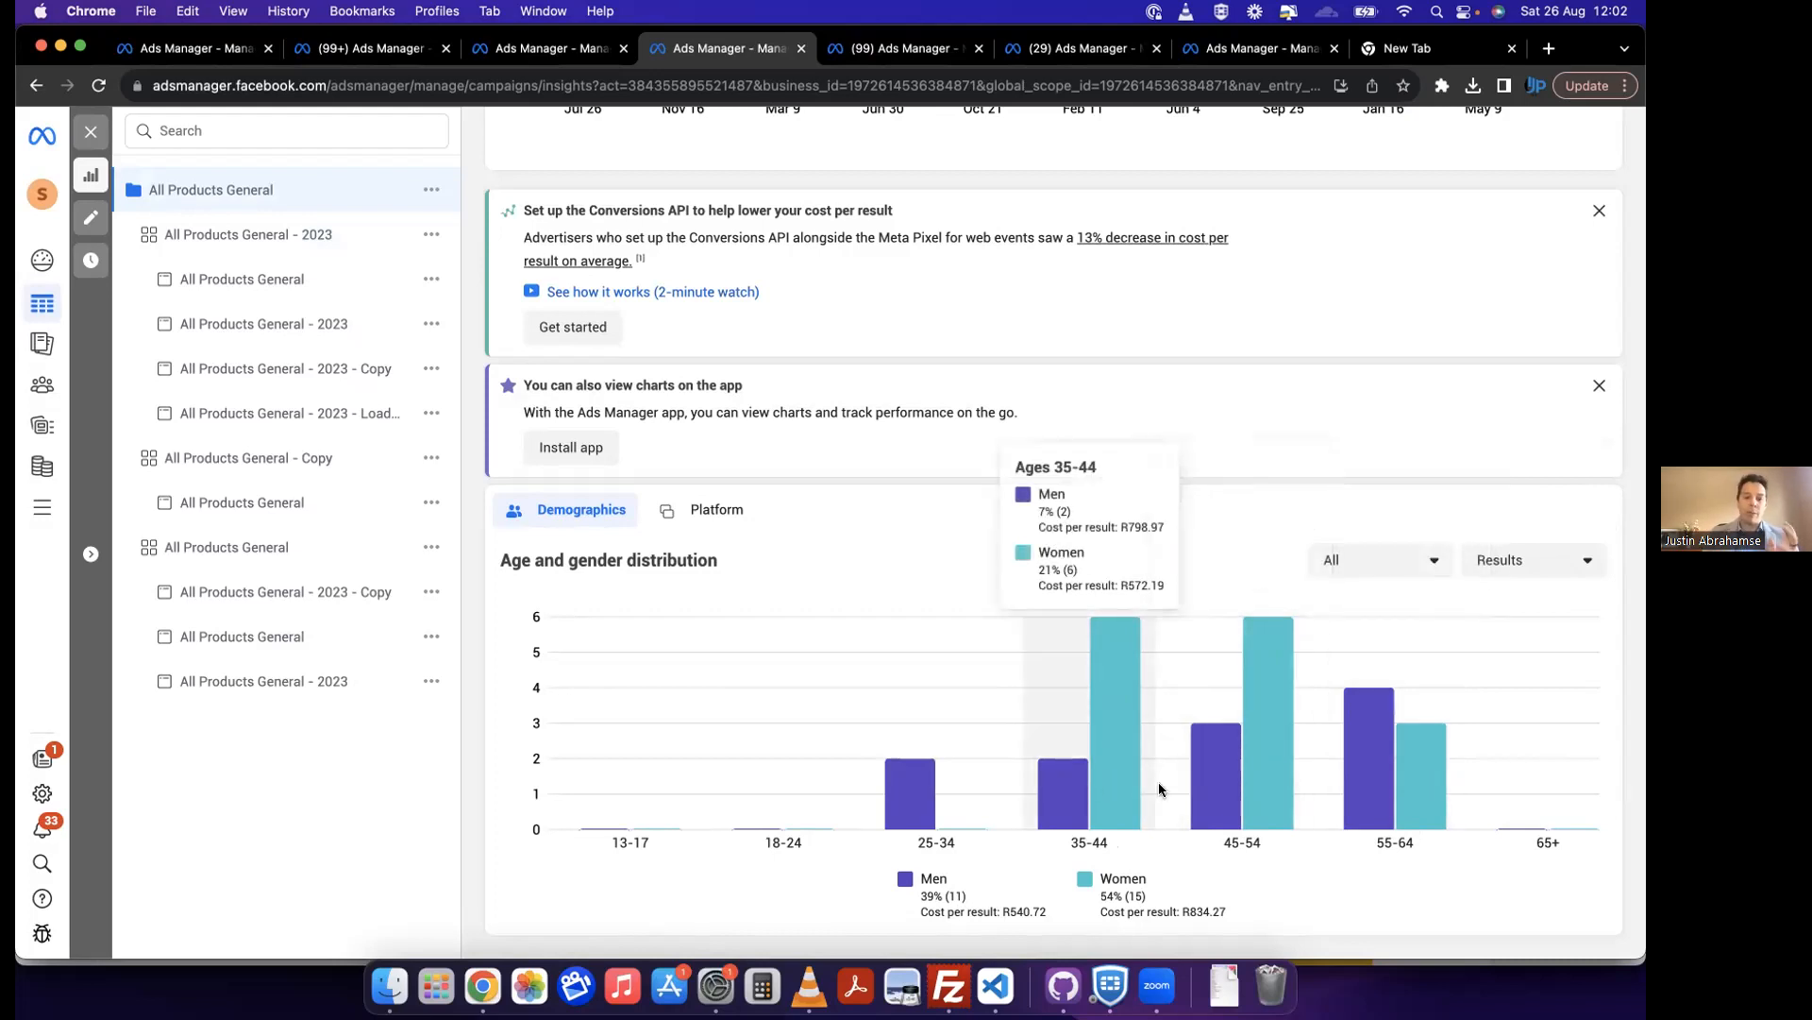
Step: Compare the campaign's age and gender distribution by Amount spent against Results, ending on the Results view
mouse_move(1229, 798)
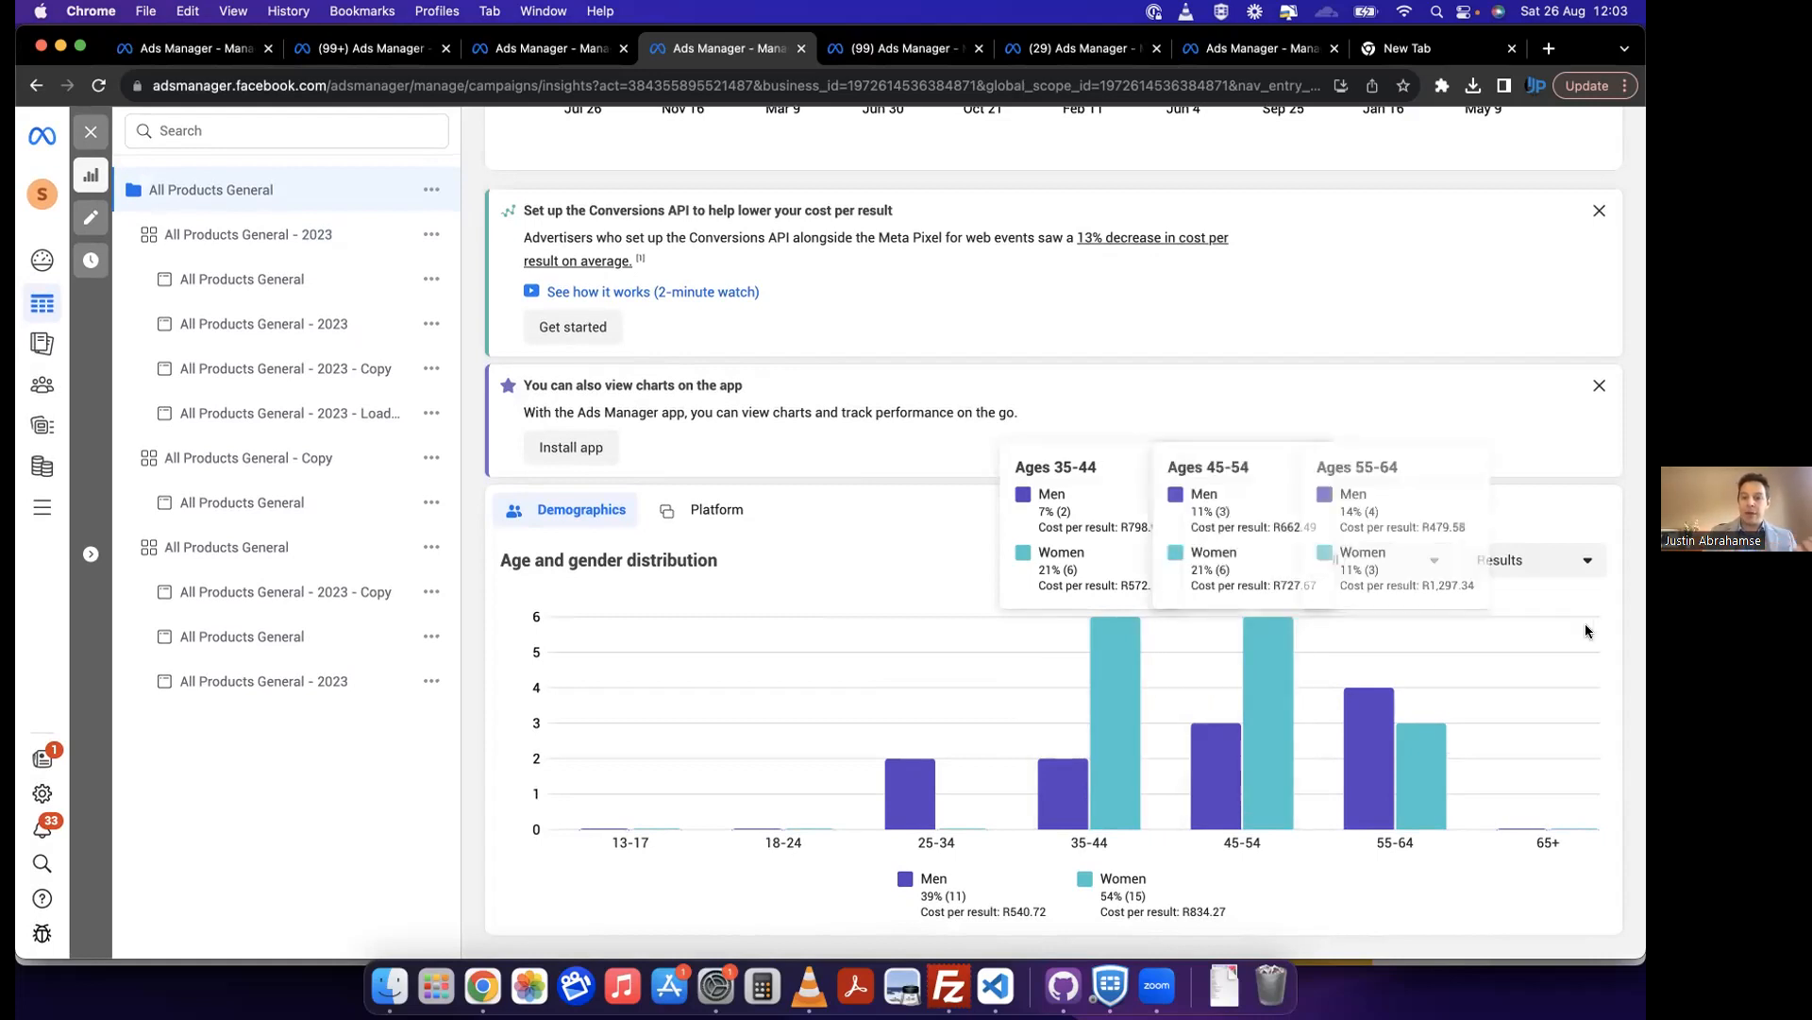
click(1560, 575)
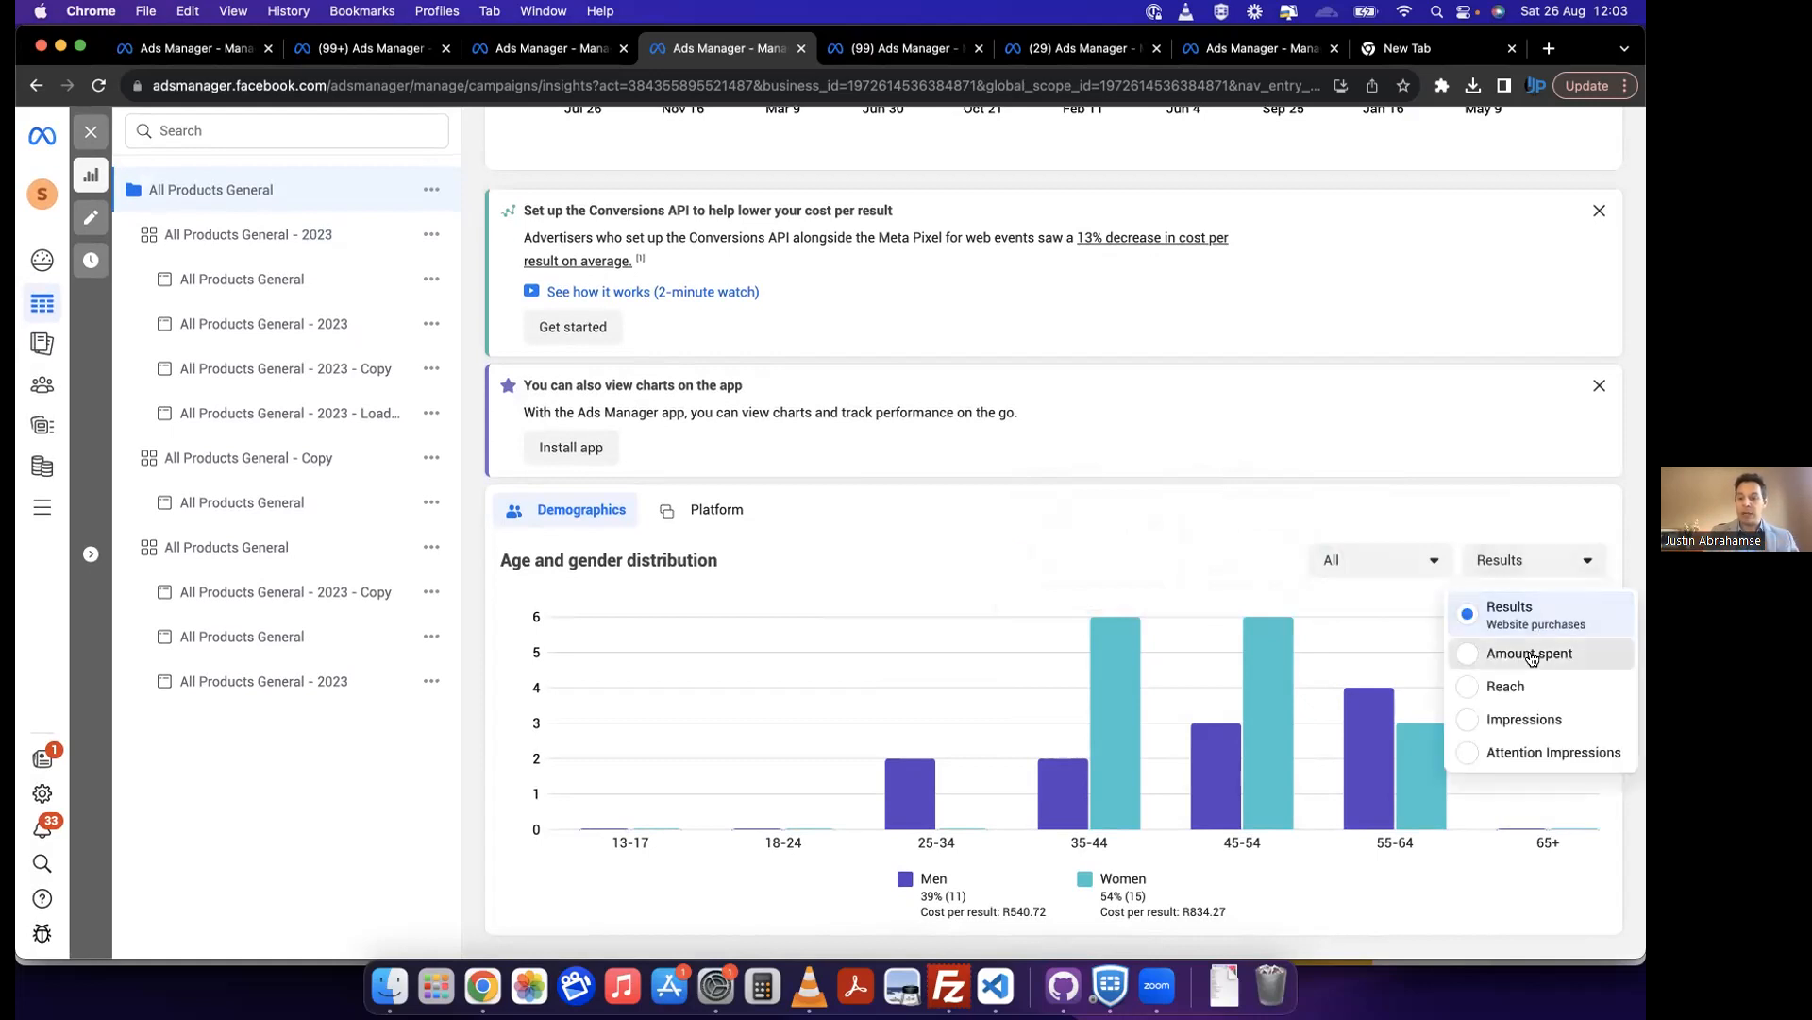
click(1534, 651)
click(1567, 563)
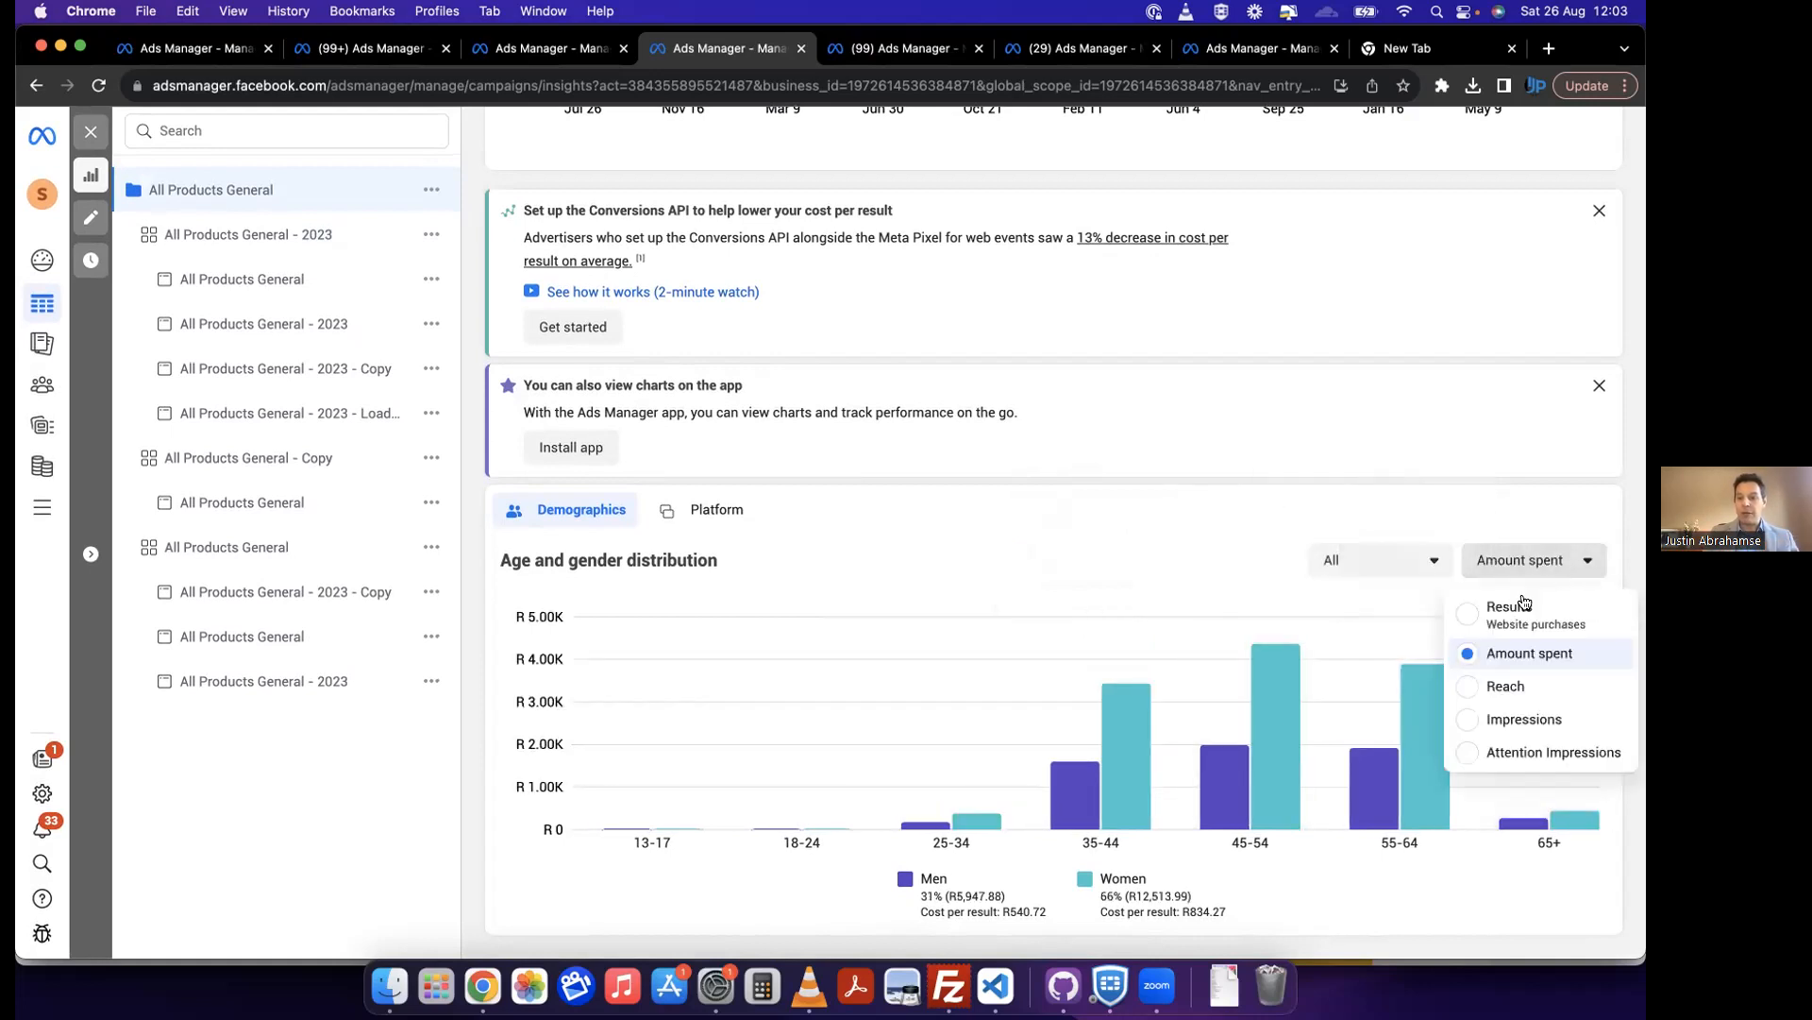
click(1509, 604)
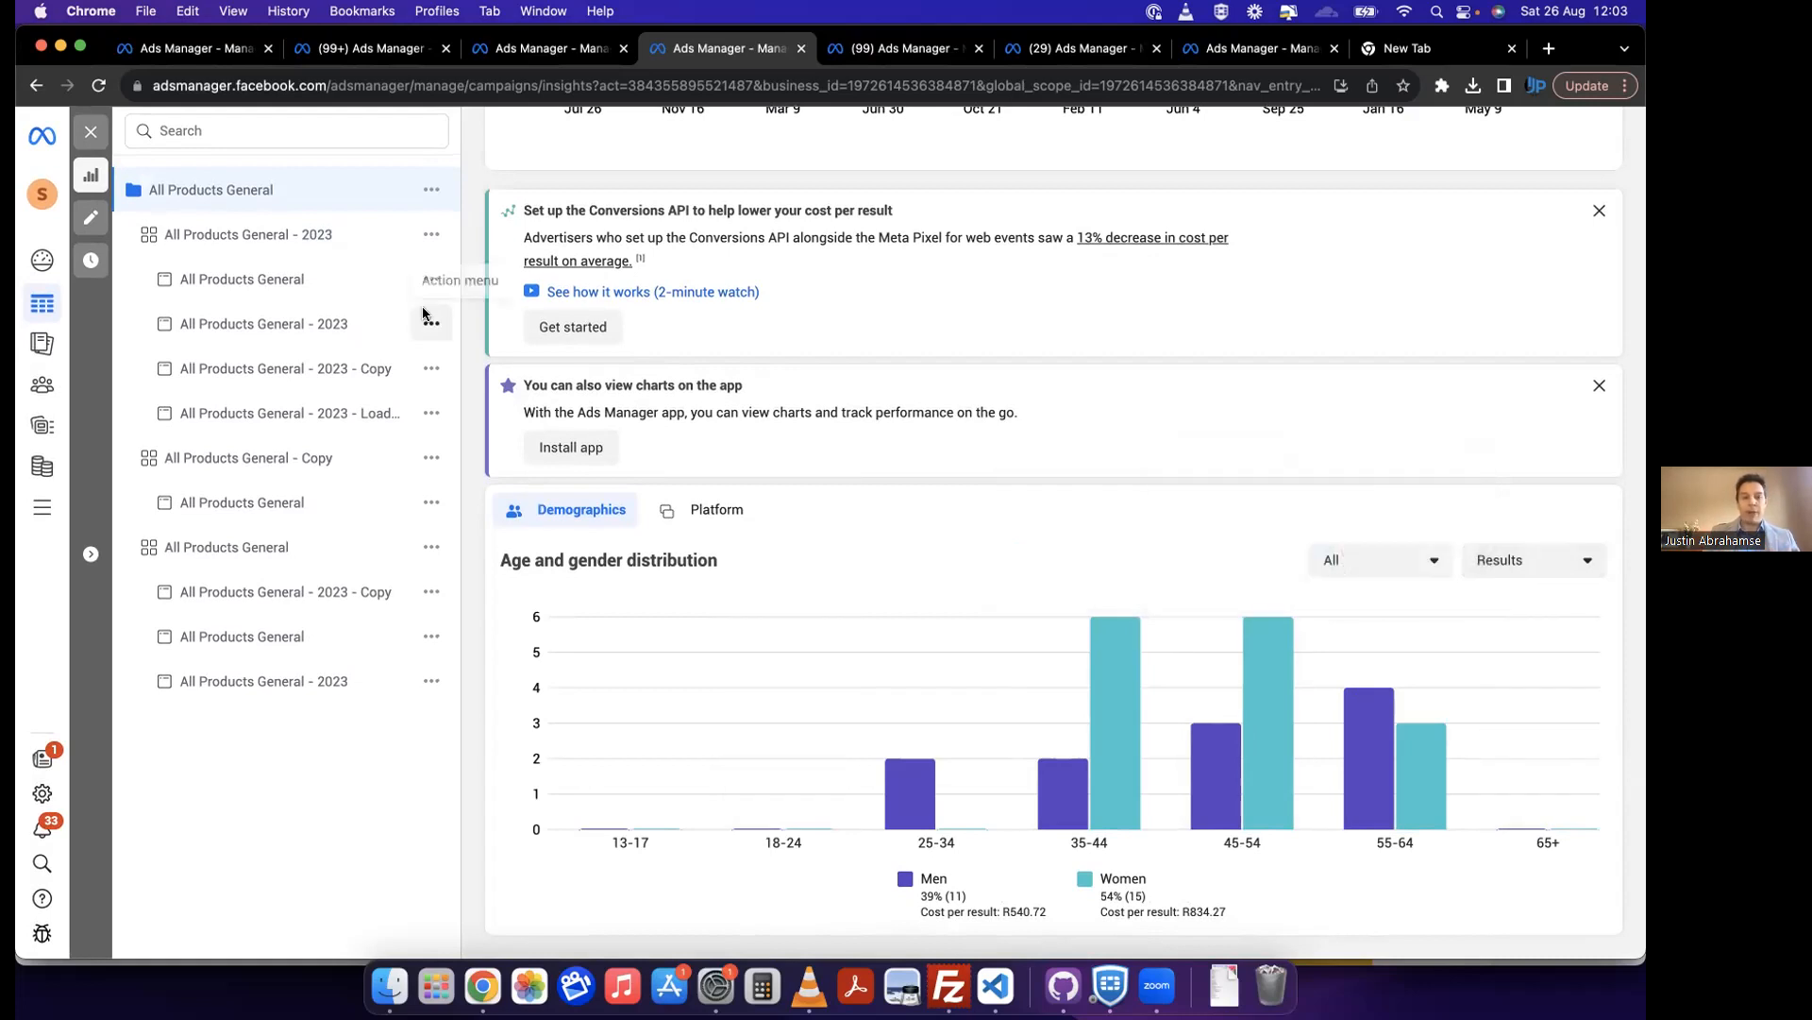
mouse_move(1056, 840)
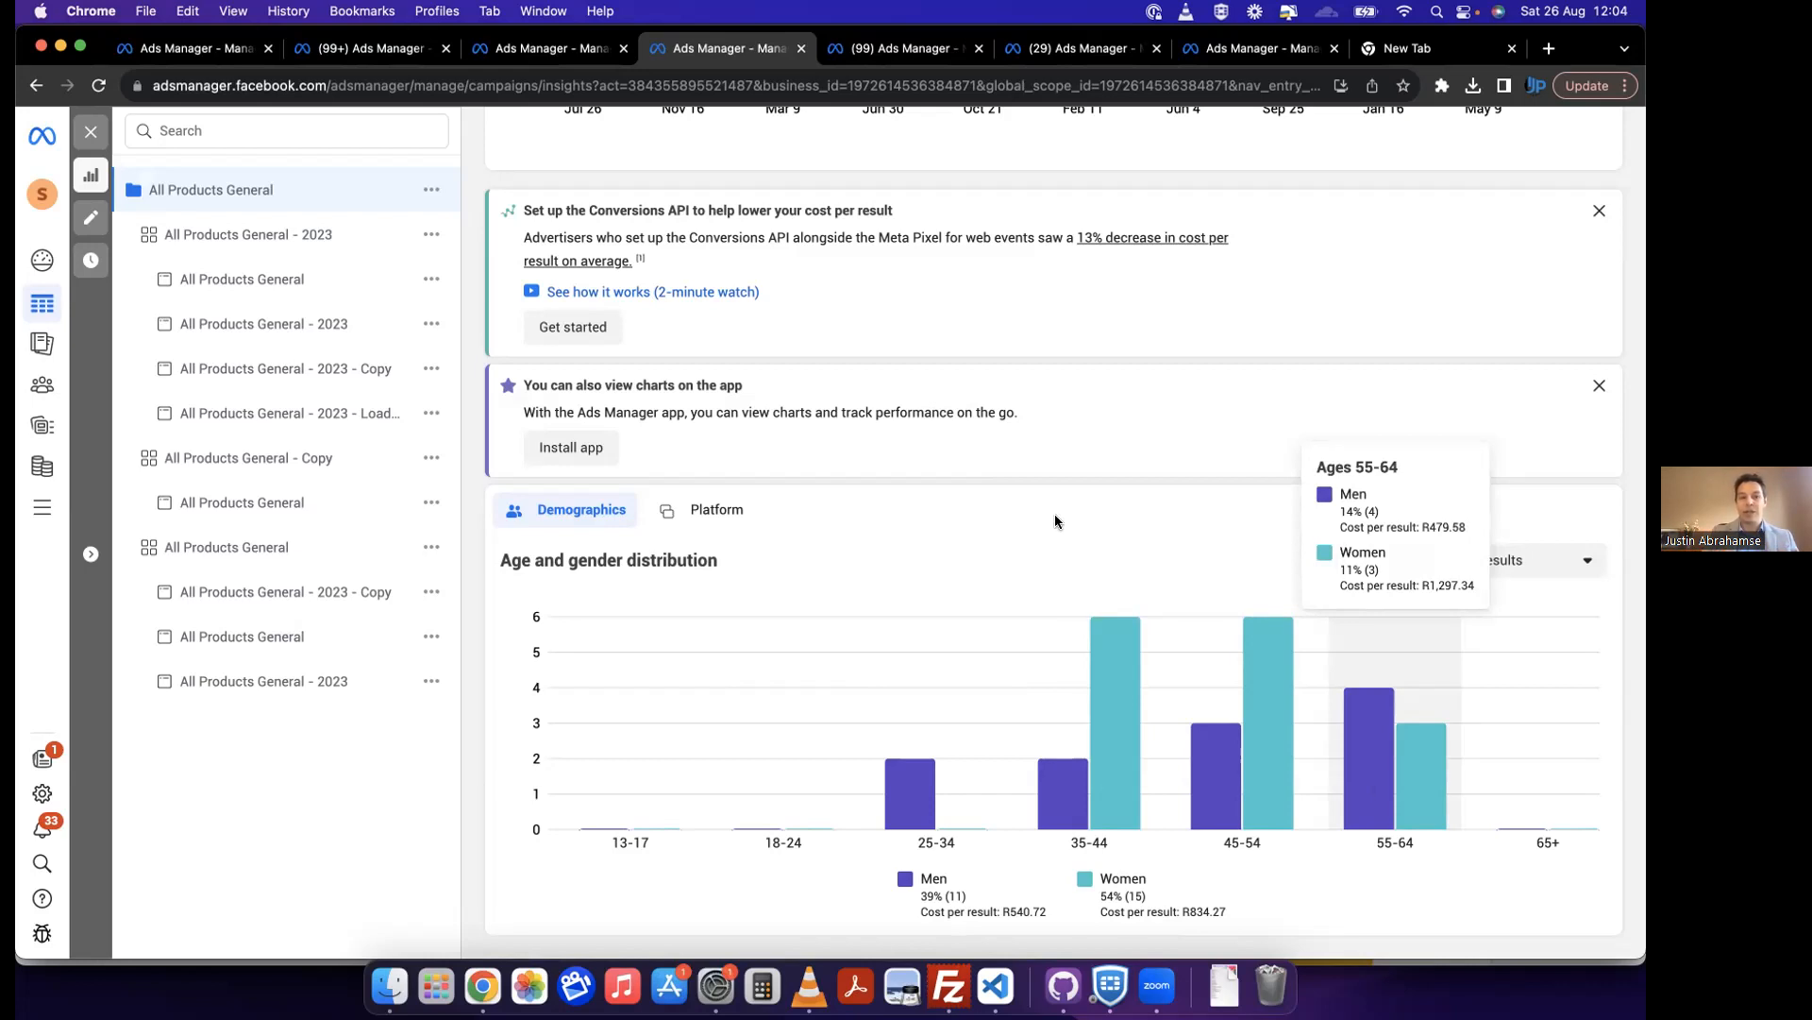
Step: Compare the campaign's overall cost per purchase with the cost per result of the 35-44 and 45-54 age groups
scroll(834, 301, up, 5)
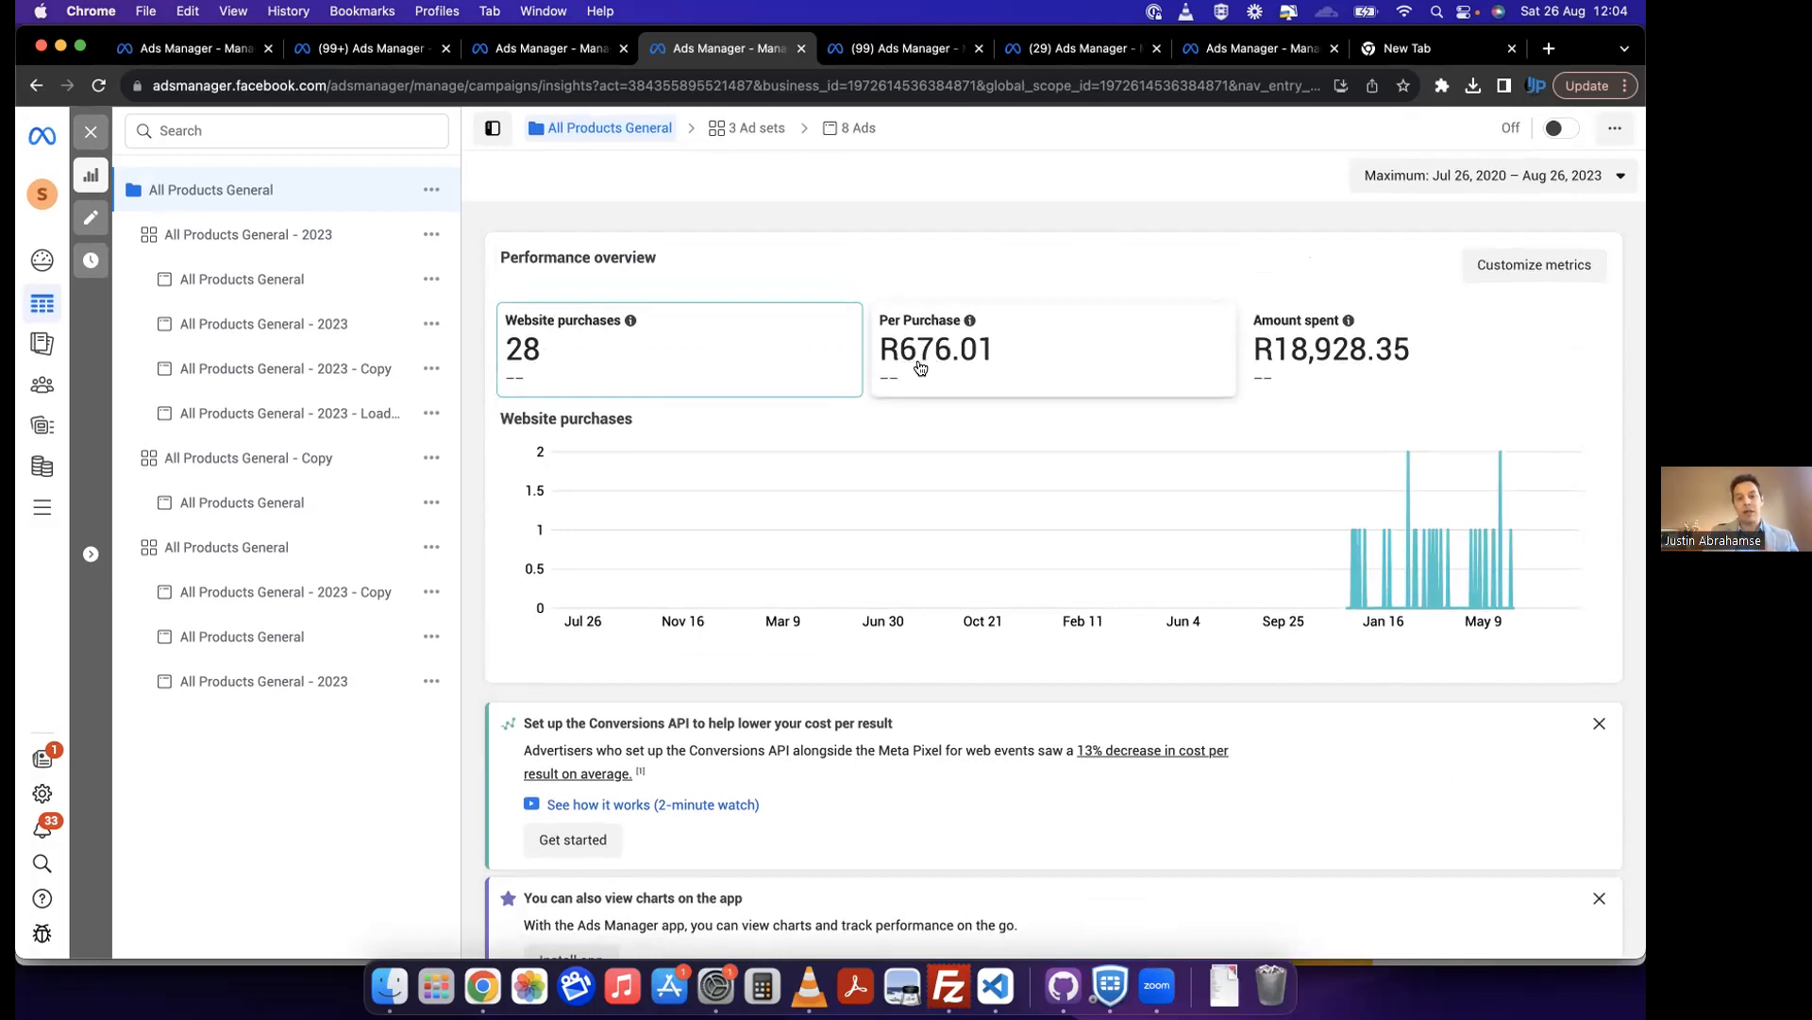
scroll(982, 366, down, 5)
scroll(1106, 613, down, 2)
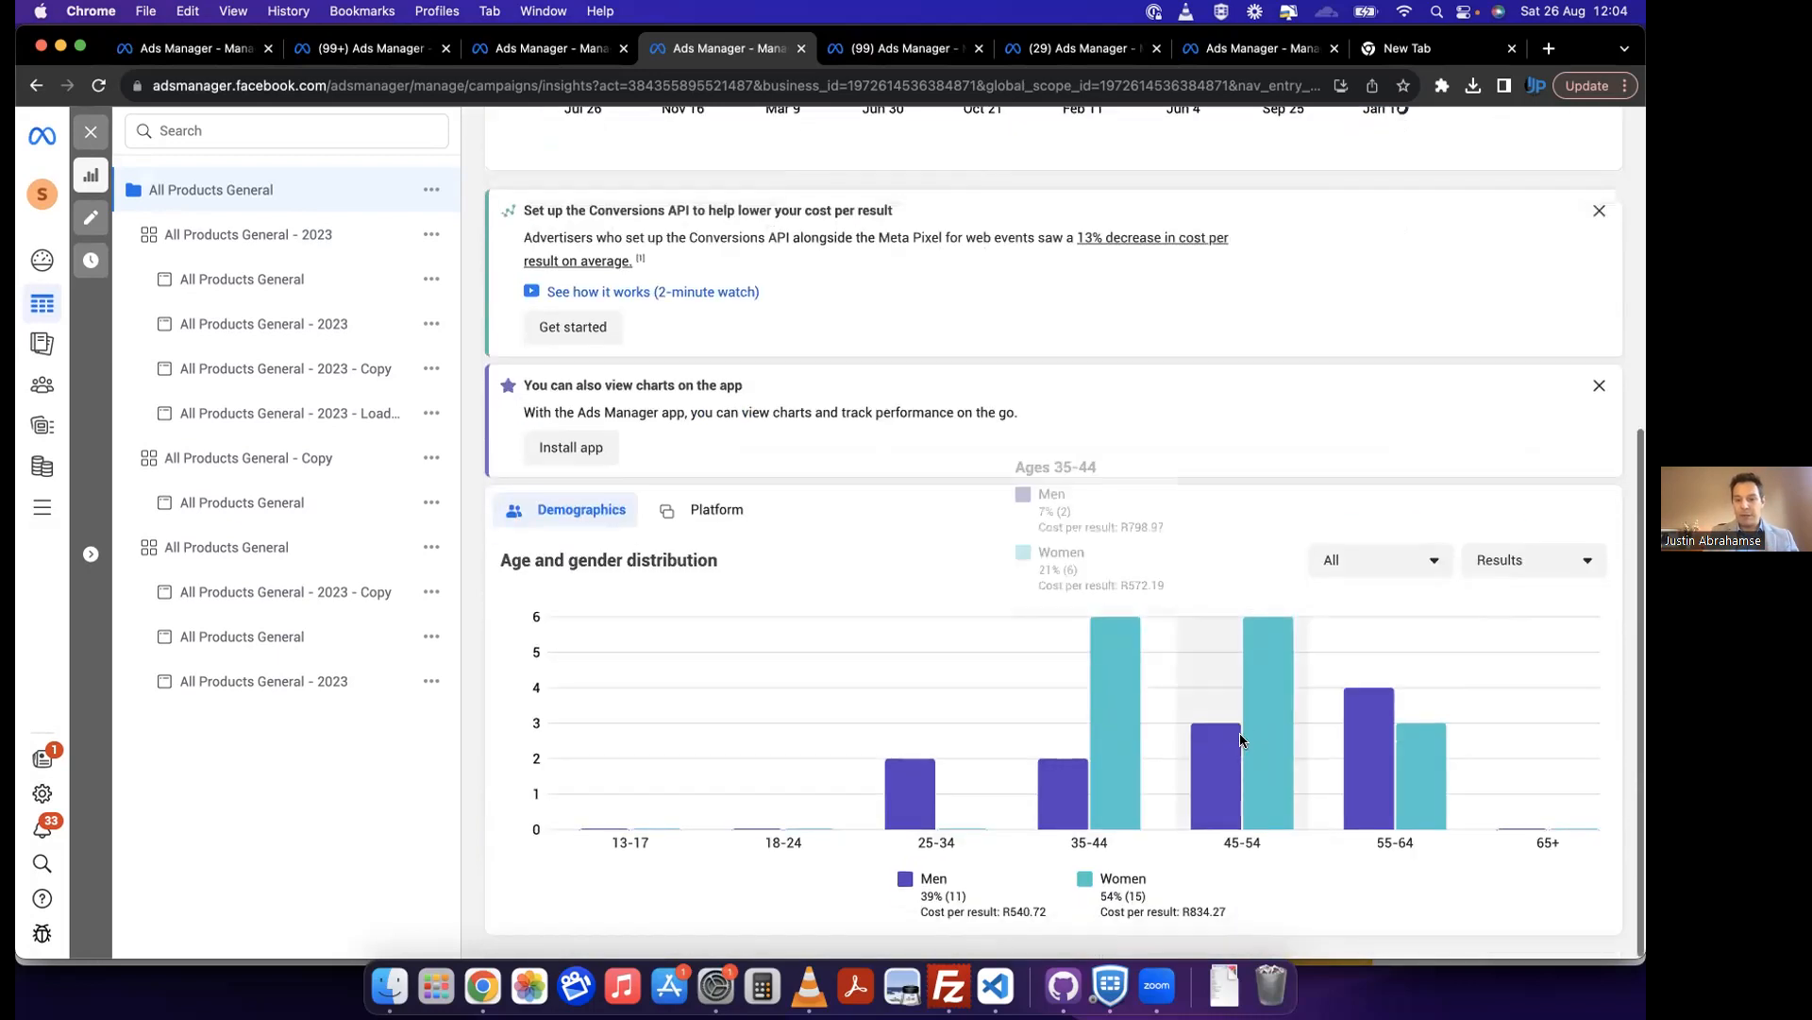
mouse_move(1250, 736)
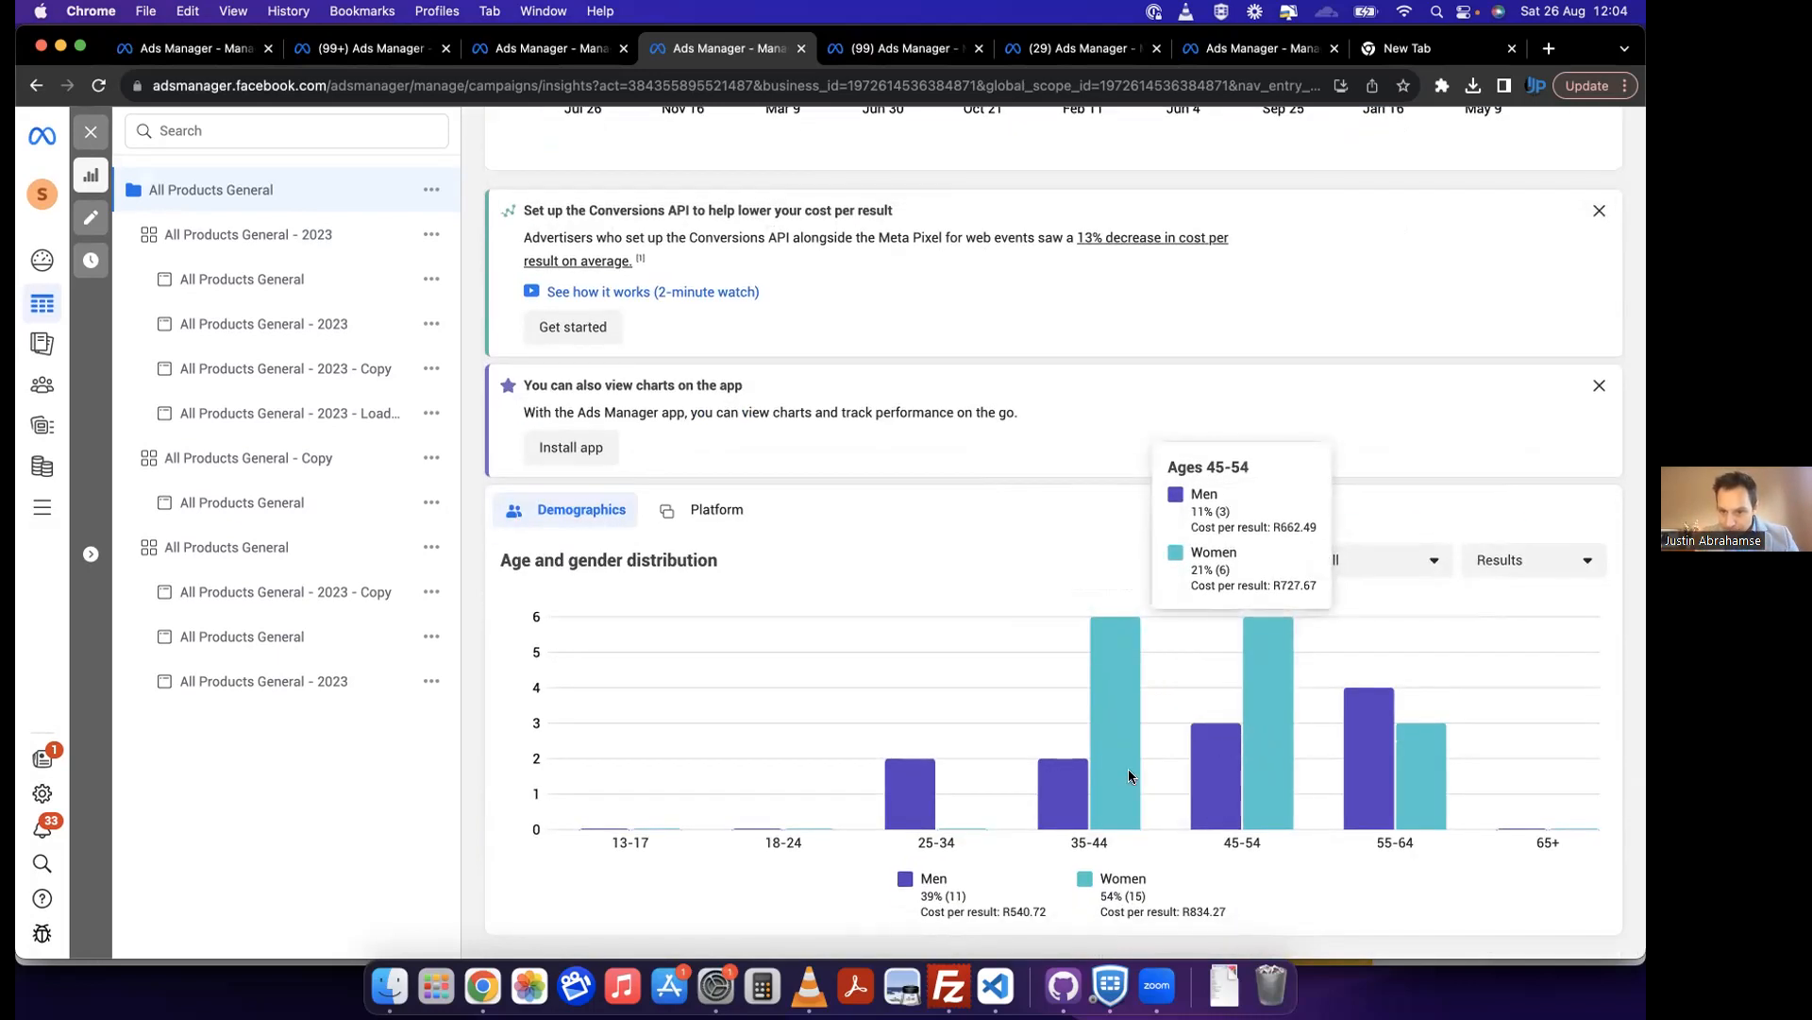
mouse_move(1115, 780)
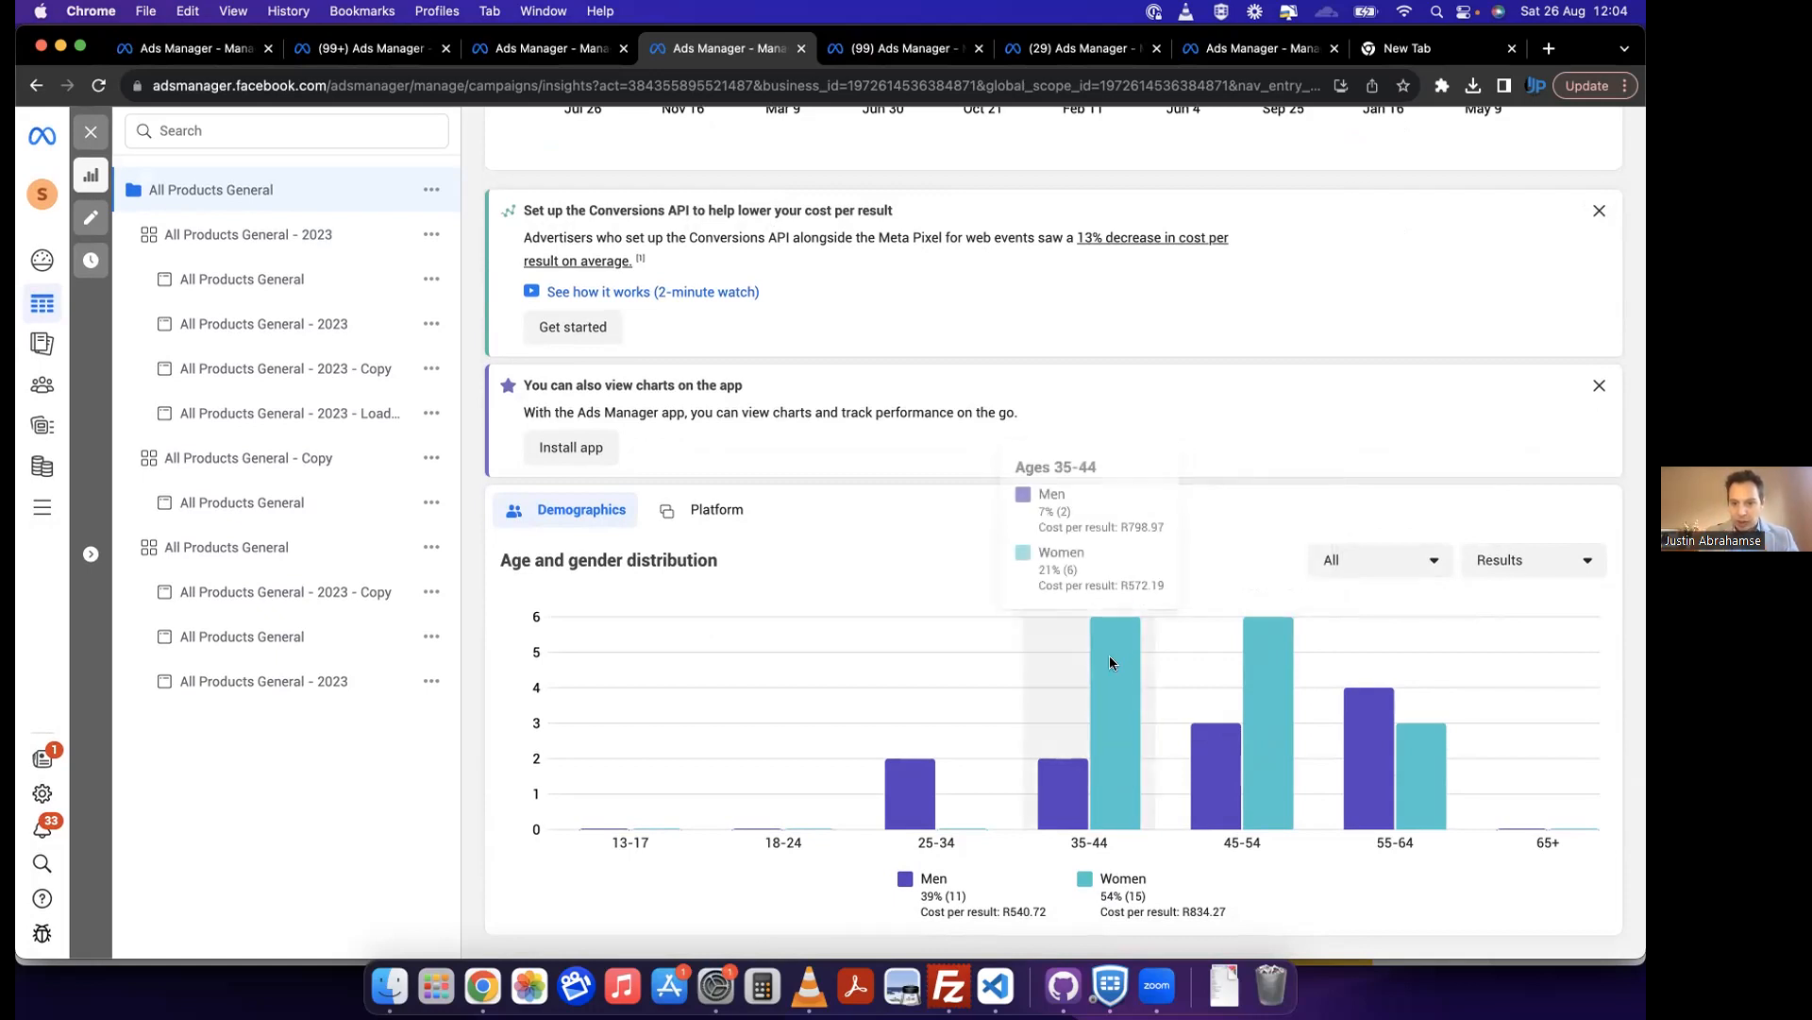
mouse_move(1257, 696)
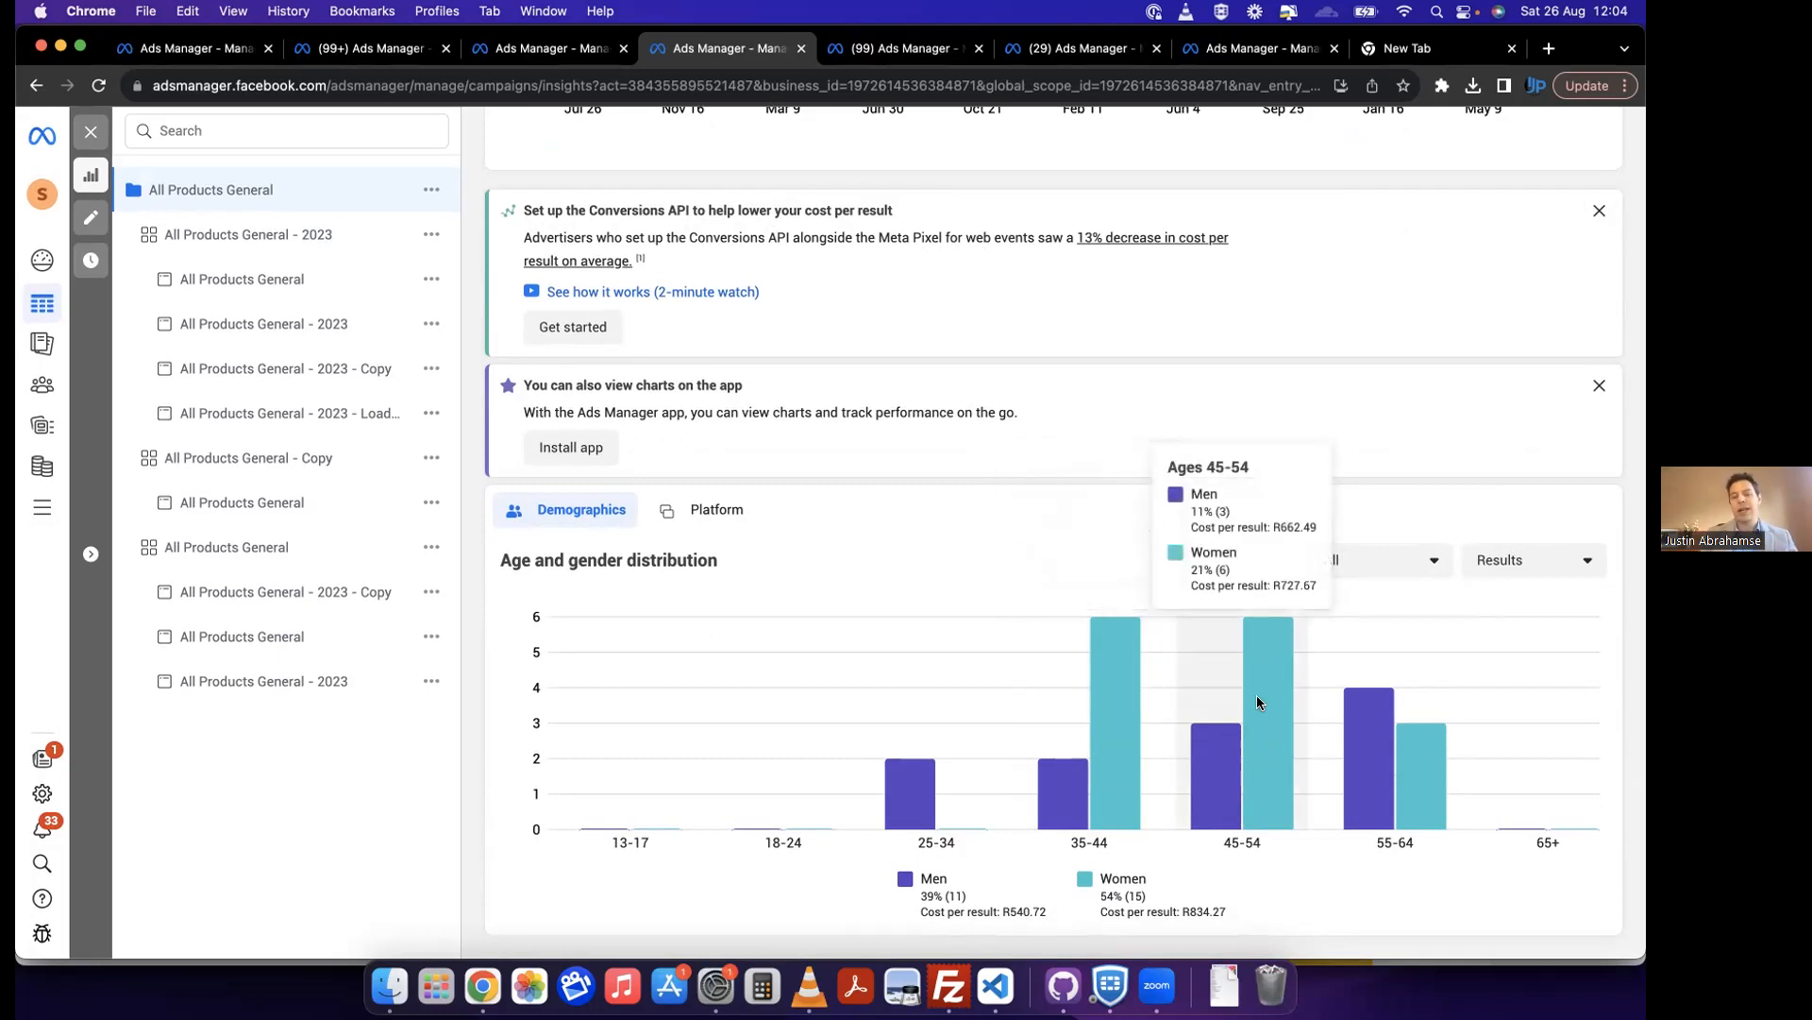
Step: Review the campaign's performance overview again, focusing on cost per purchase, and return to the age and gender distribution
scroll(1350, 728, up, 5)
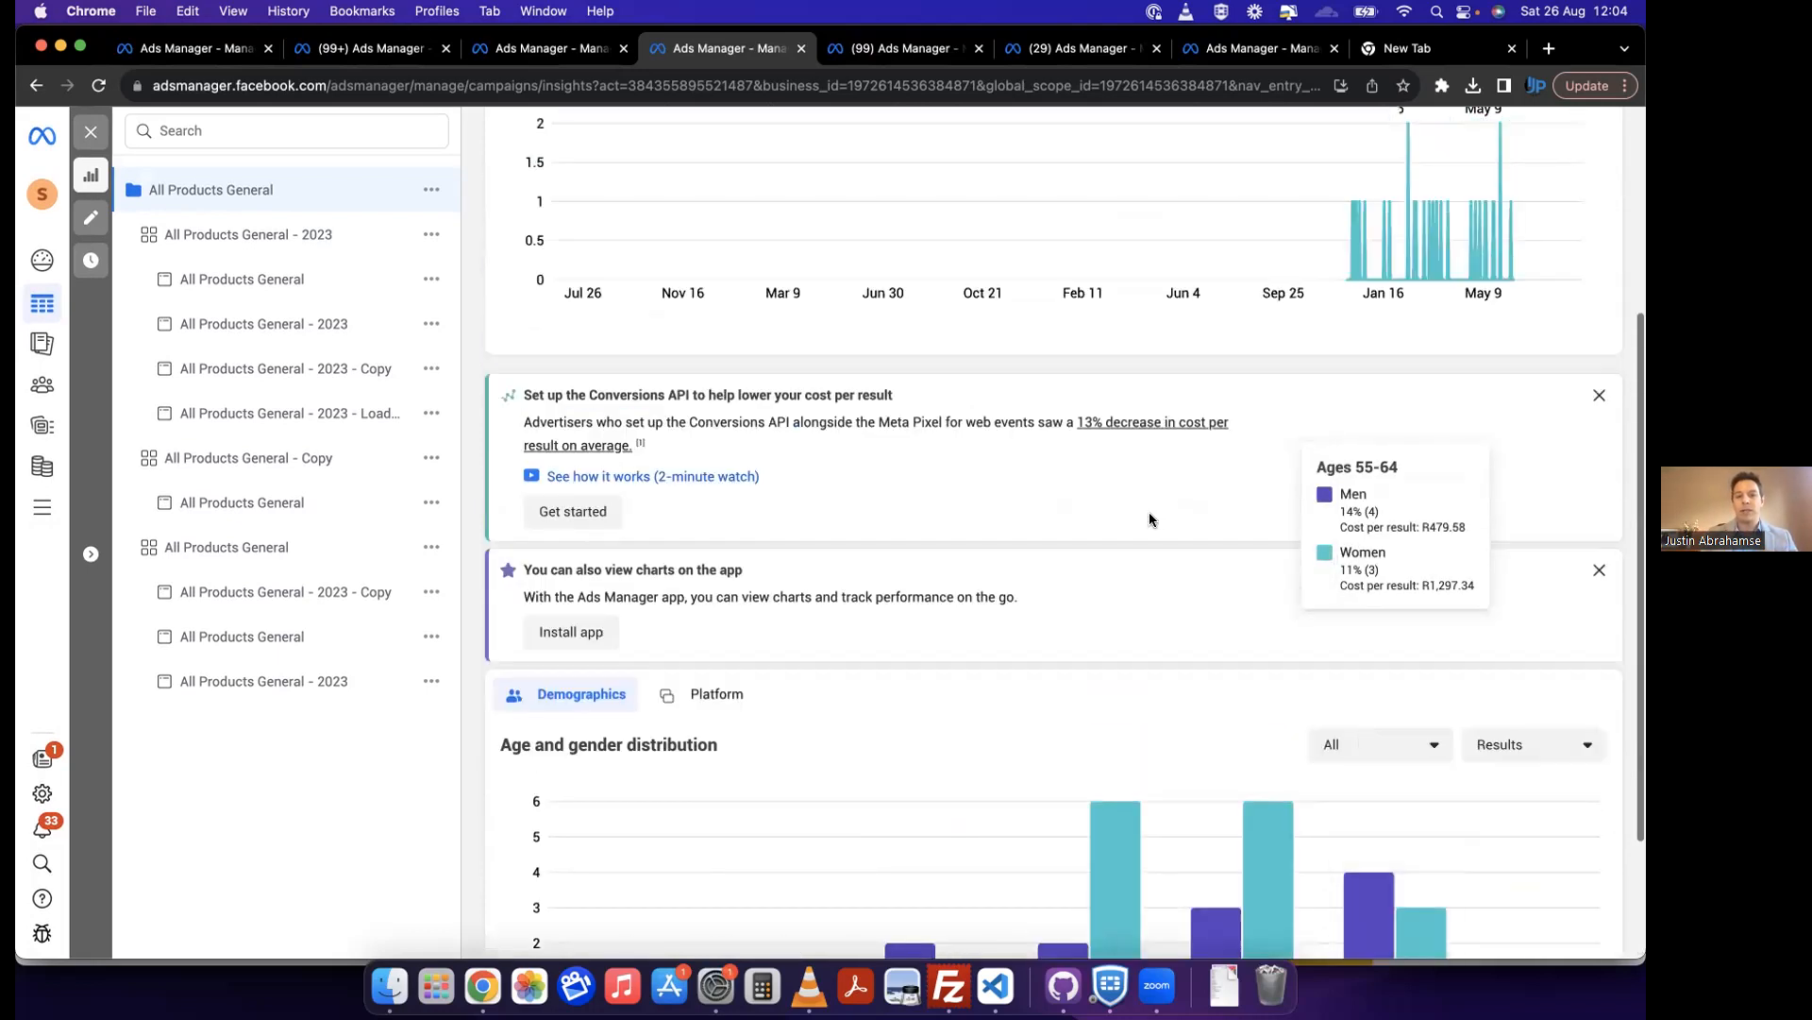
scroll(1151, 519, up, 3)
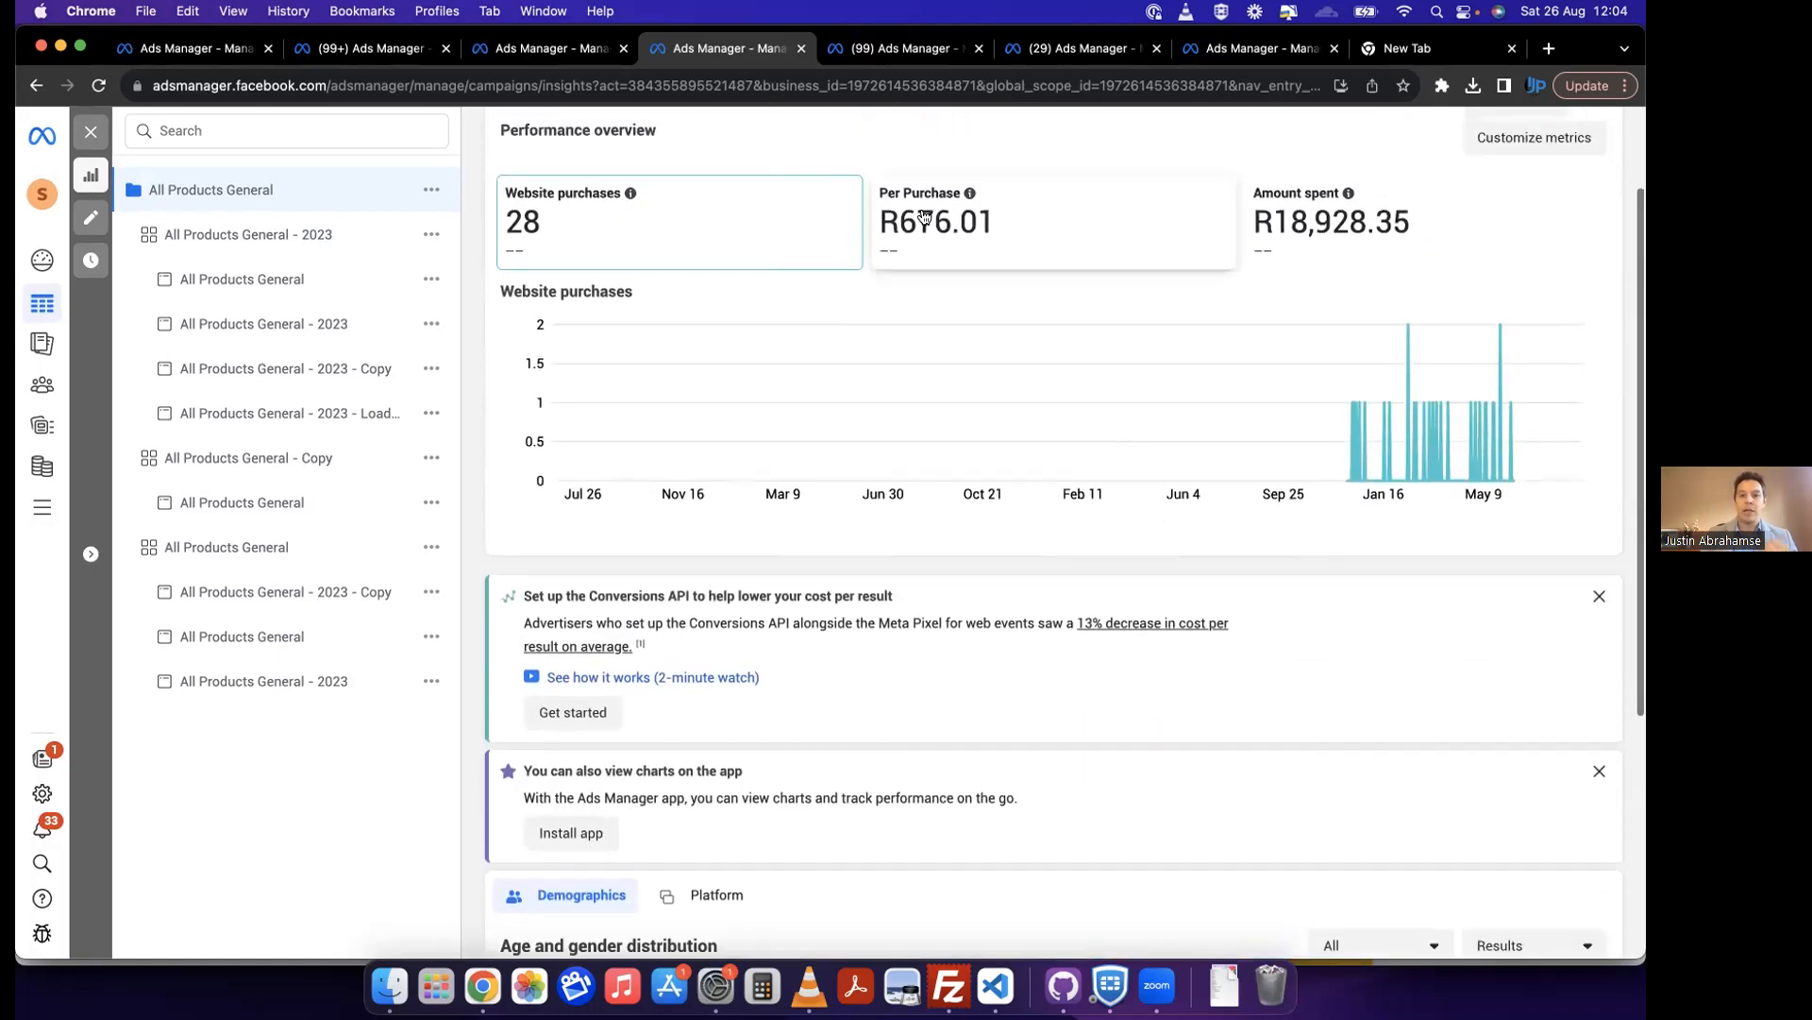
scroll(1079, 304, up, 2)
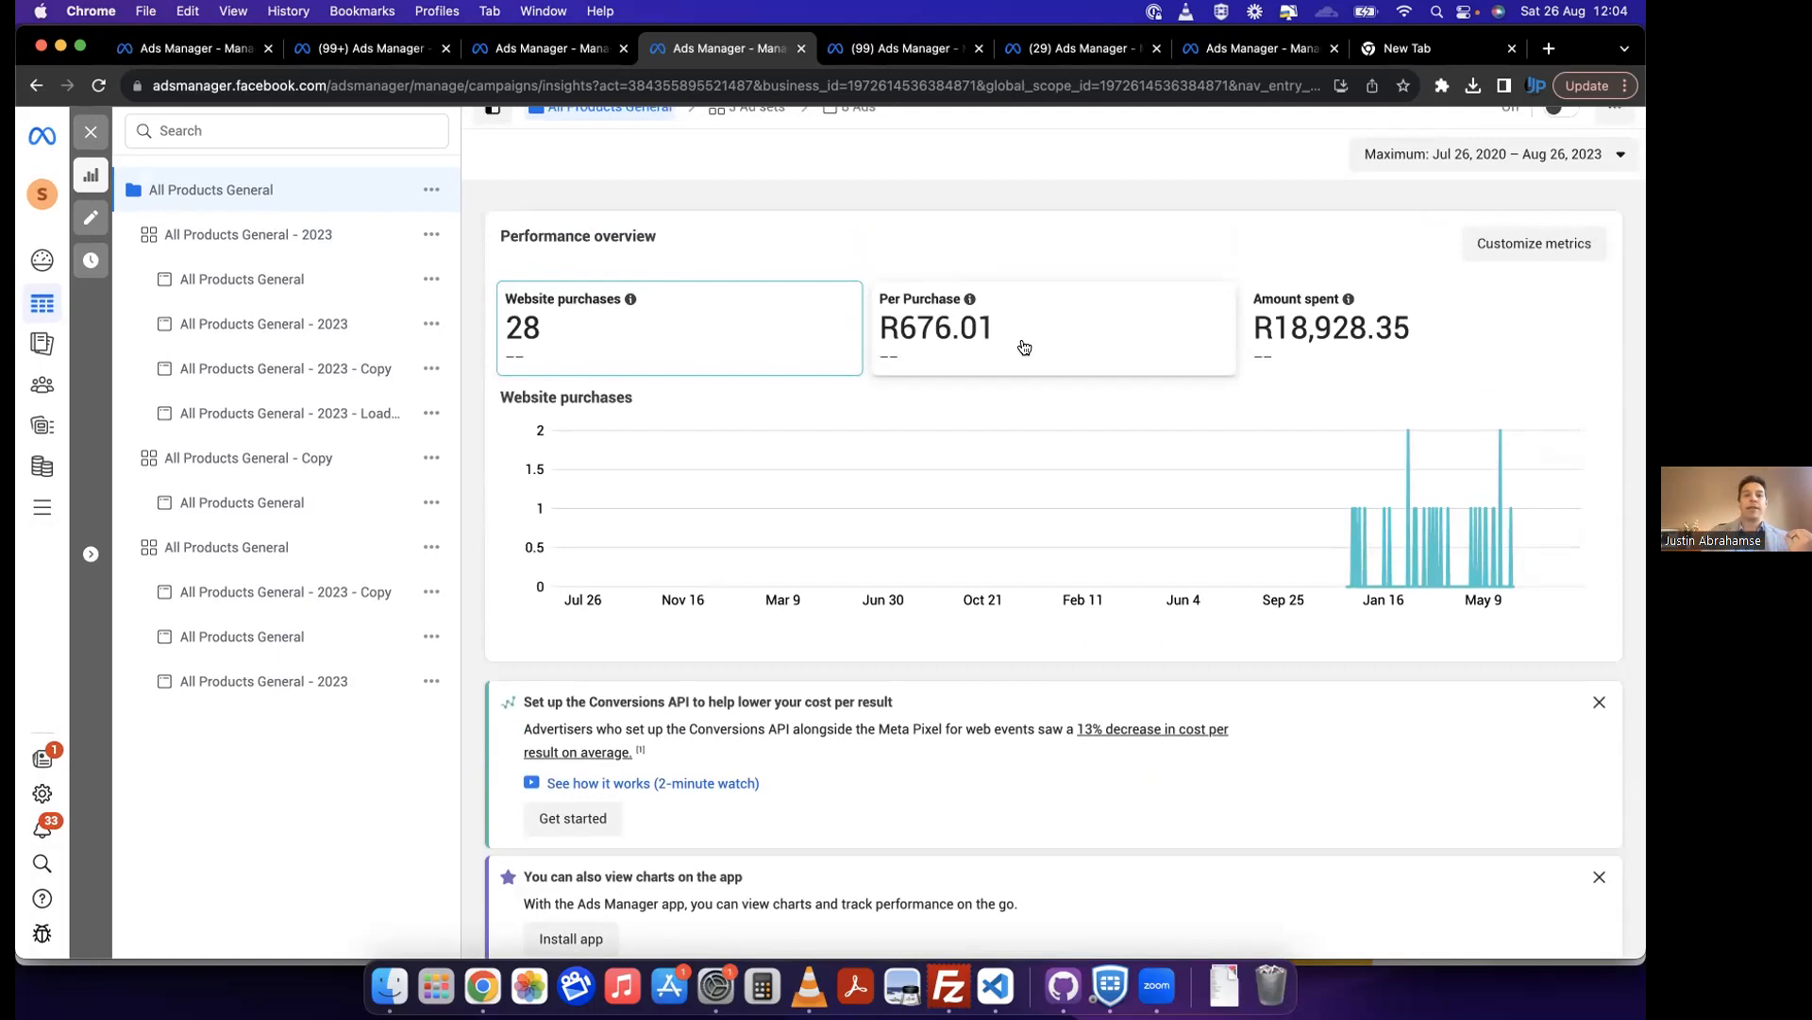
scroll(1024, 348, up, 1)
scroll(1024, 347, down, 1)
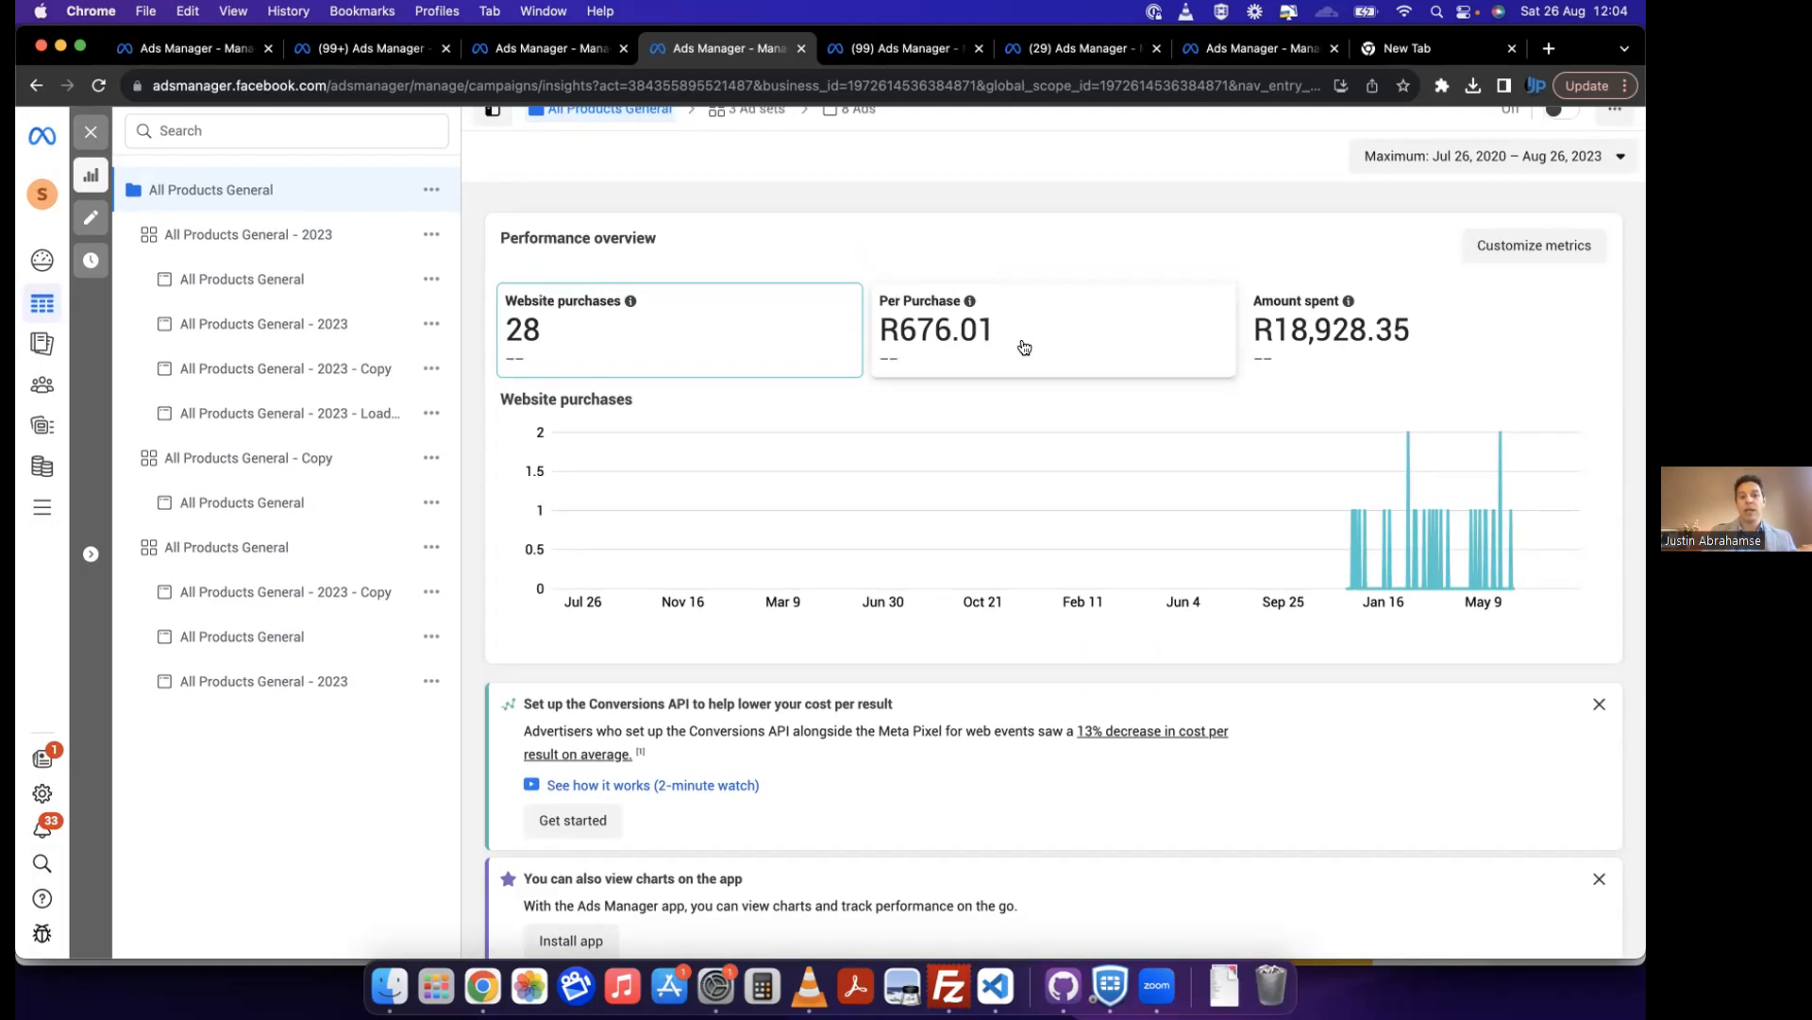
scroll(1024, 347, down, 5)
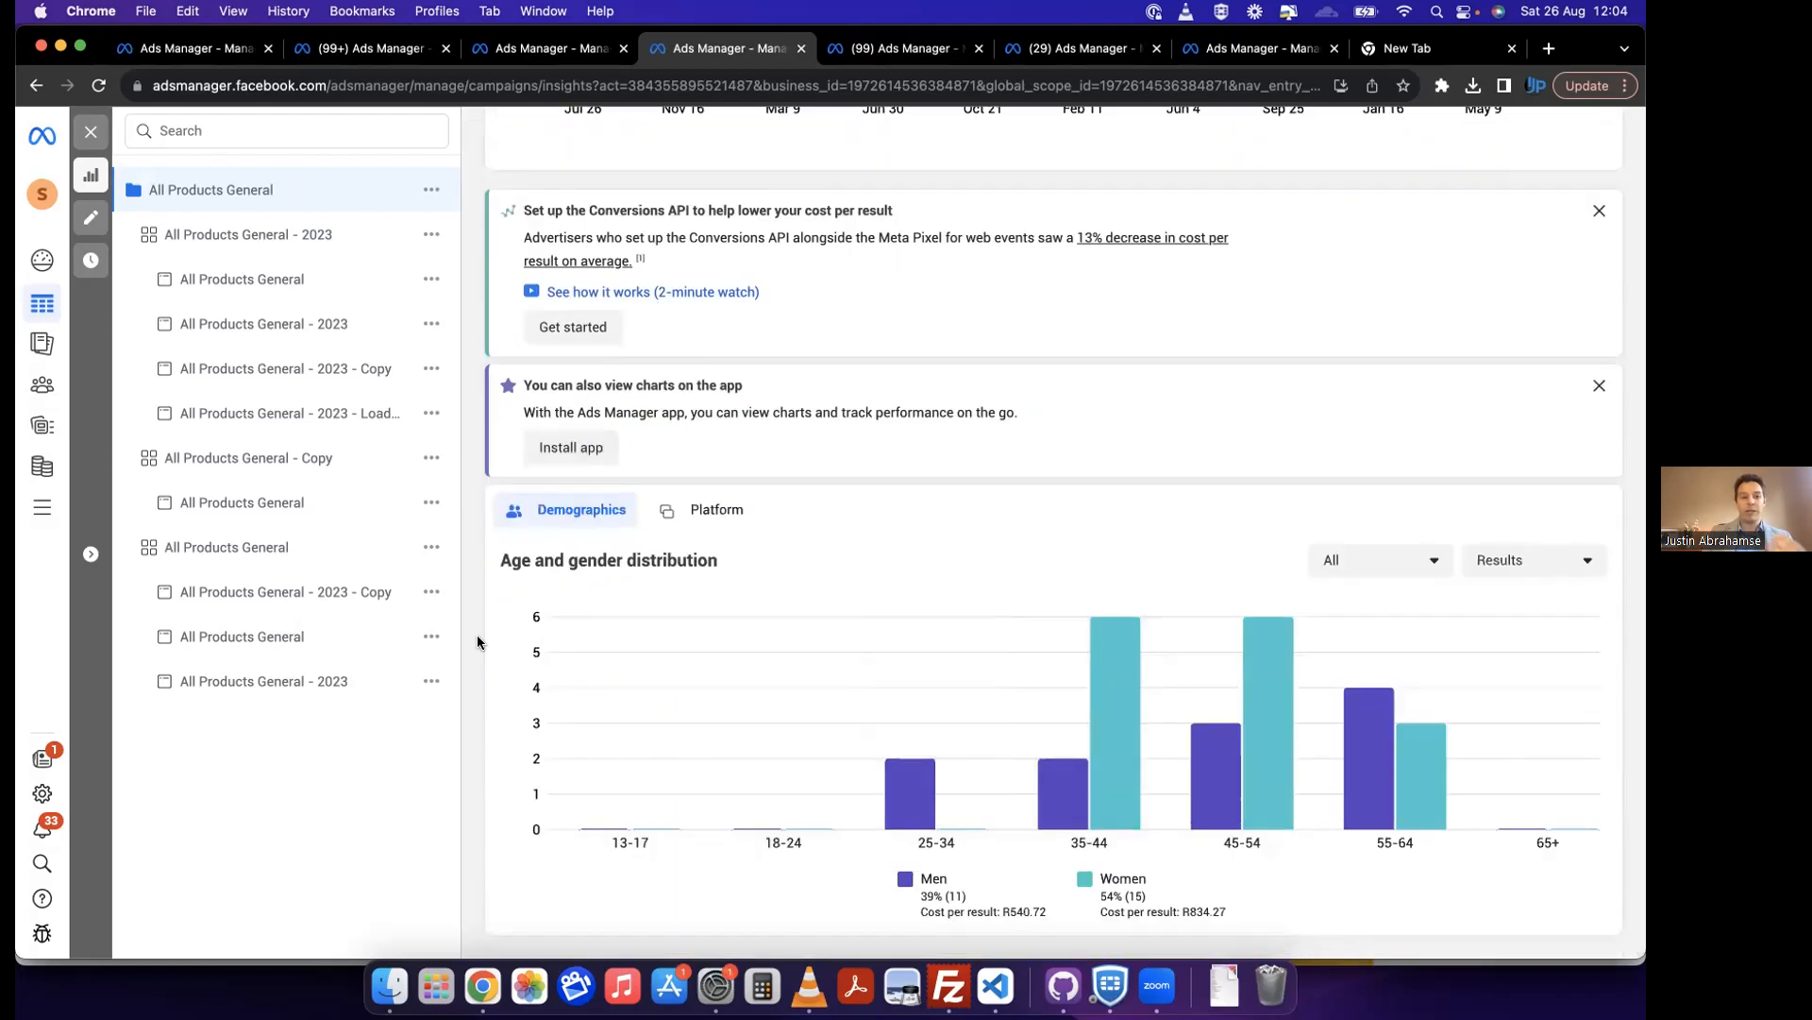
Step: Browse the campaign's ad sets and view the performance overview of the All Products General ad set
click(265, 250)
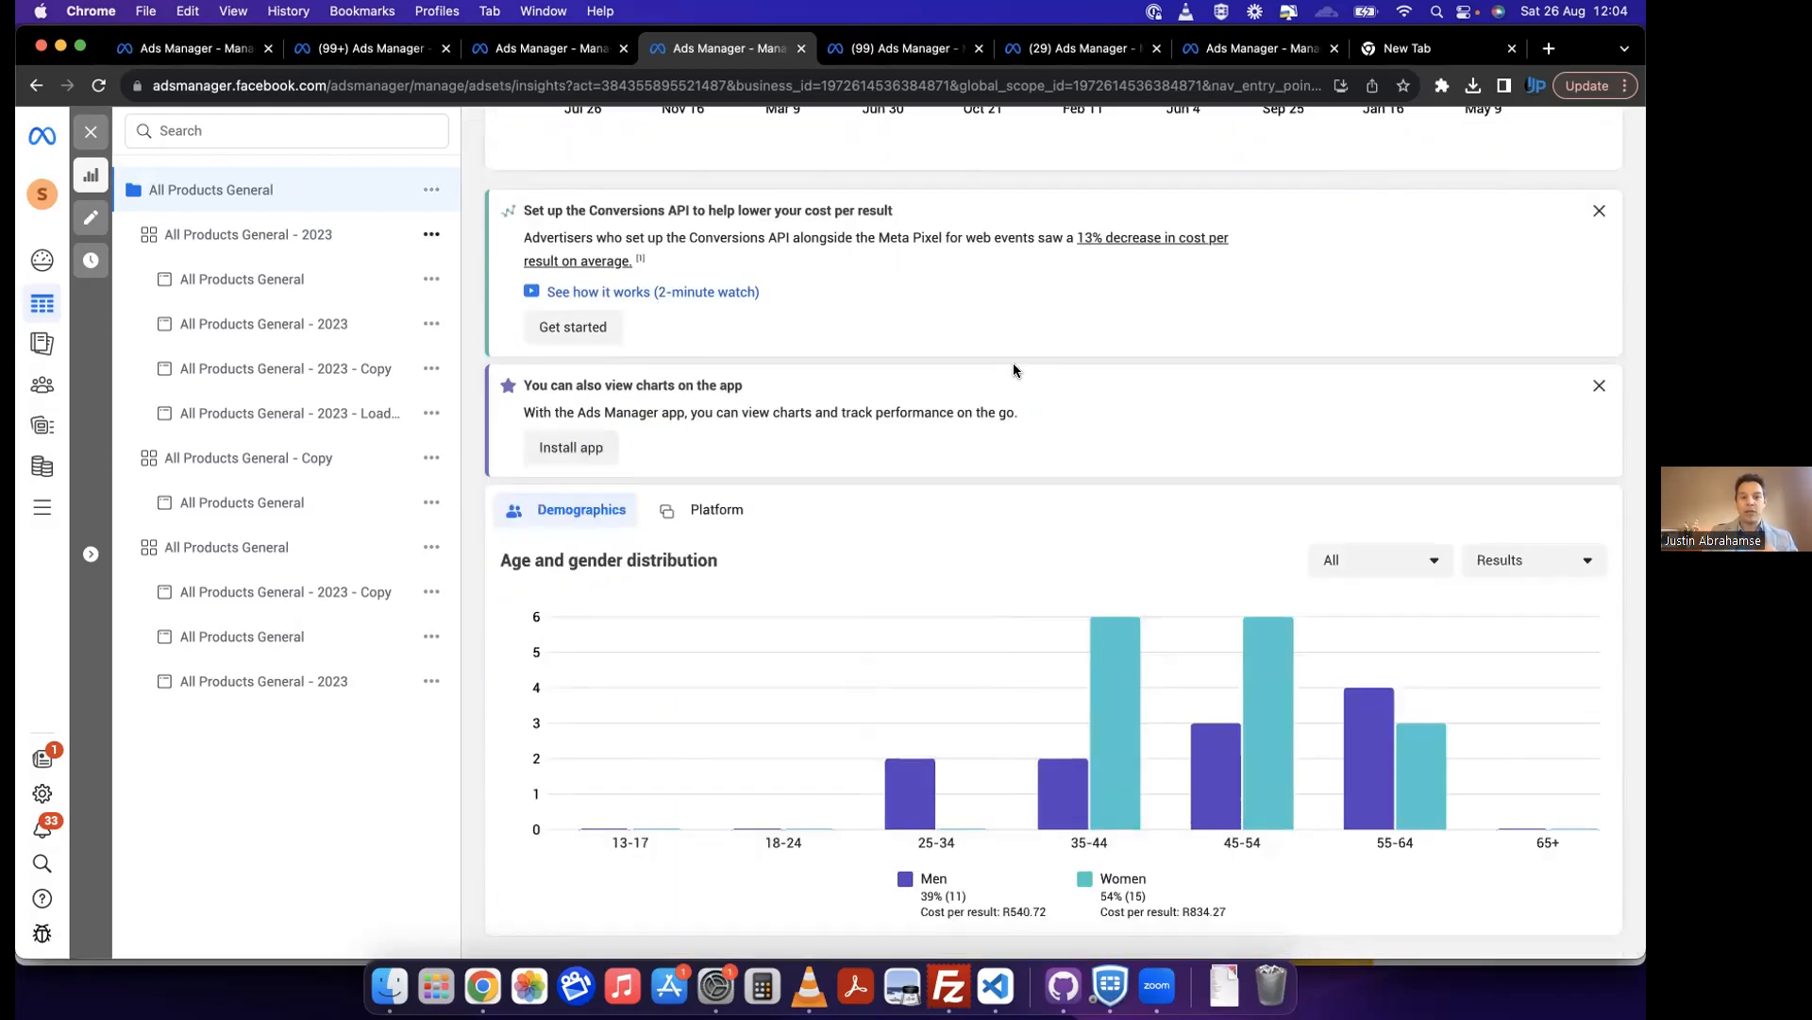
click(331, 460)
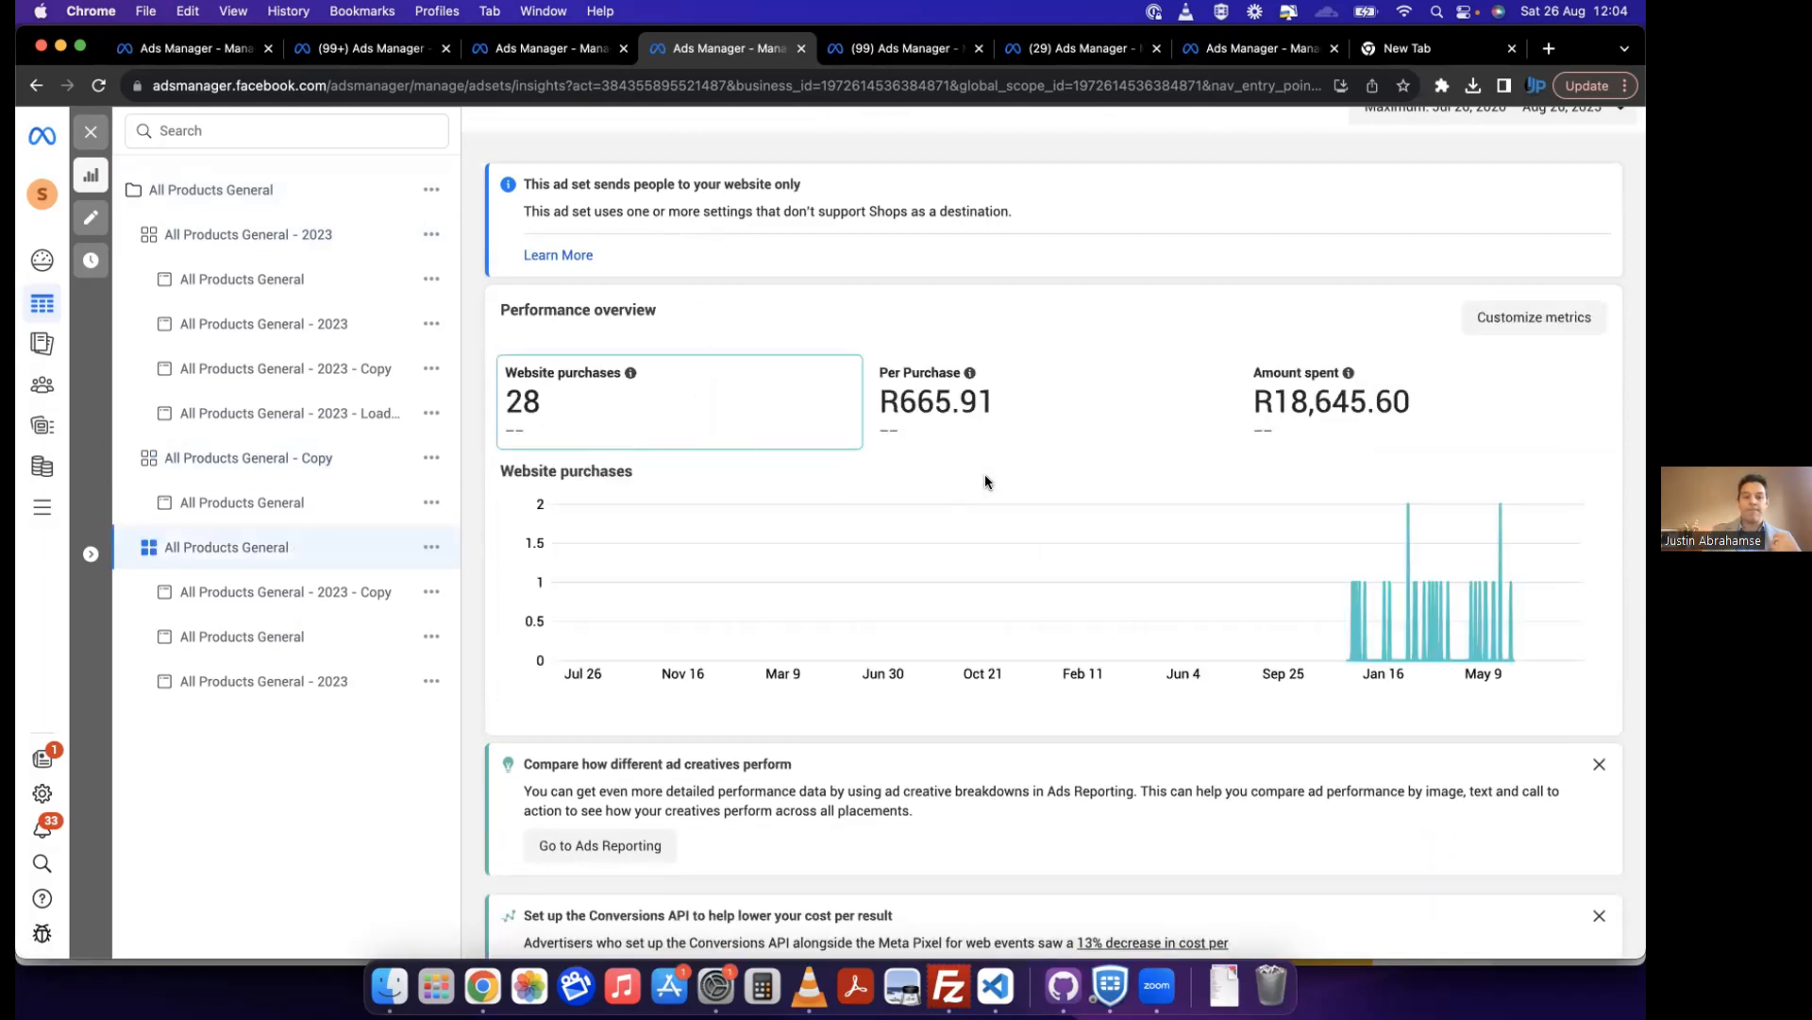
scroll(985, 482, down, 1)
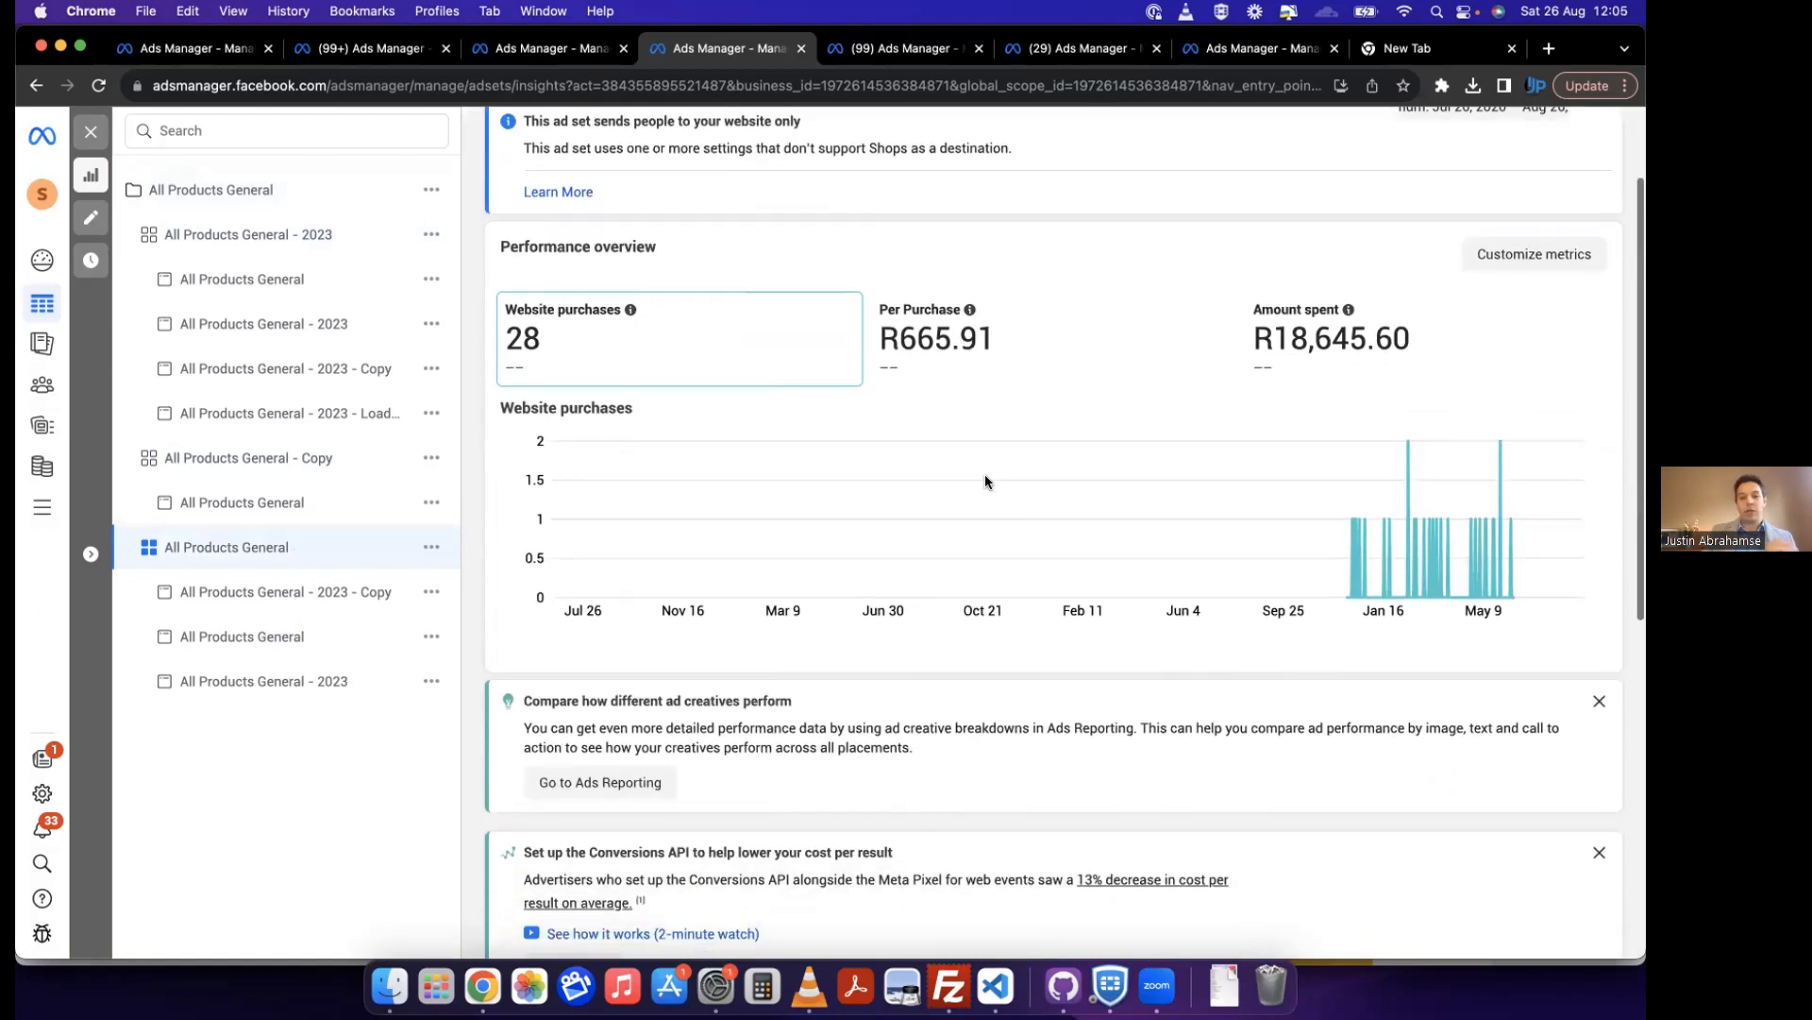
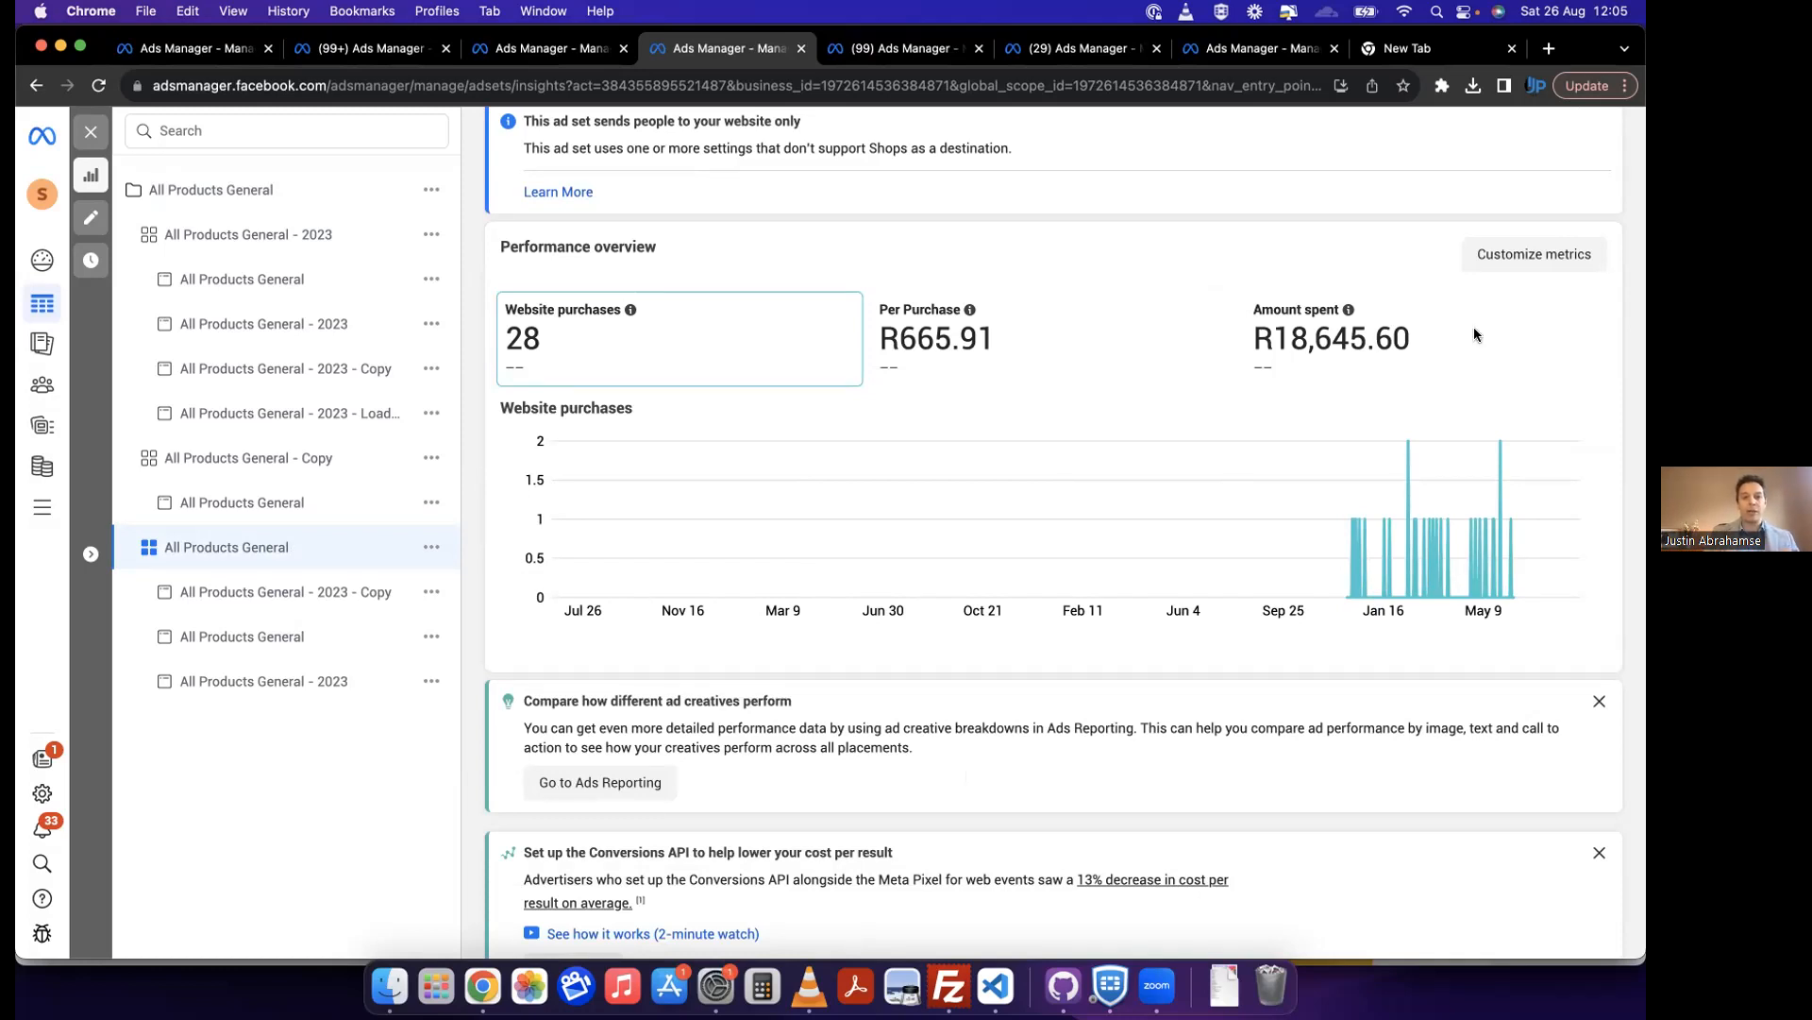
Step: Close the ad set's performance view, switch to Events Manager and review all events on SETAMONO Pixel - LIVE
click(92, 138)
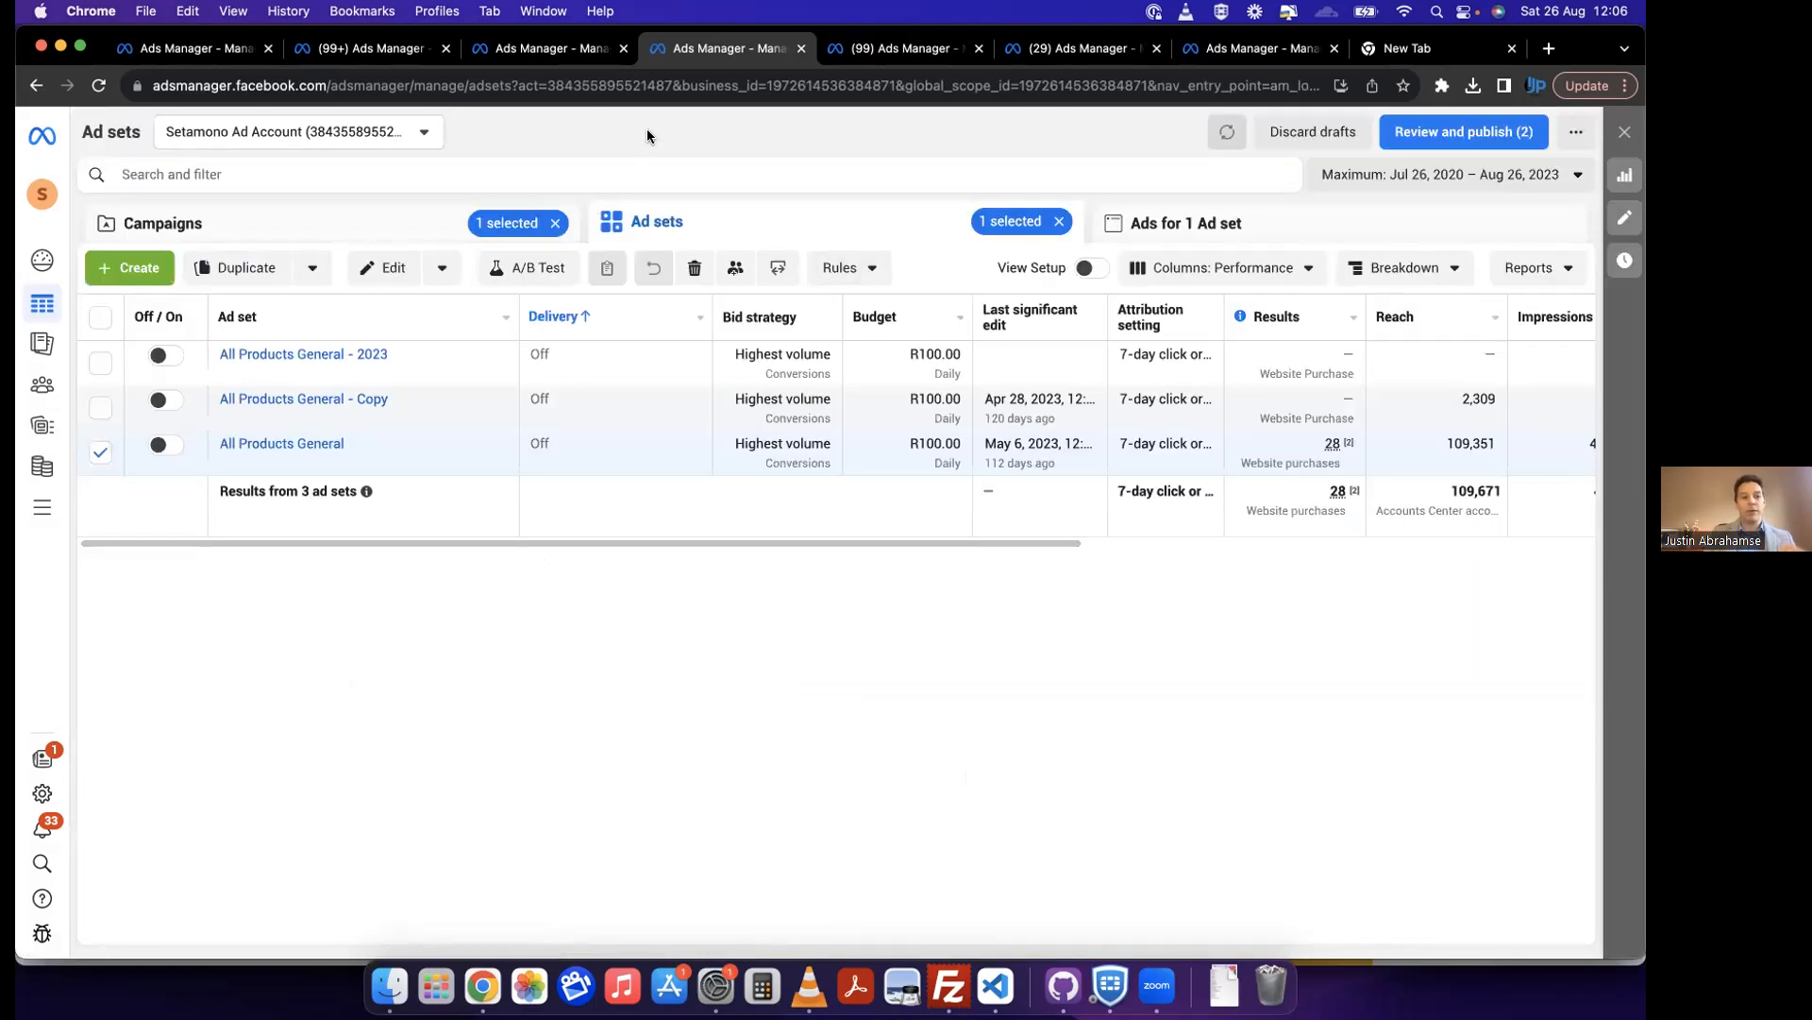
click(42, 506)
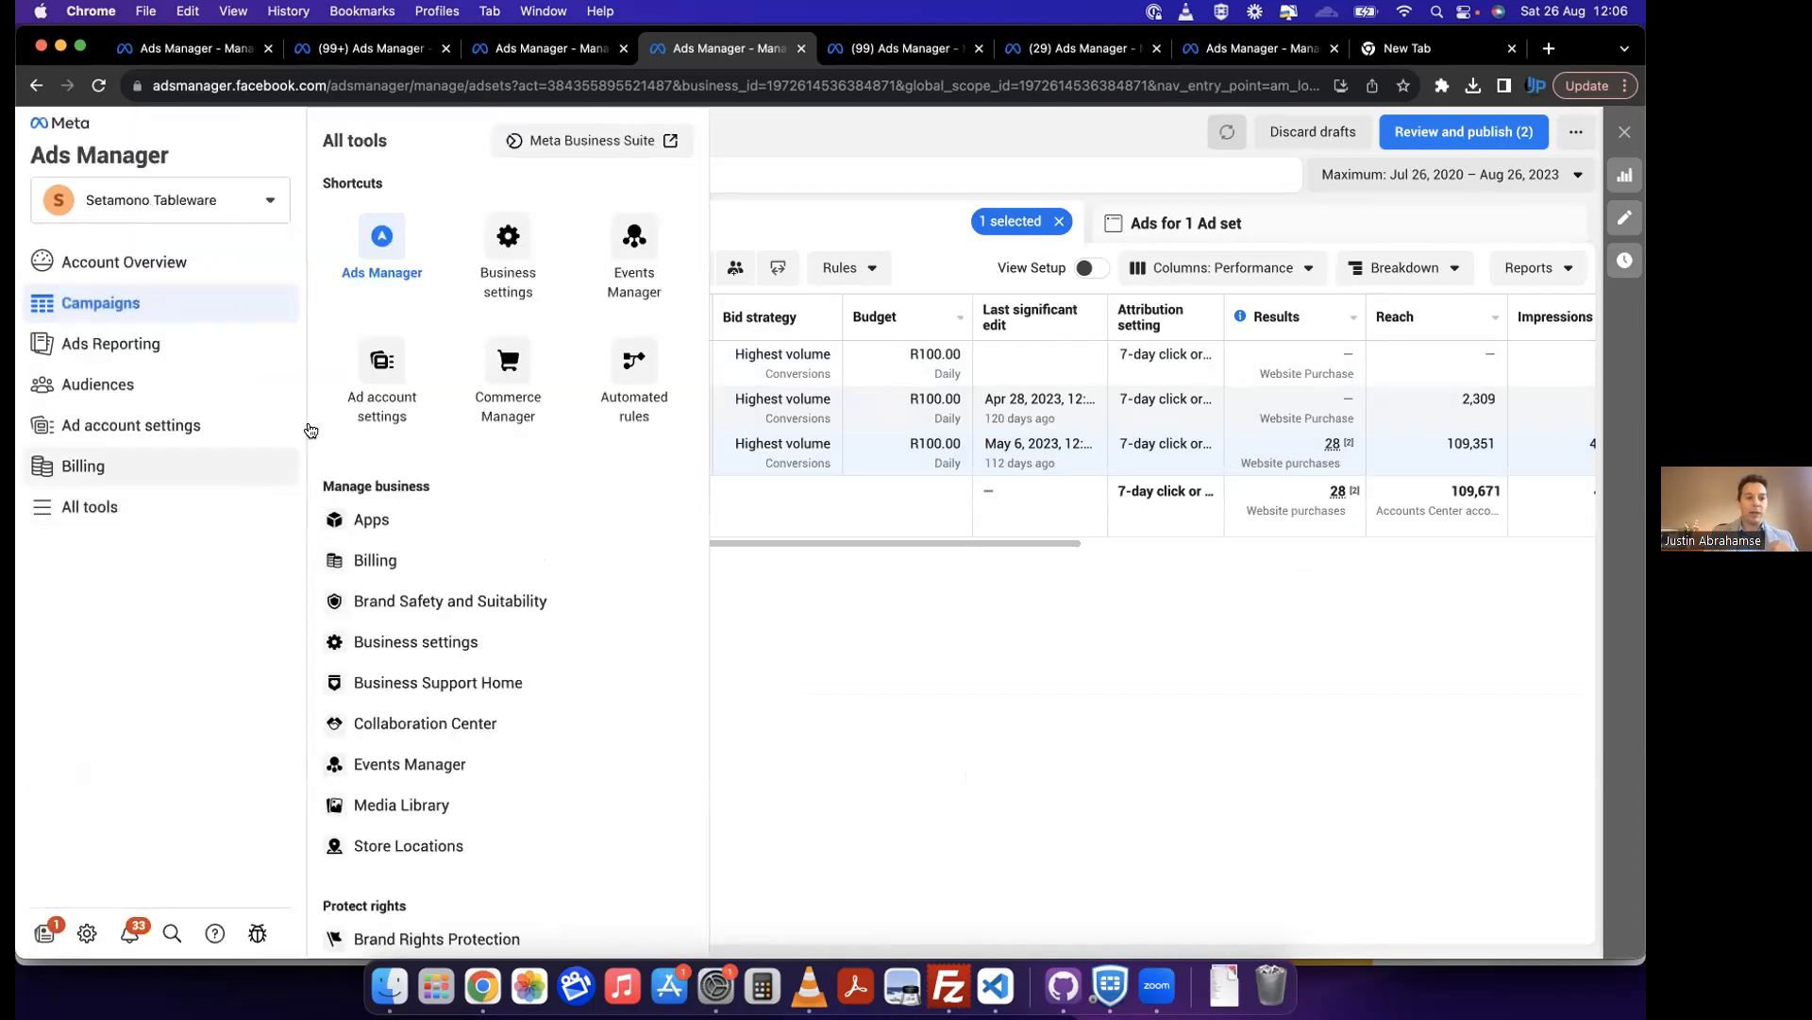
click(633, 284)
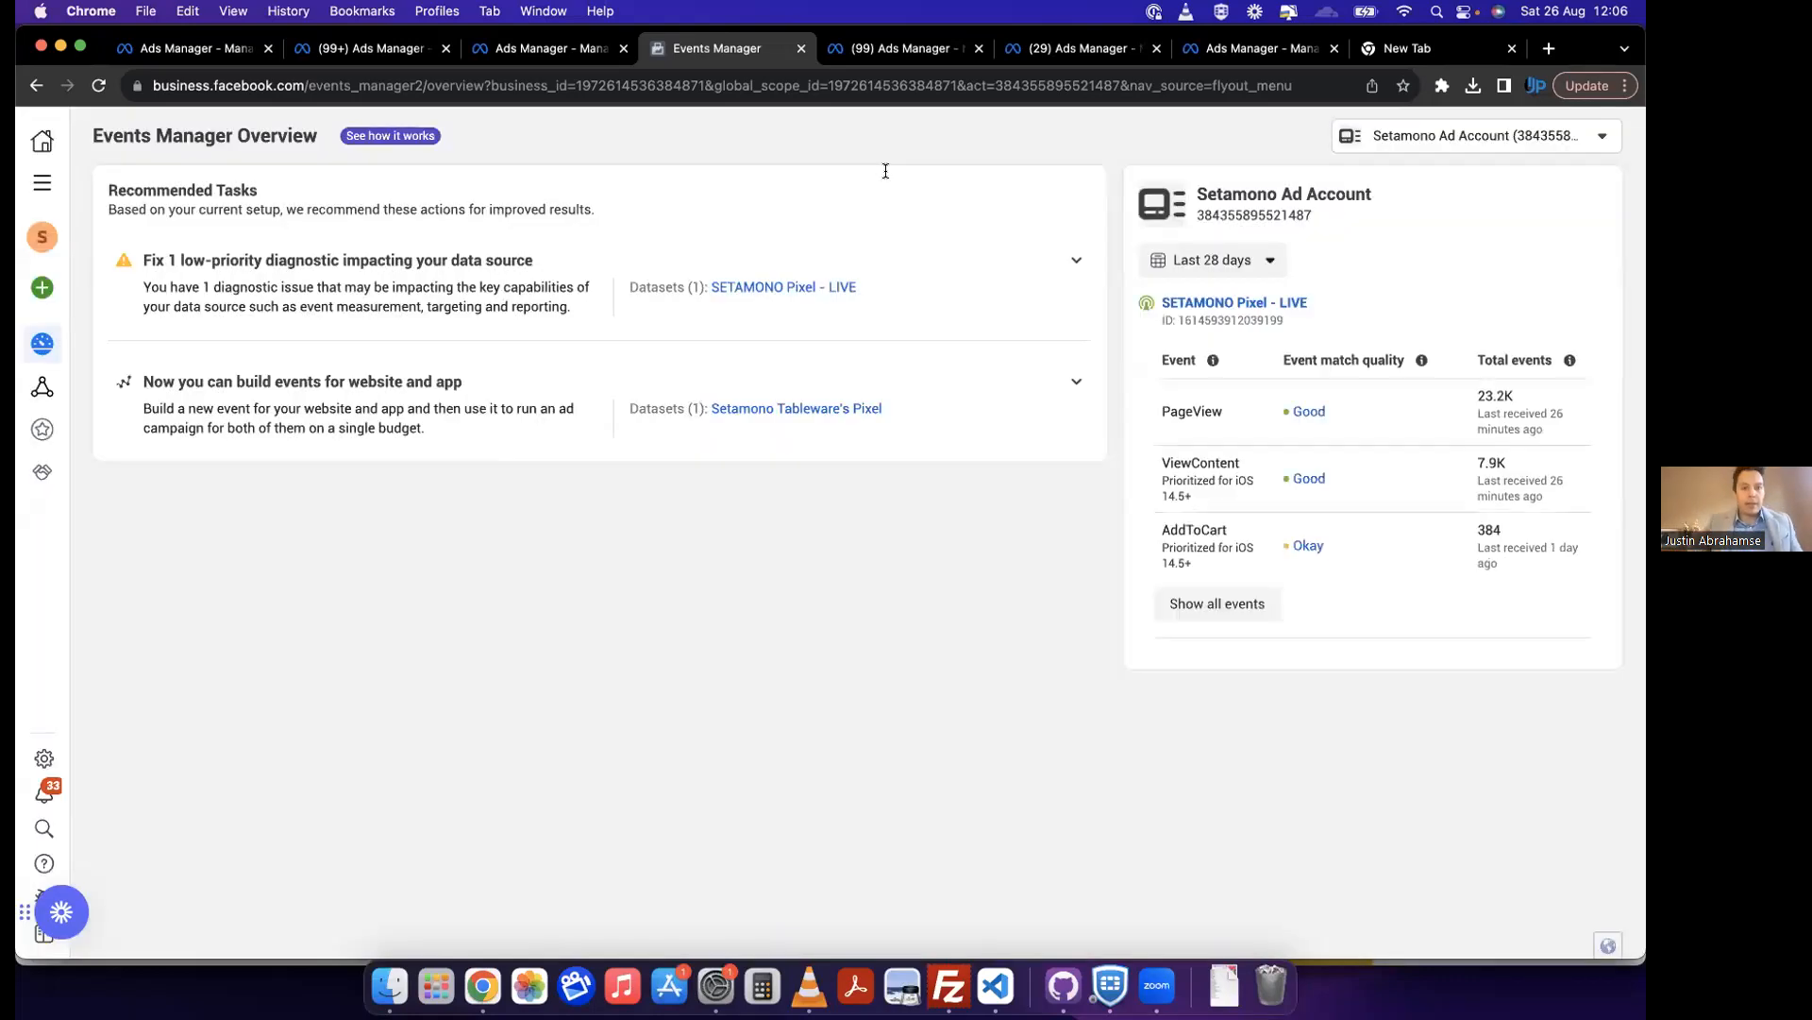
click(1205, 610)
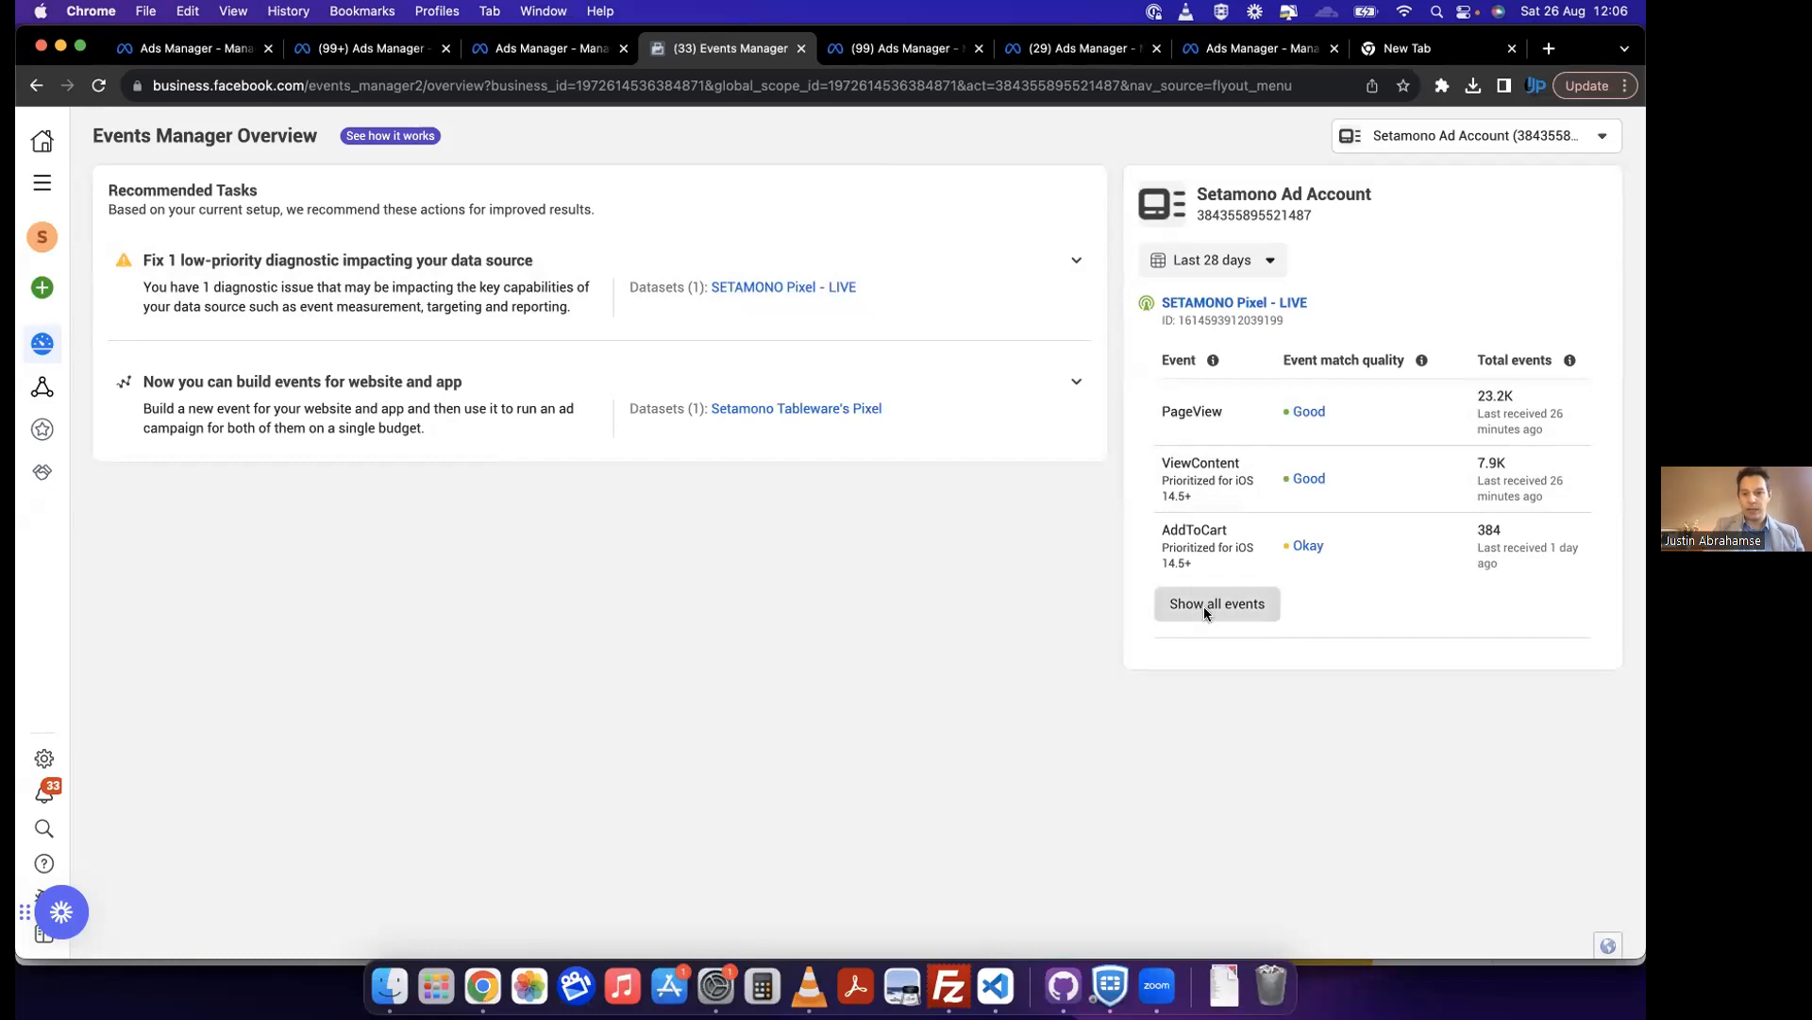
click(1190, 263)
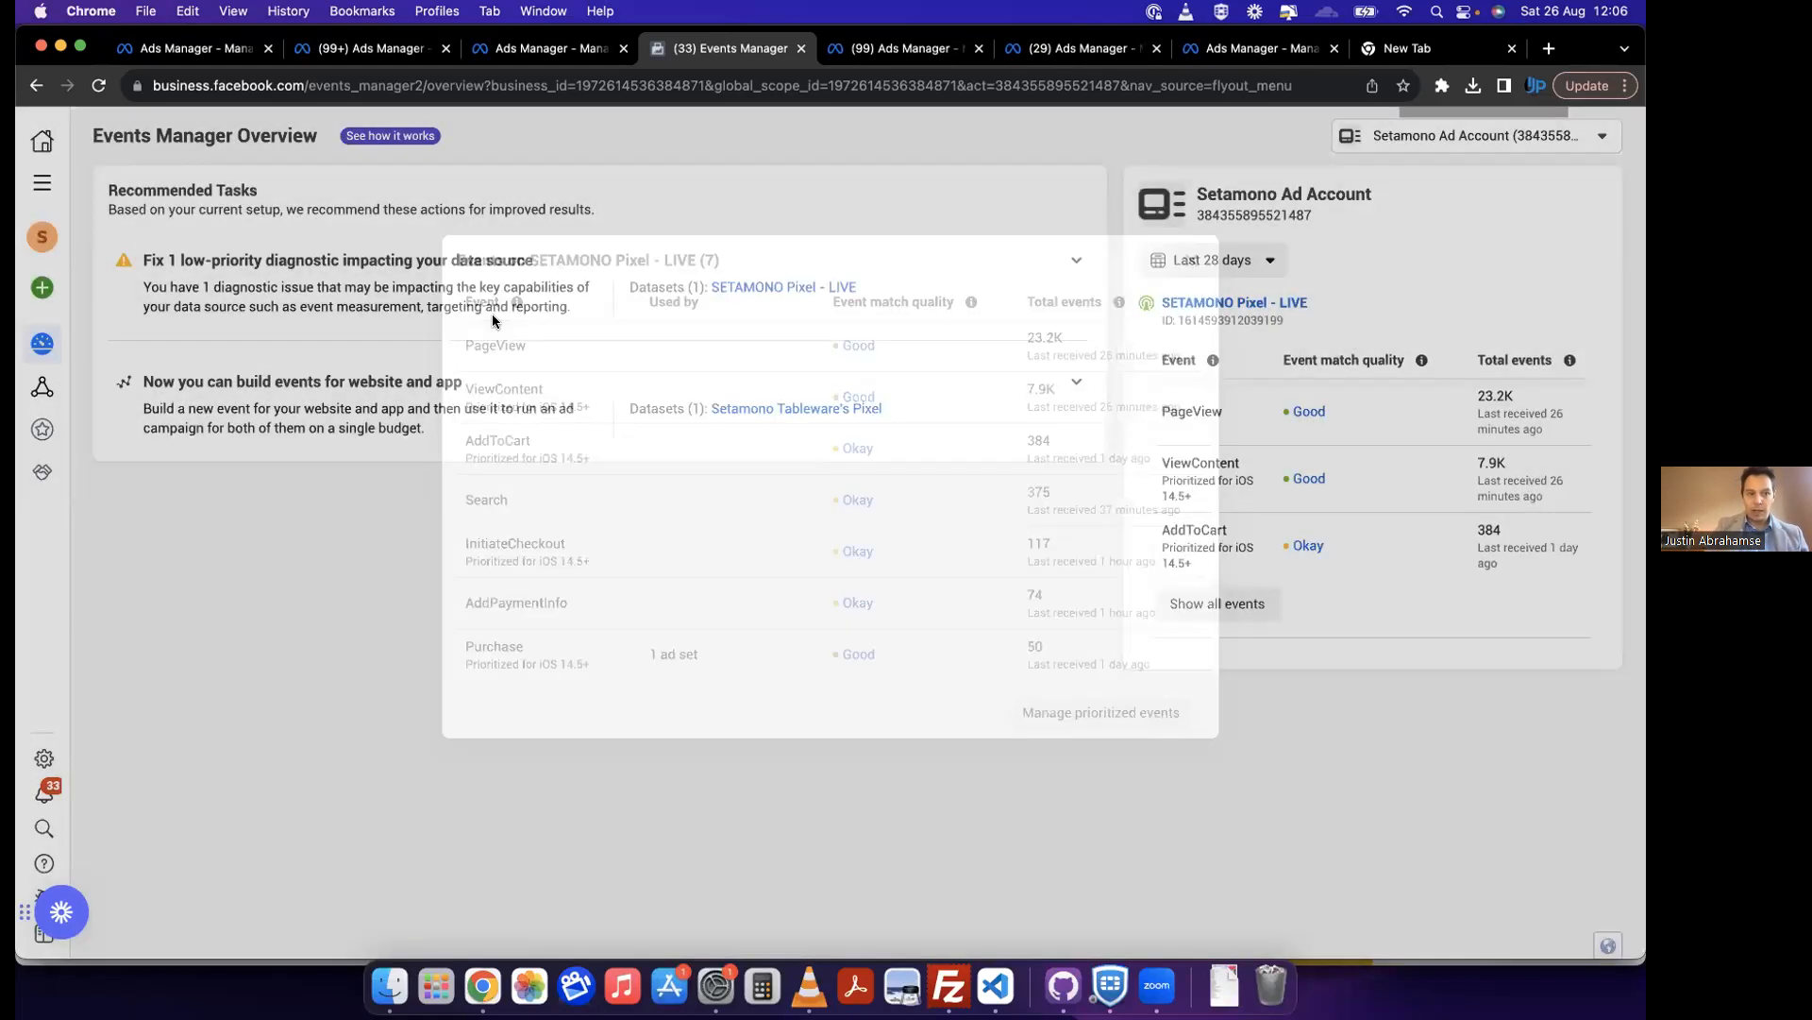
Step: View the data sources in Events Manager and look over the available business tools
mouse_move(44, 391)
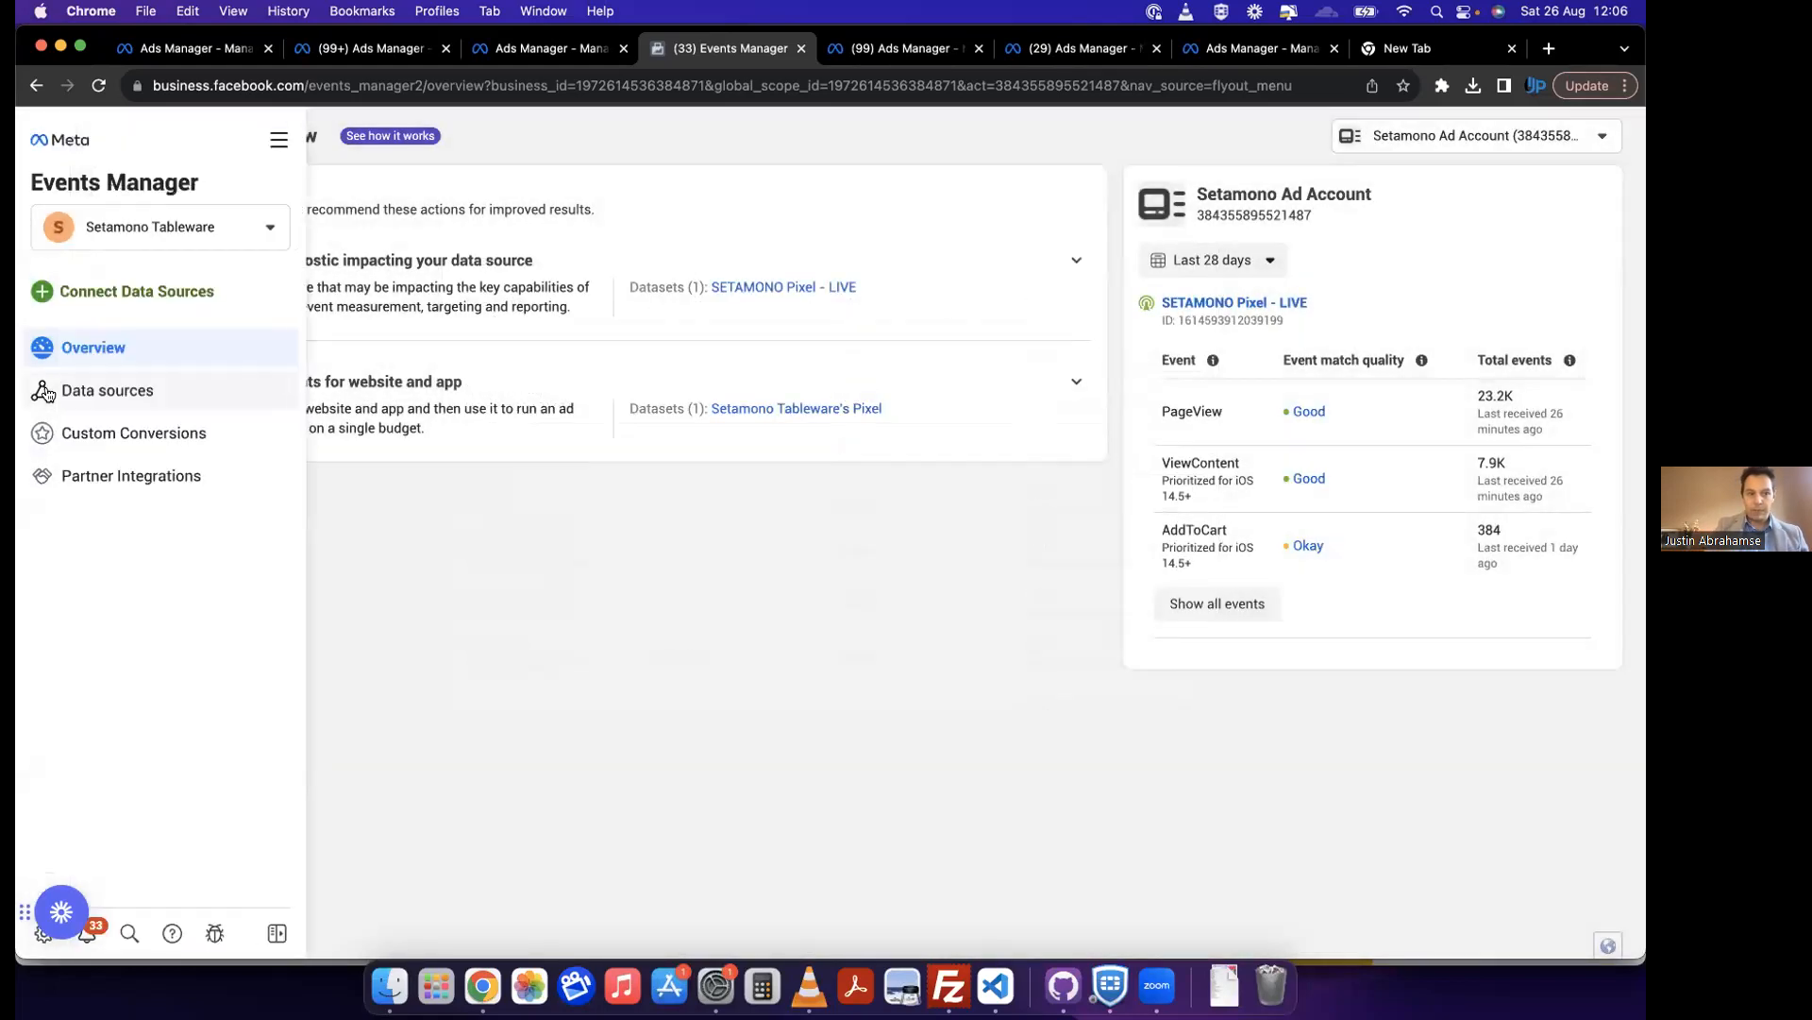
click(104, 394)
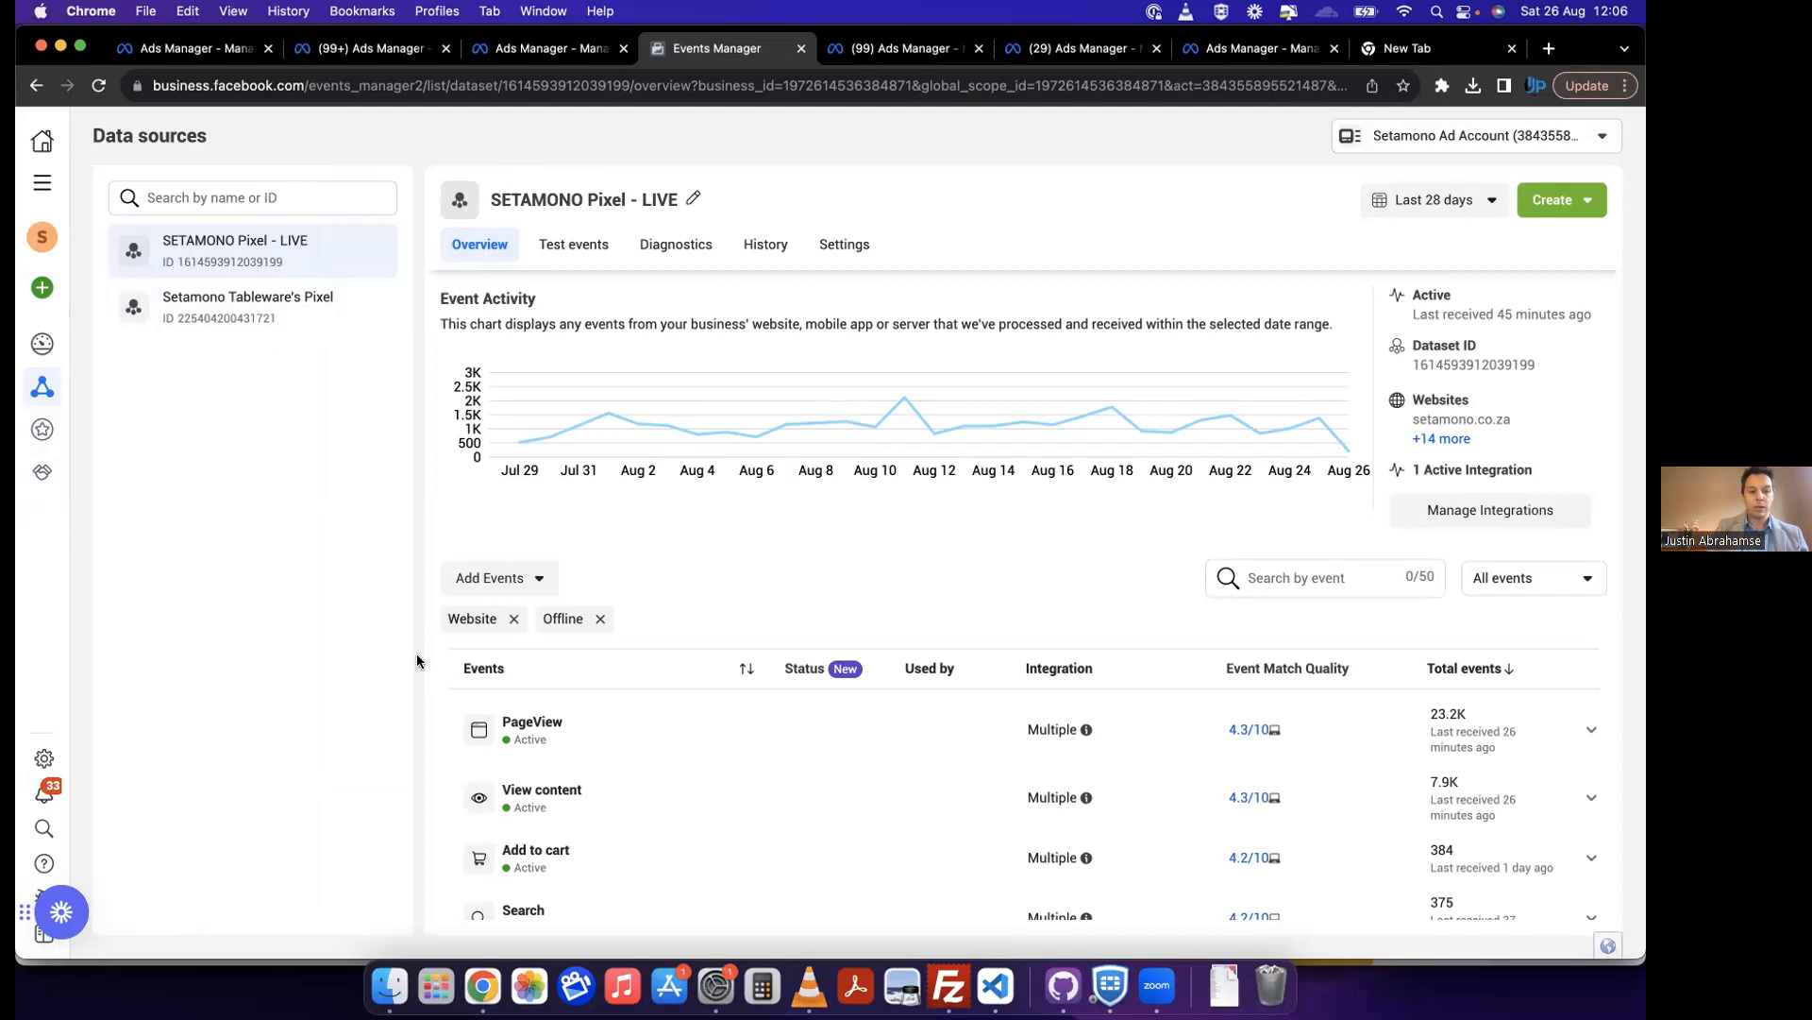
click(56, 190)
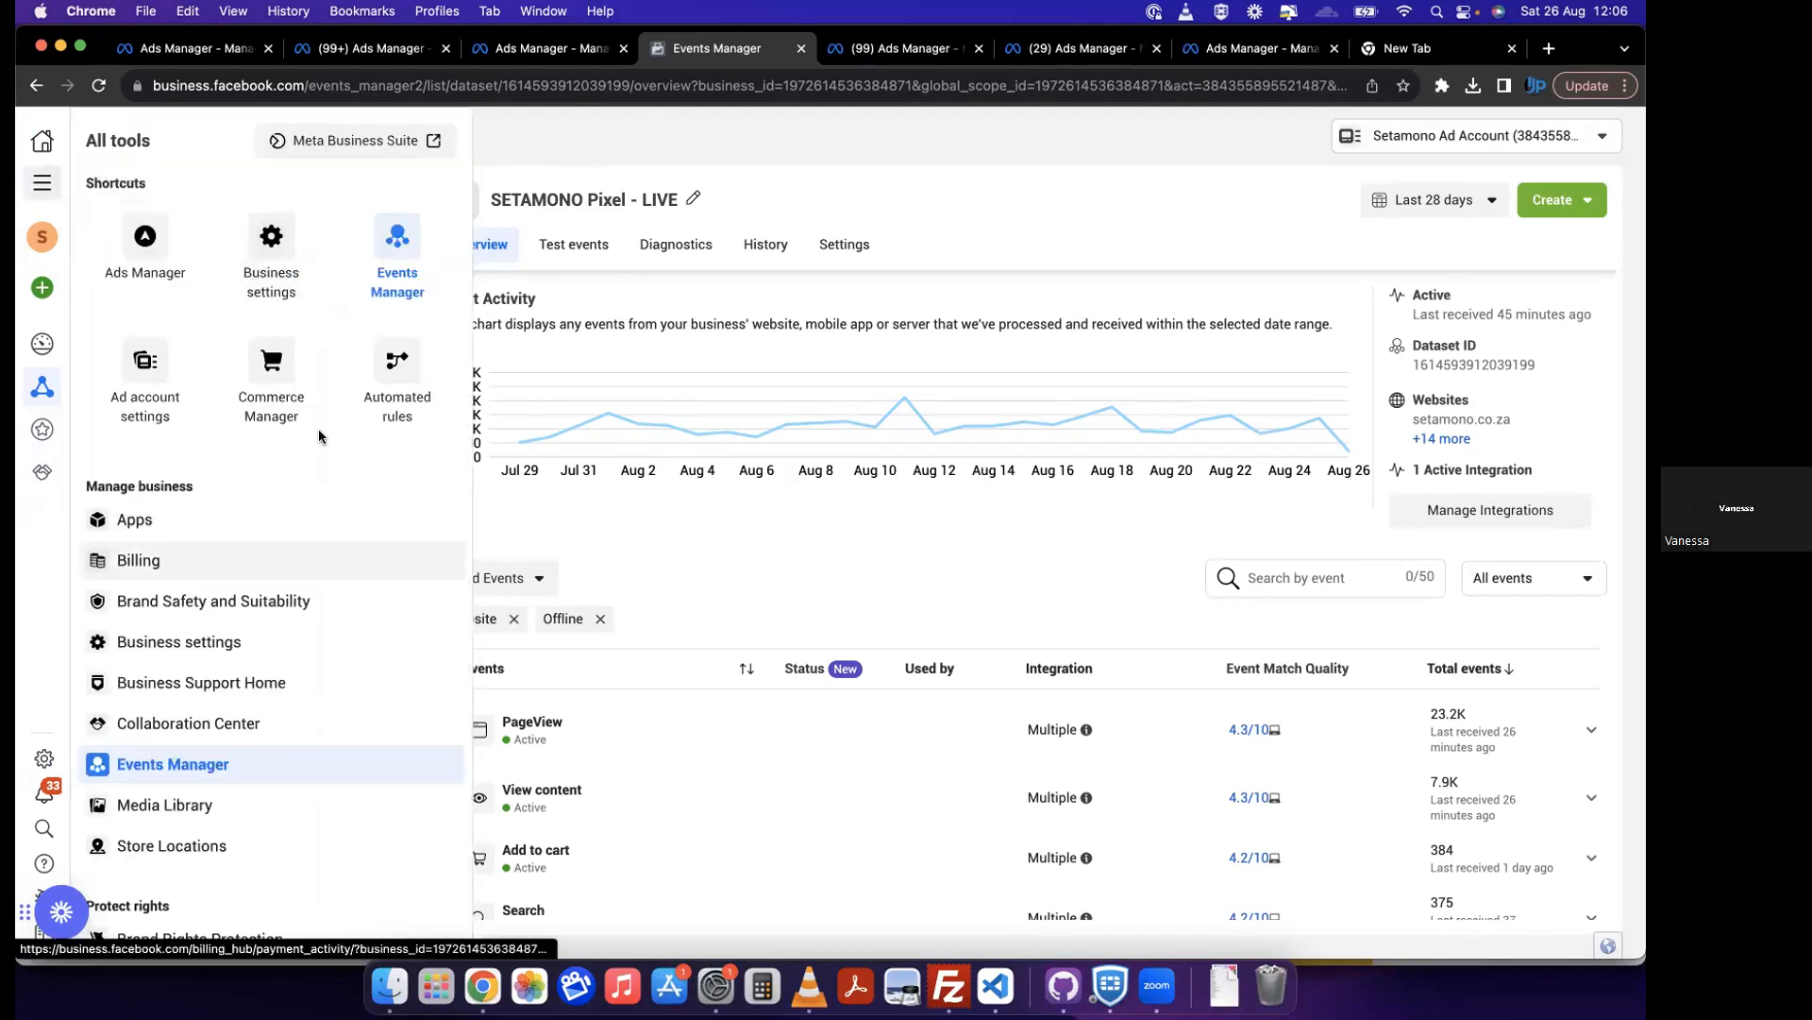
click(734, 136)
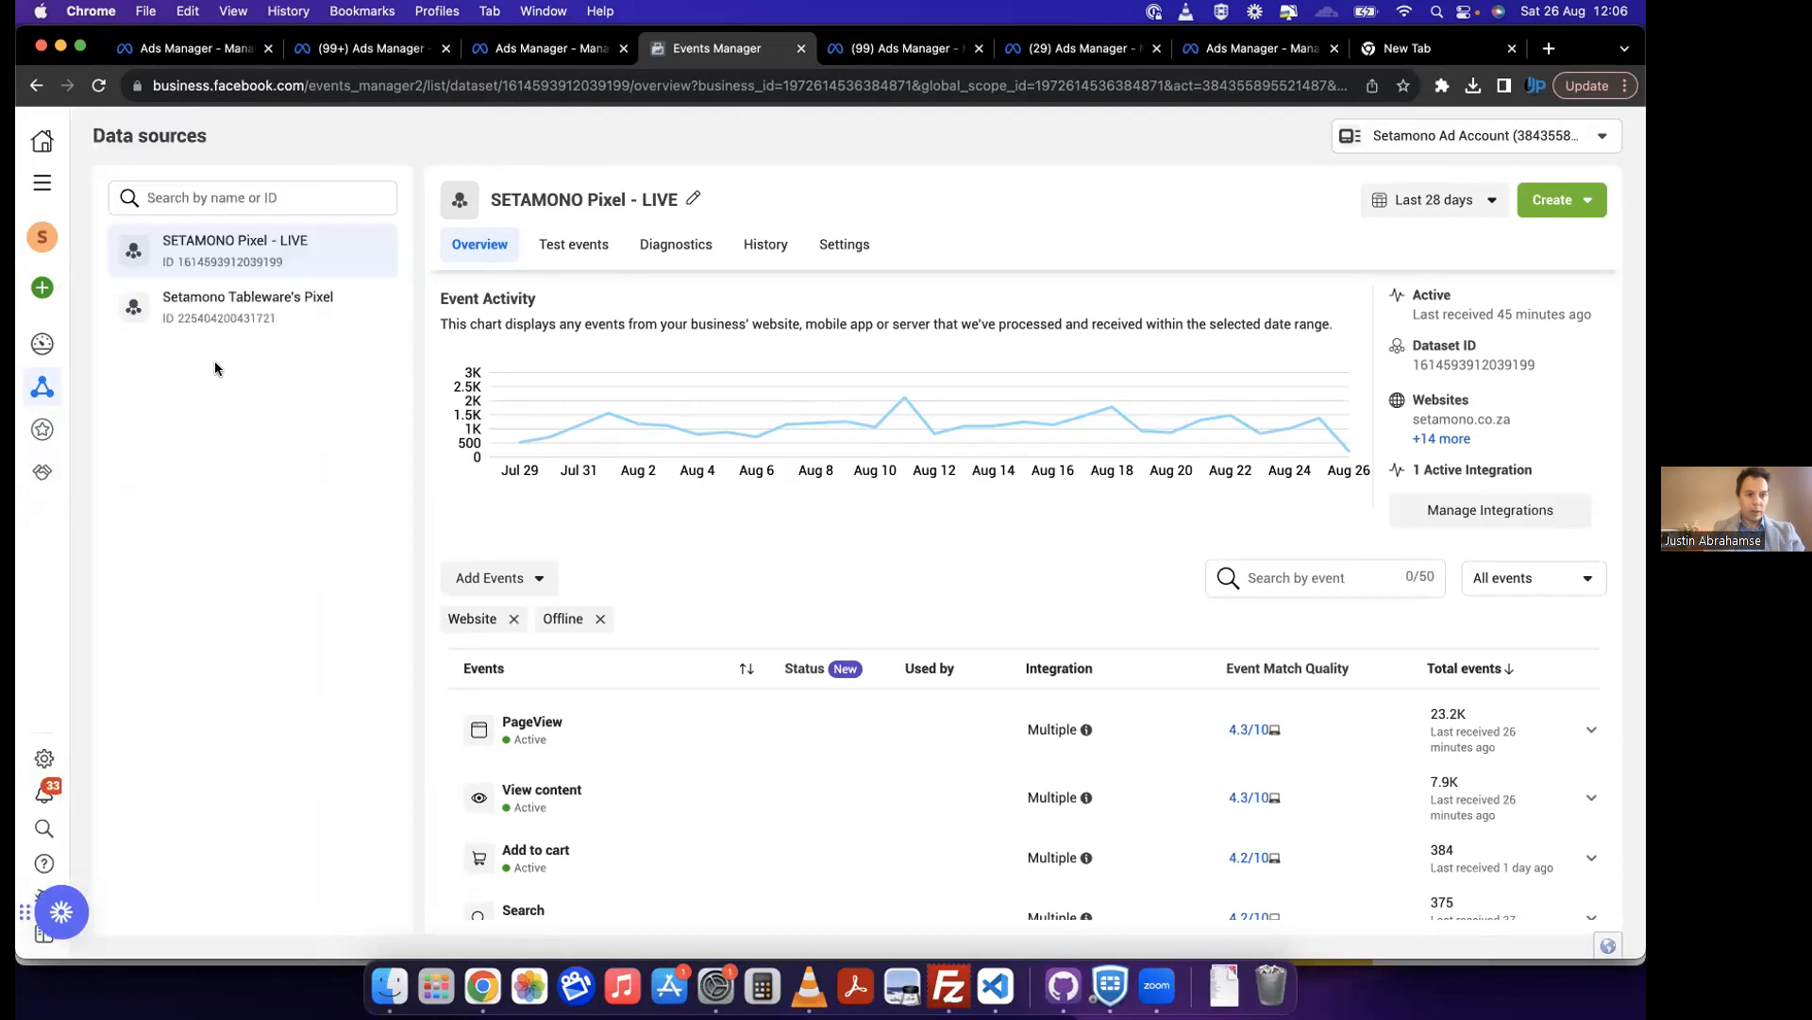
Step: Return to the Events Manager overview and list all events of SETAMONO Pixel - LIVE again
click(41, 182)
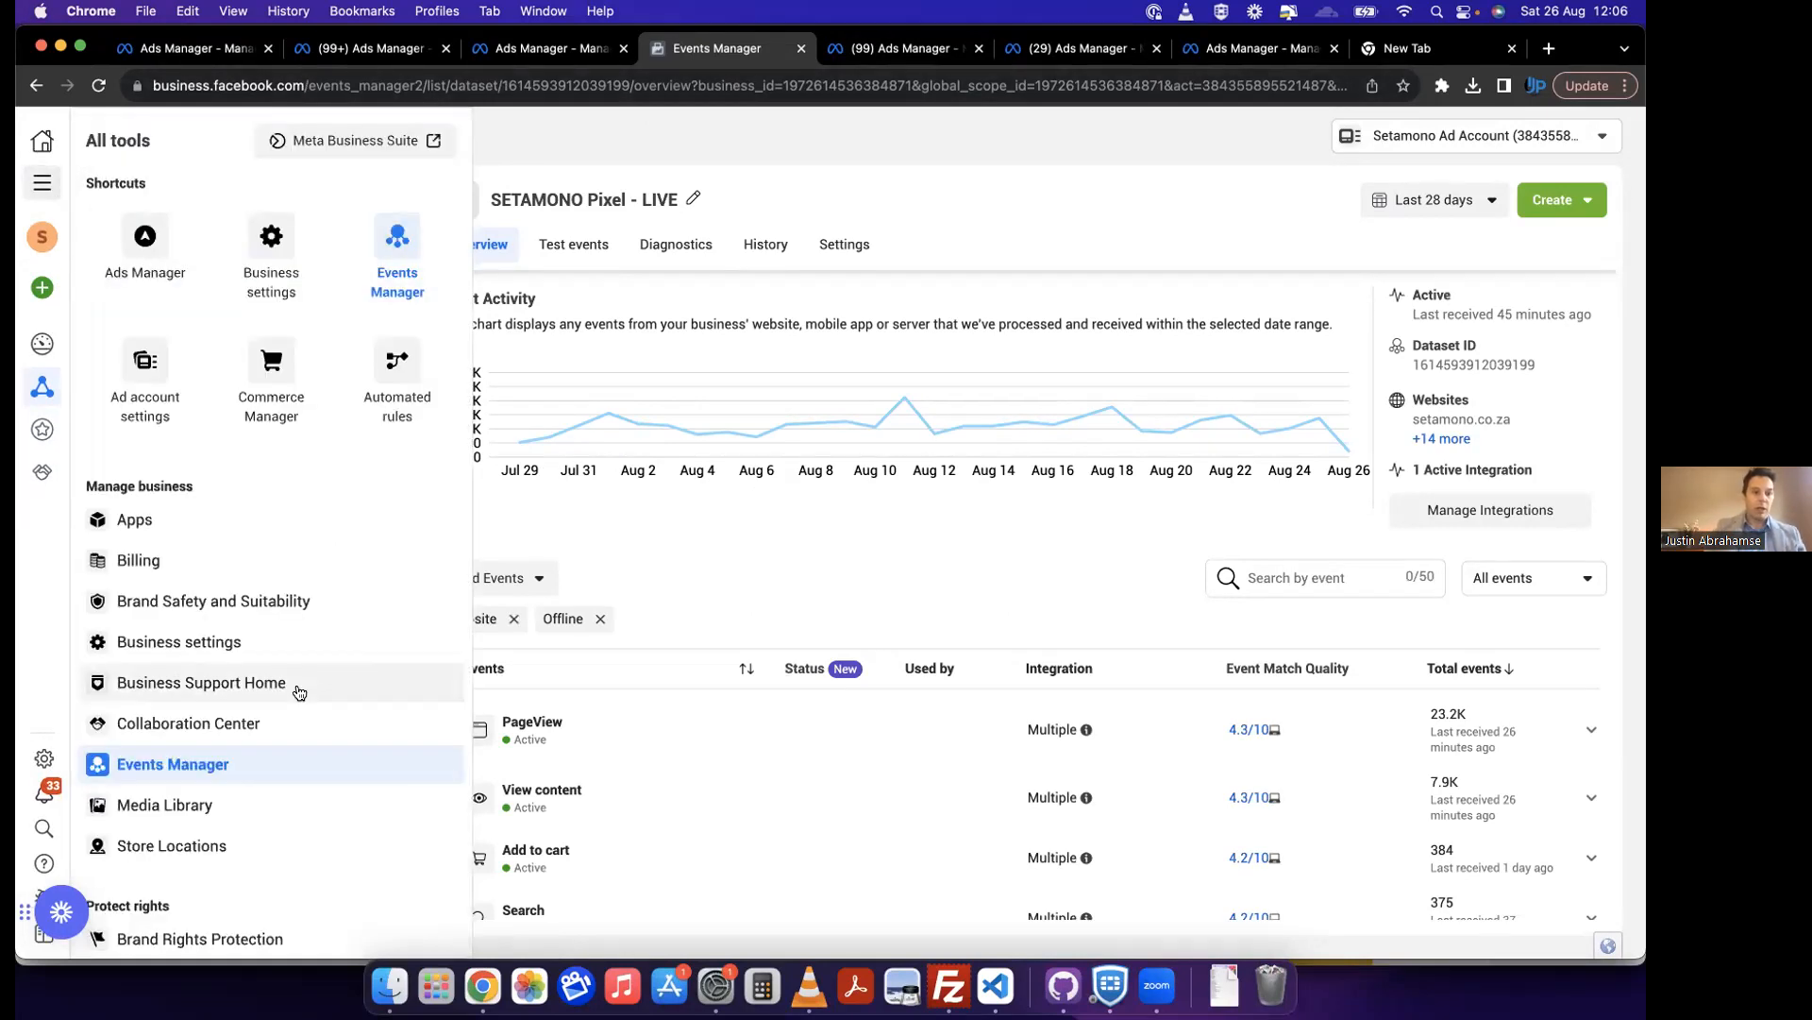
click(411, 246)
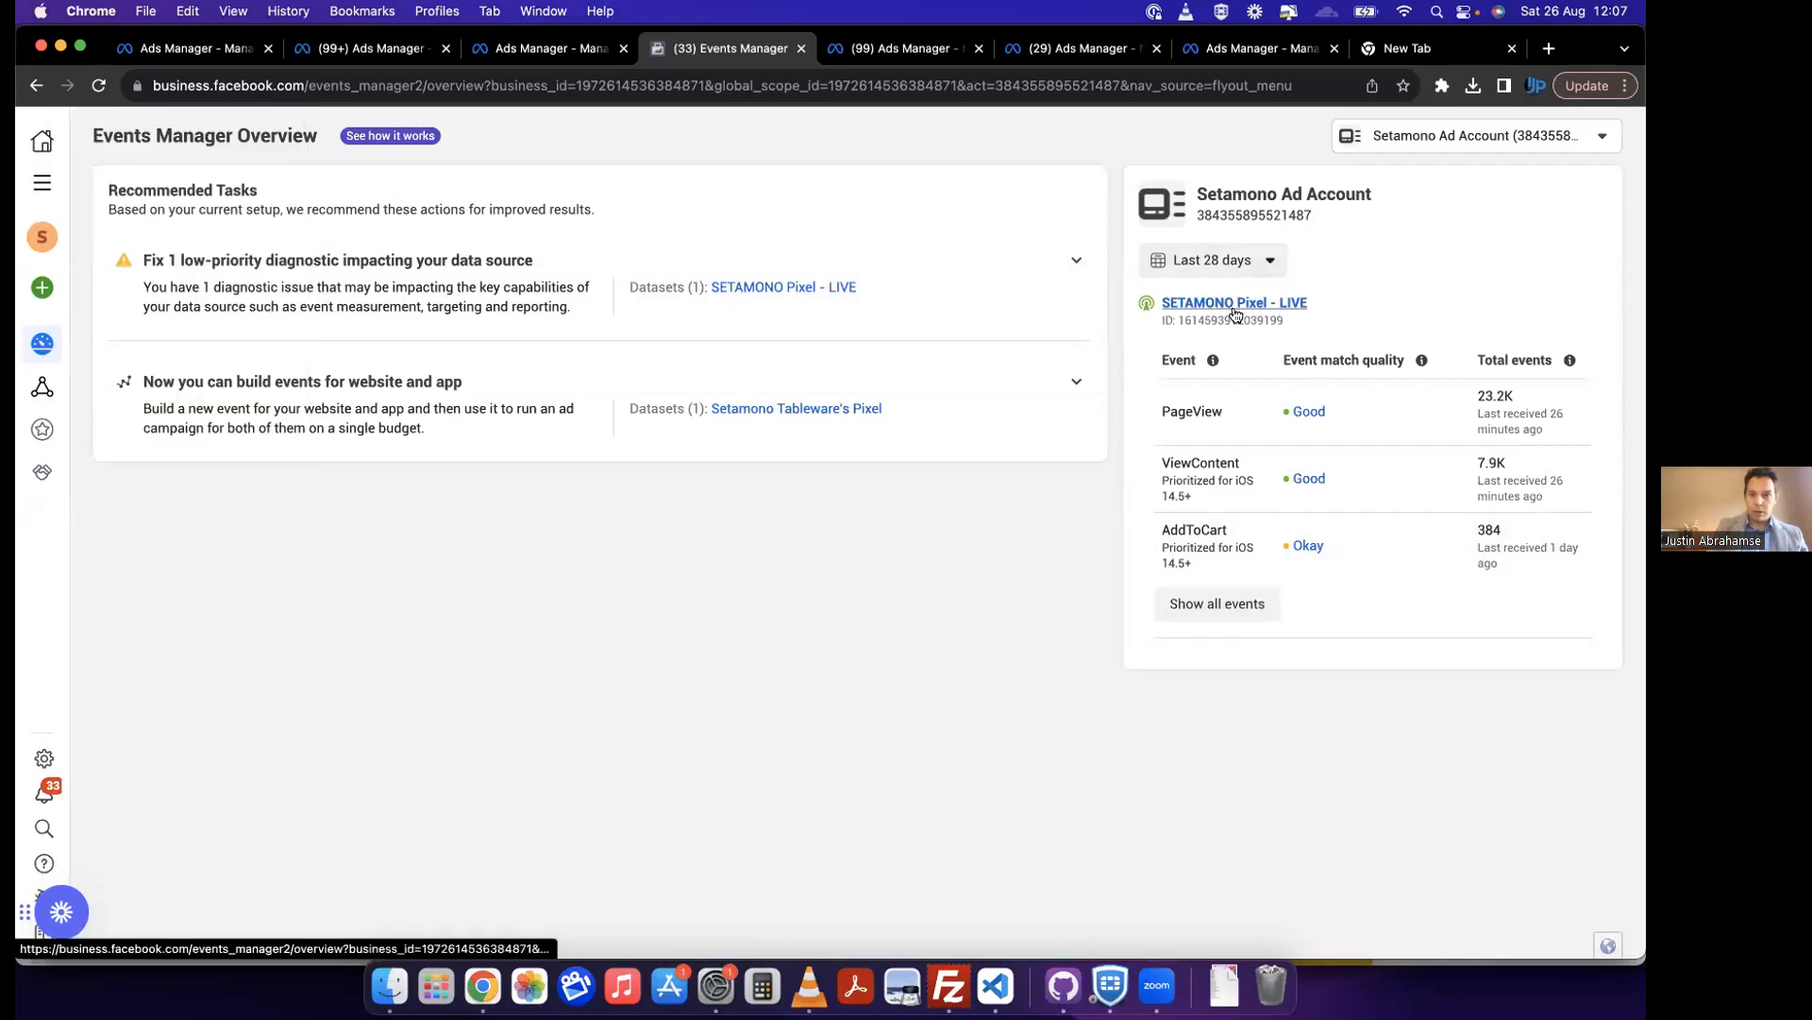
click(1237, 617)
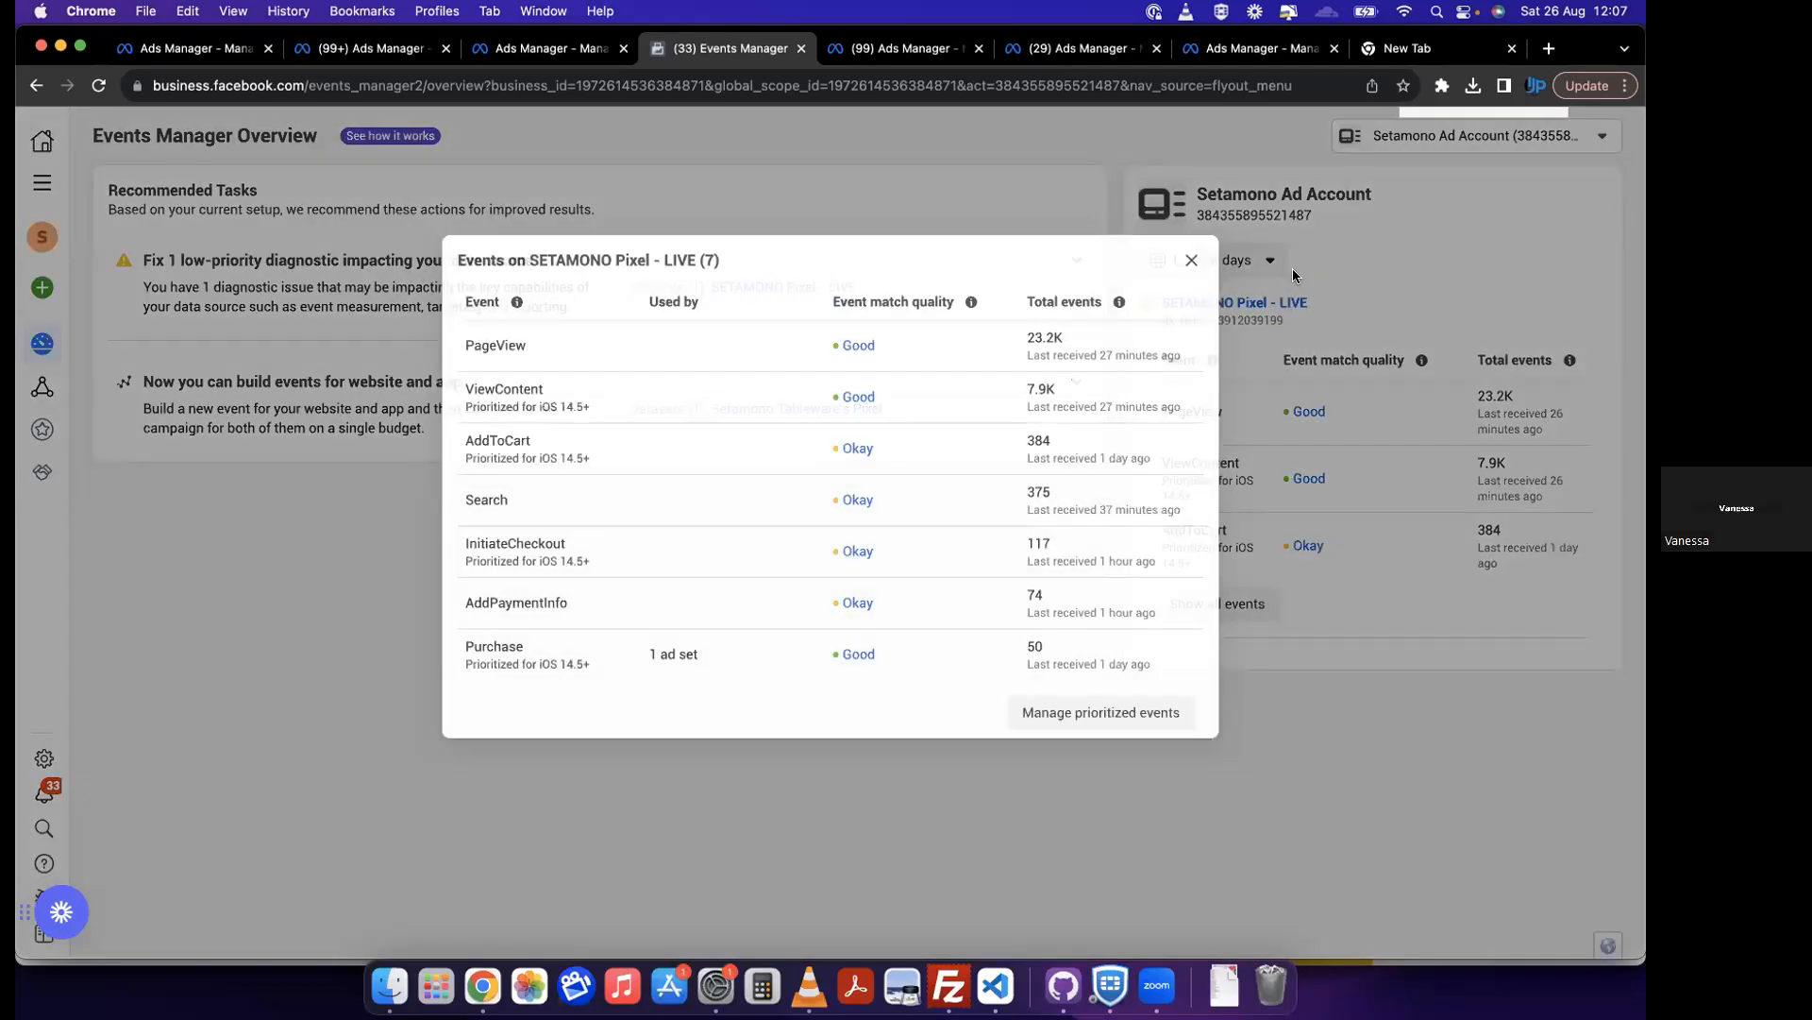
click(1190, 262)
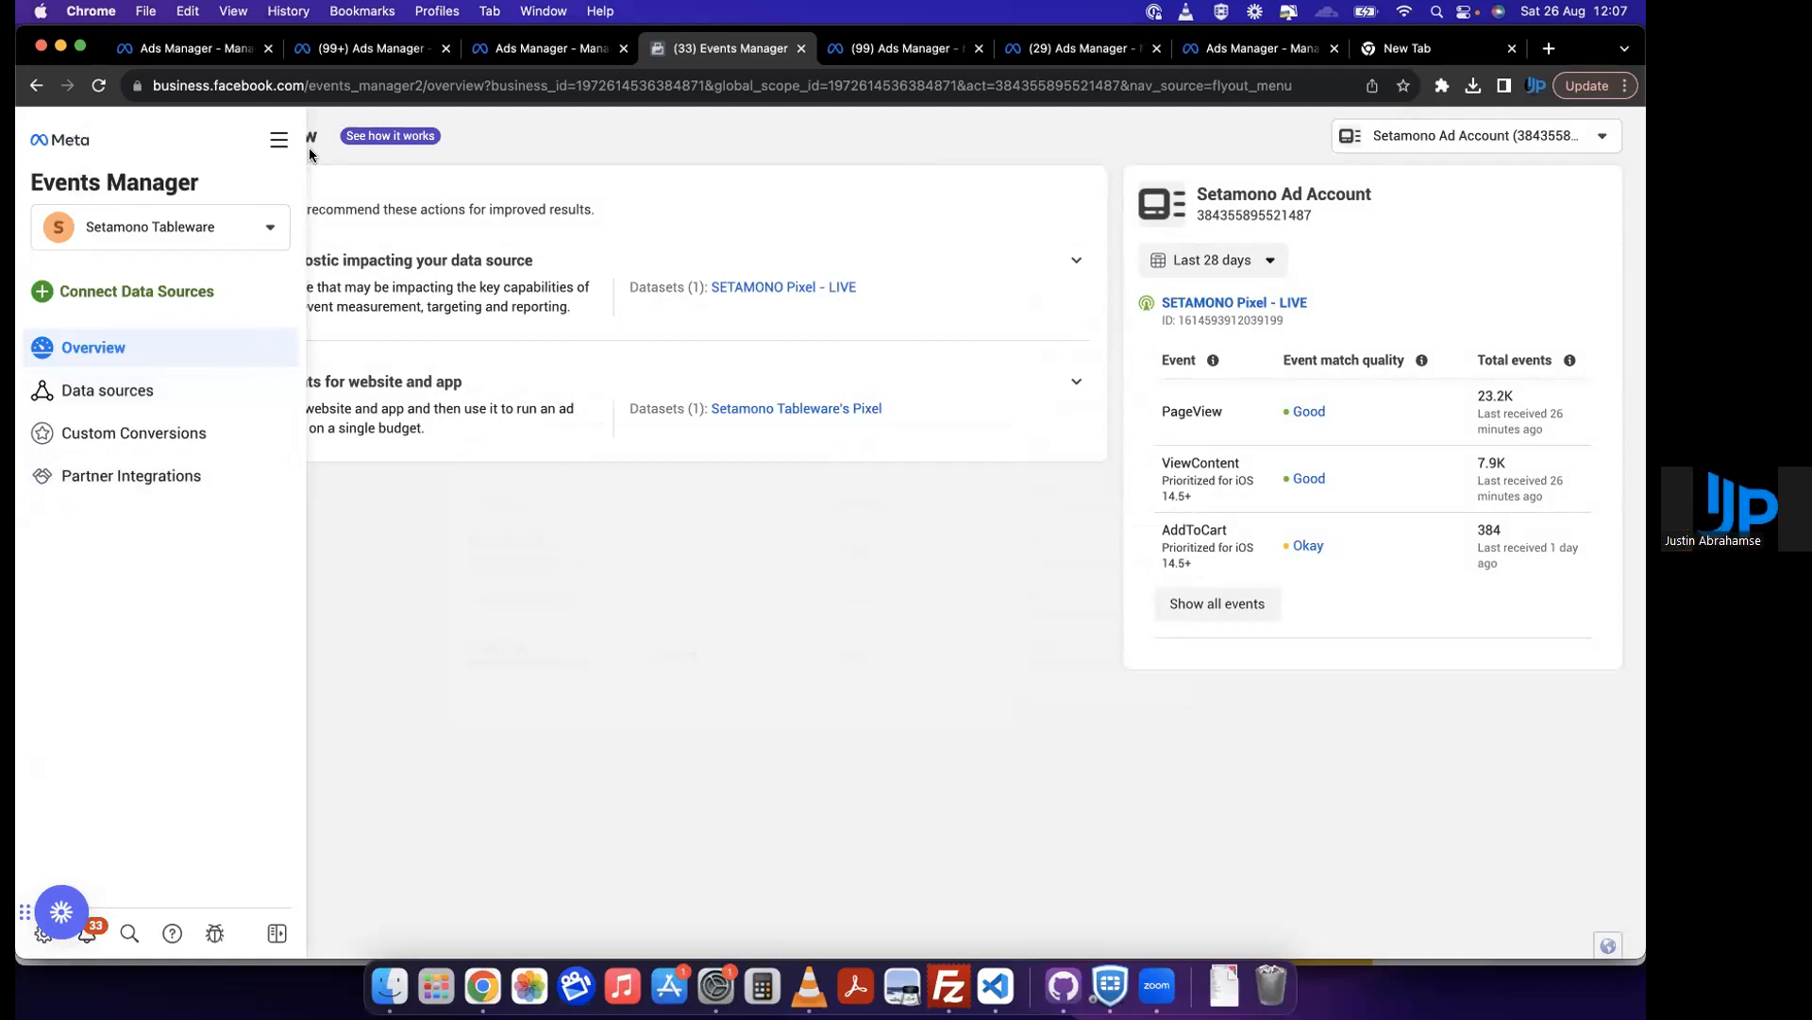
Step: Reload the Events Manager overview and open the SETAMONO Pixel - LIVE dataset
click(42, 183)
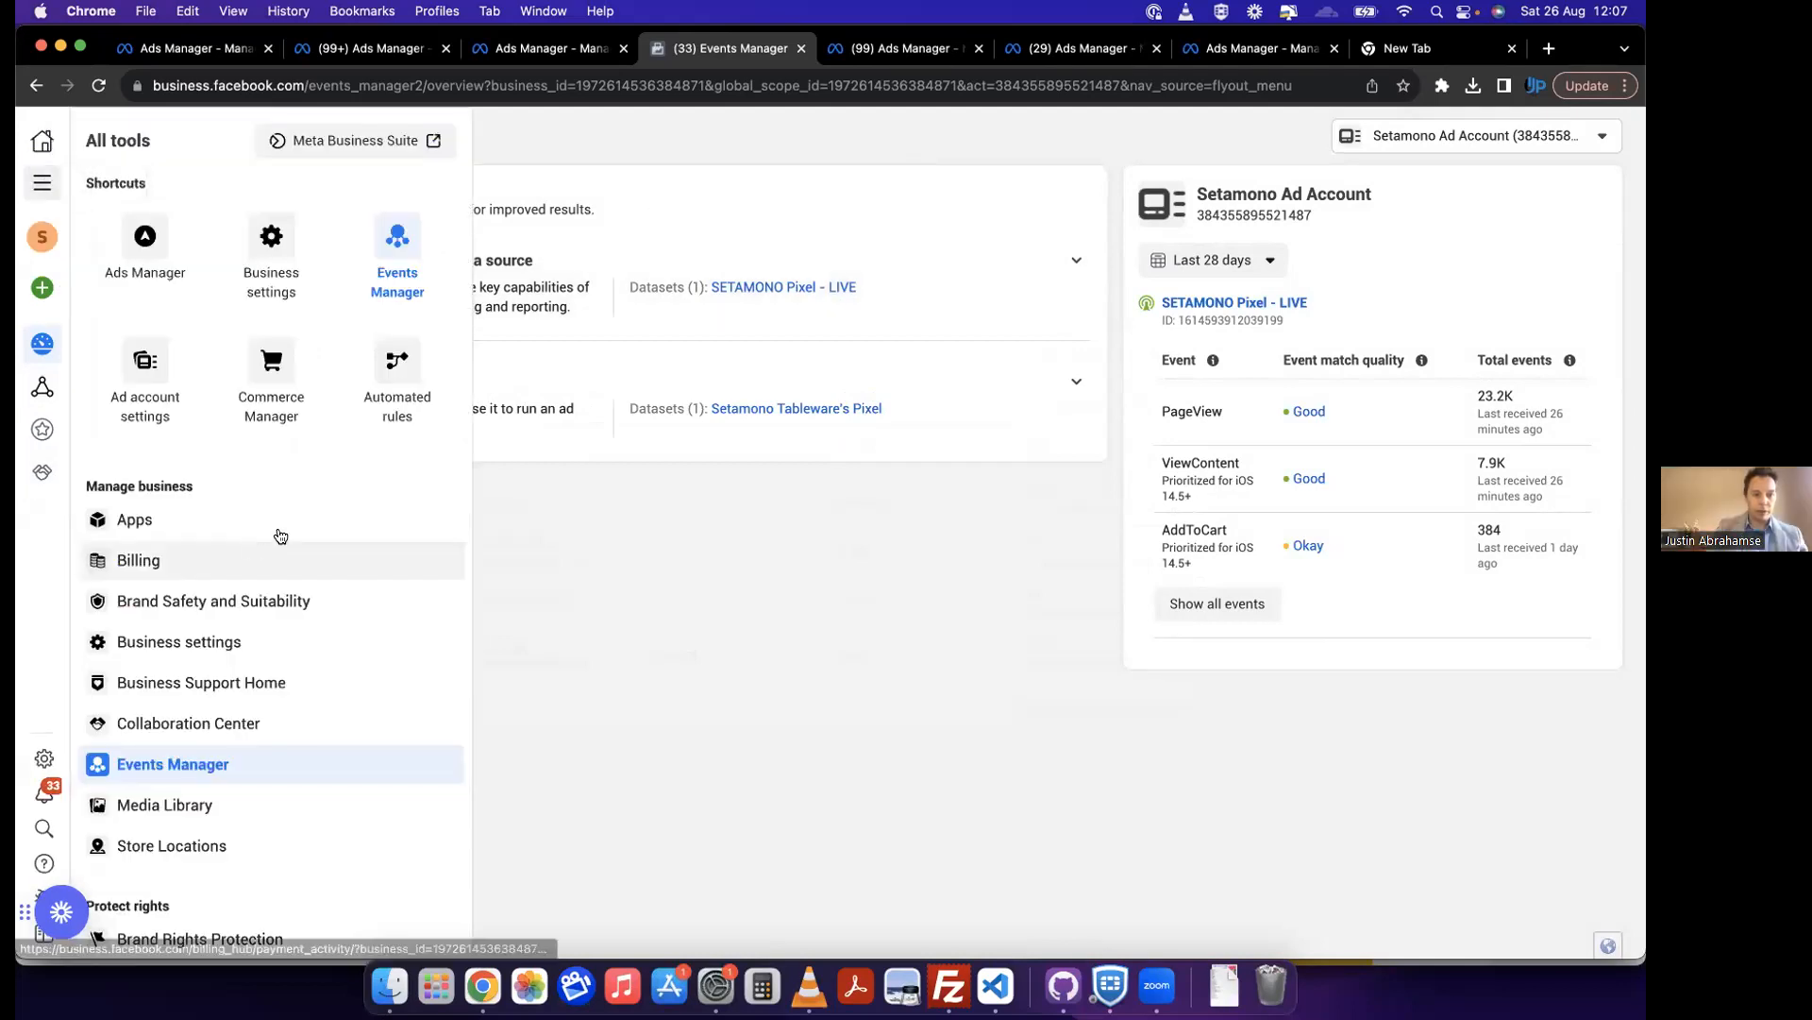
click(387, 279)
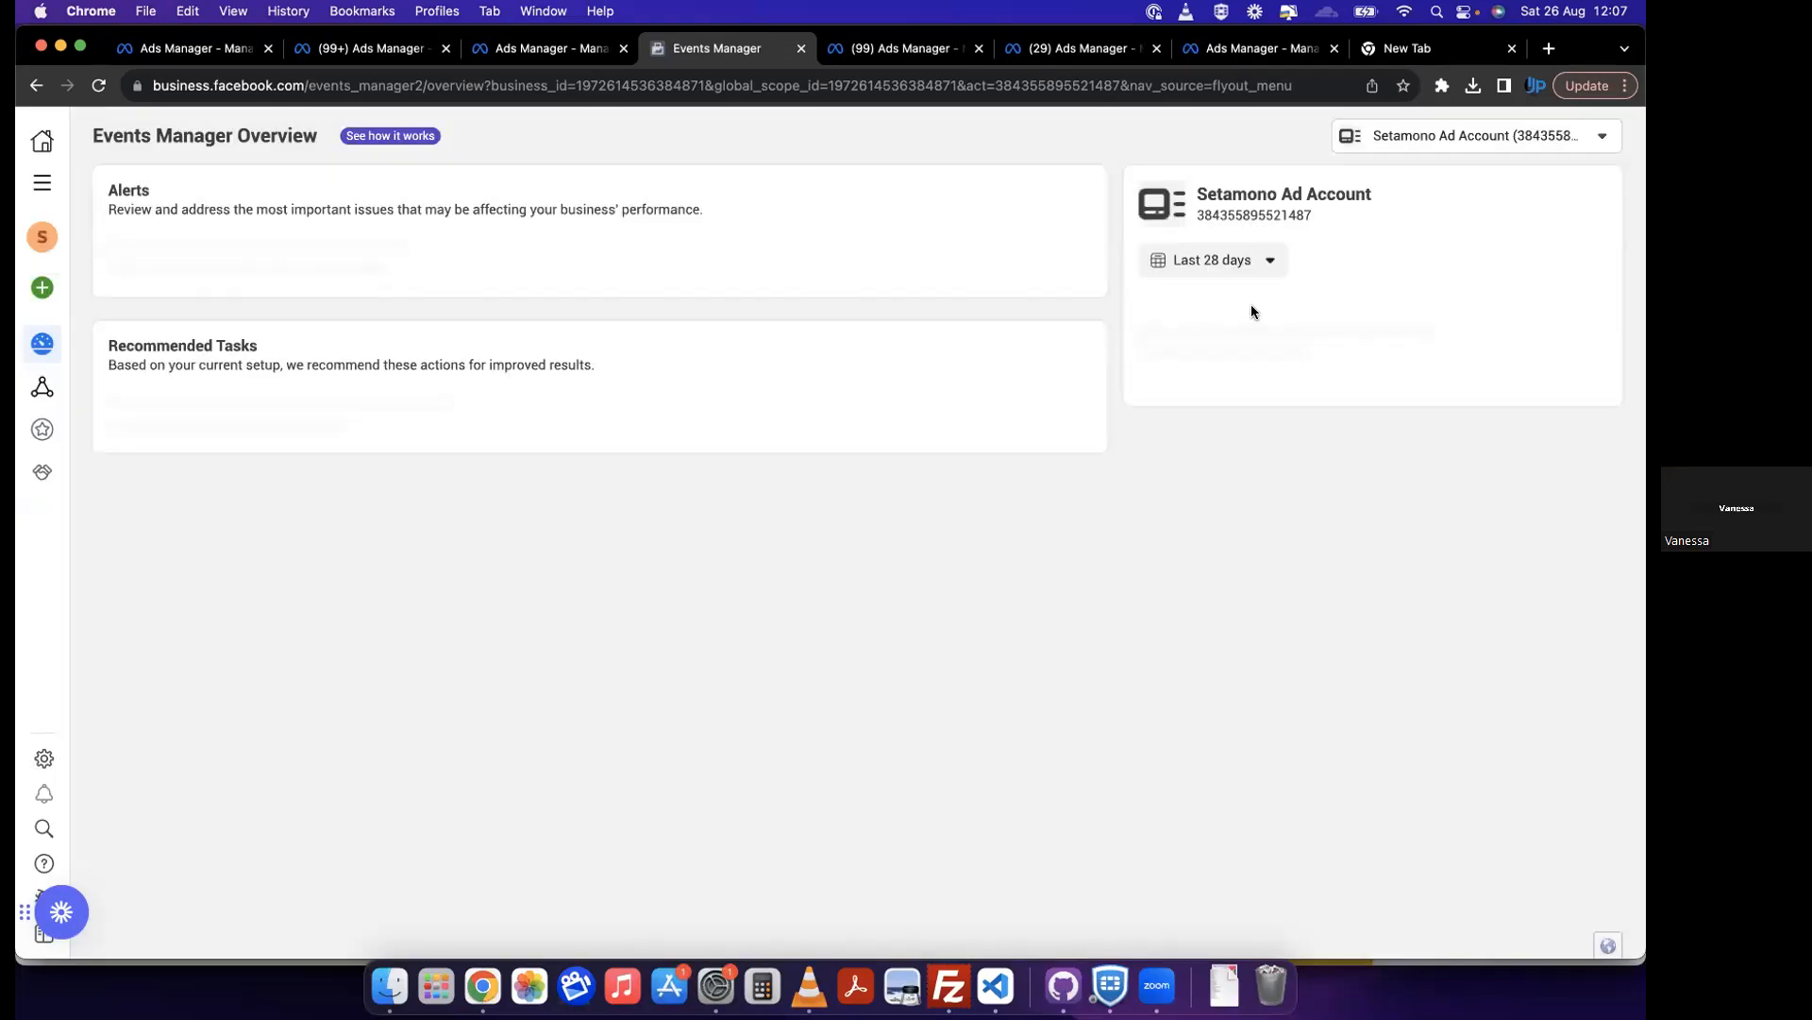
click(1252, 304)
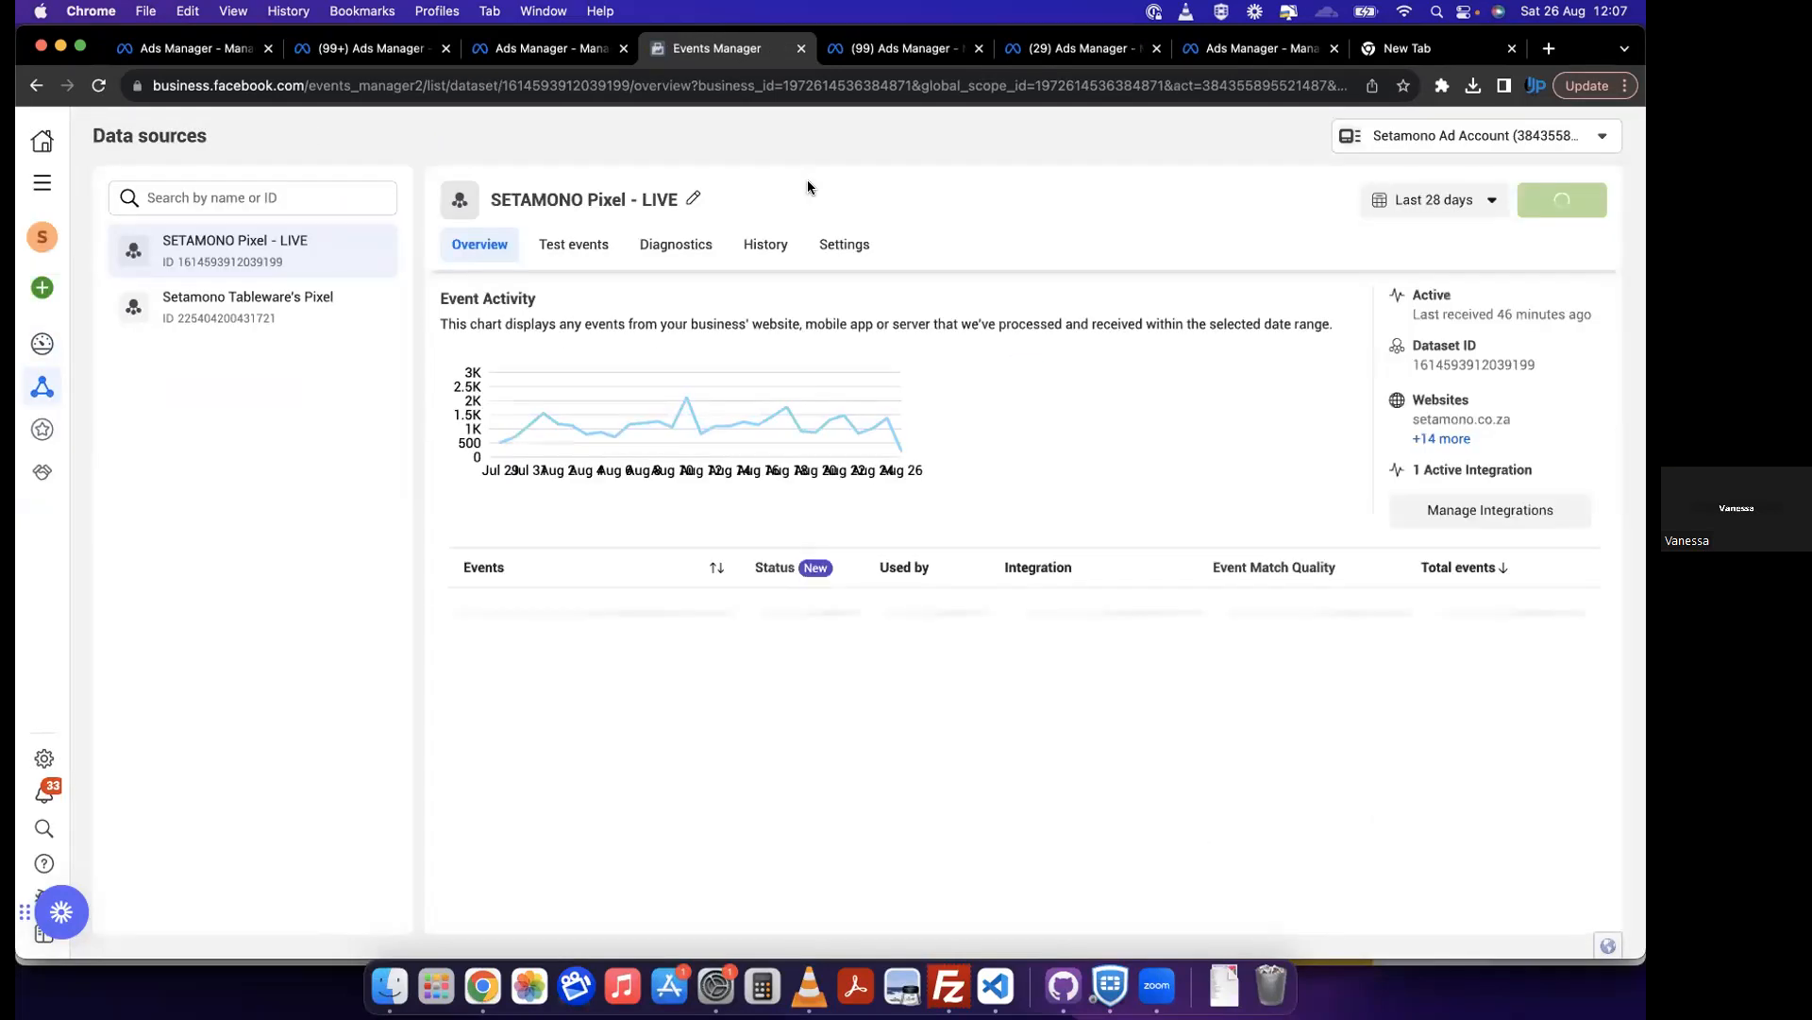
Step: Review what can be created from the live pixel and check the business asset choices
click(1595, 211)
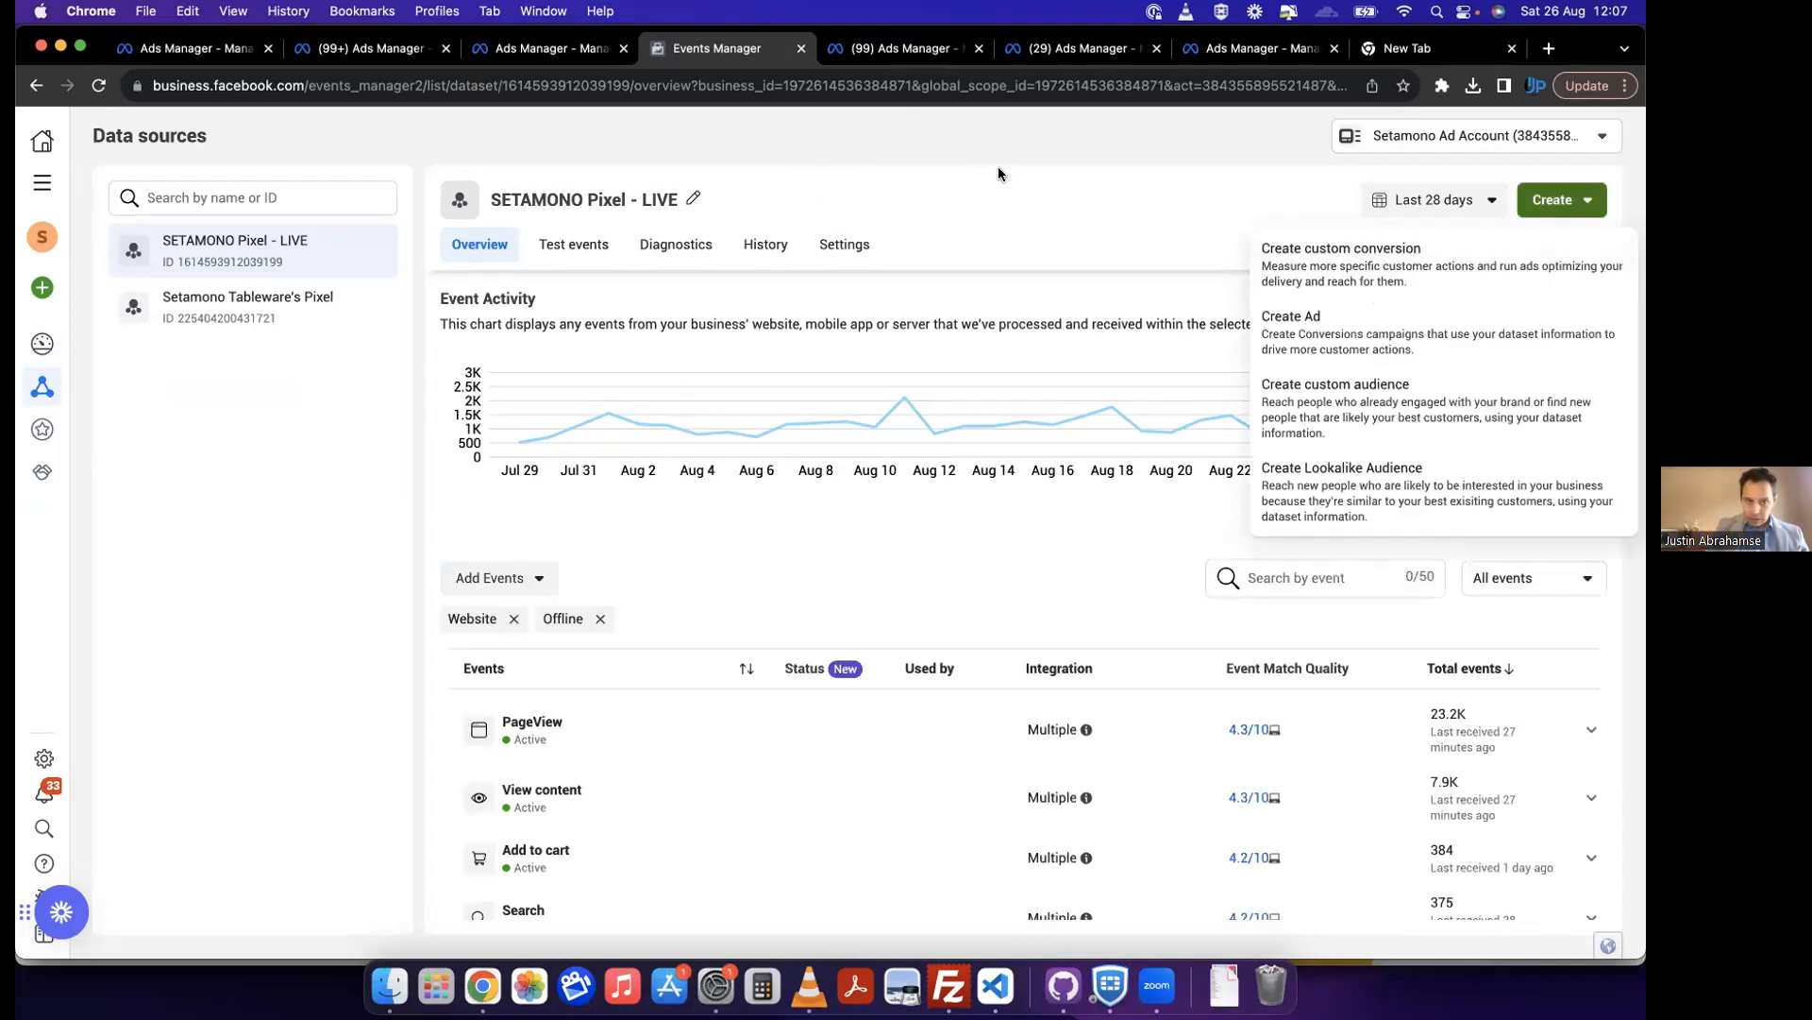
click(972, 166)
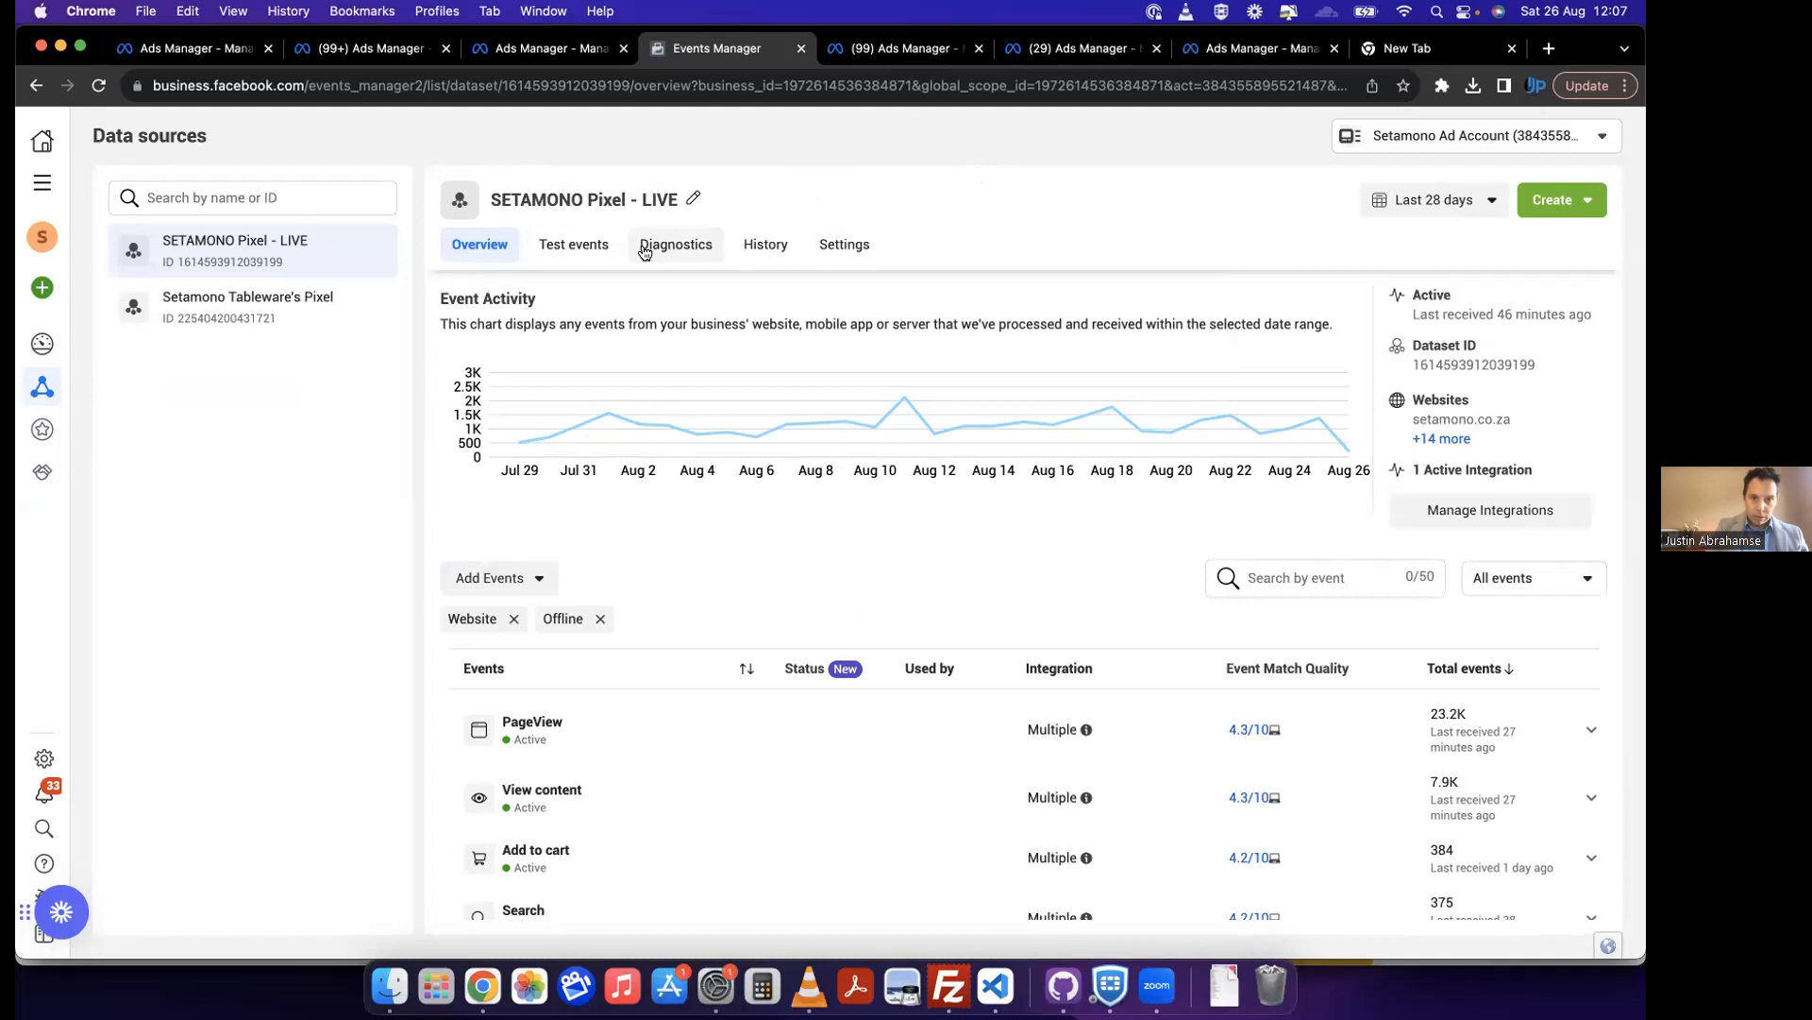
click(1560, 136)
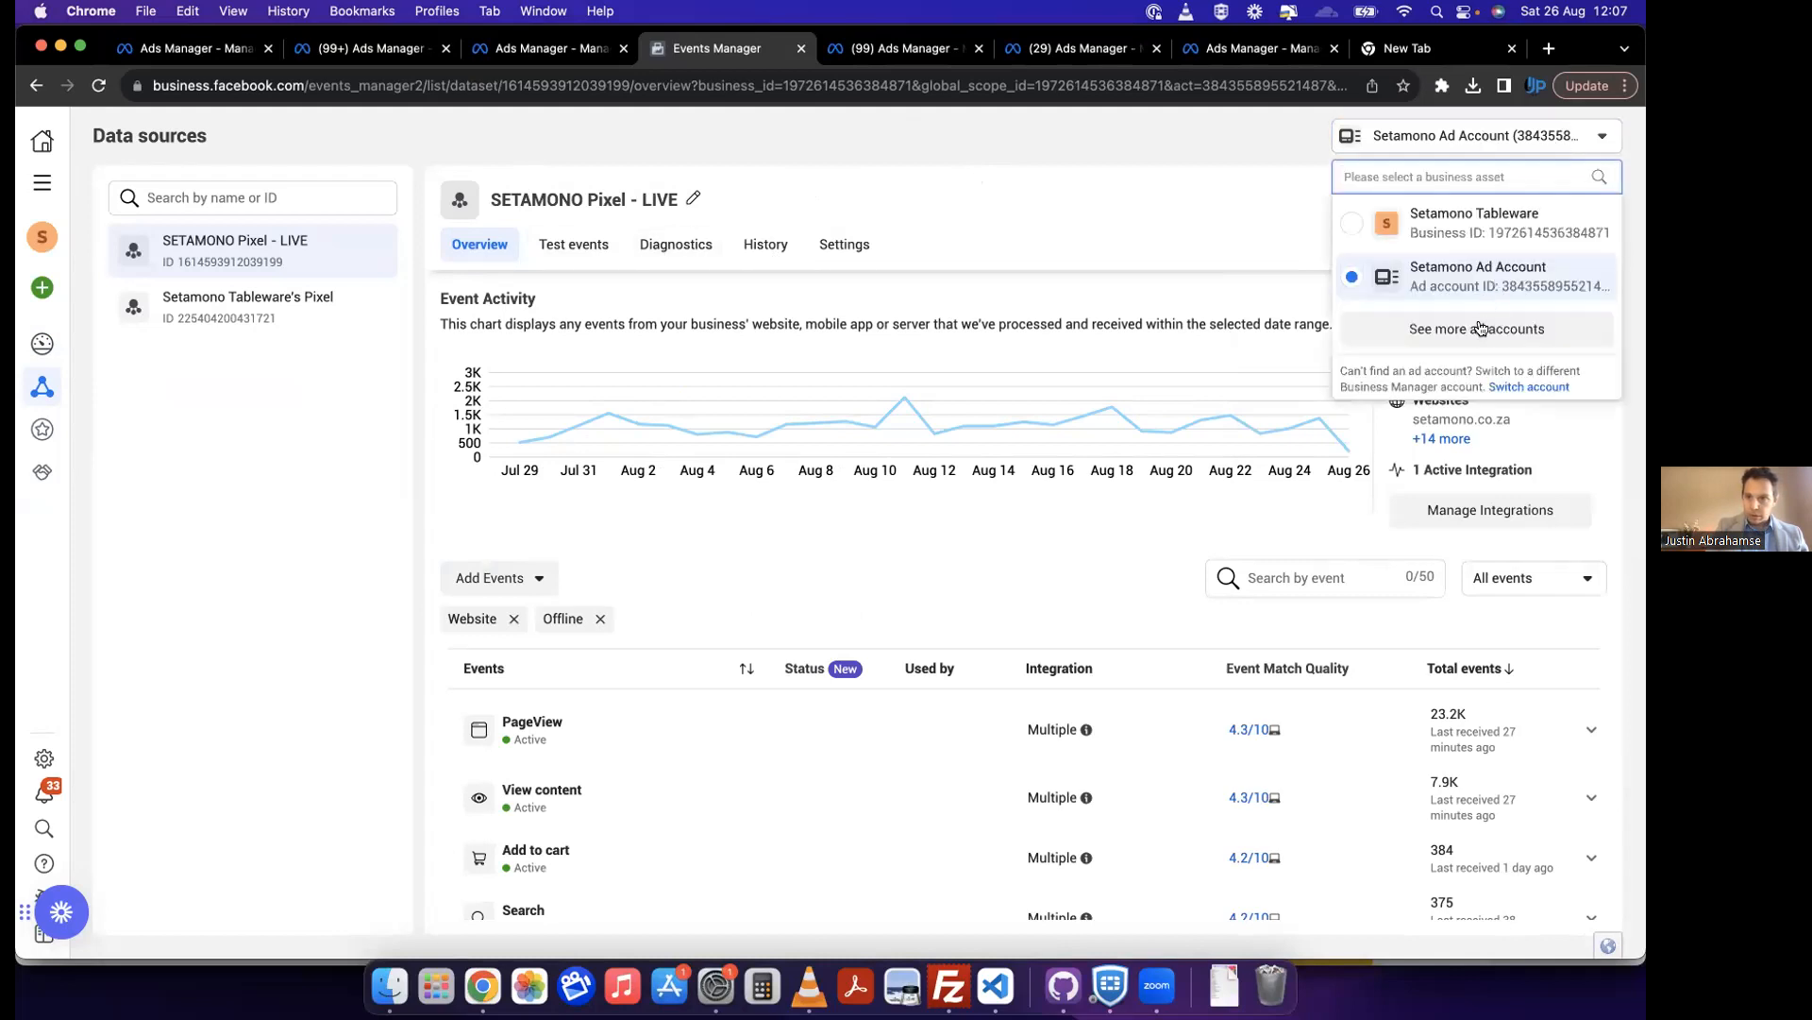
click(1027, 130)
Step: Examine the live pixel's event list, including integrations, match quality and total events
mouse_move(40, 396)
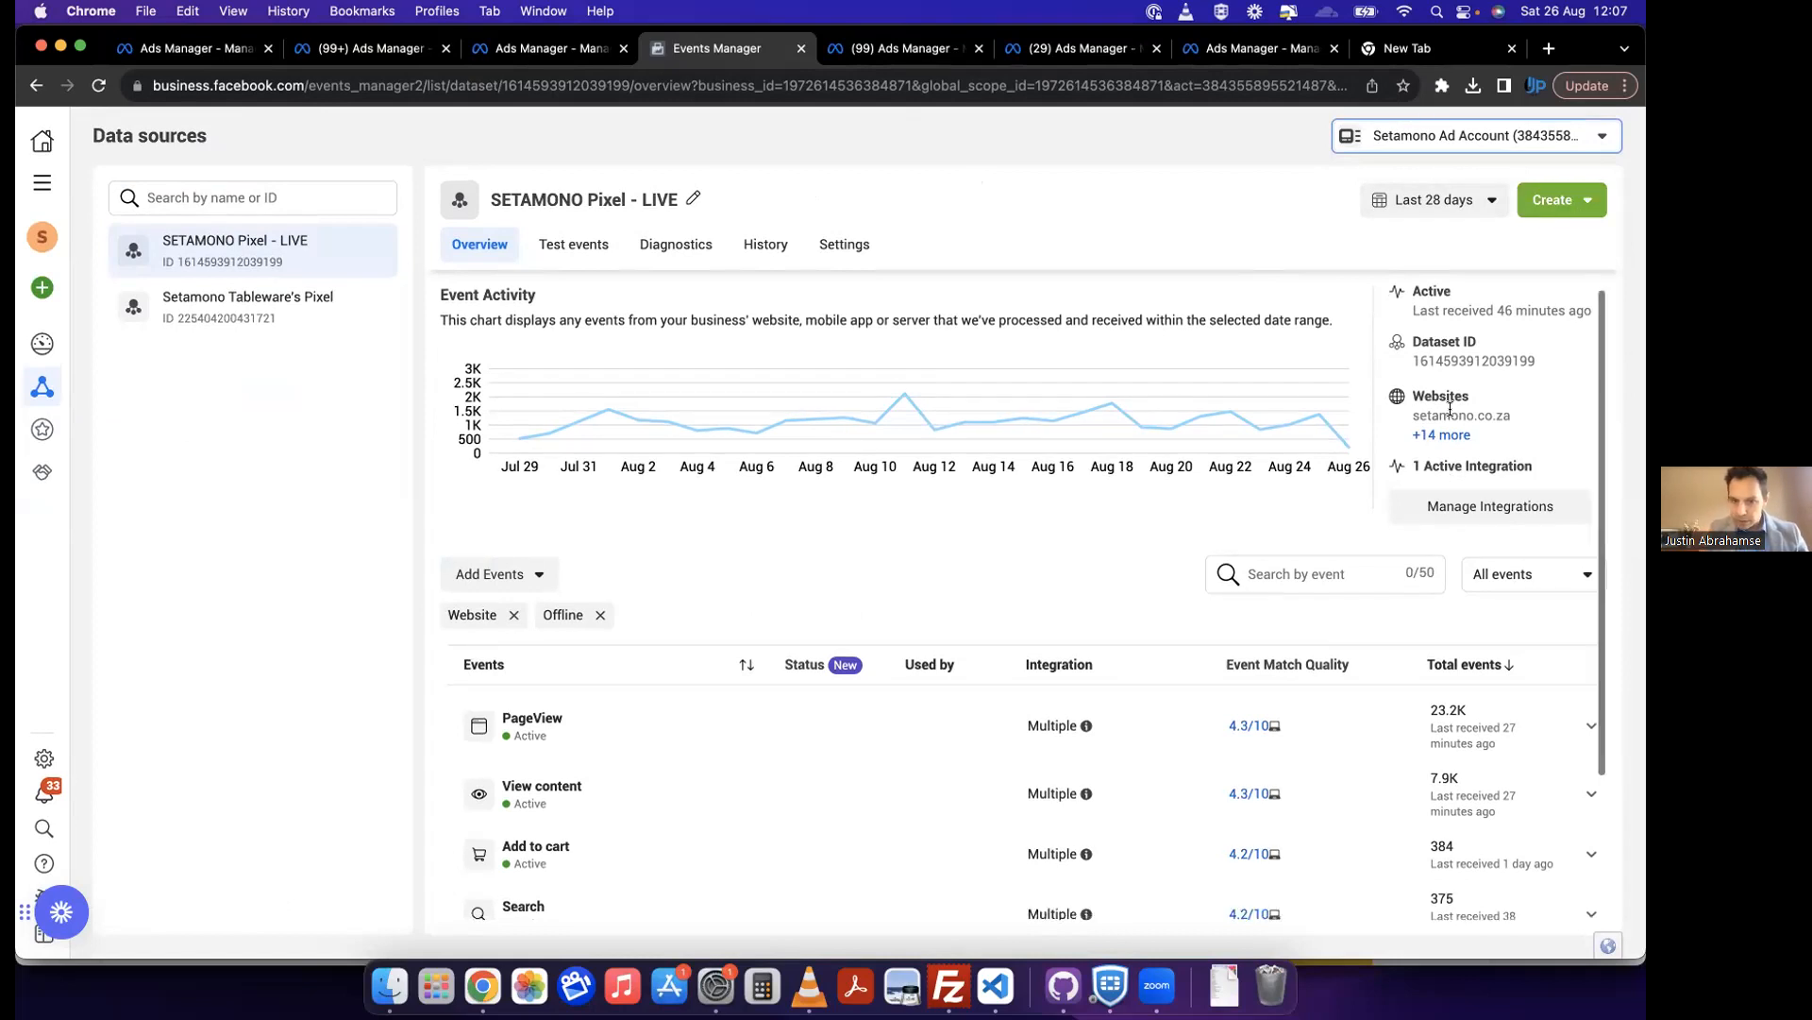
scroll(1451, 484, down, 2)
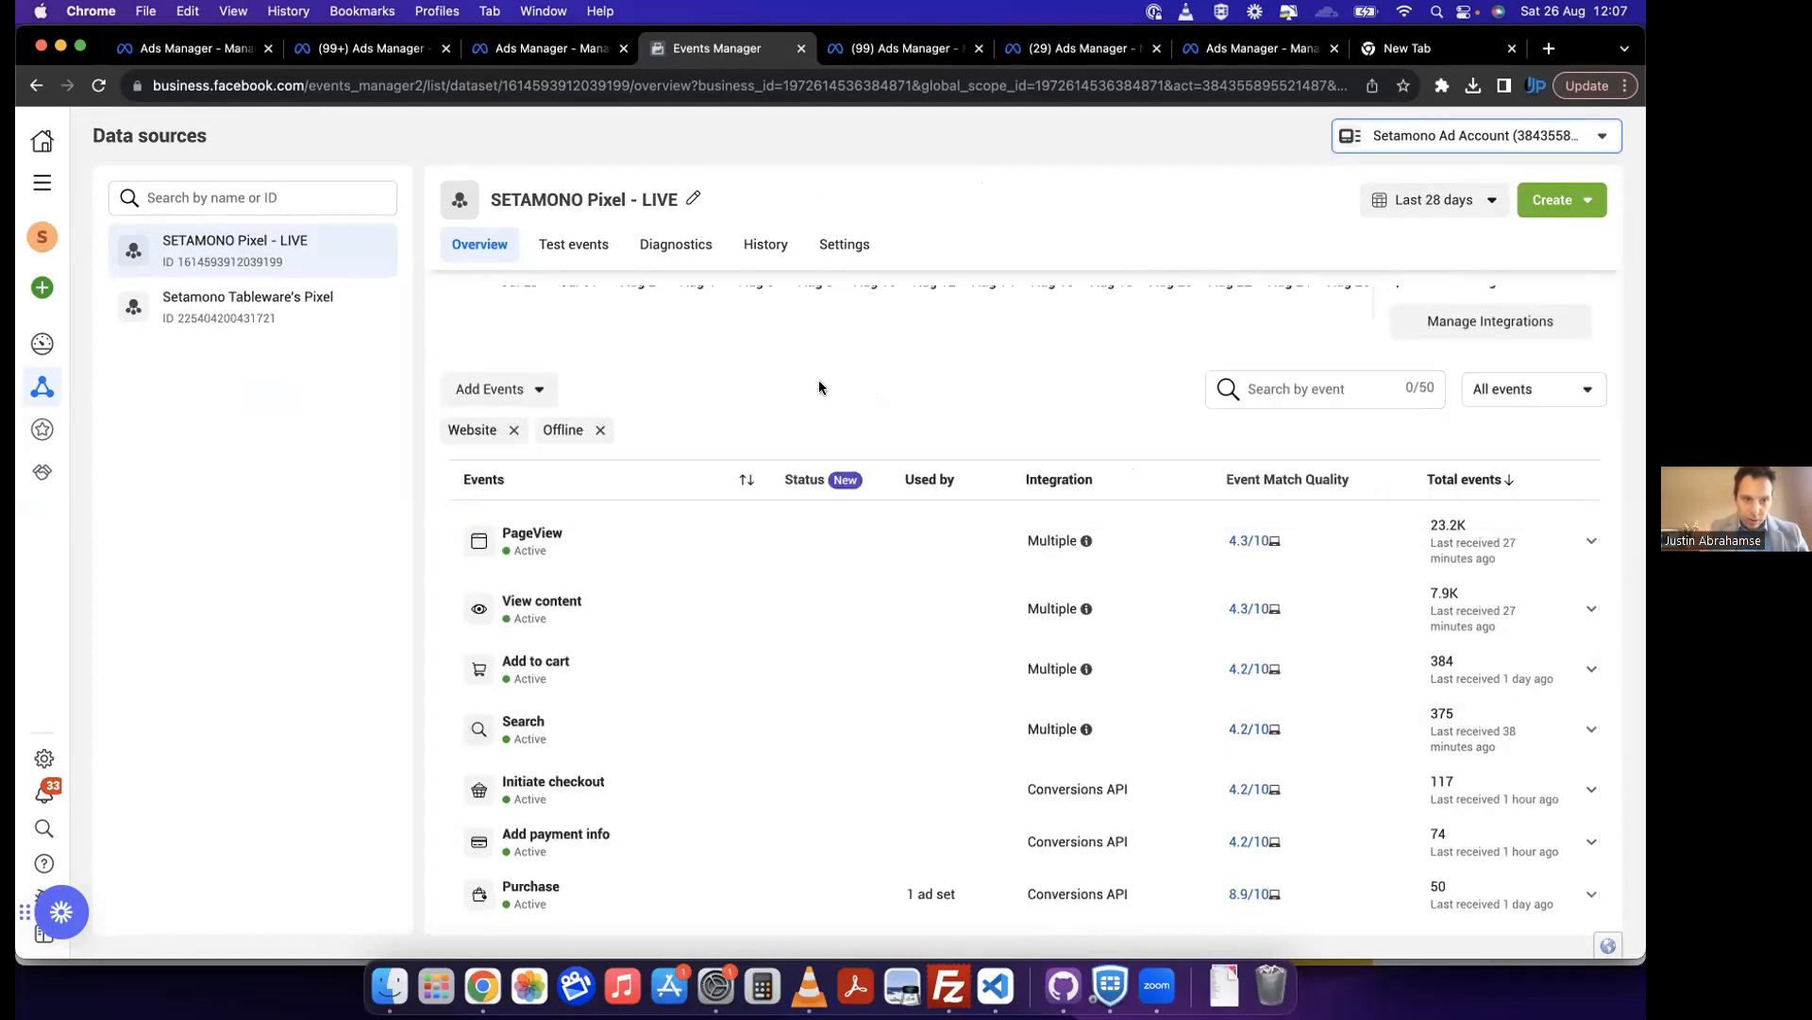
scroll(821, 387, up, 2)
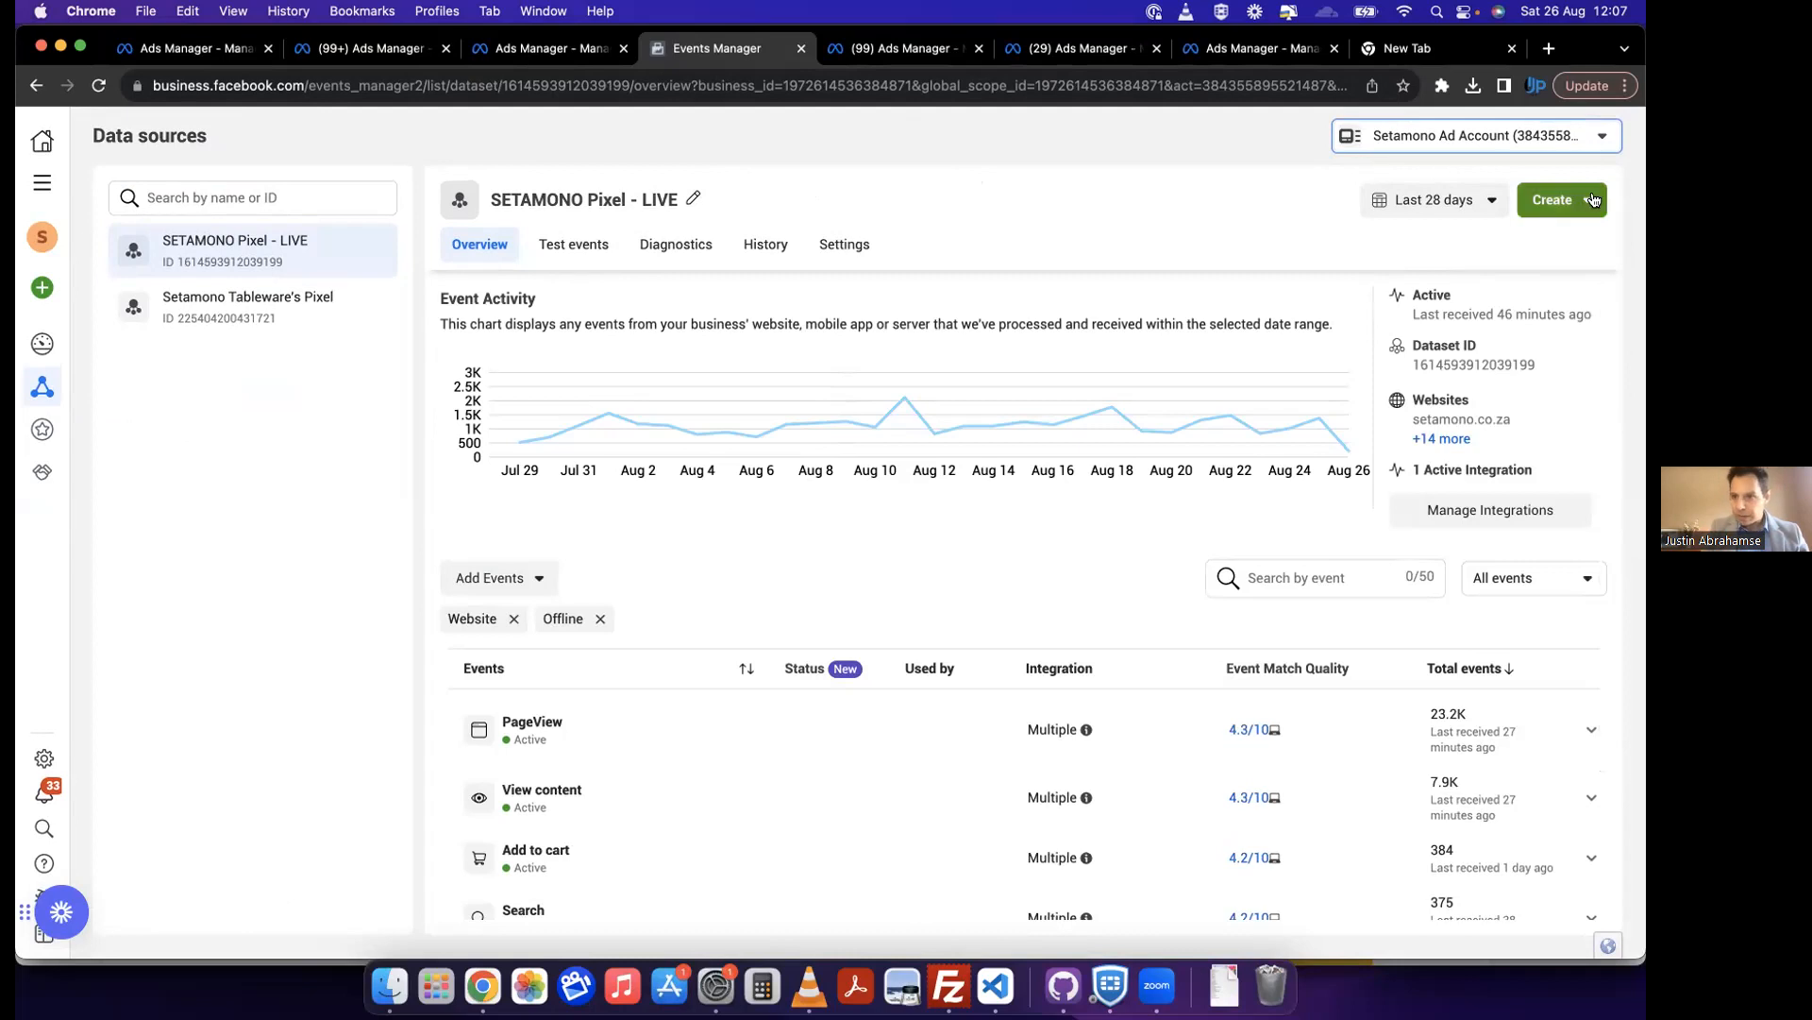
Step: Recheck the live pixel's creation options and browse the additional ad accounts without switching account
click(1556, 200)
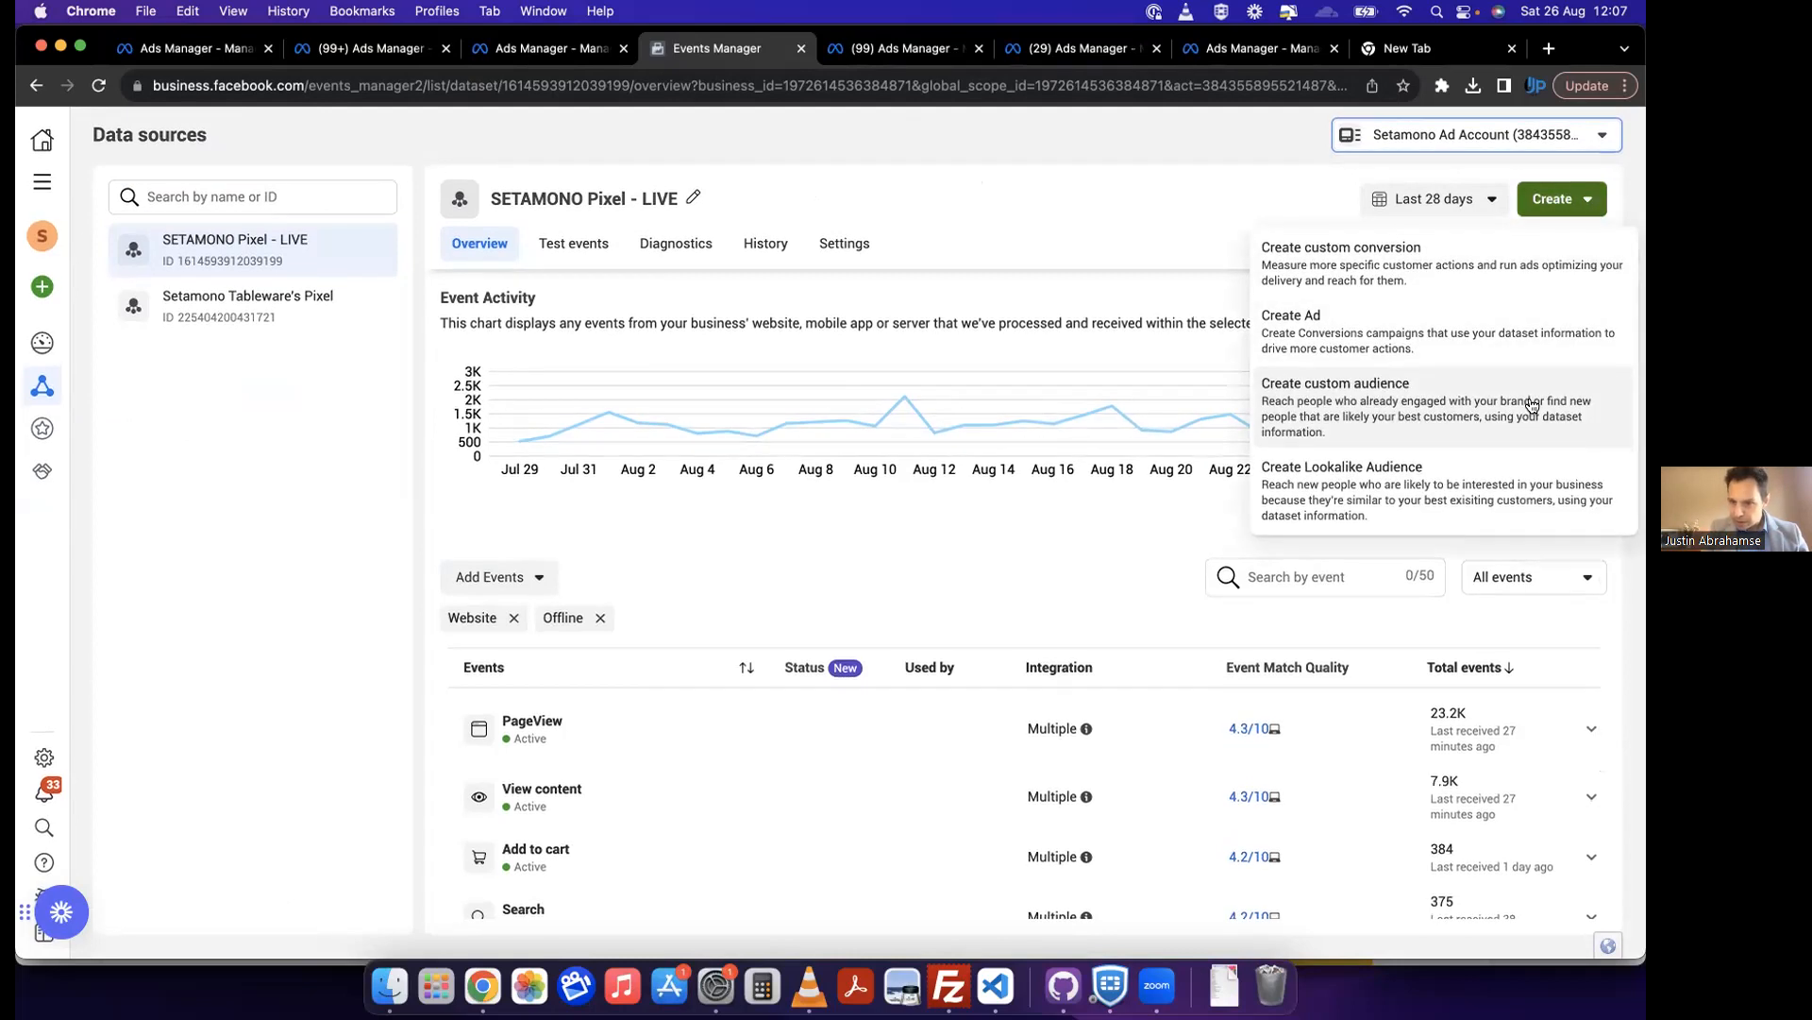
click(1450, 170)
click(1576, 138)
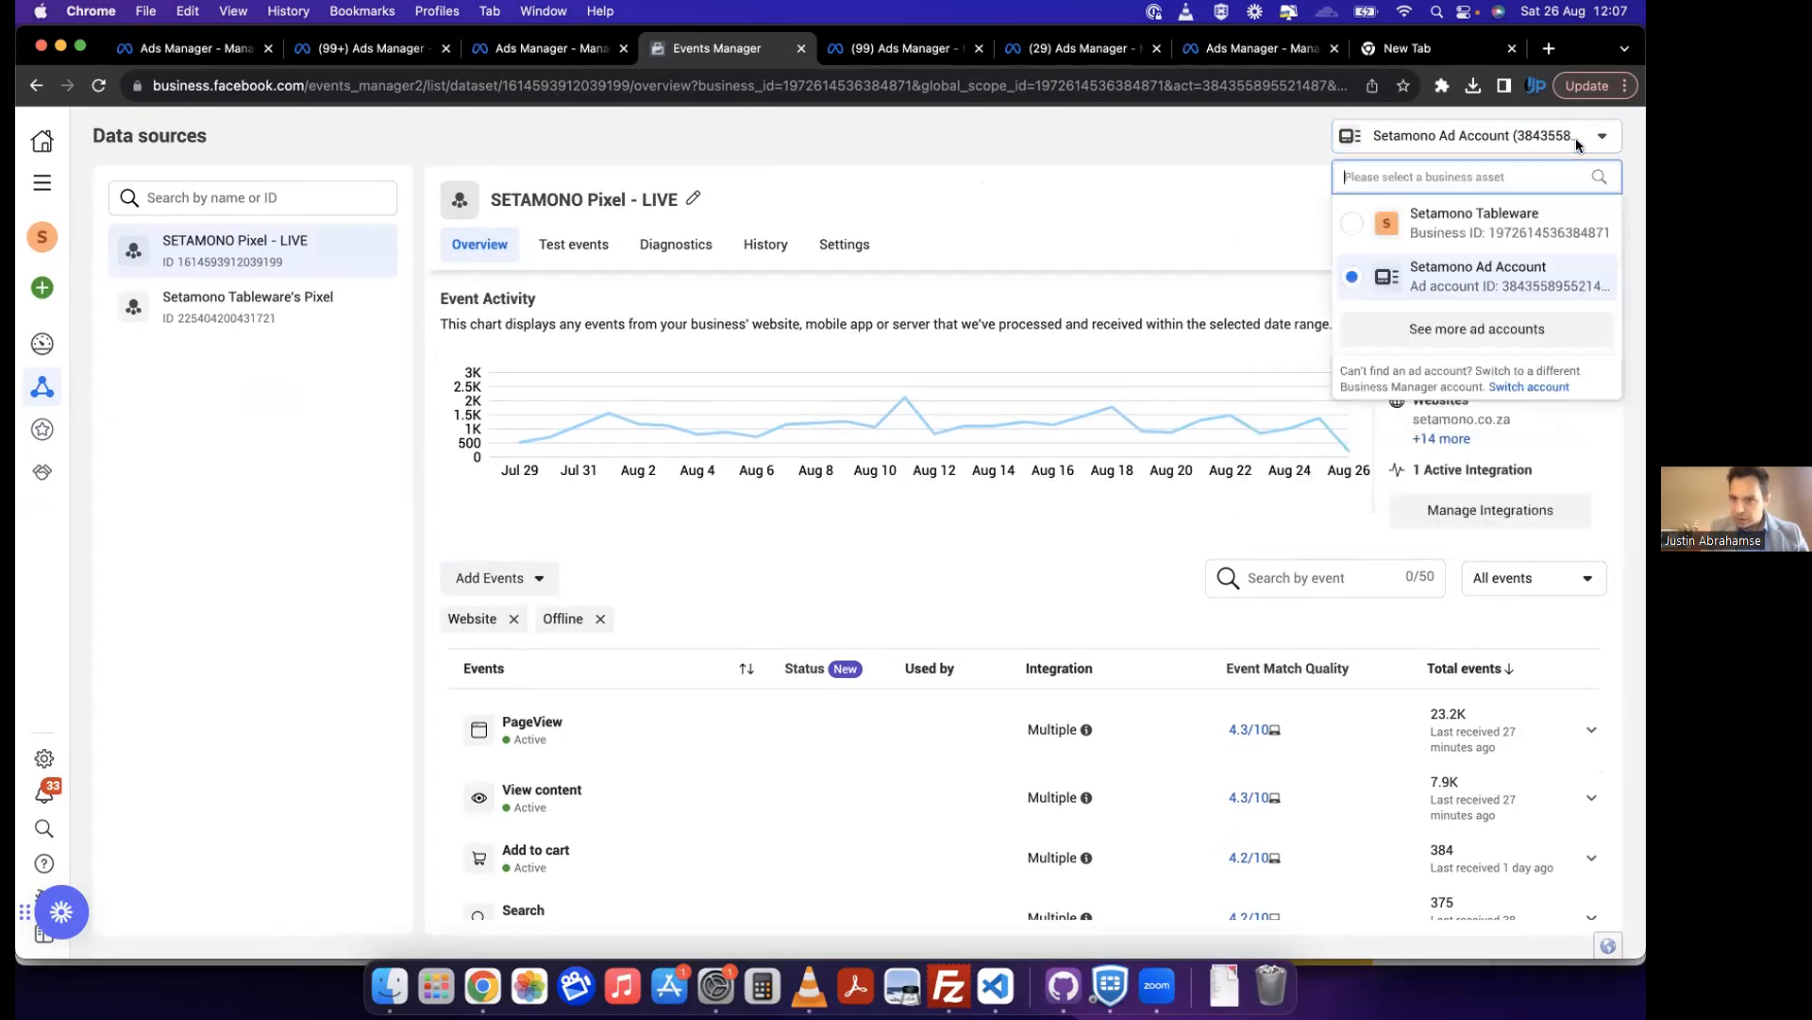
click(1503, 331)
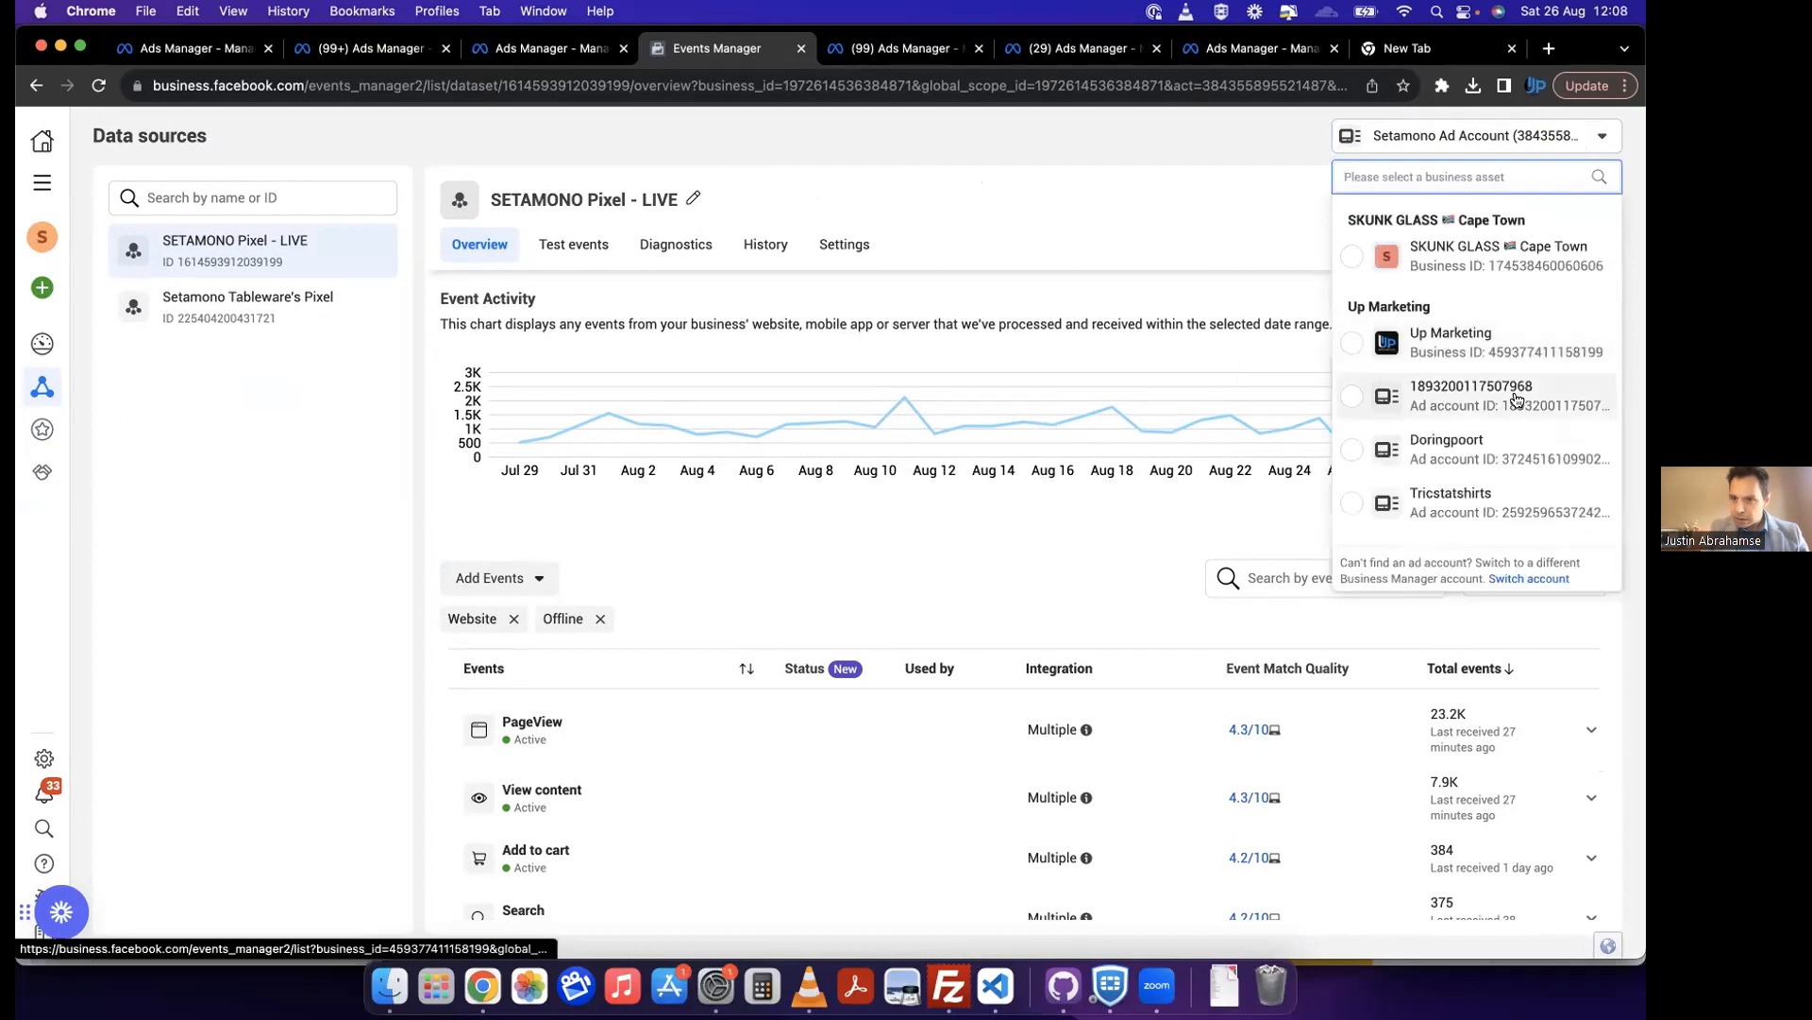
scroll(1515, 406, down, 1)
scroll(1512, 406, down, 1)
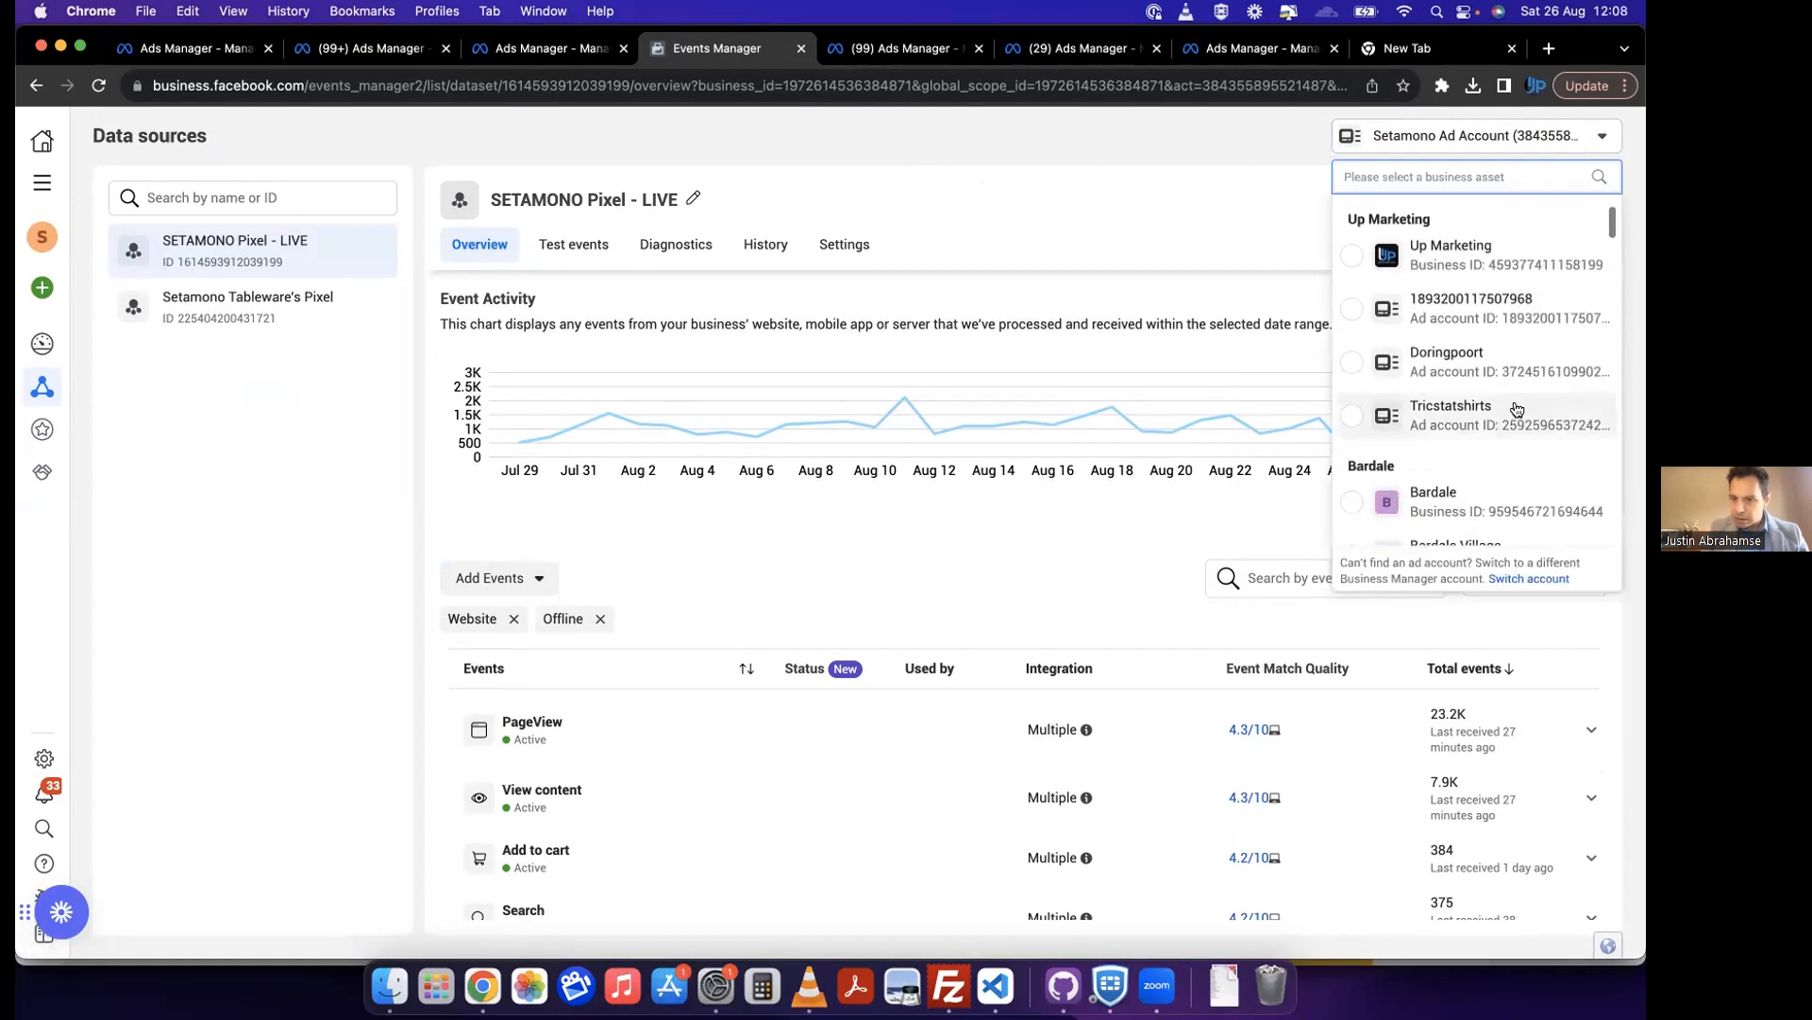
click(1106, 170)
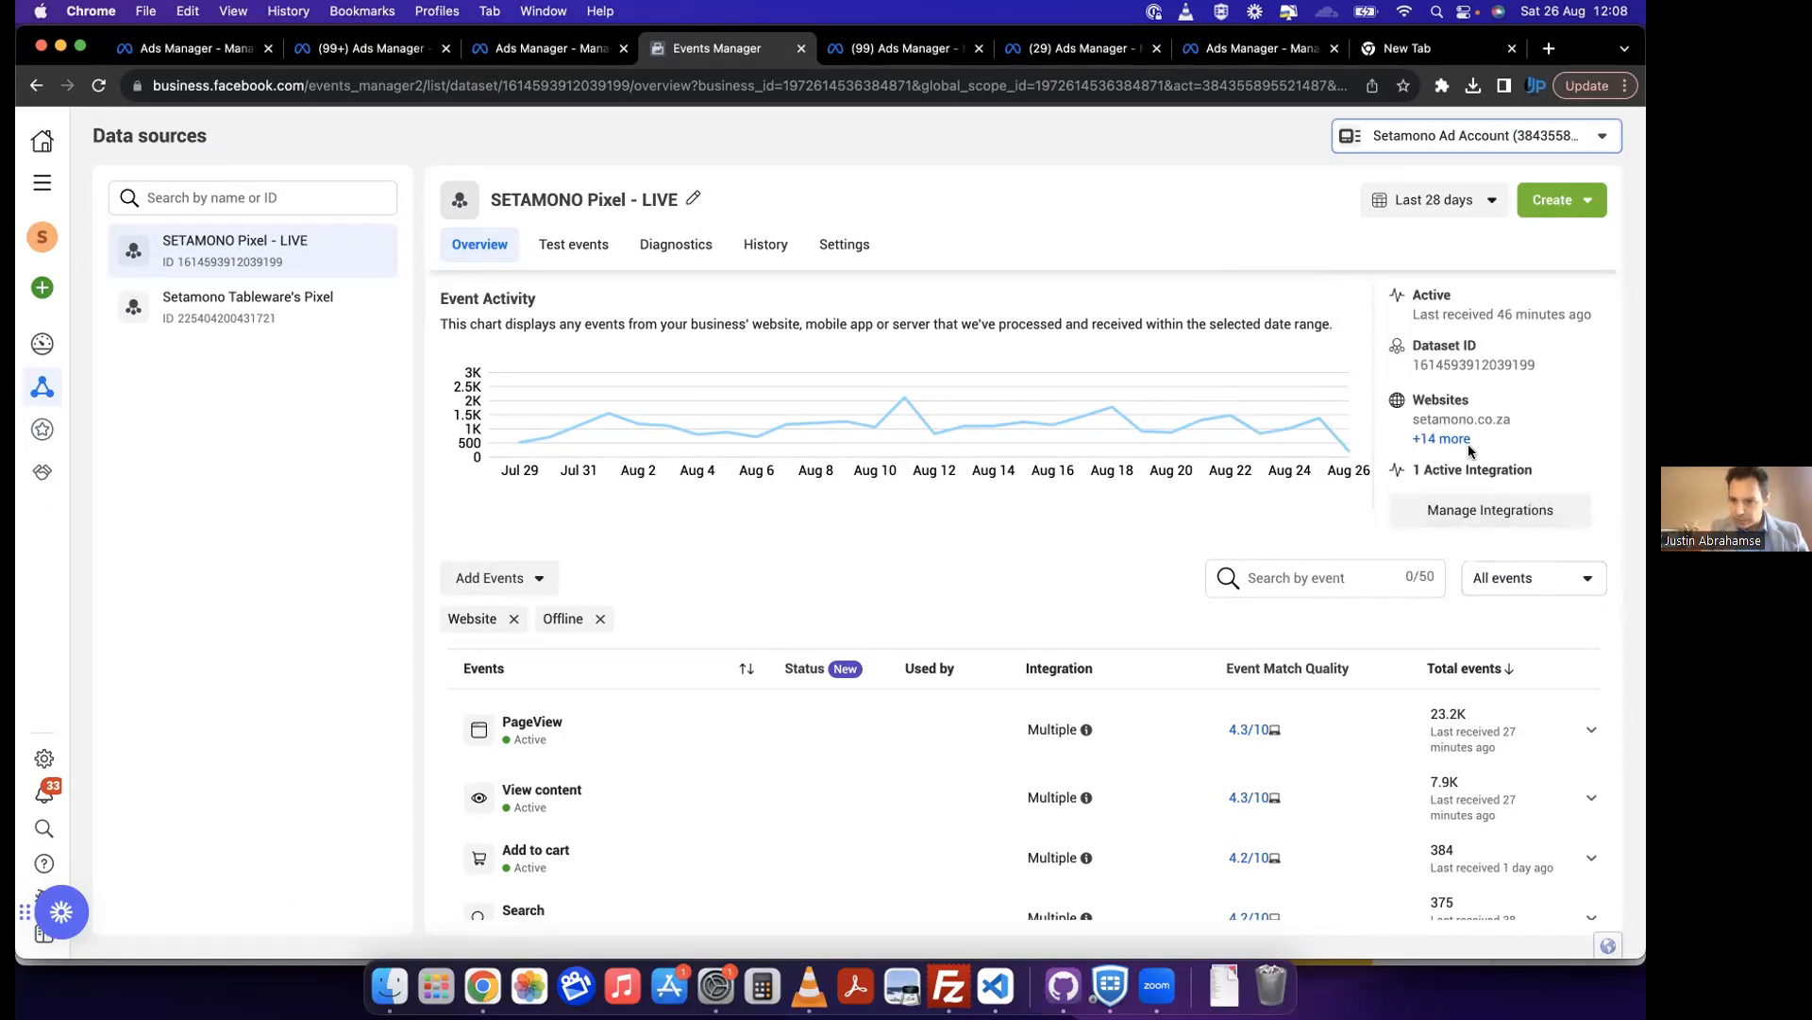
click(1572, 211)
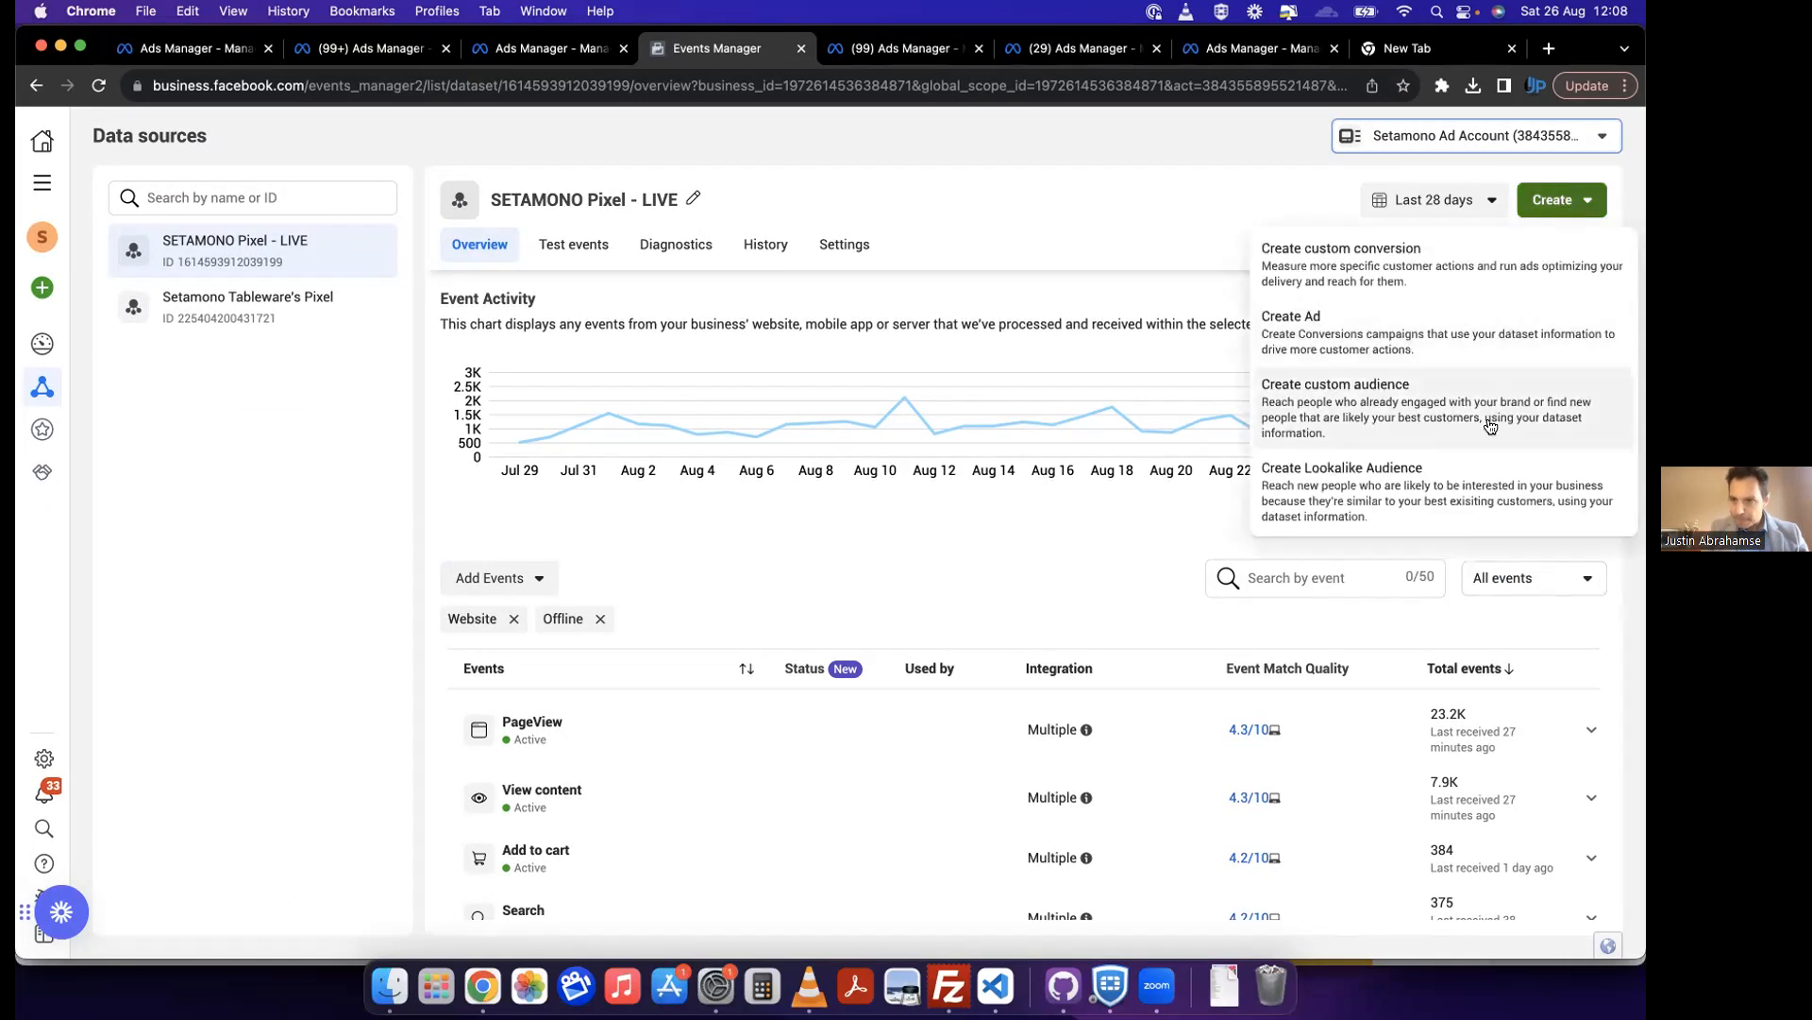
click(865, 244)
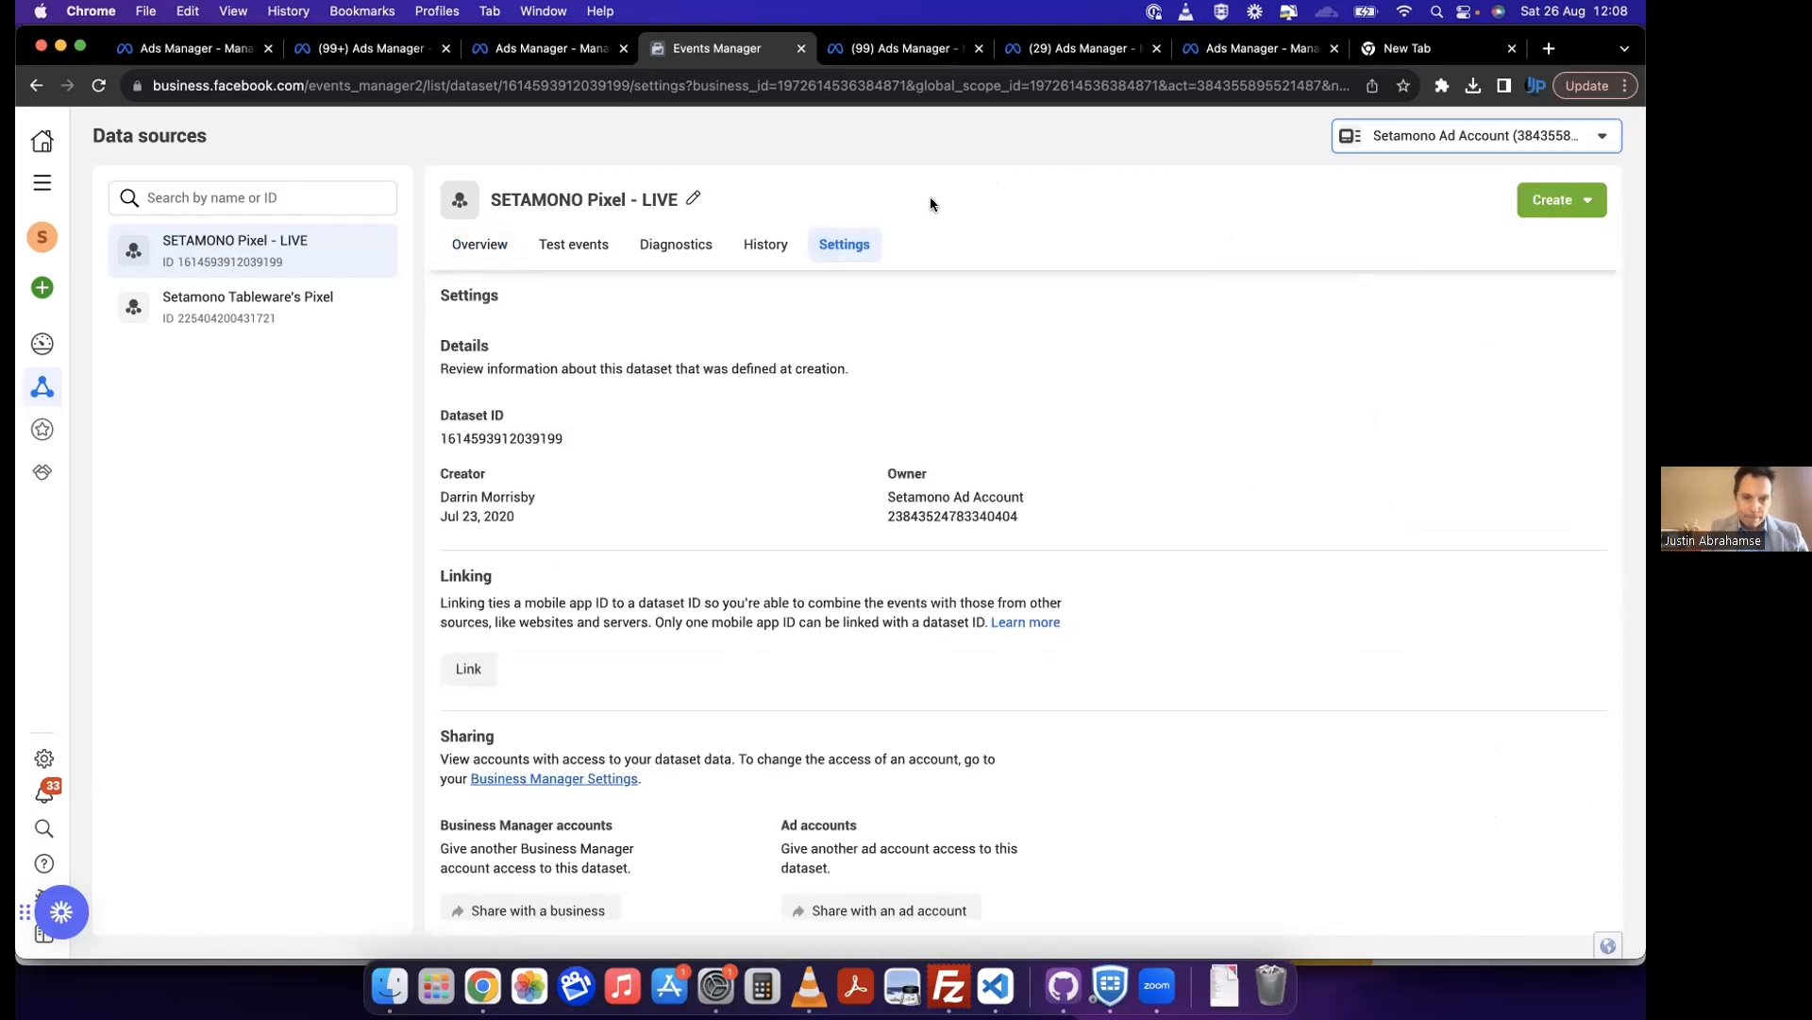
click(183, 317)
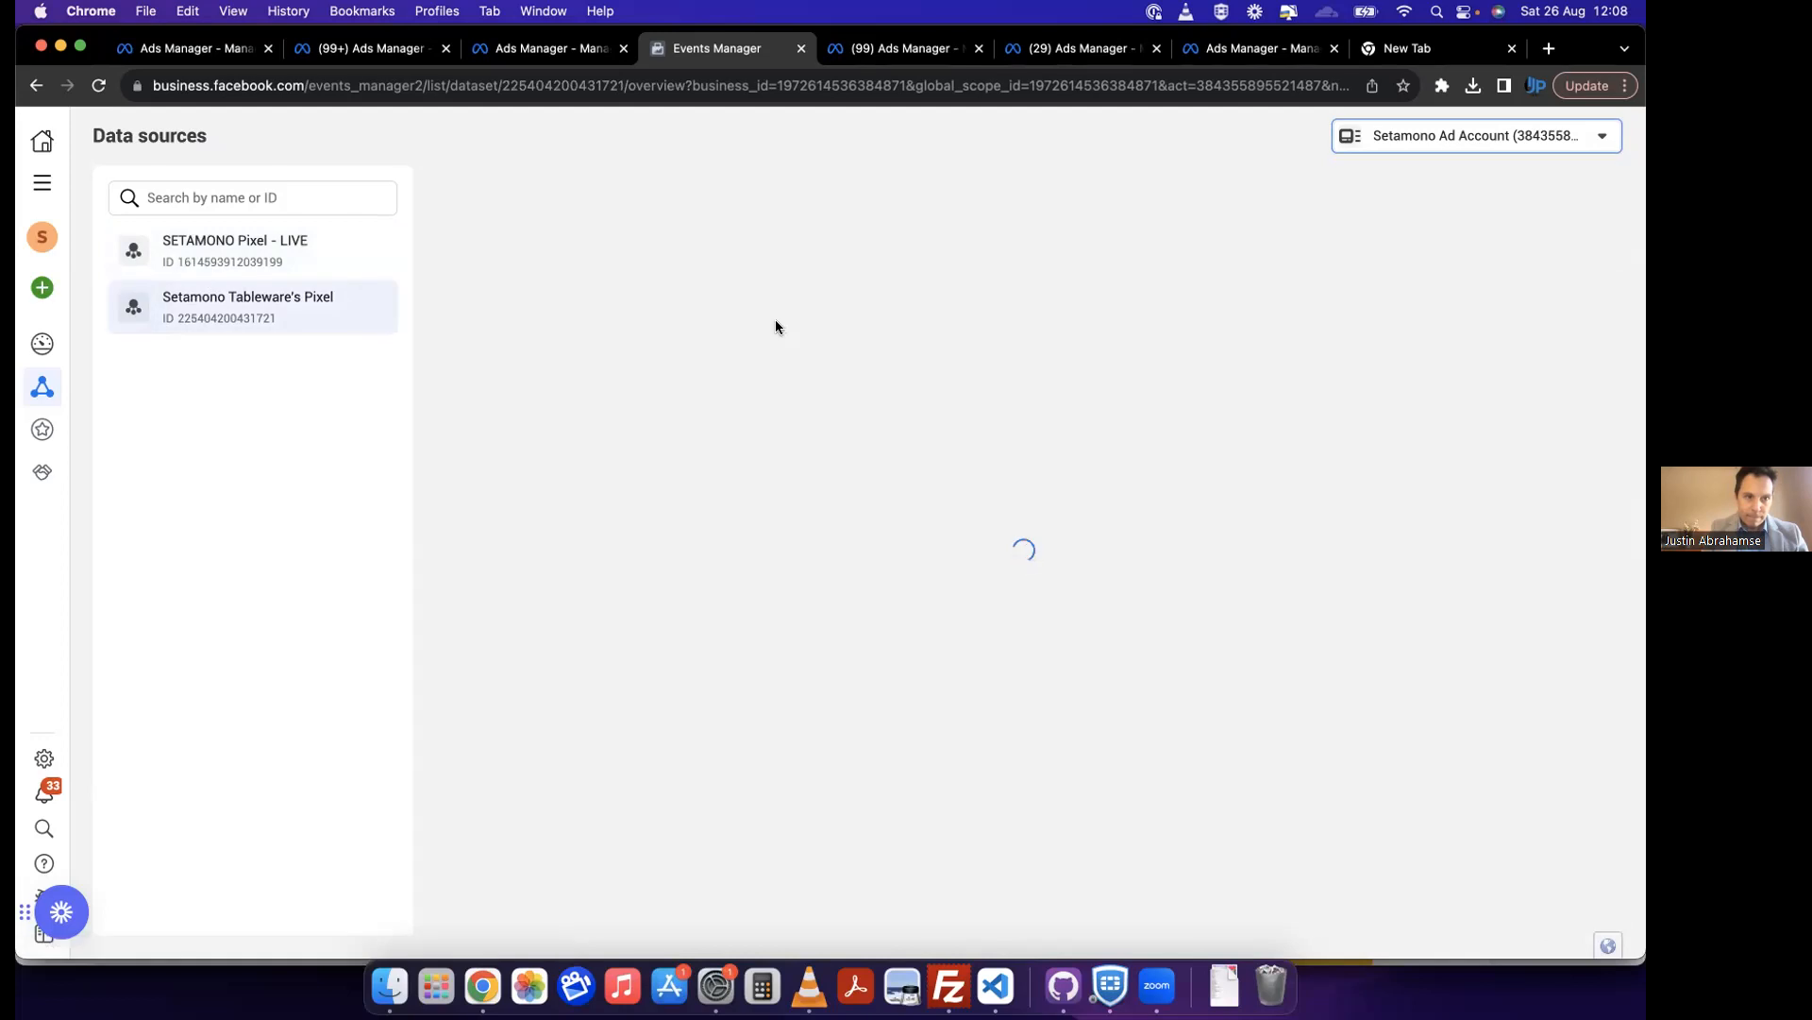
Step: Review the data source types that can be connected (Web, App, Offline, CRM) and close without connecting one
click(49, 290)
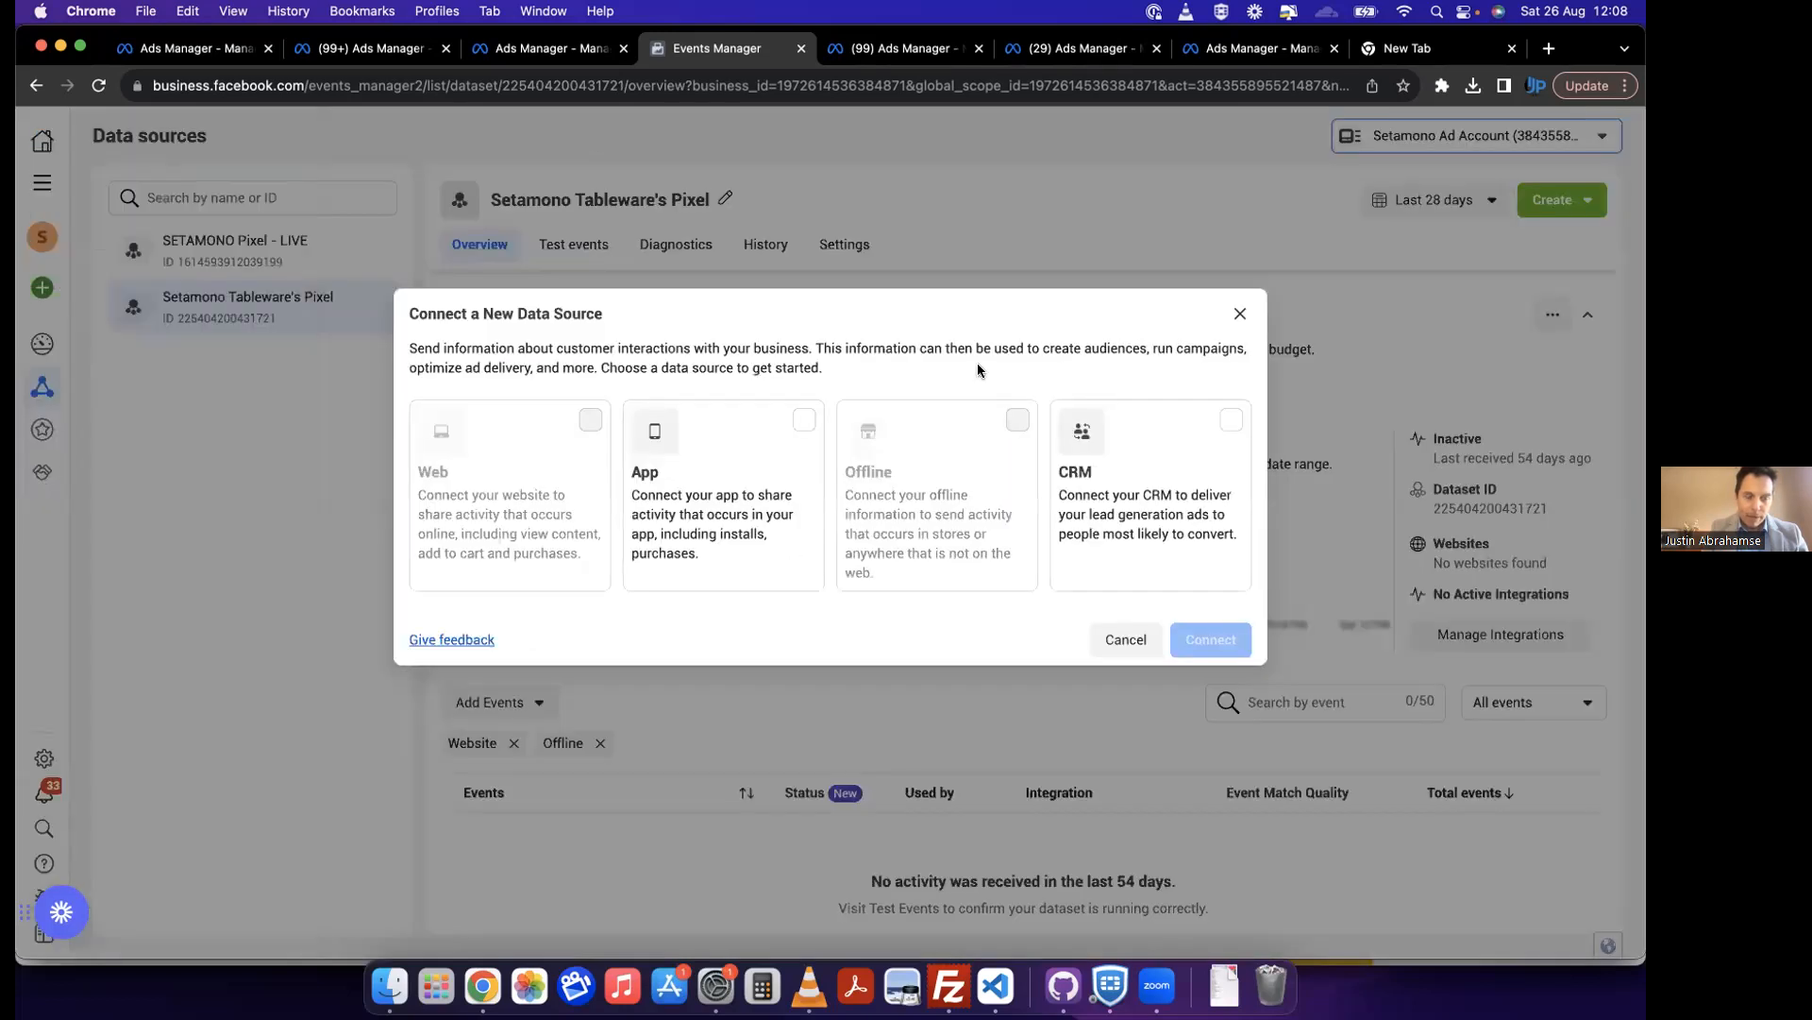
click(1240, 314)
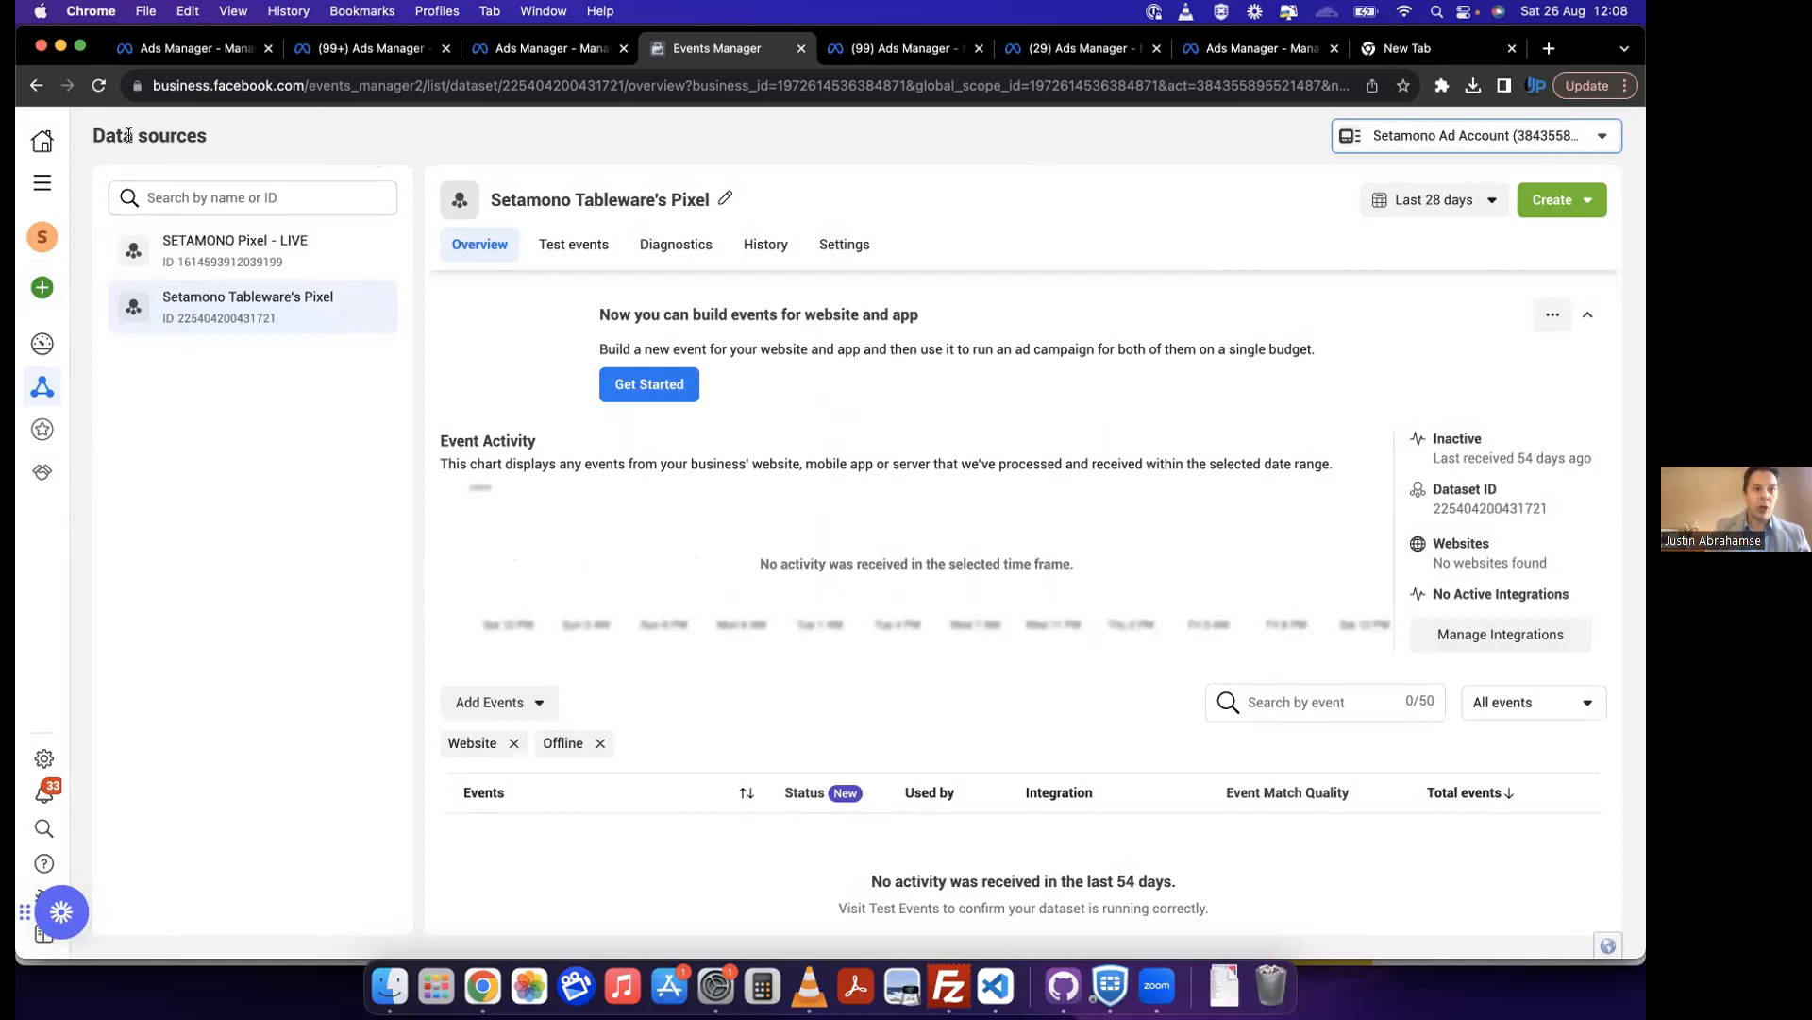
mouse_move(31, 383)
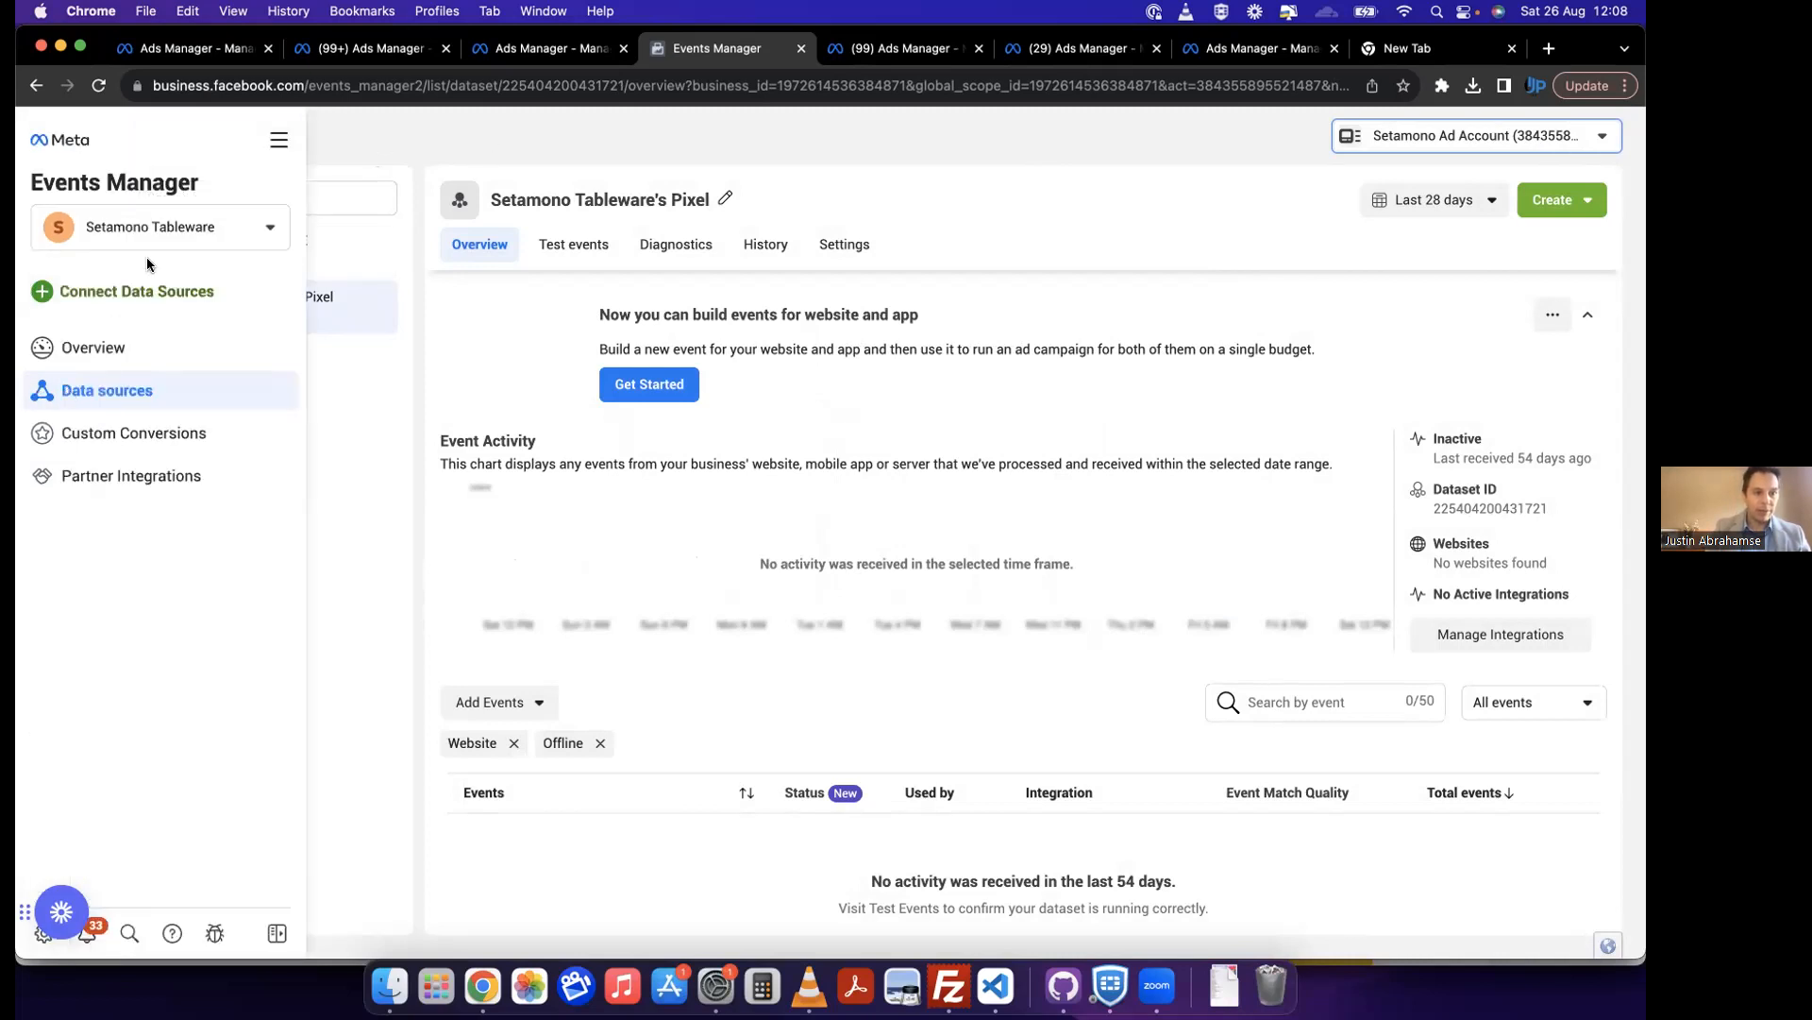
click(88, 305)
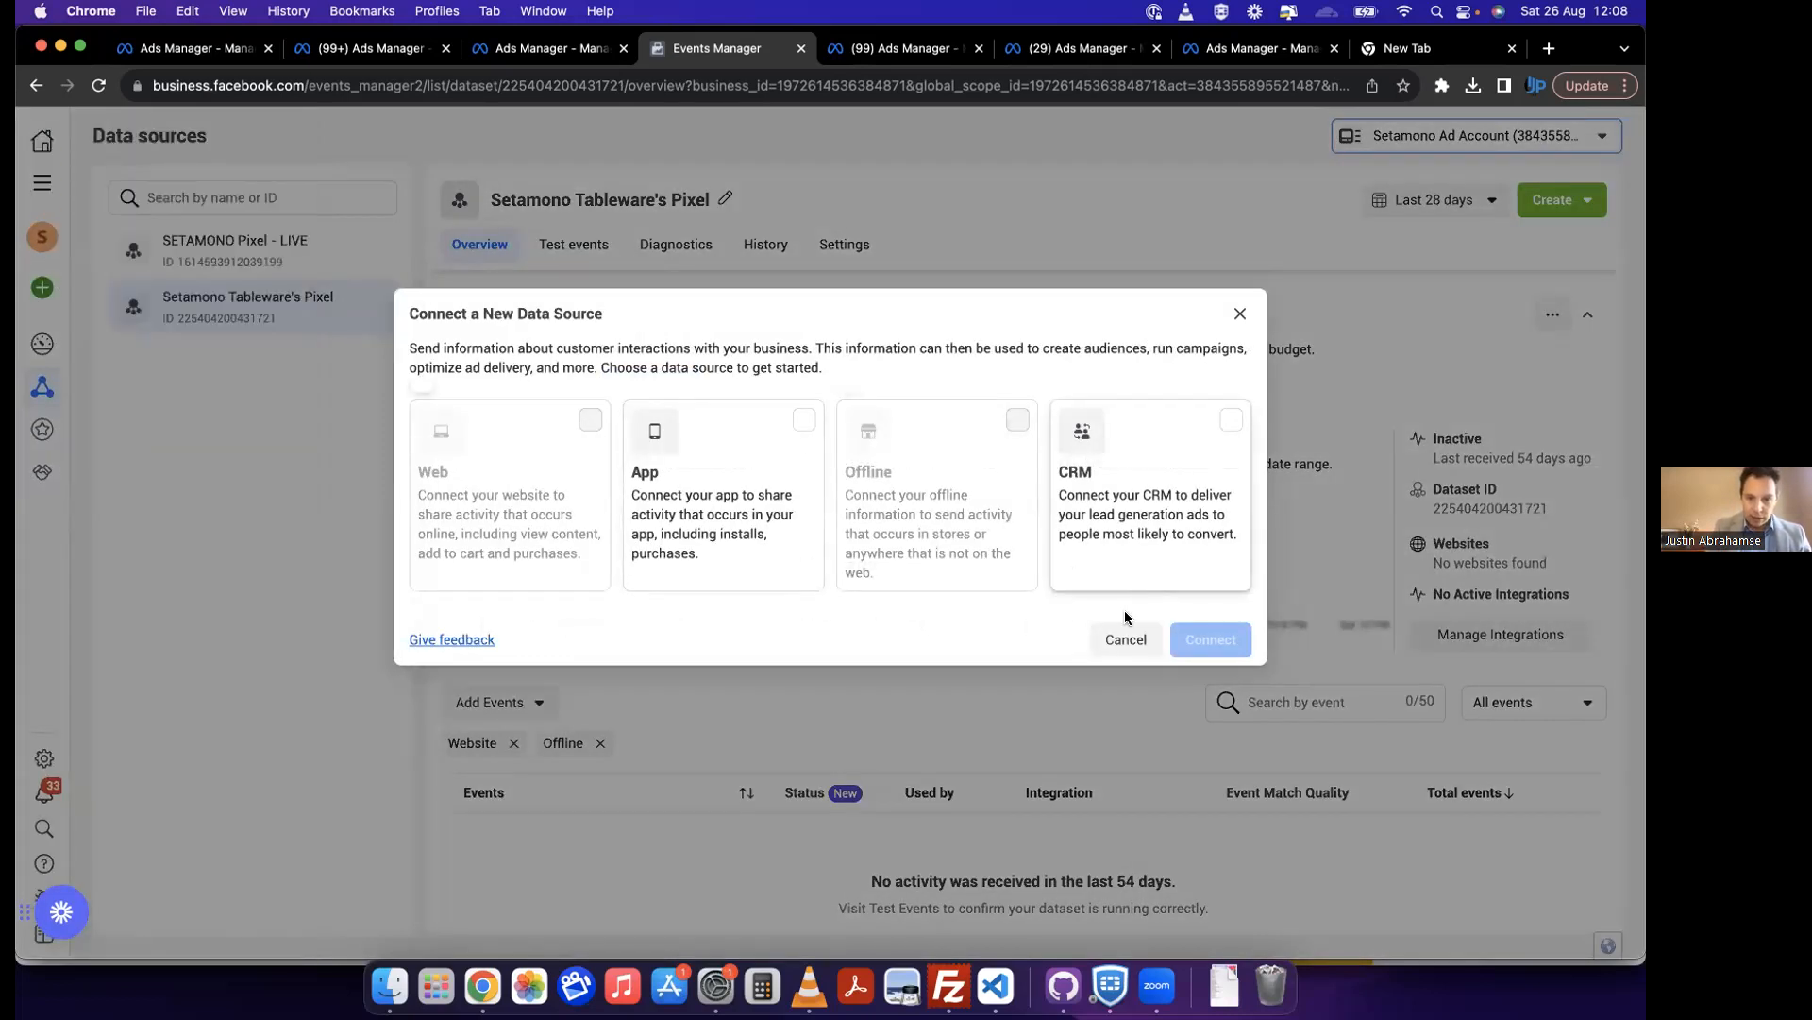
click(1127, 646)
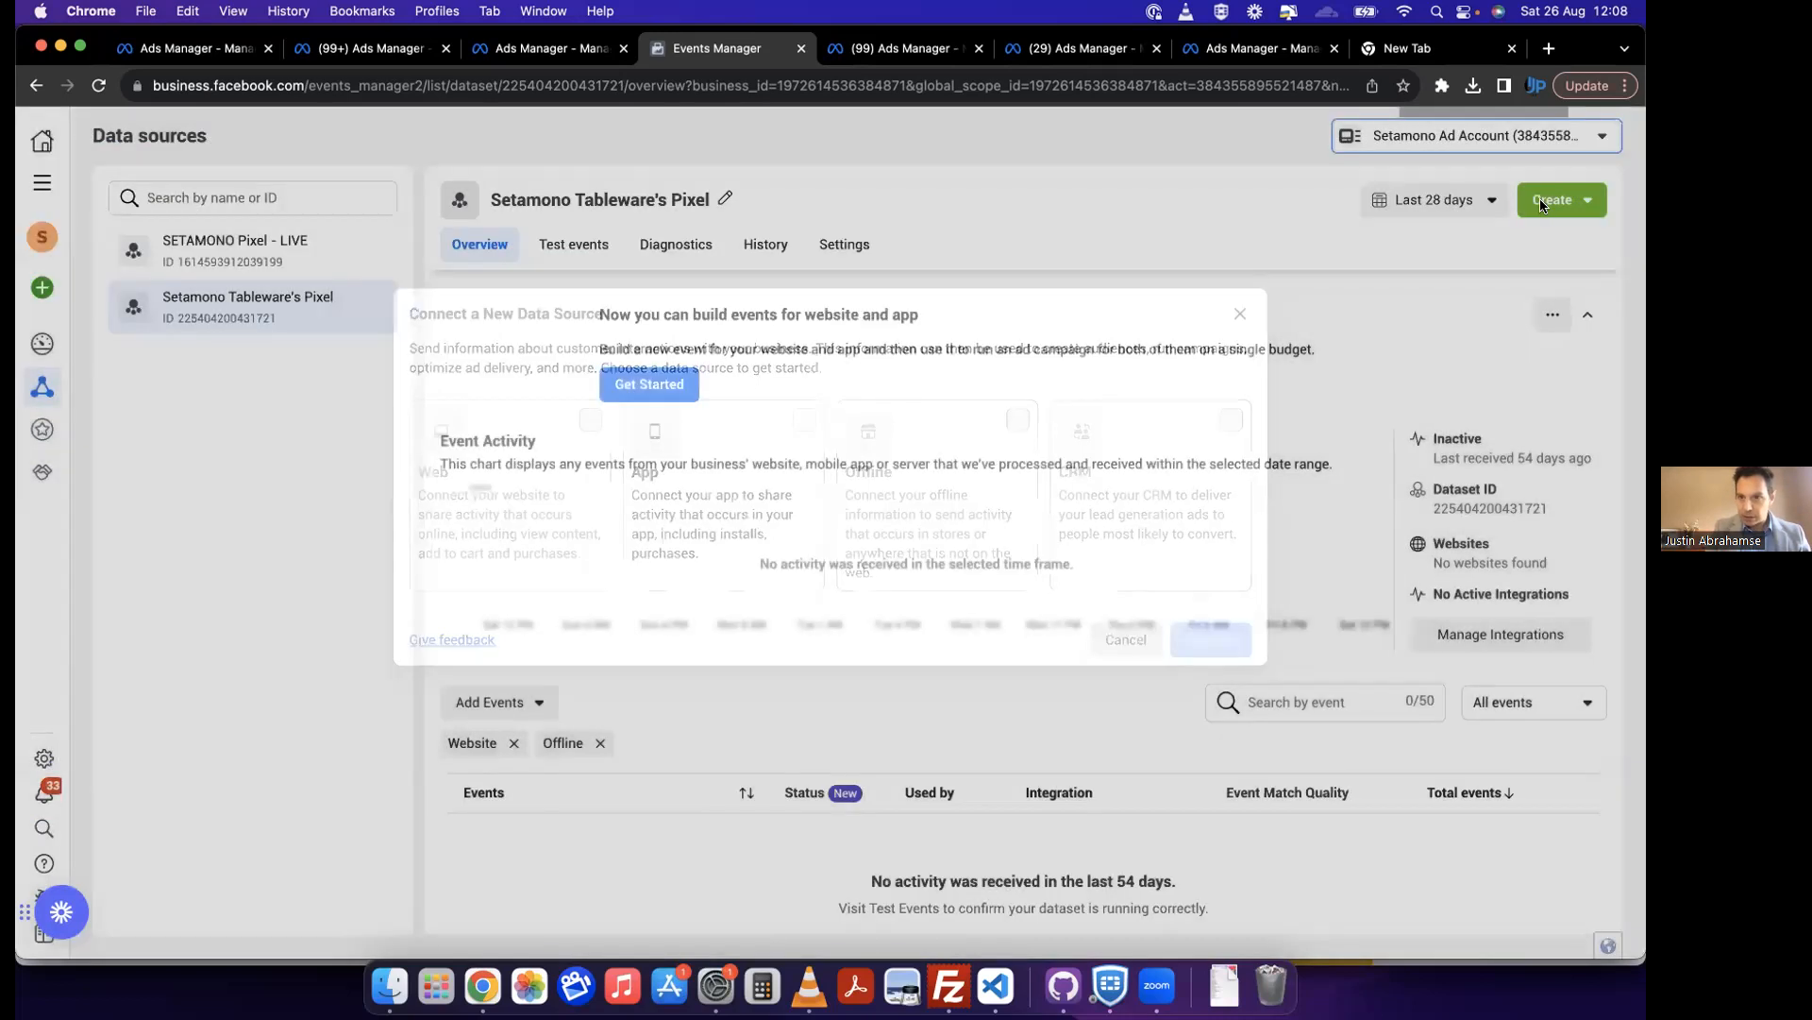
Step: Switch Events Manager to the Setamono Tableware business account and start connecting a new data source
click(1501, 135)
click(1405, 227)
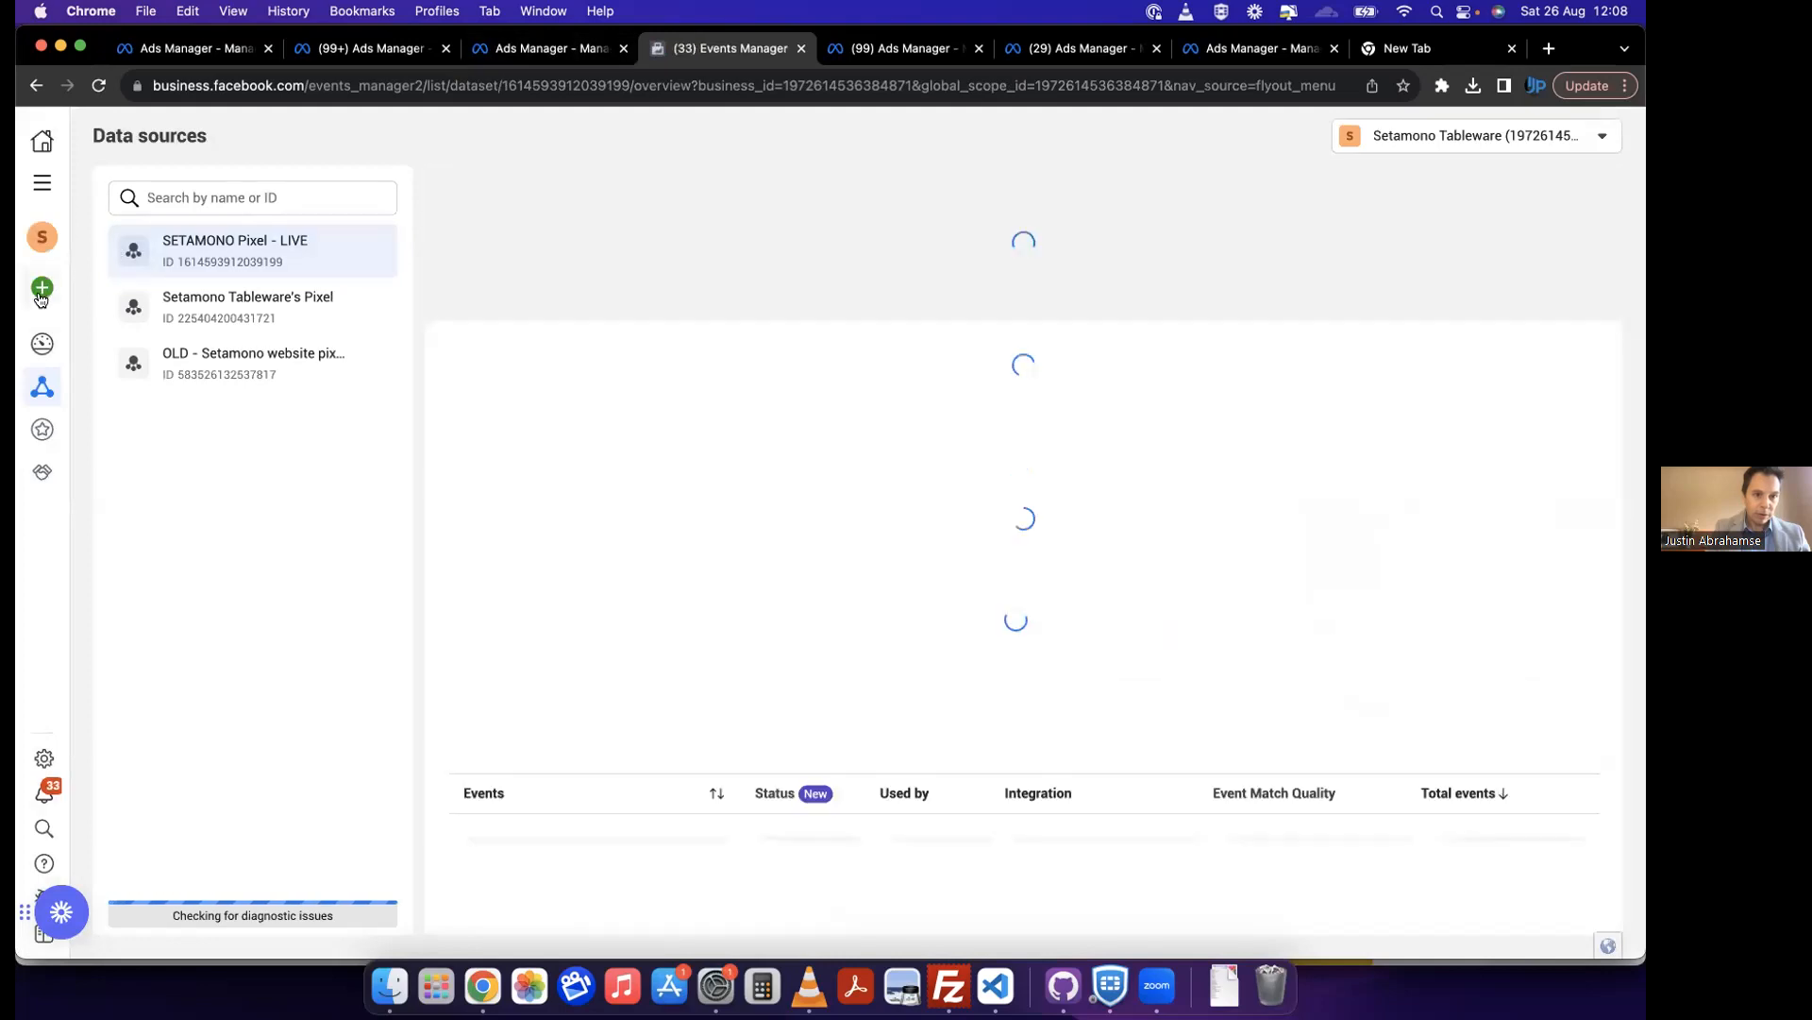
mouse_move(40, 299)
click(164, 298)
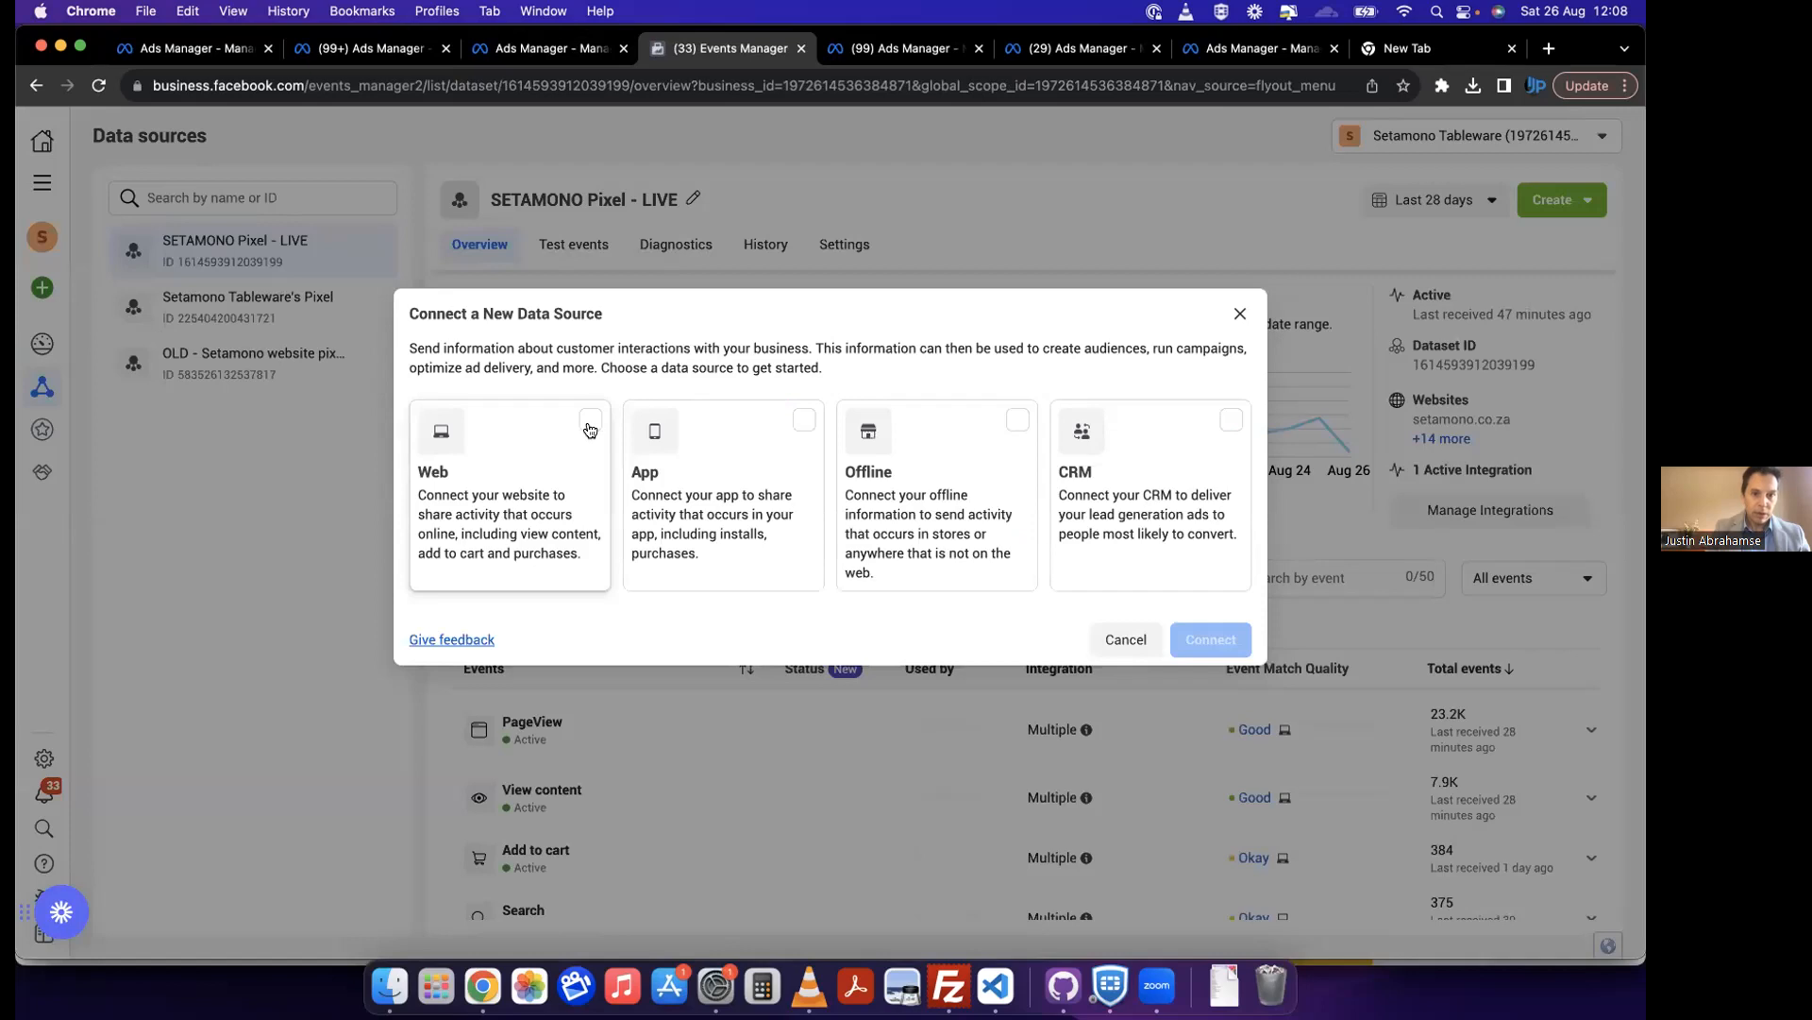
Step: Choose Web as the data source type, review the new dataset form, and cancel without creating a dataset
click(590, 422)
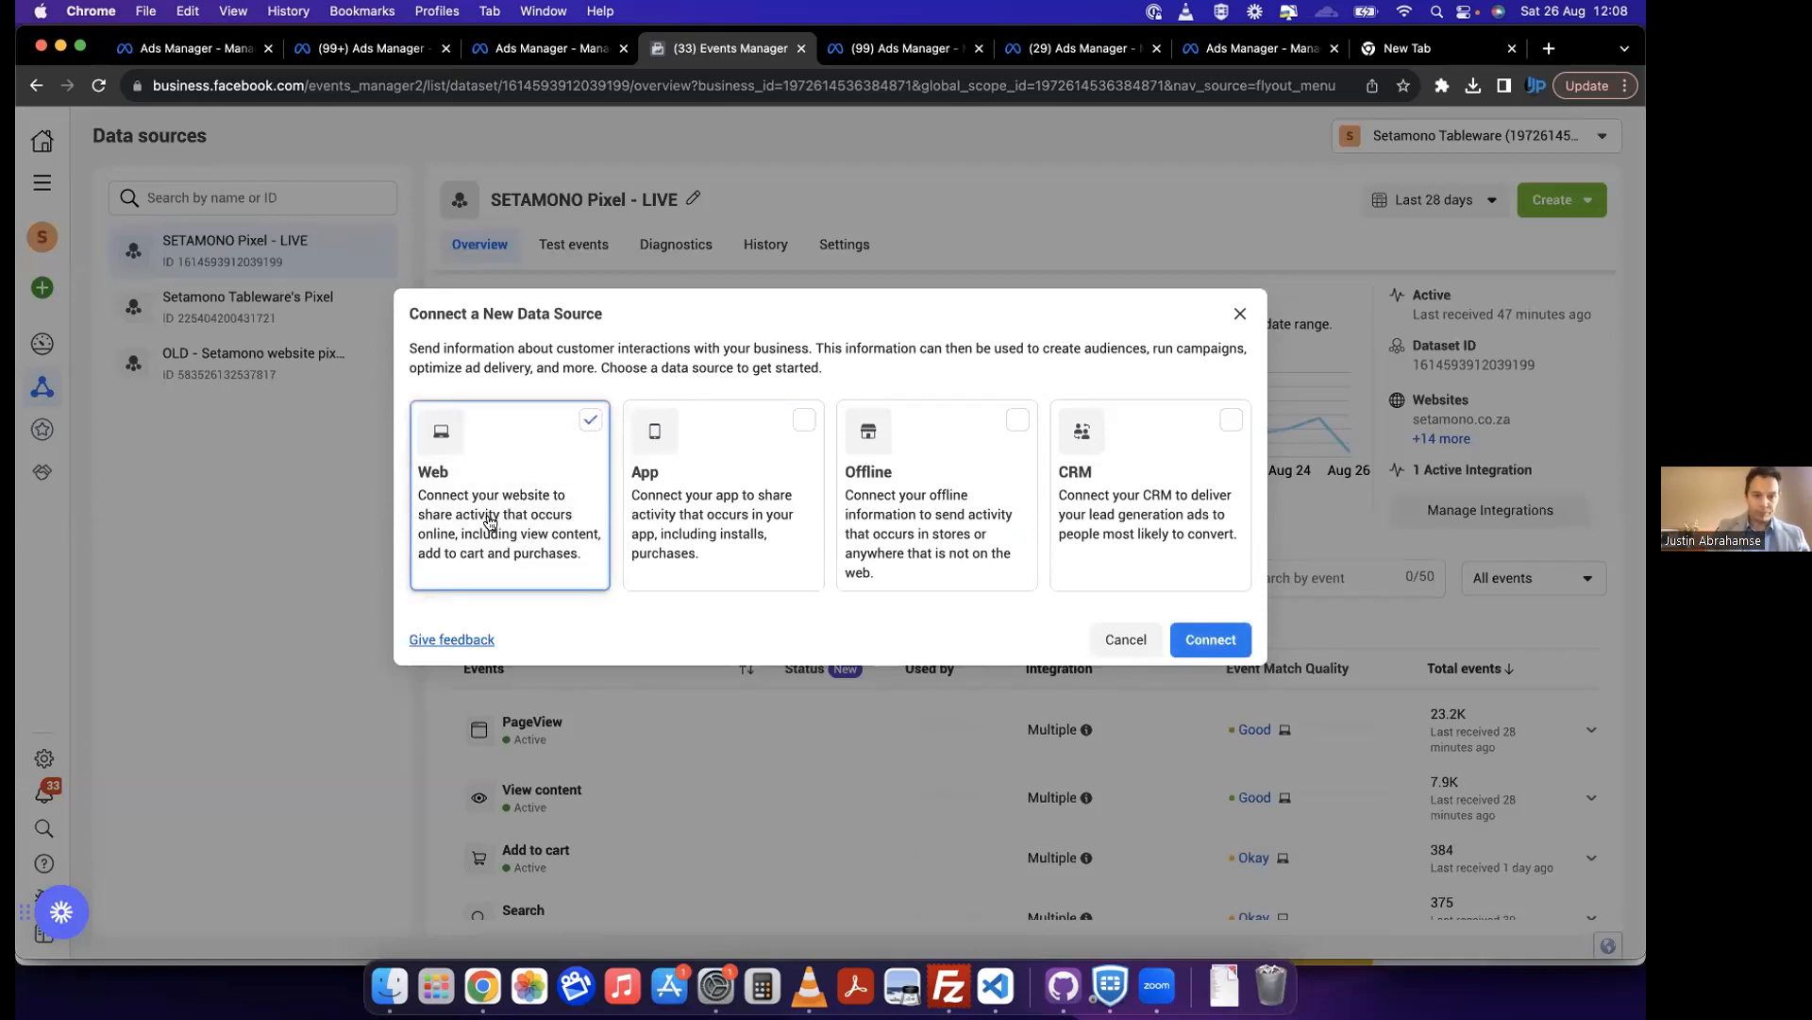
click(776, 422)
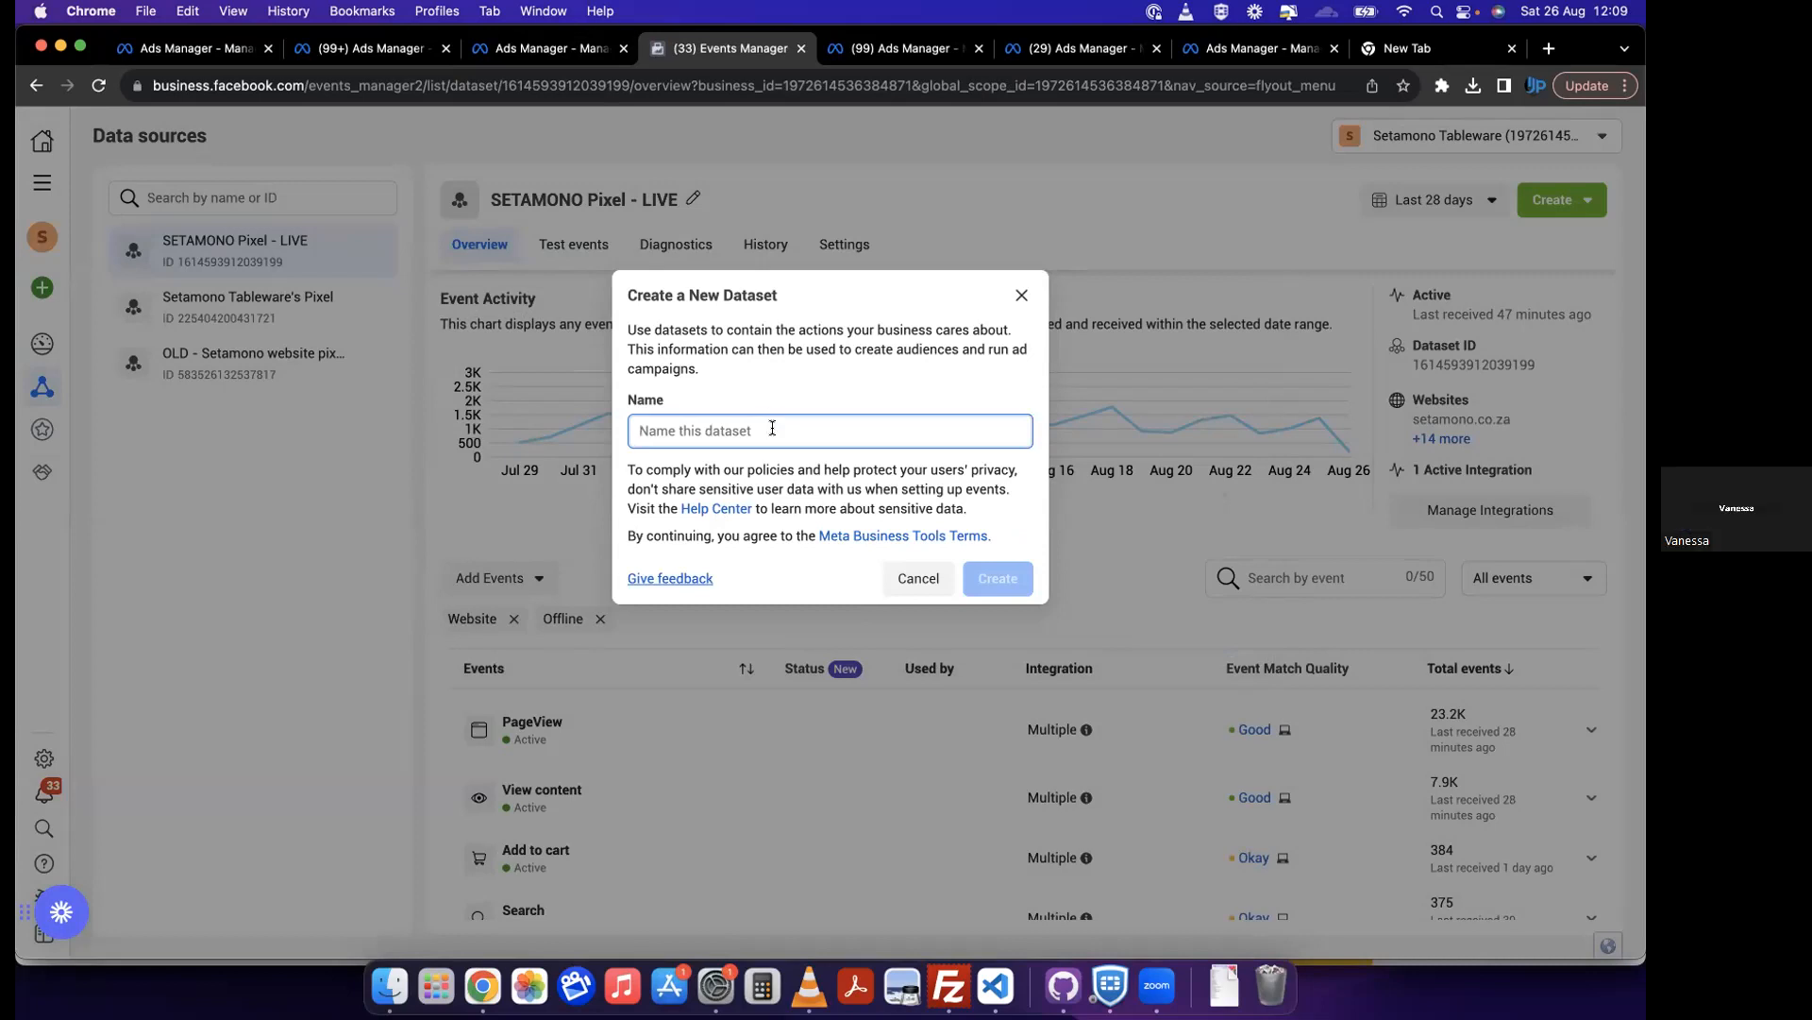
click(920, 580)
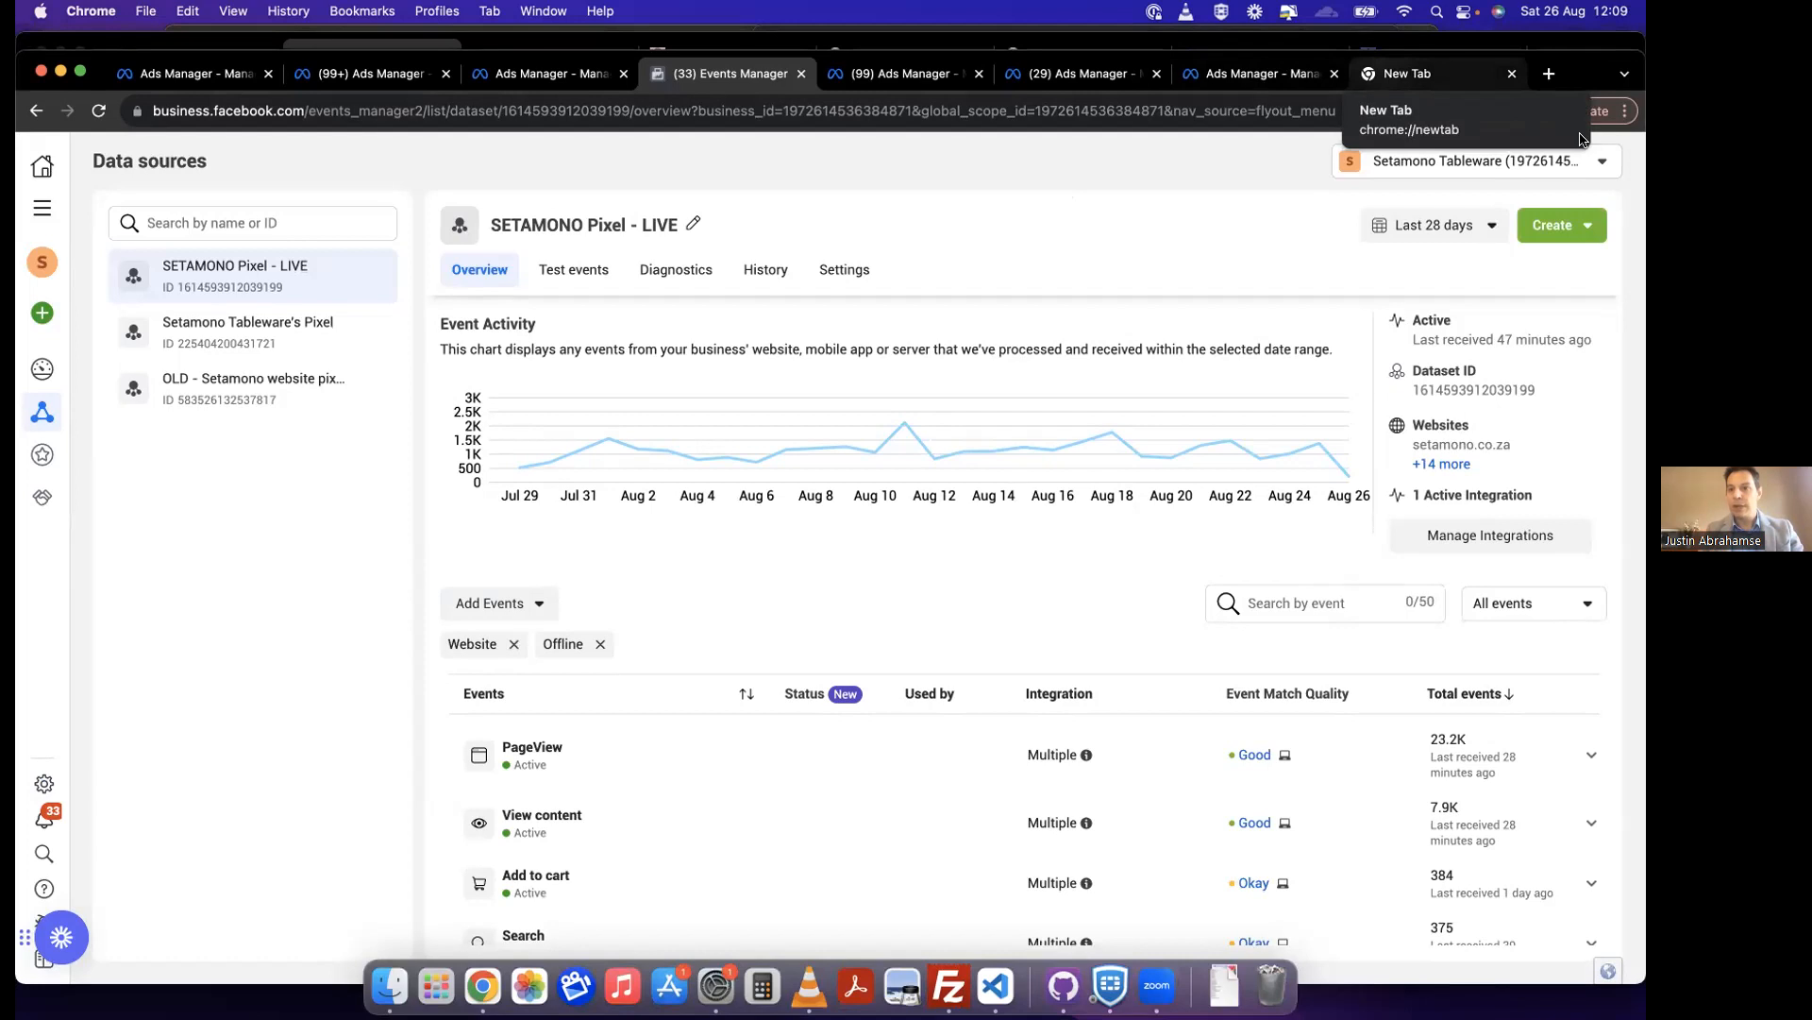
Step: Switch to the other browser window and open the page source of the tricstatshirts.com home page
drag(1584, 76, 1583, 154)
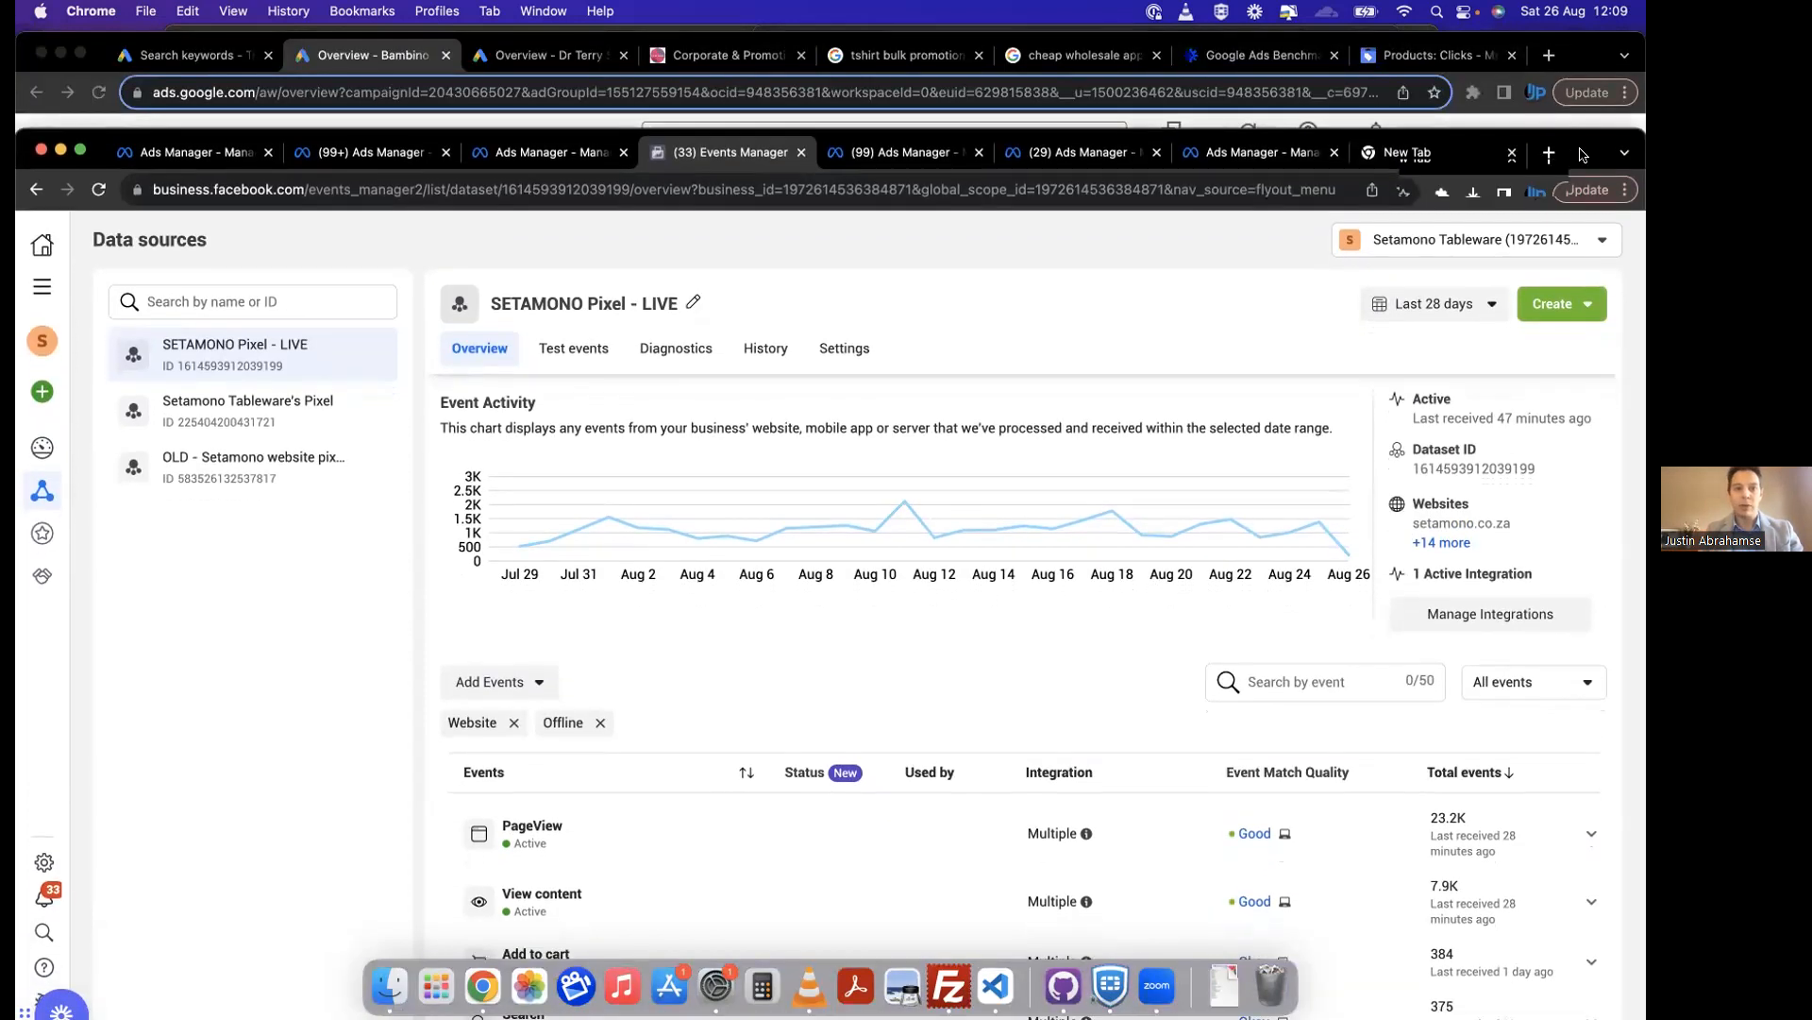
click(698, 57)
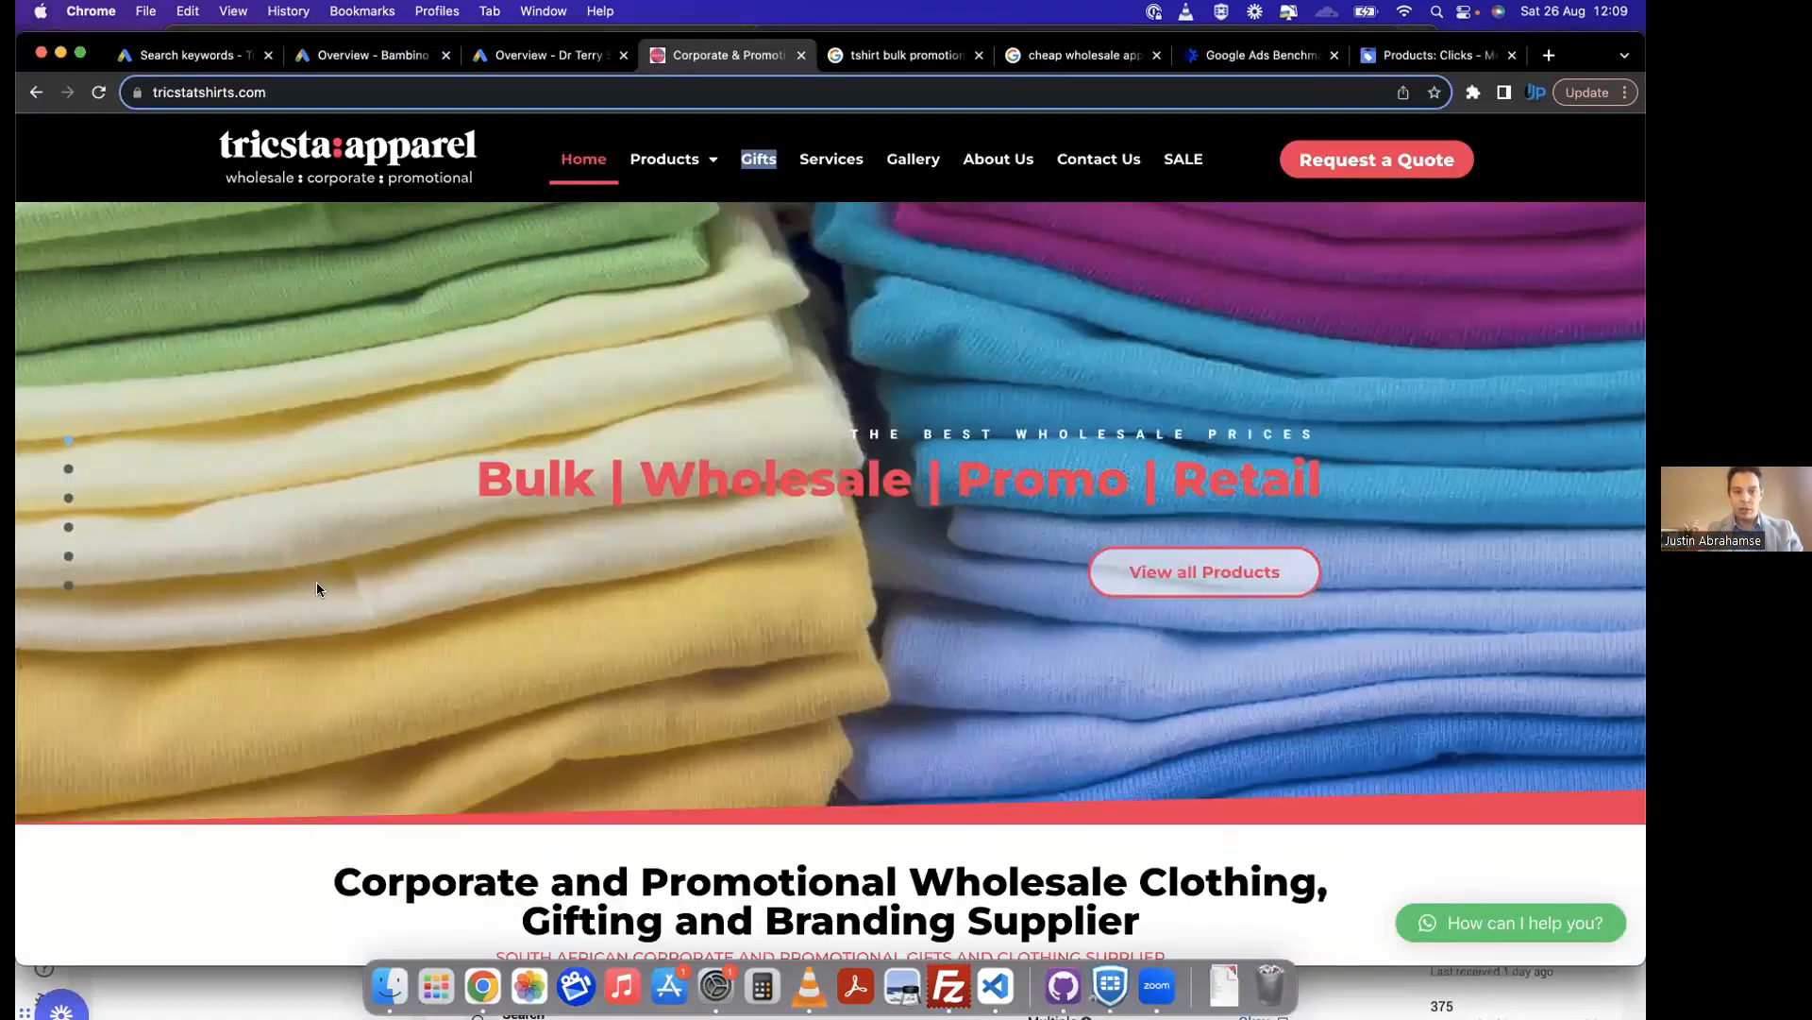
right_click(182, 877)
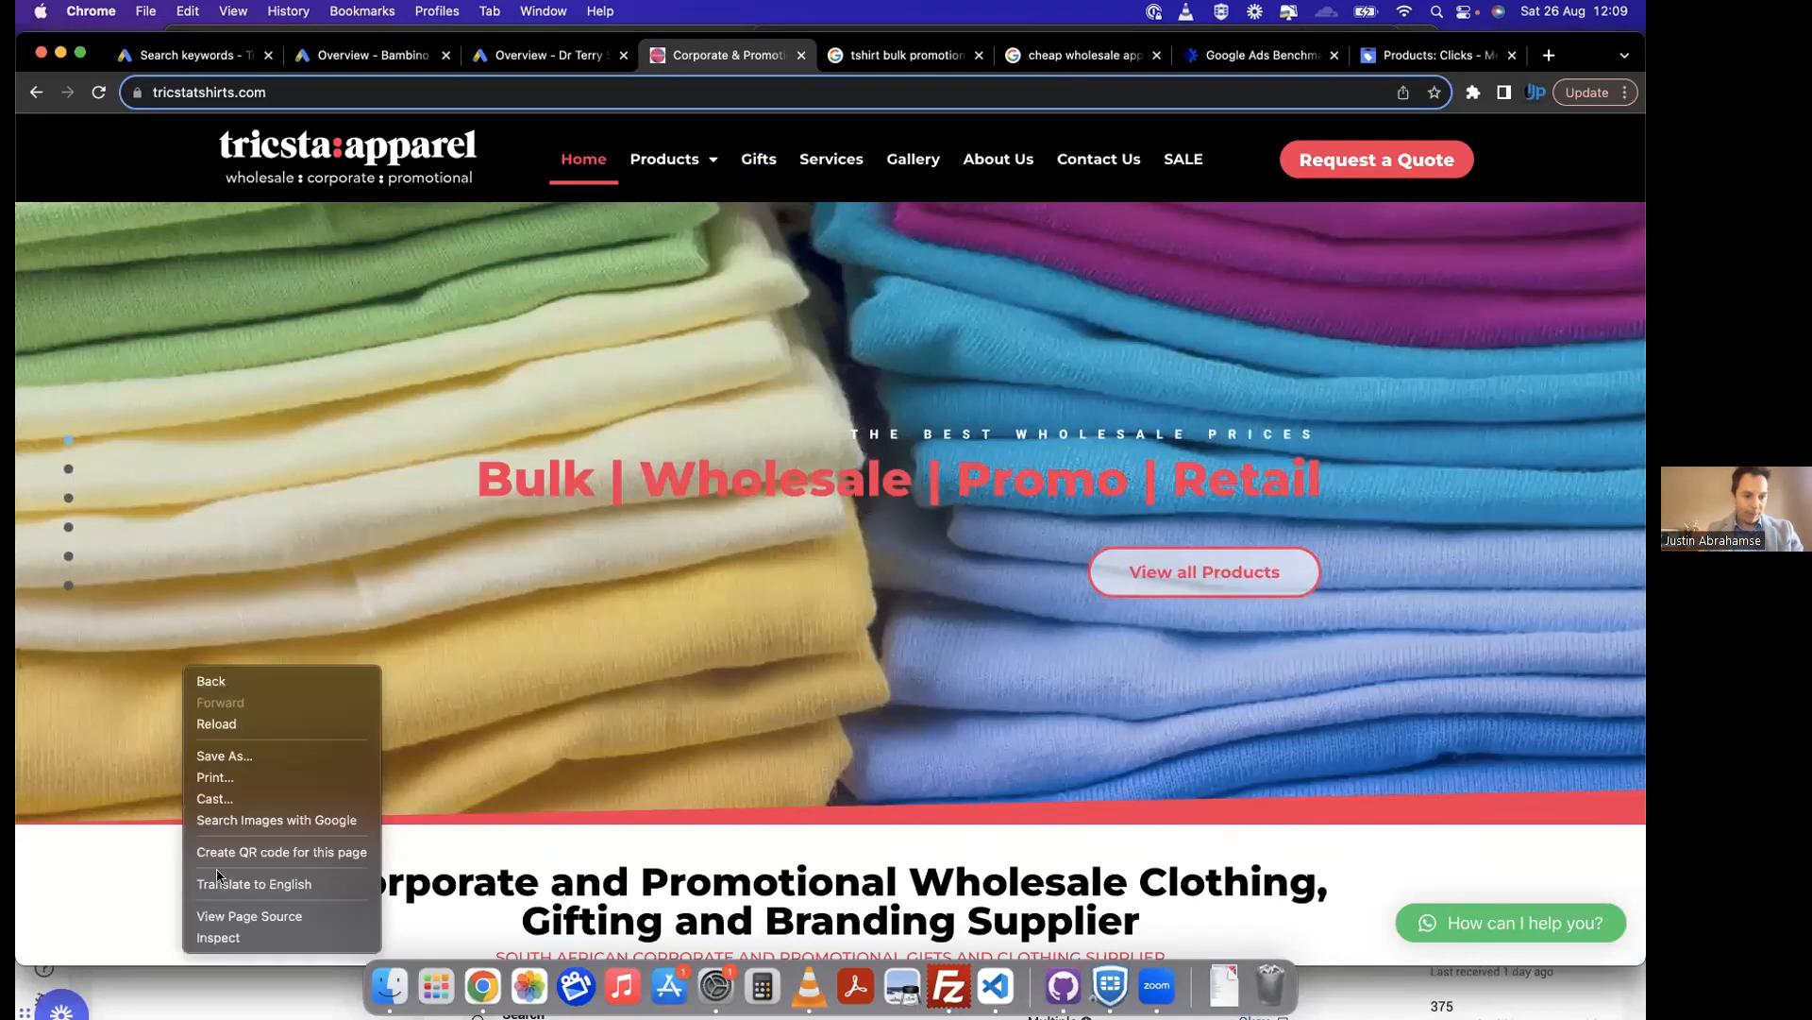
click(284, 918)
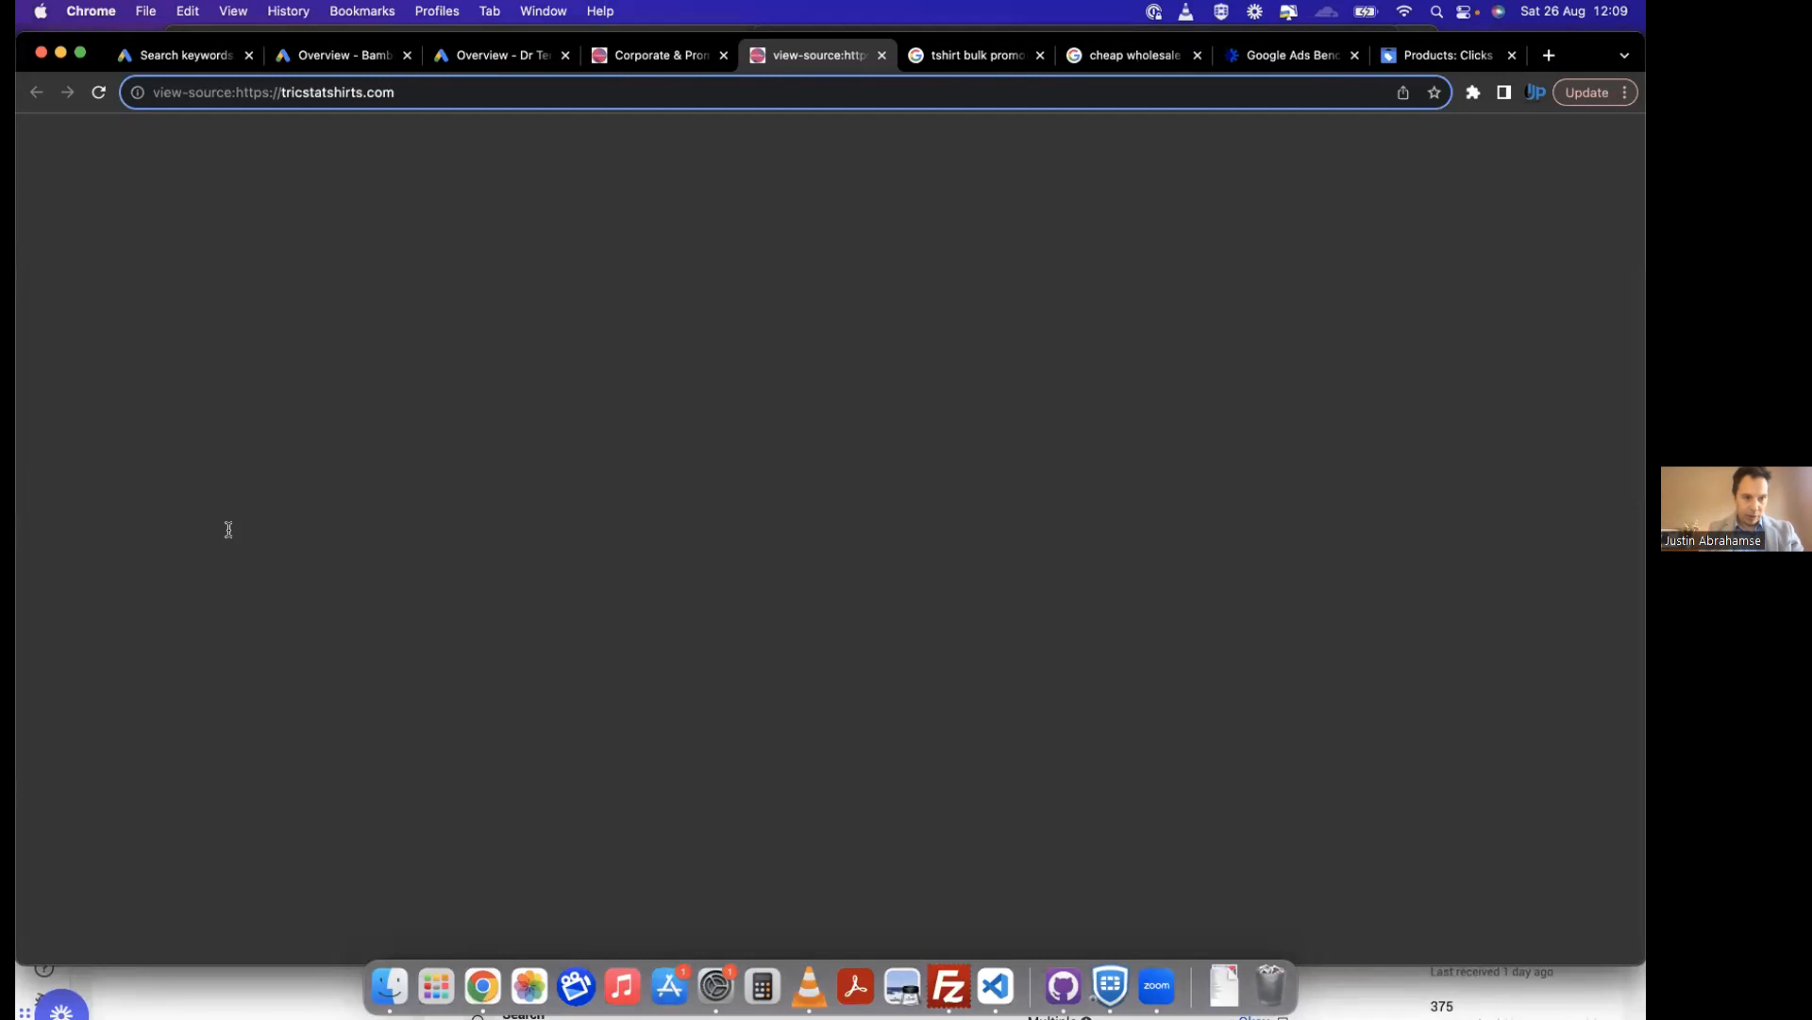
Step: Search the page source for "fb" and go through the matches, looking for Facebook pixel code
key(super+f)
text(fb)
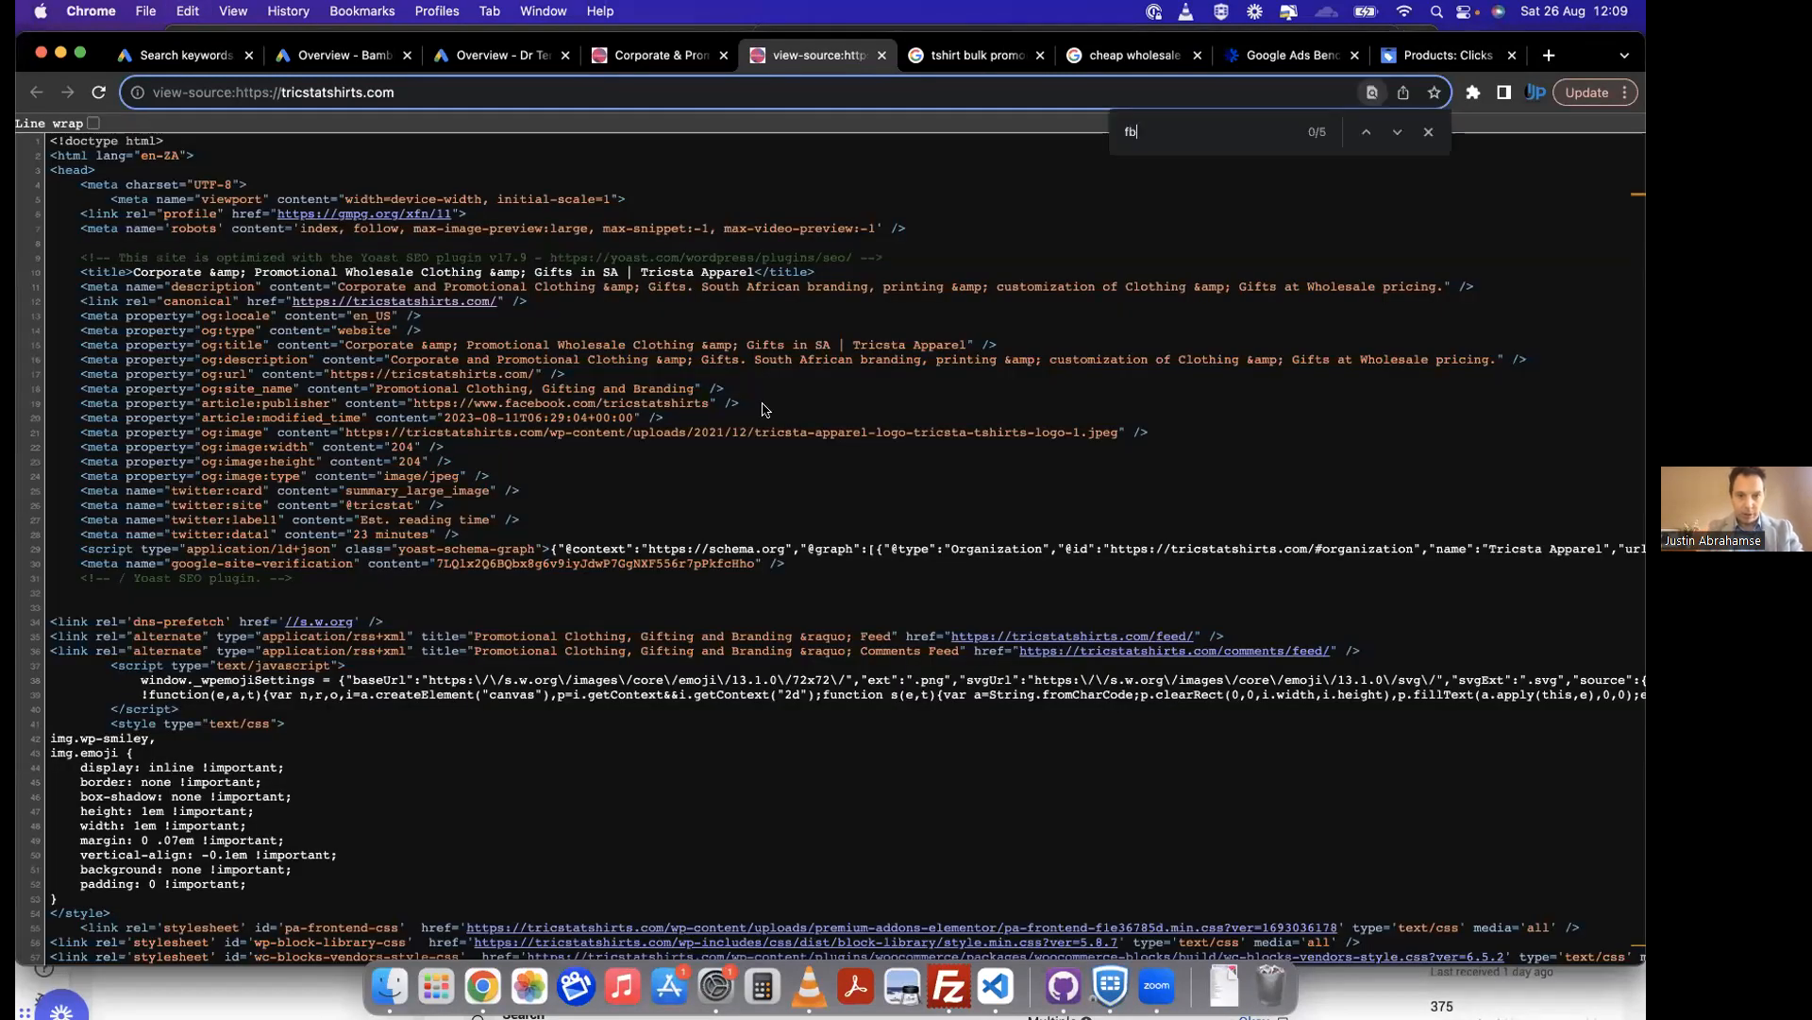
click(1365, 133)
click(1365, 133)
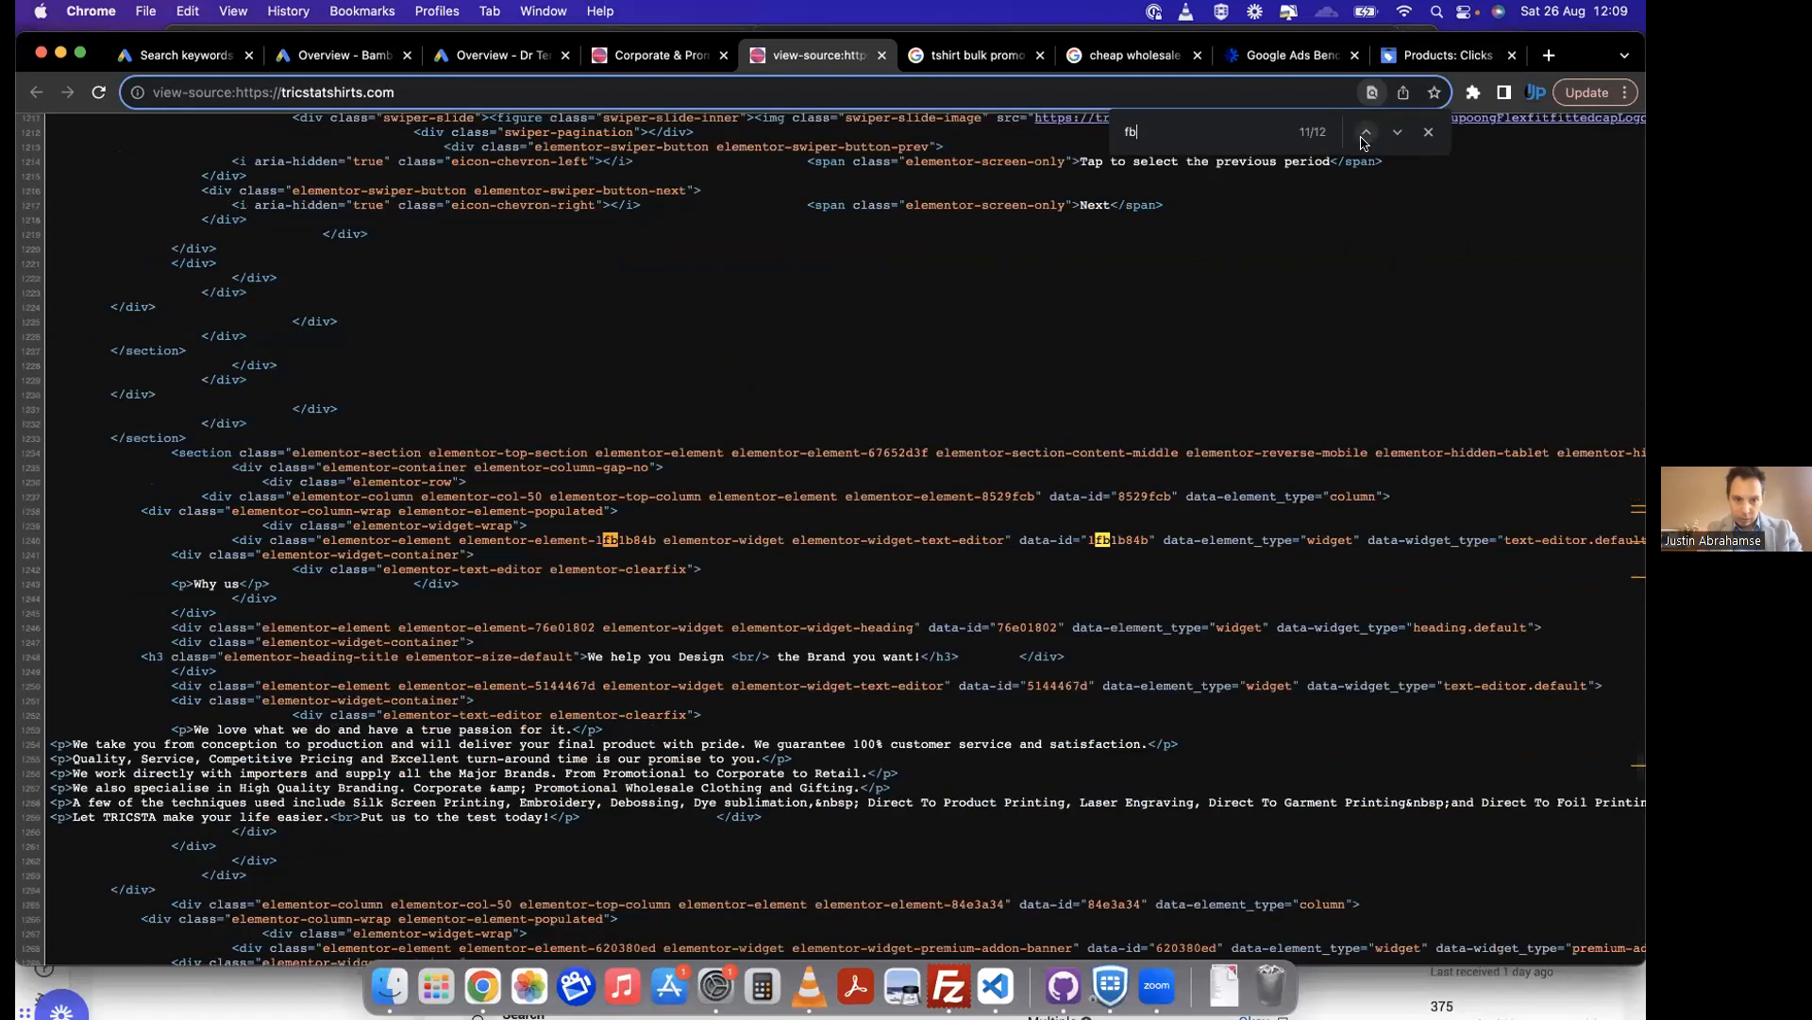
click(1365, 133)
click(1365, 133)
click(1365, 133)
click(1365, 133)
click(1365, 133)
click(1365, 133)
click(1365, 133)
click(1365, 133)
click(1365, 133)
click(1365, 133)
click(1365, 133)
click(1365, 133)
click(1366, 133)
click(1365, 133)
click(1365, 133)
click(1365, 133)
click(1365, 133)
click(1365, 133)
click(1365, 133)
click(1365, 133)
click(1365, 133)
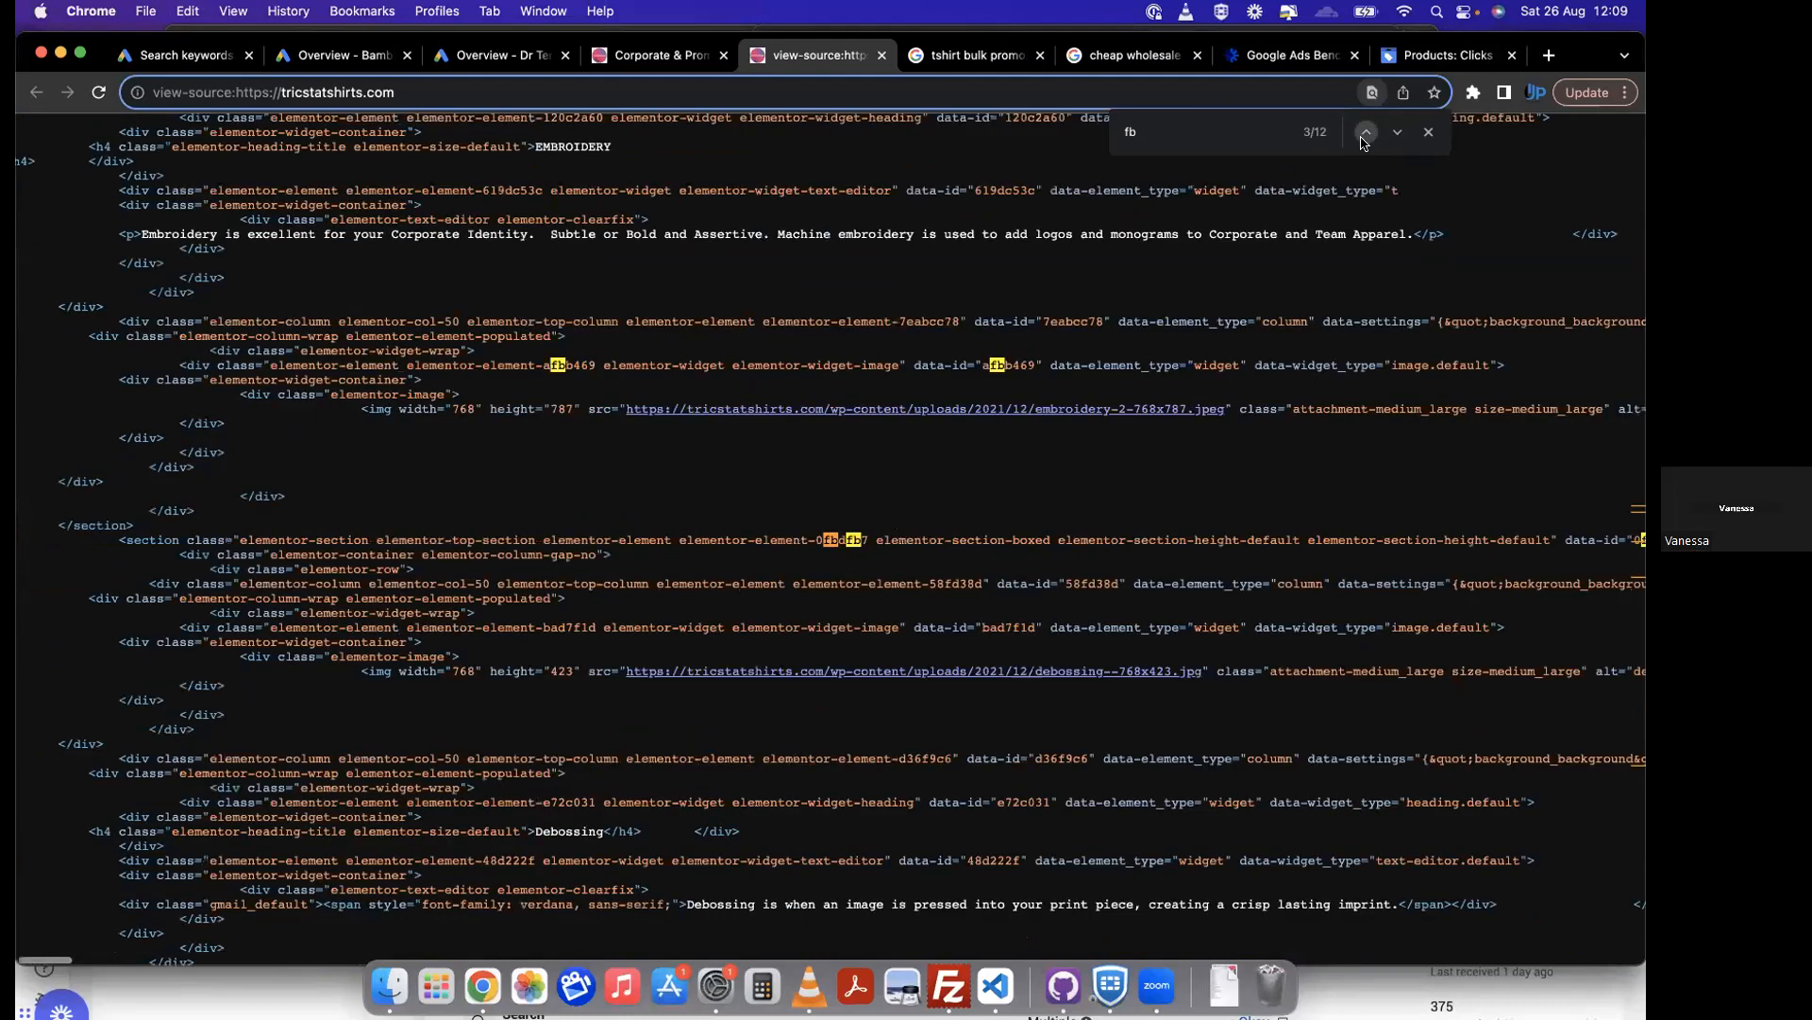
click(1365, 133)
click(1365, 133)
click(1365, 133)
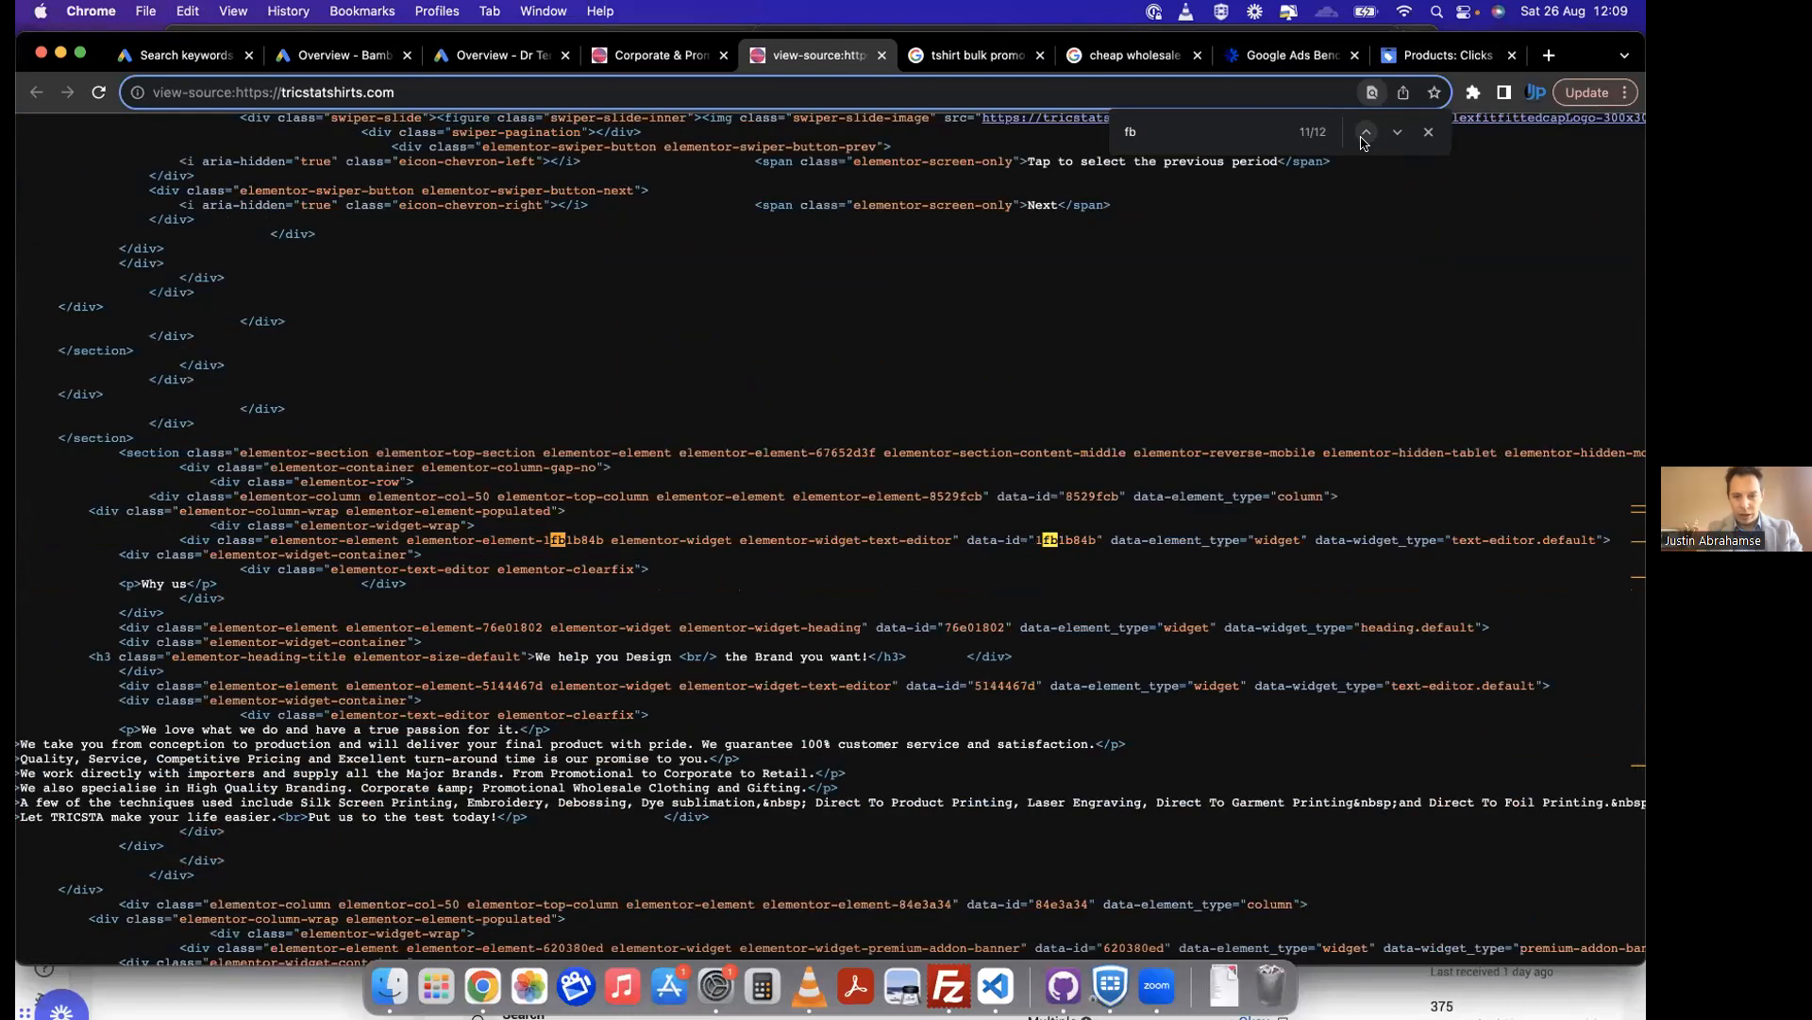
click(1365, 133)
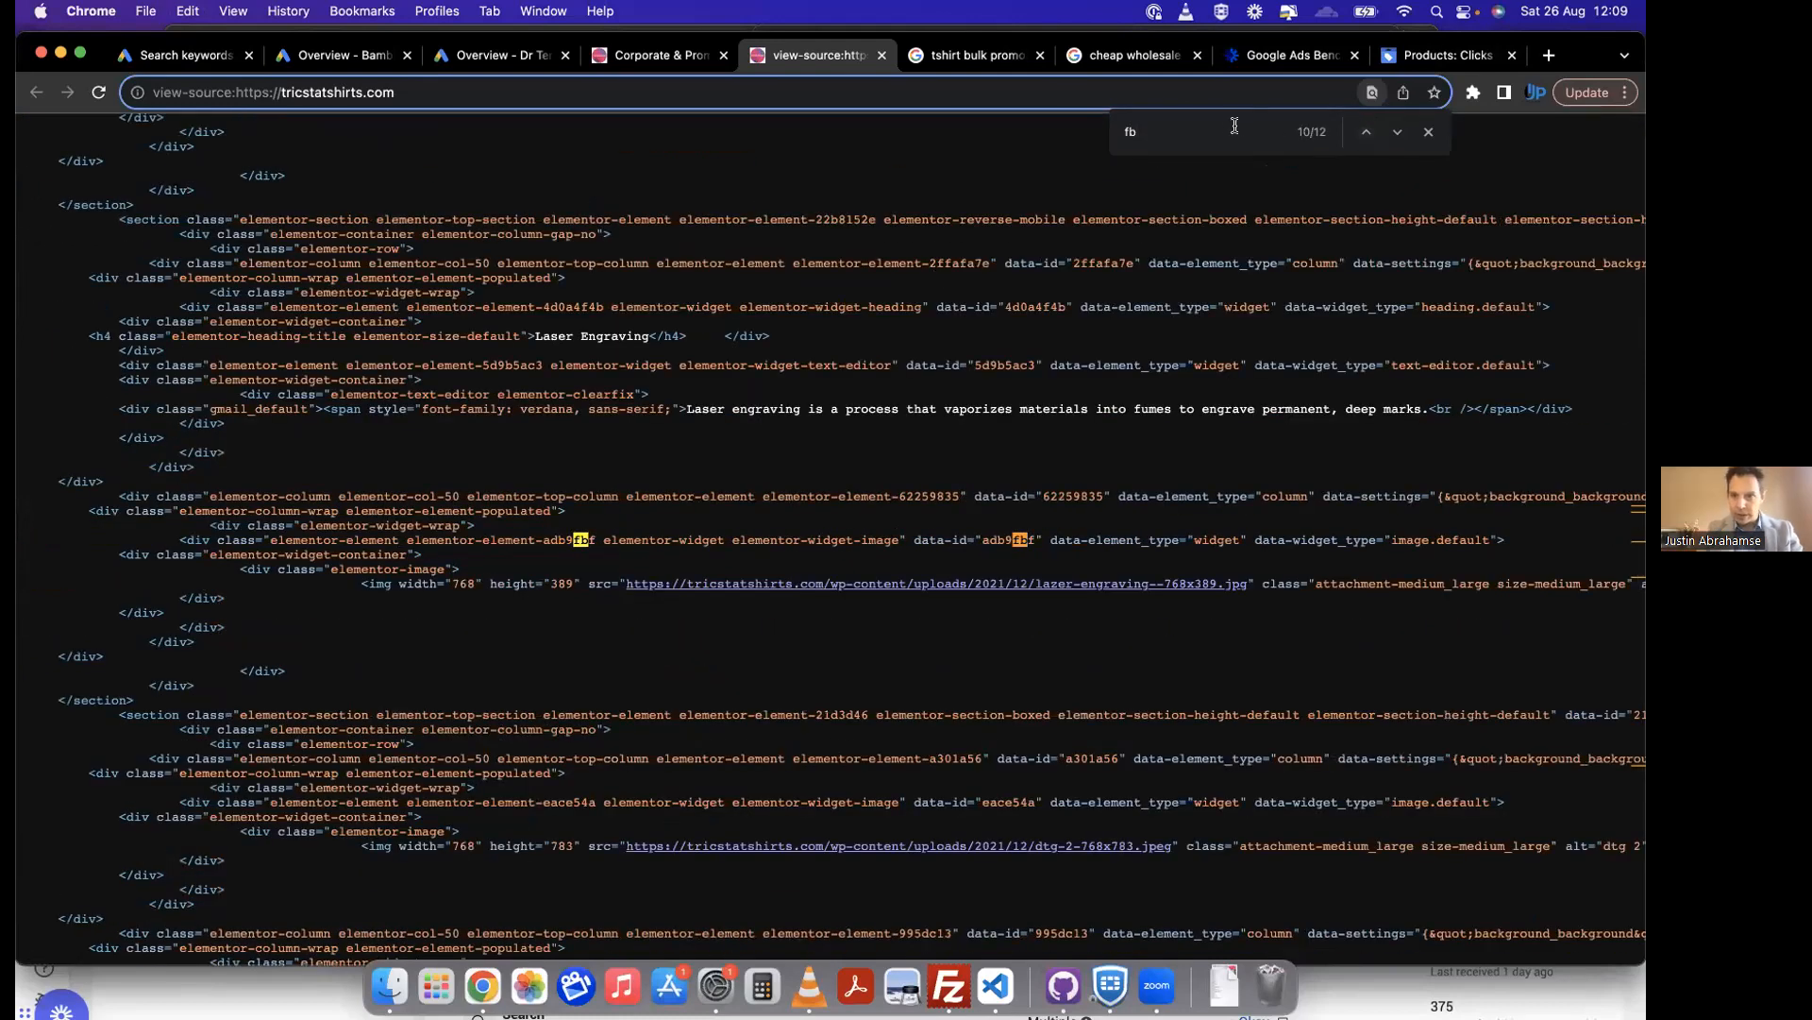
click(1365, 133)
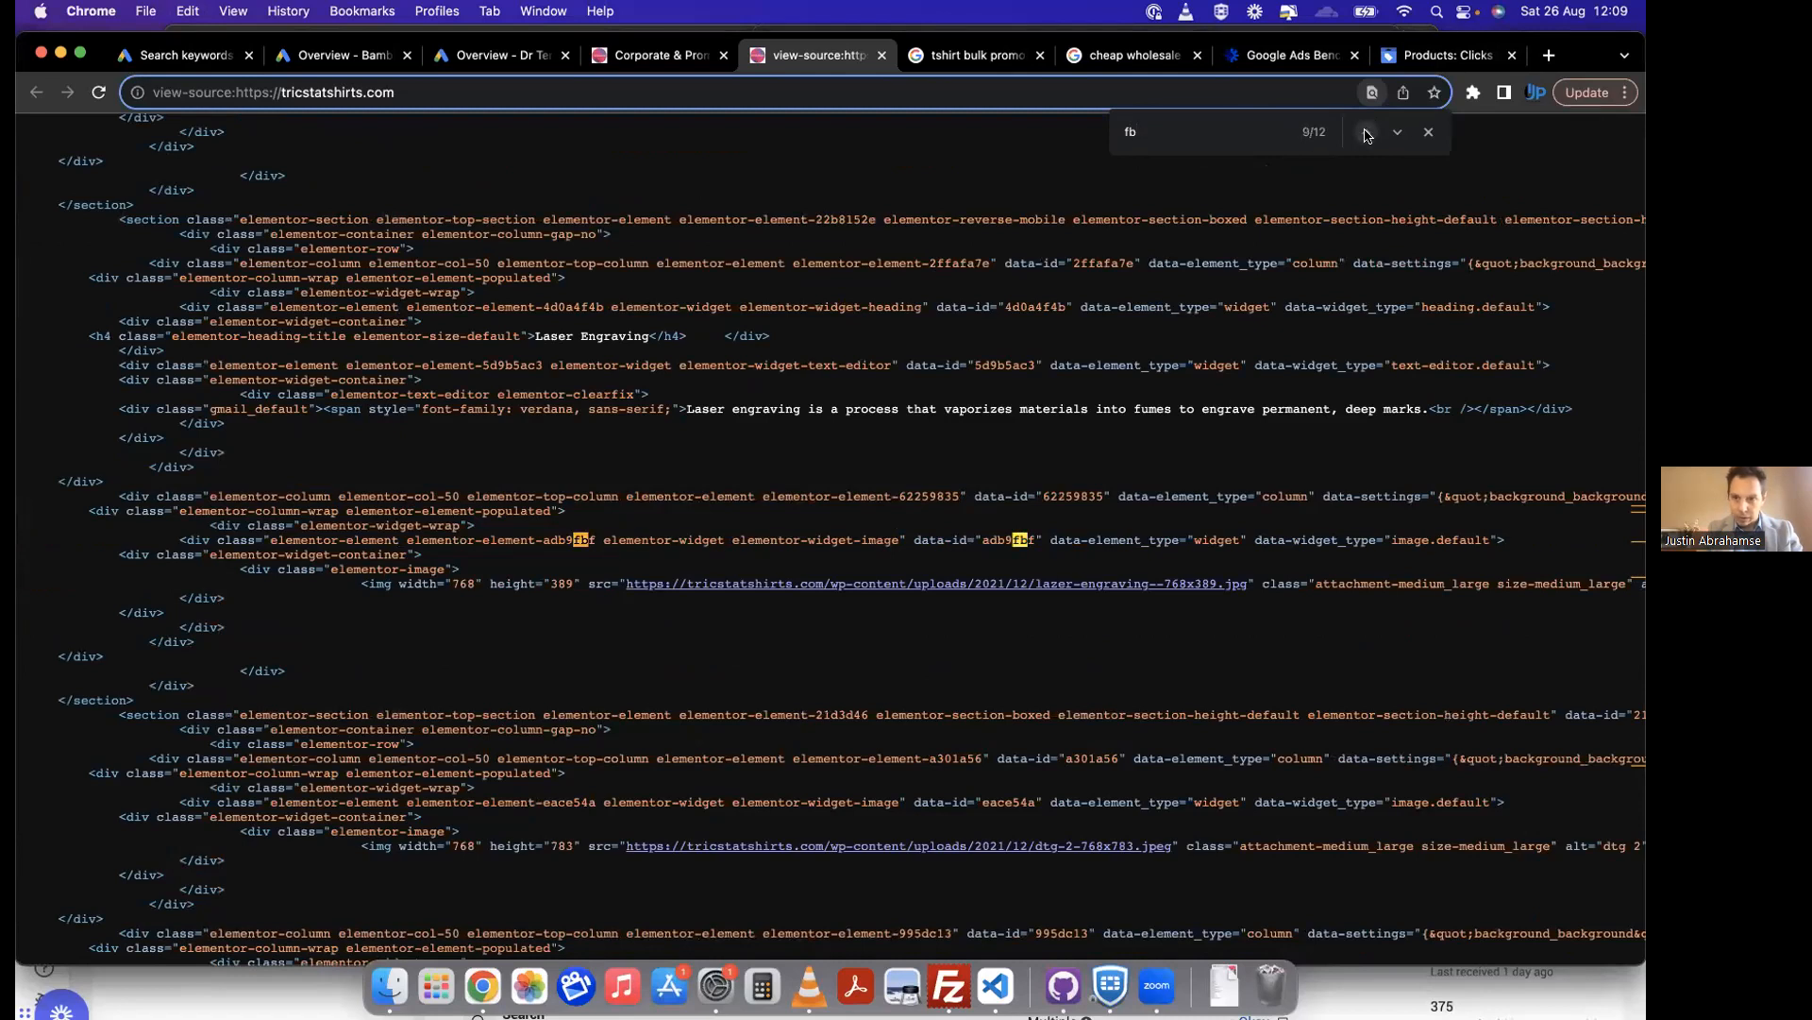
click(1364, 135)
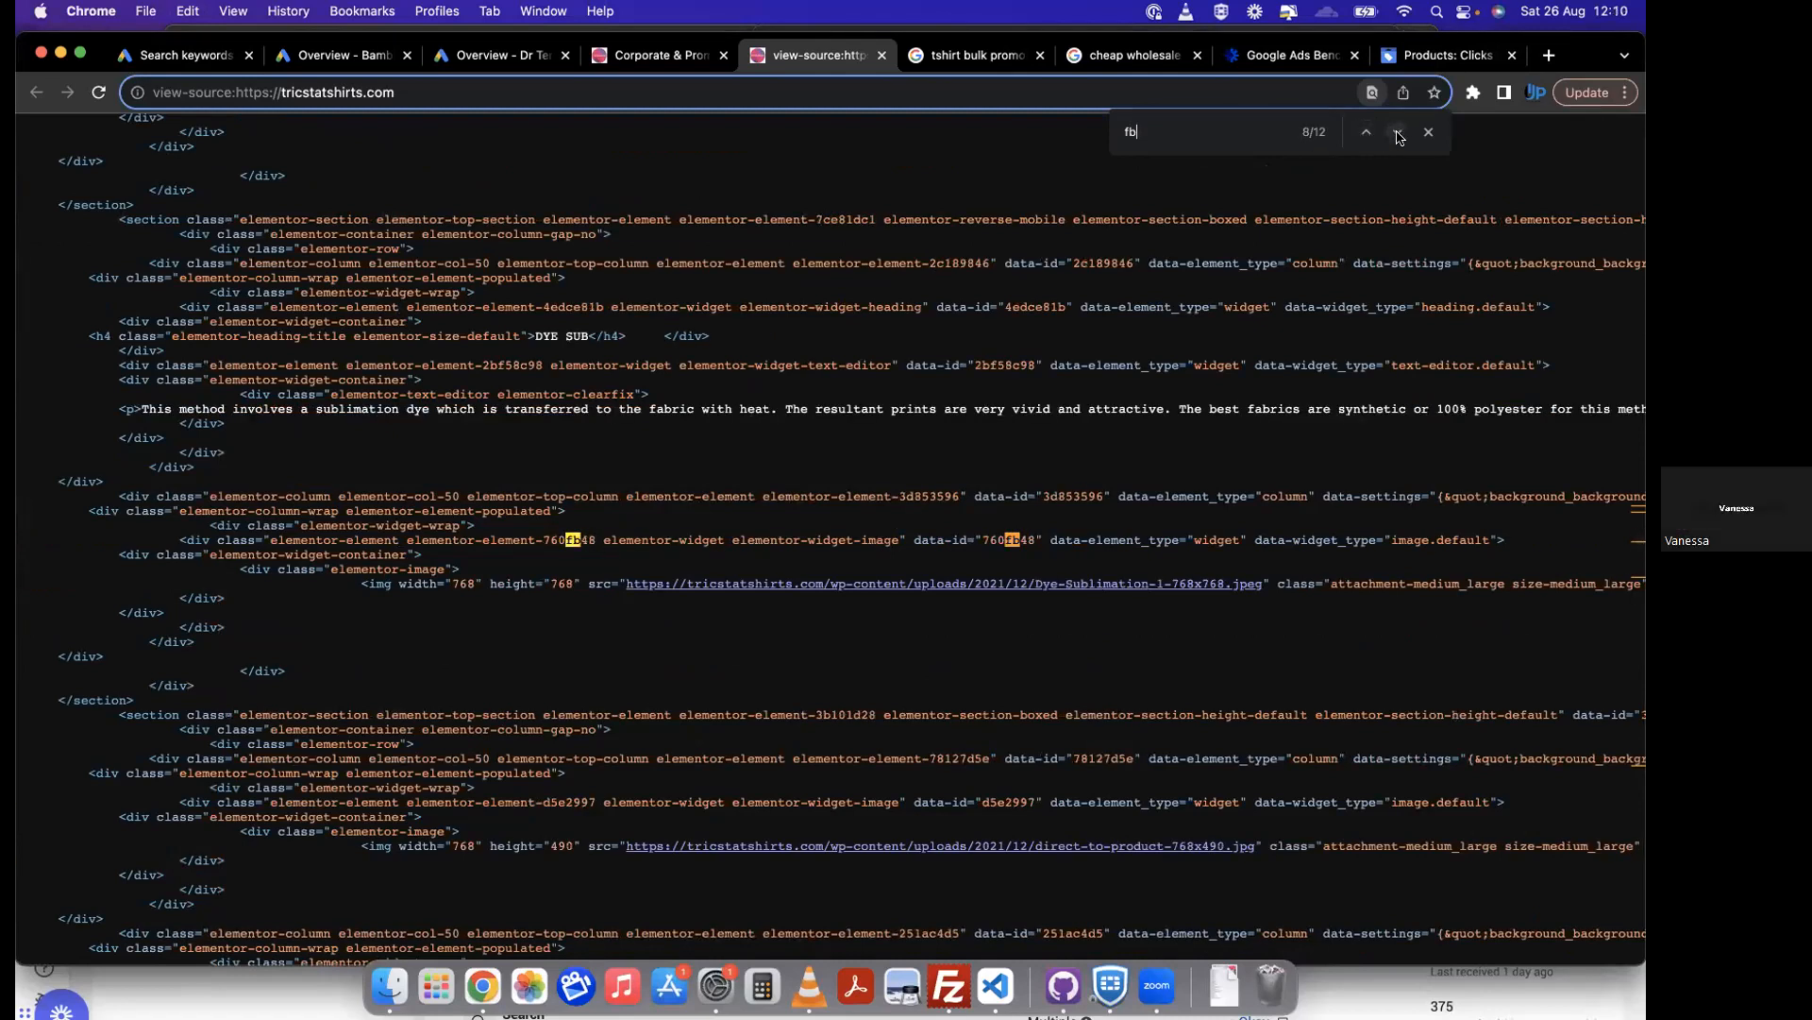
click(1395, 129)
click(1395, 129)
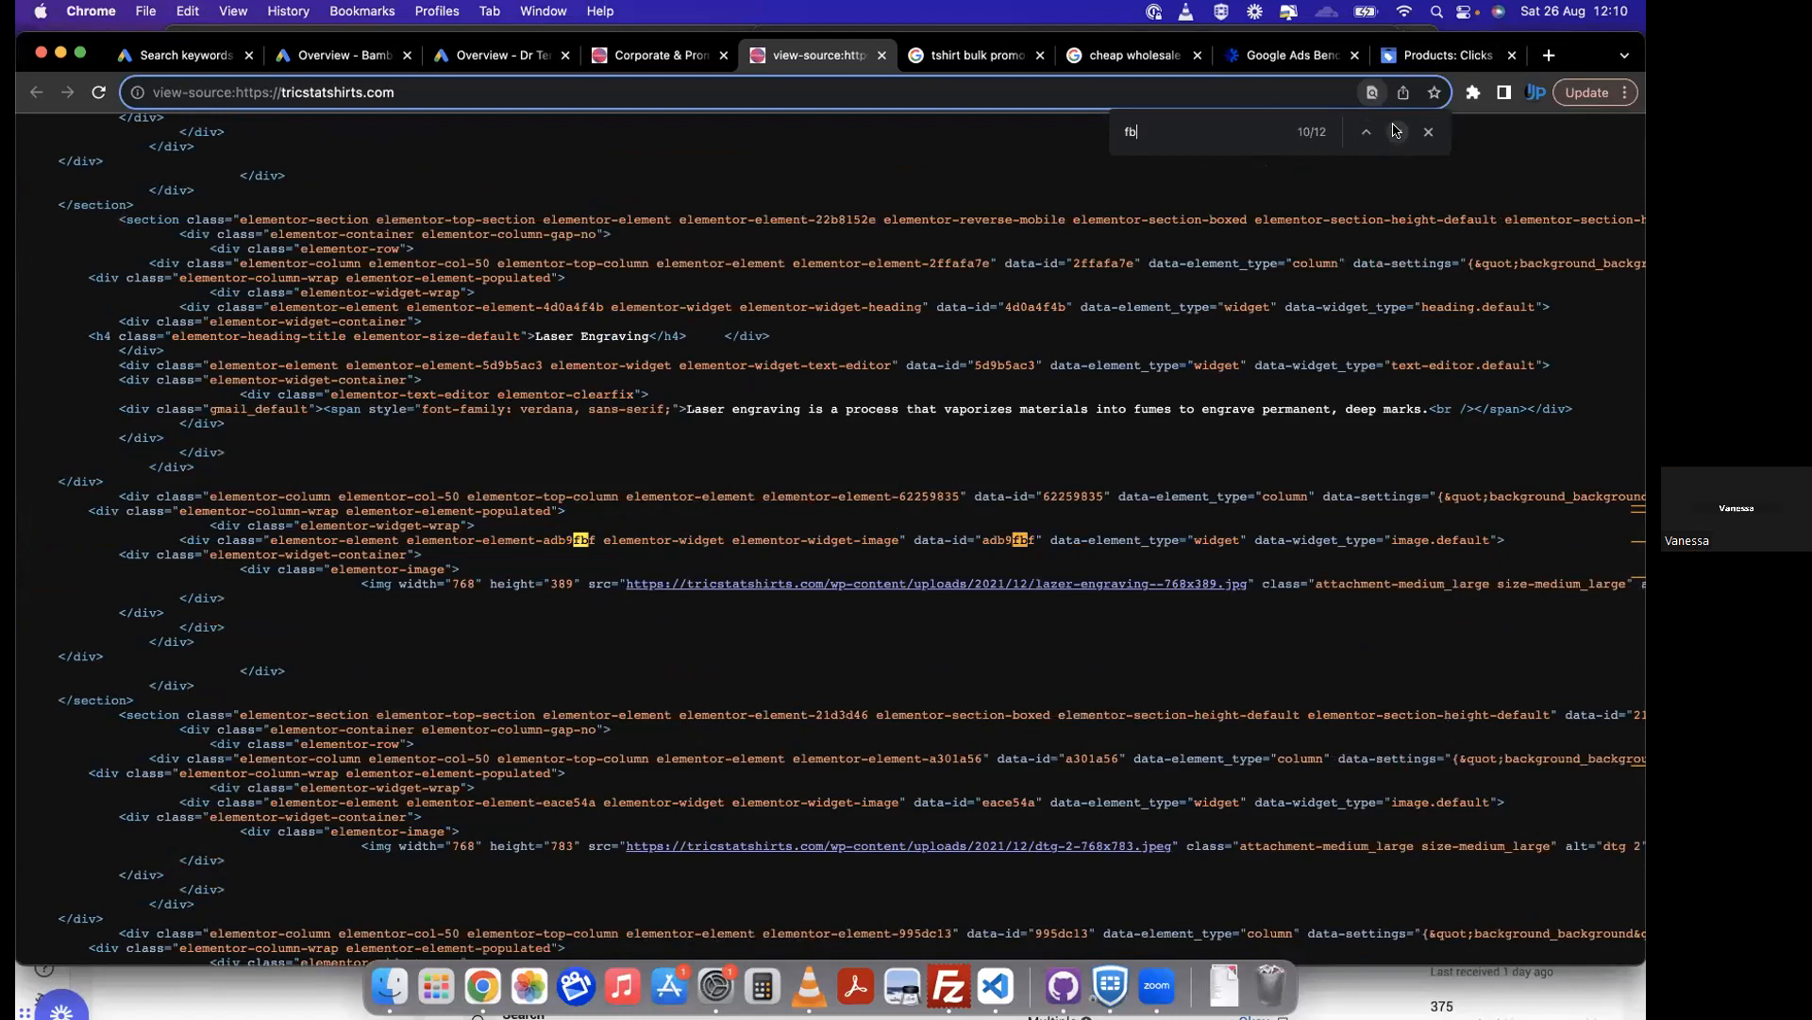
click(1394, 130)
click(1394, 131)
click(1395, 130)
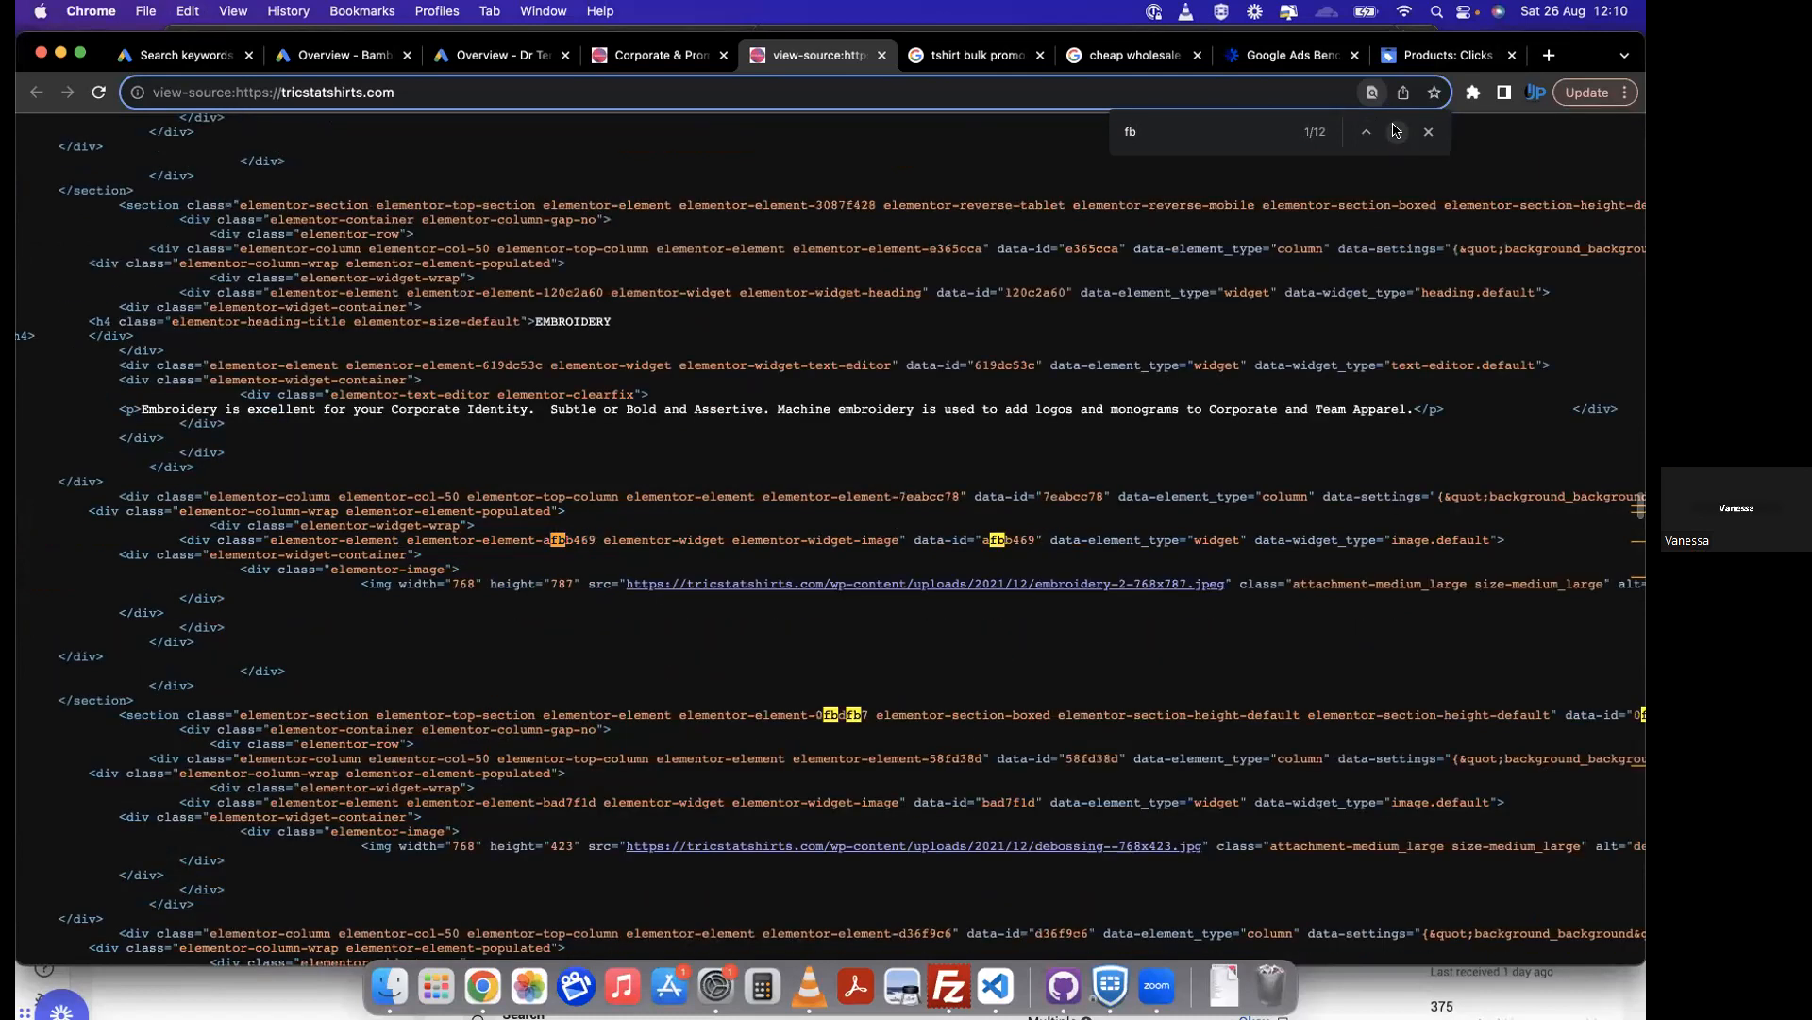
click(1395, 130)
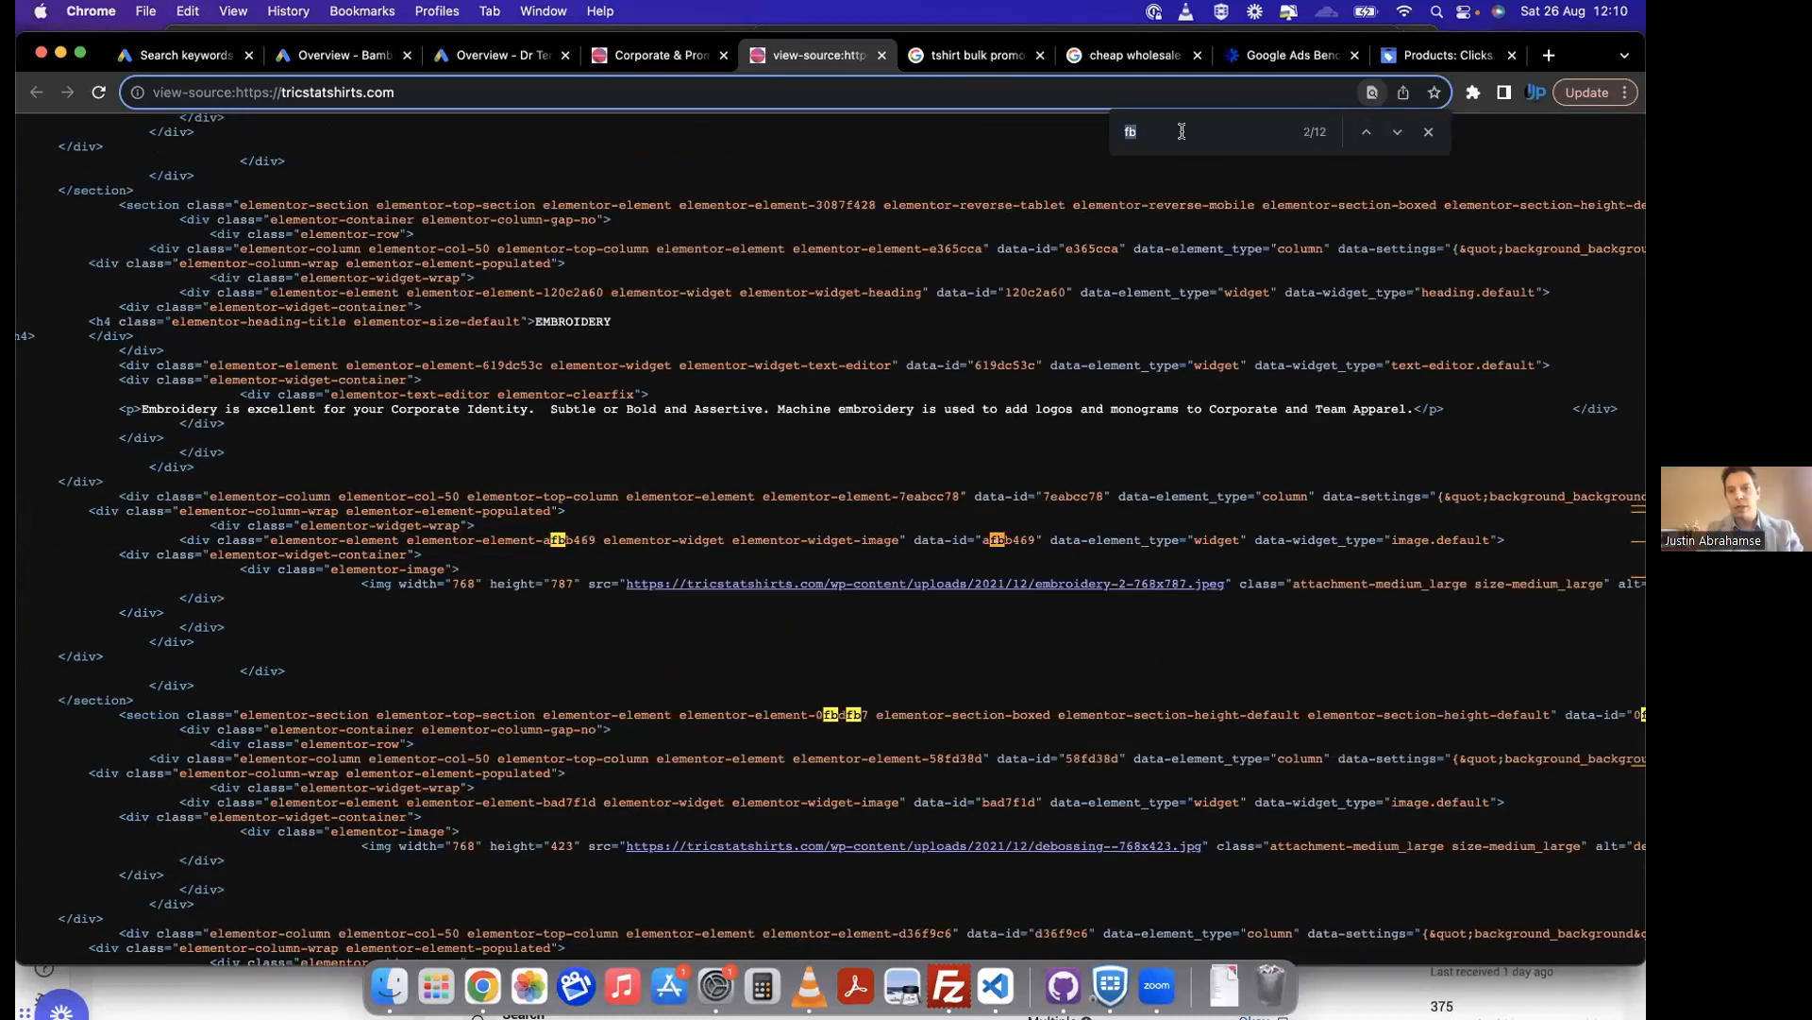
Step: Search the page source for "facebook" and inspect the code around the matches for a pixel installation
text(facebook)
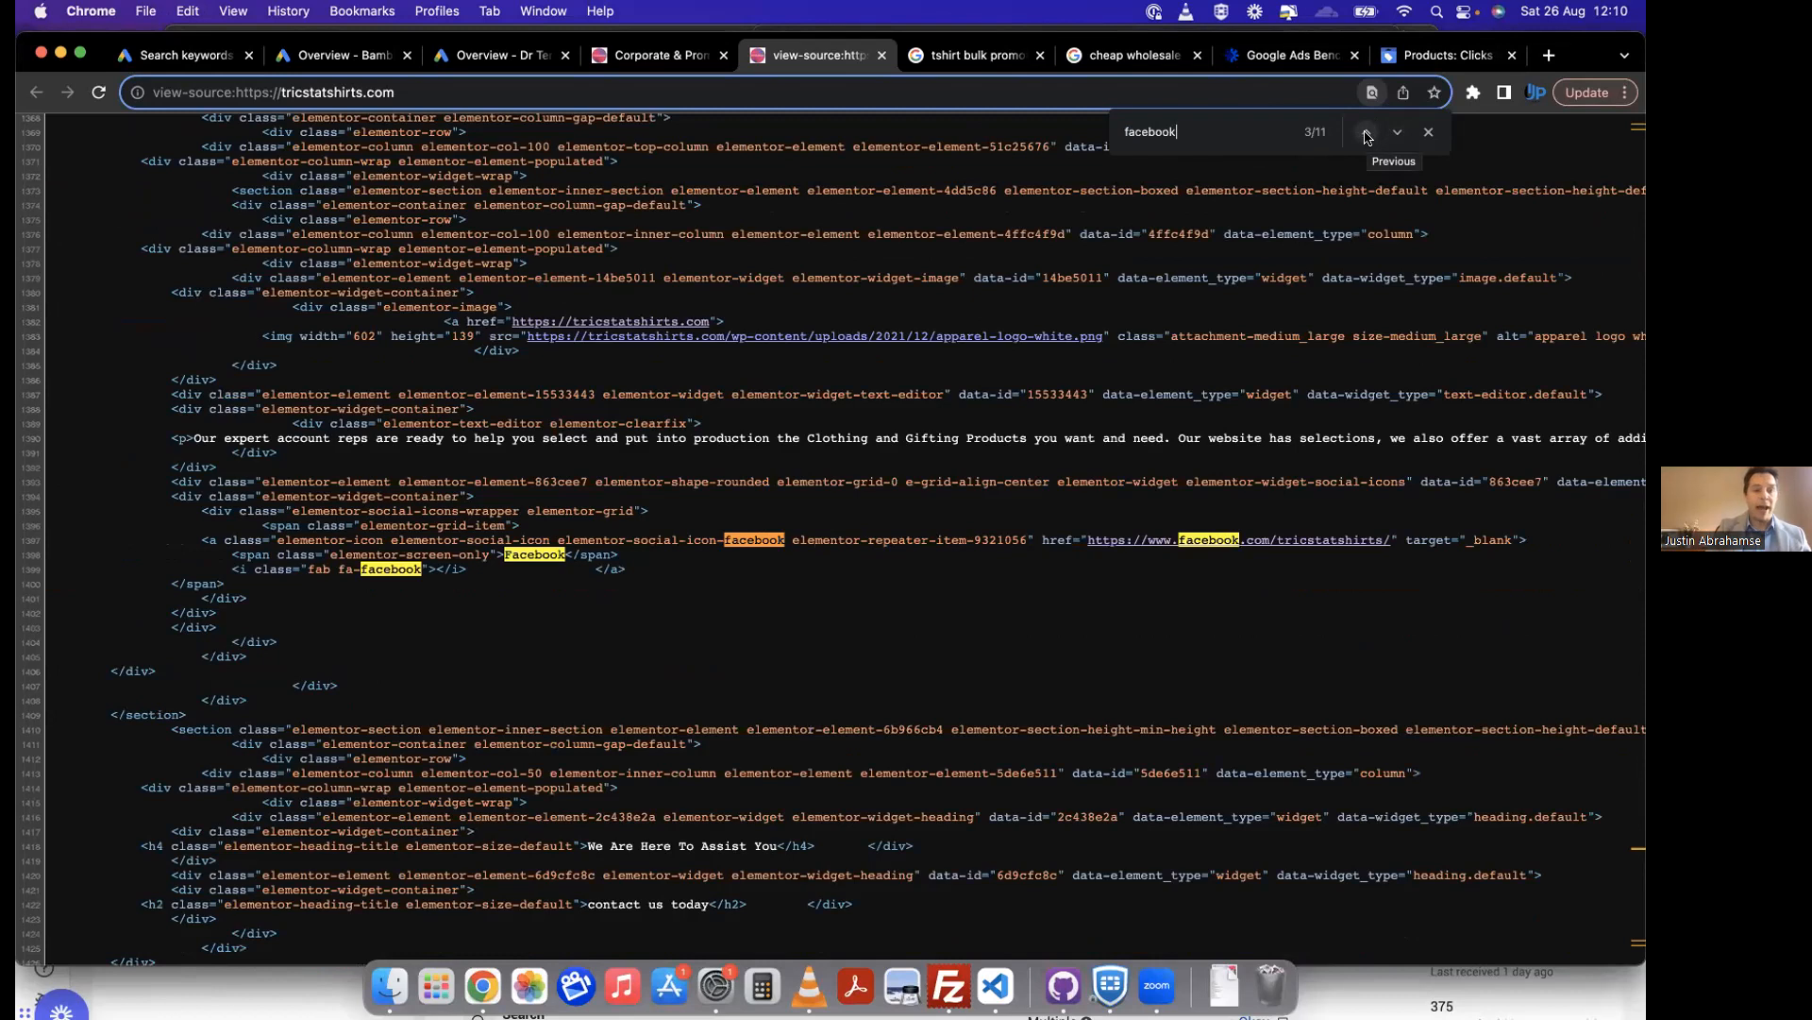
click(1365, 135)
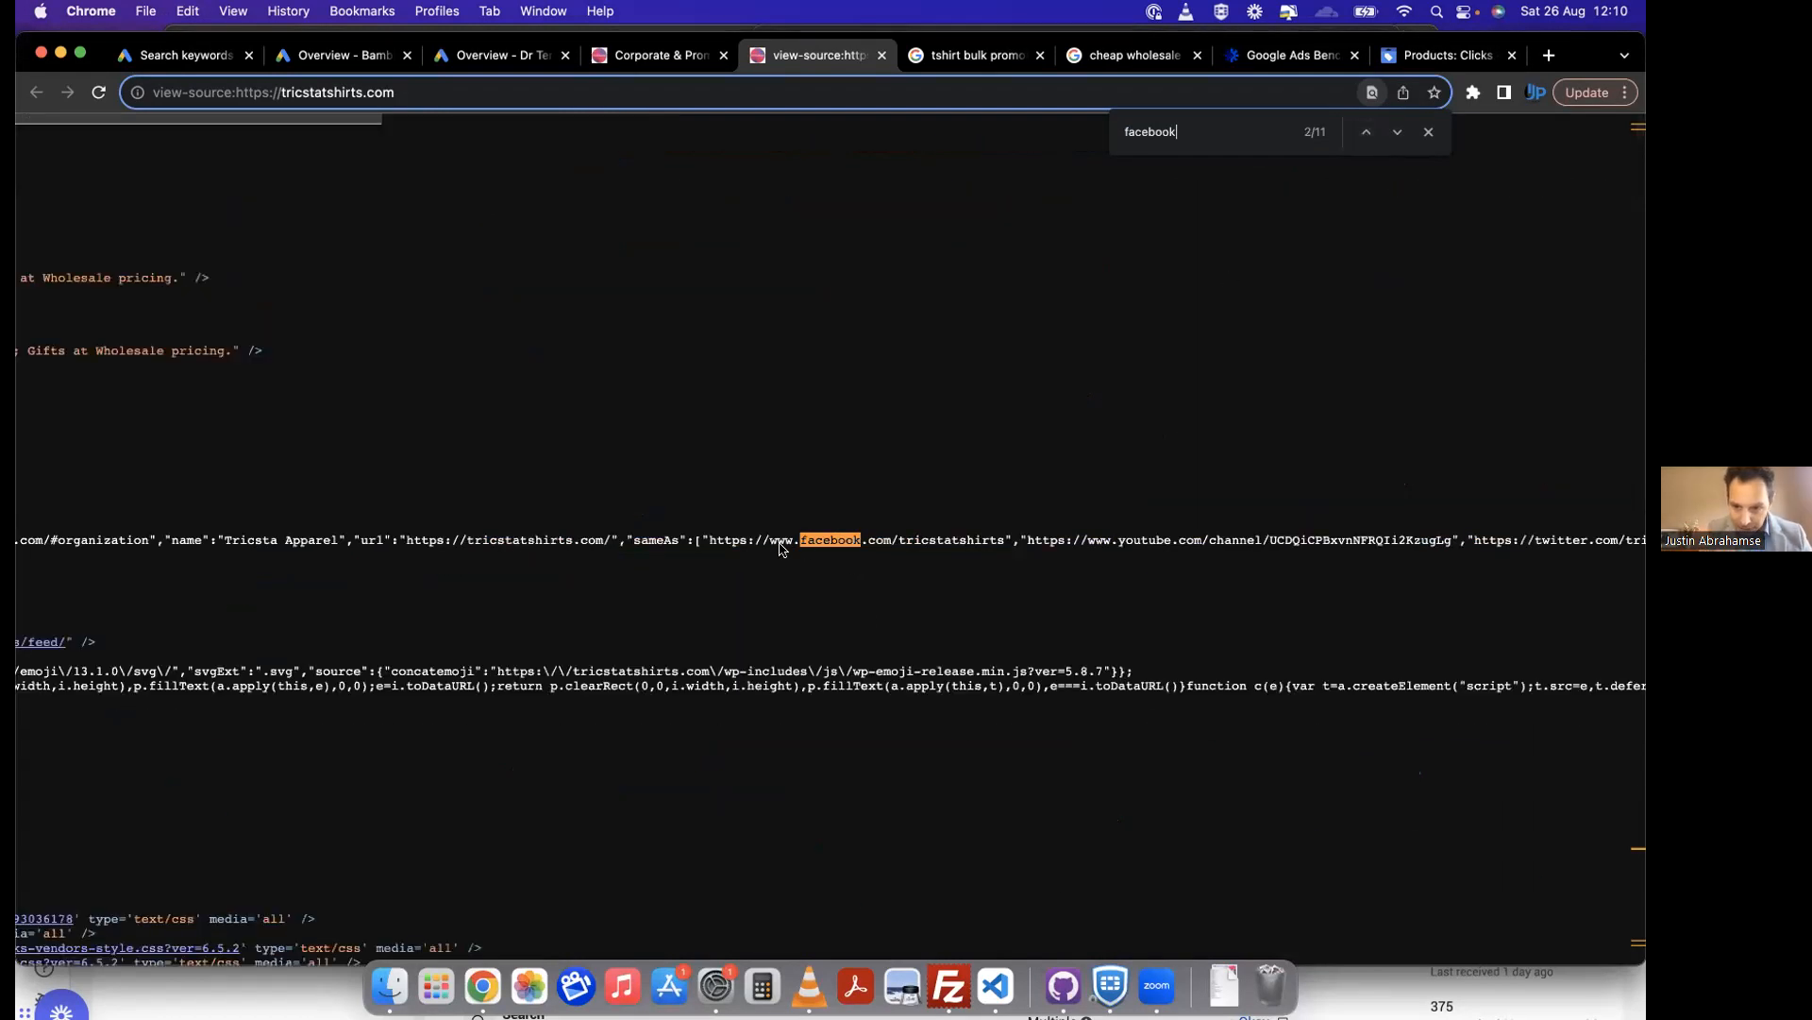
scroll(779, 547, left, 15)
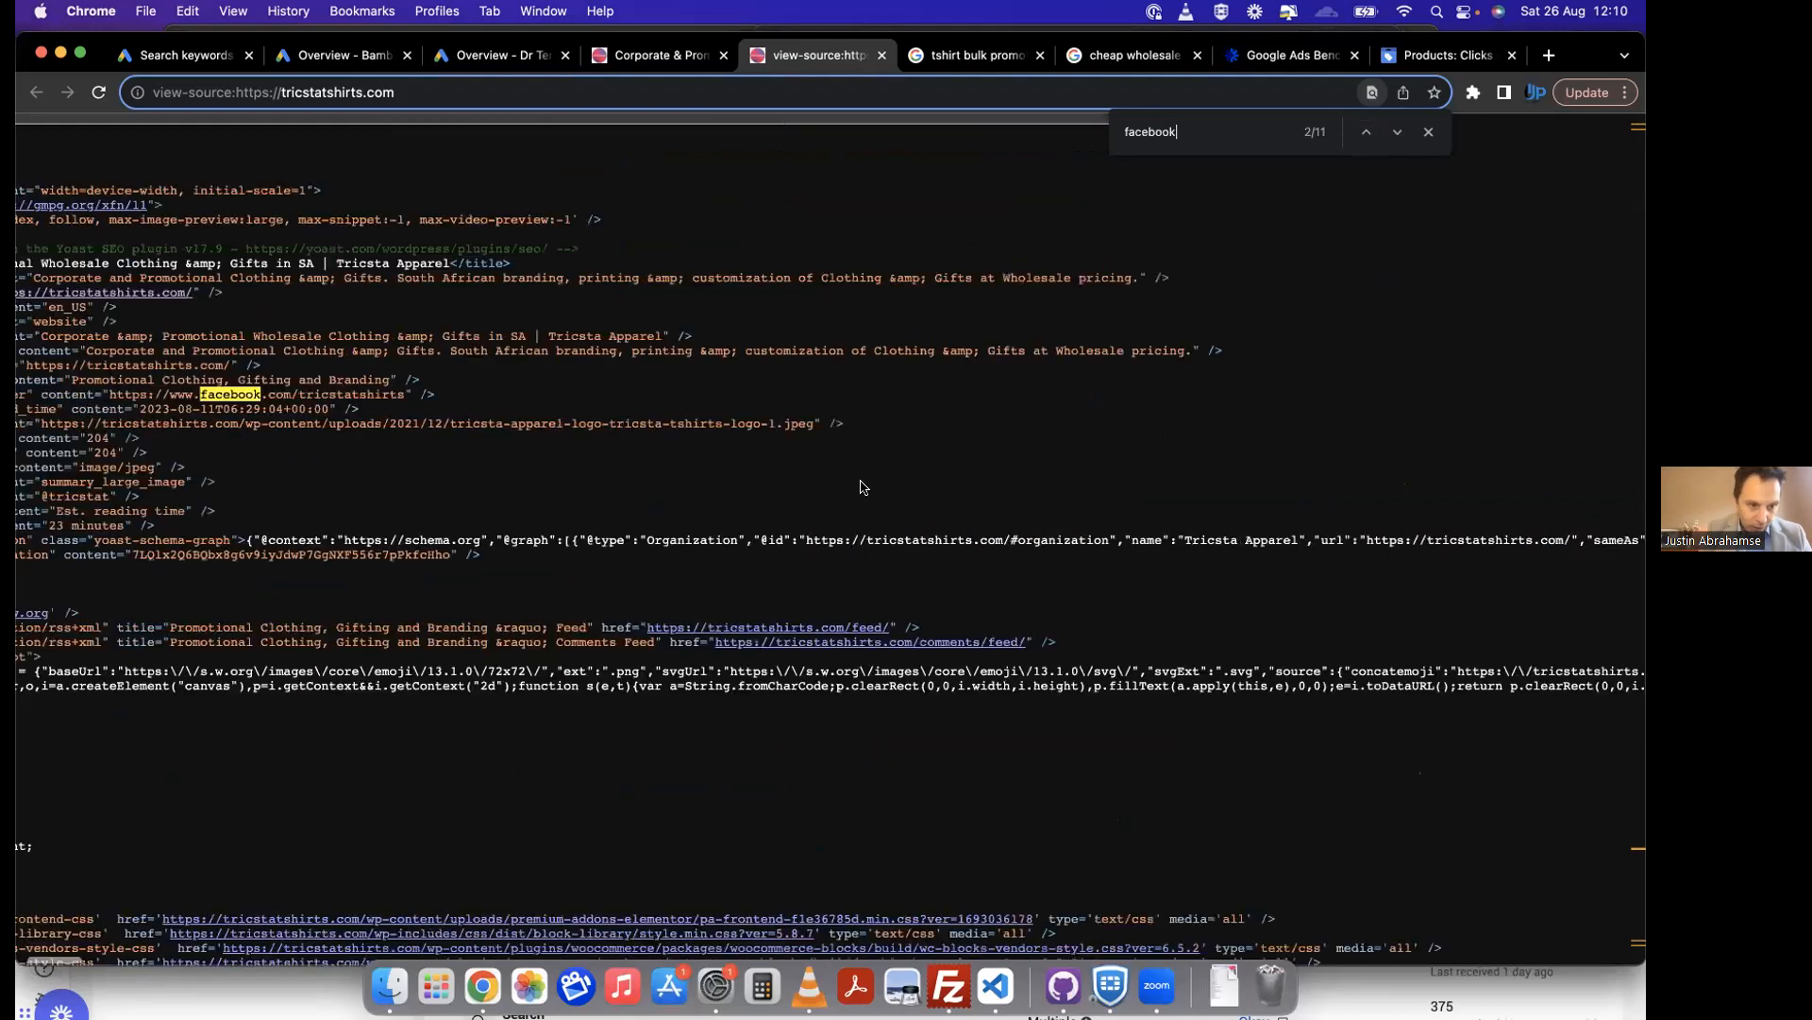
click(1364, 133)
click(1363, 133)
click(1364, 133)
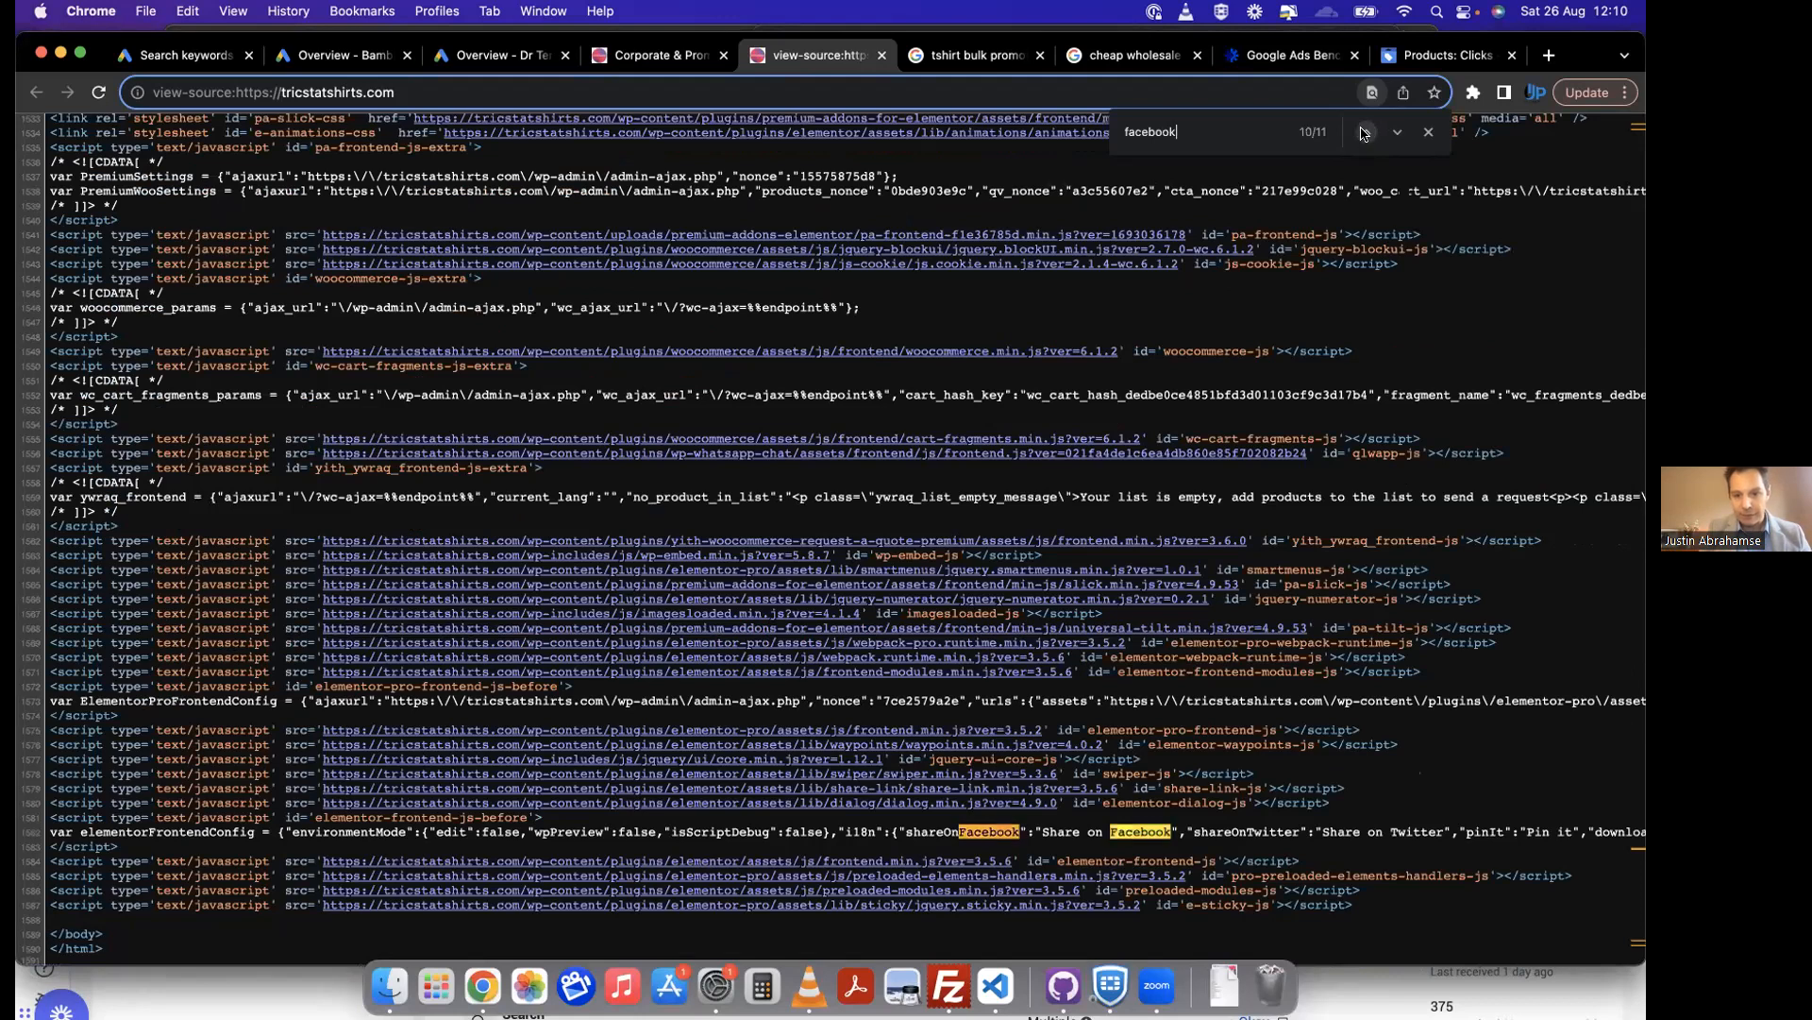
click(1363, 133)
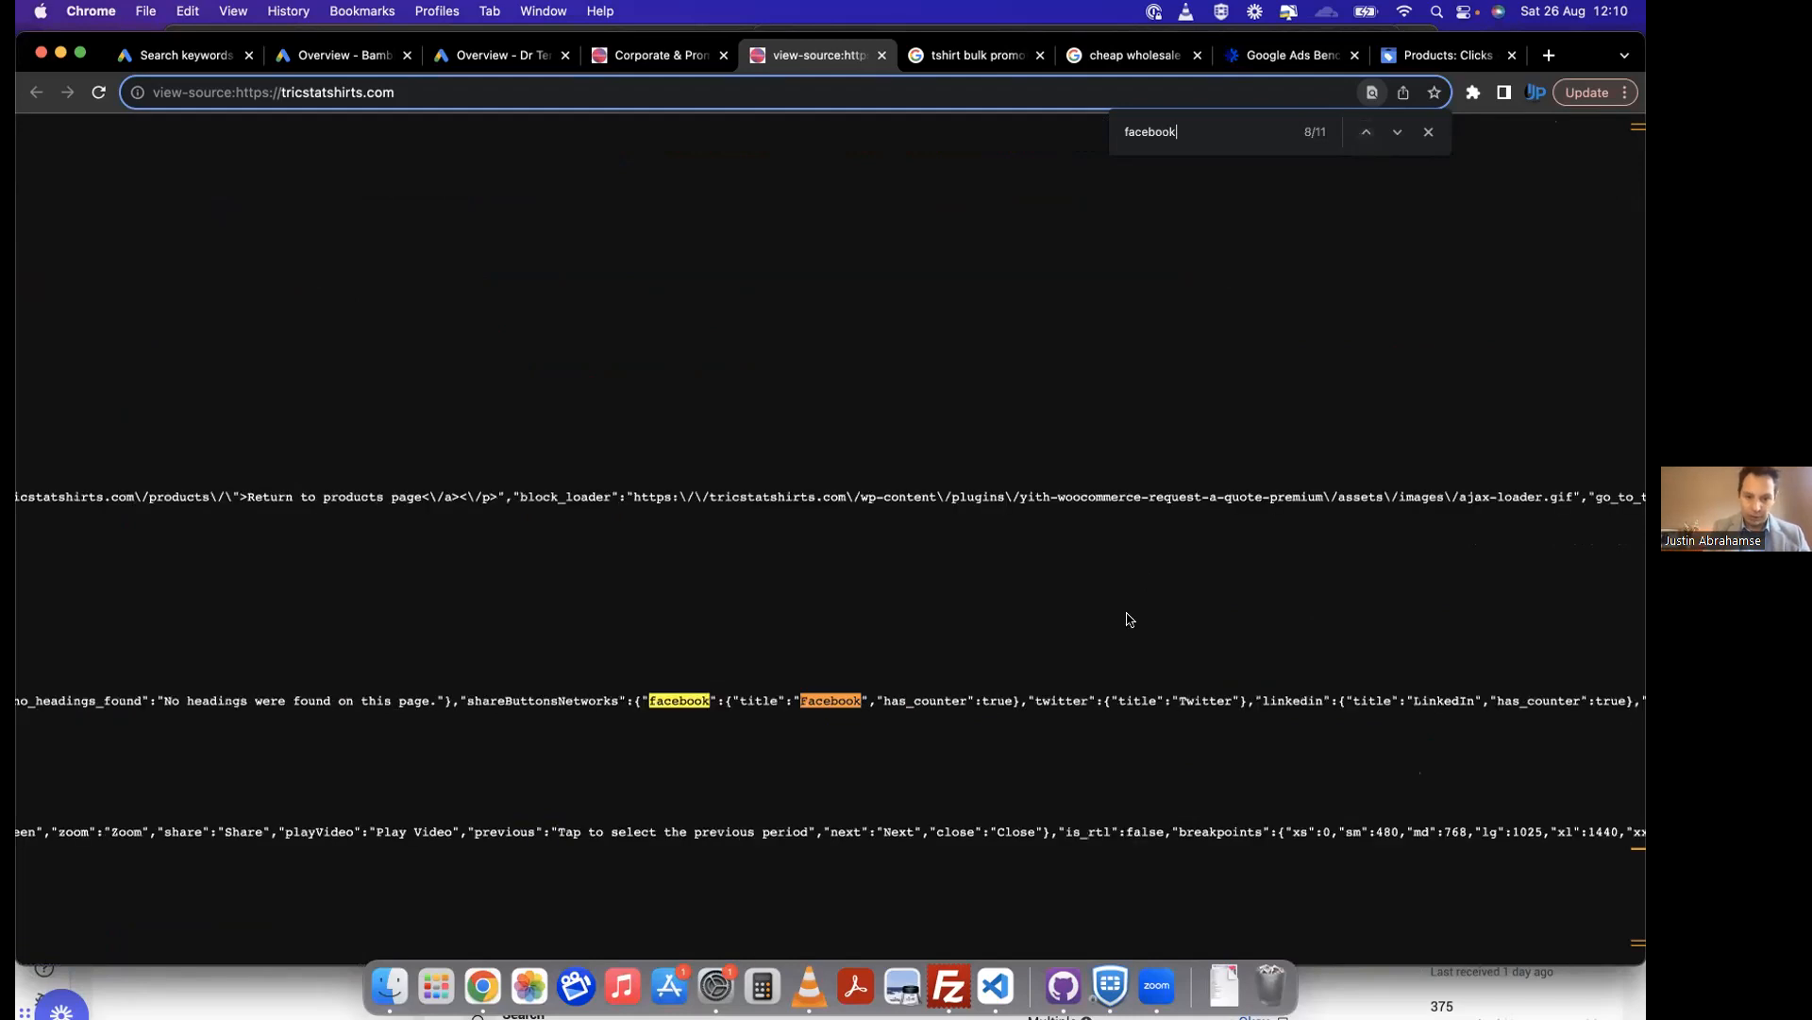
click(1367, 133)
click(1366, 133)
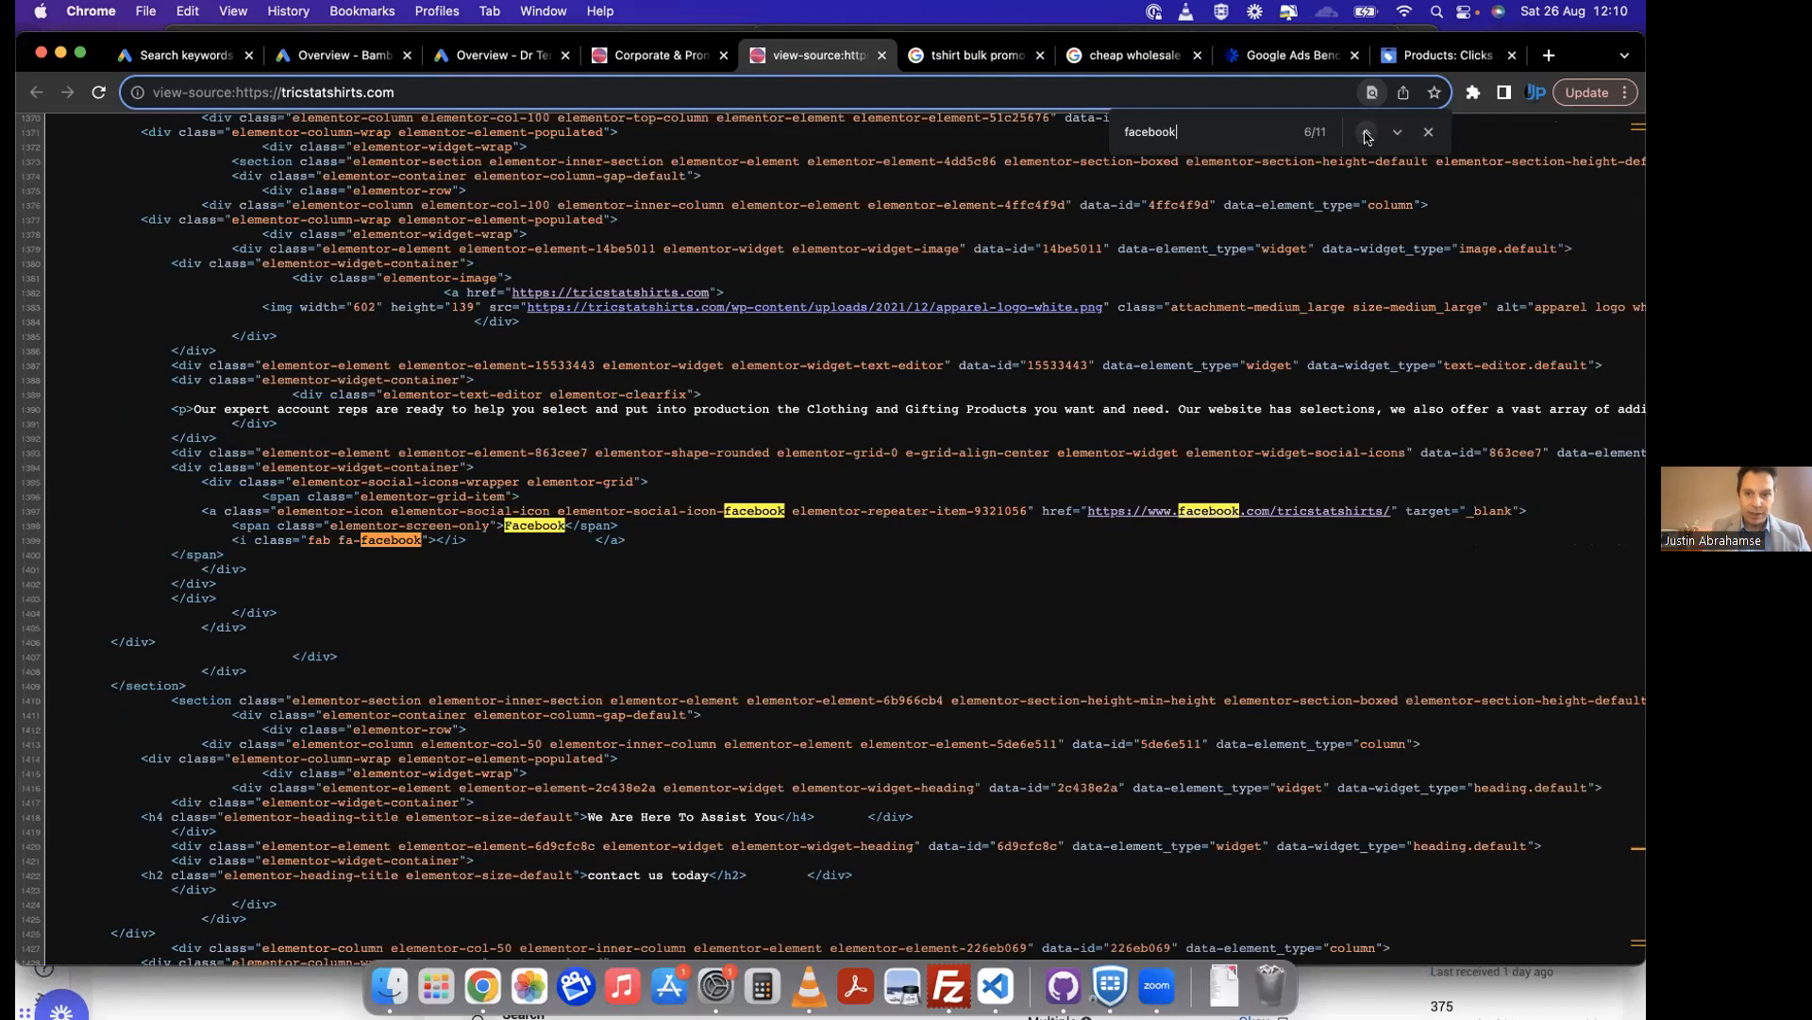
click(1366, 133)
click(1366, 133)
click(1366, 133)
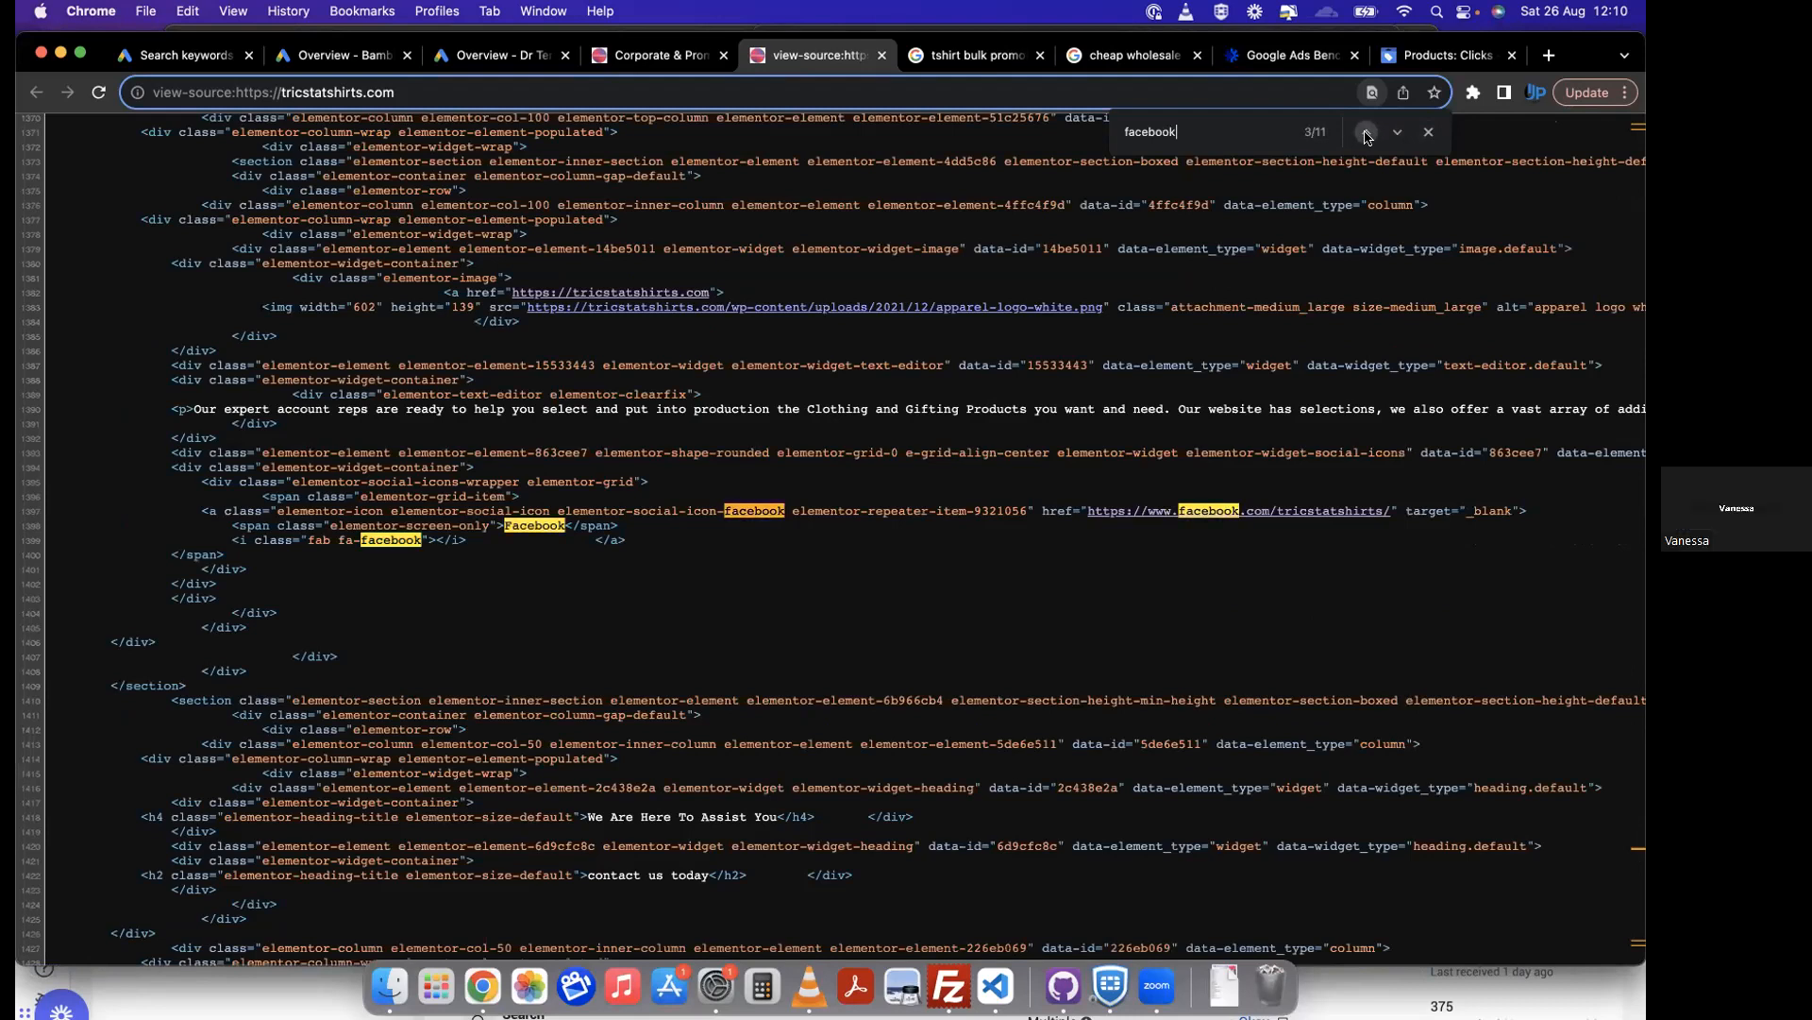
click(1366, 133)
click(1366, 133)
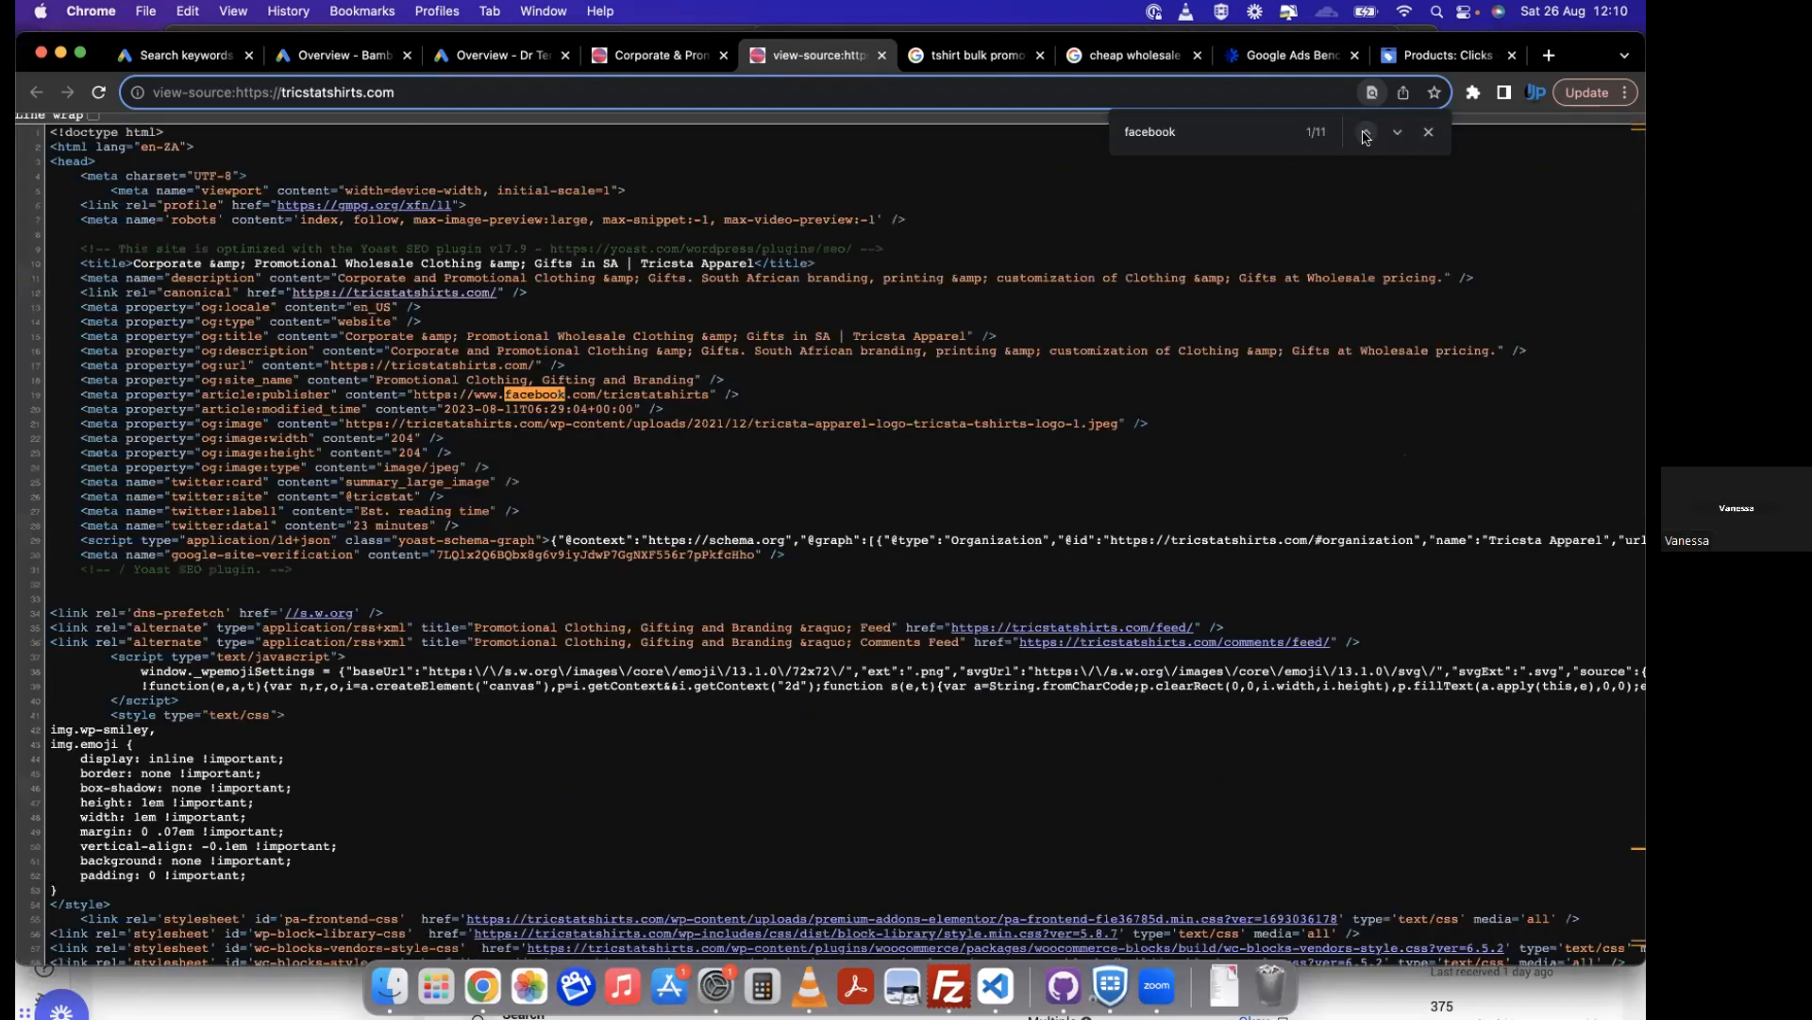
click(1366, 133)
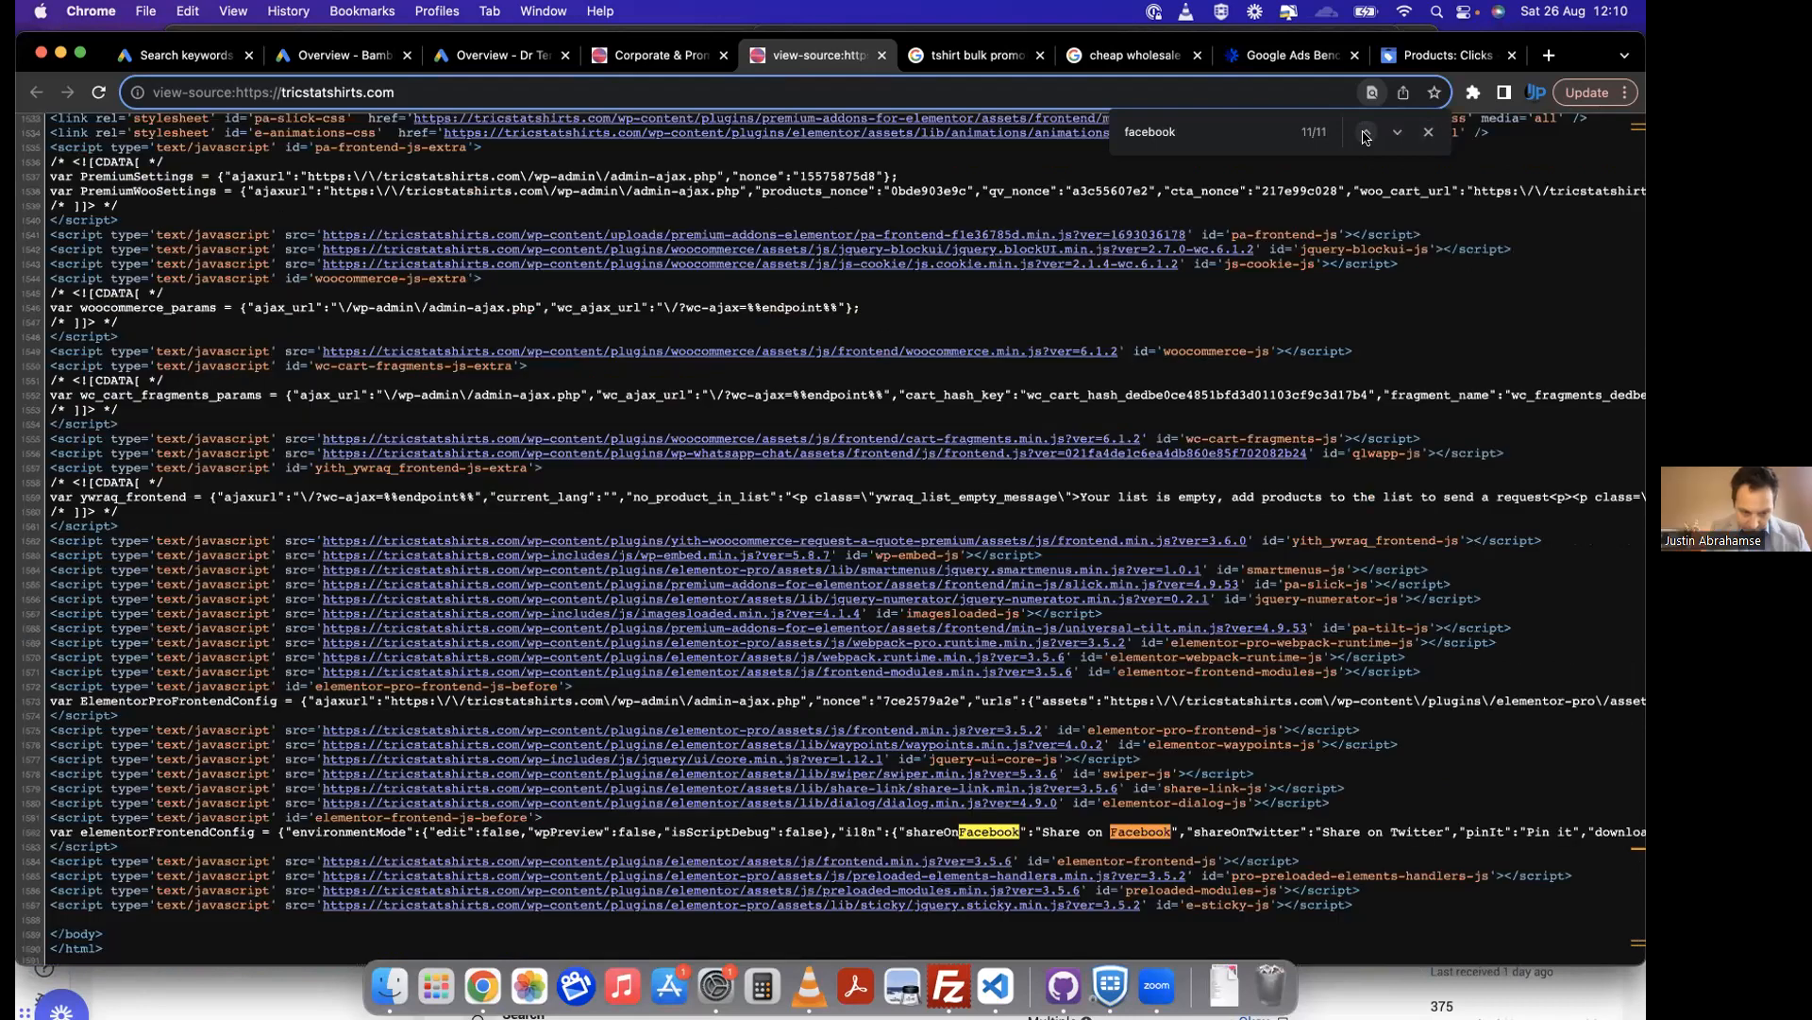
click(1366, 133)
click(1366, 133)
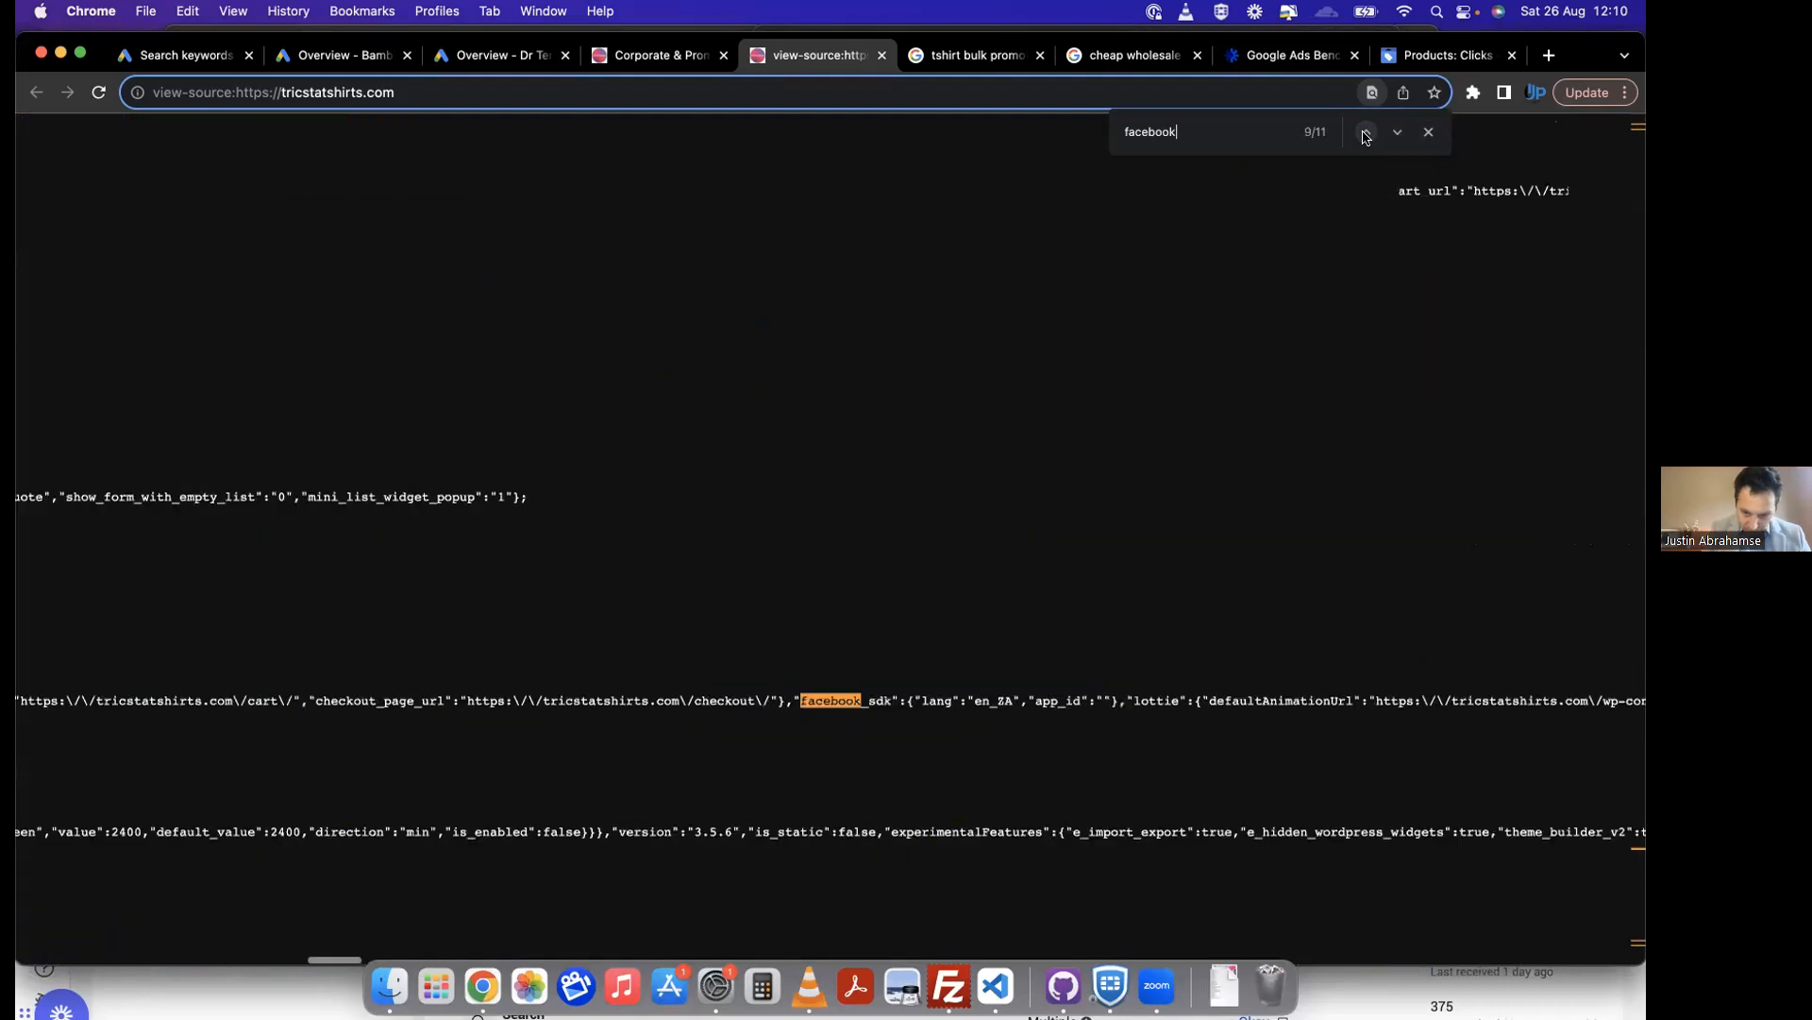
scroll(1169, 720, right, 10)
scroll(1168, 720, left, 15)
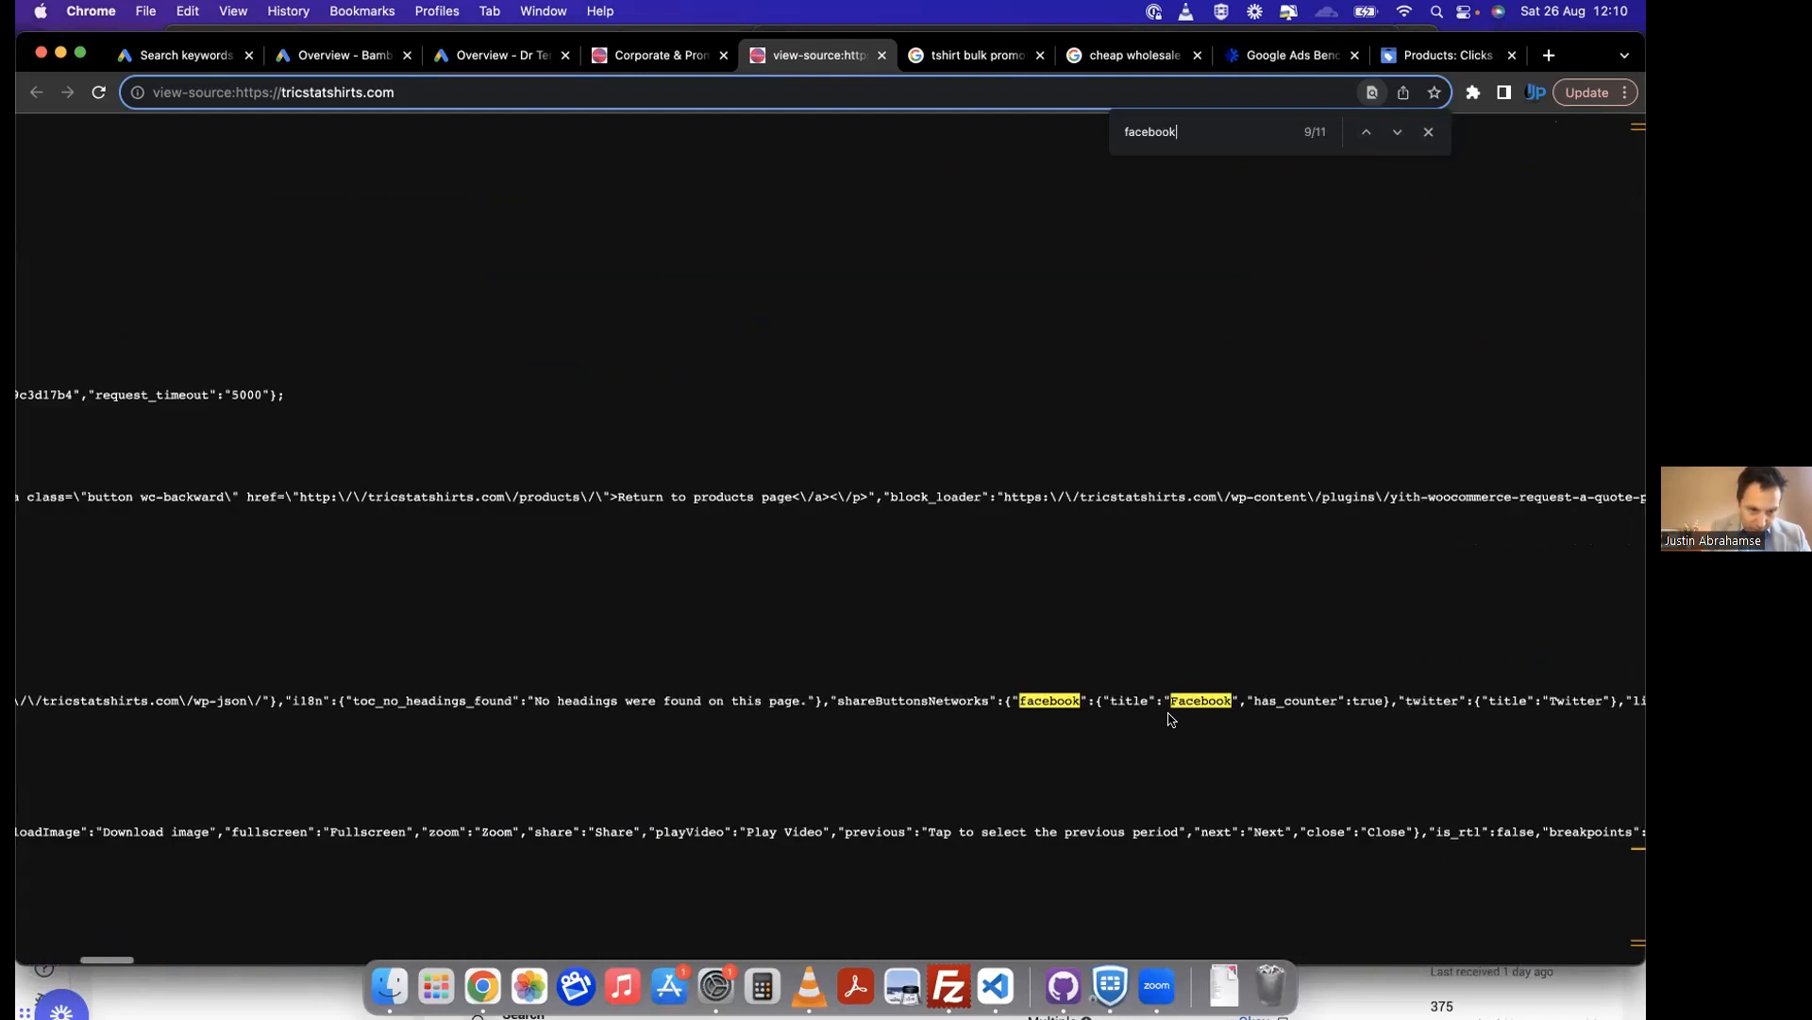
scroll(1169, 719, left, 8)
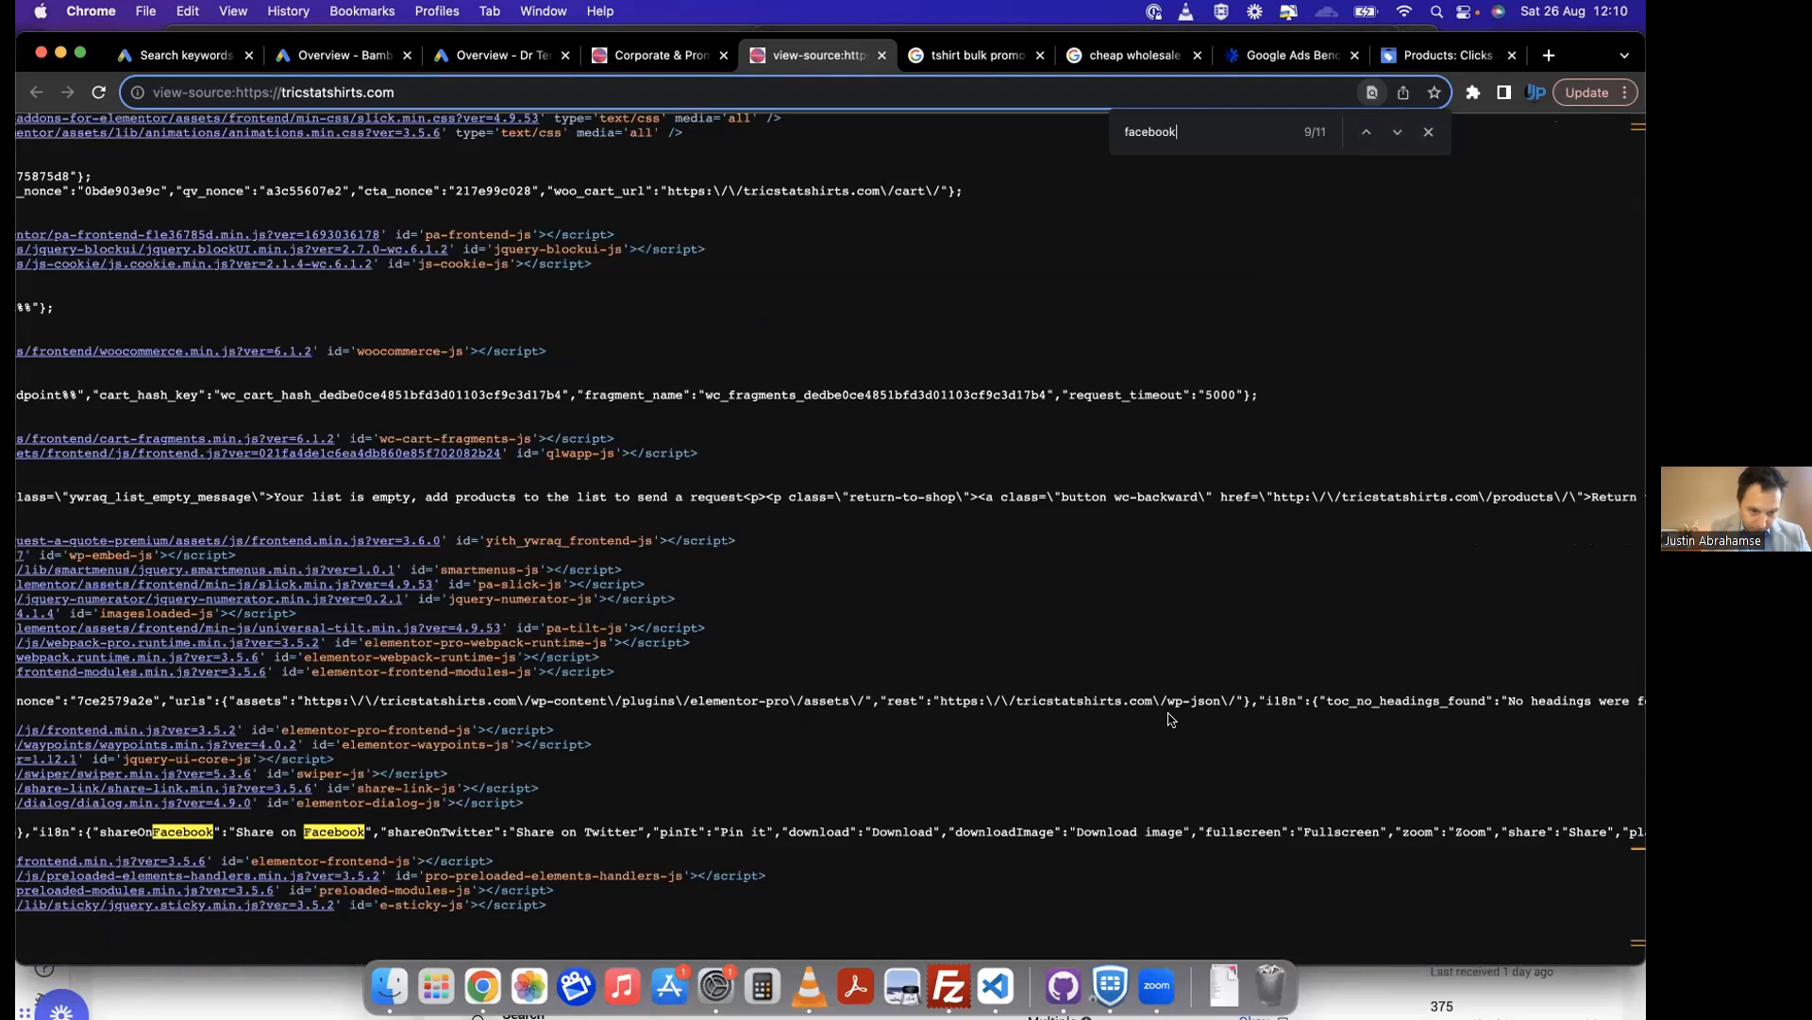
scroll(1169, 720, right, 8)
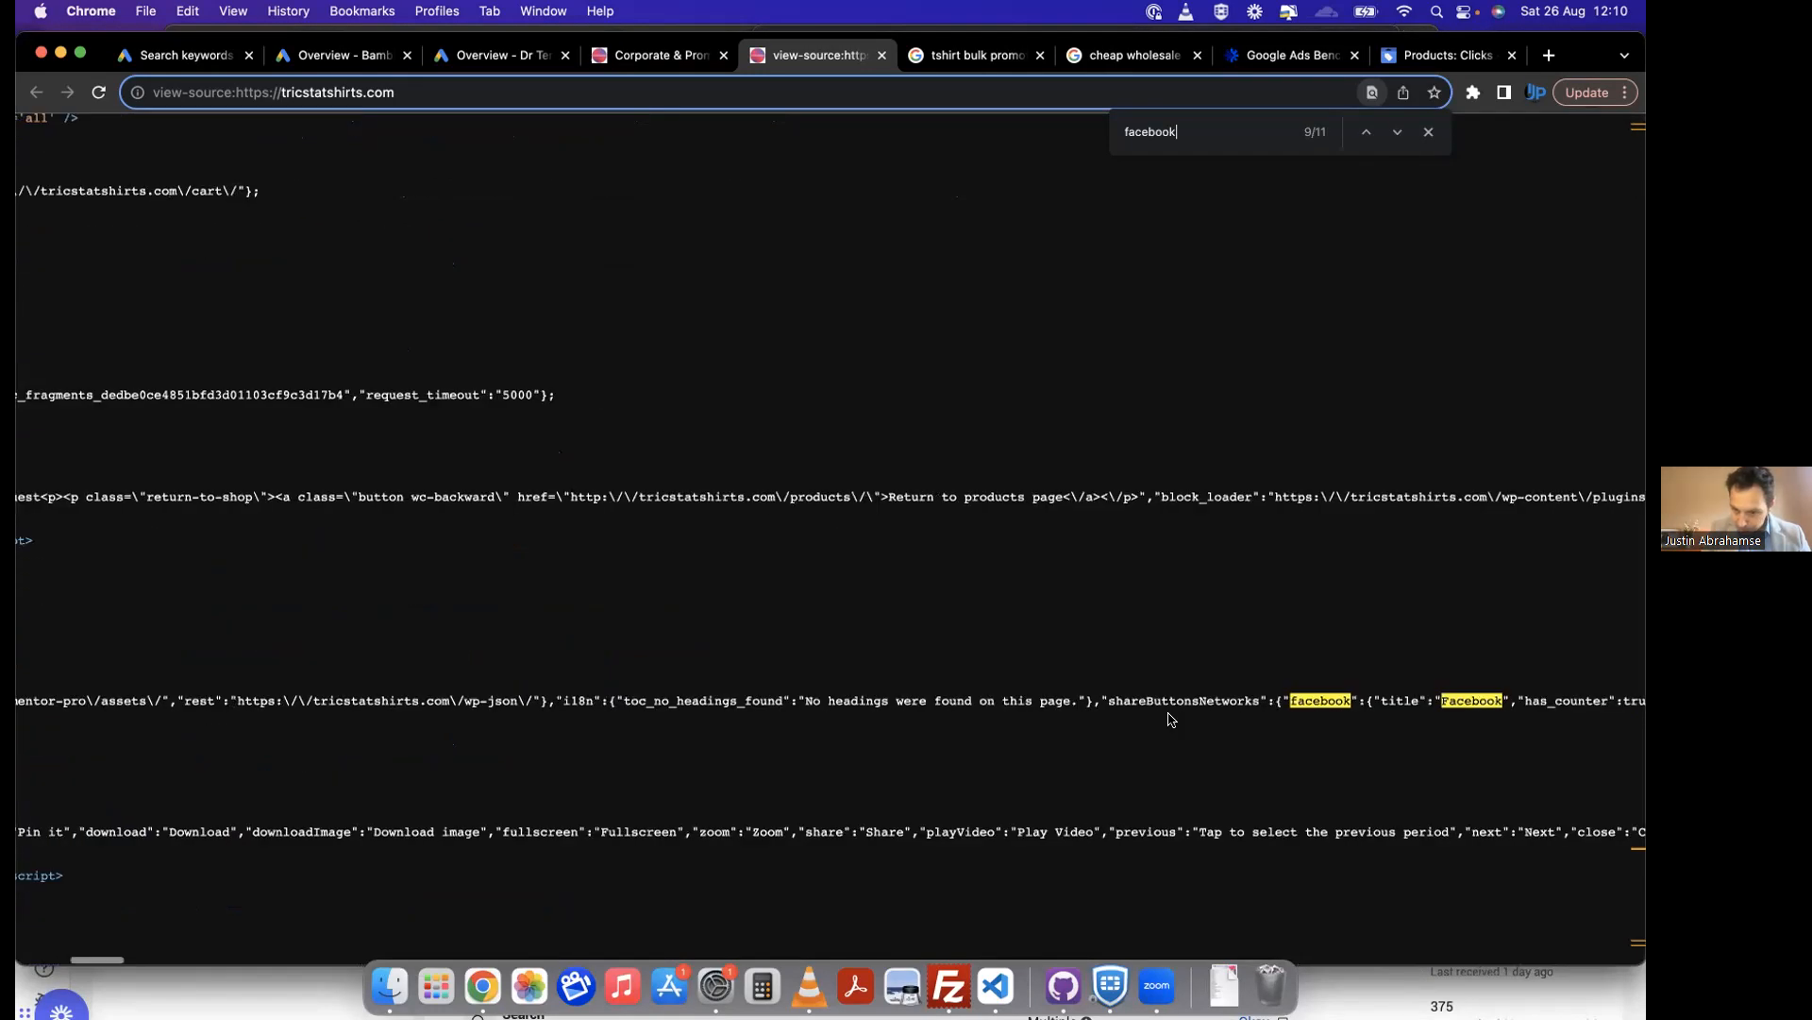
scroll(1168, 719, left, 11)
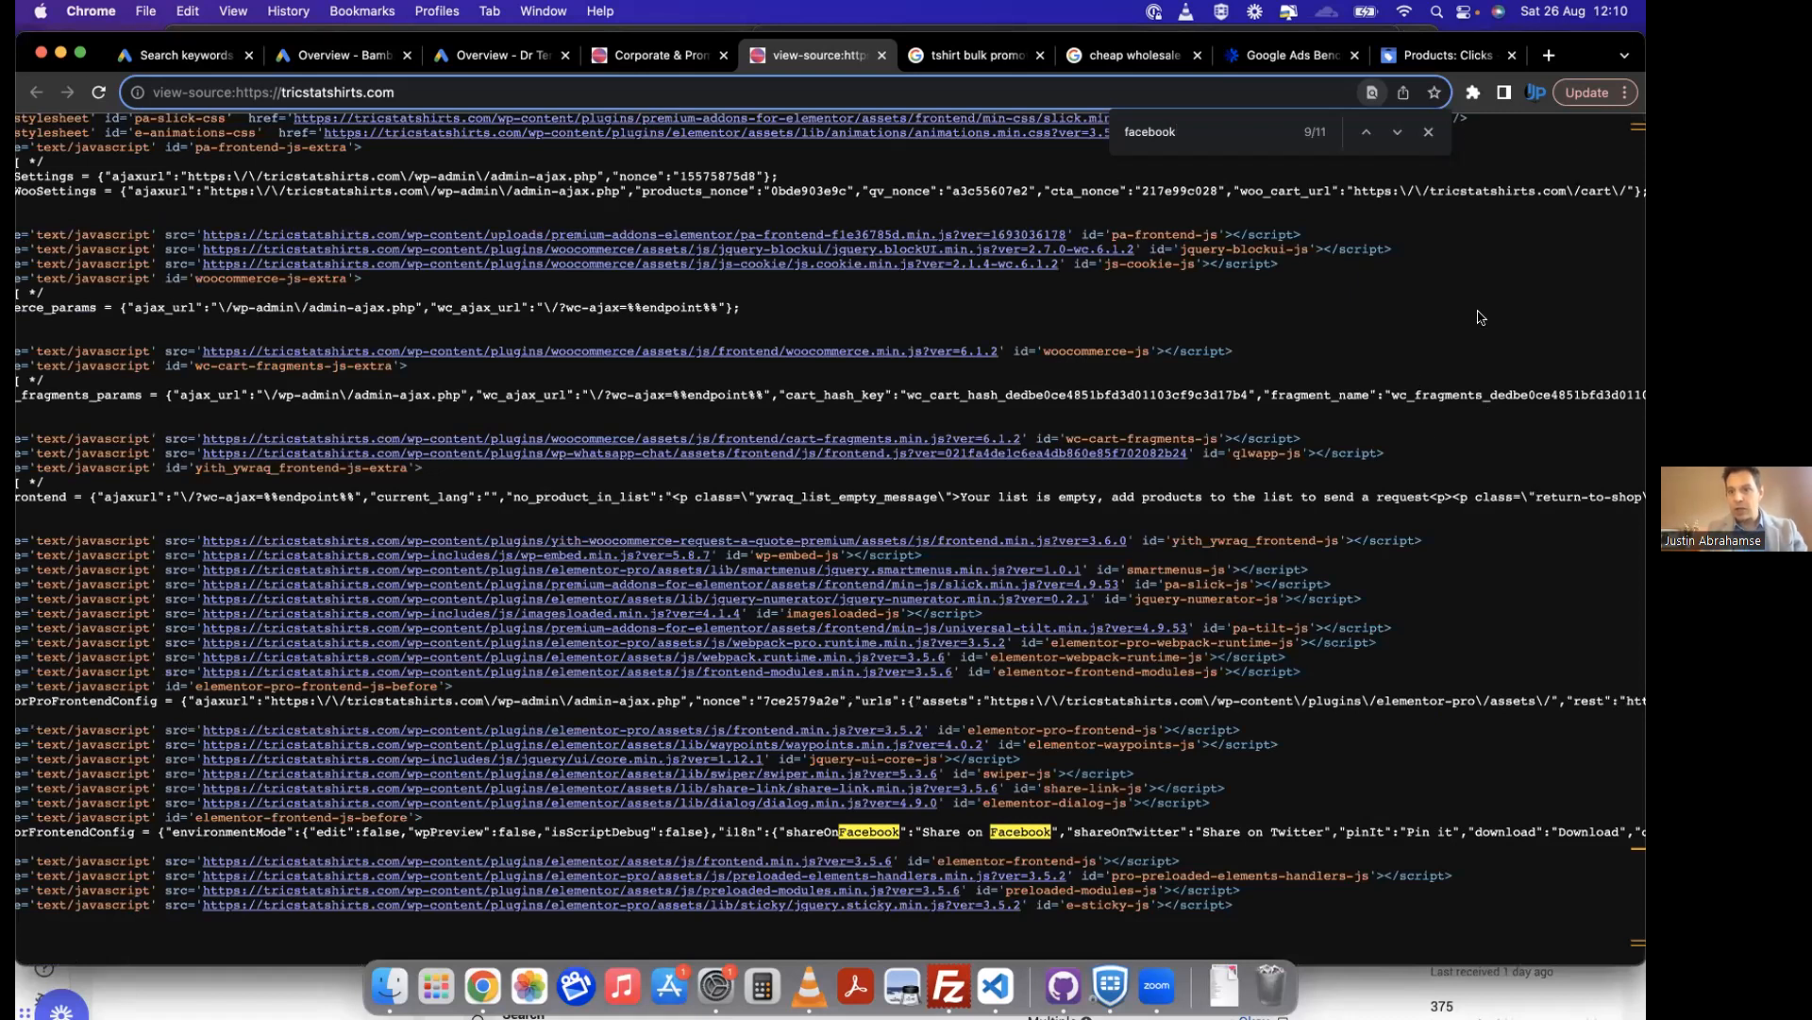
Step: Return to the tricstatshirts.com home page and check it for pixels with the Meta Pixel Helper extension
click(666, 58)
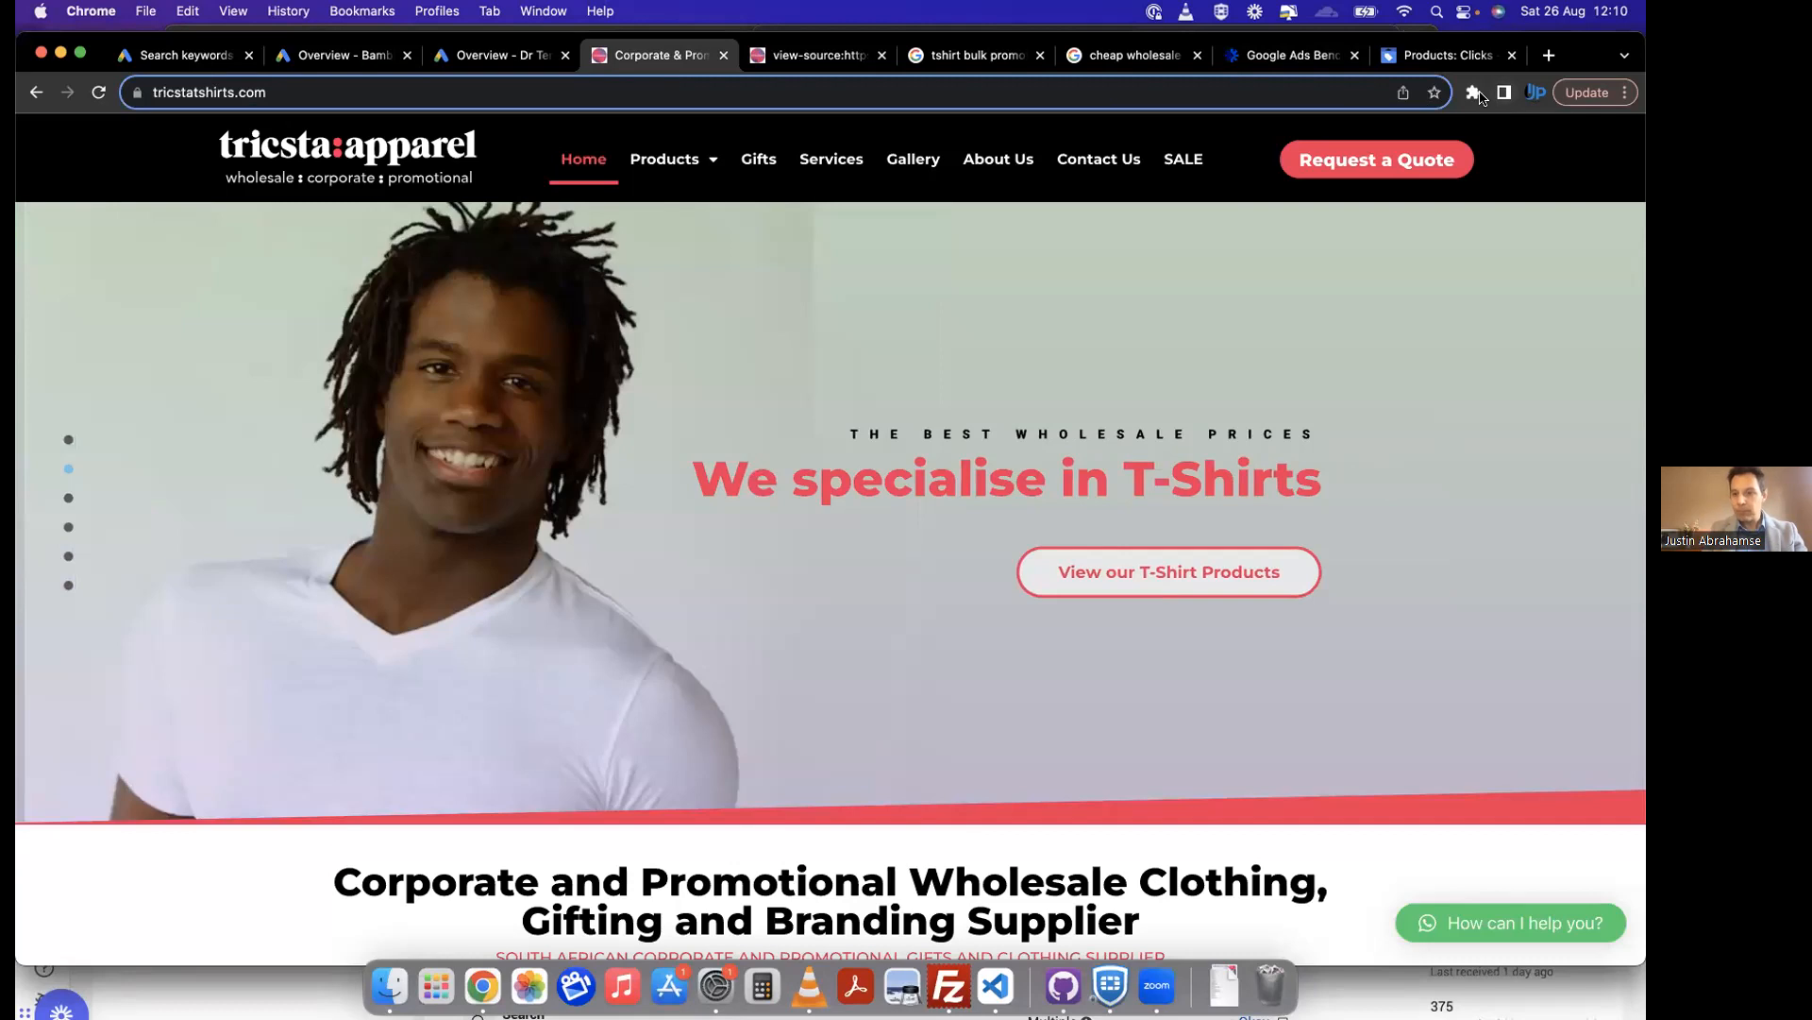
click(1474, 93)
click(1269, 307)
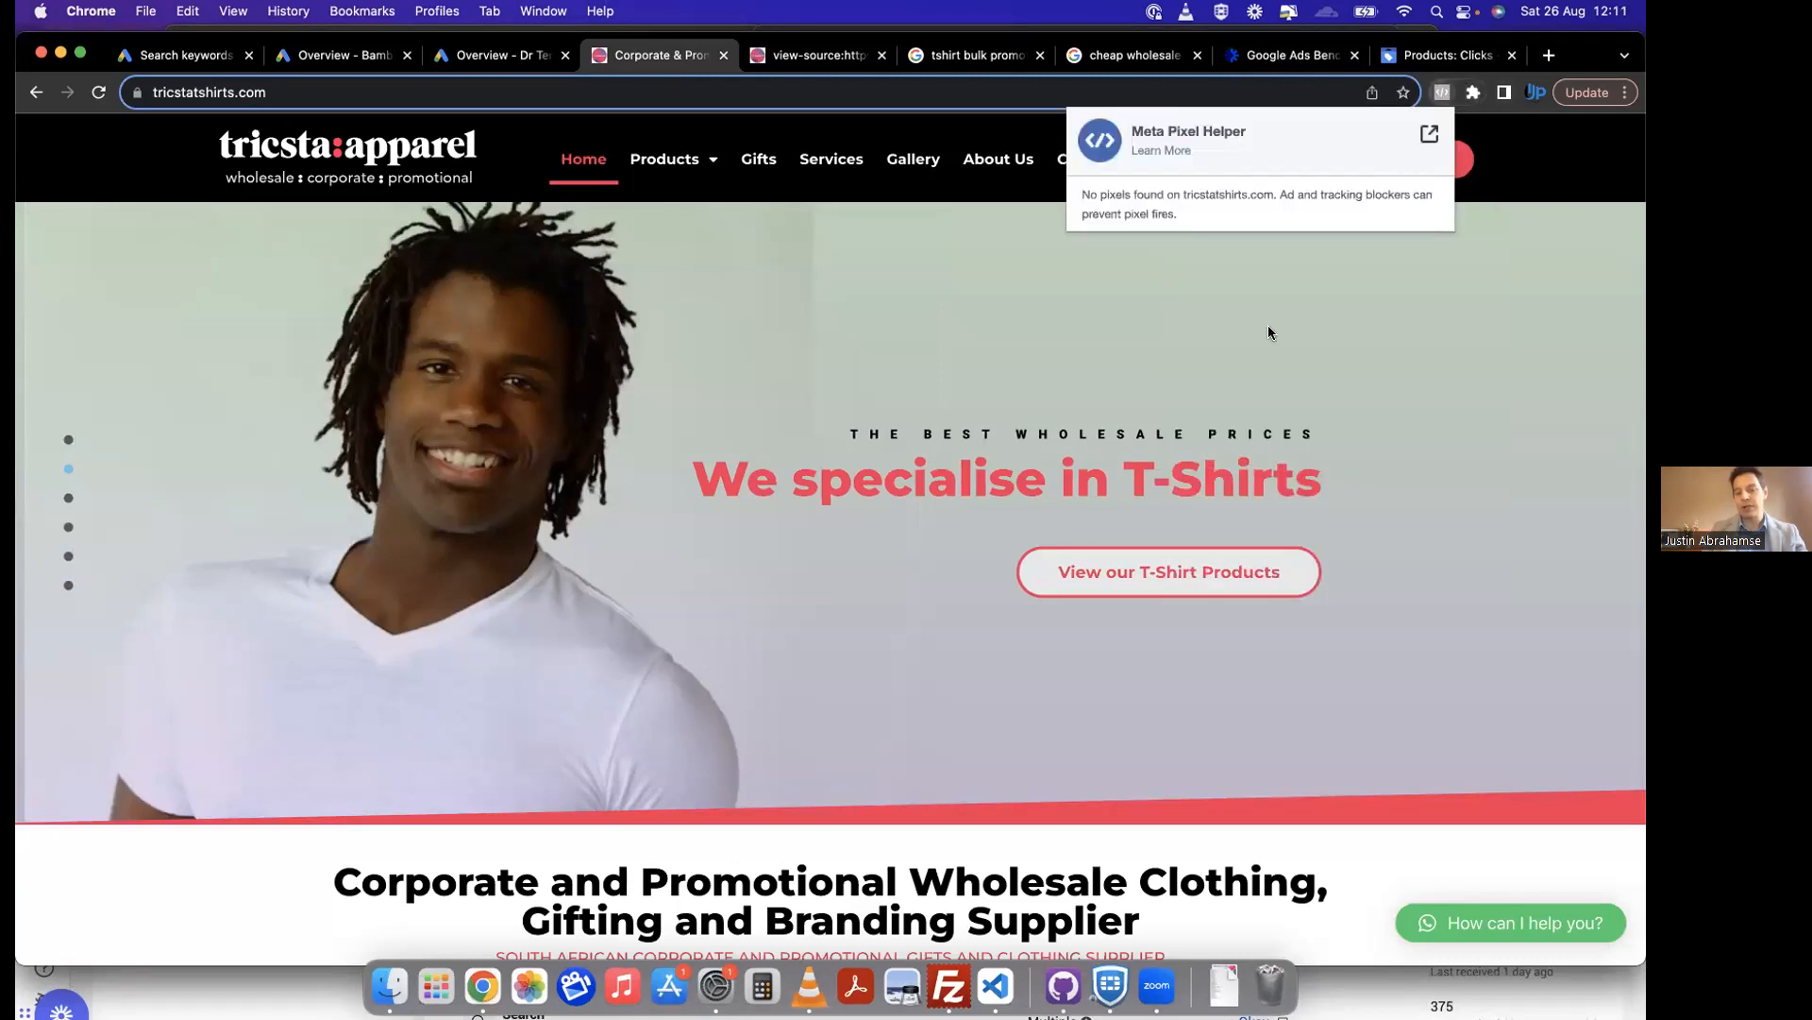
Step: Reload the tricstatshirts.com home page and recheck it for pixels with the Meta Pixel Helper extension
click(99, 95)
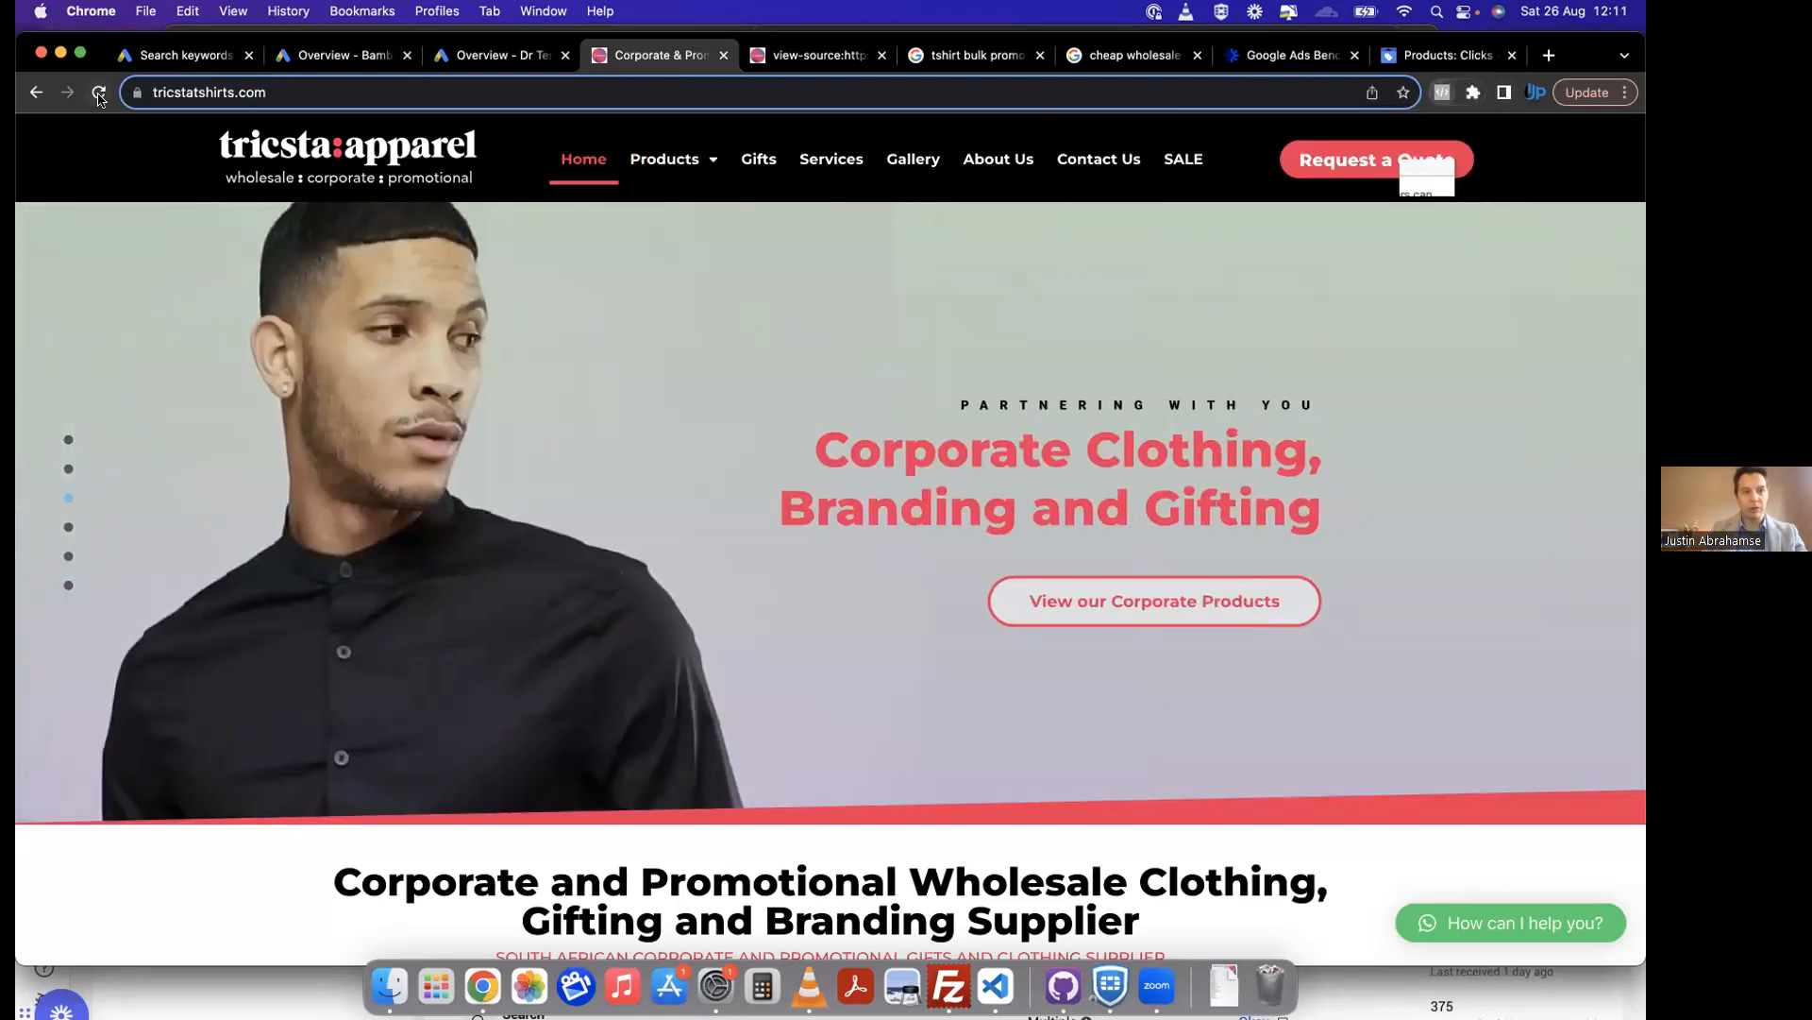
click(99, 94)
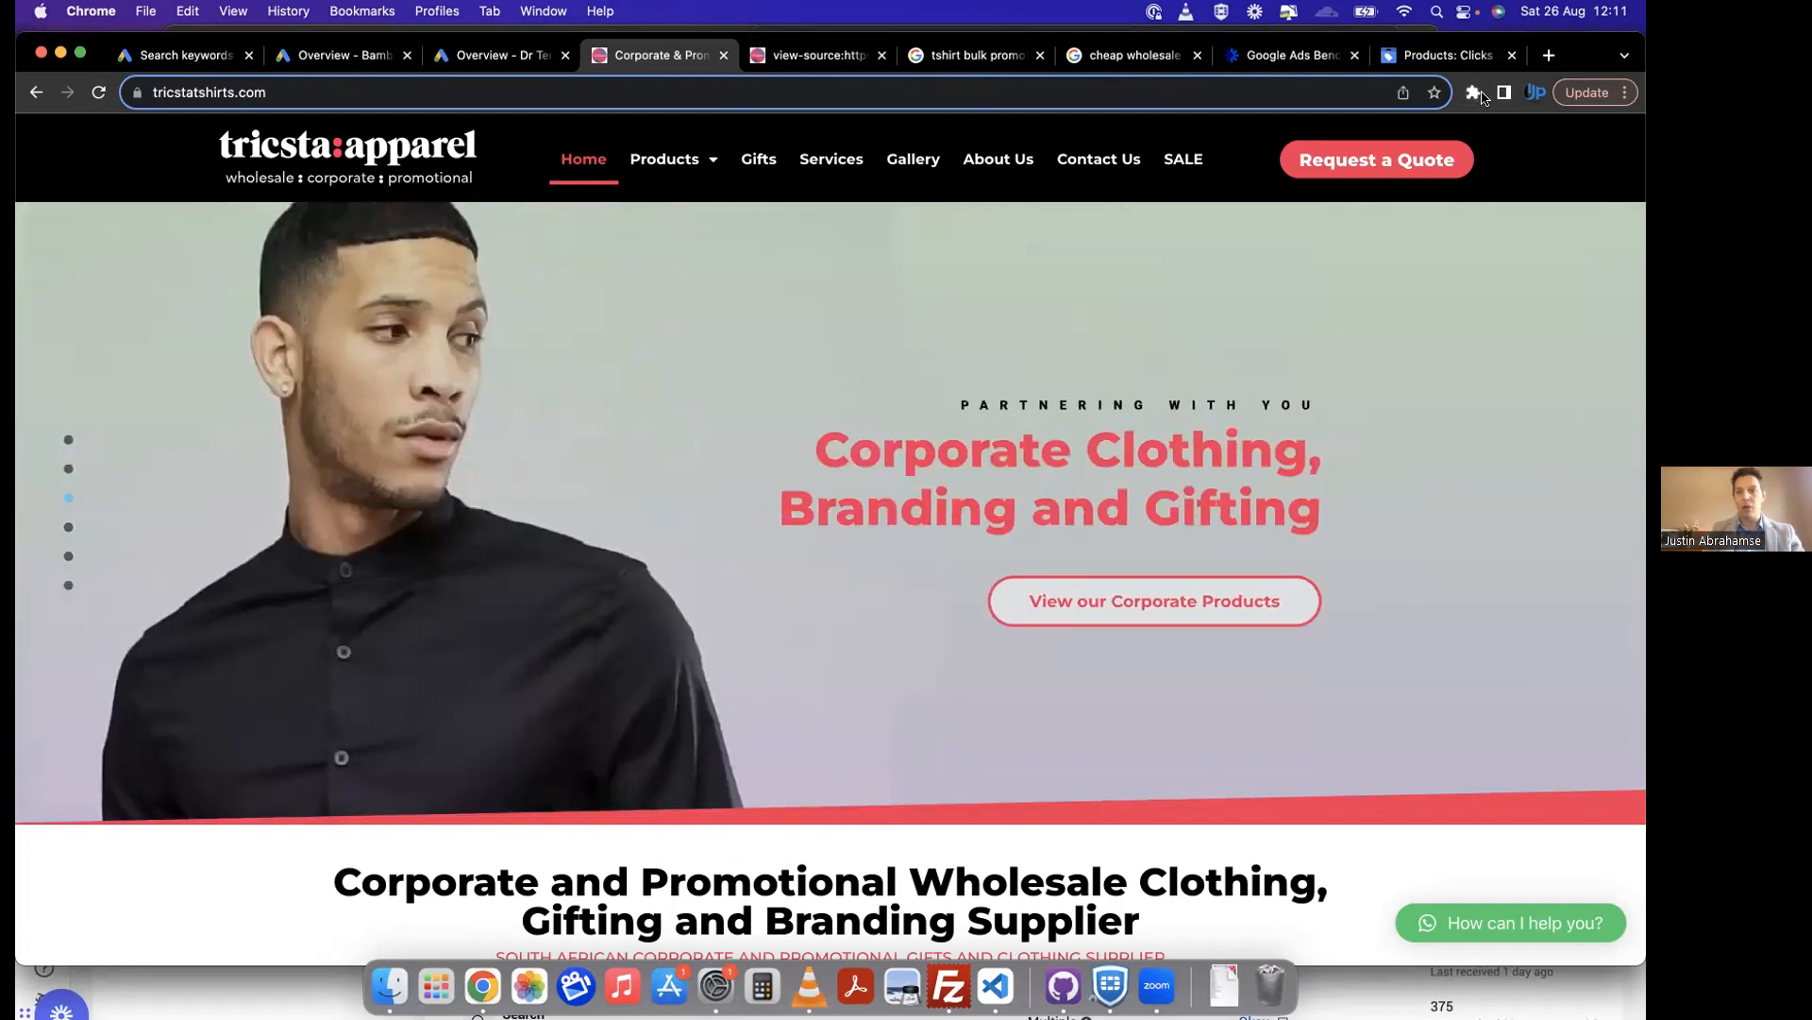
click(1474, 98)
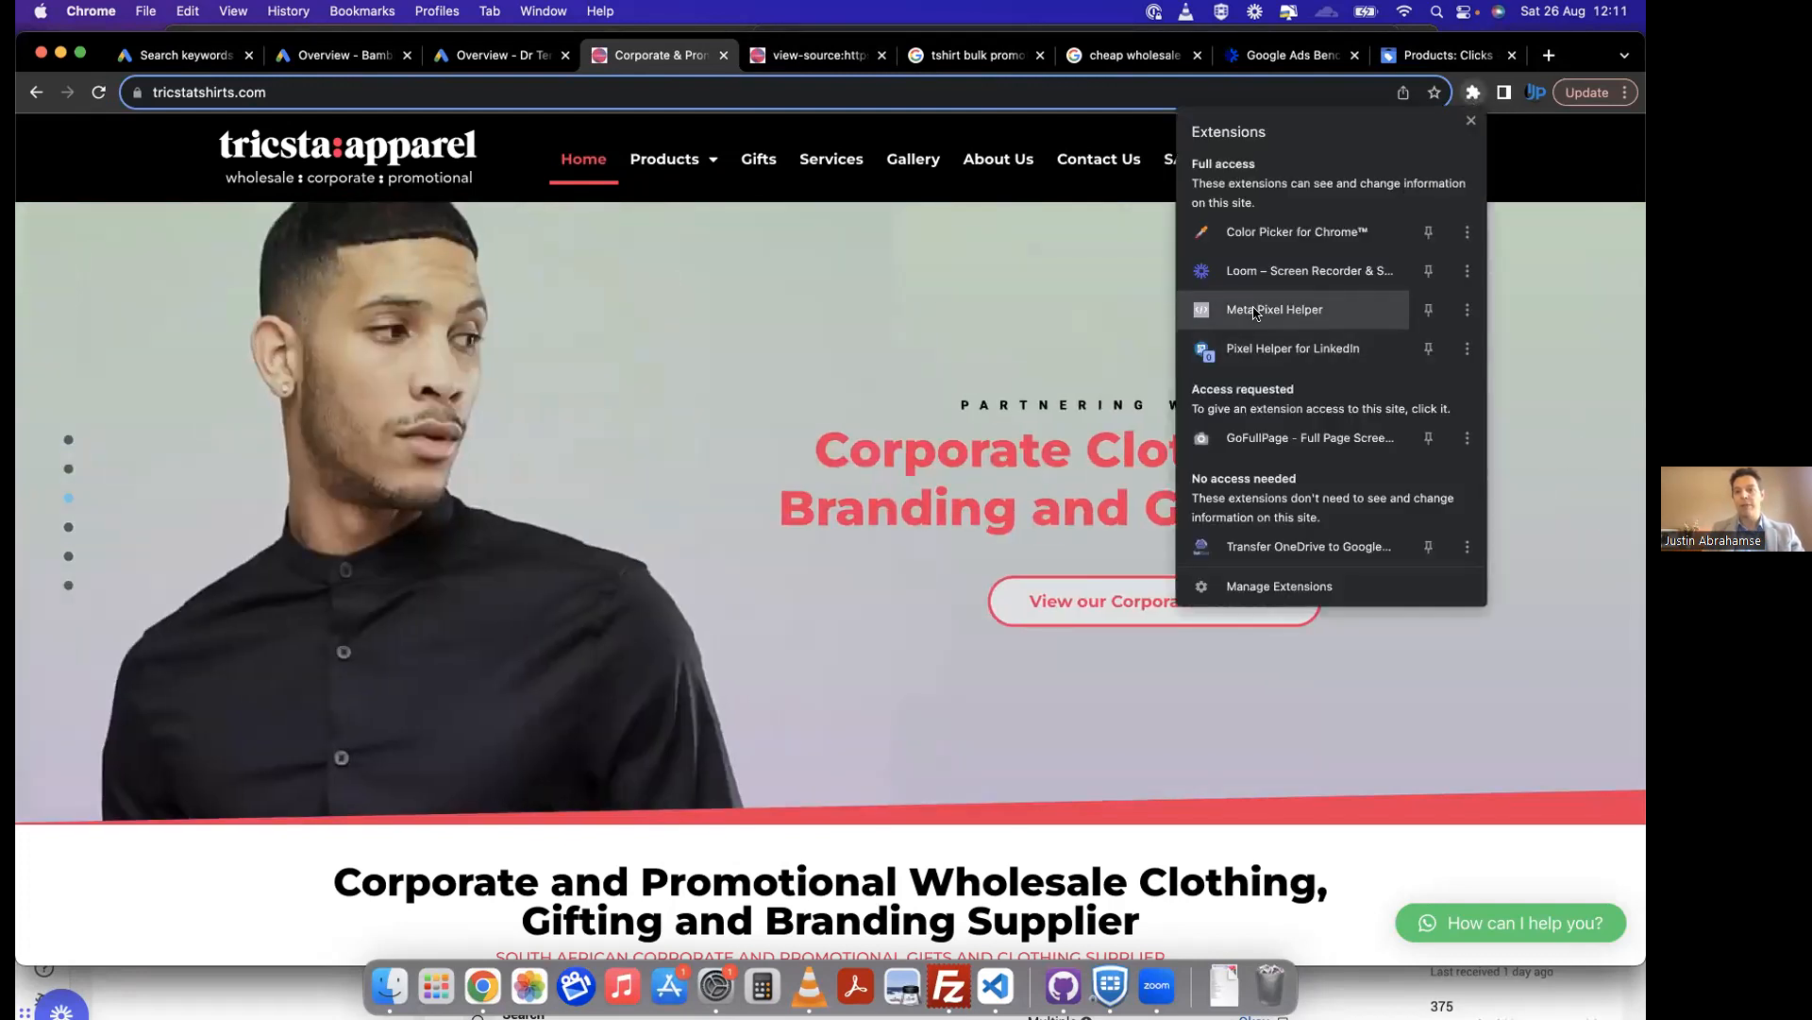
click(1265, 308)
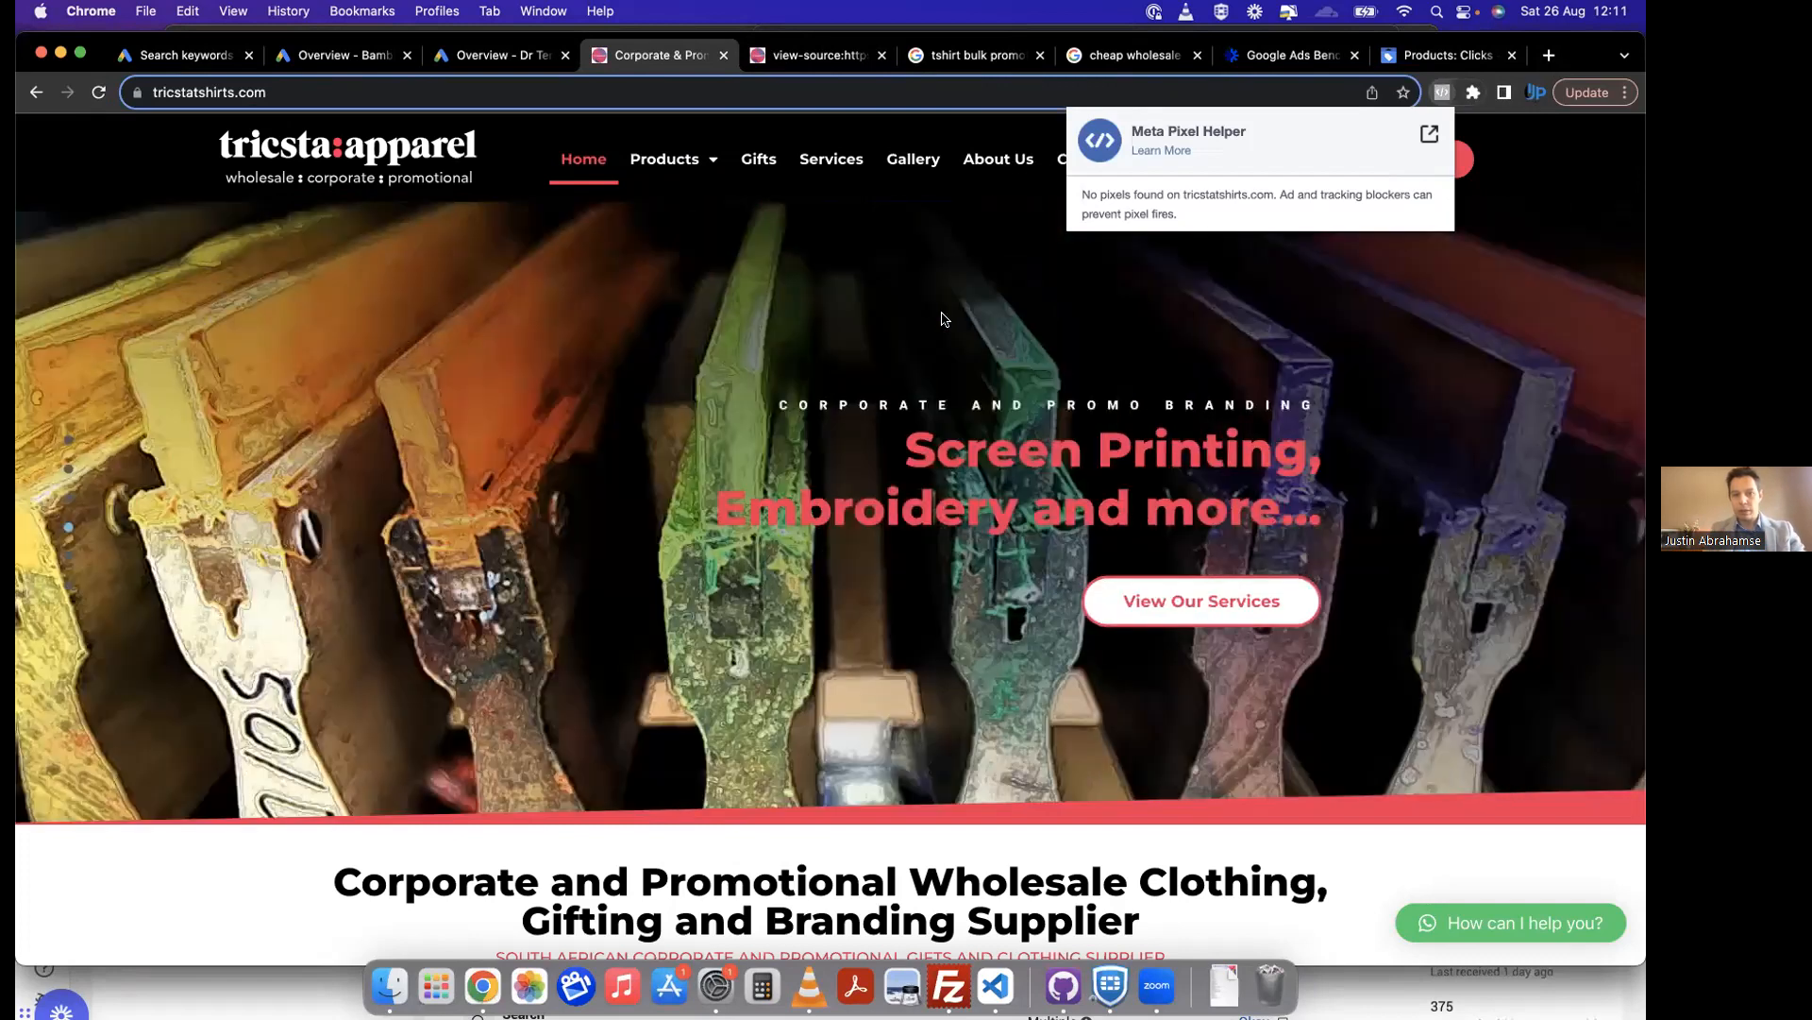
click(942, 315)
key(super+r)
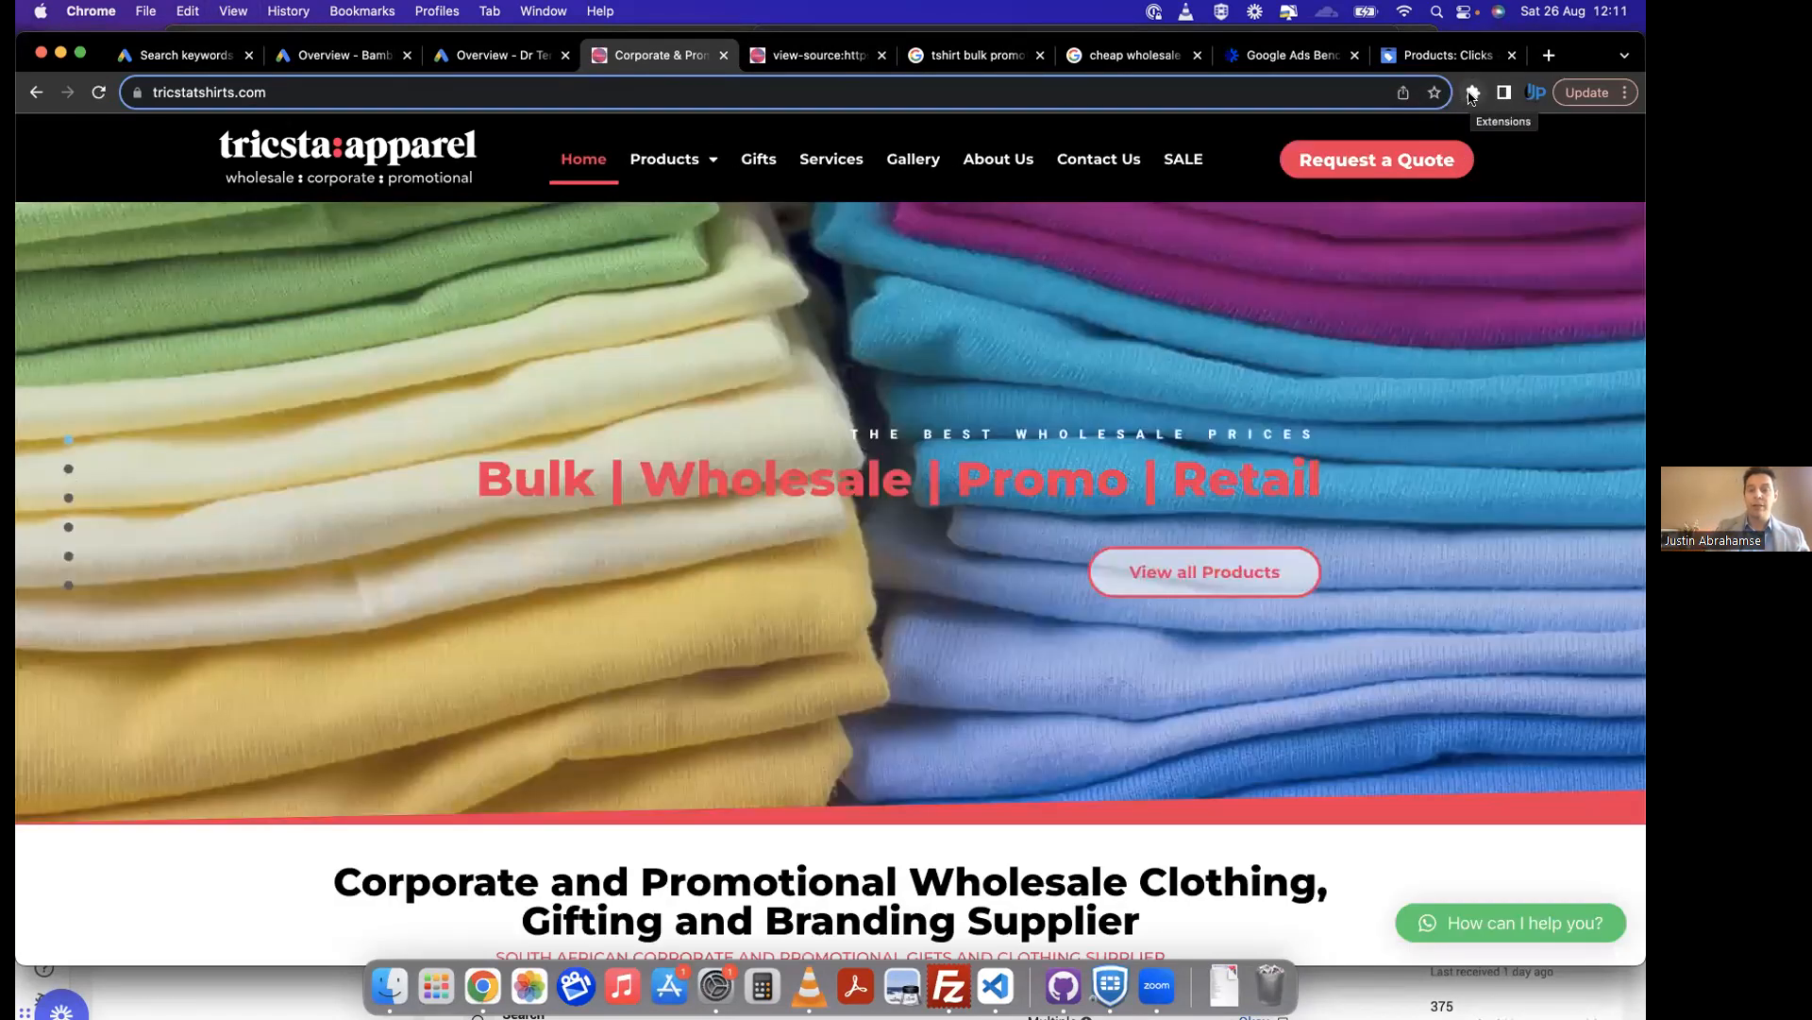
click(1471, 93)
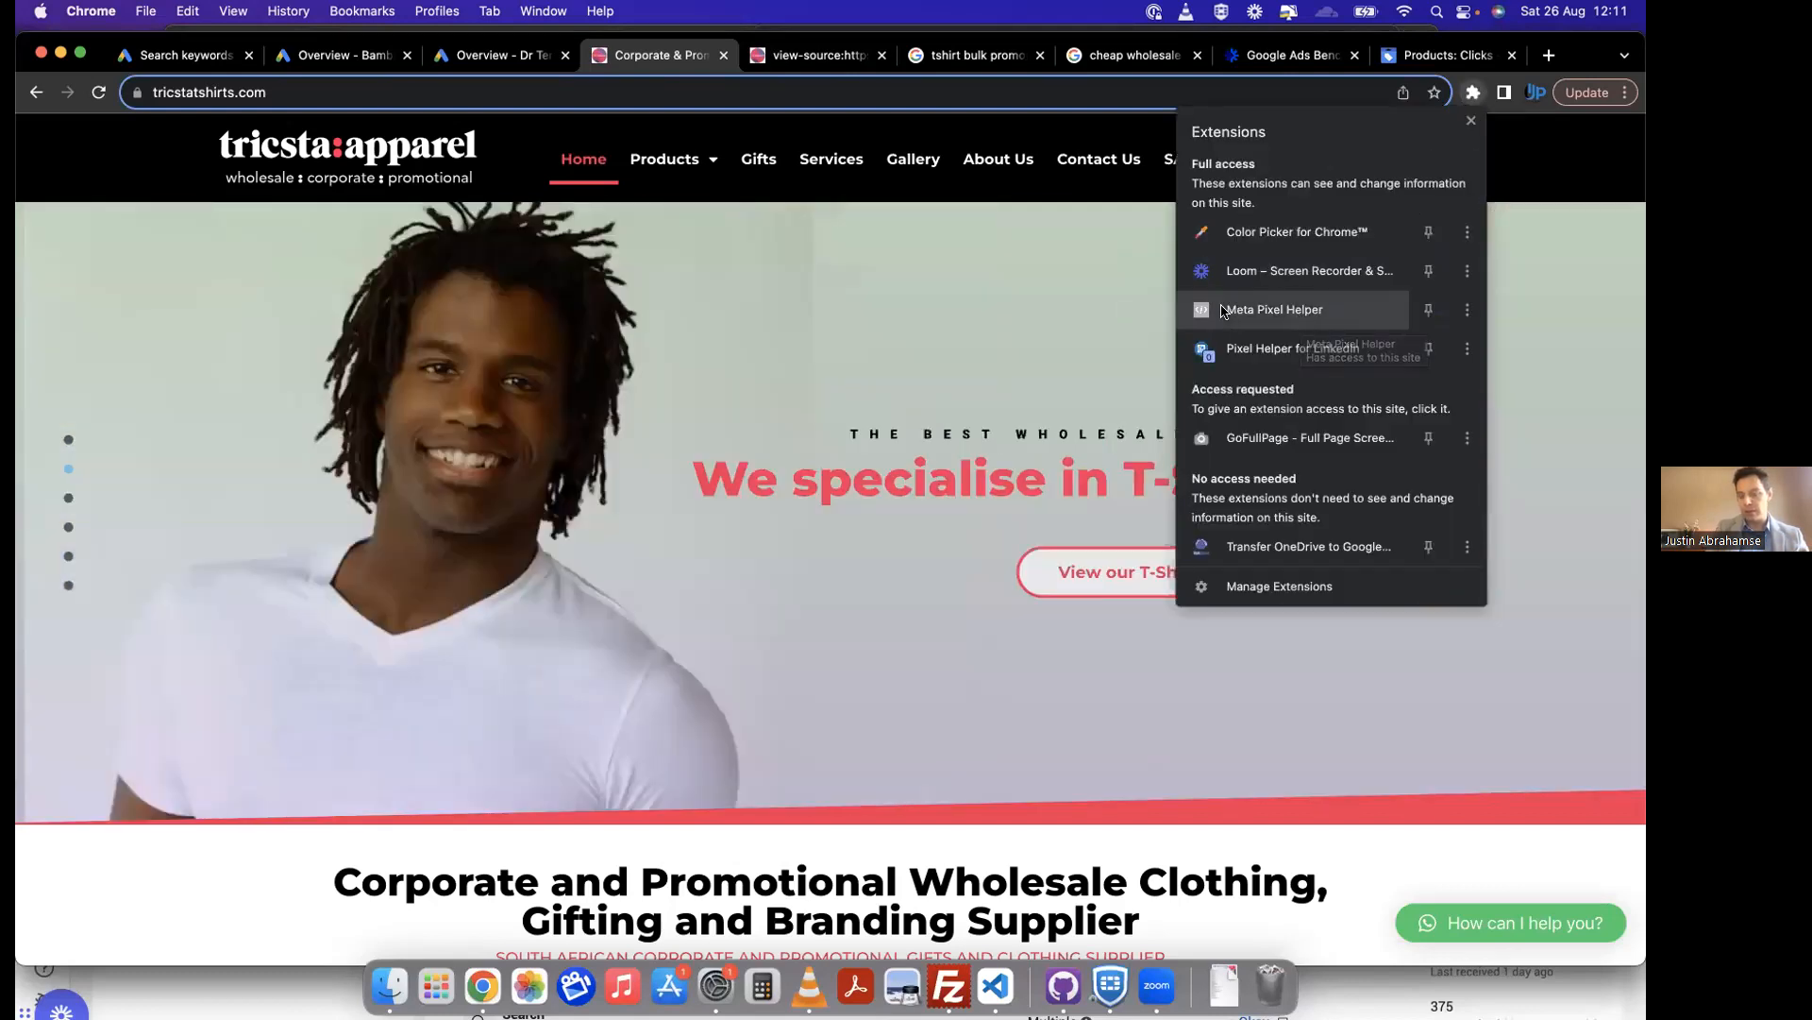
click(1102, 317)
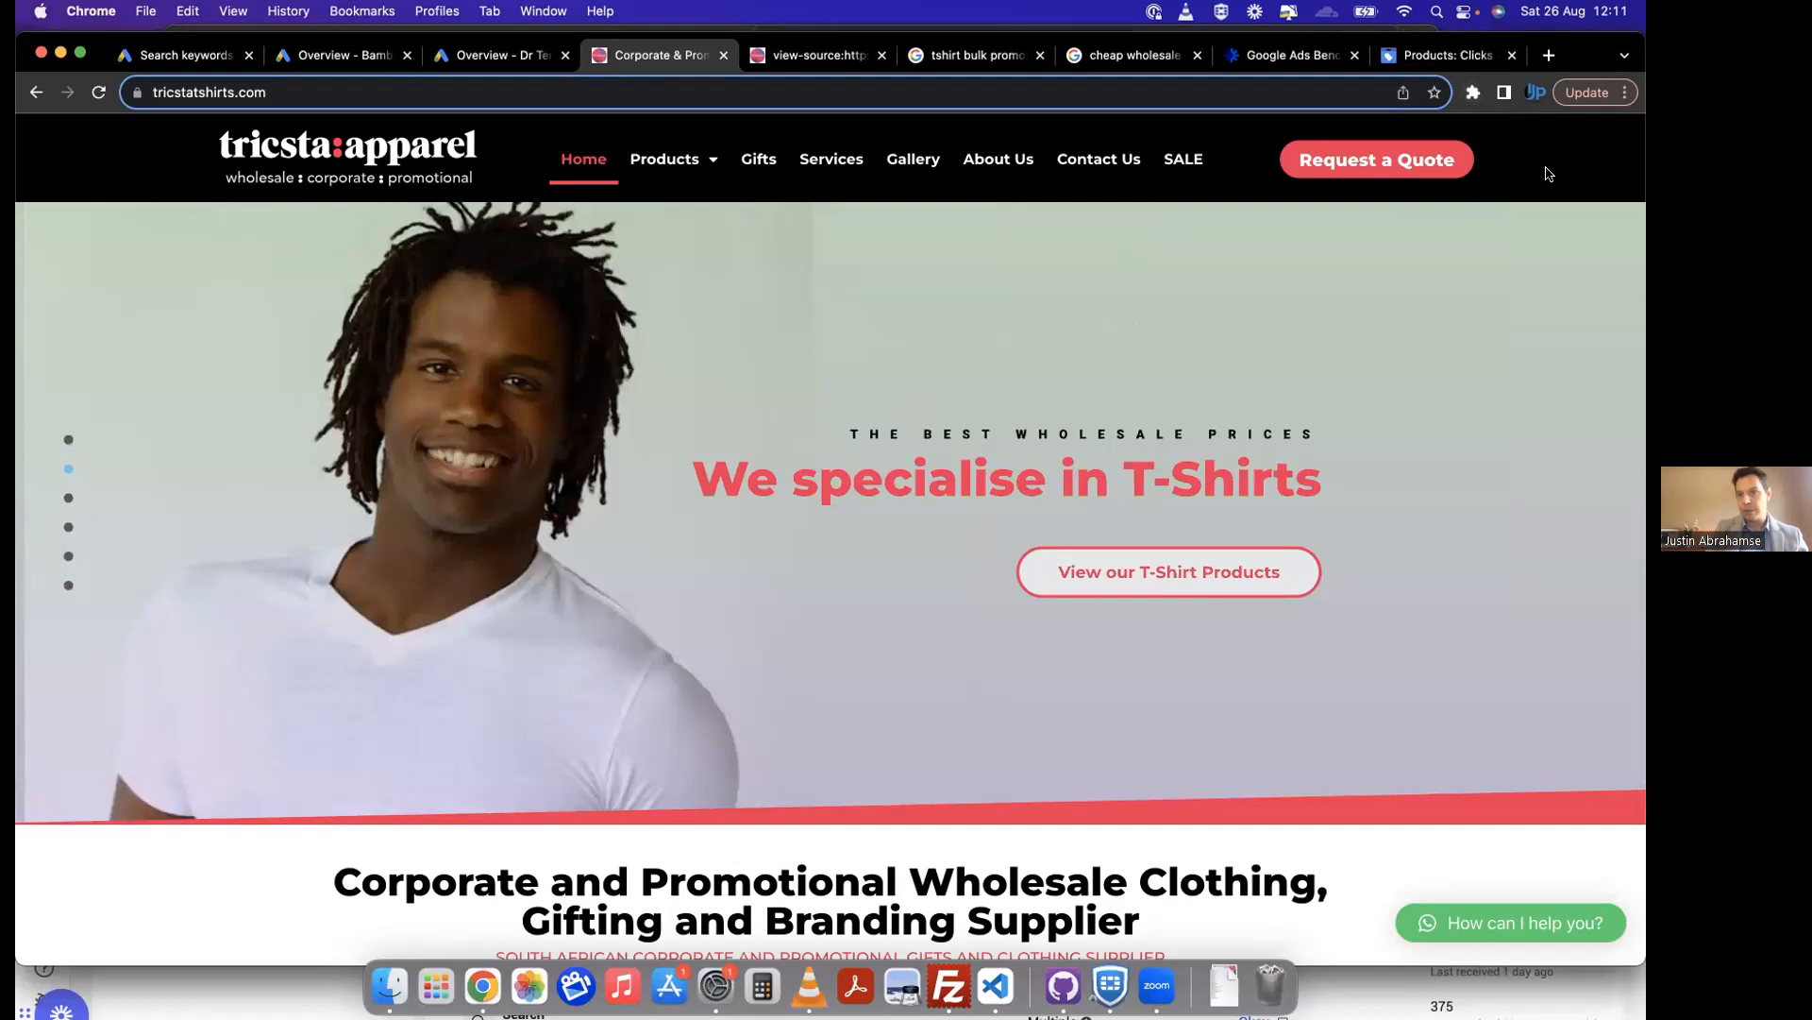
Step: Open the Setamono website in a new tab and check it for pixels with the Meta Pixel Helper extension
click(1548, 55)
text(se)
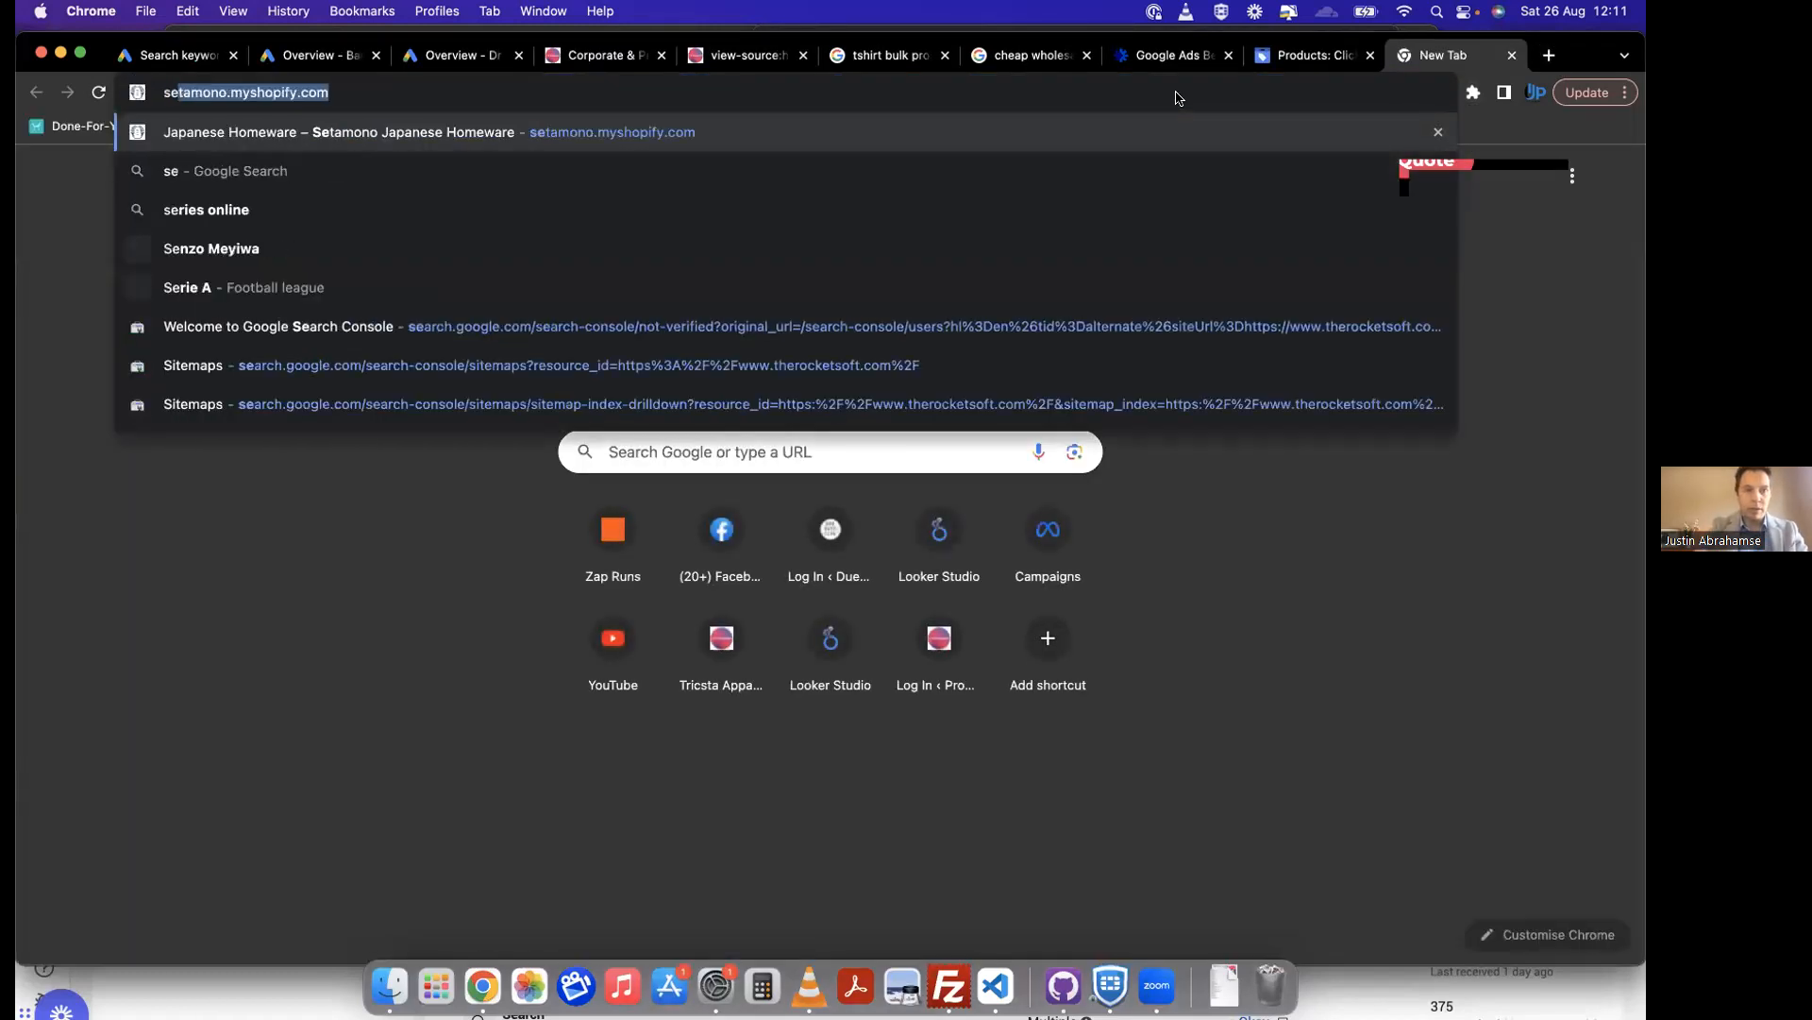
key(Return)
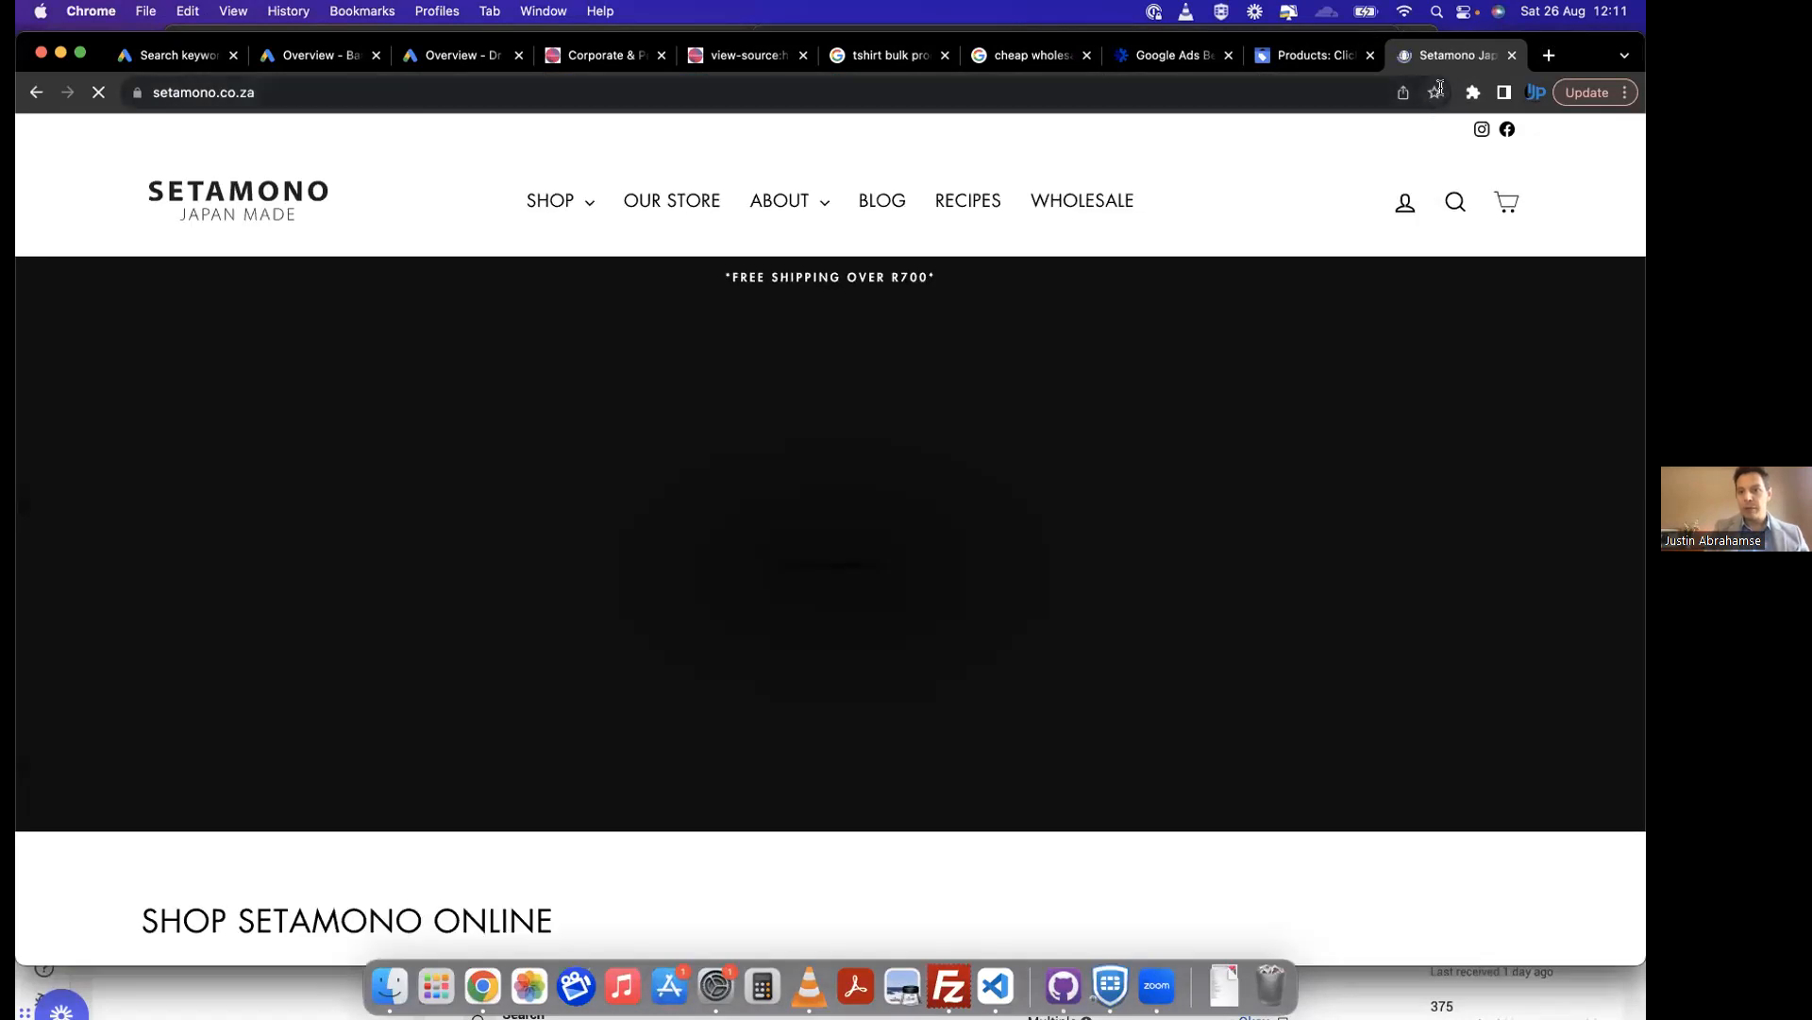
click(1474, 91)
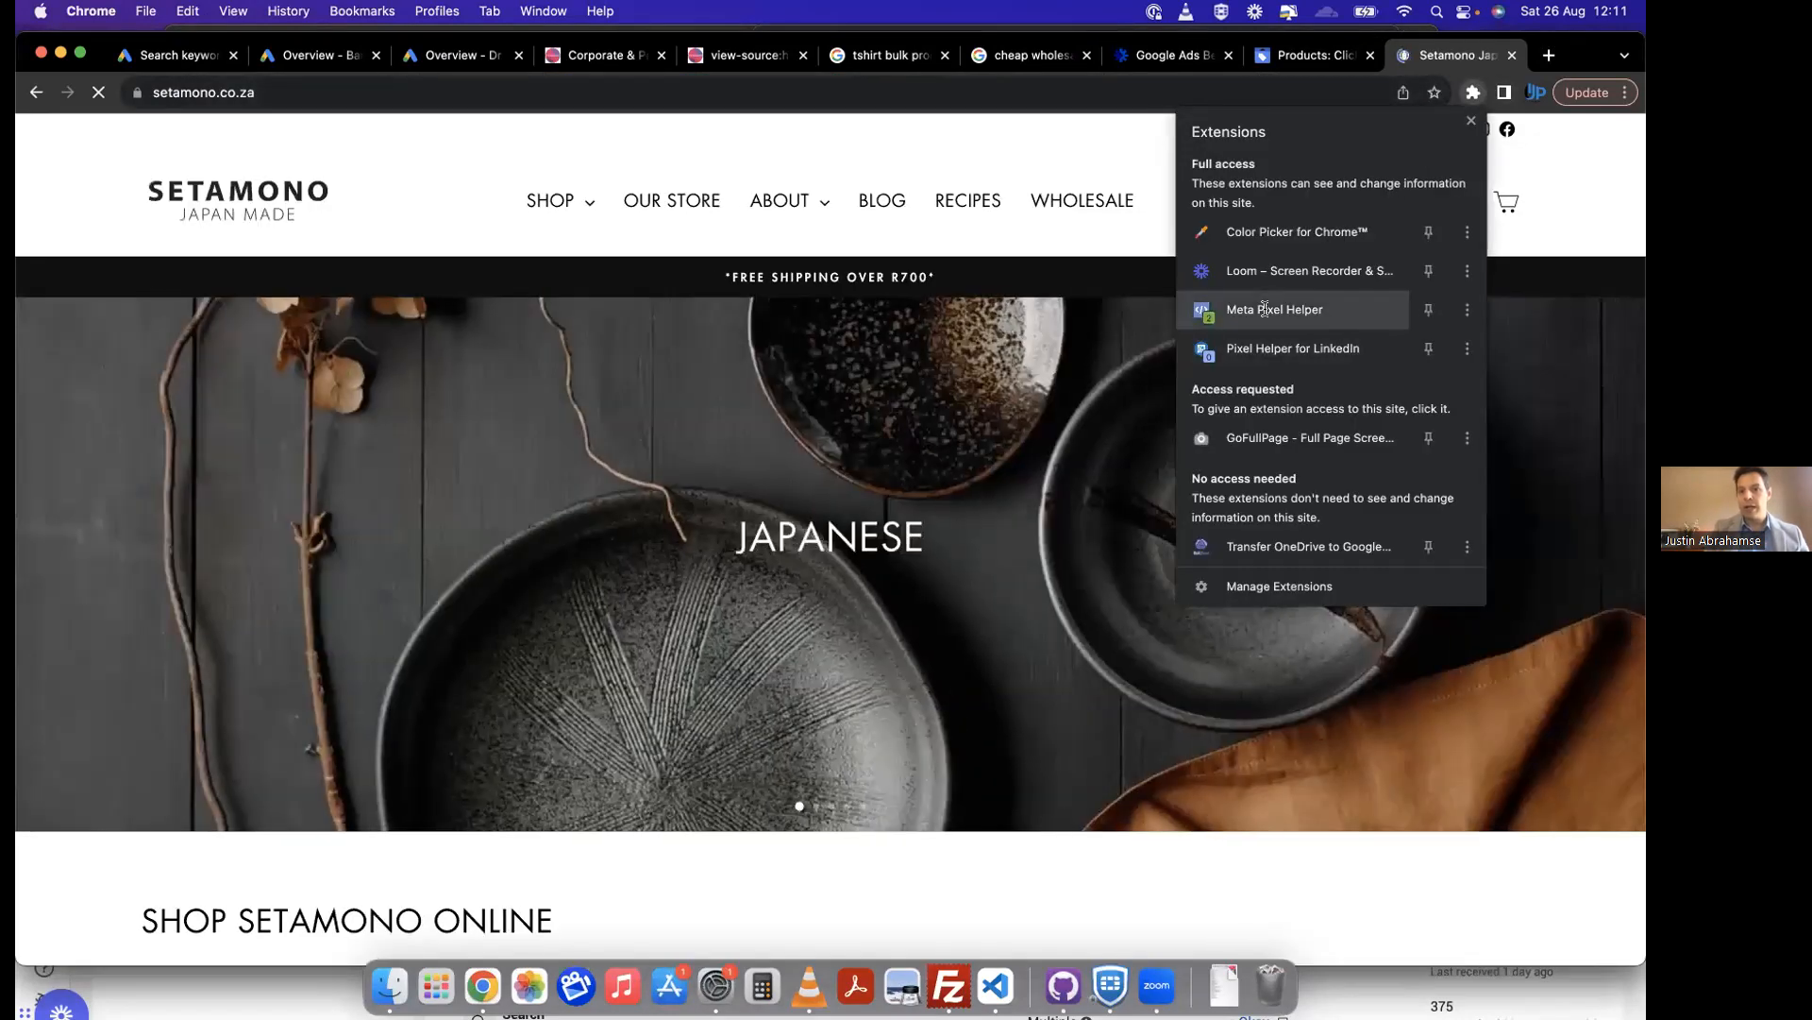
click(1265, 311)
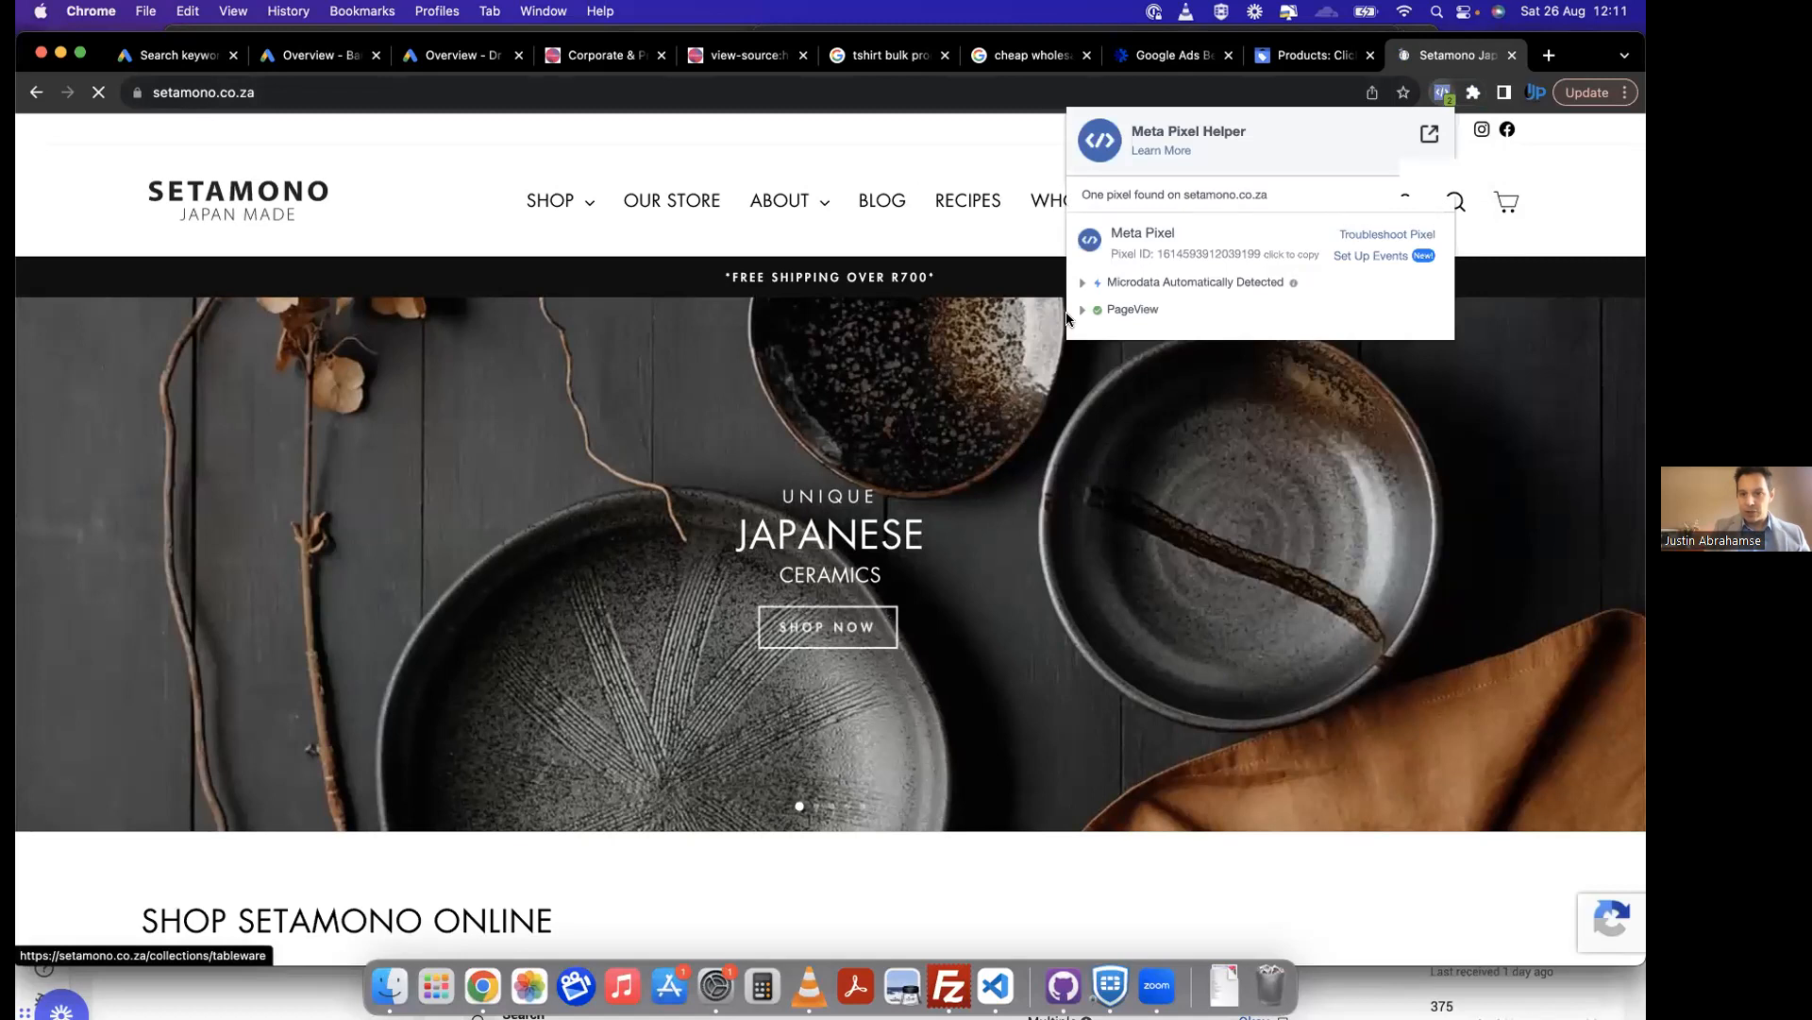
click(1083, 311)
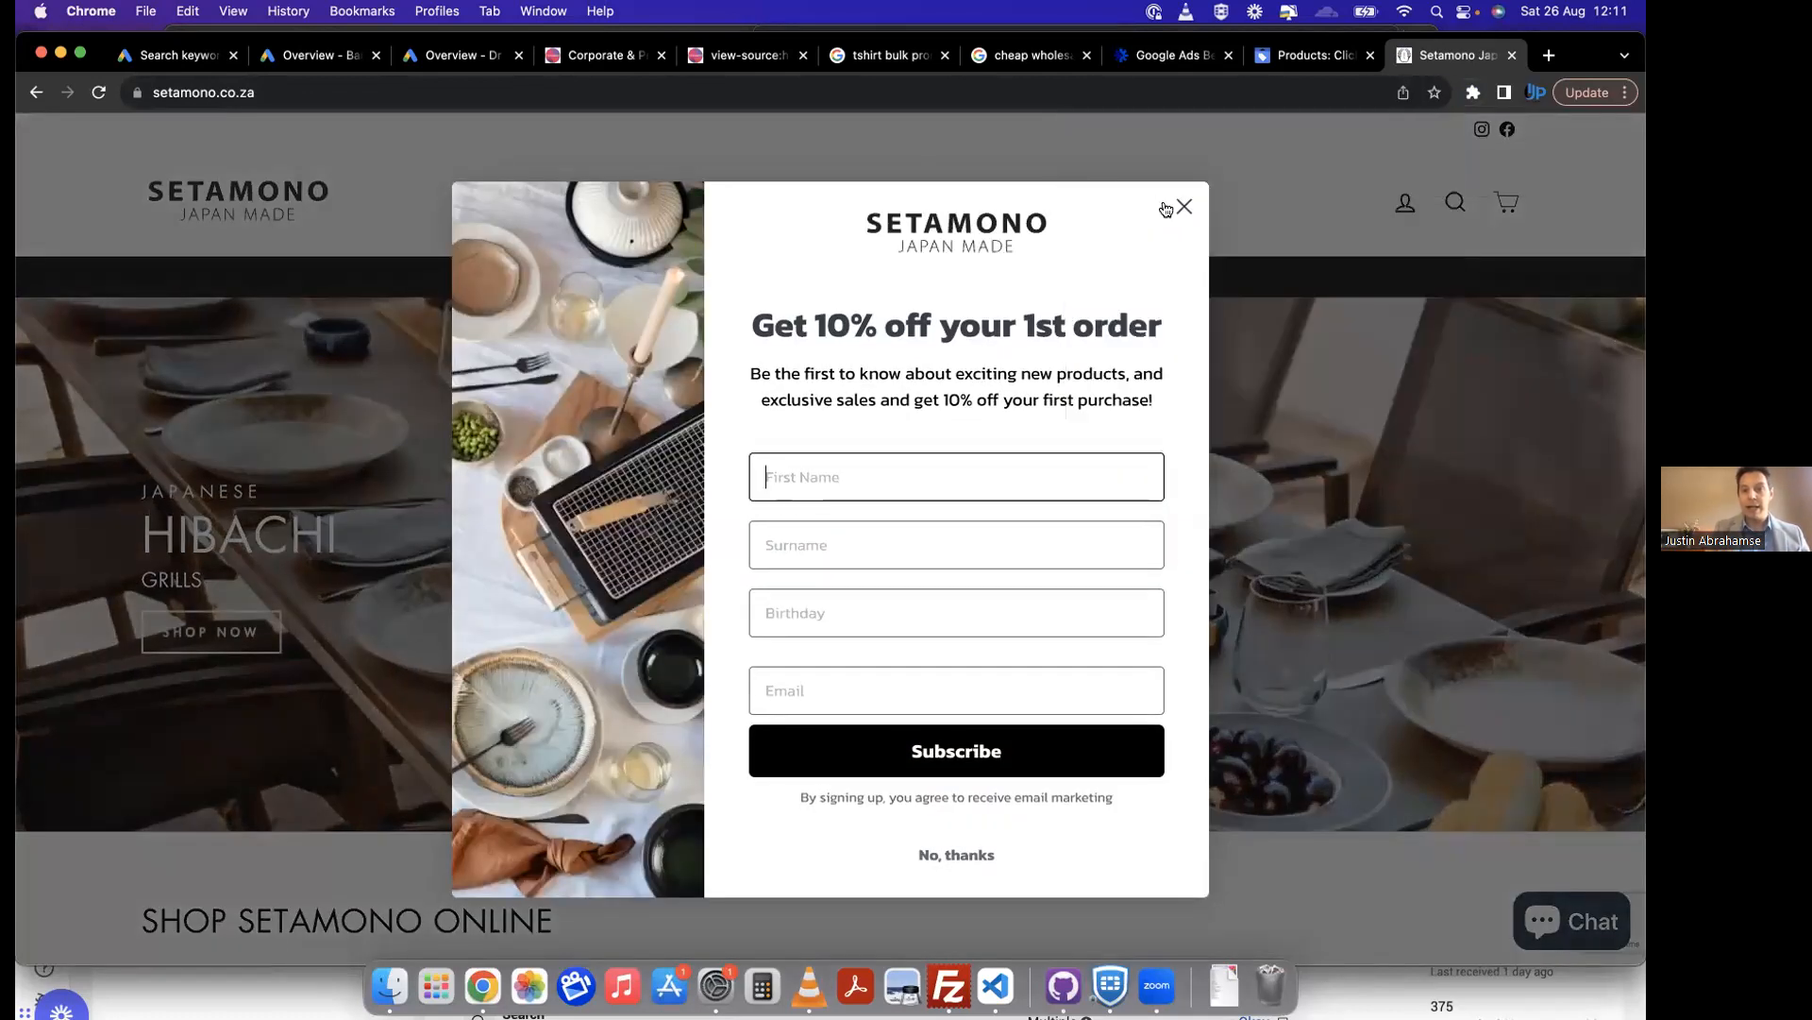
Step: Dismiss the newsletter sign-up pop-up on setamono.co.za and run Meta Pixel Helper on the page again
click(1180, 203)
click(1473, 92)
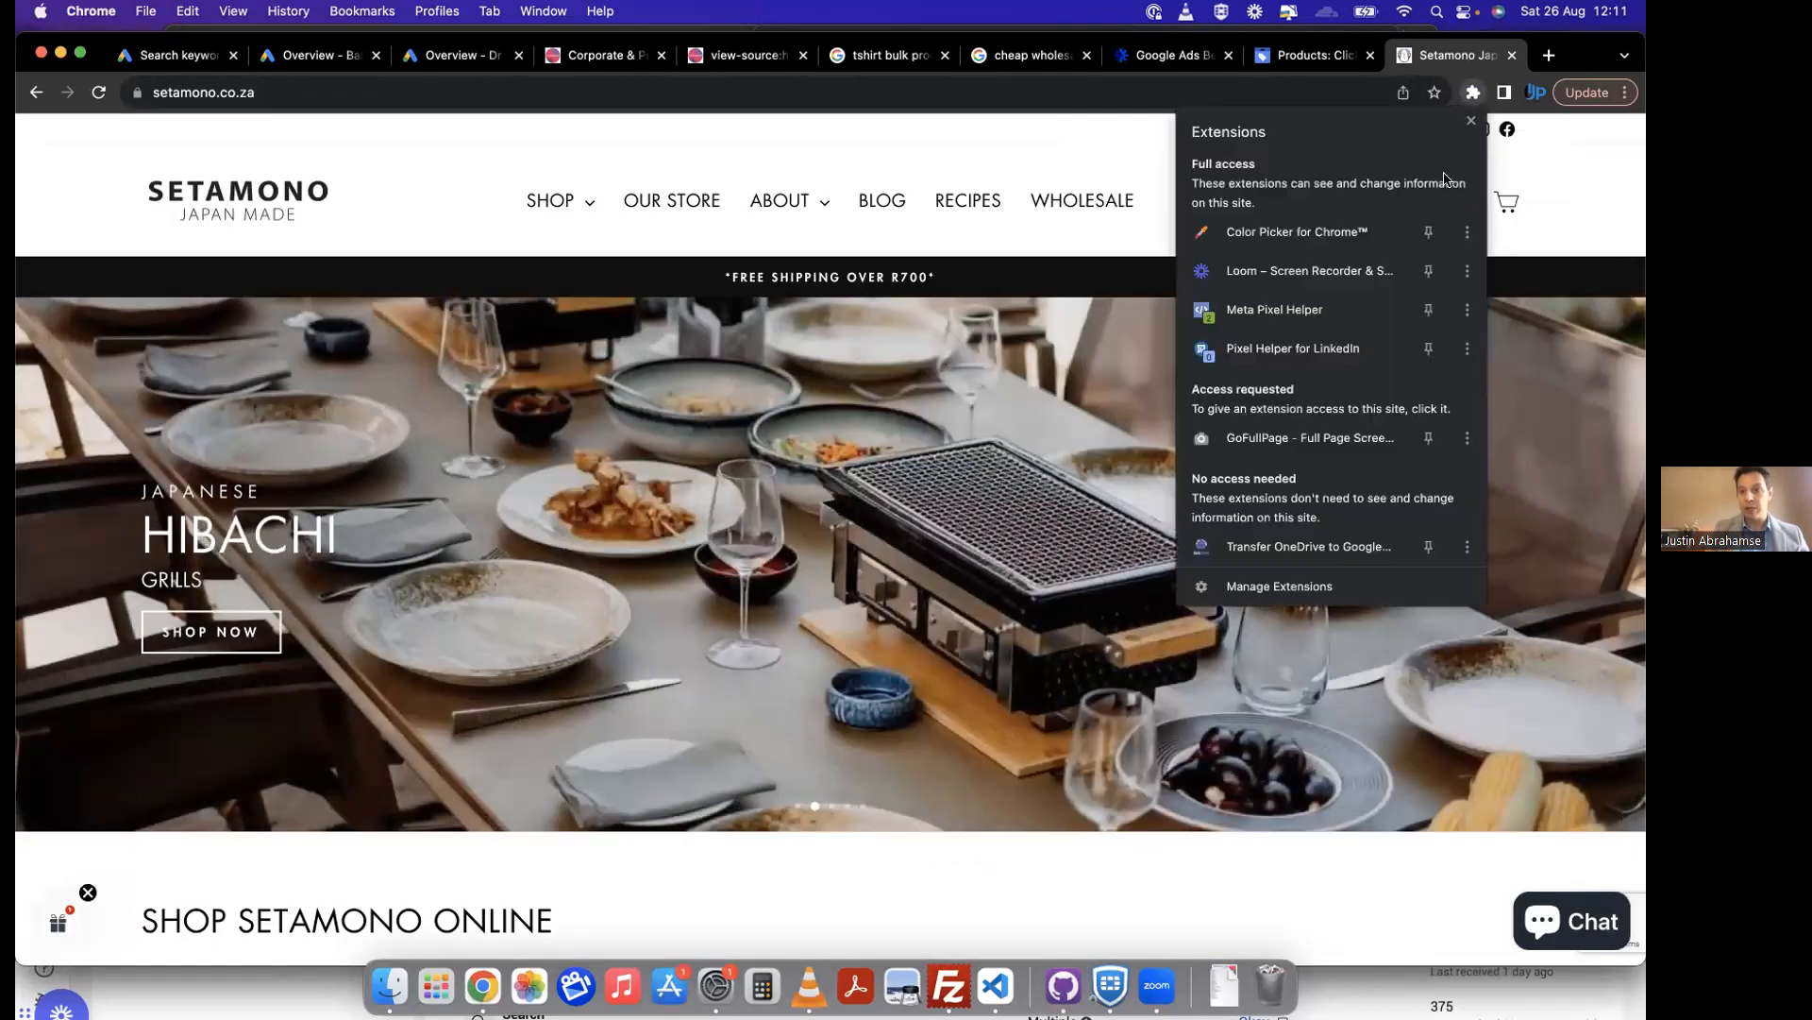
click(1276, 311)
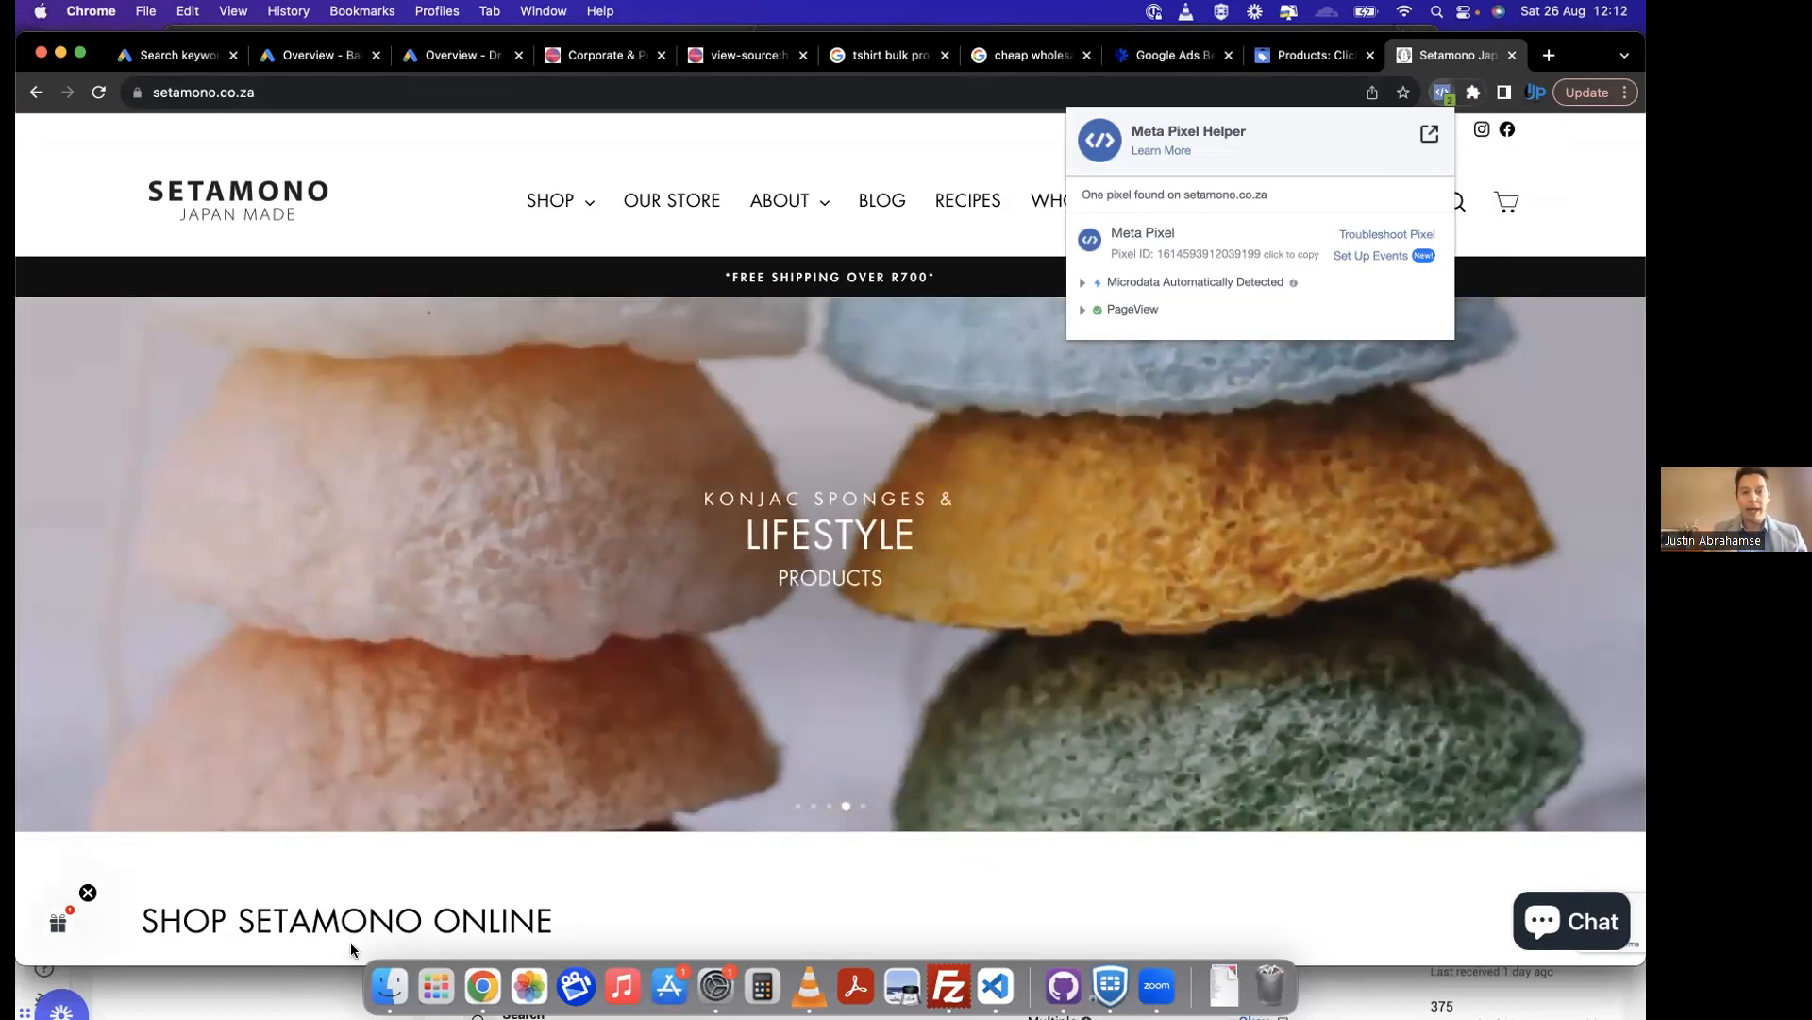
Step: Review the SETAMONO Pixel - LIVE event list in Events Manager, and look over the browser's extensions on setamono.co.za
click(334, 987)
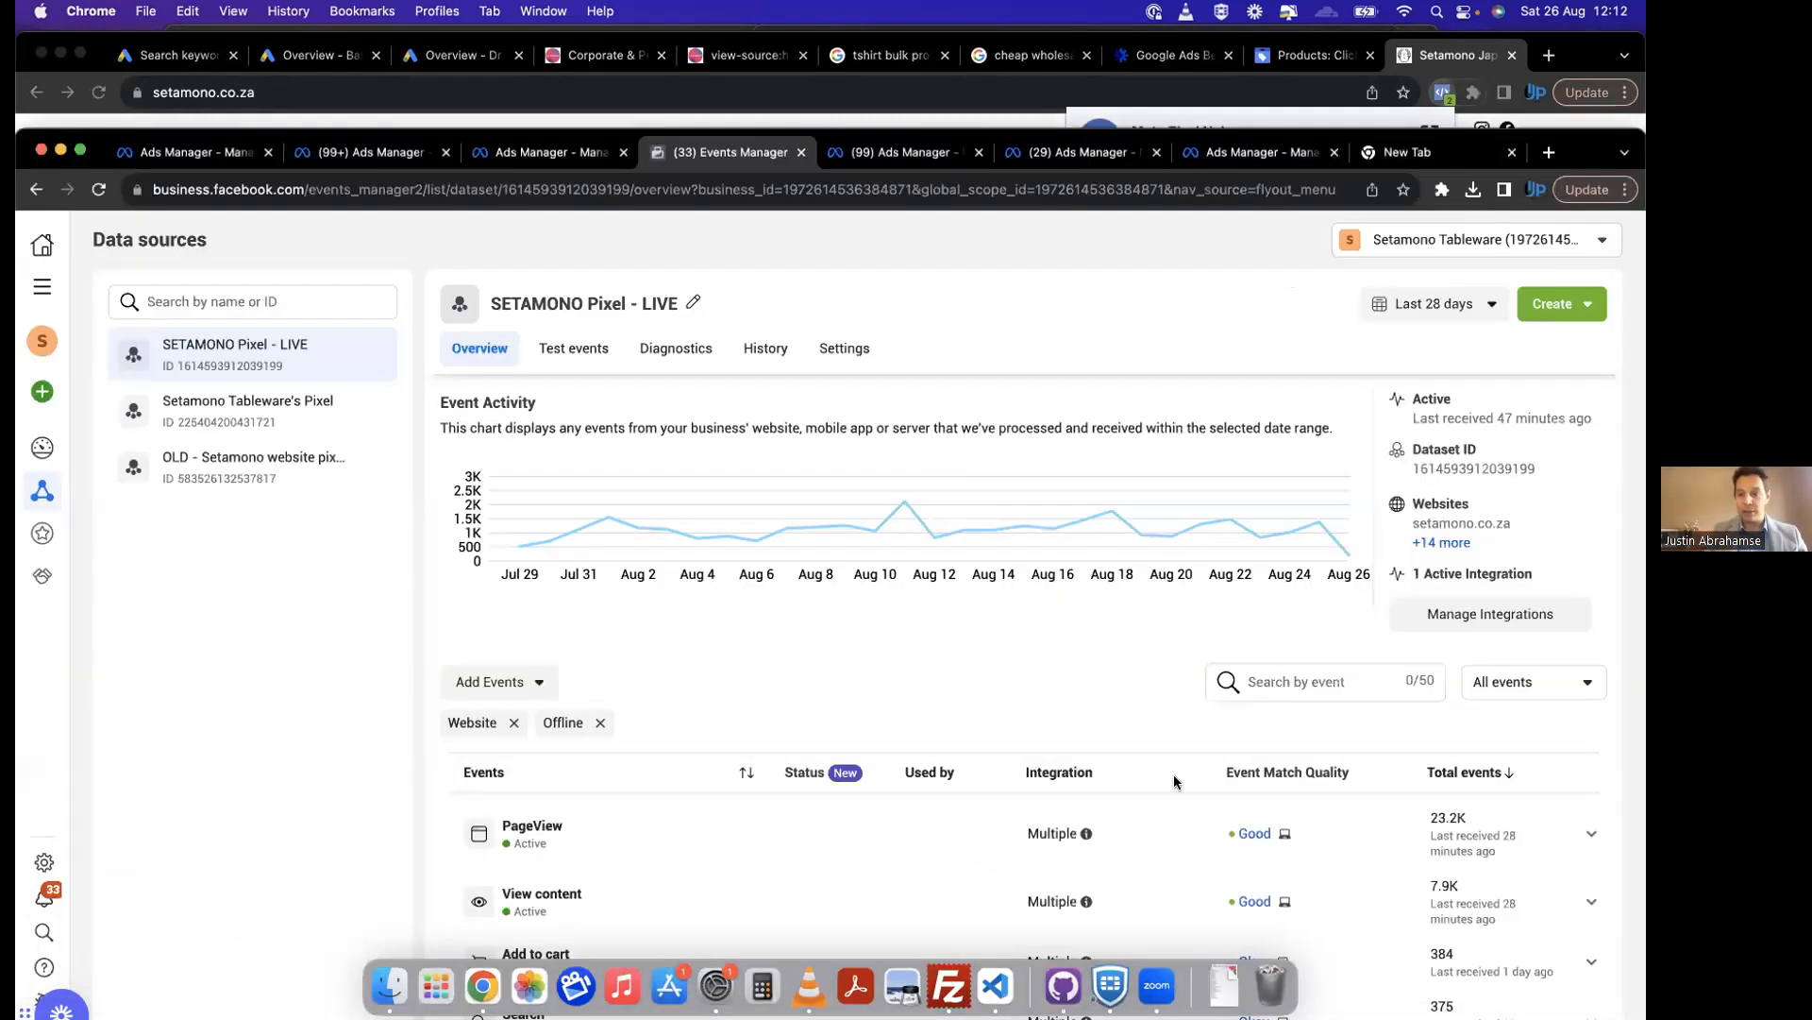
scroll(1180, 812, down, 3)
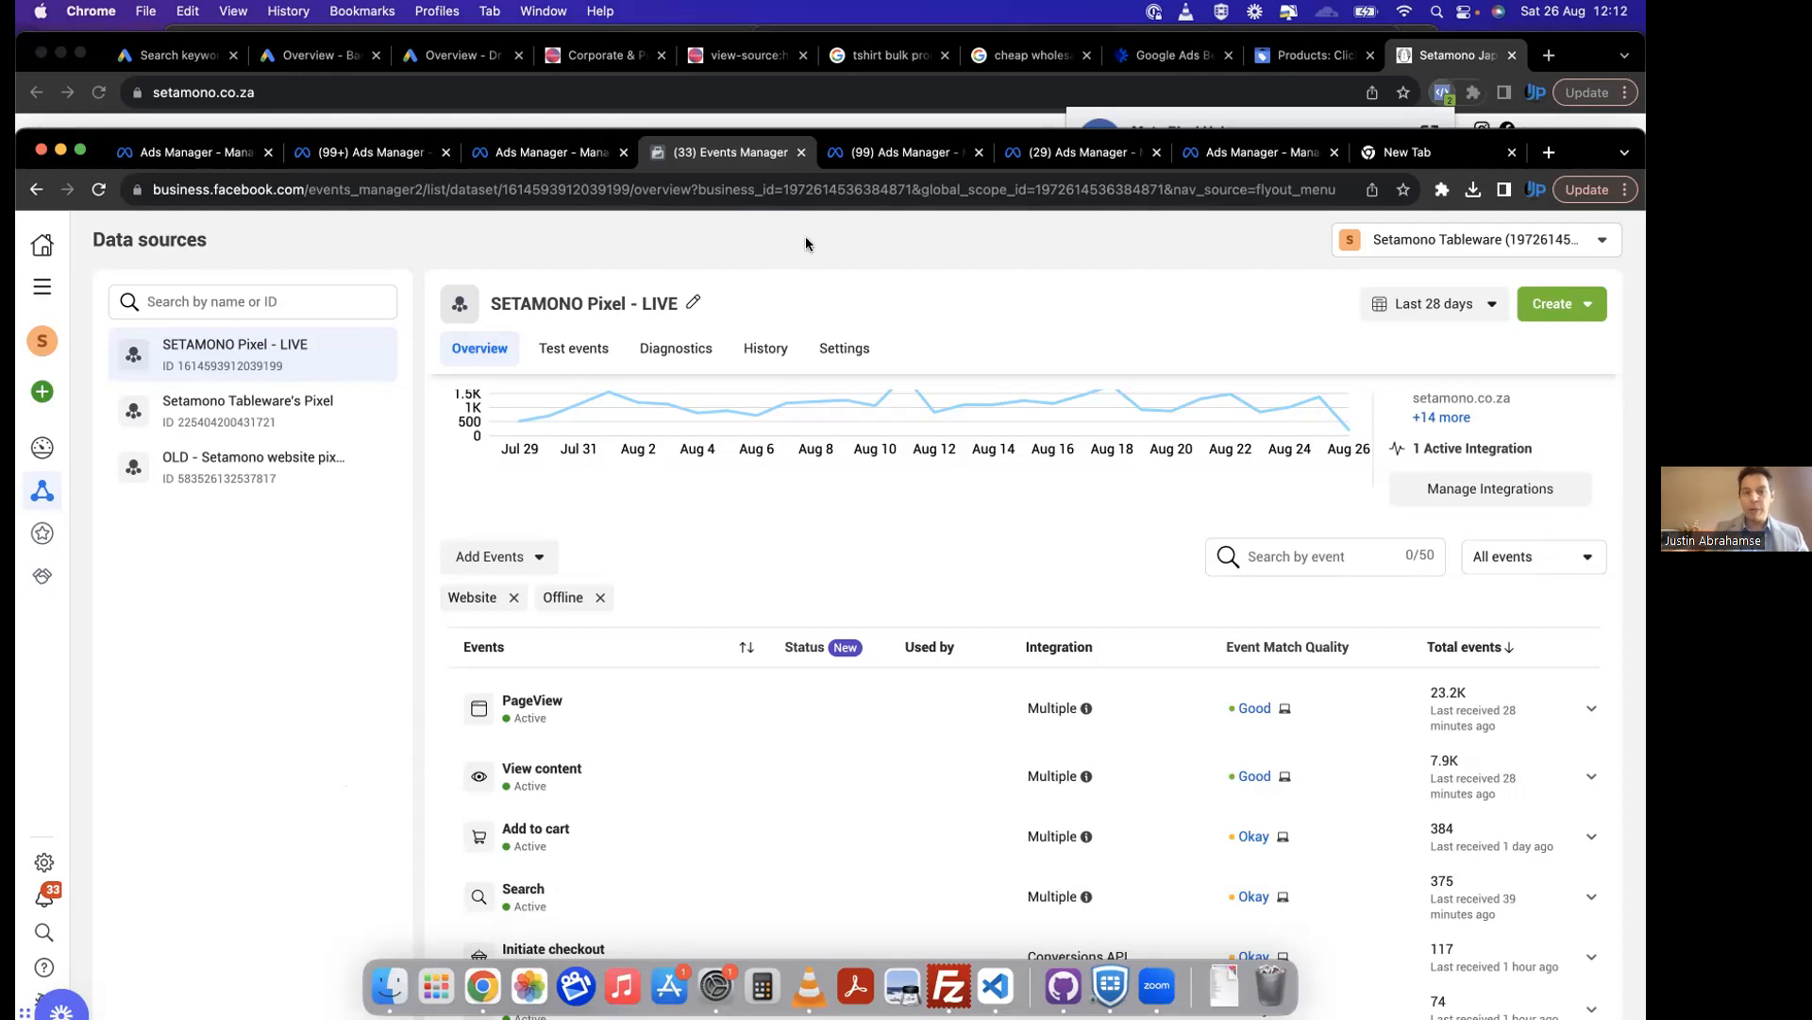
click(1413, 57)
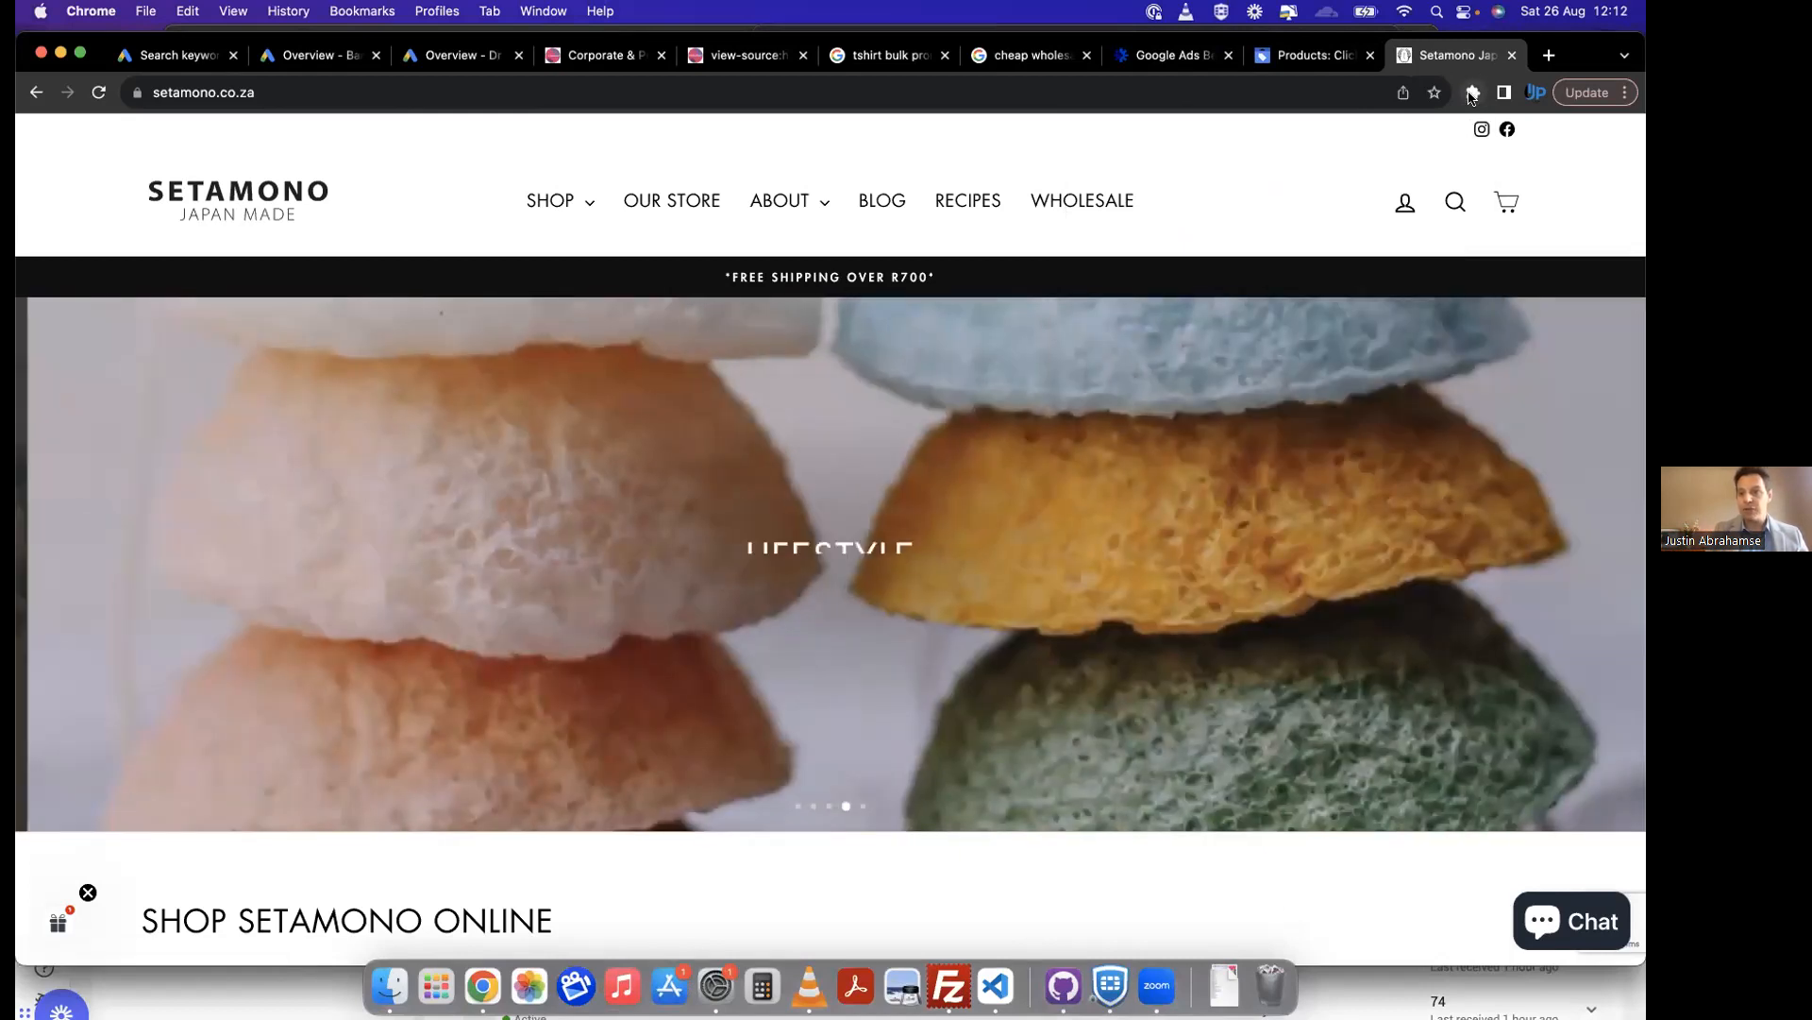
click(1473, 92)
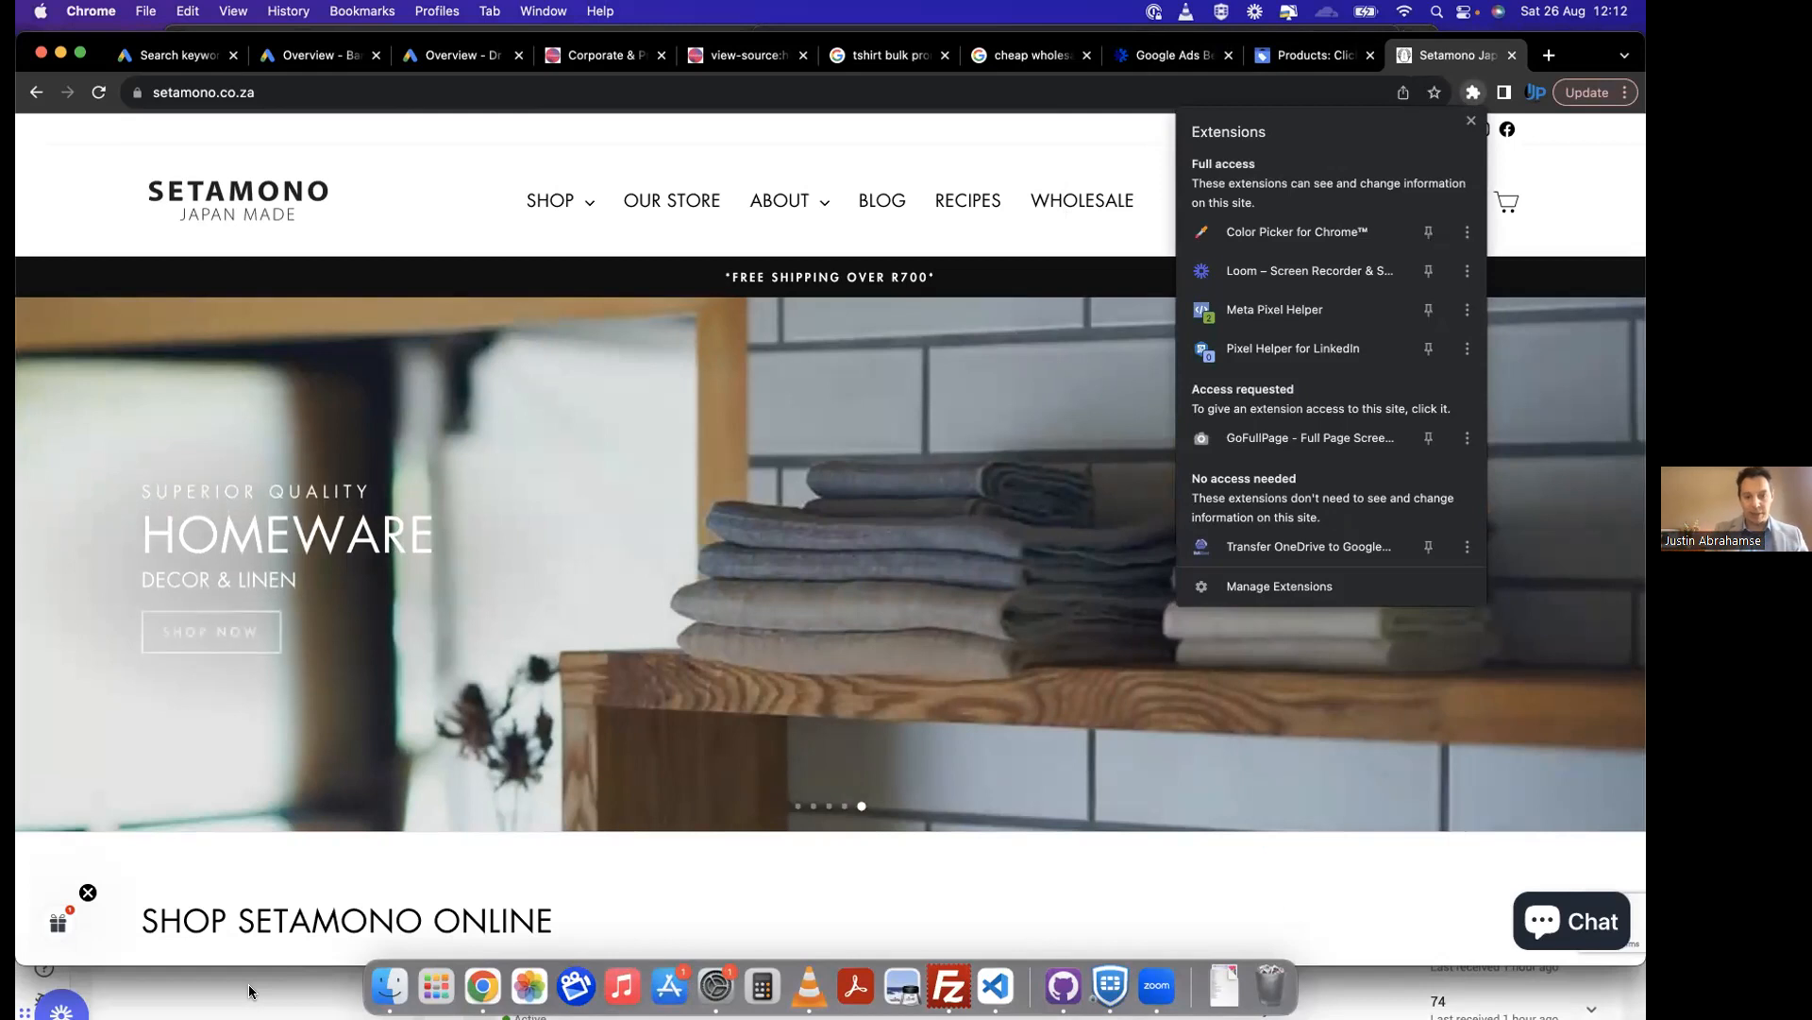
click(250, 991)
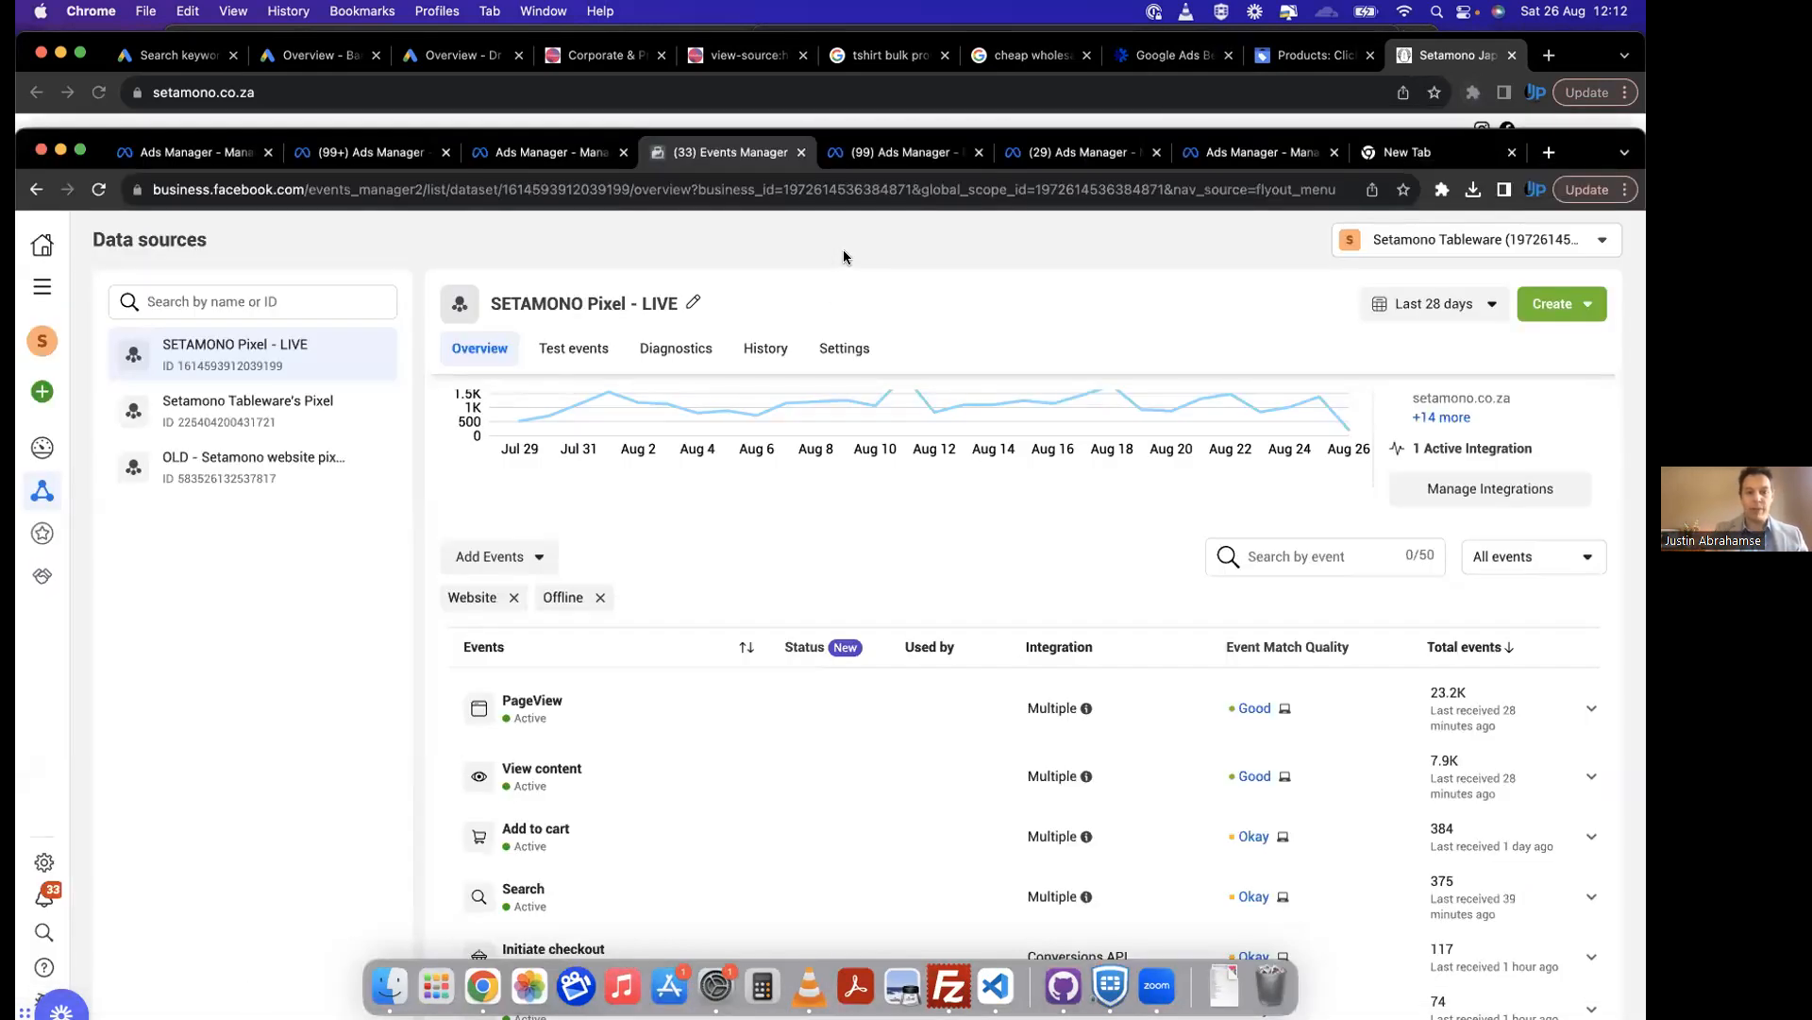
click(208, 158)
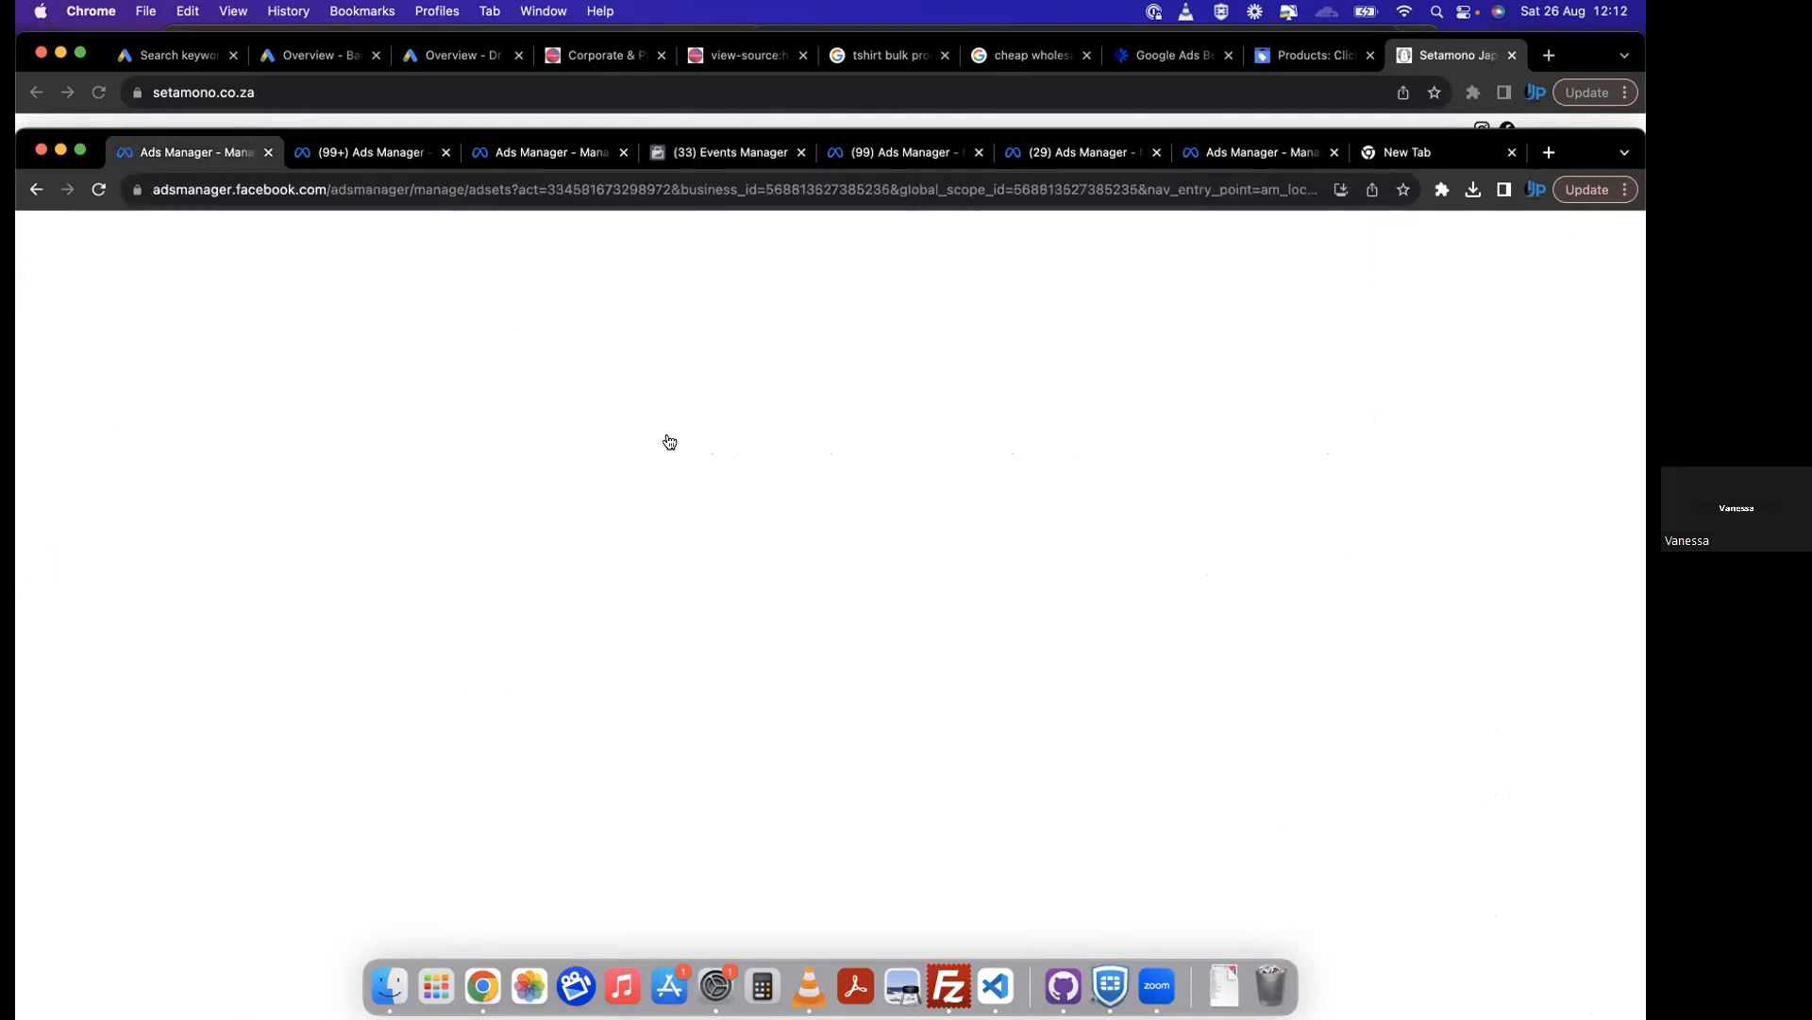
click(392, 152)
click(542, 154)
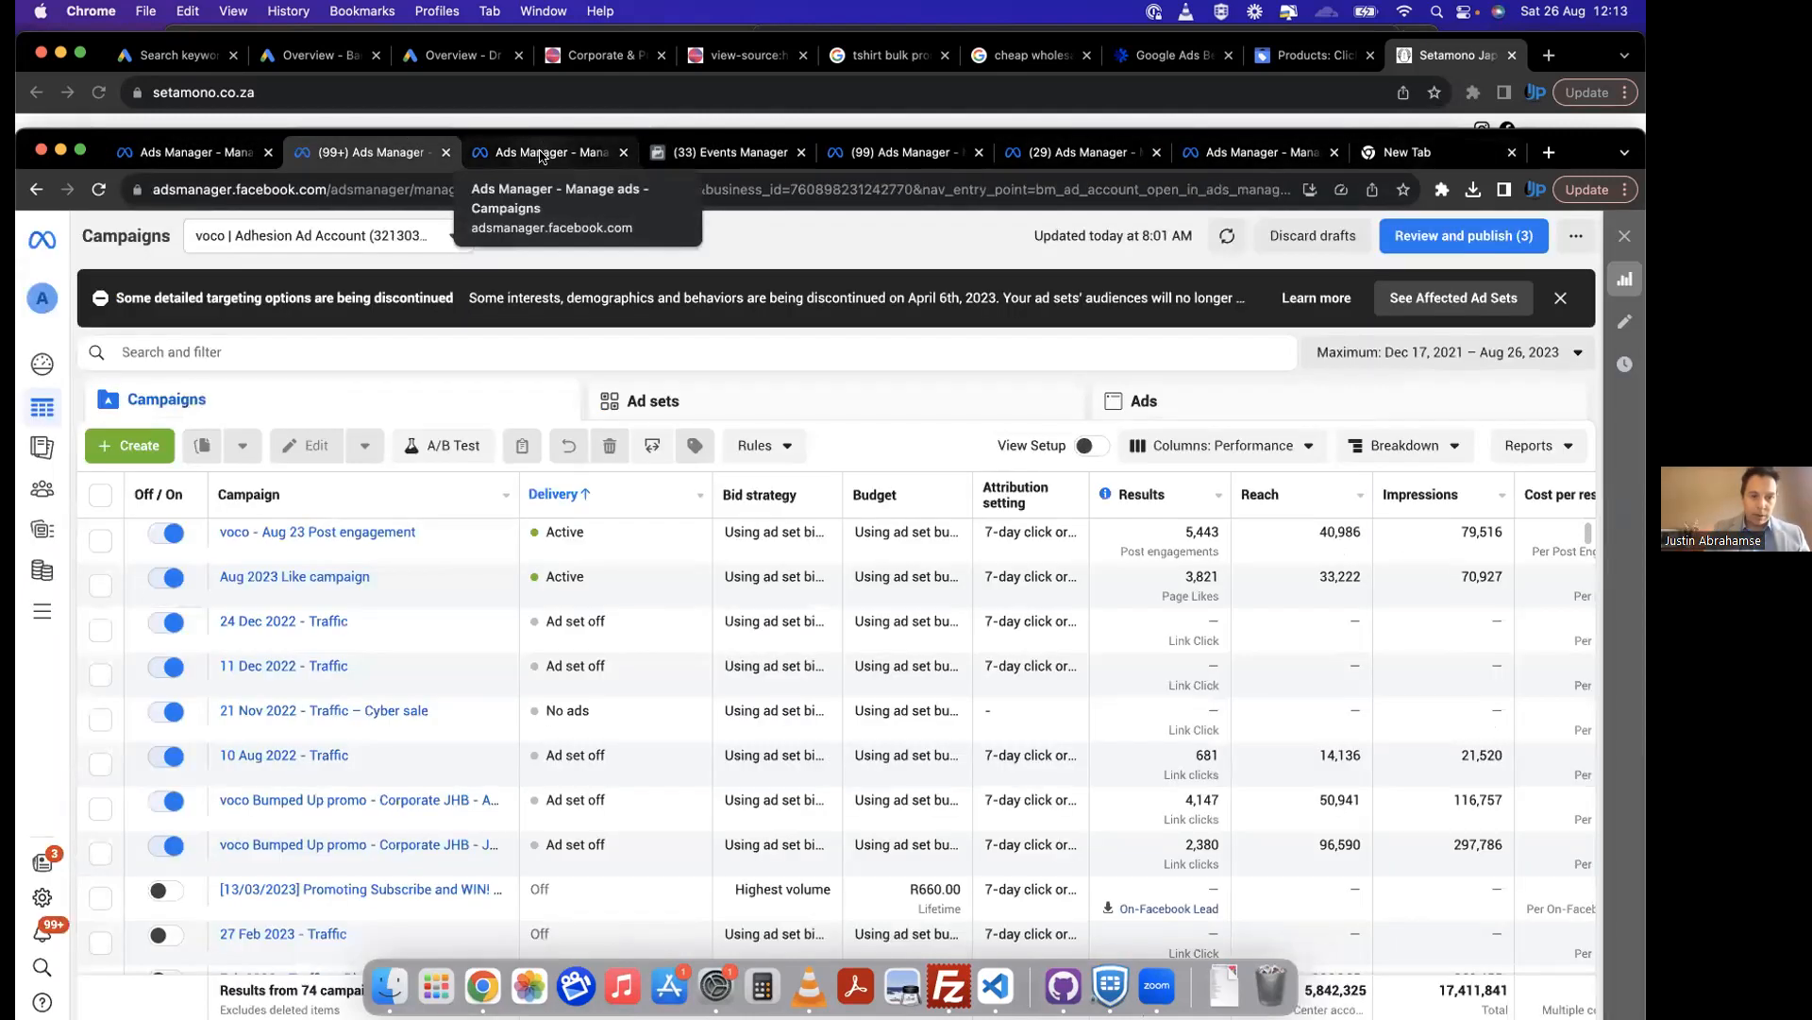
click(710, 154)
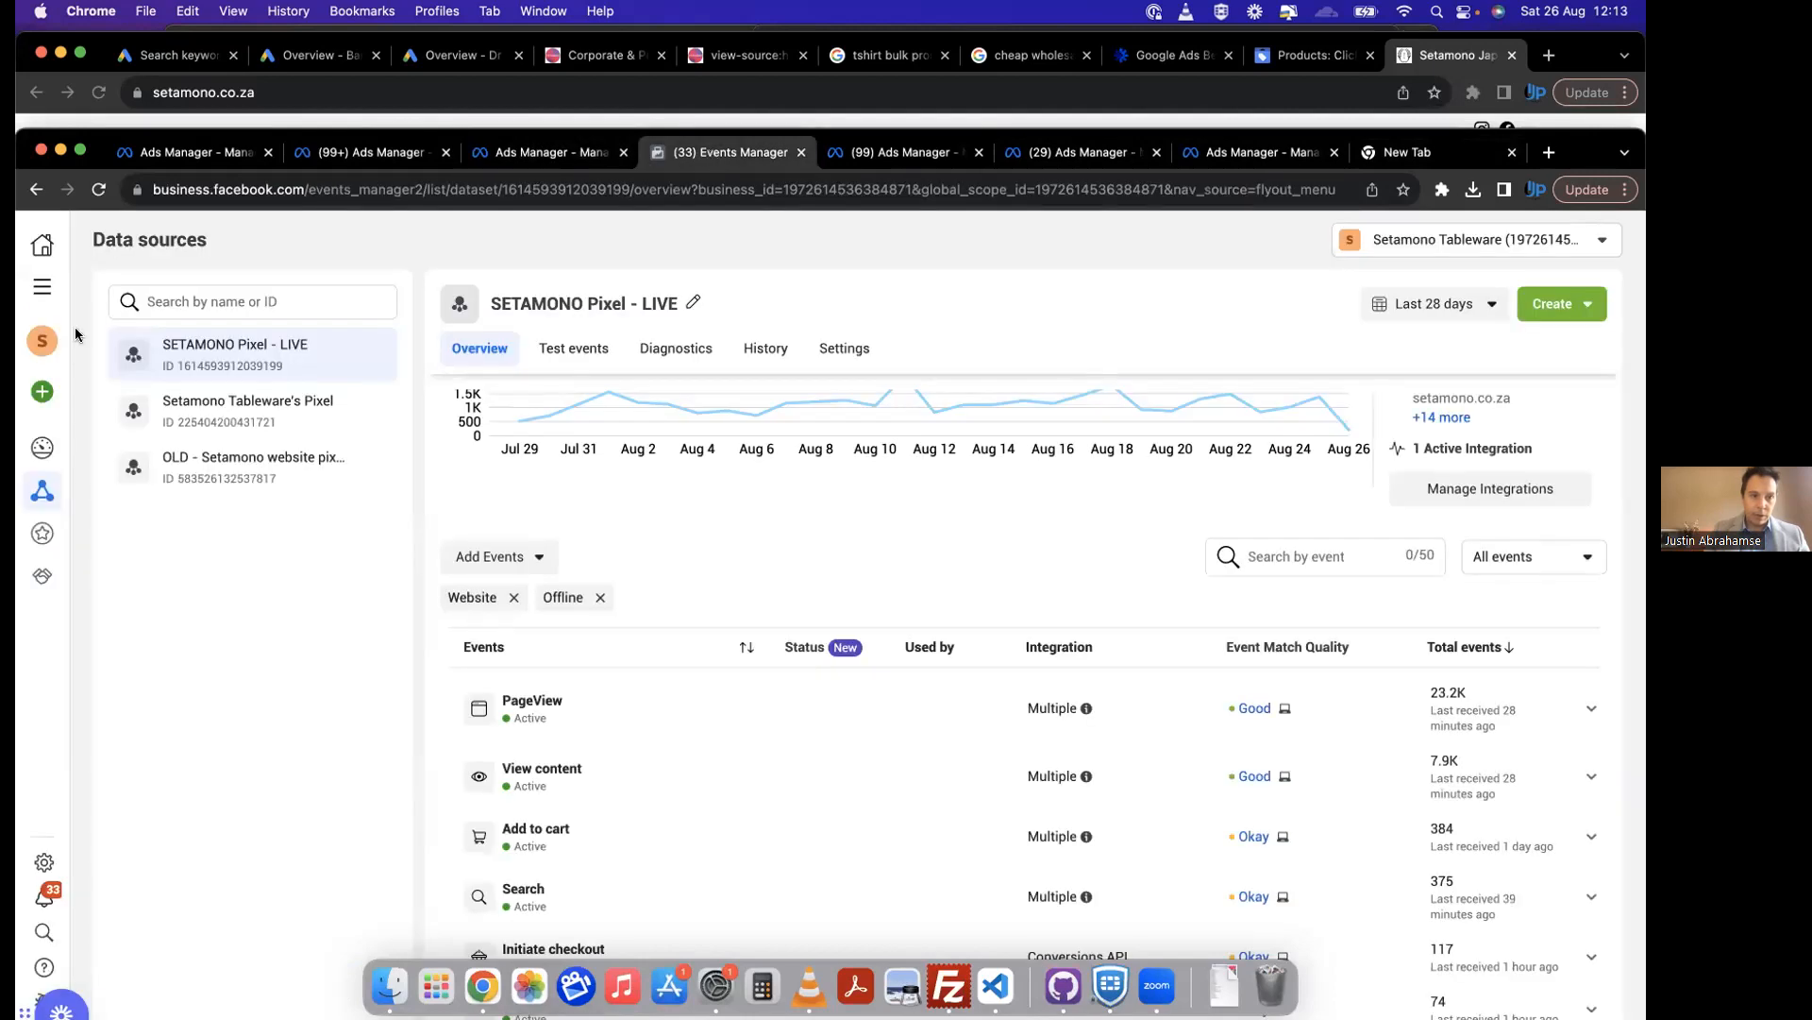
Step: Connect a new Web data source in Events Manager and create its dataset with the name "Pixel new"
click(41, 391)
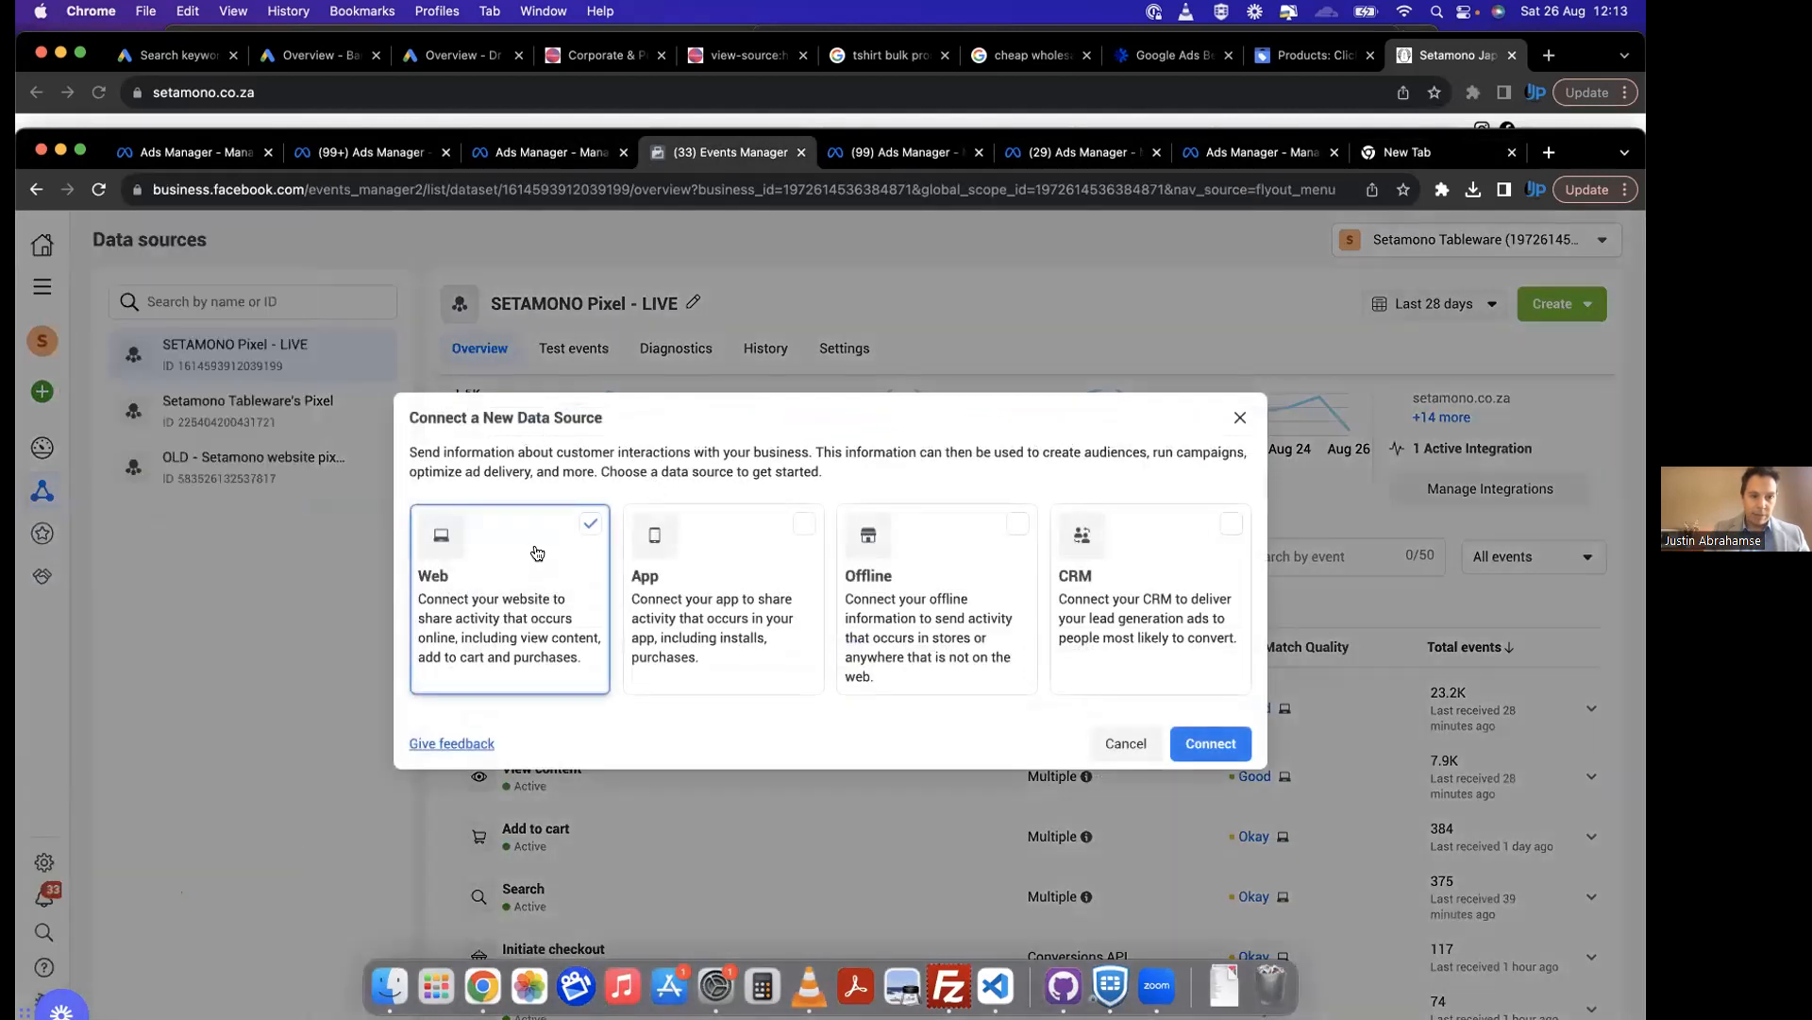
click(1218, 750)
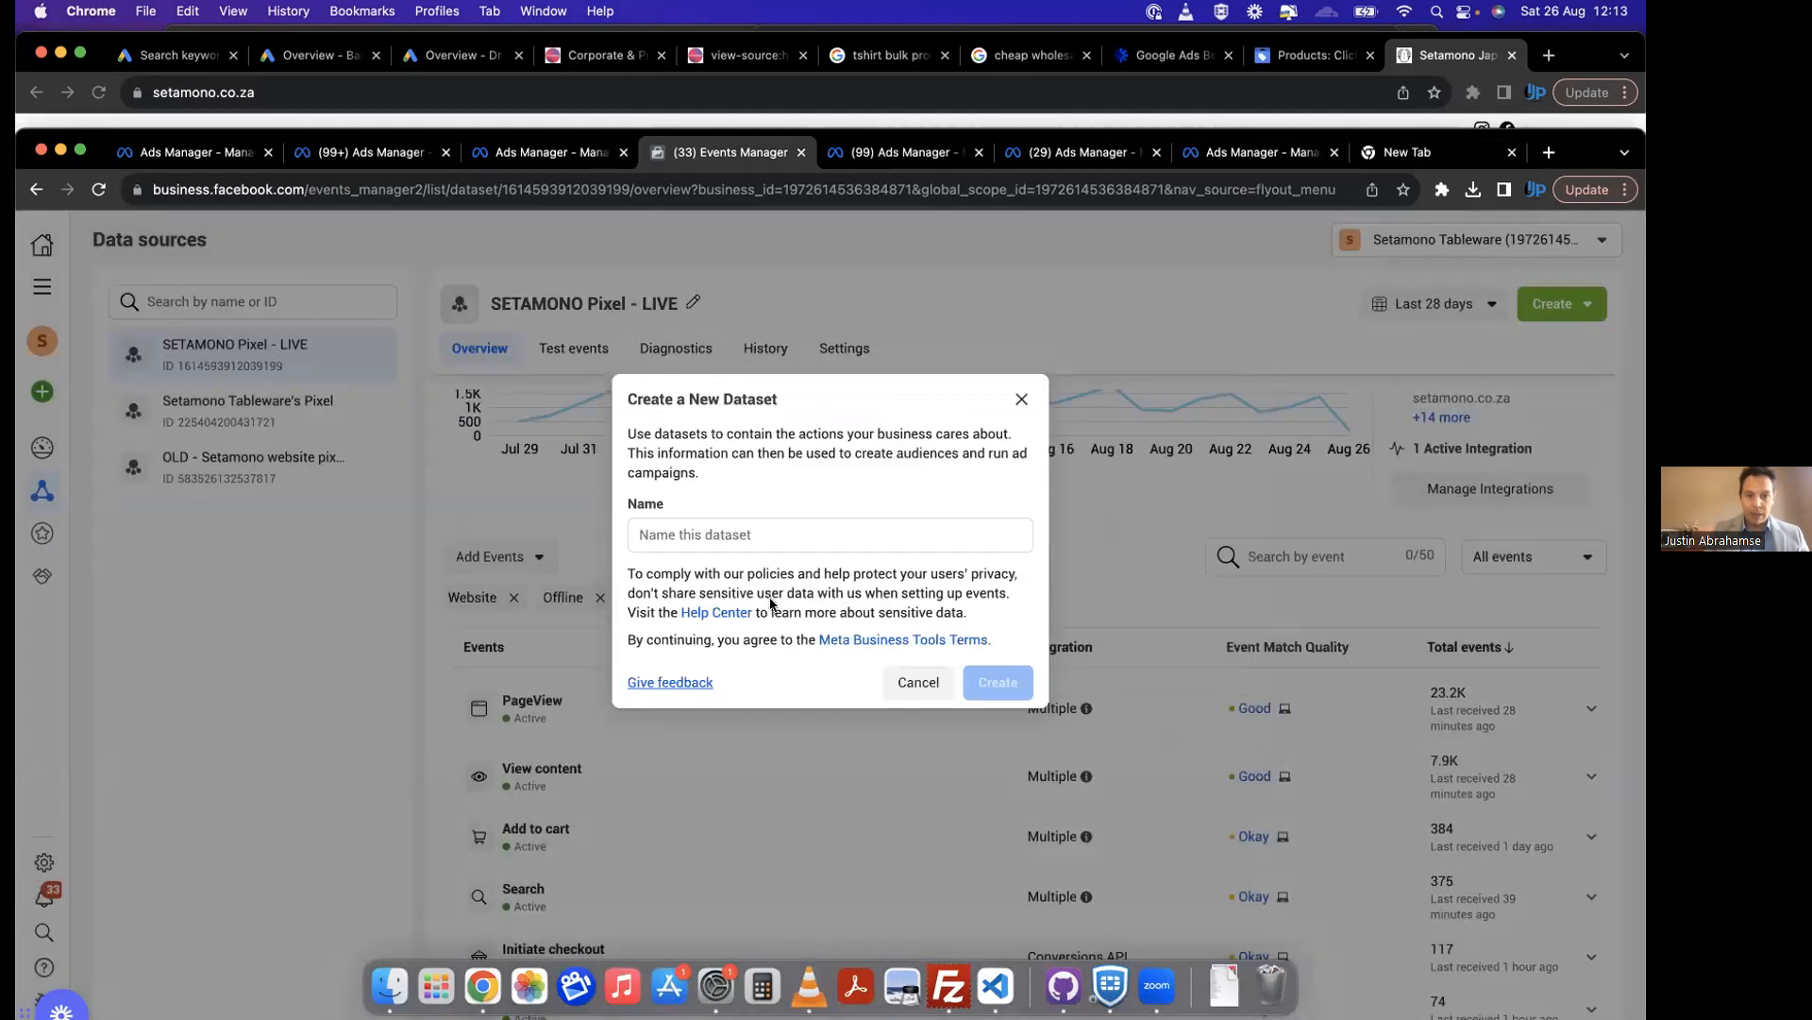
click(721, 536)
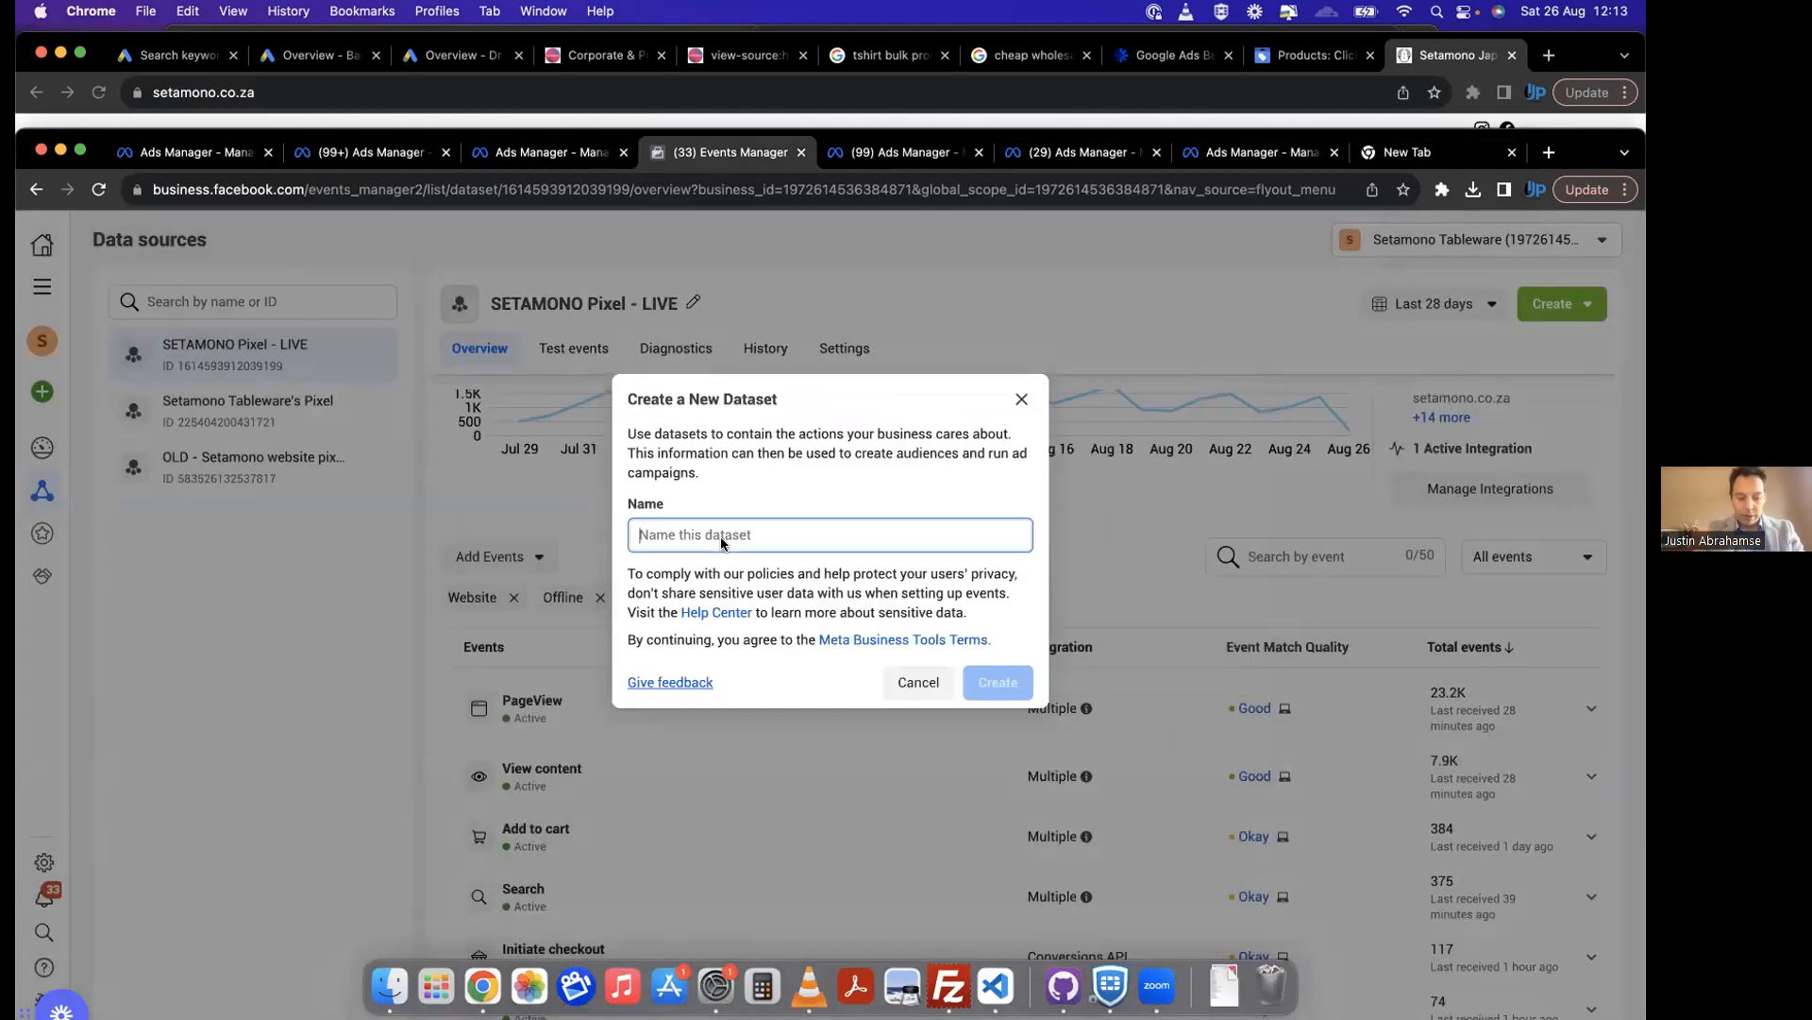
text(Pixel new)
key(Return)
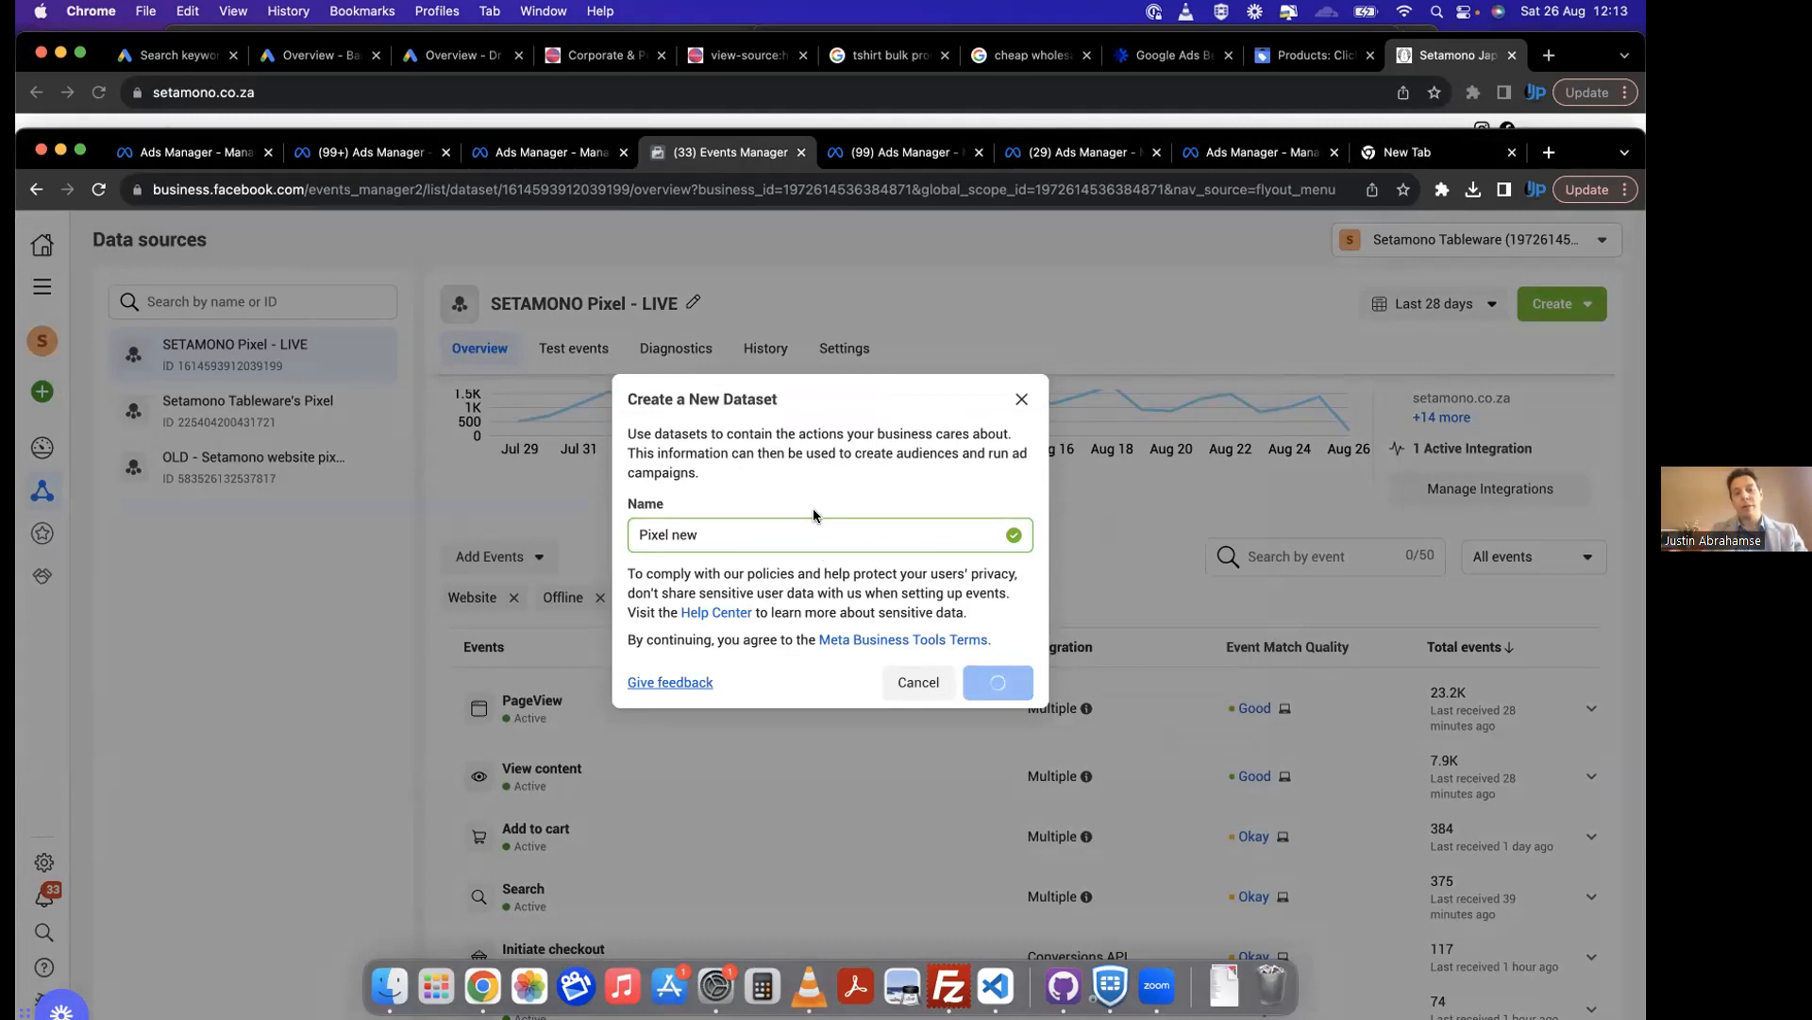
Step: Start the Meta Pixel setup for the Pixel new dataset with manual code installation, up to copying the base code
scroll(814, 510, down, 3)
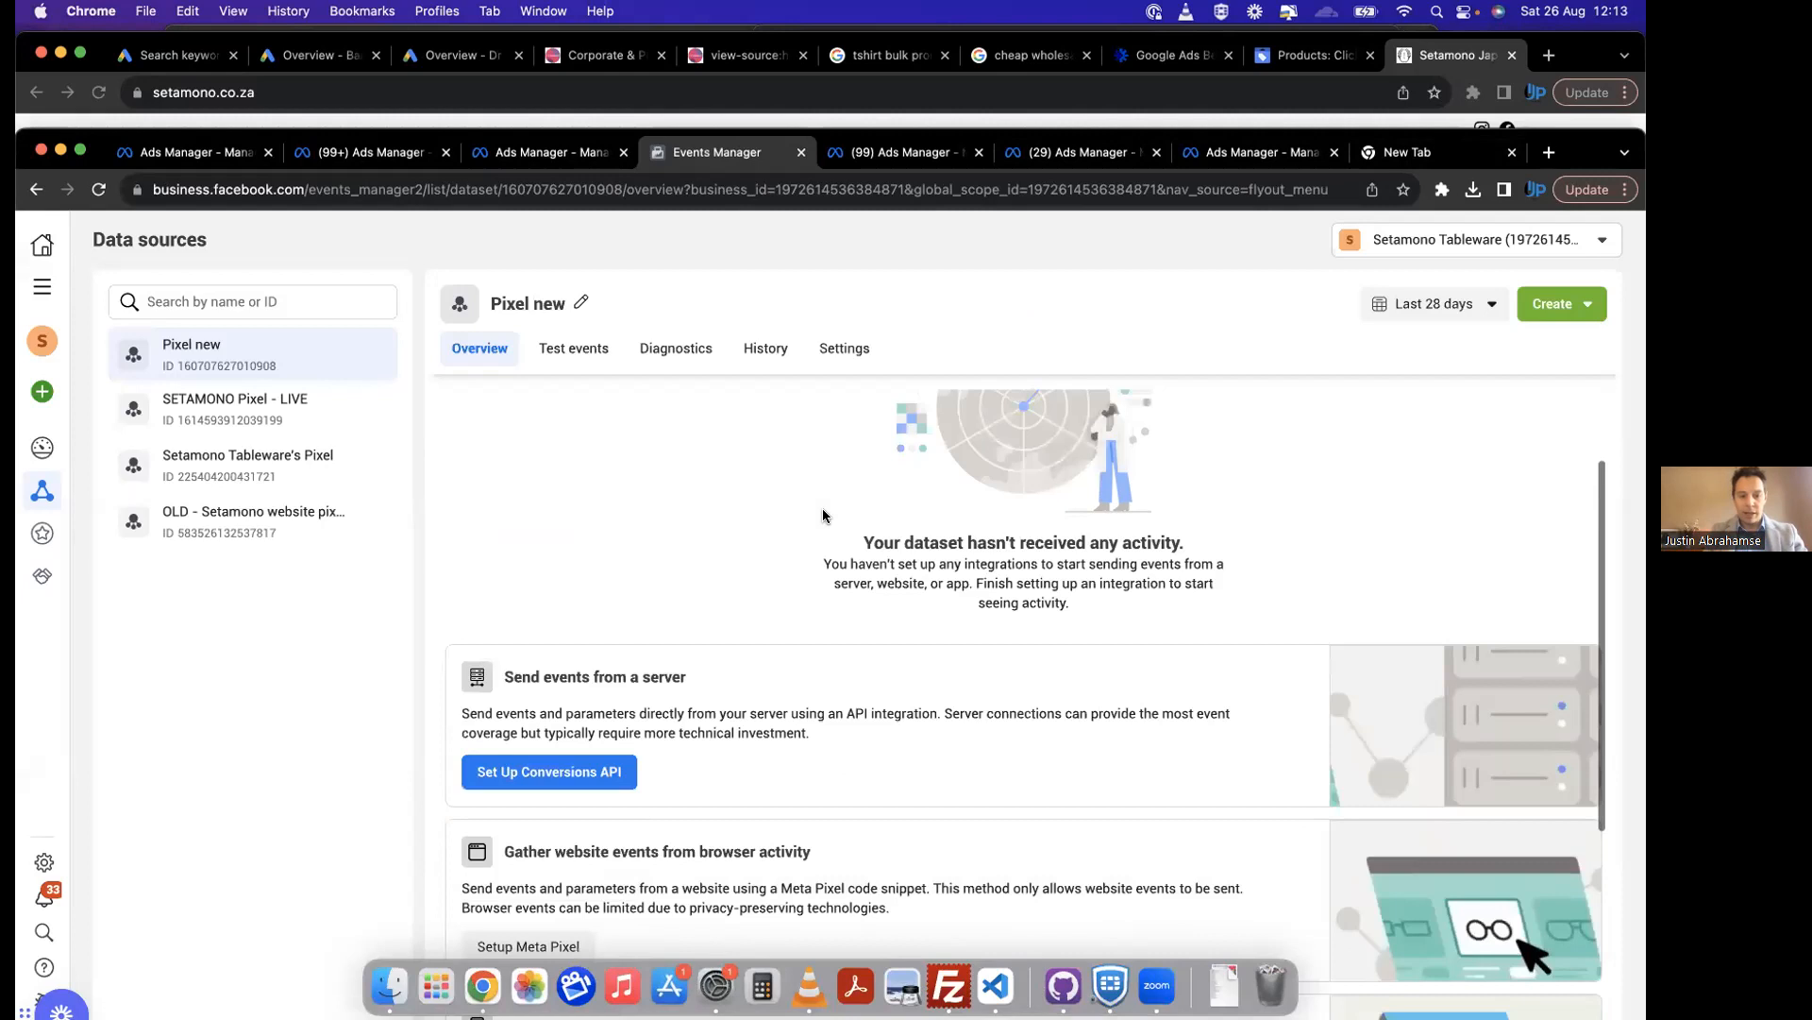
scroll(606, 687, down, 2)
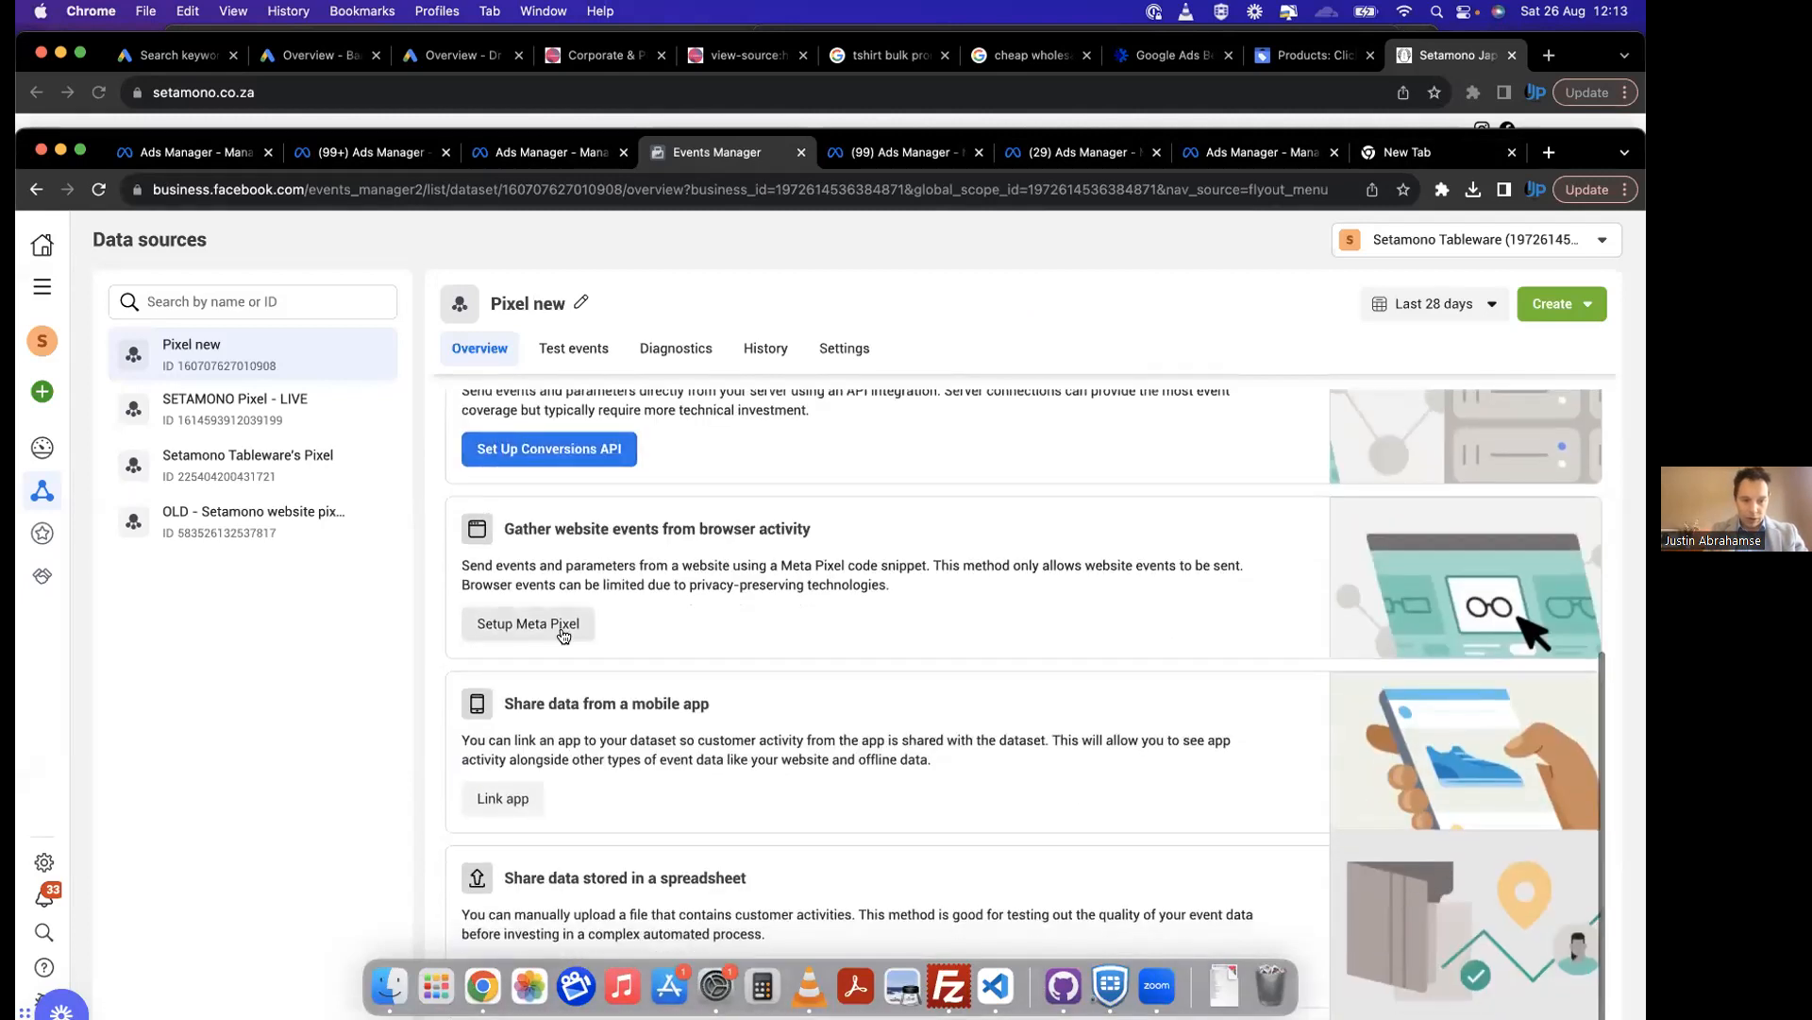
click(564, 632)
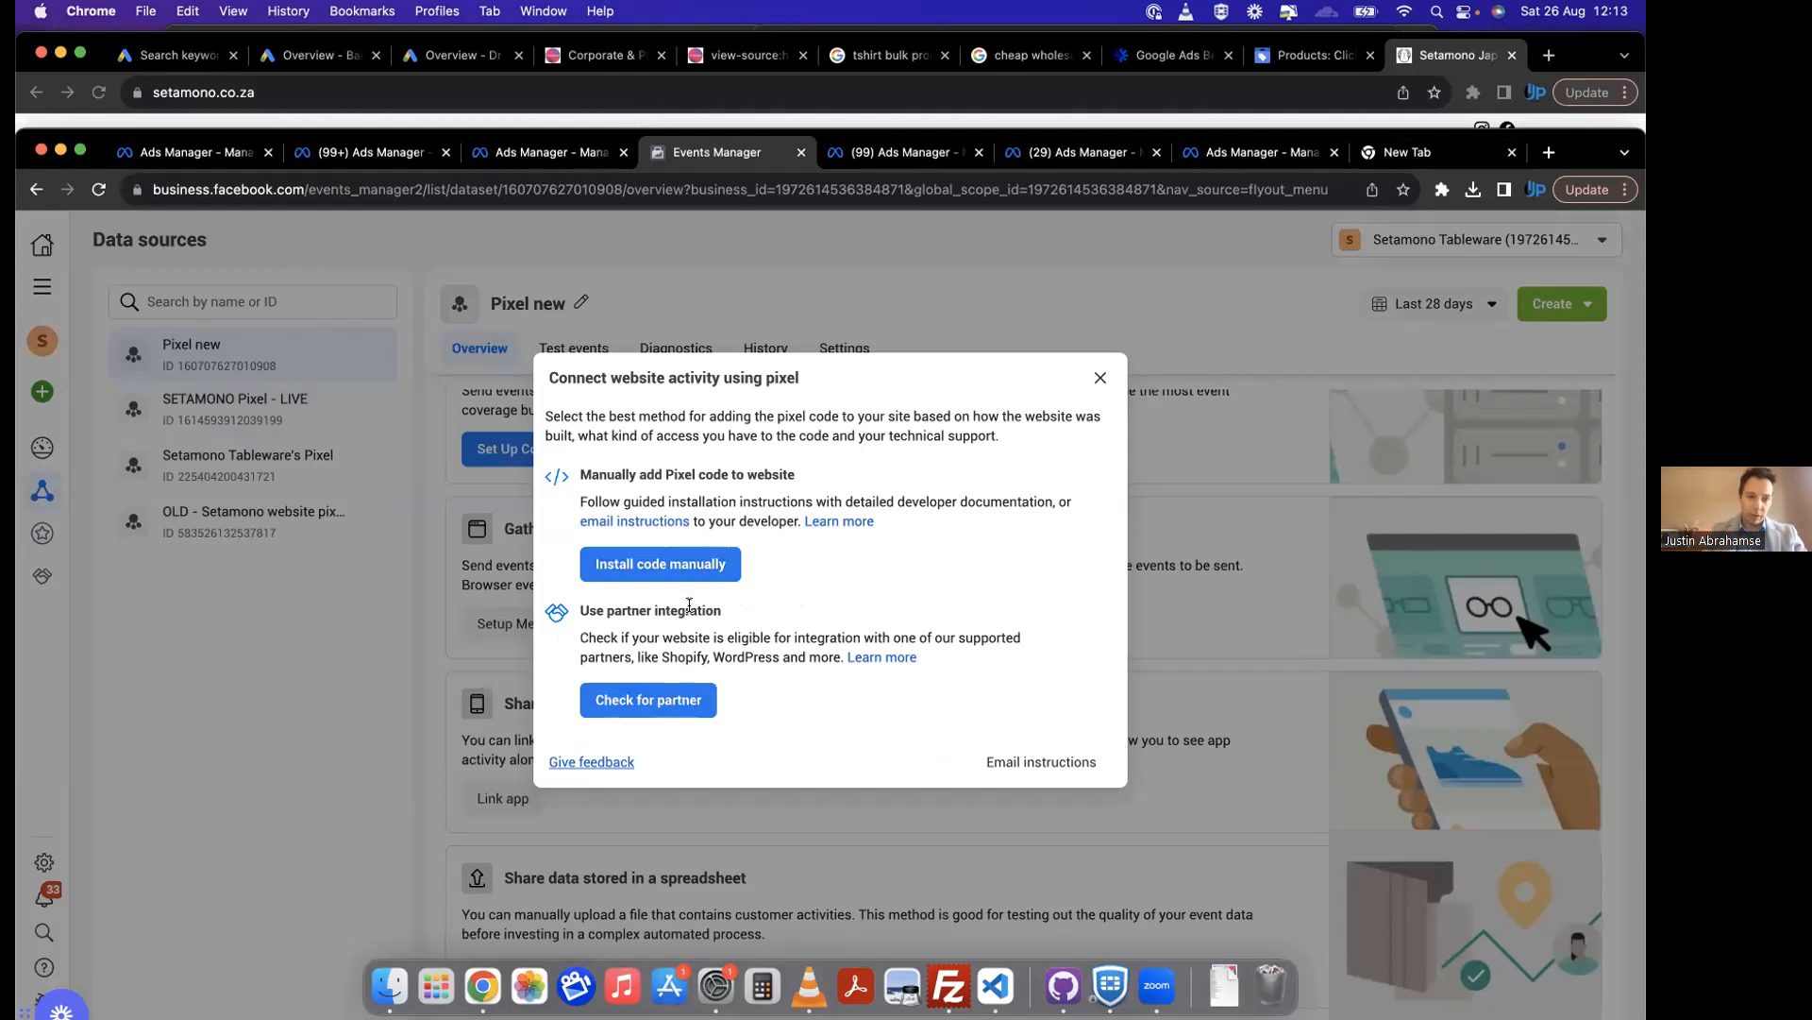
click(672, 566)
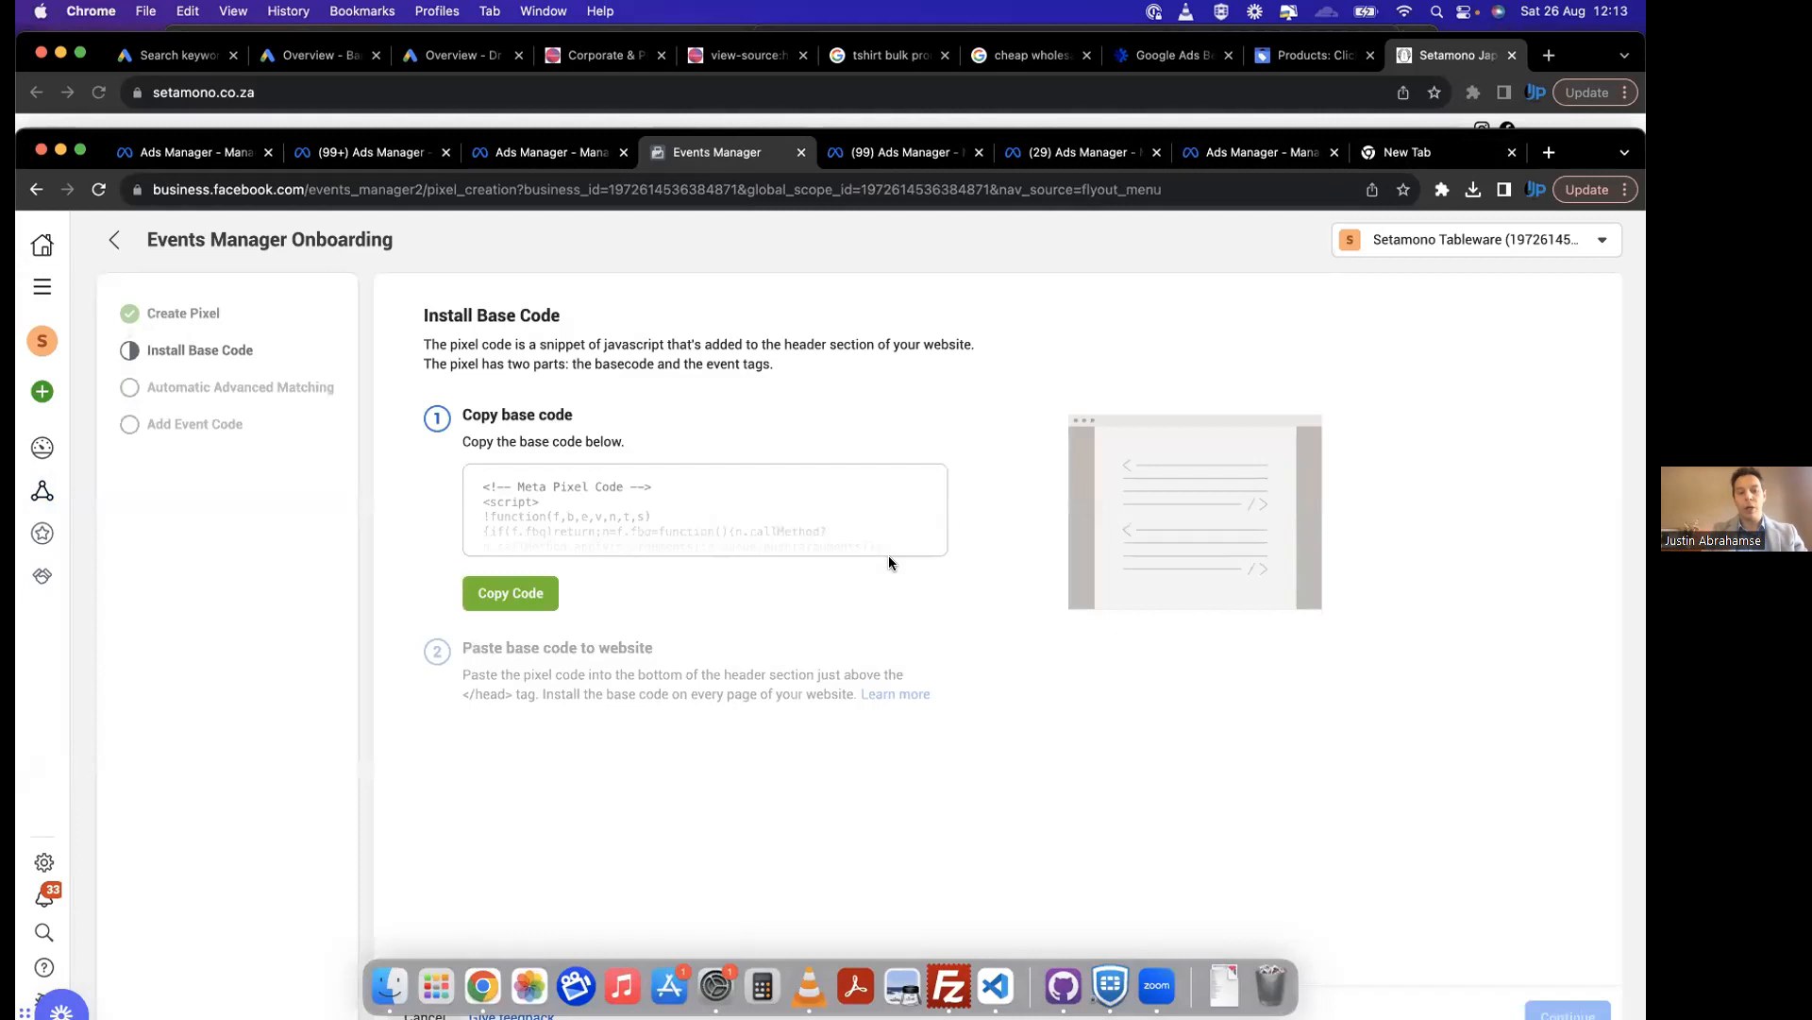
click(551, 605)
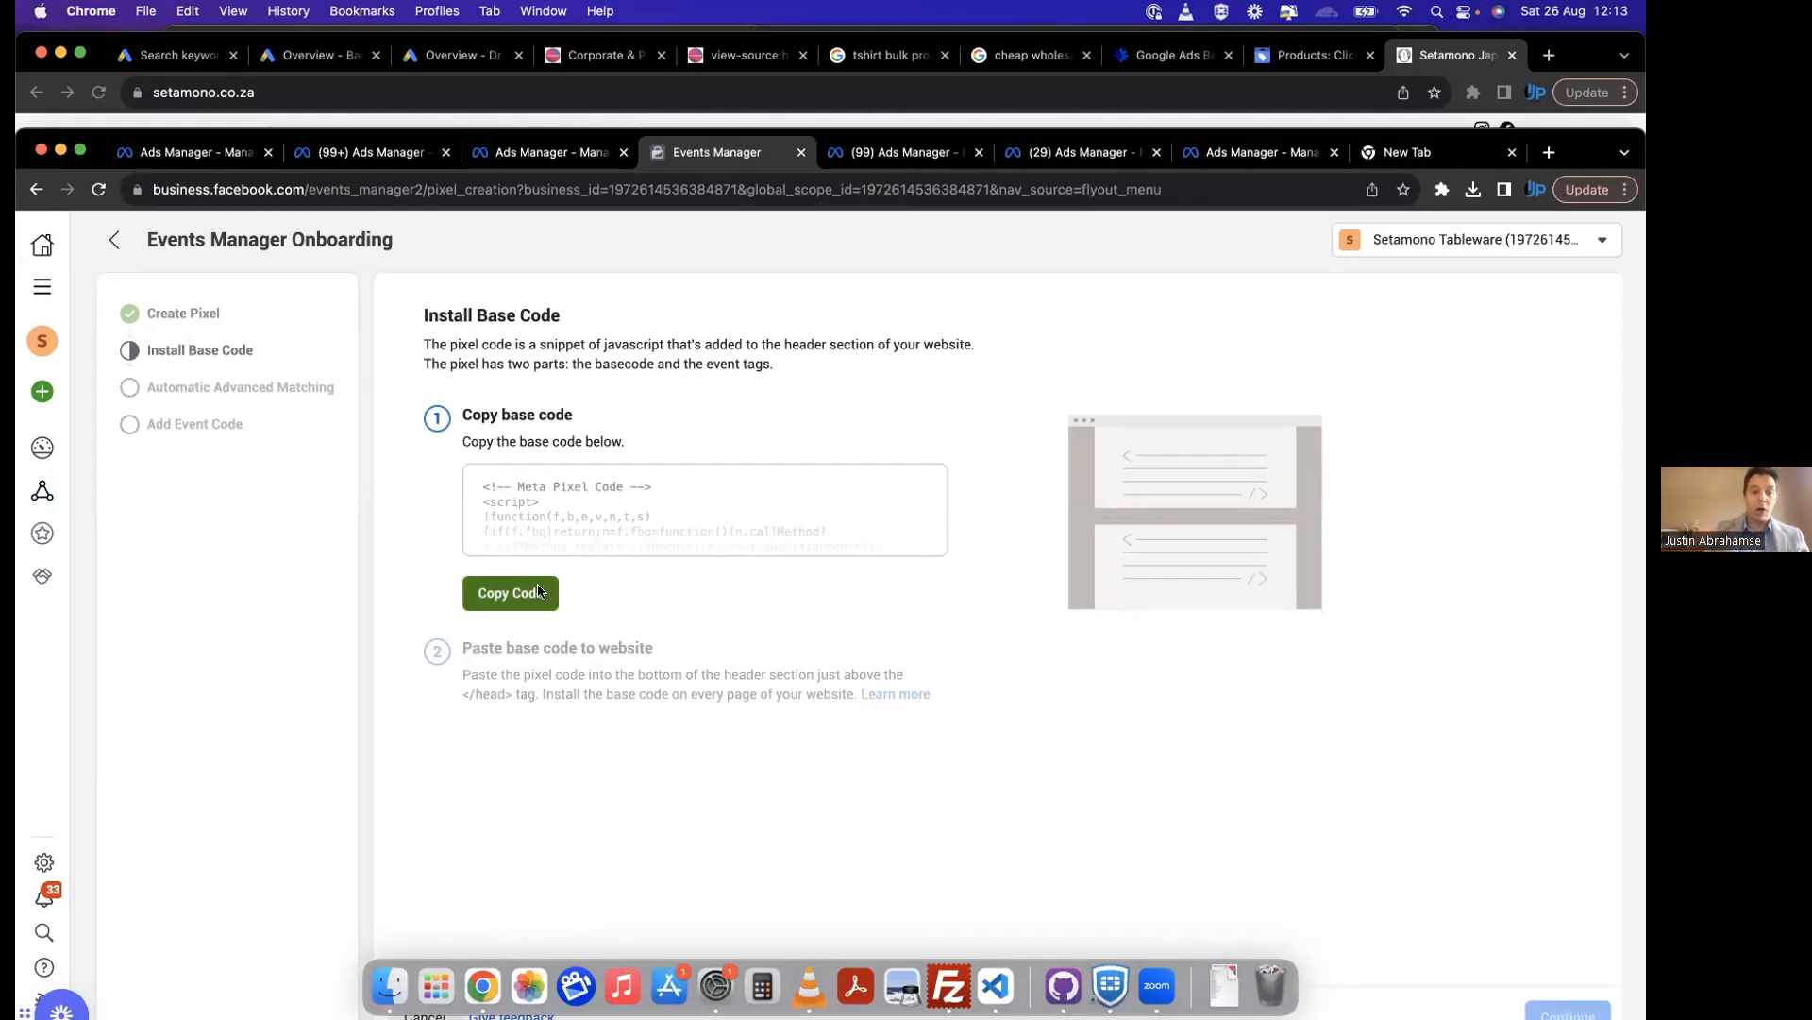
Step: Switch to the tricstatshirts.com page source in the other browser window and go to its head section
click(734, 76)
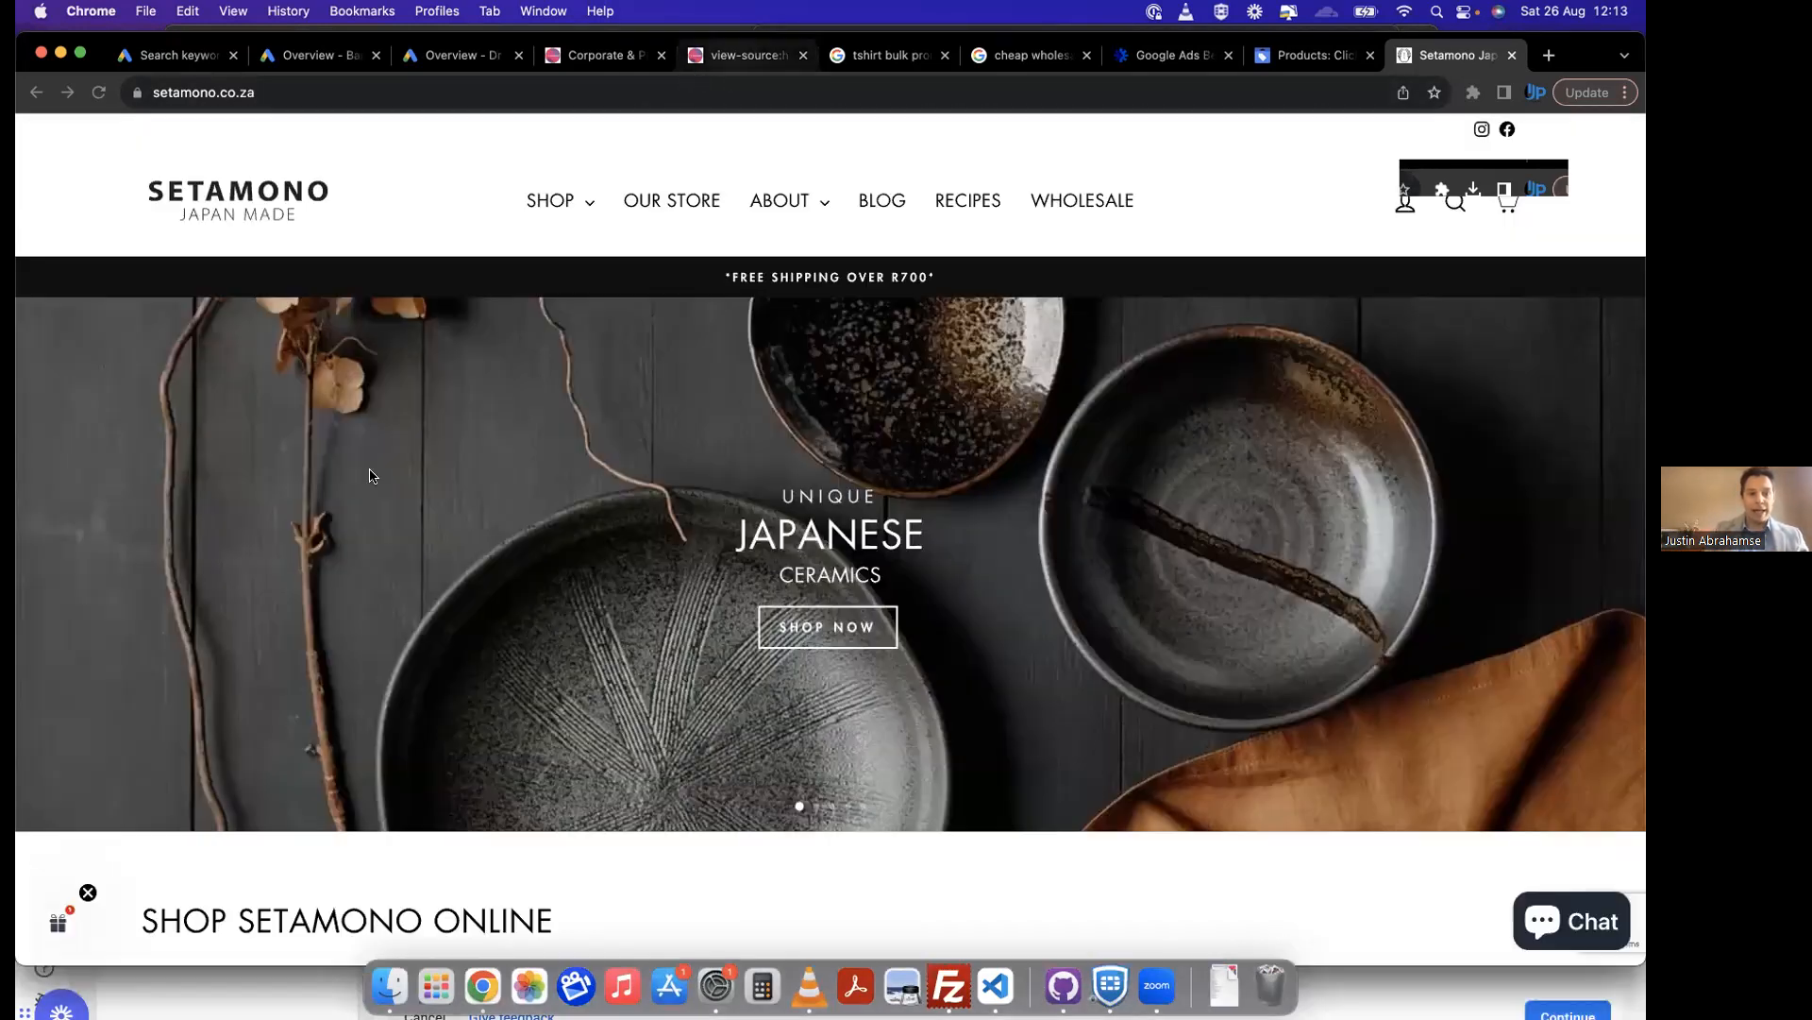
key(super+5)
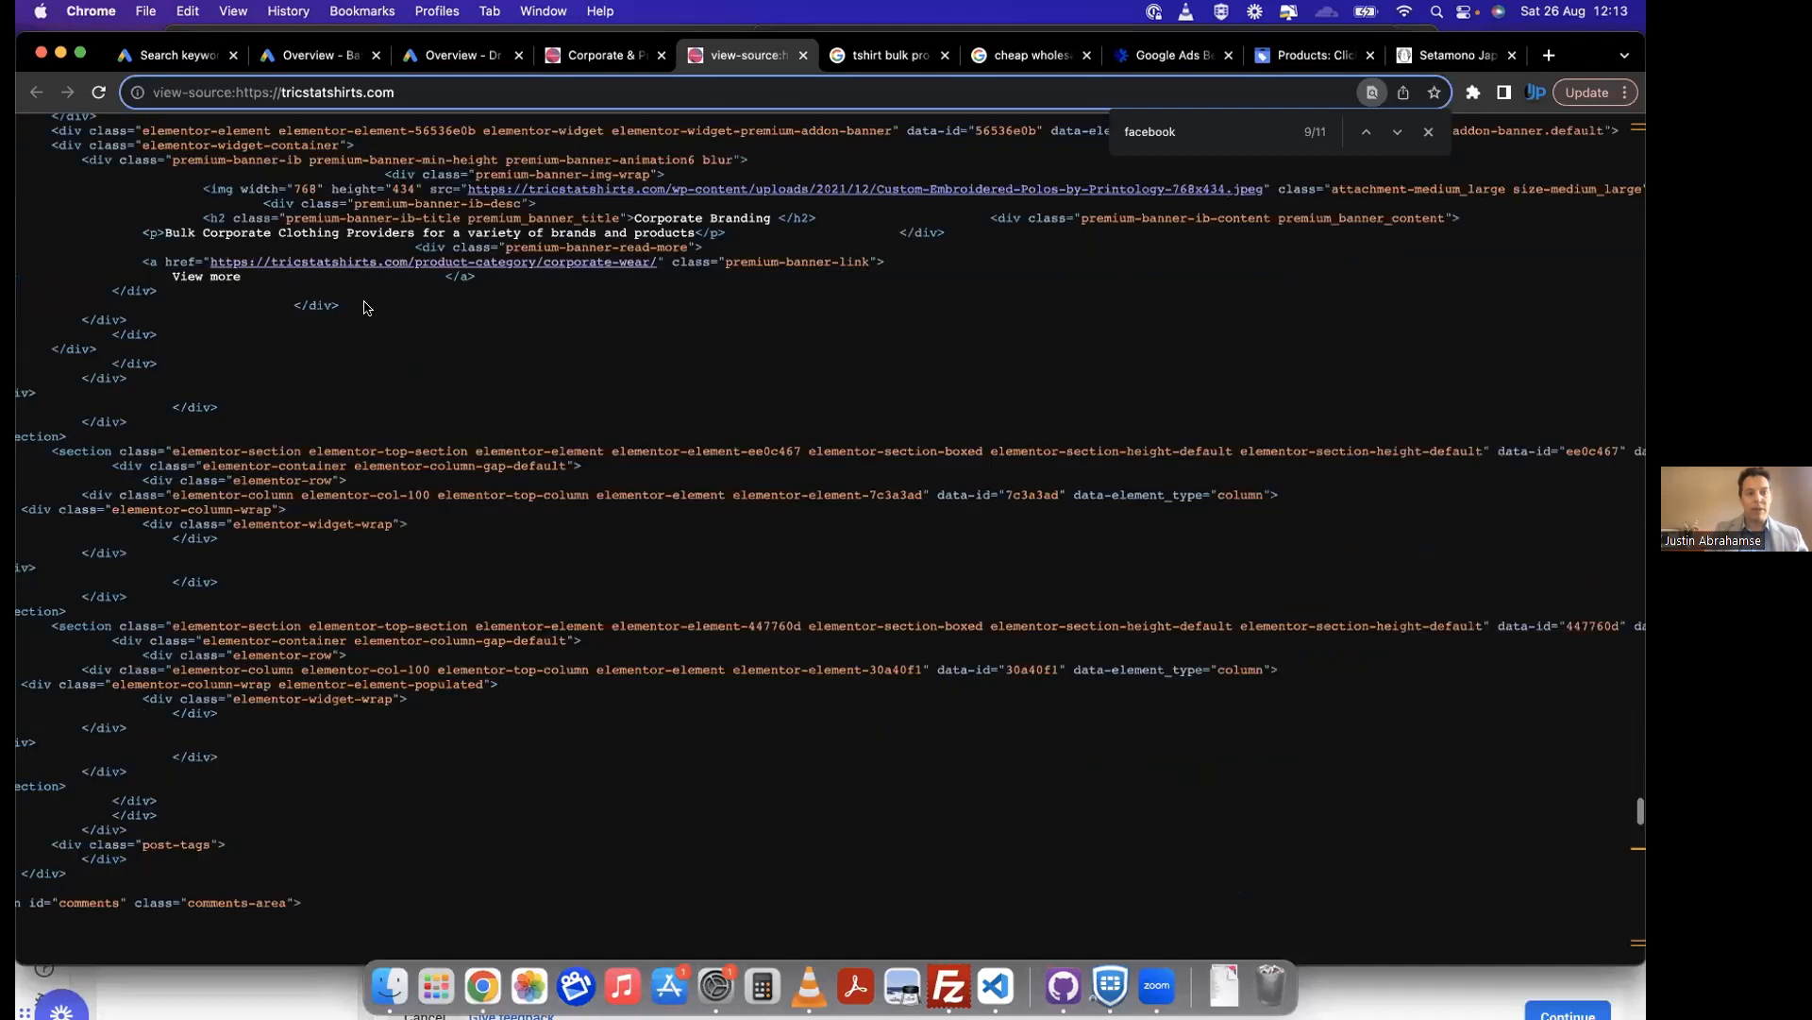
scroll(366, 307, up, 10)
scroll(366, 308, up, 20)
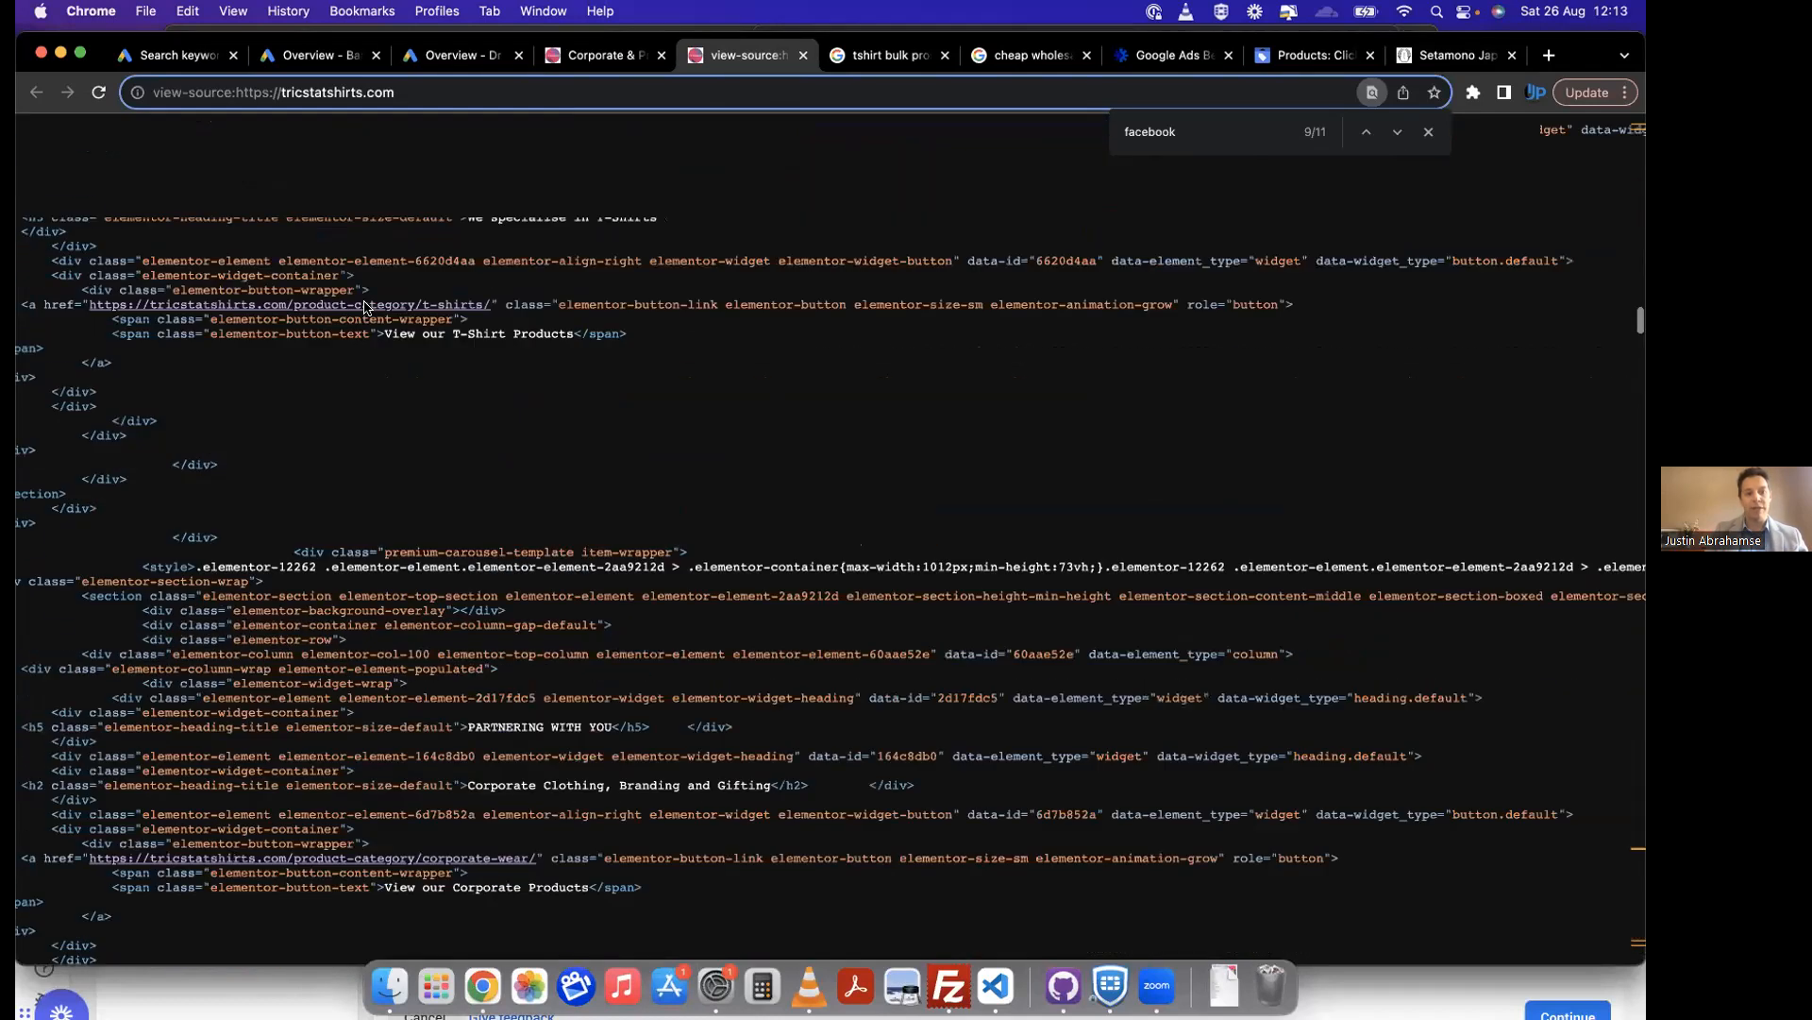
scroll(364, 307, left, 3)
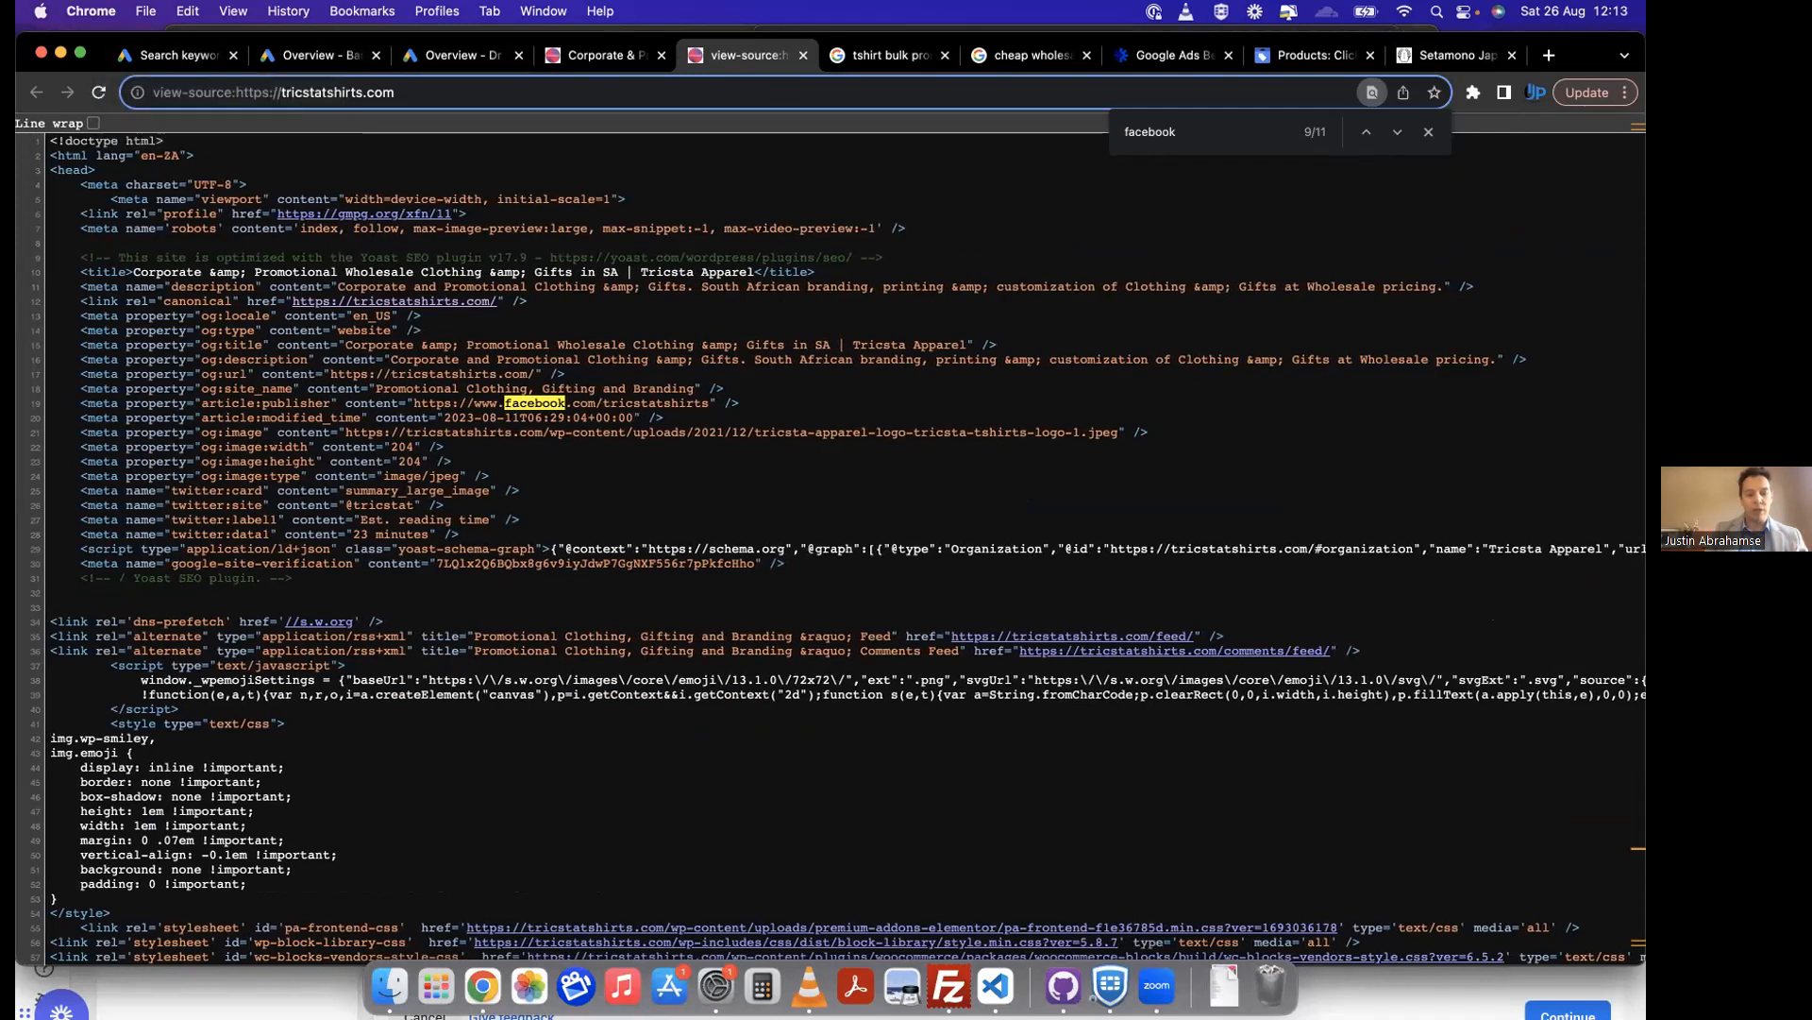
Step: Return to the Events Manager pixel setup, turn on Automatic Advanced Matching, and finish the onboarding through to the pixel overview
key(super+grave)
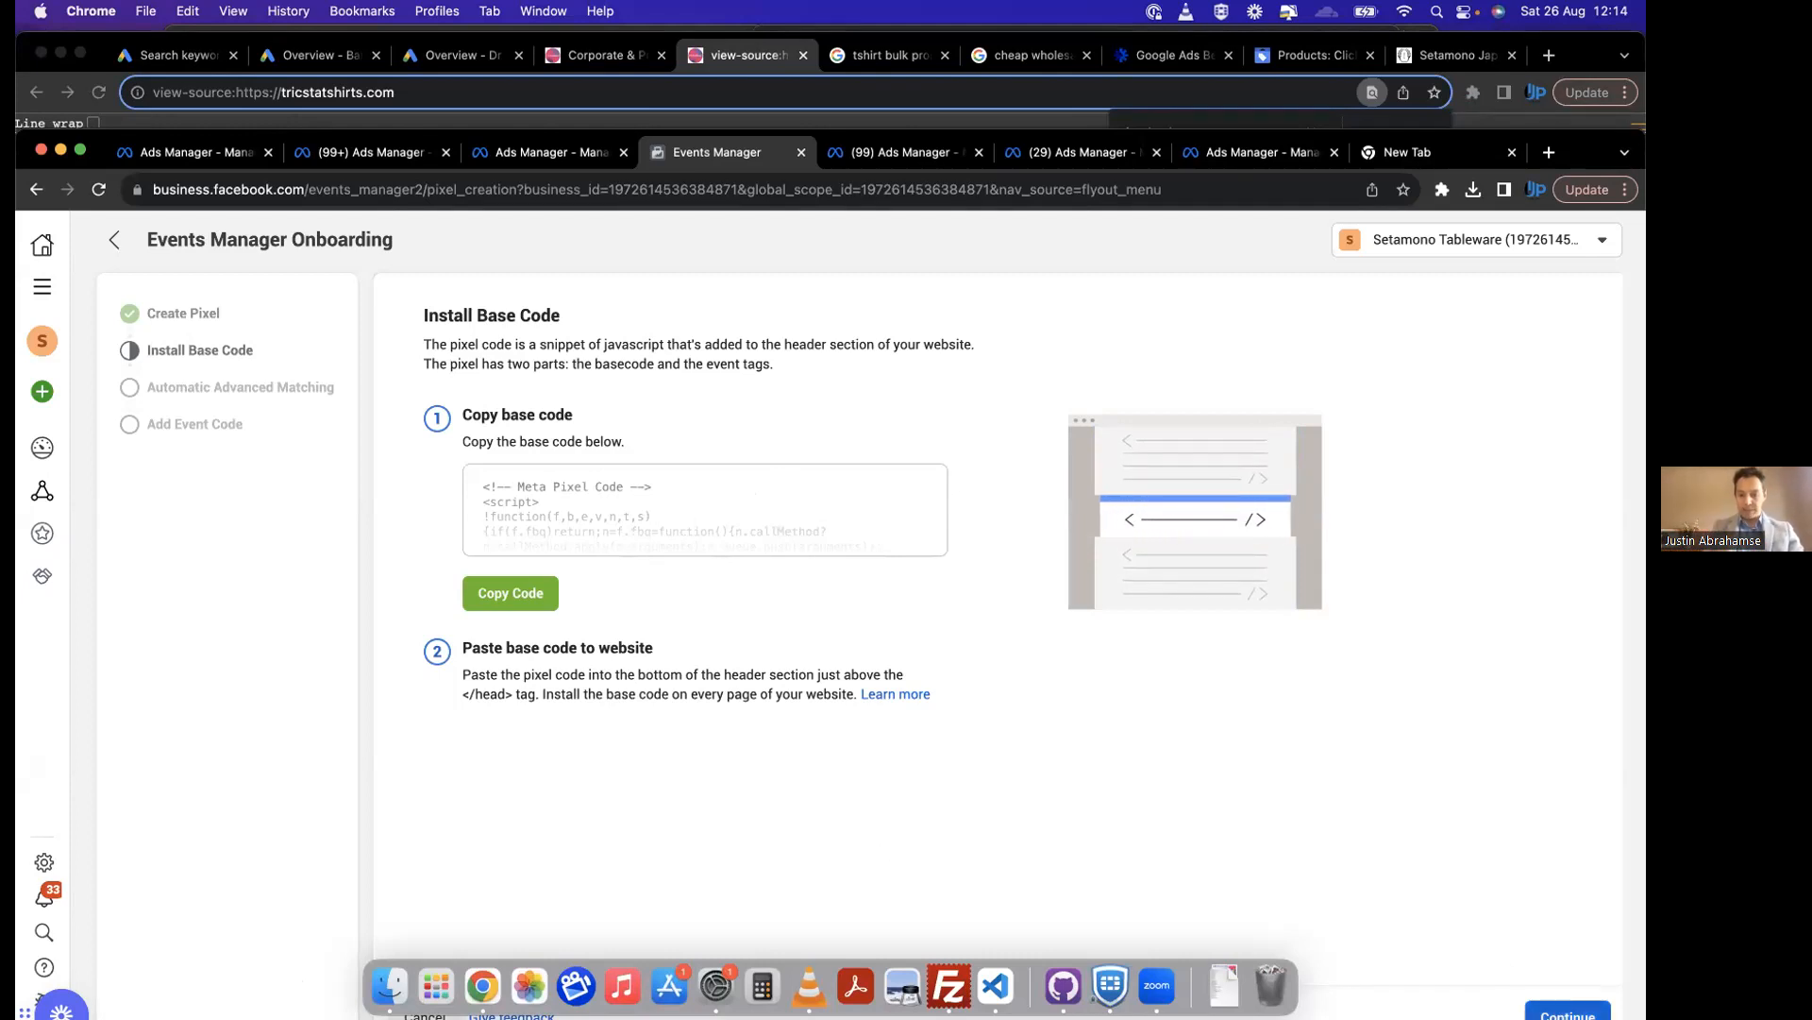
click(1568, 1012)
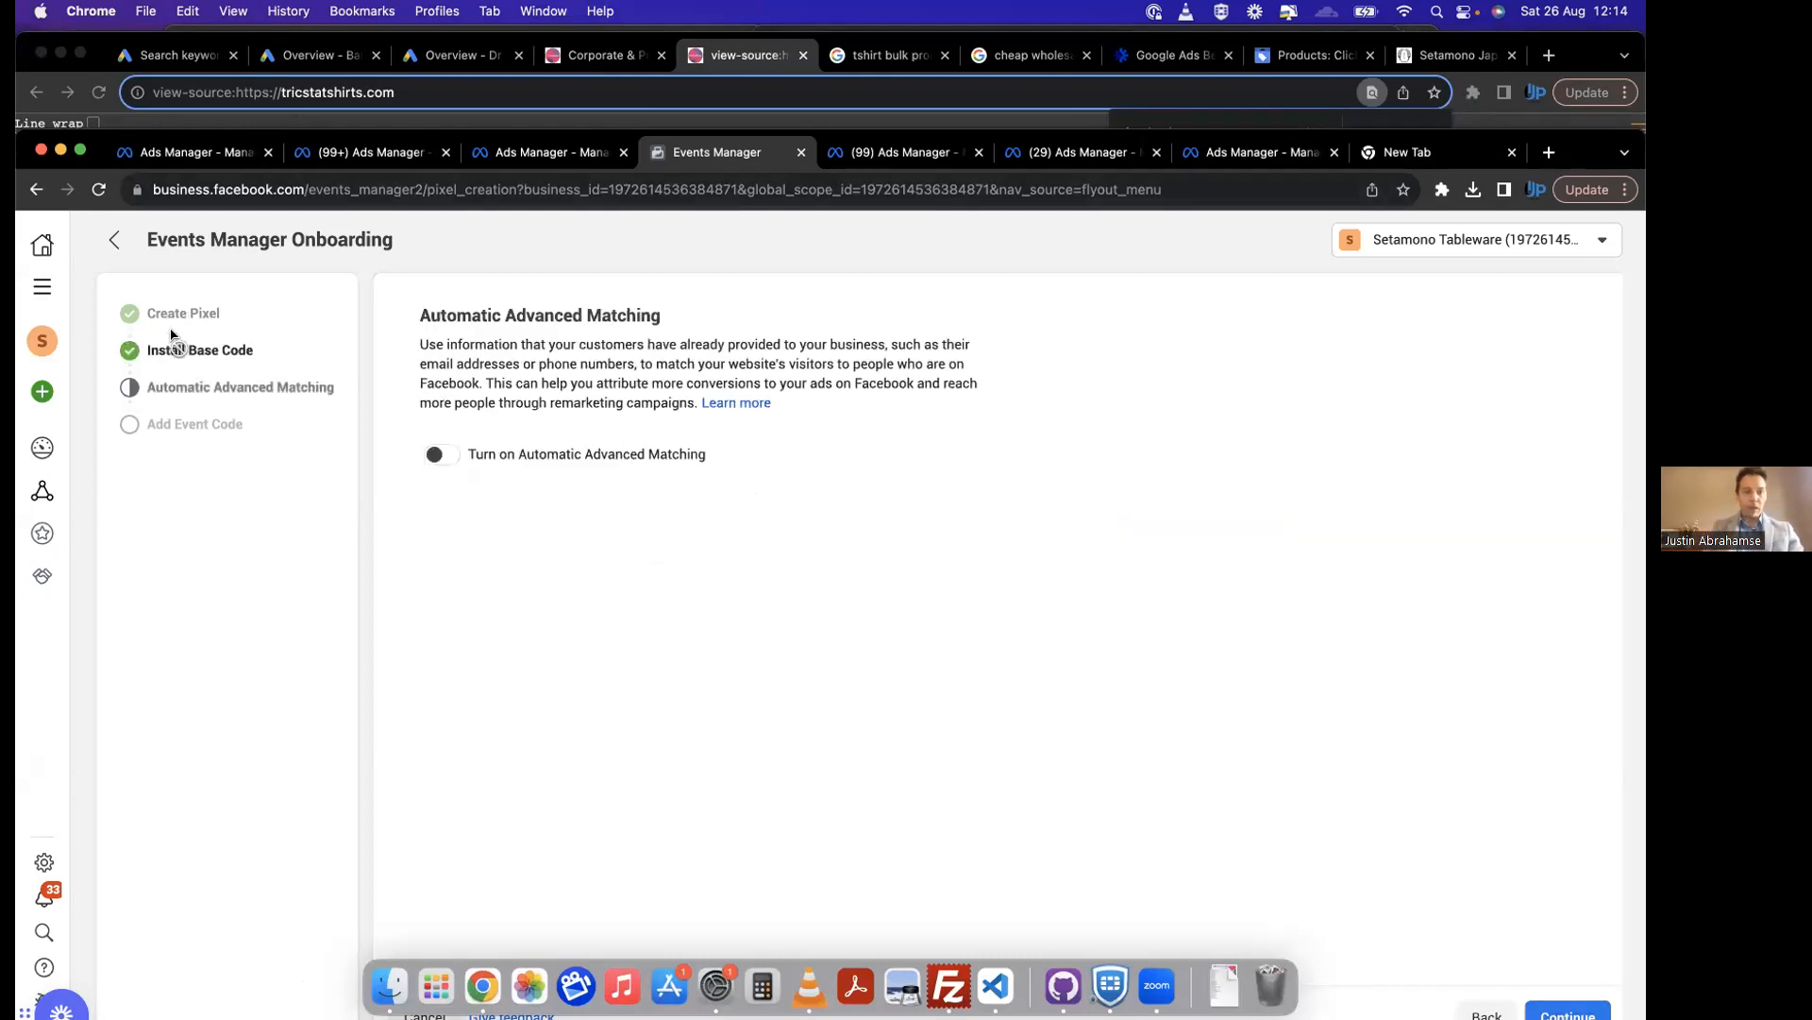
click(435, 456)
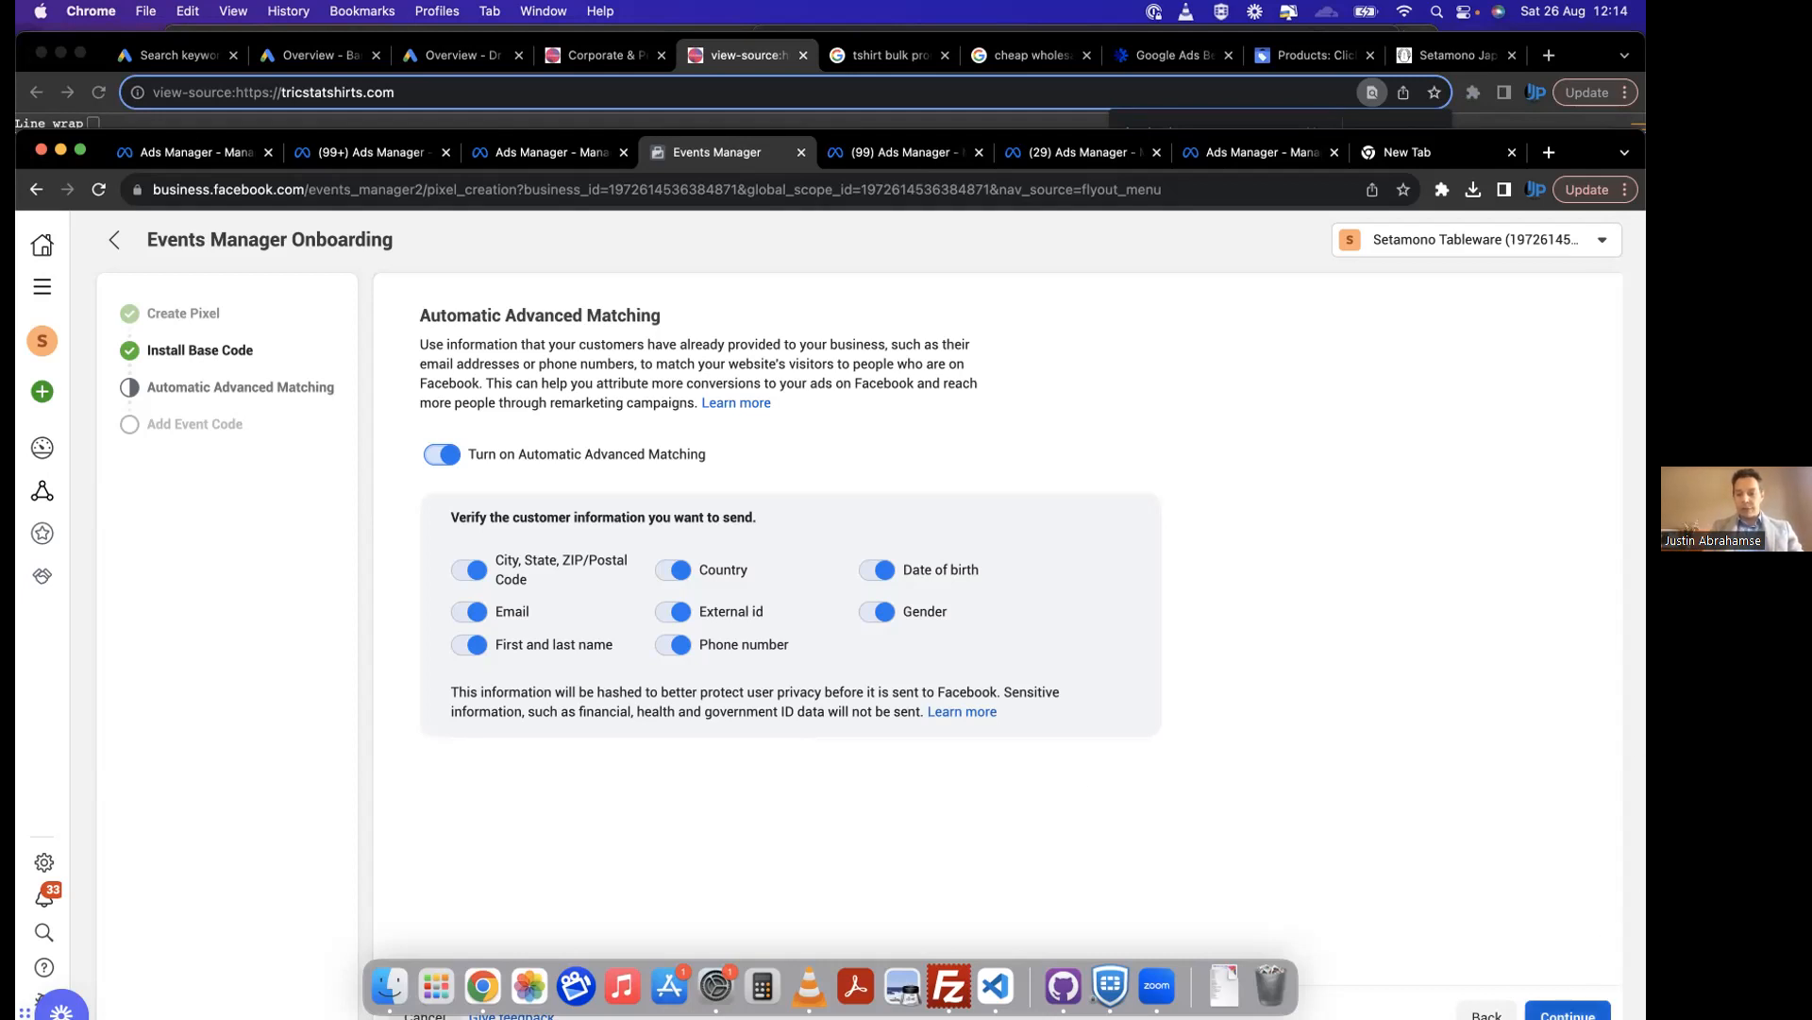
click(1568, 1012)
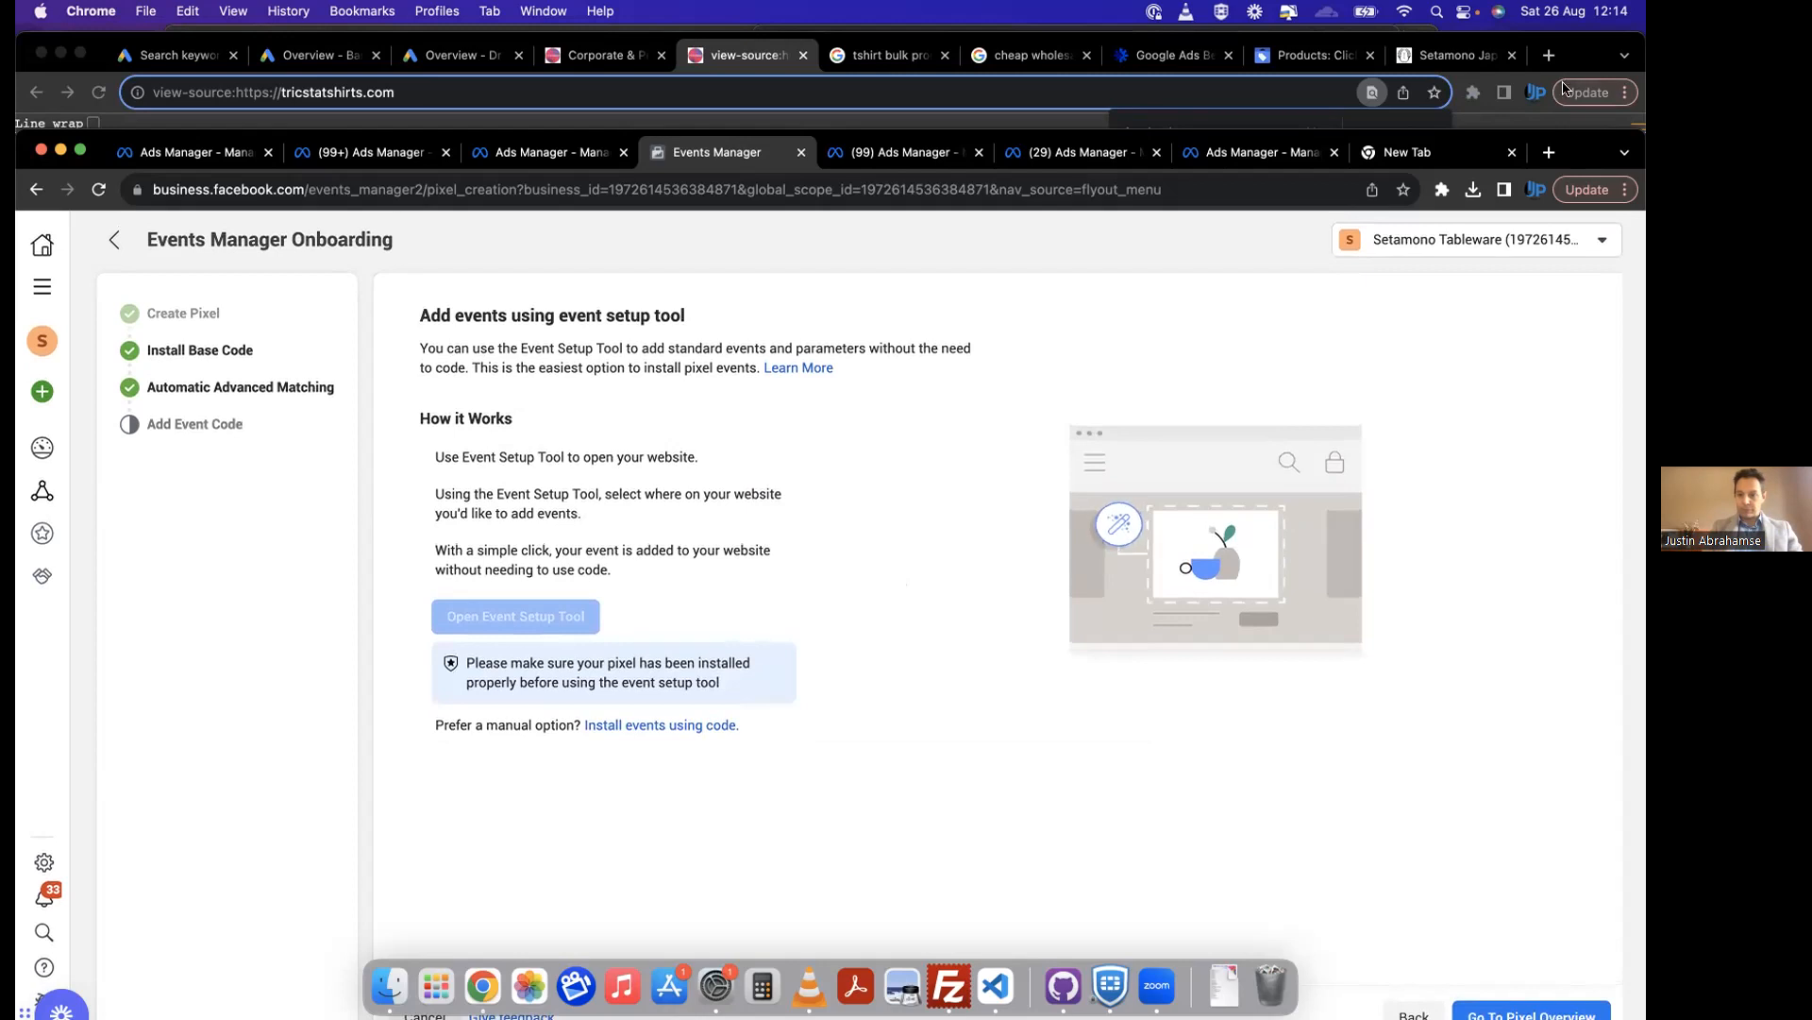
click(1530, 1002)
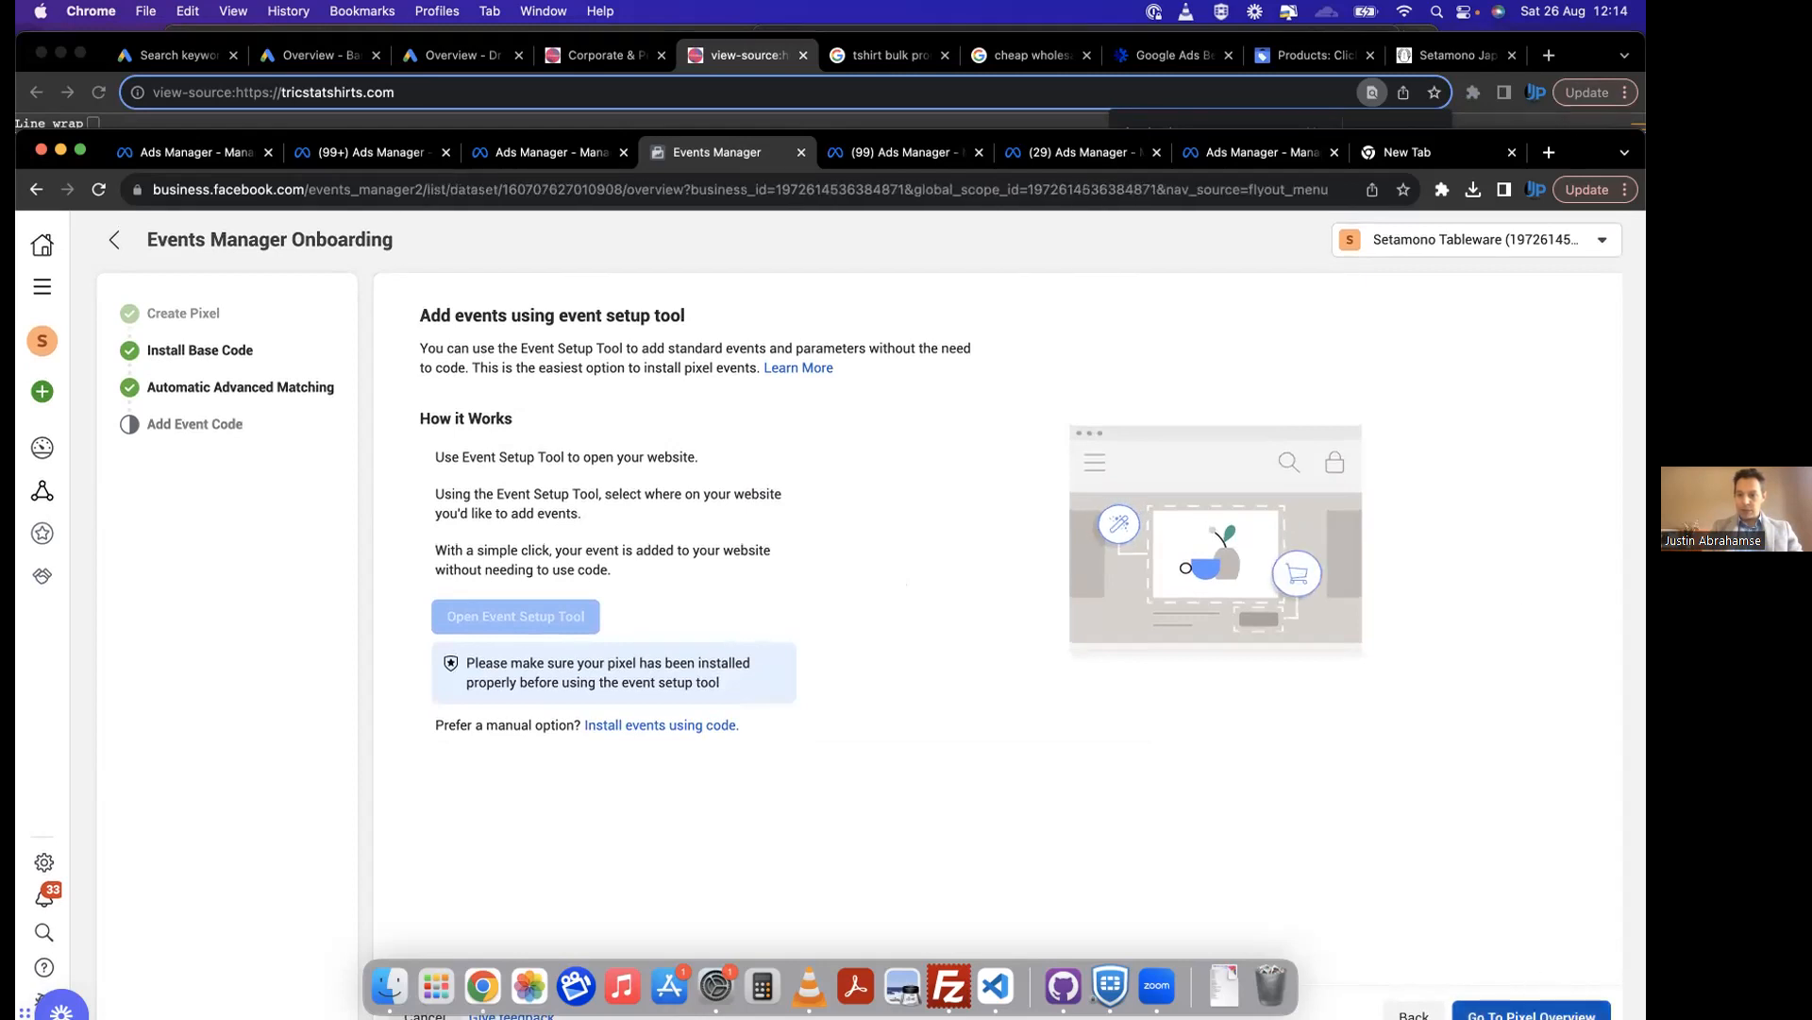
Step: Open the SETAMONO Pixel - LIVE data source, enlarge the browser window, and review its event activity and event list
click(213, 414)
scroll(405, 557, down, 3)
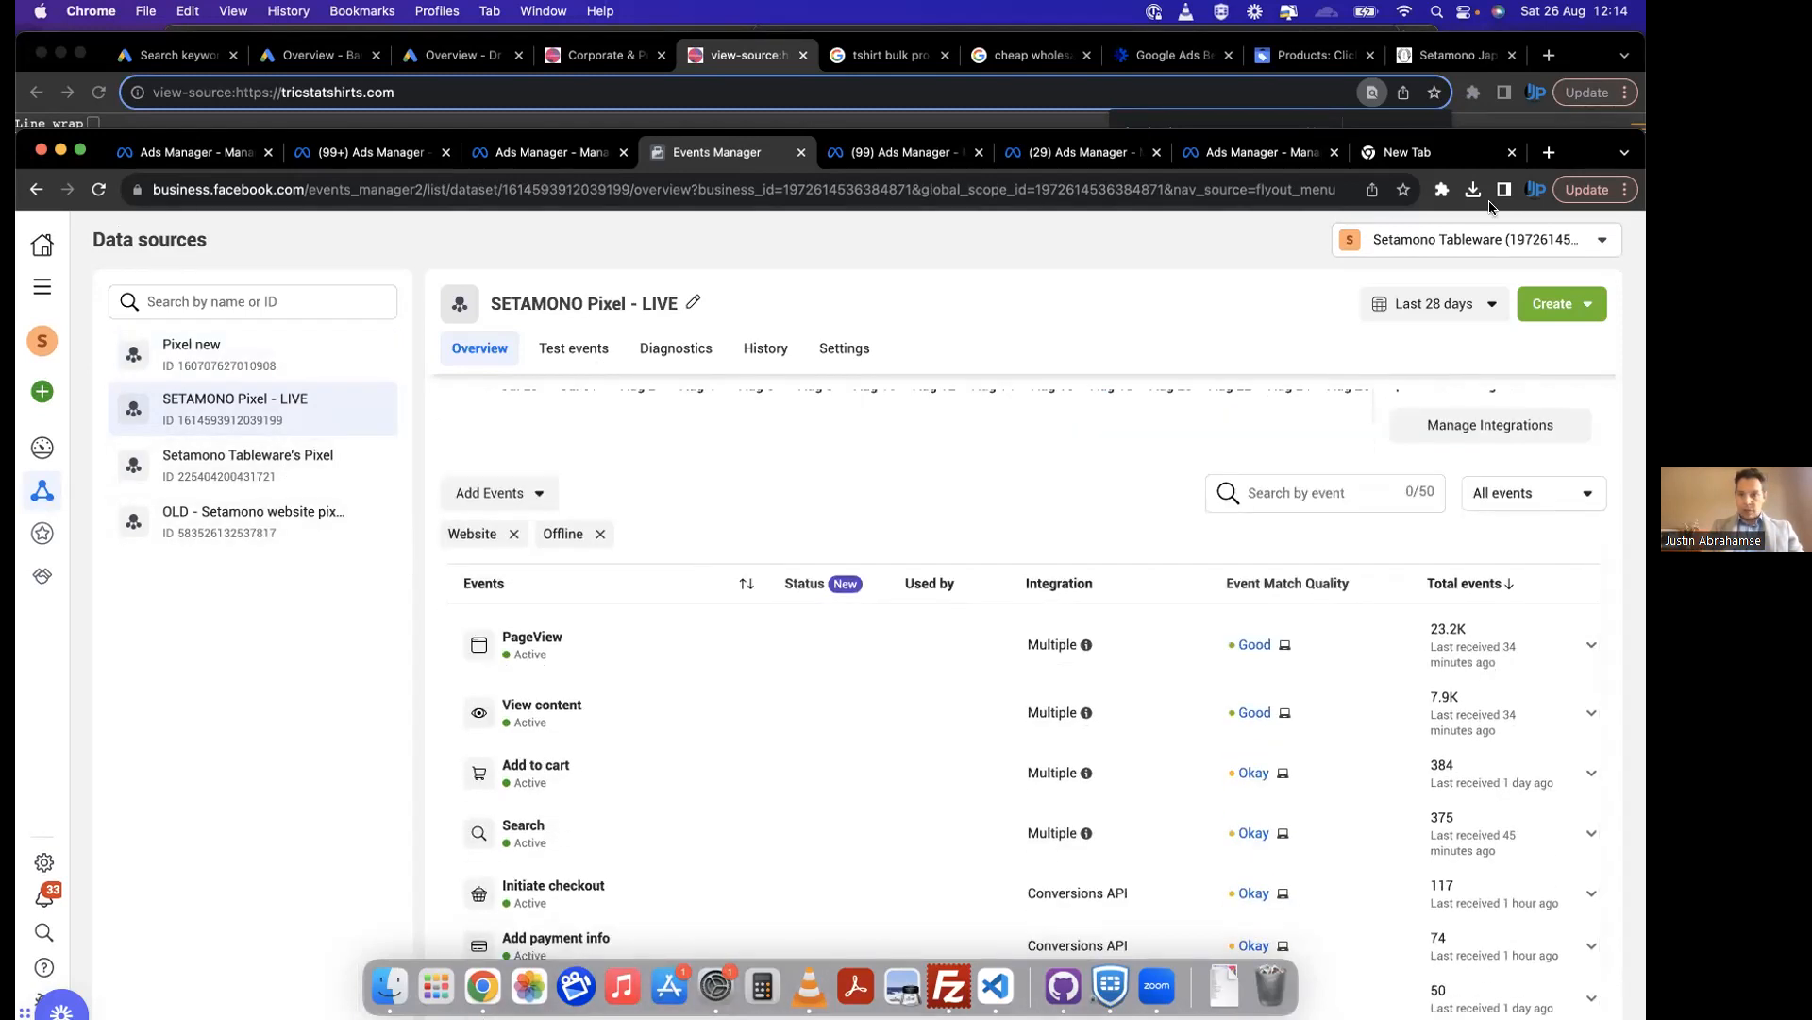
double_click(1582, 159)
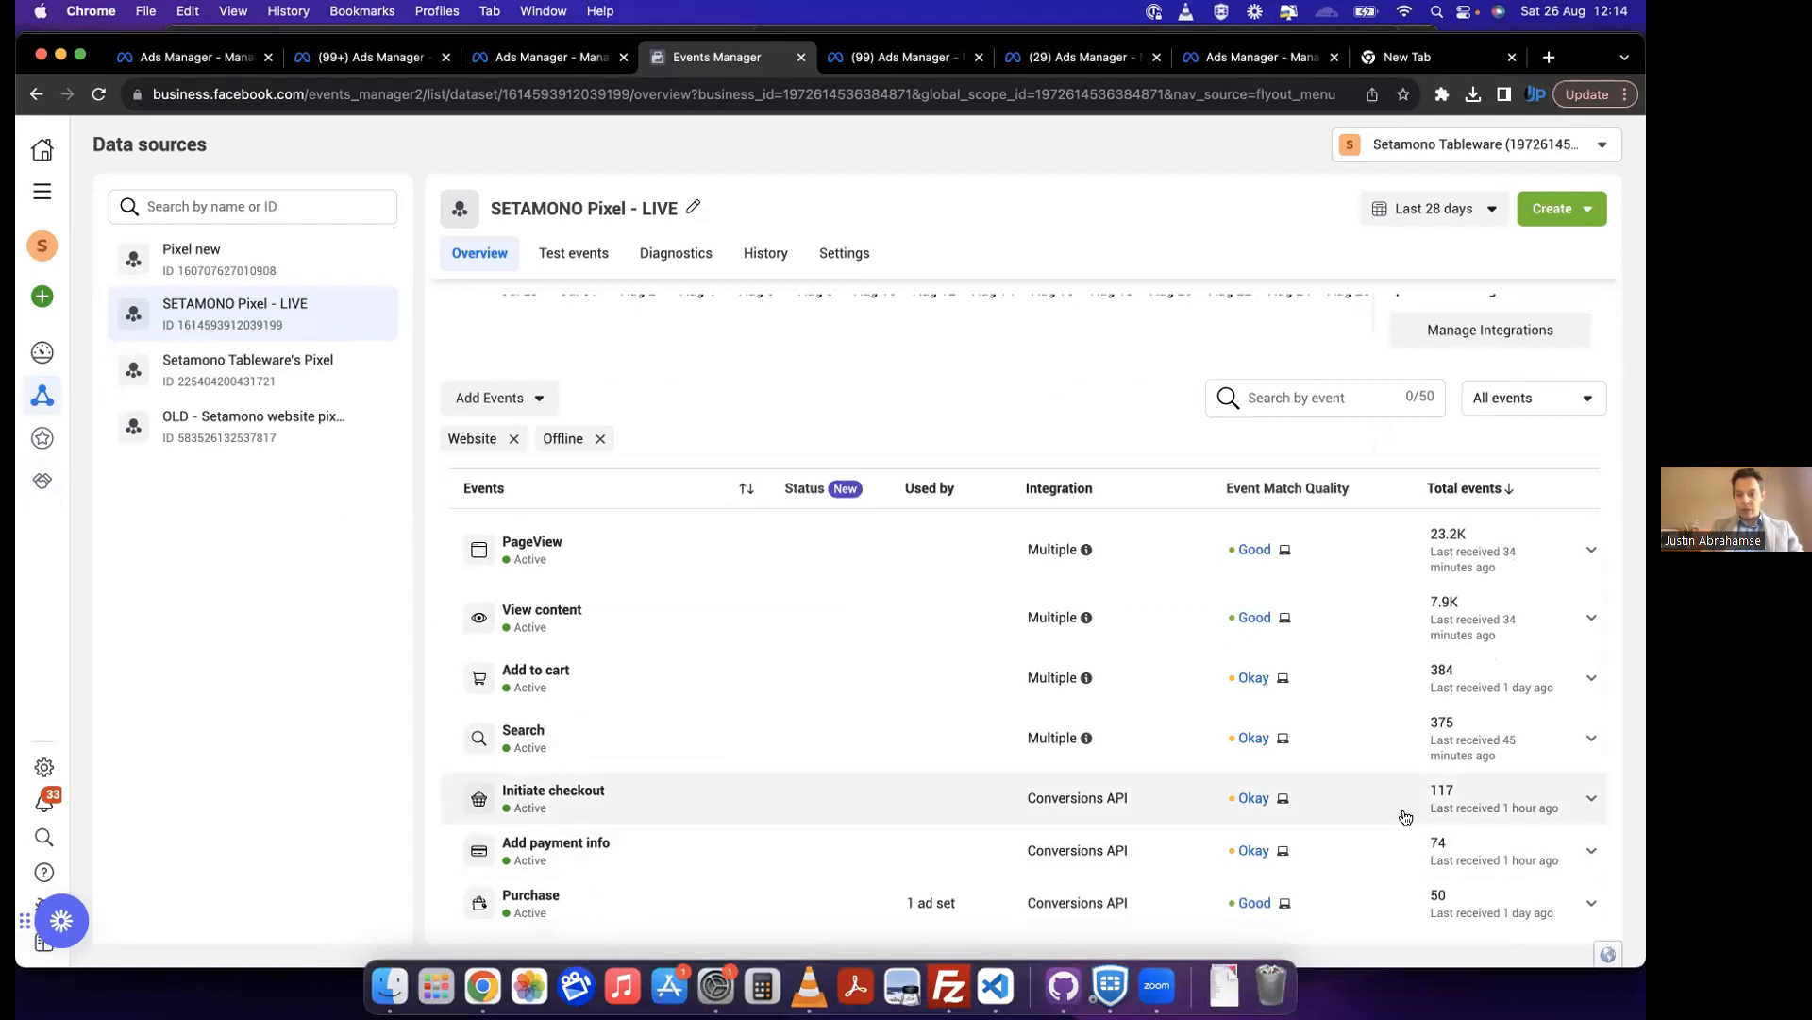
scroll(1416, 755, up, 3)
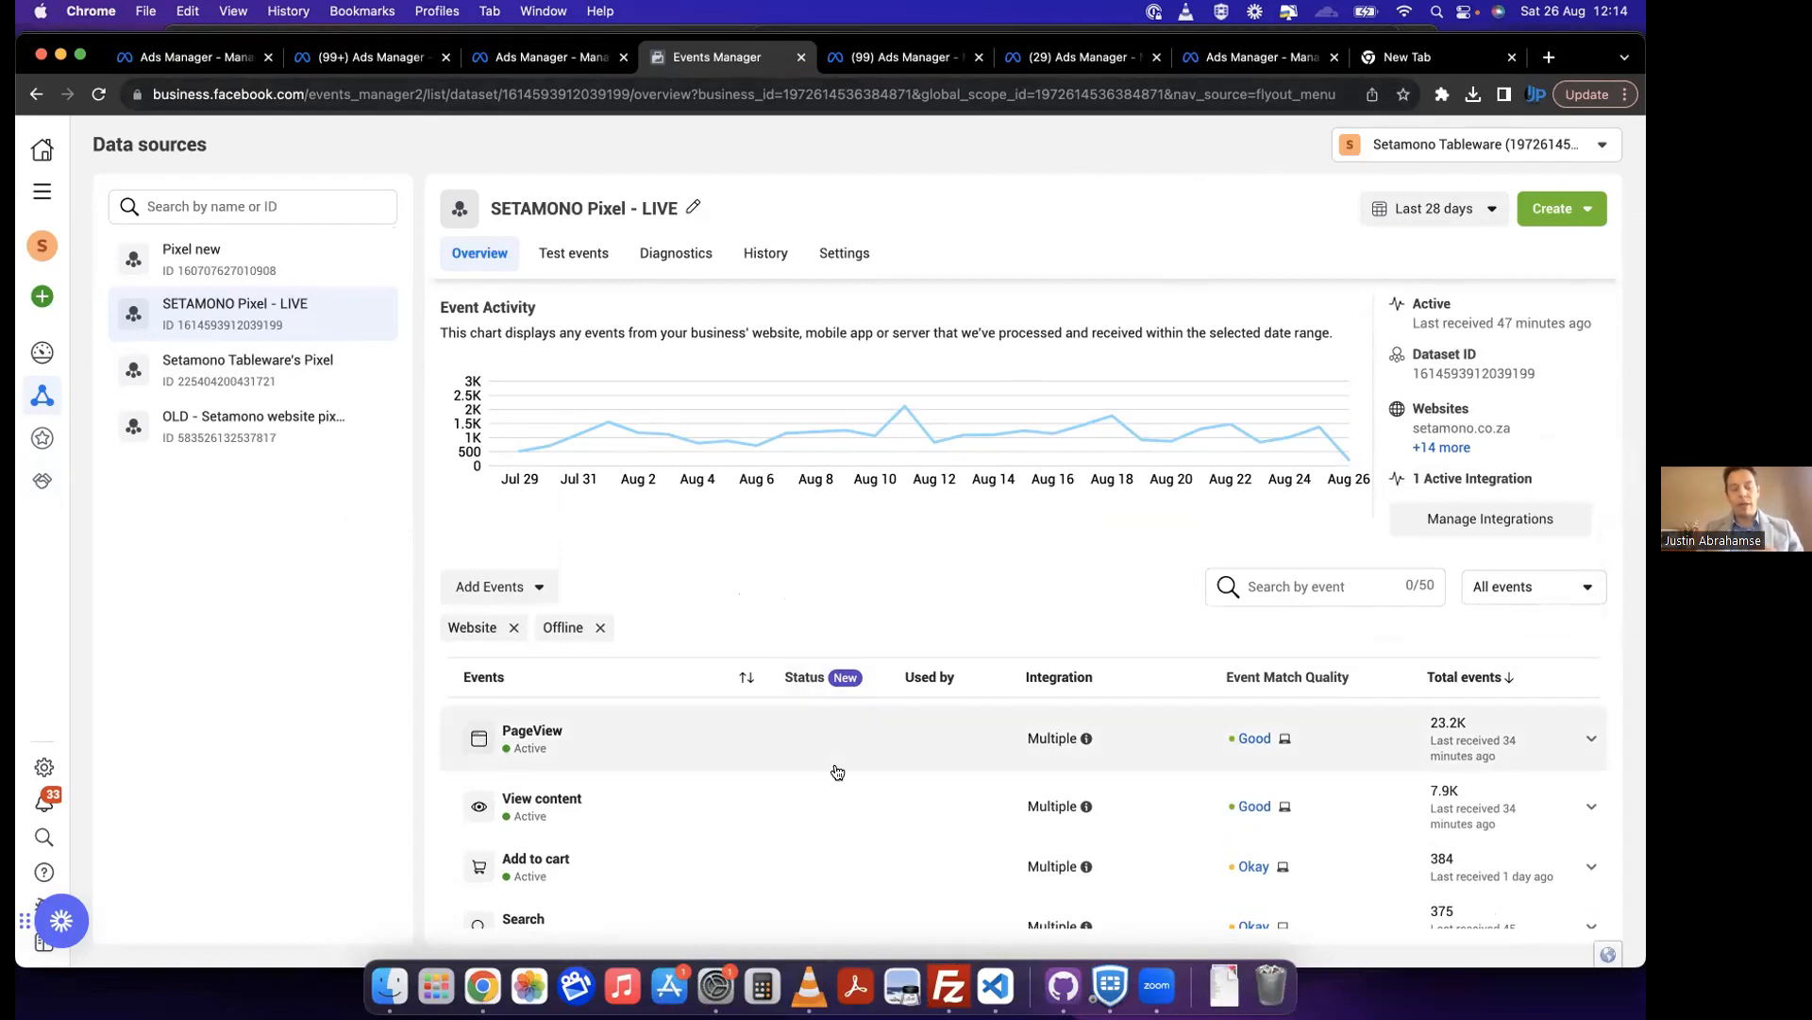
scroll(837, 772, down, 3)
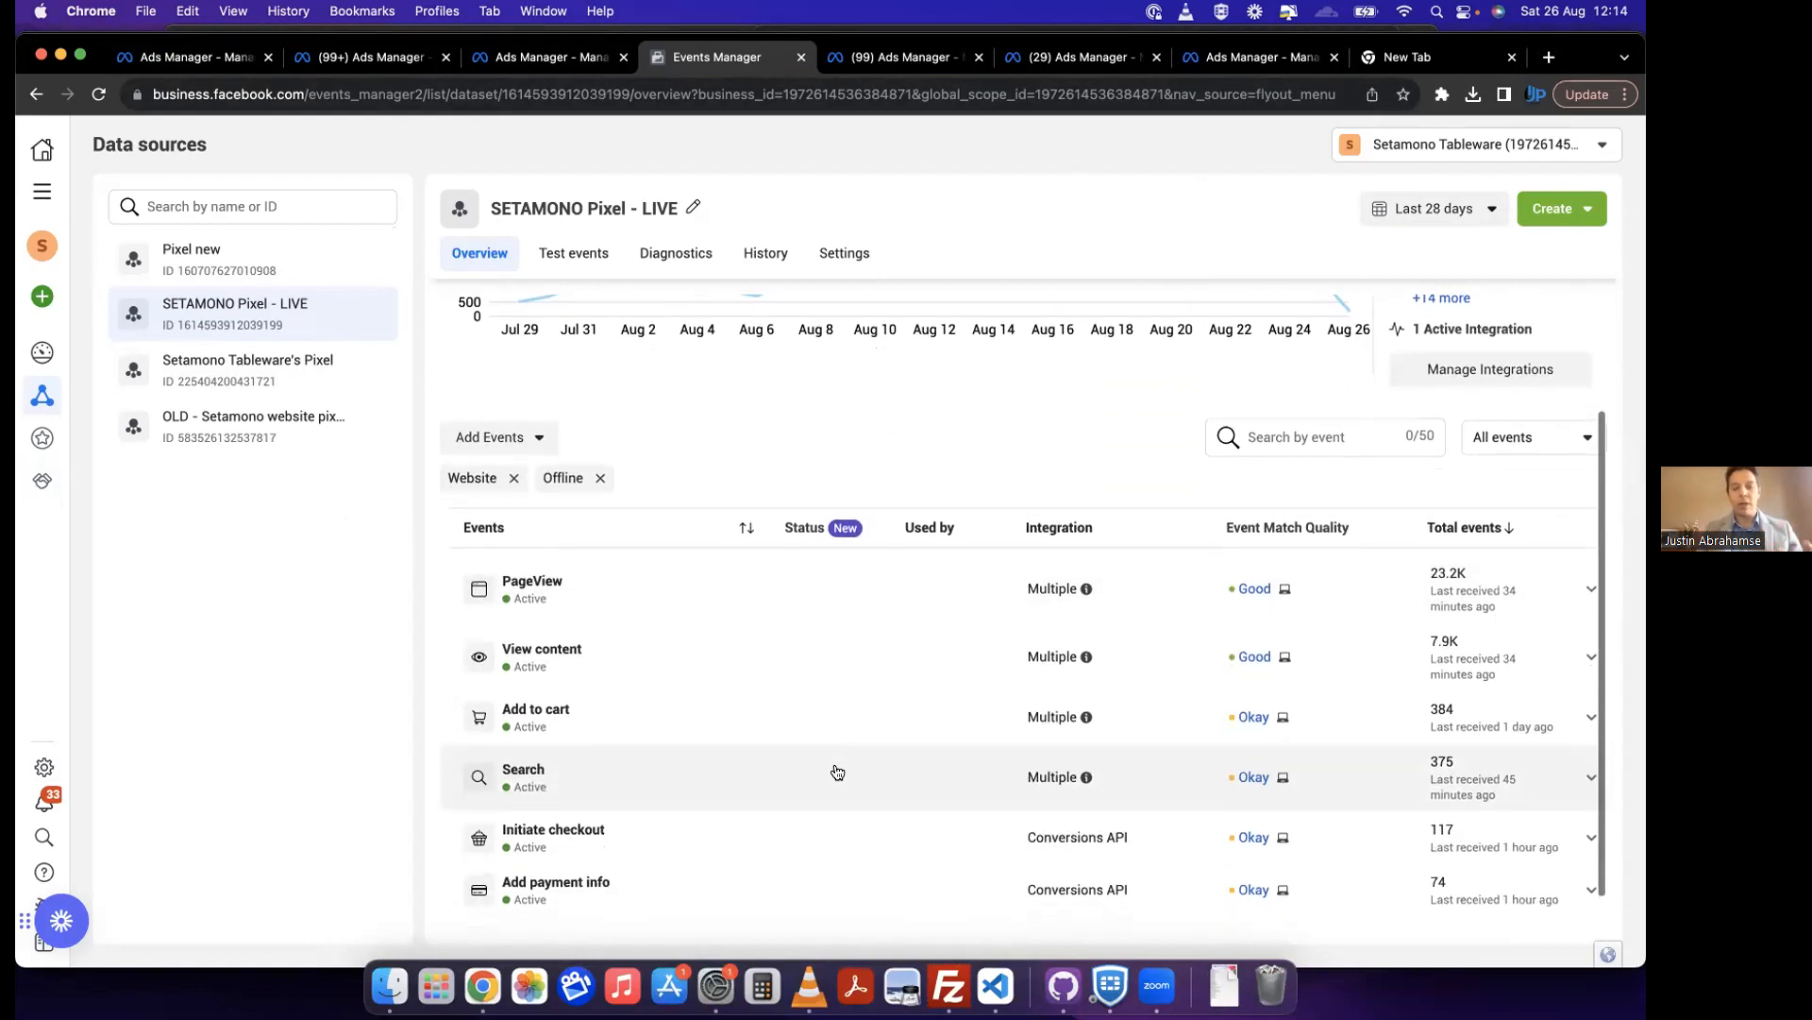
scroll(837, 772, up, 3)
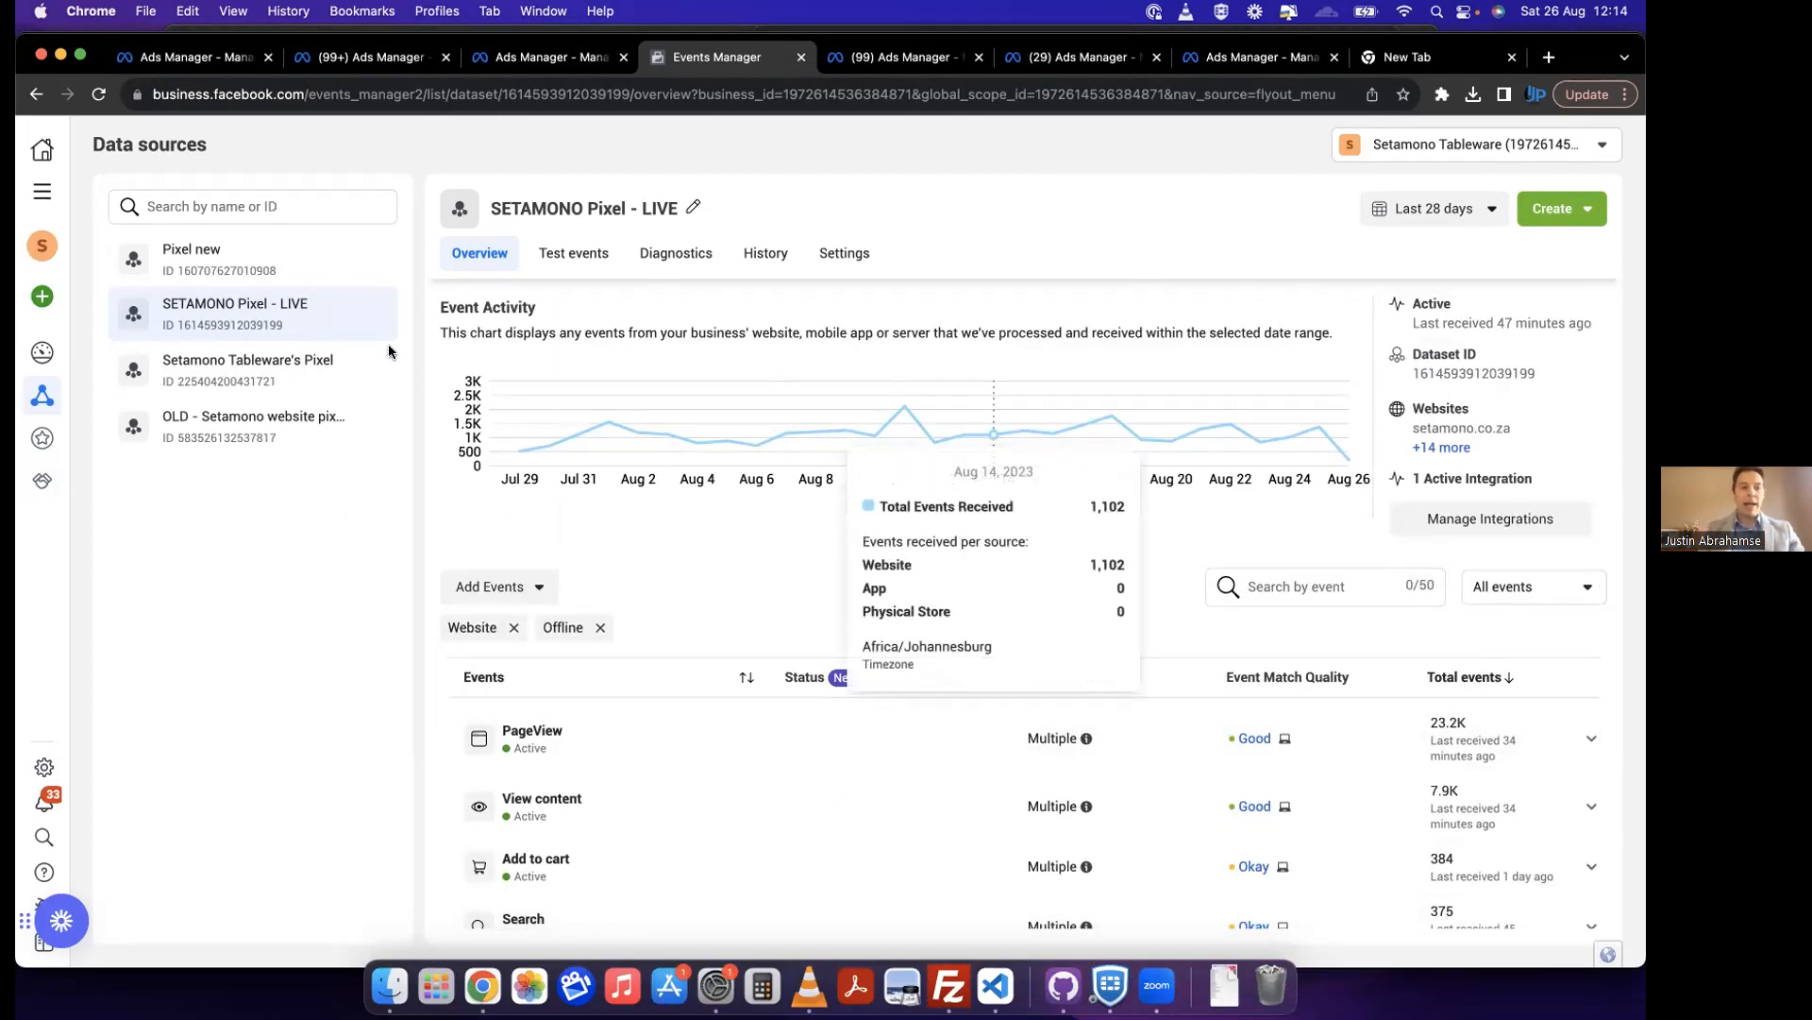
Step: Go to Ads Manager and examine the results, cost per result and all-conversions breakdown of the All Products - Sales - Warm & Cold campaign
click(42, 192)
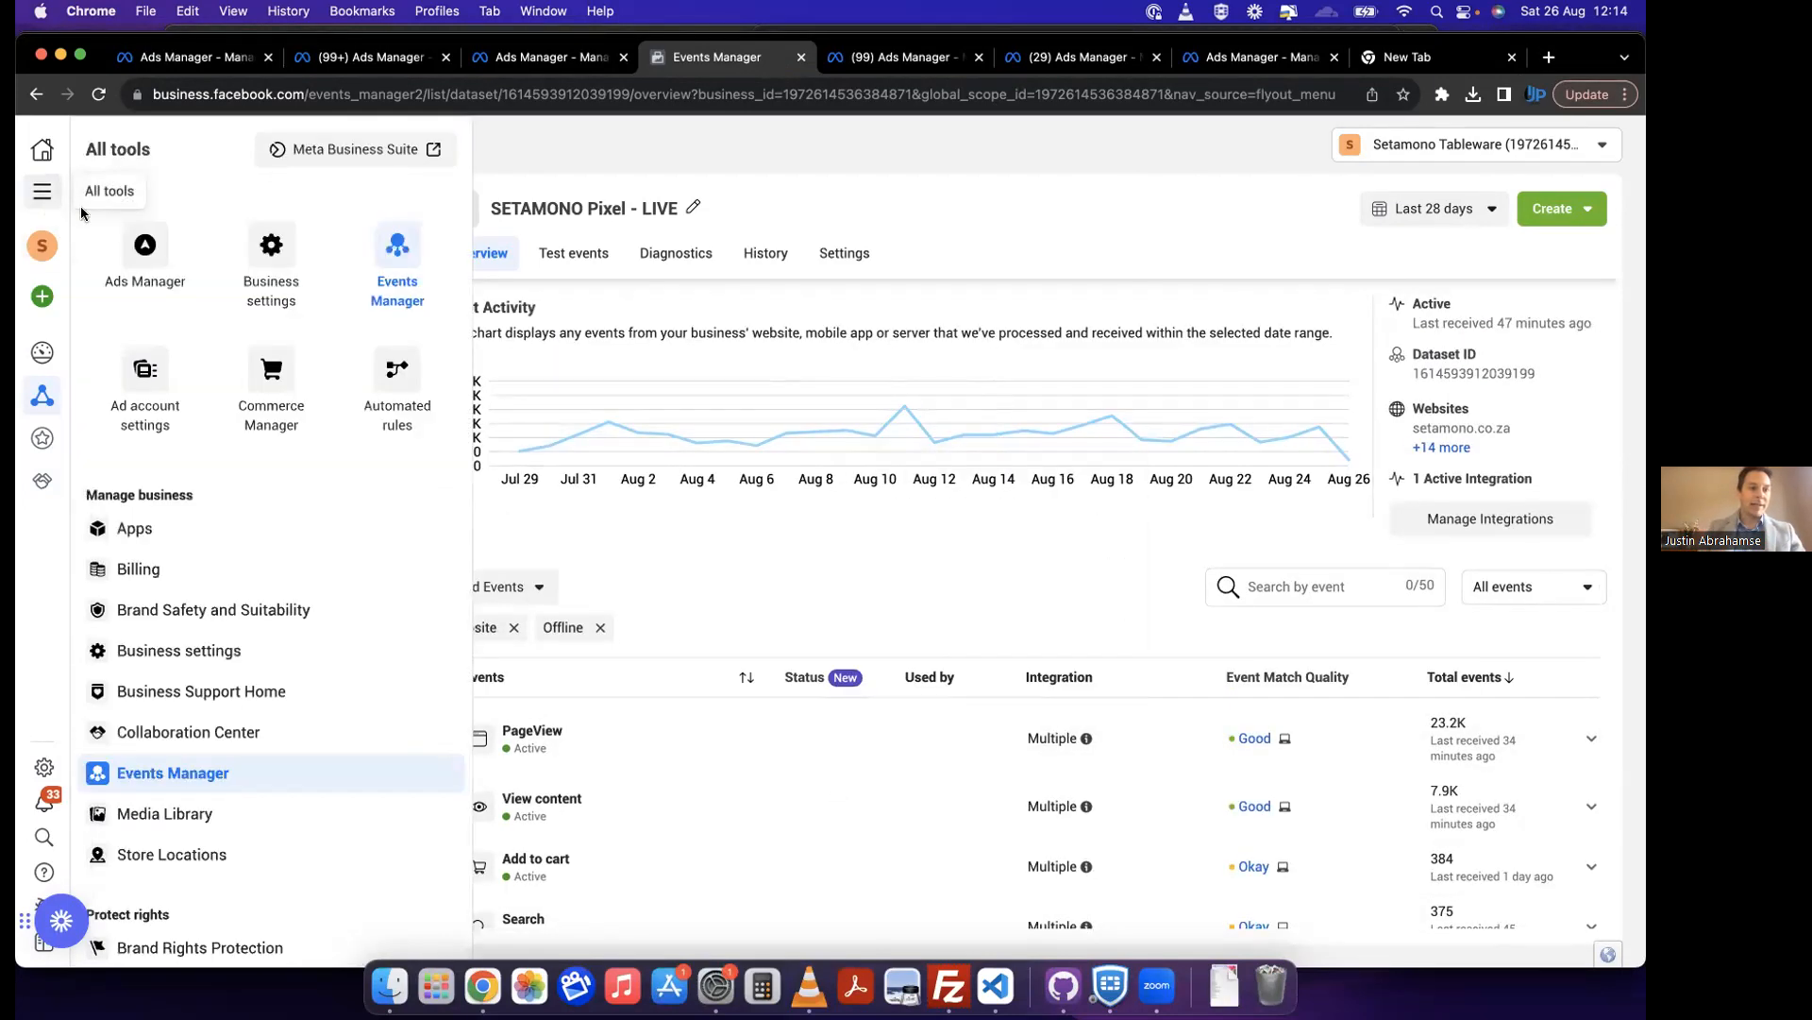
click(145, 250)
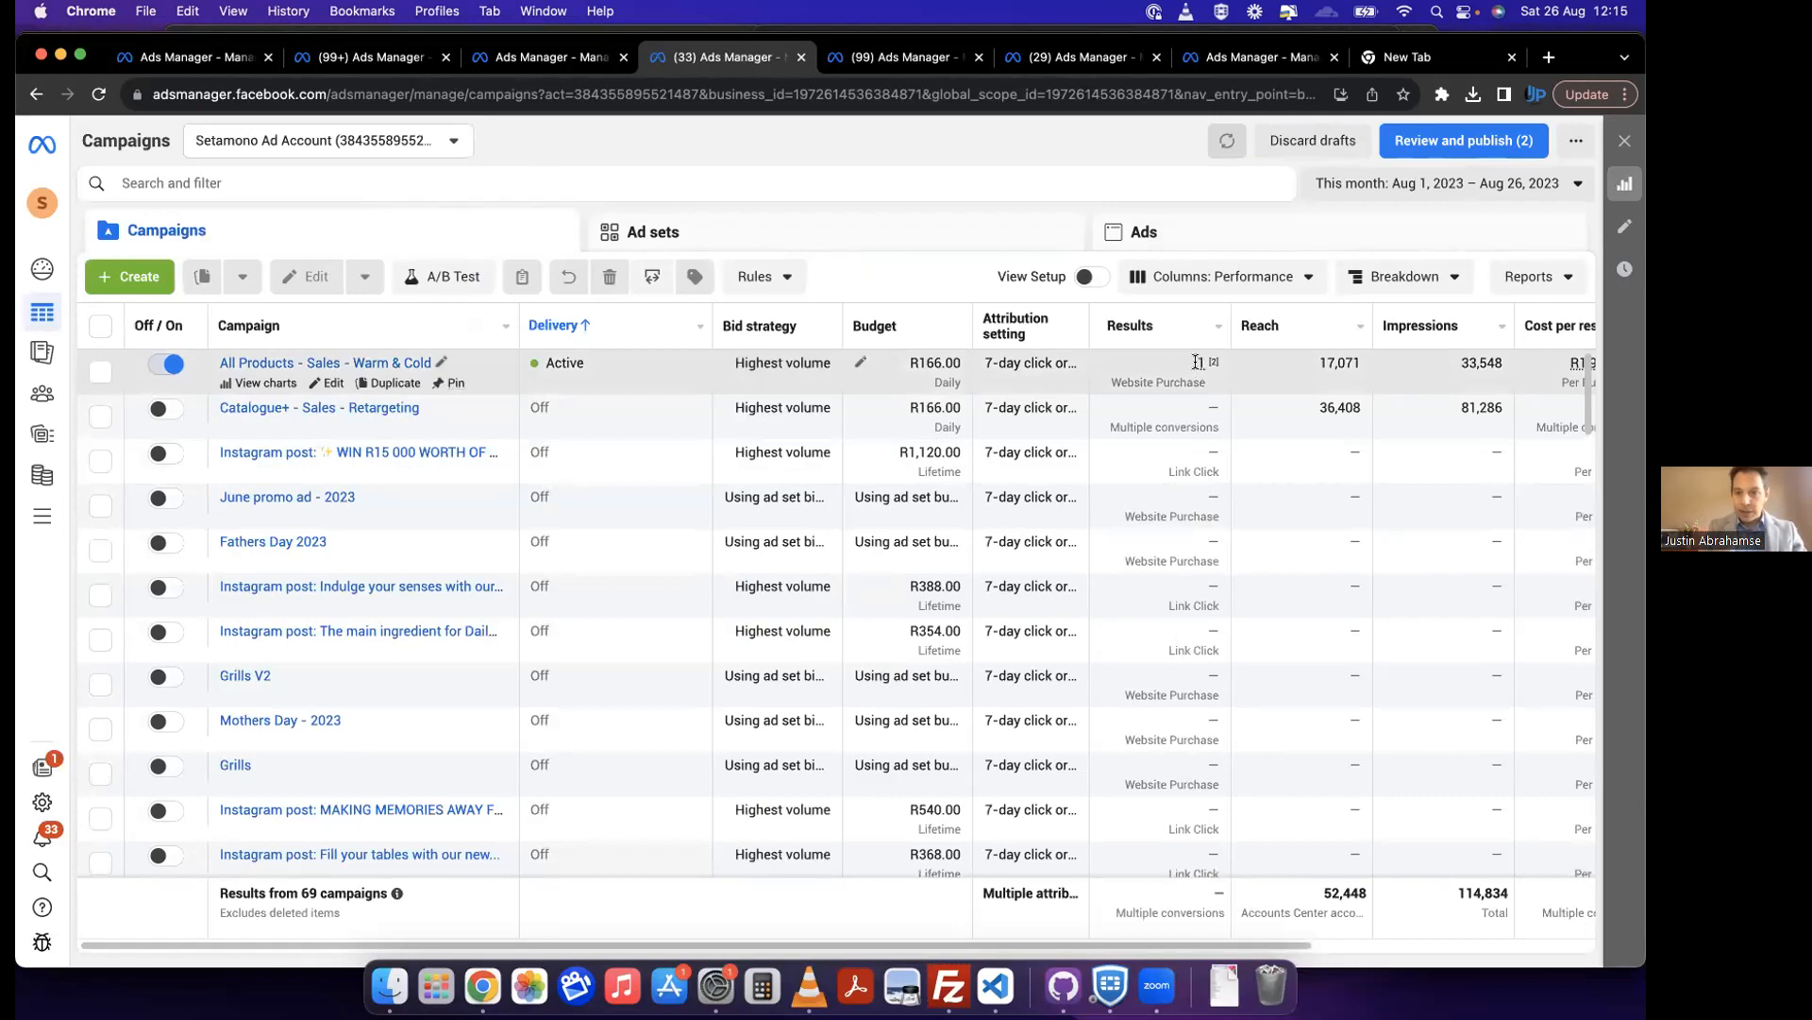
mouse_move(1199, 362)
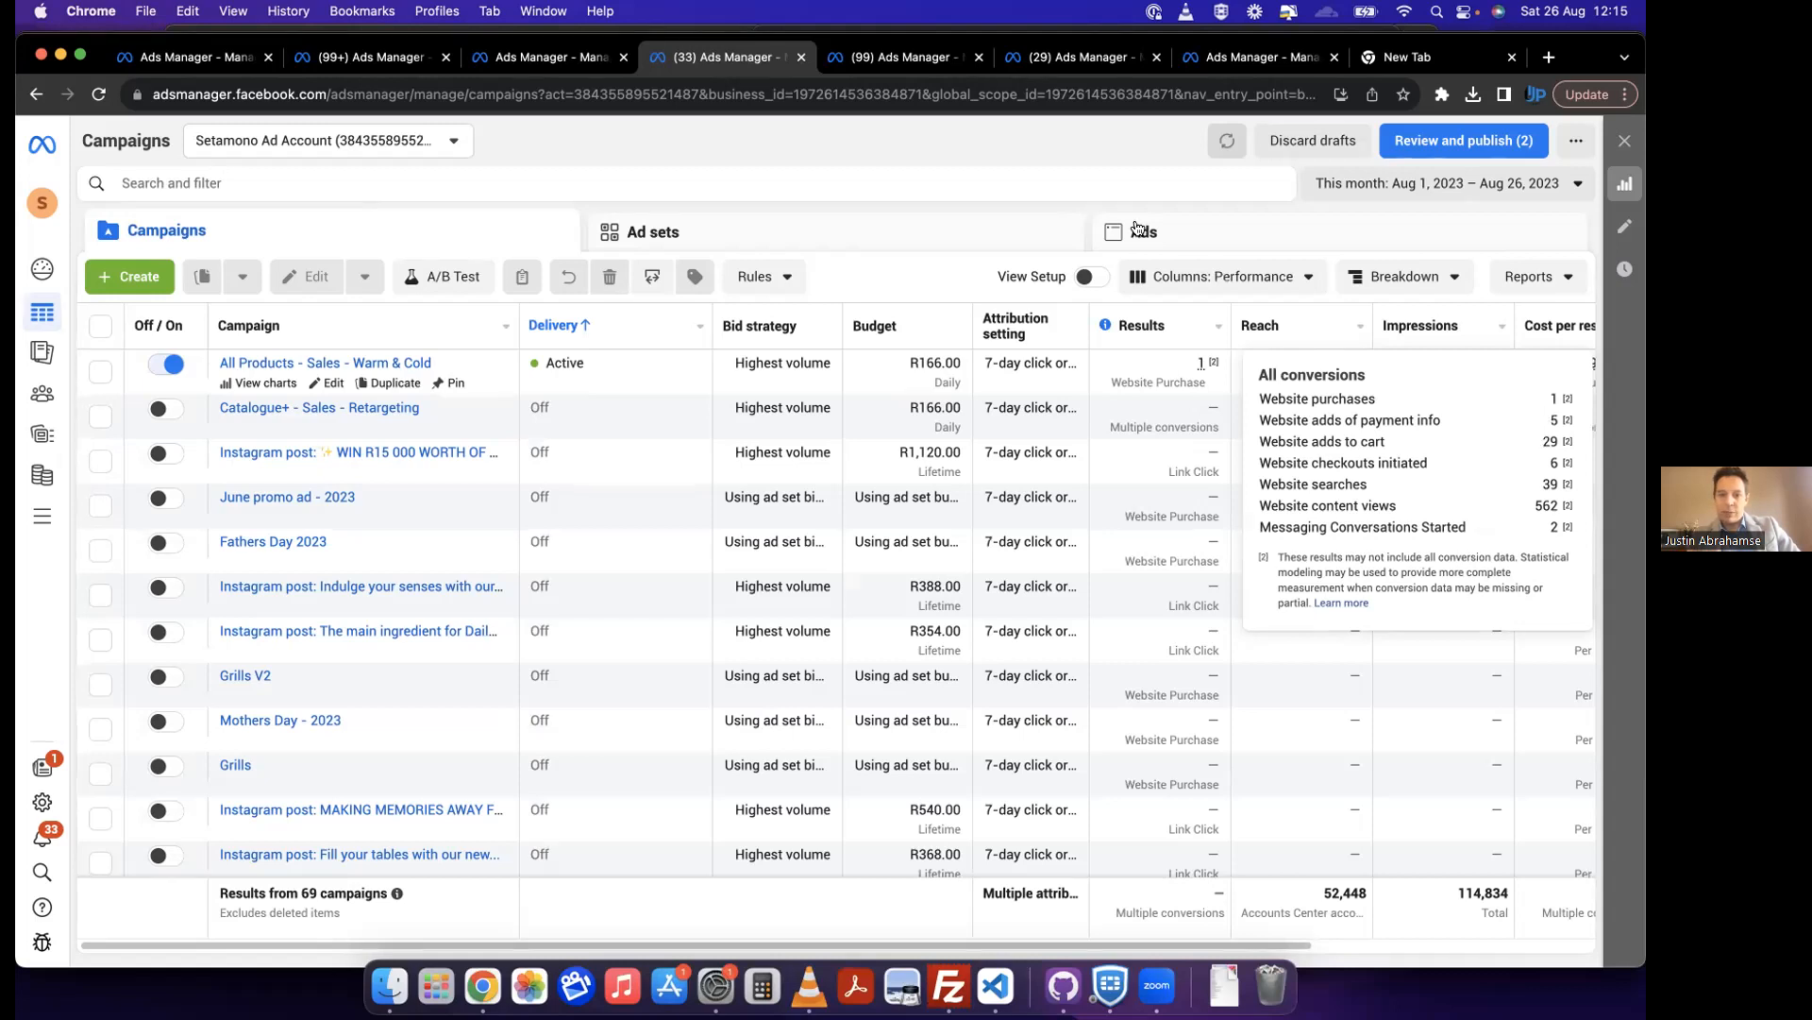
scroll(1106, 432, right, 3)
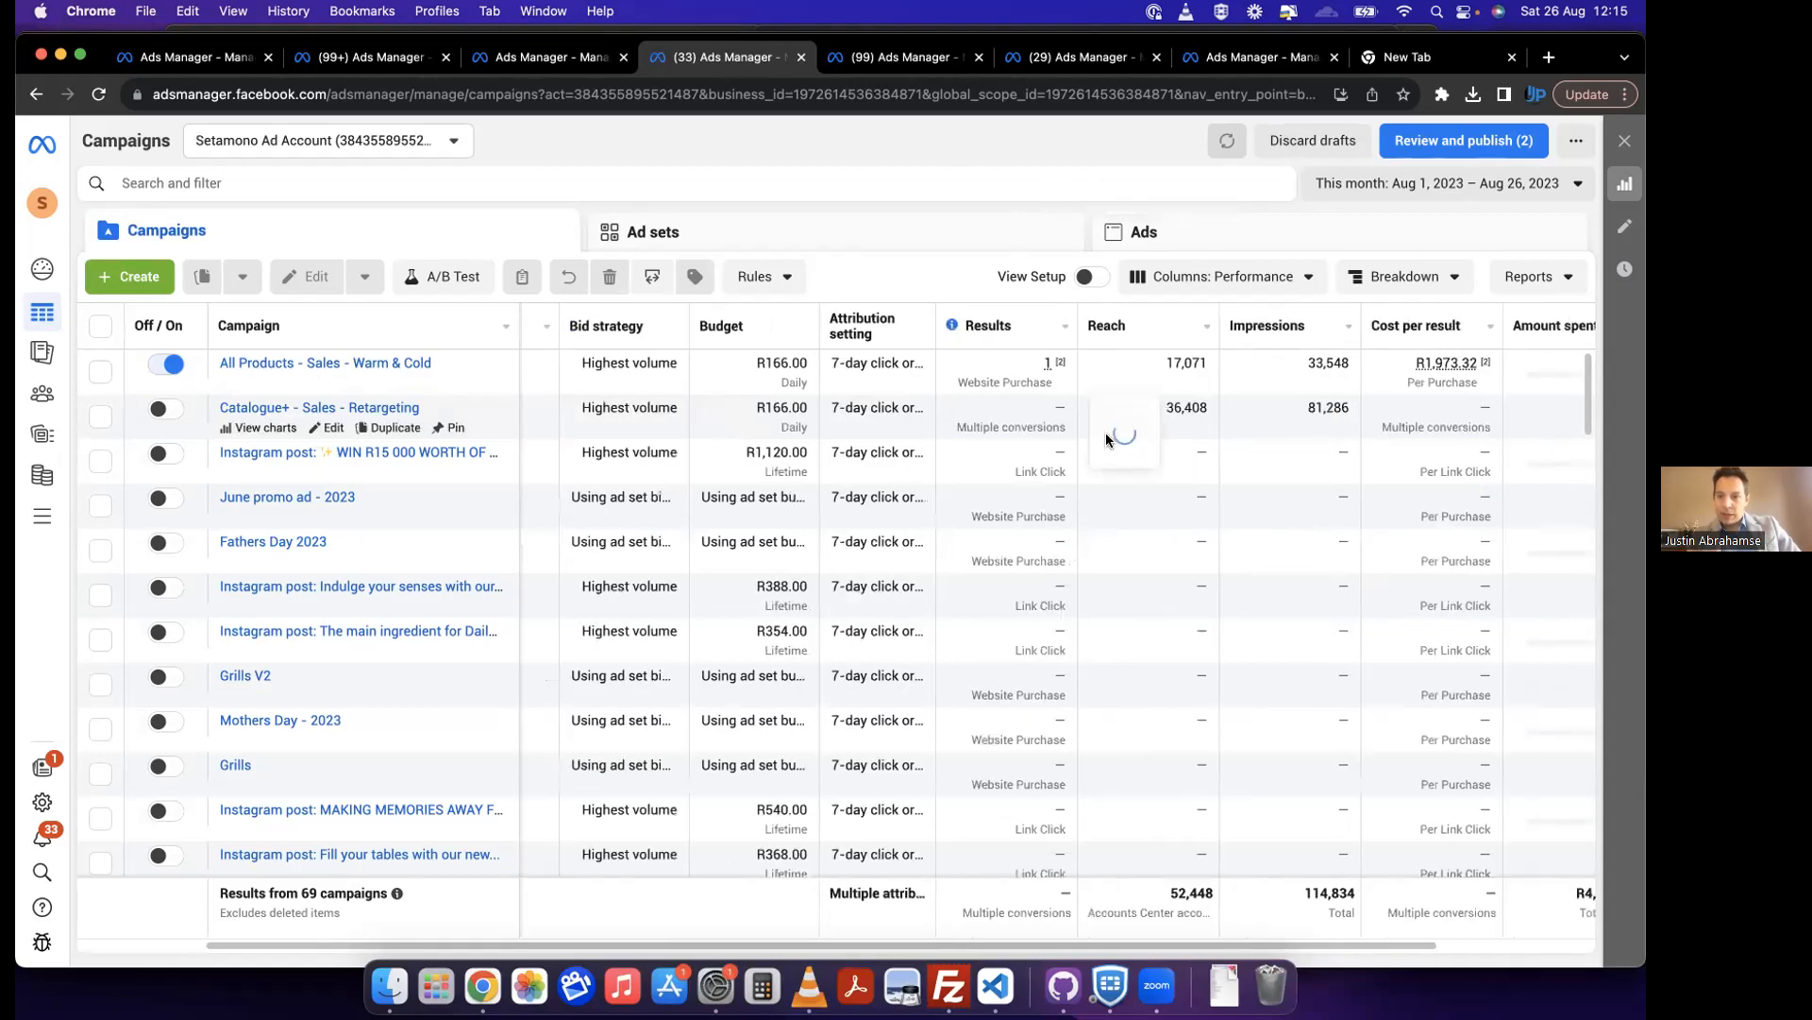
mouse_move(1442, 374)
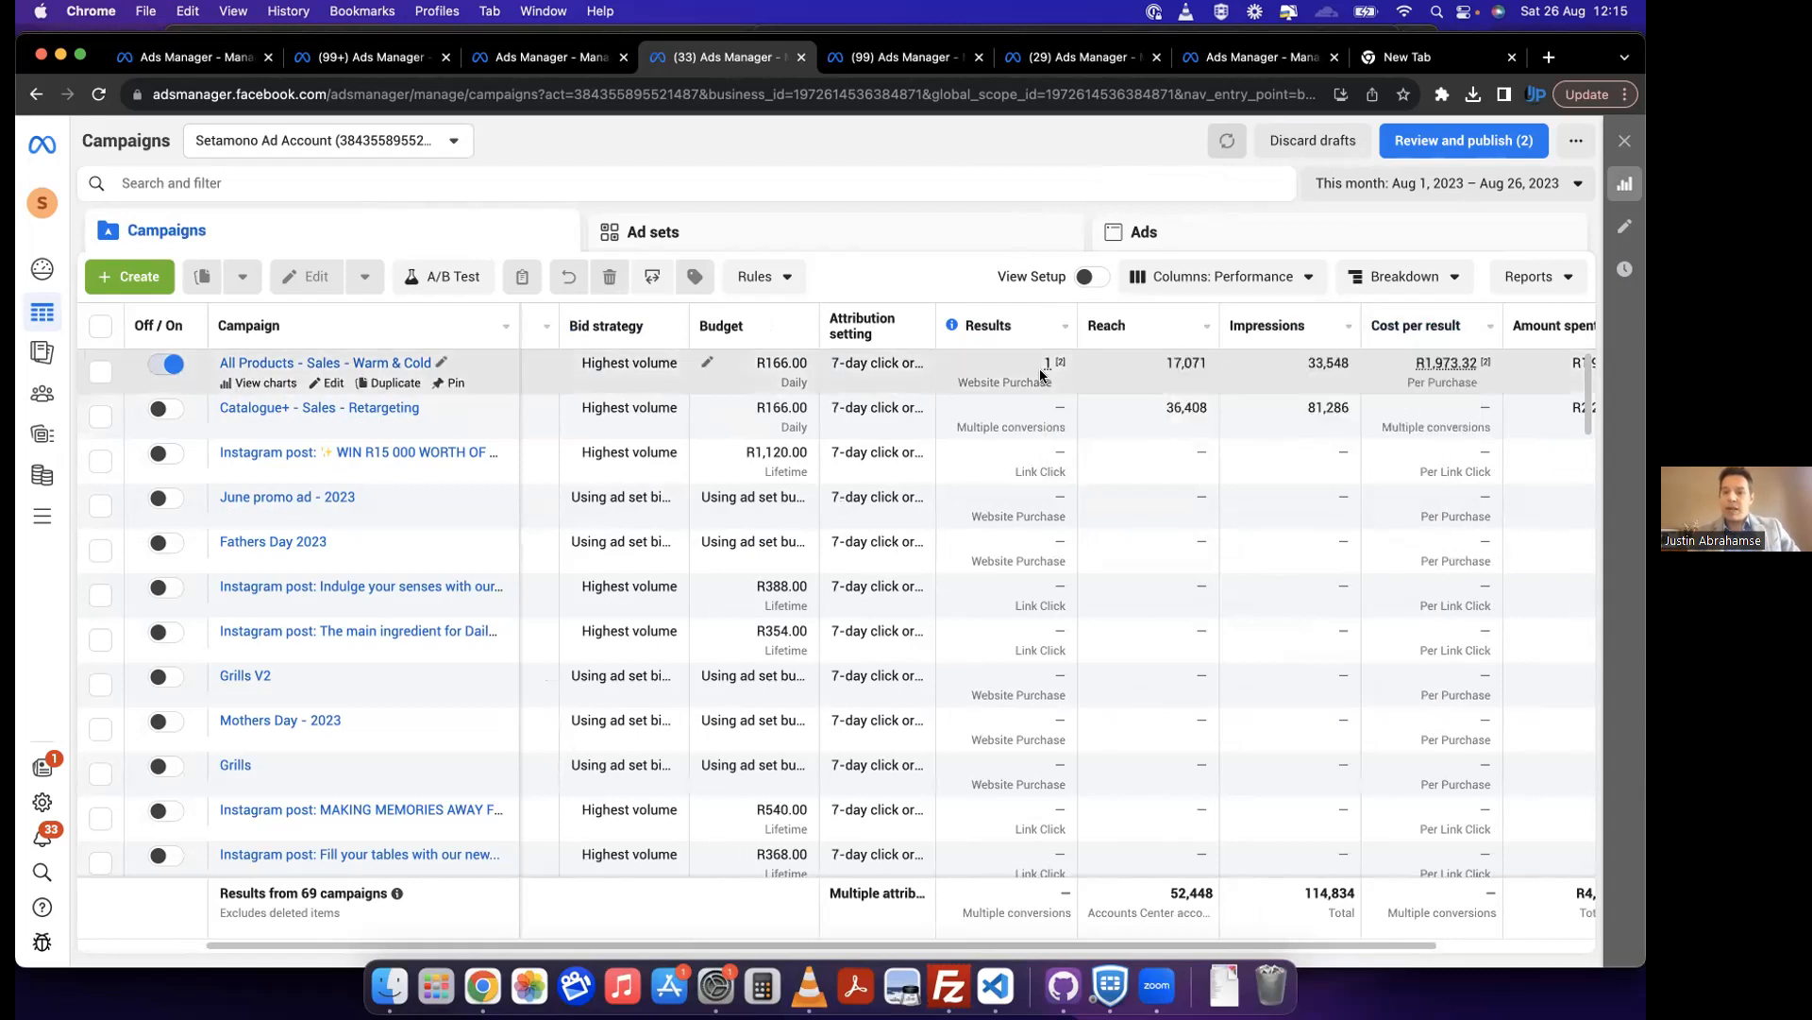
mouse_move(1045, 365)
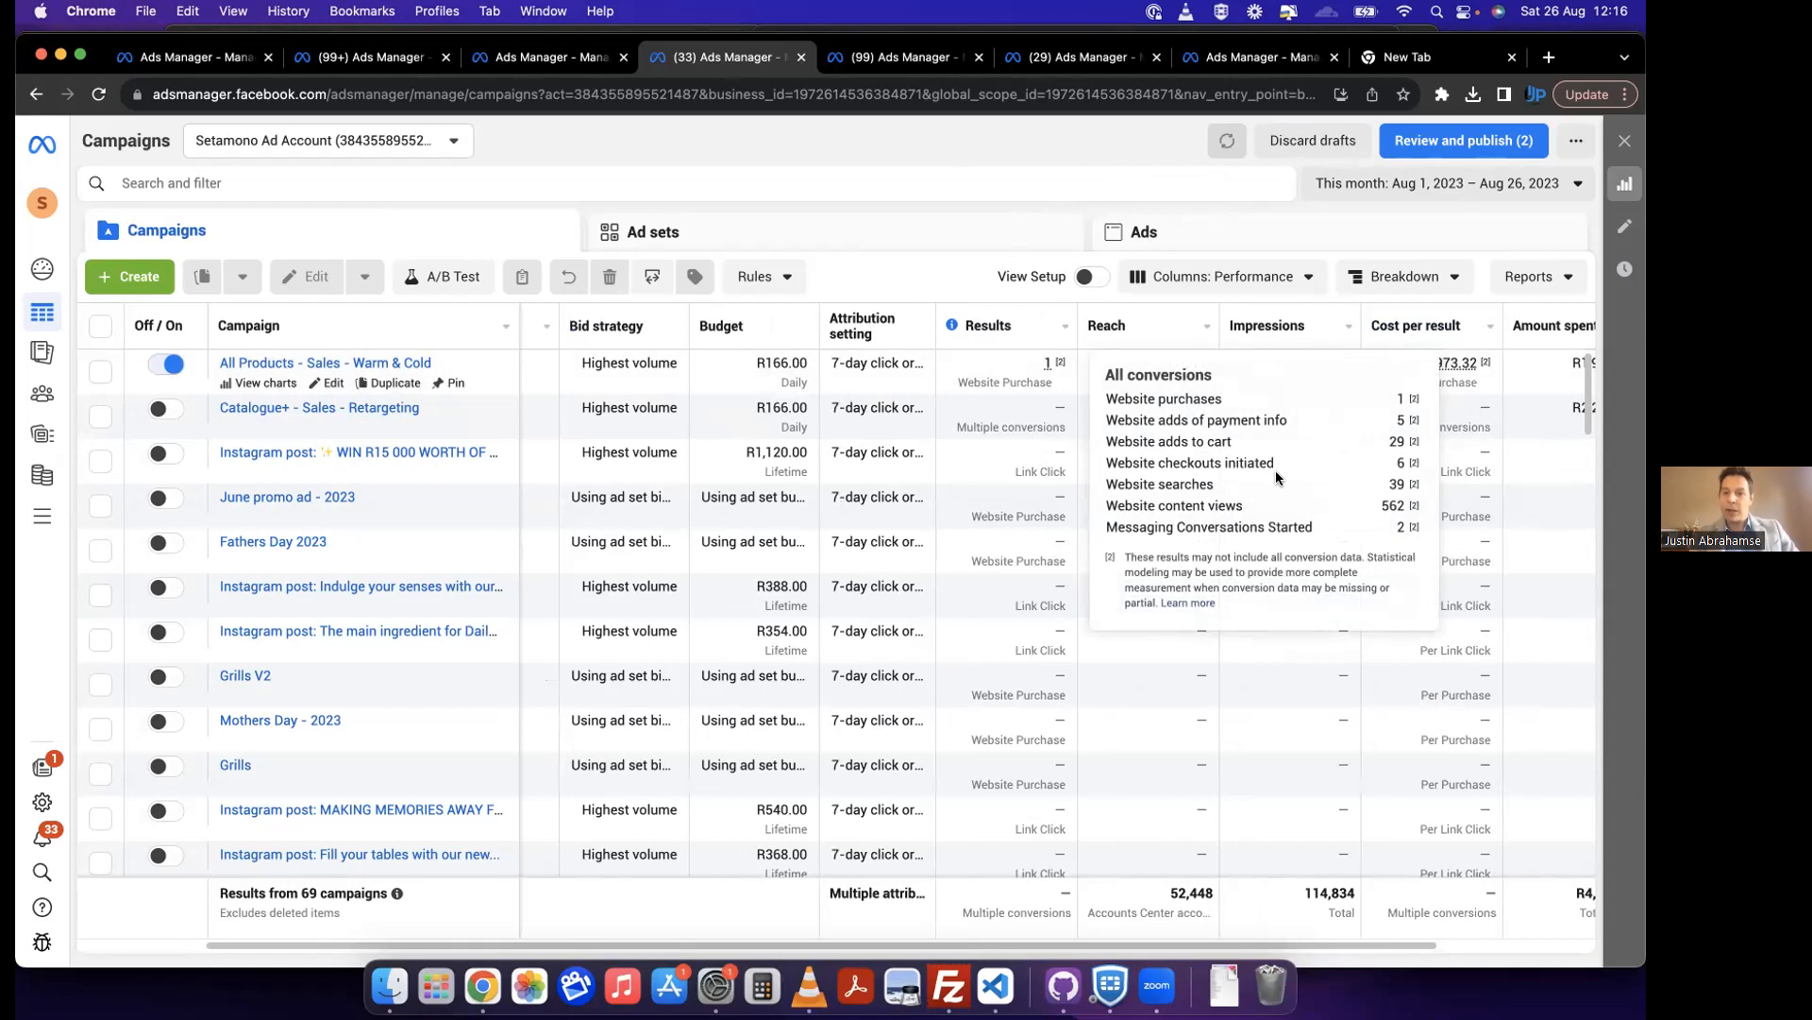
drag(1387, 438, 1417, 441)
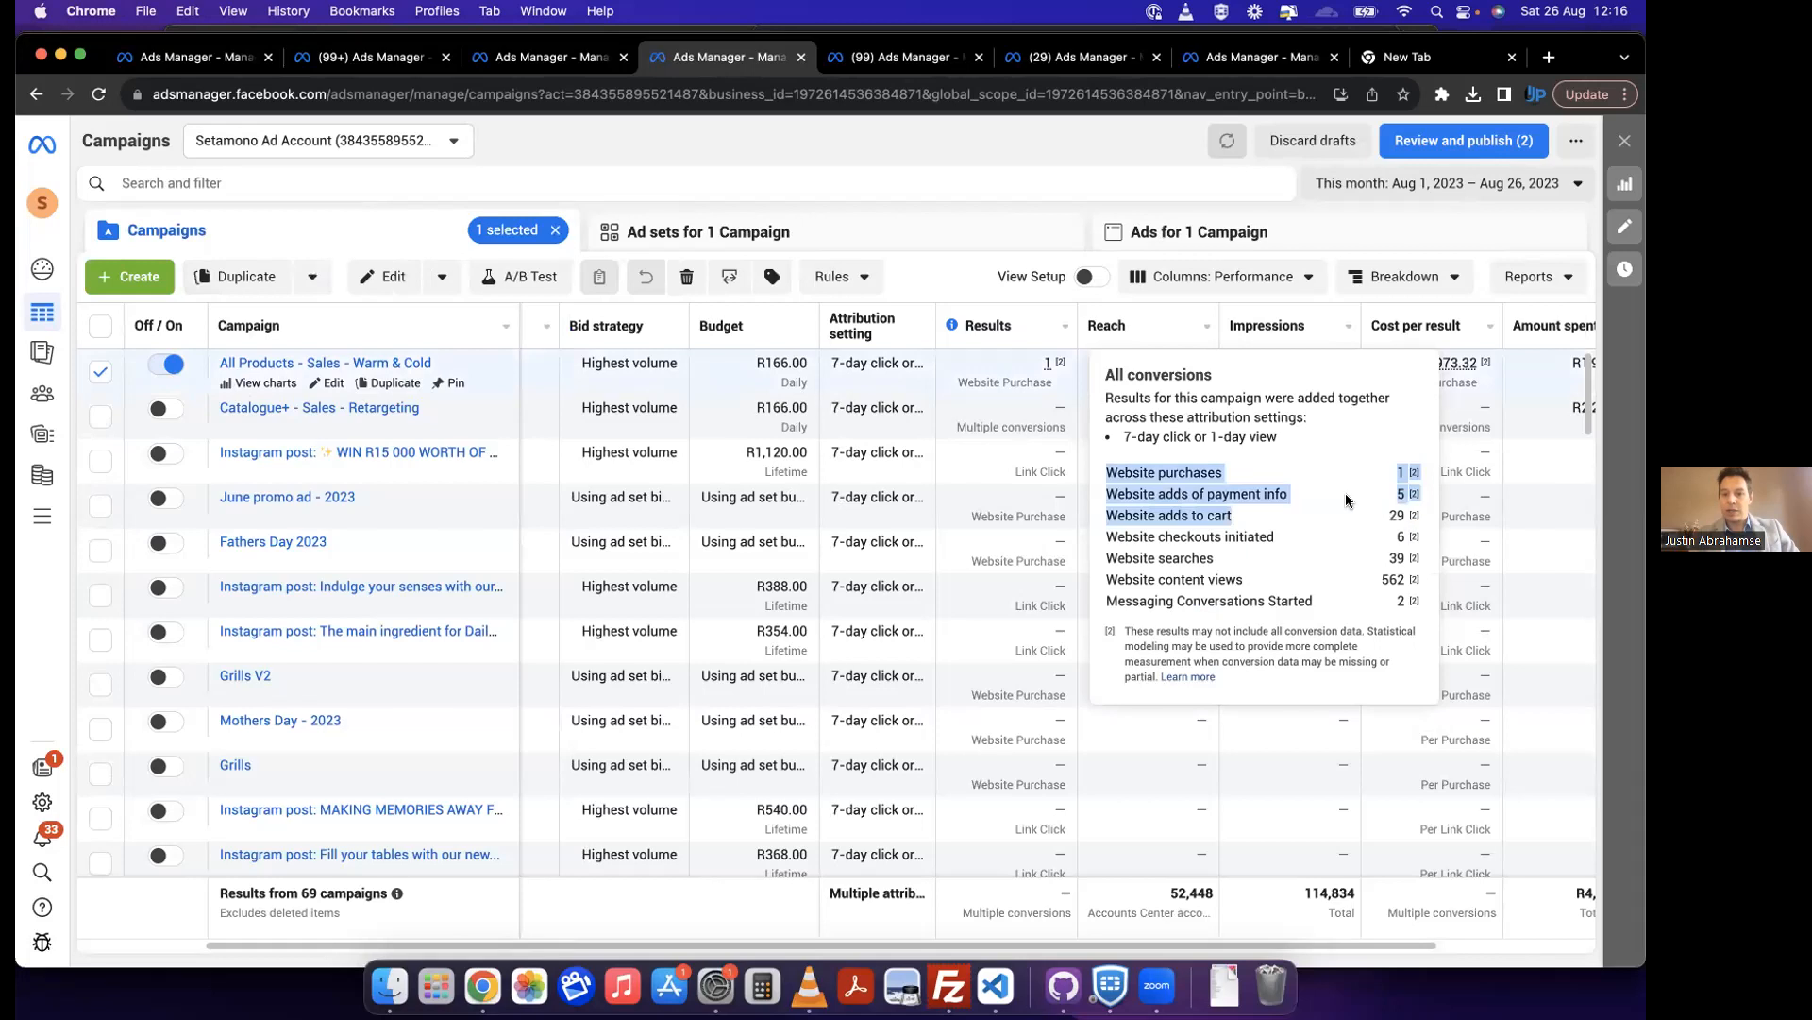
click(1371, 529)
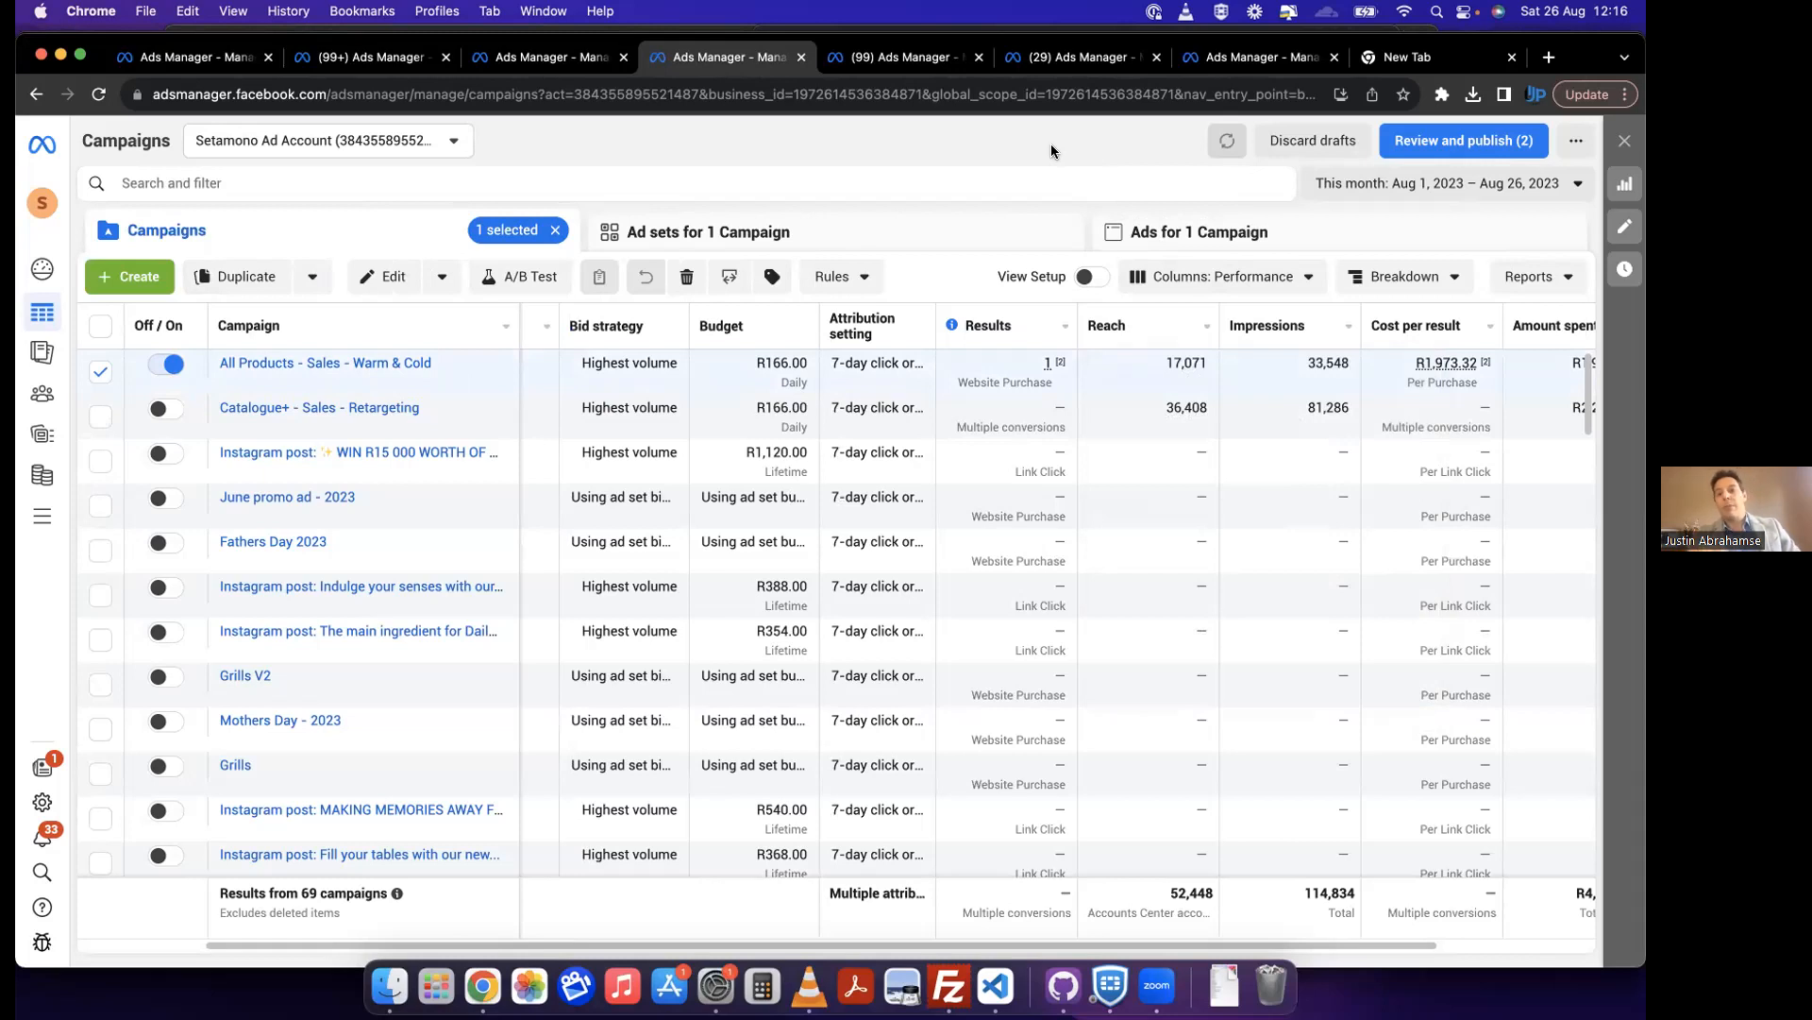
Step: Go to Looker Studio in the empty browser tab and open the Cleanse aesthetics Paid Ads Performance report
click(1397, 53)
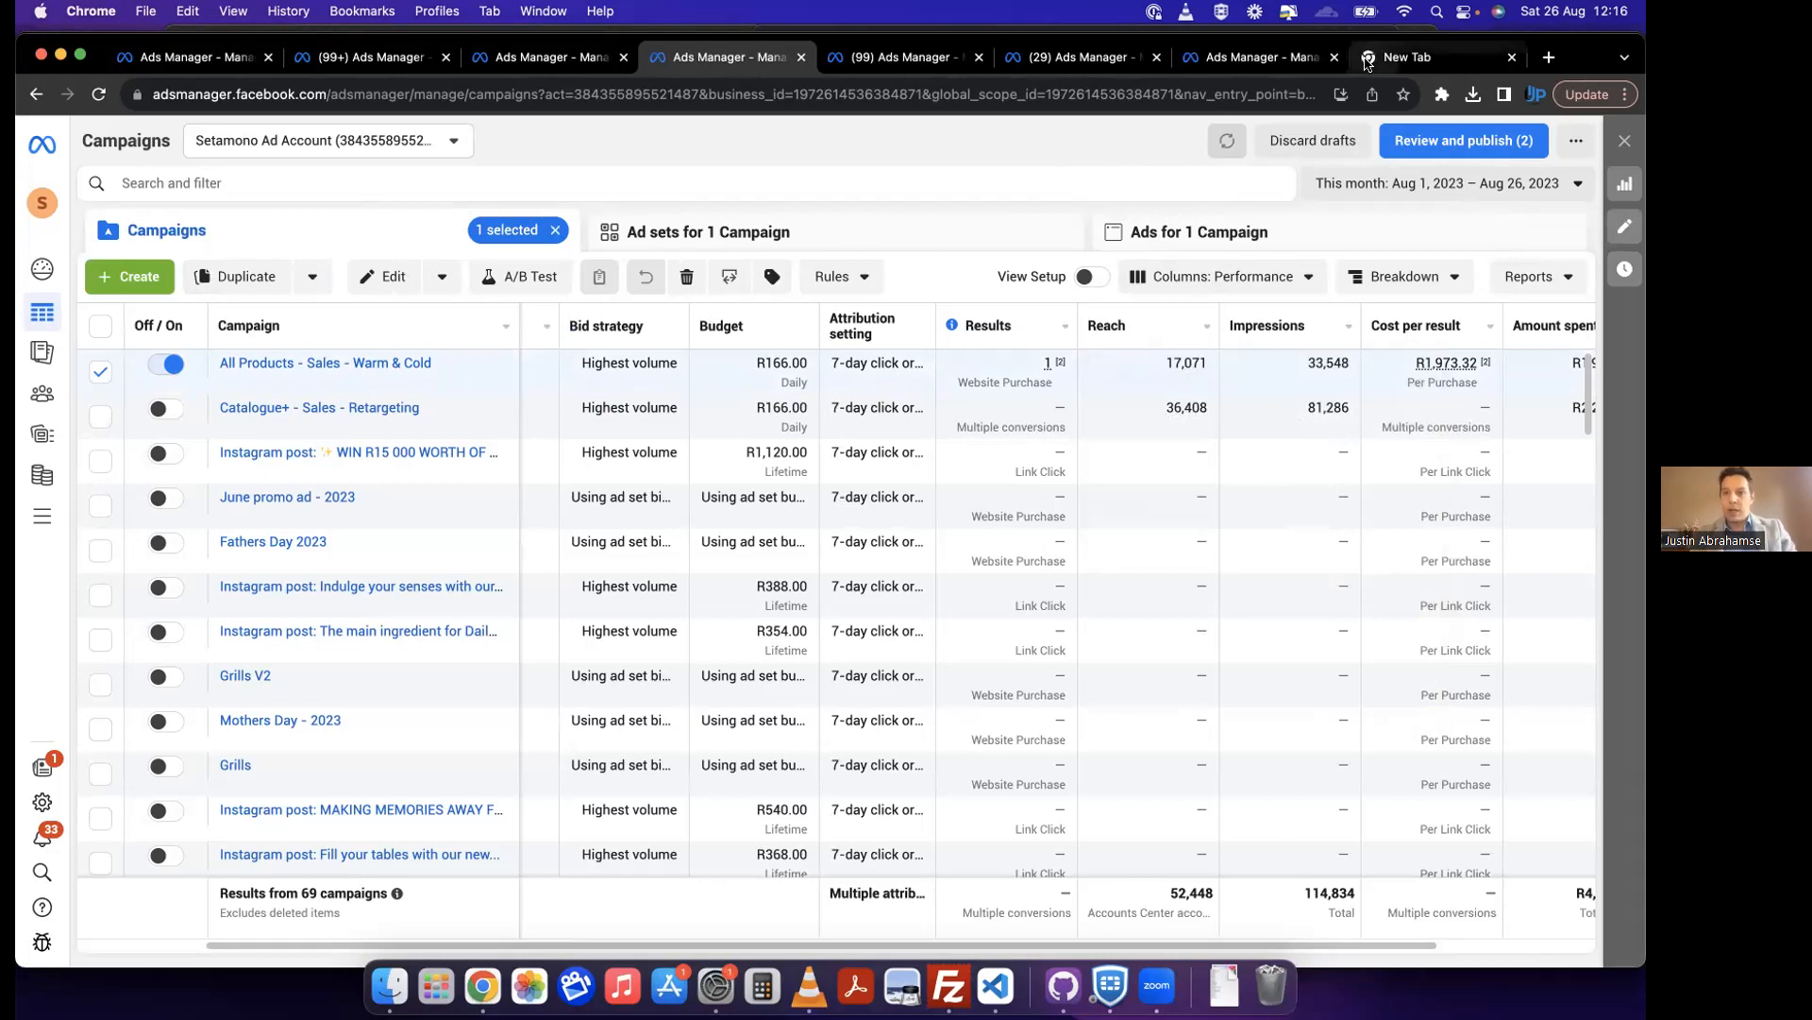
click(1048, 98)
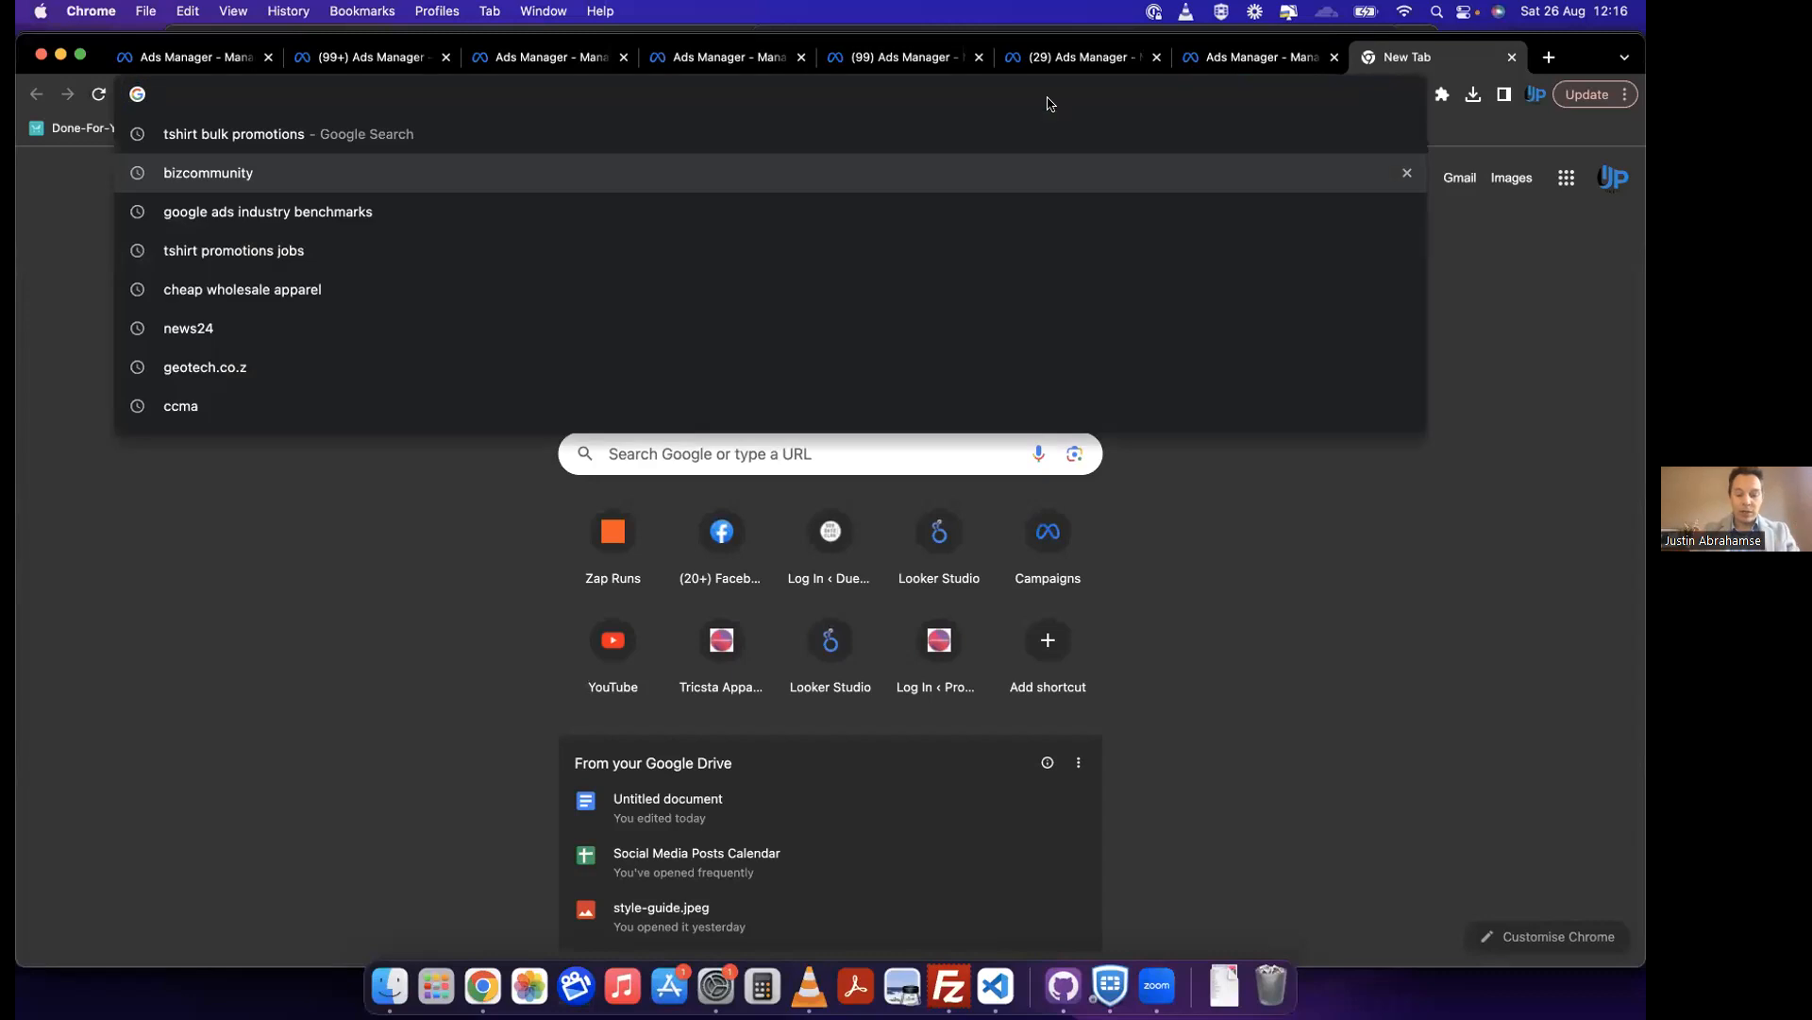
text(loo)
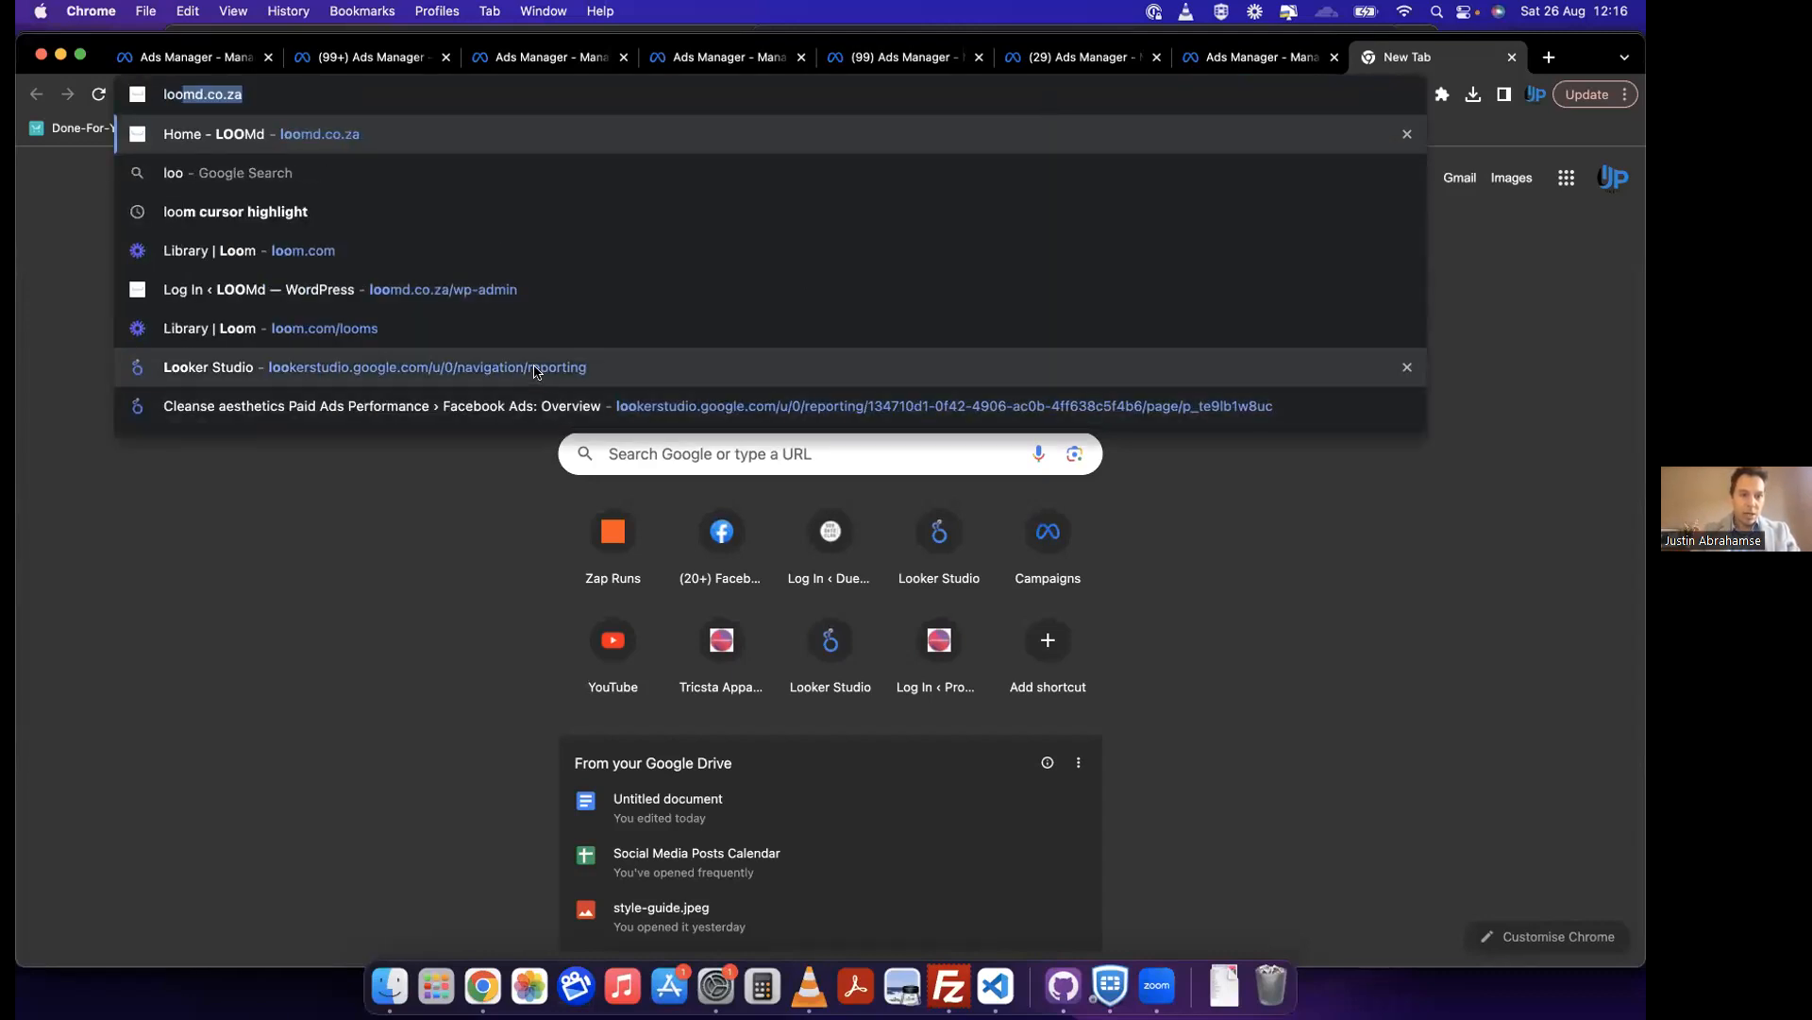
click(377, 367)
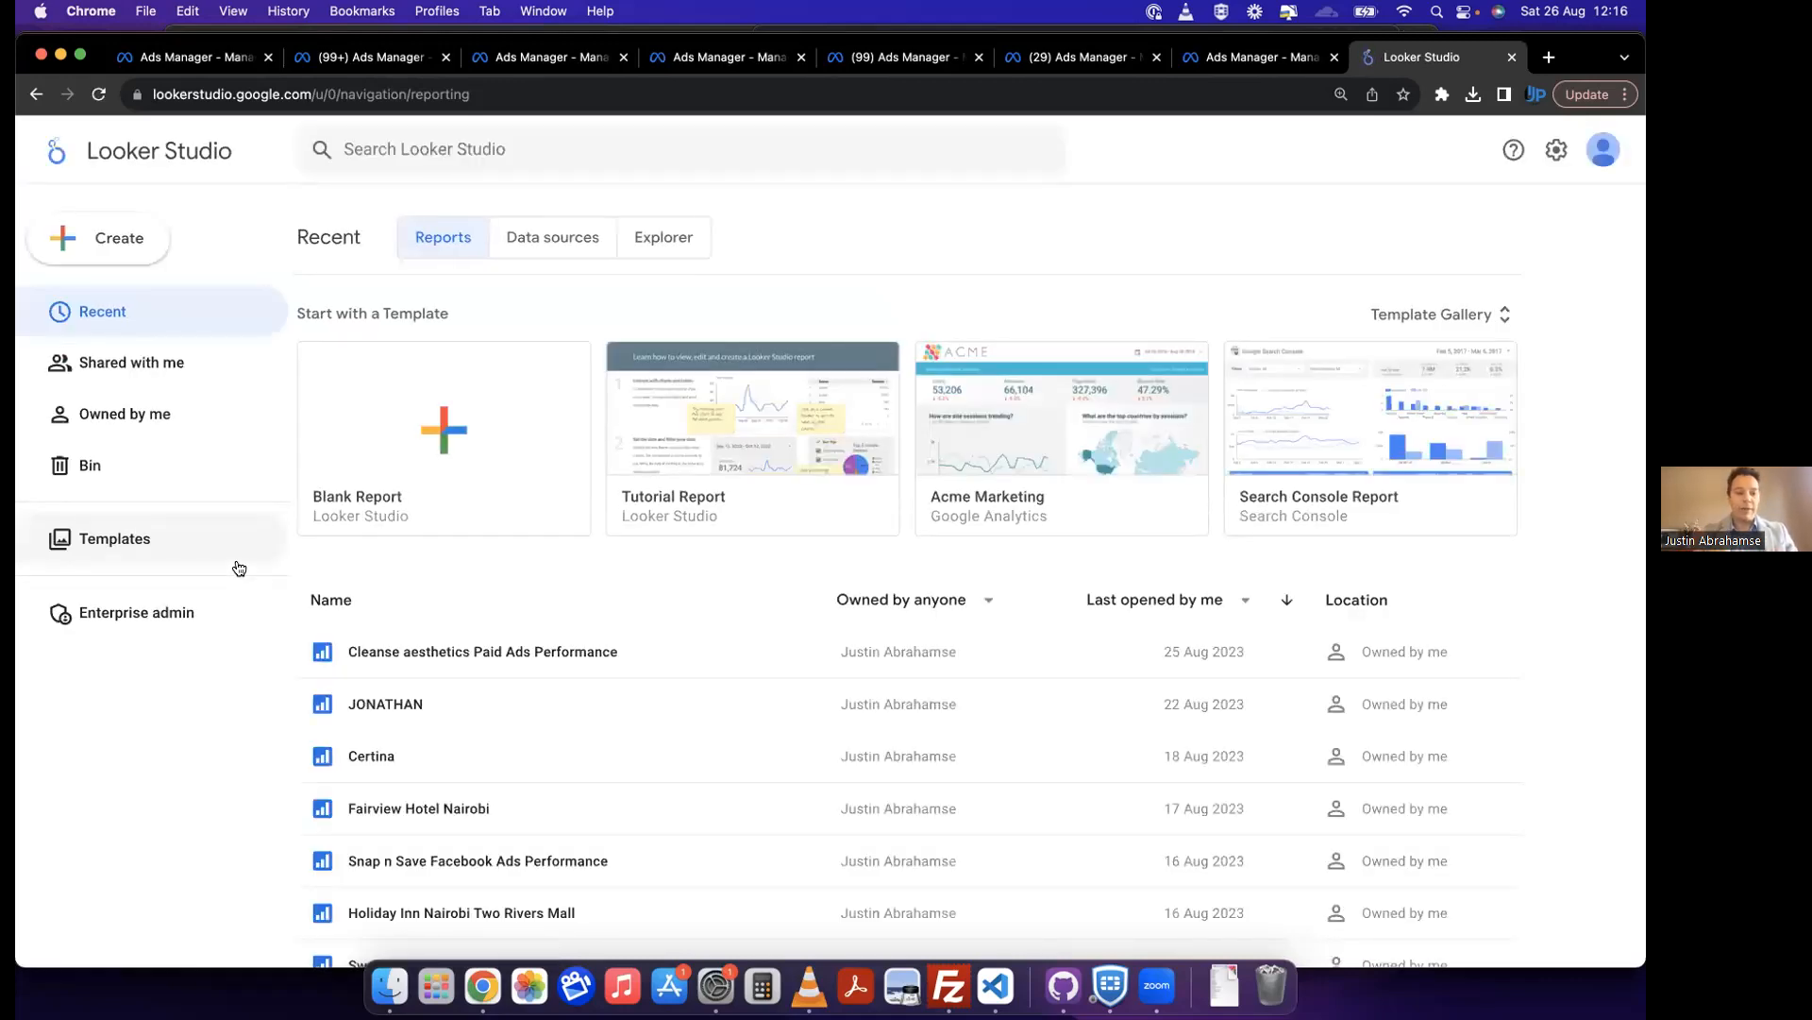
click(518, 651)
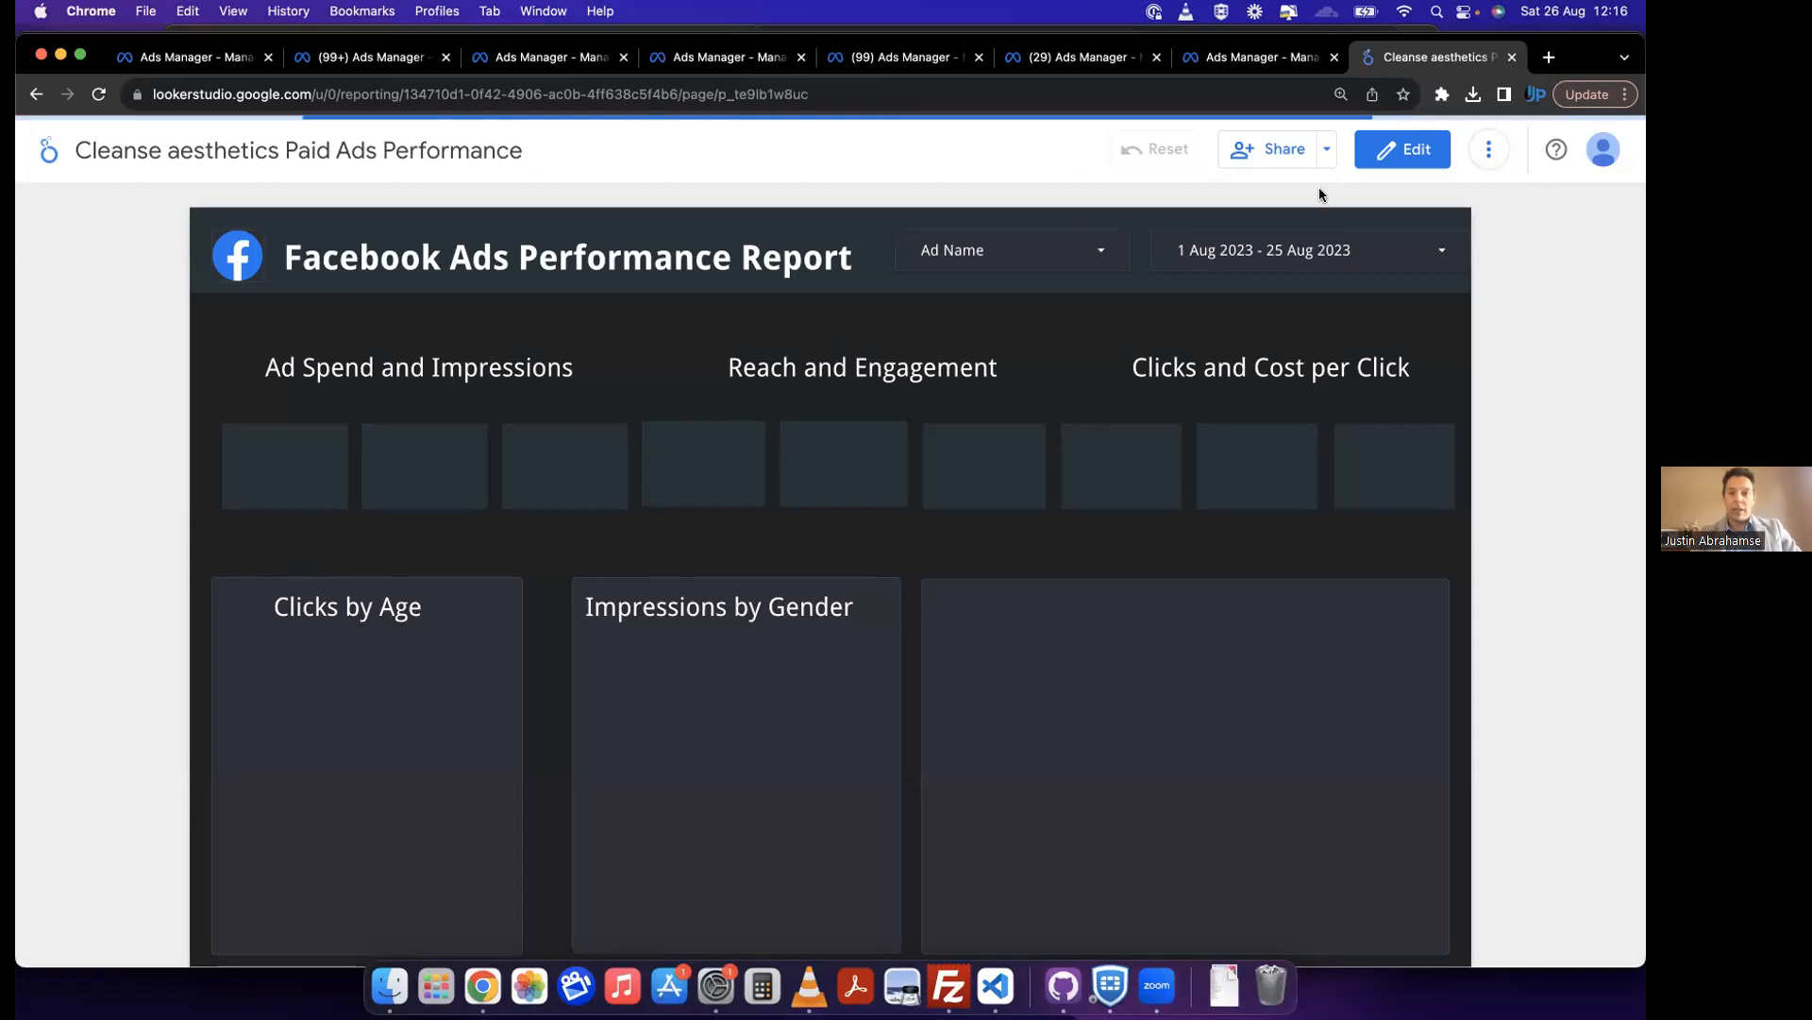
Step: Set the Facebook Ads Performance Report's date range to 1 Jun 2023 - 25 Aug 2023
click(1303, 250)
click(1008, 348)
click(1007, 348)
click(1129, 396)
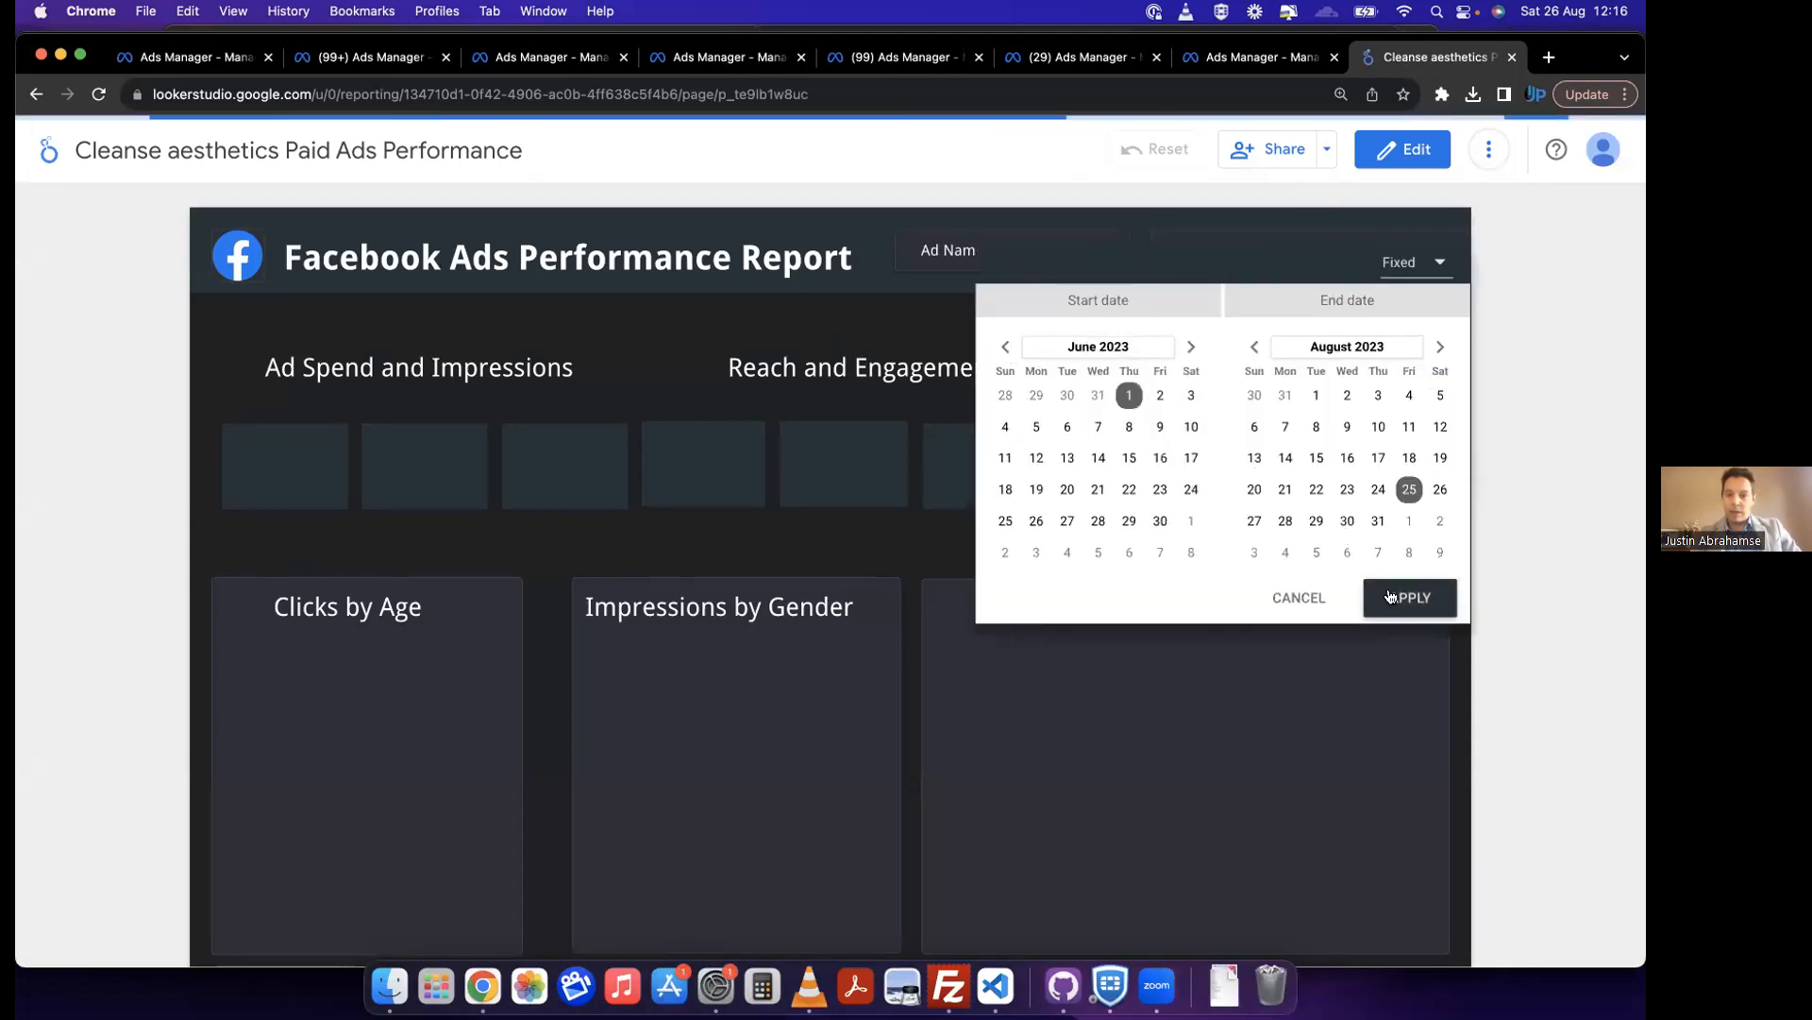
click(1390, 596)
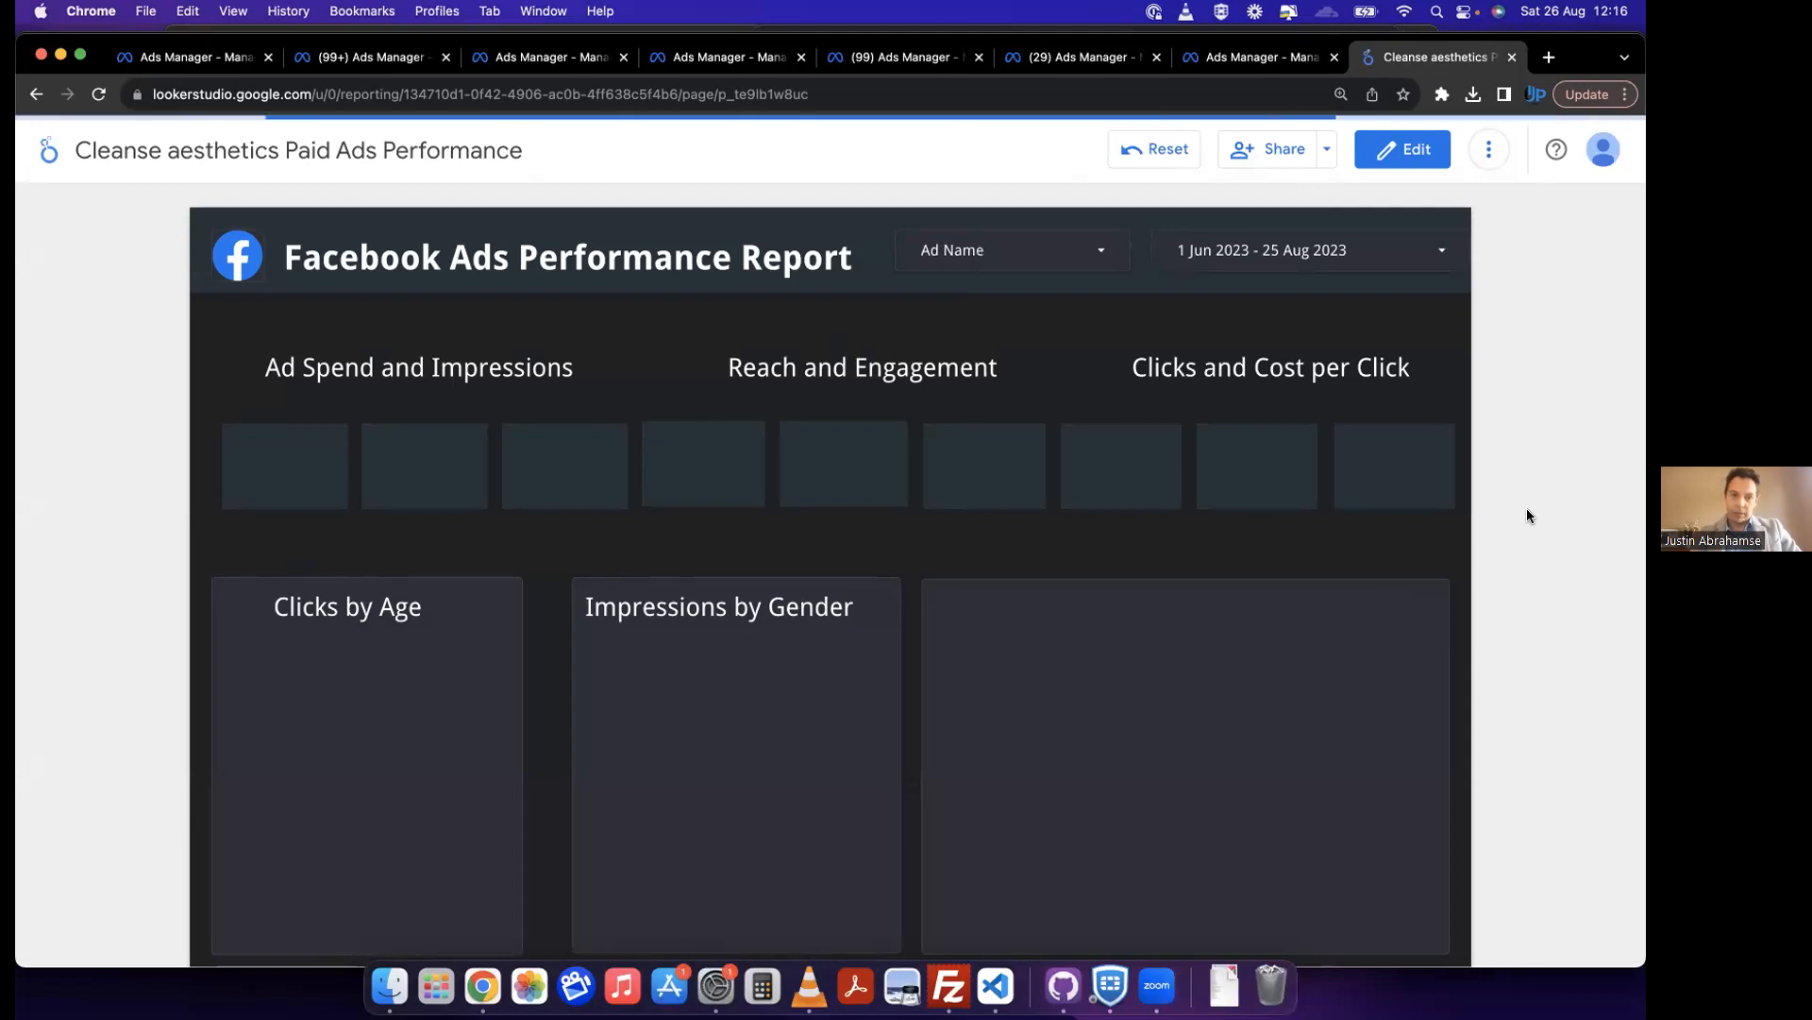
Step: Look through the report's summary metrics, age and gender charts, campaign tables and age breakdown table
scroll(1527, 516, down, 10)
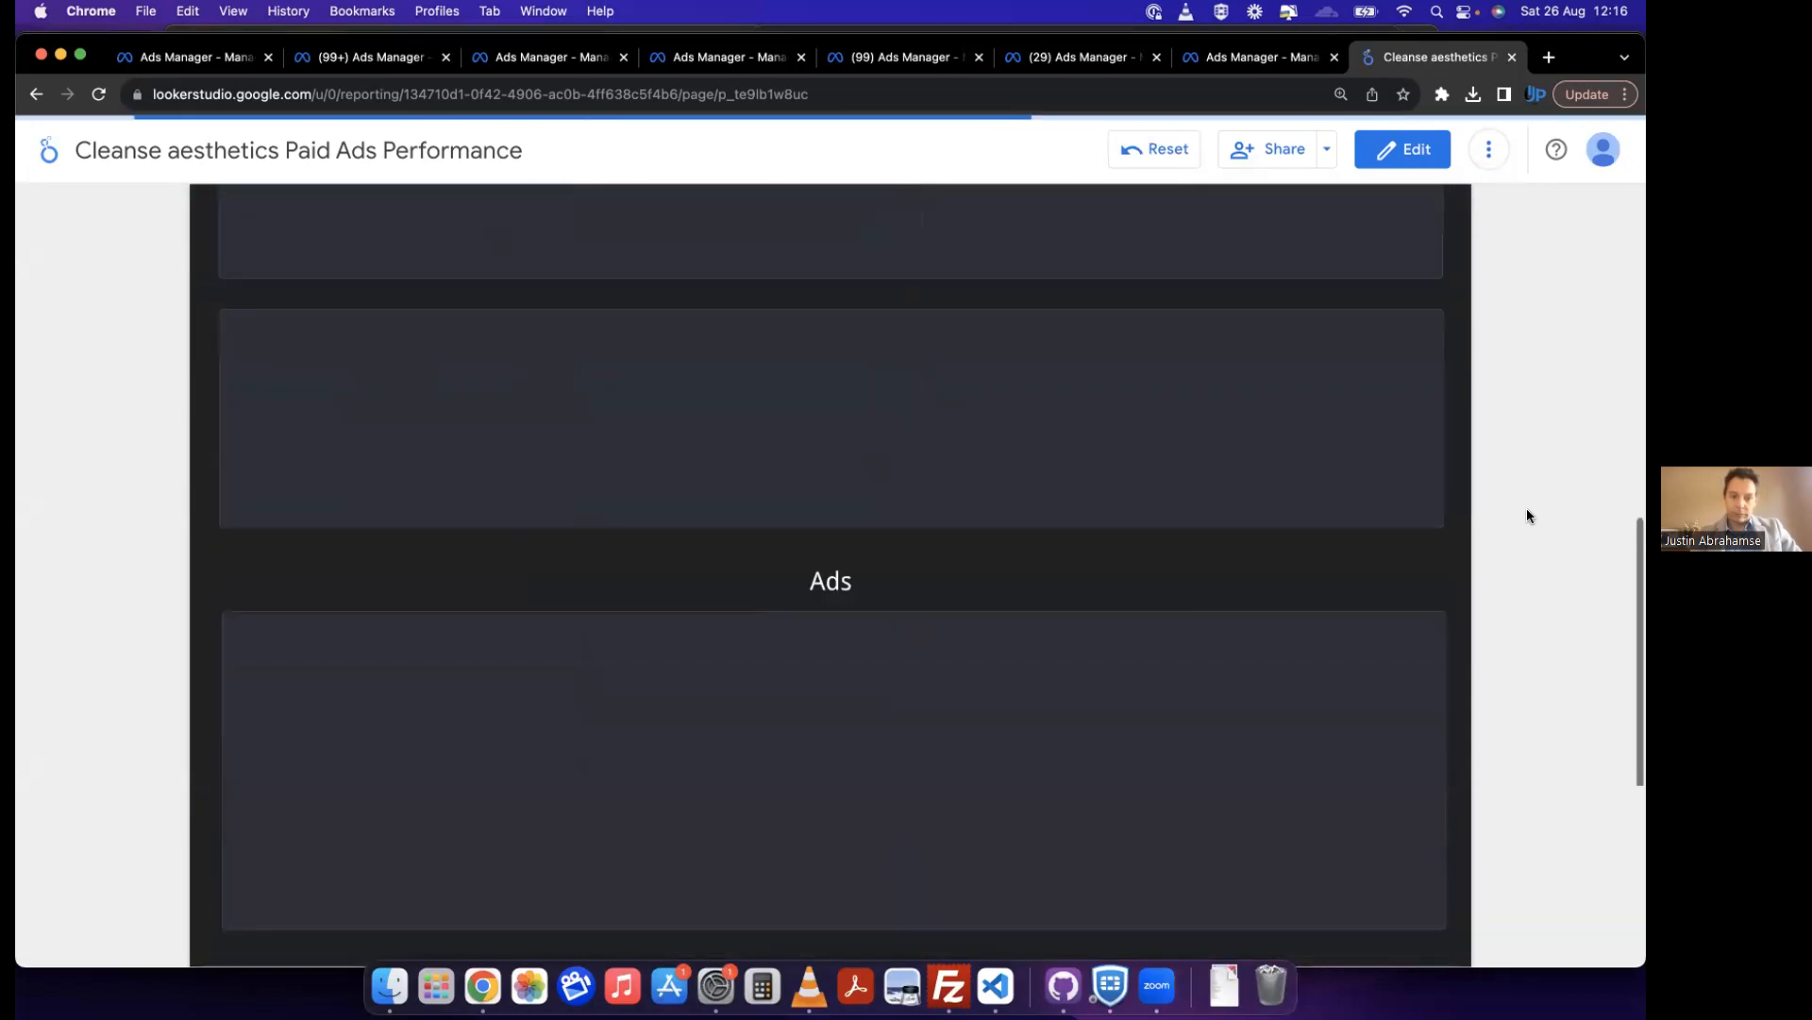
scroll(1528, 516, down, 1)
scroll(1527, 516, up, 12)
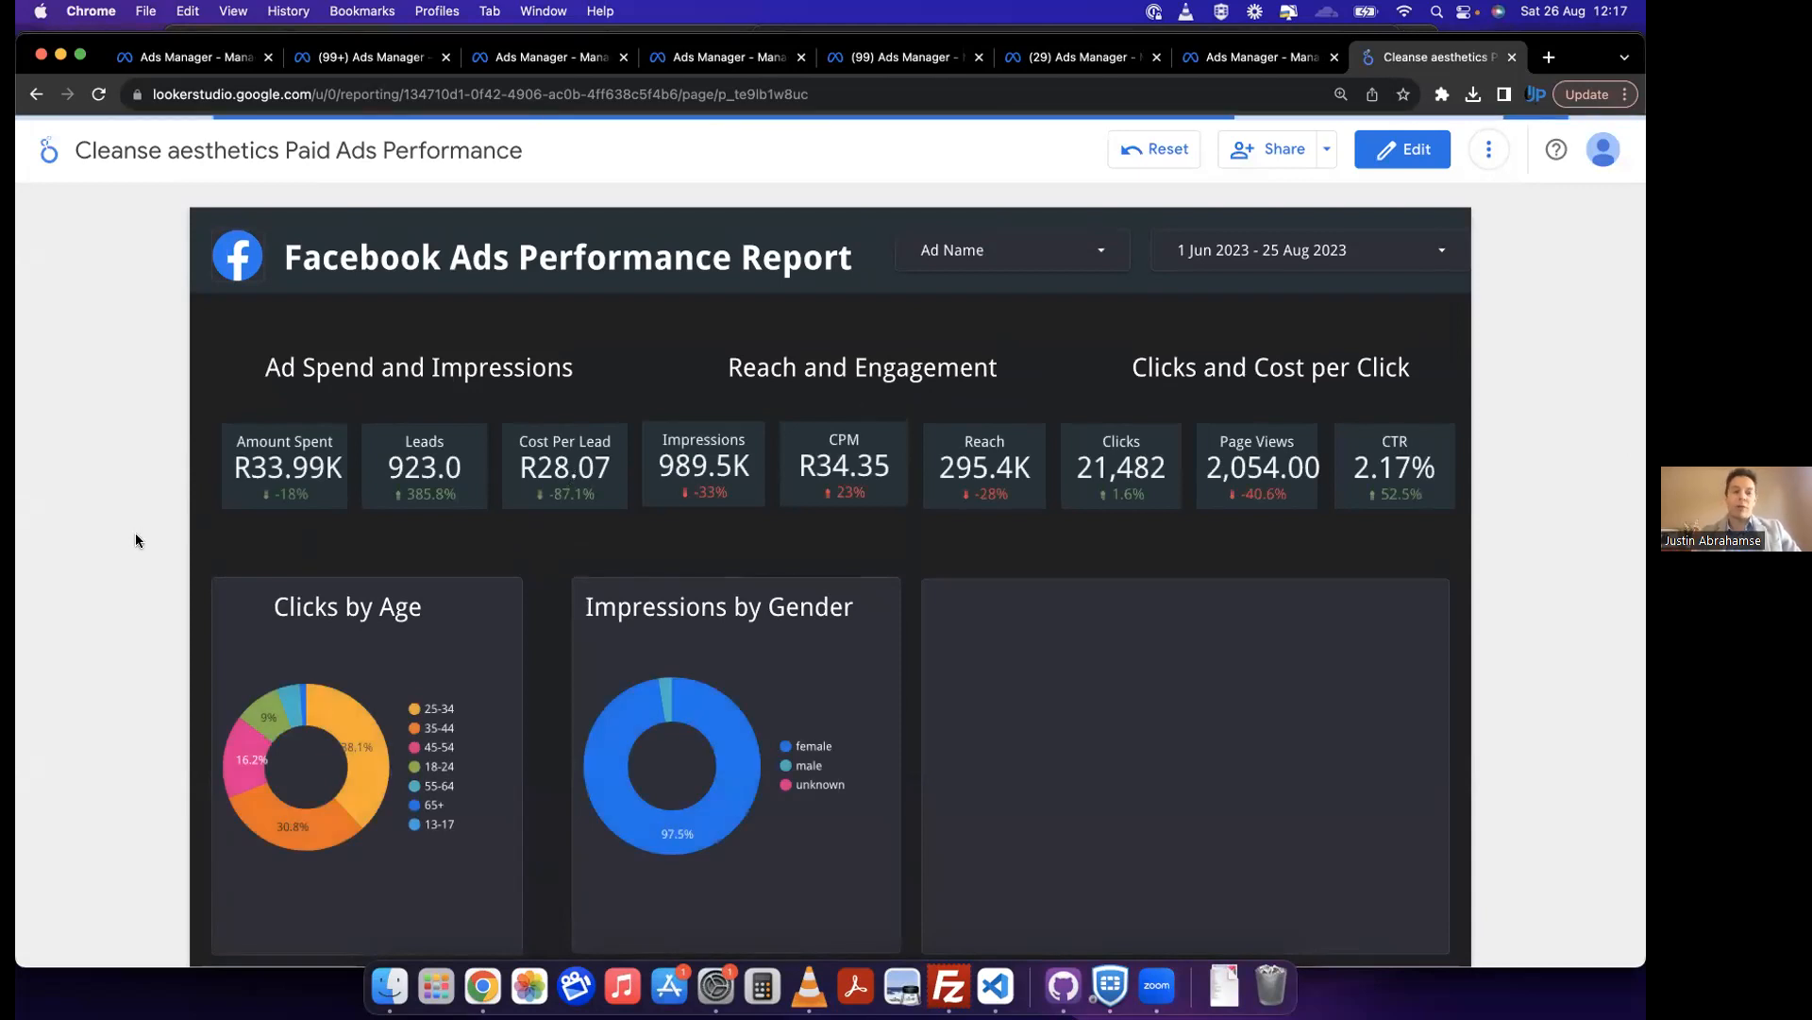
scroll(135, 540, down, 3)
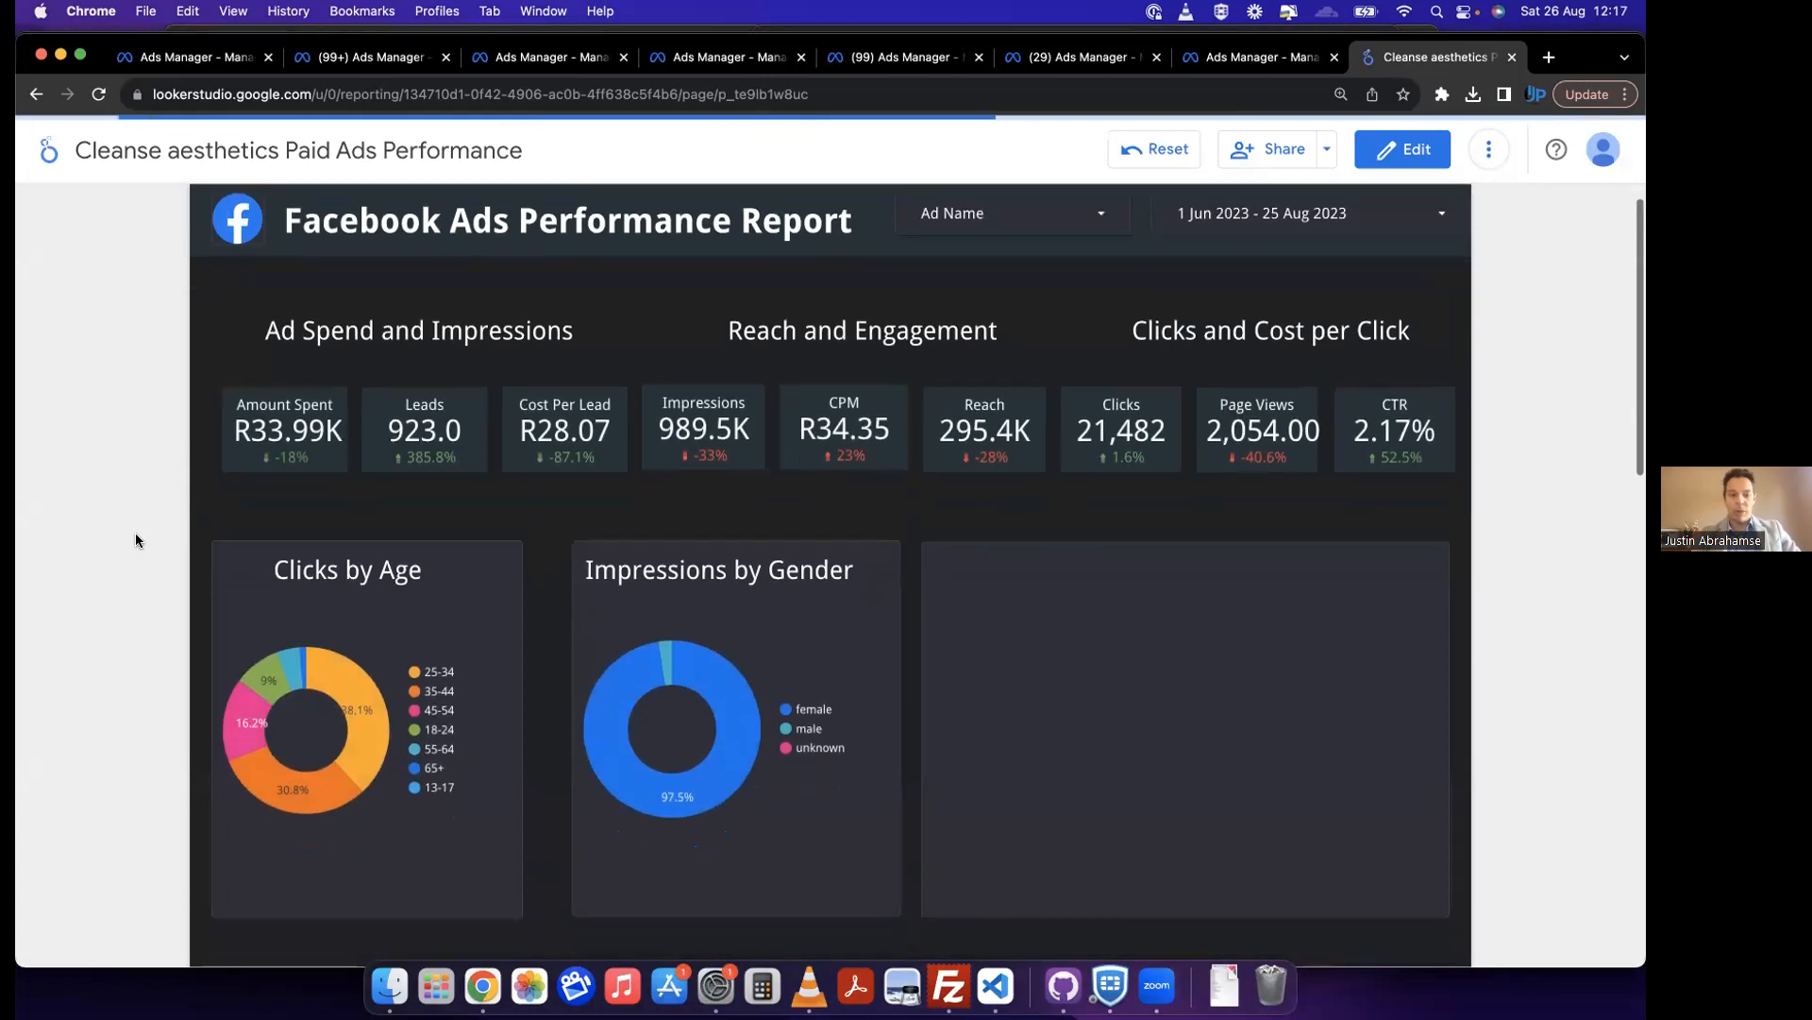
scroll(135, 540, down, 5)
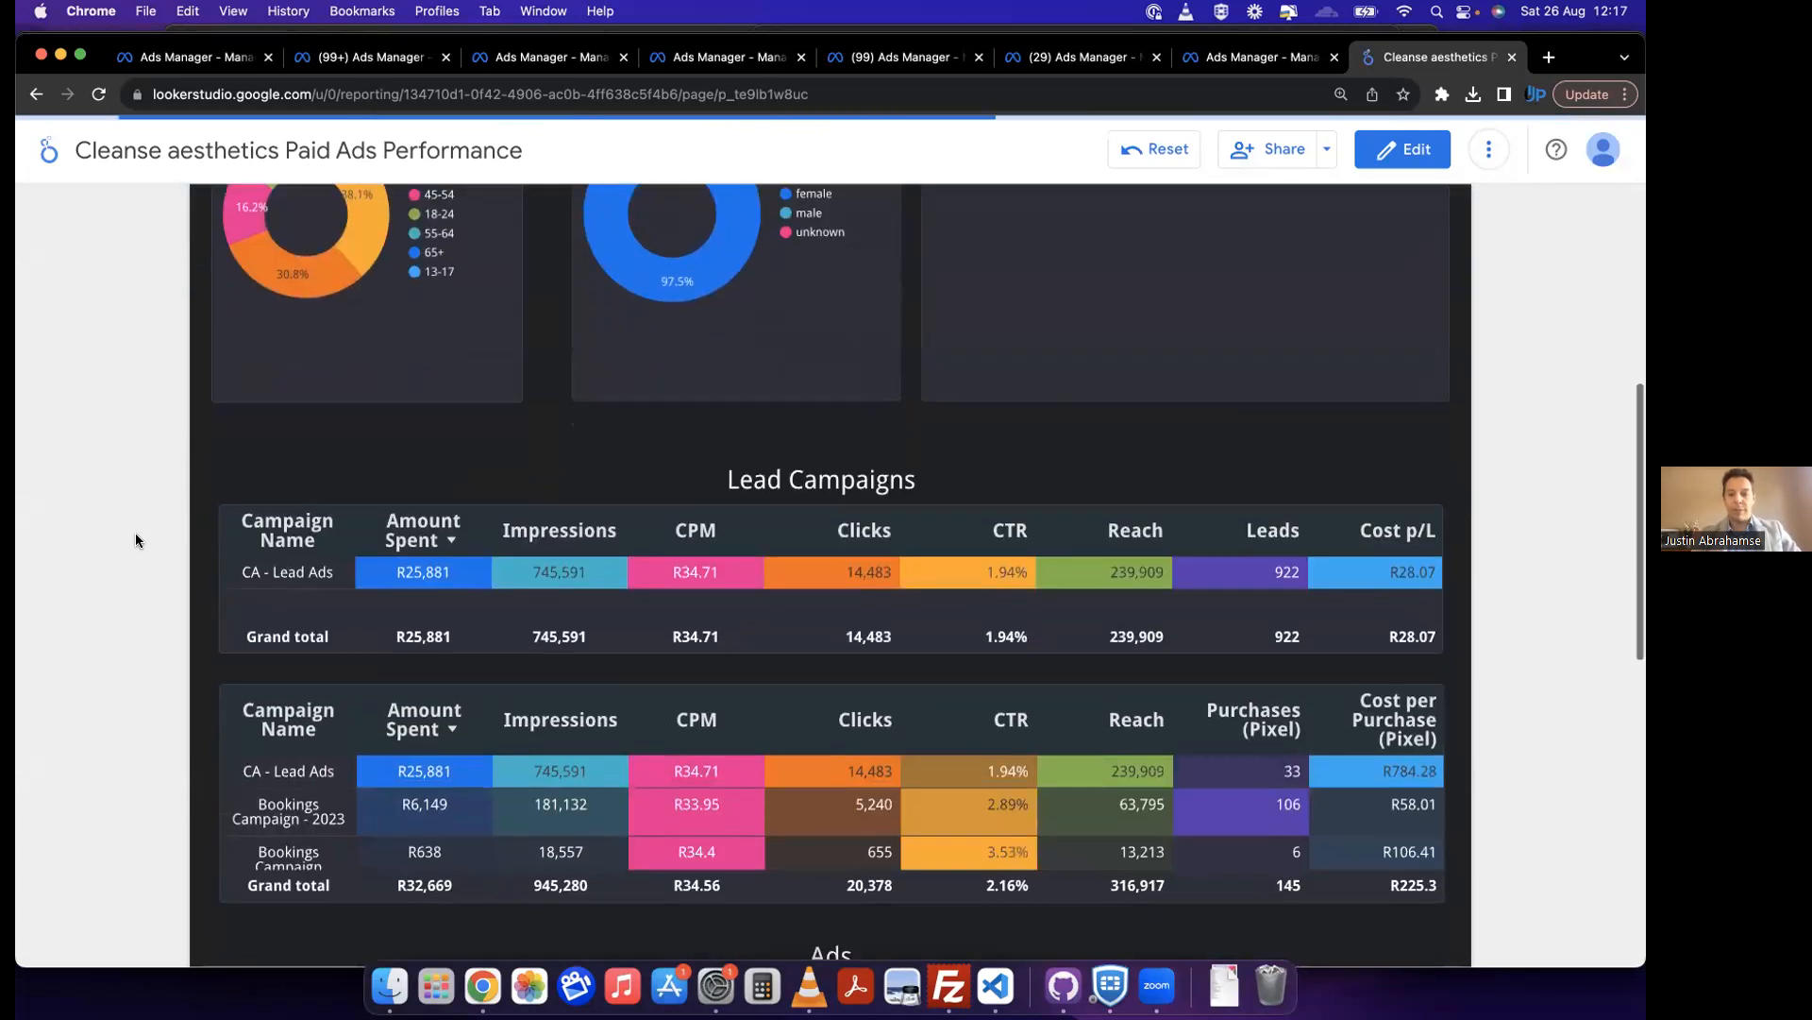
scroll(135, 540, down, 1)
scroll(135, 540, down, 10)
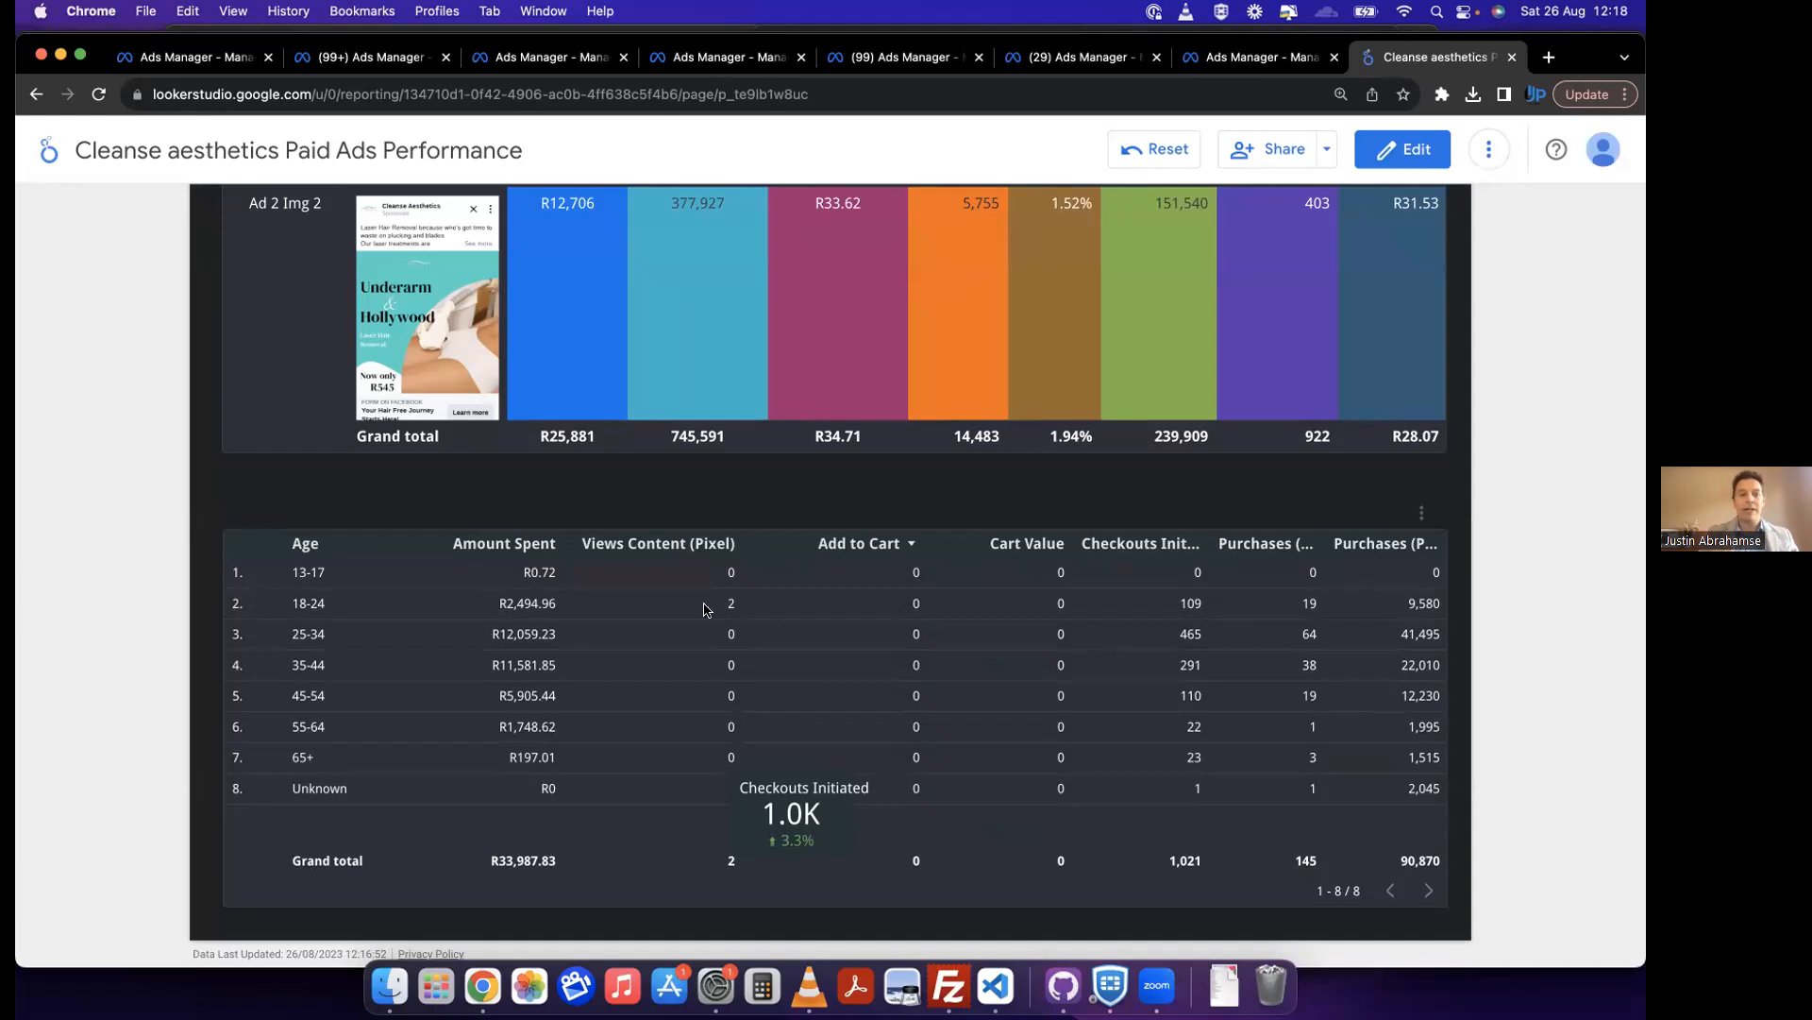
Step: Compare the individual ads in the report's Ads table by preview, amount spent, leads and cost per lead
scroll(1511, 551, up, 3)
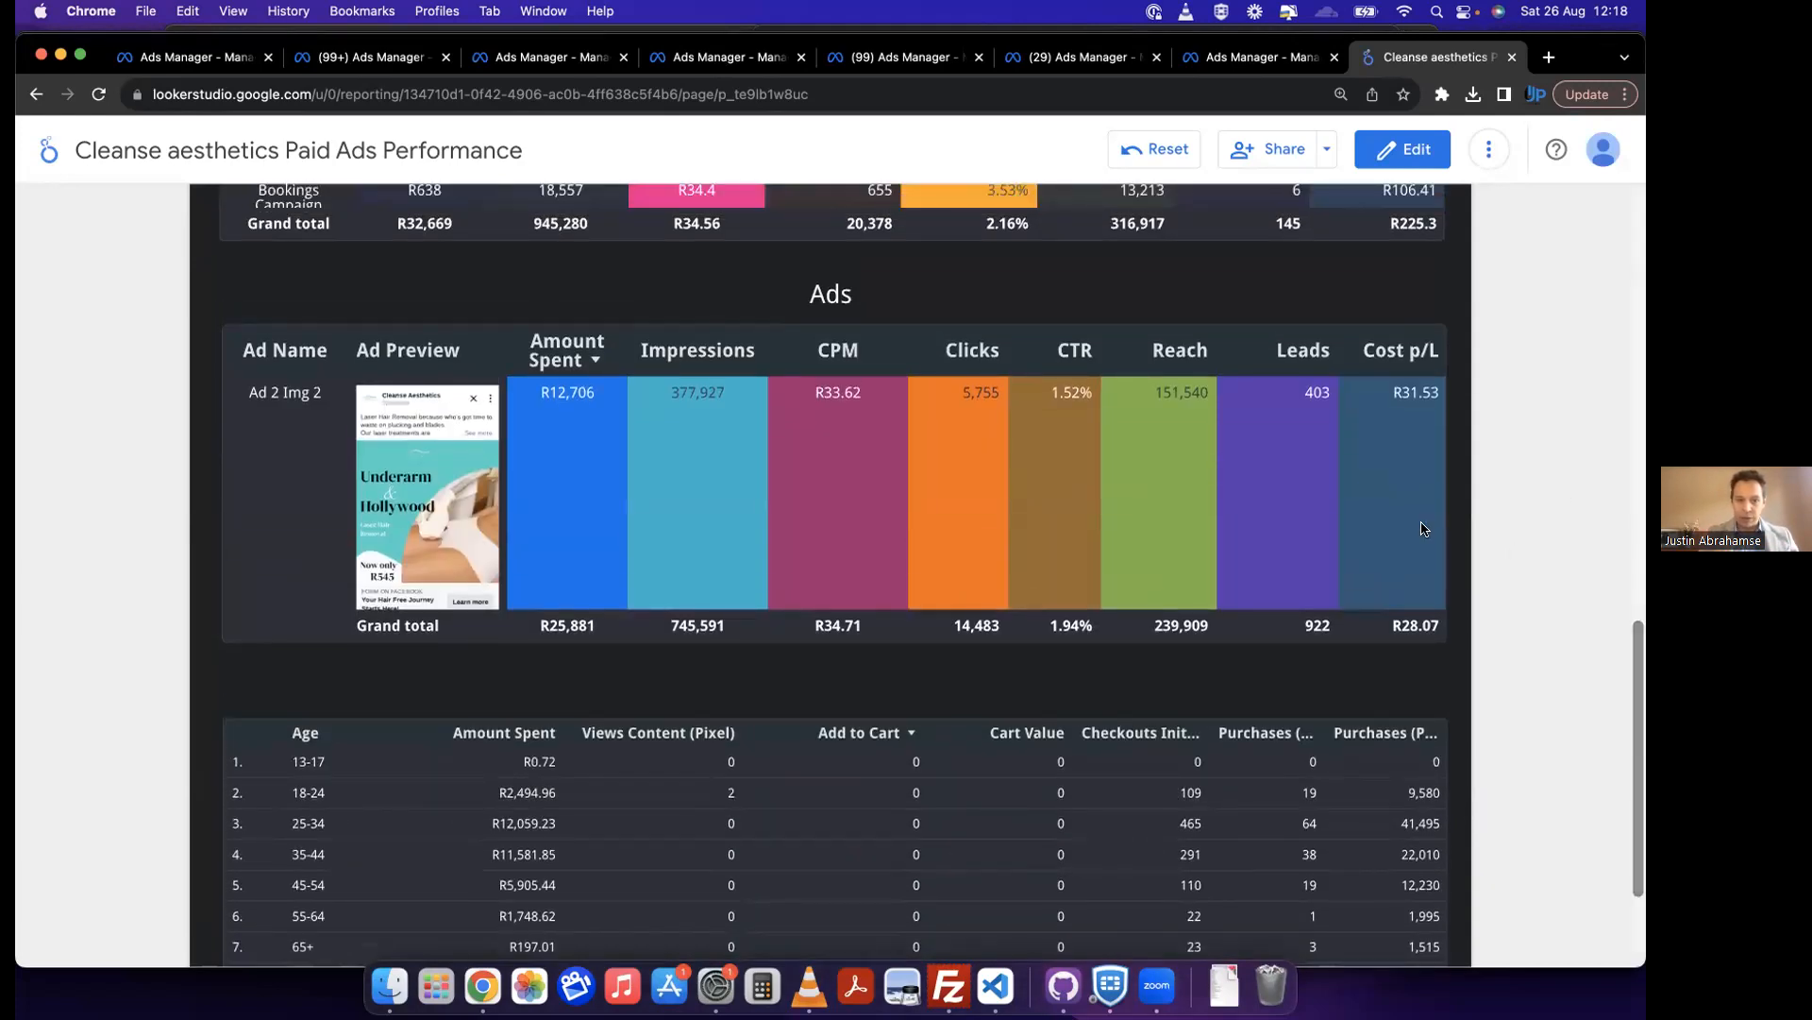
scroll(961, 465, down, 3)
scroll(961, 464, up, 2)
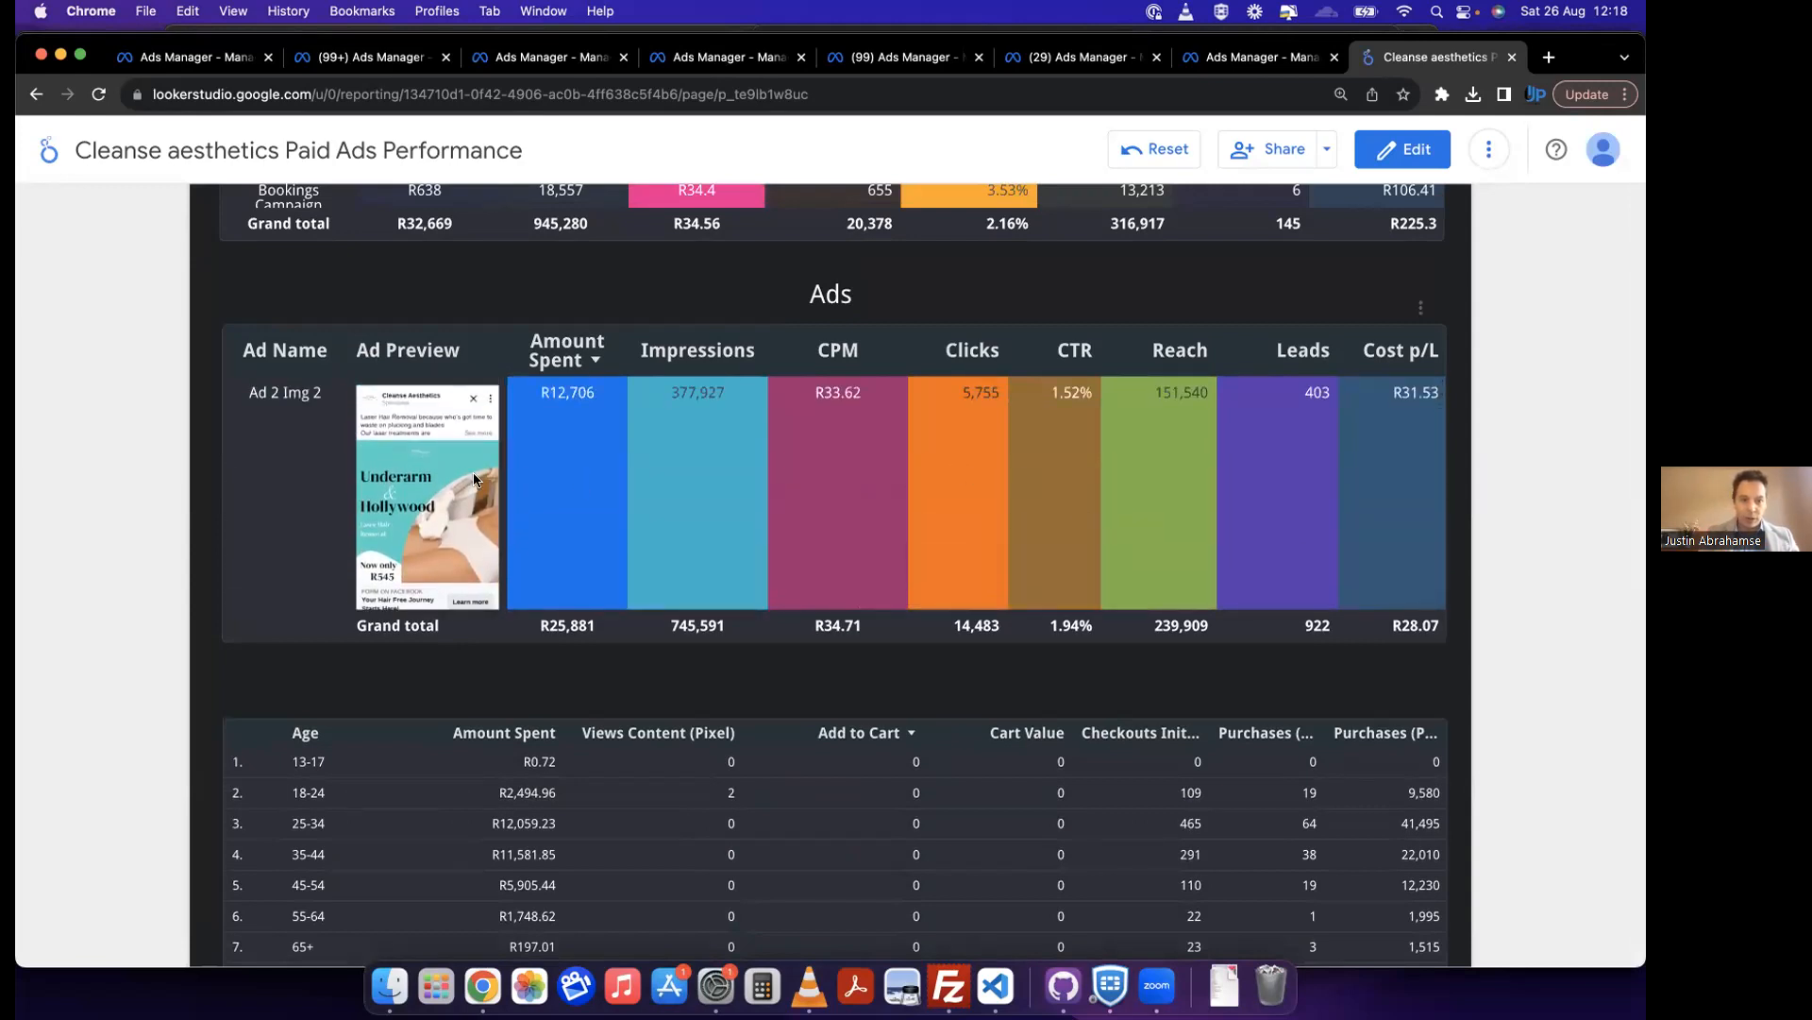
scroll(312, 473, up, 1)
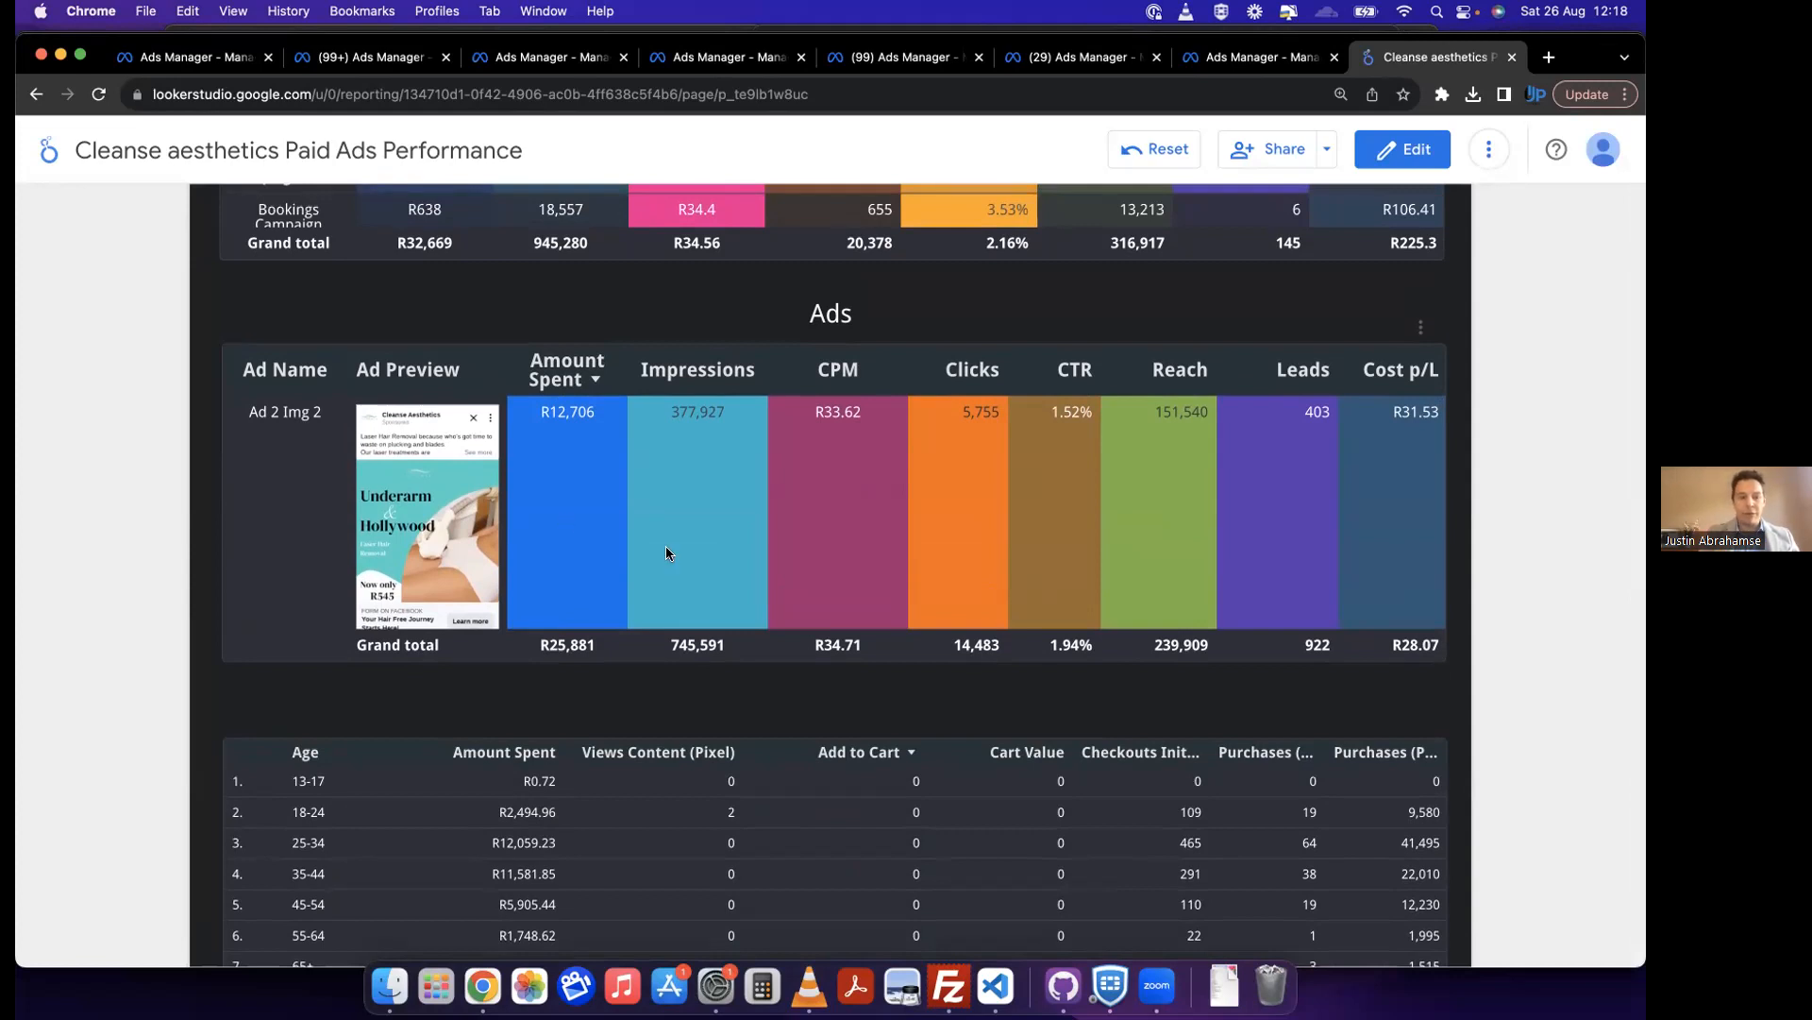
scroll(666, 545, down, 1)
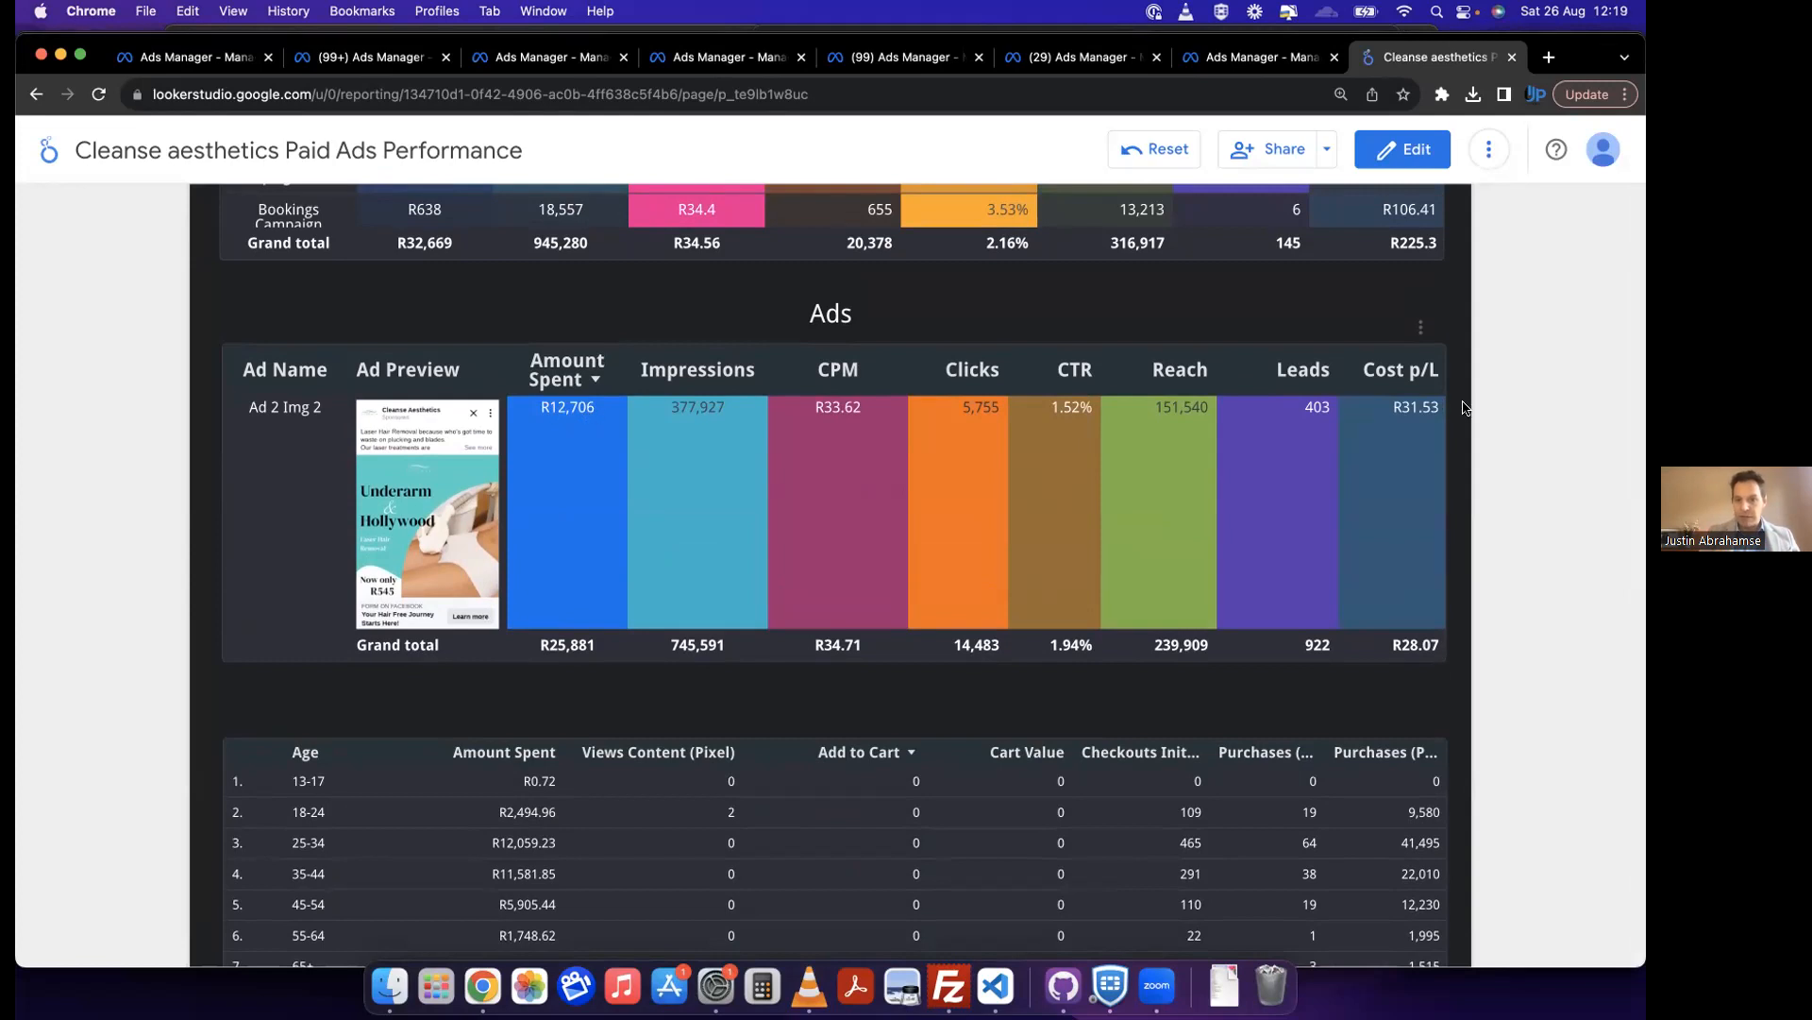
scroll(1064, 515, down, 3)
scroll(944, 538, down, 1)
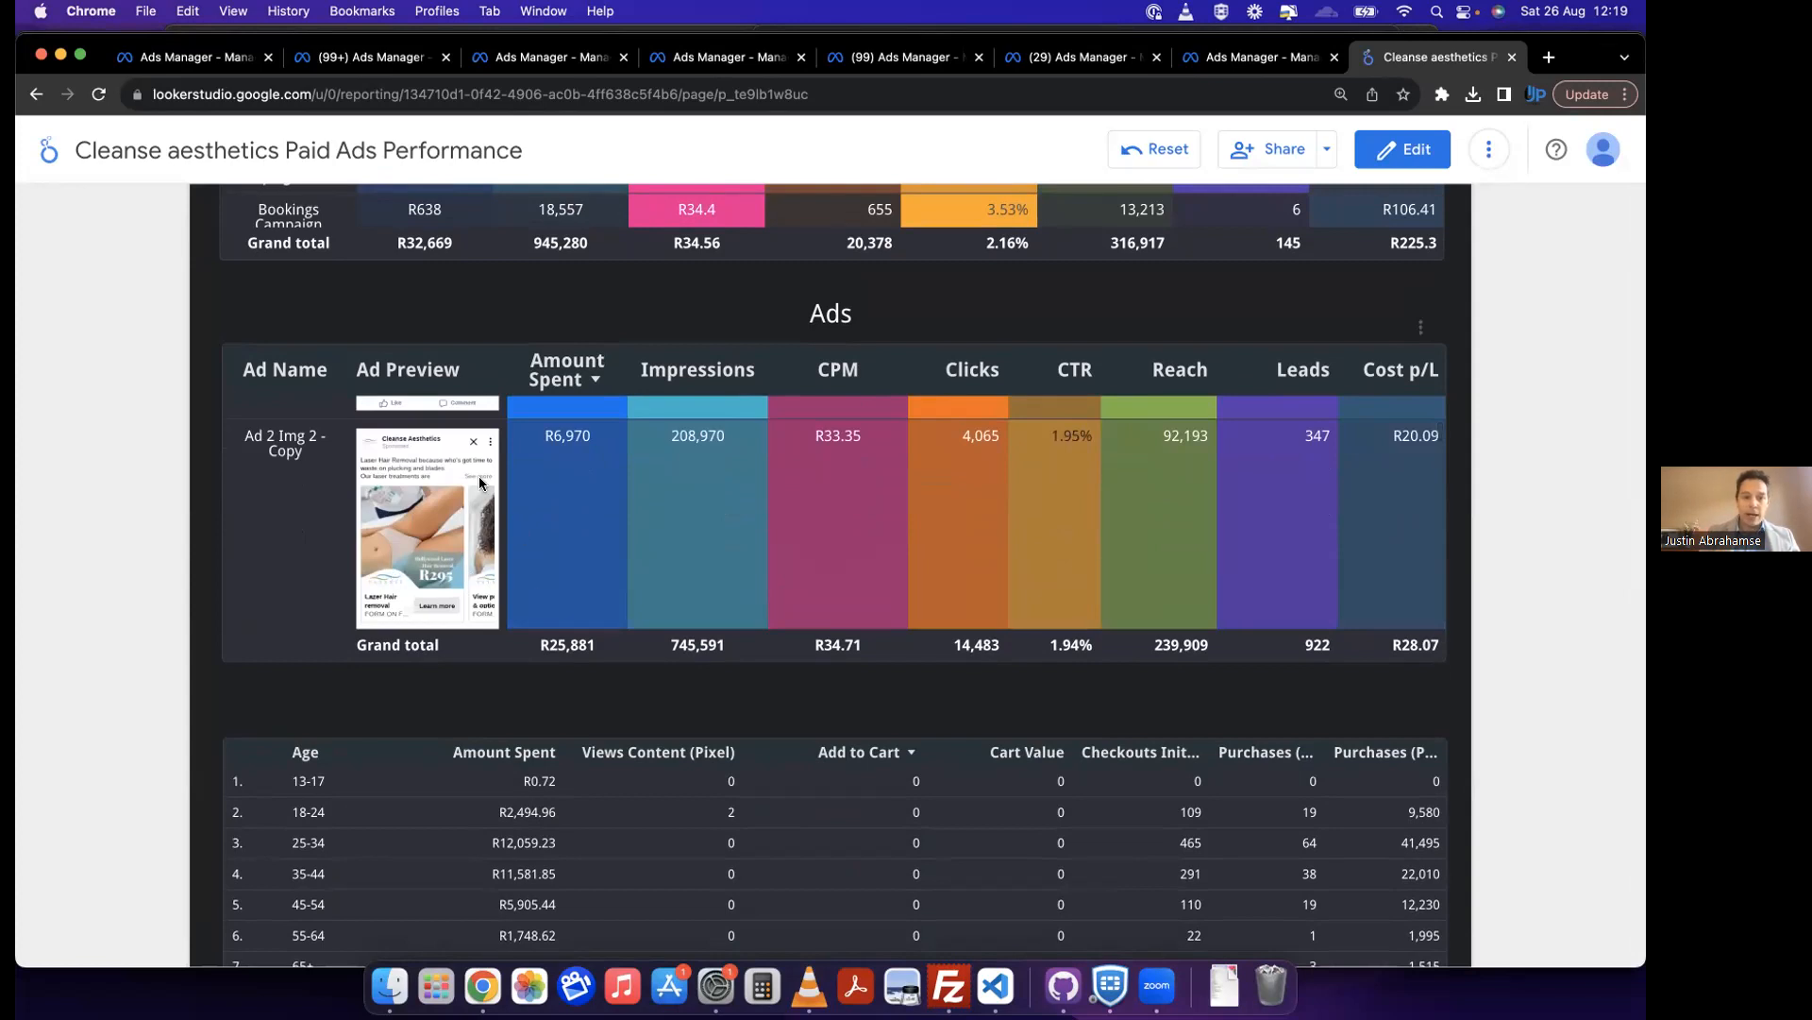
Step: Compare the Ad 2 Img 2 and Ad 2 Img 2 - Copy ads by creative, reach, leads and cost per lead
scroll(729, 474, up, 4)
scroll(729, 471, up, 3)
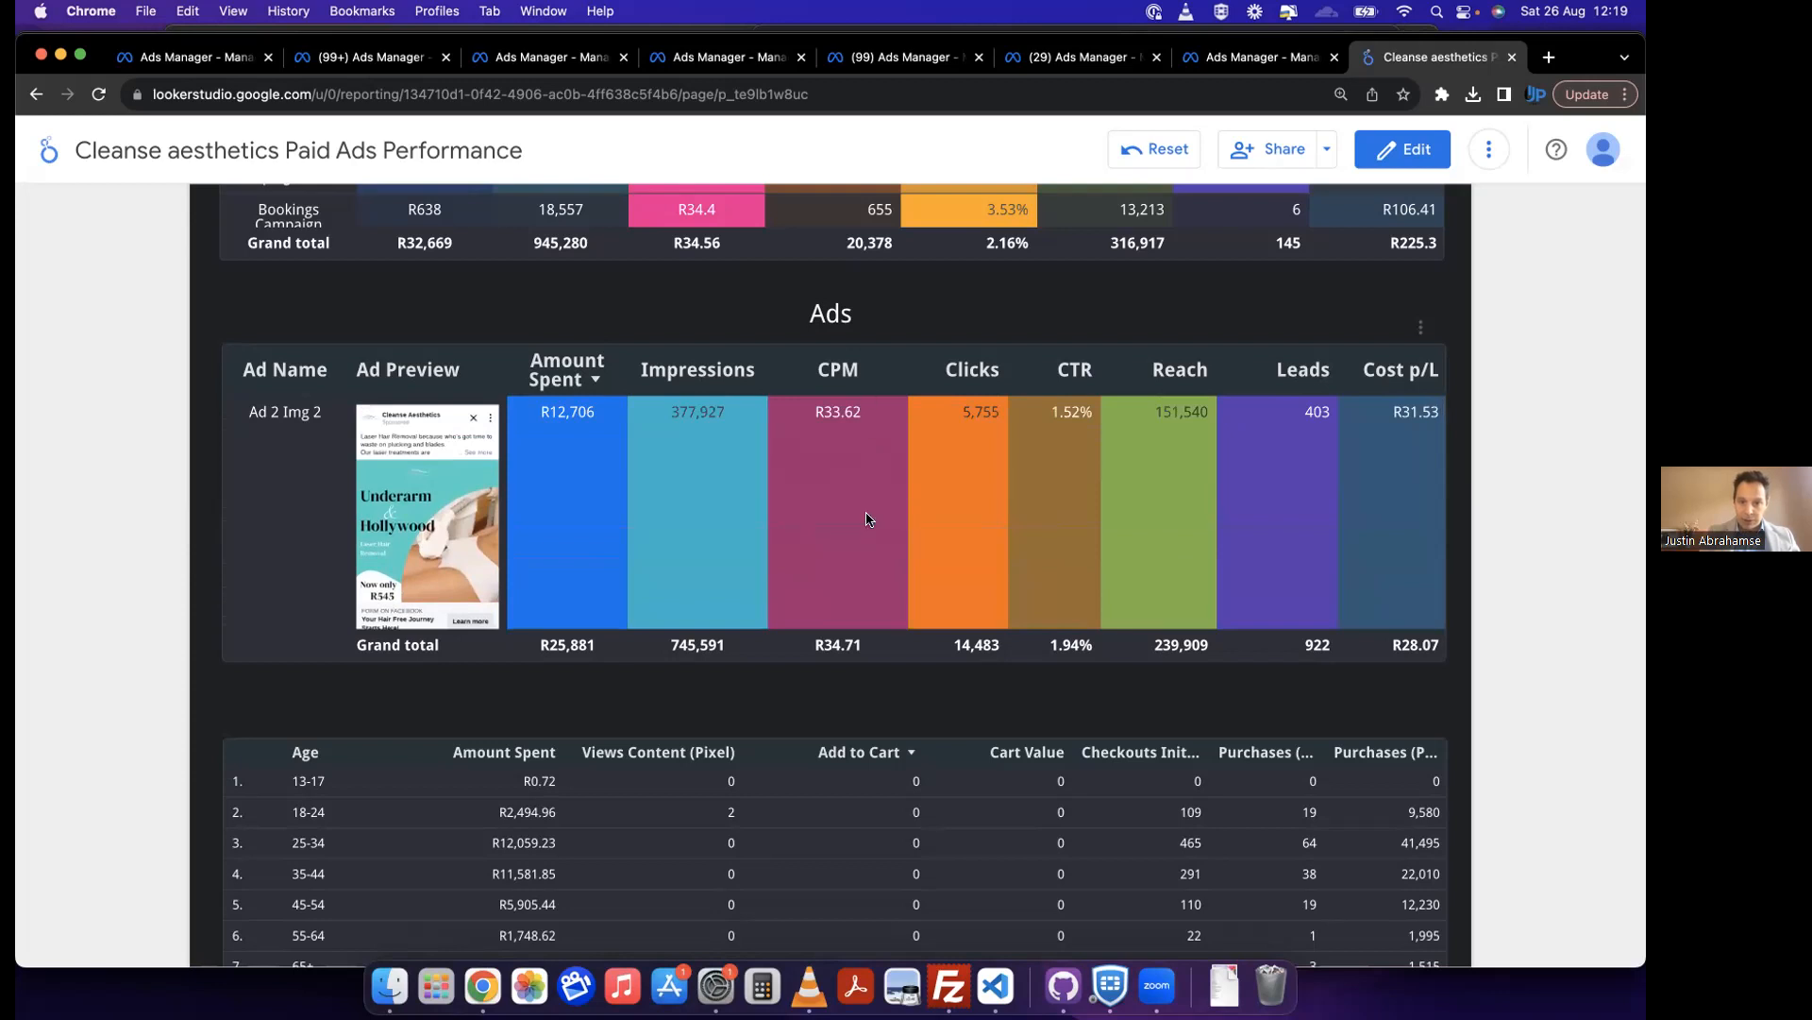
scroll(871, 528, down, 4)
scroll(897, 581, down, 1)
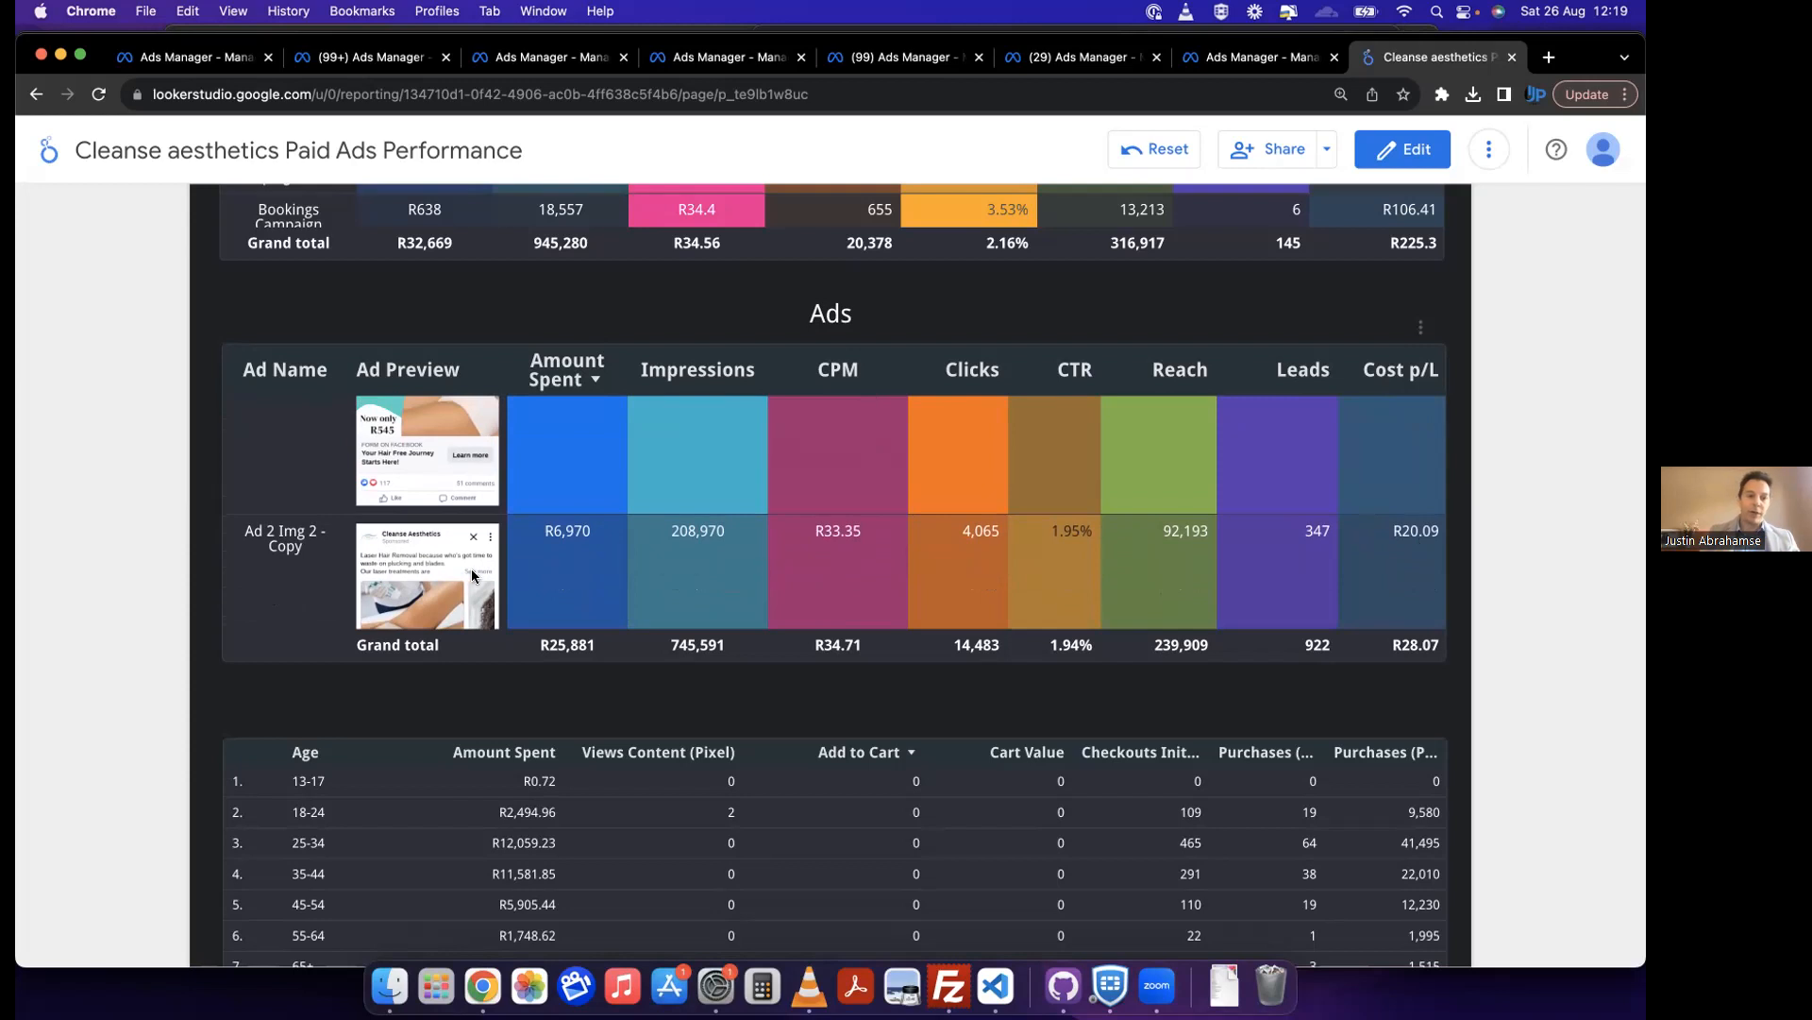
scroll(1023, 610, up, 3)
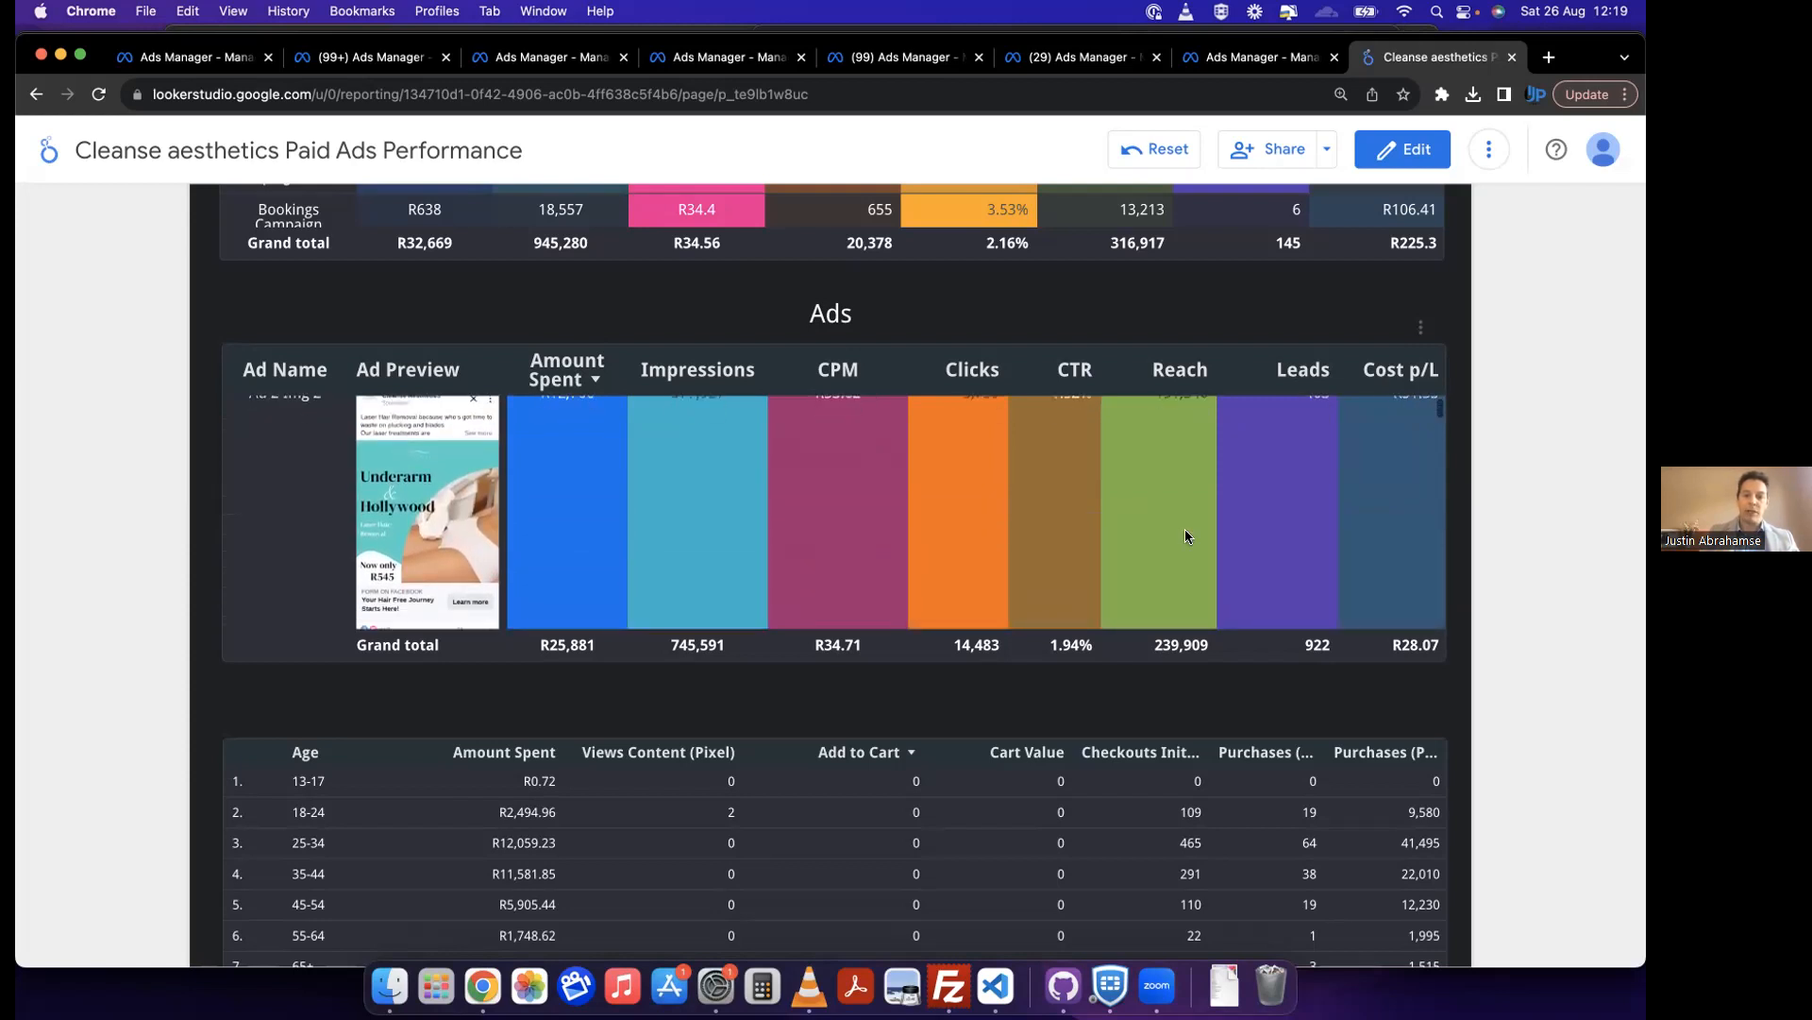
scroll(1186, 529, down, 3)
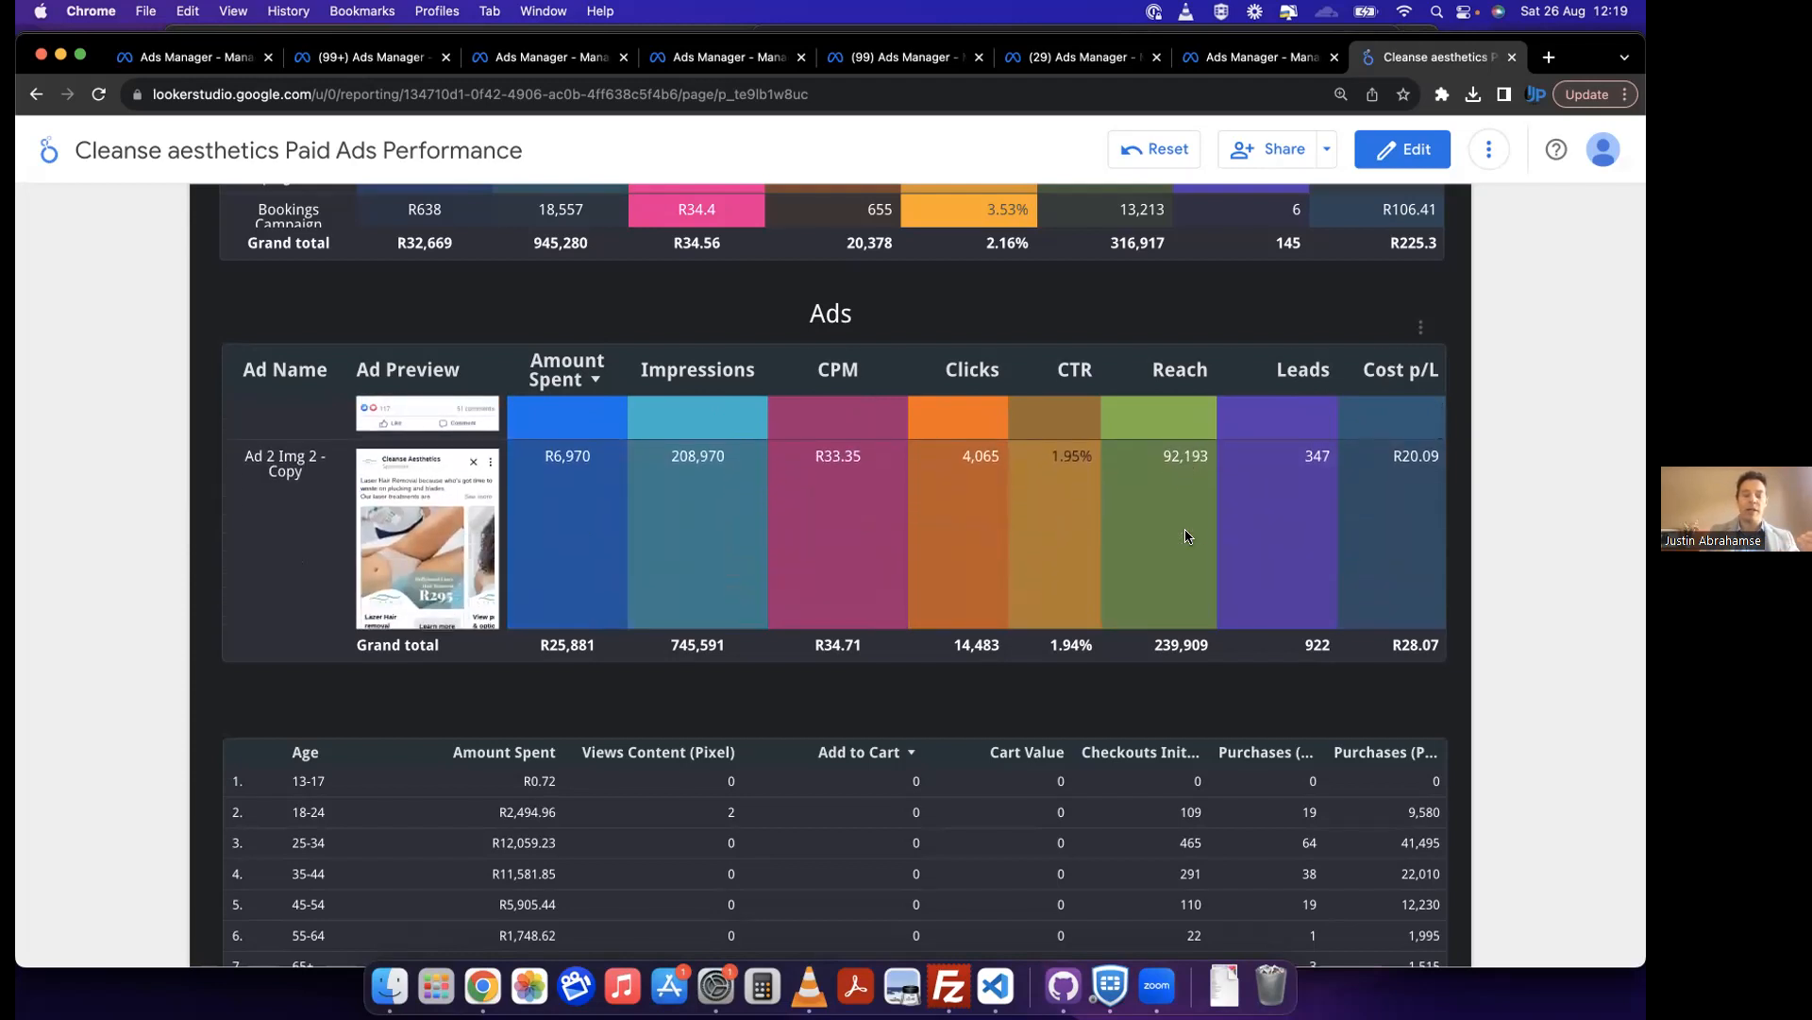
Step: Examine the lower-spend ads in the Ads table, from Ads V5 - June 23 to the laser video ad, comparing previews, CTR and cost per lead
scroll(1186, 535, down, 2)
scroll(1186, 535, down, 2)
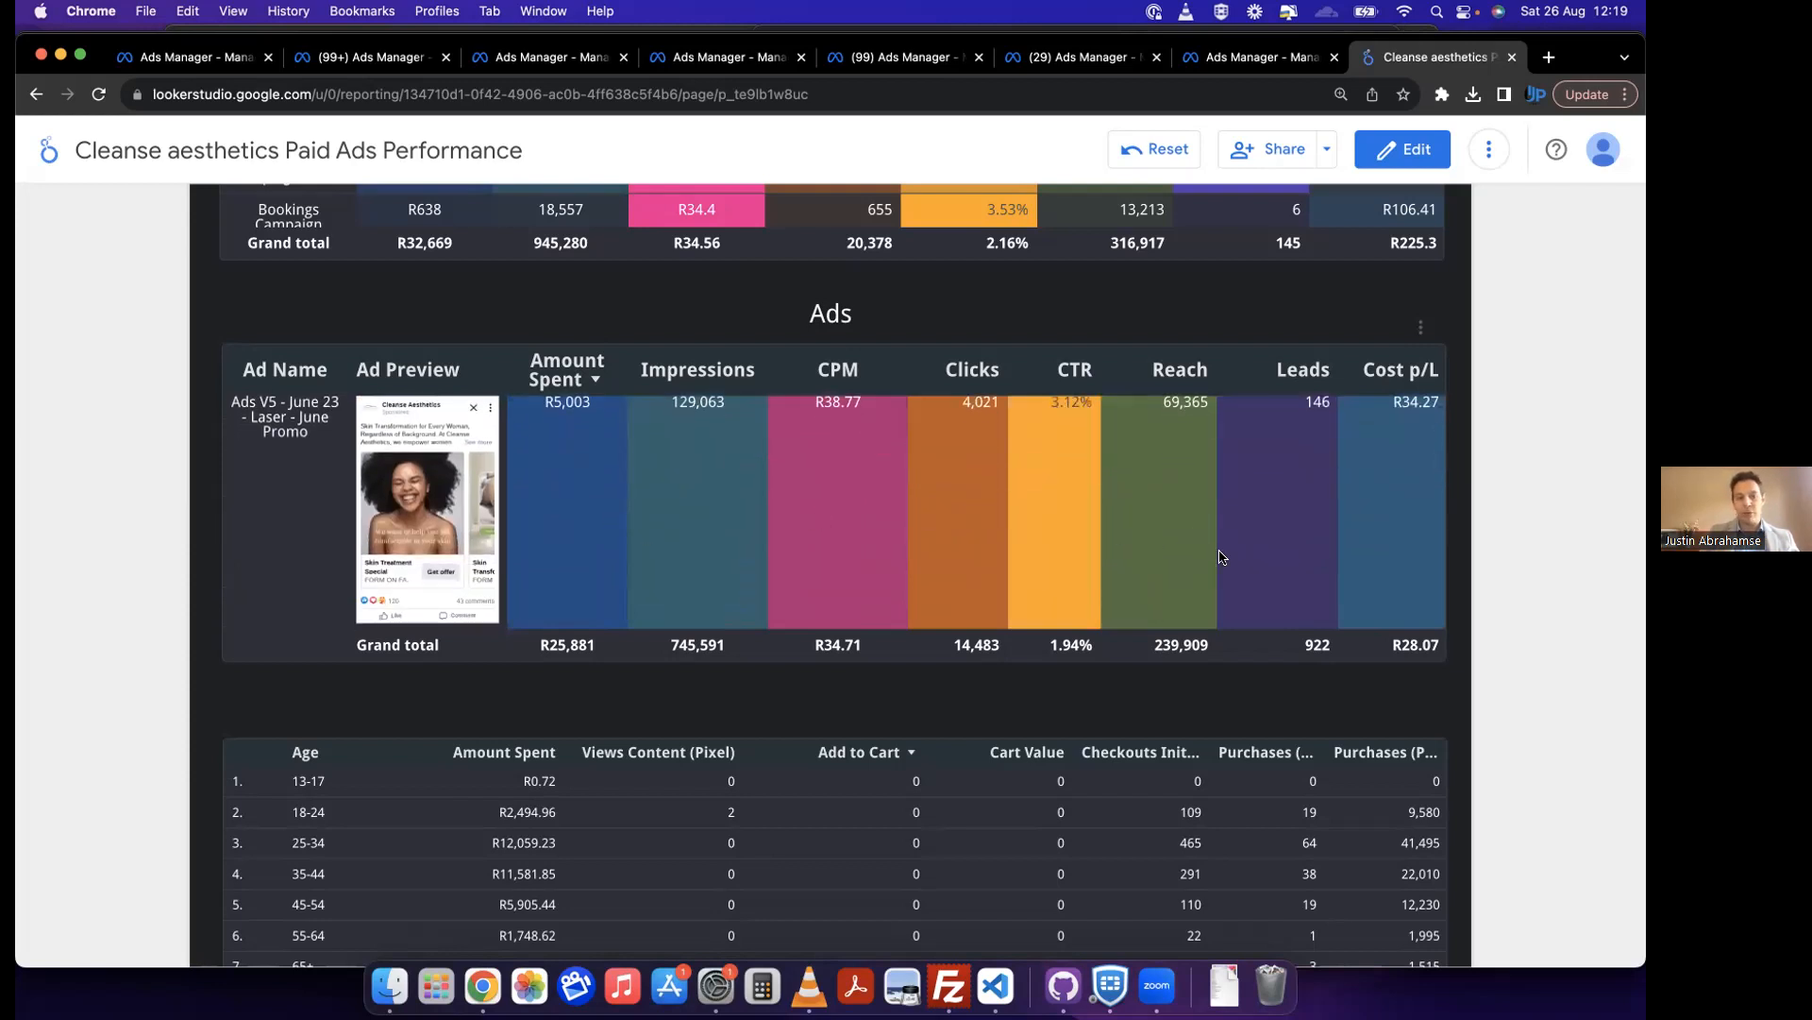
scroll(1220, 557, up, 1)
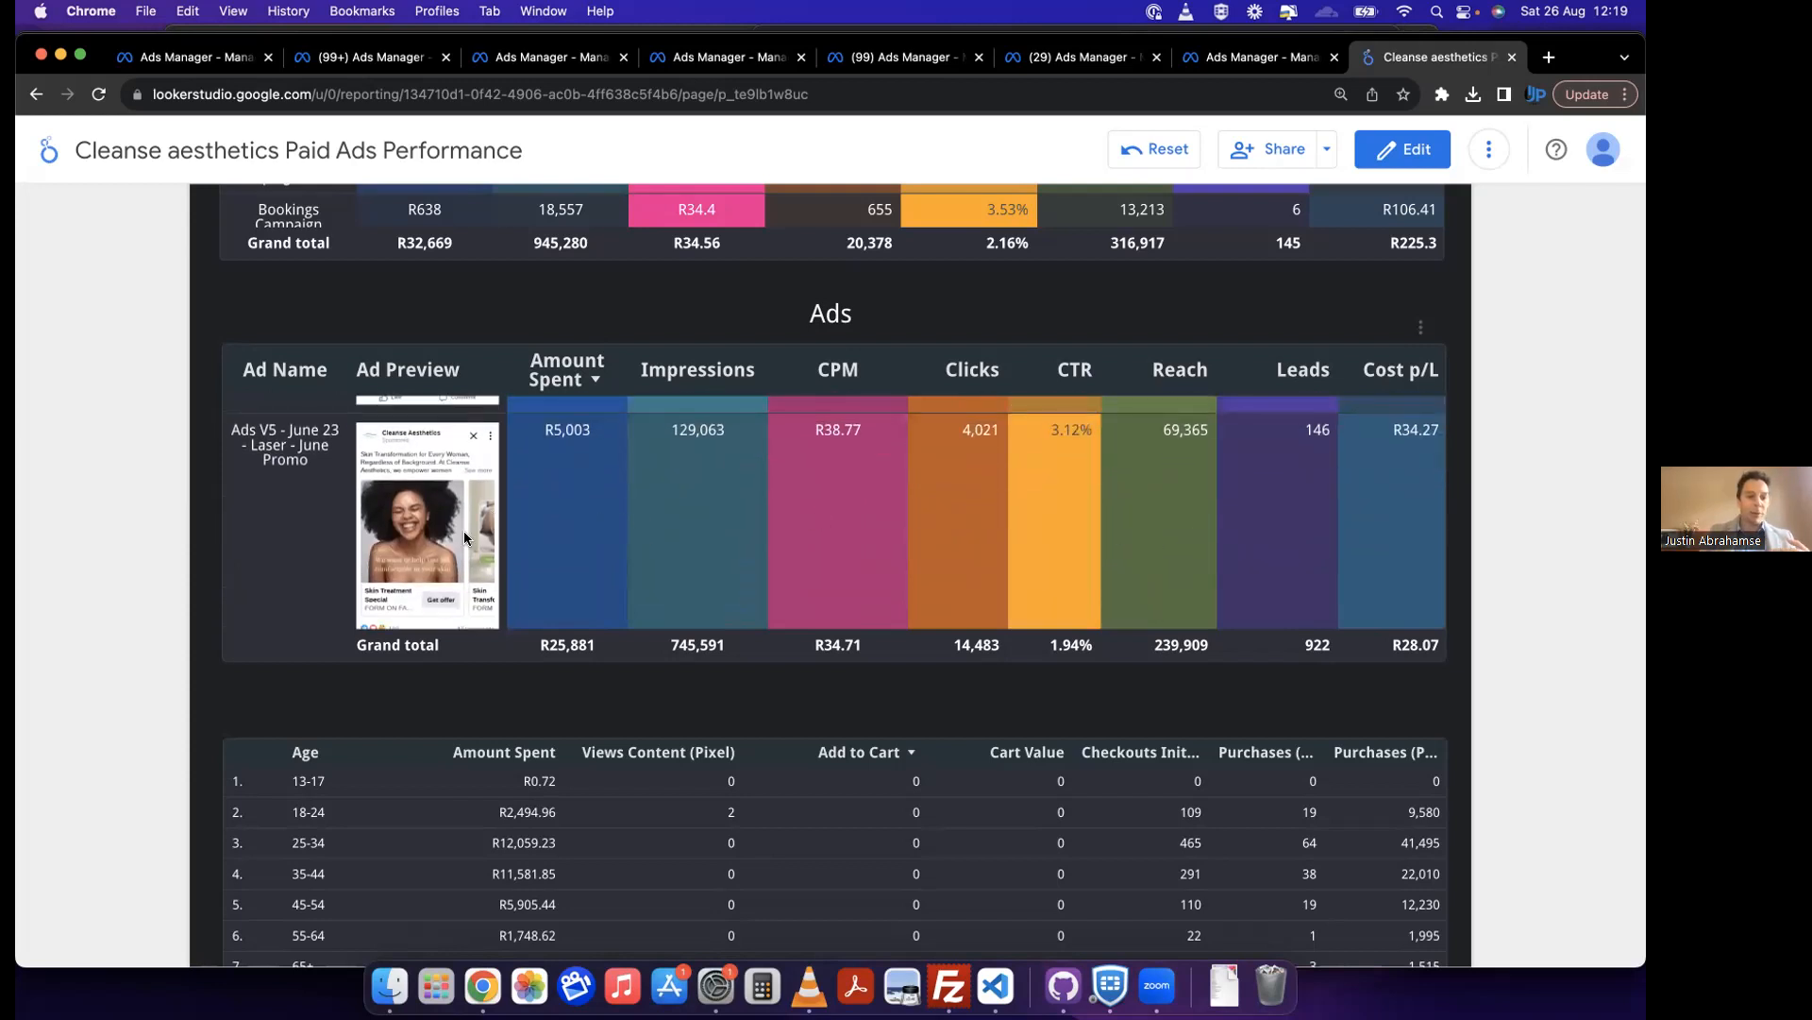
scroll(465, 538, down, 3)
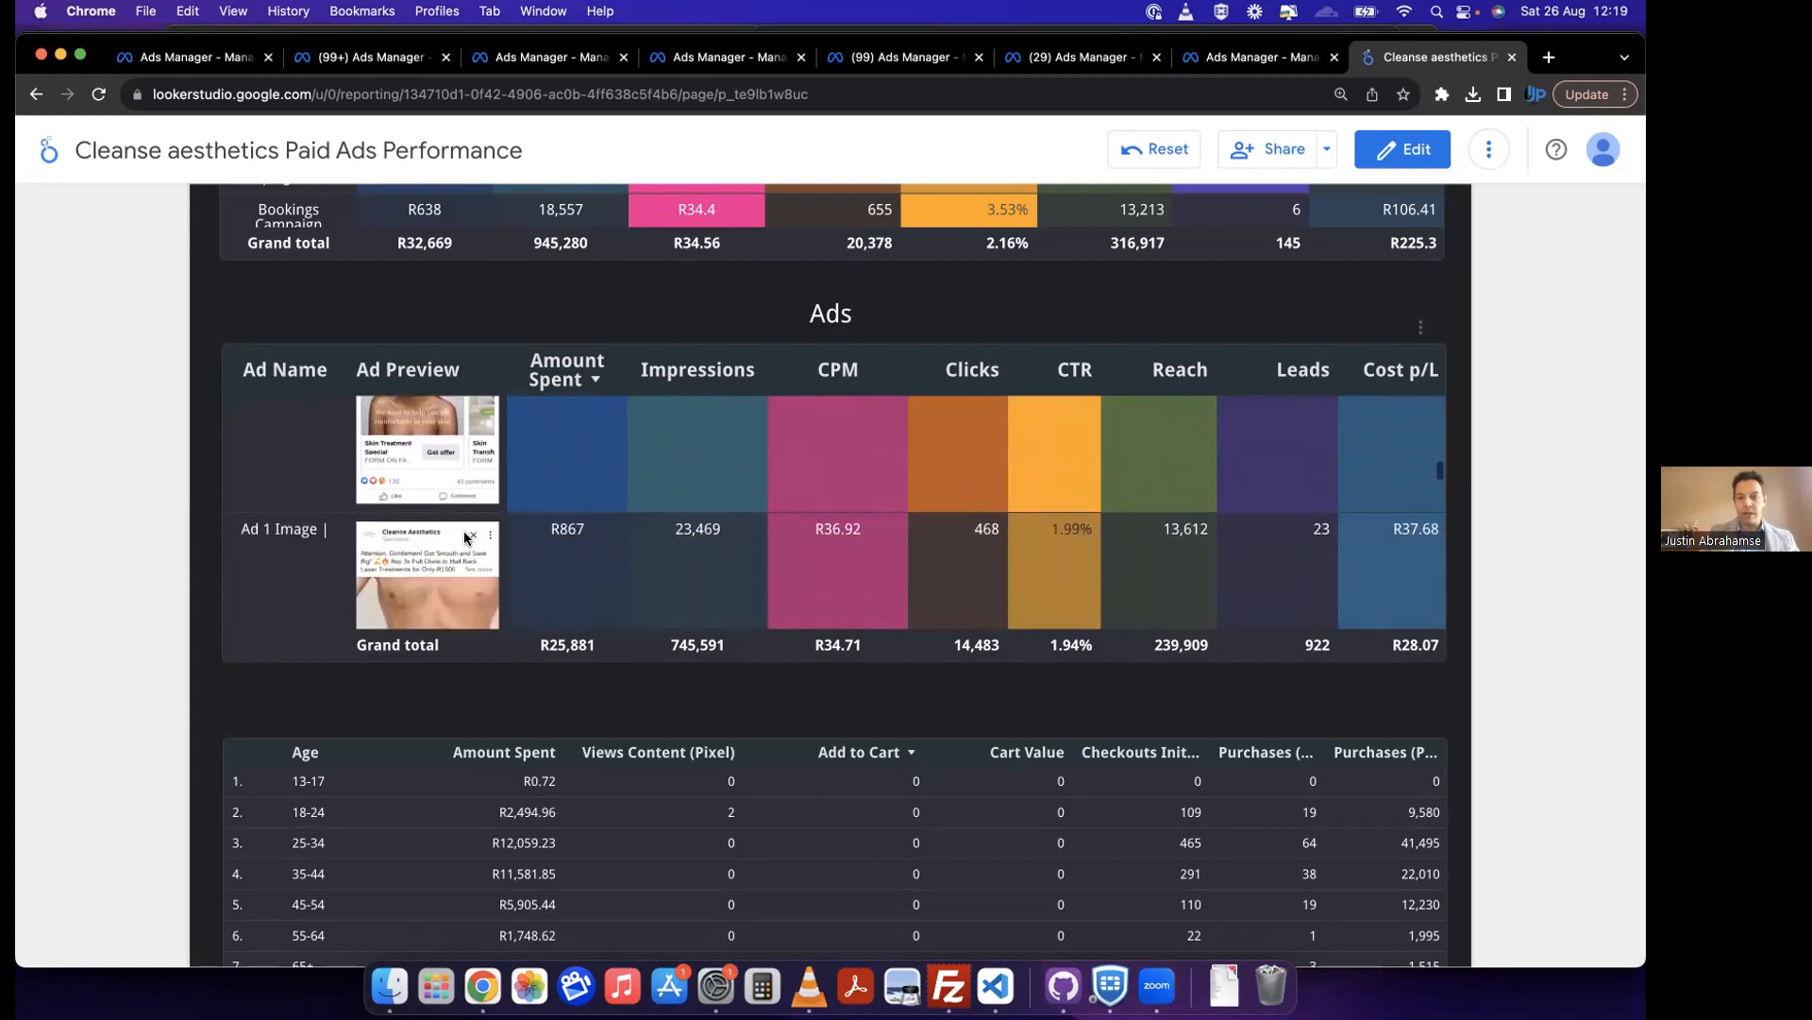
scroll(463, 530, down, 3)
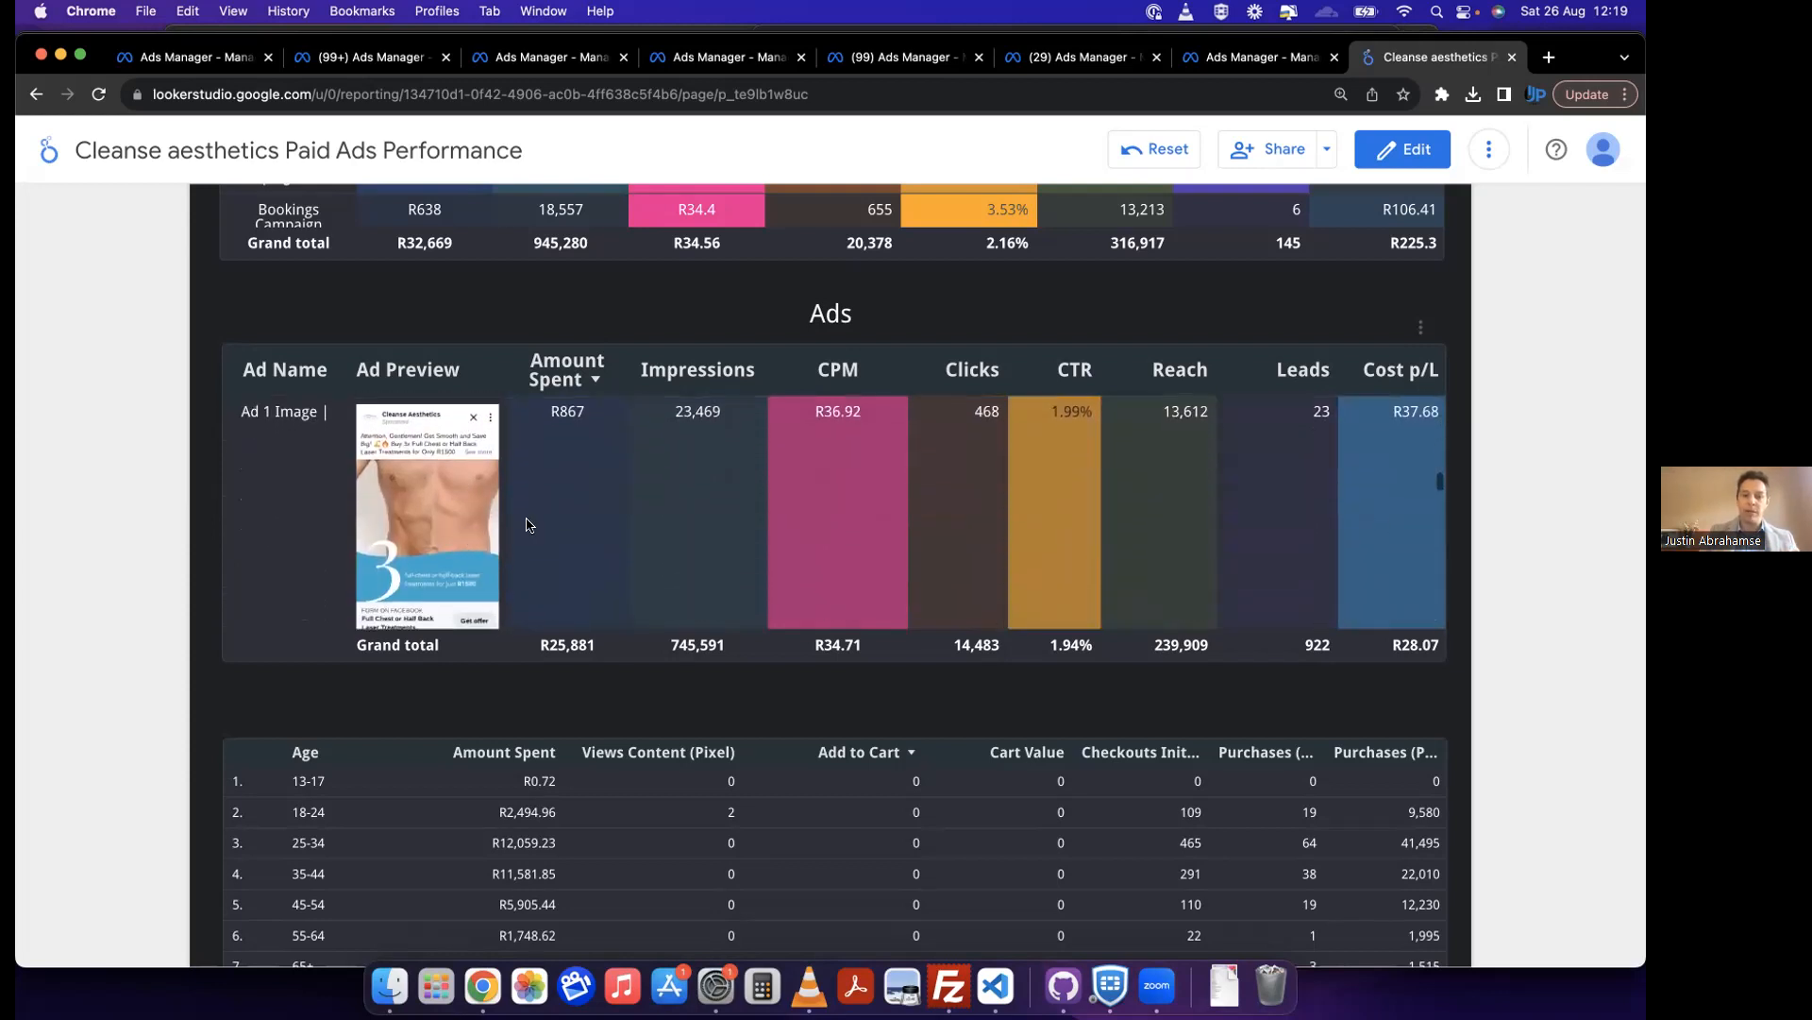
scroll(1376, 467, up, 1)
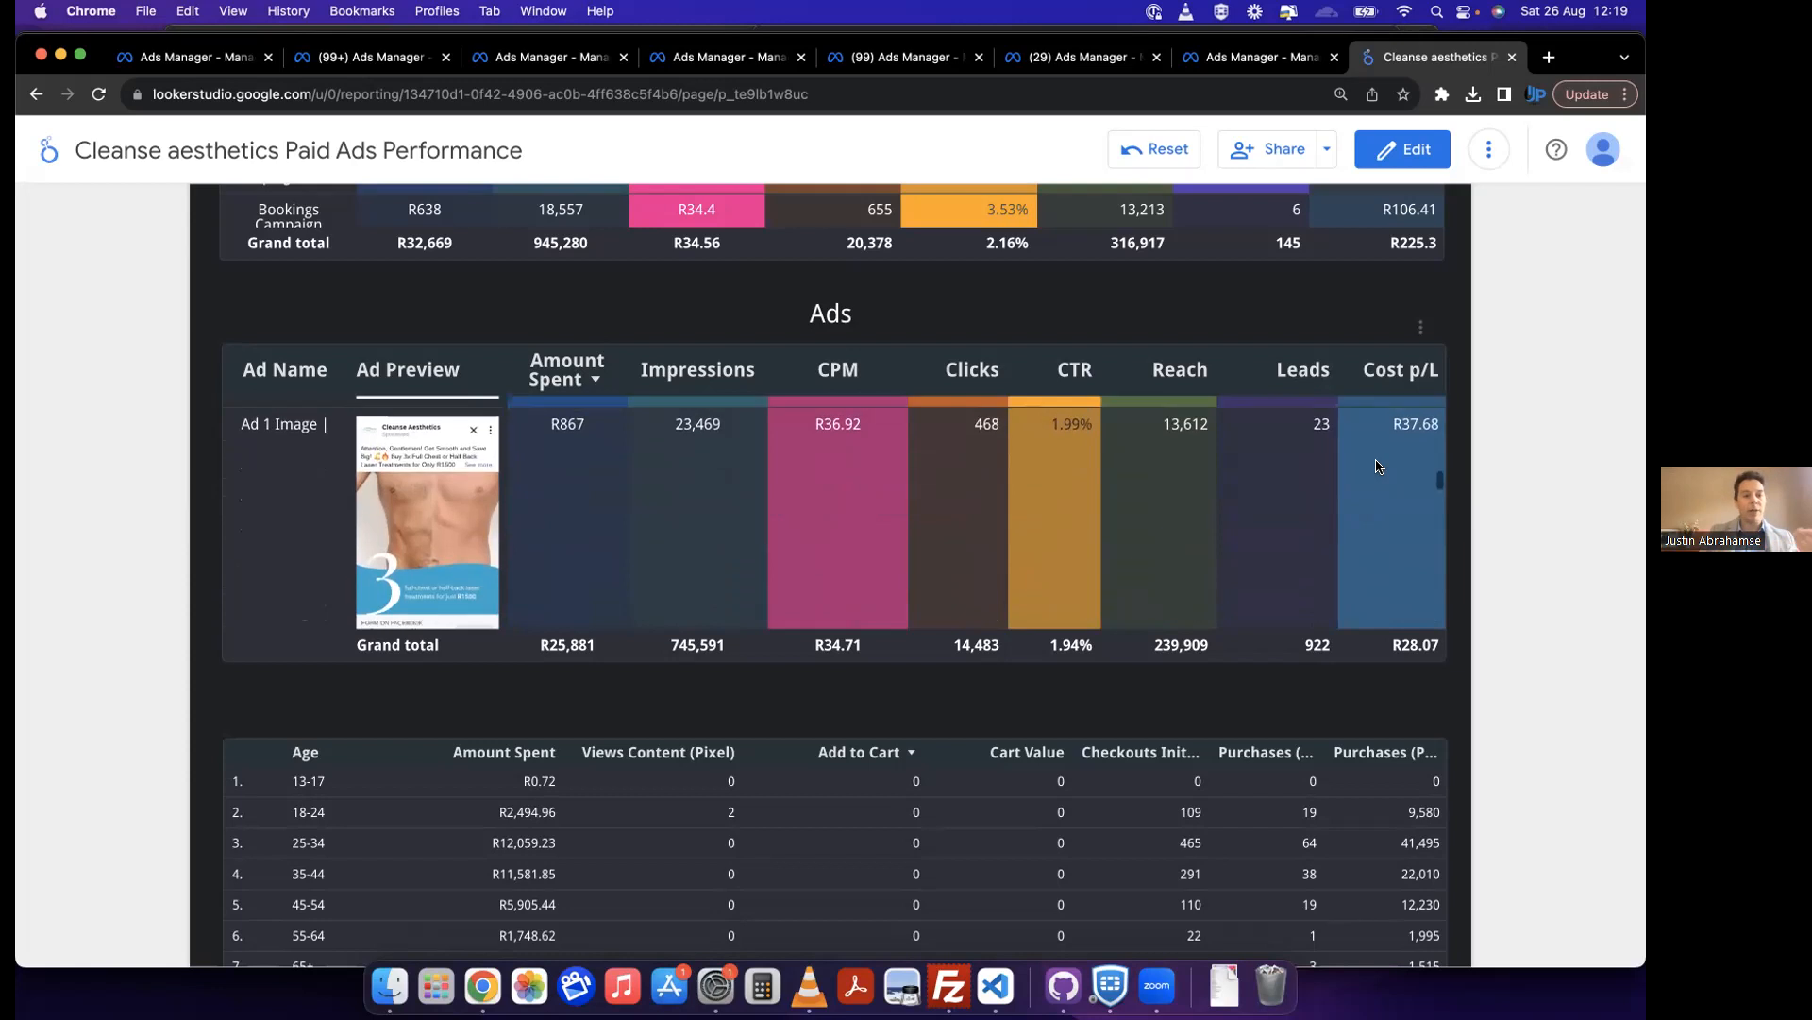
scroll(1132, 508, down, 3)
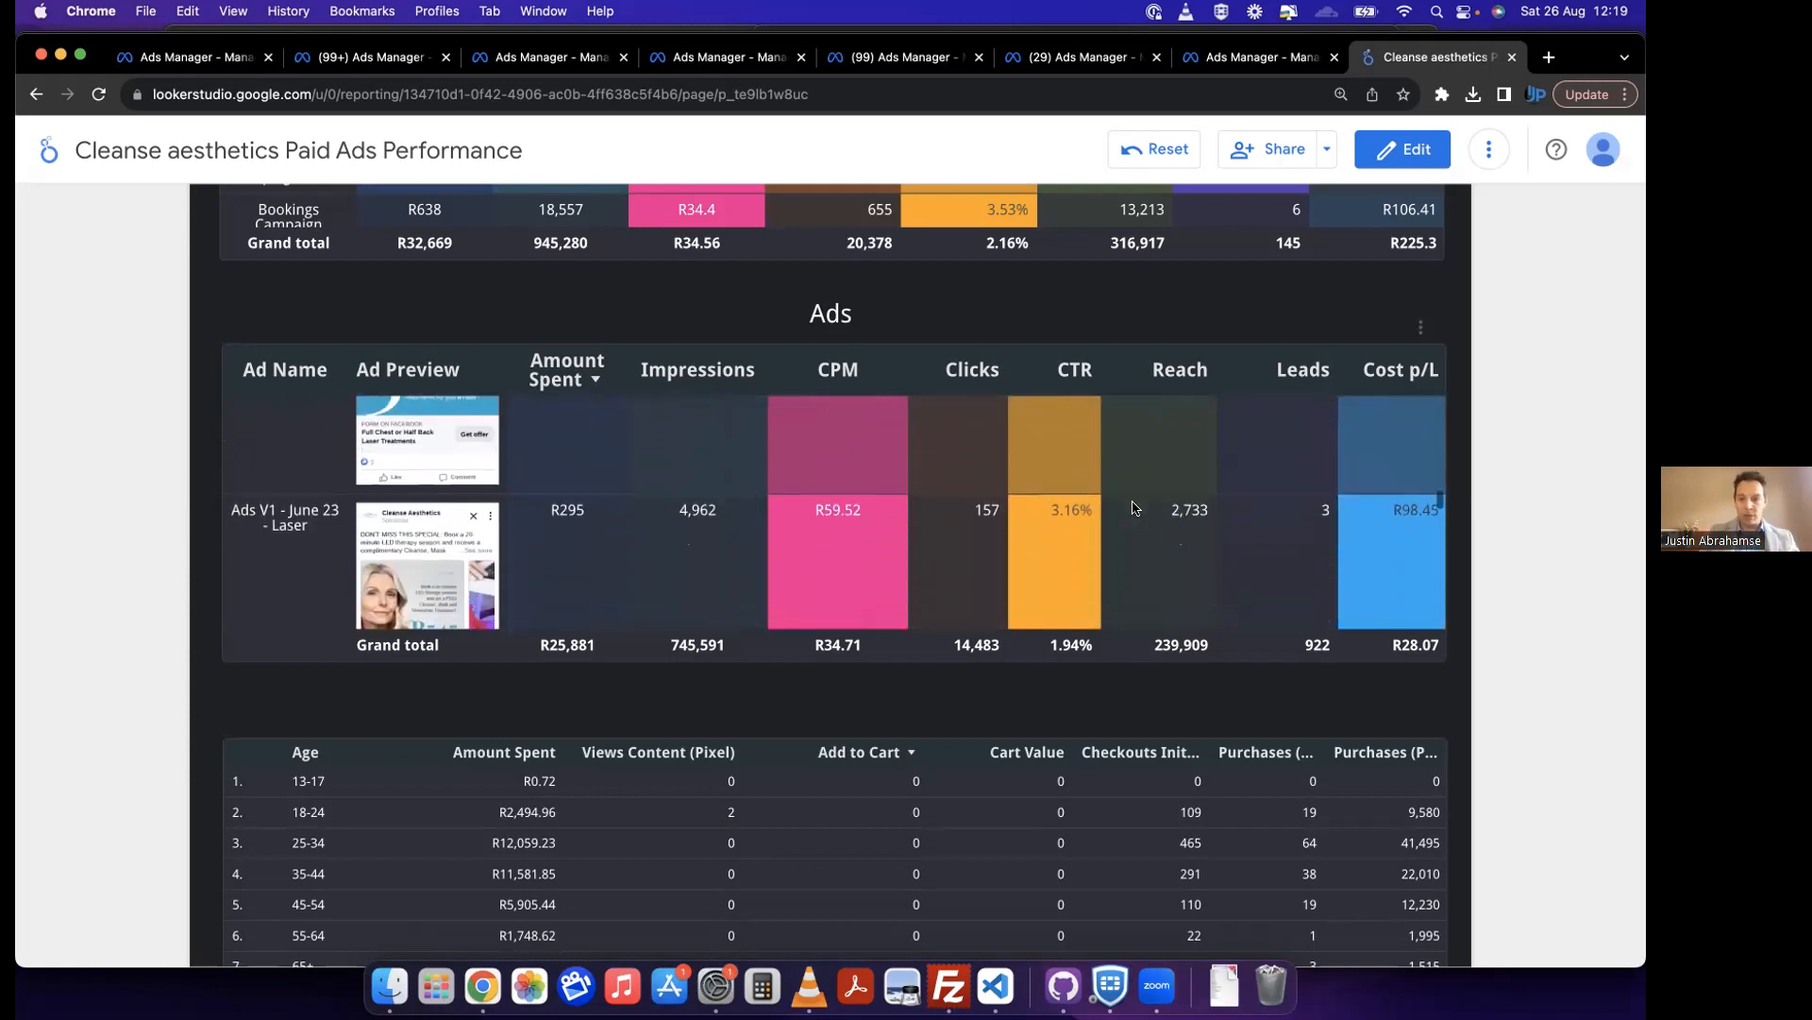
scroll(1132, 508, down, 2)
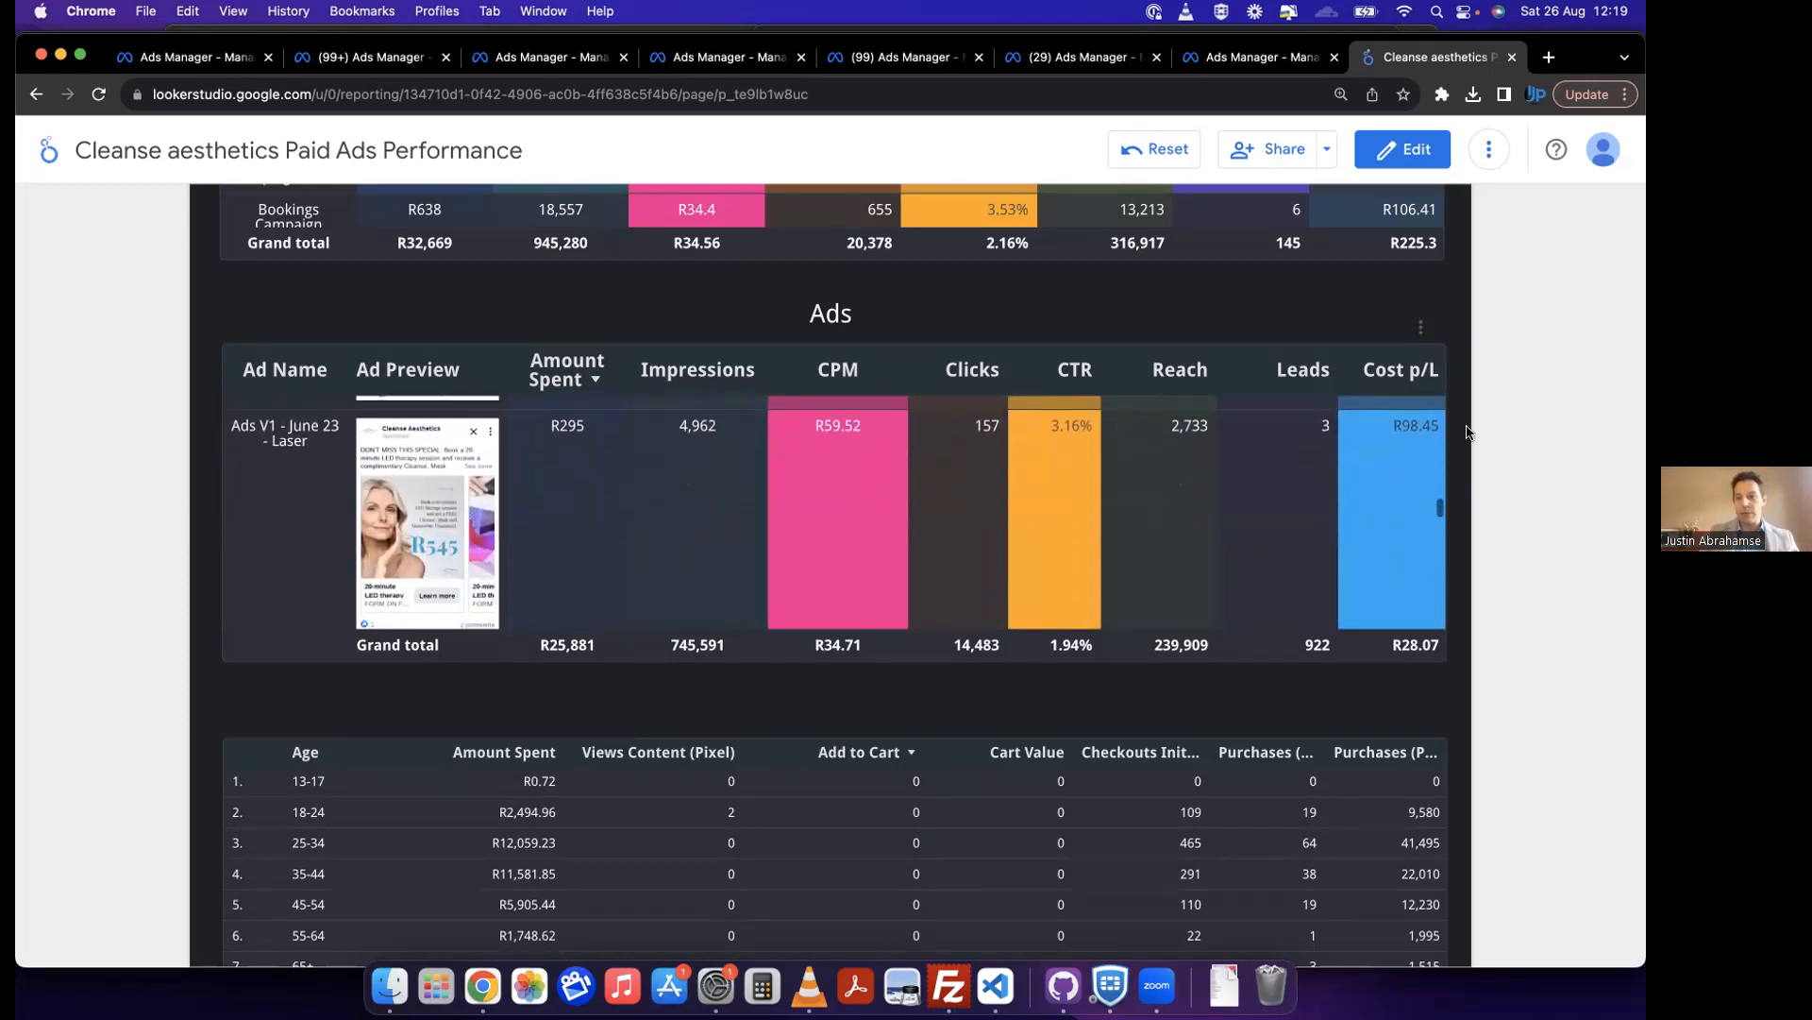
scroll(1395, 470, down, 3)
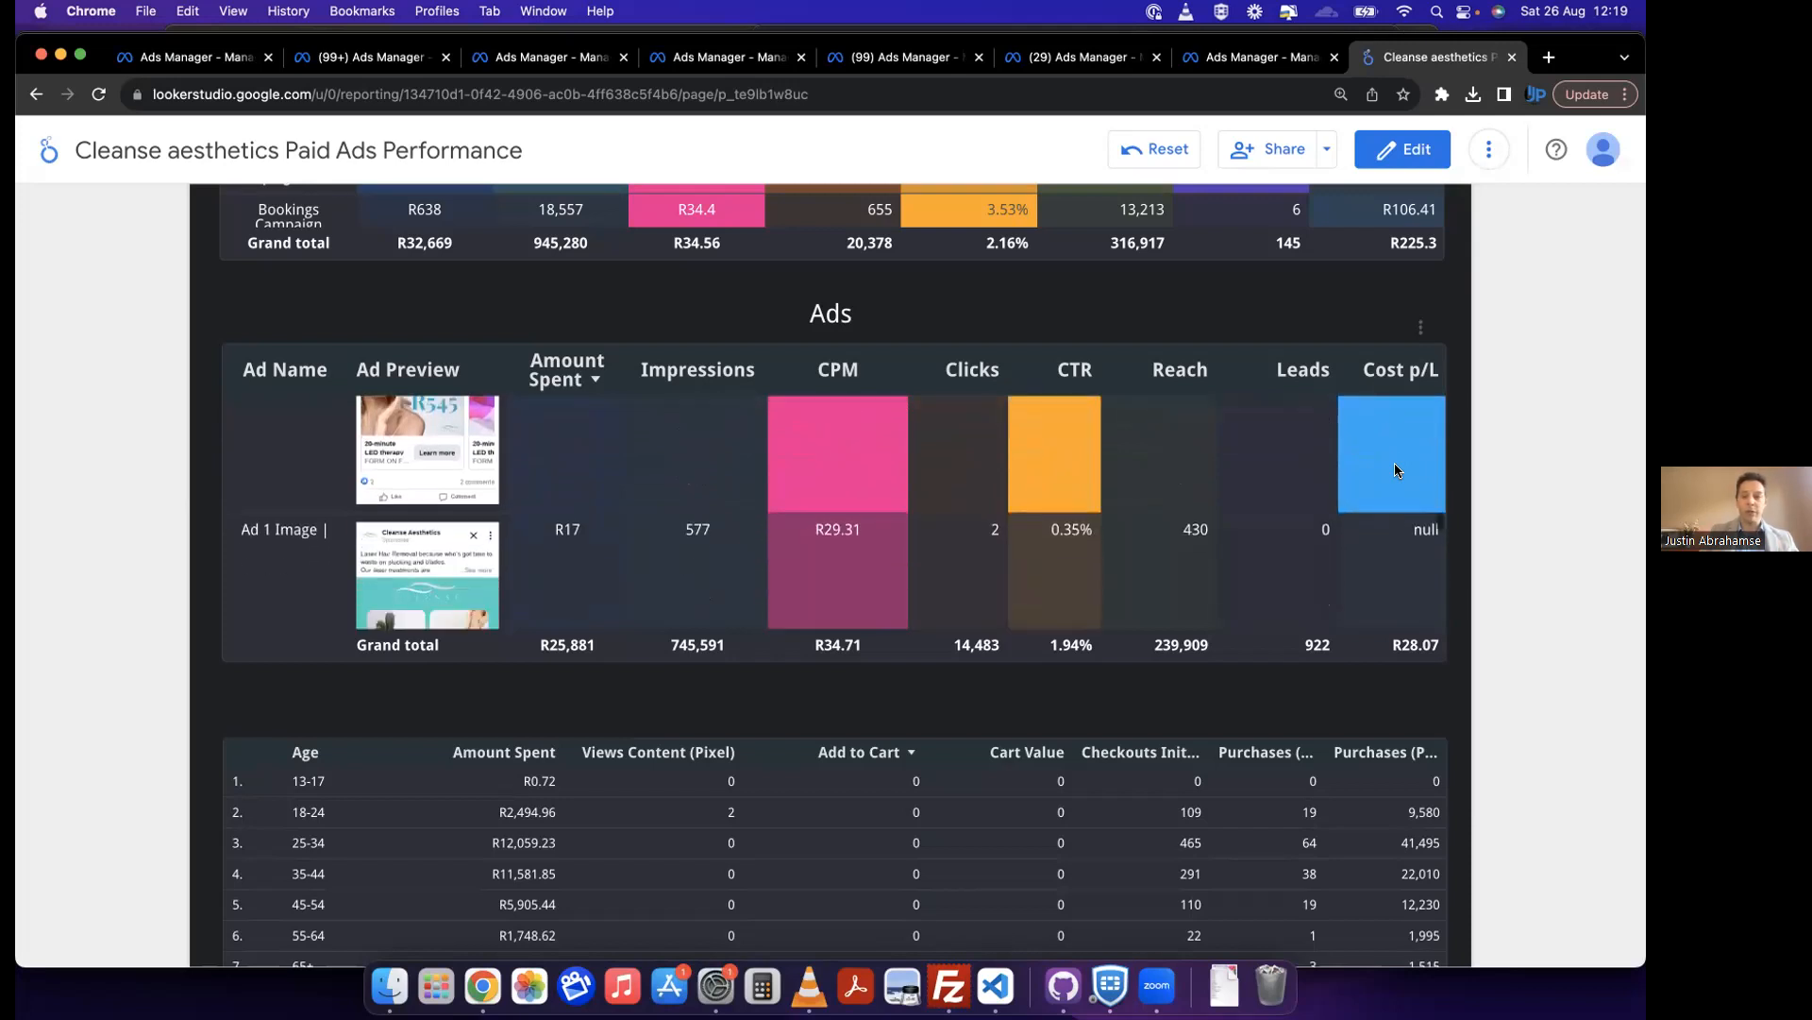
scroll(1398, 469, down, 3)
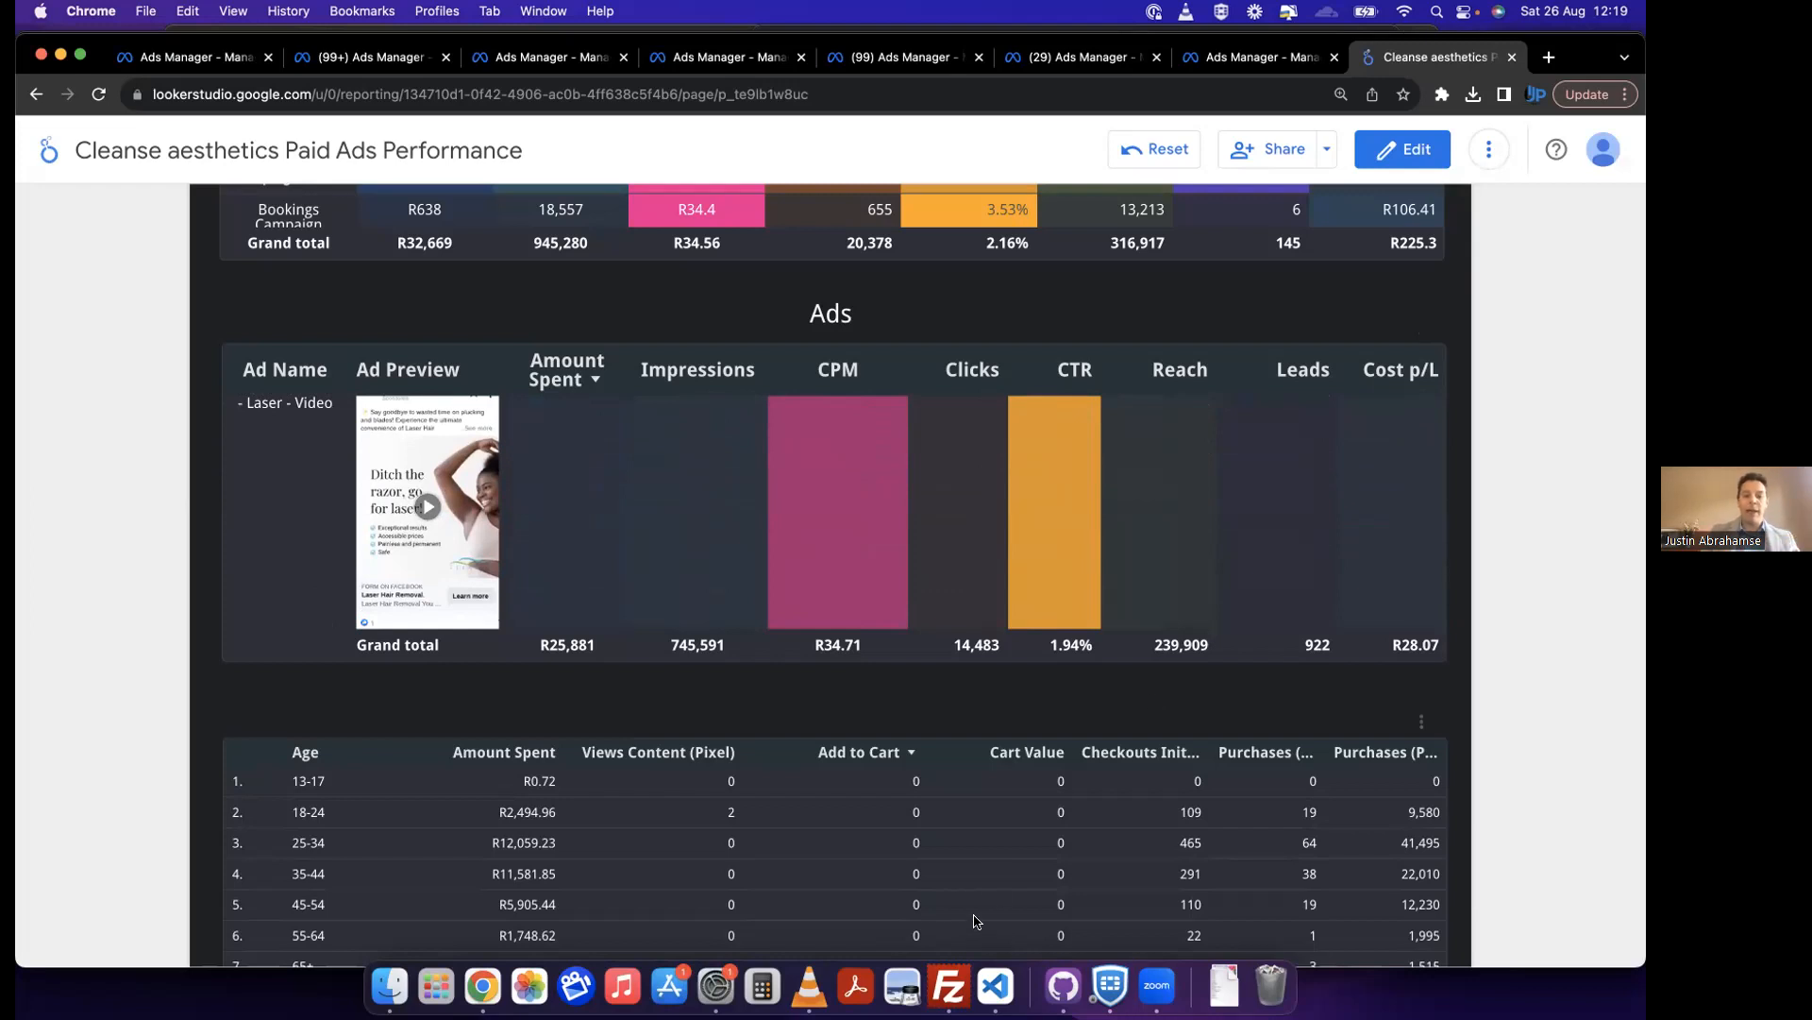
Step: Go back up through the Ads table to the campaign table and check its cost per pixel purchase
scroll(993, 867, down, 1)
scroll(850, 689, up, 1)
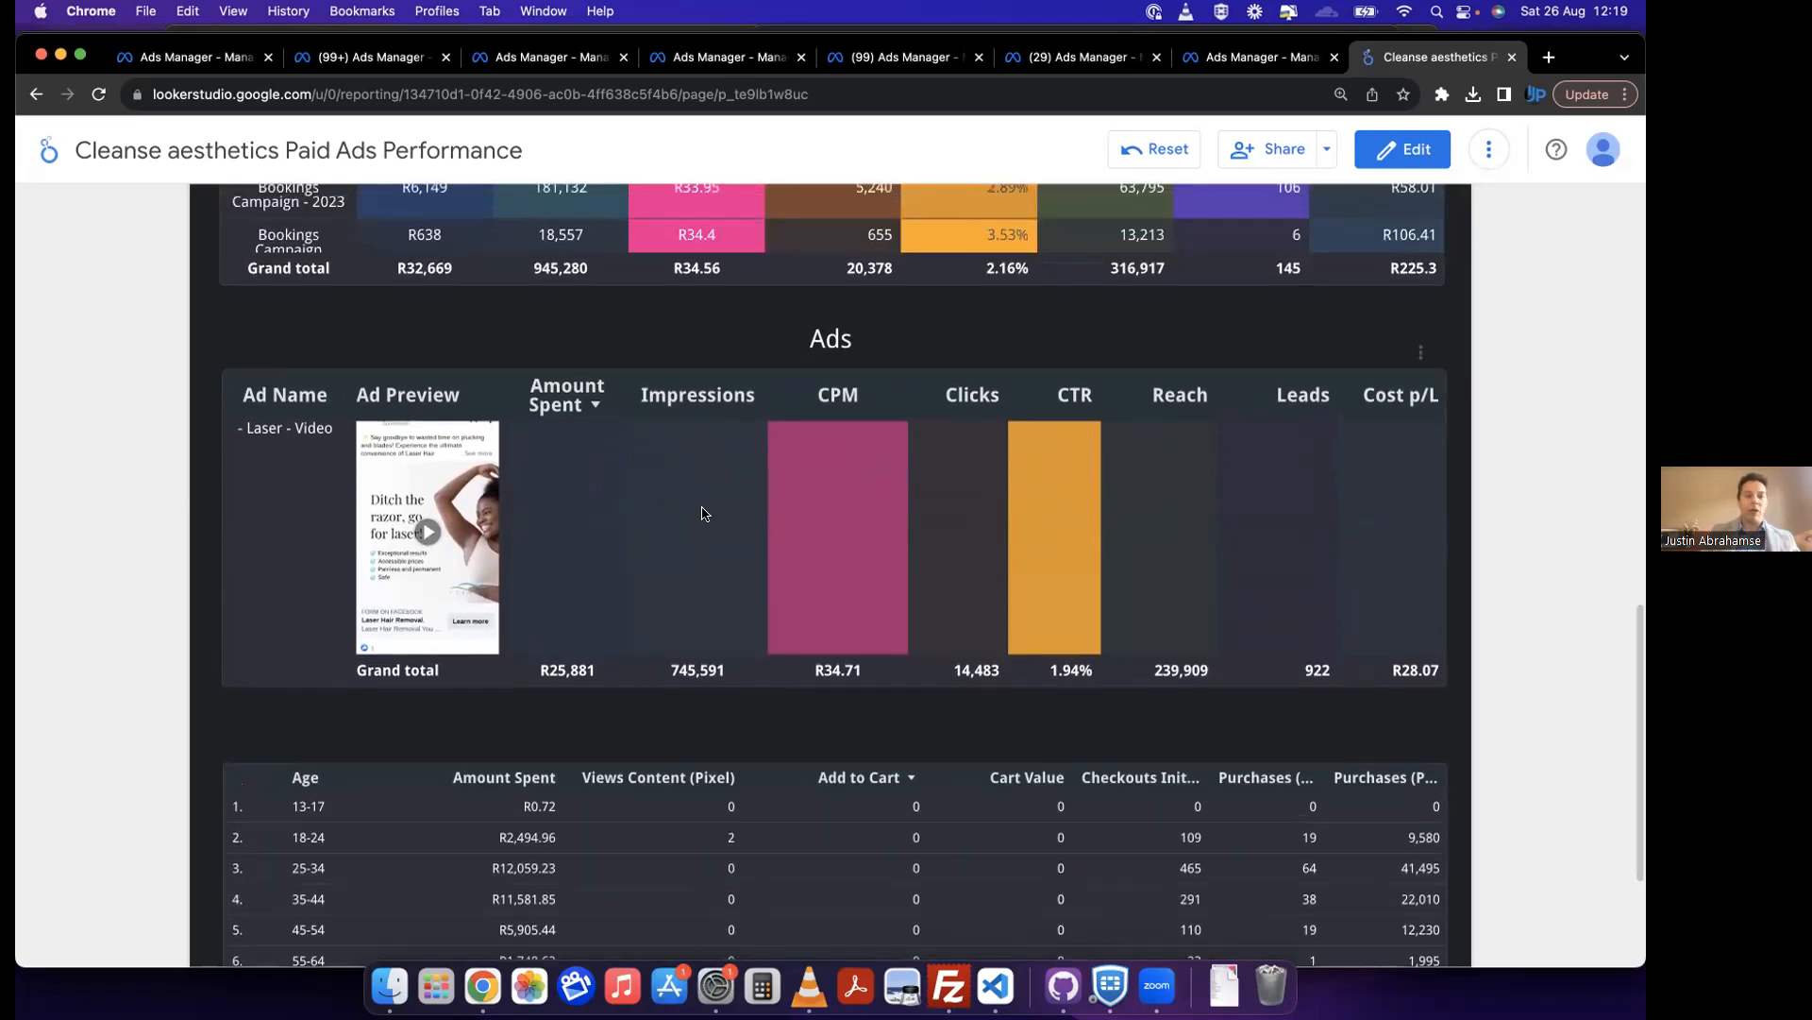
scroll(703, 510, up, 2)
scroll(703, 513, up, 1)
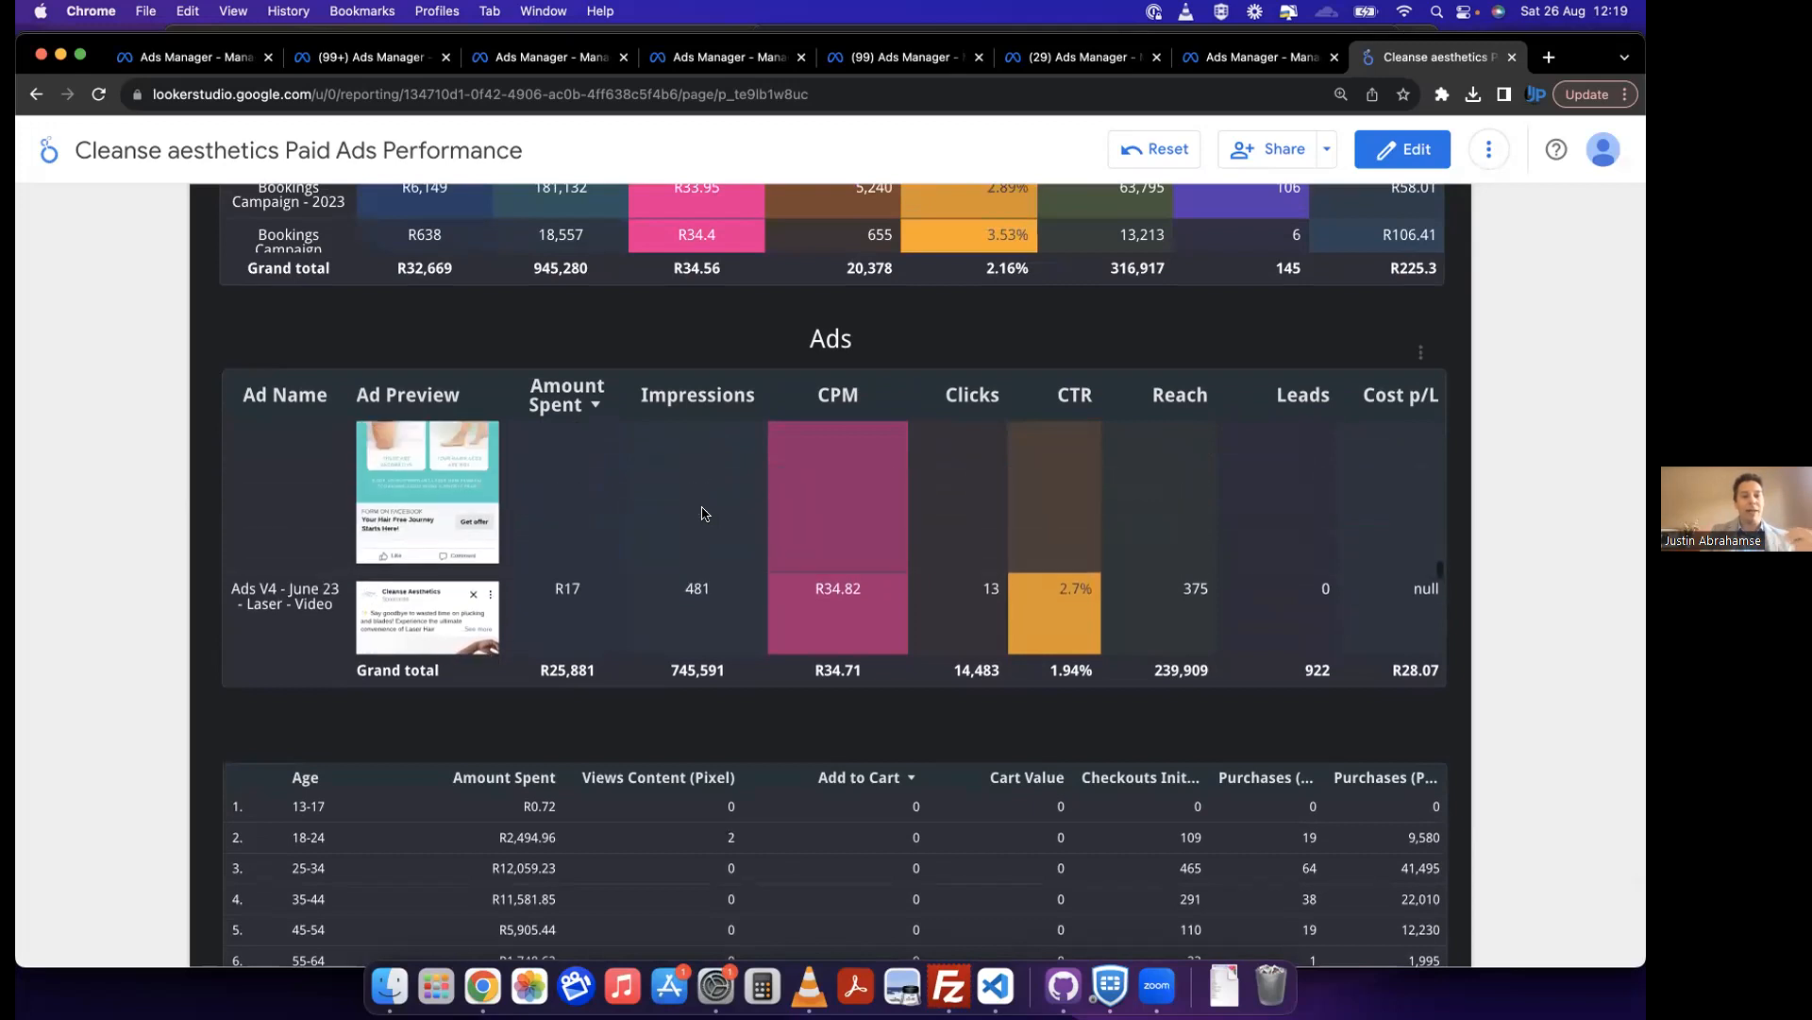
scroll(703, 514, up, 4)
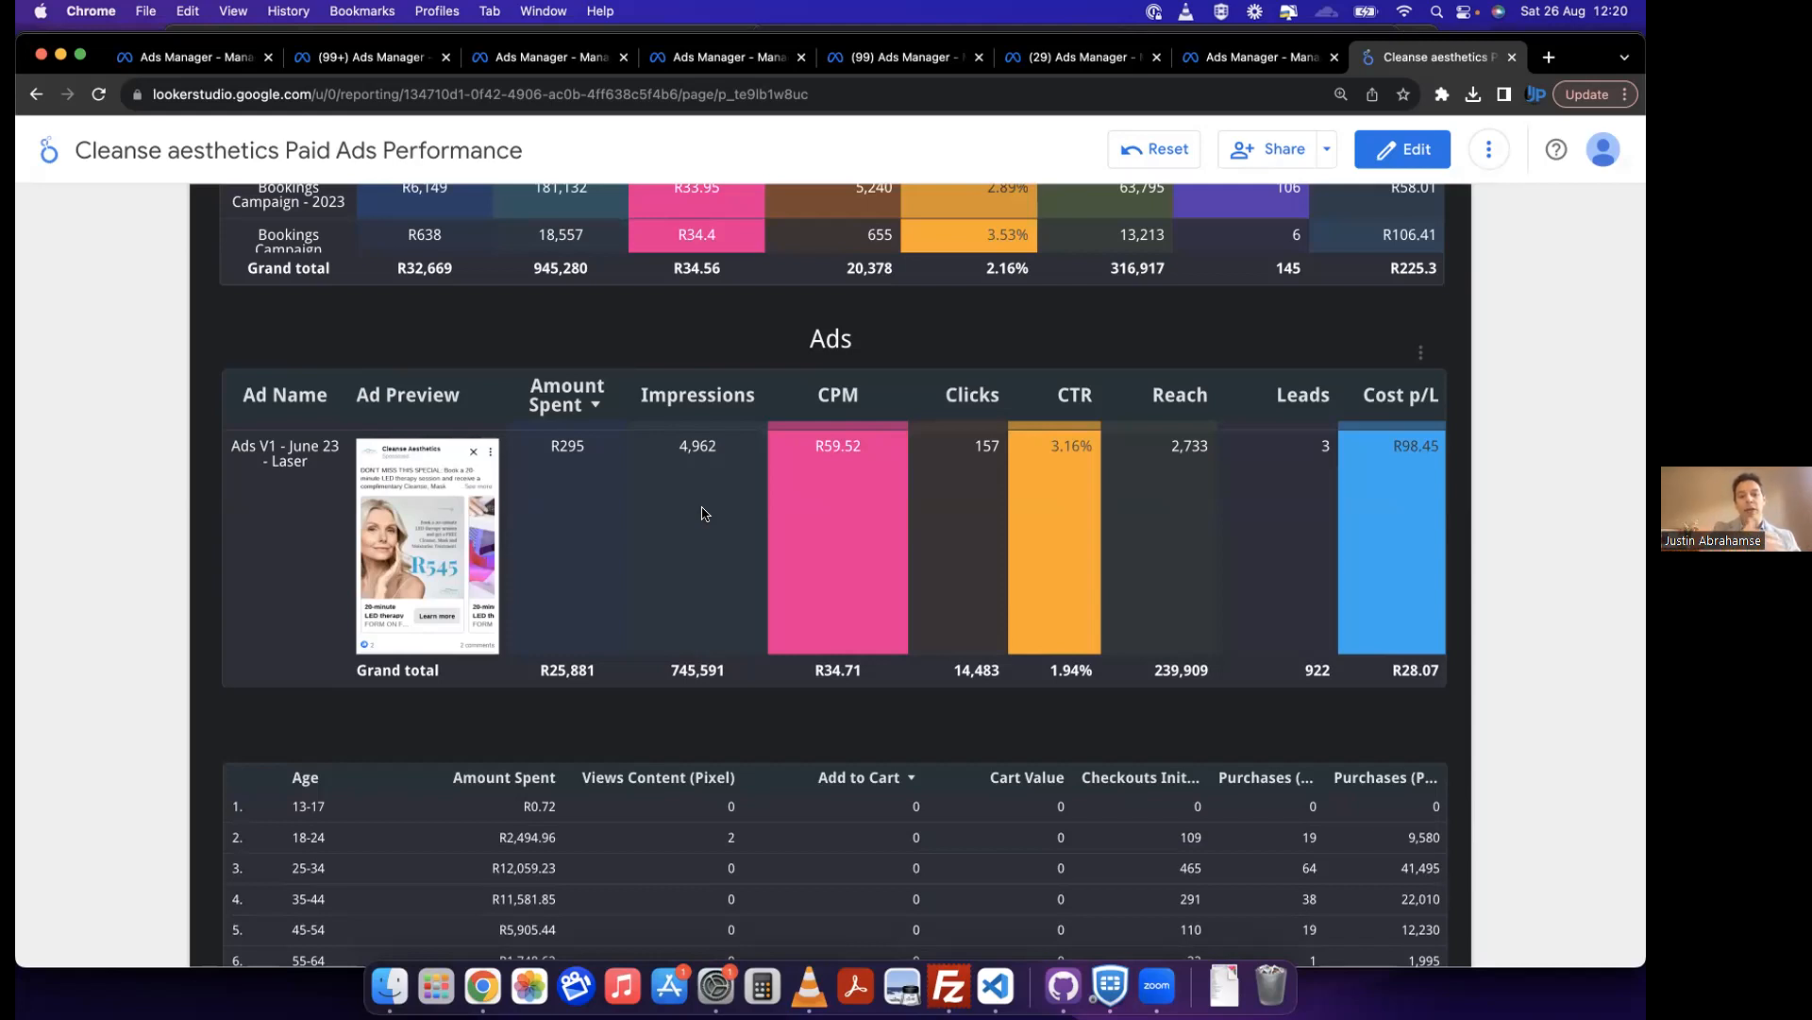
scroll(704, 511, down, 5)
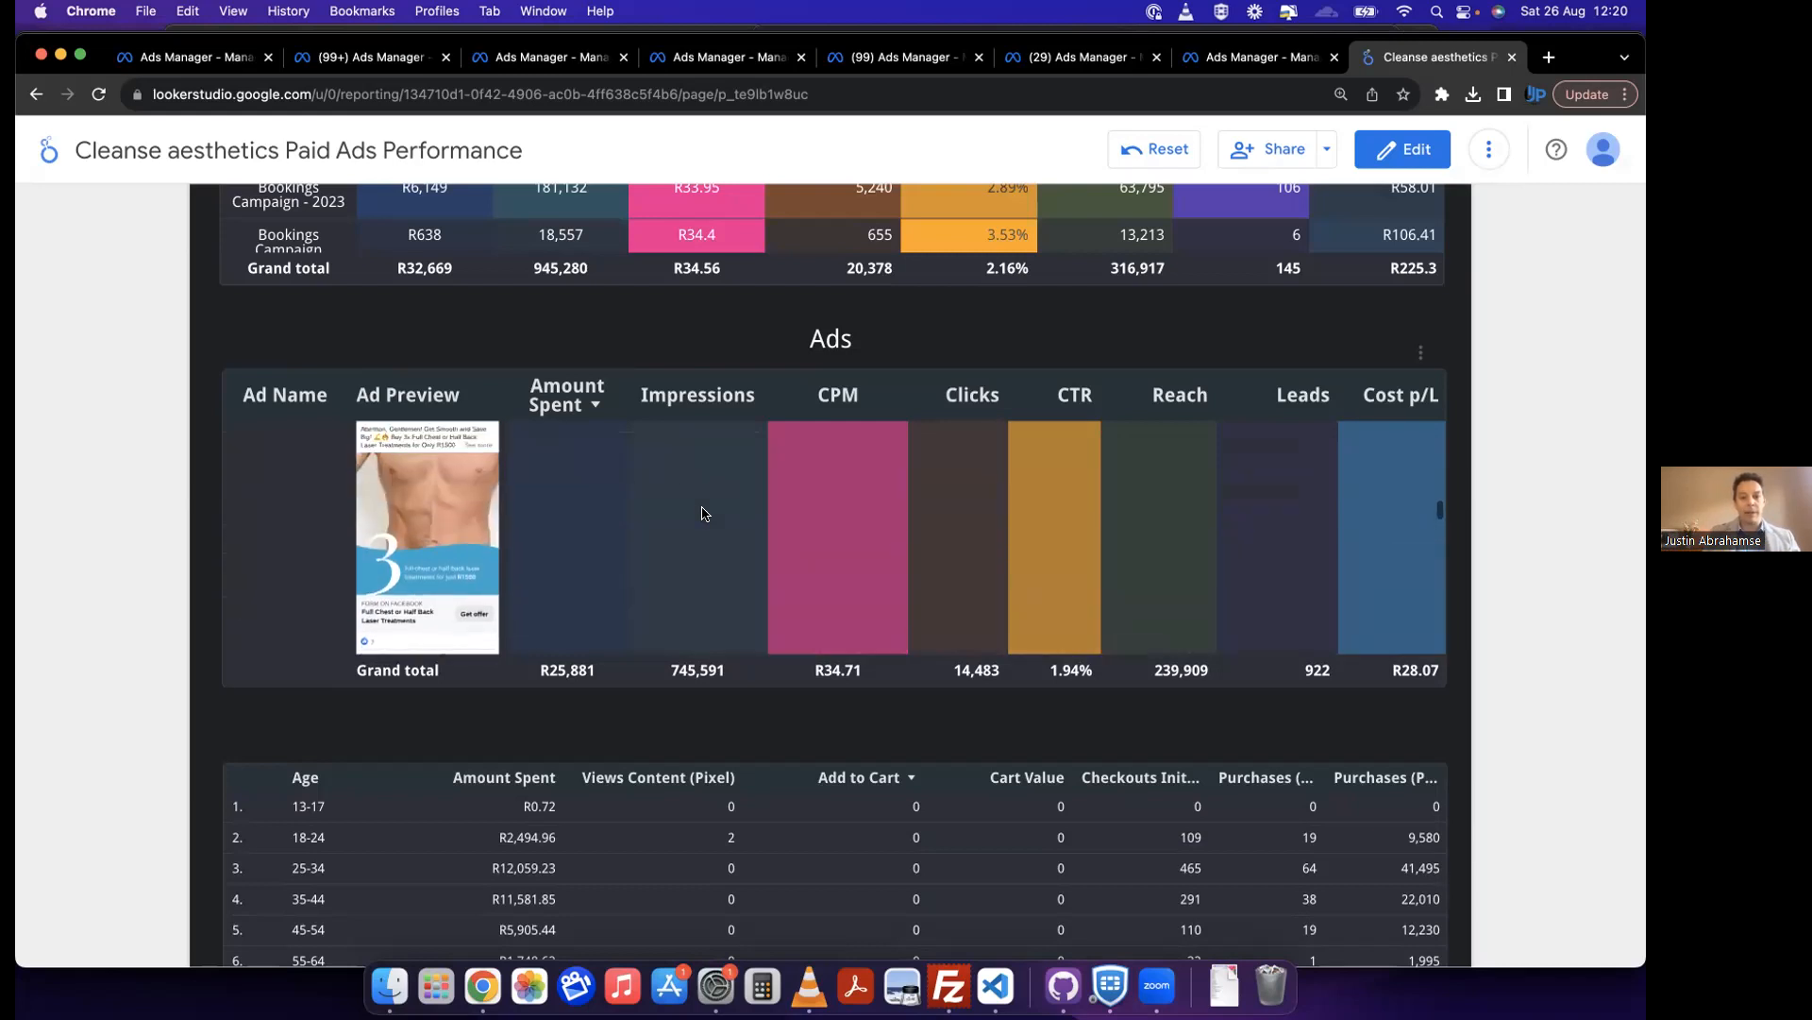
scroll(1543, 370, up, 3)
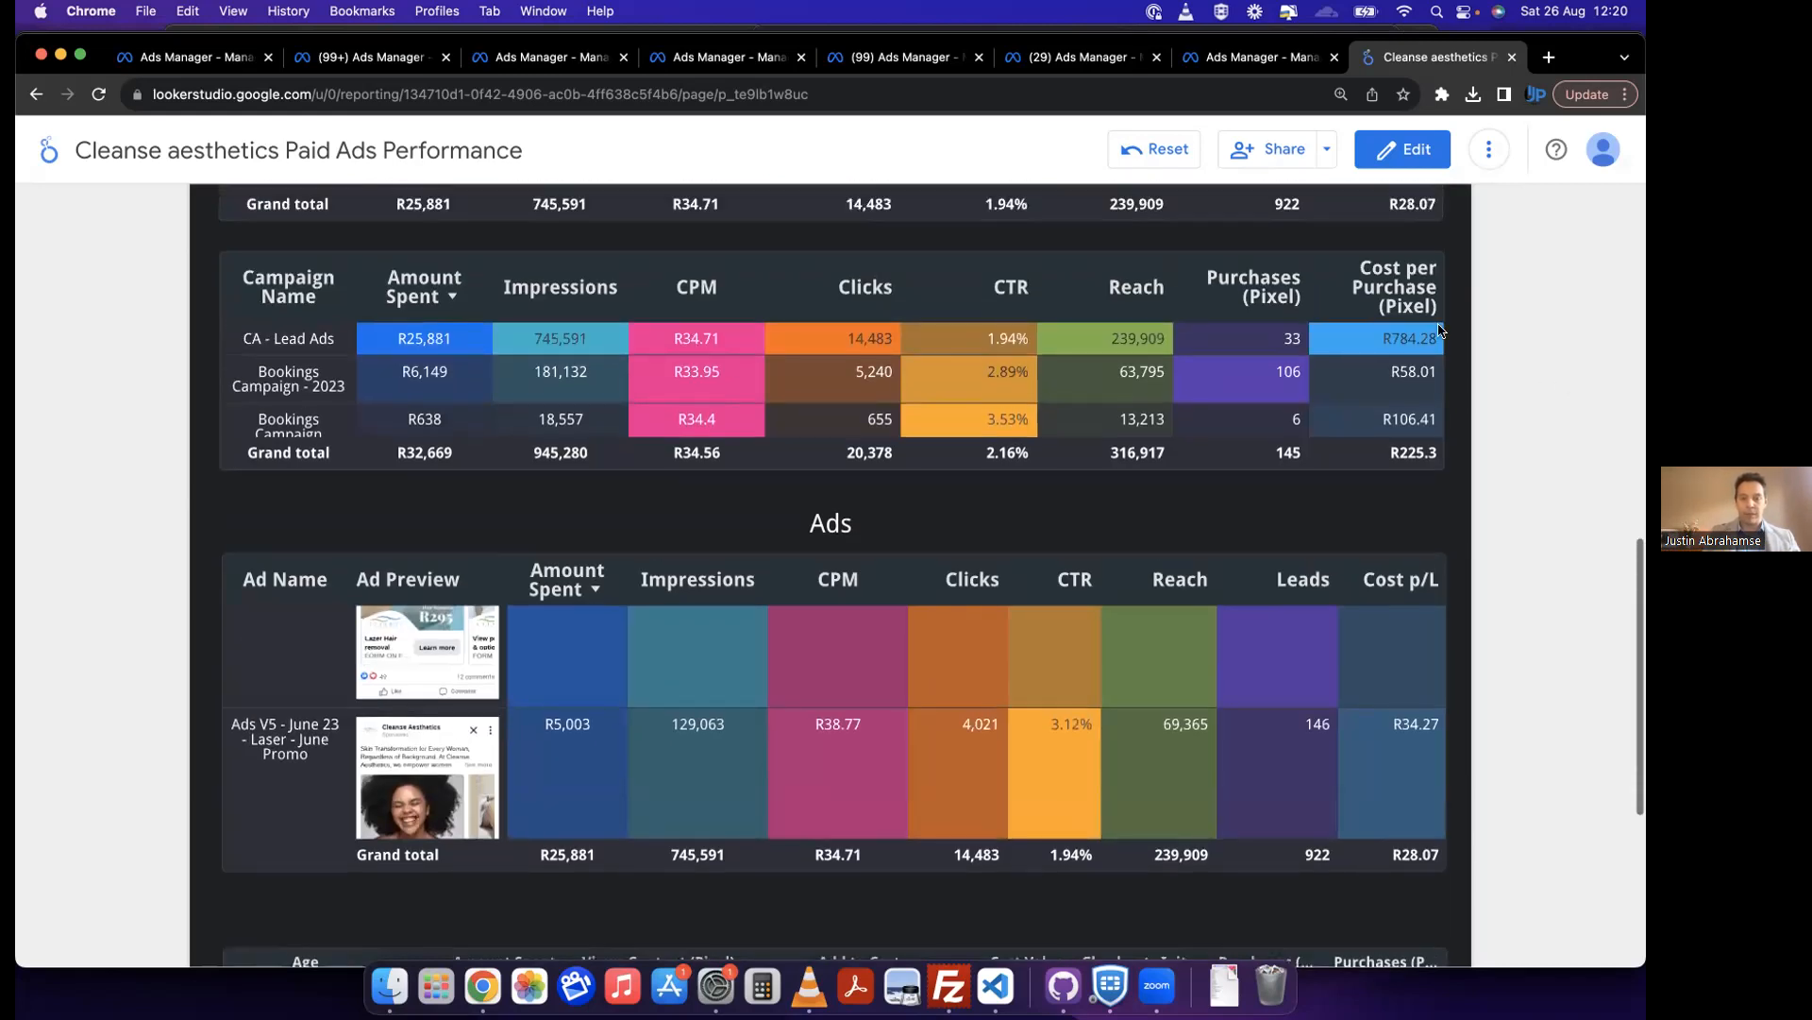
Step: Review the Lead Campaigns table and the pixel purchases of every campaign in the table below it, including both bookings campaigns
click(146, 62)
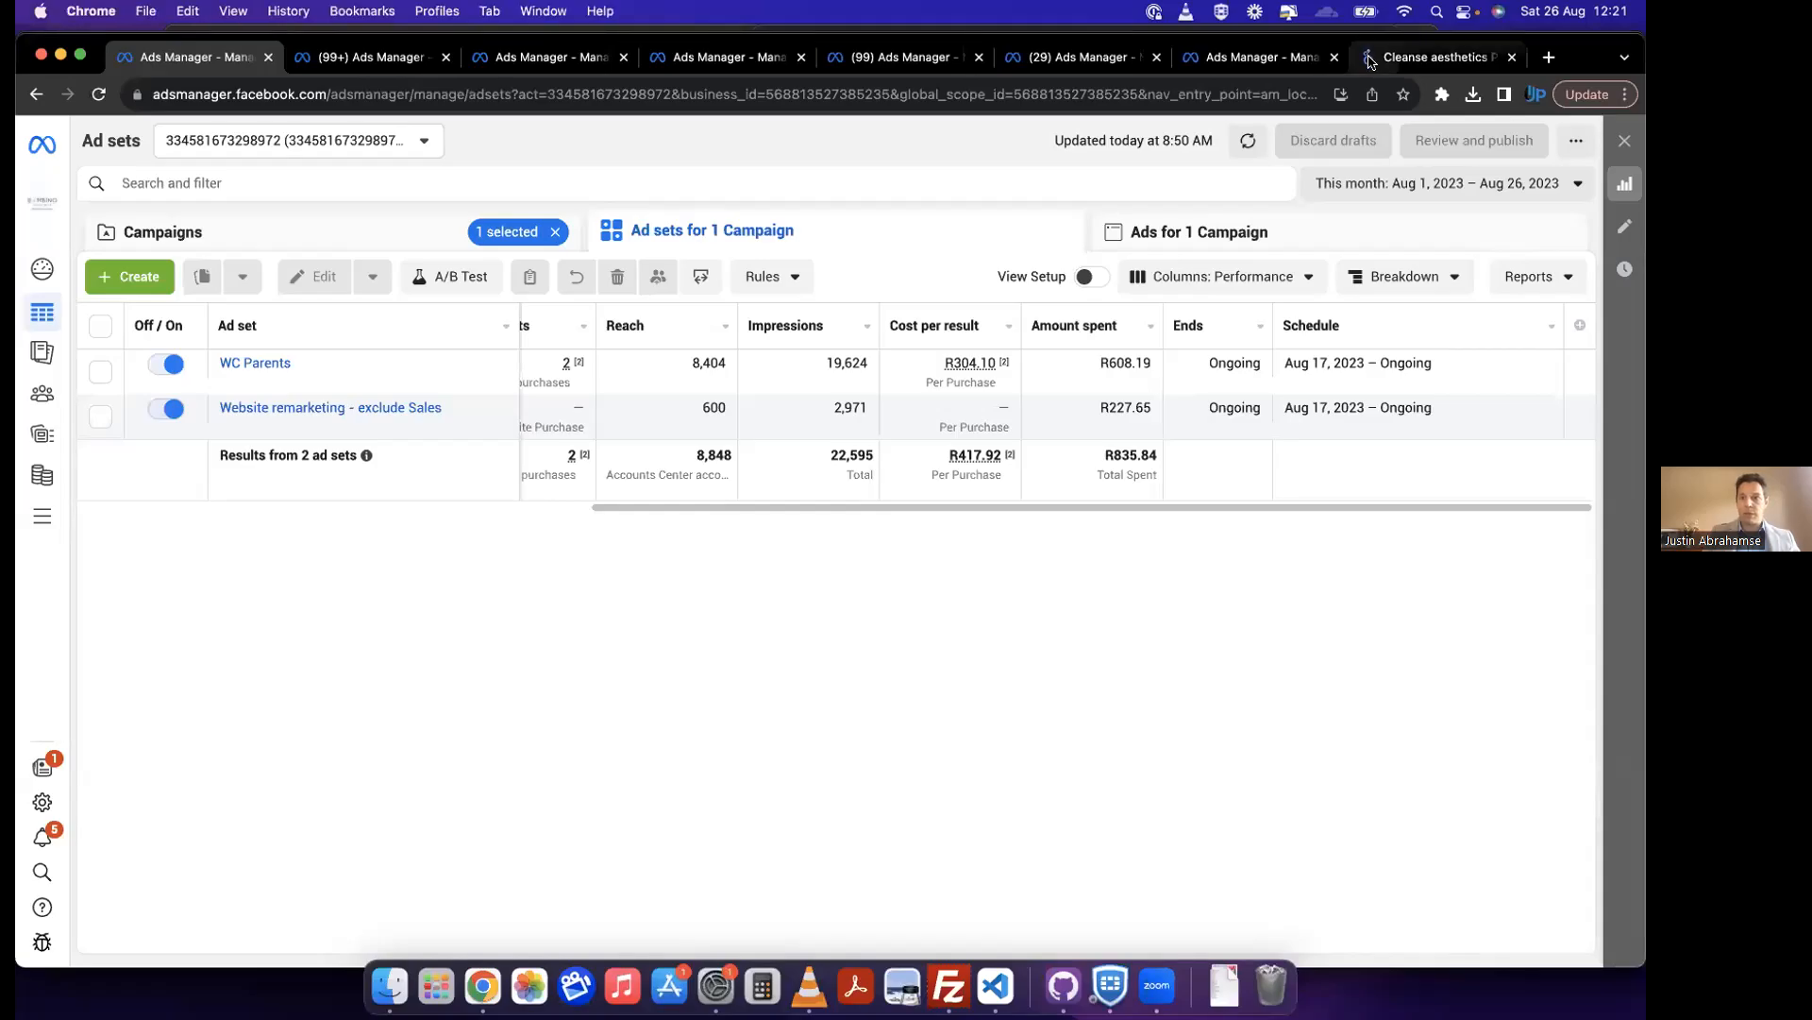
click(1370, 61)
scroll(734, 554, up, 3)
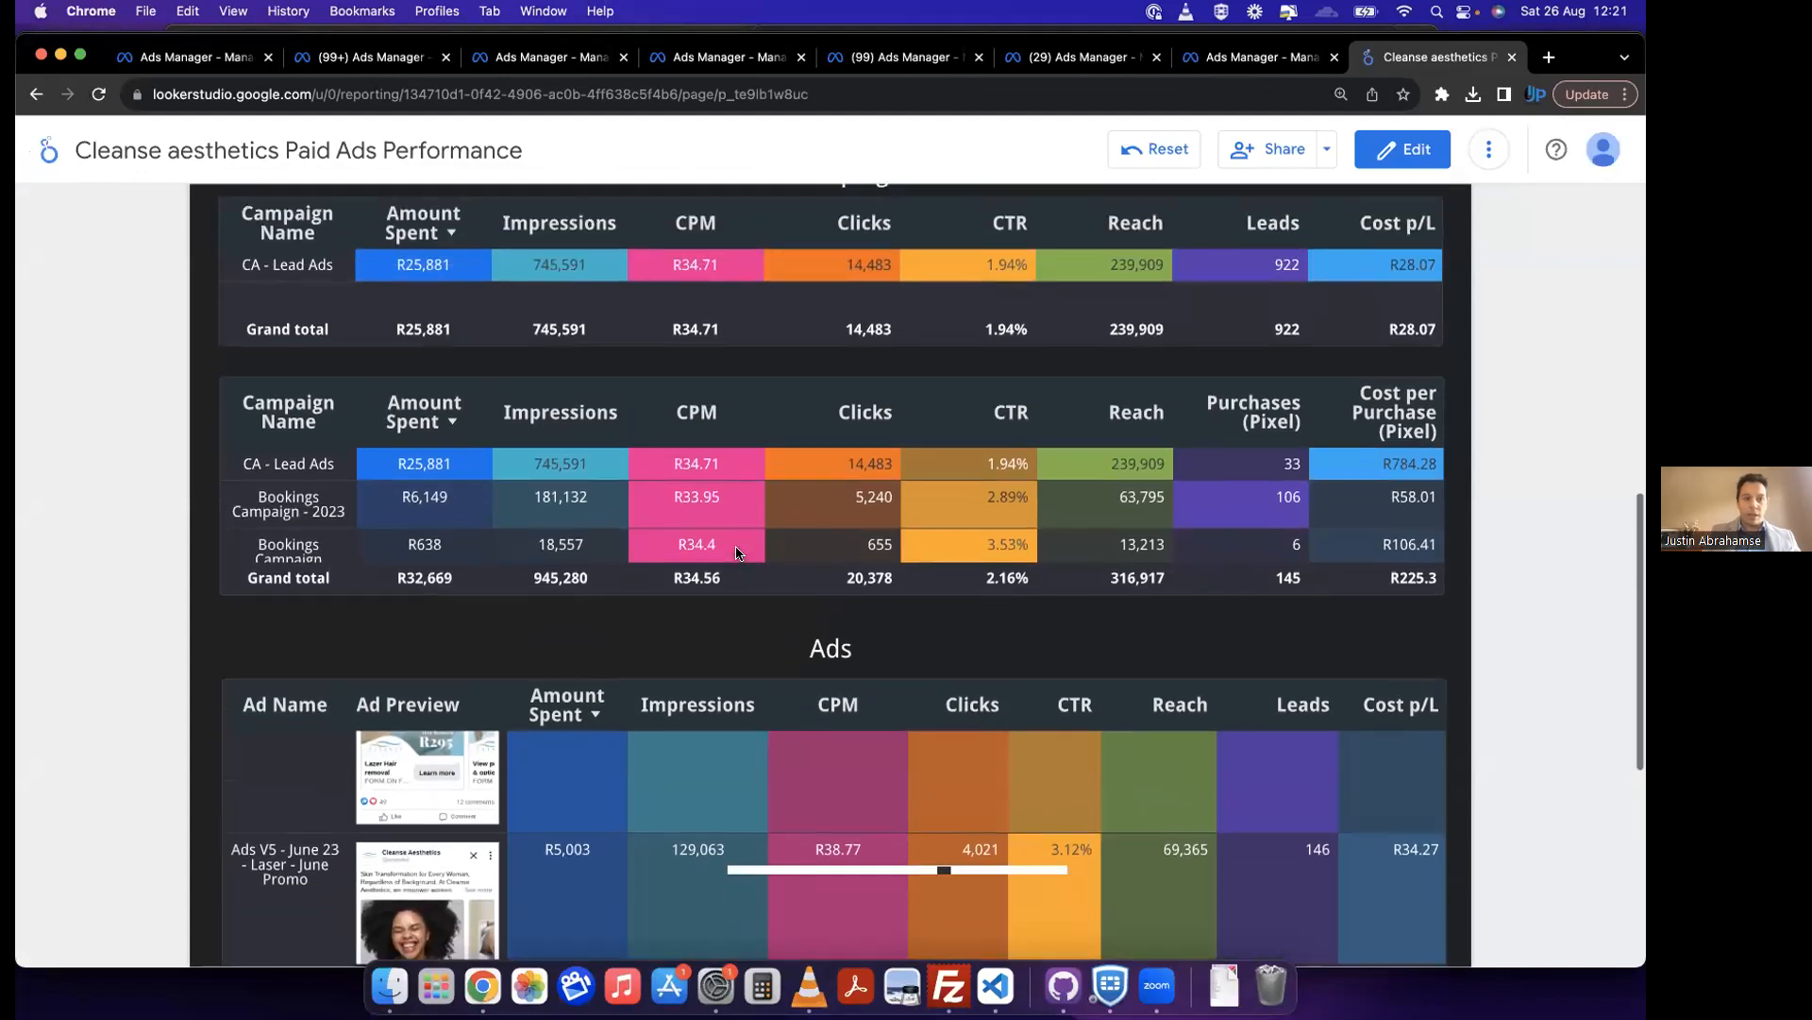
scroll(738, 554, up, 2)
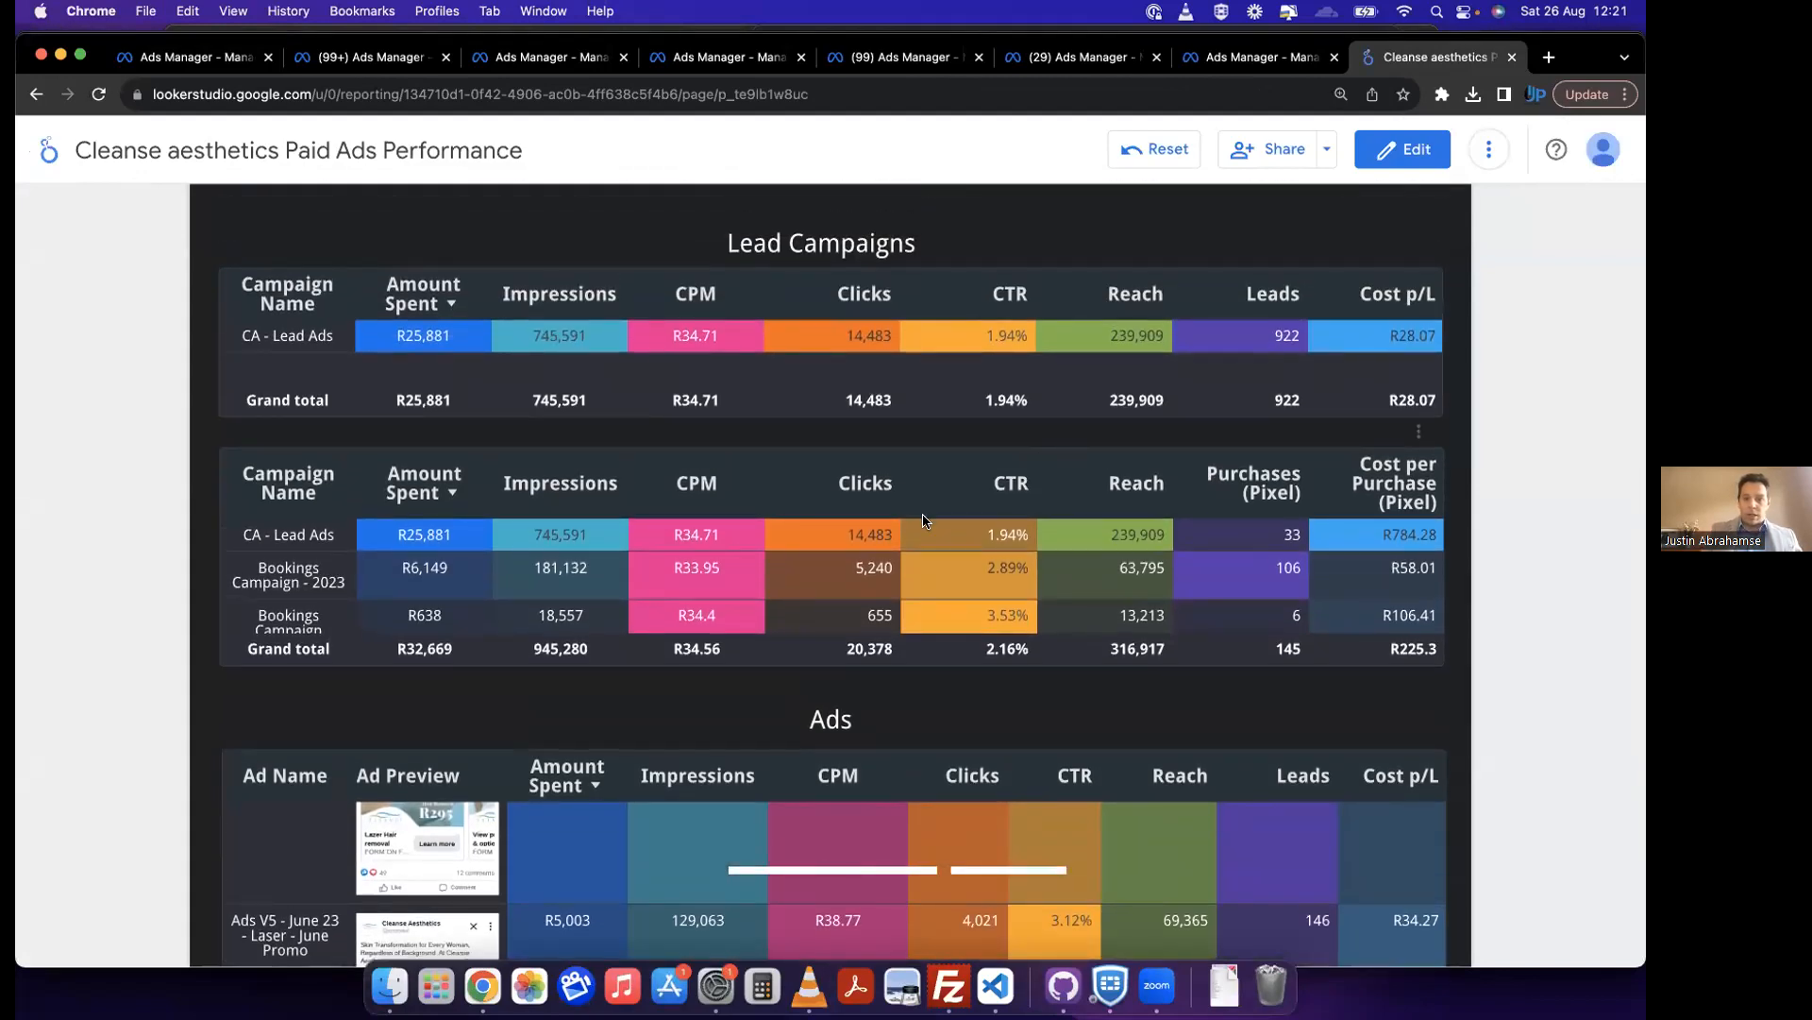
scroll(923, 520, up, 1)
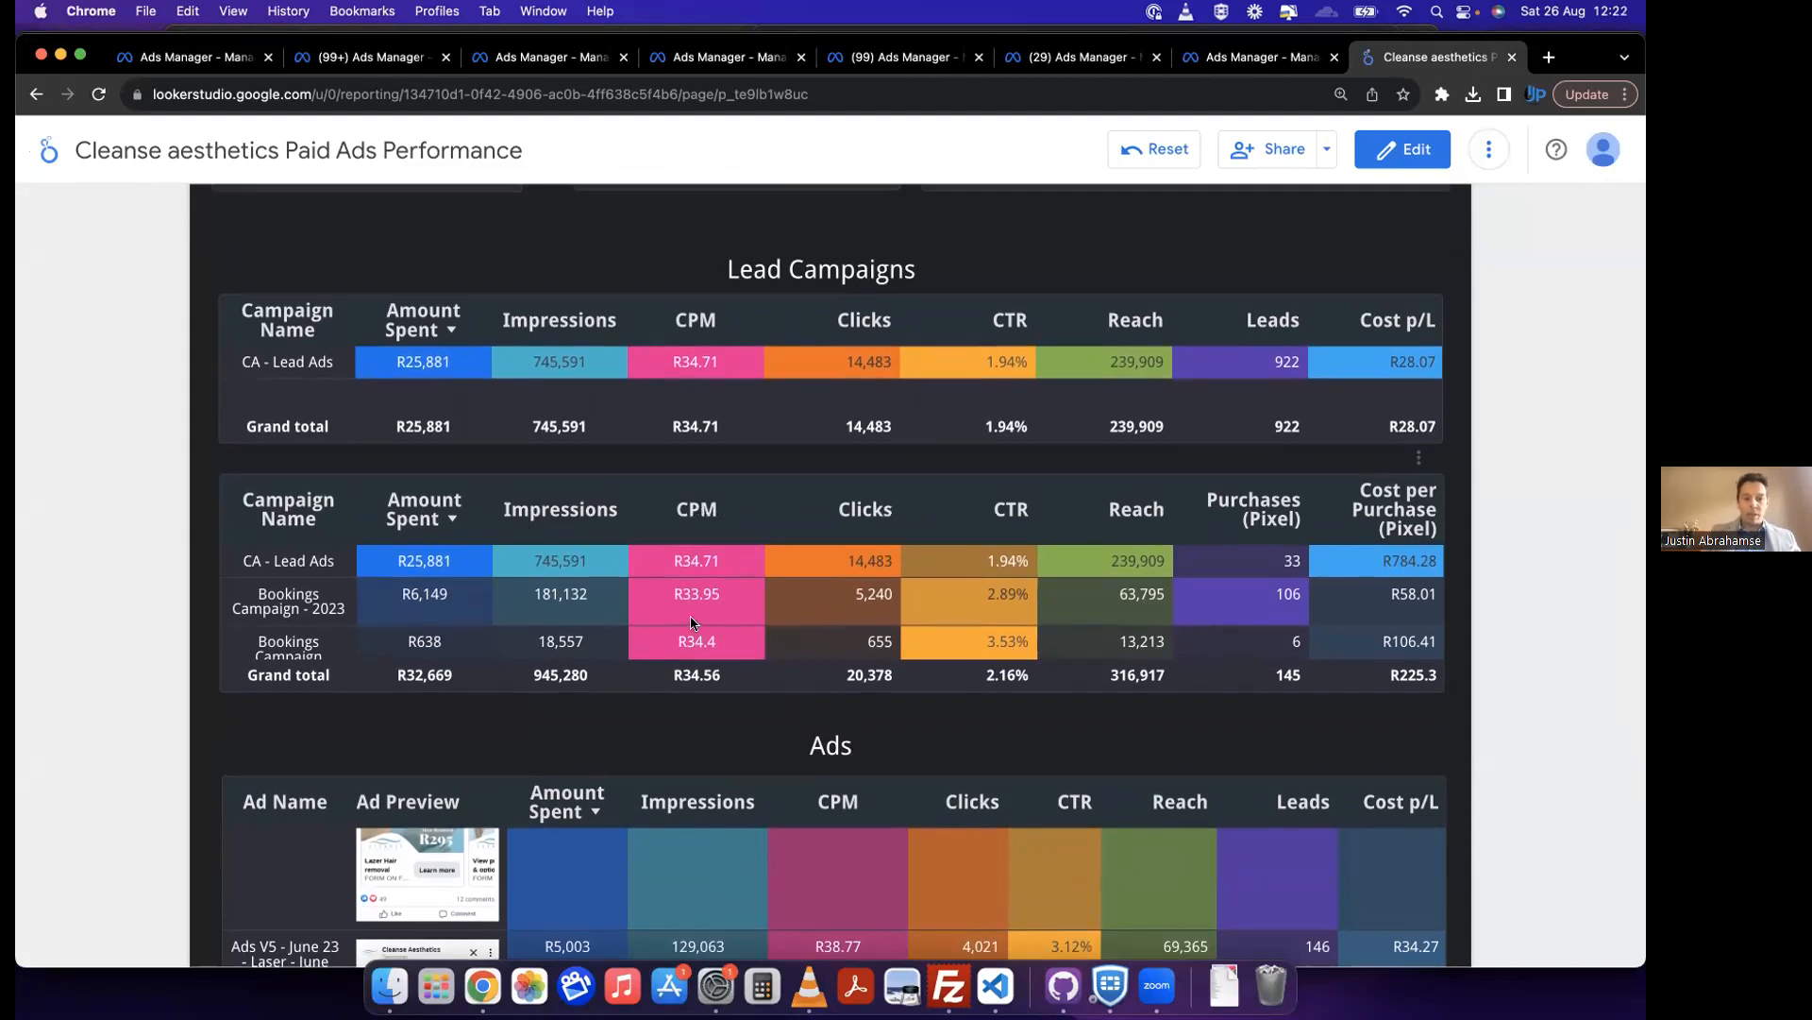
scroll(696, 623, up, 1)
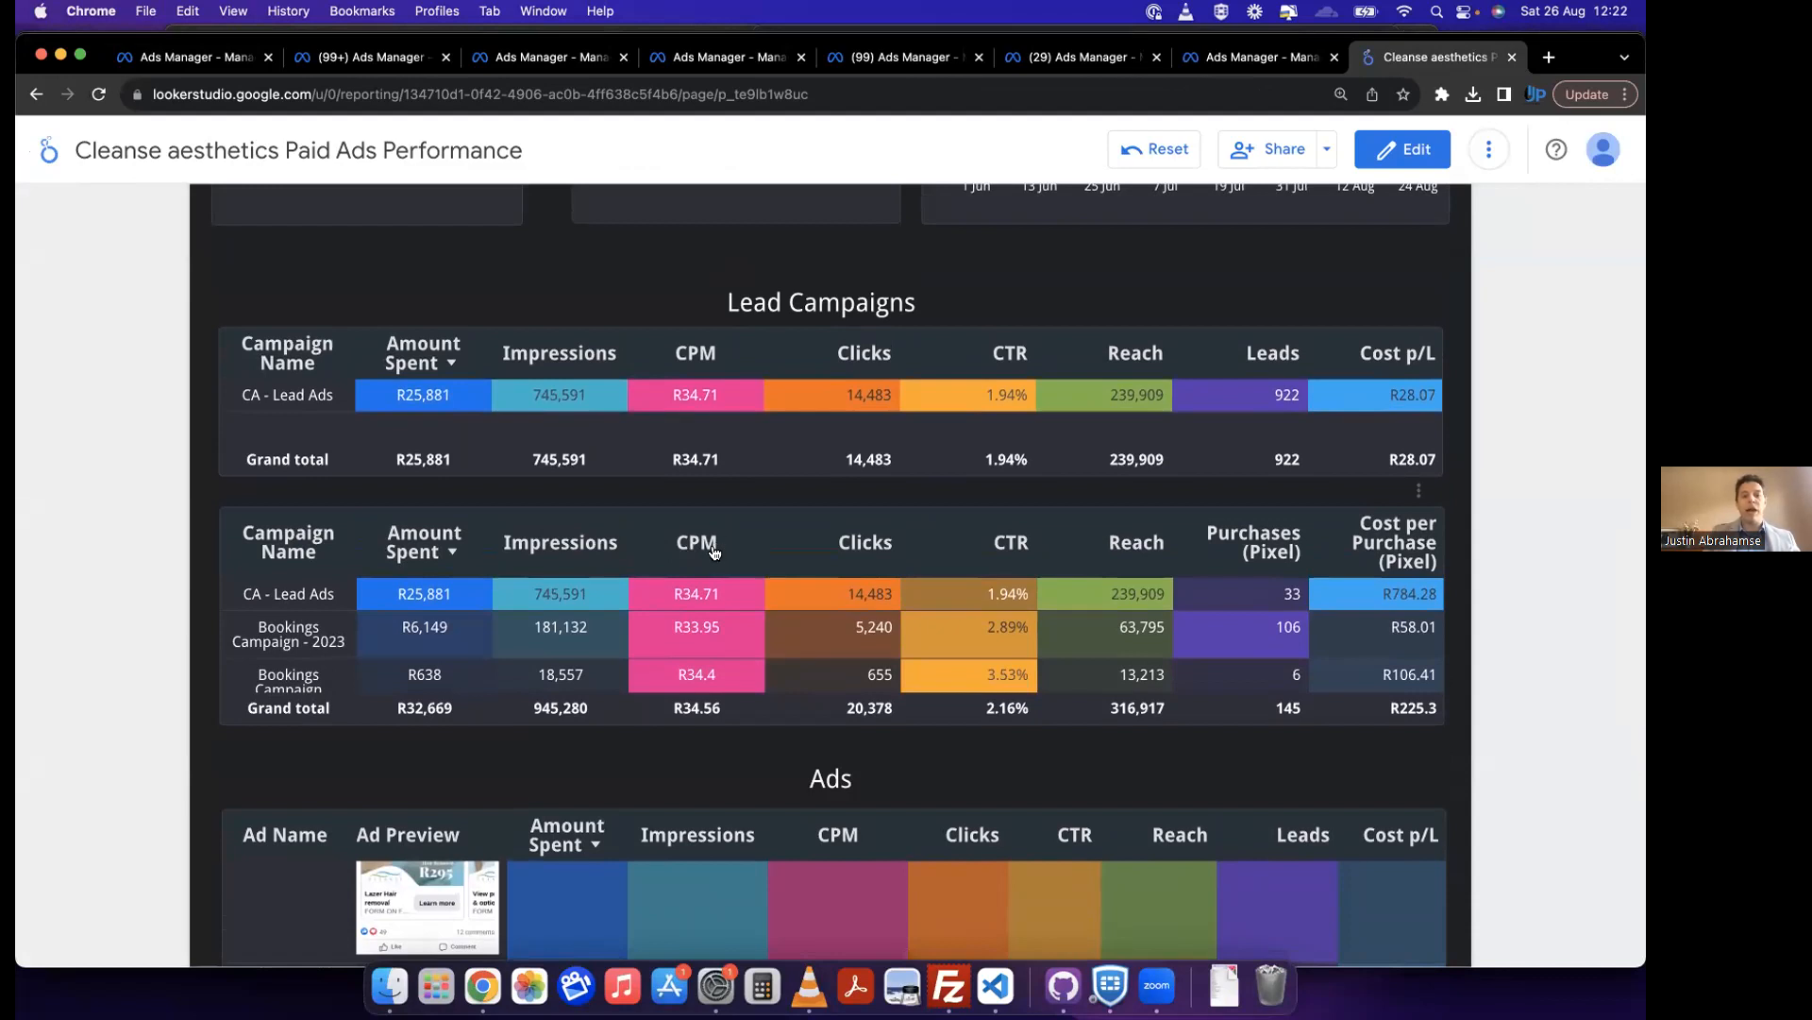
scroll(701, 646, down, 1)
scroll(701, 647, up, 1)
scroll(702, 647, down, 1)
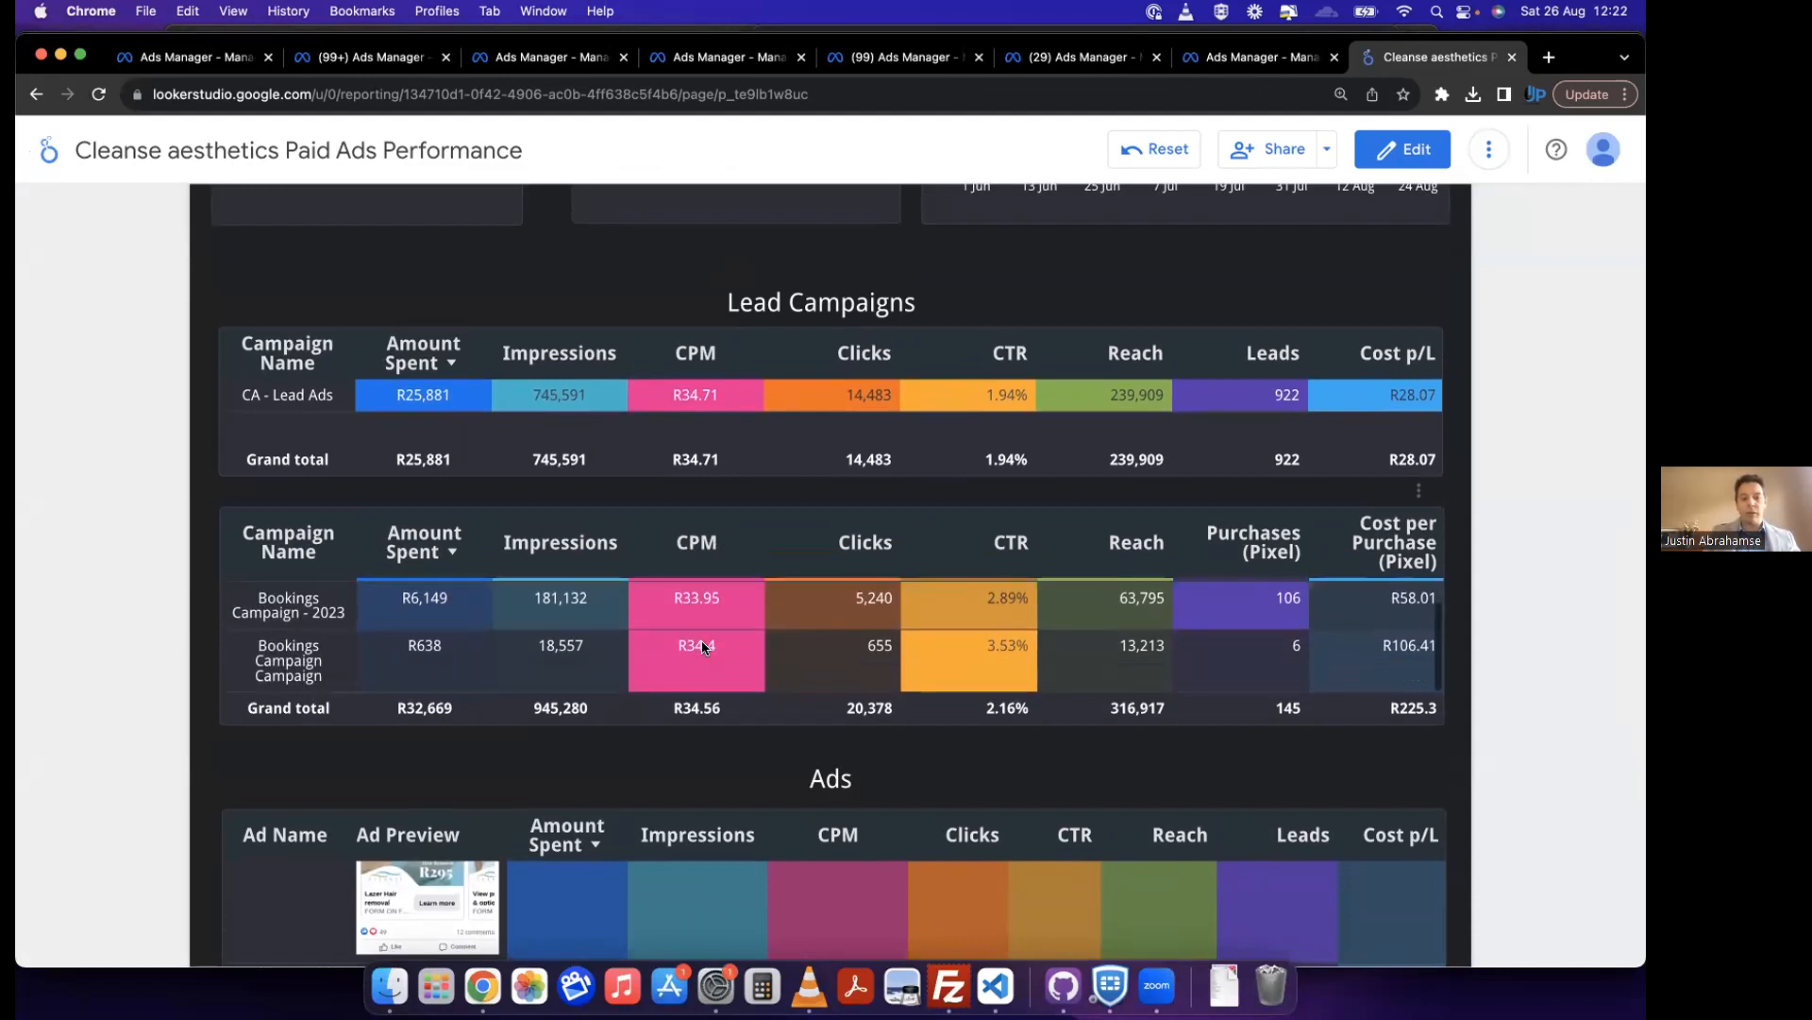
scroll(701, 647, down, 3)
scroll(730, 687, down, 3)
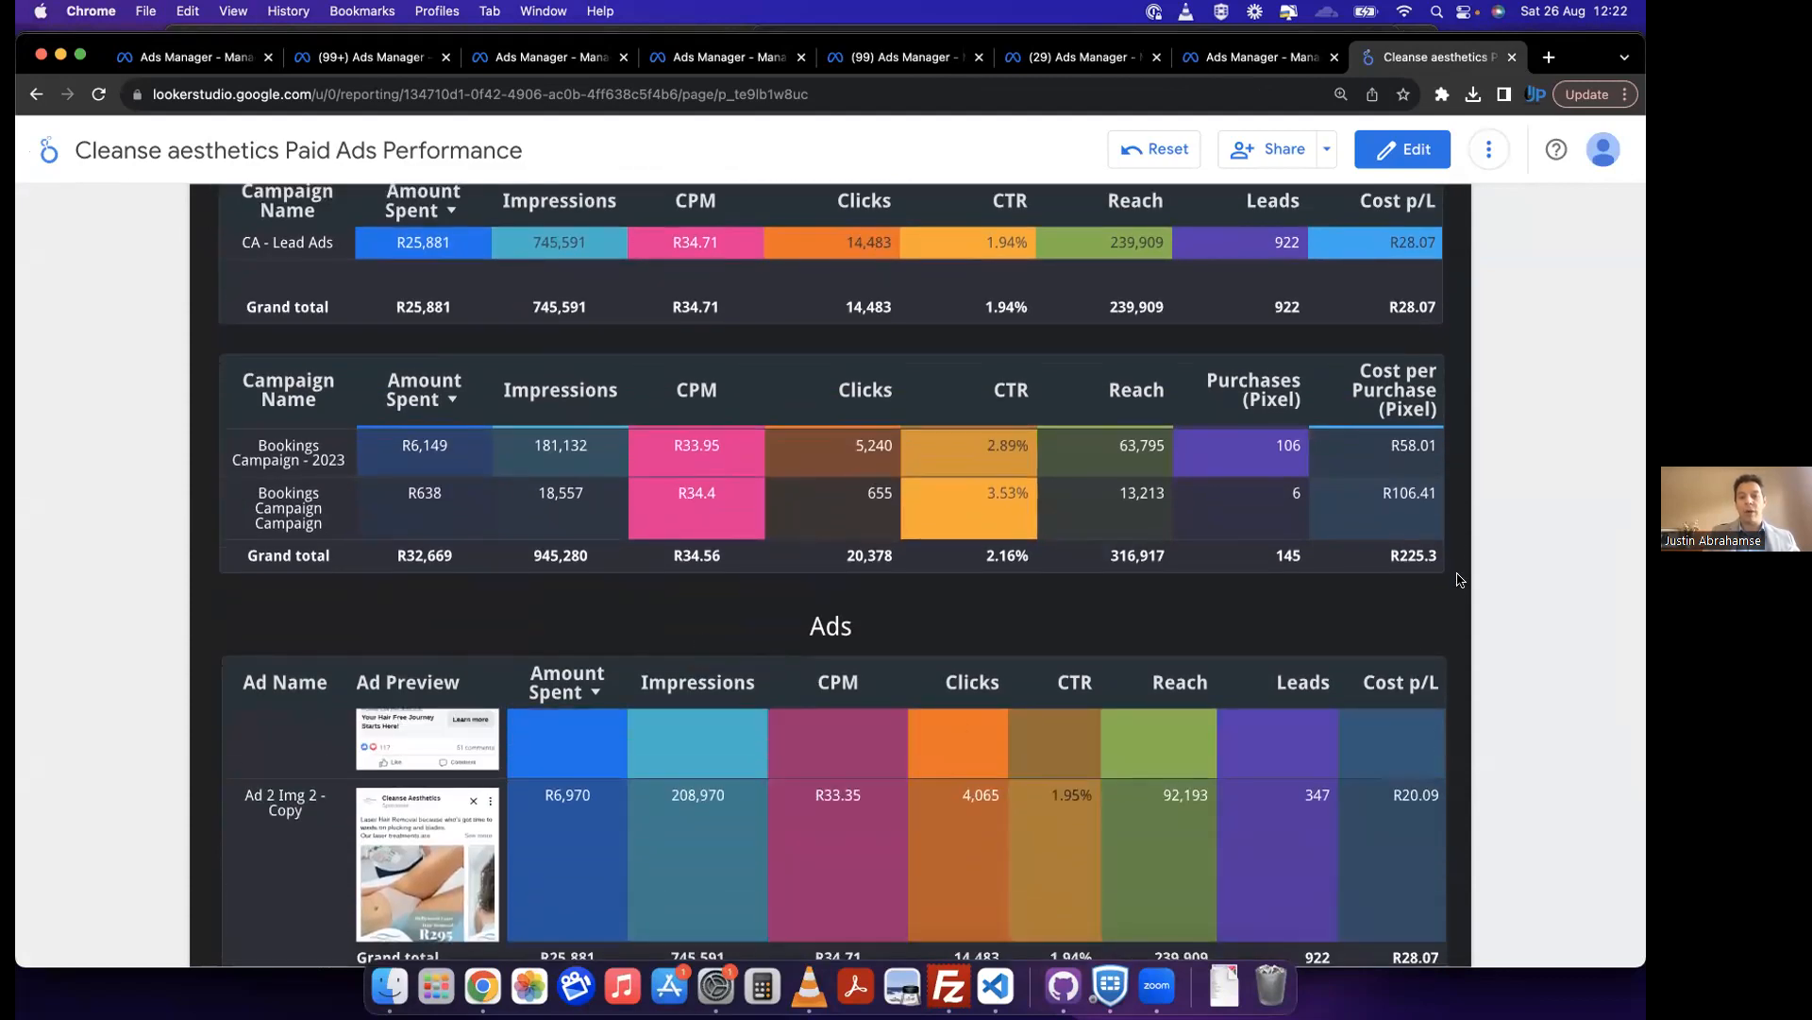
scroll(1456, 581, down, 1)
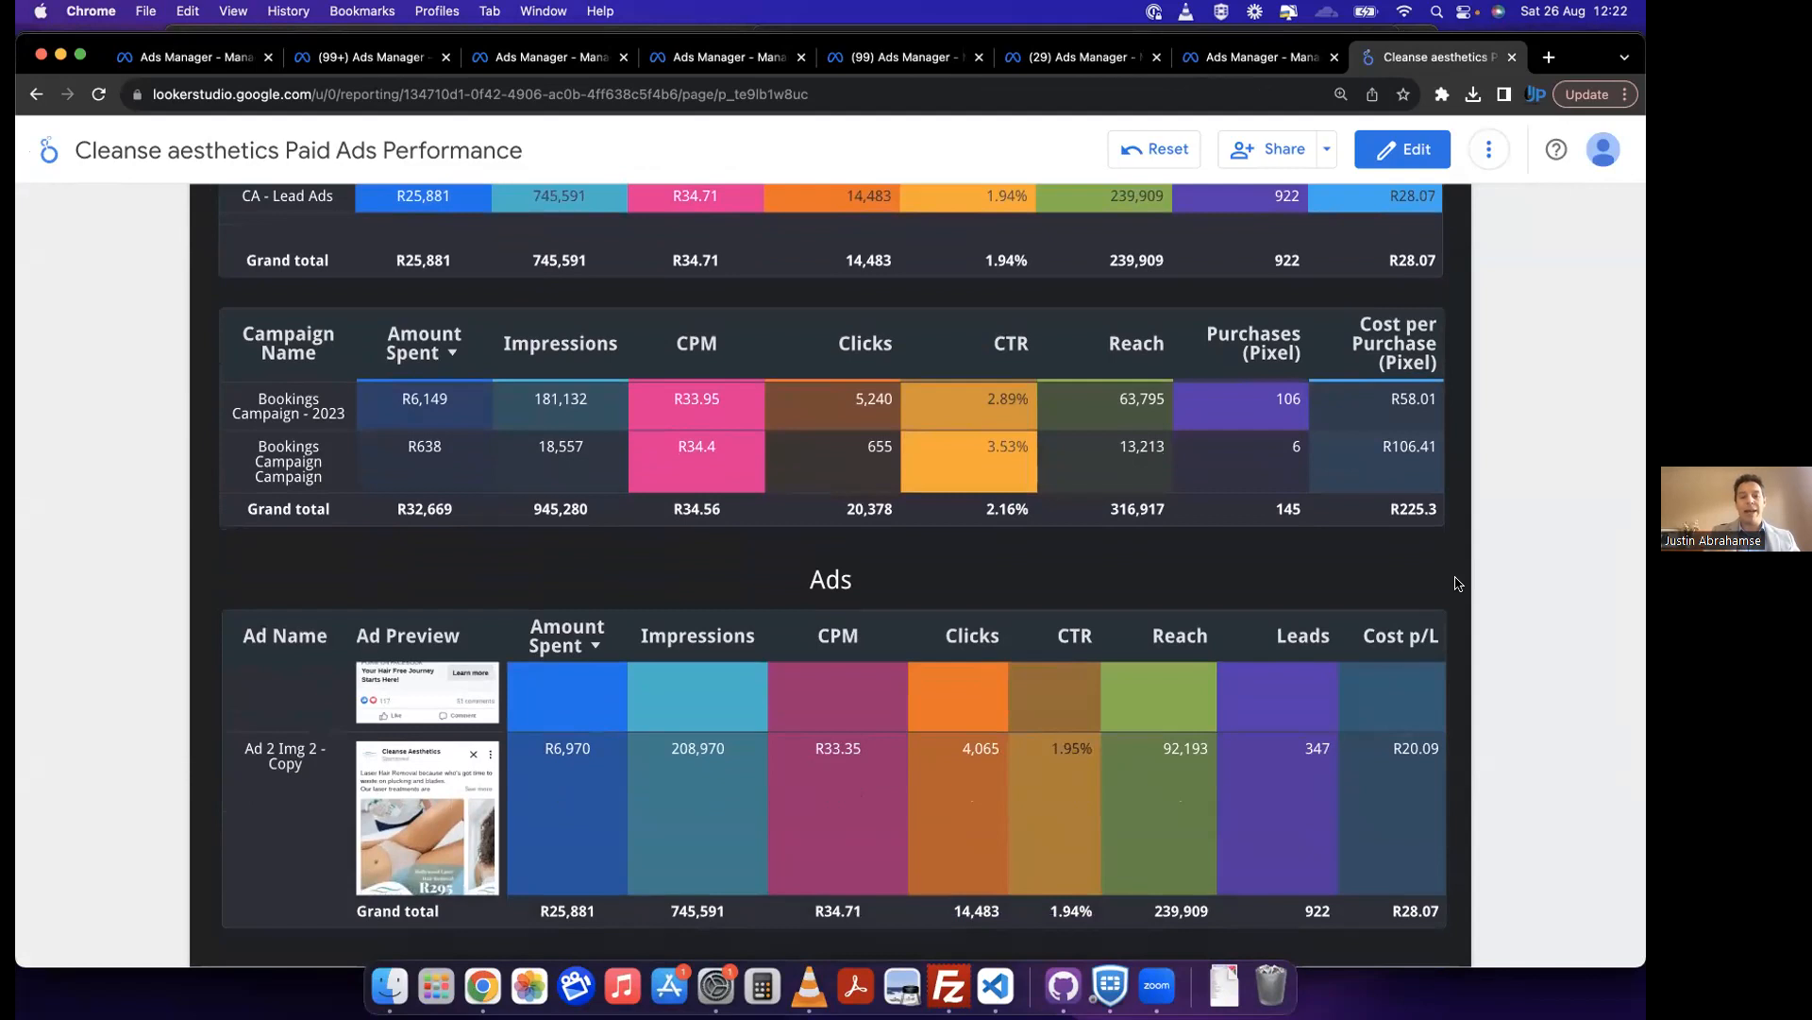
Step: Check the top-spending ad in the Ads table, then return to the Lead Campaigns table
scroll(893, 846, up, 1)
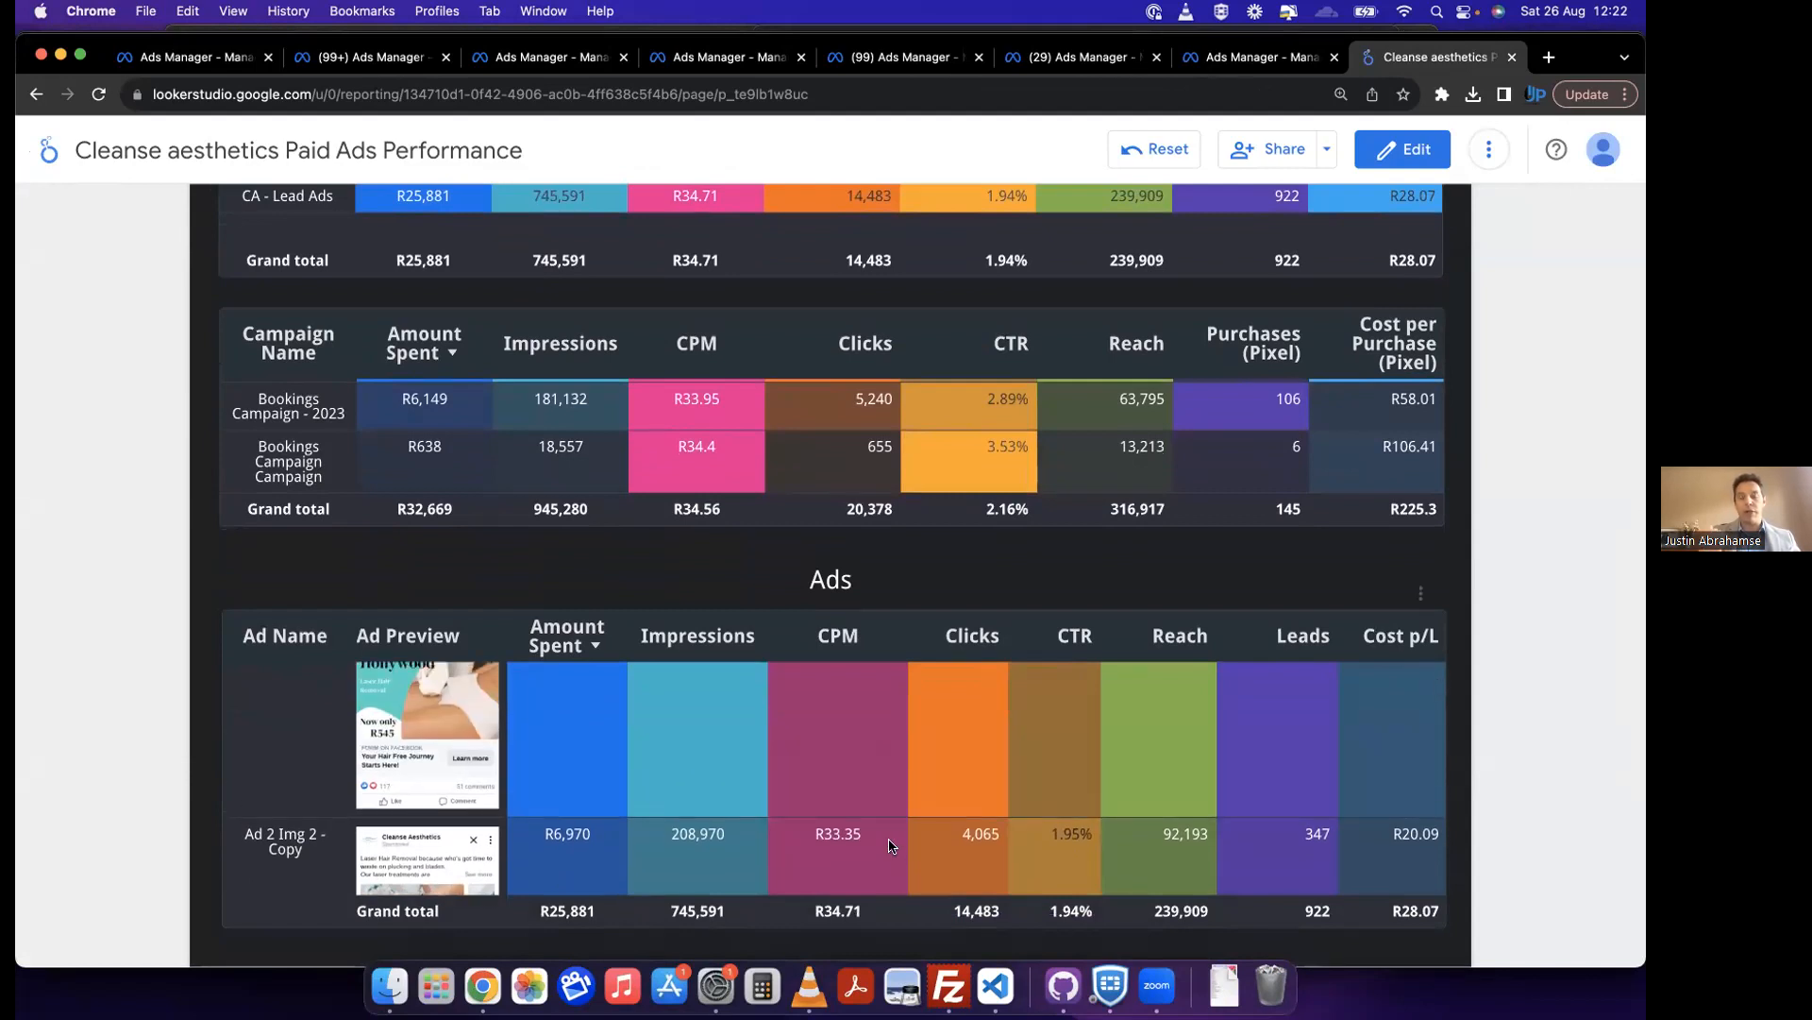
scroll(892, 846, up, 1)
scroll(885, 762, up, 1)
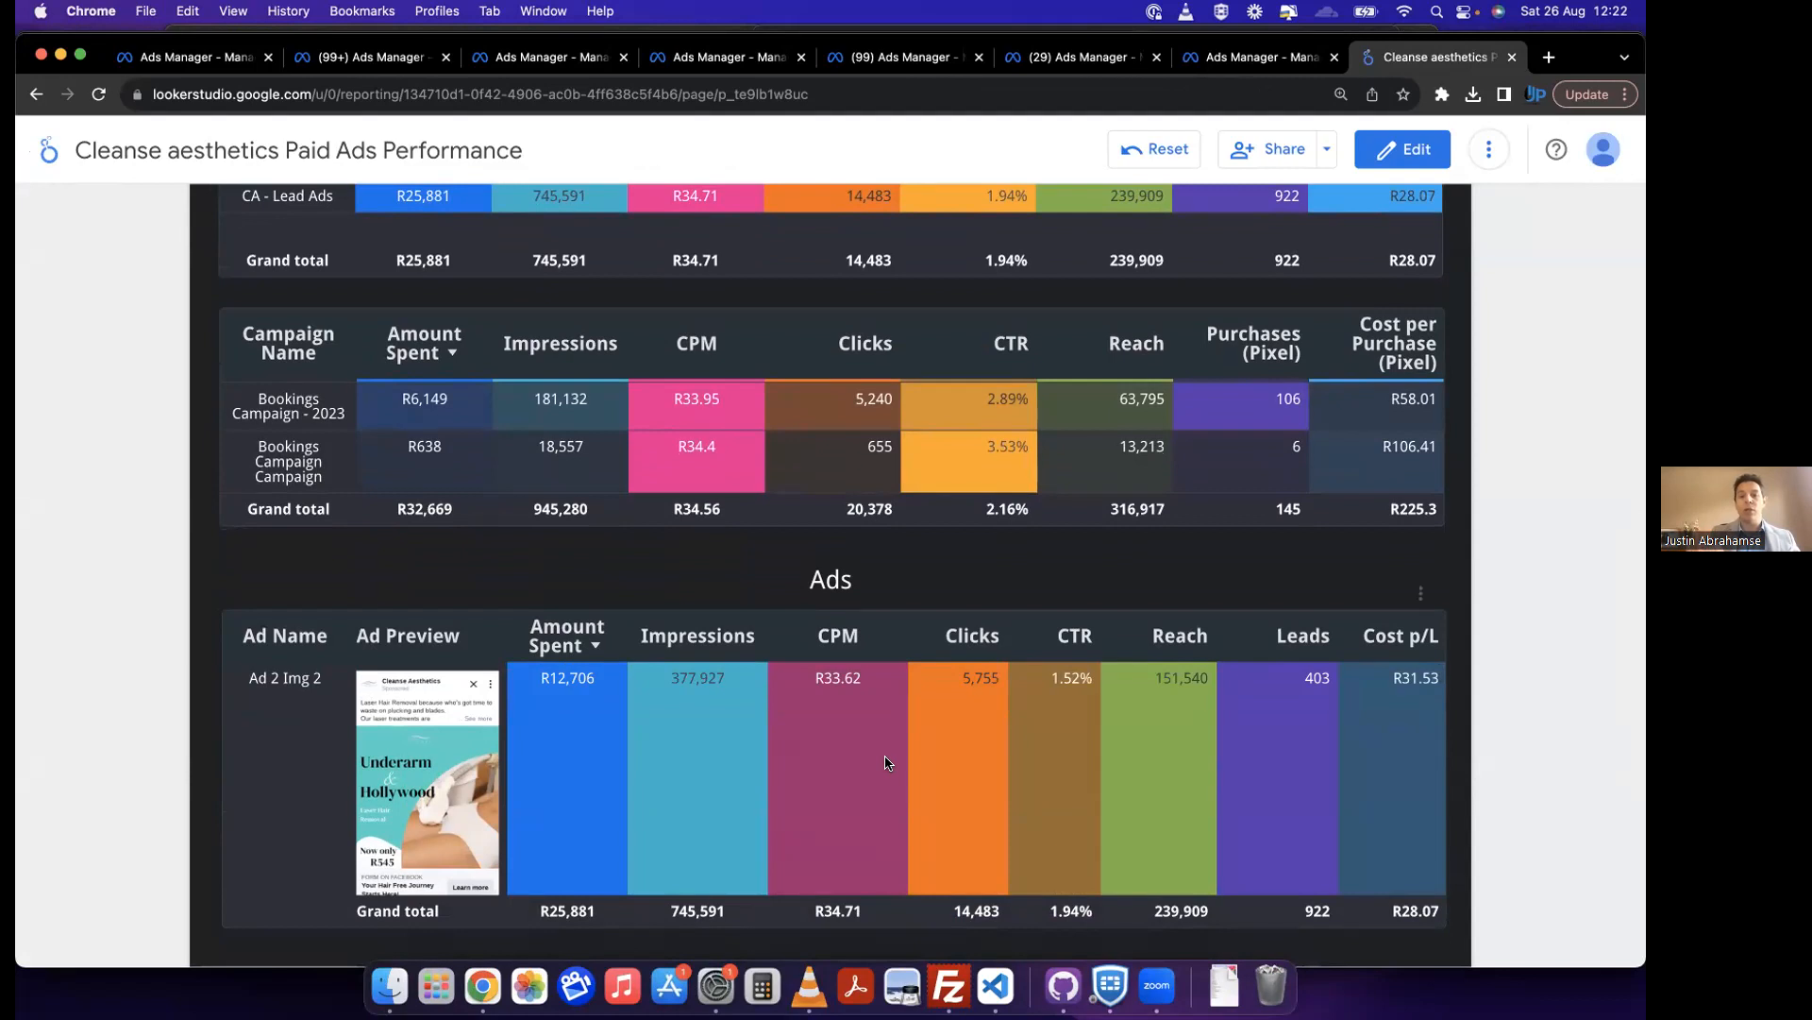
scroll(886, 762, up, 2)
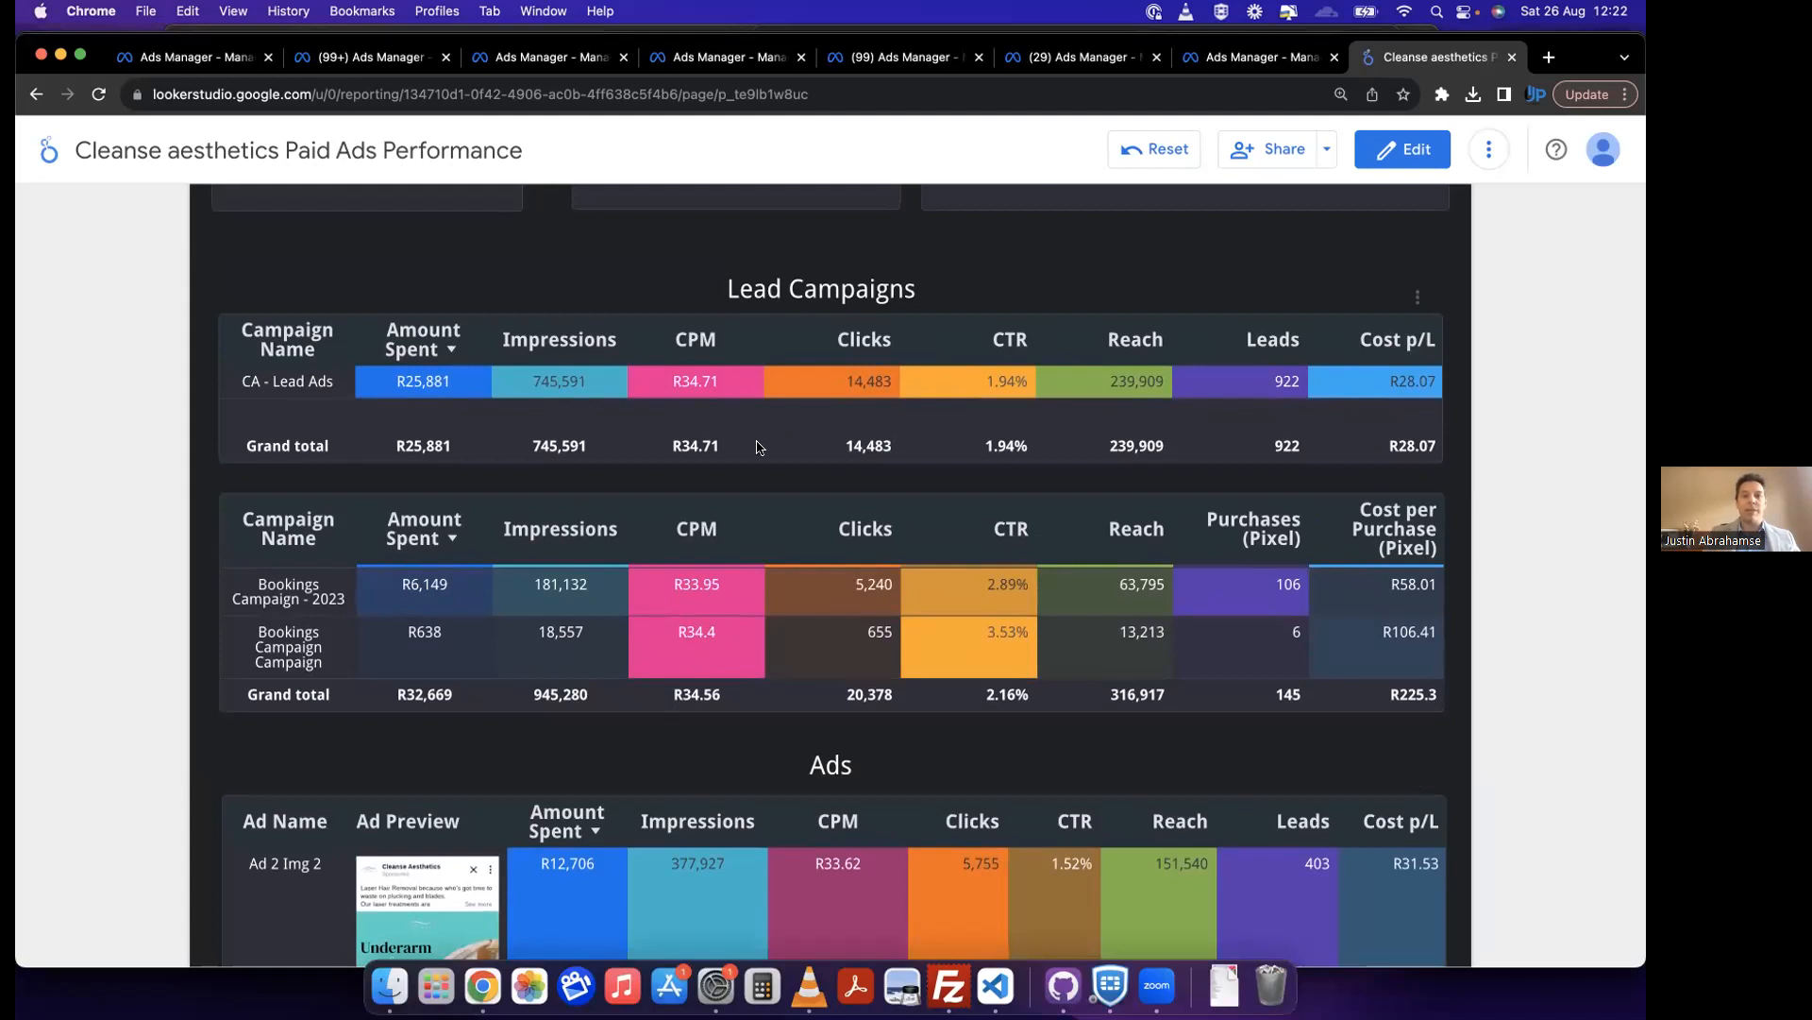
scroll(757, 447, up, 2)
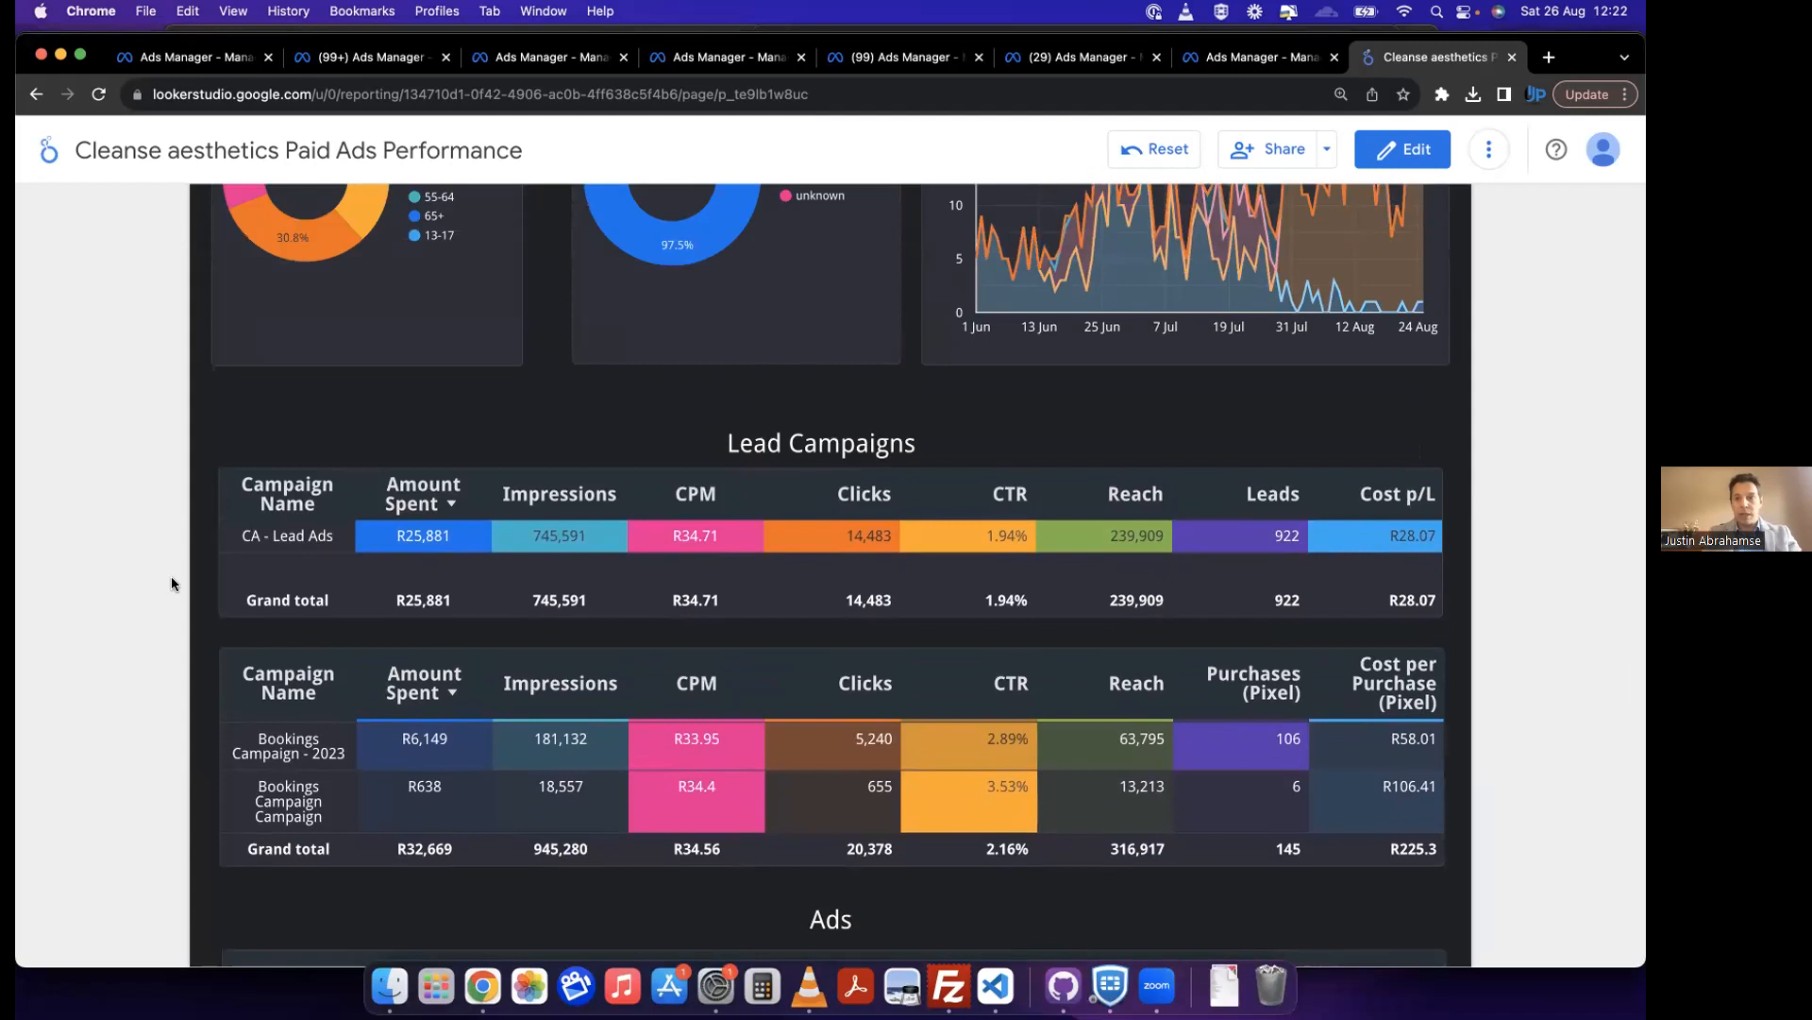
Step: Open the Looker Studio home page in a new browser tab and look through the recent reports list
right_click(60, 156)
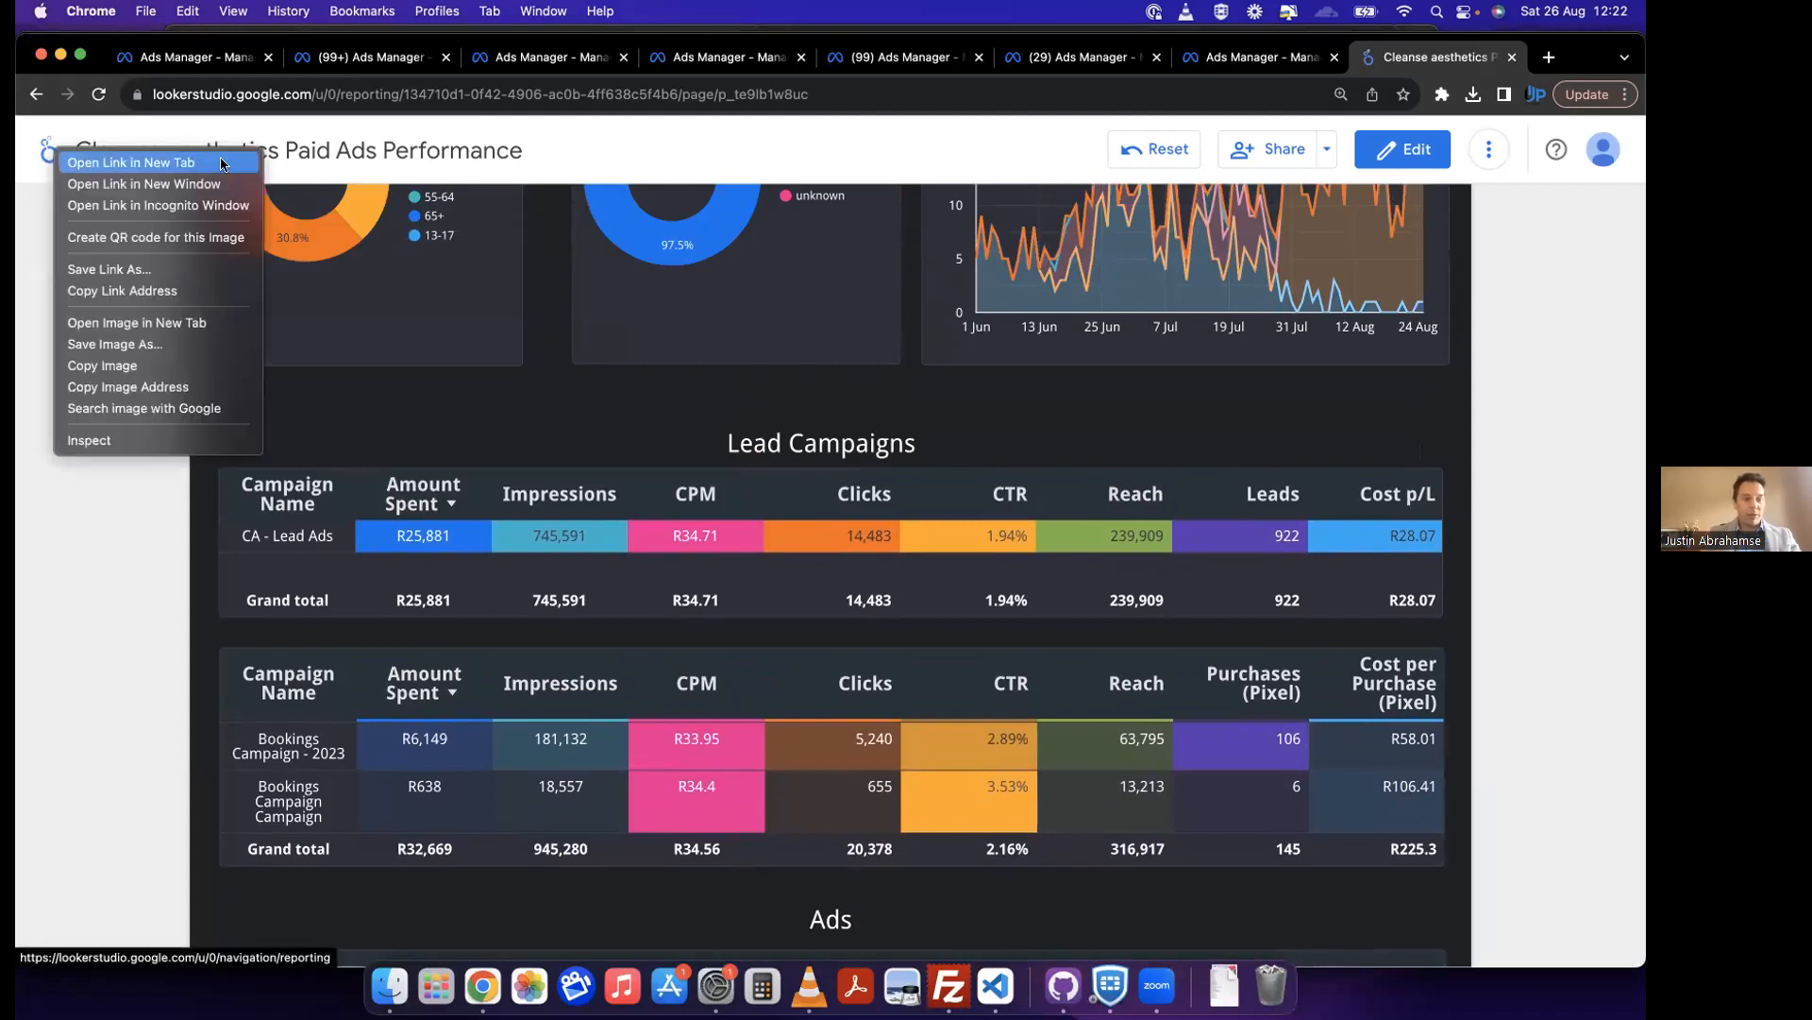
click(62, 161)
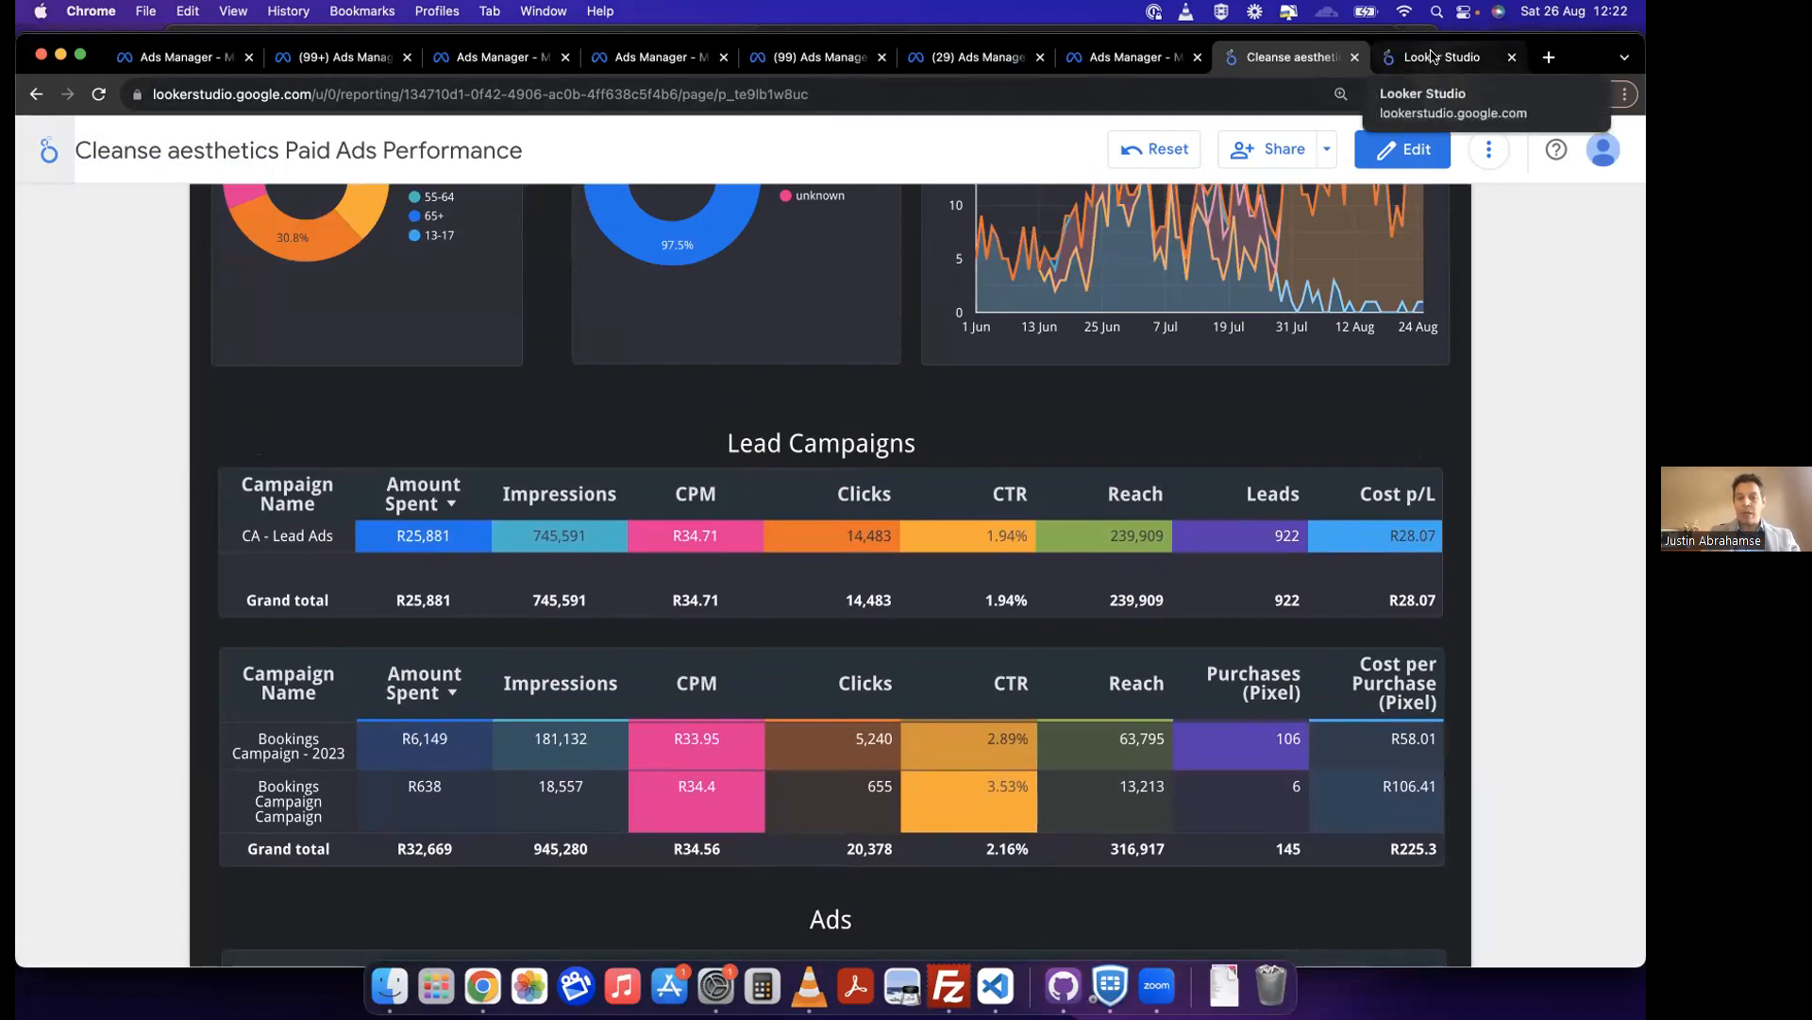
click(1431, 56)
scroll(619, 528, down, 3)
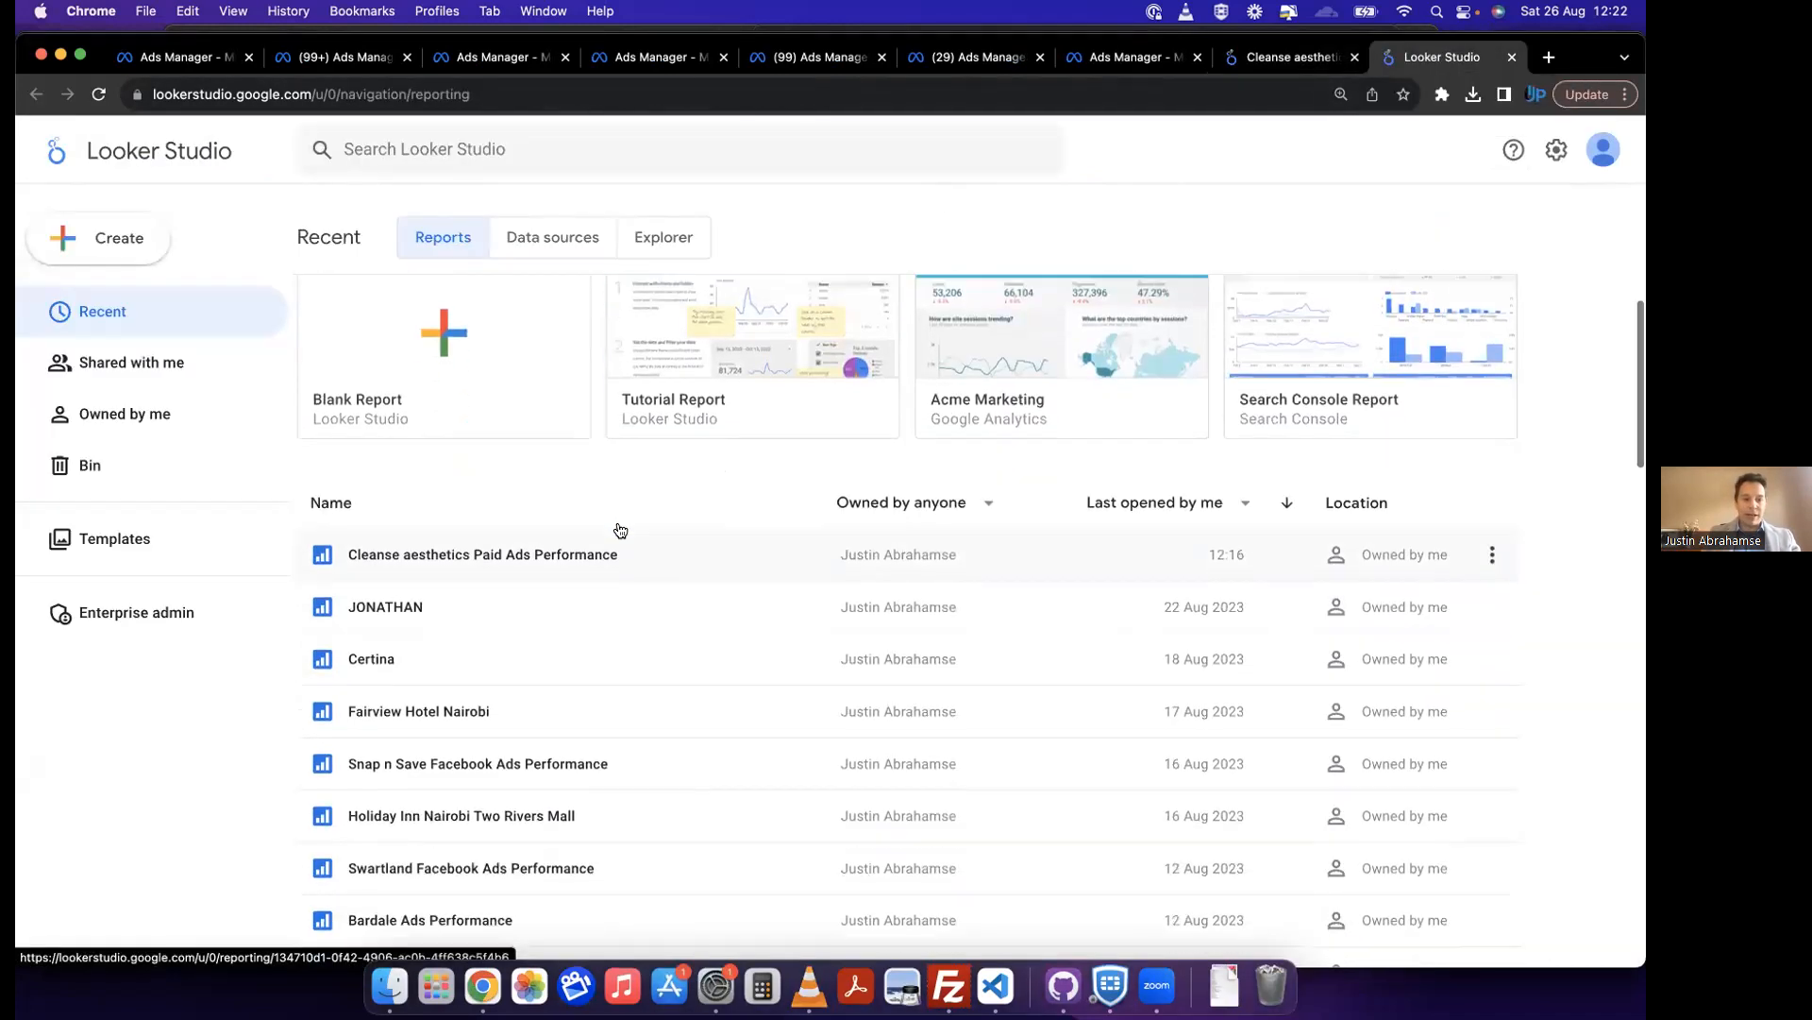
scroll(620, 530, down, 3)
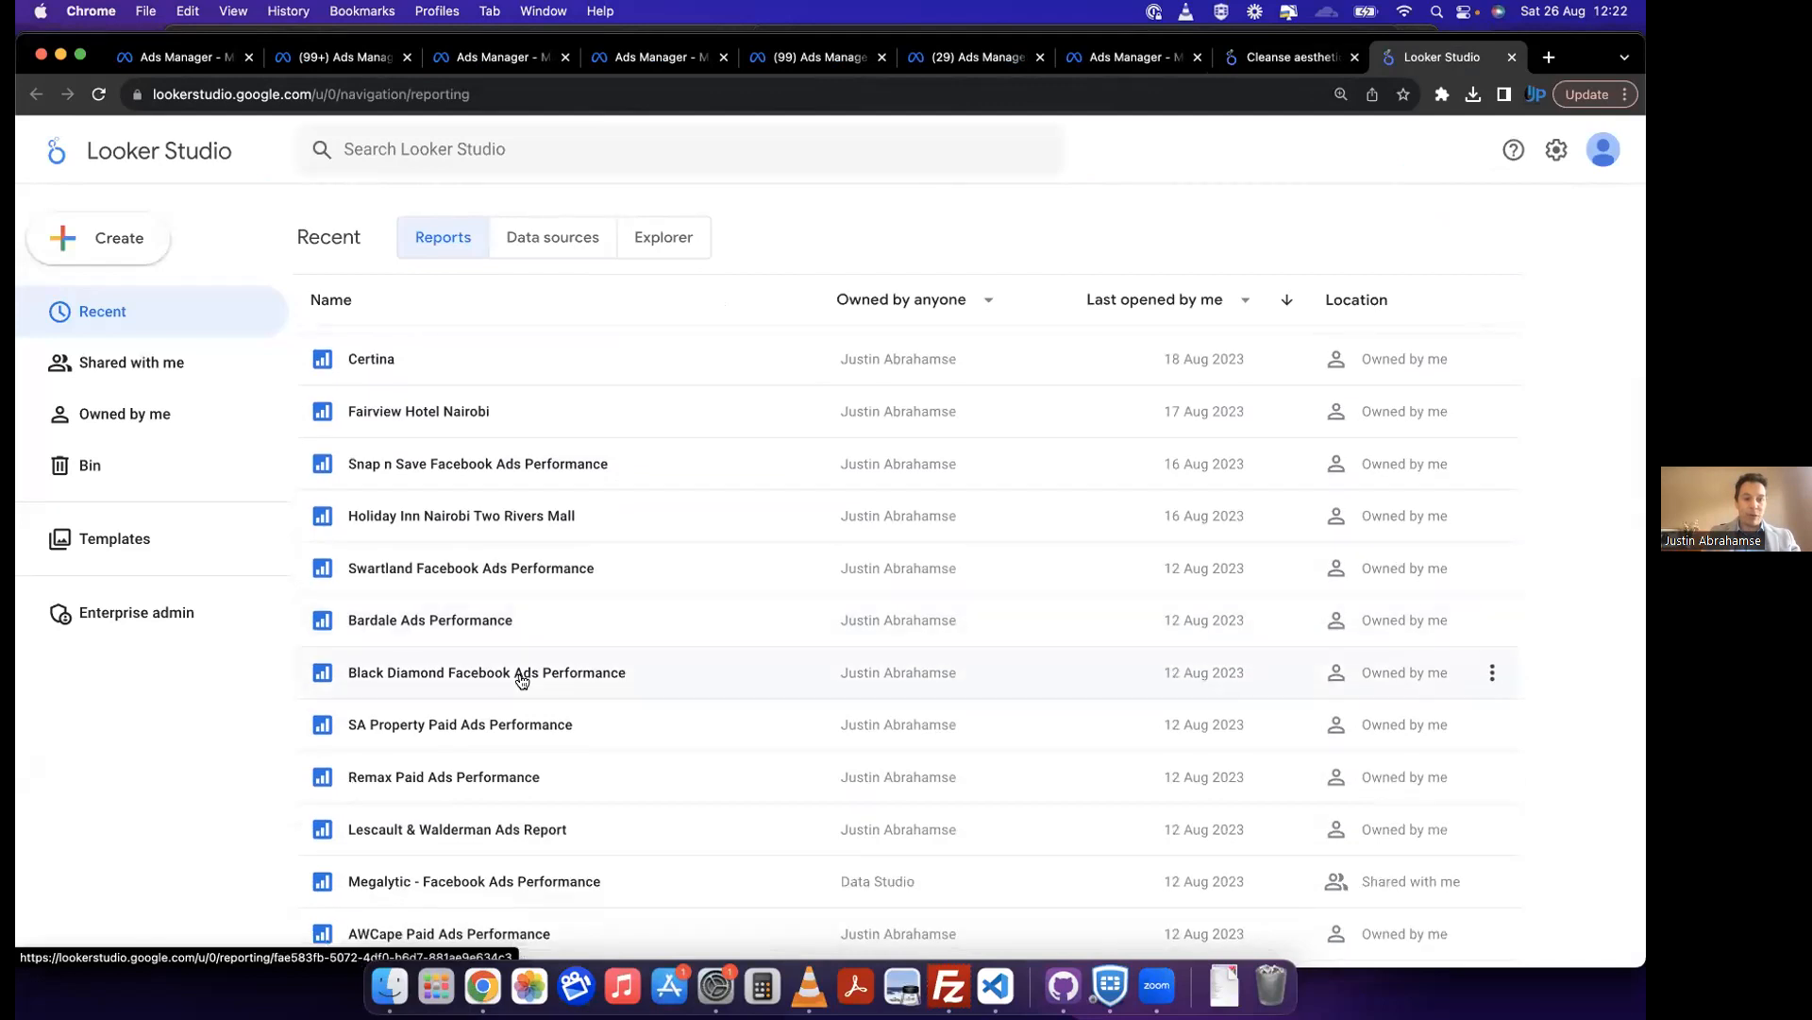
scroll(521, 679, down, 3)
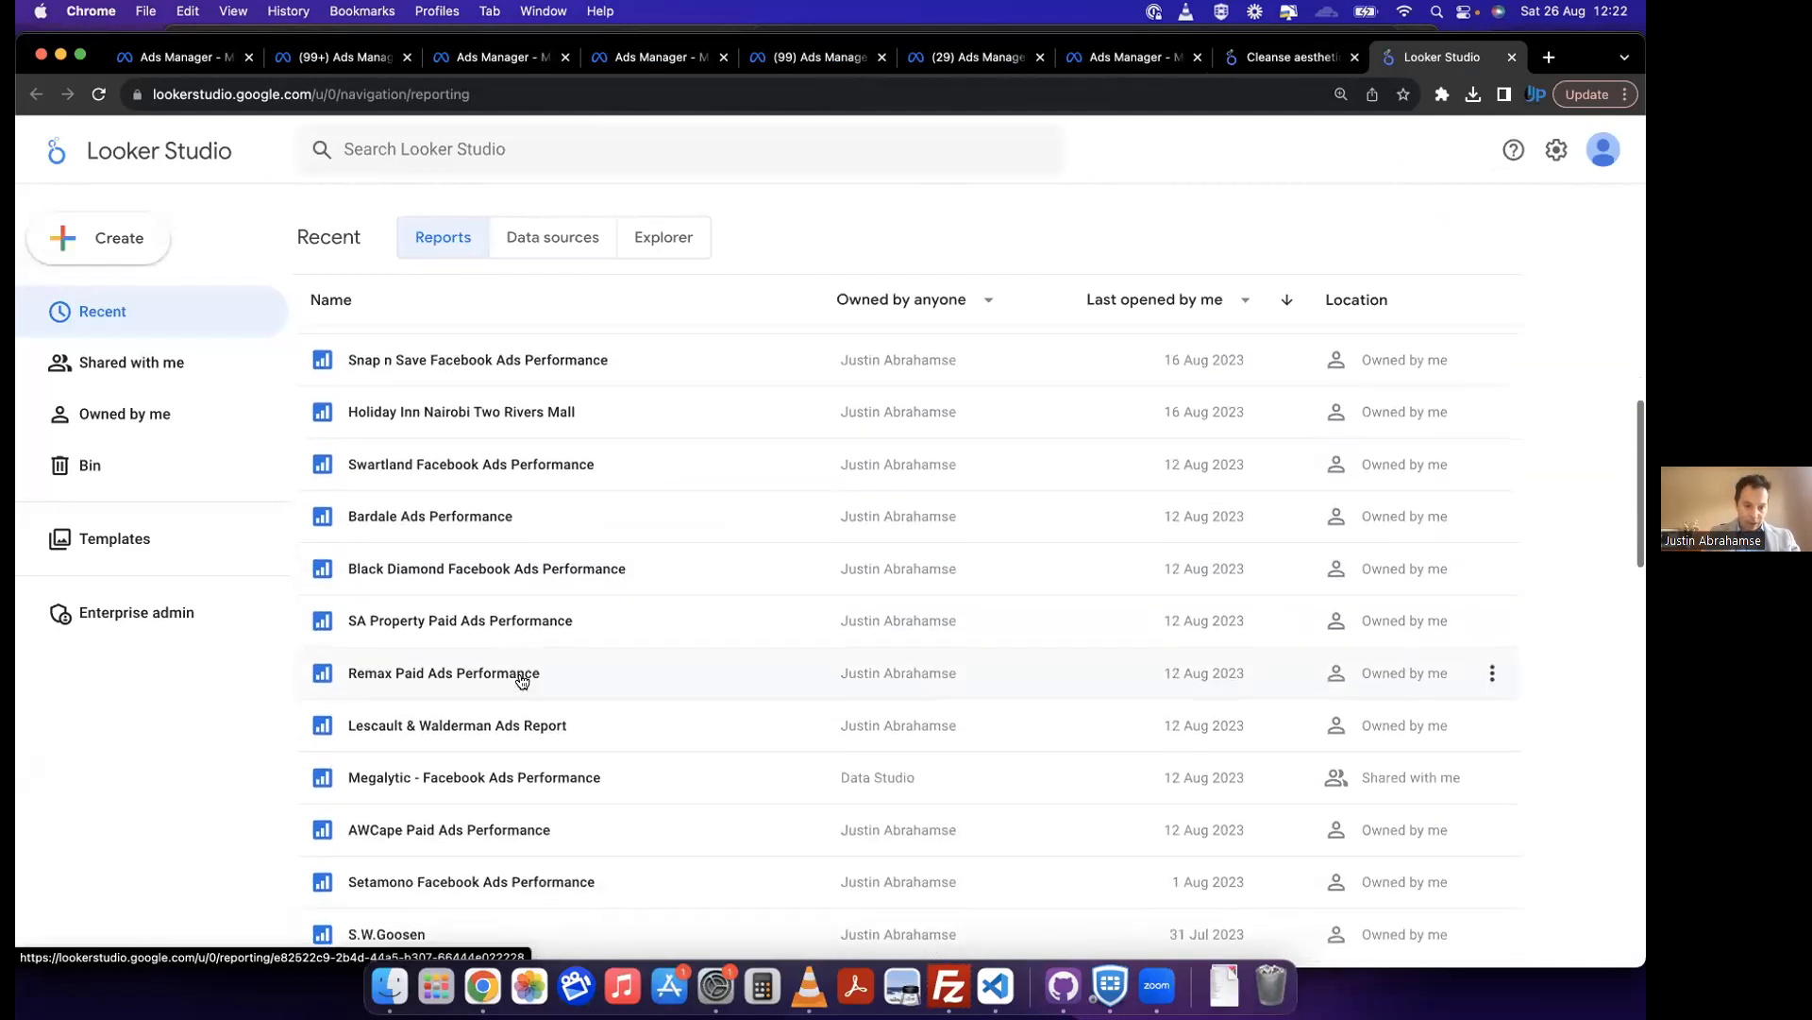
scroll(521, 680, down, 3)
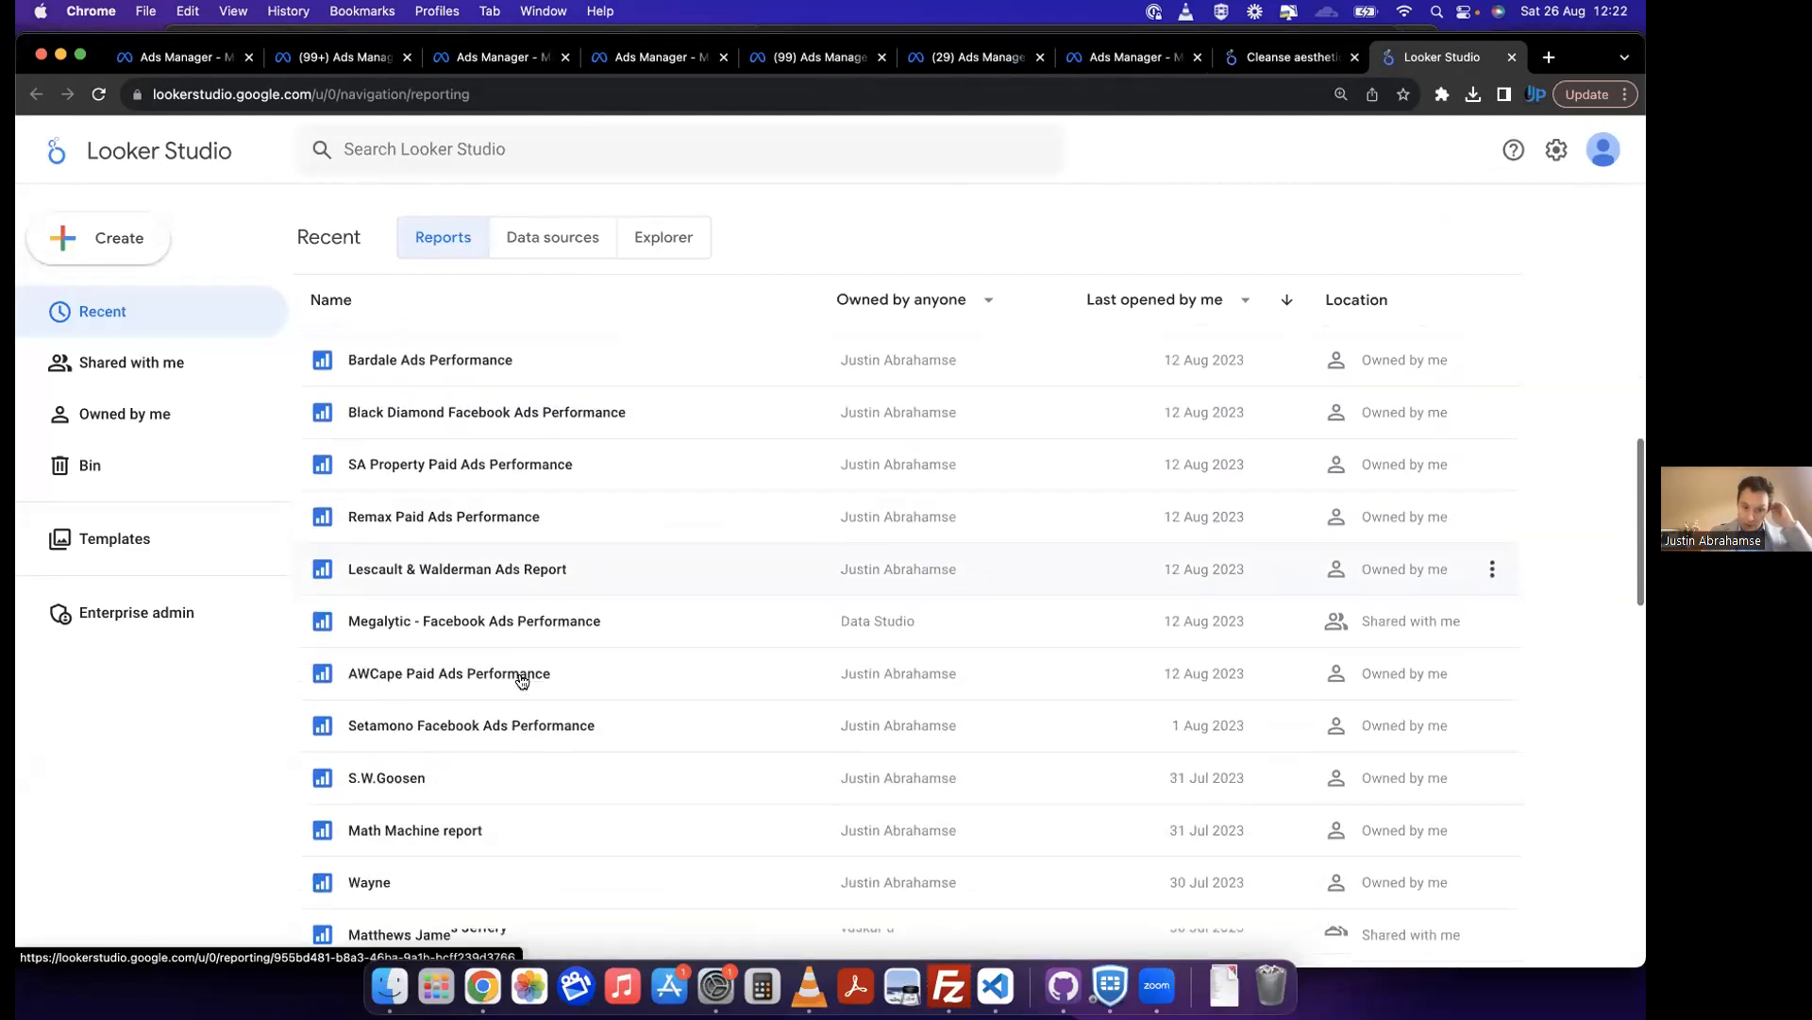
scroll(521, 679, down, 8)
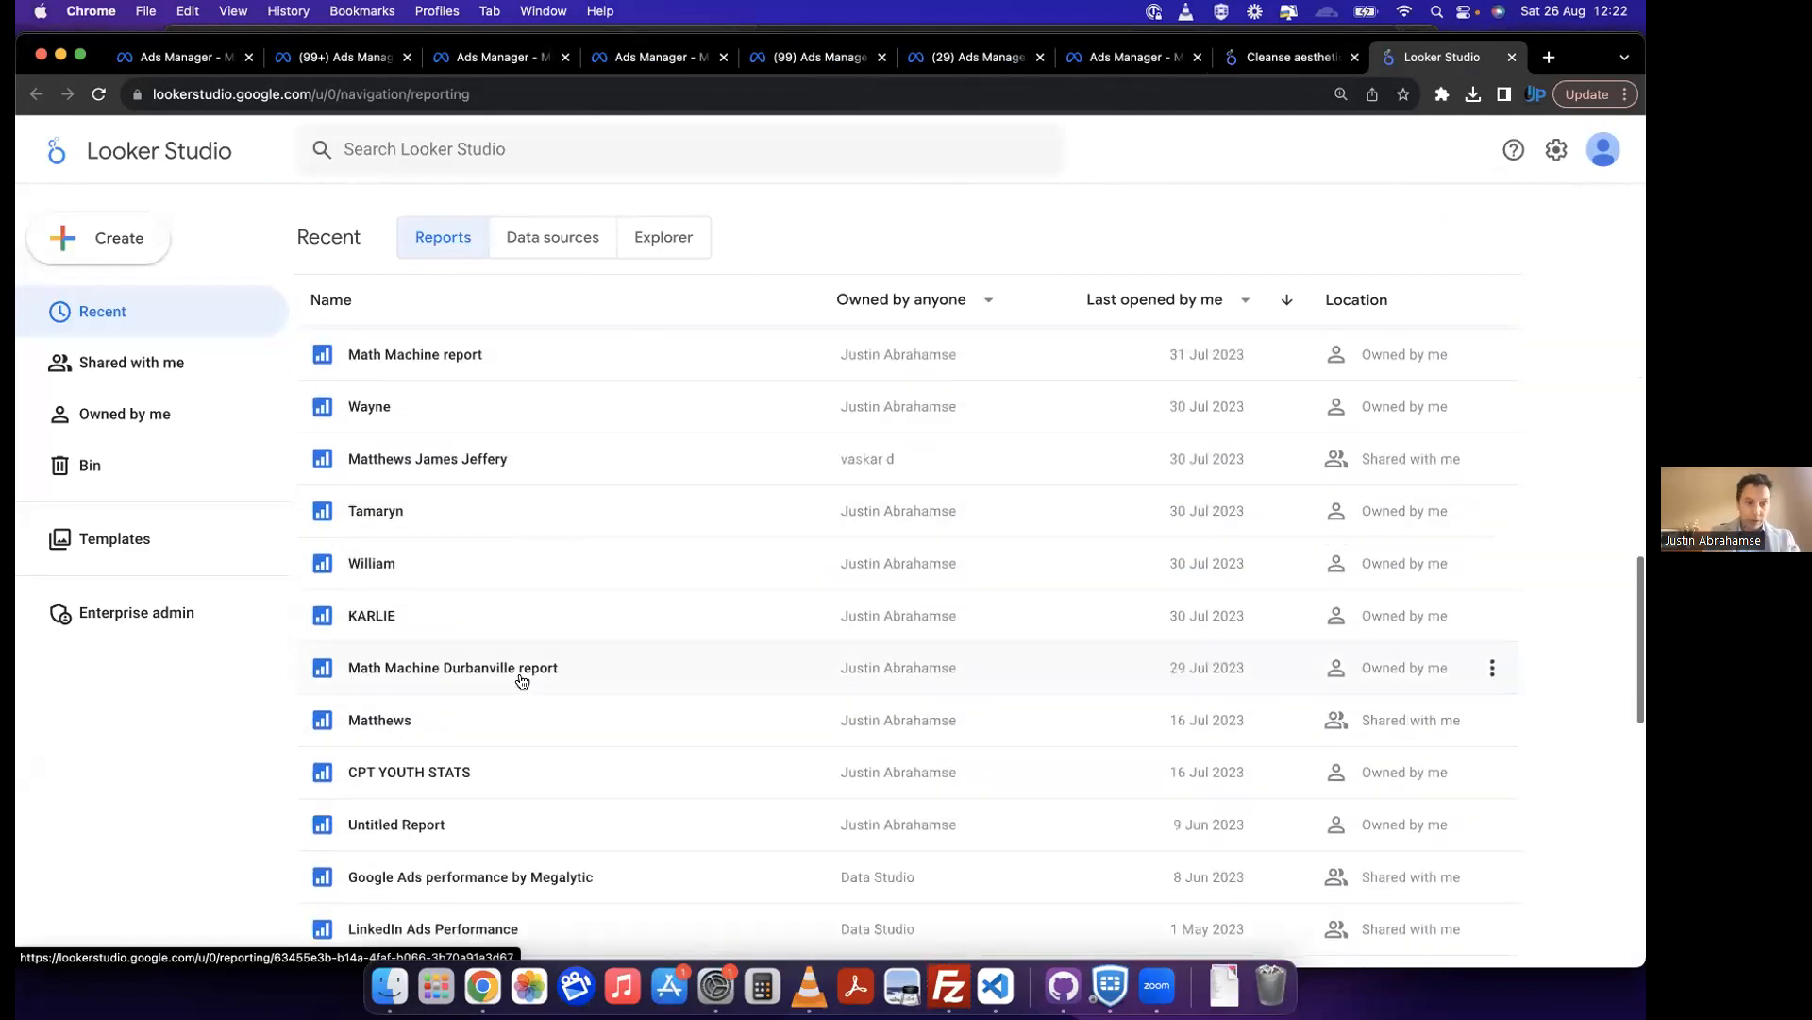
Step: Search the reports for "snap", open the Snap n Save Facebook Ads Performance report and go to its Brands page
click(526, 154)
text(snap)
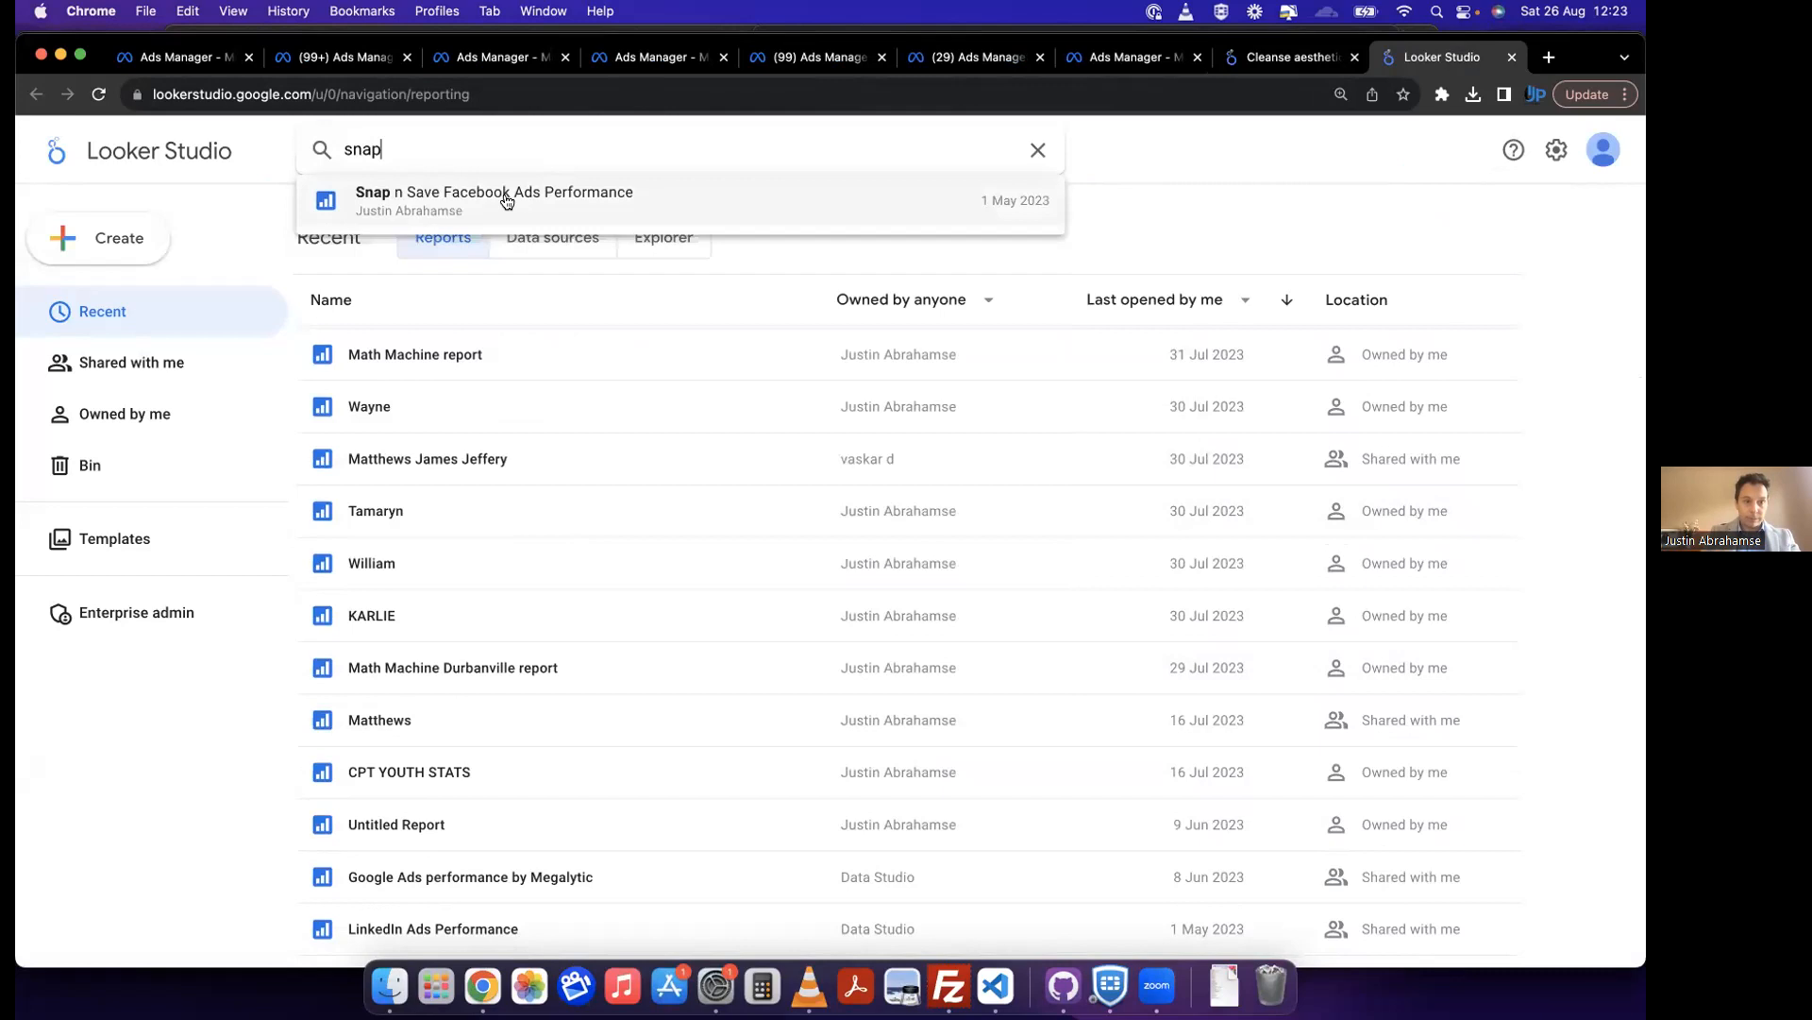
click(511, 201)
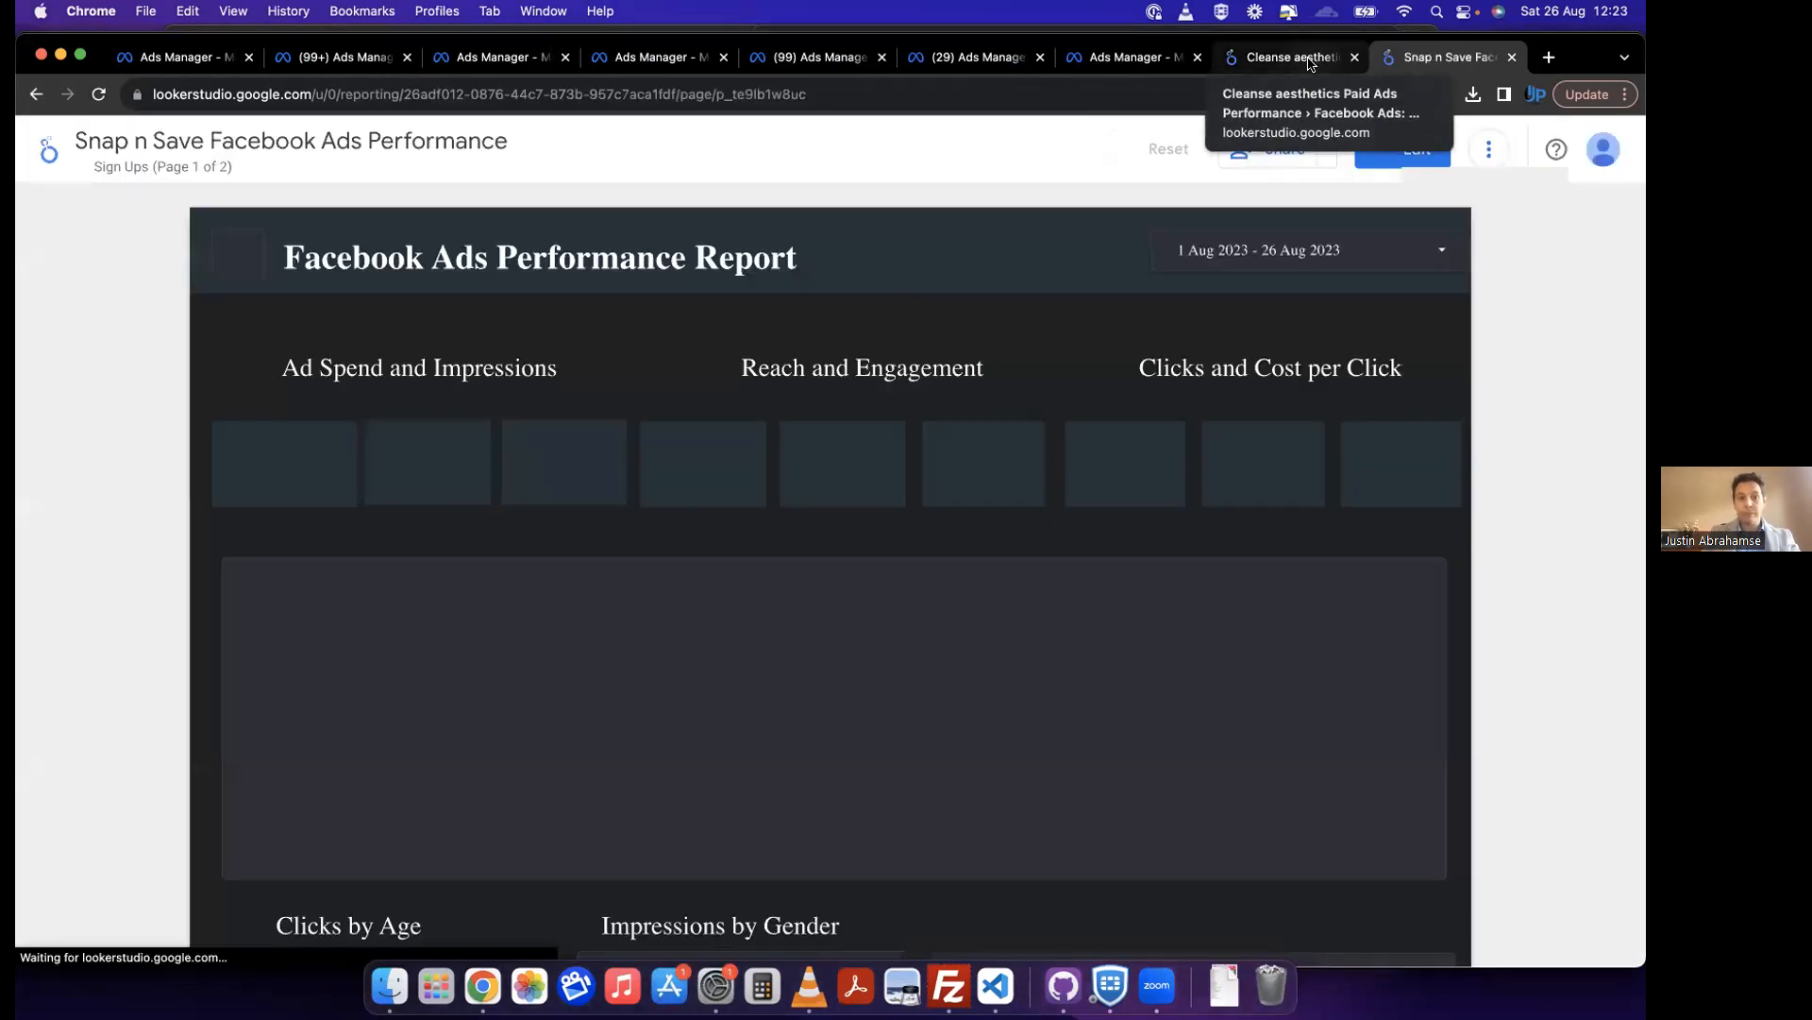
click(246, 166)
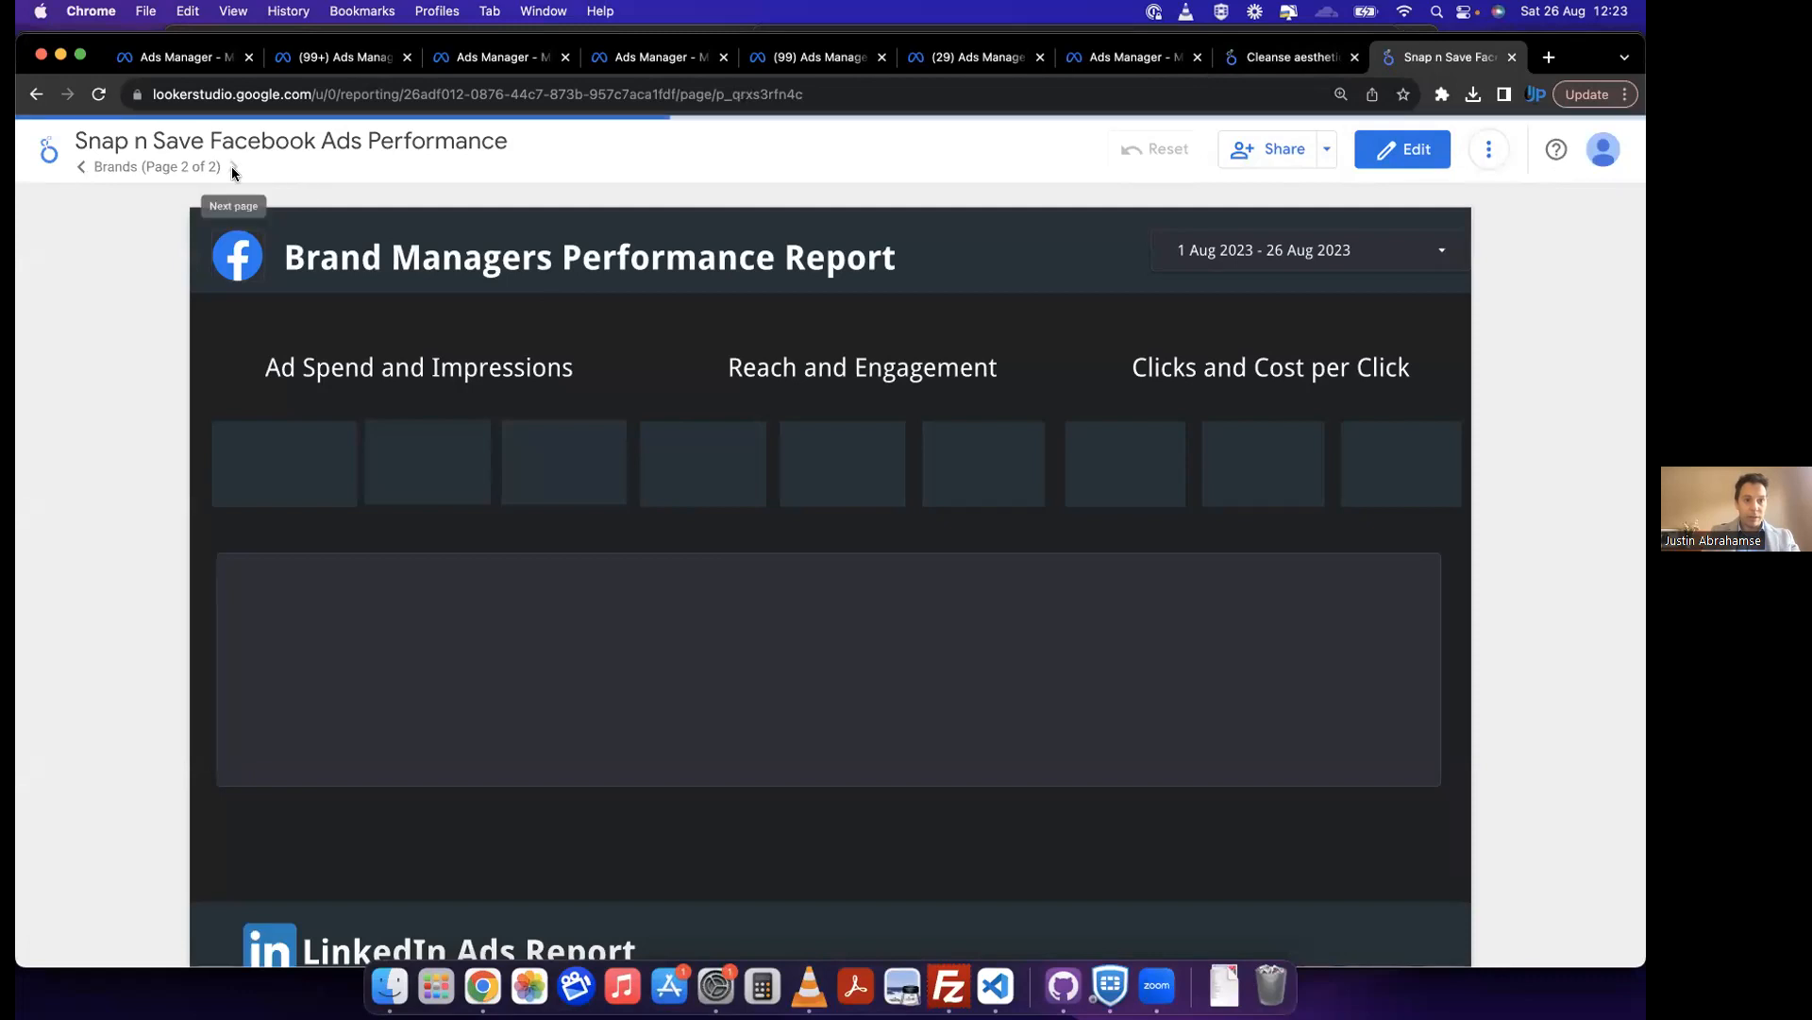
Step: Set the Brand Managers Performance Report's date range to 1 Jun 2023 - 26 Aug 2023
scroll(263, 653, down, 5)
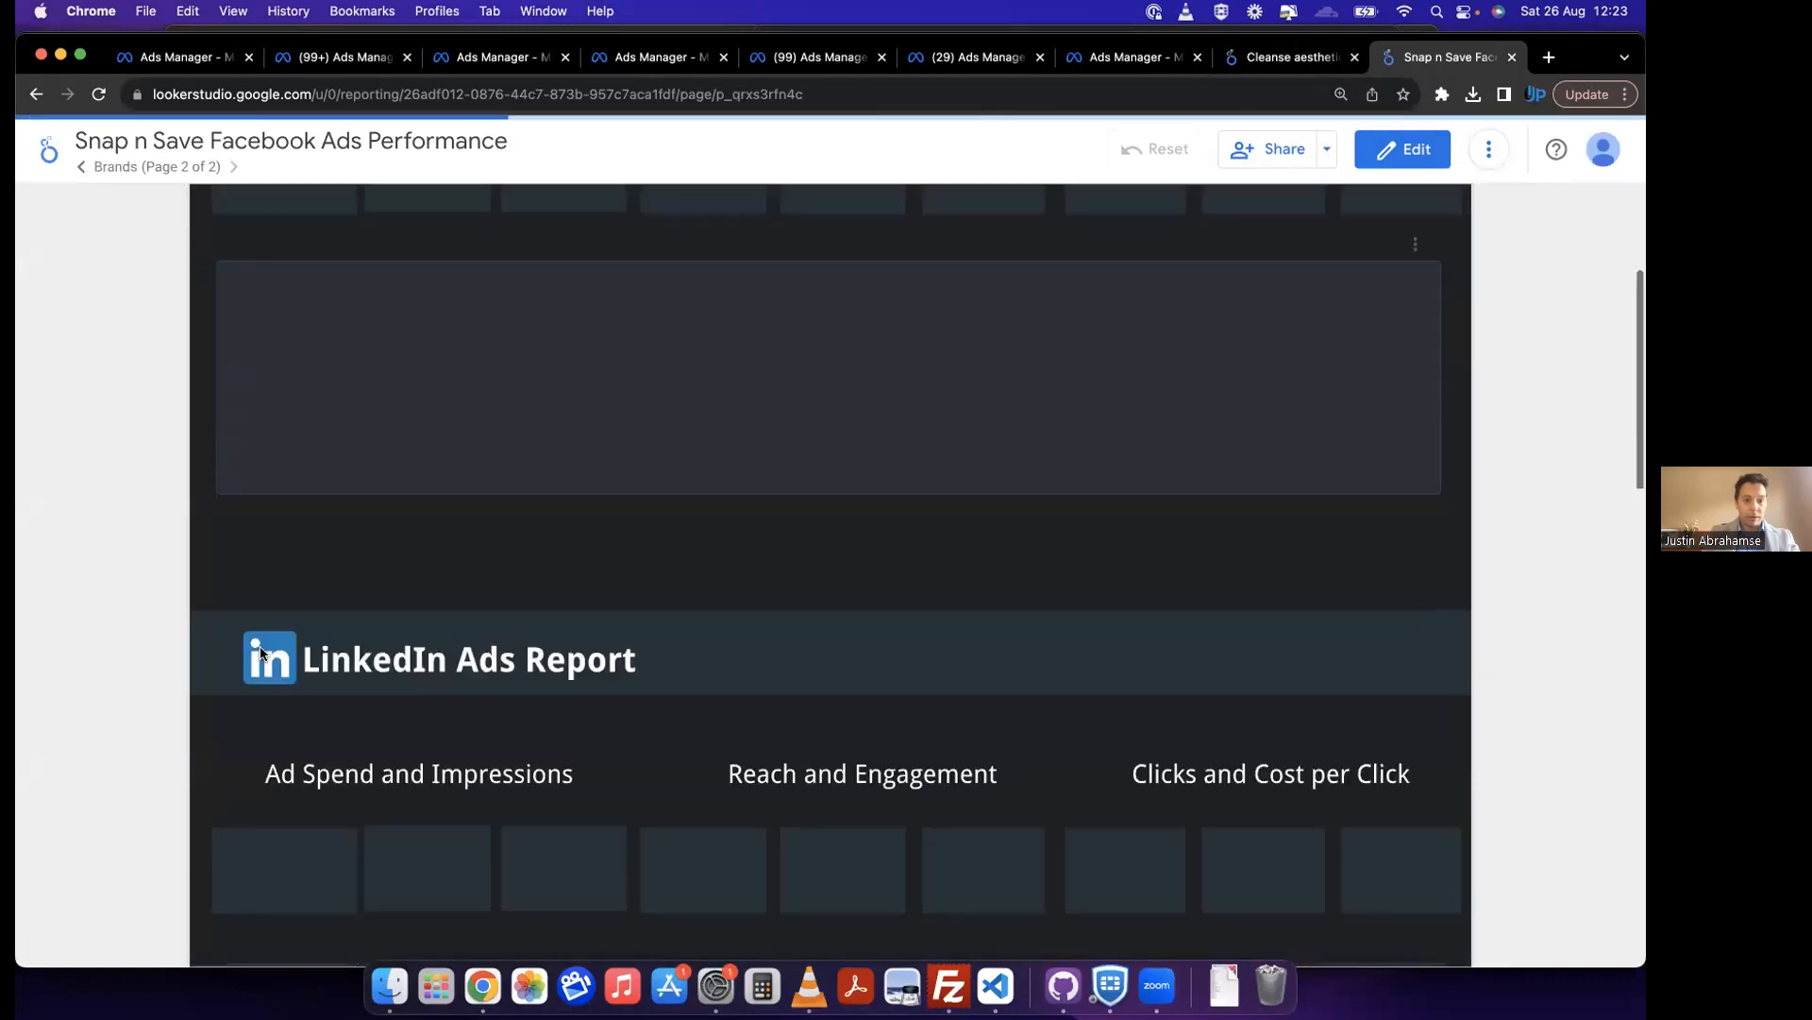
scroll(262, 653, up, 5)
scroll(262, 653, up, 2)
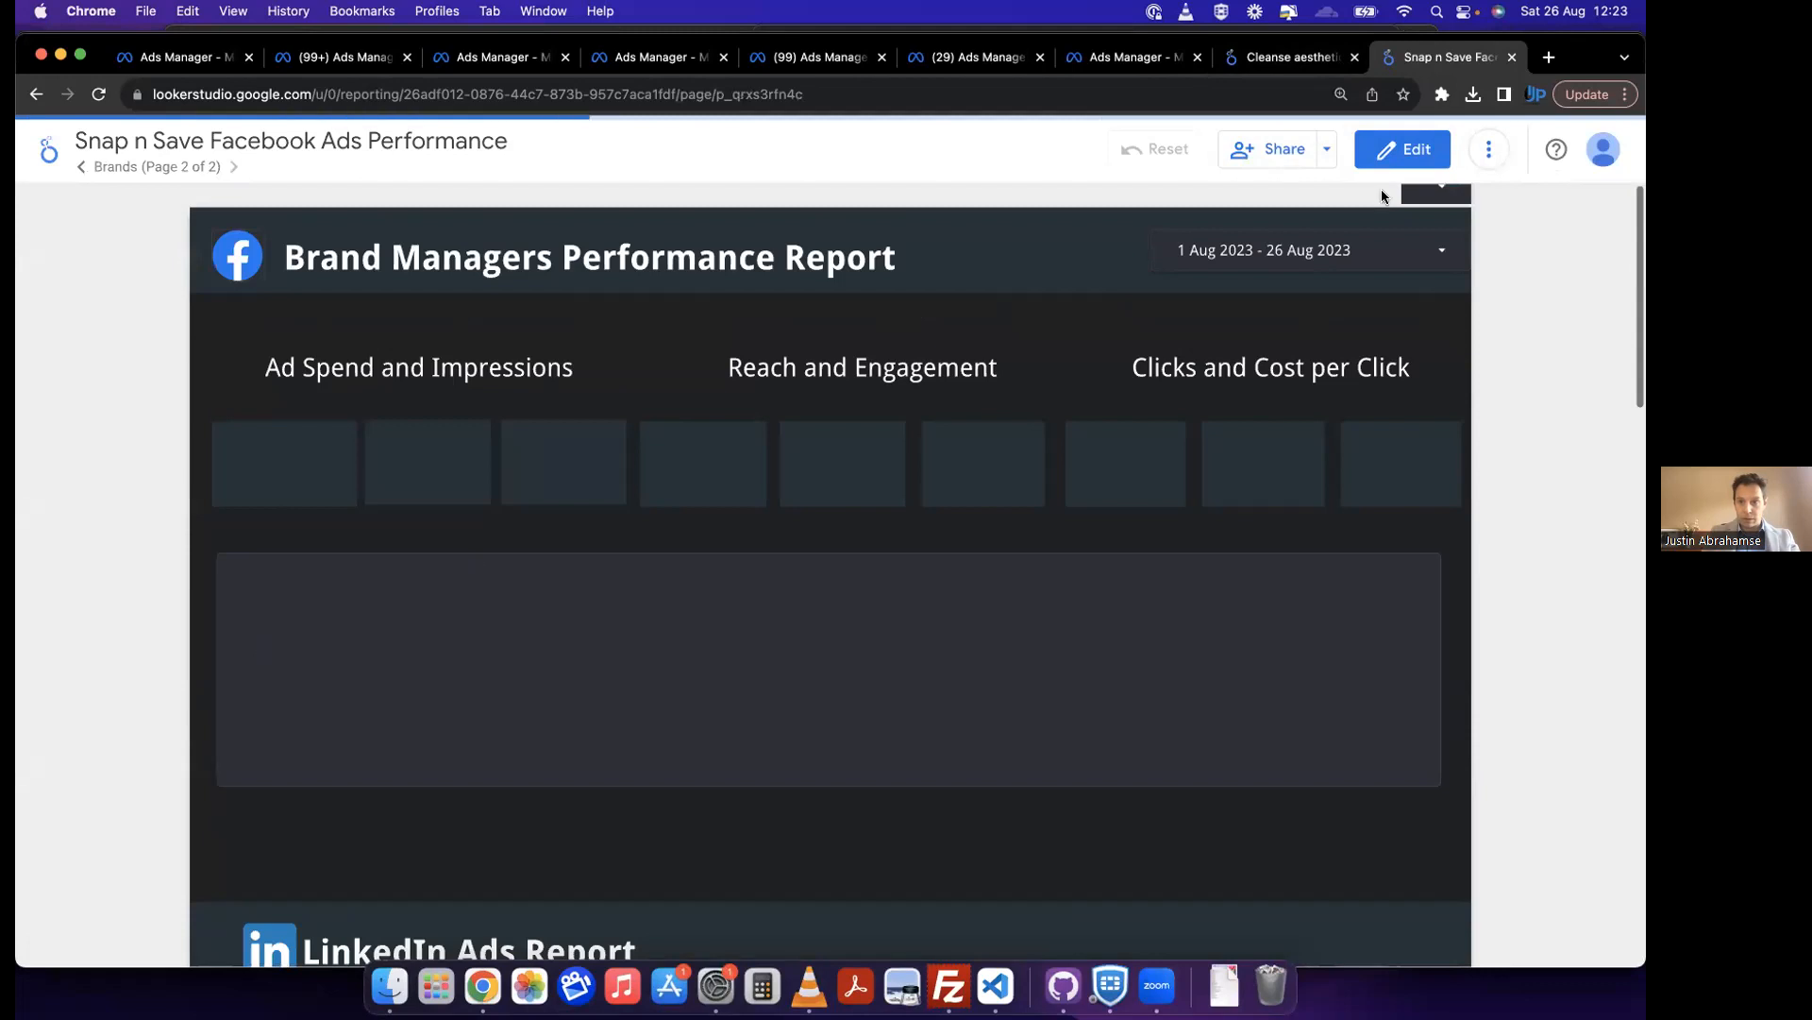
click(1312, 253)
click(1004, 347)
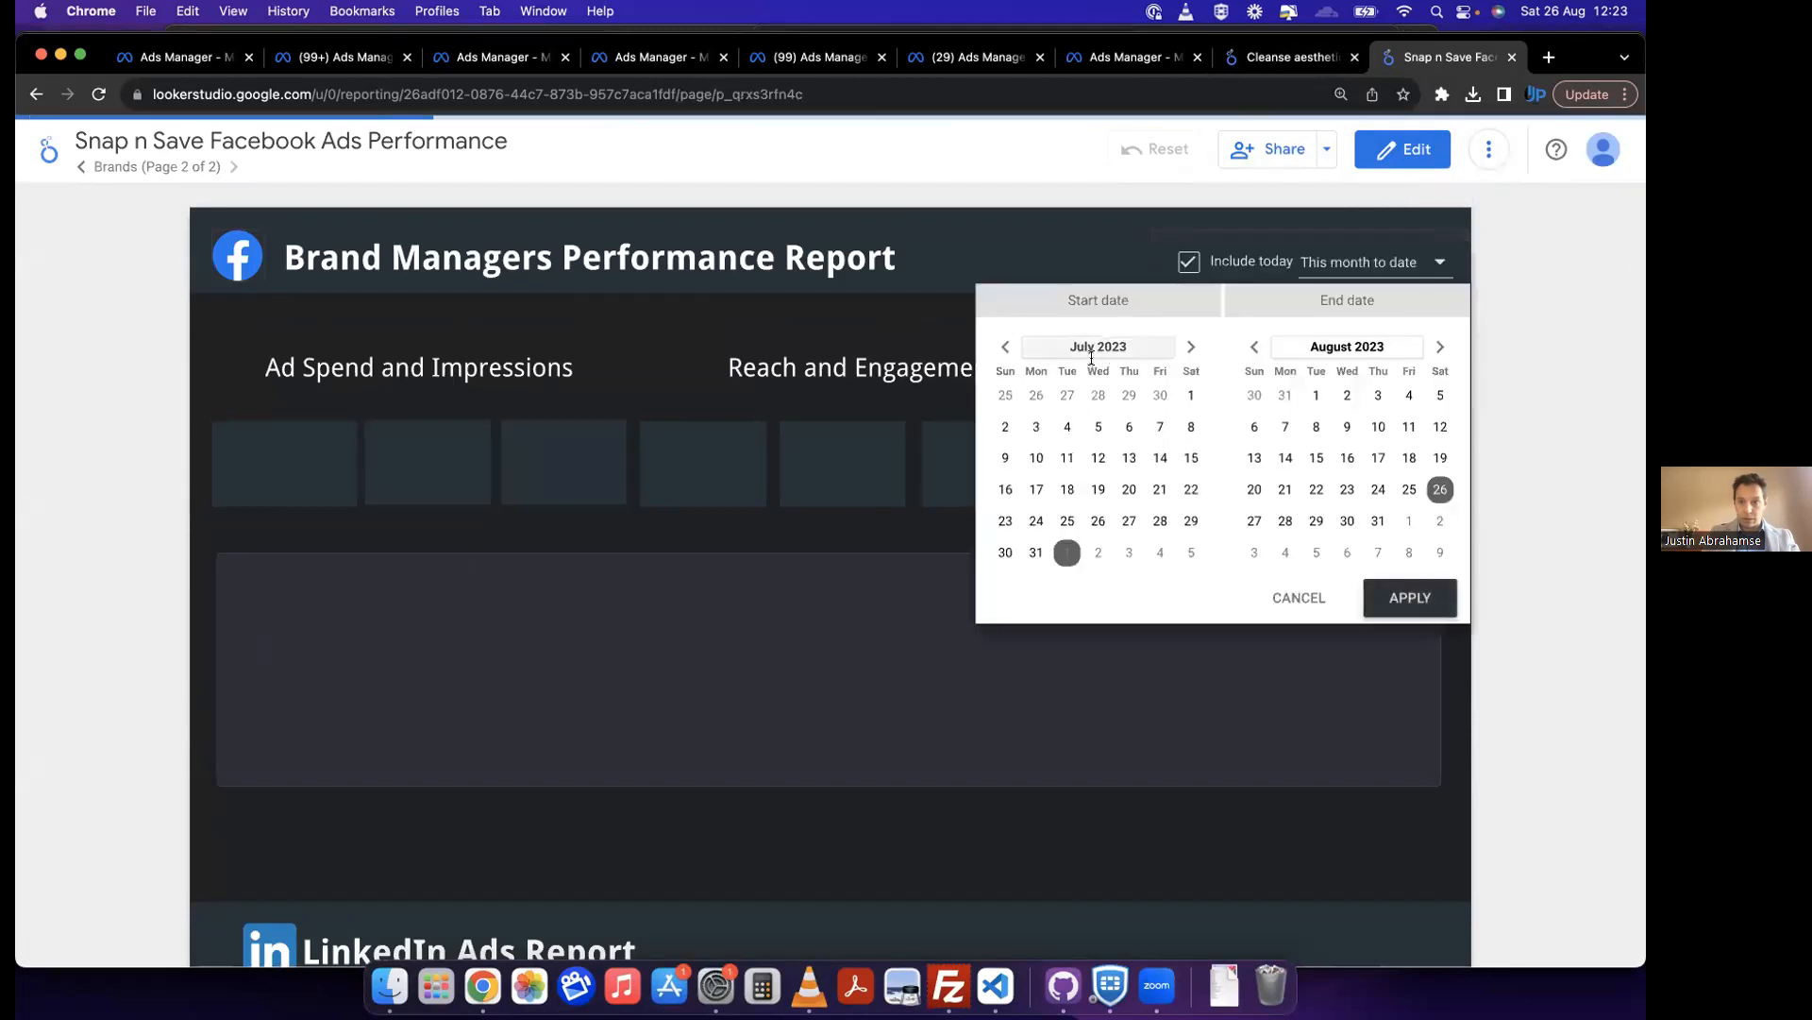
click(1004, 347)
click(1129, 395)
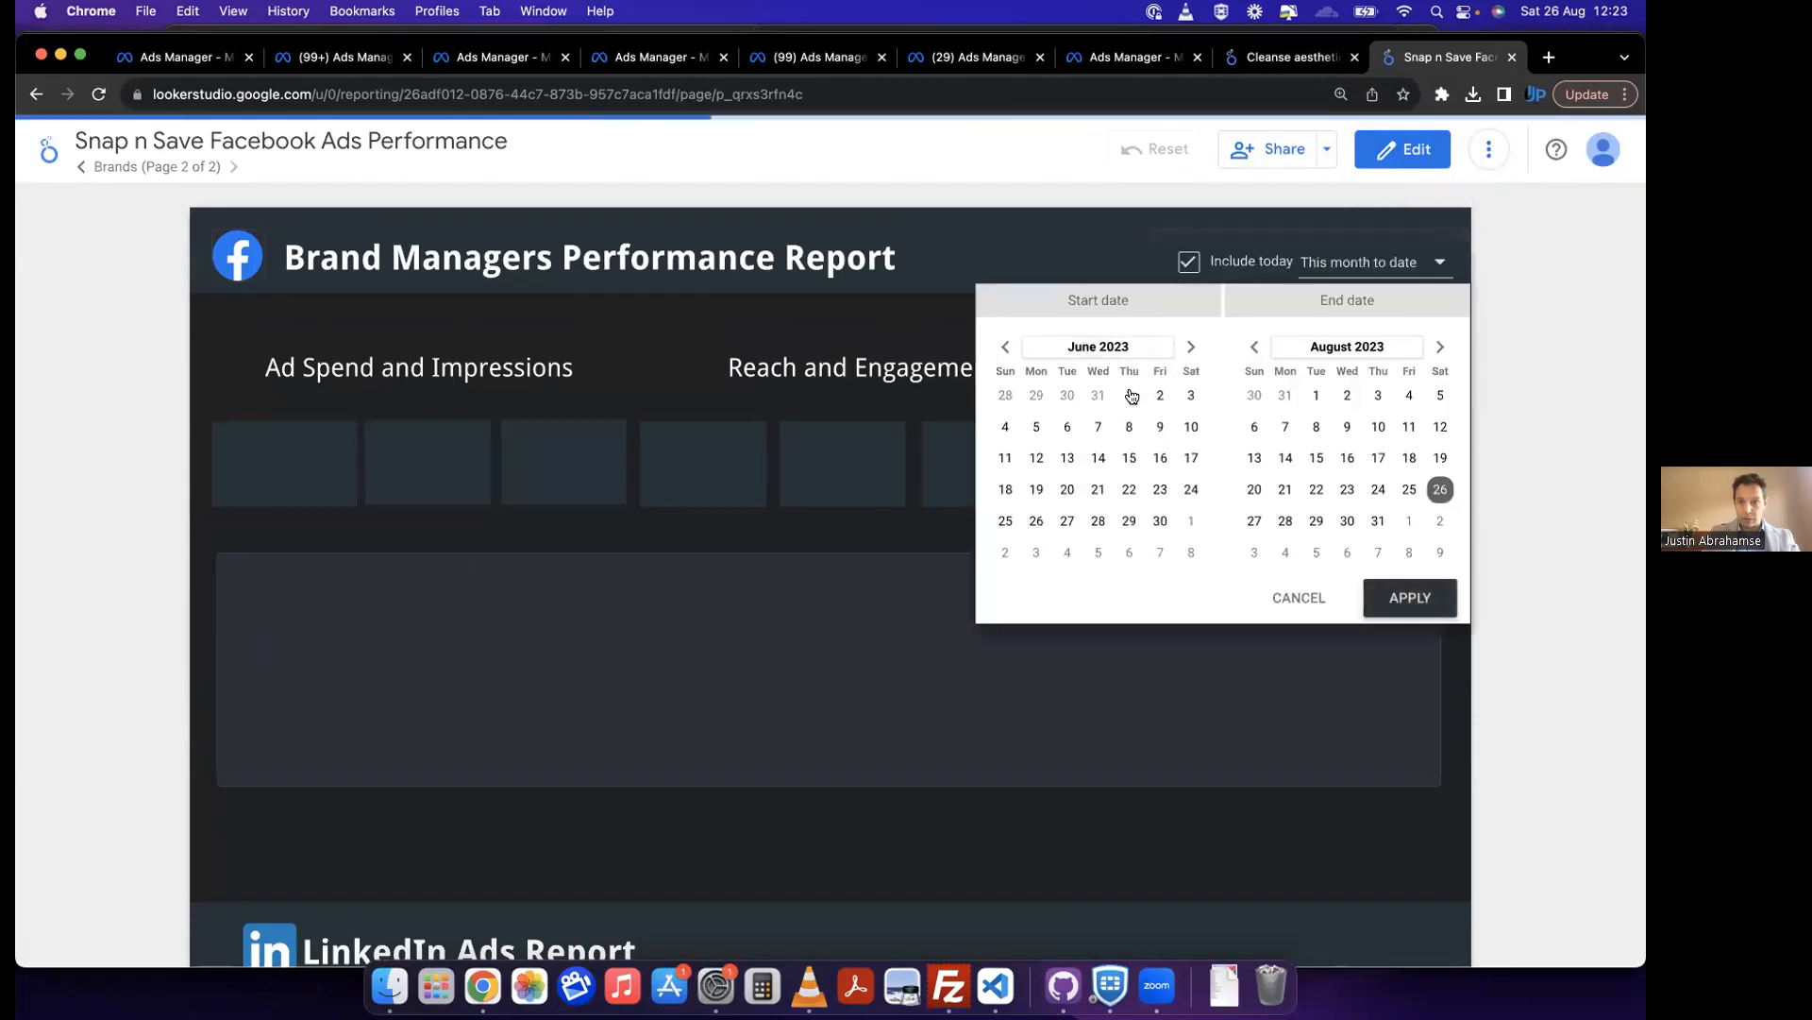
click(1408, 598)
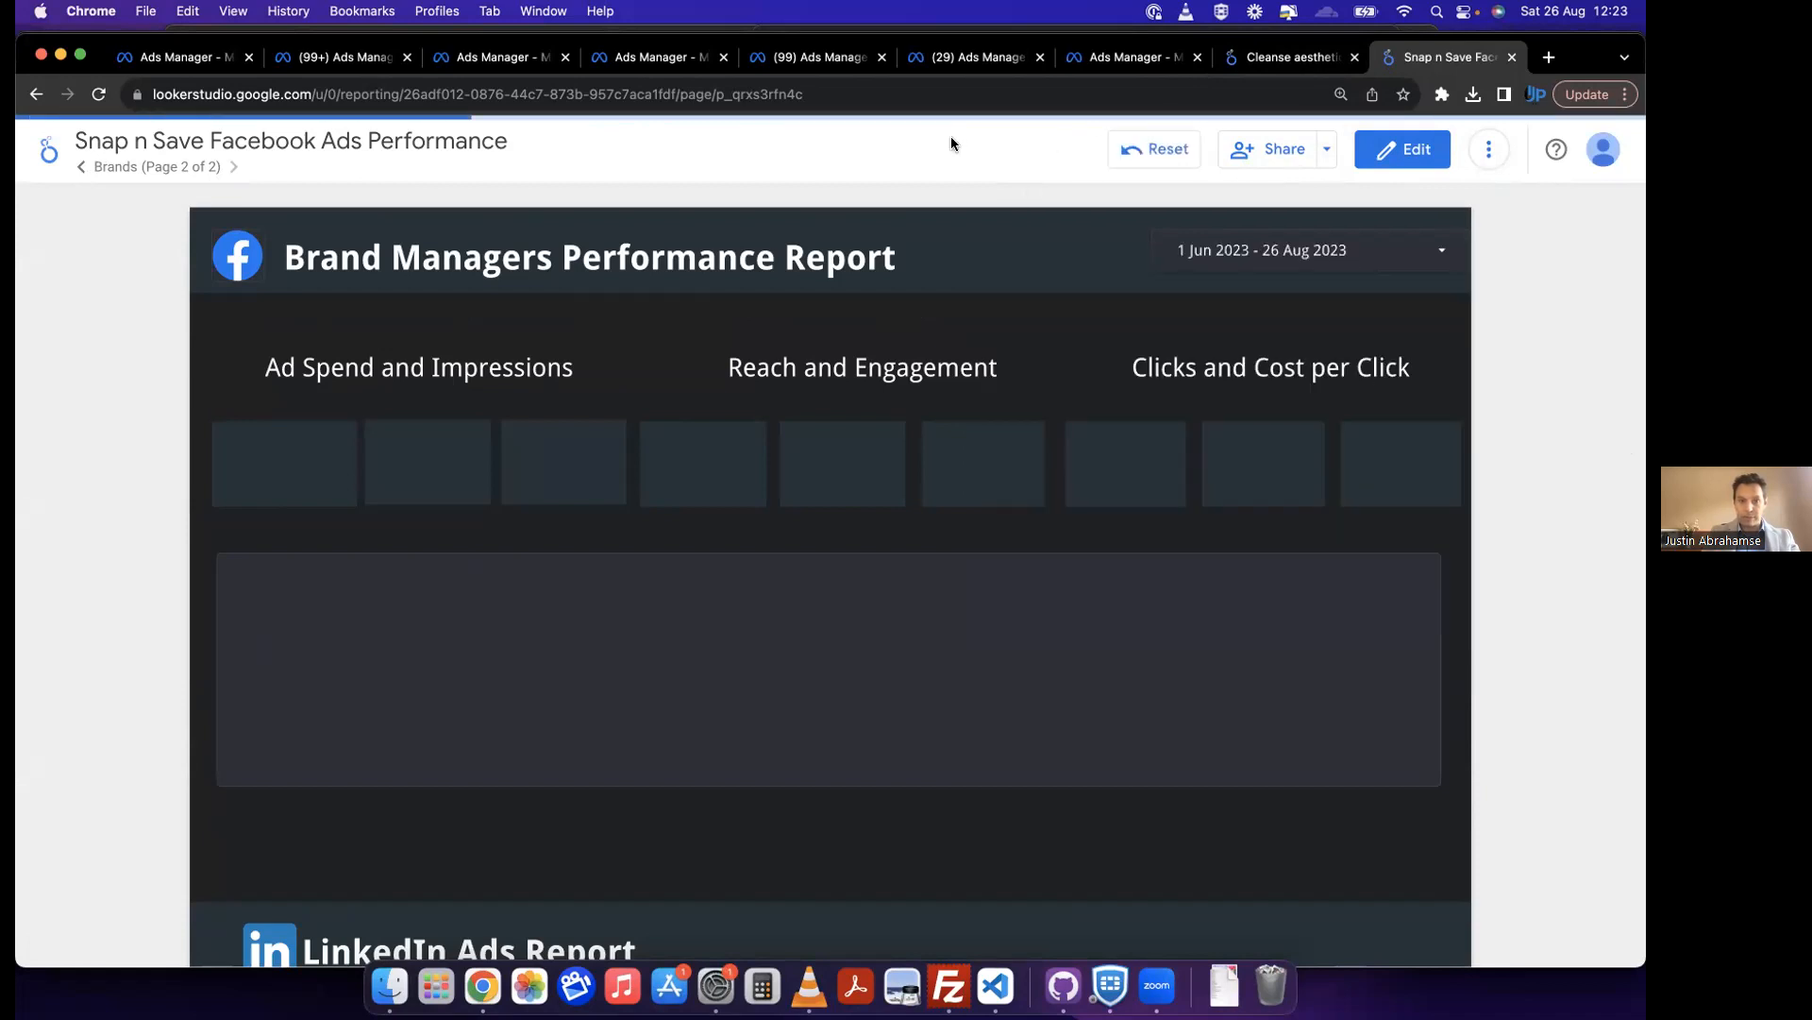
Step: Check the Cleanse aesthetics campaign tables, then return to the Snap n Save report and review its brand categories table
click(1277, 52)
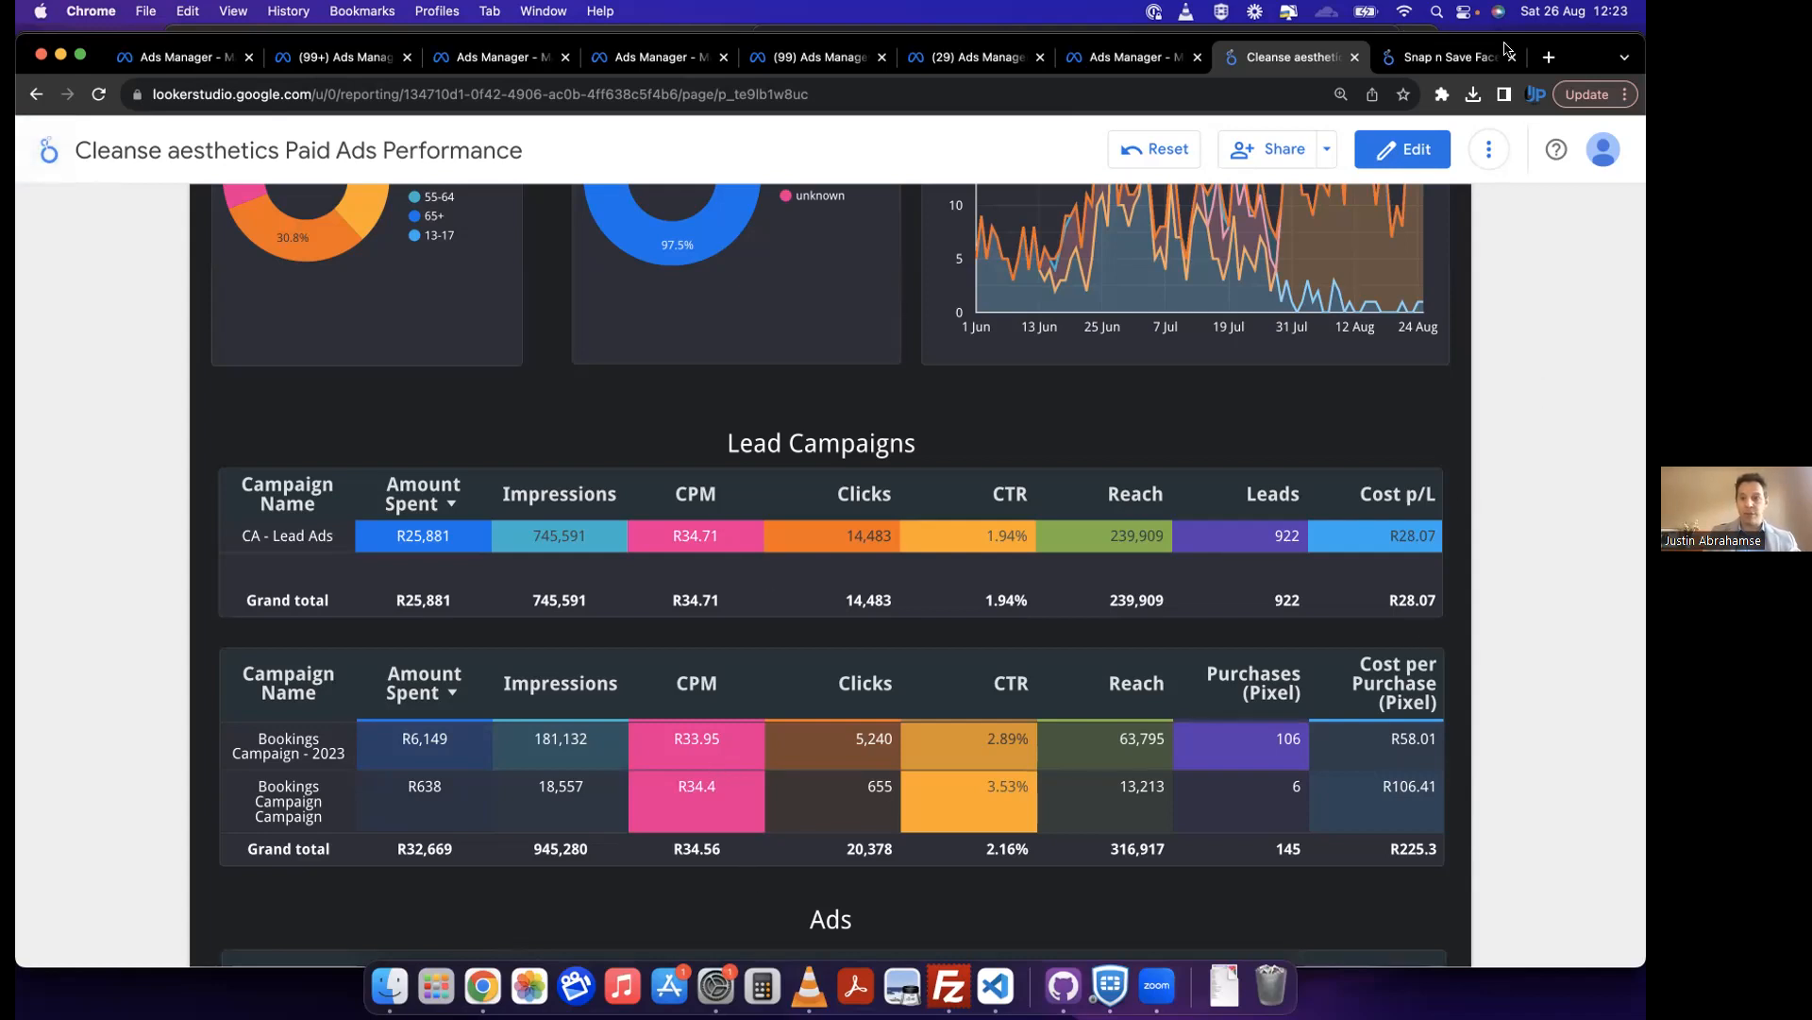
click(1428, 56)
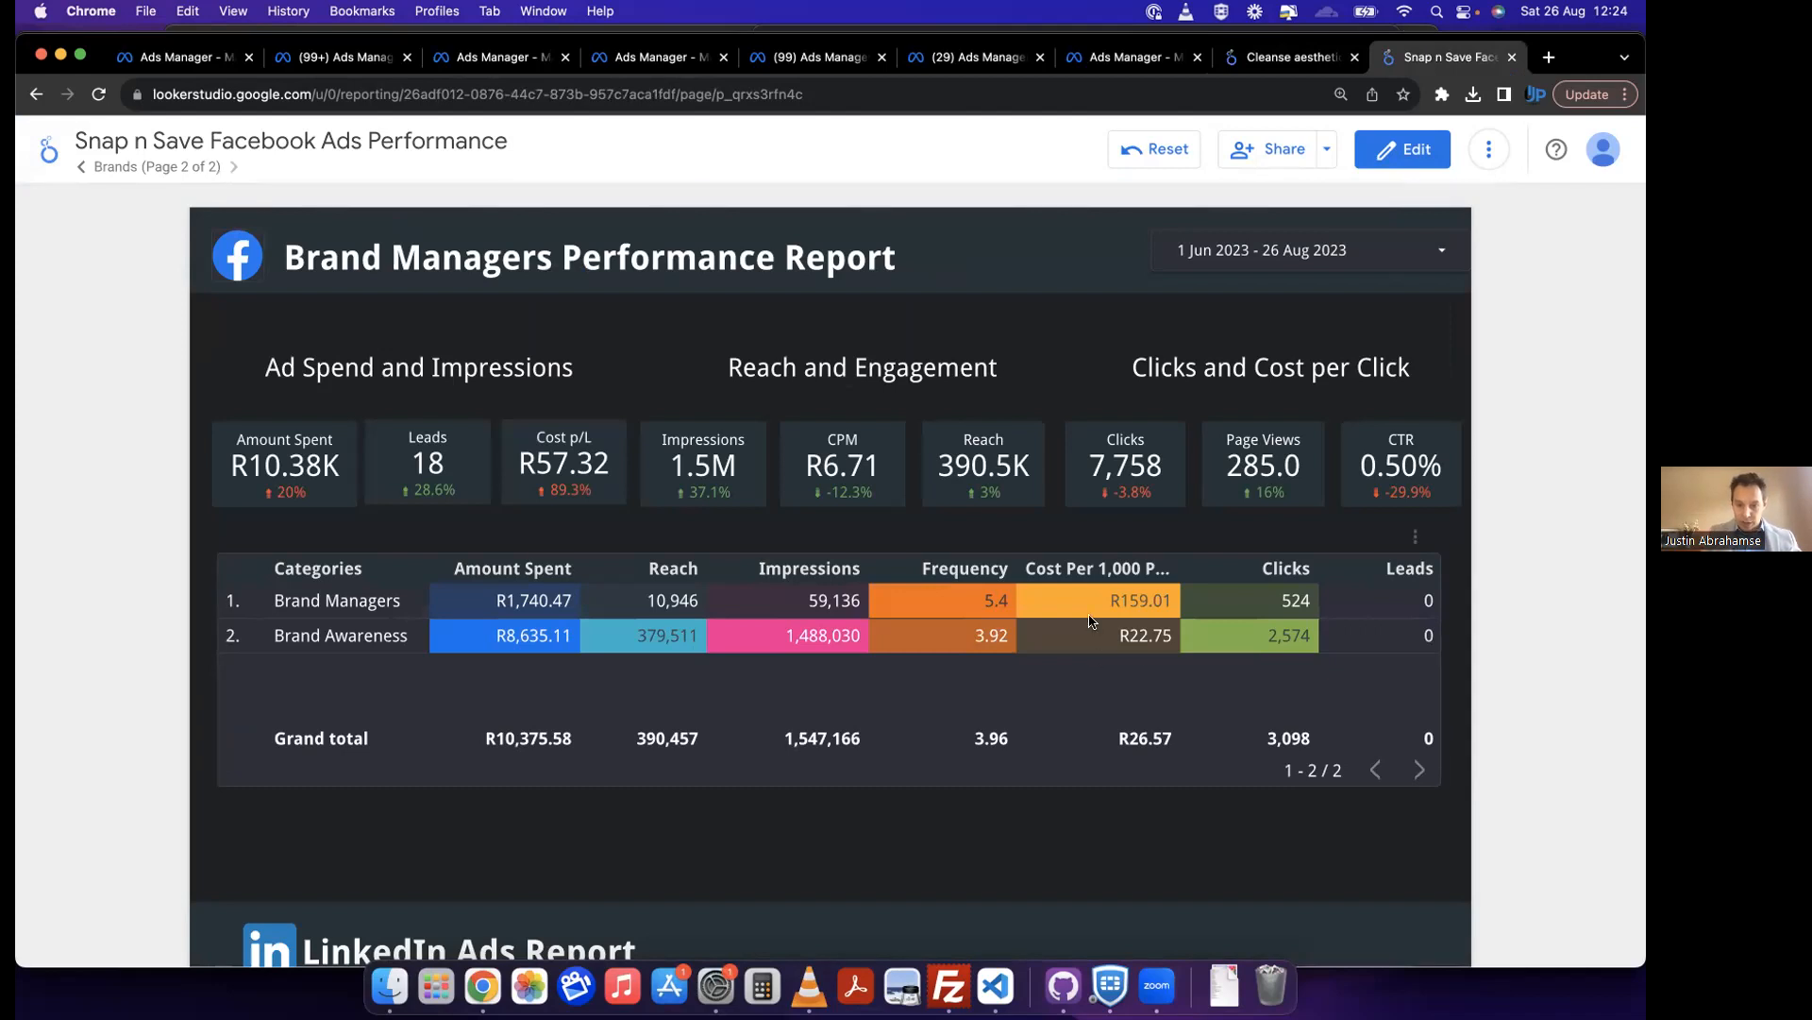
scroll(1092, 621, down, 1)
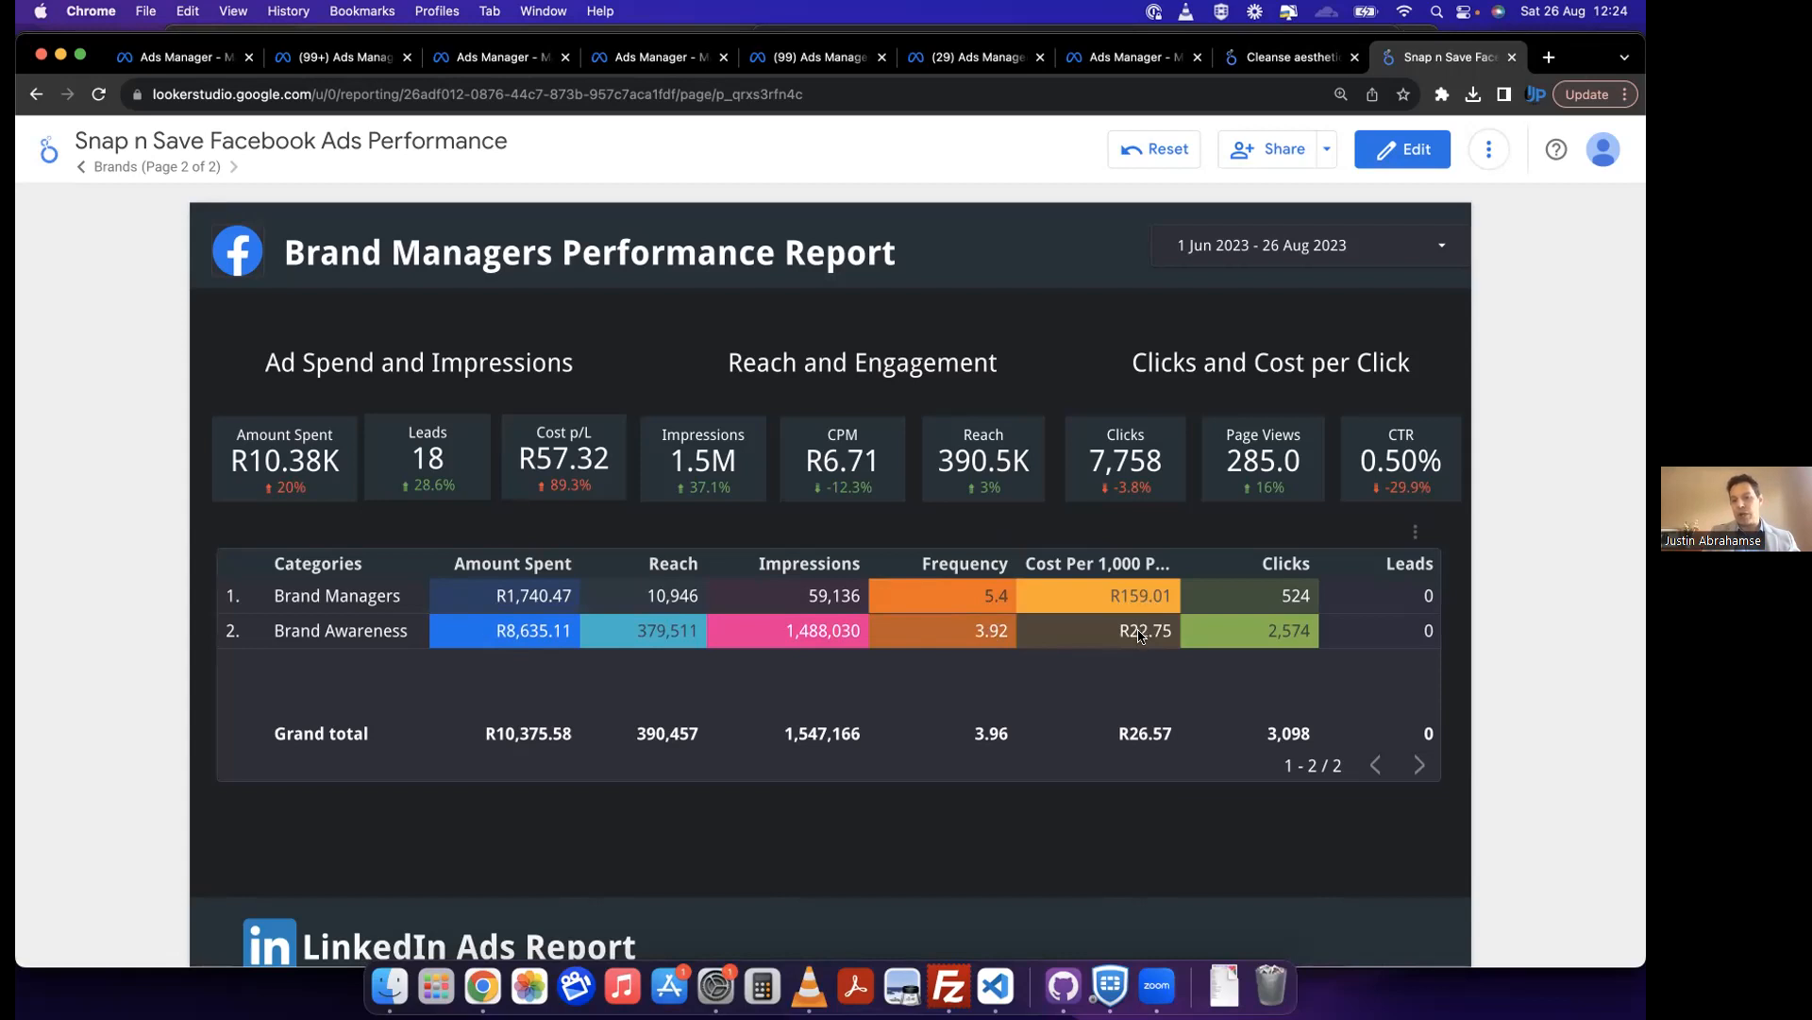
Step: Examine the LinkedIn Ads Report's scorecards and campaign table, highlighting the impressions and clicks figures
scroll(1132, 627, down, 10)
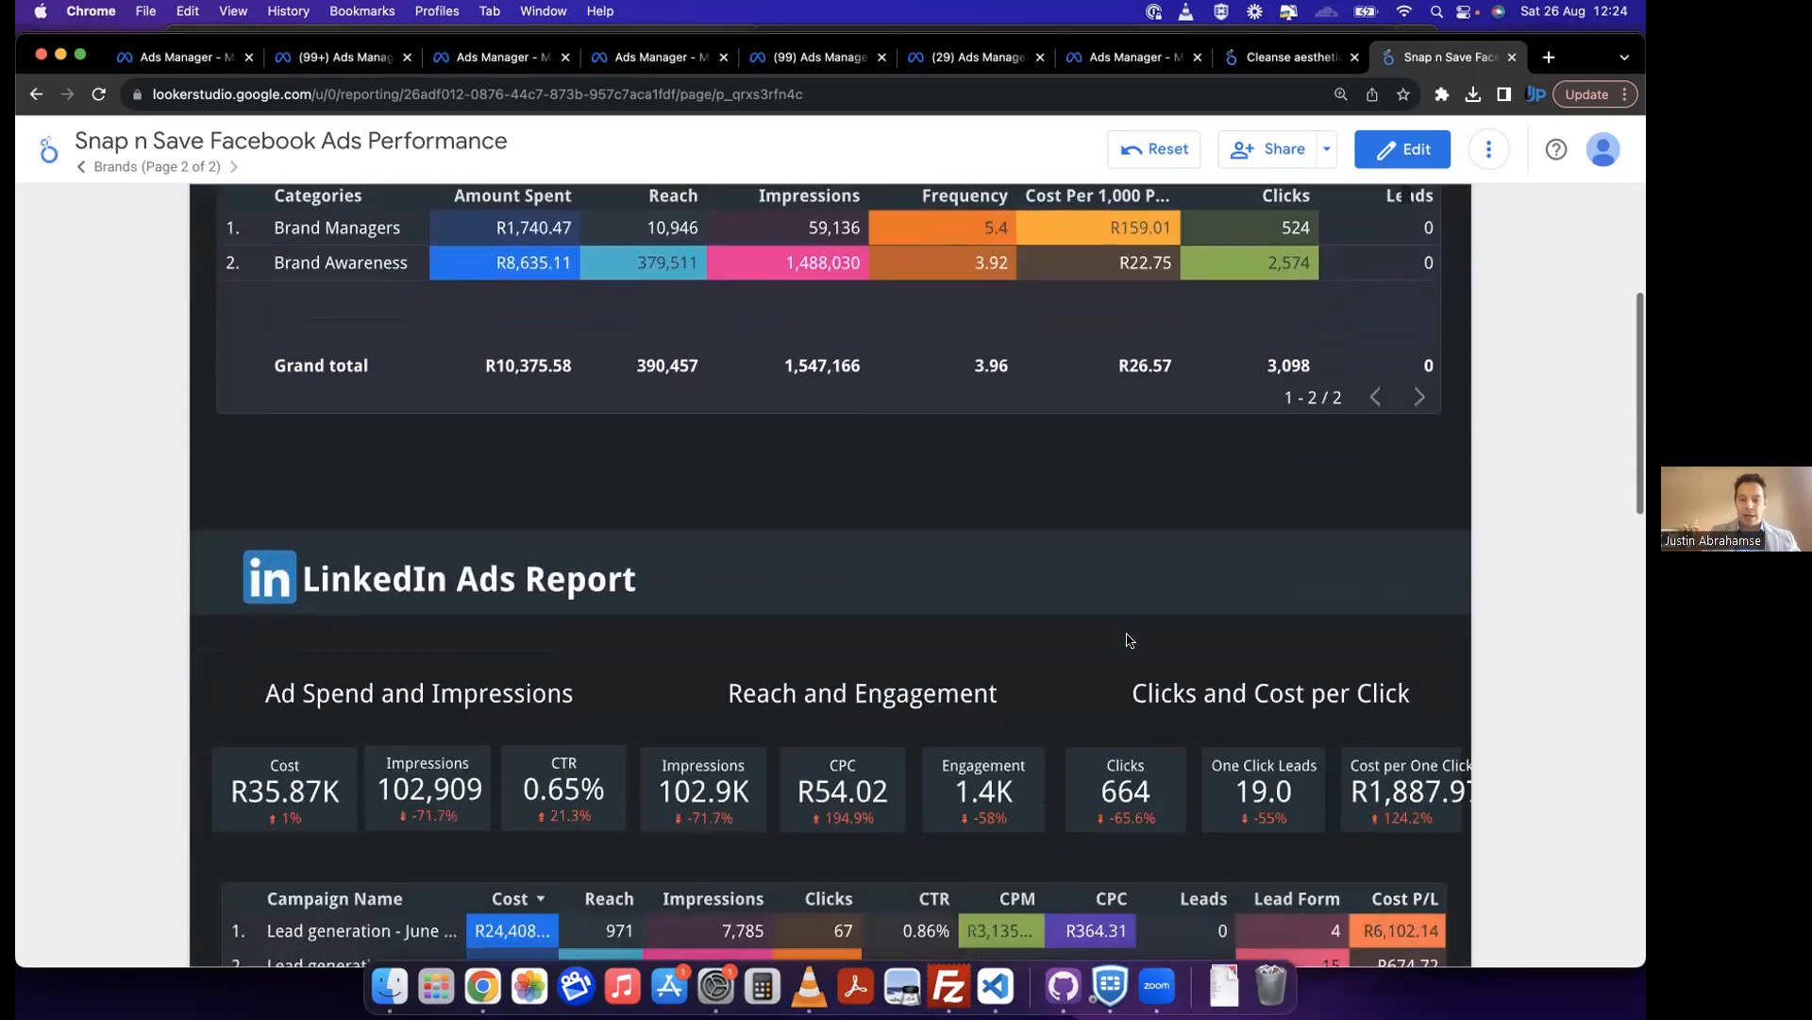
scroll(1129, 640, down, 1)
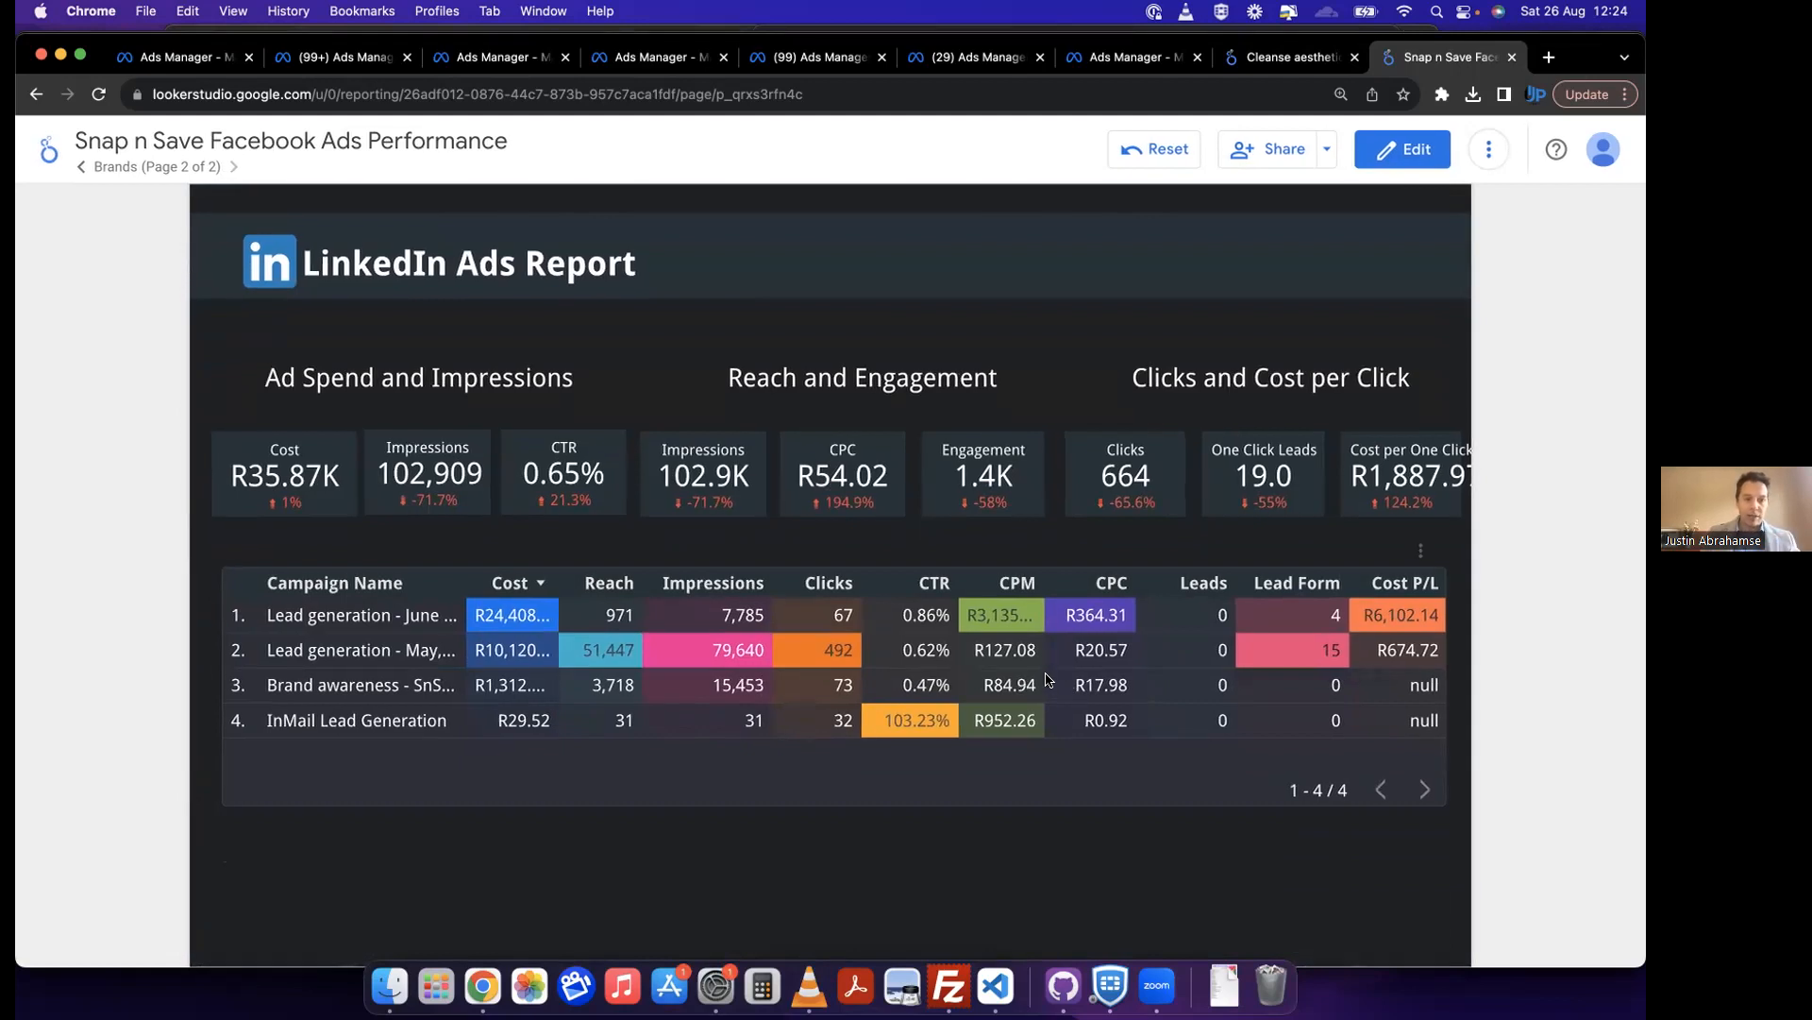
scroll(1046, 679, down, 1)
scroll(1046, 679, down, 1)
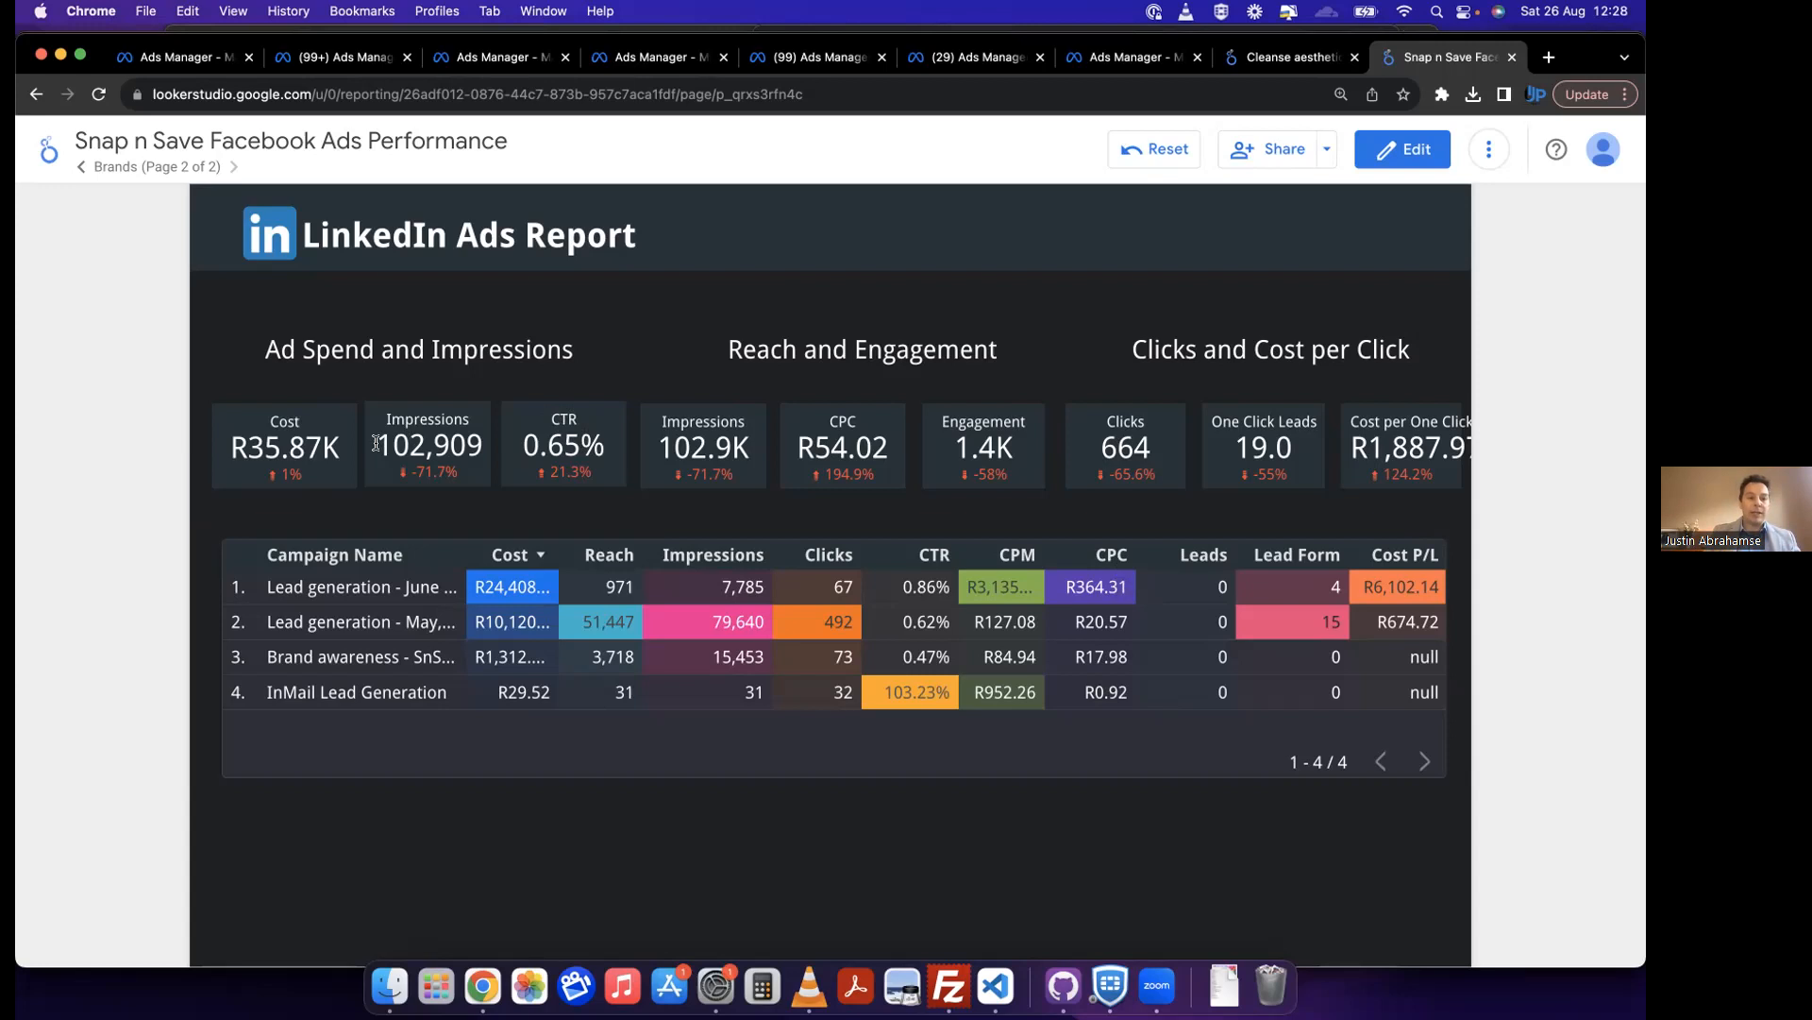
drag(380, 443, 483, 448)
click(479, 447)
drag(1119, 447, 1154, 448)
click(1154, 448)
Step: Return to the Looker Studio report list and open the Swartland Facebook Ads Performance report
scroll(685, 430, down, 10)
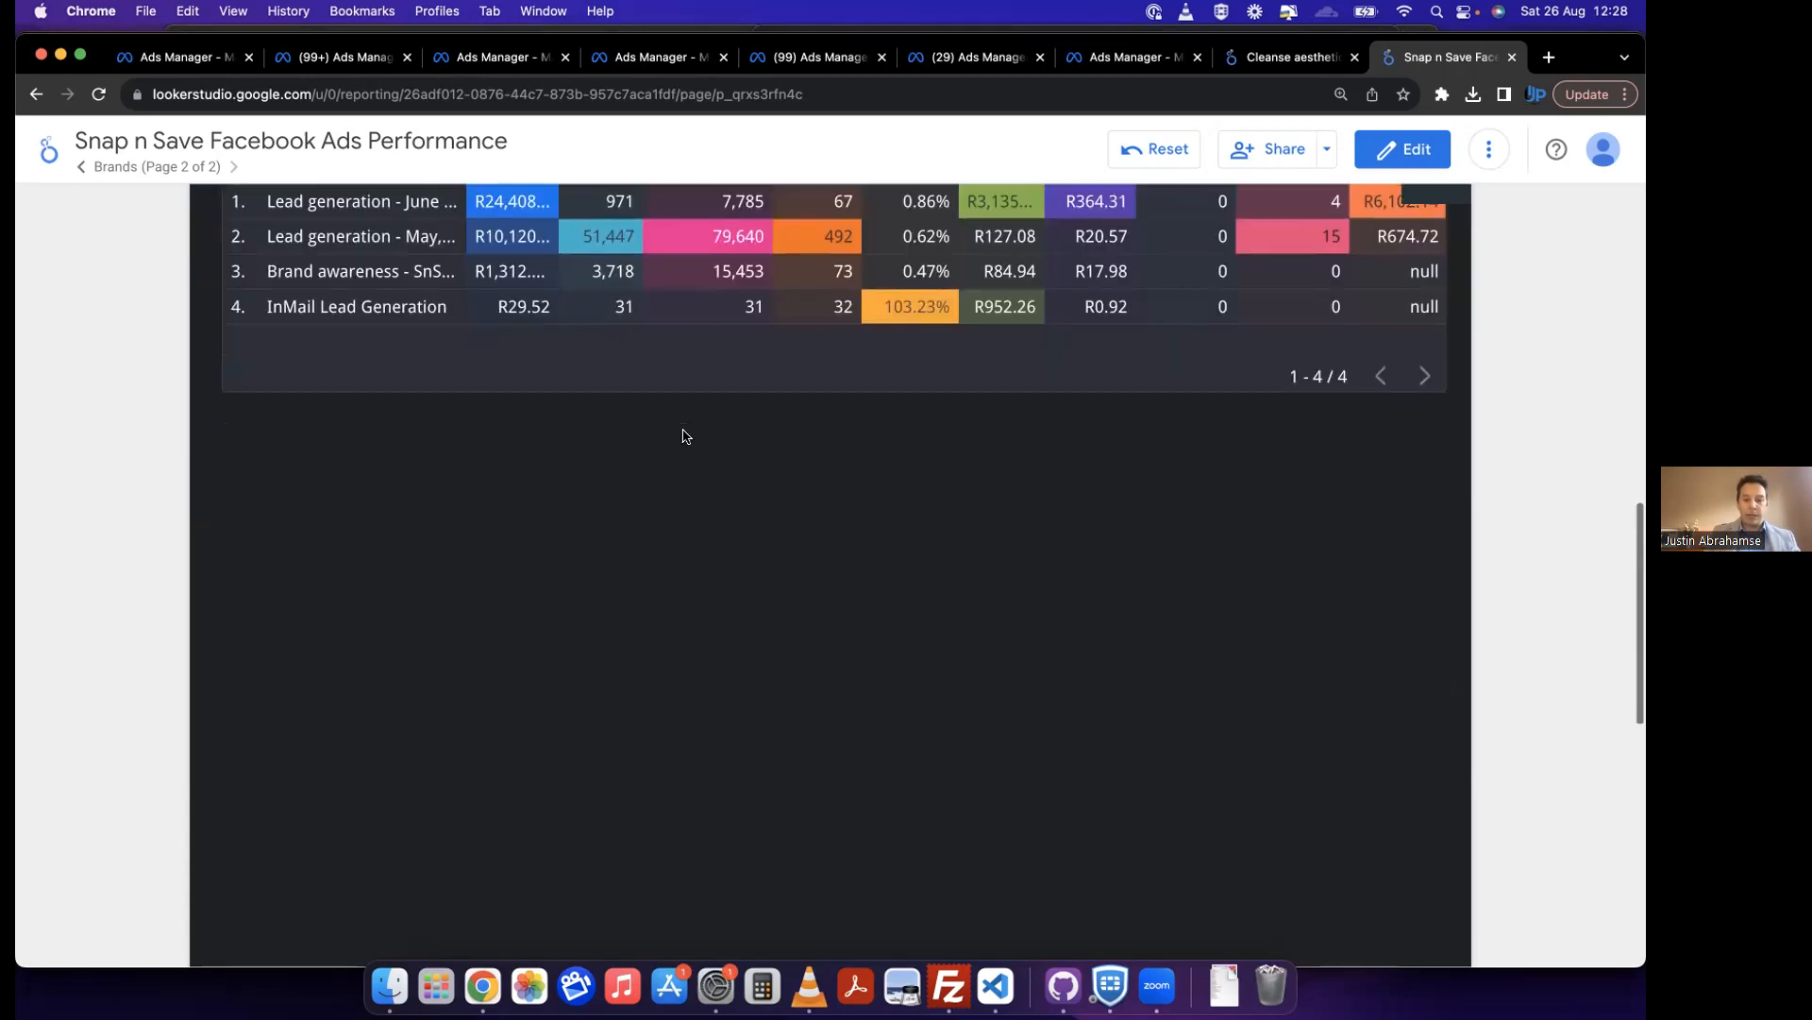
scroll(686, 436, up, 12)
scroll(685, 436, up, 5)
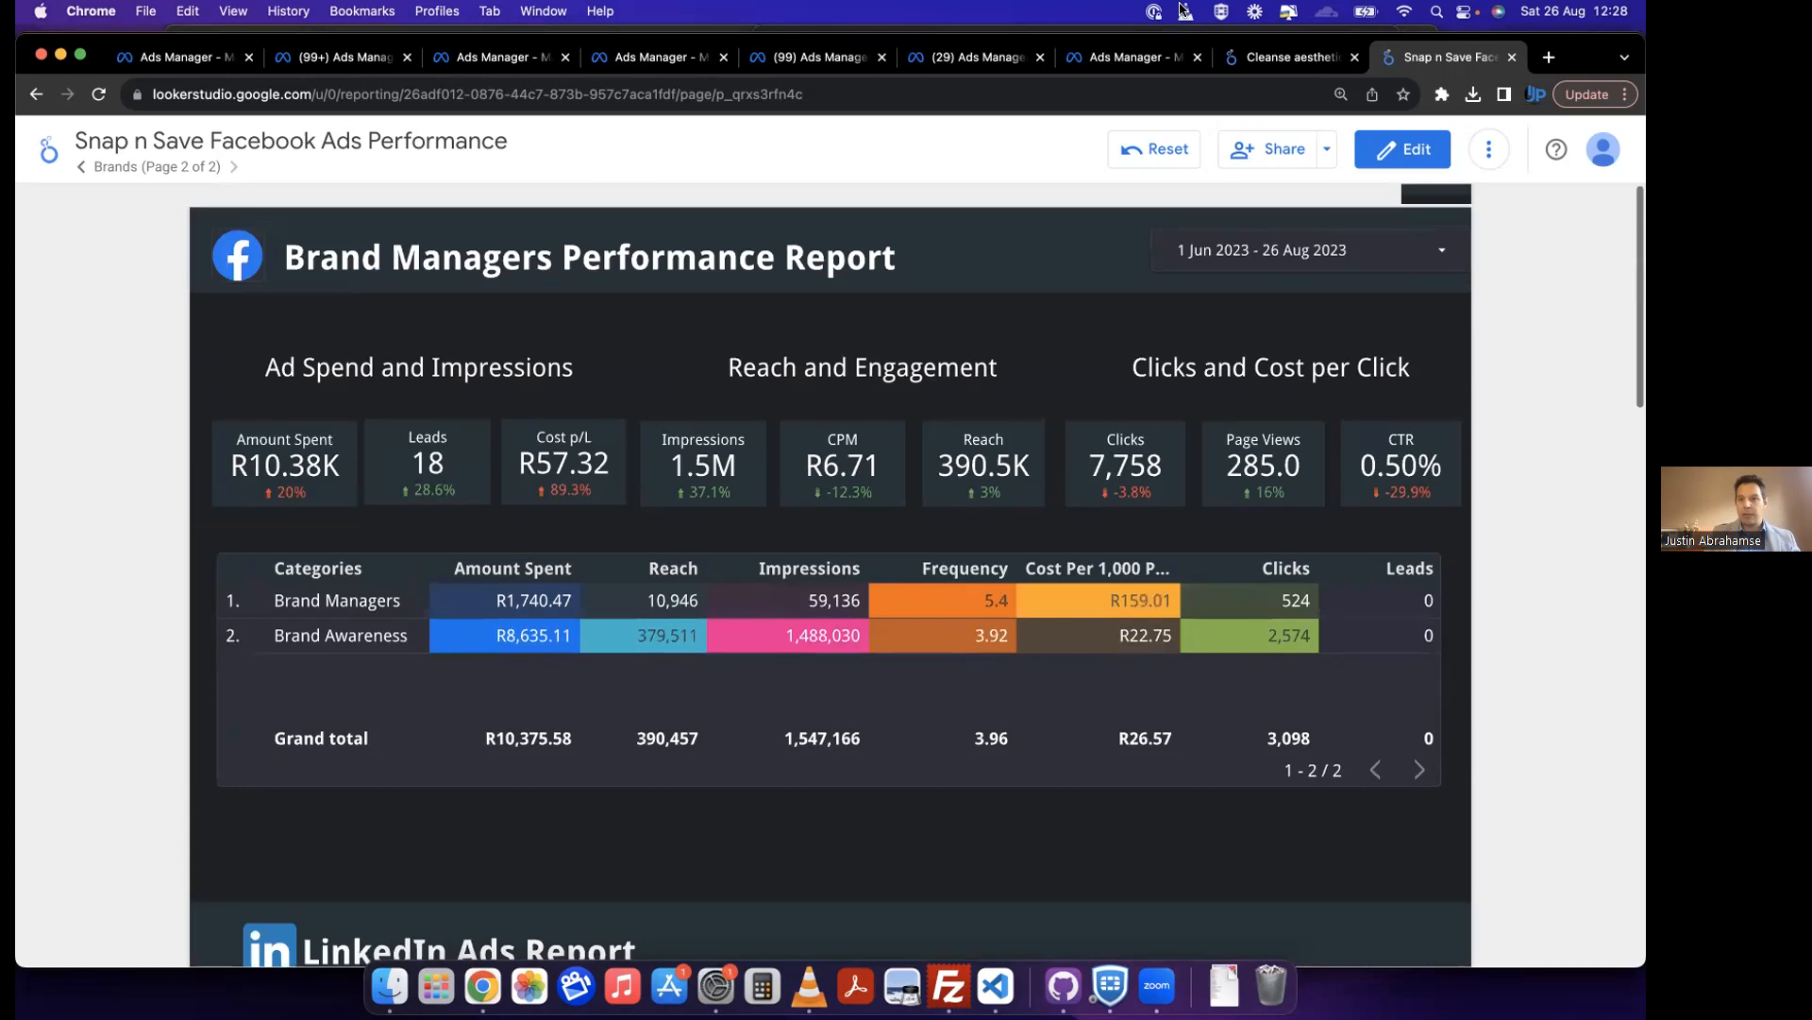
click(48, 149)
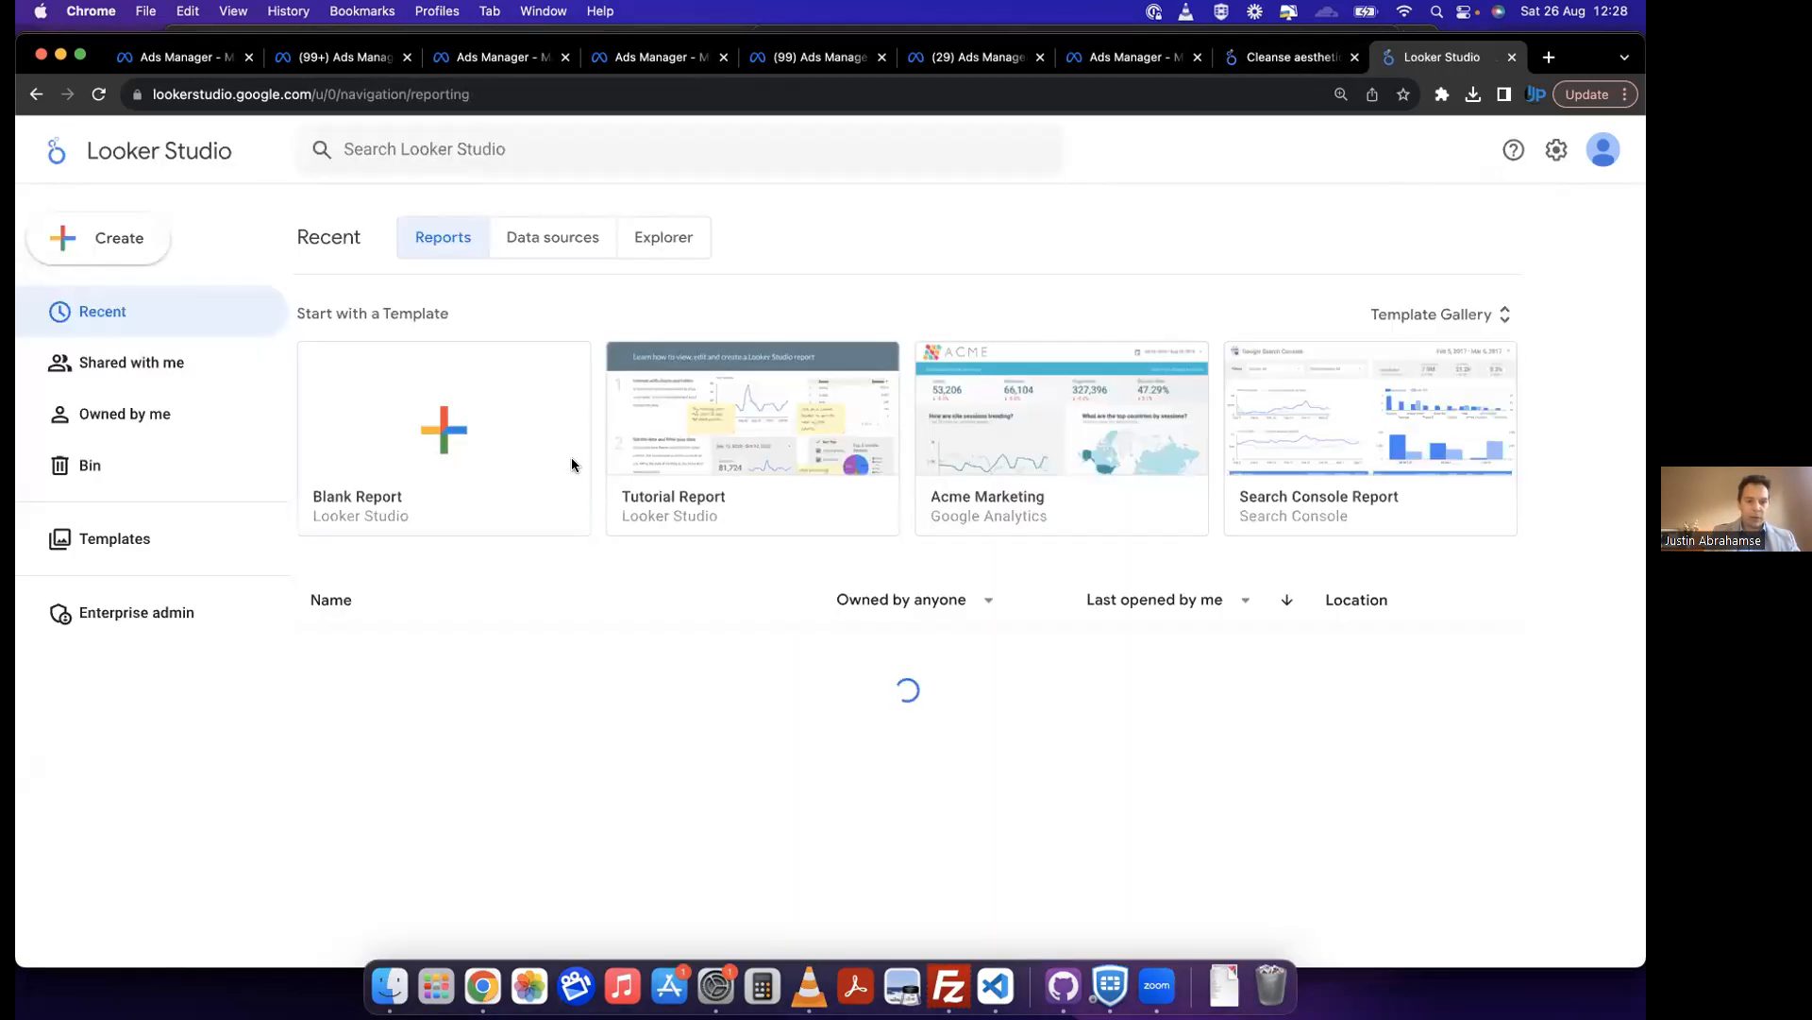
scroll(585, 566, down, 5)
scroll(590, 604, down, 3)
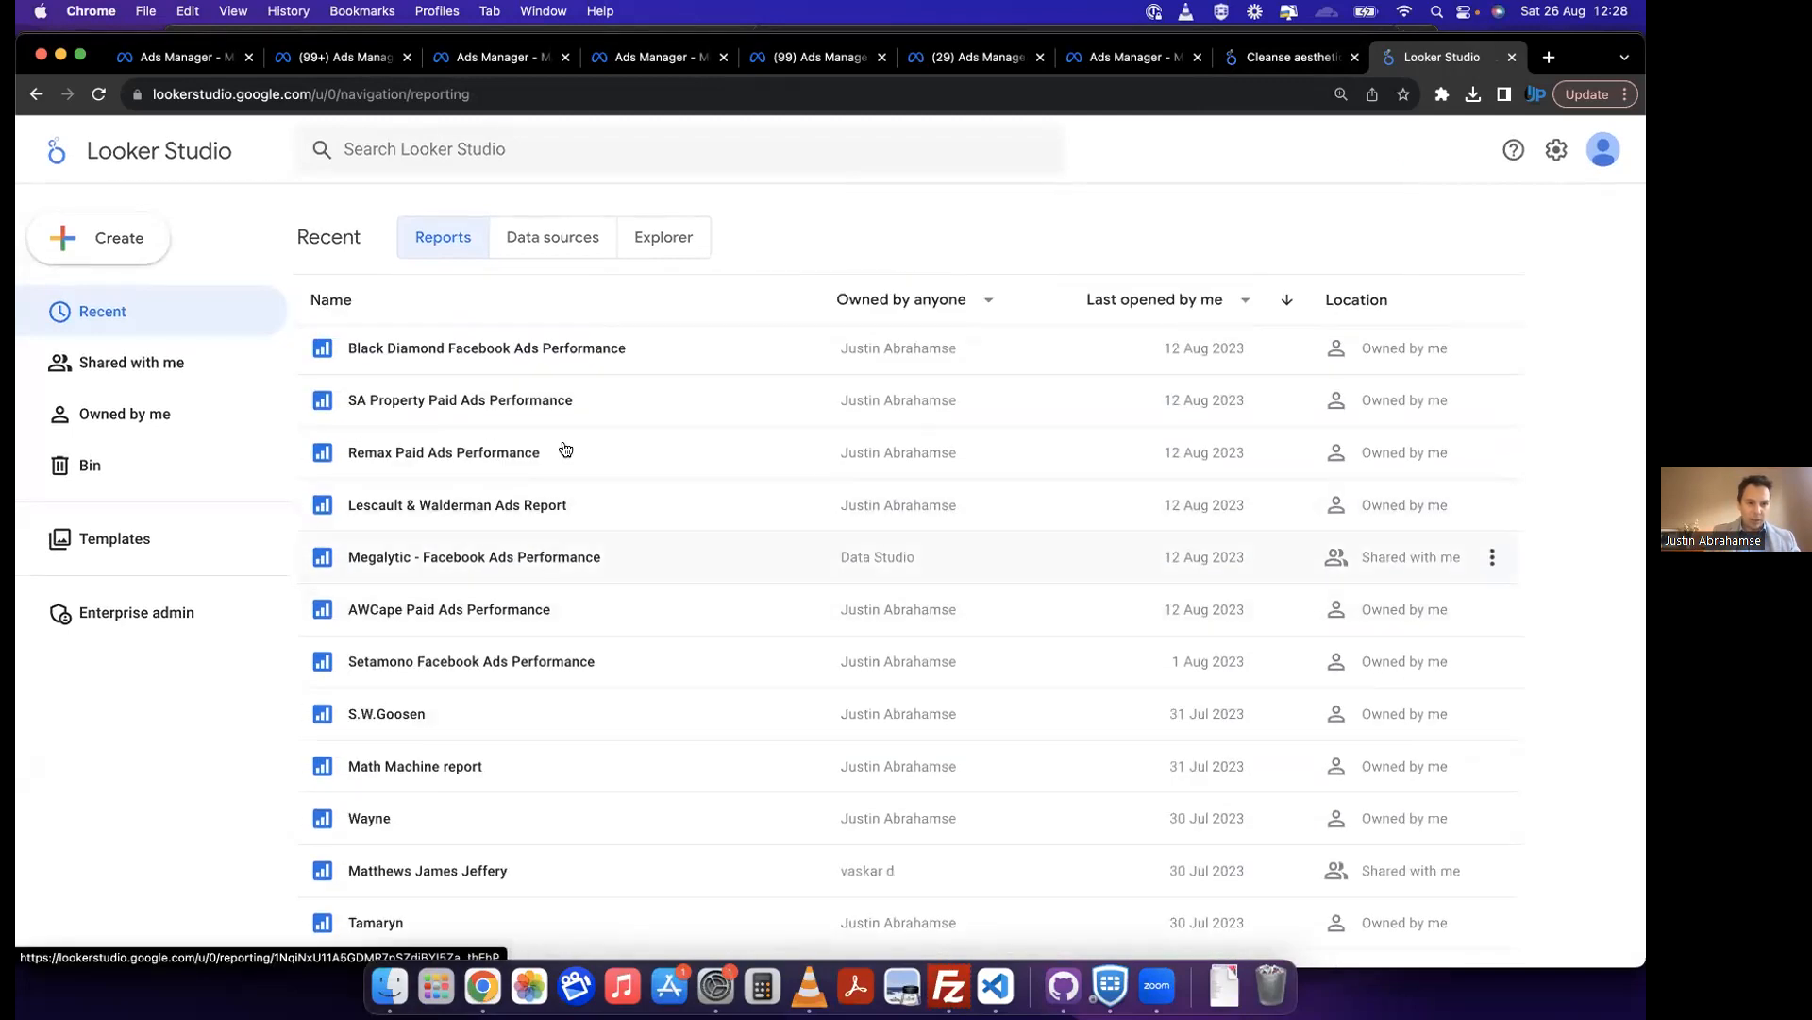
scroll(550, 411, up, 3)
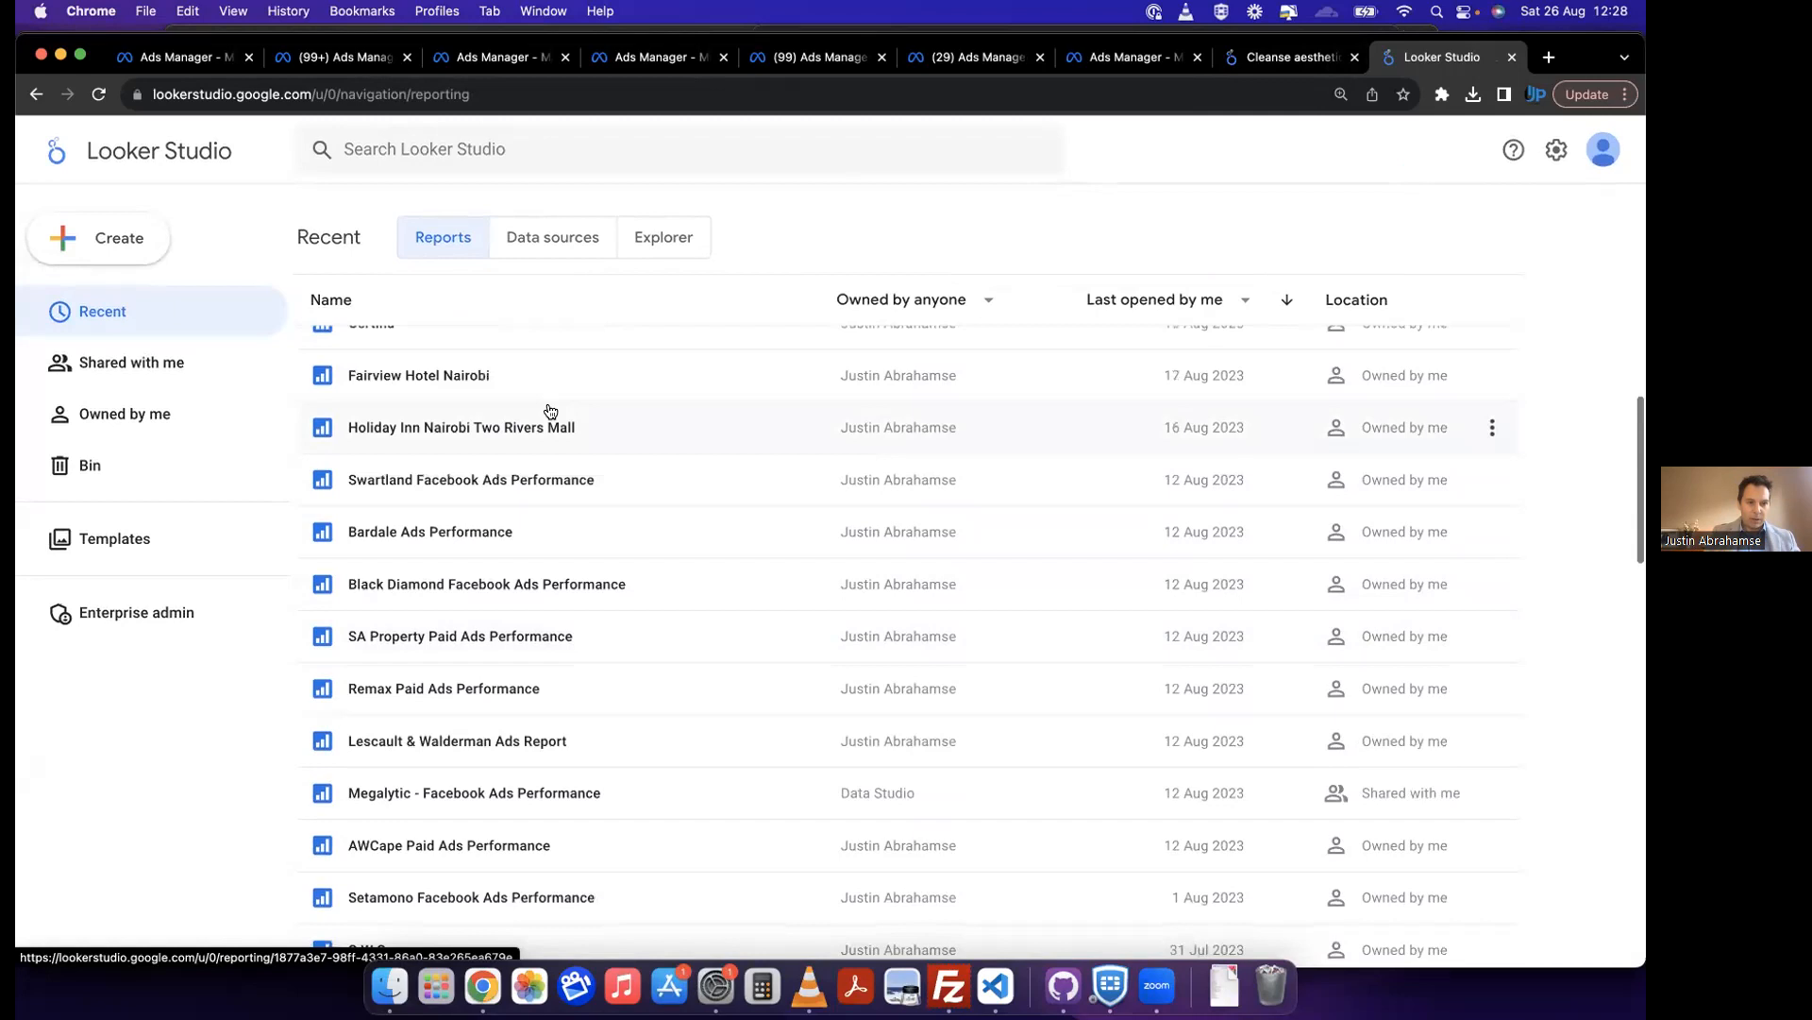
click(508, 482)
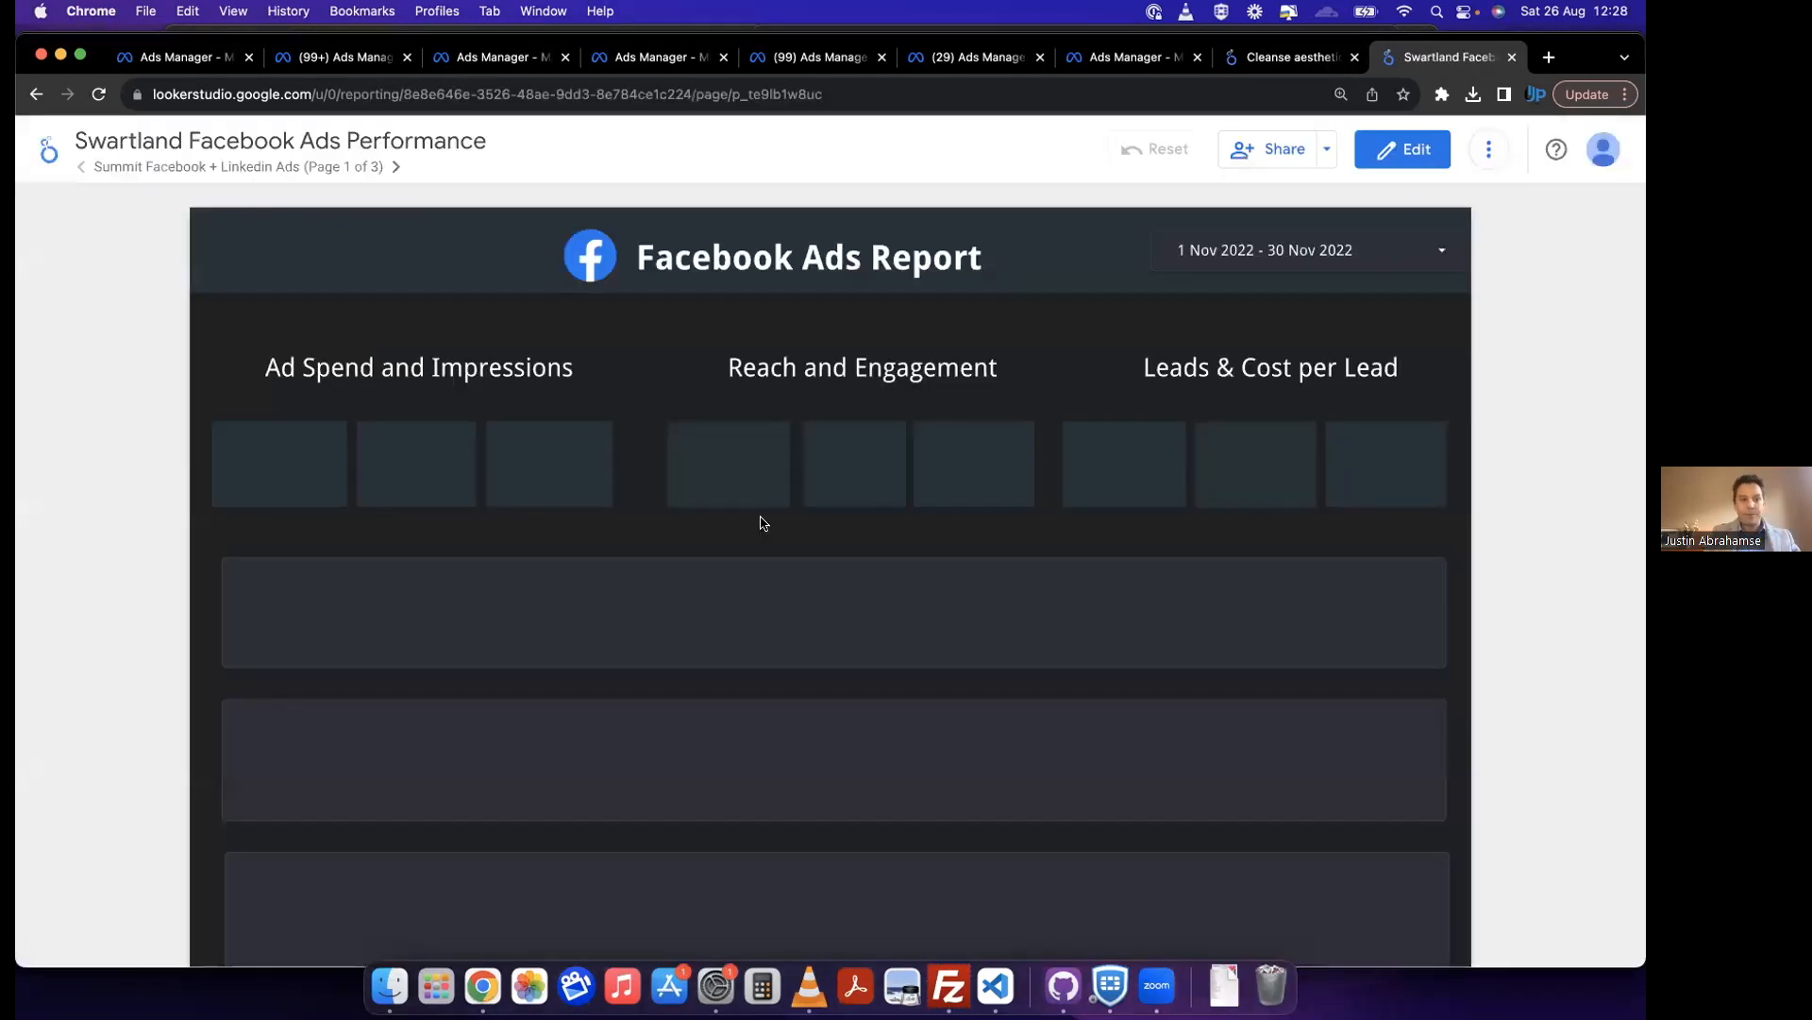
Step: Go to the Swartland Facebook Ads page and read the metric definitions in its Legend, highlighting Cost p/L
scroll(761, 522, down, 10)
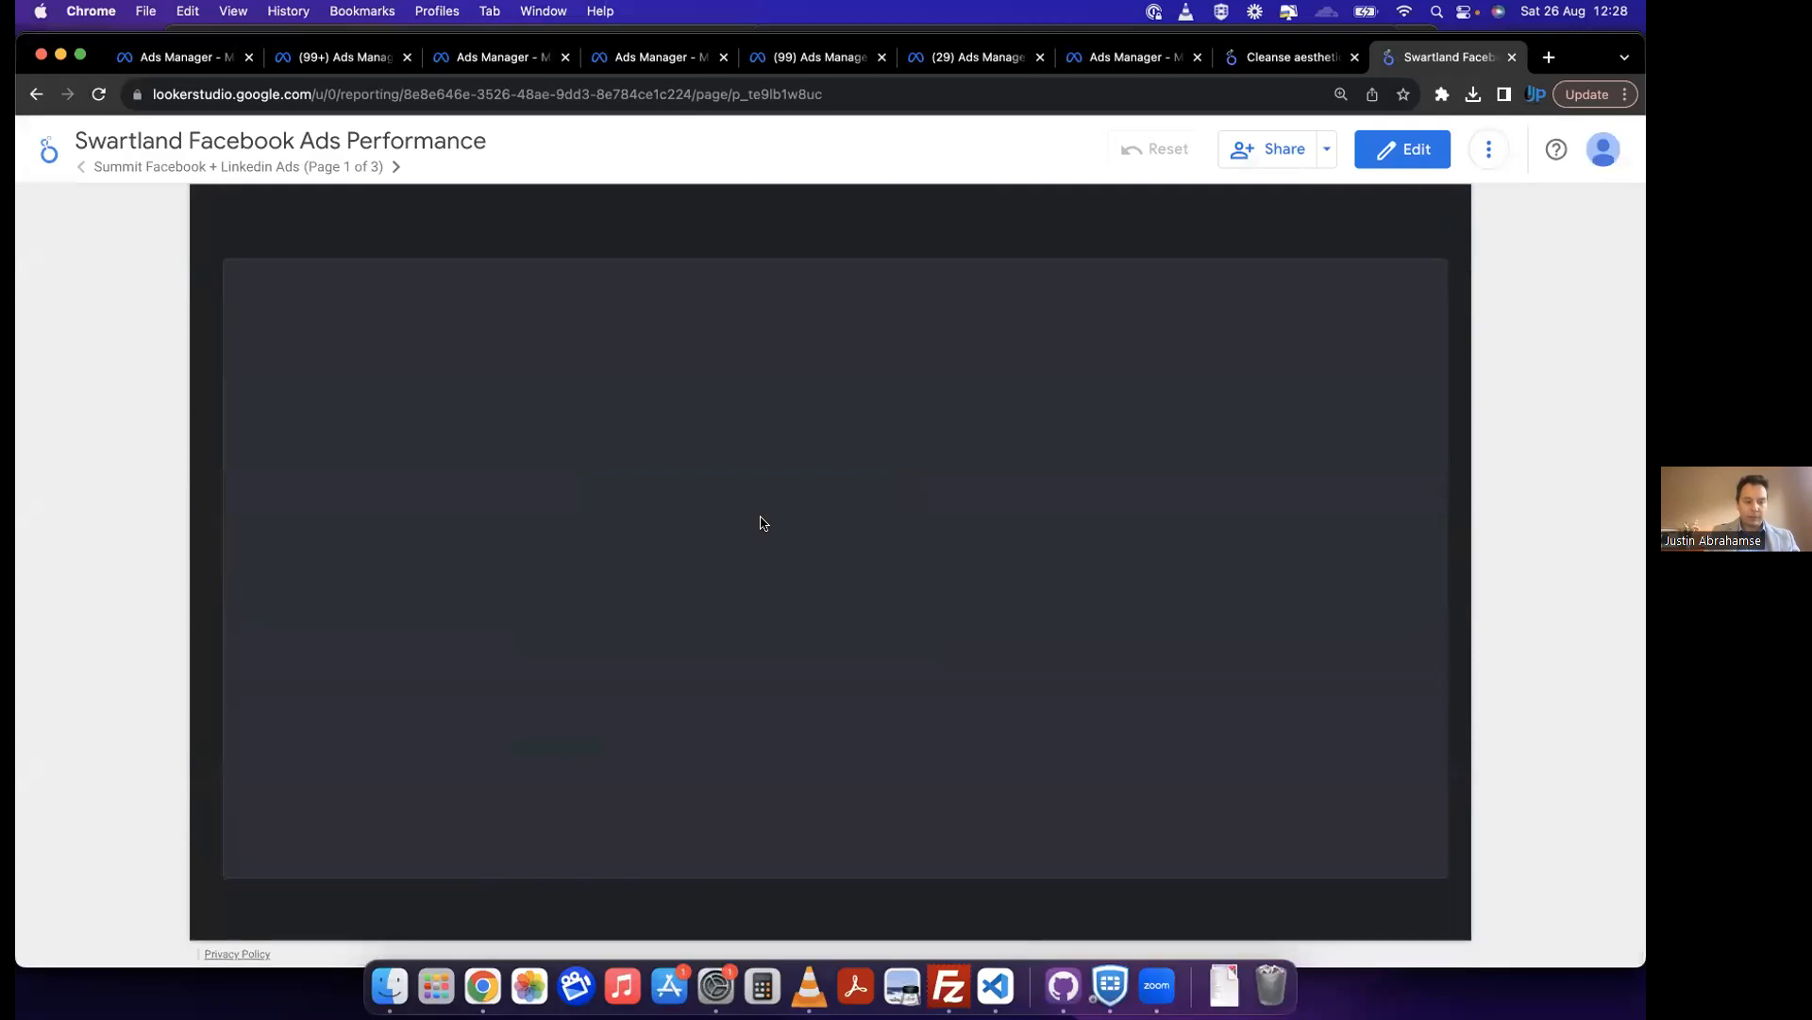
click(395, 167)
scroll(260, 587, down, 5)
scroll(261, 587, down, 5)
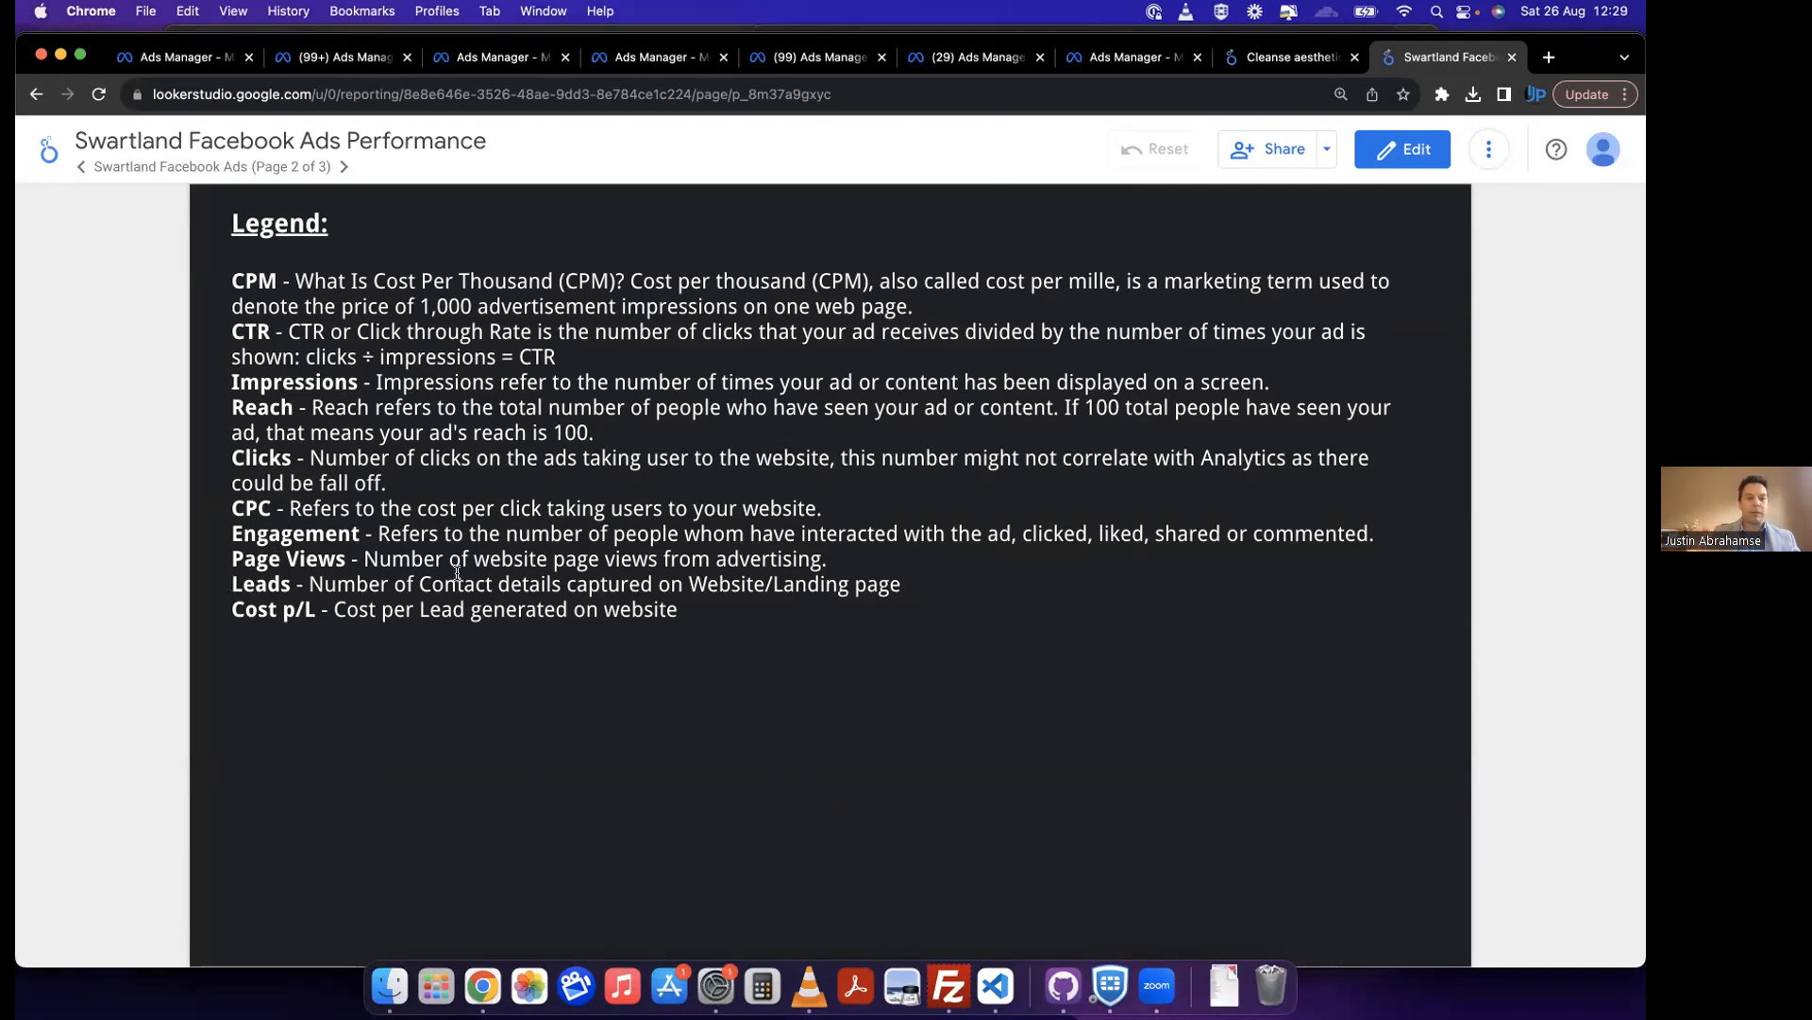
drag(231, 609, 315, 610)
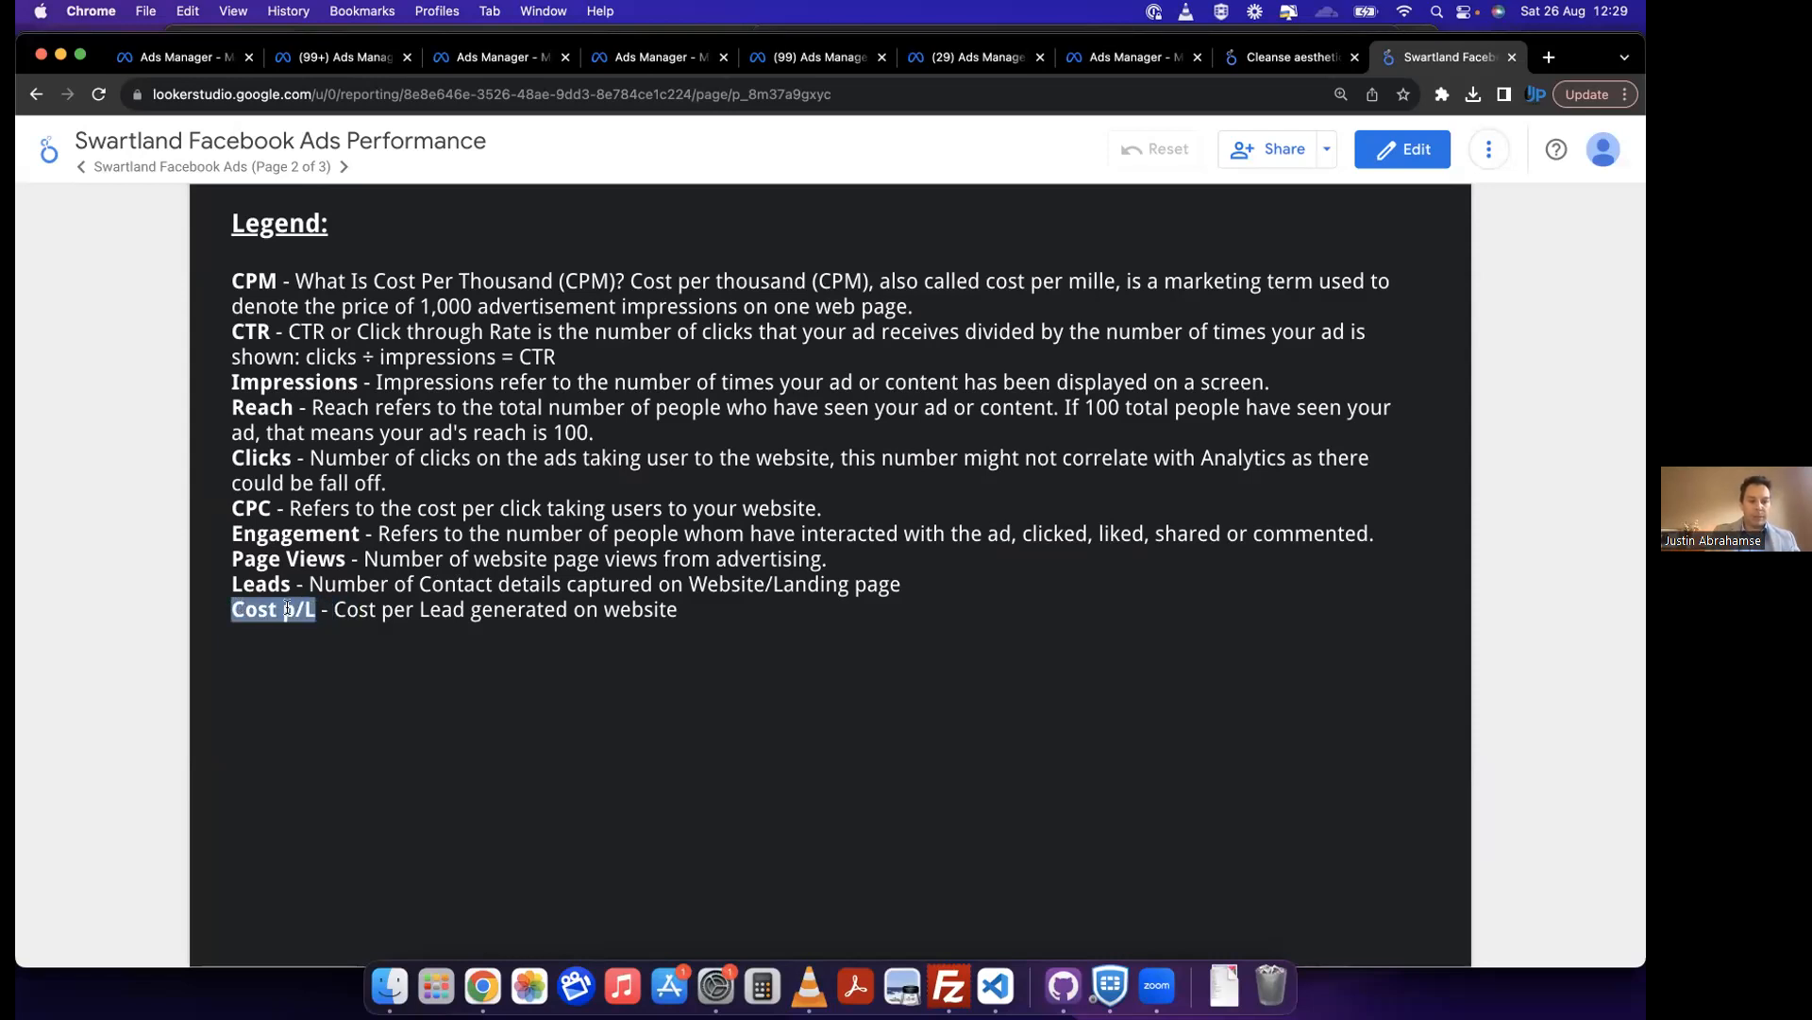
click(287, 609)
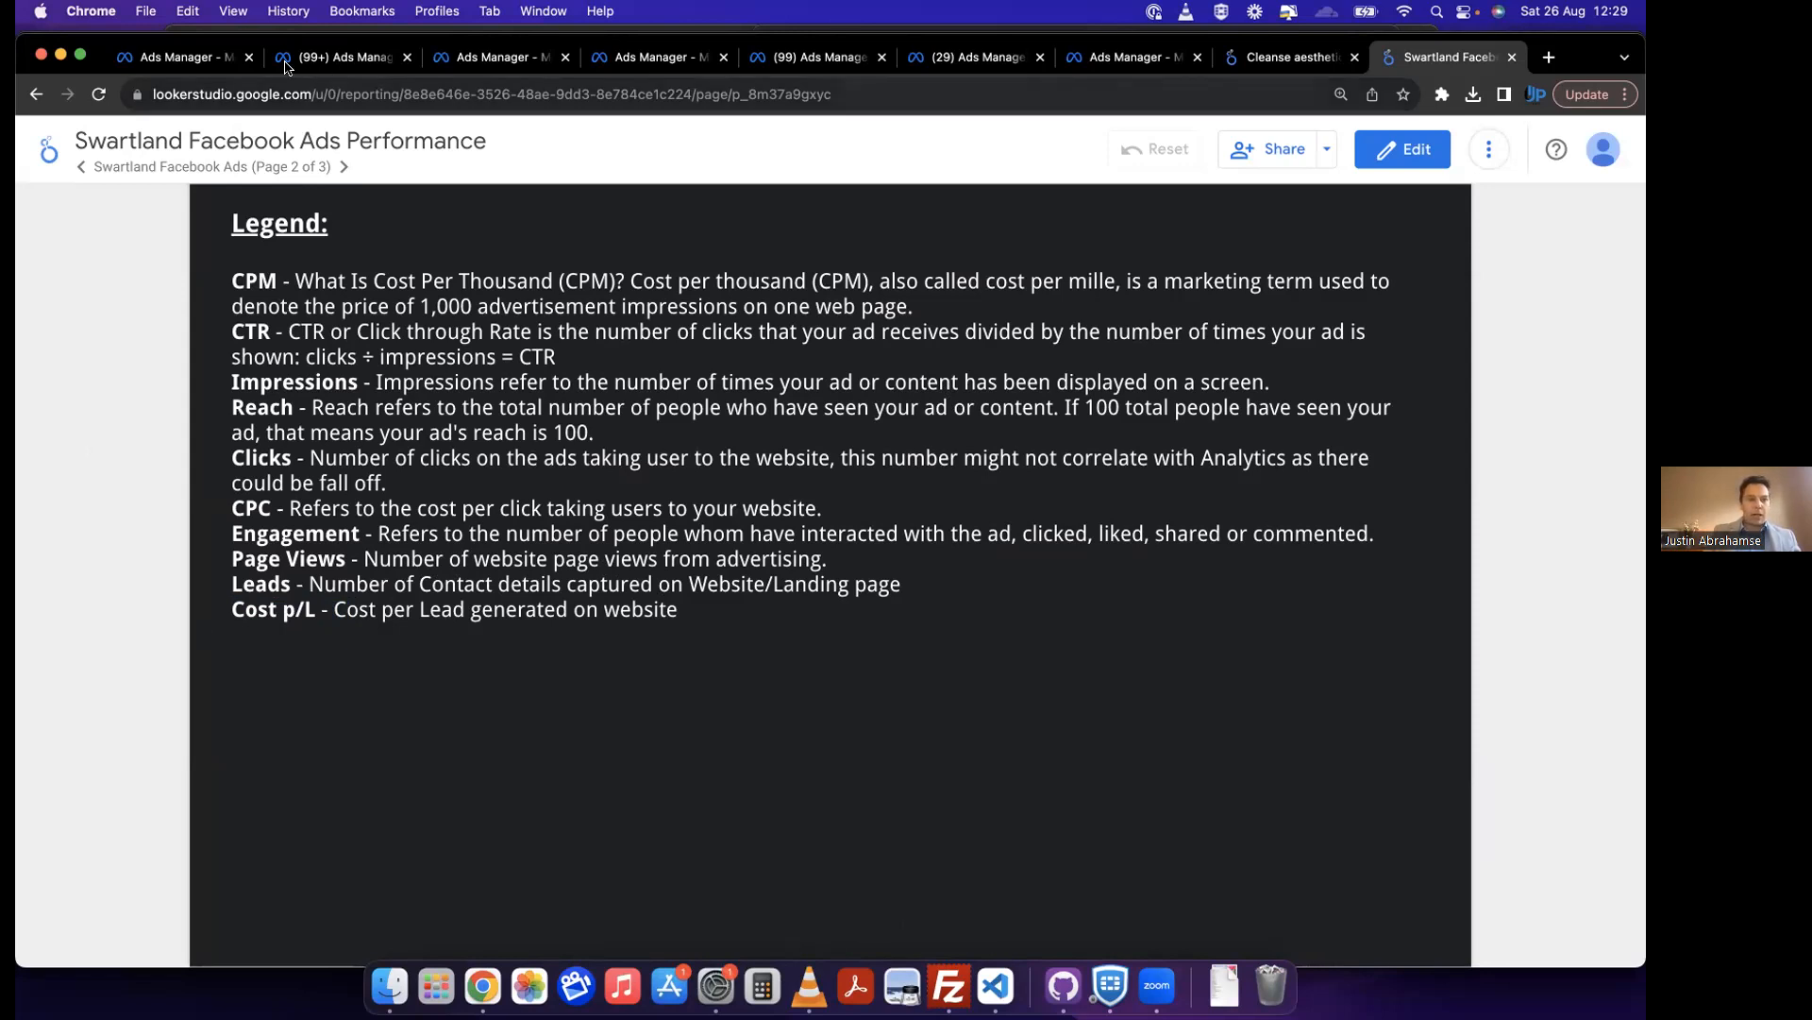
Step: Switch to the first Ads Manager tab and go back from the ad sets to the campaigns list
click(210, 62)
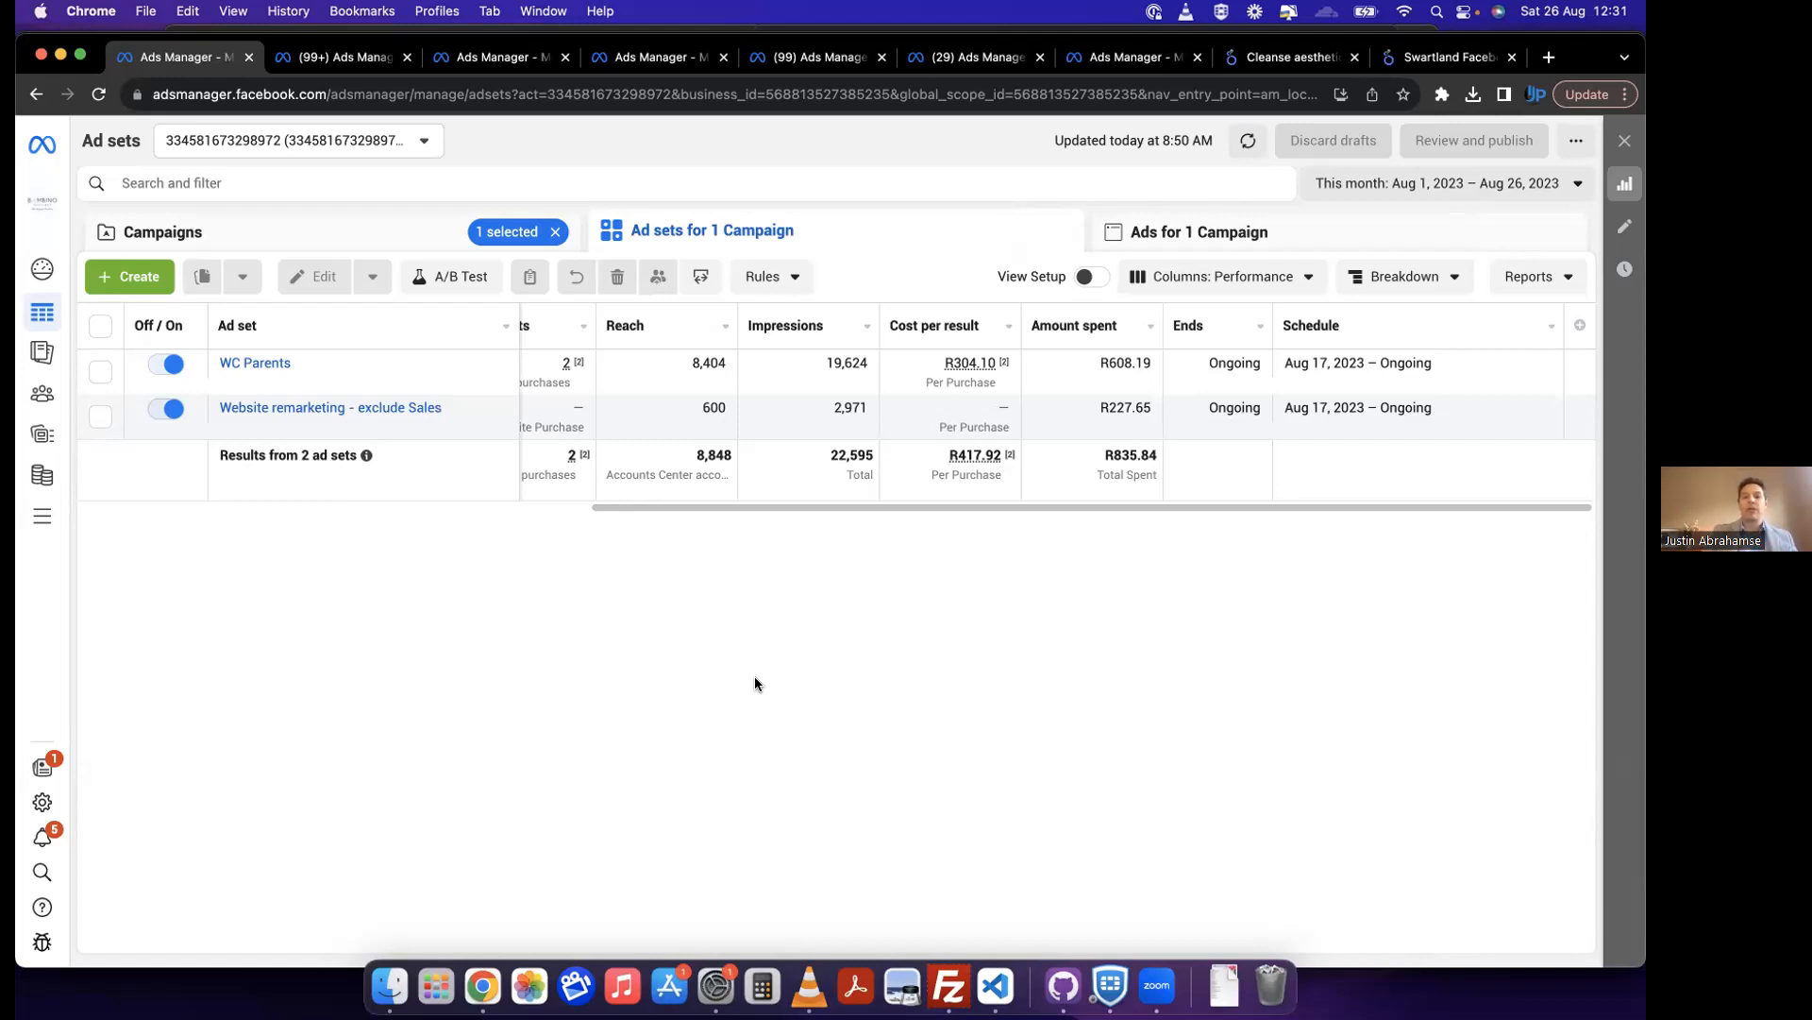
scroll(743, 398, left, 5)
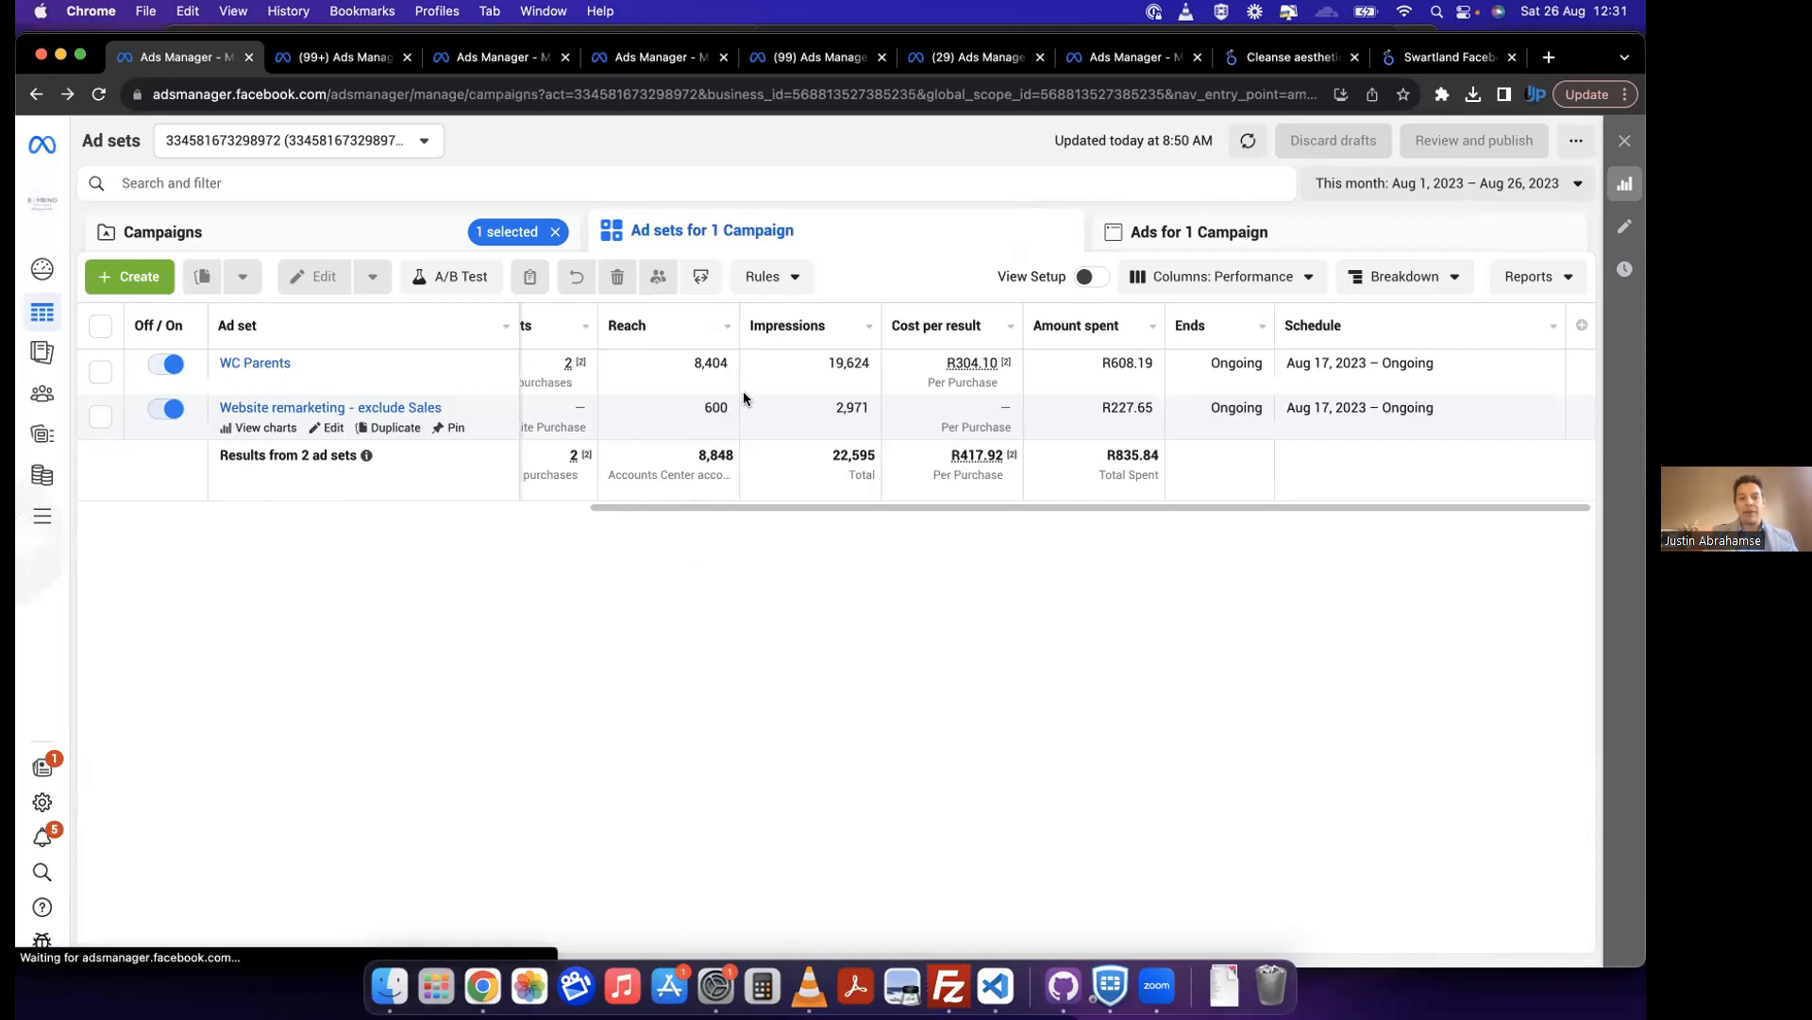